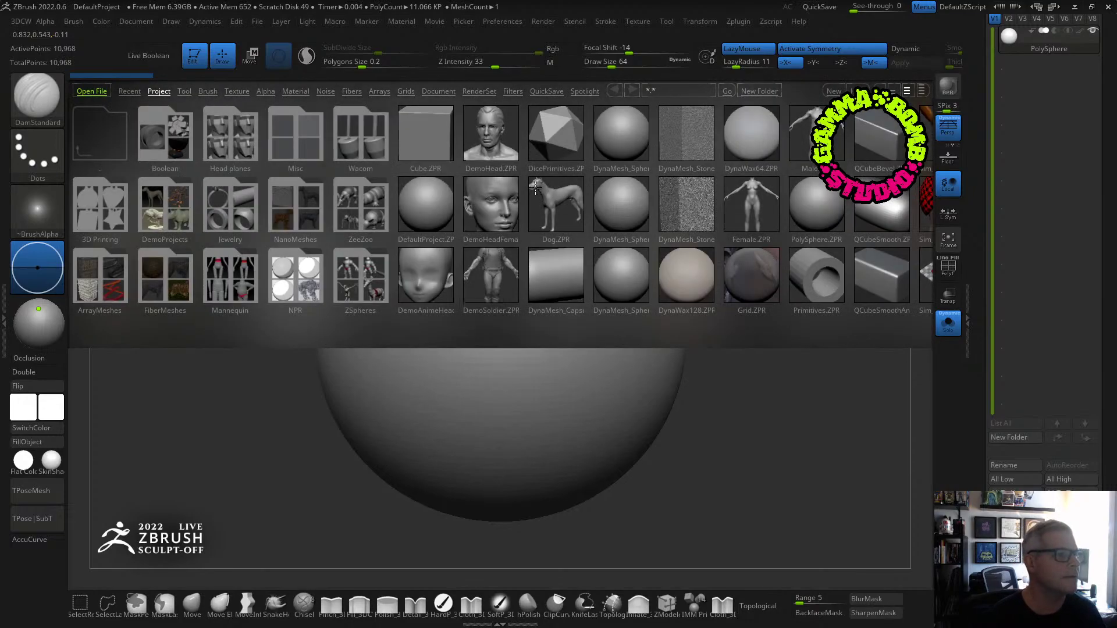
Open the Female.ZPR project without saving the current one, and show the full figure with perspective and the floor grid turned off.
{"action": "double_click", "coordinate": [743, 182]}
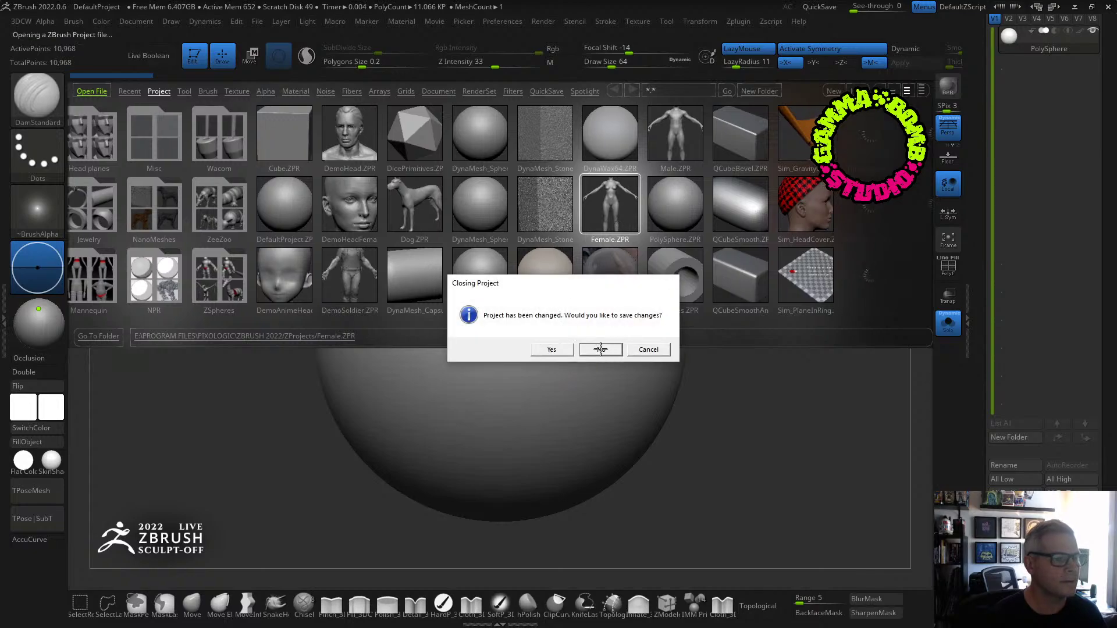
{"action": "left_click", "coordinate": [599, 350]}
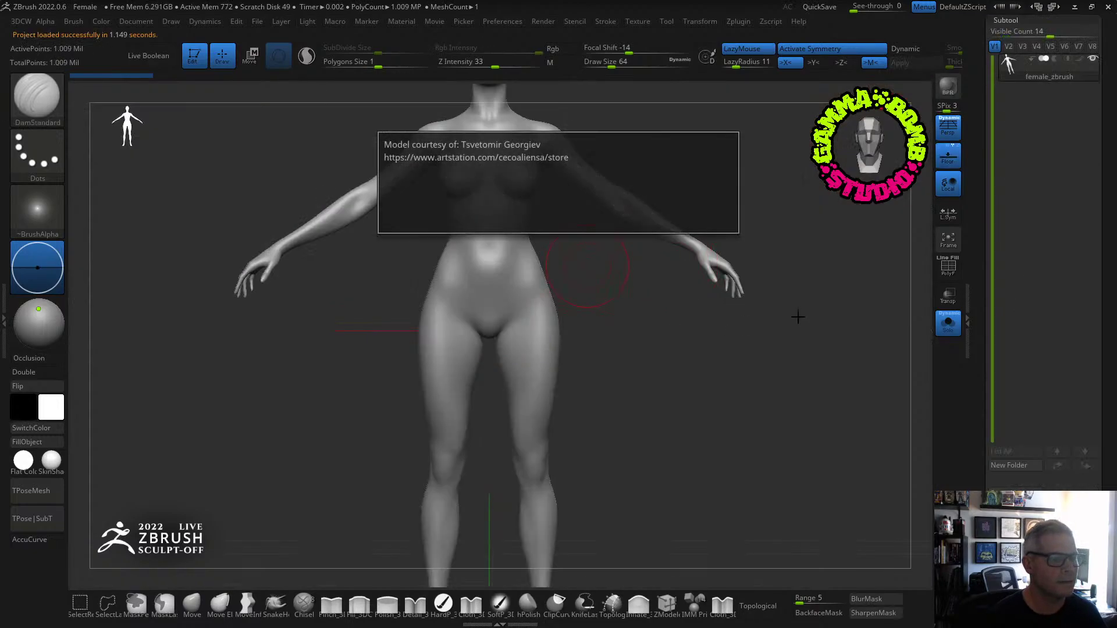
{"action": "left_click_drag", "start_coordinate": [730, 332], "coordinate": [749, 311]}
{"action": "left_click", "coordinate": [950, 129]}
{"action": "left_click", "coordinate": [950, 154]}
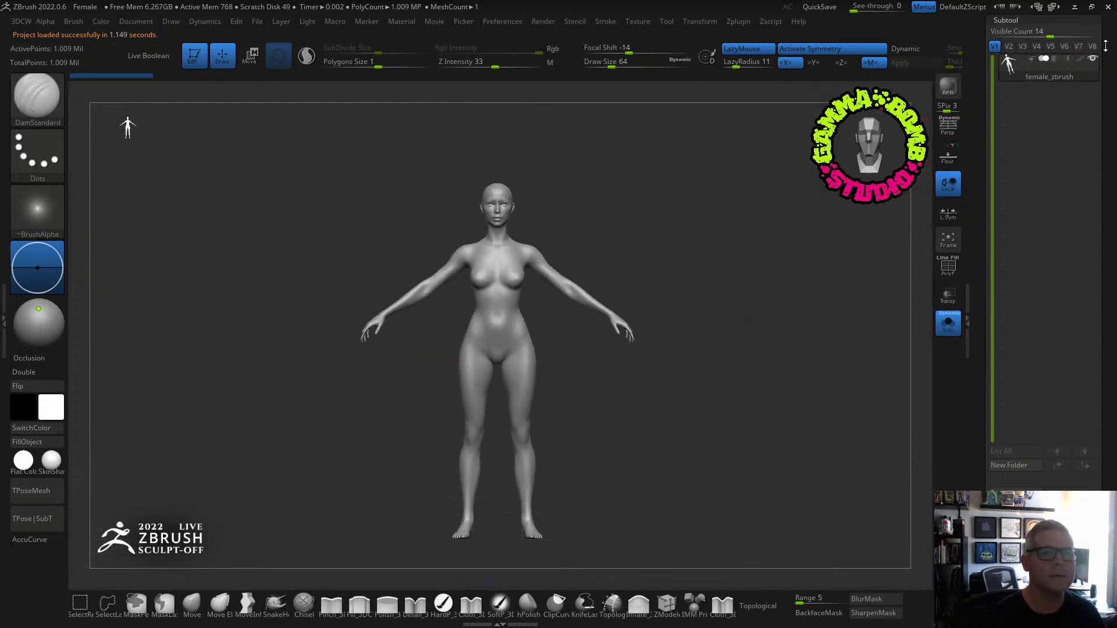
Save the female figure as a ZTool in the 2022 Sculpt-Off Final folder, overwriting the existing sculptoff2022-01 file.
{"action": "scroll", "coordinate": [1099, 35], "scroll_direction": "up", "scroll_amount": 5}
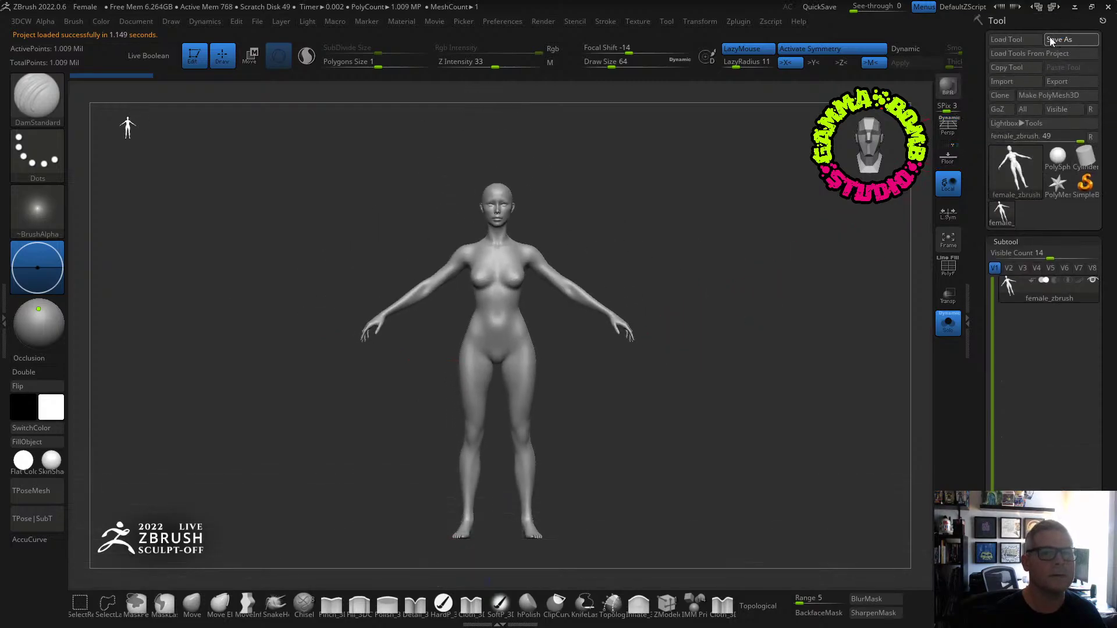
{"action": "left_click", "coordinate": [1057, 40]}
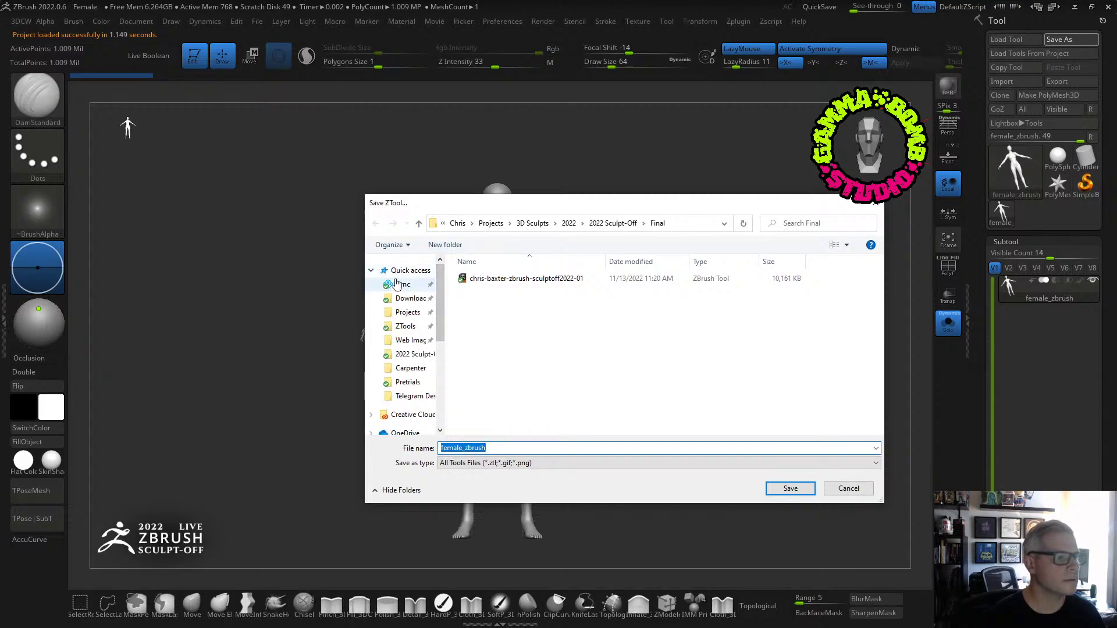
{"action": "left_click", "coordinate": [395, 283]}
{"action": "double_click", "coordinate": [483, 279]}
{"action": "double_click", "coordinate": [482, 352]}
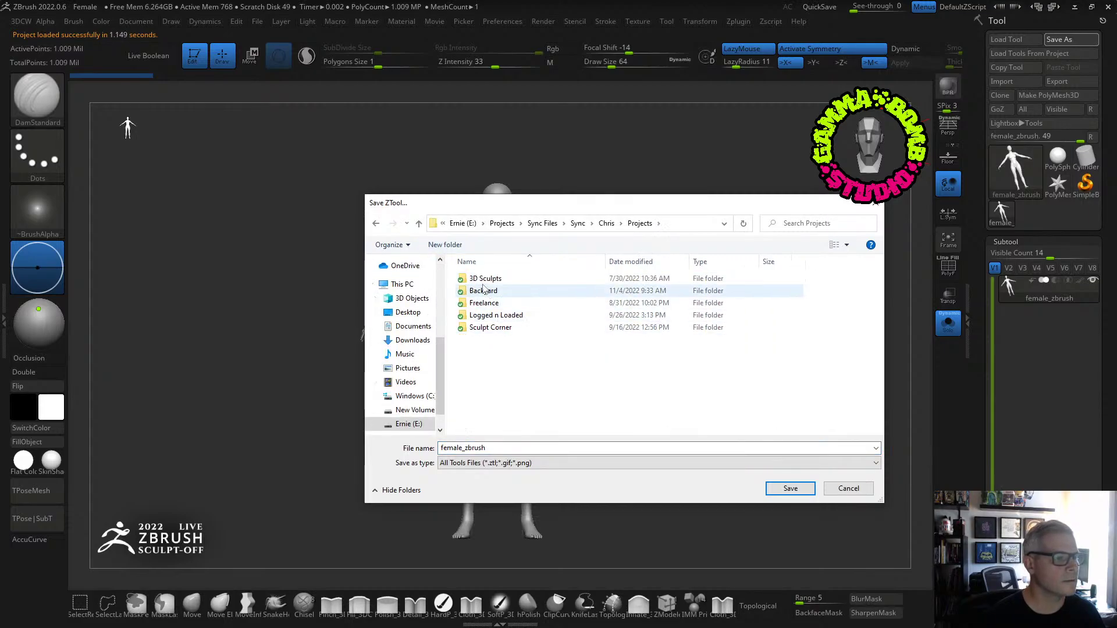
{"action": "double_click", "coordinate": [485, 278]}
{"action": "double_click", "coordinate": [486, 290]}
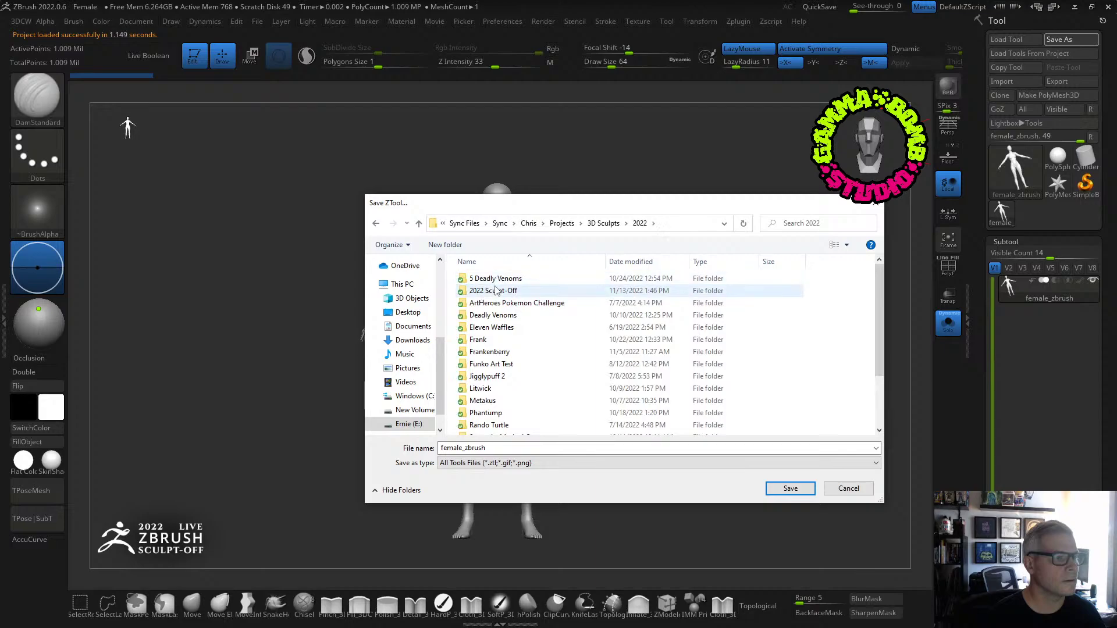
{"action": "double_click", "coordinate": [495, 291]}
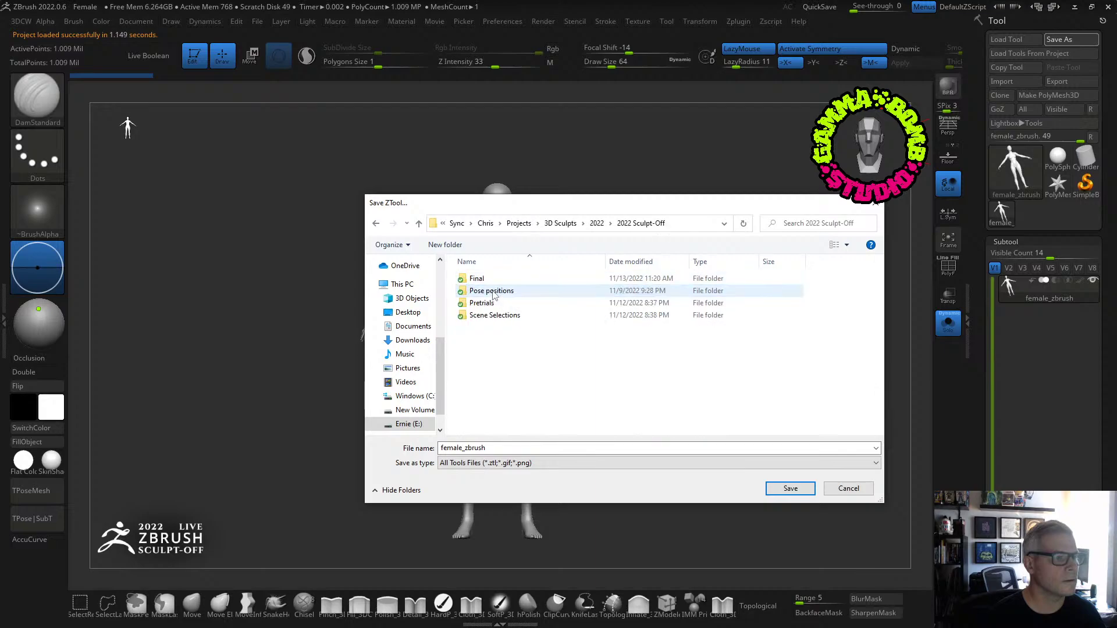
{"action": "double_click", "coordinate": [475, 279]}
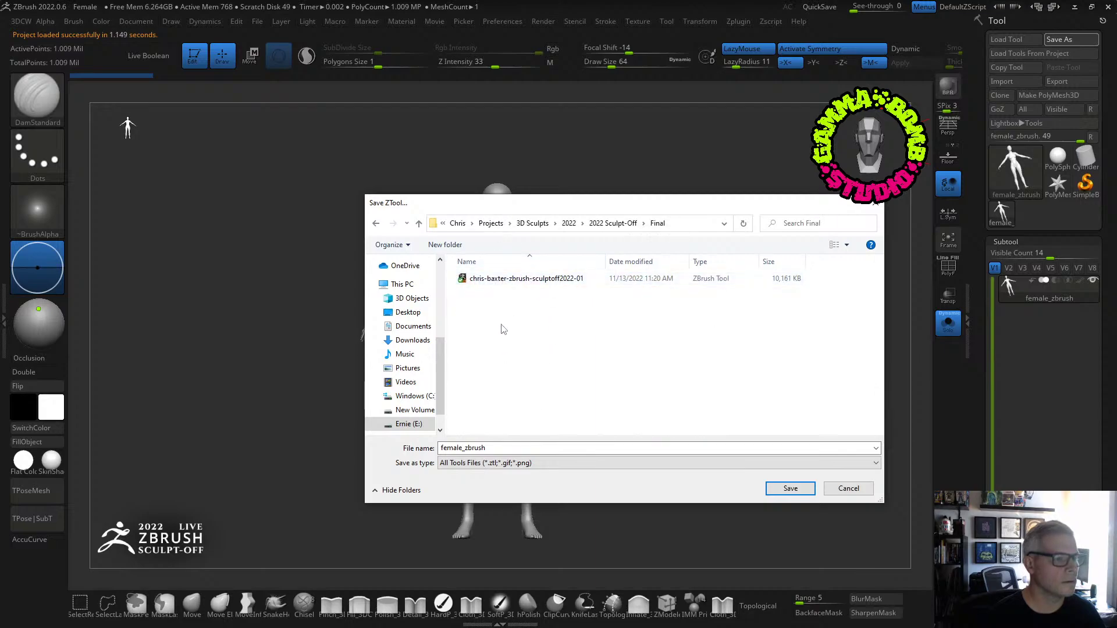
{"action": "left_click", "coordinate": [508, 279]}
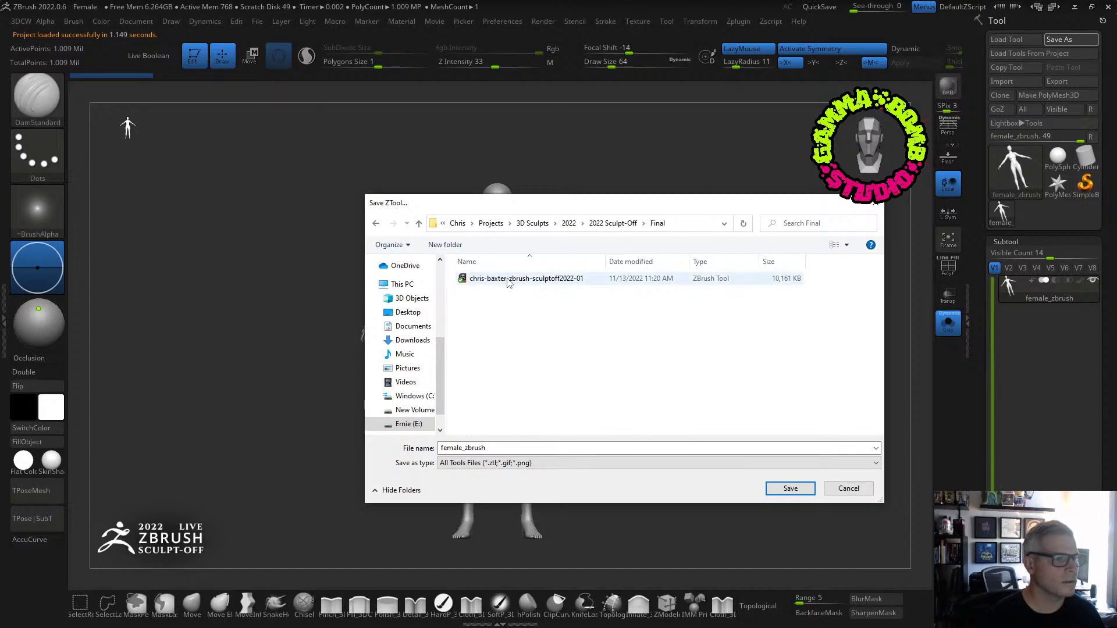
{"action": "left_click", "coordinate": [790, 487]}
{"action": "left_click", "coordinate": [589, 309]}
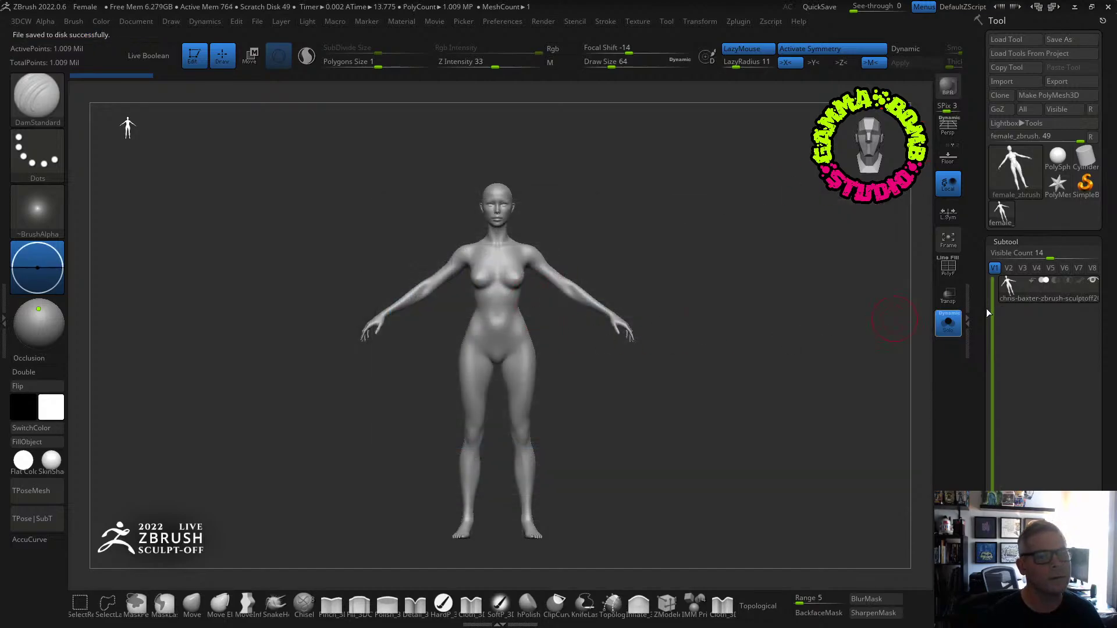
Insert a Sphere3D as a new subtool alongside the female figure and make it active.
{"action": "scroll", "coordinate": [1101, 320], "scroll_direction": "down", "scroll_amount": 2}
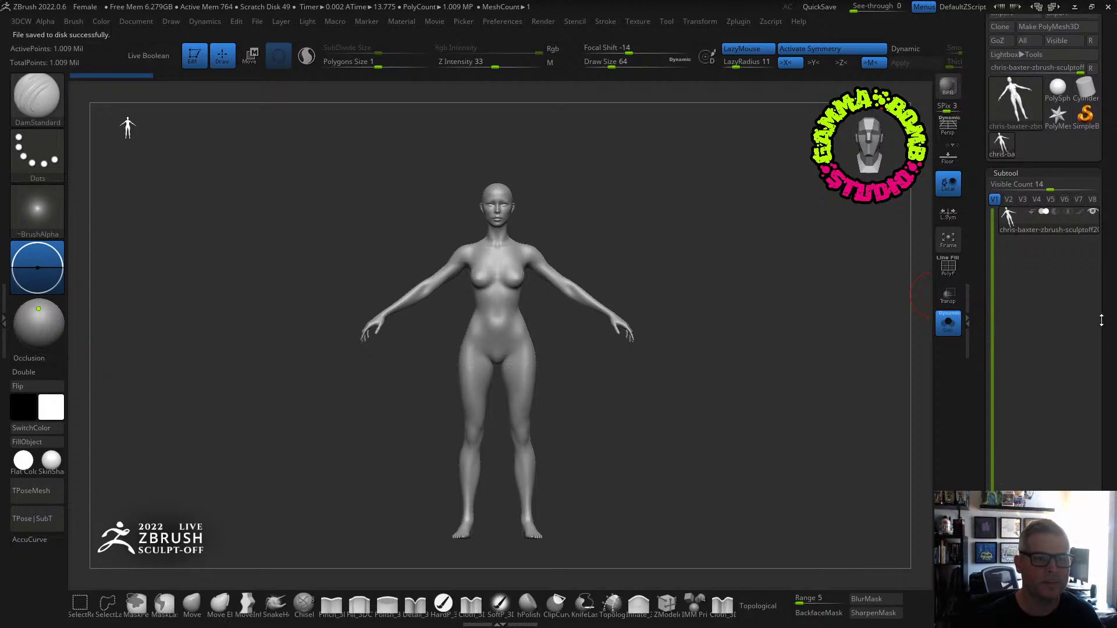
{"action": "scroll", "coordinate": [1106, 423], "scroll_direction": "down", "scroll_amount": 5}
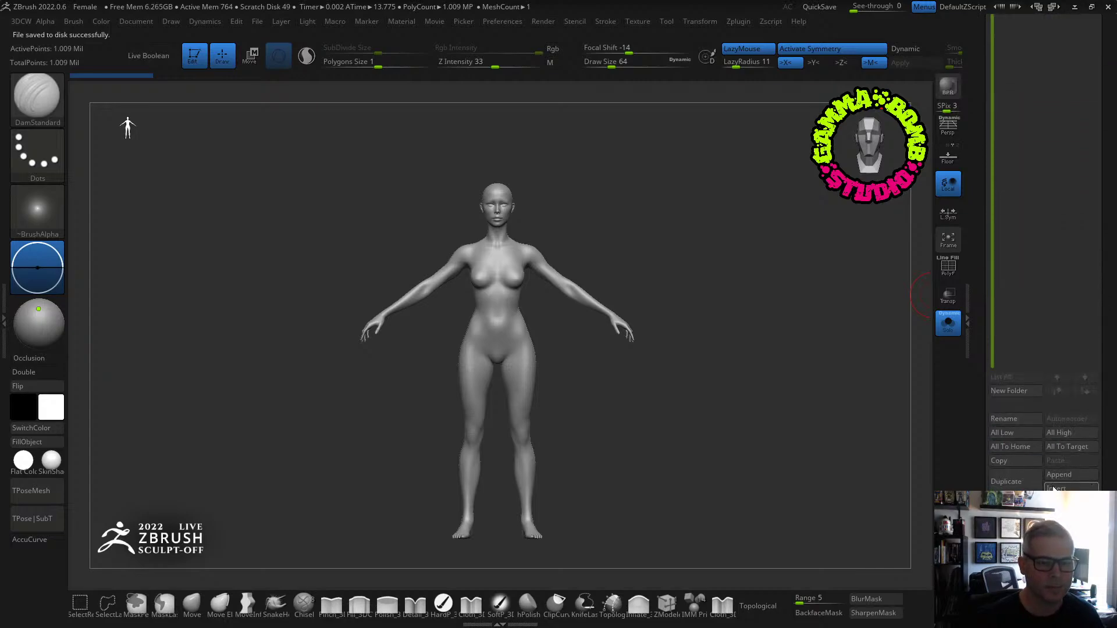
{"action": "left_click", "coordinate": [1054, 488]}
{"action": "left_click", "coordinate": [618, 556]}
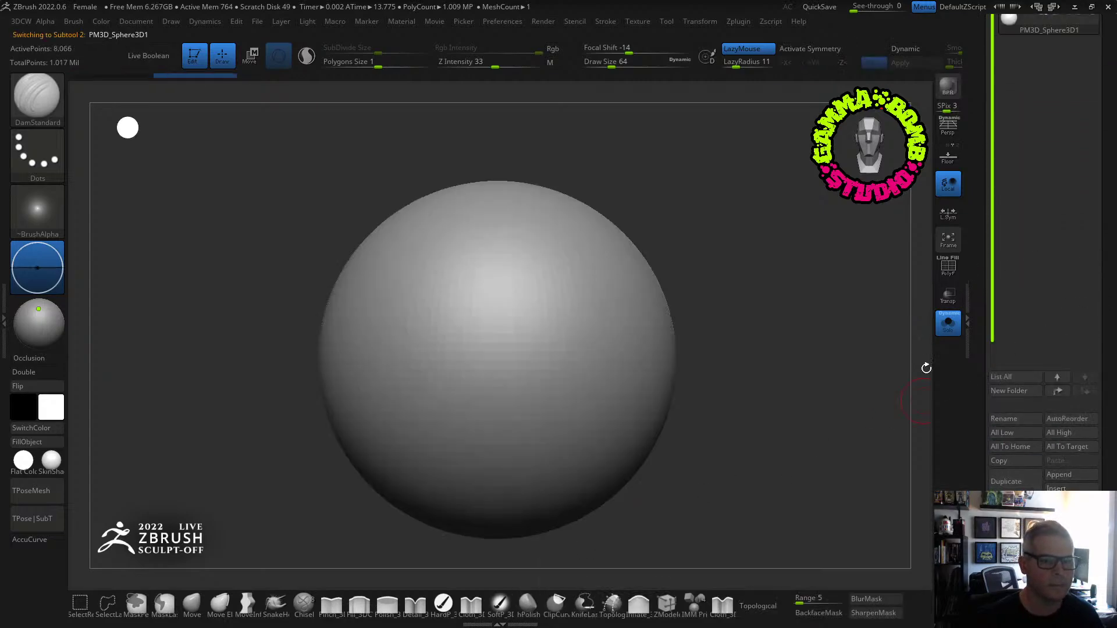
Reinitialize the inserted sphere subtool as a low-resolution QSphere.
{"action": "scroll", "coordinate": [1029, 407], "scroll_direction": "down", "scroll_amount": 5}
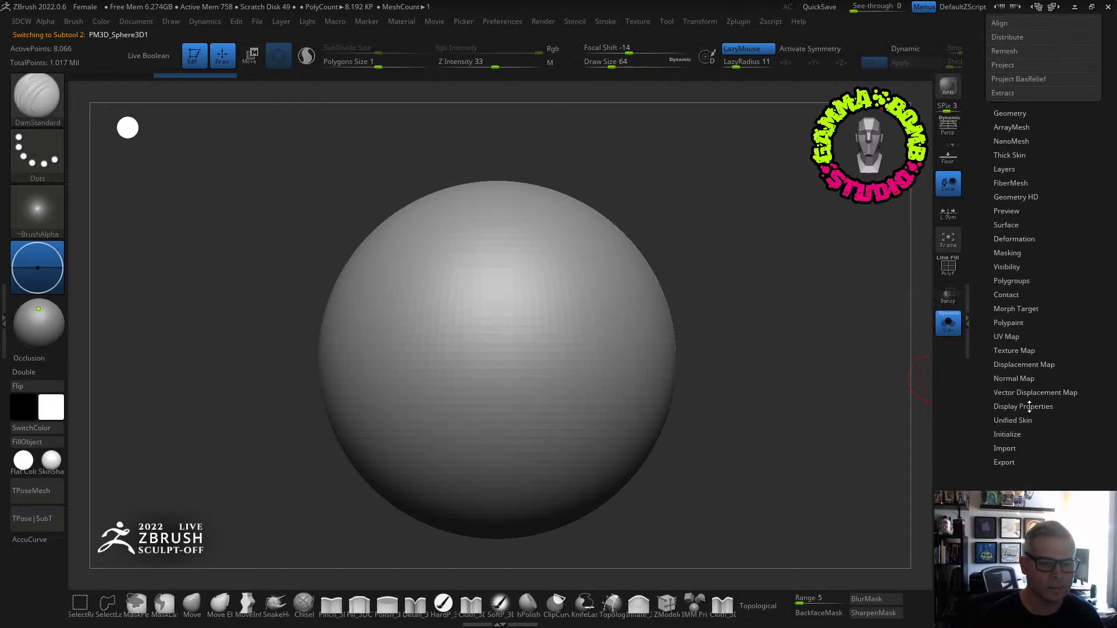
{"action": "left_click", "coordinate": [1006, 434]}
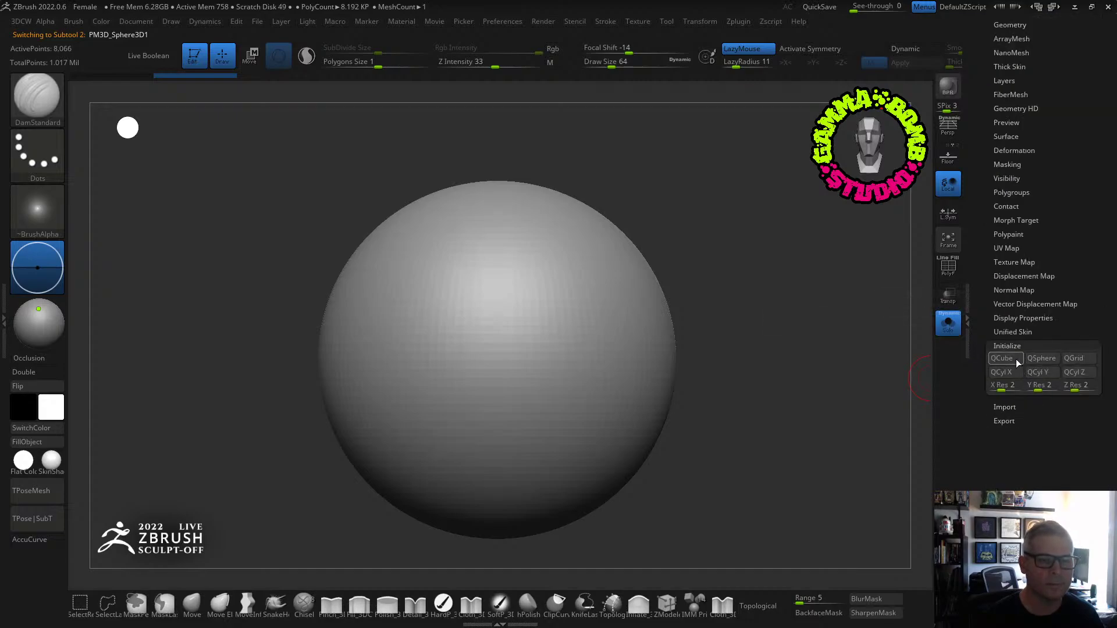
{"action": "left_click", "coordinate": [1042, 358]}
Subdivide the QSphere once with smoothing and delete its lower subdivision level.
{"action": "scroll", "coordinate": [1053, 339], "scroll_direction": "up", "scroll_amount": 8}
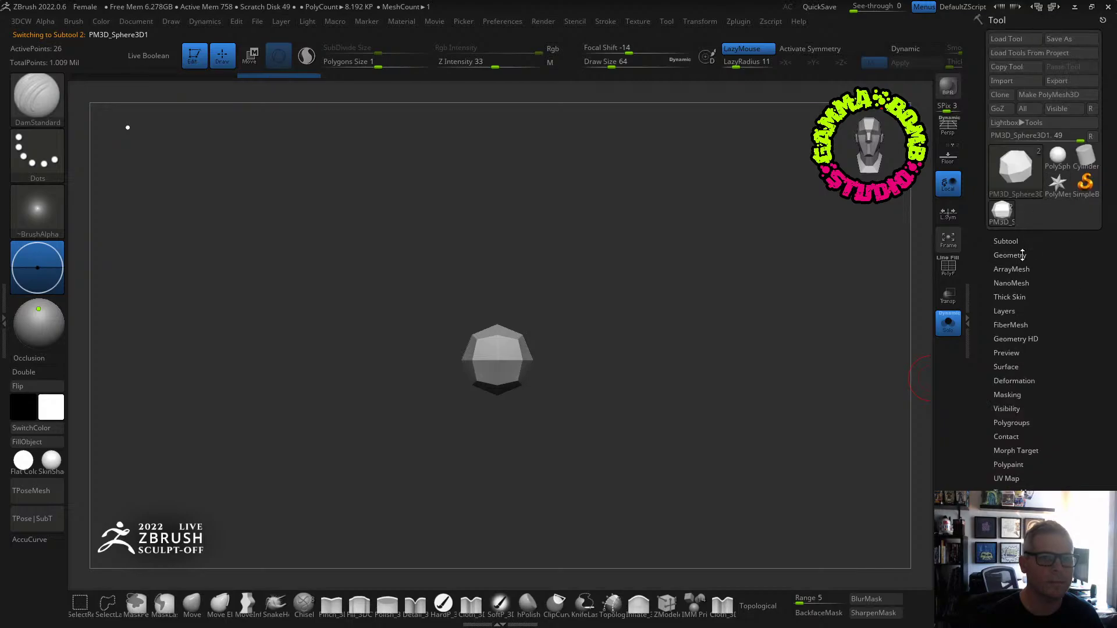
{"action": "left_click", "coordinate": [1013, 254]}
{"action": "left_click", "coordinate": [1027, 195]}
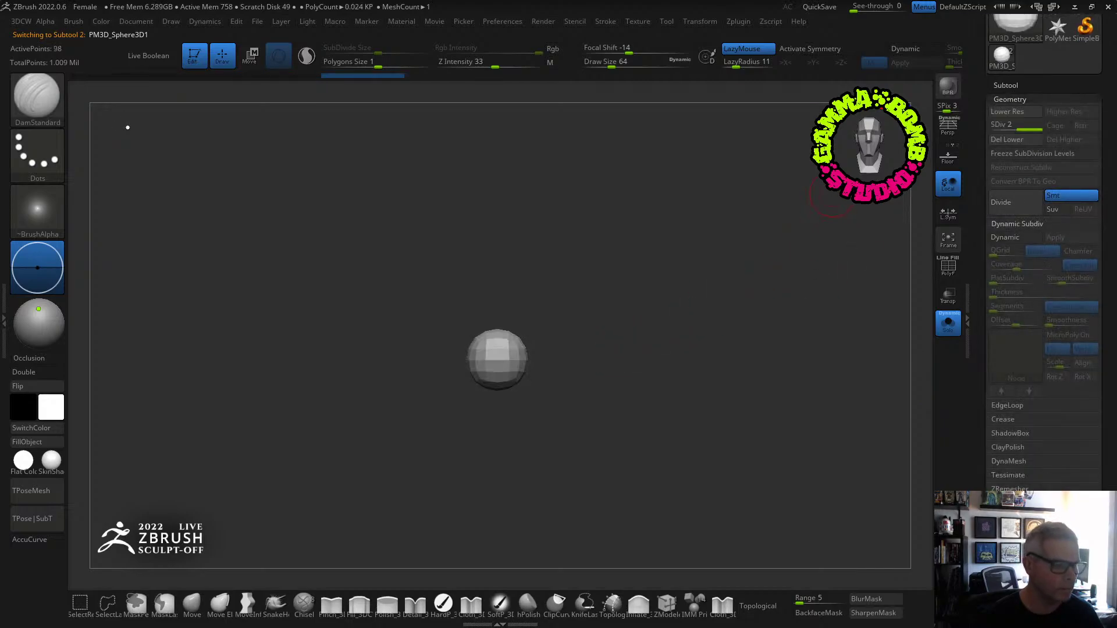
{"action": "key", "text": "f"}
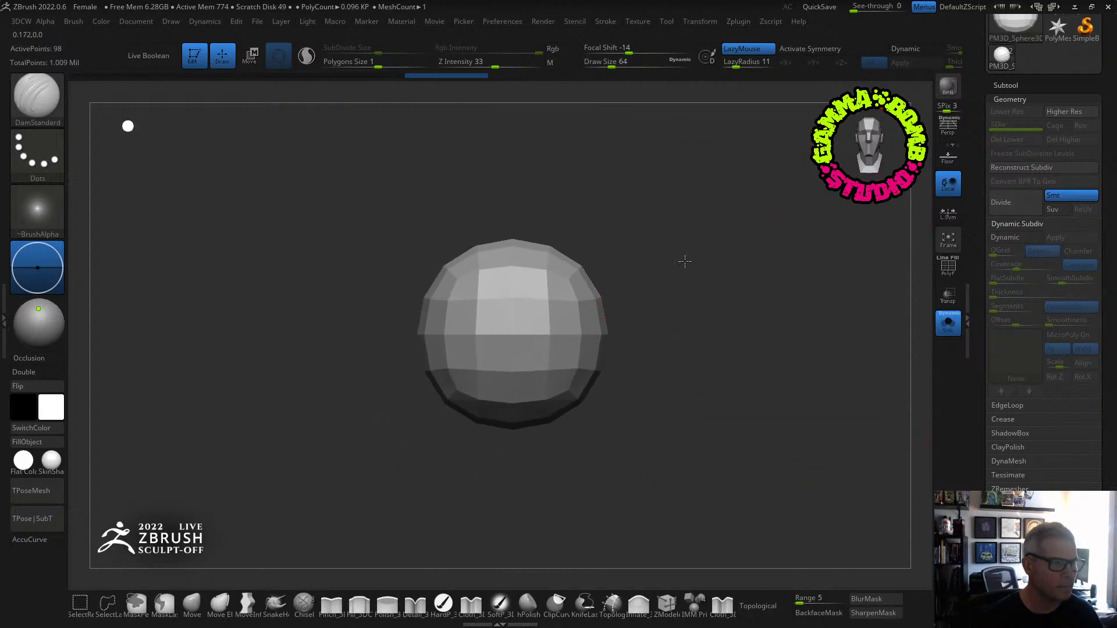
Create a new InsertMesh brush from the low-poly sphere.
{"action": "key", "text": "b"}
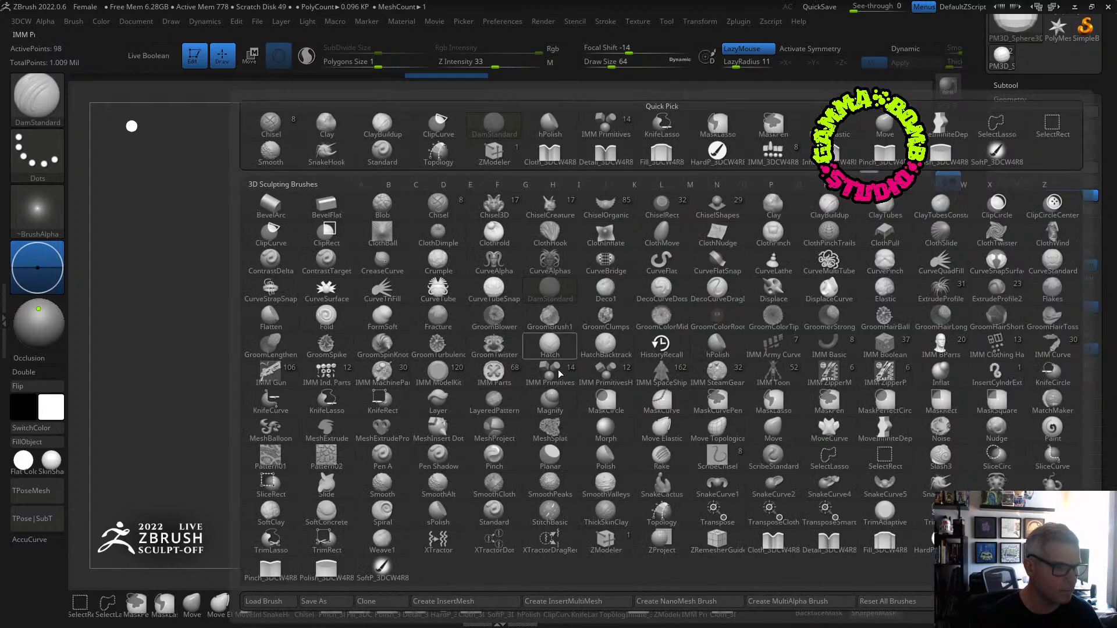
{"action": "left_click", "coordinate": [443, 601]}
{"action": "left_click", "coordinate": [504, 213]}
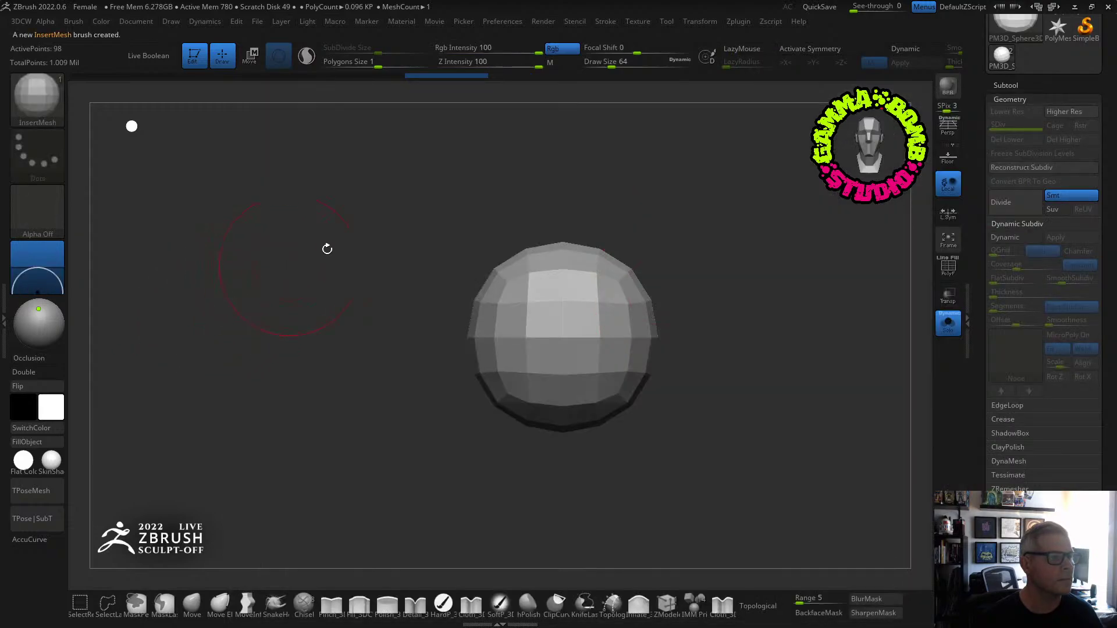
Apply the Extender deformer to the sphere and stretch it symmetrically along Z into a long capsule.
{"action": "key", "text": "w"}
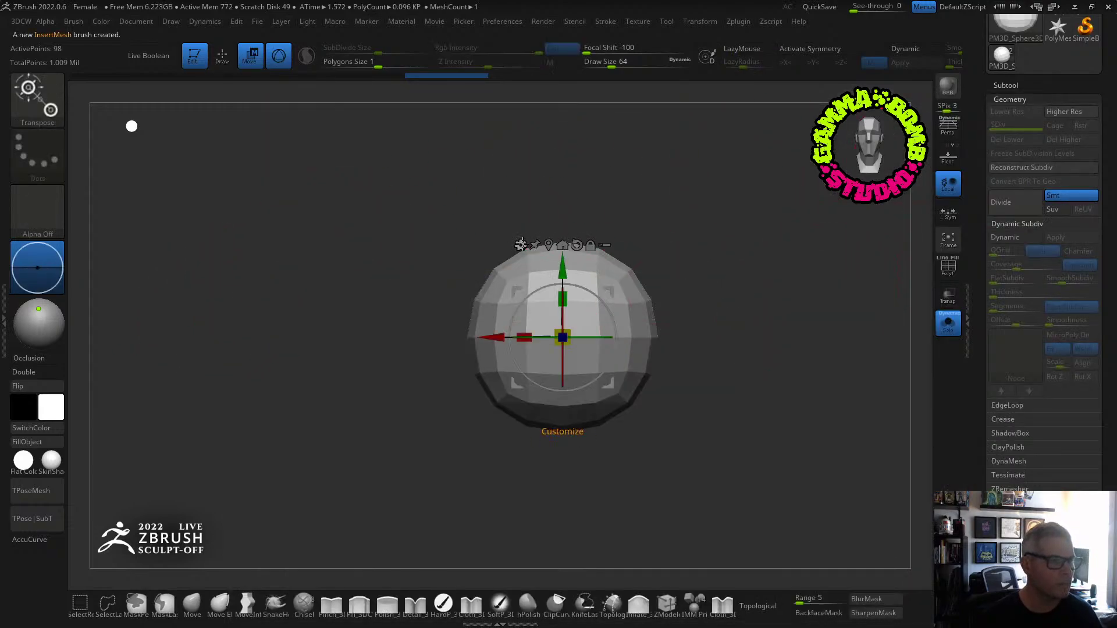
{"action": "left_click", "coordinate": [521, 246]}
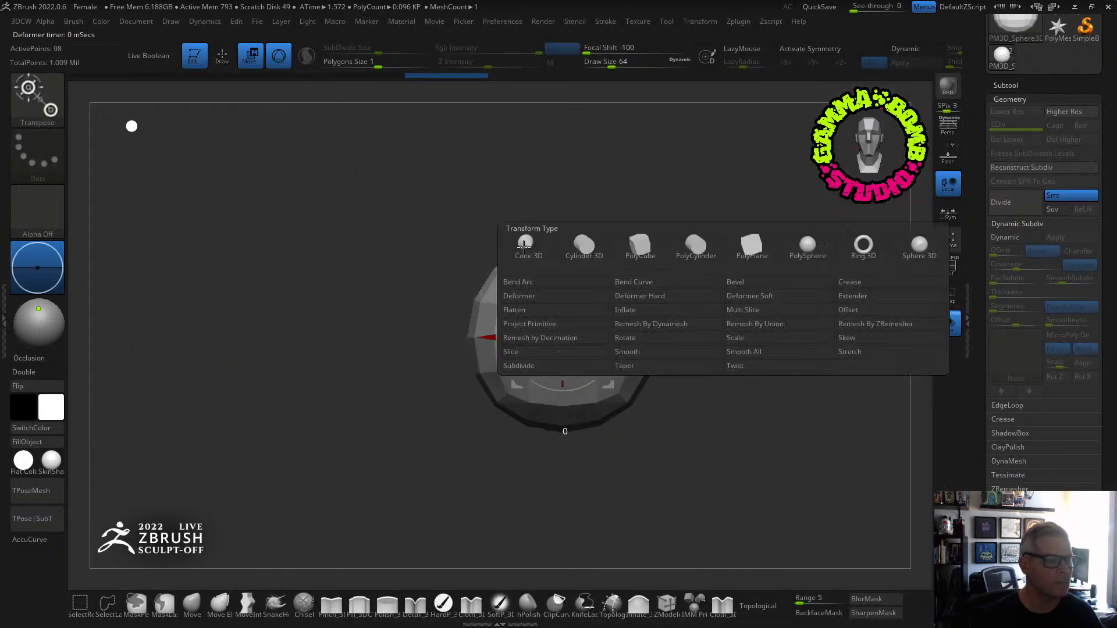
{"action": "left_click", "coordinate": [846, 296]}
{"action": "left_click_drag", "start_coordinate": [659, 190], "coordinate": [700, 214], "text": "shift"}
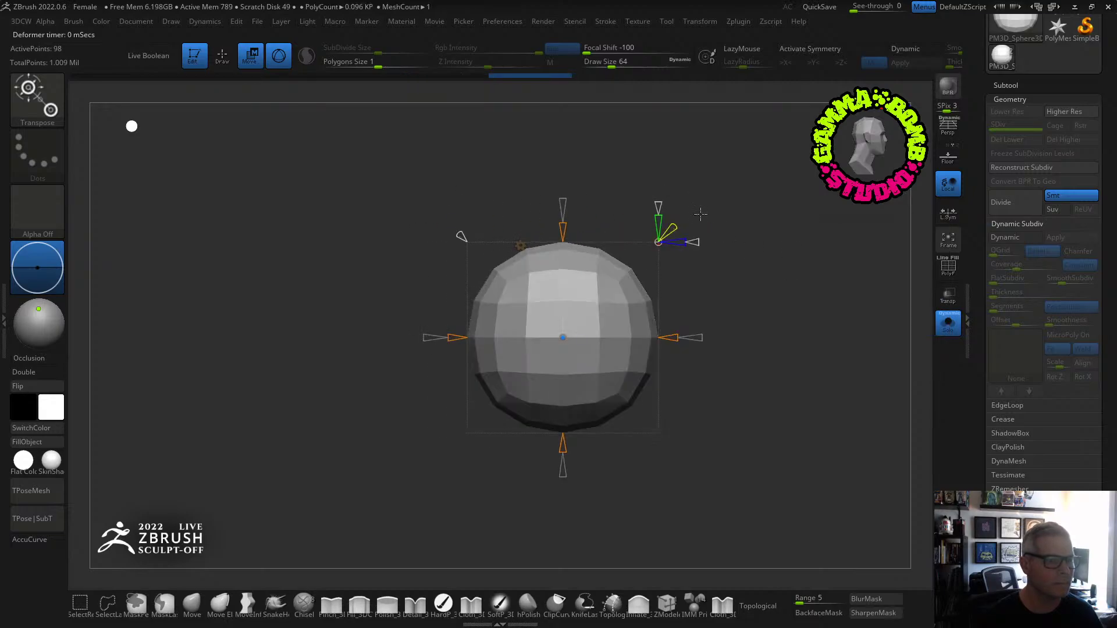
{"action": "left_click_drag", "start_coordinate": [673, 336], "coordinate": [804, 331]}
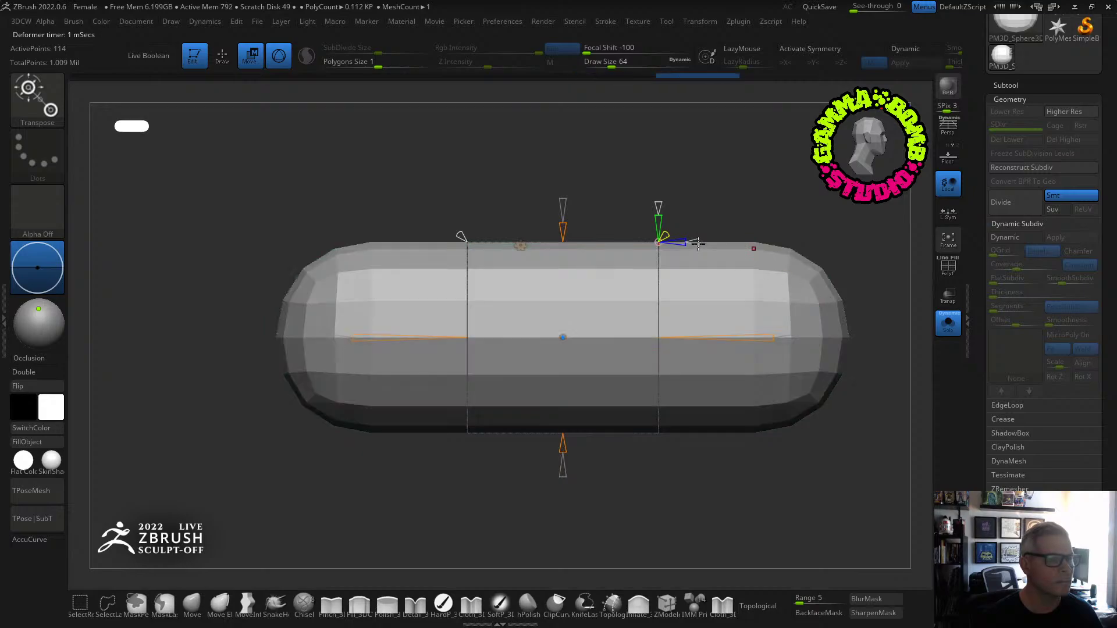
Set the capsule's Z resolution to 8 and accept the Extender deformation.
{"action": "left_click_drag", "start_coordinate": [695, 242], "coordinate": [706, 243]}
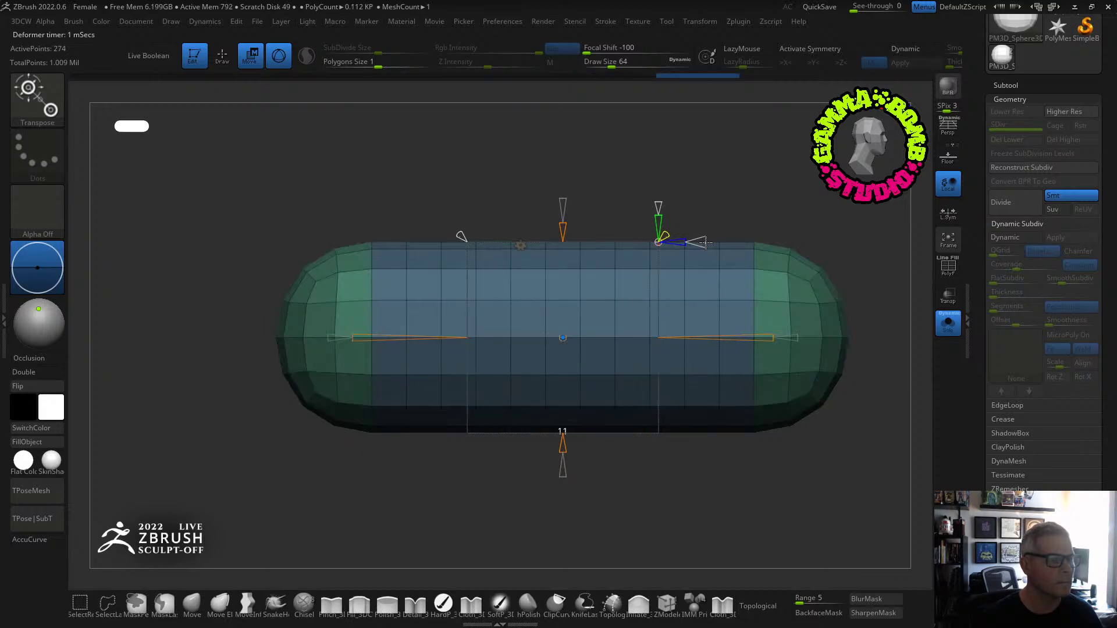
{"action": "left_click_drag", "start_coordinate": [706, 243], "coordinate": [702, 242]}
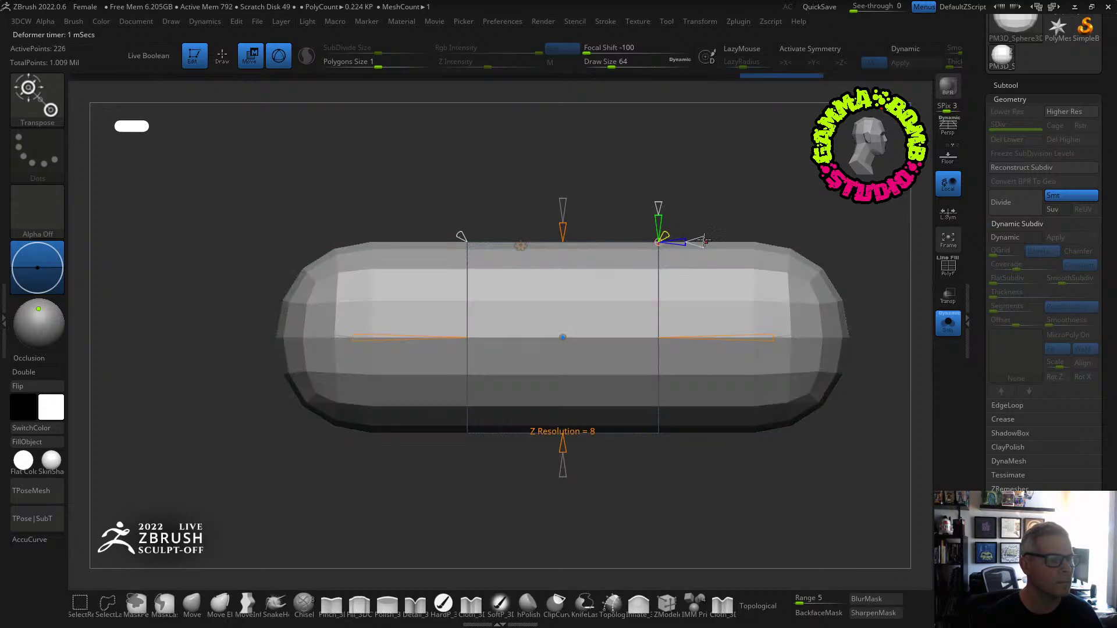
{"action": "left_click", "coordinate": [520, 246]}
{"action": "left_click", "coordinate": [719, 255]}
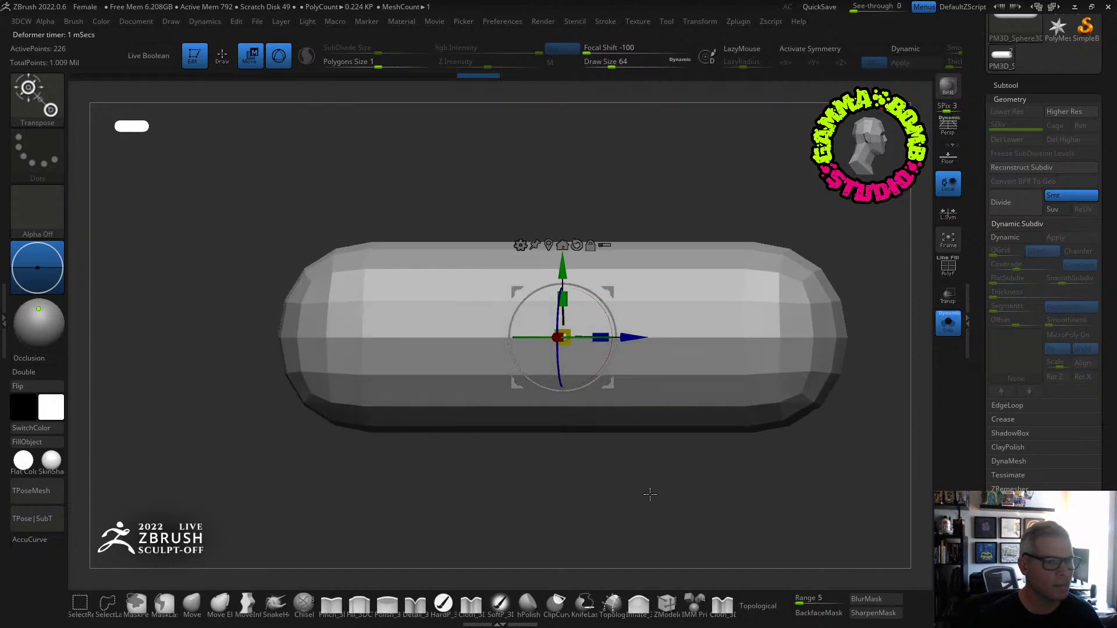
{"action": "key", "text": "q"}
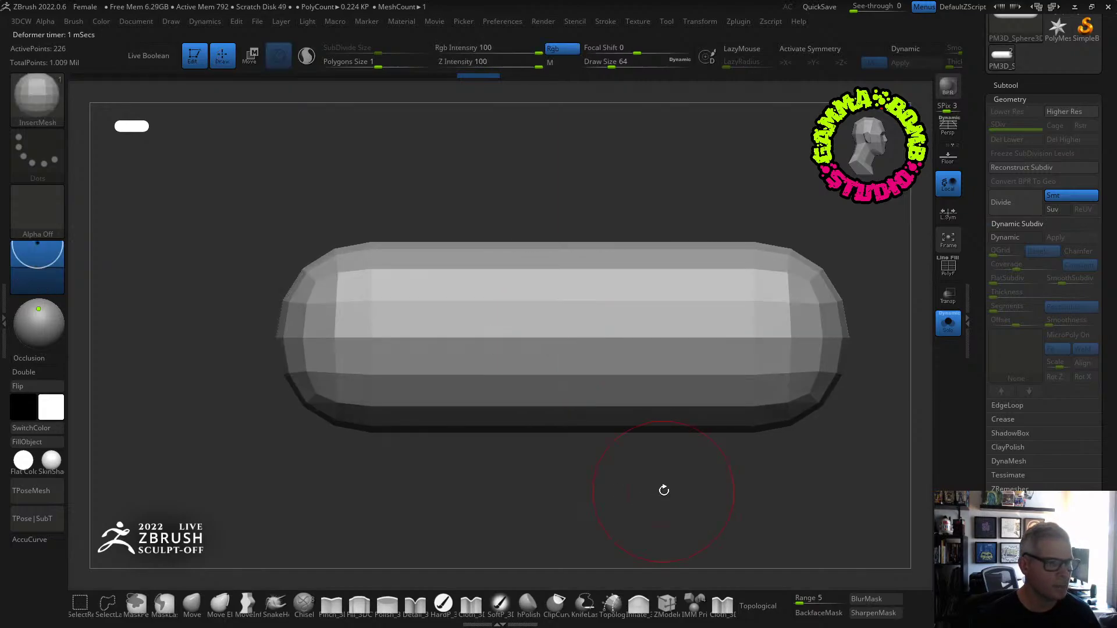
{"action": "left_click_drag", "start_coordinate": [693, 481], "coordinate": [669, 488]}
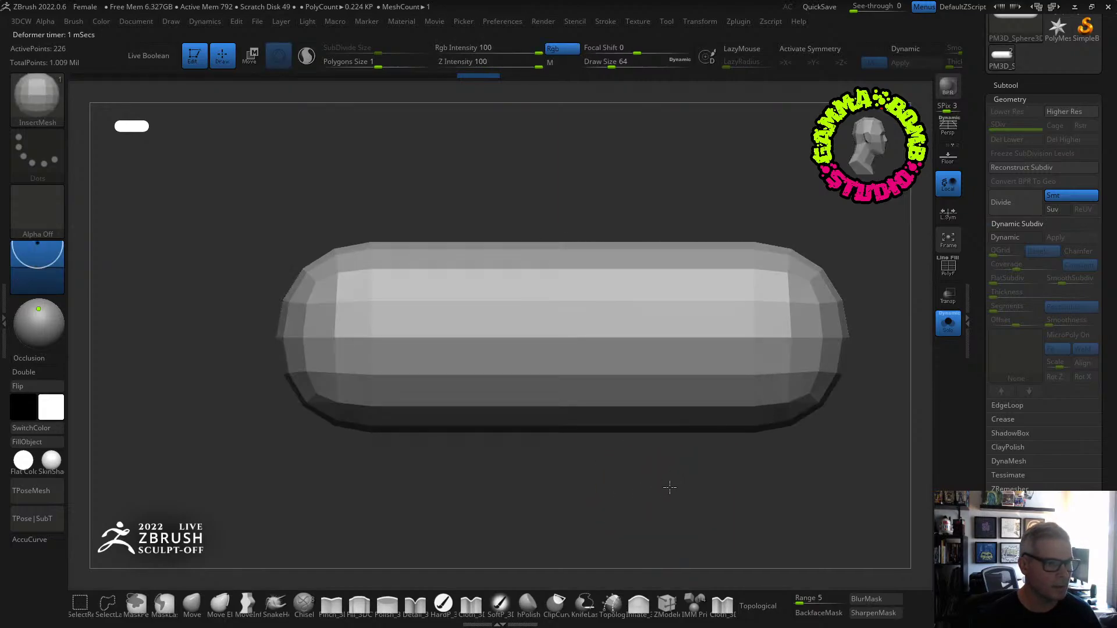
{"action": "key", "text": "w"}
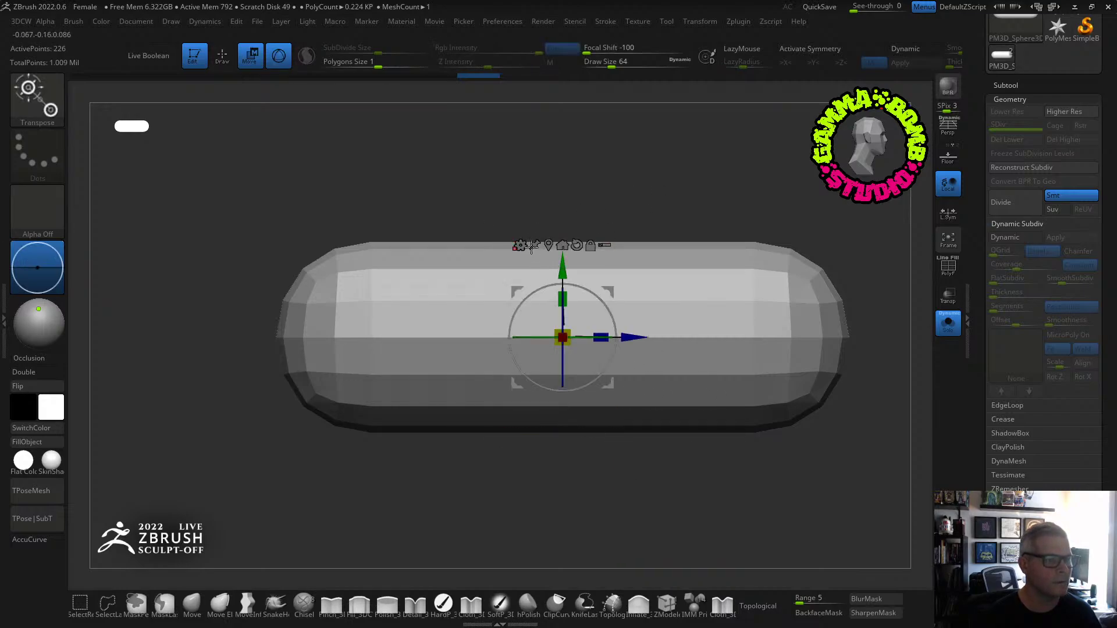
{"action": "left_click", "coordinate": [521, 245]}
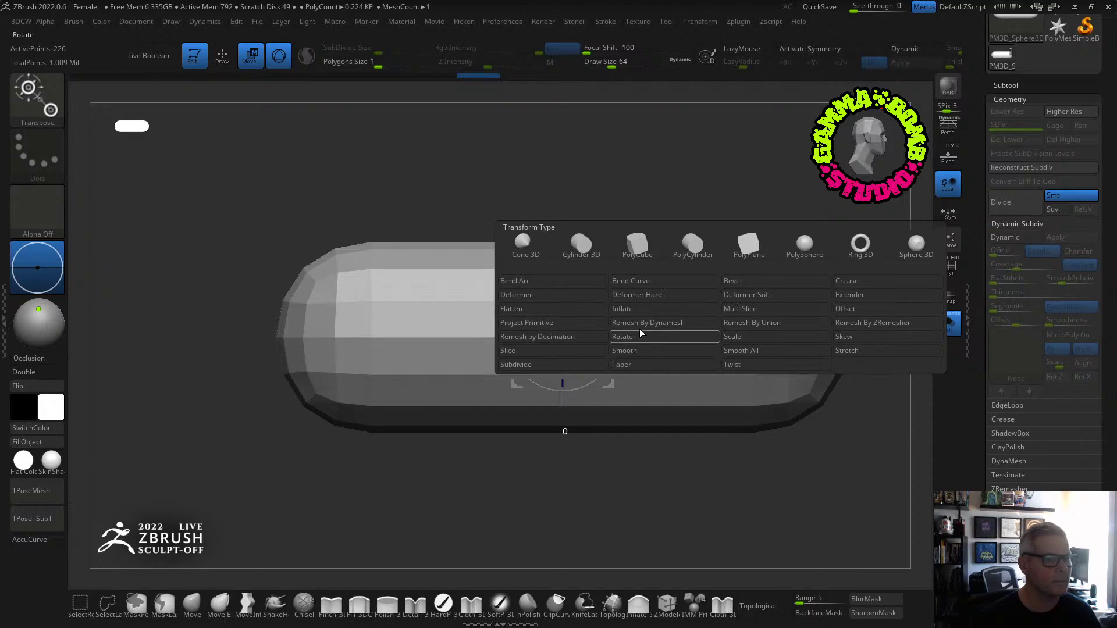
Append the capsule, viewed end-on, to the sphere's InsertMesh brush as a second mesh.
{"action": "left_click_drag", "start_coordinate": [746, 163], "coordinate": [671, 180]}
{"action": "key", "text": "q"}
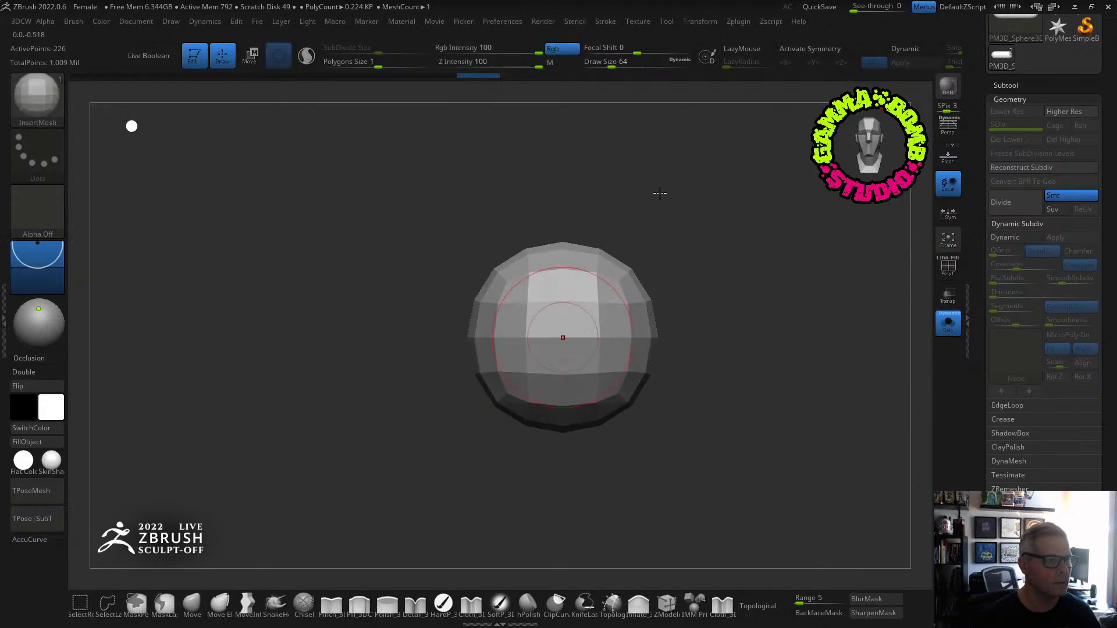
{"action": "key", "text": "b"}
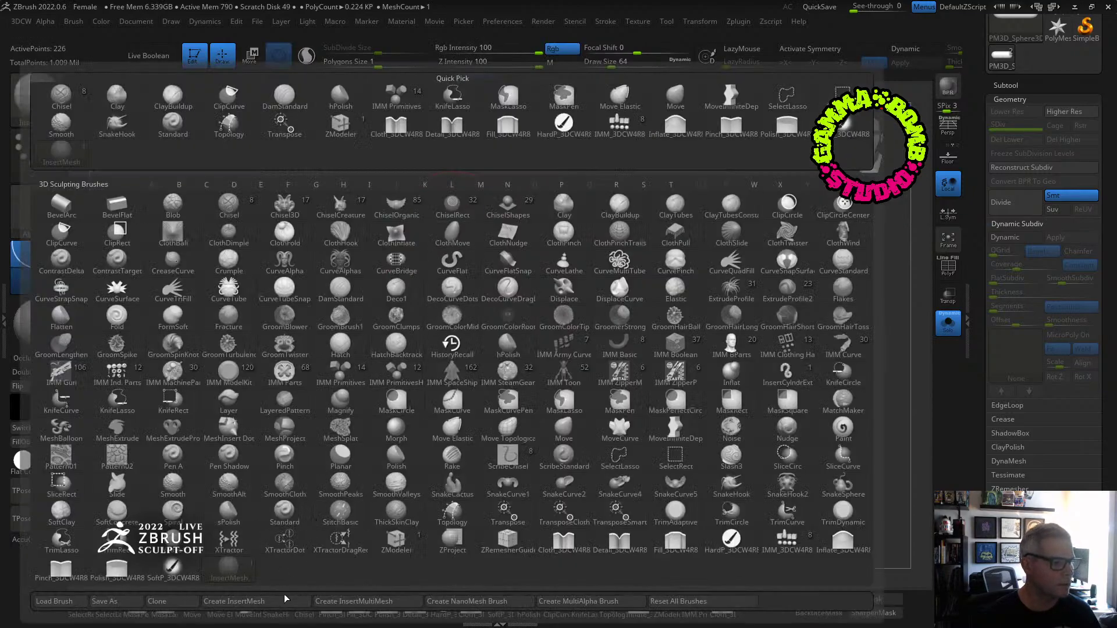
{"action": "left_click", "coordinate": [256, 601]}
{"action": "left_click", "coordinate": [534, 213]}
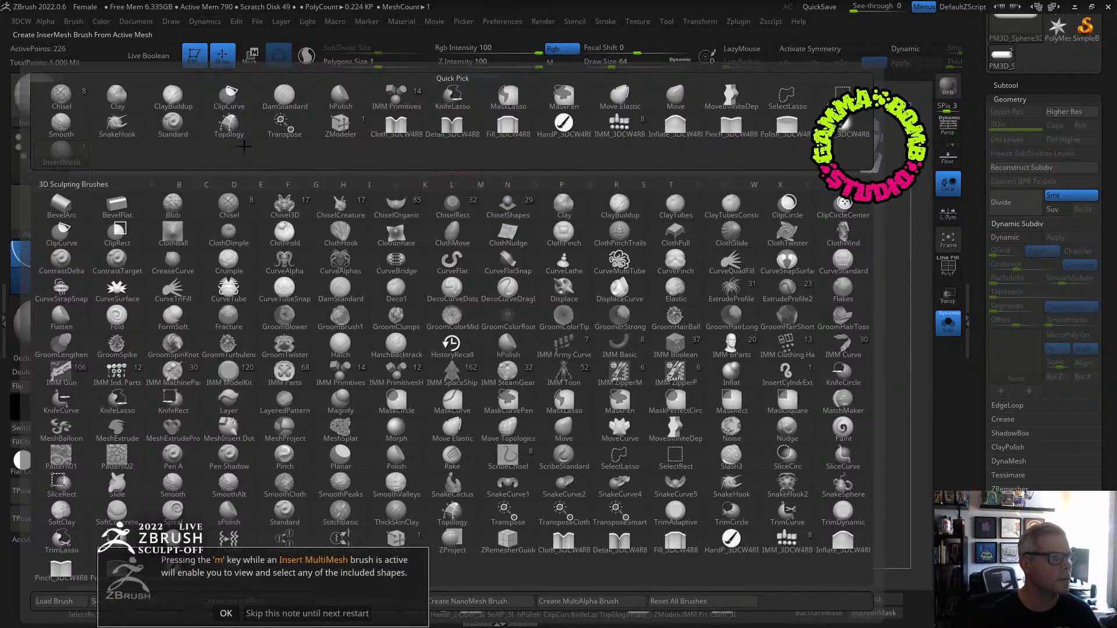
Apply the Flatten deformer to the capsule, flatten both rounded ends into a cylinder with flat ends, and accept the deformation.
{"action": "left_click", "coordinate": [308, 613]}
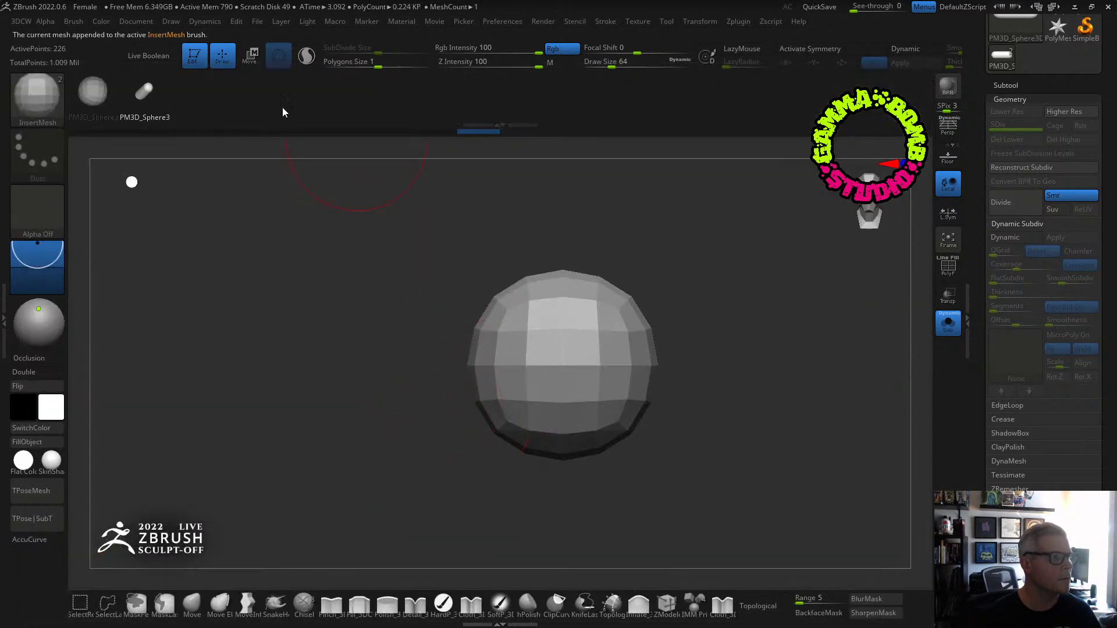
{"action": "left_click_drag", "start_coordinate": [705, 296], "coordinate": [754, 297], "text": "shift"}
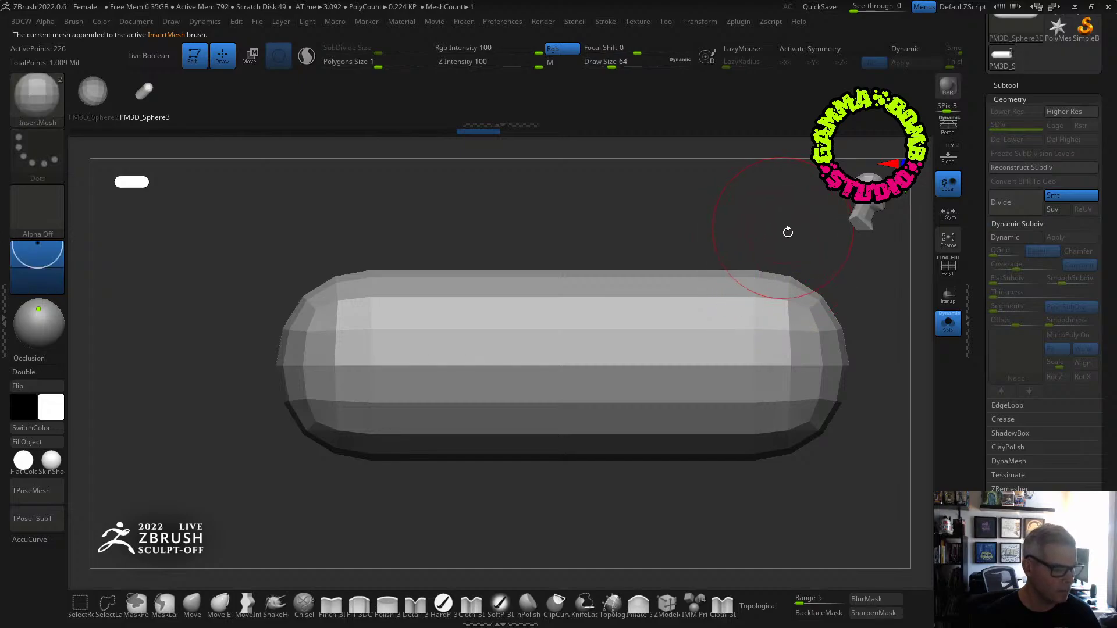
{"action": "key", "text": "w"}
{"action": "left_click", "coordinate": [948, 266]}
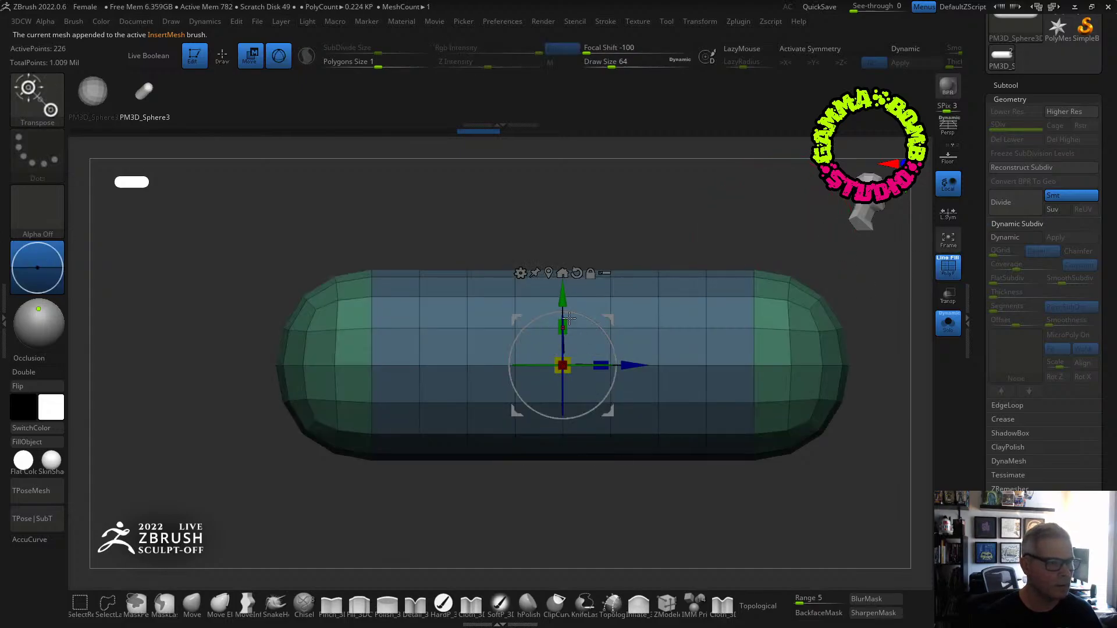
{"action": "left_click", "coordinate": [520, 273]}
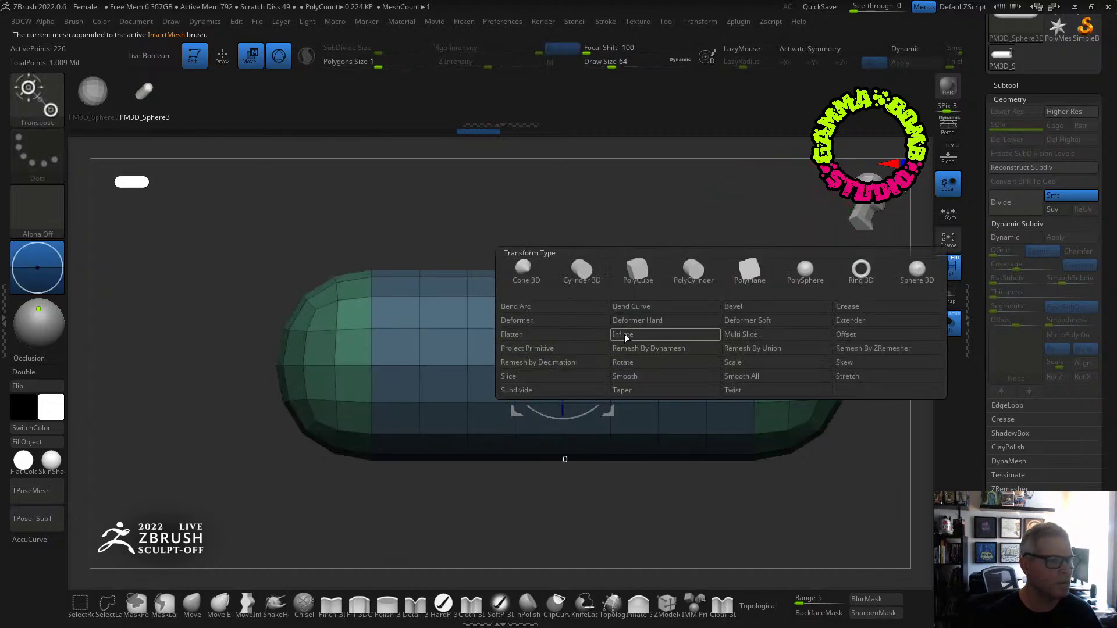
{"action": "left_click", "coordinate": [540, 334]}
{"action": "left_click_drag", "start_coordinate": [225, 364], "coordinate": [438, 344]}
{"action": "left_click_drag", "start_coordinate": [875, 365], "coordinate": [687, 365]}
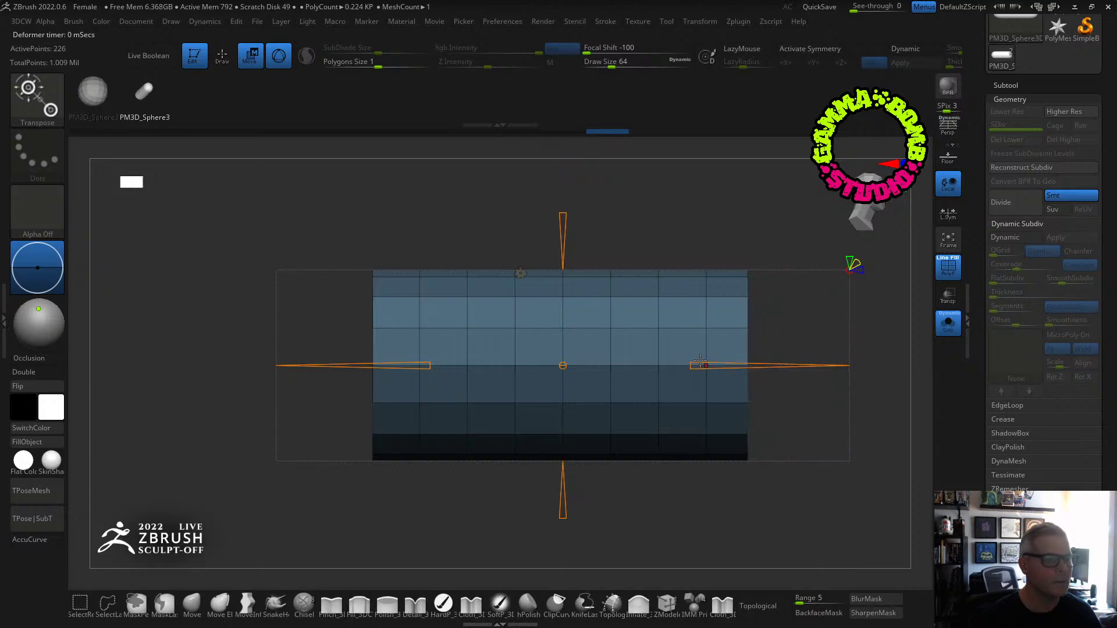
{"action": "left_click", "coordinate": [519, 274]}
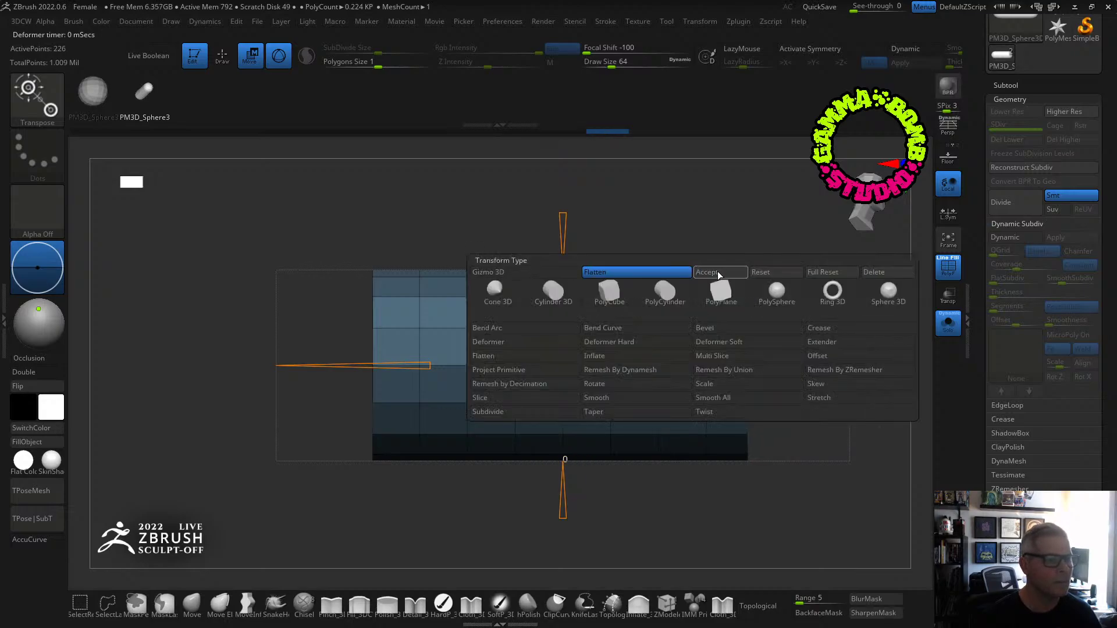
Delete the cylinder's existing edge loops with ZModeler and insert multiple evenly spaced edge loops along its length.
{"action": "key", "text": "q"}
{"action": "left_click", "coordinate": [667, 604]}
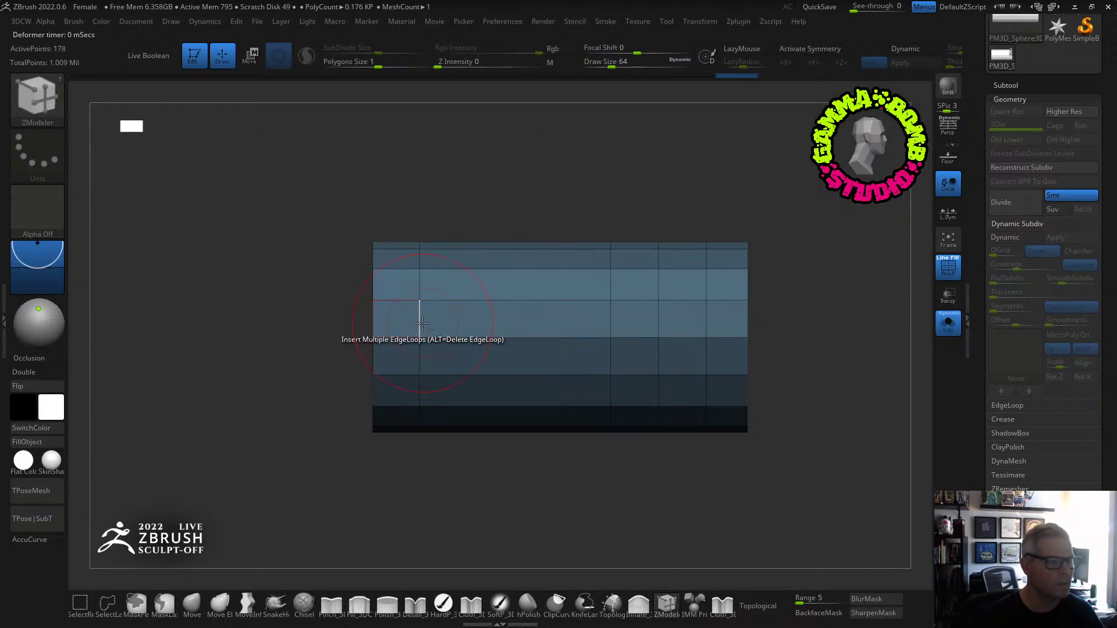
{"action": "left_click", "coordinate": [420, 312]}
{"action": "left_click", "coordinate": [611, 308], "text": "alt"}
{"action": "left_click", "coordinate": [658, 308], "text": "alt"}
{"action": "left_click", "coordinate": [707, 309], "text": "alt"}
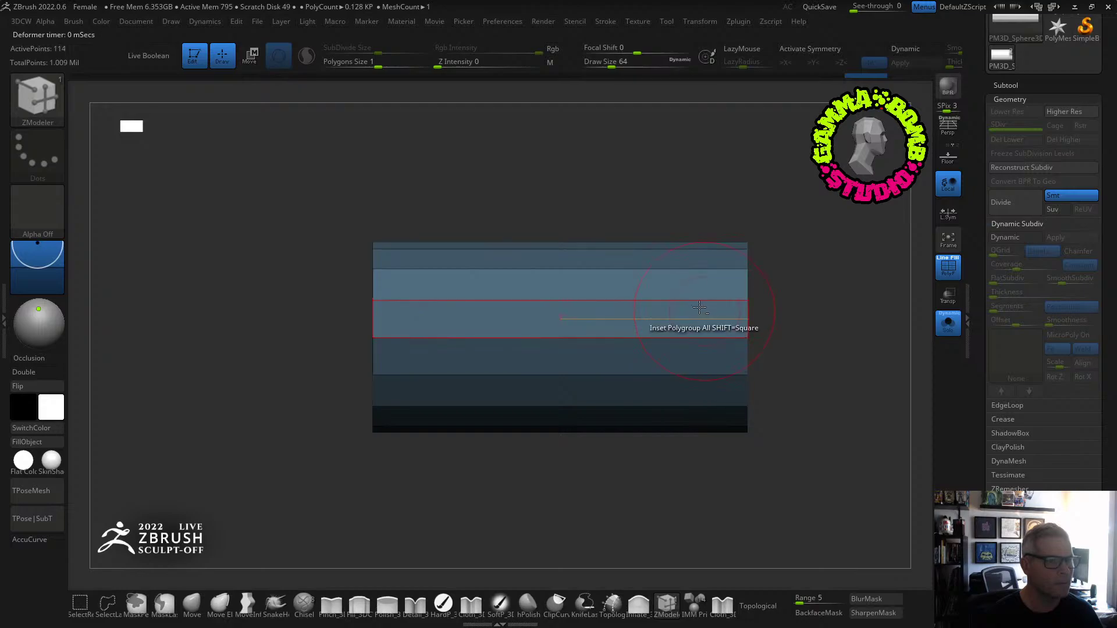
{"action": "left_click", "coordinate": [574, 301]}
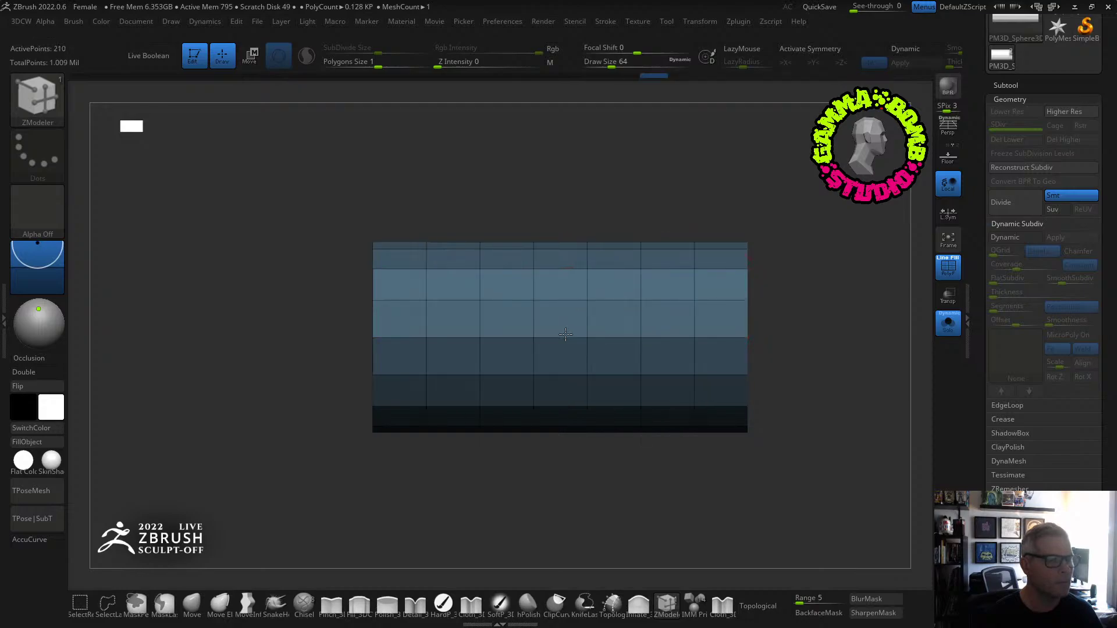
Append the cylinder, viewed end-on, to the active InsertMesh brush and select the PolySphere mesh in it.
{"action": "left_click_drag", "start_coordinate": [768, 249], "coordinate": [616, 236]}
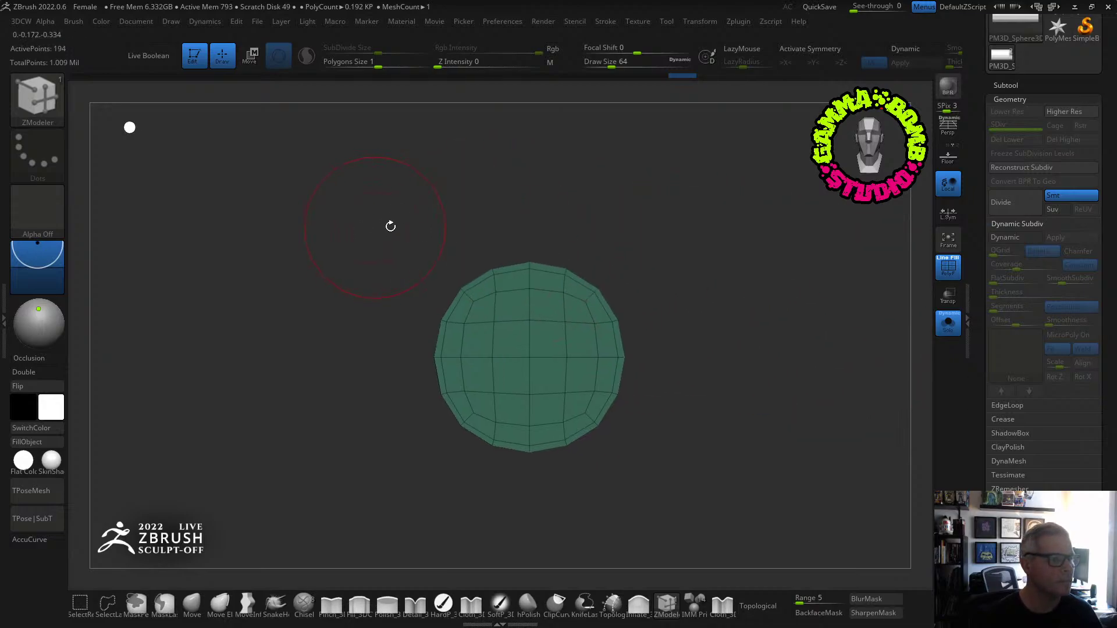
{"action": "key", "text": "b"}
{"action": "left_click", "coordinate": [216, 602]}
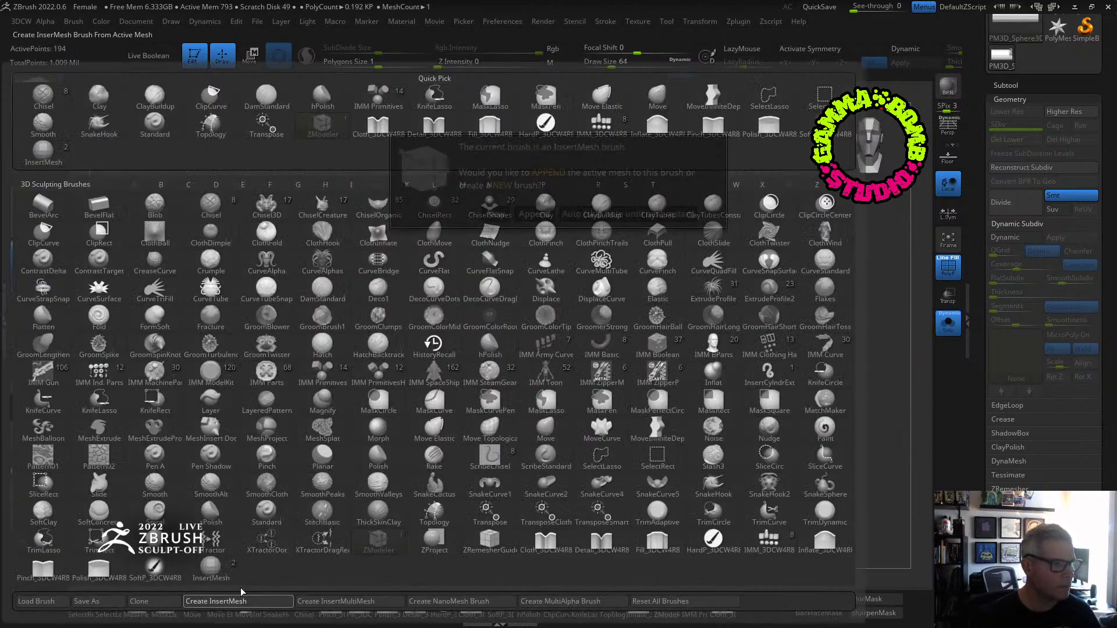
{"action": "left_click", "coordinate": [531, 213]}
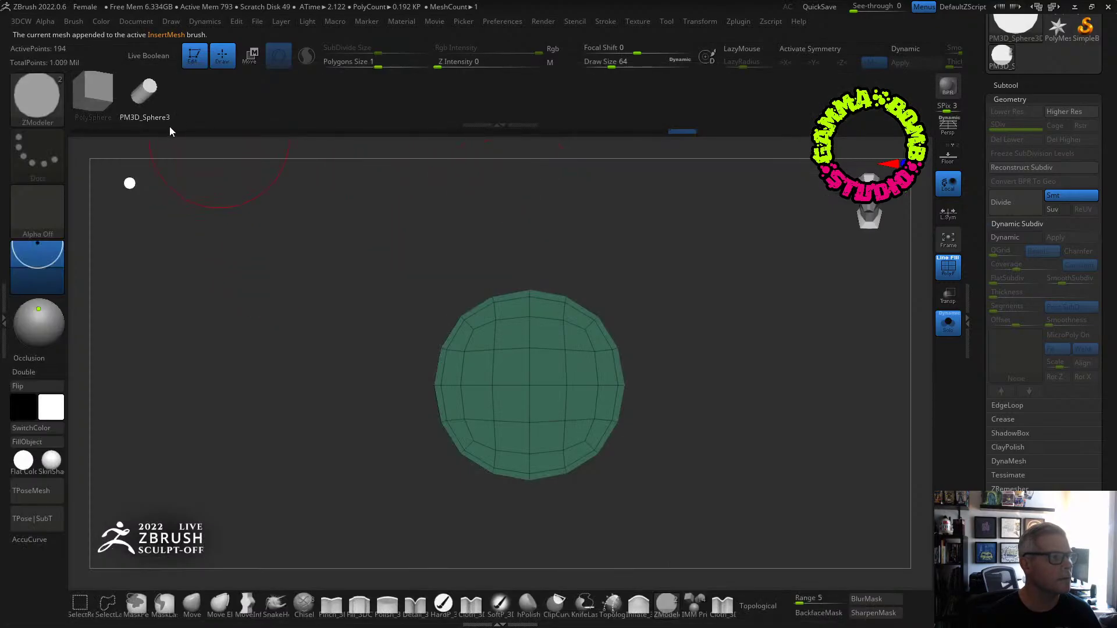
{"action": "left_click", "coordinate": [92, 94]}
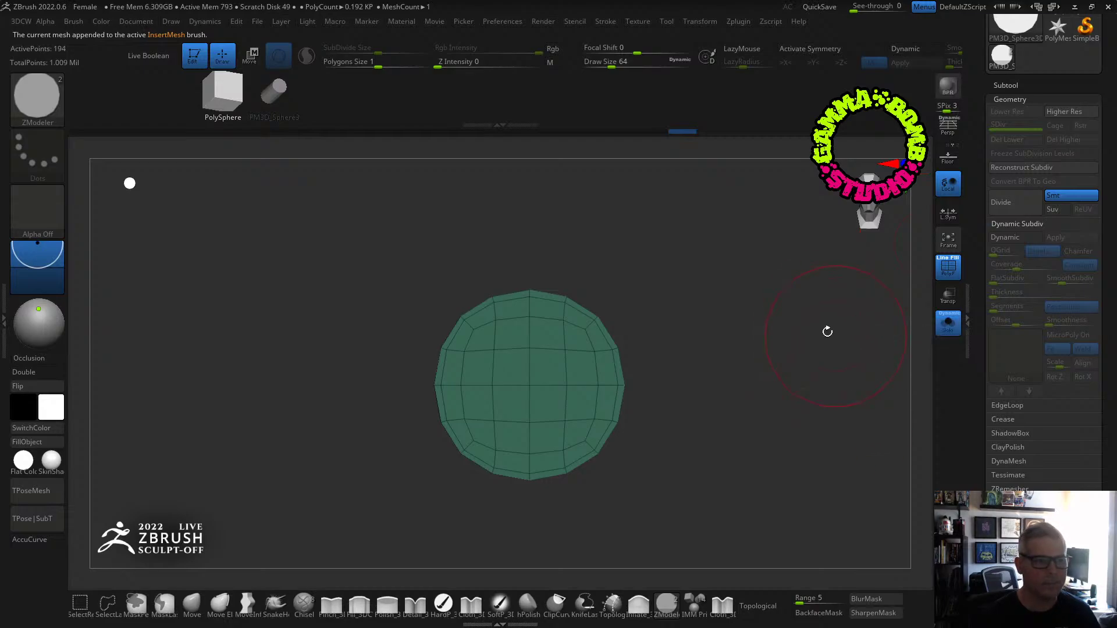
Switch to the female figure subtool, frame it and delete it, leaving only the cylinder's subtool.
{"action": "left_click", "coordinate": [1012, 85]}
{"action": "left_click", "coordinate": [1018, 68]}
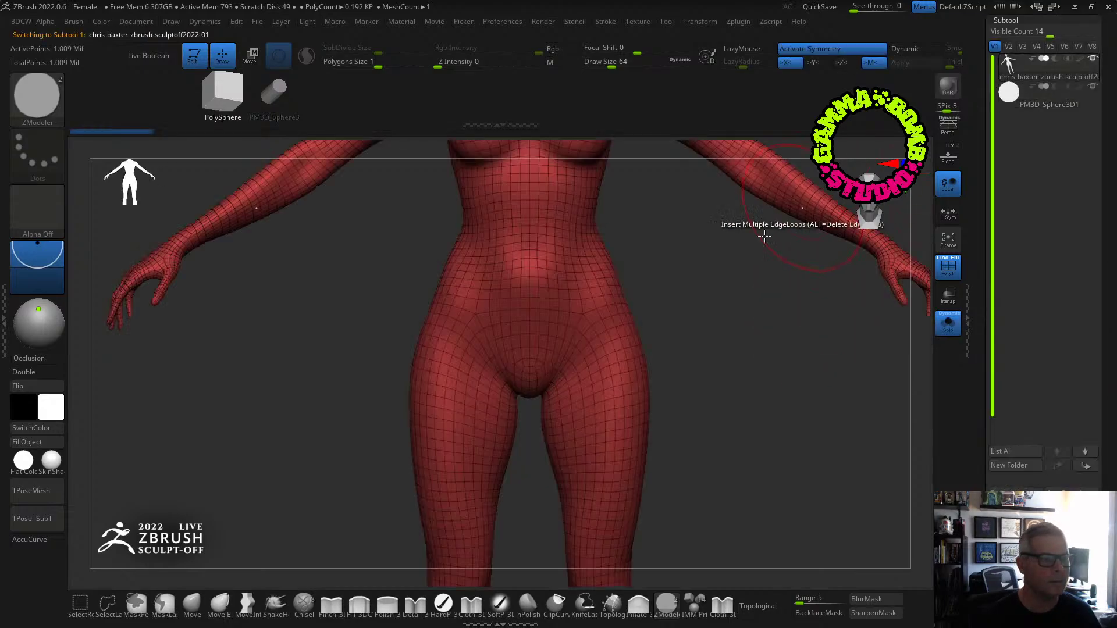
{"action": "key", "text": "f"}
{"action": "left_click_drag", "start_coordinate": [661, 305], "coordinate": [802, 264]}
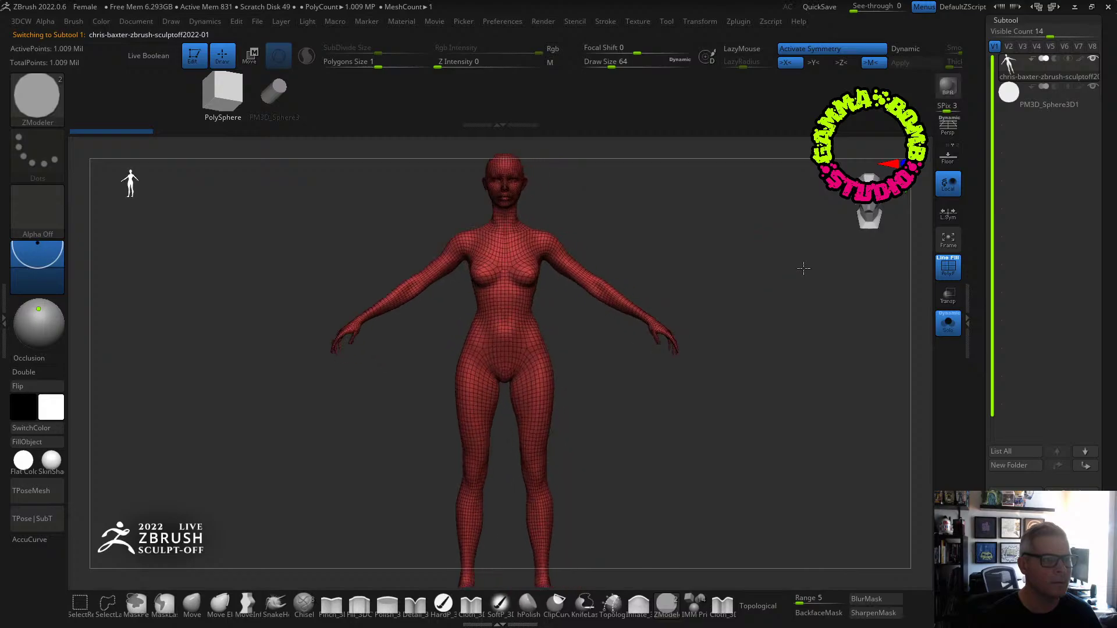
{"action": "left_click", "coordinate": [1014, 591]}
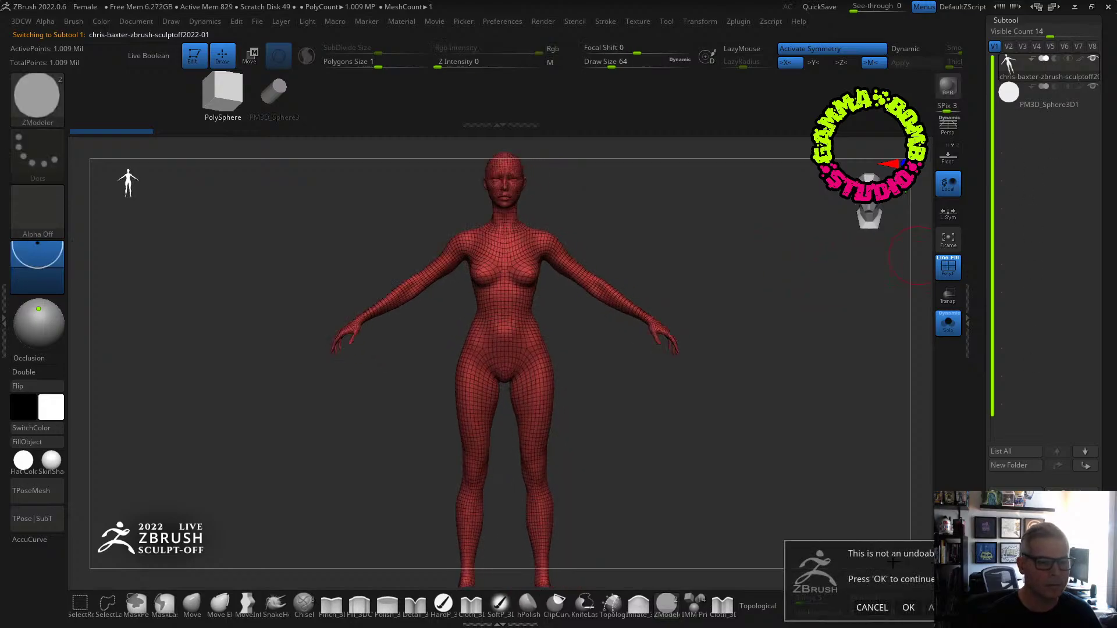
{"action": "left_click", "coordinate": [908, 607]}
{"action": "left_click", "coordinate": [60, 100]}
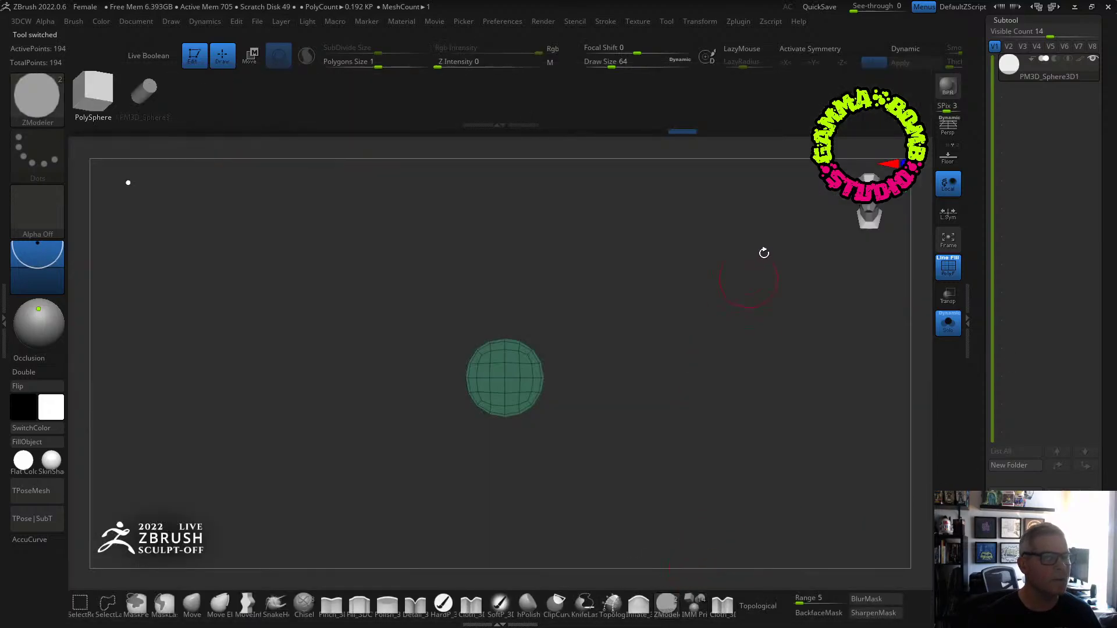
Close the program without saving the project, and dismiss the home page over the reloaded female figure project.
{"action": "left_click", "coordinate": [1108, 11]}
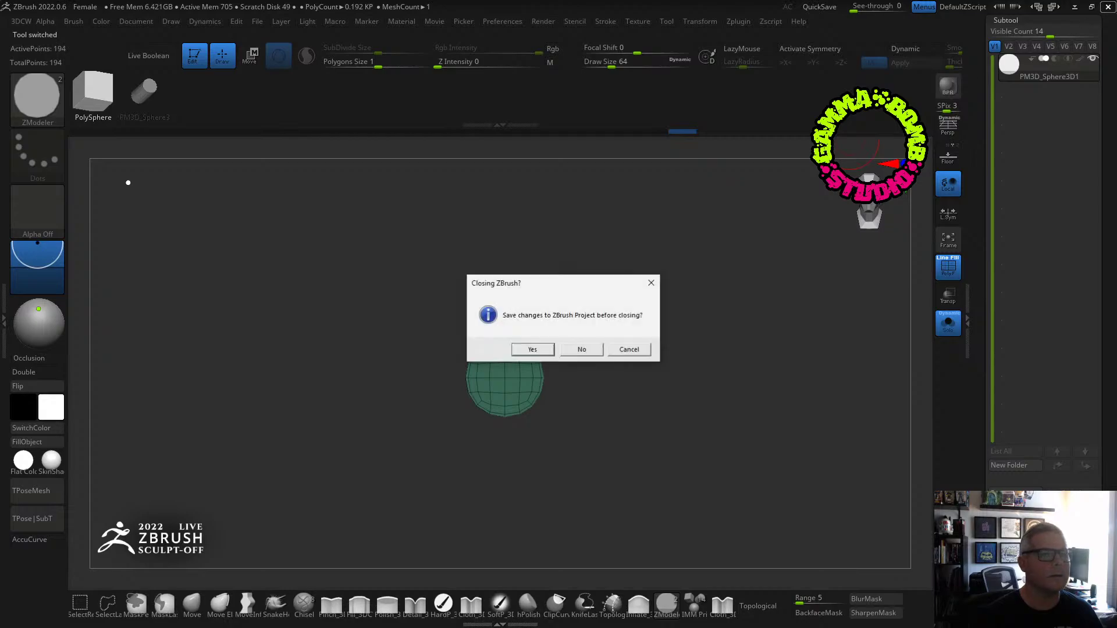
{"action": "left_click", "coordinate": [578, 350]}
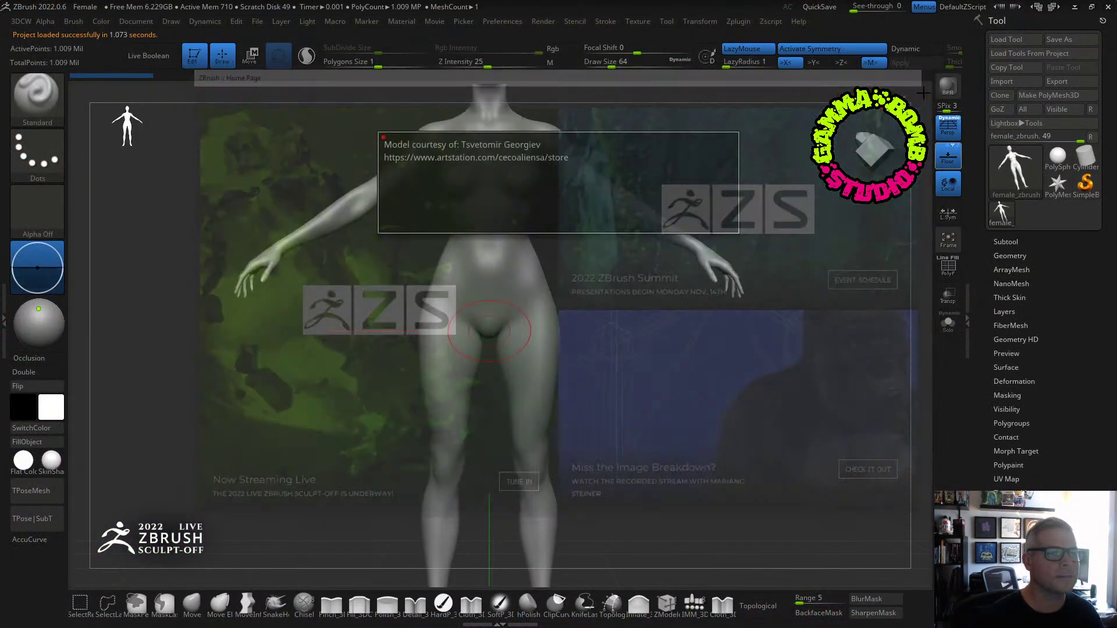
{"action": "left_click", "coordinate": [814, 248]}
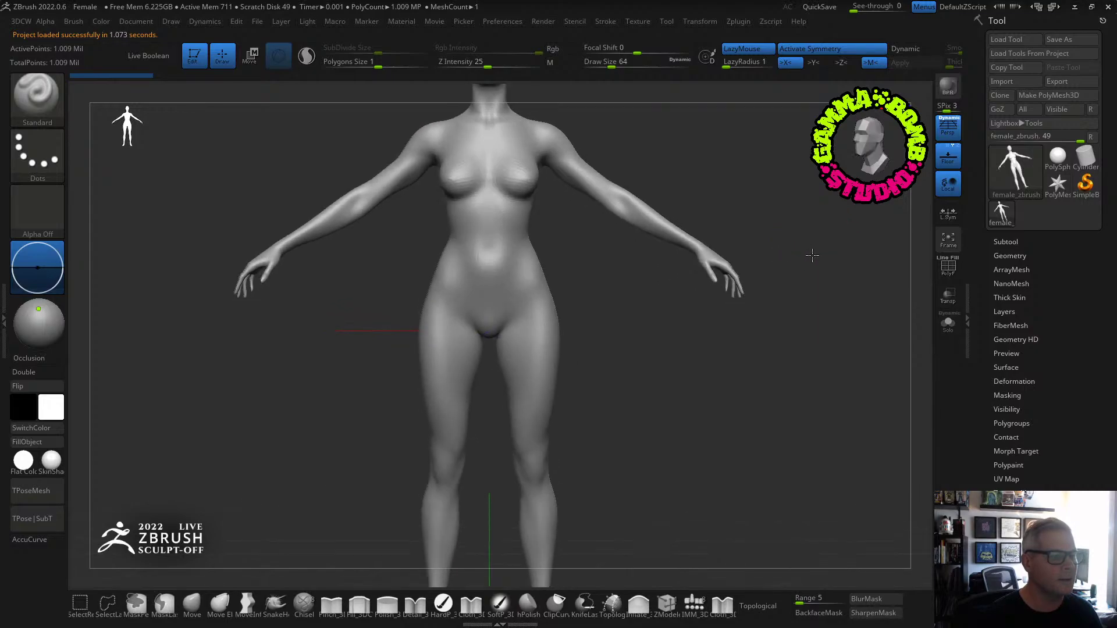
Append a Sphere3D to the female figure as a second subtool.
{"action": "left_click", "coordinate": [1024, 235]}
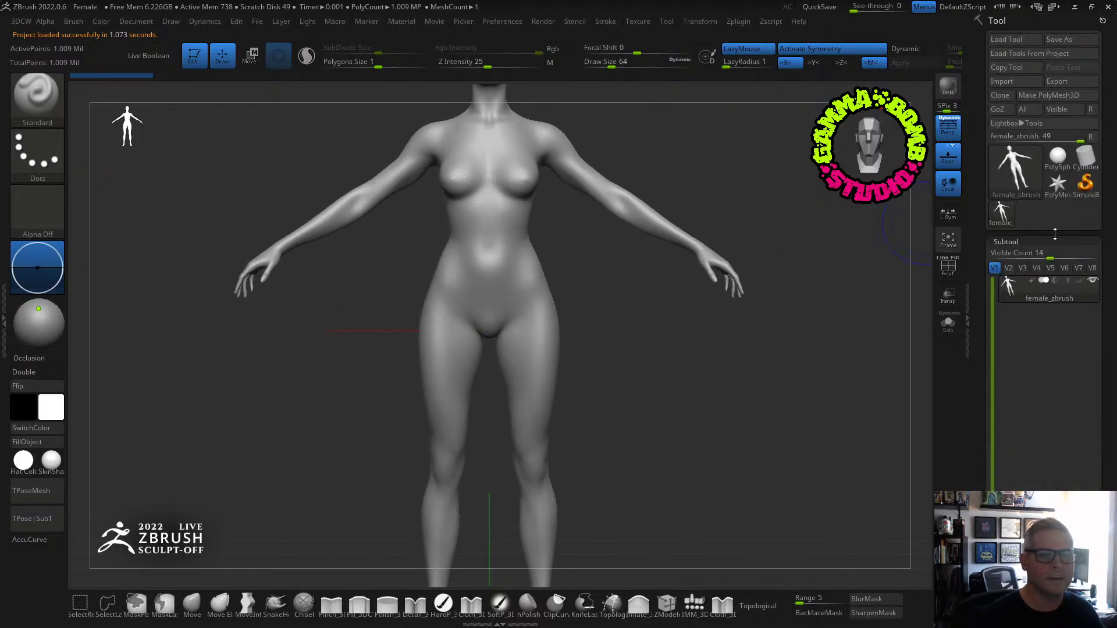
{"action": "scroll", "coordinate": [1041, 291], "scroll_direction": "down", "scroll_amount": 5}
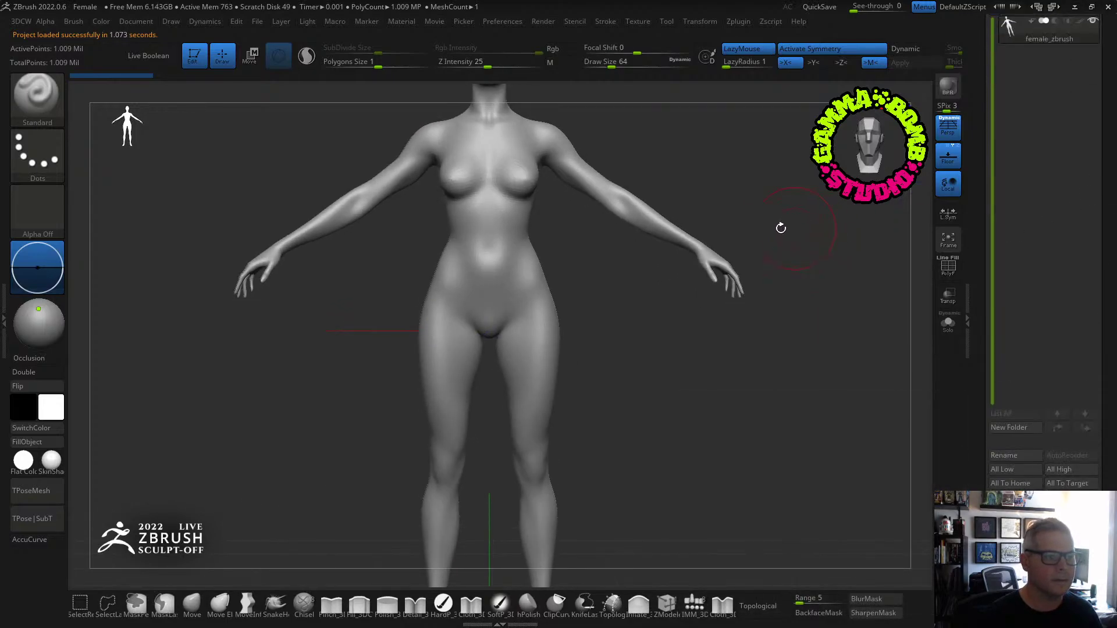
{"action": "left_click", "coordinate": [1071, 525]}
{"action": "left_click", "coordinate": [1072, 525]}
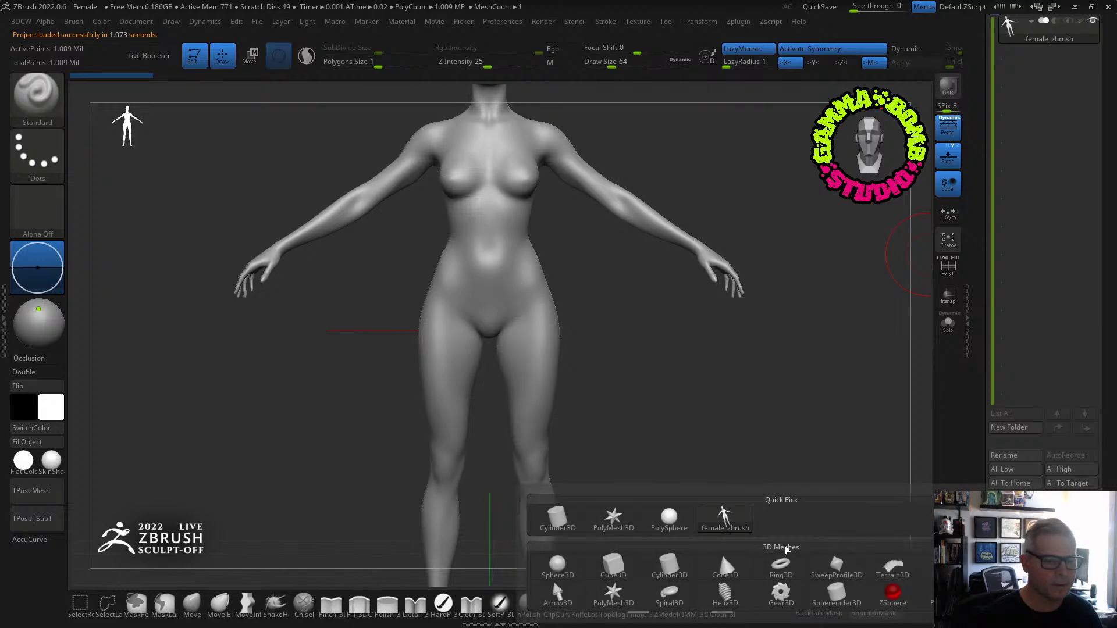
{"action": "left_click", "coordinate": [571, 569]}
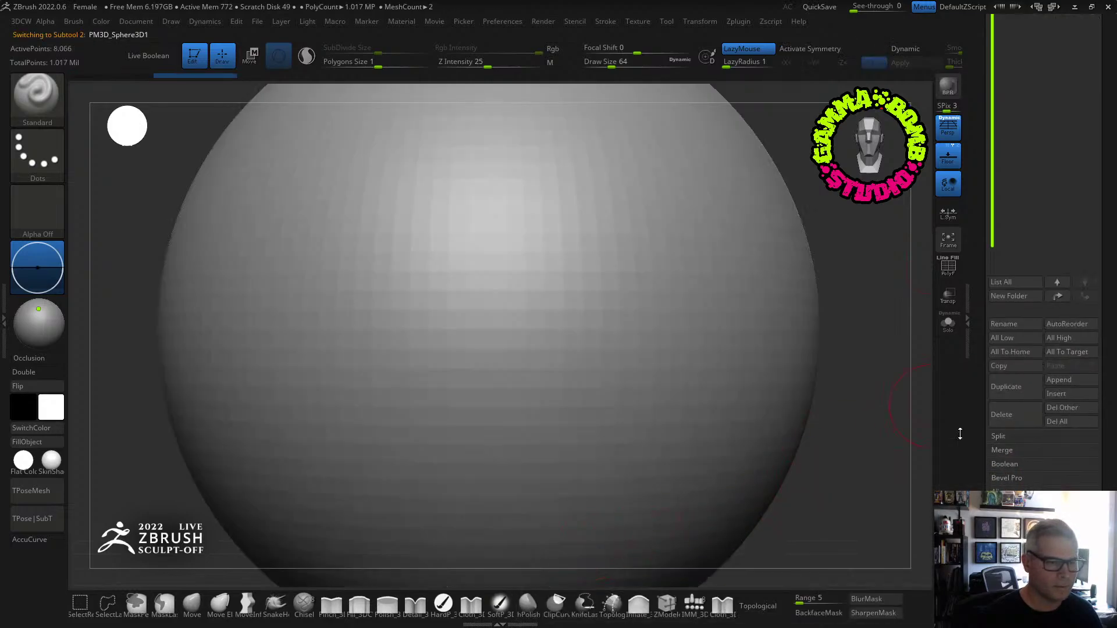
Turn off perspective and the floor grid, and scale the sphere down uniformly in side view.
{"action": "left_click_drag", "start_coordinate": [802, 484], "coordinate": [880, 481]}
{"action": "key", "text": "w"}
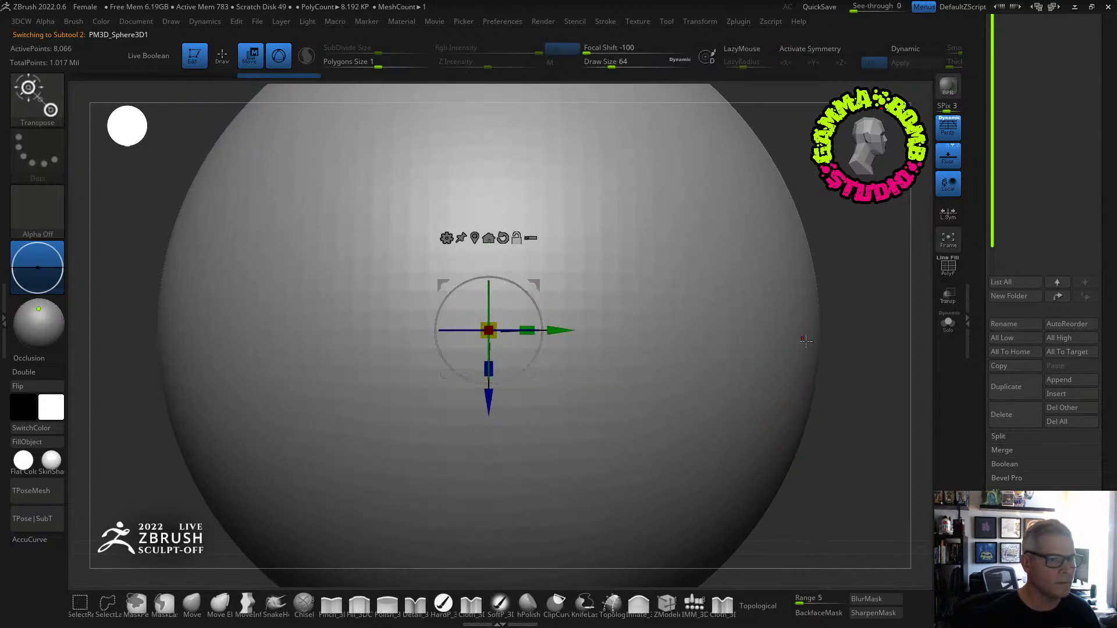
{"action": "right_click_drag", "start_coordinate": [759, 311], "coordinate": [782, 292], "text": "alt"}
{"action": "right_click_drag", "start_coordinate": [854, 212], "coordinate": [700, 229], "text": "alt"}
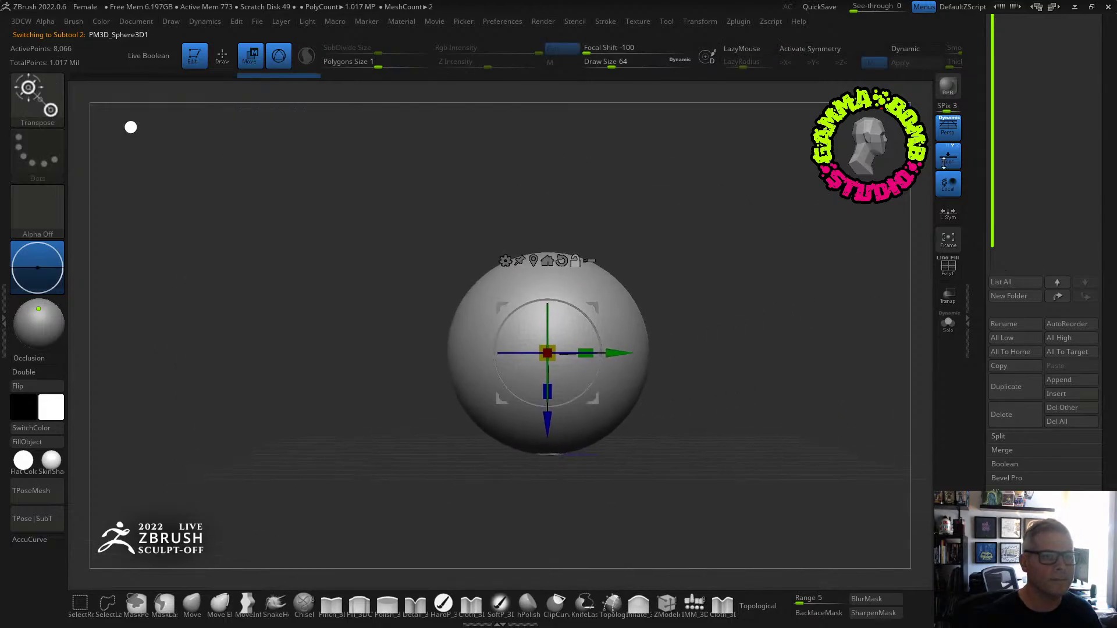
{"action": "left_click", "coordinate": [949, 129]}
{"action": "left_click", "coordinate": [948, 156]}
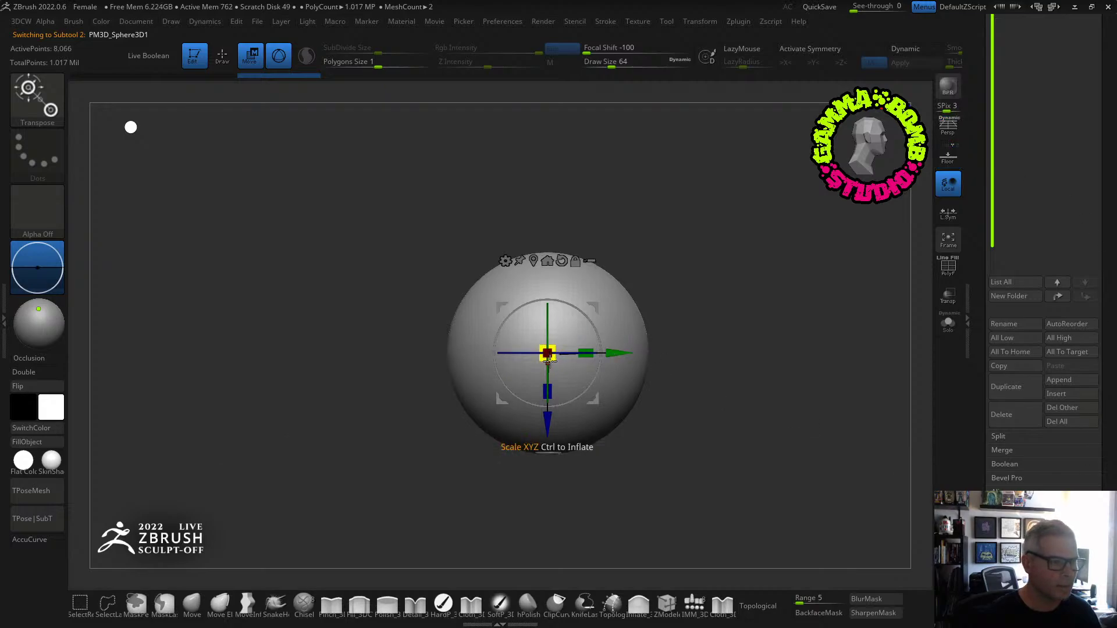
{"action": "left_click_drag", "start_coordinate": [548, 355], "coordinate": [492, 294]}
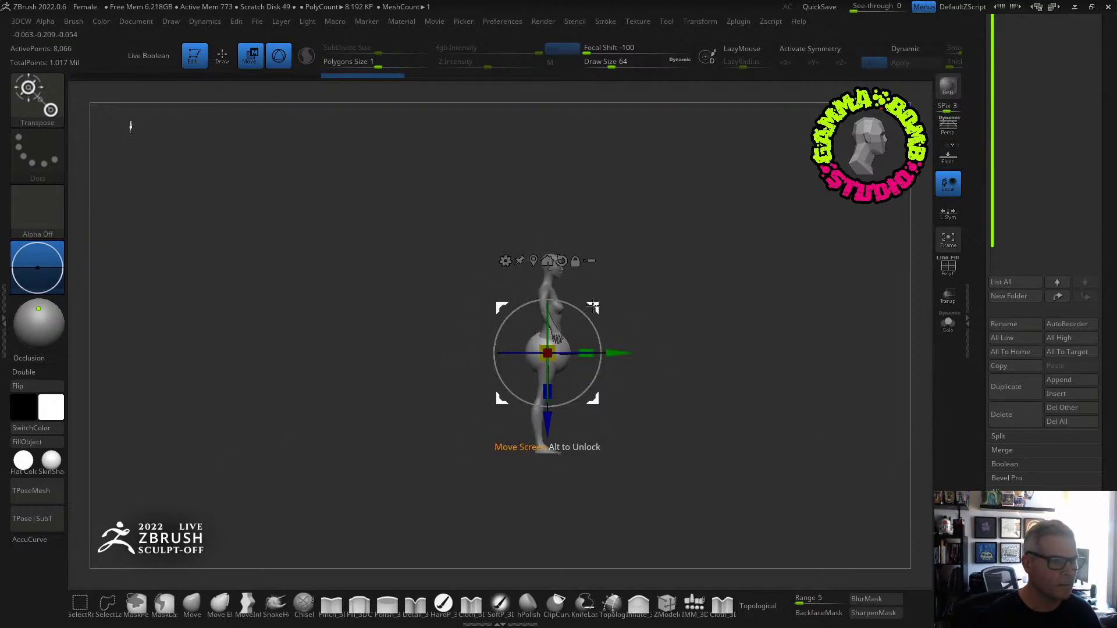
Move the reduced sphere up from the figure's hips into the head in side view.
{"action": "left_click_drag", "start_coordinate": [594, 307], "coordinate": [602, 228]}
{"action": "right_click_drag", "start_coordinate": [763, 262], "coordinate": [835, 405], "text": "ctrl"}
{"action": "left_click_drag", "start_coordinate": [835, 405], "coordinate": [640, 361], "text": "shift"}
{"action": "left_click_drag", "start_coordinate": [556, 274], "coordinate": [617, 154]}
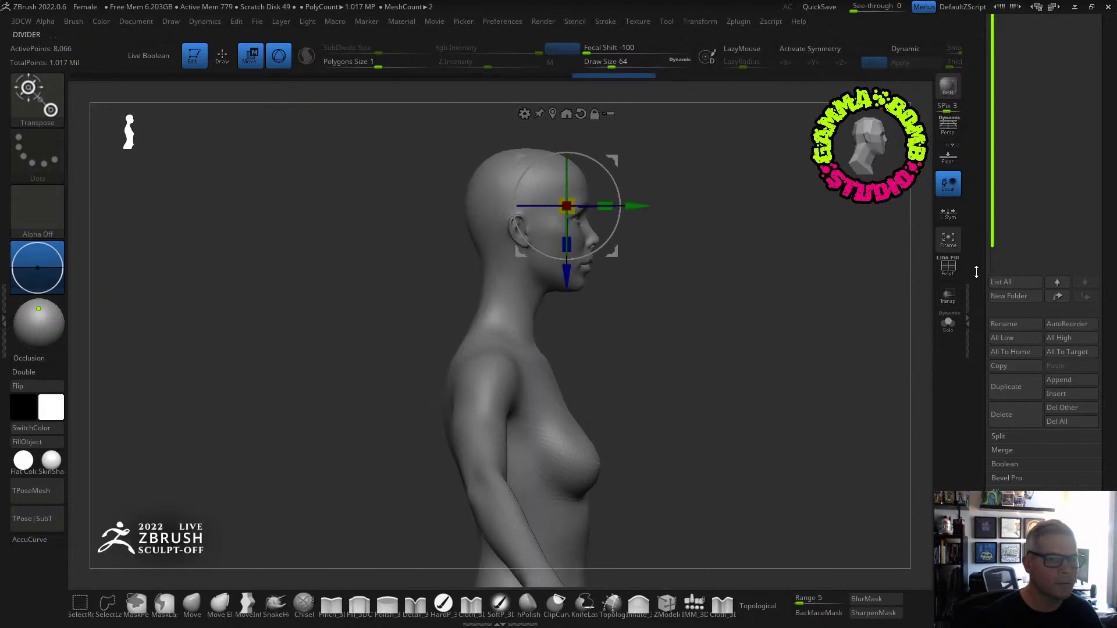
With transparency temporarily on, lower the sphere to eye level and shift it along X toward the figure's right eye.
{"action": "left_click", "coordinate": [949, 295]}
{"action": "key", "text": "f"}
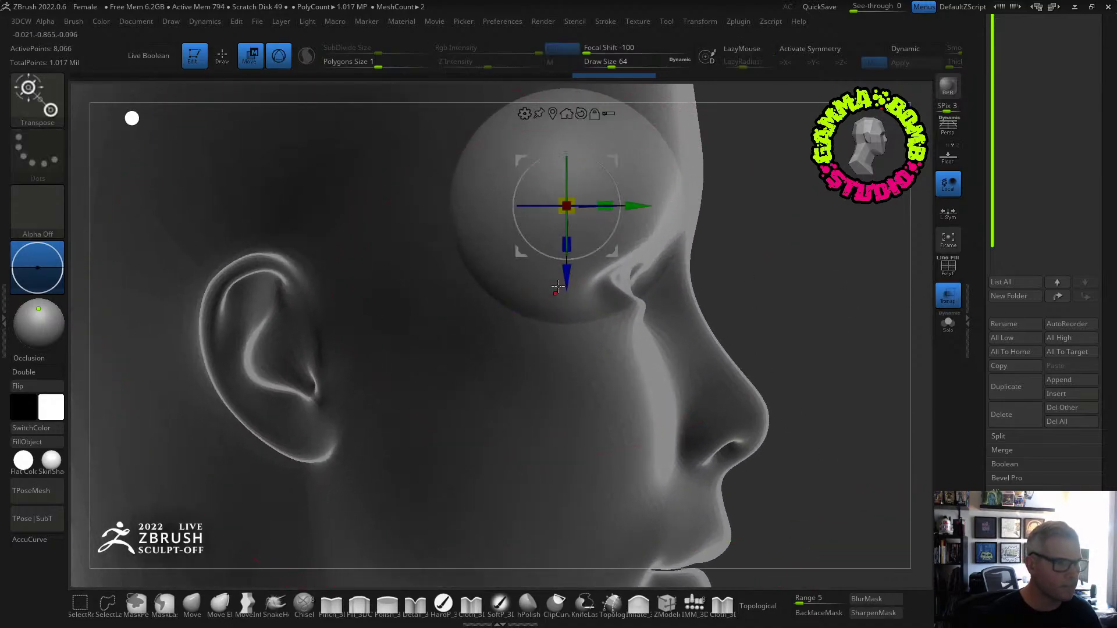
{"action": "left_click_drag", "start_coordinate": [566, 281], "coordinate": [565, 369]}
{"action": "left_click_drag", "start_coordinate": [798, 291], "coordinate": [597, 281], "text": "shift"}
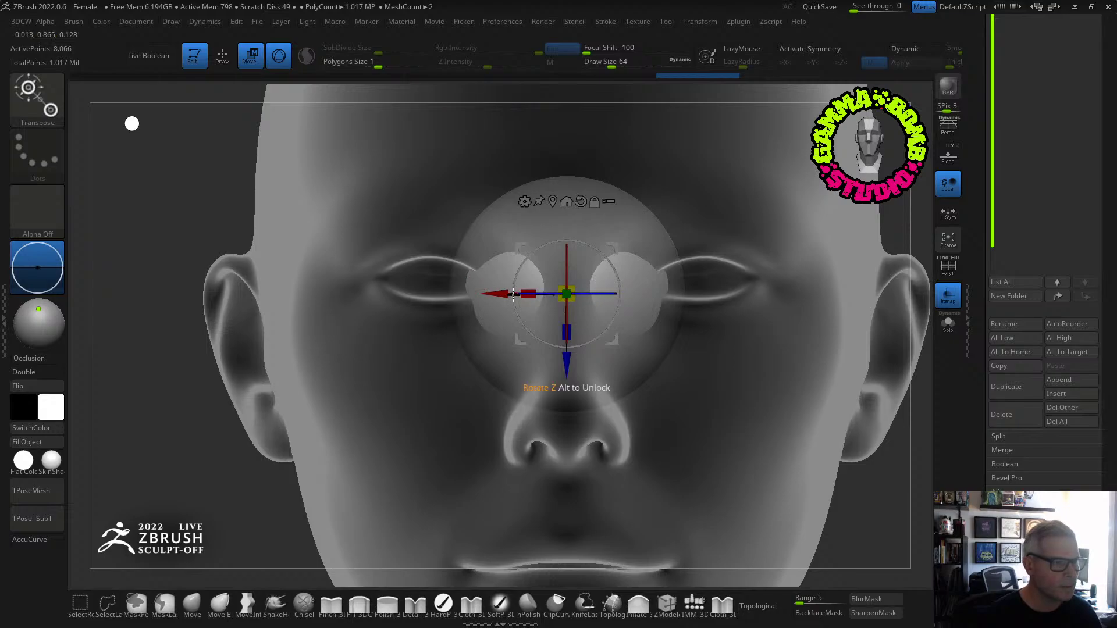
{"action": "left_click_drag", "start_coordinate": [513, 294], "coordinate": [377, 294]}
{"action": "left_click_drag", "start_coordinate": [611, 361], "coordinate": [1015, 307]}
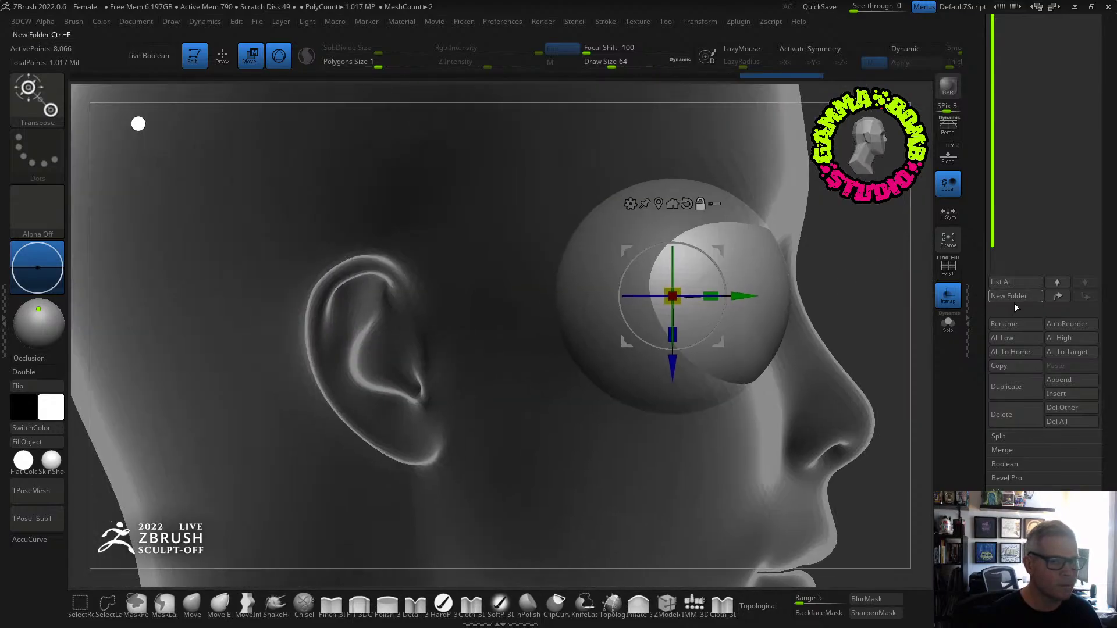
{"action": "left_click", "coordinate": [948, 297]}
Nudge the sphere along X toward the nose to line it up with the right eye opening in front view.
{"action": "scroll", "coordinate": [735, 314], "scroll_direction": "up", "scroll_amount": 3}
{"action": "left_click_drag", "start_coordinate": [672, 304], "coordinate": [571, 305]}
{"action": "right_click_drag", "start_coordinate": [757, 306], "coordinate": [500, 304]}
{"action": "right_click_drag", "start_coordinate": [641, 305], "coordinate": [372, 314], "text": "alt"}
{"action": "left_click_drag", "start_coordinate": [491, 313], "coordinate": [530, 314]}
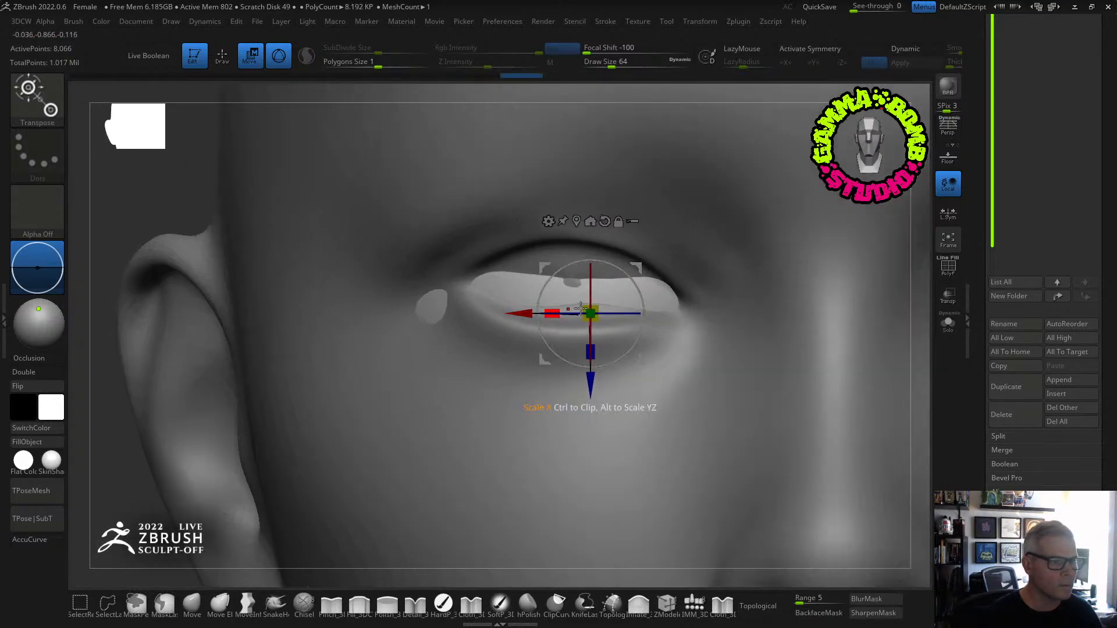
Adjust the sphere's depth along Y in side view and raise it along Z within the right eye opening.
{"action": "right_click_drag", "start_coordinate": [637, 291], "coordinate": [831, 295]}
{"action": "left_click_drag", "start_coordinate": [352, 313], "coordinate": [402, 314]}
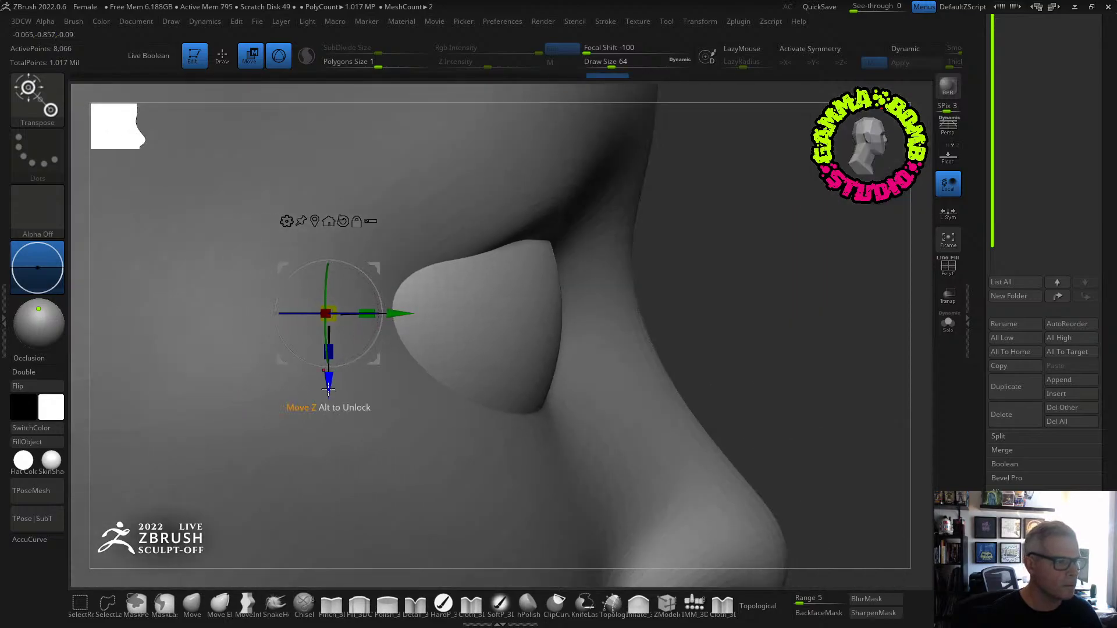
{"action": "left_click_drag", "start_coordinate": [328, 387], "coordinate": [324, 294]}
{"action": "right_click_drag", "start_coordinate": [324, 294], "coordinate": [561, 211]}
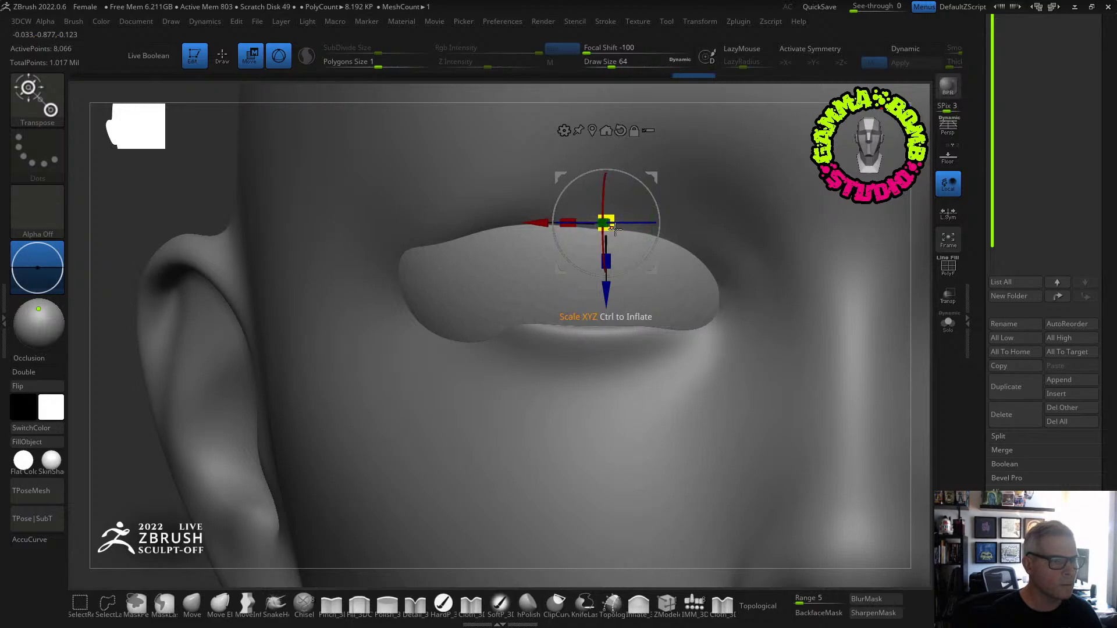
Rescale the eyeball sphere and lower it in side view, adjusting its depth along Y within the right eye opening.
{"action": "left_click_drag", "start_coordinate": [615, 229], "coordinate": [607, 241]}
{"action": "right_click_drag", "start_coordinate": [606, 241], "coordinate": [707, 245]}
{"action": "left_click_drag", "start_coordinate": [589, 226], "coordinate": [609, 228]}
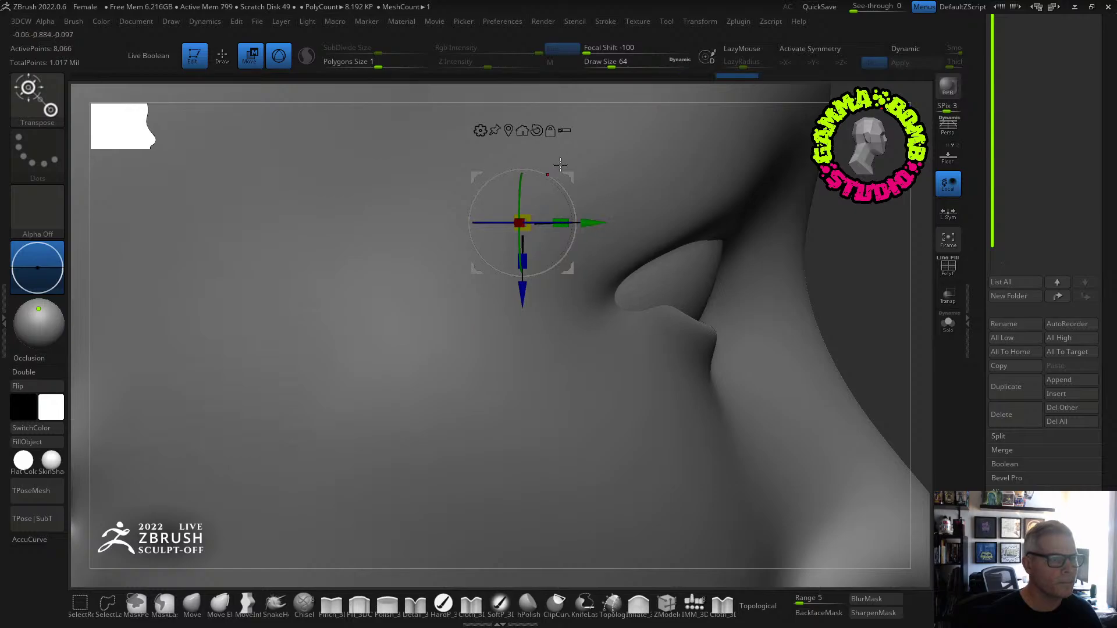
{"action": "left_click_drag", "start_coordinate": [566, 167], "coordinate": [576, 198]}
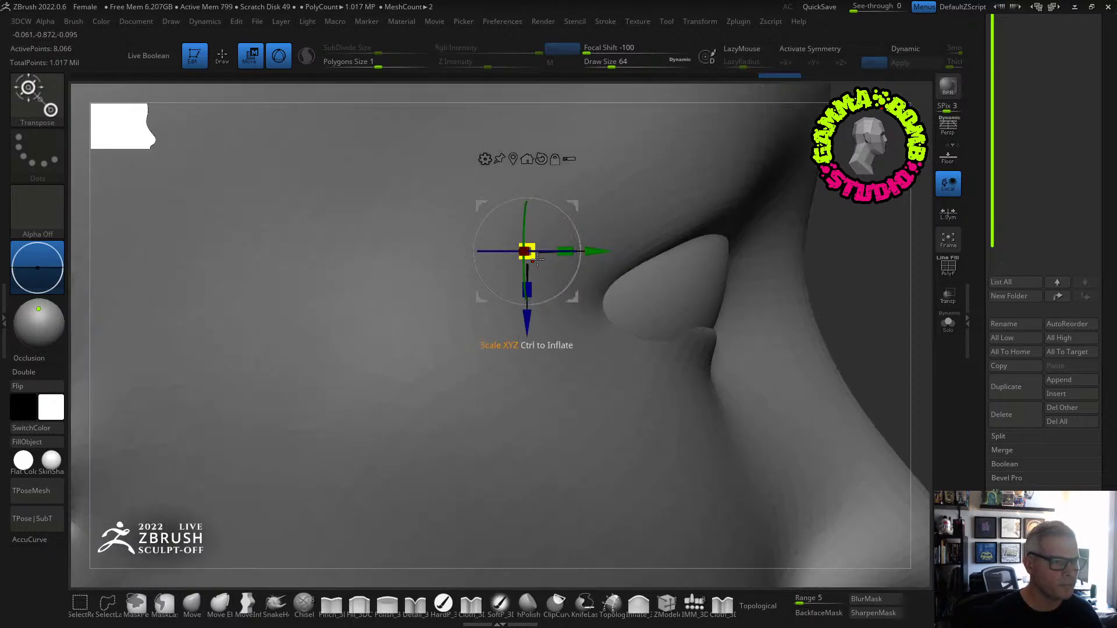
{"action": "left_click_drag", "start_coordinate": [566, 251], "coordinate": [608, 250]}
{"action": "left_click_drag", "start_coordinate": [865, 247], "coordinate": [832, 246], "text": "shift"}
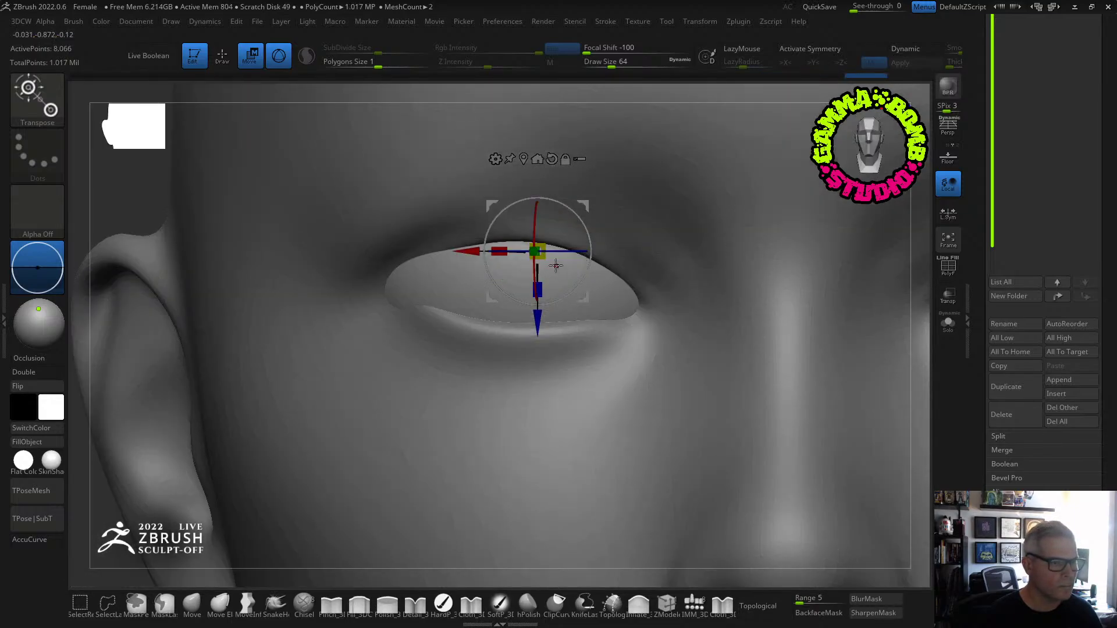
Shift the sphere along X toward the nose in front view and lower it slightly along Z in side view.
{"action": "left_click_drag", "start_coordinate": [463, 251], "coordinate": [479, 251]}
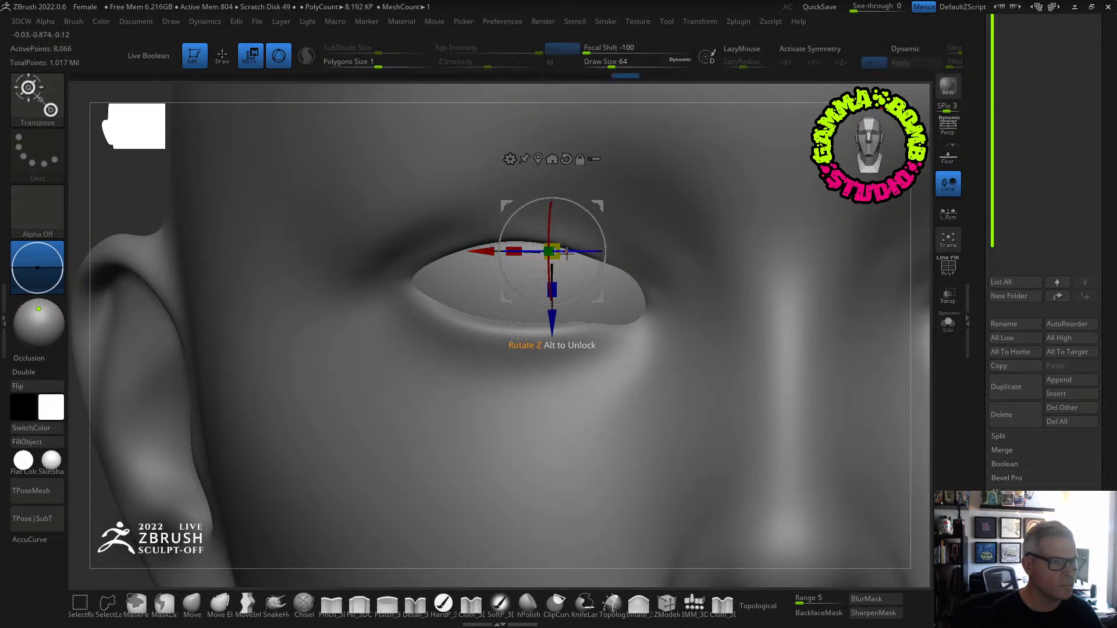
{"action": "left_click_drag", "start_coordinate": [550, 253], "coordinate": [550, 257]}
{"action": "right_click_drag", "start_coordinate": [554, 251], "coordinate": [621, 249]}
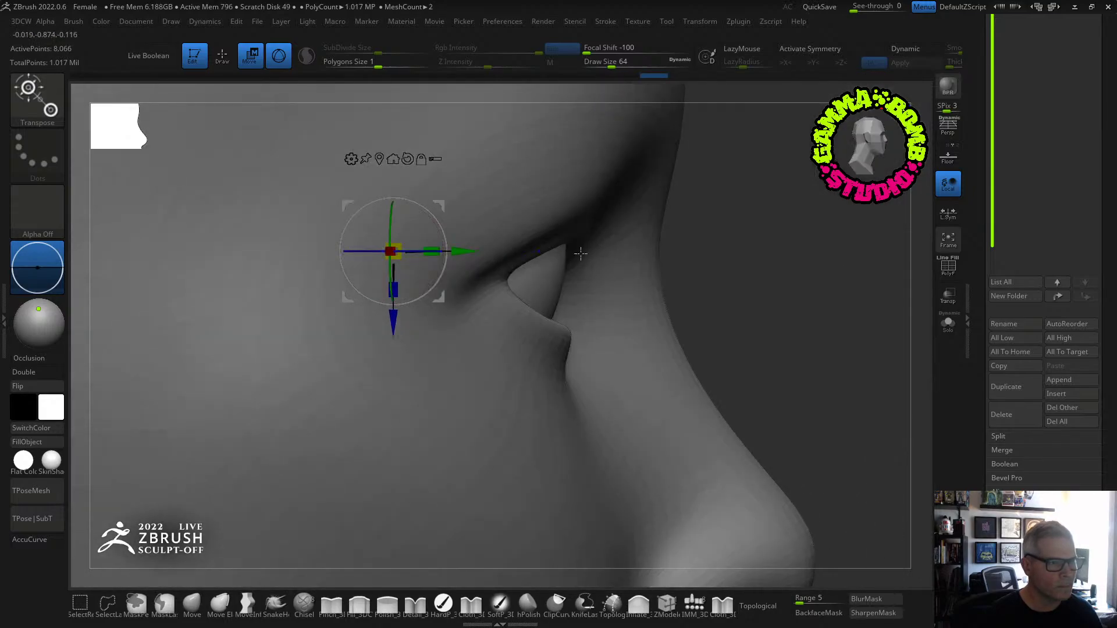
{"action": "left_click_drag", "start_coordinate": [468, 250], "coordinate": [468, 250]}
{"action": "right_click_drag", "start_coordinate": [573, 241], "coordinate": [613, 226]}
{"action": "right_click_drag", "start_coordinate": [398, 252], "coordinate": [456, 257]}
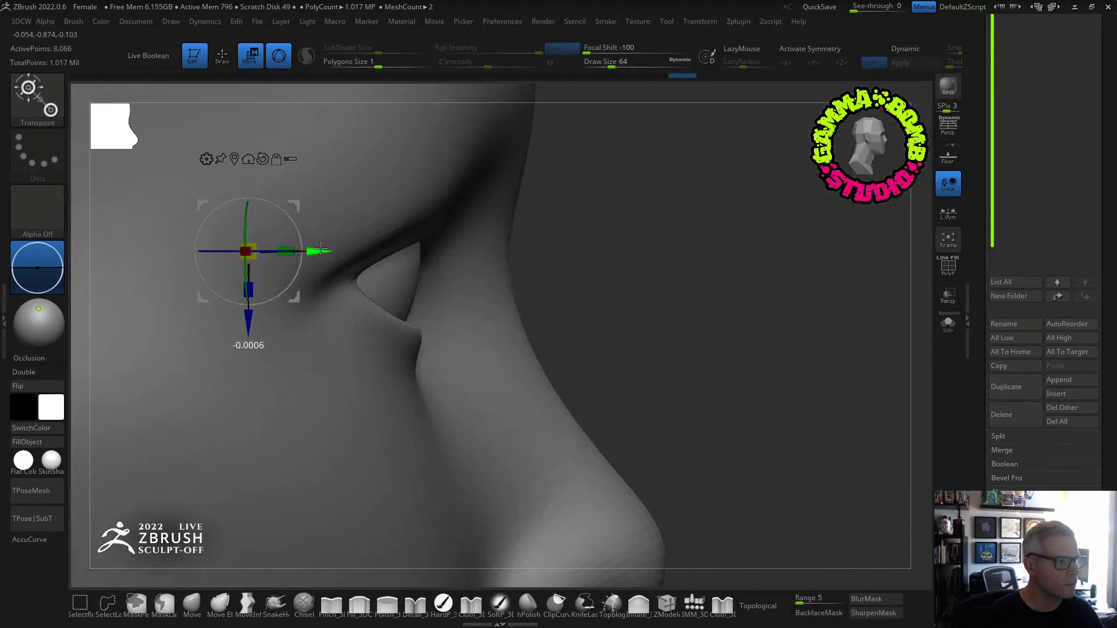
{"action": "left_click_drag", "start_coordinate": [249, 326], "coordinate": [247, 344]}
Nudge the sphere along X toward the outer eye corner and fine-tune its size in front view.
{"action": "right_click_drag", "start_coordinate": [491, 276], "coordinate": [428, 271]}
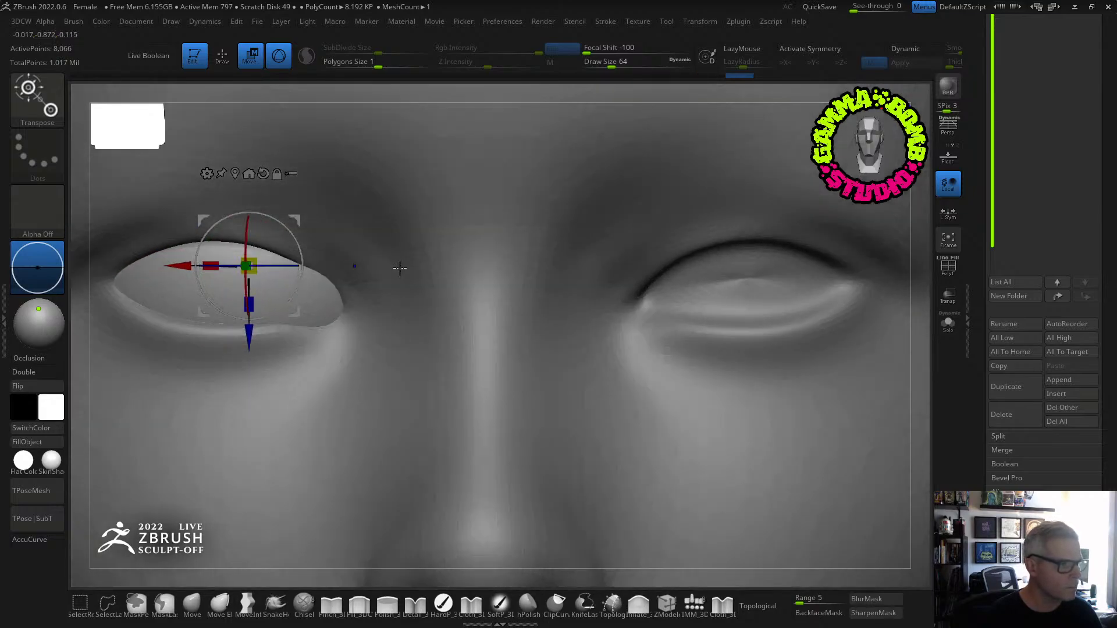
{"action": "left_click_drag", "start_coordinate": [184, 265], "coordinate": [182, 265]}
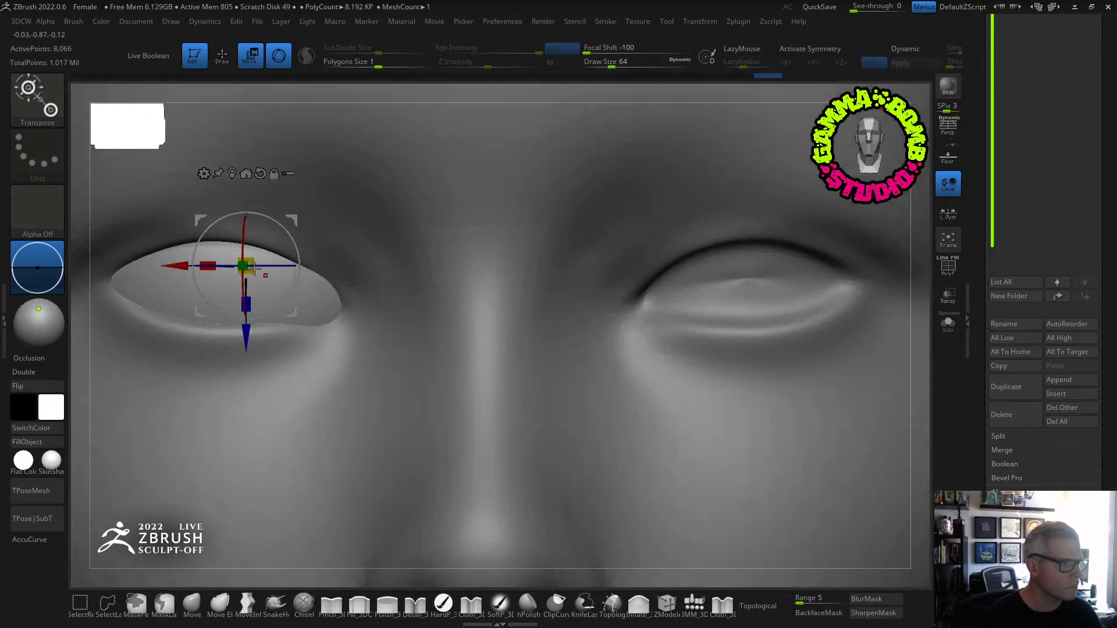
{"action": "key", "text": "q"}
{"action": "key", "text": "w"}
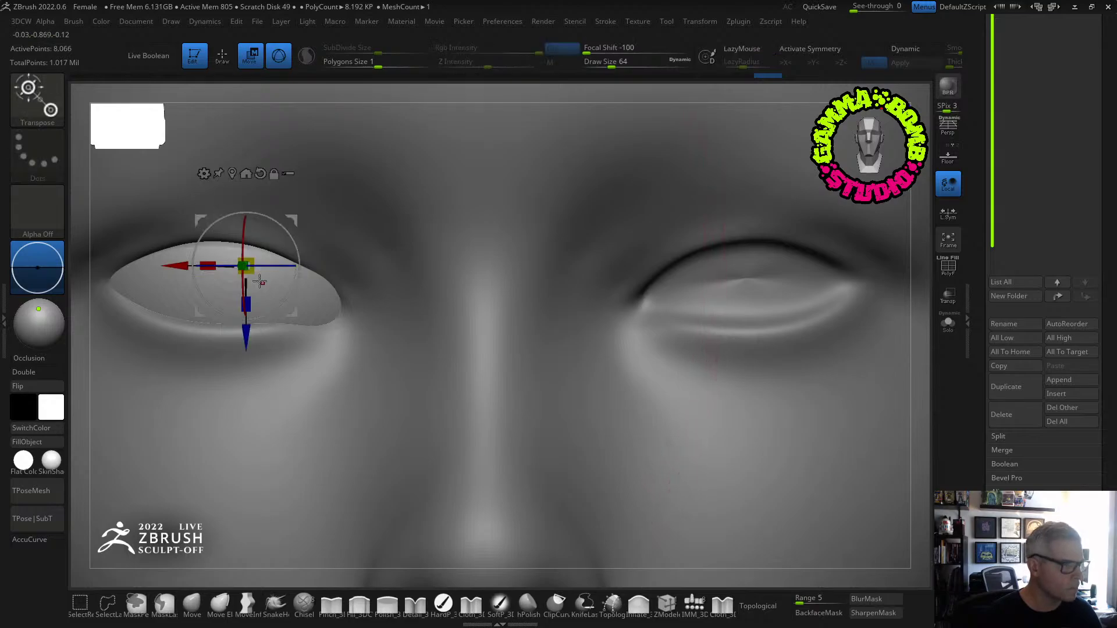
{"action": "left_click_drag", "start_coordinate": [250, 271], "coordinate": [244, 267]}
{"action": "left_click_drag", "start_coordinate": [176, 266], "coordinate": [166, 266]}
Fine-tune the sphere's depth along Y in side view and its X position in front view, finishing the right eyeball.
{"action": "right_click_drag", "start_coordinate": [238, 265], "coordinate": [310, 261]}
{"action": "left_click_drag", "start_coordinate": [183, 265], "coordinate": [190, 266]}
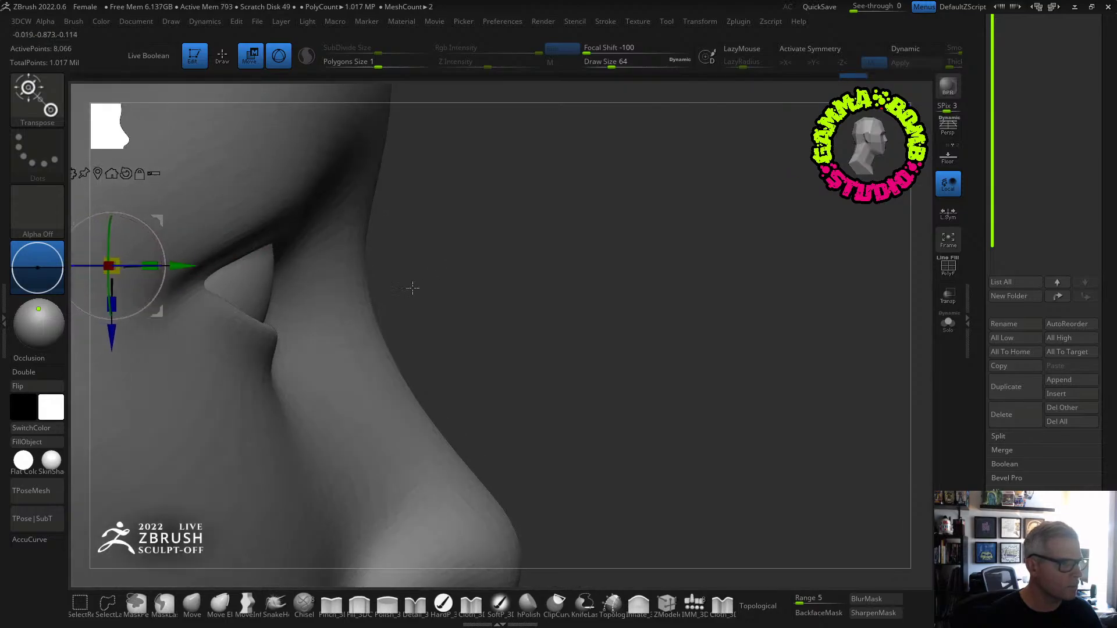
{"action": "right_click_drag", "start_coordinate": [512, 282], "coordinate": [771, 263]}
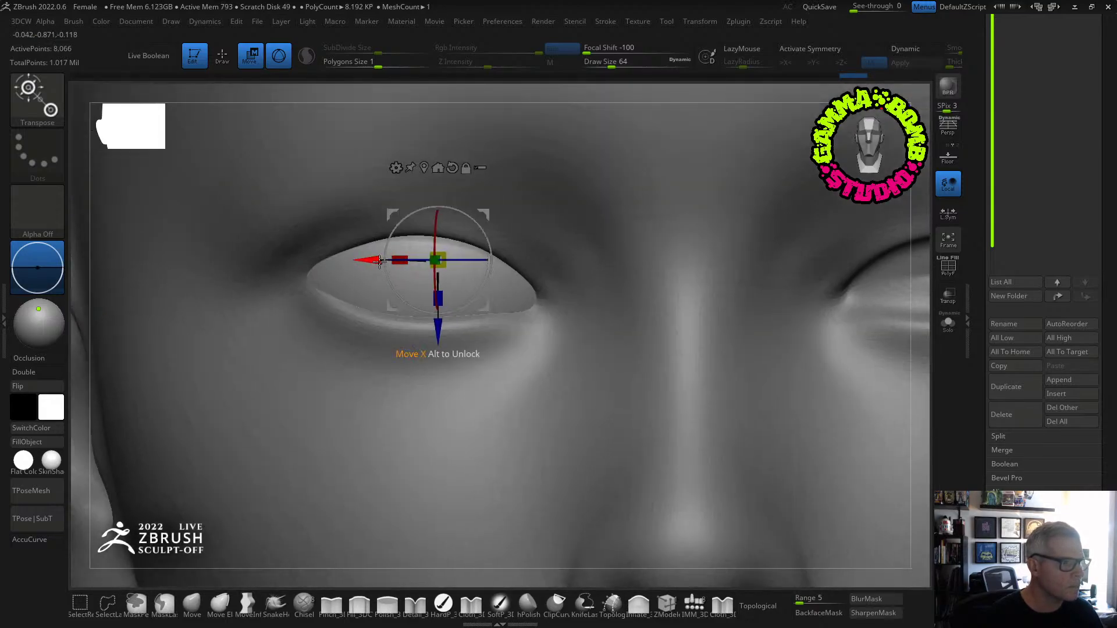
{"action": "left_click_drag", "start_coordinate": [379, 261], "coordinate": [447, 265]}
{"action": "right_click_drag", "start_coordinate": [447, 265], "coordinate": [332, 254], "text": "ctrl"}
{"action": "key", "text": "q"}
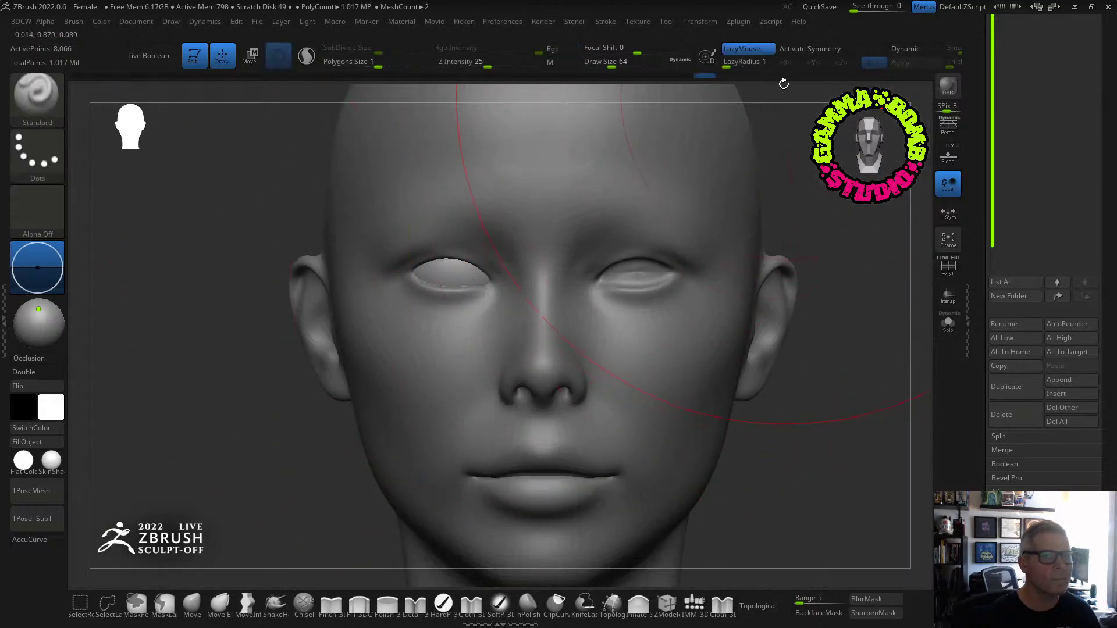
Mirror the eyeball sphere into the left eye with SubTool Master.
{"action": "left_click", "coordinate": [746, 22]}
{"action": "left_click", "coordinate": [780, 280]}
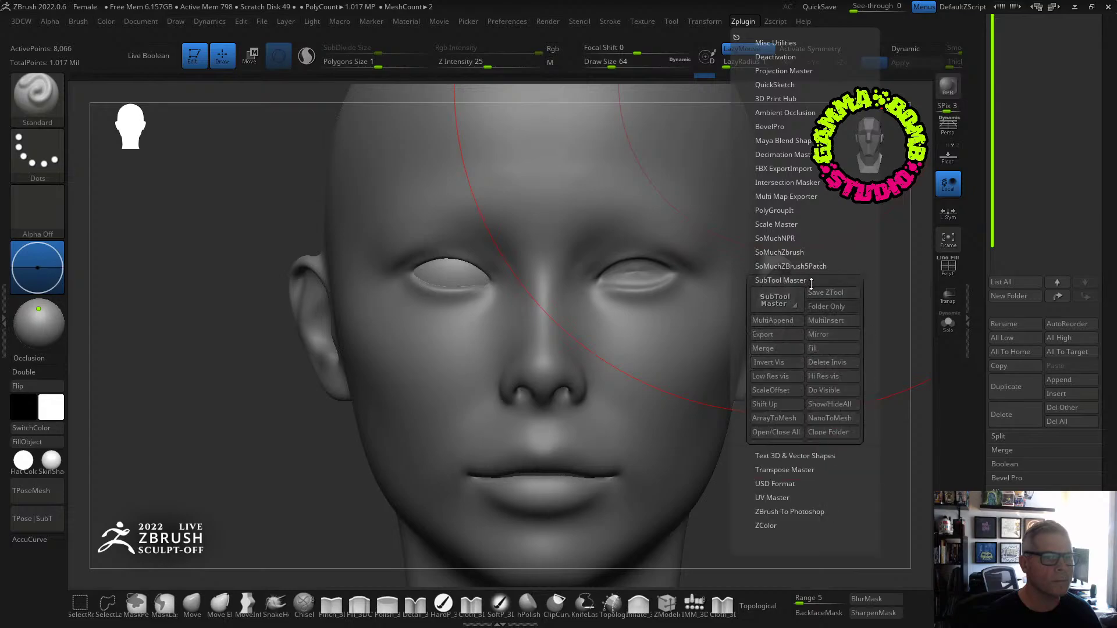
{"action": "left_click", "coordinate": [826, 335]}
{"action": "left_click", "coordinate": [508, 297]}
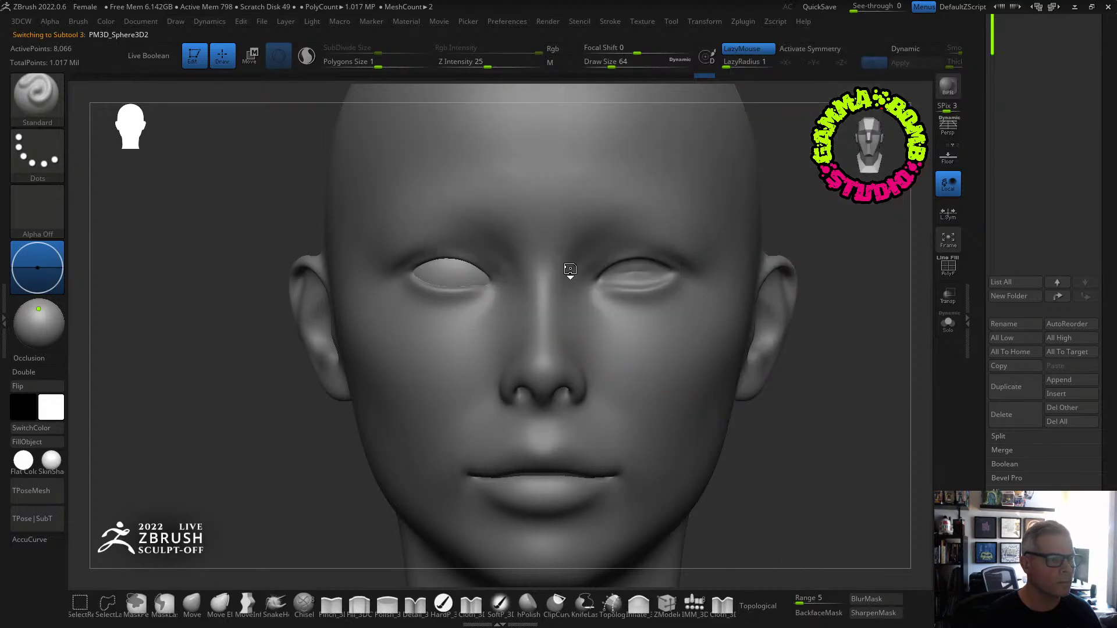
{"action": "right_click_drag", "start_coordinate": [810, 235], "coordinate": [634, 222], "text": "alt"}
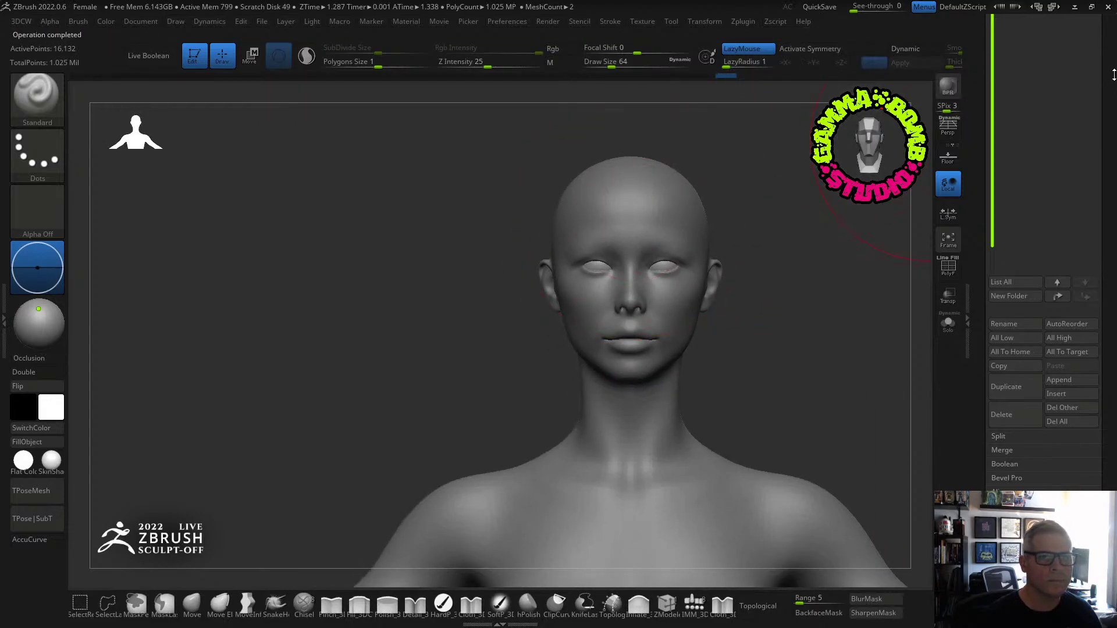
Save the tool over the existing sculptoff2022-01 file in the Final folder.
{"action": "left_click_drag", "start_coordinate": [1113, 74], "coordinate": [1103, 237]}
{"action": "key", "text": "ctrl+shift+s"}
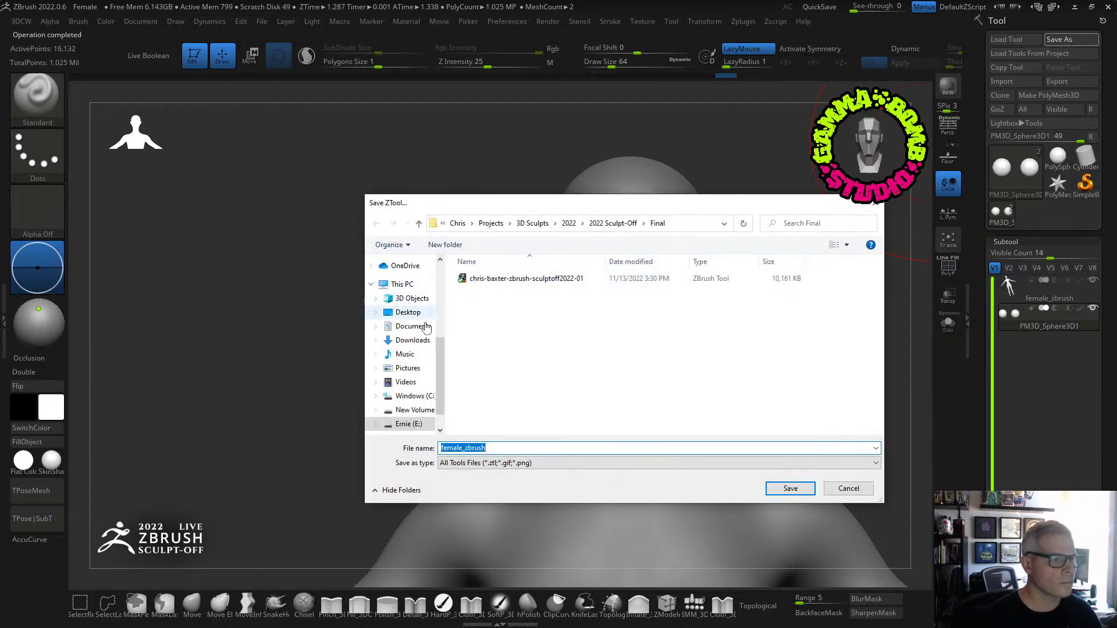
{"action": "left_click", "coordinate": [526, 279]}
{"action": "left_click", "coordinate": [781, 490]}
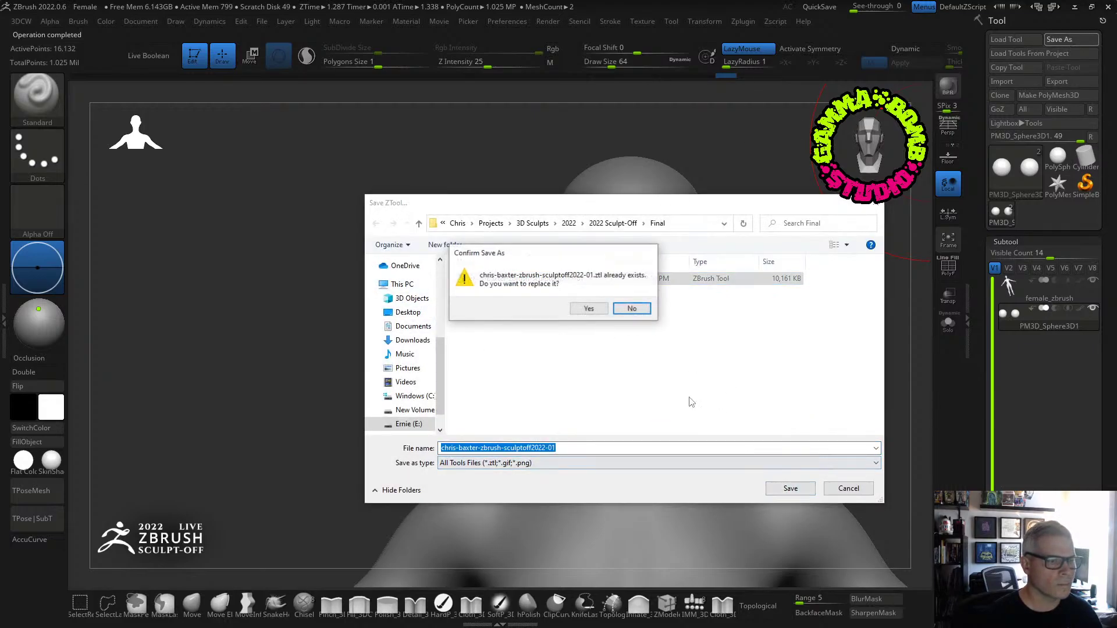
{"action": "left_click", "coordinate": [589, 309]}
Select the figure subtool and duplicate it.
{"action": "left_click_drag", "start_coordinate": [833, 359], "coordinate": [774, 279], "text": "alt"}
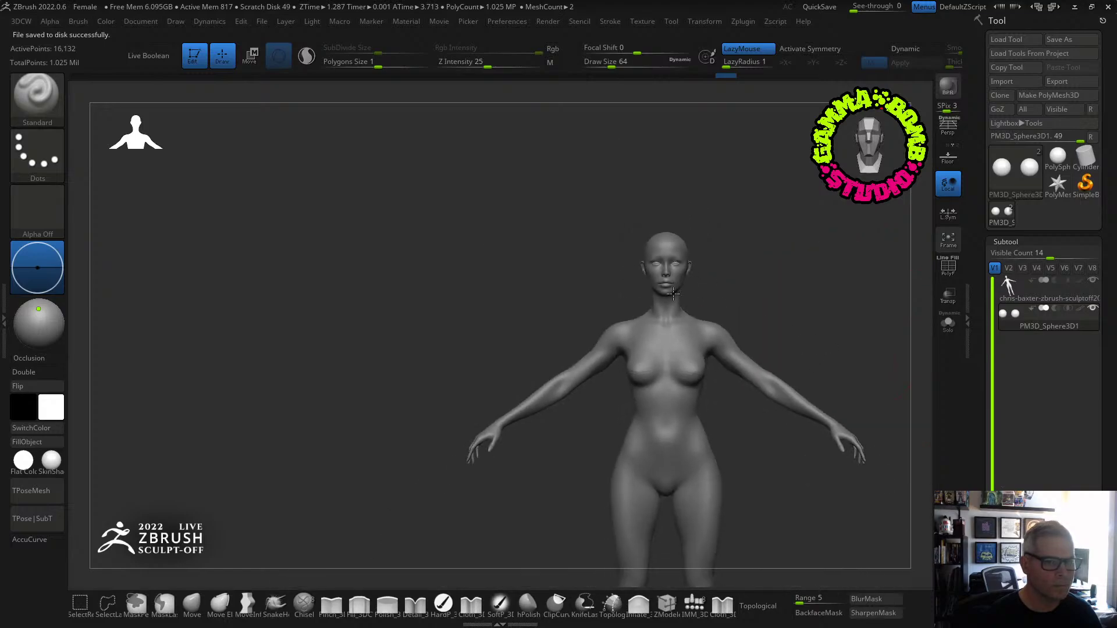
{"action": "left_click_drag", "start_coordinate": [805, 344], "coordinate": [576, 211], "text": "alt"}
{"action": "left_click_drag", "start_coordinate": [720, 252], "coordinate": [877, 284], "text": "alt"}
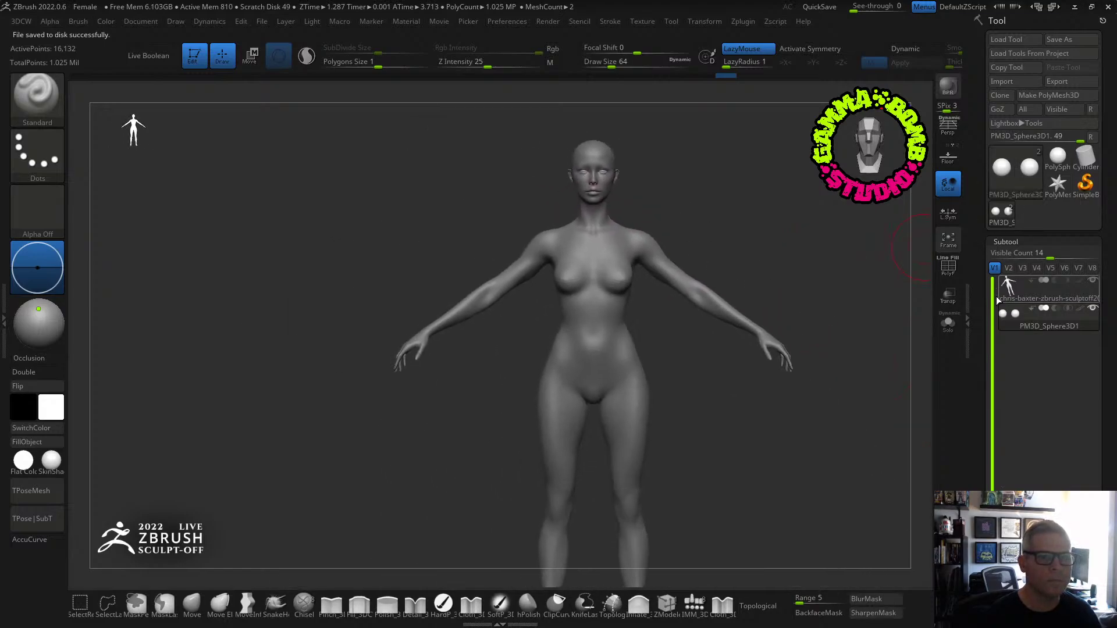
{"action": "left_click", "coordinate": [744, 21]}
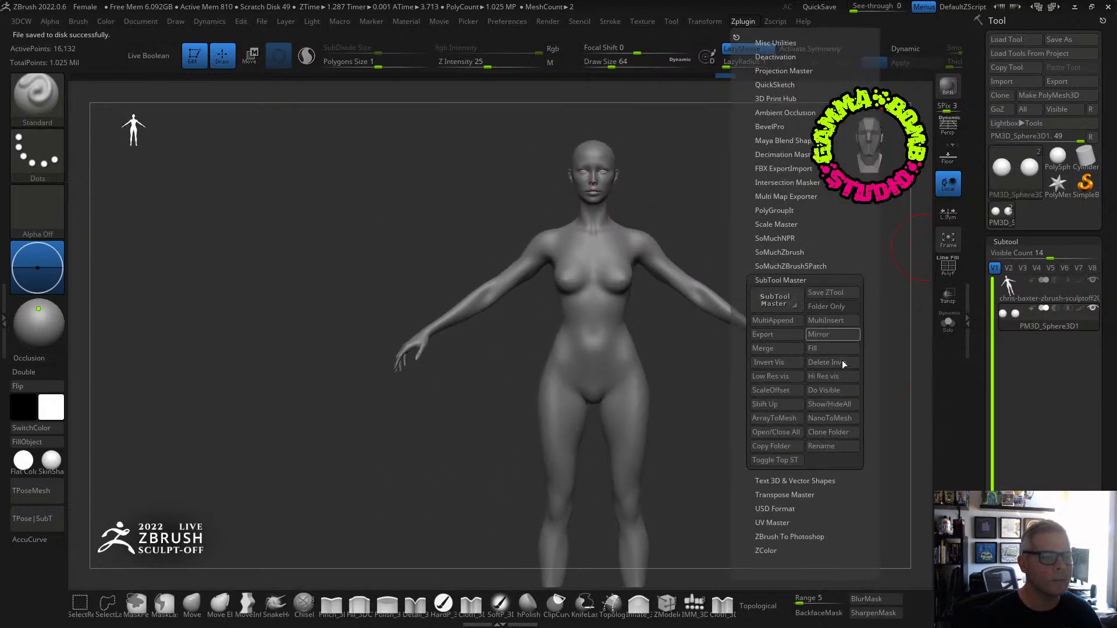
{"action": "left_click", "coordinate": [832, 335]}
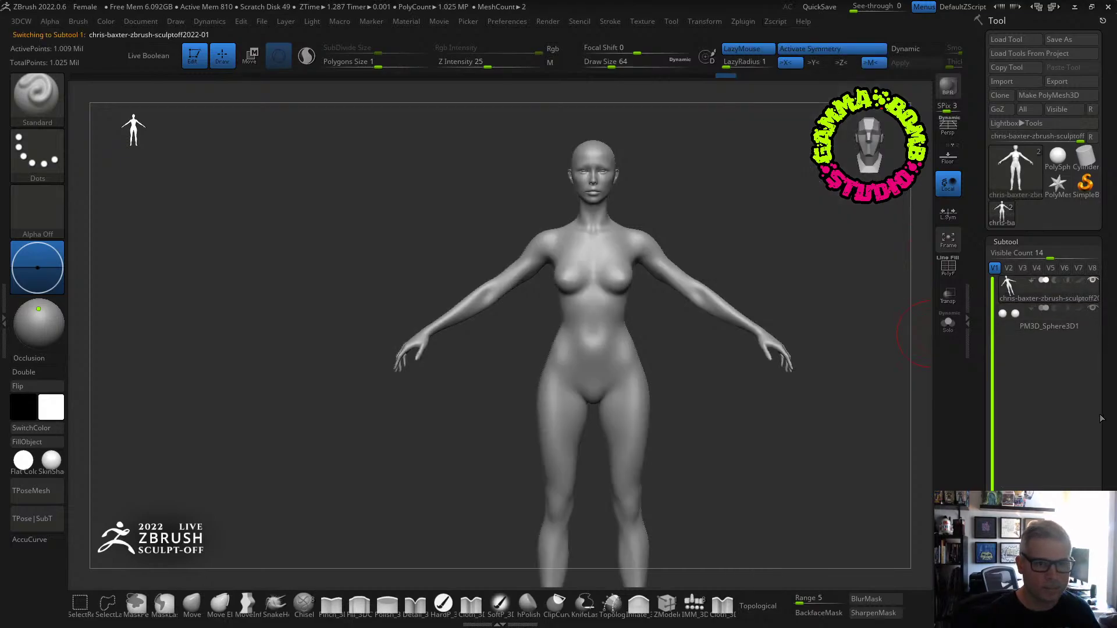
{"action": "scroll", "coordinate": [1094, 396], "scroll_direction": "down", "scroll_amount": 5}
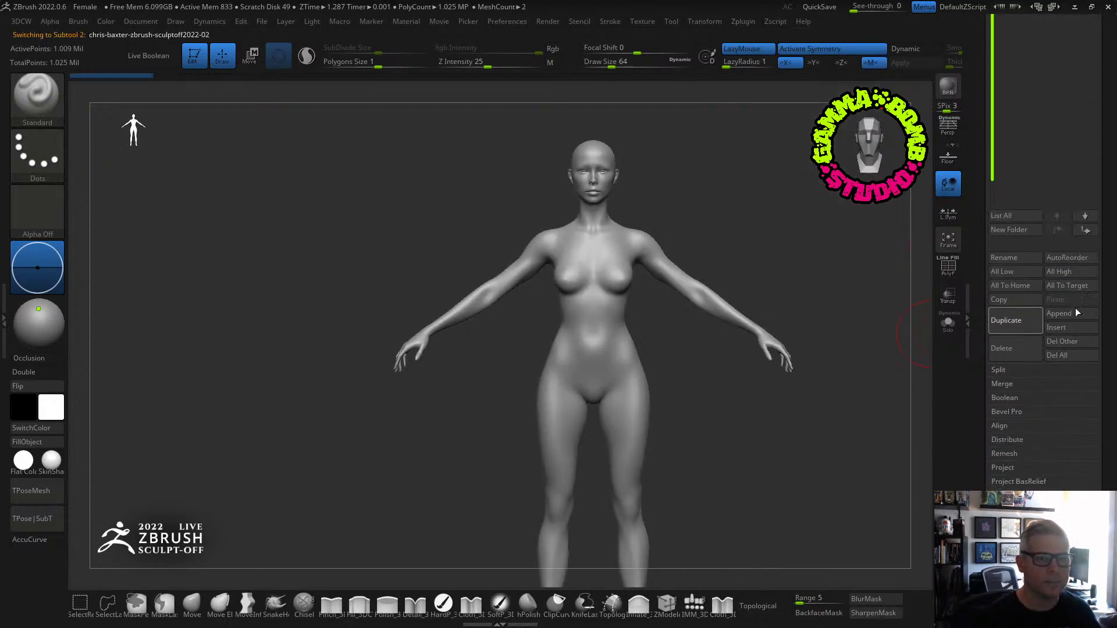
{"action": "scroll", "coordinate": [1024, 291], "scroll_direction": "up", "scroll_amount": 5}
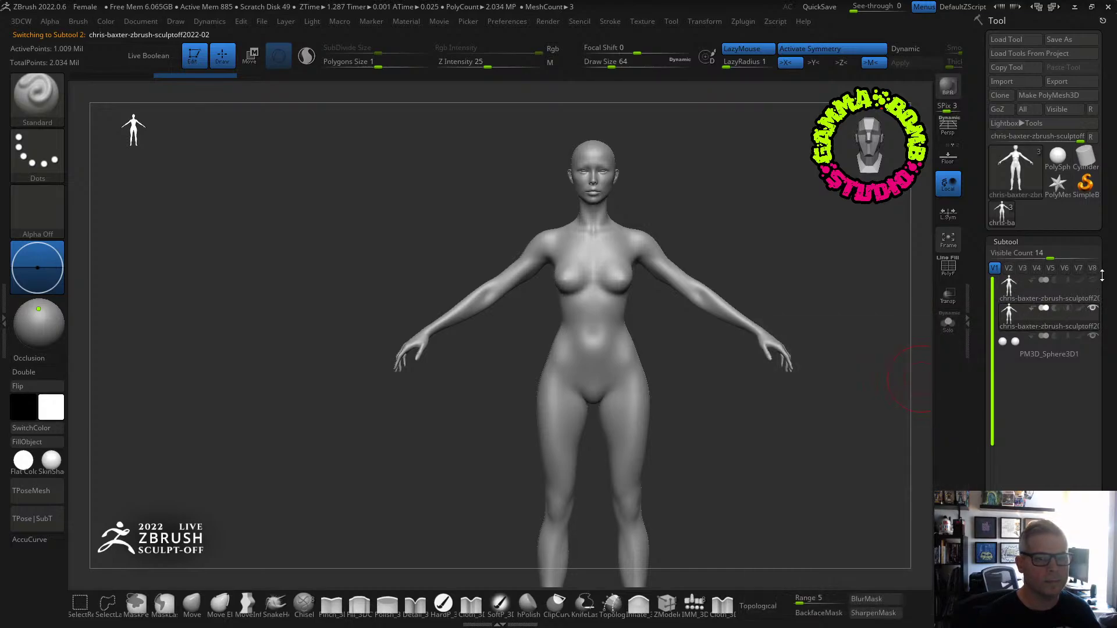
Delete the original figure subtool, keeping its duplicate and the eyeballs.
{"action": "left_click", "coordinate": [1023, 295]}
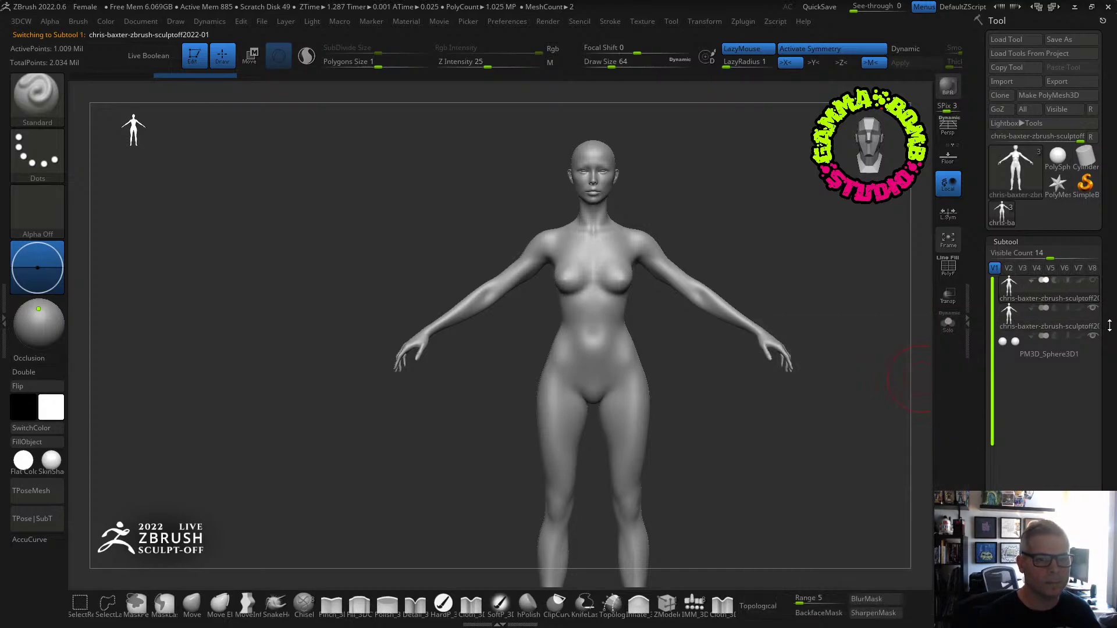
{"action": "scroll", "coordinate": [1056, 377], "scroll_direction": "down", "scroll_amount": 5}
{"action": "left_click", "coordinate": [1004, 477]}
{"action": "left_click", "coordinate": [908, 502]}
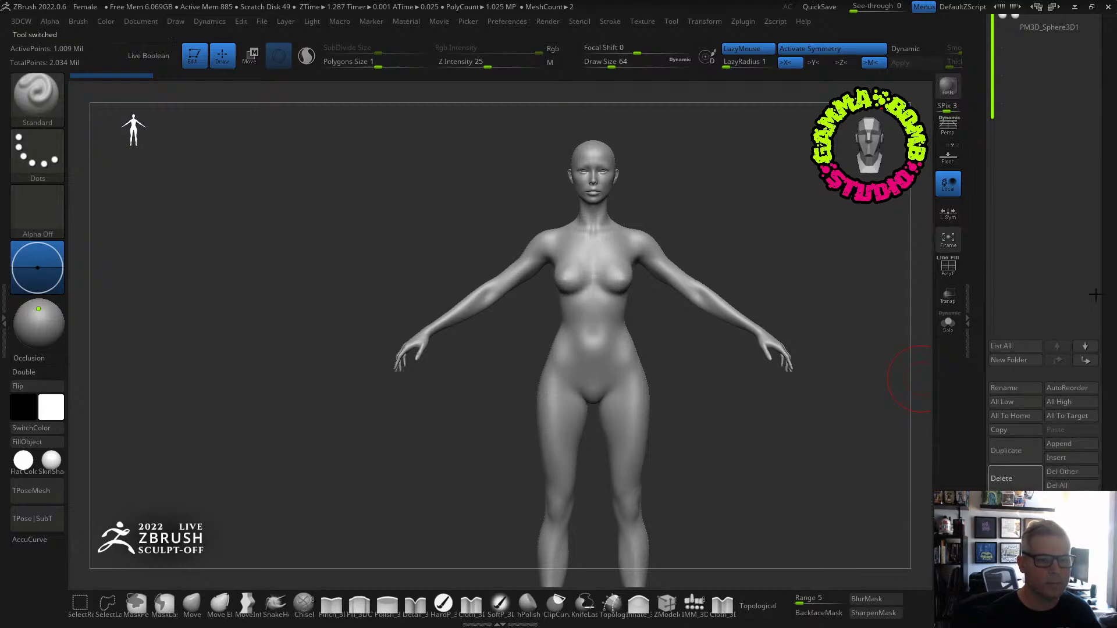
{"action": "scroll", "coordinate": [1041, 250], "scroll_direction": "up", "scroll_amount": 5}
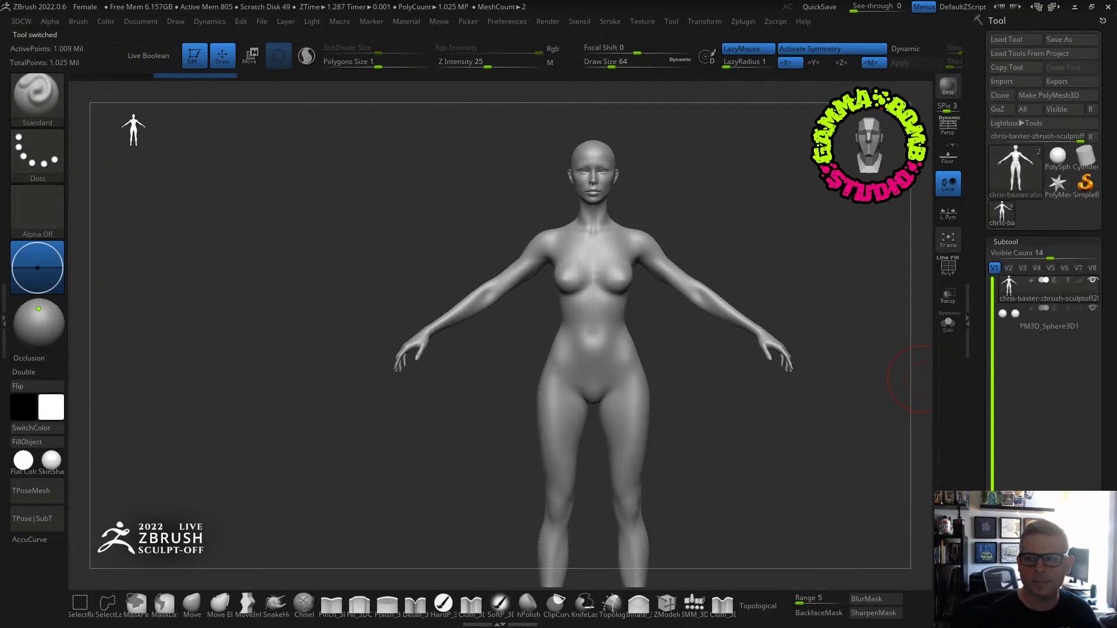
Save the figure with its eyeballs as a separate tool named base-model-unposed.
{"action": "left_click", "coordinate": [1059, 40]}
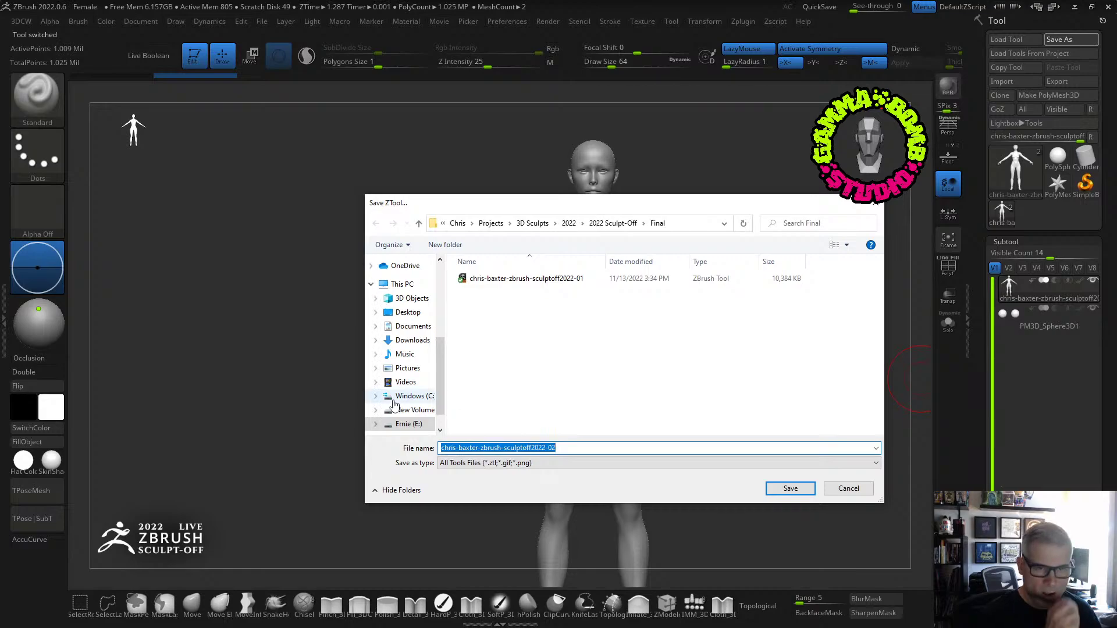
{"action": "type", "text": "base-mode"}
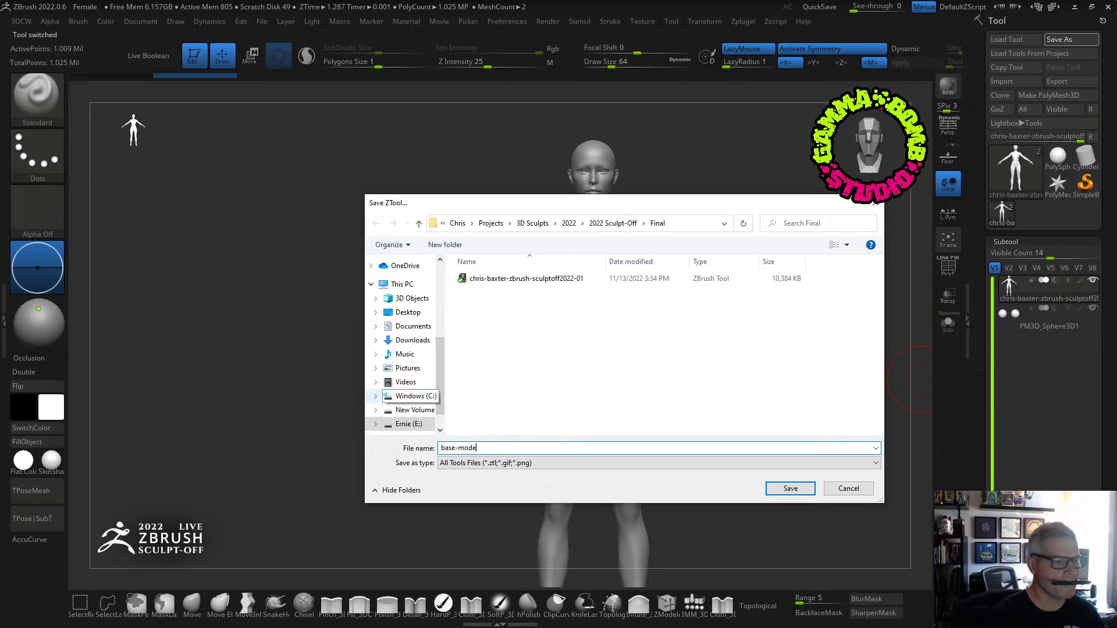
{"action": "type", "text": "l-unposed"}
{"action": "key", "text": "Return"}
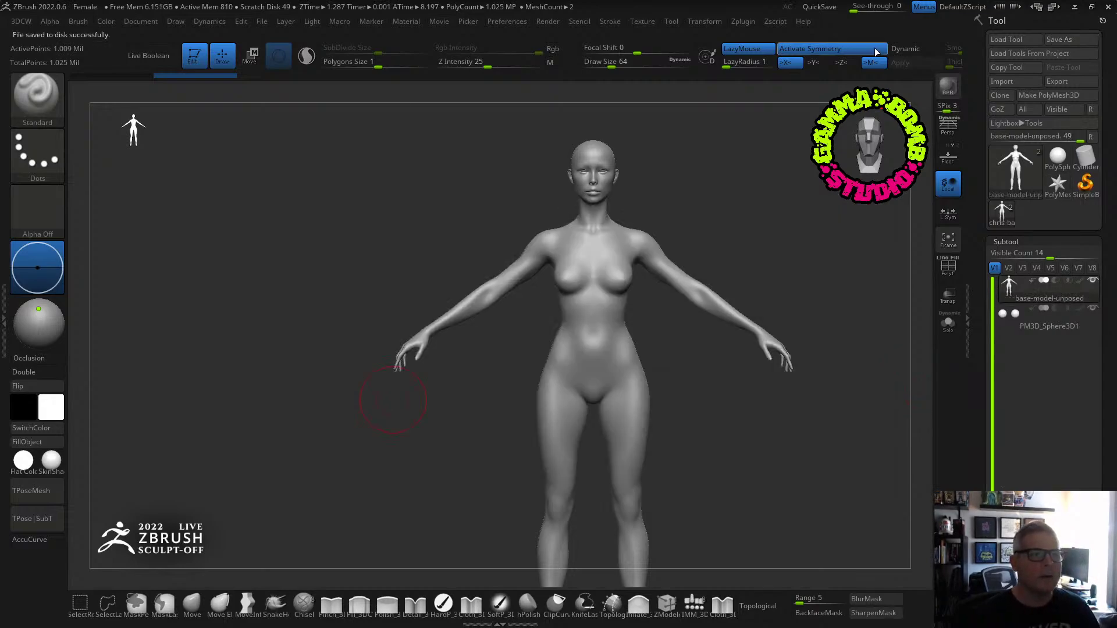
Create a Transpose Master posing mesh from the figure and eyeballs with the ZSphere Rig option enabled.
{"action": "left_click", "coordinate": [745, 22]}
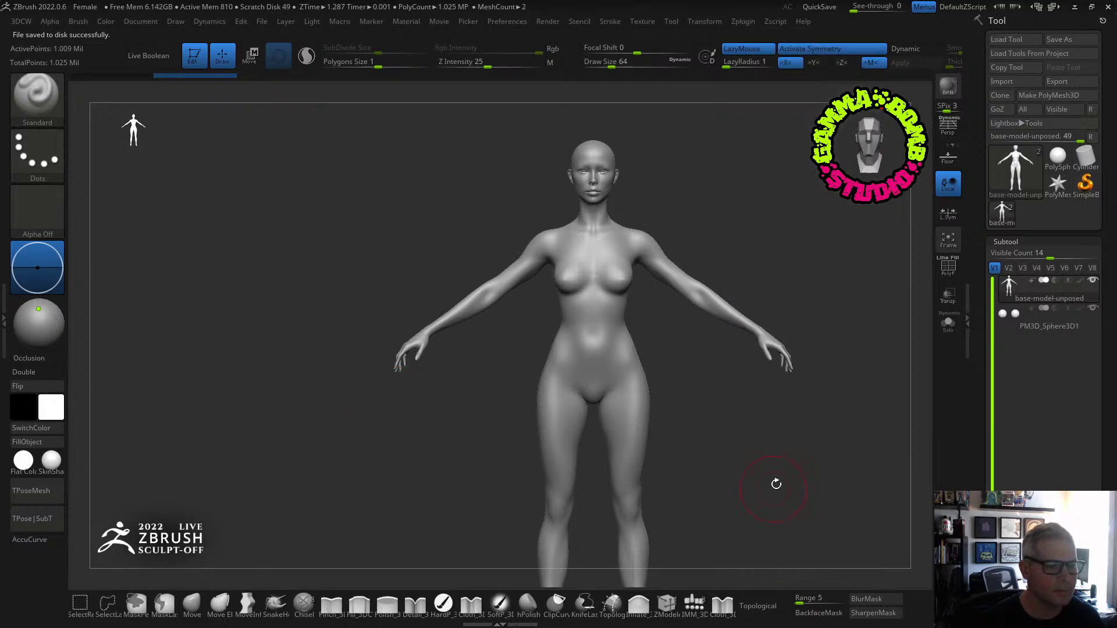
{"action": "left_click", "coordinate": [735, 23]}
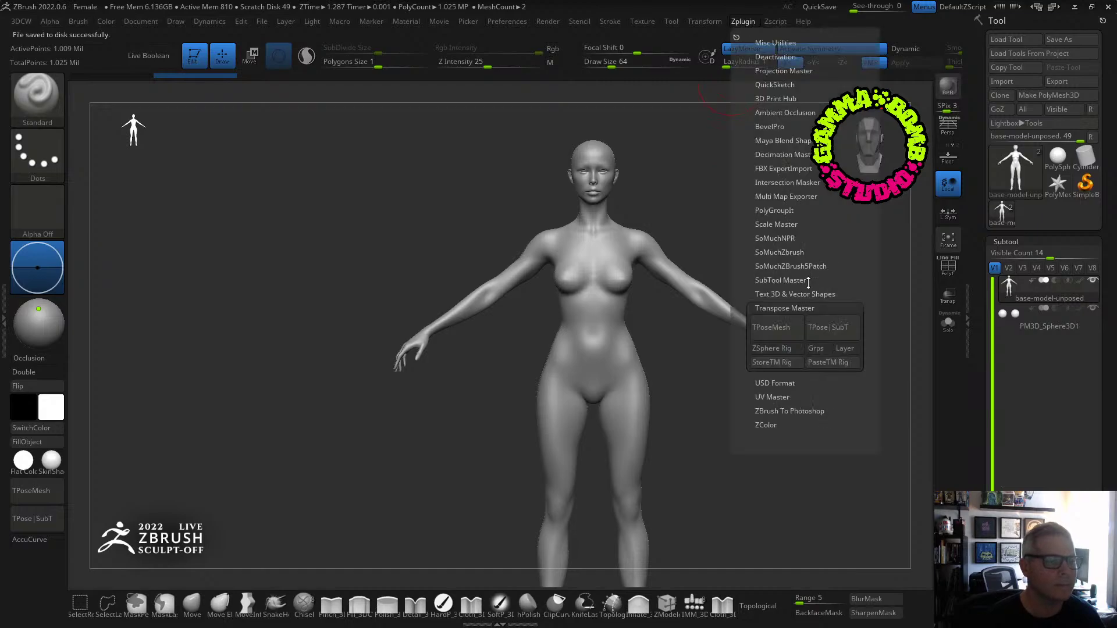
{"action": "left_click", "coordinate": [777, 351]}
{"action": "left_click", "coordinate": [776, 328]}
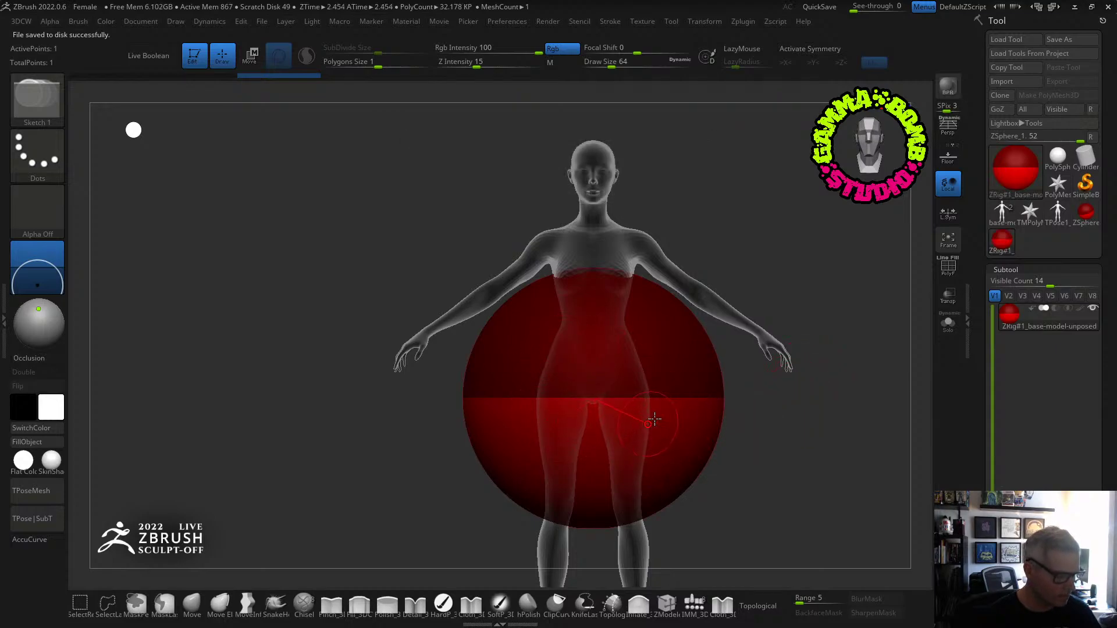
Turn on X symmetry, scale the root ZSphere down to fit inside the body, and move it up into the pelvis in side view.
{"action": "key", "text": "x"}
{"action": "key", "text": "e"}
{"action": "left_click_drag", "start_coordinate": [660, 408], "coordinate": [575, 303]}
{"action": "left_click_drag", "start_coordinate": [655, 361], "coordinate": [780, 424]}
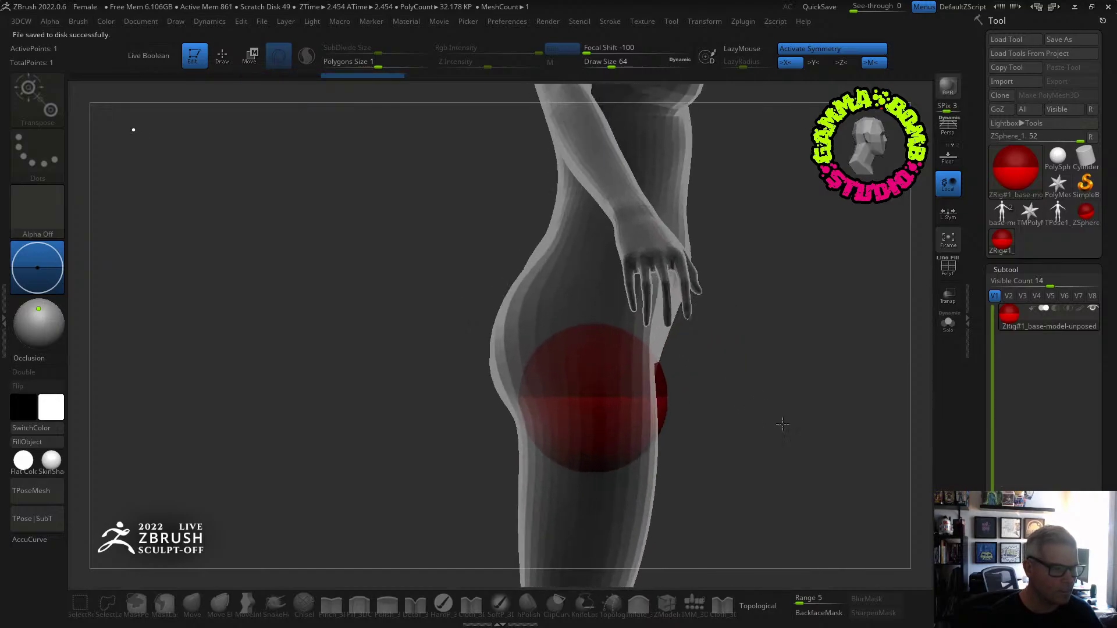
{"action": "left_click_drag", "start_coordinate": [603, 396], "coordinate": [612, 332]}
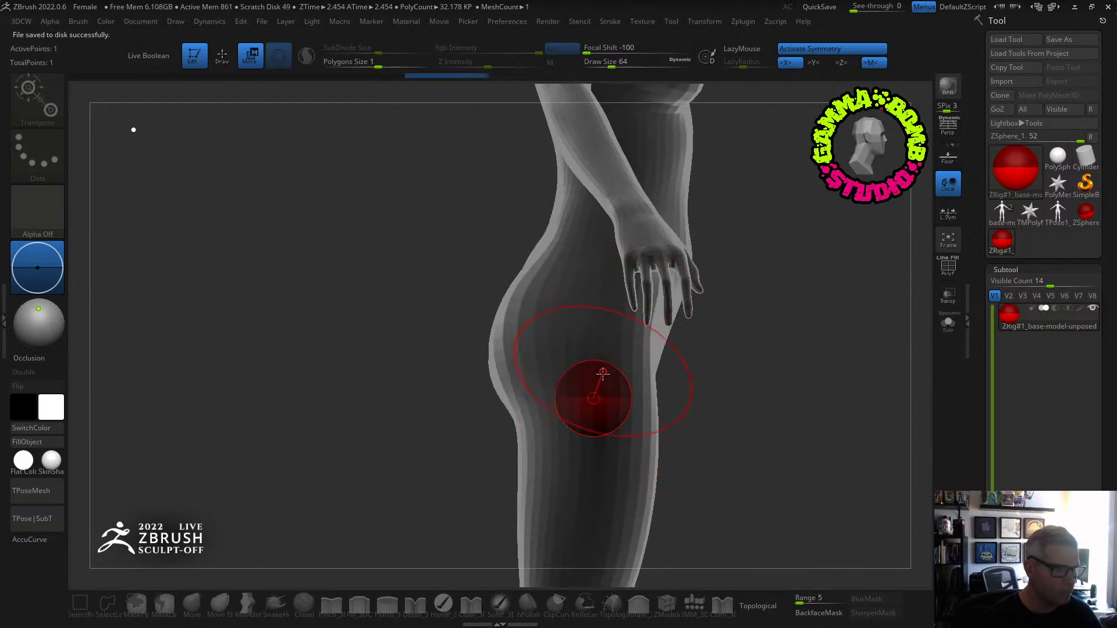
{"action": "left_click_drag", "start_coordinate": [602, 373], "coordinate": [606, 295]}
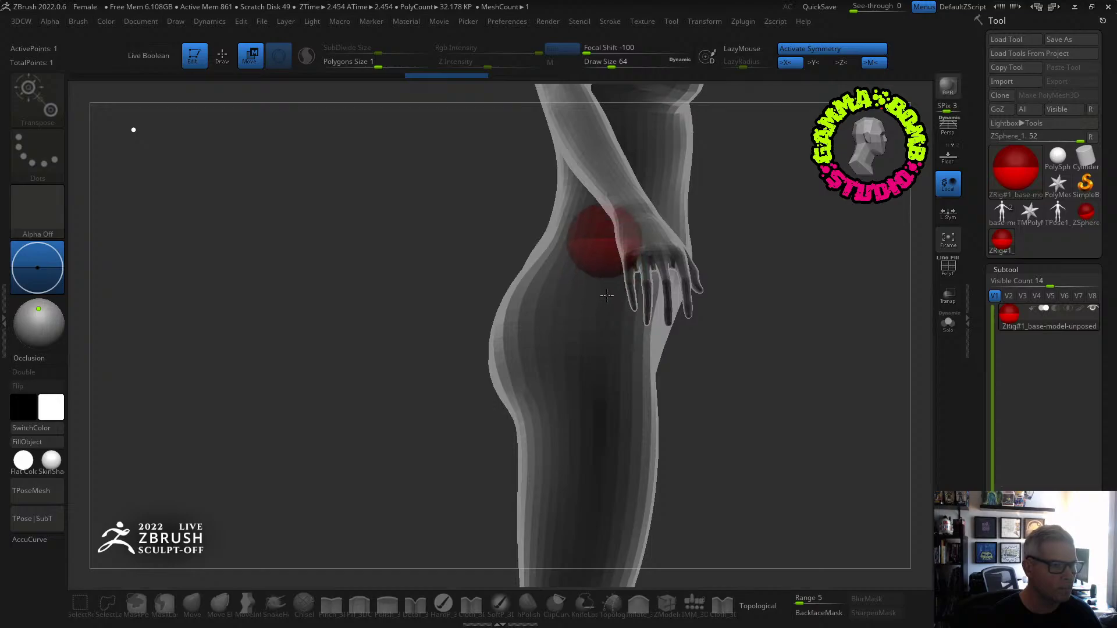
Draw a child ZSphere on the underside of the root ZSphere in the pelvis.
{"action": "mouse_move", "coordinate": [686, 267]}
{"action": "left_mouse_down", "text": "shift"}
{"action": "mouse_move", "coordinate": [751, 266]}
{"action": "mouse_move", "coordinate": [733, 239]}
{"action": "mouse_move", "coordinate": [700, 225]}
{"action": "left_mouse_up", "text": "shift"}
{"action": "key", "text": "q"}
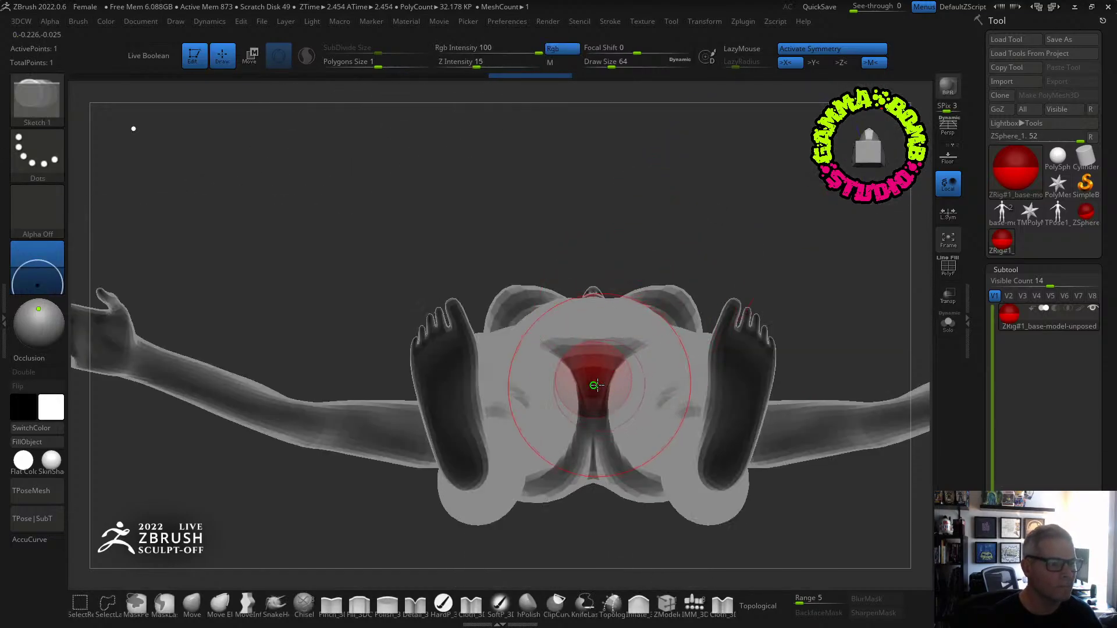
{"action": "left_click_drag", "start_coordinate": [596, 385], "coordinate": [604, 401]}
{"action": "left_click_drag", "start_coordinate": [711, 289], "coordinate": [707, 395], "text": "shift"}
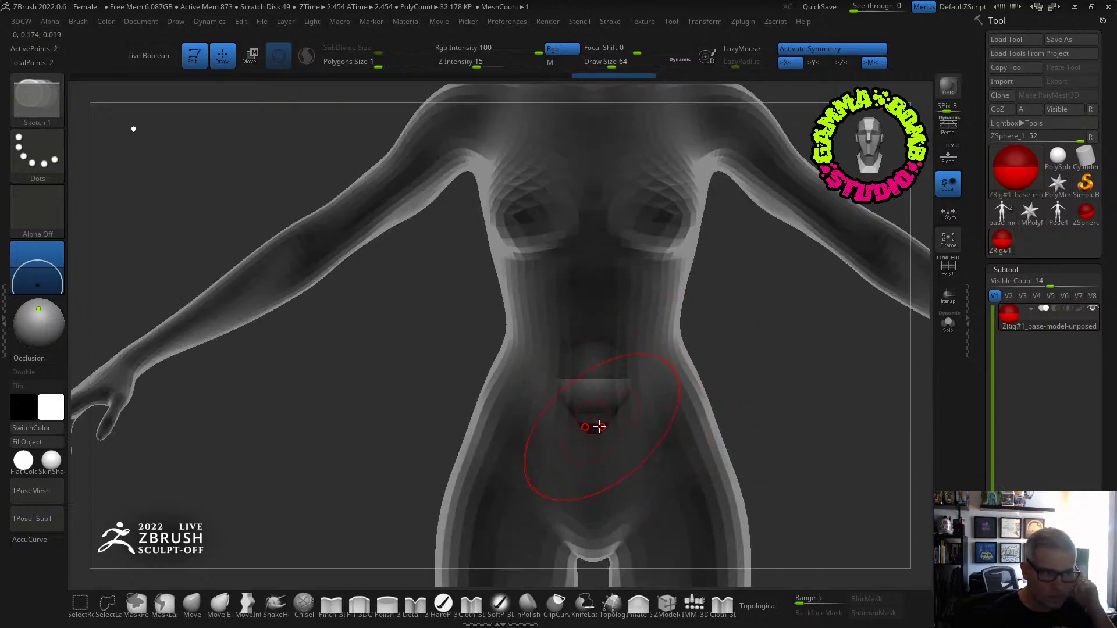
{"action": "left_click_drag", "start_coordinate": [593, 428], "coordinate": [595, 466]}
{"action": "key", "text": "ctrl+z"}
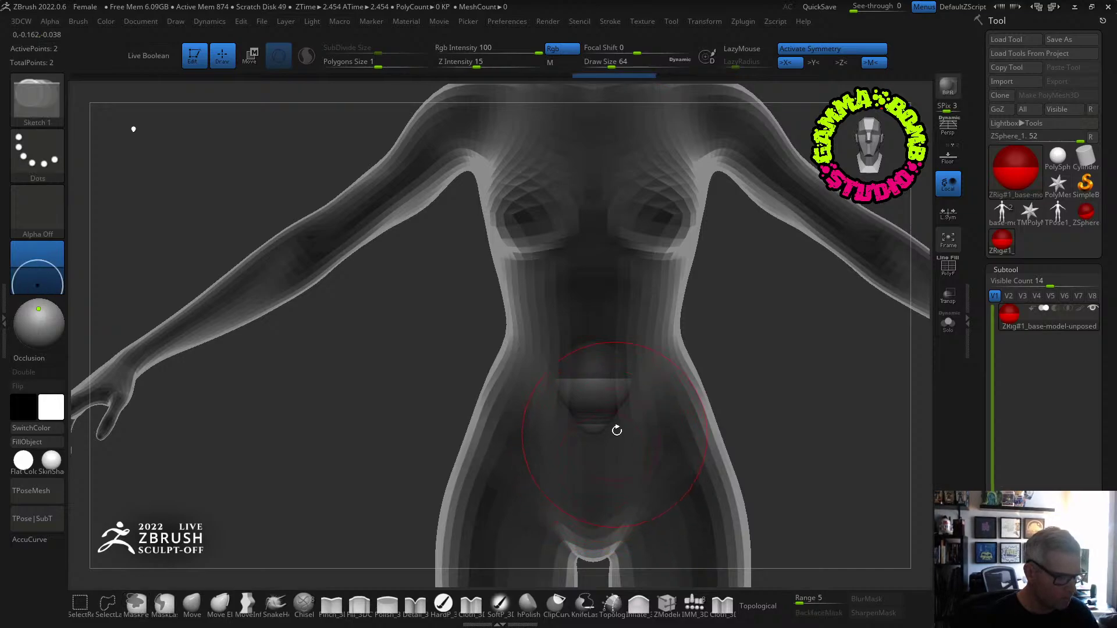
{"action": "key", "text": "x"}
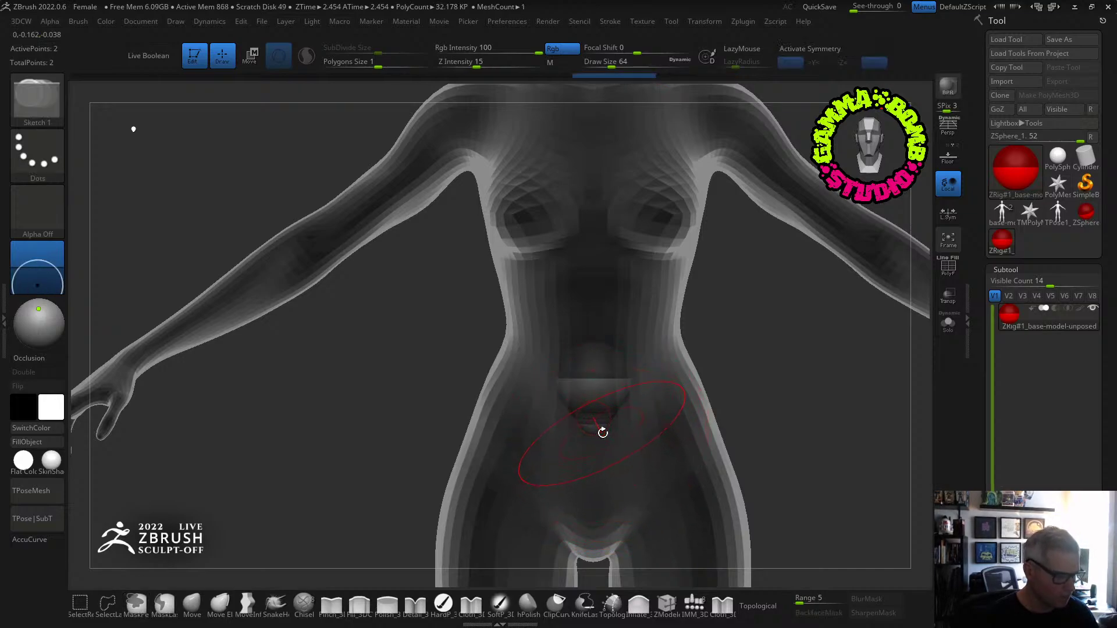
{"action": "key", "text": "x"}
Extend the pelvis chain from the root back toward the buttocks and forward to the crotch, and reposition the root in side view.
{"action": "key", "text": "w"}
{"action": "mouse_move", "coordinate": [593, 427]}
{"action": "left_mouse_down"}
{"action": "mouse_move", "coordinate": [596, 495]}
{"action": "mouse_move", "coordinate": [605, 381]}
{"action": "mouse_move", "coordinate": [612, 401]}
{"action": "mouse_move", "coordinate": [611, 84]}
{"action": "mouse_move", "coordinate": [586, 64]}
{"action": "left_mouse_up"}
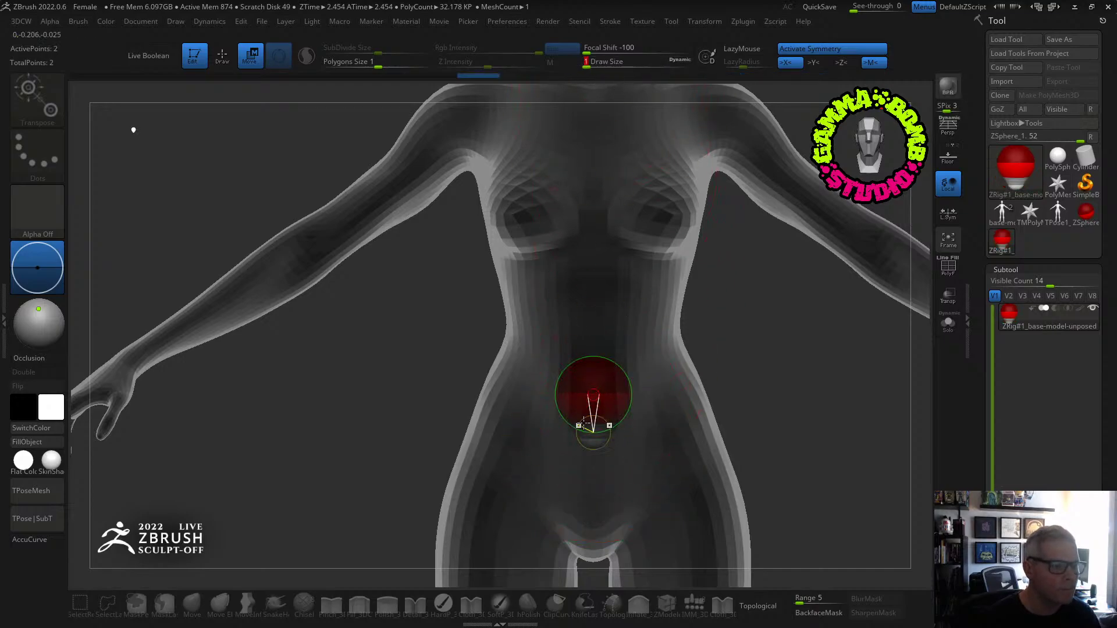
{"action": "mouse_move", "coordinate": [592, 402]}
{"action": "left_mouse_down"}
{"action": "mouse_move", "coordinate": [588, 497]}
{"action": "mouse_move", "coordinate": [611, 474]}
{"action": "mouse_move", "coordinate": [630, 450]}
{"action": "mouse_move", "coordinate": [600, 471]}
{"action": "mouse_move", "coordinate": [516, 469]}
{"action": "mouse_move", "coordinate": [532, 462]}
{"action": "mouse_move", "coordinate": [528, 475]}
{"action": "left_mouse_up"}
{"action": "key", "text": "q"}
{"action": "key", "text": "w"}
{"action": "left_click_drag", "start_coordinate": [789, 457], "coordinate": [712, 414], "text": "shift"}
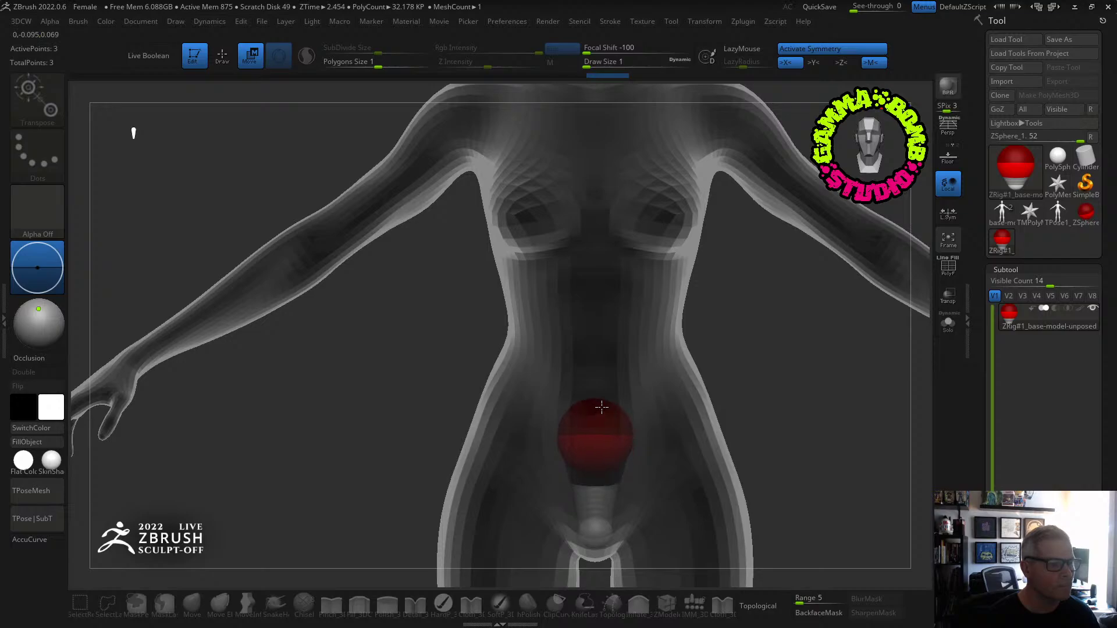
{"action": "right_click_drag", "start_coordinate": [600, 408], "coordinate": [659, 400]}
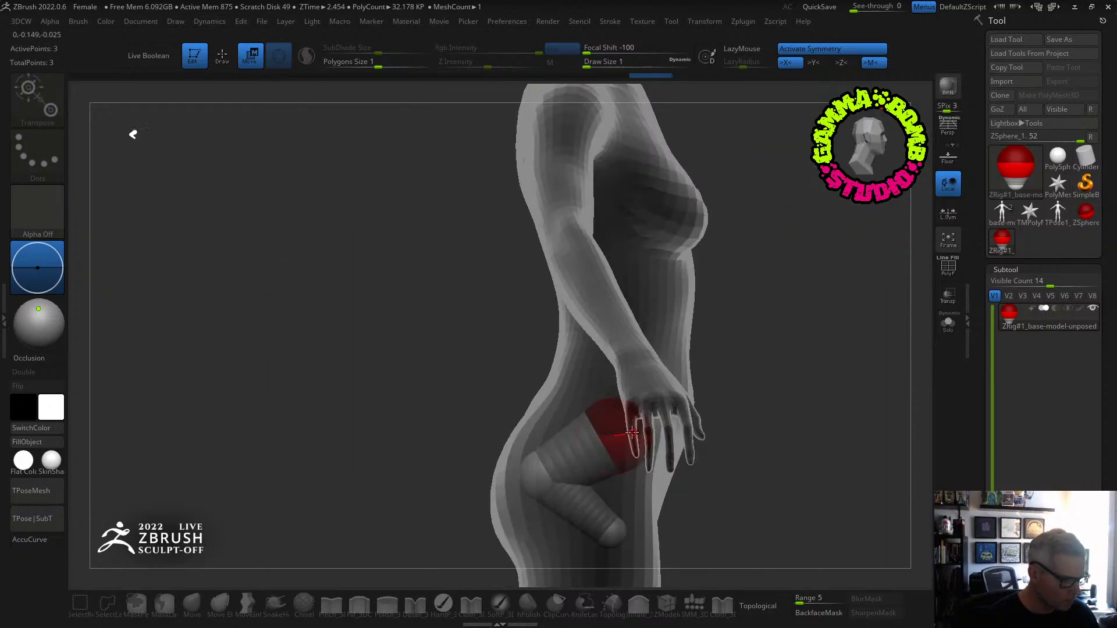
{"action": "mouse_move", "coordinate": [618, 432]}
{"action": "left_mouse_down"}
{"action": "mouse_move", "coordinate": [579, 445]}
{"action": "mouse_move", "coordinate": [587, 453]}
{"action": "left_mouse_up"}
Draw mirrored ZSpheres on both sides of the root and move them outward and down to the hip joints.
{"action": "key", "text": "q"}
{"action": "right_click_drag", "start_coordinate": [586, 453], "coordinate": [553, 448]}
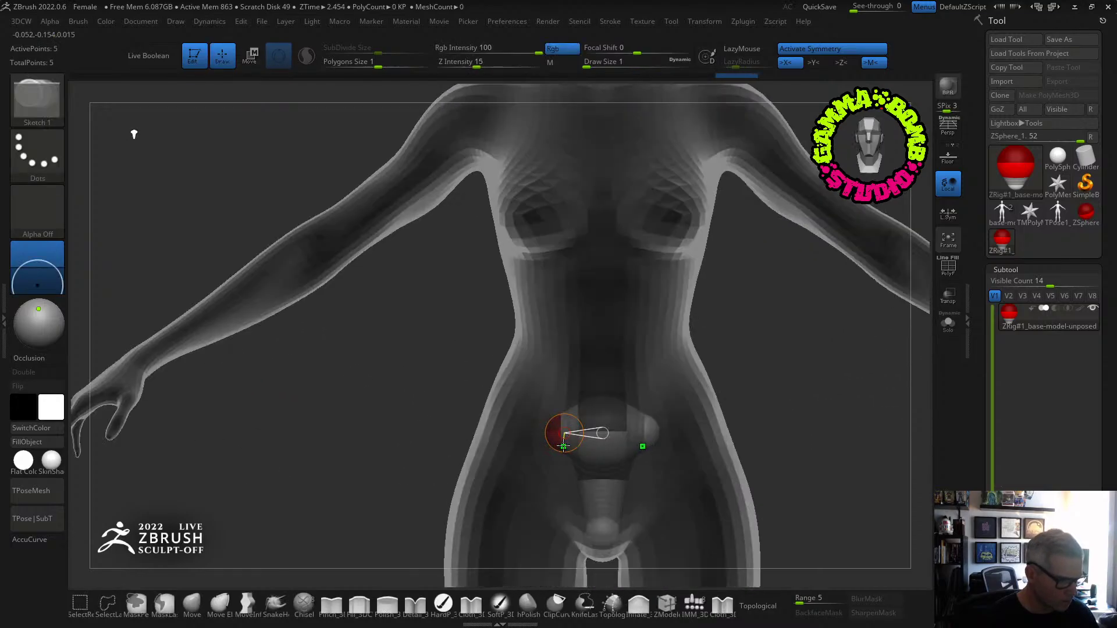
{"action": "key", "text": "w"}
{"action": "mouse_move", "coordinate": [563, 444]}
{"action": "left_mouse_down"}
{"action": "mouse_move", "coordinate": [506, 475]}
{"action": "mouse_move", "coordinate": [495, 499]}
{"action": "mouse_move", "coordinate": [504, 486]}
{"action": "left_mouse_up"}
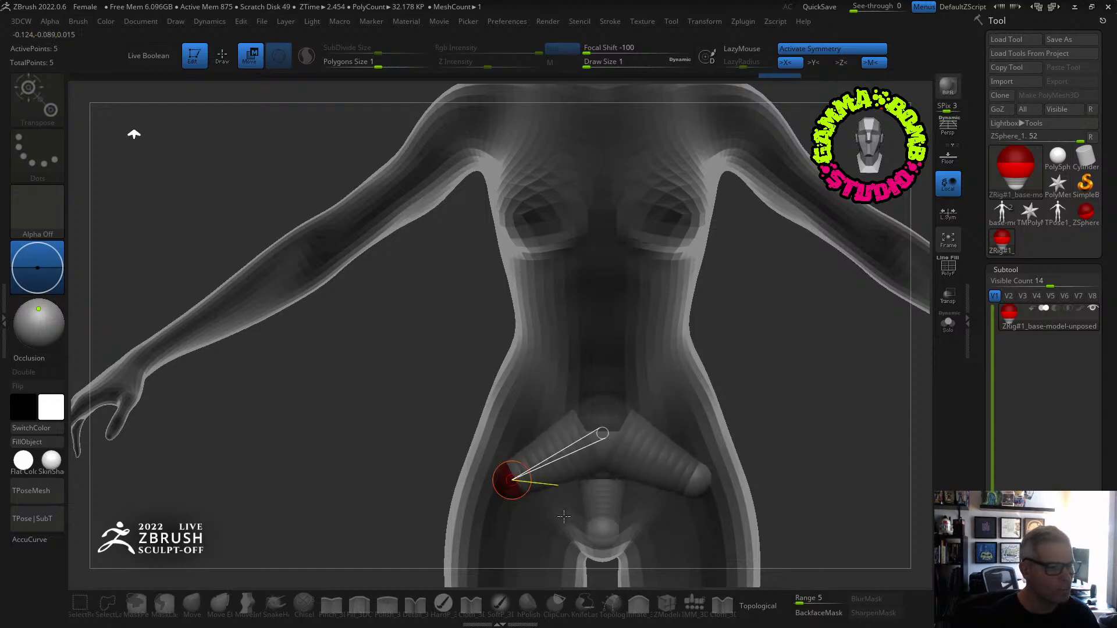
Draw mirrored ZSpheres beneath the hip ZSpheres and pull them down through the legs to the ankles.
{"action": "left_click_drag", "start_coordinate": [562, 526], "coordinate": [569, 329], "text": "alt"}
{"action": "key", "text": "q"}
{"action": "left_click_drag", "start_coordinate": [424, 349], "coordinate": [431, 297]}
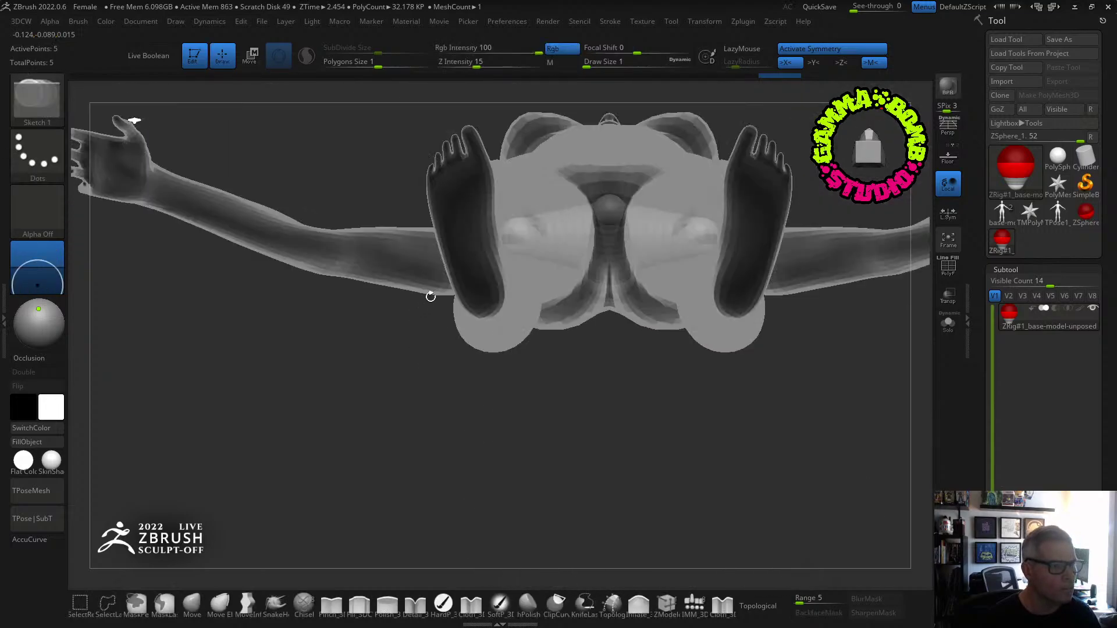
{"action": "left_click_drag", "start_coordinate": [517, 235], "coordinate": [522, 245]}
{"action": "left_click_drag", "start_coordinate": [486, 283], "coordinate": [542, 282]}
{"action": "key", "text": "w"}
{"action": "mouse_move", "coordinate": [506, 361]}
{"action": "left_mouse_down"}
{"action": "mouse_move", "coordinate": [461, 337]}
{"action": "mouse_move", "coordinate": [523, 247]}
{"action": "mouse_move", "coordinate": [925, 263]}
{"action": "mouse_move", "coordinate": [525, 331]}
{"action": "mouse_move", "coordinate": [586, 309]}
{"action": "left_mouse_up"}
{"action": "mouse_move", "coordinate": [400, 270]}
{"action": "left_mouse_down", "text": "alt"}
{"action": "mouse_move", "coordinate": [534, 265]}
{"action": "mouse_move", "coordinate": [407, 258]}
{"action": "mouse_move", "coordinate": [718, 280]}
{"action": "left_mouse_up", "text": "alt"}
Insert a ZSphere into each leg chain at the knee and center it inside the leg.
{"action": "key", "text": "q"}
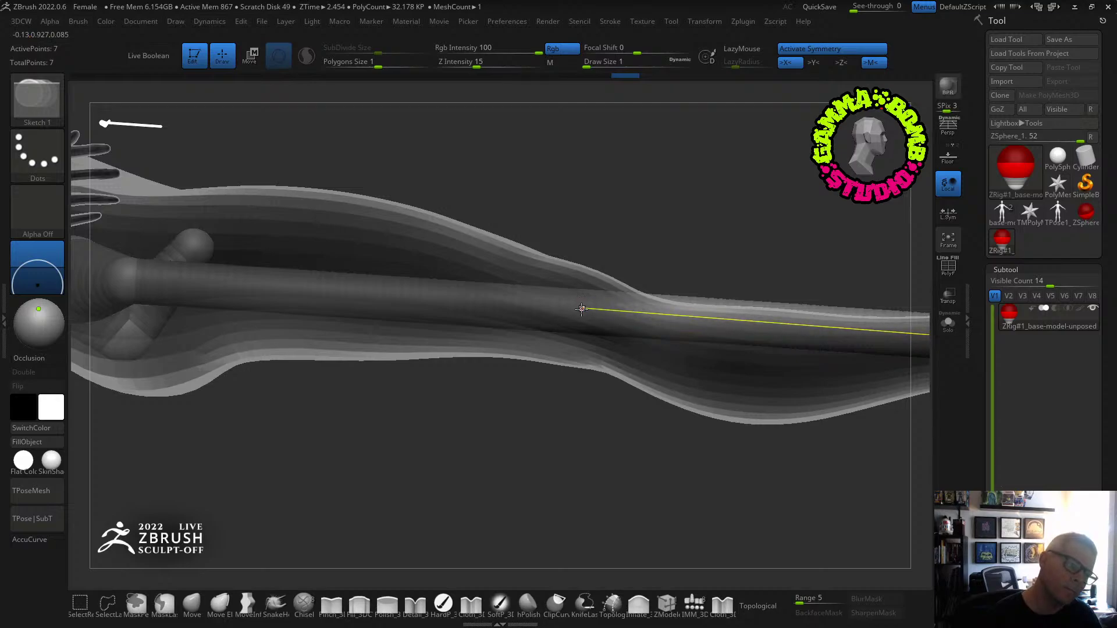
{"action": "left_click", "coordinate": [582, 308]}
{"action": "key", "text": "w"}
{"action": "mouse_move", "coordinate": [578, 312]}
{"action": "left_mouse_down"}
{"action": "mouse_move", "coordinate": [560, 314]}
{"action": "mouse_move", "coordinate": [572, 313]}
{"action": "left_mouse_up"}
{"action": "left_click_drag", "start_coordinate": [873, 291], "coordinate": [461, 281], "text": "alt"}
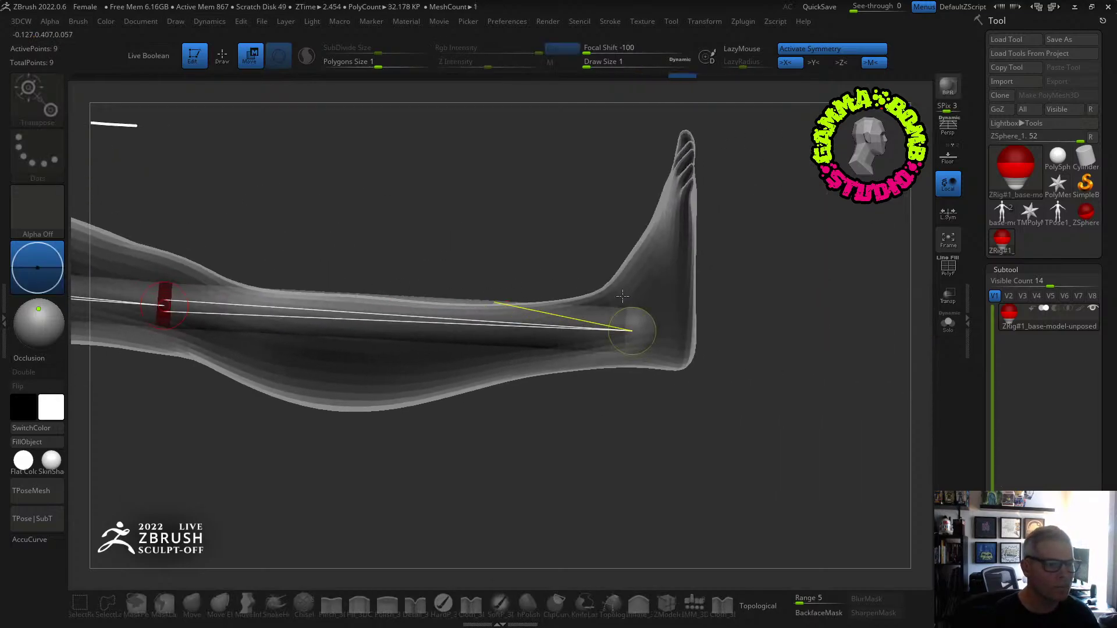
Refine the knee and ankle ZSpheres in side view, lowering the knee and raising the ankle slightly.
{"action": "key", "text": "w"}
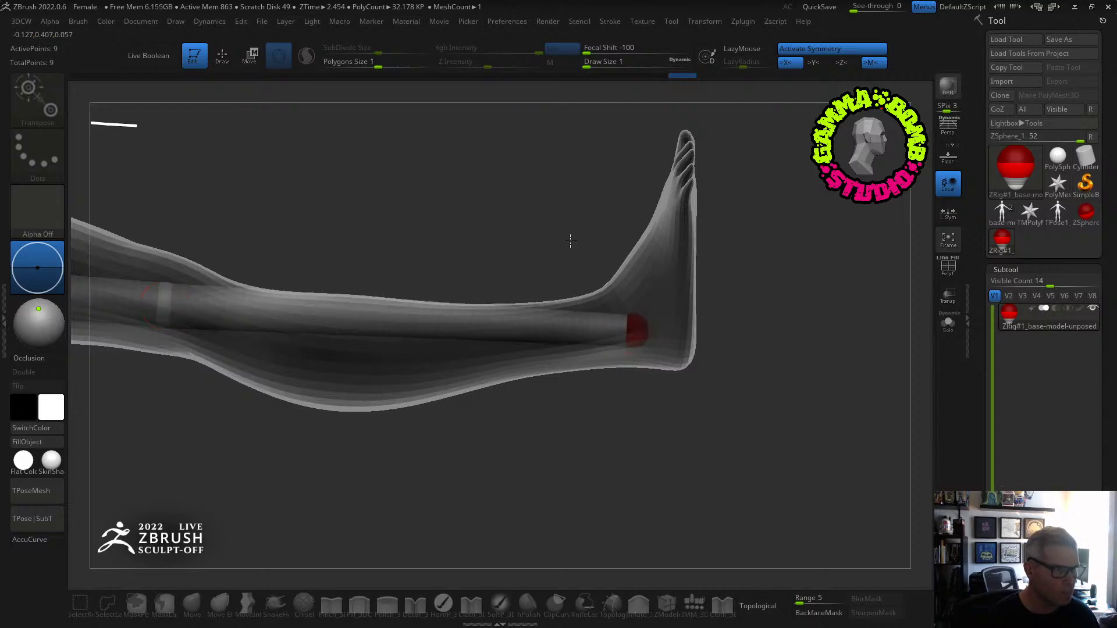
{"action": "left_click_drag", "start_coordinate": [429, 279], "coordinate": [605, 425]}
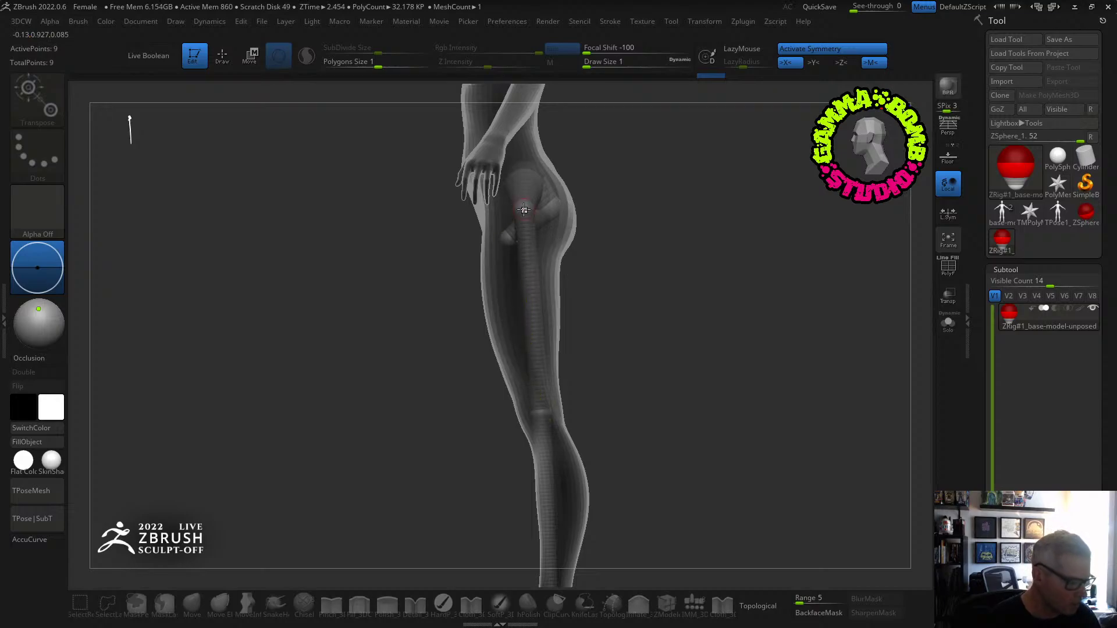
{"action": "key", "text": "w"}
{"action": "left_click_drag", "start_coordinate": [568, 275], "coordinate": [619, 218]}
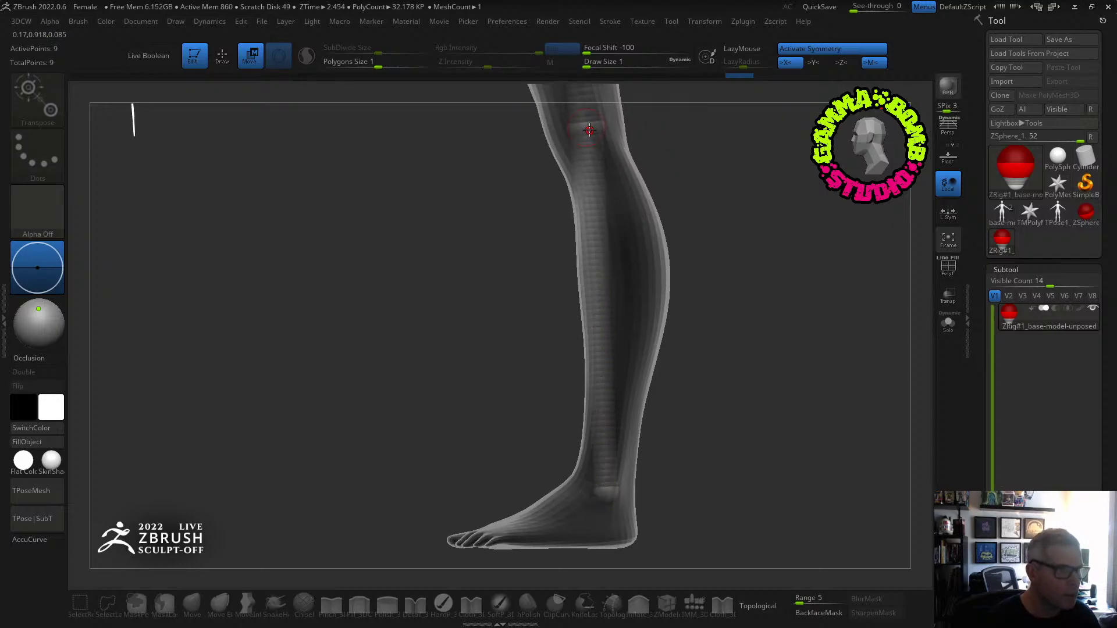
{"action": "mouse_move", "coordinate": [590, 130]}
{"action": "left_mouse_down"}
{"action": "mouse_move", "coordinate": [610, 130]}
{"action": "mouse_move", "coordinate": [587, 145]}
{"action": "left_mouse_up"}
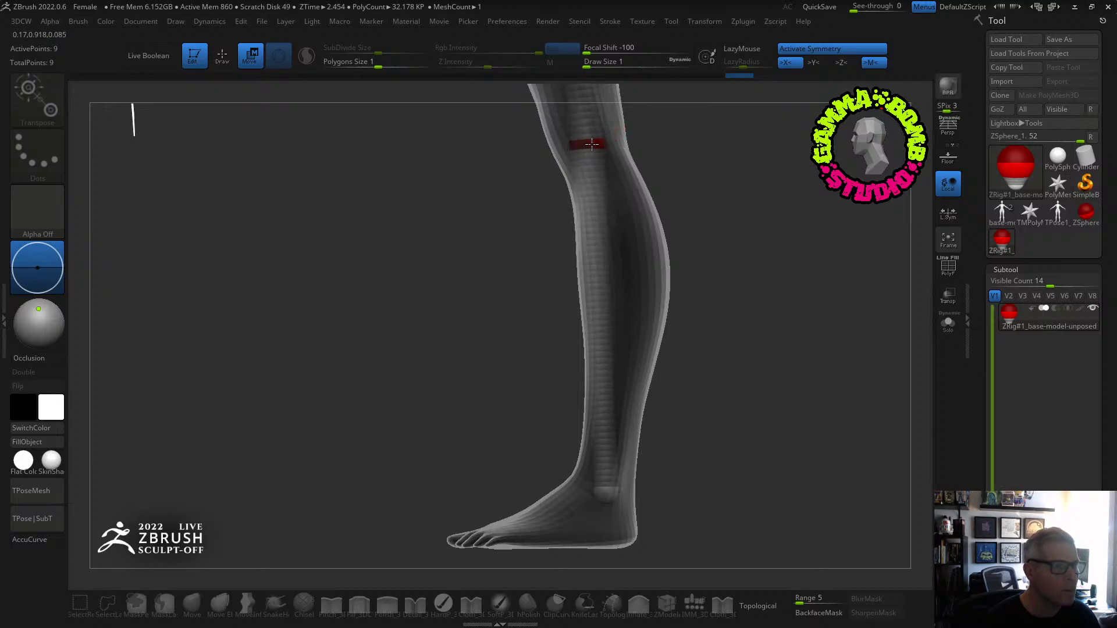
{"action": "left_click_drag", "start_coordinate": [609, 495], "coordinate": [608, 489]}
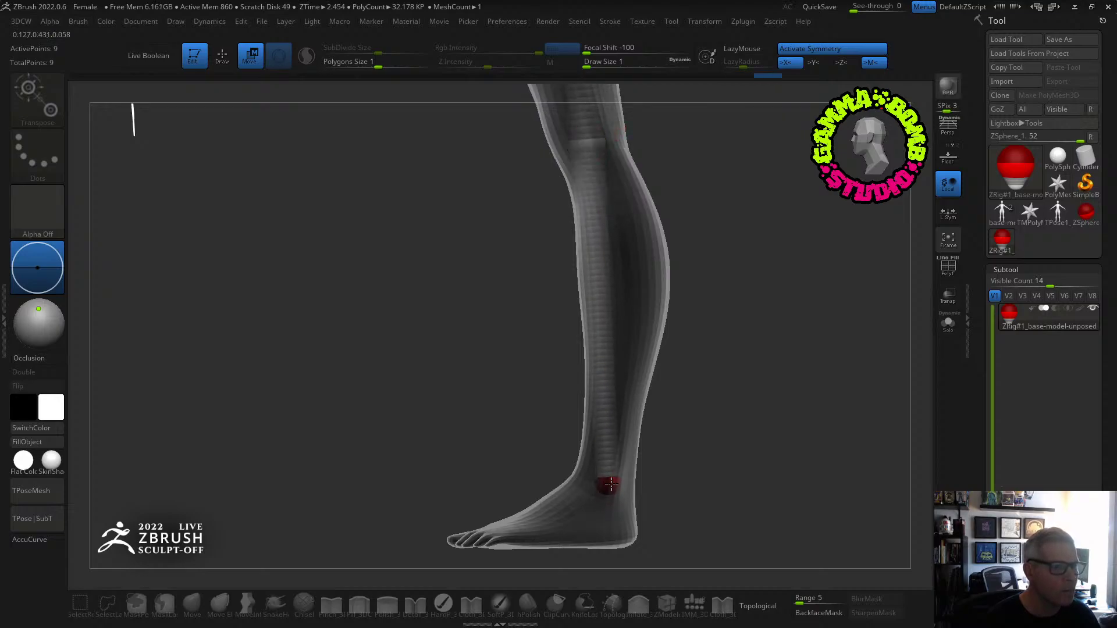
Draw mirrored ZSpheres on the front of the ankles and move them forward into the middle of the feet.
{"action": "mouse_move", "coordinate": [695, 488]}
{"action": "left_mouse_down"}
{"action": "mouse_move", "coordinate": [723, 489]}
{"action": "mouse_move", "coordinate": [692, 489]}
{"action": "left_mouse_up"}
{"action": "key", "text": "q"}
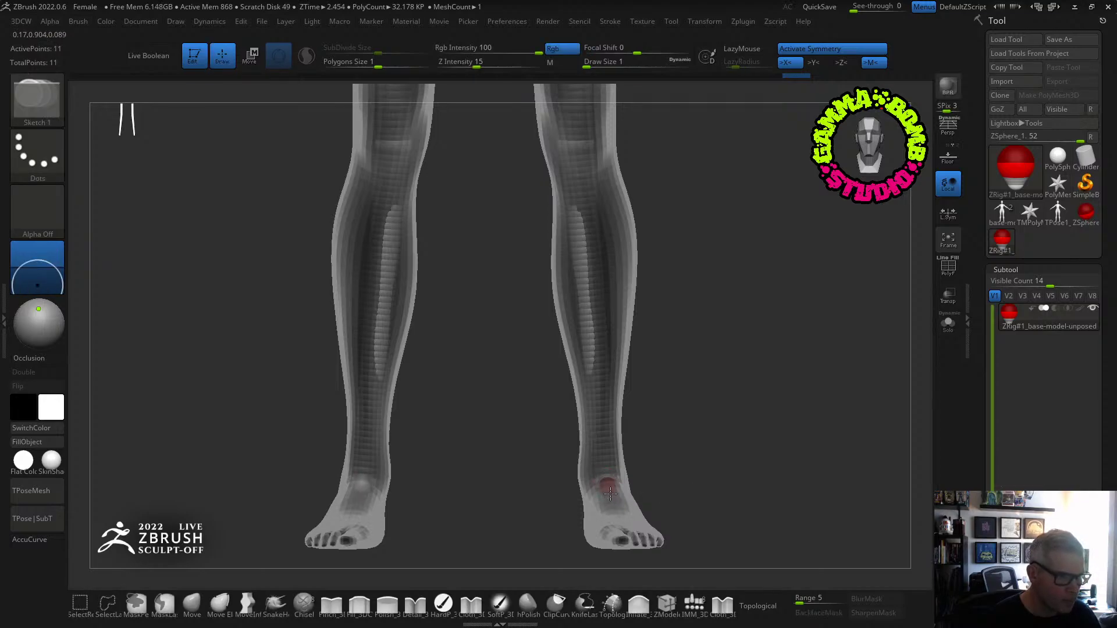
{"action": "left_click_drag", "start_coordinate": [696, 490], "coordinate": [625, 489]}
{"action": "key", "text": "w"}
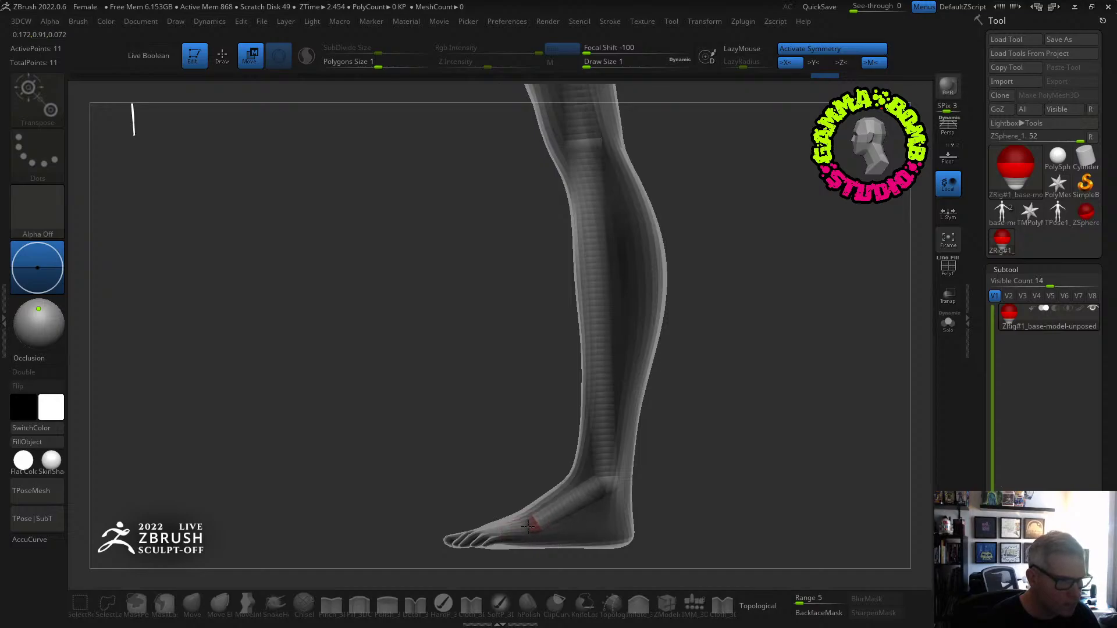
{"action": "left_click_drag", "start_coordinate": [524, 527], "coordinate": [526, 526]}
Add another ZSphere at the end of each foot chain and move it forward to the base of the toes.
{"action": "mouse_move", "coordinate": [541, 524]}
{"action": "right_mouse_down"}
{"action": "mouse_move", "coordinate": [721, 496]}
{"action": "mouse_move", "coordinate": [601, 372]}
{"action": "mouse_move", "coordinate": [733, 416]}
{"action": "mouse_move", "coordinate": [750, 404]}
{"action": "mouse_move", "coordinate": [652, 372]}
{"action": "mouse_move", "coordinate": [666, 382]}
{"action": "mouse_move", "coordinate": [641, 388]}
{"action": "right_mouse_up"}
{"action": "key", "text": "q"}
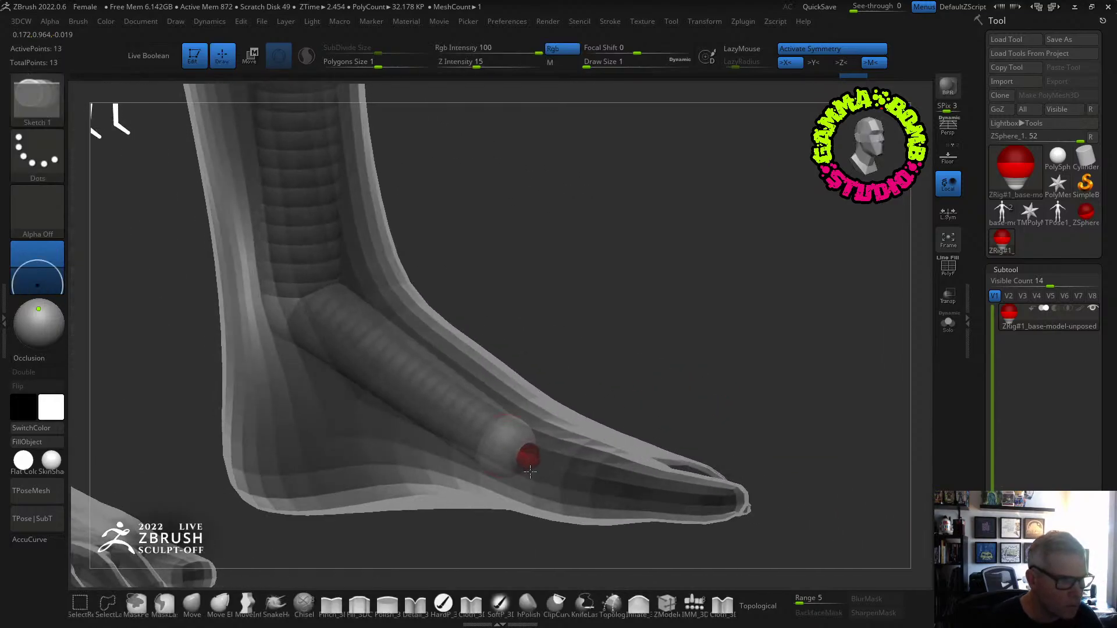
{"action": "key", "text": "w"}
{"action": "right_click_drag", "start_coordinate": [571, 448], "coordinate": [703, 392]}
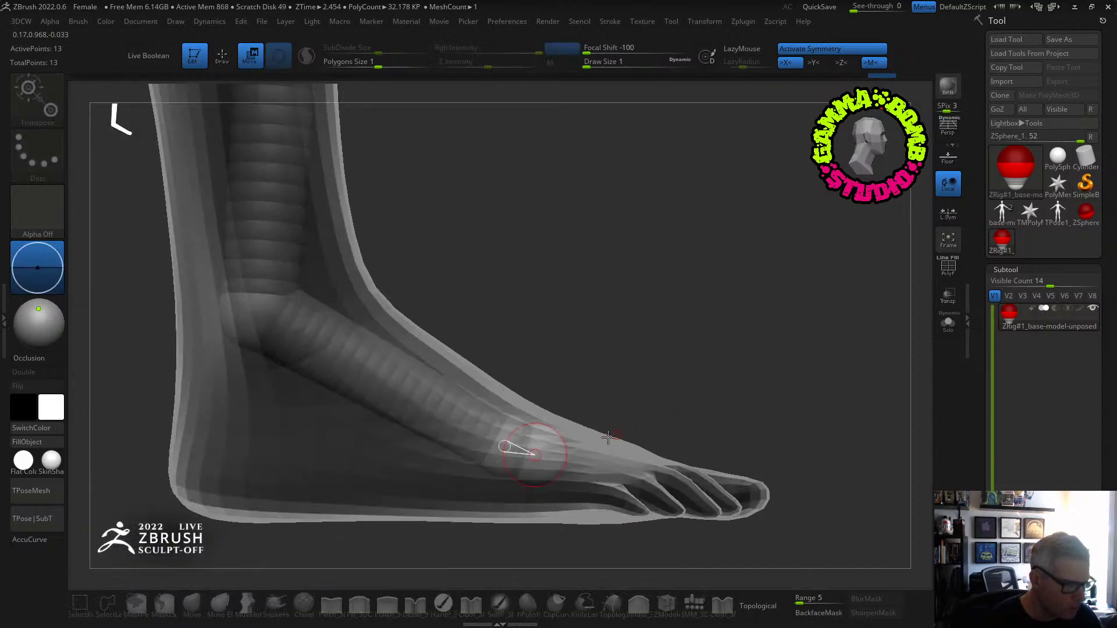
{"action": "right_click_drag", "start_coordinate": [576, 451], "coordinate": [573, 394]}
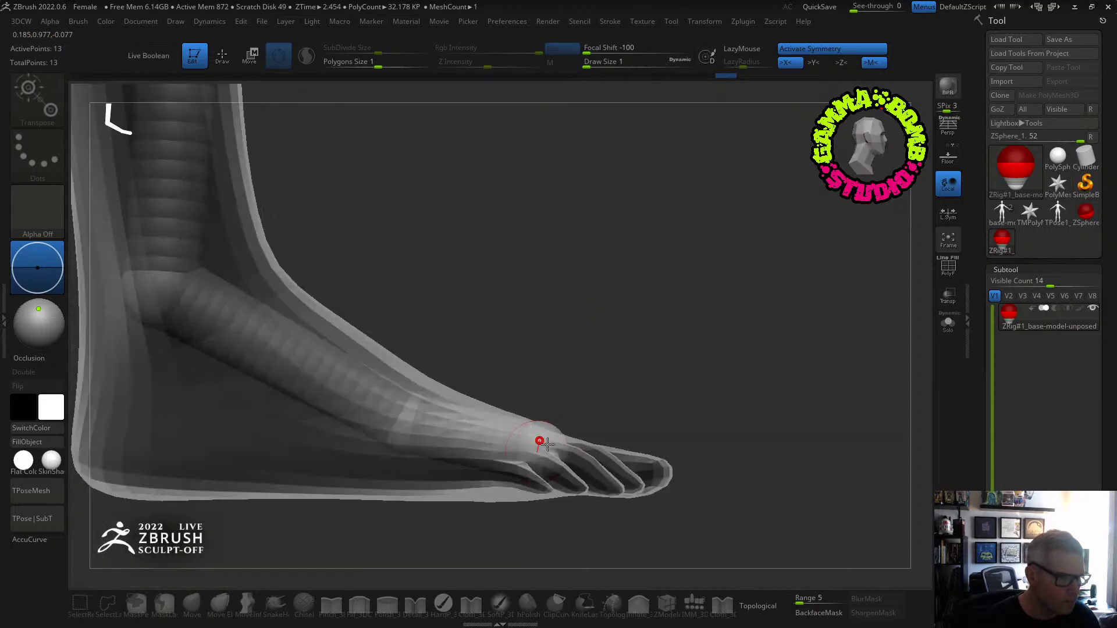
{"action": "right_click_drag", "start_coordinate": [494, 346], "coordinate": [742, 332], "text": "alt"}
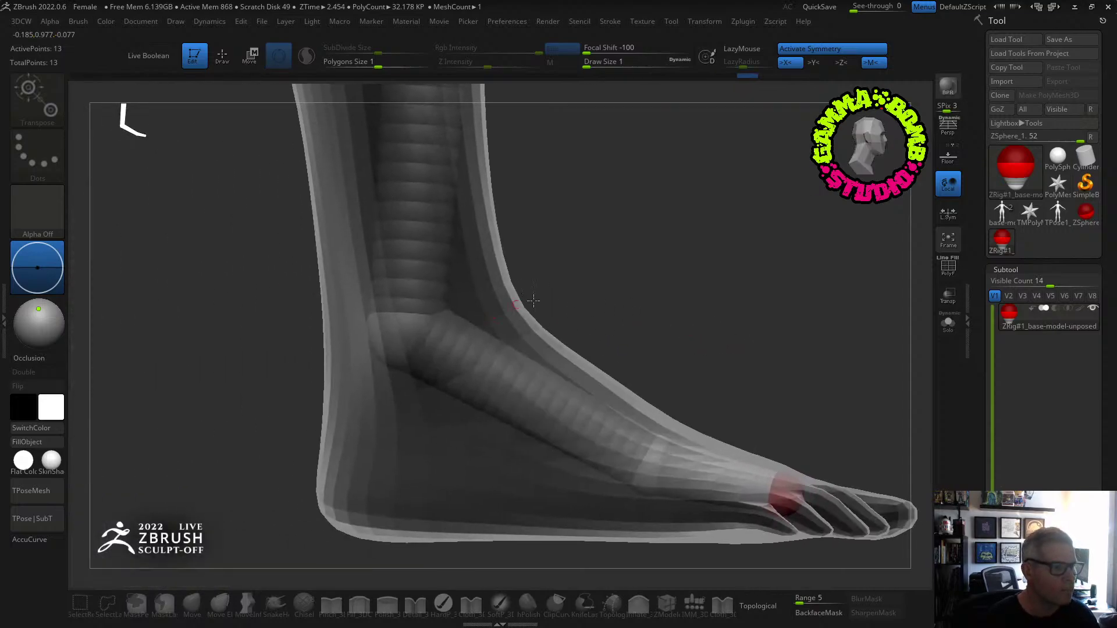
Draw mirrored ZSpheres on the back of the ankles and move them down into the heels.
{"action": "right_click_drag", "start_coordinate": [531, 299], "coordinate": [576, 300]}
{"action": "key", "text": "q"}
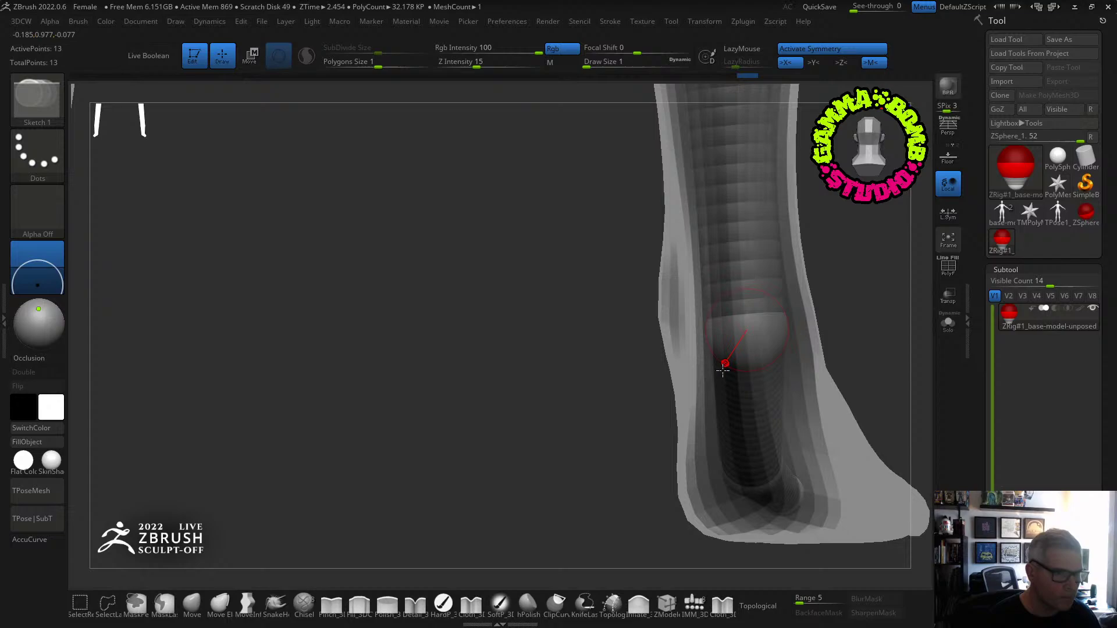
{"action": "left_click", "coordinate": [750, 338]}
{"action": "right_click_drag", "start_coordinate": [745, 349], "coordinate": [705, 370]}
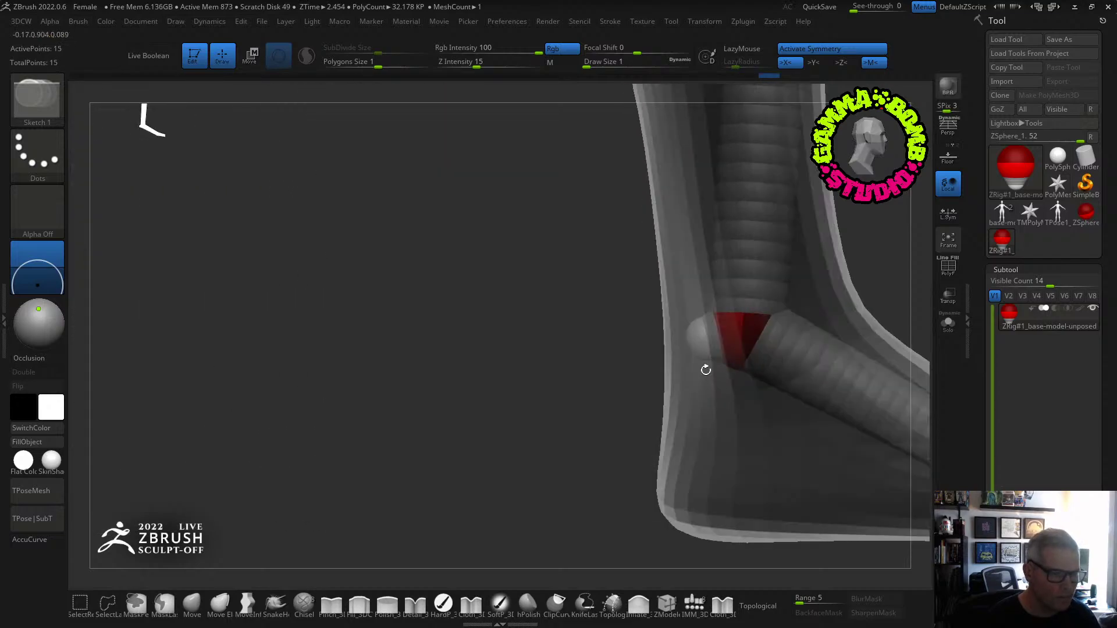
{"action": "key", "text": "w"}
{"action": "left_click_drag", "start_coordinate": [711, 339], "coordinate": [679, 494]}
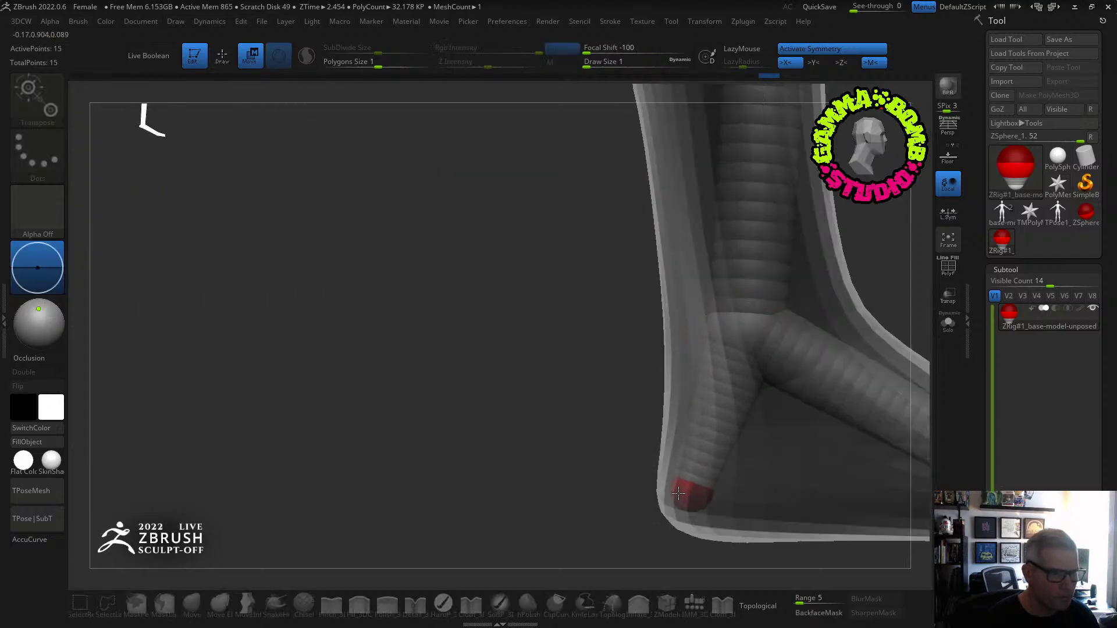
{"action": "right_click_drag", "start_coordinate": [675, 492], "coordinate": [461, 496], "text": "ctrl"}
{"action": "right_click_drag", "start_coordinate": [461, 496], "coordinate": [402, 488]}
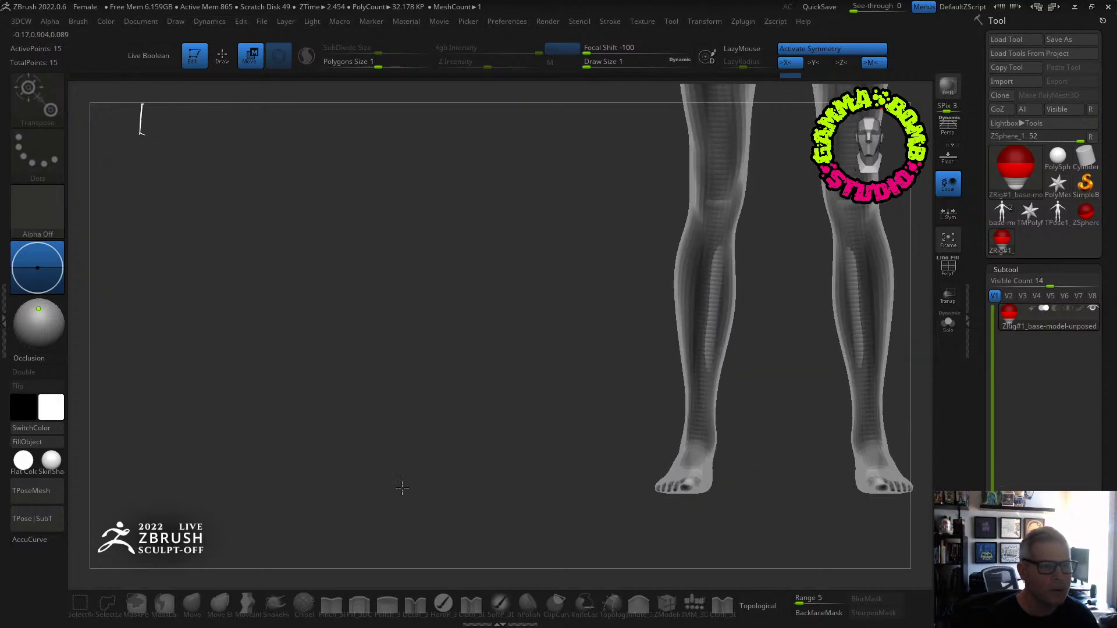
Draw a ZSphere on top of the root and move it up the center line to the lower waist.
{"action": "right_click_drag", "start_coordinate": [557, 140], "coordinate": [531, 370], "text": "alt"}
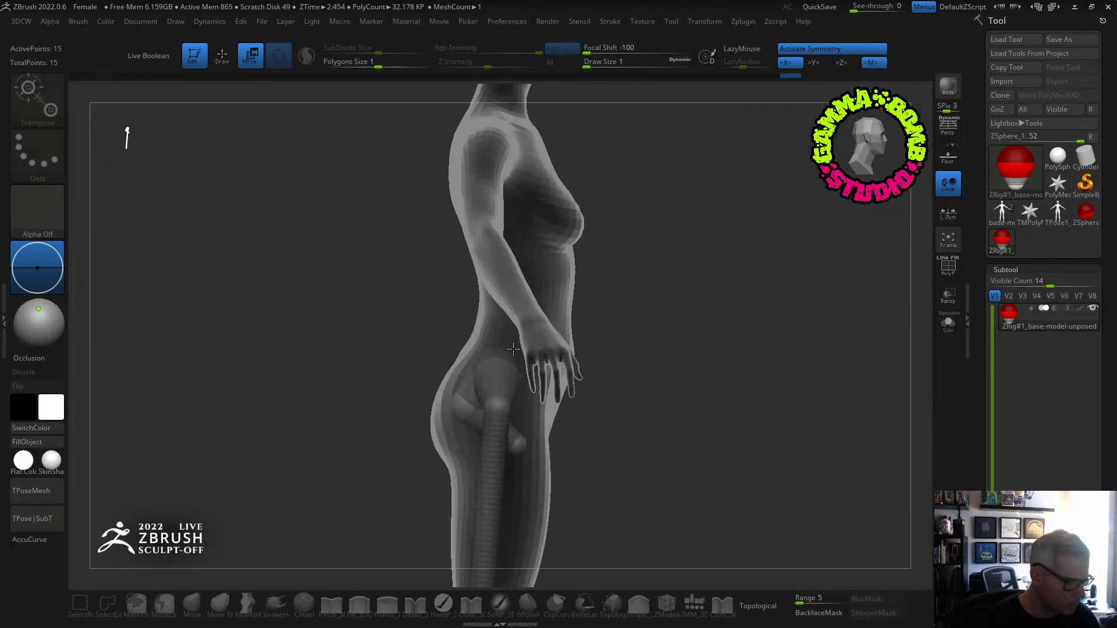
{"action": "key", "text": "q"}
{"action": "mouse_move", "coordinate": [343, 313]}
{"action": "right_mouse_down"}
{"action": "mouse_move", "coordinate": [502, 462]}
{"action": "mouse_move", "coordinate": [394, 333]}
{"action": "mouse_move", "coordinate": [565, 225]}
{"action": "right_mouse_up"}
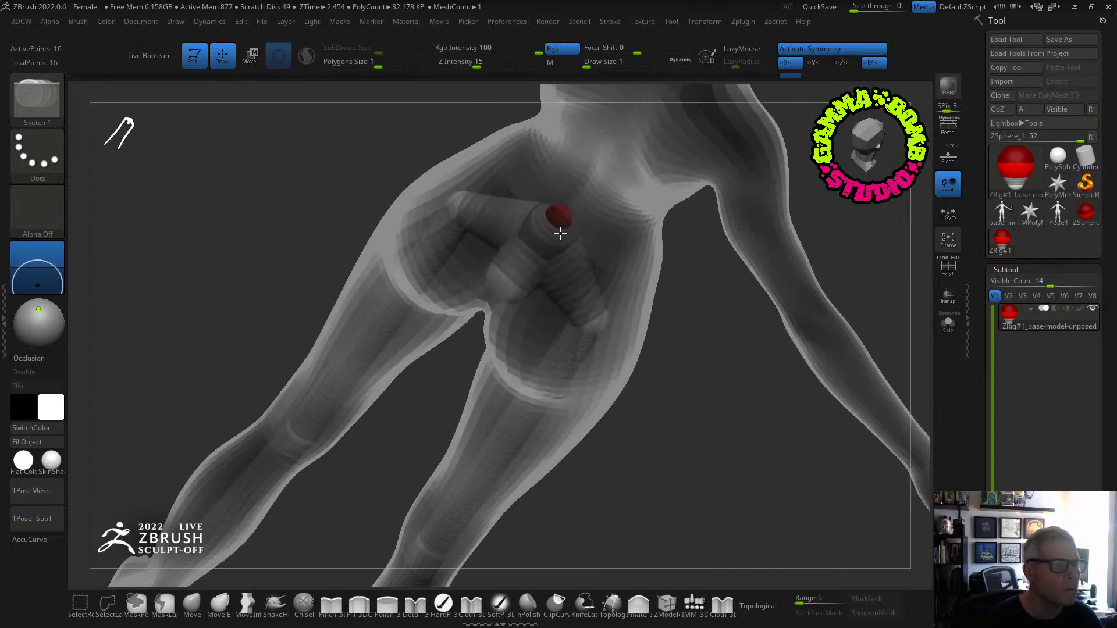
{"action": "right_click_drag", "start_coordinate": [563, 235], "coordinate": [616, 281]}
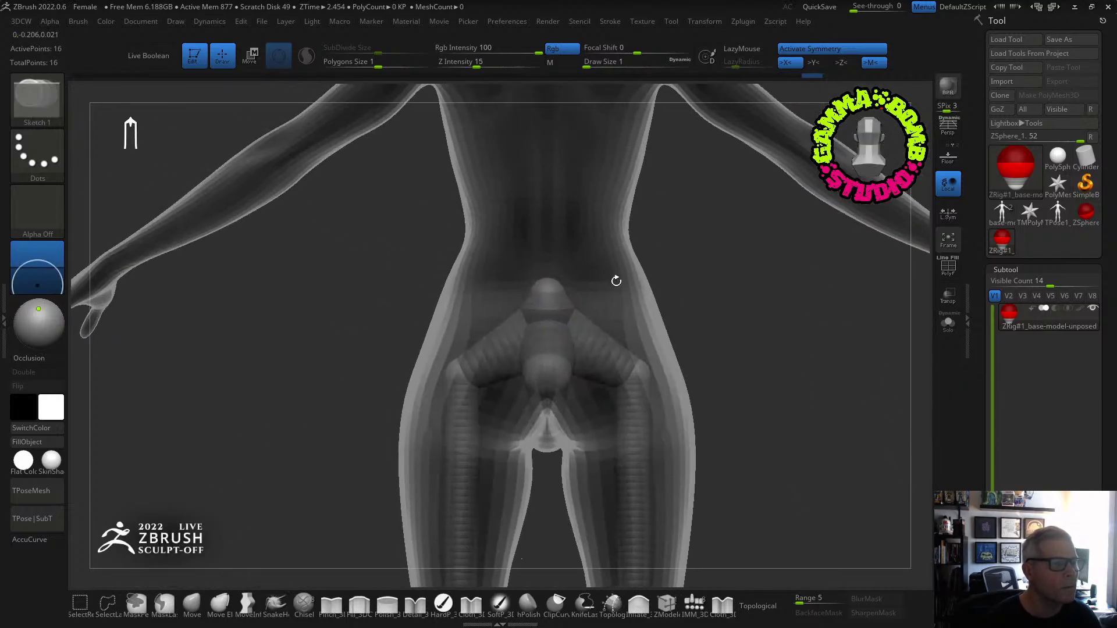
{"action": "key", "text": "w"}
{"action": "left_click_drag", "start_coordinate": [552, 275], "coordinate": [552, 263]}
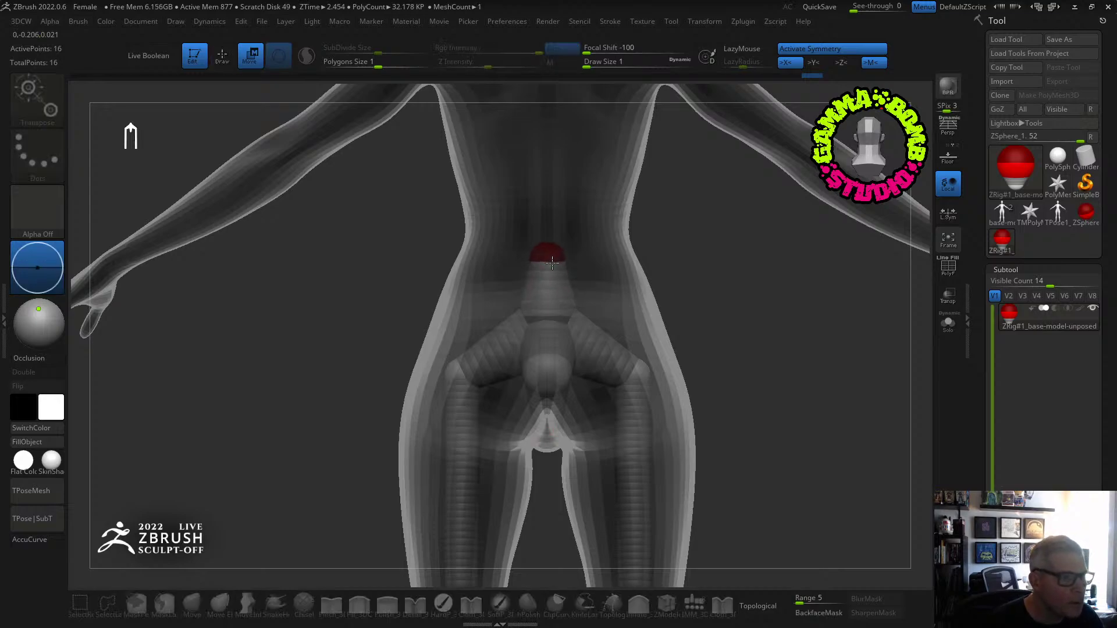
Add a ZSphere on top of the waist ZSphere and pull it up through the torso into the neck.
{"action": "mouse_move", "coordinate": [604, 246]}
{"action": "right_mouse_down", "text": "shift"}
{"action": "mouse_move", "coordinate": [661, 254]}
{"action": "mouse_move", "coordinate": [643, 349]}
{"action": "mouse_move", "coordinate": [683, 374]}
{"action": "mouse_move", "coordinate": [572, 410]}
{"action": "right_mouse_up", "text": "shift"}
{"action": "key", "text": "q"}
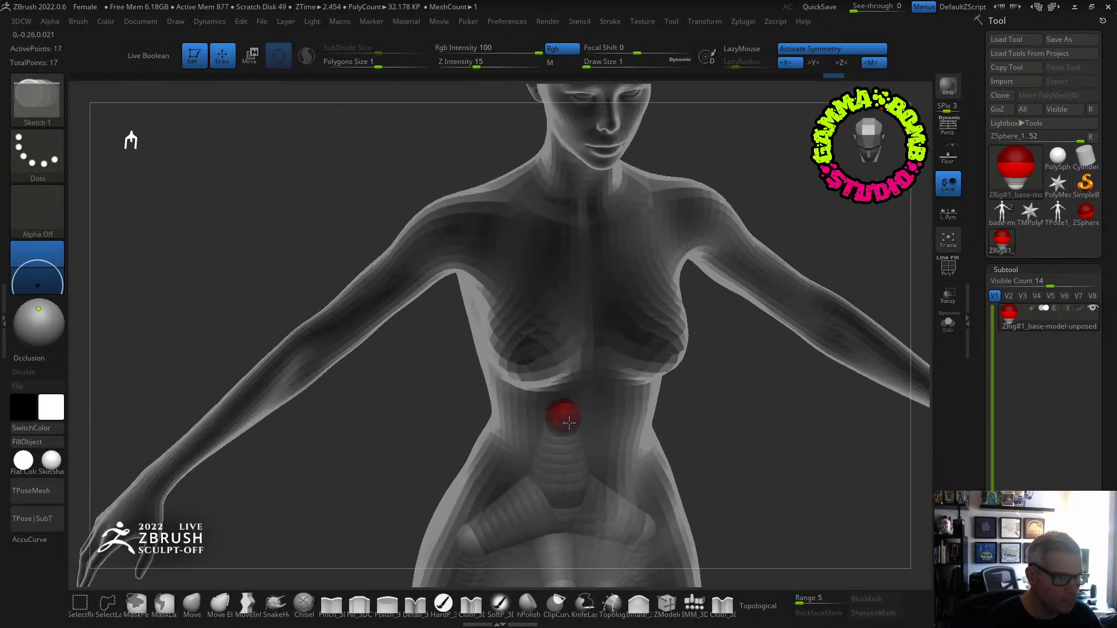
{"action": "right_click_drag", "start_coordinate": [570, 425], "coordinate": [592, 356]}
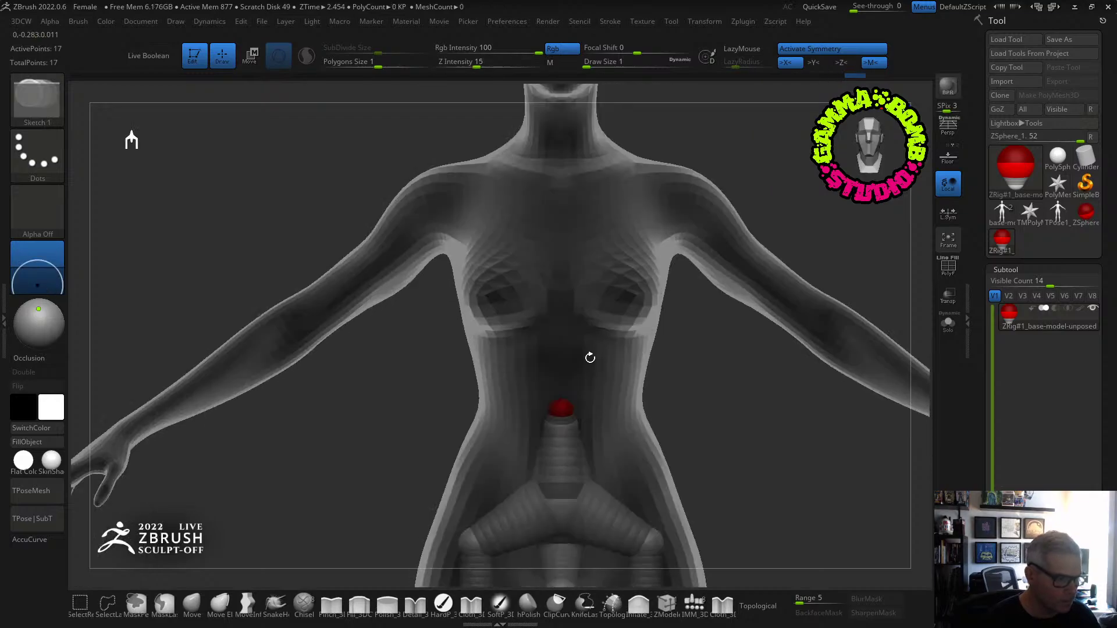
{"action": "key", "text": "w"}
{"action": "left_click_drag", "start_coordinate": [564, 406], "coordinate": [561, 113]}
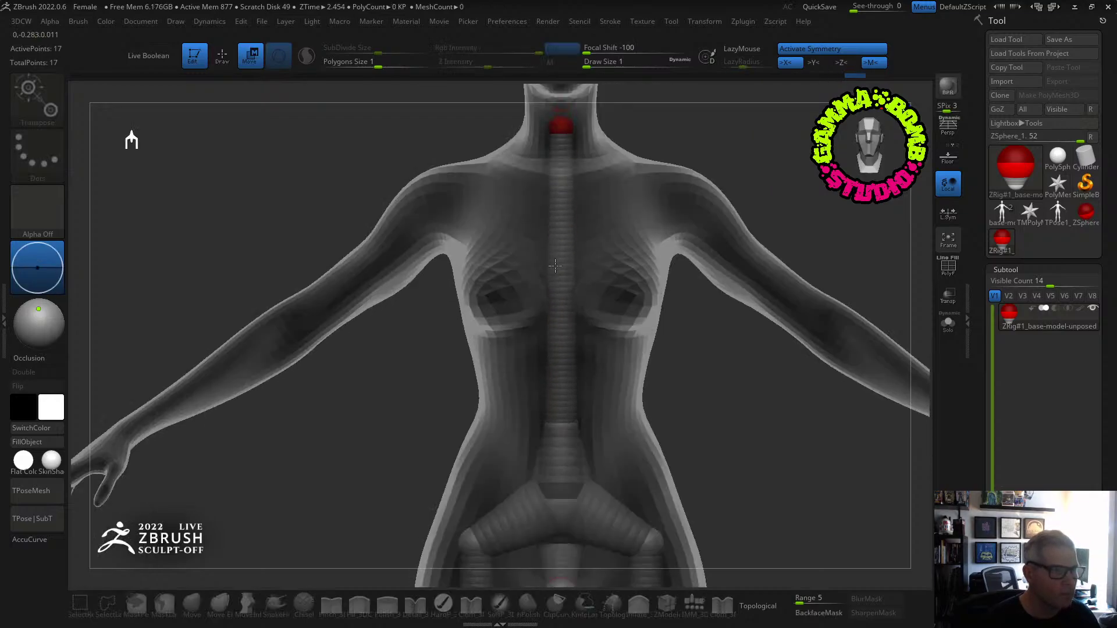
{"action": "right_click_drag", "start_coordinate": [555, 266], "coordinate": [638, 341]}
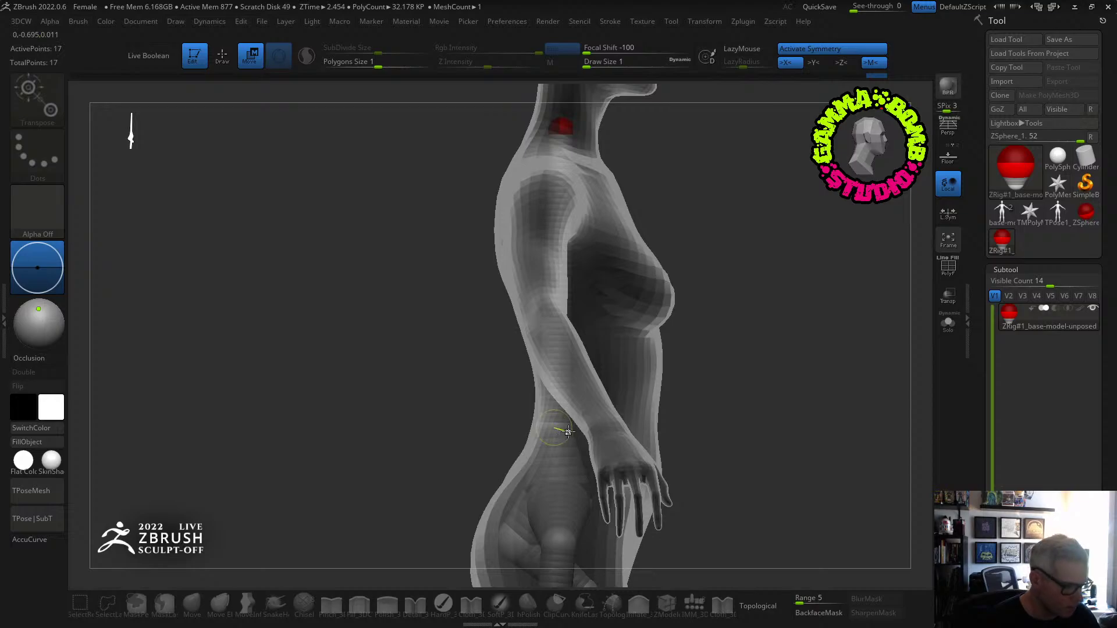
Draw mirrored ZSpheres on both sides of the lower-waist joint and move them outward into the sides of the waist.
{"action": "mouse_move", "coordinate": [560, 425]}
{"action": "right_mouse_down"}
{"action": "mouse_move", "coordinate": [632, 413]}
{"action": "mouse_move", "coordinate": [538, 424]}
{"action": "right_mouse_up"}
{"action": "key", "text": "q"}
{"action": "key", "text": "w"}
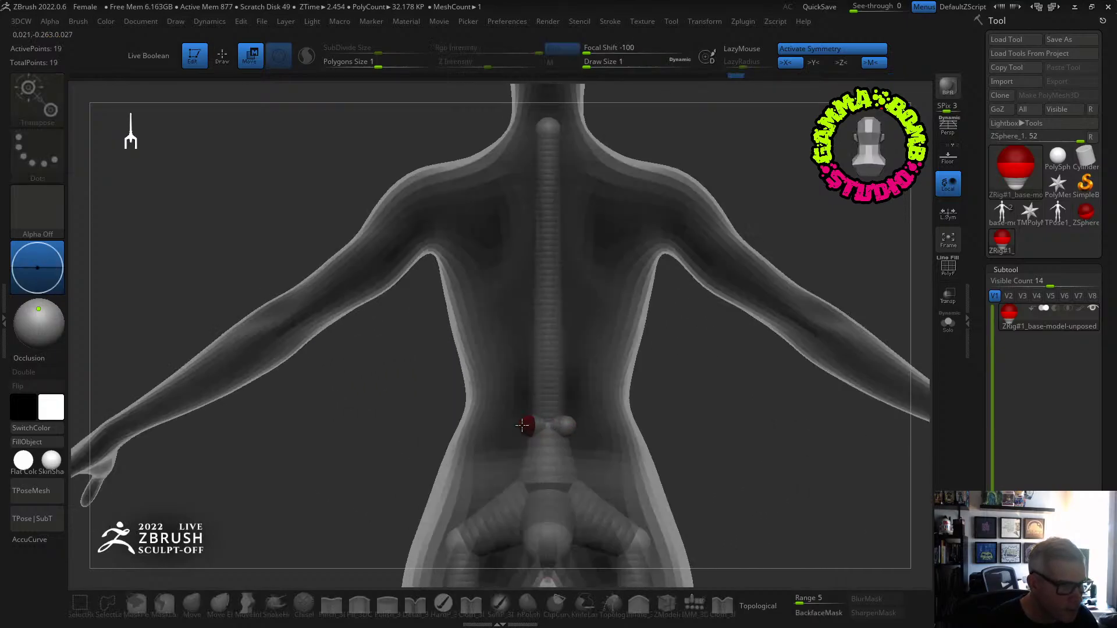
{"action": "left_click_drag", "start_coordinate": [522, 426], "coordinate": [496, 428]}
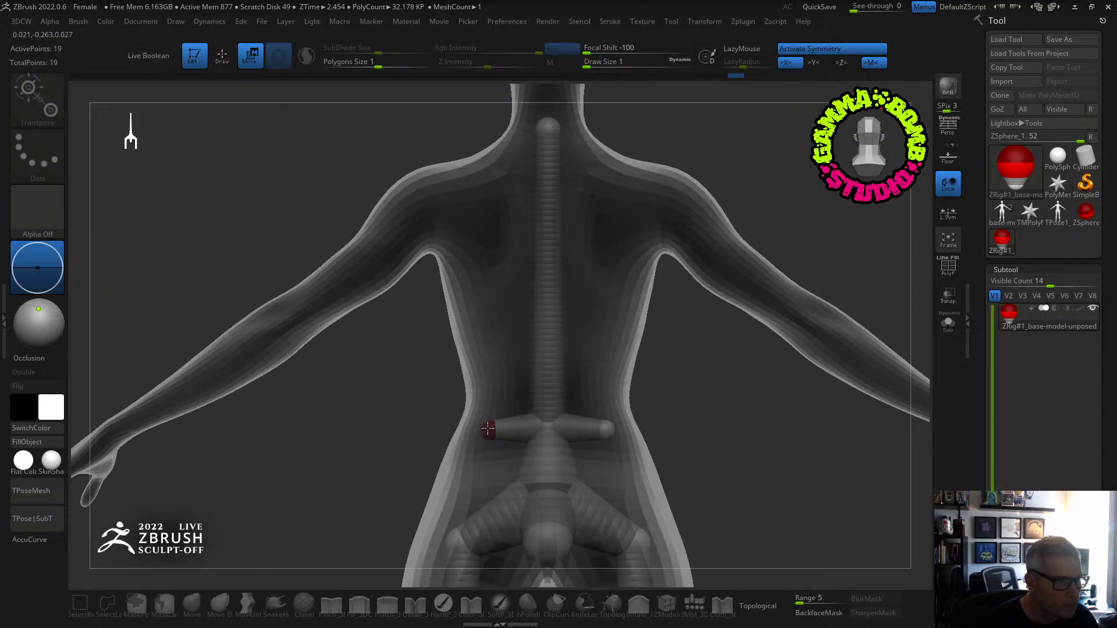
{"action": "right_click_drag", "start_coordinate": [487, 428], "coordinate": [609, 417]}
Add a ZSphere to each lower-waist side branch, move it forward into the abdomen, and adjust the side joints to line up.
{"action": "key", "text": "q"}
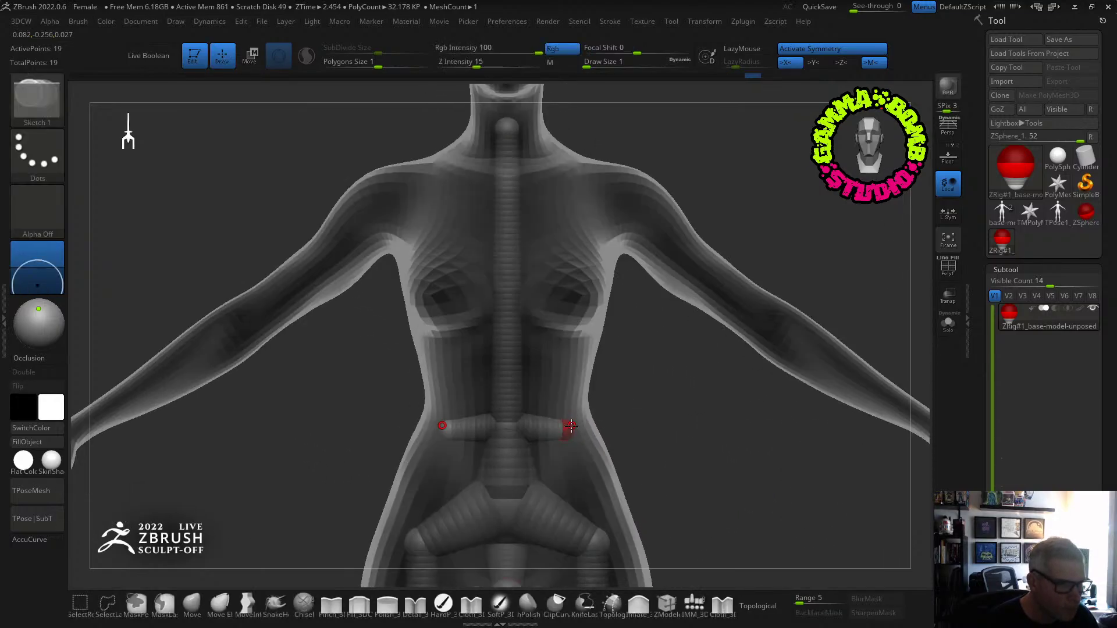
{"action": "mouse_move", "coordinate": [604, 436]}
{"action": "right_mouse_down"}
{"action": "mouse_move", "coordinate": [592, 425]}
{"action": "mouse_move", "coordinate": [524, 439]}
{"action": "mouse_move", "coordinate": [510, 458]}
{"action": "mouse_move", "coordinate": [536, 347]}
{"action": "mouse_move", "coordinate": [487, 385]}
{"action": "mouse_move", "coordinate": [493, 397]}
{"action": "mouse_move", "coordinate": [524, 372]}
{"action": "mouse_move", "coordinate": [666, 392]}
{"action": "mouse_move", "coordinate": [614, 334]}
{"action": "mouse_move", "coordinate": [382, 384]}
{"action": "right_mouse_up"}
{"action": "key", "text": "w"}
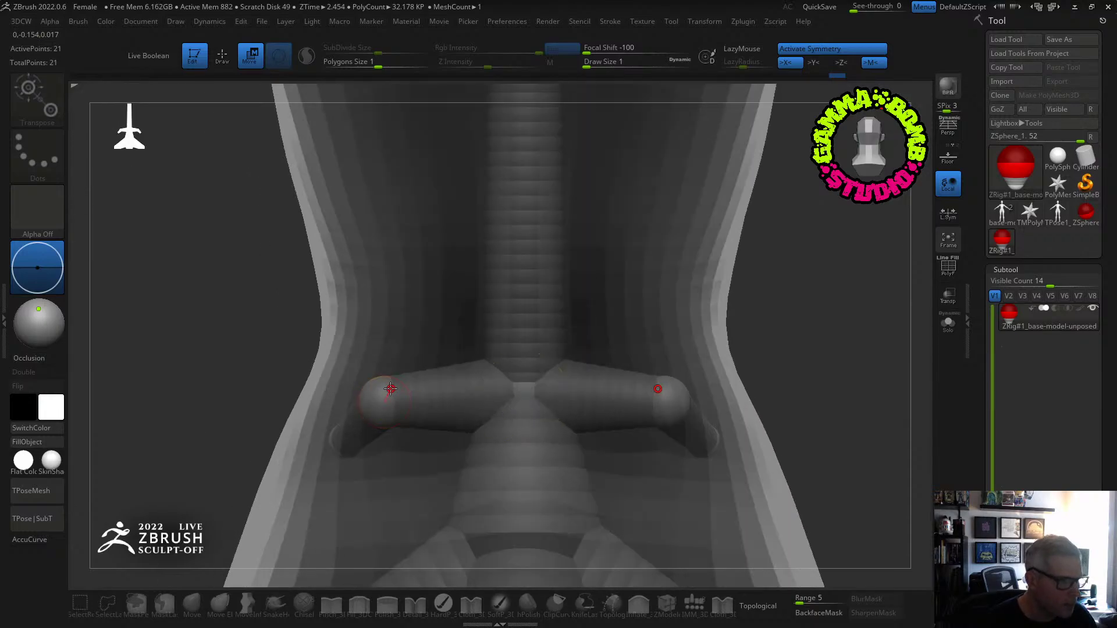
{"action": "right_click_drag", "start_coordinate": [367, 396], "coordinate": [452, 387]}
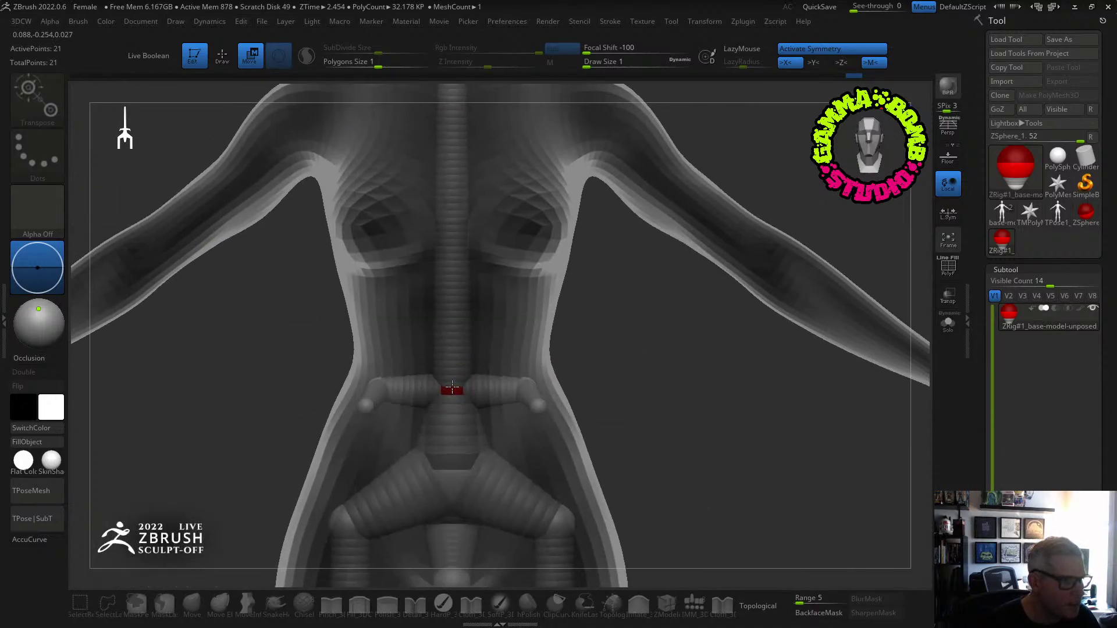
{"action": "right_click_drag", "start_coordinate": [452, 389], "coordinate": [536, 377]}
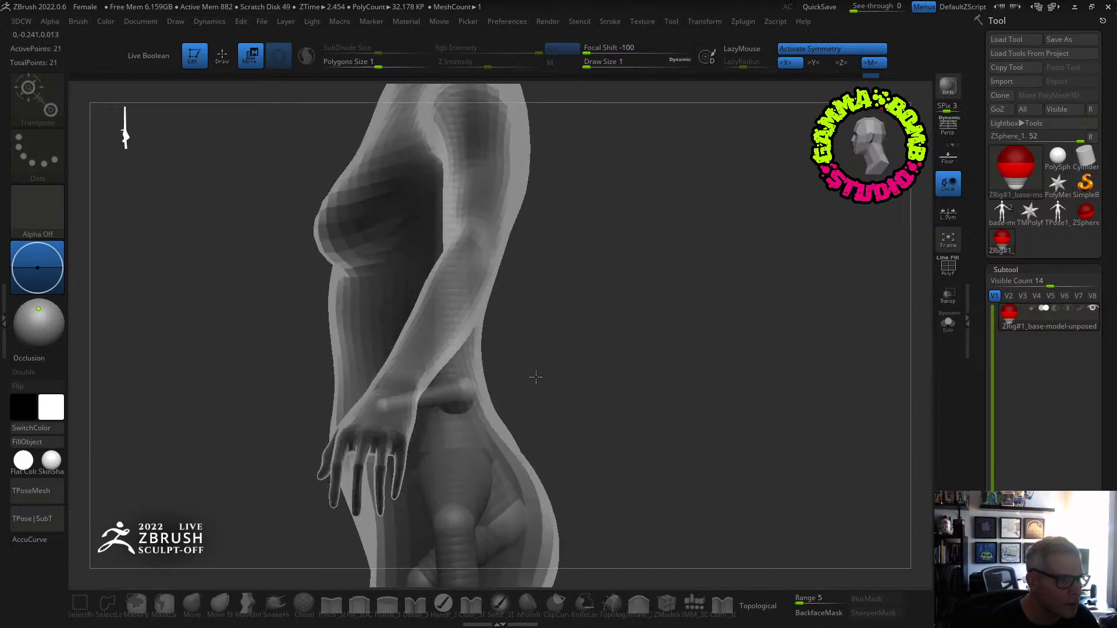
{"action": "left_click_drag", "start_coordinate": [473, 388], "coordinate": [460, 400]}
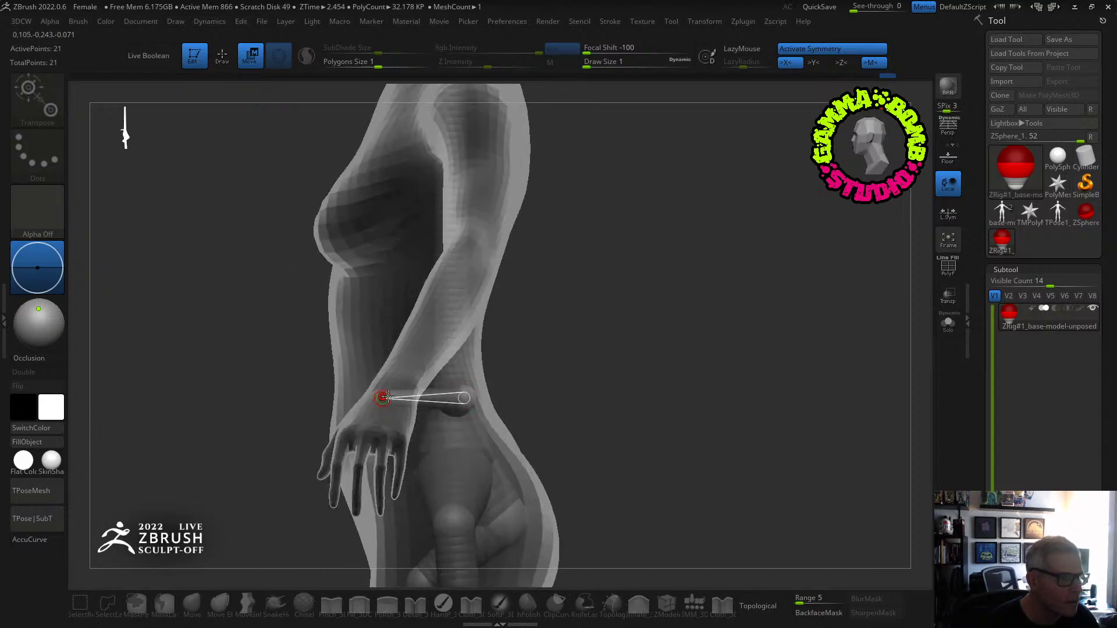
{"action": "right_click_drag", "start_coordinate": [388, 397], "coordinate": [303, 398]}
{"action": "left_click_drag", "start_coordinate": [448, 397], "coordinate": [442, 397]}
{"action": "right_click_drag", "start_coordinate": [442, 397], "coordinate": [624, 347]}
Insert a ZSphere in the spine just below the ribcage and pull mirrored ZSpheres from it out toward the flanks.
{"action": "key", "text": "shift+a"}
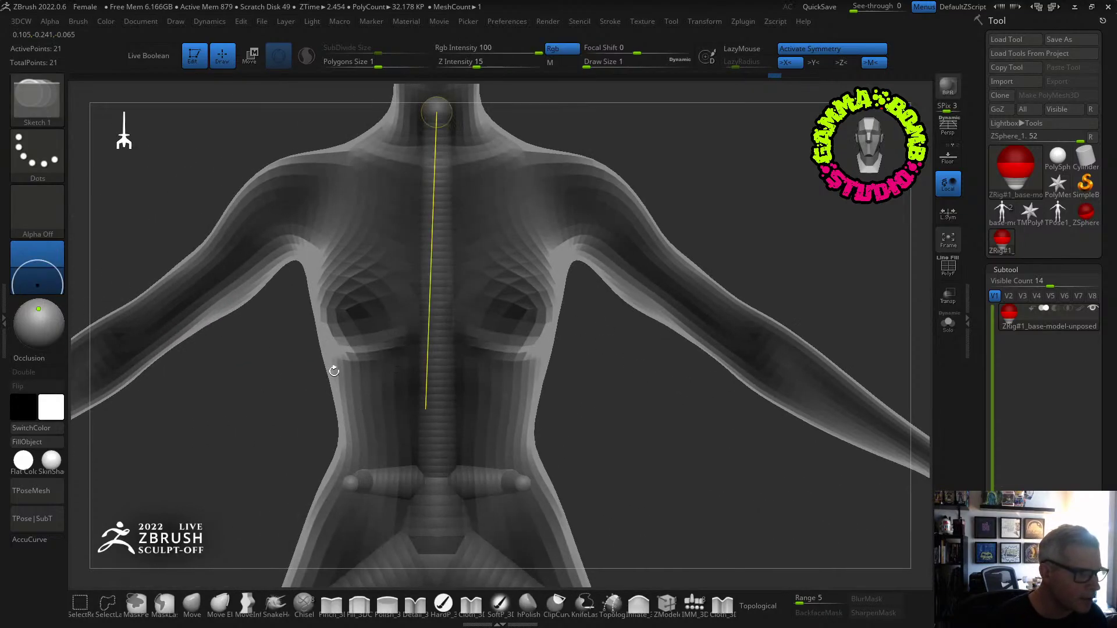
{"action": "left_click", "coordinate": [429, 375]}
{"action": "mouse_move", "coordinate": [428, 375]}
{"action": "right_mouse_down"}
{"action": "mouse_move", "coordinate": [578, 387]}
{"action": "mouse_move", "coordinate": [534, 384]}
{"action": "right_mouse_up"}
{"action": "key", "text": "r"}
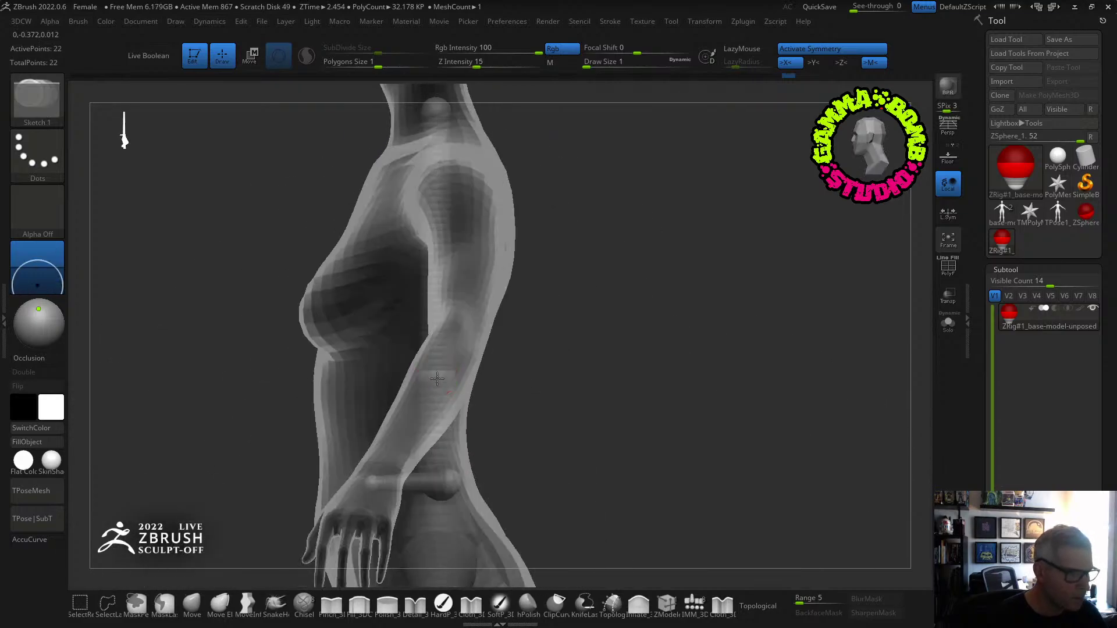
{"action": "right_click_drag", "start_coordinate": [534, 381], "coordinate": [553, 379]}
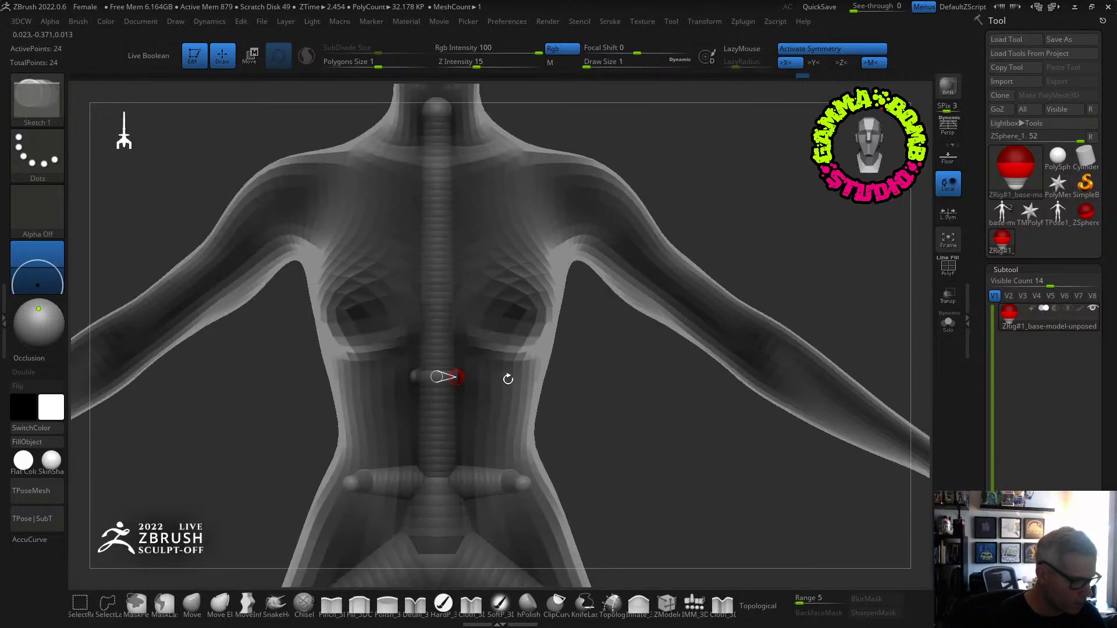
{"action": "key", "text": "w"}
{"action": "left_click_drag", "start_coordinate": [495, 379], "coordinate": [515, 381]}
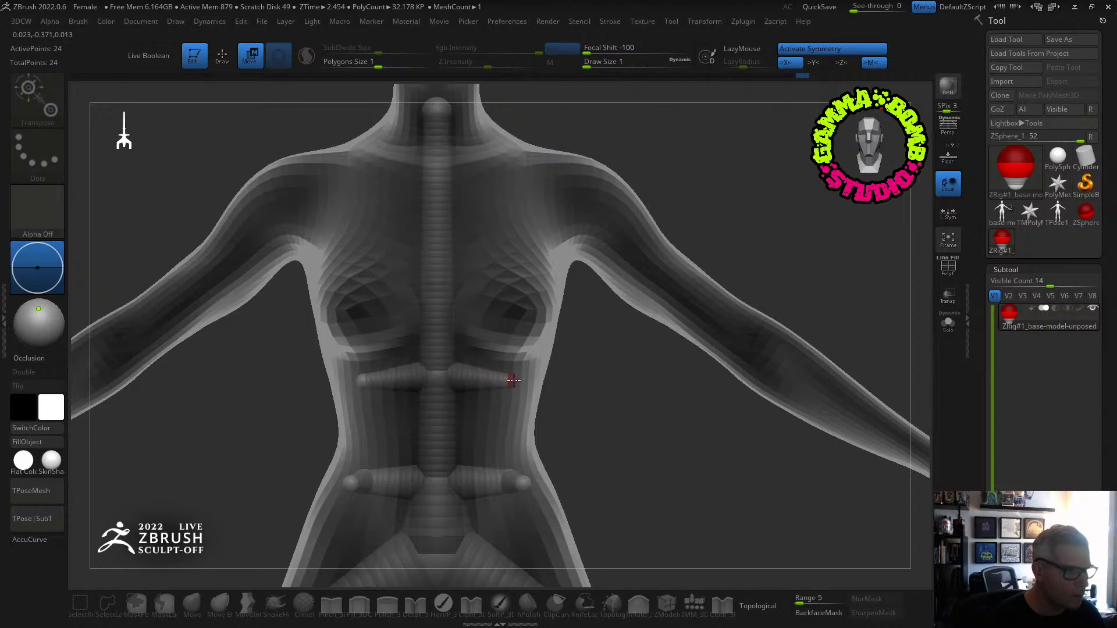
Add a ZSphere to each end of the upper-waist branches and move it forward to the front of the torso.
{"action": "right_click_drag", "start_coordinate": [514, 380], "coordinate": [528, 386]}
{"action": "key", "text": "q"}
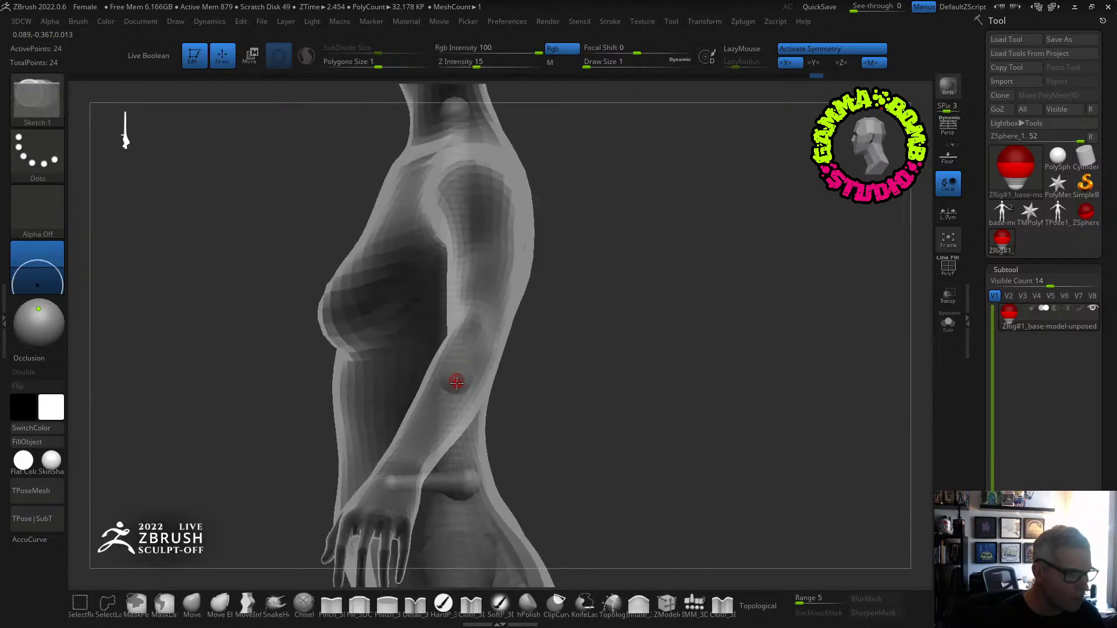
{"action": "left_click_drag", "start_coordinate": [554, 385], "coordinate": [483, 400], "text": "shift"}
{"action": "key", "text": "w"}
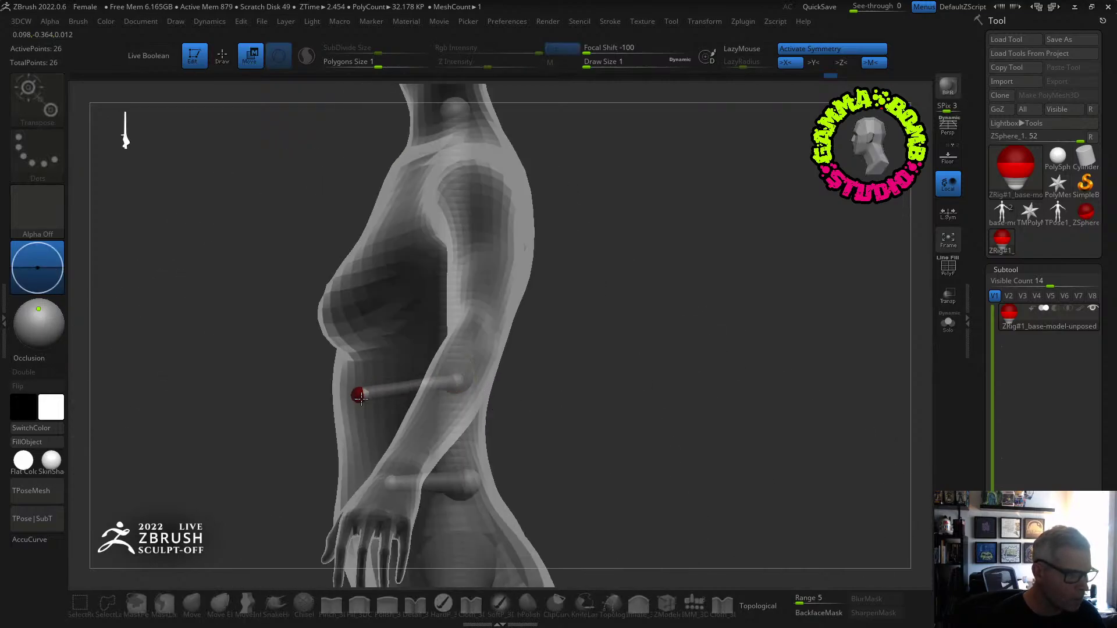
{"action": "right_click_drag", "start_coordinate": [382, 393], "coordinate": [432, 359]}
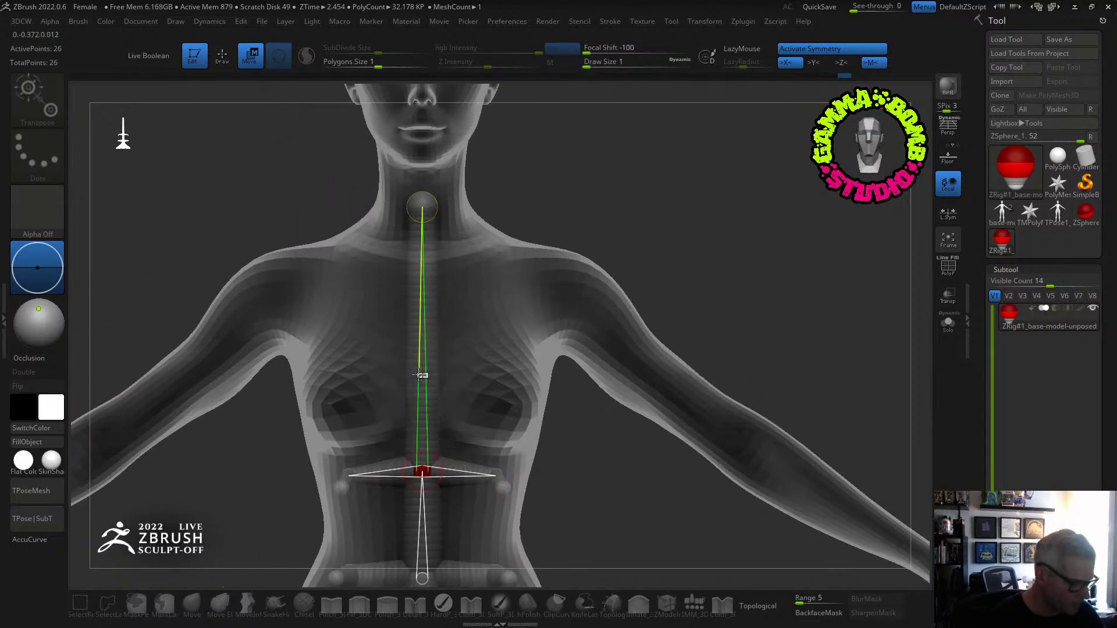
Insert a ZSphere in the spine at mid-chest height and pull mirrored ZSpheres from it out into the ribcage.
{"action": "key", "text": "q"}
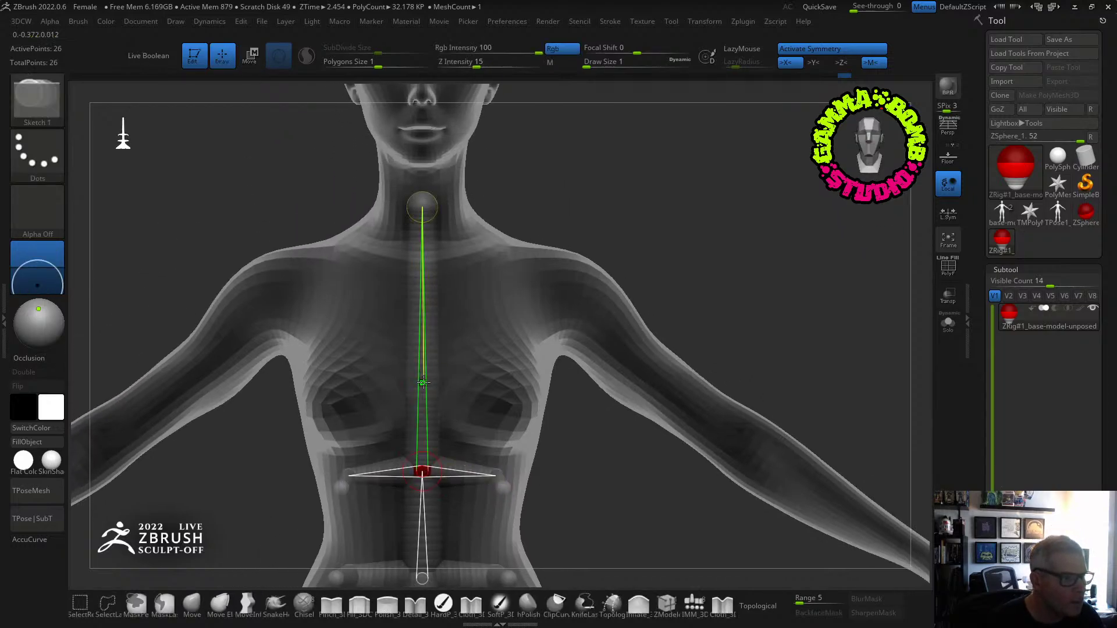
{"action": "left_click", "coordinate": [423, 383]}
{"action": "mouse_move", "coordinate": [479, 379]}
{"action": "right_mouse_down"}
{"action": "mouse_move", "coordinate": [439, 386]}
{"action": "mouse_move", "coordinate": [498, 391]}
{"action": "right_mouse_up"}
{"action": "key", "text": "w"}
{"action": "left_click_drag", "start_coordinate": [403, 382], "coordinate": [354, 396]}
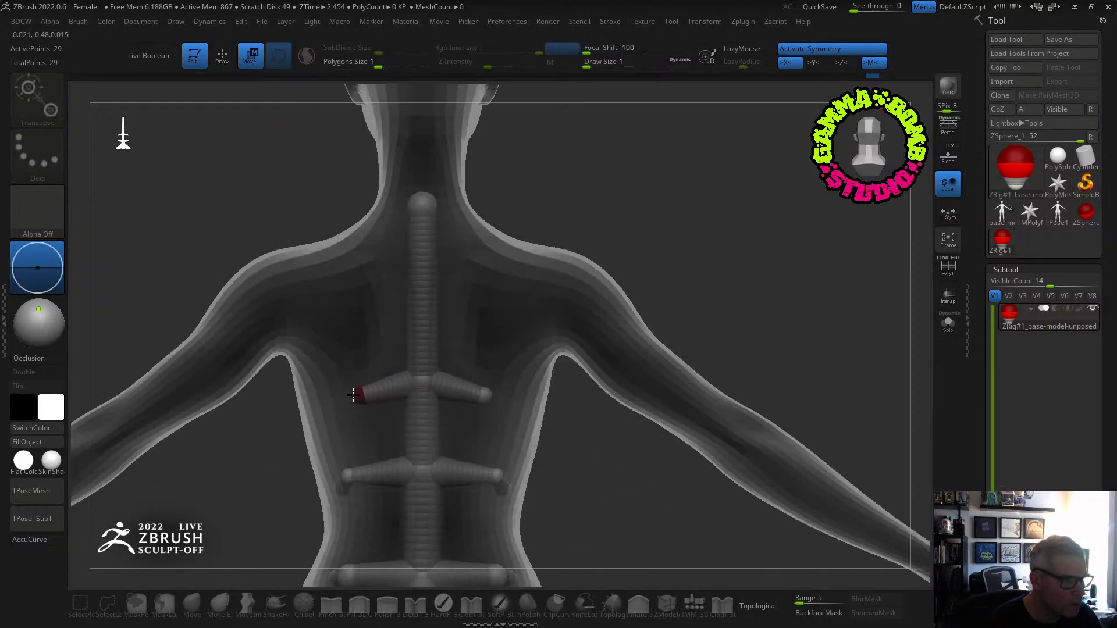
Add a ZSphere to each end of the chest branches and move it forward into the breasts.
{"action": "right_click_drag", "start_coordinate": [343, 399], "coordinate": [474, 381]}
{"action": "key", "text": "q"}
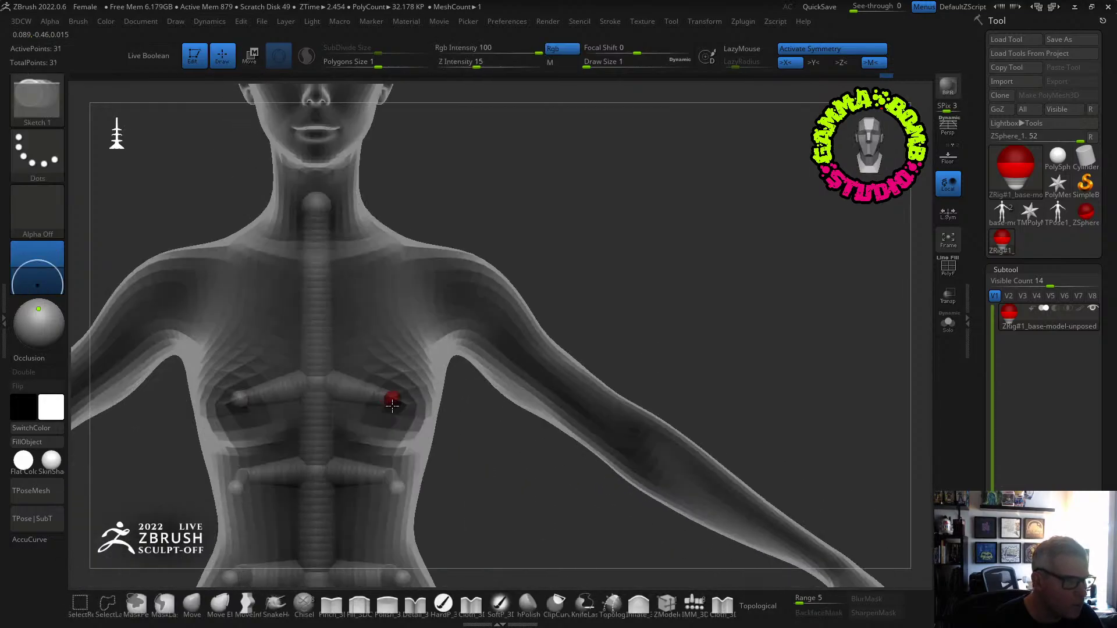
{"action": "right_click_drag", "start_coordinate": [392, 406], "coordinate": [411, 418]}
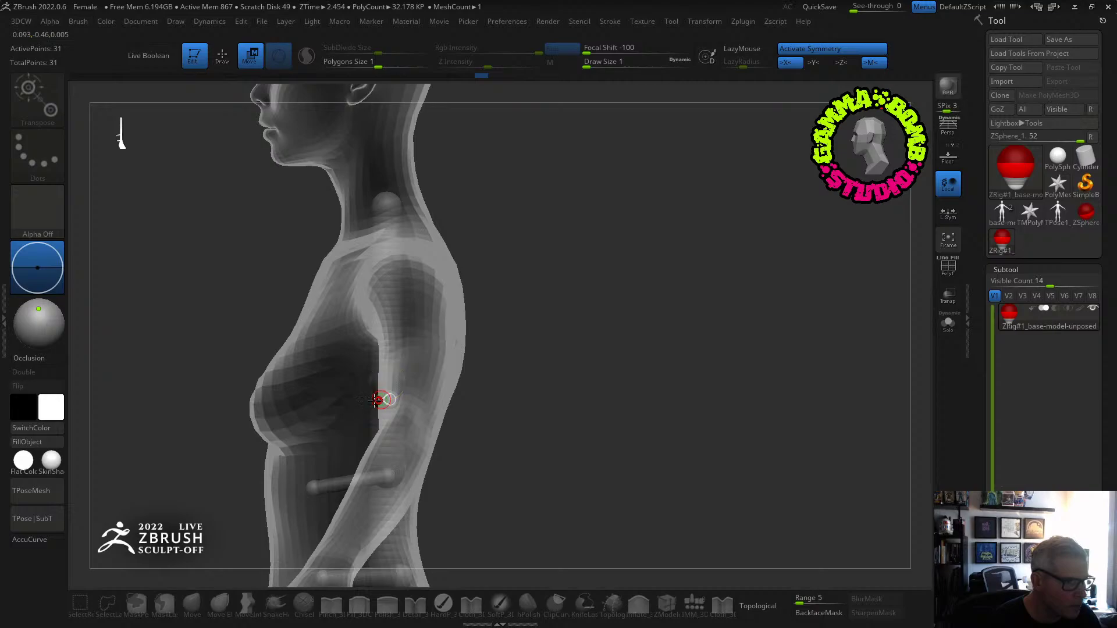
{"action": "right_click_drag", "start_coordinate": [260, 415], "coordinate": [390, 346]}
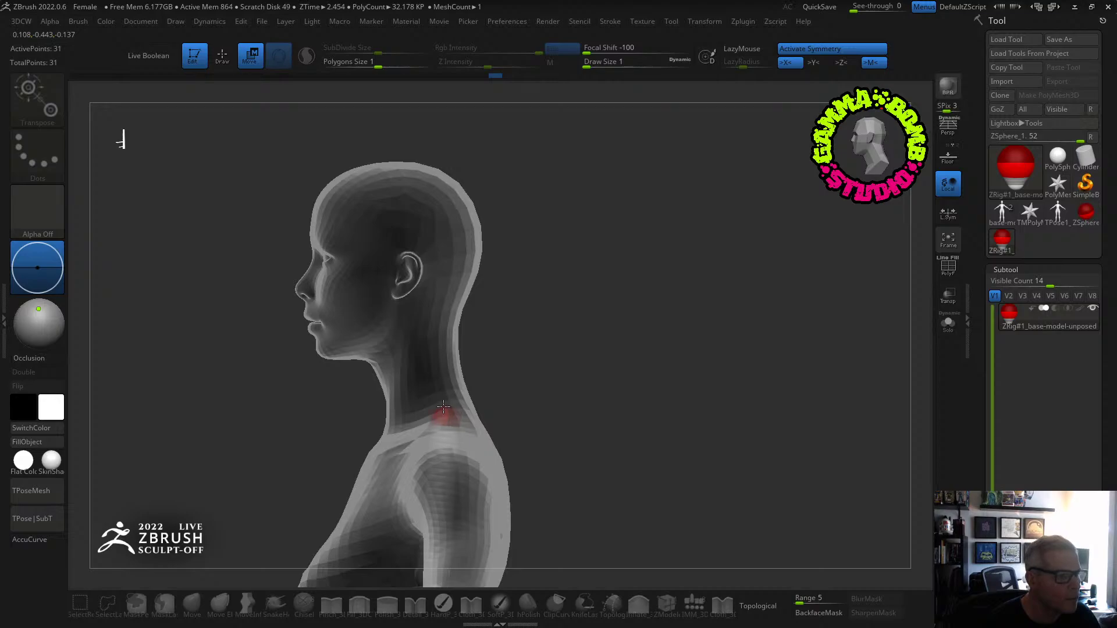
Adjust the ZSphere at the base of the neck, draw another on it, and pull it up to the top of the head.
{"action": "left_click_drag", "start_coordinate": [443, 409], "coordinate": [445, 407]}
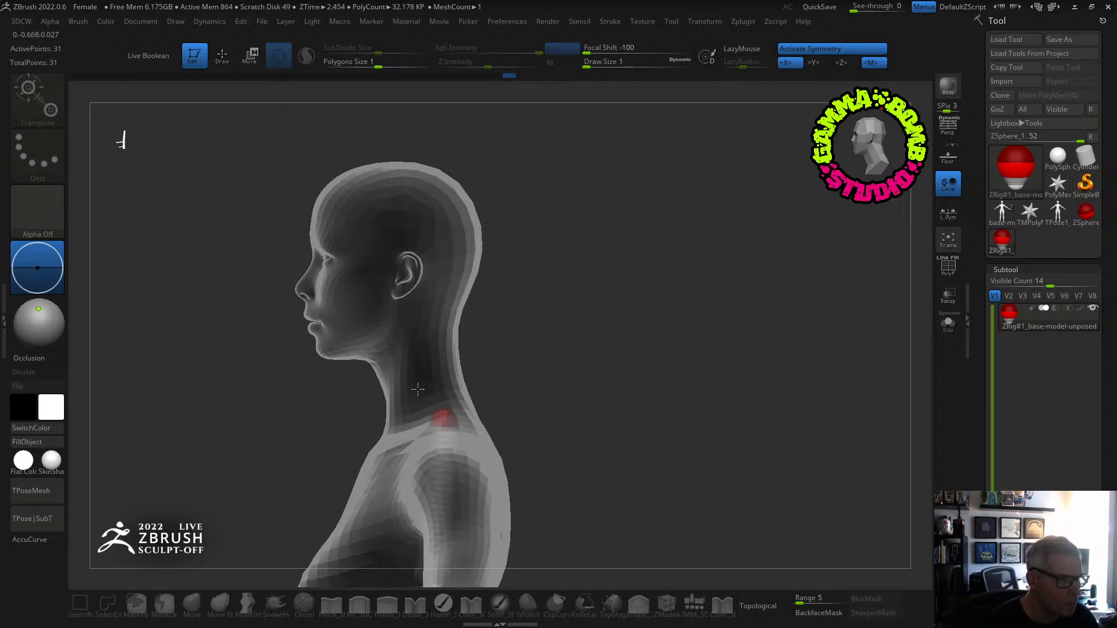
{"action": "right_click_drag", "start_coordinate": [434, 410], "coordinate": [594, 381]}
{"action": "key", "text": "q"}
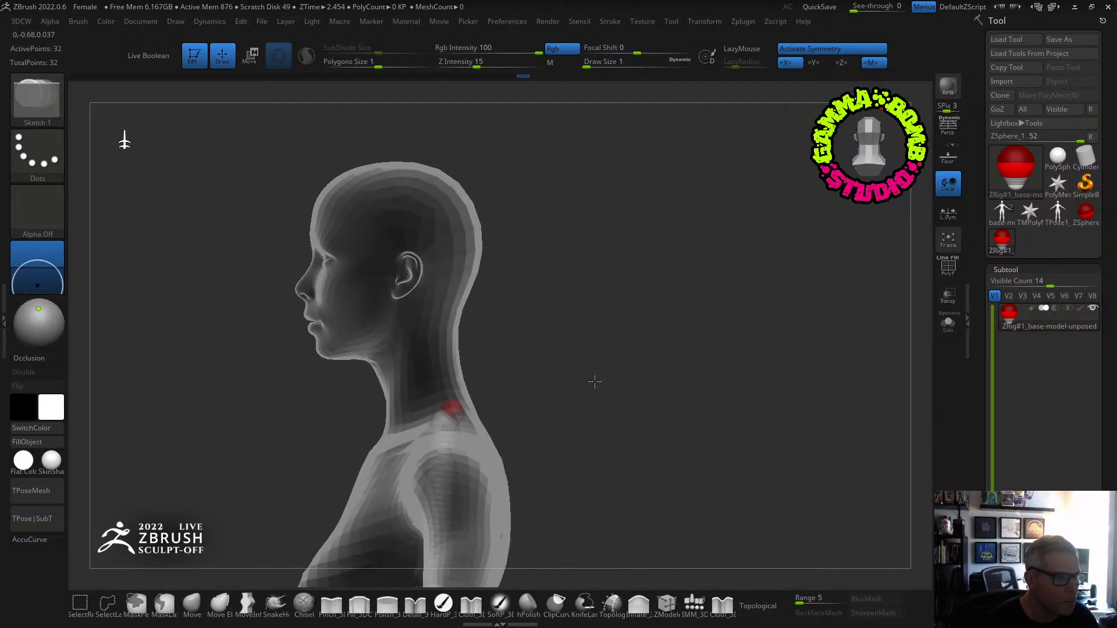
{"action": "key", "text": "w"}
{"action": "left_click_drag", "start_coordinate": [449, 382], "coordinate": [437, 283]}
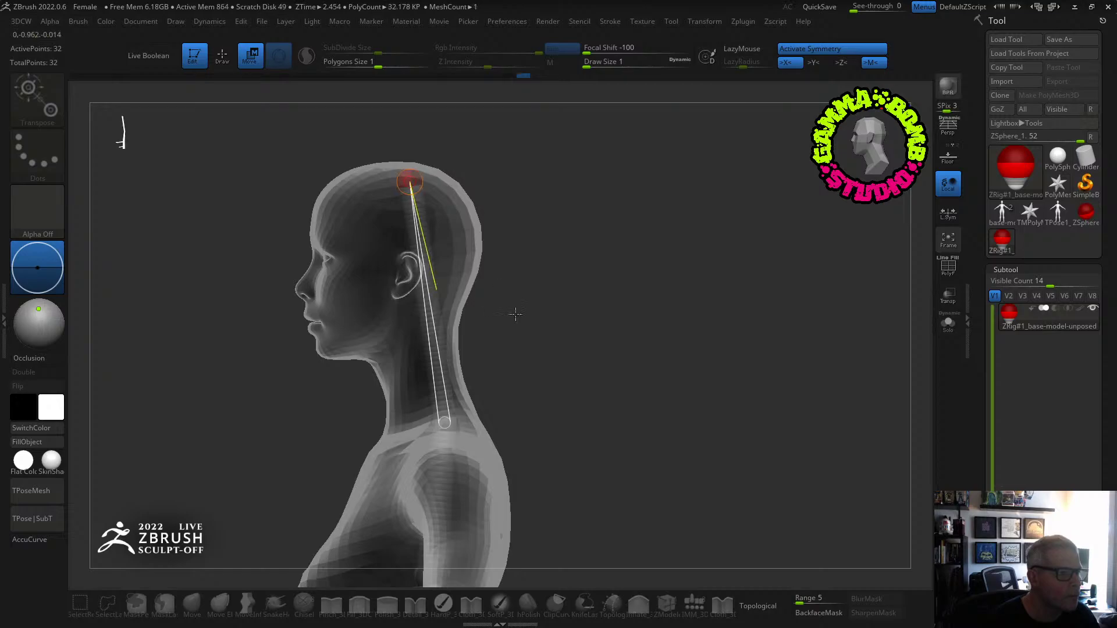
Insert a ZSphere in the spine at upper-chest height, between the chest joint and the neck base.
{"action": "mouse_move", "coordinate": [581, 398]}
{"action": "right_mouse_down"}
{"action": "mouse_move", "coordinate": [601, 394]}
{"action": "mouse_move", "coordinate": [599, 406]}
{"action": "right_mouse_up"}
{"action": "right_click_drag", "start_coordinate": [576, 445], "coordinate": [565, 359], "text": "alt"}
{"action": "key", "text": "q"}
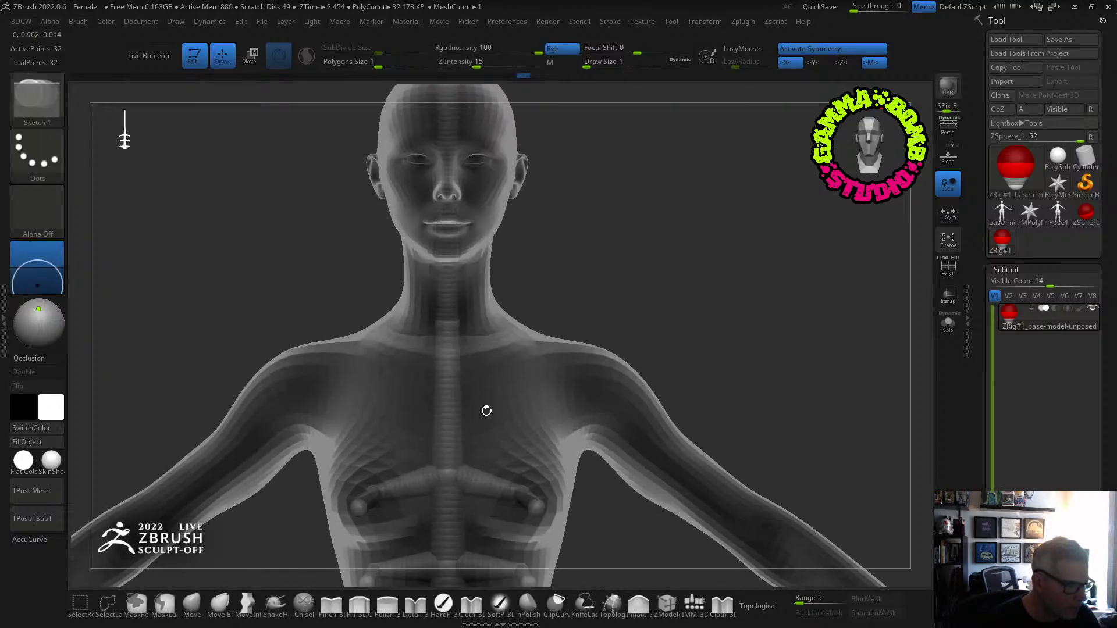
{"action": "left_click", "coordinate": [448, 406]}
{"action": "right_click_drag", "start_coordinate": [549, 379], "coordinate": [508, 382]}
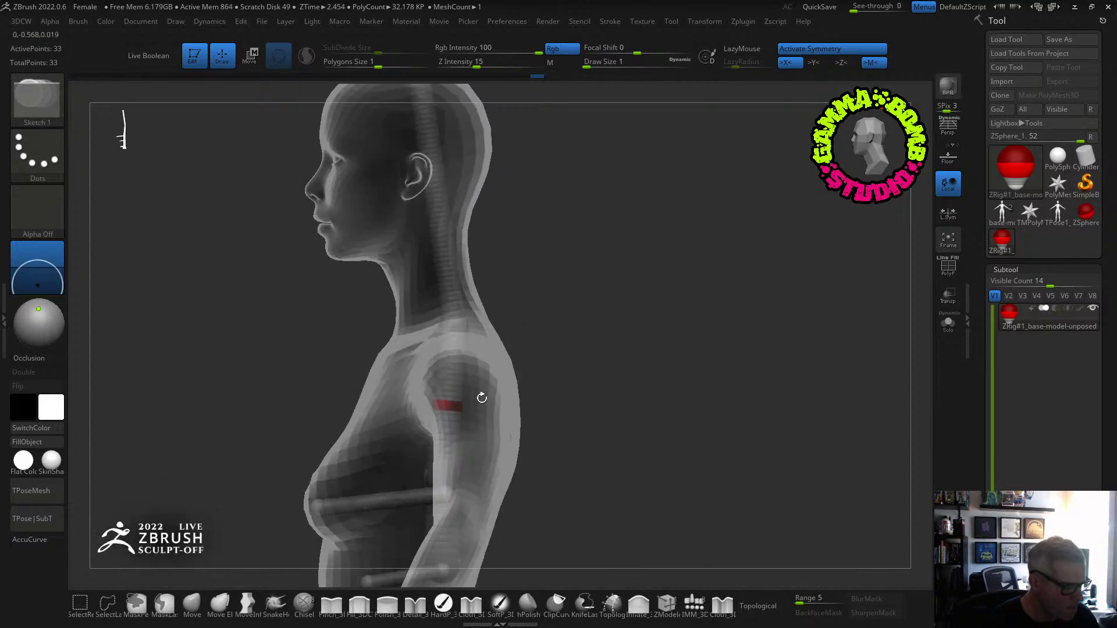
Try to pull mirrored ZSpheres from the upper-chest joint out to the shoulders and lower that joint slightly.
{"action": "right_click_drag", "start_coordinate": [585, 399], "coordinate": [606, 394]}
{"action": "key", "text": "w"}
{"action": "left_click_drag", "start_coordinate": [469, 406], "coordinate": [565, 404]}
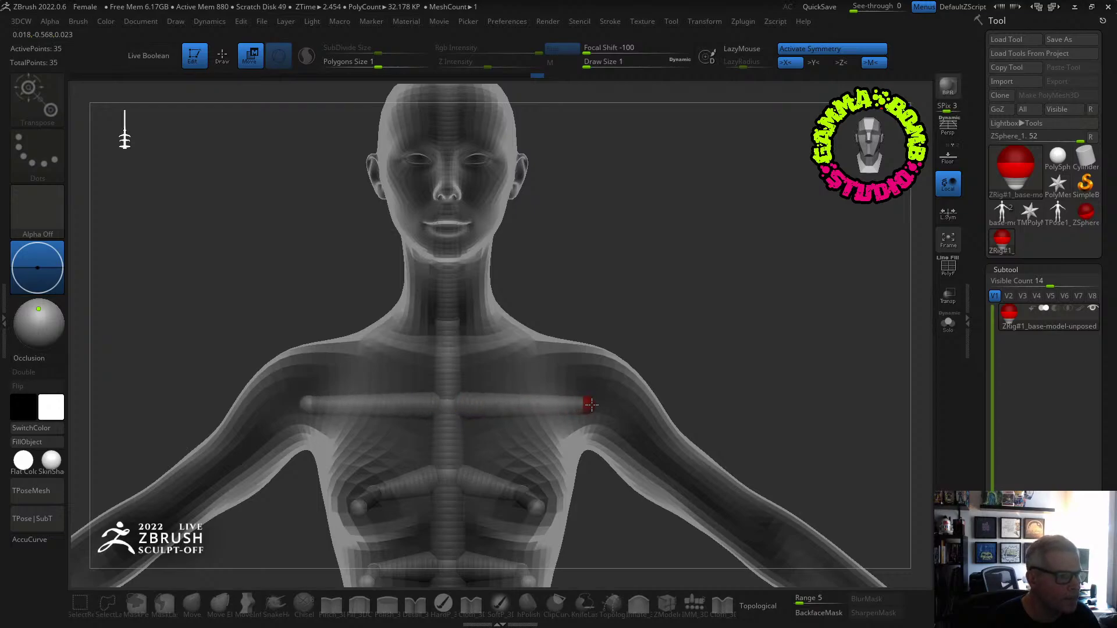
{"action": "left_click_drag", "start_coordinate": [447, 406], "coordinate": [448, 409]}
{"action": "key", "text": "q"}
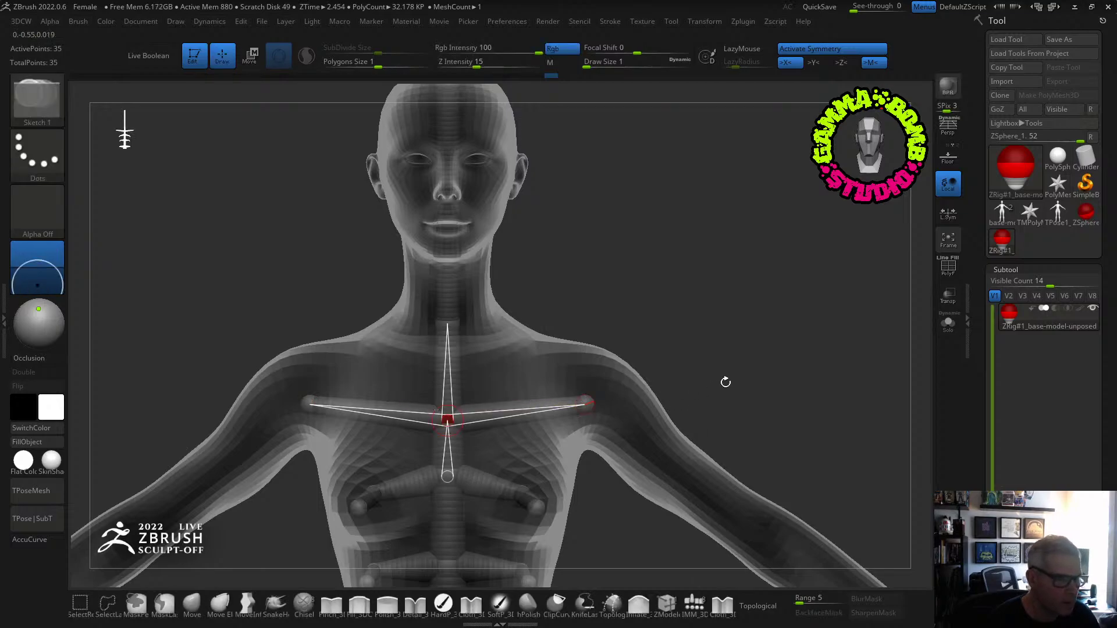
{"action": "mouse_move", "coordinate": [723, 382]}
{"action": "left_mouse_down"}
{"action": "mouse_move", "coordinate": [666, 387]}
{"action": "mouse_move", "coordinate": [617, 495]}
{"action": "mouse_move", "coordinate": [628, 486]}
{"action": "mouse_move", "coordinate": [537, 362]}
{"action": "mouse_move", "coordinate": [543, 250]}
{"action": "left_mouse_up"}
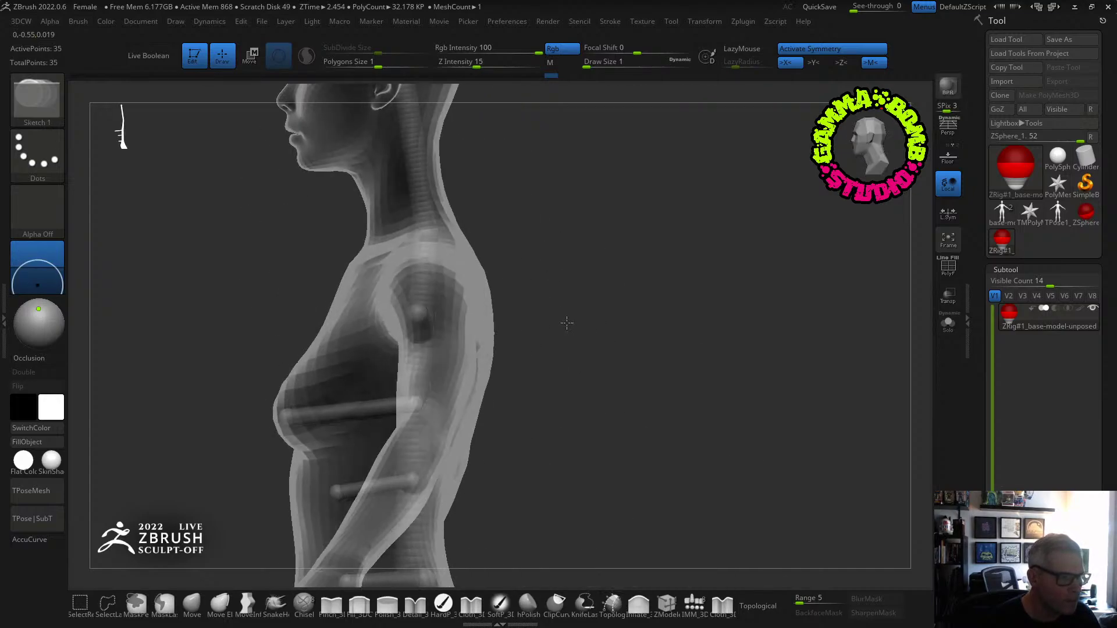
{"action": "mouse_move", "coordinate": [566, 323]}
{"action": "left_mouse_down"}
{"action": "mouse_move", "coordinate": [541, 326]}
{"action": "mouse_move", "coordinate": [618, 302]}
{"action": "left_mouse_up"}
Move the upper-chest spine ZSphere toward the back of the torso.
{"action": "key", "text": "w"}
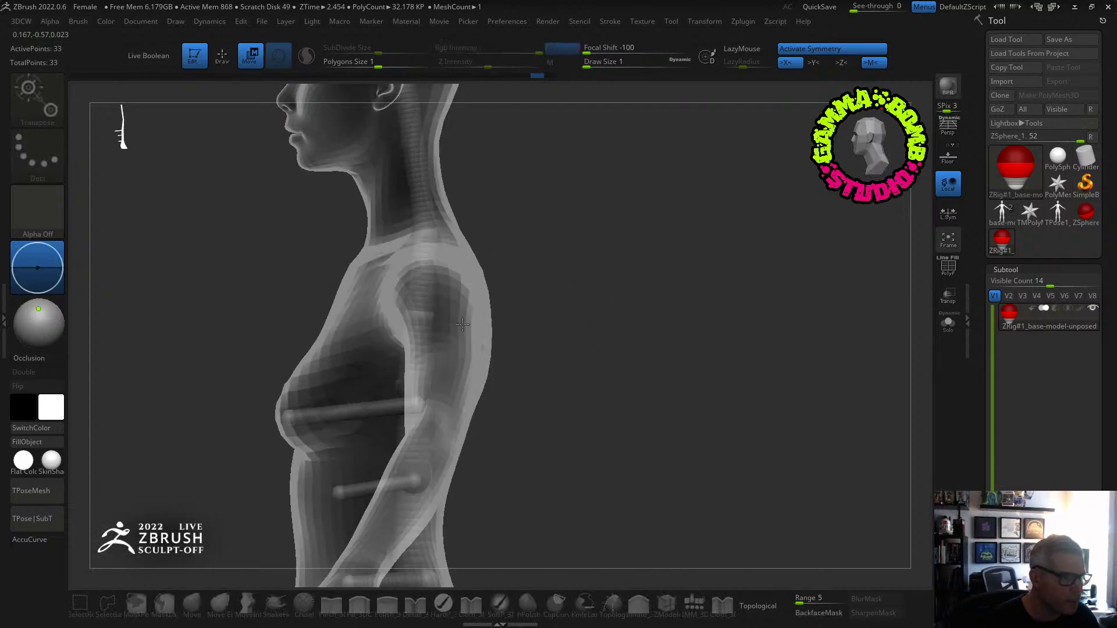
{"action": "right_click_drag", "start_coordinate": [436, 316], "coordinate": [453, 316]}
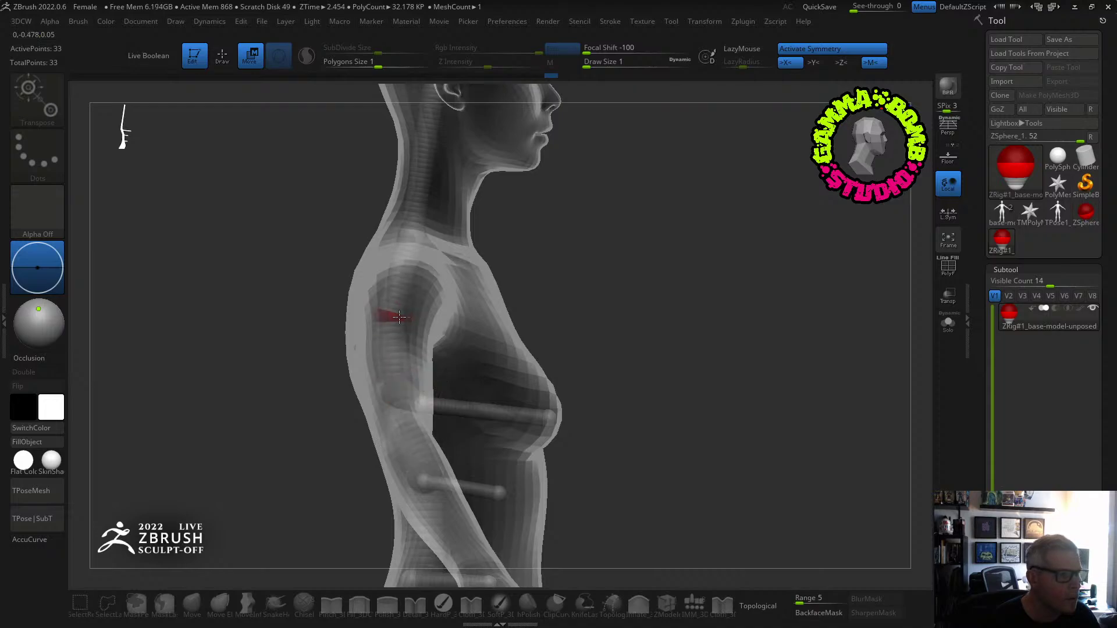
{"action": "mouse_move", "coordinate": [457, 321]}
{"action": "right_mouse_down"}
{"action": "mouse_move", "coordinate": [619, 315]}
{"action": "mouse_move", "coordinate": [549, 212]}
{"action": "mouse_move", "coordinate": [558, 219]}
{"action": "mouse_move", "coordinate": [538, 222]}
{"action": "mouse_move", "coordinate": [598, 254]}
{"action": "mouse_move", "coordinate": [549, 261]}
{"action": "right_mouse_up"}
Draw mirrored ZSpheres on the sides of the upper-chest joint and move them out into the shoulders.
{"action": "key", "text": "q"}
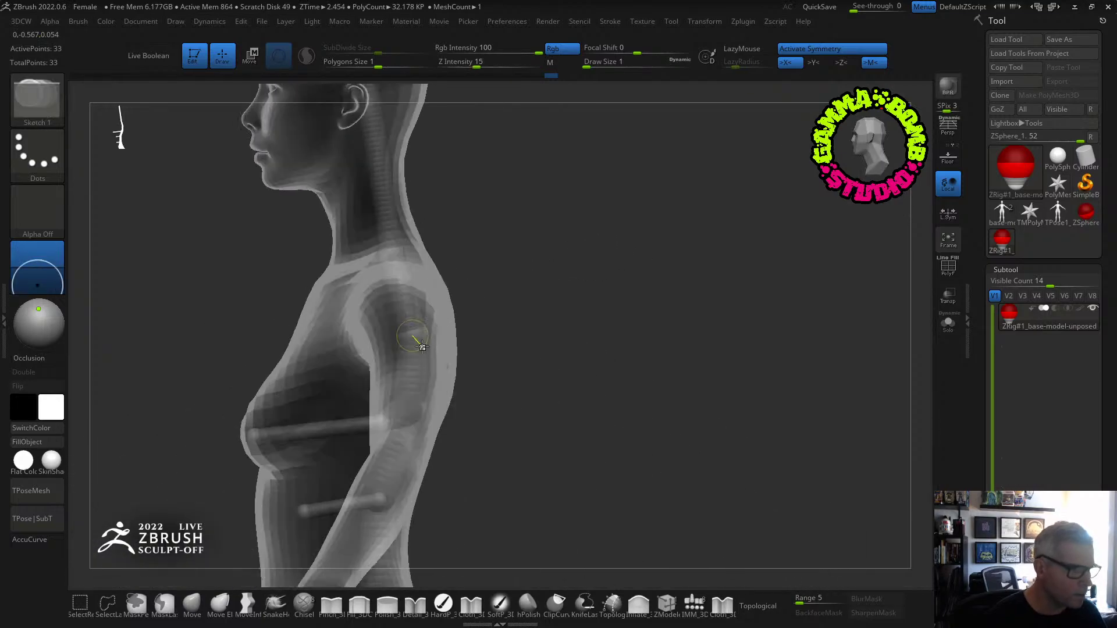
{"action": "right_click_drag", "start_coordinate": [411, 347], "coordinate": [459, 327]}
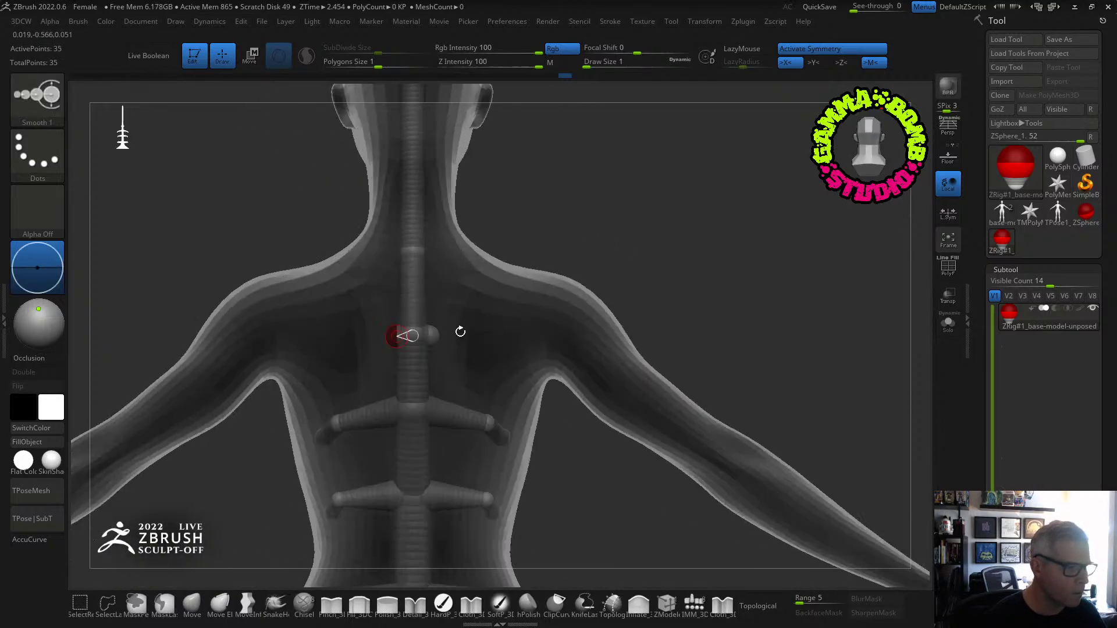
{"action": "key", "text": "w"}
{"action": "left_click_drag", "start_coordinate": [391, 334], "coordinate": [275, 328]}
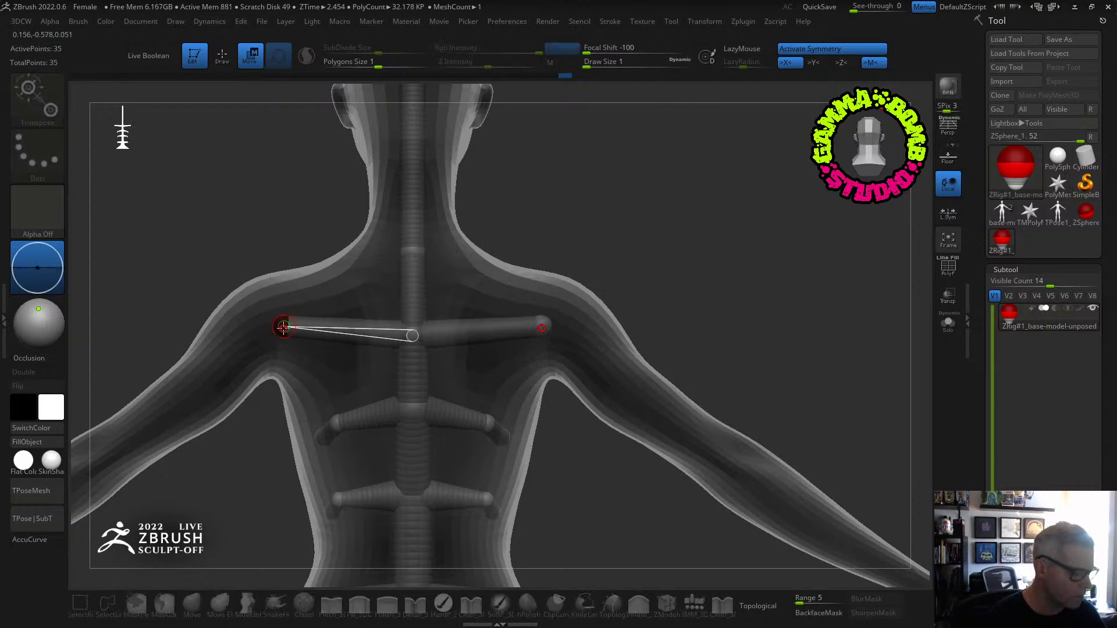
Draw mirrored ZSpheres on the shoulders, extend them down the upper arms to the elbows, and center them in the arms' depth.
{"action": "mouse_move", "coordinate": [321, 322]}
{"action": "right_mouse_down"}
{"action": "mouse_move", "coordinate": [646, 289]}
{"action": "mouse_move", "coordinate": [568, 319]}
{"action": "mouse_move", "coordinate": [597, 309]}
{"action": "mouse_move", "coordinate": [417, 326]}
{"action": "mouse_move", "coordinate": [599, 332]}
{"action": "mouse_move", "coordinate": [526, 295]}
{"action": "right_mouse_up"}
{"action": "key", "text": "q"}
{"action": "key", "text": "w"}
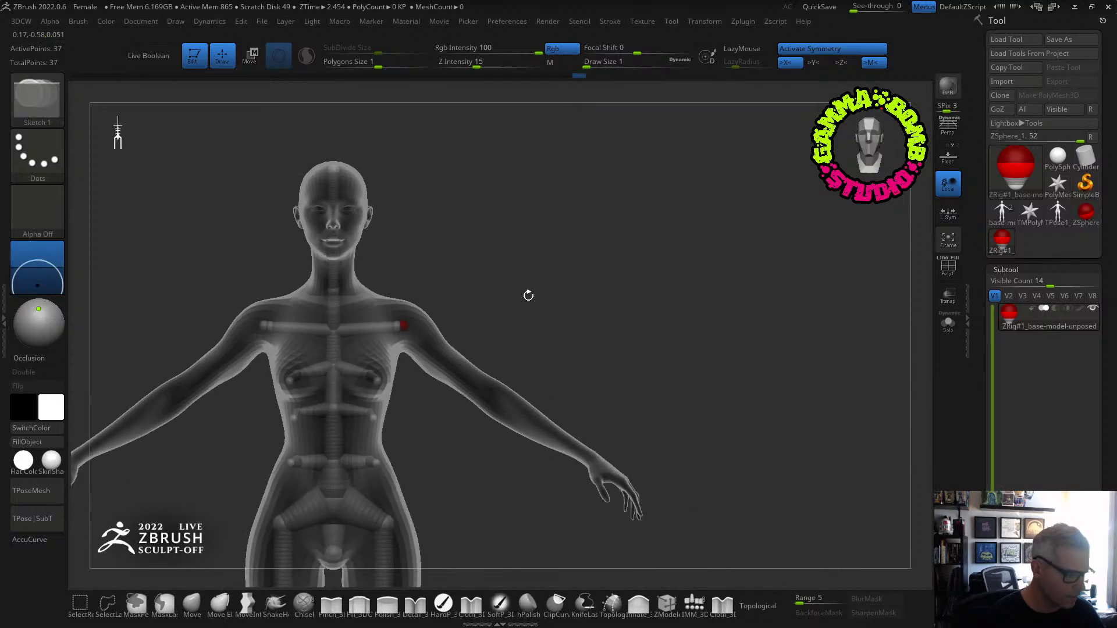
{"action": "left_click_drag", "start_coordinate": [403, 328], "coordinate": [482, 391]}
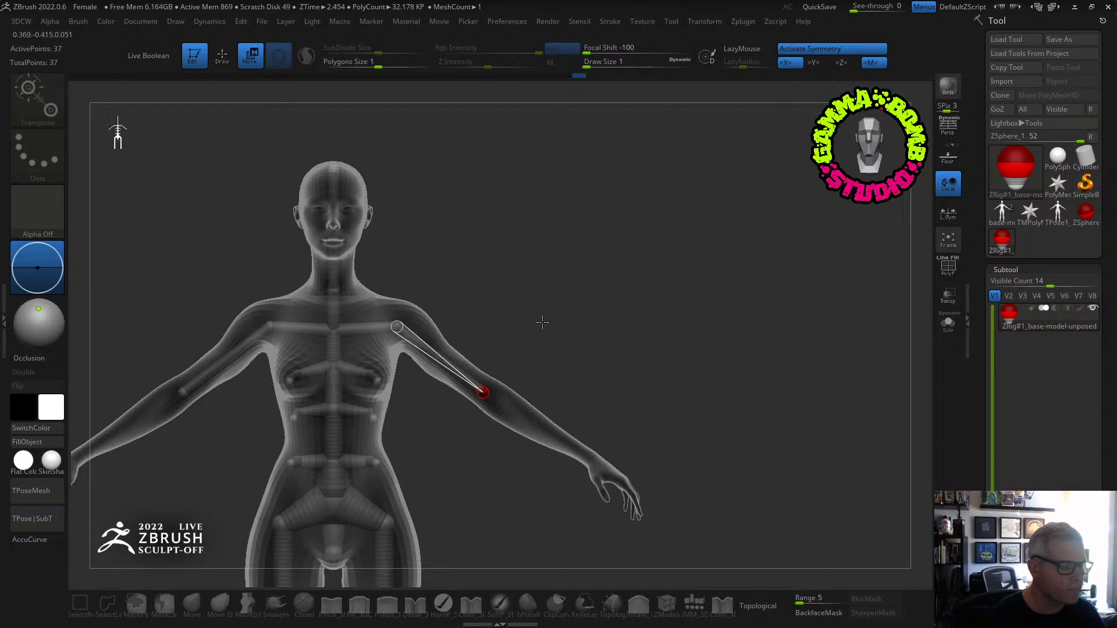
{"action": "right_click_drag", "start_coordinate": [549, 385], "coordinate": [603, 531]}
{"action": "right_click_drag", "start_coordinate": [603, 531], "coordinate": [475, 526], "text": "alt"}
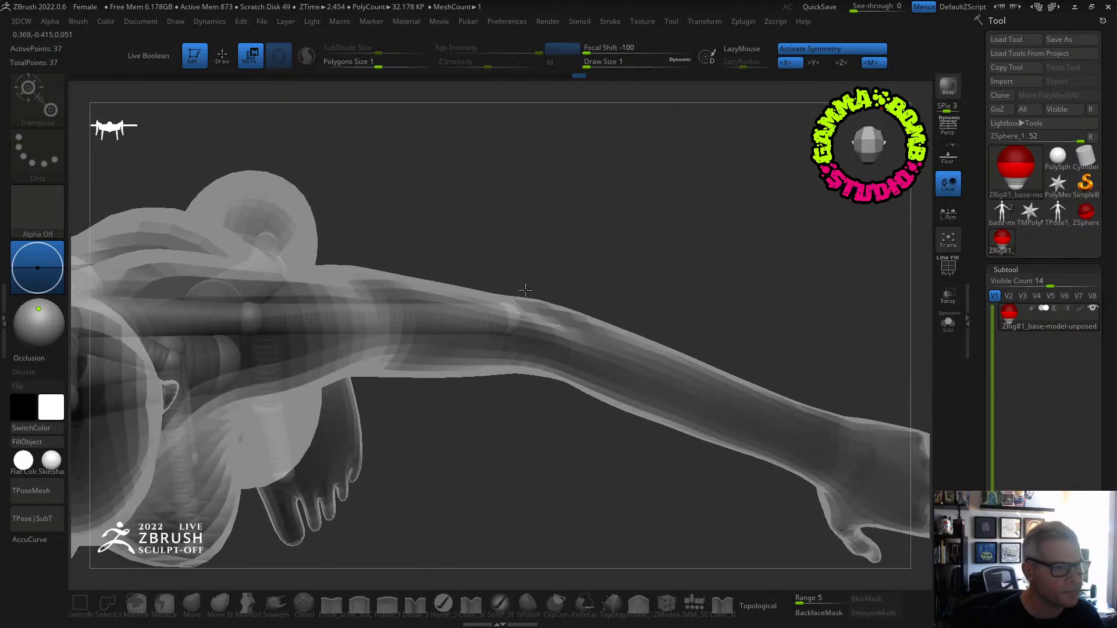
{"action": "left_click_drag", "start_coordinate": [522, 316], "coordinate": [538, 337]}
Raise the shoulder ZSpheres slightly and lower the upper-chest spine joint between them.
{"action": "right_click_drag", "start_coordinate": [571, 345], "coordinate": [808, 327], "text": "shift"}
{"action": "left_click_drag", "start_coordinate": [517, 253], "coordinate": [523, 243]}
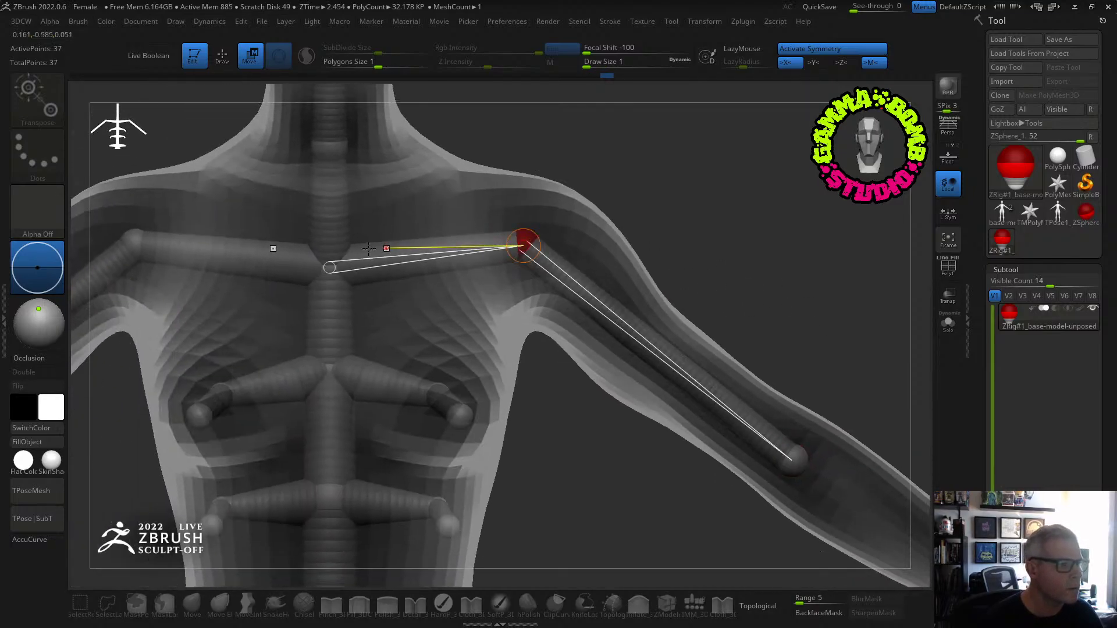
{"action": "left_click", "coordinate": [331, 266]}
{"action": "left_click", "coordinate": [329, 267]}
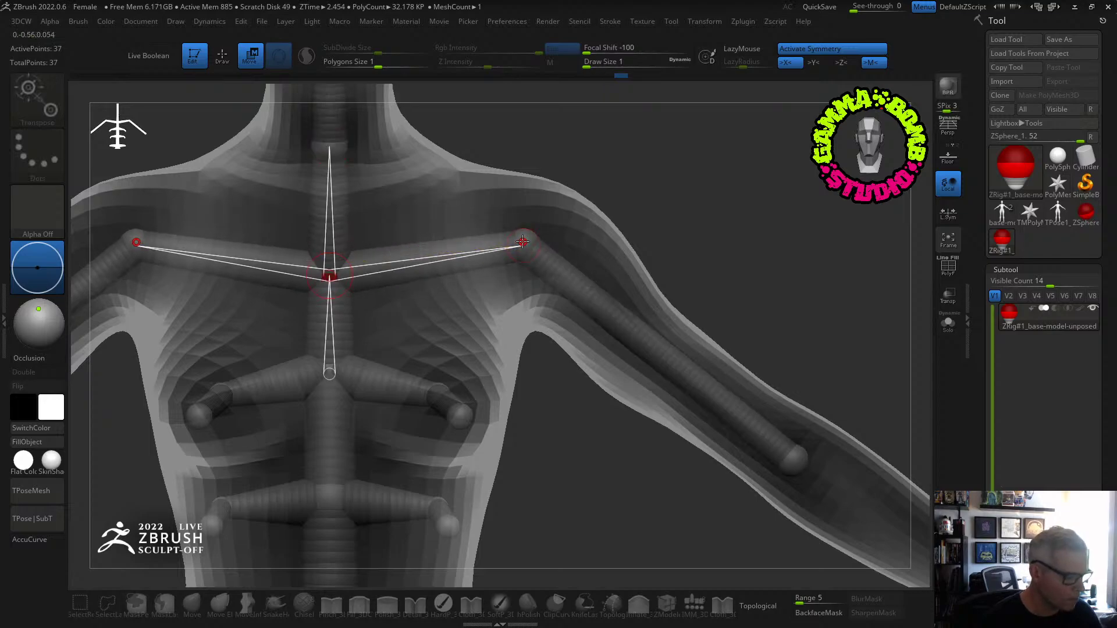
{"action": "key", "text": "q"}
{"action": "left_click", "coordinate": [521, 244]}
{"action": "key", "text": "ctrl+z"}
Nudge the mirrored shoulder ZSpheres slightly down within the shoulders.
{"action": "key", "text": "w"}
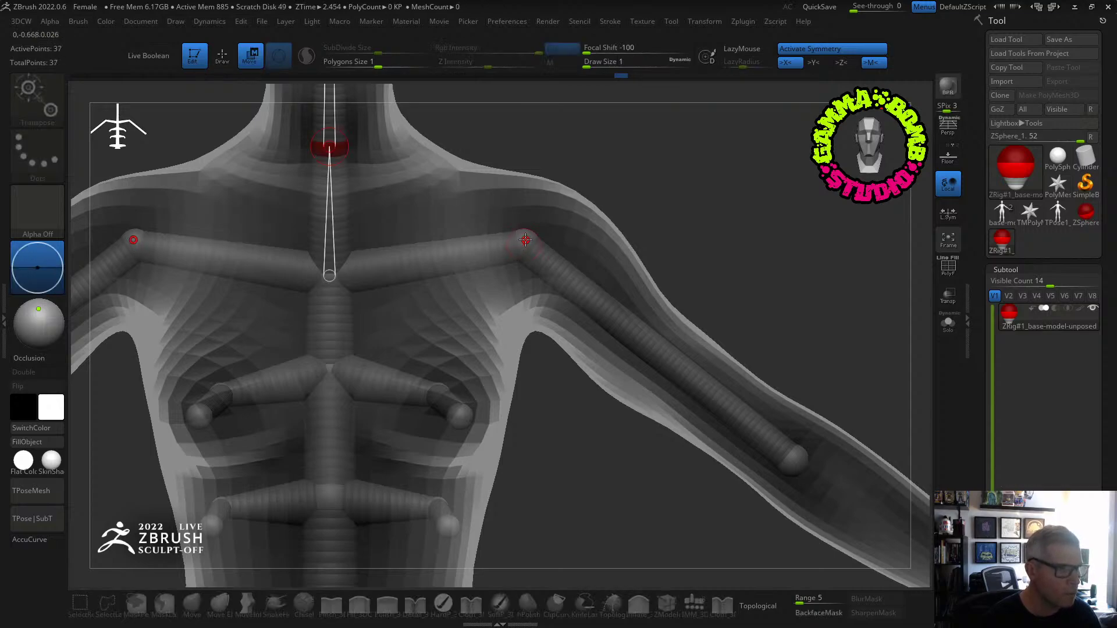
{"action": "left_click_drag", "start_coordinate": [525, 239], "coordinate": [523, 247]}
{"action": "key", "text": "a"}
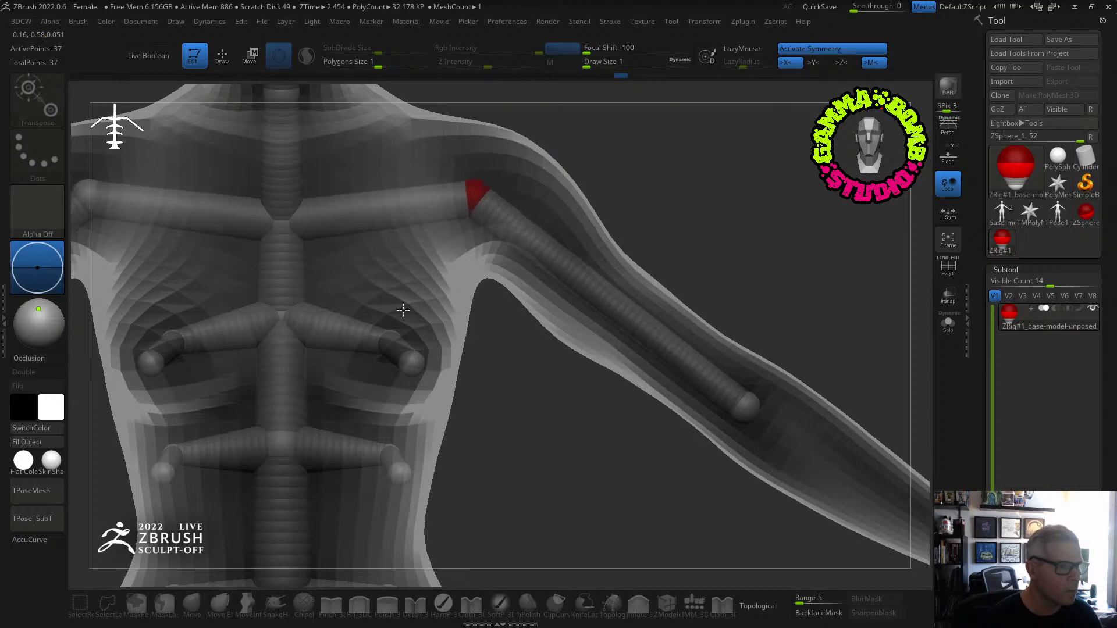
Insert a spine ZSphere just below the neck base and extend short mirrored ZSpheres from its sides.
{"action": "left_click_drag", "start_coordinate": [556, 148], "coordinate": [744, 344], "text": "alt"}
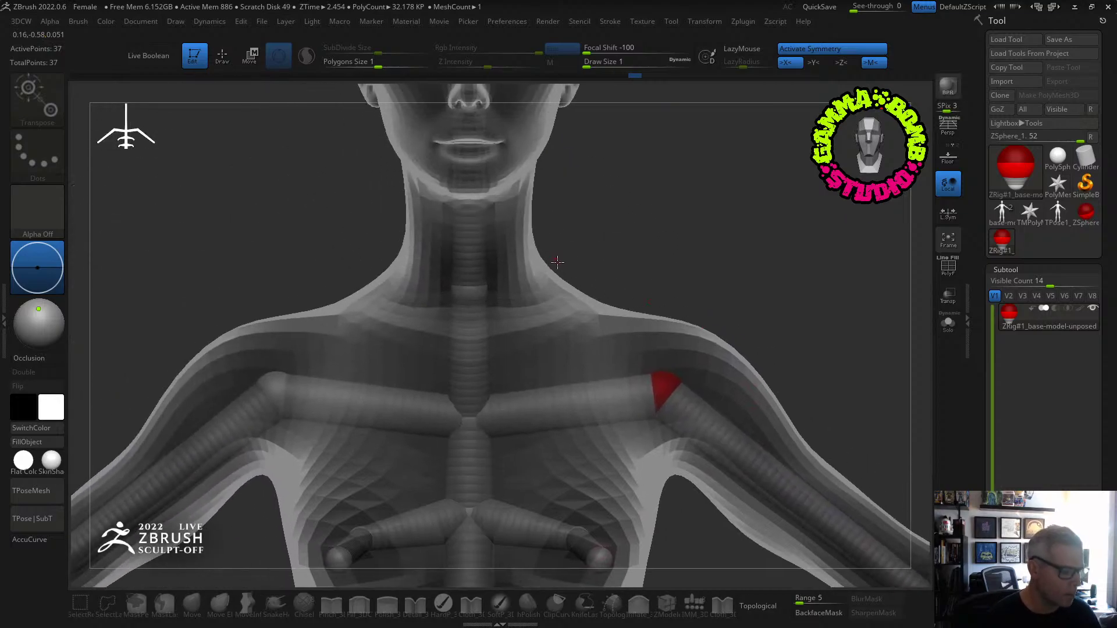
{"action": "key", "text": "q"}
{"action": "left_click", "coordinate": [470, 357]}
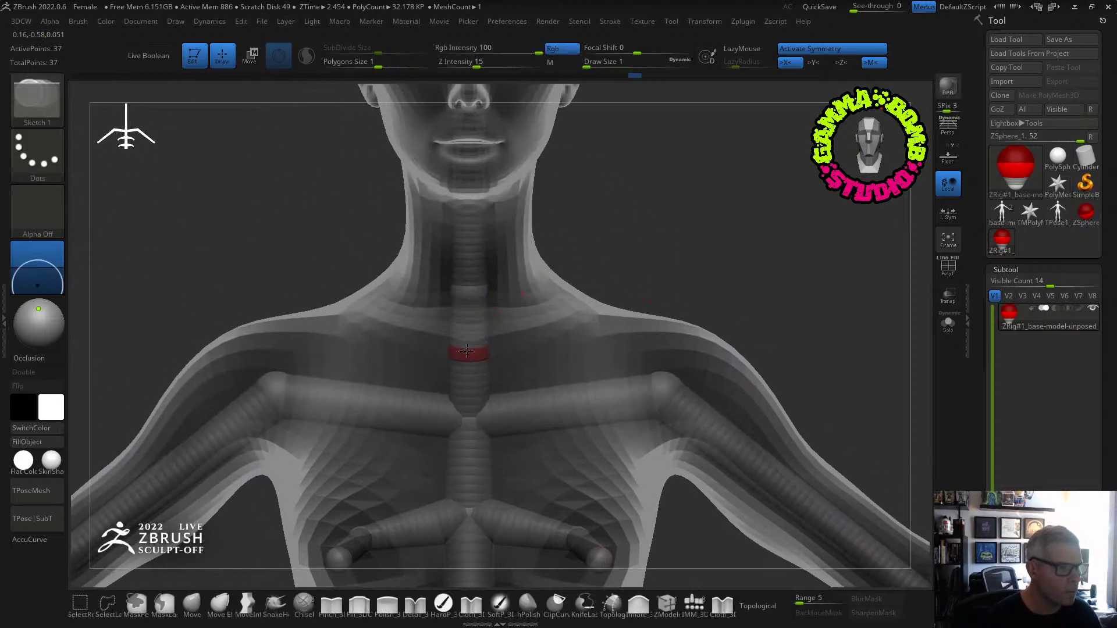
{"action": "left_click_drag", "start_coordinate": [599, 256], "coordinate": [543, 289]}
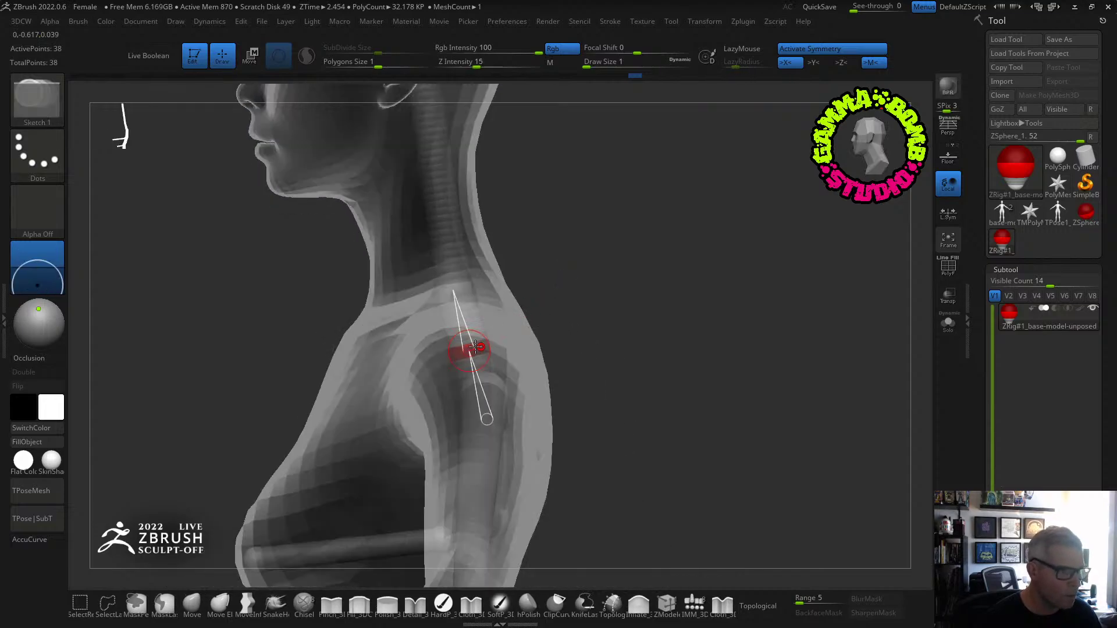
{"action": "right_click_drag", "start_coordinate": [472, 362], "coordinate": [547, 329]}
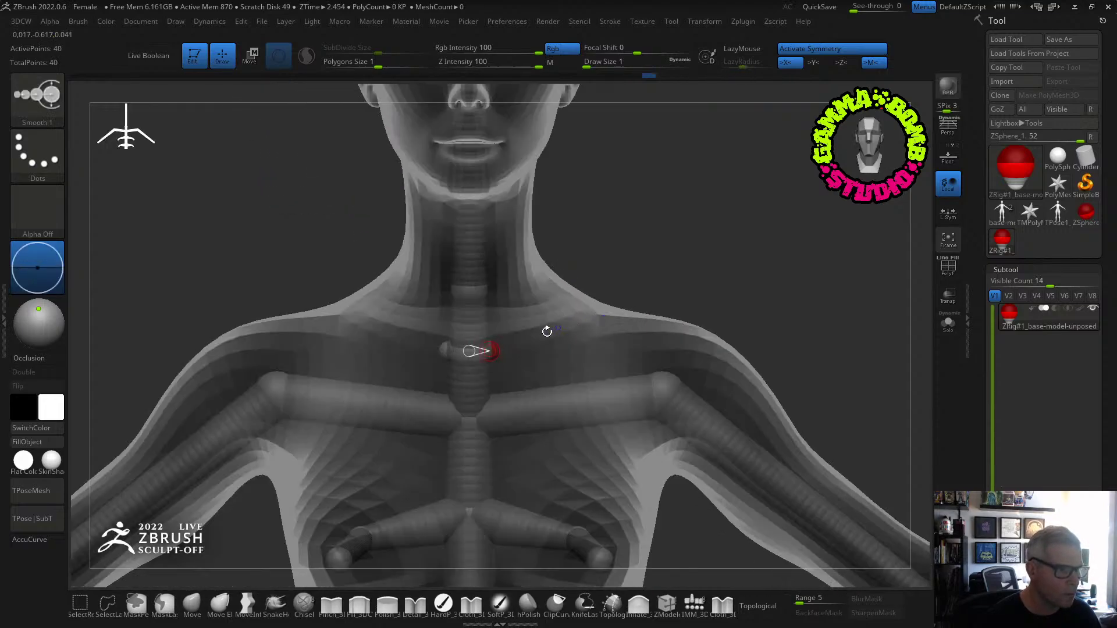
{"action": "key", "text": "w"}
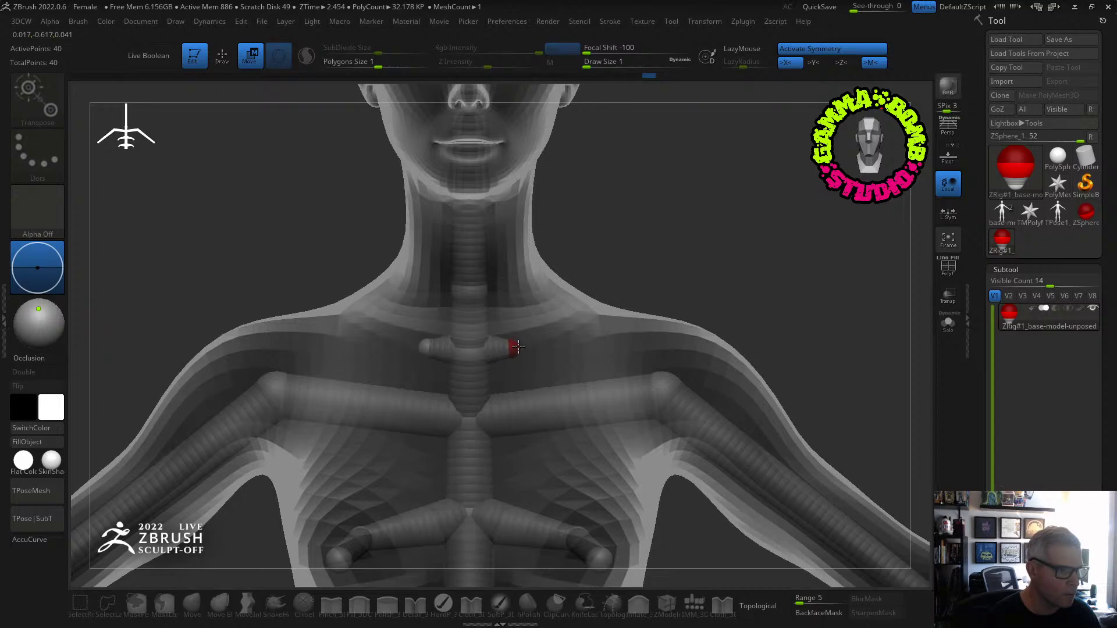
Draw mirrored ZSpheres at the ends of the short collarbone branches and move them forward and slightly inward.
{"action": "key", "text": "q"}
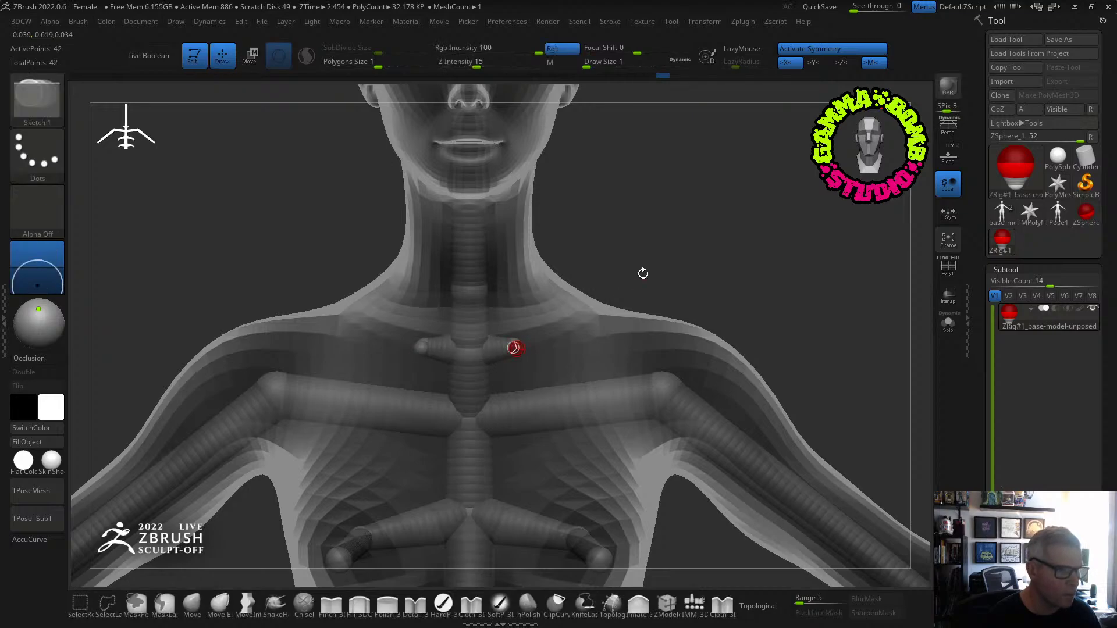
{"action": "right_click_drag", "start_coordinate": [643, 273], "coordinate": [573, 291], "text": "shift"}
{"action": "key", "text": "w"}
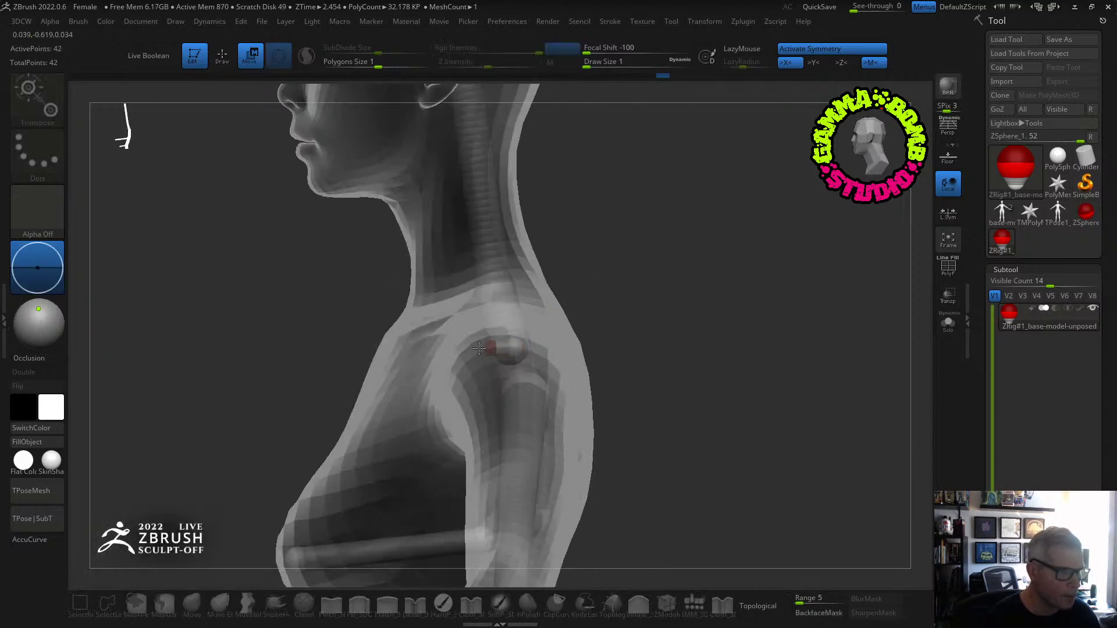
{"action": "right_click_drag", "start_coordinate": [398, 341], "coordinate": [471, 310], "text": "shift"}
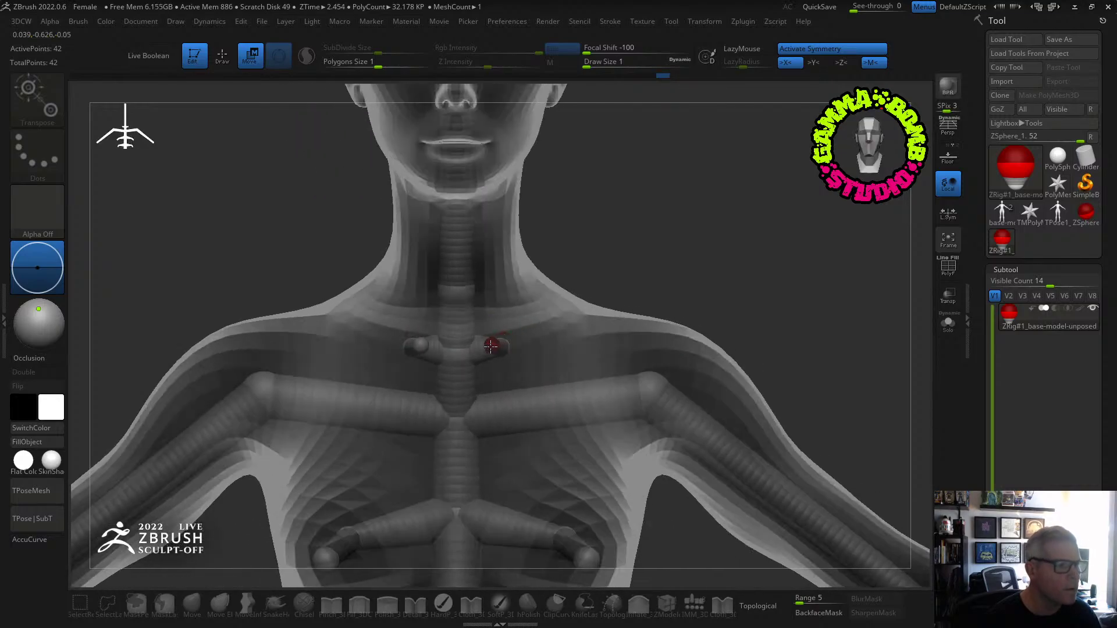
{"action": "mouse_move", "coordinate": [545, 323]}
{"action": "right_mouse_down", "text": "shift"}
{"action": "mouse_move", "coordinate": [462, 312]}
{"action": "mouse_move", "coordinate": [541, 312]}
{"action": "right_mouse_up", "text": "shift"}
Shift the elbow ZSpheres slightly down the arms and draw new mirrored ZSpheres on them.
{"action": "key", "text": "q"}
{"action": "right_click_drag", "start_coordinate": [713, 300], "coordinate": [642, 217], "text": "ctrl"}
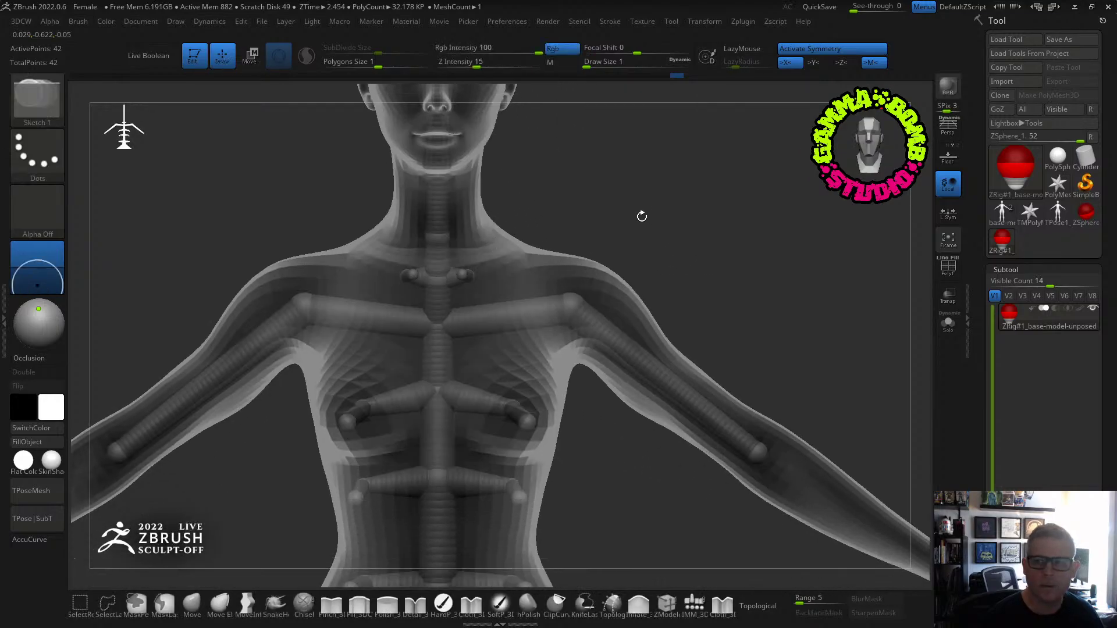
{"action": "right_click_drag", "start_coordinate": [657, 257], "coordinate": [516, 204]}
{"action": "key", "text": "w"}
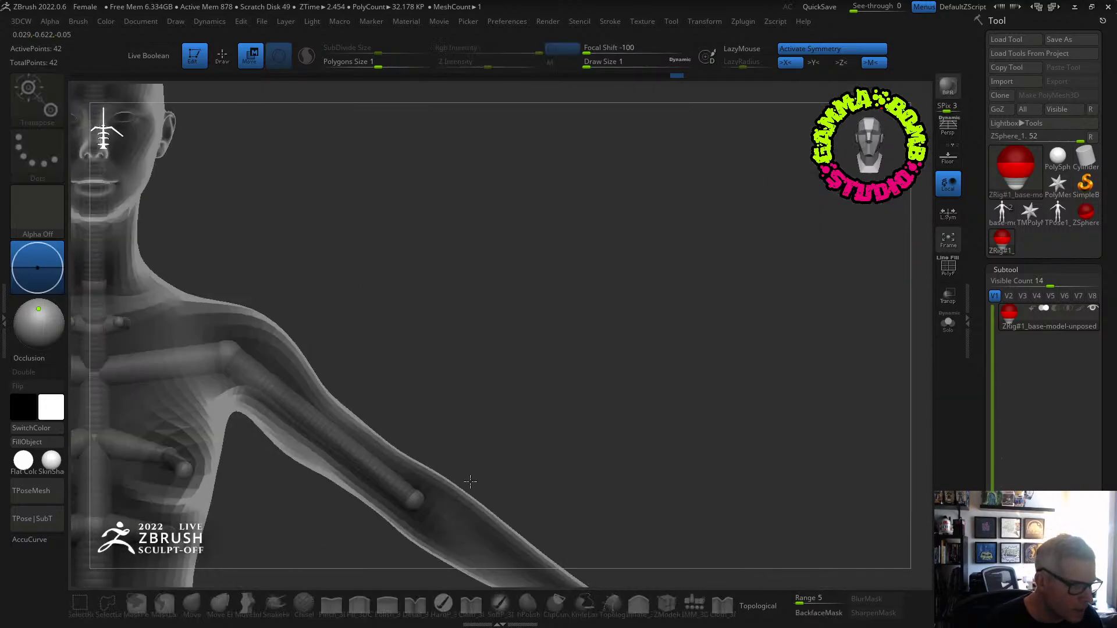
{"action": "key", "text": "q"}
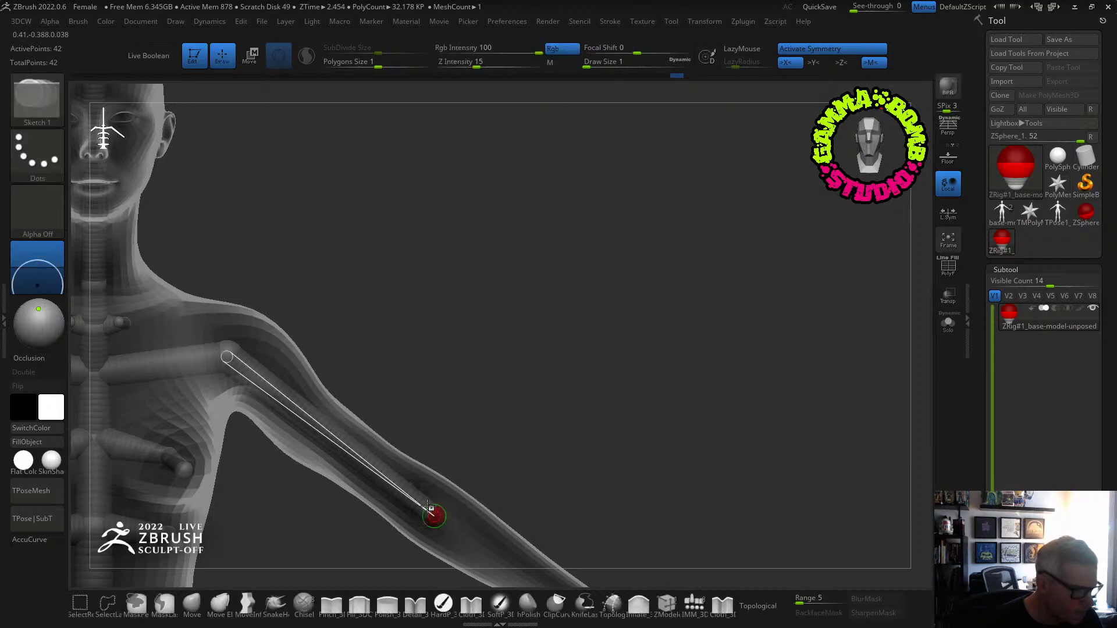
{"action": "left_click", "coordinate": [418, 502]}
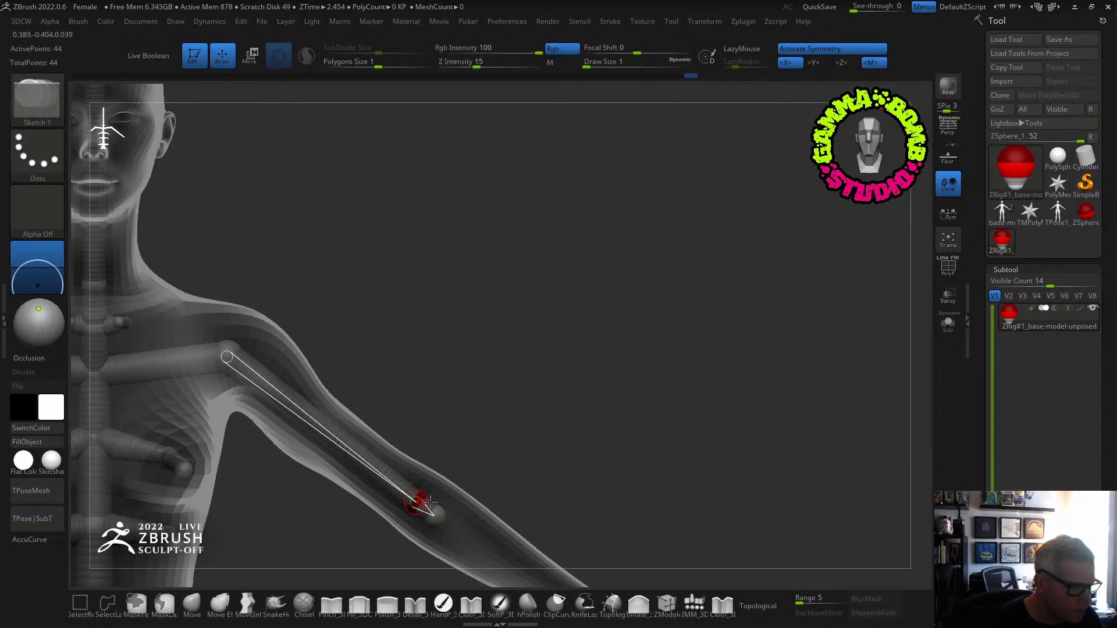
Move the new ZSpheres from the elbows to the wrists and align them with the forearms in the top view.
{"action": "right_click_drag", "start_coordinate": [518, 483], "coordinate": [524, 328]}
{"action": "key", "text": "w"}
{"action": "left_click_drag", "start_coordinate": [468, 372], "coordinate": [688, 490]}
{"action": "right_click_drag", "start_coordinate": [687, 490], "coordinate": [622, 347], "text": "shift"}
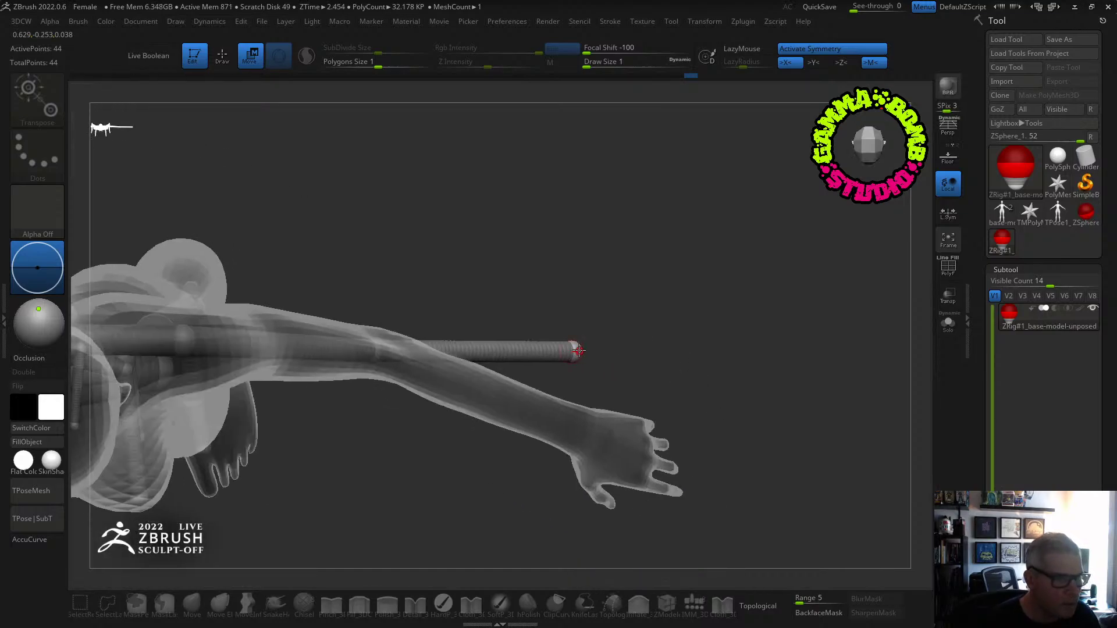
{"action": "left_click_drag", "start_coordinate": [578, 349], "coordinate": [584, 433]}
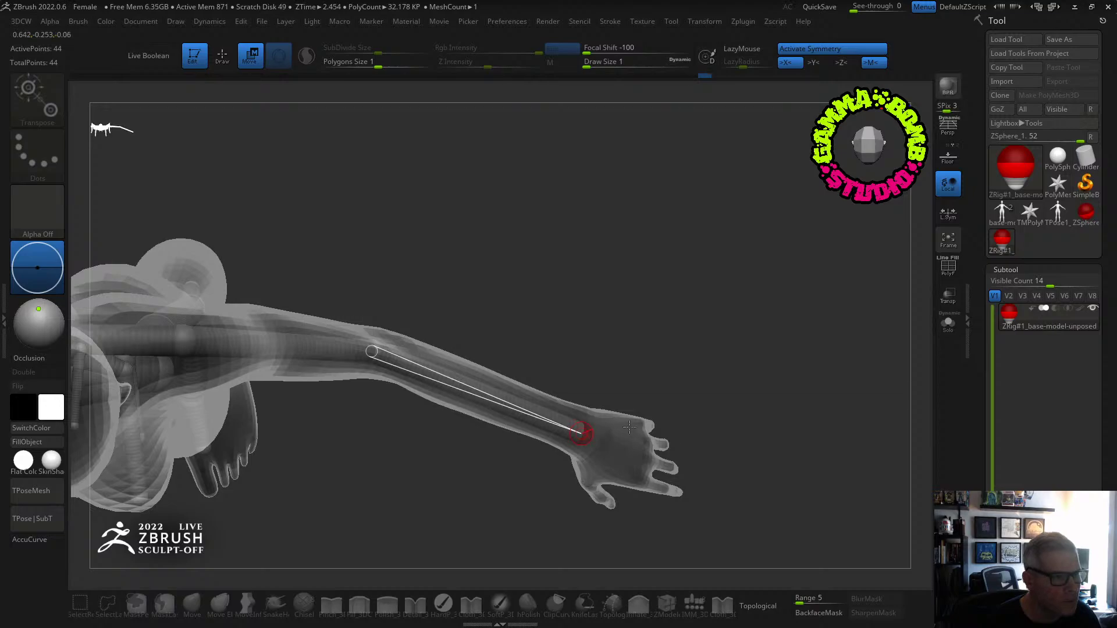
{"action": "right_click_drag", "start_coordinate": [583, 433], "coordinate": [630, 343], "text": "shift"}
Draw mirrored ZSpheres on the wrists and extend them through the hands to the base of the fingers.
{"action": "key", "text": "q"}
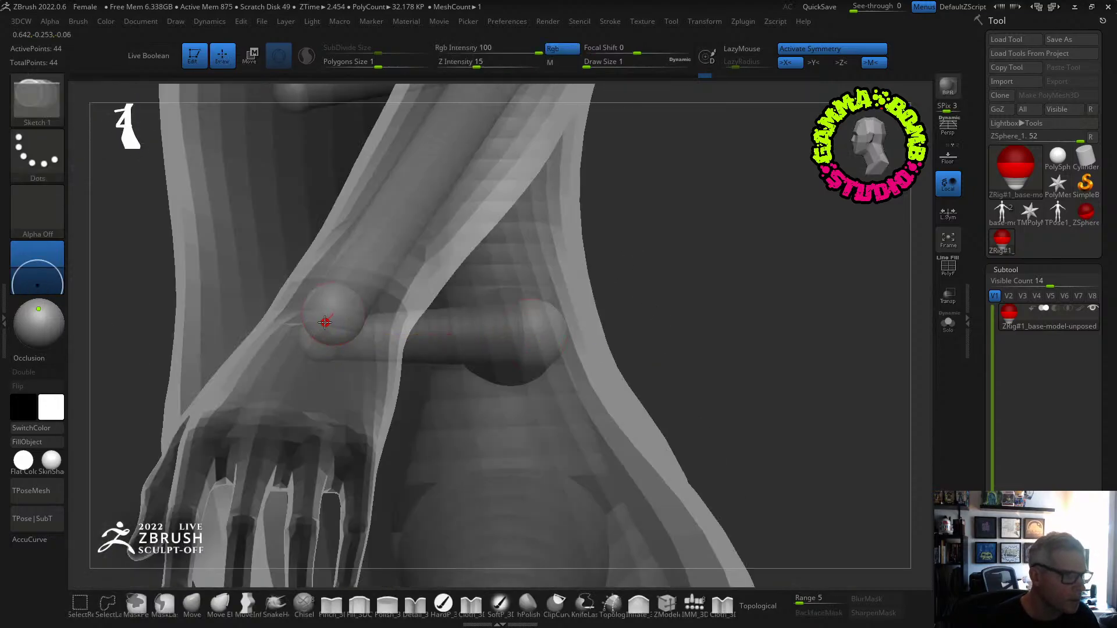
{"action": "left_click", "coordinate": [325, 322]}
{"action": "right_click_drag", "start_coordinate": [372, 317], "coordinate": [404, 322]}
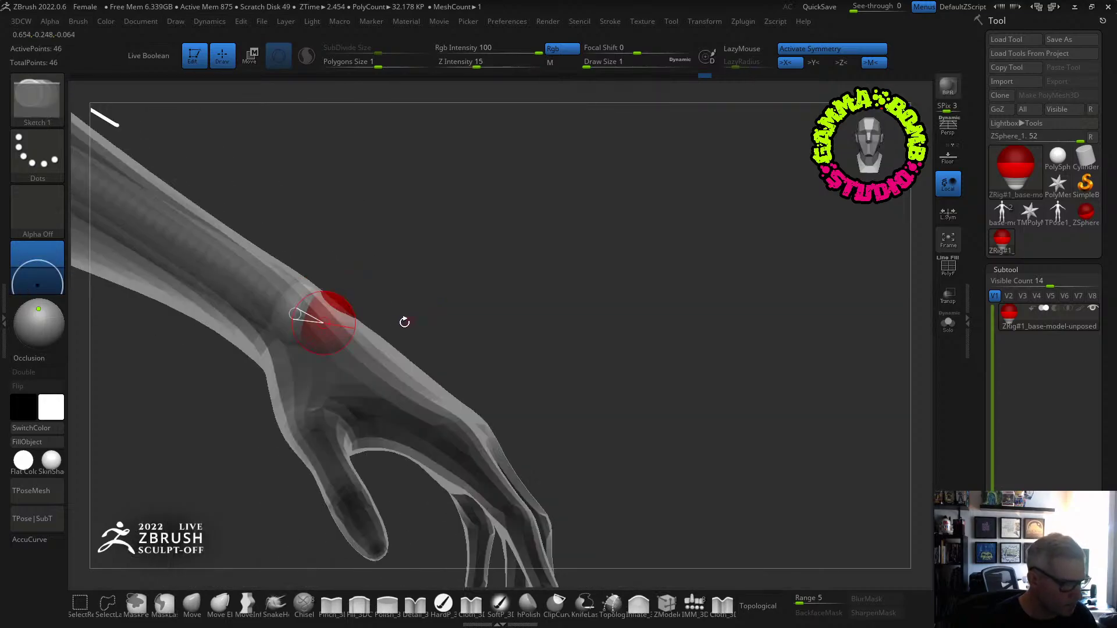
{"action": "key", "text": "w"}
{"action": "mouse_move", "coordinate": [326, 321]}
{"action": "left_mouse_down"}
{"action": "mouse_move", "coordinate": [444, 419]}
{"action": "mouse_move", "coordinate": [449, 438]}
{"action": "left_mouse_up"}
Adjust the hand ZSpheres from several angles so they sit inside the palms near the knuckles.
{"action": "mouse_move", "coordinate": [459, 442]}
{"action": "right_mouse_down"}
{"action": "mouse_move", "coordinate": [585, 435]}
{"action": "mouse_move", "coordinate": [570, 539]}
{"action": "mouse_move", "coordinate": [543, 428]}
{"action": "mouse_move", "coordinate": [535, 244]}
{"action": "mouse_move", "coordinate": [569, 454]}
{"action": "mouse_move", "coordinate": [646, 172]}
{"action": "right_mouse_up"}
{"action": "key", "text": "f"}
{"action": "right_click_drag", "start_coordinate": [504, 418], "coordinate": [617, 209], "text": "alt"}
{"action": "right_click_drag", "start_coordinate": [617, 208], "coordinate": [692, 179], "text": "ctrl"}
{"action": "right_click_drag", "start_coordinate": [509, 492], "coordinate": [630, 201], "text": "alt"}
{"action": "left_click_drag", "start_coordinate": [709, 430], "coordinate": [639, 433]}
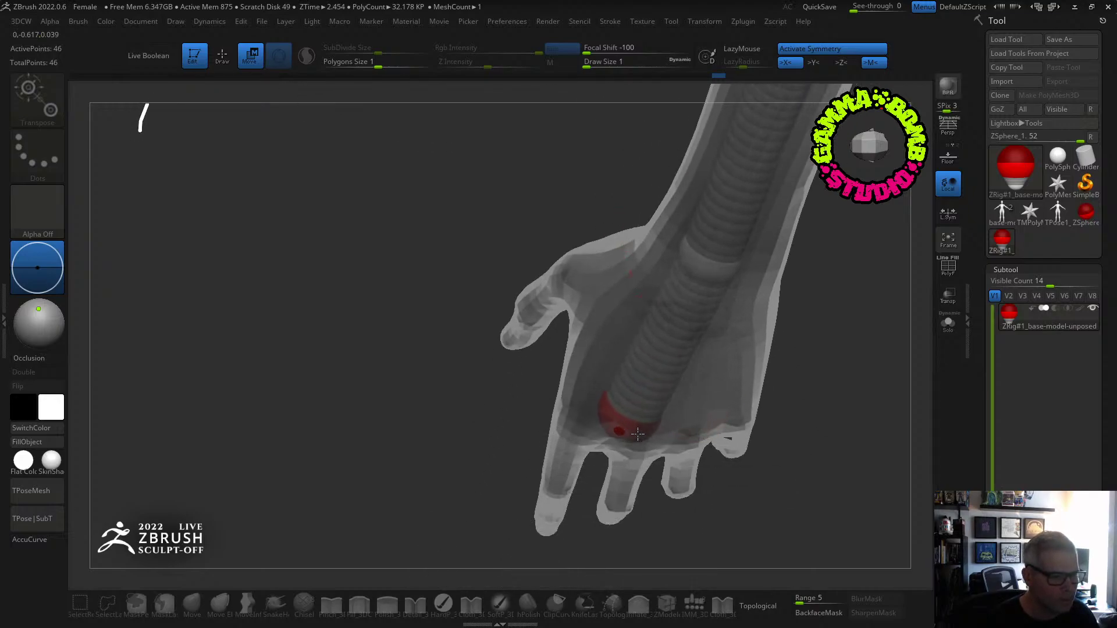
{"action": "key", "text": "q"}
{"action": "right_click_drag", "start_coordinate": [589, 379], "coordinate": [635, 387]}
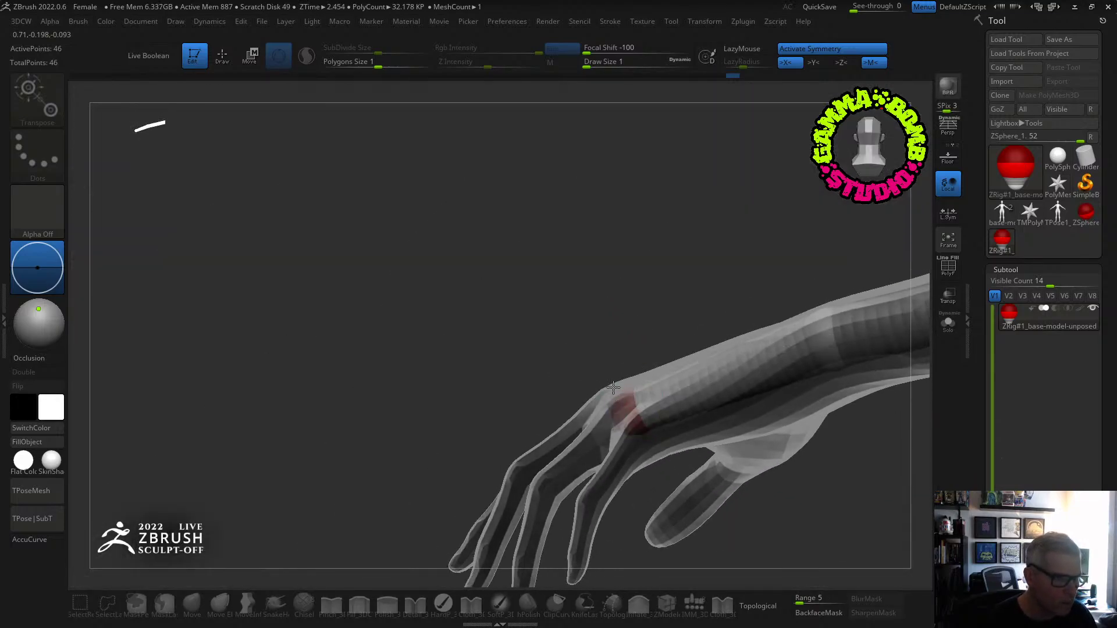
{"action": "right_click_drag", "start_coordinate": [610, 427], "coordinate": [728, 271]}
{"action": "key", "text": "w"}
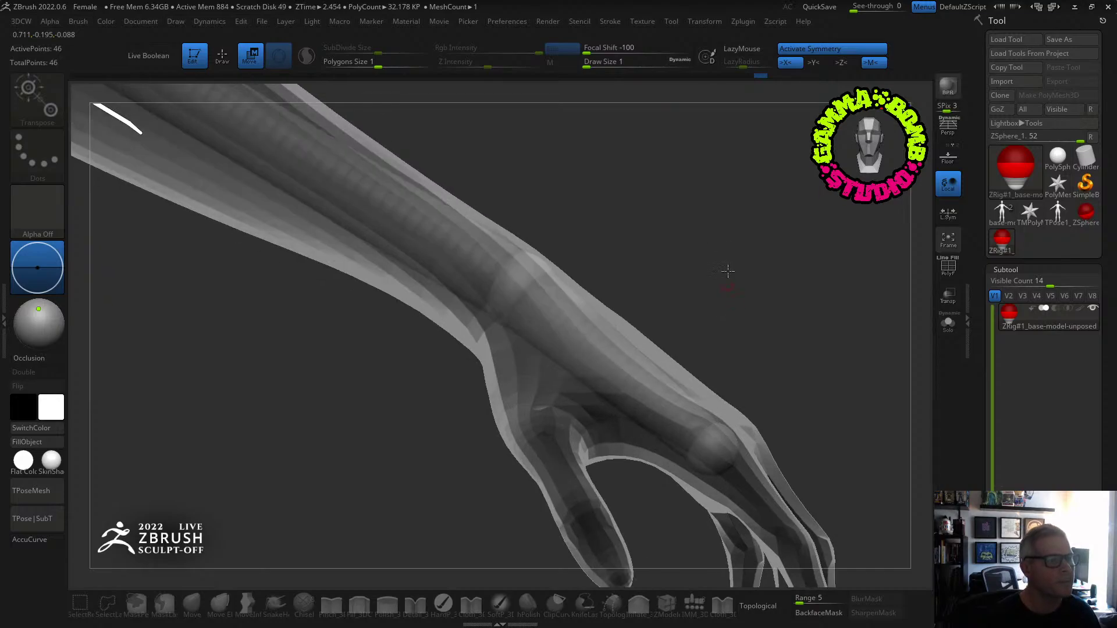
Insert mirrored ZSpheres just below and just above the wrists as extra control joints.
{"action": "key", "text": "q"}
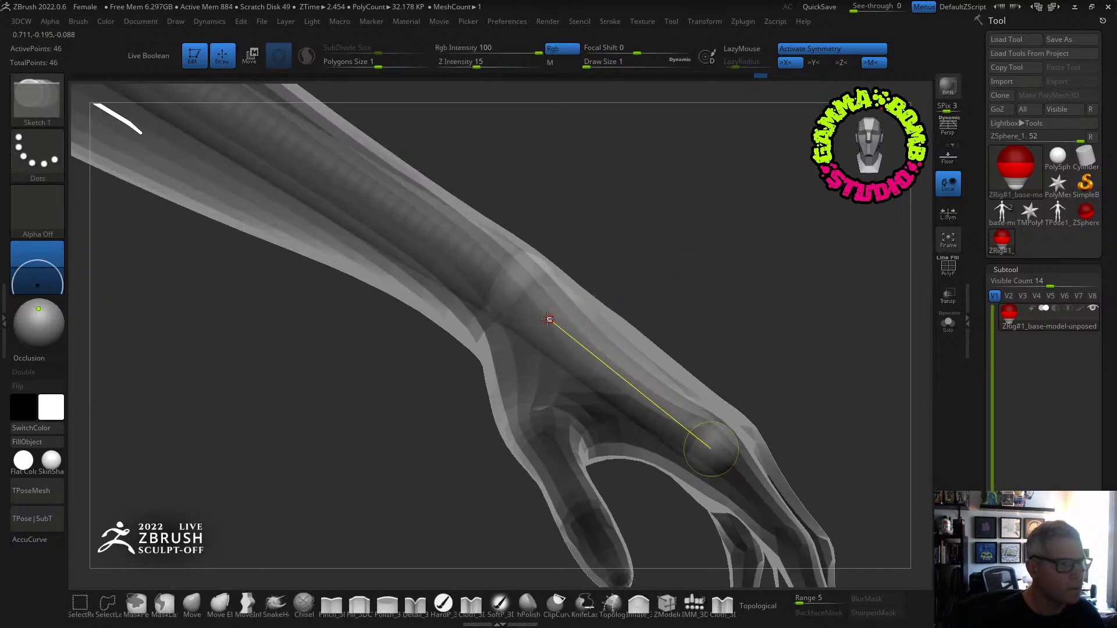
{"action": "left_click", "coordinate": [553, 319]}
{"action": "left_click", "coordinate": [459, 253]}
{"action": "mouse_move", "coordinate": [591, 212]}
{"action": "right_mouse_down", "text": "ctrl"}
{"action": "mouse_move", "coordinate": [469, 170]}
{"action": "mouse_move", "coordinate": [516, 261]}
{"action": "mouse_move", "coordinate": [536, 159]}
{"action": "mouse_move", "coordinate": [591, 367]}
{"action": "mouse_move", "coordinate": [653, 351]}
{"action": "mouse_move", "coordinate": [347, 317]}
{"action": "right_mouse_up", "text": "ctrl"}
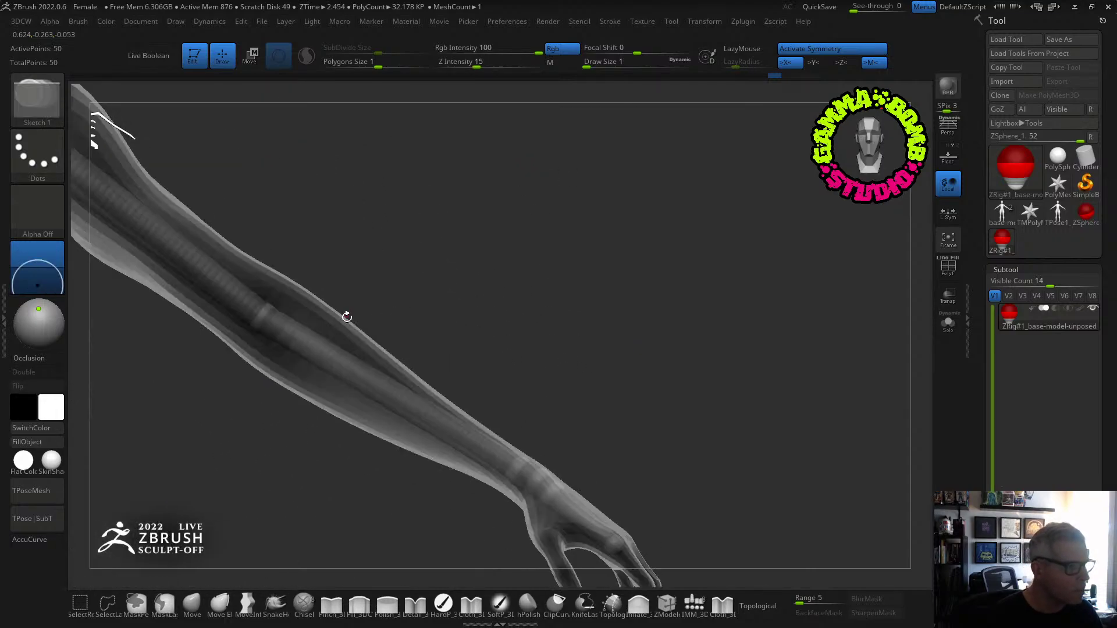
Insert mirrored ZSpheres just below and above the elbows and at the top of the upper arms.
{"action": "left_click", "coordinate": [266, 319]}
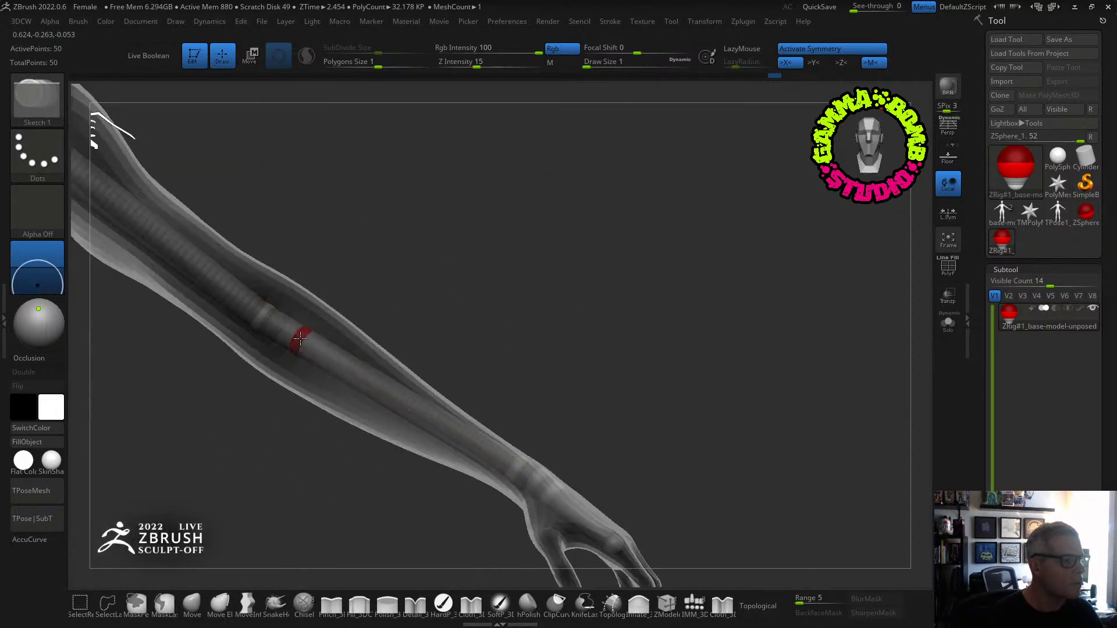
{"action": "left_click", "coordinate": [231, 291]}
{"action": "right_click_drag", "start_coordinate": [316, 171], "coordinate": [452, 289]}
{"action": "left_click", "coordinate": [446, 316]}
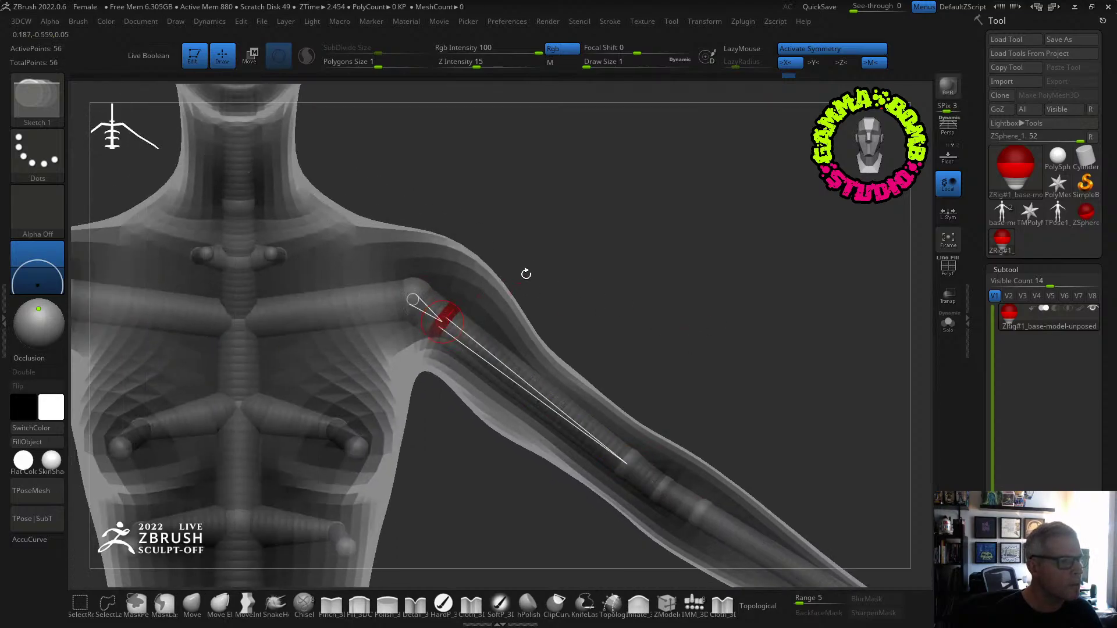
Insert two ZSpheres into the upper neck chain, behind the jaw.
{"action": "right_click_drag", "start_coordinate": [523, 274], "coordinate": [628, 308]}
{"action": "right_click_drag", "start_coordinate": [628, 308], "coordinate": [420, 421]}
{"action": "mouse_move", "coordinate": [556, 390]}
{"action": "right_mouse_down"}
{"action": "mouse_move", "coordinate": [581, 376]}
{"action": "mouse_move", "coordinate": [536, 399]}
{"action": "mouse_move", "coordinate": [521, 391]}
{"action": "right_mouse_up"}
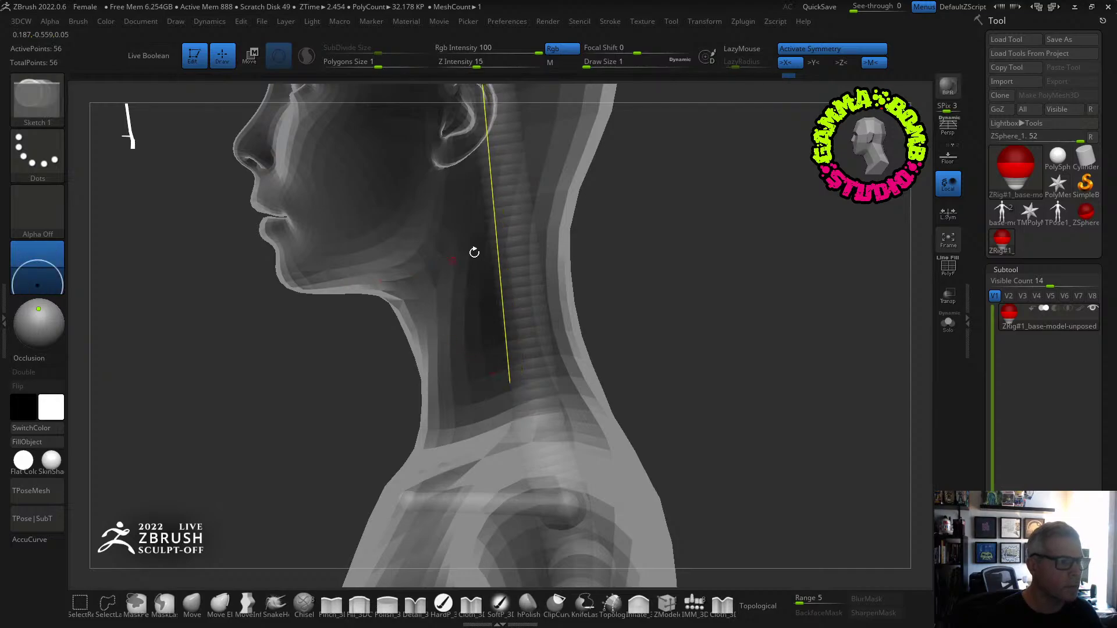
{"action": "left_click", "coordinate": [514, 252]}
{"action": "key", "text": "ctrl+z"}
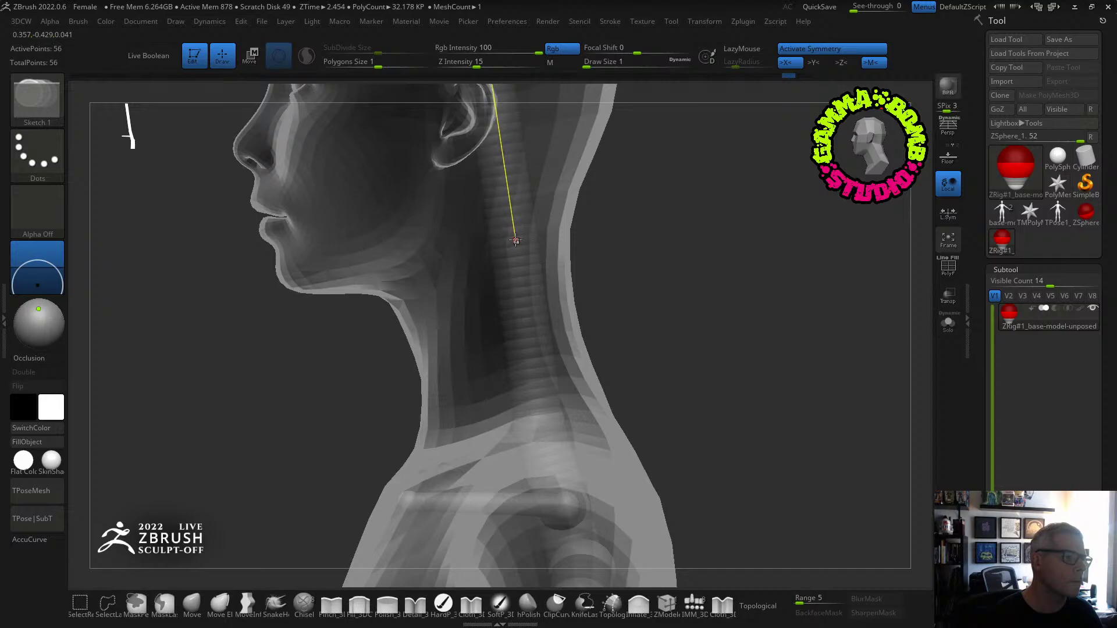
{"action": "left_click", "coordinate": [505, 198]}
Draw a ZSphere on the front of the upper neck joint and extend it forward through the jaw to the lips.
{"action": "left_click_drag", "start_coordinate": [455, 208], "coordinate": [475, 214]}
{"action": "key", "text": "shift"}
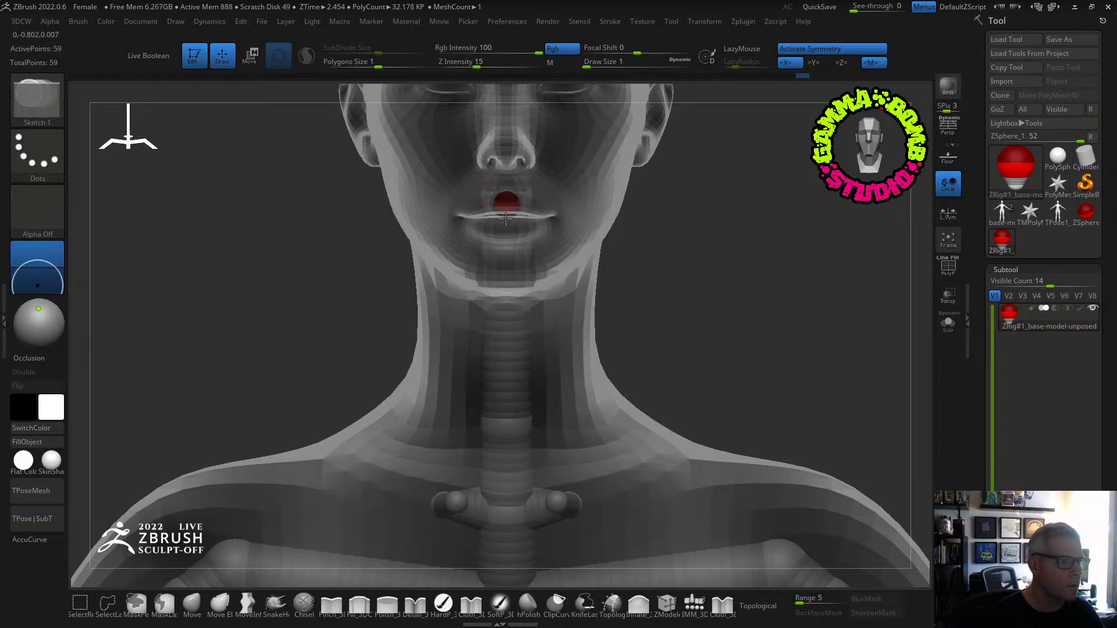
{"action": "left_click_drag", "start_coordinate": [632, 212], "coordinate": [553, 205], "text": "shift"}
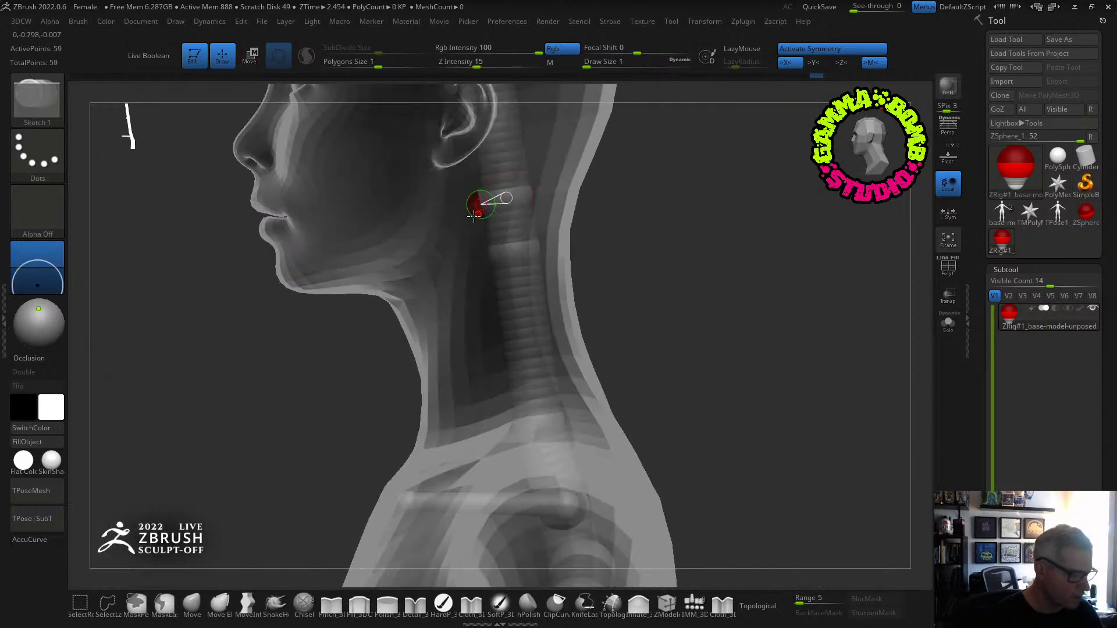
{"action": "key", "text": "w"}
{"action": "mouse_move", "coordinate": [473, 205]}
{"action": "left_mouse_down"}
{"action": "mouse_move", "coordinate": [353, 228]}
{"action": "mouse_move", "coordinate": [385, 216]}
{"action": "left_mouse_up"}
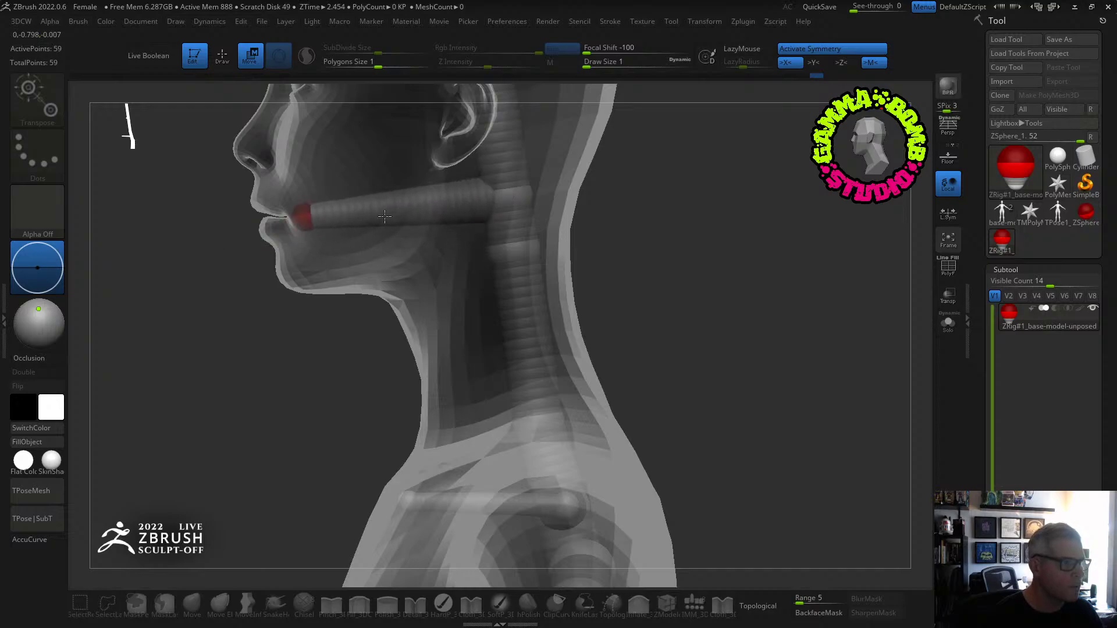
Draw a ZSphere on the front of the head chain at ear height and extend it forward to the bridge of the nose.
{"action": "right_click_drag", "start_coordinate": [513, 197], "coordinate": [564, 401], "text": "alt"}
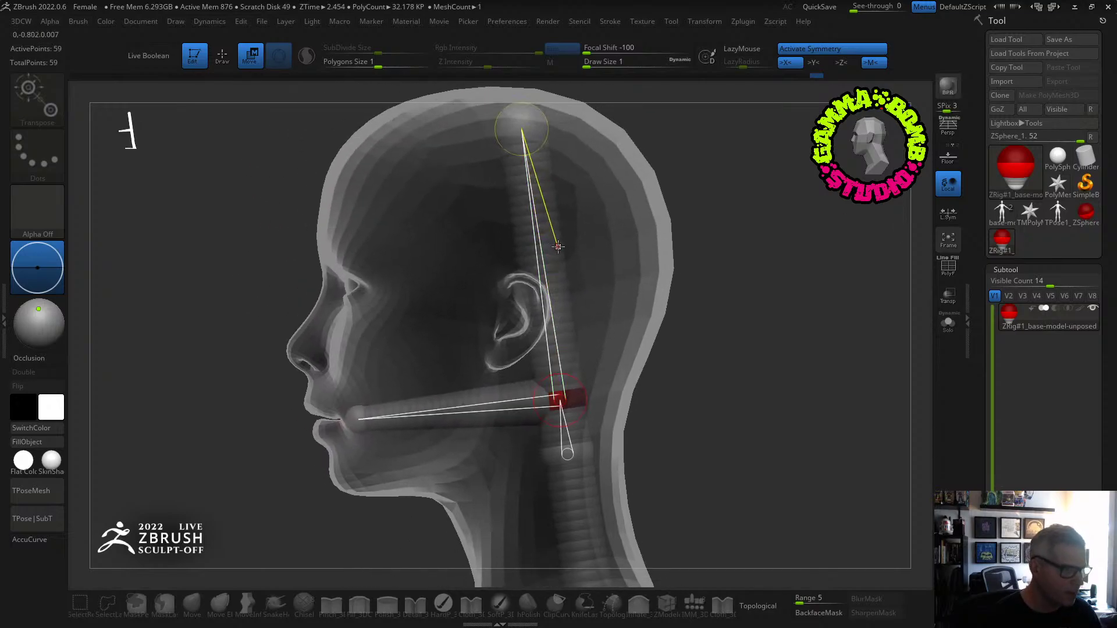
{"action": "key", "text": "q"}
{"action": "left_click", "coordinate": [537, 272]}
{"action": "right_click_drag", "start_coordinate": [536, 272], "coordinate": [595, 255], "text": "shift"}
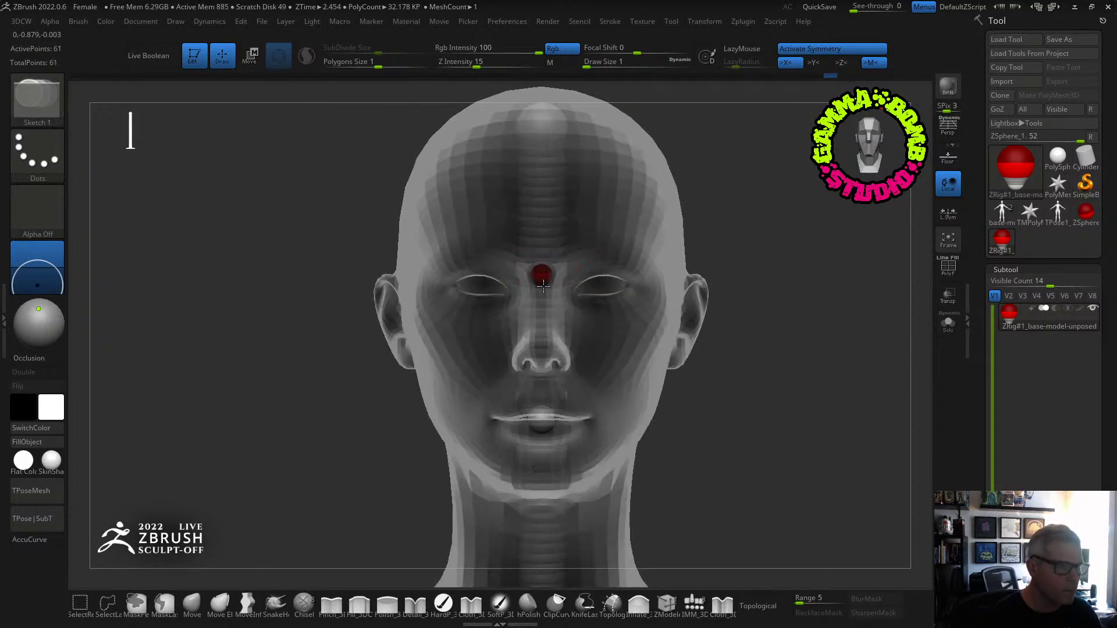
{"action": "right_click_drag", "start_coordinate": [542, 285], "coordinate": [510, 285], "text": "shift"}
{"action": "key", "text": "w"}
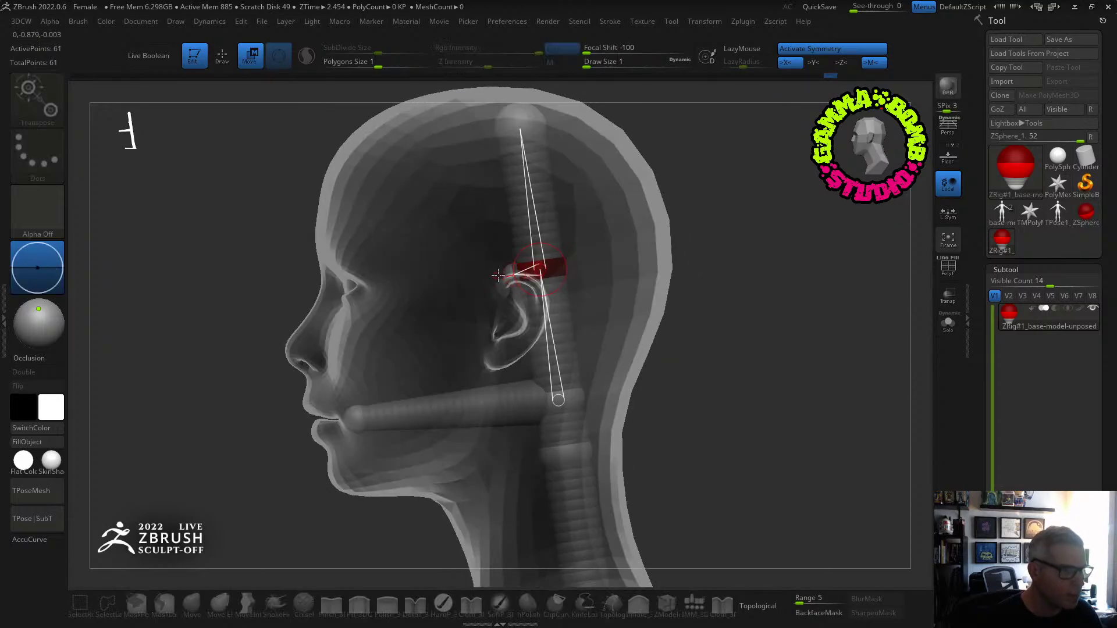
{"action": "left_click_drag", "start_coordinate": [507, 281], "coordinate": [360, 286]}
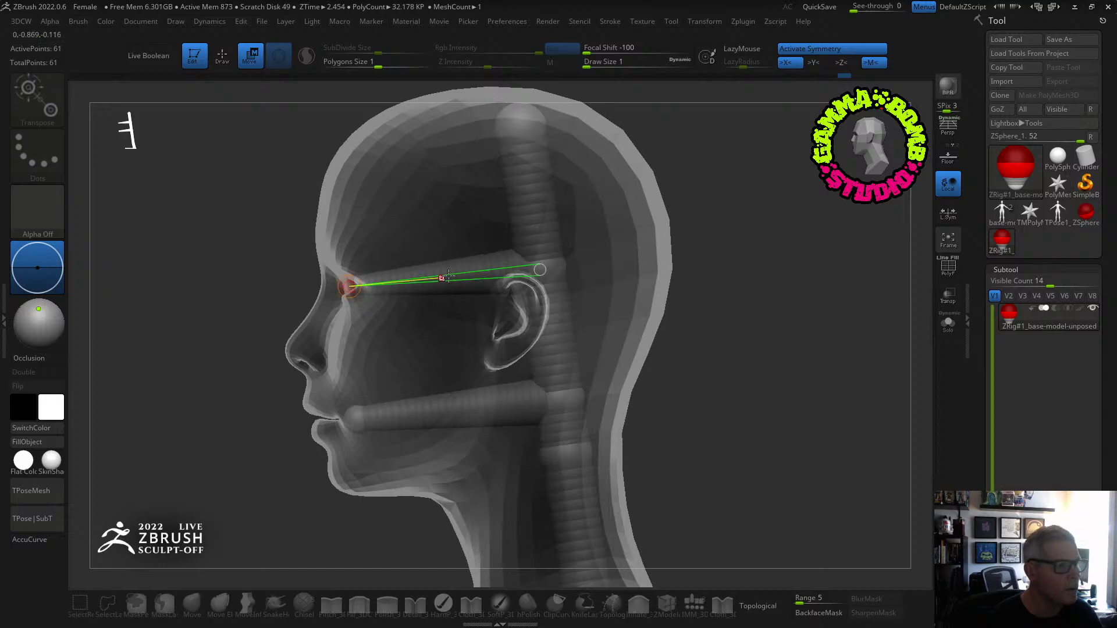
{"action": "mouse_move", "coordinate": [449, 273]}
{"action": "right_mouse_down", "text": "shift"}
{"action": "mouse_move", "coordinate": [569, 299]}
{"action": "mouse_move", "coordinate": [718, 215]}
{"action": "right_mouse_up", "text": "shift"}
Insert mirrored ZSpheres into the lower leg chains at mid-calf, centered inside the shins.
{"action": "key", "text": "q"}
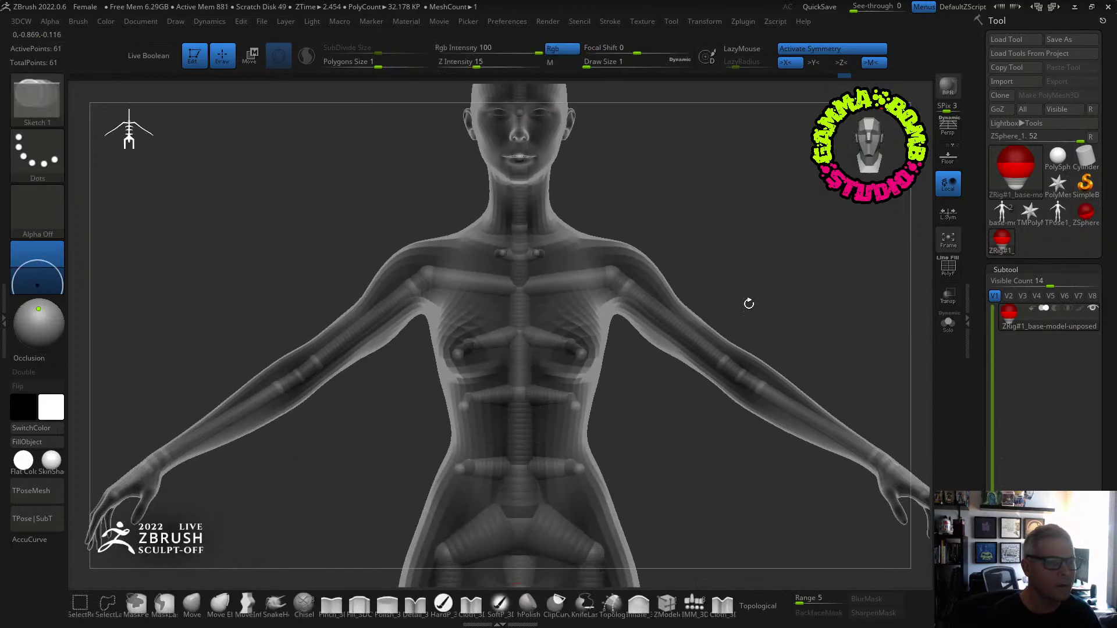
{"action": "right_click_drag", "start_coordinate": [723, 454], "coordinate": [705, 252], "text": "alt"}
{"action": "right_click_drag", "start_coordinate": [735, 321], "coordinate": [597, 294]}
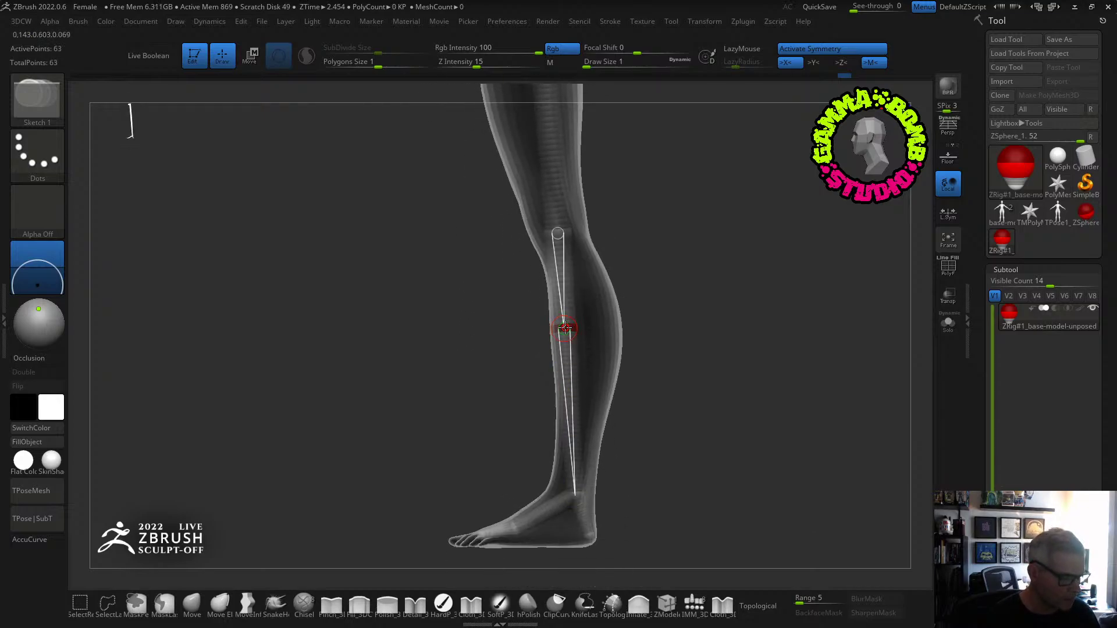
{"action": "key", "text": "w"}
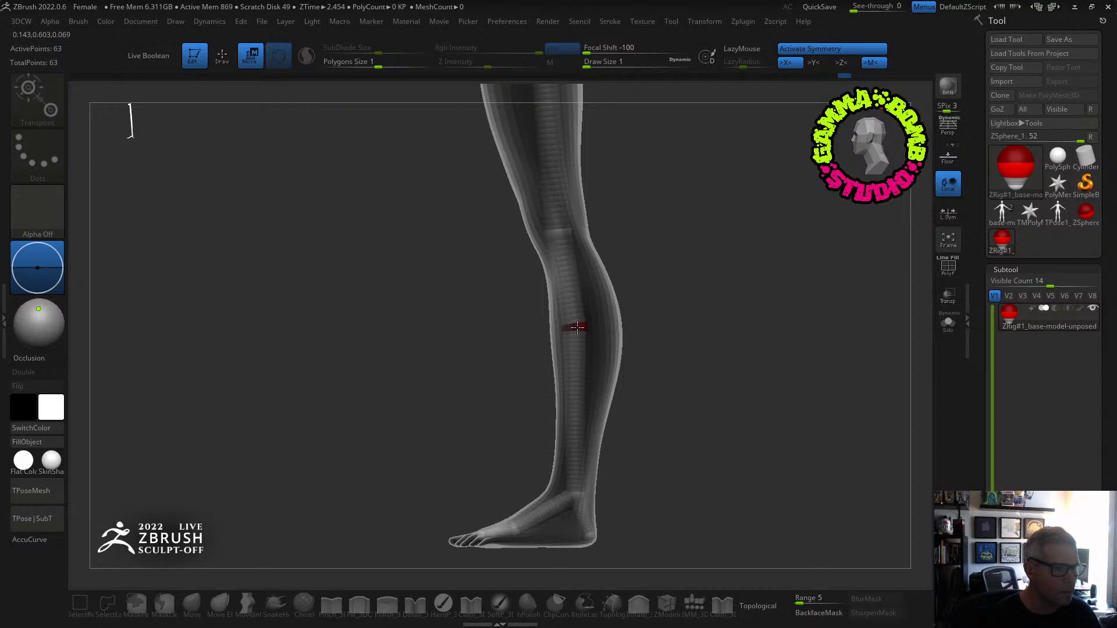
{"action": "right_click_drag", "start_coordinate": [582, 325], "coordinate": [770, 337], "text": "shift"}
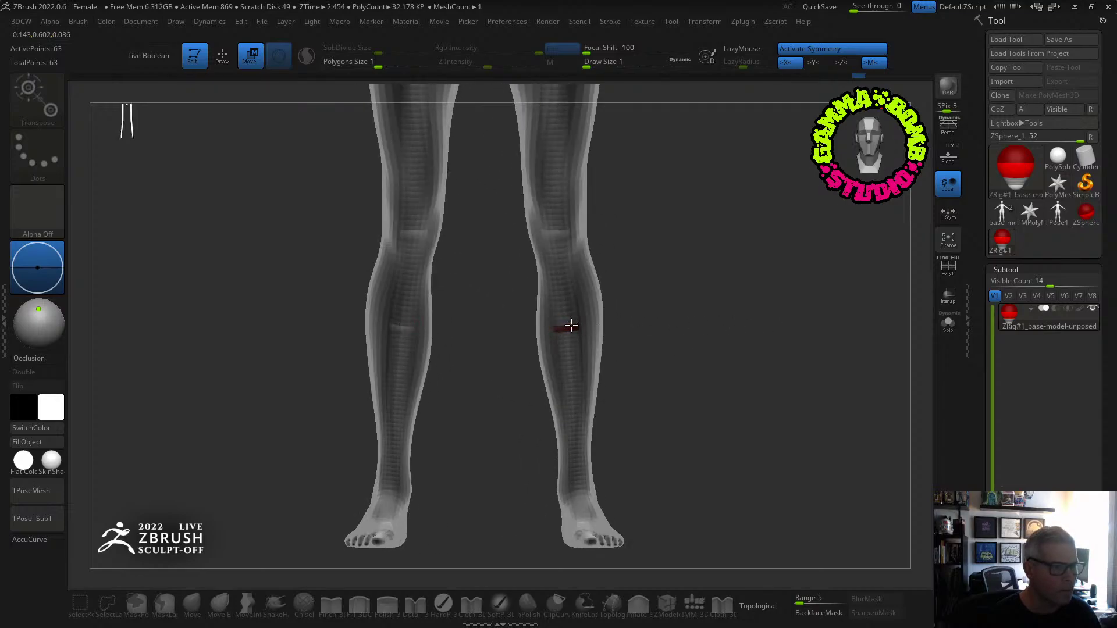
Insert mirrored ZSpheres into the upper thigh chains and enlarge them to fill more of the thighs.
{"action": "mouse_move", "coordinate": [634, 224]}
{"action": "right_mouse_down", "text": "alt"}
{"action": "mouse_move", "coordinate": [646, 396]}
{"action": "mouse_move", "coordinate": [687, 314]}
{"action": "mouse_move", "coordinate": [670, 318]}
{"action": "right_mouse_up", "text": "alt"}
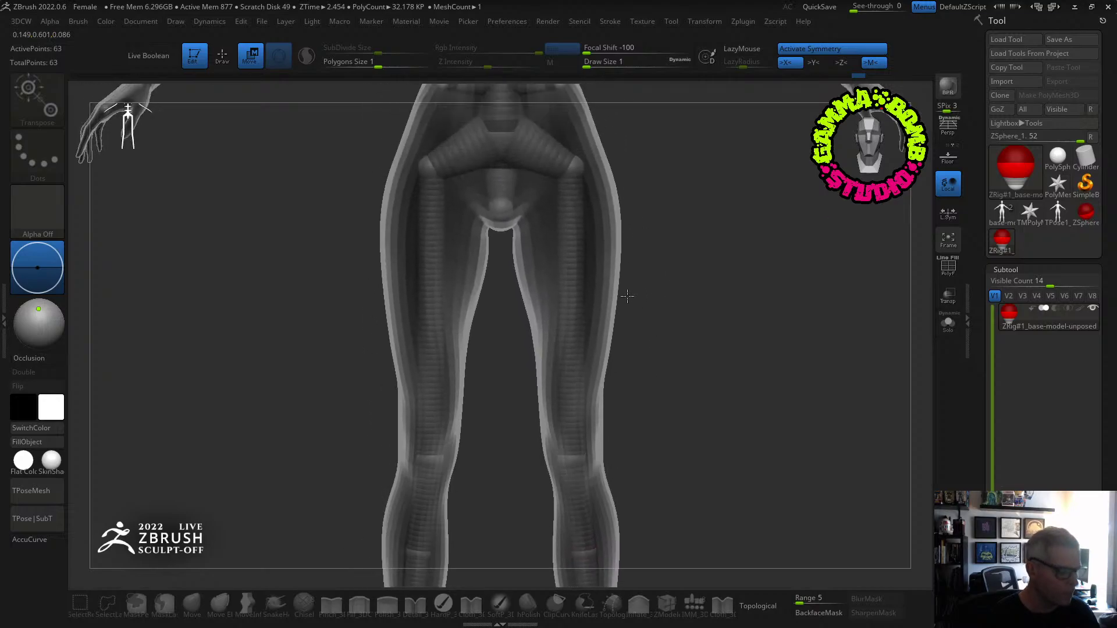
{"action": "key", "text": "q"}
{"action": "left_click", "coordinate": [573, 265]}
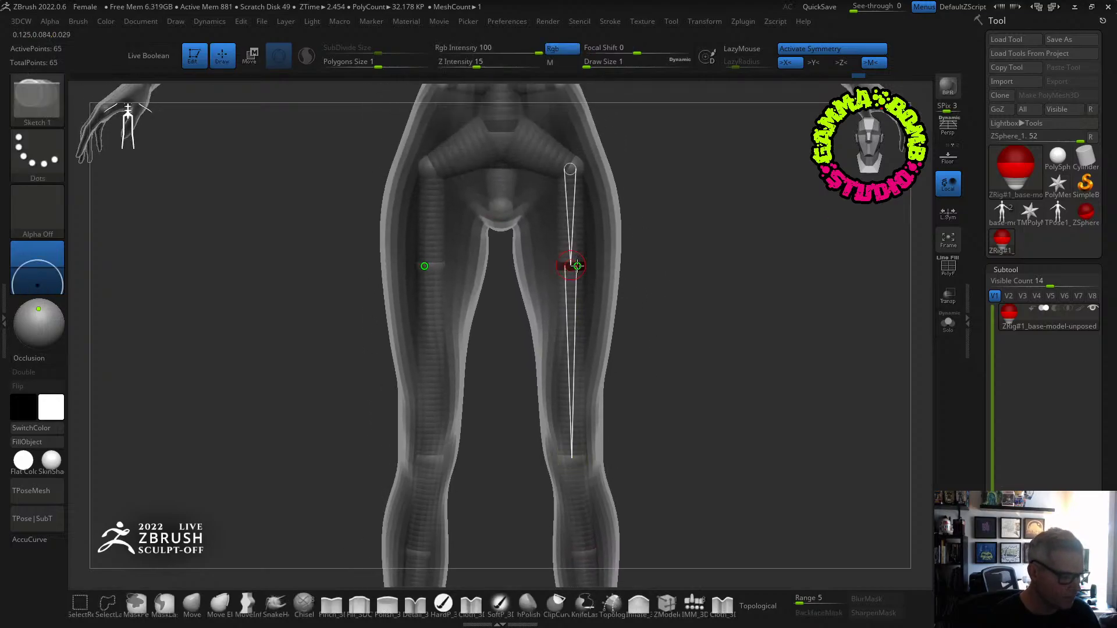
{"action": "key", "text": "w"}
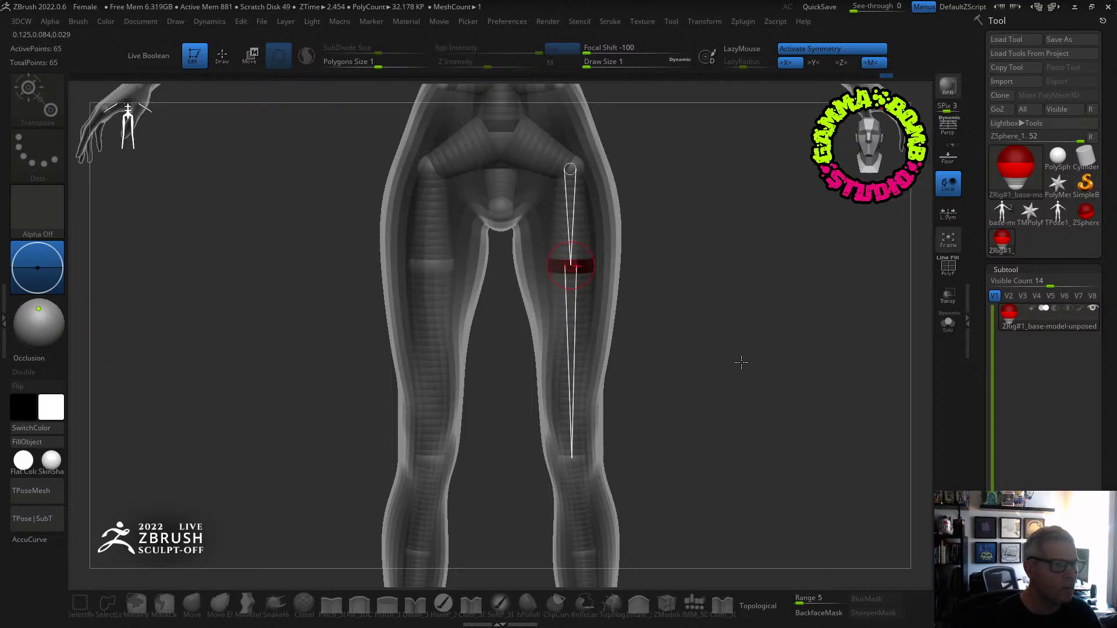
{"action": "mouse_move", "coordinate": [741, 362]}
{"action": "left_mouse_down"}
{"action": "mouse_move", "coordinate": [706, 337]}
{"action": "mouse_move", "coordinate": [751, 343]}
{"action": "mouse_move", "coordinate": [727, 323]}
{"action": "mouse_move", "coordinate": [729, 367]}
{"action": "left_mouse_up"}
{"action": "key", "text": "q"}
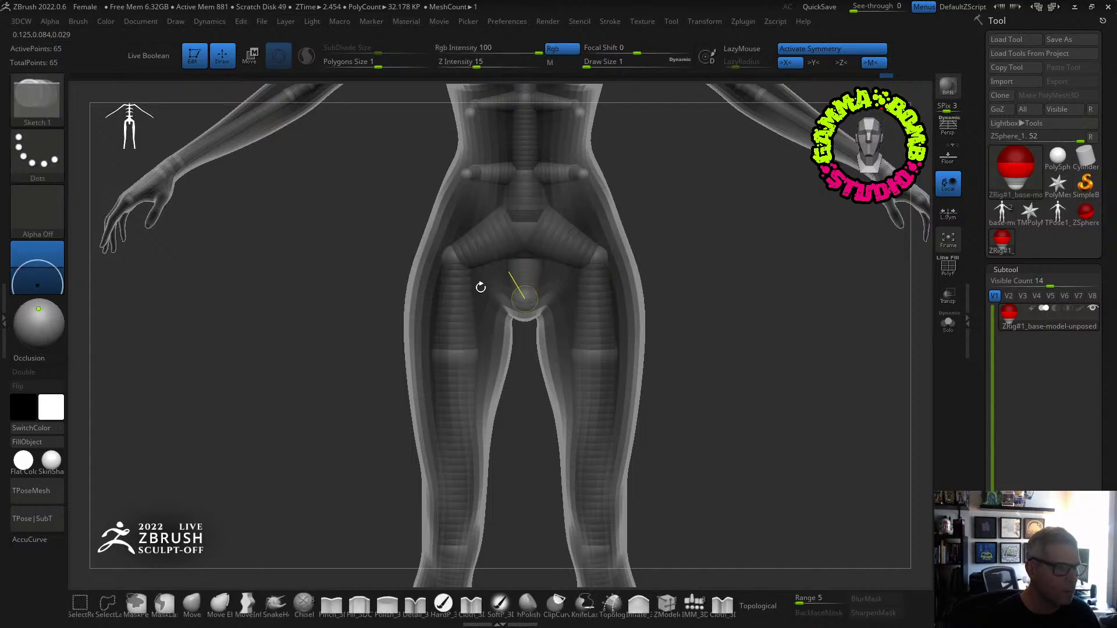
Bind the mesh to the ZSphere rig through the Rigging options.
{"action": "left_click_drag", "start_coordinate": [1106, 489], "coordinate": [1097, 336]}
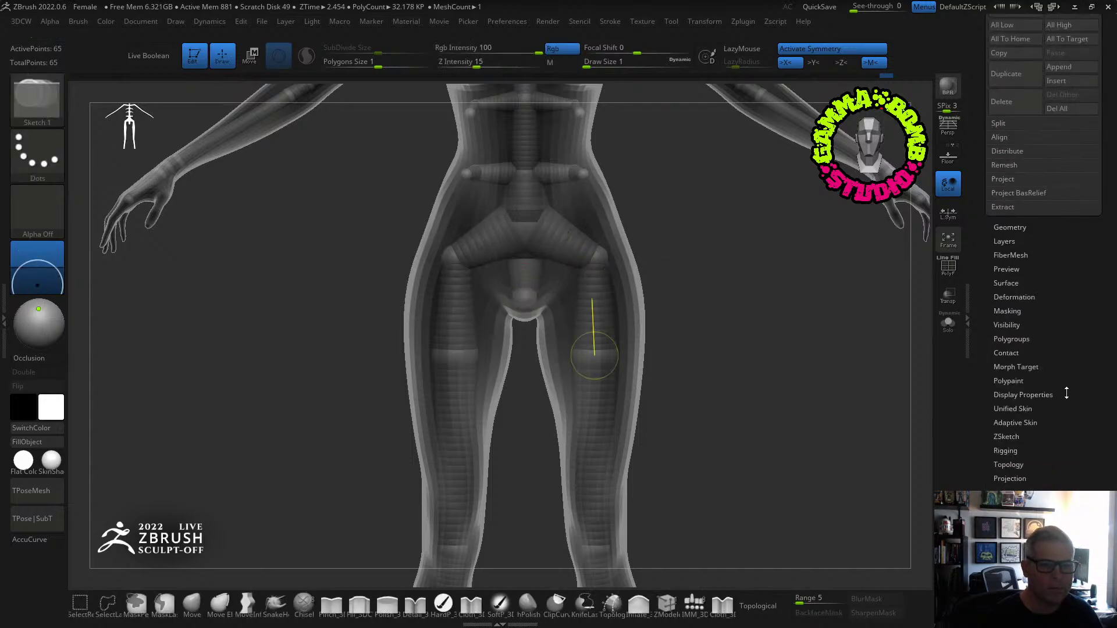
{"action": "left_click_drag", "start_coordinate": [1066, 393], "coordinate": [1067, 422]}
{"action": "left_click", "coordinate": [1004, 479]}
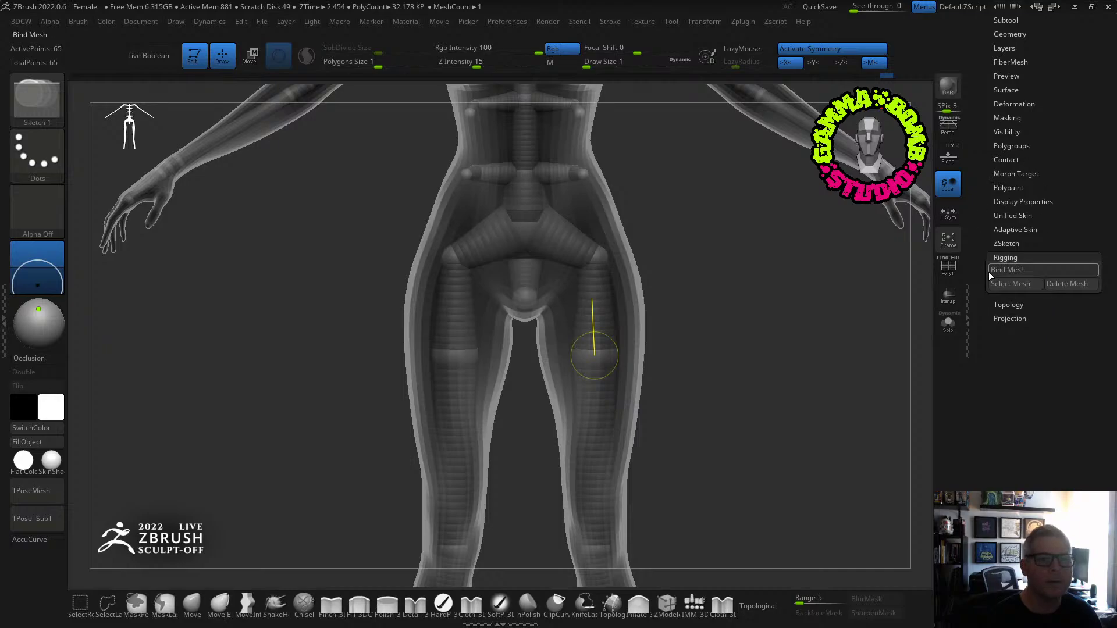
{"action": "mouse_move", "coordinate": [747, 393]}
{"action": "left_mouse_down", "text": "shift"}
{"action": "mouse_move", "coordinate": [705, 386]}
{"action": "mouse_move", "coordinate": [635, 328]}
{"action": "mouse_move", "coordinate": [487, 277]}
{"action": "left_mouse_up", "text": "shift"}
Test rotating the mirrored arms at the elbows from above, and undo the last rotation.
{"action": "key", "text": "r"}
{"action": "left_click_drag", "start_coordinate": [351, 260], "coordinate": [436, 379]}
{"action": "left_click_drag", "start_coordinate": [731, 161], "coordinate": [708, 237], "text": "alt"}
{"action": "left_click_drag", "start_coordinate": [646, 281], "coordinate": [774, 371]}
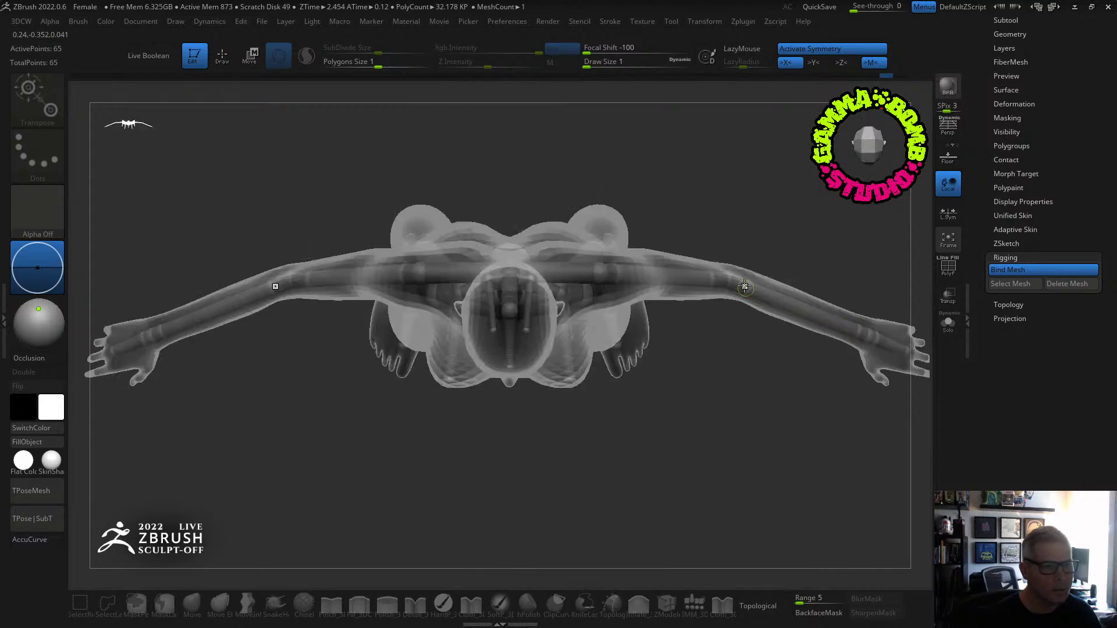
{"action": "left_click_drag", "start_coordinate": [744, 286], "coordinate": [726, 305]}
{"action": "left_click_drag", "start_coordinate": [809, 332], "coordinate": [749, 316]}
{"action": "key", "text": "ctrl+z"}
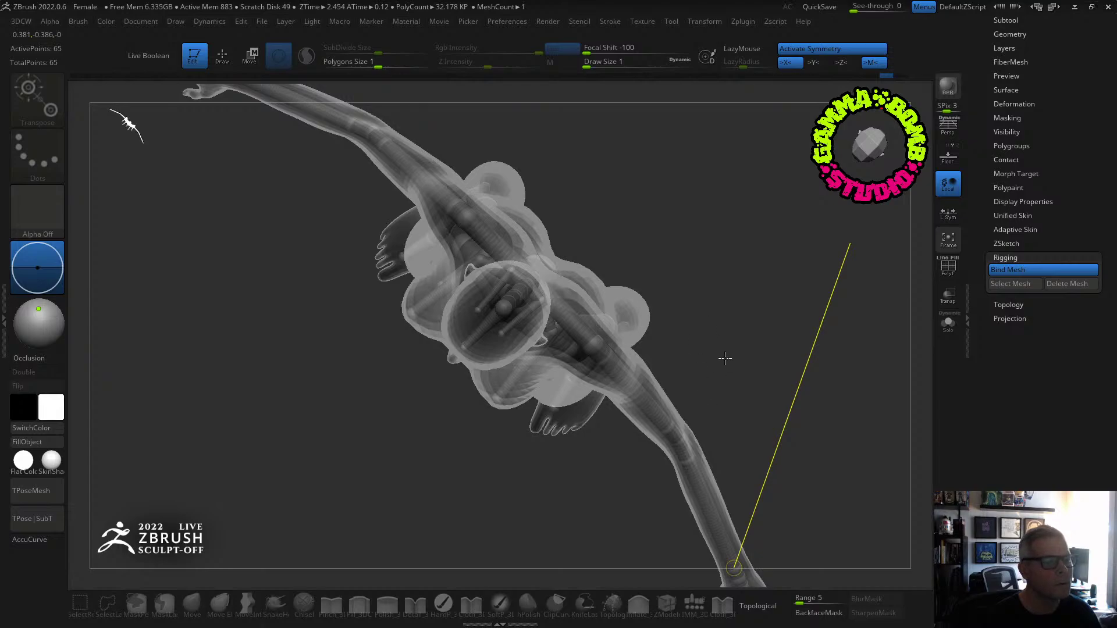
Rotate the mirrored upper arms down beside the torso and bend the forearms forward at the elbows.
{"action": "left_click_drag", "start_coordinate": [725, 357], "coordinate": [748, 214]}
{"action": "left_click_drag", "start_coordinate": [688, 310], "coordinate": [950, 237]}
{"action": "left_click_drag", "start_coordinate": [715, 280], "coordinate": [673, 292]}
{"action": "right_click_drag", "start_coordinate": [673, 293], "coordinate": [570, 291]}
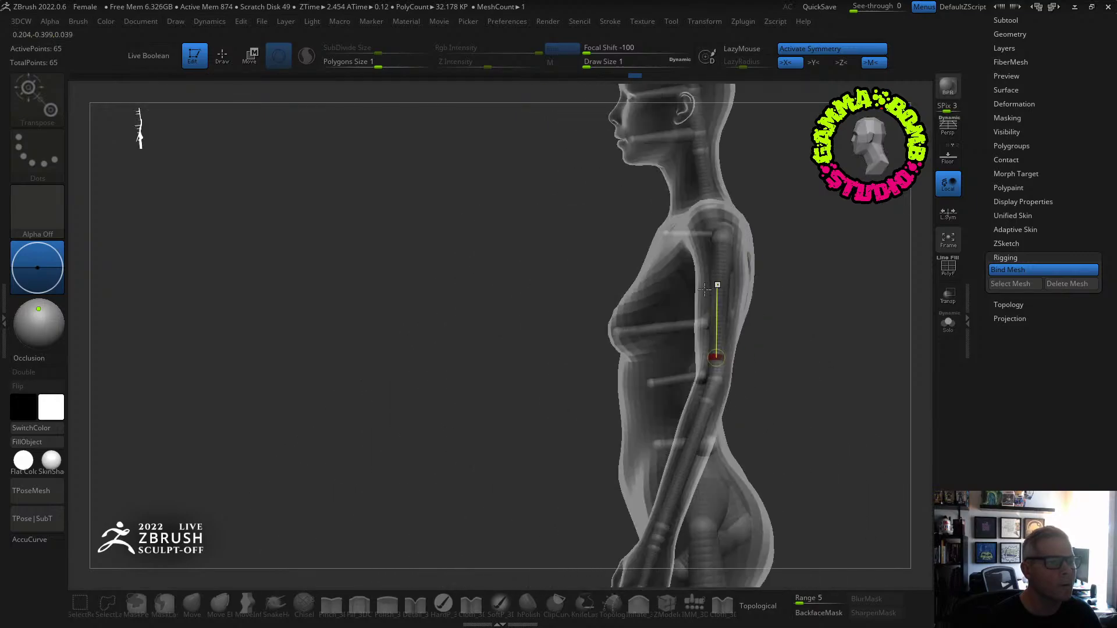
{"action": "left_click_drag", "start_coordinate": [809, 373], "coordinate": [778, 287], "text": "alt"}
{"action": "left_click_drag", "start_coordinate": [778, 286], "coordinate": [772, 333]}
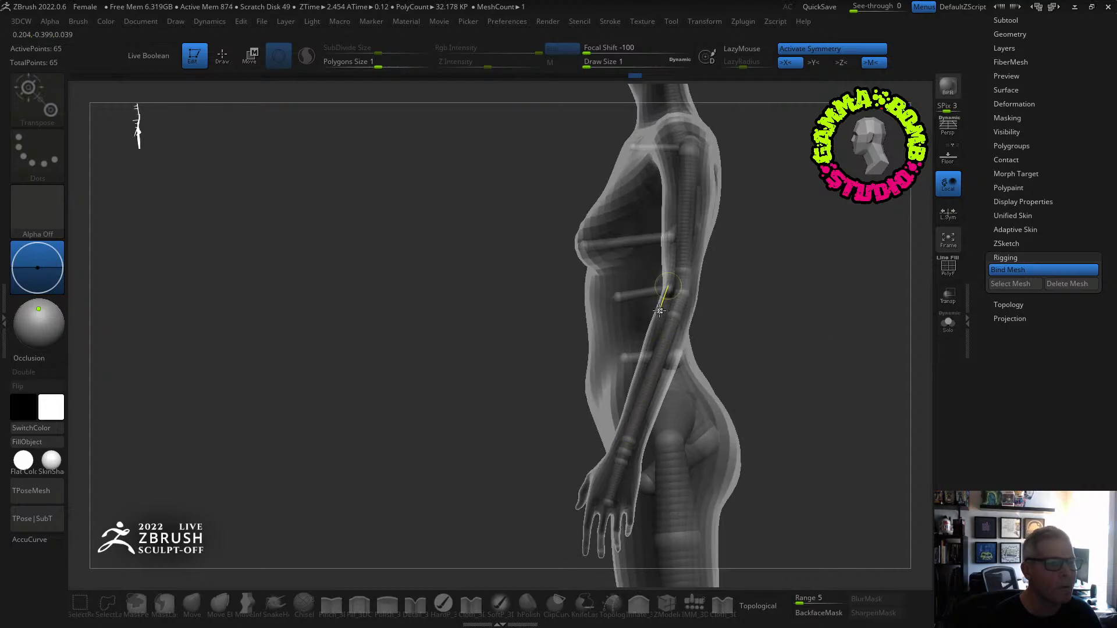
{"action": "mouse_move", "coordinate": [659, 311]}
{"action": "left_mouse_down"}
{"action": "mouse_move", "coordinate": [641, 315]}
{"action": "mouse_move", "coordinate": [669, 313]}
{"action": "left_mouse_up"}
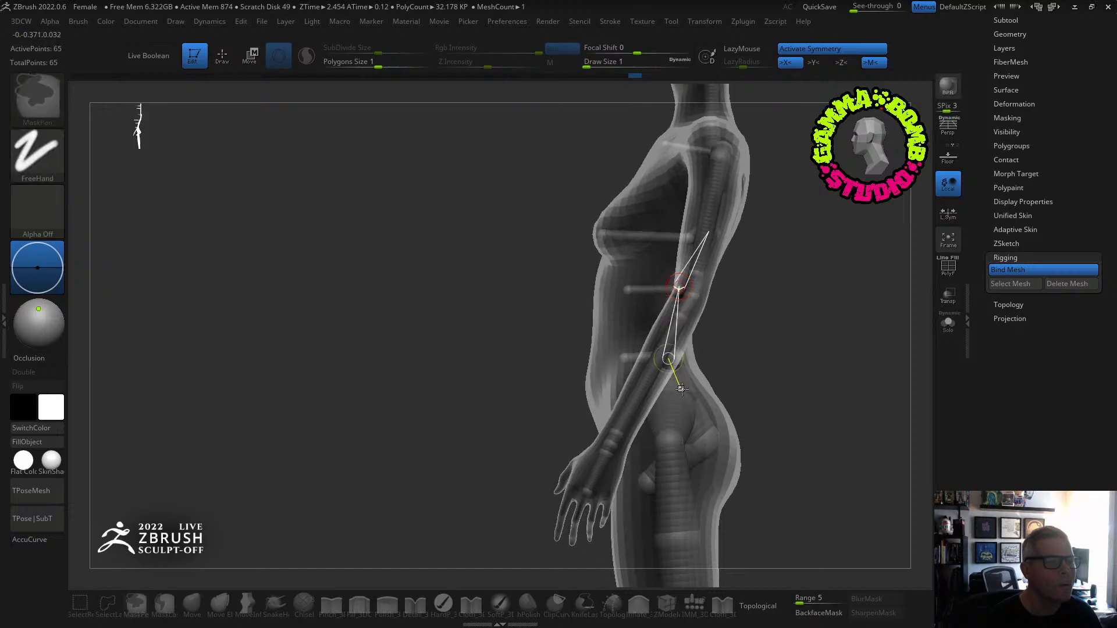
Bend and twist the torso and pelvis joints to test how the body follows the rig.
{"action": "left_click_drag", "start_coordinate": [682, 389], "coordinate": [662, 380]}
{"action": "right_click_drag", "start_coordinate": [623, 327], "coordinate": [700, 369]}
{"action": "left_click_drag", "start_coordinate": [700, 370], "coordinate": [715, 330]}
{"action": "right_click_drag", "start_coordinate": [715, 329], "coordinate": [739, 319]}
{"action": "right_click_drag", "start_coordinate": [732, 274], "coordinate": [773, 253]}
{"action": "right_click_drag", "start_coordinate": [618, 272], "coordinate": [615, 273]}
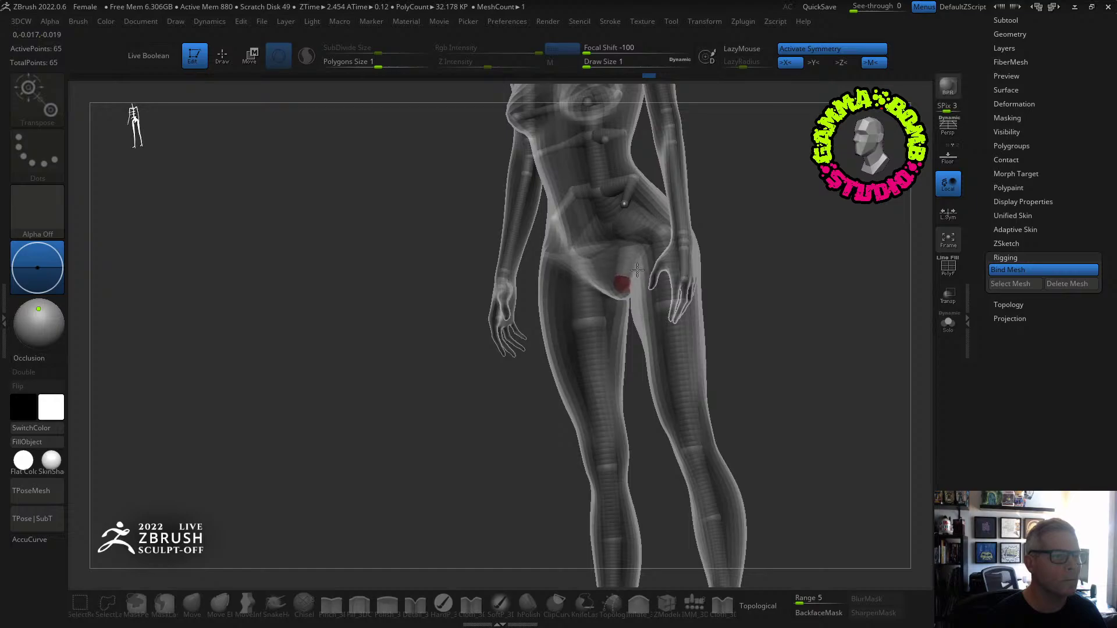
{"action": "right_click_drag", "start_coordinate": [678, 263], "coordinate": [723, 284]}
Undo all the test rotations of the arms and torso back to the neutral pose.
{"action": "key", "text": "ctrl+z"}
{"action": "key", "text": "ctrl+z"}
{"action": "key", "text": "ctrl+z"}
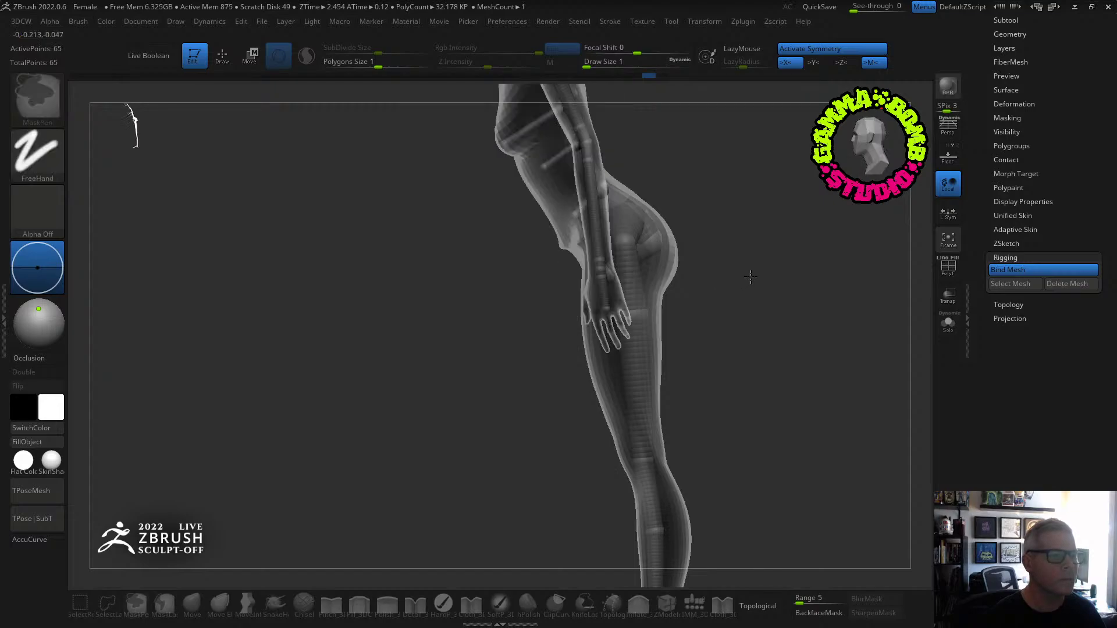
{"action": "key", "text": "ctrl+z"}
{"action": "key", "text": "ctrl+z"}
{"action": "key", "text": "ctrl+z"}
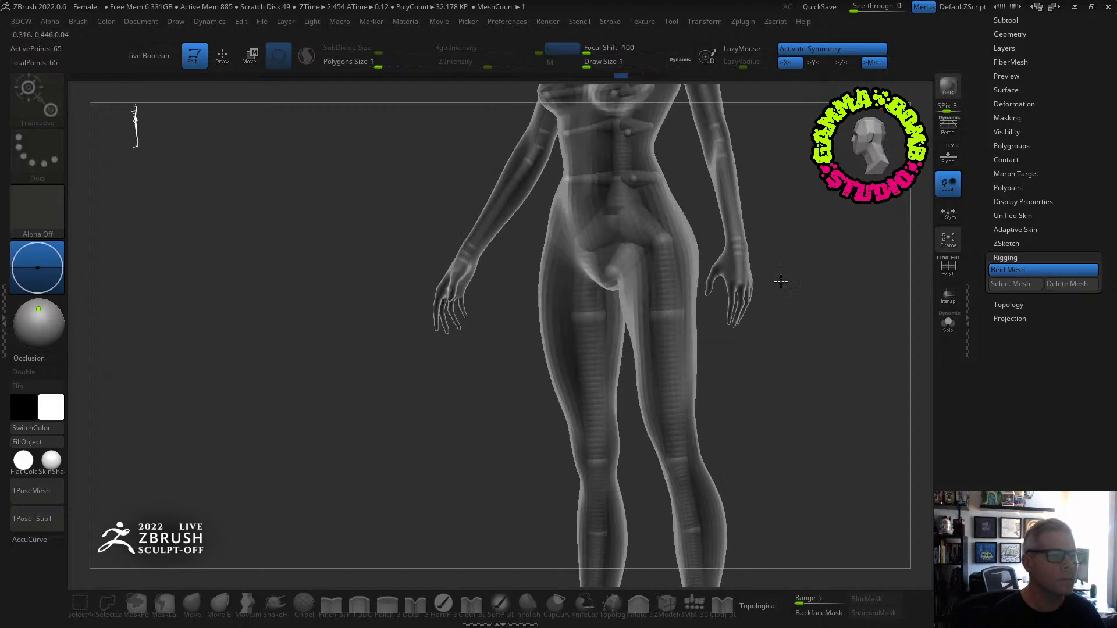
{"action": "key", "text": "ctrl+z"}
{"action": "key", "text": "ctrl+z"}
{"action": "key", "text": "ctrl+z"}
{"action": "key", "text": "ctrl+z"}
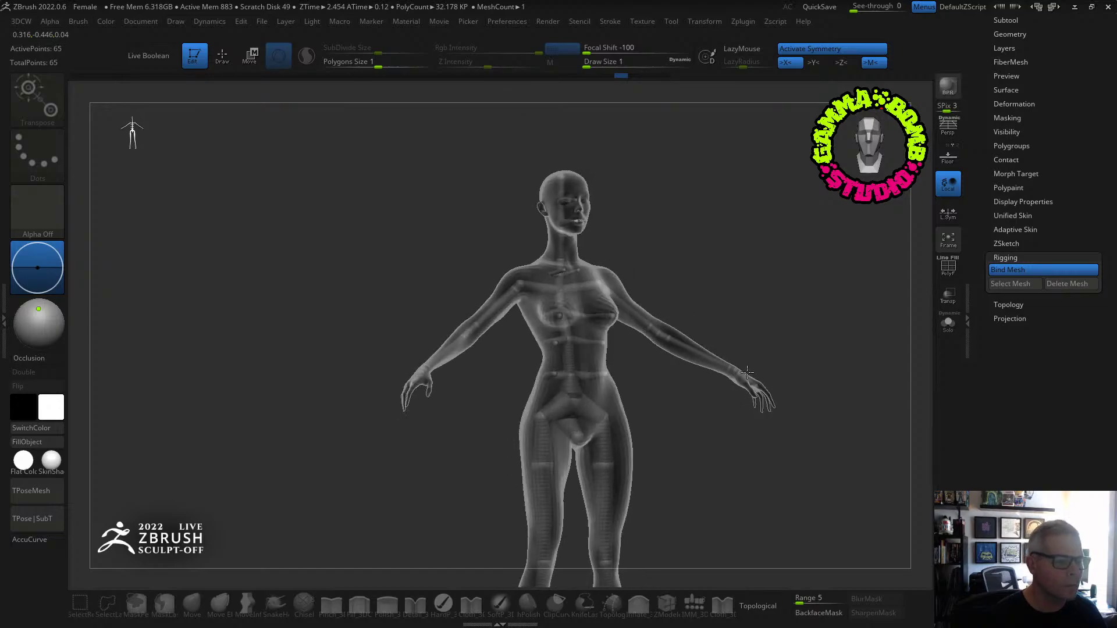
{"action": "key", "text": "ctrl+z"}
{"action": "key", "text": "ctrl+z"}
{"action": "key", "text": "ctrl+z"}
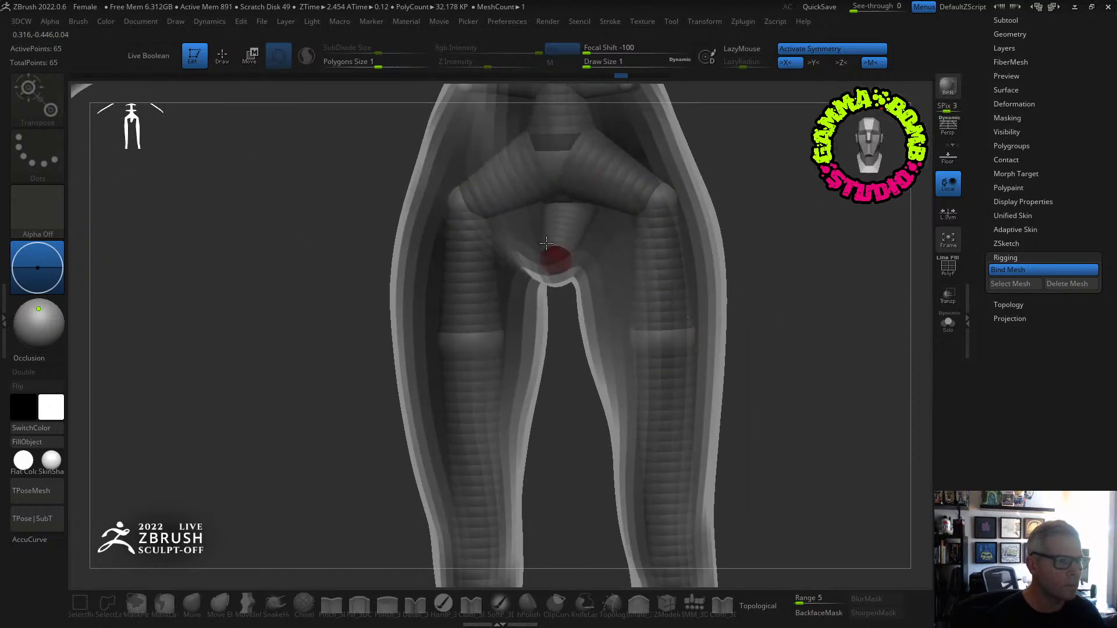
{"action": "key", "text": "ctrl+z"}
{"action": "key", "text": "ctrl+z"}
{"action": "key", "text": "ctrl+z"}
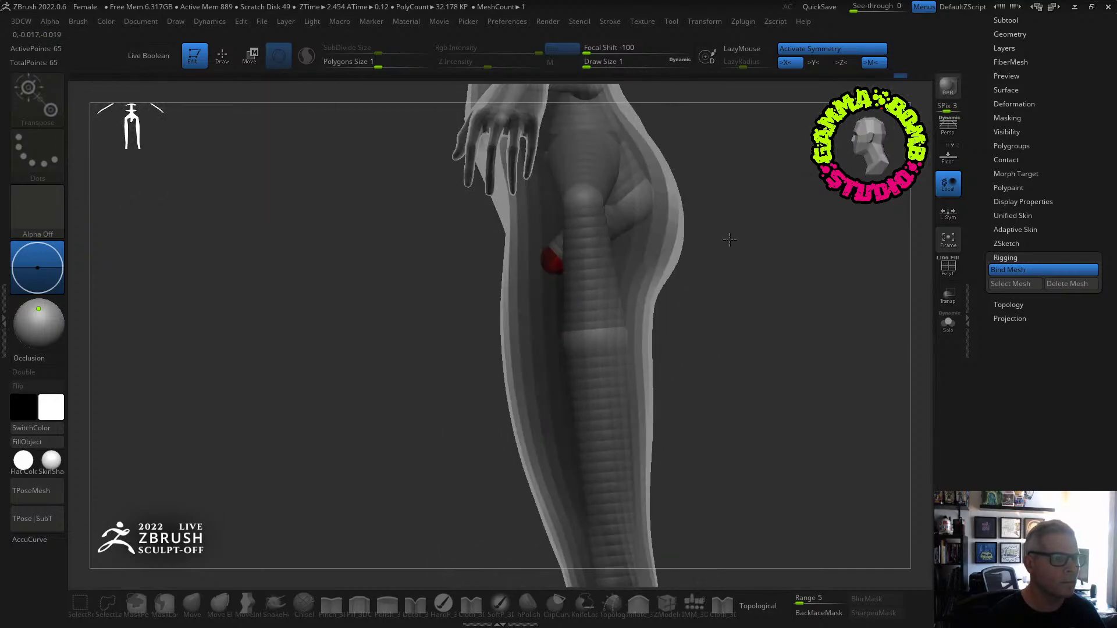
Turn off Bind Mesh and insert a ZSphere into the chain between the buttocks and the crotch.
{"action": "left_click", "coordinate": [1013, 270]}
{"action": "key", "text": "ctrl+z"}
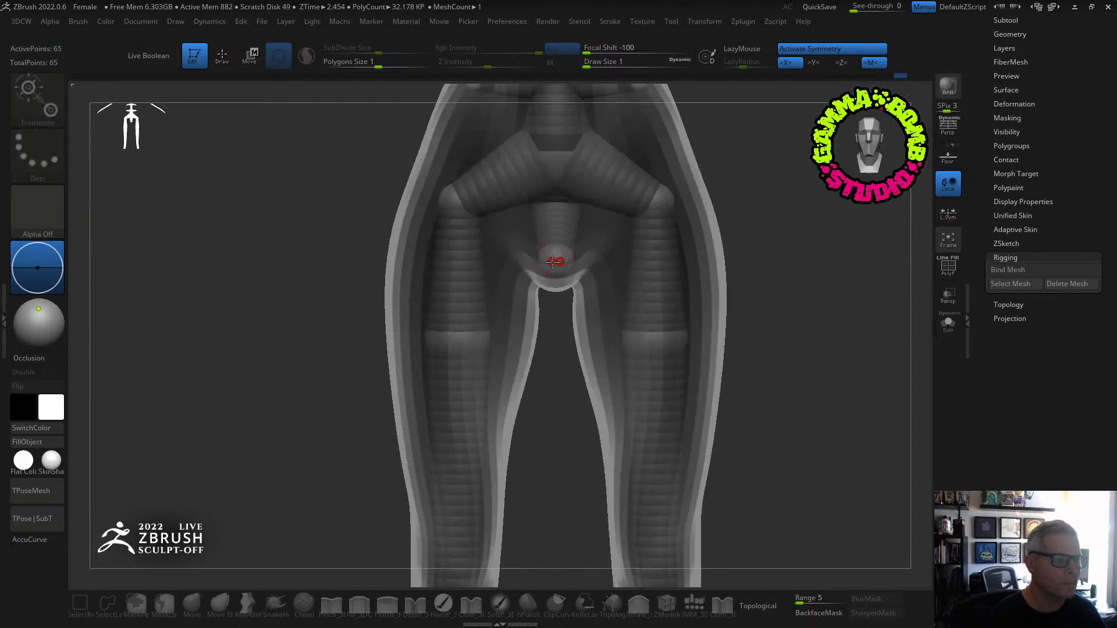
{"action": "key", "text": "ctrl+z"}
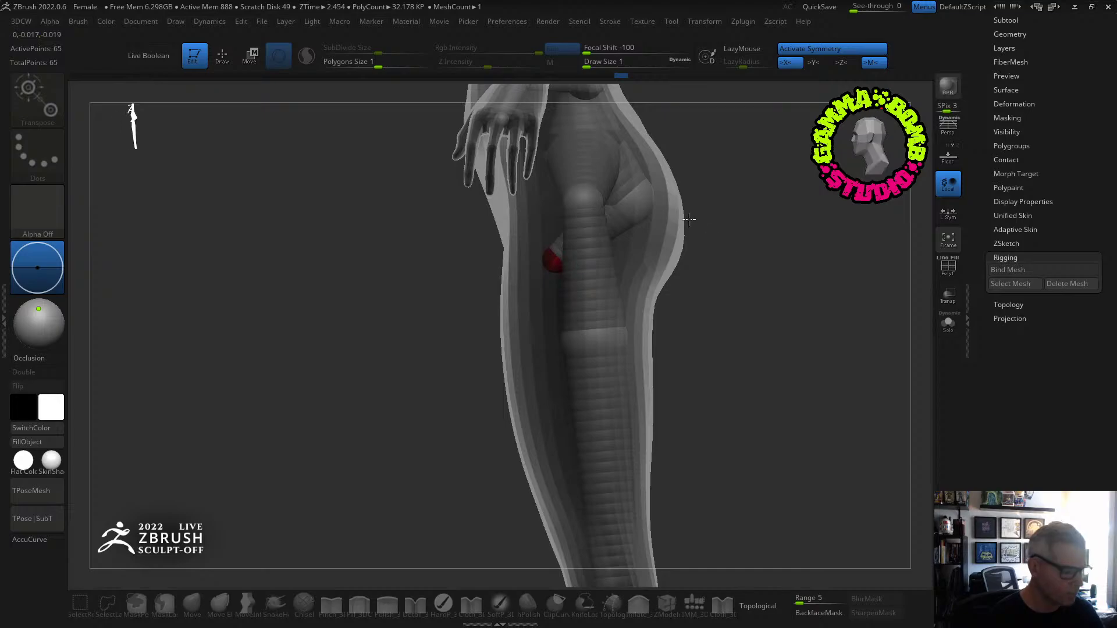
{"action": "key", "text": "ctrl+z"}
{"action": "key", "text": "ctrl+z"}
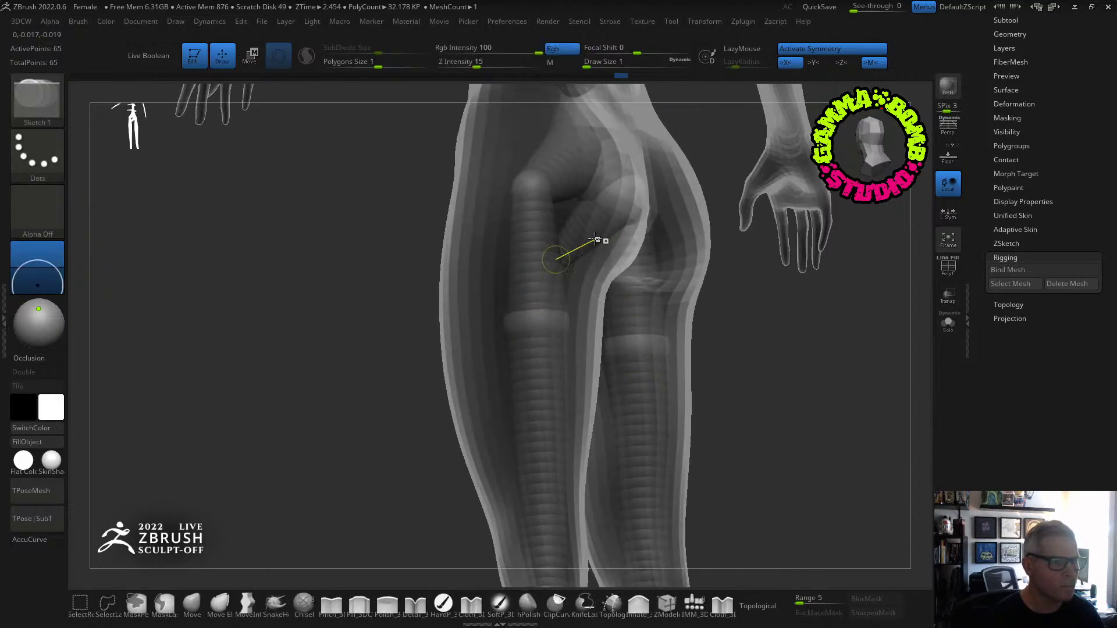
{"action": "key", "text": "ctrl+z"}
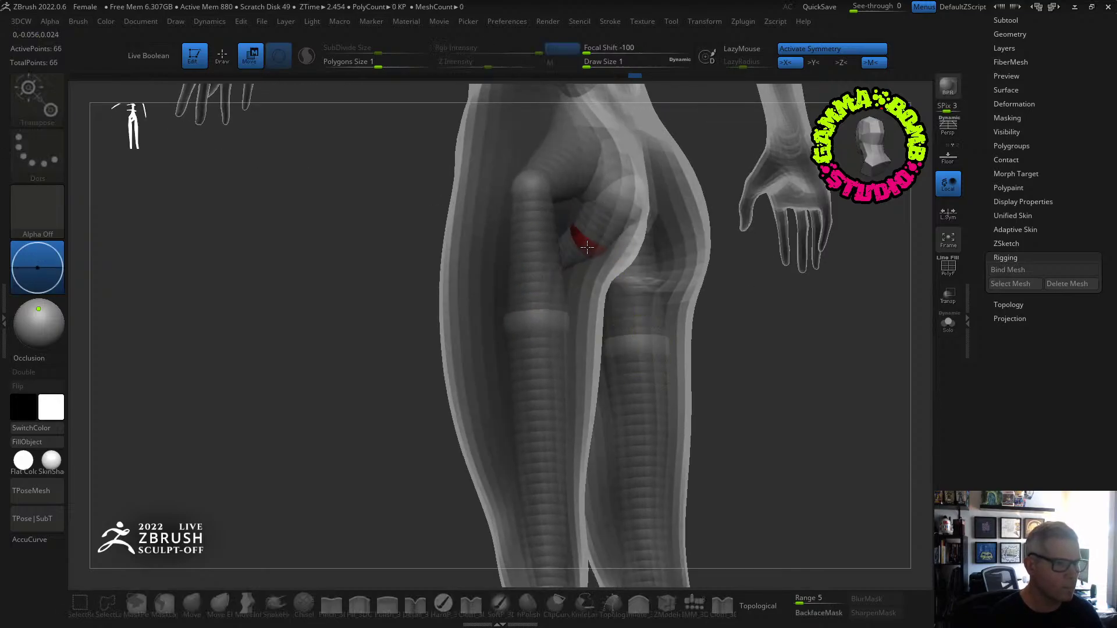
Reposition the inserted ZSphere below the buttock joint so the crotch chain curves beneath the pelvis.
{"action": "right_click_drag", "start_coordinate": [635, 344], "coordinate": [562, 247]}
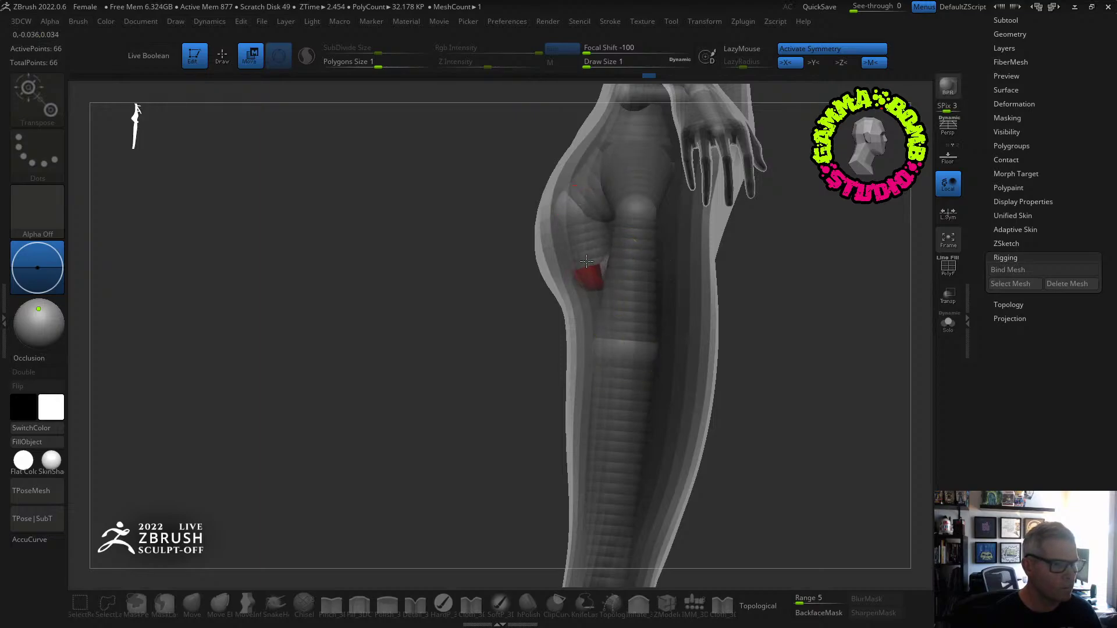
{"action": "right_click_drag", "start_coordinate": [641, 263], "coordinate": [604, 266]}
{"action": "right_click_drag", "start_coordinate": [698, 341], "coordinate": [732, 279]}
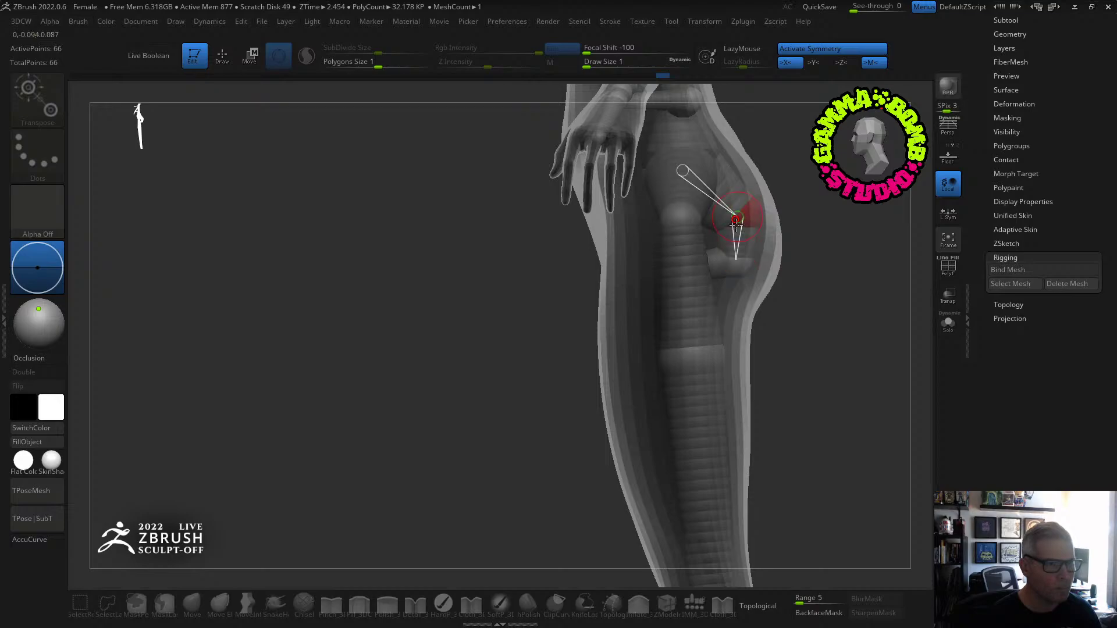
{"action": "right_click_drag", "start_coordinate": [736, 221], "coordinate": [696, 348]}
{"action": "right_click_drag", "start_coordinate": [728, 389], "coordinate": [696, 378]}
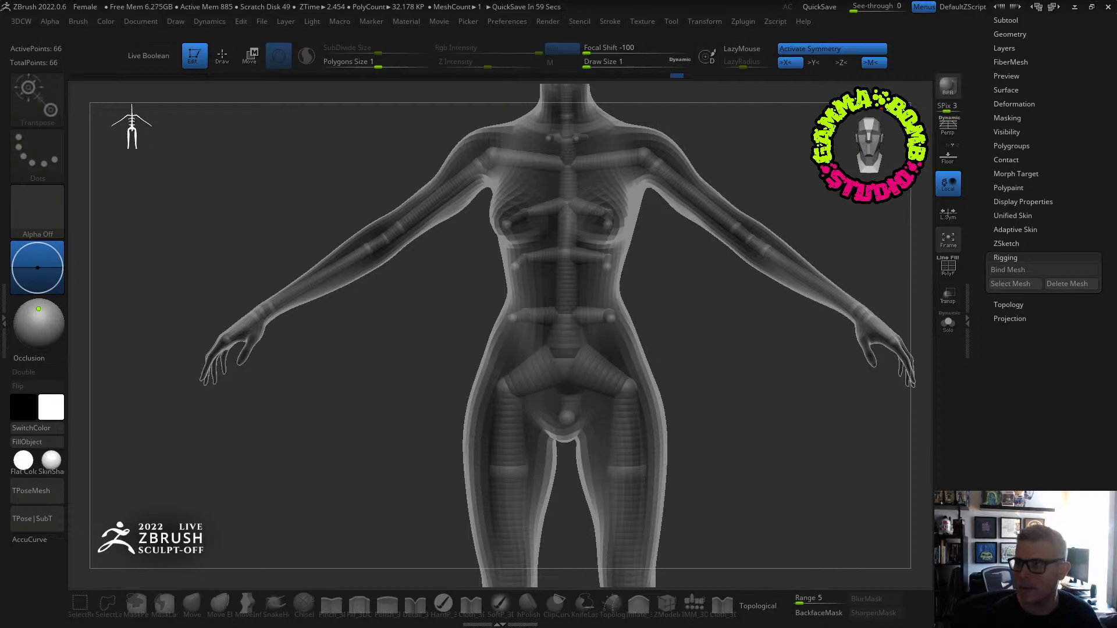
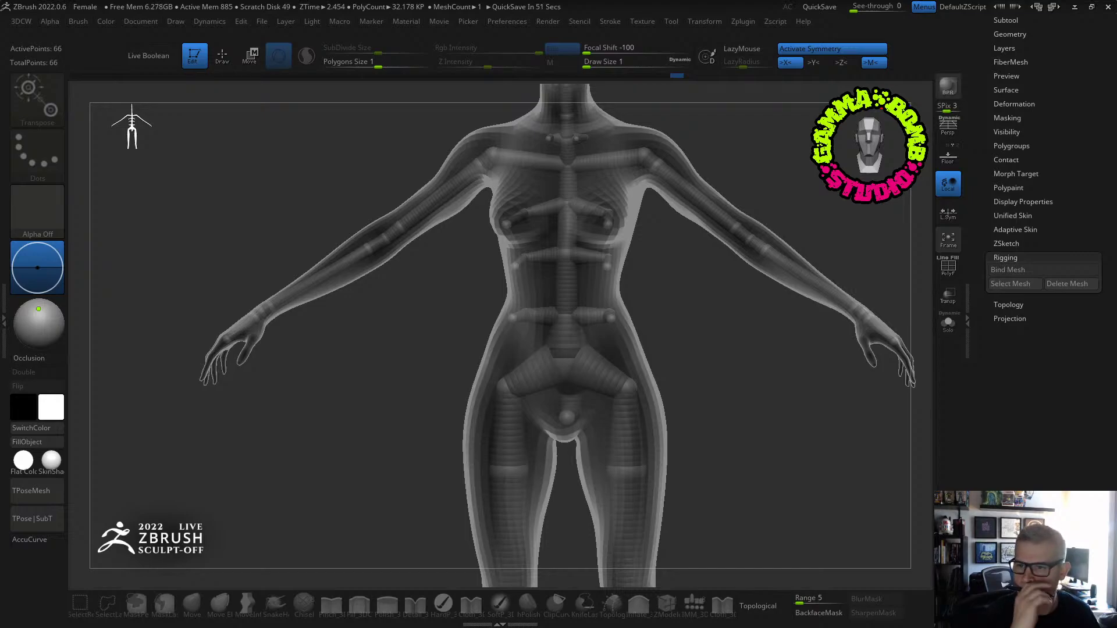
Turn on Bind Mesh and bend the torso forward at the waist joint.
{"action": "left_click_drag", "start_coordinate": [729, 367], "coordinate": [681, 366], "text": "shift"}
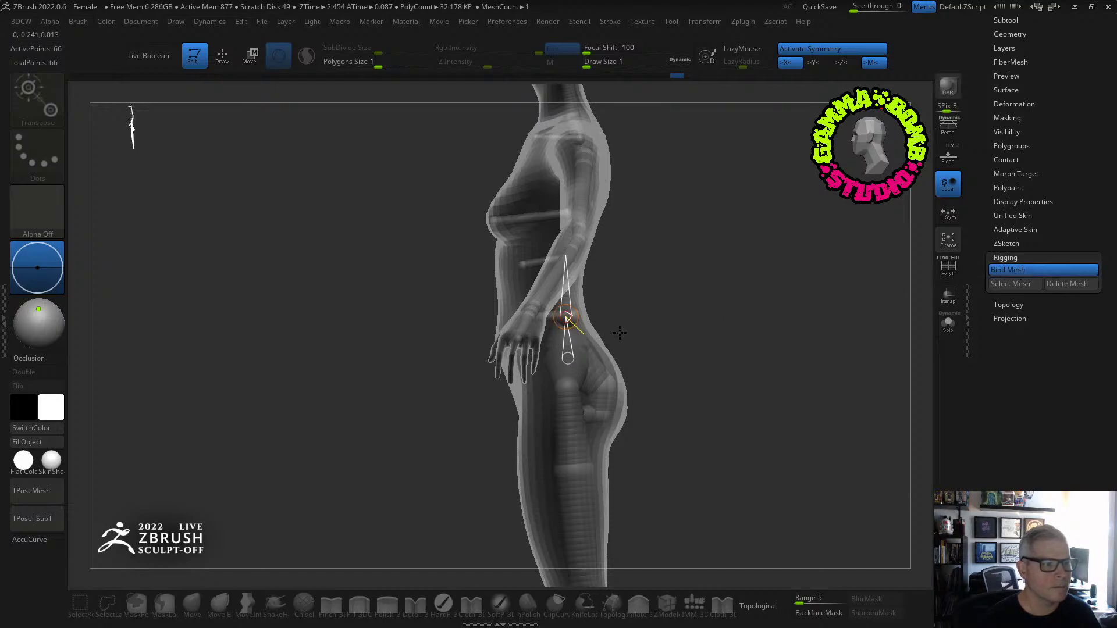
{"action": "left_click_drag", "start_coordinate": [620, 332], "coordinate": [572, 328], "text": "shift"}
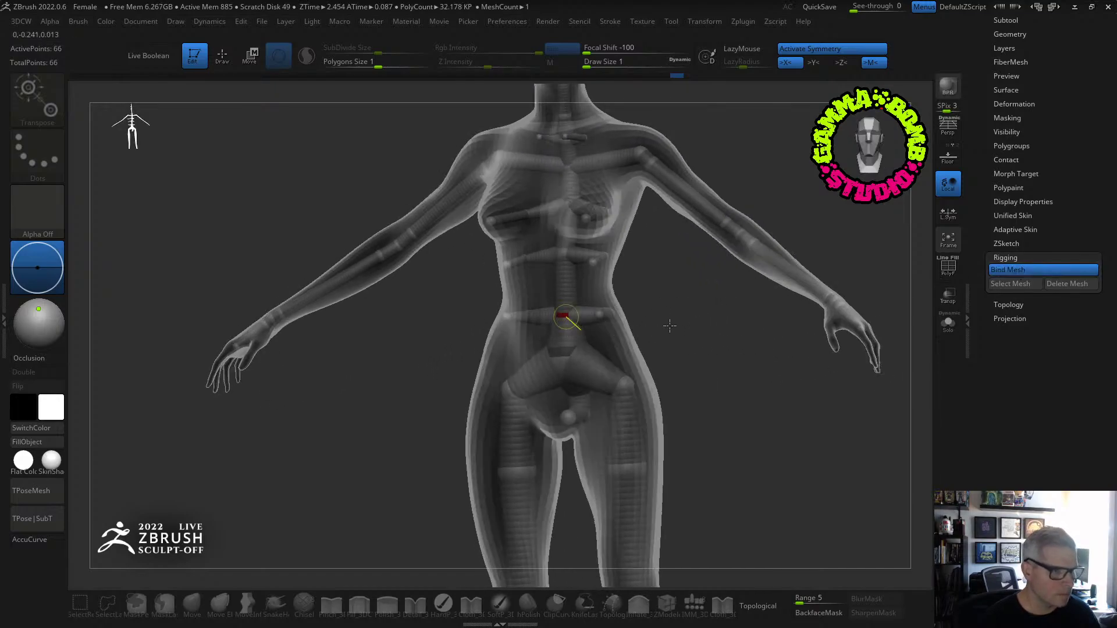
{"action": "mouse_move", "coordinate": [670, 325]}
{"action": "left_mouse_down", "text": "shift"}
{"action": "mouse_move", "coordinate": [569, 332]}
{"action": "mouse_move", "coordinate": [679, 317]}
{"action": "mouse_move", "coordinate": [665, 320]}
{"action": "left_mouse_up", "text": "shift"}
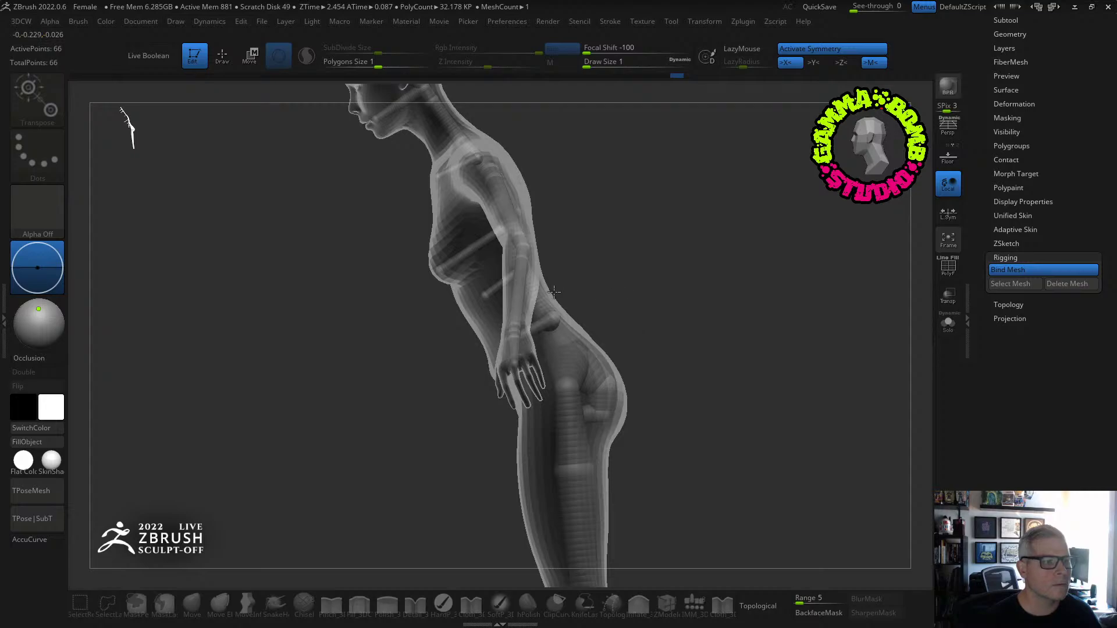
{"action": "left_click_drag", "start_coordinate": [541, 298], "coordinate": [576, 342]}
{"action": "left_click_drag", "start_coordinate": [644, 332], "coordinate": [640, 309]}
Undo the last torso rotation and refine the forward lean of the upper body at the spine and chest joints.
{"action": "left_click_drag", "start_coordinate": [550, 347], "coordinate": [592, 315]}
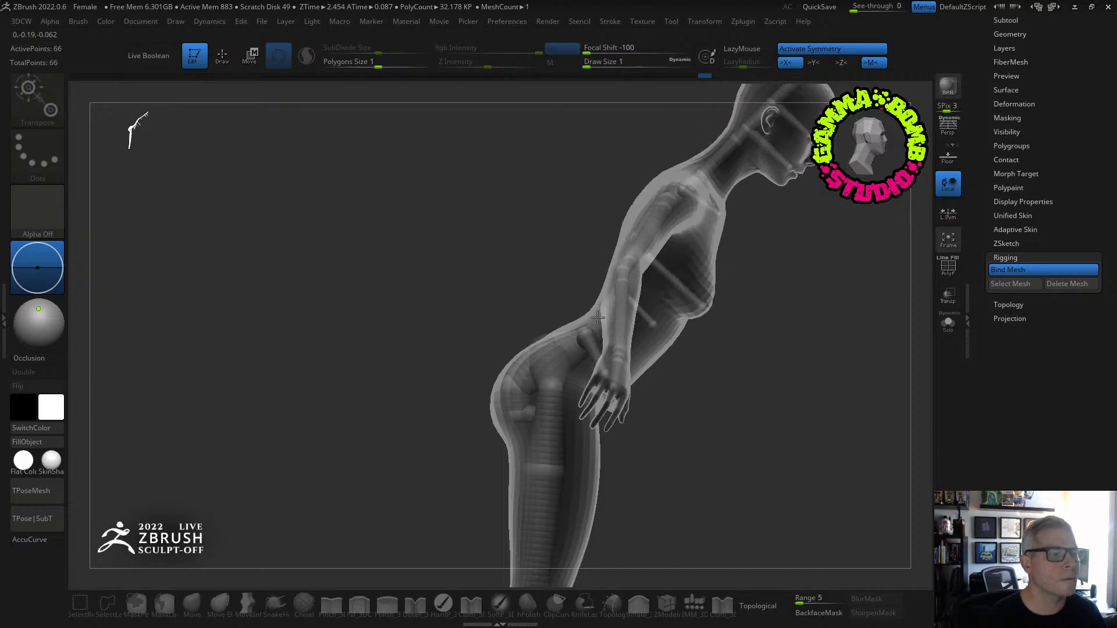
{"action": "key", "text": "ctrl+z"}
{"action": "left_click_drag", "start_coordinate": [526, 299], "coordinate": [572, 291]}
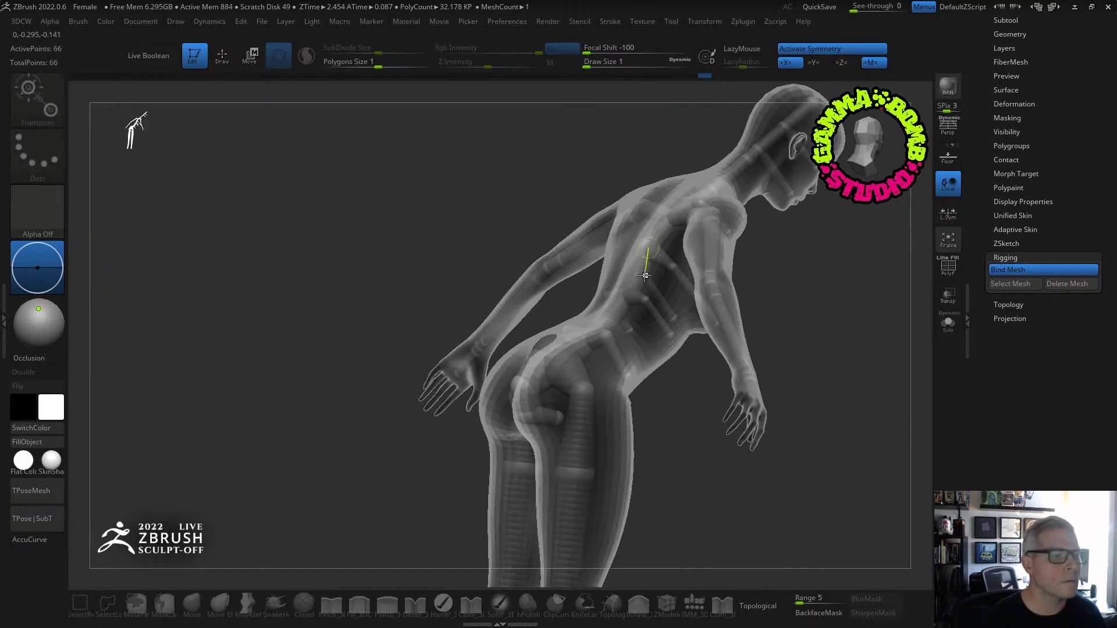
{"action": "left_click_drag", "start_coordinate": [645, 276], "coordinate": [667, 271]}
{"action": "left_click_drag", "start_coordinate": [718, 314], "coordinate": [695, 248]}
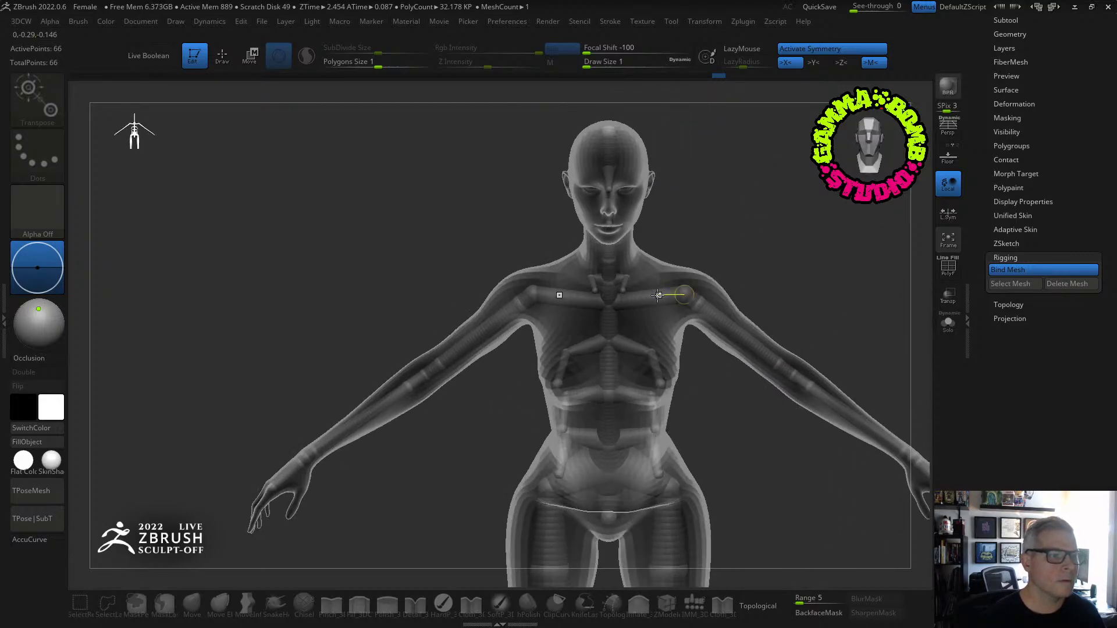
Rotate both arms down symmetrically at the shoulders so they hang beside the torso.
{"action": "left_click_drag", "start_coordinate": [658, 295], "coordinate": [726, 181]}
{"action": "left_click_drag", "start_coordinate": [660, 283], "coordinate": [641, 232]}
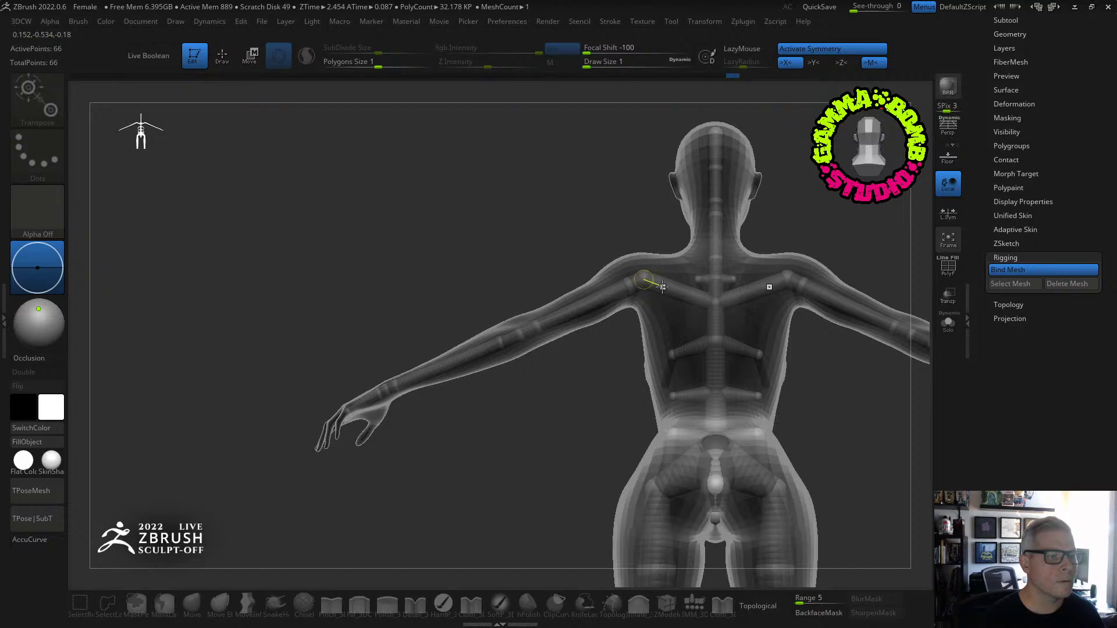
{"action": "left_click_drag", "start_coordinate": [662, 286], "coordinate": [734, 239]}
{"action": "left_click_drag", "start_coordinate": [642, 297], "coordinate": [781, 388]}
{"action": "key", "text": "ctrl+z"}
{"action": "mouse_move", "coordinate": [686, 290]}
{"action": "left_mouse_down"}
{"action": "mouse_move", "coordinate": [712, 408]}
{"action": "mouse_move", "coordinate": [749, 309]}
{"action": "mouse_move", "coordinate": [775, 302]}
{"action": "mouse_move", "coordinate": [707, 307]}
{"action": "mouse_move", "coordinate": [704, 297]}
{"action": "left_mouse_up"}
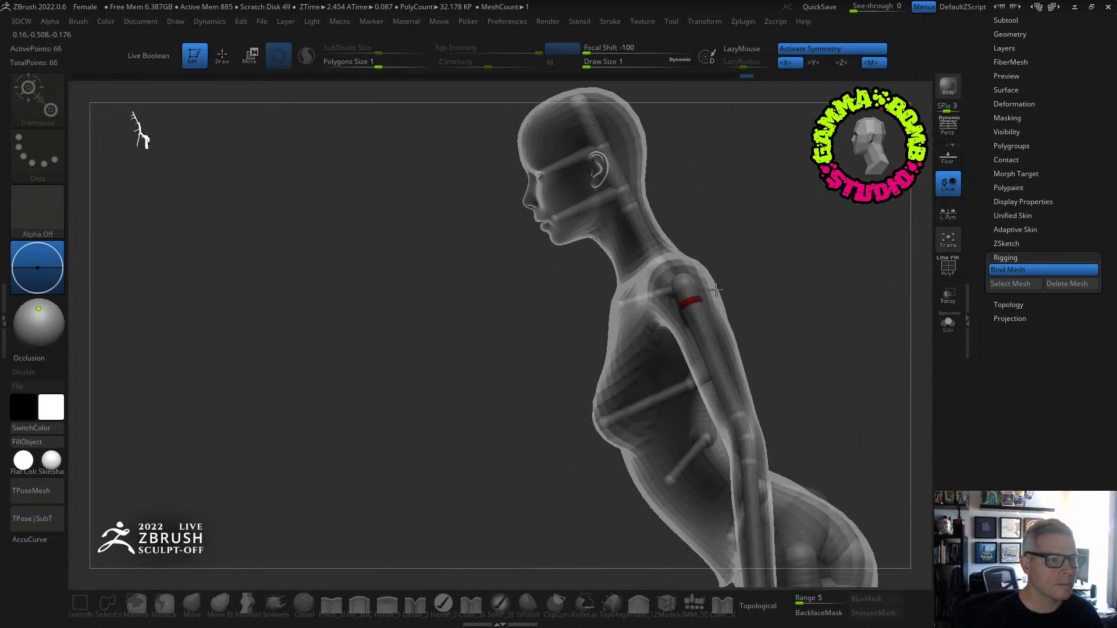
Turn off symmetry and bend the figure's left elbow until the forearm points forward, undoing the trial wrist rotation.
{"action": "left_click_drag", "start_coordinate": [780, 288], "coordinate": [677, 301]}
{"action": "left_click_drag", "start_coordinate": [879, 250], "coordinate": [773, 290]}
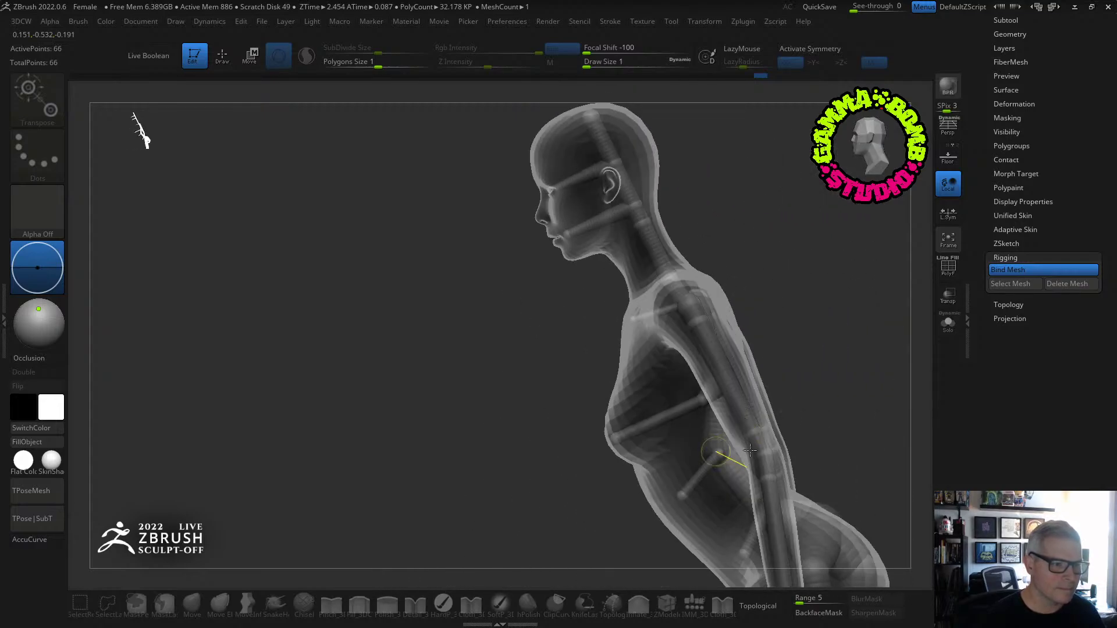
{"action": "left_click_drag", "start_coordinate": [764, 473], "coordinate": [664, 414]}
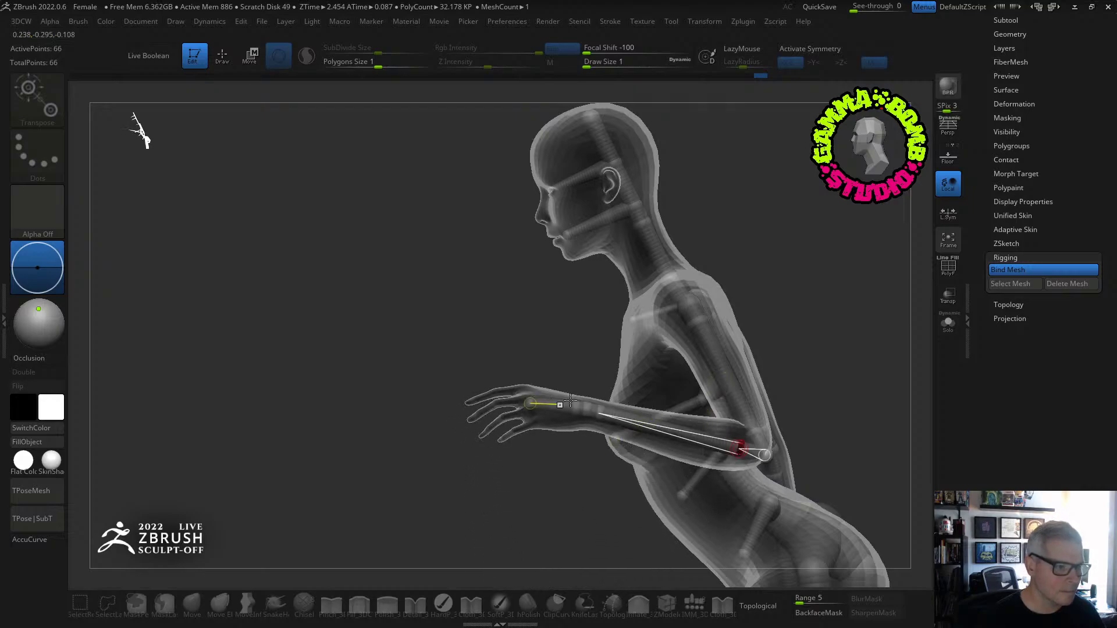
{"action": "left_click_drag", "start_coordinate": [570, 402], "coordinate": [579, 399]}
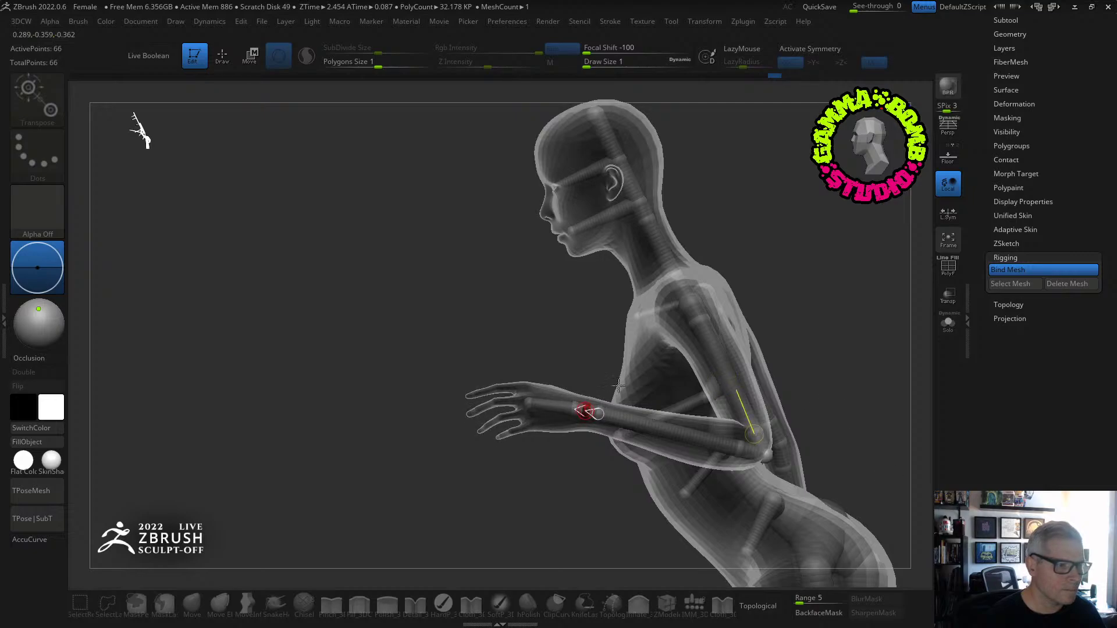
{"action": "left_click_drag", "start_coordinate": [577, 410], "coordinate": [853, 442]}
{"action": "key", "text": "ctrl+z"}
Twist the left wrist joint in repeated small rotations until the thumb side of the hand faces up.
{"action": "left_click_drag", "start_coordinate": [549, 460], "coordinate": [639, 338], "text": "alt"}
{"action": "mouse_move", "coordinate": [573, 271]}
{"action": "left_mouse_down"}
{"action": "mouse_move", "coordinate": [562, 248]}
{"action": "mouse_move", "coordinate": [580, 250]}
{"action": "left_mouse_up"}
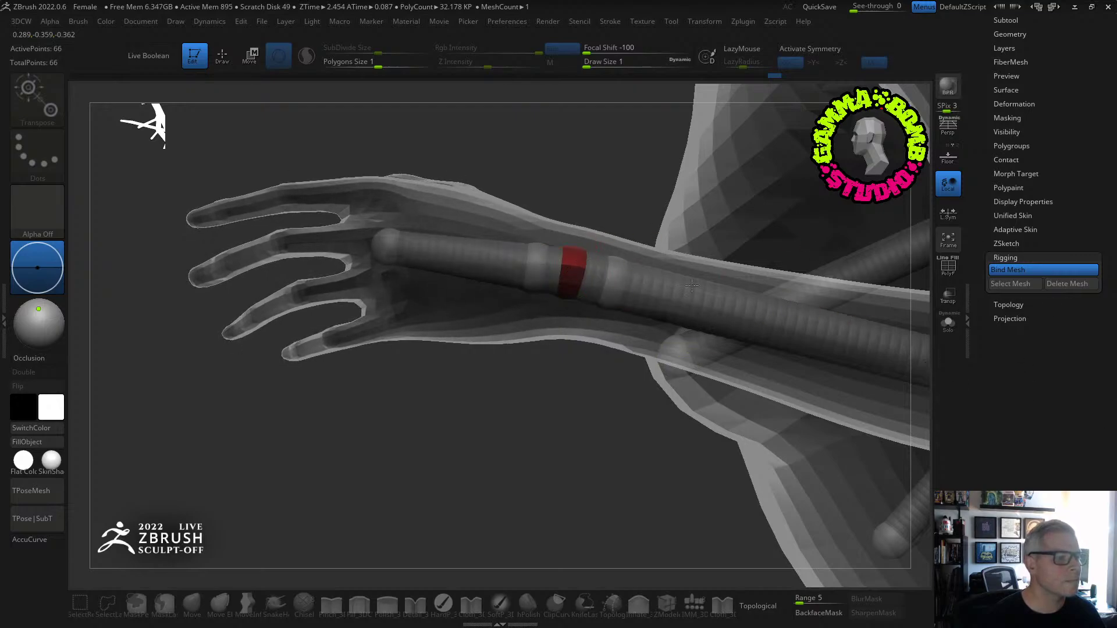
{"action": "left_click_drag", "start_coordinate": [692, 285], "coordinate": [782, 305]}
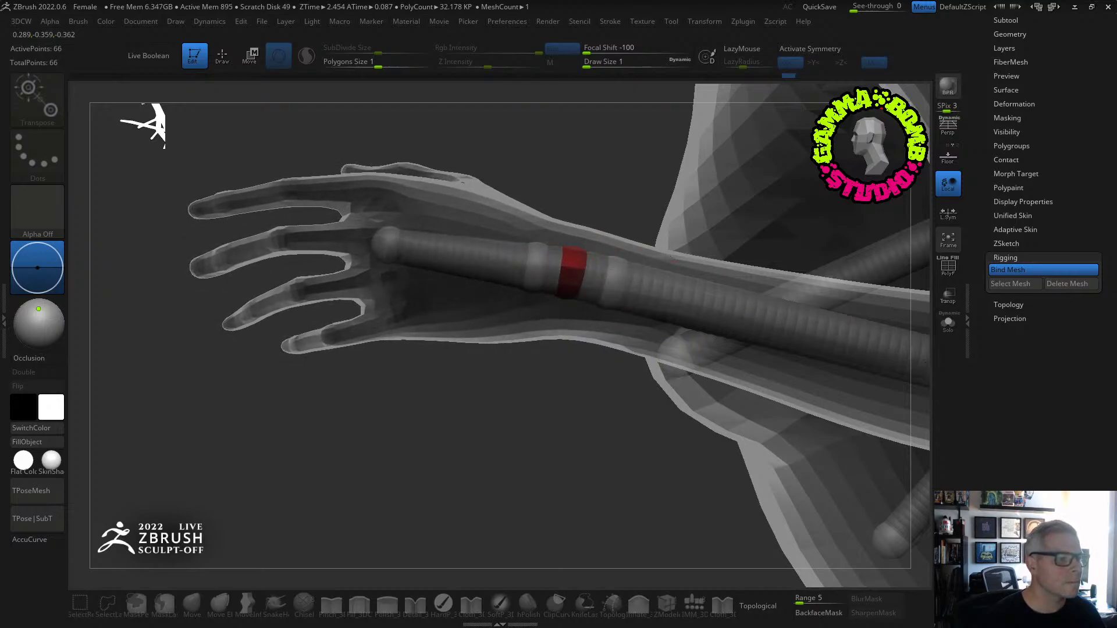
{"action": "left_click_drag", "start_coordinate": [696, 343], "coordinate": [713, 336]}
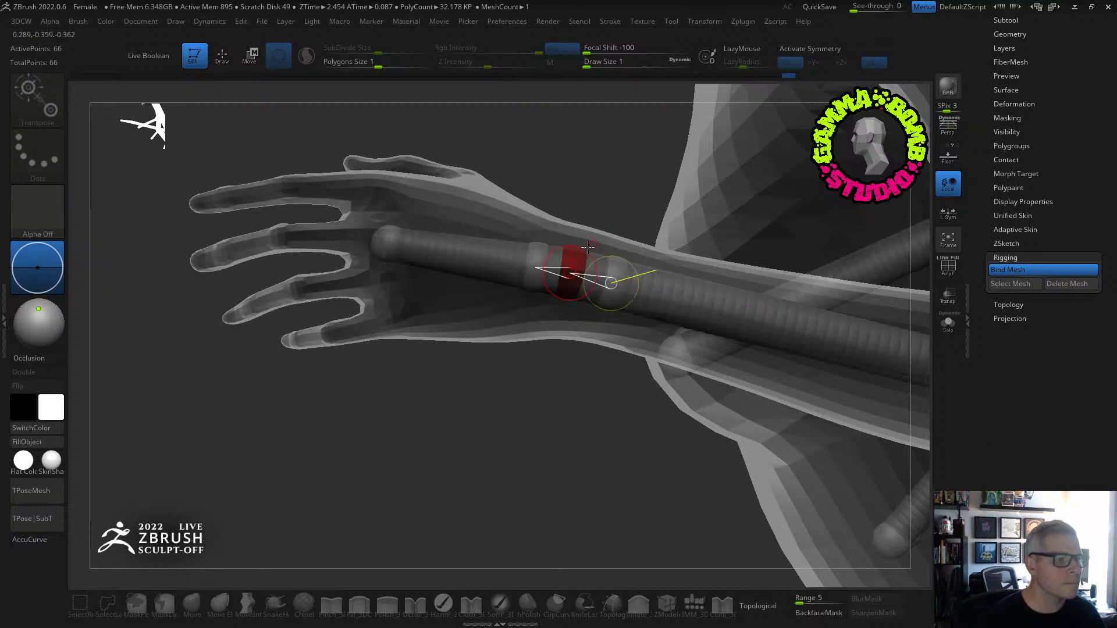
{"action": "left_click_drag", "start_coordinate": [588, 247], "coordinate": [835, 247]}
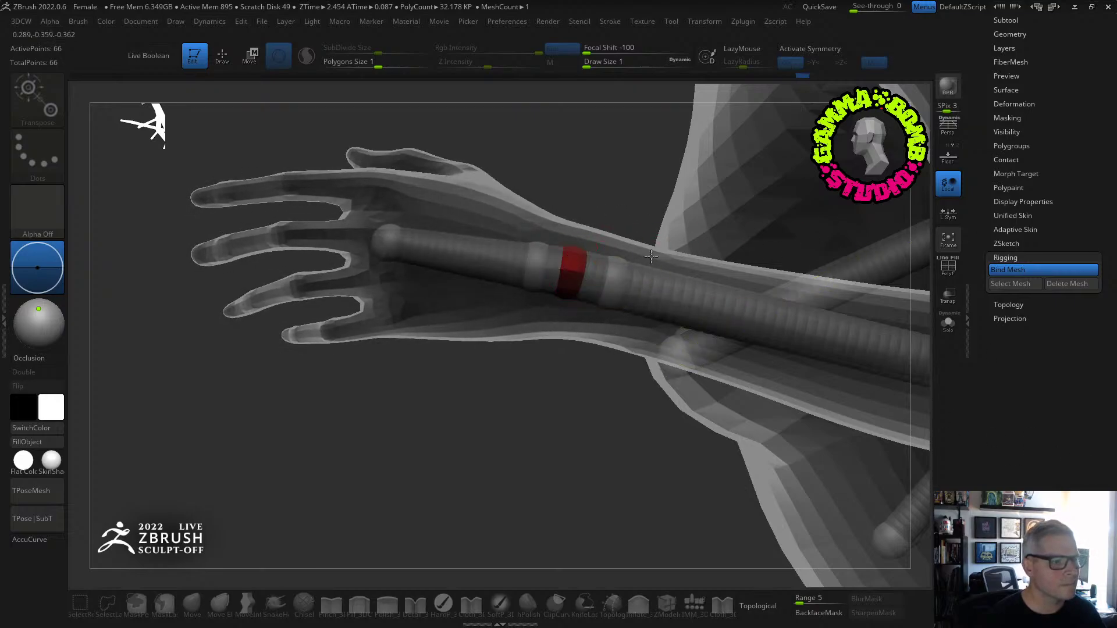
{"action": "left_click_drag", "start_coordinate": [651, 257], "coordinate": [623, 255]}
{"action": "left_click_drag", "start_coordinate": [837, 254], "coordinate": [844, 255]}
{"action": "left_click_drag", "start_coordinate": [626, 247], "coordinate": [814, 250]}
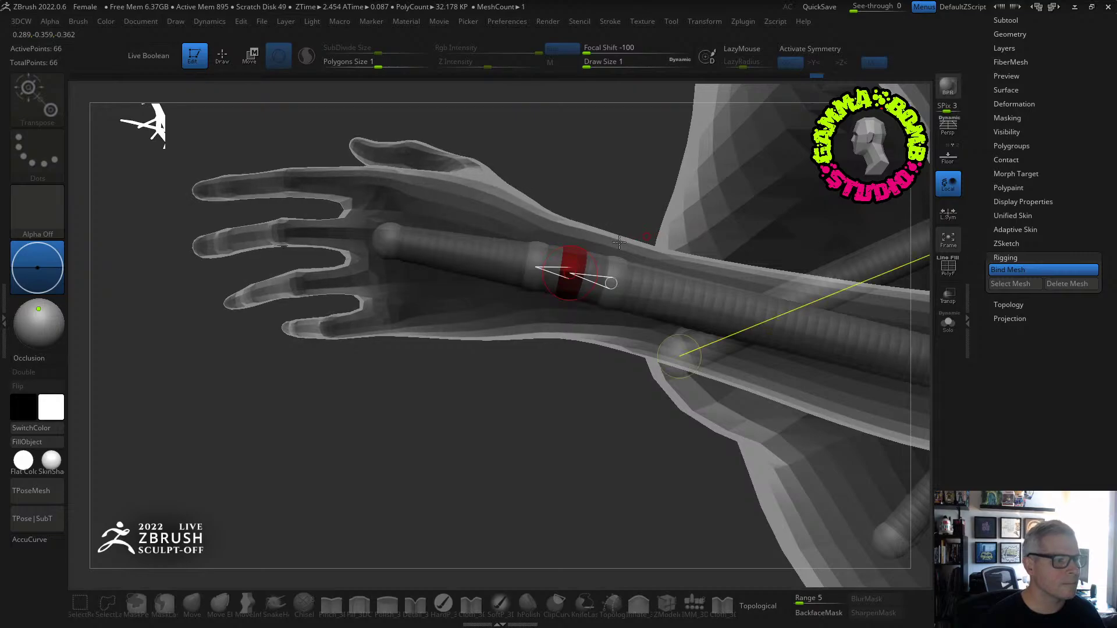
{"action": "left_click_drag", "start_coordinate": [883, 260], "coordinate": [888, 259]}
{"action": "left_click_drag", "start_coordinate": [625, 247], "coordinate": [922, 258]}
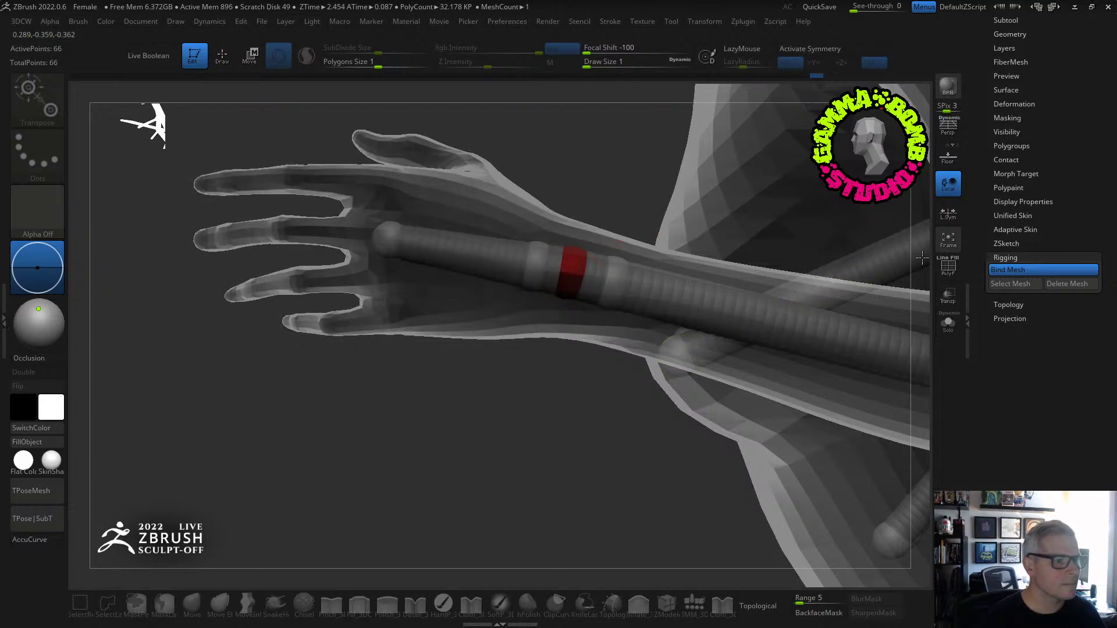
{"action": "left_click_drag", "start_coordinate": [590, 262], "coordinate": [826, 246]}
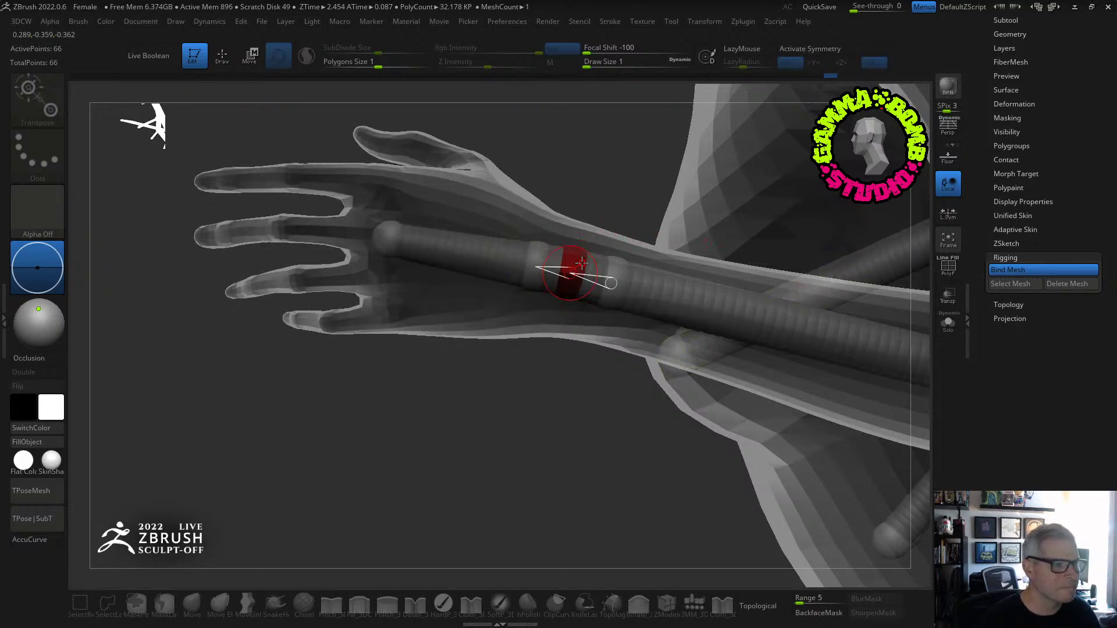
{"action": "left_click_drag", "start_coordinate": [581, 263], "coordinate": [696, 252]}
{"action": "left_click_drag", "start_coordinate": [569, 255], "coordinate": [703, 260]}
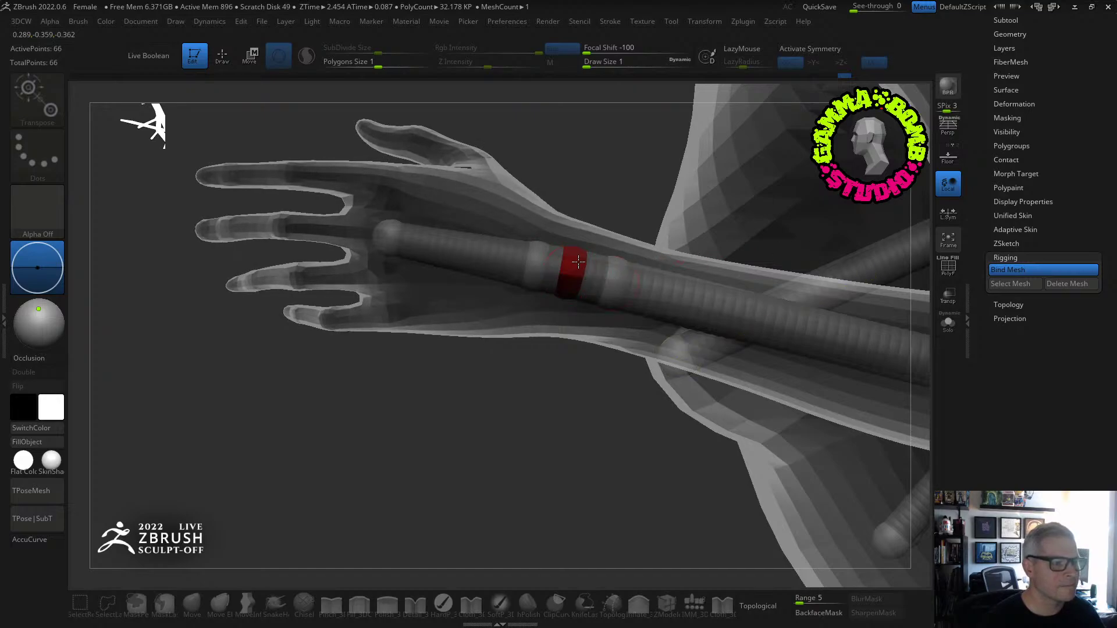
{"action": "left_click_drag", "start_coordinate": [578, 262], "coordinate": [704, 254]}
{"action": "left_click_drag", "start_coordinate": [573, 257], "coordinate": [844, 280]}
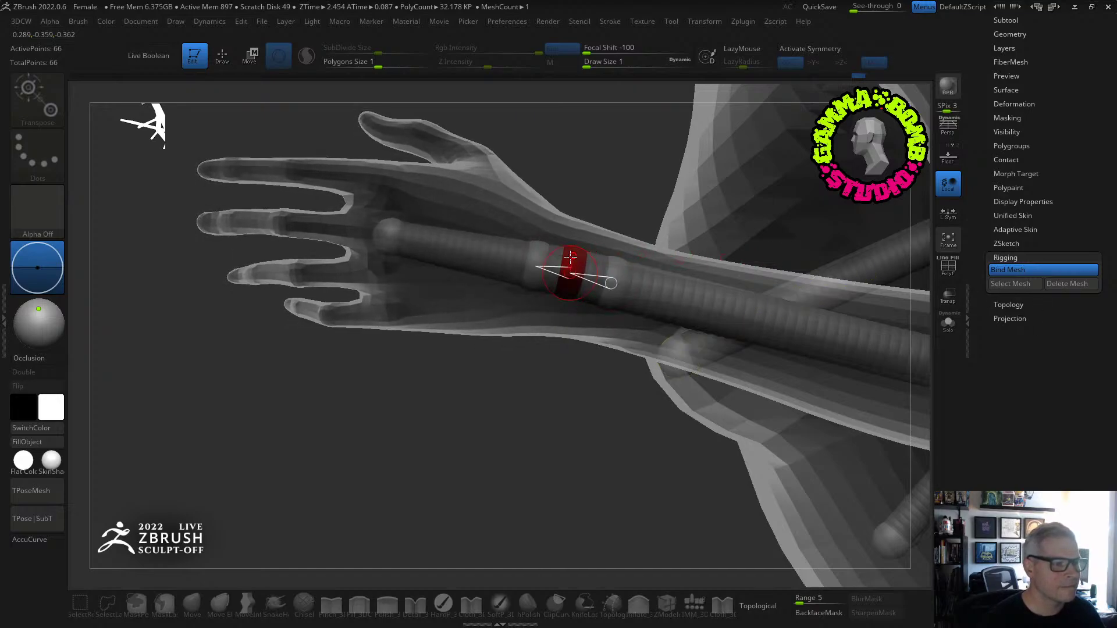
{"action": "left_click_drag", "start_coordinate": [570, 257], "coordinate": [955, 266]}
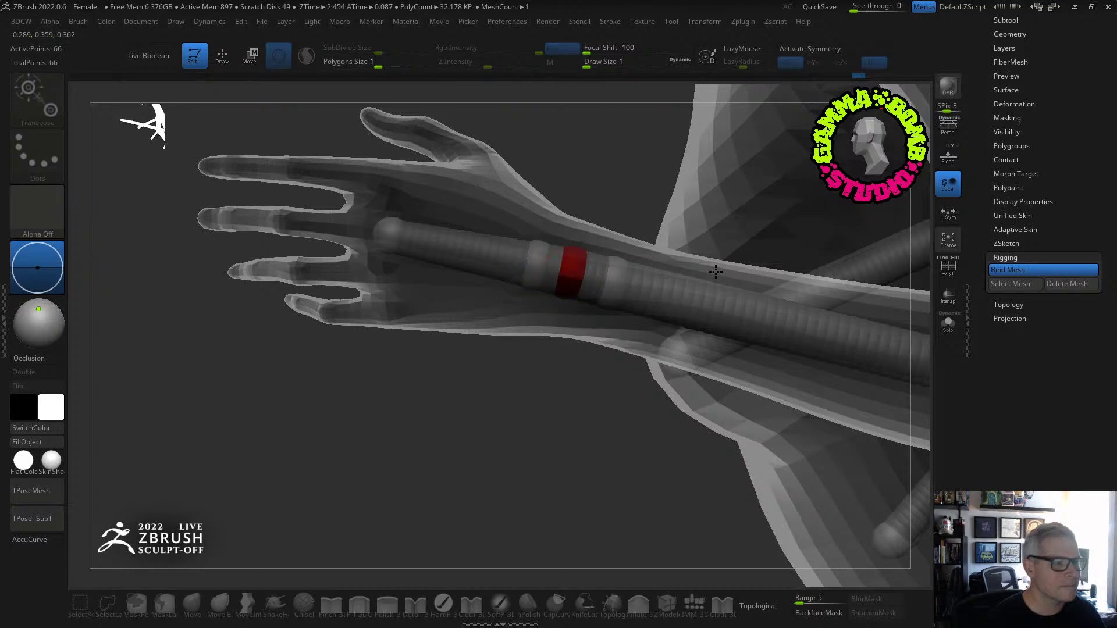
{"action": "left_click_drag", "start_coordinate": [572, 269], "coordinate": [650, 238]}
{"action": "left_click_drag", "start_coordinate": [572, 257], "coordinate": [611, 247]}
Examine the bent torso, left shoulder and pelvis joints from several angles.
{"action": "left_click_drag", "start_coordinate": [611, 378], "coordinate": [858, 289]}
{"action": "left_click_drag", "start_coordinate": [788, 266], "coordinate": [776, 295]}
{"action": "left_click_drag", "start_coordinate": [844, 279], "coordinate": [771, 398], "text": "alt"}
{"action": "left_click_drag", "start_coordinate": [716, 384], "coordinate": [688, 436]}
{"action": "left_click_drag", "start_coordinate": [838, 378], "coordinate": [832, 279], "text": "alt"}
{"action": "left_click_drag", "start_coordinate": [832, 326], "coordinate": [603, 375]}
{"action": "right_click_drag", "start_coordinate": [807, 244], "coordinate": [705, 291]}
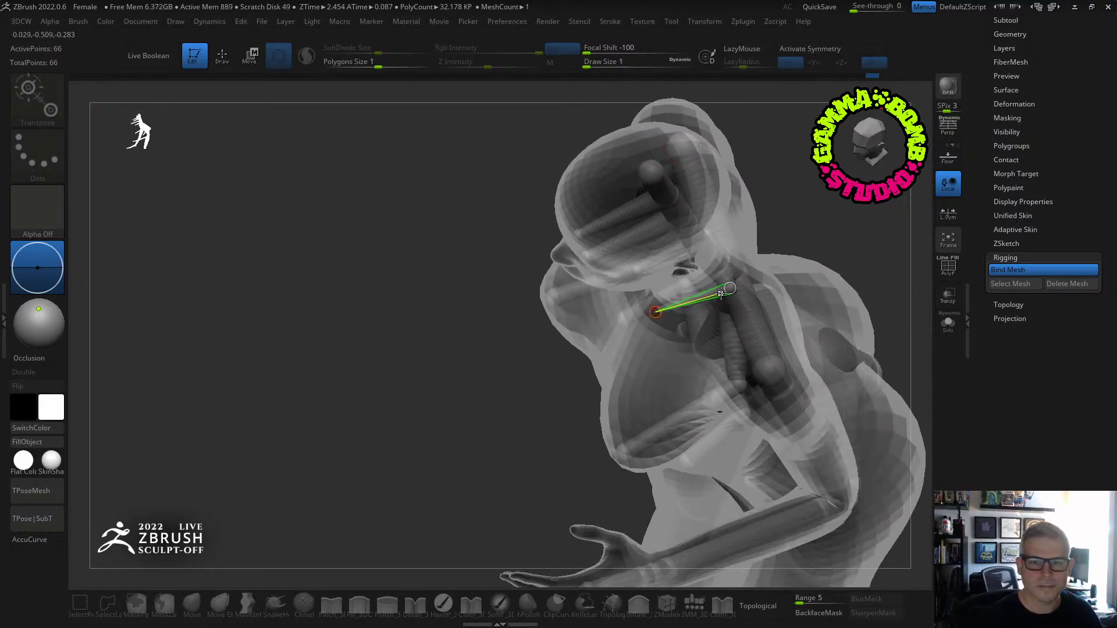
{"action": "right_click_drag", "start_coordinate": [783, 302], "coordinate": [798, 262]}
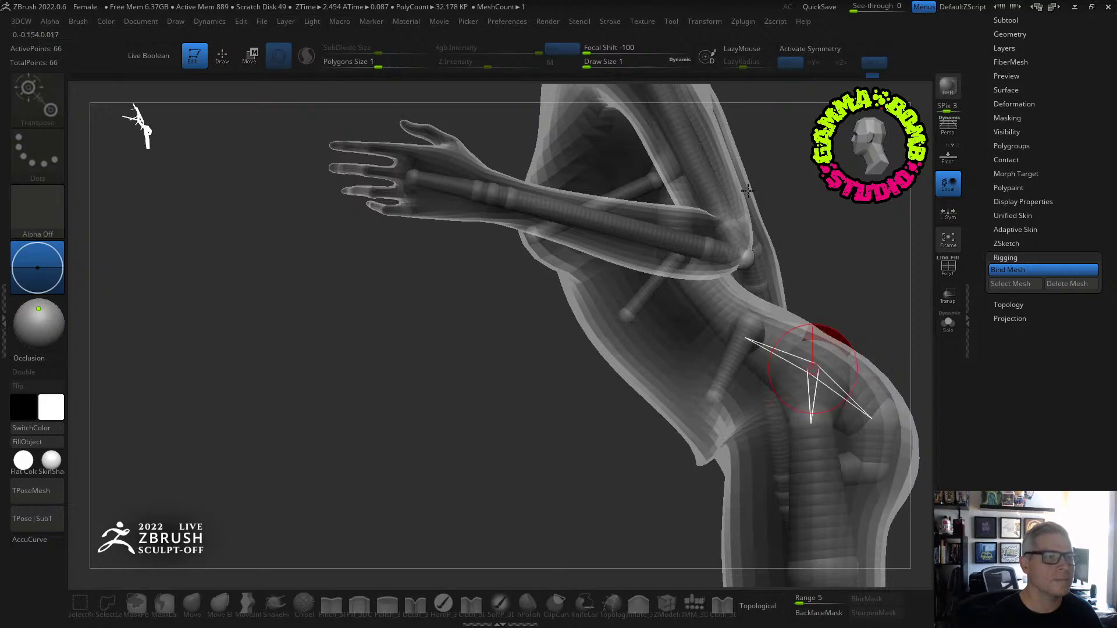
{"action": "right_click_drag", "start_coordinate": [747, 191], "coordinate": [784, 332]}
Rotate the left arm so the forearm and wrist swing inward in front of the body.
{"action": "left_click_drag", "start_coordinate": [684, 212], "coordinate": [661, 204]}
{"action": "right_click_drag", "start_coordinate": [661, 203], "coordinate": [807, 274]}
{"action": "right_click_drag", "start_coordinate": [804, 353], "coordinate": [789, 319]}
{"action": "left_click_drag", "start_coordinate": [789, 319], "coordinate": [759, 319]}
{"action": "right_click_drag", "start_coordinate": [821, 292], "coordinate": [674, 323], "text": "alt"}
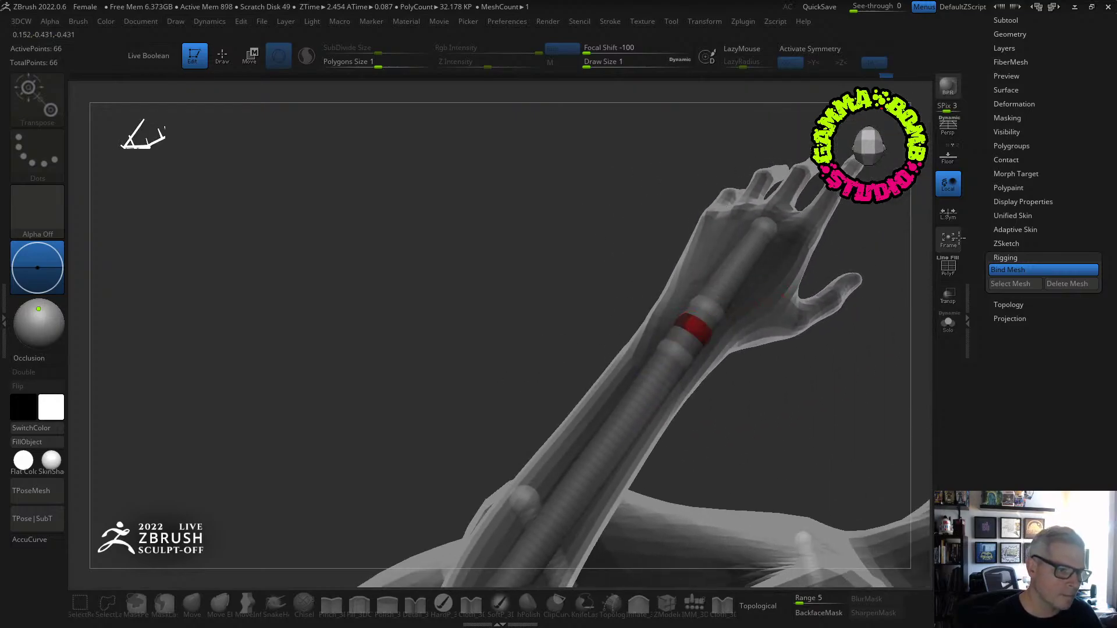
Bend the left hand inward at the wrist joint.
{"action": "mouse_move", "coordinate": [709, 316]}
{"action": "right_mouse_down"}
{"action": "mouse_move", "coordinate": [722, 326]}
{"action": "mouse_move", "coordinate": [643, 291]}
{"action": "mouse_move", "coordinate": [647, 255]}
{"action": "mouse_move", "coordinate": [663, 349]}
{"action": "right_mouse_up"}
{"action": "left_click_drag", "start_coordinate": [725, 228], "coordinate": [779, 218]}
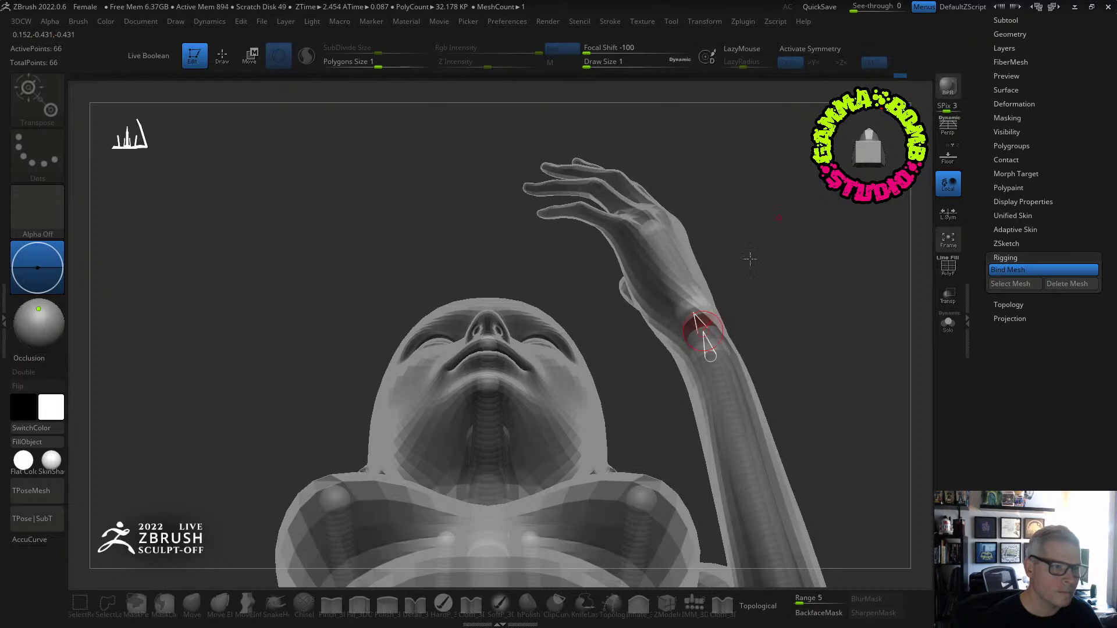
{"action": "left_click_drag", "start_coordinate": [791, 160], "coordinate": [780, 180]}
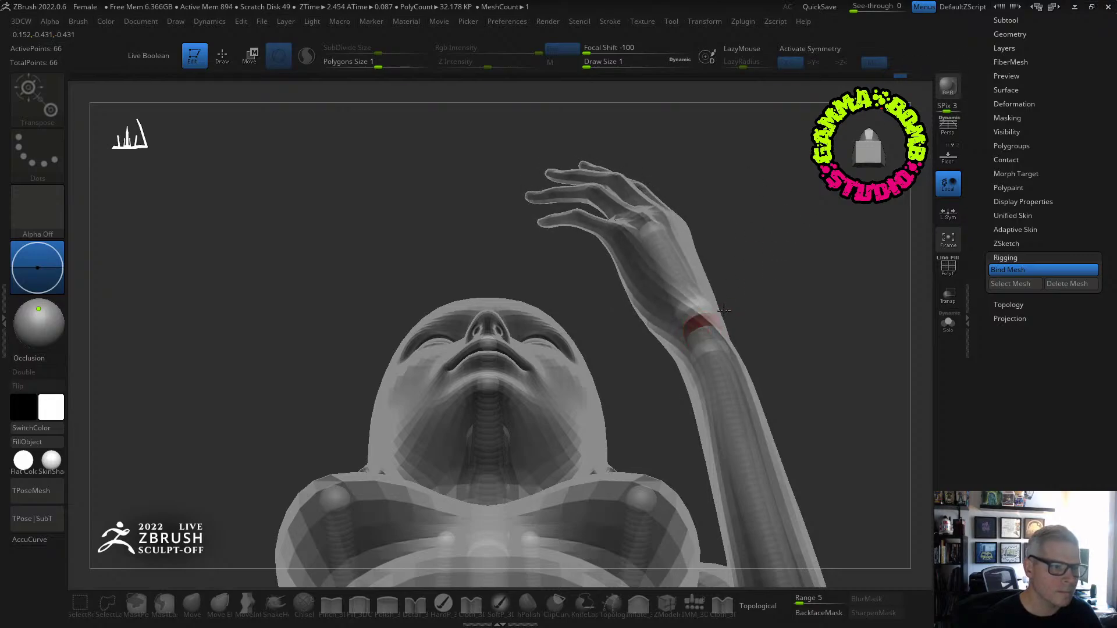
{"action": "right_click_drag", "start_coordinate": [724, 310], "coordinate": [700, 327]}
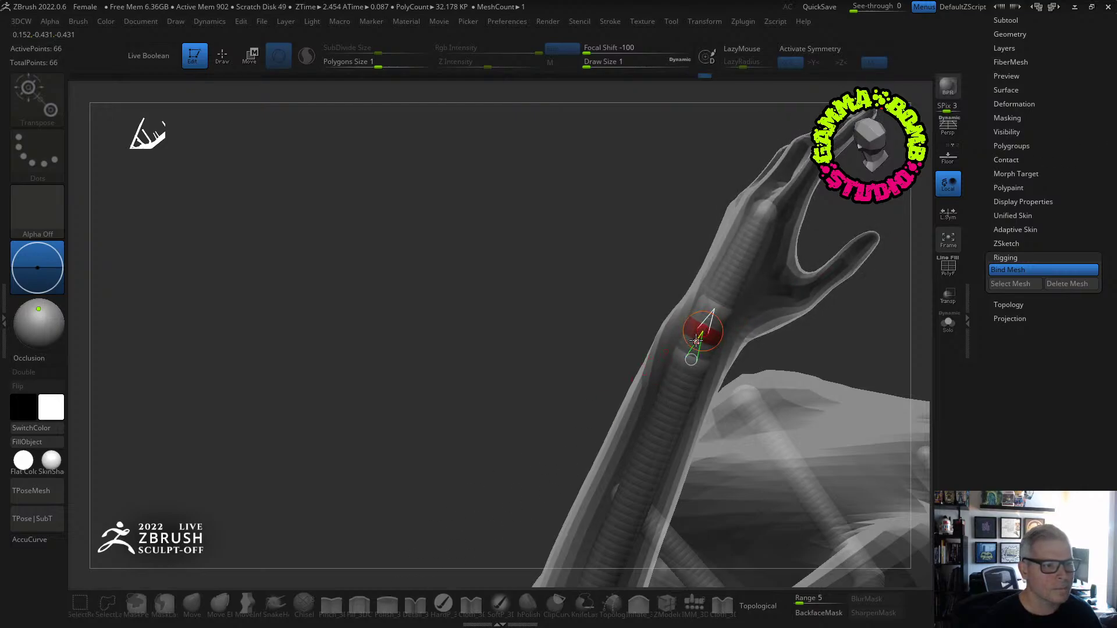
Adjust the left hand's tilt at the wrist and raise the forearm so the hand sits in front of the shoulder.
{"action": "left_click_drag", "start_coordinate": [582, 361], "coordinate": [544, 303]}
{"action": "left_click_drag", "start_coordinate": [768, 211], "coordinate": [696, 199]}
{"action": "left_click_drag", "start_coordinate": [635, 287], "coordinate": [691, 376]}
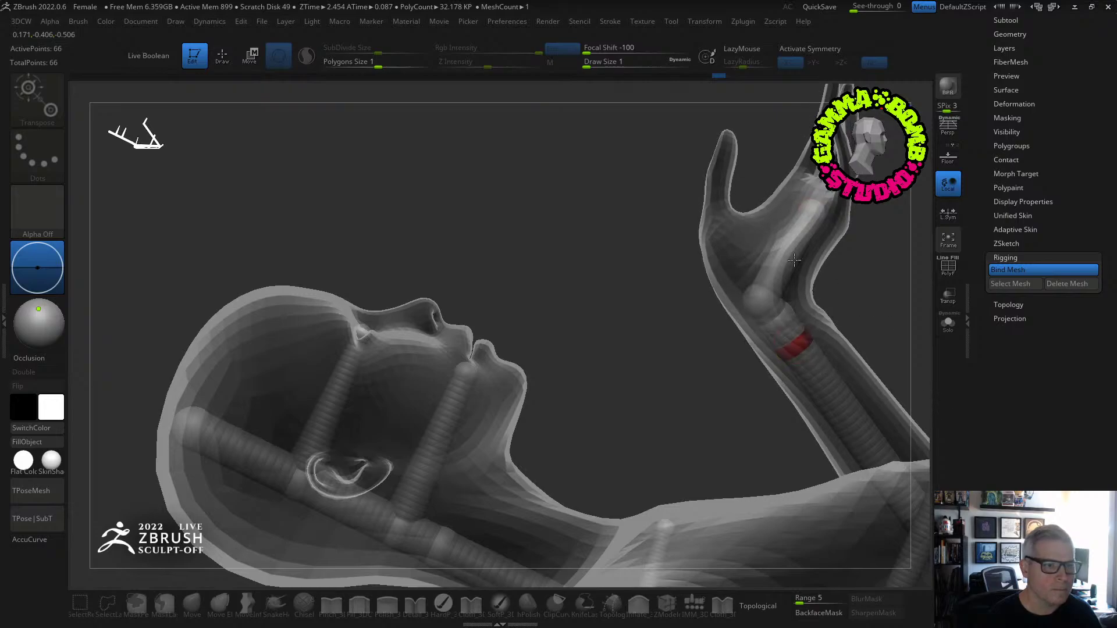
{"action": "left_click_drag", "start_coordinate": [778, 415], "coordinate": [824, 283]}
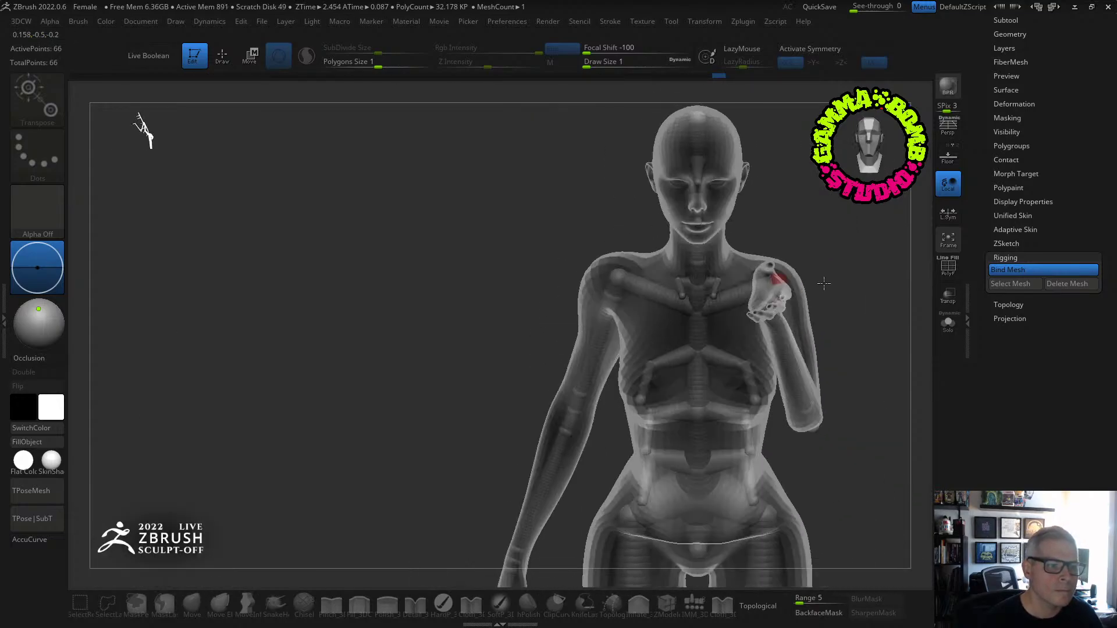
Rotate the right upper arm back at the shoulder and bend the right elbow so the forearm points forward.
{"action": "left_click_drag", "start_coordinate": [643, 310], "coordinate": [584, 332]}
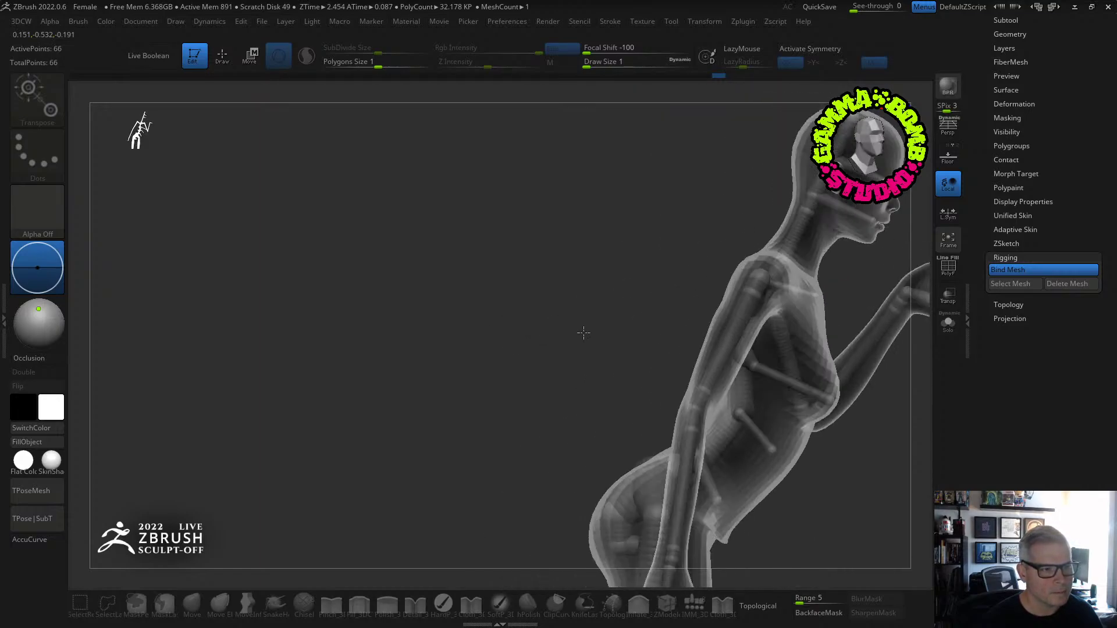
{"action": "left_click_drag", "start_coordinate": [755, 287], "coordinate": [752, 288]}
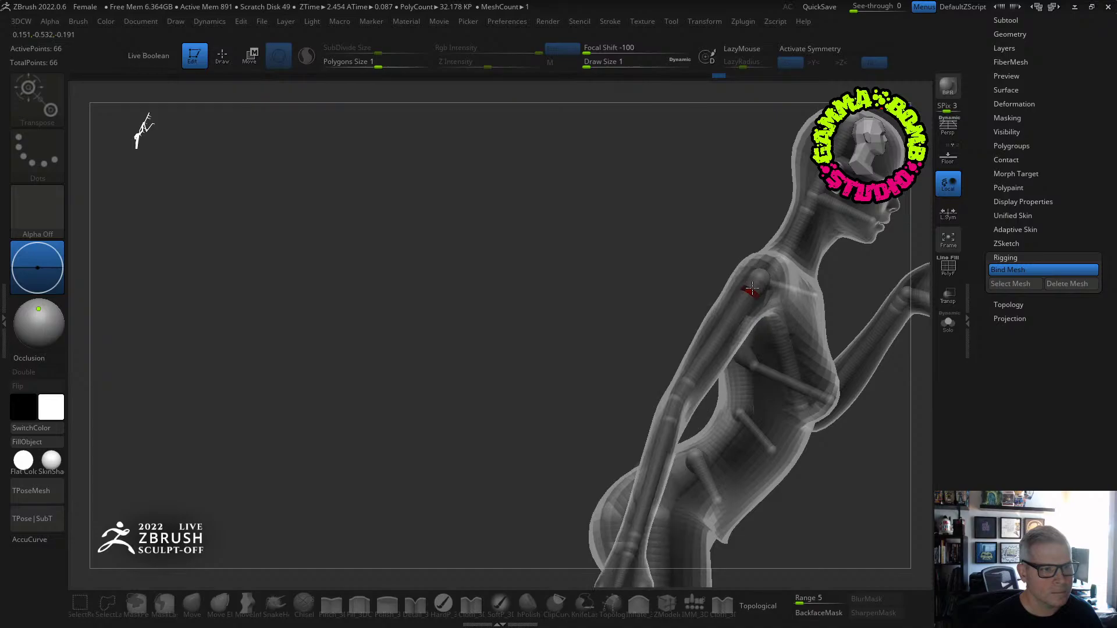
{"action": "left_click_drag", "start_coordinate": [681, 413], "coordinate": [744, 383]}
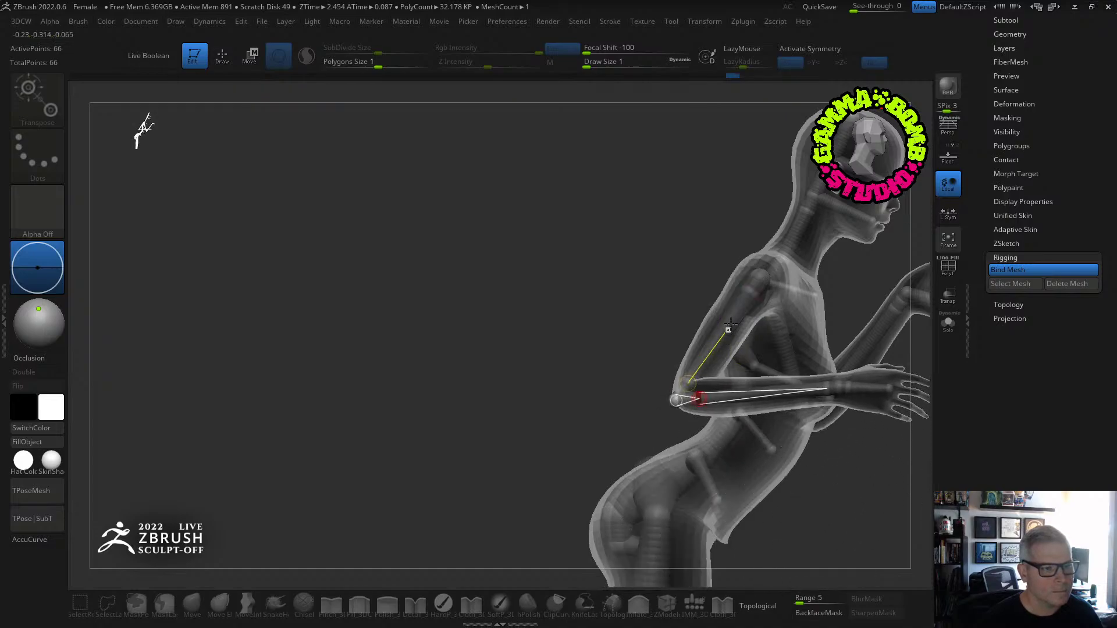
Bend the right hand inward at the wrist so it reaches across the front of the body.
{"action": "left_click_drag", "start_coordinate": [663, 332], "coordinate": [623, 237]}
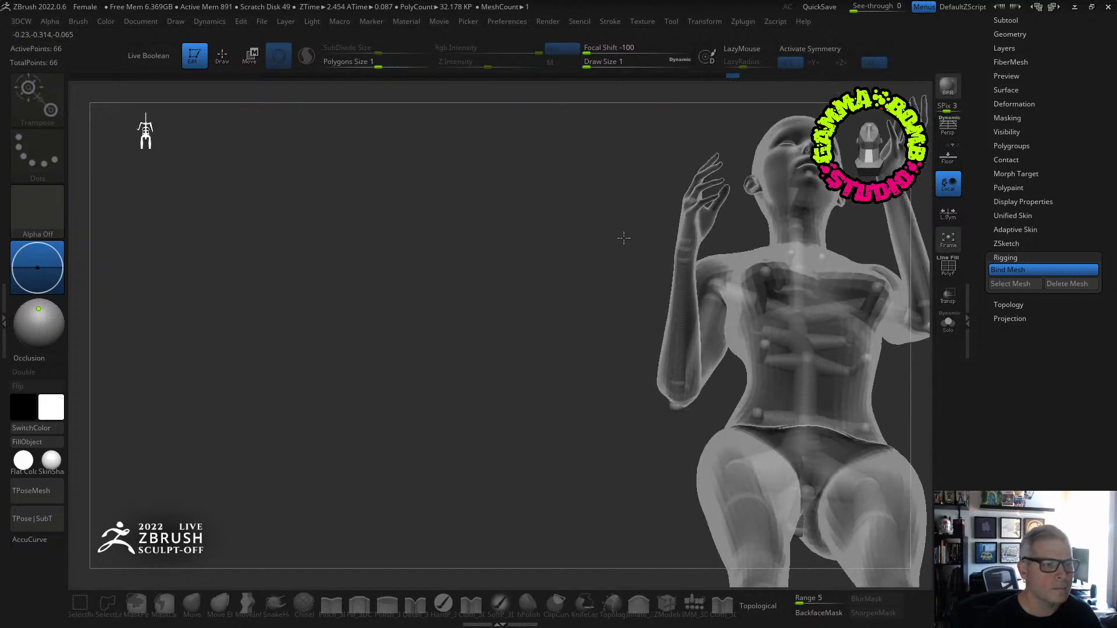
{"action": "mouse_move", "coordinate": [680, 288]}
{"action": "left_mouse_down"}
{"action": "mouse_move", "coordinate": [705, 317]}
{"action": "mouse_move", "coordinate": [644, 439]}
{"action": "mouse_move", "coordinate": [669, 423]}
{"action": "mouse_move", "coordinate": [653, 506]}
{"action": "mouse_move", "coordinate": [672, 541]}
{"action": "mouse_move", "coordinate": [670, 567]}
{"action": "left_mouse_up"}
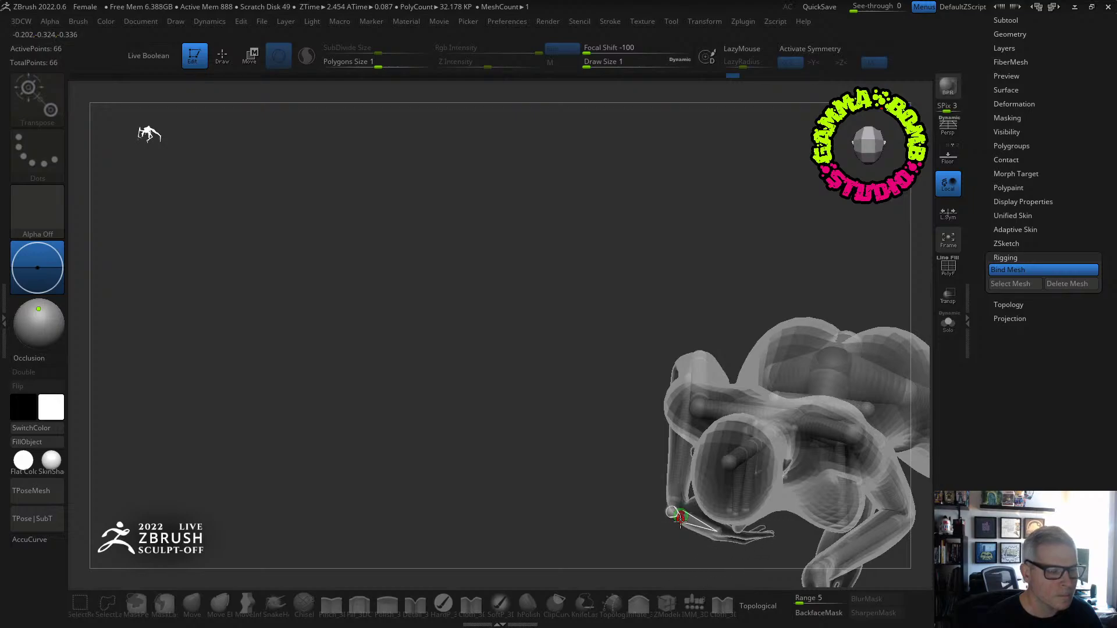
{"action": "left_click_drag", "start_coordinate": [680, 518], "coordinate": [705, 299]}
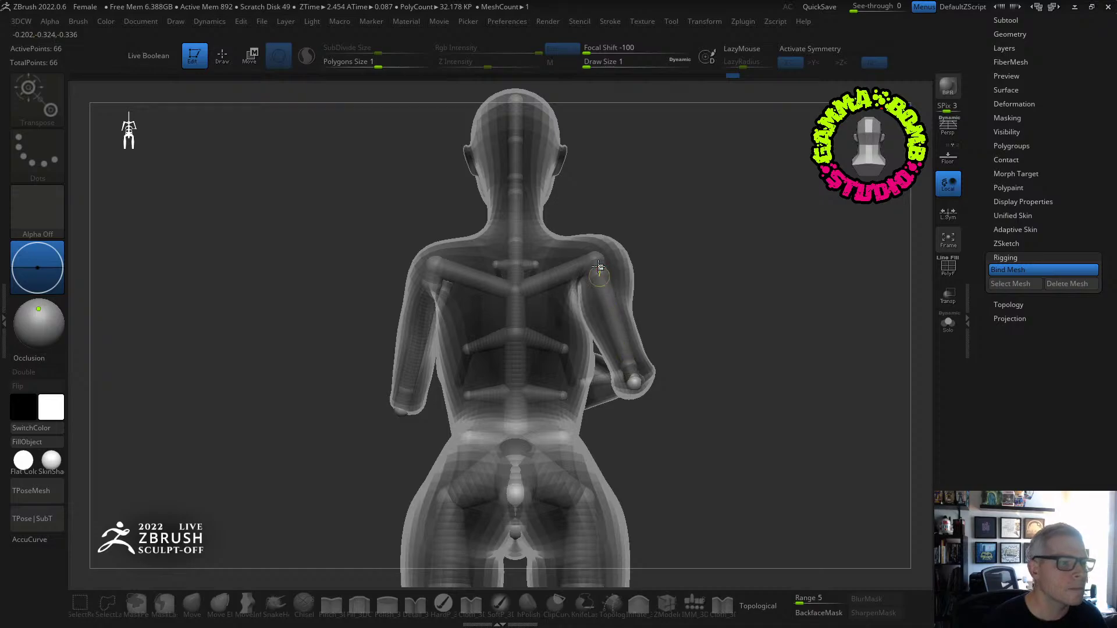
Adjust the right upper arm, forearm and wrist so the right hand reaches across in front of the chest.
{"action": "left_click_drag", "start_coordinate": [599, 267], "coordinate": [623, 346]}
{"action": "left_click_drag", "start_coordinate": [595, 410], "coordinate": [625, 365]}
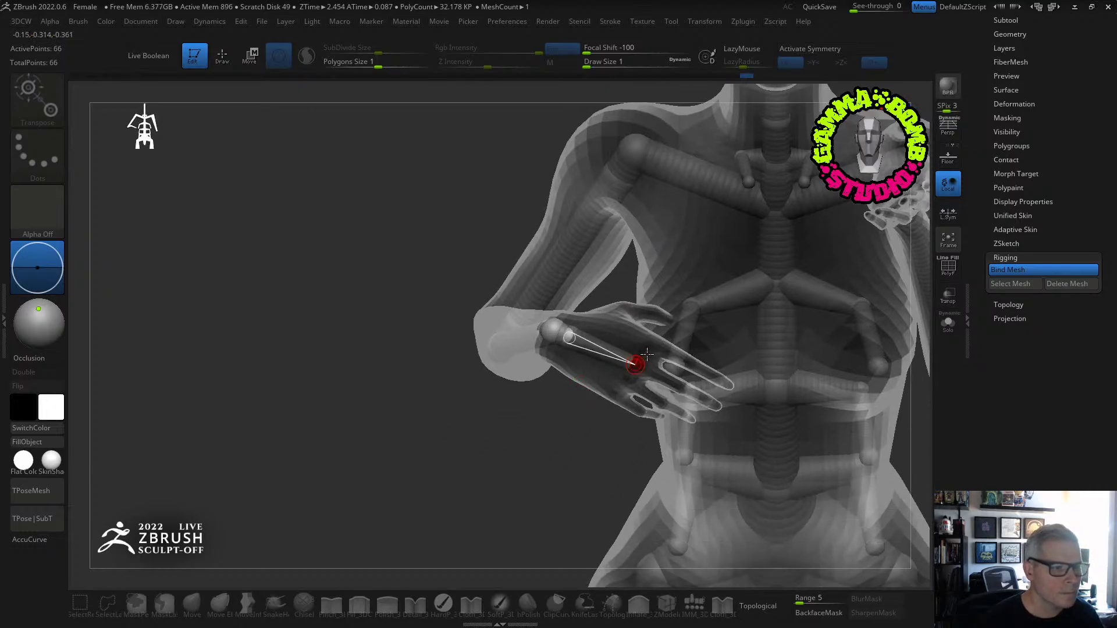
{"action": "left_click_drag", "start_coordinate": [195, 452], "coordinate": [490, 255]}
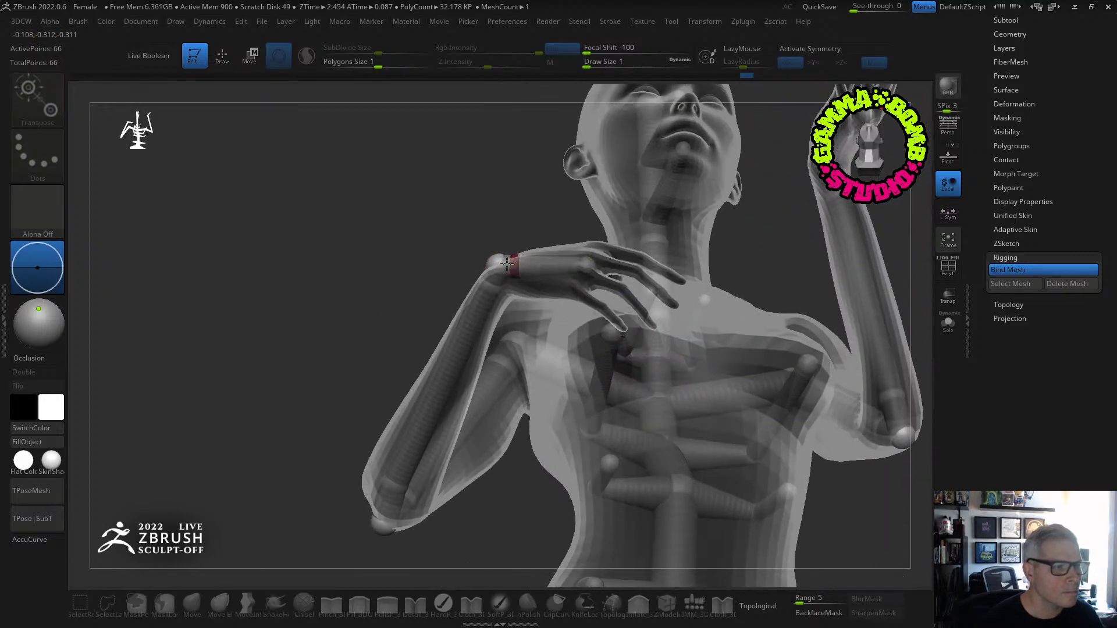
{"action": "left_click_drag", "start_coordinate": [477, 312], "coordinate": [483, 337]}
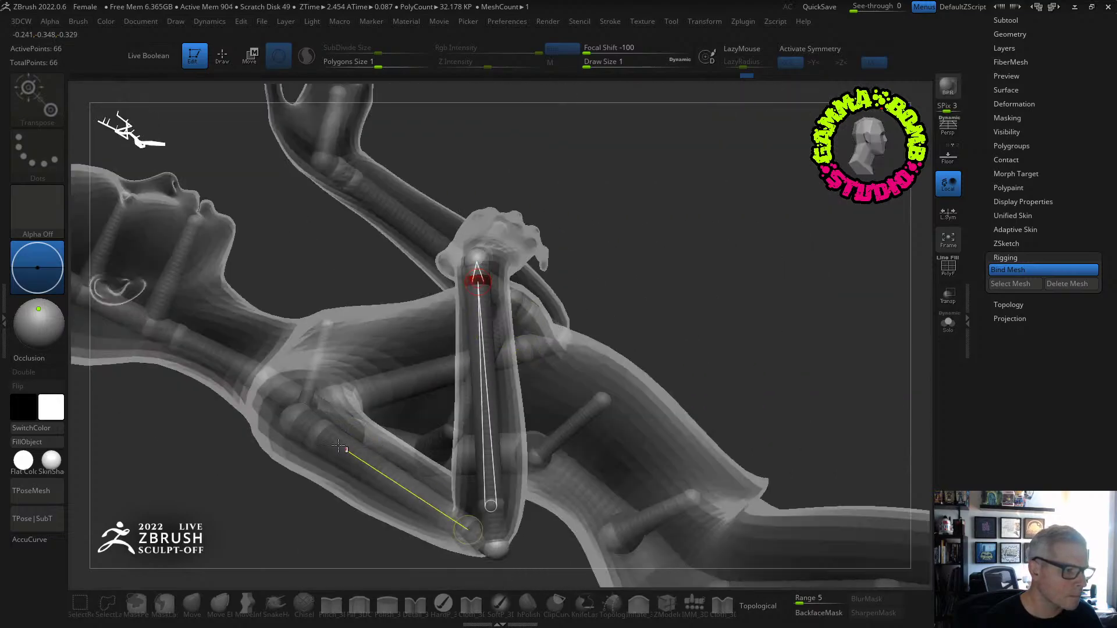
{"action": "left_click_drag", "start_coordinate": [301, 421], "coordinate": [334, 443]}
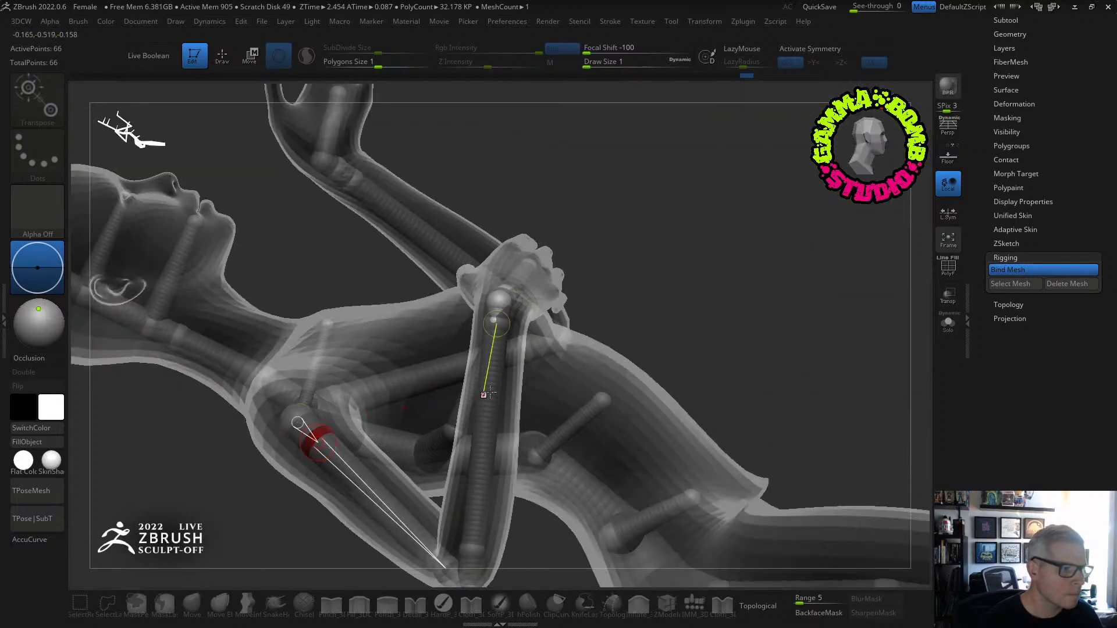
{"action": "mouse_move", "coordinate": [489, 396]}
{"action": "left_mouse_down"}
{"action": "mouse_move", "coordinate": [493, 387]}
{"action": "mouse_move", "coordinate": [483, 390]}
{"action": "left_mouse_up"}
Reposition the right shoulder joint as checked from above the figure.
{"action": "left_click_drag", "start_coordinate": [665, 302], "coordinate": [392, 498]}
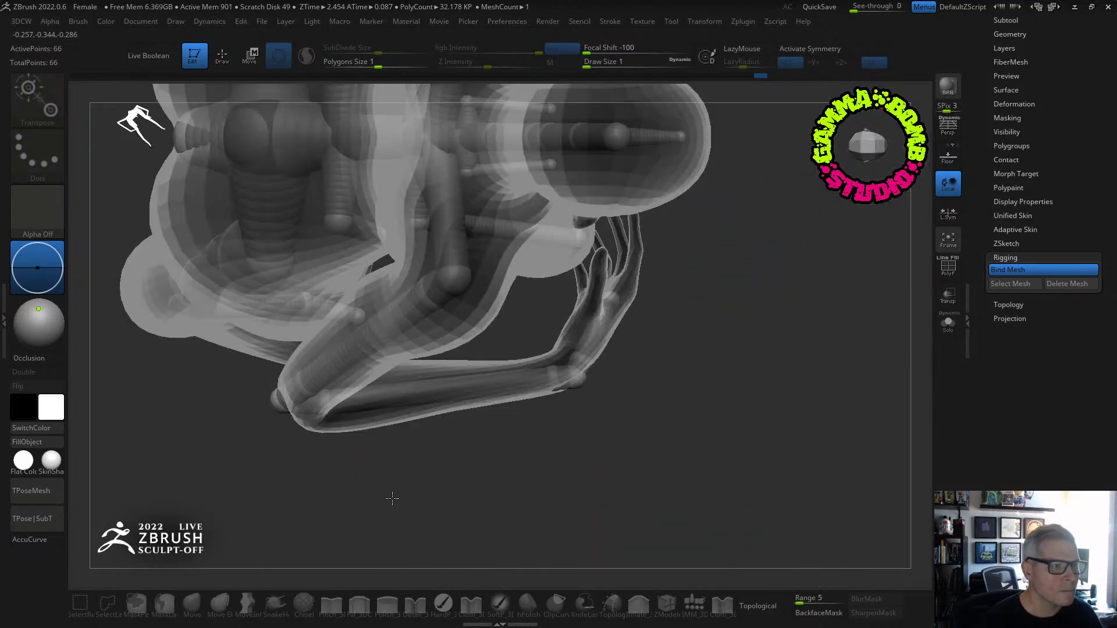
{"action": "left_click_drag", "start_coordinate": [551, 372], "coordinate": [451, 283]}
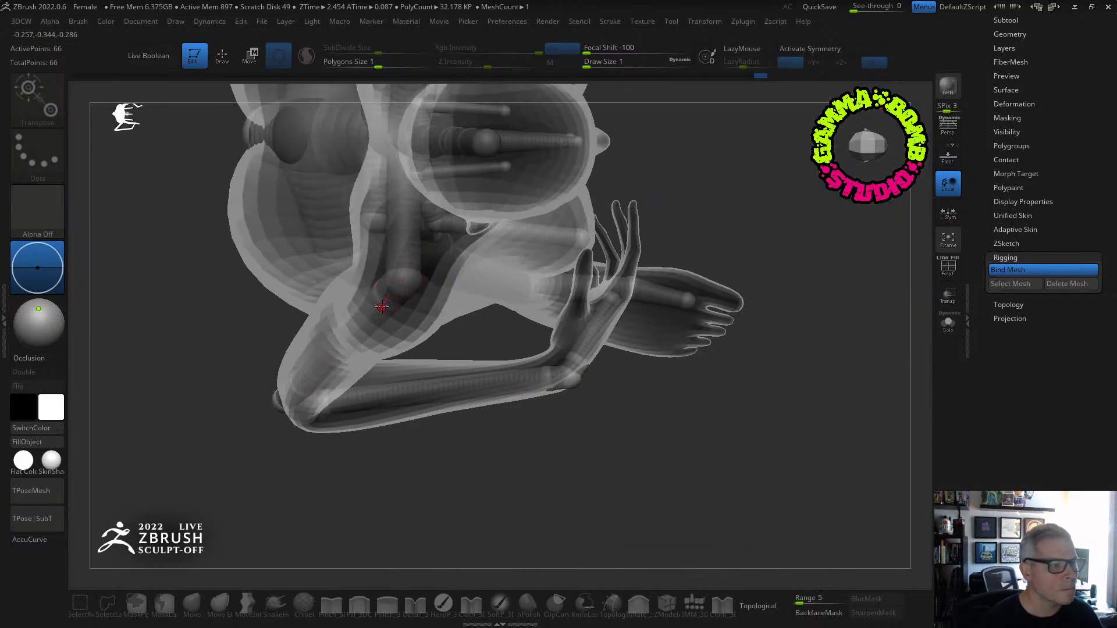
{"action": "left_click_drag", "start_coordinate": [384, 299], "coordinate": [401, 254]}
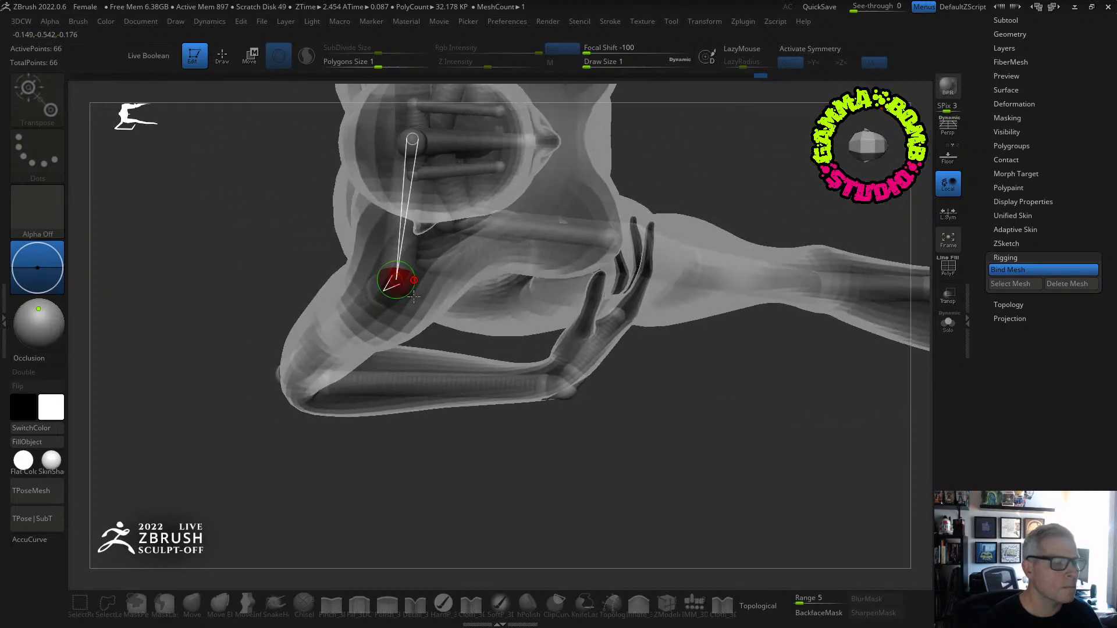
Swing the left elbow outward and raise the left hand beside the shoulder.
{"action": "left_click_drag", "start_coordinate": [413, 297], "coordinate": [556, 227]}
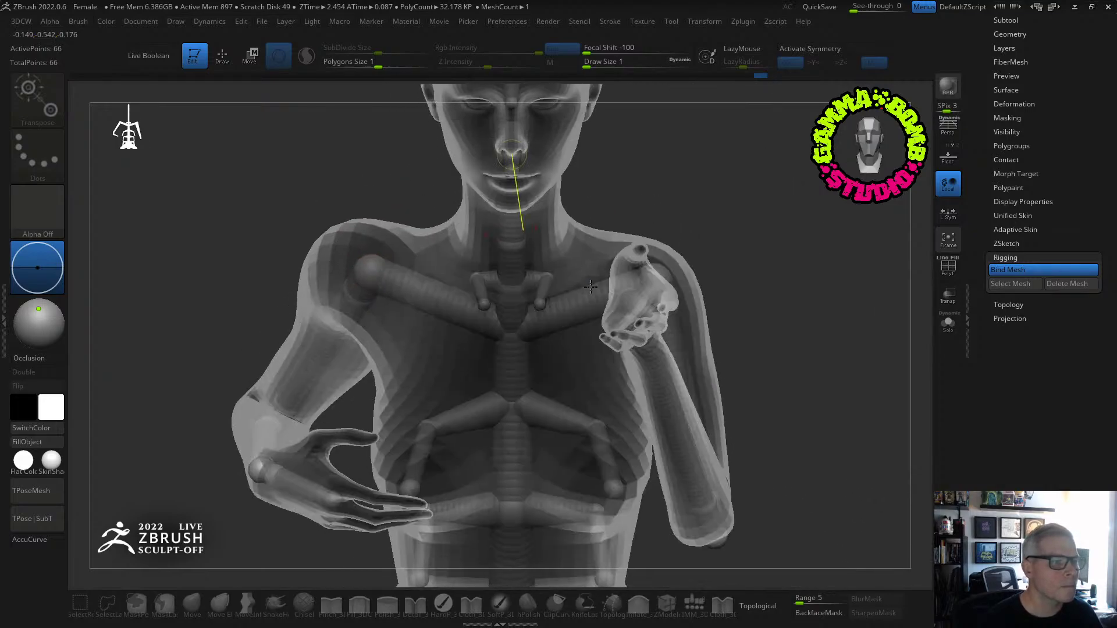
{"action": "left_click_drag", "start_coordinate": [588, 300], "coordinate": [580, 276]}
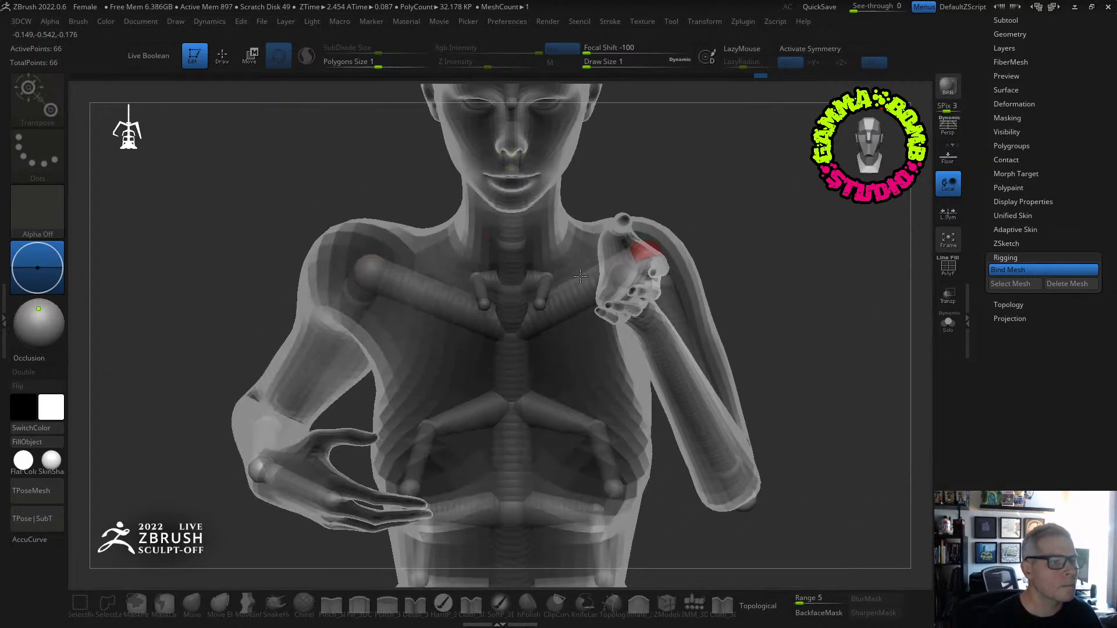
{"action": "left_click_drag", "start_coordinate": [675, 298], "coordinate": [694, 284]}
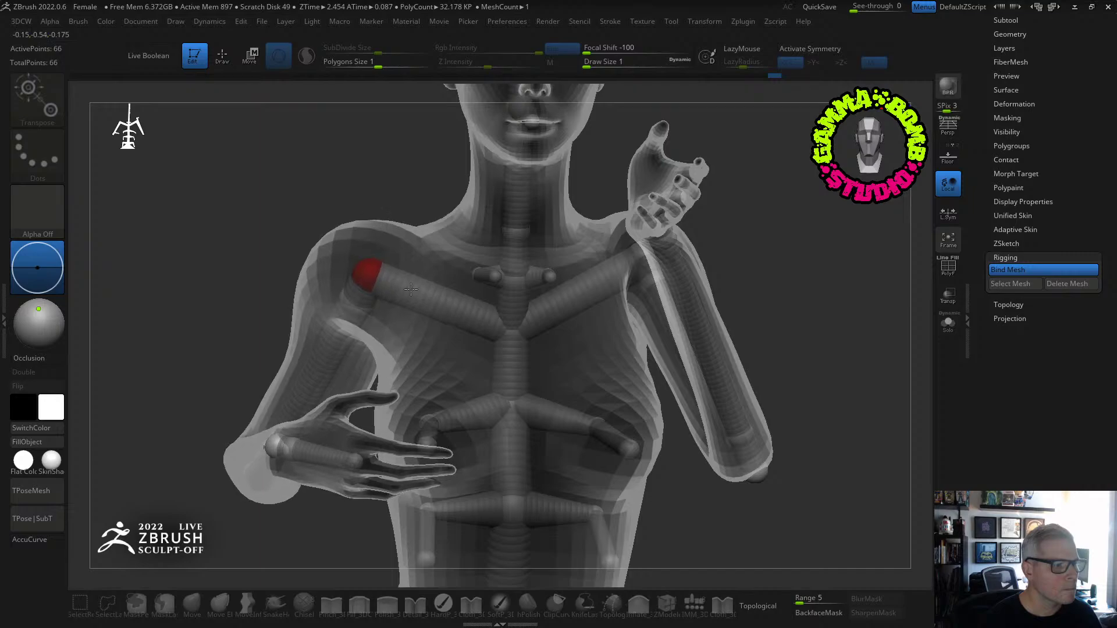
Refine the right shoulder and upper arm rotation so the forearm crosses in front of the ribs.
{"action": "right_click_drag", "start_coordinate": [402, 321], "coordinate": [251, 478]}
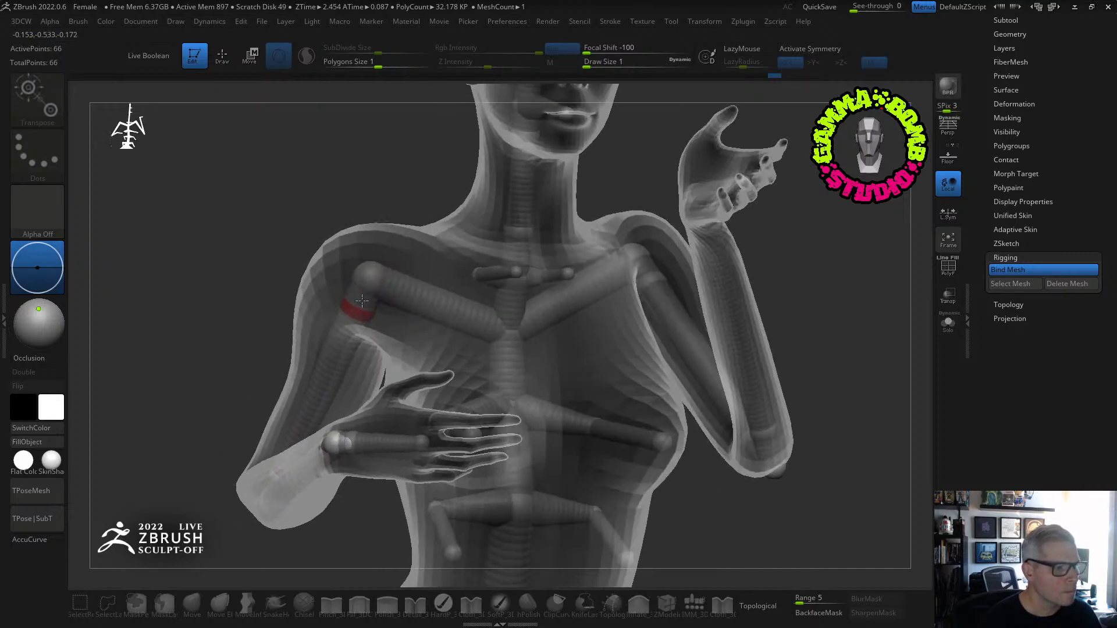
{"action": "right_click_drag", "start_coordinate": [363, 301], "coordinate": [359, 367]}
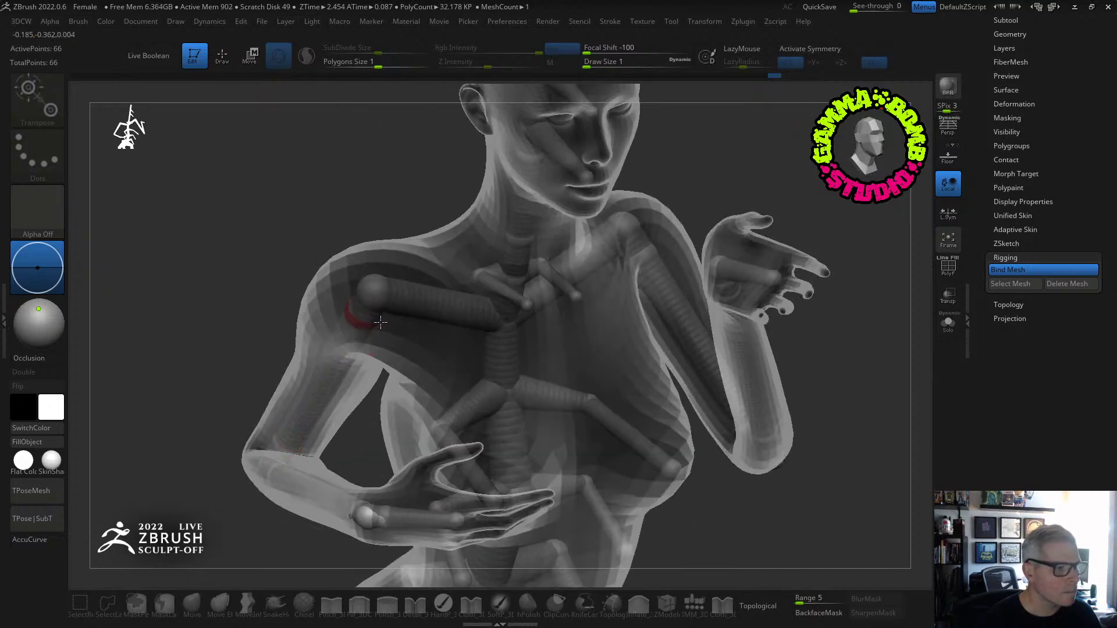
{"action": "mouse_move", "coordinate": [480, 336]}
{"action": "right_mouse_down"}
{"action": "mouse_move", "coordinate": [403, 340]}
{"action": "mouse_move", "coordinate": [378, 323]}
{"action": "mouse_move", "coordinate": [399, 324]}
{"action": "mouse_move", "coordinate": [353, 306]}
{"action": "mouse_move", "coordinate": [487, 325]}
{"action": "right_mouse_up"}
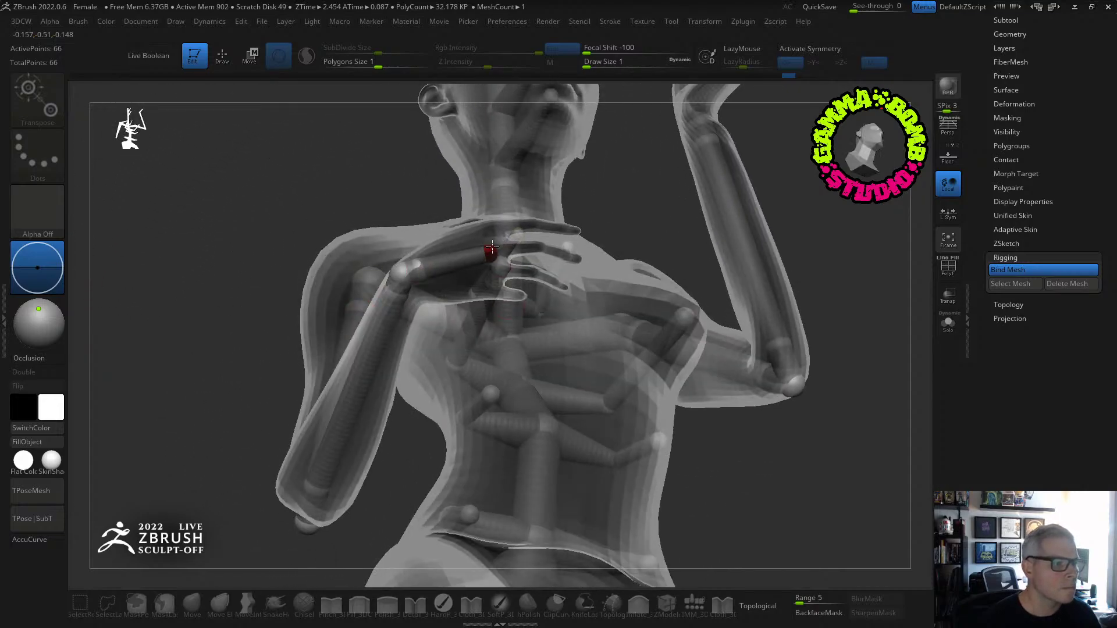
{"action": "right_click_drag", "start_coordinate": [412, 263], "coordinate": [447, 262]}
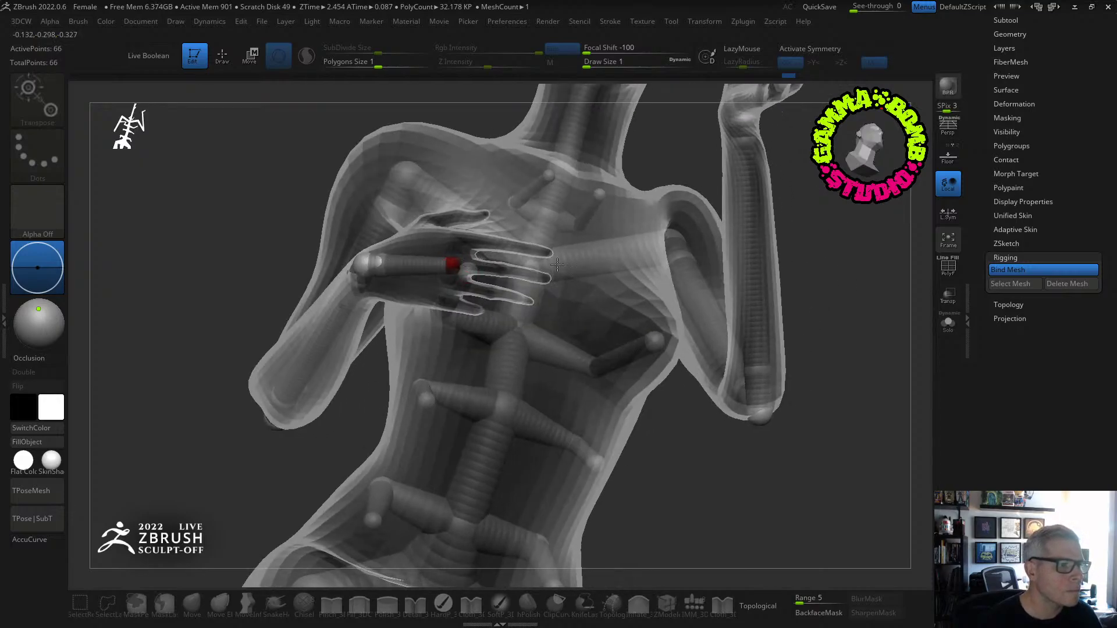
{"action": "right_click_drag", "start_coordinate": [728, 265], "coordinate": [501, 250]}
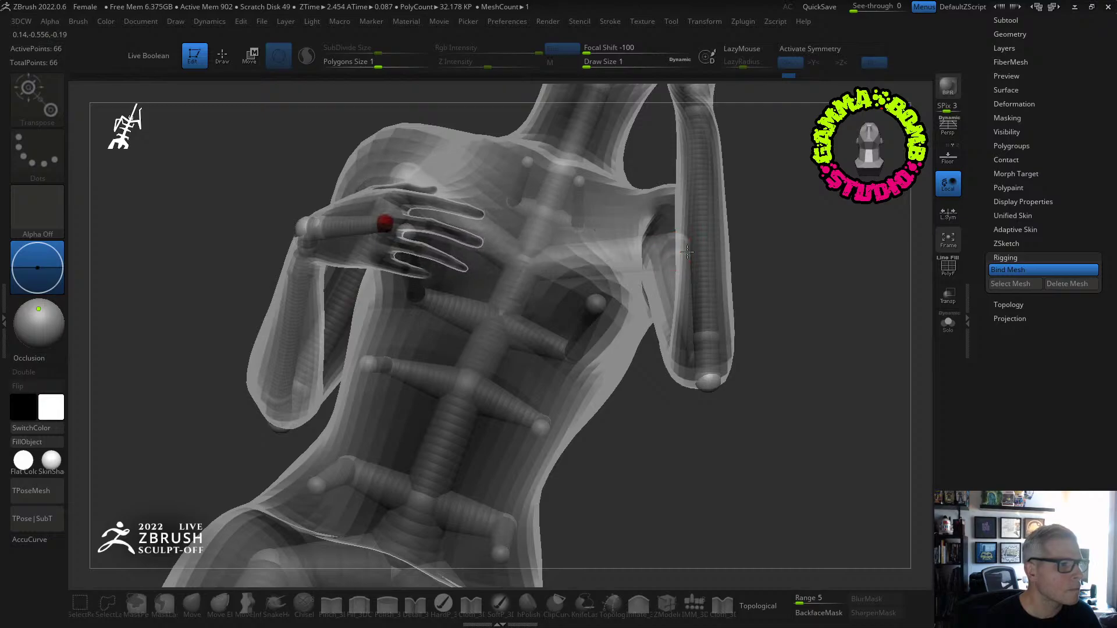
{"action": "right_click_drag", "start_coordinate": [687, 251], "coordinate": [450, 350]}
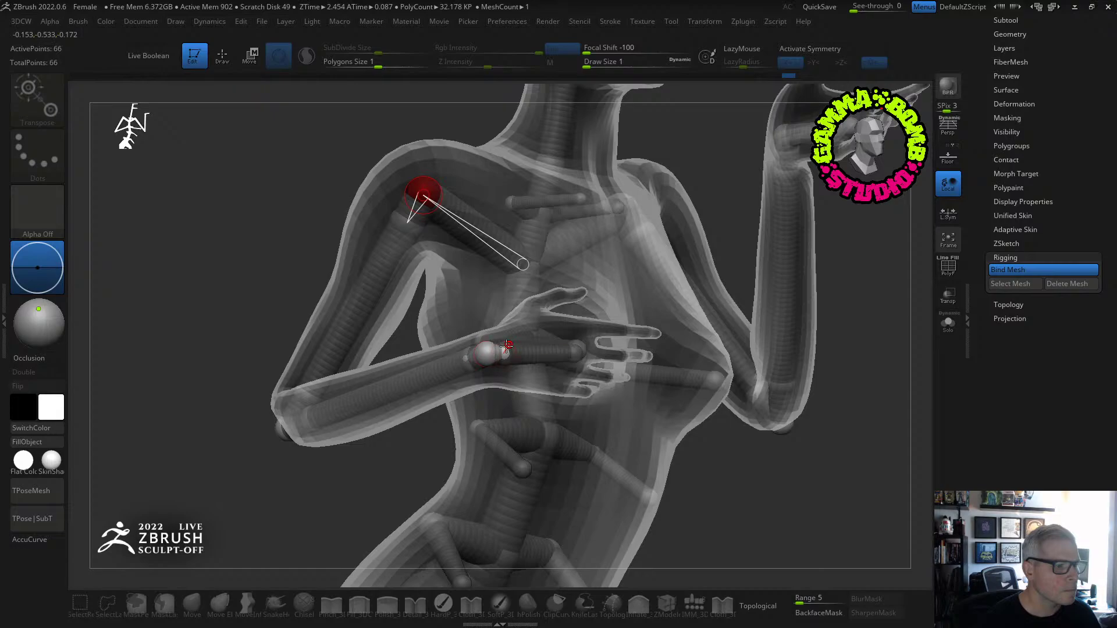
Rotate the right hand slightly downward at the wrist joint.
{"action": "right_click_drag", "start_coordinate": [572, 343], "coordinate": [504, 348]}
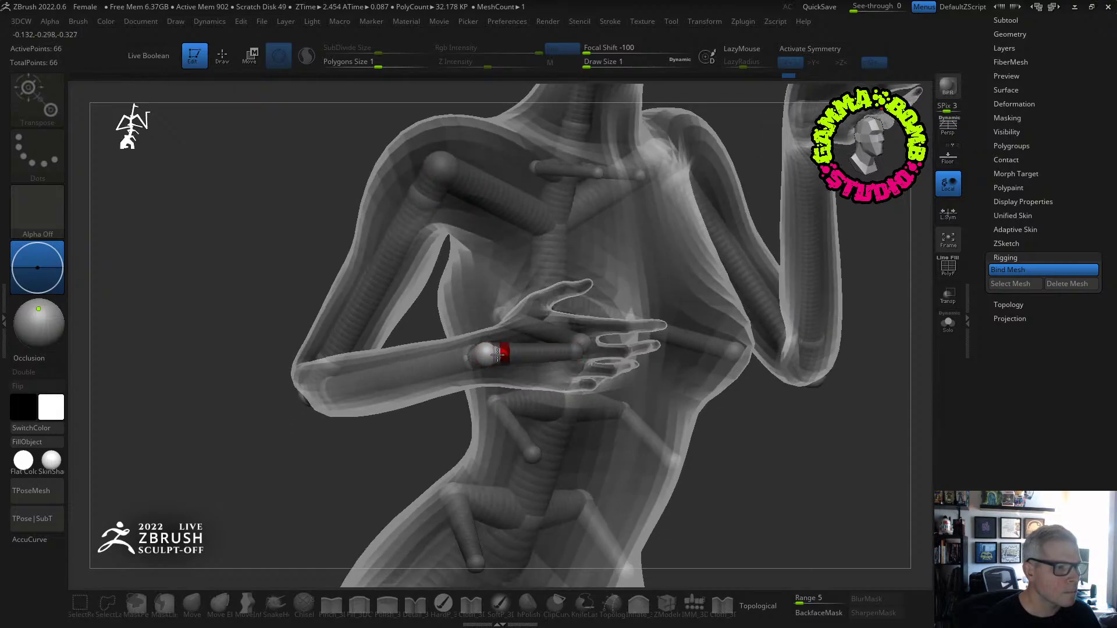
{"action": "left_click", "coordinate": [496, 351]}
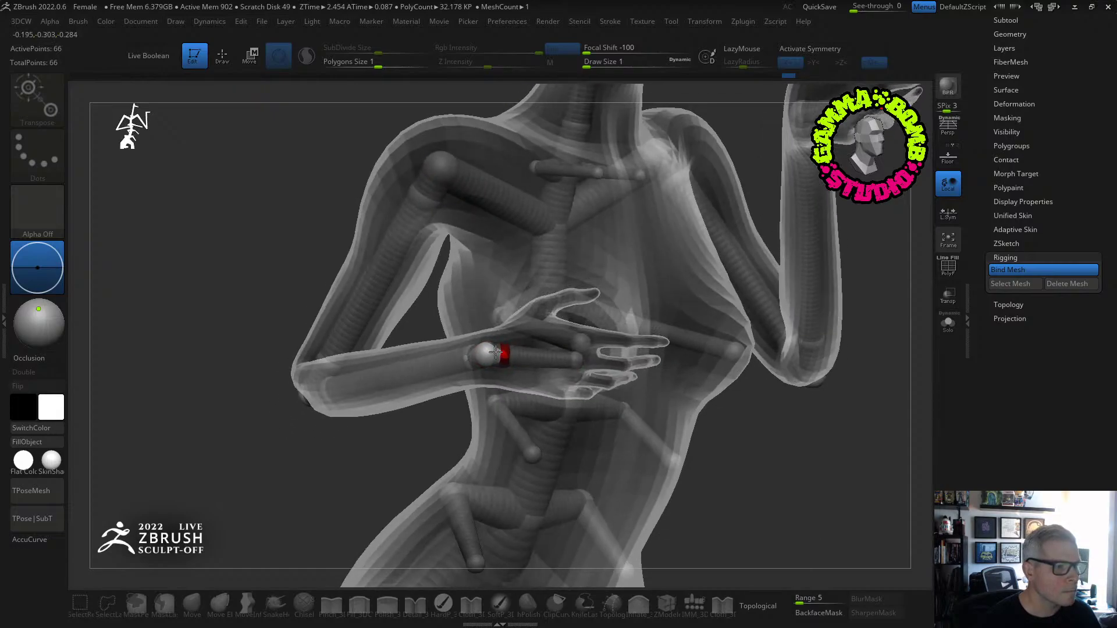
{"action": "mouse_move", "coordinate": [496, 352]}
{"action": "right_mouse_down"}
{"action": "mouse_move", "coordinate": [410, 350]}
{"action": "mouse_move", "coordinate": [482, 352]}
{"action": "right_mouse_up"}
Turn the head at the top of the neck so the face looks toward the raised left hand.
{"action": "right_click_drag", "start_coordinate": [361, 375], "coordinate": [361, 297], "text": "ctrl"}
{"action": "right_click_drag", "start_coordinate": [361, 296], "coordinate": [451, 298], "text": "alt"}
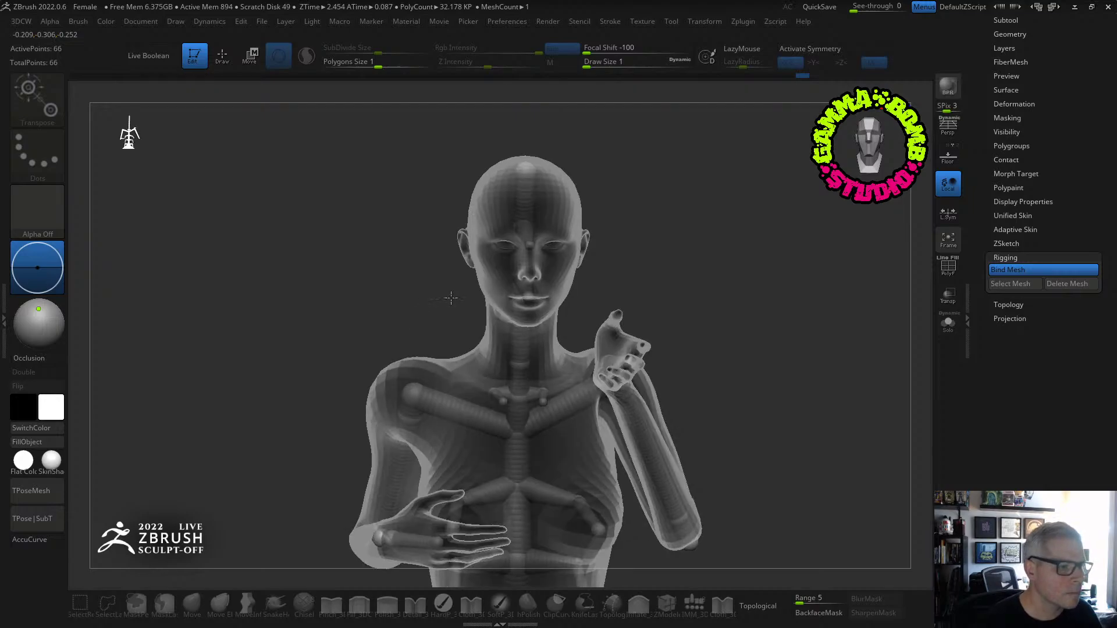
{"action": "right_click_drag", "start_coordinate": [515, 346], "coordinate": [869, 352]}
{"action": "right_click_drag", "start_coordinate": [668, 210], "coordinate": [810, 273]}
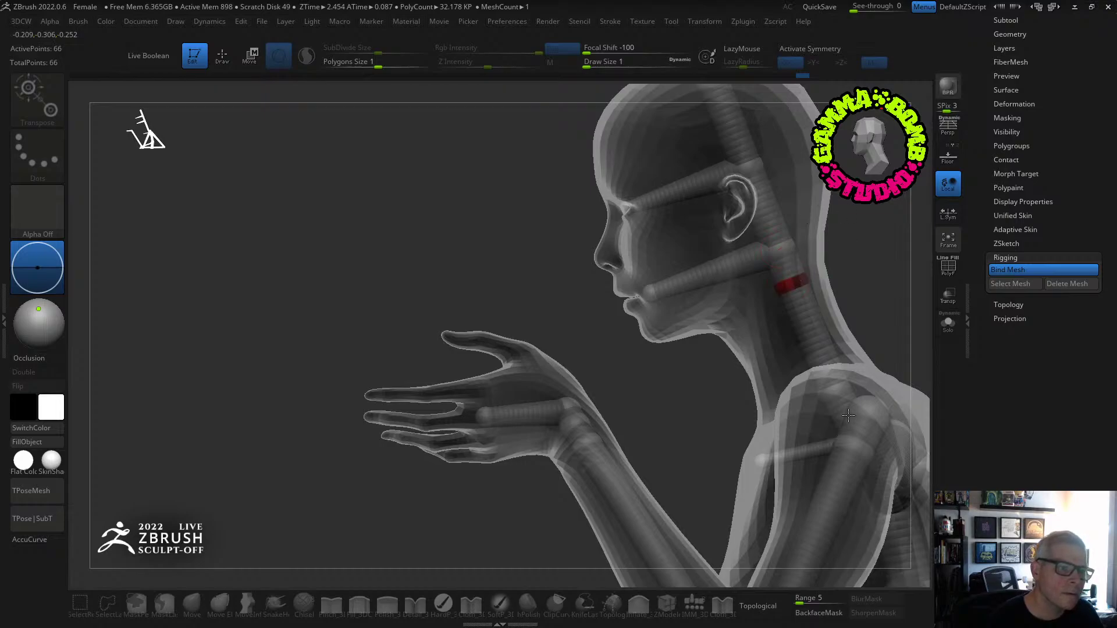
{"action": "right_click_drag", "start_coordinate": [761, 357], "coordinate": [731, 346]}
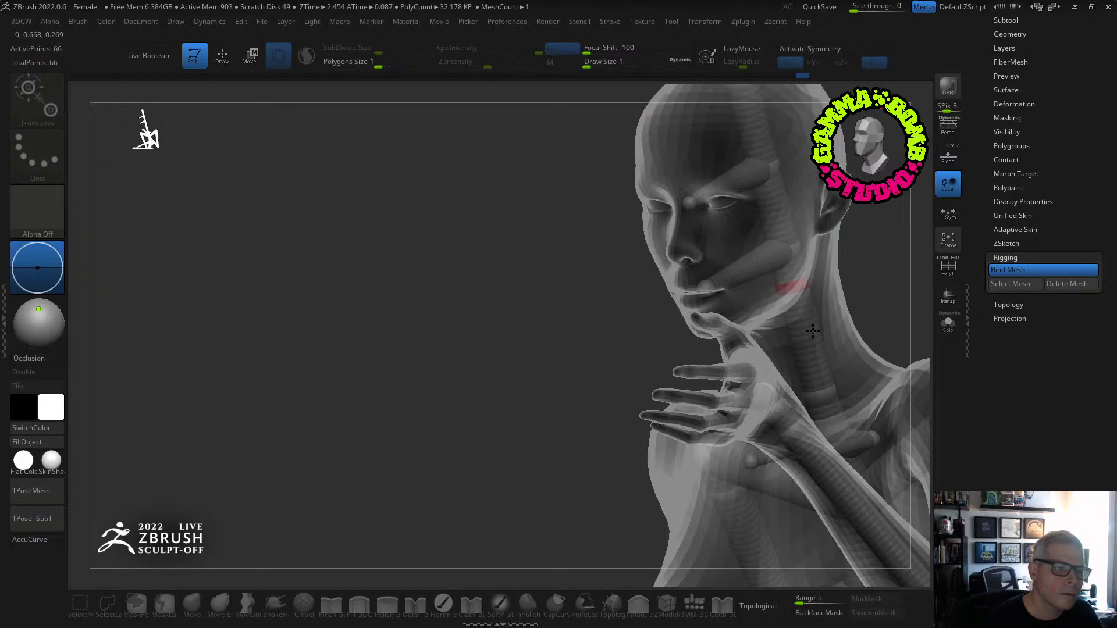
{"action": "left_click_drag", "start_coordinate": [787, 490], "coordinate": [273, 199]}
{"action": "left_click_drag", "start_coordinate": [531, 375], "coordinate": [661, 320]}
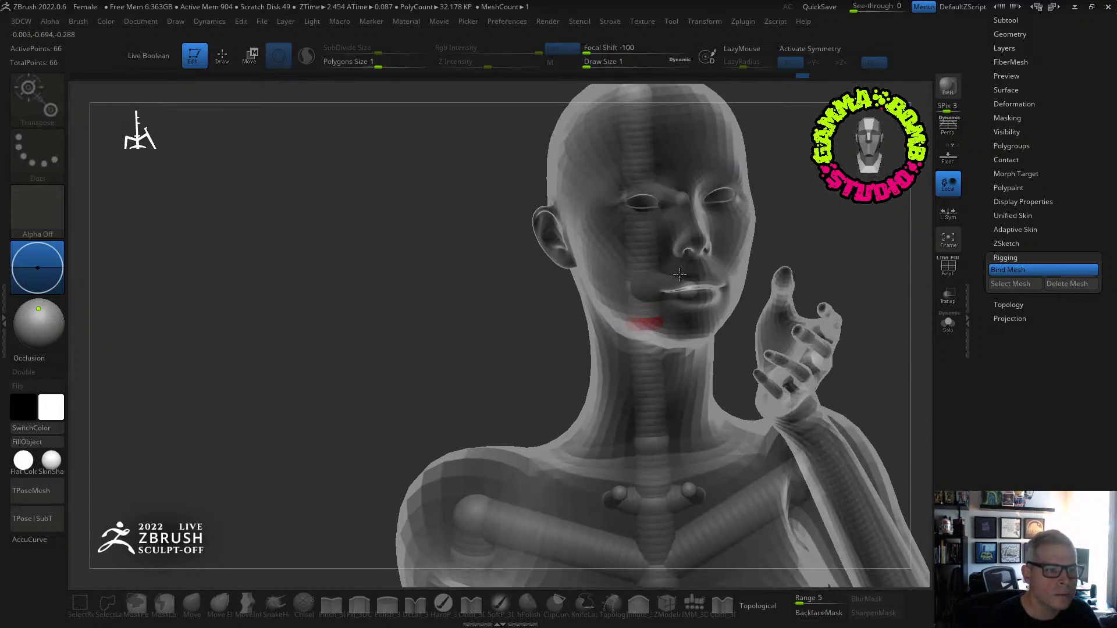
{"action": "left_click_drag", "start_coordinate": [680, 274], "coordinate": [547, 448]}
{"action": "left_click_drag", "start_coordinate": [489, 362], "coordinate": [463, 359]}
{"action": "left_click_drag", "start_coordinate": [653, 389], "coordinate": [662, 387]}
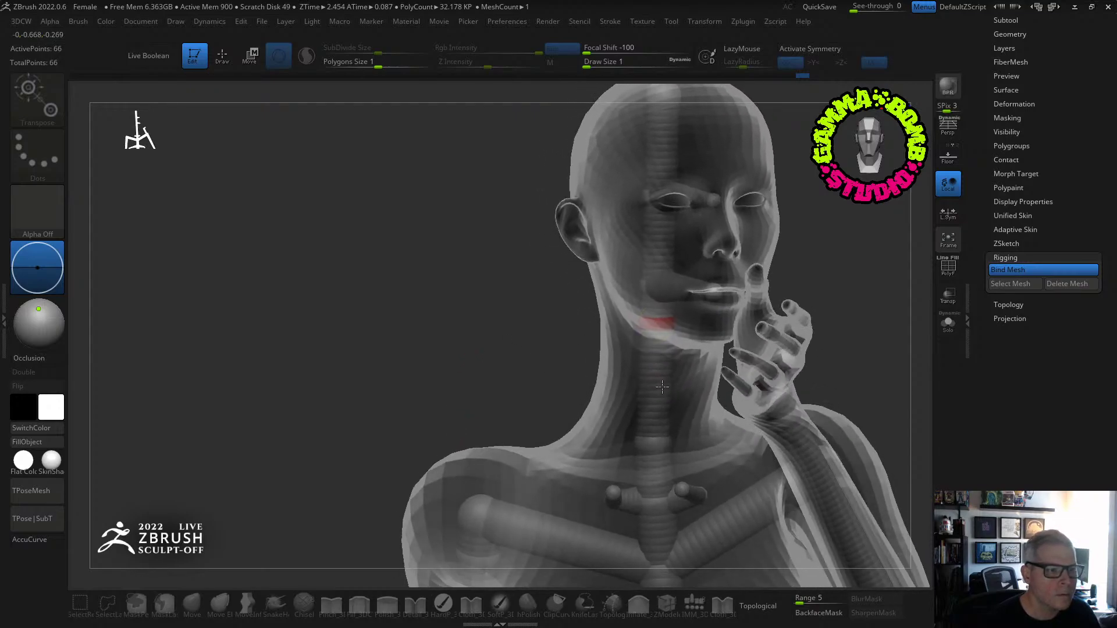
Adjust the sideways tilt of the head and neck at the upper neck joints.
{"action": "left_click_drag", "start_coordinate": [666, 319], "coordinate": [651, 310]}
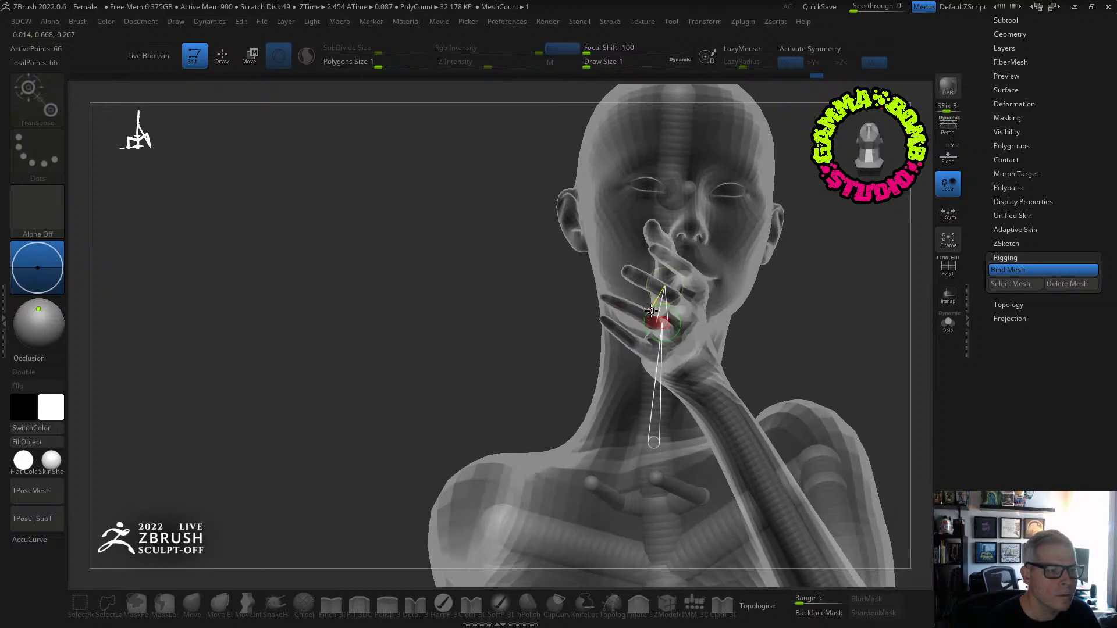
{"action": "left_click_drag", "start_coordinate": [598, 338], "coordinate": [661, 311]}
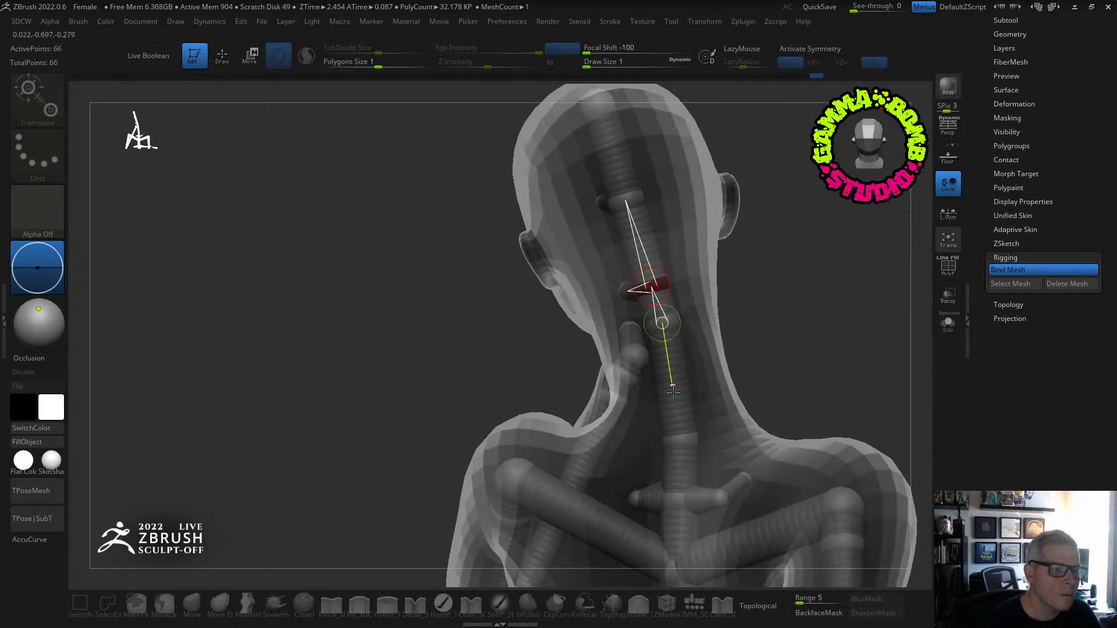
{"action": "left_click_drag", "start_coordinate": [681, 395], "coordinate": [745, 379]}
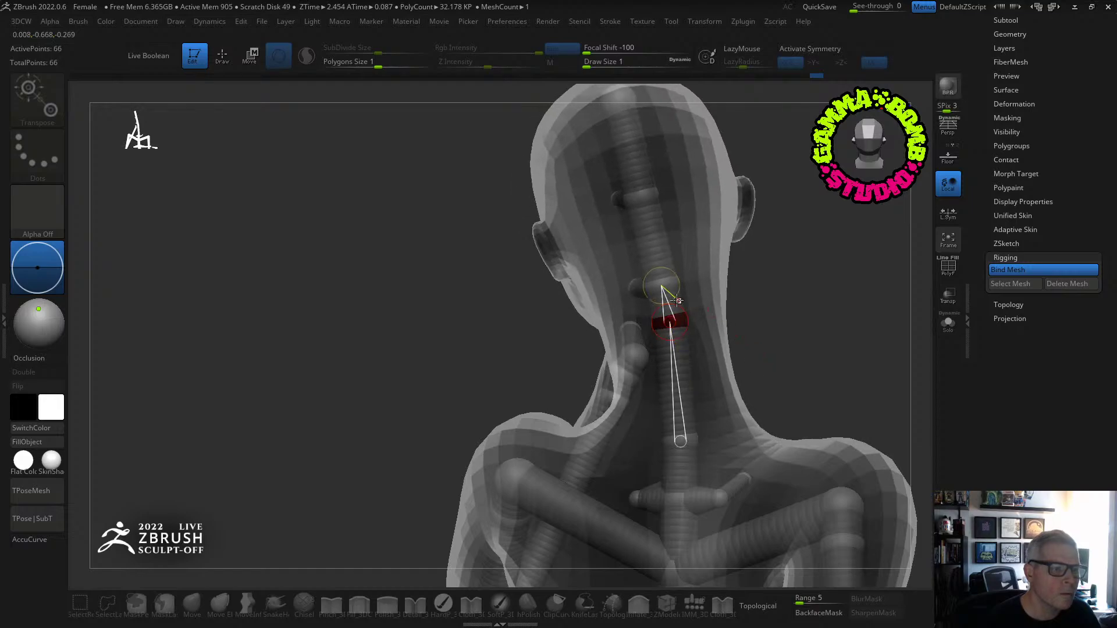
{"action": "left_click_drag", "start_coordinate": [670, 294], "coordinate": [658, 296]}
Adjust the left hand at its palm joint so the fingers extend forward with the palm up.
{"action": "left_click_drag", "start_coordinate": [789, 308], "coordinate": [768, 445]}
{"action": "left_click_drag", "start_coordinate": [738, 272], "coordinate": [854, 300]}
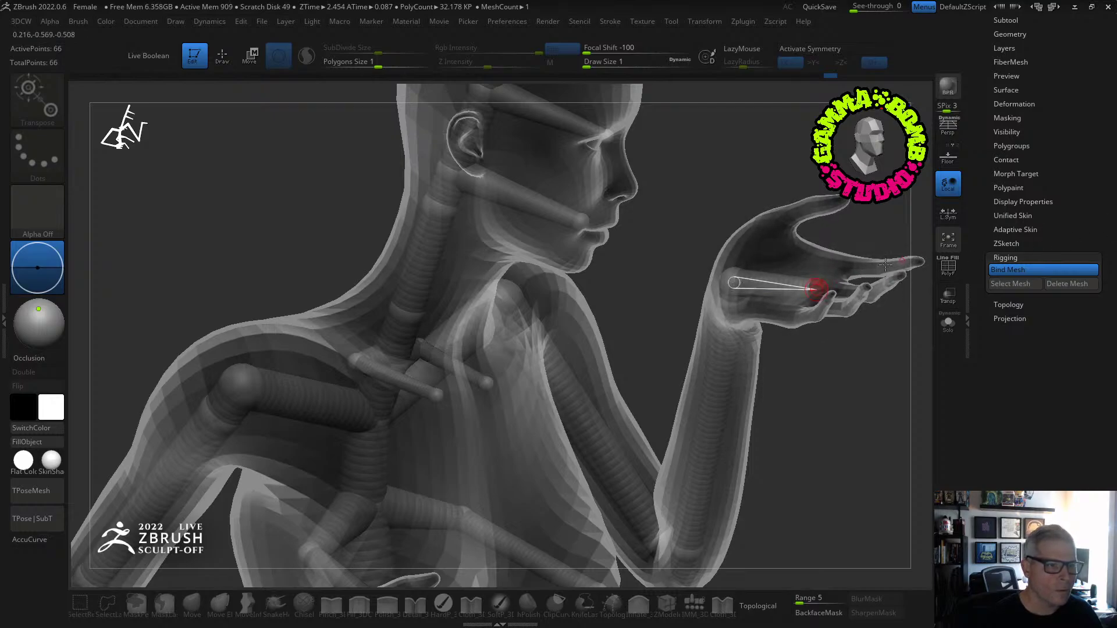
{"action": "left_click_drag", "start_coordinate": [819, 288], "coordinate": [909, 266]}
{"action": "left_click_drag", "start_coordinate": [816, 288], "coordinate": [1048, 227]}
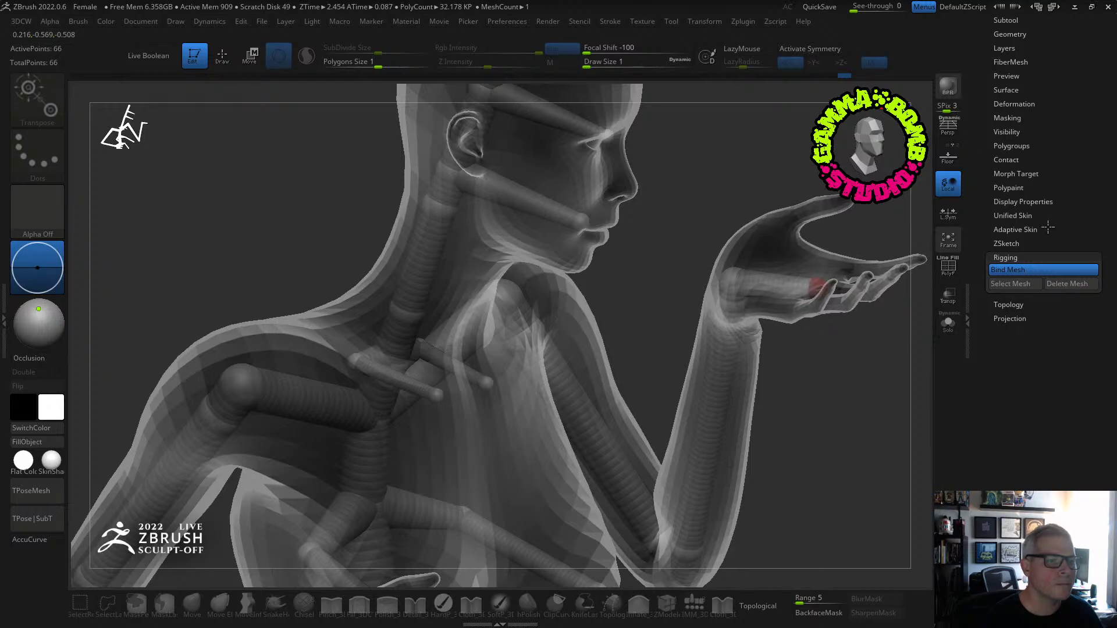
Rotate the left hand outward at the wrist and adjust the forearm joint just below it.
{"action": "left_click_drag", "start_coordinate": [860, 309], "coordinate": [716, 438]}
{"action": "left_click_drag", "start_coordinate": [617, 456], "coordinate": [738, 420]}
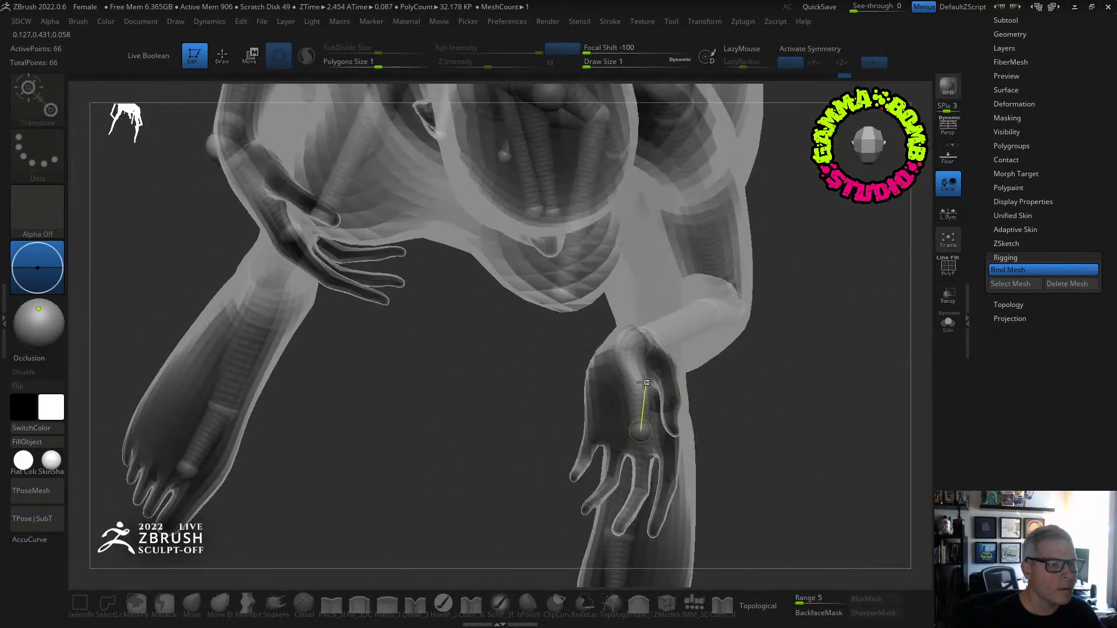
{"action": "left_click_drag", "start_coordinate": [641, 431], "coordinate": [655, 429]}
{"action": "left_click_drag", "start_coordinate": [582, 360], "coordinate": [690, 265]}
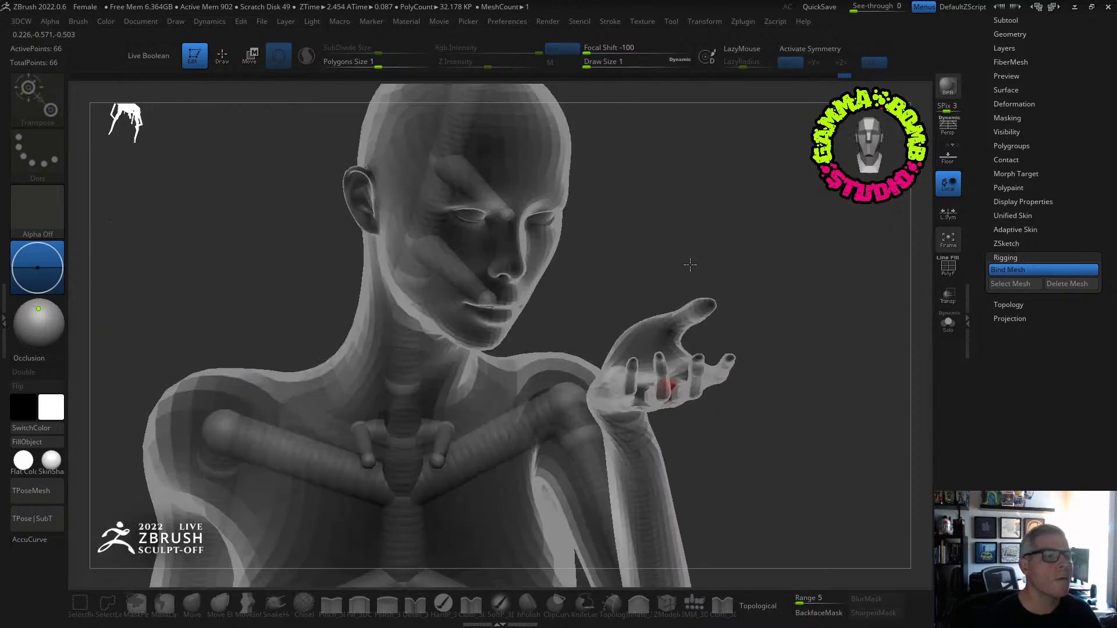
{"action": "mouse_move", "coordinate": [746, 331]}
{"action": "left_mouse_down"}
{"action": "mouse_move", "coordinate": [733, 311]}
{"action": "mouse_move", "coordinate": [795, 307]}
{"action": "mouse_move", "coordinate": [735, 302]}
{"action": "mouse_move", "coordinate": [756, 241]}
{"action": "mouse_move", "coordinate": [702, 247]}
{"action": "mouse_move", "coordinate": [855, 247]}
{"action": "mouse_move", "coordinate": [818, 224]}
{"action": "mouse_move", "coordinate": [752, 348]}
{"action": "left_mouse_up"}
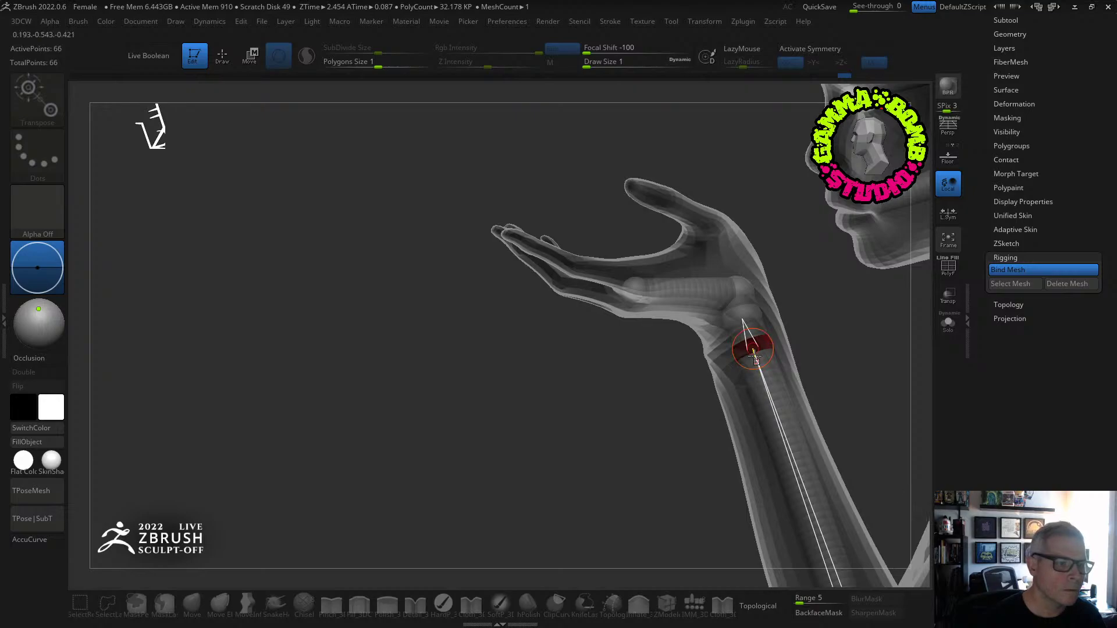
{"action": "left_click_drag", "start_coordinate": [786, 382], "coordinate": [654, 290]}
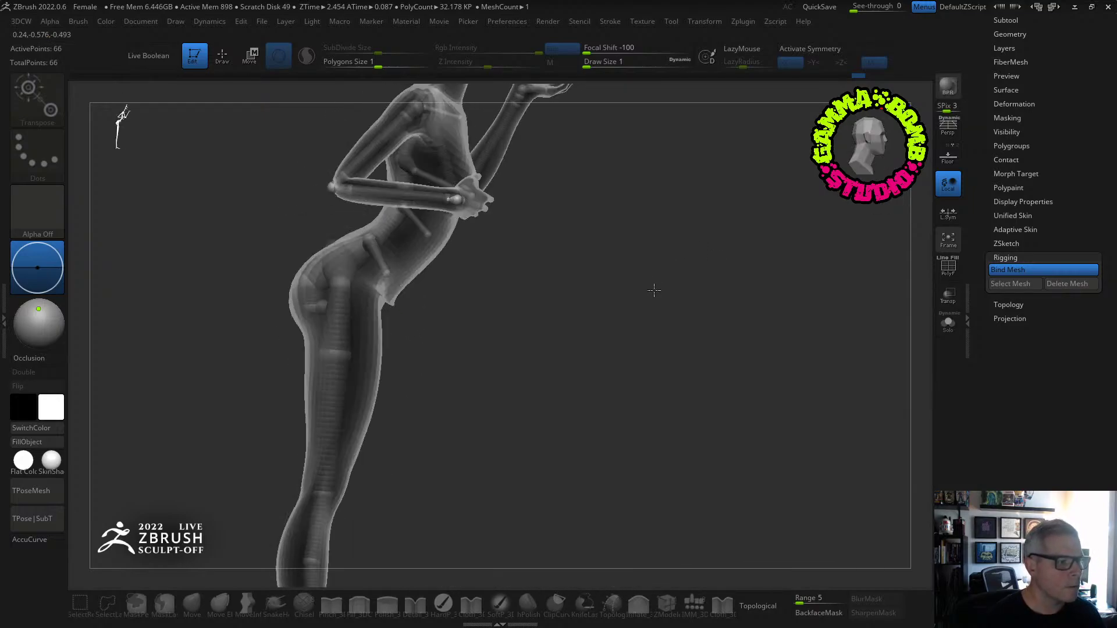
Swing the left thigh forward at the hip and angle it inward toward the right leg.
{"action": "left_click_drag", "start_coordinate": [335, 354], "coordinate": [350, 354]}
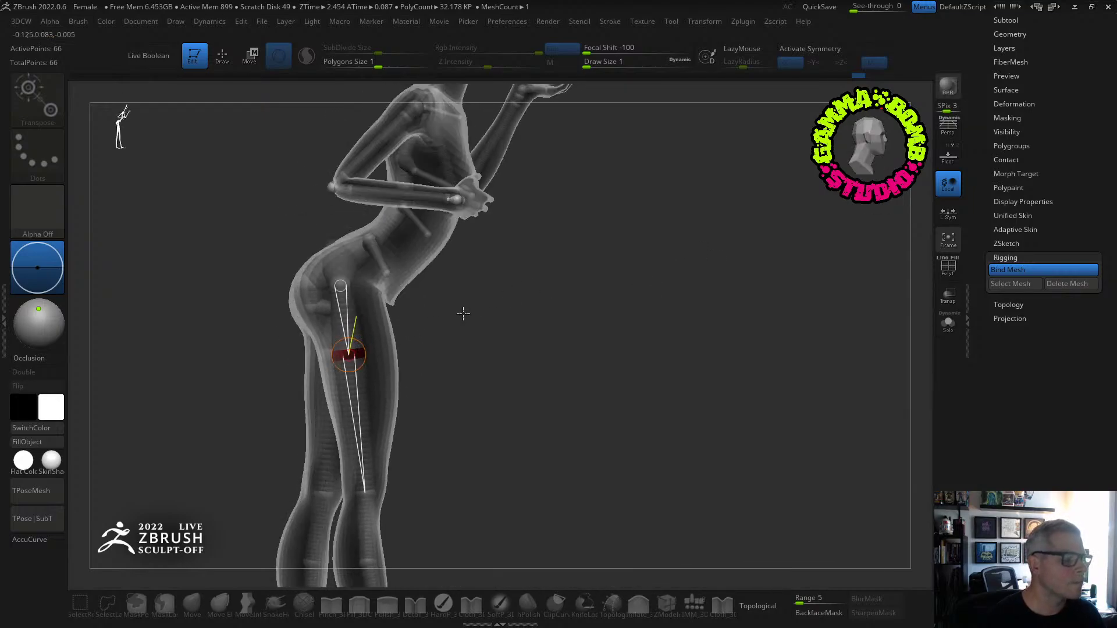
{"action": "left_click_drag", "start_coordinate": [461, 312], "coordinate": [417, 319]}
{"action": "left_click_drag", "start_coordinate": [340, 331], "coordinate": [347, 332]}
{"action": "mouse_move", "coordinate": [346, 332]}
{"action": "right_mouse_down"}
{"action": "mouse_move", "coordinate": [359, 334]}
{"action": "mouse_move", "coordinate": [348, 333]}
{"action": "right_mouse_up"}
{"action": "left_click_drag", "start_coordinate": [435, 354], "coordinate": [420, 353]}
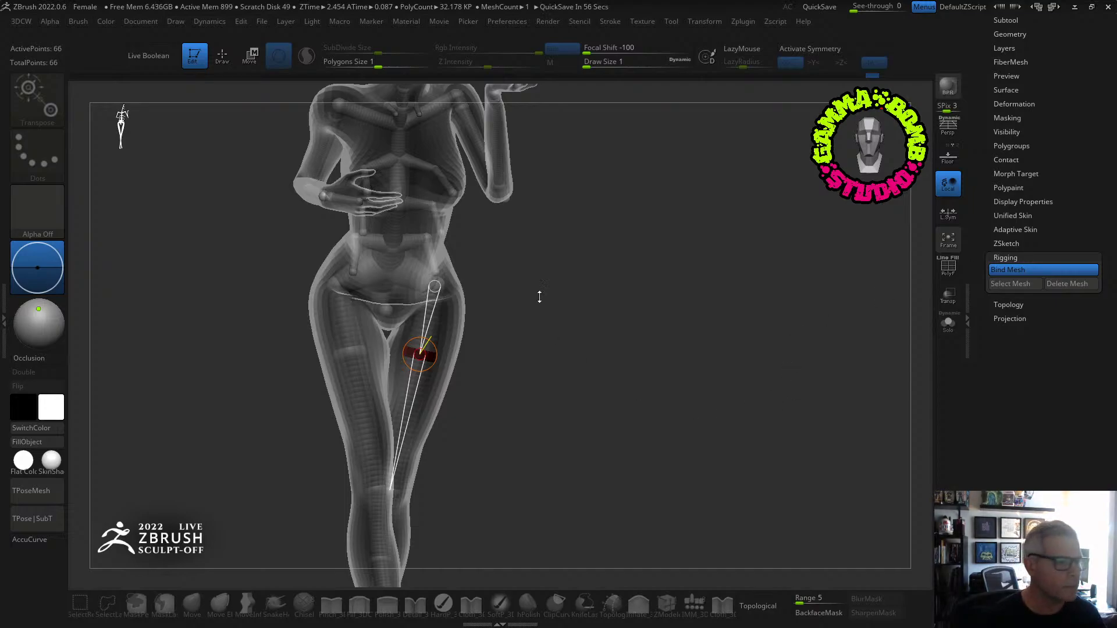
{"action": "right_click_drag", "start_coordinate": [540, 297], "coordinate": [460, 347]}
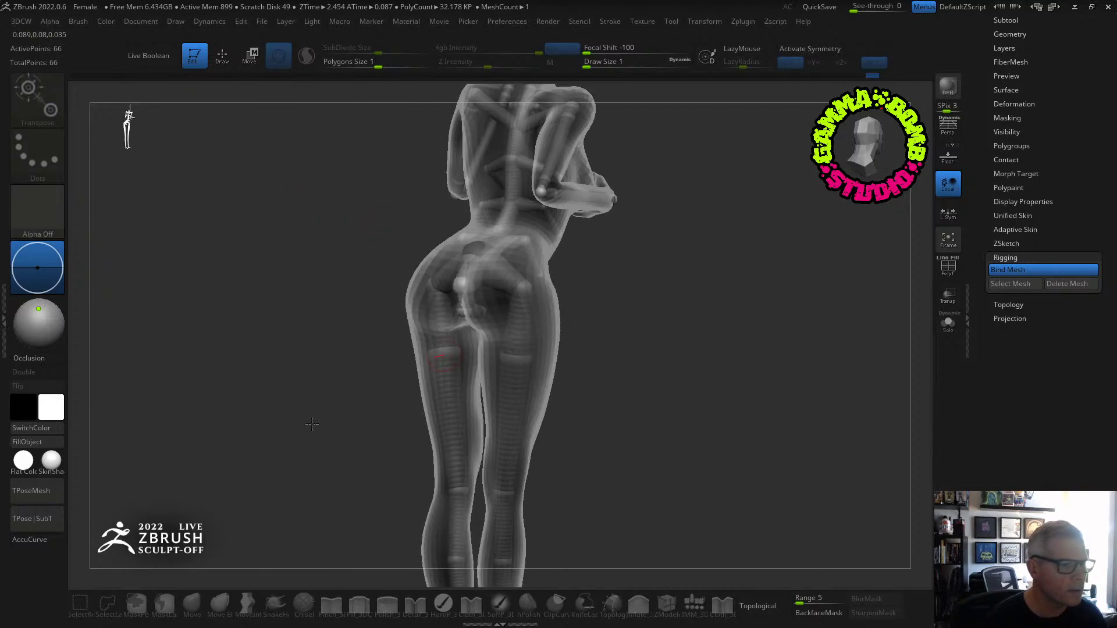
Try to rotate the left foot downward at the ankle joint, then undo the rotation.
{"action": "right_click_drag", "start_coordinate": [312, 424], "coordinate": [466, 372]}
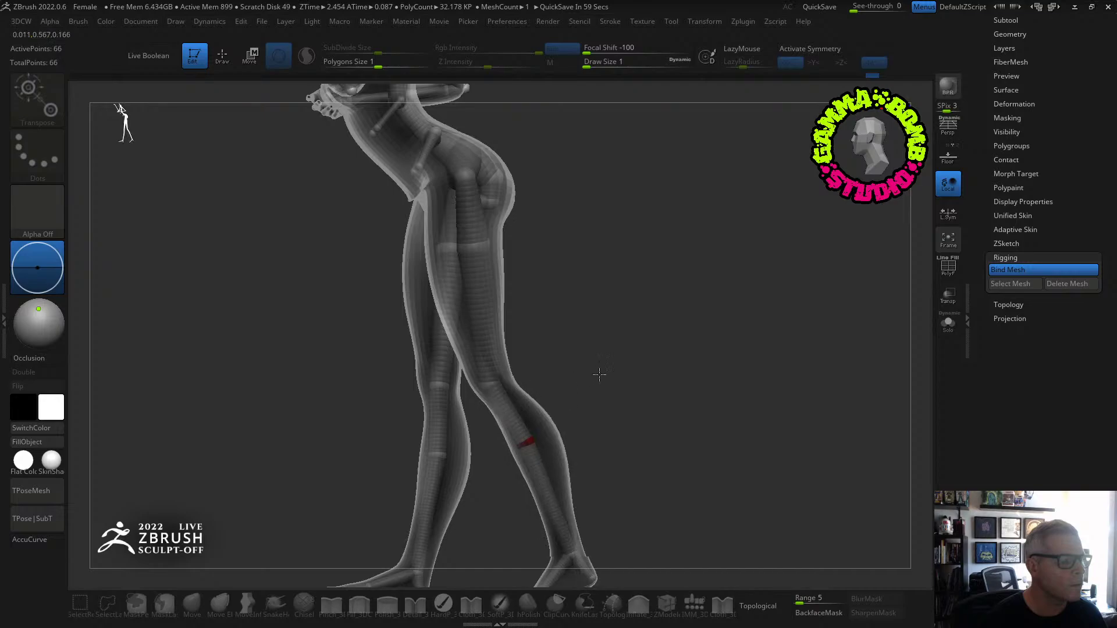
{"action": "right_click_drag", "start_coordinate": [599, 379], "coordinate": [563, 389]}
{"action": "right_click_drag", "start_coordinate": [492, 416], "coordinate": [577, 281]}
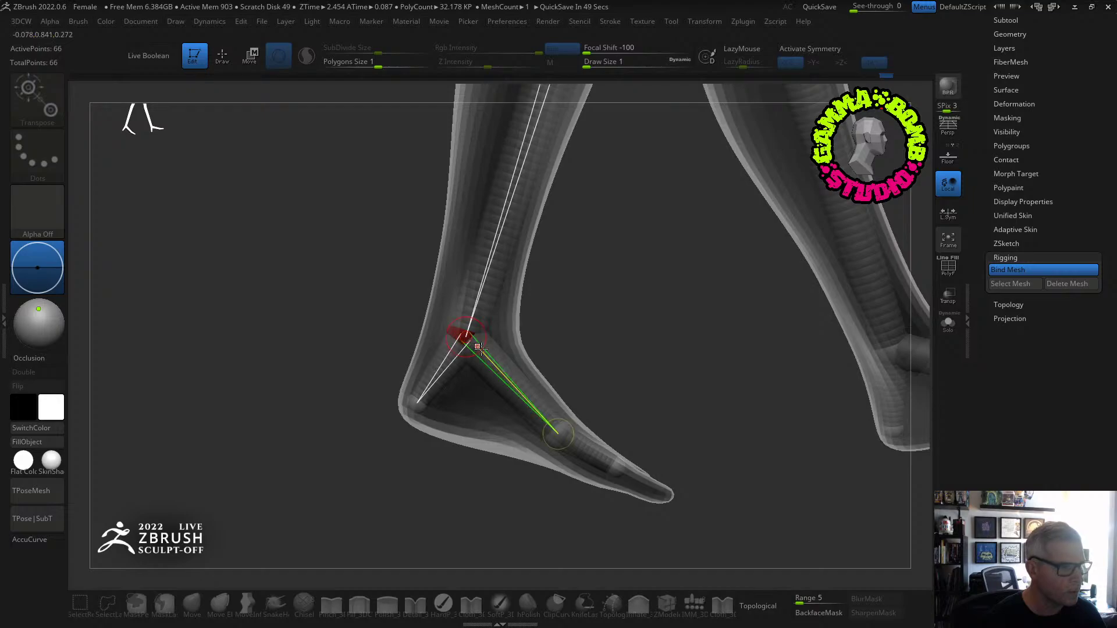
{"action": "left_click_drag", "start_coordinate": [479, 348], "coordinate": [486, 368]}
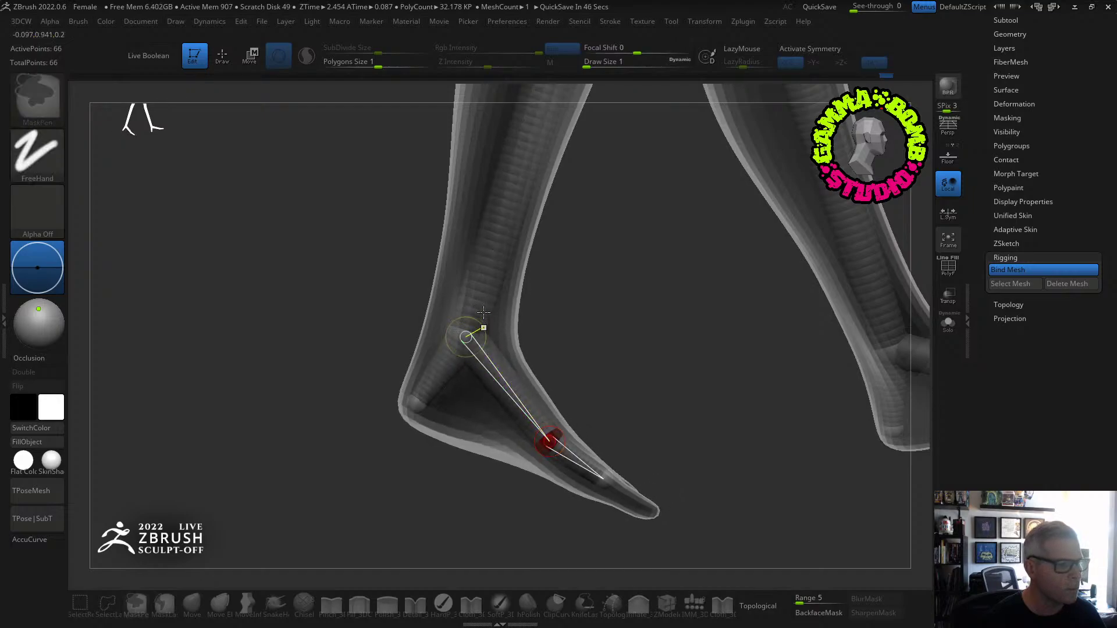
{"action": "key", "text": "ctrl+z"}
Try an extra ZSphere just above the left ankle as a new foot pivot, then undo the addition.
{"action": "key", "text": "q"}
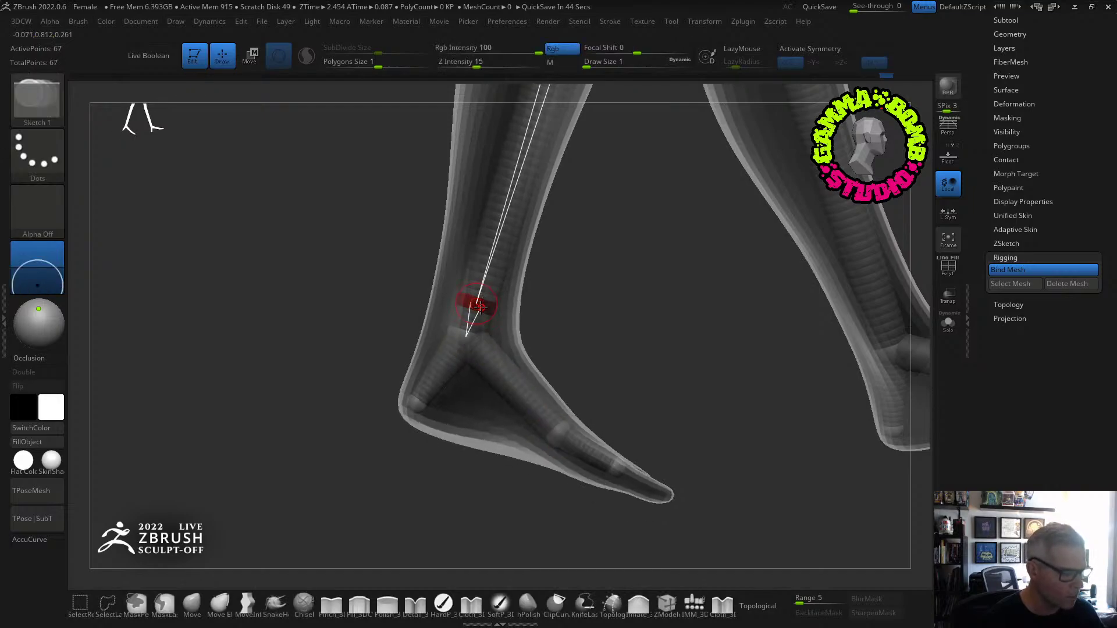
{"action": "key", "text": "r"}
{"action": "left_click_drag", "start_coordinate": [472, 324], "coordinate": [455, 327]}
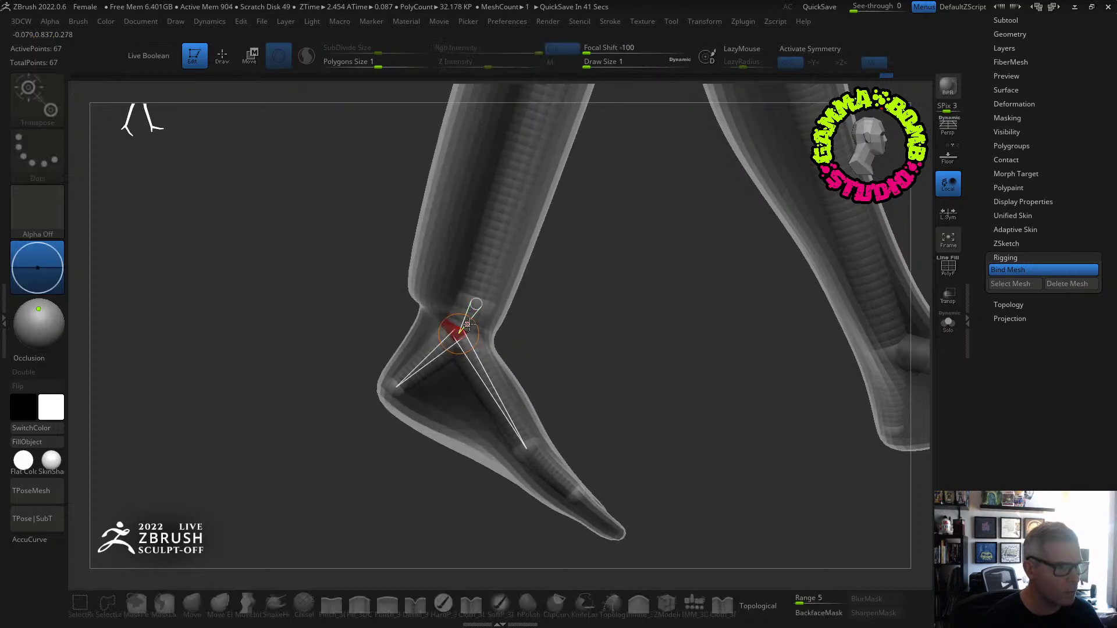
{"action": "key", "text": "ctrl+z"}
{"action": "left_click", "coordinate": [1009, 271]}
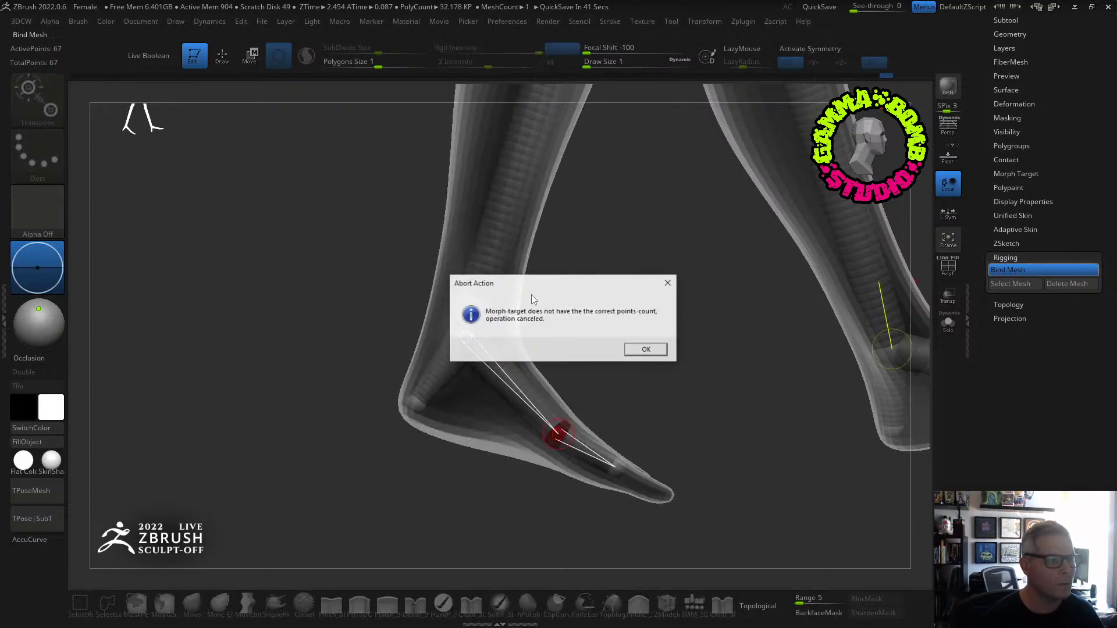
{"action": "left_click", "coordinate": [661, 346]}
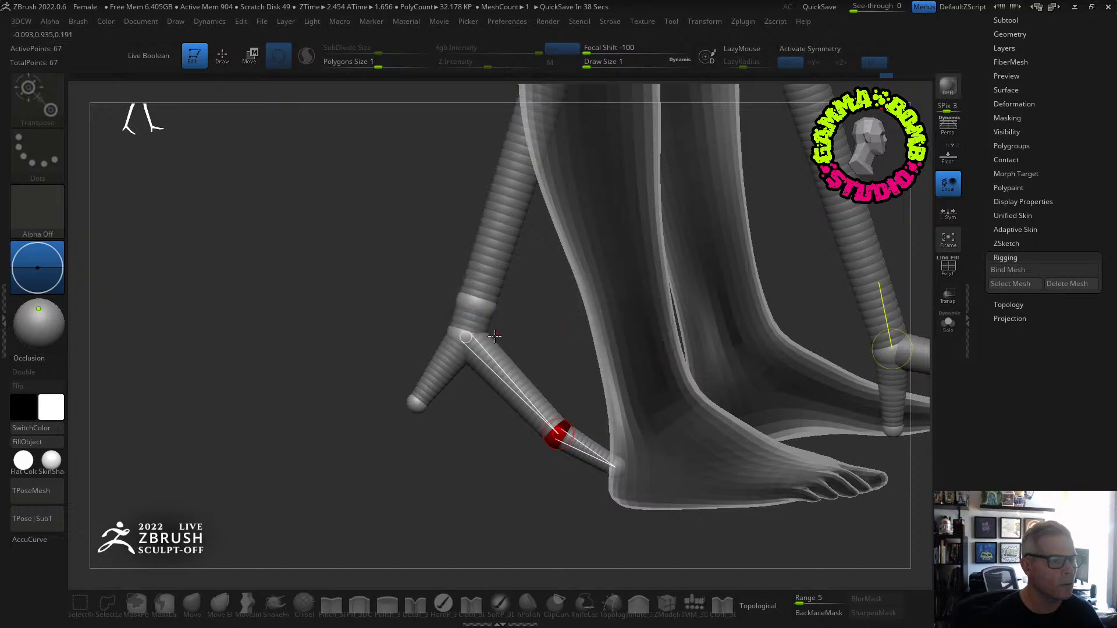
{"action": "mouse_move", "coordinate": [356, 309]}
{"action": "left_mouse_down", "text": "alt"}
{"action": "mouse_move", "coordinate": [379, 397]}
{"action": "mouse_move", "coordinate": [357, 413]}
{"action": "mouse_move", "coordinate": [453, 396]}
{"action": "mouse_move", "coordinate": [506, 317]}
{"action": "left_mouse_up", "text": "alt"}
{"action": "key", "text": "ctrl+z"}
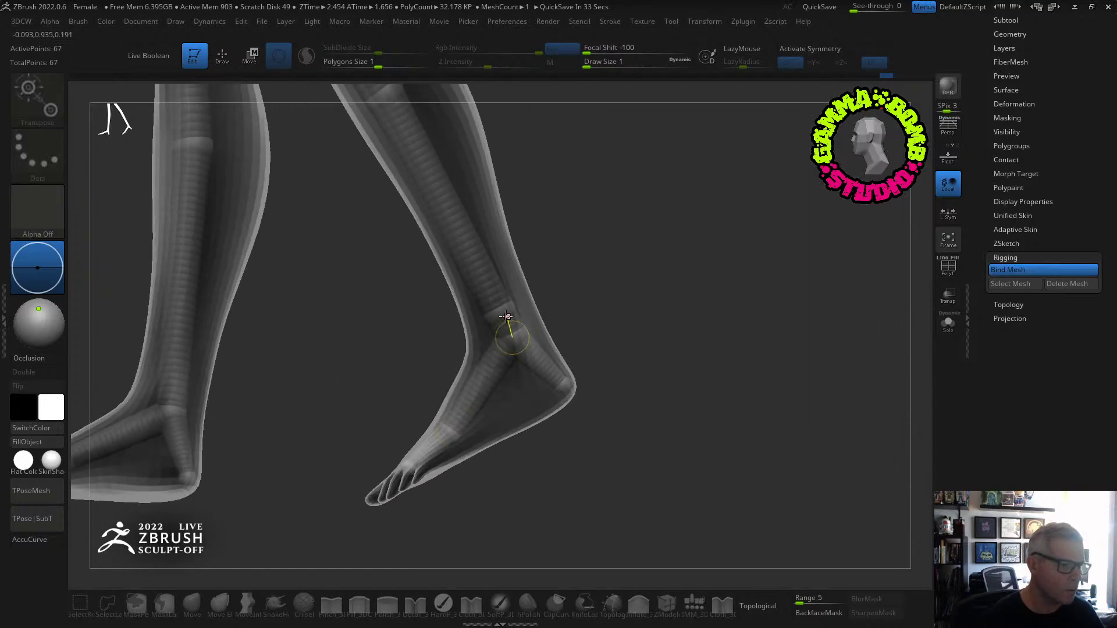
{"action": "key", "text": "ctrl+z"}
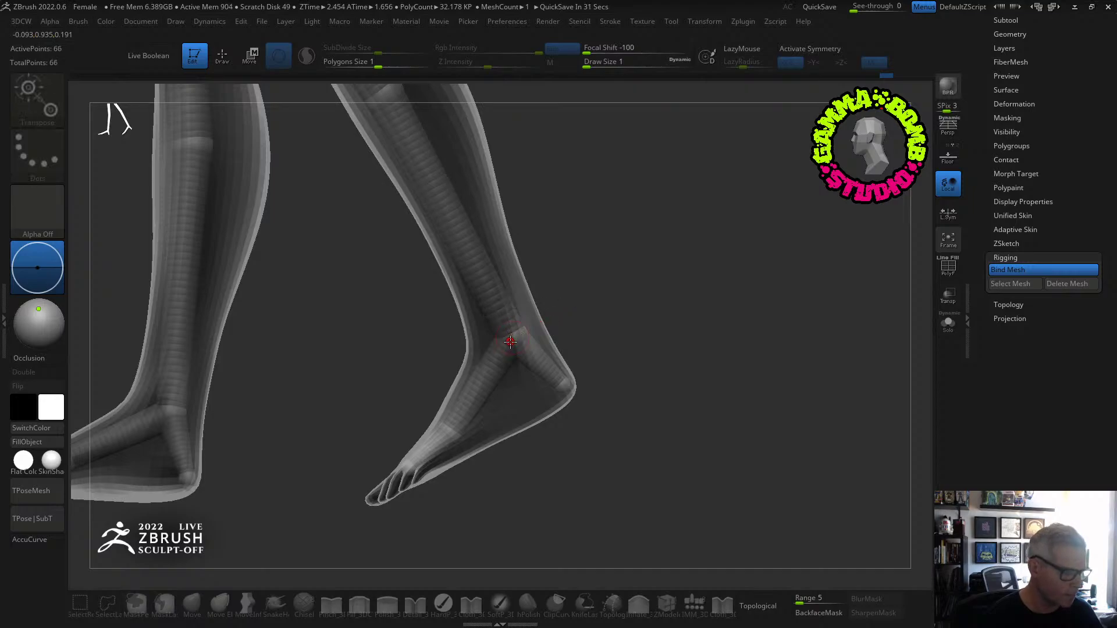
Angle the left foot downward and sideways at the ankle, and bend its toes up at the ball joint.
{"action": "left_click_drag", "start_coordinate": [493, 381], "coordinate": [504, 387]}
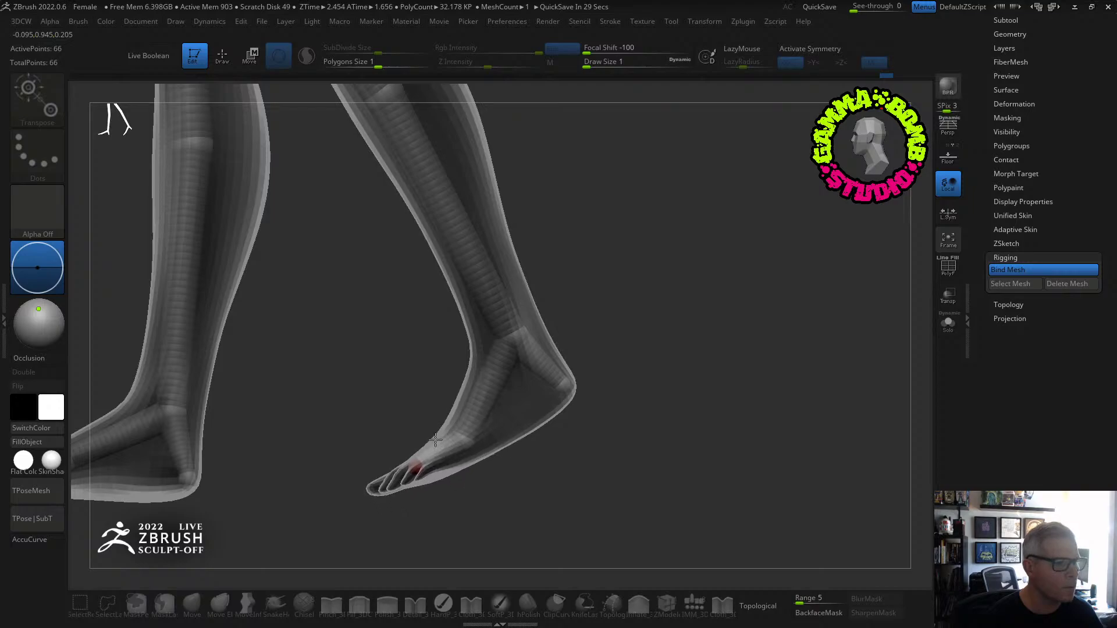
{"action": "left_click_drag", "start_coordinate": [435, 440], "coordinate": [501, 393]}
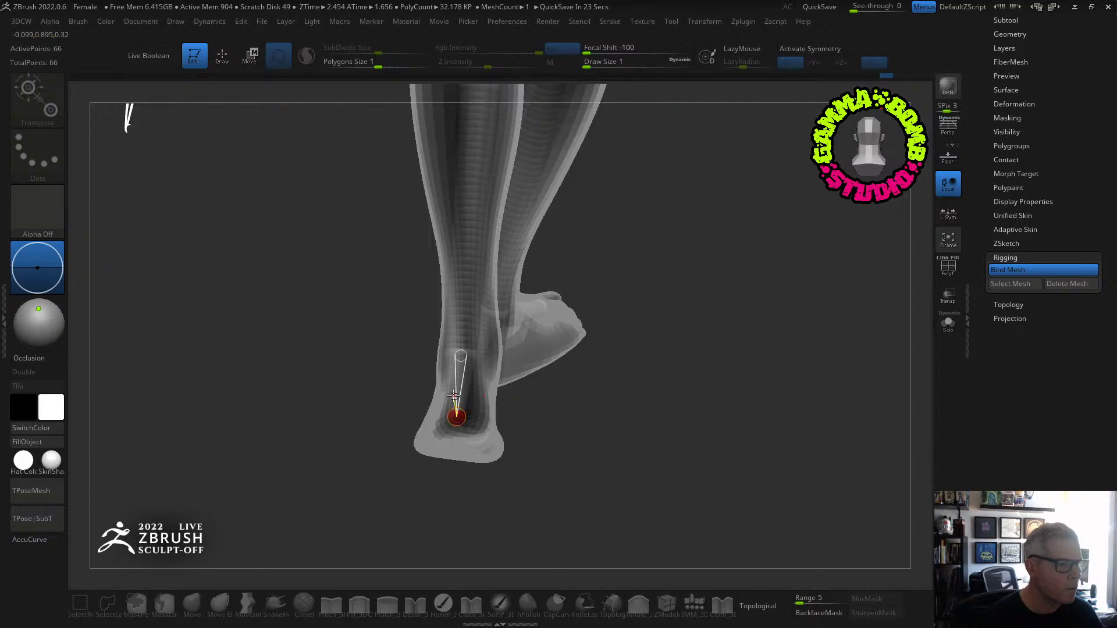
{"action": "mouse_move", "coordinate": [443, 395]}
{"action": "left_mouse_down"}
{"action": "mouse_move", "coordinate": [551, 382]}
{"action": "mouse_move", "coordinate": [504, 339]}
{"action": "mouse_move", "coordinate": [494, 369]}
{"action": "mouse_move", "coordinate": [459, 394]}
{"action": "left_mouse_up"}
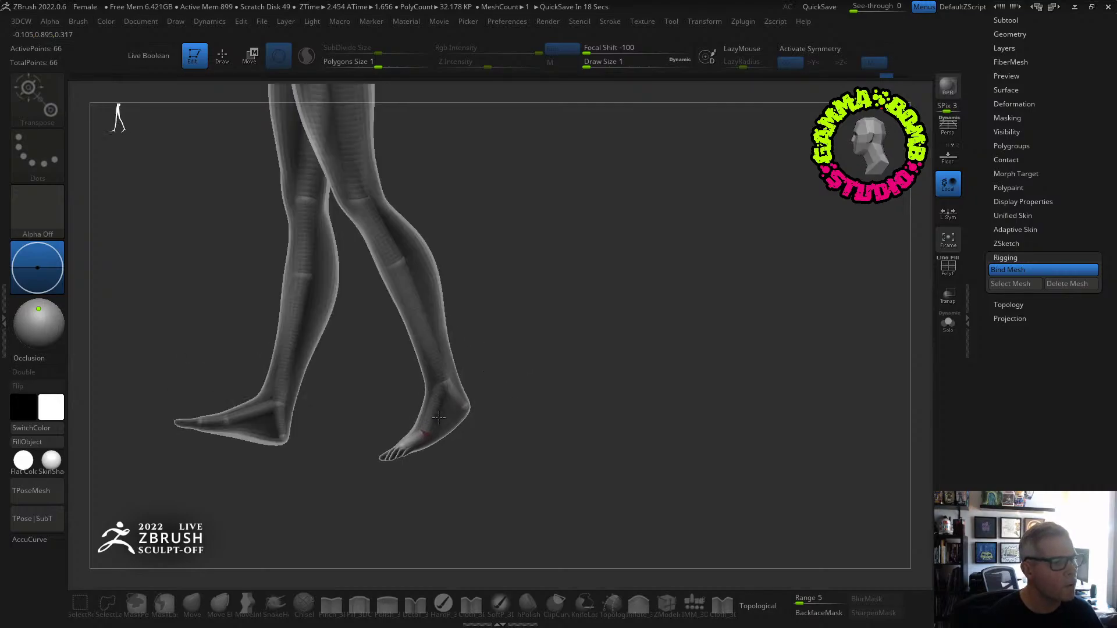
Swing the right thigh forward at the hip and bend the right lower leg back at the knee.
{"action": "left_click_drag", "start_coordinate": [311, 353], "coordinate": [322, 320]}
{"action": "left_click_drag", "start_coordinate": [305, 253], "coordinate": [465, 262]}
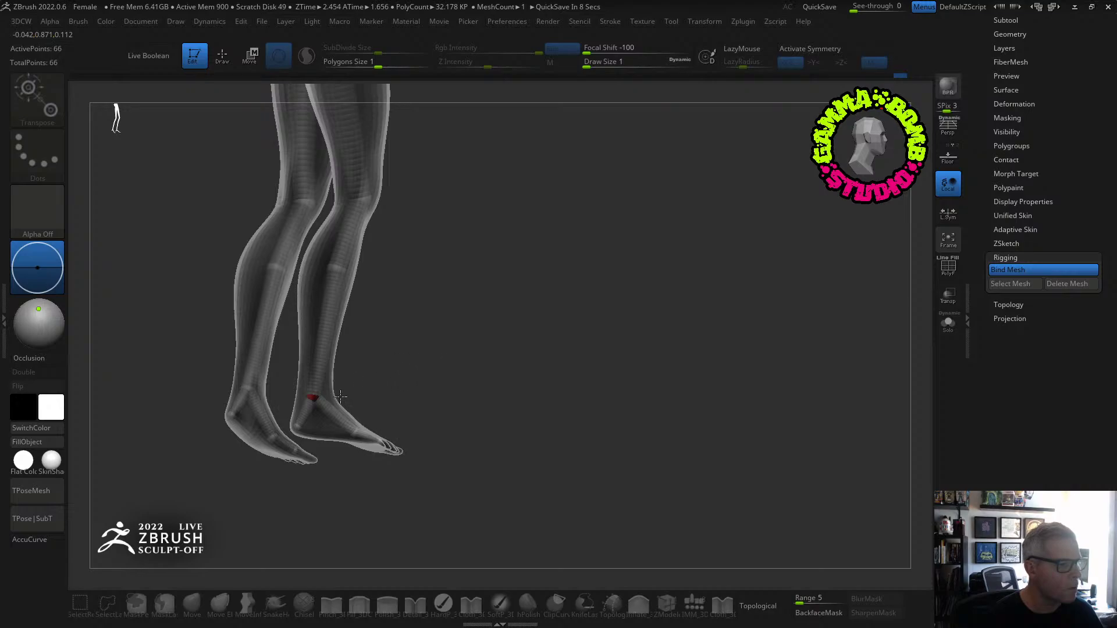
{"action": "left_click_drag", "start_coordinate": [341, 396], "coordinate": [588, 428]}
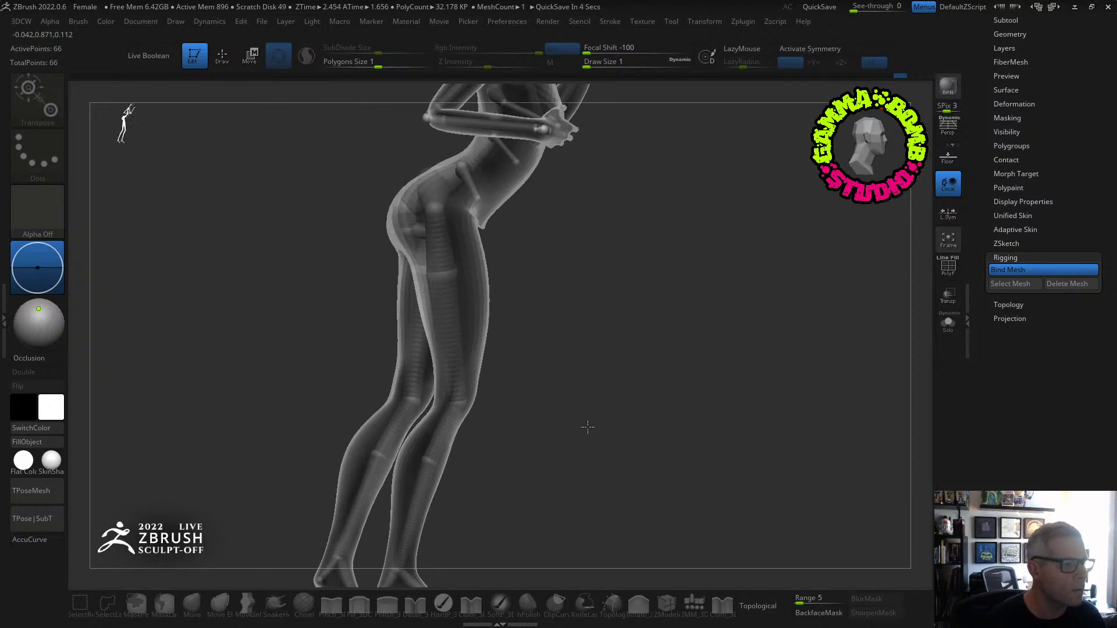
{"action": "left_click_drag", "start_coordinate": [450, 250], "coordinate": [489, 307]}
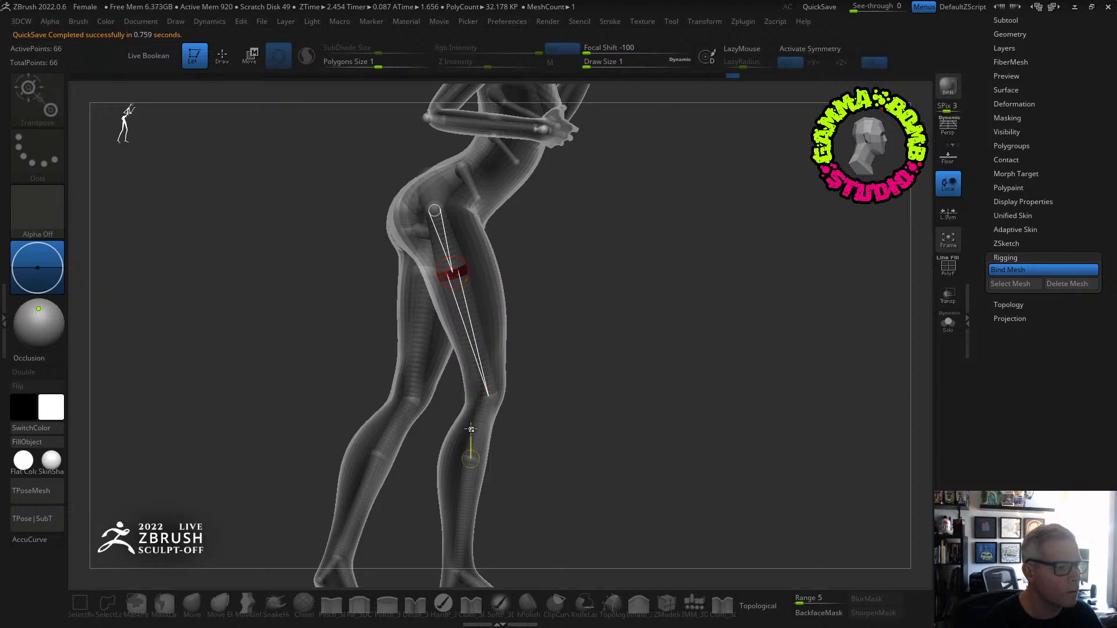
{"action": "left_click_drag", "start_coordinate": [470, 455], "coordinate": [442, 439]}
{"action": "left_click_drag", "start_coordinate": [576, 415], "coordinate": [467, 426]}
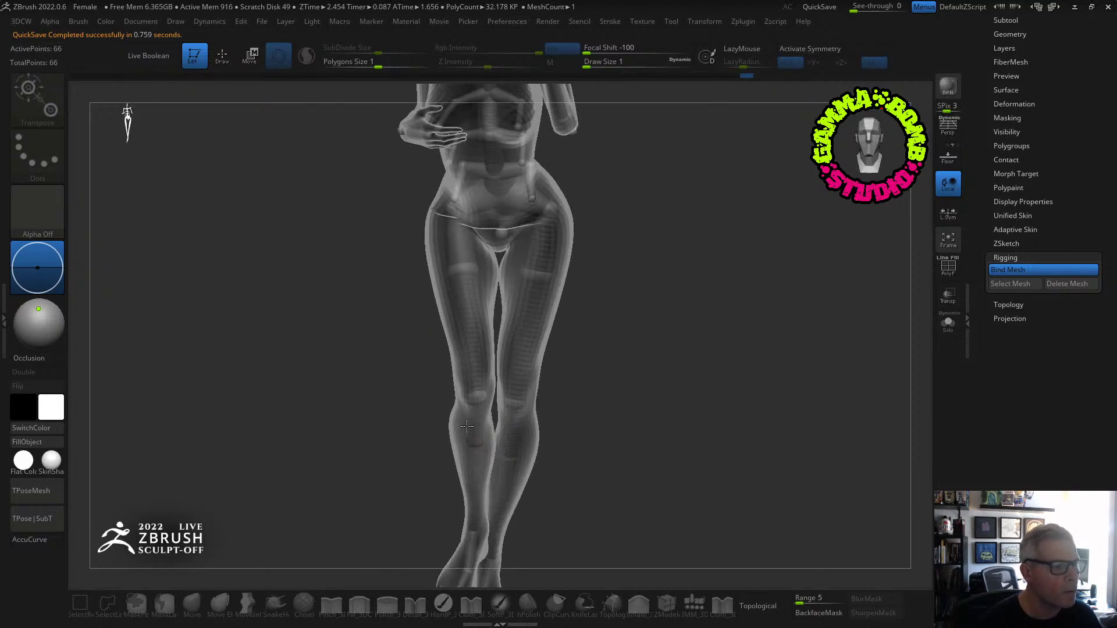
{"action": "left_click_drag", "start_coordinate": [412, 362], "coordinate": [459, 314]}
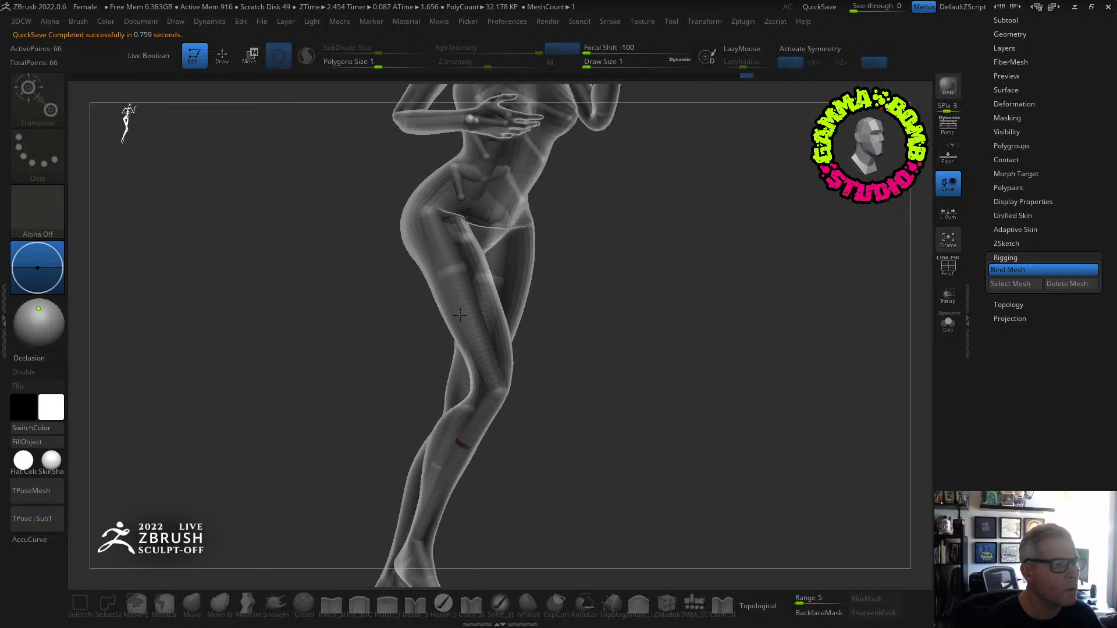
{"action": "left_click", "coordinate": [447, 249]}
{"action": "left_click_drag", "start_coordinate": [447, 249], "coordinate": [676, 387]}
{"action": "left_click_drag", "start_coordinate": [677, 388], "coordinate": [686, 475], "text": "alt"}
Lean the upper torso back toward upright at the waist and chest joints of the spine.
{"action": "left_click_drag", "start_coordinate": [579, 304], "coordinate": [613, 293]}
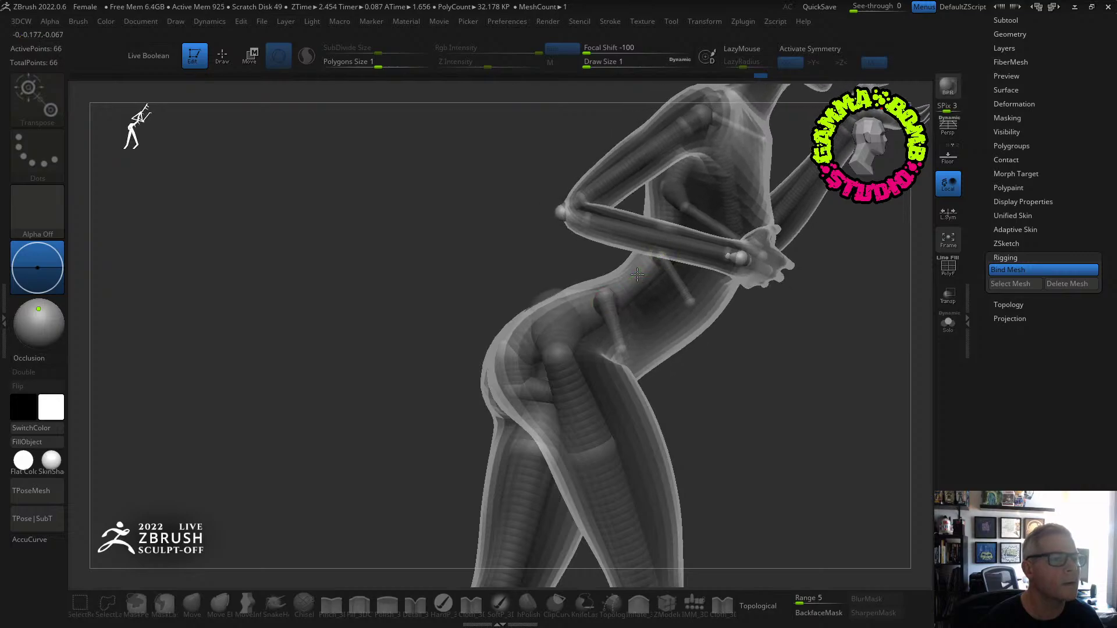
{"action": "left_click_drag", "start_coordinate": [665, 213], "coordinate": [656, 213]}
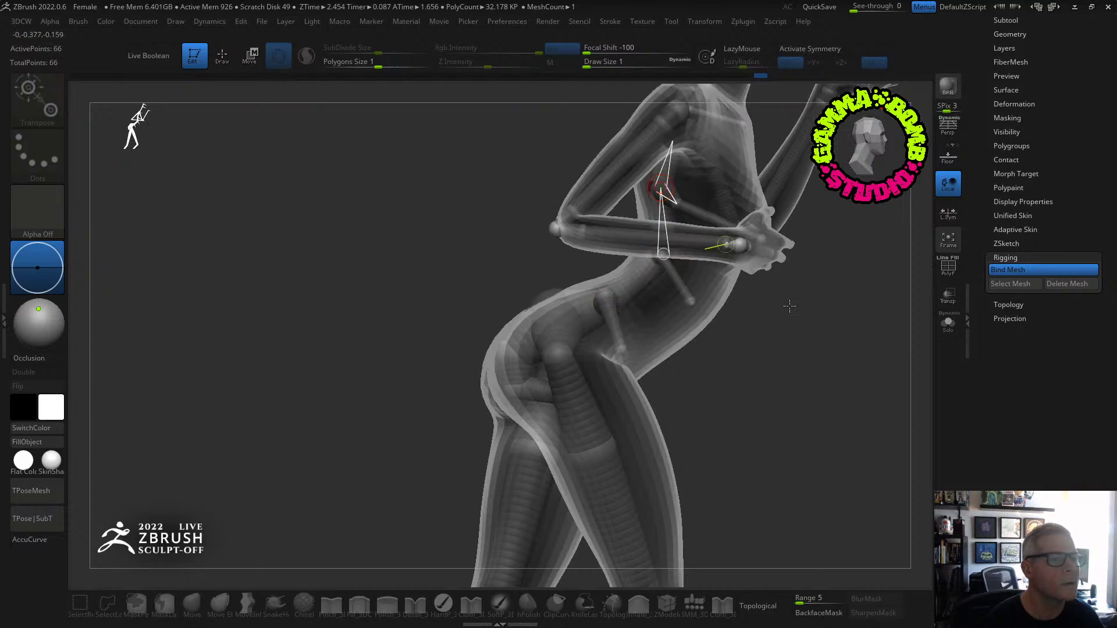
{"action": "left_click_drag", "start_coordinate": [788, 306], "coordinate": [744, 288]}
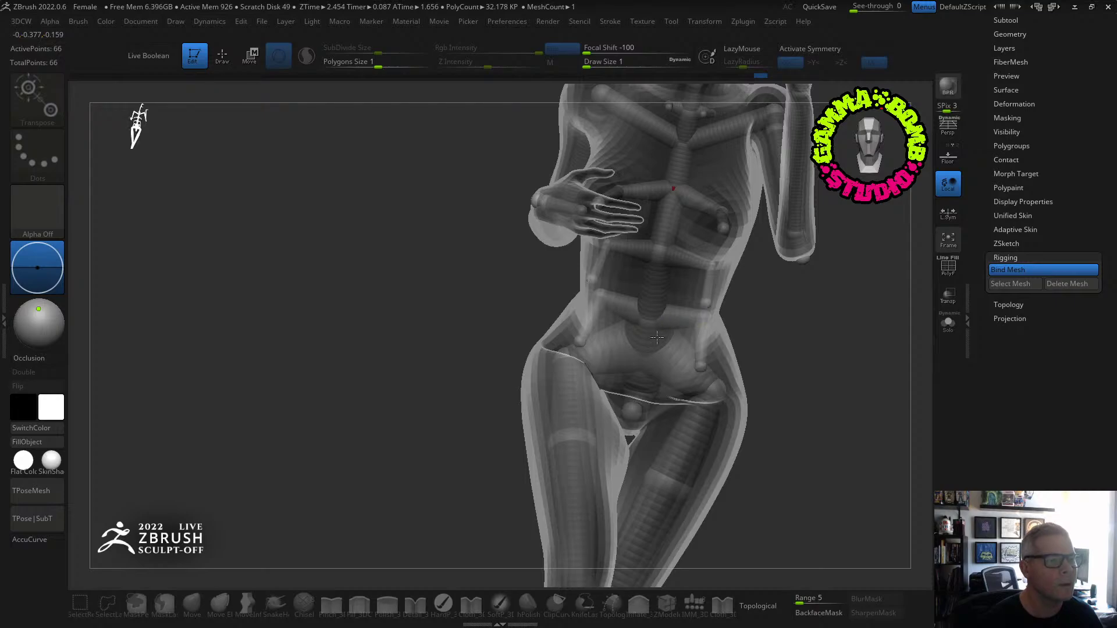
{"action": "left_click_drag", "start_coordinate": [657, 338], "coordinate": [662, 285]}
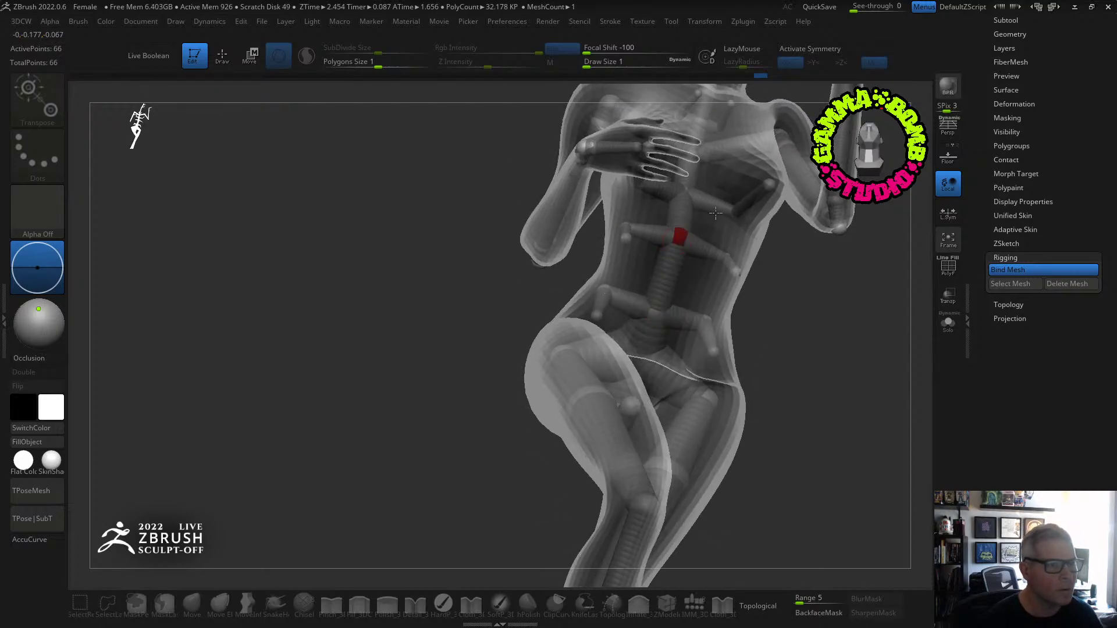
{"action": "left_click_drag", "start_coordinate": [815, 308], "coordinate": [710, 427]}
Twist and tilt the ribcage sideways at the mid-spine and chest joints to balance the shoulders against the hips.
{"action": "left_click_drag", "start_coordinate": [592, 347], "coordinate": [687, 404]}
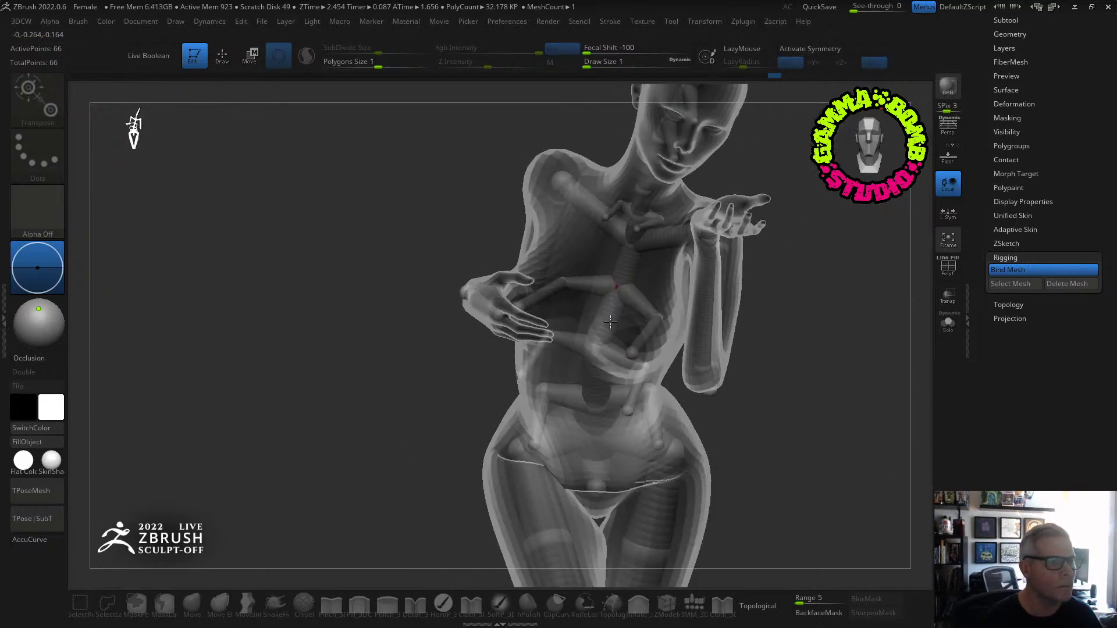
{"action": "left_click_drag", "start_coordinate": [602, 318], "coordinate": [601, 315]}
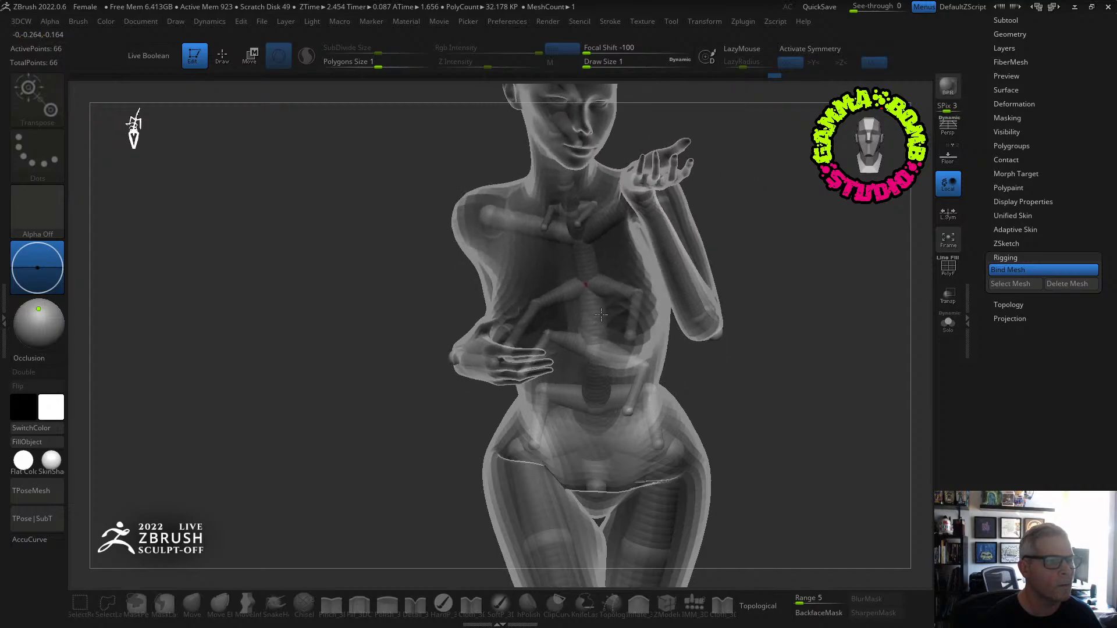
{"action": "mouse_move", "coordinate": [477, 419]}
{"action": "left_mouse_down"}
{"action": "mouse_move", "coordinate": [374, 474]}
{"action": "mouse_move", "coordinate": [381, 453]}
{"action": "left_mouse_up"}
{"action": "mouse_move", "coordinate": [592, 286]}
{"action": "left_mouse_down"}
{"action": "mouse_move", "coordinate": [646, 322]}
{"action": "mouse_move", "coordinate": [597, 316]}
{"action": "left_mouse_up"}
{"action": "right_click_drag", "start_coordinate": [606, 314], "coordinate": [740, 294]}
{"action": "right_click_drag", "start_coordinate": [621, 279], "coordinate": [636, 306]}
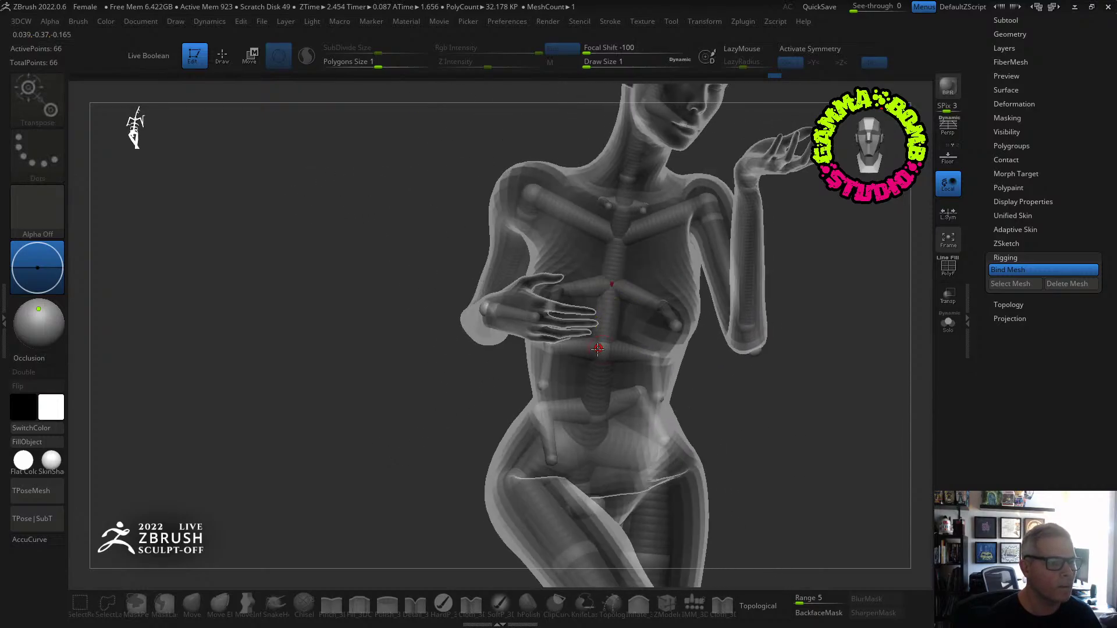
{"action": "left_click_drag", "start_coordinate": [598, 349], "coordinate": [614, 356]}
Straighten the head's sideways tilt by rotating it at the upper neck joints.
{"action": "right_click_drag", "start_coordinate": [844, 373], "coordinate": [563, 351]}
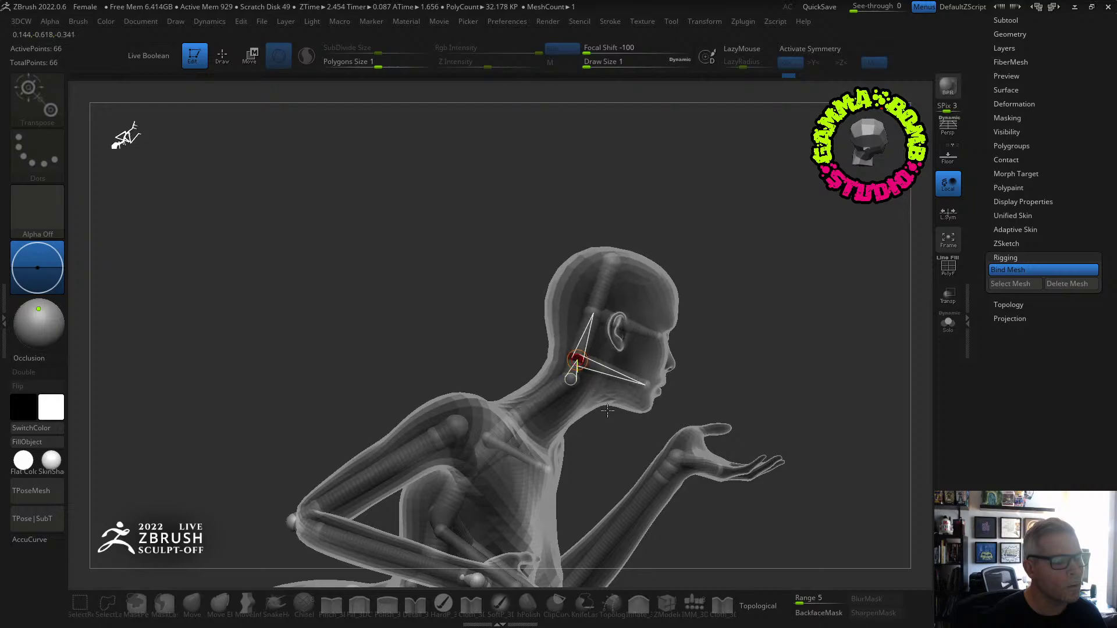
{"action": "right_click_drag", "start_coordinate": [606, 411], "coordinate": [596, 439]}
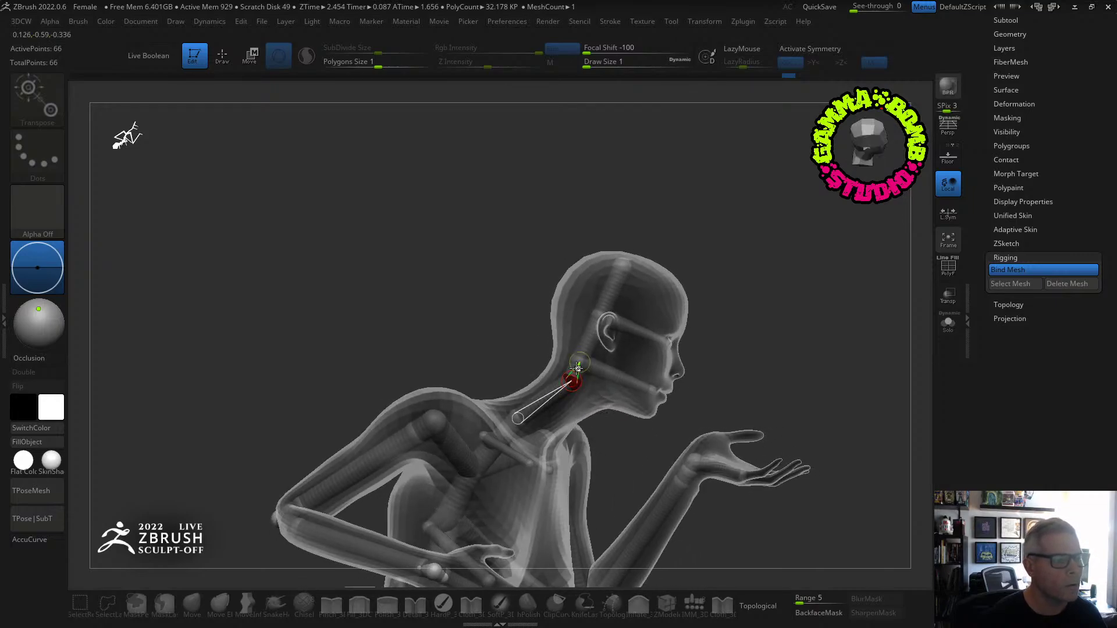
{"action": "right_click_drag", "start_coordinate": [621, 363], "coordinate": [704, 325]}
{"action": "right_click_drag", "start_coordinate": [572, 387], "coordinate": [647, 373]}
{"action": "right_click_drag", "start_coordinate": [458, 373], "coordinate": [601, 414], "text": "ctrl"}
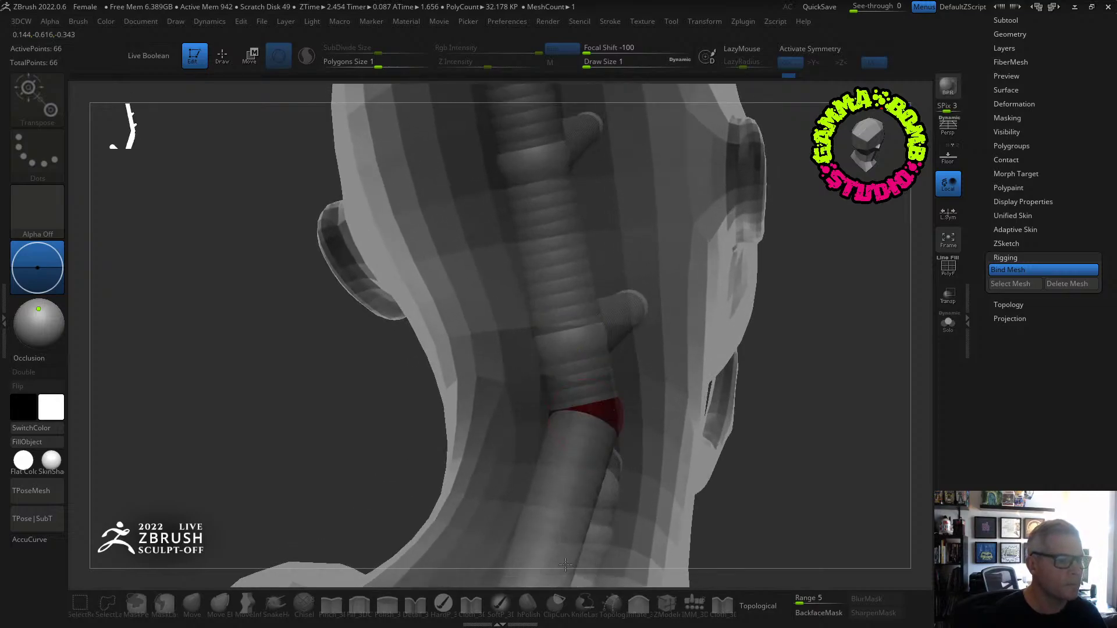
{"action": "left_click_drag", "start_coordinate": [565, 565], "coordinate": [670, 353]}
{"action": "left_click_drag", "start_coordinate": [599, 375], "coordinate": [611, 374]}
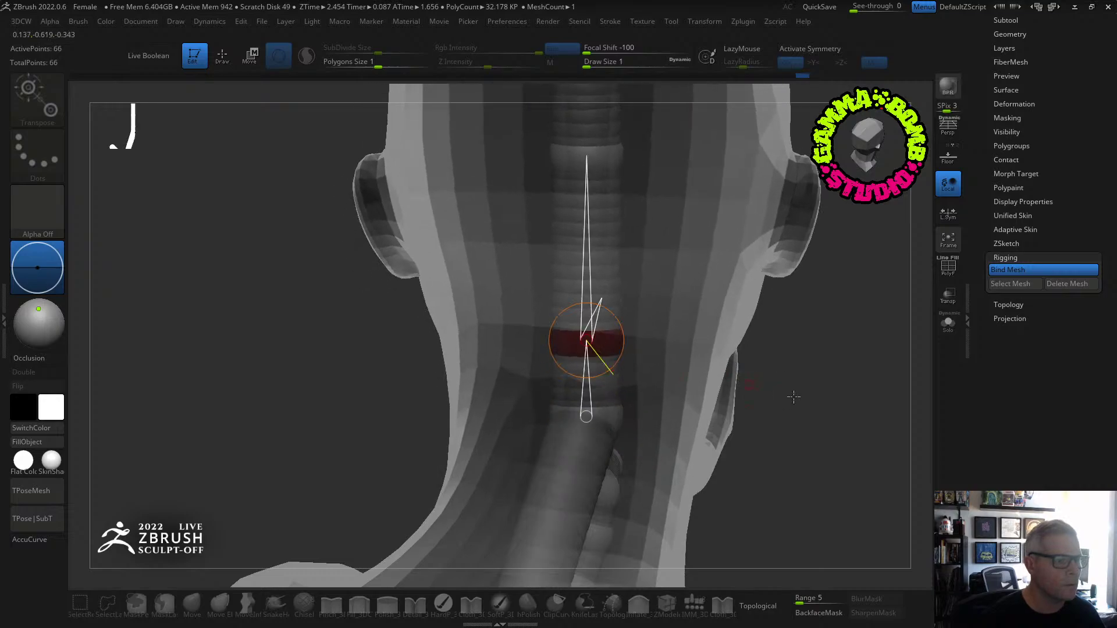
{"action": "right_click_drag", "start_coordinate": [793, 394], "coordinate": [779, 315]}
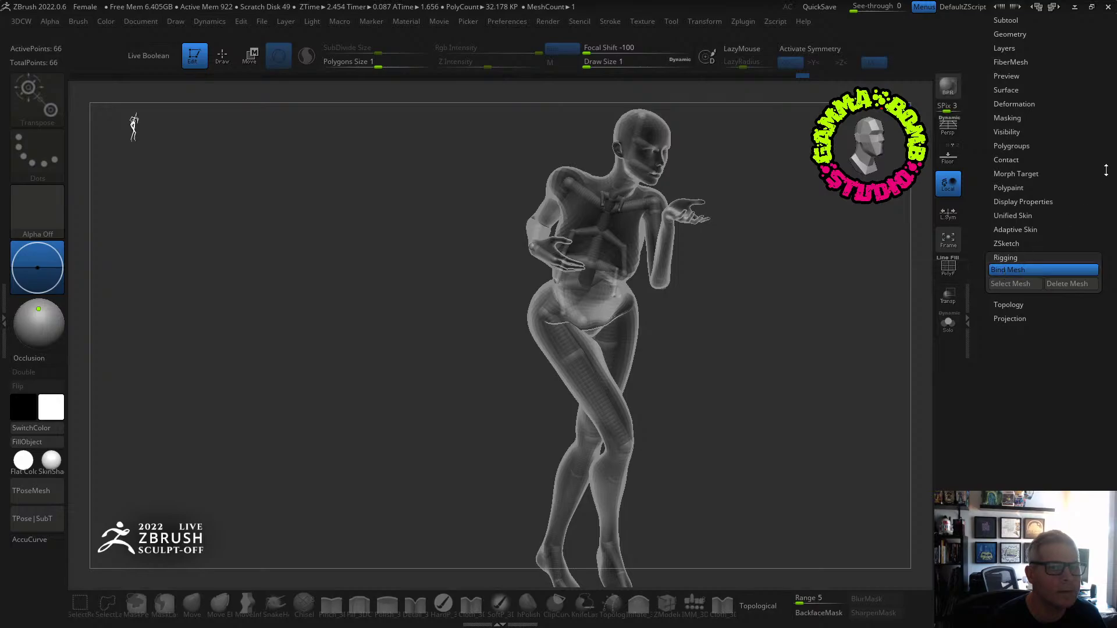
Transfer the rig's pose back to the full-resolution base-model-unposed subtools with TPose|SubT.
{"action": "left_click_drag", "start_coordinate": [1095, 172], "coordinate": [1064, 277]}
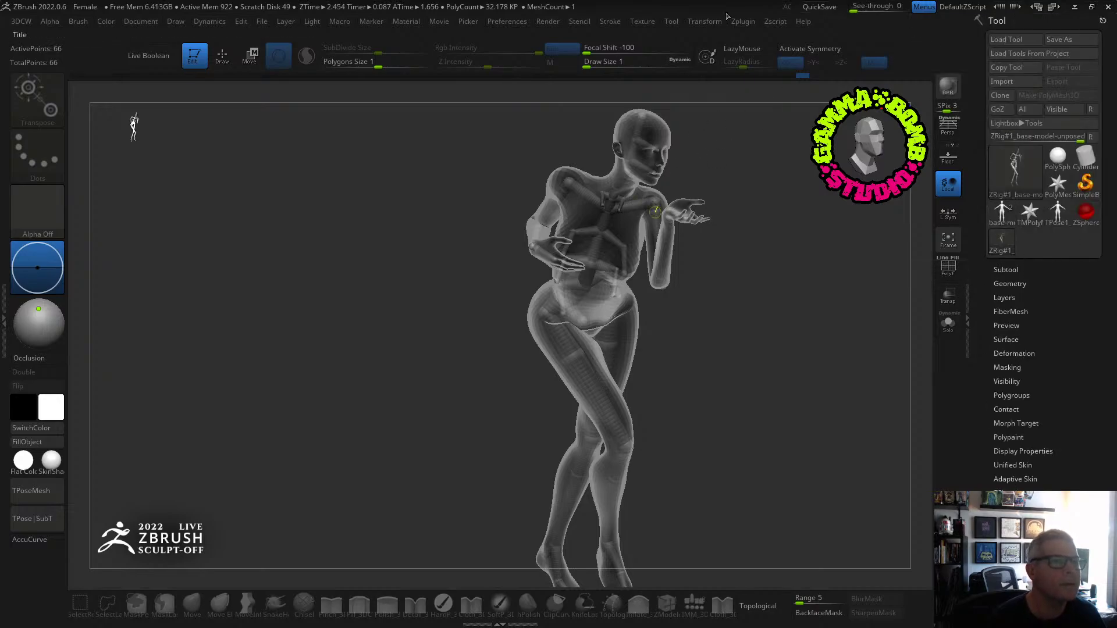
{"action": "left_click", "coordinate": [743, 21]}
{"action": "left_click", "coordinate": [822, 327]}
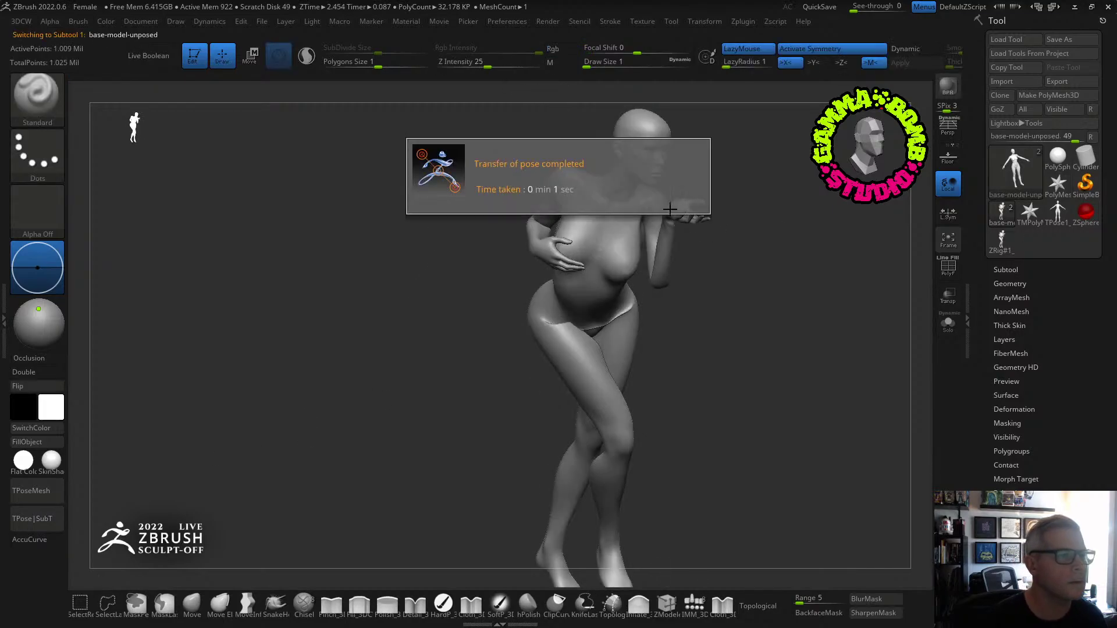
{"action": "left_click_drag", "start_coordinate": [778, 286], "coordinate": [854, 289]}
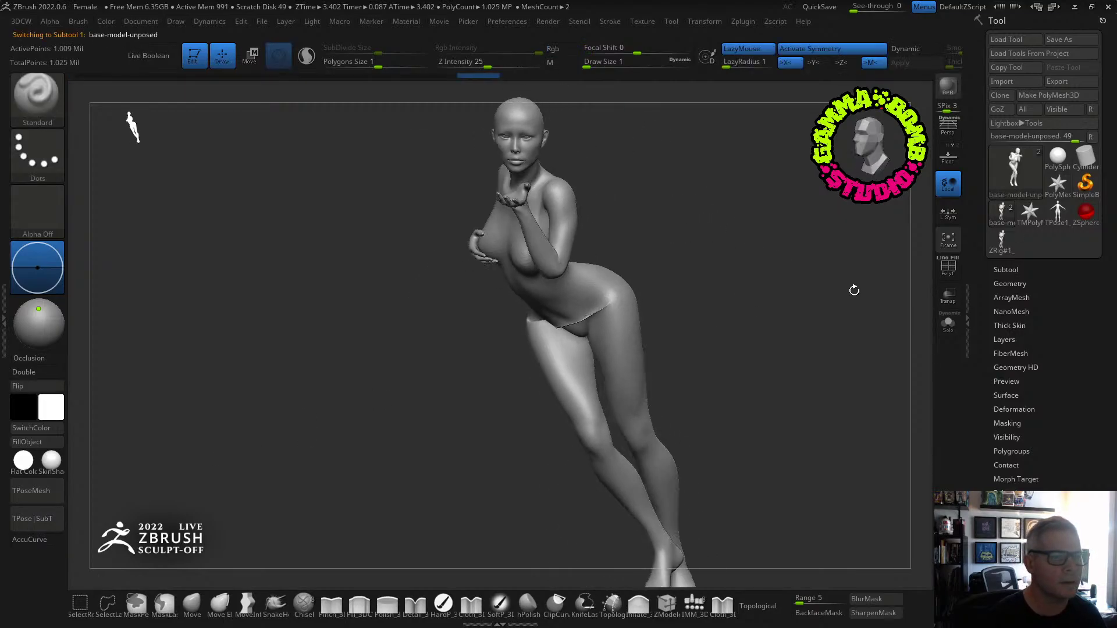
Inspect the hip creases on the base-model-unposed subtool and lower its geometry to subdivision level 1.
{"action": "left_click", "coordinate": [1004, 270]}
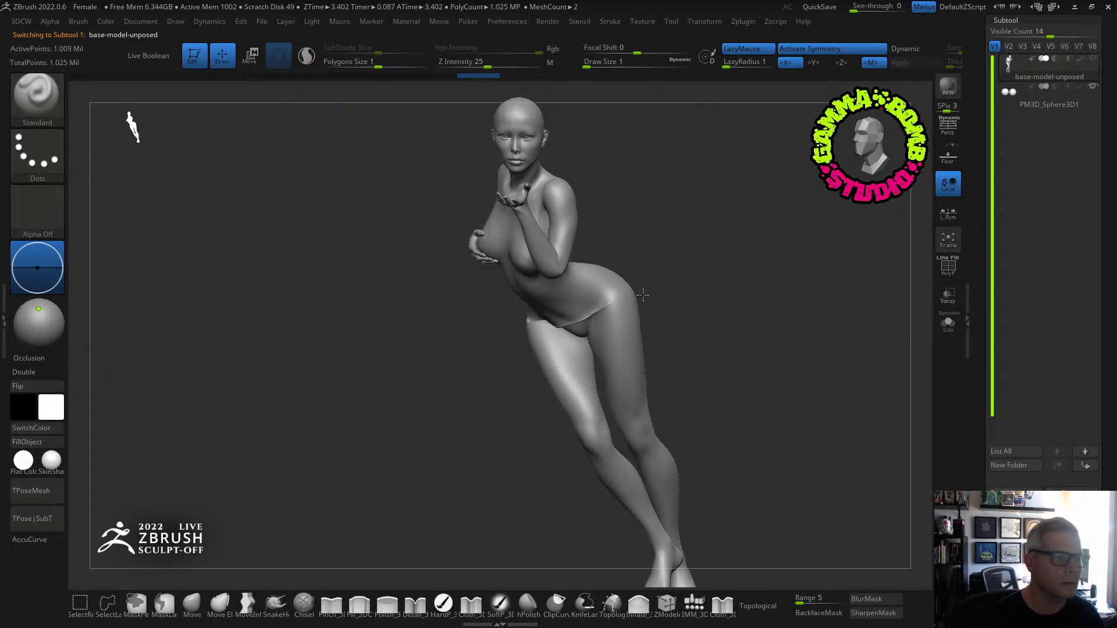
{"action": "left_click_drag", "start_coordinate": [643, 295], "coordinate": [664, 128]}
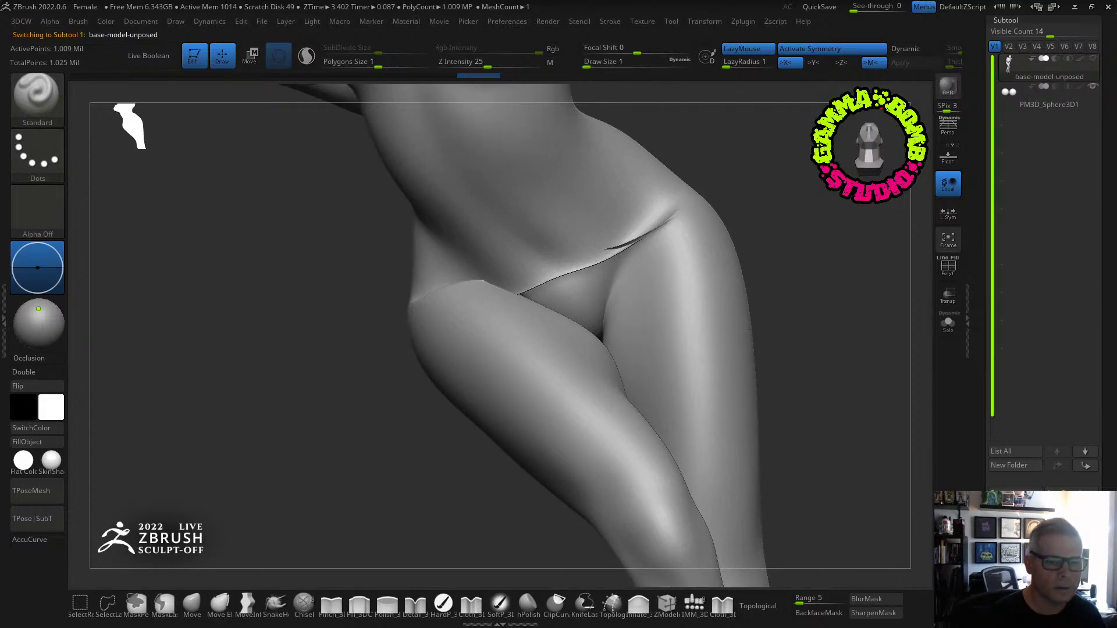
{"action": "left_click_drag", "start_coordinate": [986, 432], "coordinate": [986, 78]}
{"action": "left_click", "coordinate": [1031, 396]}
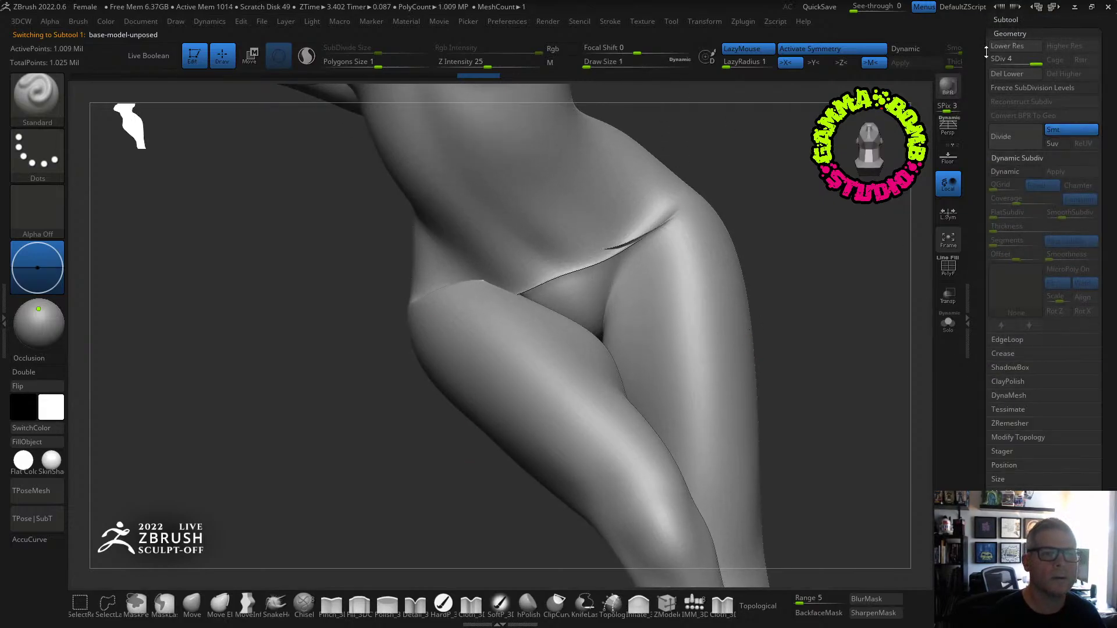
{"action": "left_click", "coordinate": [993, 63]}
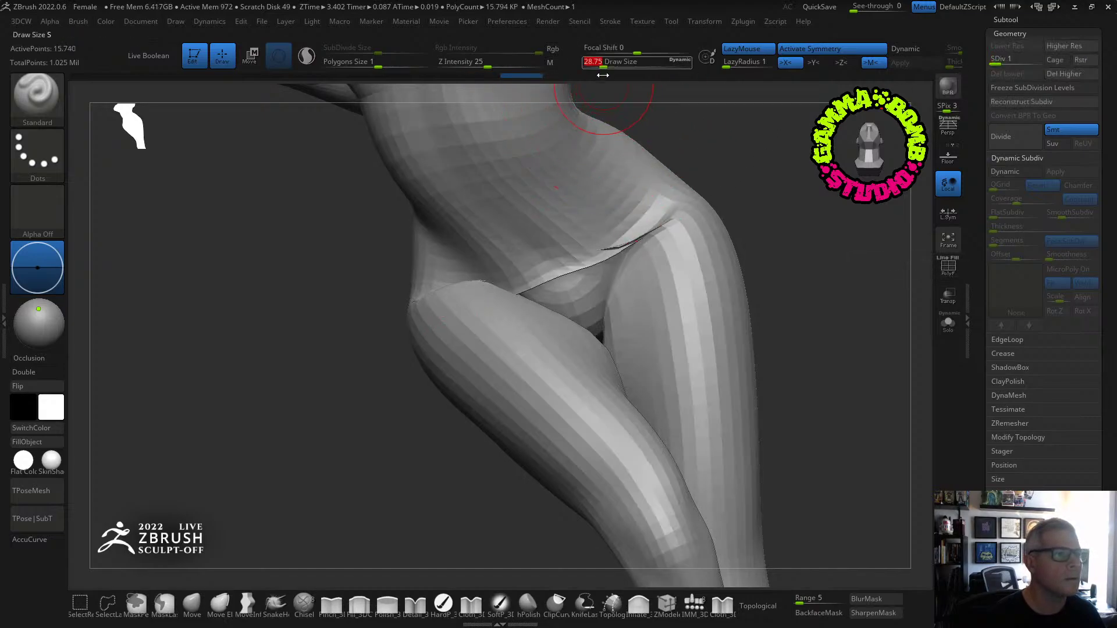
Turn off symmetry and smooth the pinched creases at both hips and the groin, using a draw size of 28.75.
{"action": "key", "text": "shift"}
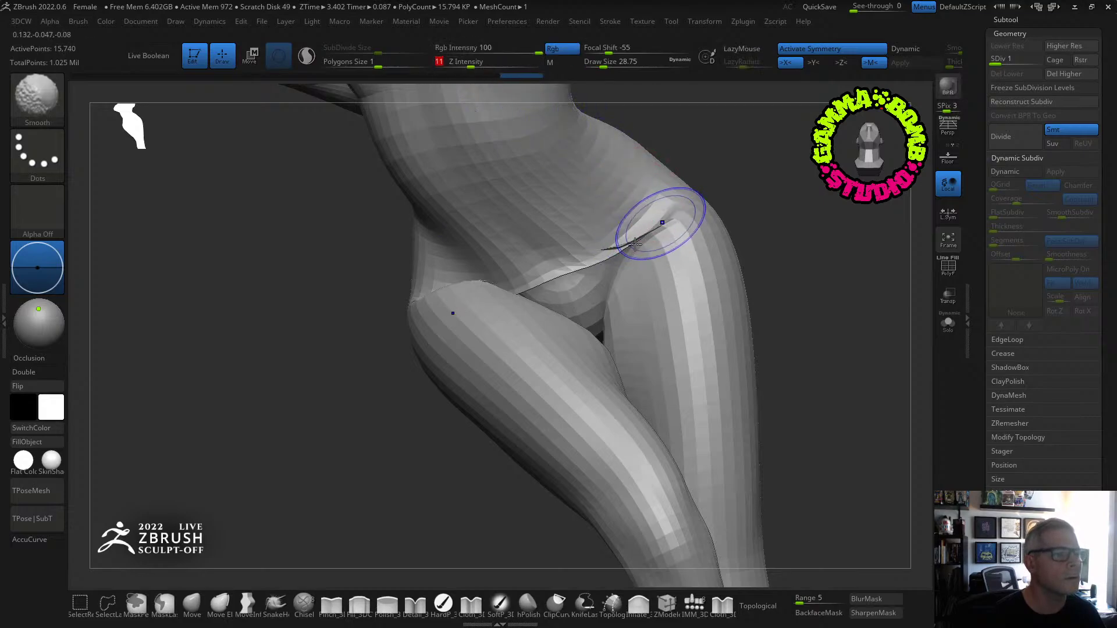
{"action": "left_click_drag", "start_coordinate": [634, 244], "coordinate": [640, 237], "text": "shift"}
{"action": "key", "text": "x"}
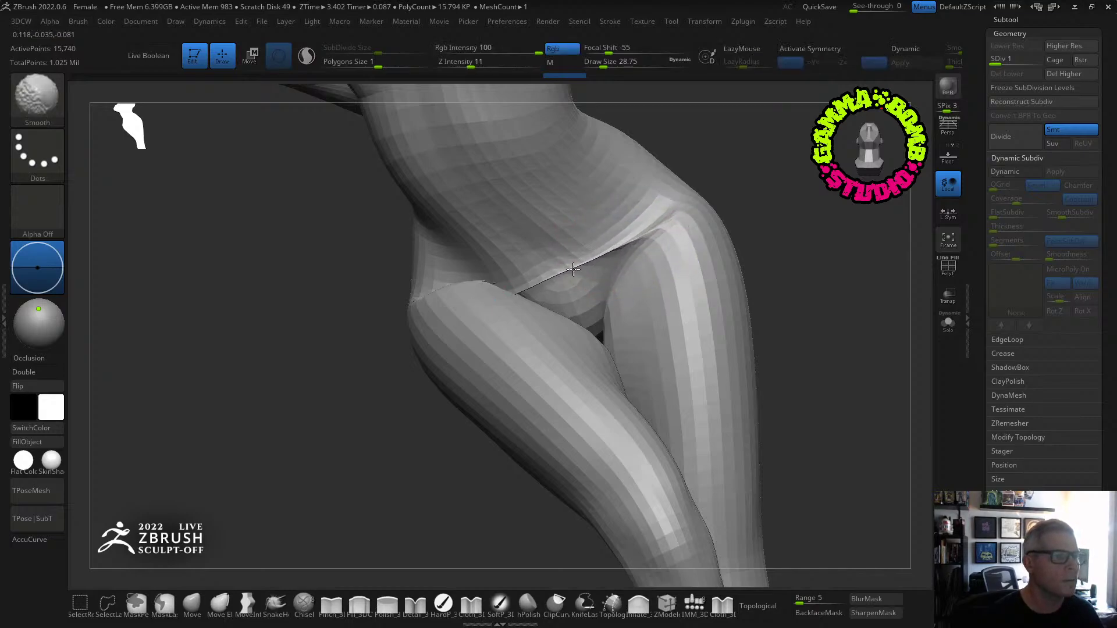
{"action": "mouse_move", "coordinate": [558, 266]}
{"action": "right_mouse_down"}
{"action": "mouse_move", "coordinate": [511, 307]}
{"action": "mouse_move", "coordinate": [471, 285]}
{"action": "right_mouse_up"}
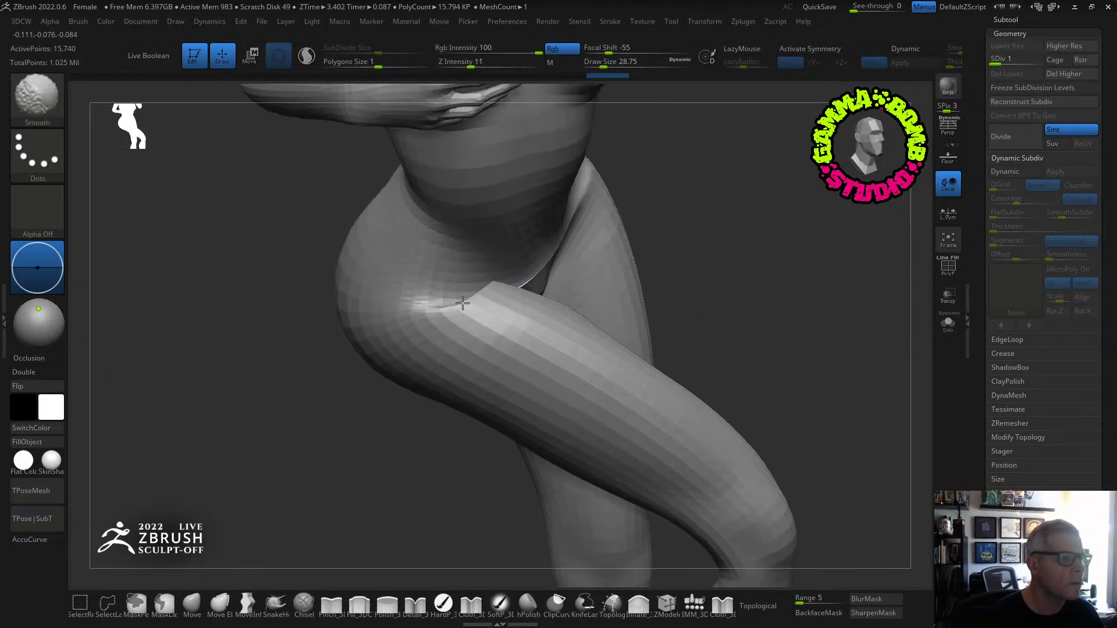
{"action": "right_click_drag", "start_coordinate": [599, 241], "coordinate": [536, 192]}
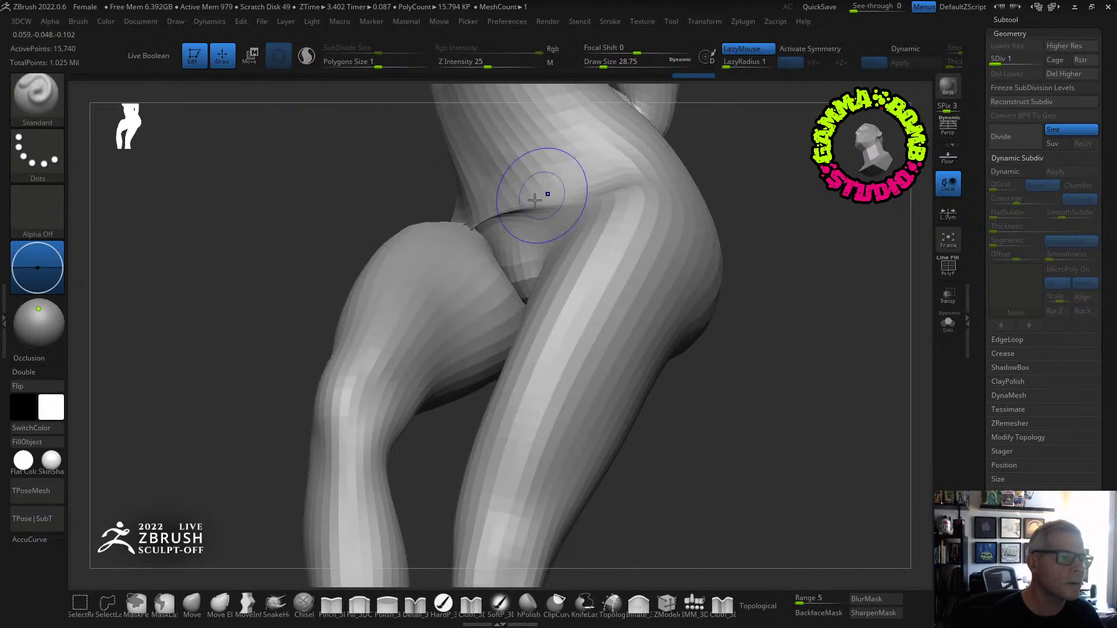
Inflate the sunken area between the thighs at Z Intensity 5 and smooth the fold below the lower belly.
{"action": "key", "text": "shift"}
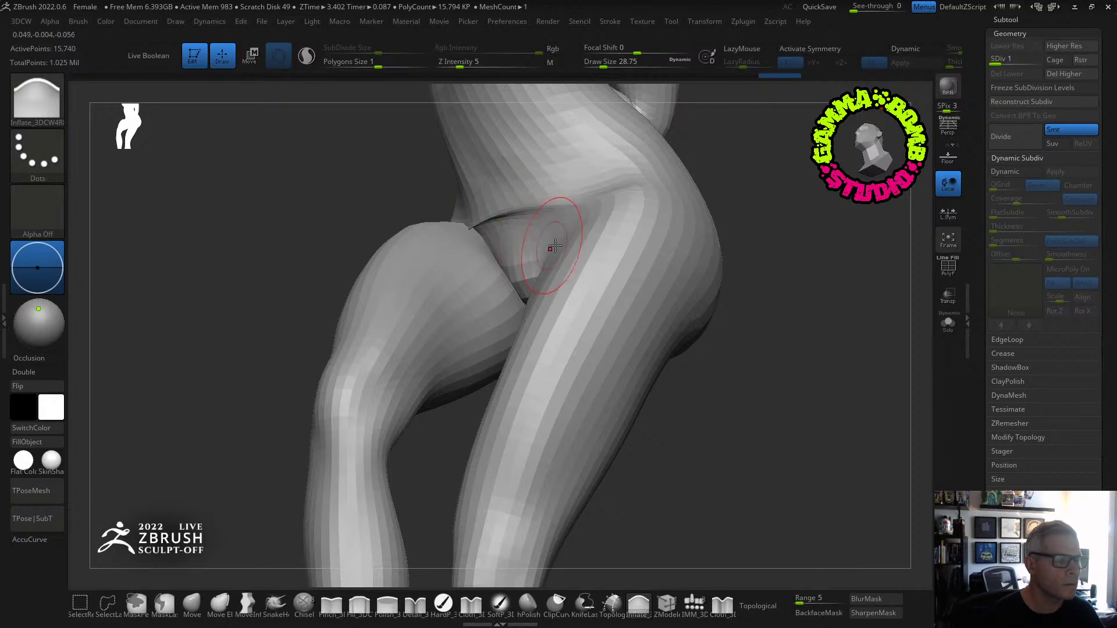
{"action": "right_click_drag", "start_coordinate": [554, 247], "coordinate": [574, 247]}
{"action": "key", "text": "shift"}
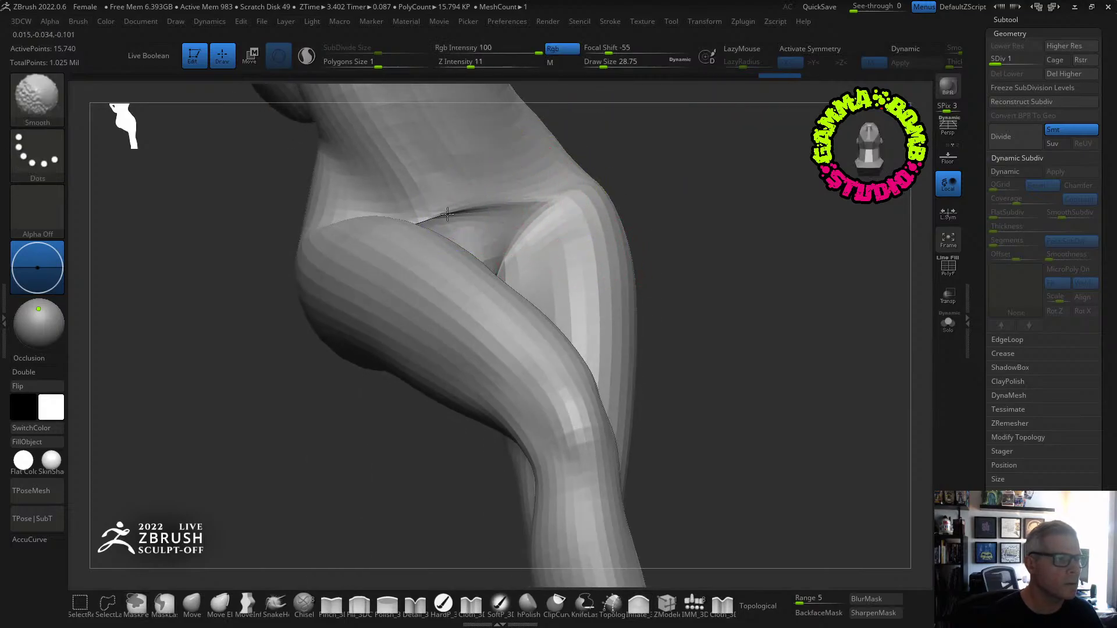
{"action": "mouse_move", "coordinate": [508, 204]}
{"action": "right_mouse_down"}
{"action": "mouse_move", "coordinate": [543, 229]}
{"action": "mouse_move", "coordinate": [481, 195]}
{"action": "mouse_move", "coordinate": [473, 228]}
{"action": "mouse_move", "coordinate": [506, 254]}
{"action": "mouse_move", "coordinate": [469, 260]}
{"action": "right_mouse_up"}
Activate the Move gizmo for the full figure and reset its orientation.
{"action": "right_click_drag", "start_coordinate": [637, 241], "coordinate": [726, 359], "text": "alt"}
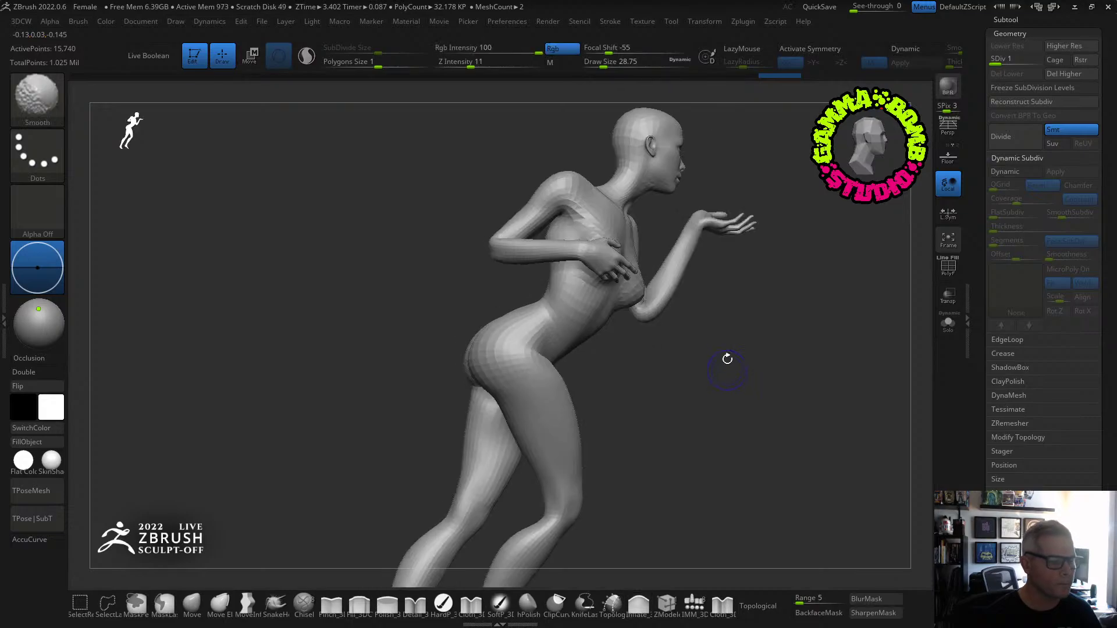
{"action": "key", "text": "w"}
{"action": "right_click_drag", "start_coordinate": [531, 170], "coordinate": [410, 364], "text": "alt"}
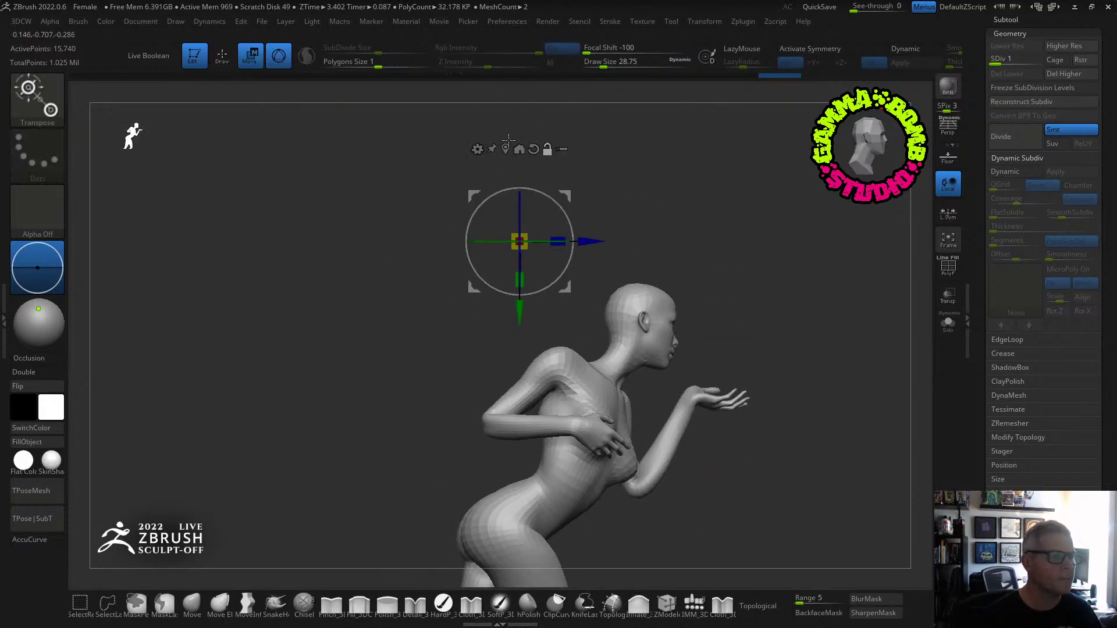
{"action": "right_click_drag", "start_coordinate": [509, 140], "coordinate": [510, 139], "text": "alt"}
{"action": "left_click", "coordinate": [535, 148]}
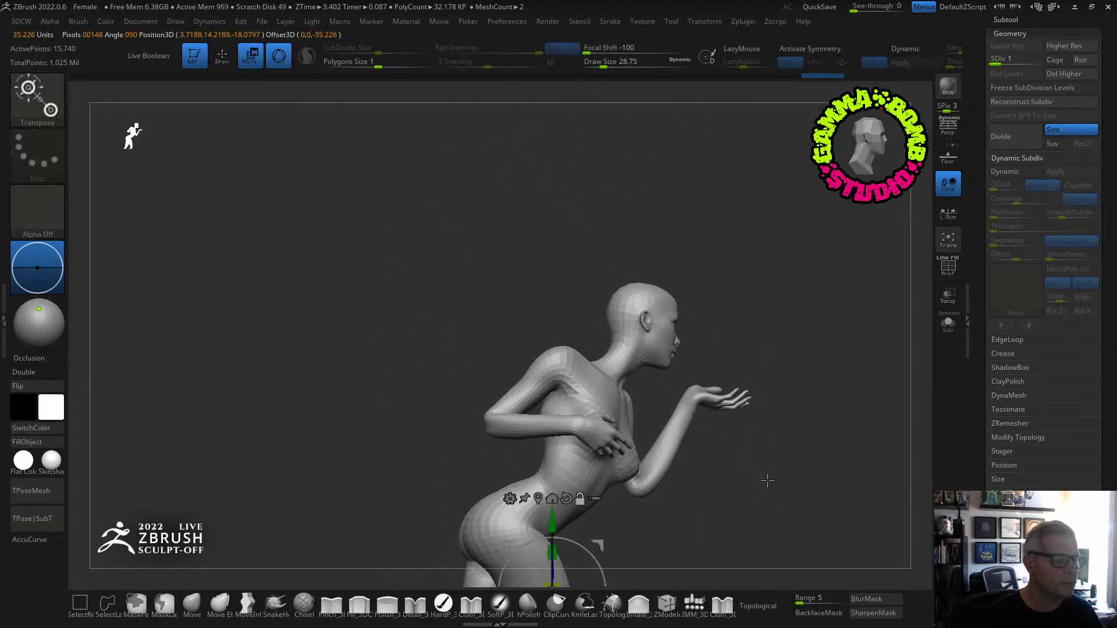
Place the gizmo on the centre of the lower back just above the buttocks and reset its orientation.
{"action": "left_click_drag", "start_coordinate": [768, 480], "coordinate": [806, 270], "text": "alt"}
{"action": "left_click_drag", "start_coordinate": [591, 305], "coordinate": [591, 239], "text": "alt"}
{"action": "mouse_move", "coordinate": [402, 284]}
{"action": "left_mouse_down", "text": "shift"}
{"action": "mouse_move", "coordinate": [474, 283]}
{"action": "mouse_move", "coordinate": [478, 347]}
{"action": "mouse_move", "coordinate": [457, 428]}
{"action": "left_mouse_up", "text": "shift"}
{"action": "key", "text": "q"}
{"action": "key", "text": "w"}
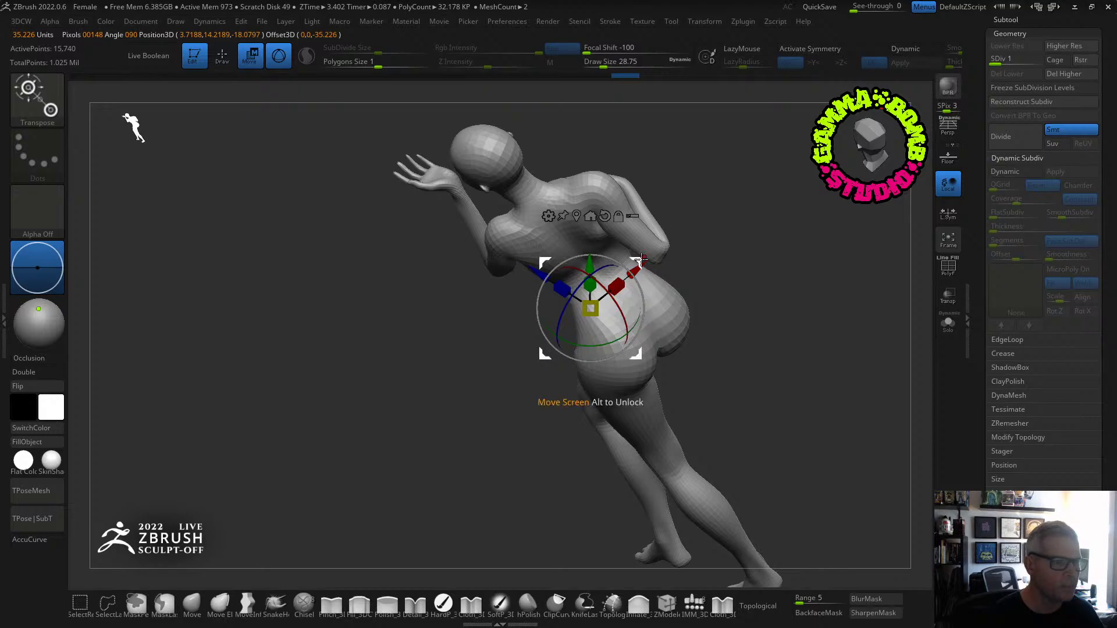
{"action": "left_click_drag", "start_coordinate": [643, 259], "coordinate": [671, 326], "text": "alt"}
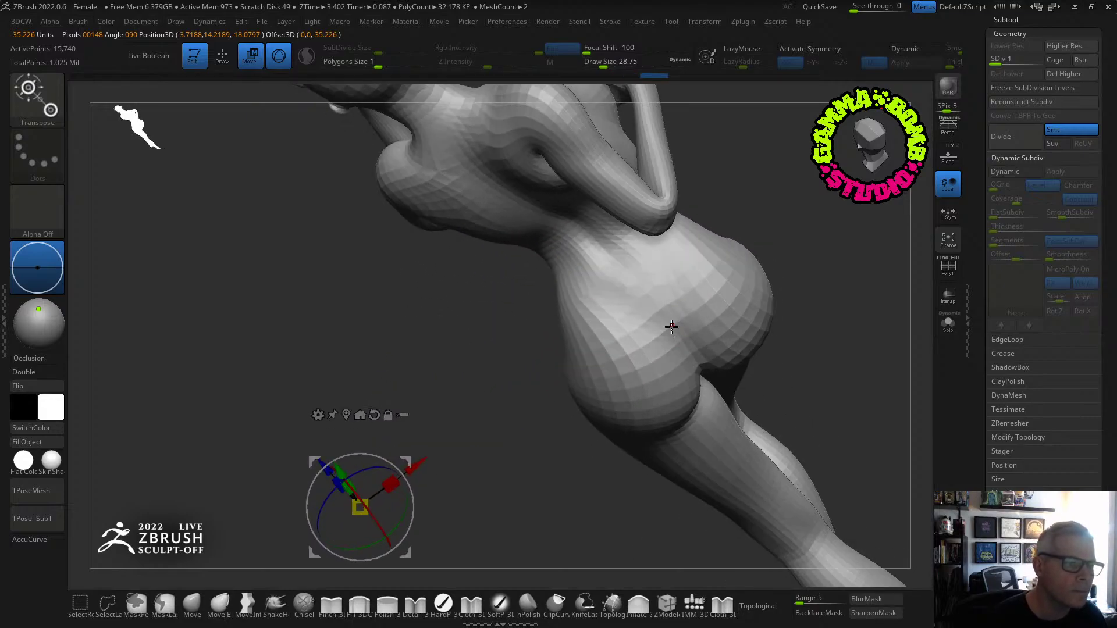
{"action": "left_click", "coordinate": [645, 294]}
{"action": "right_click_drag", "start_coordinate": [697, 268], "coordinate": [706, 166]}
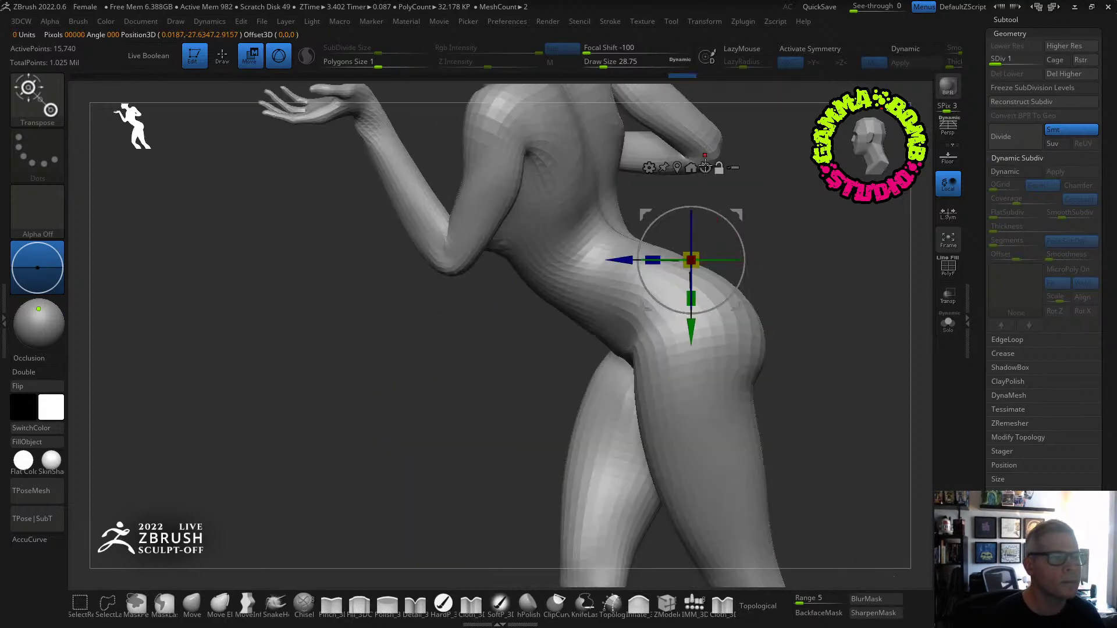
{"action": "right_click_drag", "start_coordinate": [757, 210], "coordinate": [612, 271], "text": "shift"}
{"action": "left_click_drag", "start_coordinate": [692, 273], "coordinate": [687, 283]}
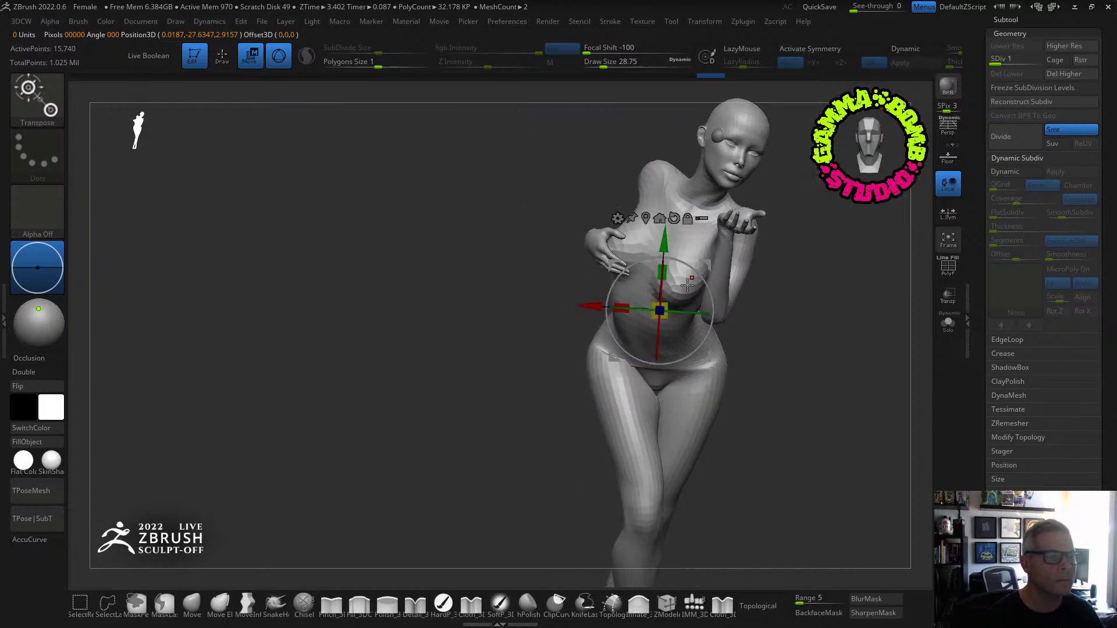
Rotate the figure's unmasked upper body around the waist with the gizmo to refine the lean and twist of the torso.
{"action": "left_click_drag", "start_coordinate": [657, 334], "coordinate": [677, 330]}
{"action": "mouse_move", "coordinate": [680, 320]}
{"action": "left_mouse_down"}
{"action": "mouse_move", "coordinate": [646, 321]}
{"action": "mouse_move", "coordinate": [710, 314]}
{"action": "left_mouse_up"}
{"action": "key", "text": "ctrl+z"}
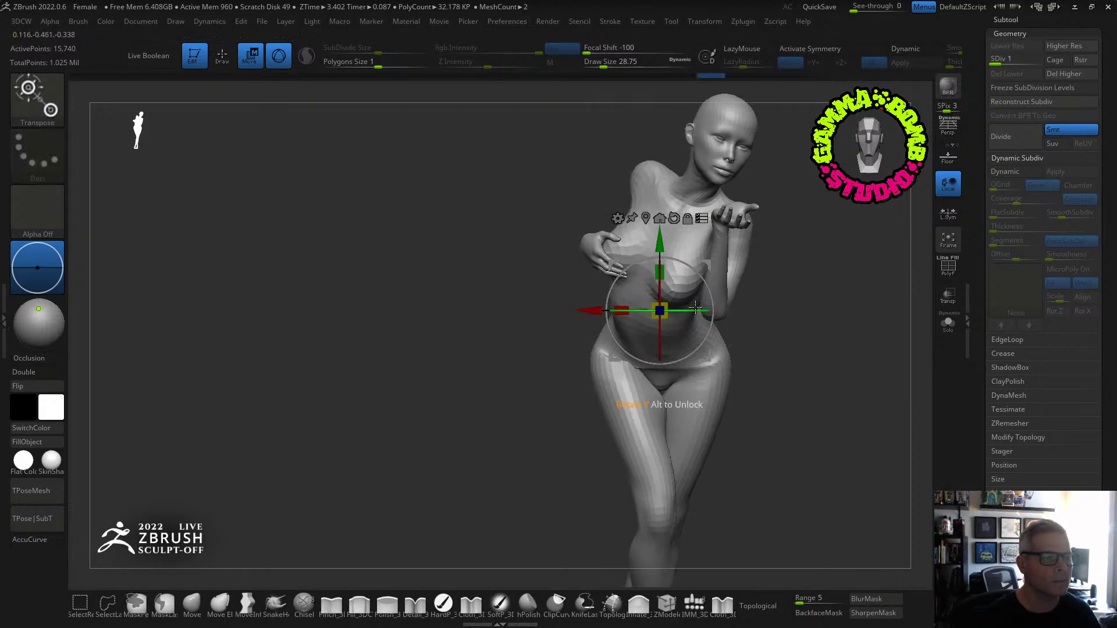
{"action": "left_click_drag", "start_coordinate": [696, 307], "coordinate": [647, 346]}
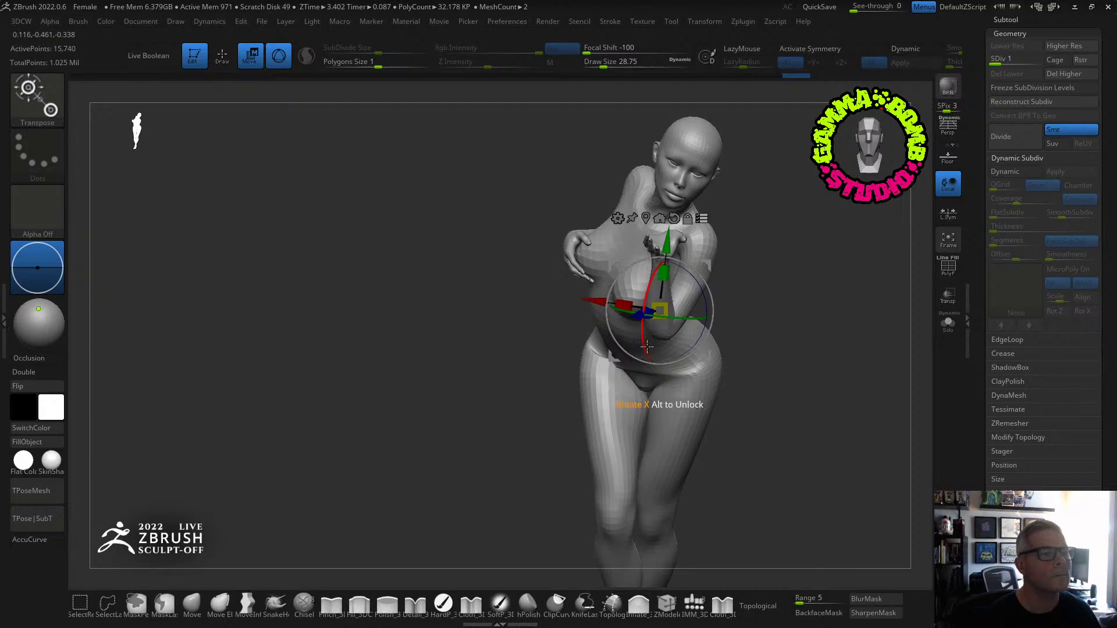
{"action": "left_click_drag", "start_coordinate": [784, 347], "coordinate": [608, 344]}
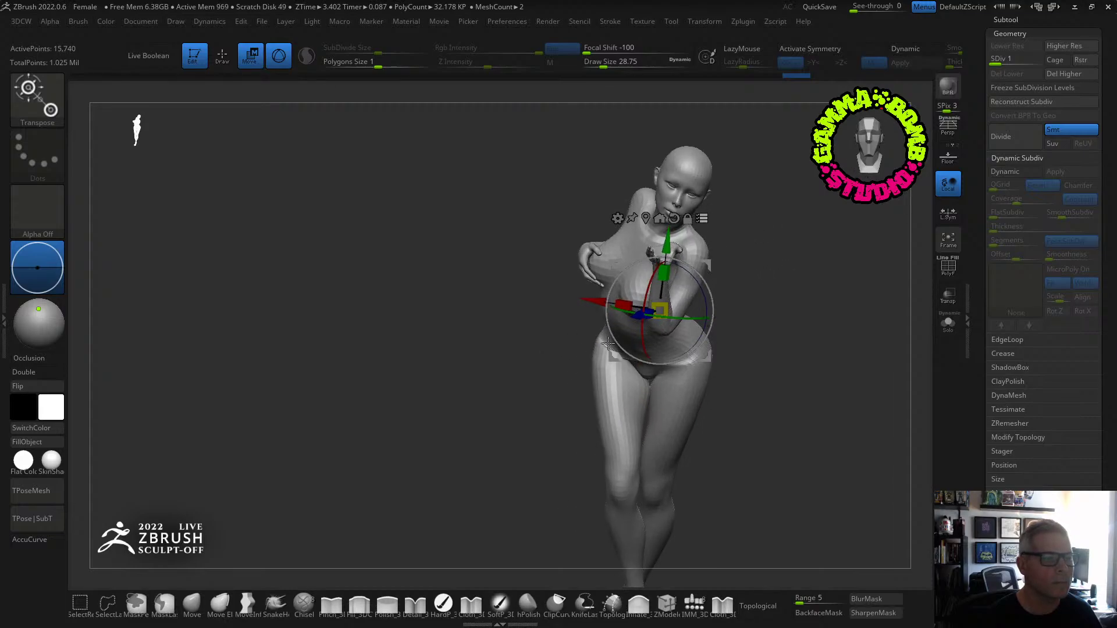
{"action": "left_click_drag", "start_coordinate": [682, 318], "coordinate": [673, 318]}
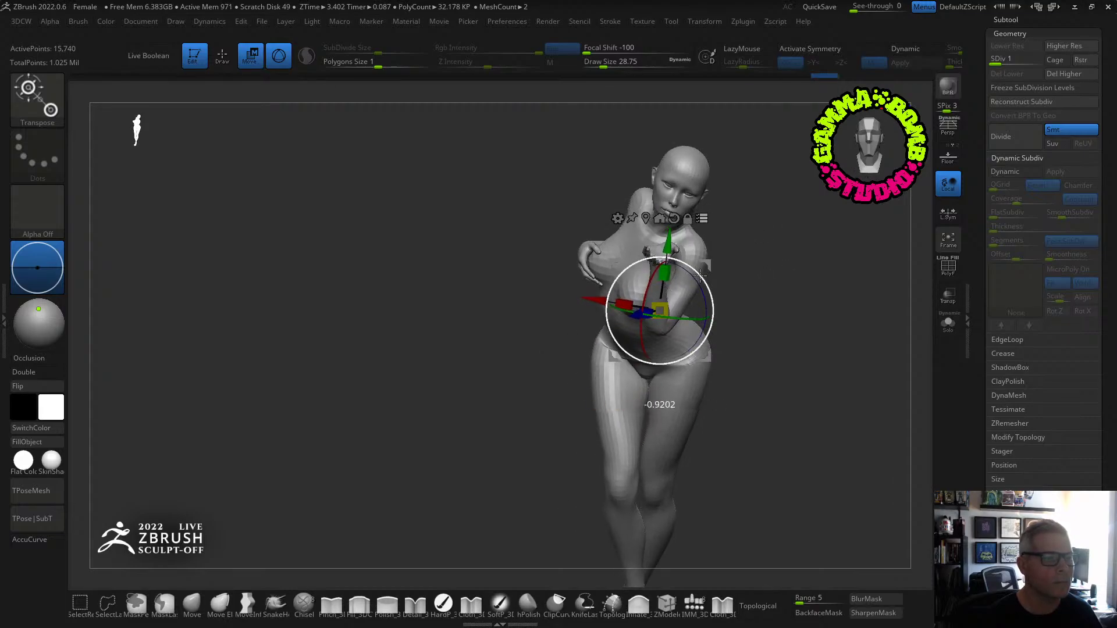
{"action": "left_click_drag", "start_coordinate": [701, 277], "coordinate": [698, 317]}
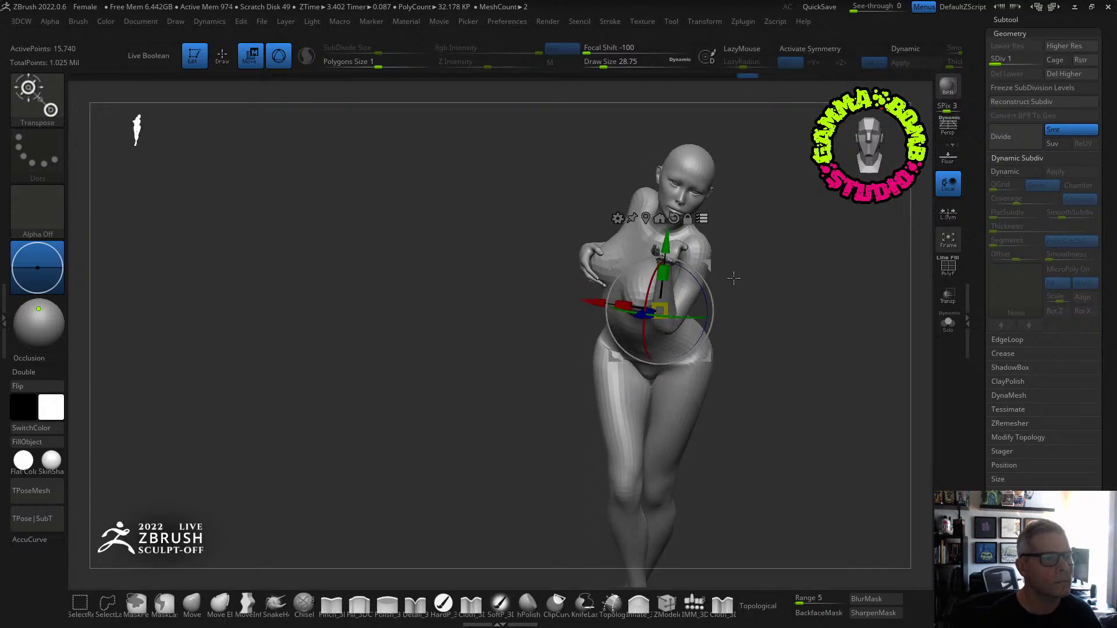
Return to draw mode, check the PM3D_Sphere3D1 subtool, and reselect the posed base-model-unposed subtool.
{"action": "key", "text": "q"}
{"action": "mouse_move", "coordinate": [751, 264]}
{"action": "left_mouse_down"}
{"action": "mouse_move", "coordinate": [738, 459]}
{"action": "mouse_move", "coordinate": [837, 344]}
{"action": "mouse_move", "coordinate": [649, 343]}
{"action": "left_mouse_up"}
{"action": "left_click_drag", "start_coordinate": [646, 239], "coordinate": [657, 120], "text": "alt"}
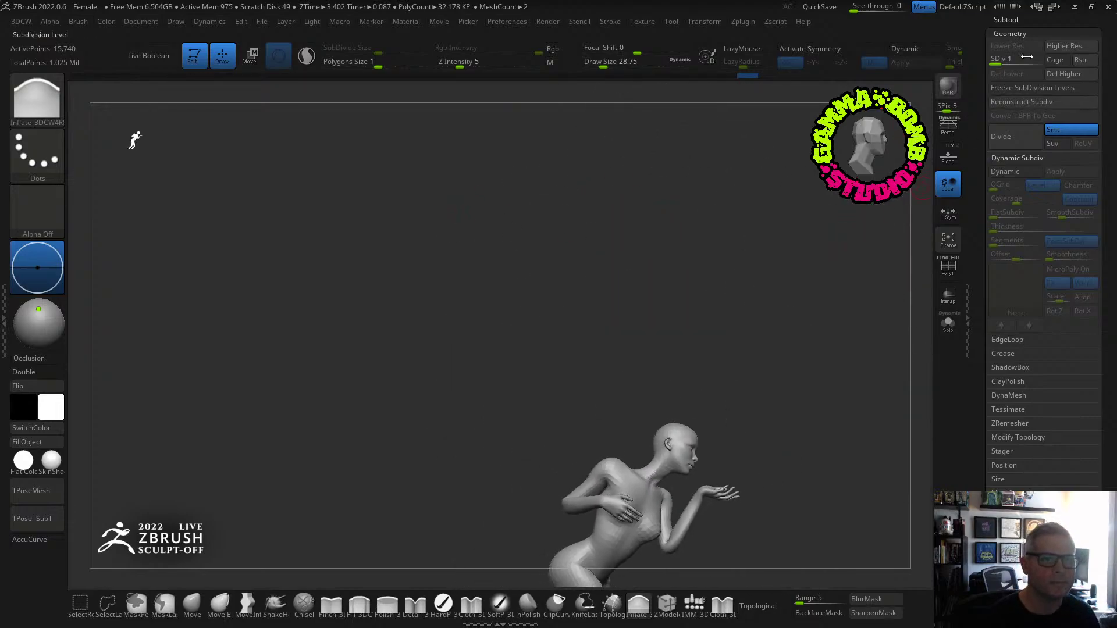
{"action": "scroll", "coordinate": [1047, 70], "scroll_direction": "up", "scroll_amount": 5}
{"action": "left_click", "coordinate": [1015, 97]}
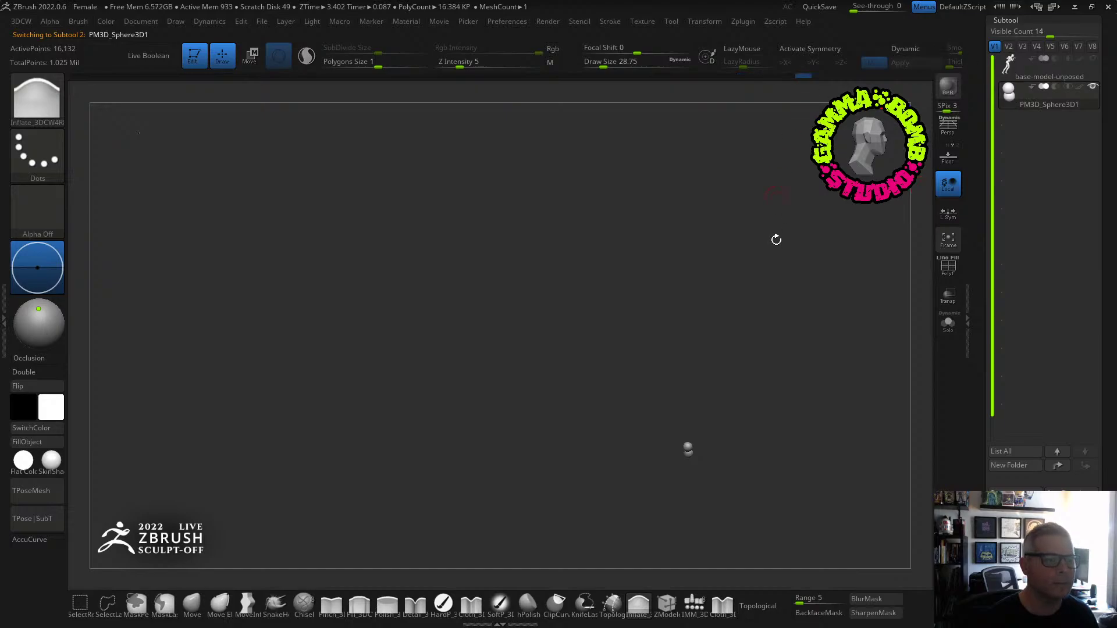
{"action": "left_click", "coordinate": [1041, 68]}
{"action": "left_click_drag", "start_coordinate": [763, 357], "coordinate": [775, 147]}
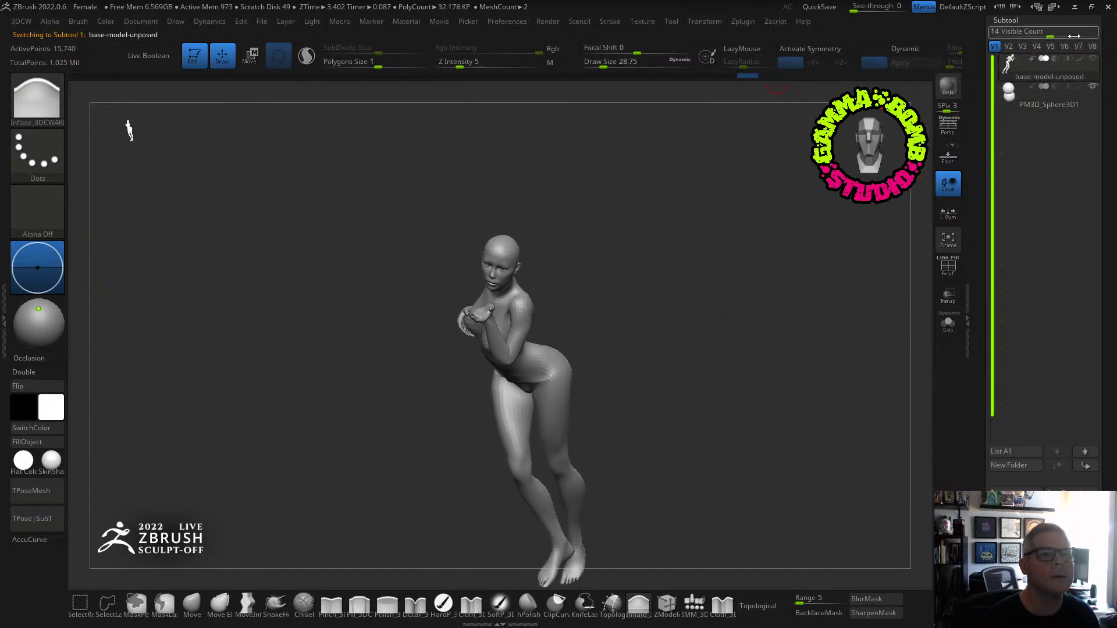
Start saving a copy of the tool and browse to the Final folder inside Projects, 3D Sculpts, 2022, 2022 Sculpt-Off.
{"action": "scroll", "coordinate": [1074, 36], "scroll_direction": "up", "scroll_amount": 3}
{"action": "scroll", "coordinate": [1101, 69], "scroll_direction": "up", "scroll_amount": 3}
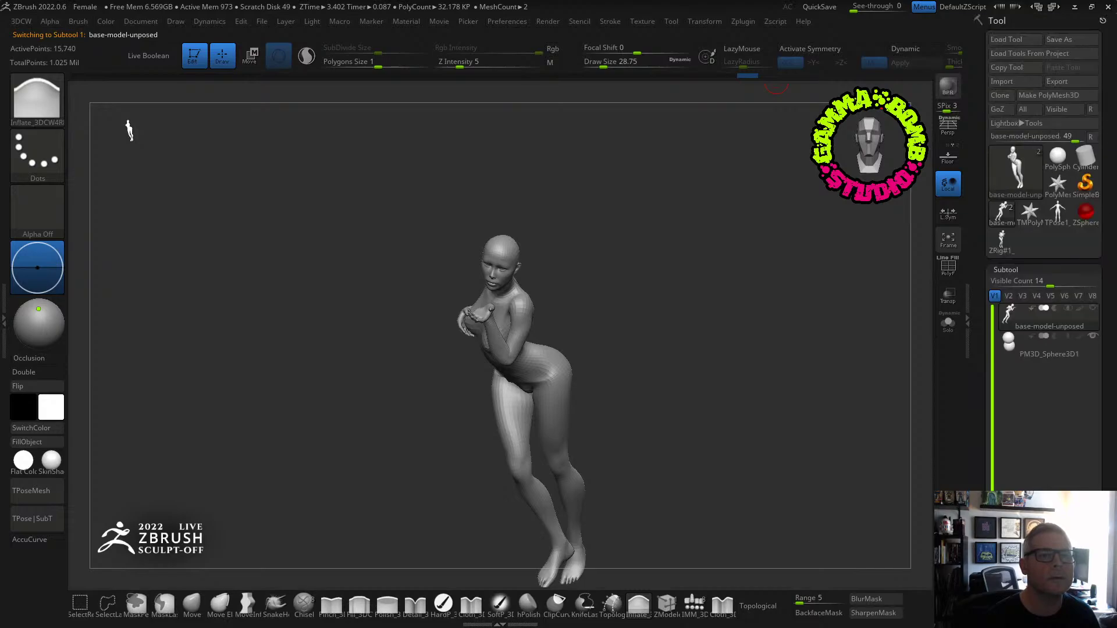
{"action": "left_click", "coordinate": [1063, 41]}
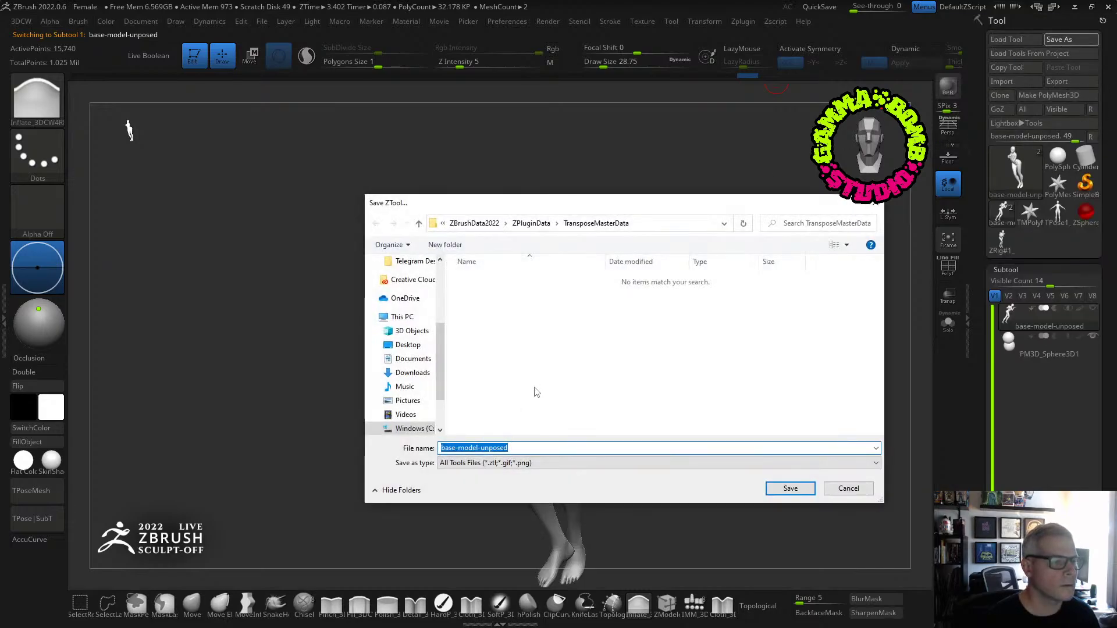
{"action": "scroll", "coordinate": [438, 269], "scroll_direction": "up", "scroll_amount": 5}
{"action": "left_click", "coordinate": [416, 289]}
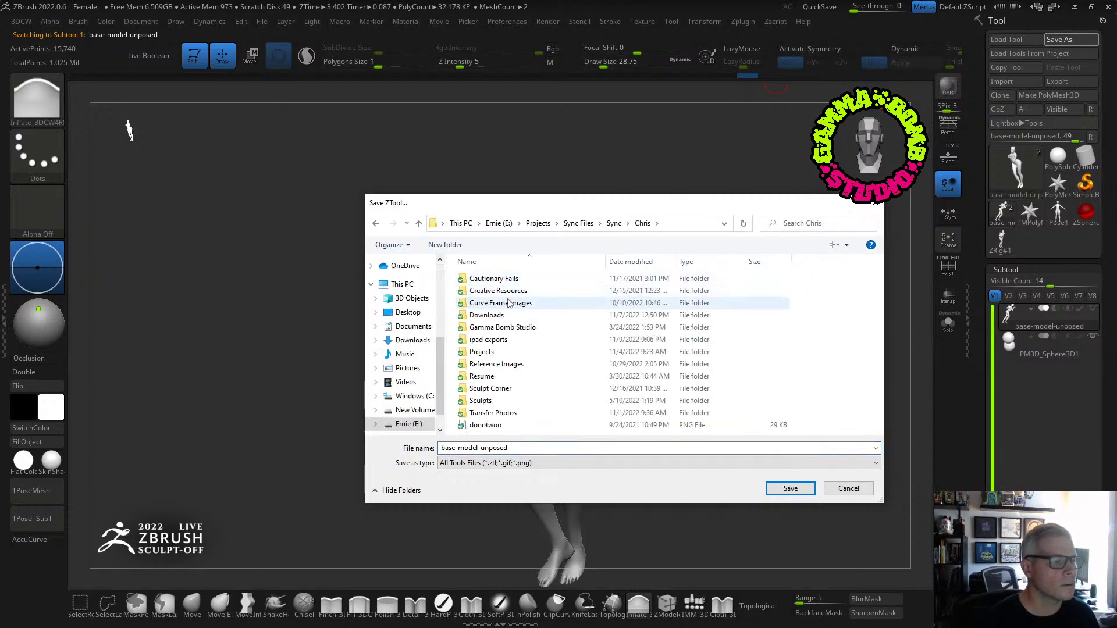
{"action": "double_click", "coordinate": [492, 352]}
{"action": "double_click", "coordinate": [485, 279]}
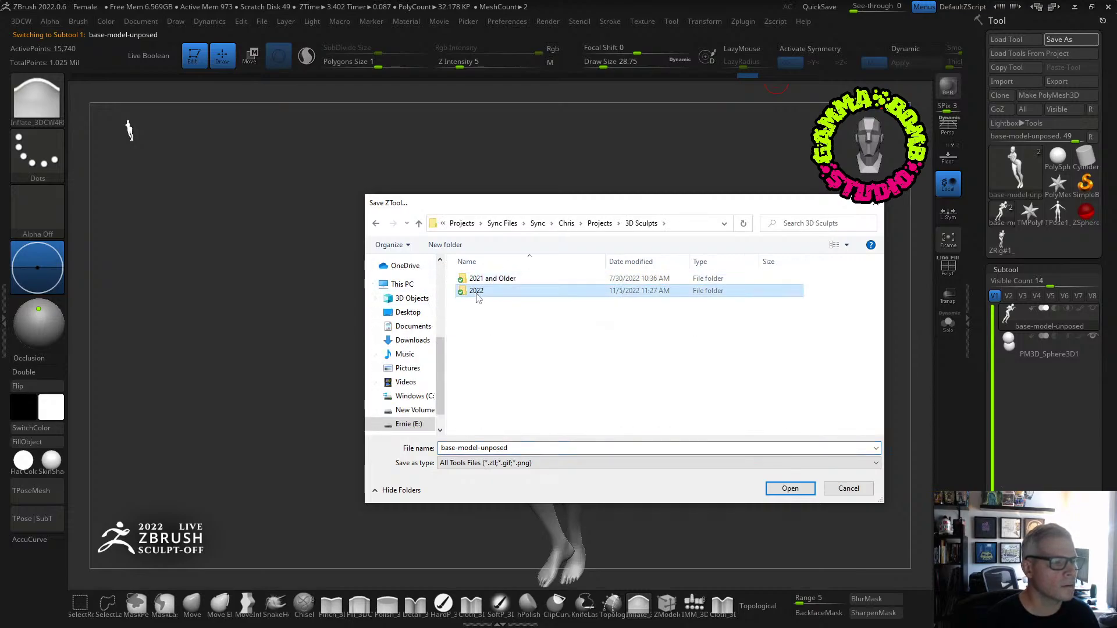
{"action": "double_click", "coordinate": [478, 291]}
{"action": "double_click", "coordinate": [488, 291]}
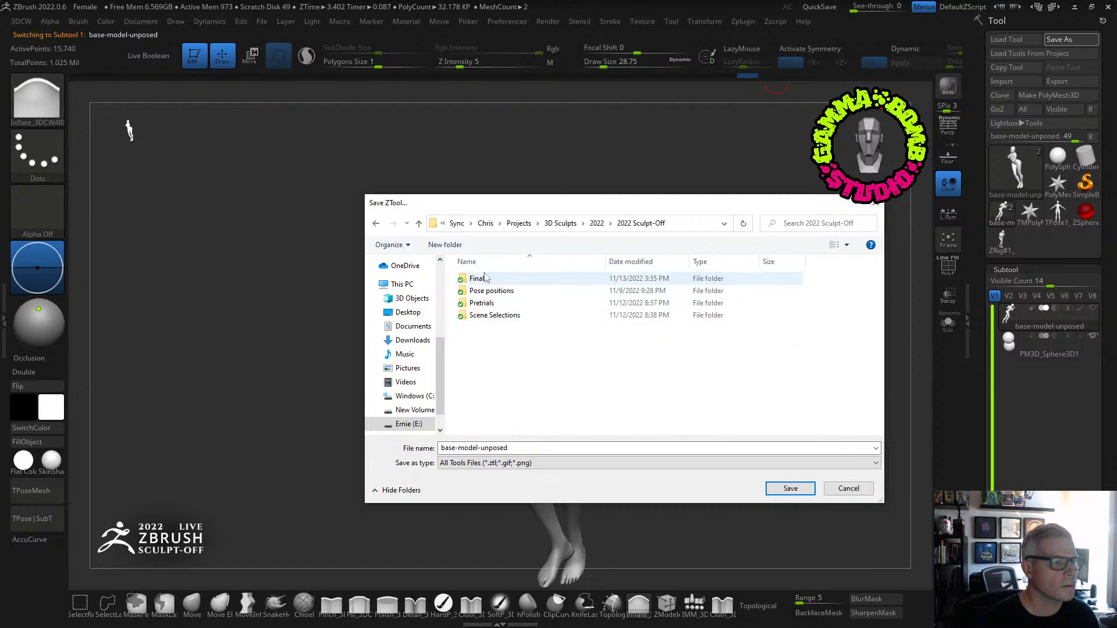
{"action": "left_click", "coordinate": [476, 281]}
{"action": "double_click", "coordinate": [476, 281]}
Save the tool as the next version of the existing sculptoff2022-01 file, changing the number at the end to 02.
{"action": "left_click", "coordinate": [503, 293]}
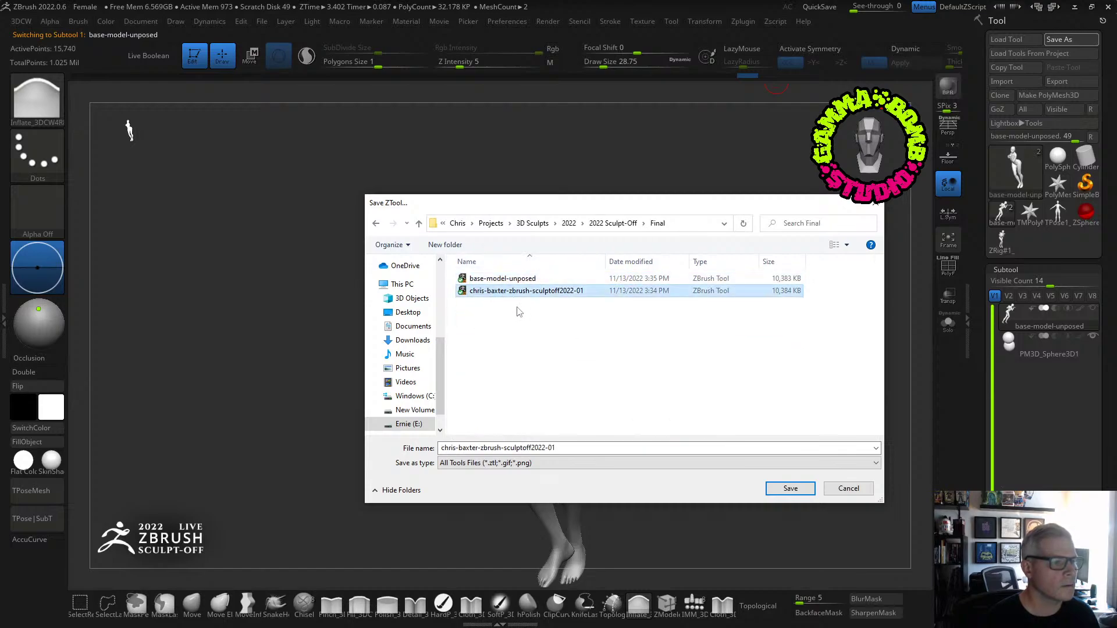
{"action": "left_click", "coordinate": [568, 451]}
{"action": "left_click_drag", "start_coordinate": [568, 451], "coordinate": [552, 449]}
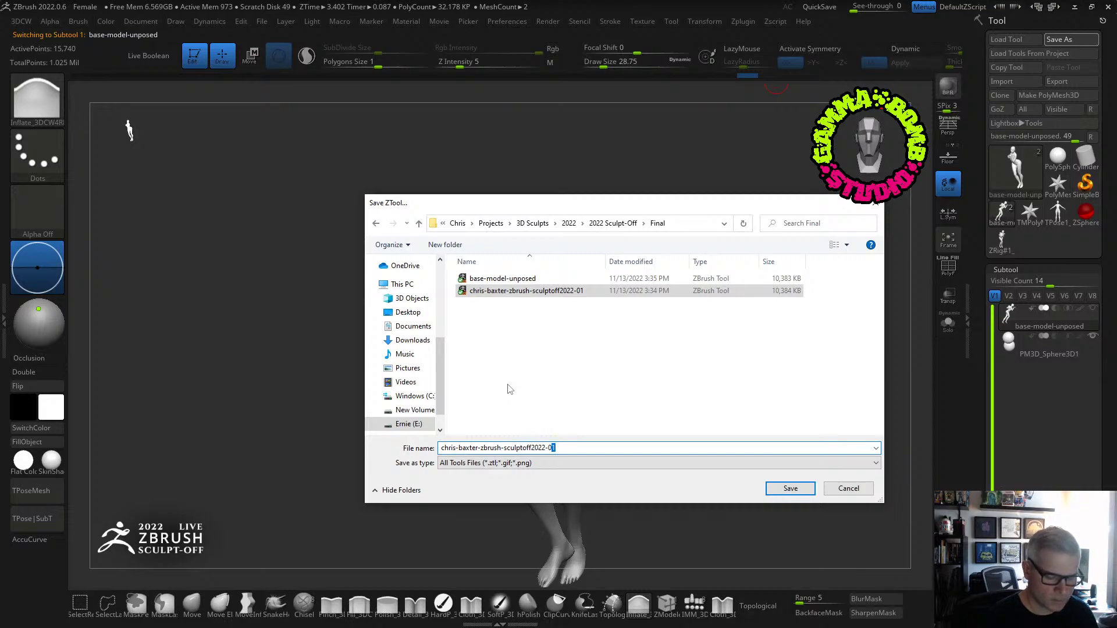
{"action": "type", "text": "2"}
{"action": "key", "text": "Return"}
Append the base-model-unposed file to the current tool with SubTool Master's MultiAppend, accepting the loss of HD geometry.
{"action": "left_click", "coordinate": [745, 22]}
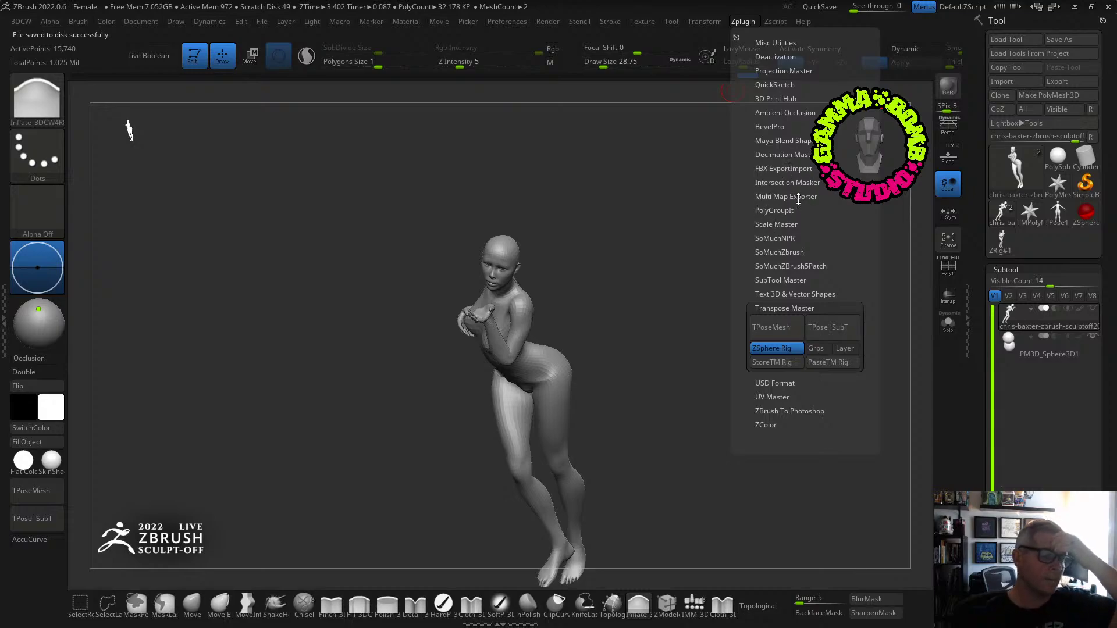
{"action": "left_click", "coordinate": [740, 22]}
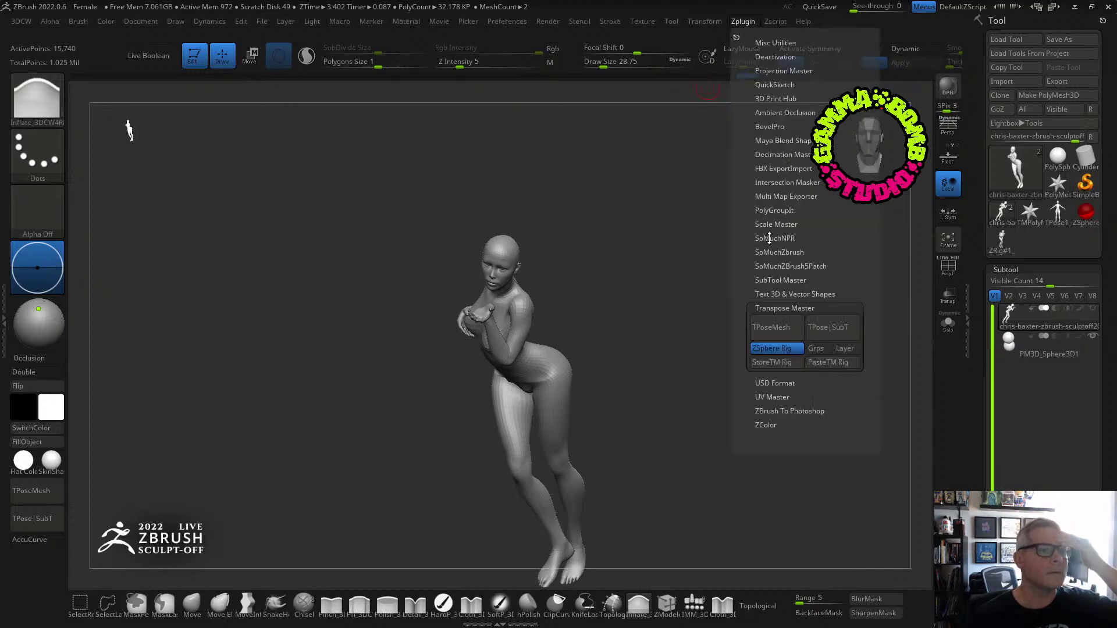
{"action": "left_click", "coordinate": [772, 281]}
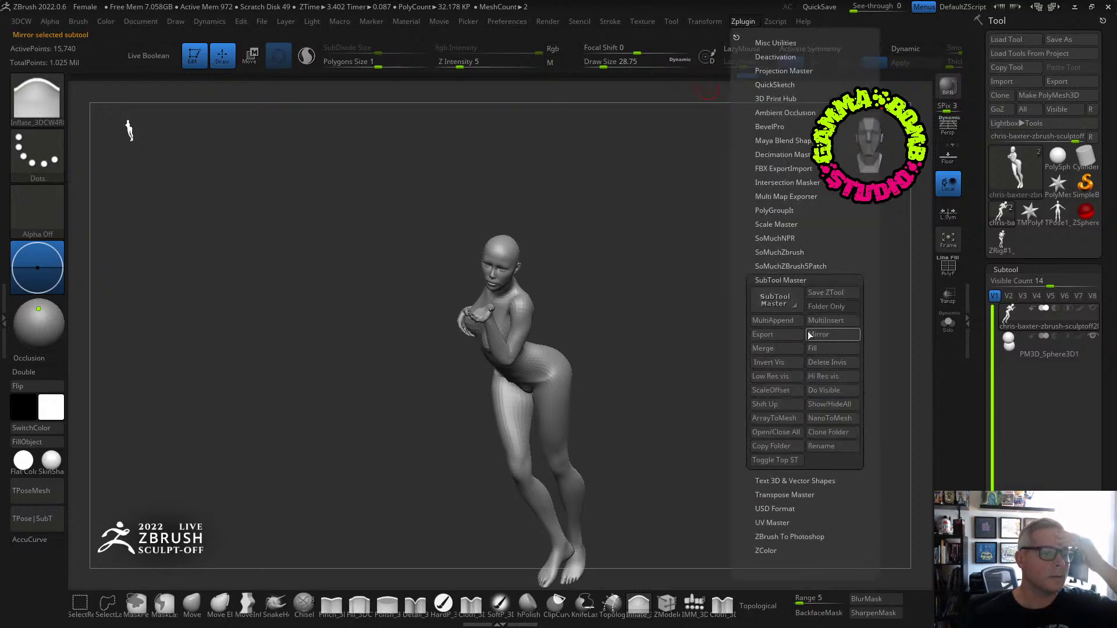
{"action": "left_click", "coordinate": [774, 321]}
{"action": "left_click", "coordinate": [523, 280]}
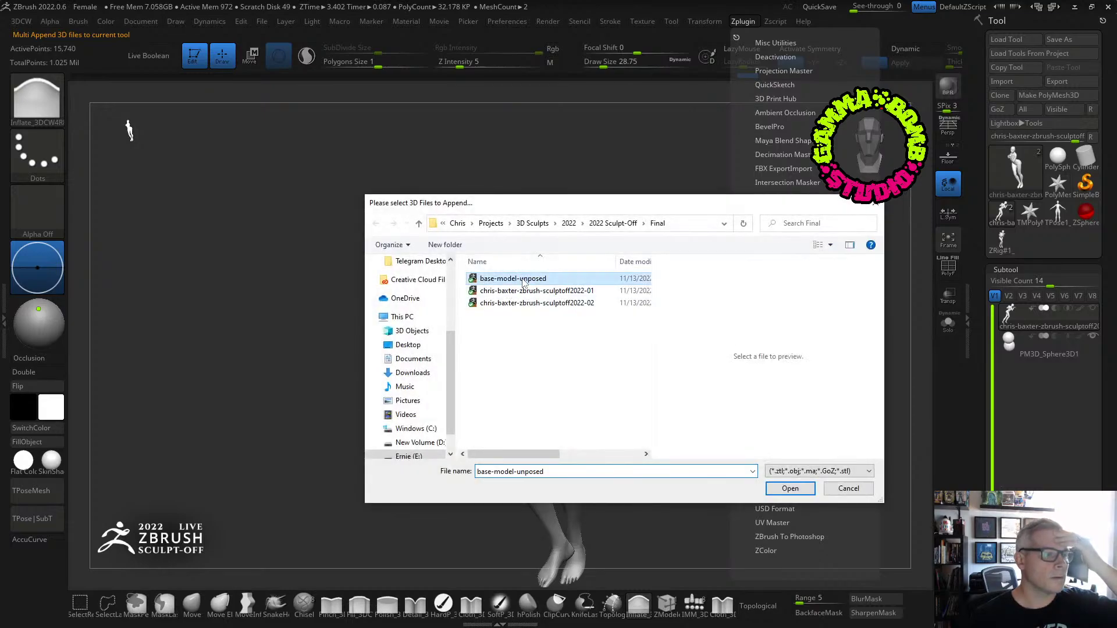
{"action": "left_click", "coordinate": [791, 488]}
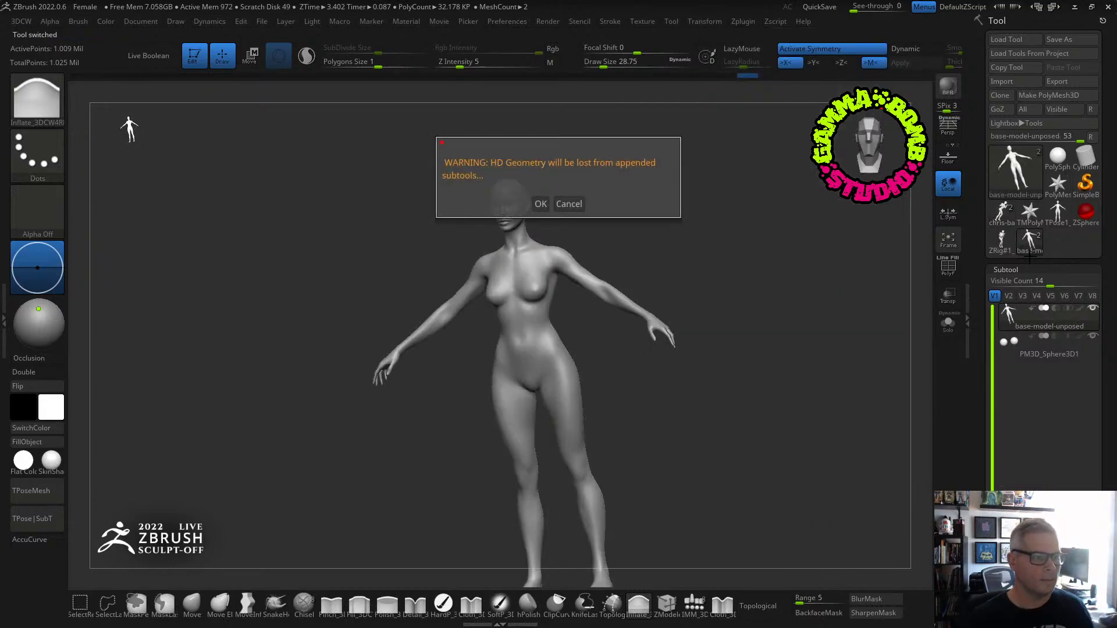
{"action": "left_click", "coordinate": [541, 204]}
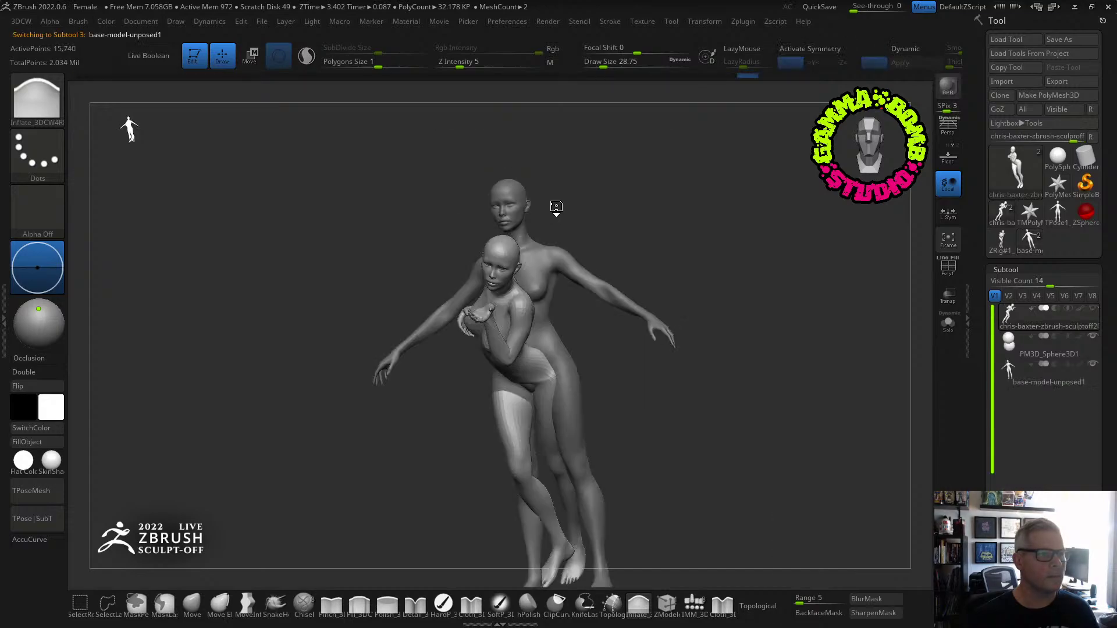
Examine the appended unposed figure beside the posed one, and compare the two PM3D_Sphere3D1 eye subtools on it.
{"action": "left_click_drag", "start_coordinate": [793, 324], "coordinate": [953, 327]}
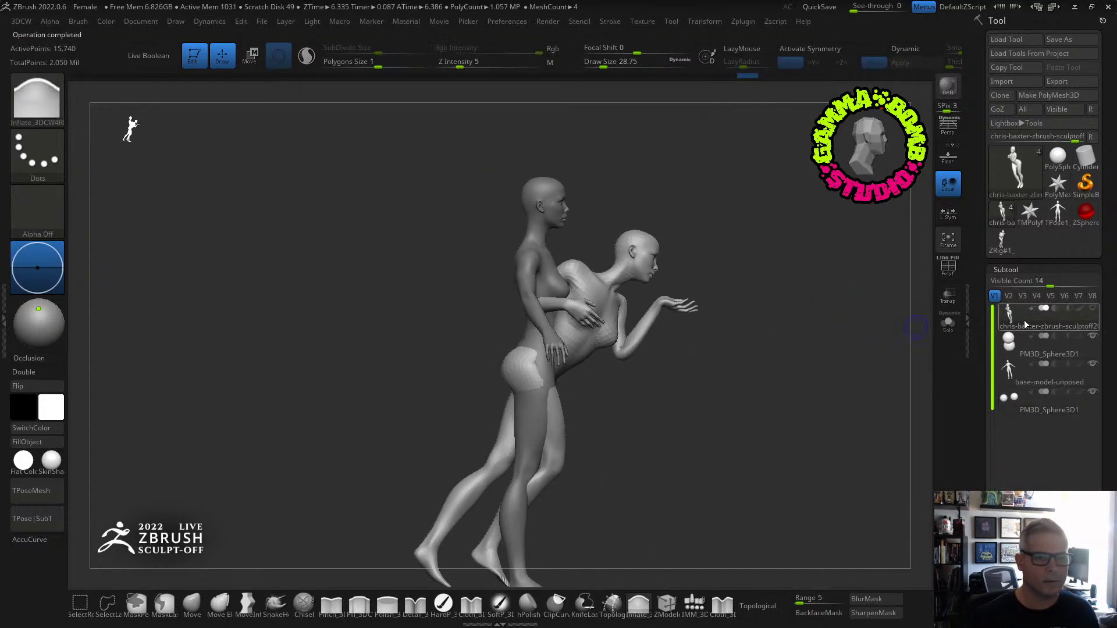
{"action": "left_click", "coordinate": [1014, 380]}
{"action": "left_click_drag", "start_coordinate": [851, 448], "coordinate": [812, 452]}
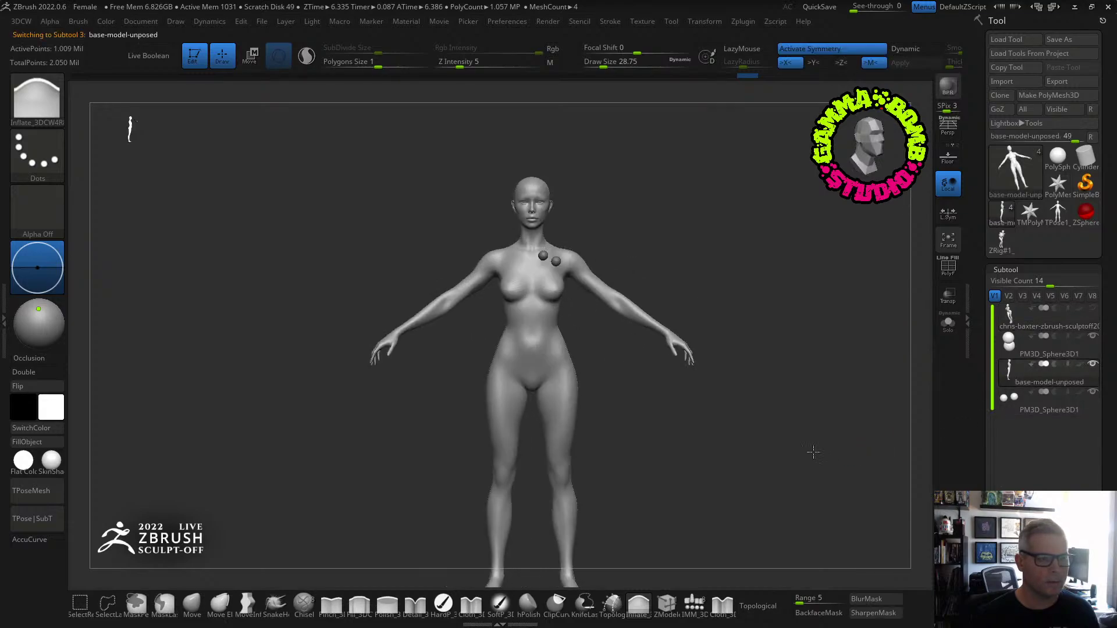
{"action": "left_click", "coordinate": [1010, 346]}
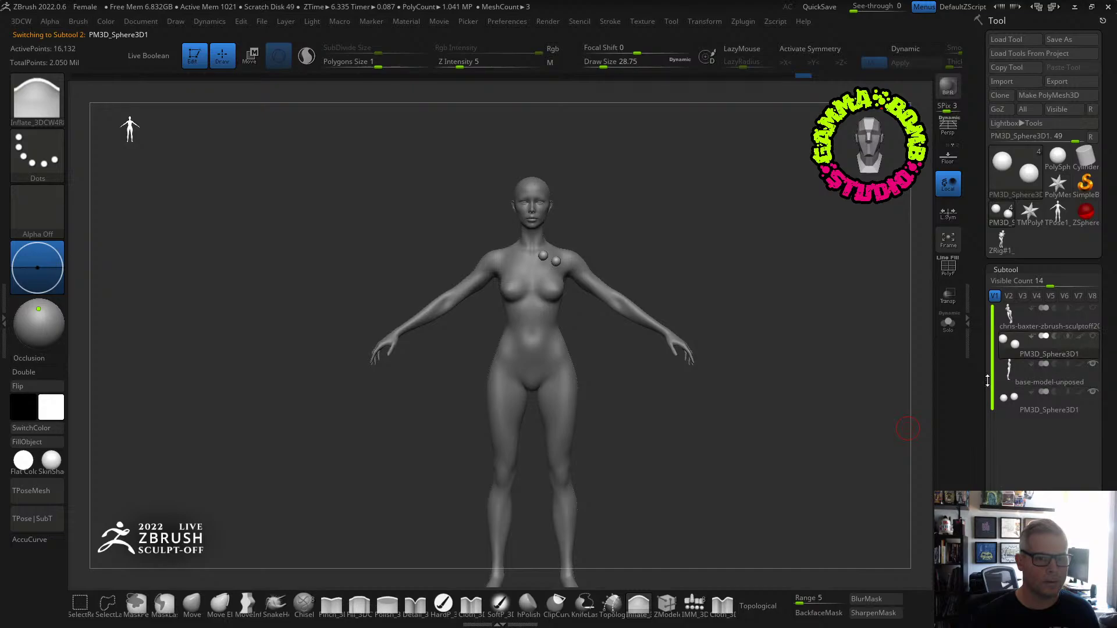
{"action": "left_click_drag", "start_coordinate": [690, 330], "coordinate": [652, 303], "text": "alt"}
{"action": "left_click", "coordinate": [1005, 399]}
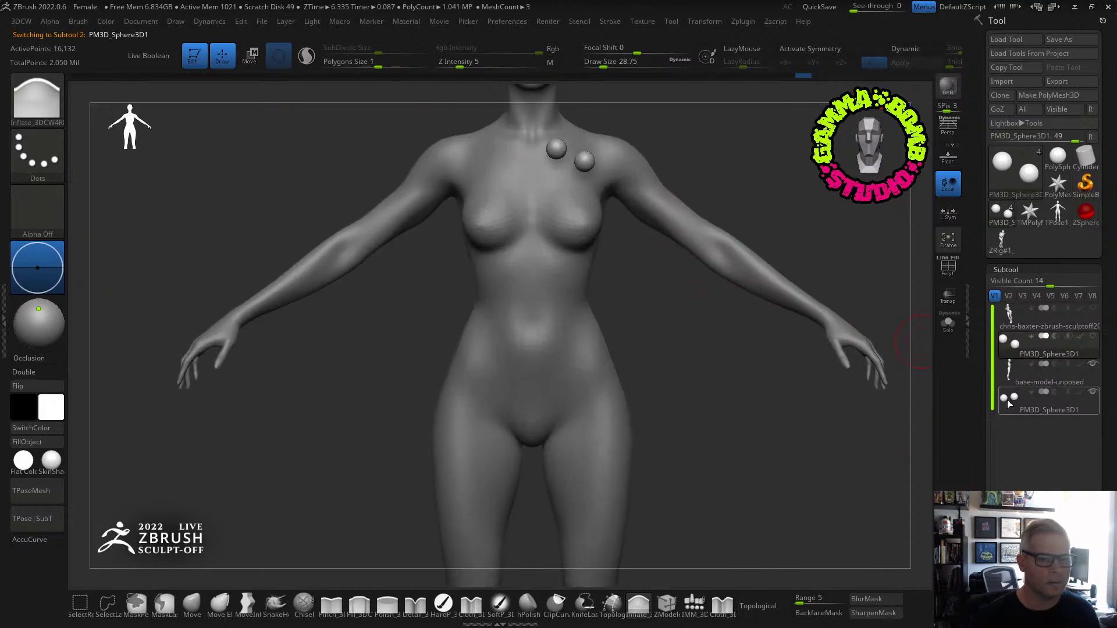
{"action": "left_click", "coordinate": [1005, 376]}
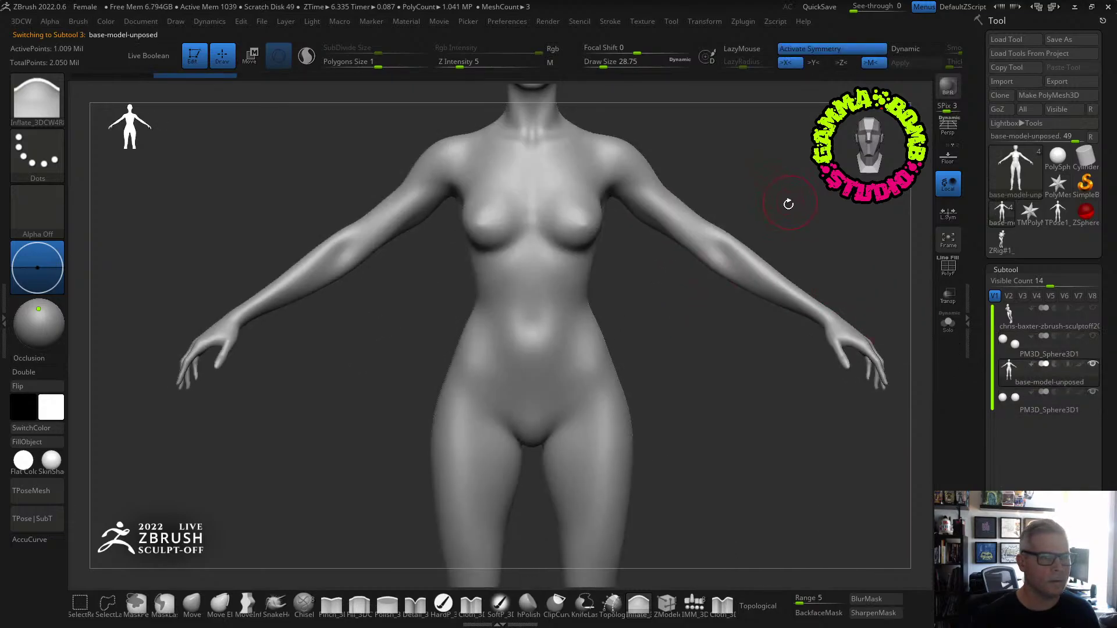
{"action": "left_click_drag", "start_coordinate": [789, 204], "coordinate": [807, 356], "text": "alt"}
{"action": "left_click", "coordinate": [1012, 345]}
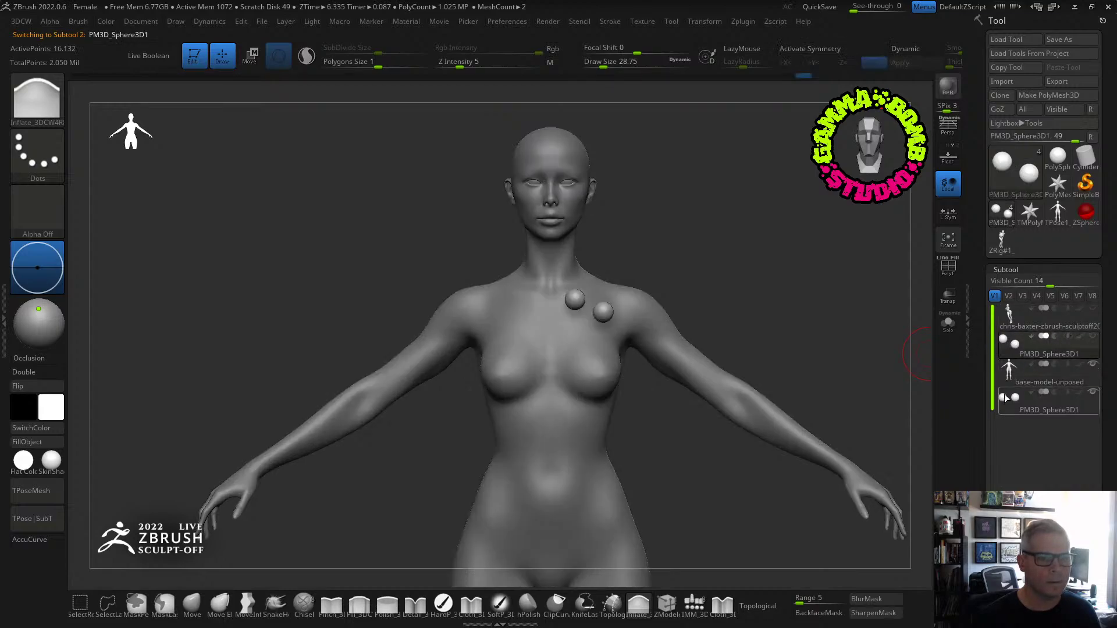
{"action": "left_click", "coordinate": [1054, 402]}
Turn on the PolyFrame wireframe display and select the base-model-unposed subtool.
{"action": "left_click_drag", "start_coordinate": [1108, 443], "coordinate": [1104, 323]}
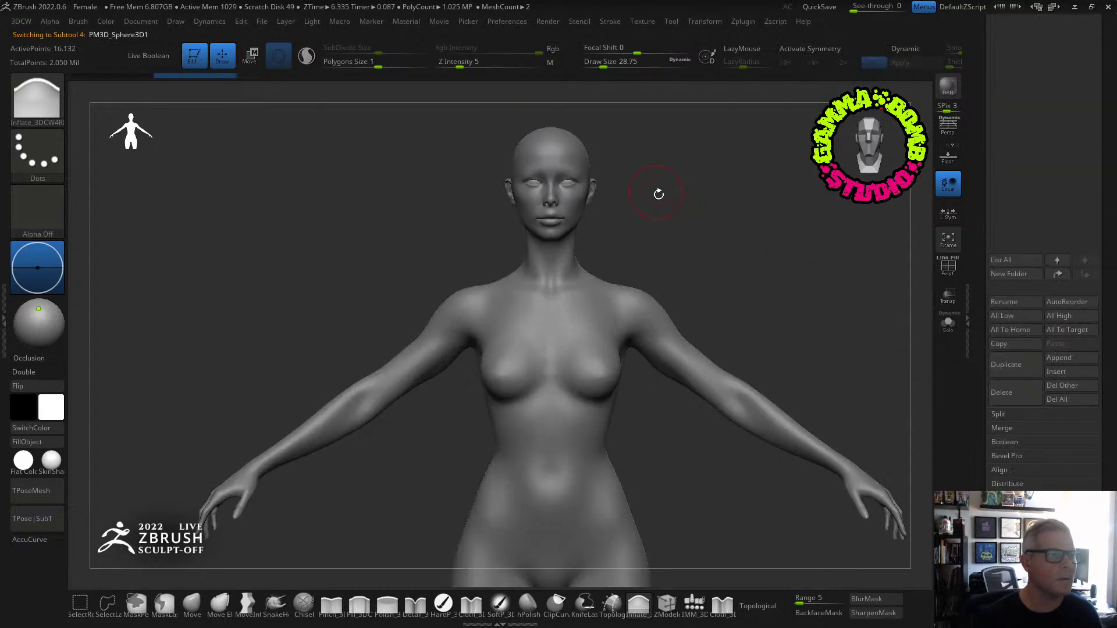
{"action": "left_click", "coordinate": [943, 271]}
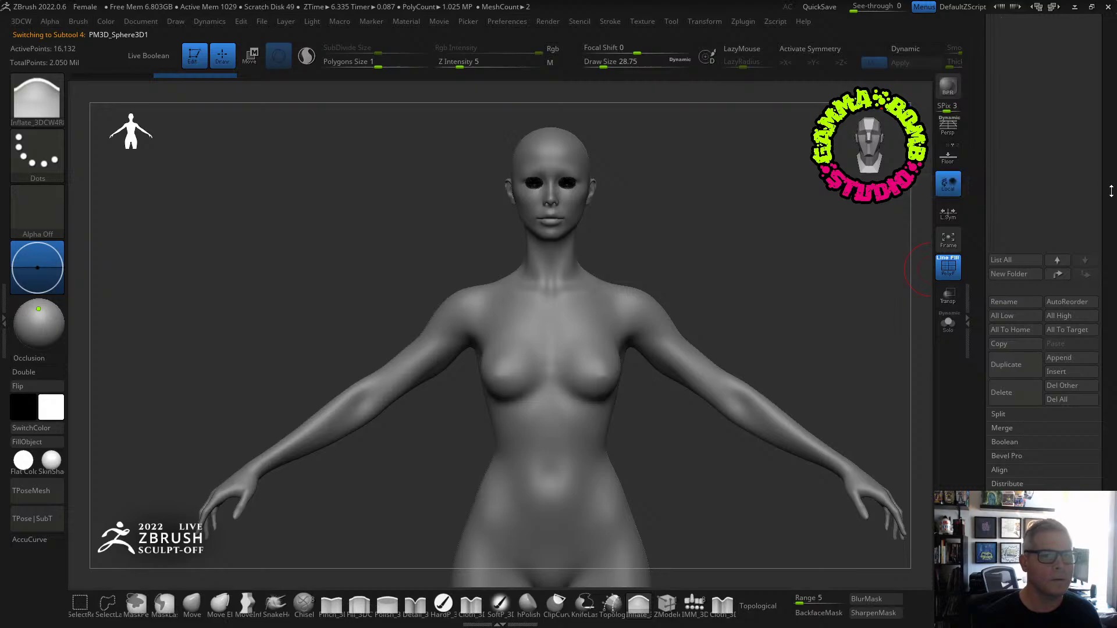
{"action": "scroll", "coordinate": [1072, 316], "scroll_direction": "up", "scroll_amount": 5}
{"action": "left_click", "coordinate": [1007, 383]}
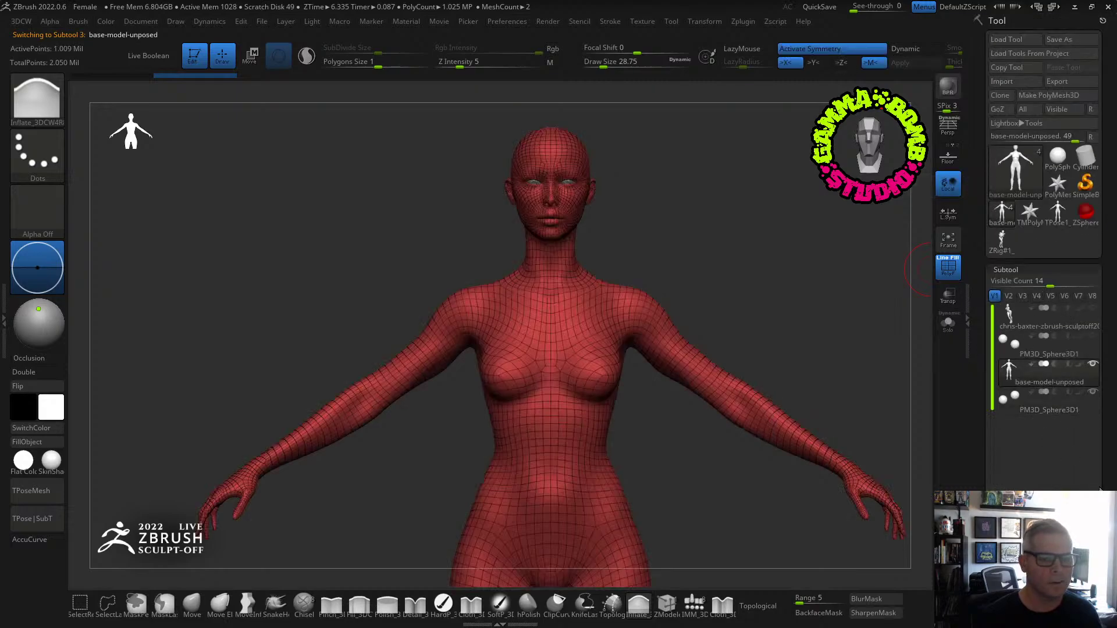
Duplicate the base-model-unposed subtool and move the original to the first place in the subtool list.
{"action": "left_click_drag", "start_coordinate": [1100, 490], "coordinate": [1099, 322]}
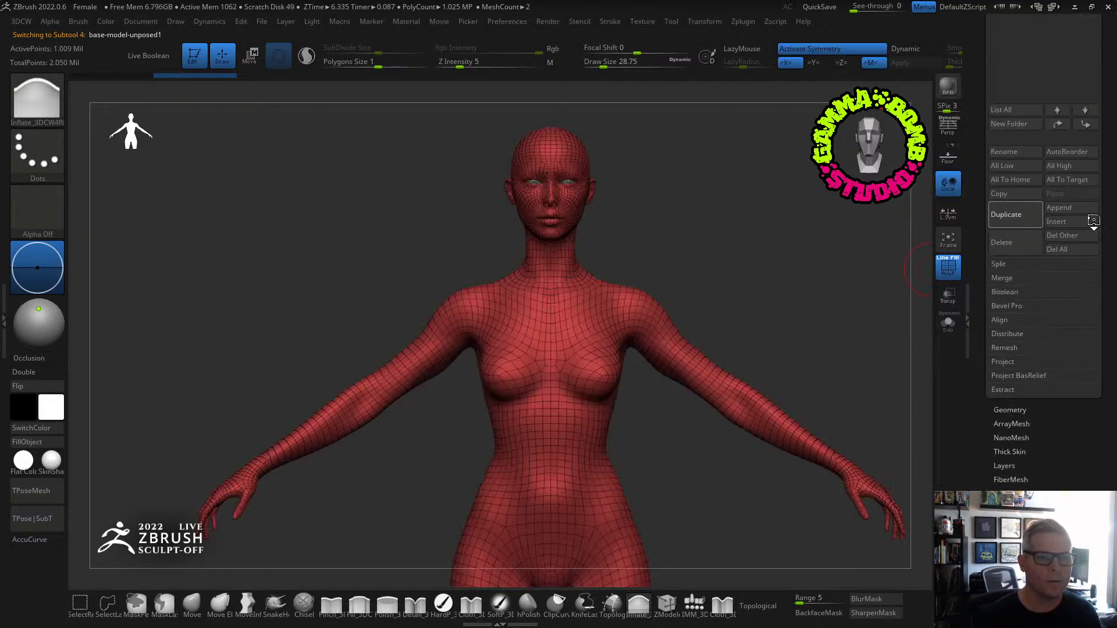
{"action": "left_click_drag", "start_coordinate": [1093, 238], "coordinate": [1091, 378]}
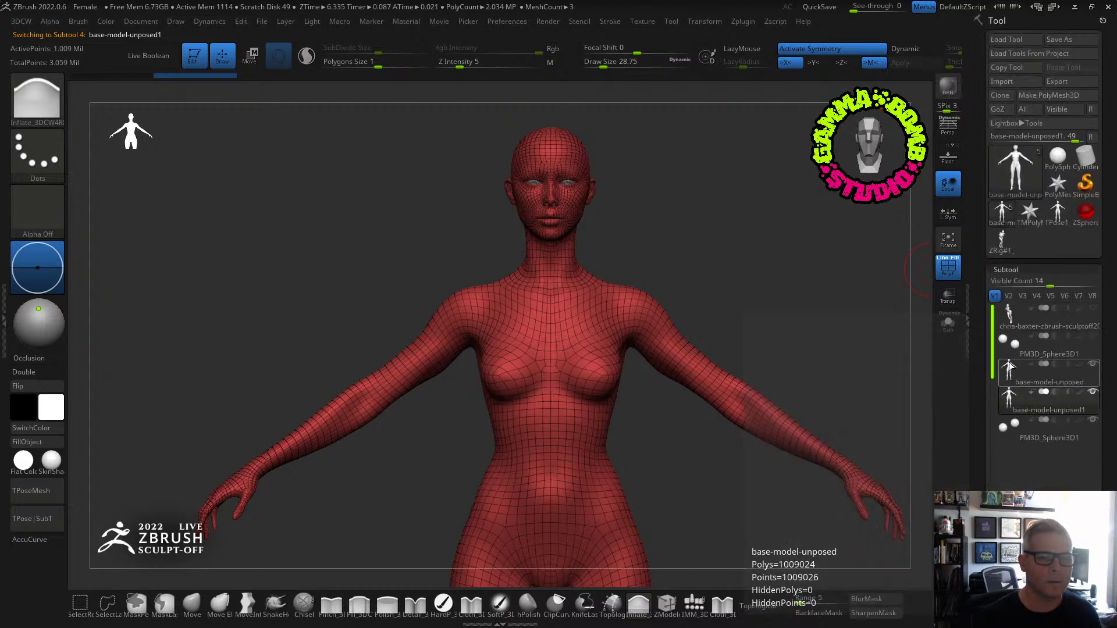
{"action": "left_click_drag", "start_coordinate": [1010, 366], "coordinate": [1021, 302]}
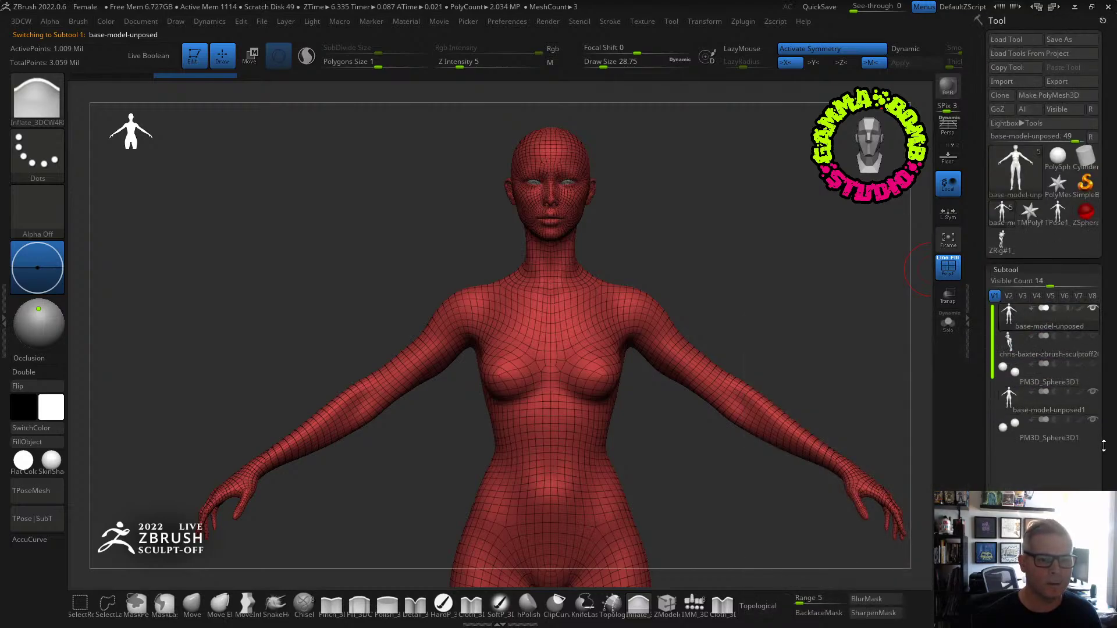
Create a subtool folder named parts containing the base-model-unposed subtool, dismissing the mistaken rename prompt.
{"action": "scroll", "coordinate": [1057, 419], "scroll_direction": "down", "scroll_amount": 3}
{"action": "left_click", "coordinate": [1013, 550]}
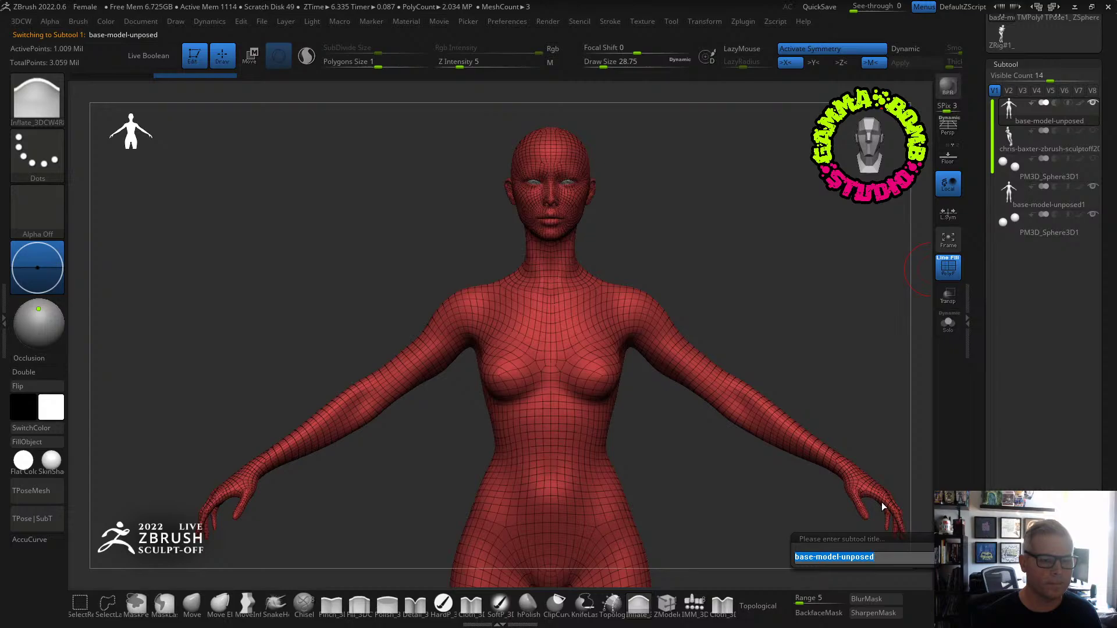
{"action": "key", "text": "Escape"}
{"action": "left_click", "coordinate": [1071, 526]}
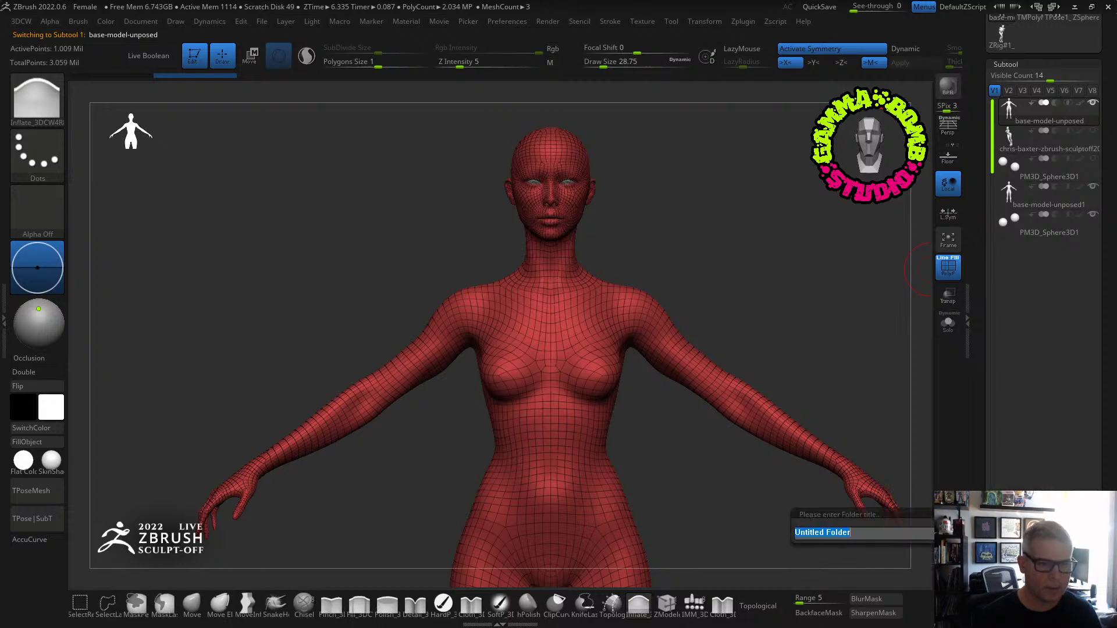
{"action": "type", "text": "parrts"}
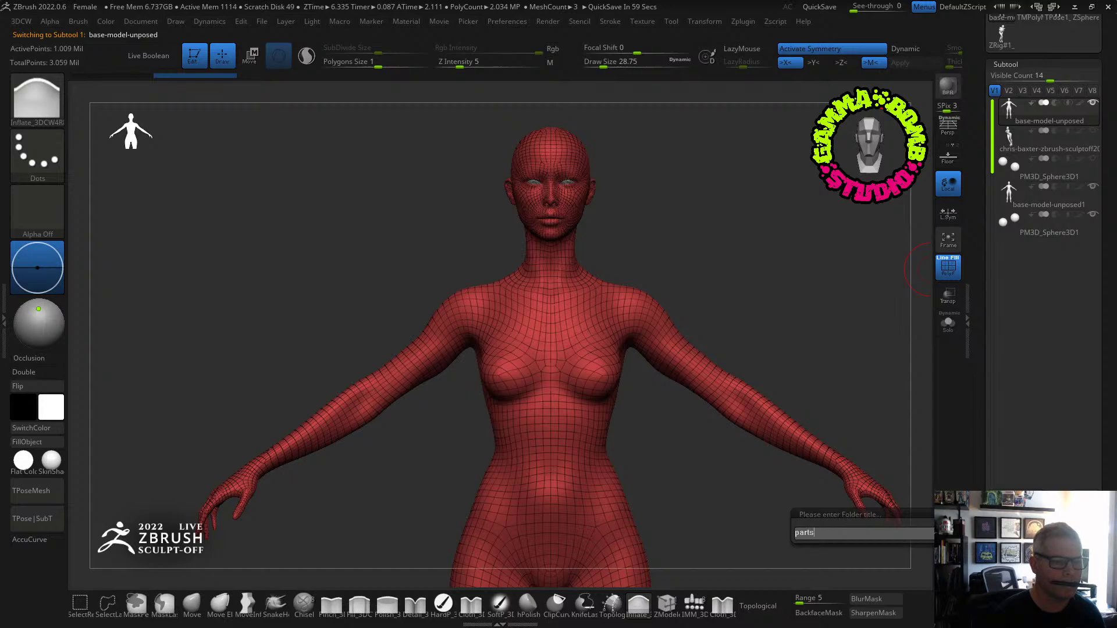
{"action": "key", "text": "Return"}
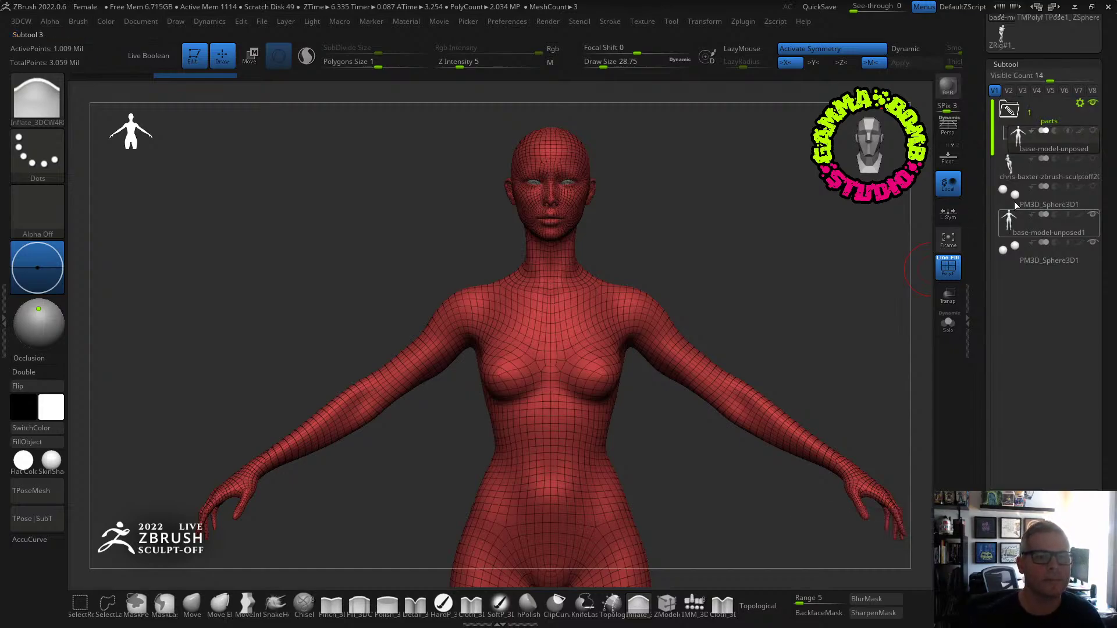
Select the base-model-unposed1 subtool, drop it to its lowest subdivision level and delete the higher levels.
{"action": "left_click", "coordinate": [1013, 181]}
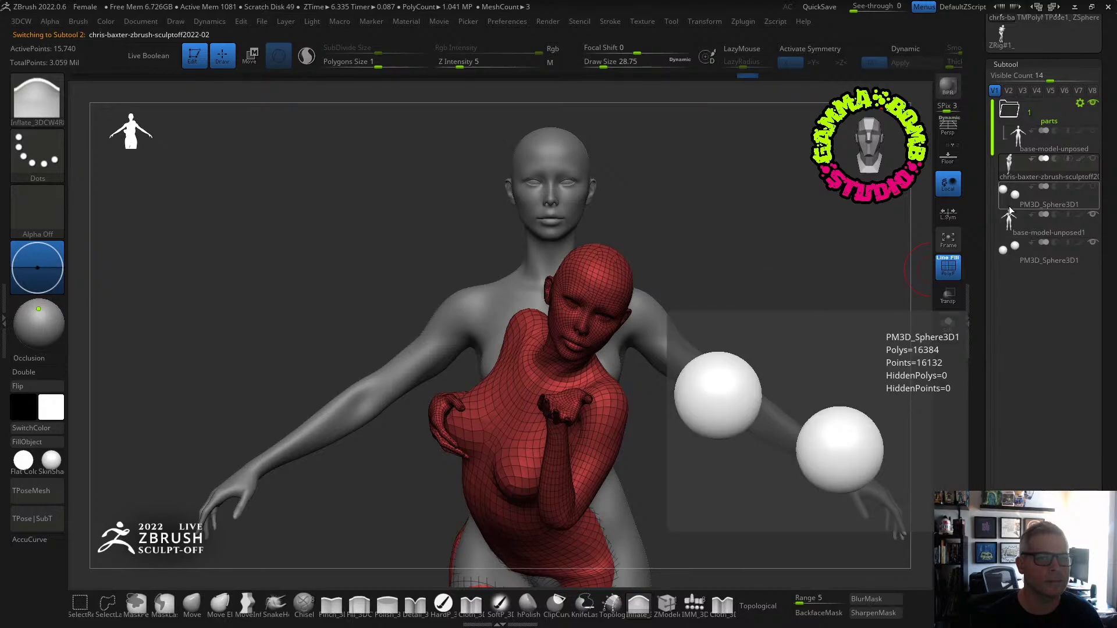
{"action": "left_click", "coordinate": [1018, 200]}
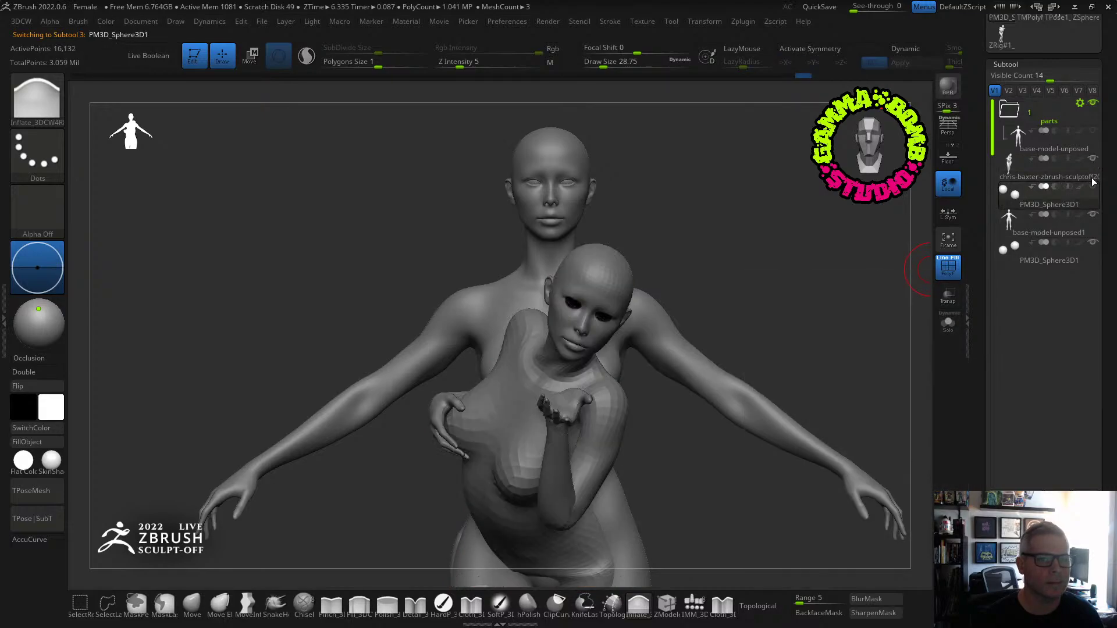
{"action": "left_click", "coordinate": [1015, 224]}
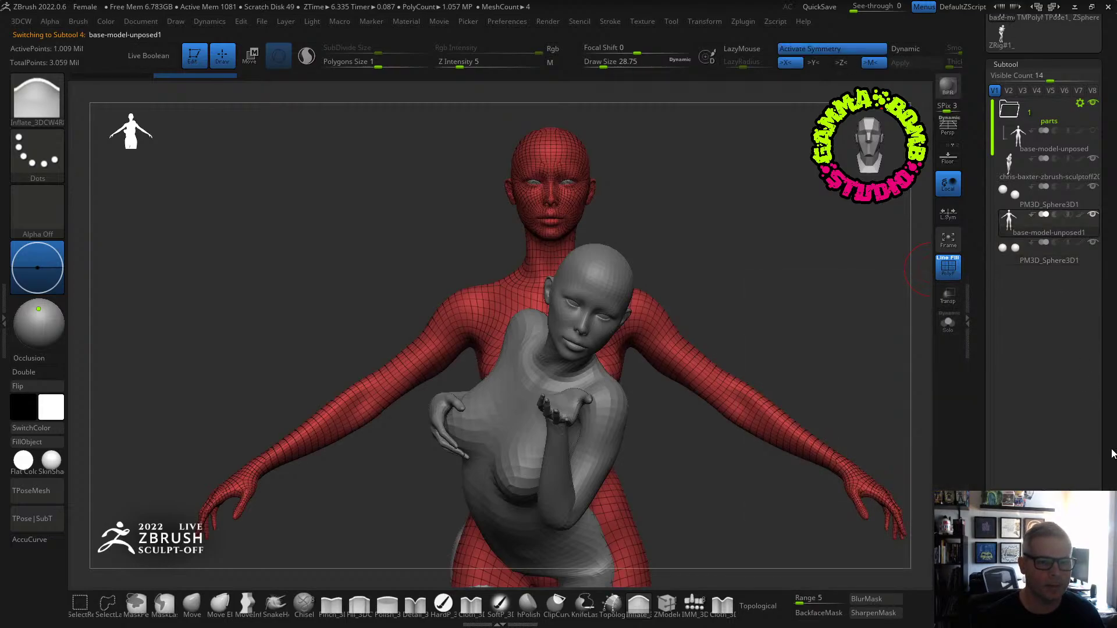
{"action": "scroll", "coordinate": [1112, 454], "scroll_direction": "down", "scroll_amount": 5}
{"action": "scroll", "coordinate": [1086, 281], "scroll_direction": "down", "scroll_amount": 5}
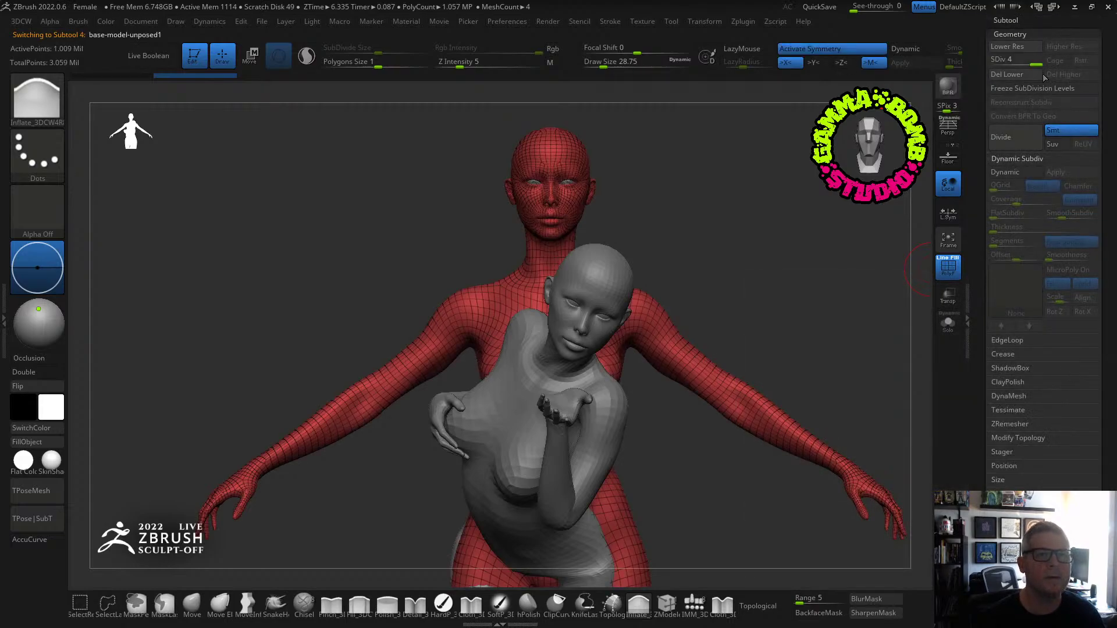
{"action": "key", "text": "shift+d"}
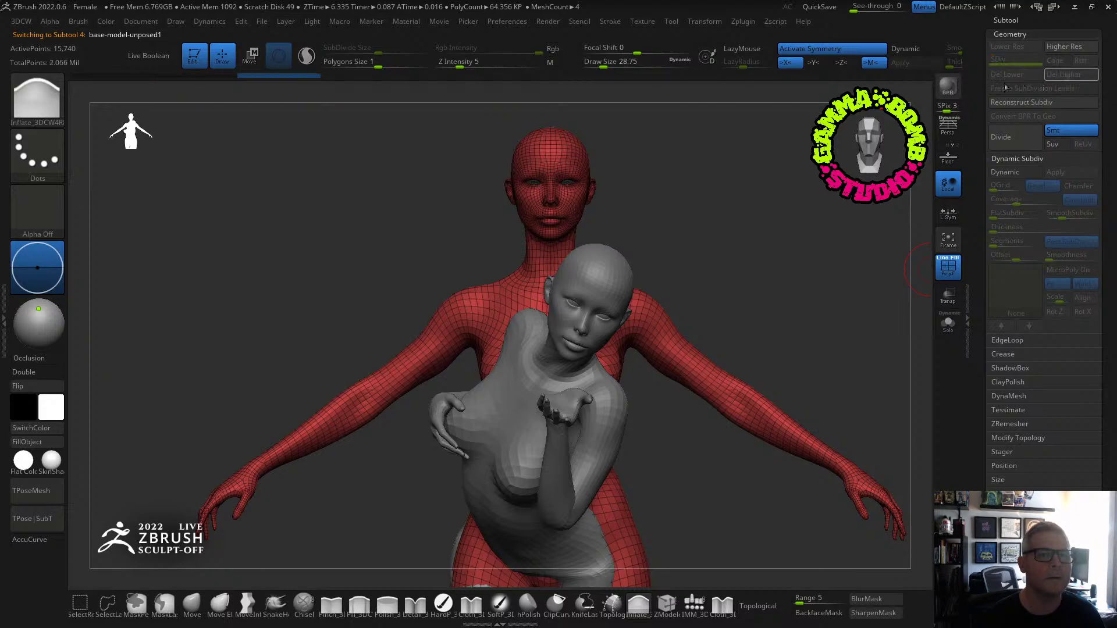
Isolate the unposed figure in Solo mode and set ZModeler's polygon action to PolyGroup with the Polyloop target.
{"action": "left_click_drag", "start_coordinate": [720, 221], "coordinate": [800, 233], "text": "shift"}
{"action": "left_click", "coordinate": [948, 323]}
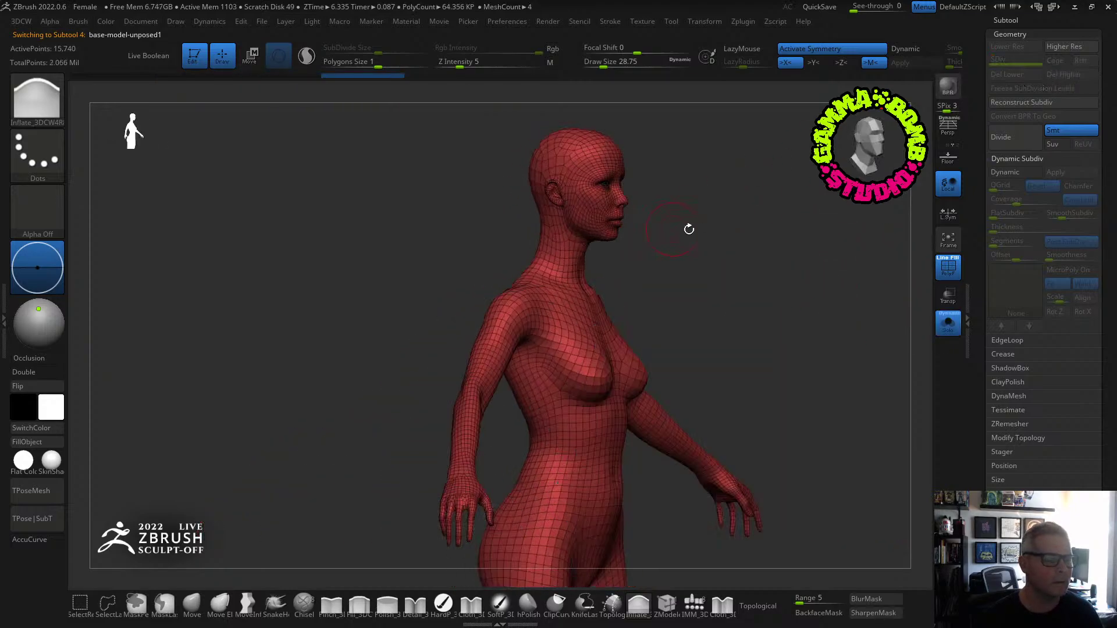
{"action": "right_click_drag", "start_coordinate": [704, 232], "coordinate": [768, 290], "text": "ctrl"}
{"action": "right_click_drag", "start_coordinate": [774, 117], "coordinate": [701, 599], "text": "alt"}
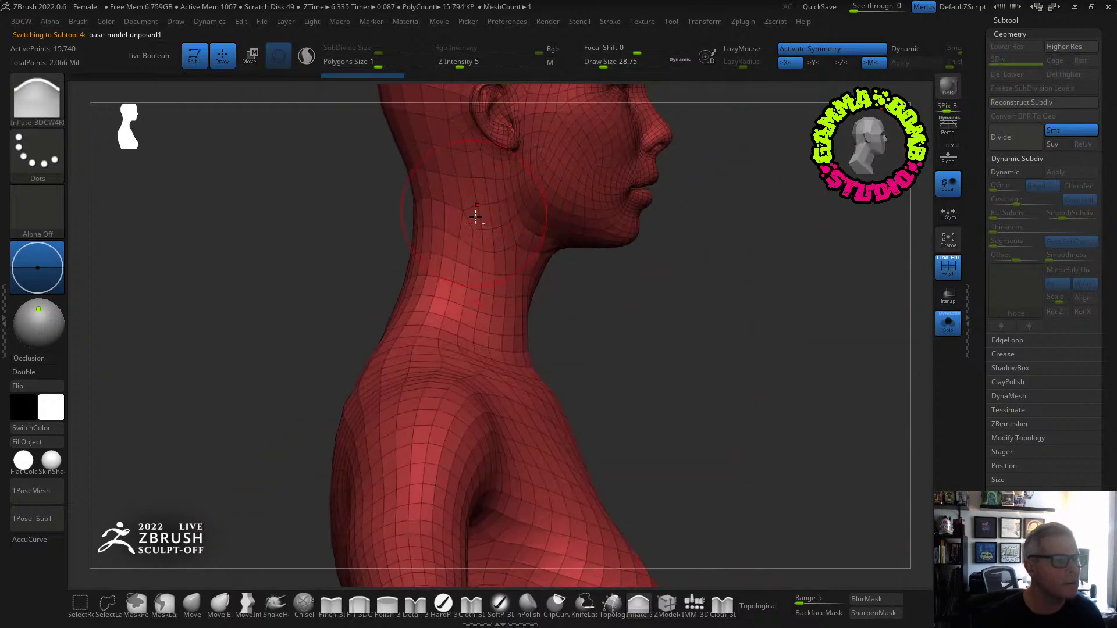
{"action": "right_click_drag", "start_coordinate": [500, 298], "coordinate": [532, 428], "text": "alt"}
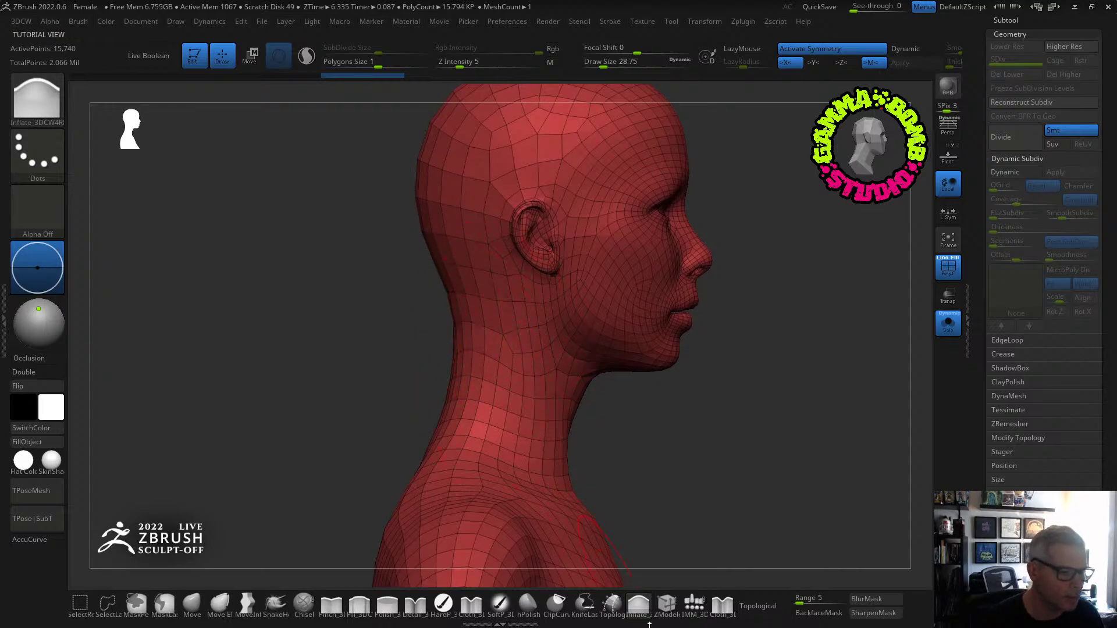
{"action": "left_click", "coordinate": [666, 608]}
{"action": "key", "text": "space"}
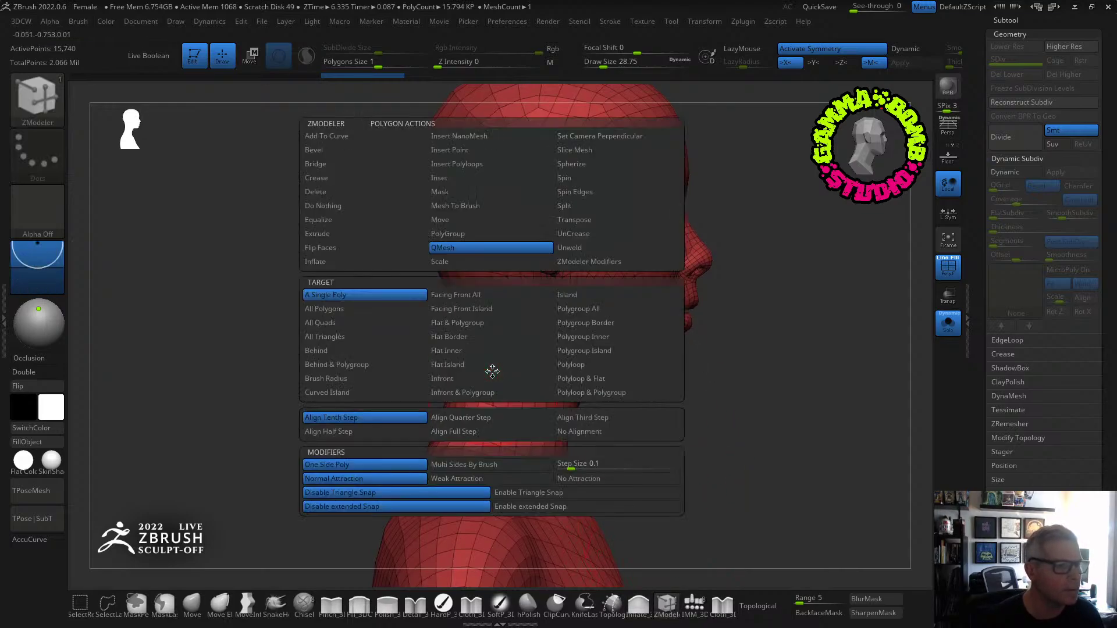
{"action": "left_click", "coordinate": [452, 235]}
{"action": "left_click", "coordinate": [570, 347]}
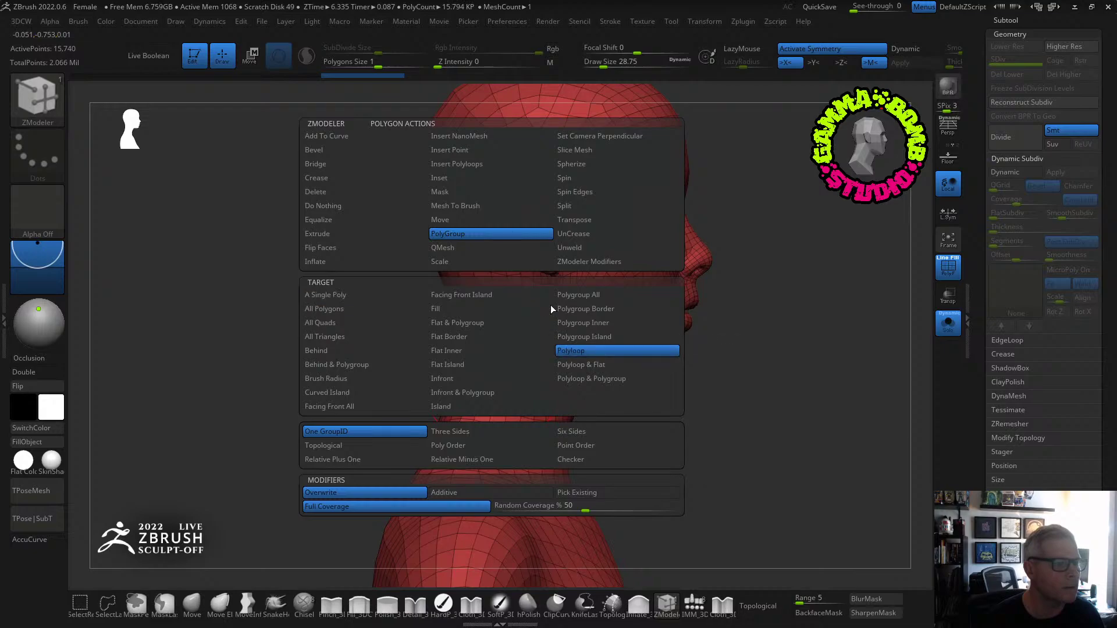
Set ZModeler's QMesh and Extrude polygon actions to target Polygroup All, and make PolyGroup the active action again.
{"action": "left_click", "coordinate": [452, 248]}
{"action": "left_click", "coordinate": [587, 311]}
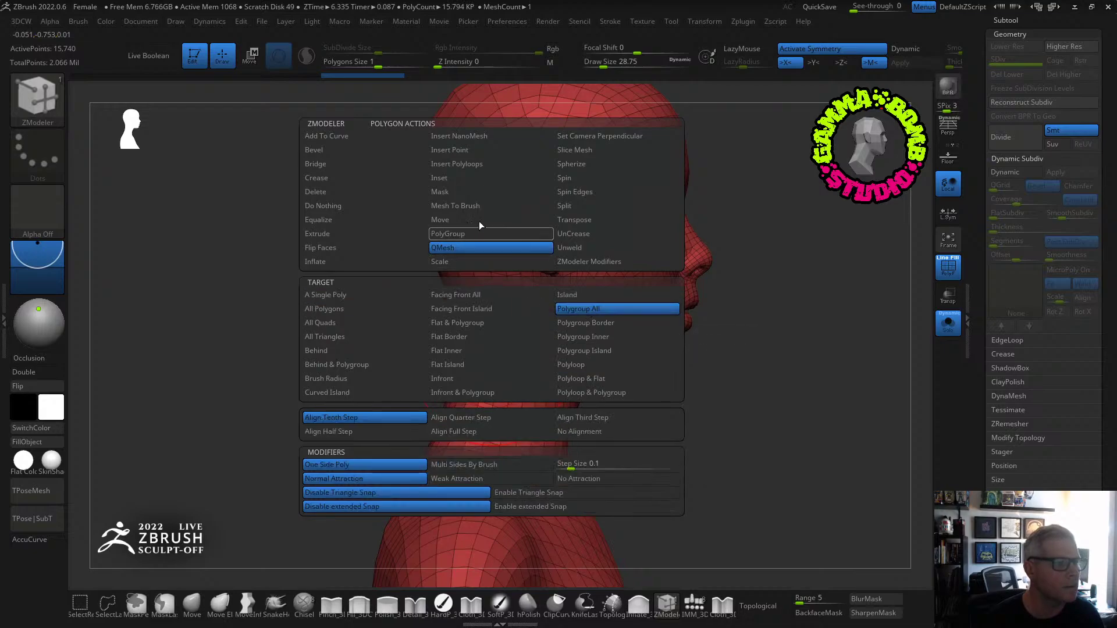
{"action": "left_click", "coordinate": [446, 182]}
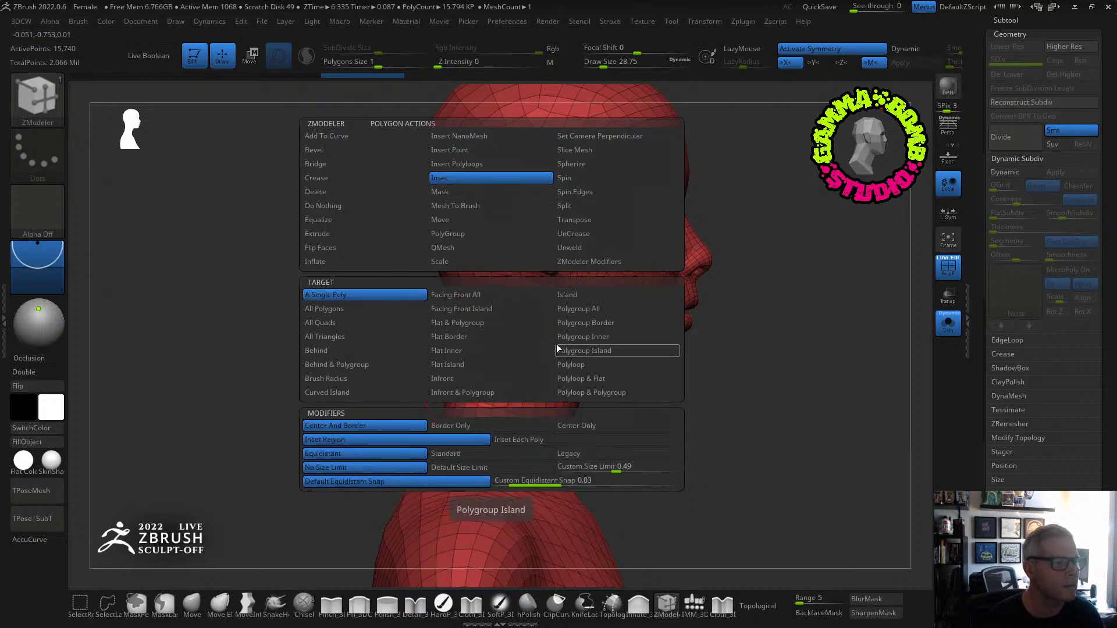
{"action": "left_click", "coordinate": [316, 233]}
{"action": "left_click", "coordinate": [586, 309]}
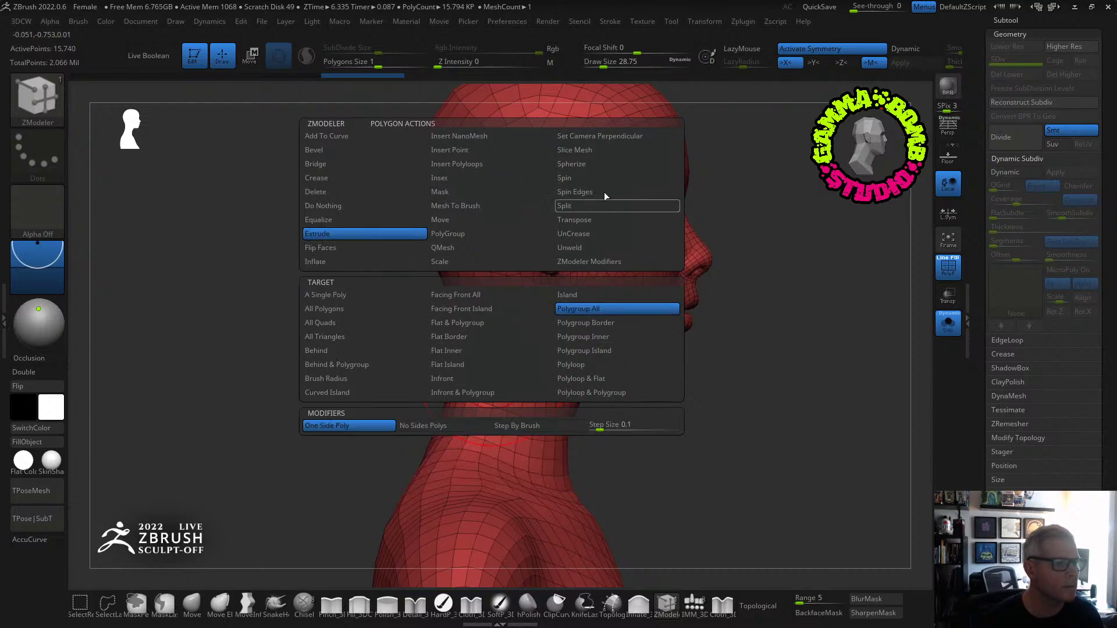
{"action": "left_click", "coordinate": [448, 233]}
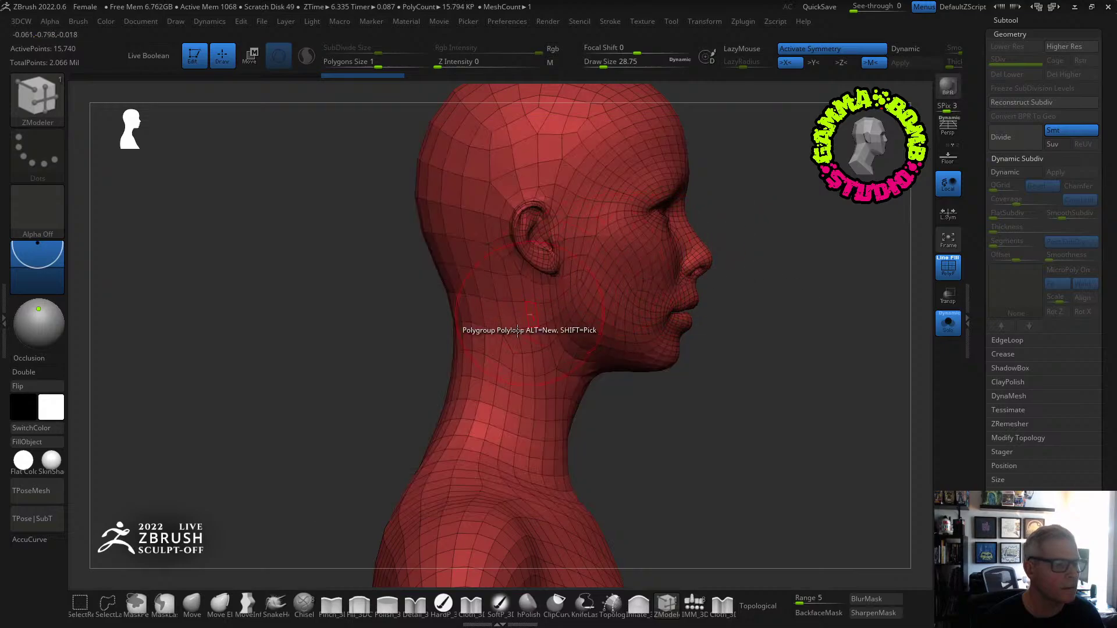
Assign the polygon loop around the upper neck, just below the jaw, to its own polygroup and hide it.
{"action": "left_click", "coordinate": [530, 389]}
{"action": "key", "text": "ctrl+z"}
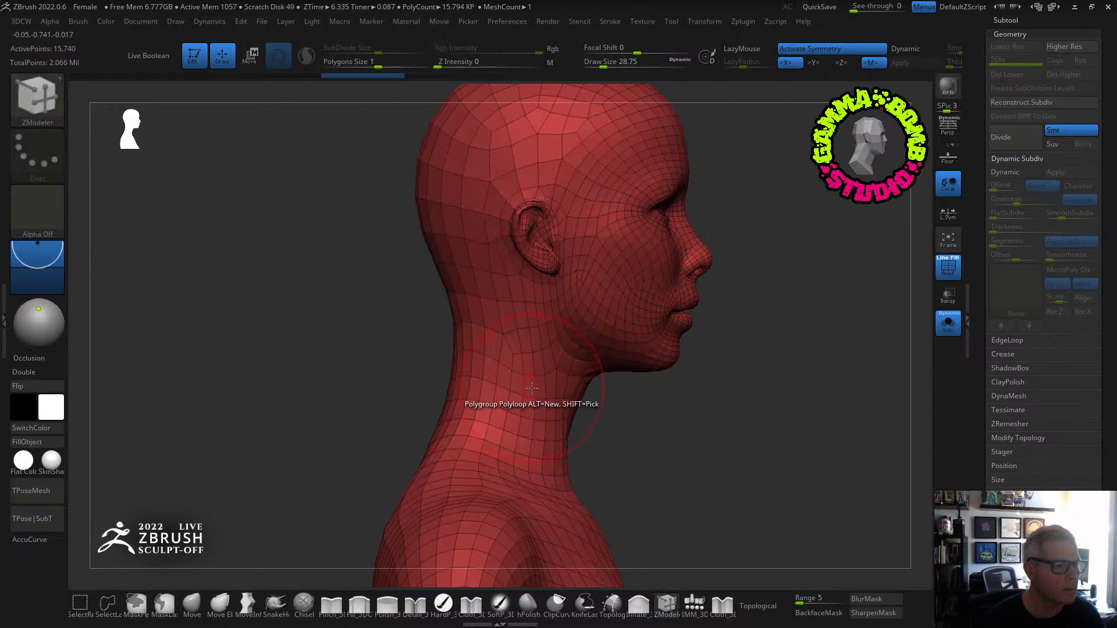
{"action": "left_click", "coordinate": [526, 388]}
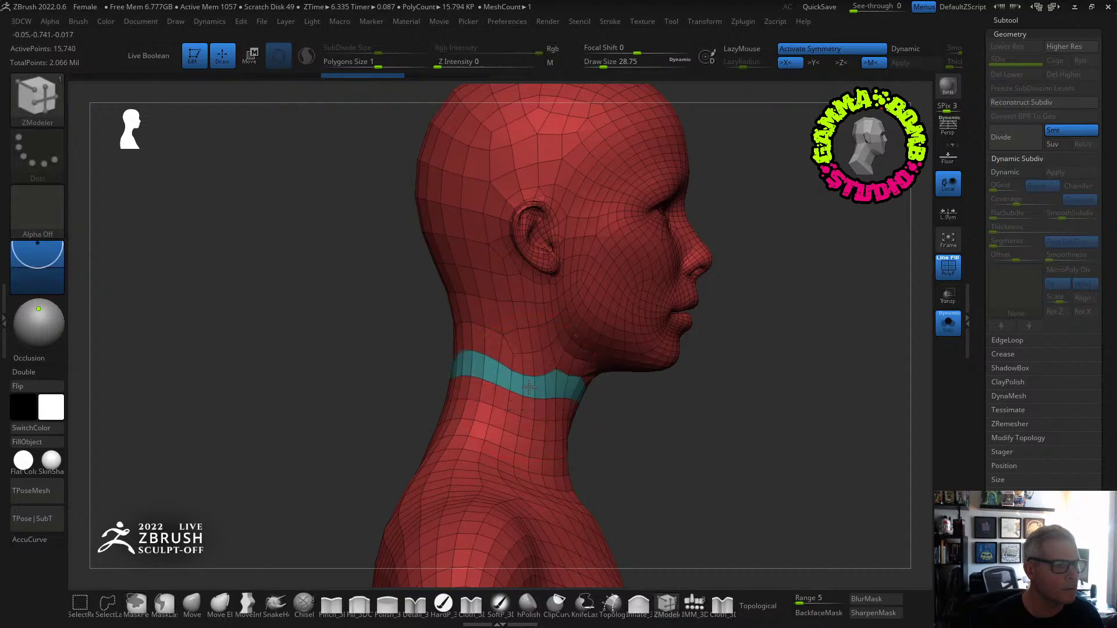
{"action": "left_click", "coordinate": [515, 417], "text": "ctrl+shift"}
Delete the hidden neck loop and give the separated head and body their own polygroups with Auto Groups.
{"action": "key", "text": "3"}
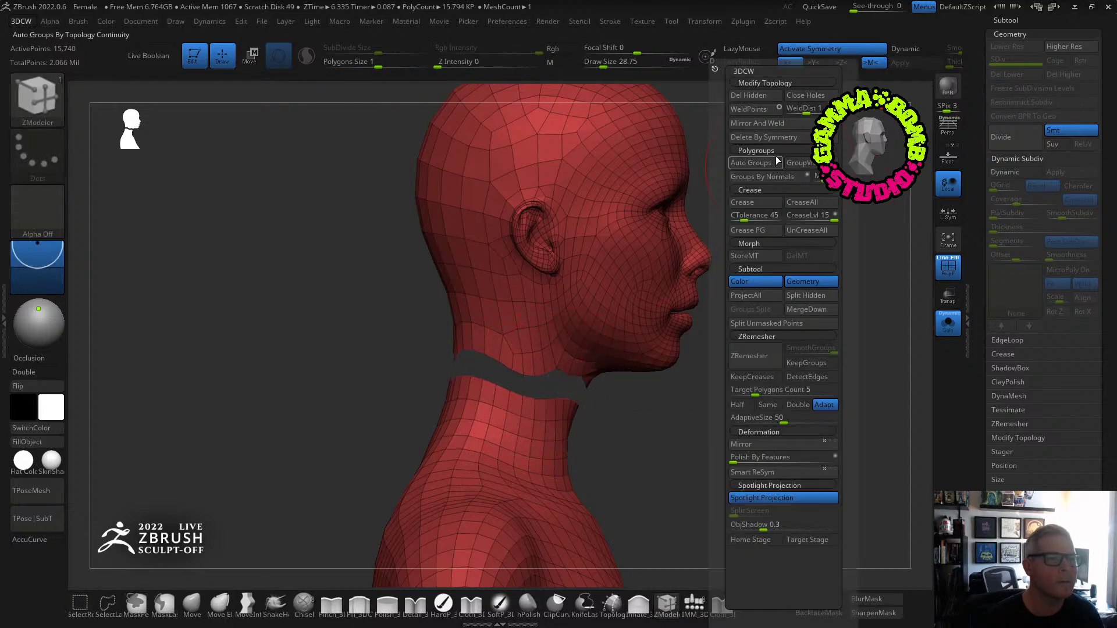
{"action": "left_click", "coordinate": [740, 98]}
{"action": "left_click", "coordinate": [759, 166]}
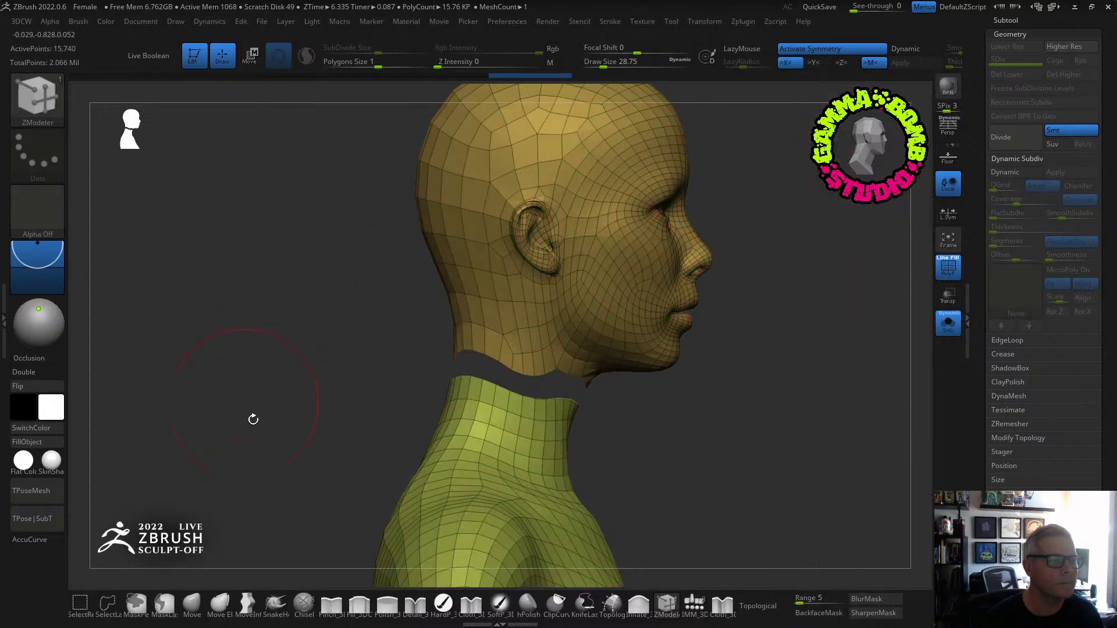
Show only the head polygroup and delete the hidden body geometry.
{"action": "left_click", "coordinate": [324, 407], "text": "ctrl+shift"}
{"action": "left_click", "coordinate": [480, 293], "text": "ctrl+shift"}
{"action": "key", "text": "3"}
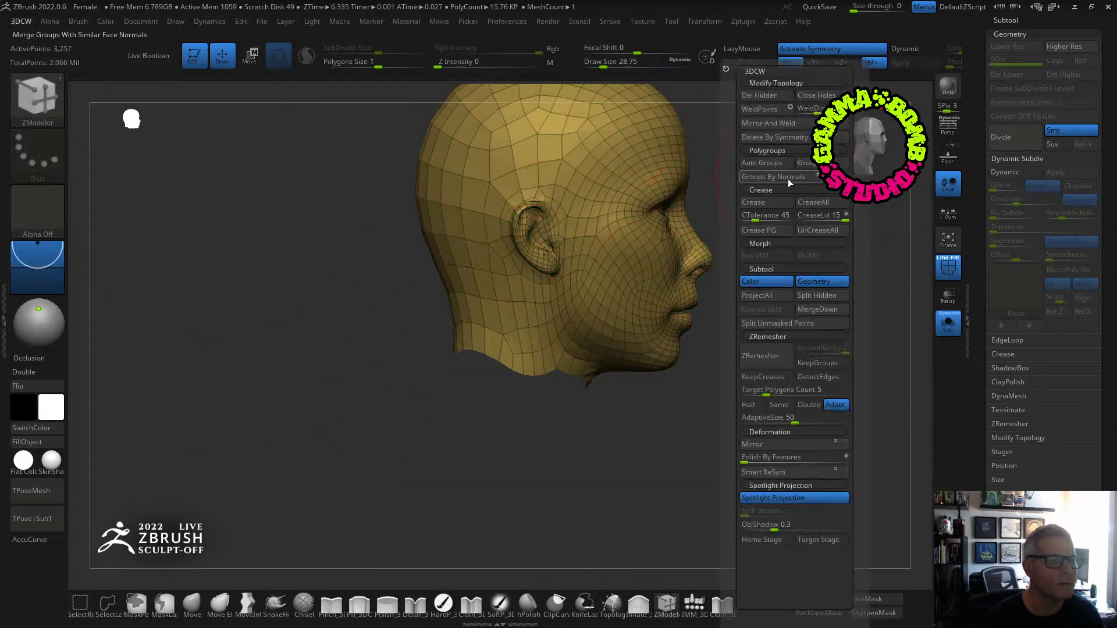
{"action": "left_click", "coordinate": [767, 95]}
{"action": "left_click_drag", "start_coordinate": [422, 274], "coordinate": [754, 262]}
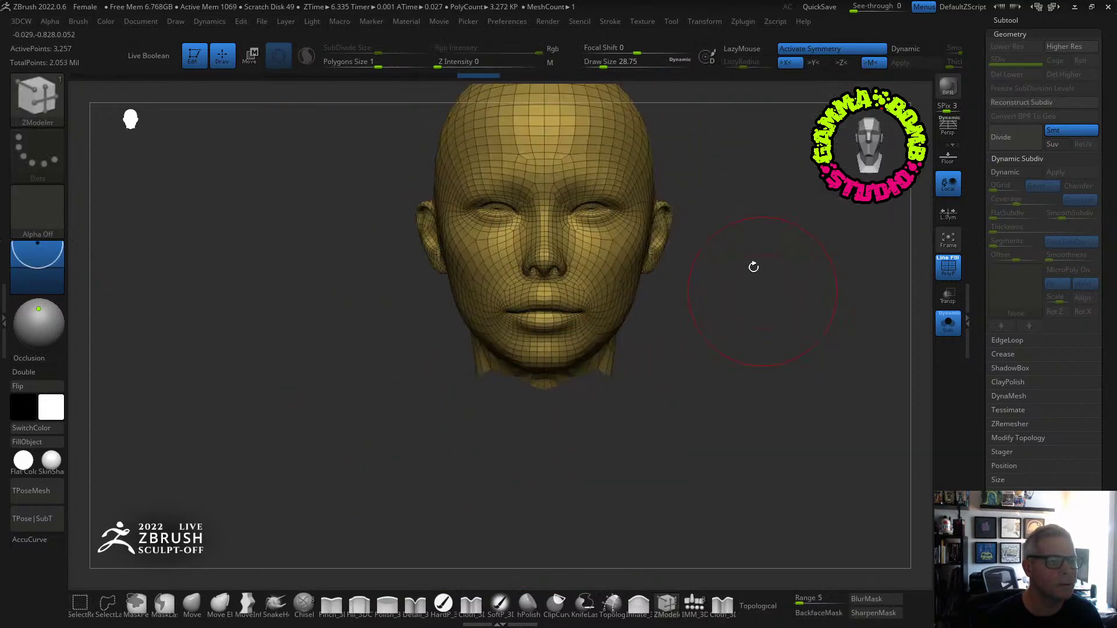
Close the open neck hole on the head and apply Mirror And Weld.
{"action": "key", "text": "3"}
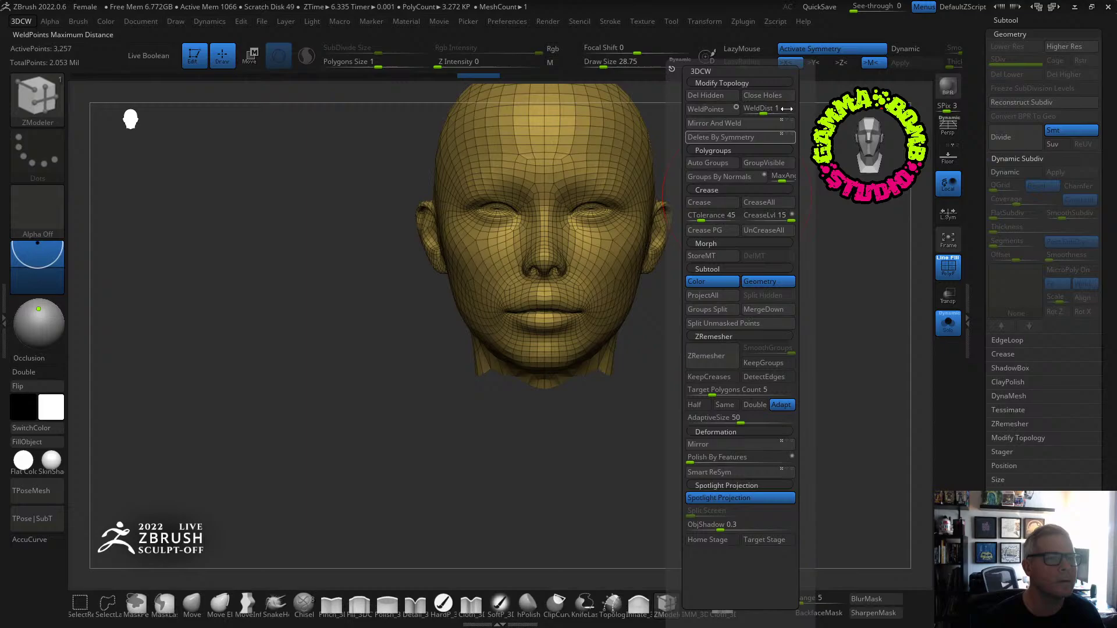
{"action": "left_click", "coordinate": [751, 96]}
{"action": "left_click_drag", "start_coordinate": [324, 387], "coordinate": [361, 366]}
{"action": "key", "text": "3"}
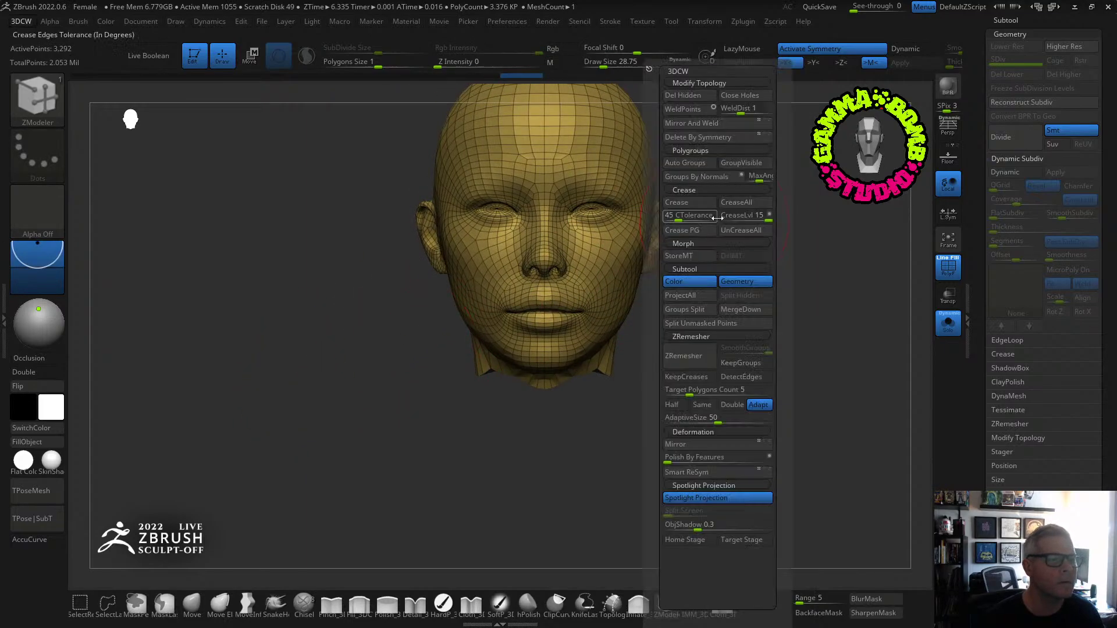
{"action": "left_click", "coordinate": [693, 122]}
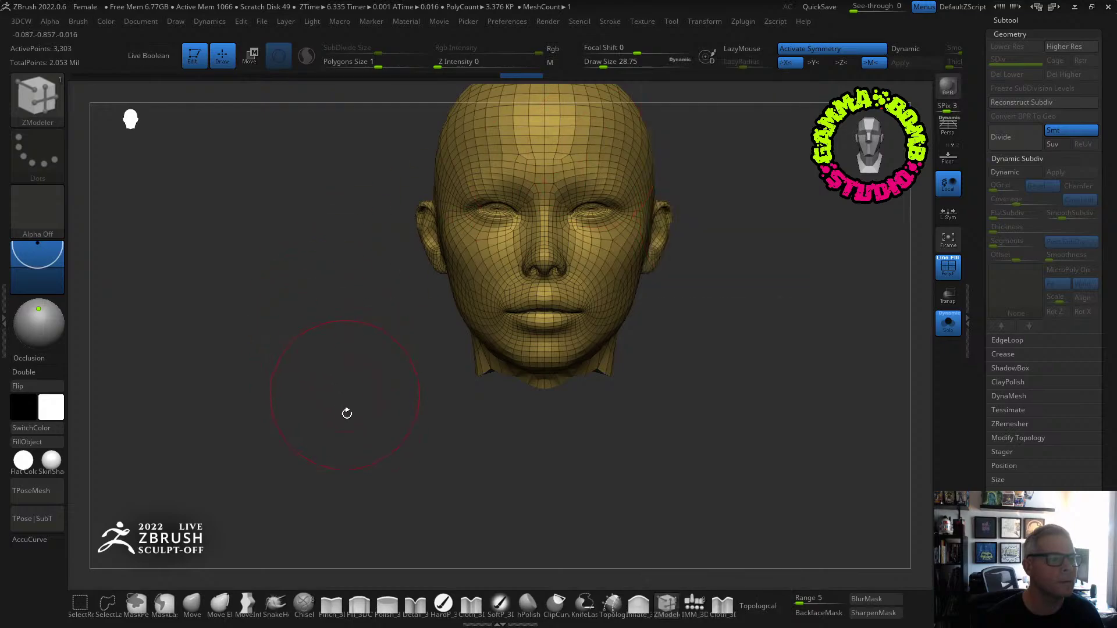
{"action": "mouse_move", "coordinate": [323, 384]}
{"action": "left_mouse_down"}
{"action": "mouse_move", "coordinate": [331, 309]}
{"action": "mouse_move", "coordinate": [392, 401]}
{"action": "mouse_move", "coordinate": [419, 381]}
{"action": "left_mouse_up"}
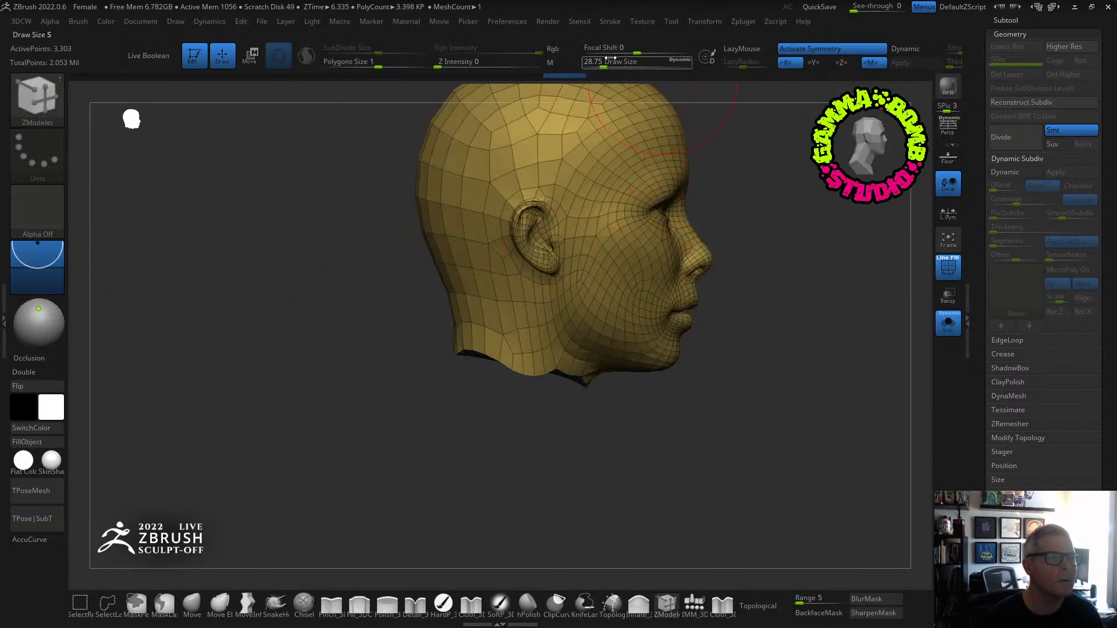
Reduce the draw size to about 9.45 and smooth the cut edge around the base of the neck.
{"action": "left_click_drag", "start_coordinate": [586, 112], "coordinate": [505, 358]}
{"action": "key", "text": "shift"}
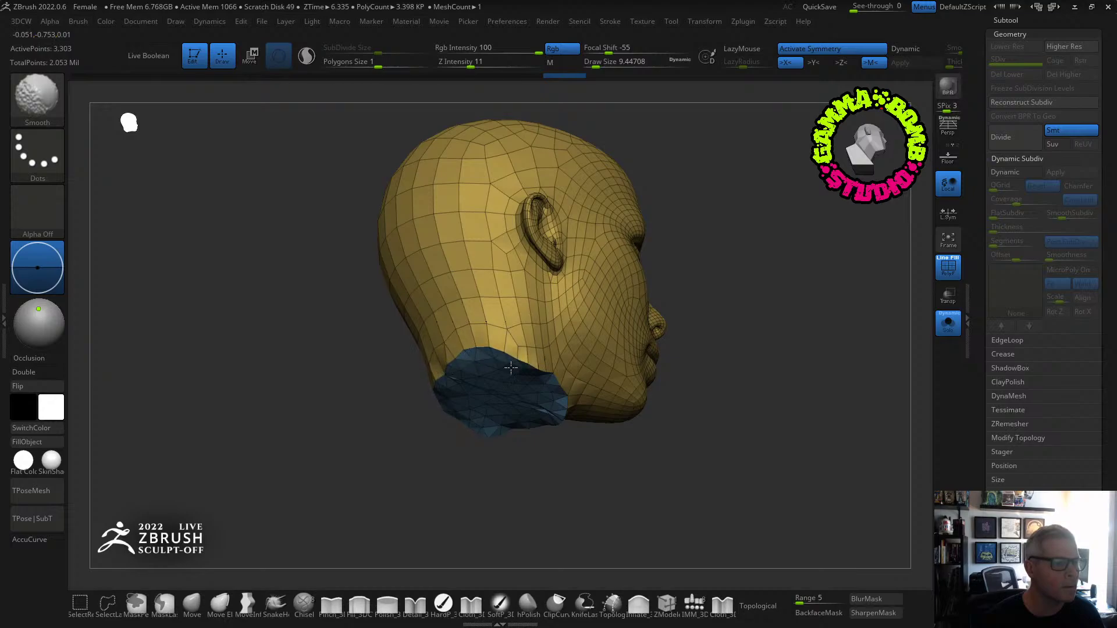
{"action": "left_click_drag", "start_coordinate": [510, 367], "coordinate": [539, 375], "text": "shift"}
{"action": "mouse_move", "coordinate": [469, 356]}
{"action": "left_mouse_down", "text": "shift"}
{"action": "mouse_move", "coordinate": [440, 382]}
{"action": "mouse_move", "coordinate": [469, 357]}
{"action": "left_mouse_up", "text": "shift"}
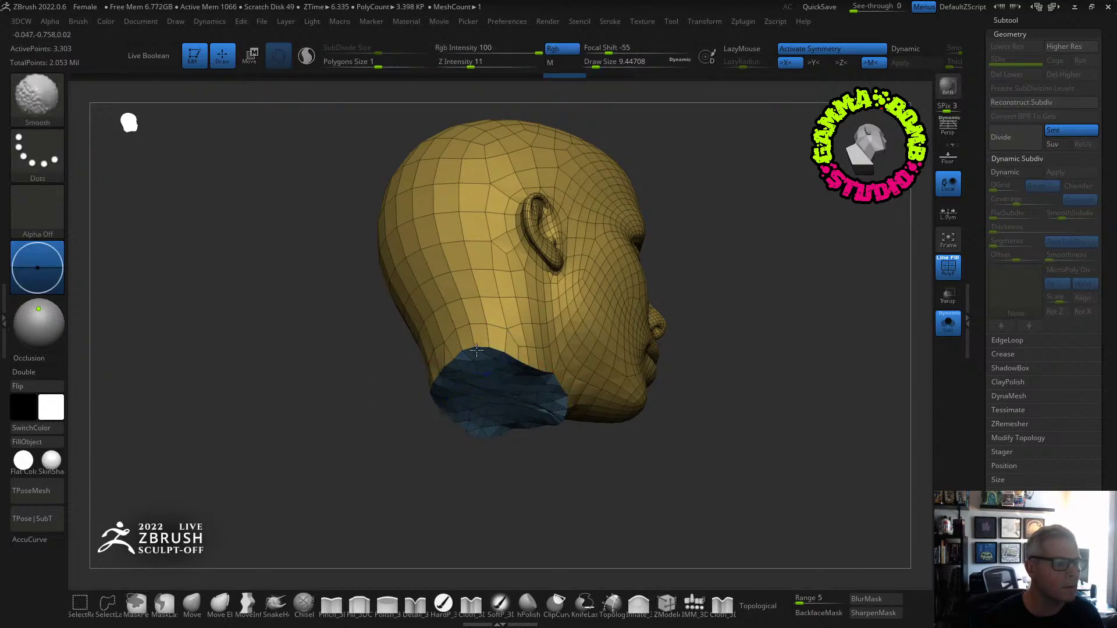
{"action": "left_click_drag", "start_coordinate": [521, 448], "coordinate": [555, 409]}
{"action": "mouse_move", "coordinate": [552, 460]}
{"action": "left_mouse_down"}
{"action": "mouse_move", "coordinate": [541, 466]}
{"action": "mouse_move", "coordinate": [526, 451]}
{"action": "left_mouse_up"}
{"action": "key", "text": "shift"}
{"action": "left_click_drag", "start_coordinate": [552, 371], "coordinate": [534, 362], "text": "shift"}
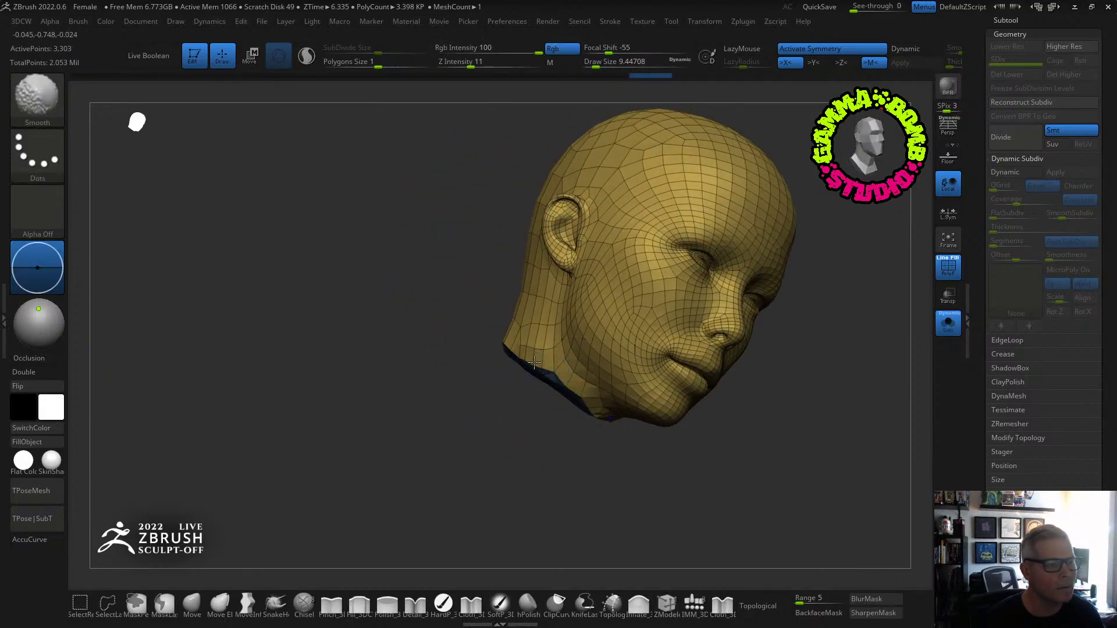
{"action": "mouse_move", "coordinate": [600, 423]}
{"action": "left_mouse_down"}
{"action": "mouse_move", "coordinate": [596, 476]}
{"action": "mouse_move", "coordinate": [631, 471]}
{"action": "mouse_move", "coordinate": [553, 451]}
{"action": "mouse_move", "coordinate": [478, 489]}
{"action": "mouse_move", "coordinate": [745, 449]}
{"action": "left_mouse_up"}
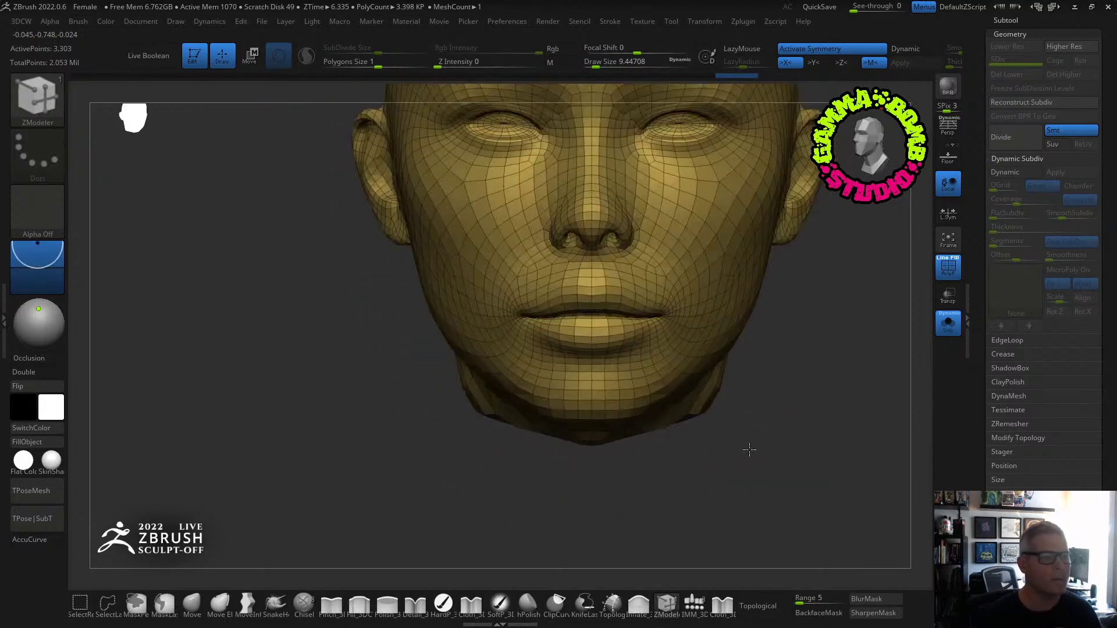
Switch to the Move brush and set its draw size to about 10.54 for working around the lips.
{"action": "left_click", "coordinate": [192, 604]}
{"action": "left_click_drag", "start_coordinate": [595, 62], "coordinate": [609, 60]}
{"action": "right_click_drag", "start_coordinate": [611, 261], "coordinate": [643, 332], "text": "ctrl"}
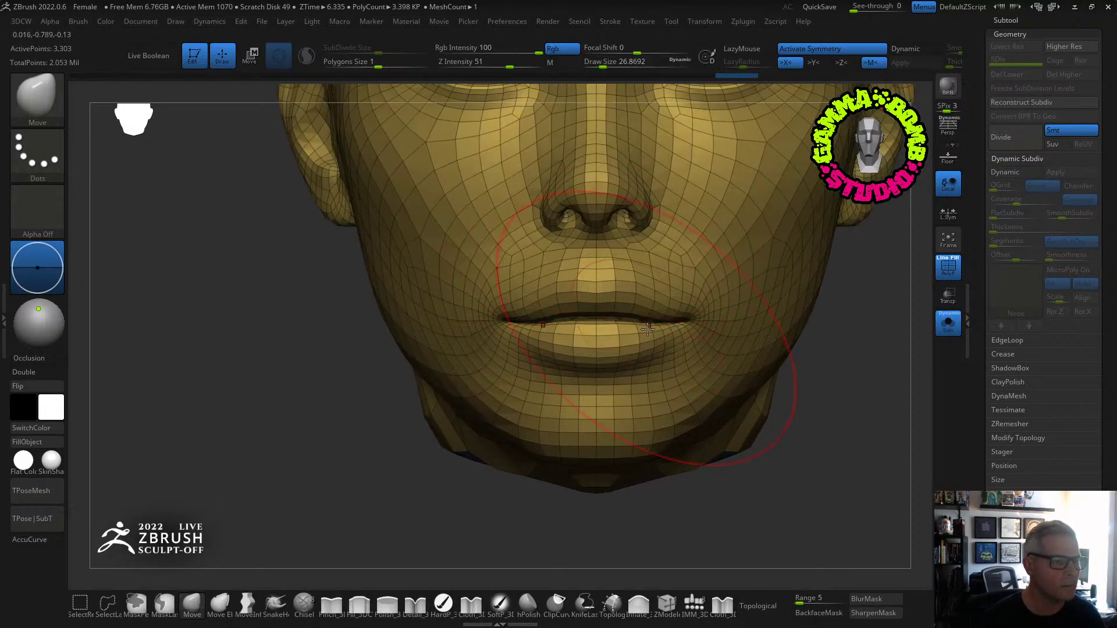
{"action": "left_click_drag", "start_coordinate": [599, 61], "coordinate": [596, 62]}
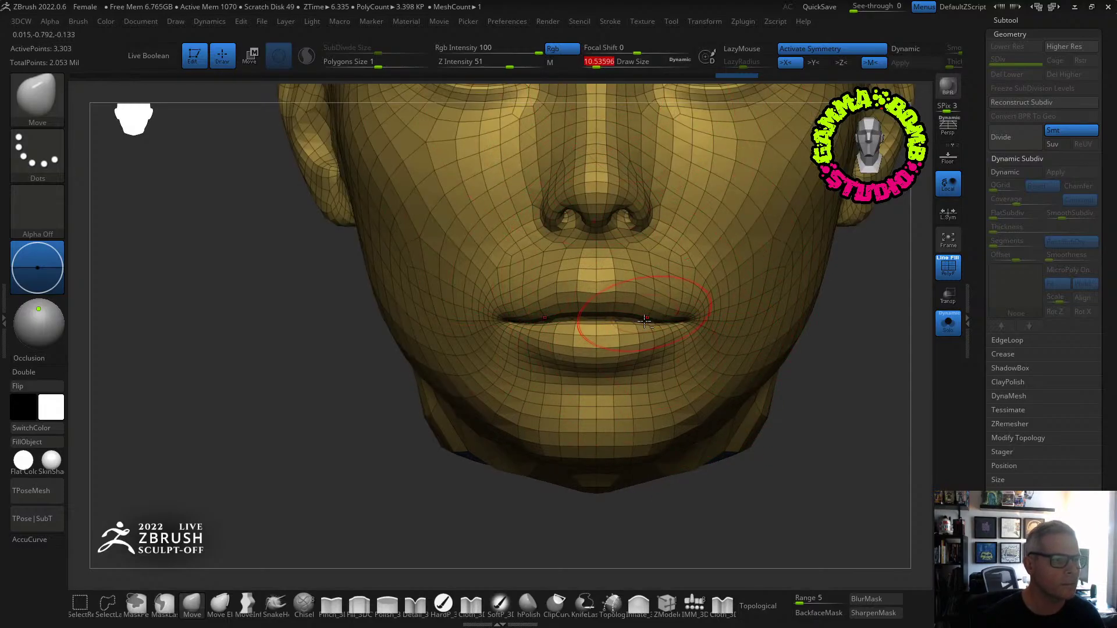
{"action": "right_click_drag", "start_coordinate": [609, 306], "coordinate": [591, 325], "text": "alt"}
{"action": "right_click_drag", "start_coordinate": [517, 327], "coordinate": [693, 329]}
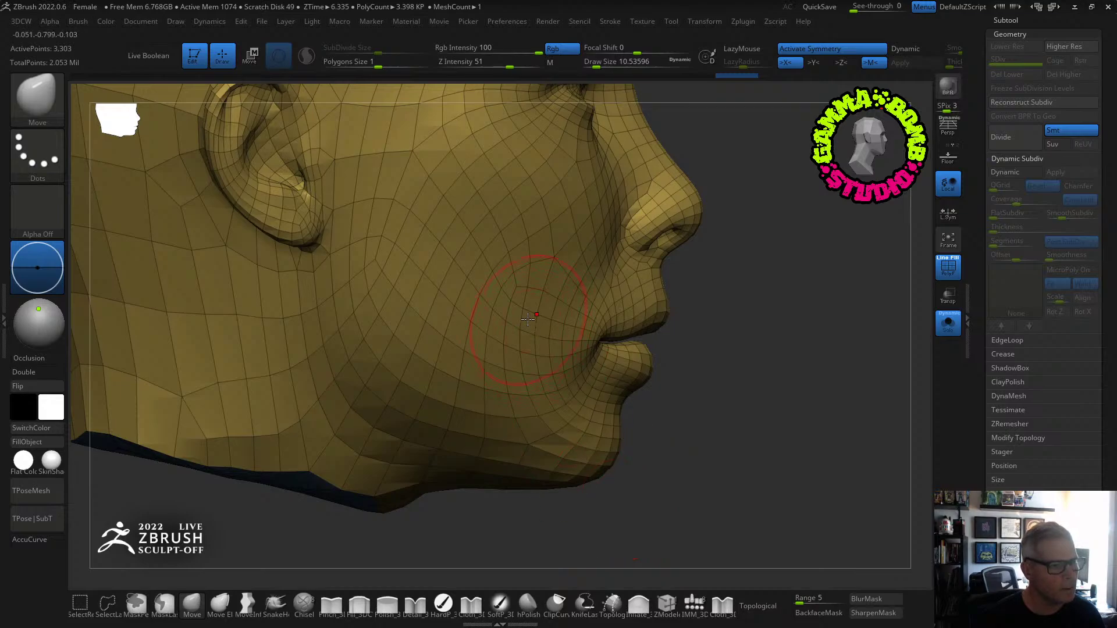
Use ZModeler to give the polyloop running from the mouth corner past the ear and along the jaw its own polygroup.
{"action": "left_click", "coordinate": [667, 605]}
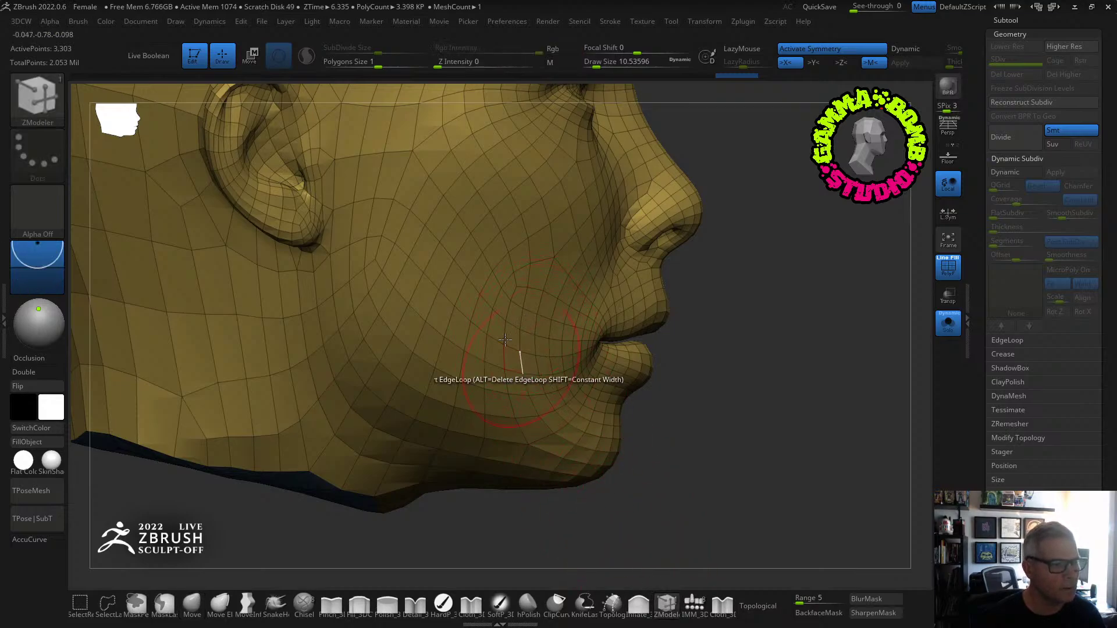
{"action": "left_click", "coordinate": [552, 348]}
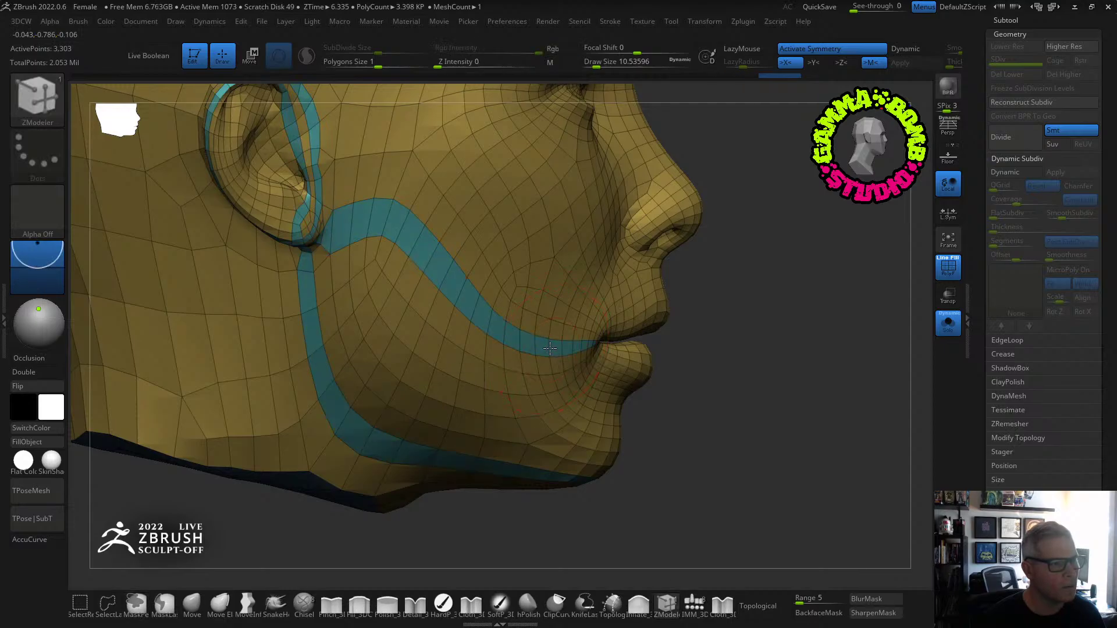
{"action": "left_click_drag", "start_coordinate": [665, 345], "coordinate": [616, 319]}
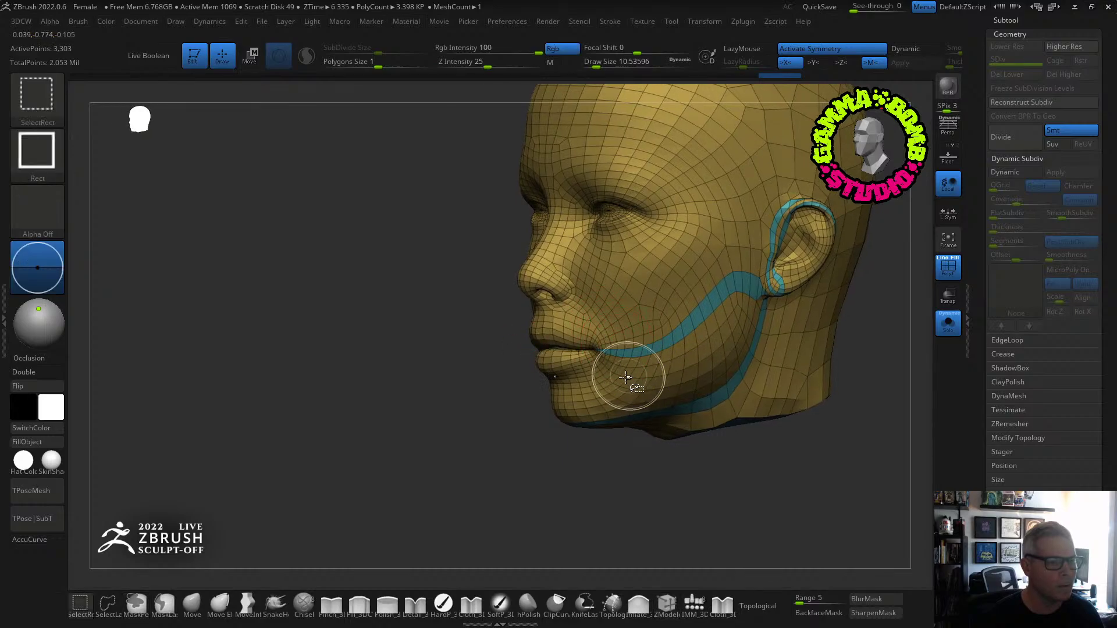
Hide the jaw loop's polygroup and apply Auto Groups so the jaw and upper head get separate polygroups.
{"action": "left_click", "coordinate": [631, 372], "text": "ctrl+alt+shift"}
{"action": "key", "text": "space"}
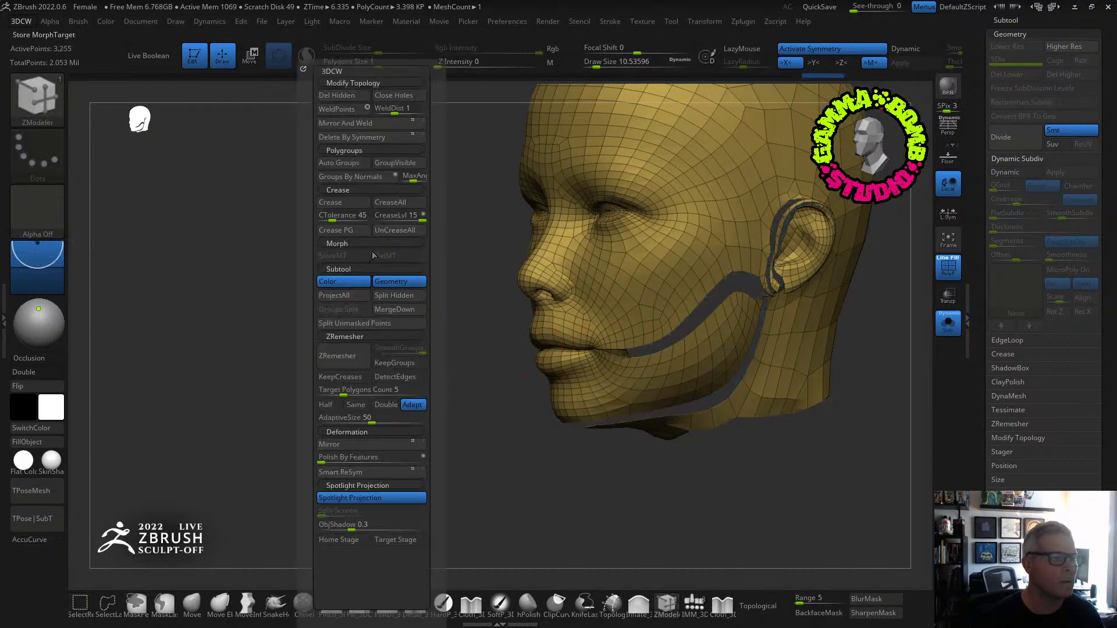
{"action": "left_click", "coordinate": [353, 162]}
{"action": "mouse_move", "coordinate": [419, 419]}
{"action": "left_mouse_down"}
{"action": "mouse_move", "coordinate": [398, 430]}
{"action": "mouse_move", "coordinate": [406, 444]}
{"action": "mouse_move", "coordinate": [697, 369]}
{"action": "left_mouse_up"}
Isolate the lower jaw with its surrounding loop, combine them into one polygroup, and show the whole head again.
{"action": "left_click", "coordinate": [671, 345], "text": "ctrl+shift"}
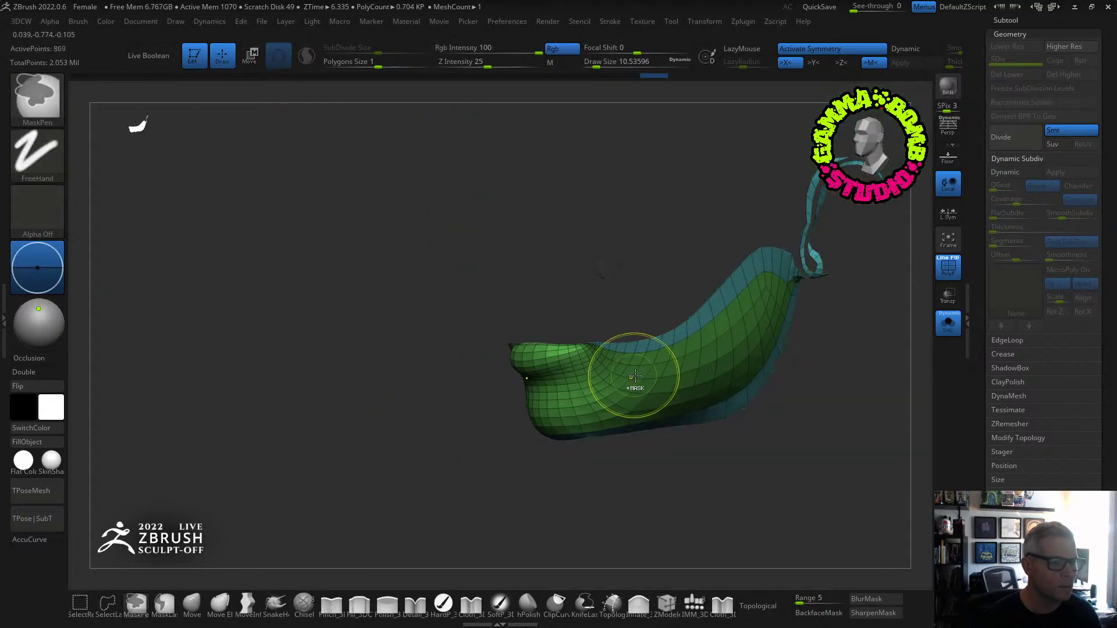
{"action": "key", "text": "ctrl+w"}
{"action": "left_click", "coordinate": [454, 456], "text": "ctrl+shift"}
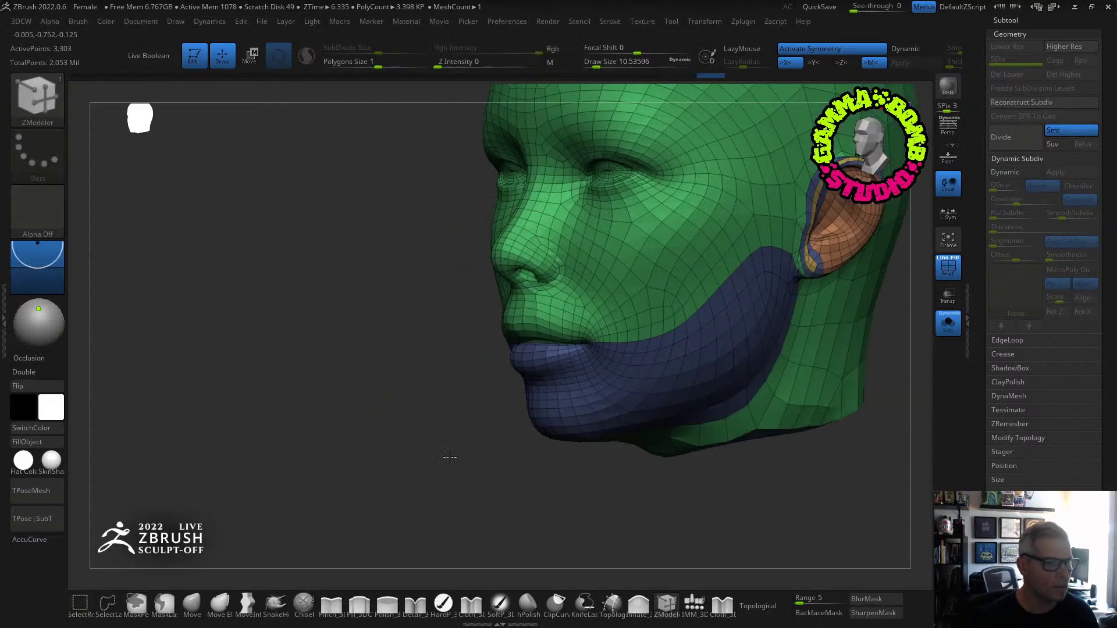
Set the draw size to about 15.55 and pull the lips forward in profile with the Move brush.
{"action": "mouse_move", "coordinate": [405, 439]}
{"action": "left_mouse_down"}
{"action": "mouse_move", "coordinate": [706, 392]}
{"action": "mouse_move", "coordinate": [788, 417]}
{"action": "mouse_move", "coordinate": [743, 406]}
{"action": "mouse_move", "coordinate": [739, 418]}
{"action": "mouse_move", "coordinate": [822, 405]}
{"action": "mouse_move", "coordinate": [687, 410]}
{"action": "mouse_move", "coordinate": [751, 407]}
{"action": "left_mouse_up"}
{"action": "left_click_drag", "start_coordinate": [596, 63], "coordinate": [600, 63]}
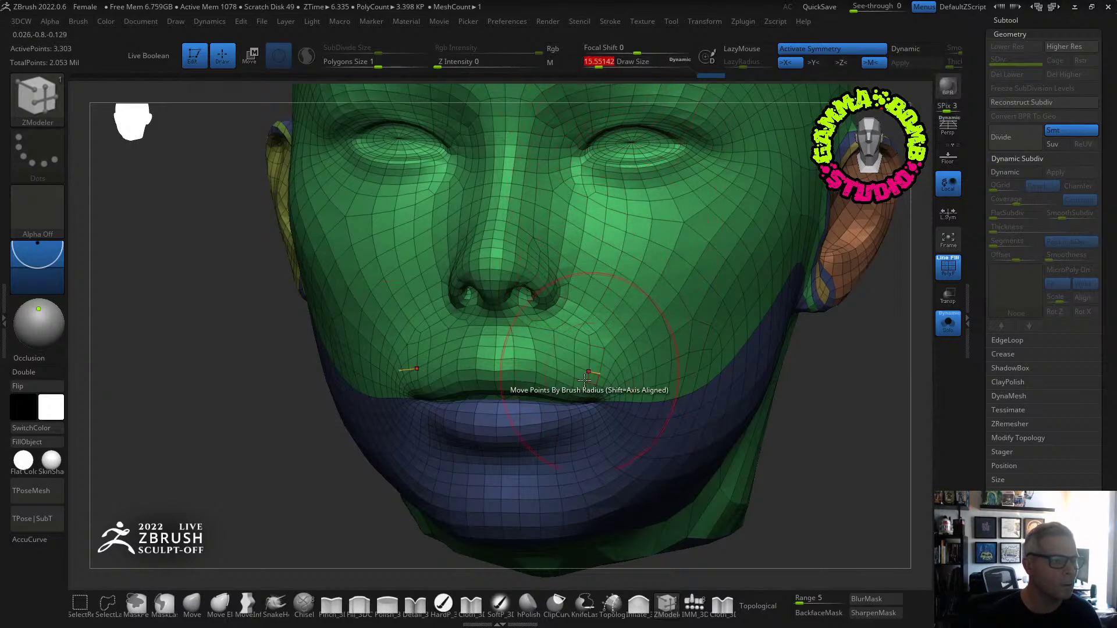
{"action": "left_click_drag", "start_coordinate": [546, 377], "coordinate": [533, 371]}
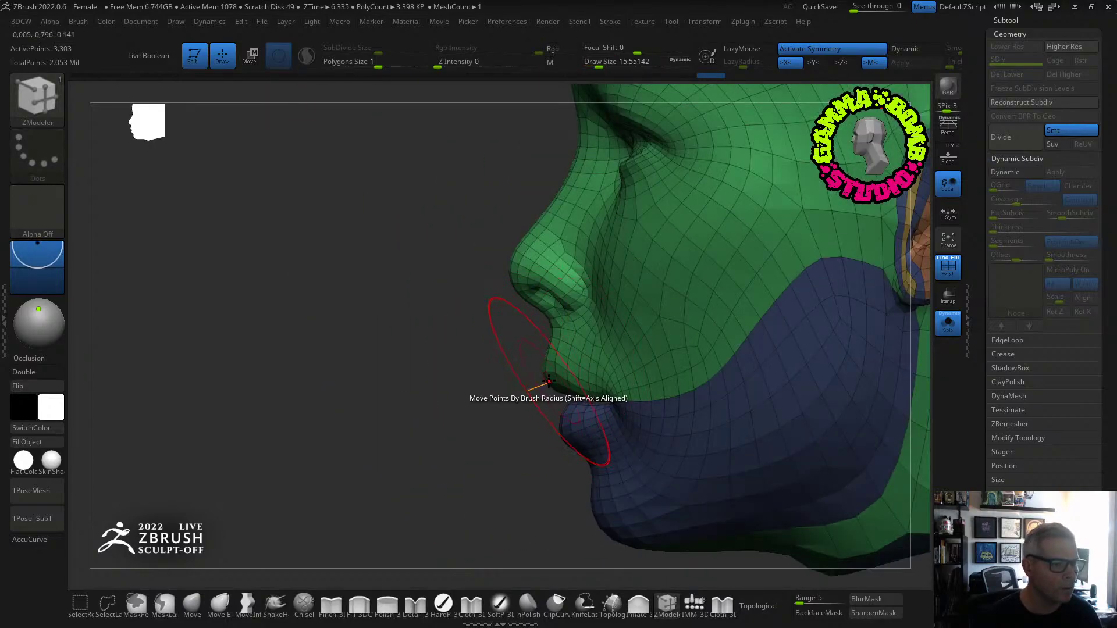
{"action": "left_click", "coordinate": [191, 606]}
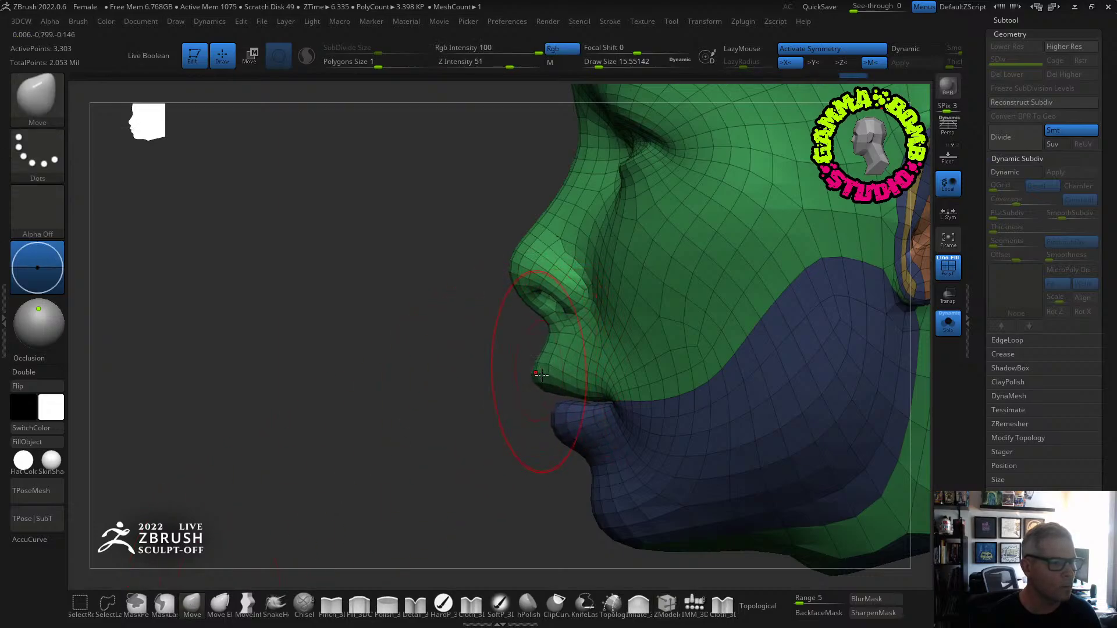
{"action": "left_click_drag", "start_coordinate": [554, 436], "coordinate": [614, 338]}
With a draw size of about 4.3 and ZModeler's edge action set to Move, notch the lower lip's centre and adjust the upper lip's edge.
{"action": "left_click_drag", "start_coordinate": [599, 65], "coordinate": [593, 64]}
{"action": "mouse_move", "coordinate": [599, 447]}
{"action": "right_mouse_down", "text": "alt"}
{"action": "mouse_move", "coordinate": [613, 351]}
{"action": "mouse_move", "coordinate": [698, 544]}
{"action": "right_mouse_up", "text": "alt"}
{"action": "left_click", "coordinate": [667, 604]}
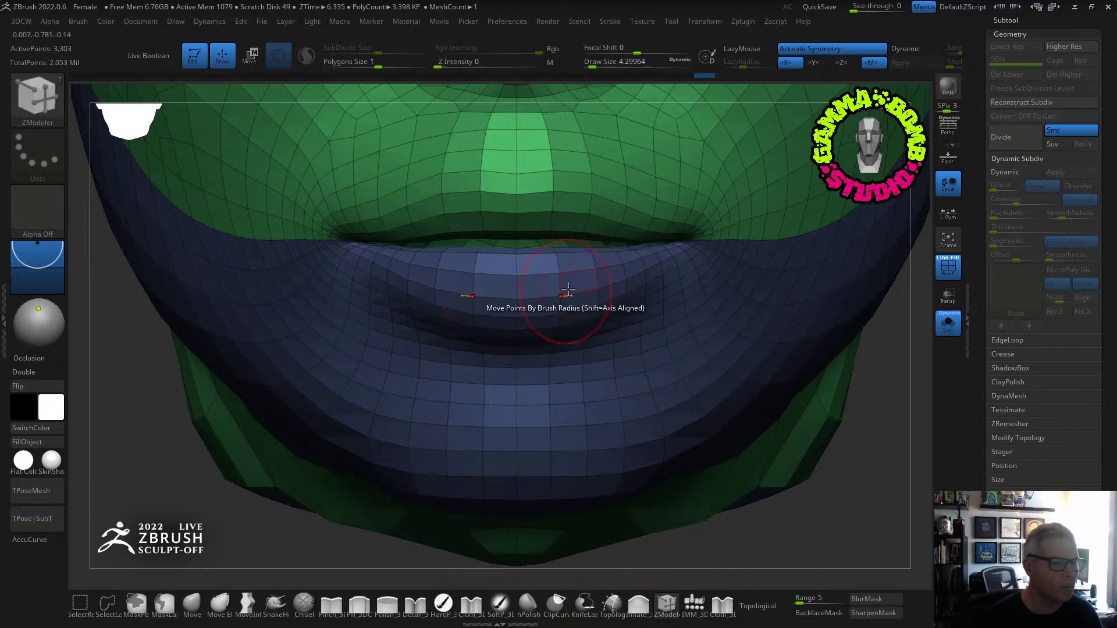
{"action": "key", "text": "space"}
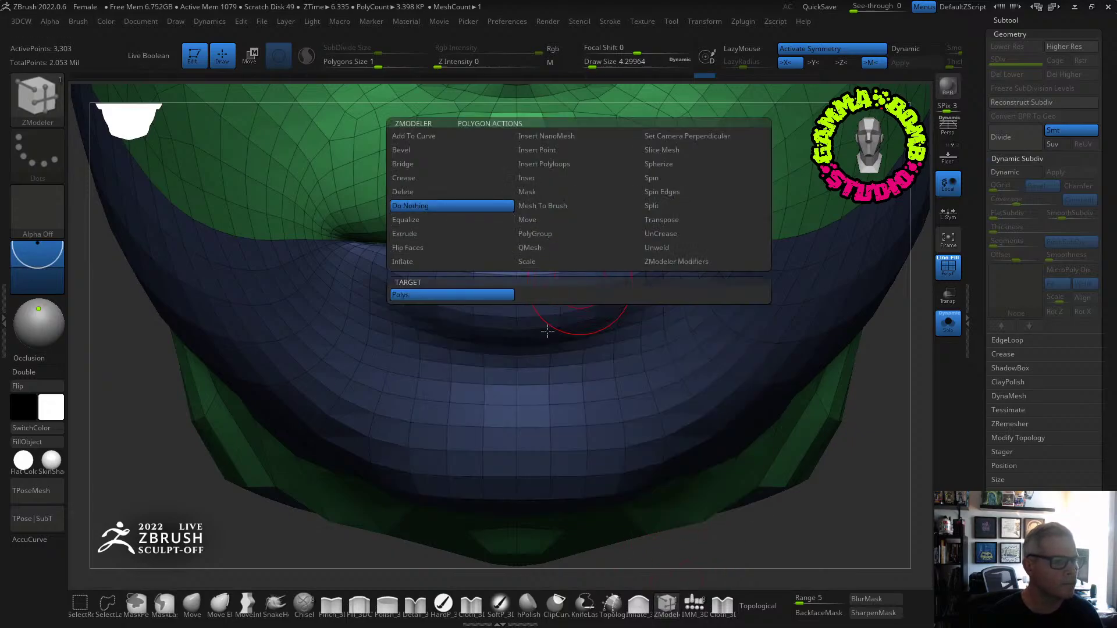
{"action": "key", "text": "space"}
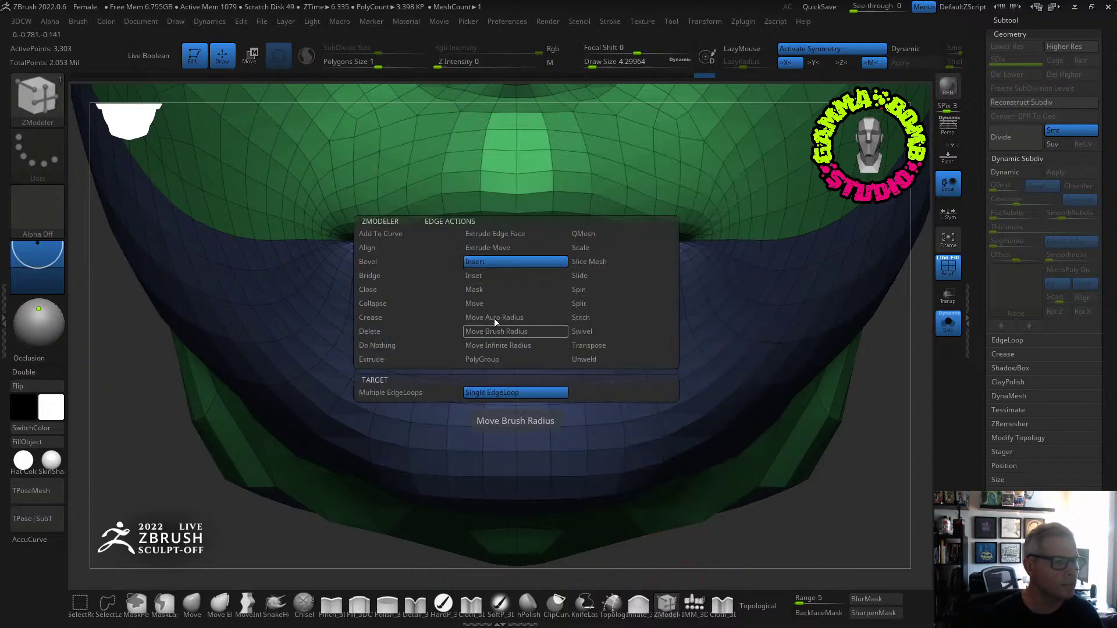
{"action": "left_click", "coordinate": [474, 304]}
{"action": "key", "text": "space"}
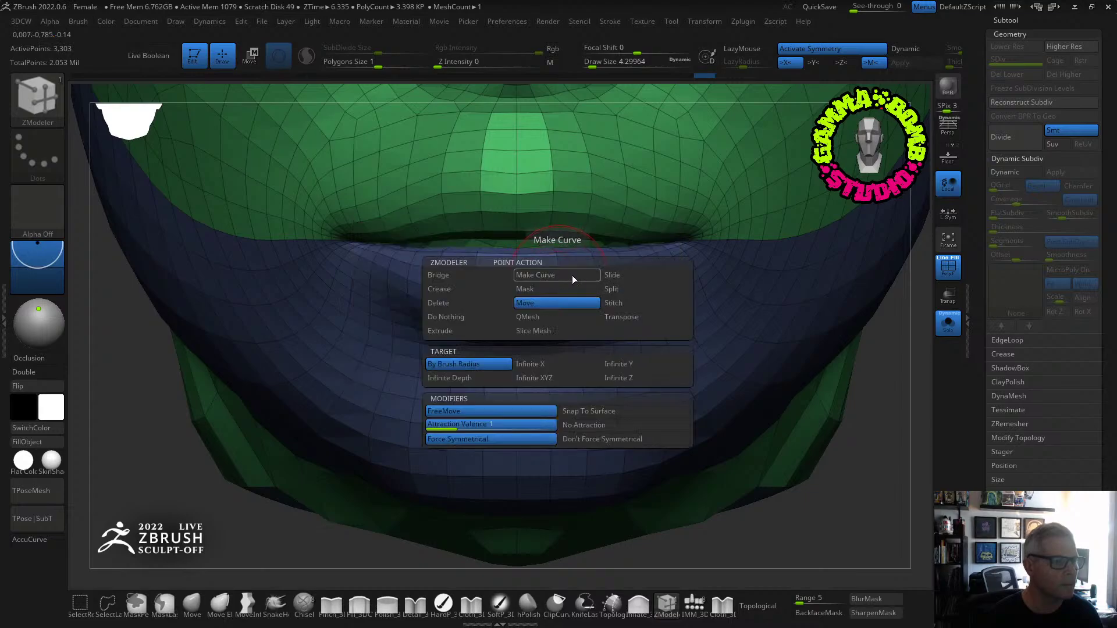
{"action": "left_click_drag", "start_coordinate": [516, 269], "coordinate": [515, 228]}
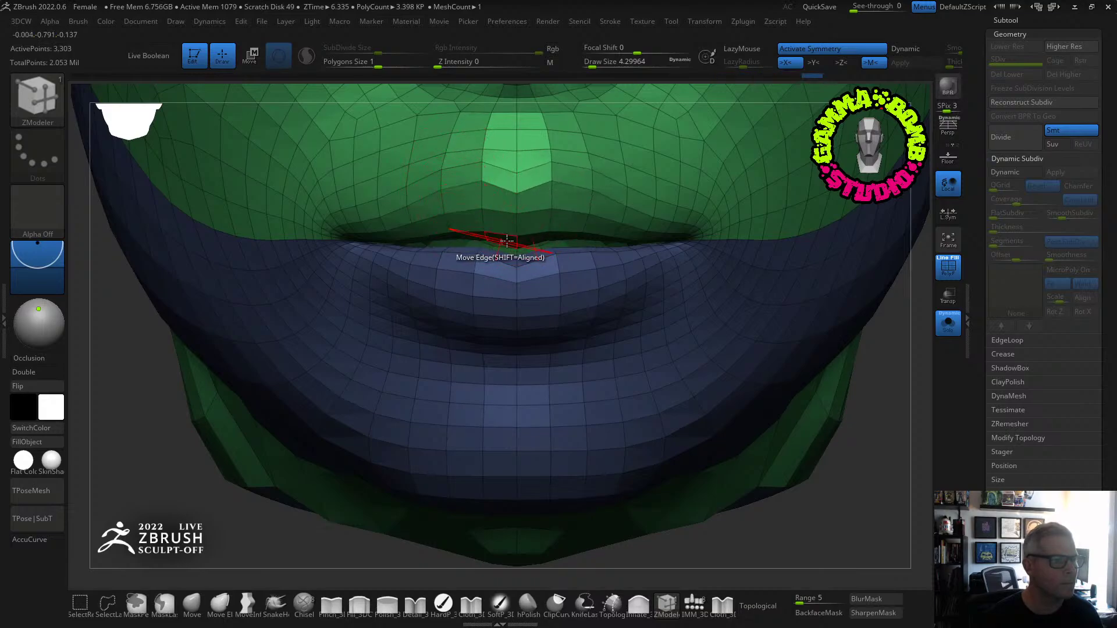
{"action": "left_click_drag", "start_coordinate": [515, 261], "coordinate": [514, 266]}
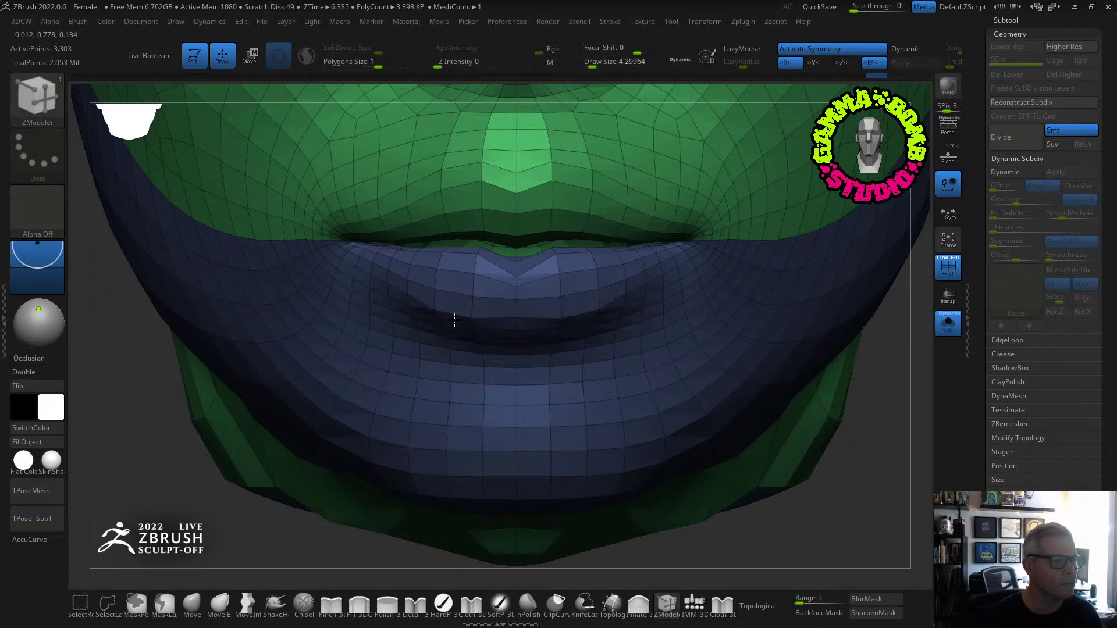
{"action": "left_click_drag", "start_coordinate": [454, 320], "coordinate": [603, 267], "text": "shift"}
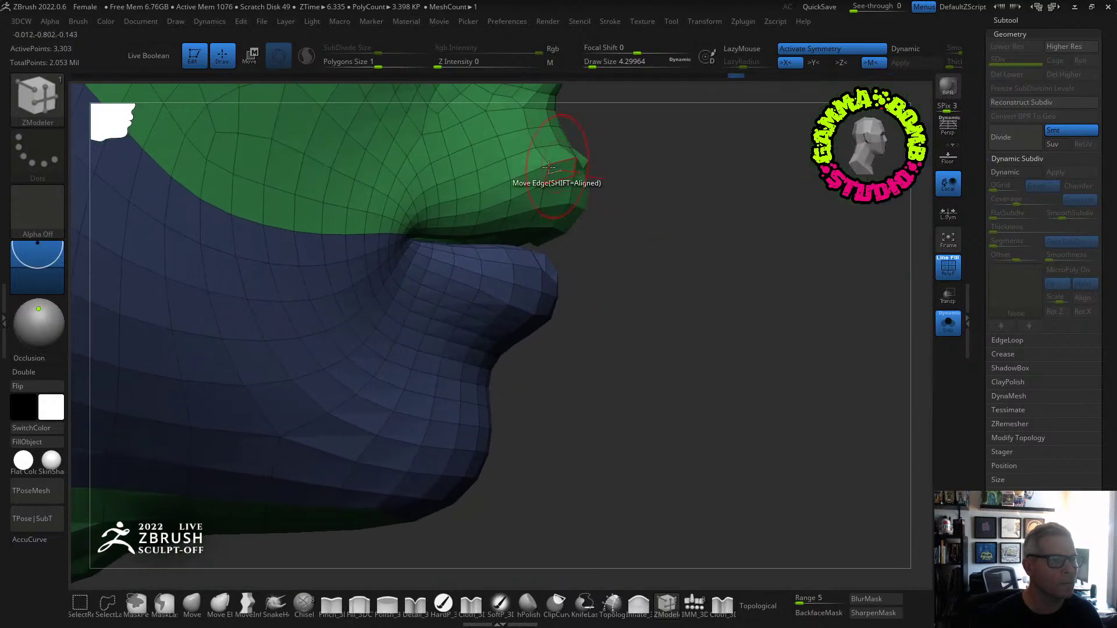
{"action": "left_click_drag", "start_coordinate": [549, 168], "coordinate": [566, 182]}
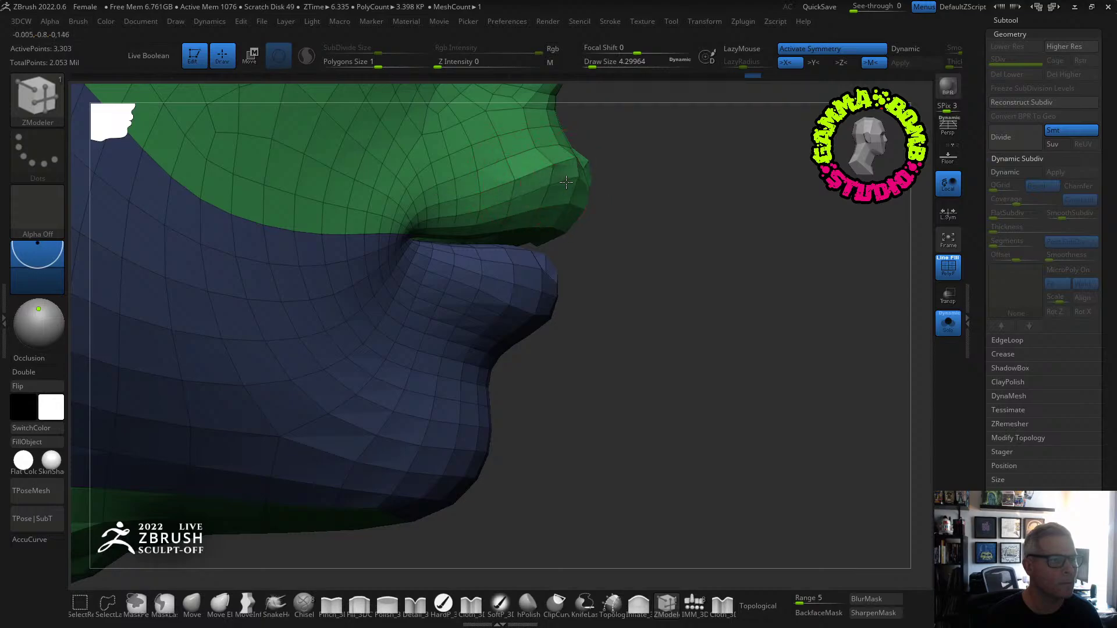
Turn off the polyframe display and turn on Dynamic Subdivision to preview the smoothed face.
{"action": "right_click_drag", "start_coordinate": [722, 244], "coordinate": [579, 277]}
{"action": "left_click", "coordinate": [948, 268]}
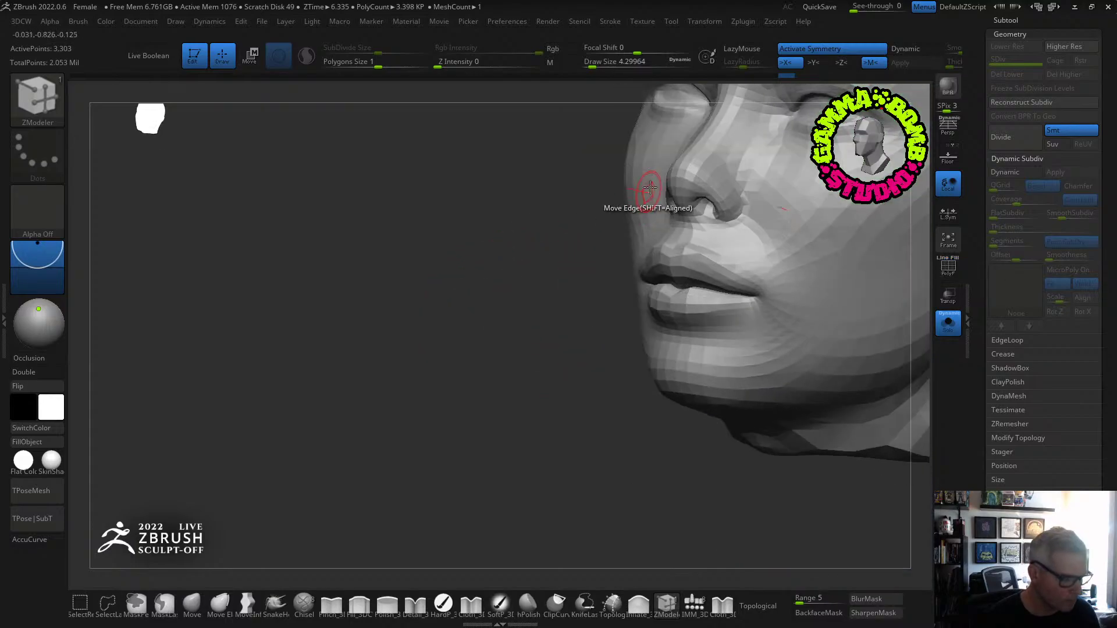
{"action": "key", "text": "d"}
{"action": "left_click", "coordinate": [494, 207]}
{"action": "right_click_drag", "start_coordinate": [524, 339], "coordinate": [500, 392]}
Set the Move brush's draw size to about 12.91 and refine the mouth corners and lip profile.
{"action": "left_click", "coordinate": [192, 605]}
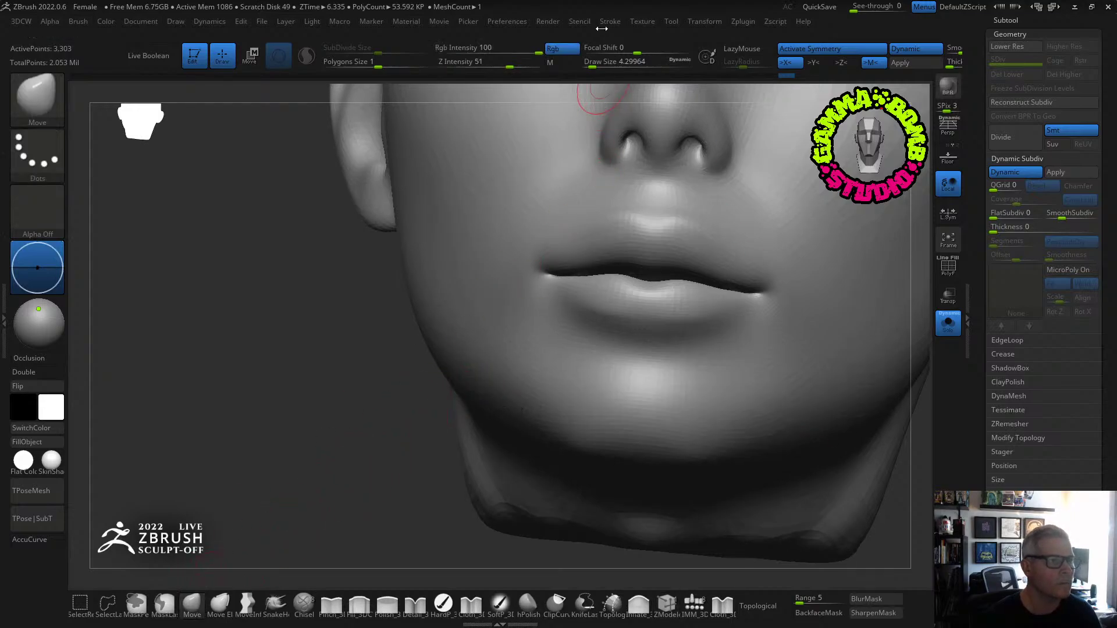
{"action": "left_click_drag", "start_coordinate": [595, 58], "coordinate": [598, 59]}
{"action": "mouse_move", "coordinate": [576, 204]}
{"action": "right_mouse_down"}
{"action": "mouse_move", "coordinate": [631, 178]}
{"action": "mouse_move", "coordinate": [573, 181]}
{"action": "right_mouse_up"}
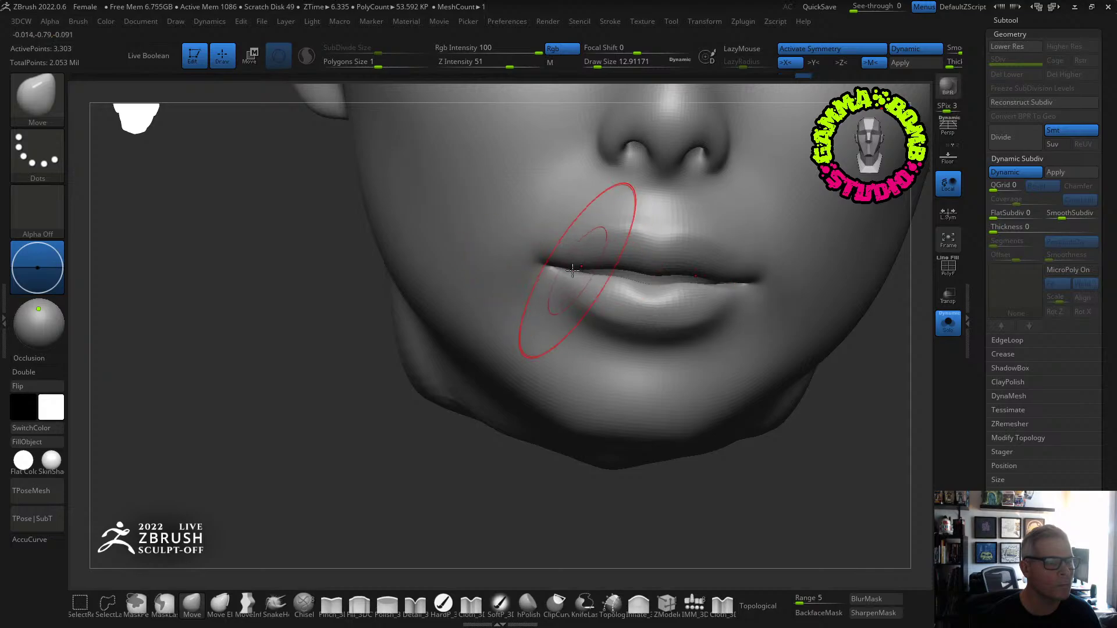
{"action": "right_click_drag", "start_coordinate": [599, 274], "coordinate": [524, 249]}
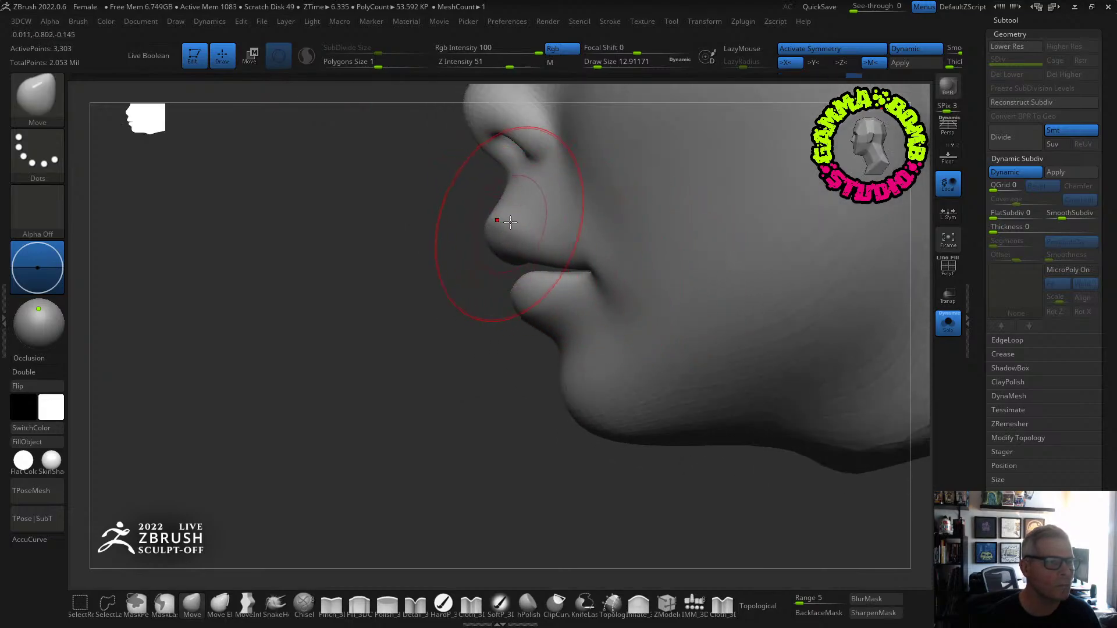
{"action": "right_click_drag", "start_coordinate": [397, 256], "coordinate": [399, 386], "text": "ctrl"}
Reduce the Move brush's draw size to about 8.42 and refine the lower lip's shape.
{"action": "left_click_drag", "start_coordinate": [597, 61], "coordinate": [591, 66]}
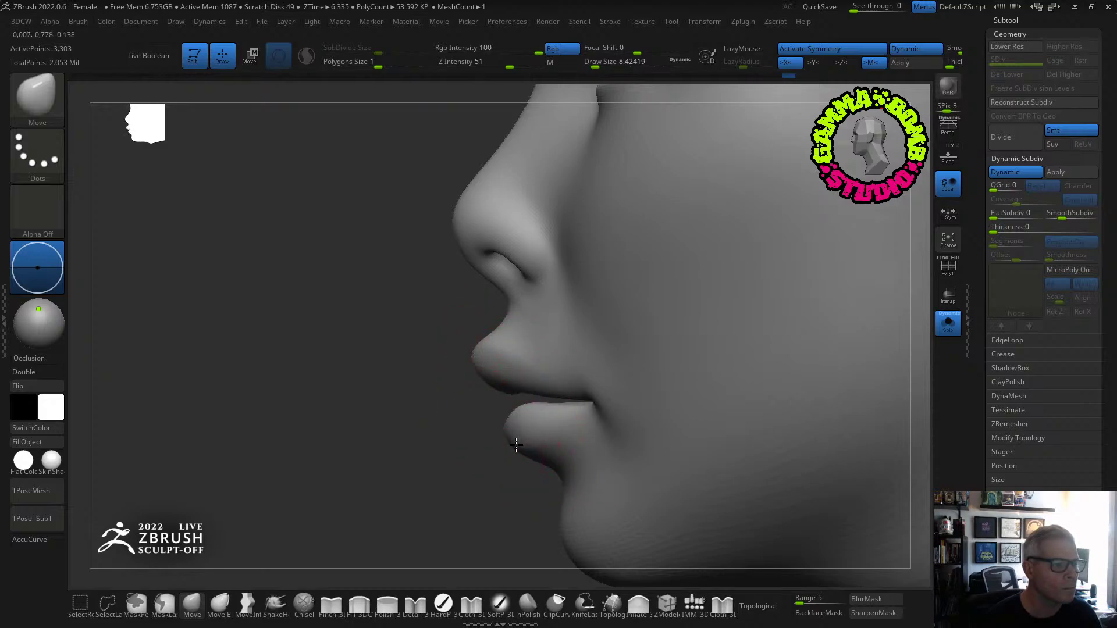
{"action": "right_click_drag", "start_coordinate": [486, 451], "coordinate": [632, 447]}
{"action": "right_click_drag", "start_coordinate": [433, 426], "coordinate": [444, 429]}
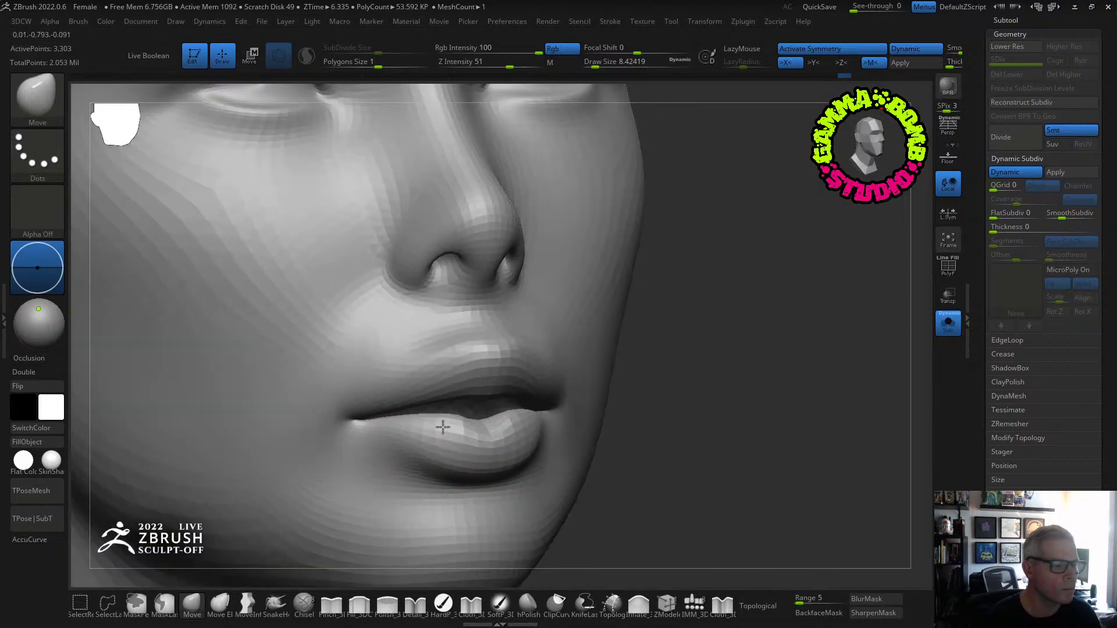
Use the Inflate brush with a draw size of about 14.2 to add fullness to the lips.
{"action": "left_click", "coordinate": [638, 605]}
{"action": "left_click_drag", "start_coordinate": [602, 64], "coordinate": [606, 64]}
{"action": "mouse_move", "coordinate": [368, 416]}
{"action": "left_mouse_down"}
{"action": "mouse_move", "coordinate": [427, 411]}
{"action": "mouse_move", "coordinate": [395, 411]}
{"action": "left_mouse_up"}
{"action": "right_click_drag", "start_coordinate": [657, 410], "coordinate": [509, 377]}
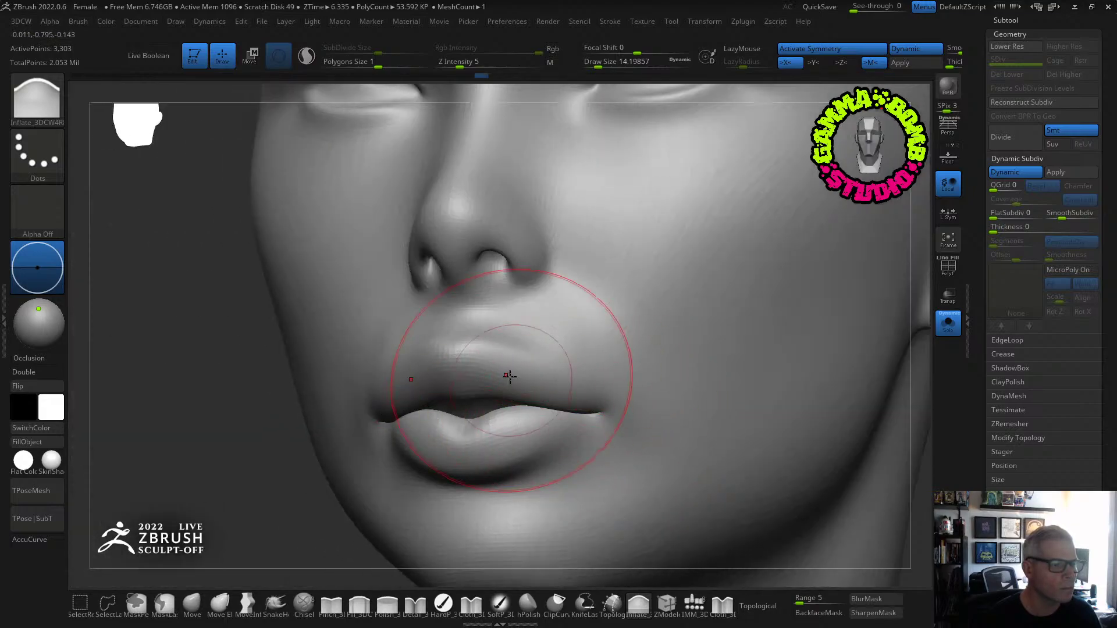
{"action": "right_click_drag", "start_coordinate": [573, 401], "coordinate": [569, 90]}
Reduce the draw size to about 4.3, turn off Dynamic Subdivision, and turn the polyframe display back on.
{"action": "left_click_drag", "start_coordinate": [601, 65], "coordinate": [593, 65]}
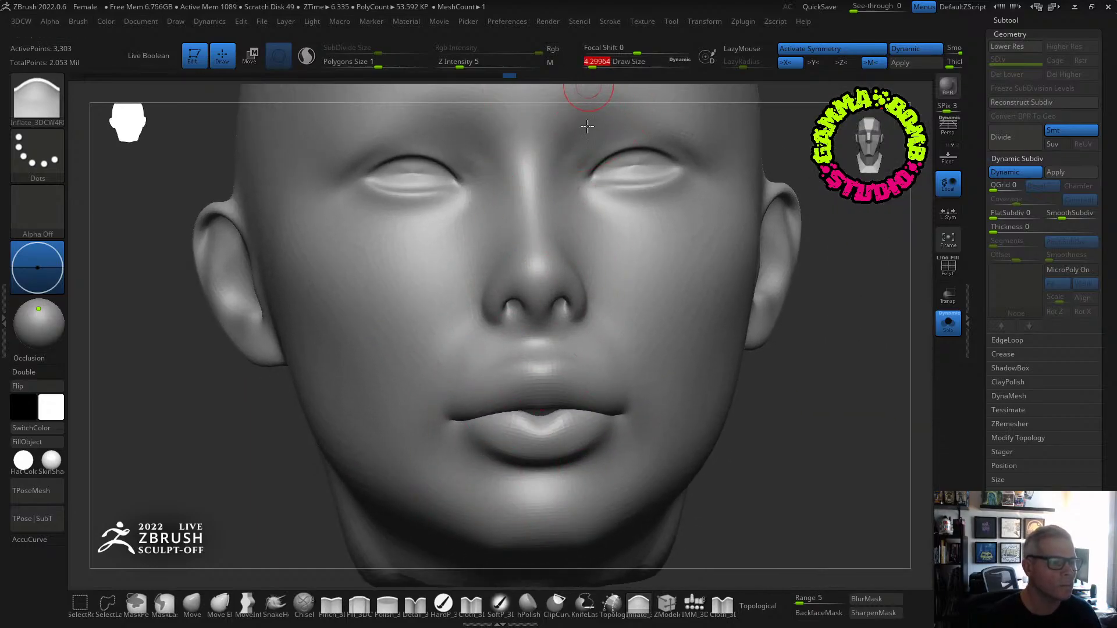
{"action": "key", "text": "shift+d"}
{"action": "right_click_drag", "start_coordinate": [573, 431], "coordinate": [580, 383], "text": "alt"}
{"action": "right_click_drag", "start_coordinate": [580, 384], "coordinate": [559, 430]}
{"action": "right_click_drag", "start_coordinate": [559, 430], "coordinate": [468, 396], "text": "ctrl"}
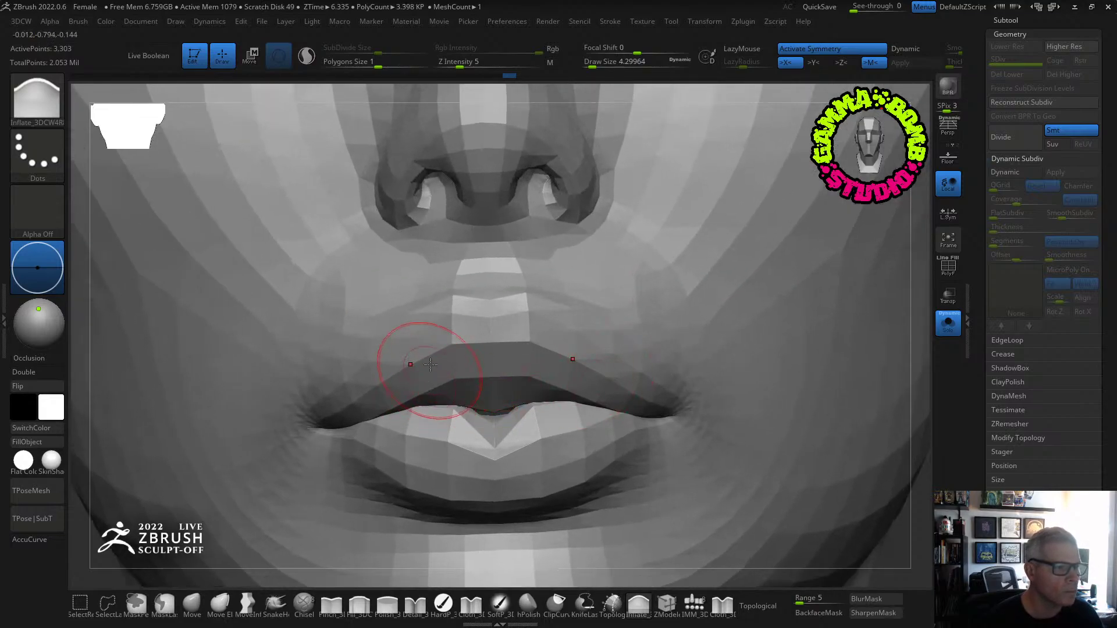
{"action": "right_click_drag", "start_coordinate": [451, 319], "coordinate": [645, 311]}
{"action": "left_click", "coordinate": [954, 272]}
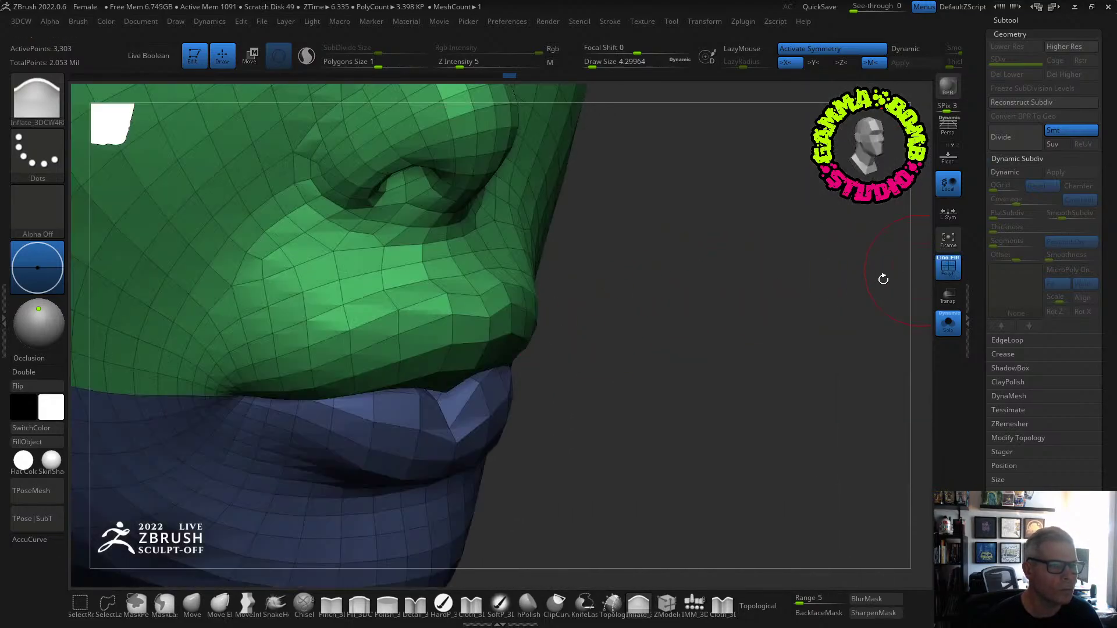
Set ZModeler's polygon action to PolyGroup and give the polyloop bordering the lips its own polygroup.
{"action": "right_click_drag", "start_coordinate": [883, 280], "coordinate": [555, 295]}
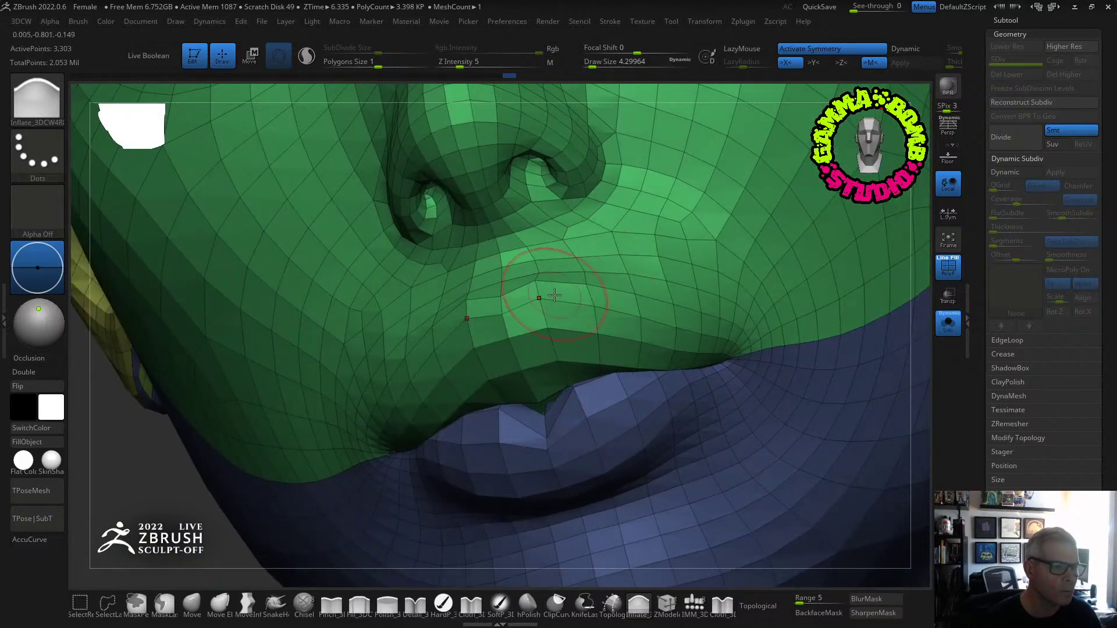
{"action": "mouse_move", "coordinate": [558, 339]}
{"action": "right_mouse_down"}
{"action": "mouse_move", "coordinate": [606, 369]}
{"action": "mouse_move", "coordinate": [557, 393]}
{"action": "mouse_move", "coordinate": [553, 287]}
{"action": "right_mouse_up"}
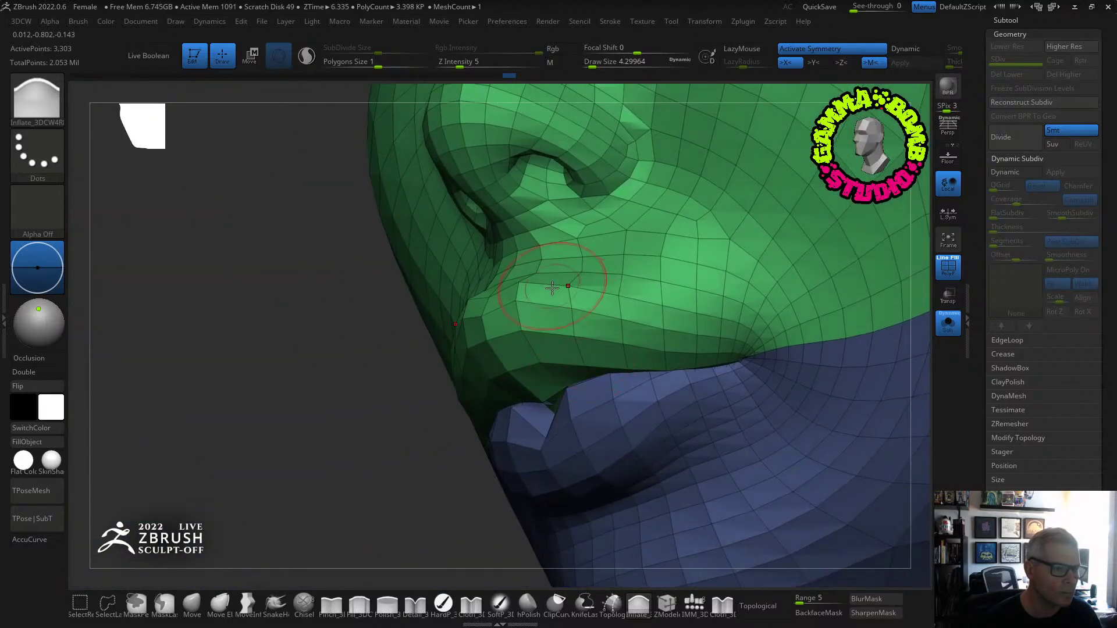
{"action": "left_click", "coordinate": [666, 604]}
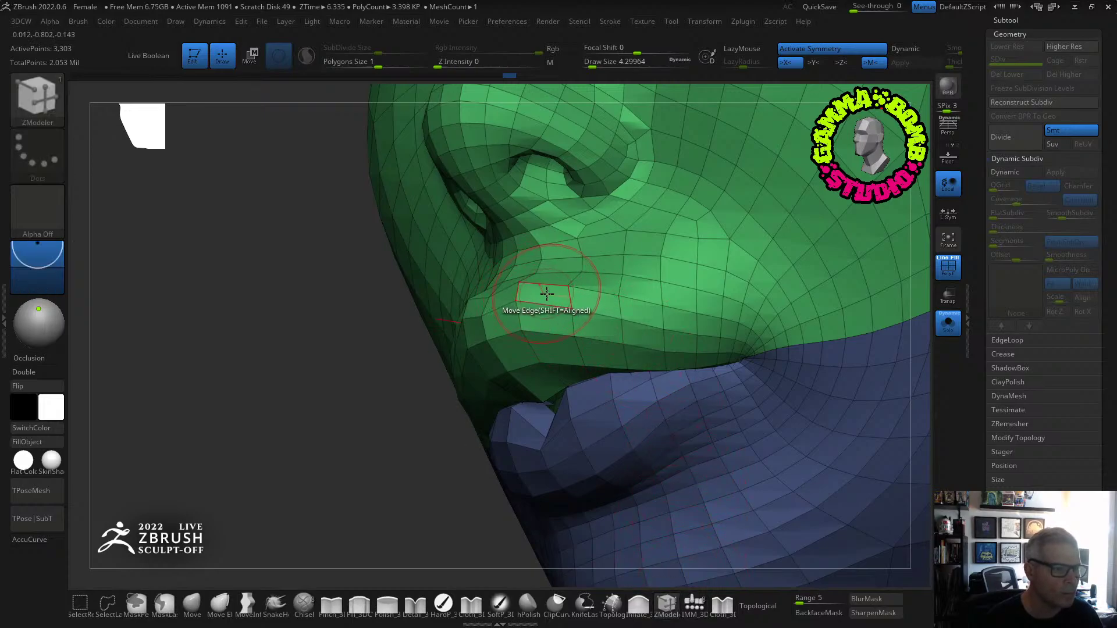
{"action": "key", "text": "space"}
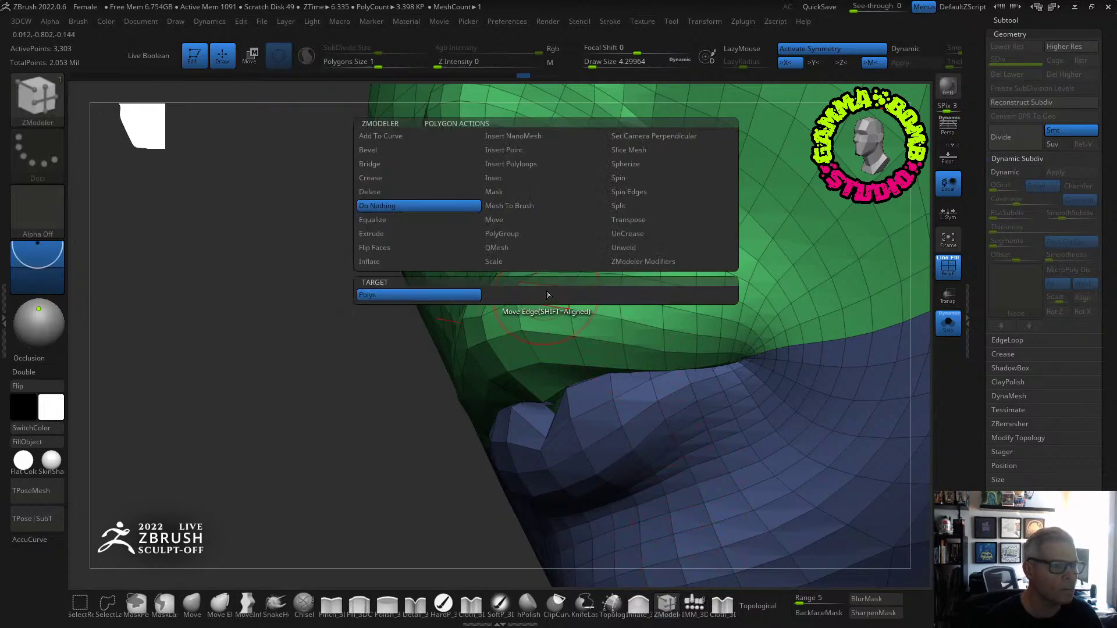
{"action": "left_click", "coordinate": [507, 227]}
{"action": "left_click", "coordinate": [556, 297]}
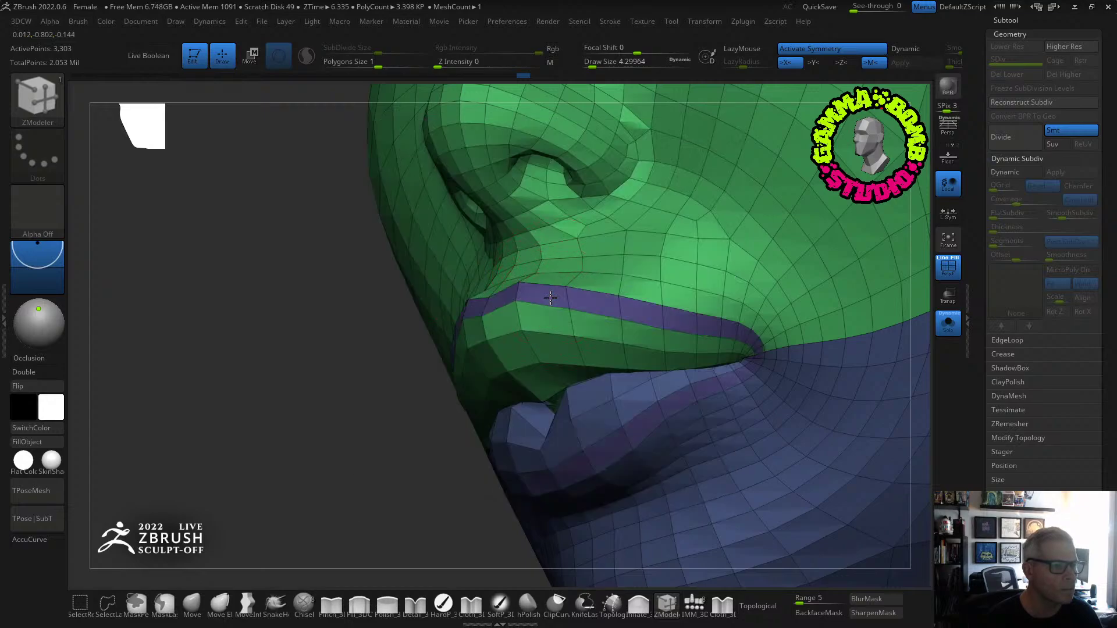
Add the adjoining lip polyloop to the lip polygroup, isolate the lips, invert visibility, and auto-group the rest of the head.
{"action": "left_click", "coordinate": [553, 330]}
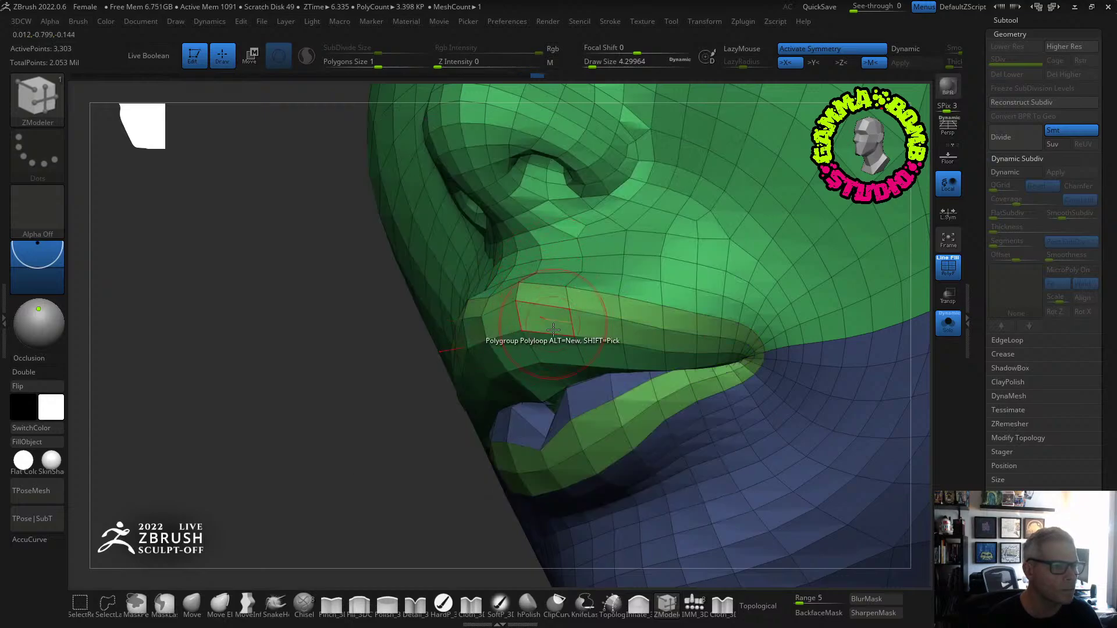
{"action": "mouse_move", "coordinate": [575, 356]}
{"action": "right_mouse_down"}
{"action": "mouse_move", "coordinate": [710, 329]}
{"action": "mouse_move", "coordinate": [669, 326]}
{"action": "right_mouse_up"}
{"action": "left_click", "coordinate": [578, 334], "text": "ctrl+shift"}
{"action": "right_click_drag", "start_coordinate": [579, 334], "coordinate": [608, 335]}
{"action": "left_click_drag", "start_coordinate": [702, 295], "coordinate": [749, 343], "text": "ctrl+shift"}
{"action": "mouse_move", "coordinate": [767, 335]}
{"action": "right_mouse_down"}
{"action": "mouse_move", "coordinate": [746, 327]}
{"action": "mouse_move", "coordinate": [780, 329]}
{"action": "right_mouse_up"}
{"action": "key", "text": "3"}
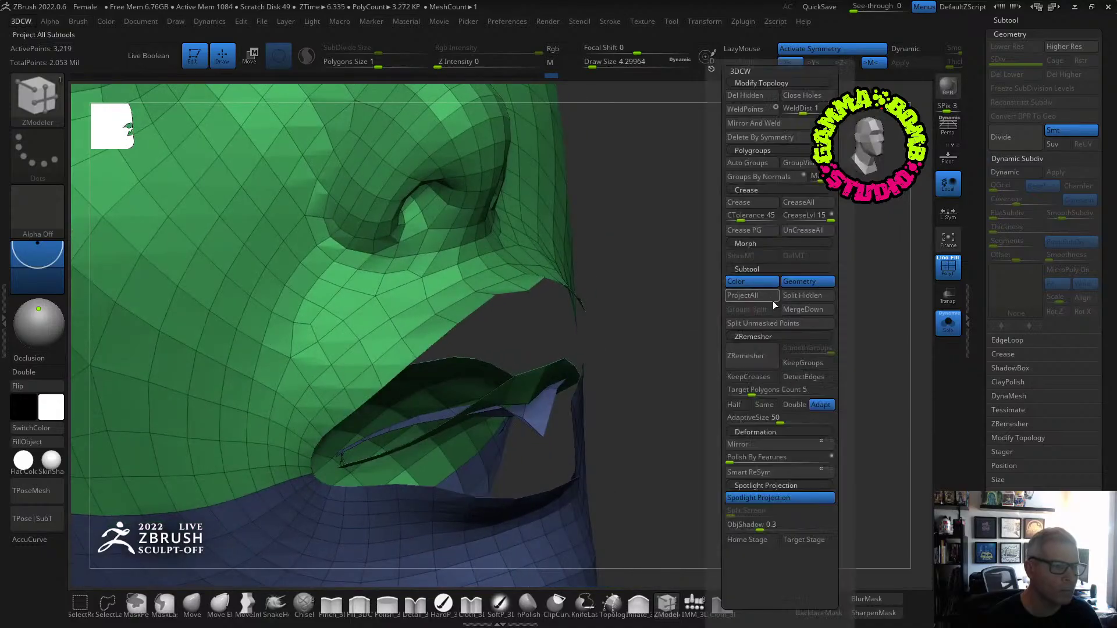
{"action": "left_click", "coordinate": [748, 162]}
Isolate the lips, assign them a single polygroup, and show the whole head again.
{"action": "left_click", "coordinate": [673, 369], "text": "ctrl+shift"}
{"action": "right_click_drag", "start_coordinate": [706, 386], "coordinate": [524, 424]}
{"action": "left_click", "coordinate": [499, 446], "text": "ctrl+shift"}
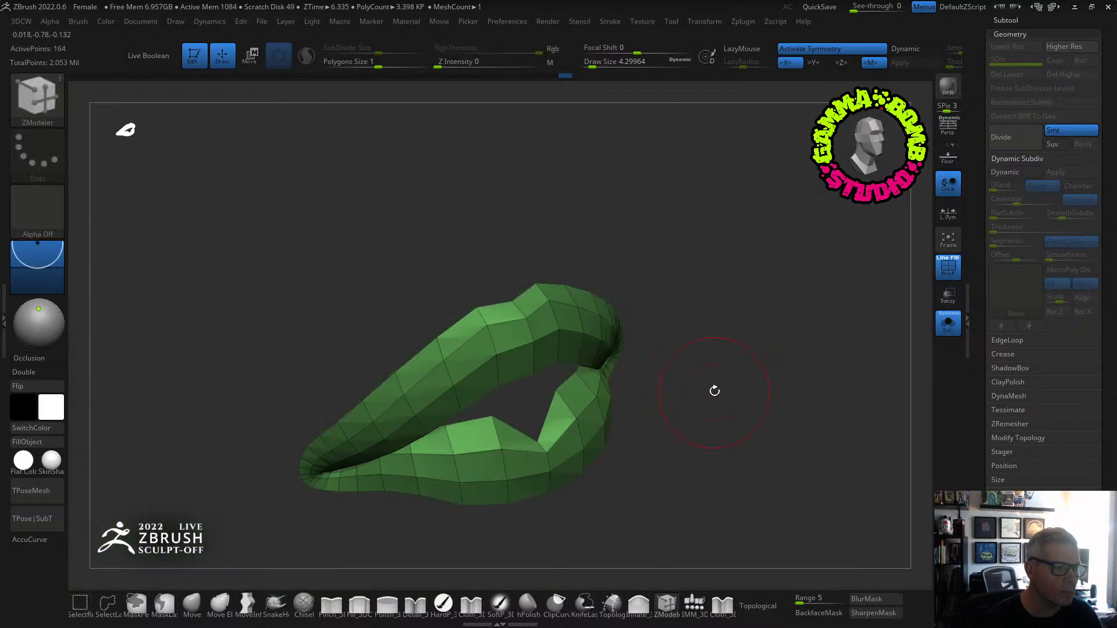
{"action": "key", "text": "ctrl+w"}
{"action": "left_click", "coordinate": [757, 359], "text": "ctrl+shift"}
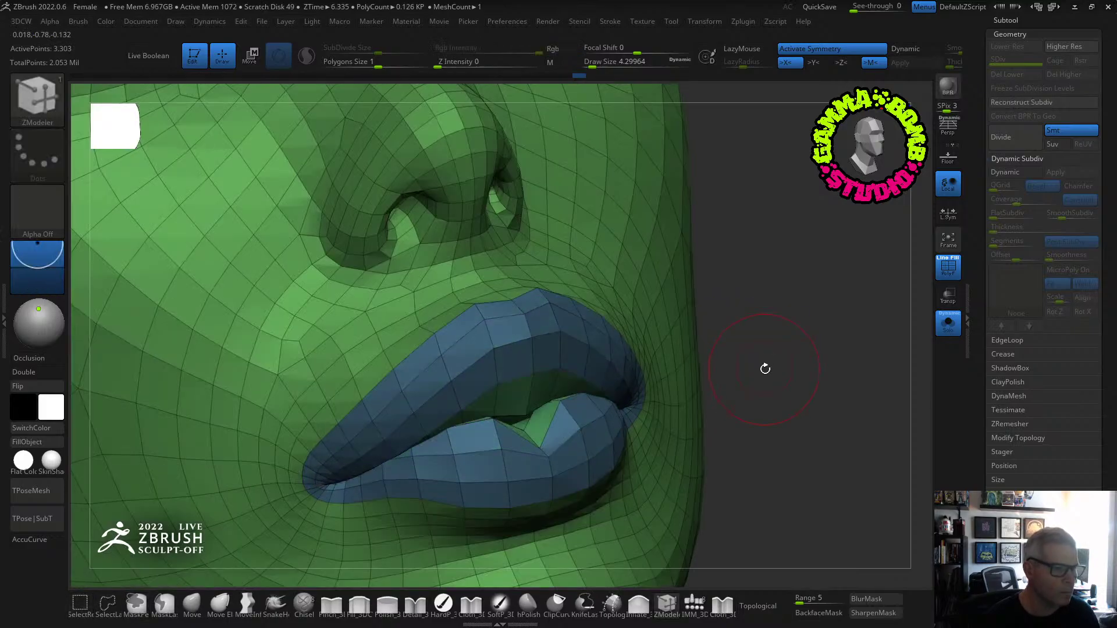
Hide the lips and the mouth interior in turn to check how their polygroups separate, and restore the full head.
{"action": "right_click_drag", "start_coordinate": [766, 368], "coordinate": [678, 389]}
{"action": "mouse_move", "coordinate": [559, 362]}
{"action": "right_mouse_down"}
{"action": "mouse_move", "coordinate": [524, 356]}
{"action": "mouse_move", "coordinate": [517, 372]}
{"action": "right_mouse_up"}
{"action": "left_click", "coordinate": [517, 374], "text": "ctrl+shift"}
{"action": "left_click_drag", "start_coordinate": [368, 414], "coordinate": [384, 443], "text": "ctrl+shift"}
{"action": "right_click_drag", "start_coordinate": [387, 456], "coordinate": [387, 418]}
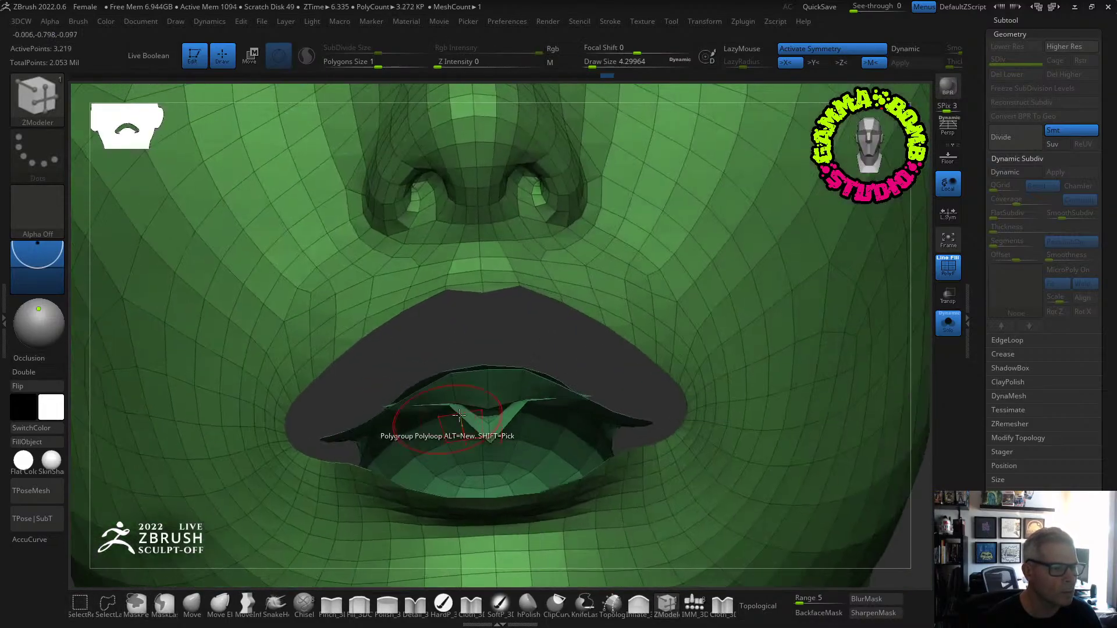
{"action": "left_click", "coordinate": [504, 394], "text": "ctrl+shift"}
{"action": "right_click_drag", "start_coordinate": [502, 372], "coordinate": [553, 407]}
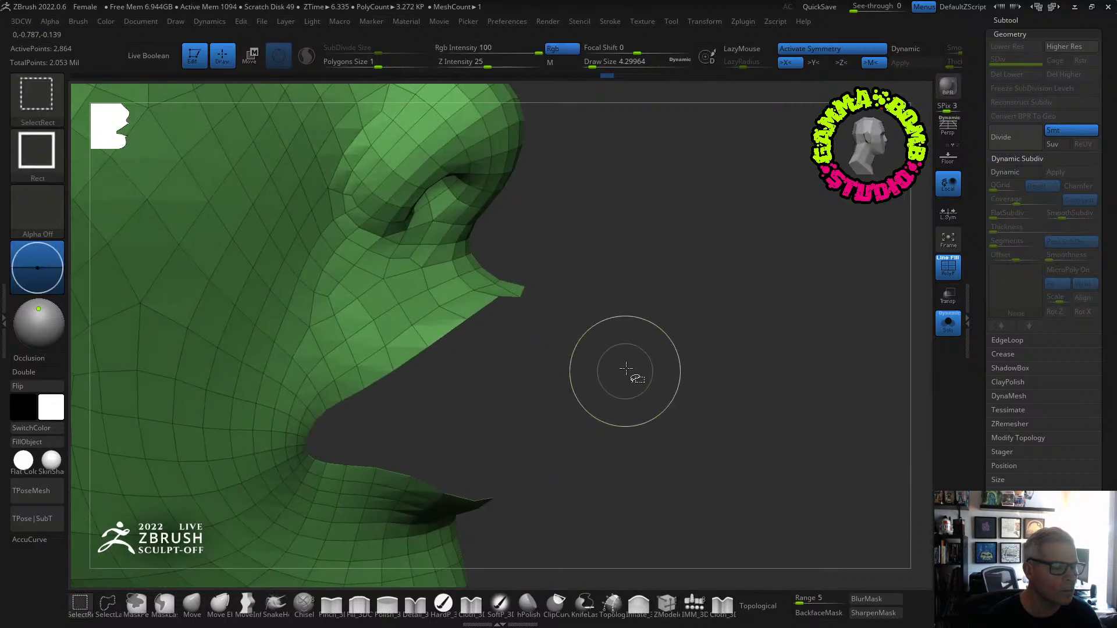
{"action": "left_click_drag", "start_coordinate": [649, 384], "coordinate": [673, 375], "text": "ctrl+shift"}
{"action": "key", "text": "b"}
{"action": "key", "text": "z"}
{"action": "key", "text": "m"}
{"action": "mouse_move", "coordinate": [621, 365]}
{"action": "right_mouse_down"}
{"action": "mouse_move", "coordinate": [594, 429]}
{"action": "mouse_move", "coordinate": [636, 420]}
{"action": "mouse_move", "coordinate": [623, 392]}
{"action": "mouse_move", "coordinate": [686, 359]}
{"action": "mouse_move", "coordinate": [738, 373]}
{"action": "right_mouse_up"}
{"action": "left_click", "coordinate": [739, 373], "text": "ctrl+shift"}
Turn on Dynamic Subdivision for the head and turn off the polyframe display.
{"action": "key", "text": "d"}
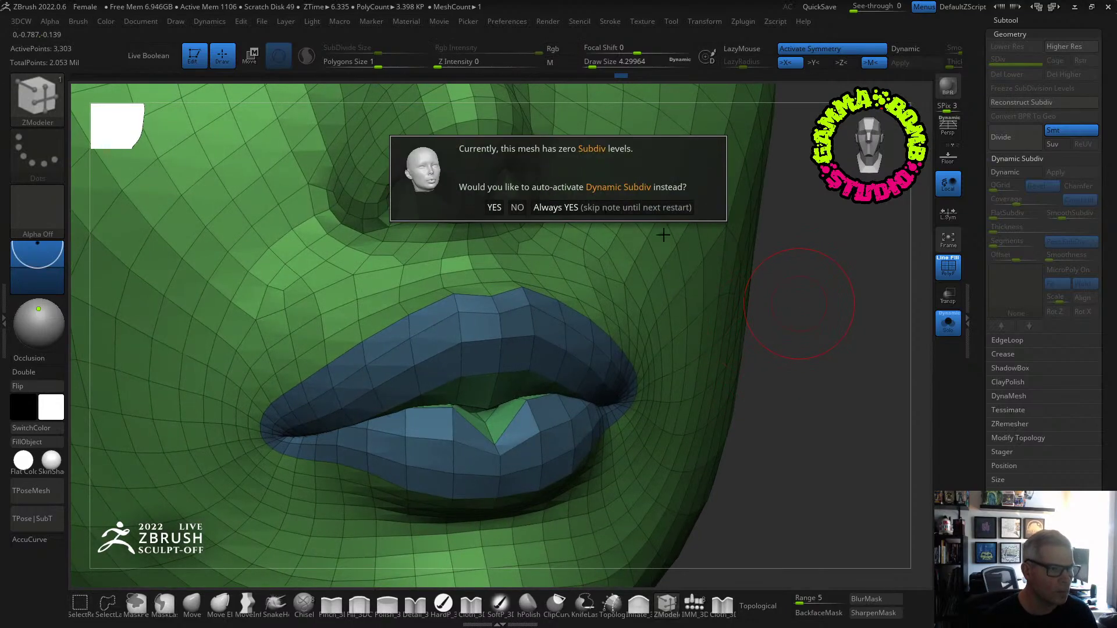
{"action": "left_click", "coordinate": [494, 208]}
{"action": "right_click_drag", "start_coordinate": [798, 303], "coordinate": [778, 320]}
{"action": "left_click", "coordinate": [929, 274]}
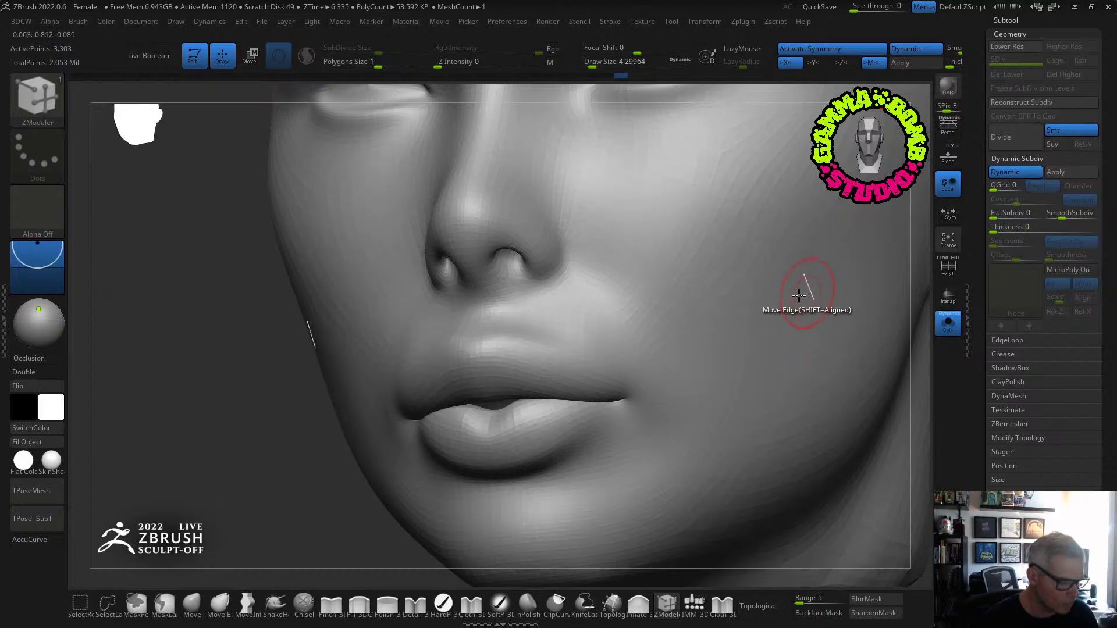
Turn off Dynamic Subdivision and build up the area around the mouth corners with ClayBuildup at a draw size of about 6.58, smoothing it.
{"action": "key", "text": "b"}
{"action": "key", "text": "c"}
{"action": "key", "text": "b"}
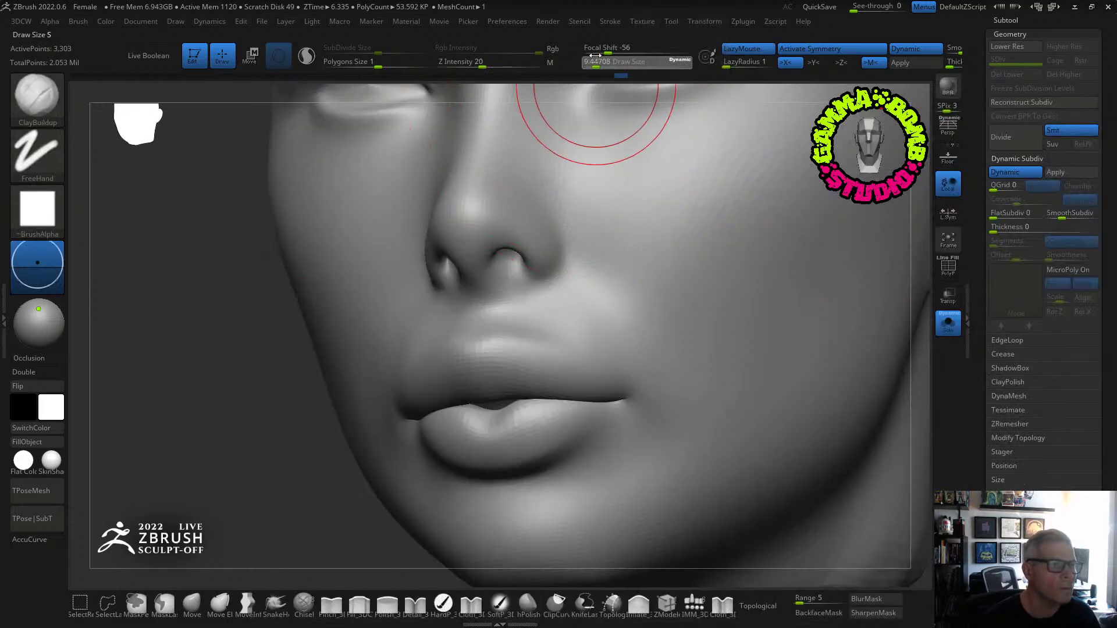
{"action": "left_click_drag", "start_coordinate": [595, 55], "coordinate": [591, 56]}
{"action": "mouse_move", "coordinate": [628, 137]}
{"action": "right_mouse_down"}
{"action": "mouse_move", "coordinate": [571, 352]}
{"action": "mouse_move", "coordinate": [617, 295]}
{"action": "right_mouse_up"}
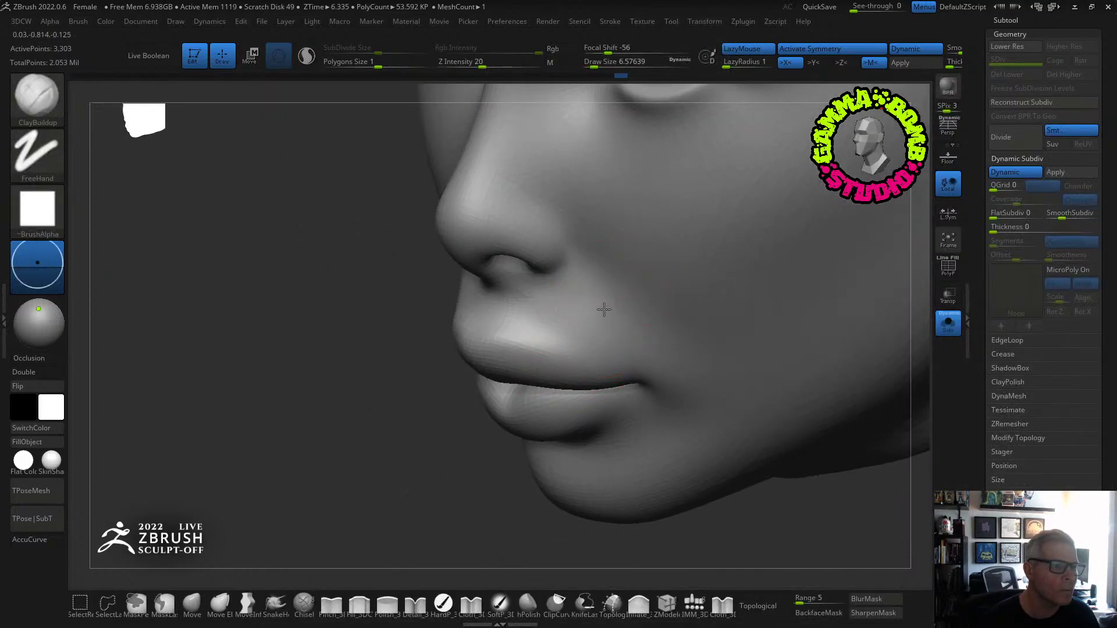
{"action": "key", "text": "shift+d"}
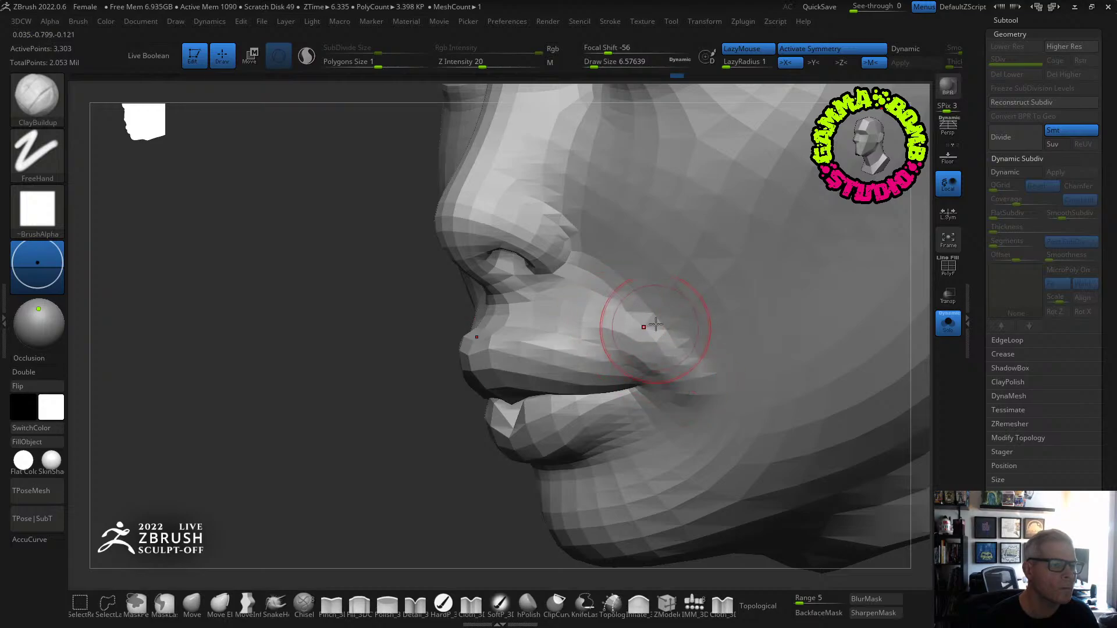
{"action": "right_click_drag", "start_coordinate": [655, 324], "coordinate": [703, 265]}
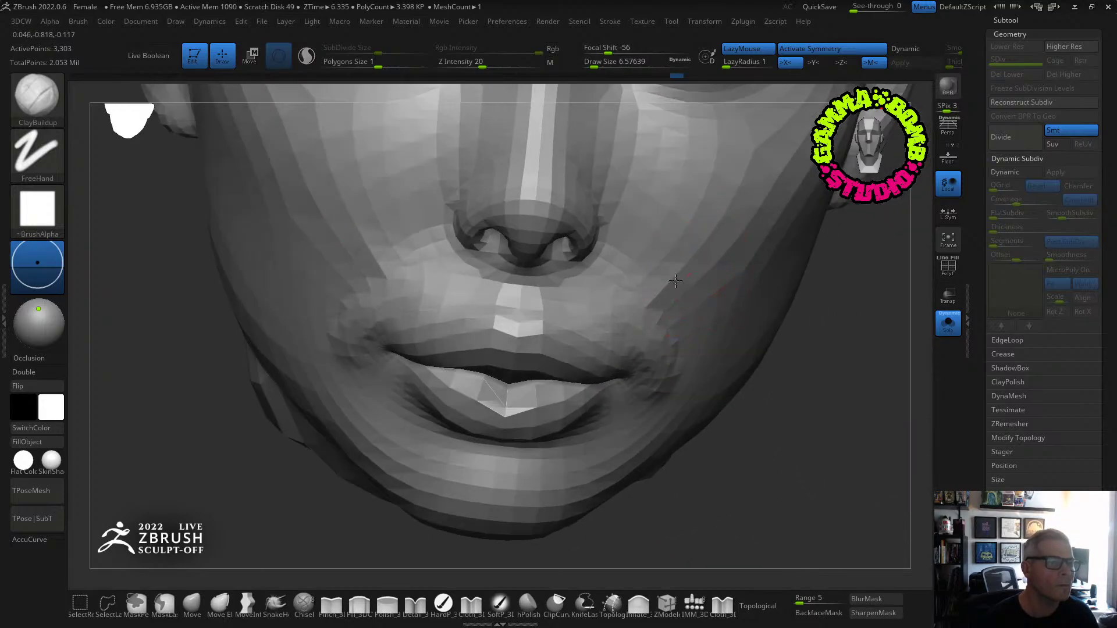
{"action": "left_click_drag", "start_coordinate": [657, 266], "coordinate": [625, 287]}
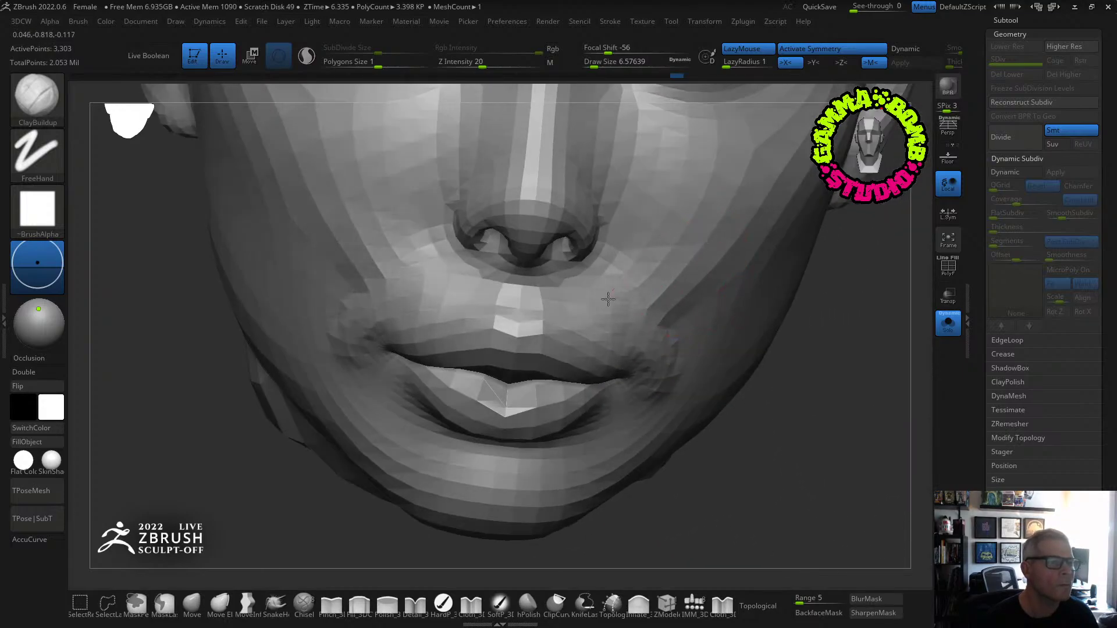
{"action": "key", "text": "shift"}
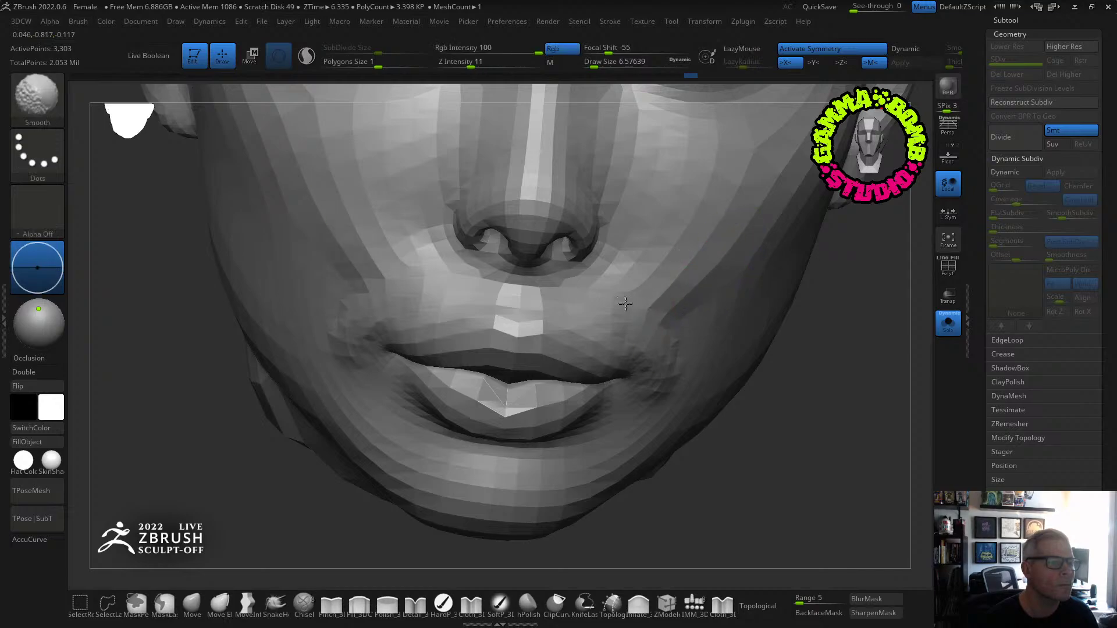
{"action": "right_click_drag", "start_coordinate": [788, 355], "coordinate": [599, 228]}
Turn Dynamic Subdivision back on and smooth the area around the mouth corners.
{"action": "key", "text": "d"}
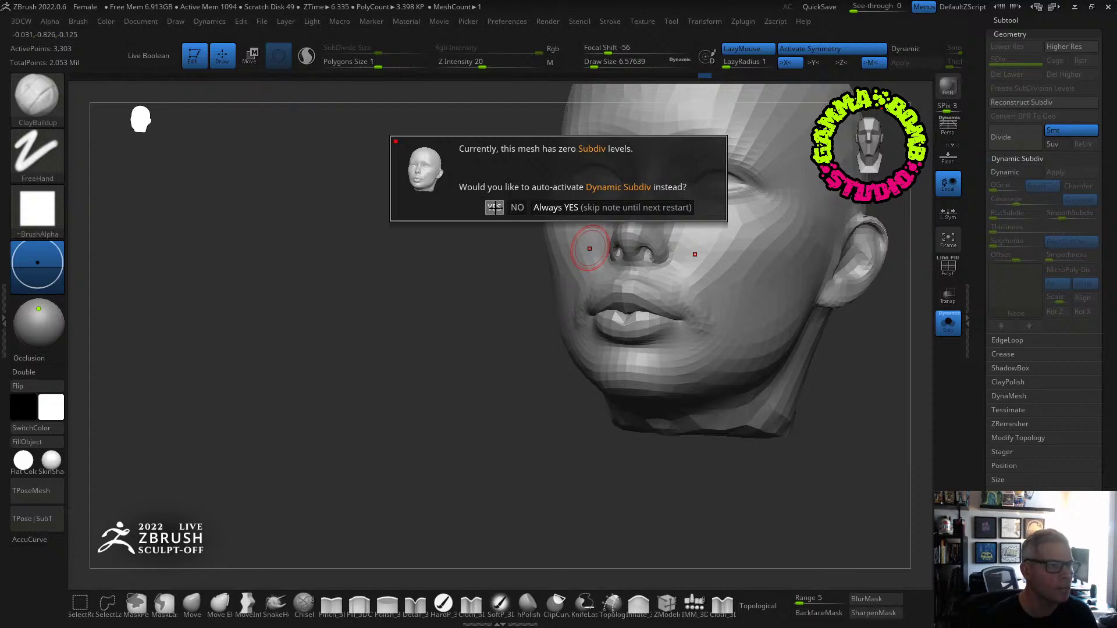
{"action": "left_click", "coordinate": [494, 207]}
{"action": "right_click_drag", "start_coordinate": [391, 384], "coordinate": [509, 390], "text": "ctrl"}
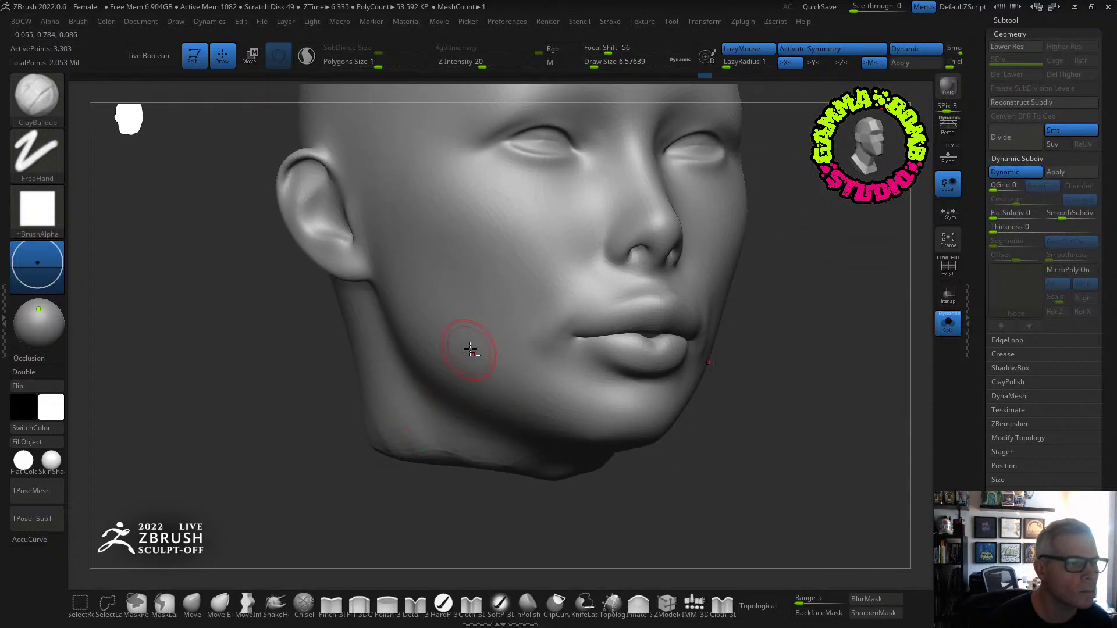
{"action": "right_click_drag", "start_coordinate": [472, 349], "coordinate": [563, 308], "text": "ctrl"}
{"action": "key", "text": "shift"}
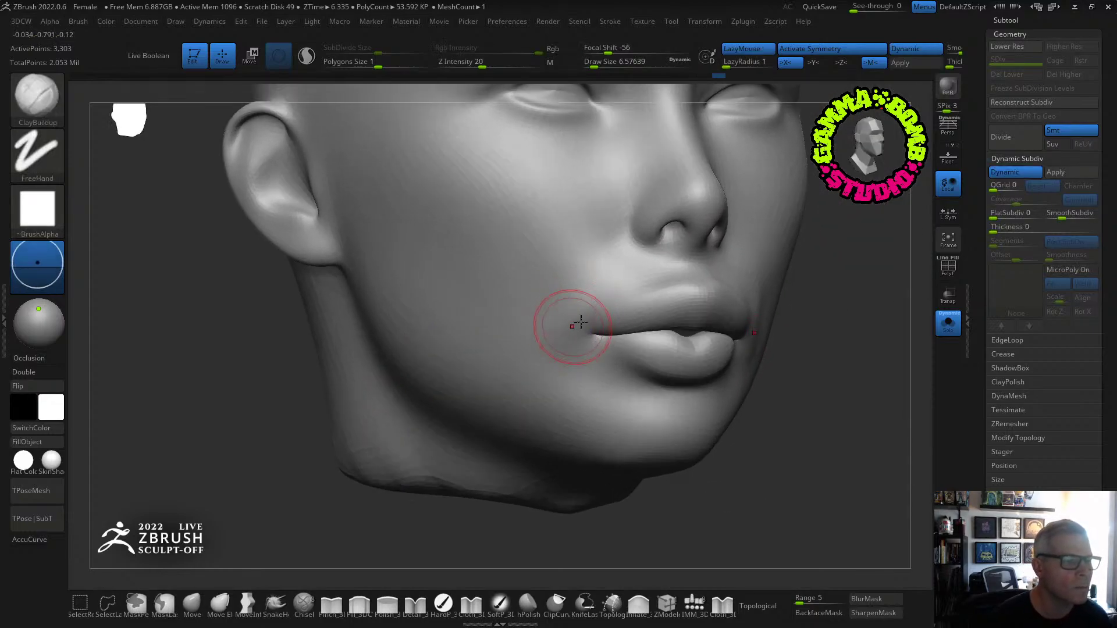
{"action": "right_click_drag", "start_coordinate": [599, 326], "coordinate": [609, 338]}
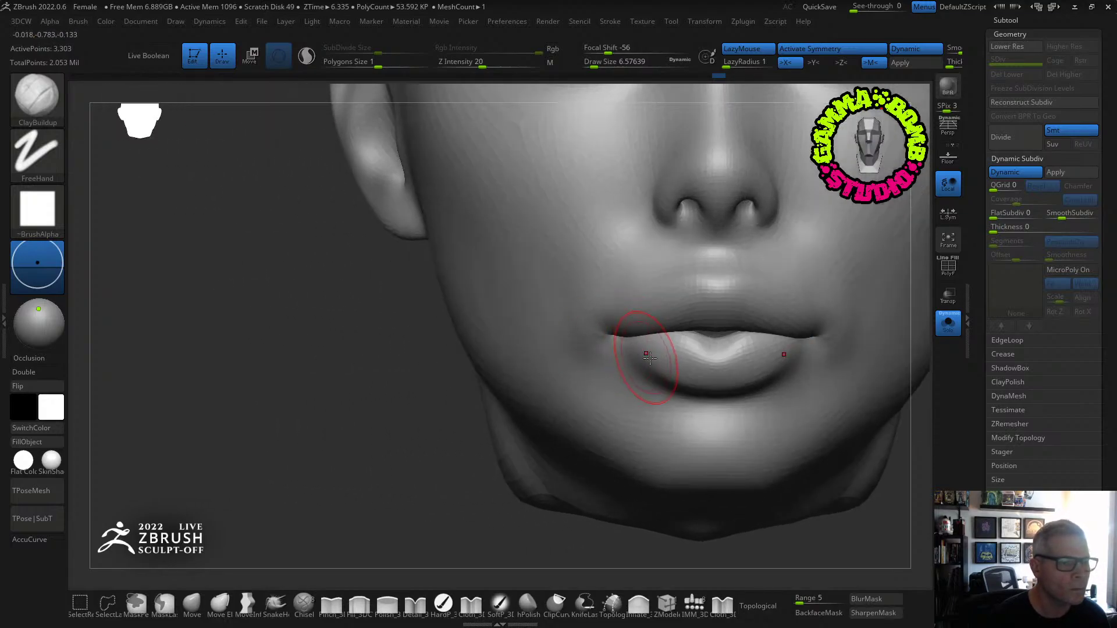
Use the Move brush to reshape the lips and mouth corners, working from the front and both sides.
{"action": "left_click", "coordinate": [198, 606]}
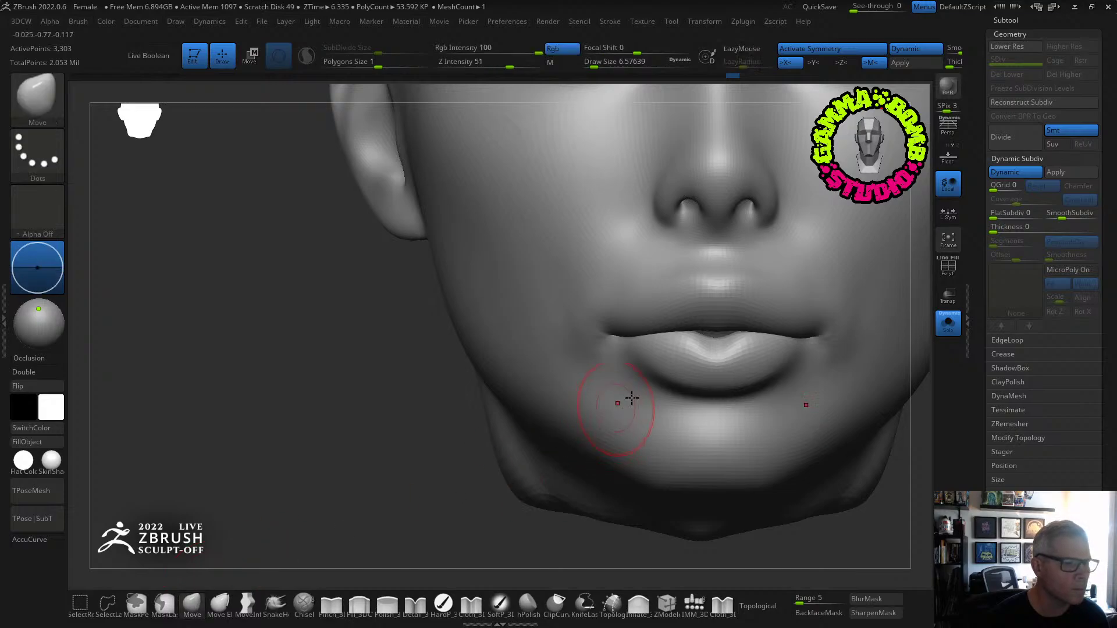
{"action": "left_click_drag", "start_coordinate": [686, 362], "coordinate": [656, 384]}
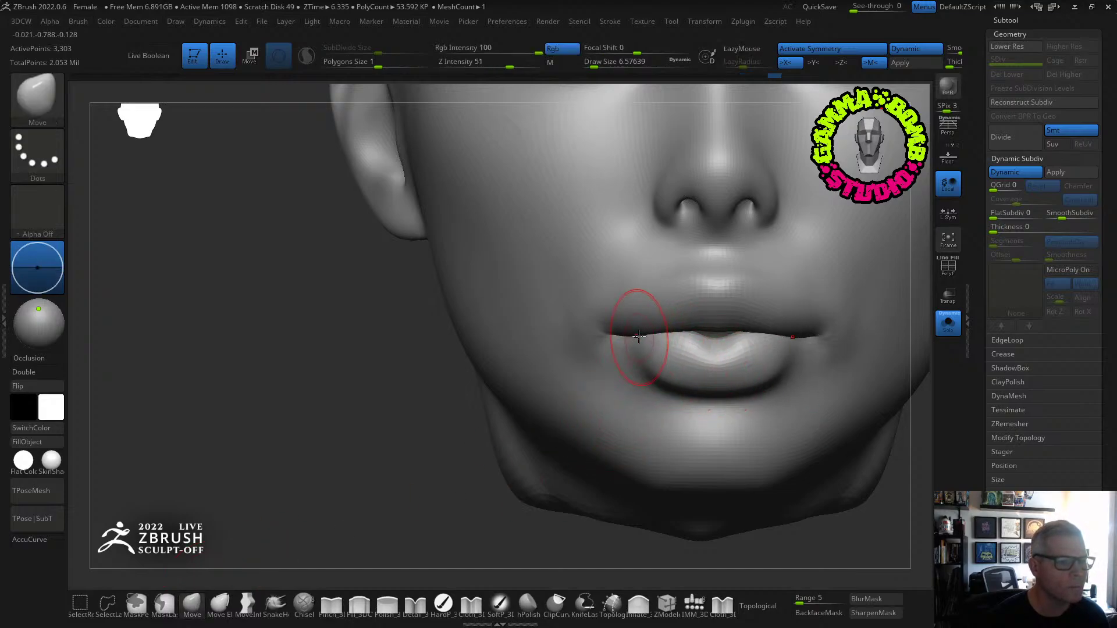
{"action": "mouse_move", "coordinate": [639, 336]}
{"action": "right_mouse_down"}
{"action": "mouse_move", "coordinate": [618, 314]}
{"action": "mouse_move", "coordinate": [654, 290]}
{"action": "mouse_move", "coordinate": [652, 300]}
{"action": "right_mouse_up"}
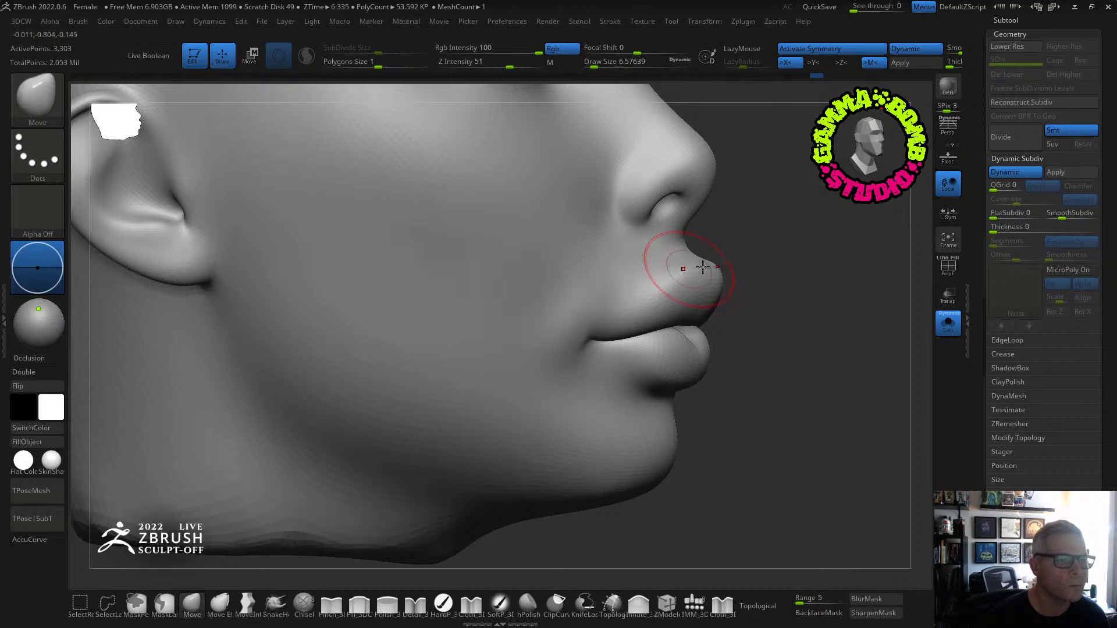
{"action": "mouse_move", "coordinate": [702, 266]}
{"action": "right_mouse_down"}
{"action": "mouse_move", "coordinate": [735, 281]}
{"action": "mouse_move", "coordinate": [686, 292]}
{"action": "mouse_move", "coordinate": [781, 287]}
{"action": "mouse_move", "coordinate": [671, 295]}
{"action": "right_mouse_up"}
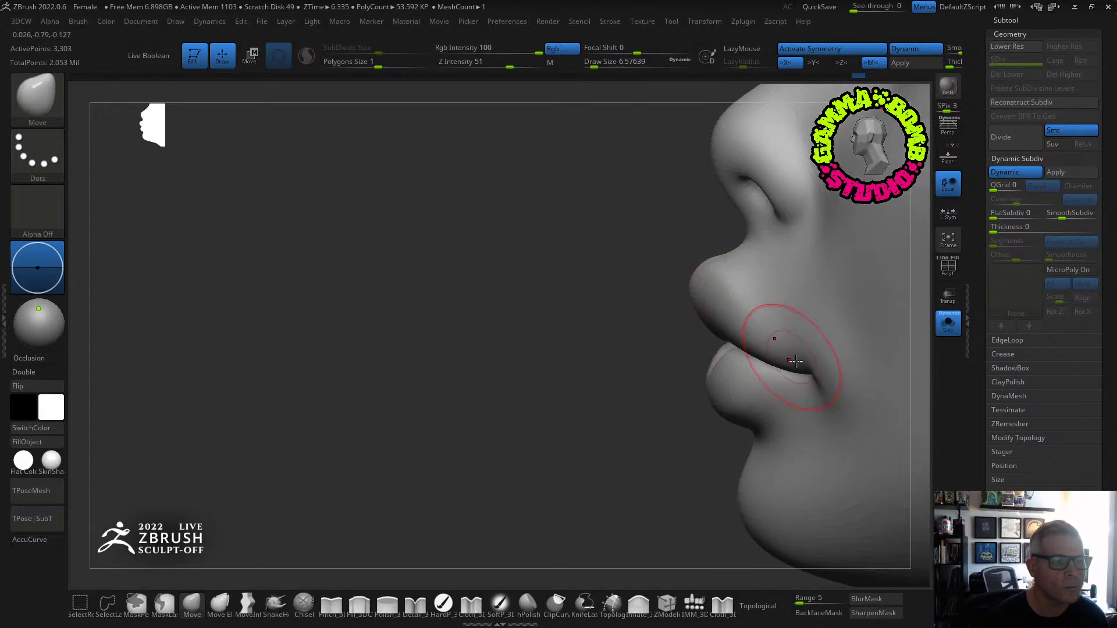
{"action": "right_click_drag", "start_coordinate": [795, 361], "coordinate": [721, 398]}
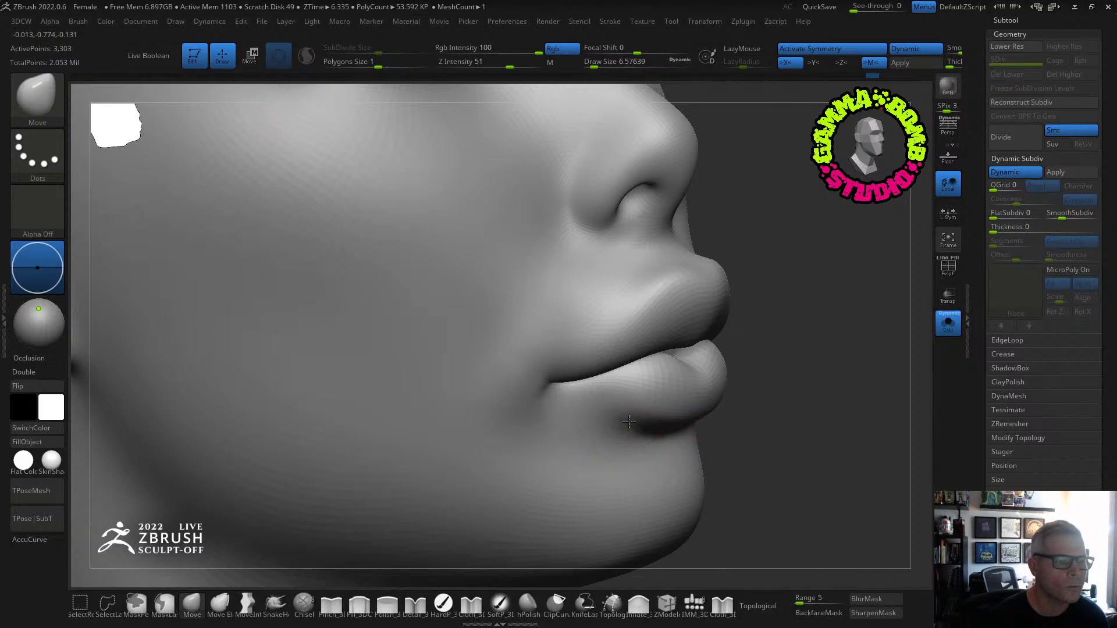
{"action": "mouse_move", "coordinate": [628, 422]}
{"action": "right_mouse_down"}
{"action": "mouse_move", "coordinate": [456, 437]}
{"action": "mouse_move", "coordinate": [452, 392]}
{"action": "mouse_move", "coordinate": [518, 355]}
{"action": "mouse_move", "coordinate": [491, 342]}
{"action": "mouse_move", "coordinate": [522, 396]}
{"action": "mouse_move", "coordinate": [524, 374]}
{"action": "mouse_move", "coordinate": [443, 407]}
{"action": "mouse_move", "coordinate": [407, 444]}
{"action": "mouse_move", "coordinate": [569, 403]}
{"action": "right_mouse_up"}
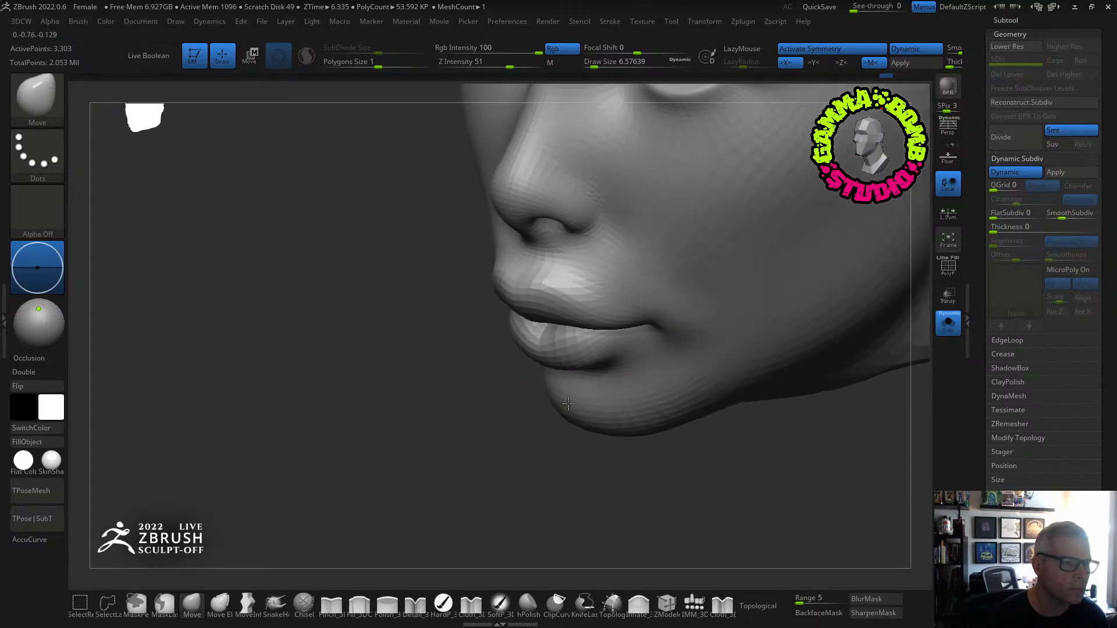
Switch to ClayBuildup with Alpha 18, build up the area between the mouth and cheek, and smooth it.
{"action": "key", "text": "b"}
{"action": "key", "text": "c"}
{"action": "key", "text": "b"}
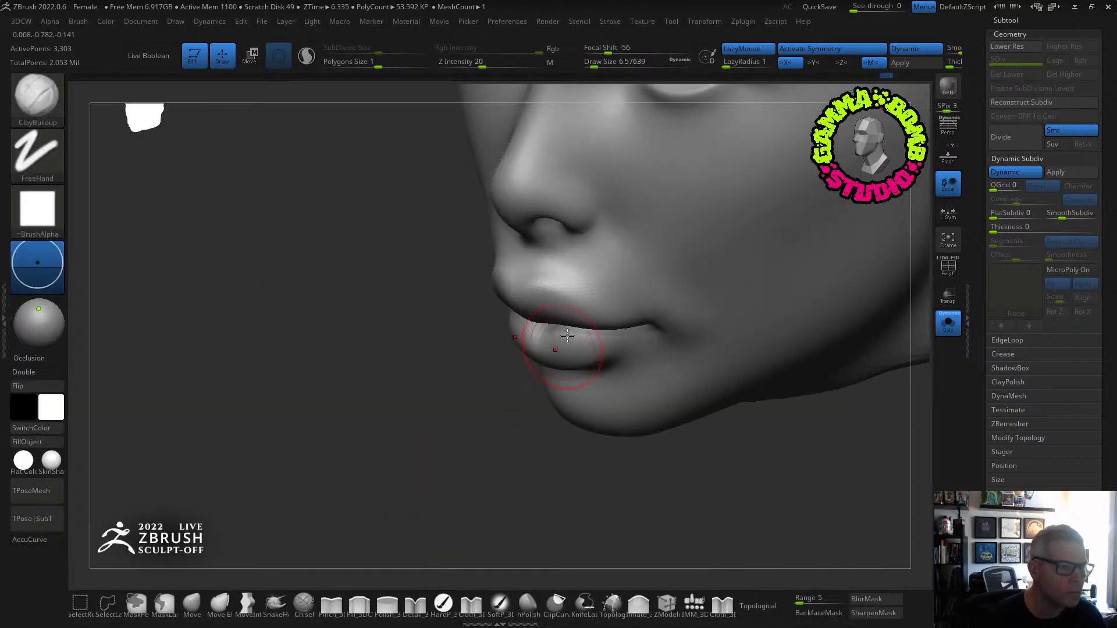
{"action": "left_click", "coordinate": [60, 211]}
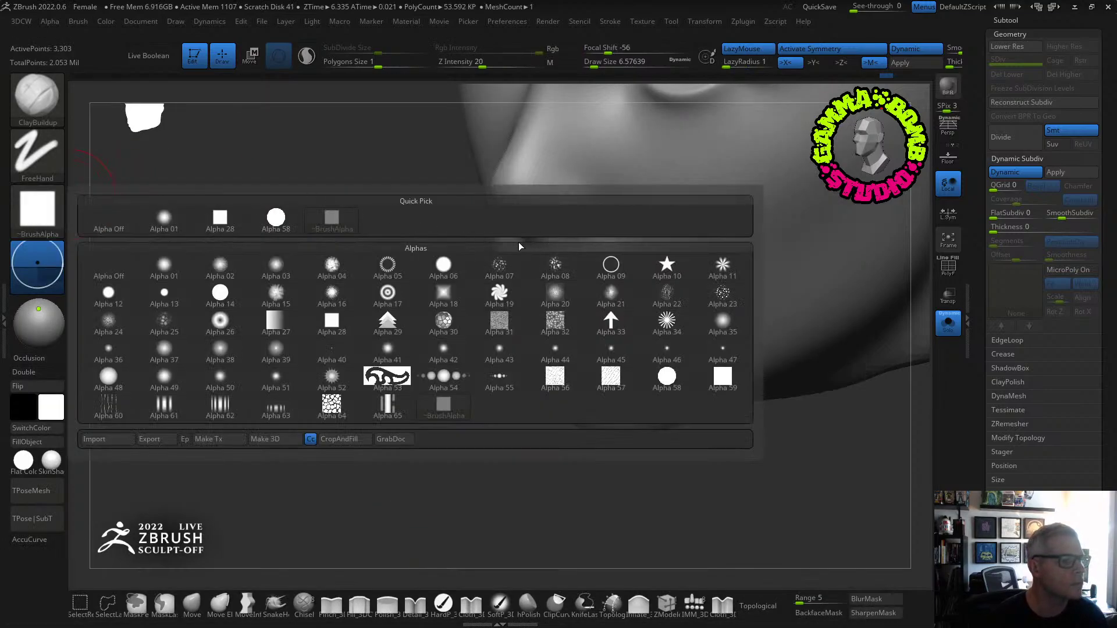
{"action": "left_click", "coordinate": [442, 293]}
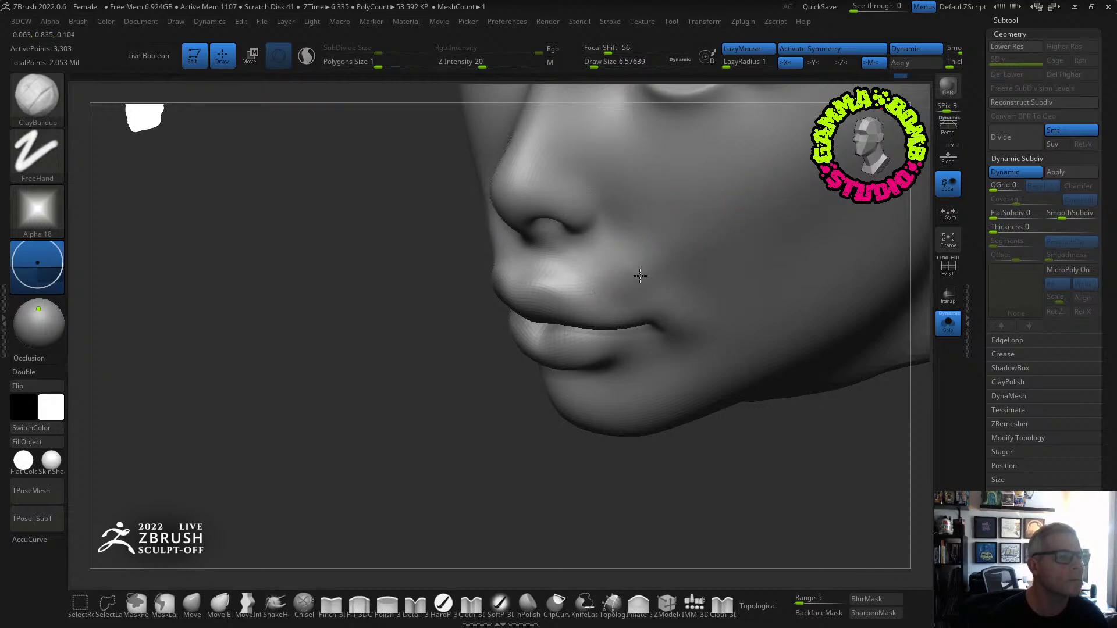
{"action": "key", "text": "shift"}
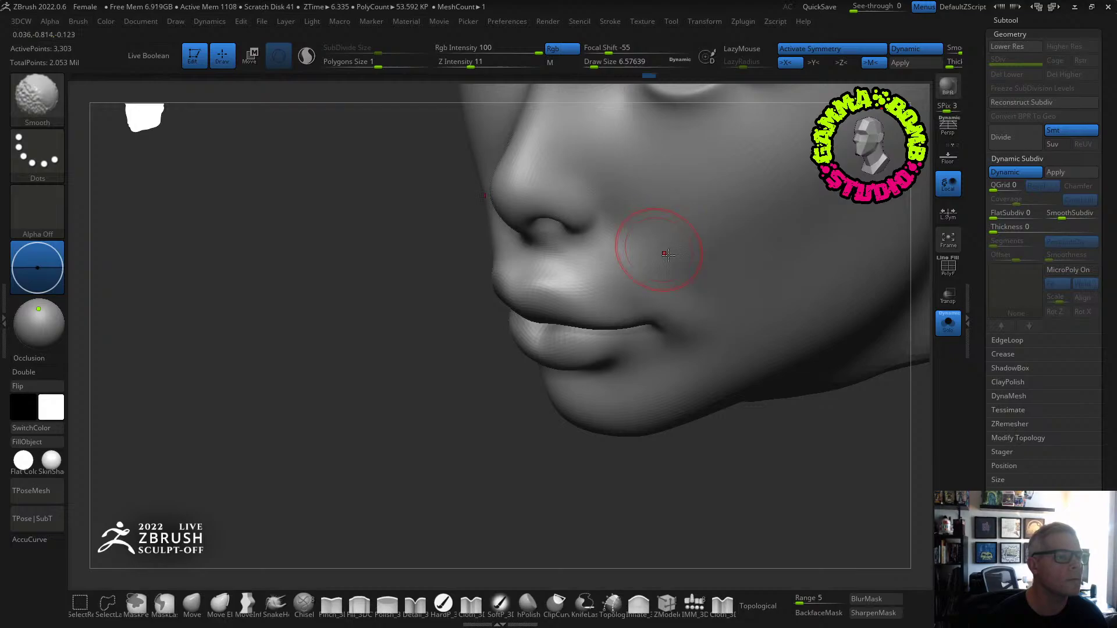
{"action": "mouse_move", "coordinate": [668, 254]}
{"action": "right_mouse_down", "text": "shift"}
{"action": "mouse_move", "coordinate": [743, 187]}
{"action": "mouse_move", "coordinate": [716, 215]}
{"action": "mouse_move", "coordinate": [646, 244]}
{"action": "right_mouse_up", "text": "shift"}
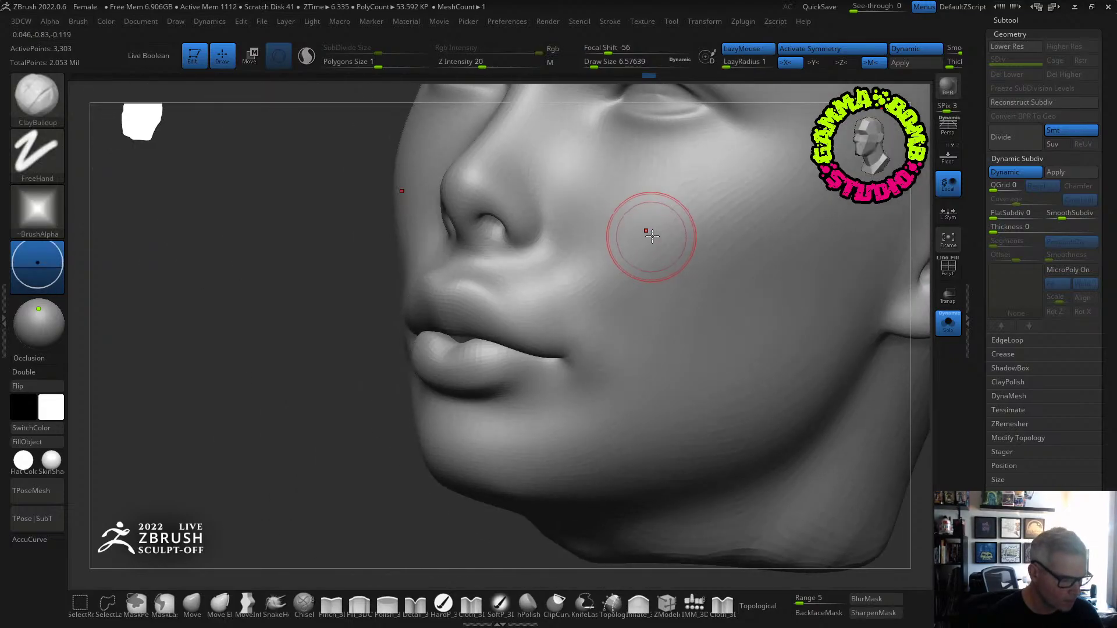
Use the FormSoft brush with a draw size of about 10.54 to shape the cheeks beside the mouth, smoothing the result.
{"action": "key", "text": "b"}
{"action": "key", "text": "f"}
{"action": "key", "text": "s"}
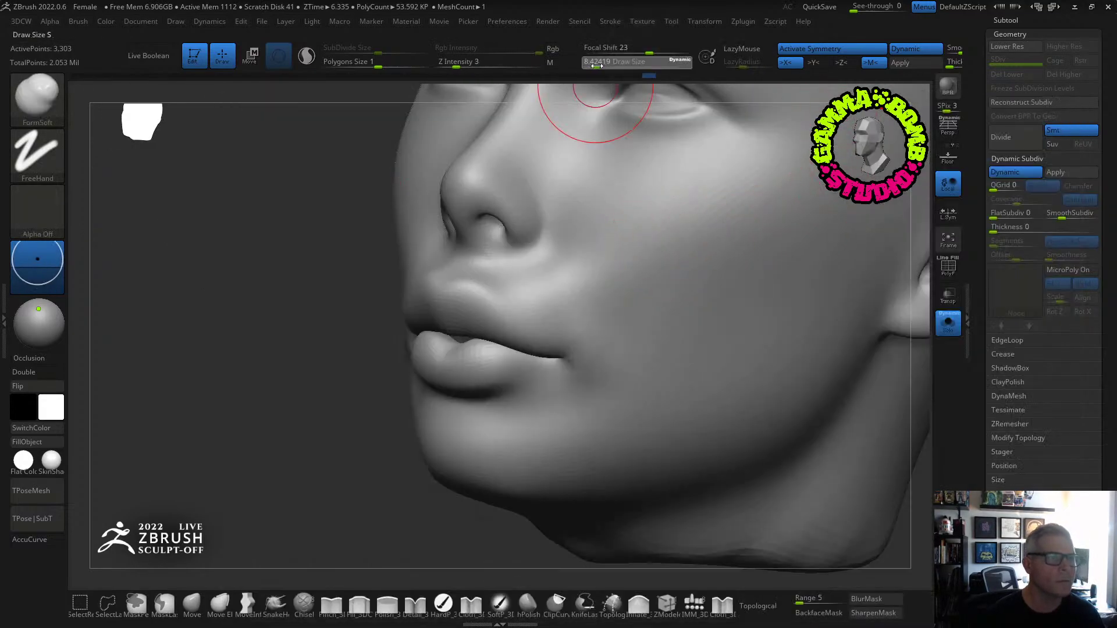
{"action": "left_click_drag", "start_coordinate": [597, 65], "coordinate": [600, 66]}
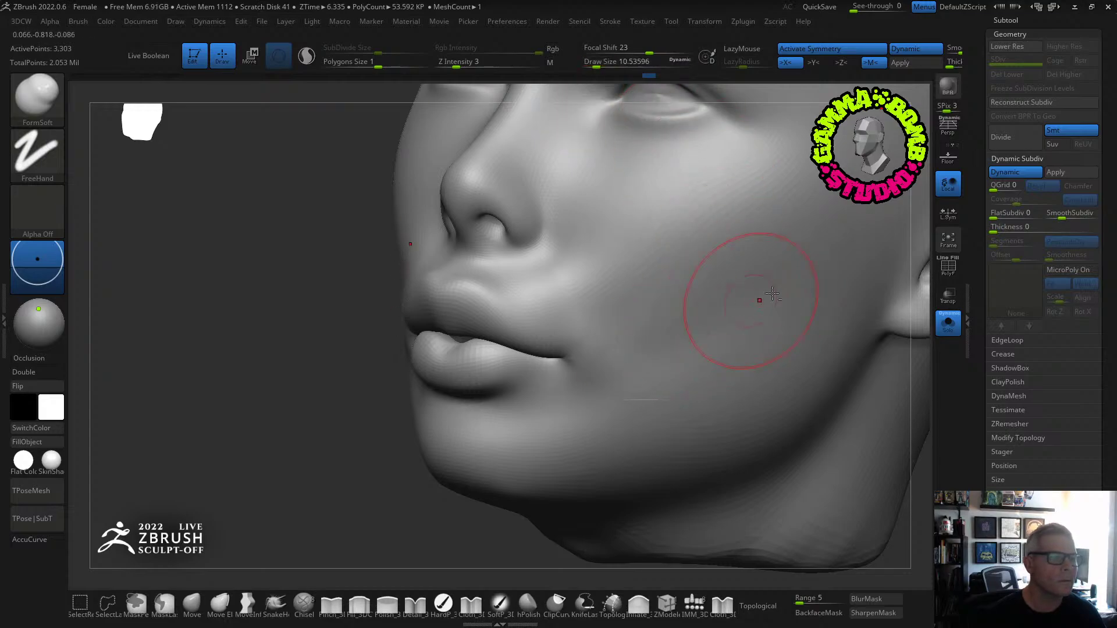
{"action": "left_click_drag", "start_coordinate": [808, 287], "coordinate": [806, 289], "text": "alt"}
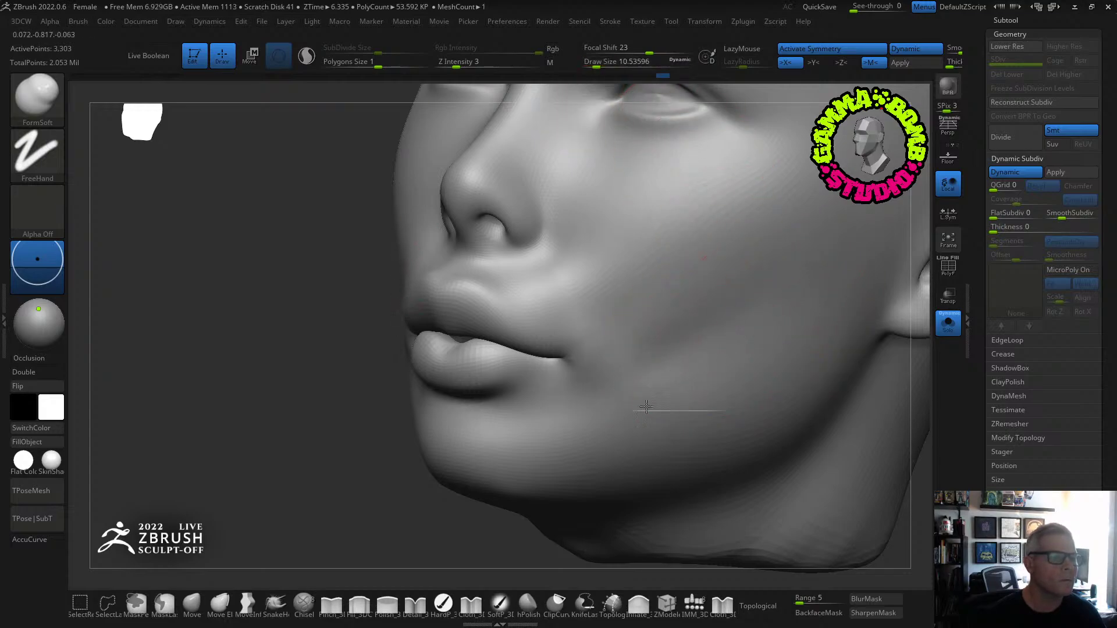
{"action": "mouse_move", "coordinate": [757, 297]}
{"action": "right_mouse_down"}
{"action": "mouse_move", "coordinate": [727, 293]}
{"action": "mouse_move", "coordinate": [745, 293]}
{"action": "right_mouse_up"}
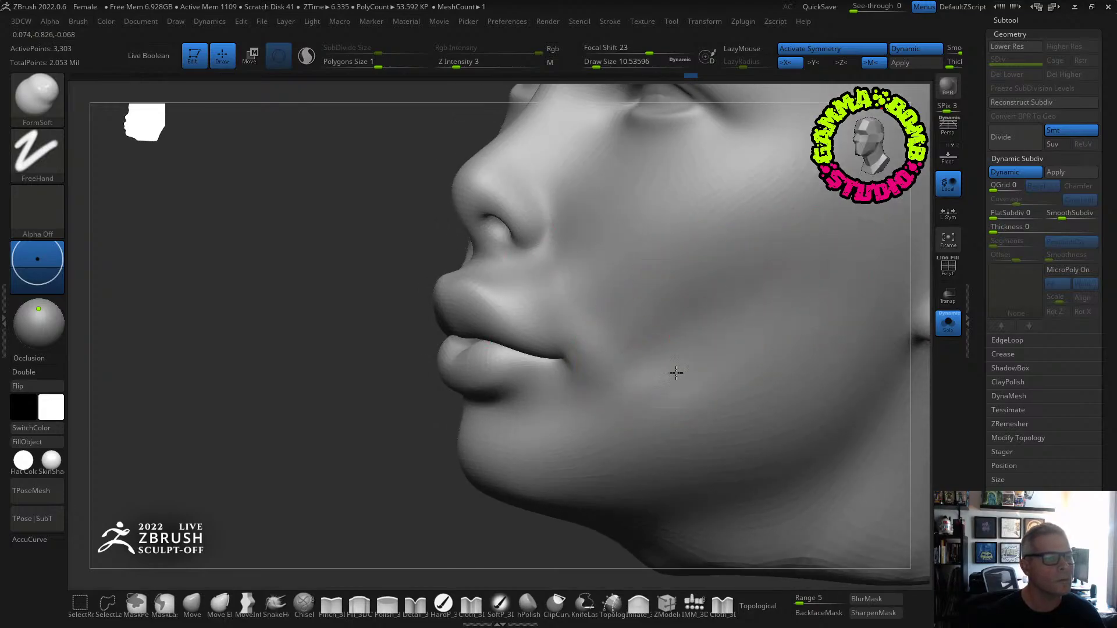
{"action": "key", "text": "shift"}
{"action": "mouse_move", "coordinate": [729, 314]}
{"action": "right_mouse_down"}
{"action": "mouse_move", "coordinate": [768, 344]}
{"action": "mouse_move", "coordinate": [698, 342]}
{"action": "mouse_move", "coordinate": [758, 343]}
{"action": "right_mouse_up"}
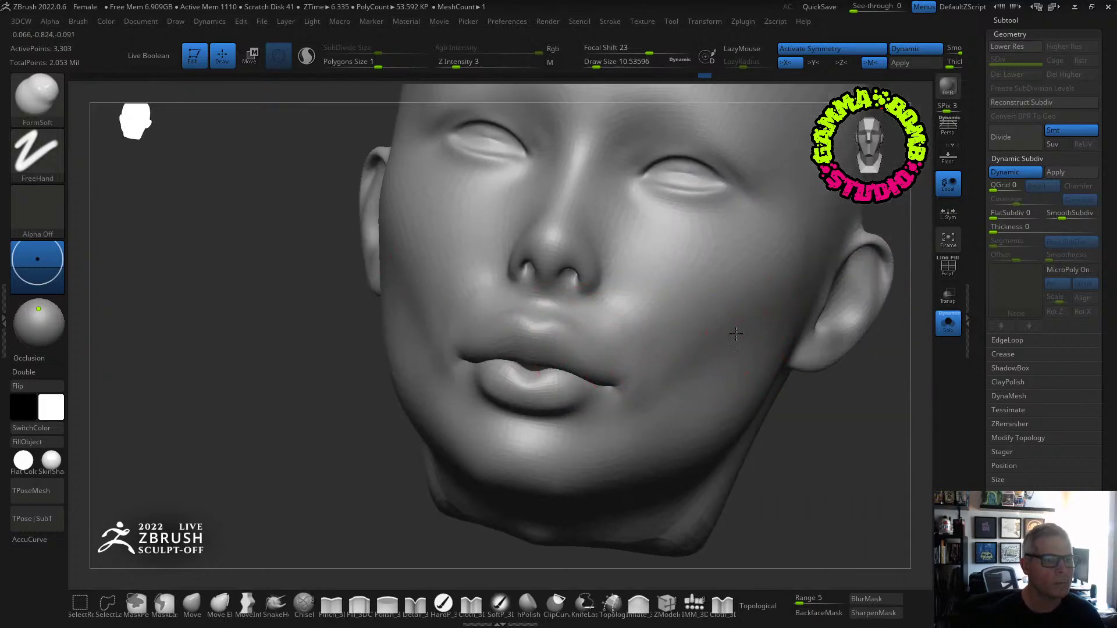
{"action": "key", "text": "shift"}
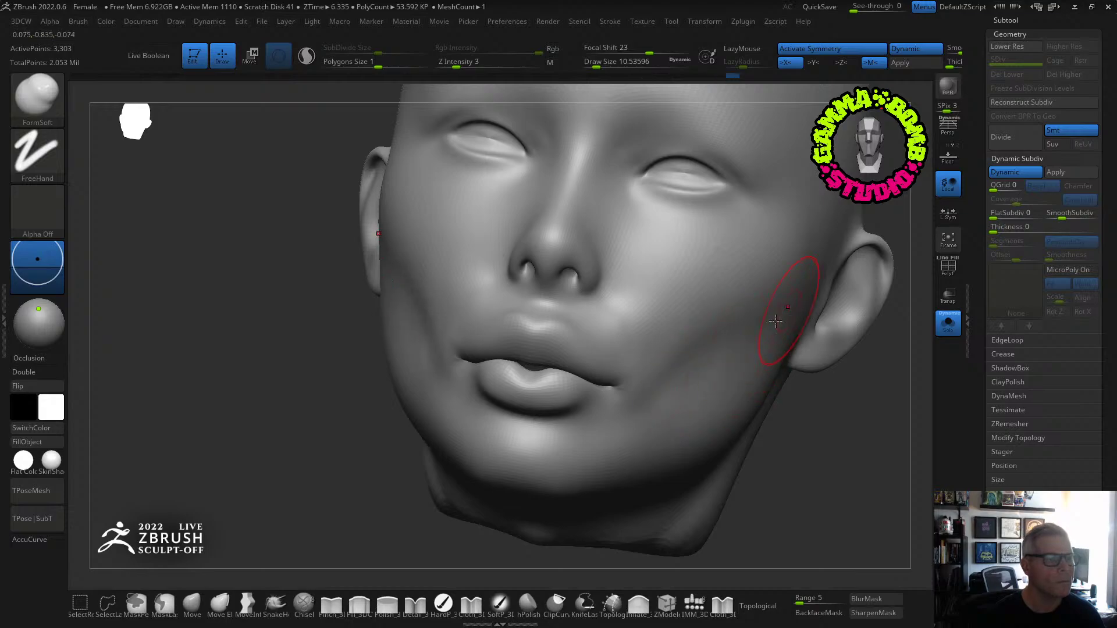
Smooth the cheek and use the Move brush at draw size about 11.69 to adjust the area around the nose and upper lip.
{"action": "key", "text": "shift"}
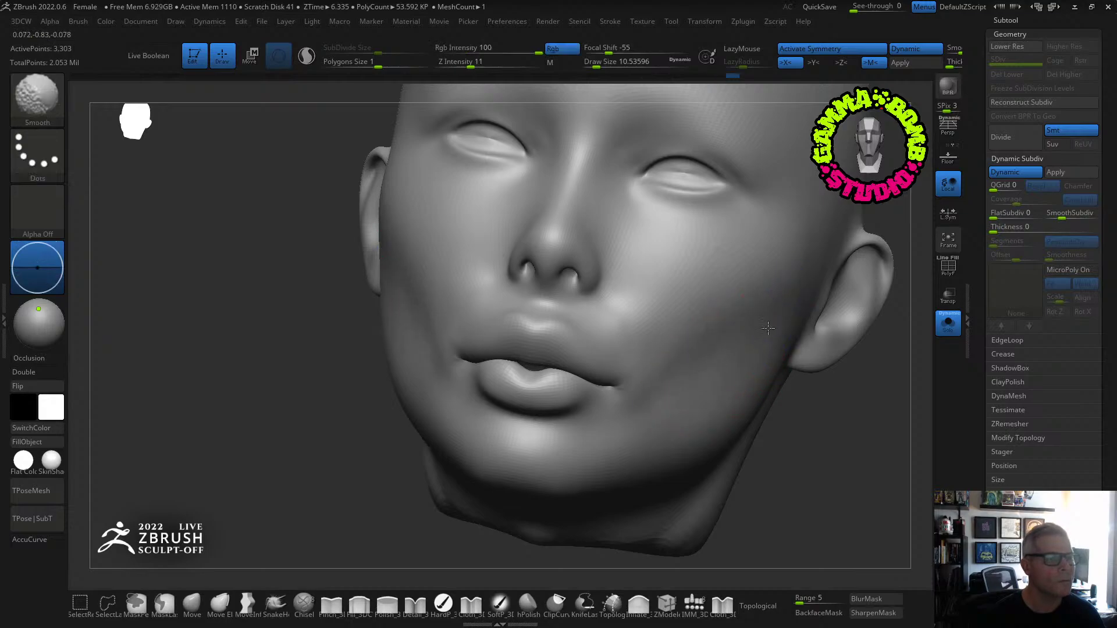
{"action": "mouse_move", "coordinate": [768, 328]}
{"action": "right_mouse_down"}
{"action": "mouse_move", "coordinate": [753, 363]}
{"action": "mouse_move", "coordinate": [750, 350]}
{"action": "mouse_move", "coordinate": [675, 361]}
{"action": "mouse_move", "coordinate": [662, 377]}
{"action": "mouse_move", "coordinate": [599, 396]}
{"action": "right_mouse_up"}
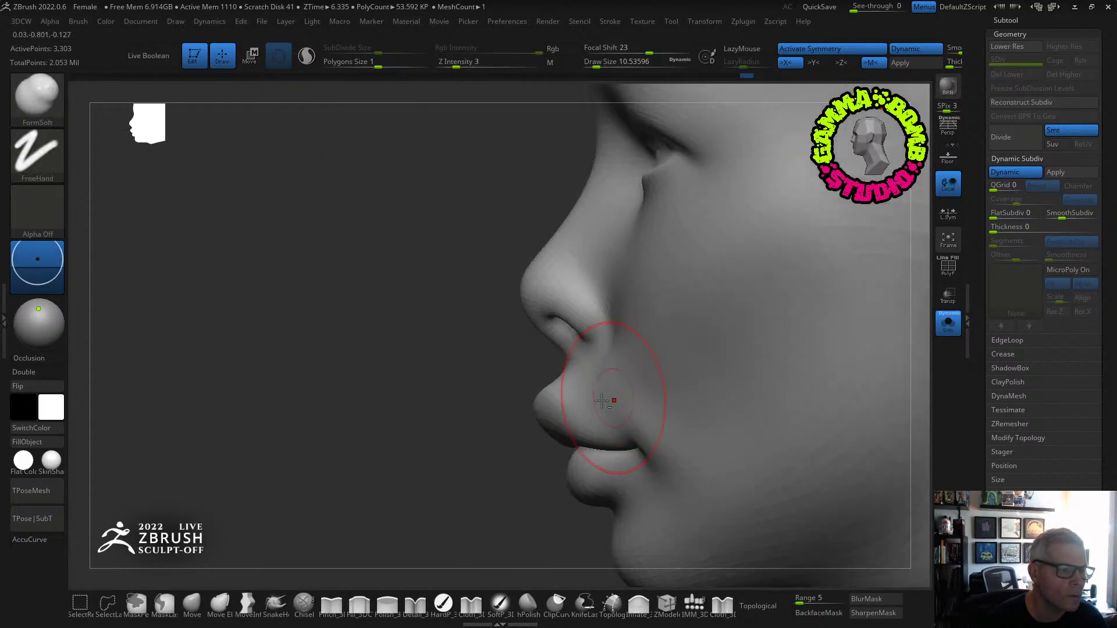
{"action": "mouse_move", "coordinate": [589, 477]}
{"action": "right_mouse_down"}
{"action": "mouse_move", "coordinate": [622, 454]}
{"action": "mouse_move", "coordinate": [533, 422]}
{"action": "right_mouse_up"}
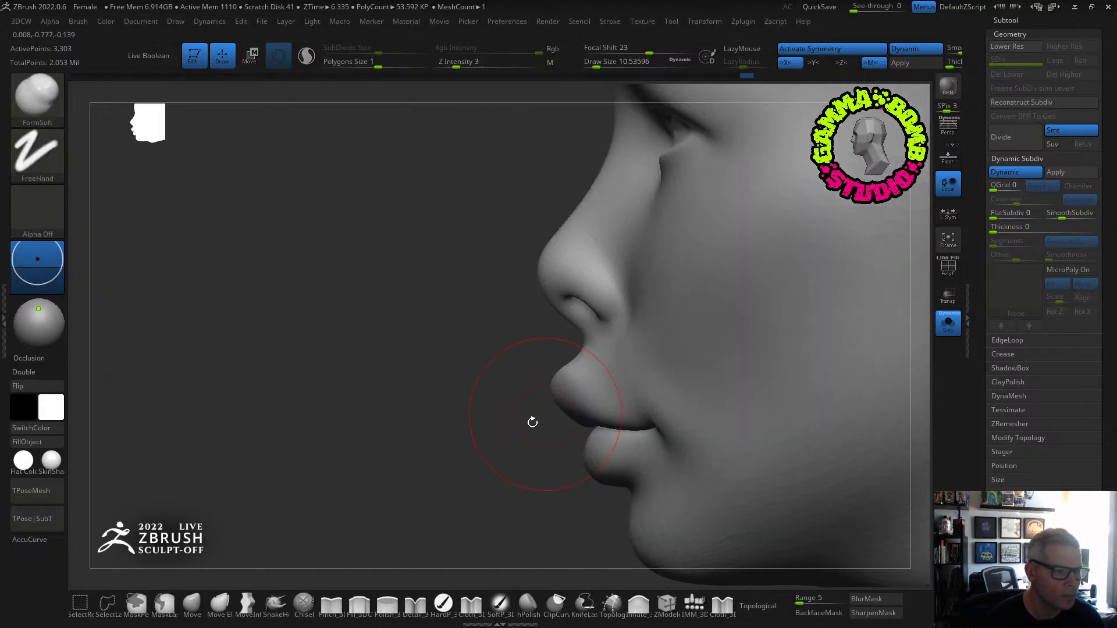
{"action": "left_click", "coordinate": [198, 600]}
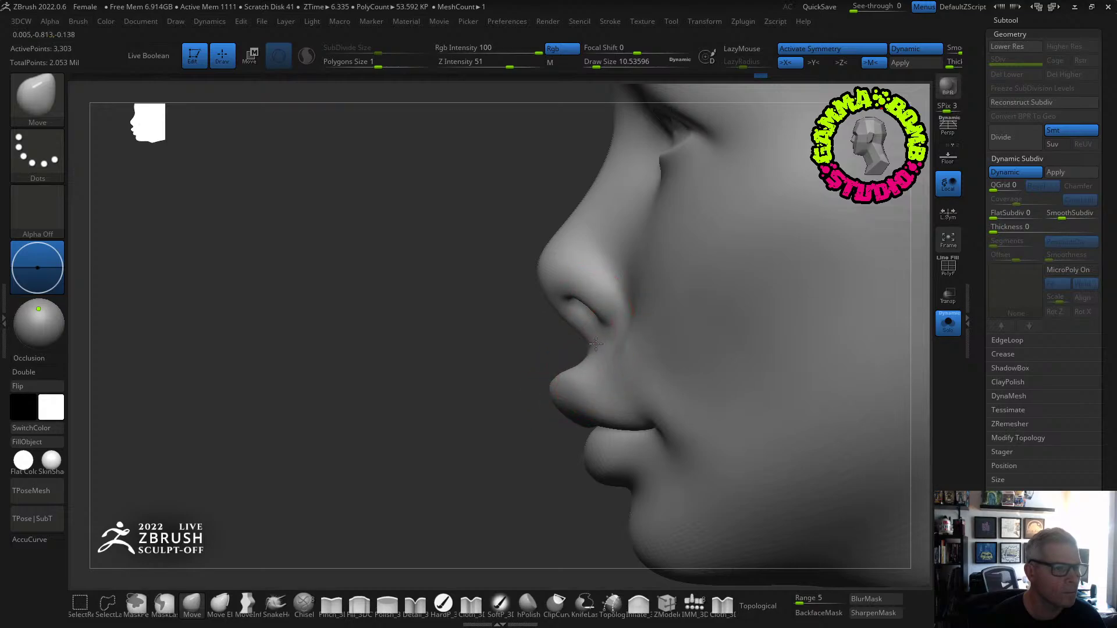
{"action": "mouse_move", "coordinate": [591, 357]}
{"action": "right_mouse_down"}
{"action": "mouse_move", "coordinate": [688, 336]}
{"action": "mouse_move", "coordinate": [591, 337]}
{"action": "mouse_move", "coordinate": [579, 320]}
{"action": "mouse_move", "coordinate": [661, 320]}
{"action": "right_mouse_up"}
{"action": "left_click_drag", "start_coordinate": [625, 60], "coordinate": [590, 67]}
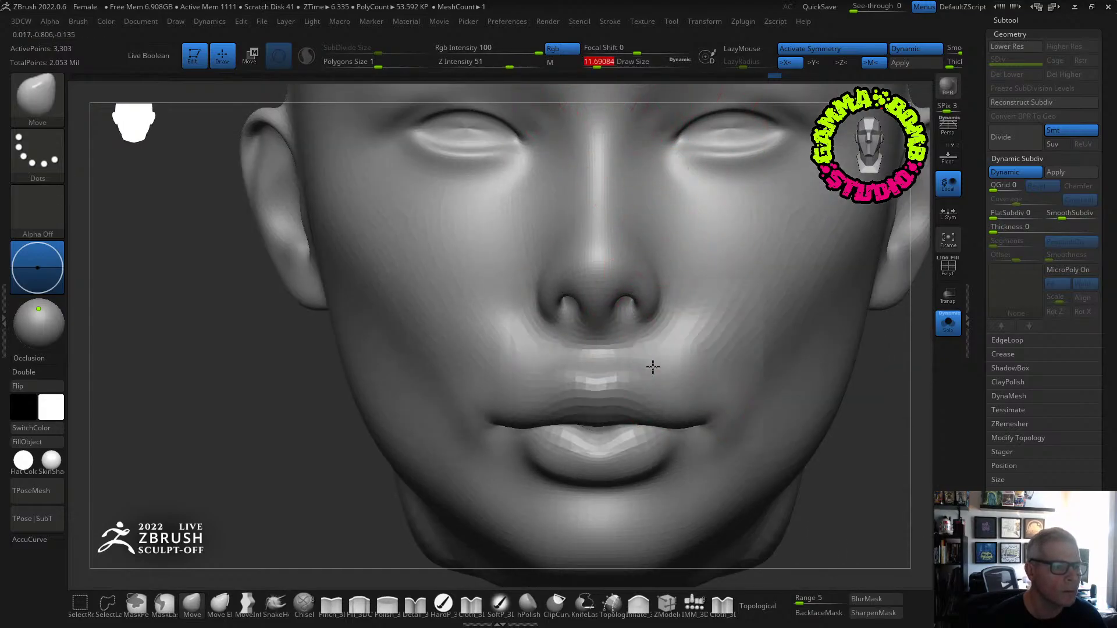
{"action": "right_click_drag", "start_coordinate": [649, 368], "coordinate": [697, 398]}
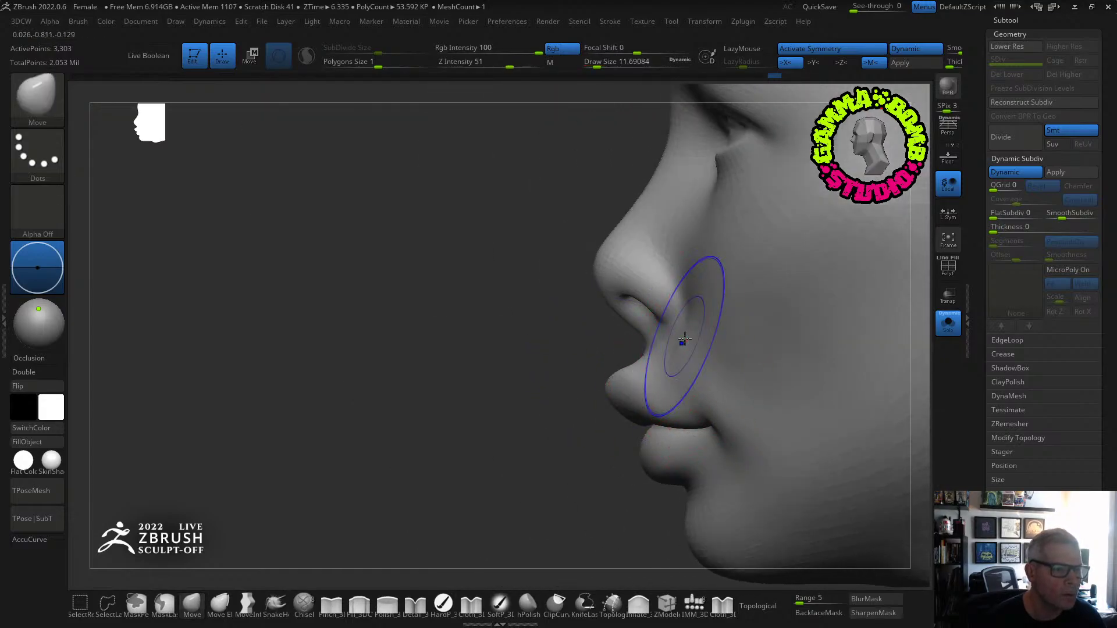
{"action": "key", "text": "shift"}
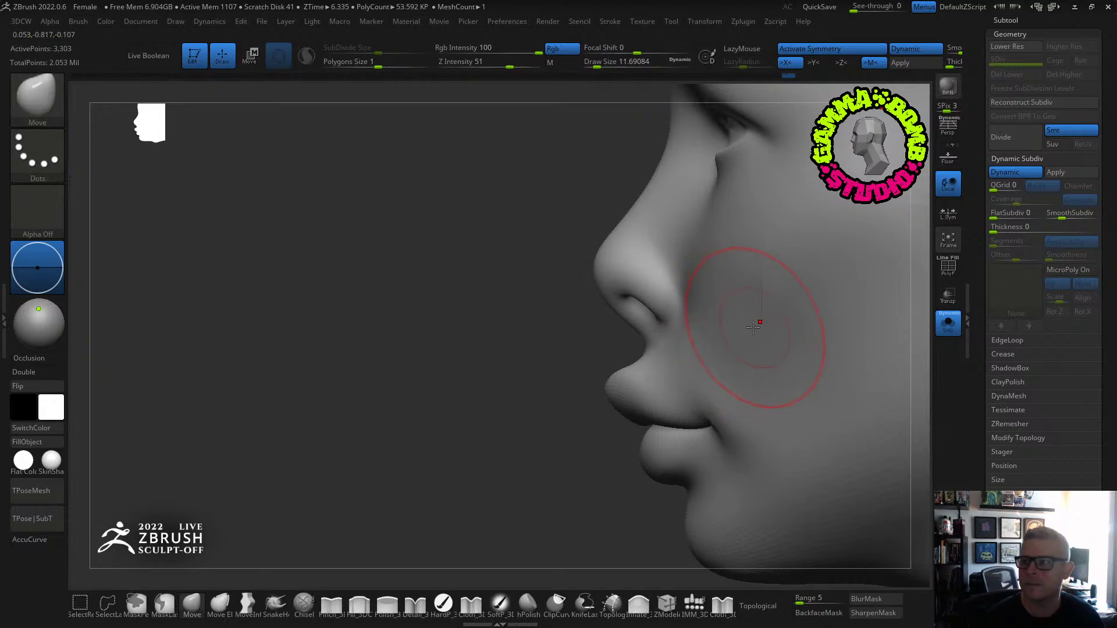
{"action": "mouse_move", "coordinate": [758, 319]}
{"action": "right_mouse_down"}
{"action": "mouse_move", "coordinate": [740, 357]}
{"action": "mouse_move", "coordinate": [754, 357]}
{"action": "mouse_move", "coordinate": [706, 329]}
{"action": "mouse_move", "coordinate": [546, 337]}
{"action": "mouse_move", "coordinate": [565, 349]}
{"action": "mouse_move", "coordinate": [538, 378]}
{"action": "mouse_move", "coordinate": [553, 404]}
{"action": "mouse_move", "coordinate": [588, 401]}
{"action": "mouse_move", "coordinate": [581, 387]}
{"action": "mouse_move", "coordinate": [552, 384]}
{"action": "mouse_move", "coordinate": [582, 386]}
{"action": "mouse_move", "coordinate": [466, 464]}
{"action": "mouse_move", "coordinate": [472, 472]}
{"action": "mouse_move", "coordinate": [482, 463]}
{"action": "mouse_move", "coordinate": [486, 489]}
{"action": "right_mouse_up"}
Switch to the Topology brush, set the draw size to about 4.99, and turn on LazyMouse.
{"action": "left_click", "coordinate": [612, 605]}
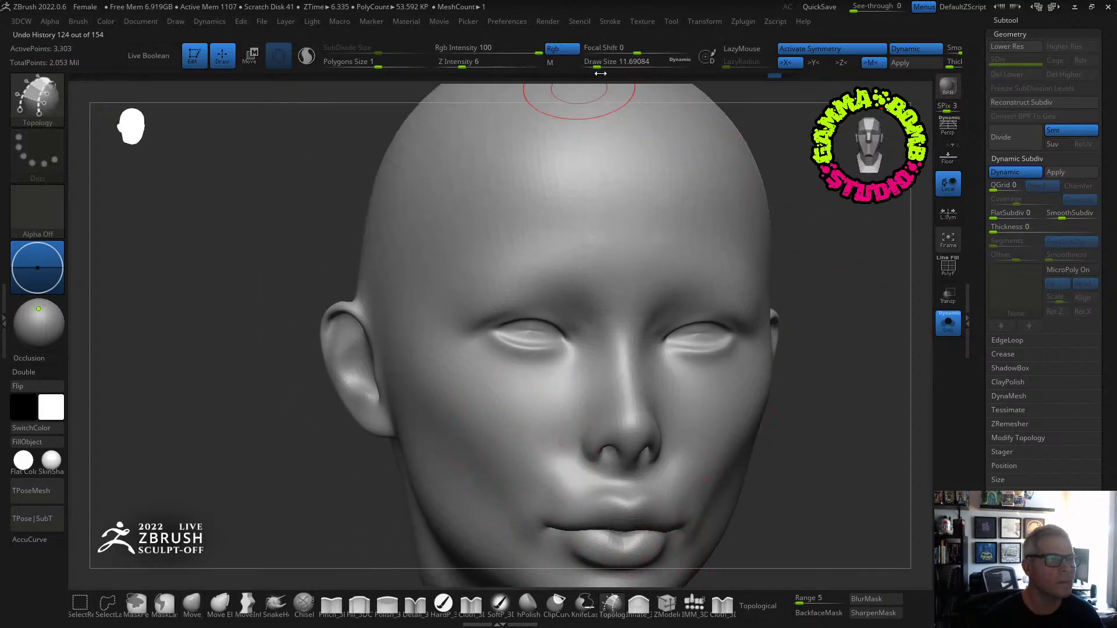
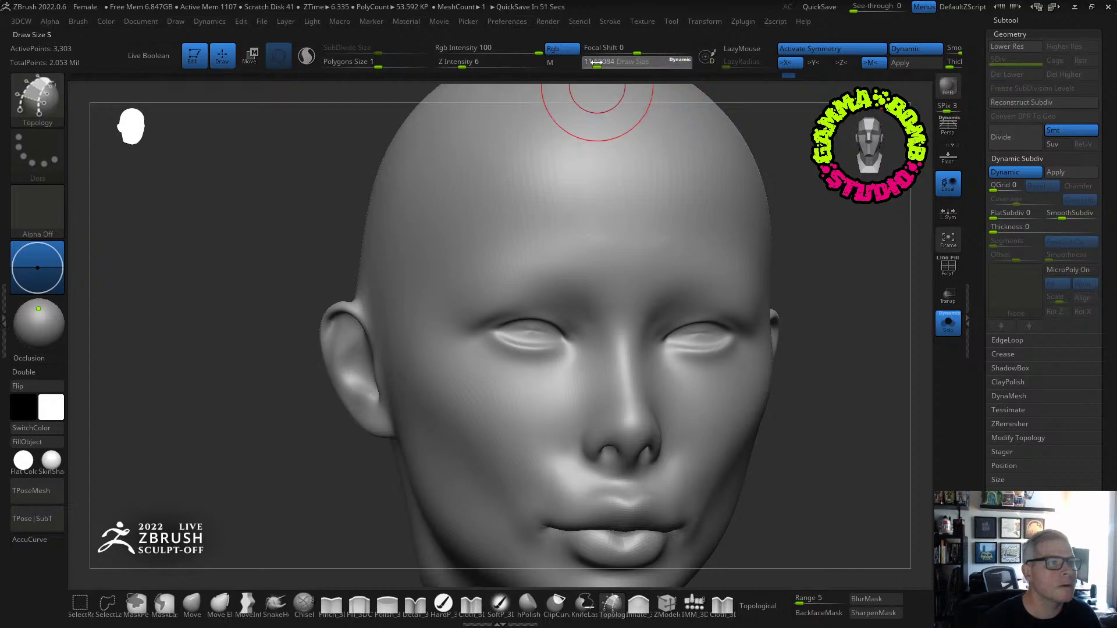
{"action": "left_click_drag", "start_coordinate": [597, 63], "coordinate": [591, 62]}
{"action": "left_click", "coordinate": [741, 49]}
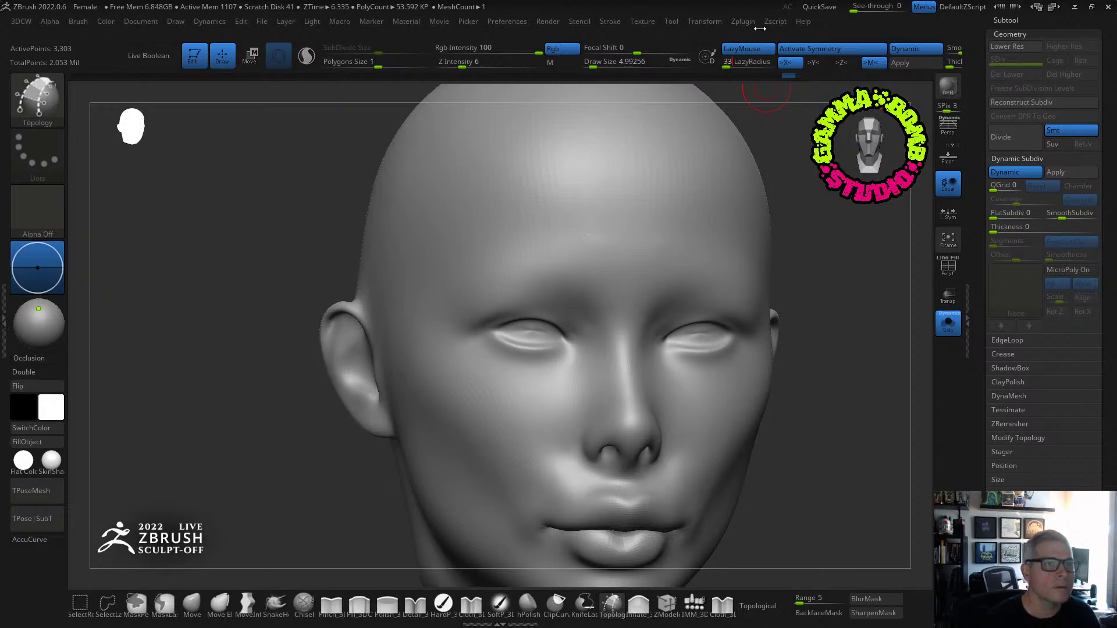
Draw two symmetrical topology curves above the eye for the lower and upper edges of the eyebrow.
{"action": "right_click_drag", "start_coordinate": [529, 284], "coordinate": [563, 274]}
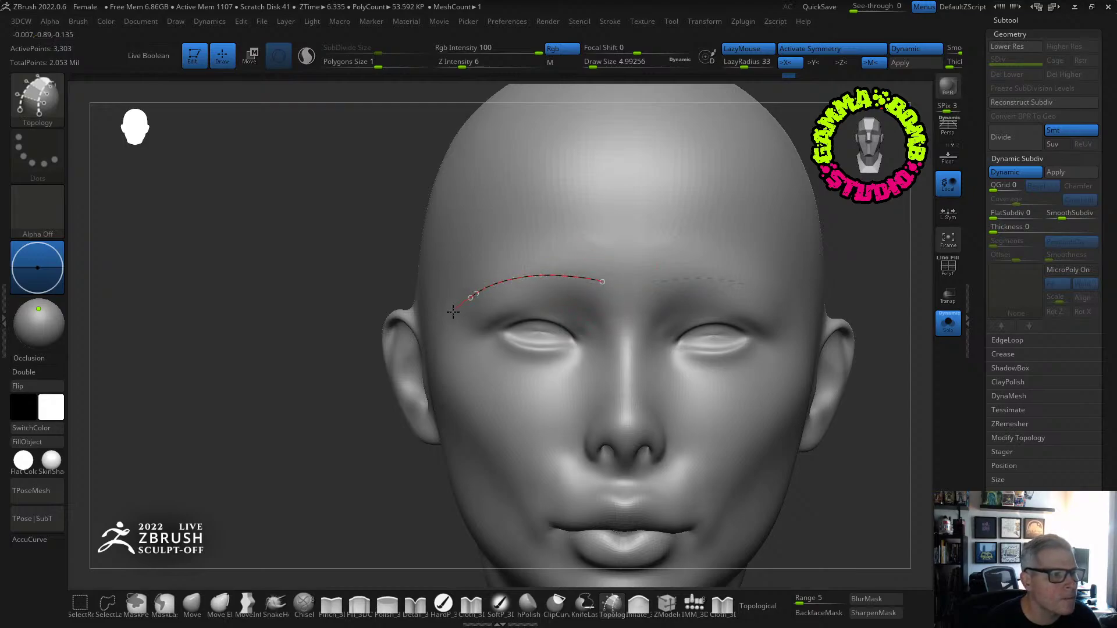
{"action": "left_click_drag", "start_coordinate": [440, 324], "coordinate": [441, 322]}
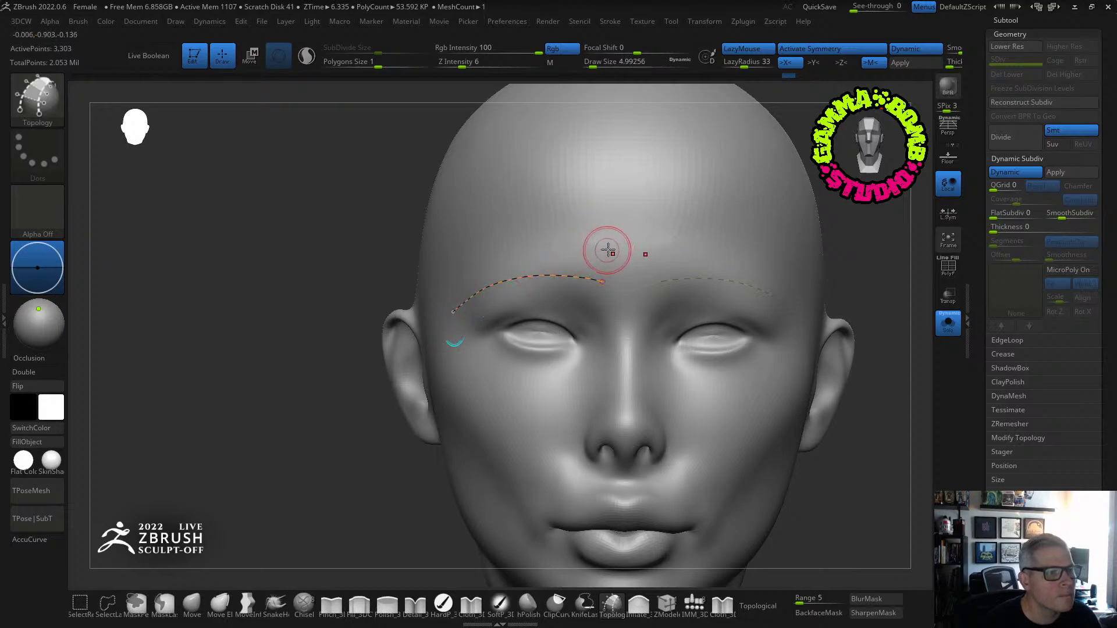
{"action": "left_click_drag", "start_coordinate": [609, 249], "coordinate": [563, 243]}
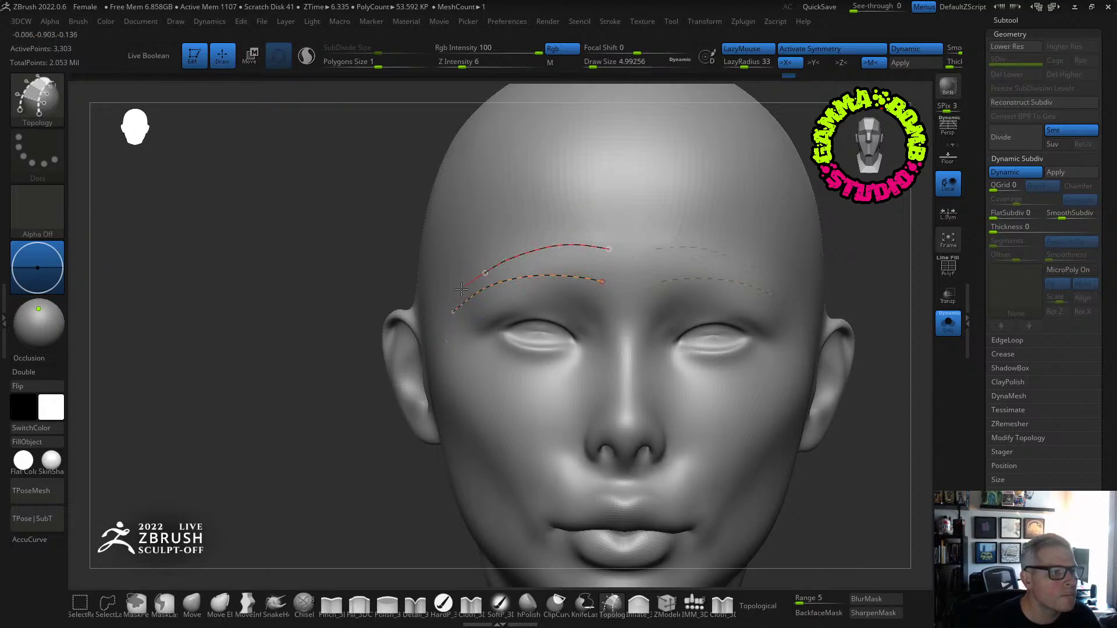
{"action": "left_click_drag", "start_coordinate": [433, 325], "coordinate": [432, 326]}
Draw short cross curves between the two eyebrow curves, working from the outer end toward the nose.
{"action": "right_click_drag", "start_coordinate": [432, 326], "coordinate": [576, 320]}
{"action": "left_click_drag", "start_coordinate": [427, 283], "coordinate": [424, 304]}
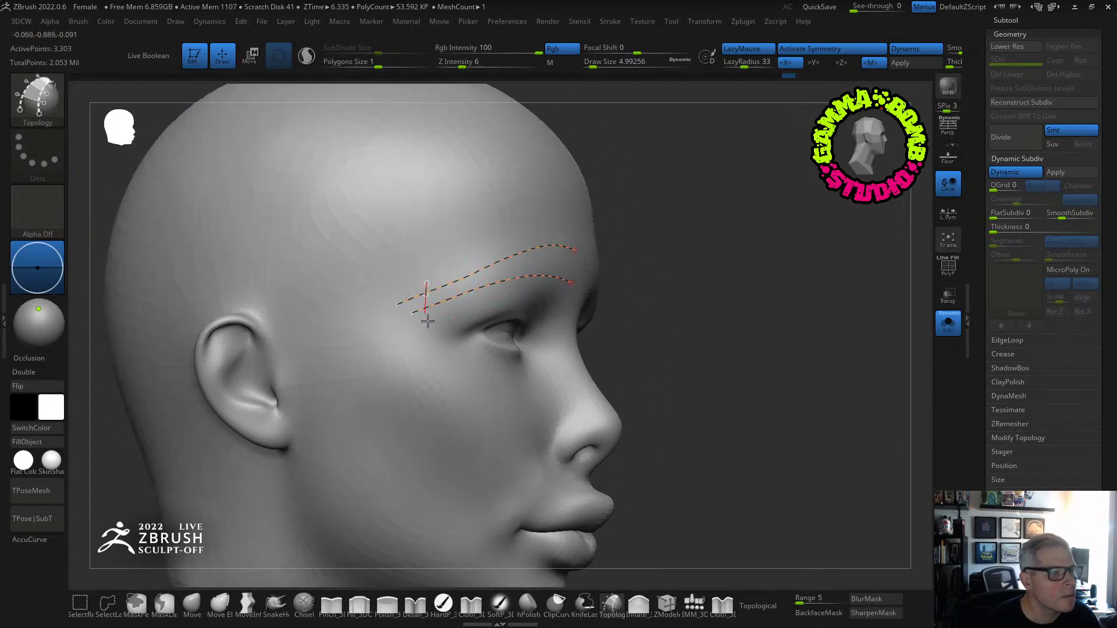
{"action": "left_click_drag", "start_coordinate": [464, 258], "coordinate": [462, 295]}
{"action": "left_click_drag", "start_coordinate": [482, 256], "coordinate": [482, 297]}
{"action": "right_click_drag", "start_coordinate": [535, 294], "coordinate": [491, 291]}
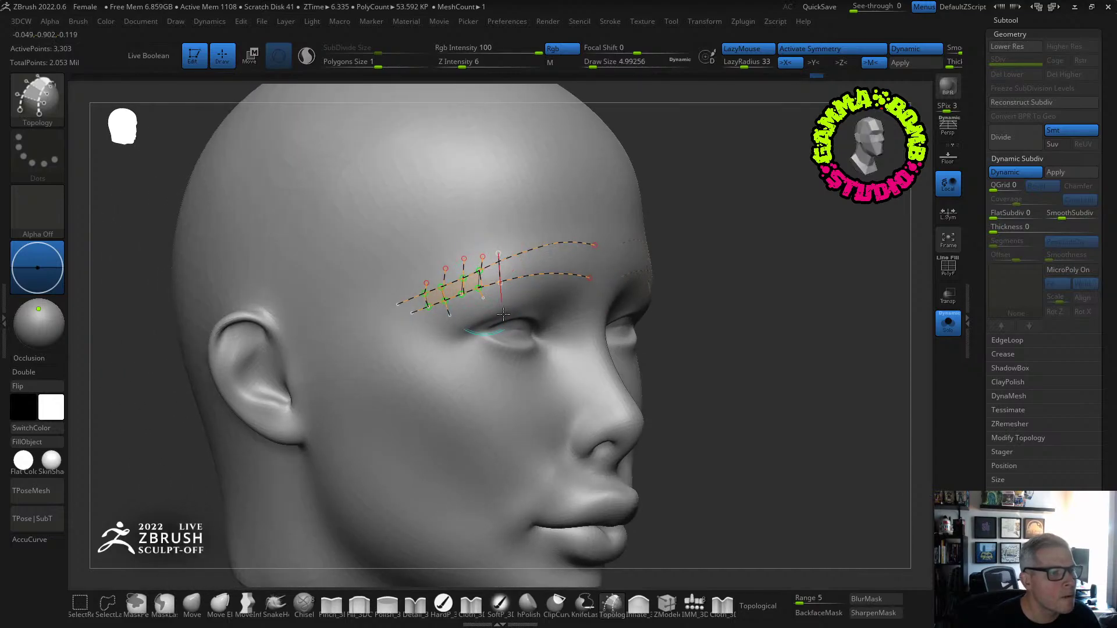
{"action": "left_click_drag", "start_coordinate": [503, 314], "coordinate": [502, 311]}
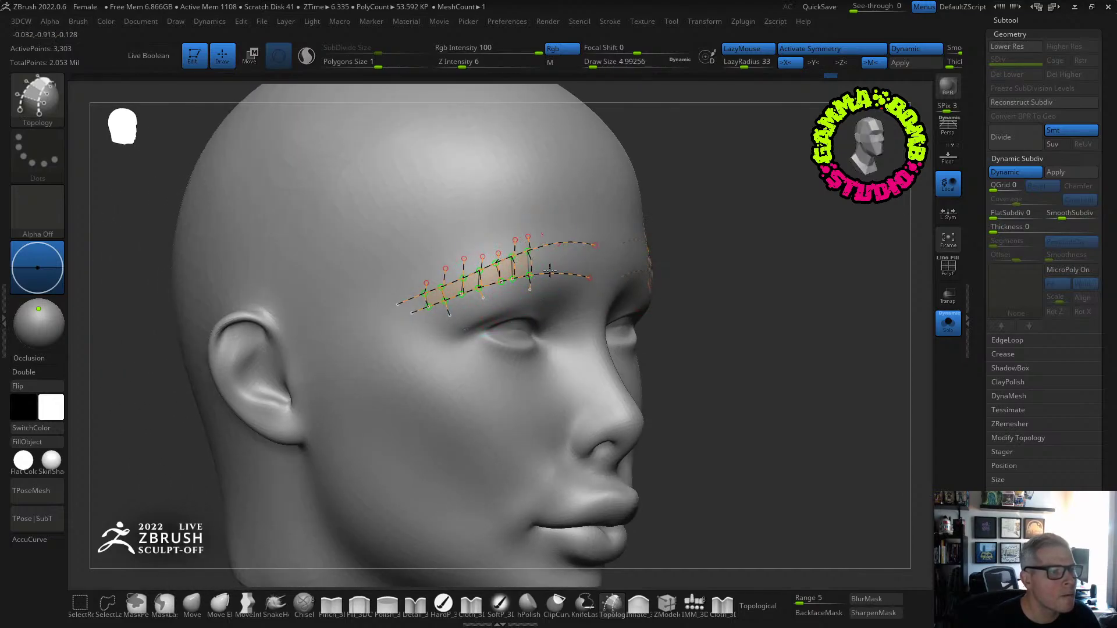
{"action": "left_click_drag", "start_coordinate": [560, 226], "coordinate": [565, 291]}
{"action": "right_click_drag", "start_coordinate": [564, 291], "coordinate": [575, 241]}
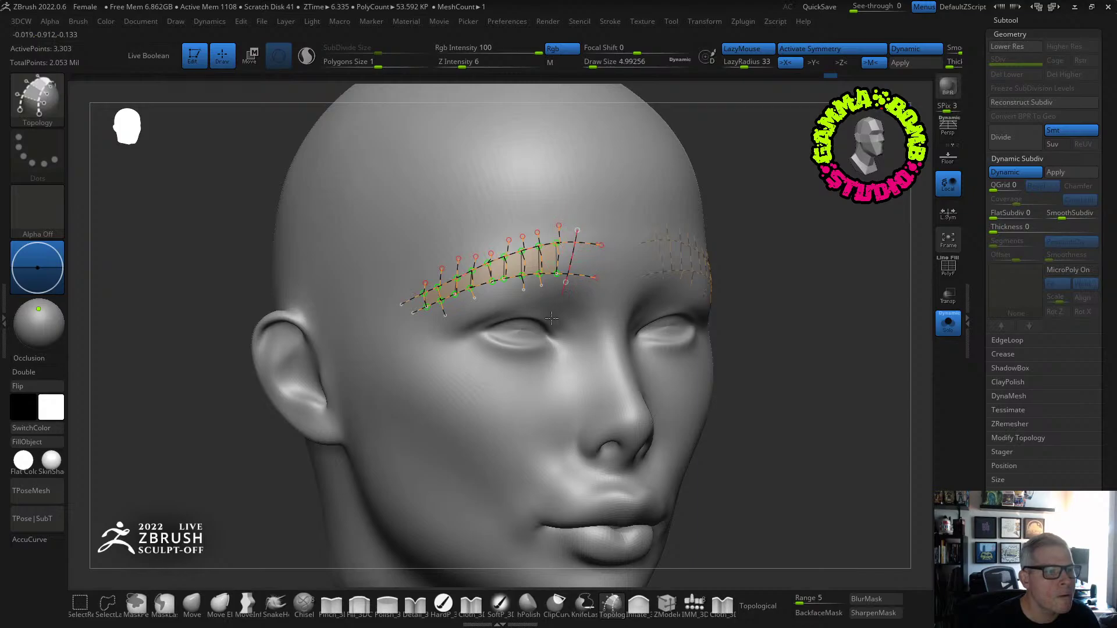
{"action": "mouse_move", "coordinate": [557, 314]}
{"action": "right_mouse_down"}
{"action": "mouse_move", "coordinate": [563, 258]}
{"action": "mouse_move", "coordinate": [605, 236]}
{"action": "mouse_move", "coordinate": [584, 262]}
{"action": "right_mouse_up"}
Redo the innermost cross curve and generate the eyebrow geometry from the topology grid.
{"action": "key", "text": "ctrl+z"}
{"action": "mouse_move", "coordinate": [581, 241]}
{"action": "left_mouse_down"}
{"action": "mouse_move", "coordinate": [563, 324]}
{"action": "mouse_move", "coordinate": [570, 267]}
{"action": "mouse_move", "coordinate": [561, 270]}
{"action": "mouse_move", "coordinate": [640, 250]}
{"action": "mouse_move", "coordinate": [611, 238]}
{"action": "mouse_move", "coordinate": [558, 273]}
{"action": "left_mouse_up"}
{"action": "left_click", "coordinate": [559, 272]}
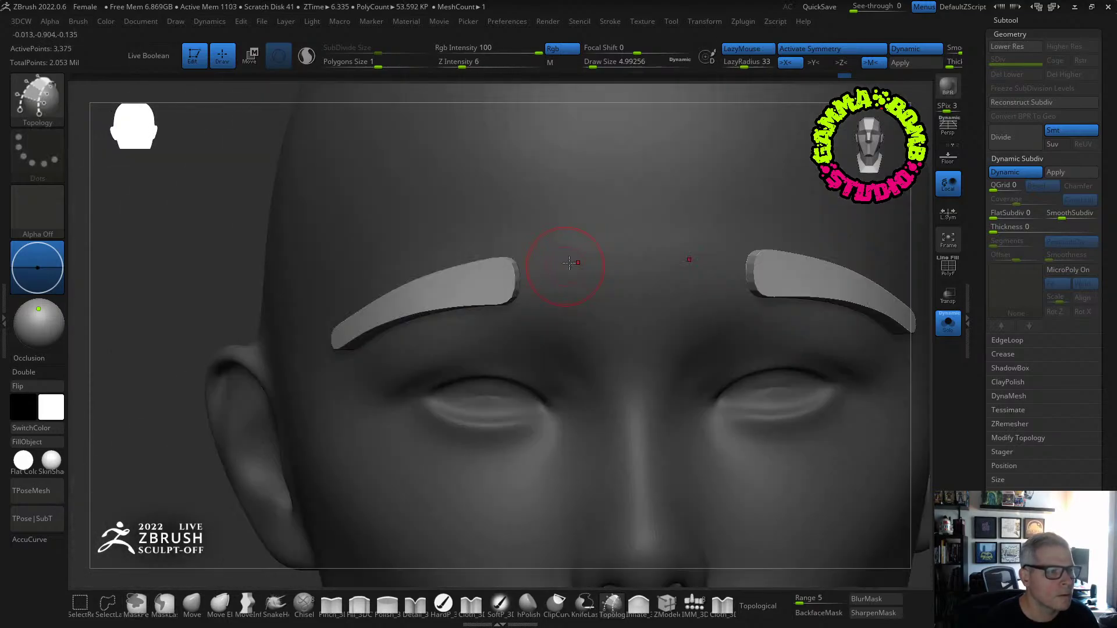
Undo the generated eyebrow geometry and all of its topology curves.
{"action": "right_click_drag", "start_coordinate": [578, 261], "coordinate": [587, 205]}
{"action": "key", "text": "ctrl+z"}
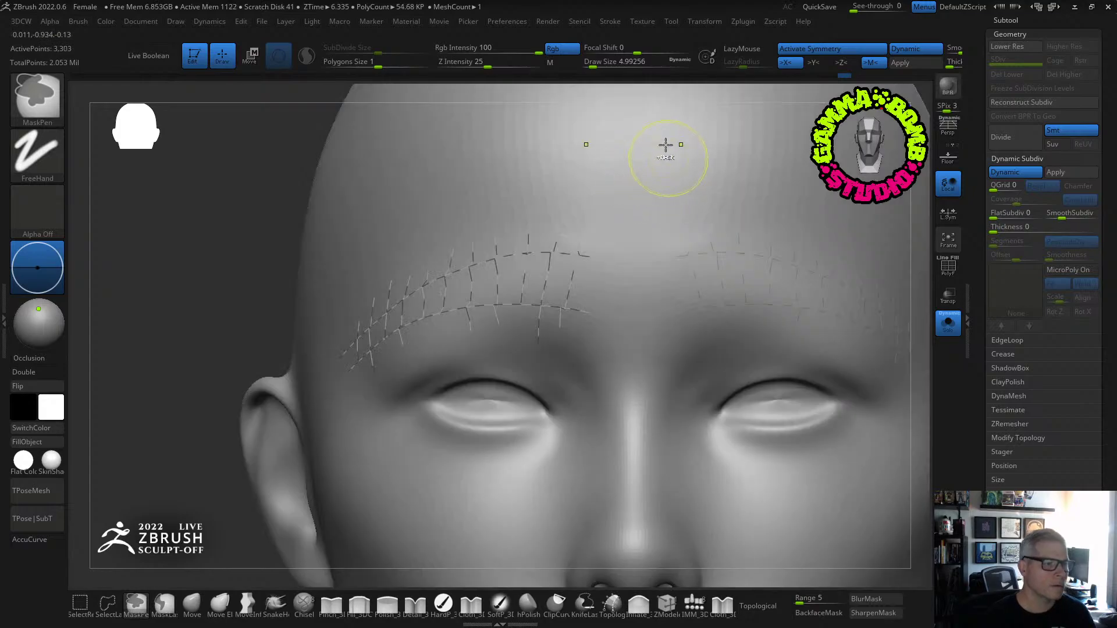
{"action": "key", "text": "ctrl+z"}
{"action": "key", "text": "ctrl+z"}
{"action": "key", "text": "ctrl+z"}
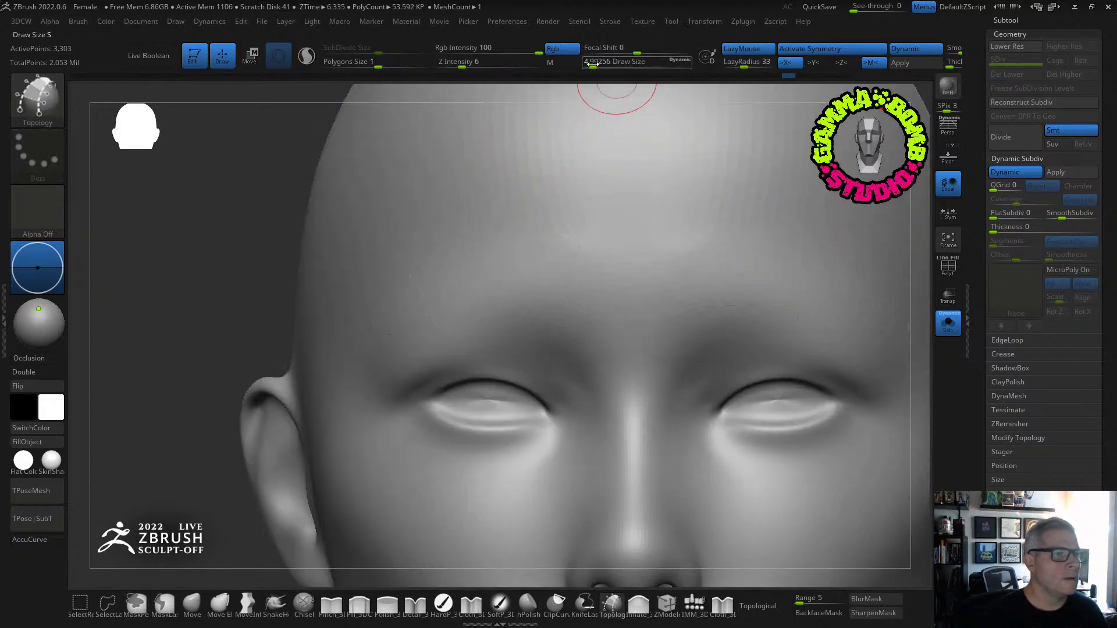
Set the Topology brush's draw size to about 4.3 and draw new lower and upper eyebrow curves above the eye.
{"action": "left_click_drag", "start_coordinate": [595, 67], "coordinate": [593, 67]}
{"action": "mouse_move", "coordinate": [491, 287]}
{"action": "right_mouse_down"}
{"action": "mouse_move", "coordinate": [526, 280]}
{"action": "mouse_move", "coordinate": [543, 313]}
{"action": "right_mouse_up"}
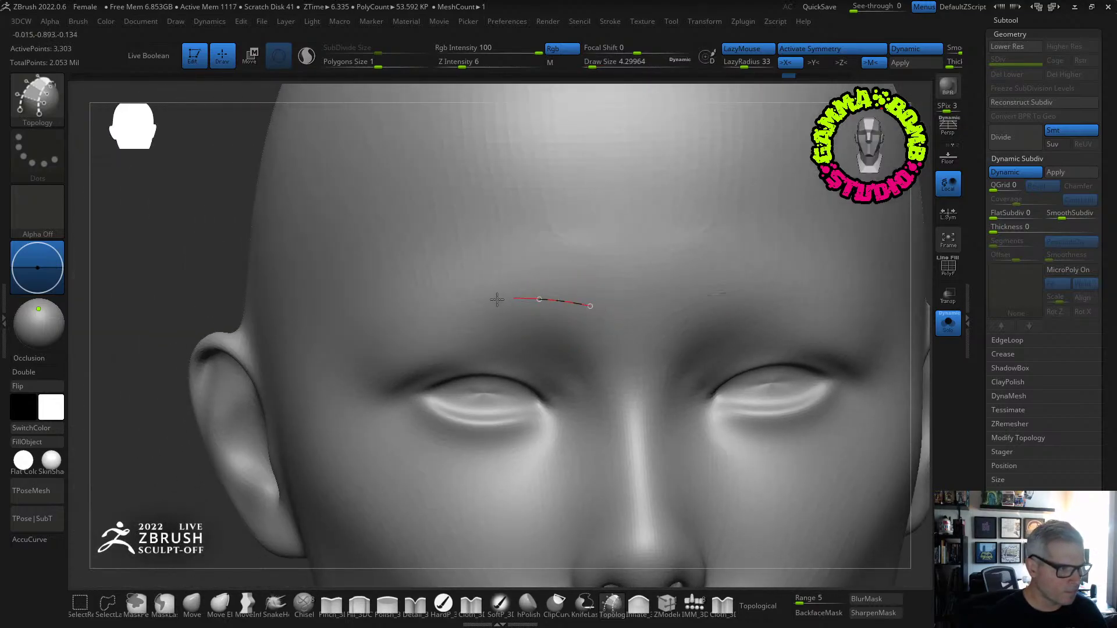
{"action": "left_click_drag", "start_coordinate": [308, 397], "coordinate": [309, 396]}
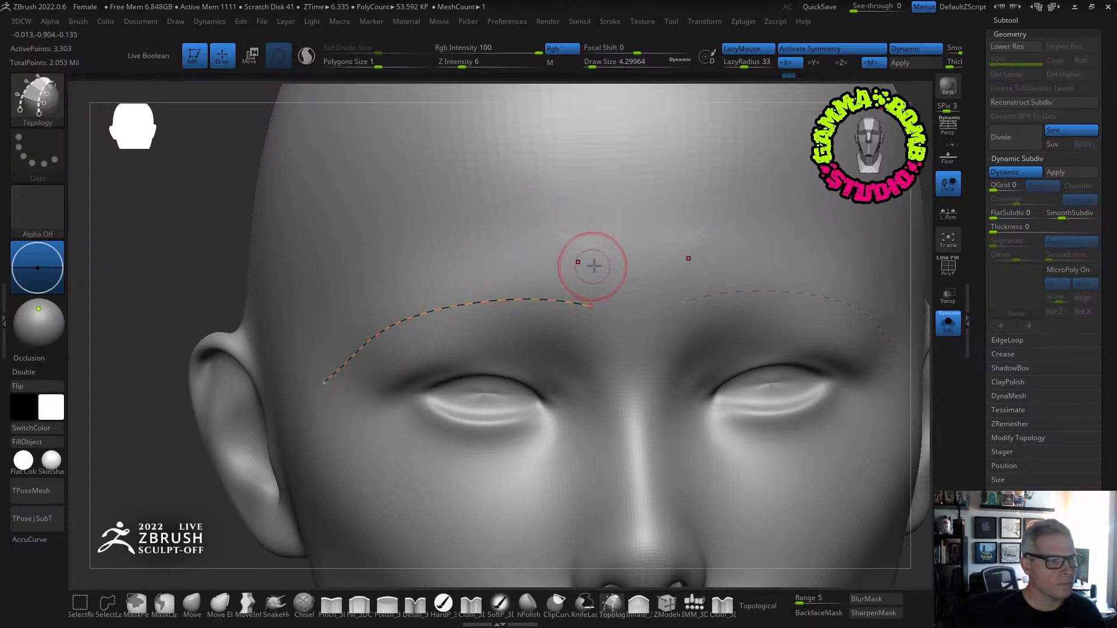
{"action": "left_click_drag", "start_coordinate": [586, 259], "coordinate": [493, 246]}
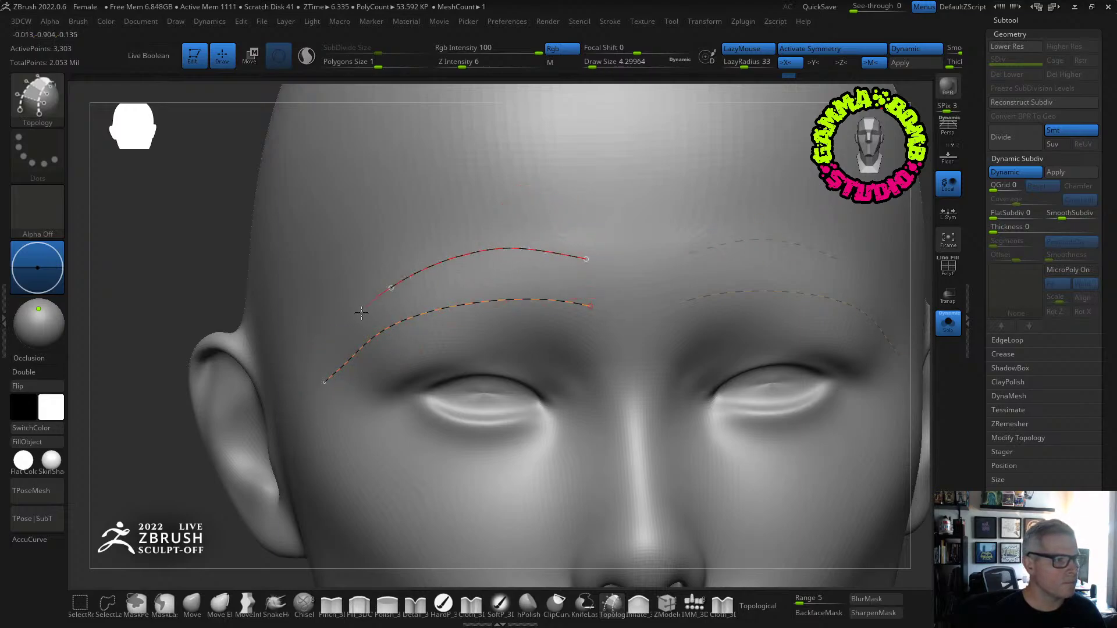
{"action": "right_click_drag", "start_coordinate": [384, 305], "coordinate": [338, 324]}
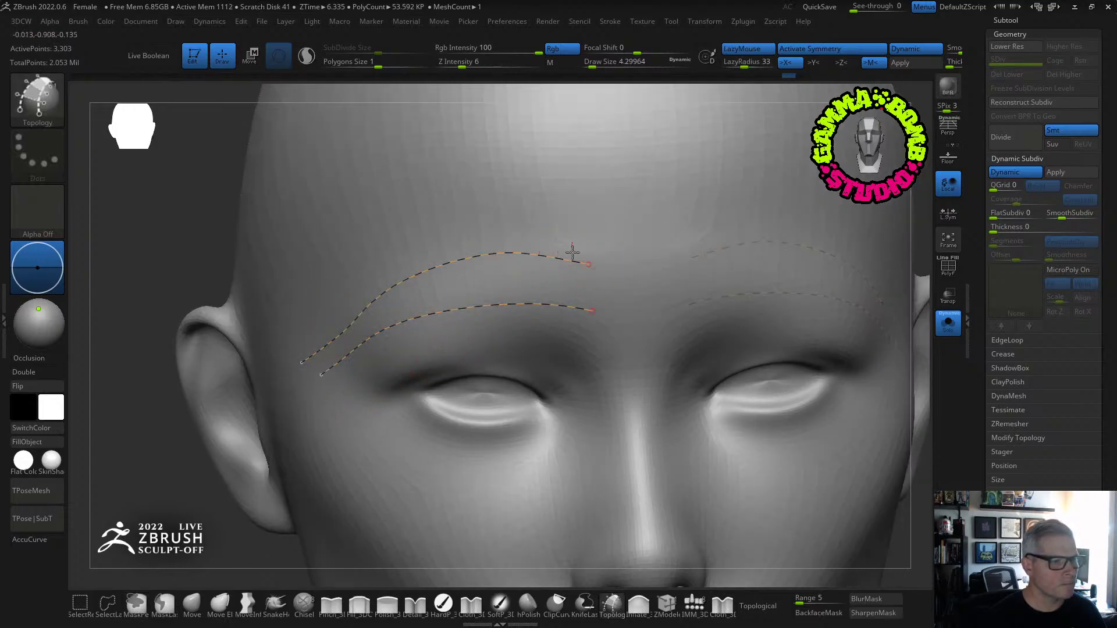
Draw cross curves along the whole eyebrow from the inner to the outer end and generate the eyebrow geometry.
{"action": "left_click_drag", "start_coordinate": [558, 331], "coordinate": [558, 330]}
{"action": "left_click_drag", "start_coordinate": [532, 234], "coordinate": [526, 356]}
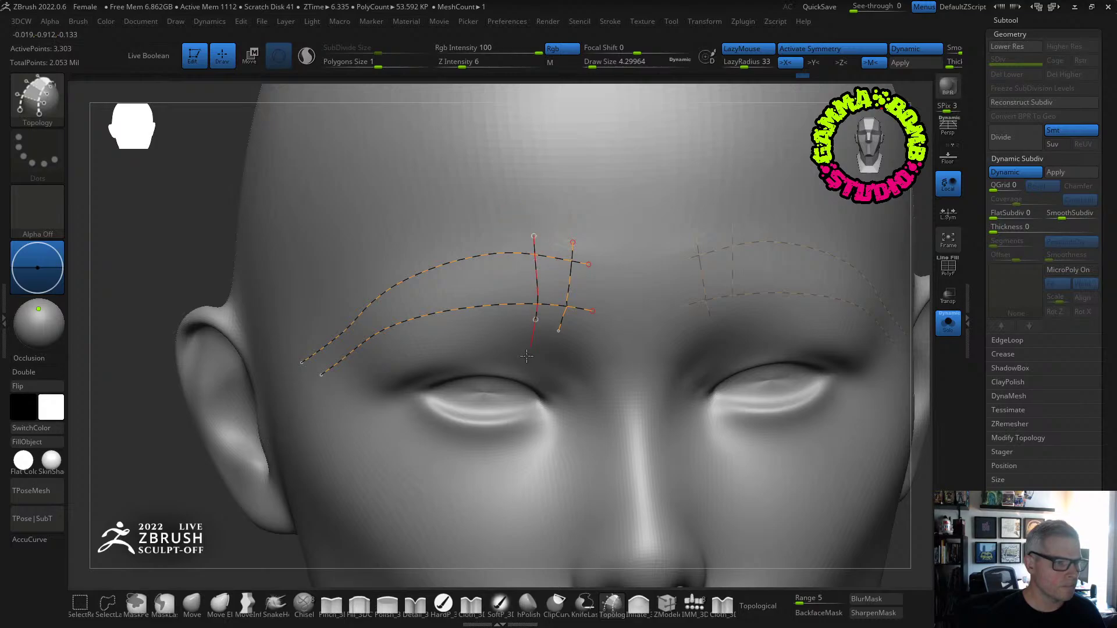
{"action": "left_click_drag", "start_coordinate": [497, 240], "coordinate": [513, 304]}
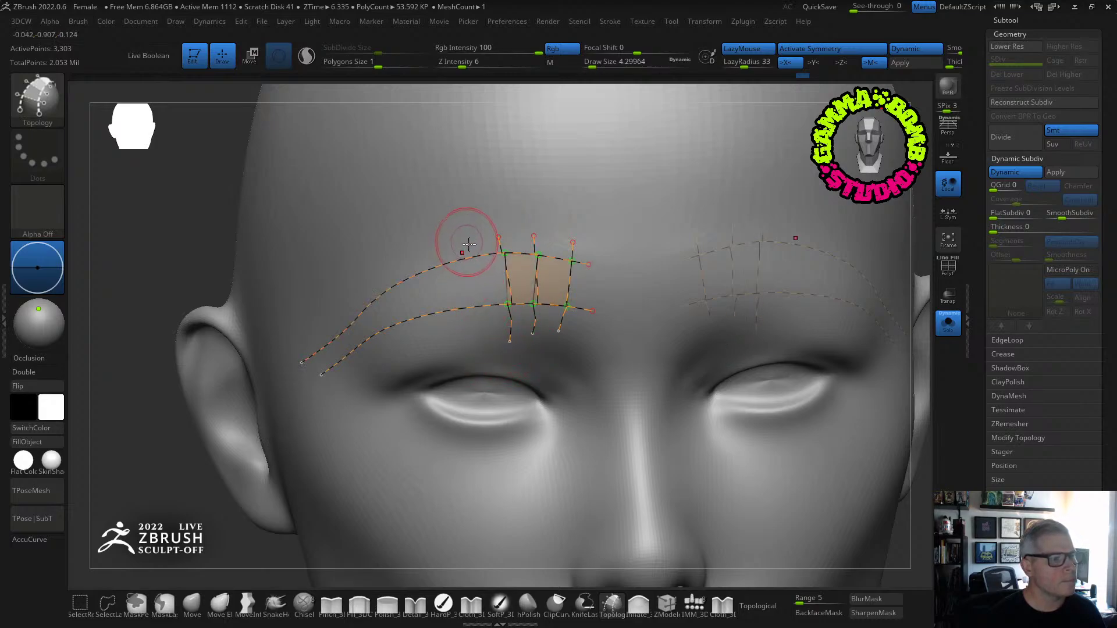
{"action": "left_click_drag", "start_coordinate": [465, 239], "coordinate": [477, 344]}
{"action": "left_click_drag", "start_coordinate": [431, 250], "coordinate": [442, 344]}
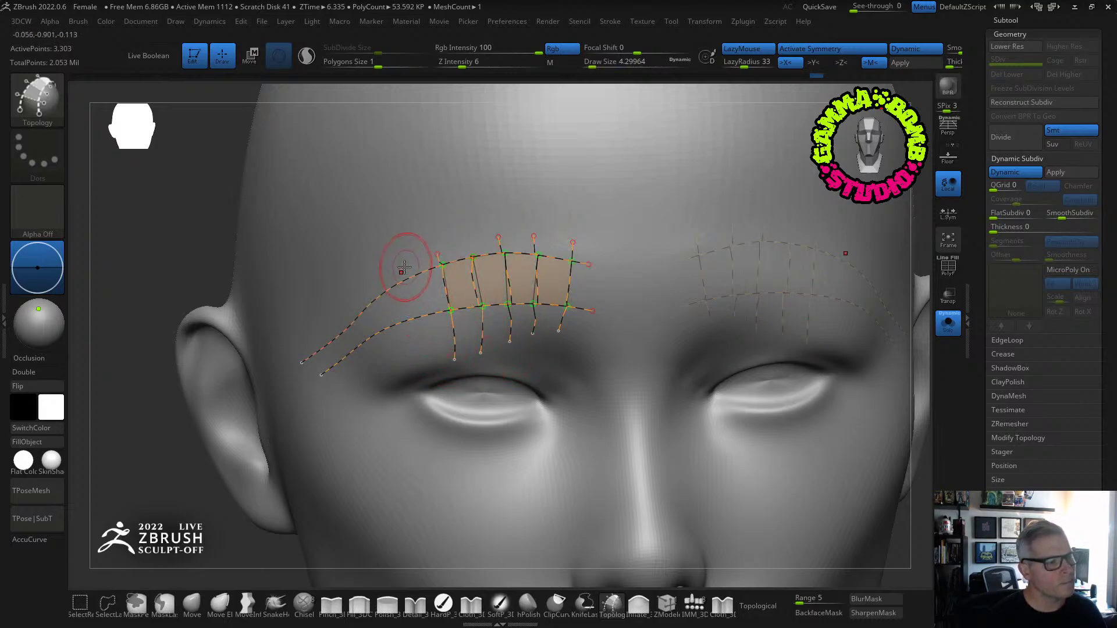
{"action": "left_click_drag", "start_coordinate": [374, 280], "coordinate": [409, 354]}
{"action": "right_click_drag", "start_coordinate": [355, 327], "coordinate": [400, 323]}
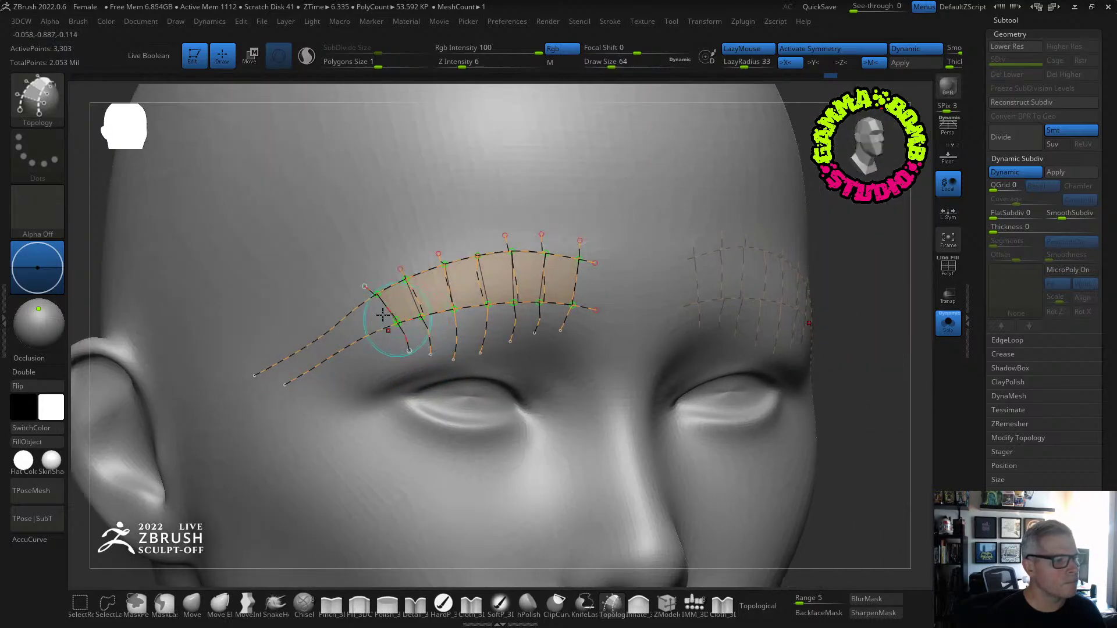
{"action": "left_click_drag", "start_coordinate": [345, 300], "coordinate": [380, 364]}
{"action": "left_click_drag", "start_coordinate": [348, 294], "coordinate": [363, 359]}
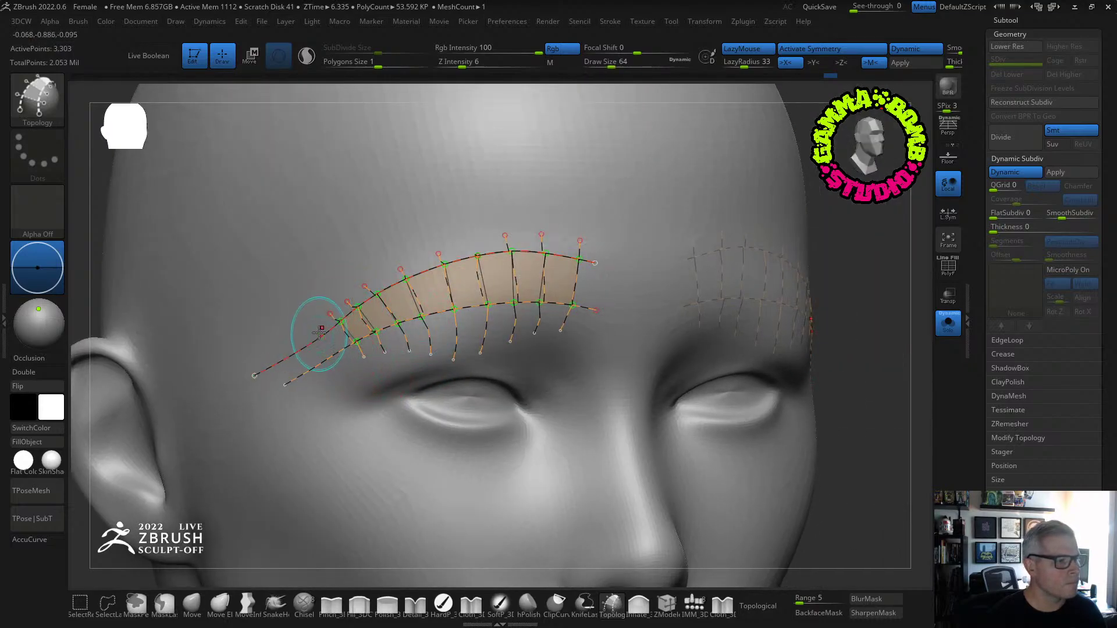
{"action": "left_click_drag", "start_coordinate": [330, 311], "coordinate": [349, 400]}
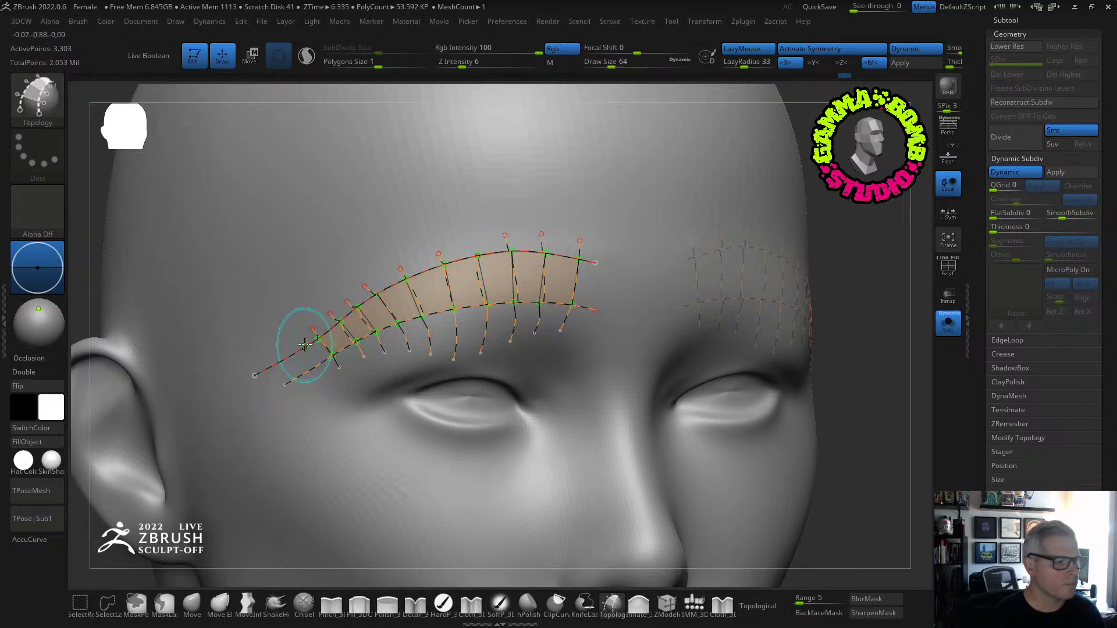
{"action": "left_click_drag", "start_coordinate": [306, 345], "coordinate": [316, 369]}
{"action": "left_click", "coordinate": [353, 327]}
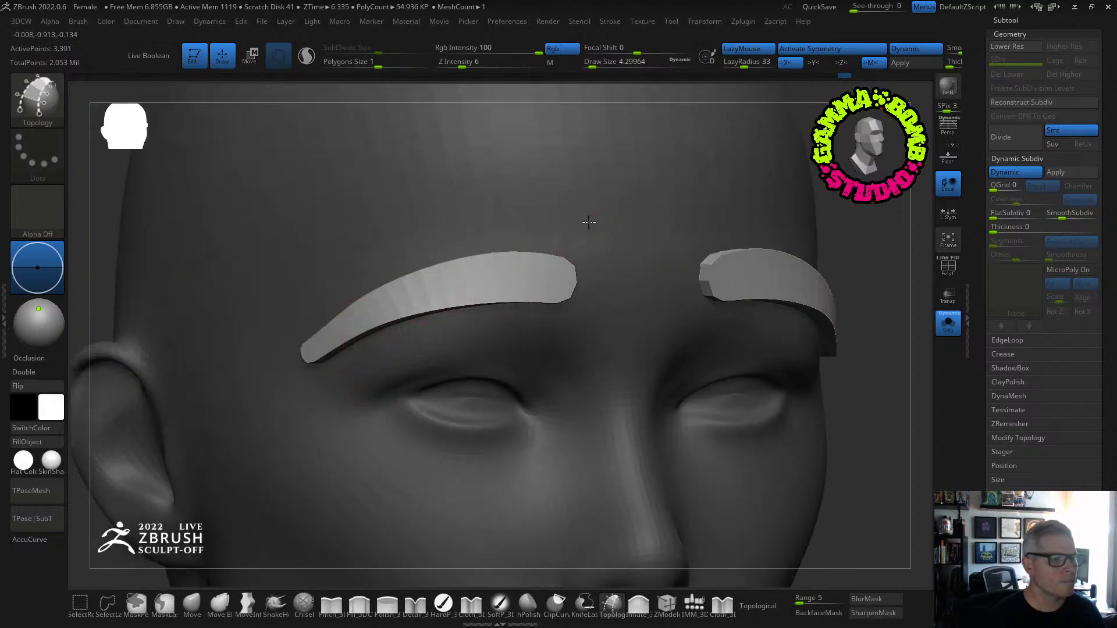
Frame the head and split the eyebrow geometry off into its own subtool.
{"action": "key", "text": "f"}
{"action": "left_click_drag", "start_coordinate": [315, 221], "coordinate": [347, 228]}
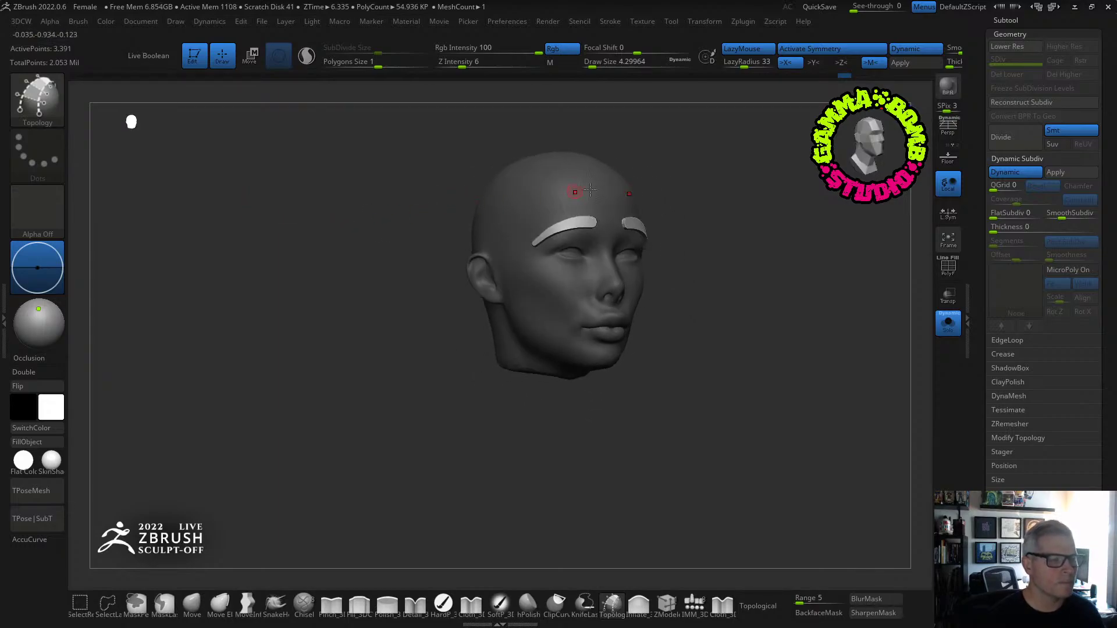
{"action": "key", "text": "space"}
{"action": "left_click", "coordinate": [565, 324]}
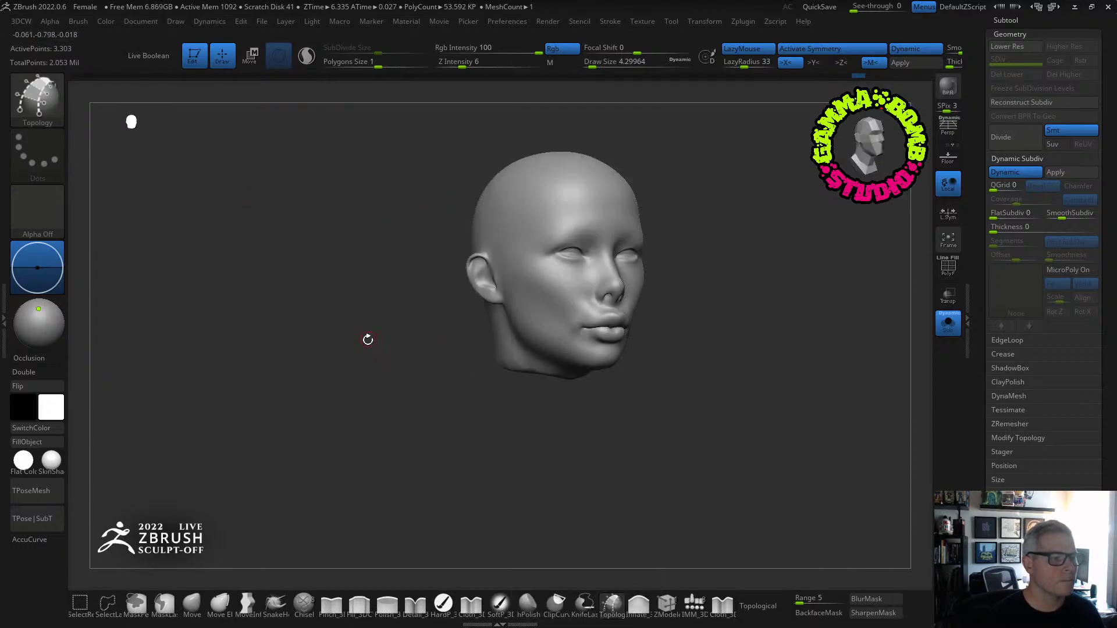
Snap the head to a front view, show the subtool list, and turn off Solo mode.
{"action": "left_click_drag", "start_coordinate": [343, 314], "coordinate": [325, 319], "text": "shift"}
{"action": "left_click", "coordinate": [1011, 21]}
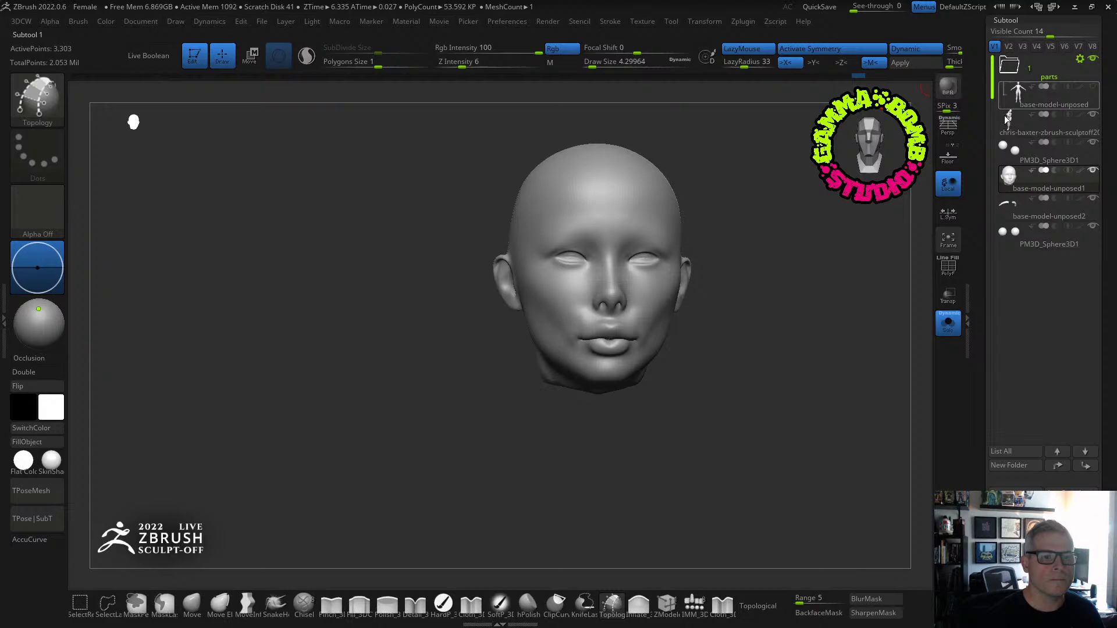
{"action": "left_click", "coordinate": [948, 322]}
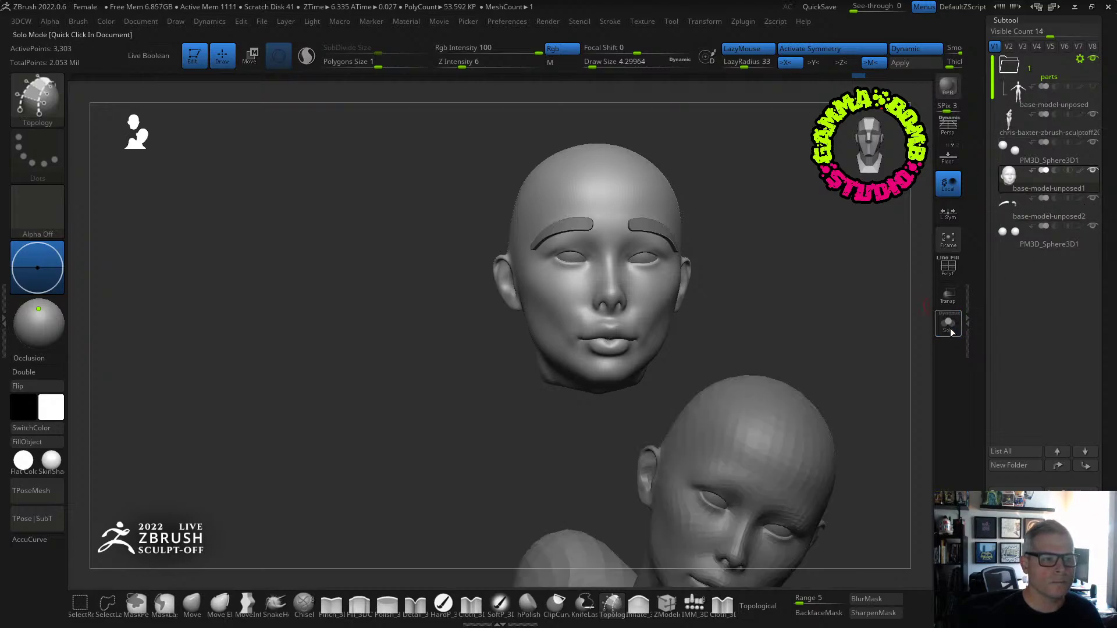
Select the eyebrow subtool and reshape the inner ends, arch and outer tips of the brows with the Move brush.
{"action": "mouse_move", "coordinate": [828, 299]}
{"action": "left_mouse_down", "text": "alt"}
{"action": "mouse_move", "coordinate": [788, 299]}
{"action": "mouse_move", "coordinate": [822, 320]}
{"action": "left_mouse_up", "text": "alt"}
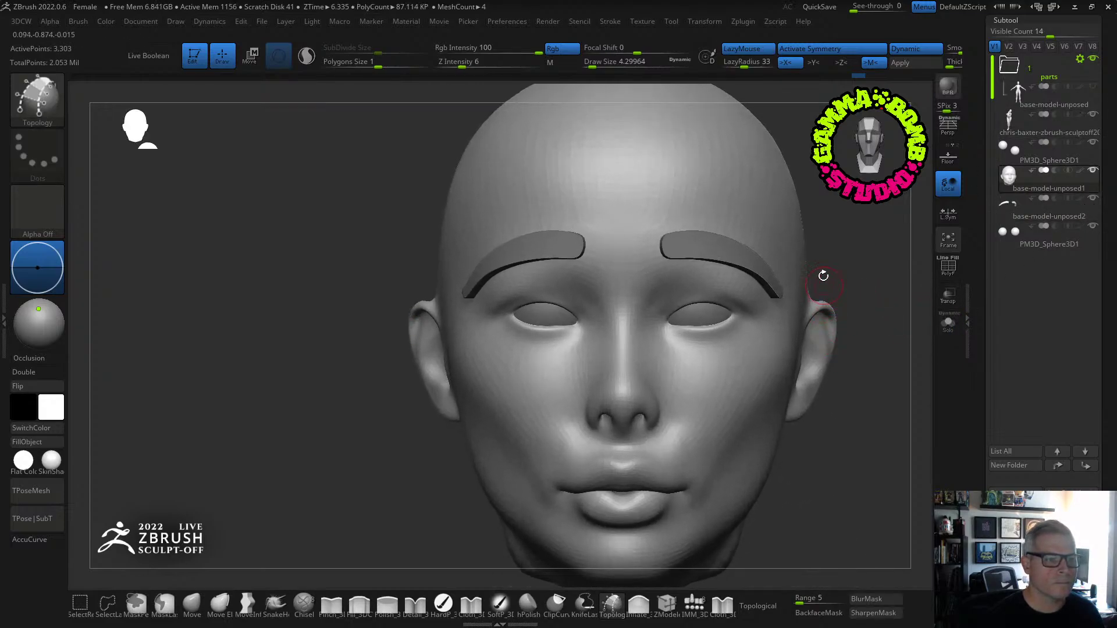
{"action": "left_click_drag", "start_coordinate": [822, 274], "coordinate": [861, 261]}
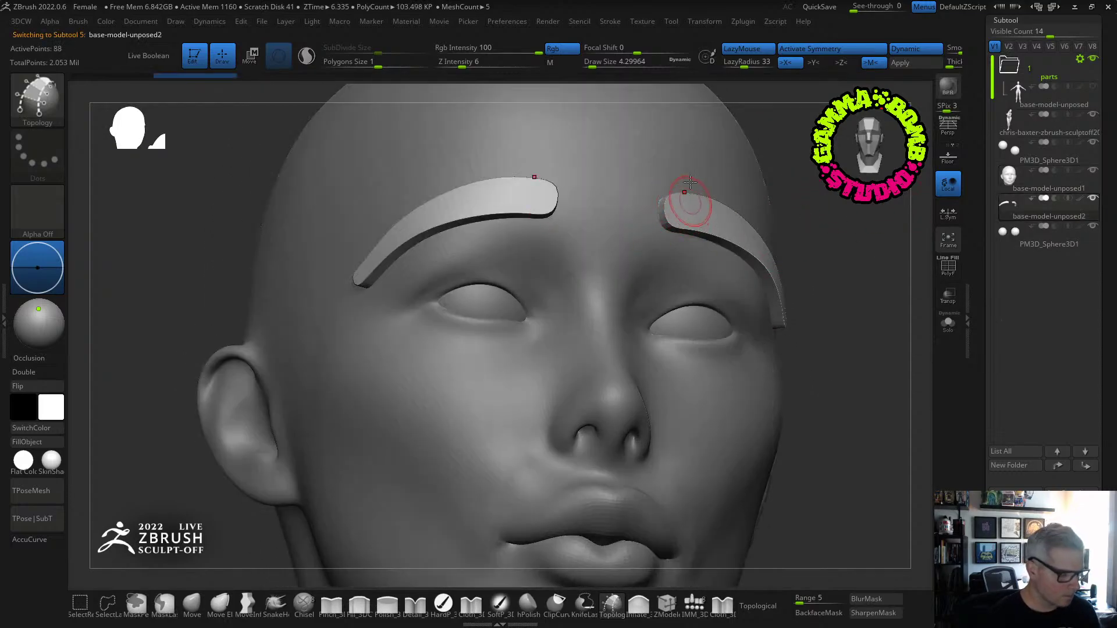
{"action": "left_click_drag", "start_coordinate": [363, 261], "coordinate": [381, 215]}
{"action": "left_click", "coordinate": [192, 605]}
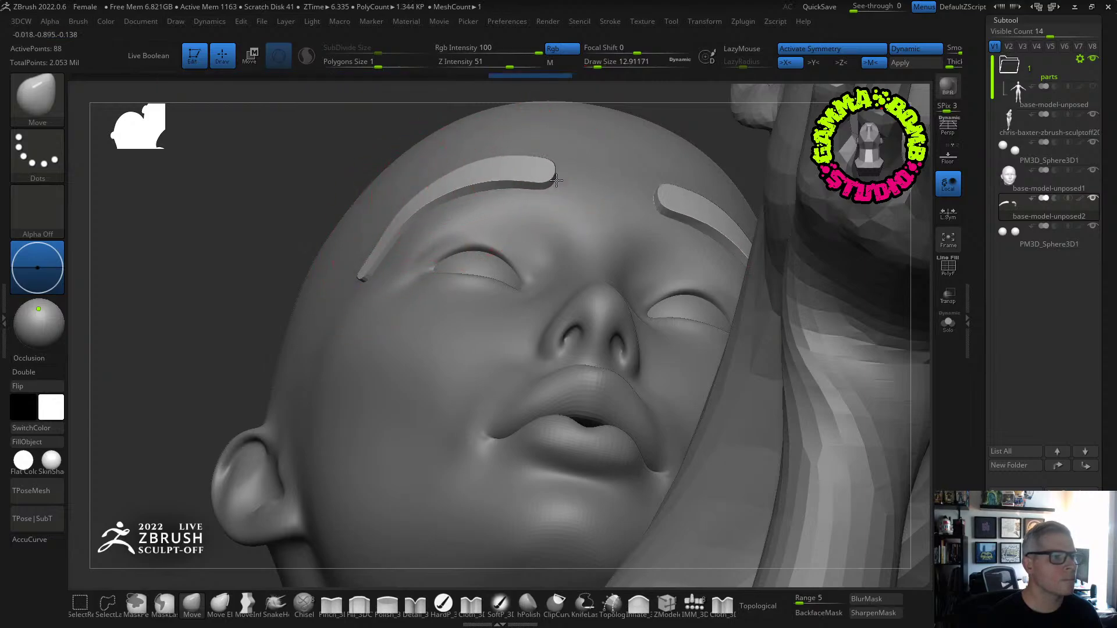
{"action": "right_click_drag", "start_coordinate": [536, 199], "coordinate": [531, 162]}
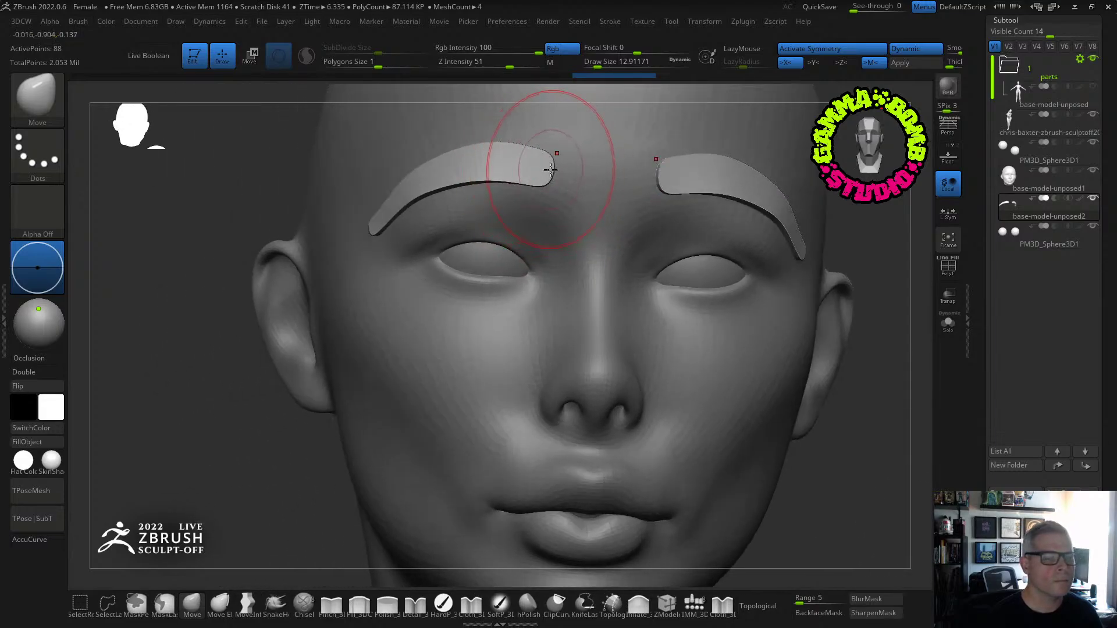
{"action": "mouse_move", "coordinate": [549, 173]}
{"action": "left_mouse_down"}
{"action": "mouse_move", "coordinate": [539, 155]}
{"action": "mouse_move", "coordinate": [555, 170]}
{"action": "left_mouse_up"}
{"action": "left_click_drag", "start_coordinate": [483, 145], "coordinate": [480, 153]}
{"action": "mouse_move", "coordinate": [456, 155]}
{"action": "right_mouse_down"}
{"action": "mouse_move", "coordinate": [471, 160]}
{"action": "mouse_move", "coordinate": [458, 164]}
{"action": "right_mouse_up"}
{"action": "mouse_move", "coordinate": [378, 215]}
{"action": "left_mouse_down"}
{"action": "mouse_move", "coordinate": [356, 226]}
{"action": "mouse_move", "coordinate": [360, 218]}
{"action": "left_mouse_up"}
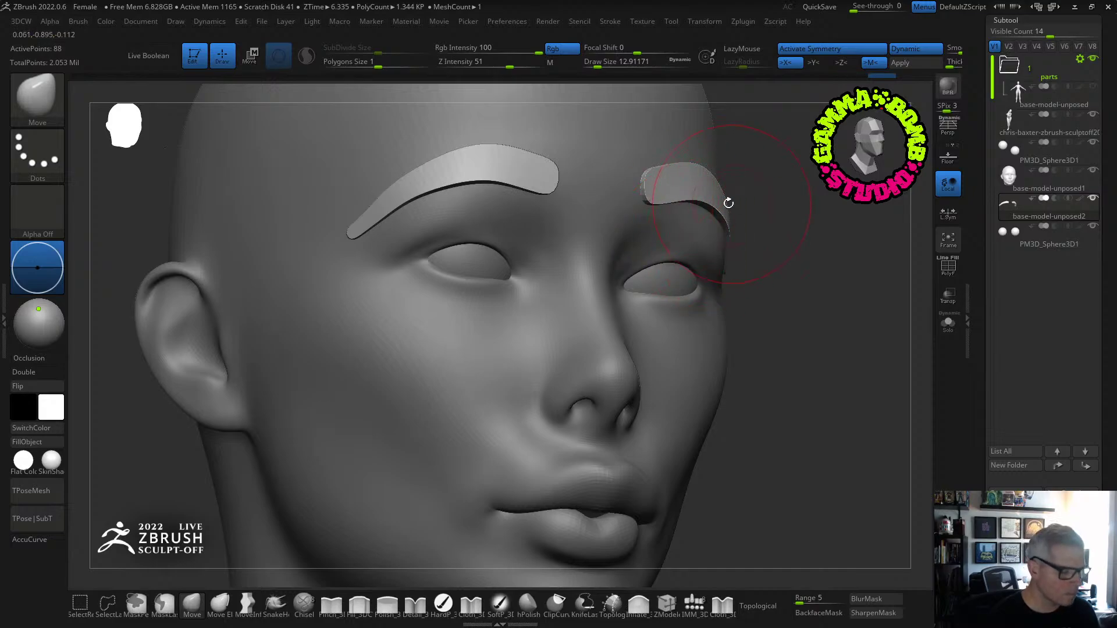
Remove all creases from the eyebrows and check their softened shape from several angles.
{"action": "key", "text": "space"}
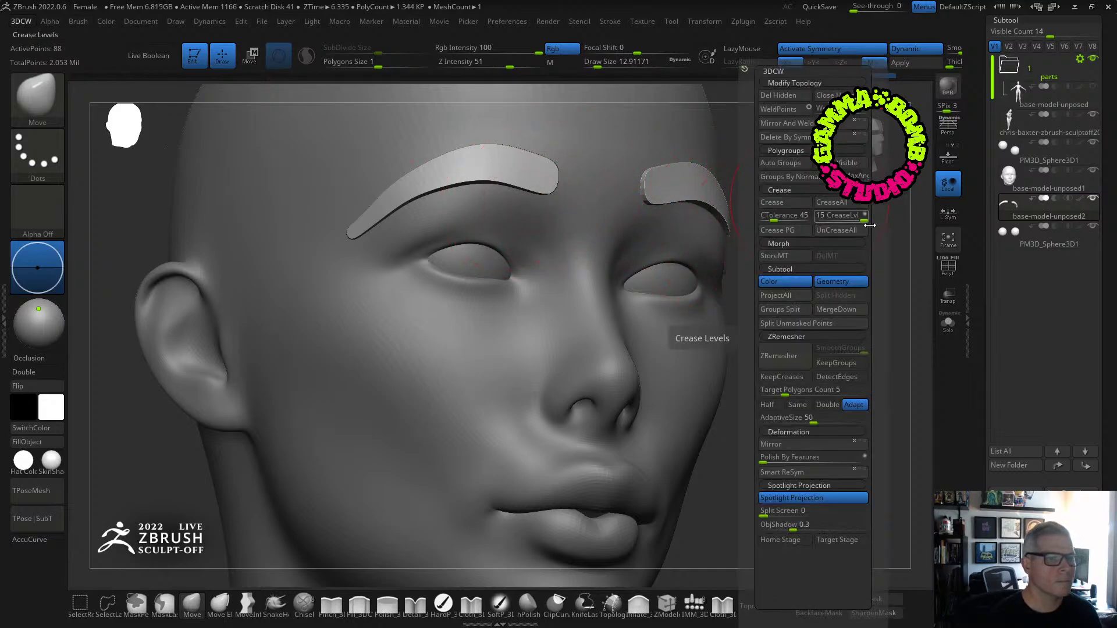
{"action": "left_click", "coordinate": [826, 234]}
{"action": "mouse_move", "coordinate": [551, 220]}
{"action": "right_mouse_down"}
{"action": "mouse_move", "coordinate": [496, 185]}
{"action": "mouse_move", "coordinate": [503, 201]}
{"action": "mouse_move", "coordinate": [357, 190]}
{"action": "mouse_move", "coordinate": [403, 195]}
{"action": "mouse_move", "coordinate": [428, 247]}
{"action": "mouse_move", "coordinate": [534, 215]}
{"action": "right_mouse_up"}
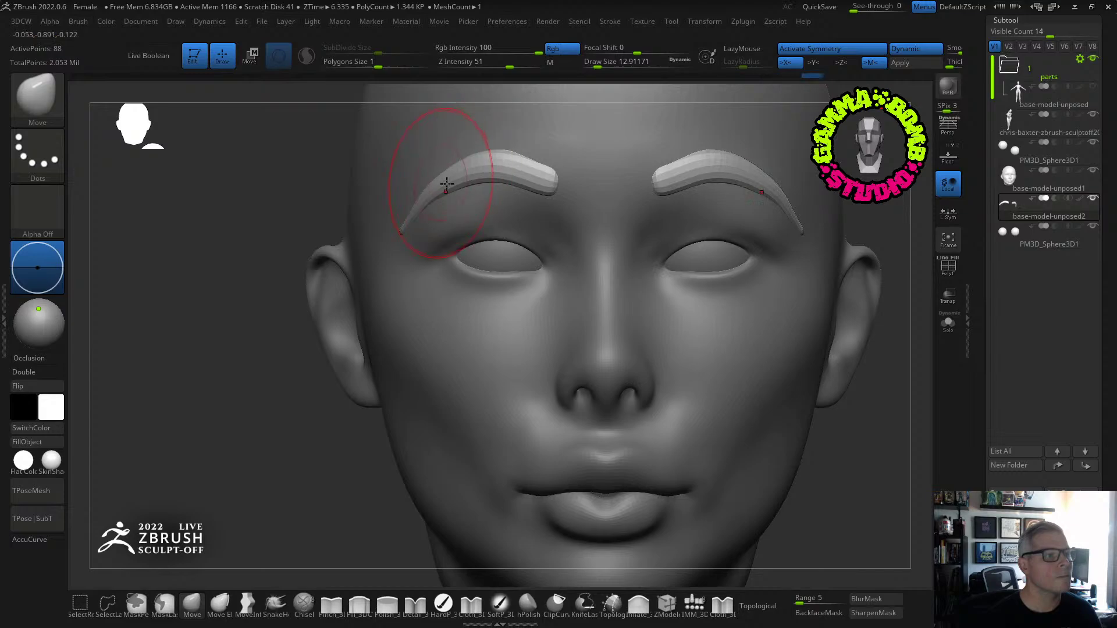
{"action": "right_click_drag", "start_coordinate": [446, 184], "coordinate": [435, 192]}
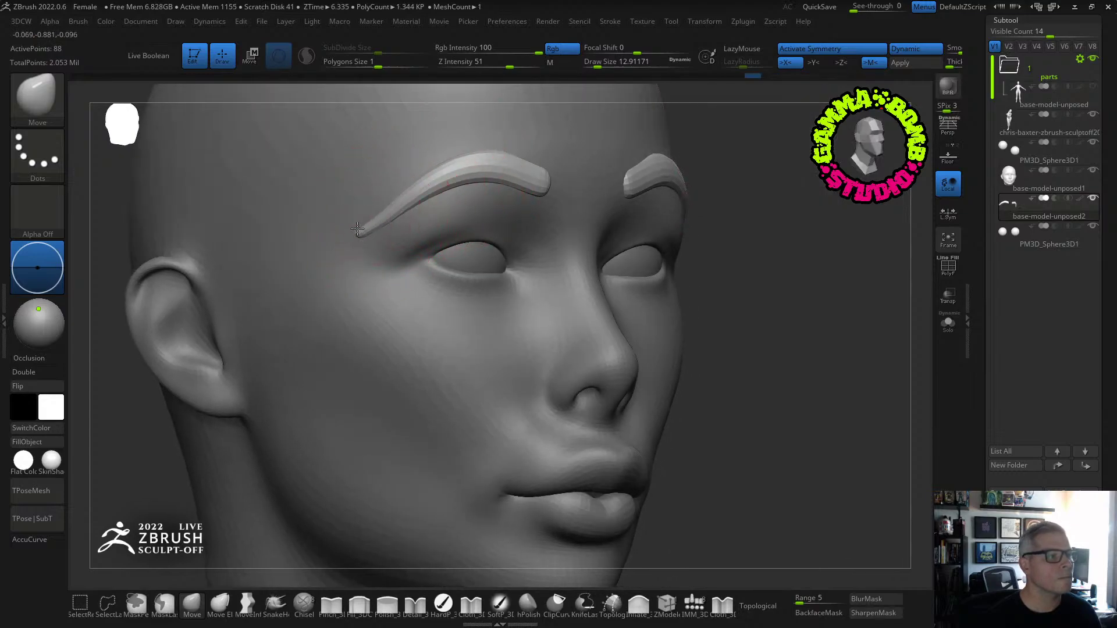
{"action": "right_click_drag", "start_coordinate": [405, 212], "coordinate": [372, 244]}
{"action": "right_click_drag", "start_coordinate": [428, 291], "coordinate": [480, 319], "text": "ctrl"}
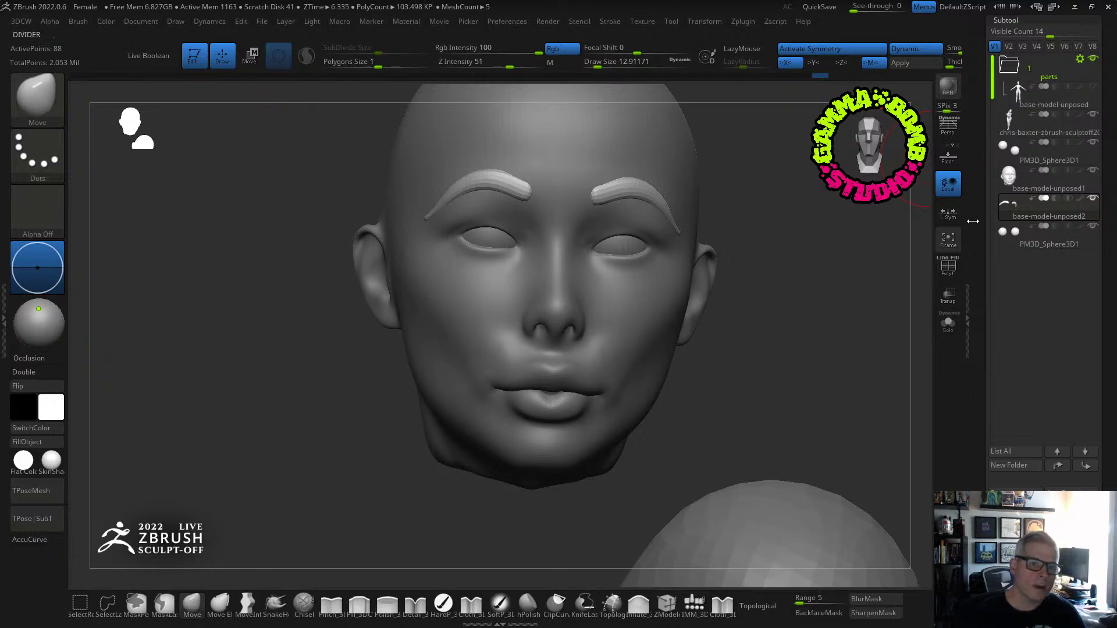
Duplicate the eyeball subtool, then isolate the original spheres with their polyframe shown.
{"action": "left_click", "coordinate": [1000, 238]}
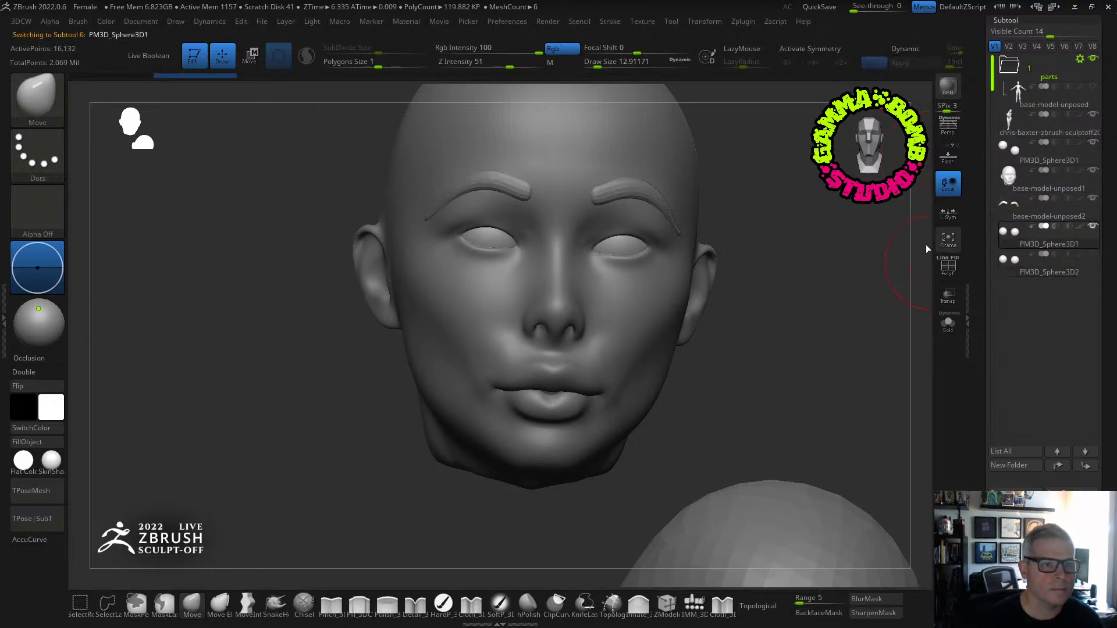
{"action": "left_click", "coordinate": [947, 265]}
{"action": "right_click_drag", "start_coordinate": [855, 272], "coordinate": [871, 313], "text": "ctrl"}
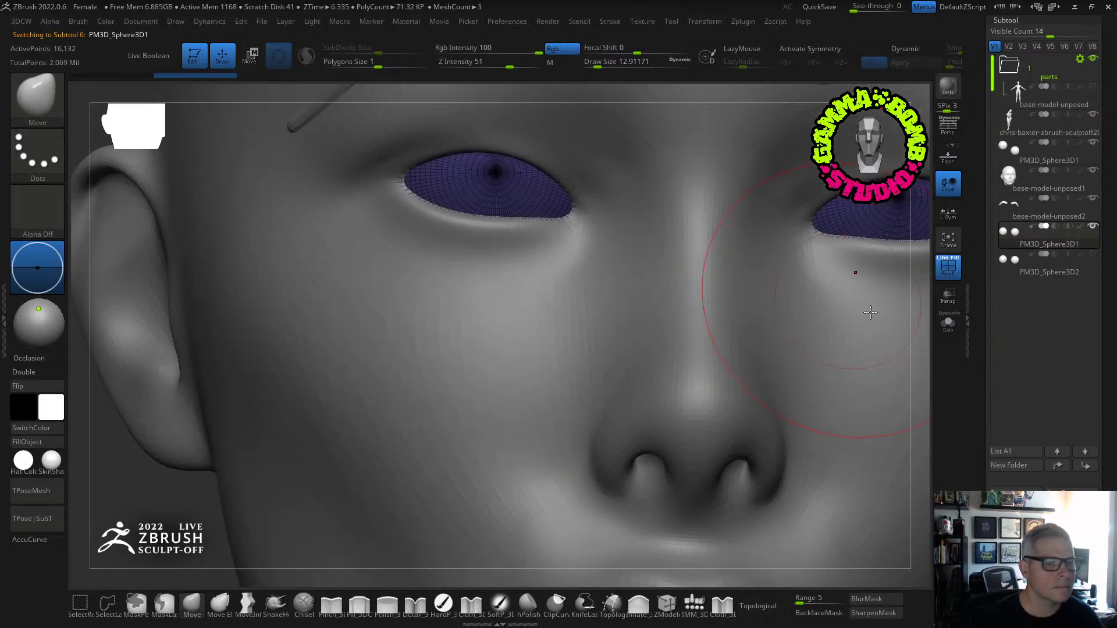
{"action": "left_click", "coordinate": [949, 325]}
{"action": "left_click_drag", "start_coordinate": [708, 259], "coordinate": [623, 386]}
{"action": "left_click_drag", "start_coordinate": [673, 300], "coordinate": [630, 297]}
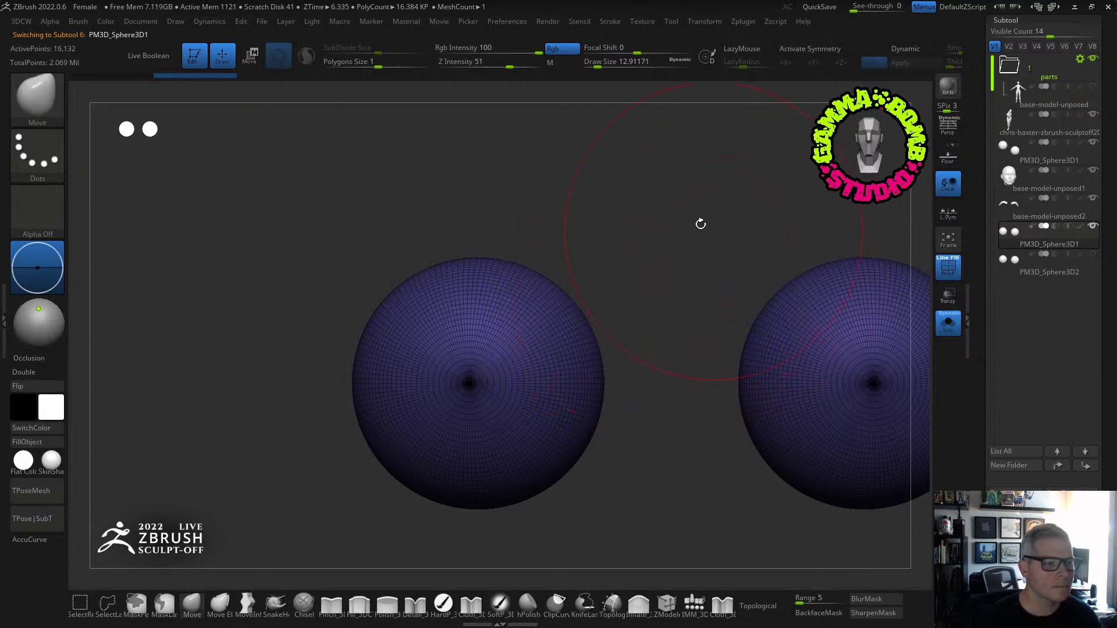
Auto-group the two eyeballs, isolate one of them and delete the hidden one.
{"action": "key", "text": "space"}
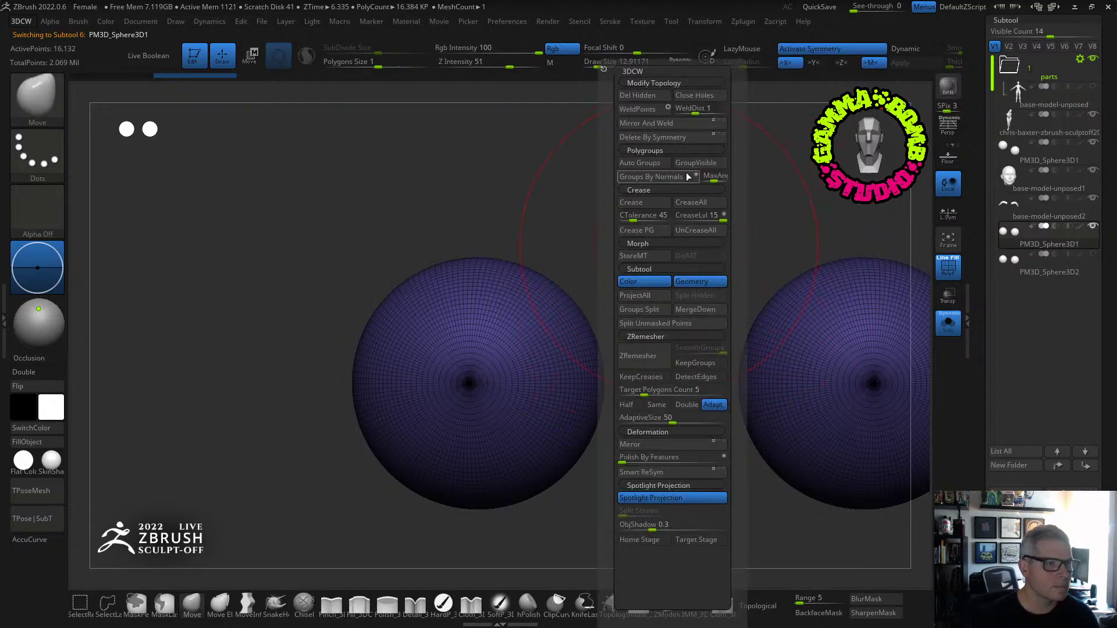
{"action": "left_click", "coordinate": [640, 163]}
{"action": "left_click", "coordinate": [536, 399], "text": "ctrl+shift"}
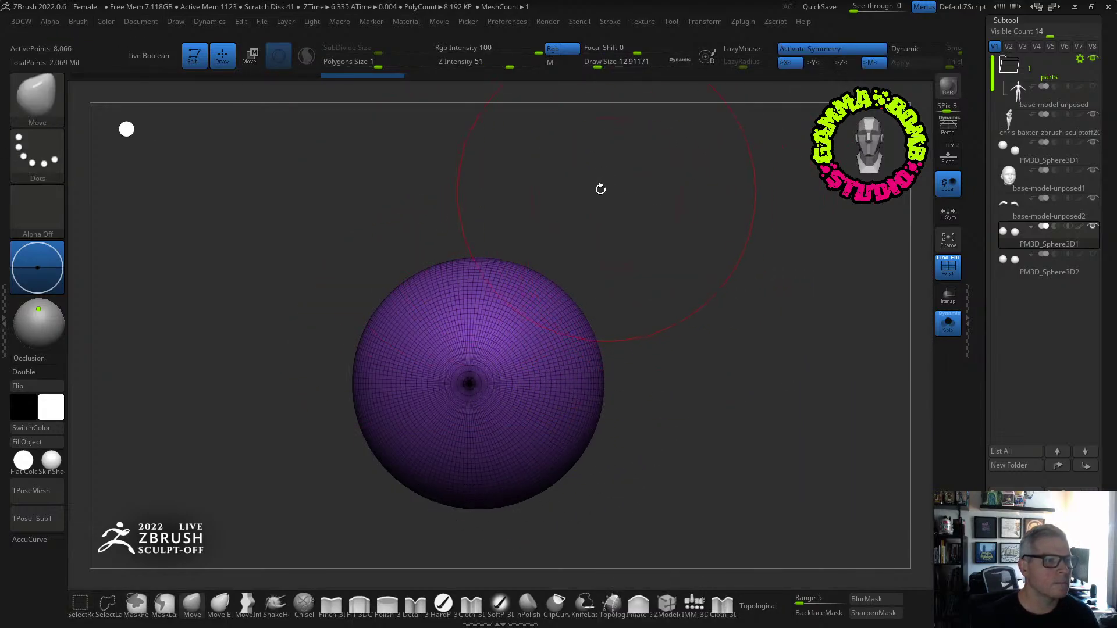
{"action": "key", "text": "space"}
{"action": "left_click", "coordinate": [611, 494]}
{"action": "left_click", "coordinate": [792, 50]}
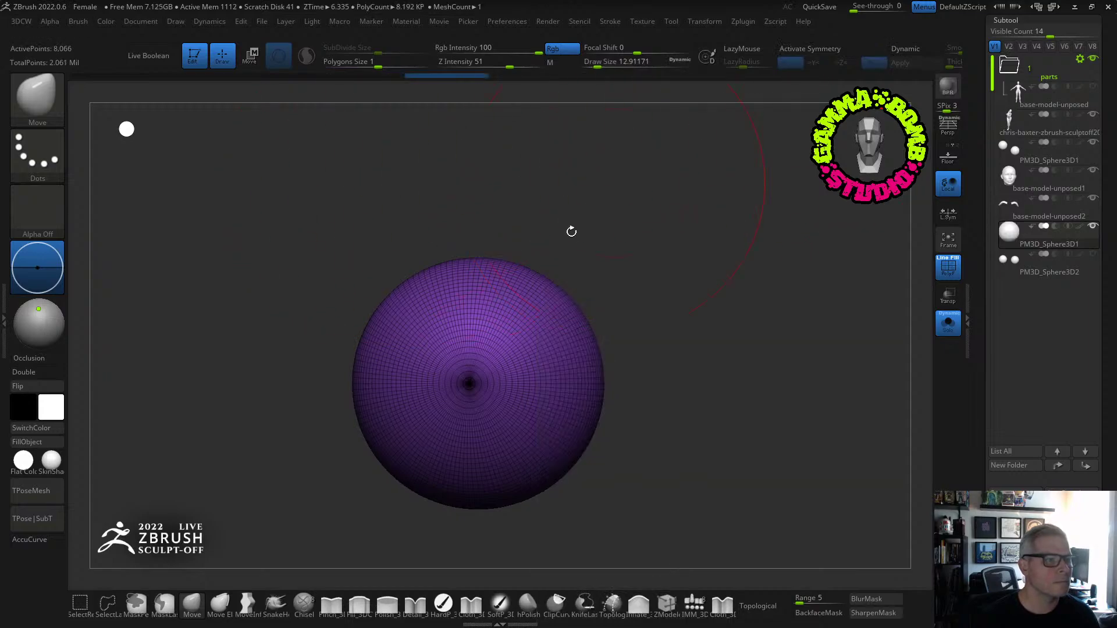
Try to hide the front cap of the eyeball with a rectangular selection from the side.
{"action": "left_click_drag", "start_coordinate": [322, 366], "coordinate": [717, 447]}
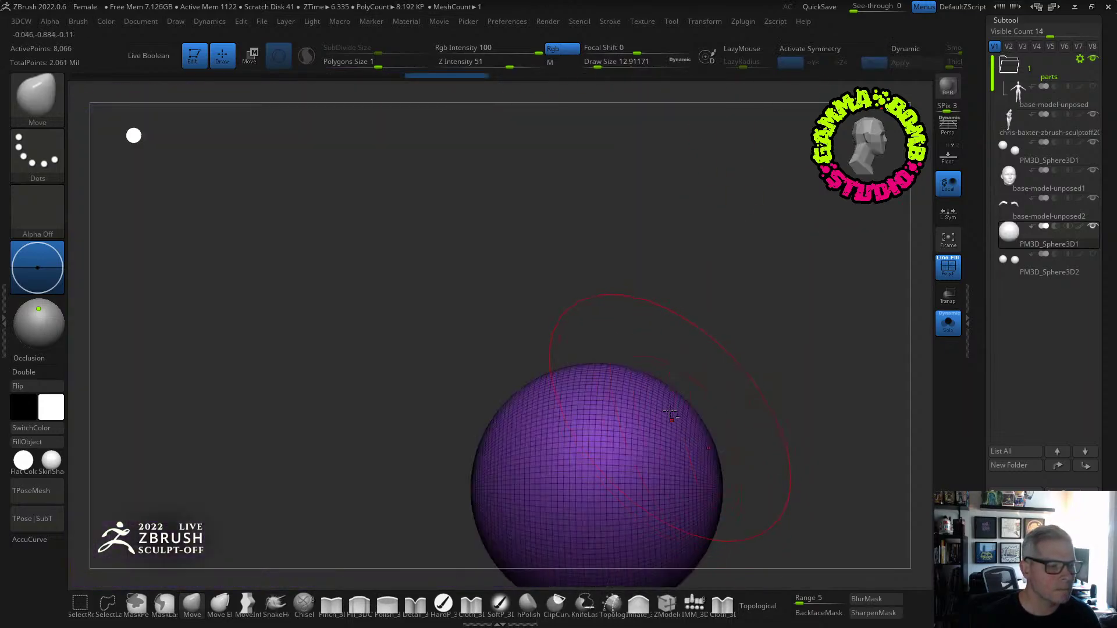
{"action": "mouse_move", "coordinate": [728, 333]}
{"action": "left_mouse_down", "text": "alt"}
{"action": "mouse_move", "coordinate": [576, 256]}
{"action": "mouse_move", "coordinate": [589, 317]}
{"action": "mouse_move", "coordinate": [628, 282]}
{"action": "left_mouse_up", "text": "alt"}
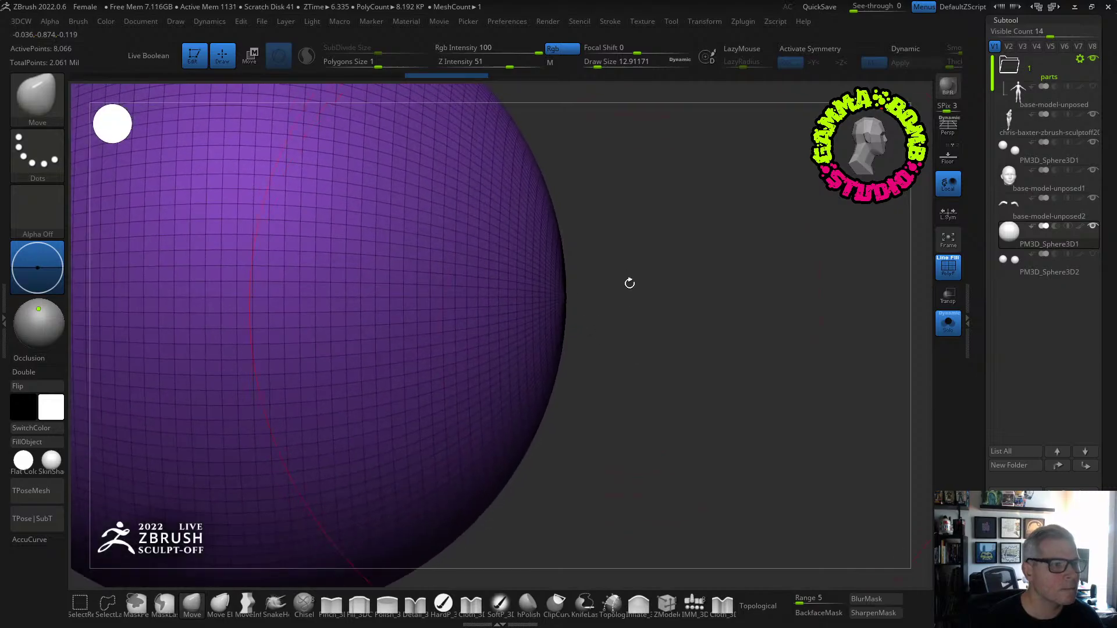
{"action": "key", "text": "ctrl+shift"}
{"action": "left_click_drag", "start_coordinate": [656, 167], "coordinate": [576, 457], "text": "ctrl+shift"}
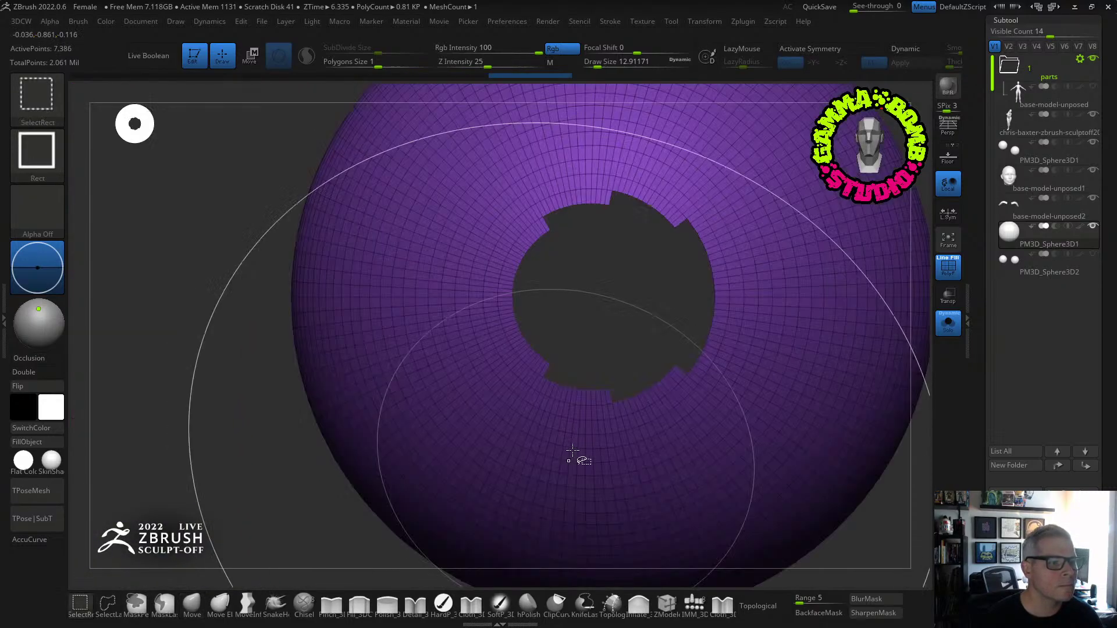
{"action": "left_click_drag", "start_coordinate": [433, 454], "coordinate": [617, 439]}
{"action": "mouse_move", "coordinate": [688, 349]}
{"action": "left_mouse_down"}
{"action": "mouse_move", "coordinate": [681, 392]}
{"action": "mouse_move", "coordinate": [669, 381]}
{"action": "mouse_move", "coordinate": [687, 410]}
{"action": "mouse_move", "coordinate": [693, 279]}
{"action": "left_mouse_up"}
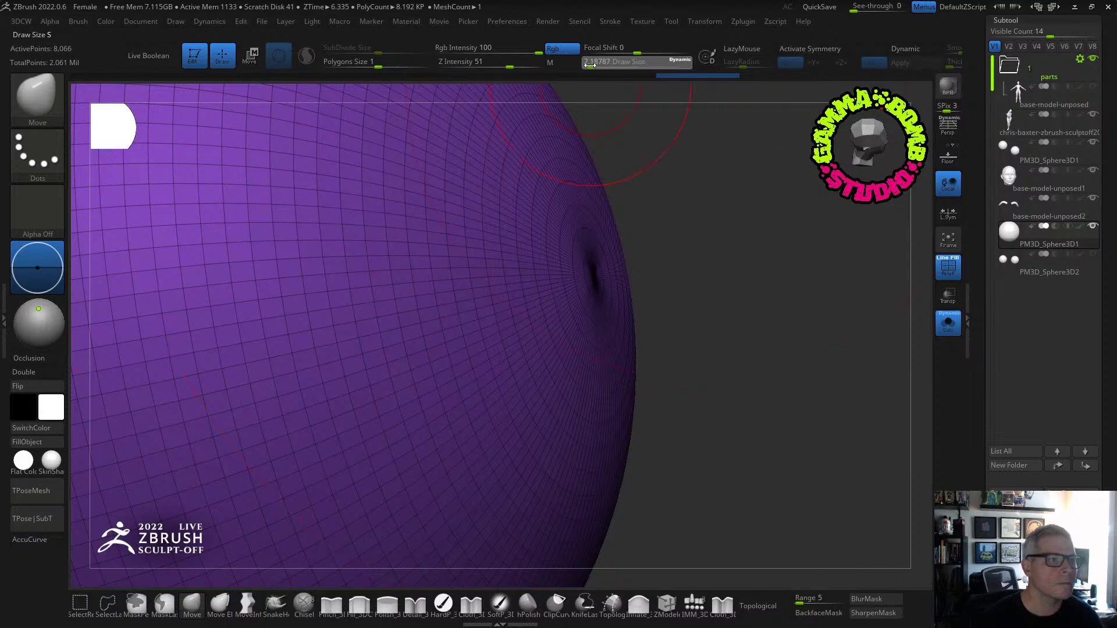
Turn off Solo mode and assign a new polygroup to the polyloop at the iris edge with the ZModeler brush.
{"action": "left_click", "coordinate": [667, 604]}
{"action": "mouse_move", "coordinate": [693, 531]}
{"action": "left_mouse_down"}
{"action": "mouse_move", "coordinate": [607, 333]}
{"action": "mouse_move", "coordinate": [620, 342]}
{"action": "left_mouse_up"}
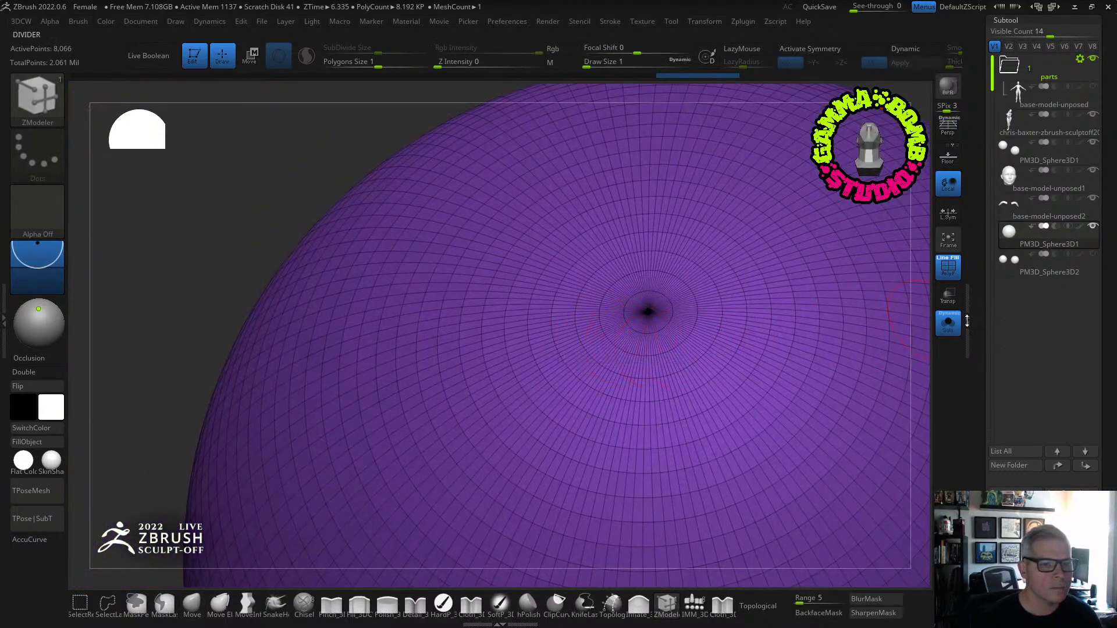
{"action": "left_click", "coordinate": [949, 325]}
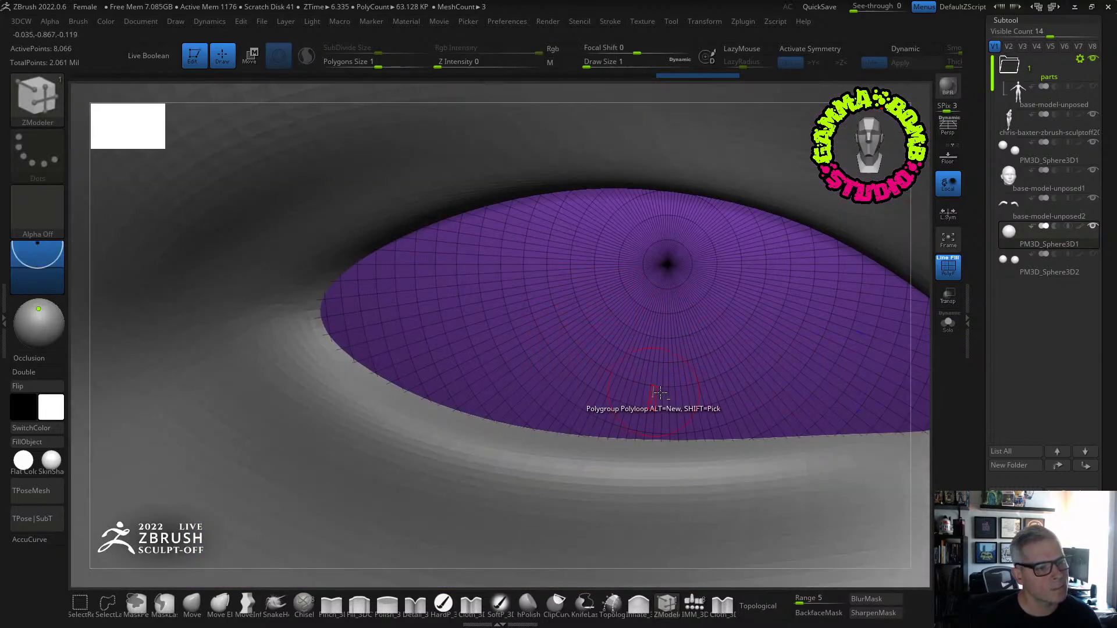
{"action": "left_click_drag", "start_coordinate": [661, 387], "coordinate": [691, 417]}
{"action": "right_click_drag", "start_coordinate": [691, 418], "coordinate": [721, 446], "text": "ctrl"}
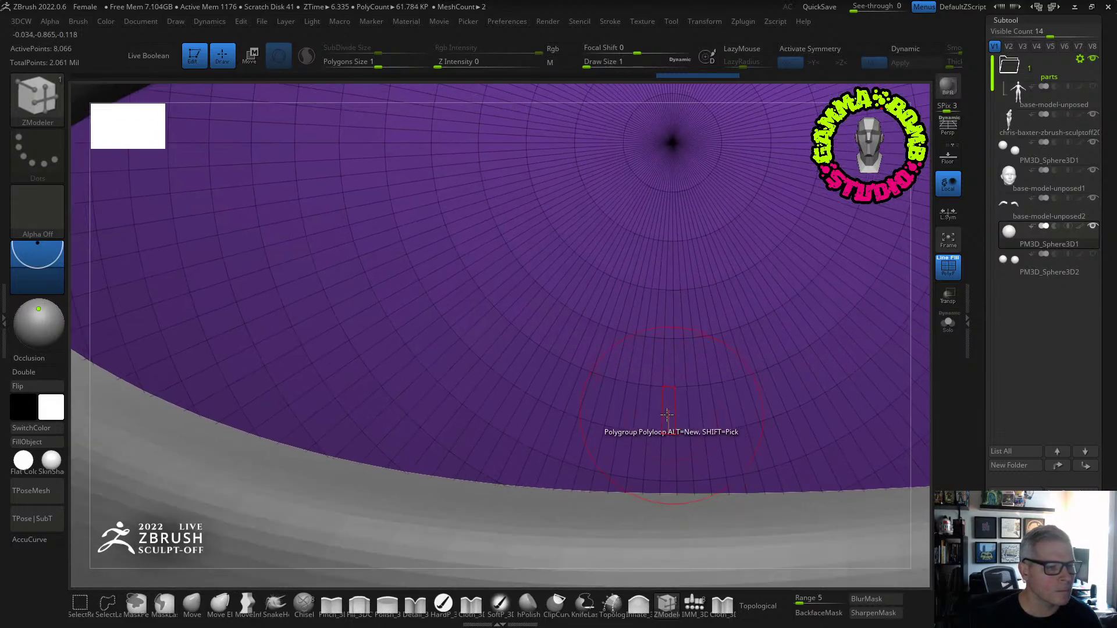
{"action": "left_click", "coordinate": [672, 411]}
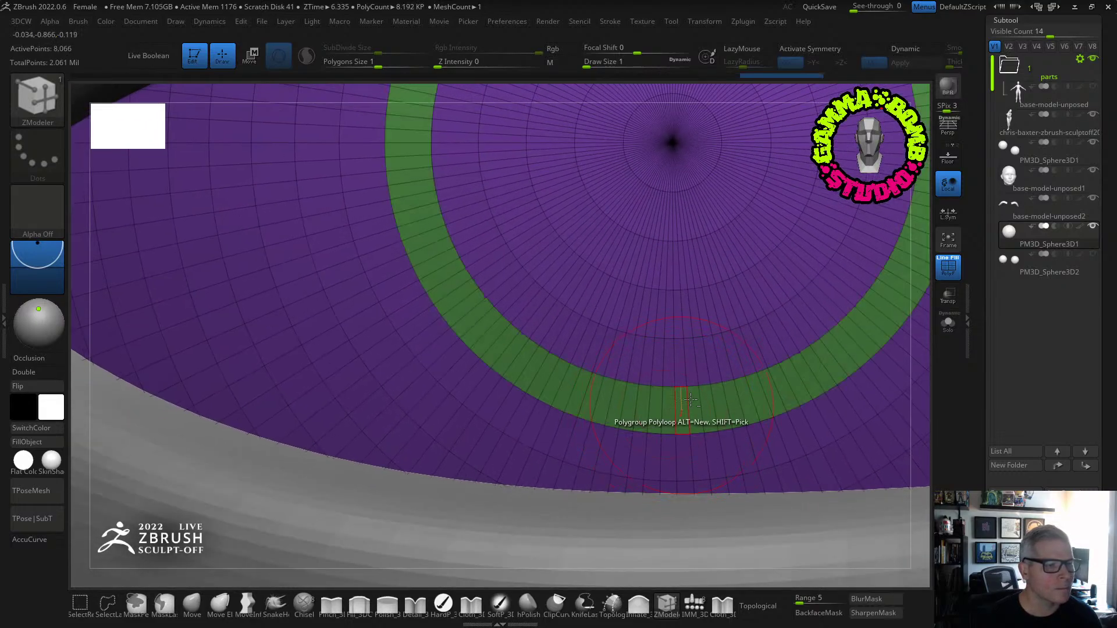
Hide the iris-edge loop, auto-group the separated iris and eye white, and show the whole eyeball again.
{"action": "mouse_move", "coordinate": [691, 400]}
{"action": "right_mouse_down", "text": "alt"}
{"action": "mouse_move", "coordinate": [669, 388]}
{"action": "mouse_move", "coordinate": [659, 342]}
{"action": "right_mouse_up", "text": "alt"}
{"action": "left_click", "coordinate": [658, 353], "text": "ctrl+shift"}
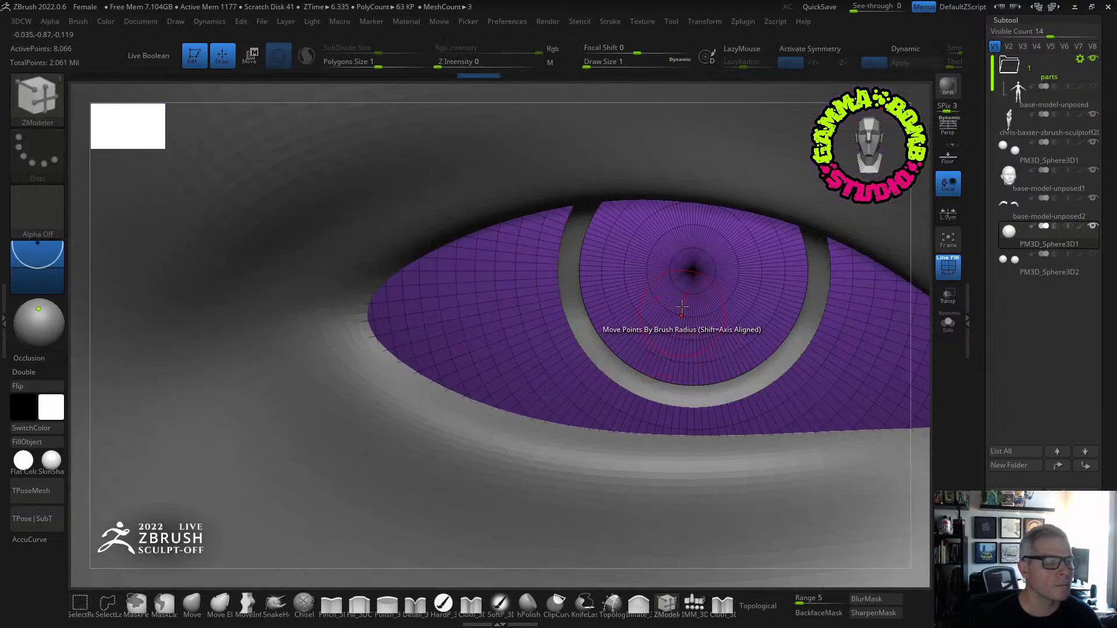
{"action": "key", "text": "grave"}
{"action": "left_click", "coordinate": [601, 168]}
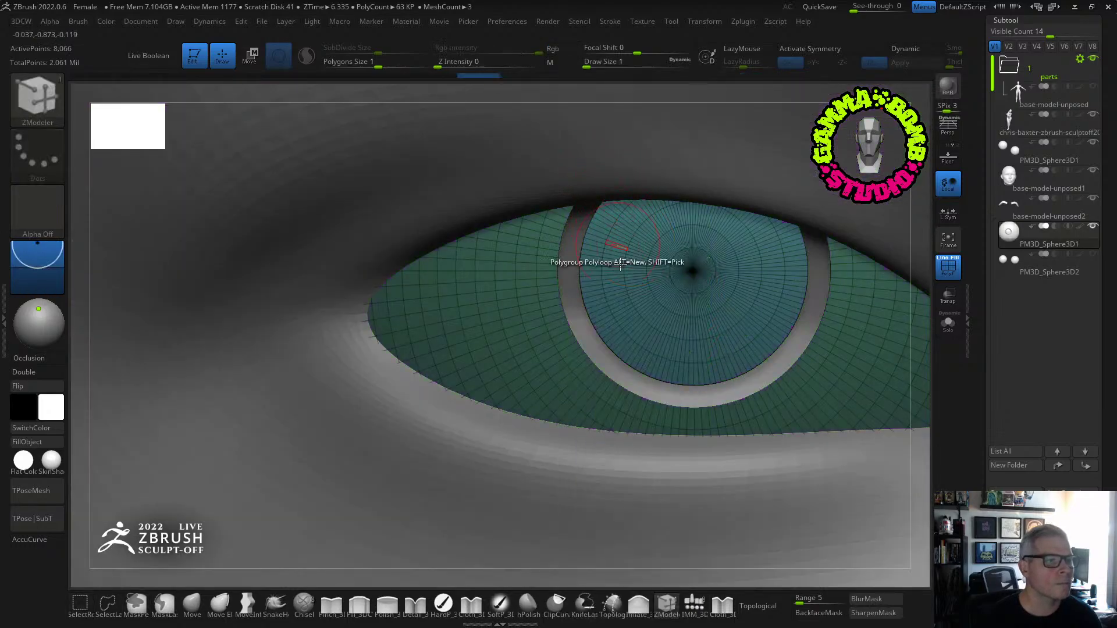
{"action": "right_click_drag", "start_coordinate": [615, 251], "coordinate": [582, 181], "text": "alt"}
{"action": "left_click", "coordinate": [236, 380], "text": "ctrl+shift"}
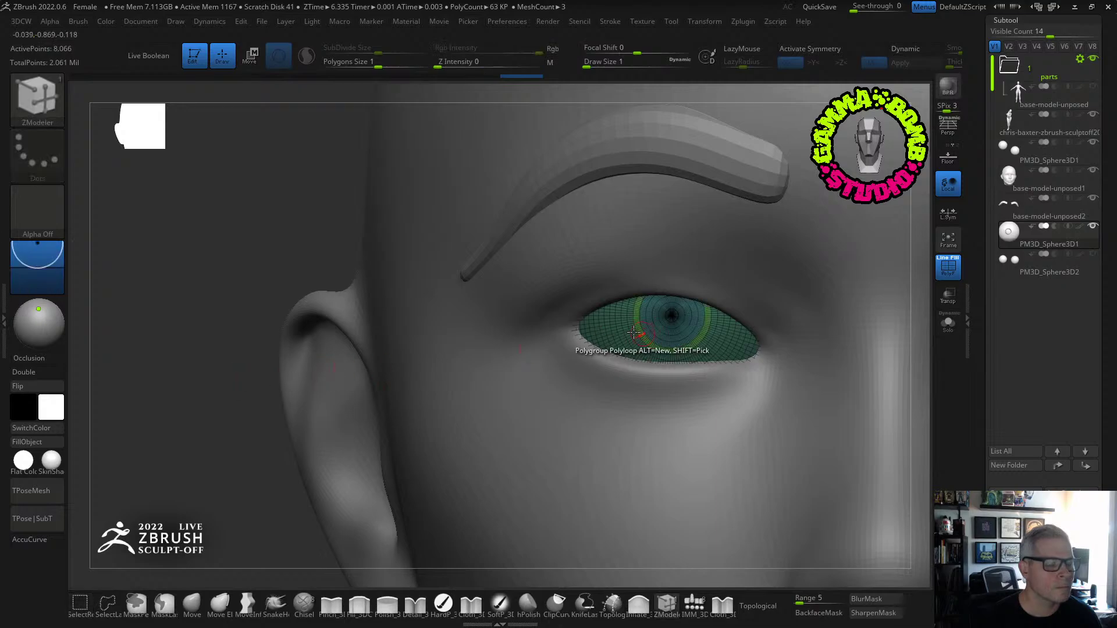
Hide the eye white, merge the iris and its edge loop into one polygroup, and unhide everything.
{"action": "right_click_drag", "start_coordinate": [634, 337], "coordinate": [701, 369], "text": "ctrl"}
{"action": "left_click", "coordinate": [688, 349], "text": "ctrl+shift"}
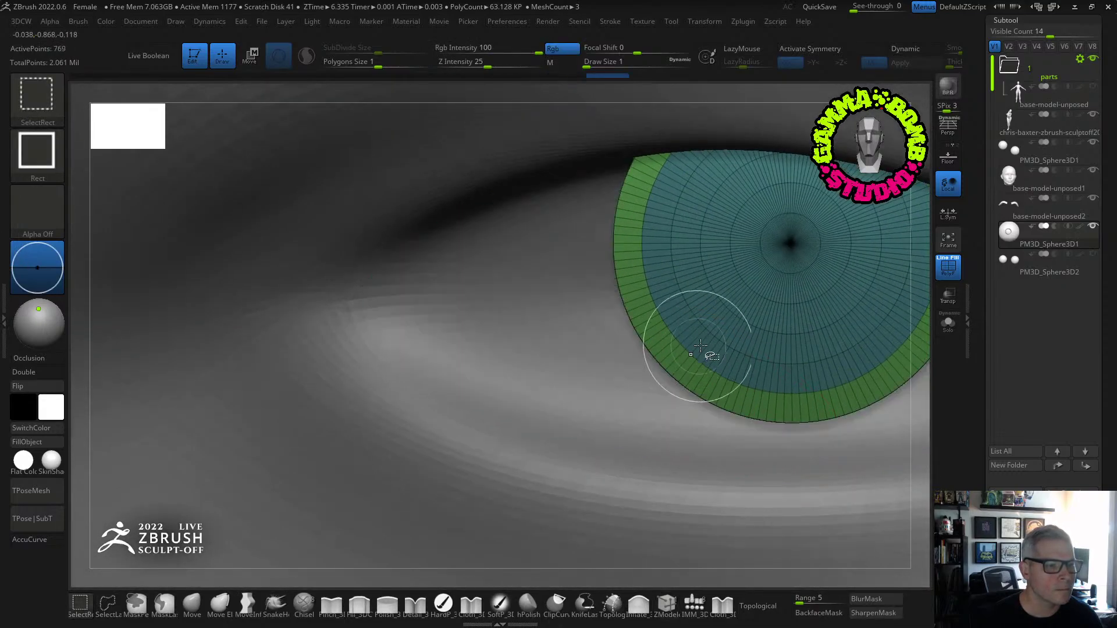
{"action": "key", "text": "ctrl+w"}
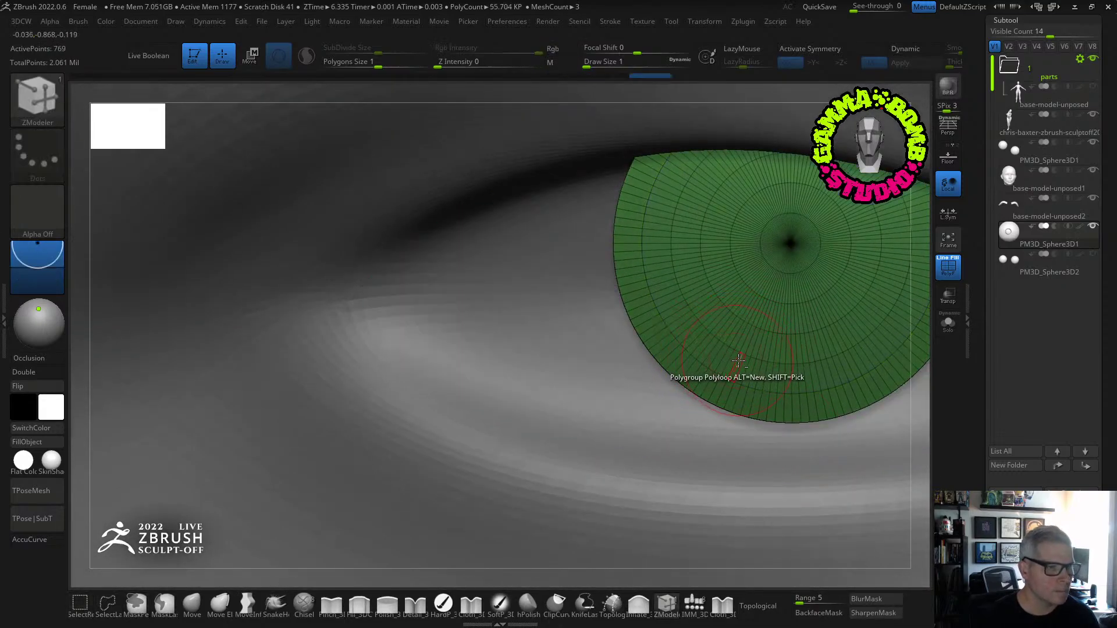
{"action": "mouse_move", "coordinate": [741, 364]}
{"action": "right_mouse_down", "text": "ctrl"}
{"action": "mouse_move", "coordinate": [586, 304]}
{"action": "mouse_move", "coordinate": [586, 271]}
{"action": "right_mouse_up", "text": "ctrl"}
{"action": "left_click", "coordinate": [246, 232], "text": "ctrl+shift"}
Assign a new polygroup to the second polyloop out from the eyeball's front pole.
{"action": "right_click_drag", "start_coordinate": [476, 235], "coordinate": [650, 414], "text": "ctrl"}
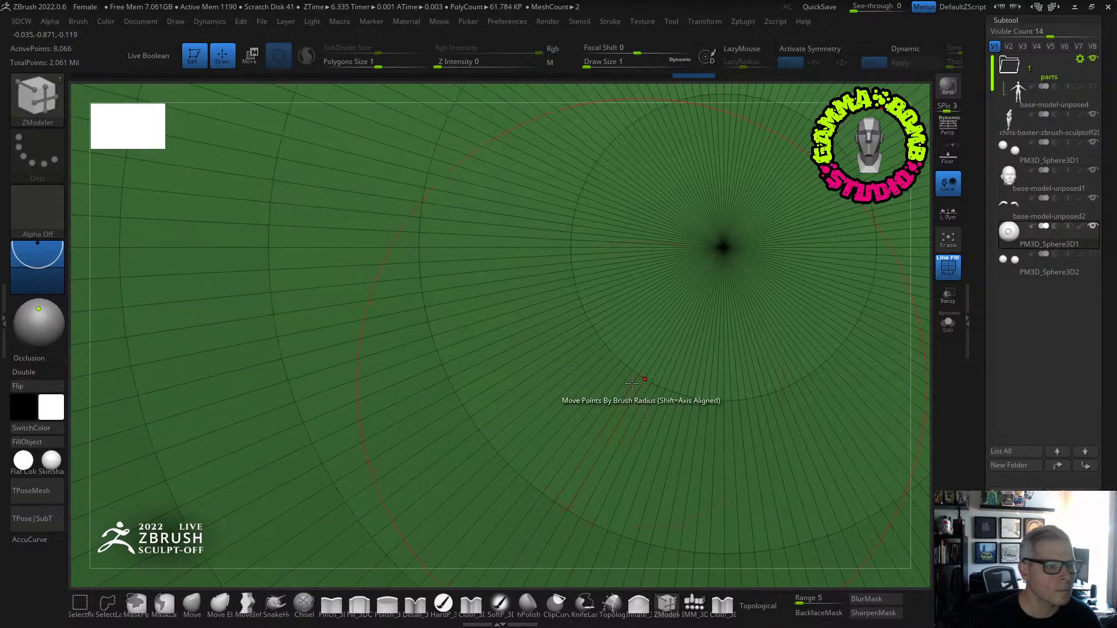
{"action": "left_click", "coordinate": [595, 437]}
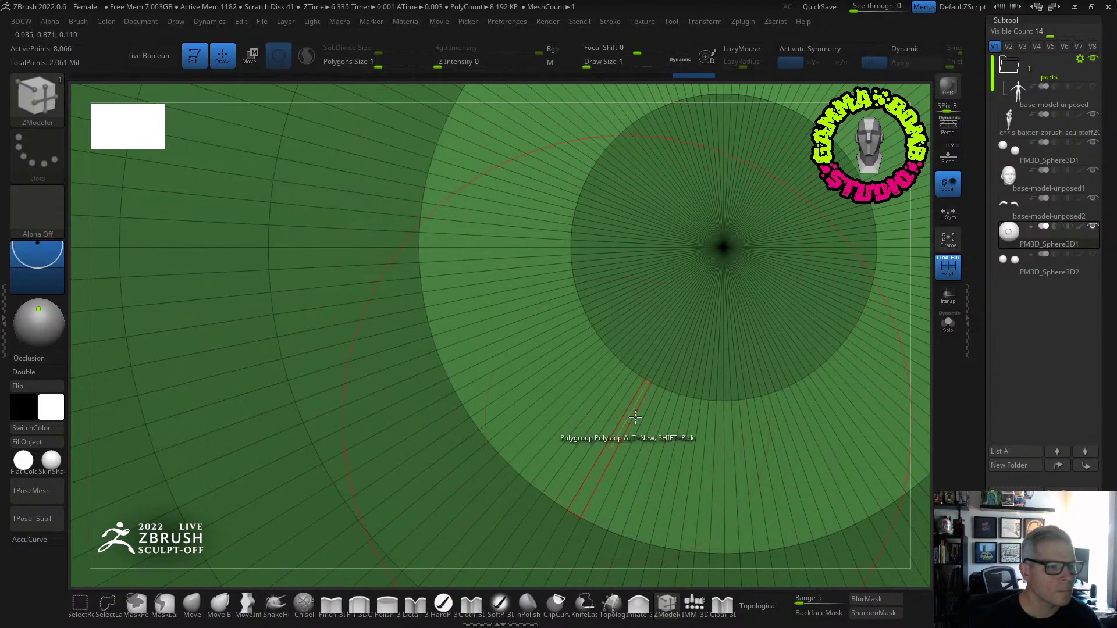
{"action": "right_click_drag", "start_coordinate": [635, 417], "coordinate": [473, 323], "text": "ctrl"}
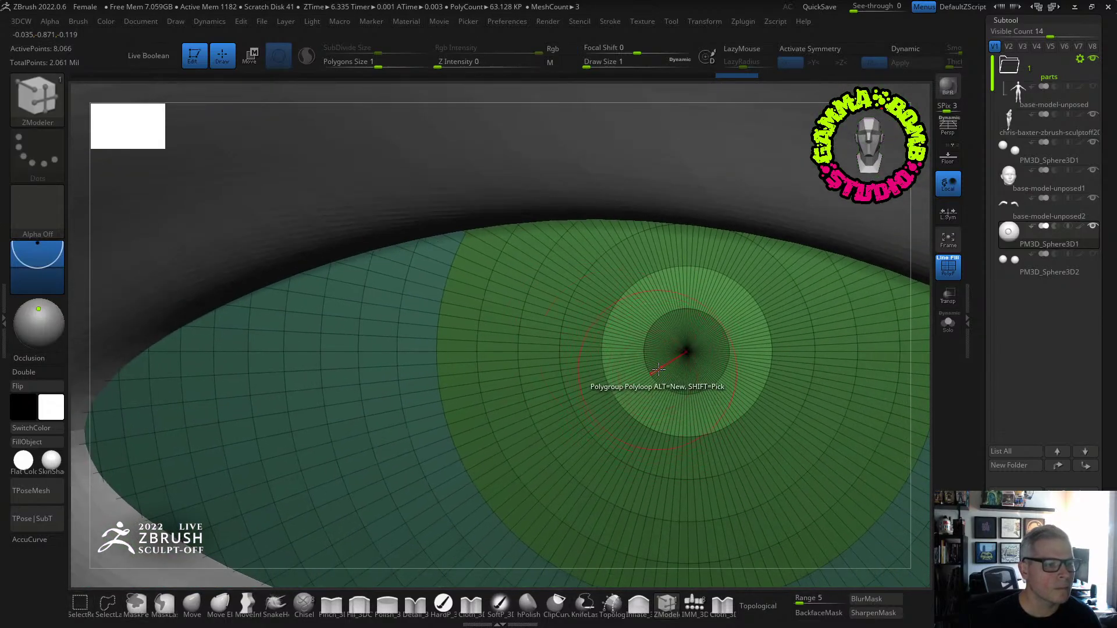
Hide the pupil loop and eye white, auto-group the iris and central disc separately, and unhide the eyeball.
{"action": "left_click", "coordinate": [590, 428], "text": "ctrl+shift"}
{"action": "key", "text": "3"}
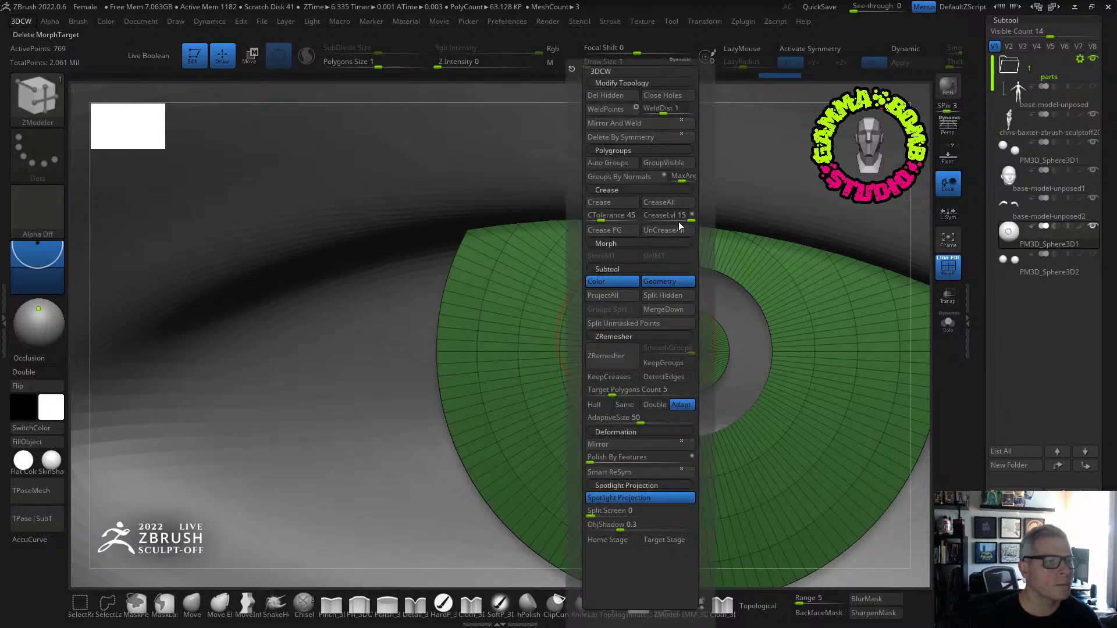
{"action": "left_click", "coordinate": [618, 165]}
{"action": "right_click_drag", "start_coordinate": [498, 349], "coordinate": [239, 285], "text": "ctrl"}
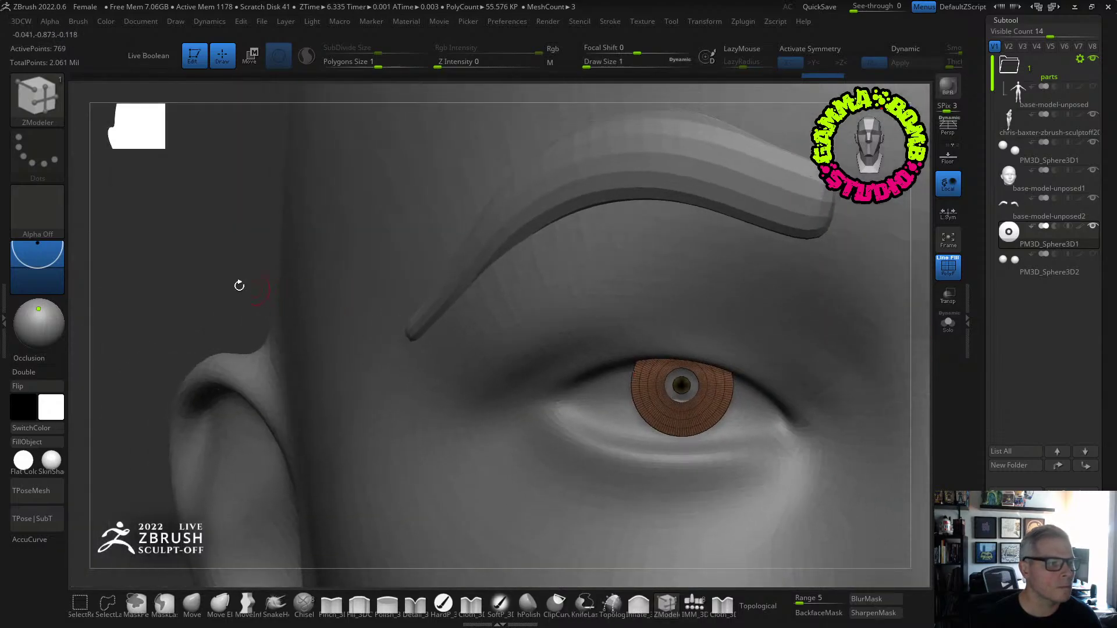
{"action": "left_click", "coordinate": [239, 285], "text": "ctrl+shift"}
Hide the pupil's central disc and the ring around it, leaving the iris and eye white visible.
{"action": "right_click_drag", "start_coordinate": [534, 314], "coordinate": [783, 430], "text": "ctrl"}
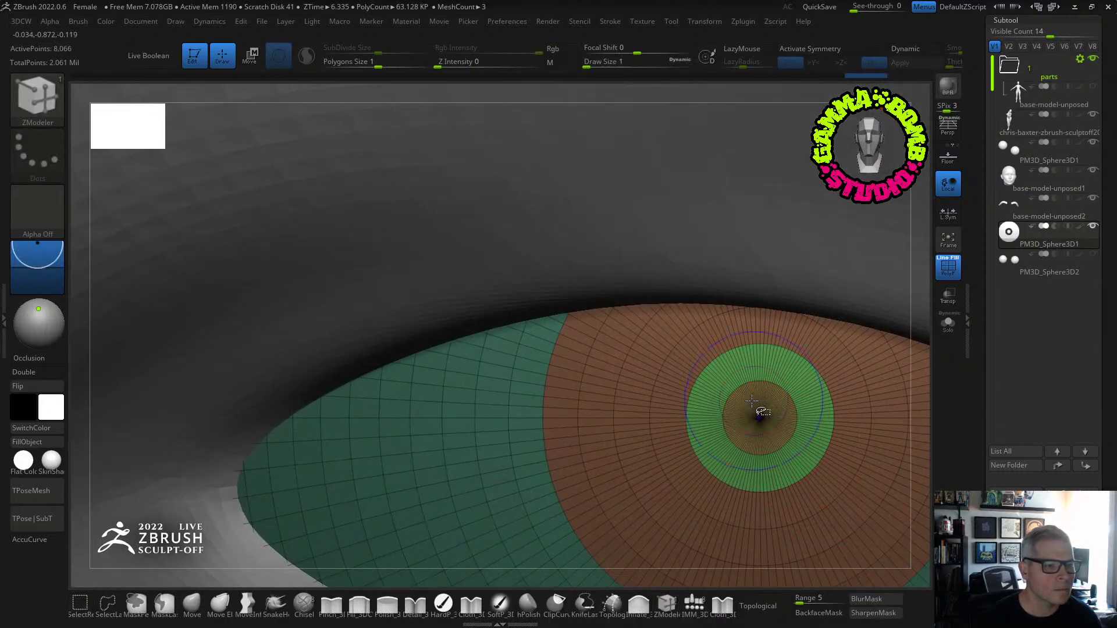
{"action": "key", "text": "ctrl+shift"}
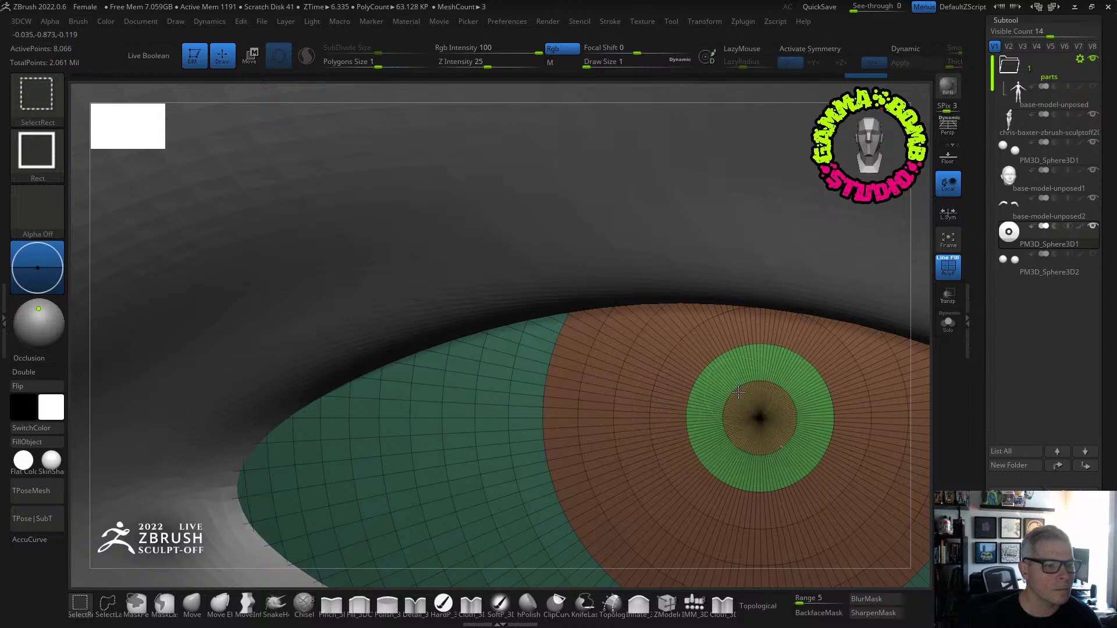
{"action": "left_click", "coordinate": [738, 392], "text": "ctrl+shift"}
{"action": "right_click_drag", "start_coordinate": [760, 408], "coordinate": [365, 275], "text": "ctrl"}
{"action": "mouse_move", "coordinate": [347, 266]}
{"action": "left_mouse_down", "text": "ctrl+shift"}
{"action": "mouse_move", "coordinate": [399, 306]}
{"action": "mouse_move", "coordinate": [413, 291]}
{"action": "left_mouse_up", "text": "ctrl+shift"}
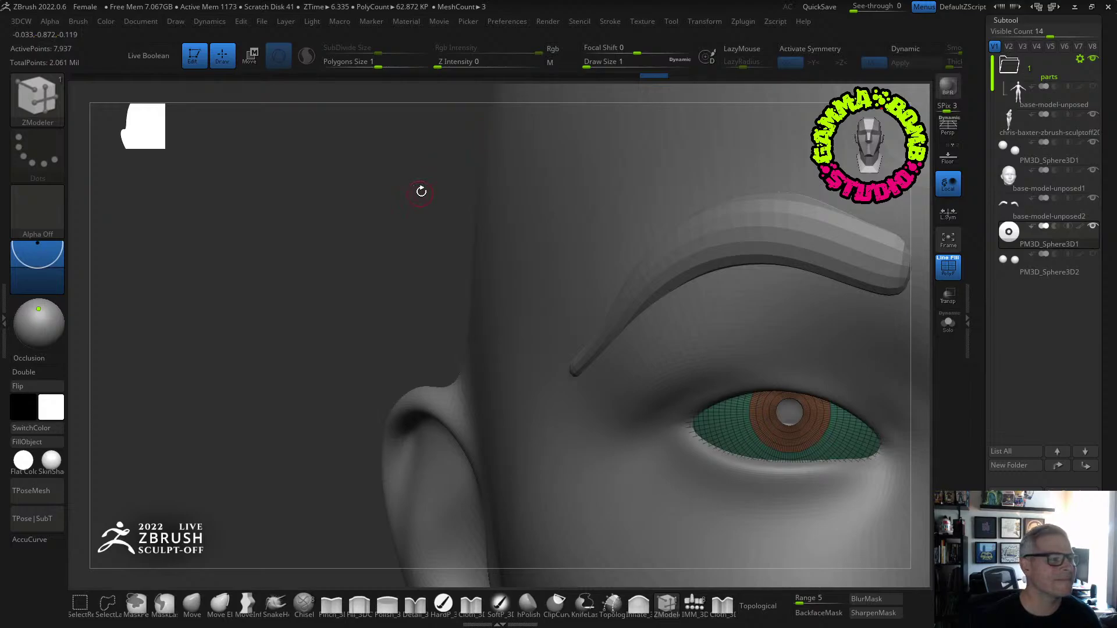
{"action": "key", "text": "space"}
{"action": "left_click", "coordinate": [396, 98]}
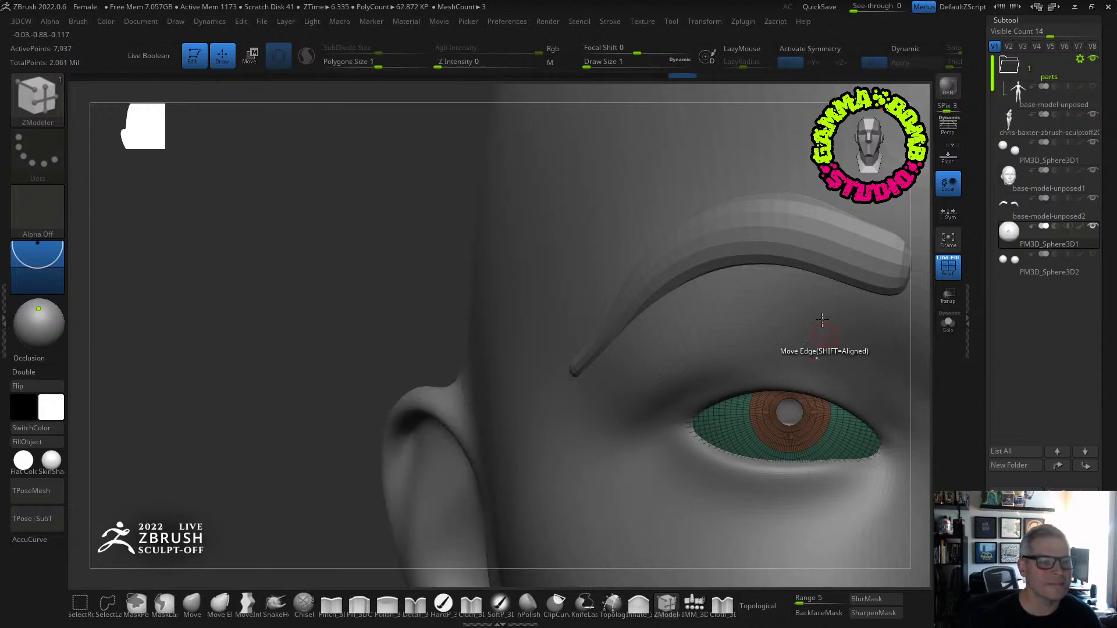
{"action": "right_click_drag", "start_coordinate": [822, 319], "coordinate": [825, 288]}
{"action": "right_click_drag", "start_coordinate": [836, 395], "coordinate": [662, 332], "text": "ctrl"}
{"action": "right_click_drag", "start_coordinate": [662, 332], "coordinate": [728, 291], "text": "ctrl"}
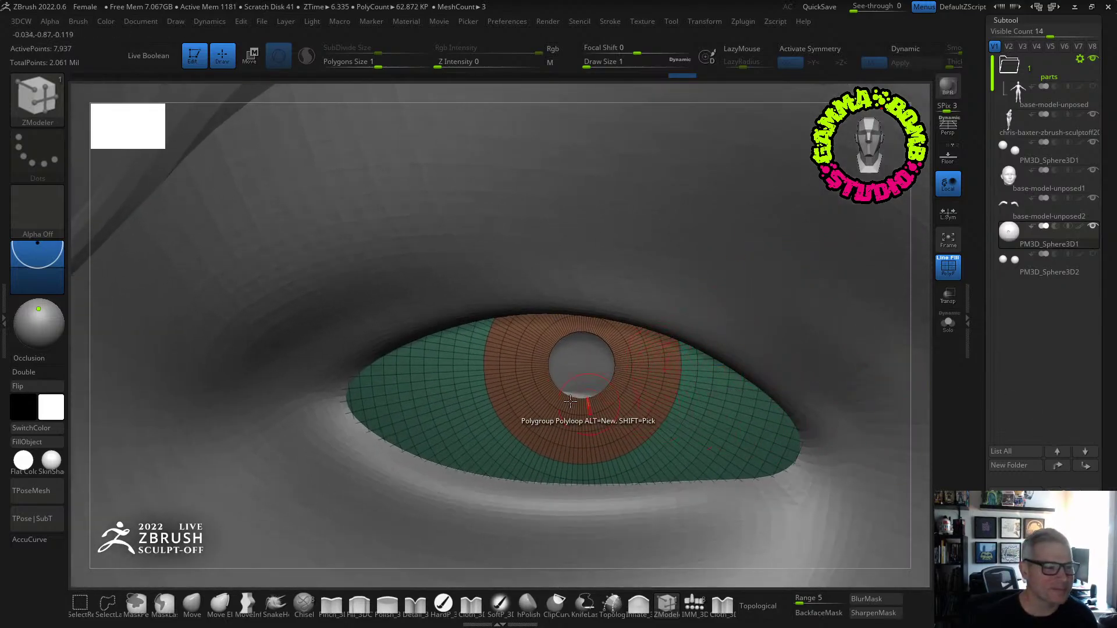
Isolate the pupil disc and its ring, merge them into one polygroup, and show the whole eyeball.
{"action": "mouse_move", "coordinate": [570, 401]}
{"action": "right_mouse_down", "text": "ctrl"}
{"action": "mouse_move", "coordinate": [603, 346]}
{"action": "mouse_move", "coordinate": [655, 357]}
{"action": "mouse_move", "coordinate": [619, 334]}
{"action": "mouse_move", "coordinate": [652, 355]}
{"action": "mouse_move", "coordinate": [621, 377]}
{"action": "mouse_move", "coordinate": [556, 347]}
{"action": "mouse_move", "coordinate": [225, 292]}
{"action": "right_mouse_up", "text": "ctrl"}
{"action": "key", "text": "ctrl+shift+i"}
{"action": "key", "text": "ctrl+z"}
{"action": "left_click", "coordinate": [642, 375], "text": "ctrl+shift"}
{"action": "key", "text": "b"}
{"action": "key", "text": "z"}
{"action": "key", "text": "m"}
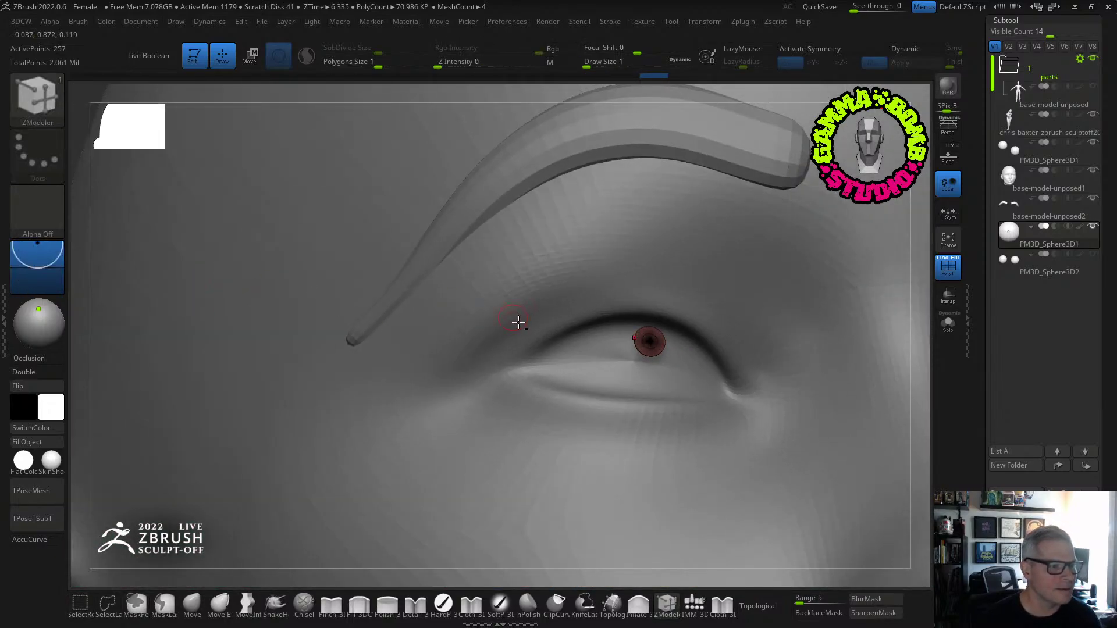
{"action": "right_click_drag", "start_coordinate": [518, 317], "coordinate": [267, 239], "text": "ctrl"}
{"action": "left_click", "coordinate": [266, 240], "text": "ctrl+shift"}
{"action": "right_click_drag", "start_coordinate": [634, 344], "coordinate": [850, 573], "text": "ctrl"}
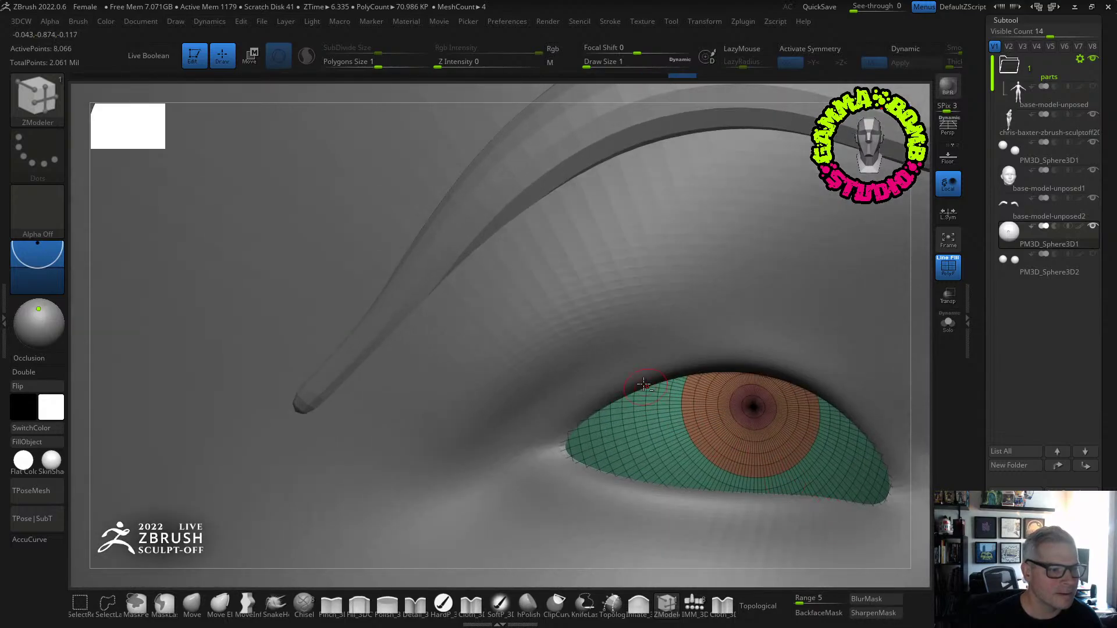
Delete the concentric edge loops inside the iris with ZModeler's Insert EdgeLoop action, keeping its inner and outer borders.
{"action": "right_click_drag", "start_coordinate": [649, 381], "coordinate": [482, 438], "text": "alt"}
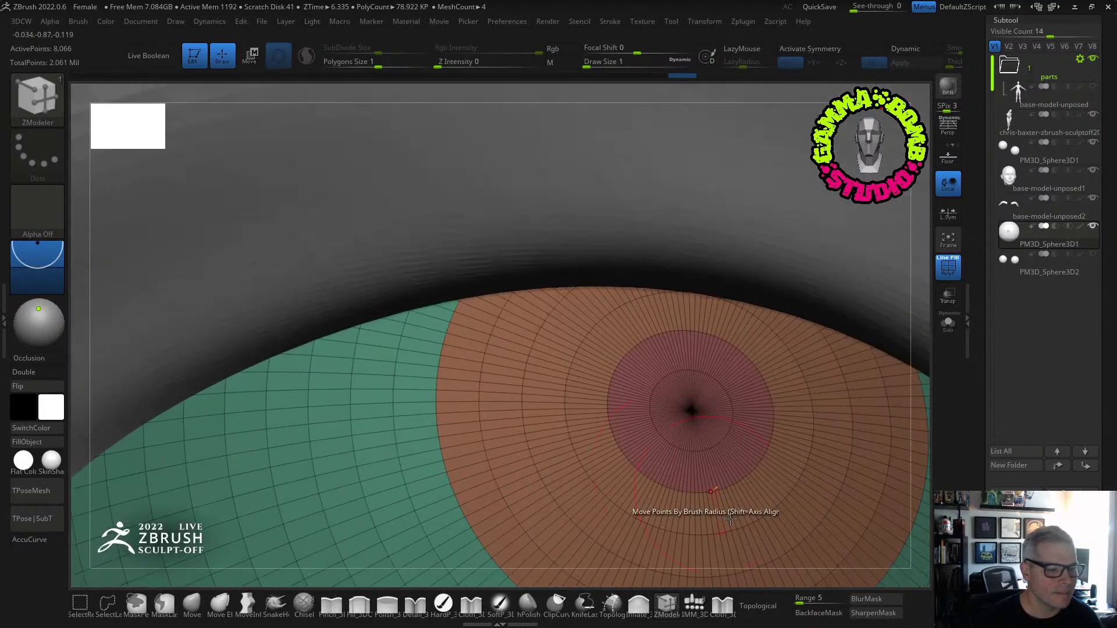
{"action": "left_click", "coordinate": [662, 603]}
{"action": "right_click_drag", "start_coordinate": [464, 255], "coordinate": [466, 302]}
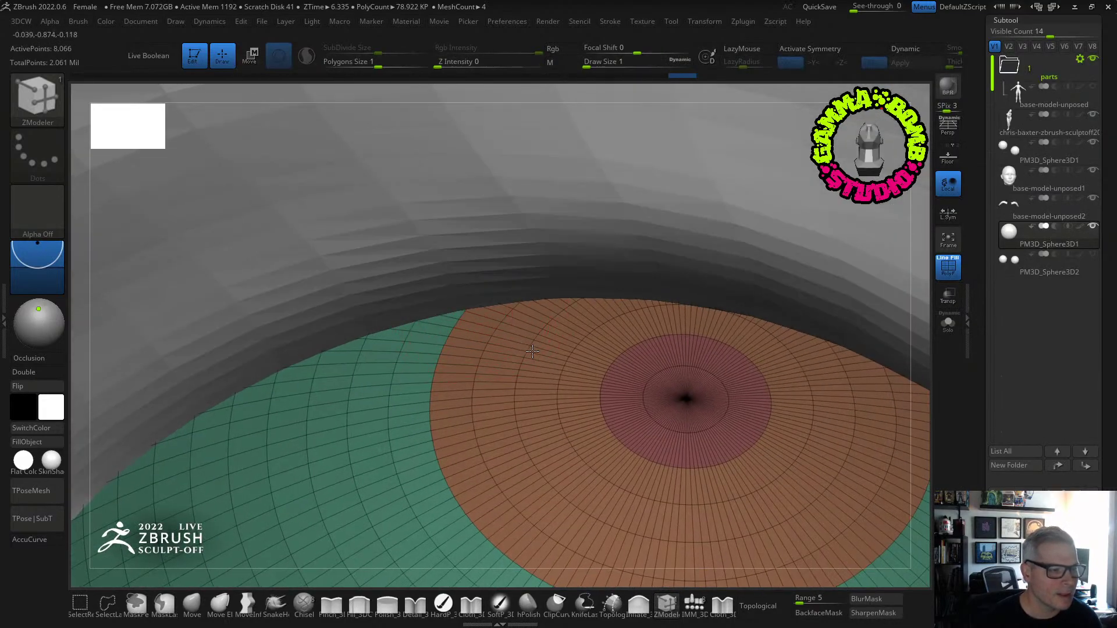
{"action": "right_click_drag", "start_coordinate": [533, 351], "coordinate": [533, 388]}
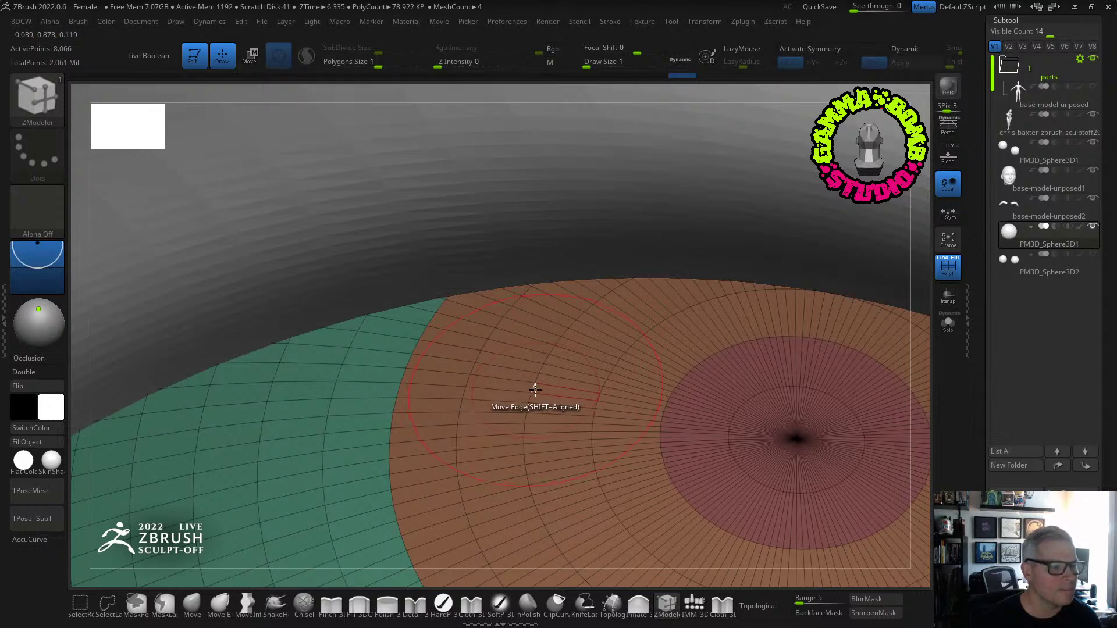
{"action": "key", "text": "space"}
{"action": "left_click", "coordinate": [529, 262]}
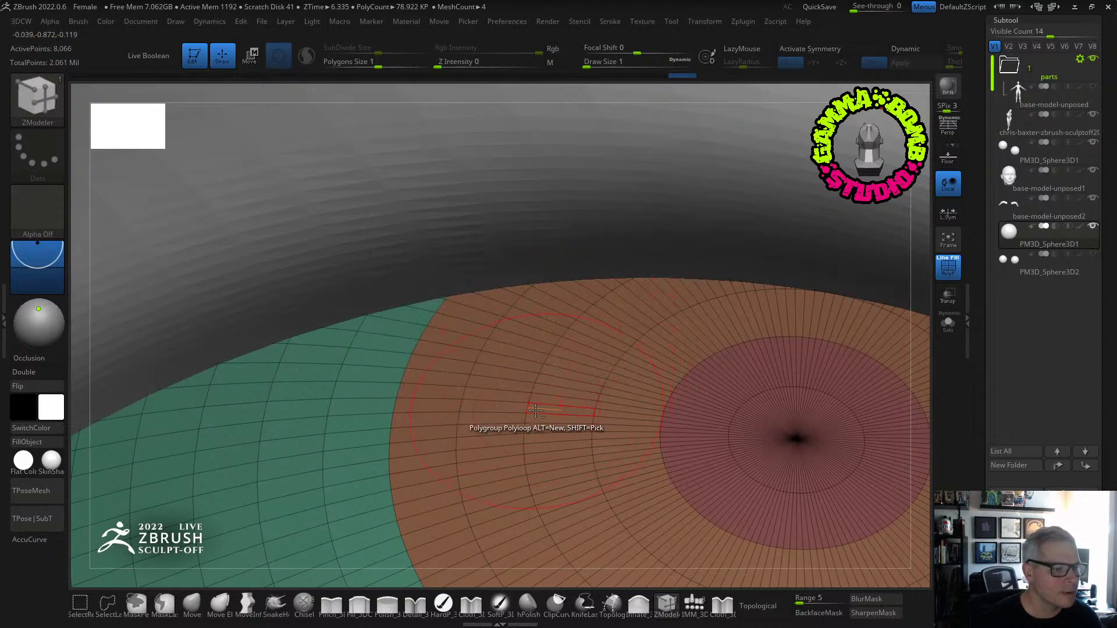
{"action": "left_click", "coordinate": [465, 391], "text": "alt"}
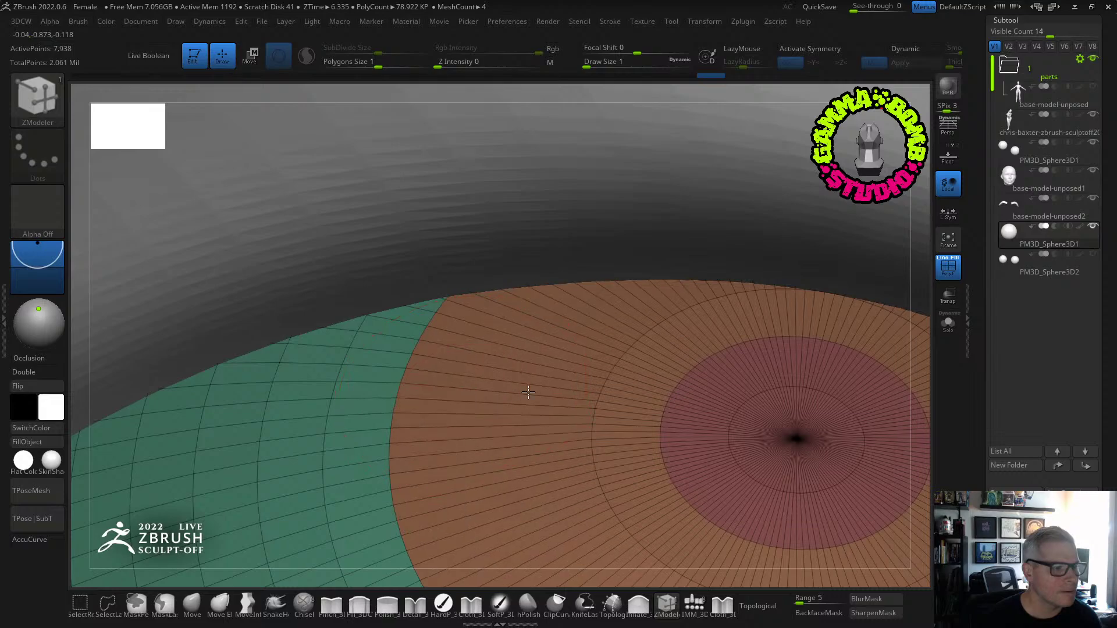
{"action": "right_click_drag", "start_coordinate": [596, 413], "coordinate": [686, 438]}
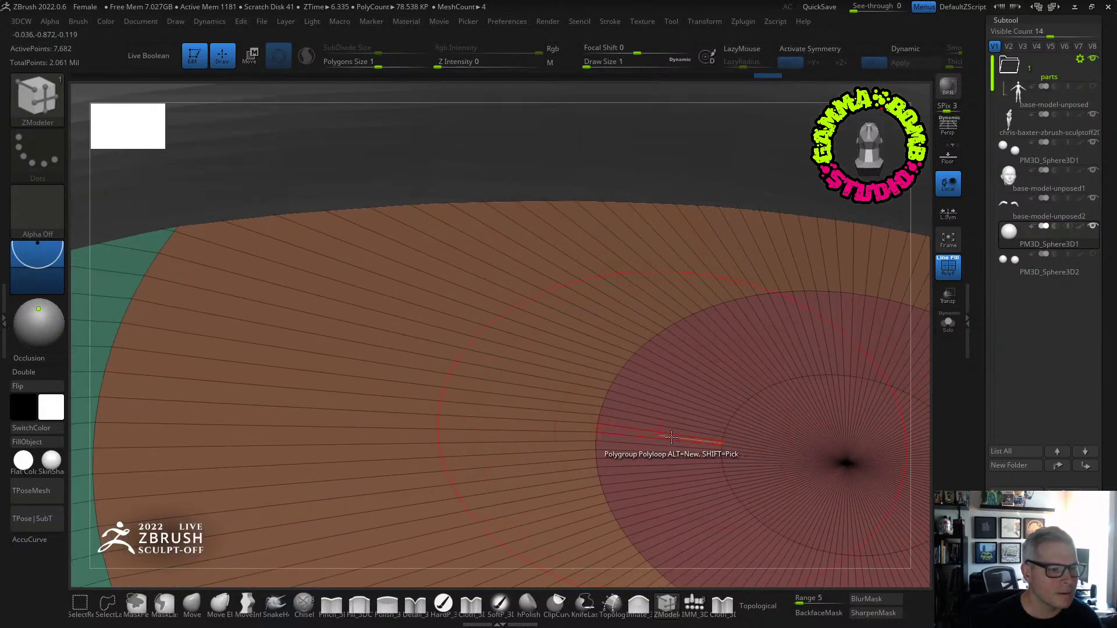
Try to QMesh the pupil polygroup with the Polygroup All target, isolating the eyeball to inspect it.
{"action": "key", "text": "space"}
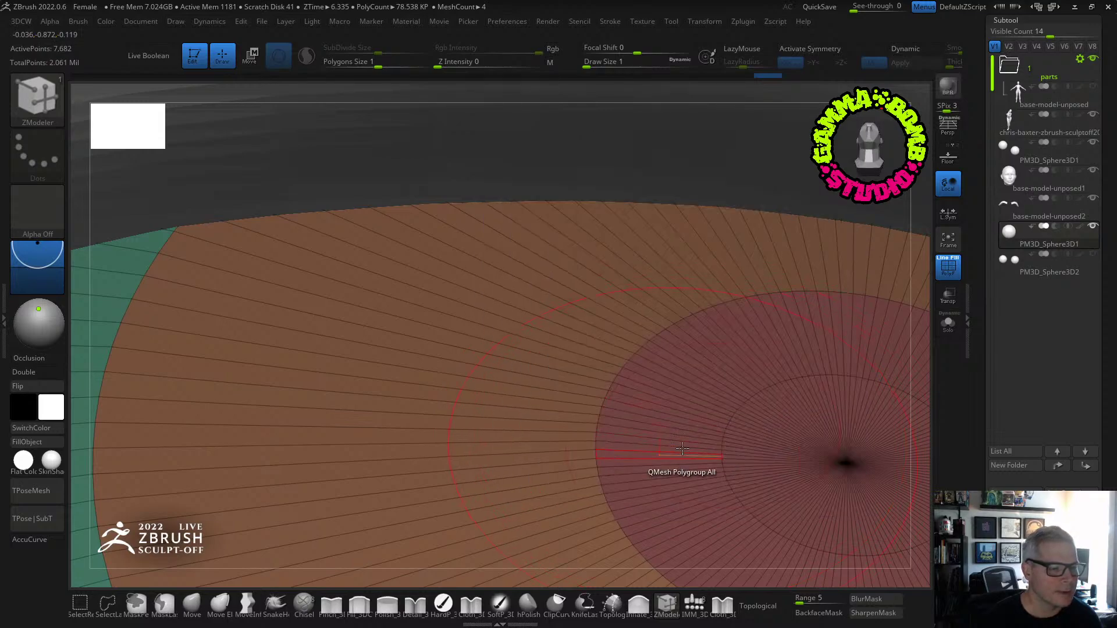
{"action": "right_click_drag", "start_coordinate": [683, 452], "coordinate": [646, 427]}
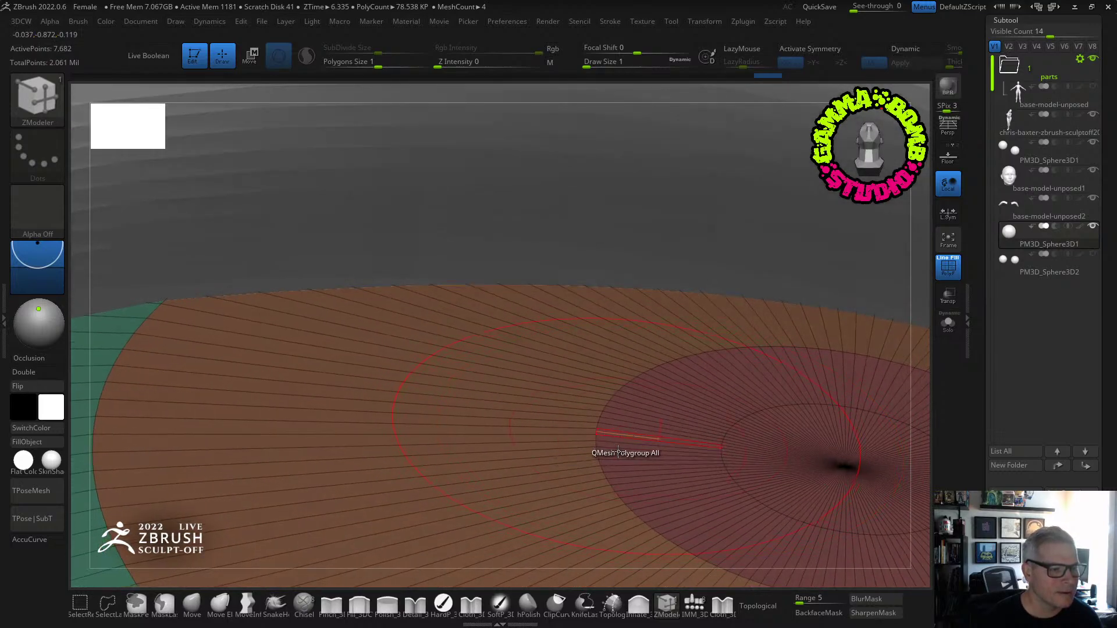
{"action": "left_click_drag", "start_coordinate": [616, 508], "coordinate": [536, 613]}
{"action": "right_click_drag", "start_coordinate": [600, 506], "coordinate": [925, 349]}
{"action": "left_click", "coordinate": [949, 323]}
{"action": "right_click_drag", "start_coordinate": [815, 314], "coordinate": [500, 281]}
{"action": "left_click_drag", "start_coordinate": [510, 293], "coordinate": [378, 382]}
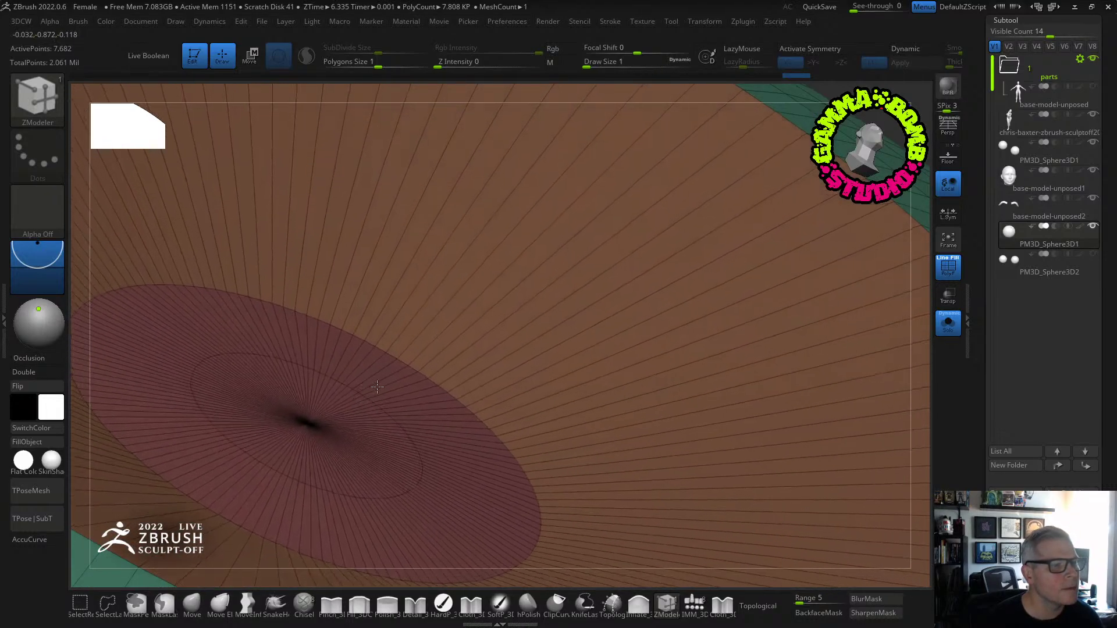
{"action": "key", "text": "ctrl+z"}
Hide the pupil polygroup and delete the hidden geometry to leave an opening in the iris.
{"action": "right_click_drag", "start_coordinate": [353, 378], "coordinate": [446, 354], "text": "shift"}
{"action": "left_click", "coordinate": [416, 425], "text": "ctrl+shift"}
{"action": "left_click", "coordinate": [446, 354], "text": "ctrl+shift"}
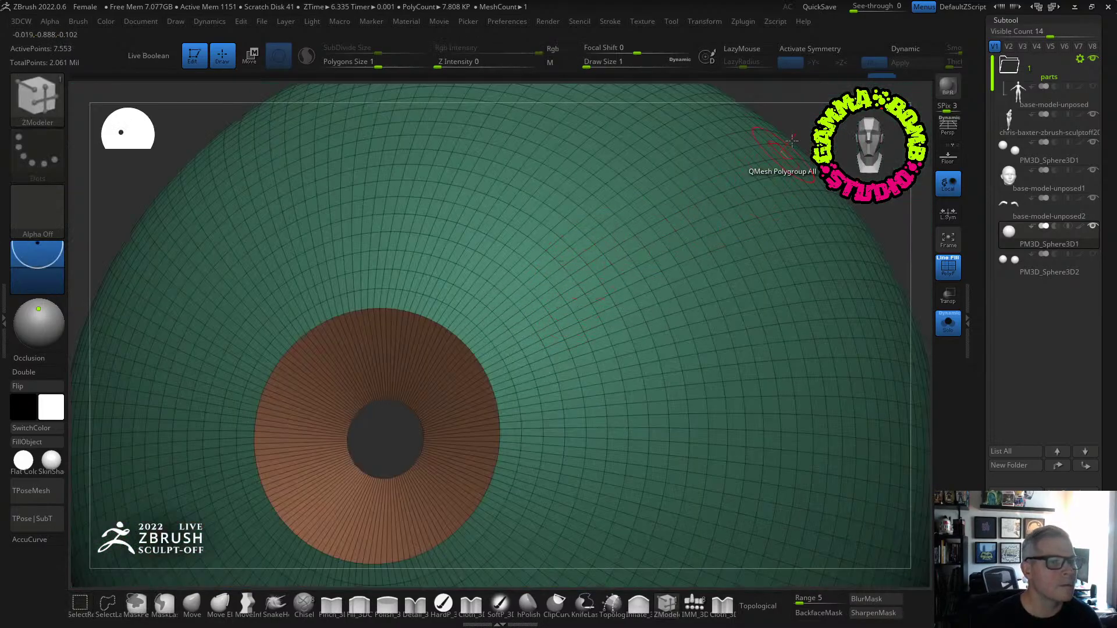
{"action": "key", "text": "shift+w"}
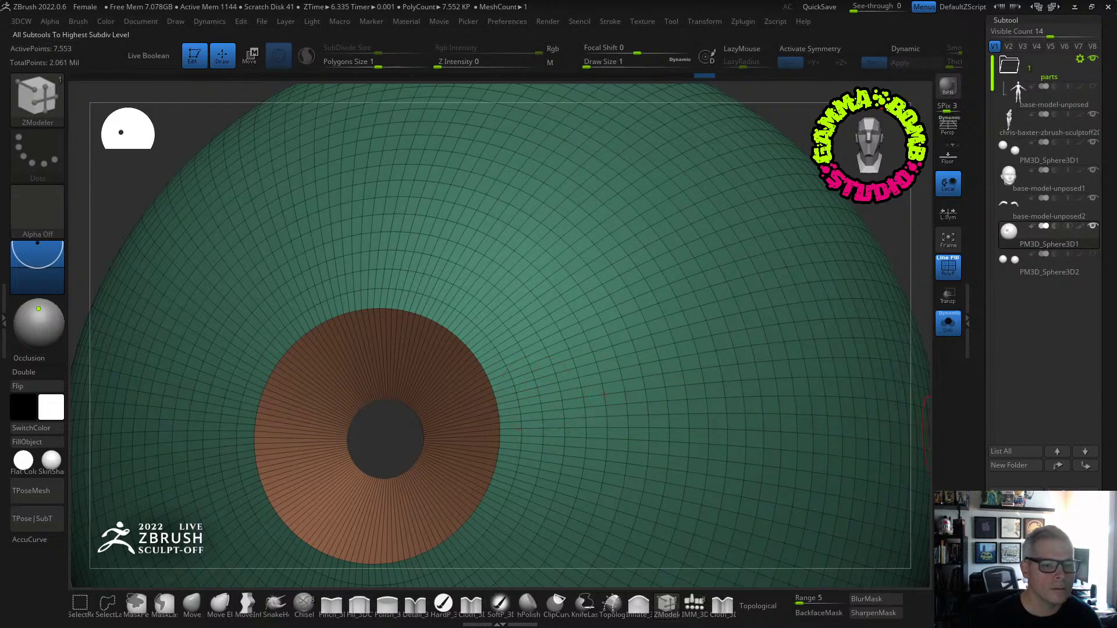
ZRemesh the eyeball twice with KeepGroups and Half enabled, and leave Solo mode.
{"action": "scroll", "coordinate": [1095, 322], "scroll_direction": "down", "scroll_amount": 6}
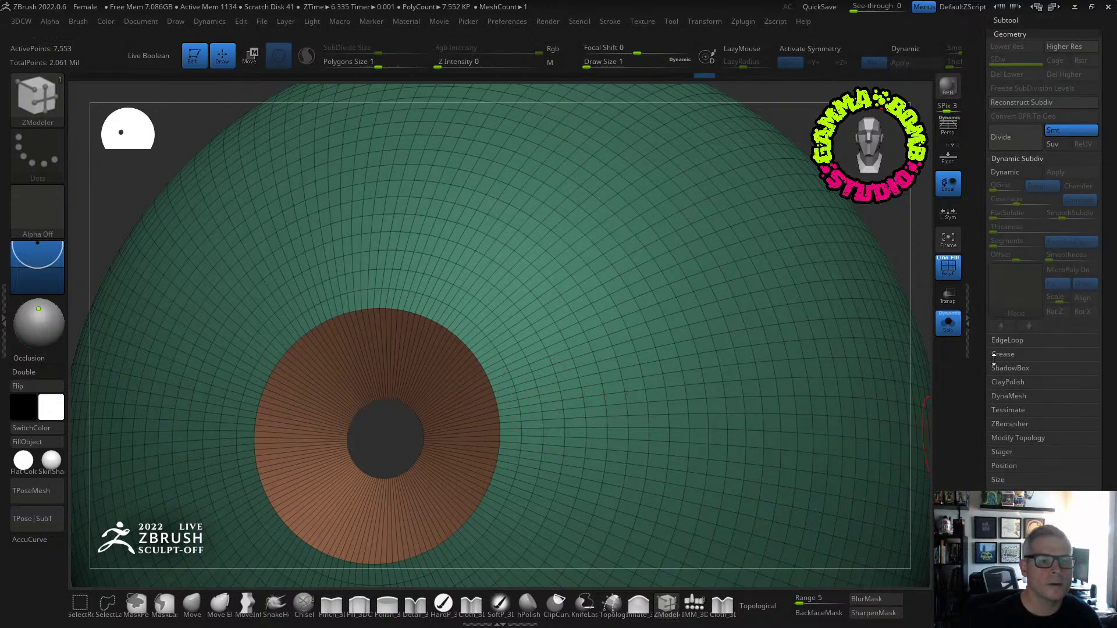
{"action": "left_click", "coordinate": [1003, 423]}
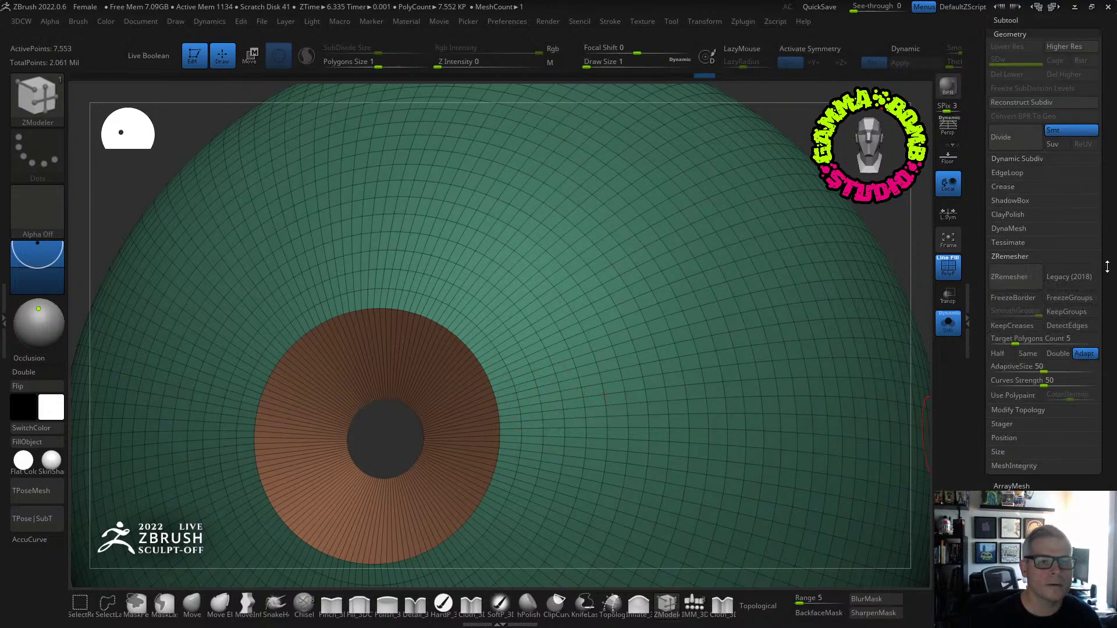
{"action": "left_click", "coordinate": [1067, 313]}
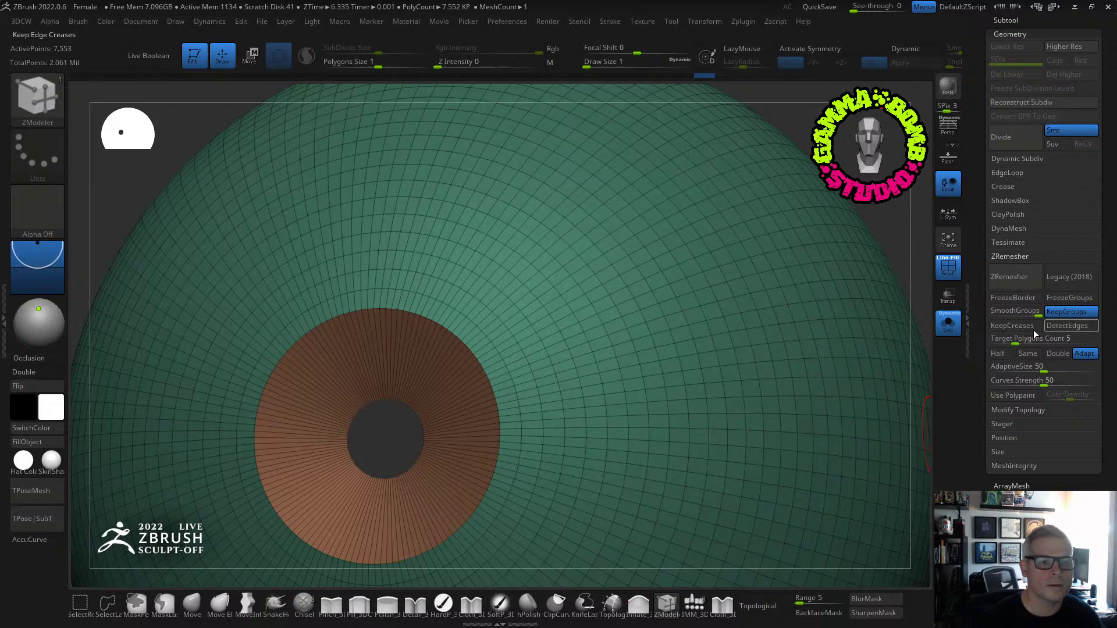
{"action": "left_click", "coordinate": [998, 354]}
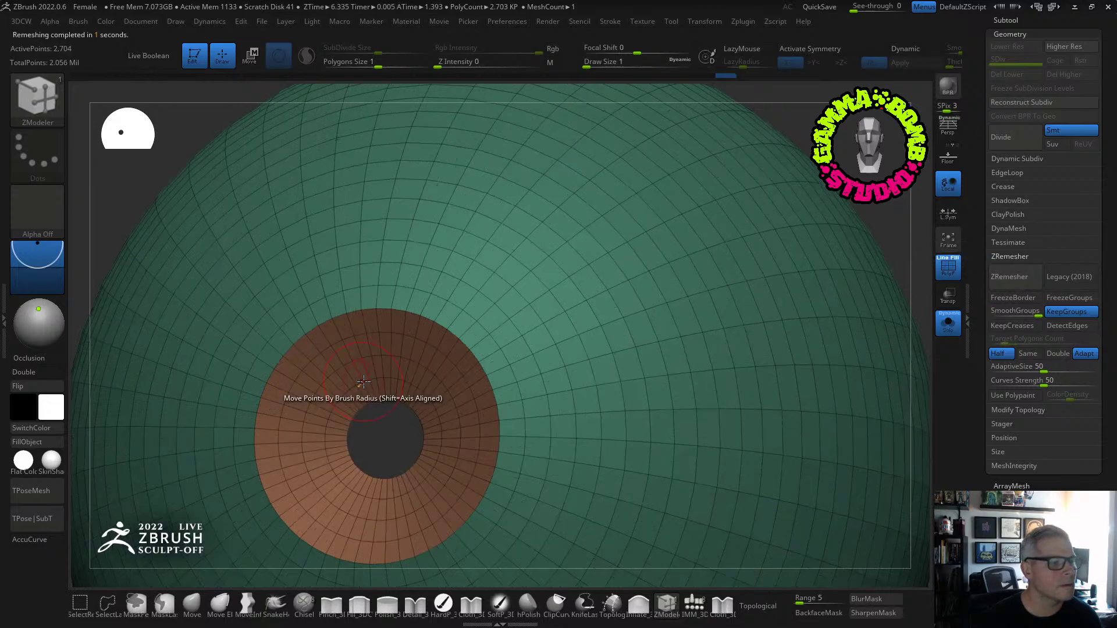
{"action": "left_click", "coordinate": [996, 276]}
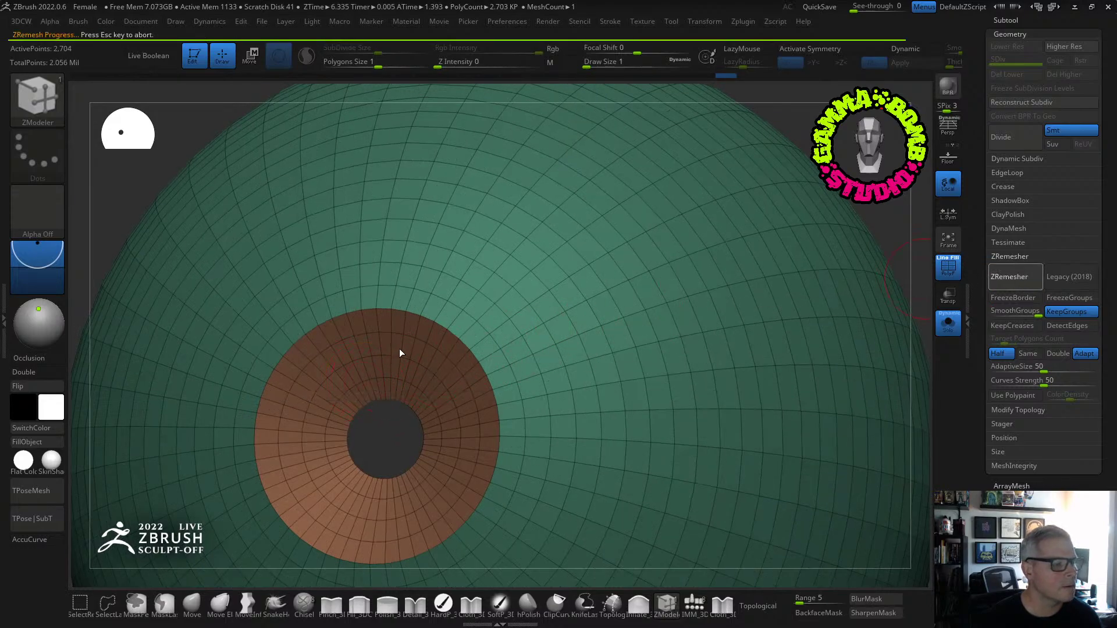
{"action": "left_click", "coordinate": [953, 327]}
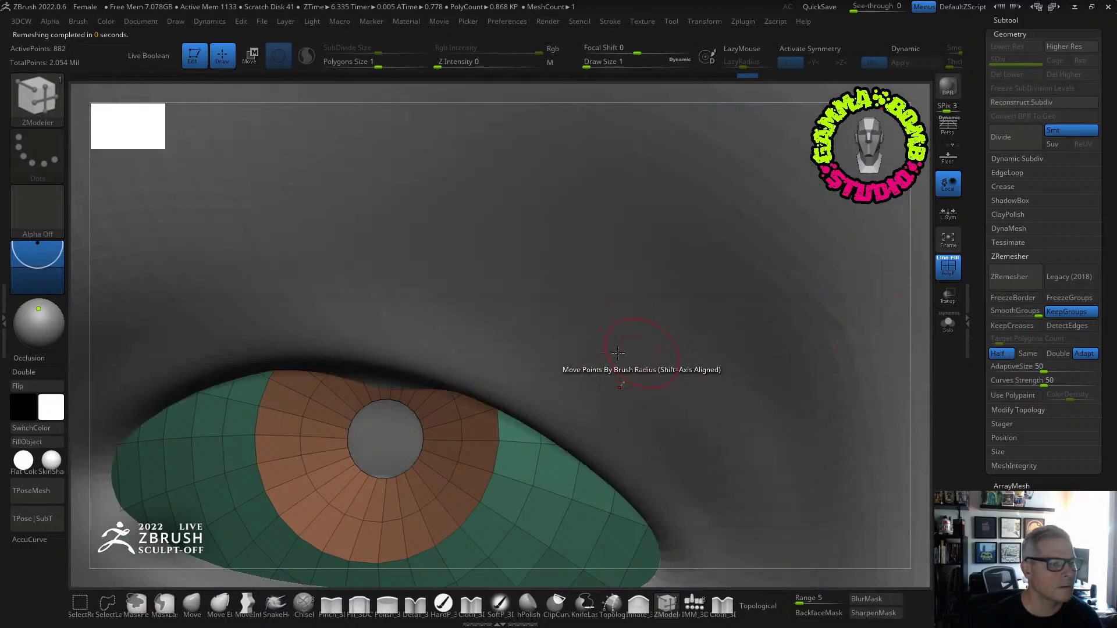
Merge the eyeball into one polygroup and QMesh the entire surface to give the shell thickness.
{"action": "right_click_drag", "start_coordinate": [504, 365], "coordinate": [563, 305]}
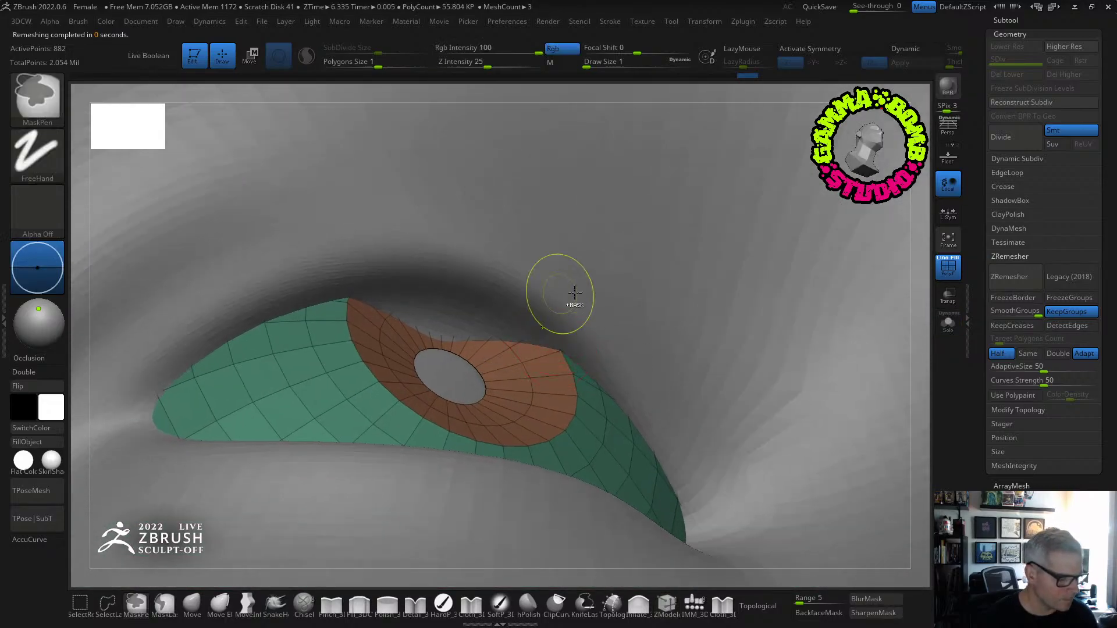
{"action": "key", "text": "ctrl+w"}
{"action": "right_click_drag", "start_coordinate": [569, 389], "coordinate": [565, 420]}
{"action": "key", "text": "f"}
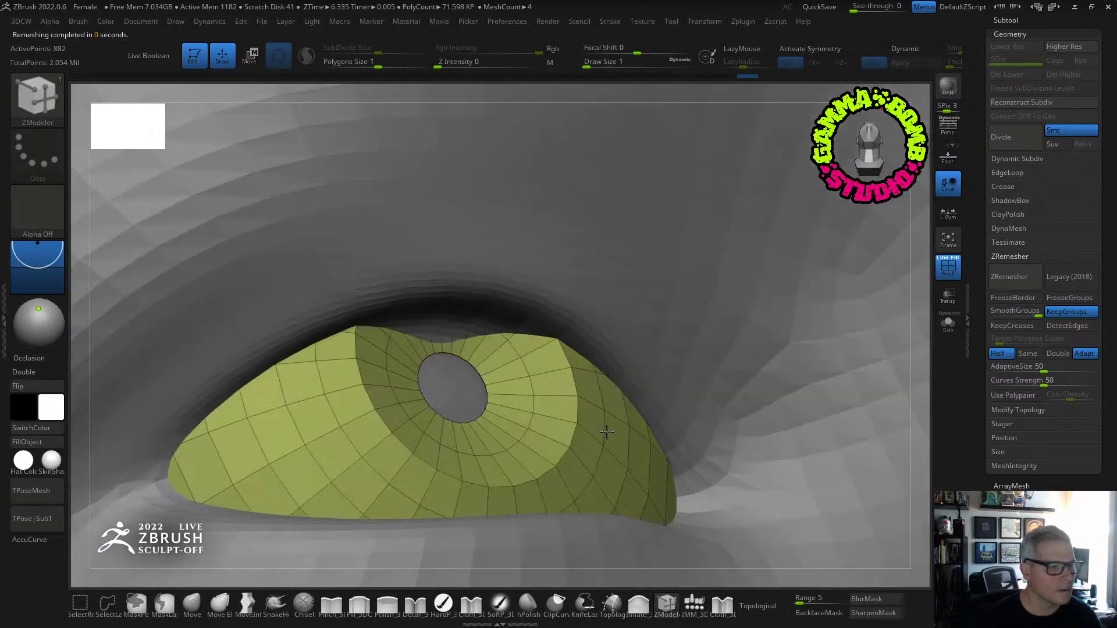
{"action": "left_click_drag", "start_coordinate": [554, 382], "coordinate": [577, 361]}
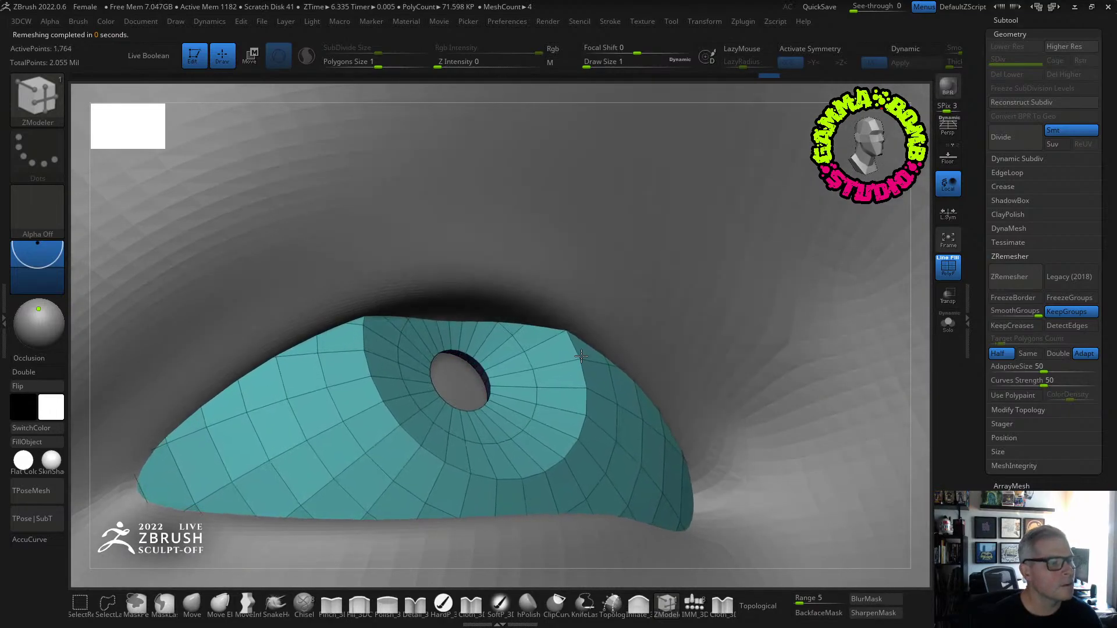
{"action": "right_click_drag", "start_coordinate": [576, 361], "coordinate": [548, 431]}
Assign both iris loops to one new polygroup with ZModeler's PolyGroup action targeting Polyloop.
{"action": "key", "text": "space"}
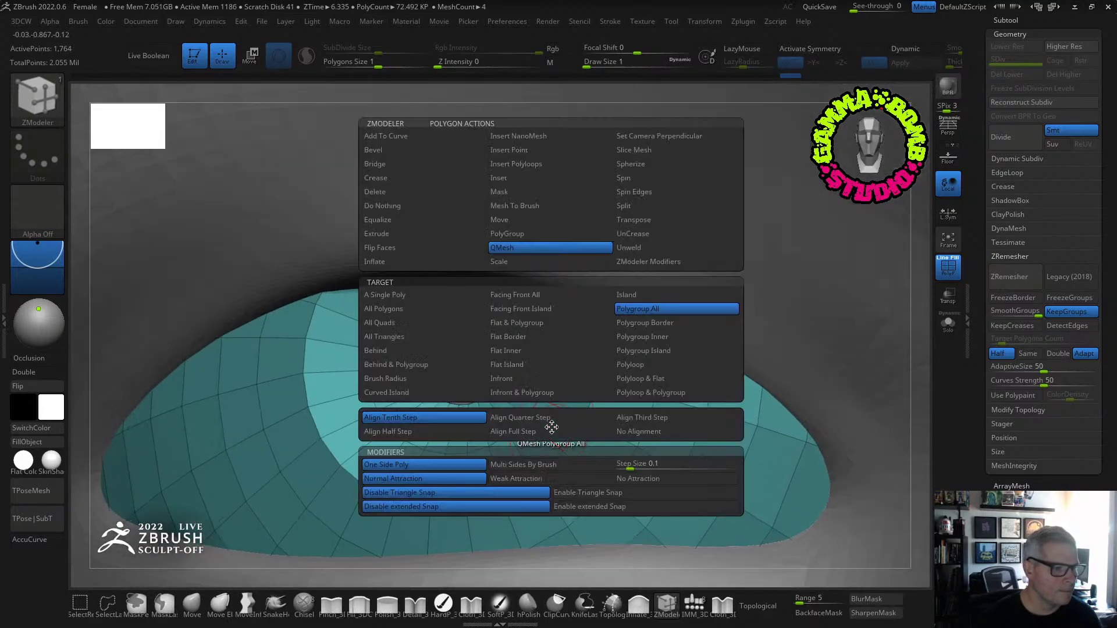
{"action": "left_click", "coordinate": [535, 233]}
{"action": "left_click", "coordinate": [630, 365]}
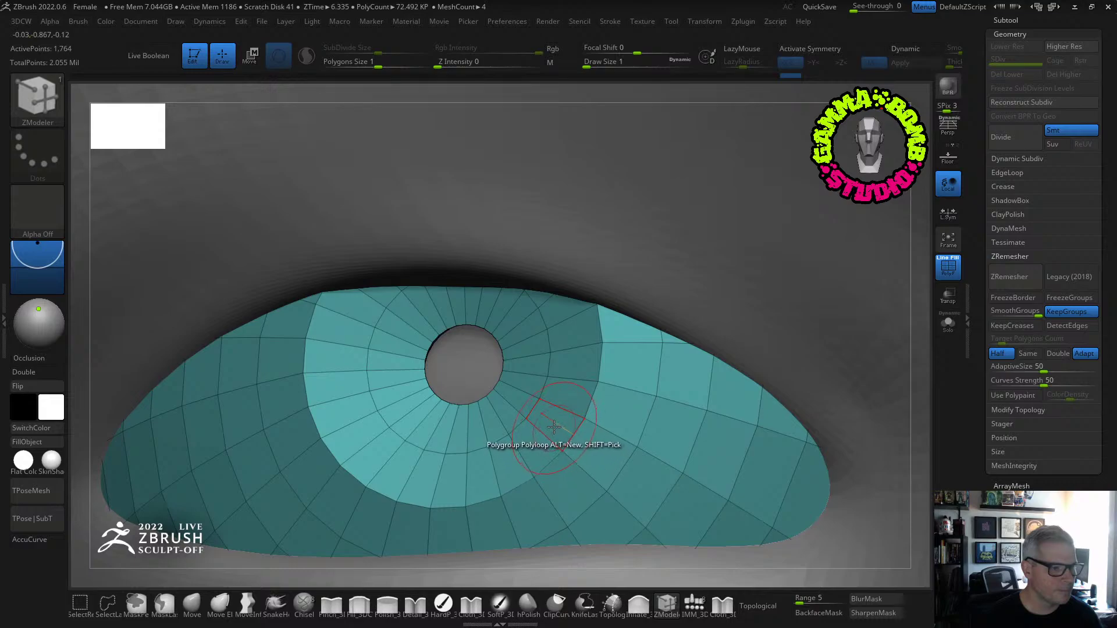
{"action": "left_click", "coordinate": [549, 427]}
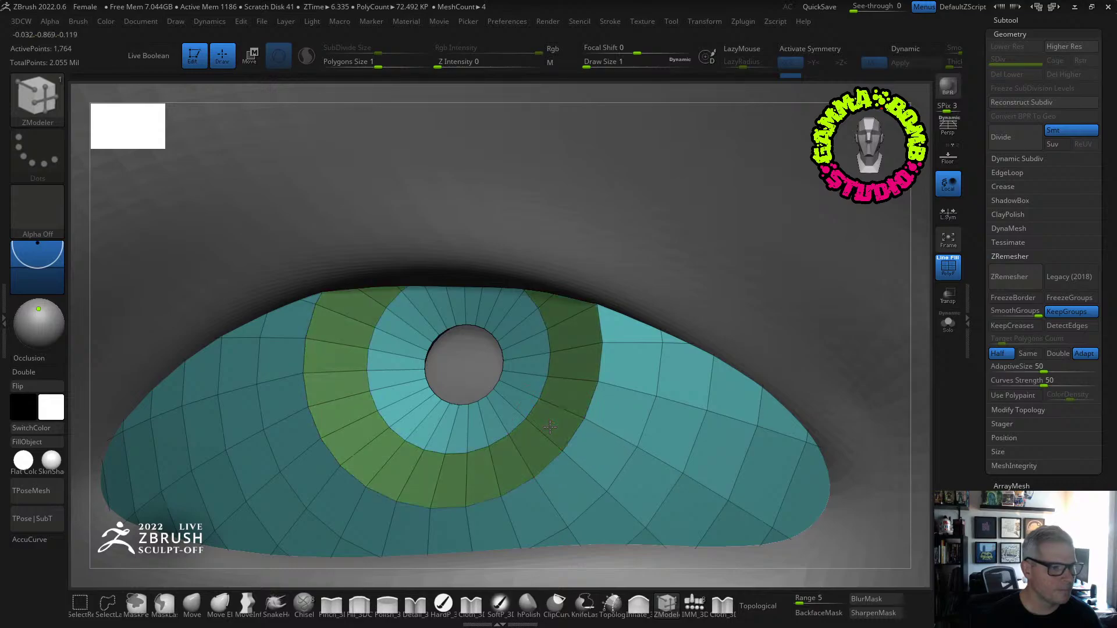
{"action": "left_click", "coordinate": [512, 399]}
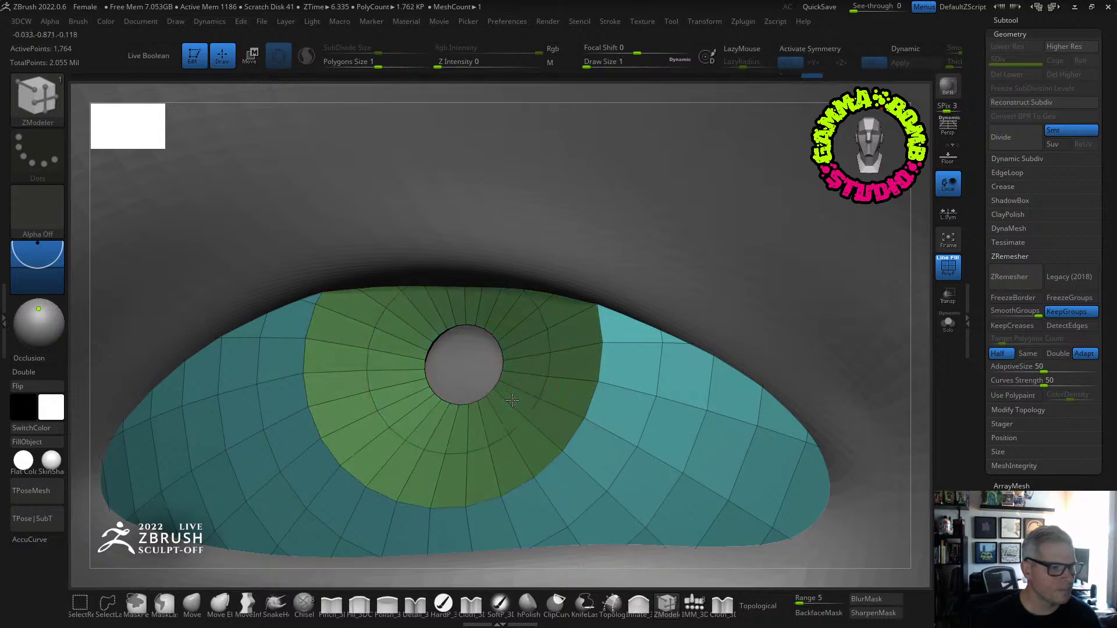
{"action": "left_click", "coordinate": [549, 425]}
Bevel the complete edge loop around the outer edge of the iris with ZModeler.
{"action": "key", "text": "space"}
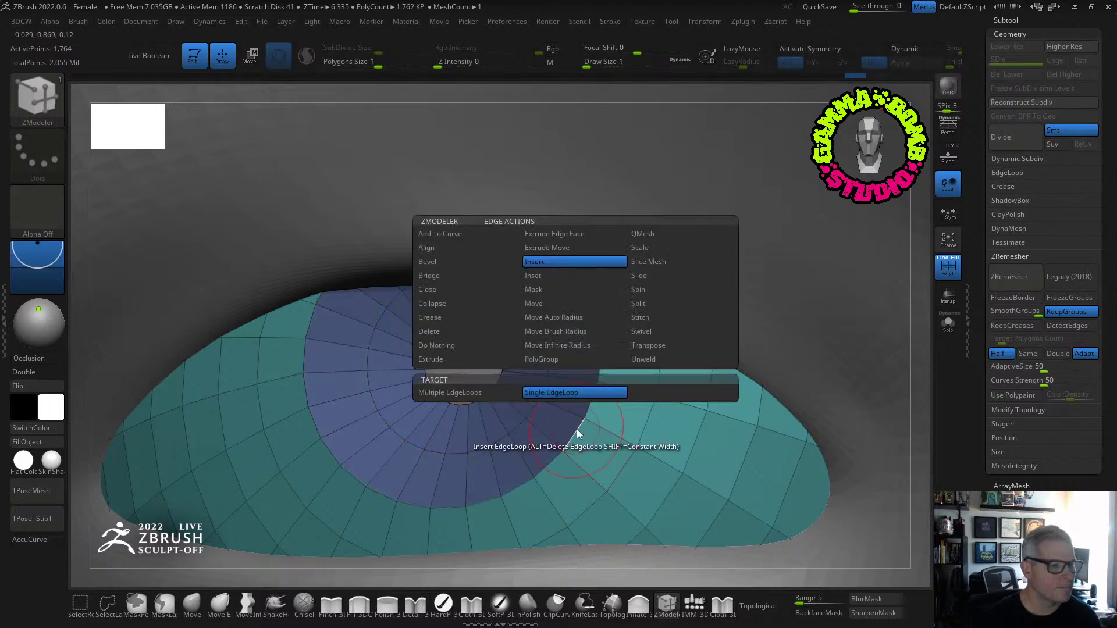
{"action": "left_click", "coordinate": [429, 262]}
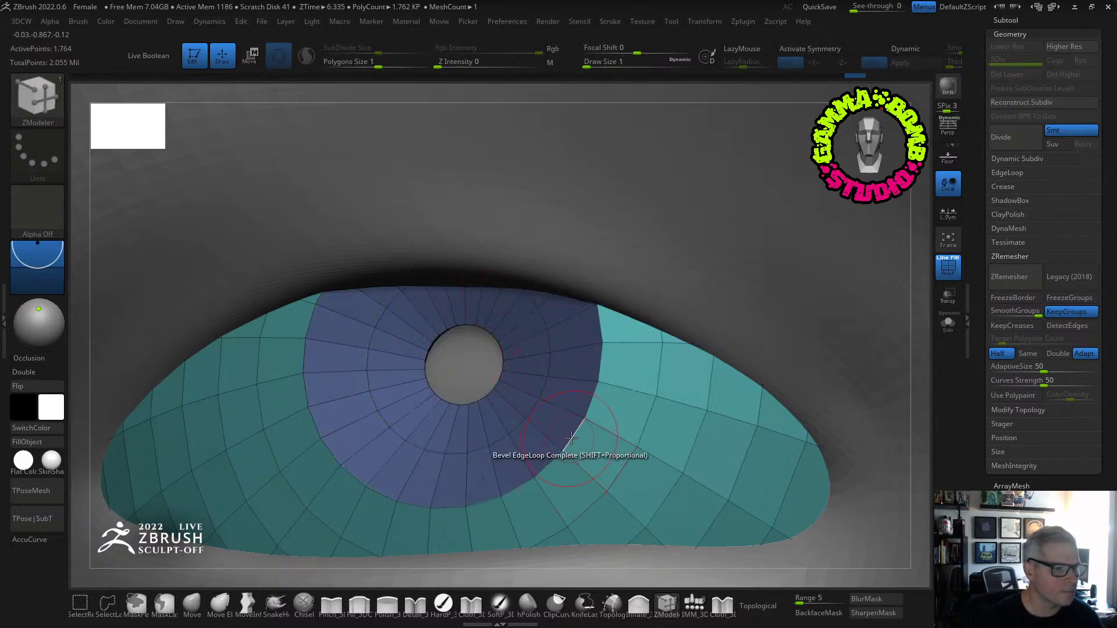
{"action": "right_click_drag", "start_coordinate": [517, 407], "coordinate": [412, 274]}
Turn off the polygroup wireframe display and enable Dynamic Subdivision on the eyeball.
{"action": "key", "text": "shift+f"}
{"action": "key", "text": "f"}
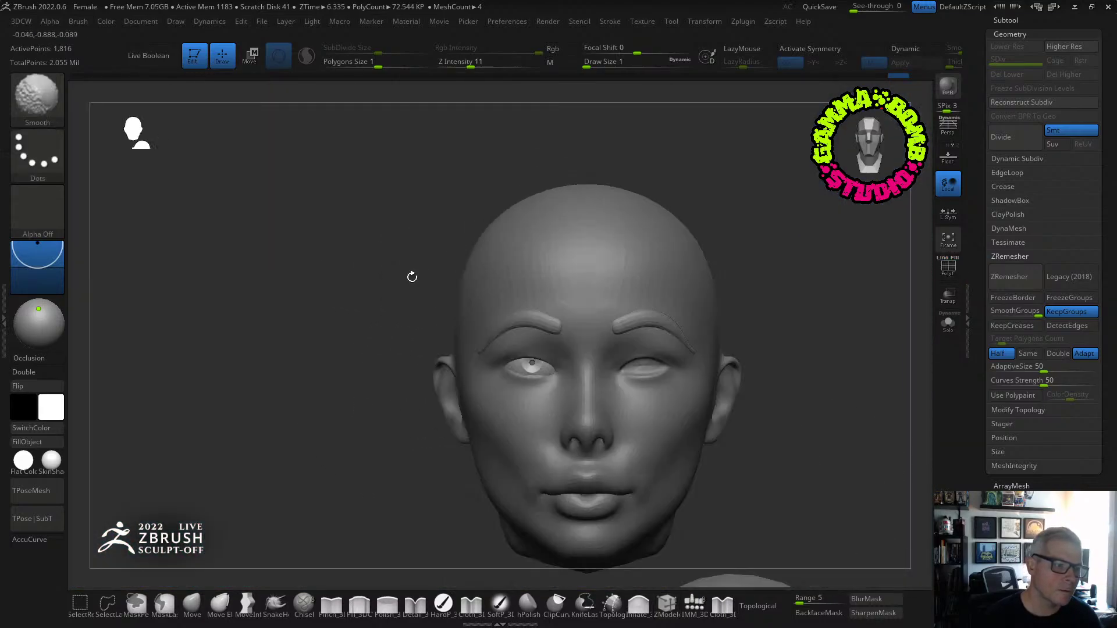
{"action": "key", "text": "ctrl+d"}
{"action": "left_click", "coordinate": [494, 207]}
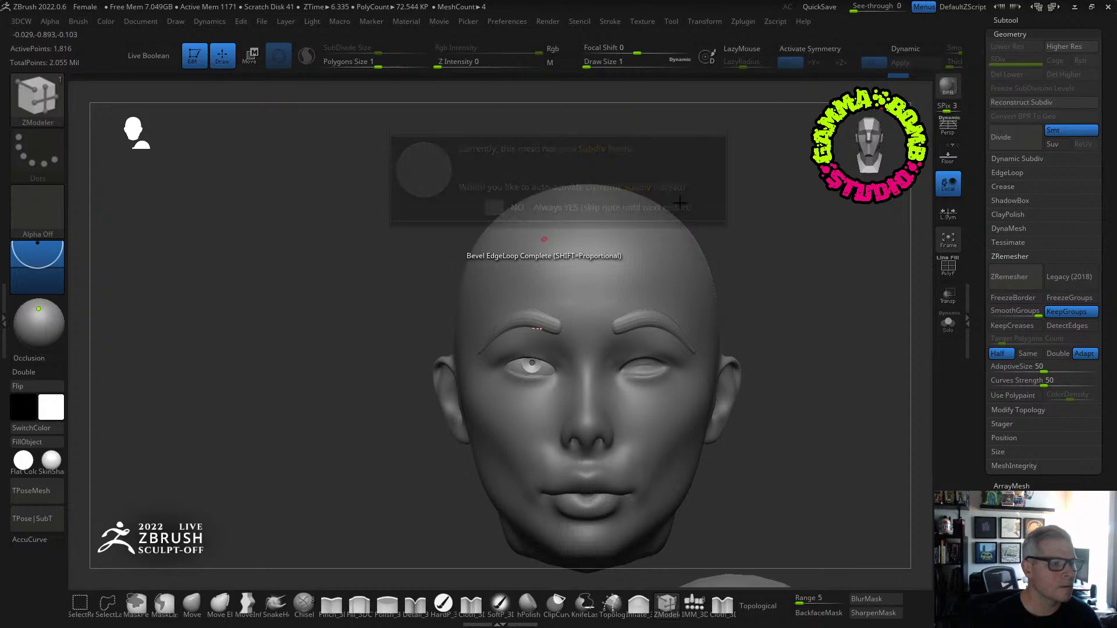
Mirror the eyeball across the X axis with SubTool Master, merging both eyes into one SubTool.
{"action": "left_click", "coordinate": [743, 22]}
{"action": "left_click", "coordinate": [815, 335]}
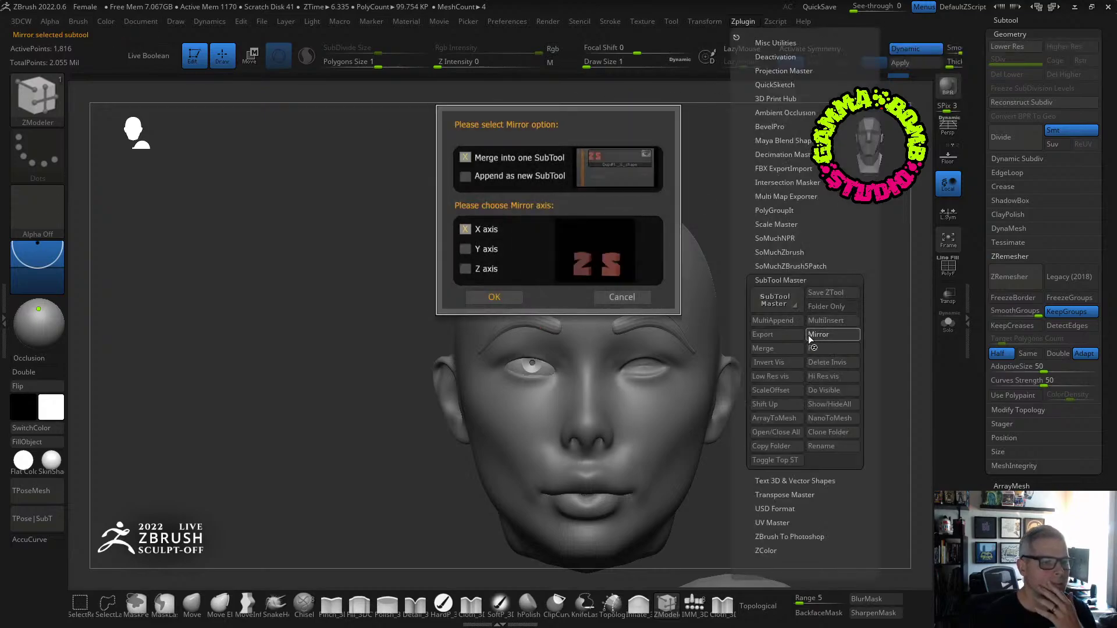
{"action": "left_click", "coordinate": [471, 292]}
{"action": "mouse_move", "coordinate": [730, 316]}
{"action": "left_mouse_down"}
{"action": "mouse_move", "coordinate": [760, 299]}
{"action": "mouse_move", "coordinate": [747, 311]}
{"action": "left_mouse_up"}
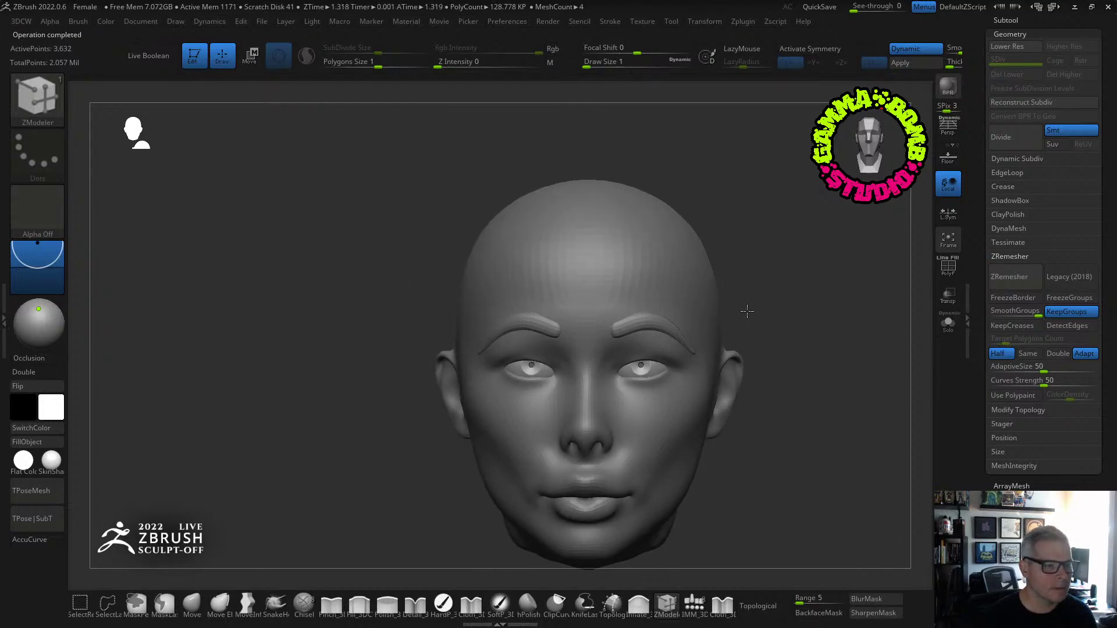
{"action": "right_click_drag", "start_coordinate": [747, 312], "coordinate": [820, 381], "text": "ctrl"}
Switch to the CurveTubeSnap brush and set its Draw Size to about 1.53.
{"action": "left_click", "coordinate": [1006, 20]}
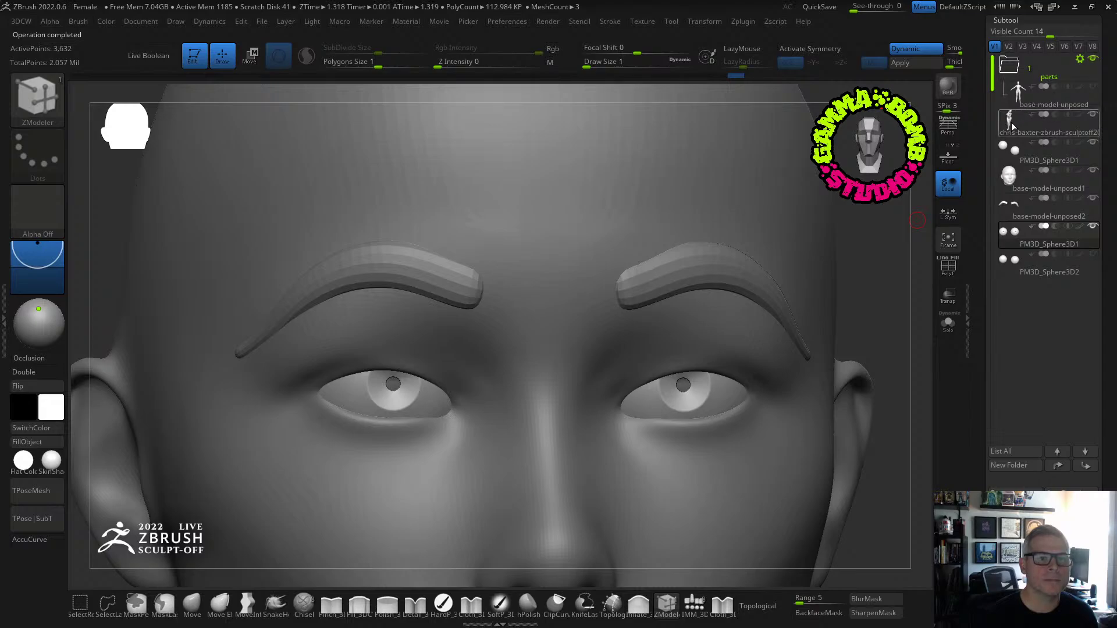
{"action": "right_click_drag", "start_coordinate": [437, 379], "coordinate": [487, 396], "text": "alt"}
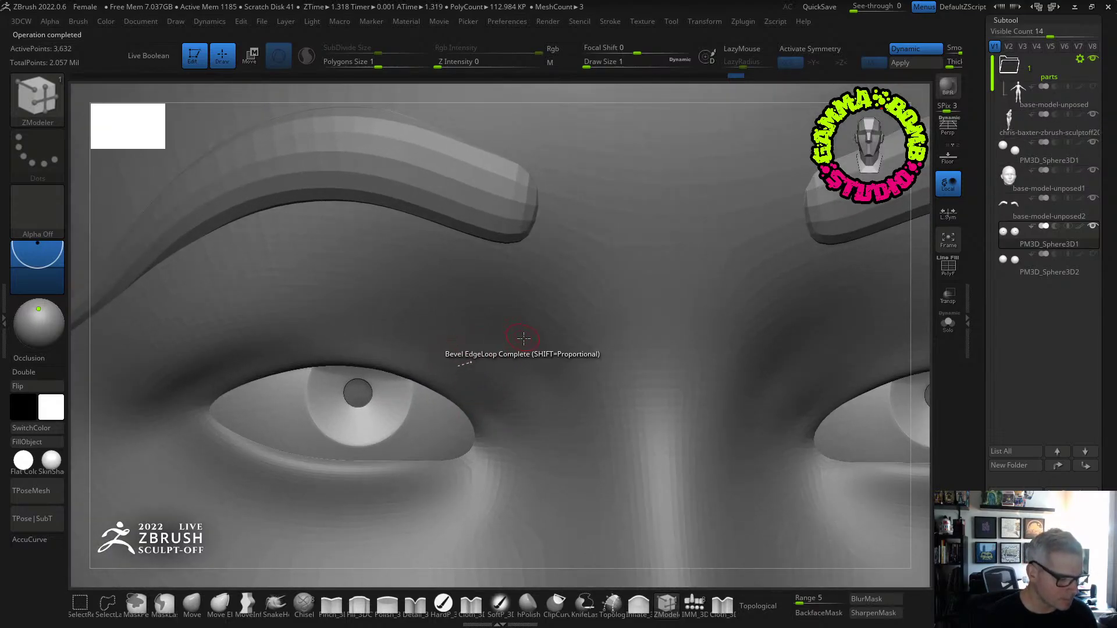
{"action": "key", "text": "b"}
{"action": "left_click", "coordinate": [659, 146]}
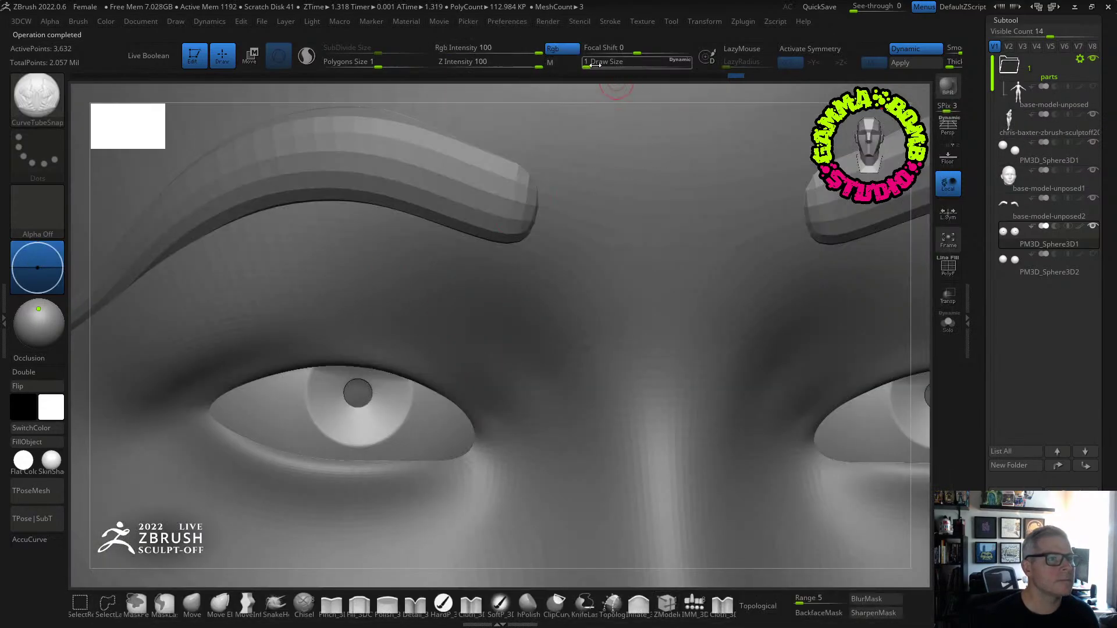
{"action": "left_click_drag", "start_coordinate": [594, 65], "coordinate": [588, 66]}
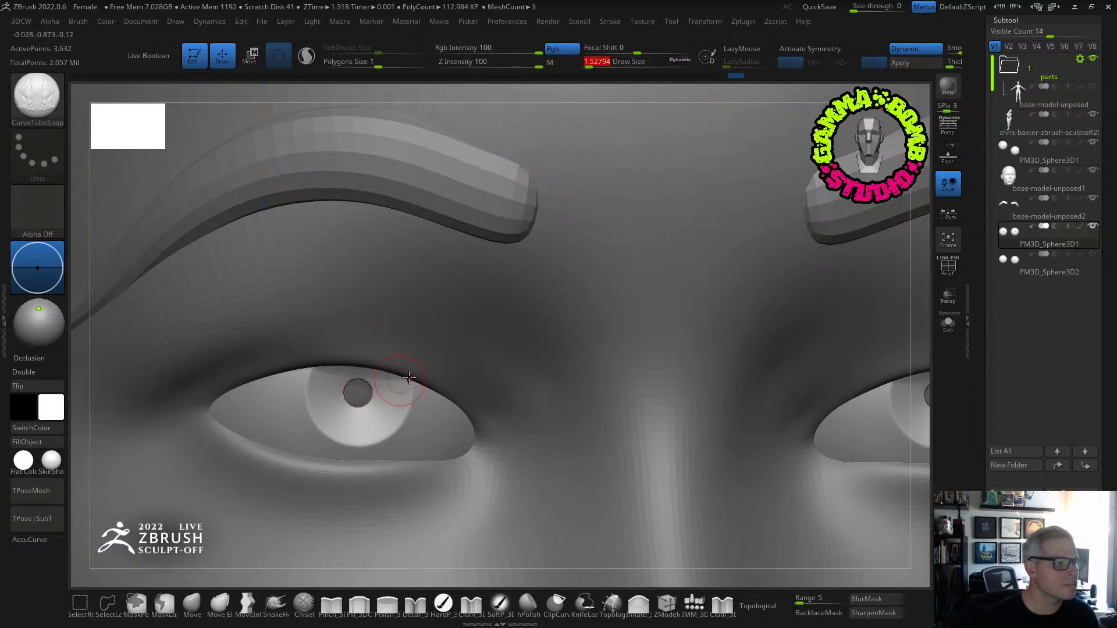
{"action": "right_click_drag", "start_coordinate": [482, 357], "coordinate": [533, 319]}
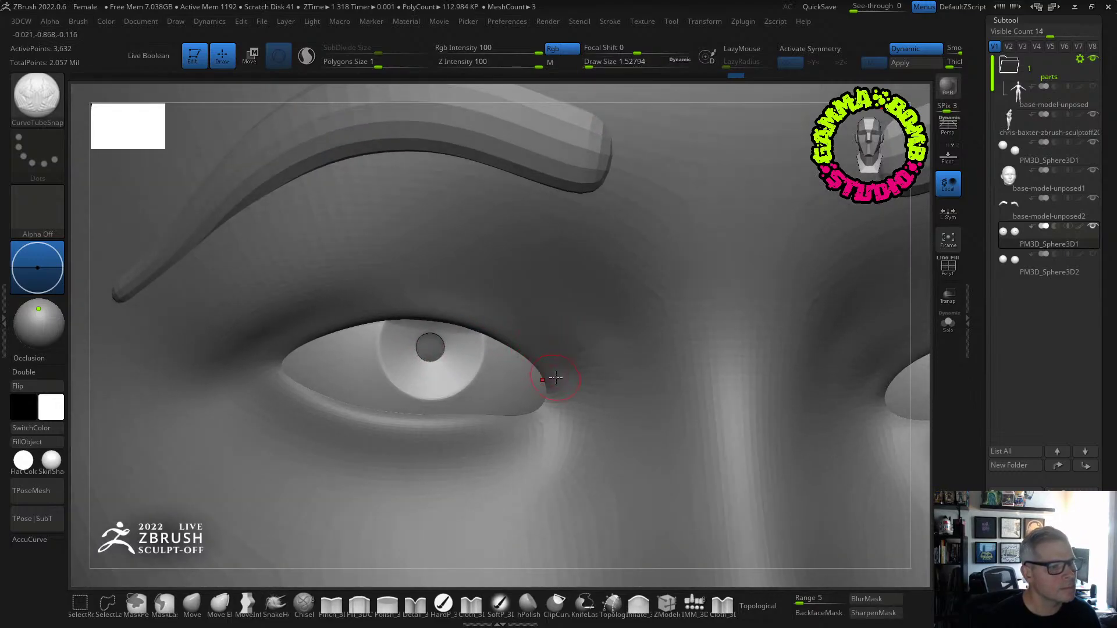
Enable LazyMouse with LazyRadius 11 and draw a curve tube along the upper eyelid on the head SubTool, with X symmetry.
{"action": "left_click_drag", "start_coordinate": [408, 314], "coordinate": [406, 314]}
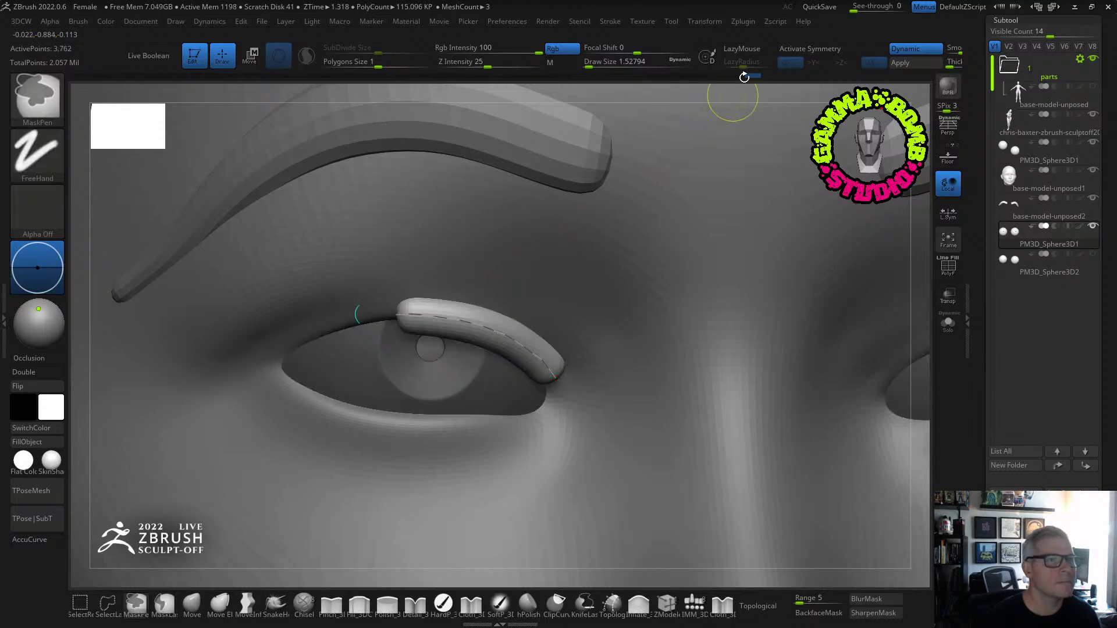
{"action": "key", "text": "ctrl+z"}
{"action": "left_click", "coordinate": [743, 48]}
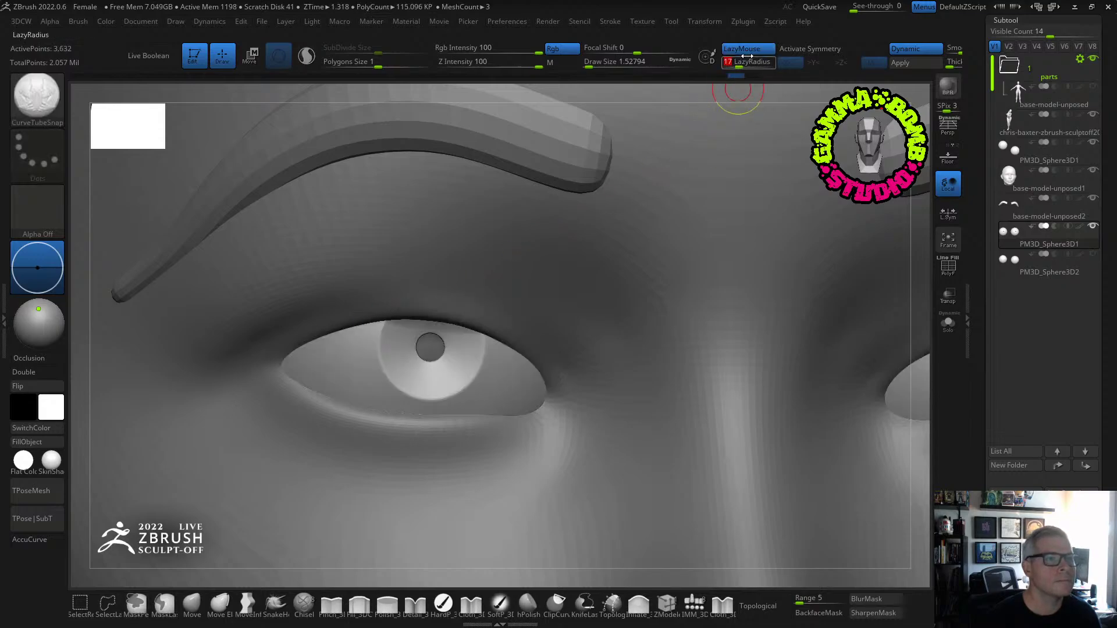
{"action": "left_click", "coordinate": [1010, 176]}
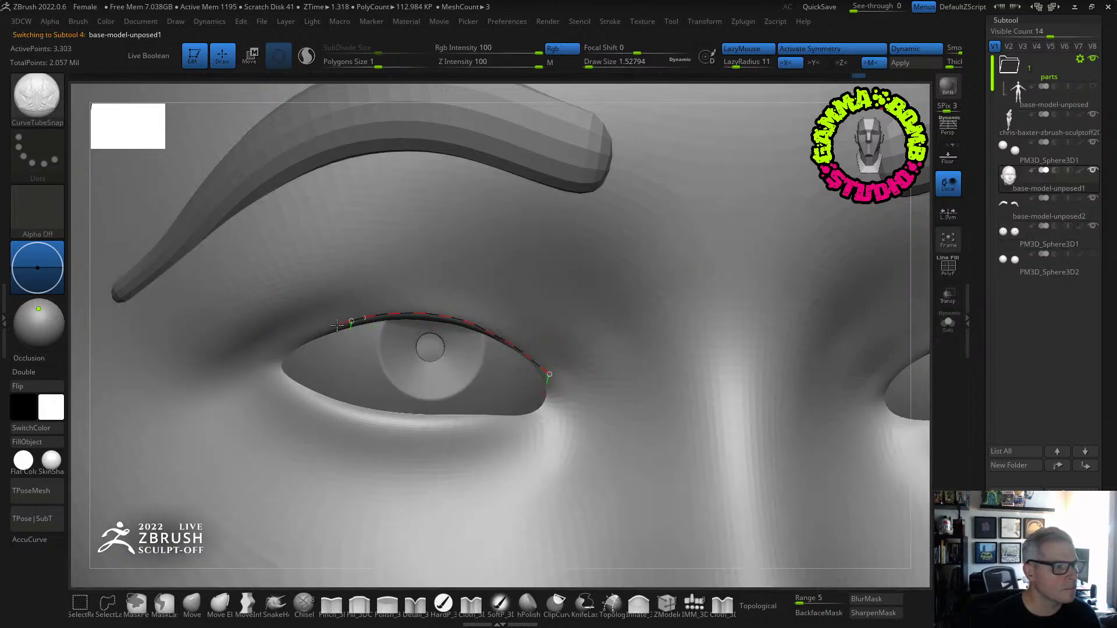
{"action": "left_click", "coordinate": [257, 361]}
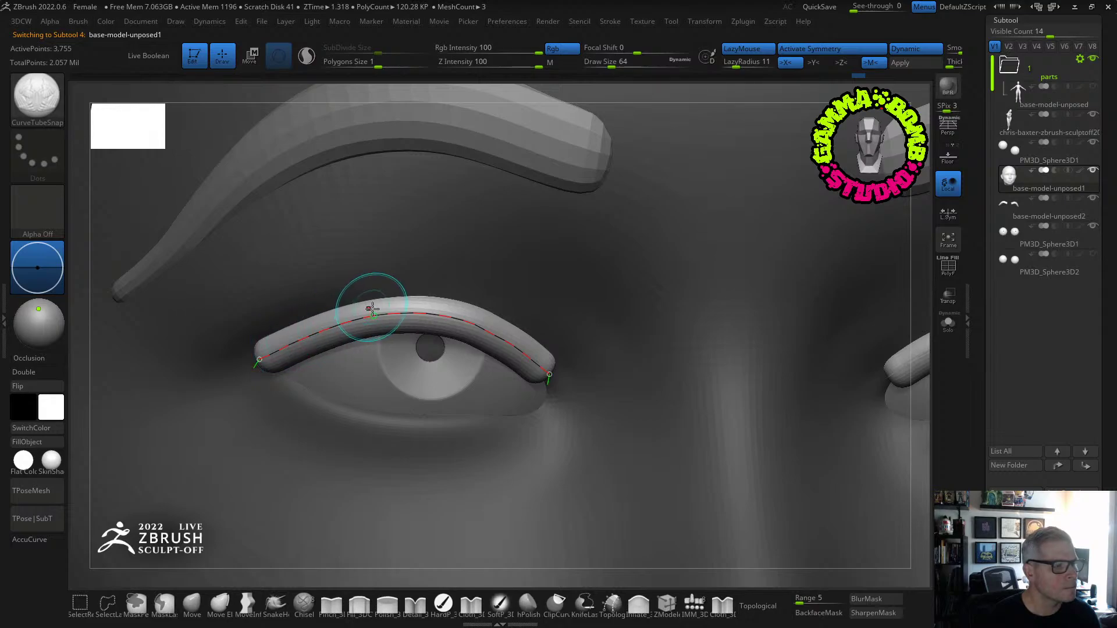
{"action": "right_click_drag", "start_coordinate": [567, 346], "coordinate": [568, 349]}
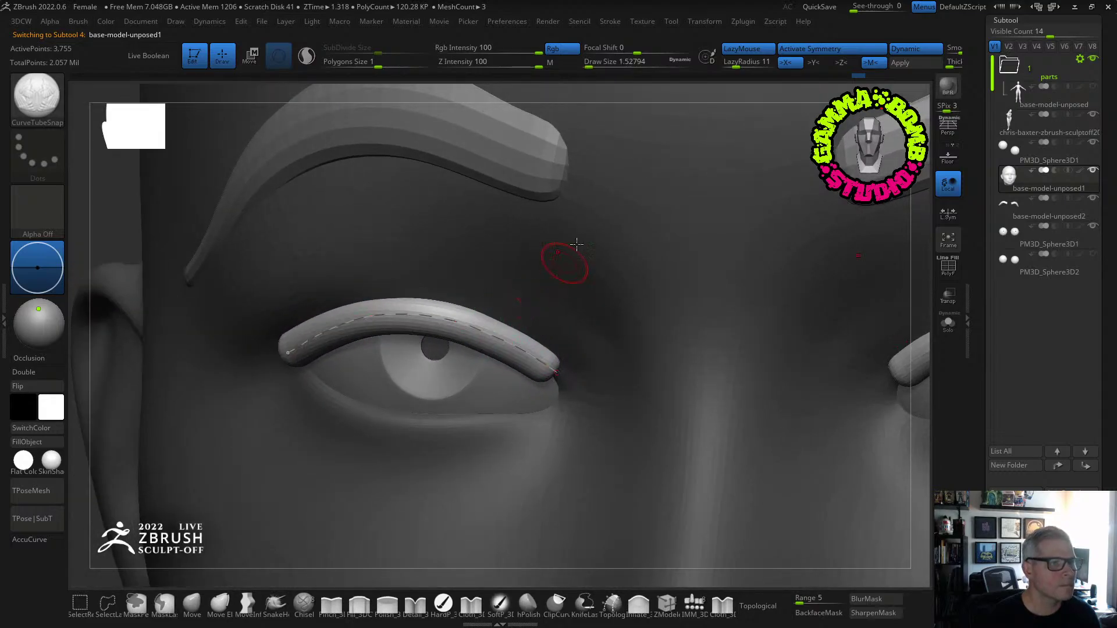
Turn on Size in the Curve Modifiers and apply the falloff to the upper eyelash tube to taper it.
{"action": "left_click", "coordinate": [609, 21]}
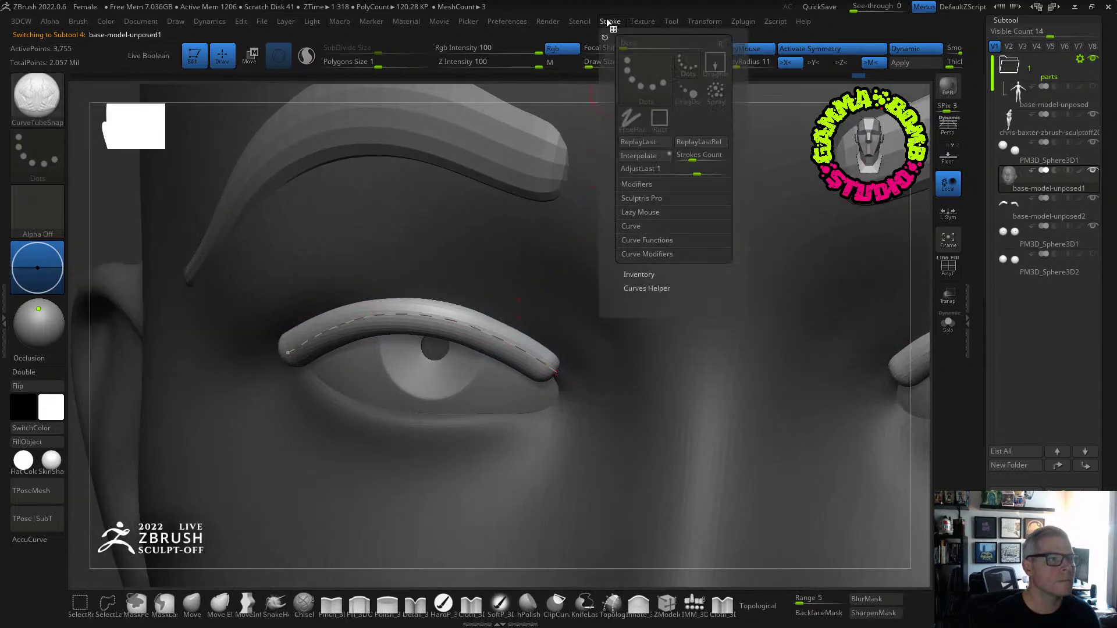
{"action": "left_click", "coordinate": [640, 227]}
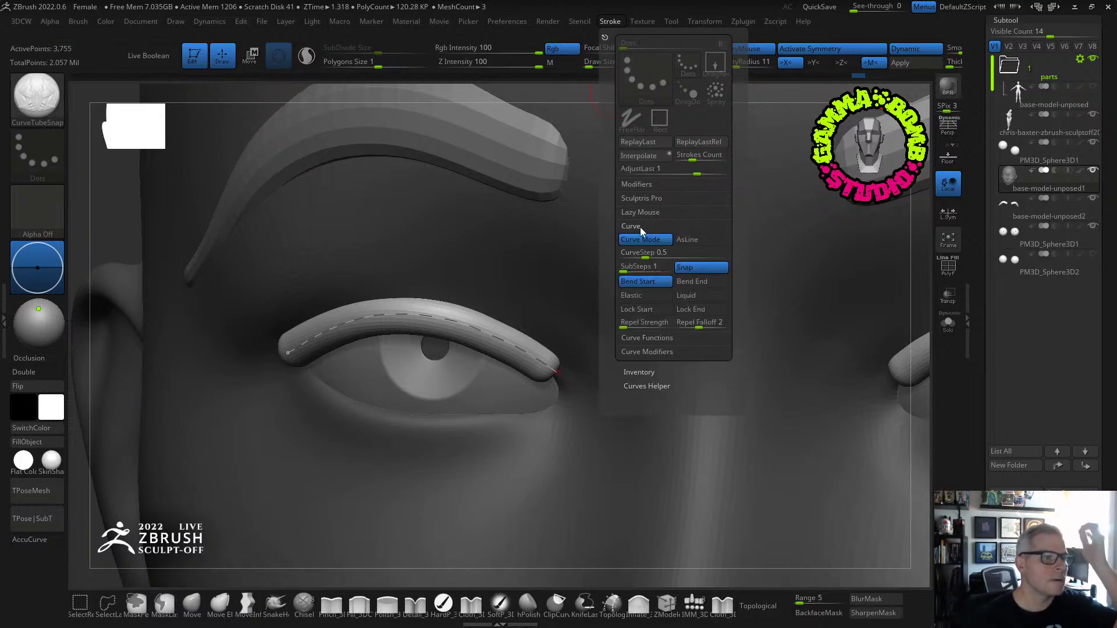
{"action": "left_click", "coordinate": [643, 353]}
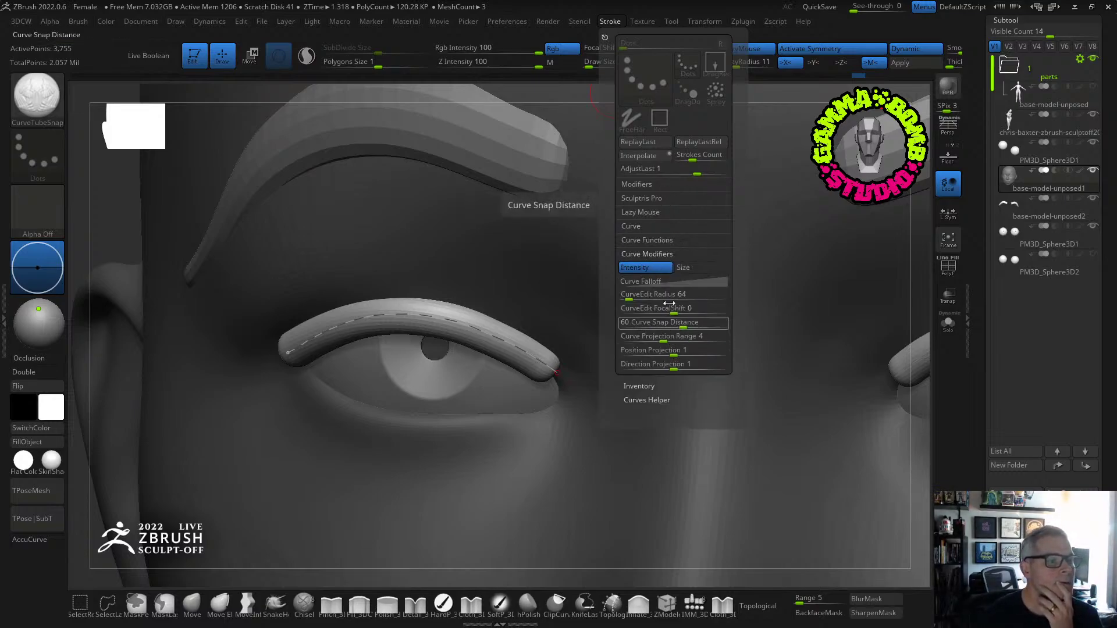
{"action": "left_click", "coordinate": [669, 282]}
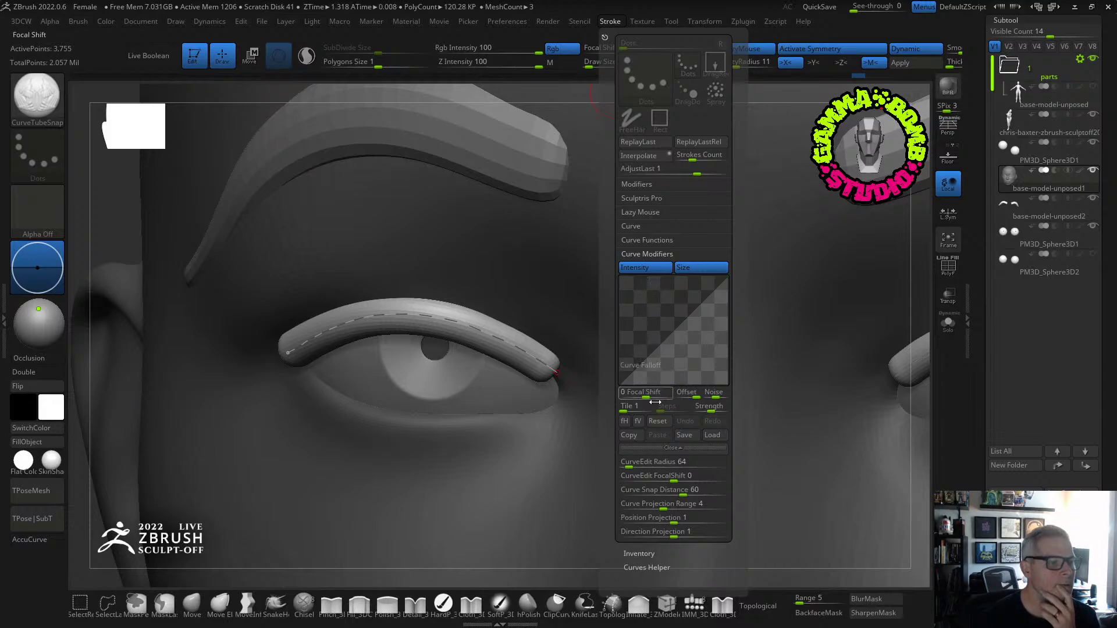
{"action": "left_click", "coordinate": [523, 326]}
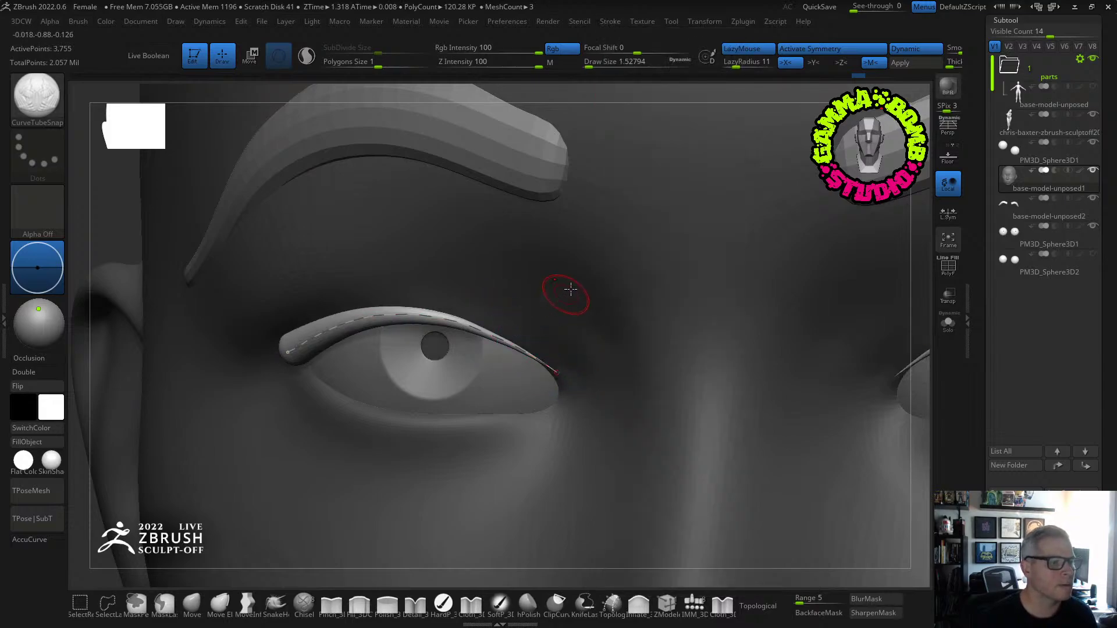
Raise the low end of the Curve Falloff to about 0.26 and update the upper eyelash tube.
{"action": "left_click", "coordinate": [610, 22]}
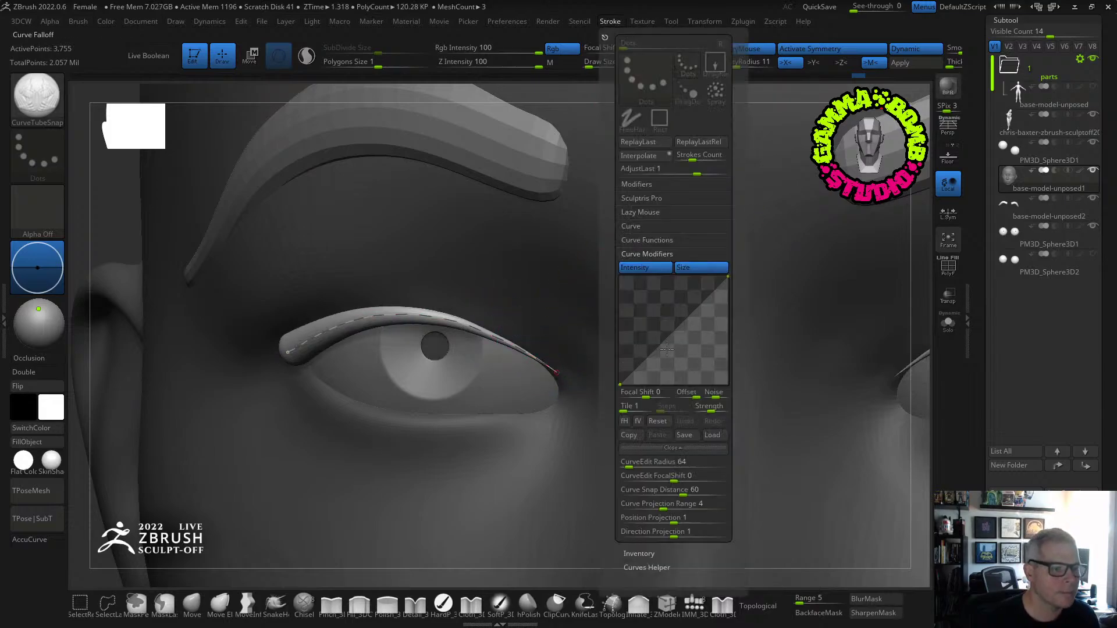
{"action": "left_click_drag", "start_coordinate": [620, 384], "coordinate": [619, 349]}
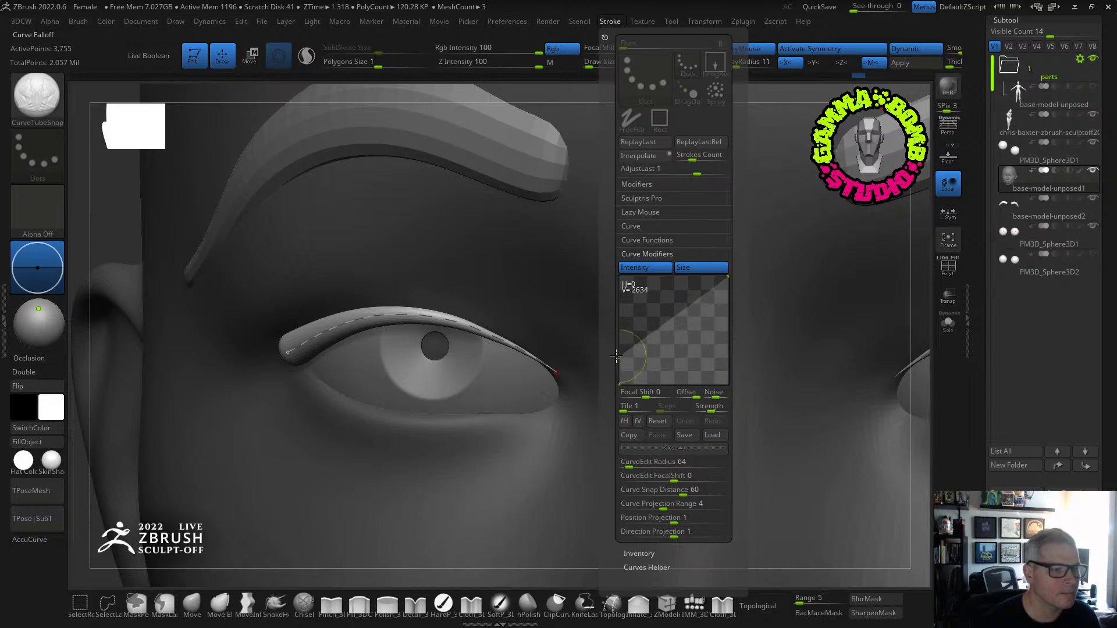
{"action": "left_click", "coordinate": [440, 321]}
Split the unmasked eyelash tubes from the head into their own SubTool and rename it "eyelash top".
{"action": "right_click_drag", "start_coordinate": [466, 308], "coordinate": [534, 281]}
{"action": "key", "text": "3"}
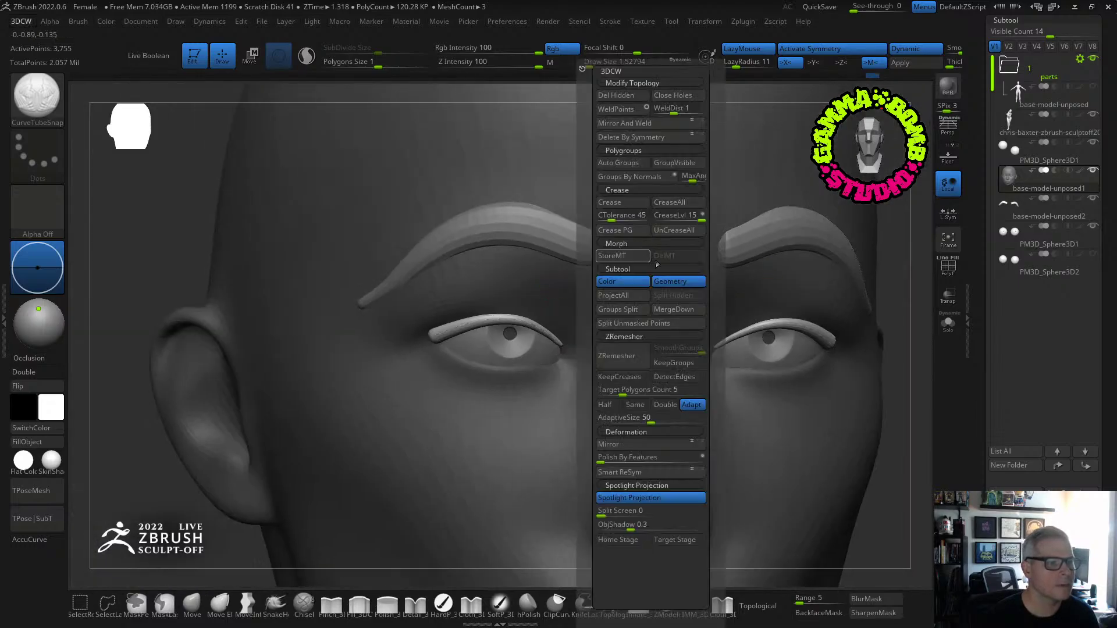
{"action": "left_click", "coordinate": [639, 324]}
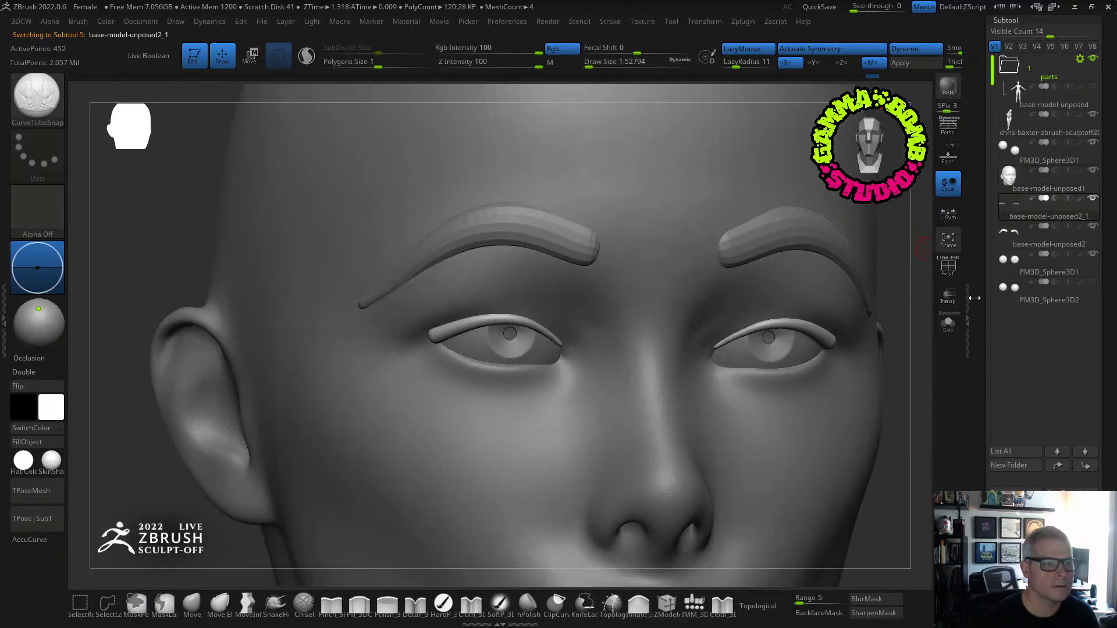
{"action": "left_click", "coordinate": [1015, 490]}
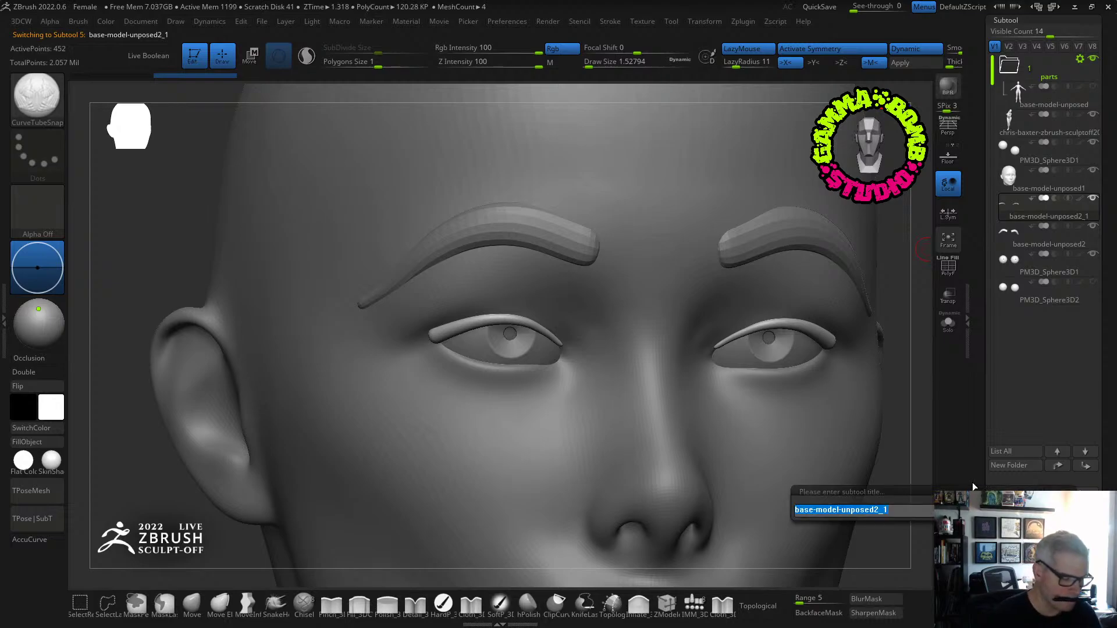
{"action": "key", "text": "BackSpace"}
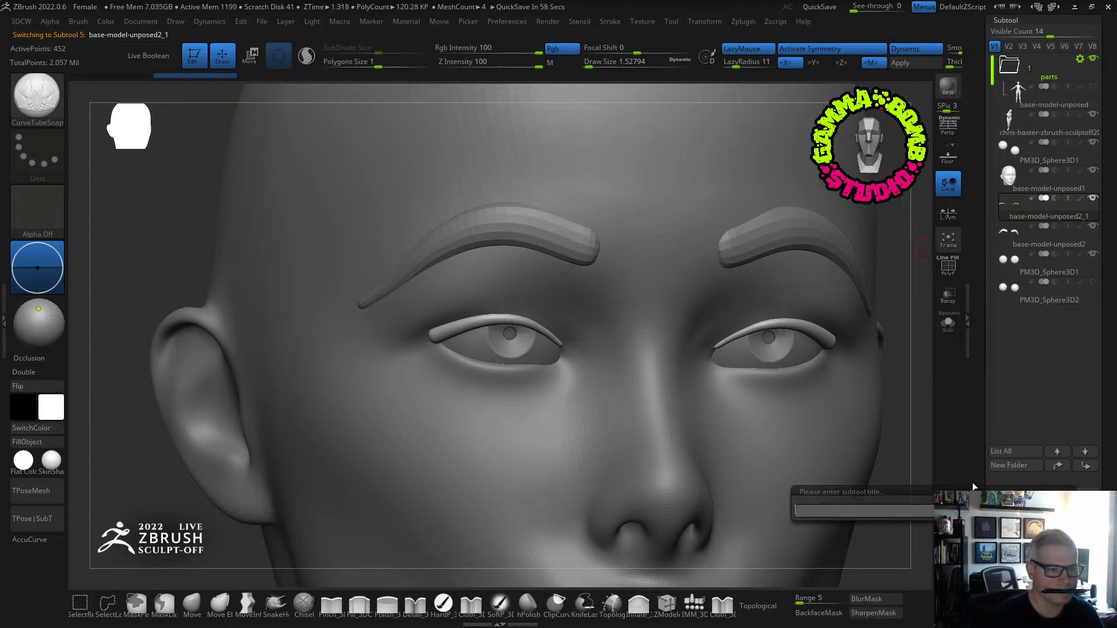
{"action": "type", "text": "eyelash top"}
{"action": "key", "text": "Return"}
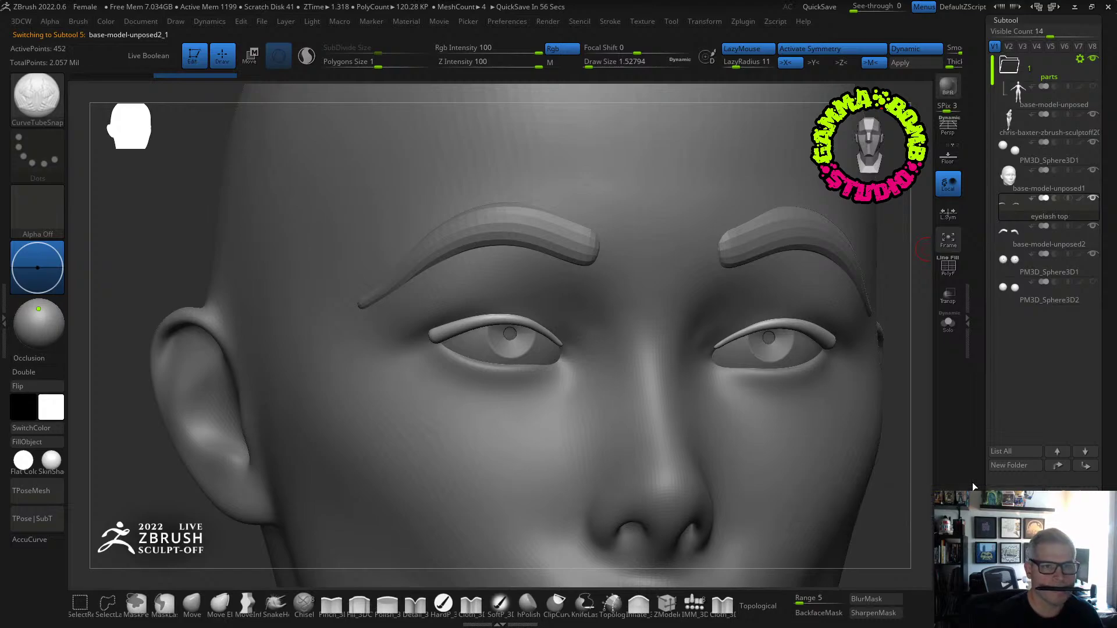
Rename the eyebrow SubTool as "eyebrows".
{"action": "left_click", "coordinate": [1054, 236]}
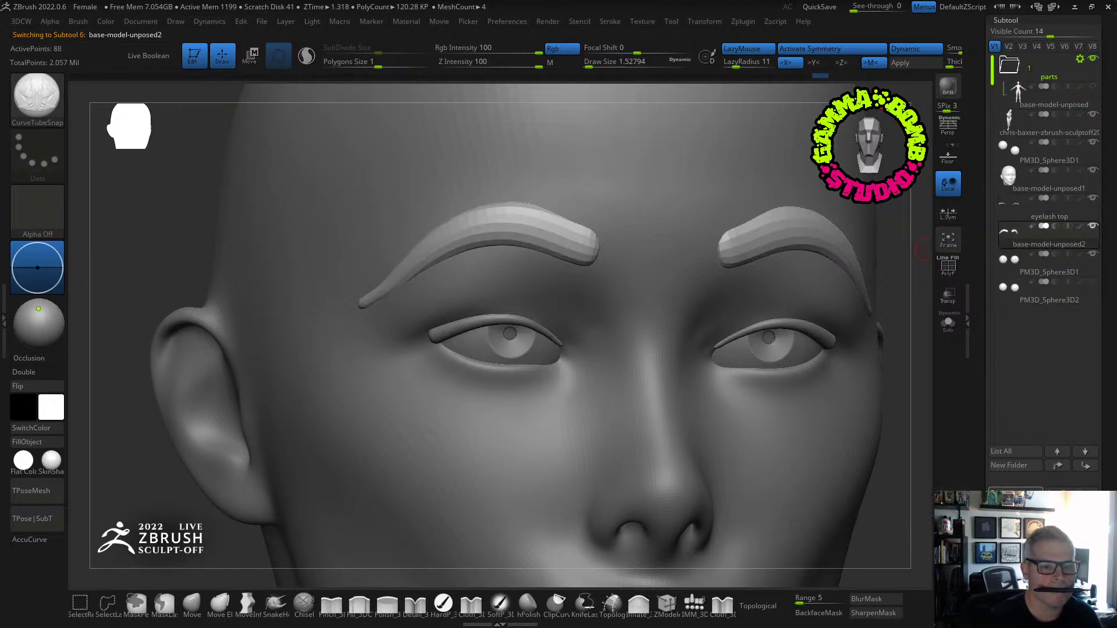
{"action": "left_click", "coordinate": [1016, 490]}
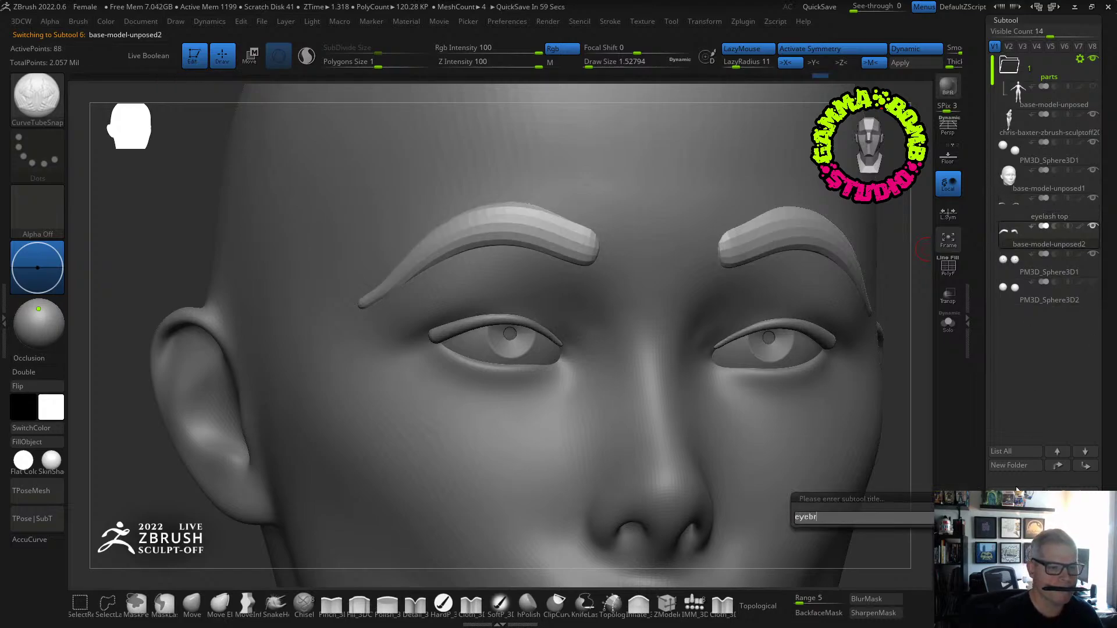
{"action": "type", "text": "eyebrows"}
{"action": "key", "text": "Return"}
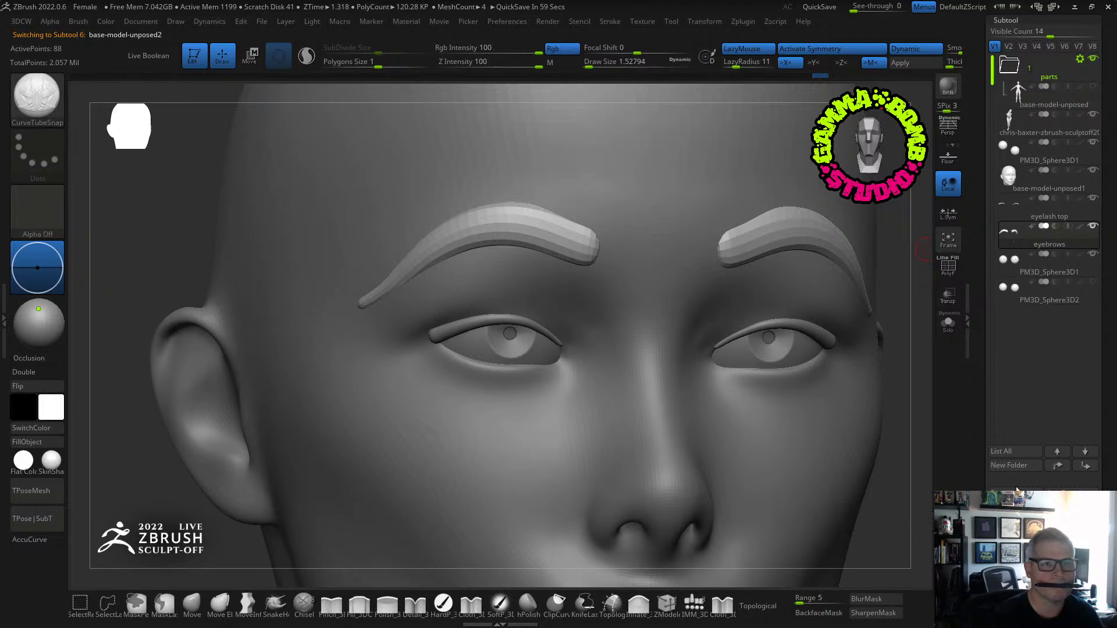
Check the polygroups of the mirrored eyeballs and rename their SubTool as "eyes".
{"action": "left_click", "coordinate": [1022, 264]}
{"action": "left_click", "coordinate": [951, 273]}
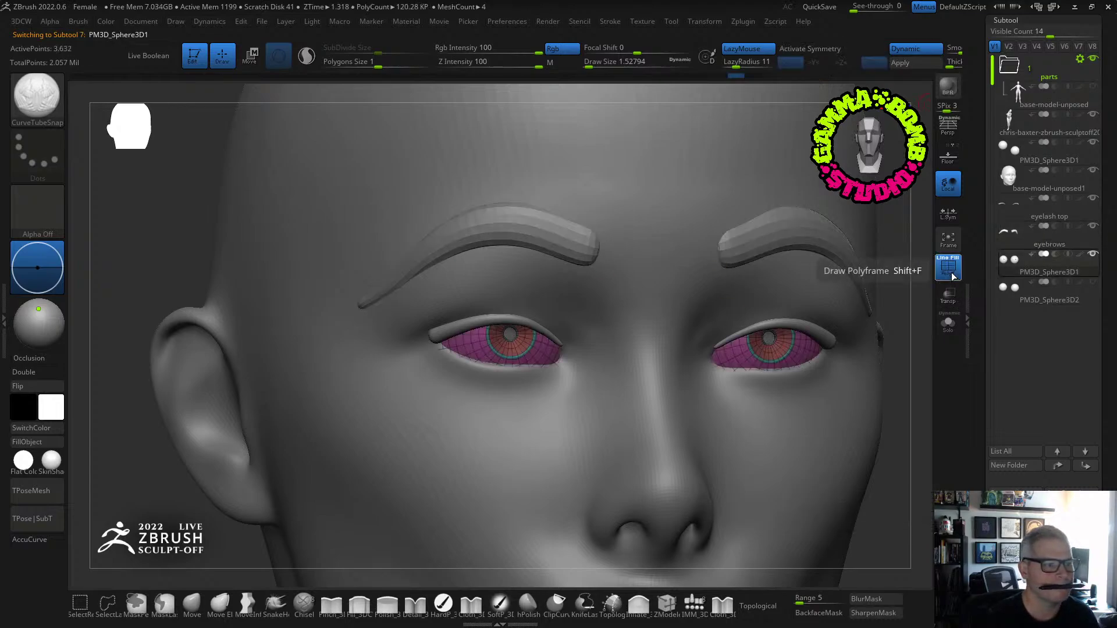
{"action": "left_click", "coordinate": [952, 272]}
{"action": "left_click", "coordinate": [1017, 491]}
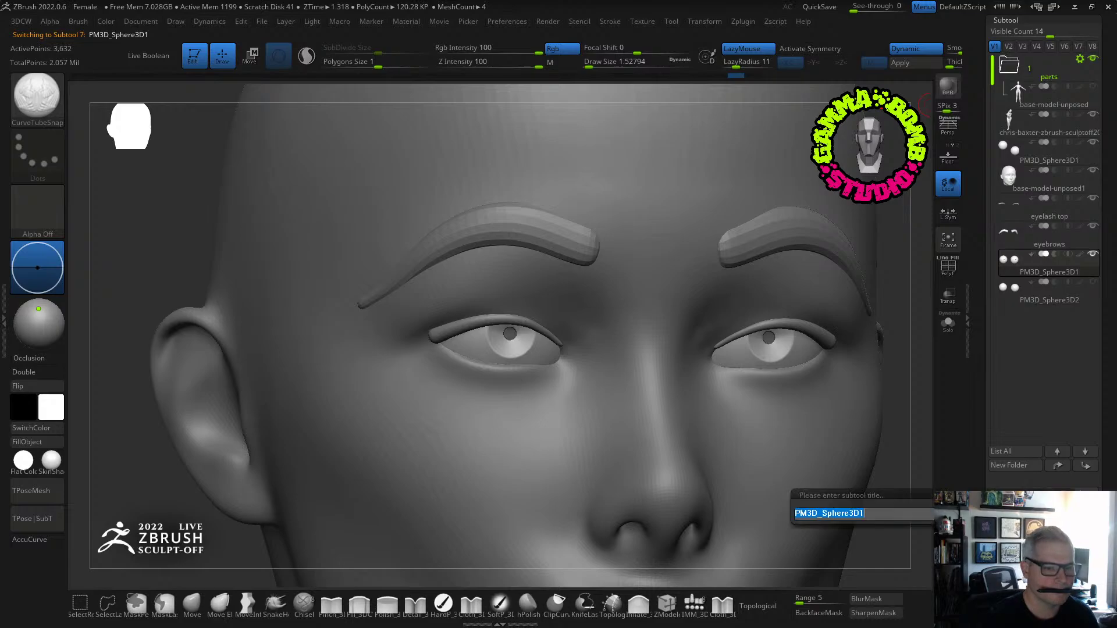
{"action": "key", "text": "Return"}
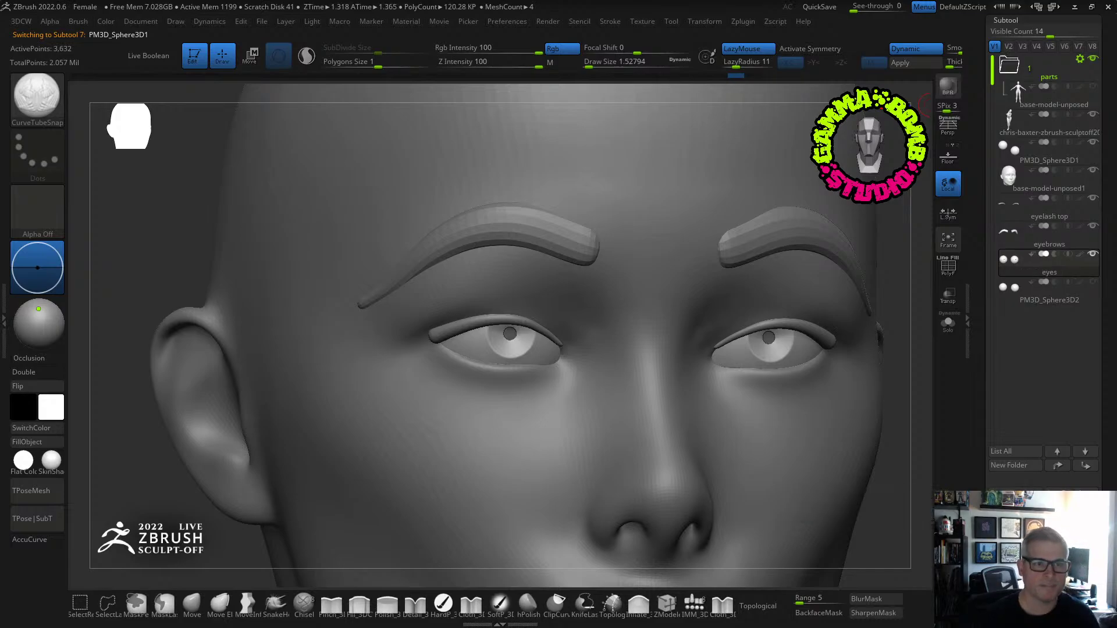
Draw a tapered CurveTubeSnap tube along the lower eyelid from the inner to the outer corner on the head SubTool.
{"action": "left_click", "coordinate": [1019, 184]}
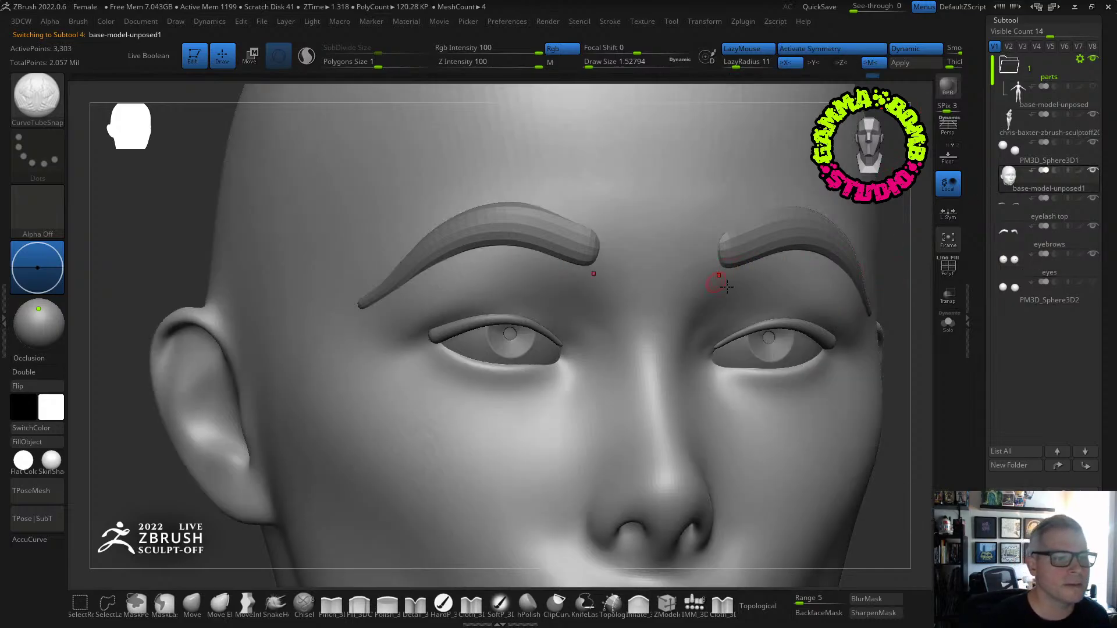
{"action": "right_click_drag", "start_coordinate": [660, 330], "coordinate": [716, 302], "text": "alt"}
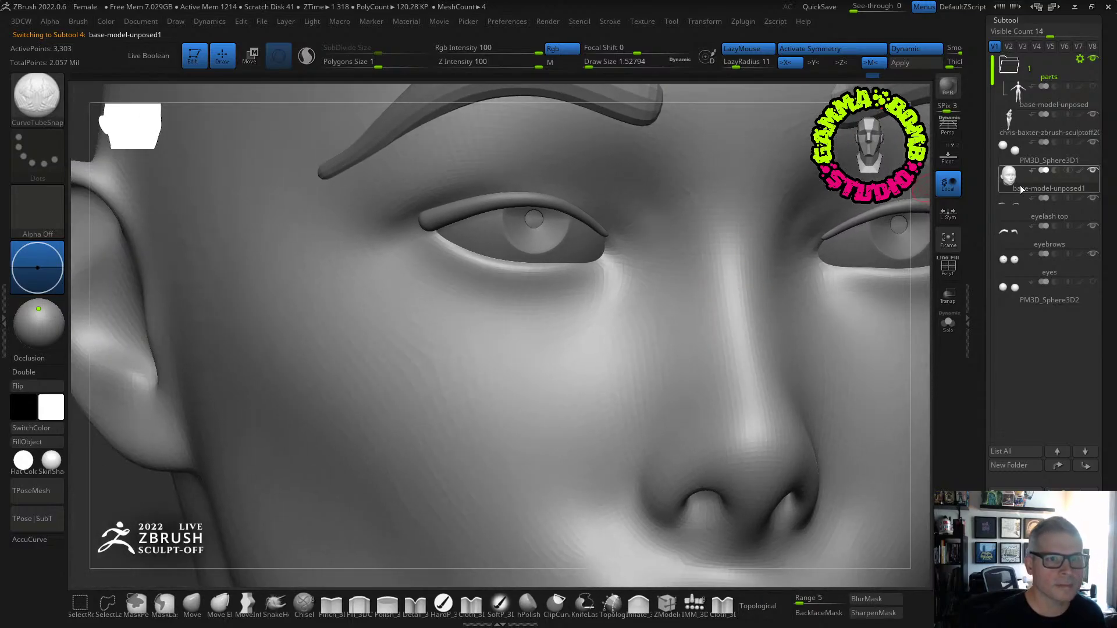
{"action": "right_click_drag", "start_coordinate": [503, 277], "coordinate": [512, 302], "text": "ctrl"}
{"action": "key", "text": "b"}
{"action": "key", "text": "c"}
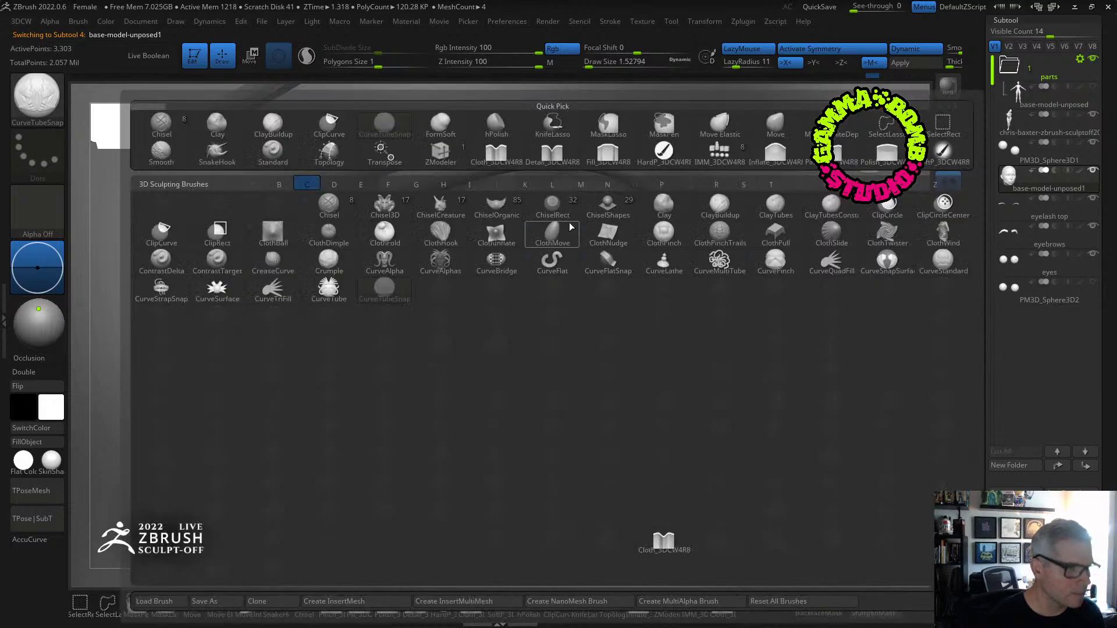
{"action": "left_click", "coordinate": [382, 290]}
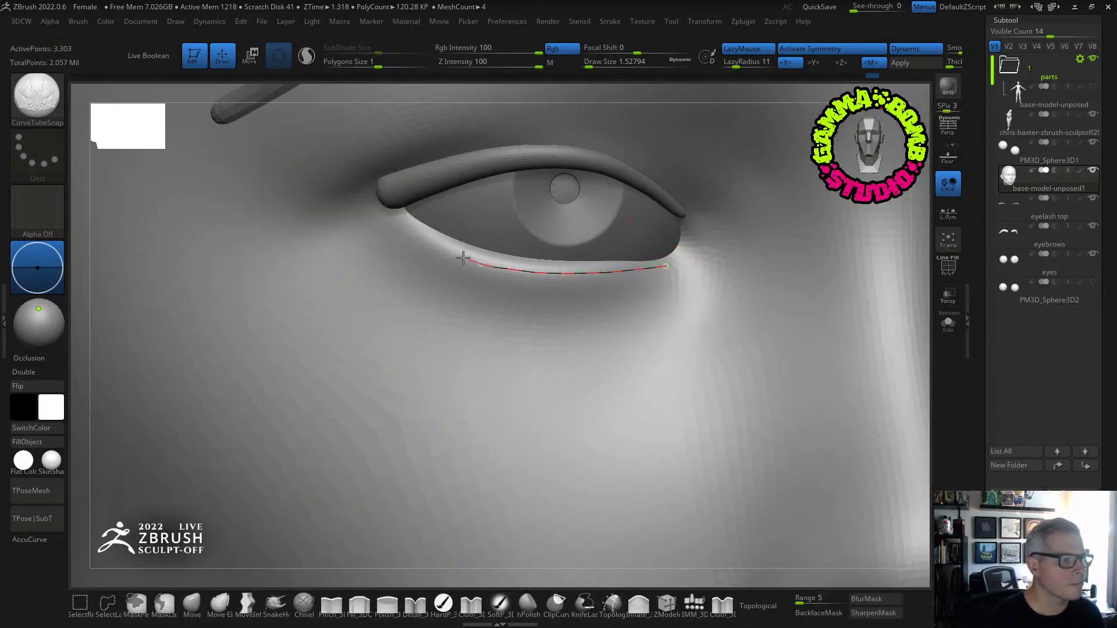
{"action": "left_click_drag", "start_coordinate": [366, 210], "coordinate": [365, 209]}
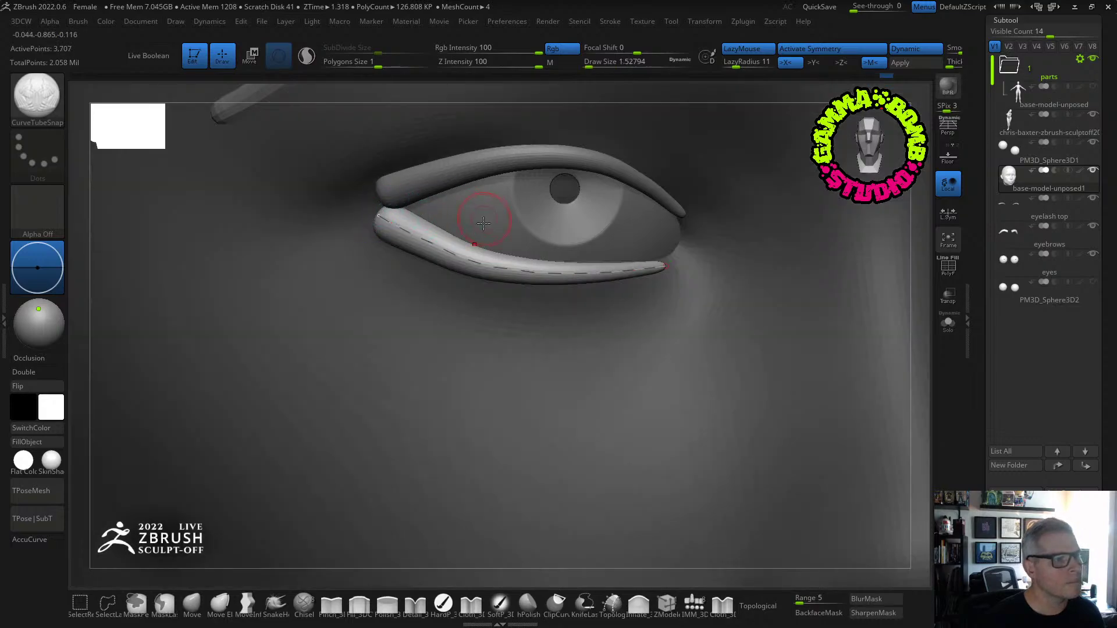
Thin the lower eyelid tube to draw size 1 and split it from the head into its own SubTool.
{"action": "right_click_drag", "start_coordinate": [486, 224], "coordinate": [423, 195]}
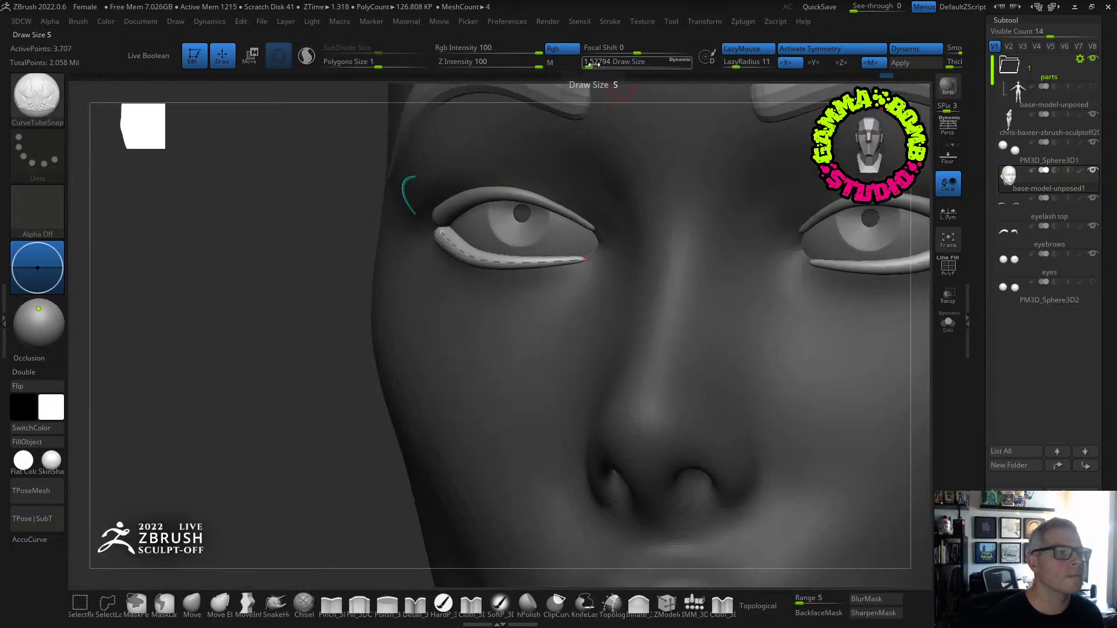
{"action": "left_click_drag", "start_coordinate": [593, 64], "coordinate": [586, 66]}
{"action": "left_click", "coordinate": [511, 265]}
{"action": "mouse_move", "coordinate": [550, 249]}
{"action": "right_mouse_down"}
{"action": "mouse_move", "coordinate": [561, 261]}
{"action": "mouse_move", "coordinate": [387, 233]}
{"action": "mouse_move", "coordinate": [477, 257]}
{"action": "mouse_move", "coordinate": [574, 245]}
{"action": "mouse_move", "coordinate": [568, 220]}
{"action": "mouse_move", "coordinate": [542, 215]}
{"action": "right_mouse_up"}
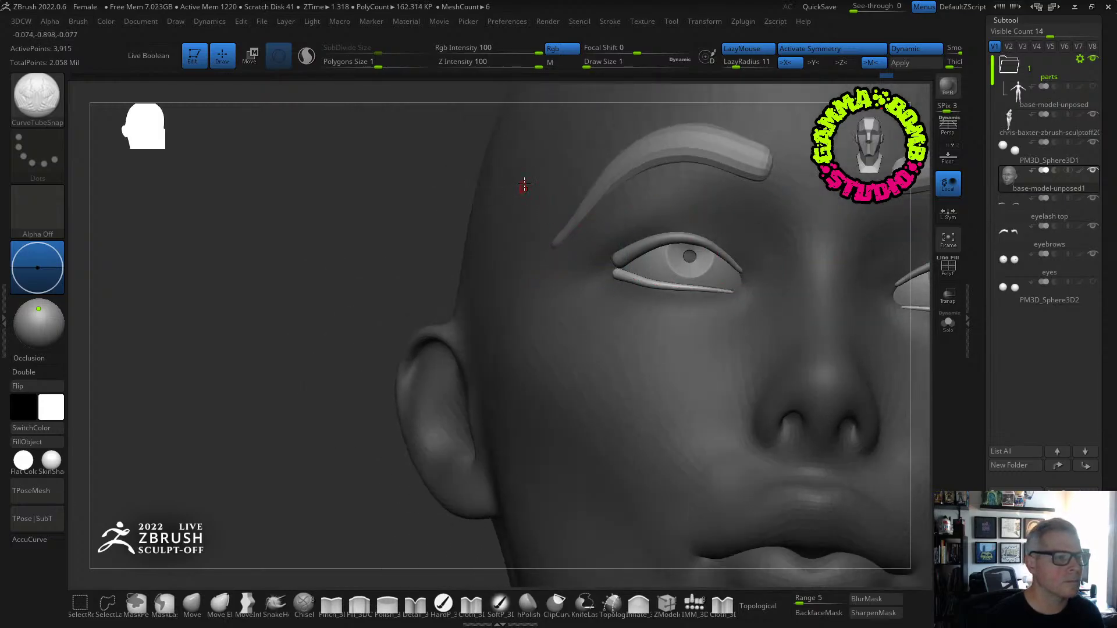
{"action": "key", "text": "3"}
{"action": "left_click", "coordinate": [568, 321]}
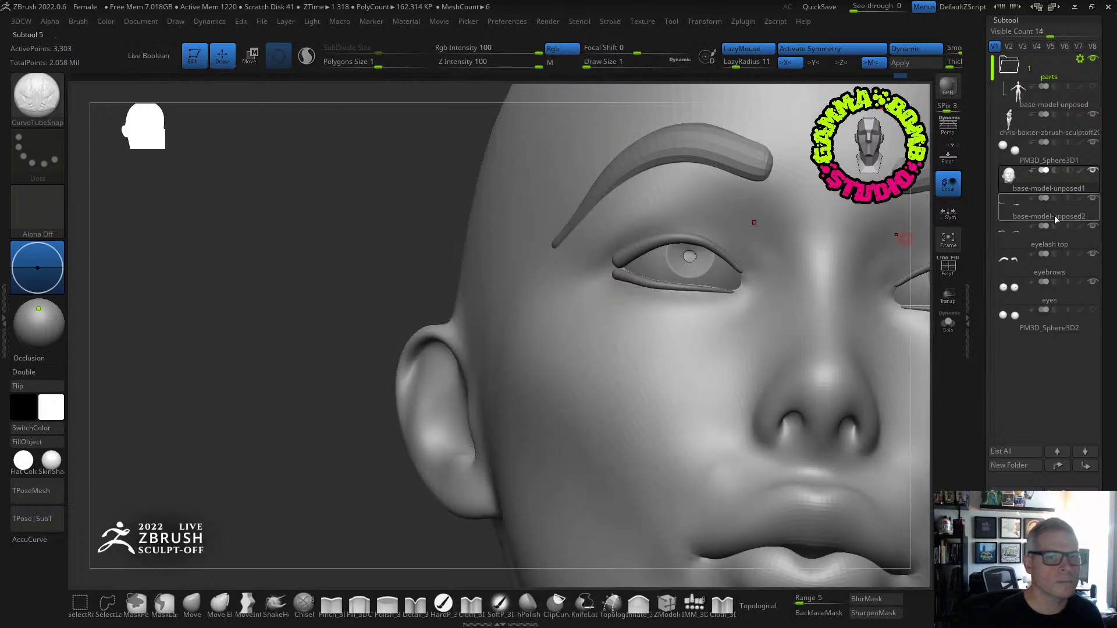
Select the "eyelash top" SubTool, choose the SnakeHook brush and set MaskLasso as the masking brush.
{"action": "left_click", "coordinate": [1000, 238]}
{"action": "right_click_drag", "start_coordinate": [597, 295], "coordinate": [360, 542], "text": "ctrl"}
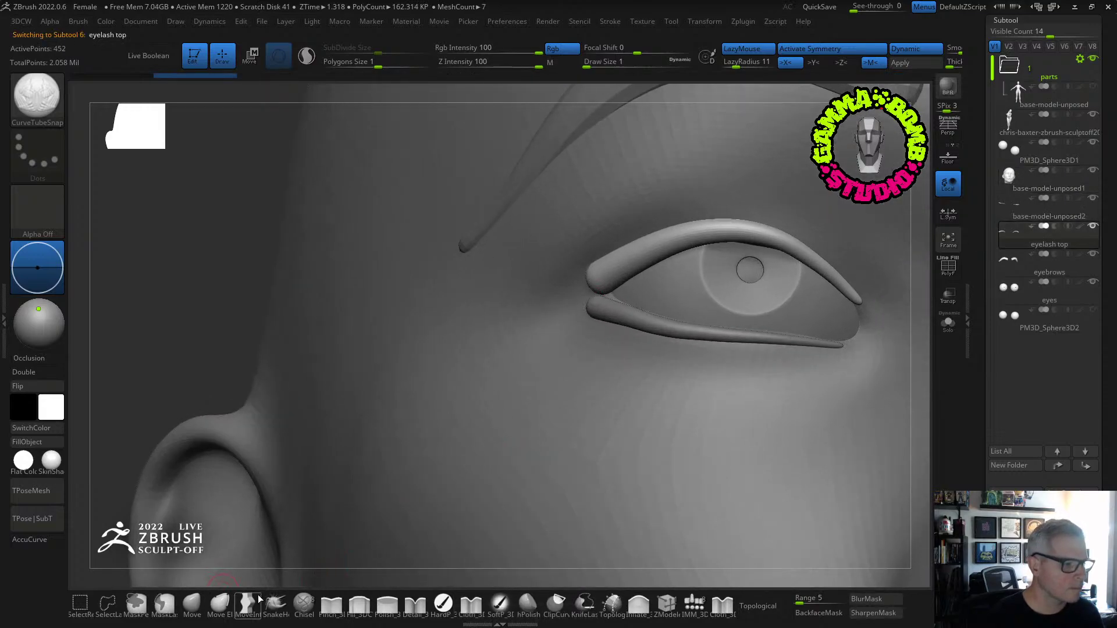
{"action": "left_click", "coordinate": [272, 609]}
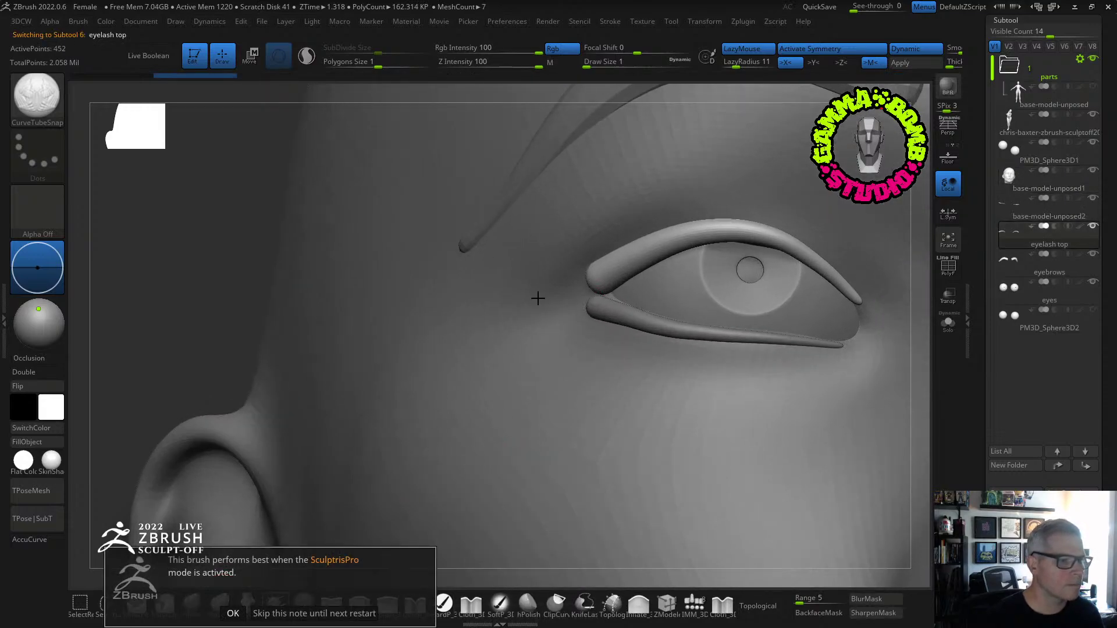
{"action": "left_click", "coordinate": [233, 616]}
{"action": "mouse_move", "coordinate": [538, 223]}
{"action": "right_mouse_down"}
{"action": "mouse_move", "coordinate": [541, 130]}
{"action": "mouse_move", "coordinate": [578, 205]}
{"action": "mouse_move", "coordinate": [568, 182]}
{"action": "mouse_move", "coordinate": [593, 204]}
{"action": "mouse_move", "coordinate": [622, 205]}
{"action": "right_mouse_up"}
{"action": "left_click", "coordinate": [589, 65]}
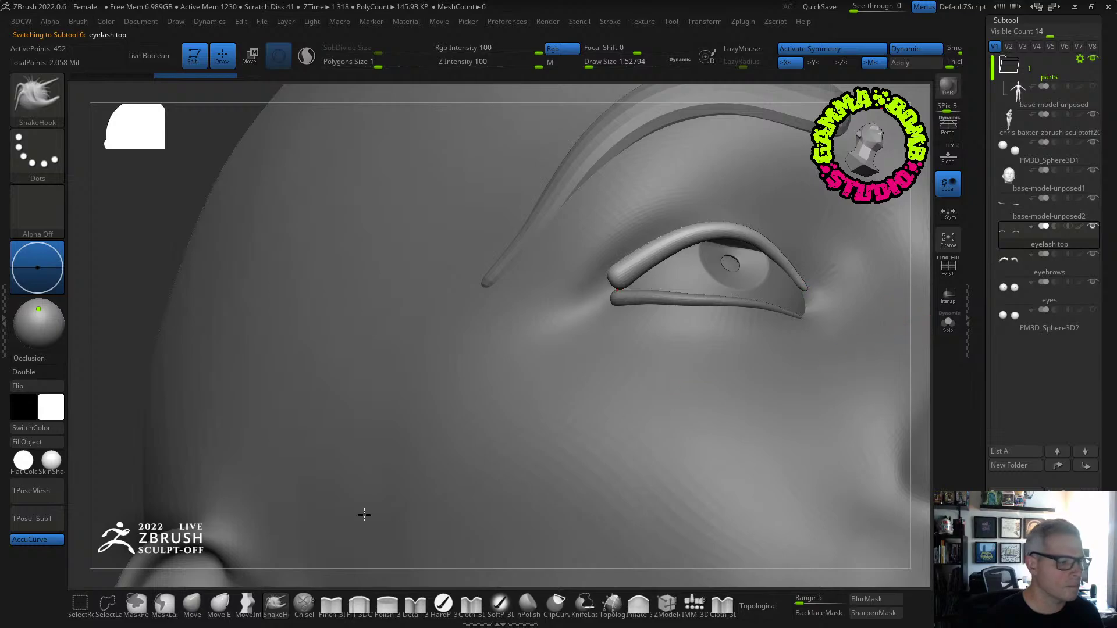
{"action": "left_click", "coordinate": [163, 607]}
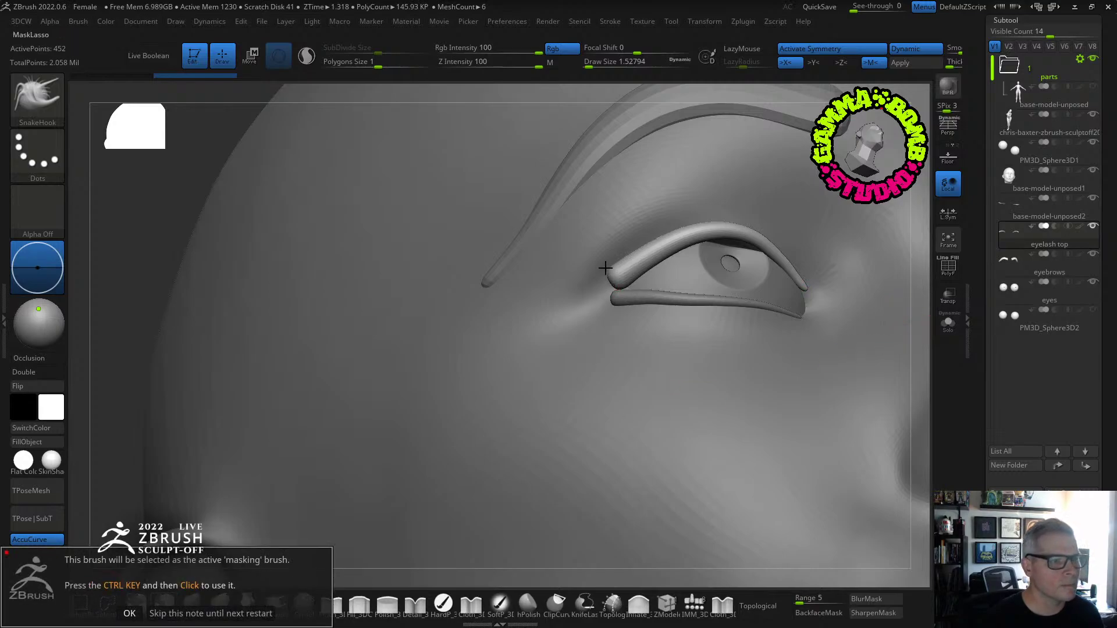
Pull the outer end of the upper eyelash outward into a pointed spike with SnakeHook, reducing the draw size to about 4.3.
{"action": "mouse_move", "coordinate": [499, 269]}
{"action": "right_mouse_down"}
{"action": "mouse_move", "coordinate": [491, 280]}
{"action": "mouse_move", "coordinate": [539, 275]}
{"action": "right_mouse_up"}
{"action": "mouse_move", "coordinate": [531, 317]}
{"action": "left_mouse_down", "text": "ctrl"}
{"action": "mouse_move", "coordinate": [582, 253]}
{"action": "mouse_move", "coordinate": [669, 361]}
{"action": "mouse_move", "coordinate": [526, 326]}
{"action": "left_mouse_up", "text": "ctrl"}
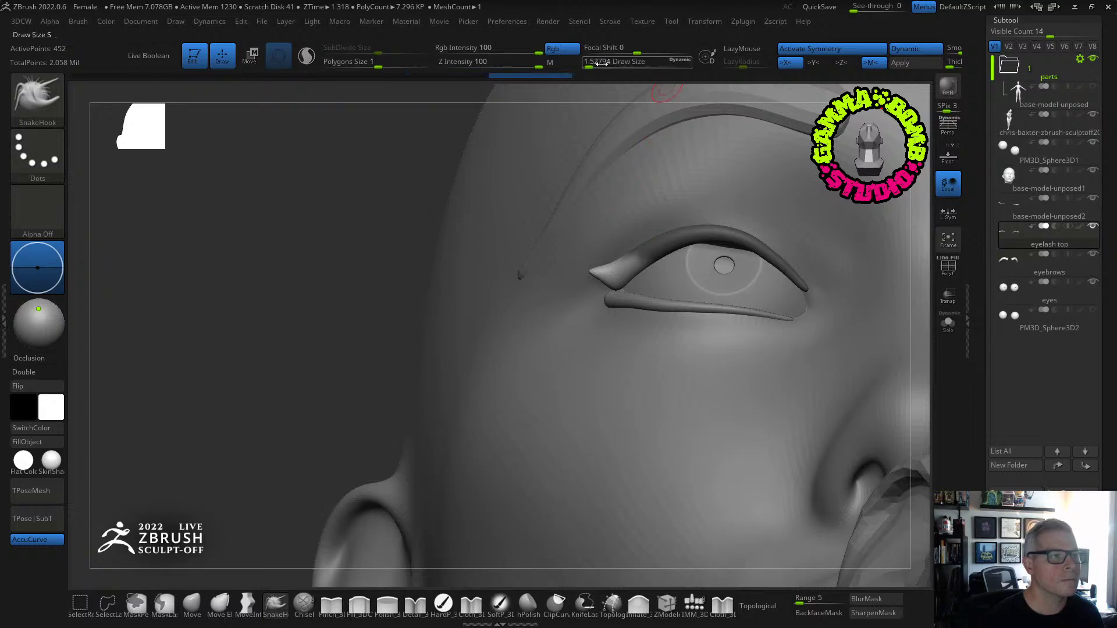
{"action": "left_click_drag", "start_coordinate": [594, 64], "coordinate": [598, 64]}
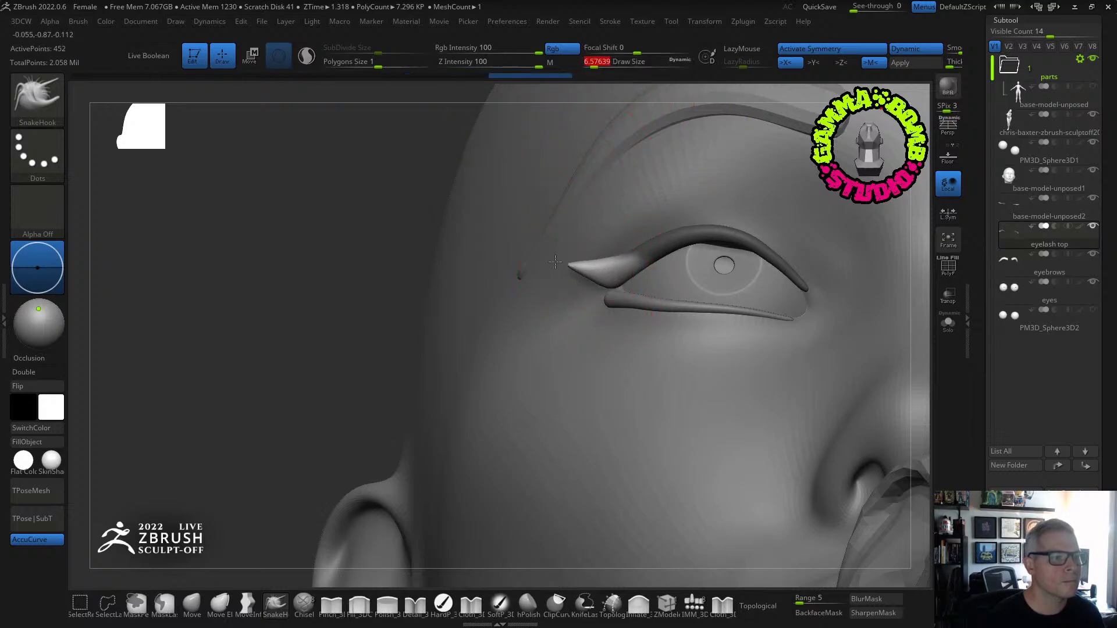
{"action": "mouse_move", "coordinate": [560, 272]}
{"action": "right_mouse_down"}
{"action": "mouse_move", "coordinate": [630, 326]}
{"action": "mouse_move", "coordinate": [680, 286]}
{"action": "mouse_move", "coordinate": [657, 256]}
{"action": "right_mouse_up"}
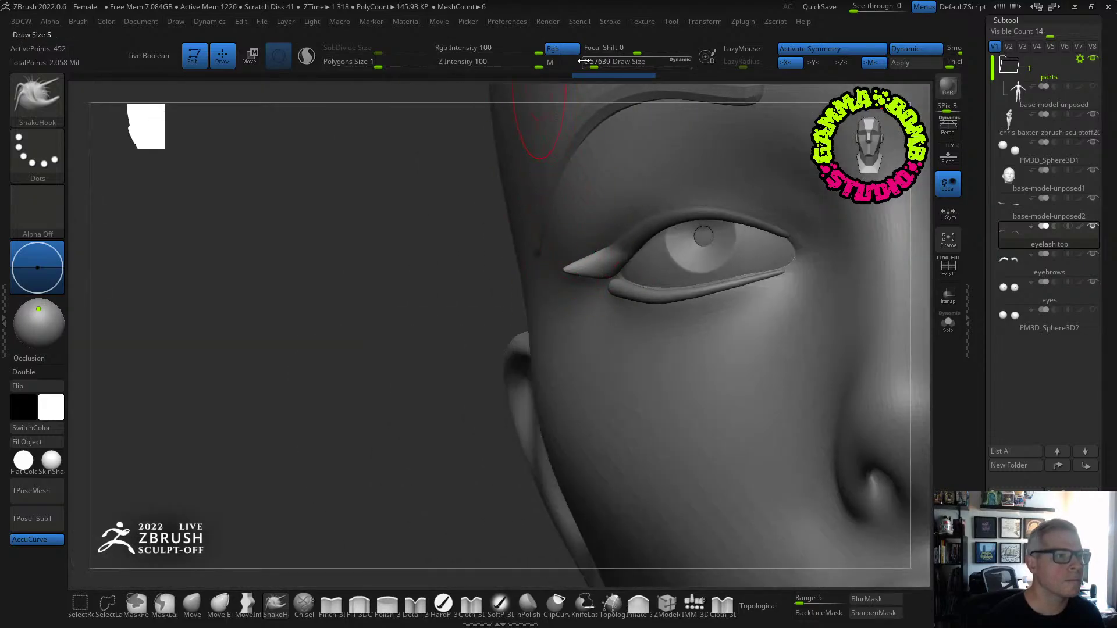
{"action": "left_click_drag", "start_coordinate": [594, 66], "coordinate": [592, 62]}
{"action": "mouse_move", "coordinate": [518, 241]}
{"action": "left_mouse_down"}
{"action": "mouse_move", "coordinate": [497, 274]}
{"action": "mouse_move", "coordinate": [521, 322]}
{"action": "mouse_move", "coordinate": [541, 311]}
{"action": "left_mouse_up"}
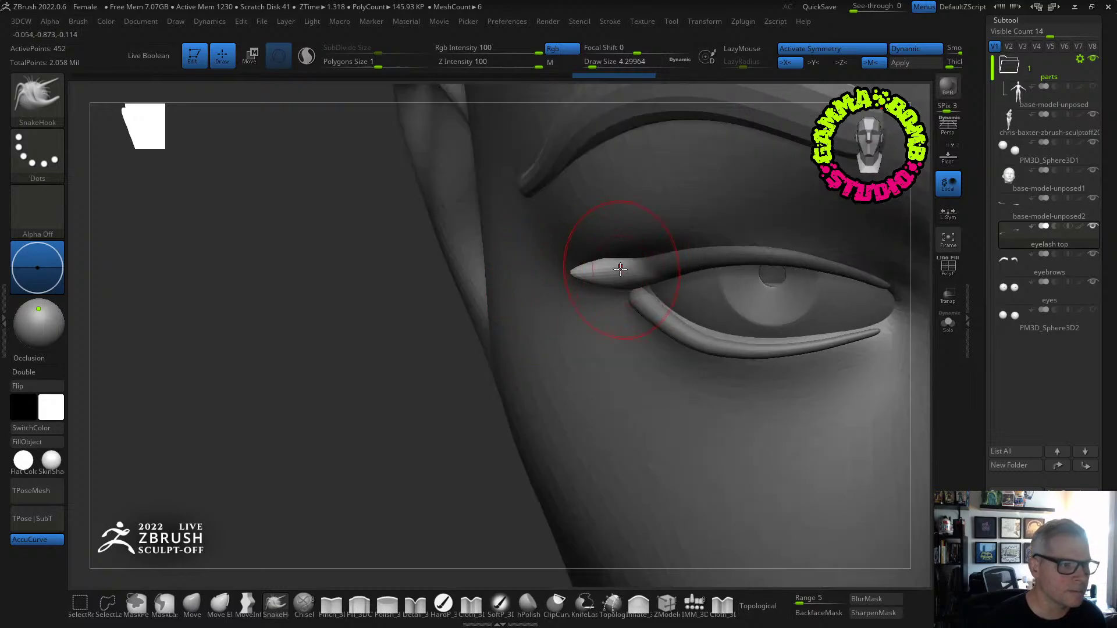
{"action": "mouse_move", "coordinate": [616, 277]}
{"action": "left_mouse_down"}
{"action": "mouse_move", "coordinate": [337, 287]}
{"action": "mouse_move", "coordinate": [337, 268]}
{"action": "left_mouse_up"}
{"action": "key", "text": "shift"}
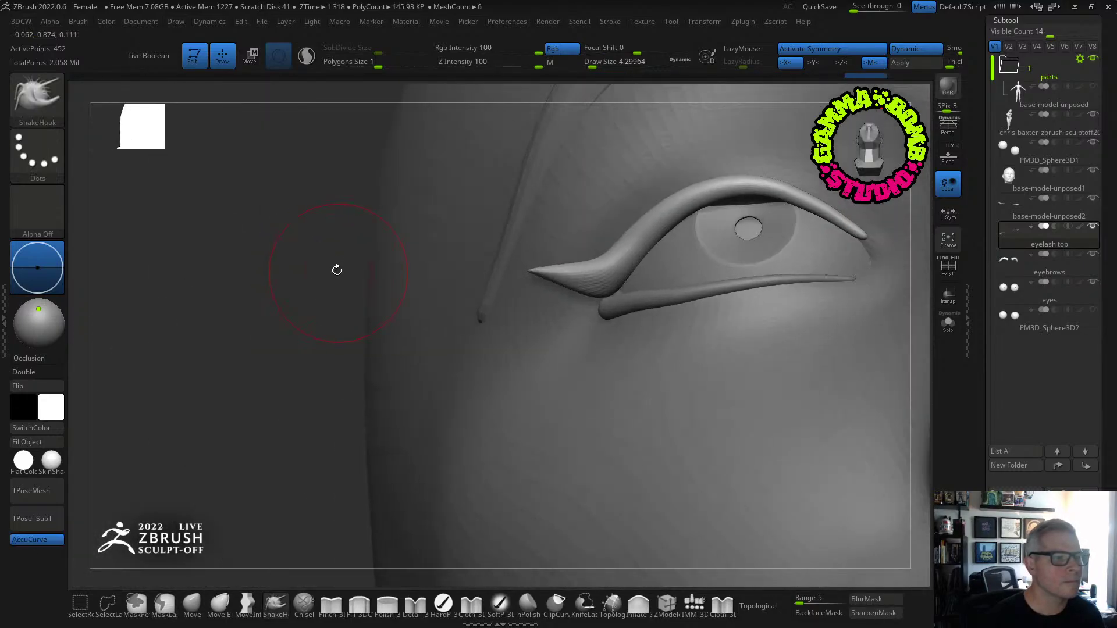
Mask the first spike and the inner part of the upper eyelash, leaving the short section beside the spike unmasked.
{"action": "key", "text": "ctrl"}
{"action": "left_click_drag", "start_coordinate": [443, 255], "coordinate": [582, 254], "text": "ctrl"}
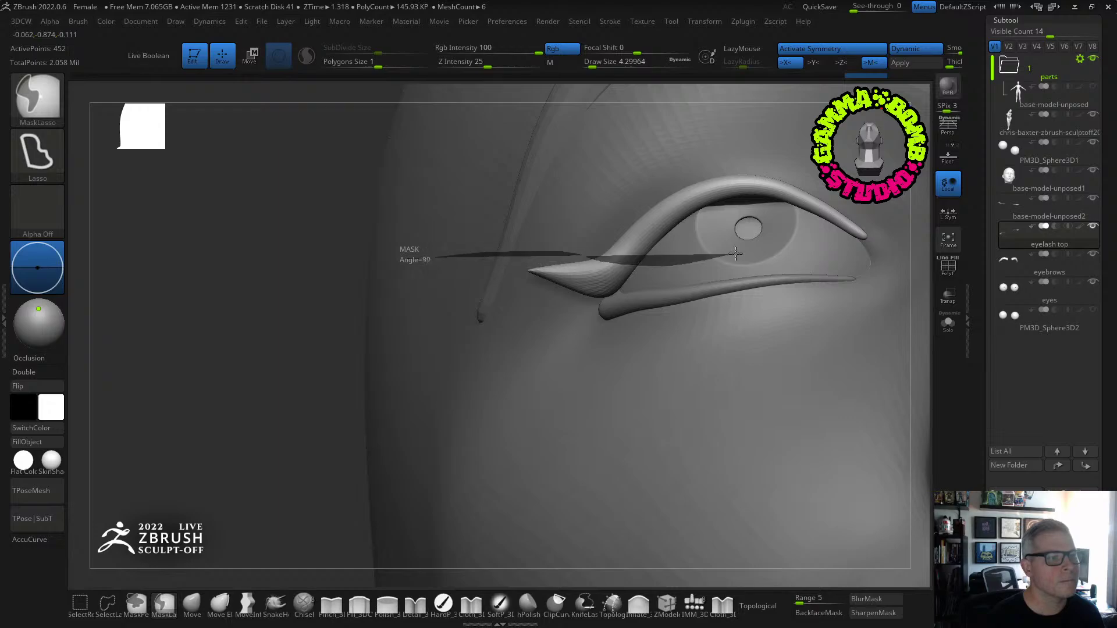
{"action": "left_click_drag", "start_coordinate": [736, 254], "coordinate": [670, 214], "text": "ctrl"}
{"action": "left_click_drag", "start_coordinate": [520, 225], "coordinate": [500, 238], "text": "ctrl"}
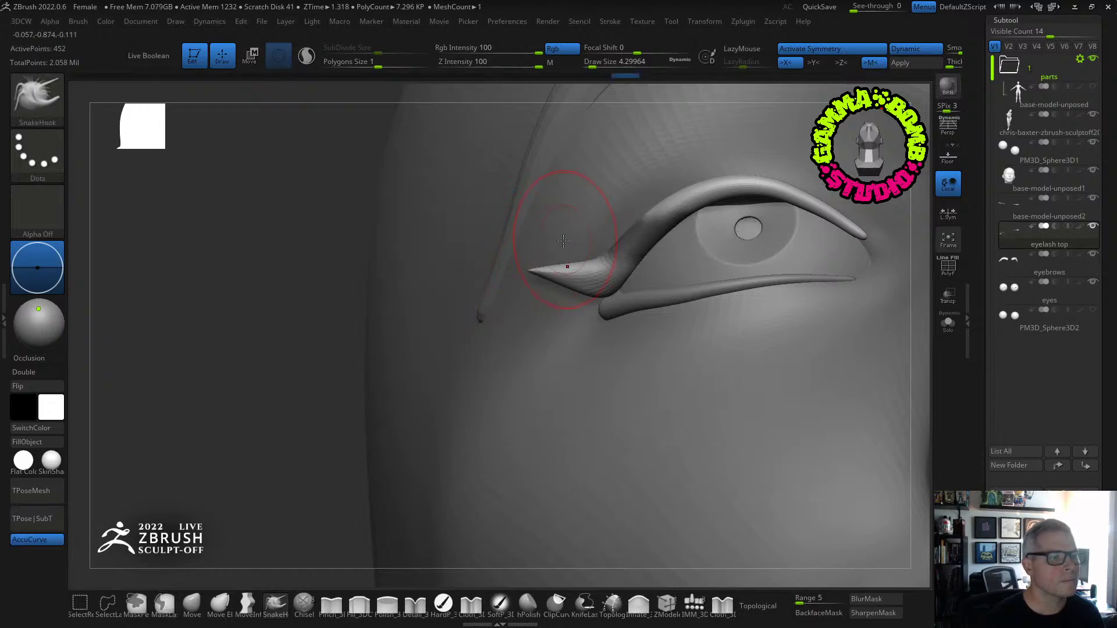
{"action": "left_click", "coordinate": [232, 369], "text": "ctrl"}
{"action": "mouse_move", "coordinate": [233, 343]}
{"action": "left_mouse_down"}
{"action": "mouse_move", "coordinate": [498, 242]}
{"action": "mouse_move", "coordinate": [611, 230]}
{"action": "left_mouse_up"}
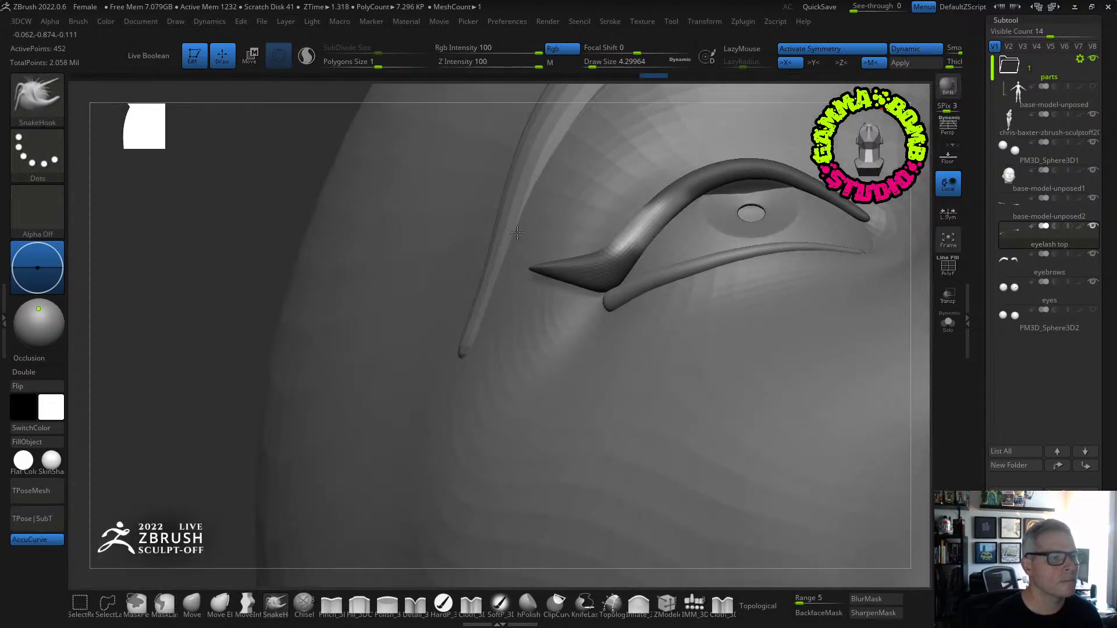
Pull a second pointed lash spike out of the unmasked section above the first one with SnakeHook.
{"action": "right_click_drag", "start_coordinate": [611, 230], "coordinate": [603, 247]}
{"action": "key", "text": "ctrl+z"}
{"action": "left_click_drag", "start_coordinate": [555, 335], "coordinate": [605, 275], "text": "ctrl"}
{"action": "left_click_drag", "start_coordinate": [673, 213], "coordinate": [622, 232], "text": "ctrl"}
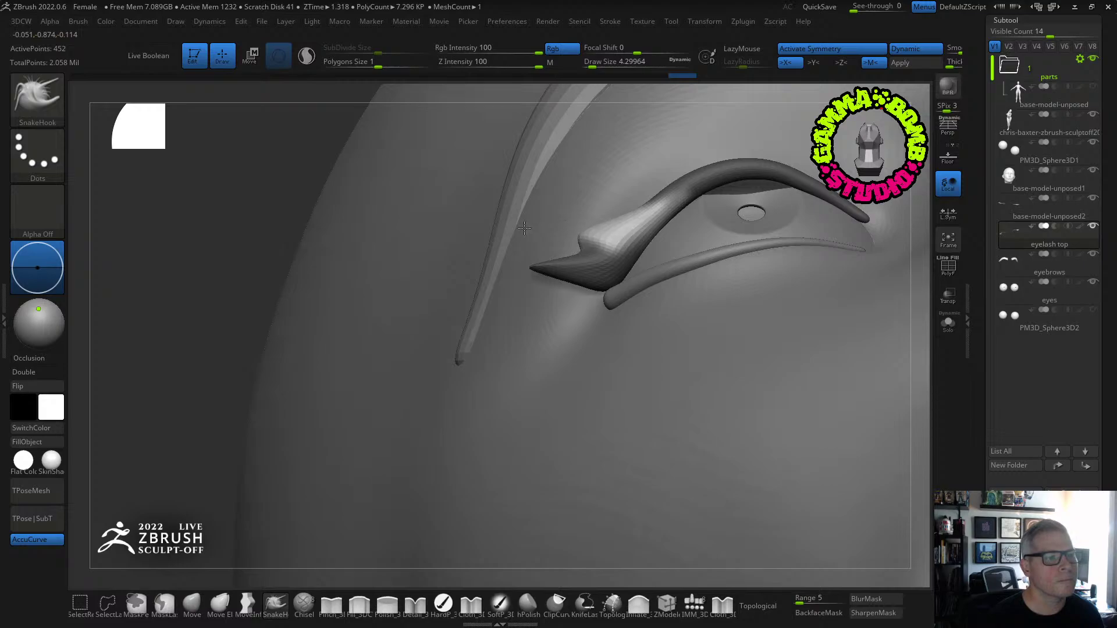
{"action": "mouse_move", "coordinate": [545, 228]}
{"action": "right_mouse_down"}
{"action": "mouse_move", "coordinate": [609, 219]}
{"action": "mouse_move", "coordinate": [590, 233]}
{"action": "right_mouse_up"}
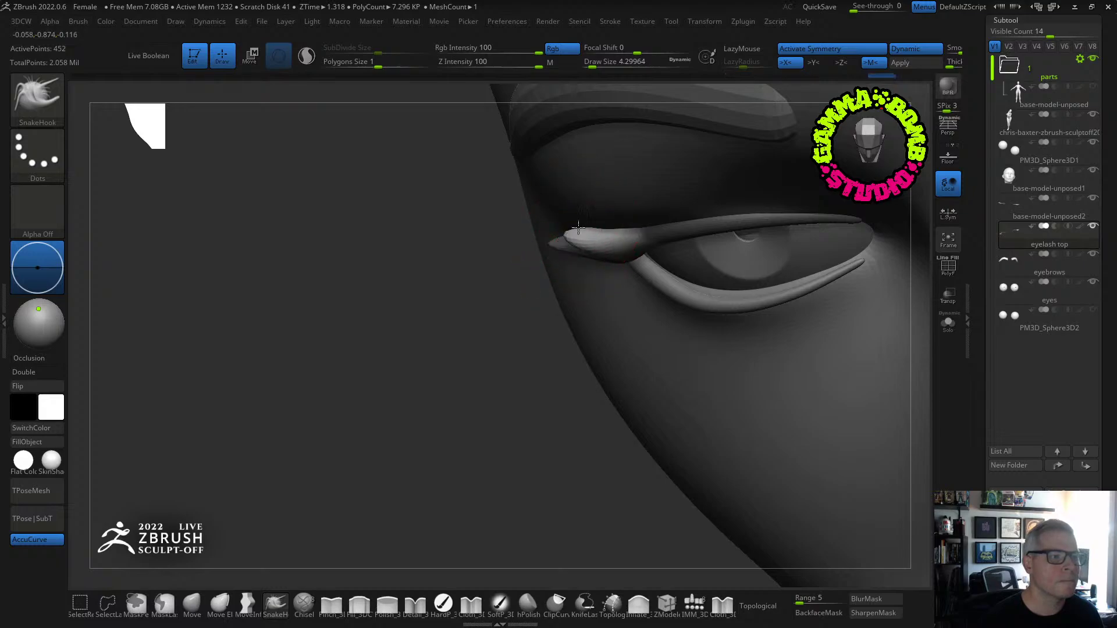
{"action": "mouse_move", "coordinate": [579, 227]}
{"action": "right_mouse_down"}
{"action": "mouse_move", "coordinate": [615, 213]}
{"action": "mouse_move", "coordinate": [365, 229]}
{"action": "mouse_move", "coordinate": [366, 247]}
{"action": "right_mouse_up"}
Lasso-mask around the next section of the upper eyelash and pull a third spike out above the first two with SnakeHook.
{"action": "right_click_drag", "start_coordinate": [434, 255], "coordinate": [646, 329], "text": "ctrl"}
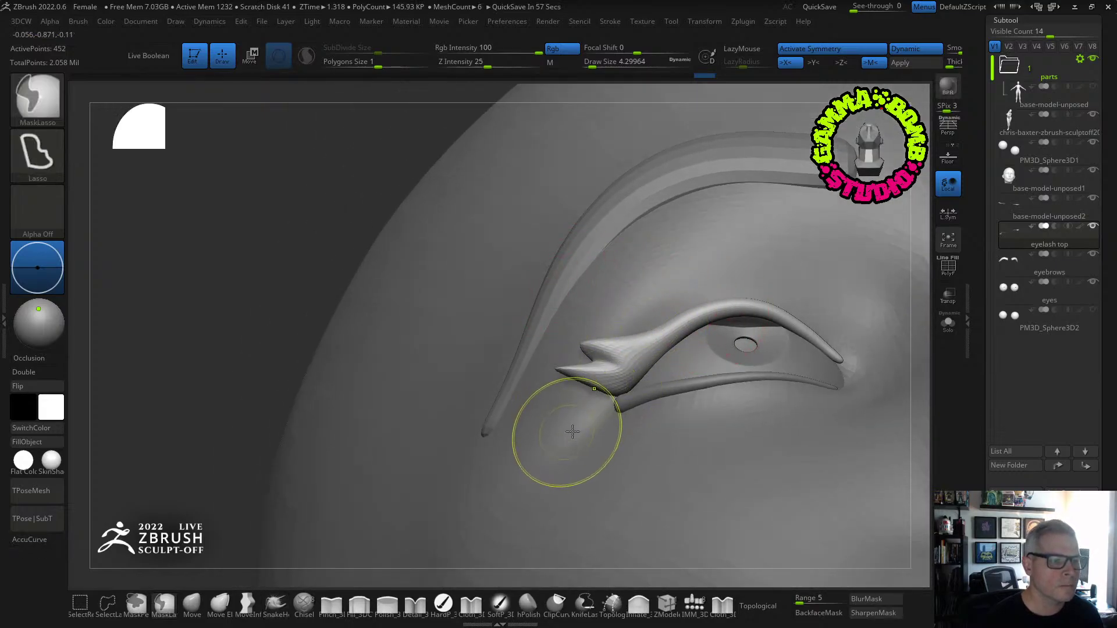
{"action": "mouse_move", "coordinate": [569, 431]}
{"action": "left_mouse_down", "text": "ctrl"}
{"action": "mouse_move", "coordinate": [617, 372]}
{"action": "mouse_move", "coordinate": [722, 311]}
{"action": "mouse_move", "coordinate": [878, 331]}
{"action": "left_mouse_up", "text": "ctrl"}
{"action": "mouse_move", "coordinate": [500, 411]}
{"action": "left_mouse_down", "text": "ctrl"}
{"action": "mouse_move", "coordinate": [603, 331]}
{"action": "mouse_move", "coordinate": [675, 344]}
{"action": "mouse_move", "coordinate": [582, 448]}
{"action": "mouse_move", "coordinate": [512, 431]}
{"action": "left_mouse_up", "text": "ctrl"}
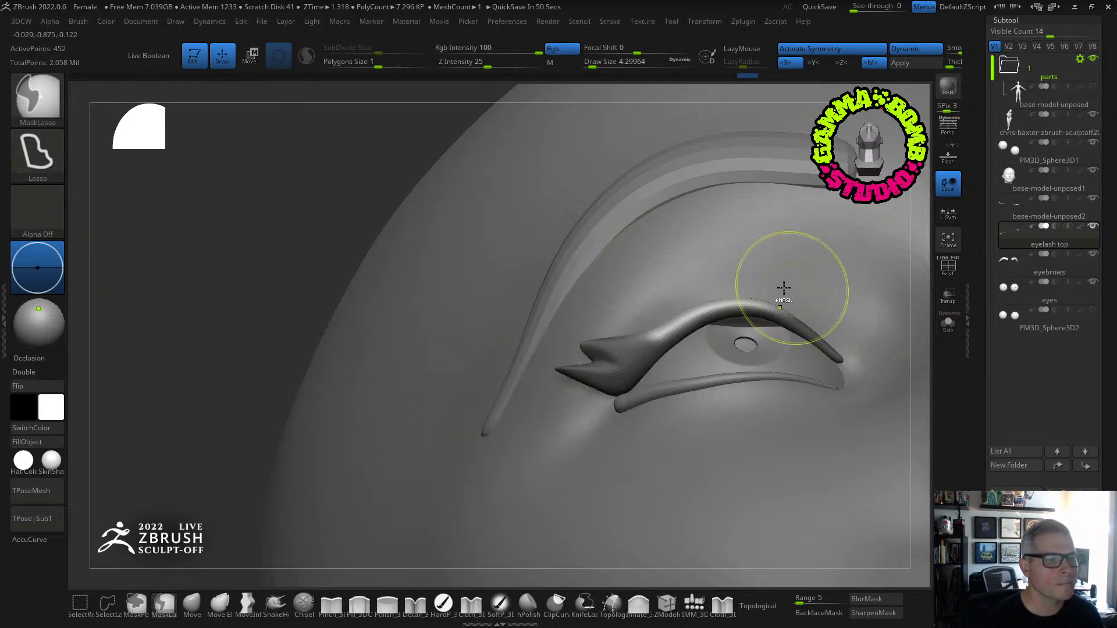
{"action": "mouse_move", "coordinate": [669, 291]}
{"action": "left_mouse_down", "text": "ctrl"}
{"action": "mouse_move", "coordinate": [867, 329]}
{"action": "mouse_move", "coordinate": [726, 309]}
{"action": "left_mouse_up", "text": "ctrl"}
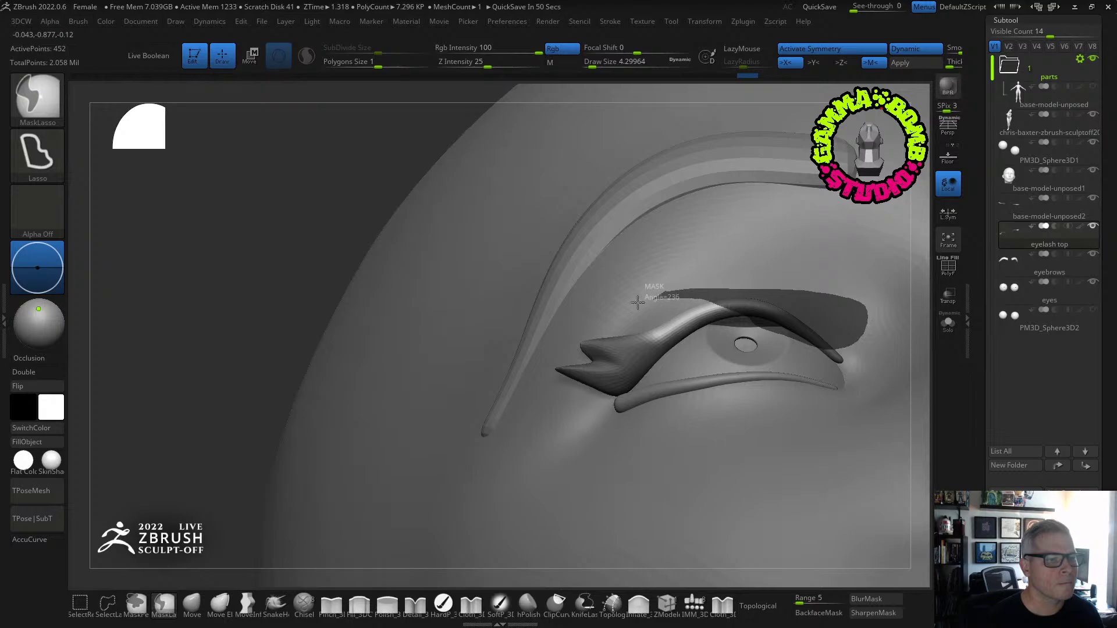
{"action": "left_click_drag", "start_coordinate": [638, 301], "coordinate": [643, 304], "text": "ctrl"}
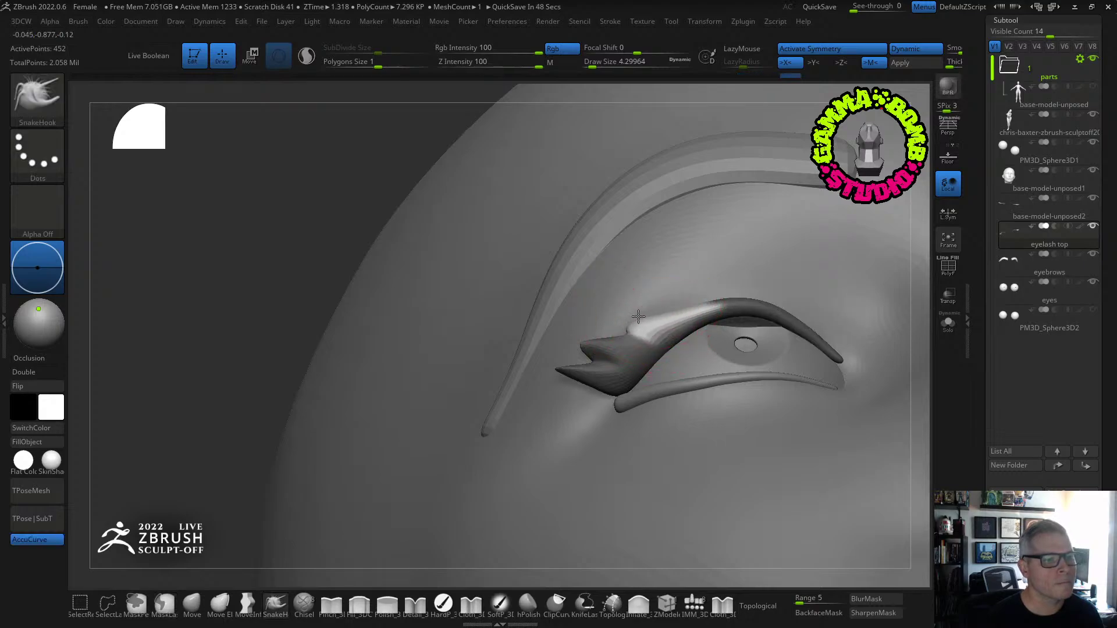
{"action": "right_click_drag", "start_coordinate": [638, 316], "coordinate": [317, 337]}
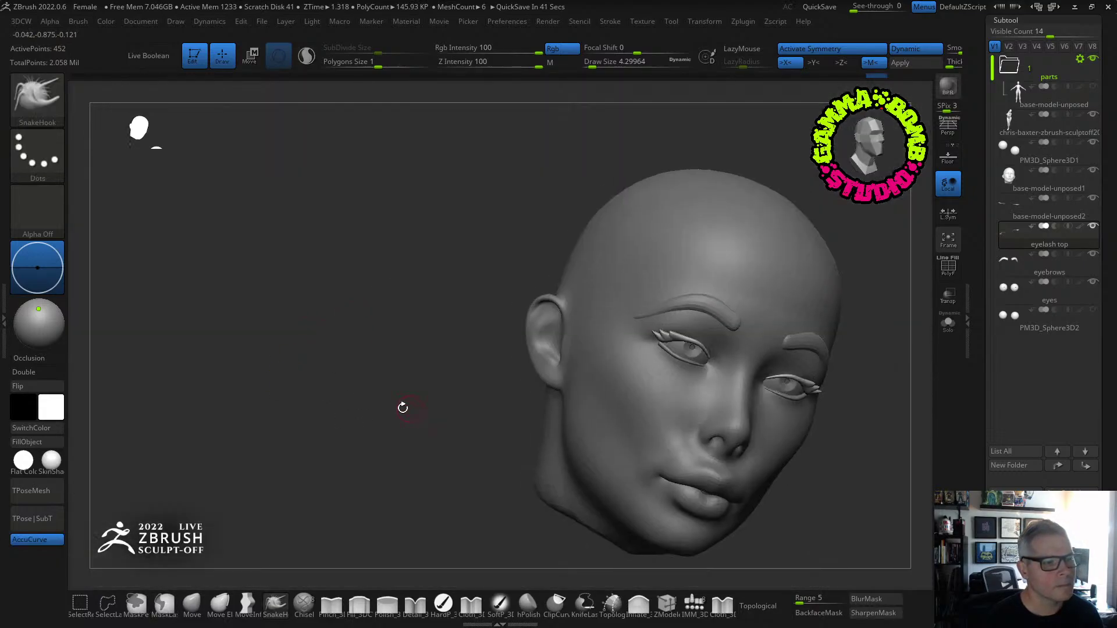
{"action": "right_click_drag", "start_coordinate": [402, 407], "coordinate": [489, 409]}
Select the lower eyelash SubTool base-model-unposed2, lasso-mask along the tube and invert the mask.
{"action": "right_click_drag", "start_coordinate": [640, 355], "coordinate": [746, 427], "text": "ctrl"}
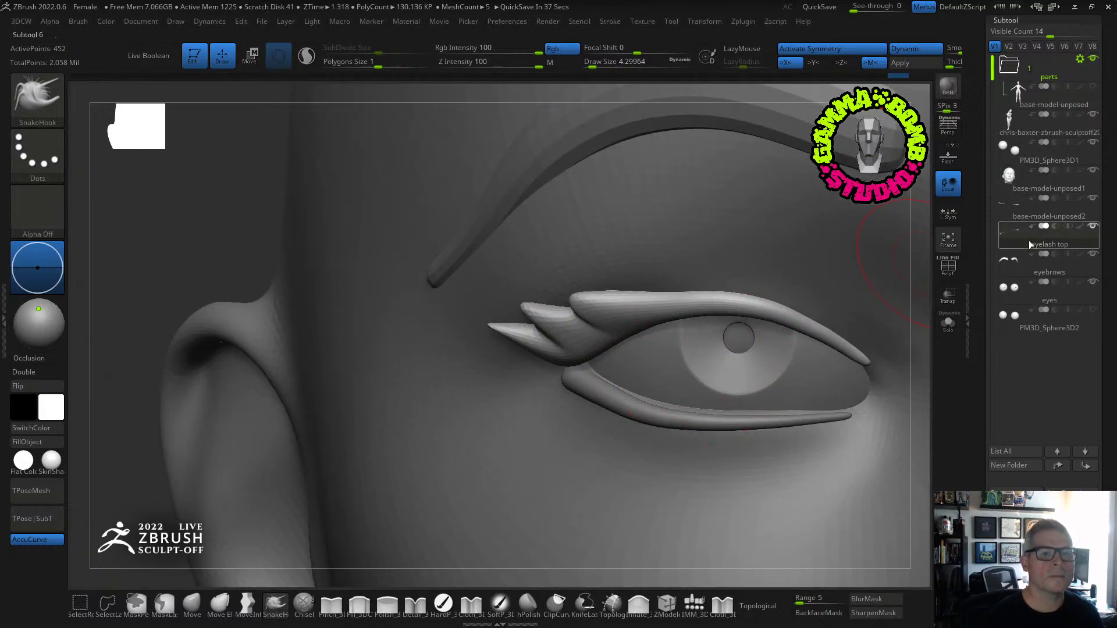
{"action": "mouse_move", "coordinate": [914, 263]}
{"action": "right_mouse_down"}
{"action": "mouse_move", "coordinate": [617, 419]}
{"action": "mouse_move", "coordinate": [436, 479]}
{"action": "mouse_move", "coordinate": [519, 430]}
{"action": "right_mouse_up"}
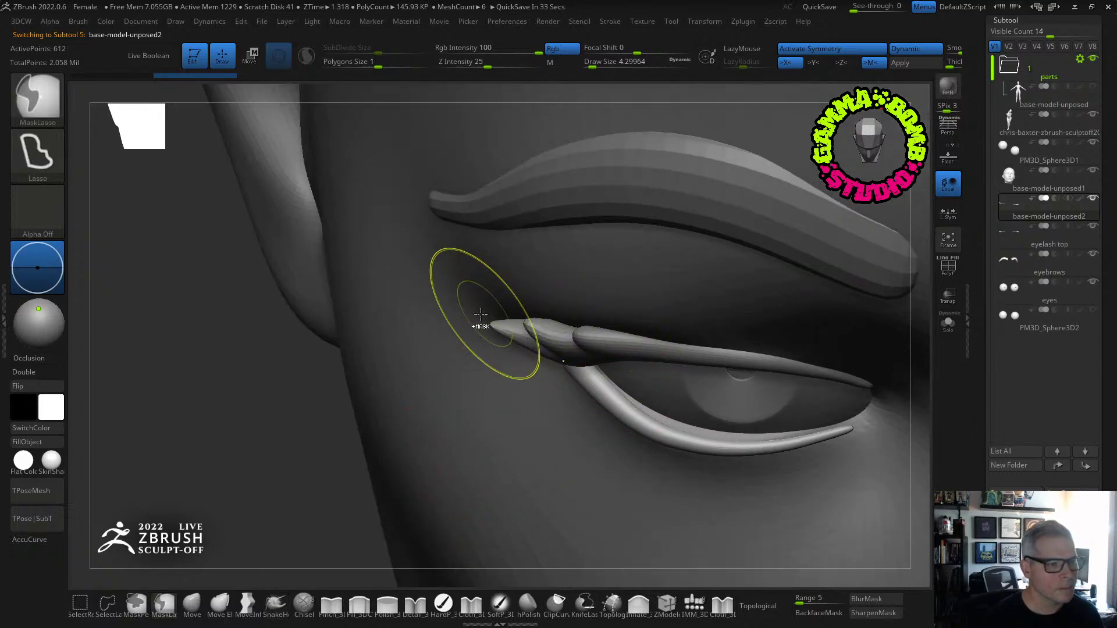
{"action": "left_click_drag", "start_coordinate": [483, 317], "coordinate": [573, 360], "text": "ctrl"}
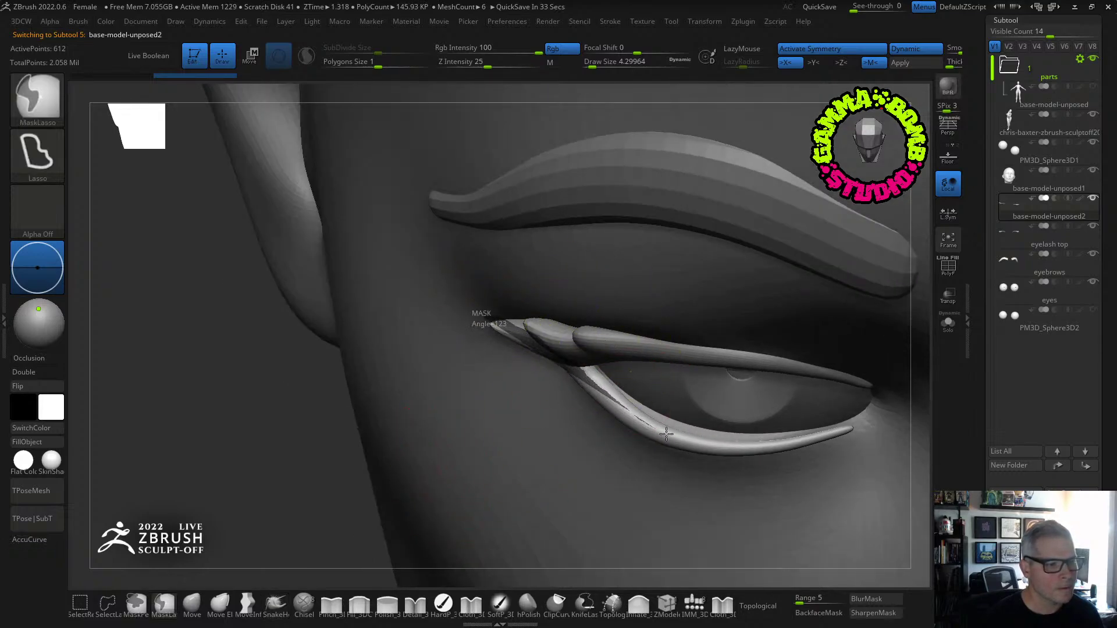
{"action": "left_click_drag", "start_coordinate": [725, 446], "coordinate": [806, 471], "text": "ctrl"}
{"action": "left_click_drag", "start_coordinate": [376, 319], "coordinate": [385, 315], "text": "ctrl"}
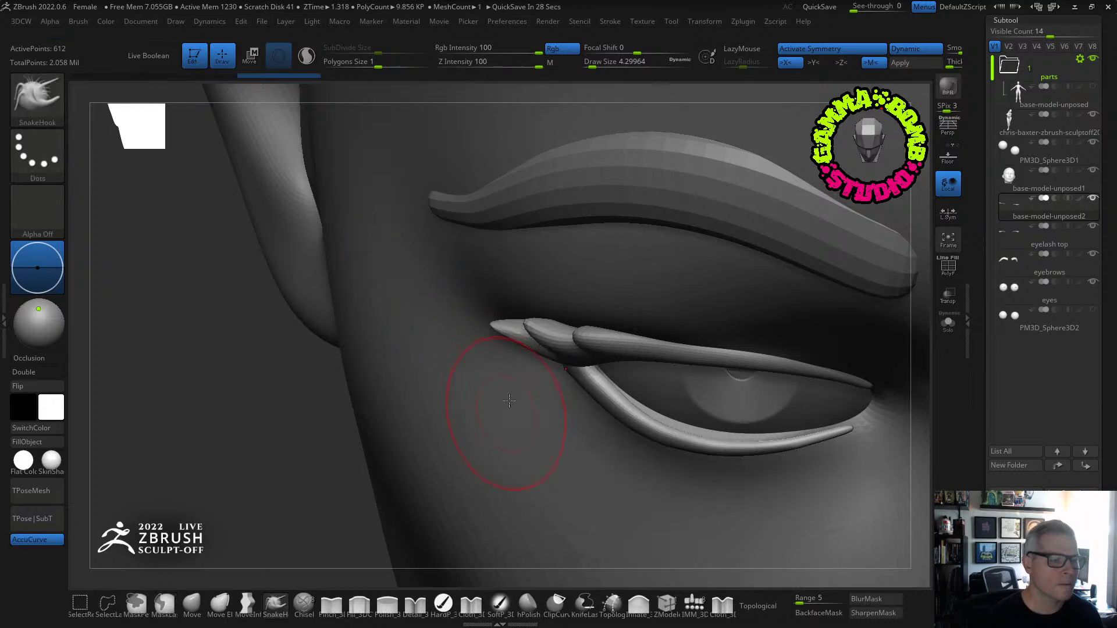
{"action": "mouse_move", "coordinate": [110, 326]}
{"action": "left_mouse_down"}
{"action": "mouse_move", "coordinate": [145, 218]}
{"action": "mouse_move", "coordinate": [131, 195]}
{"action": "mouse_move", "coordinate": [145, 177]}
{"action": "left_mouse_up"}
{"action": "left_click", "coordinate": [116, 214], "text": "ctrl"}
{"action": "left_click_drag", "start_coordinate": [199, 294], "coordinate": [214, 222]}
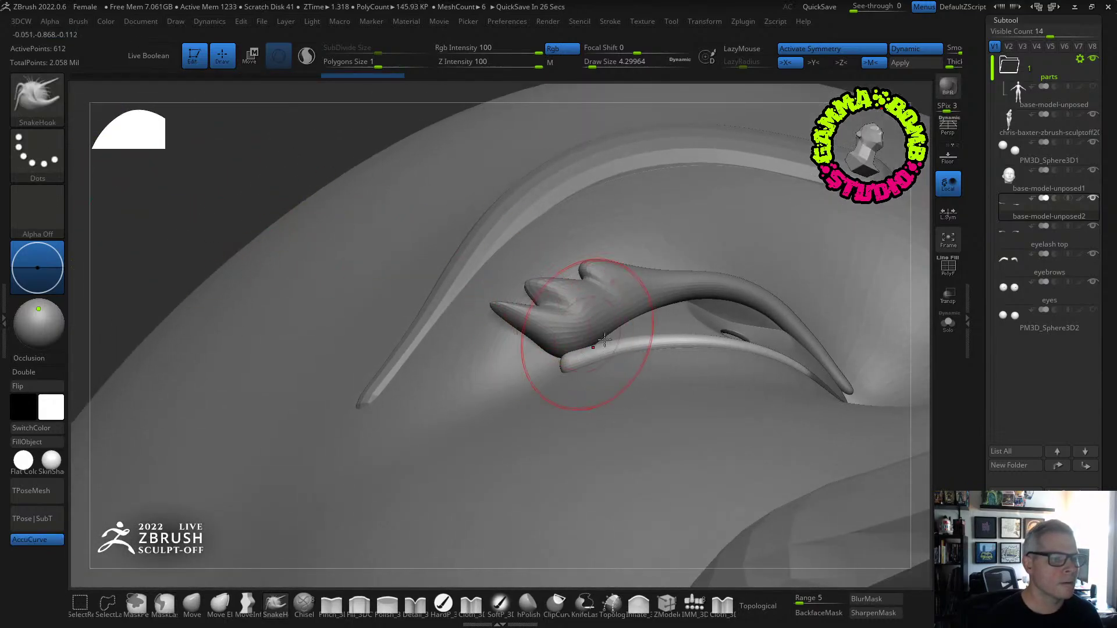
Shape the outer end and lower edge of the lower eyelash with SnakeHook at a draw size of about 5.
{"action": "left_click_drag", "start_coordinate": [596, 64], "coordinate": [594, 63]}
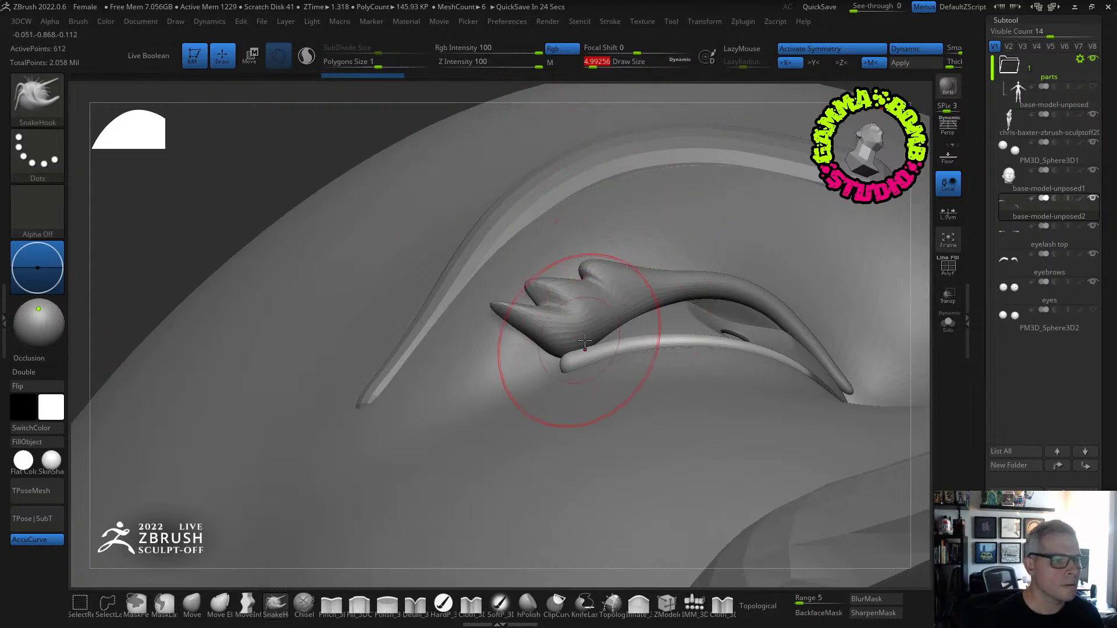
{"action": "key", "text": "shift"}
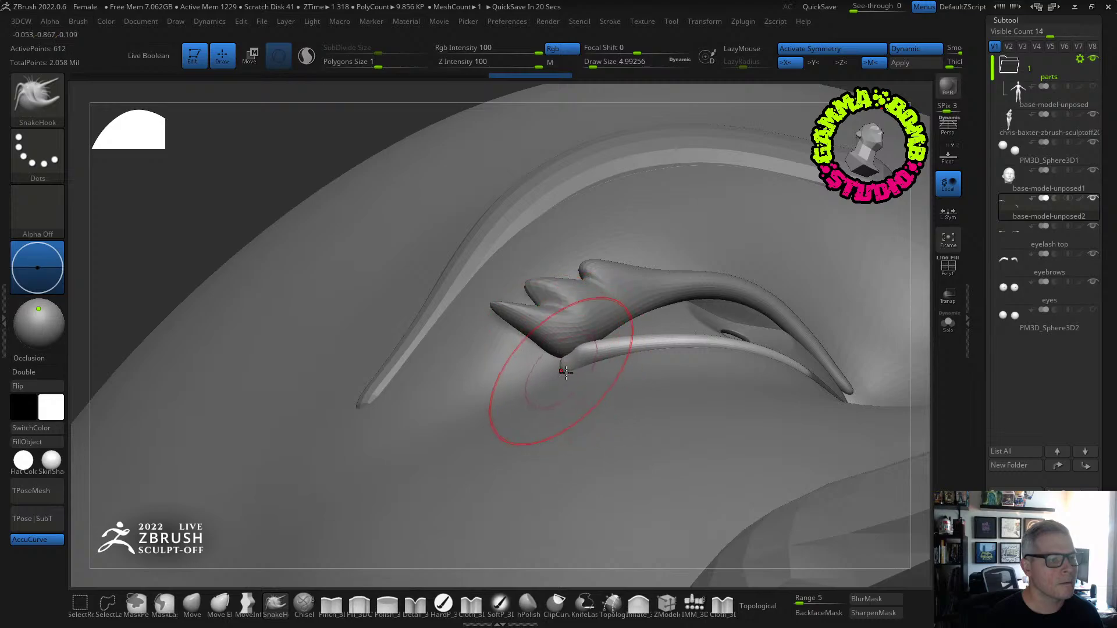
{"action": "left_click_drag", "start_coordinate": [566, 372], "coordinate": [614, 345]}
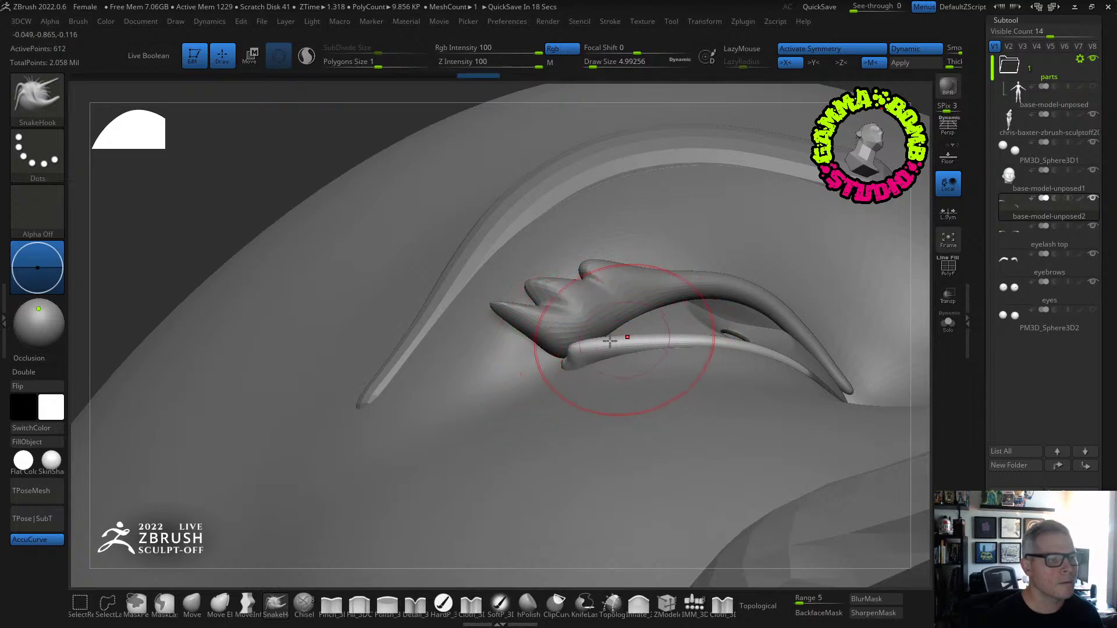
{"action": "mouse_move", "coordinate": [610, 340]}
{"action": "right_mouse_down"}
{"action": "mouse_move", "coordinate": [620, 437]}
{"action": "mouse_move", "coordinate": [624, 336]}
{"action": "right_mouse_up"}
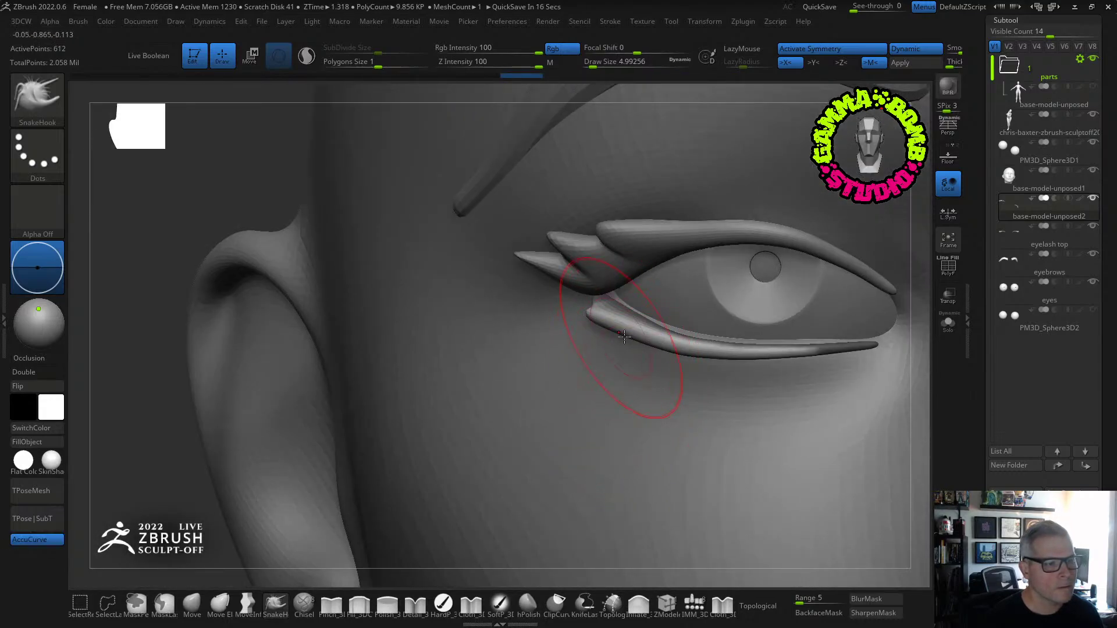
{"action": "left_click_drag", "start_coordinate": [624, 336], "coordinate": [630, 343]}
{"action": "left_click_drag", "start_coordinate": [702, 353], "coordinate": [706, 357]}
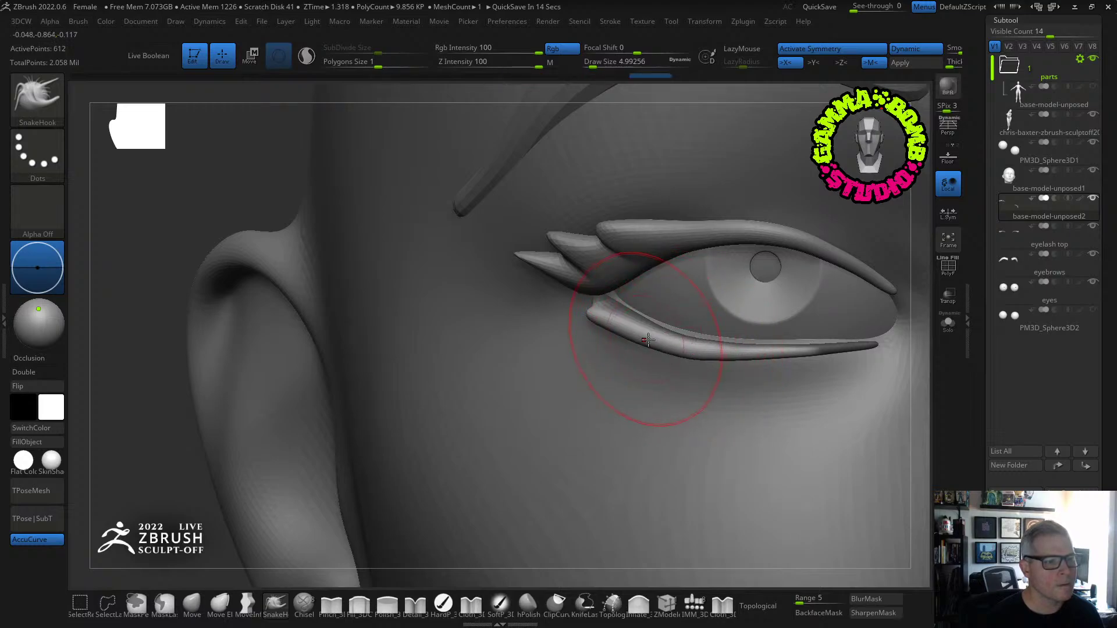
Activate the DamStandard brush and make the head SubTool base-model-unposed1 active for work around the mouth.
{"action": "right_click_drag", "start_coordinate": [649, 340], "coordinate": [372, 326], "text": "alt"}
{"action": "right_click_drag", "start_coordinate": [438, 394], "coordinate": [337, 477], "text": "ctrl"}
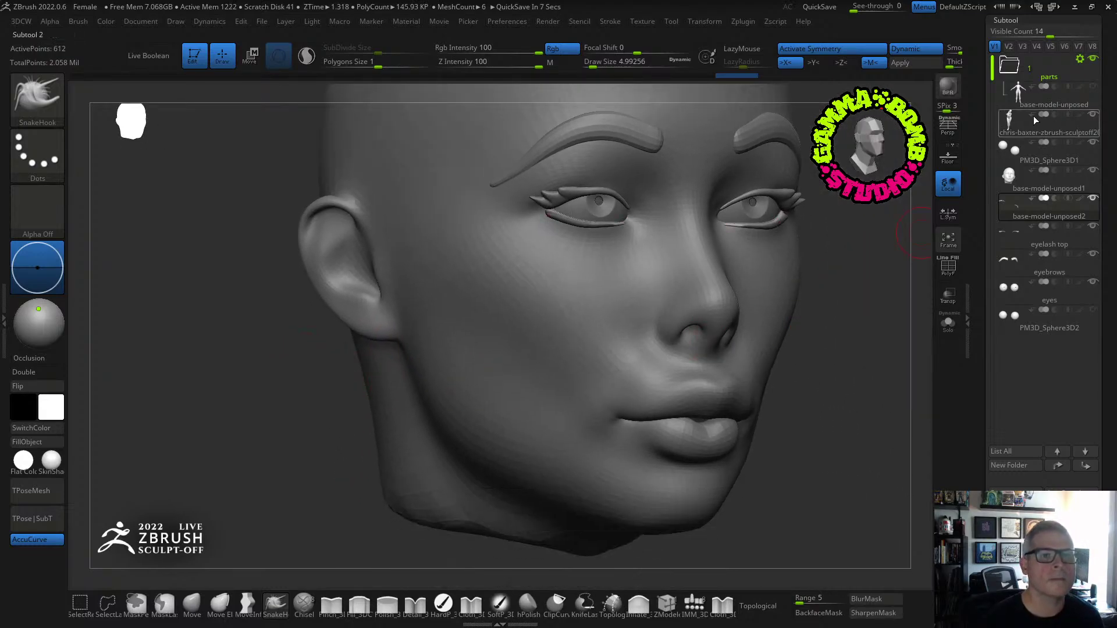
{"action": "right_click_drag", "start_coordinate": [728, 401], "coordinate": [753, 418], "text": "ctrl"}
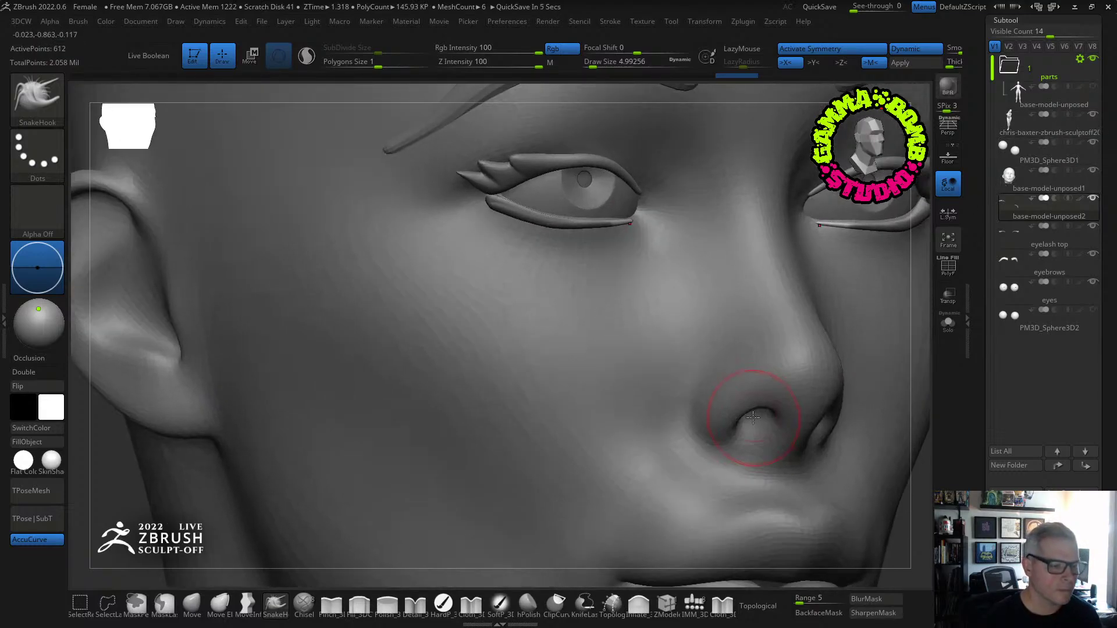
{"action": "key", "text": "b"}
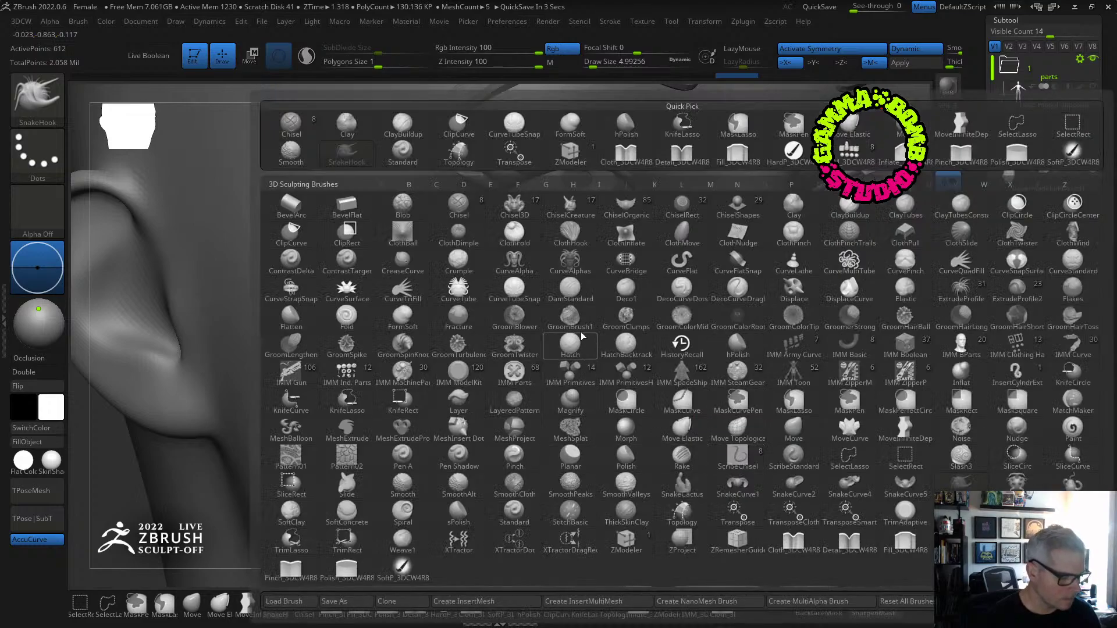
{"action": "key", "text": "d"}
{"action": "key", "text": "s"}
{"action": "mouse_move", "coordinate": [730, 489]}
{"action": "right_mouse_down", "text": "alt"}
{"action": "mouse_move", "coordinate": [663, 431]}
{"action": "mouse_move", "coordinate": [570, 282]}
{"action": "mouse_move", "coordinate": [611, 289]}
{"action": "right_mouse_up", "text": "alt"}
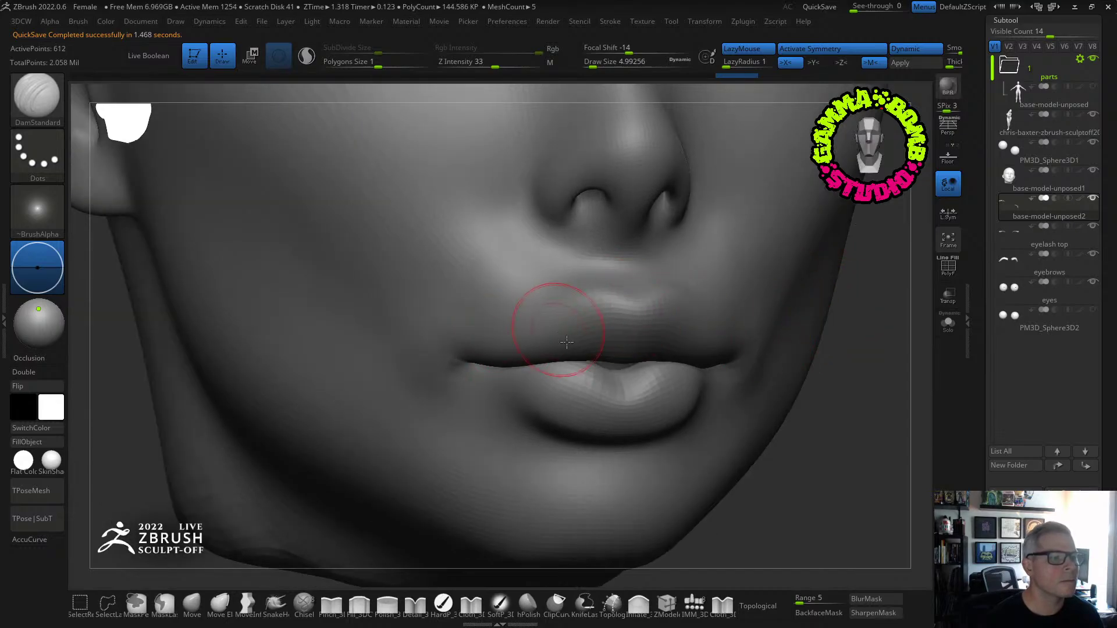
{"action": "right_click_drag", "start_coordinate": [549, 324], "coordinate": [574, 358]}
{"action": "left_click", "coordinate": [703, 248], "text": "alt"}
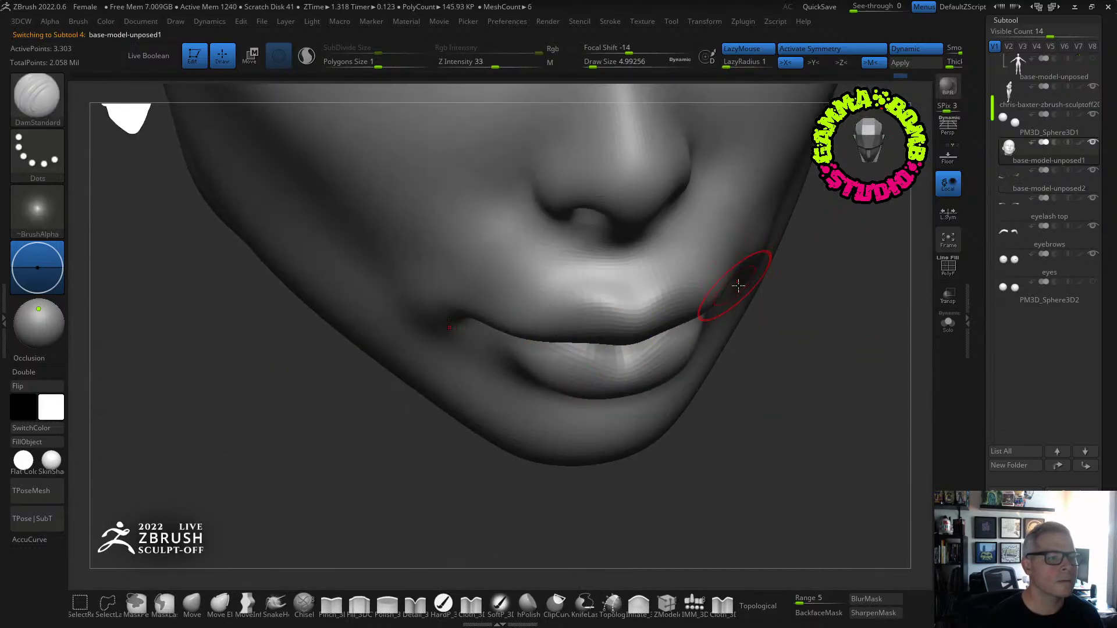
{"action": "right_click_drag", "start_coordinate": [736, 286], "coordinate": [623, 242]}
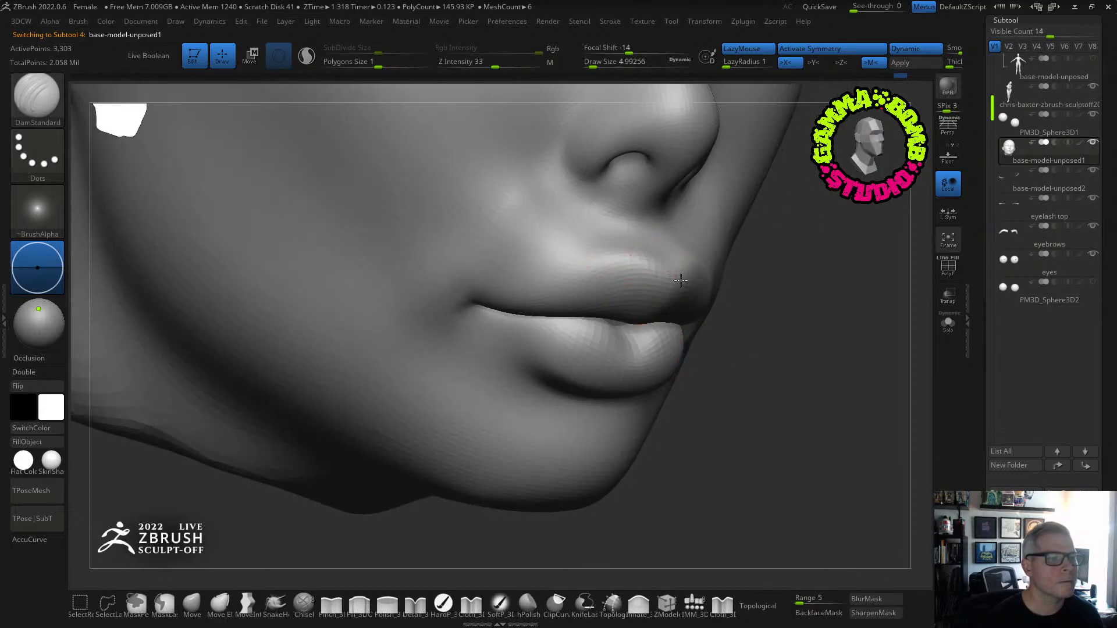
{"action": "mouse_move", "coordinate": [681, 280]}
{"action": "right_mouse_down"}
{"action": "mouse_move", "coordinate": [733, 261]}
{"action": "mouse_move", "coordinate": [656, 302]}
{"action": "right_mouse_up"}
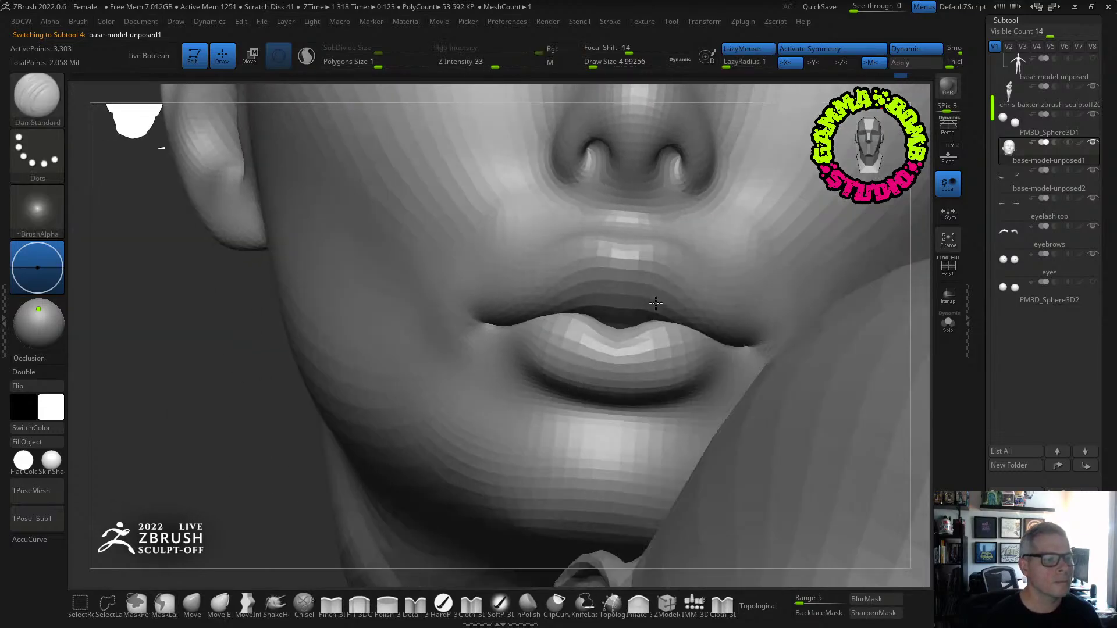
Reshape the mouth corners and lip line symmetrically with the Move brush at a draw size of about 18.
{"action": "left_click_drag", "start_coordinate": [593, 65], "coordinate": [601, 72]}
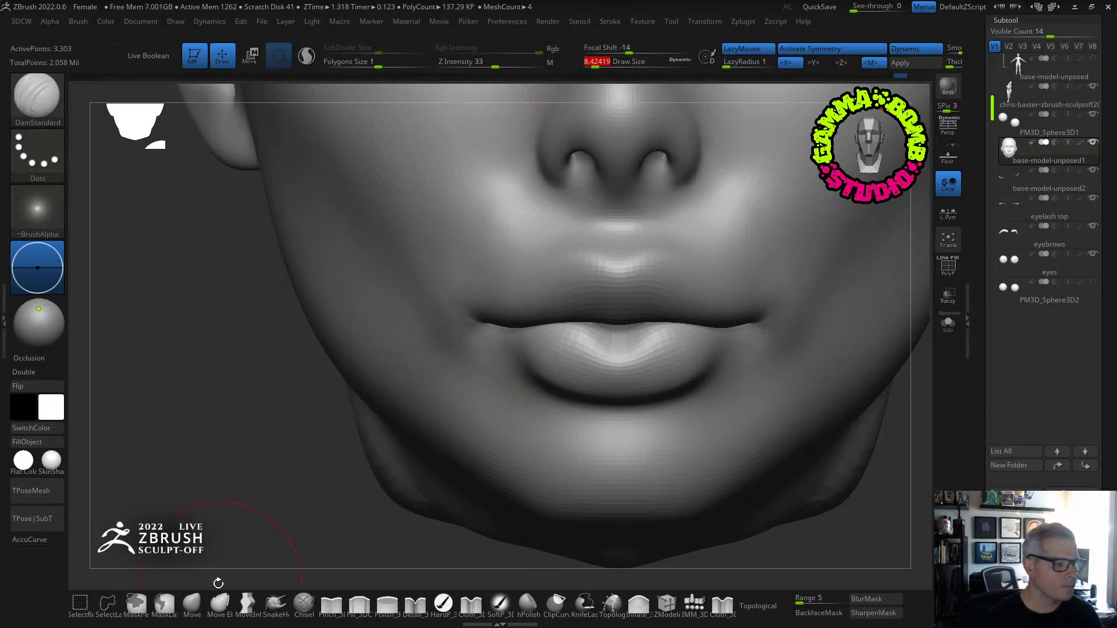
{"action": "left_click", "coordinate": [192, 604]}
{"action": "left_click_drag", "start_coordinate": [595, 67], "coordinate": [600, 67]}
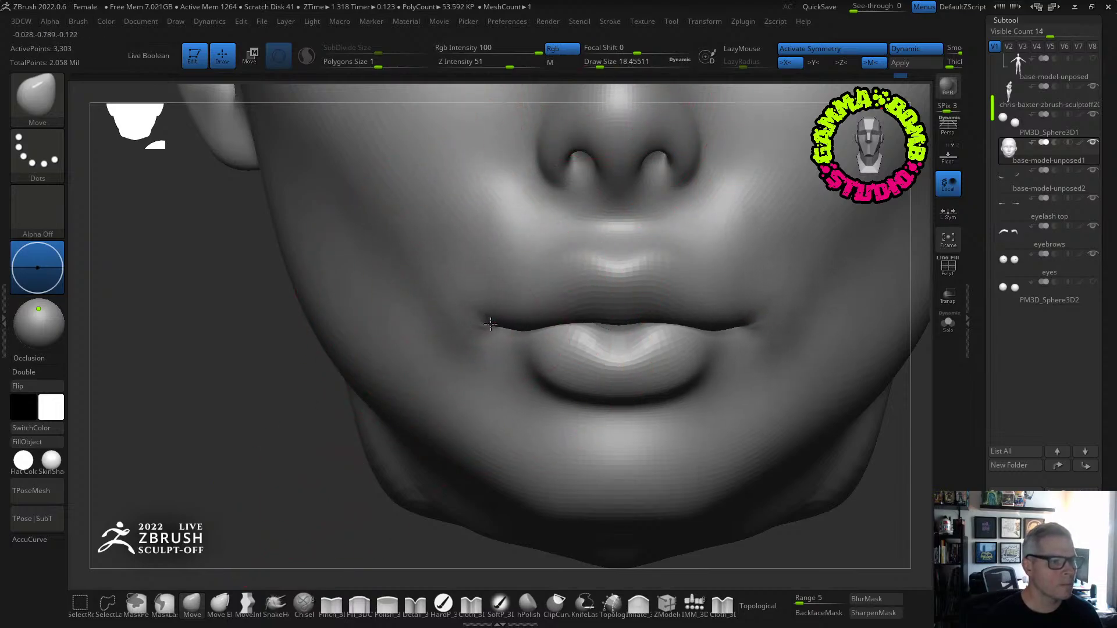
{"action": "right_click_drag", "start_coordinate": [517, 323], "coordinate": [382, 294]}
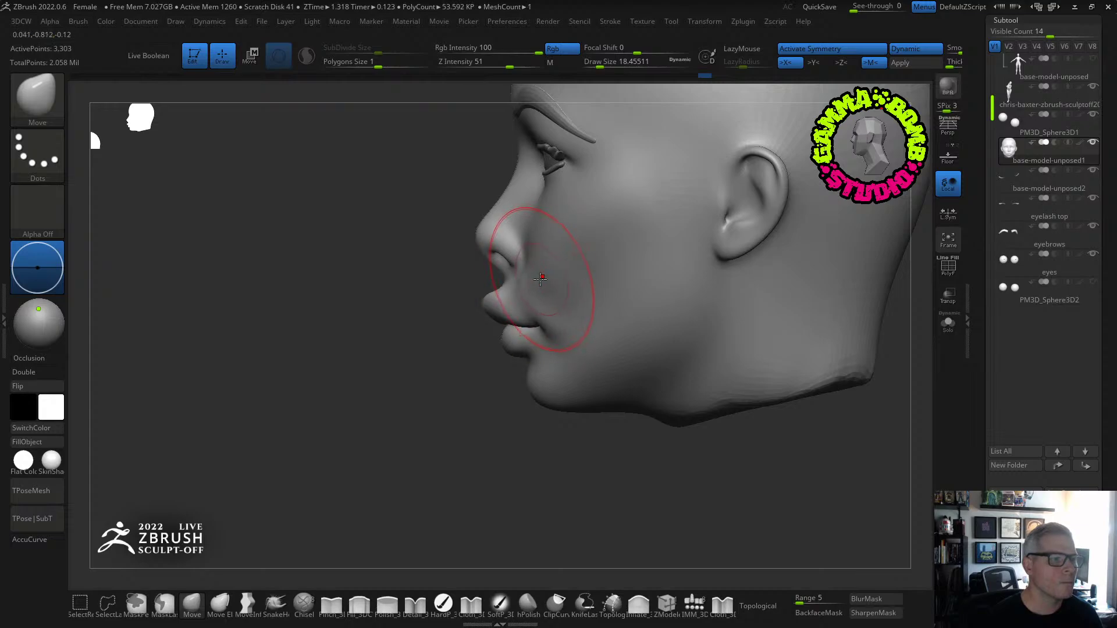
{"action": "right_click_drag", "start_coordinate": [541, 279], "coordinate": [581, 306]}
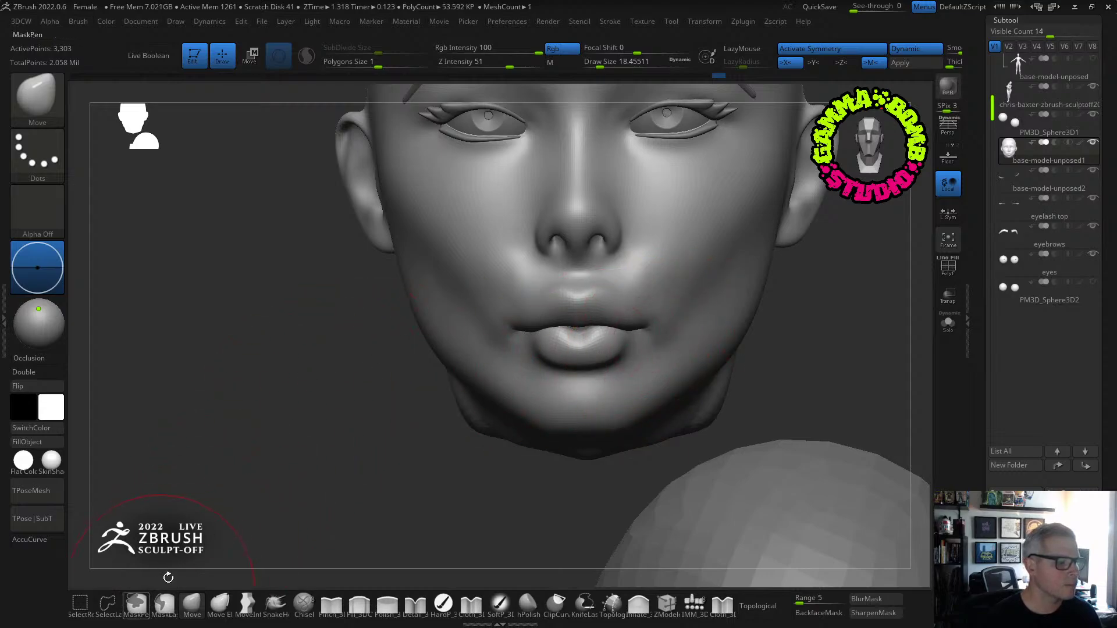
Refine the upper lip and mouth corners from several angles with the Move brush at a draw size of about 12.
{"action": "left_click", "coordinate": [597, 64]}
{"action": "right_click_drag", "start_coordinate": [612, 341], "coordinate": [692, 362], "text": "alt"}
{"action": "left_click_drag", "start_coordinate": [694, 321], "coordinate": [695, 327]}
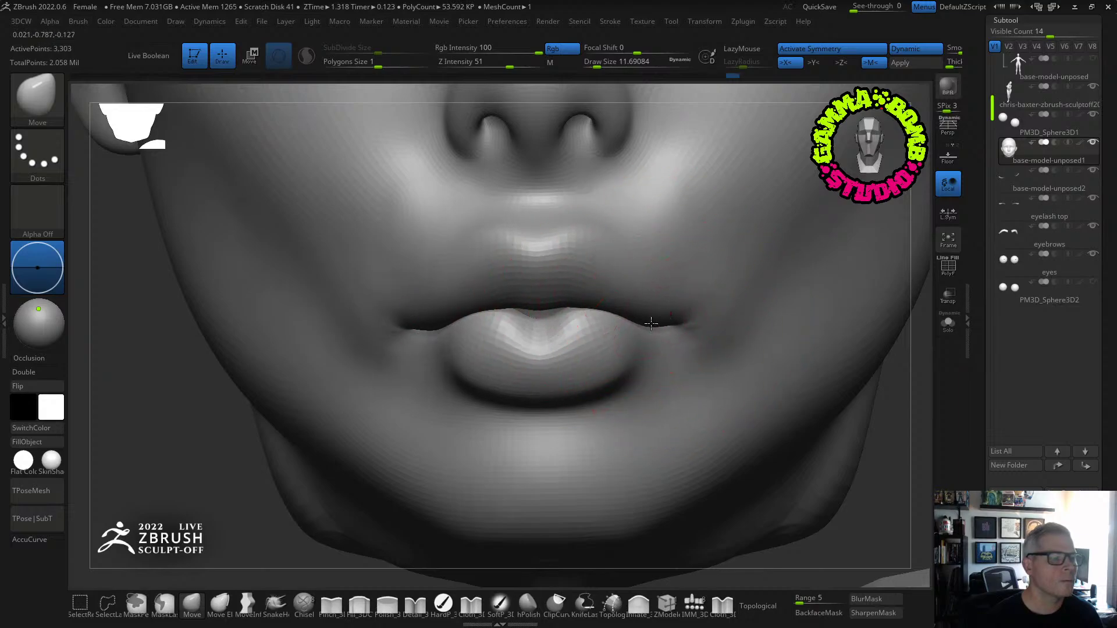
{"action": "right_click_drag", "start_coordinate": [651, 323], "coordinate": [600, 294]}
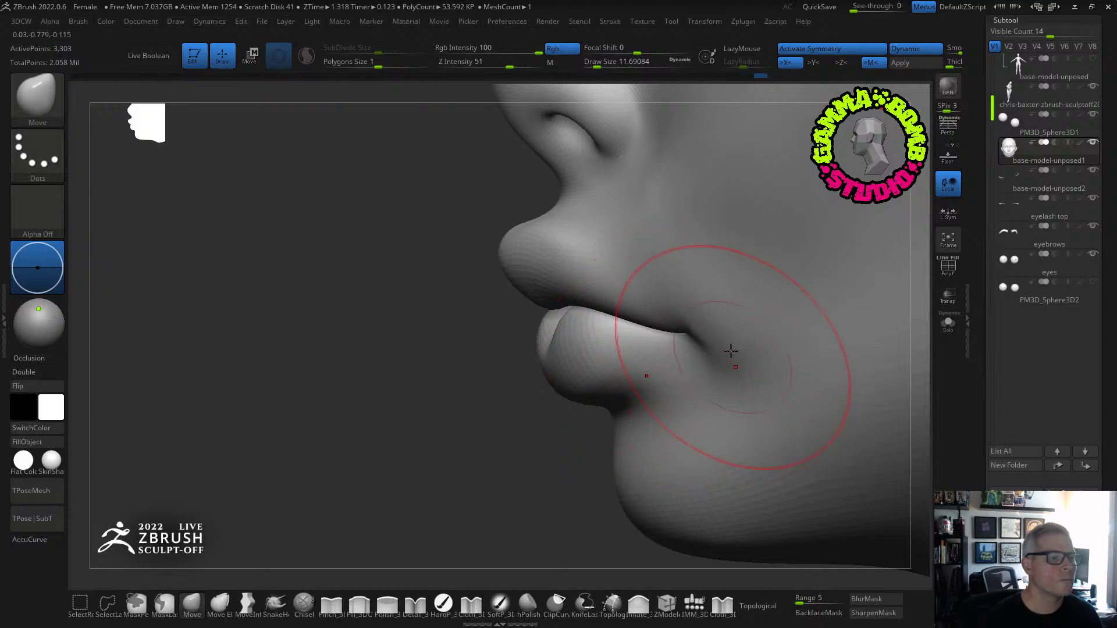
{"action": "right_click_drag", "start_coordinate": [731, 351], "coordinate": [612, 319]}
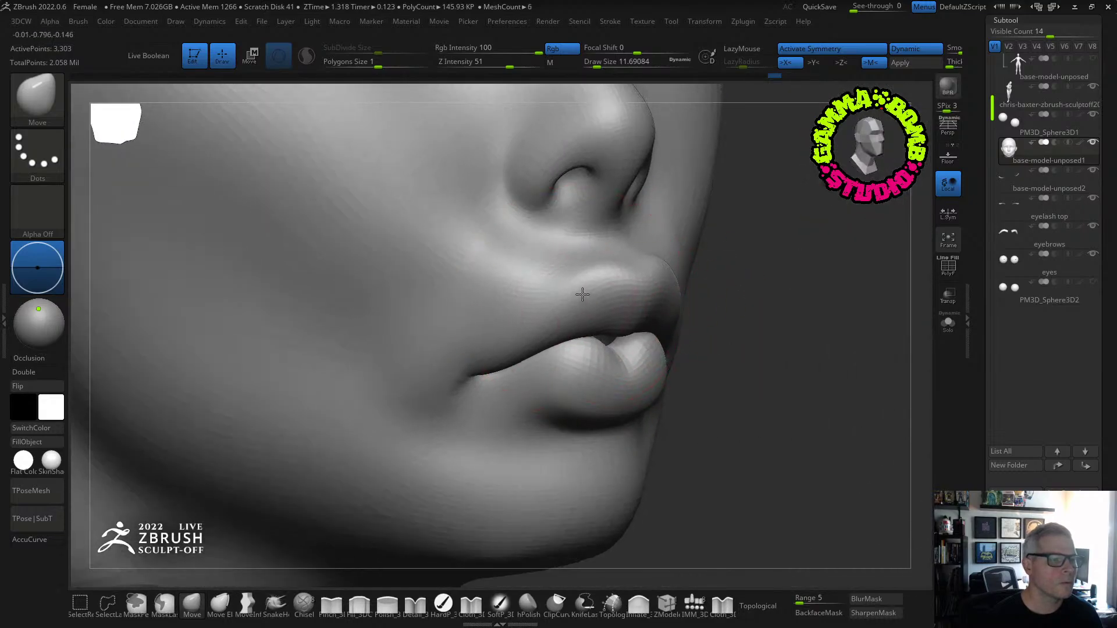
{"action": "left_click_drag", "start_coordinate": [549, 328], "coordinate": [555, 324]}
{"action": "mouse_move", "coordinate": [721, 343]}
{"action": "right_mouse_down"}
{"action": "mouse_move", "coordinate": [586, 354]}
{"action": "mouse_move", "coordinate": [686, 356]}
{"action": "mouse_move", "coordinate": [560, 311]}
{"action": "right_mouse_up"}
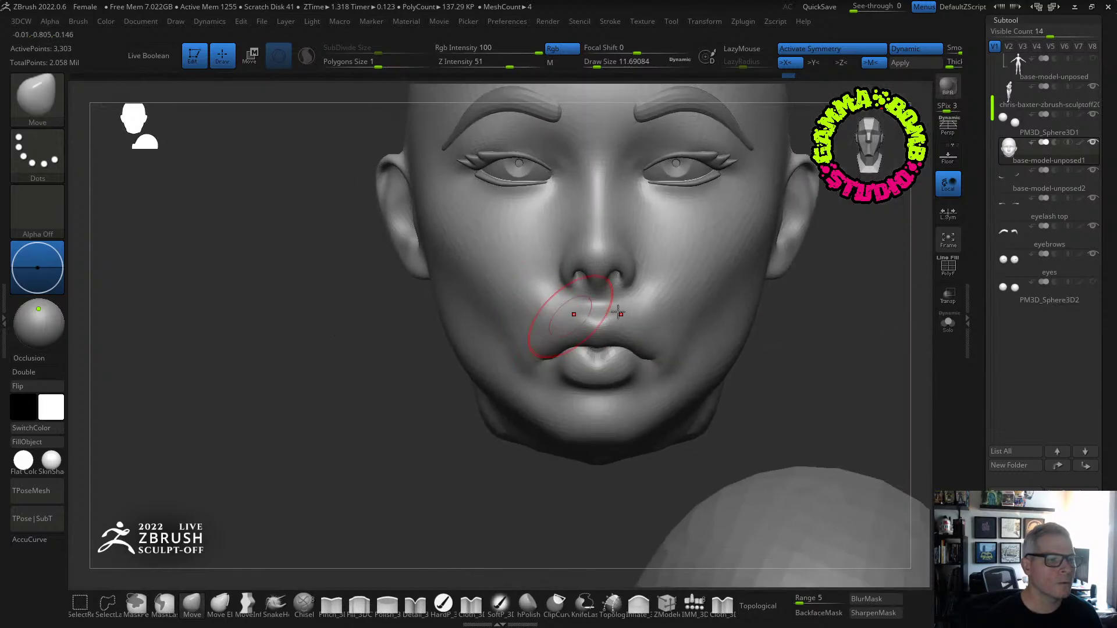
Isolate the head, fill out the lips with the Inflate brush, and bring the other SubTools back into view.
{"action": "left_click", "coordinate": [948, 322]}
{"action": "right_click_drag", "start_coordinate": [829, 330], "coordinate": [837, 396]}
{"action": "right_click_drag", "start_coordinate": [837, 395], "coordinate": [830, 396]}
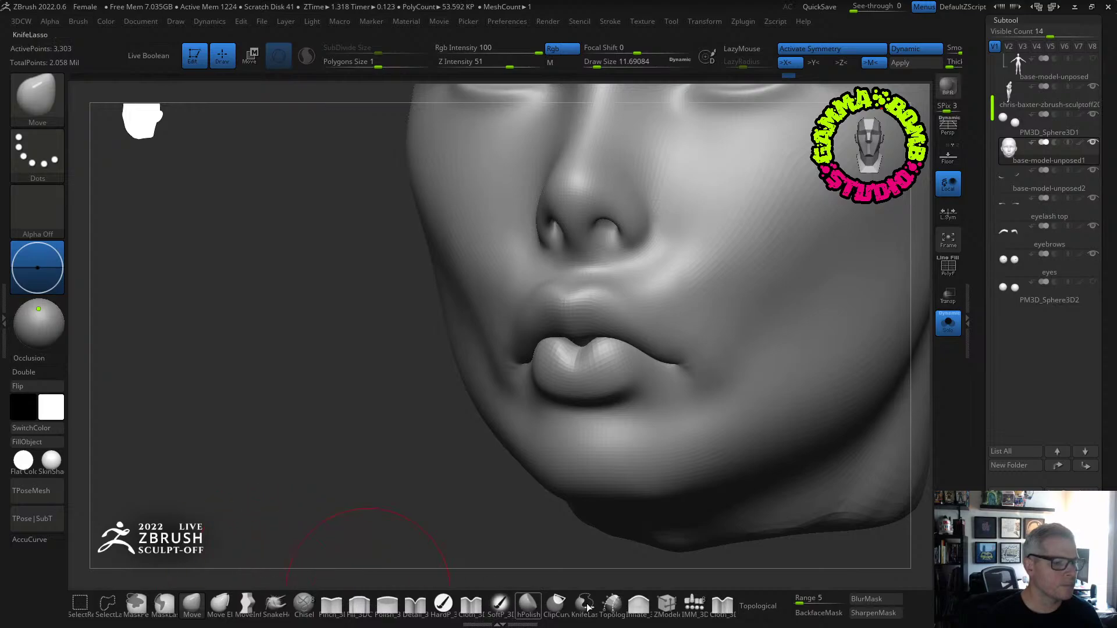
{"action": "left_click", "coordinate": [642, 603]}
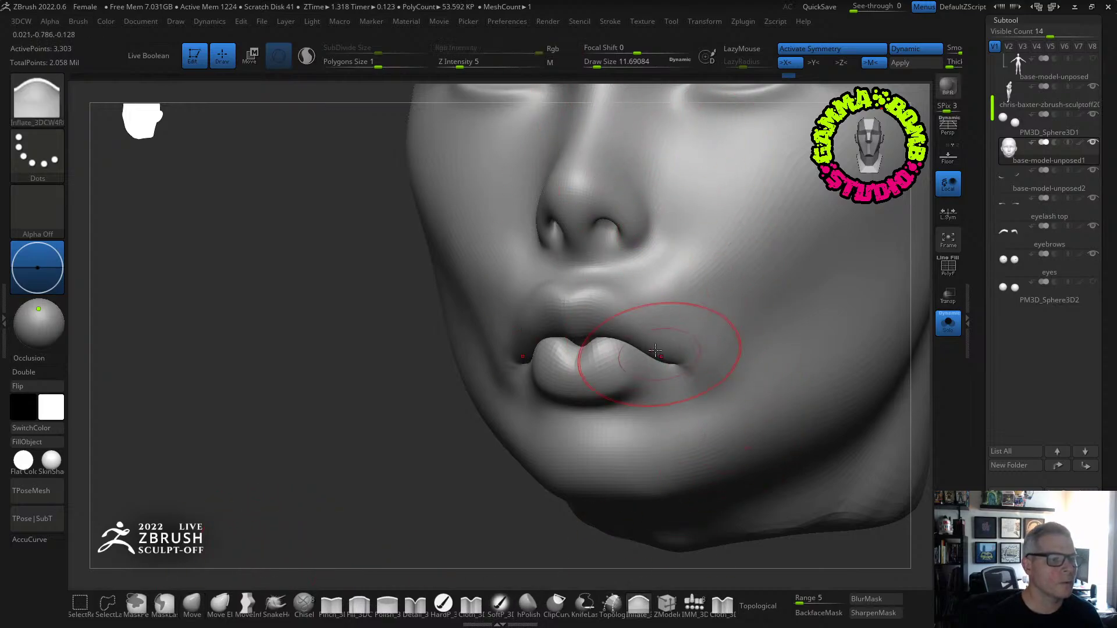
{"action": "mouse_move", "coordinate": [585, 365]}
{"action": "right_mouse_down"}
{"action": "mouse_move", "coordinate": [636, 366]}
{"action": "mouse_move", "coordinate": [542, 331]}
{"action": "mouse_move", "coordinate": [621, 382]}
{"action": "right_mouse_up"}
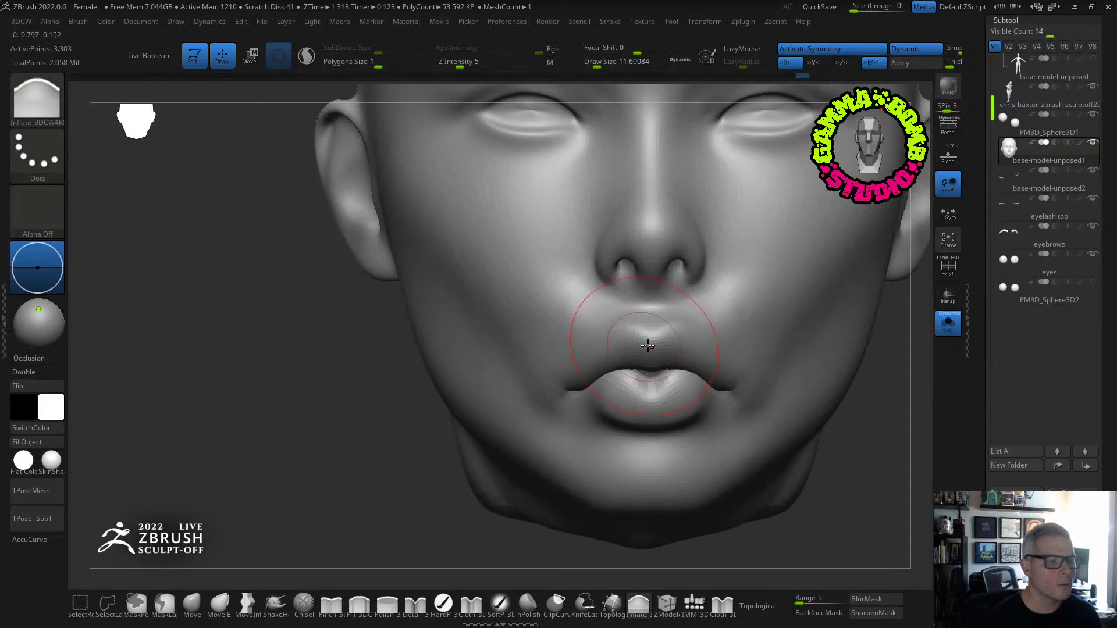
{"action": "right_click_drag", "start_coordinate": [677, 331], "coordinate": [541, 327], "text": "ctrl"}
{"action": "right_click_drag", "start_coordinate": [541, 327], "coordinate": [669, 343]}
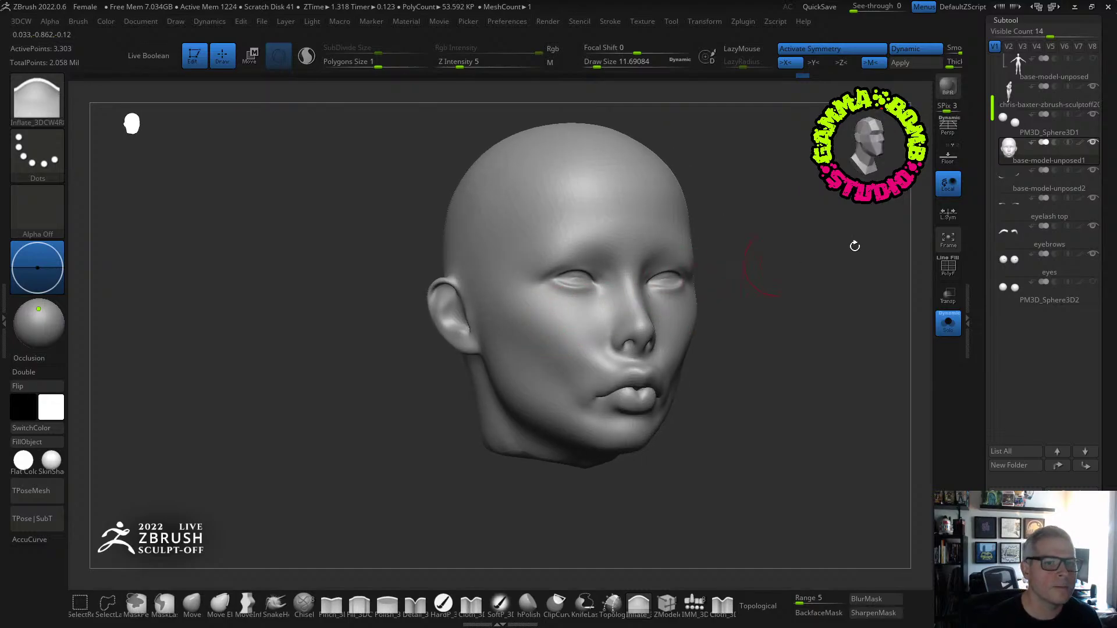
{"action": "left_click", "coordinate": [948, 324]}
{"action": "mouse_move", "coordinate": [826, 361]}
{"action": "right_mouse_down"}
{"action": "mouse_move", "coordinate": [802, 365]}
{"action": "mouse_move", "coordinate": [853, 366]}
{"action": "mouse_move", "coordinate": [834, 367]}
{"action": "right_mouse_up"}
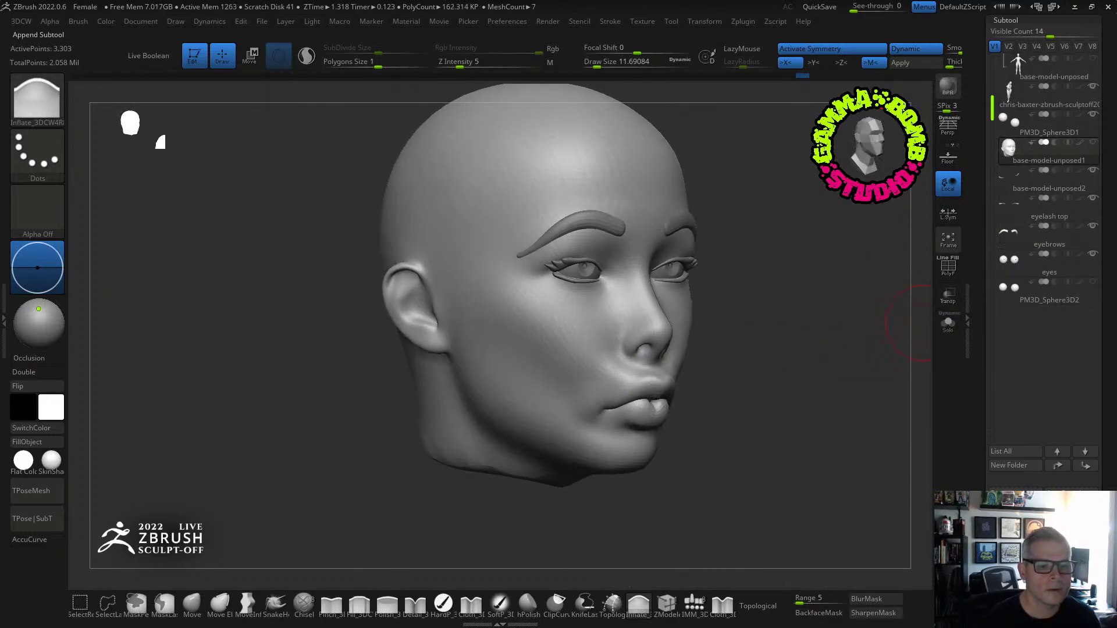
Append a sphere as a new SubTool, isolate it and initialize it as a QSphere with a resolution of 2.
{"action": "left_click", "coordinate": [1024, 541]}
{"action": "left_click", "coordinate": [720, 525]}
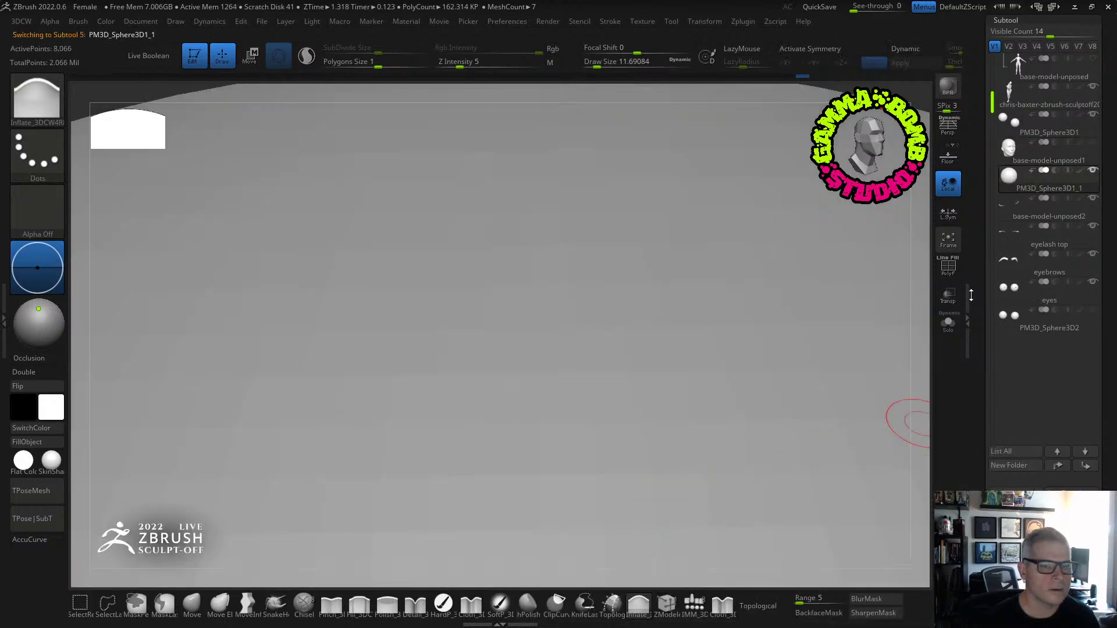
{"action": "key", "text": "f"}
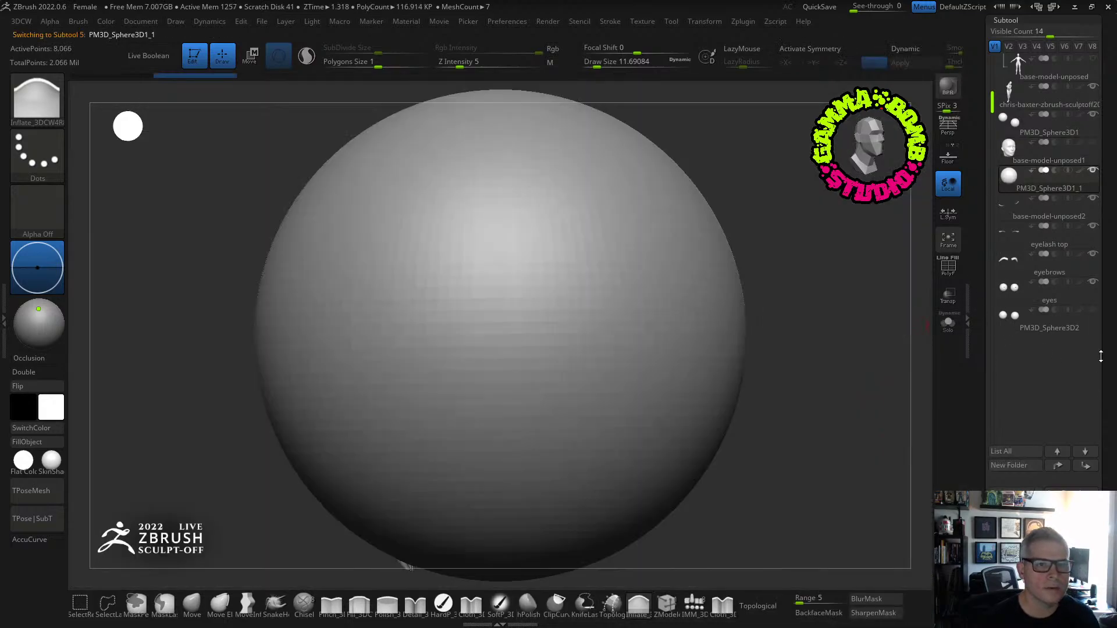
{"action": "scroll", "coordinate": [1086, 397], "scroll_direction": "down", "scroll_amount": 5}
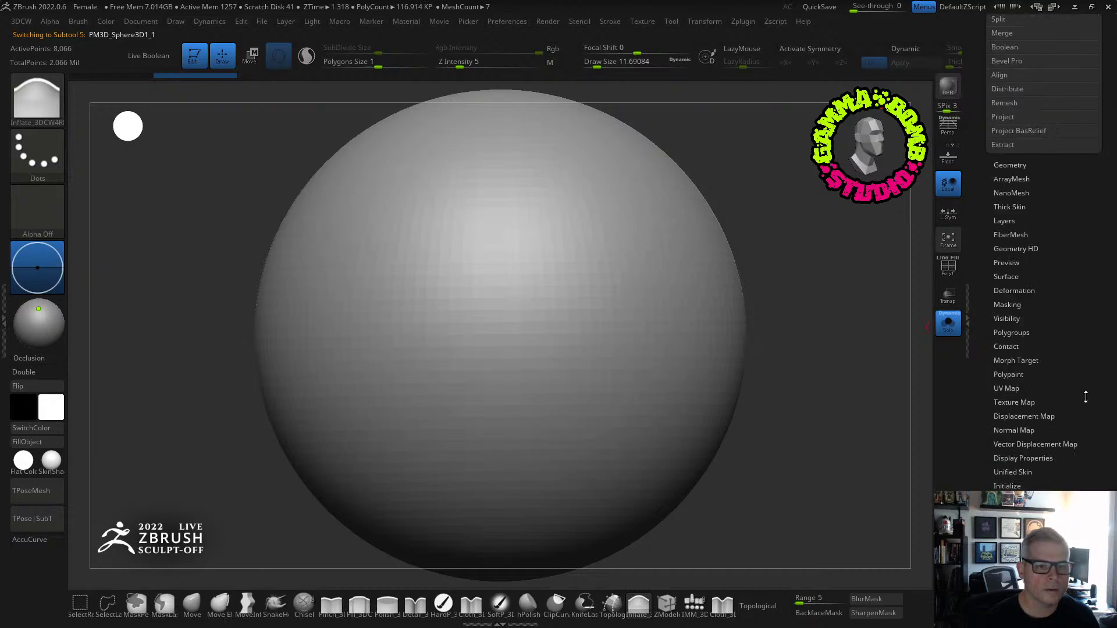
{"action": "left_click", "coordinate": [1007, 486]}
{"action": "left_click", "coordinate": [1040, 358]}
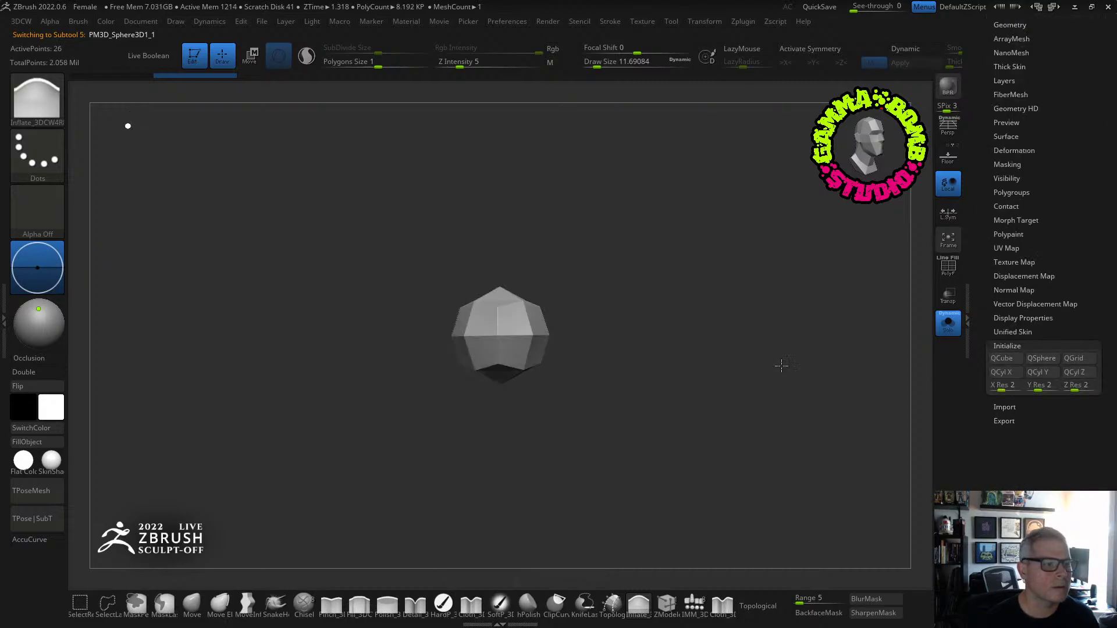
Divide the QSphere once with smoothing and delete its lower subdivision level.
{"action": "left_click_drag", "start_coordinate": [1072, 70], "coordinate": [1075, 135]}
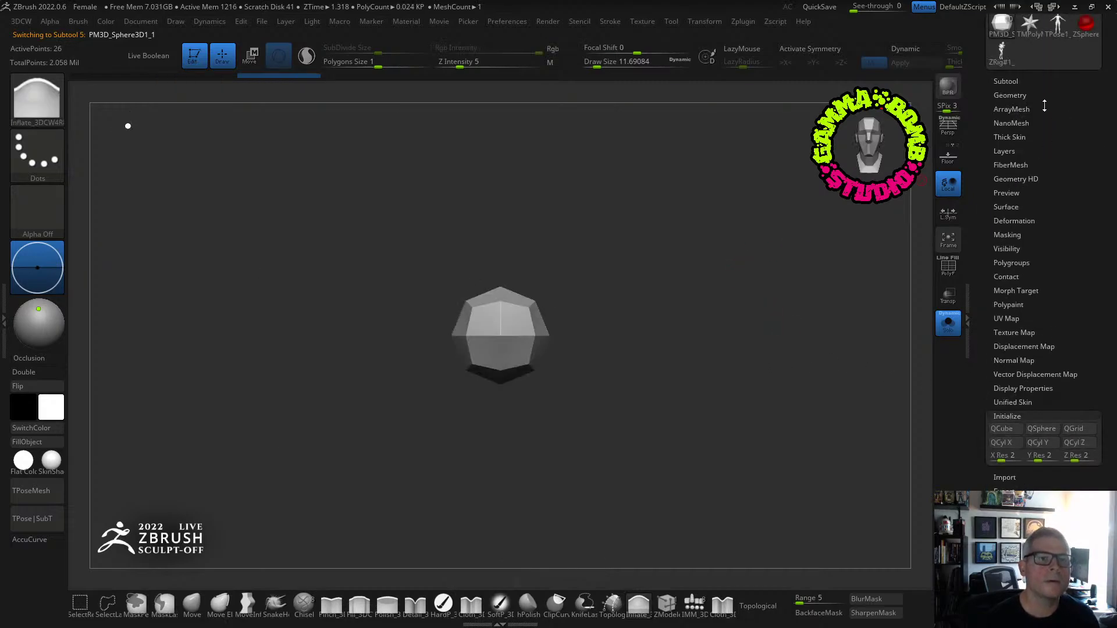
{"action": "left_click", "coordinate": [1007, 90]}
{"action": "left_click", "coordinate": [1001, 193]}
{"action": "left_click_drag", "start_coordinate": [597, 310], "coordinate": [645, 332], "text": "alt"}
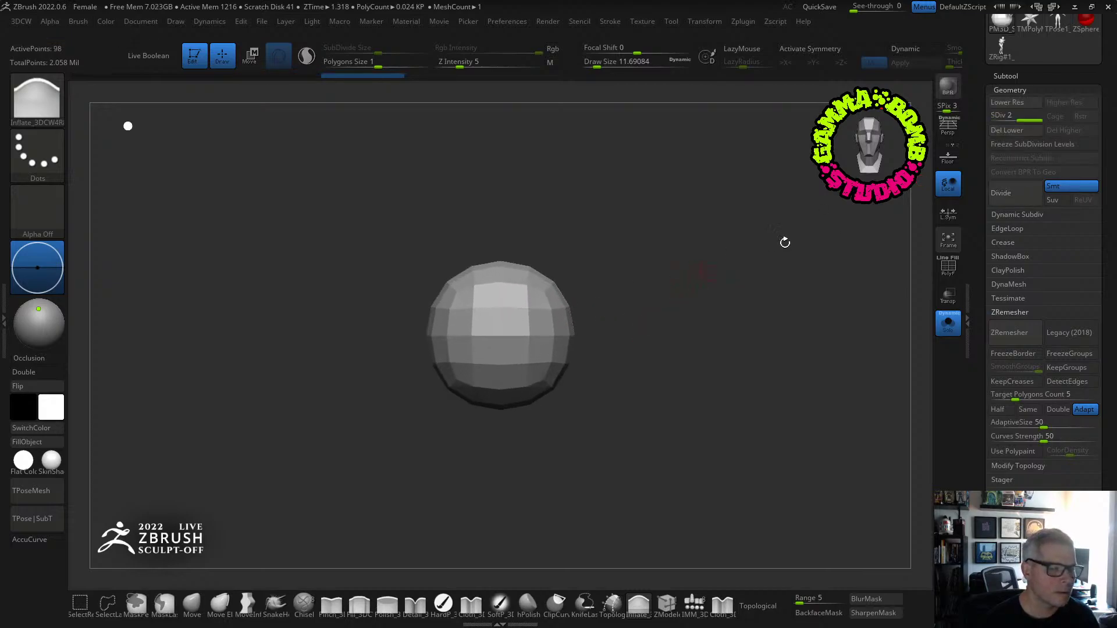
{"action": "left_click", "coordinate": [1007, 130]}
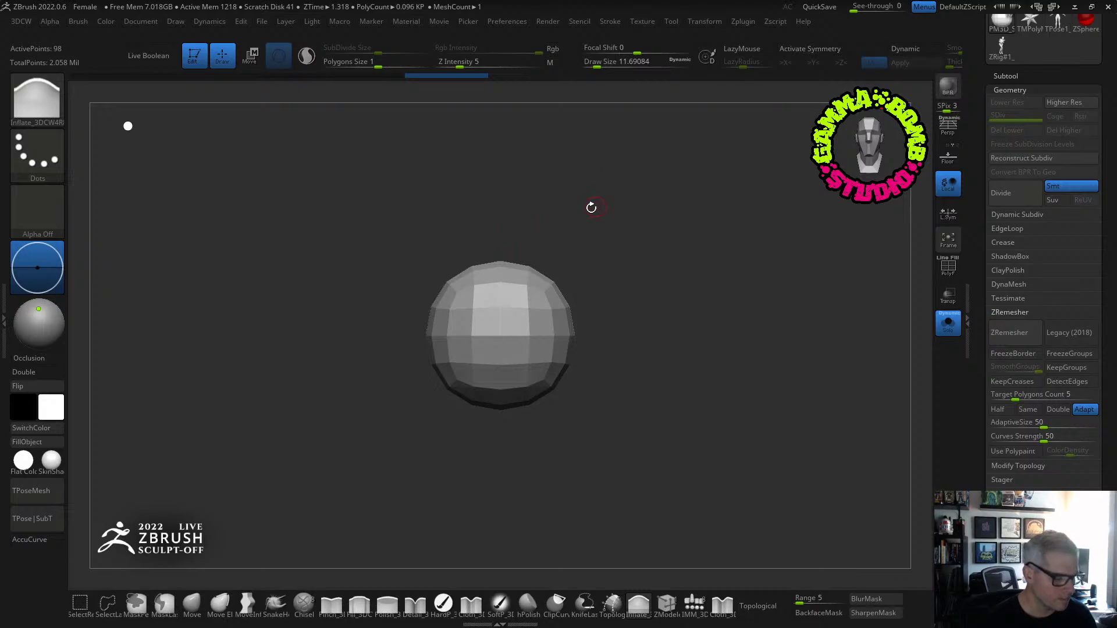
Create a new InsertMesh brush from the low-poly sphere.
{"action": "key", "text": "b"}
{"action": "key", "text": "w"}
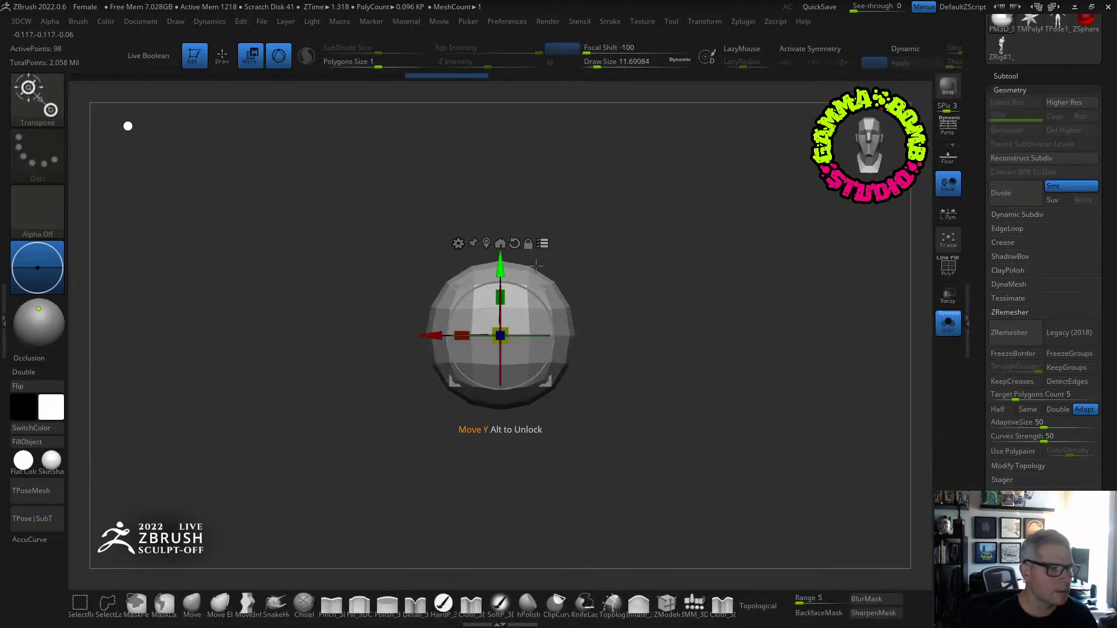
{"action": "mouse_move", "coordinate": [419, 295]}
{"action": "left_mouse_down"}
{"action": "mouse_move", "coordinate": [648, 297]}
{"action": "mouse_move", "coordinate": [620, 264]}
{"action": "mouse_move", "coordinate": [581, 291]}
{"action": "left_mouse_up"}
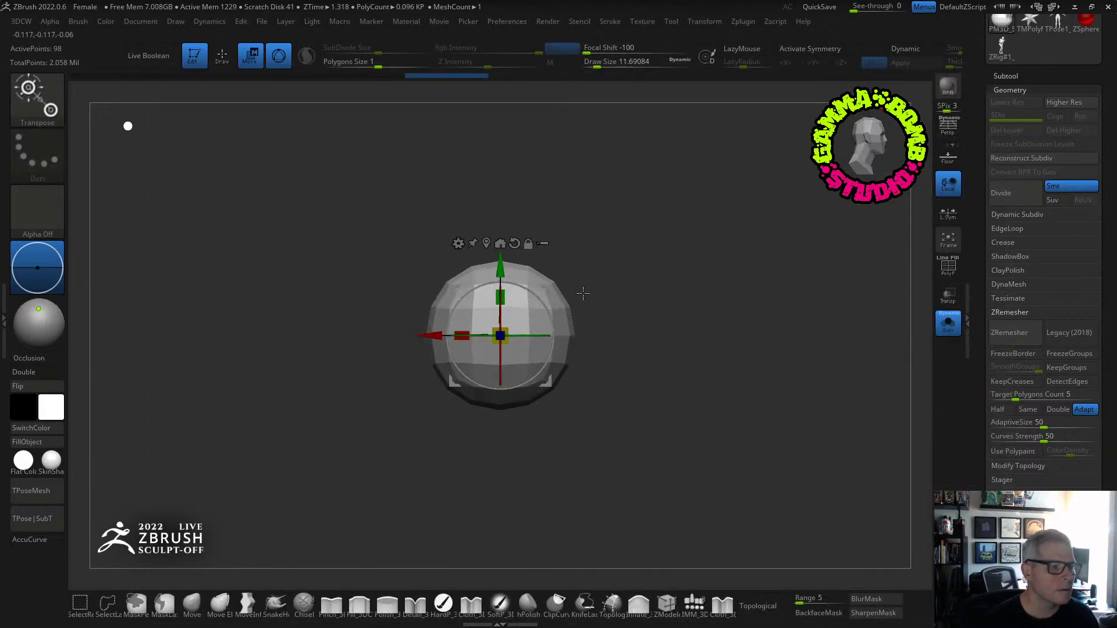
{"action": "key", "text": "b"}
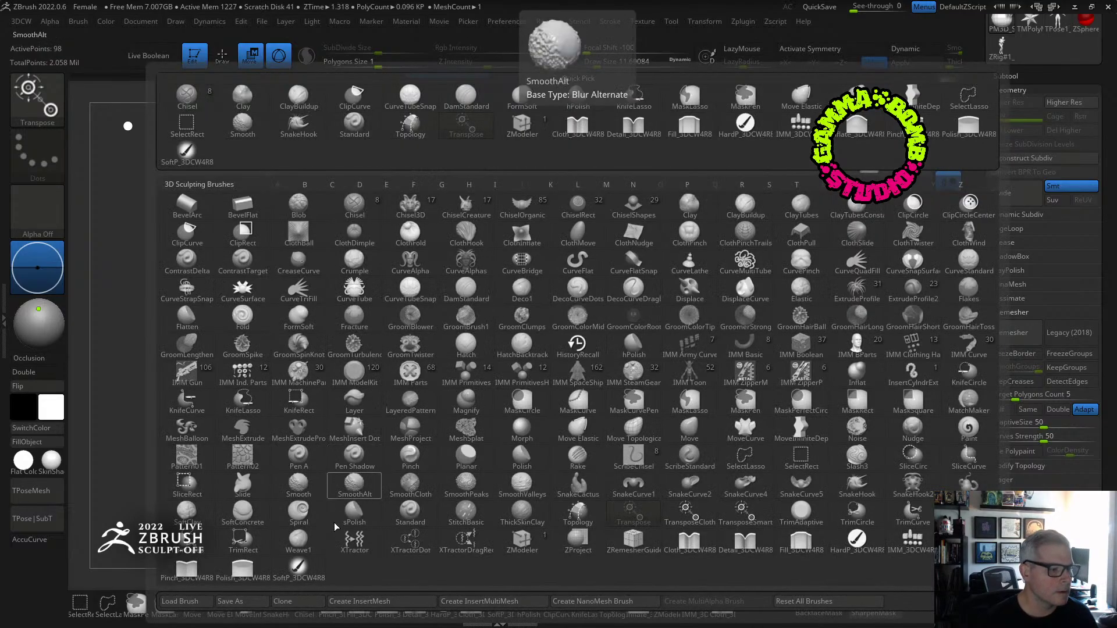
{"action": "left_click", "coordinate": [360, 601]}
{"action": "left_click", "coordinate": [493, 214]}
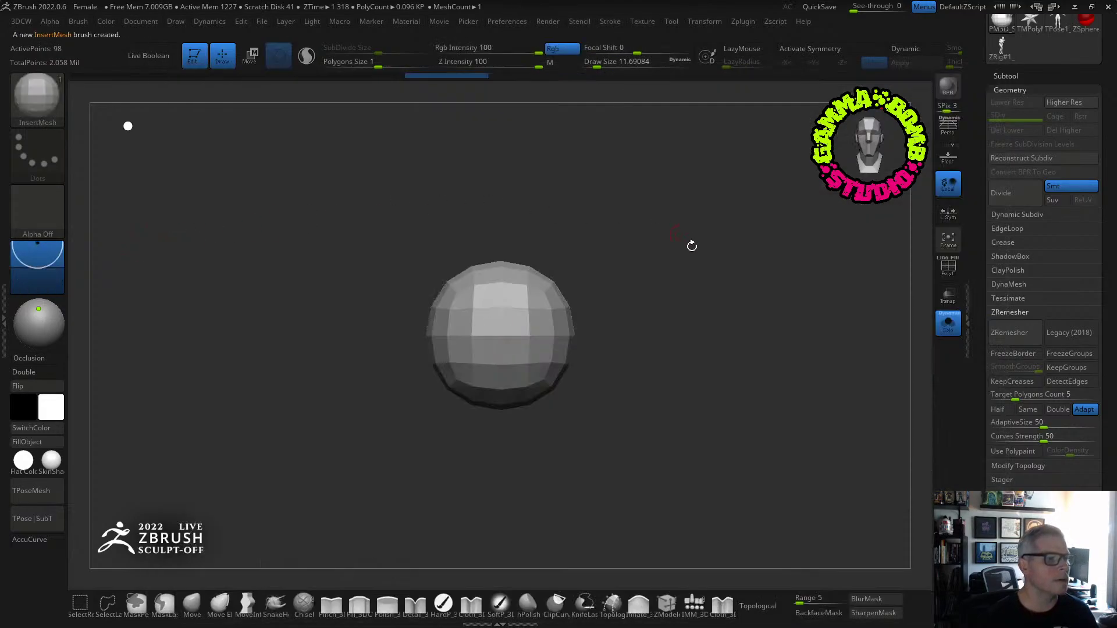
Stretch the low-poly sphere along Z into a long capsule with a gizmo deformer and return to Draw mode.
{"action": "left_click_drag", "start_coordinate": [590, 228], "coordinate": [684, 231]}
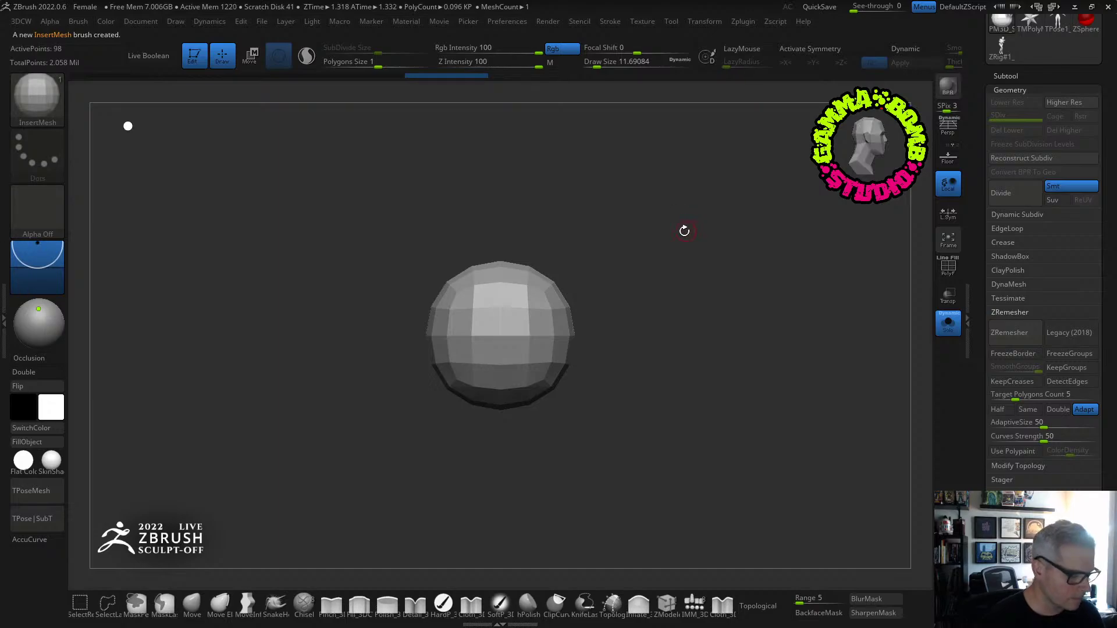
{"action": "key", "text": "w"}
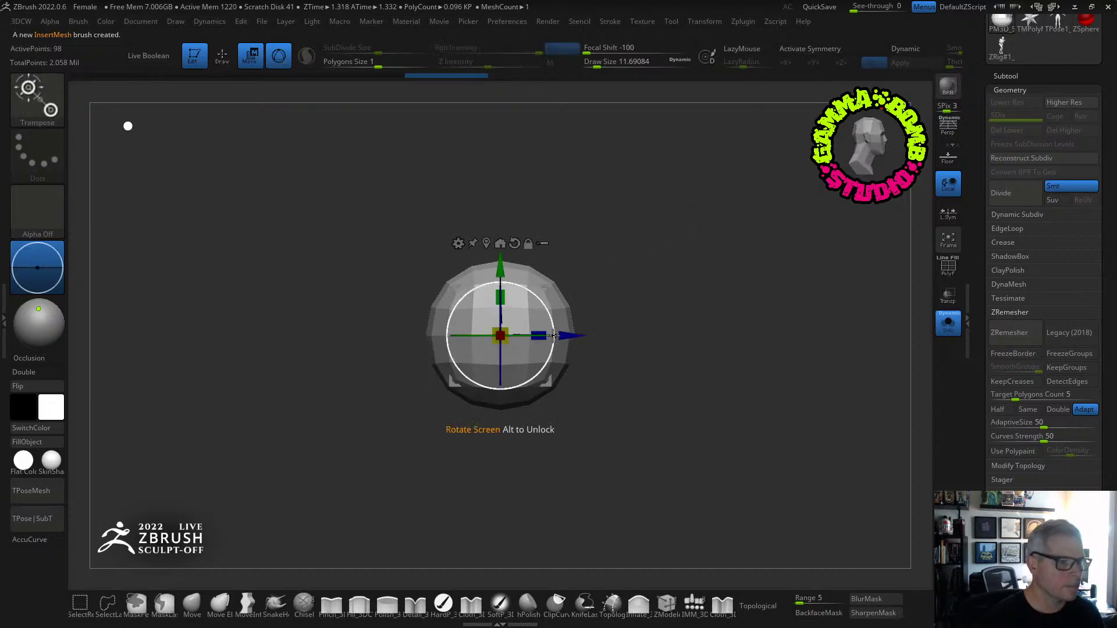
{"action": "left_click", "coordinate": [464, 243]}
{"action": "left_click", "coordinate": [790, 293]}
{"action": "left_click_drag", "start_coordinate": [587, 335], "coordinate": [698, 336]}
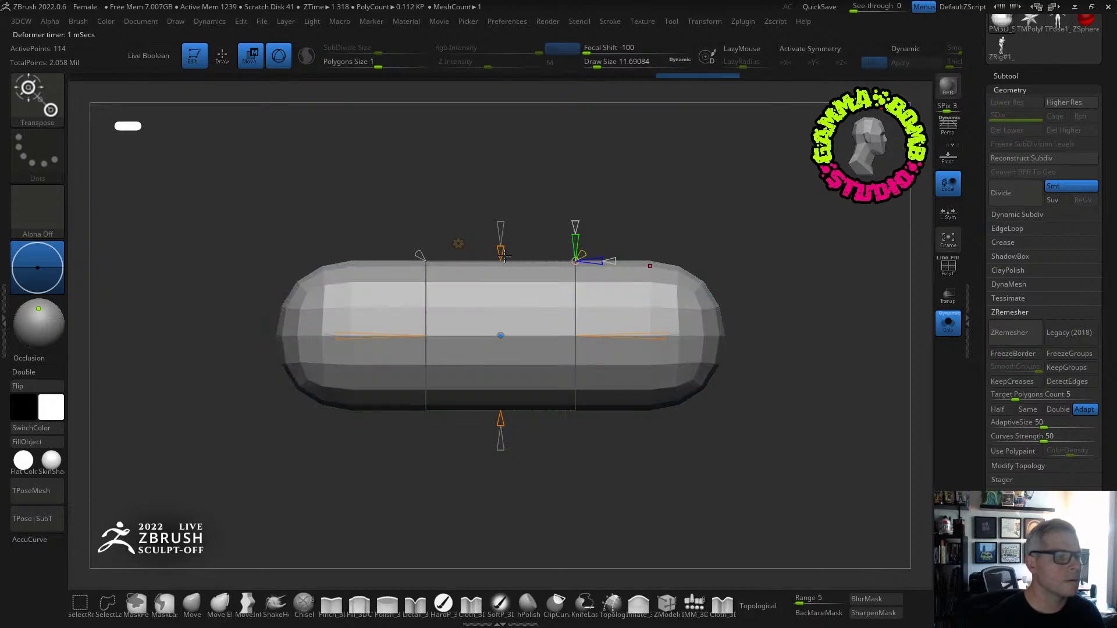
{"action": "left_click_drag", "start_coordinate": [705, 217], "coordinate": [669, 217]}
{"action": "key", "text": "q"}
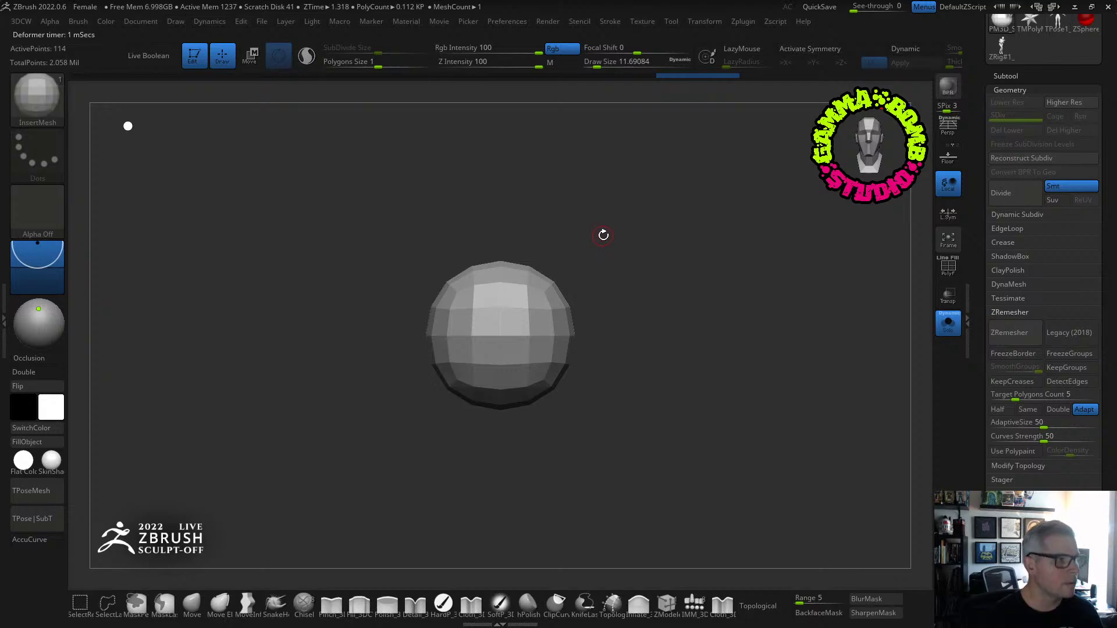
Append the low-poly capsule to the active InsertMesh brush.
{"action": "key", "text": "b"}
{"action": "left_click", "coordinate": [387, 602]}
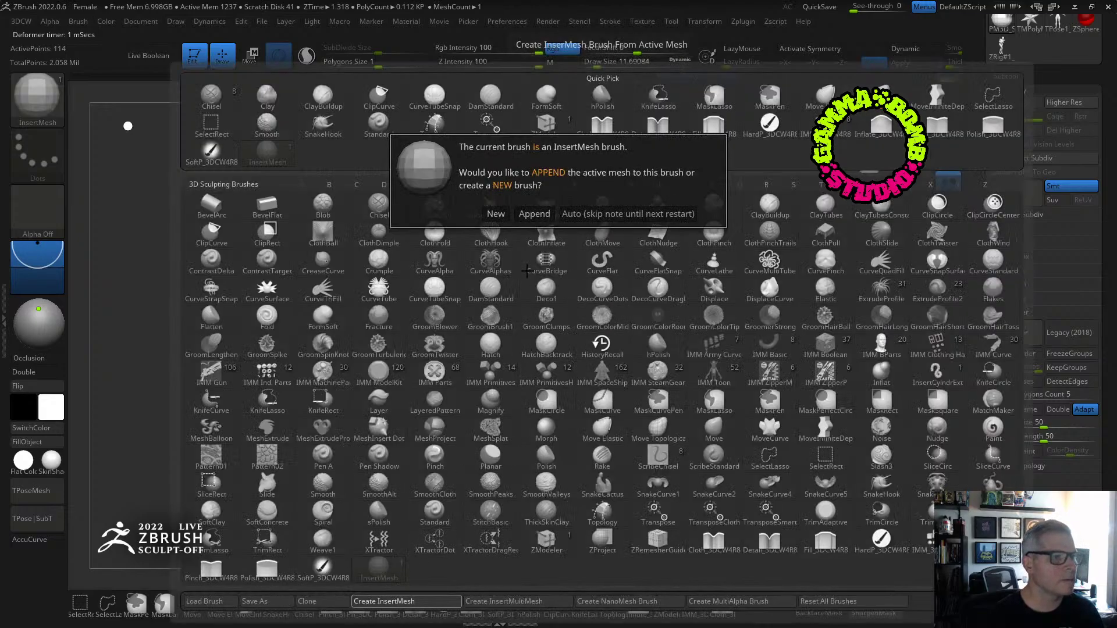
{"action": "left_click", "coordinate": [534, 214]}
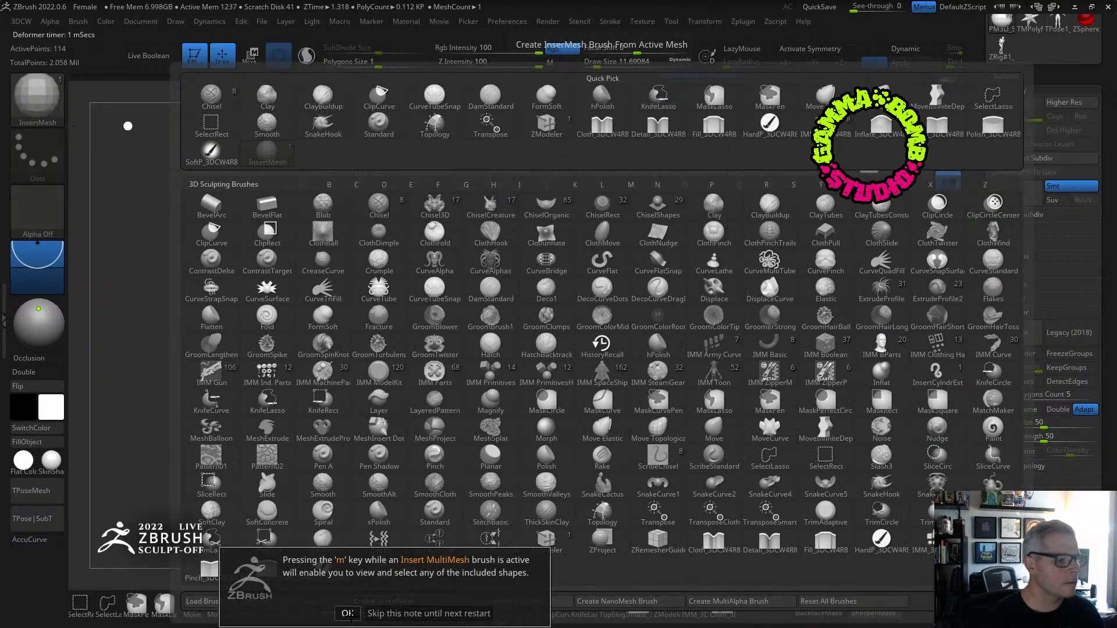
{"action": "left_click", "coordinate": [348, 613]}
Flatten both rounded ends of the capsule with the Flatten deformer to form a cylinder, with polyframe shown, and accept the deformation.
{"action": "left_click_drag", "start_coordinate": [634, 315], "coordinate": [686, 312], "text": "shift"}
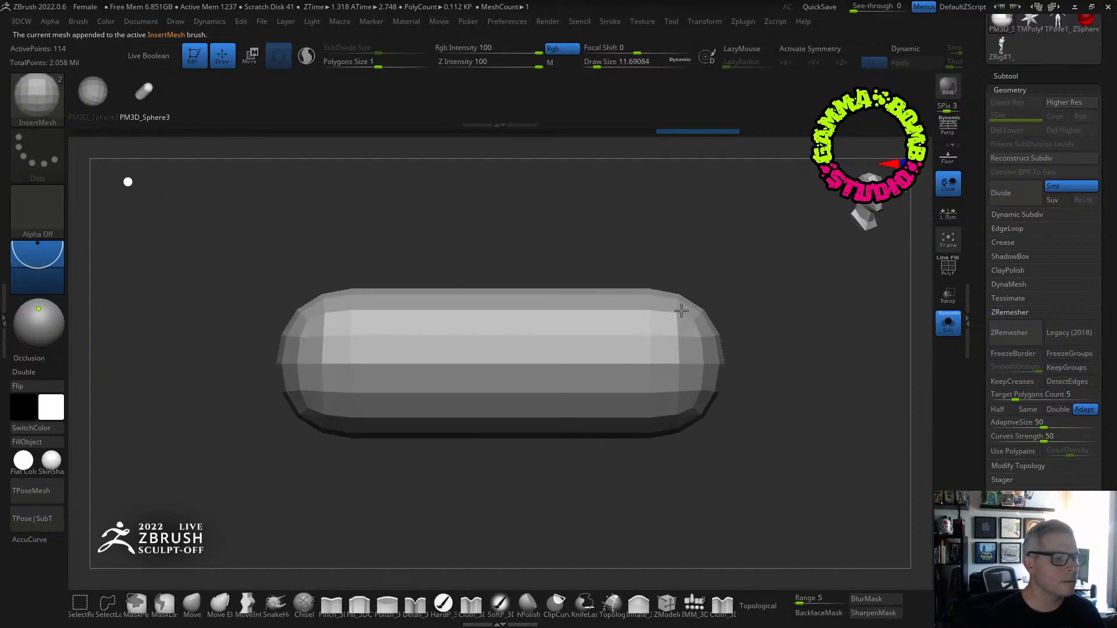
{"action": "key", "text": "w"}
{"action": "left_click", "coordinate": [458, 271]}
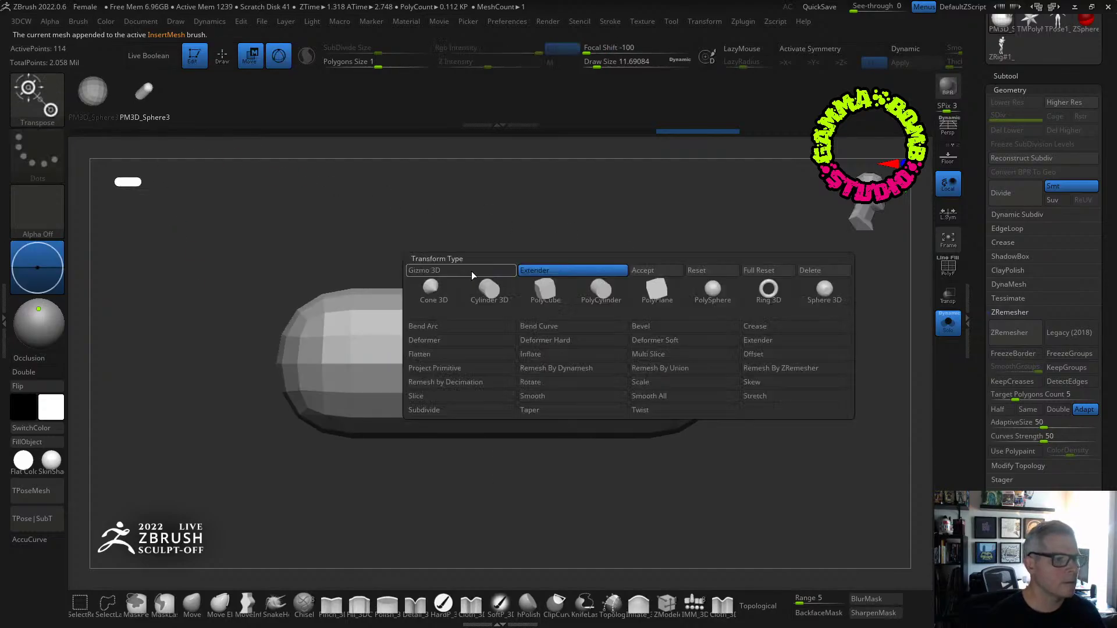
{"action": "left_click", "coordinate": [458, 270]}
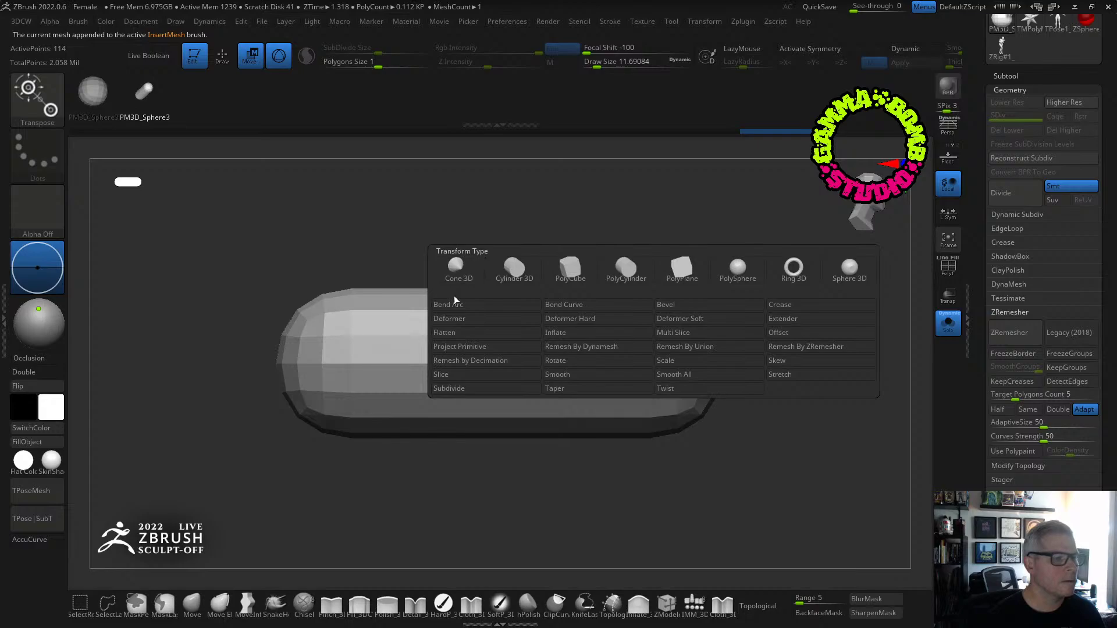
{"action": "left_click", "coordinate": [571, 304]}
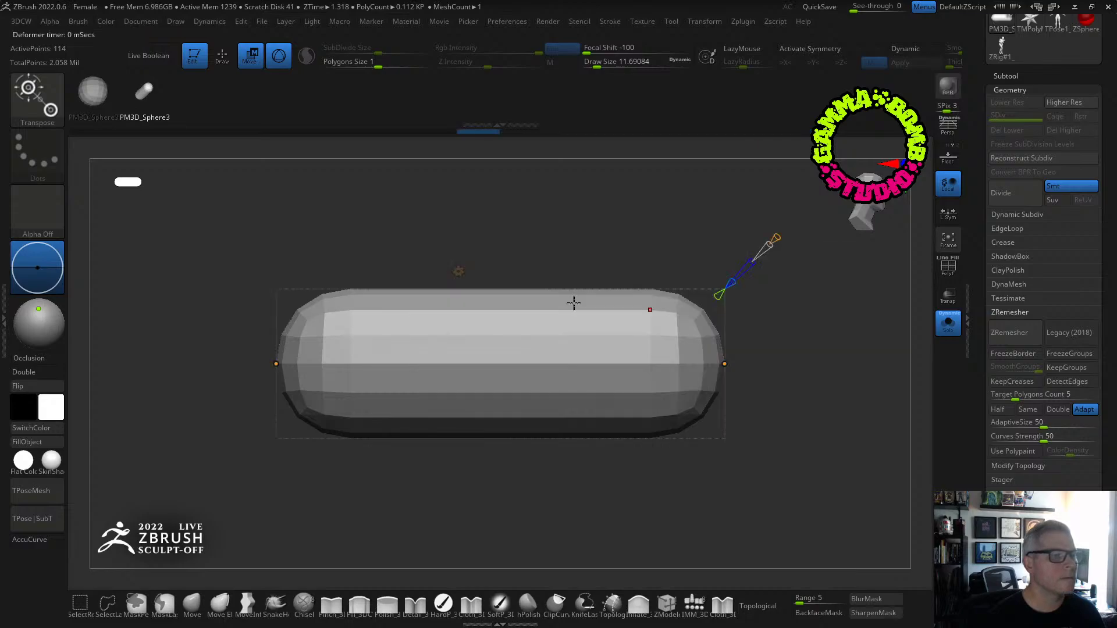
{"action": "left_click", "coordinate": [459, 271]}
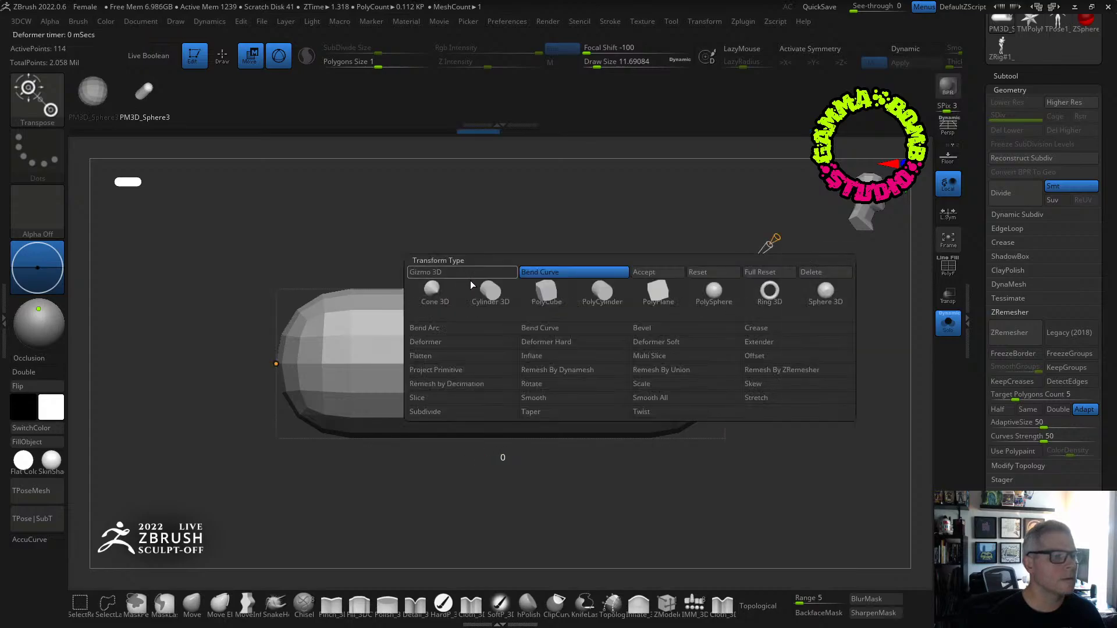
{"action": "left_click", "coordinate": [457, 356]}
{"action": "left_click", "coordinate": [948, 266]}
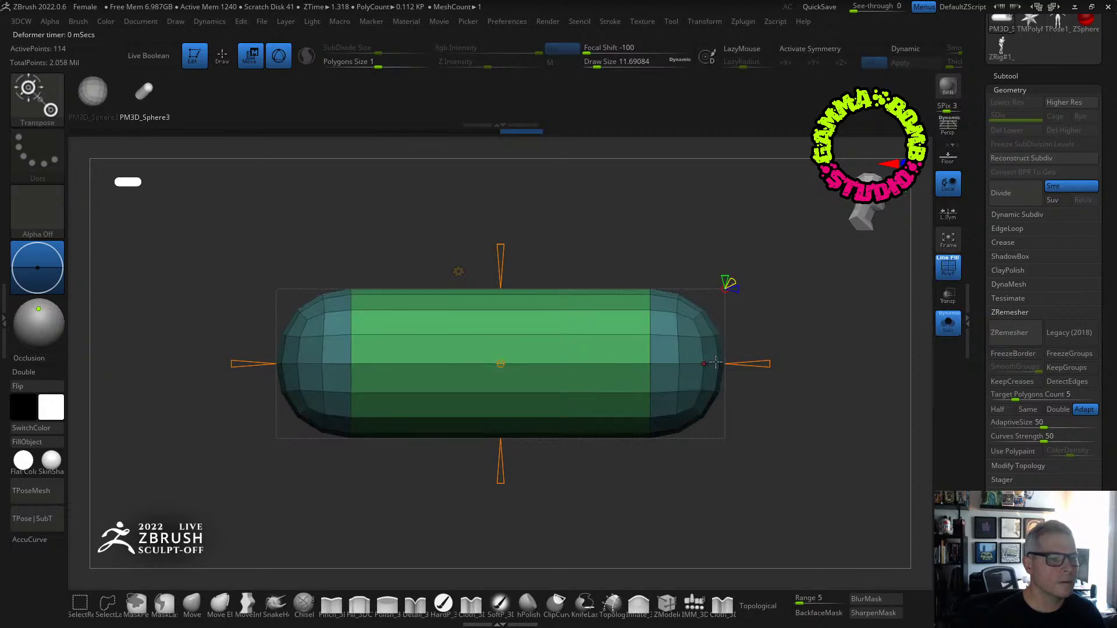
{"action": "left_click_drag", "start_coordinate": [739, 362], "coordinate": [597, 355]}
{"action": "left_click_drag", "start_coordinate": [230, 366], "coordinate": [402, 361]}
{"action": "left_click", "coordinate": [459, 272]}
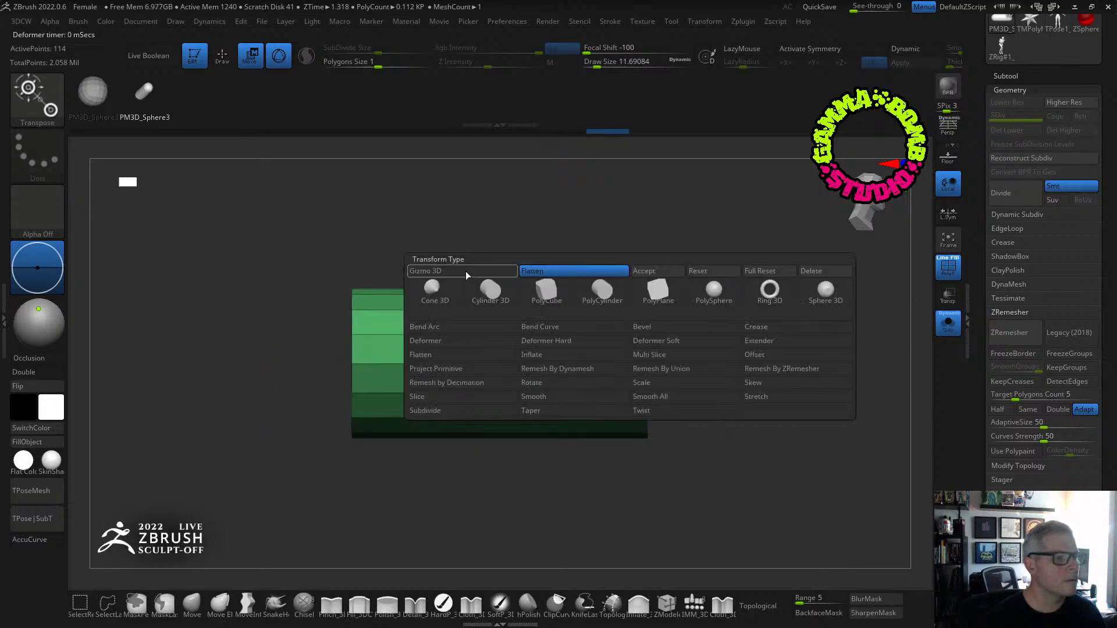
{"action": "left_click", "coordinate": [661, 274]}
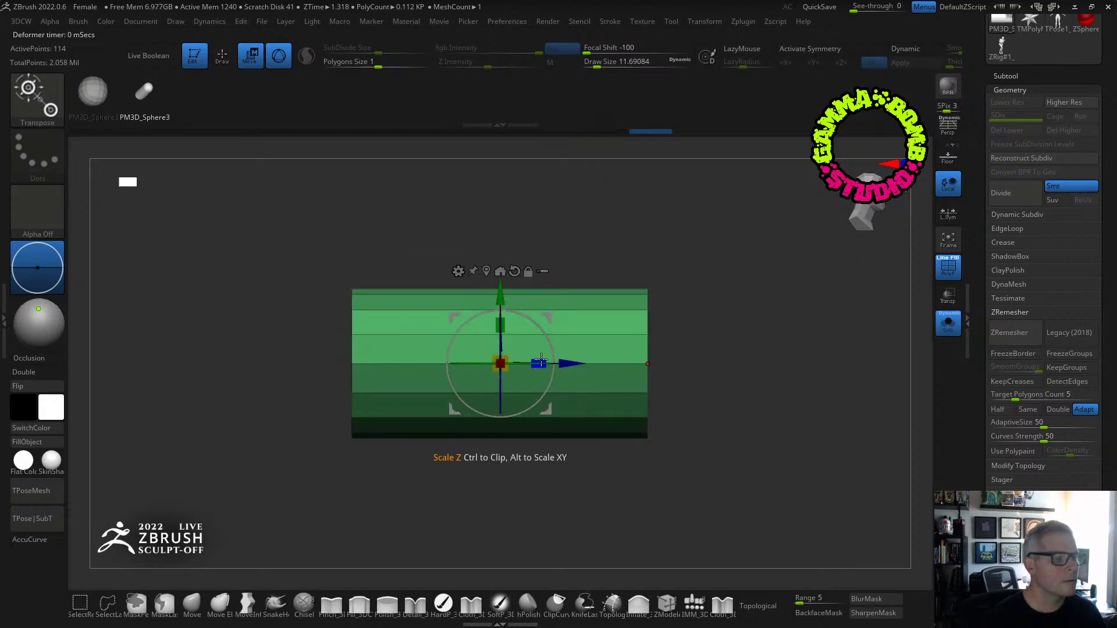
Shorten the cylinder along Z, face its flat end straight on and return to Draw mode.
{"action": "left_click_drag", "start_coordinate": [538, 363], "coordinate": [485, 355]}
{"action": "left_click_drag", "start_coordinate": [633, 319], "coordinate": [647, 278], "text": "shift"}
{"action": "key", "text": "q"}
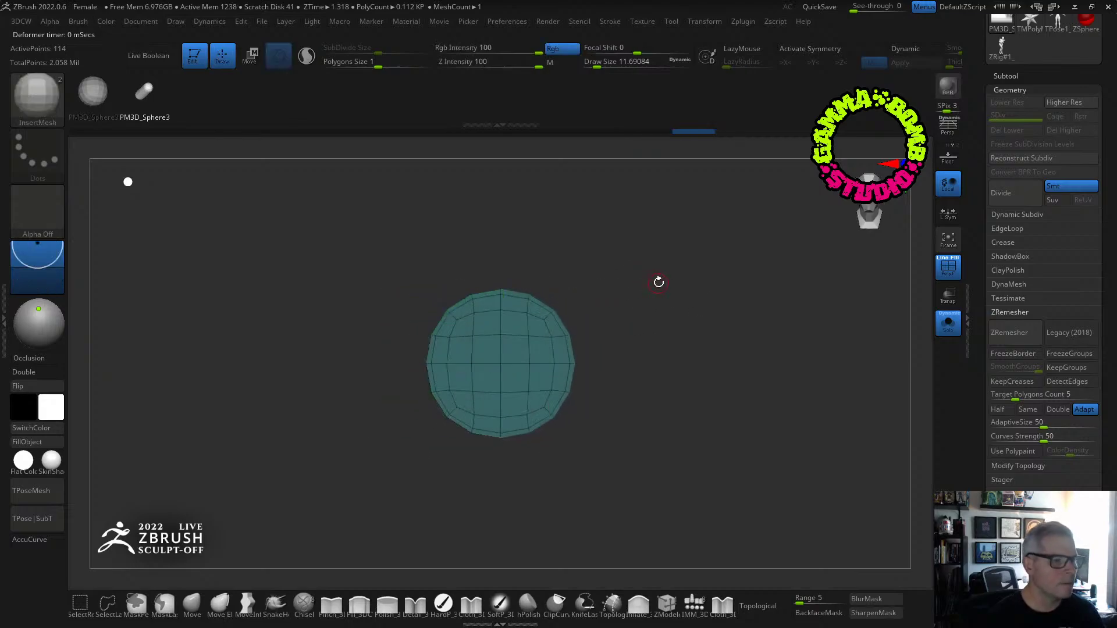
Append the shortened cylinder to the active InsertMesh brush.
{"action": "key", "text": "b"}
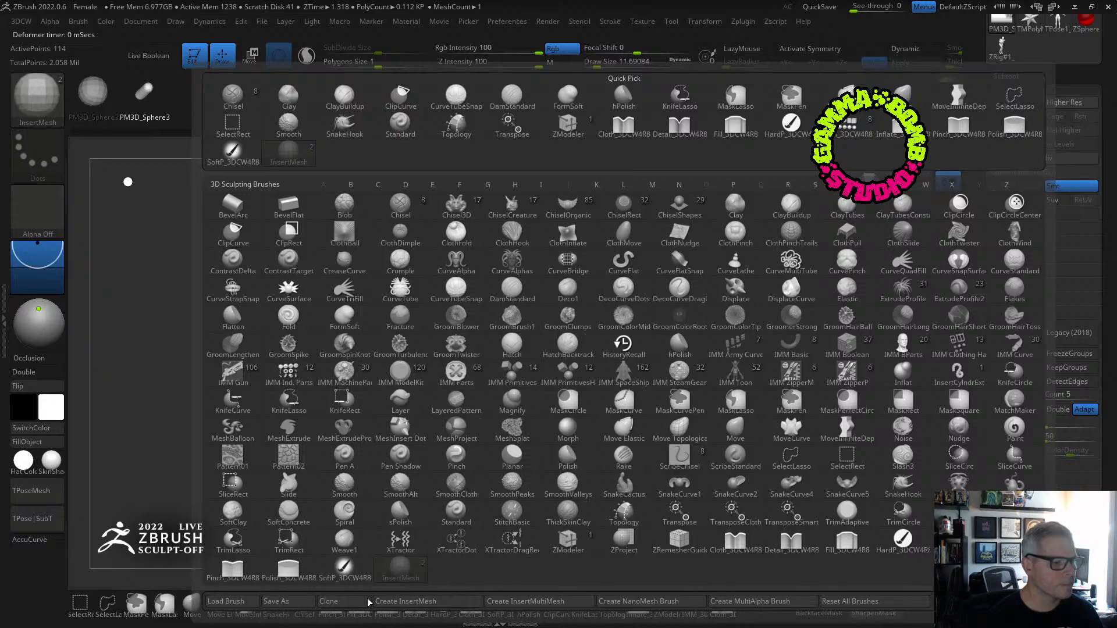
{"action": "left_click", "coordinate": [408, 603]}
{"action": "left_click", "coordinate": [532, 214]}
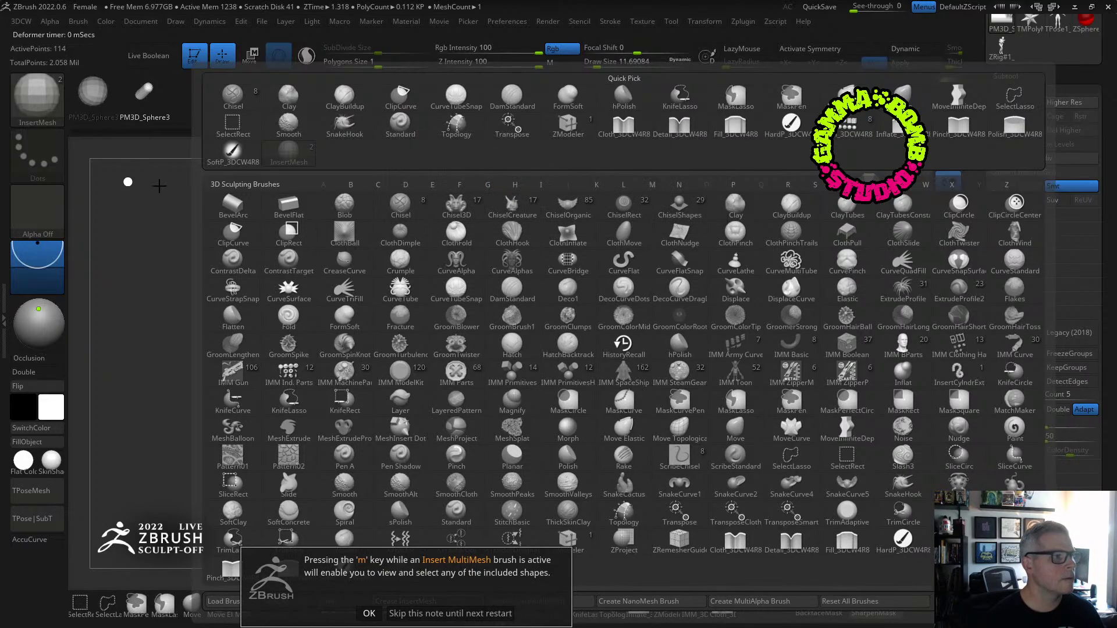
{"action": "left_click", "coordinate": [369, 613]}
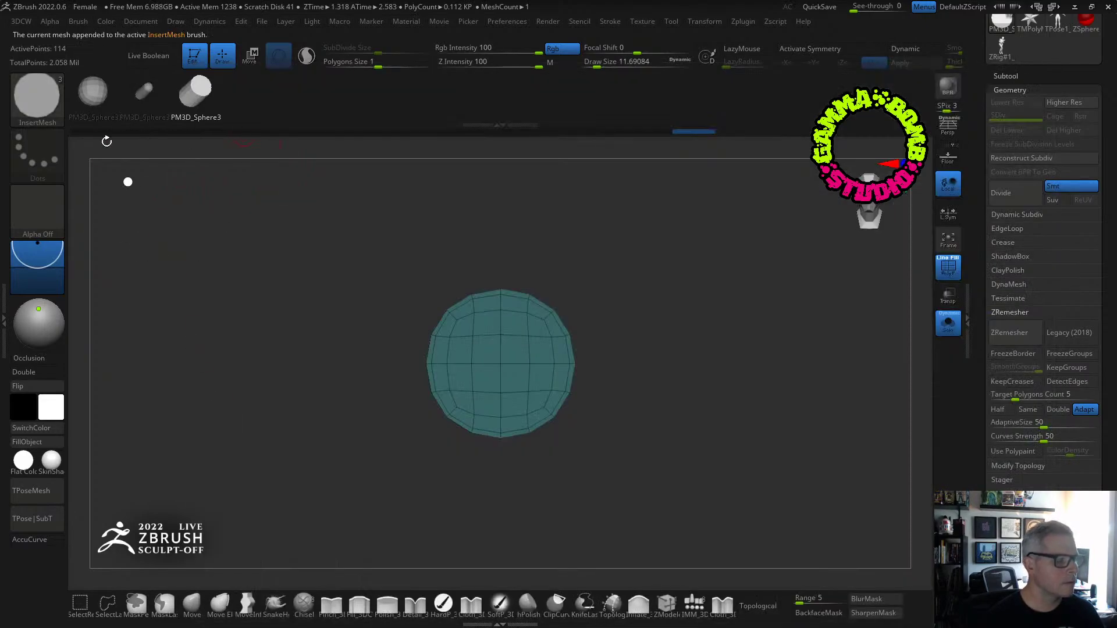
Save the InsertMesh brush as a brush preset named cb-sculptoff2022 in the StartupResources folder.
{"action": "key", "text": "b"}
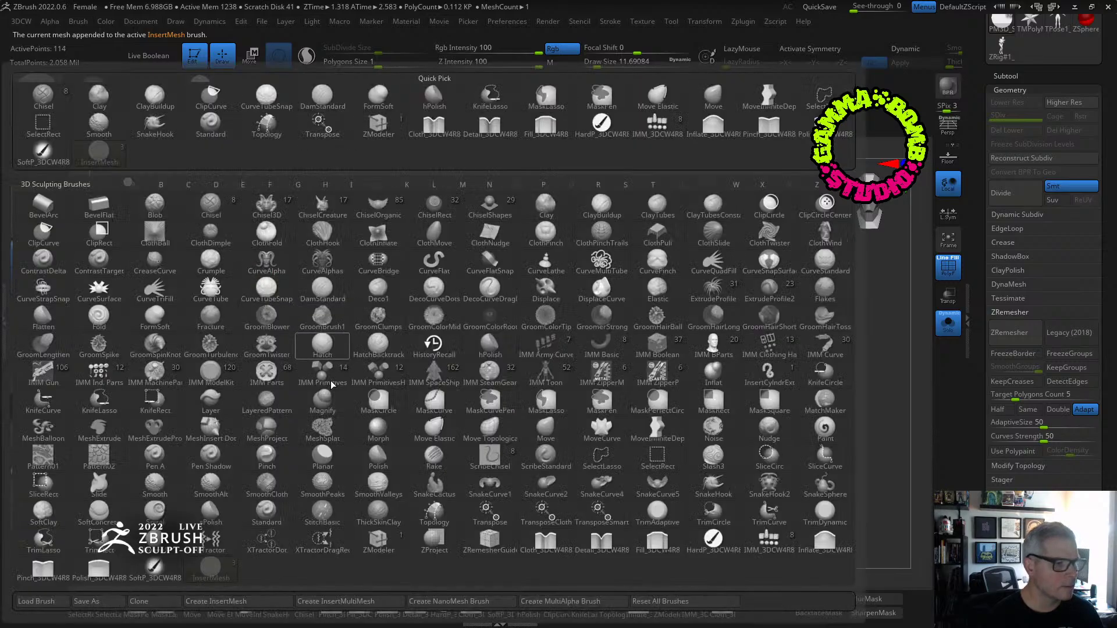
{"action": "left_click", "coordinate": [94, 604]}
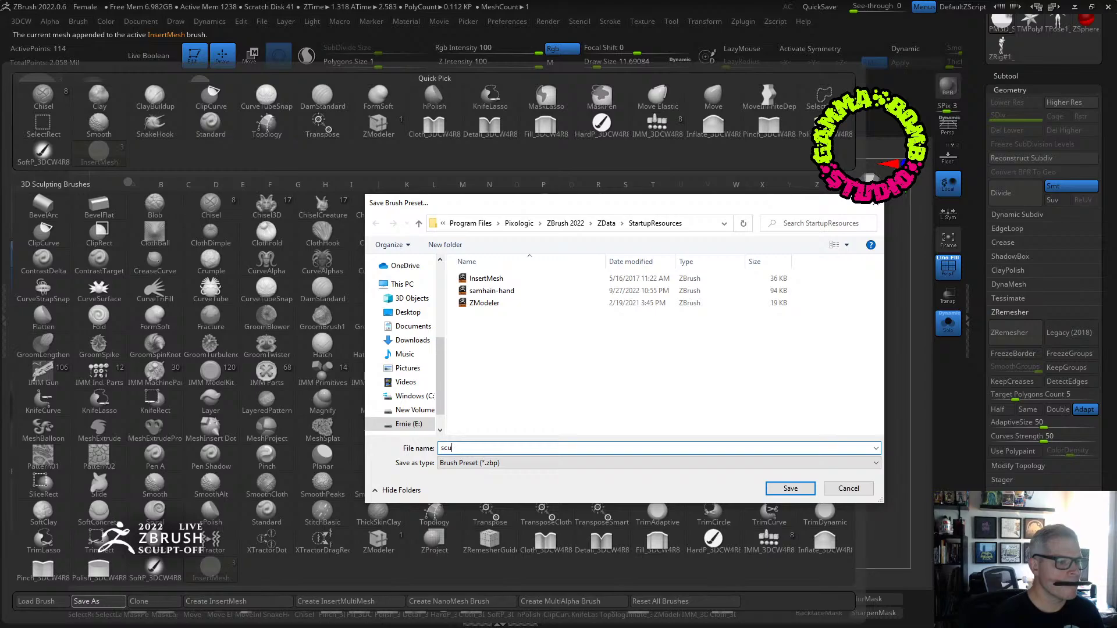
{"action": "key", "text": "BackSpace"}
{"action": "key", "text": "BackSpace"}
{"action": "key", "text": "BackSpace"}
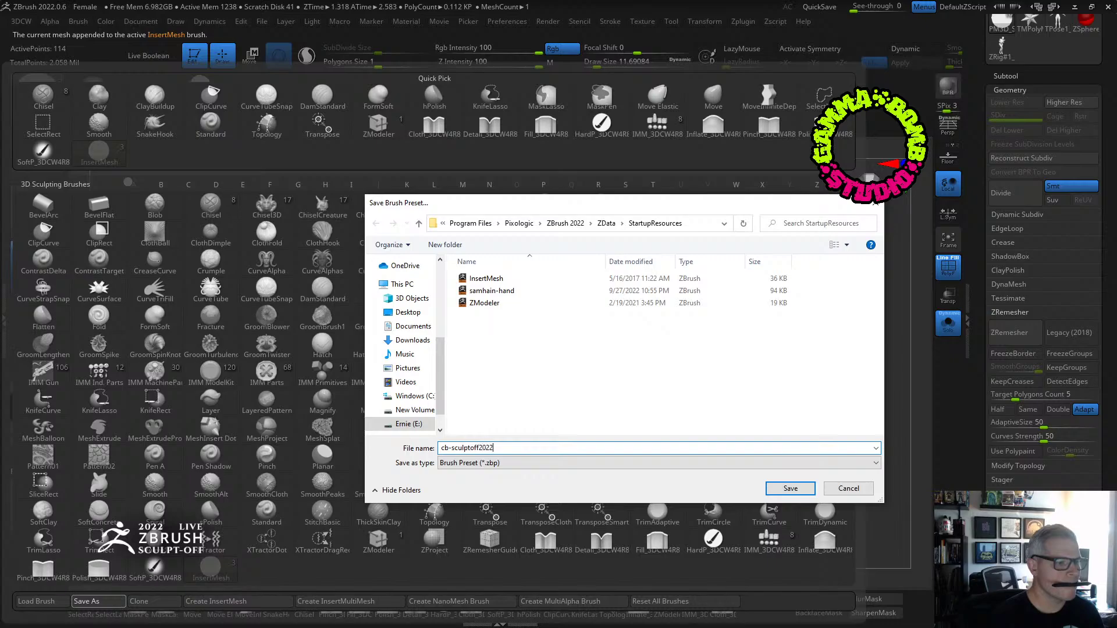
{"action": "key", "text": "Return"}
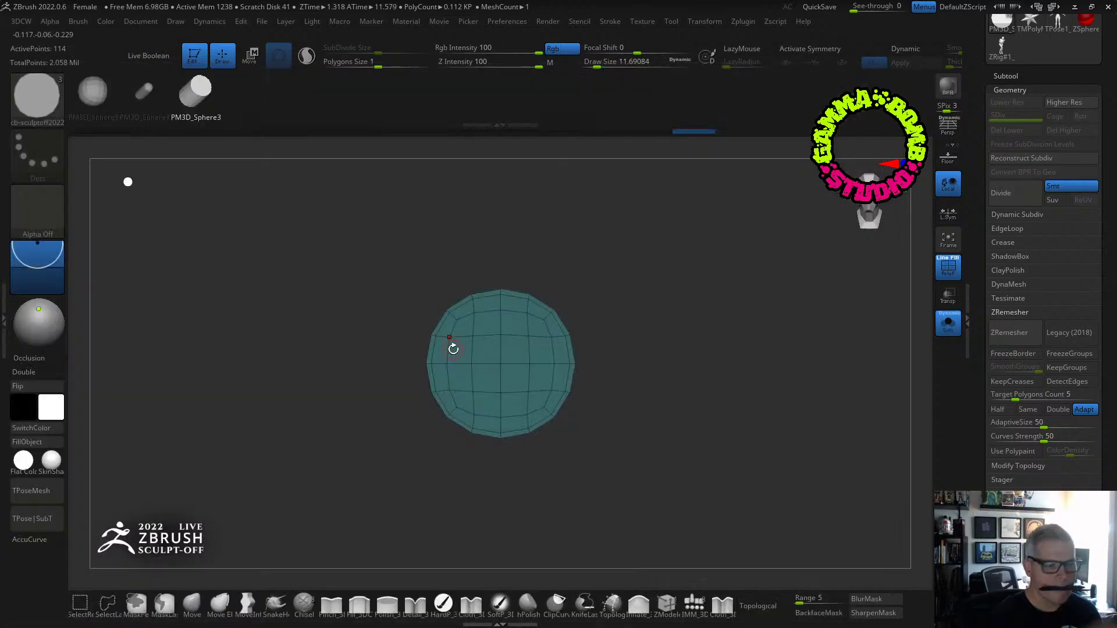
Open the SubTool list with the cylinder still active.
{"action": "left_click", "coordinate": [1062, 76]}
{"action": "left_click_drag", "start_coordinate": [757, 302], "coordinate": [728, 325]}
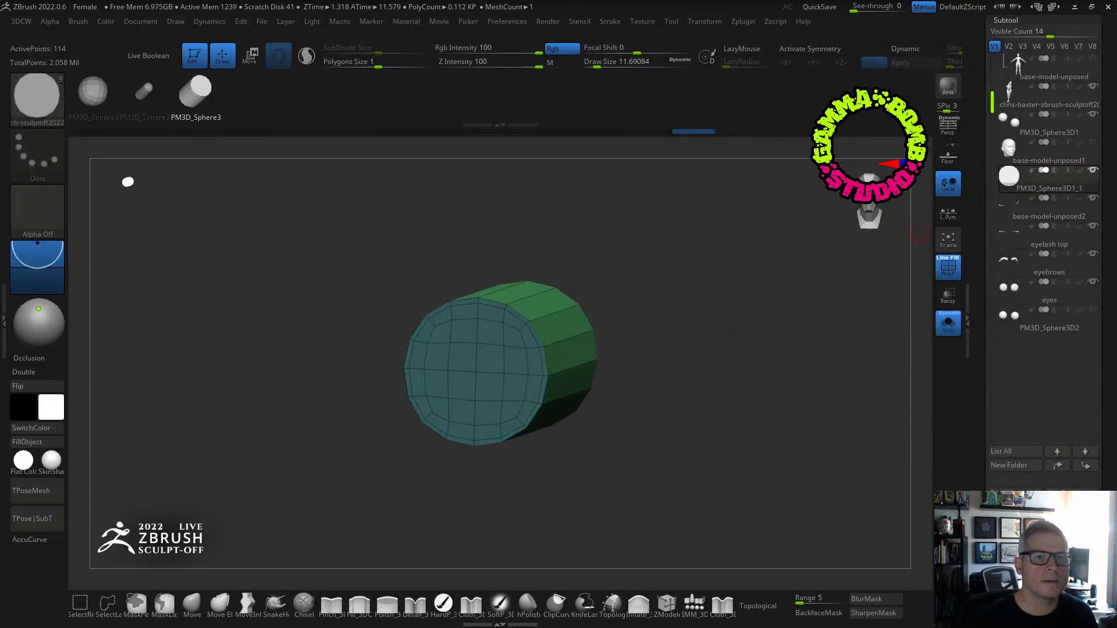
Open the Save As dialog for the tool and browse to Projects > 3D Sculpts > 2022 > 2022 Sculpt-Off > Final.
{"action": "left_click_drag", "start_coordinate": [1108, 91], "coordinate": [1103, 175]}
{"action": "left_click", "coordinate": [1059, 39]}
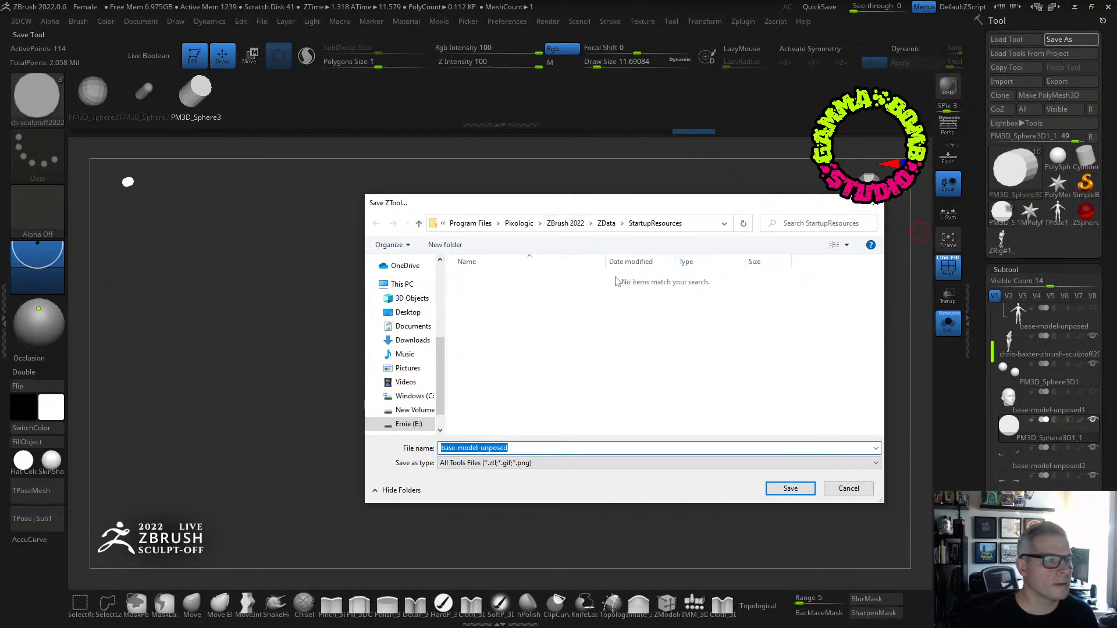
{"action": "scroll", "coordinate": [401, 290], "scroll_direction": "up", "scroll_amount": 5}
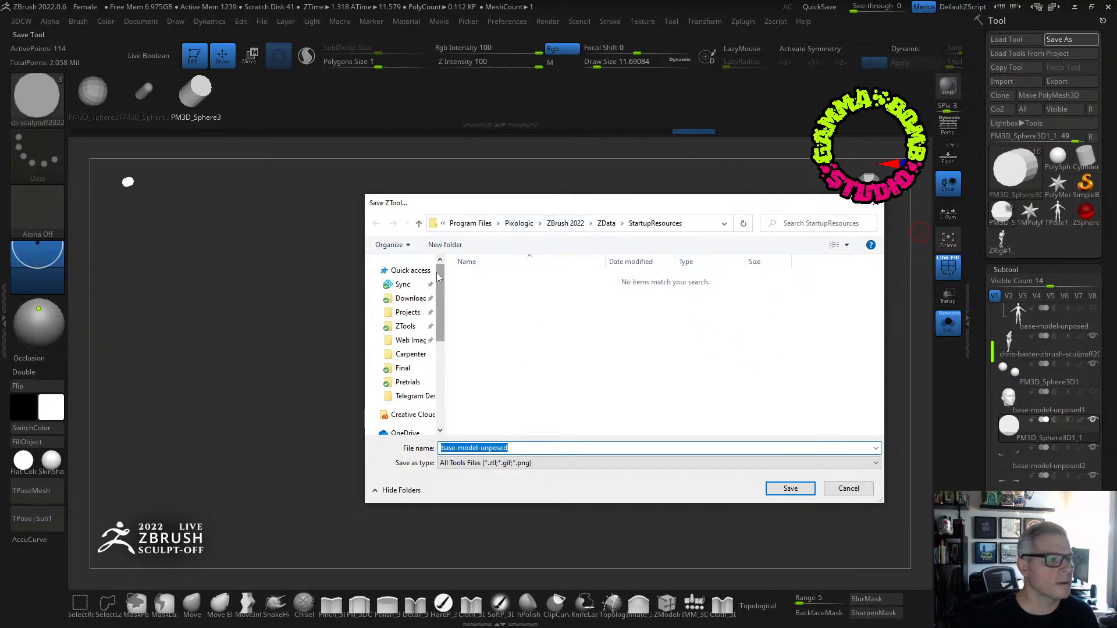
{"action": "left_click", "coordinate": [395, 285]}
{"action": "double_click", "coordinate": [485, 279]}
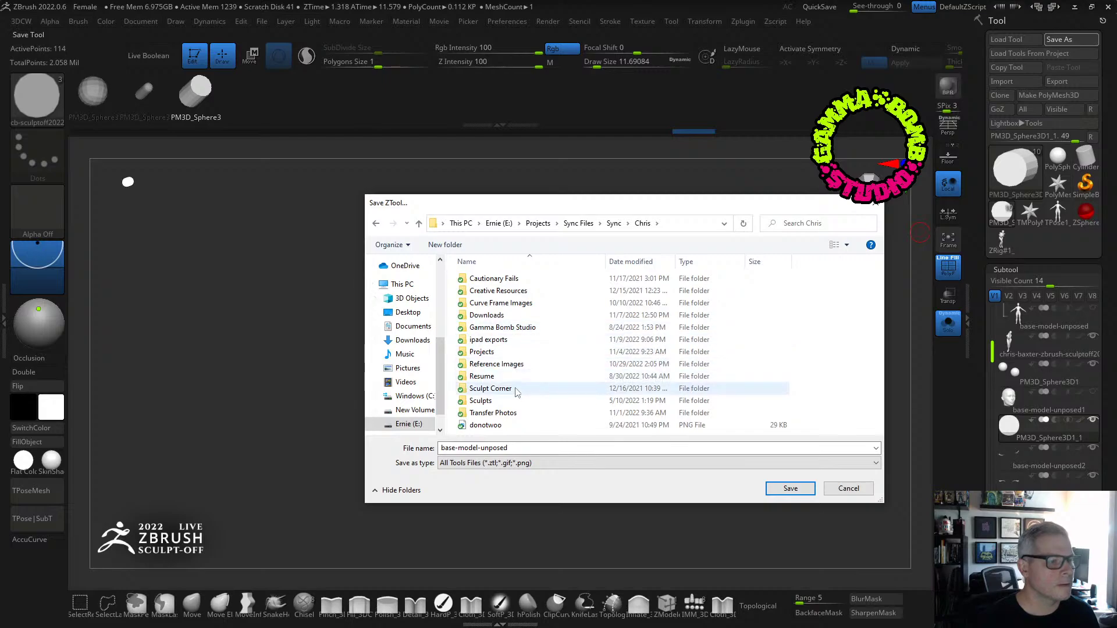
{"action": "left_click", "coordinate": [481, 353]}
{"action": "double_click", "coordinate": [481, 352]}
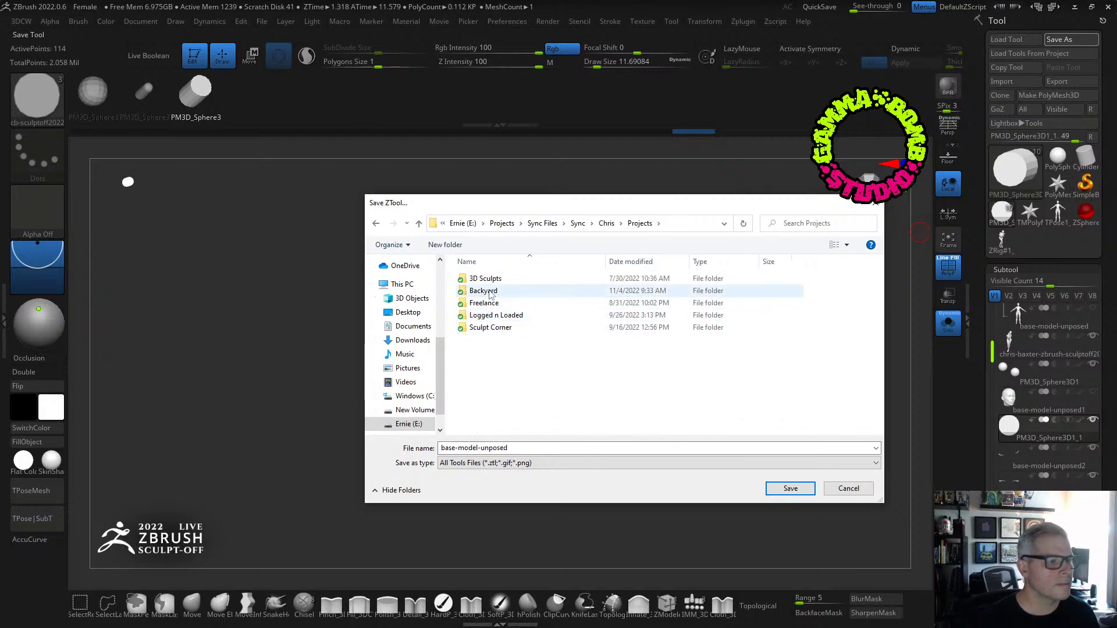
{"action": "double_click", "coordinate": [484, 278]}
{"action": "double_click", "coordinate": [483, 291]}
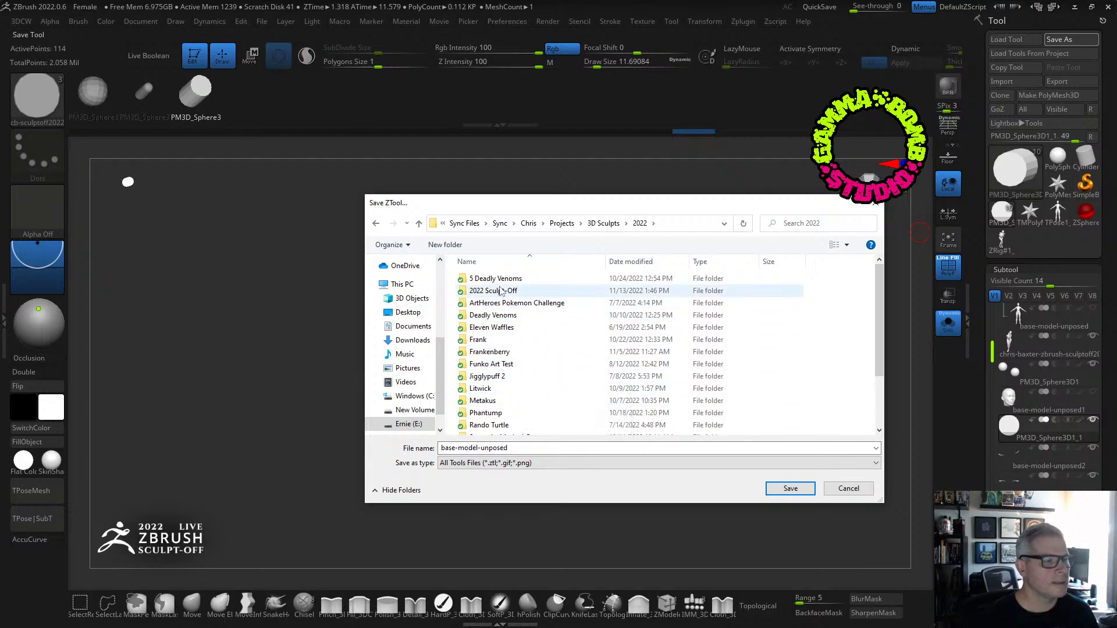
{"action": "double_click", "coordinate": [491, 290]}
{"action": "double_click", "coordinate": [490, 280]}
Save the tool under the next version number of the existing sculptoff2022 file name.
{"action": "left_click", "coordinate": [512, 303]}
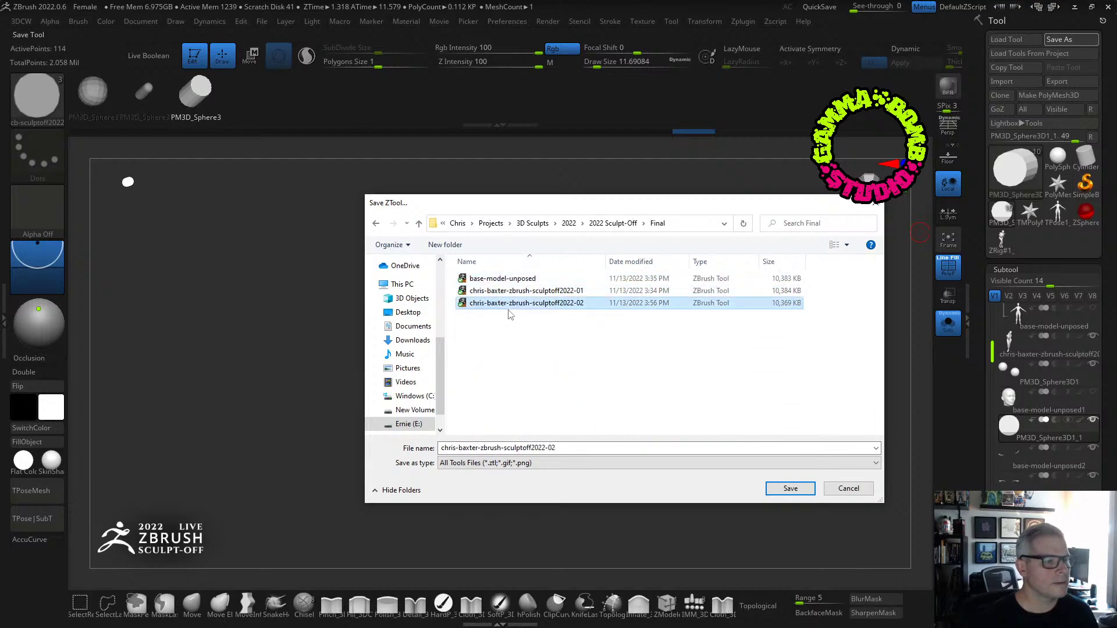
{"action": "left_click_drag", "start_coordinate": [441, 448], "coordinate": [556, 449]}
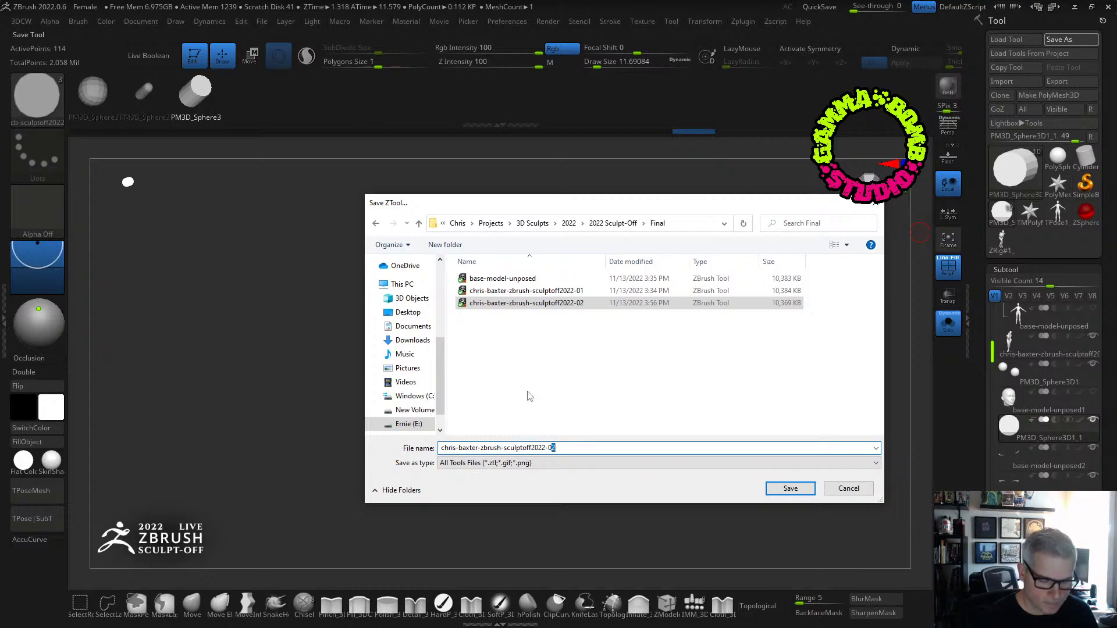
{"action": "key", "text": "Return"}
Select the base-model-unposed1 head subtool and put it in a new folder named "head".
{"action": "mouse_move", "coordinate": [704, 400]}
{"action": "left_mouse_down", "text": "shift"}
{"action": "mouse_move", "coordinate": [731, 399]}
{"action": "mouse_move", "coordinate": [665, 369]}
{"action": "mouse_move", "coordinate": [724, 362]}
{"action": "mouse_move", "coordinate": [727, 379]}
{"action": "mouse_move", "coordinate": [696, 382]}
{"action": "left_mouse_up", "text": "shift"}
{"action": "left_click", "coordinate": [1009, 347]}
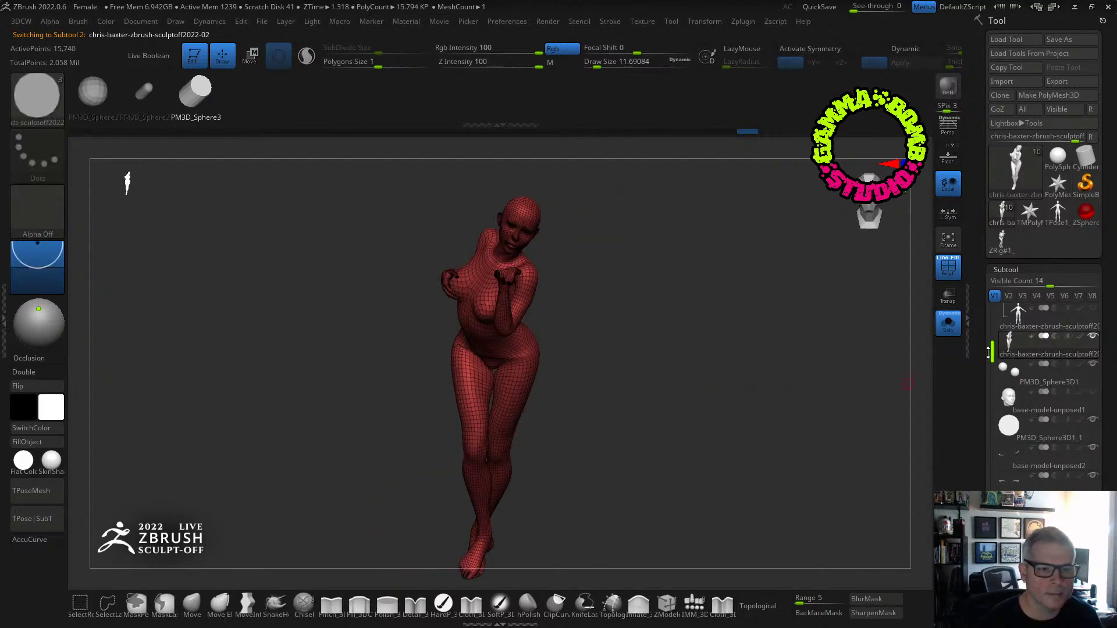
{"action": "left_click_drag", "start_coordinate": [989, 353], "coordinate": [995, 416]}
{"action": "left_click", "coordinate": [1009, 481]}
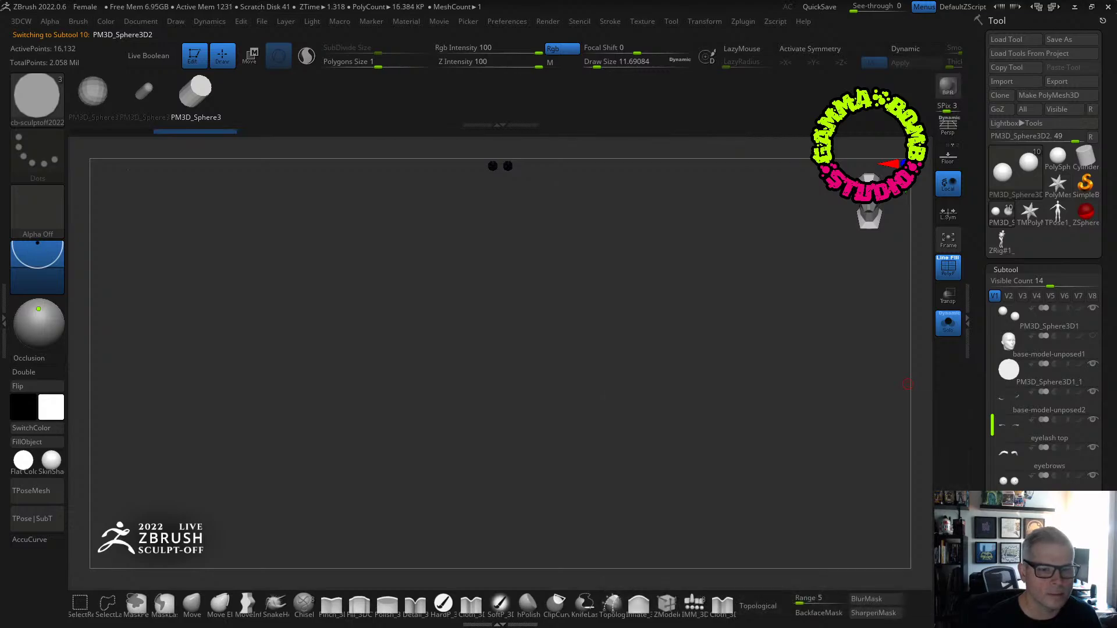
{"action": "scroll", "coordinate": [1104, 482], "scroll_direction": "down", "scroll_amount": 1}
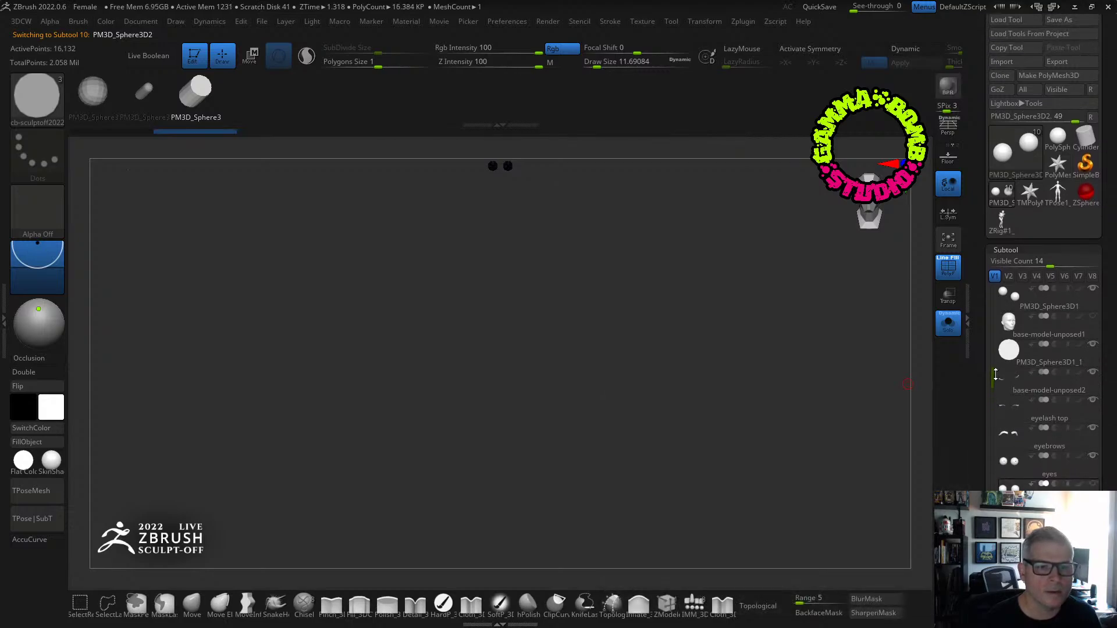
{"action": "left_click", "coordinate": [1004, 331]}
{"action": "left_click_drag", "start_coordinate": [795, 294], "coordinate": [772, 349]}
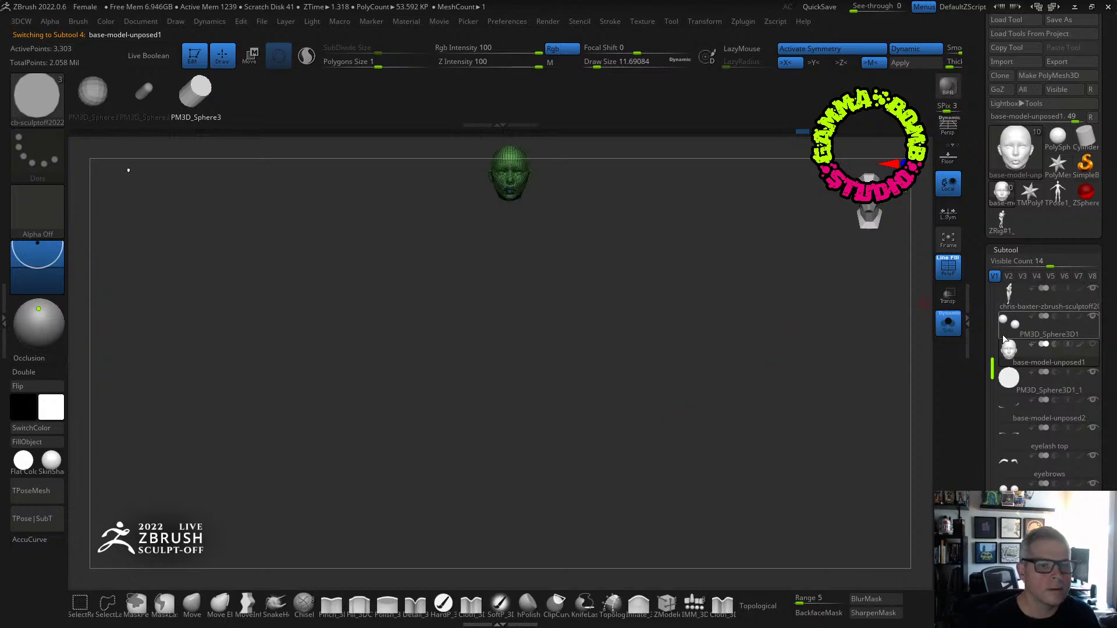
{"action": "scroll", "coordinate": [1112, 484], "scroll_direction": "down", "scroll_amount": 3}
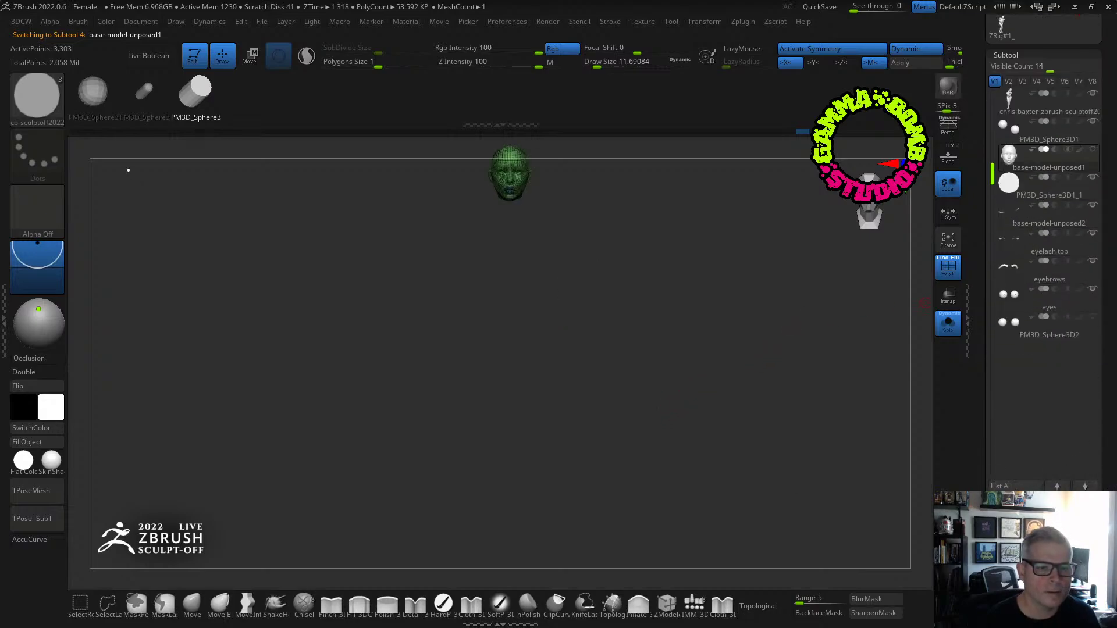
{"action": "left_click", "coordinate": [1016, 501]}
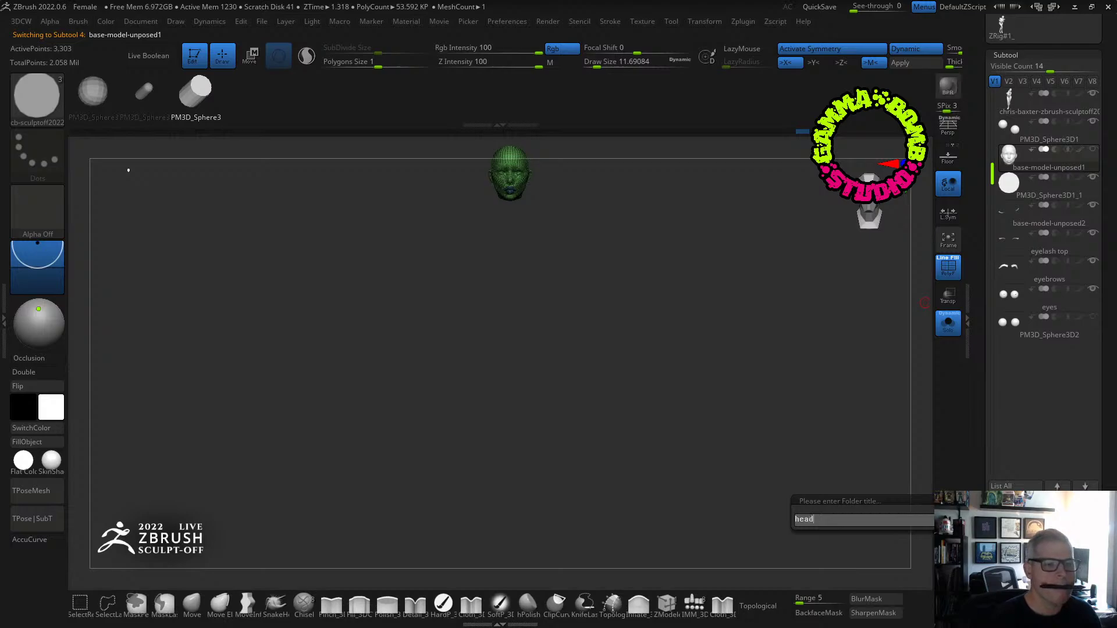
{"action": "key", "text": "Return"}
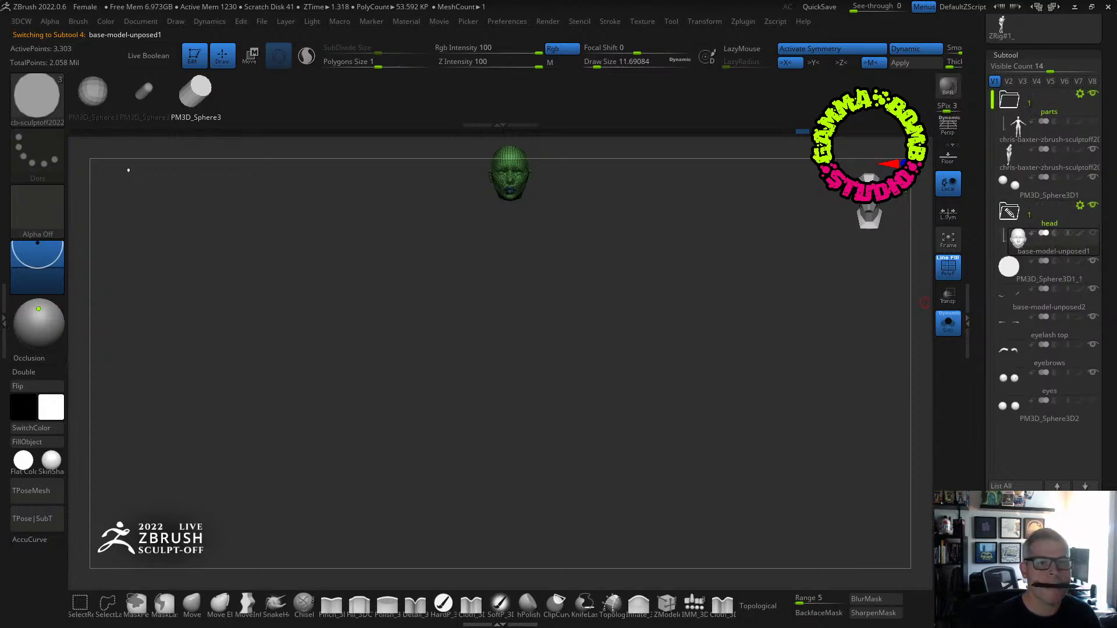
Move the PM3D_Sphere3D1_1 subtool to the end of the list and show the lower eyelashes together with the head, Solo off.
{"action": "left_click", "coordinate": [1007, 271]}
{"action": "left_click_drag", "start_coordinate": [1011, 275], "coordinate": [1009, 410]}
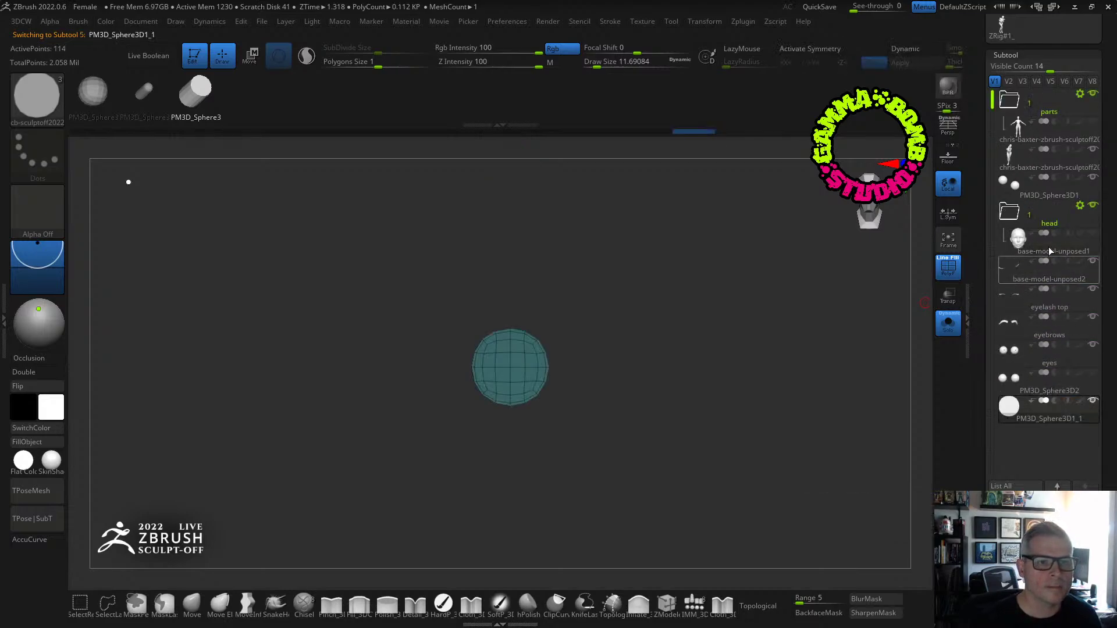
{"action": "key", "text": "f"}
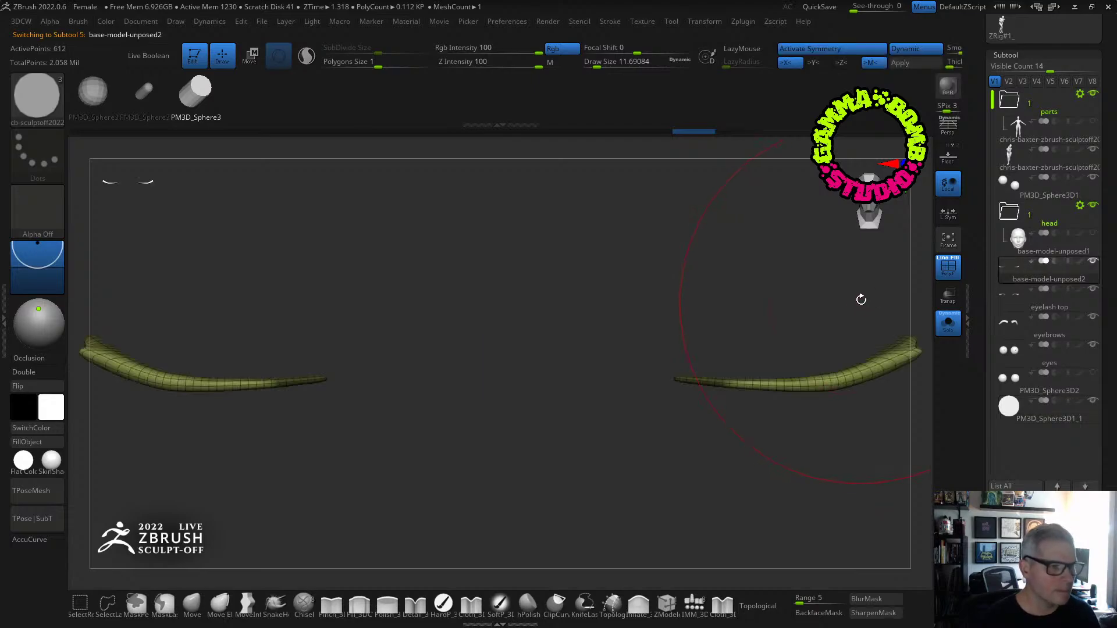
{"action": "left_click", "coordinate": [942, 324]}
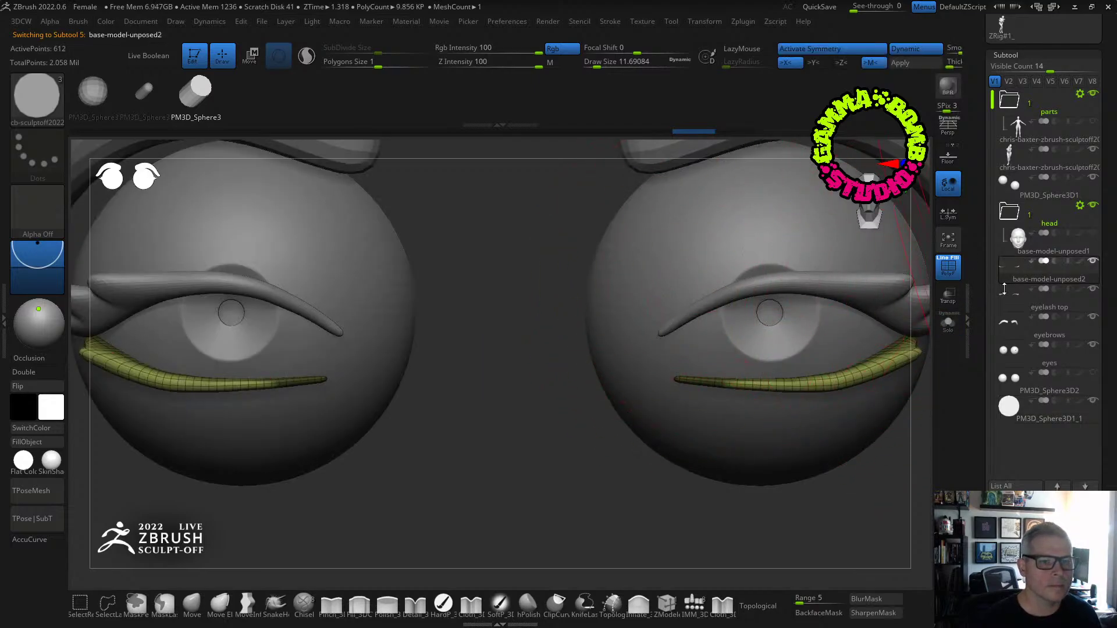
{"action": "left_click", "coordinate": [1093, 233]}
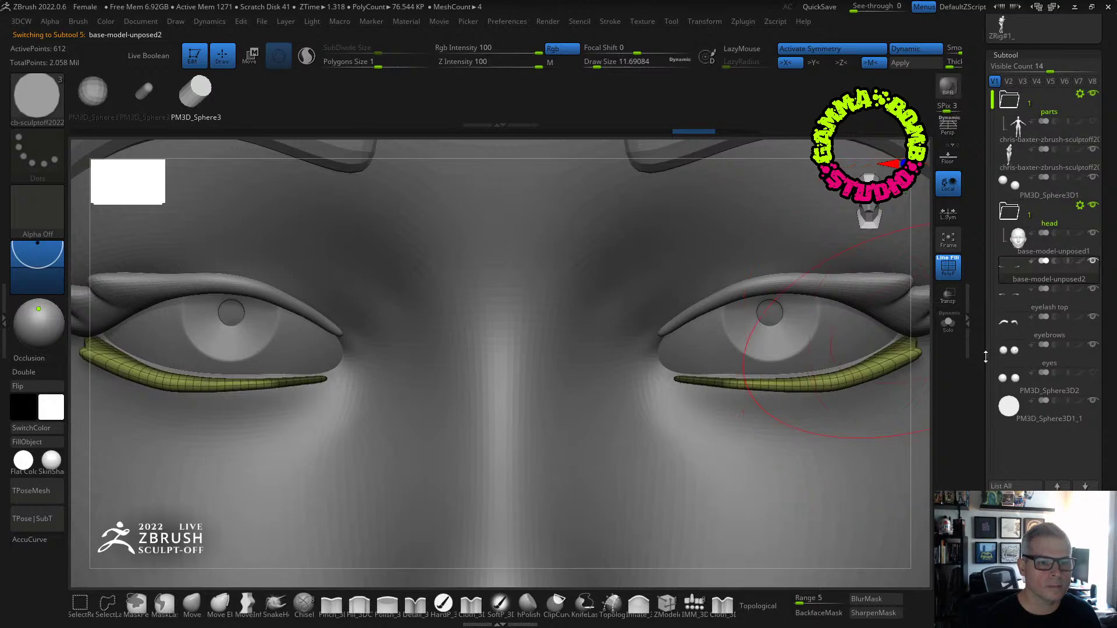
Rename the base-model-unposed2 subtool to "eyelash lower".
{"action": "key", "text": "ctrl+r"}
{"action": "type", "text": "eyel"}
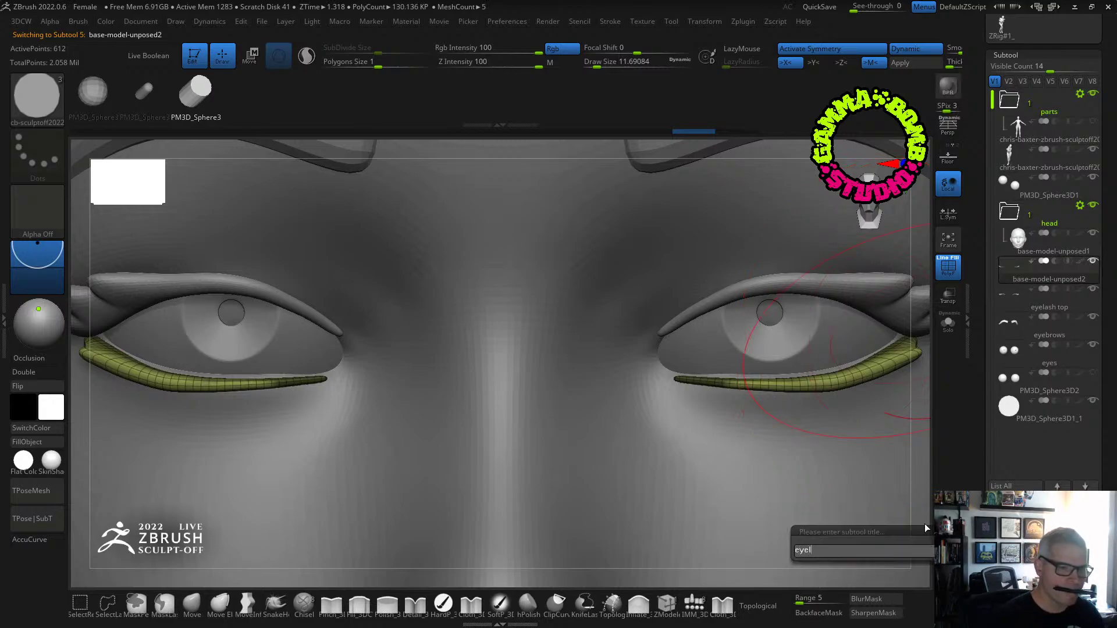
{"action": "type", "text": "ash lower"}
{"action": "key", "text": "Return"}
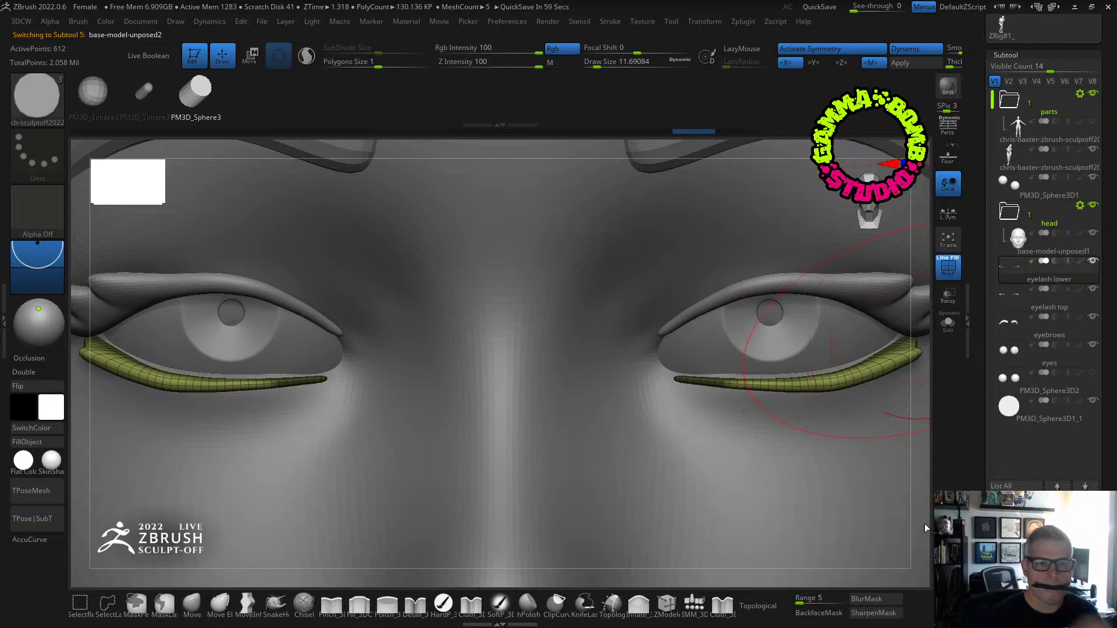
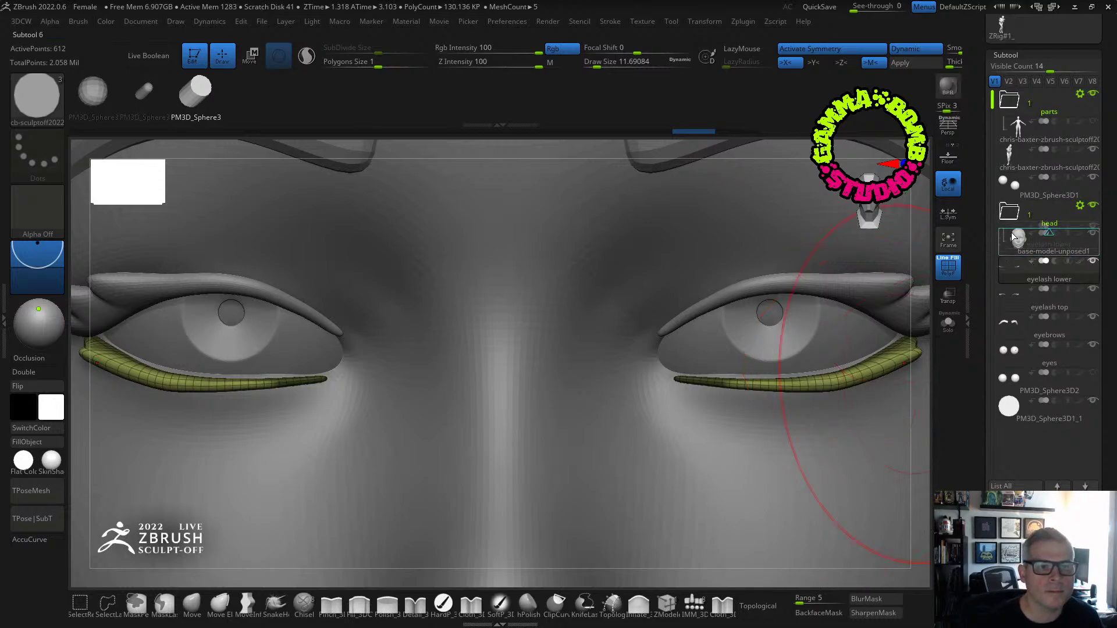
Add the eyelash lower, eyelash top, eyebrows and eyes subtools to the head folder.
{"action": "left_click_drag", "start_coordinate": [1013, 235], "coordinate": [1019, 284]}
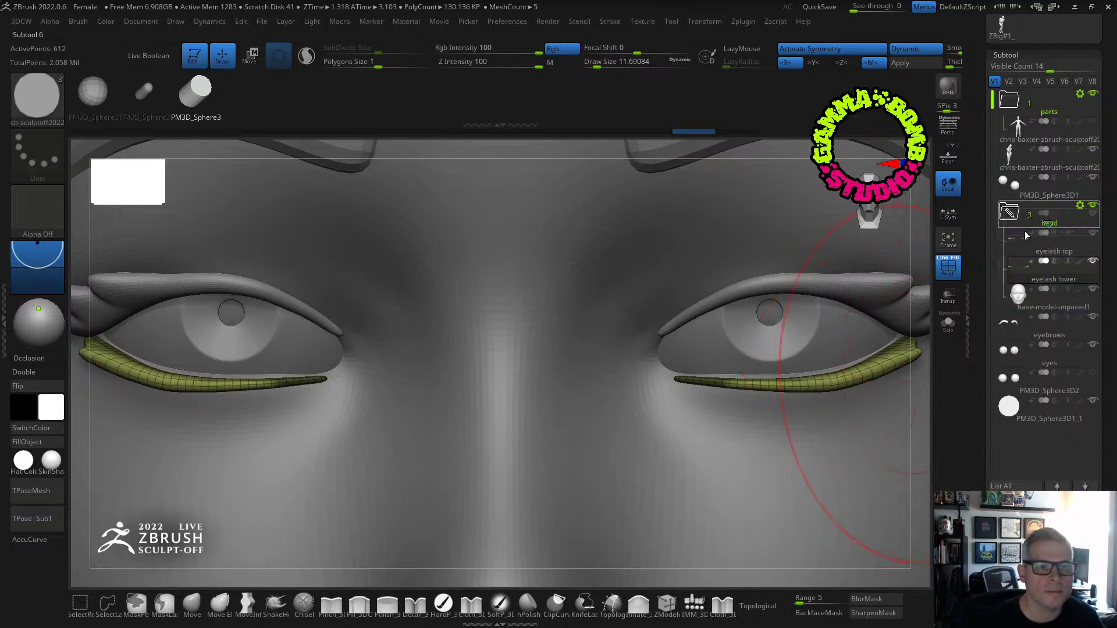
{"action": "mouse_move", "coordinate": [1026, 236]}
{"action": "left_mouse_down"}
{"action": "mouse_move", "coordinate": [1044, 255]}
{"action": "mouse_move", "coordinate": [1019, 288]}
{"action": "mouse_move", "coordinate": [1030, 238]}
{"action": "left_mouse_up"}
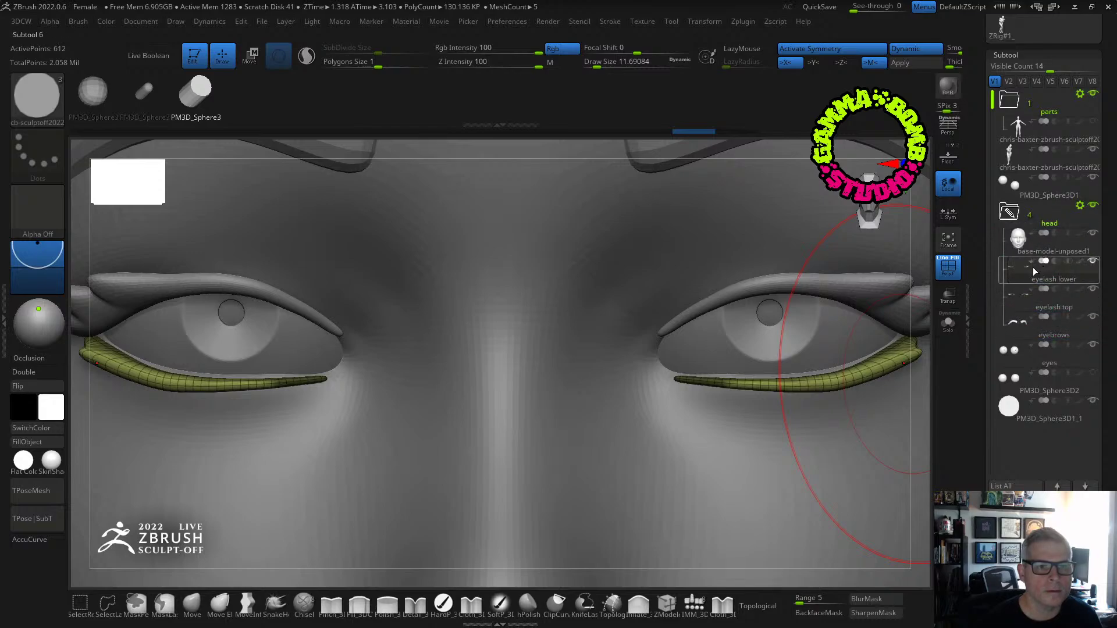
{"action": "left_click", "coordinate": [1017, 354]}
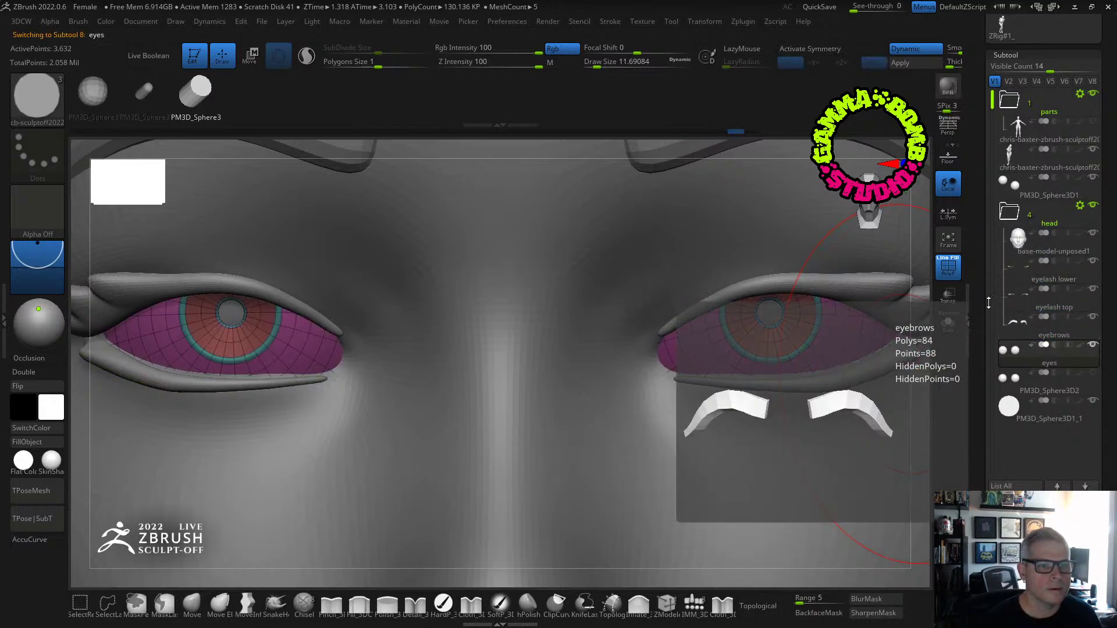
{"action": "left_click", "coordinate": [949, 269]}
{"action": "left_click", "coordinate": [951, 274]}
{"action": "left_click_drag", "start_coordinate": [1013, 353], "coordinate": [1049, 249]}
Move the PM3D_Sphere3D2 and PM3D_Sphere3D1_1 subtools into the parts folder.
{"action": "left_click", "coordinate": [1011, 378]}
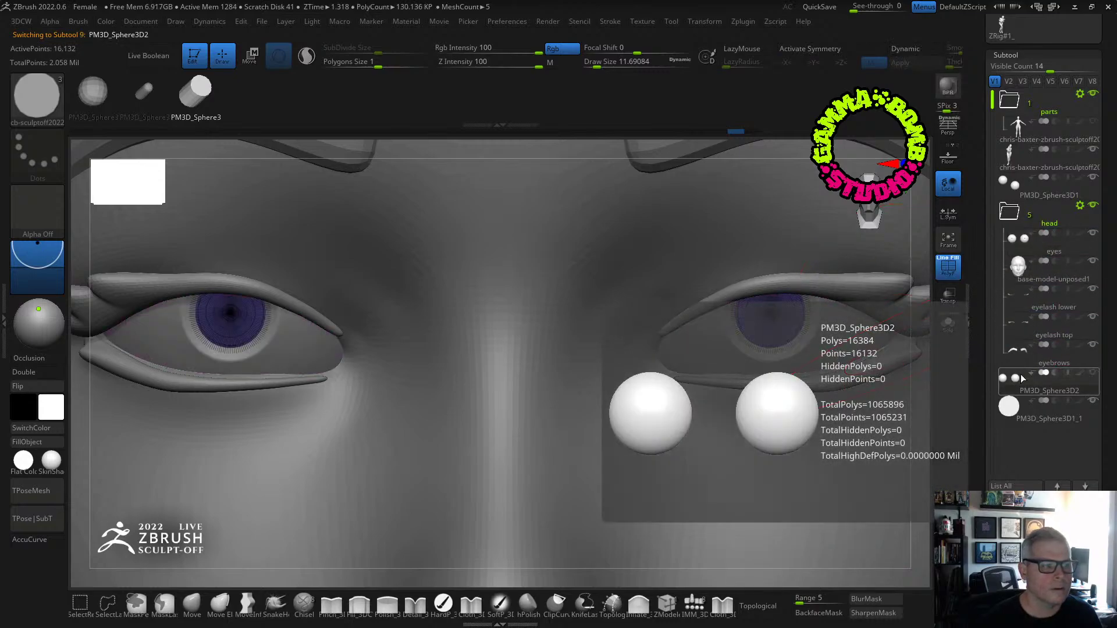
{"action": "left_click_drag", "start_coordinate": [1010, 379], "coordinate": [1032, 123]}
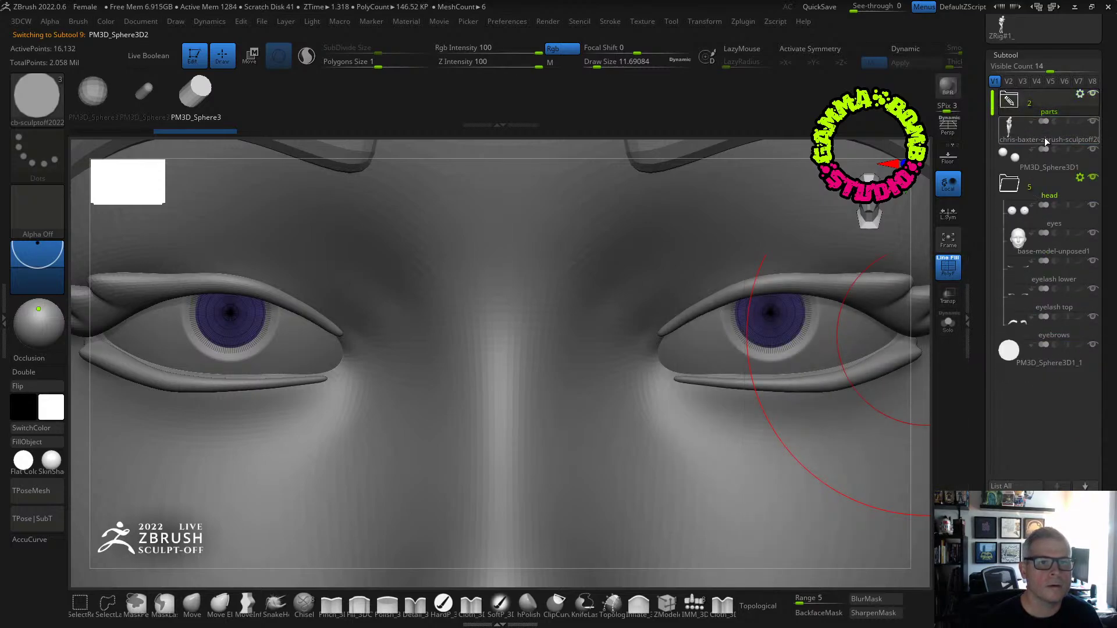
{"action": "left_click", "coordinate": [1008, 354]}
{"action": "left_click_drag", "start_coordinate": [1008, 354], "coordinate": [1033, 126]}
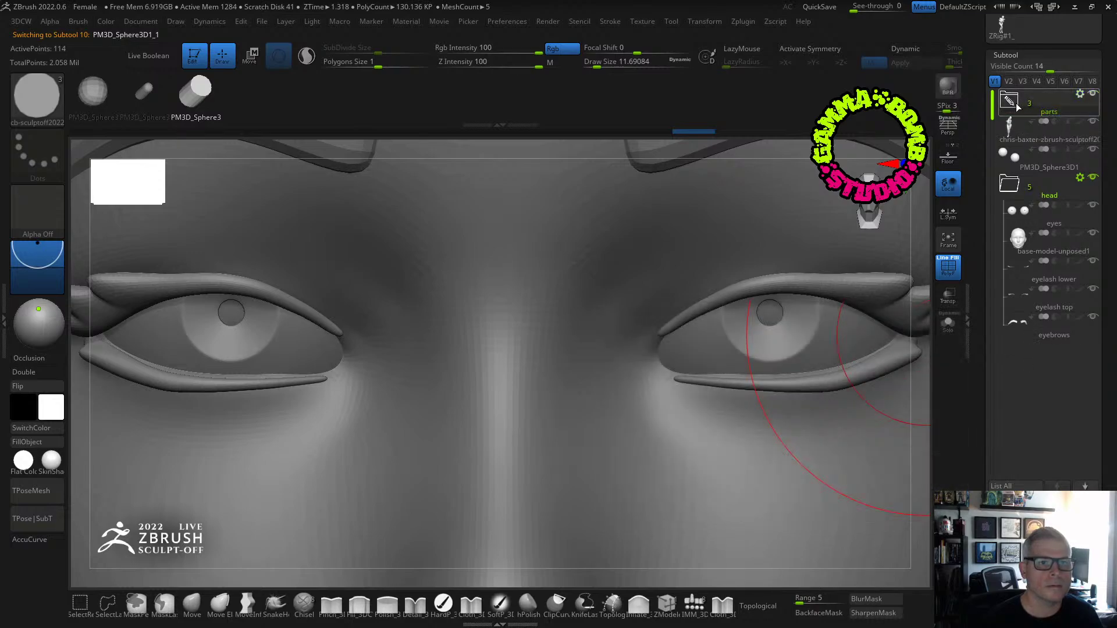
Turn on the visibility of the subtools inside the parts folder, and hide and collapse the folder itself.
{"action": "left_click", "coordinate": [1076, 112]}
{"action": "left_click", "coordinate": [1010, 103]}
{"action": "left_click", "coordinate": [1094, 153]}
{"action": "left_click", "coordinate": [1094, 179]}
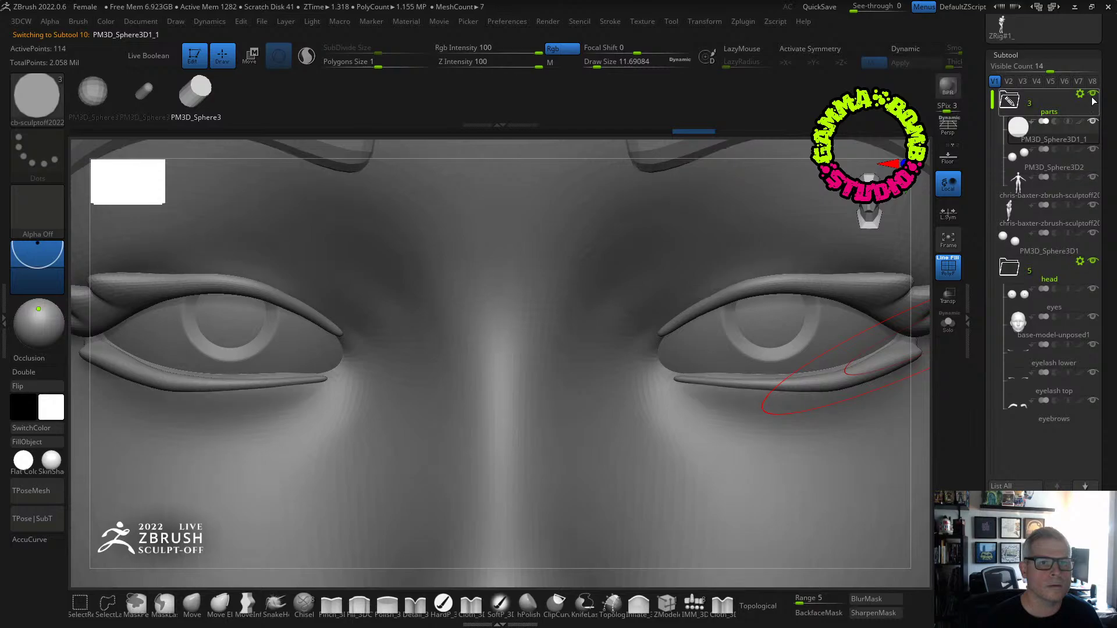
{"action": "left_click", "coordinate": [1094, 95]}
{"action": "left_click", "coordinate": [1017, 105]}
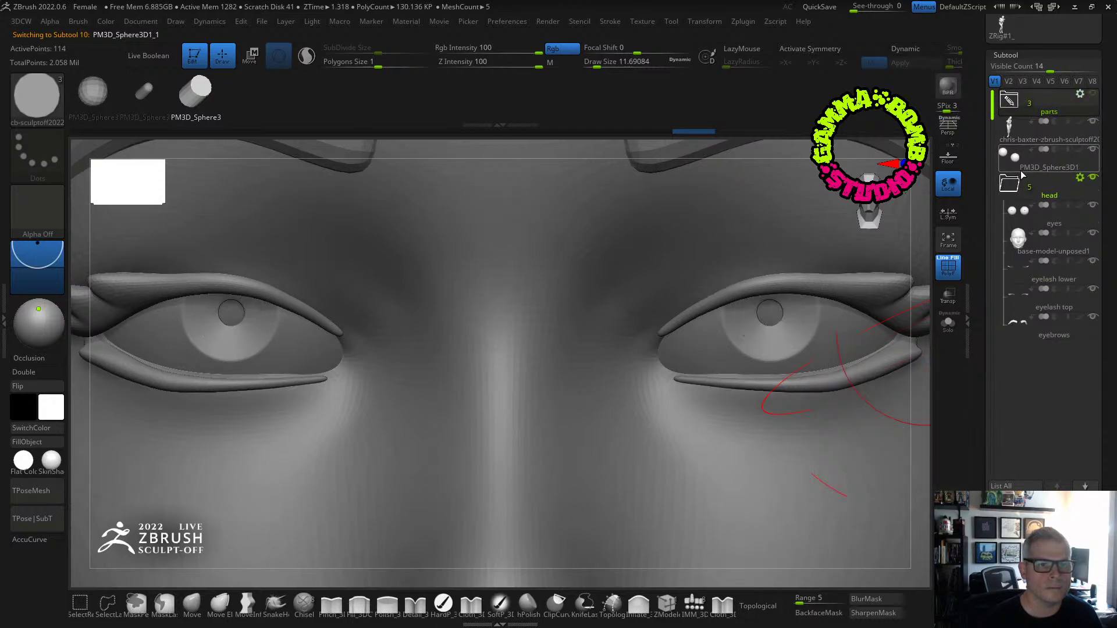
Delete the PM3D_Sphere3D1 eye spheres from the posed figure and collapse the head folder.
{"action": "left_click", "coordinate": [1008, 188]}
{"action": "left_click", "coordinate": [1014, 187]}
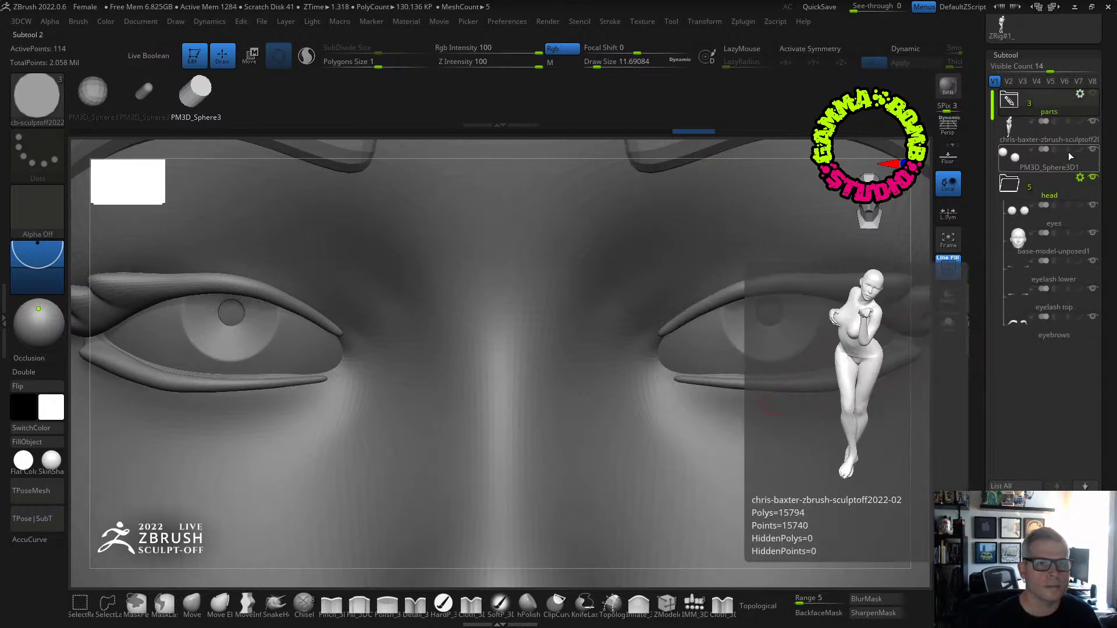
{"action": "right_click_drag", "start_coordinate": [654, 353], "coordinate": [547, 224], "text": "ctrl"}
{"action": "left_click", "coordinate": [1022, 168]}
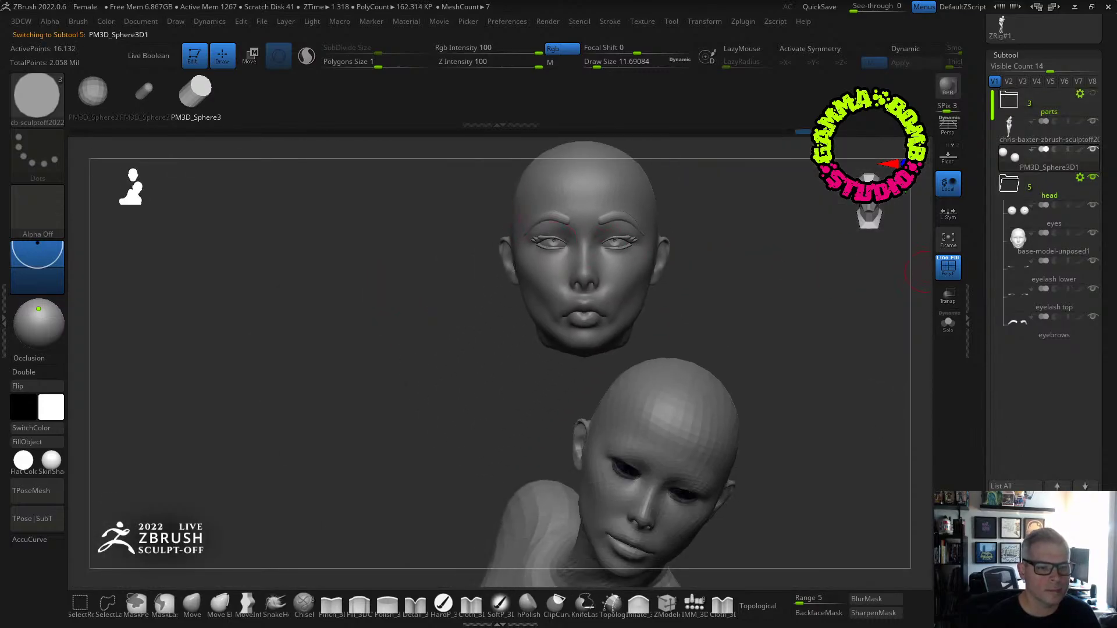
{"action": "left_click", "coordinate": [1009, 588]}
{"action": "left_click", "coordinate": [909, 613]}
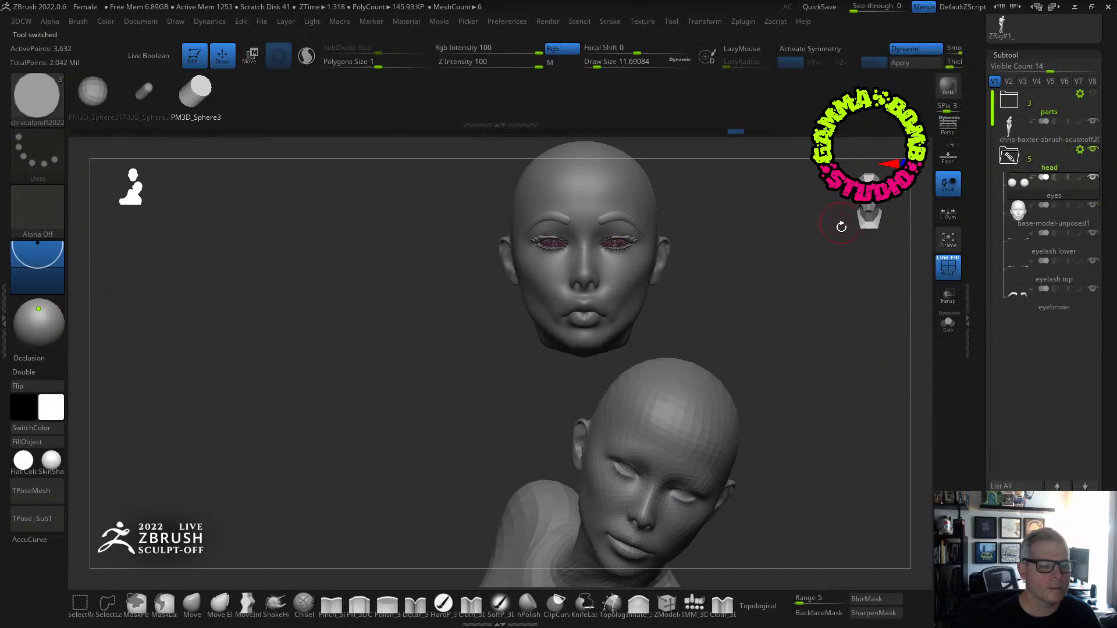
{"action": "left_click", "coordinate": [1023, 166]}
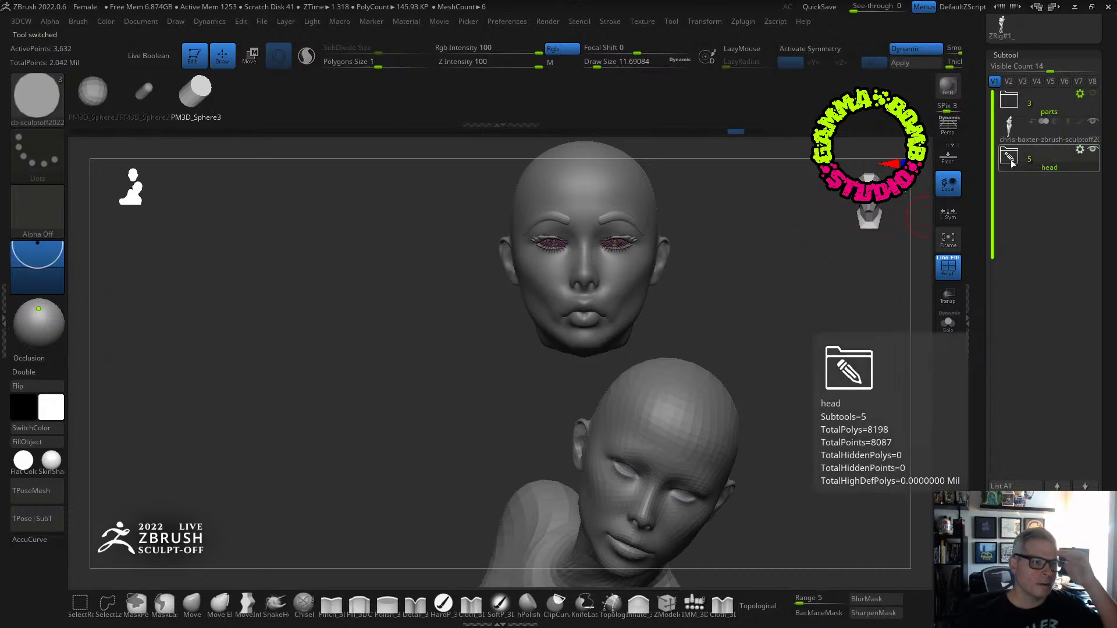
Turn on X-axis symmetry for the eyes subtool and turn off the PolyFrame display.
{"action": "mouse_move", "coordinate": [783, 284]}
{"action": "left_mouse_down"}
{"action": "mouse_move", "coordinate": [800, 291]}
{"action": "mouse_move", "coordinate": [776, 295]}
{"action": "left_mouse_up"}
{"action": "right_click_drag", "start_coordinate": [776, 296], "coordinate": [742, 582]}
{"action": "key", "text": "x"}
{"action": "mouse_move", "coordinate": [585, 320]}
{"action": "right_mouse_down"}
{"action": "mouse_move", "coordinate": [643, 324]}
{"action": "mouse_move", "coordinate": [658, 417]}
{"action": "mouse_move", "coordinate": [582, 427]}
{"action": "mouse_move", "coordinate": [625, 428]}
{"action": "mouse_move", "coordinate": [588, 337]}
{"action": "right_mouse_up"}
{"action": "right_click_drag", "start_coordinate": [488, 374], "coordinate": [514, 429]}
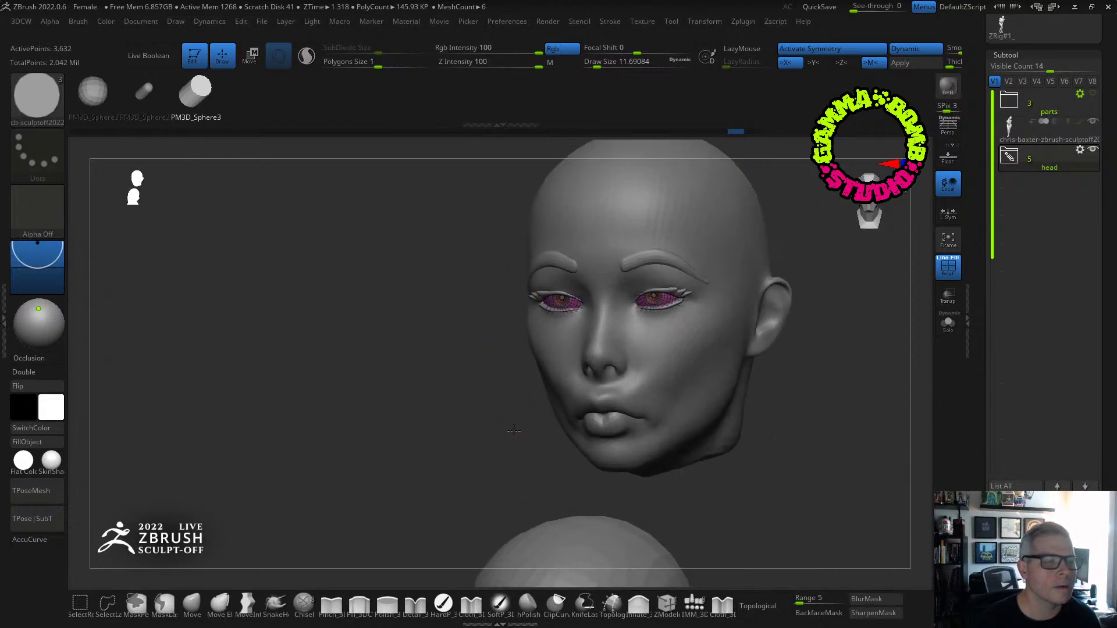
{"action": "left_click", "coordinate": [948, 267]}
{"action": "right_click_drag", "start_coordinate": [847, 311], "coordinate": [829, 196]}
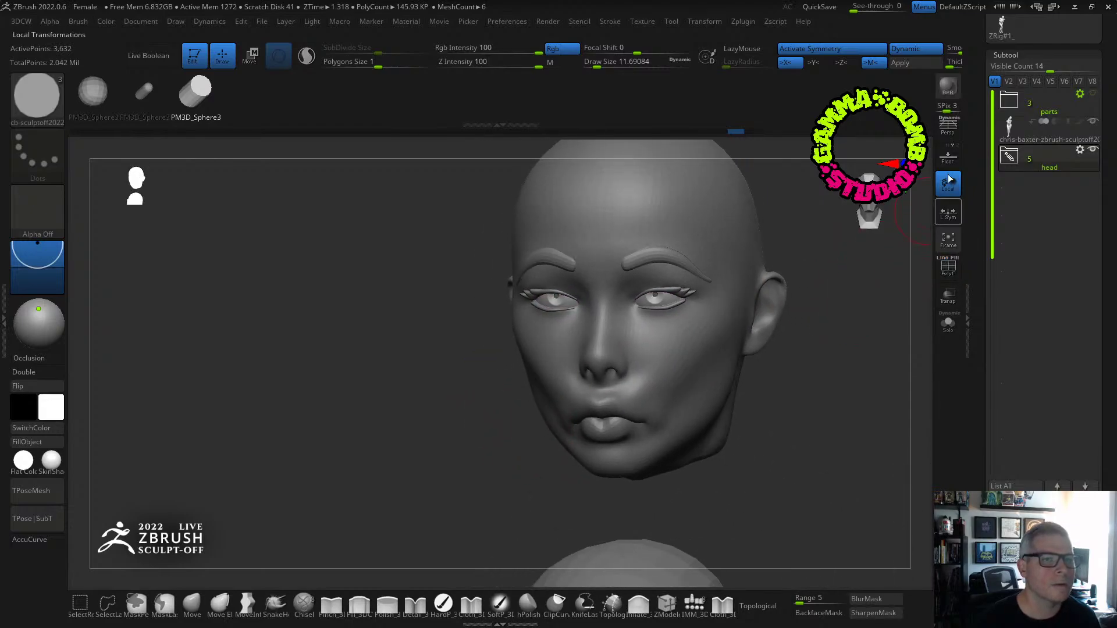
Preview the head with a BPR render and select the base-model-unposed1 subtool inside the head folder.
{"action": "key", "text": "shift+r"}
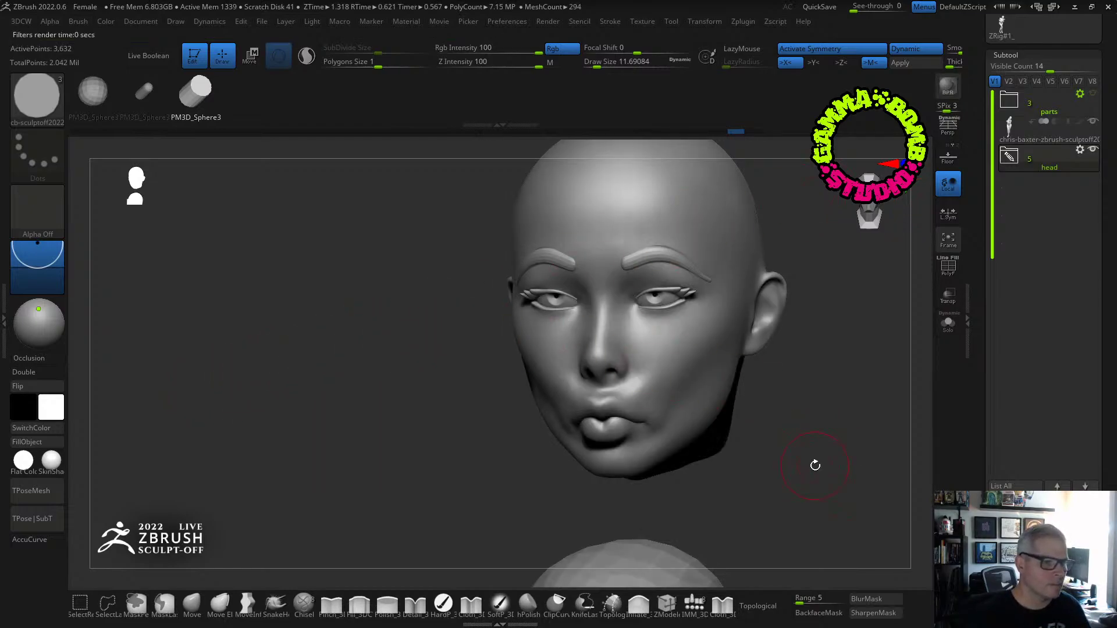
{"action": "mouse_move", "coordinate": [838, 408]}
{"action": "right_mouse_down"}
{"action": "mouse_move", "coordinate": [860, 414]}
{"action": "mouse_move", "coordinate": [803, 405]}
{"action": "right_mouse_up"}
{"action": "left_click", "coordinate": [1013, 158]}
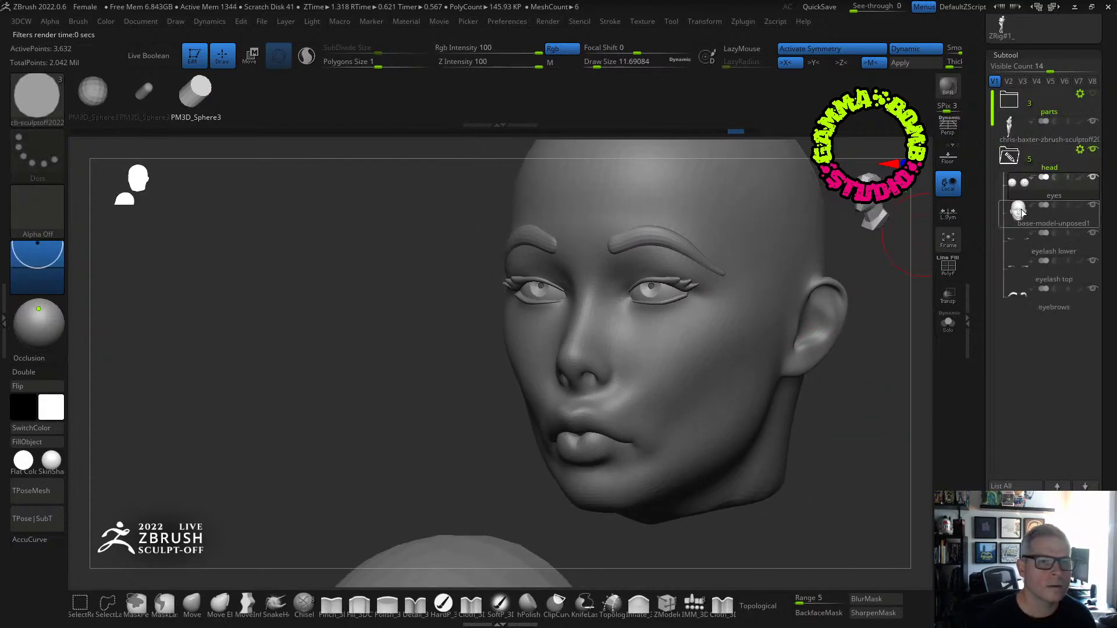
{"action": "left_click", "coordinate": [1041, 214]}
Try to build up the cheekbones with the ClayBuildup brush at a draw size of about 26.87.
{"action": "key", "text": "b"}
{"action": "key", "text": "c"}
{"action": "key", "text": "b"}
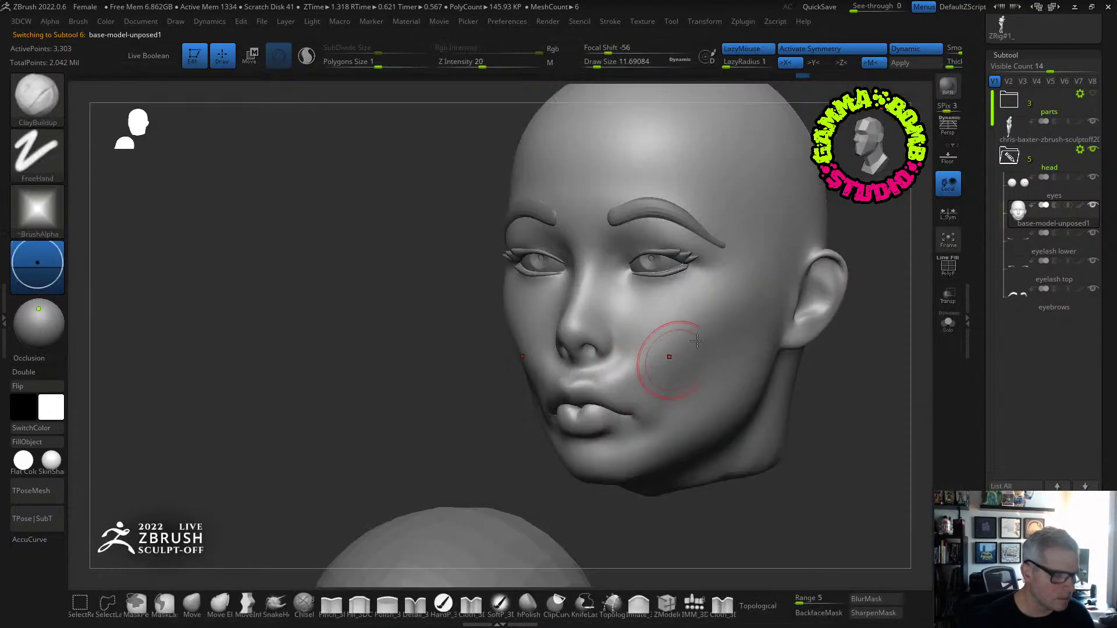
{"action": "left_click_drag", "start_coordinate": [597, 62], "coordinate": [602, 61]}
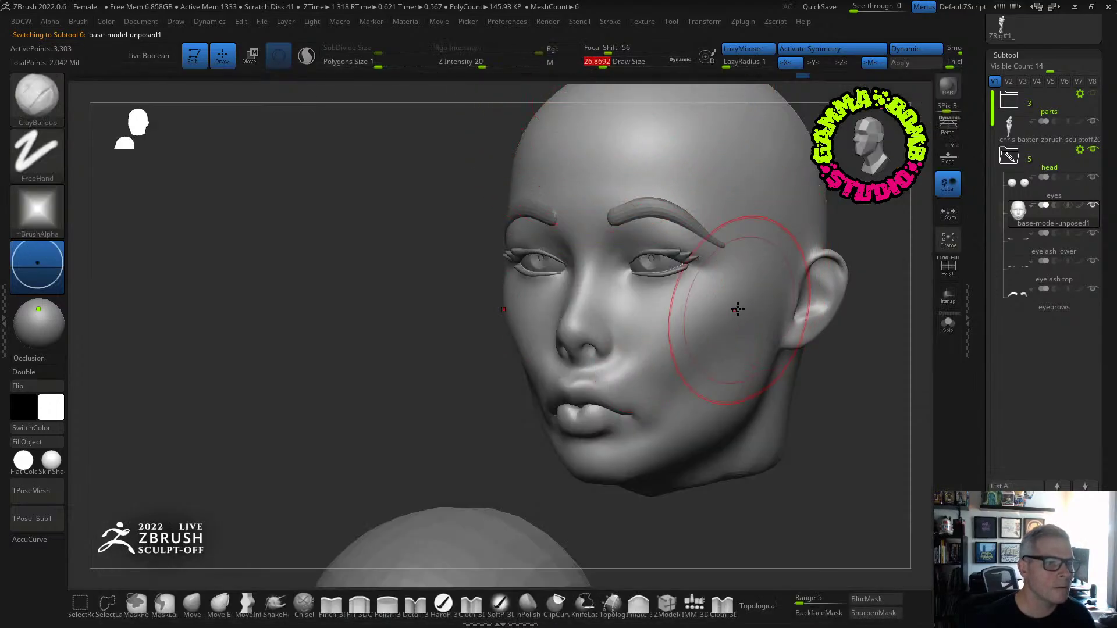
{"action": "left_click", "coordinate": [621, 60]}
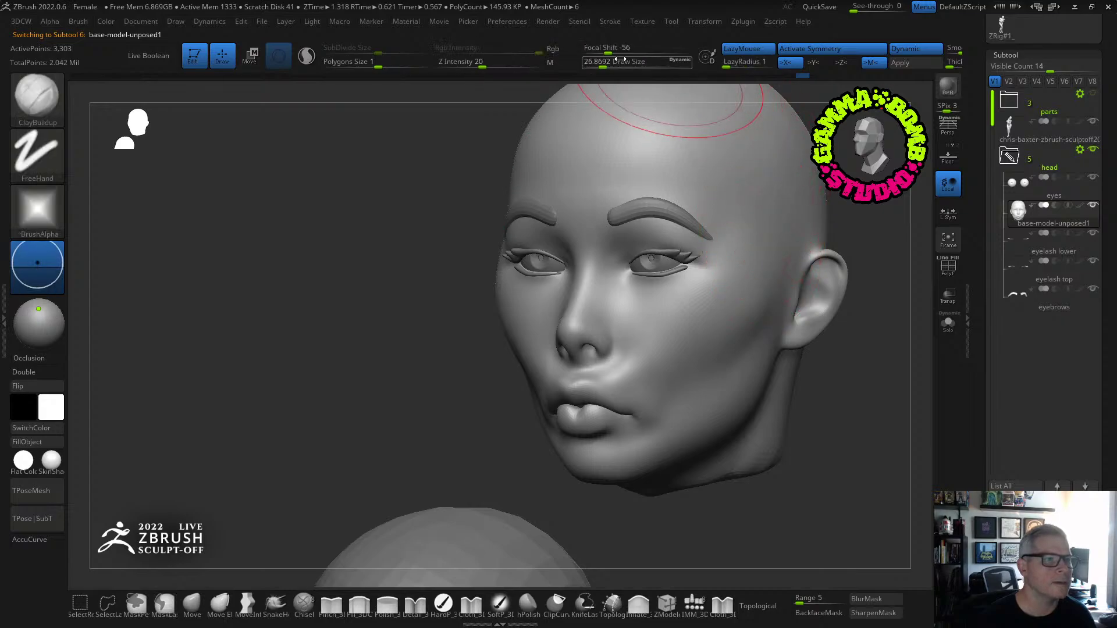
Undo the large cheekbone stroke, reduce the draw size to about 15.55 and try smaller ClayBuildup strokes across the cheek.
{"action": "left_click_drag", "start_coordinate": [604, 65], "coordinate": [599, 62]}
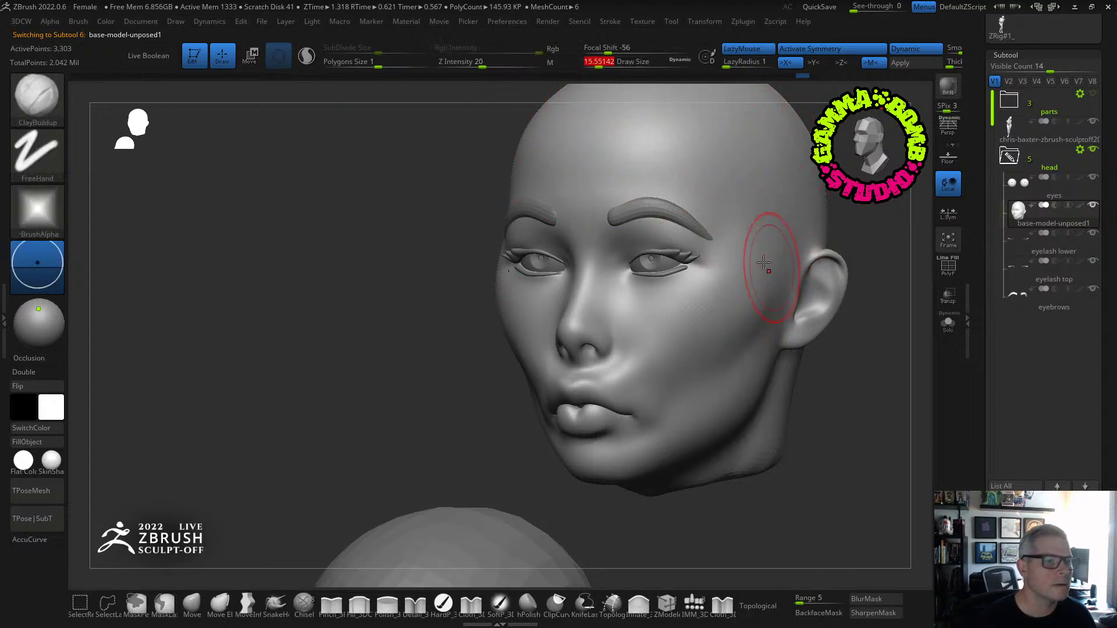
{"action": "key", "text": "ctrl"}
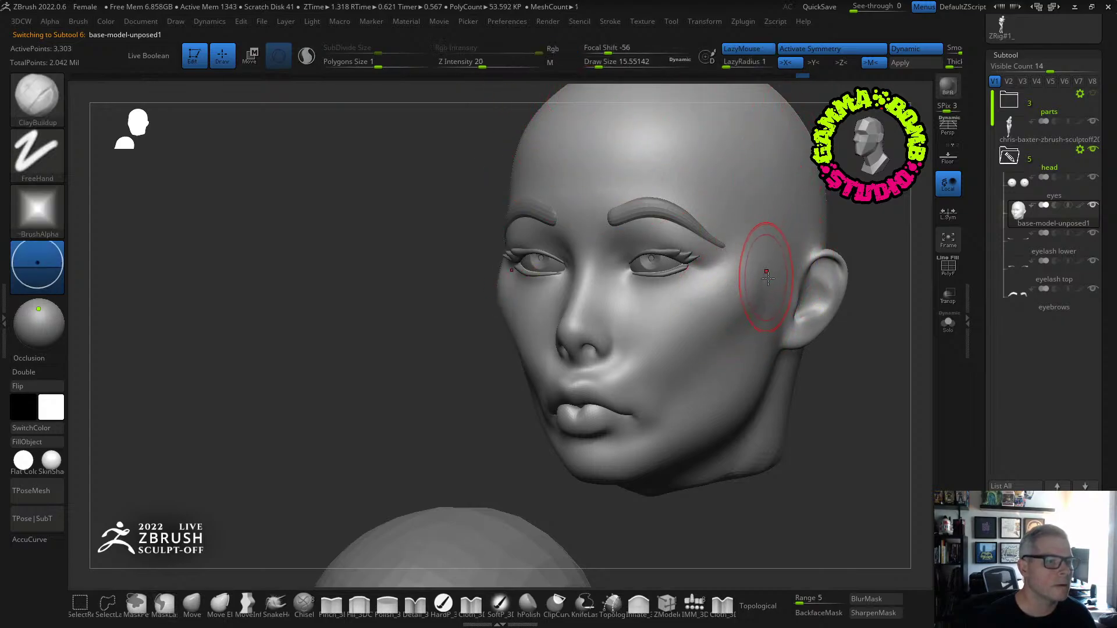
{"action": "mouse_move", "coordinate": [822, 294]}
{"action": "right_mouse_down"}
{"action": "mouse_move", "coordinate": [832, 292]}
{"action": "mouse_move", "coordinate": [748, 324]}
{"action": "right_mouse_up"}
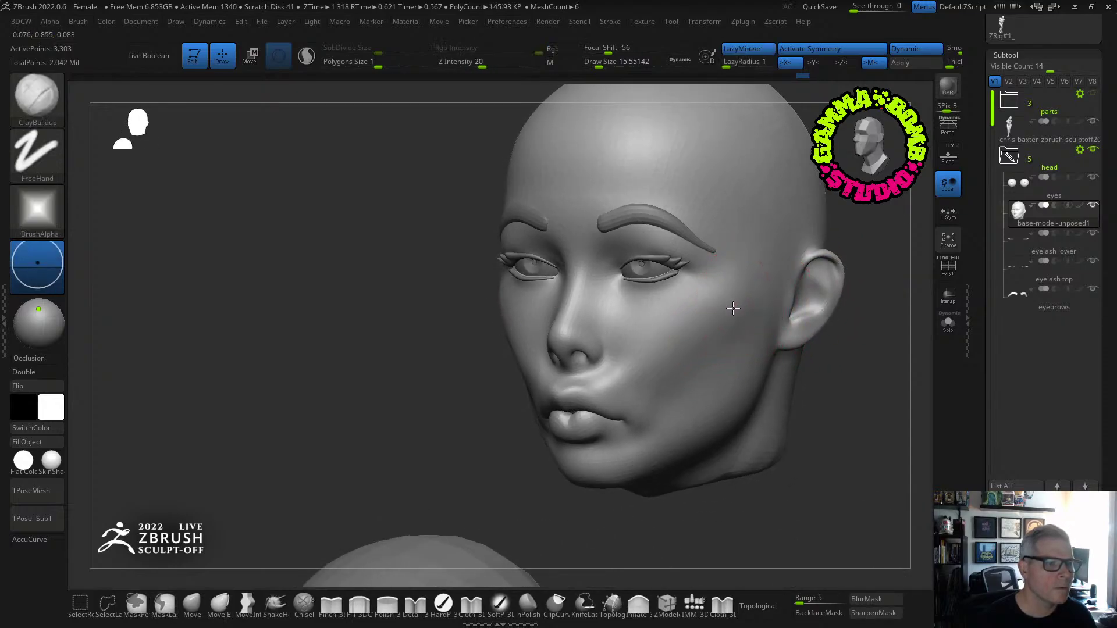
{"action": "left_click_drag", "start_coordinate": [732, 308], "coordinate": [706, 327]}
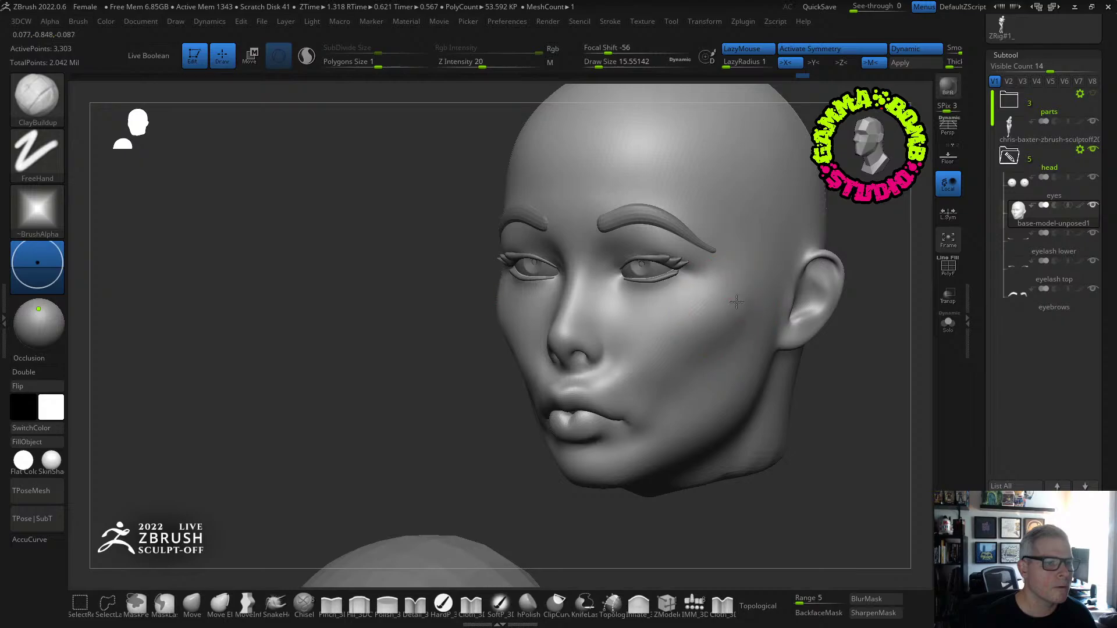
{"action": "key", "text": "ctrl"}
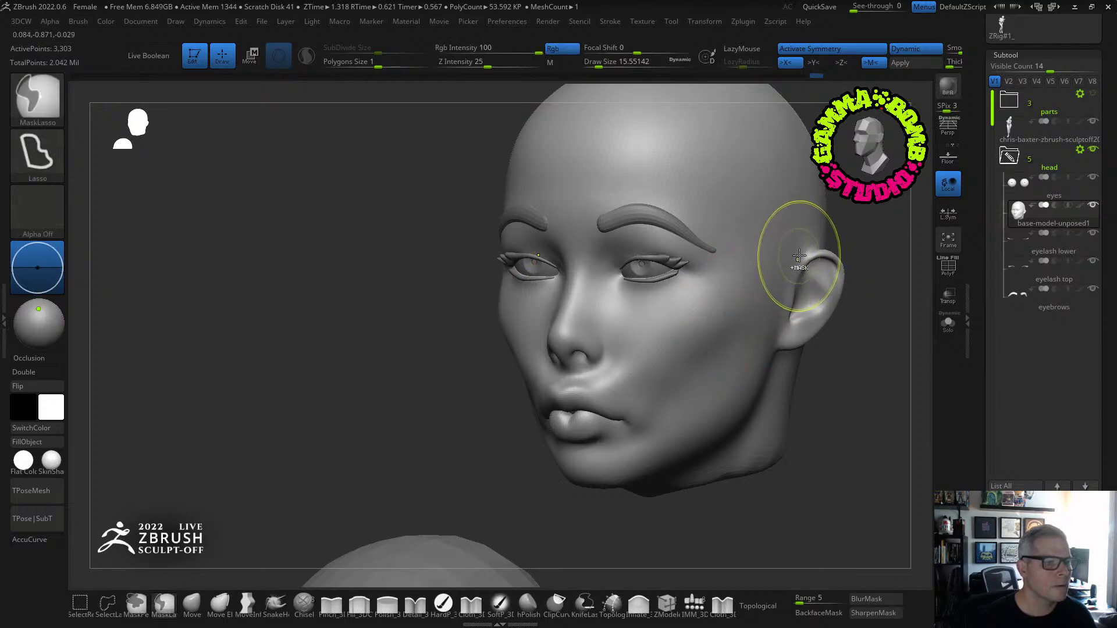
{"action": "right_click_drag", "start_coordinate": [547, 324], "coordinate": [611, 332]}
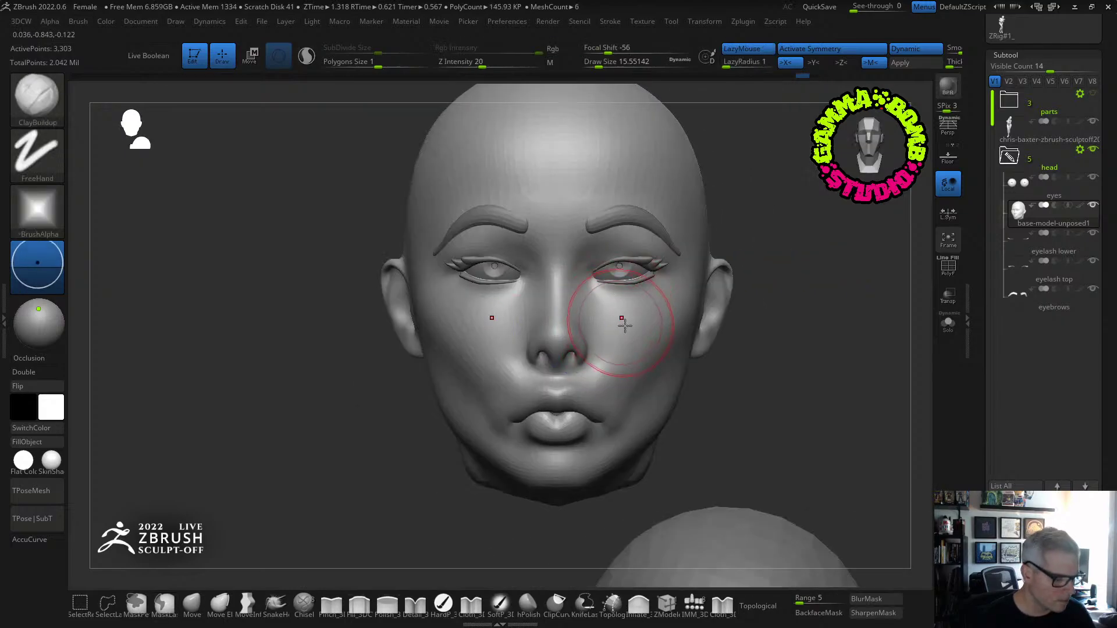
Give the ClayBuildup brush the round Alpha 06 and a Z intensity of 8.
{"action": "key", "text": "b"}
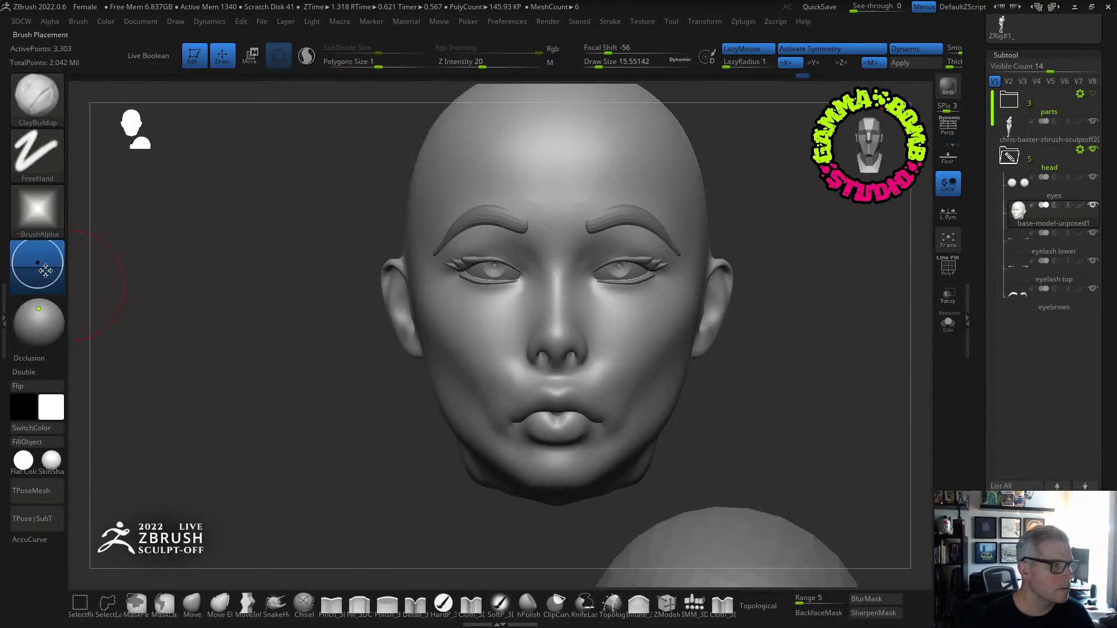
{"action": "left_click", "coordinate": [37, 209]}
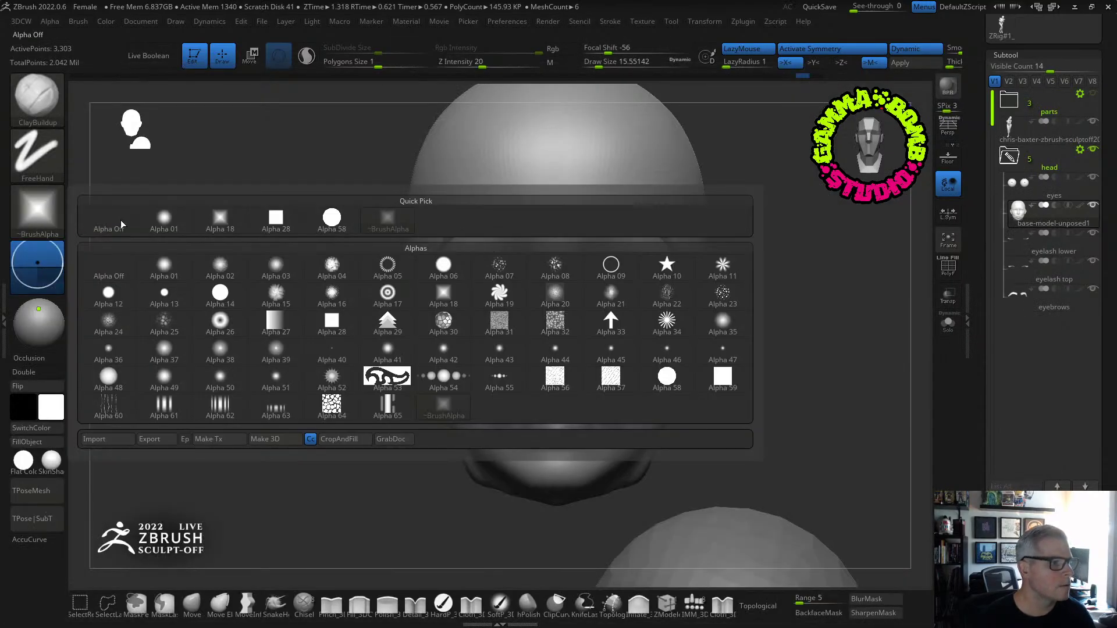
{"action": "left_click", "coordinate": [443, 265]}
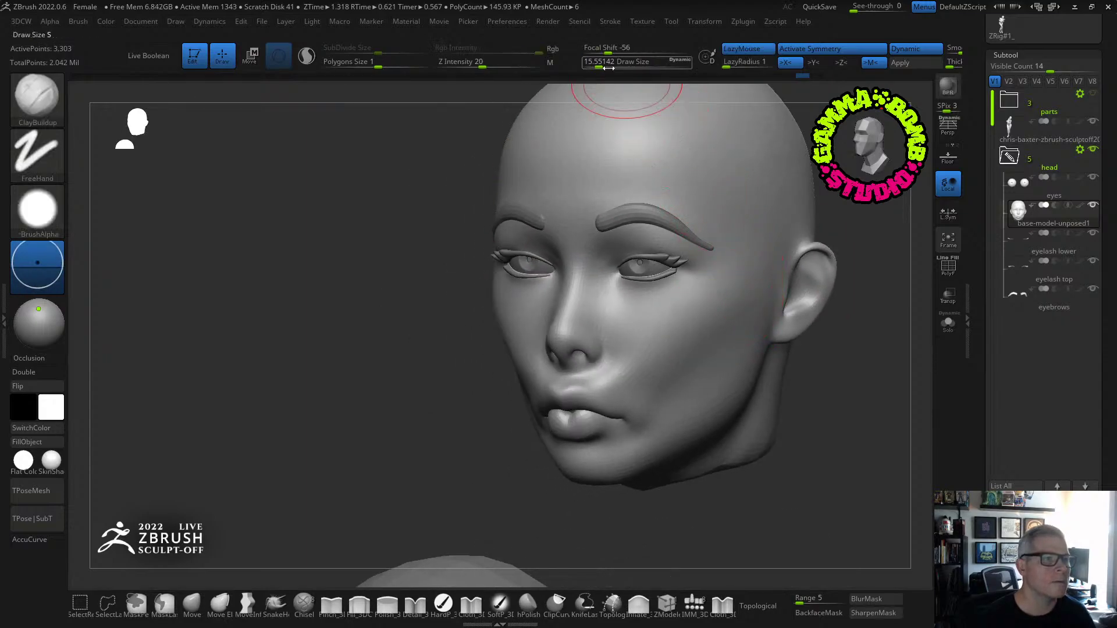
{"action": "left_click_drag", "start_coordinate": [482, 63], "coordinate": [466, 65]}
Build up the cheekbones with light ClayBuildup strokes, smoothing them and carving the hollows of the cheeks below.
{"action": "left_click_drag", "start_coordinate": [739, 291], "coordinate": [730, 295]}
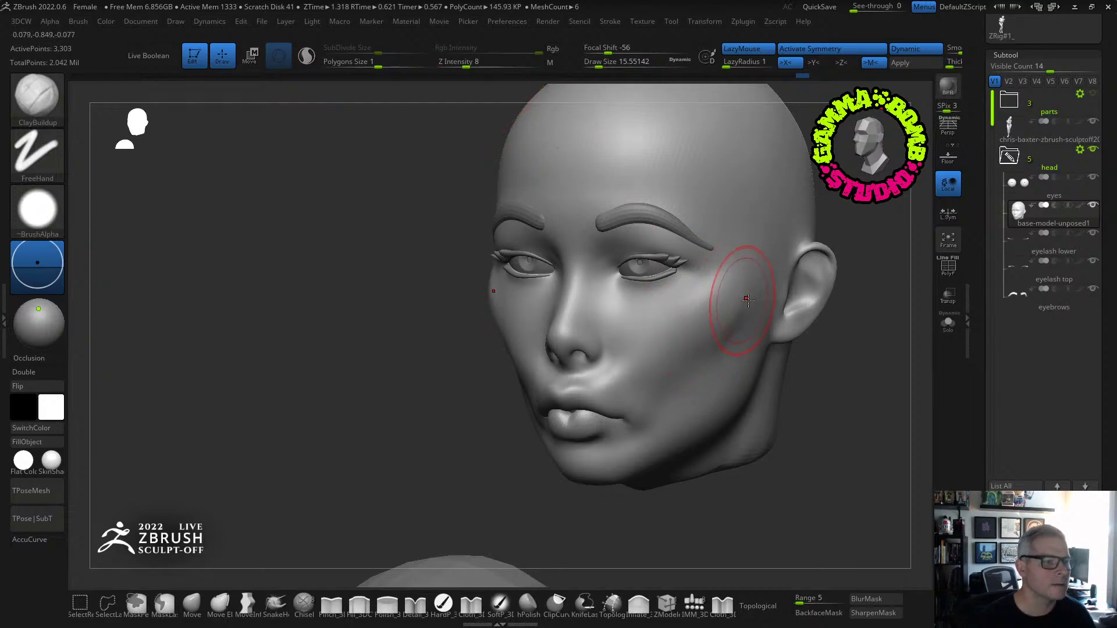
{"action": "mouse_move", "coordinate": [748, 300]}
{"action": "right_mouse_down"}
{"action": "mouse_move", "coordinate": [808, 299]}
{"action": "mouse_move", "coordinate": [721, 295]}
{"action": "right_mouse_up"}
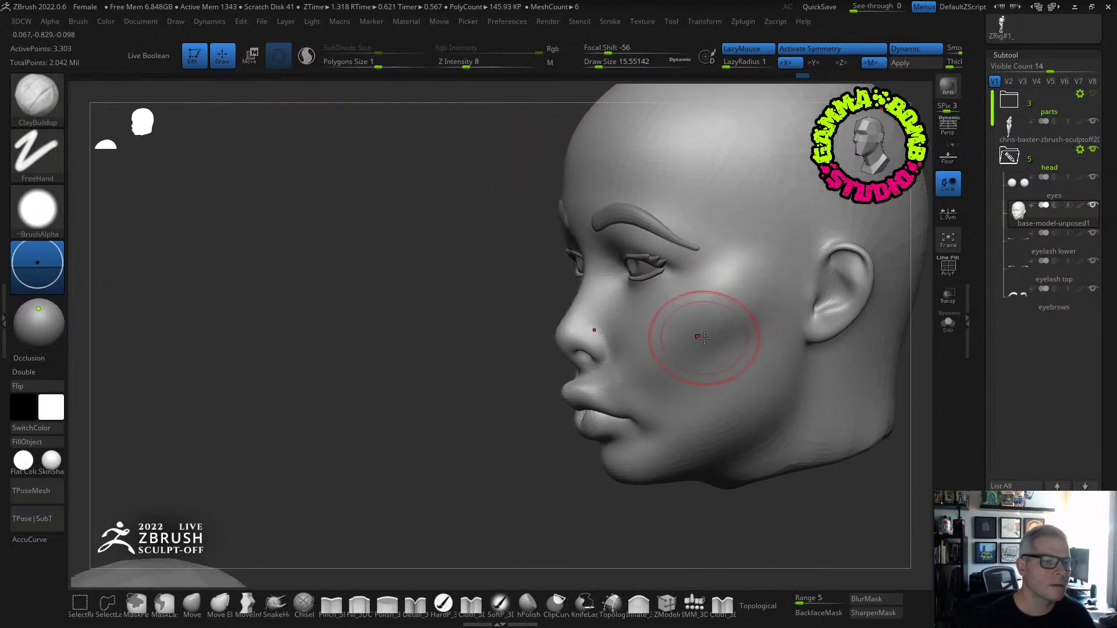
{"action": "mouse_move", "coordinate": [717, 352]}
{"action": "right_mouse_down"}
{"action": "mouse_move", "coordinate": [784, 359]}
{"action": "mouse_move", "coordinate": [748, 357]}
{"action": "right_mouse_up"}
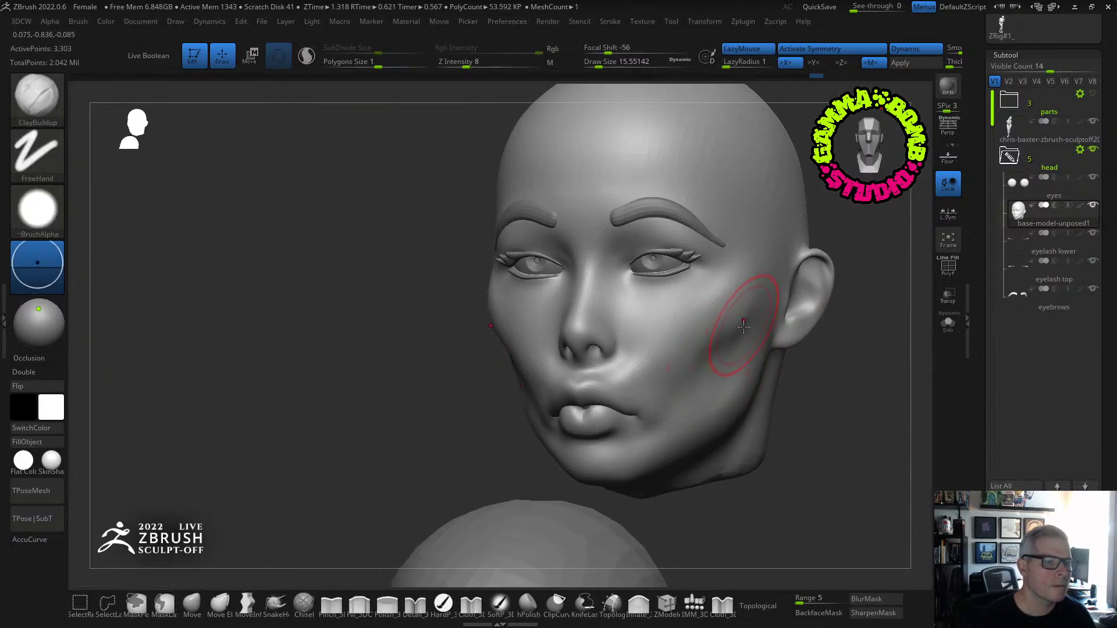
{"action": "key", "text": "shift"}
{"action": "mouse_move", "coordinate": [740, 330]}
{"action": "right_mouse_down", "text": "shift"}
{"action": "mouse_move", "coordinate": [746, 340]}
{"action": "mouse_move", "coordinate": [728, 348]}
{"action": "right_mouse_up", "text": "shift"}
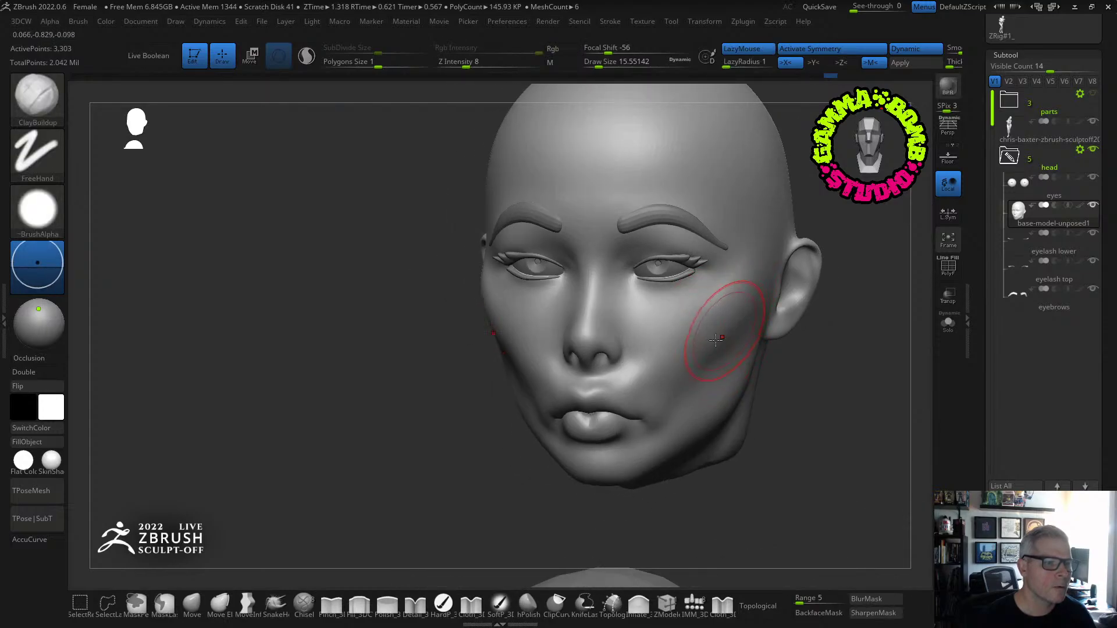
{"action": "left_click_drag", "start_coordinate": [682, 354], "coordinate": [675, 368], "text": "alt"}
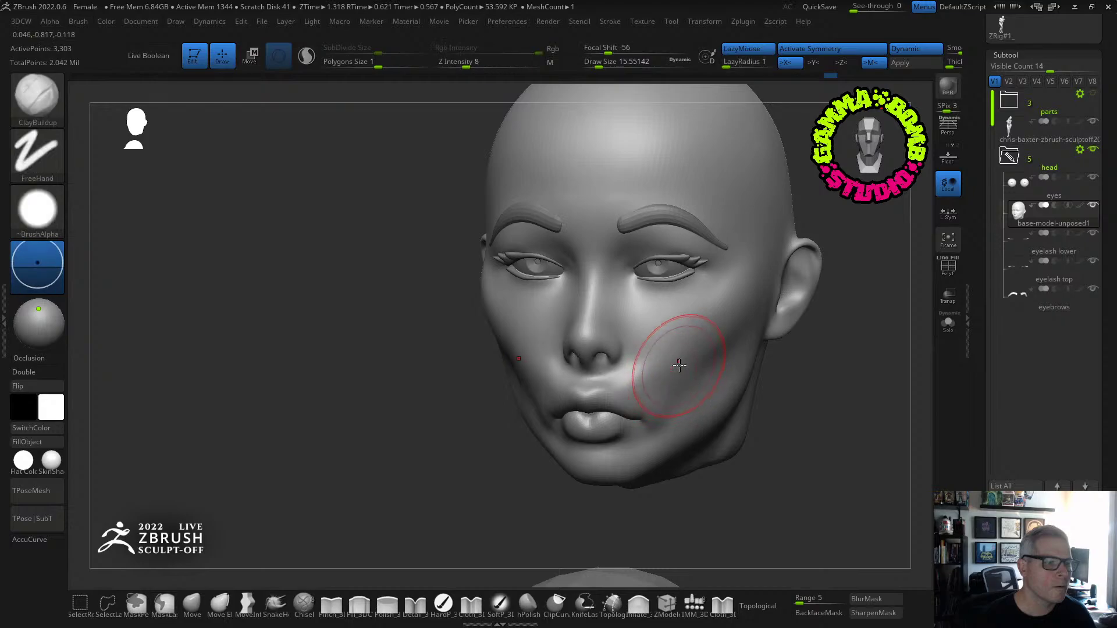
Refine and smooth the lower cheeks beside the mouth with ClayBuildup at a draw size of about 3.11.
{"action": "left_click_drag", "start_coordinate": [600, 63], "coordinate": [590, 62]}
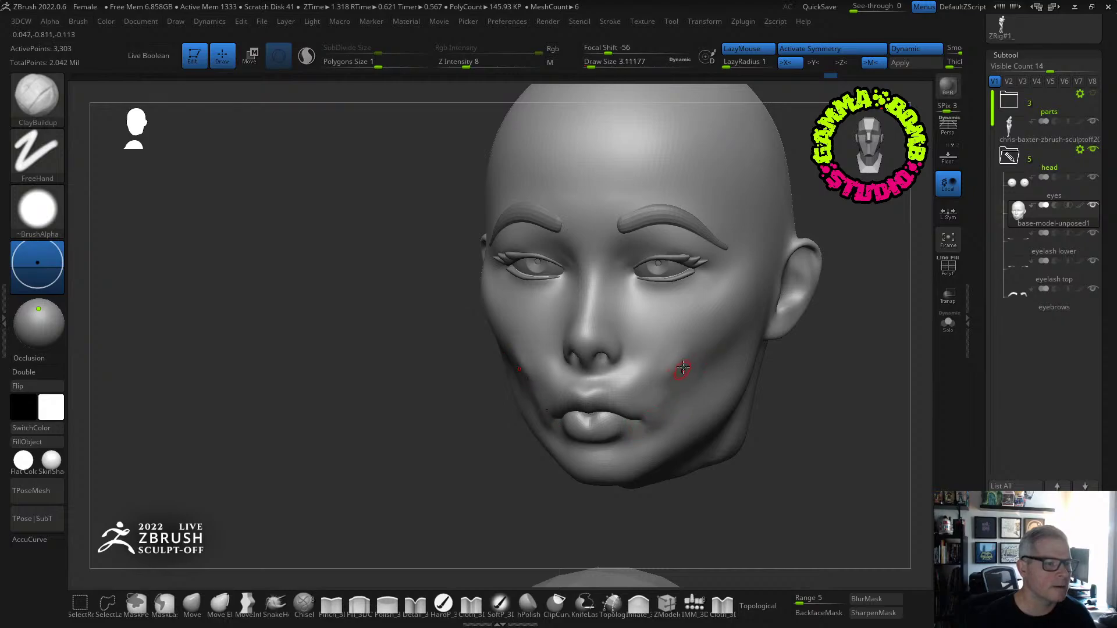
{"action": "mouse_move", "coordinate": [682, 368]}
{"action": "right_mouse_down"}
{"action": "mouse_move", "coordinate": [701, 363]}
{"action": "mouse_move", "coordinate": [668, 369]}
{"action": "mouse_move", "coordinate": [683, 394]}
{"action": "mouse_move", "coordinate": [637, 406]}
{"action": "mouse_move", "coordinate": [659, 411]}
{"action": "mouse_move", "coordinate": [648, 403]}
{"action": "right_mouse_up"}
{"action": "key", "text": "shift"}
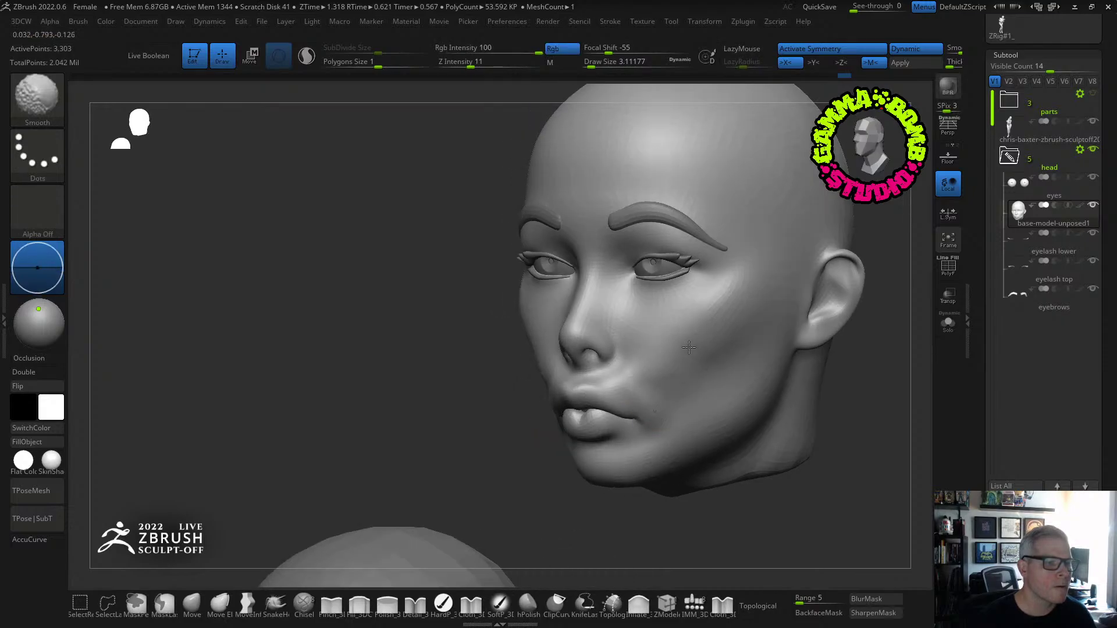
{"action": "mouse_move", "coordinate": [689, 347]}
{"action": "right_mouse_down"}
{"action": "mouse_move", "coordinate": [815, 362]}
{"action": "mouse_move", "coordinate": [837, 317]}
{"action": "right_mouse_up"}
{"action": "key", "text": "ctrl"}
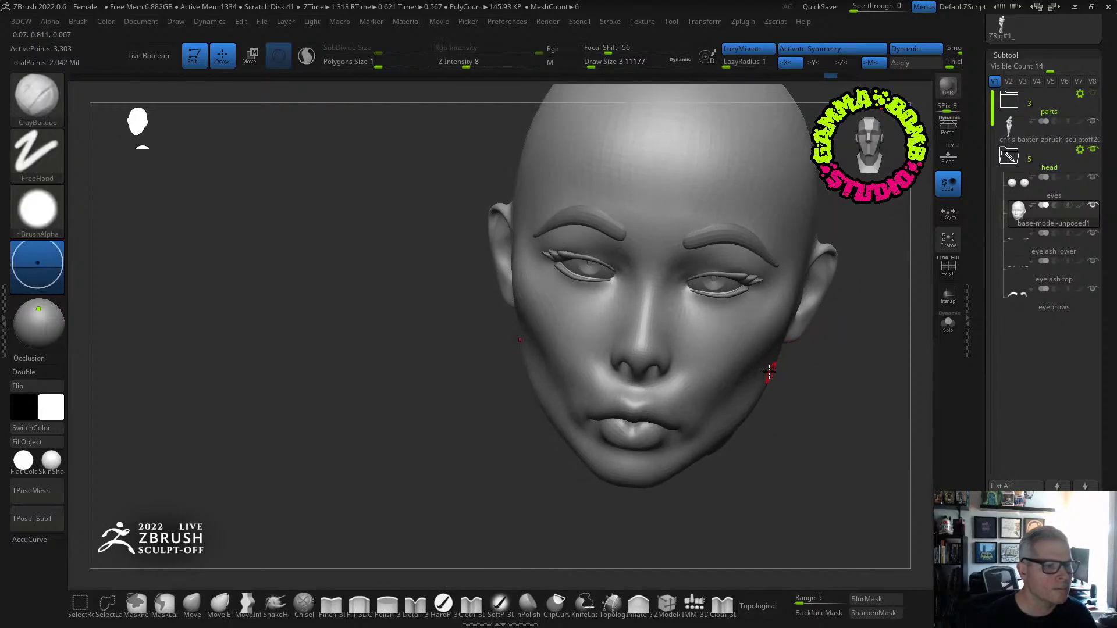
{"action": "right_click_drag", "start_coordinate": [768, 374], "coordinate": [748, 356]}
{"action": "key", "text": "ctrl"}
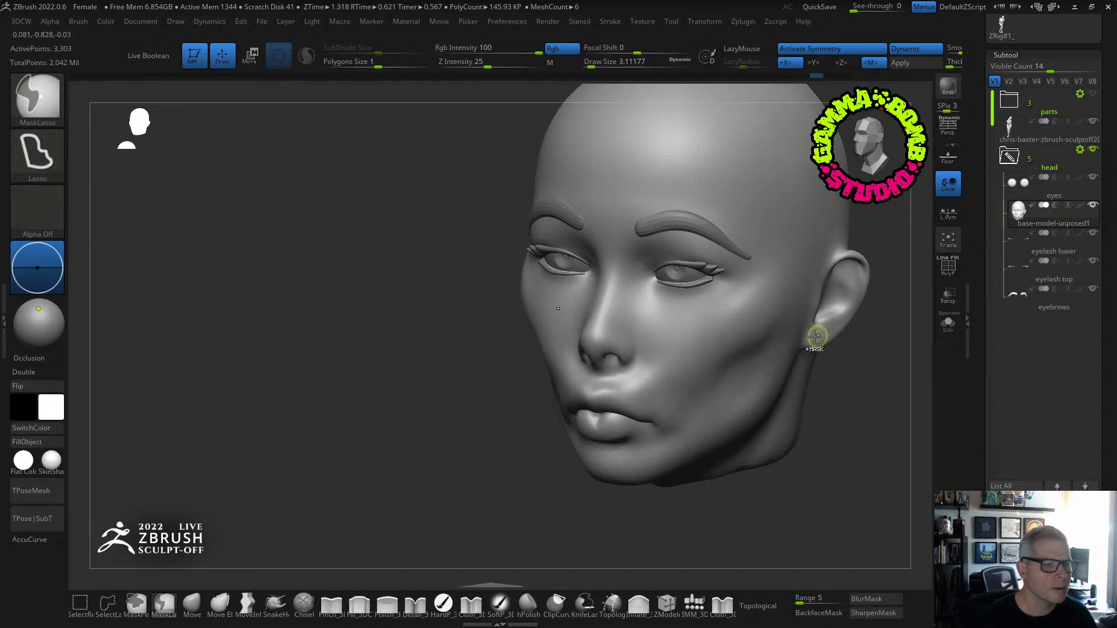
{"action": "right_click_drag", "start_coordinate": [805, 337], "coordinate": [724, 330]}
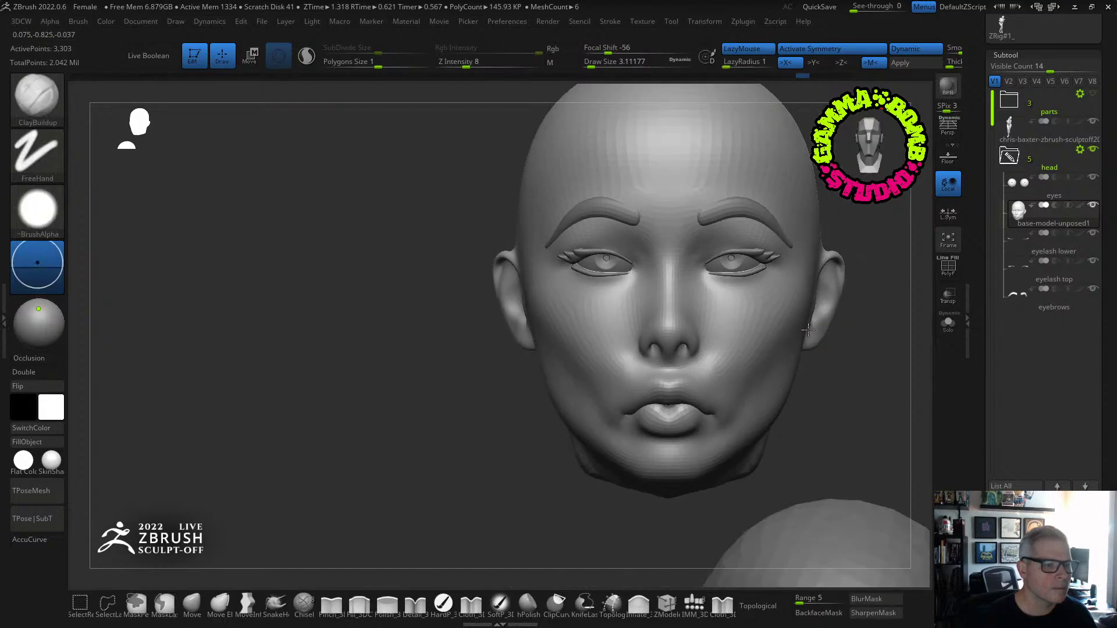
Shape the cheekbones with the FormSoft brush at a draw size of about 14.2, undoing the last stroke.
{"action": "key", "text": "b"}
{"action": "key", "text": "f"}
{"action": "key", "text": "s"}
{"action": "right_click_drag", "start_coordinate": [764, 273], "coordinate": [646, 262]}
{"action": "left_click_drag", "start_coordinate": [592, 64], "coordinate": [599, 63]}
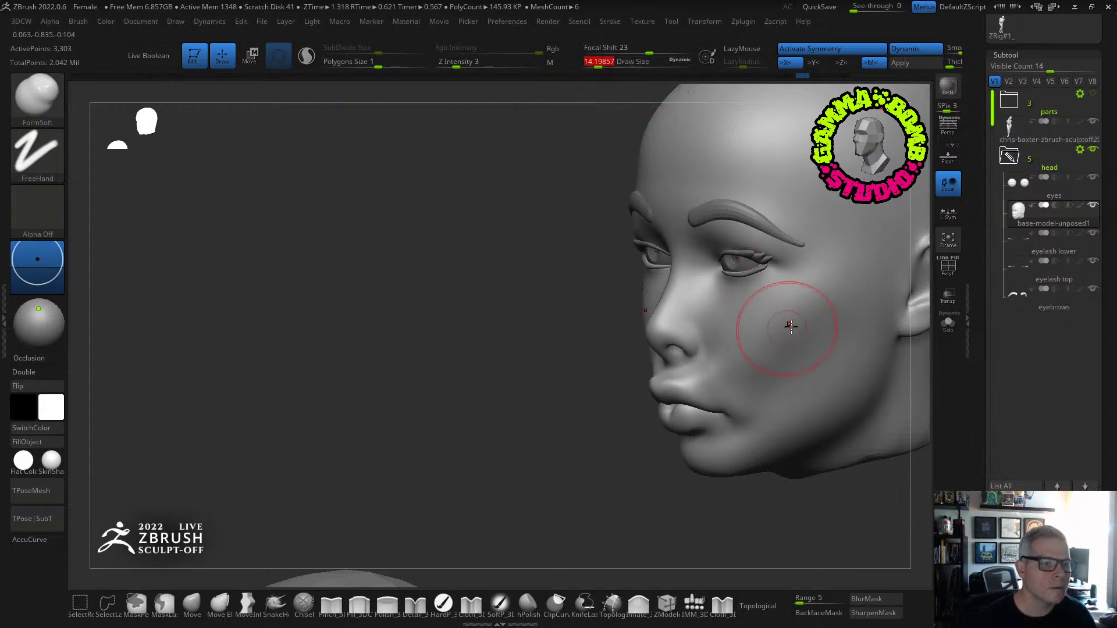
{"action": "mouse_move", "coordinate": [798, 299]}
{"action": "right_mouse_down"}
{"action": "mouse_move", "coordinate": [829, 308]}
{"action": "mouse_move", "coordinate": [811, 294]}
{"action": "right_mouse_up"}
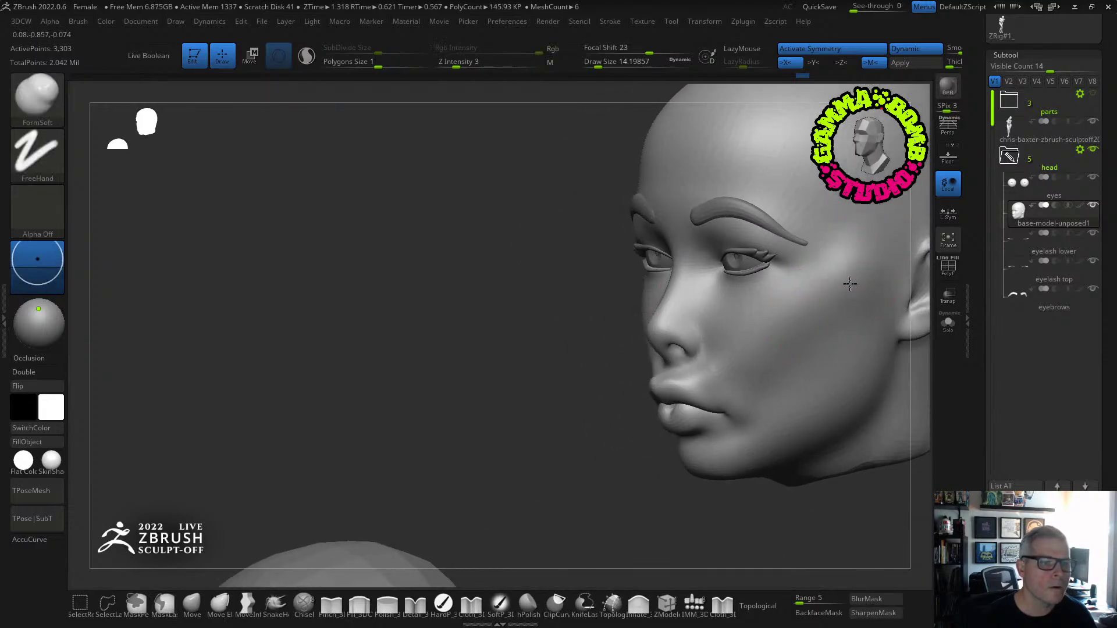
{"action": "key", "text": "ctrl"}
{"action": "left_click_drag", "start_coordinate": [851, 266], "coordinate": [824, 300]}
{"action": "key", "text": "ctrl+z"}
{"action": "right_click_drag", "start_coordinate": [828, 314], "coordinate": [817, 306]}
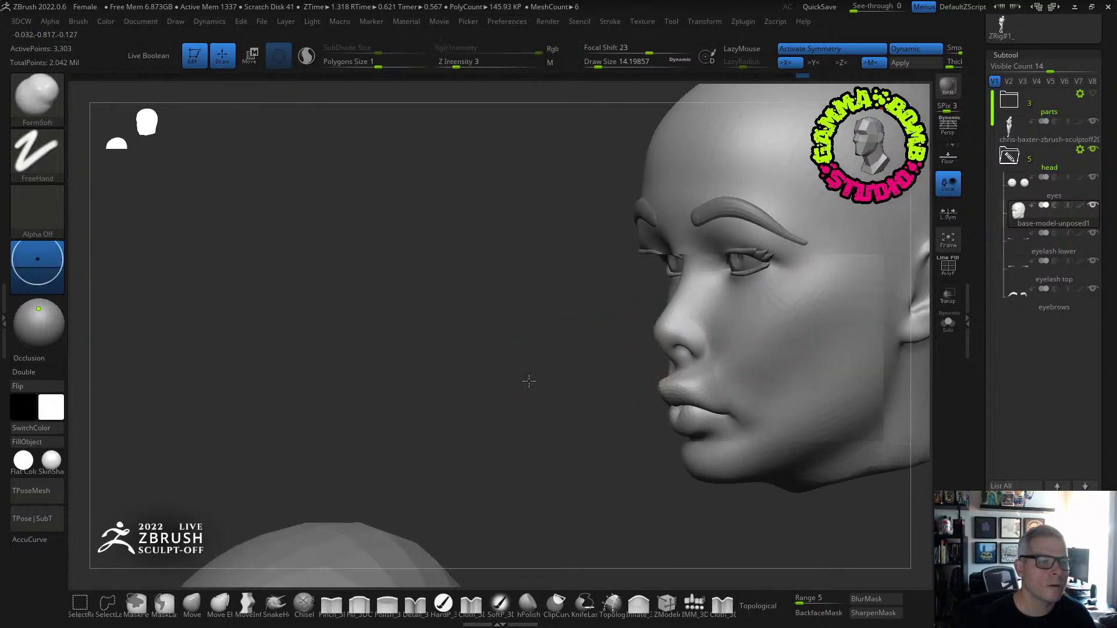
Add soft volume to the front of the cheeks and smooth from the cheekbone down towards the jaw.
{"action": "mouse_move", "coordinate": [529, 379]}
{"action": "left_mouse_down"}
{"action": "mouse_move", "coordinate": [361, 366]}
{"action": "mouse_move", "coordinate": [661, 261]}
{"action": "left_mouse_up"}
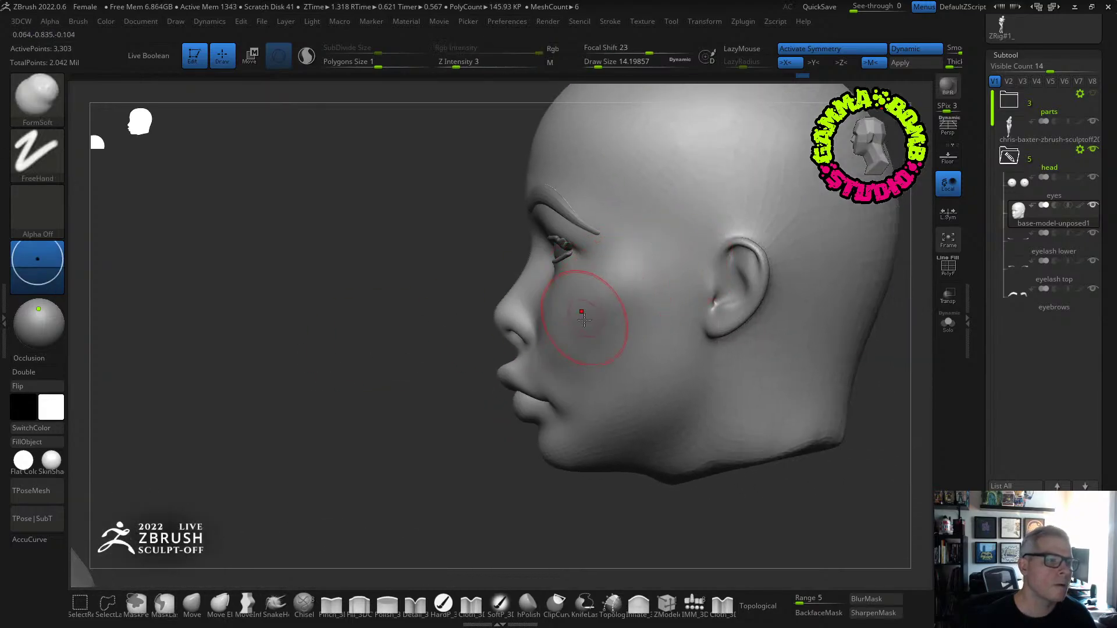
{"action": "left_click_drag", "start_coordinate": [599, 326], "coordinate": [593, 318]}
{"action": "right_click_drag", "start_coordinate": [639, 311], "coordinate": [681, 312], "text": "shift"}
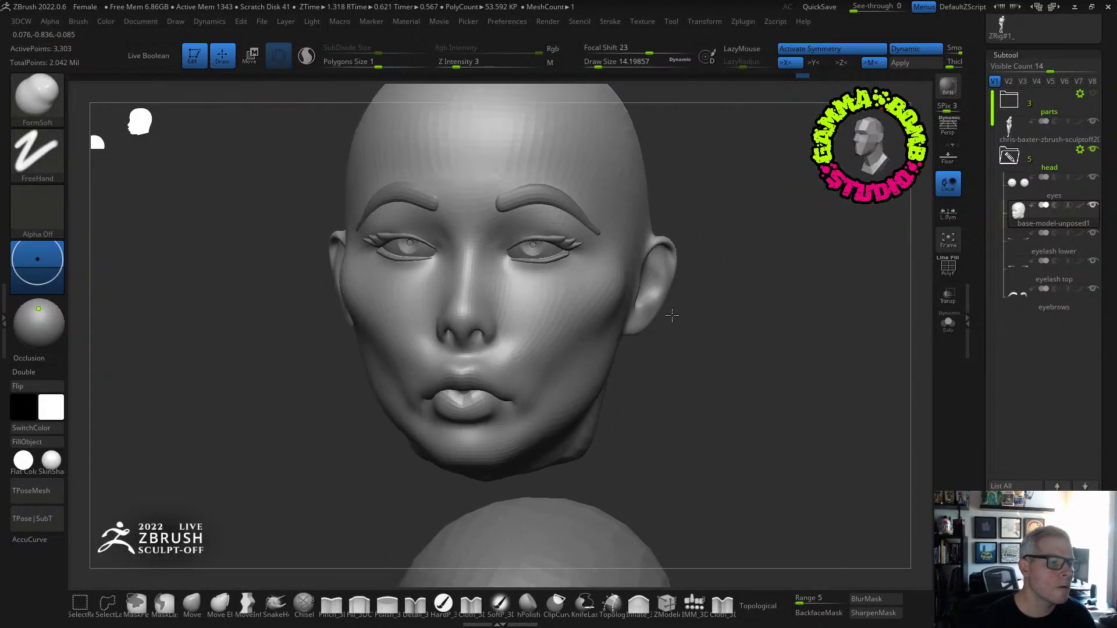
{"action": "right_click_drag", "start_coordinate": [638, 364], "coordinate": [596, 351]}
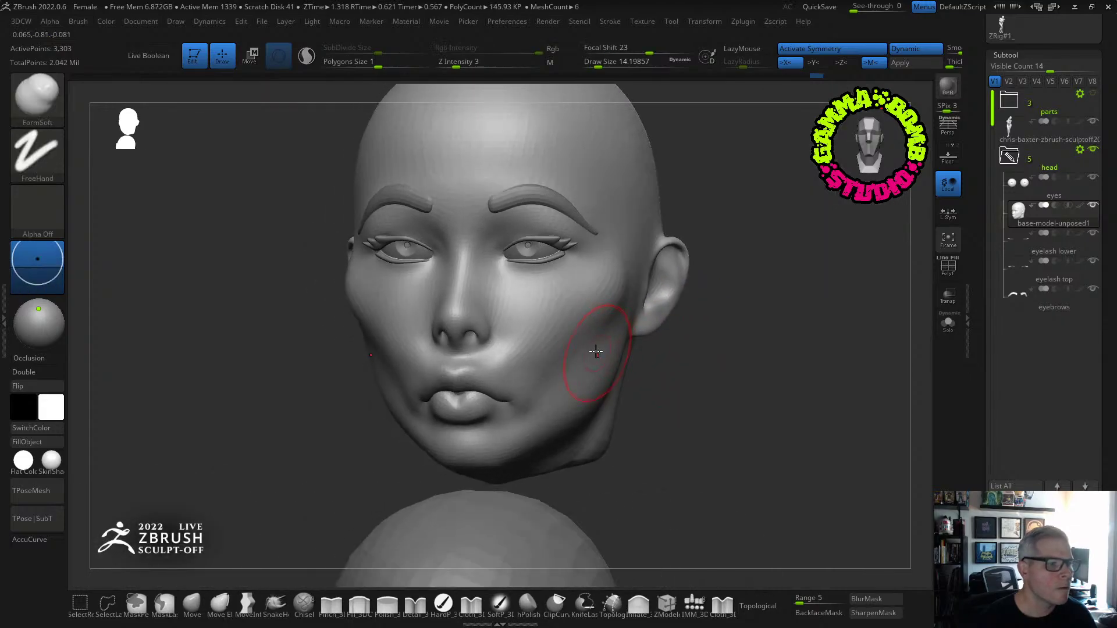
{"action": "left_click_drag", "start_coordinate": [578, 354], "coordinate": [579, 360], "text": "shift"}
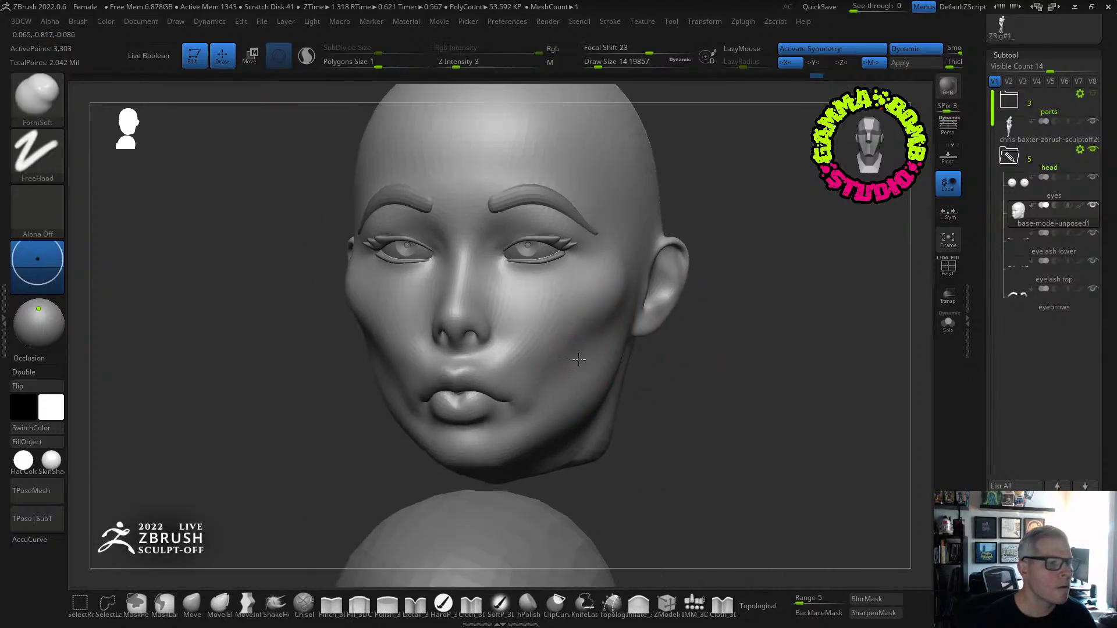
{"action": "key", "text": "shift"}
{"action": "left_click_drag", "start_coordinate": [618, 322], "coordinate": [556, 387], "text": "shift"}
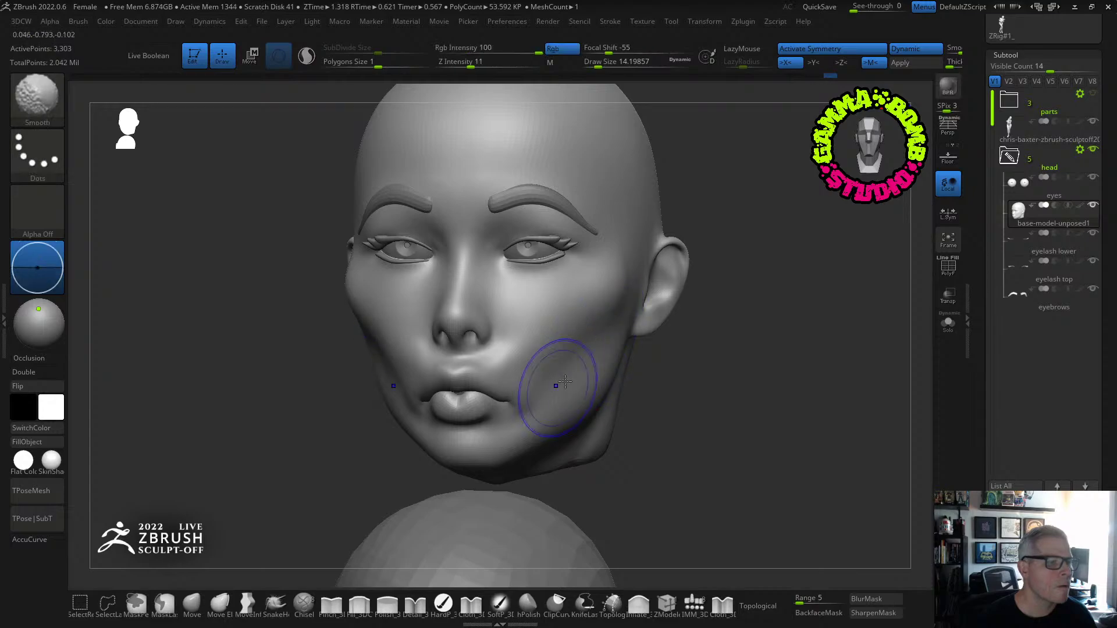
Deepen the mouth corners with DamStandard at a draw size of about 5.75 and soften them with the Inflate brush.
{"action": "mouse_move", "coordinate": [556, 386]}
{"action": "right_mouse_down"}
{"action": "mouse_move", "coordinate": [606, 386]}
{"action": "mouse_move", "coordinate": [589, 378]}
{"action": "mouse_move", "coordinate": [485, 397]}
{"action": "right_mouse_up"}
{"action": "mouse_move", "coordinate": [486, 389]}
{"action": "right_mouse_down"}
{"action": "mouse_move", "coordinate": [472, 386]}
{"action": "mouse_move", "coordinate": [496, 399]}
{"action": "mouse_move", "coordinate": [531, 392]}
{"action": "right_mouse_up"}
{"action": "key", "text": "b"}
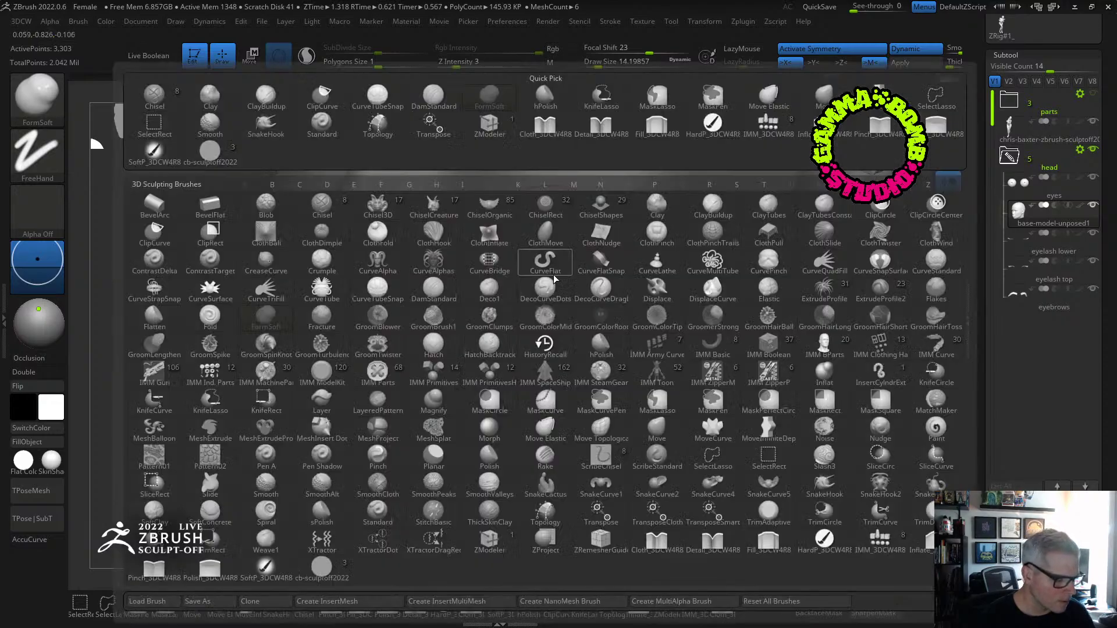
{"action": "key", "text": "d"}
{"action": "key", "text": "s"}
{"action": "left_click_drag", "start_coordinate": [593, 71], "coordinate": [588, 71]}
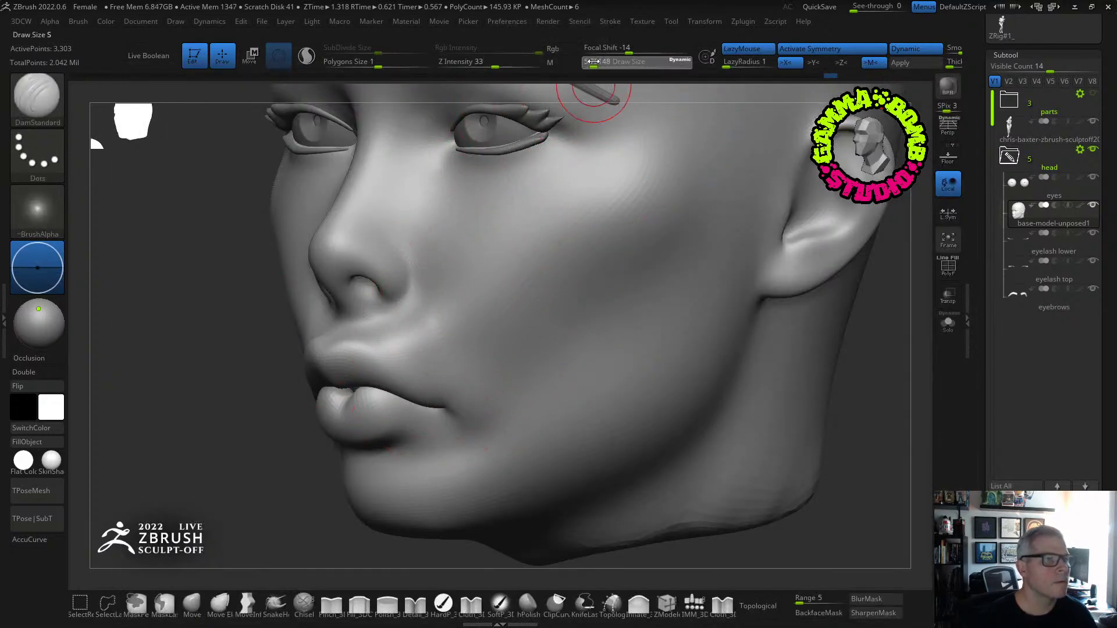
{"action": "mouse_move", "coordinate": [464, 432]}
{"action": "right_mouse_down"}
{"action": "mouse_move", "coordinate": [475, 384]}
{"action": "mouse_move", "coordinate": [437, 388]}
{"action": "right_mouse_up"}
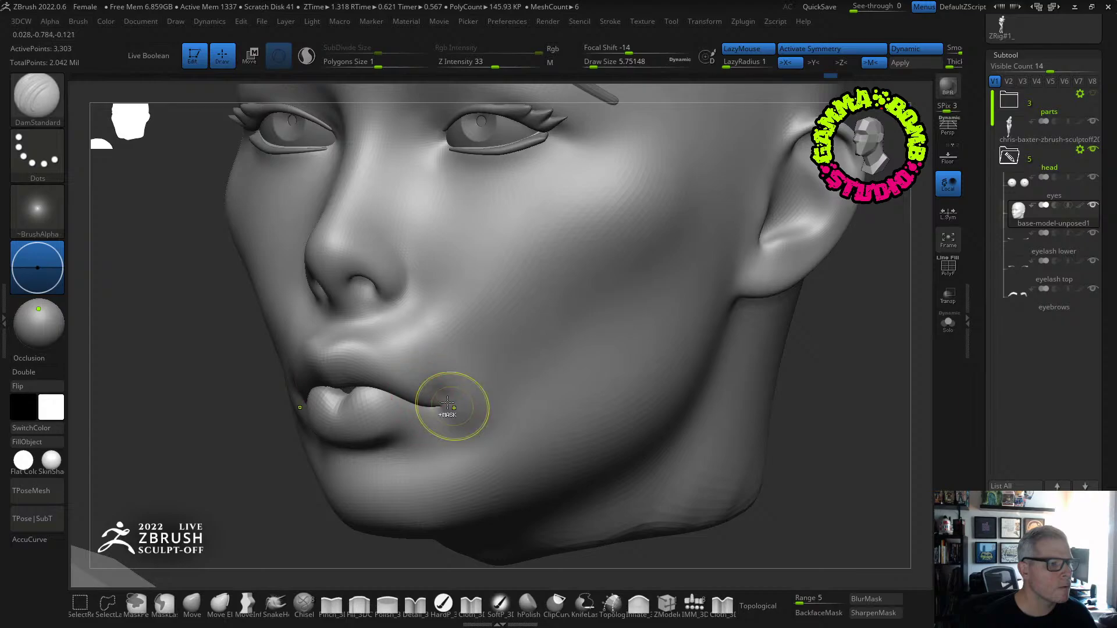
{"action": "mouse_move", "coordinate": [444, 404]}
{"action": "right_mouse_down"}
{"action": "mouse_move", "coordinate": [474, 403]}
{"action": "mouse_move", "coordinate": [451, 390]}
{"action": "right_mouse_up"}
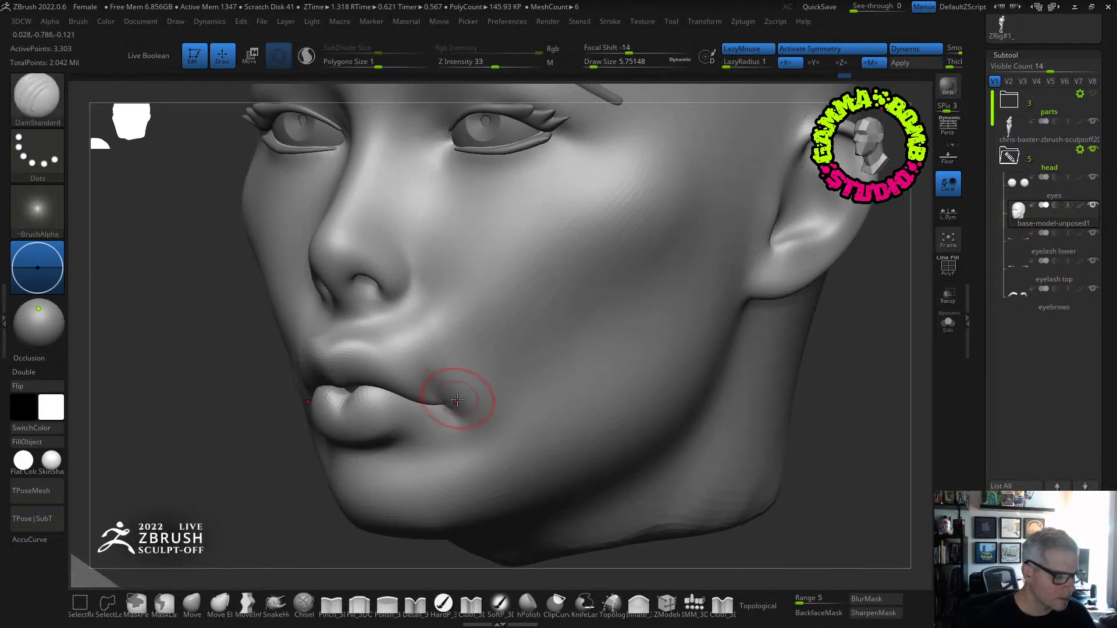
{"action": "left_click", "coordinate": [639, 606]}
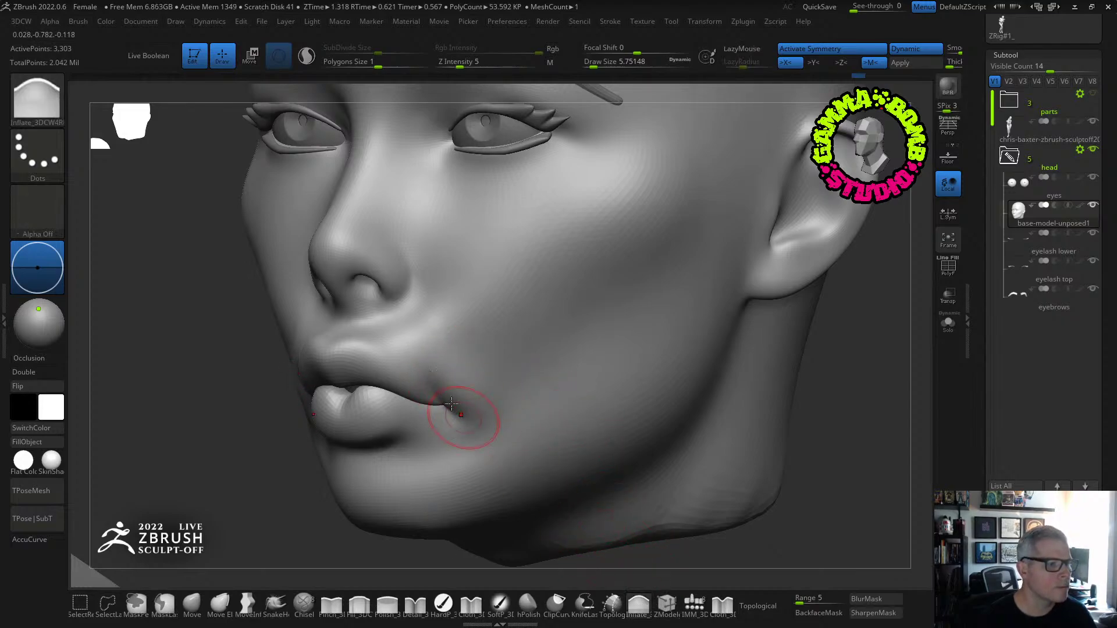
{"action": "mouse_move", "coordinate": [451, 403]}
{"action": "right_mouse_down"}
{"action": "mouse_move", "coordinate": [382, 321]}
{"action": "mouse_move", "coordinate": [461, 356]}
{"action": "mouse_move", "coordinate": [552, 349]}
{"action": "mouse_move", "coordinate": [523, 378]}
{"action": "mouse_move", "coordinate": [384, 365]}
{"action": "mouse_move", "coordinate": [531, 429]}
{"action": "mouse_move", "coordinate": [536, 462]}
{"action": "mouse_move", "coordinate": [716, 452]}
{"action": "mouse_move", "coordinate": [570, 360]}
{"action": "right_mouse_up"}
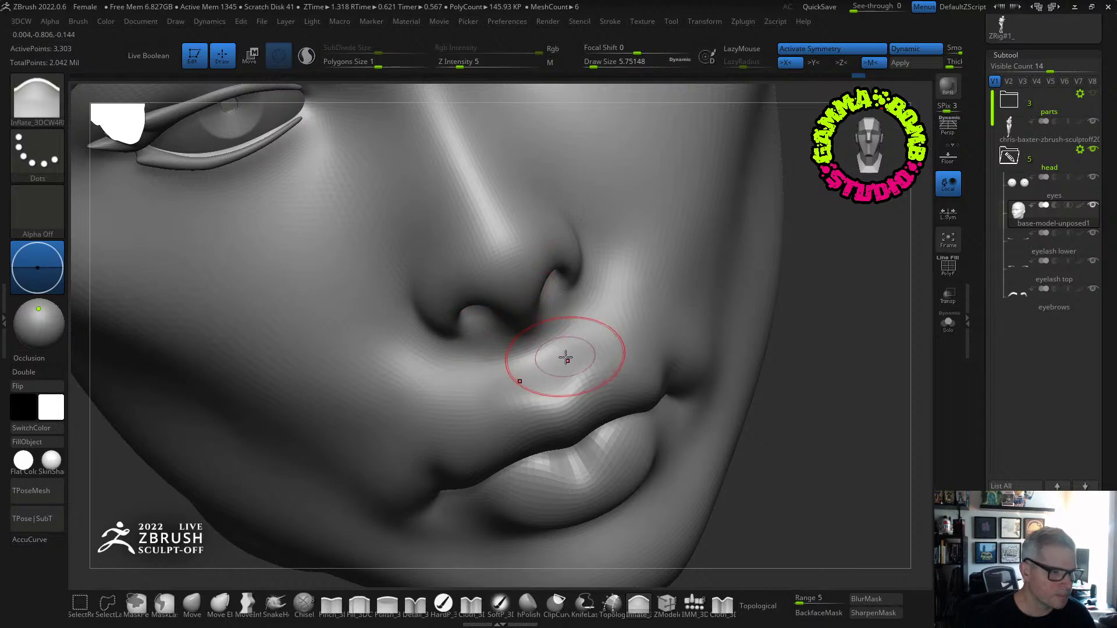
Turn off dynamic subdivision on the head and divide its mesh up to subdivision level 5.
{"action": "key", "text": "b"}
{"action": "key", "text": "d"}
{"action": "key", "text": "s"}
{"action": "mouse_move", "coordinate": [573, 285]}
{"action": "right_mouse_down"}
{"action": "mouse_move", "coordinate": [599, 382]}
{"action": "mouse_move", "coordinate": [549, 412]}
{"action": "mouse_move", "coordinate": [551, 379]}
{"action": "mouse_move", "coordinate": [606, 342]}
{"action": "mouse_move", "coordinate": [836, 389]}
{"action": "right_mouse_up"}
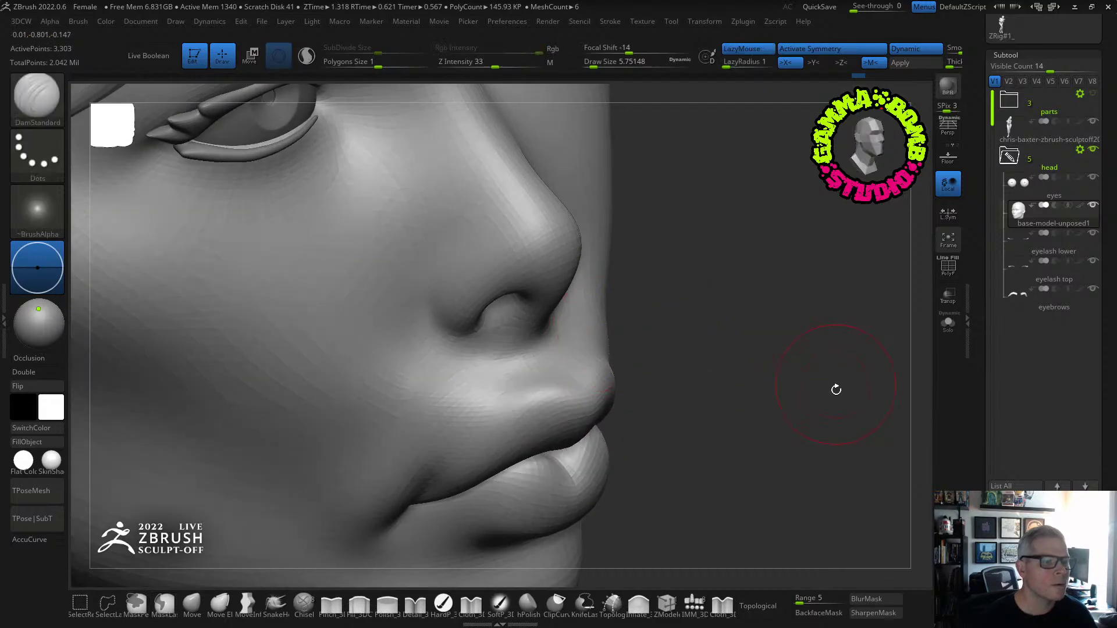
{"action": "scroll", "coordinate": [1092, 445], "scroll_direction": "down", "scroll_amount": 5}
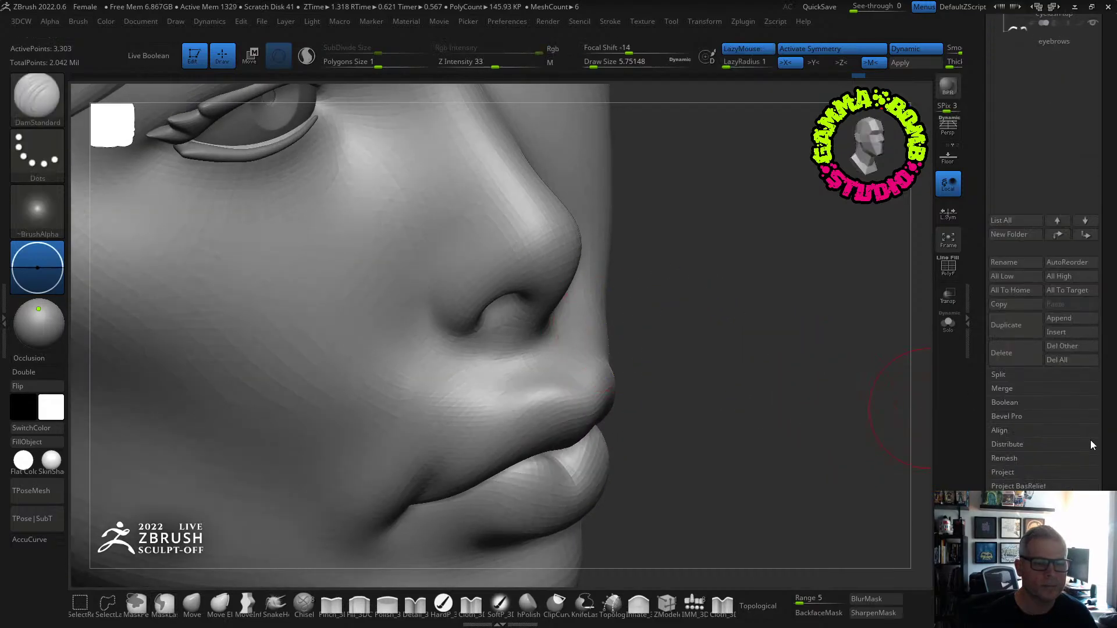
{"action": "scroll", "coordinate": [1044, 291], "scroll_direction": "down", "scroll_amount": 8}
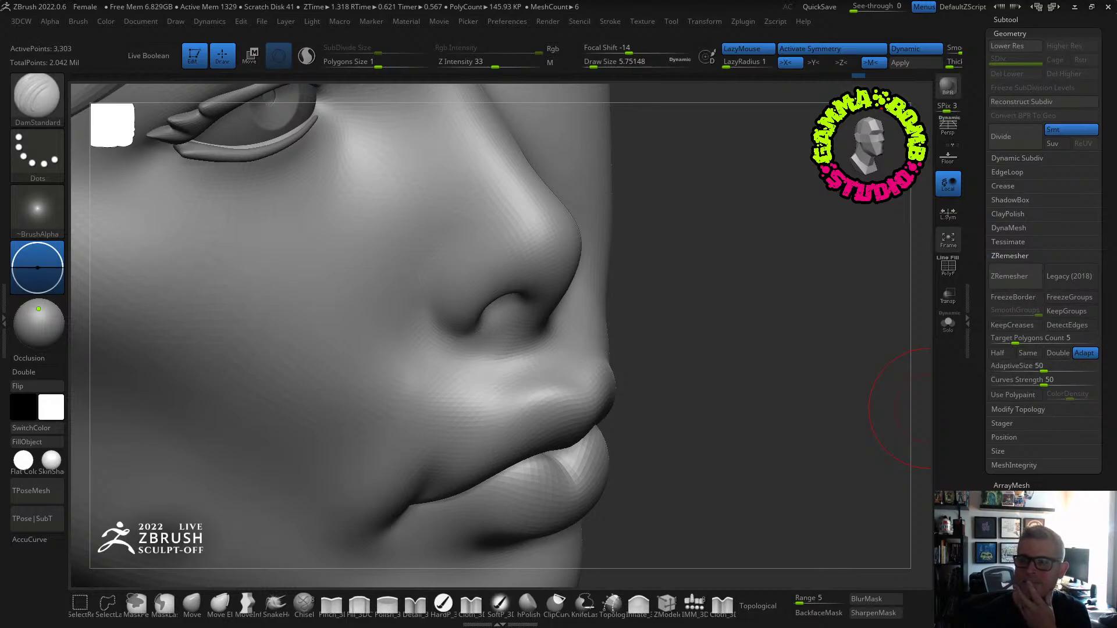
{"action": "left_click", "coordinate": [1002, 160]}
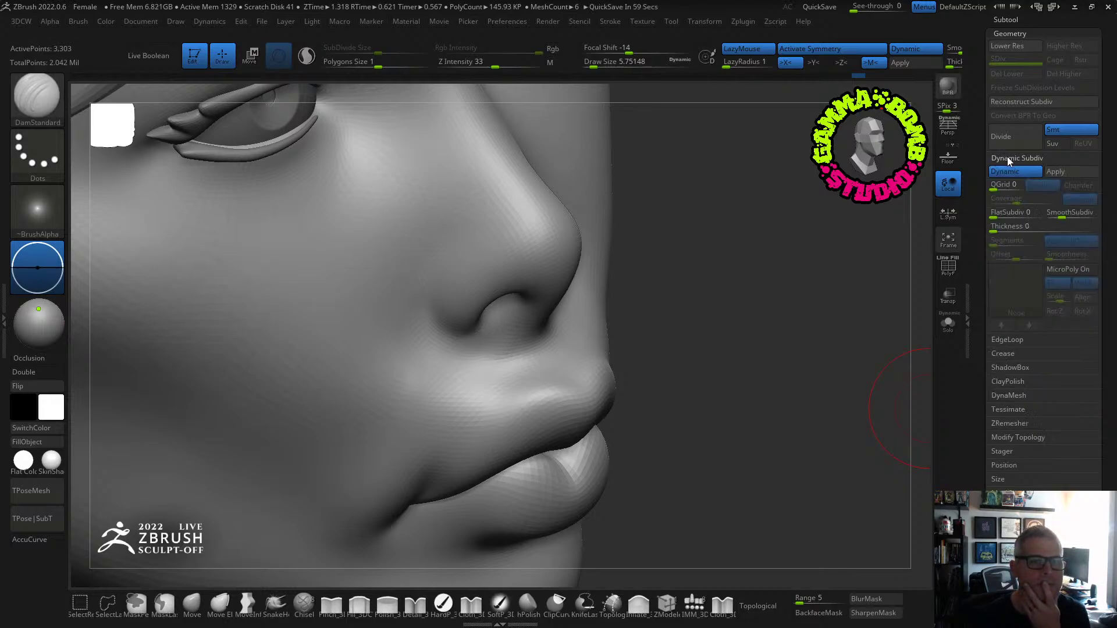
{"action": "left_click", "coordinate": [1005, 171]}
{"action": "left_click", "coordinate": [1012, 136]}
{"action": "left_click", "coordinate": [1011, 136]}
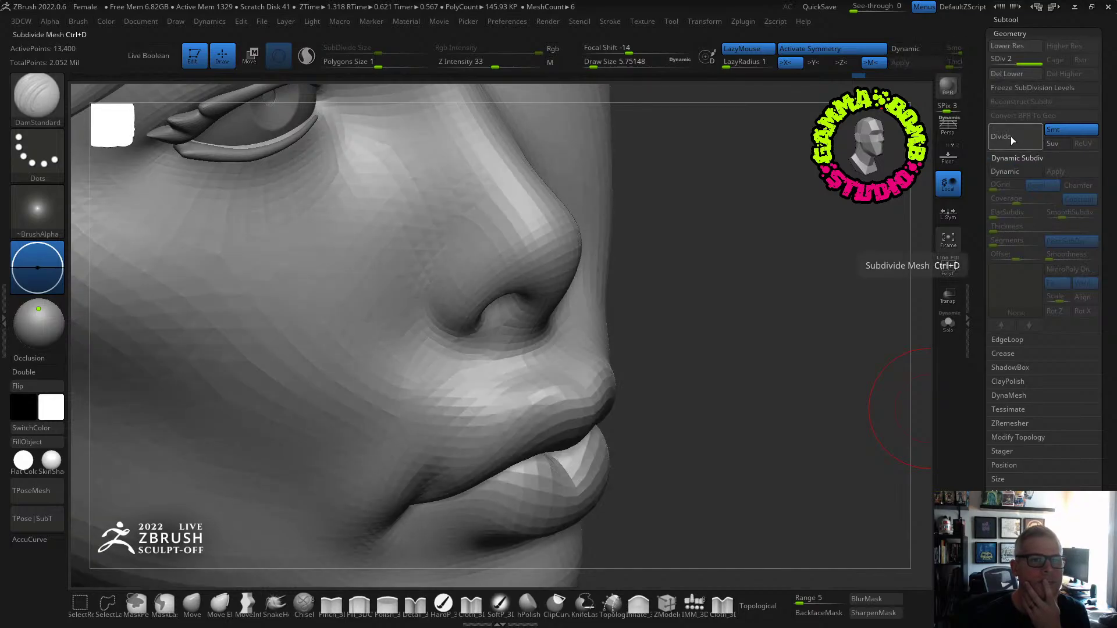
{"action": "left_click", "coordinate": [1011, 136]}
{"action": "left_click", "coordinate": [1011, 135]}
Try to carve the philtrum above the upper lip with DamStandard and ClayBuildup, smoothing its edges.
{"action": "mouse_move", "coordinate": [756, 354]}
{"action": "left_mouse_down"}
{"action": "mouse_move", "coordinate": [719, 420]}
{"action": "mouse_move", "coordinate": [553, 391]}
{"action": "left_mouse_up"}
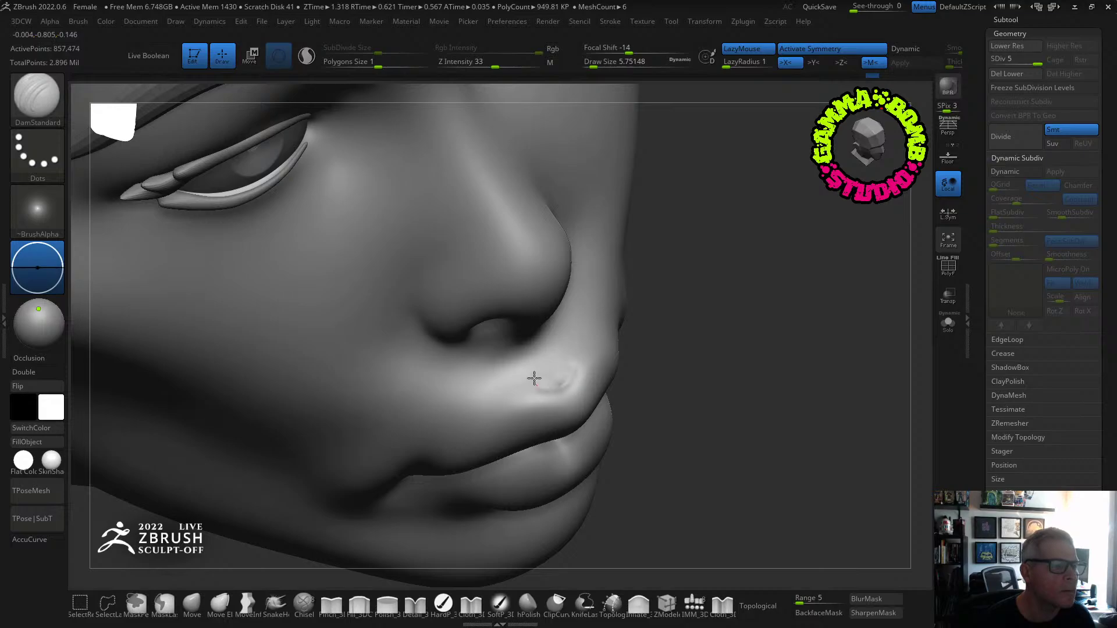
{"action": "key", "text": "b"}
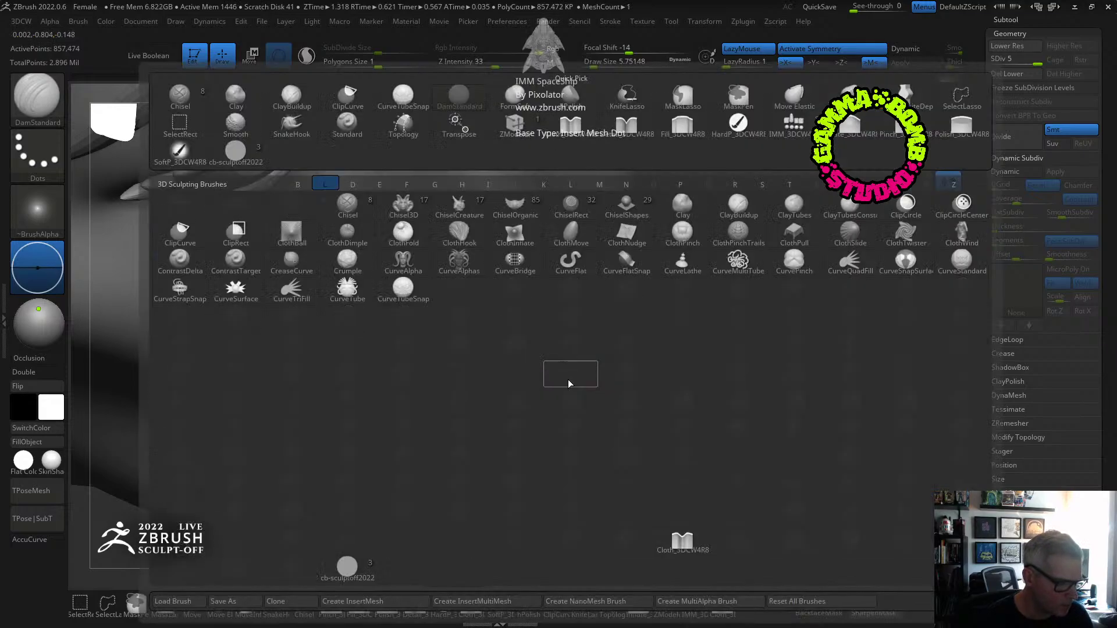
{"action": "key", "text": "c"}
{"action": "key", "text": "b"}
{"action": "mouse_move", "coordinate": [567, 364]}
{"action": "left_mouse_down"}
{"action": "mouse_move", "coordinate": [548, 370]}
{"action": "mouse_move", "coordinate": [558, 370]}
{"action": "left_mouse_up"}
{"action": "mouse_move", "coordinate": [559, 370]}
{"action": "right_mouse_down"}
{"action": "mouse_move", "coordinate": [559, 344]}
{"action": "mouse_move", "coordinate": [614, 367]}
{"action": "mouse_move", "coordinate": [615, 336]}
{"action": "mouse_move", "coordinate": [434, 386]}
{"action": "right_mouse_up"}
{"action": "key", "text": "shift"}
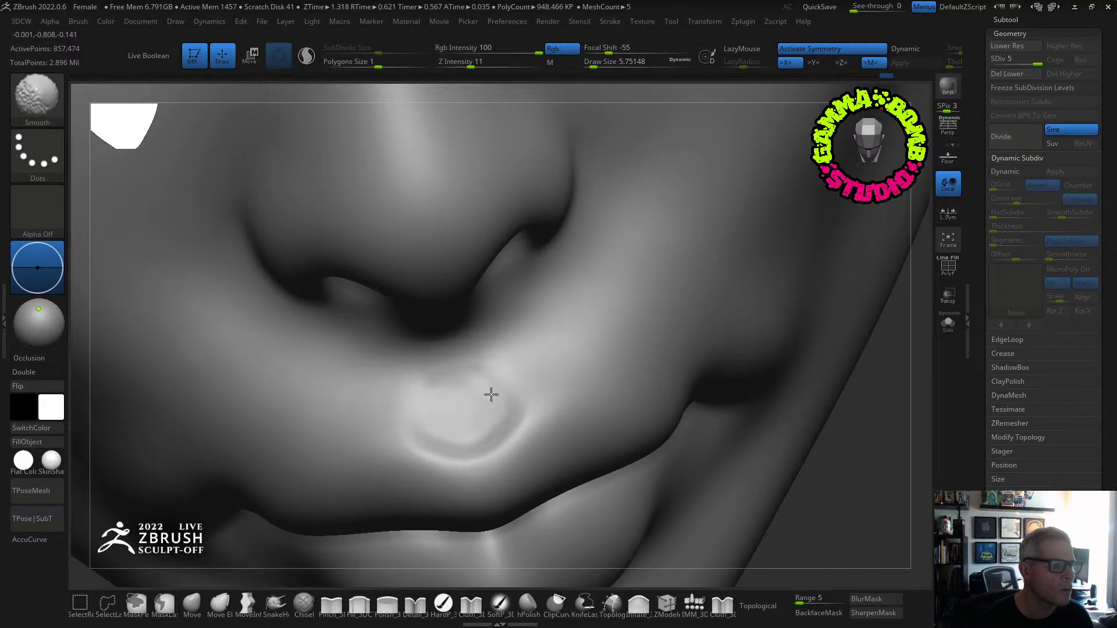
{"action": "left_click_drag", "start_coordinate": [491, 395], "coordinate": [502, 374], "text": "shift"}
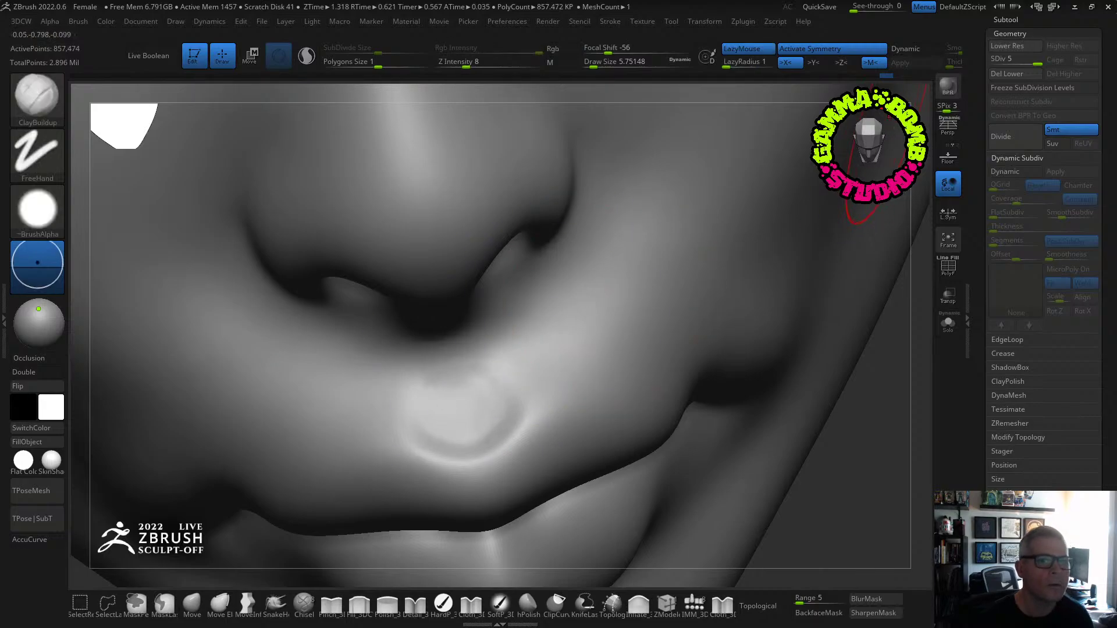
Return the head to its lowest subdivision level, delete the higher levels and divide it again to level 5.
{"action": "left_click", "coordinate": [991, 61]}
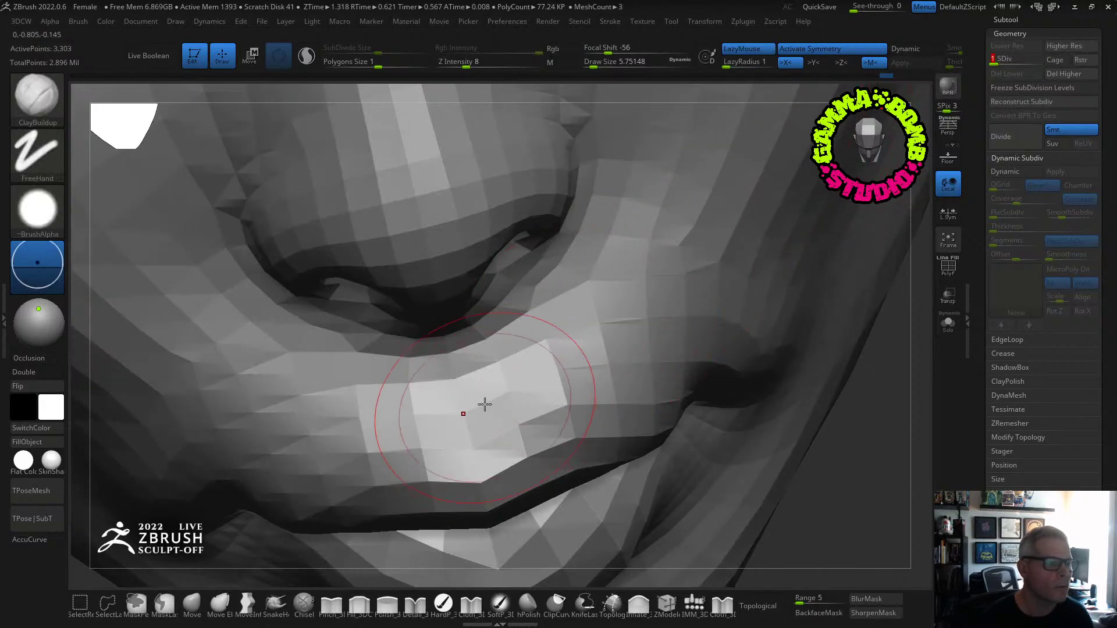
{"action": "left_click", "coordinate": [1079, 76]}
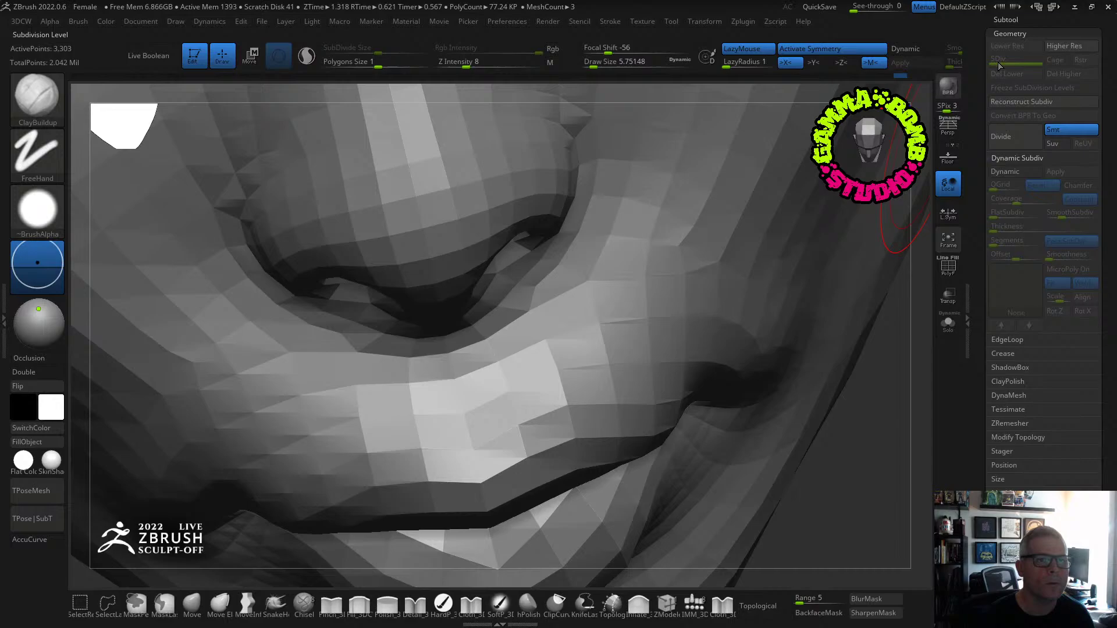
{"action": "left_click", "coordinate": [1012, 136]}
{"action": "left_click", "coordinate": [1012, 136]}
{"action": "left_click", "coordinate": [1015, 134]}
{"action": "left_click", "coordinate": [1015, 133]}
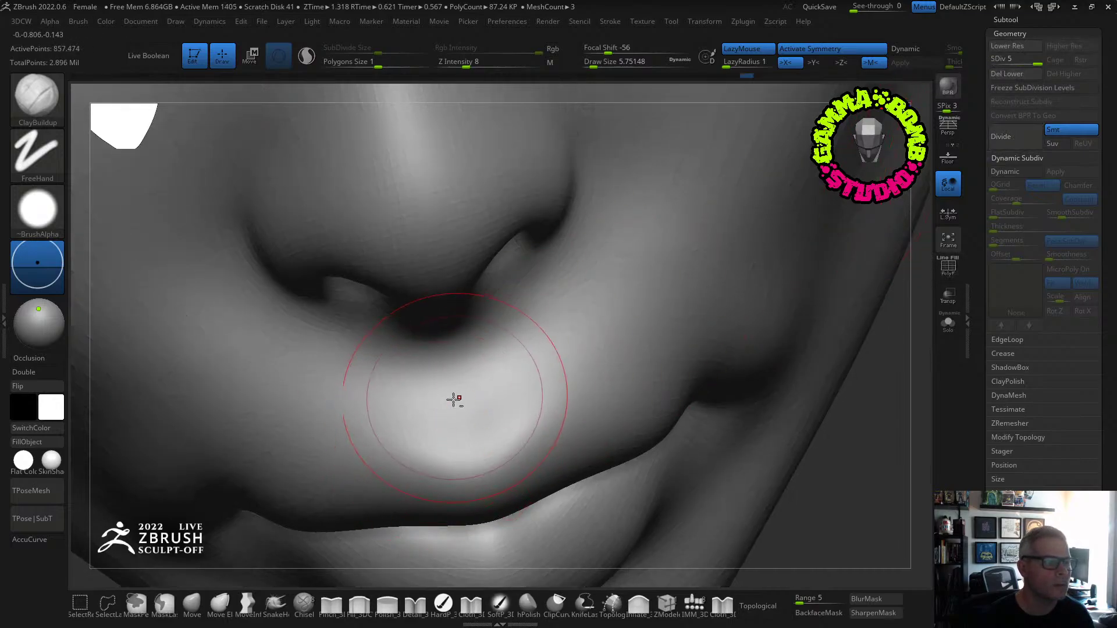
Carve the philtrum below the nose with ClayBuildup at a draw size of about 3.11 and smooth its edges.
{"action": "left_click_drag", "start_coordinate": [598, 65], "coordinate": [591, 65]}
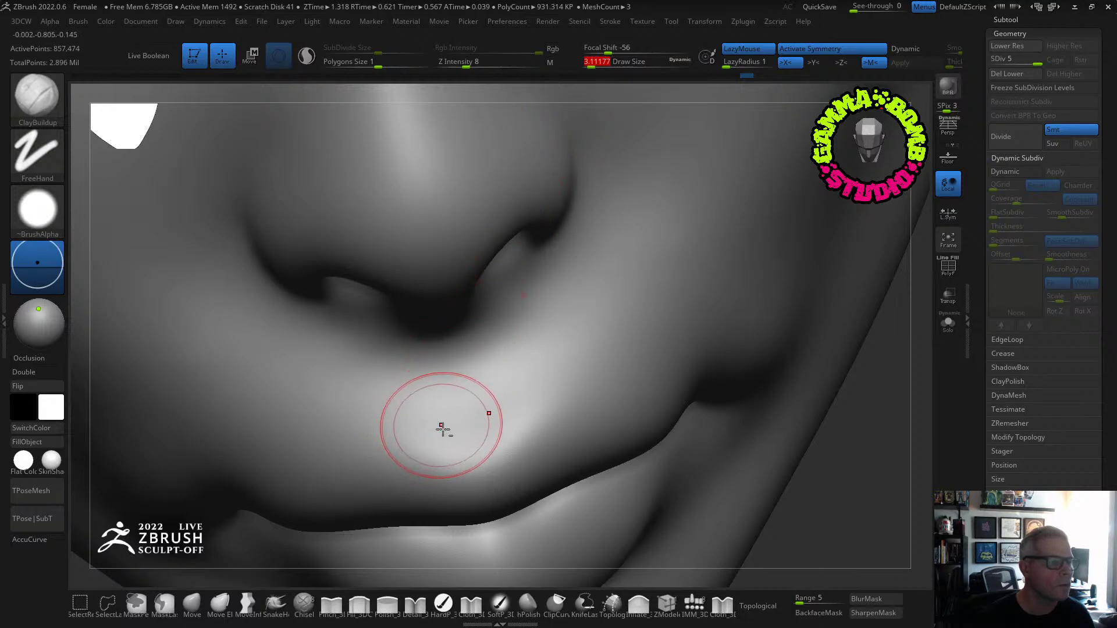
{"action": "left_click_drag", "start_coordinate": [441, 429], "coordinate": [454, 433]}
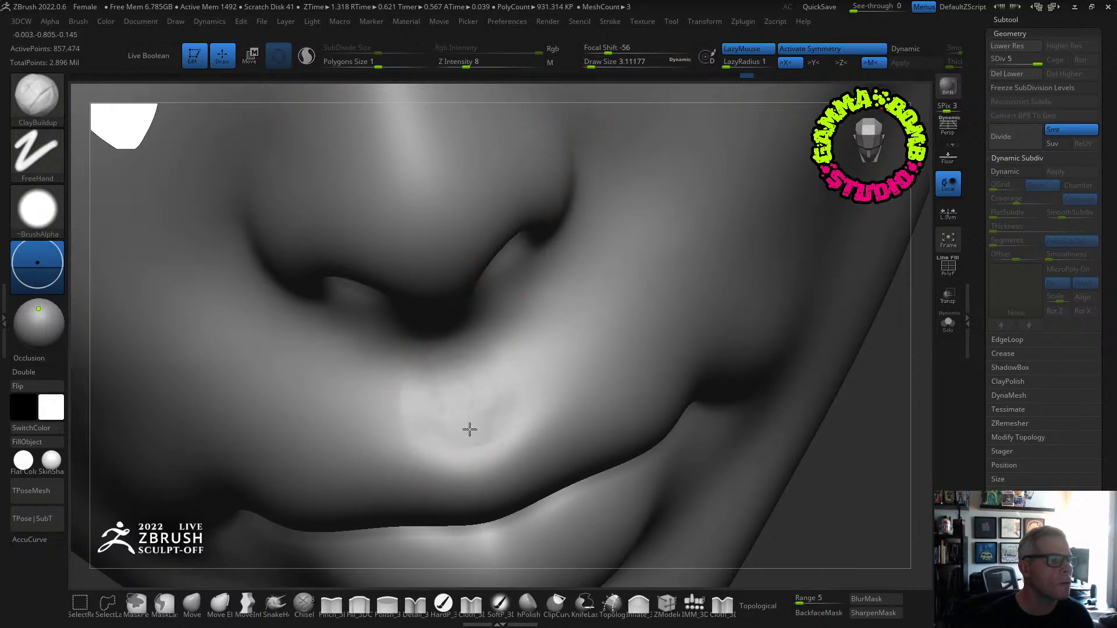
{"action": "left_click_drag", "start_coordinate": [453, 408], "coordinate": [465, 432]}
{"action": "mouse_move", "coordinate": [469, 385]}
{"action": "right_mouse_down"}
{"action": "mouse_move", "coordinate": [509, 357]}
{"action": "mouse_move", "coordinate": [474, 366]}
{"action": "mouse_move", "coordinate": [474, 405]}
{"action": "mouse_move", "coordinate": [491, 409]}
{"action": "right_mouse_up"}
{"action": "left_click_drag", "start_coordinate": [467, 407], "coordinate": [448, 382]}
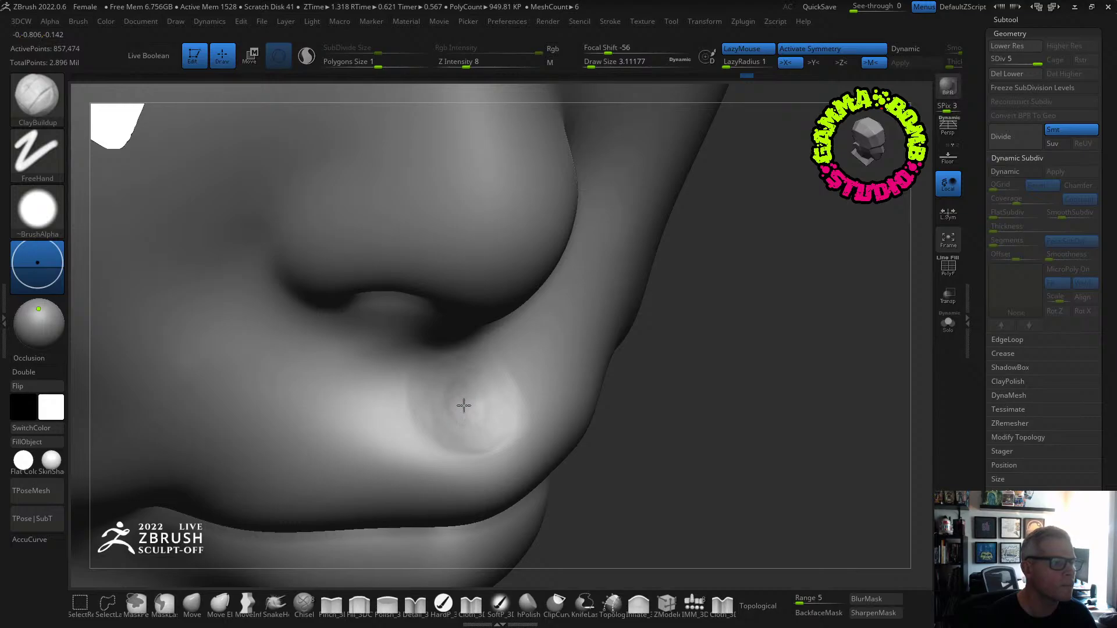
{"action": "left_click_drag", "start_coordinate": [441, 410], "coordinate": [449, 421], "text": "shift"}
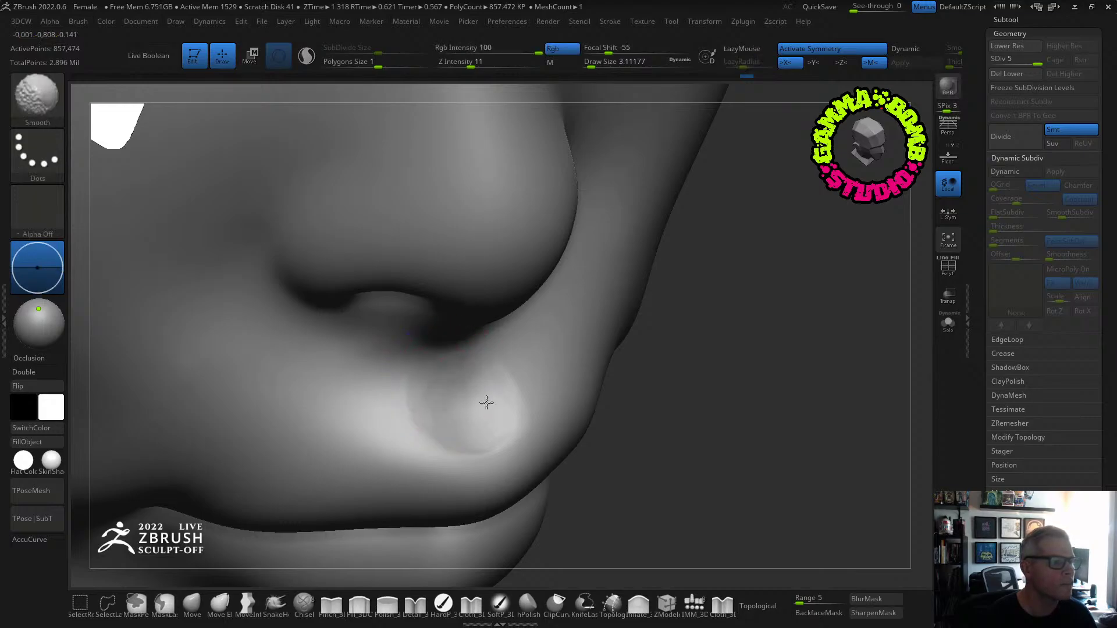
{"action": "mouse_move", "coordinate": [475, 385]}
{"action": "right_mouse_down"}
{"action": "mouse_move", "coordinate": [491, 341]}
{"action": "mouse_move", "coordinate": [430, 334]}
{"action": "right_mouse_up"}
{"action": "right_click_drag", "start_coordinate": [558, 340], "coordinate": [357, 337], "text": "ctrl"}
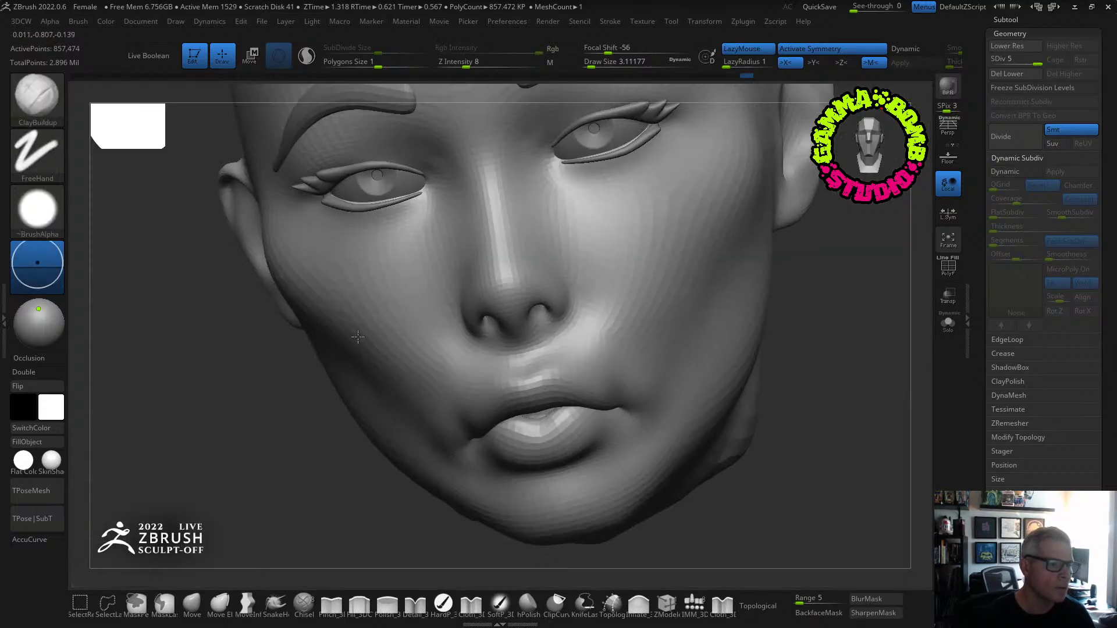
Try to define the upper lip's border with DamStandard at a draw size of about 3.11, undoing the last stroke.
{"action": "right_click_drag", "start_coordinate": [456, 319], "coordinate": [574, 265]}
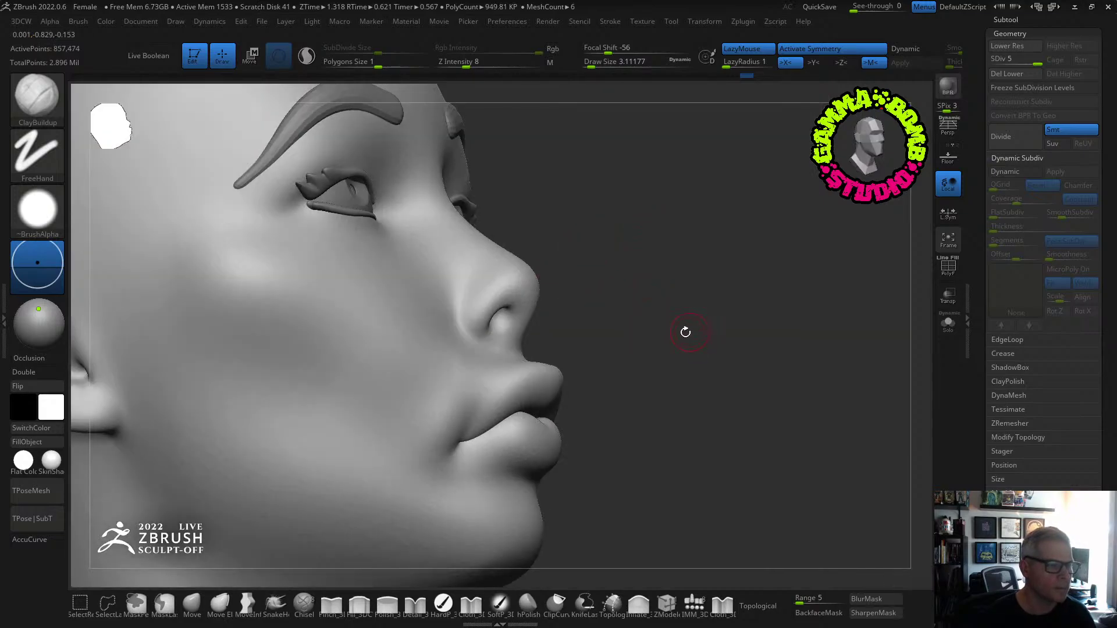
{"action": "mouse_move", "coordinate": [686, 332]}
{"action": "right_mouse_down"}
{"action": "mouse_move", "coordinate": [648, 359]}
{"action": "mouse_move", "coordinate": [591, 284]}
{"action": "mouse_move", "coordinate": [489, 274]}
{"action": "mouse_move", "coordinate": [538, 274]}
{"action": "mouse_move", "coordinate": [434, 285]}
{"action": "right_mouse_up"}
{"action": "key", "text": "b"}
{"action": "key", "text": "d"}
{"action": "key", "text": "s"}
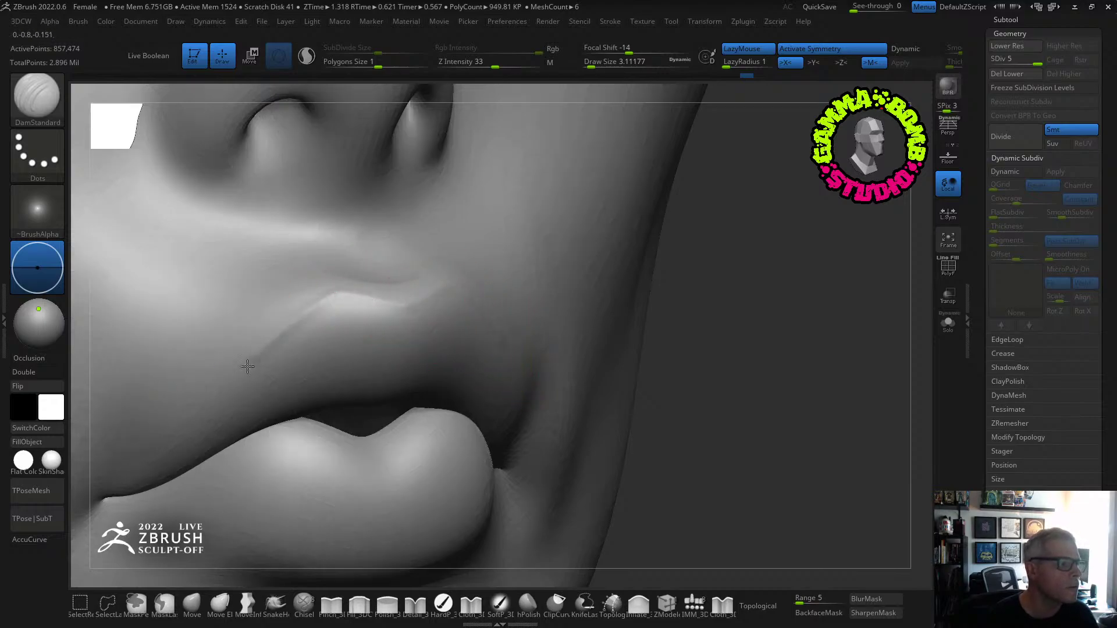
{"action": "left_click_drag", "start_coordinate": [247, 366], "coordinate": [138, 492]}
{"action": "mouse_move", "coordinate": [221, 416]}
{"action": "right_mouse_down"}
{"action": "mouse_move", "coordinate": [291, 372]}
{"action": "mouse_move", "coordinate": [254, 348]}
{"action": "mouse_move", "coordinate": [287, 324]}
{"action": "mouse_move", "coordinate": [395, 294]}
{"action": "right_mouse_up"}
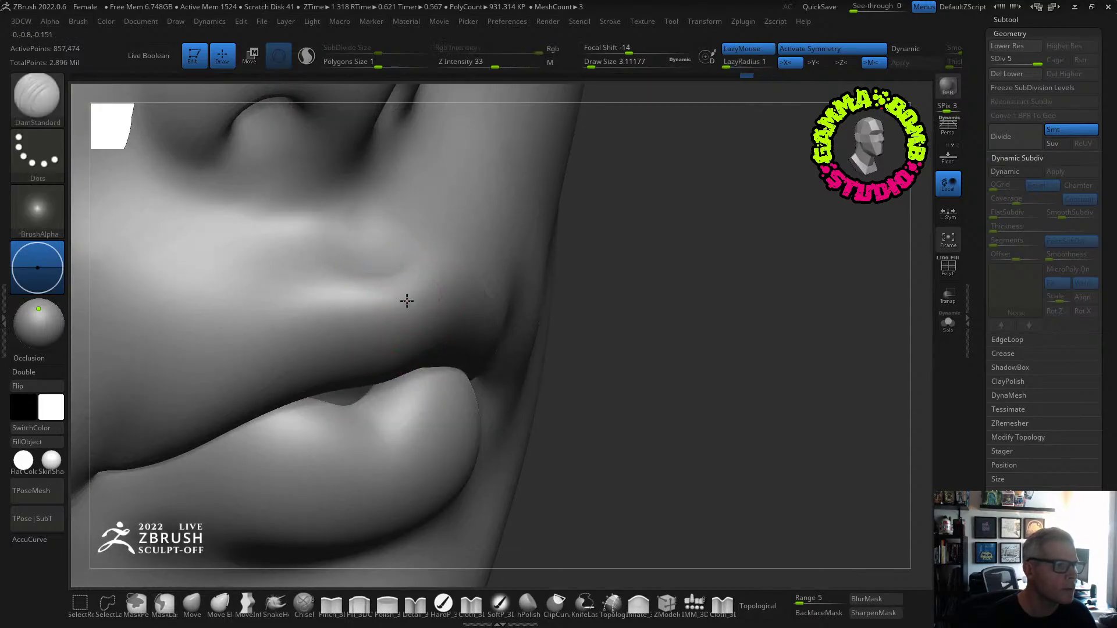
{"action": "right_click_drag", "start_coordinate": [139, 489], "coordinate": [171, 434]}
{"action": "left_click_drag", "start_coordinate": [172, 434], "coordinate": [112, 506]}
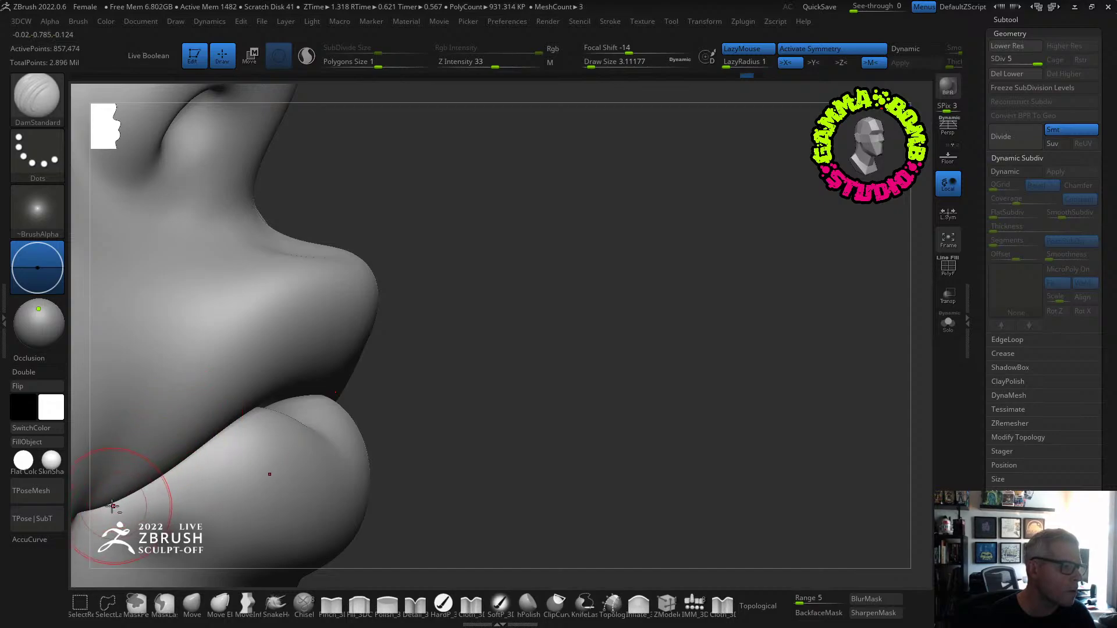
{"action": "key", "text": "ctrl+z"}
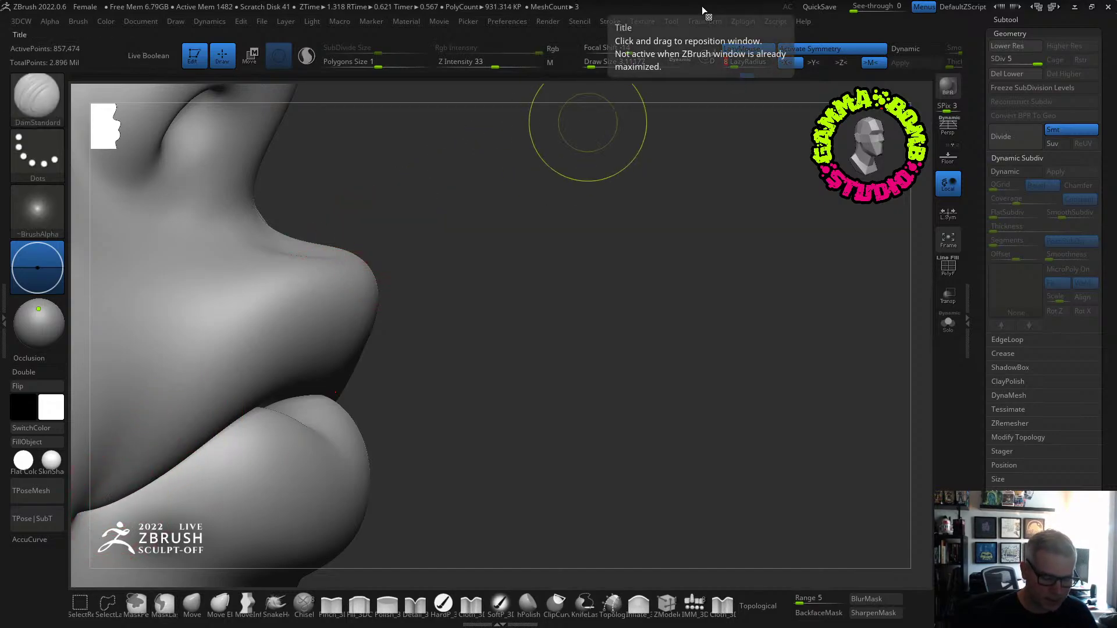
Raise a crisp border along the upper lip out to the mouth corner, using DamStandard with a lazy radius of 11.
{"action": "right_click_drag", "start_coordinate": [653, 350], "coordinate": [477, 428]}
{"action": "right_click_drag", "start_coordinate": [341, 295], "coordinate": [401, 239]}
{"action": "right_click_drag", "start_coordinate": [267, 358], "coordinate": [265, 232]}
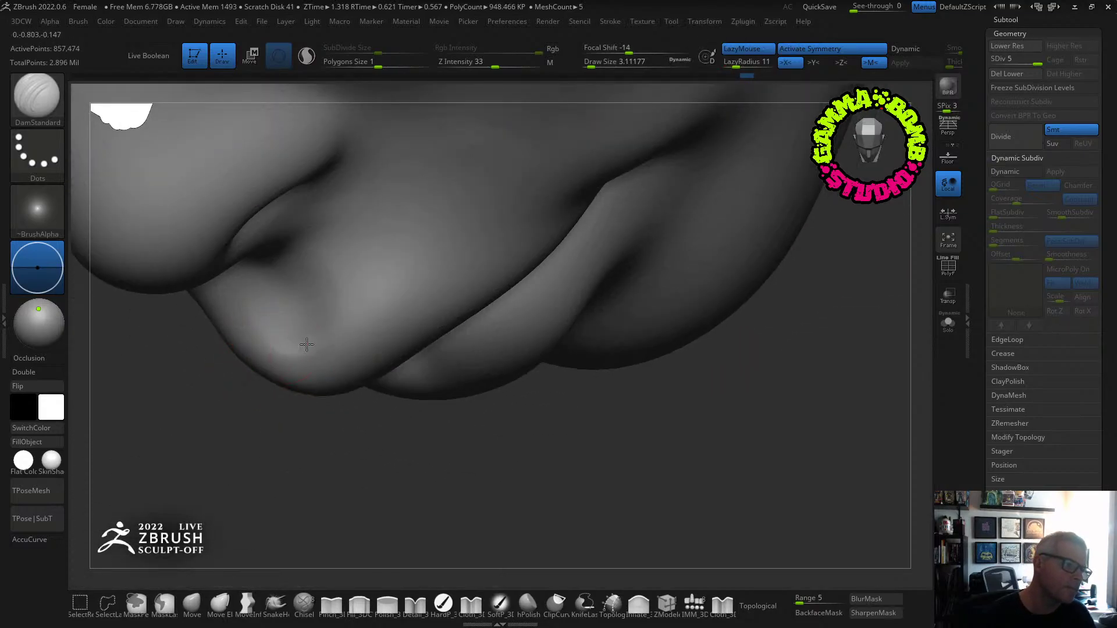
{"action": "right_click_drag", "start_coordinate": [304, 343], "coordinate": [414, 344]}
{"action": "mouse_move", "coordinate": [373, 256]}
{"action": "right_mouse_down"}
{"action": "mouse_move", "coordinate": [357, 298]}
{"action": "mouse_move", "coordinate": [361, 346]}
{"action": "right_mouse_up"}
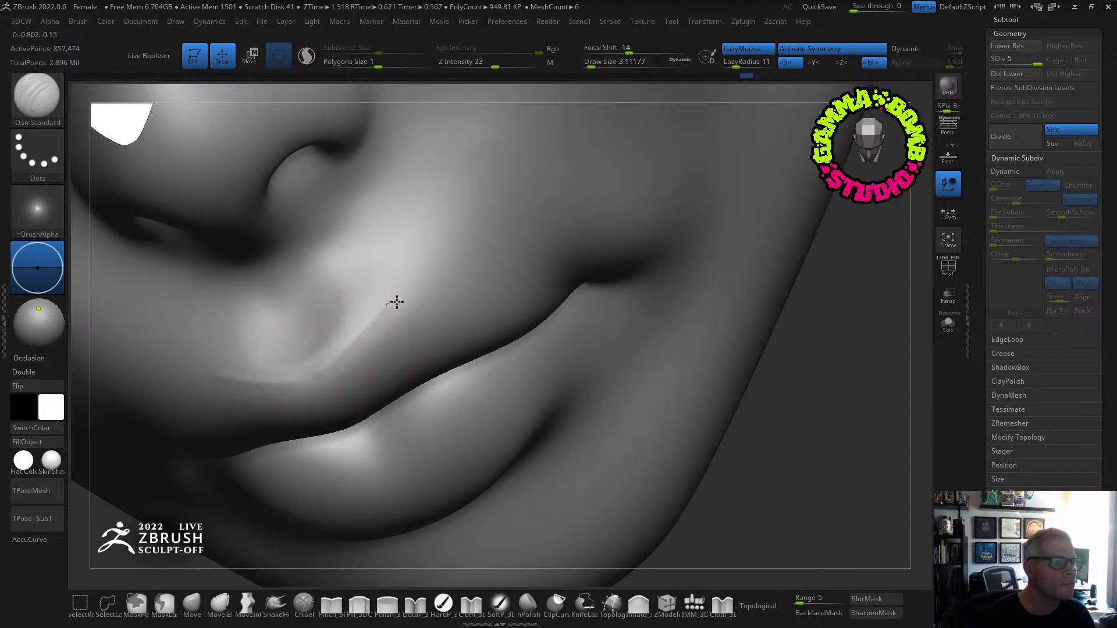
{"action": "right_click_drag", "start_coordinate": [561, 290], "coordinate": [518, 237]}
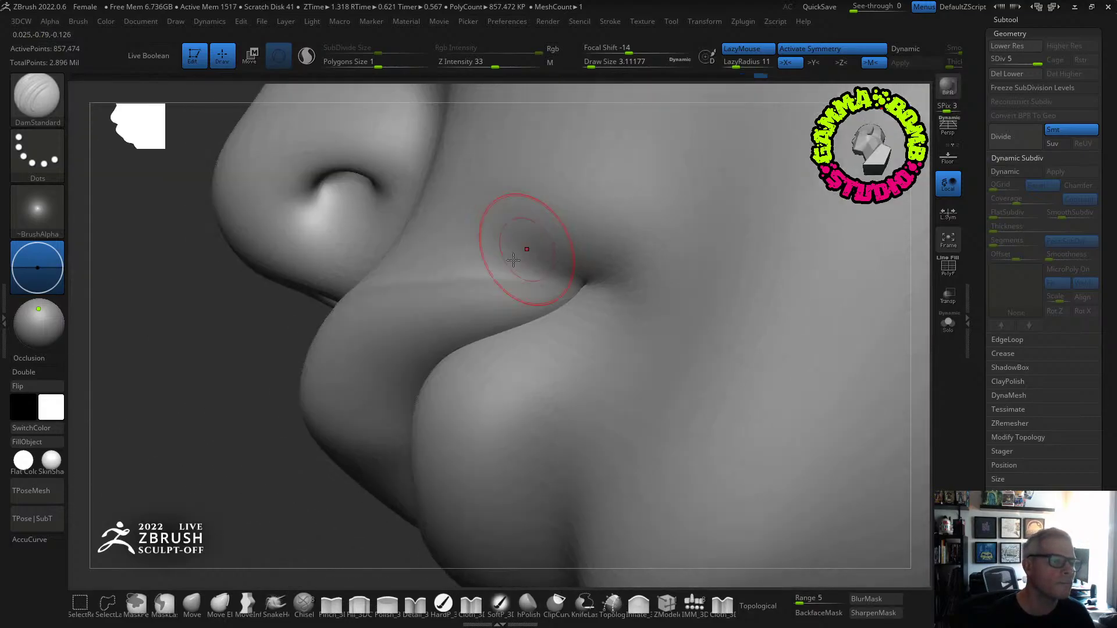
{"action": "right_click_drag", "start_coordinate": [591, 281], "coordinate": [326, 297]}
{"action": "left_click_drag", "start_coordinate": [322, 291], "coordinate": [307, 307], "text": "alt"}
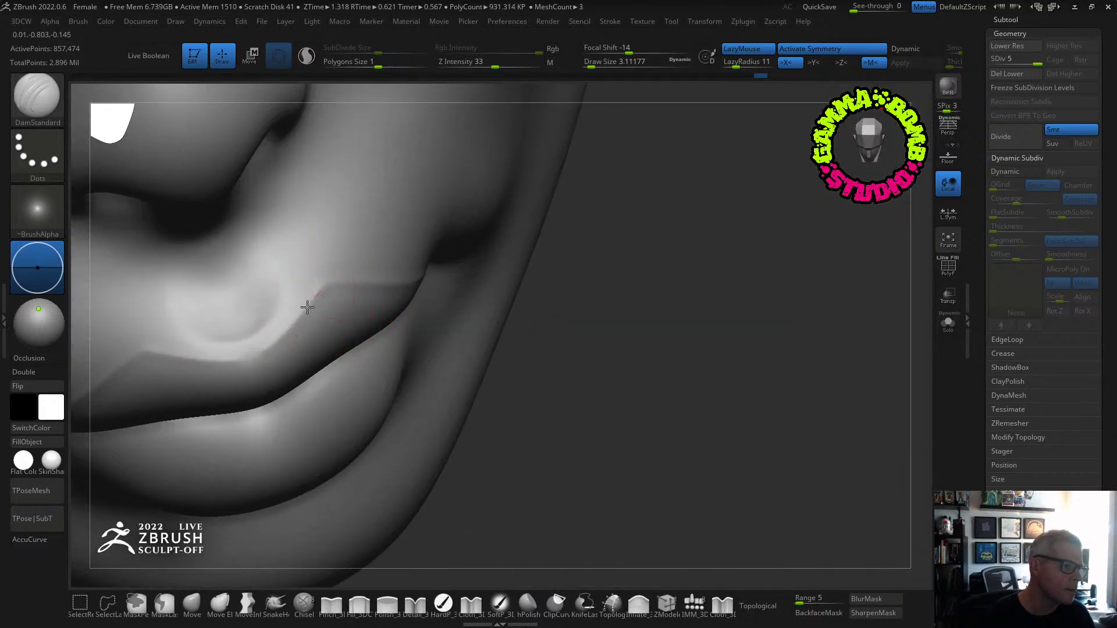
{"action": "left_click_drag", "start_coordinate": [249, 360], "coordinate": [234, 362], "text": "alt"}
Define the lower lip's border from the mouth corner to the lip's underside with DamStandard and soften the ridge.
{"action": "mouse_move", "coordinate": [250, 349]}
{"action": "right_mouse_down"}
{"action": "mouse_move", "coordinate": [278, 326]}
{"action": "mouse_move", "coordinate": [279, 306]}
{"action": "mouse_move", "coordinate": [298, 393]}
{"action": "mouse_move", "coordinate": [295, 381]}
{"action": "right_mouse_up"}
{"action": "right_click_drag", "start_coordinate": [402, 404], "coordinate": [362, 349]}
{"action": "right_click_drag", "start_coordinate": [327, 481], "coordinate": [411, 386]}
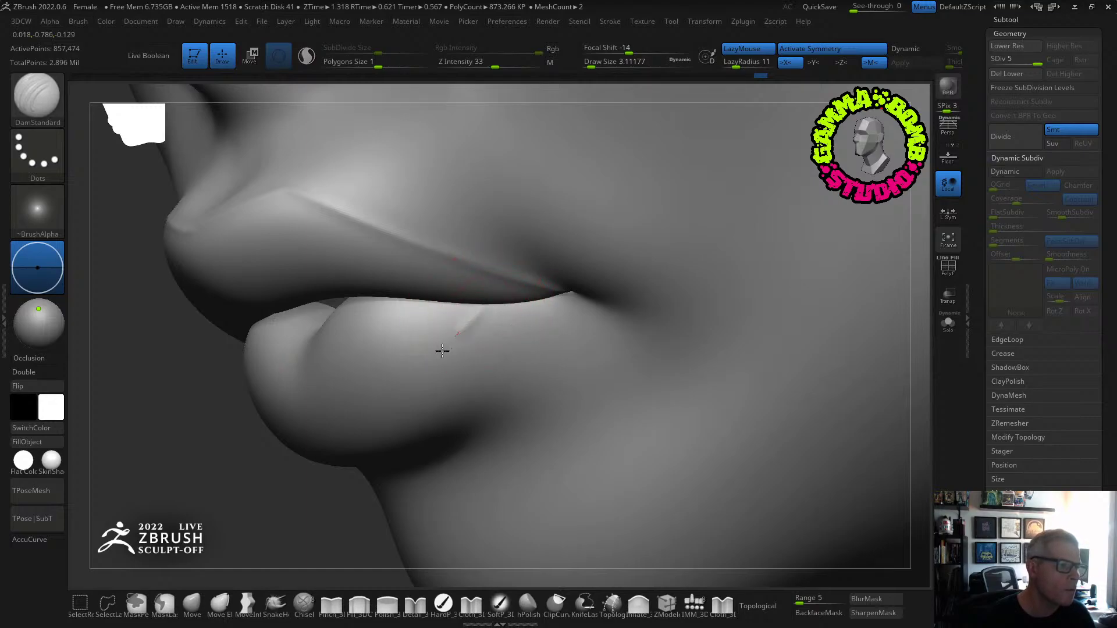
{"action": "right_click_drag", "start_coordinate": [361, 443], "coordinate": [381, 429]}
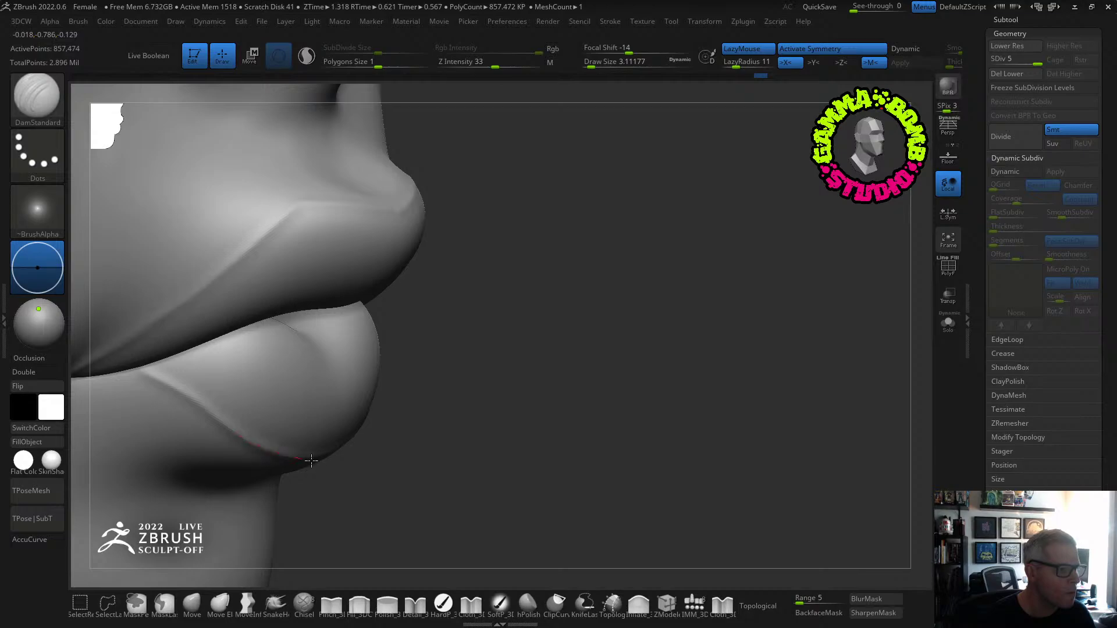
{"action": "key", "text": "shift"}
{"action": "mouse_move", "coordinate": [163, 377]}
{"action": "right_mouse_down"}
{"action": "mouse_move", "coordinate": [167, 386]}
{"action": "mouse_move", "coordinate": [233, 373]}
{"action": "right_mouse_up"}
{"action": "right_click_drag", "start_coordinate": [672, 217], "coordinate": [778, 184]}
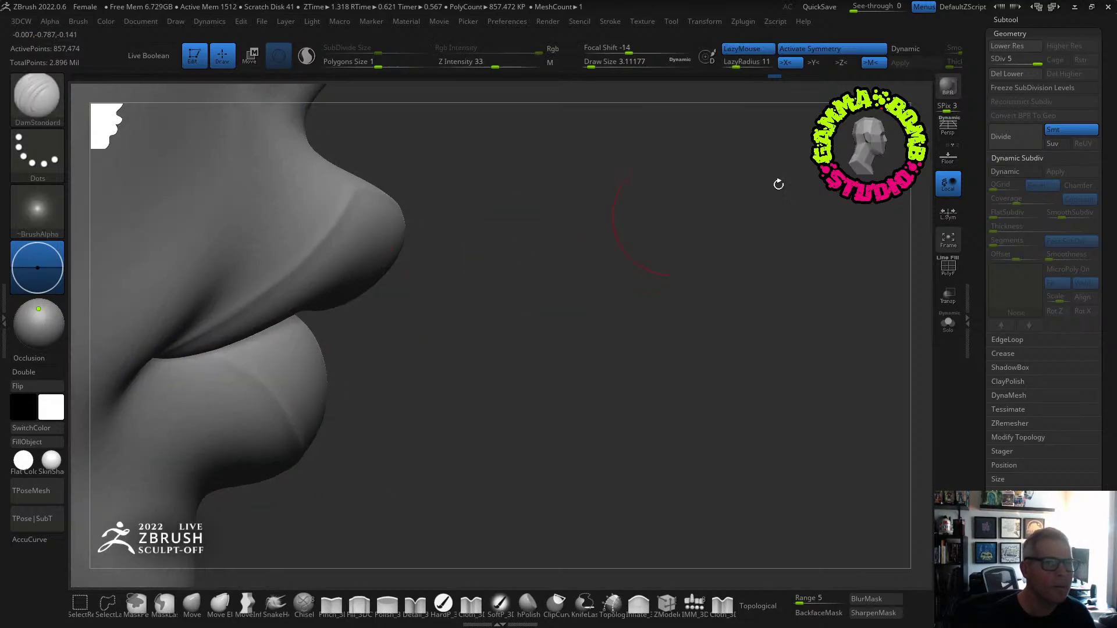
Drop the head to subdivision level 4 and smooth the lower lip's border from the mouth corners along its underside.
{"action": "left_click", "coordinate": [1025, 61]}
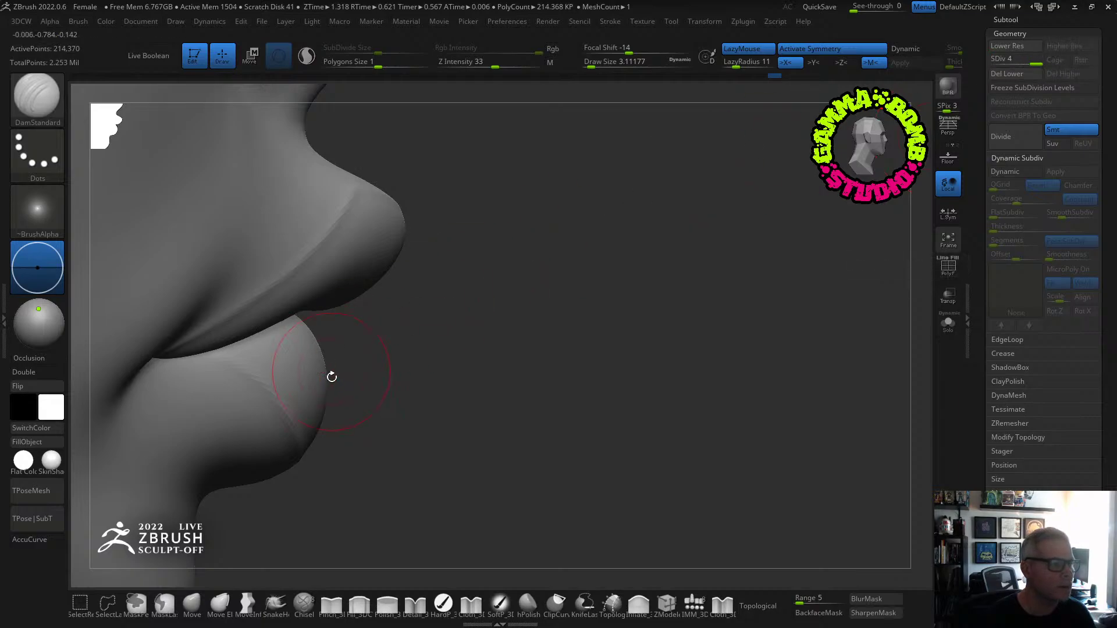
{"action": "right_click_drag", "start_coordinate": [332, 377], "coordinate": [212, 369]}
{"action": "key", "text": "shift"}
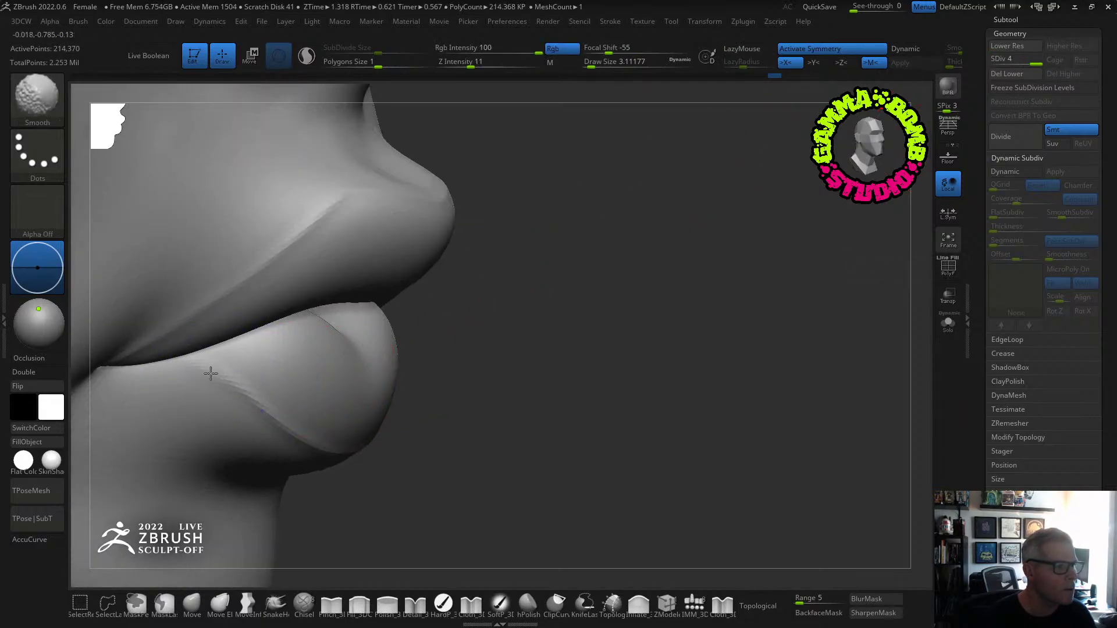
{"action": "left_click_drag", "start_coordinate": [182, 327], "coordinate": [135, 350], "text": "shift"}
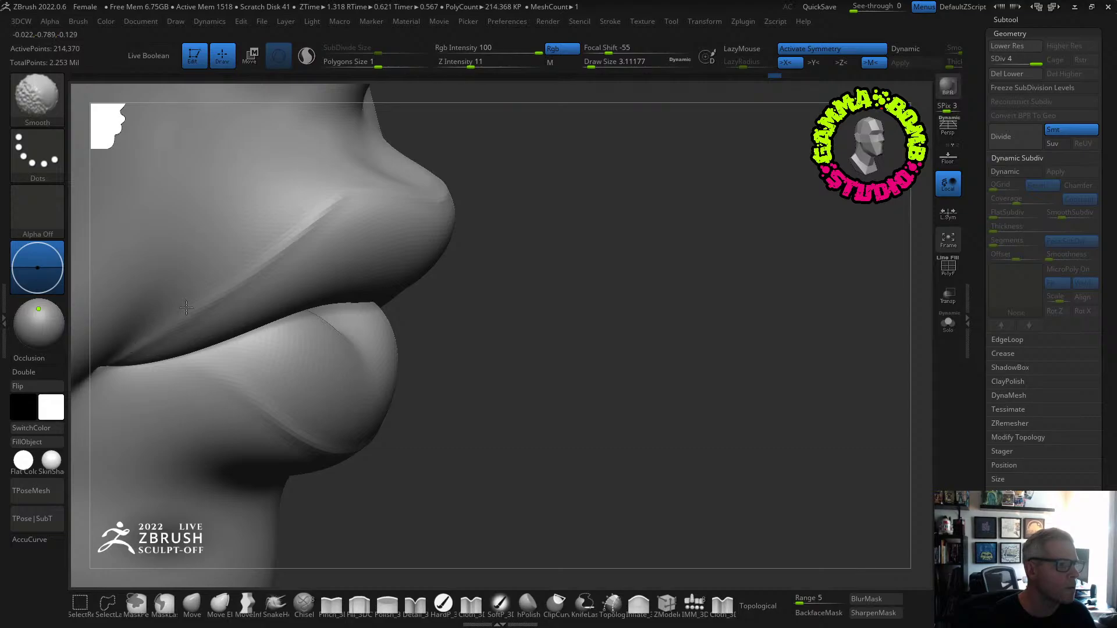
{"action": "right_click_drag", "start_coordinate": [428, 199], "coordinate": [500, 231]}
{"action": "right_click_drag", "start_coordinate": [321, 453], "coordinate": [321, 414]}
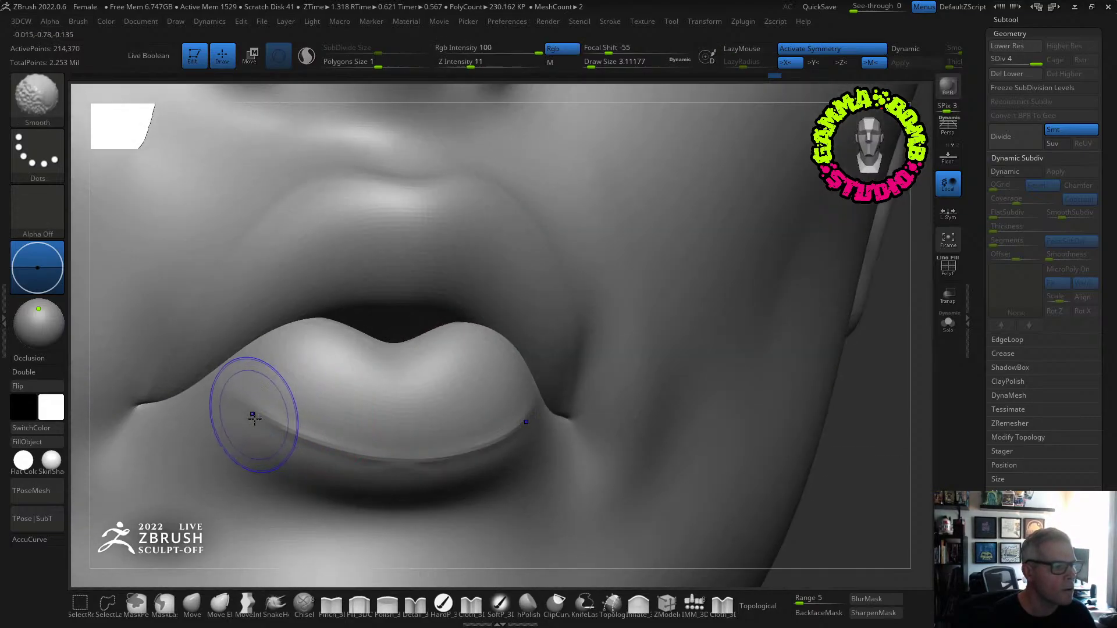
{"action": "left_click_drag", "start_coordinate": [252, 413], "coordinate": [367, 458], "text": "shift"}
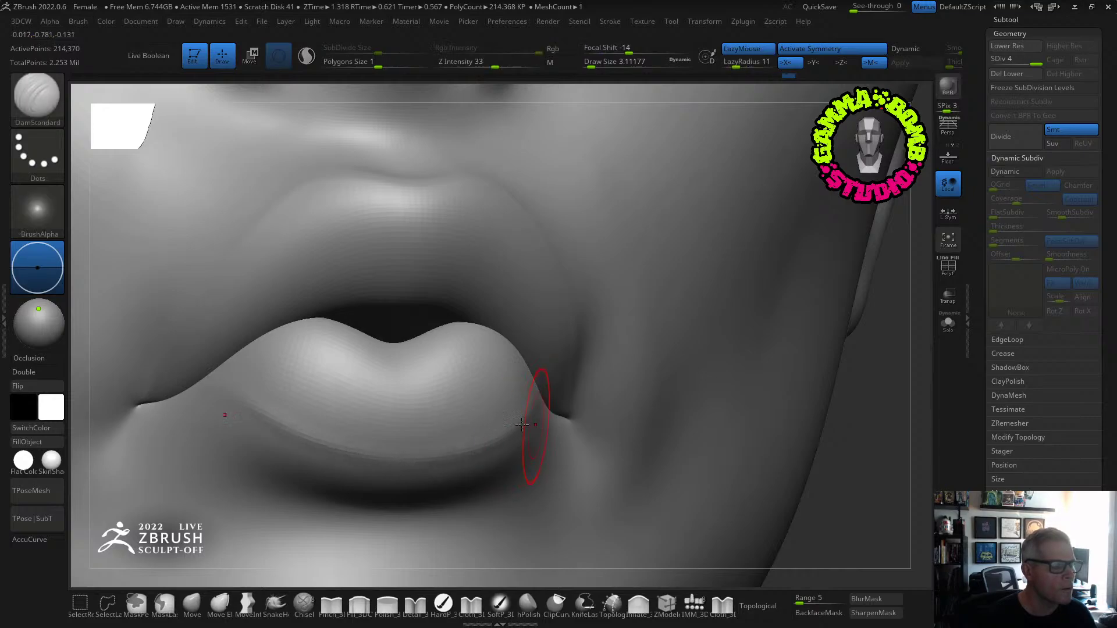
{"action": "right_click_drag", "start_coordinate": [526, 401], "coordinate": [534, 410]}
Carve a soft crease under the lower eyelids with DamStandard at a draw size of about 3.11 and smooth its edges.
{"action": "key", "text": "f"}
{"action": "right_click_drag", "start_coordinate": [327, 338], "coordinate": [229, 439]}
{"action": "mouse_move", "coordinate": [424, 262]}
{"action": "right_mouse_down", "text": "ctrl"}
{"action": "mouse_move", "coordinate": [489, 236]}
{"action": "mouse_move", "coordinate": [423, 267]}
{"action": "right_mouse_up", "text": "ctrl"}
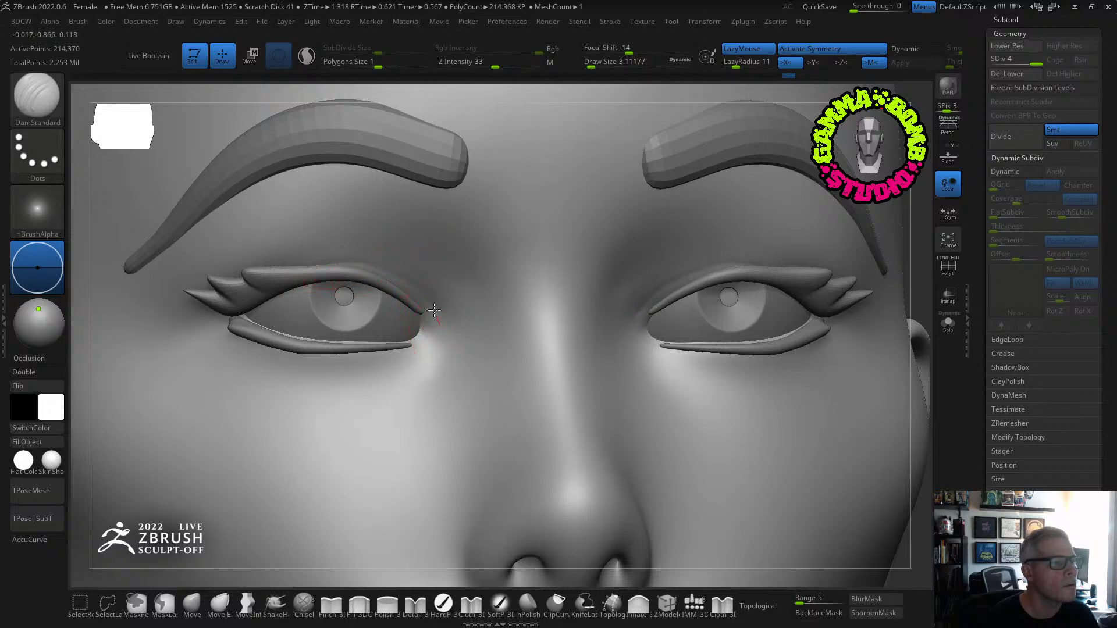
{"action": "mouse_move", "coordinate": [311, 282]}
{"action": "right_mouse_down"}
{"action": "mouse_move", "coordinate": [436, 294]}
{"action": "mouse_move", "coordinate": [444, 332]}
{"action": "right_mouse_up"}
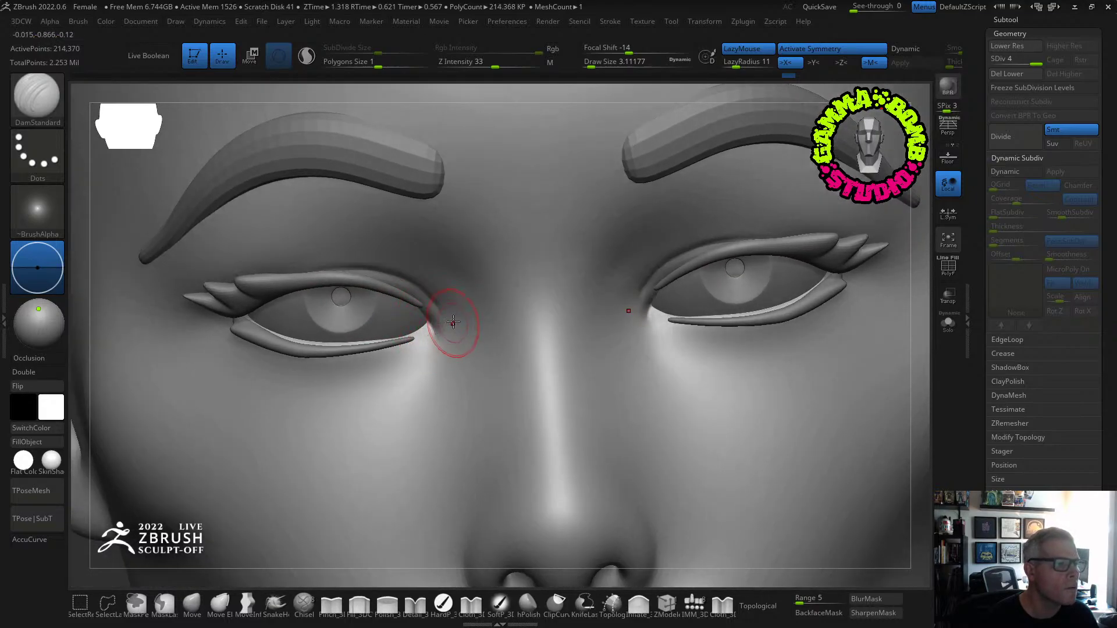
{"action": "right_click_drag", "start_coordinate": [453, 322], "coordinate": [420, 339]}
{"action": "right_click_drag", "start_coordinate": [317, 374], "coordinate": [276, 365]}
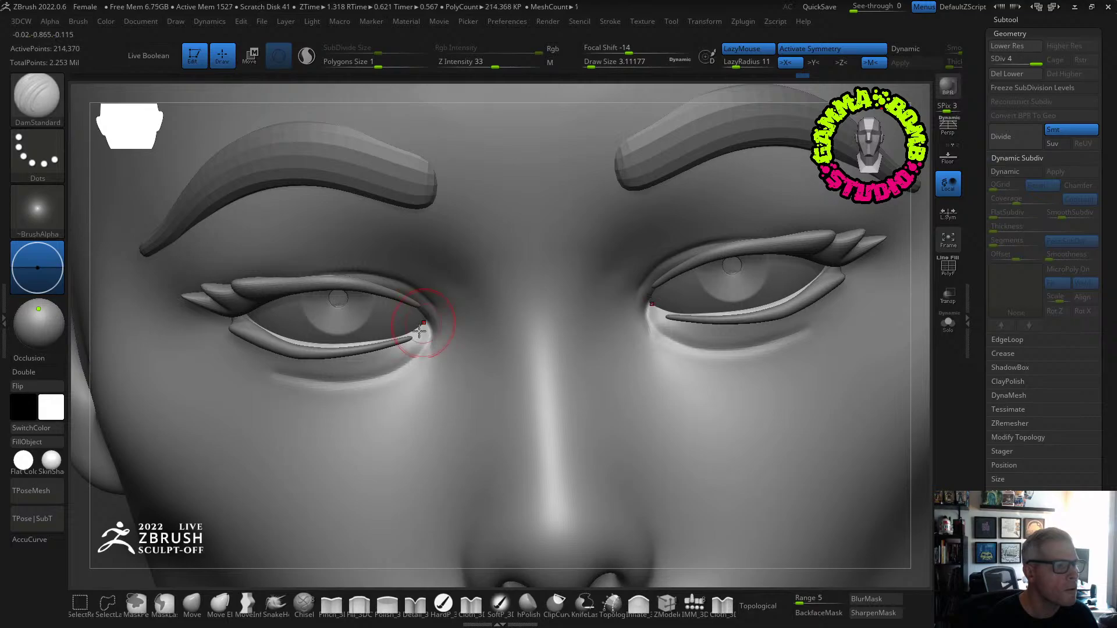
{"action": "key", "text": "shift"}
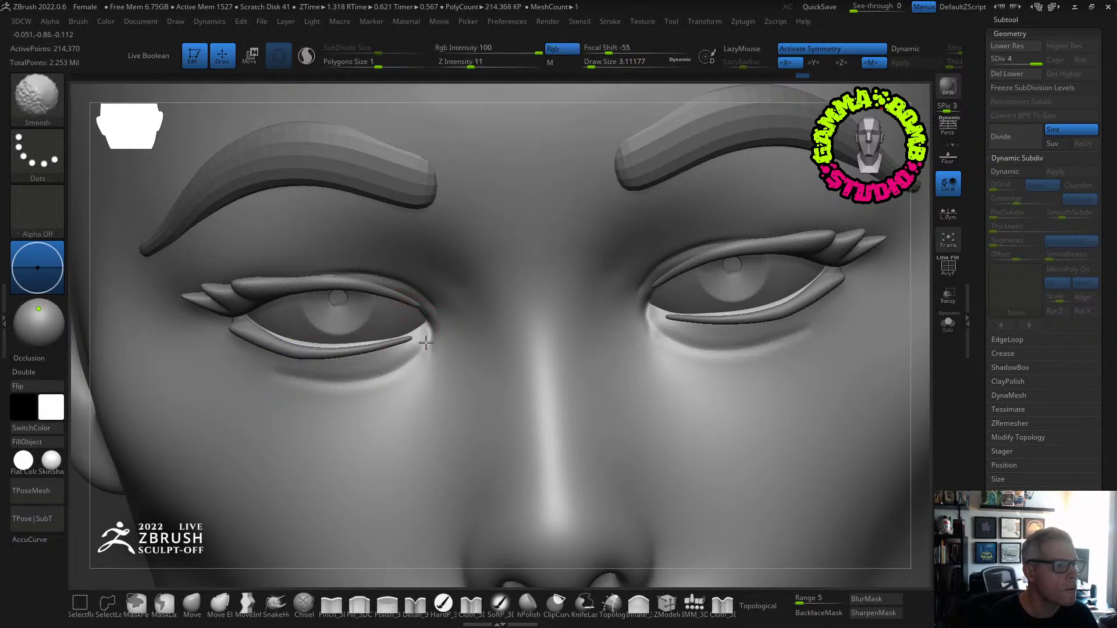
{"action": "left_click_drag", "start_coordinate": [372, 377], "coordinate": [283, 379], "text": "shift"}
{"action": "right_click_drag", "start_coordinate": [283, 379], "coordinate": [275, 371], "text": "shift"}
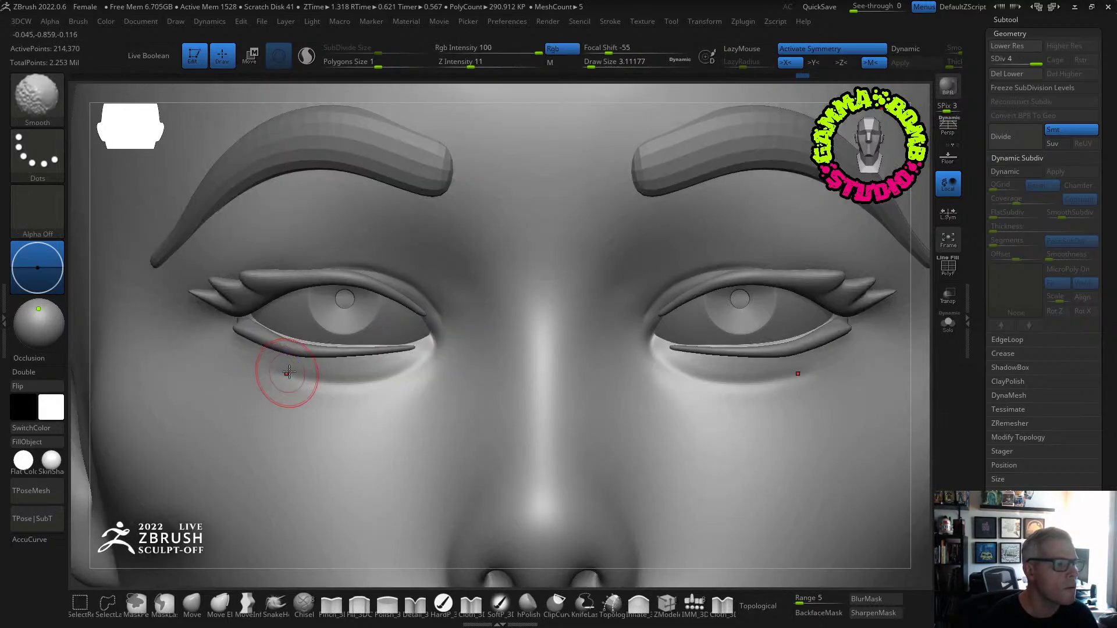
{"action": "left_click_drag", "start_coordinate": [265, 366], "coordinate": [296, 379], "text": "shift"}
Define the fold at the inner corners of the eyes with DamStandard and smooth it into the surrounding skin.
{"action": "right_click_drag", "start_coordinate": [454, 373], "coordinate": [228, 313], "text": "ctrl"}
{"action": "right_click_drag", "start_coordinate": [284, 363], "coordinate": [274, 370]}
{"action": "key", "text": "ctrl"}
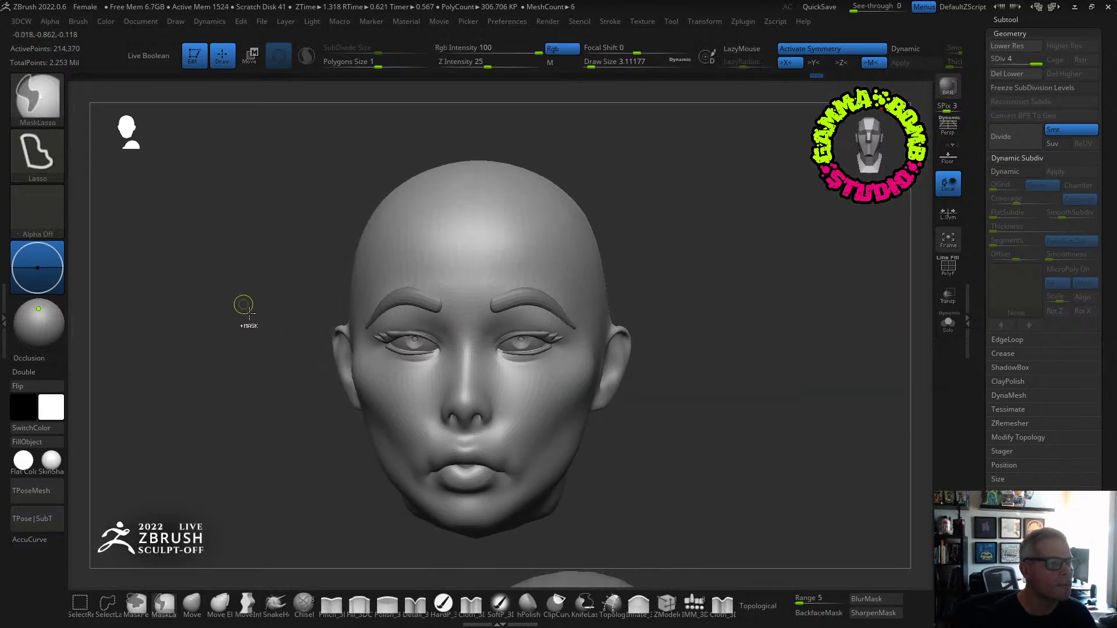
{"action": "right_click_drag", "start_coordinate": [288, 288], "coordinate": [335, 298]}
{"action": "mouse_move", "coordinate": [335, 298]}
{"action": "right_mouse_down", "text": "ctrl"}
{"action": "mouse_move", "coordinate": [463, 367]}
{"action": "mouse_move", "coordinate": [481, 362]}
{"action": "mouse_move", "coordinate": [416, 318]}
{"action": "right_mouse_up", "text": "ctrl"}
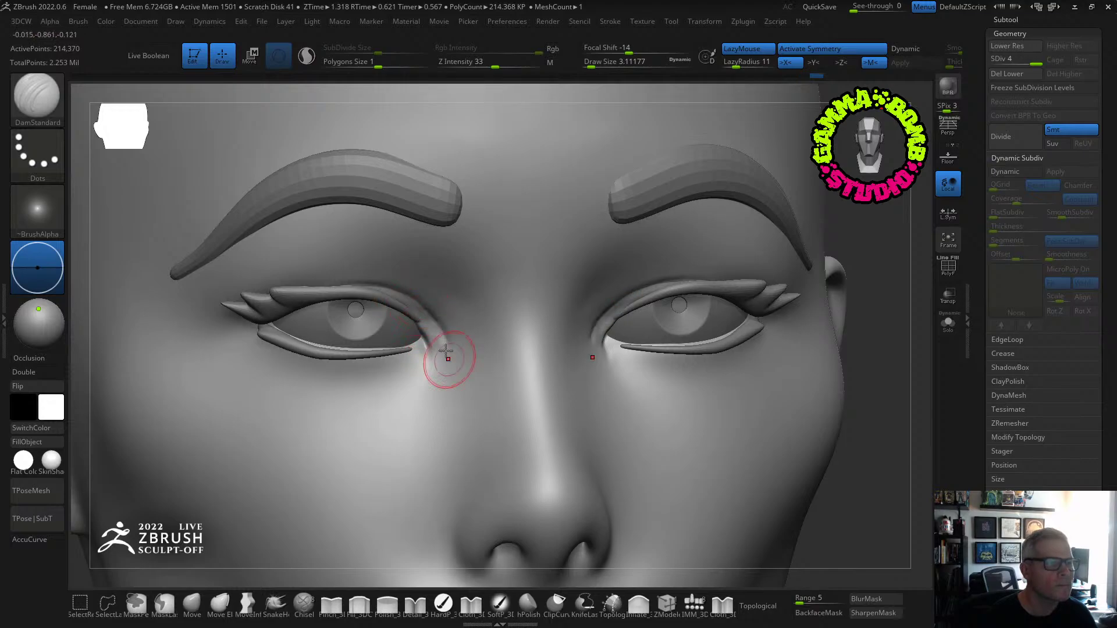
{"action": "key", "text": "shift"}
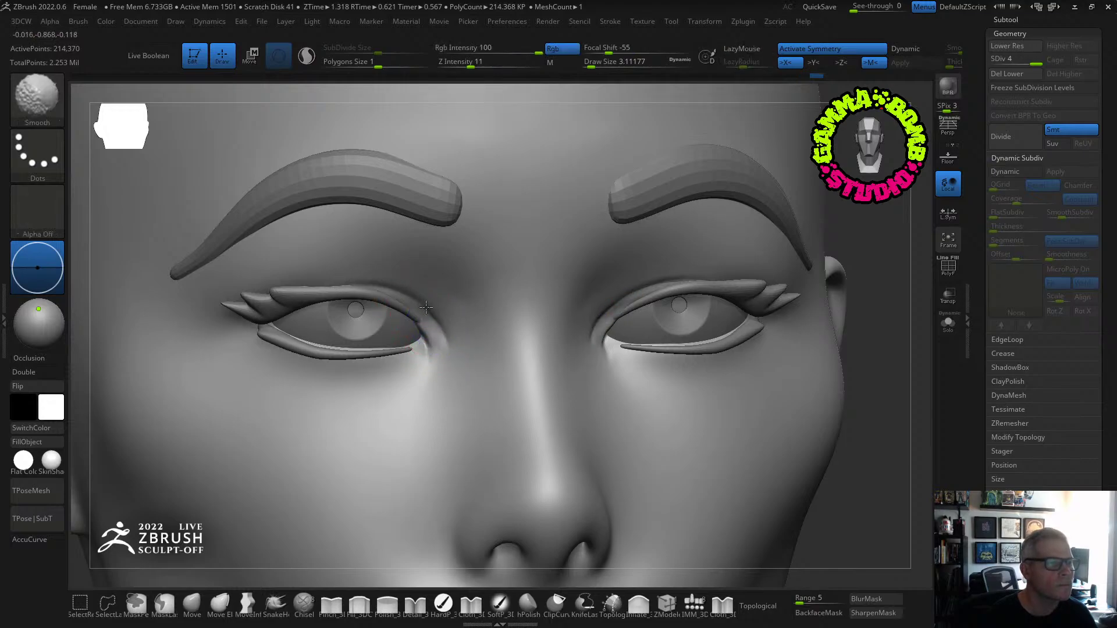
Carve the crease around the outside of the nostril wings with DamStandard, from the upper wing to the nostril base.
{"action": "mouse_move", "coordinate": [448, 350]}
{"action": "right_mouse_down", "text": "ctrl"}
{"action": "mouse_move", "coordinate": [461, 349]}
{"action": "mouse_move", "coordinate": [337, 373]}
{"action": "mouse_move", "coordinate": [386, 318]}
{"action": "mouse_move", "coordinate": [555, 399]}
{"action": "mouse_move", "coordinate": [536, 361]}
{"action": "mouse_move", "coordinate": [543, 411]}
{"action": "right_mouse_up", "text": "ctrl"}
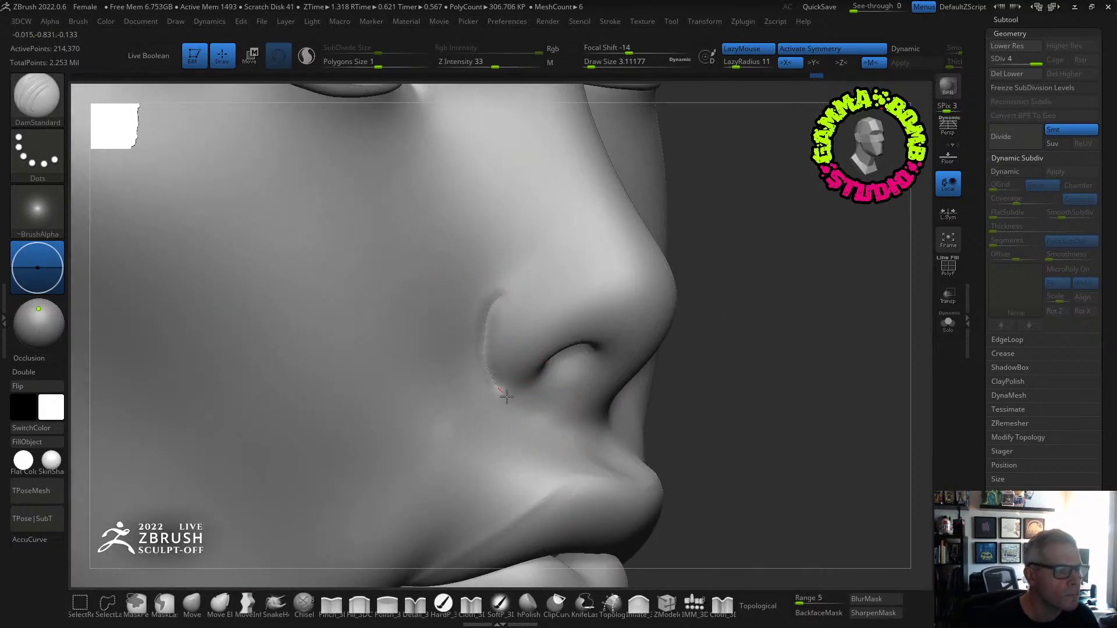
{"action": "left_click_drag", "start_coordinate": [528, 403], "coordinate": [528, 409]}
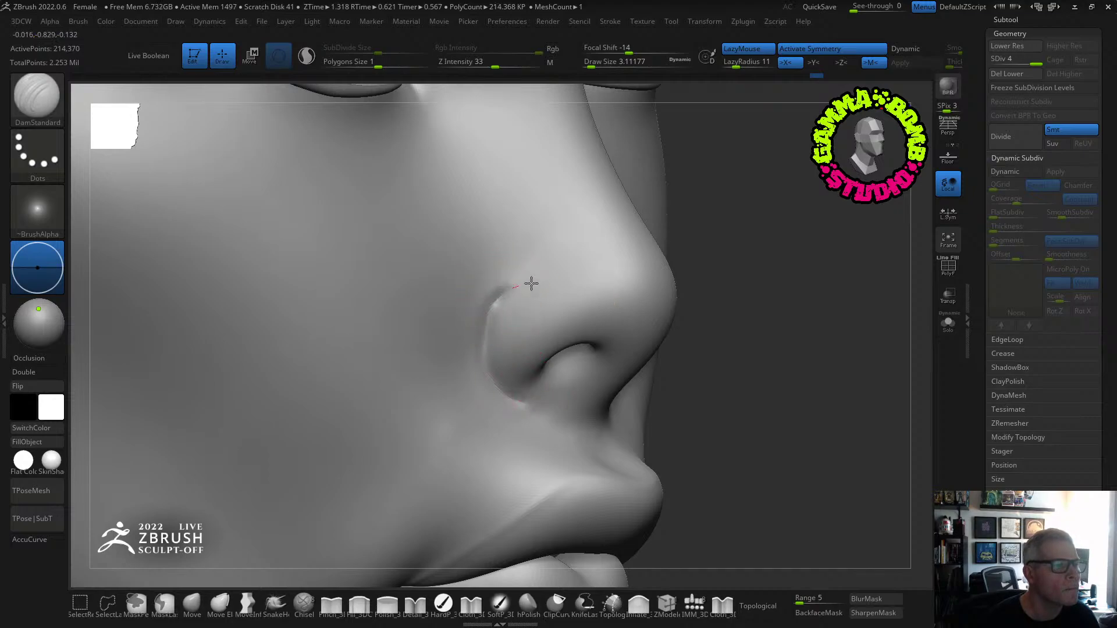
{"action": "left_click_drag", "start_coordinate": [532, 283], "coordinate": [530, 291]}
{"action": "right_click_drag", "start_coordinate": [491, 309], "coordinate": [473, 321]}
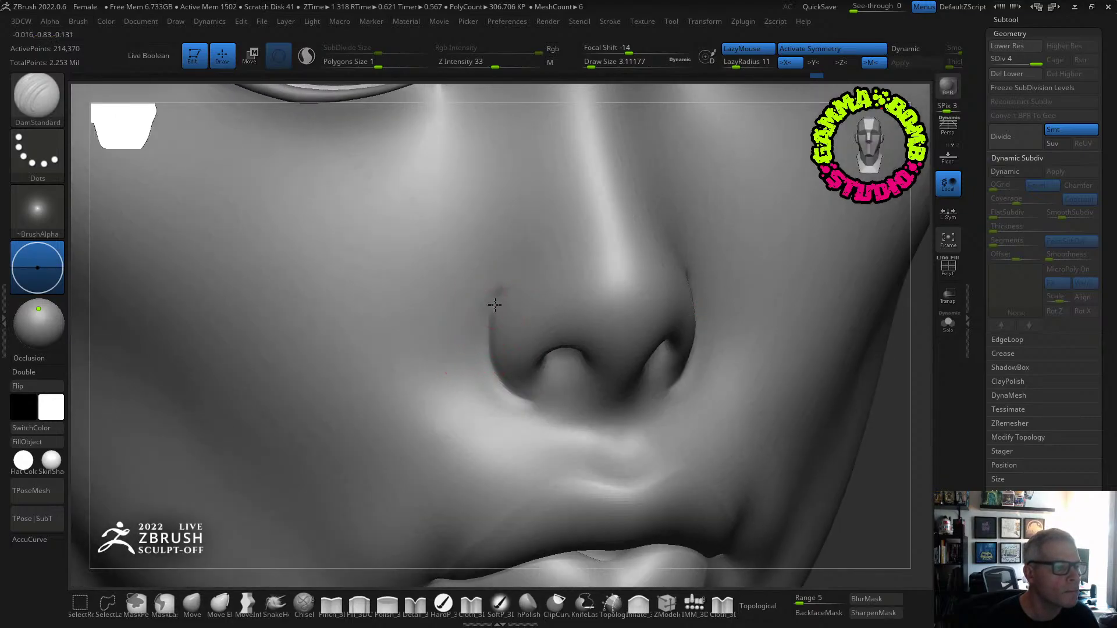
{"action": "right_click_drag", "start_coordinate": [461, 394], "coordinate": [510, 314]}
{"action": "mouse_move", "coordinate": [512, 288]}
{"action": "left_mouse_down"}
{"action": "mouse_move", "coordinate": [451, 394]}
{"action": "mouse_move", "coordinate": [514, 289]}
{"action": "left_mouse_up"}
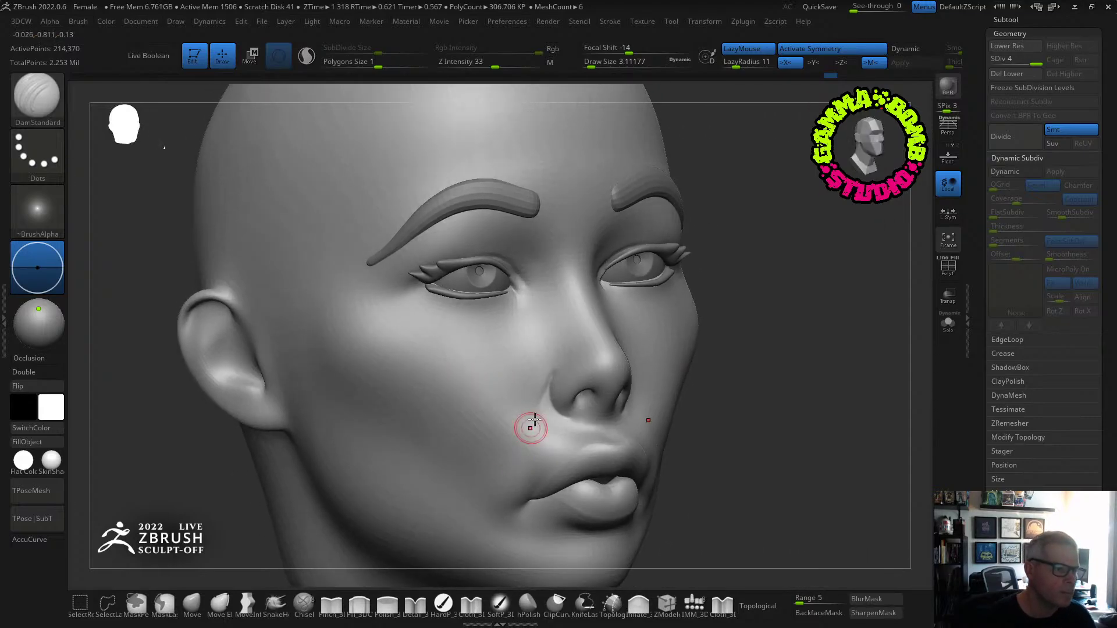
{"action": "right_click_drag", "start_coordinate": [476, 468], "coordinate": [641, 425]}
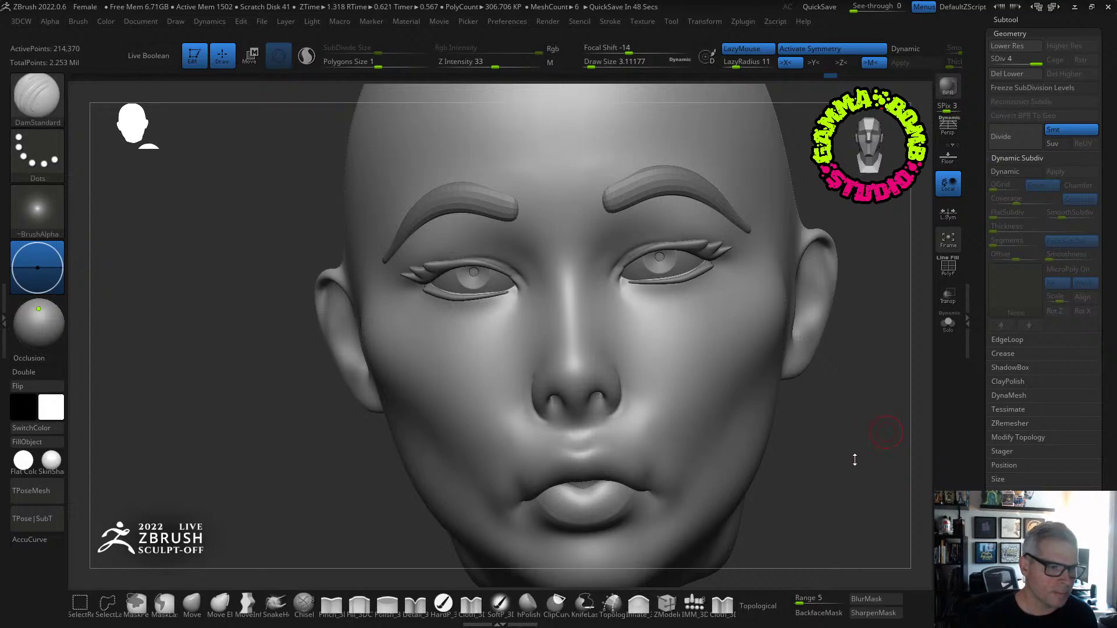
Soften the cheek hollows with FormSoft at a draw size of about 20 and Z intensity 3, smoothing the surface.
{"action": "left_click_drag", "start_coordinate": [855, 460], "coordinate": [705, 434]}
{"action": "key", "text": "b"}
{"action": "key", "text": "f"}
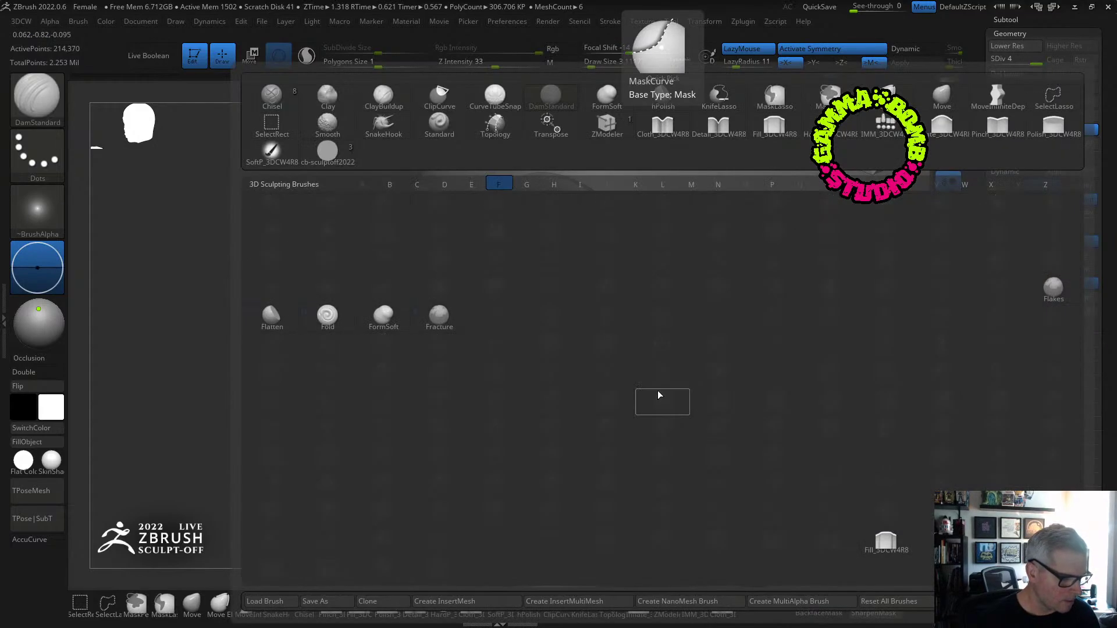
{"action": "key", "text": "s"}
{"action": "left_click_drag", "start_coordinate": [597, 62], "coordinate": [601, 62]}
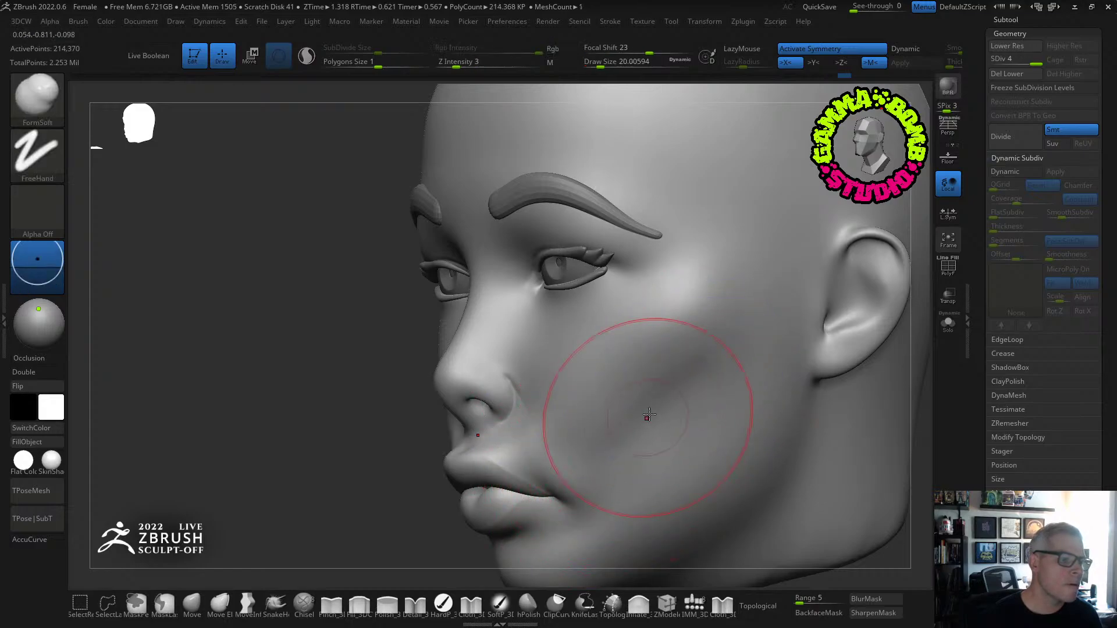
{"action": "right_click_drag", "start_coordinate": [643, 424], "coordinate": [649, 400], "text": "shift"}
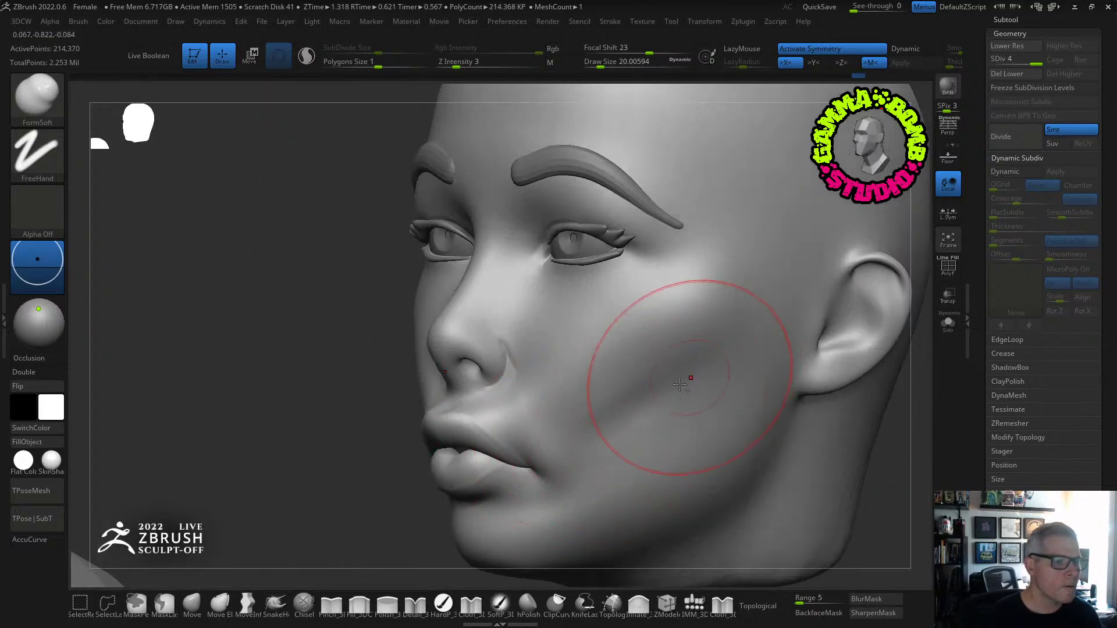
{"action": "key", "text": "shift"}
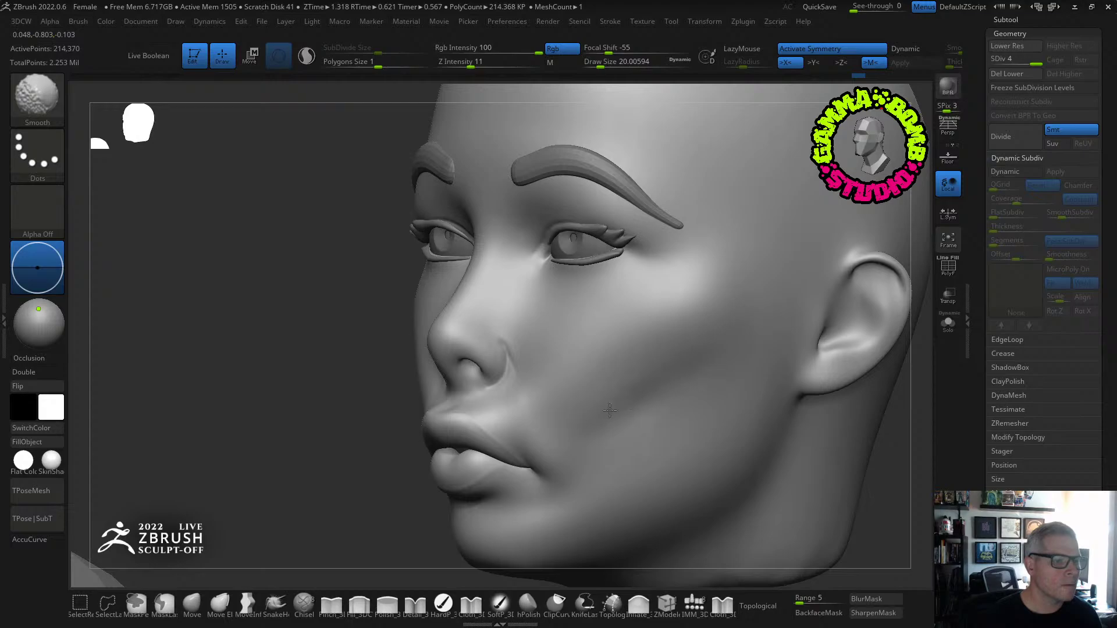
{"action": "mouse_move", "coordinate": [623, 401]}
{"action": "right_mouse_down"}
{"action": "mouse_move", "coordinate": [673, 407]}
{"action": "mouse_move", "coordinate": [637, 381]}
{"action": "mouse_move", "coordinate": [593, 319]}
{"action": "right_mouse_up"}
{"action": "right_click_drag", "start_coordinate": [593, 319], "coordinate": [663, 304]}
{"action": "right_click_drag", "start_coordinate": [733, 344], "coordinate": [671, 359]}
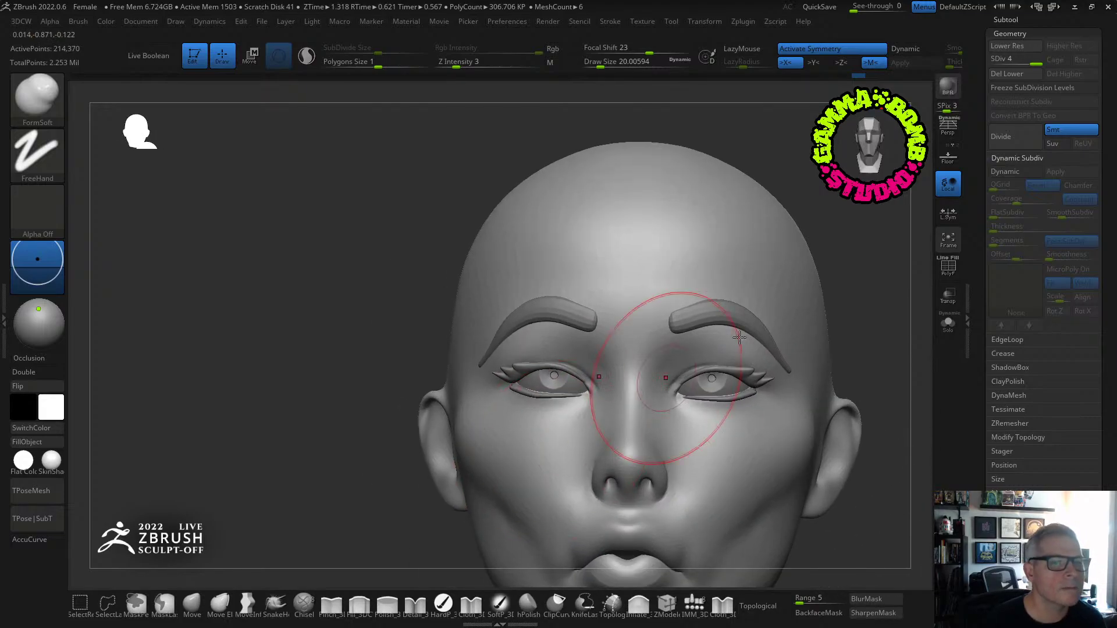
Apply dynamic subdivision to the eyelash top subtool and delete its lower subdivision levels.
{"action": "left_click", "coordinate": [1009, 20]}
{"action": "left_click", "coordinate": [1014, 232]}
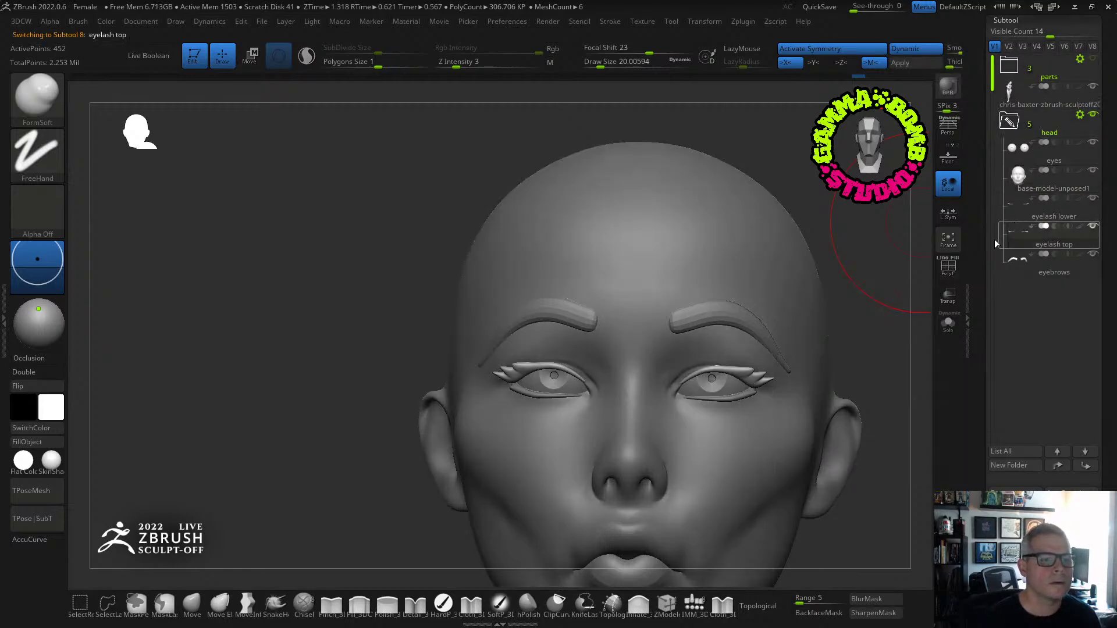
{"action": "right_click_drag", "start_coordinate": [819, 311], "coordinate": [855, 349], "text": "ctrl"}
{"action": "left_click_drag", "start_coordinate": [1082, 479], "coordinate": [1085, 439]}
{"action": "left_click", "coordinate": [1018, 366]}
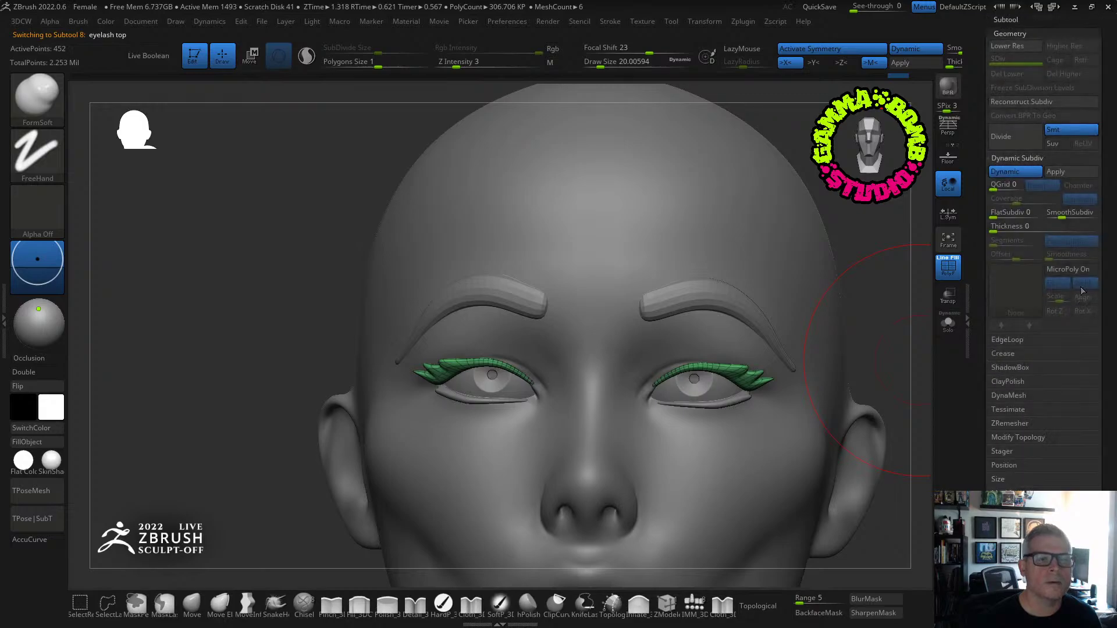
{"action": "left_click", "coordinate": [1050, 172]}
{"action": "left_click", "coordinate": [997, 73]}
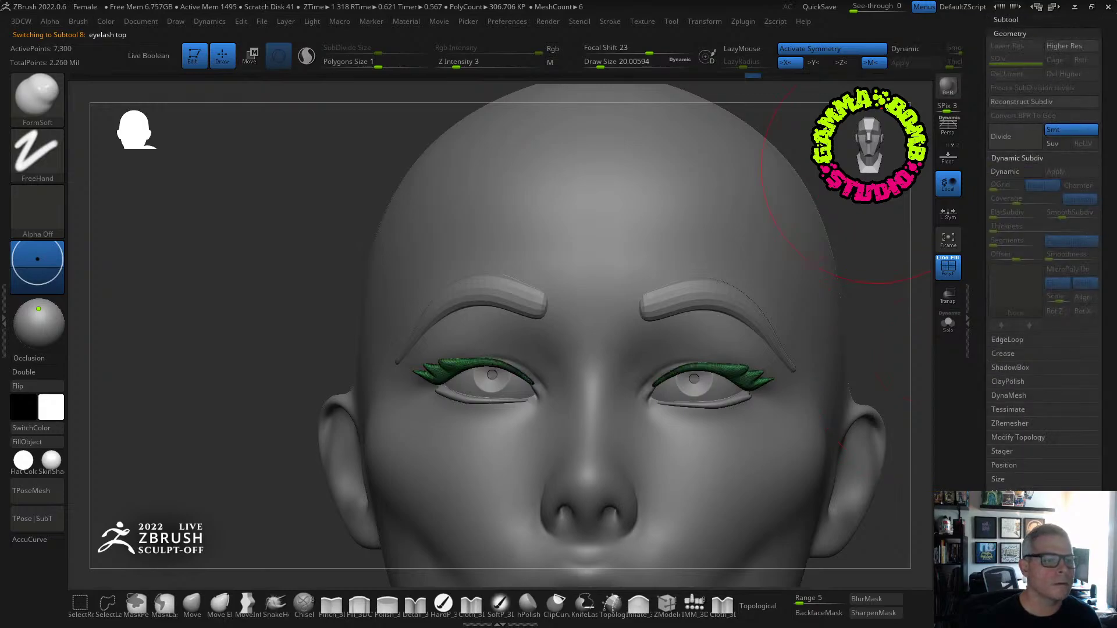
{"action": "left_click_drag", "start_coordinate": [869, 313], "coordinate": [906, 338]}
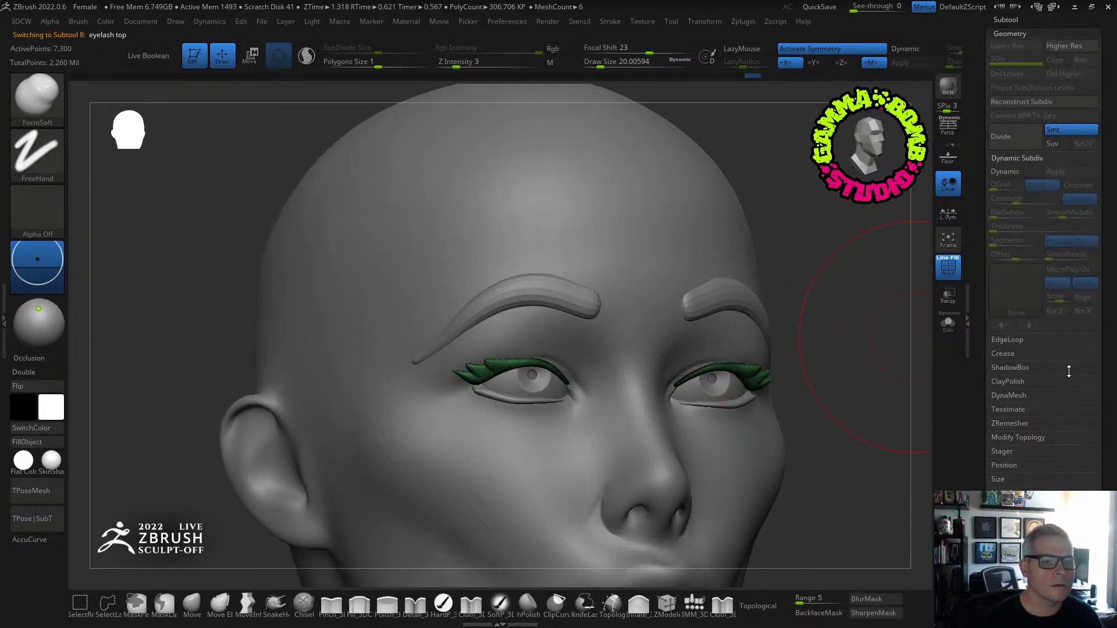
ZRemesh the upper eyelashes with KeepGroups on, SmoothGroups at its minimum and the target set to Half.
{"action": "left_click", "coordinate": [1006, 423]}
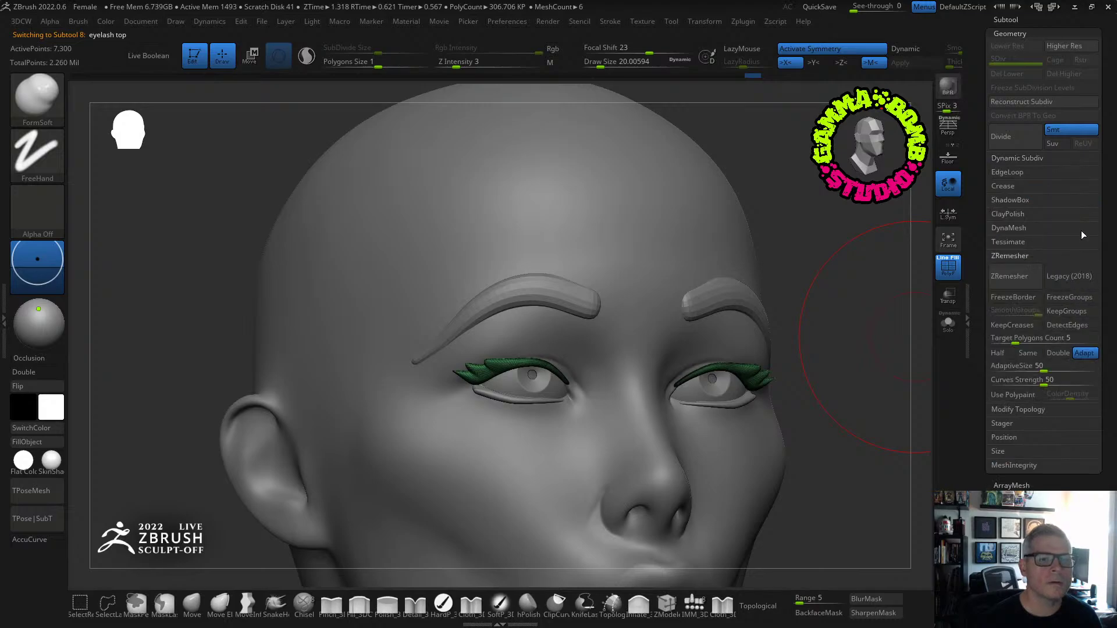
{"action": "left_click", "coordinate": [1067, 310]}
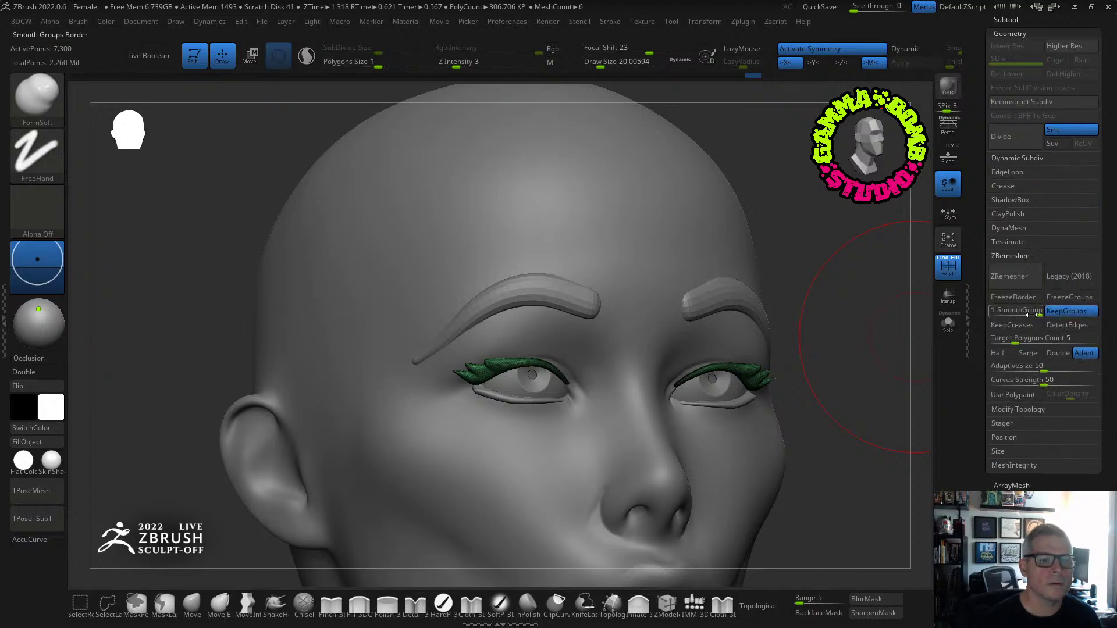
{"action": "left_click", "coordinate": [997, 353]}
{"action": "left_click", "coordinate": [1012, 276]}
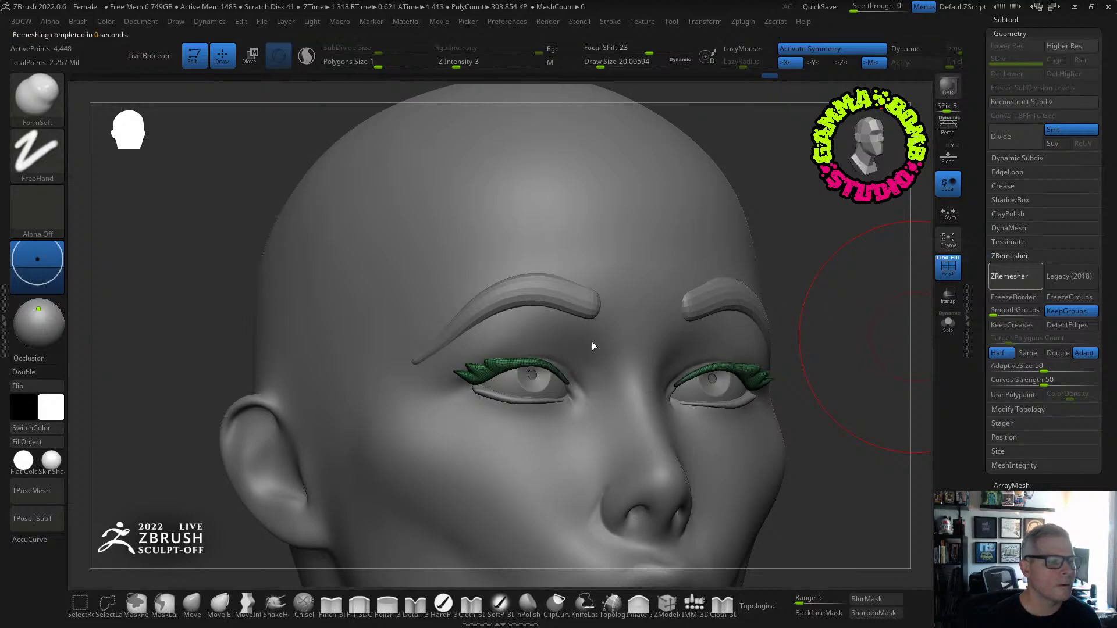
{"action": "right_click_drag", "start_coordinate": [507, 353], "coordinate": [331, 432], "text": "ctrl"}
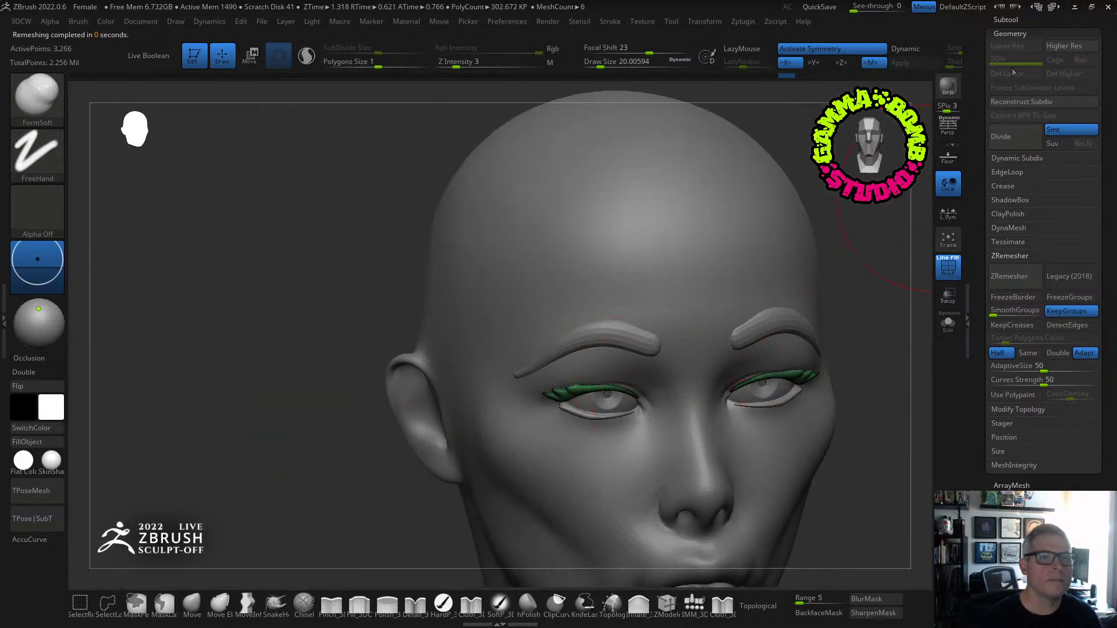
Apply dynamic subdivision to the eyelash lower subtool and delete its lower subdivision levels.
{"action": "left_click", "coordinate": [998, 19]}
{"action": "left_click", "coordinate": [1017, 205]}
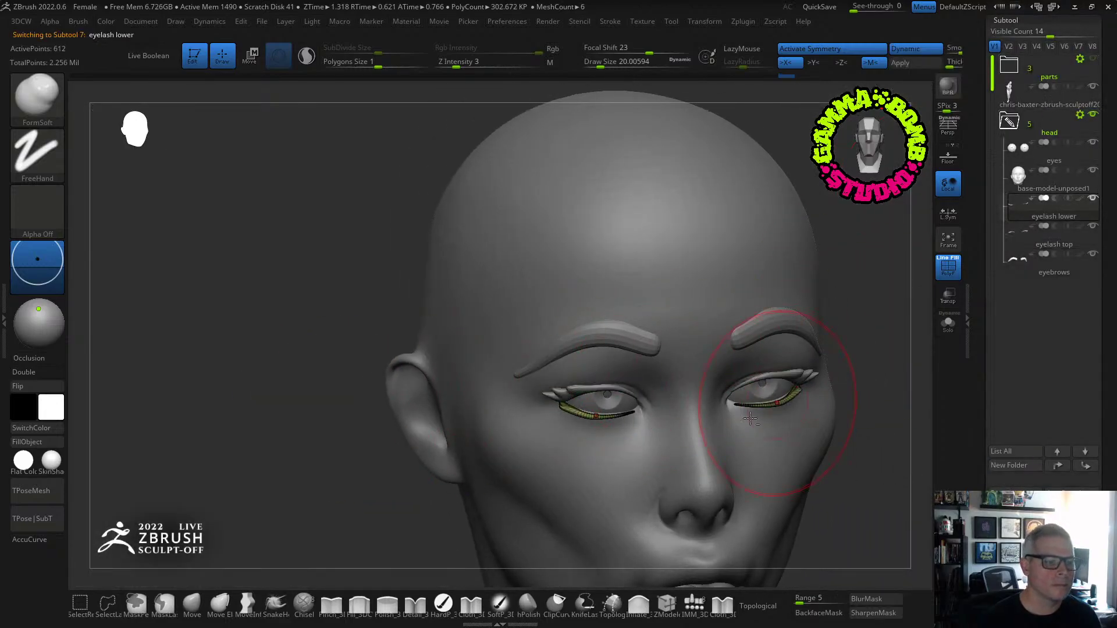
{"action": "right_click_drag", "start_coordinate": [777, 395], "coordinate": [1067, 466], "text": "ctrl"}
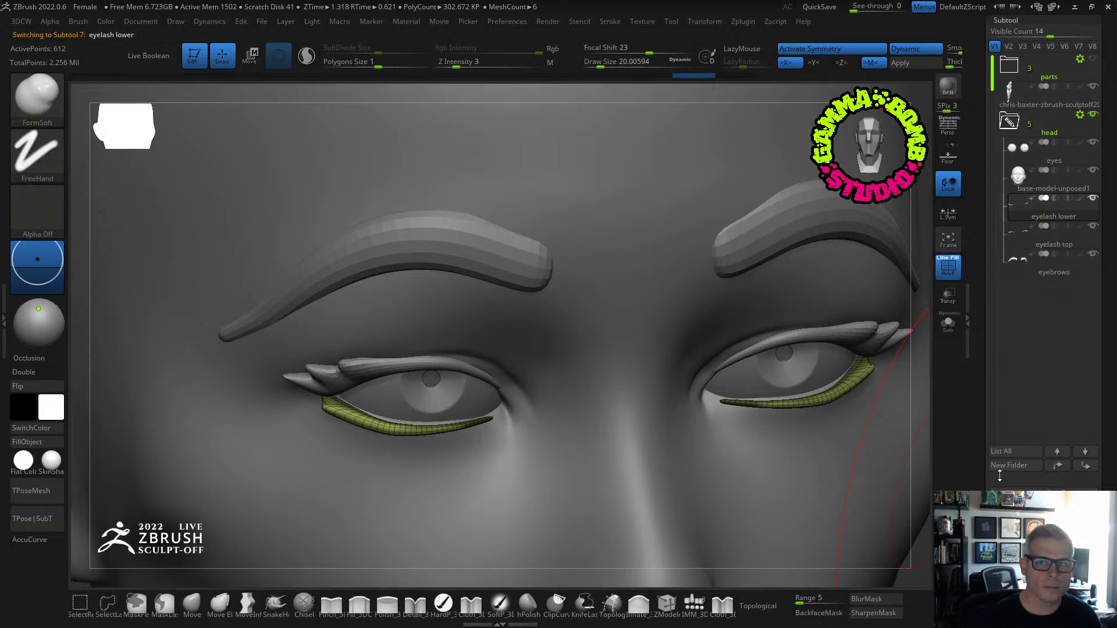
{"action": "right_click_drag", "start_coordinate": [875, 399], "coordinate": [1009, 445]}
{"action": "scroll", "coordinate": [1082, 466], "scroll_direction": "down", "scroll_amount": 5}
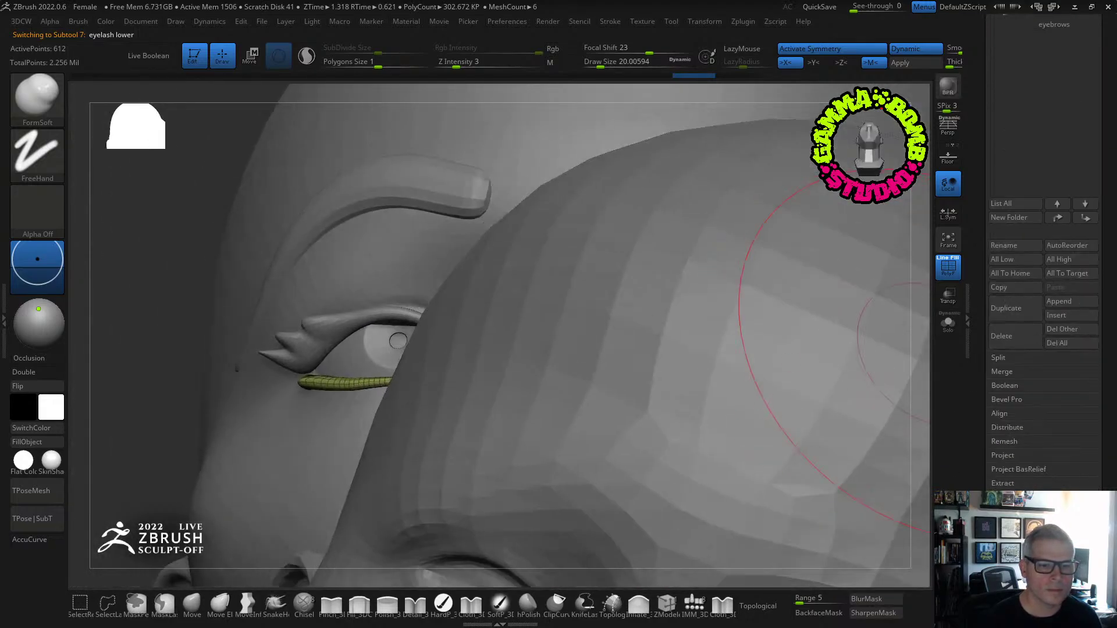
{"action": "scroll", "coordinate": [1044, 326], "scroll_direction": "down", "scroll_amount": 5}
{"action": "left_click", "coordinate": [1027, 160]}
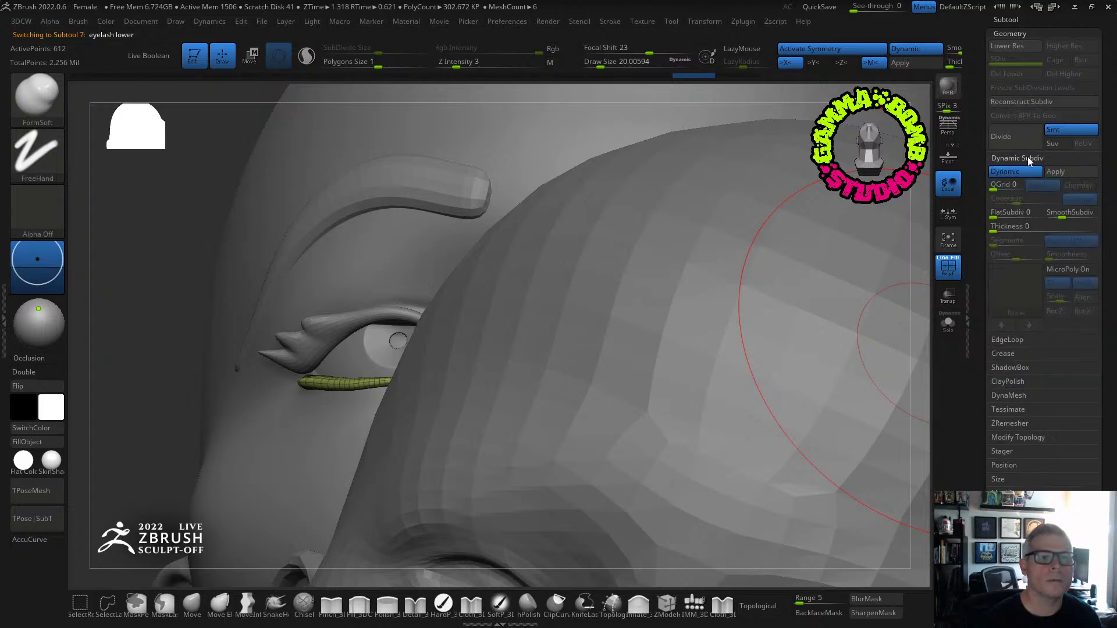
{"action": "left_click", "coordinate": [1069, 171]}
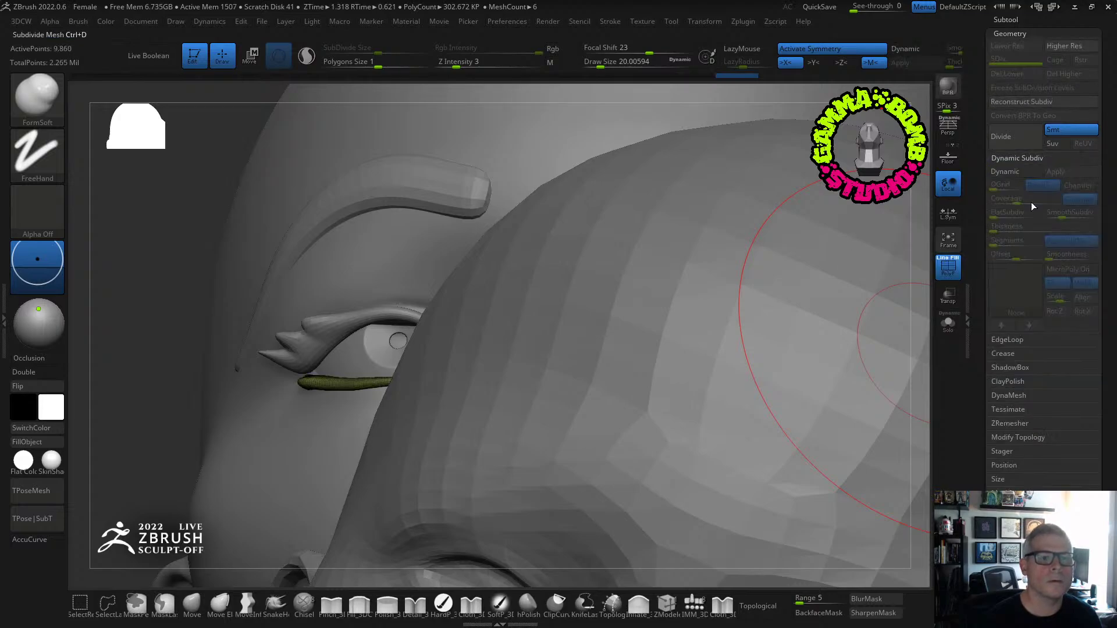
ZRemesh the lower eyelashes with KeepGroups on, SmoothGroups at its minimum and the target set to Half.
{"action": "left_click", "coordinate": [1010, 423]}
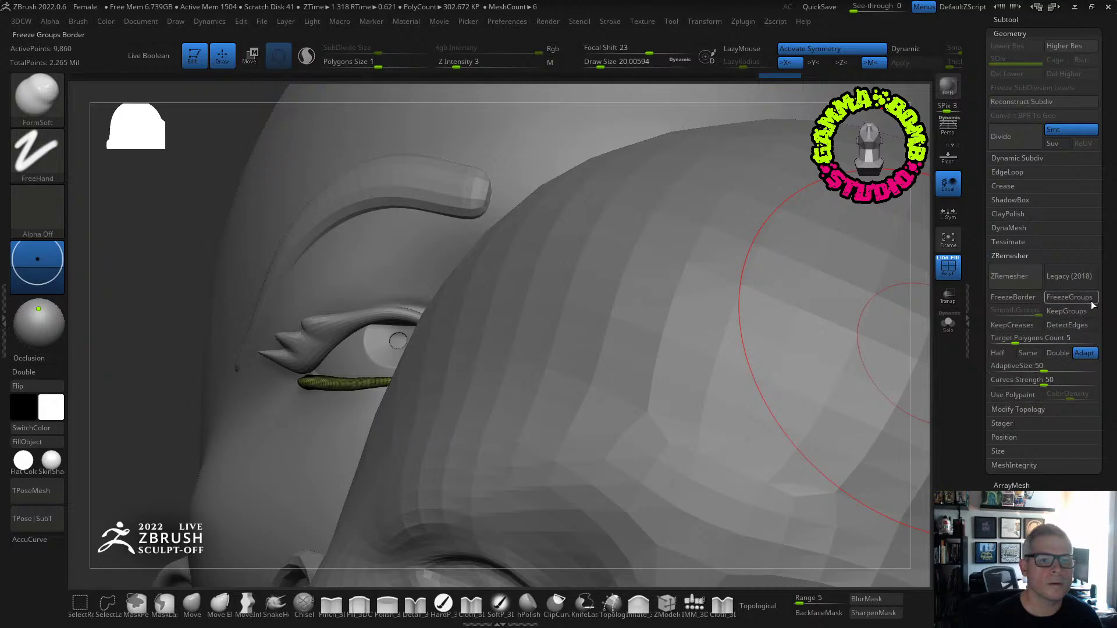
{"action": "left_click", "coordinate": [998, 353]}
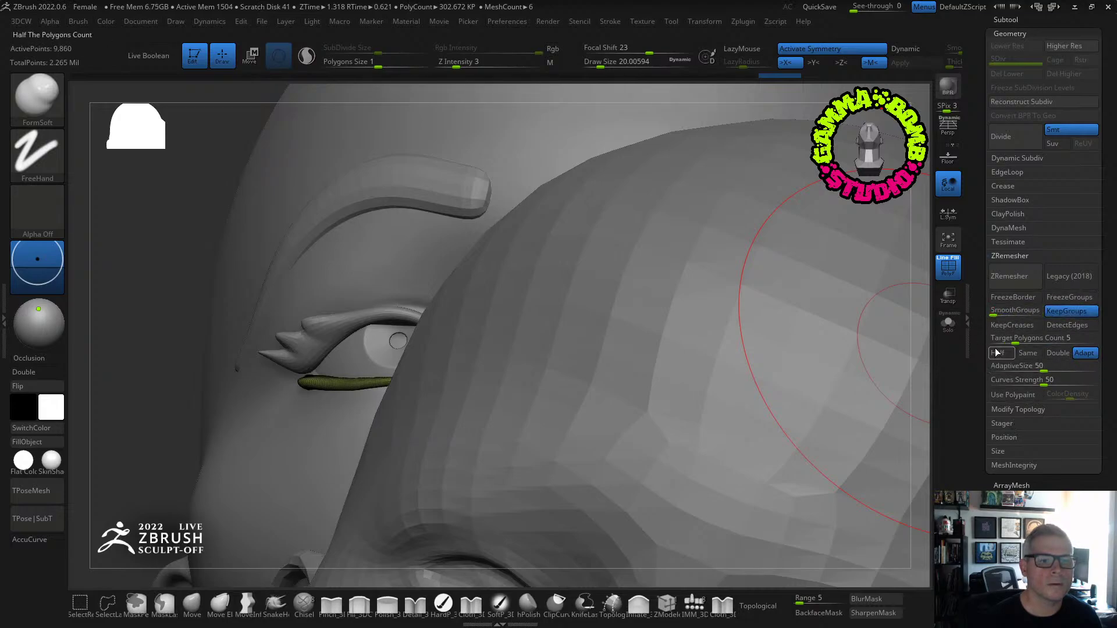
{"action": "left_click", "coordinate": [1014, 286]}
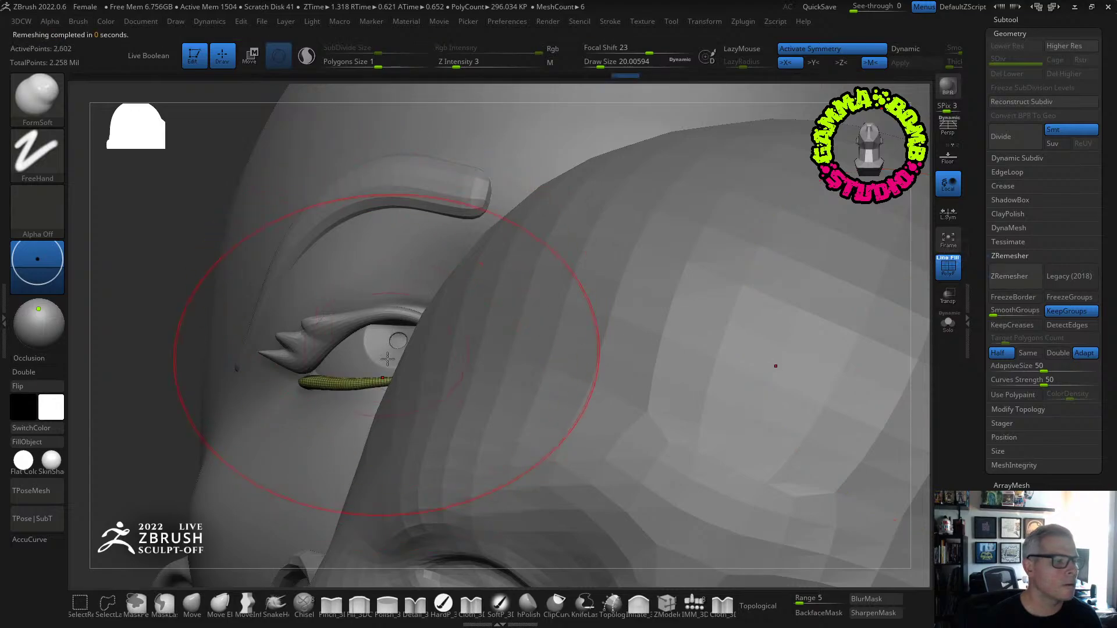
Switch to the base-model-unposed1 head subtool at subdivision level 1 and set the draw size to about 14.
{"action": "right_click_drag", "start_coordinate": [387, 355], "coordinate": [89, 145]}
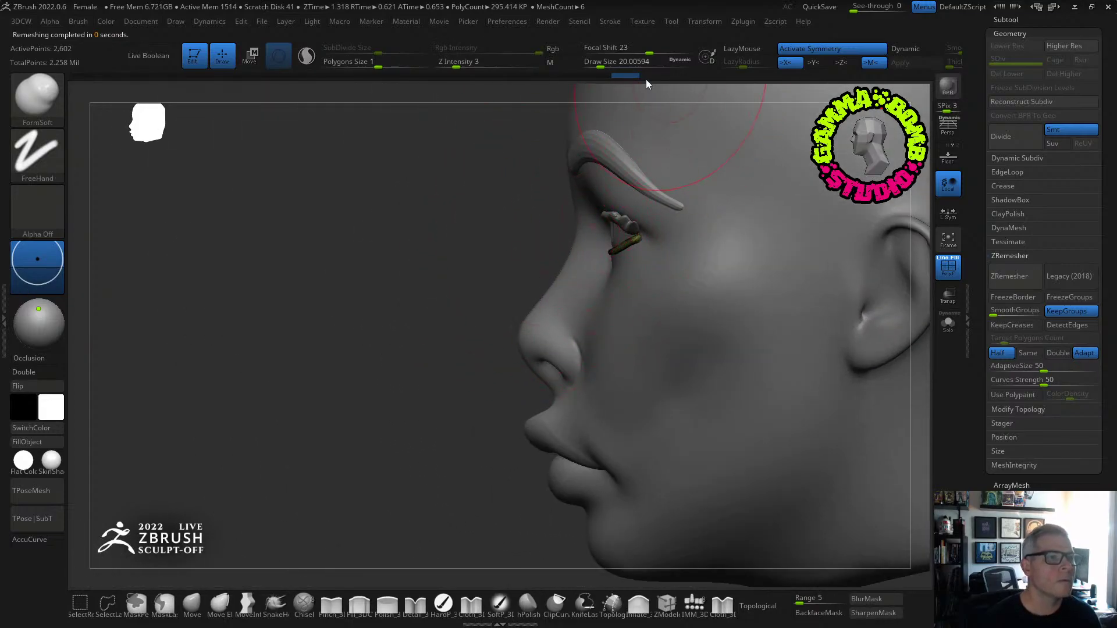
{"action": "left_click_drag", "start_coordinate": [600, 61], "coordinate": [598, 62]}
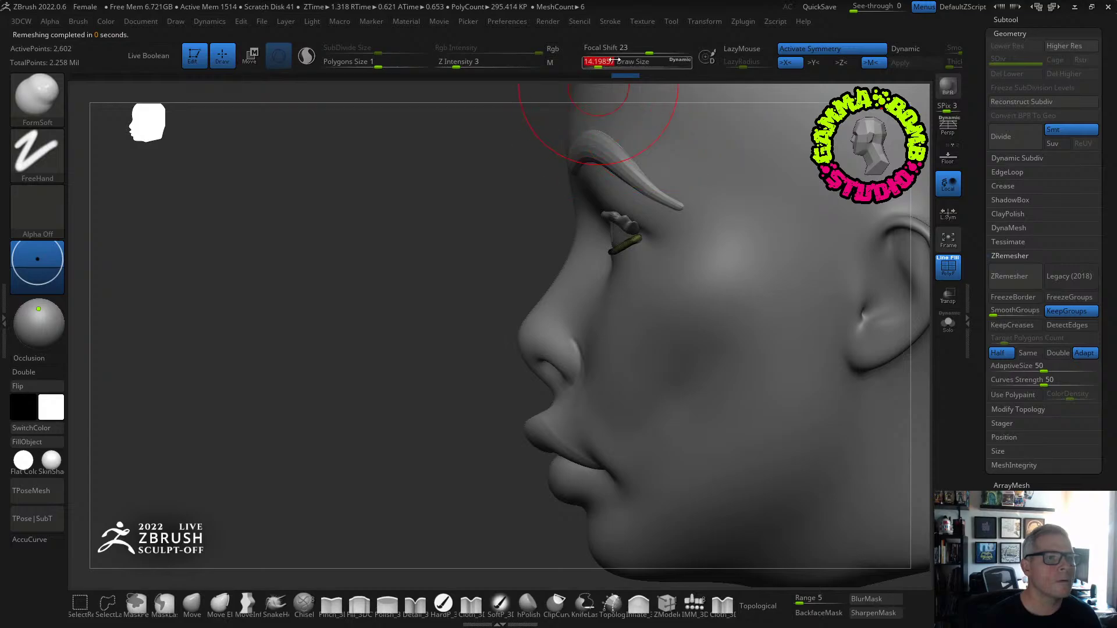
{"action": "left_click", "coordinate": [1000, 22]}
{"action": "left_click", "coordinate": [1018, 171]}
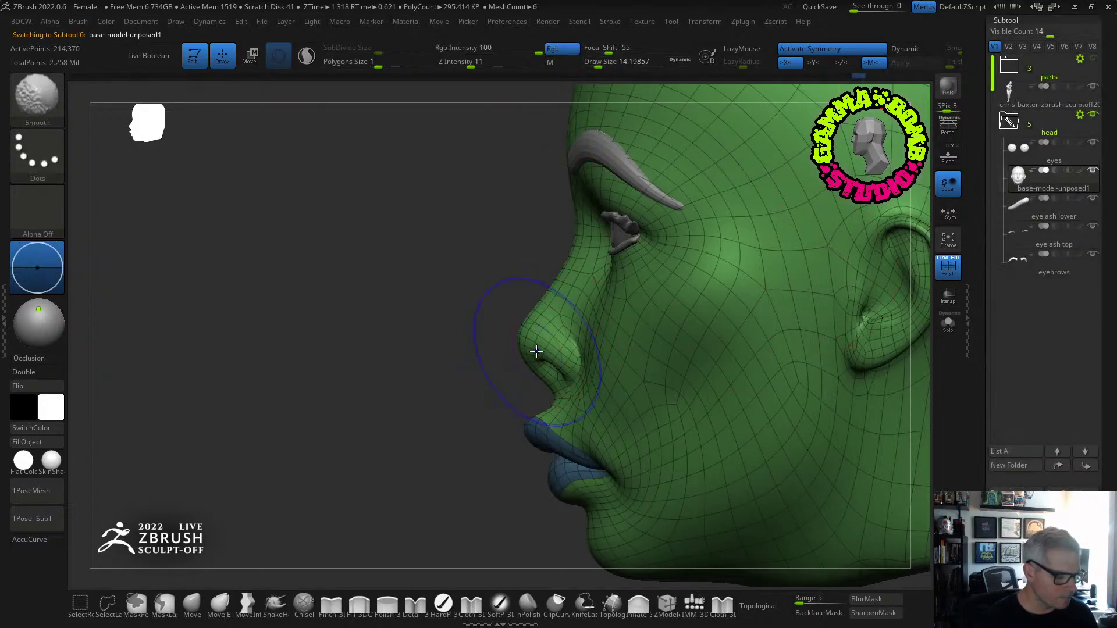
{"action": "key", "text": "shift+d"}
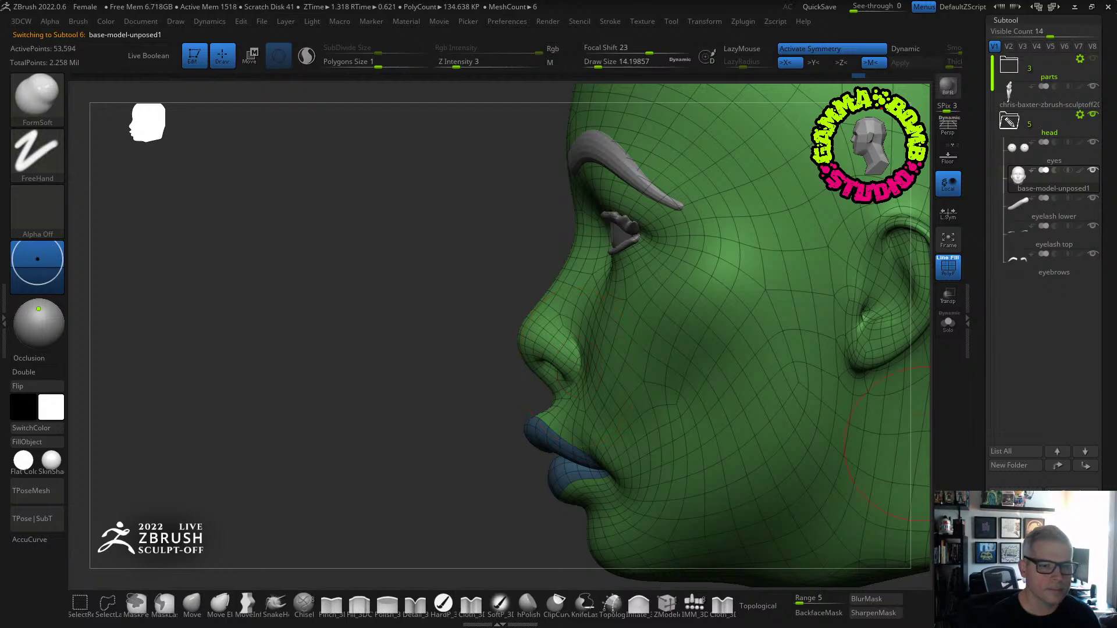
{"action": "left_click_drag", "start_coordinate": [1105, 444], "coordinate": [1105, 133]}
{"action": "left_click", "coordinate": [1011, 441]}
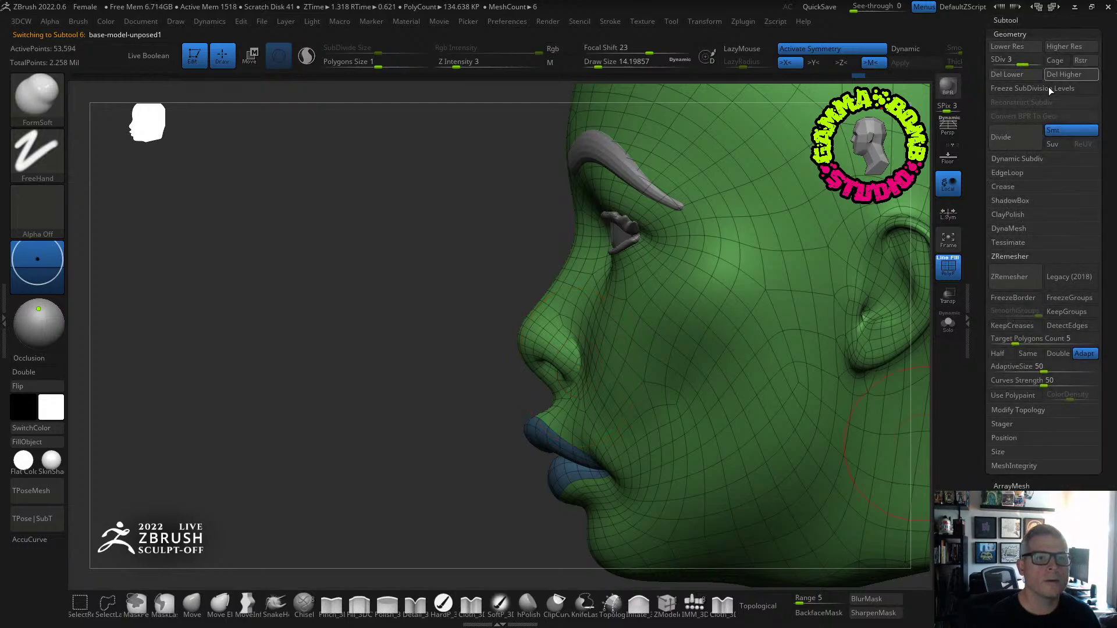
{"action": "left_click_drag", "start_coordinate": [1024, 64], "coordinate": [992, 64]}
Pull the nose tip forward and slightly upward in profile with the Move brush, adjusting the bridge just above it.
{"action": "left_click_drag", "start_coordinate": [491, 232], "coordinate": [528, 272]}
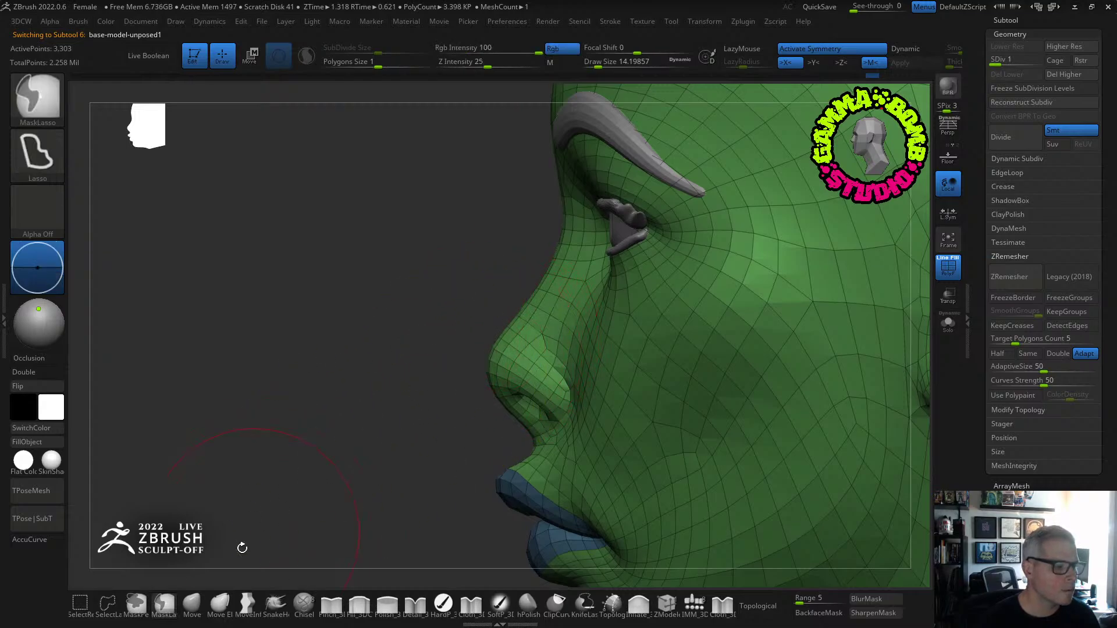
{"action": "left_click", "coordinate": [192, 605]}
{"action": "mouse_move", "coordinate": [492, 359]}
{"action": "left_mouse_down"}
{"action": "mouse_move", "coordinate": [482, 353]}
{"action": "mouse_move", "coordinate": [528, 423]}
{"action": "left_mouse_up"}
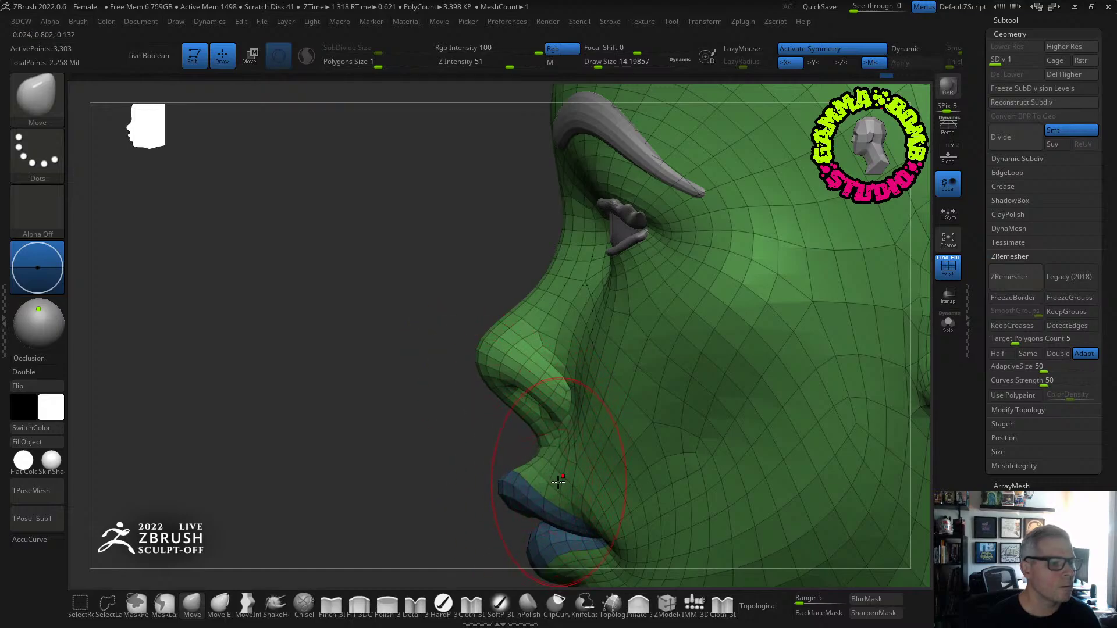
{"action": "right_click_drag", "start_coordinate": [558, 482], "coordinate": [503, 483]}
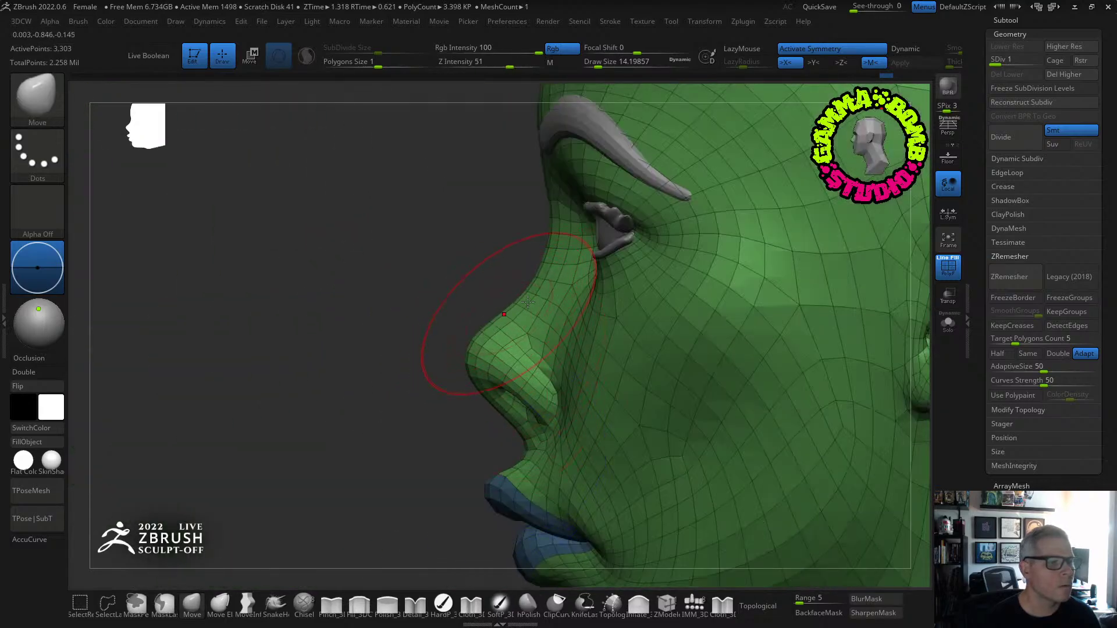
{"action": "left_click_drag", "start_coordinate": [513, 318], "coordinate": [470, 344]}
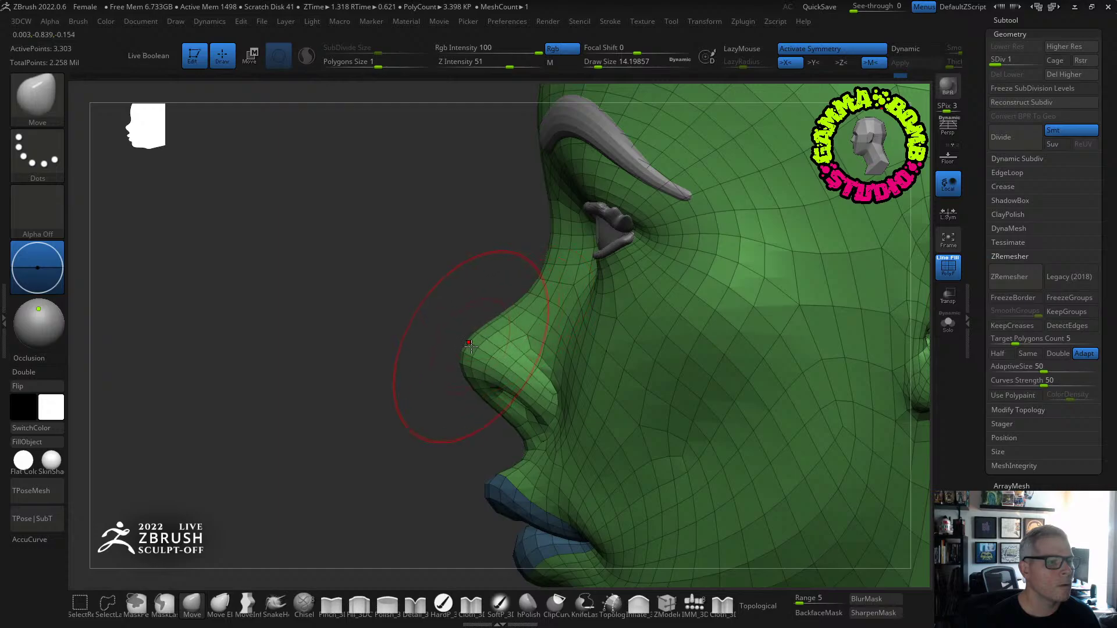
Refine the underside of the nose and the nostril bases with Move at a draw size of about 6.6, and turn off the polyframe display.
{"action": "left_click_drag", "start_coordinate": [600, 62], "coordinate": [594, 62]}
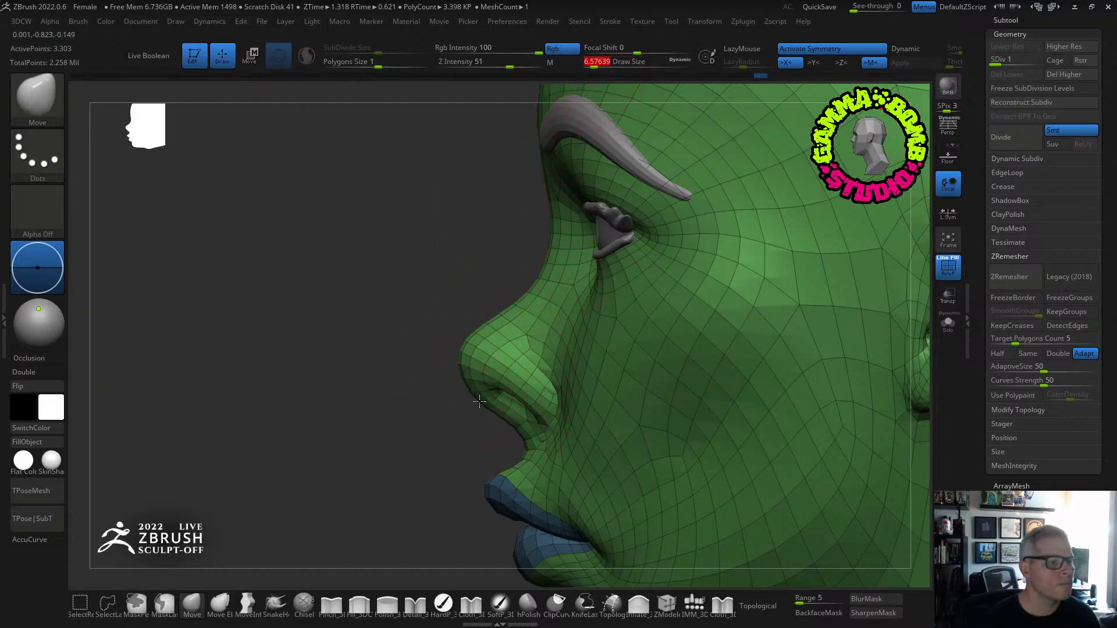
{"action": "mouse_move", "coordinate": [495, 399]}
{"action": "left_mouse_down"}
{"action": "mouse_move", "coordinate": [722, 390]}
{"action": "mouse_move", "coordinate": [663, 392]}
{"action": "left_mouse_up"}
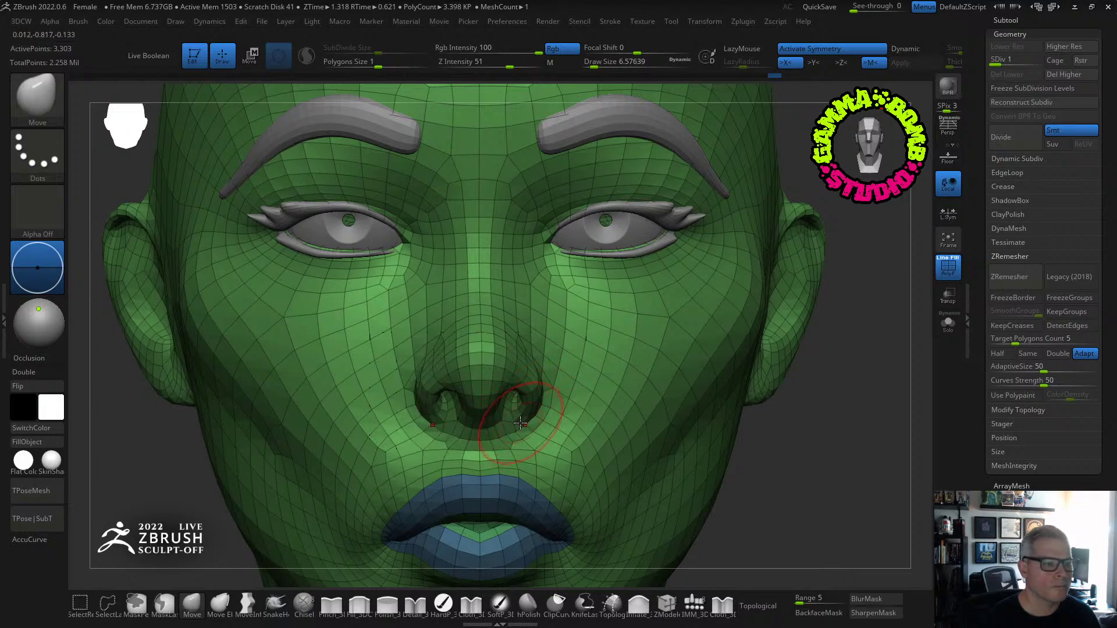
{"action": "left_click_drag", "start_coordinate": [525, 423], "coordinate": [517, 421]}
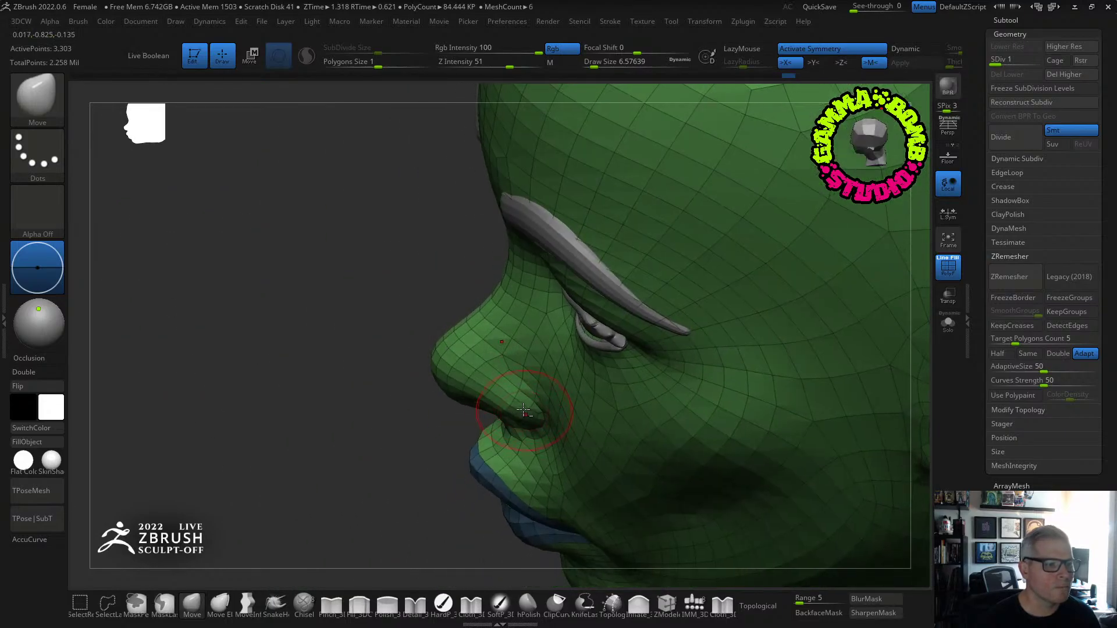
{"action": "right_click_drag", "start_coordinate": [523, 410], "coordinate": [643, 314]}
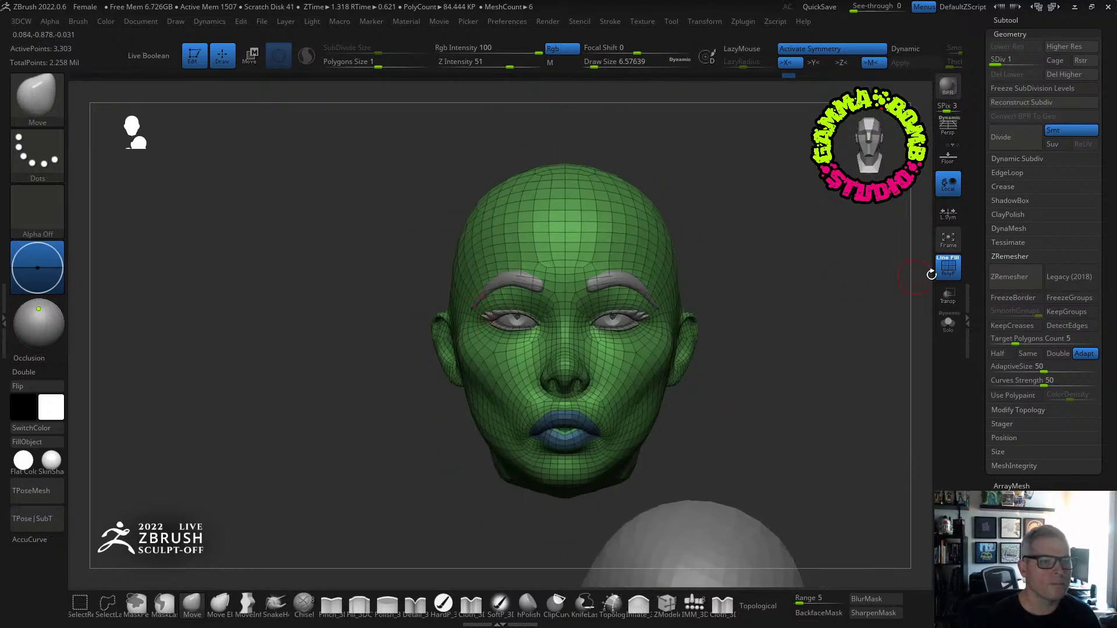
{"action": "left_click", "coordinate": [939, 269]}
{"action": "right_click_drag", "start_coordinate": [893, 281], "coordinate": [785, 262], "text": "ctrl"}
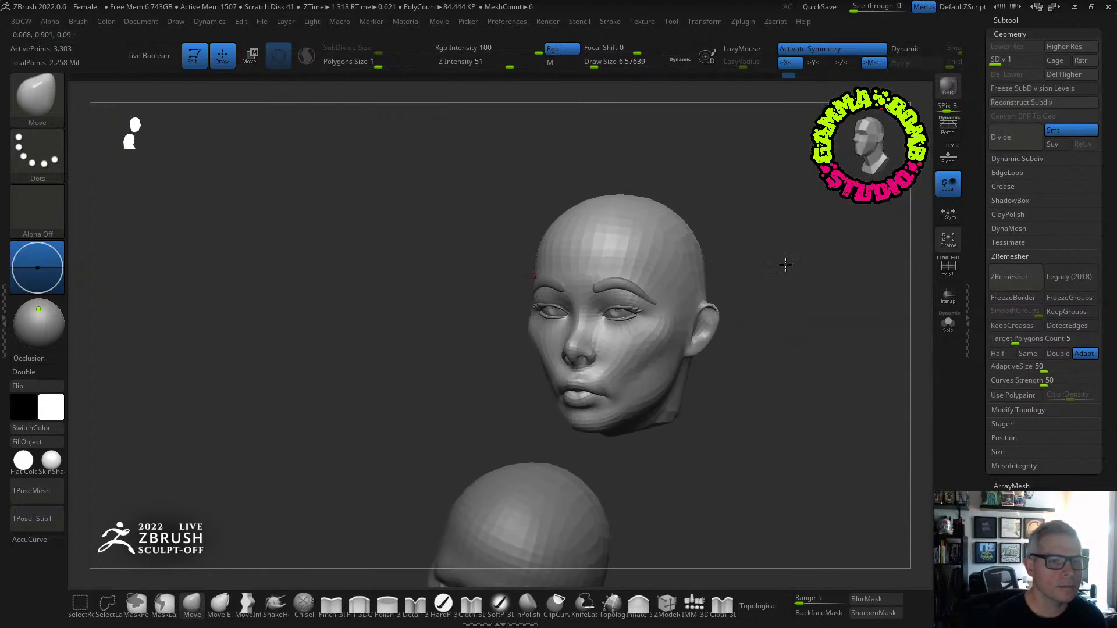
Insert a Sphere3D as a new subtool below the head mesh and initialize it as a QSphere.
{"action": "left_click", "coordinate": [1008, 19]}
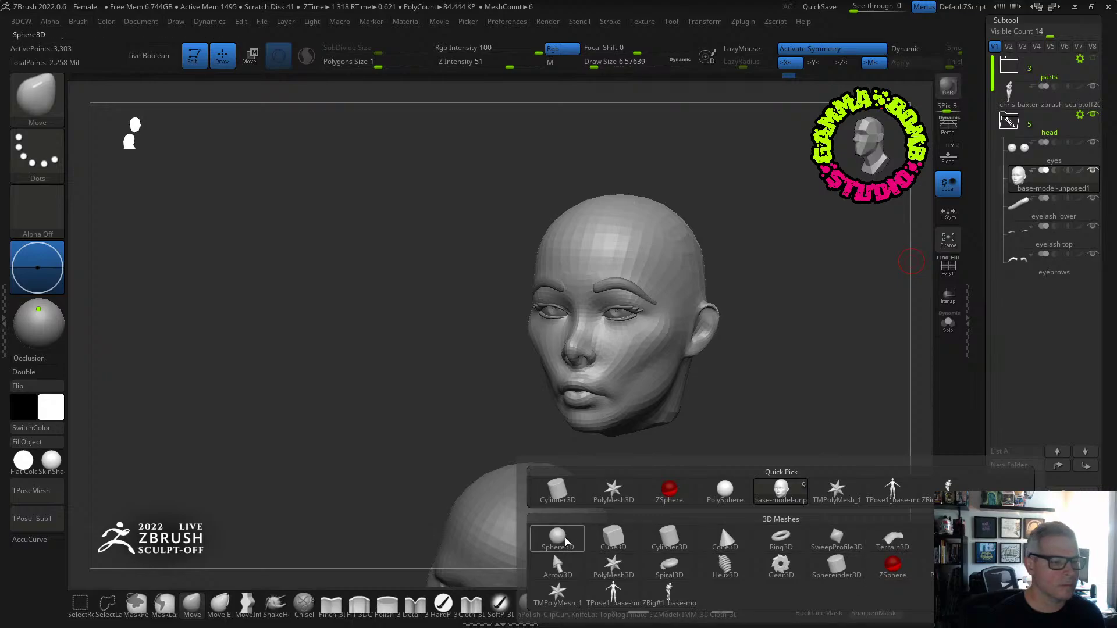
{"action": "left_click", "coordinate": [564, 538]}
{"action": "left_click_drag", "start_coordinate": [1102, 466], "coordinate": [1074, 331]}
{"action": "left_click", "coordinate": [1010, 258]}
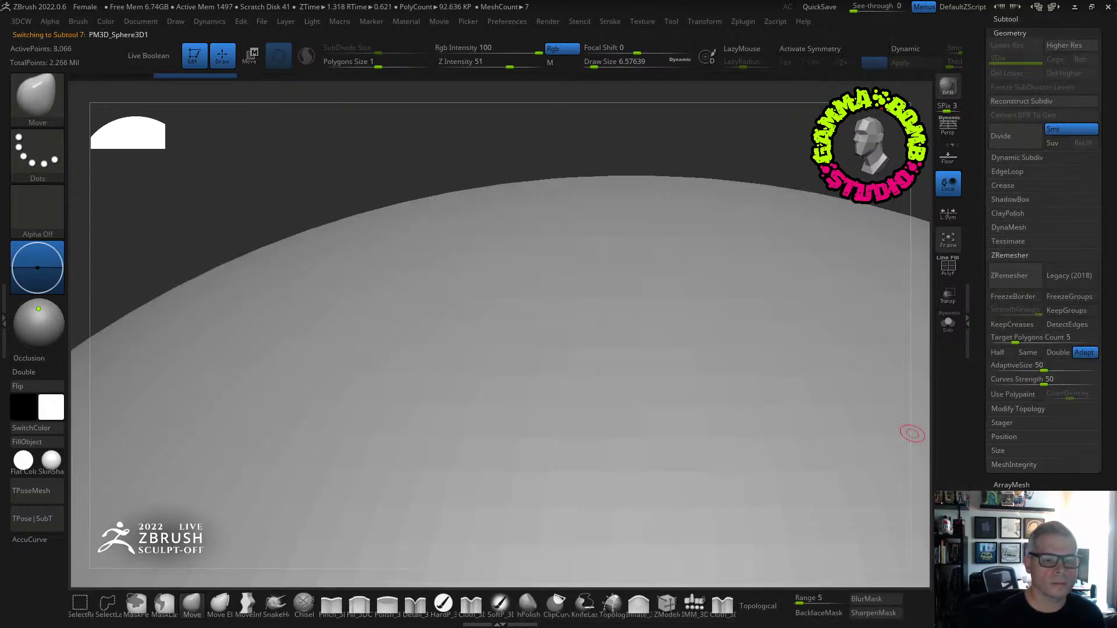
{"action": "left_click", "coordinate": [1013, 454]}
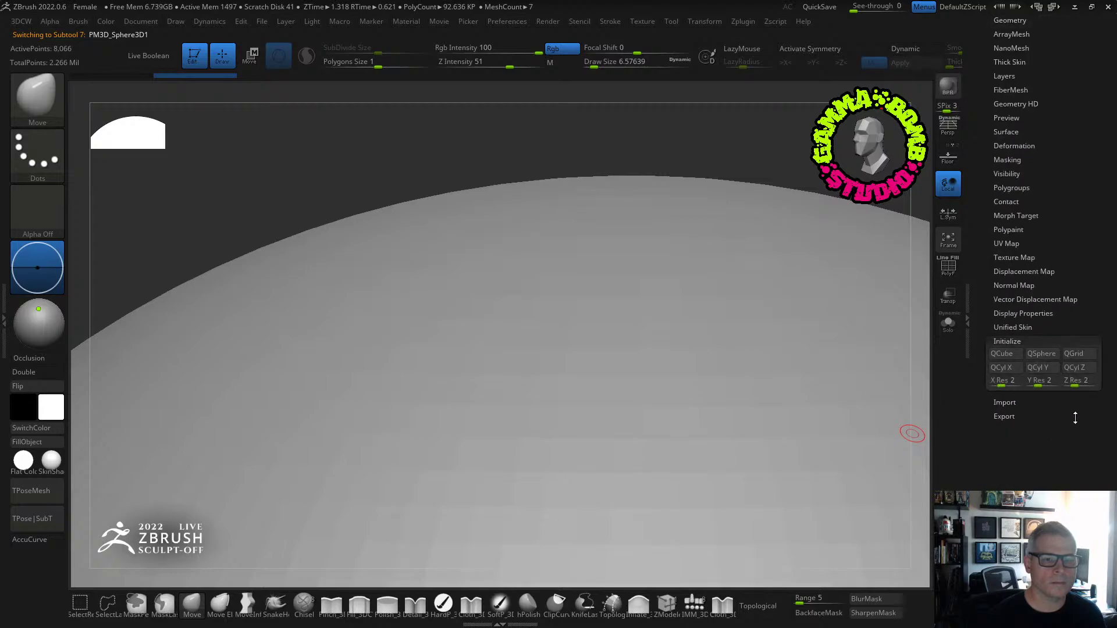
{"action": "left_click", "coordinate": [1044, 354]}
Divide the new QSphere up to subdivision level 3 and delete its lower levels.
{"action": "scroll", "coordinate": [1039, 127], "scroll_direction": "up", "scroll_amount": 3}
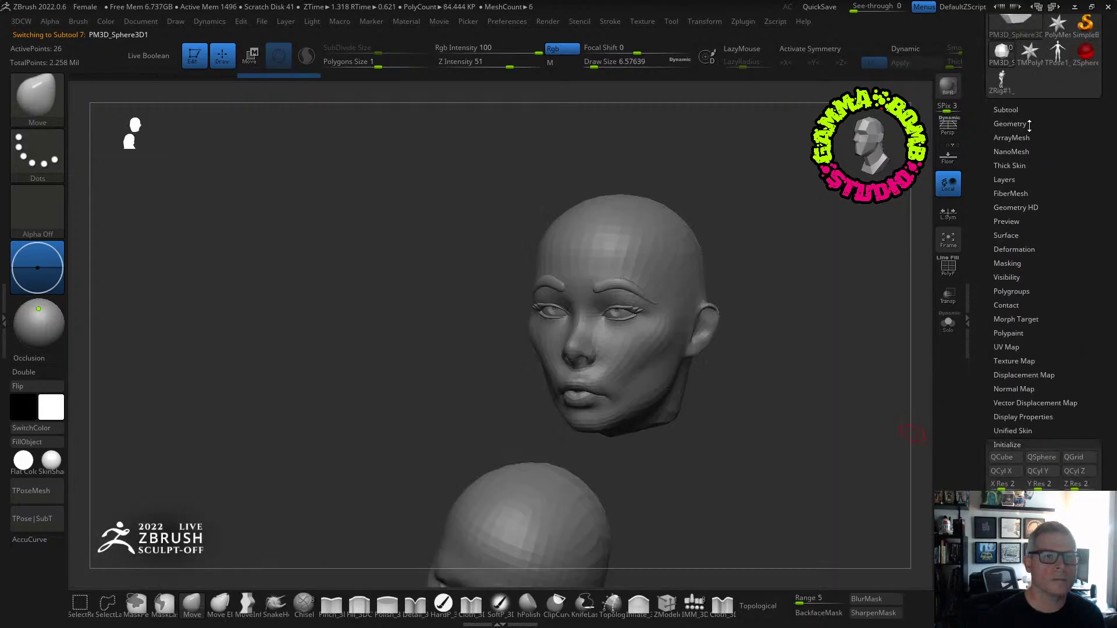
{"action": "left_click", "coordinate": [1011, 123]}
{"action": "left_click", "coordinate": [1013, 213]}
{"action": "left_click", "coordinate": [1013, 213]}
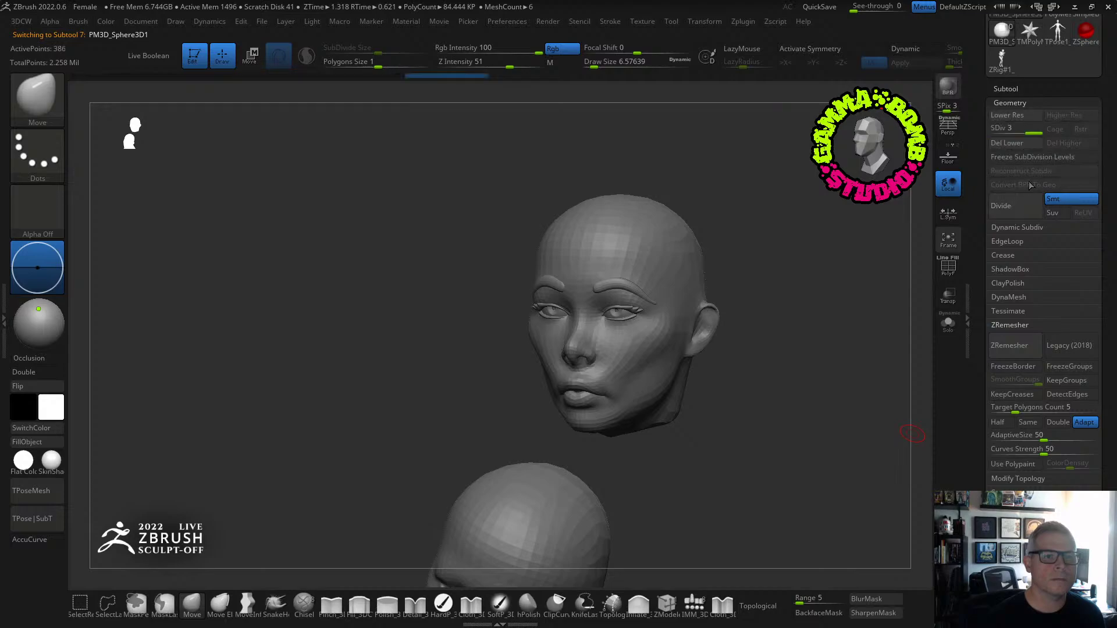
{"action": "left_click", "coordinate": [1017, 144]}
Move the sphere up onto the separate head and scale it down until it just encloses the top of the skull.
{"action": "mouse_move", "coordinate": [820, 427]}
{"action": "left_mouse_down"}
{"action": "mouse_move", "coordinate": [701, 423]}
{"action": "mouse_move", "coordinate": [698, 411]}
{"action": "left_mouse_up"}
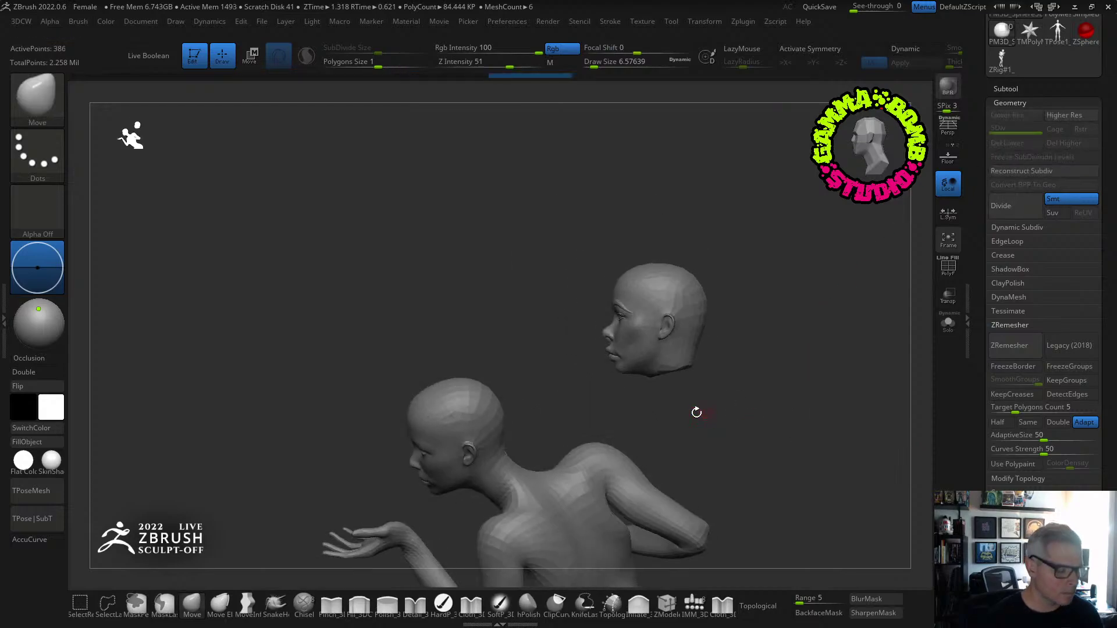
{"action": "key", "text": "w"}
{"action": "key", "text": "f"}
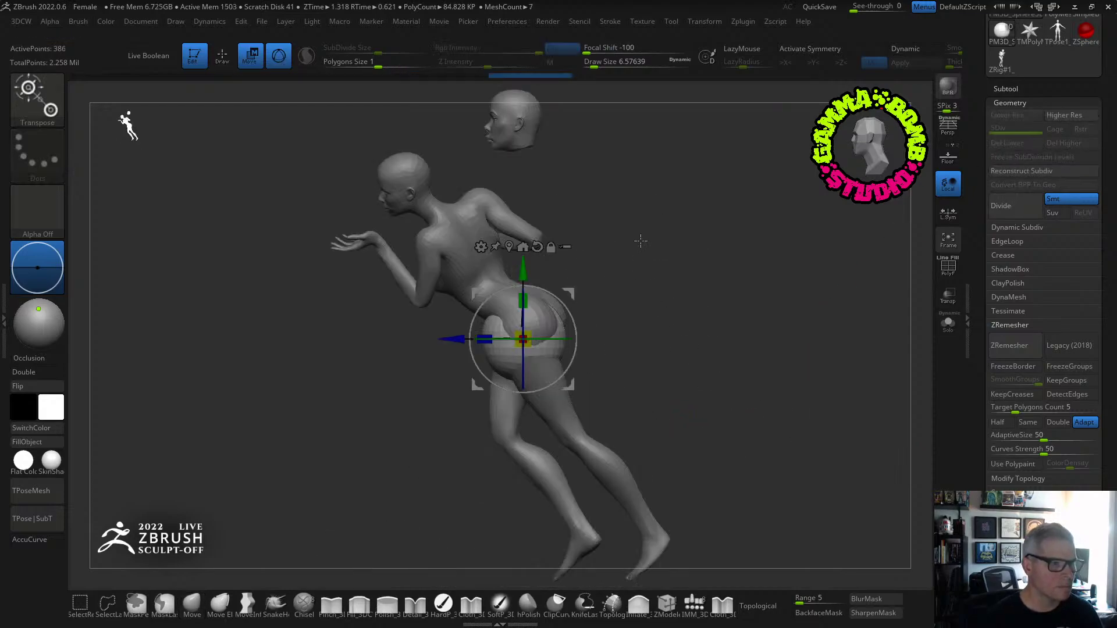
{"action": "left_click_drag", "start_coordinate": [640, 240], "coordinate": [711, 426], "text": "alt"}
{"action": "left_click_drag", "start_coordinate": [593, 454], "coordinate": [777, 255]}
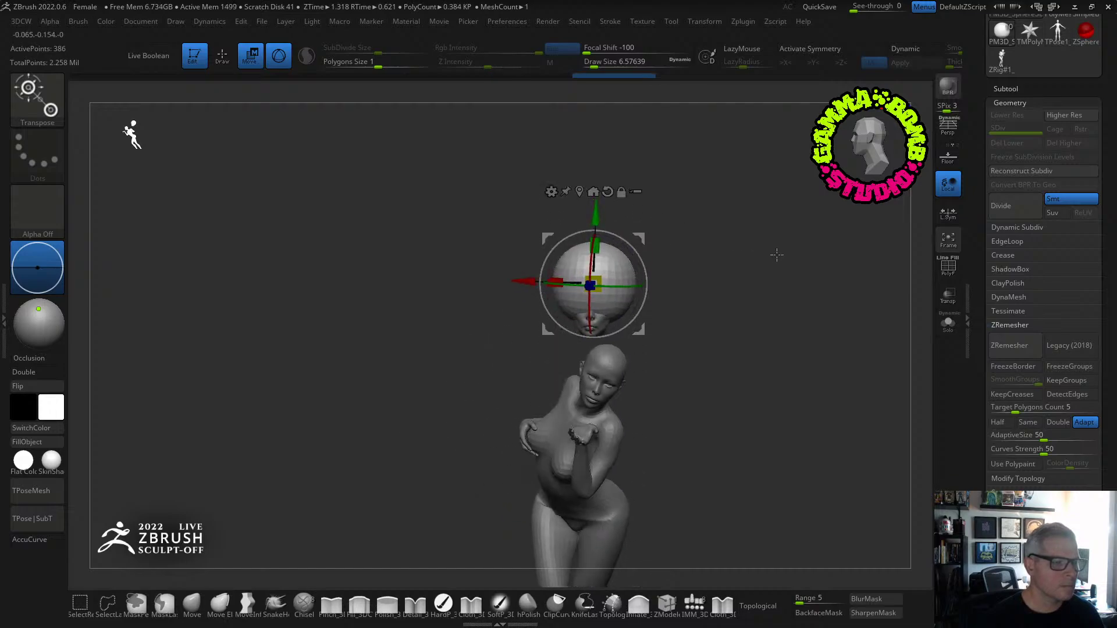
{"action": "key", "text": "f"}
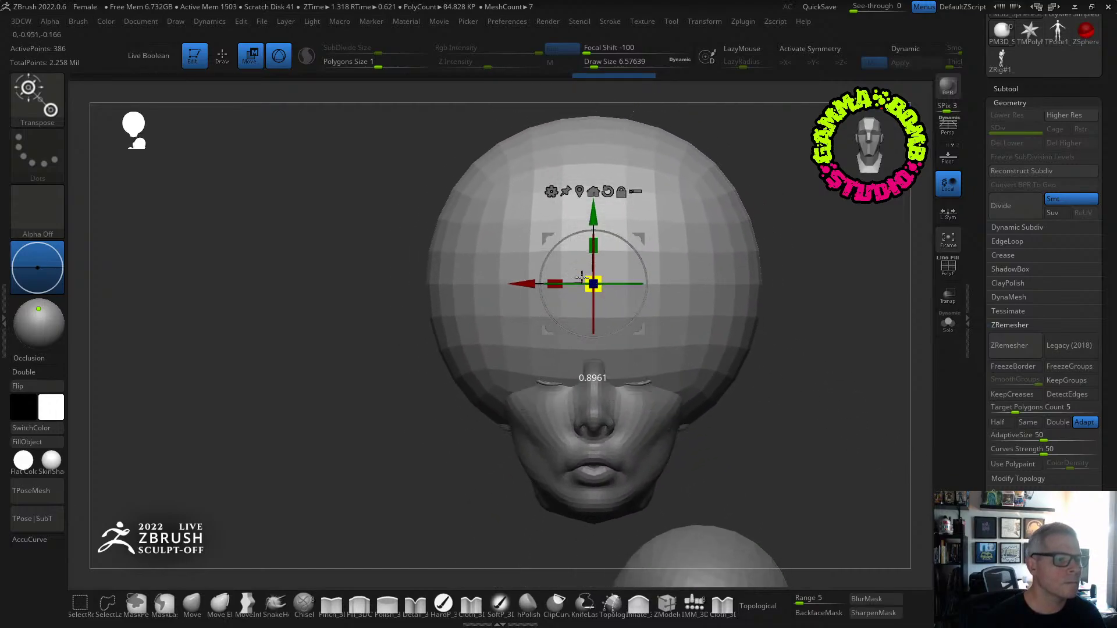
{"action": "left_click_drag", "start_coordinate": [582, 276], "coordinate": [628, 238]}
{"action": "mouse_move", "coordinate": [640, 349]}
{"action": "left_mouse_down"}
{"action": "mouse_move", "coordinate": [611, 349]}
{"action": "mouse_move", "coordinate": [600, 329]}
{"action": "mouse_move", "coordinate": [815, 294]}
{"action": "mouse_move", "coordinate": [788, 320]}
{"action": "left_mouse_up"}
{"action": "key", "text": "q"}
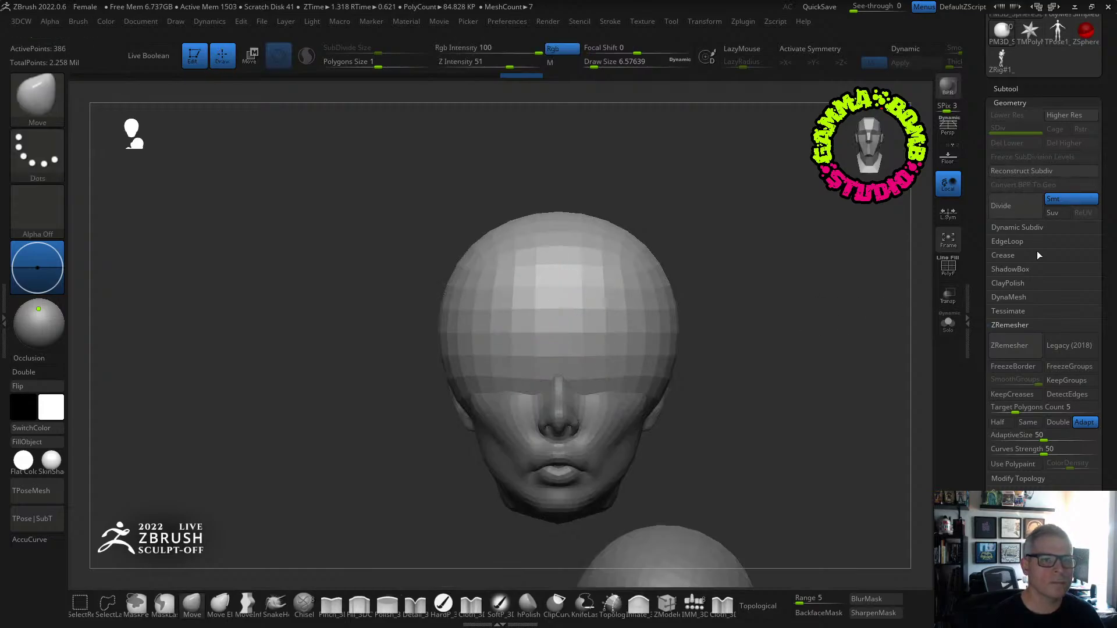
Apply dynamic subdivision to the skull sphere and delete its lower subdivision levels.
{"action": "left_click", "coordinate": [1018, 227]}
{"action": "left_click", "coordinate": [1000, 205]}
{"action": "left_click", "coordinate": [1001, 206]}
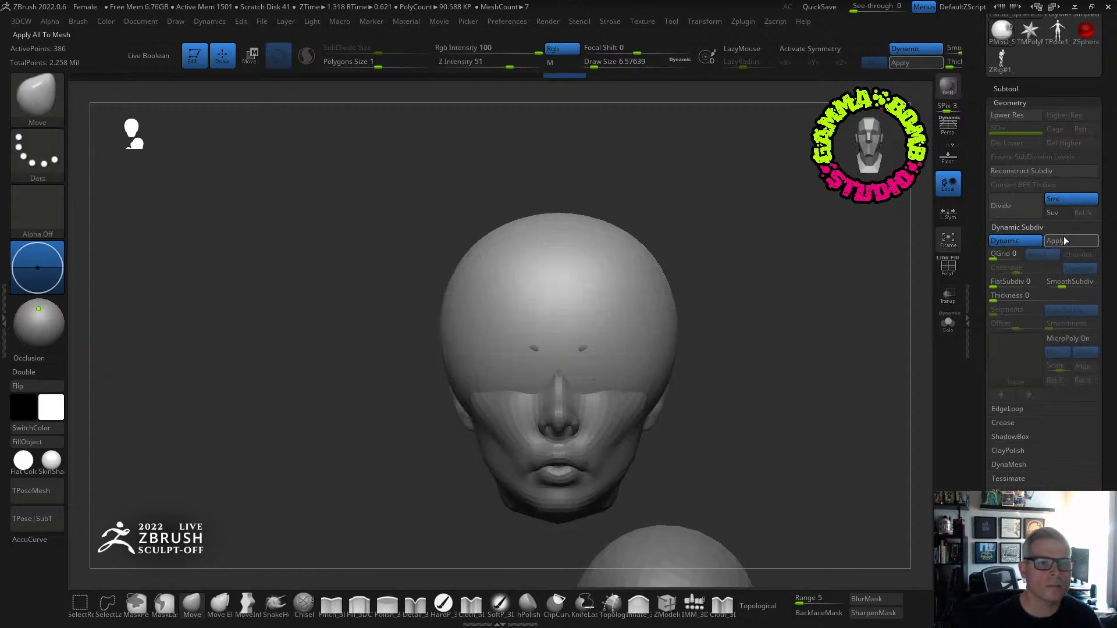
{"action": "left_click", "coordinate": [999, 144]}
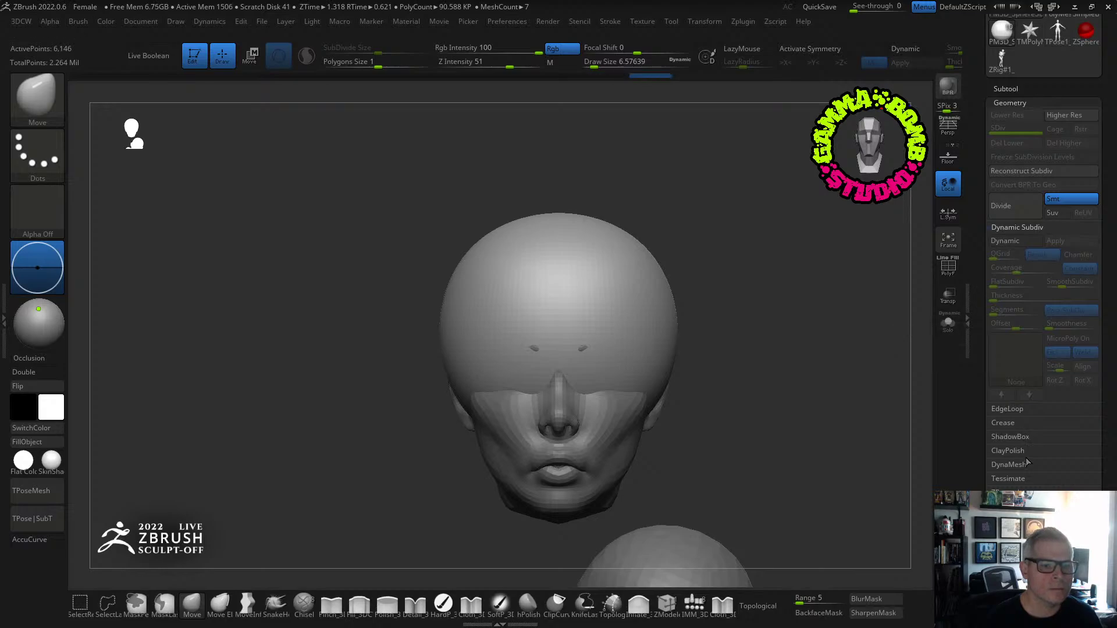
DynaMesh the skull sphere at resolution 128 with Polish enabled.
{"action": "left_click", "coordinate": [1005, 466]}
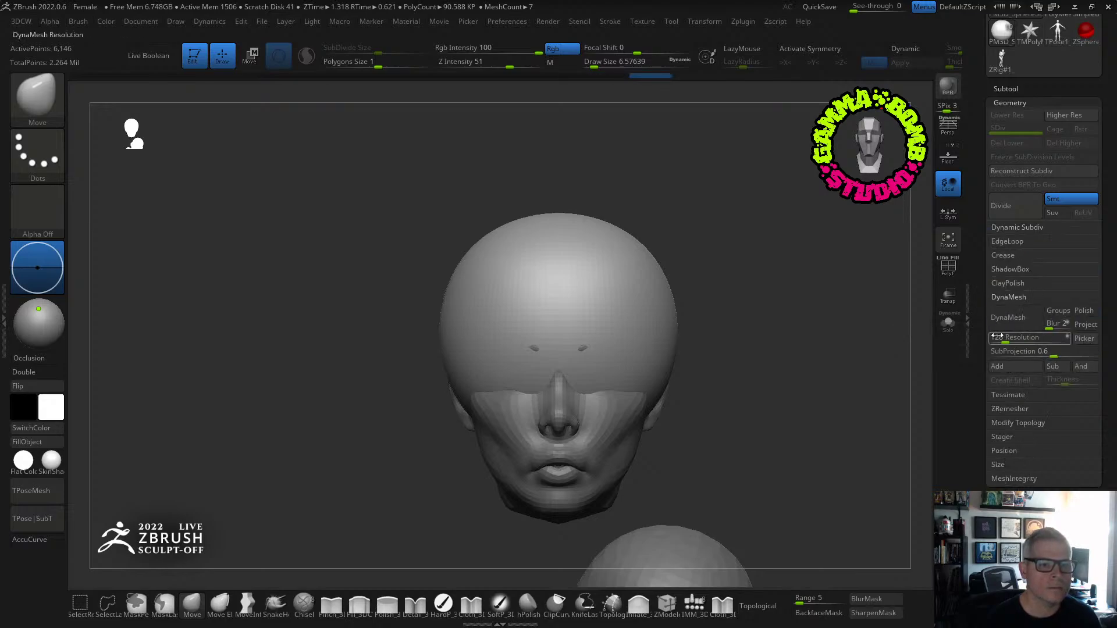
{"action": "left_click_drag", "start_coordinate": [632, 317], "coordinate": [642, 314]}
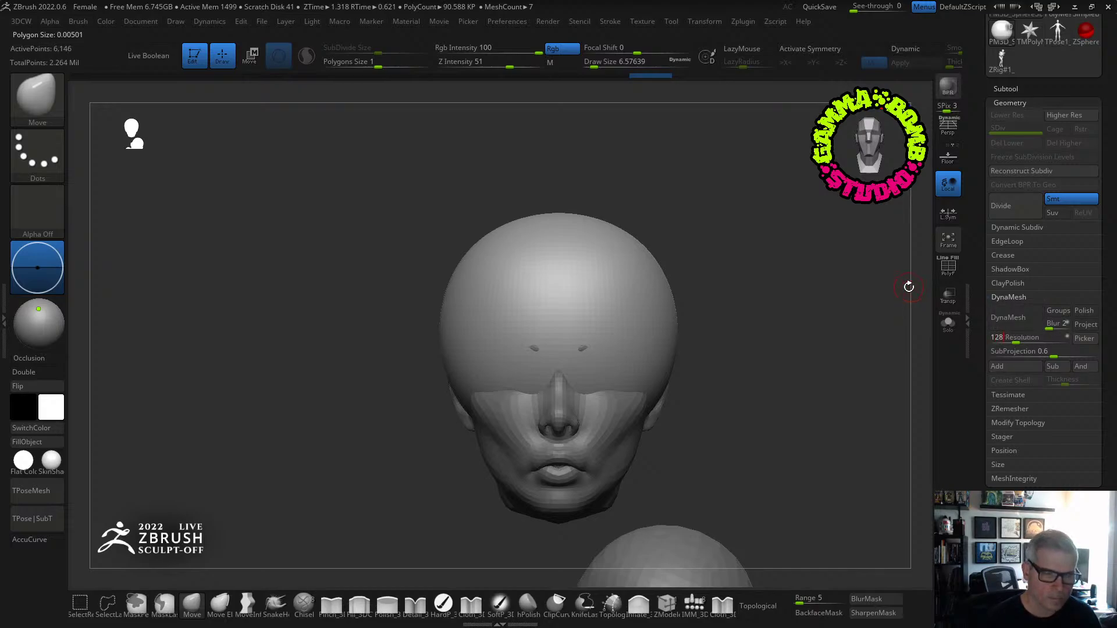
{"action": "left_click", "coordinate": [1082, 313]}
{"action": "left_click", "coordinate": [1015, 318]}
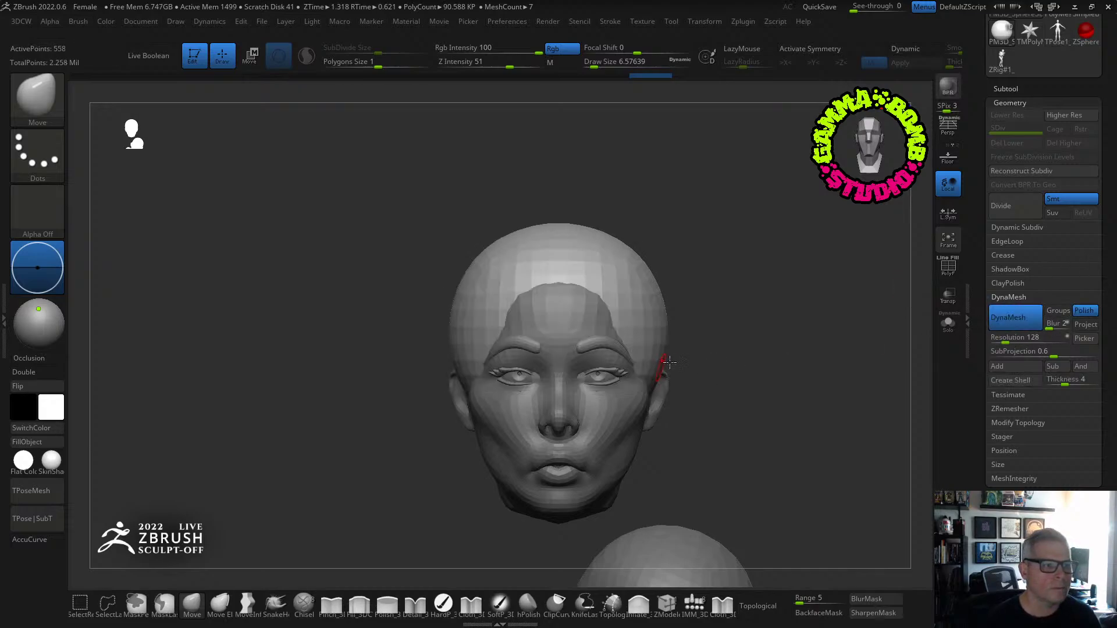
With the Move brush at draw size about 35 and X symmetry, stretch the sphere's back down past the neck as a hair mass.
{"action": "left_click_drag", "start_coordinate": [713, 367], "coordinate": [710, 358], "text": "alt"}
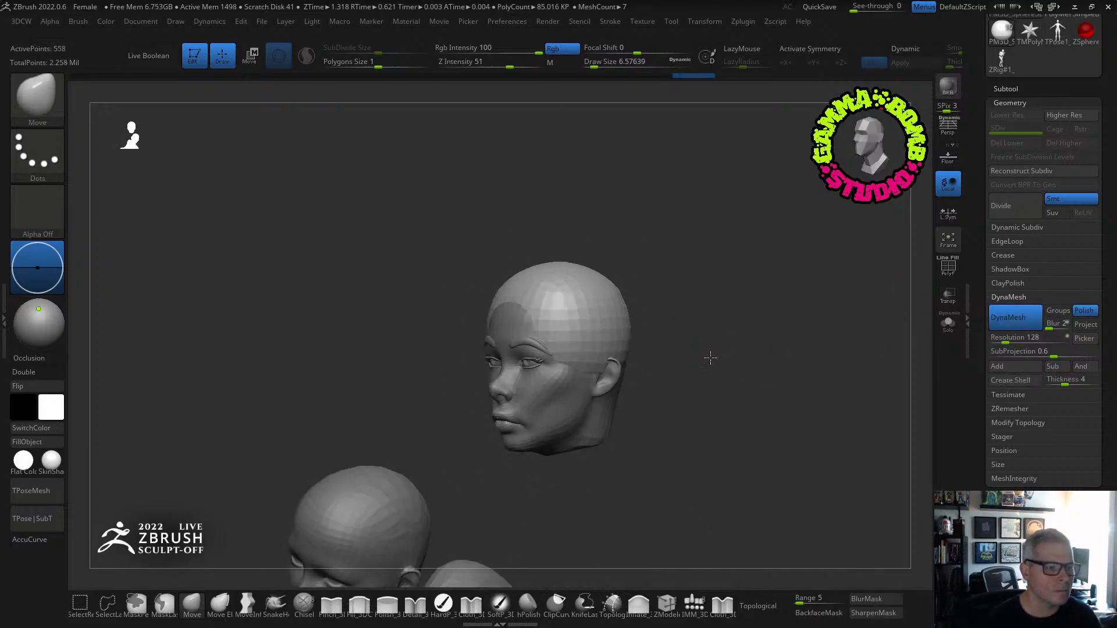
{"action": "left_click", "coordinate": [196, 602]}
{"action": "left_click_drag", "start_coordinate": [594, 62], "coordinate": [606, 77]}
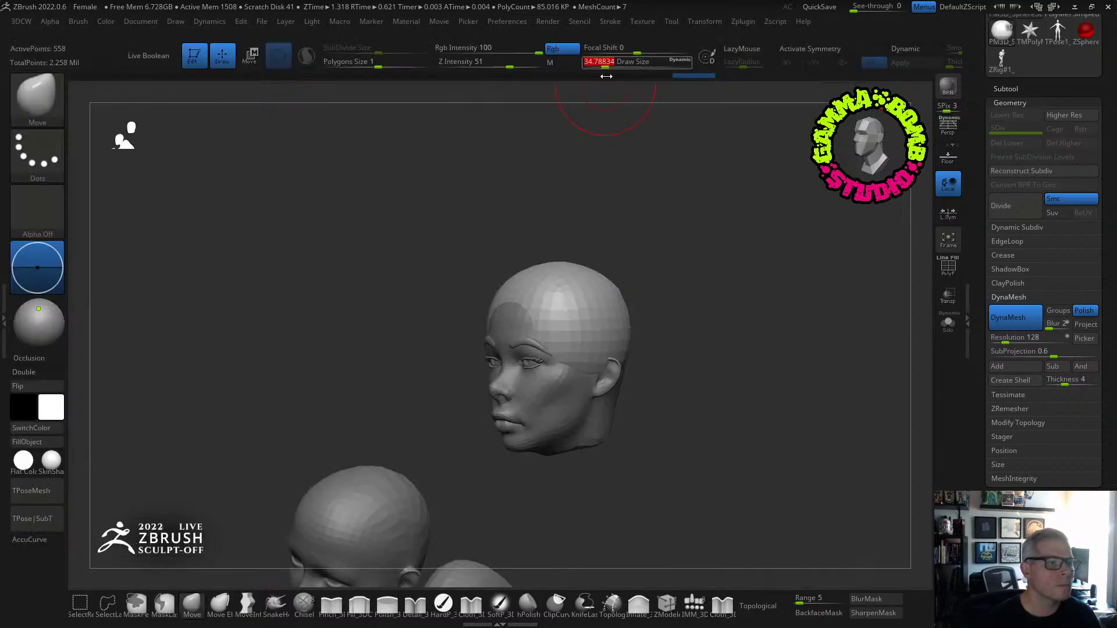
{"action": "key", "text": "x"}
{"action": "left_click_drag", "start_coordinate": [673, 316], "coordinate": [640, 302]}
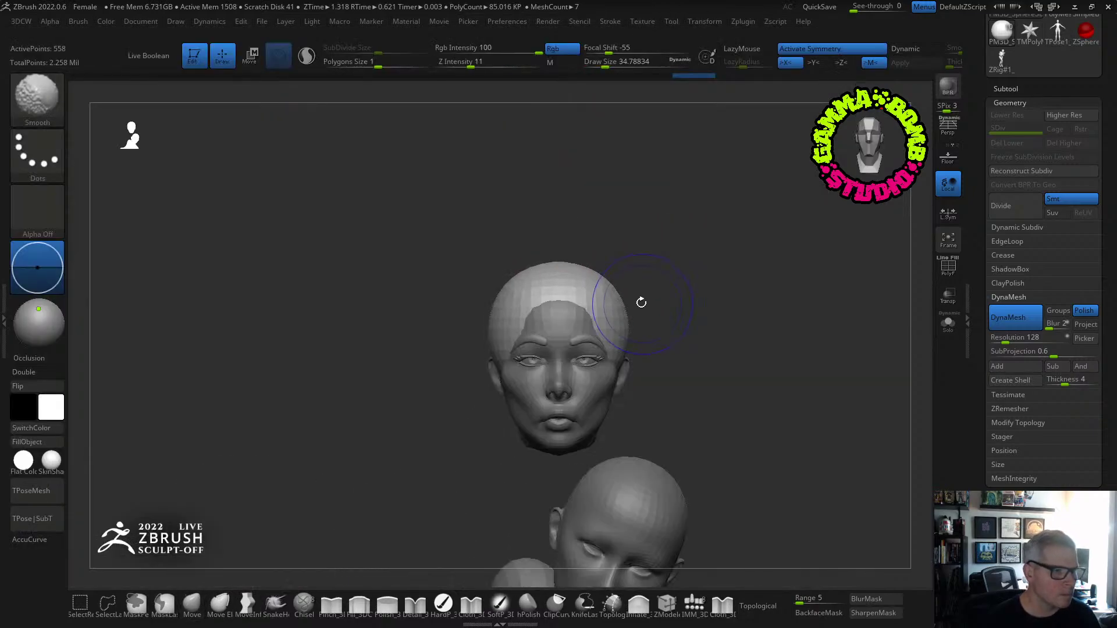
{"action": "mouse_move", "coordinate": [585, 256]}
{"action": "left_mouse_down", "text": "alt"}
{"action": "mouse_move", "coordinate": [623, 280]}
{"action": "mouse_move", "coordinate": [493, 387]}
{"action": "left_mouse_up", "text": "alt"}
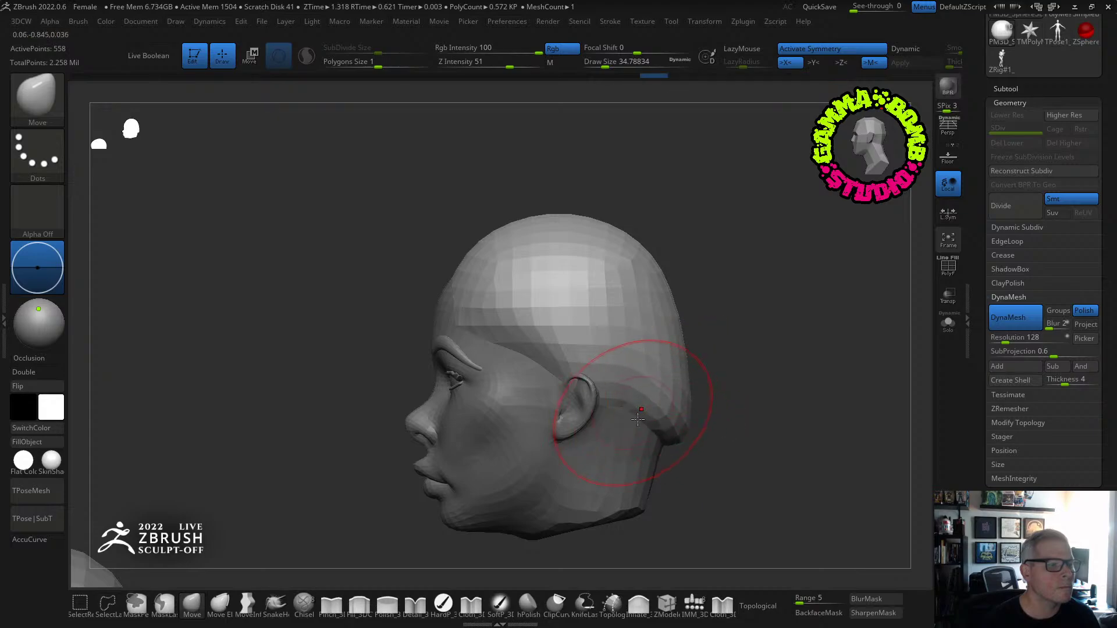
{"action": "mouse_move", "coordinate": [654, 509]}
{"action": "left_mouse_down"}
{"action": "mouse_move", "coordinate": [738, 465]}
{"action": "mouse_move", "coordinate": [727, 459]}
{"action": "mouse_move", "coordinate": [761, 491]}
{"action": "mouse_move", "coordinate": [704, 504]}
{"action": "mouse_move", "coordinate": [710, 511]}
{"action": "mouse_move", "coordinate": [673, 486]}
{"action": "left_mouse_up"}
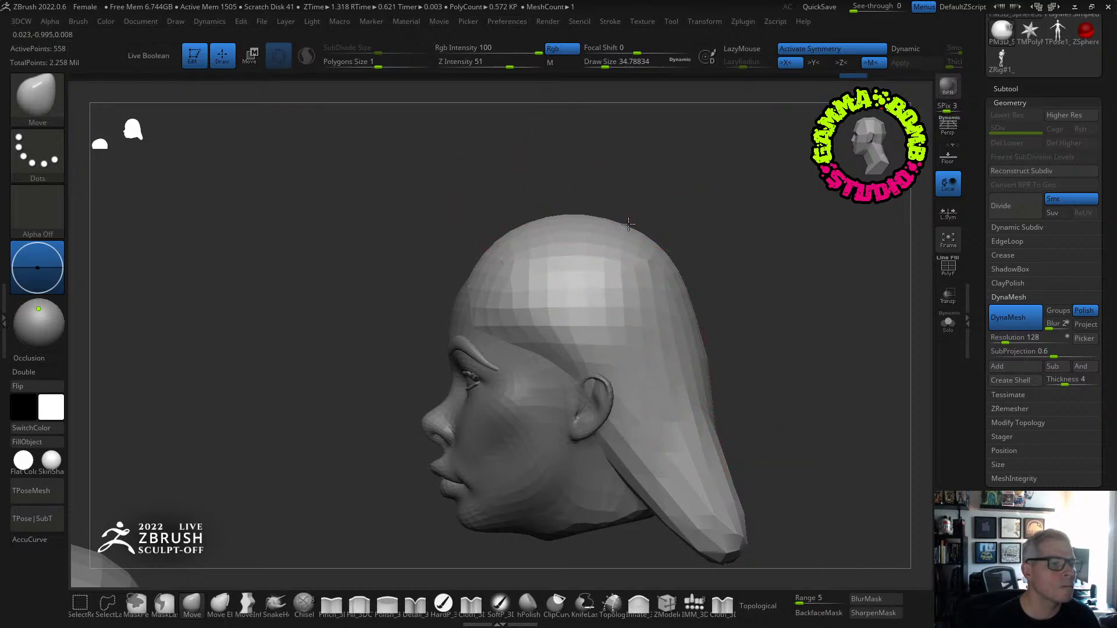
Shape the hair's front over the forehead and pull its side edge down the temple toward the ear.
{"action": "mouse_move", "coordinate": [468, 220]}
{"action": "left_mouse_down"}
{"action": "mouse_move", "coordinate": [499, 222]}
{"action": "mouse_move", "coordinate": [497, 204]}
{"action": "mouse_move", "coordinate": [488, 239]}
{"action": "mouse_move", "coordinate": [498, 226]}
{"action": "left_mouse_up"}
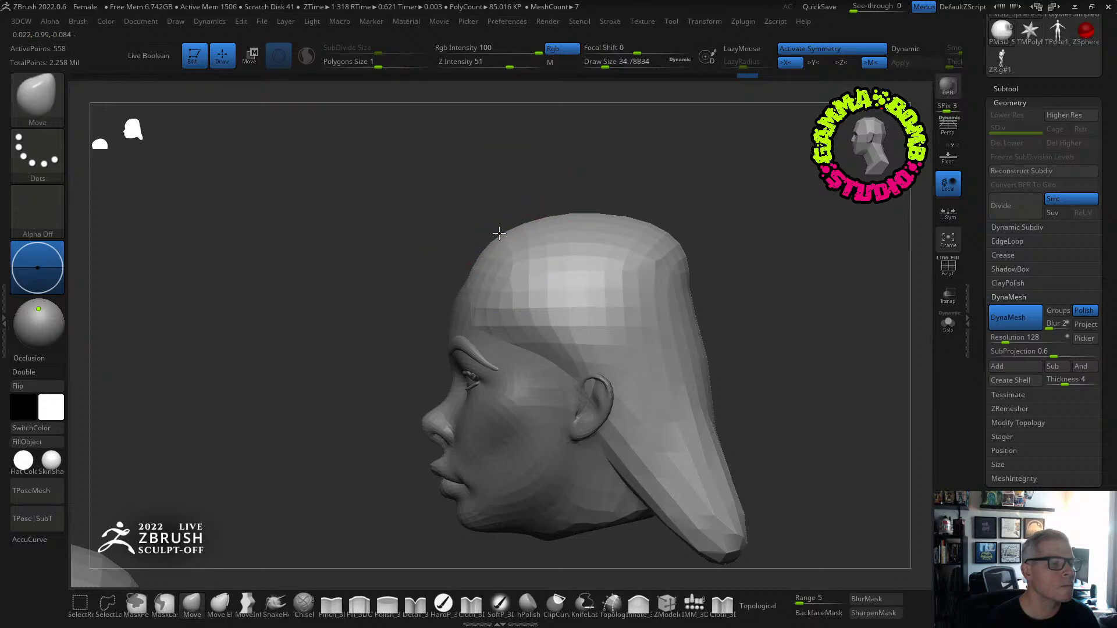
{"action": "mouse_move", "coordinate": [515, 323]}
{"action": "left_mouse_down"}
{"action": "mouse_move", "coordinate": [542, 387]}
{"action": "mouse_move", "coordinate": [518, 372]}
{"action": "left_mouse_up"}
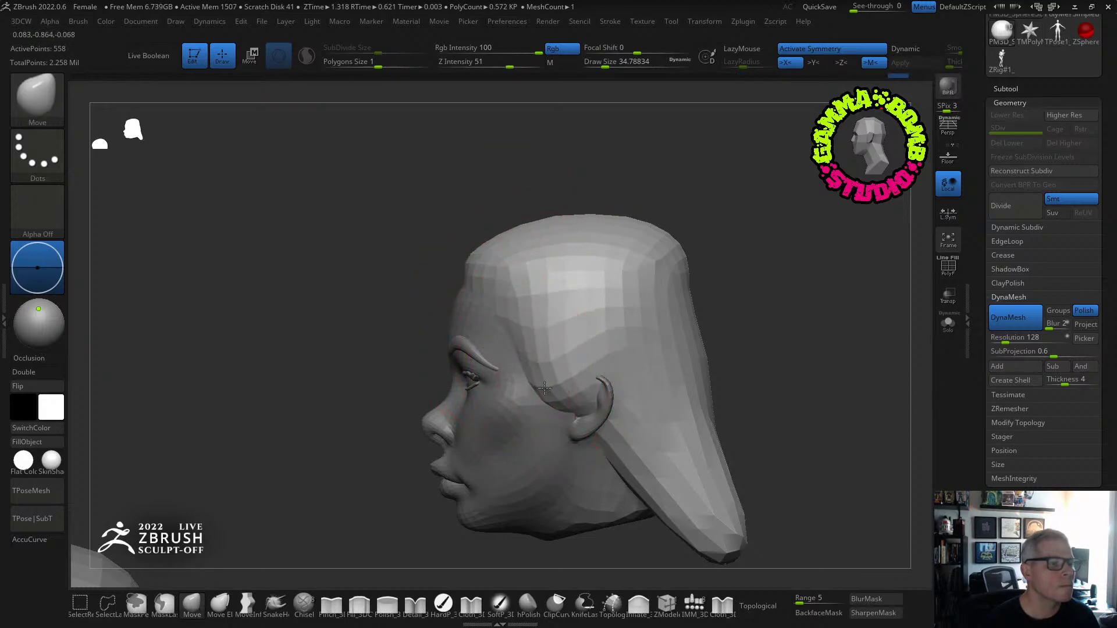
{"action": "right_click_drag", "start_coordinate": [430, 373], "coordinate": [514, 385]}
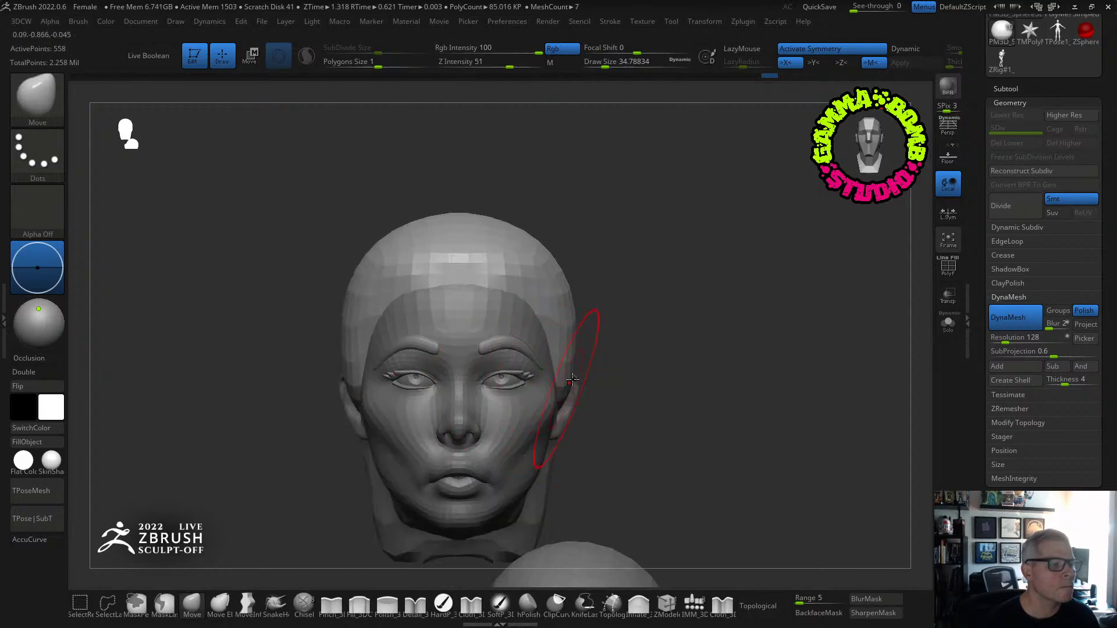
{"action": "right_click_drag", "start_coordinate": [647, 362], "coordinate": [621, 363]}
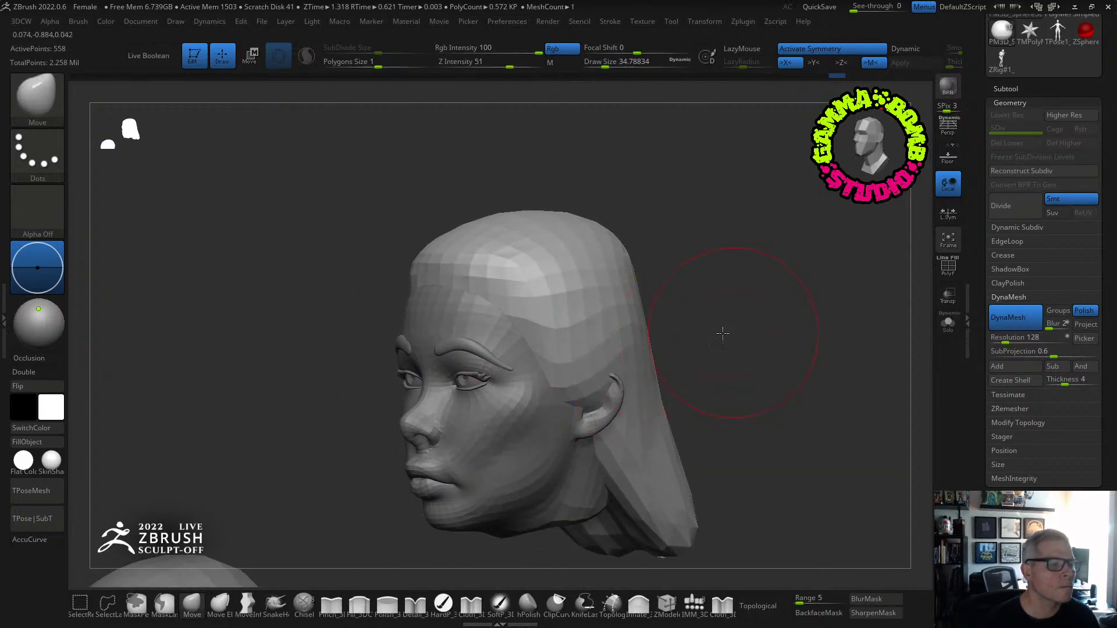
{"action": "right_click_drag", "start_coordinate": [722, 333], "coordinate": [663, 325]}
{"action": "right_click_drag", "start_coordinate": [627, 370], "coordinate": [558, 372]}
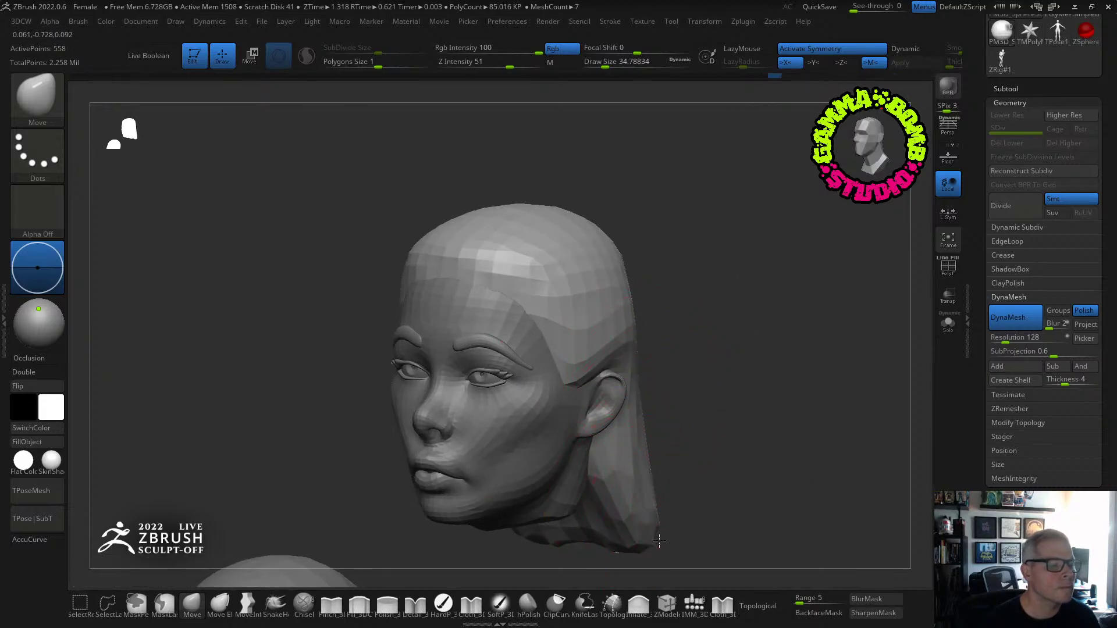
Pull the hair's lower back edge down and outward to fill out its end behind the neck.
{"action": "right_click_drag", "start_coordinate": [598, 499], "coordinate": [753, 501]}
{"action": "right_click_drag", "start_coordinate": [756, 443], "coordinate": [707, 281], "text": "alt"}
{"action": "right_click_drag", "start_coordinate": [703, 331], "coordinate": [576, 418]}
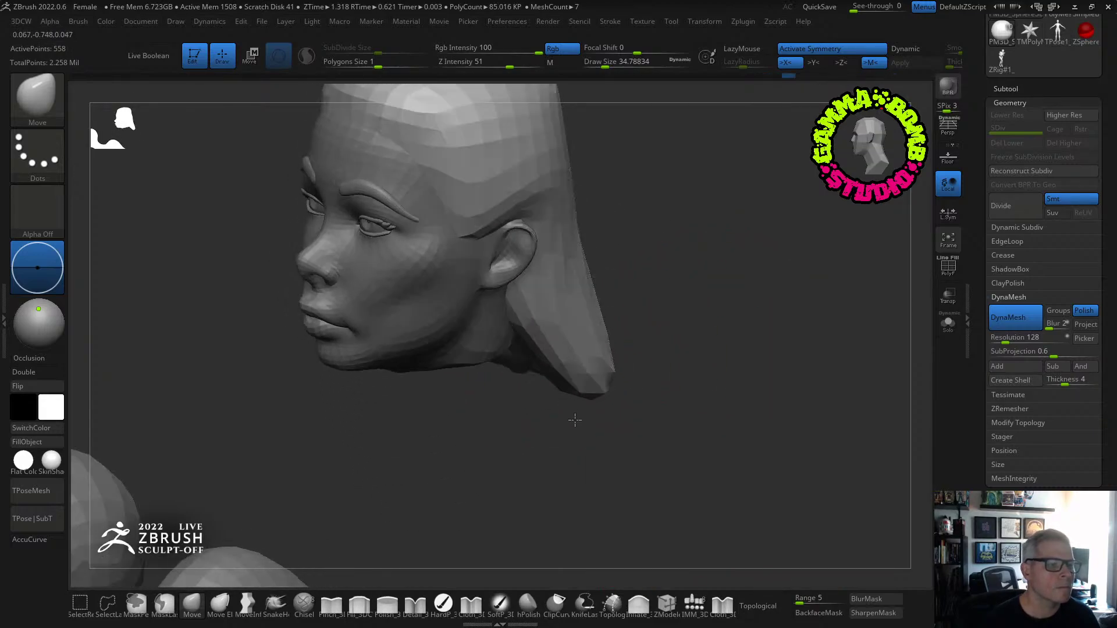
{"action": "right_click_drag", "start_coordinate": [413, 396], "coordinate": [678, 319]}
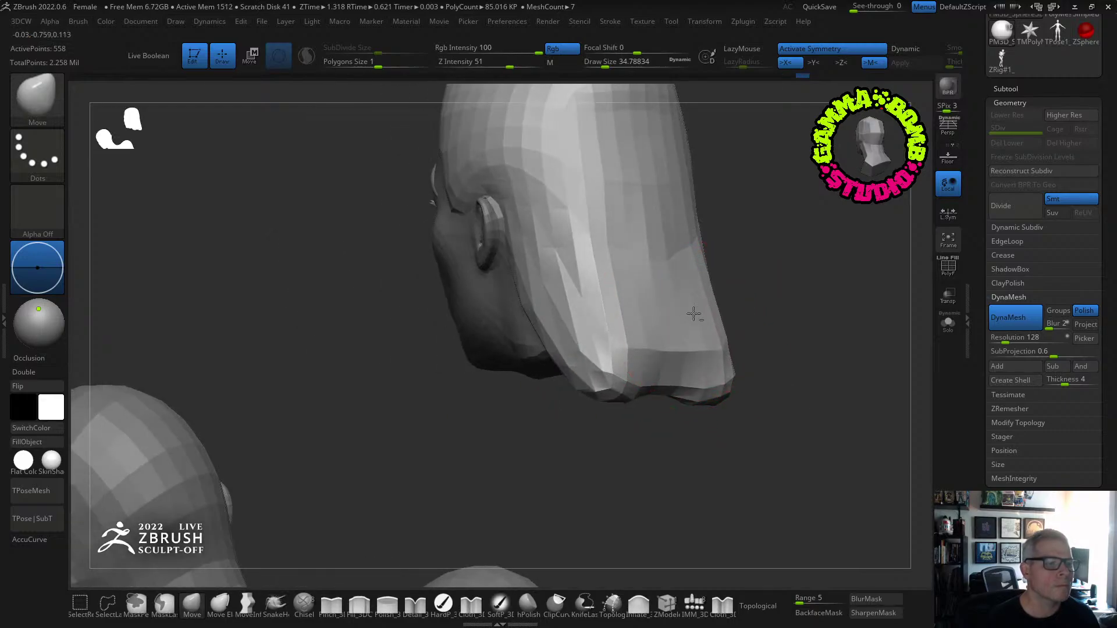
{"action": "left_click_drag", "start_coordinate": [651, 378], "coordinate": [661, 396]}
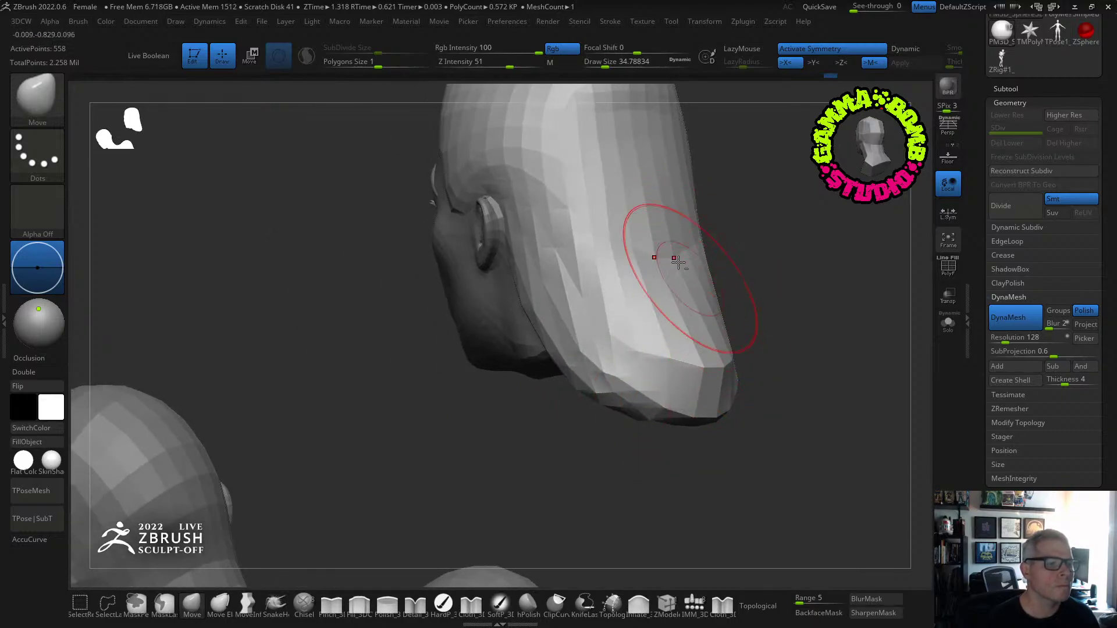
{"action": "left_click_drag", "start_coordinate": [579, 354], "coordinate": [598, 411]}
{"action": "right_click_drag", "start_coordinate": [598, 418], "coordinate": [603, 435], "text": "alt"}
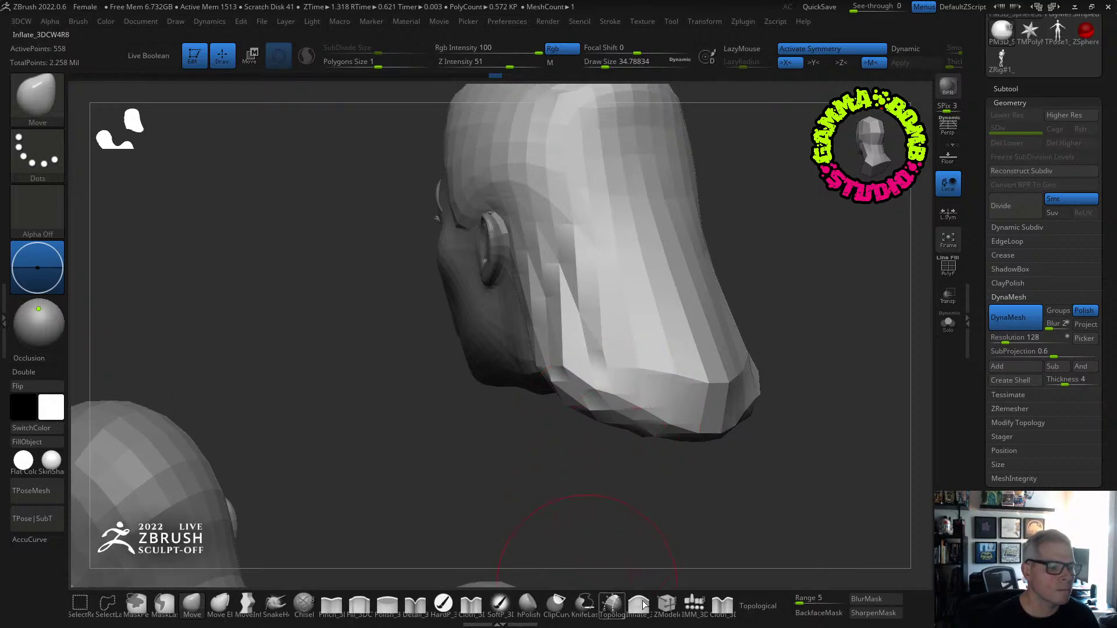
Remesh the hair mass with DynaMesh and thicken its lower back end and crown with the Inflate brush.
{"action": "left_click", "coordinate": [640, 599]}
{"action": "mouse_move", "coordinate": [698, 407]}
{"action": "left_mouse_down"}
{"action": "mouse_move", "coordinate": [667, 374]}
{"action": "mouse_move", "coordinate": [569, 340]}
{"action": "mouse_move", "coordinate": [595, 366]}
{"action": "left_mouse_up"}
{"action": "left_click_drag", "start_coordinate": [793, 244], "coordinate": [647, 355]}
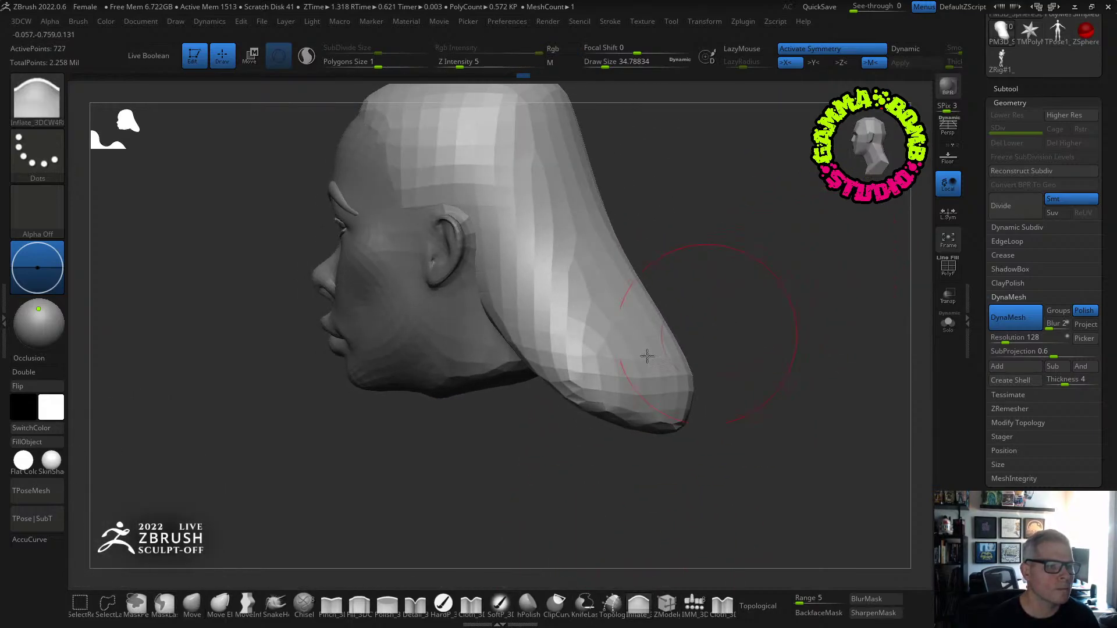
{"action": "left_click_drag", "start_coordinate": [560, 334], "coordinate": [668, 363]}
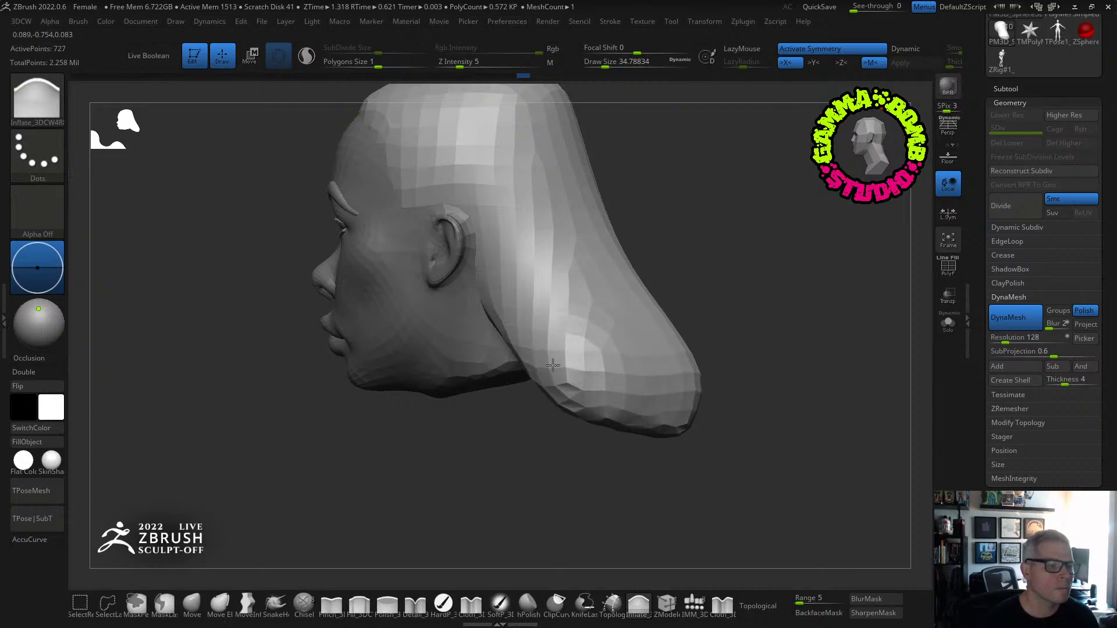
{"action": "left_click_drag", "start_coordinate": [687, 302], "coordinate": [710, 324]}
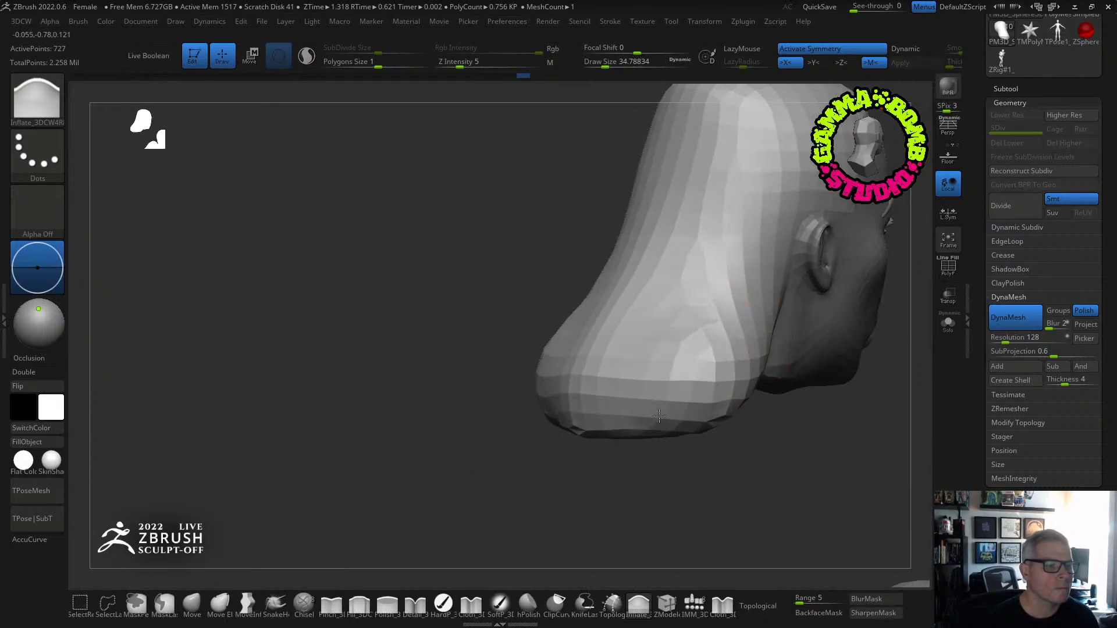
{"action": "mouse_move", "coordinate": [619, 405]}
{"action": "left_mouse_down"}
{"action": "mouse_move", "coordinate": [611, 402]}
{"action": "mouse_move", "coordinate": [654, 413]}
{"action": "left_mouse_up"}
{"action": "right_click_drag", "start_coordinate": [751, 349], "coordinate": [638, 339]}
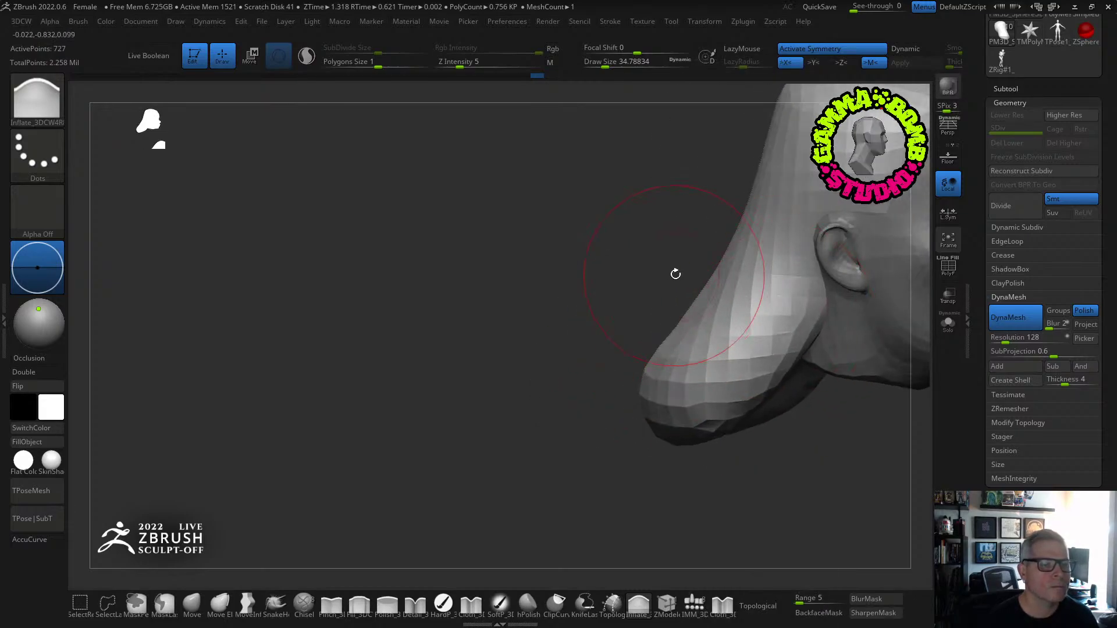
{"action": "right_click_drag", "start_coordinate": [673, 272], "coordinate": [594, 297], "text": "ctrl"}
{"action": "left_click_drag", "start_coordinate": [660, 264], "coordinate": [629, 255]}
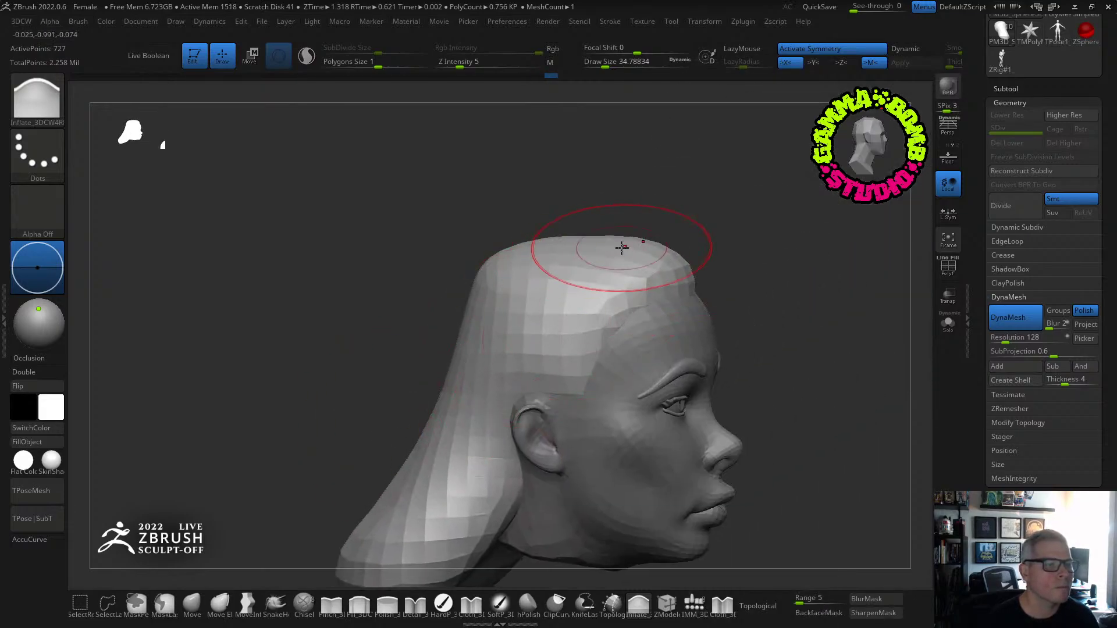
{"action": "mouse_move", "coordinate": [692, 256]}
{"action": "right_mouse_down"}
{"action": "mouse_move", "coordinate": [688, 279]}
{"action": "mouse_move", "coordinate": [753, 194]}
{"action": "right_mouse_up"}
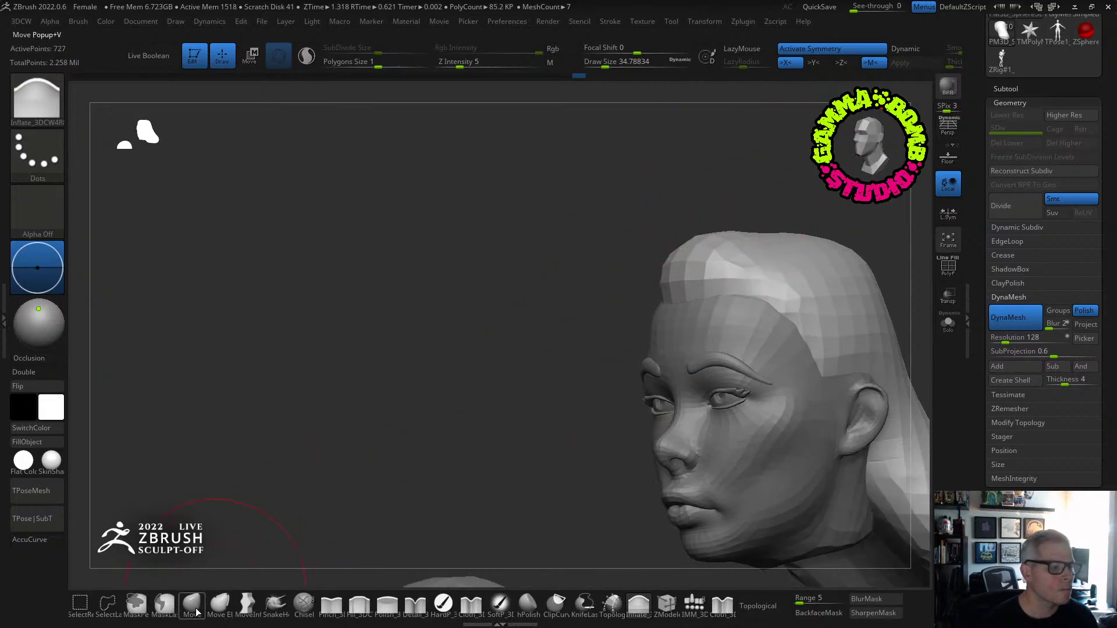
Refine the hairline over the forehead, temple and front of the ear with the Move brush at draw size about 25.
{"action": "left_click", "coordinate": [196, 611]}
{"action": "left_click_drag", "start_coordinate": [605, 61], "coordinate": [602, 61]}
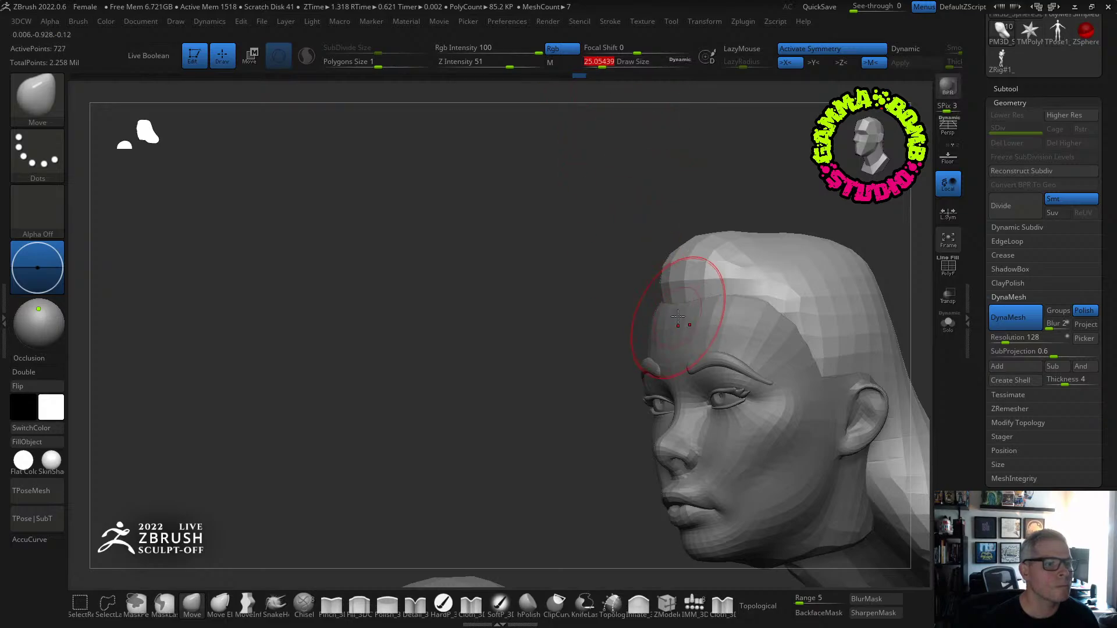
{"action": "left_click_drag", "start_coordinate": [673, 327], "coordinate": [675, 329]}
{"action": "left_click_drag", "start_coordinate": [748, 279], "coordinate": [741, 287]}
{"action": "mouse_move", "coordinate": [620, 304]}
{"action": "left_mouse_down"}
{"action": "mouse_move", "coordinate": [595, 331]}
{"action": "mouse_move", "coordinate": [579, 329]}
{"action": "left_mouse_up"}
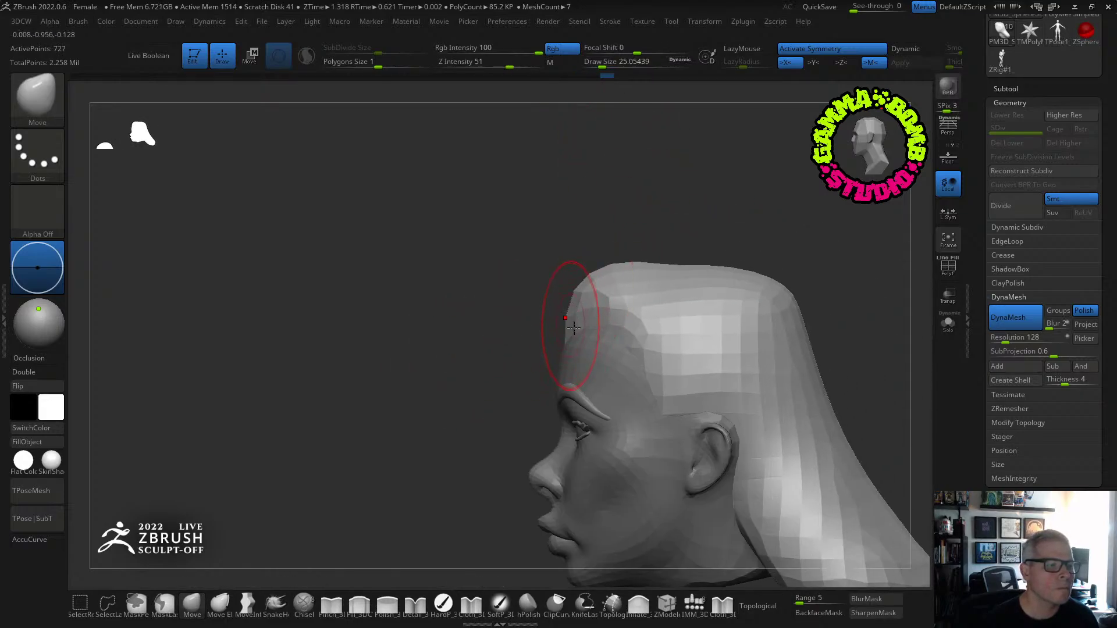
{"action": "left_click_drag", "start_coordinate": [652, 301], "coordinate": [660, 349]}
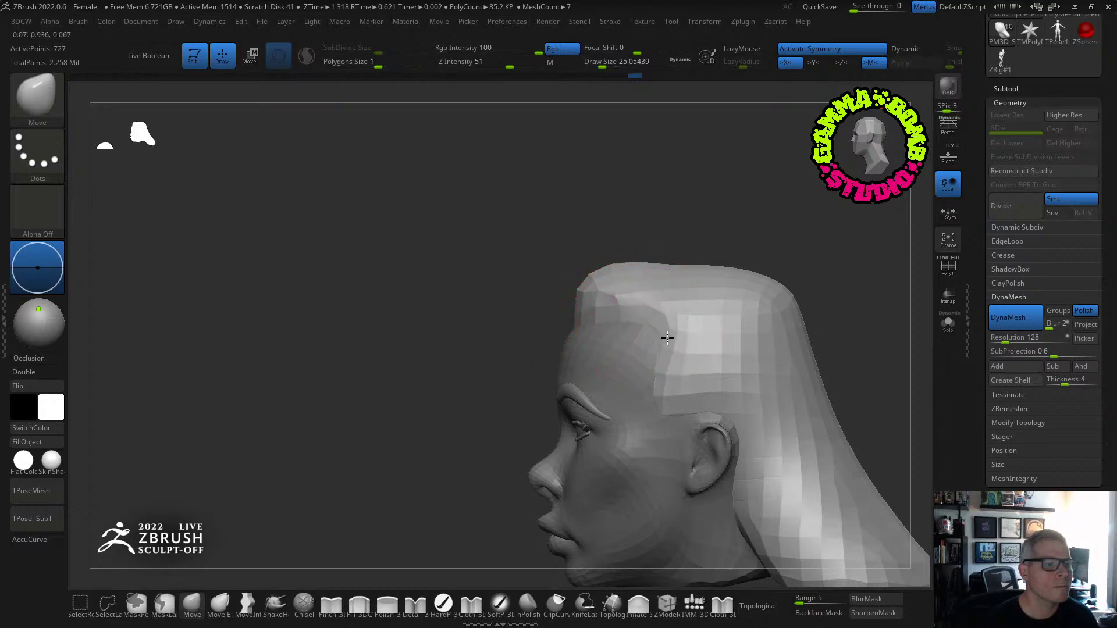
{"action": "left_click_drag", "start_coordinate": [717, 415], "coordinate": [669, 410]}
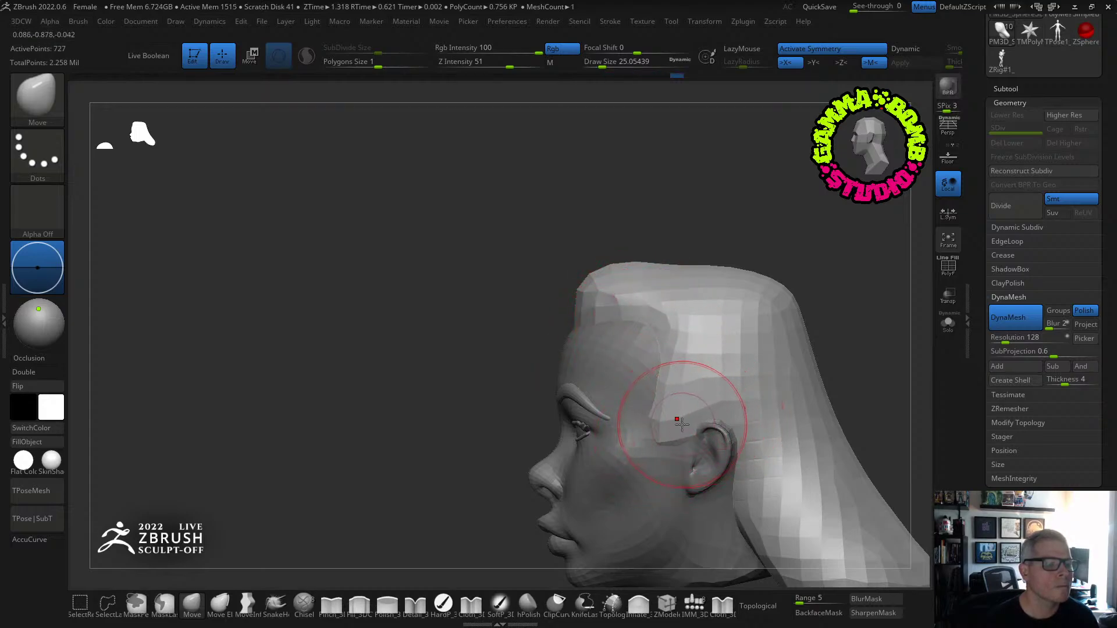
{"action": "left_click_drag", "start_coordinate": [670, 370], "coordinate": [689, 380]}
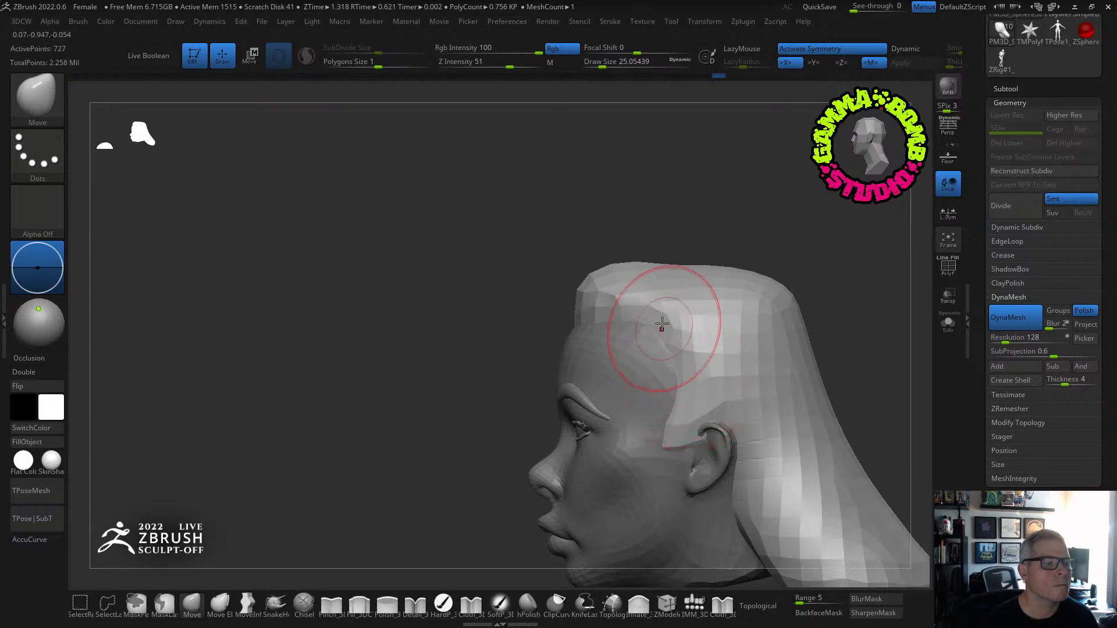
{"action": "left_click_drag", "start_coordinate": [660, 321], "coordinate": [644, 324]}
Inflate the top of the hair from front to crown with the Inflate brush at draw size about 77.
{"action": "right_click_drag", "start_coordinate": [657, 332], "coordinate": [680, 349]}
{"action": "left_click", "coordinate": [639, 608]}
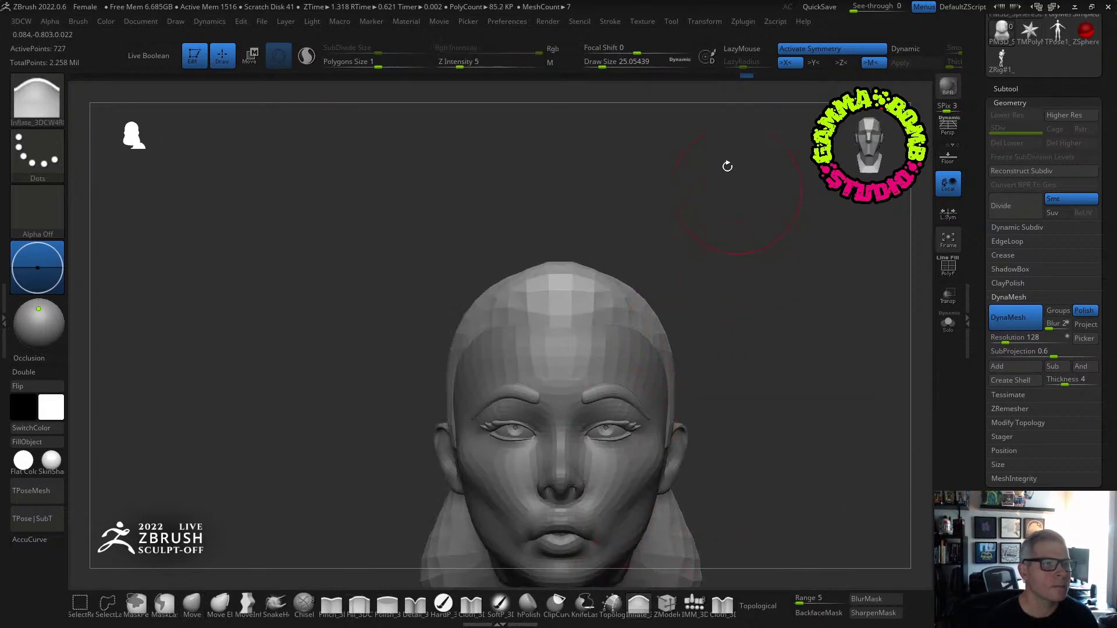
{"action": "left_click_drag", "start_coordinate": [599, 61], "coordinate": [612, 61]}
{"action": "right_click_drag", "start_coordinate": [652, 250], "coordinate": [681, 245]}
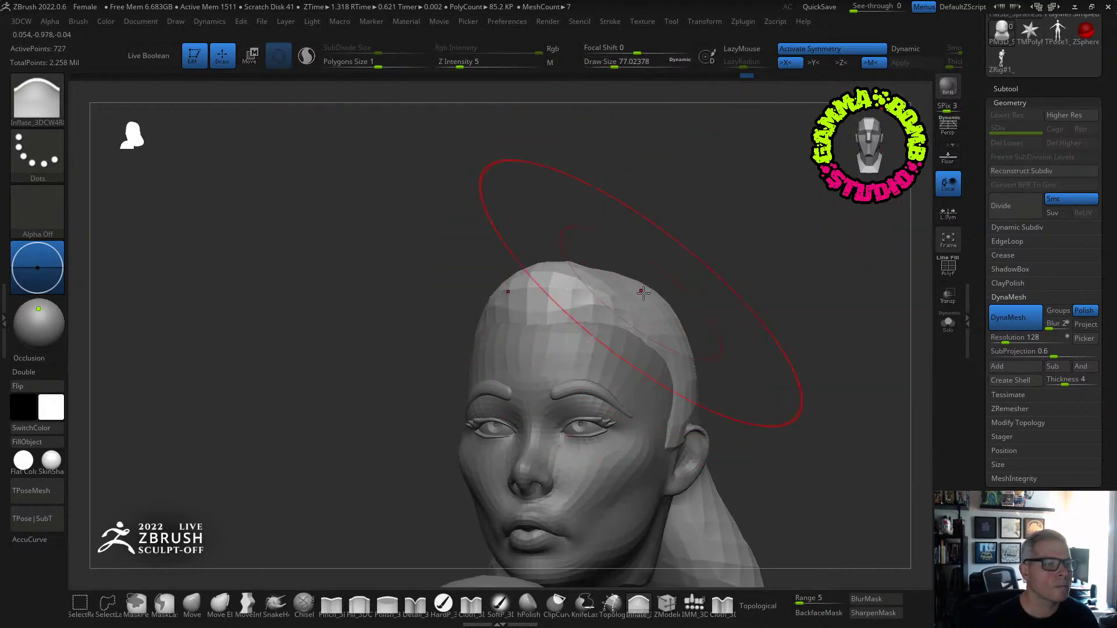
{"action": "left_click_drag", "start_coordinate": [643, 293], "coordinate": [594, 265]}
{"action": "right_click_drag", "start_coordinate": [741, 229], "coordinate": [682, 234]}
{"action": "left_click_drag", "start_coordinate": [658, 252], "coordinate": [739, 255]}
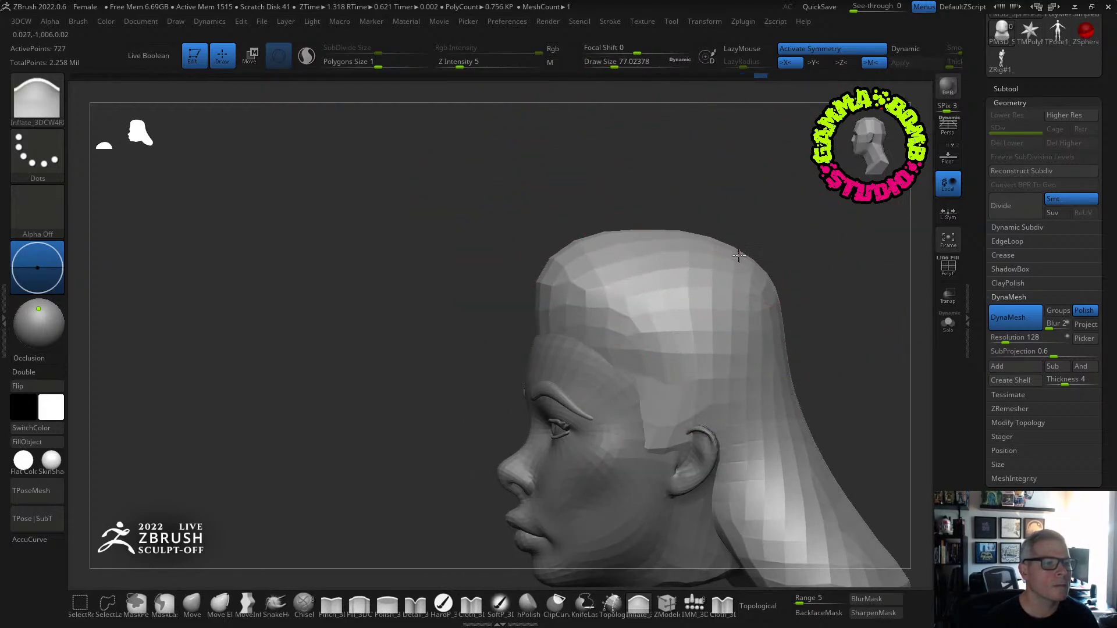
Pull the back of the hair outward into a fuller, rounder profile using move brushes at draw size about 62.
{"action": "right_click_drag", "start_coordinate": [525, 274], "coordinate": [598, 270]}
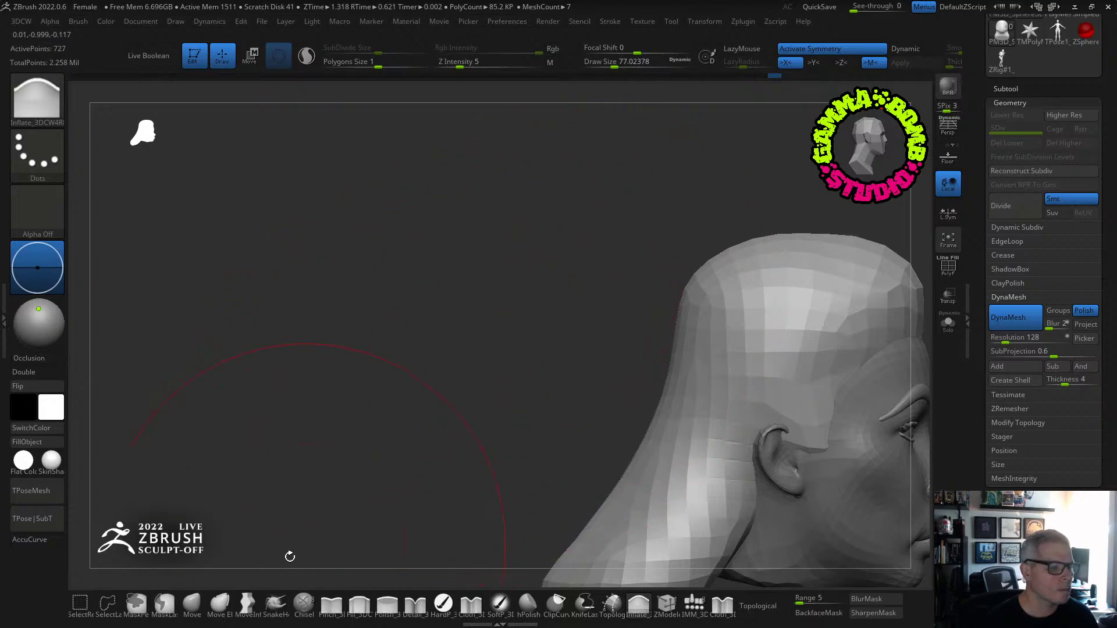
{"action": "left_click", "coordinate": [192, 605]}
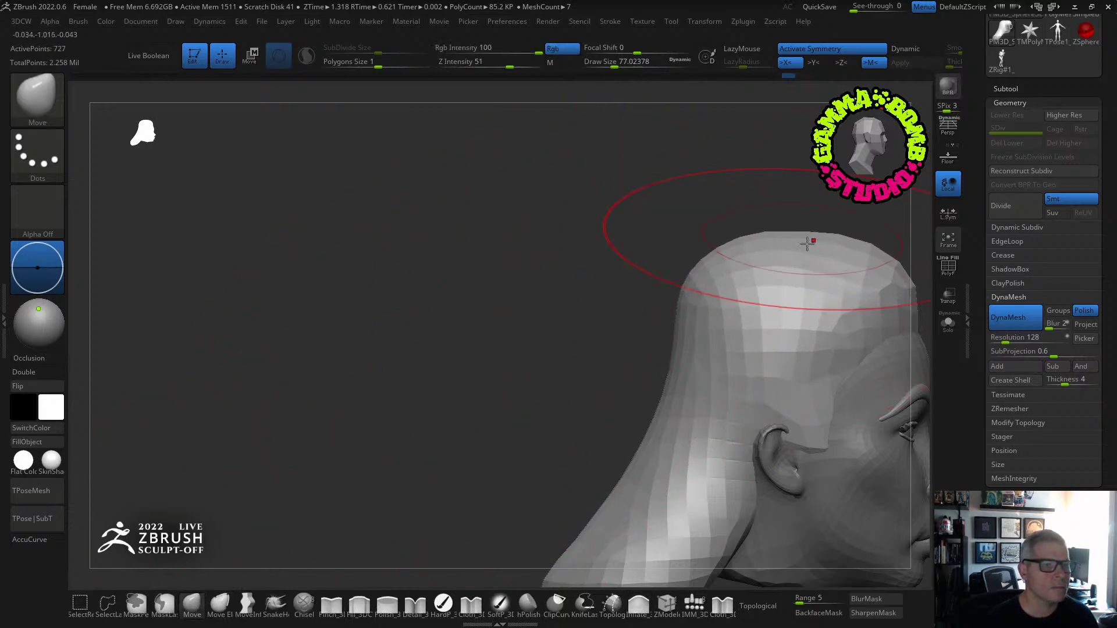
{"action": "right_click_drag", "start_coordinate": [716, 241], "coordinate": [454, 225]}
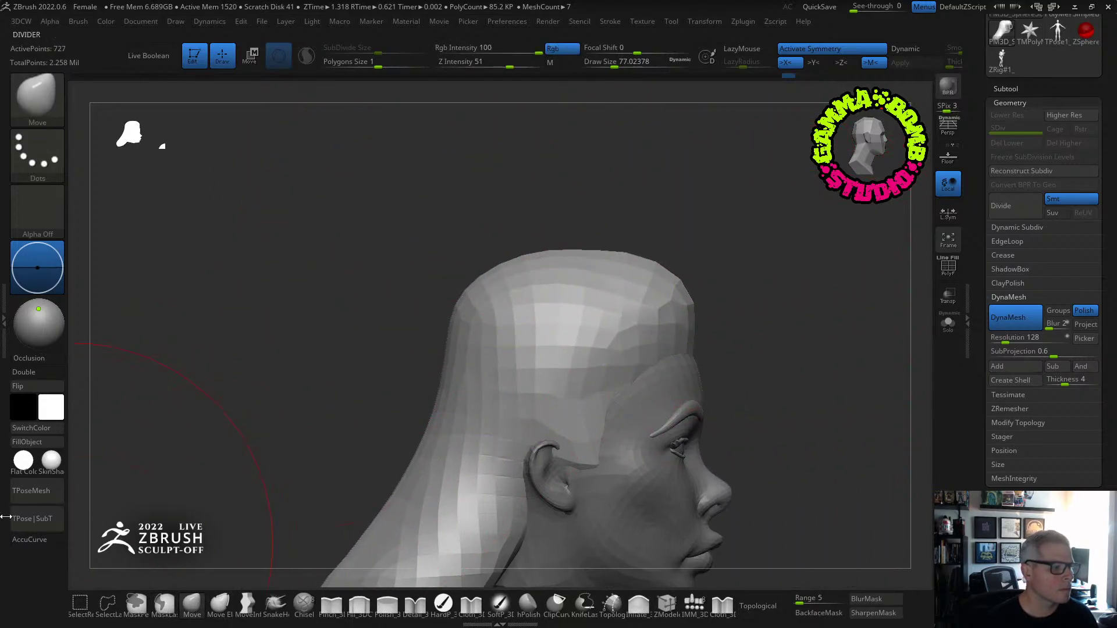
{"action": "left_click_drag", "start_coordinate": [635, 66], "coordinate": [611, 62]}
{"action": "left_click_drag", "start_coordinate": [498, 268], "coordinate": [465, 269]}
{"action": "left_click_drag", "start_coordinate": [429, 407], "coordinate": [392, 414]}
{"action": "left_click_drag", "start_coordinate": [427, 332], "coordinate": [414, 335]}
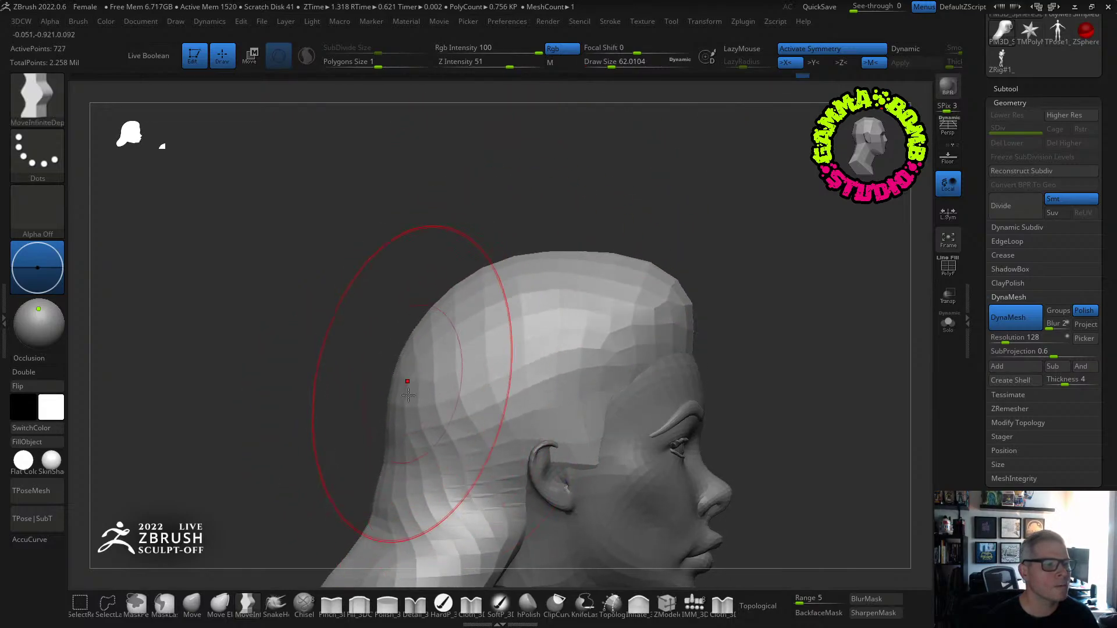
Pull the back of the hair outward and raise its front crown with the MoveInfiniteDepth brush at draw size about 62.
{"action": "left_click_drag", "start_coordinate": [404, 420], "coordinate": [393, 425]}
{"action": "mouse_move", "coordinate": [369, 494]}
{"action": "left_mouse_down"}
{"action": "mouse_move", "coordinate": [337, 489]}
{"action": "mouse_move", "coordinate": [369, 493]}
{"action": "mouse_move", "coordinate": [362, 513]}
{"action": "mouse_move", "coordinate": [482, 289]}
{"action": "mouse_move", "coordinate": [643, 259]}
{"action": "left_mouse_up"}
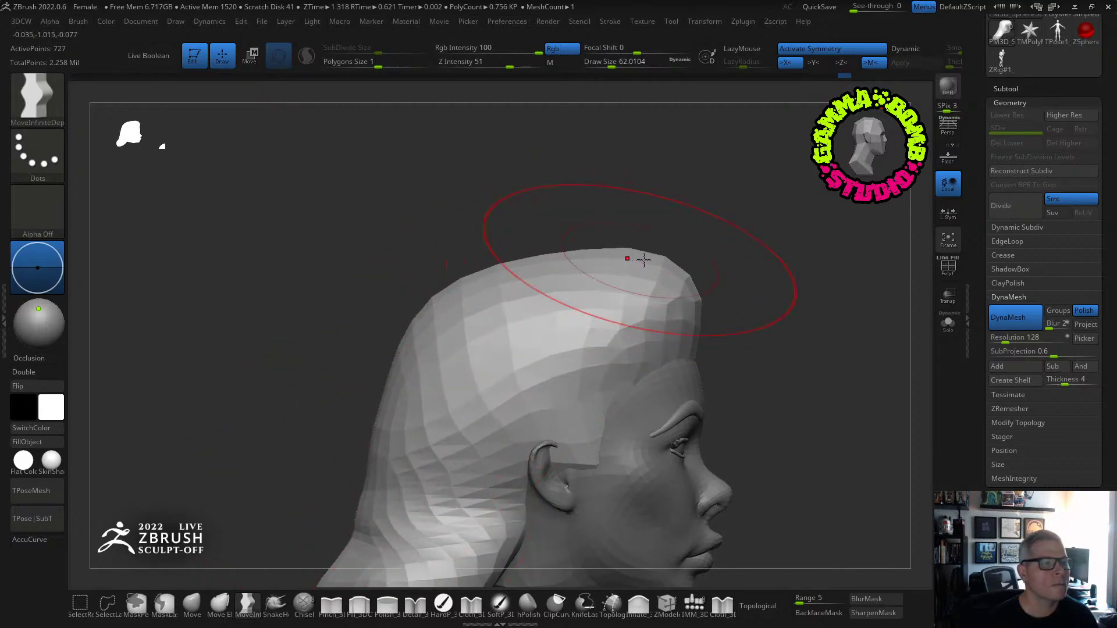
{"action": "mouse_move", "coordinate": [736, 291]}
{"action": "left_mouse_down"}
{"action": "mouse_move", "coordinate": [813, 355]}
{"action": "mouse_move", "coordinate": [718, 312]}
{"action": "mouse_move", "coordinate": [731, 229]}
{"action": "mouse_move", "coordinate": [708, 207]}
{"action": "mouse_move", "coordinate": [815, 221]}
{"action": "left_mouse_up"}
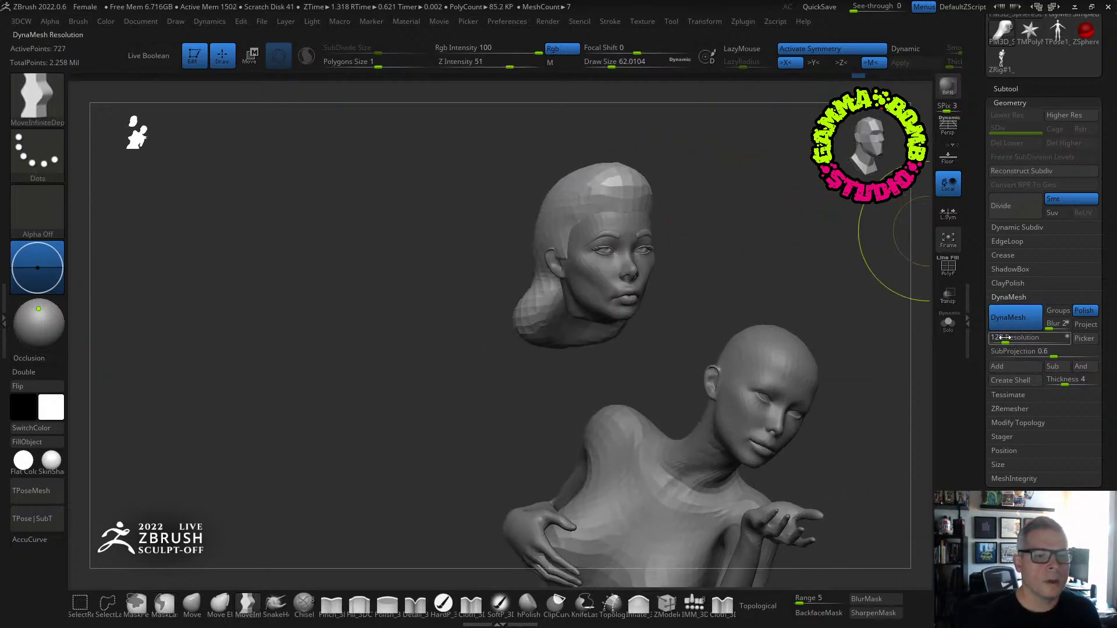
Set the hair's DynaMesh resolution to 256, remesh it and view the result from the front.
{"action": "type", "text": "256"}
{"action": "key", "text": "Return"}
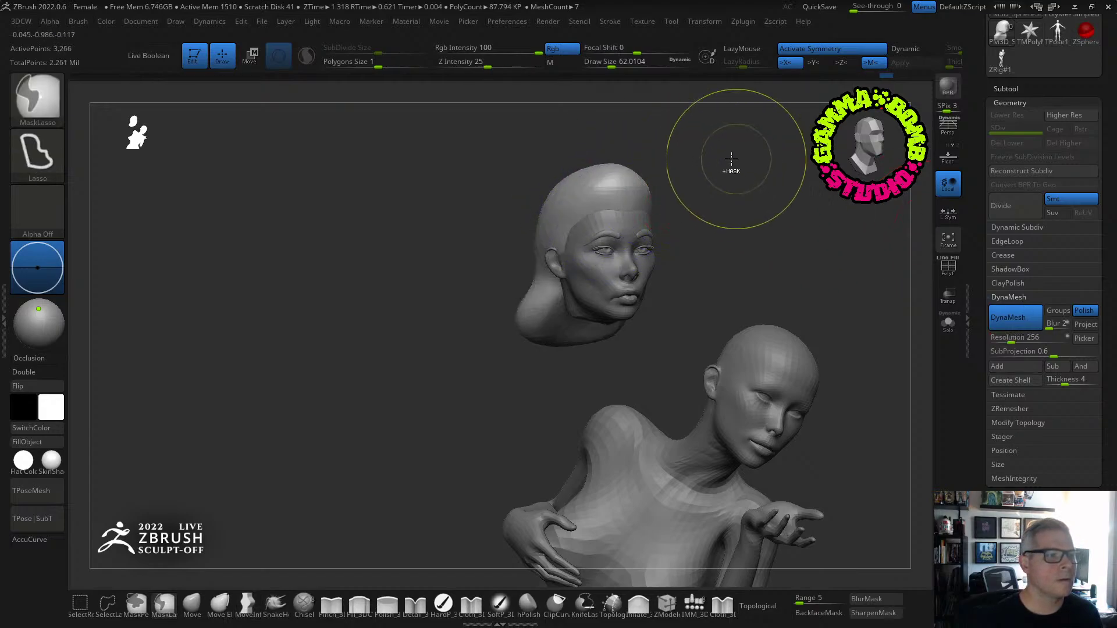
{"action": "mouse_move", "coordinate": [725, 163]}
{"action": "left_mouse_down", "text": "shift"}
{"action": "mouse_move", "coordinate": [811, 195]}
{"action": "mouse_move", "coordinate": [738, 232]}
{"action": "mouse_move", "coordinate": [752, 289]}
{"action": "left_mouse_up", "text": "shift"}
{"action": "mouse_move", "coordinate": [753, 289]}
{"action": "left_mouse_down"}
{"action": "mouse_move", "coordinate": [768, 289]}
{"action": "mouse_move", "coordinate": [761, 281]}
{"action": "left_mouse_up"}
Rename the hair sphere subtool to "hair blockout".
{"action": "left_click", "coordinate": [1001, 89]}
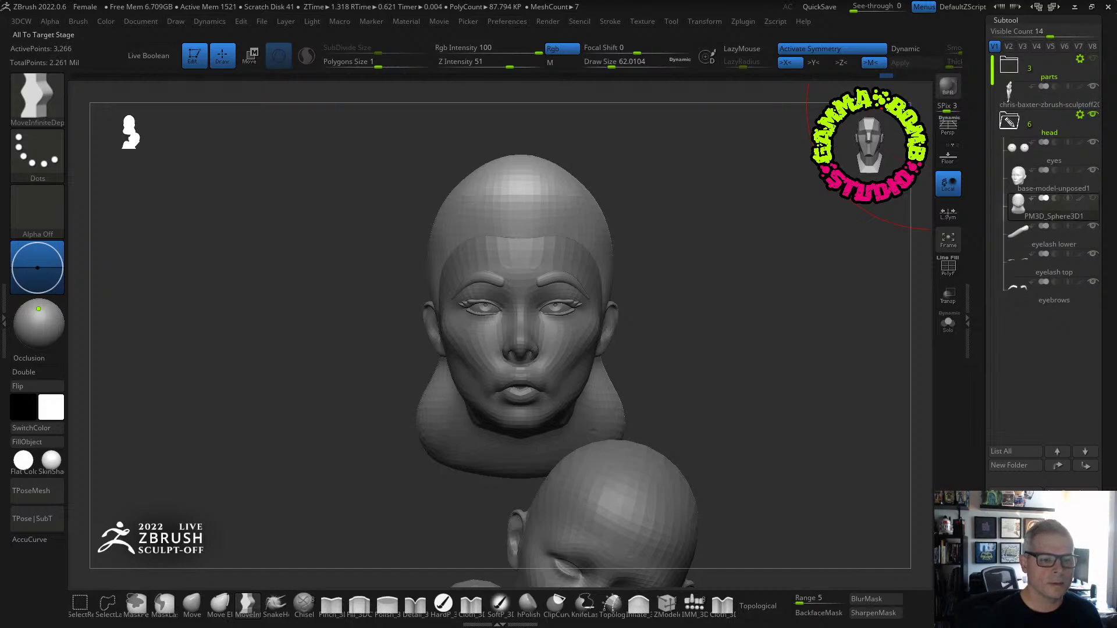
{"action": "left_click", "coordinate": [996, 490]}
{"action": "type", "text": "hair blockout"}
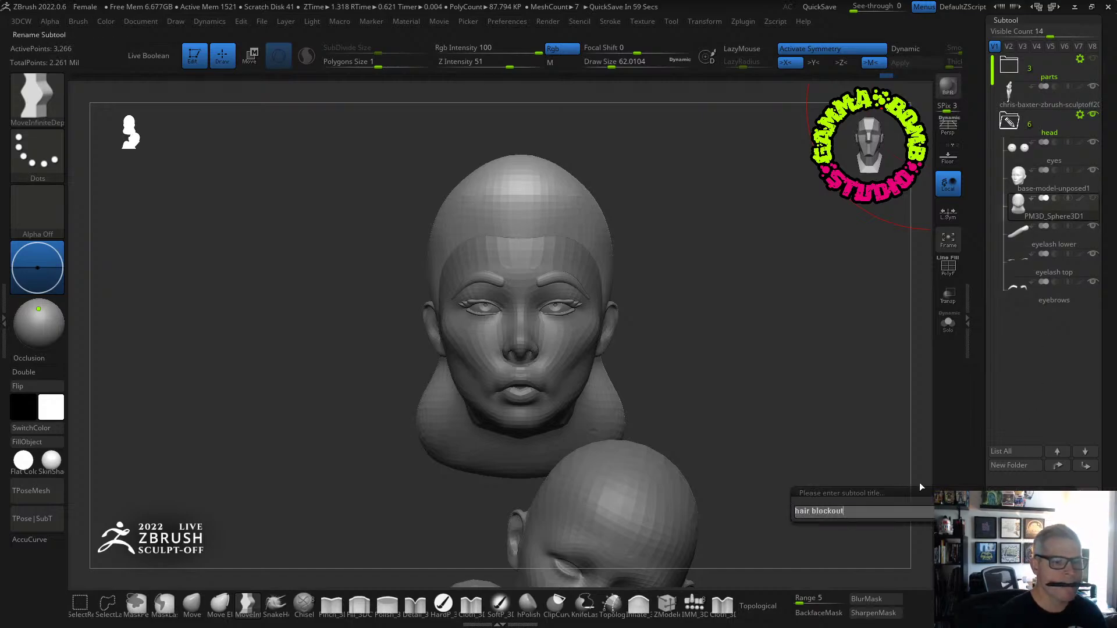
{"action": "key", "text": "Return"}
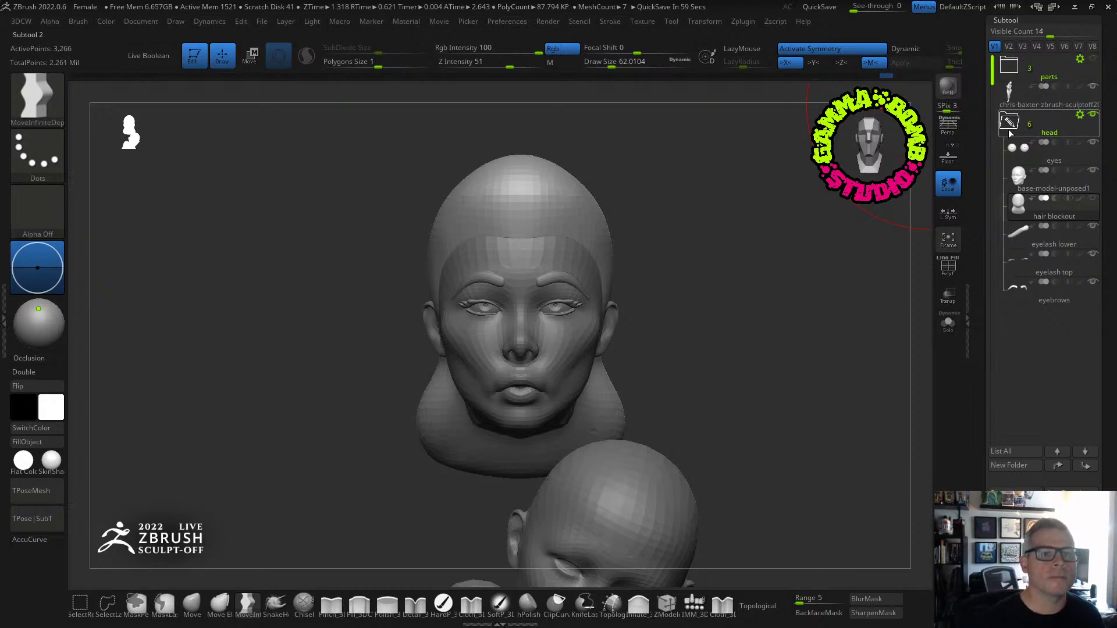
Save the tool under a new version file name, changing the ending of the existing sculptoff2022 name to -04.
{"action": "scroll", "coordinate": [1110, 40], "scroll_direction": "up", "scroll_amount": 5}
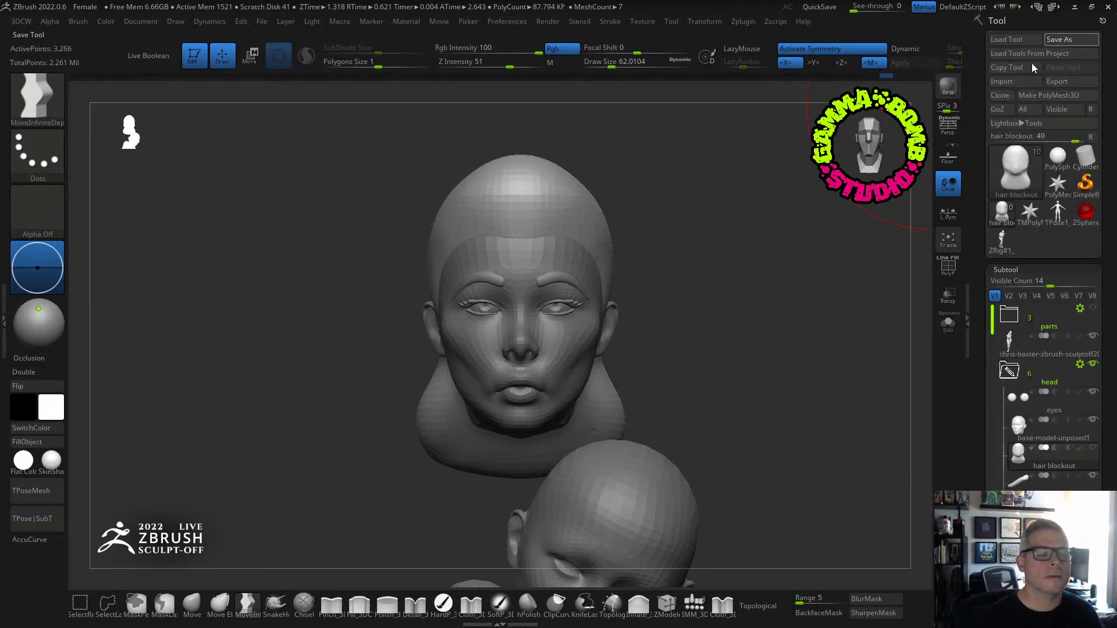
{"action": "left_click", "coordinate": [540, 314]}
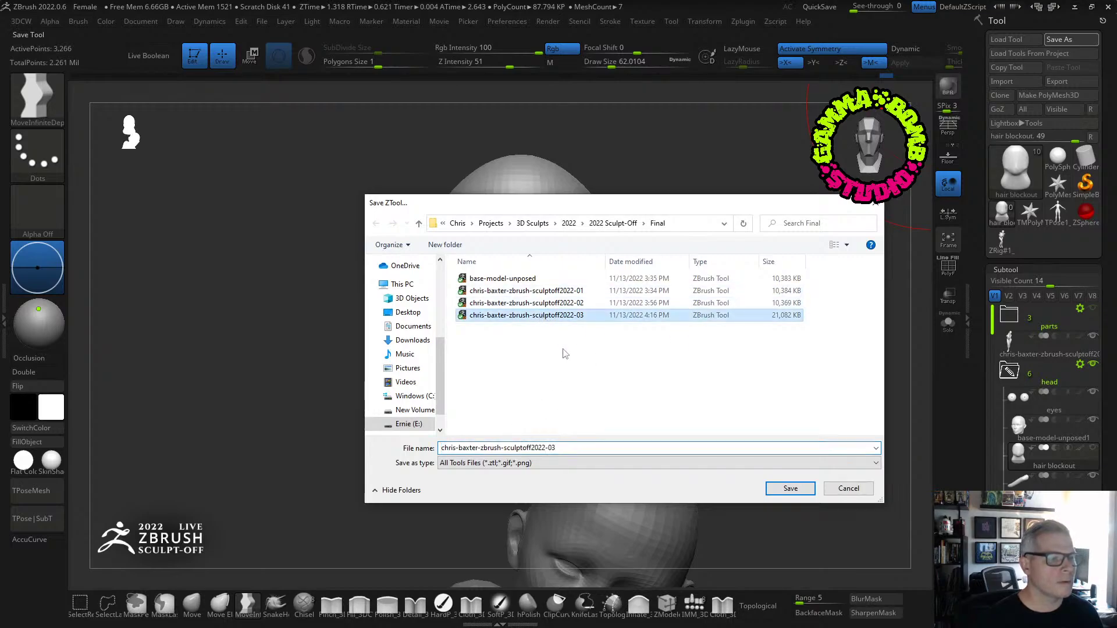
{"action": "double_click", "coordinate": [557, 448]}
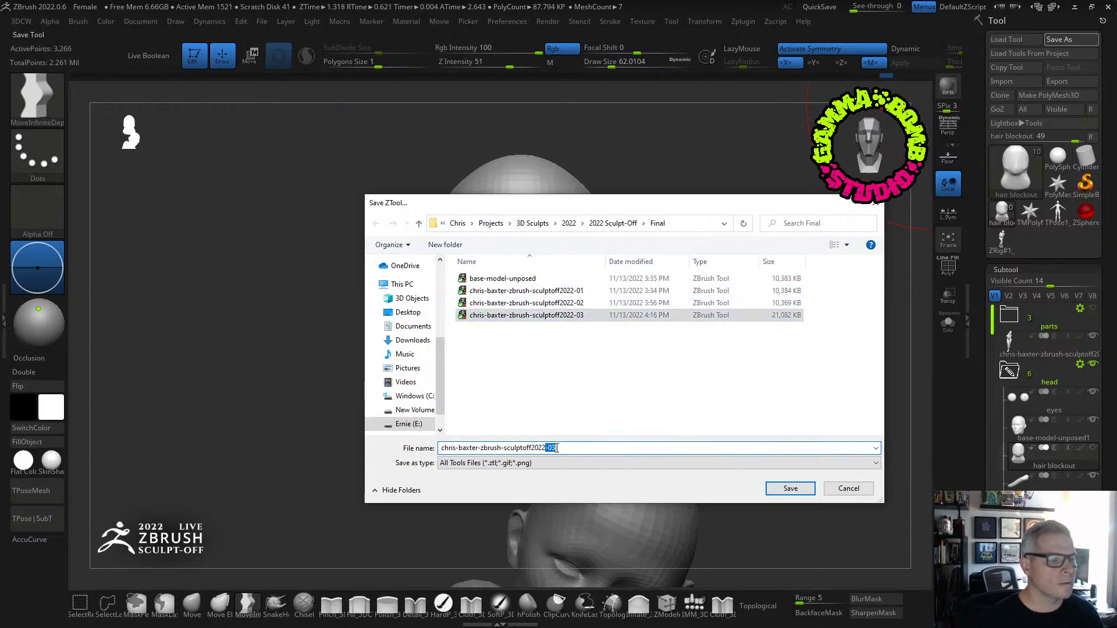
{"action": "type", "text": "4"}
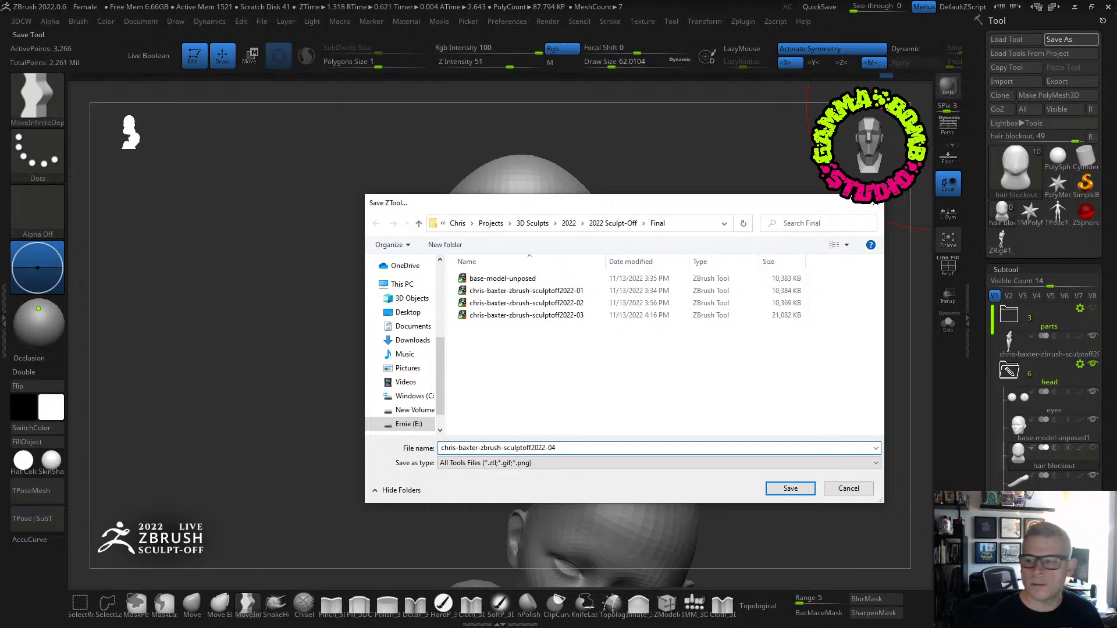
{"action": "key", "text": "Return"}
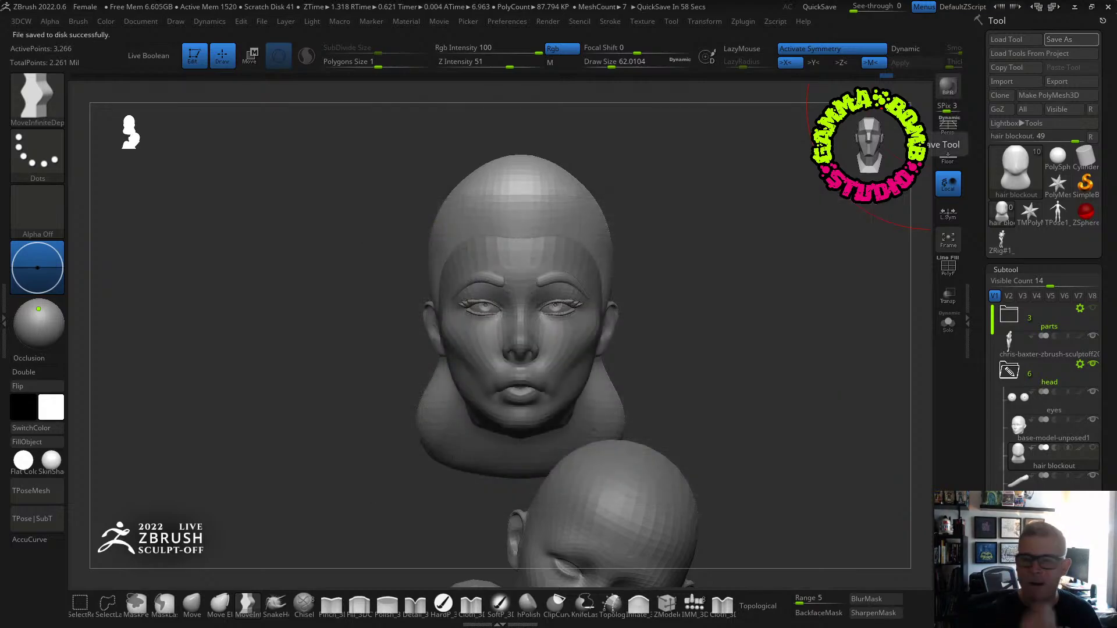
Collapse the head folder, select the posed full-body subtool and rename it "body pose".
{"action": "left_click_drag", "start_coordinate": [896, 279], "coordinate": [768, 344]}
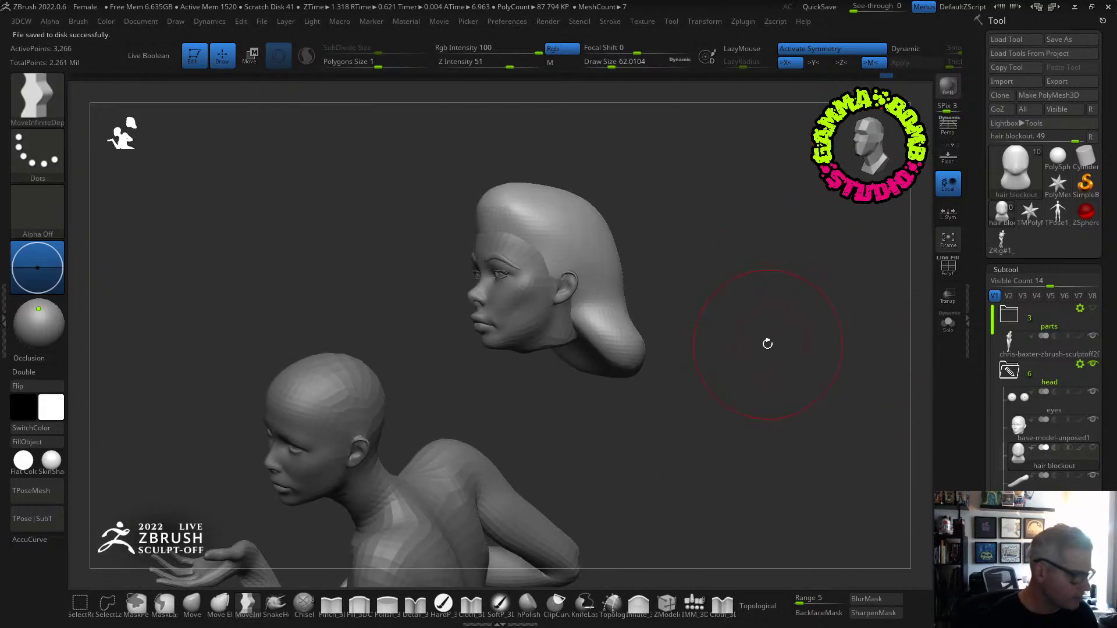
{"action": "left_click_drag", "start_coordinate": [716, 430], "coordinate": [790, 369]}
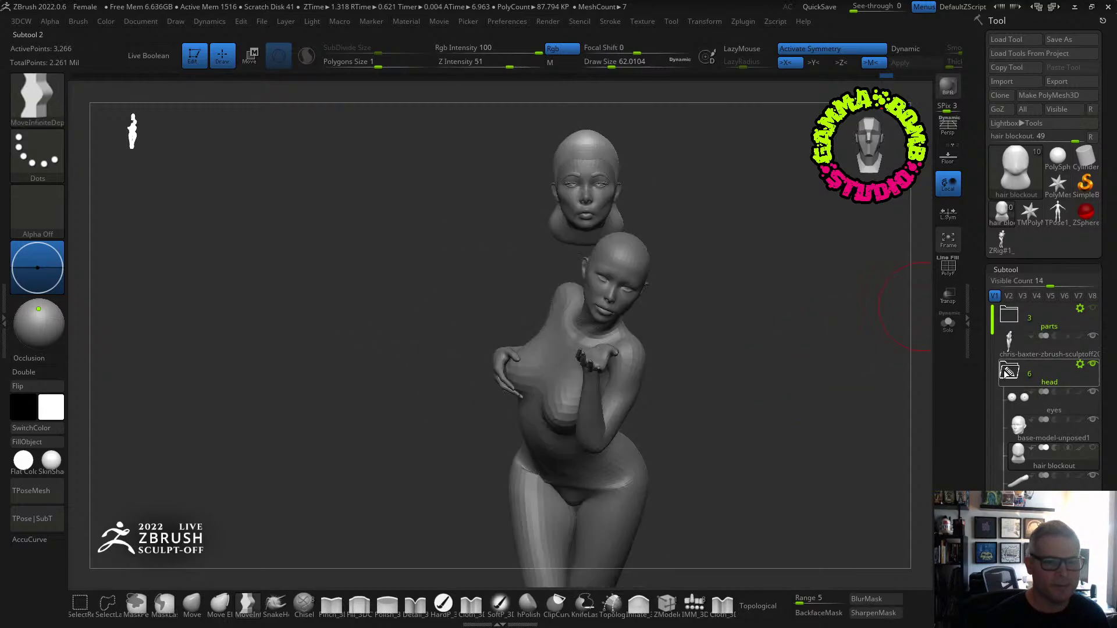
{"action": "left_click", "coordinate": [1027, 333]}
{"action": "left_click", "coordinate": [1027, 346]}
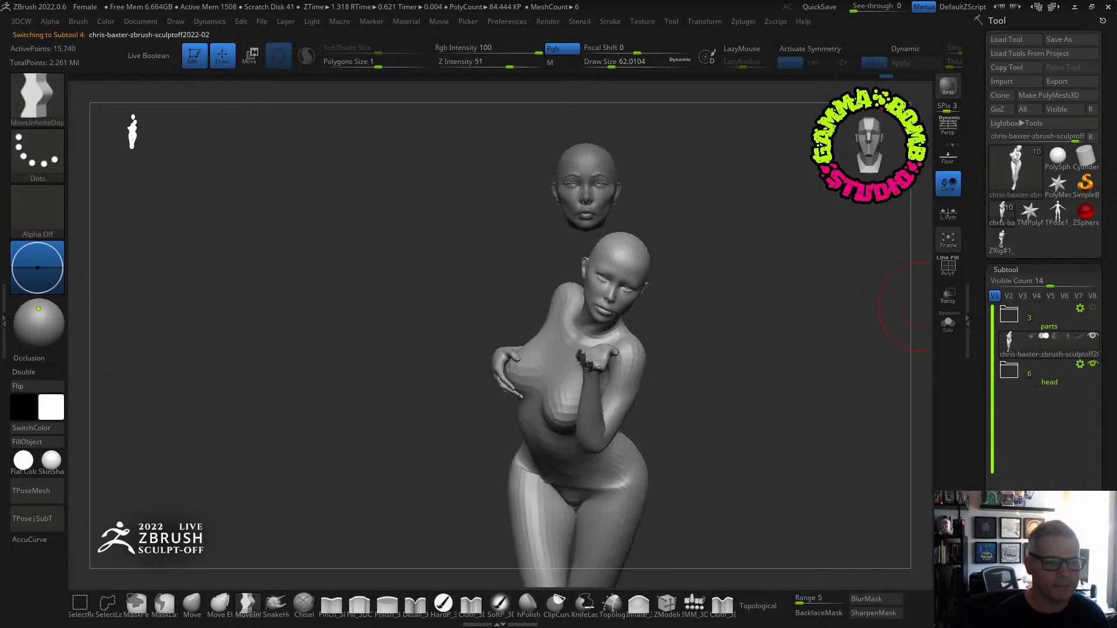
{"action": "left_click_drag", "start_coordinate": [1107, 378], "coordinate": [1107, 229]}
{"action": "left_click", "coordinate": [1013, 575]}
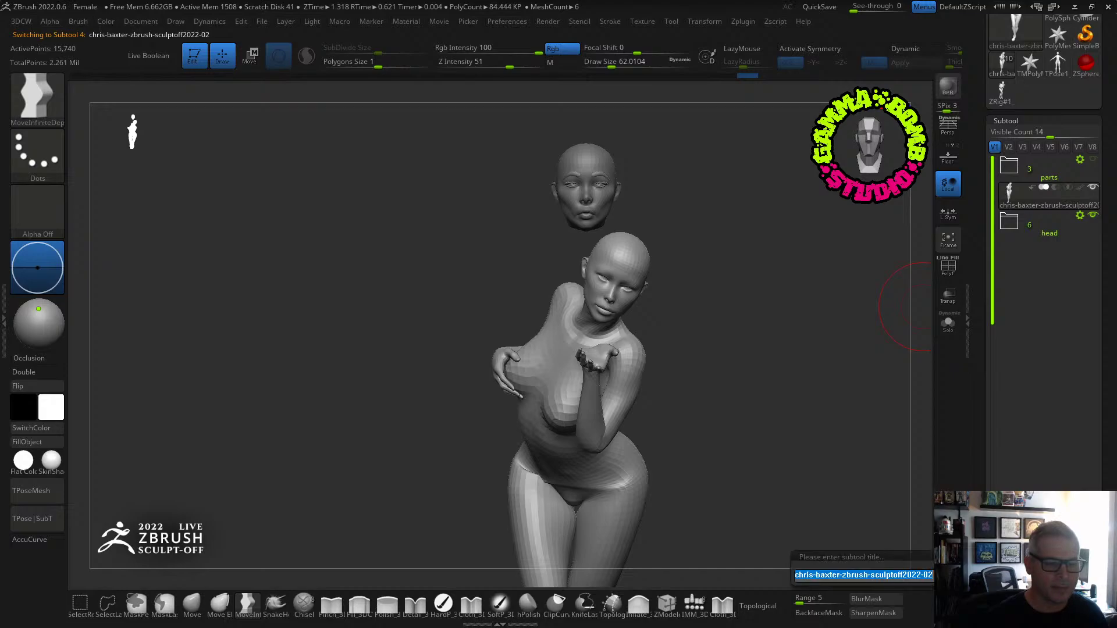
{"action": "type", "text": "body pos"}
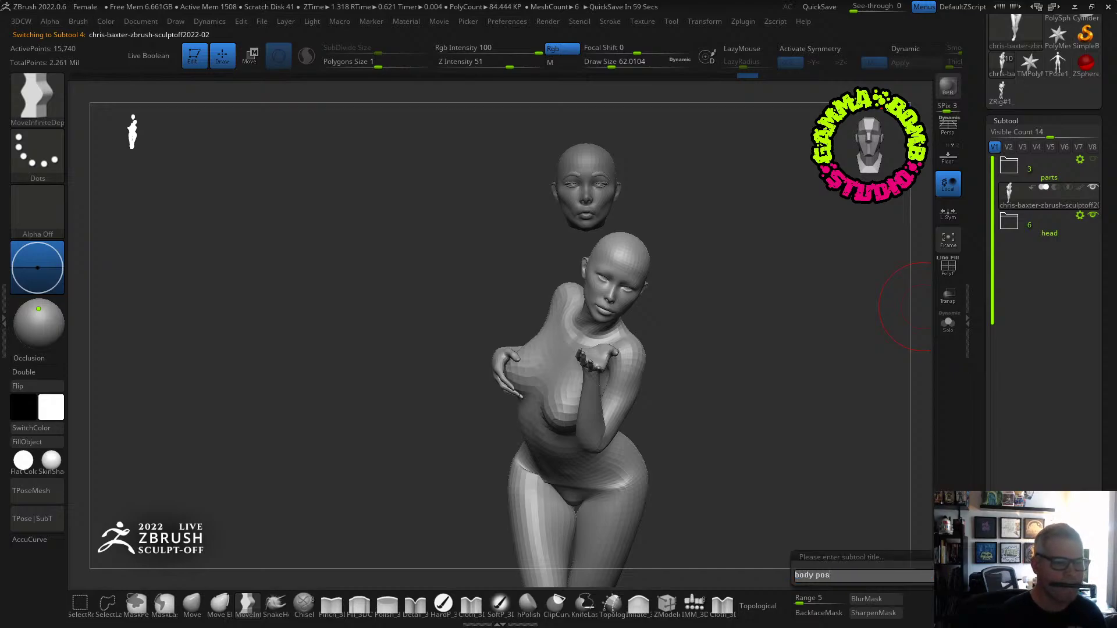
{"action": "type", "text": "e"}
{"action": "key", "text": "Return"}
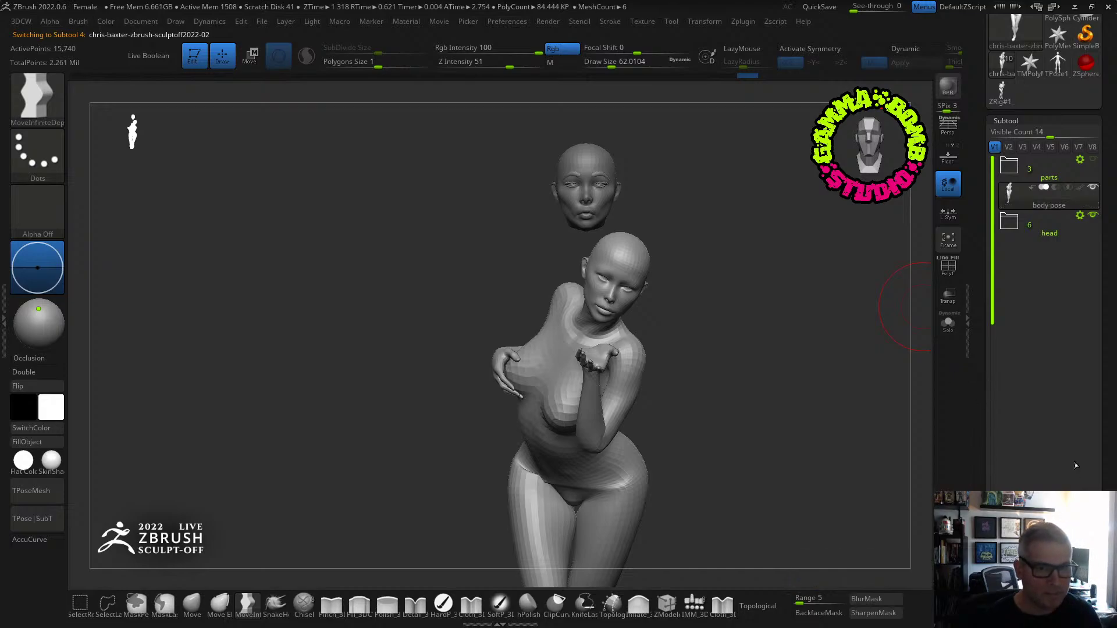
Move the body pose subtool below the head folder in the subtool order.
{"action": "left_click_drag", "start_coordinate": [1013, 196], "coordinate": [1013, 244]}
{"action": "left_click_drag", "start_coordinate": [1110, 417], "coordinate": [1110, 242]}
{"action": "left_click", "coordinate": [1060, 475]}
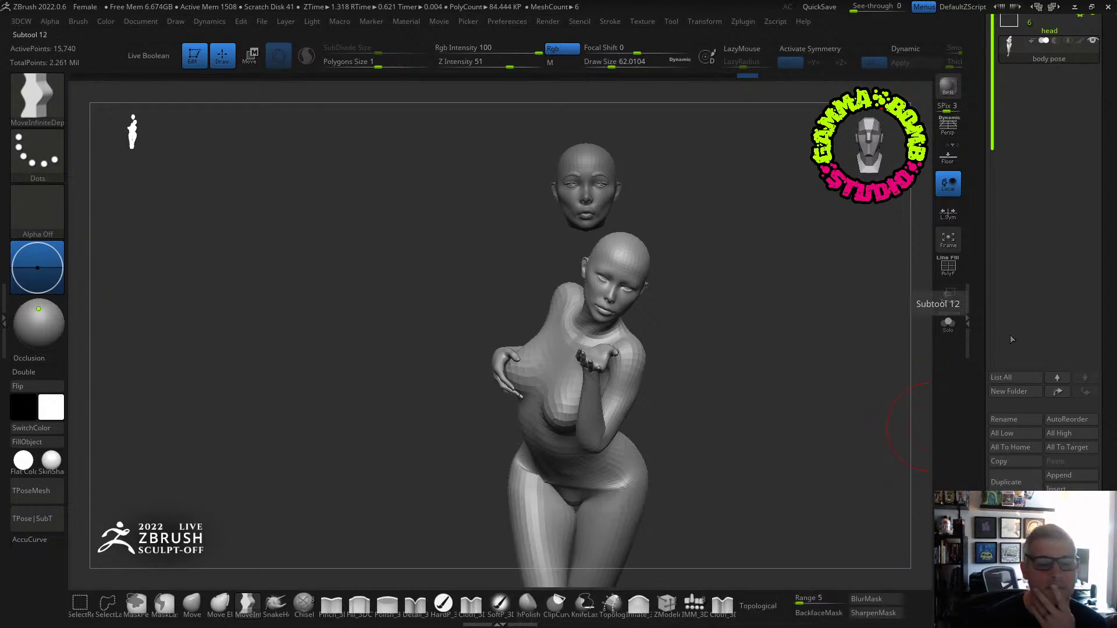
Append a Sphere3D as a new subtool and initialize it as a low-resolution QSphere.
{"action": "scroll", "coordinate": [1041, 442], "scroll_direction": "down", "scroll_amount": 6}
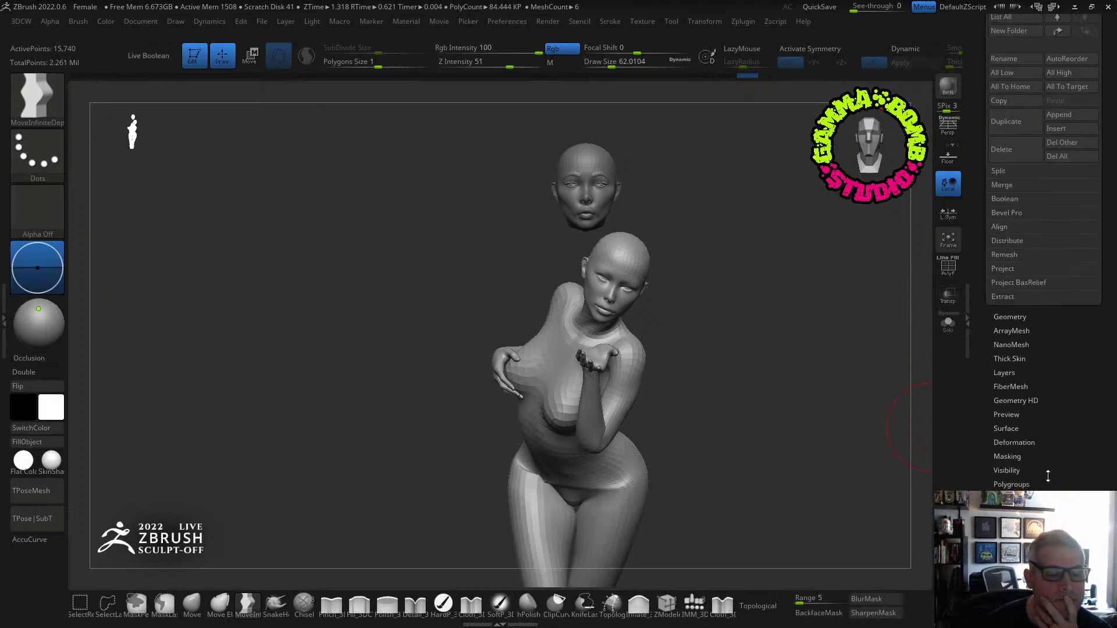
{"action": "left_click_drag", "start_coordinate": [1076, 591], "coordinate": [1091, 626]}
{"action": "left_click", "coordinate": [1052, 233]}
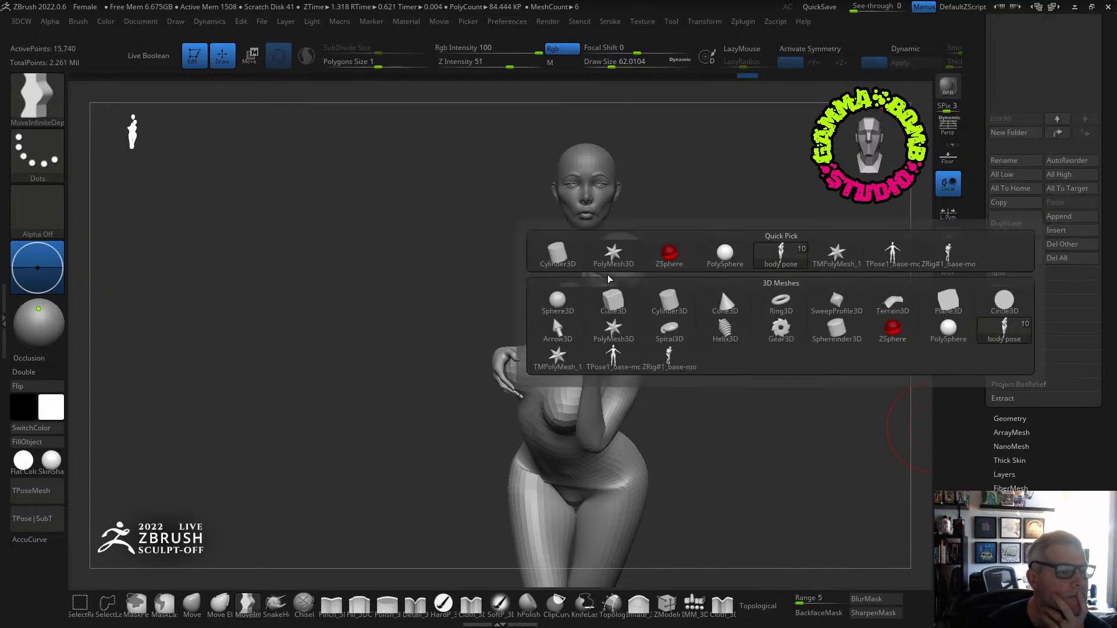
{"action": "left_click", "coordinate": [720, 288]}
{"action": "scroll", "coordinate": [1023, 331], "scroll_direction": "down", "scroll_amount": 6}
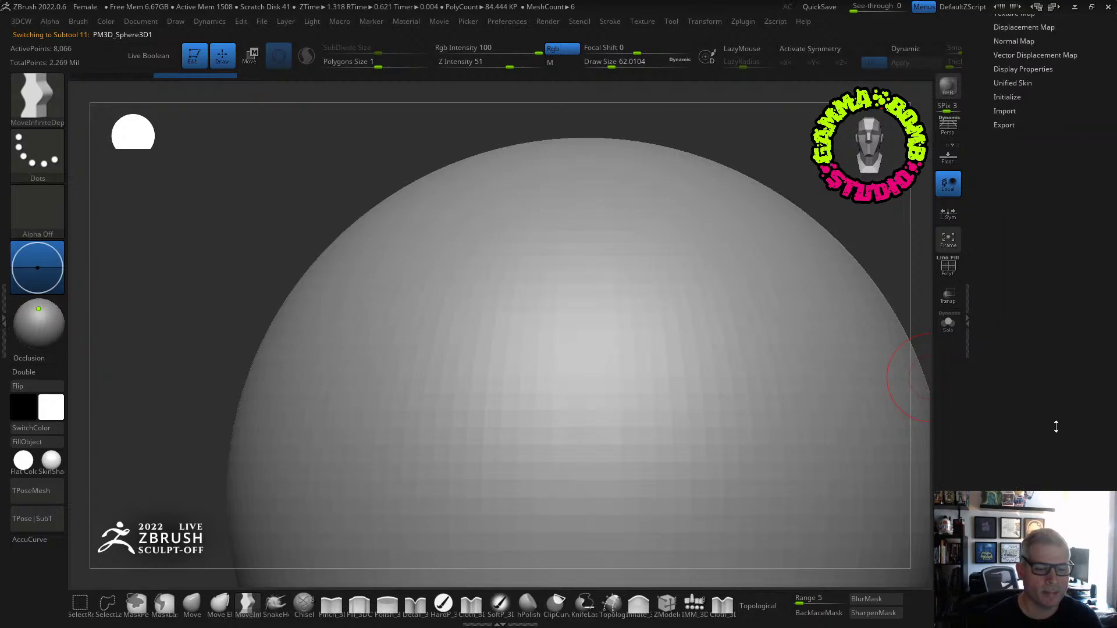
{"action": "left_click", "coordinate": [1008, 379]}
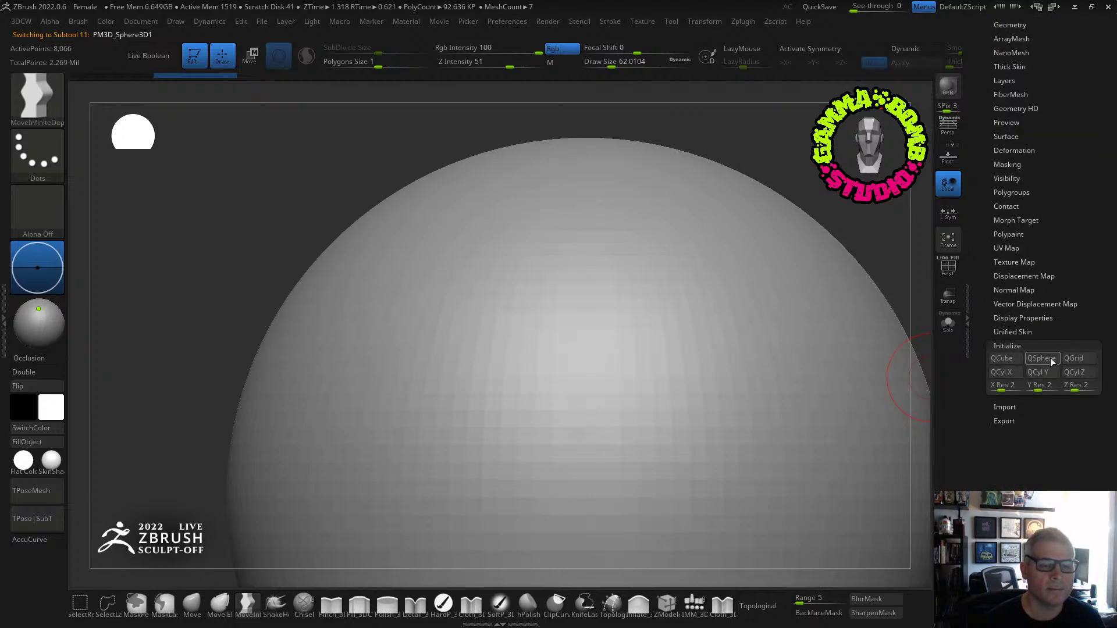
{"action": "left_click", "coordinate": [1040, 357]}
Divide the new QSphere once with smoothing and delete its lower subdivision level.
{"action": "scroll", "coordinate": [1055, 285], "scroll_direction": "up", "scroll_amount": 5}
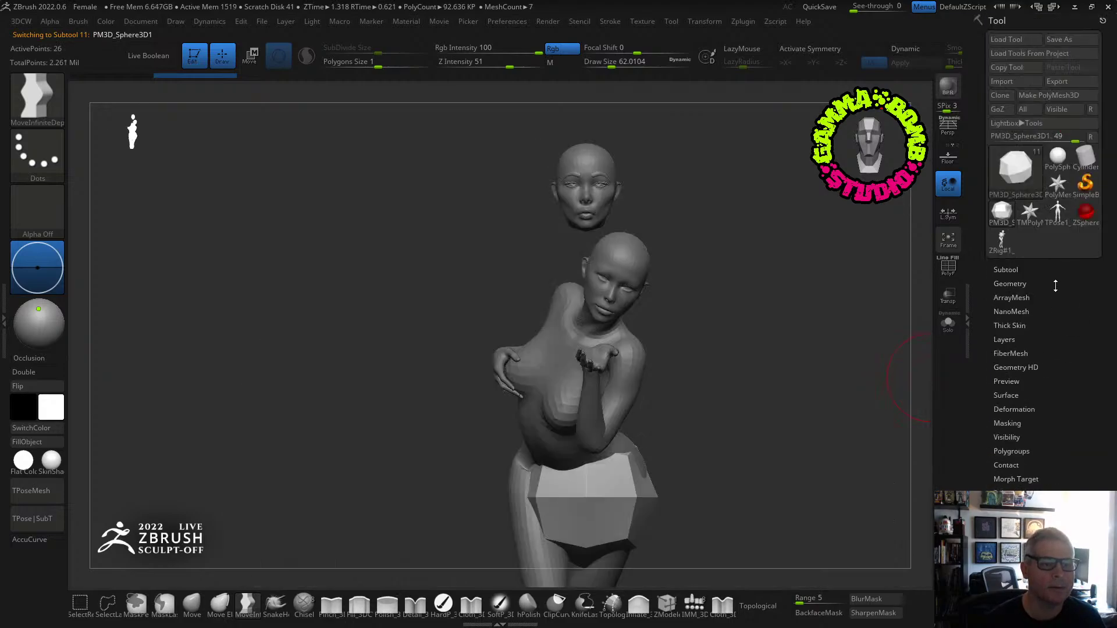
{"action": "left_click", "coordinate": [1009, 284]}
{"action": "left_click", "coordinate": [1023, 242]}
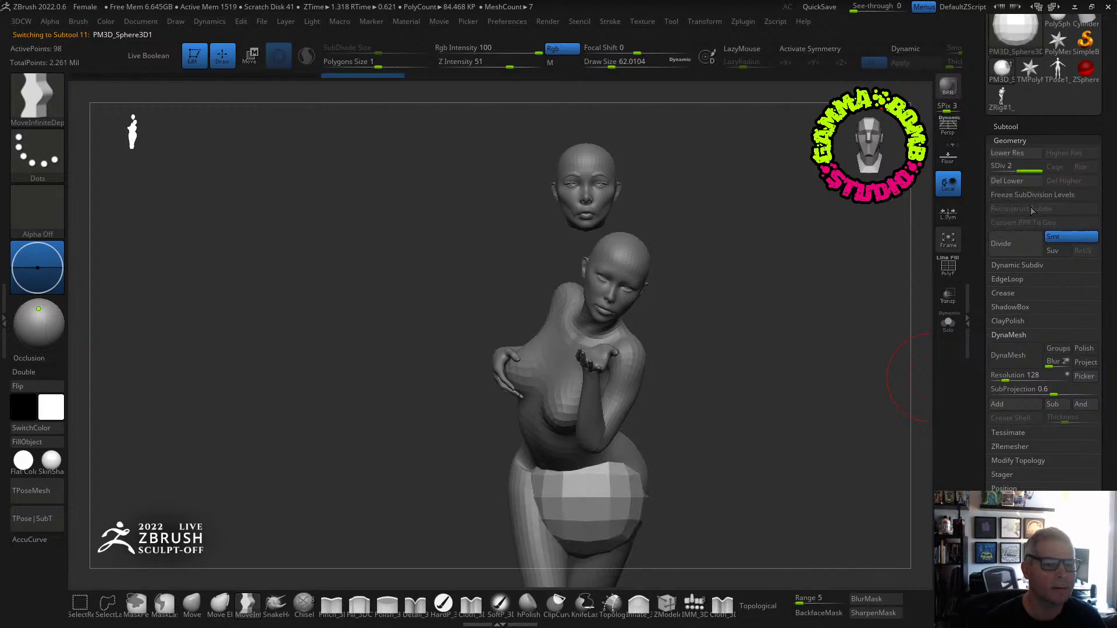
{"action": "left_click", "coordinate": [1015, 180]}
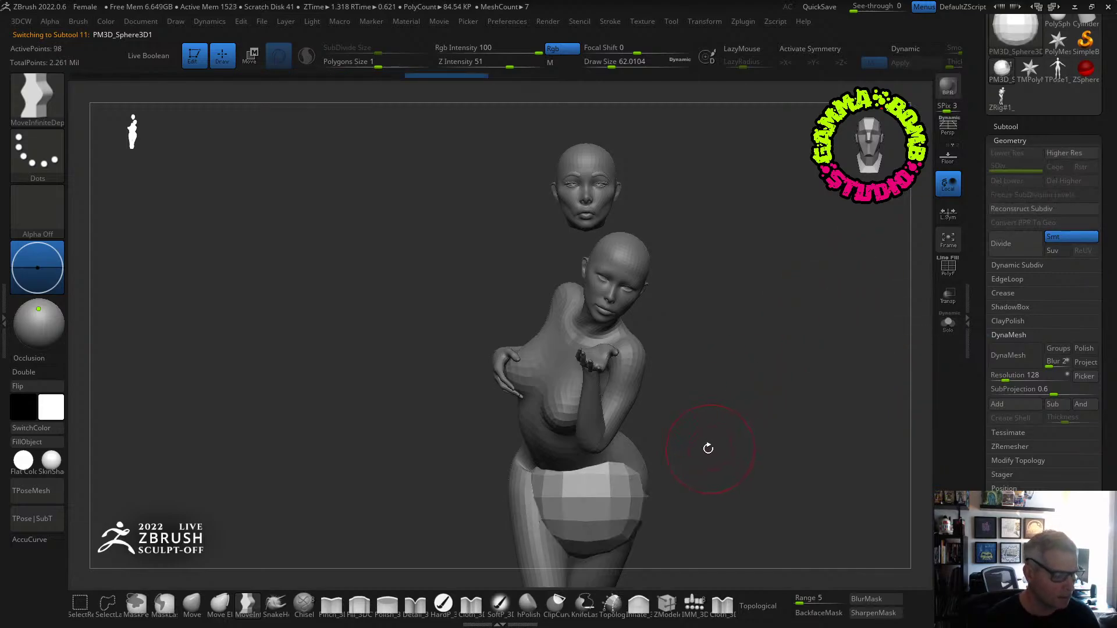
Stretch the QSphere sideways into a long horizontal capsule with the Extender deformer, add segments along it and accept the deformation.
{"action": "key", "text": "w"}
{"action": "left_click", "coordinate": [542, 404]}
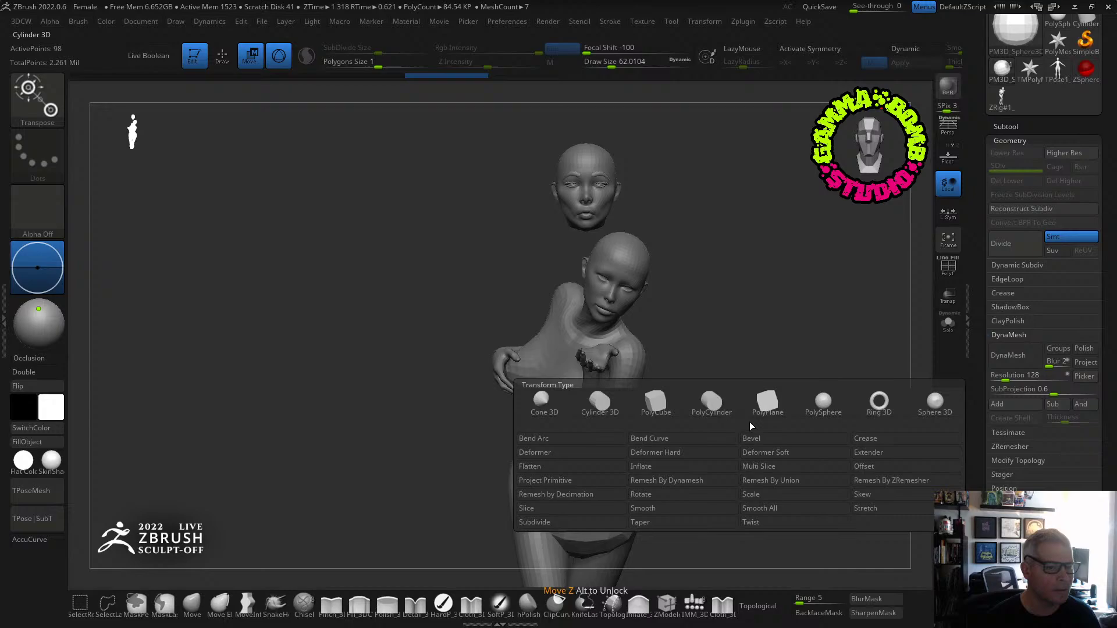
{"action": "left_click", "coordinate": [867, 452]}
{"action": "left_click_drag", "start_coordinate": [774, 490], "coordinate": [772, 489]}
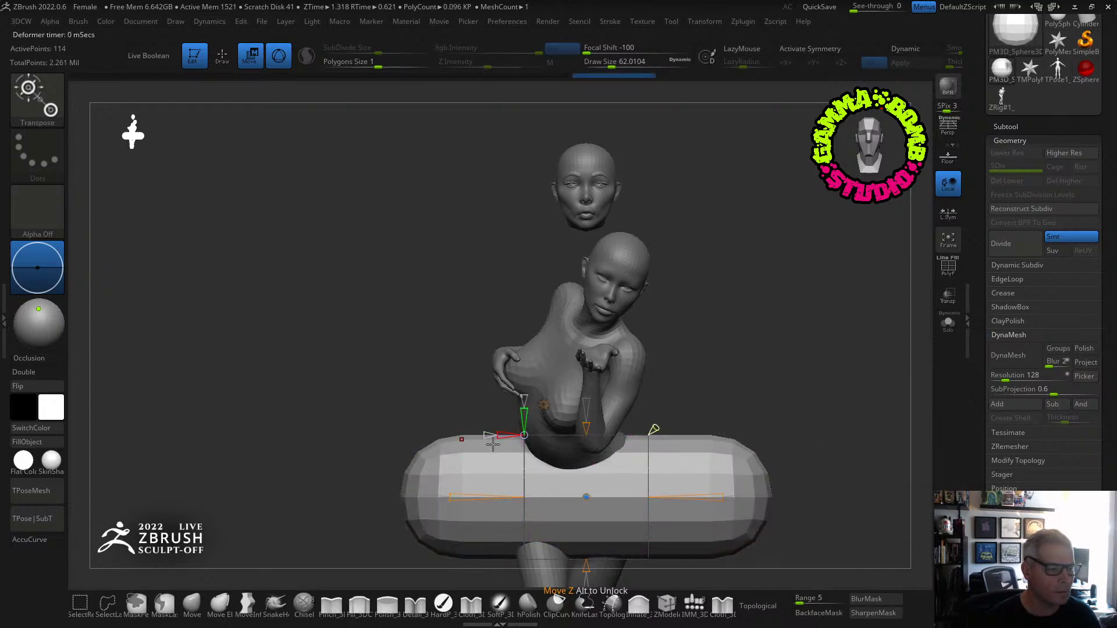
{"action": "left_click_drag", "start_coordinate": [490, 436], "coordinate": [485, 435]}
{"action": "left_click", "coordinate": [543, 406]}
{"action": "left_click", "coordinate": [729, 410]}
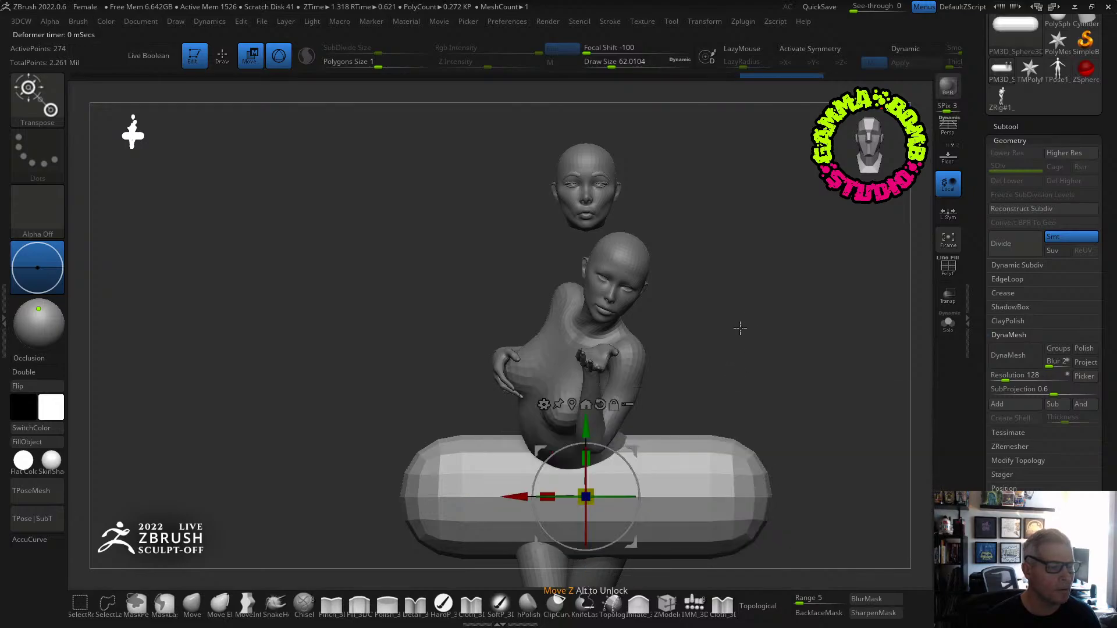
Isolate the capsule and curve it along its length with the Bend Arc deformer, accepting the bend.
{"action": "left_click", "coordinate": [947, 323]}
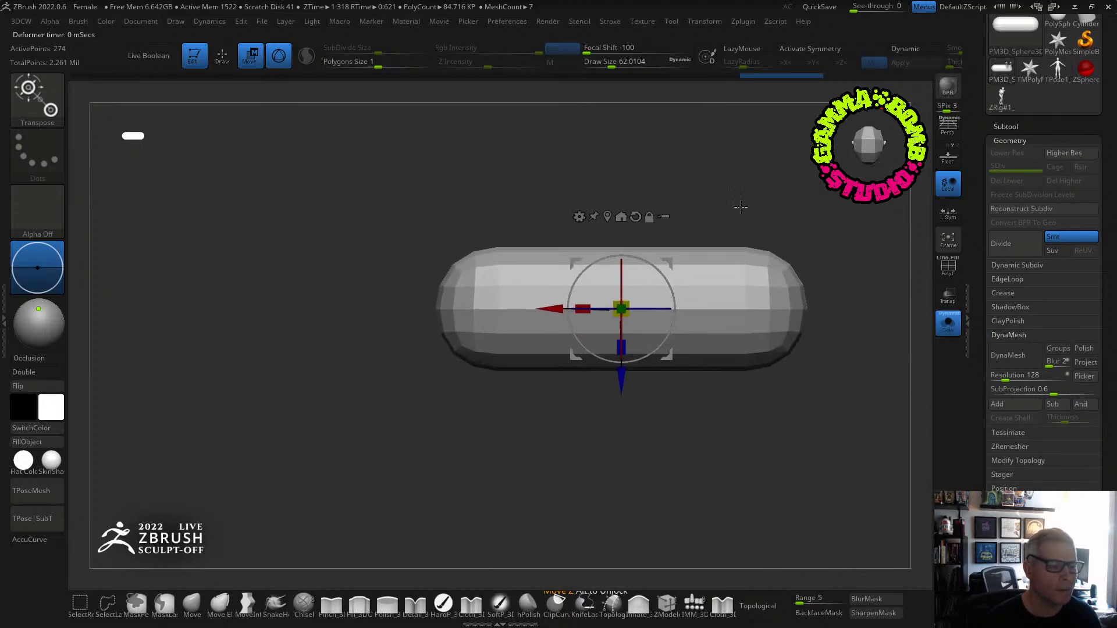
{"action": "left_click", "coordinate": [568, 208]}
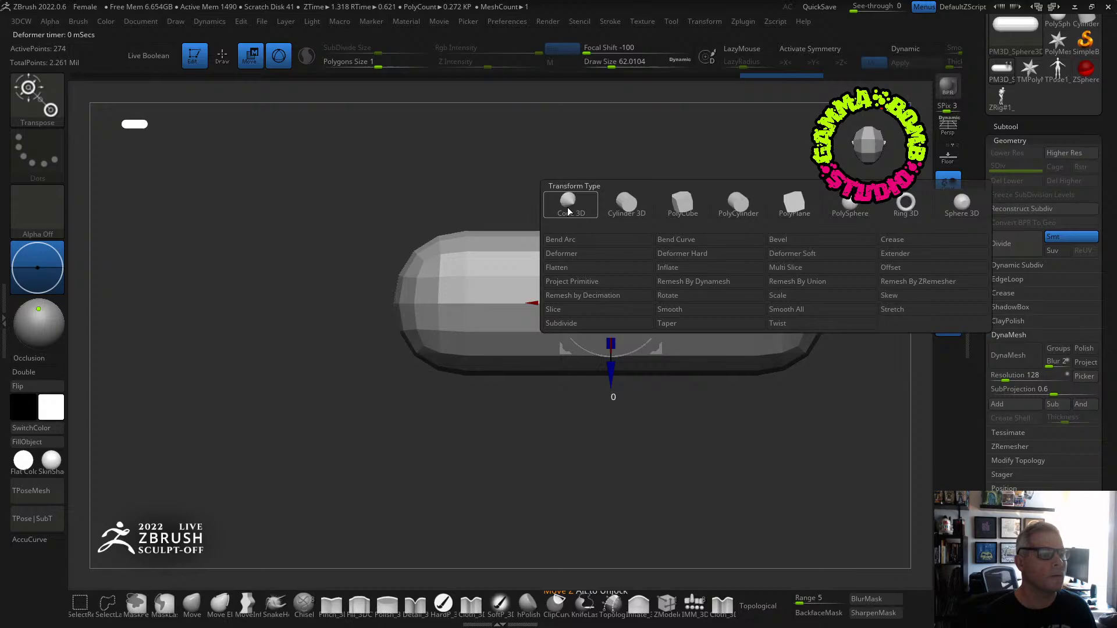
{"action": "left_click", "coordinate": [591, 239]}
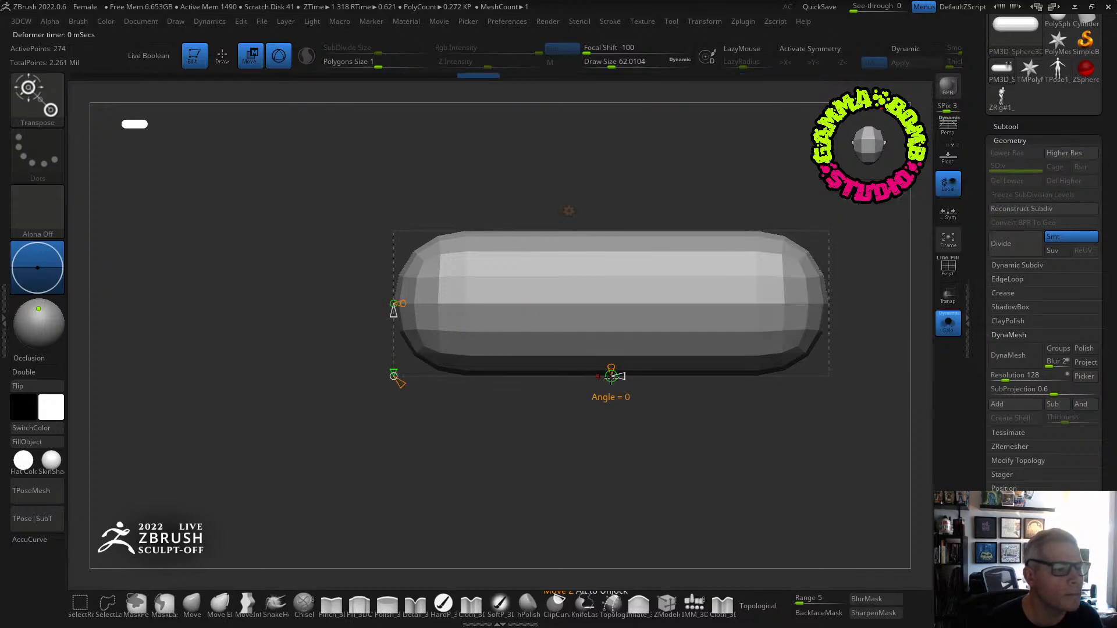
{"action": "left_click_drag", "start_coordinate": [611, 377], "coordinate": [590, 432]}
{"action": "left_click_drag", "start_coordinate": [546, 491], "coordinate": [549, 376], "text": "shift"}
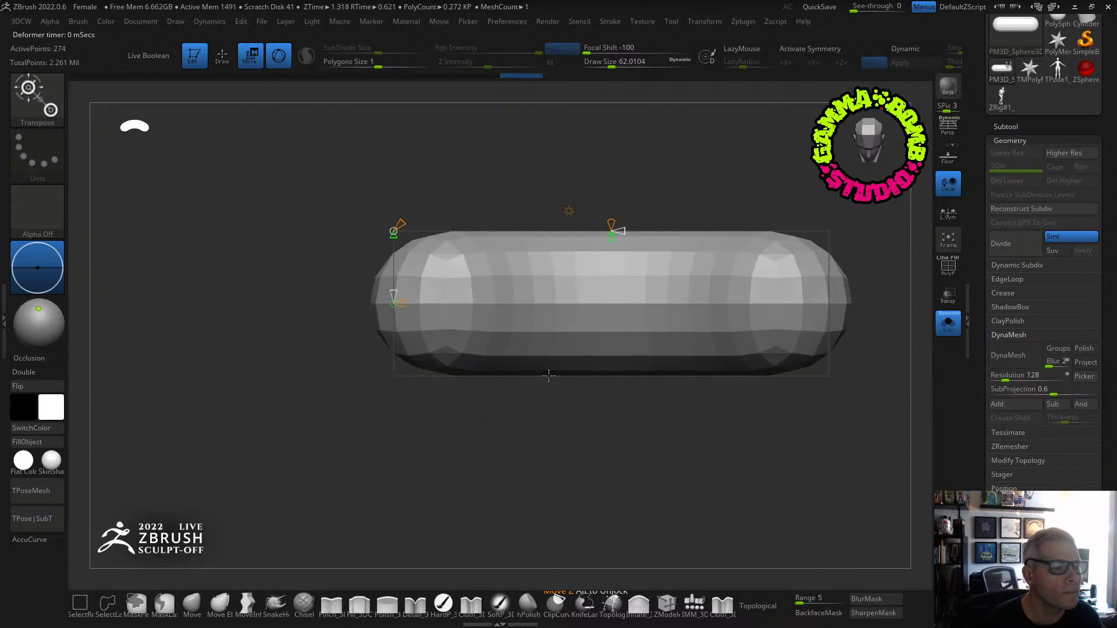
{"action": "left_click", "coordinate": [570, 211]}
{"action": "left_click", "coordinate": [757, 212]}
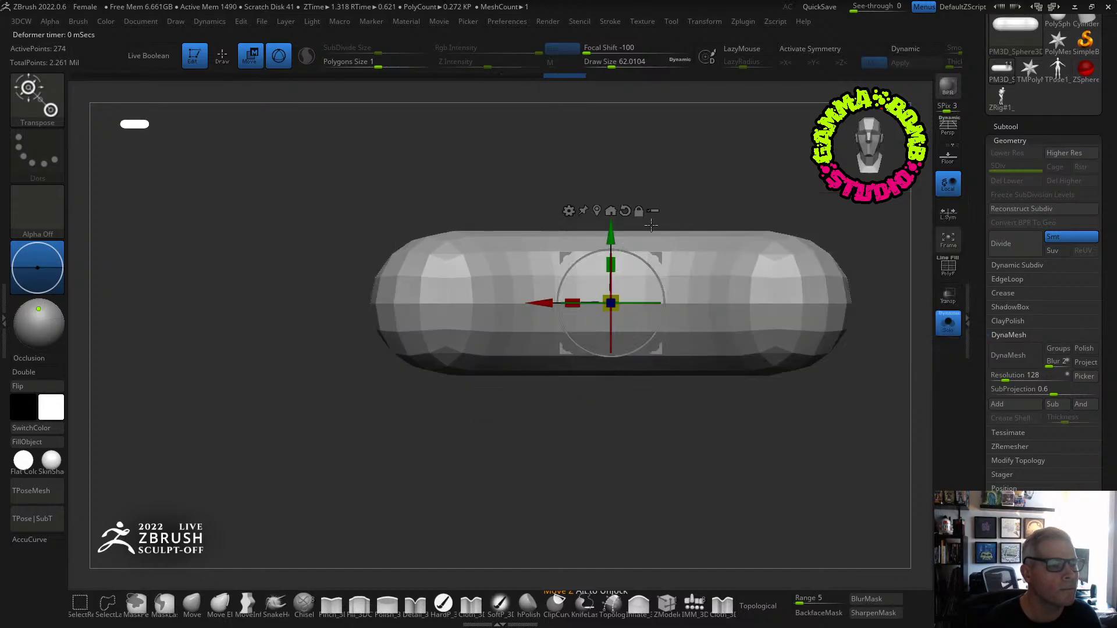
Extend the bent capsule vertically into a tall curved block with the Extender deformer and turn on its polyframe display.
{"action": "left_click", "coordinate": [570, 210]}
{"action": "left_click", "coordinate": [901, 260]}
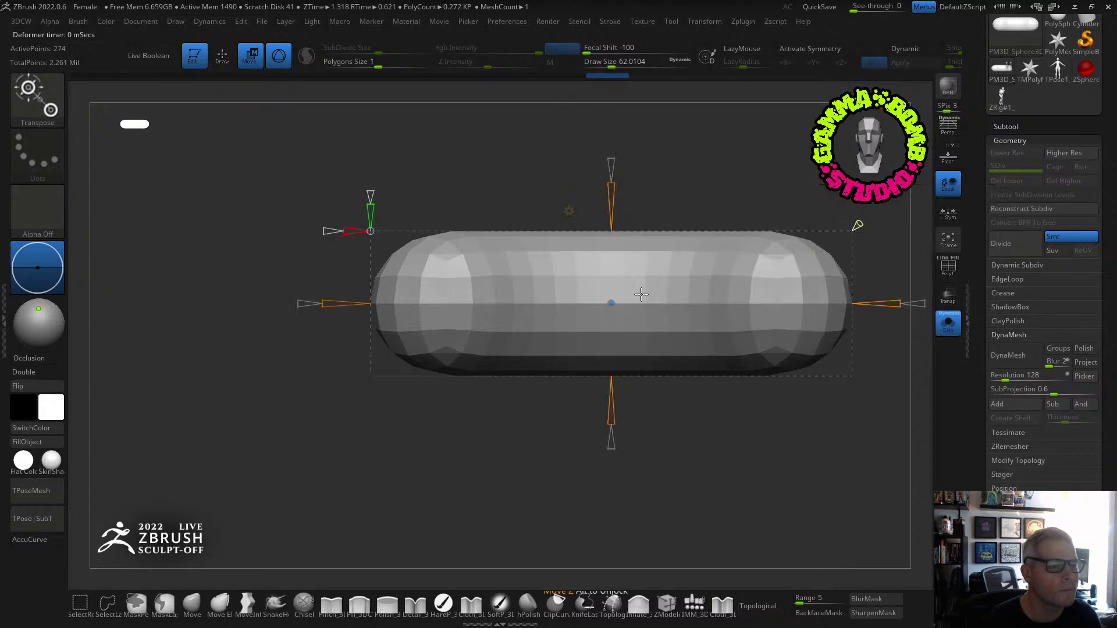
{"action": "left_click_drag", "start_coordinate": [609, 420], "coordinate": [605, 480]}
{"action": "key", "text": "f"}
{"action": "left_click_drag", "start_coordinate": [392, 516], "coordinate": [372, 529]}
{"action": "left_click", "coordinate": [947, 269]}
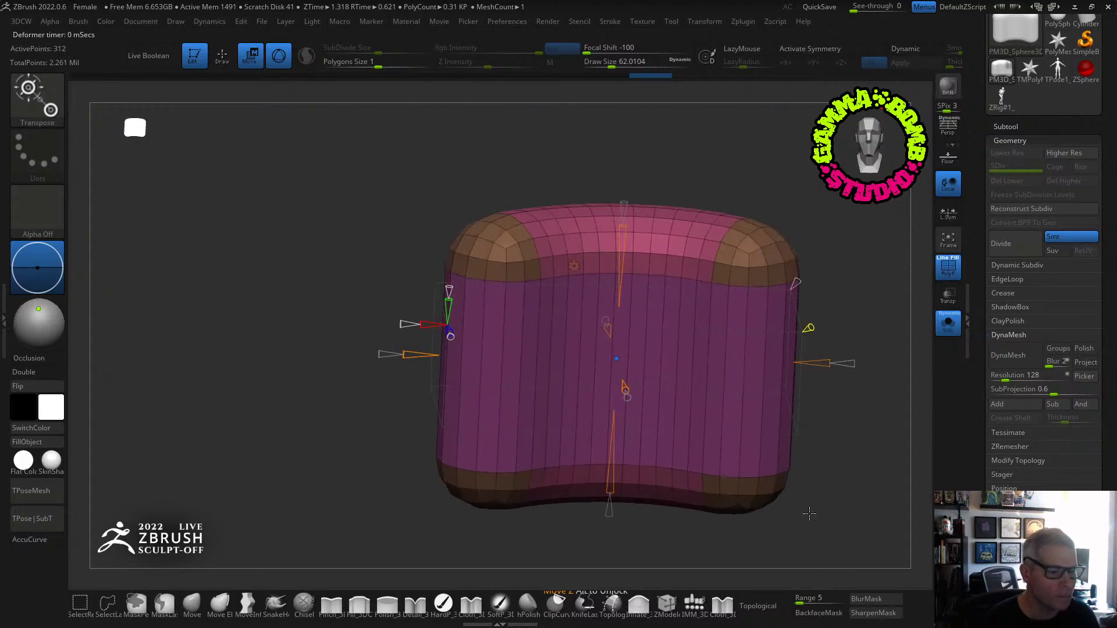
Insert multiple evenly spaced horizontal edge loops across the tall side walls with the ZModeler brush's Insert edge action and Interactive Resolution.
{"action": "key", "text": "q"}
{"action": "left_click", "coordinate": [666, 603]}
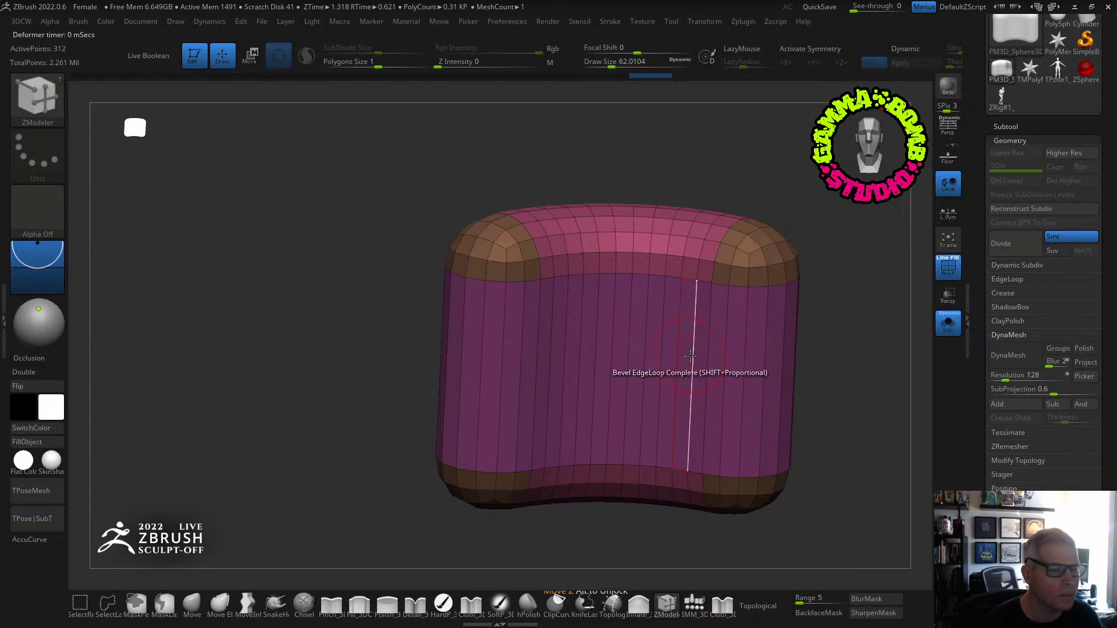
{"action": "key", "text": "space"}
{"action": "left_click", "coordinate": [651, 268]}
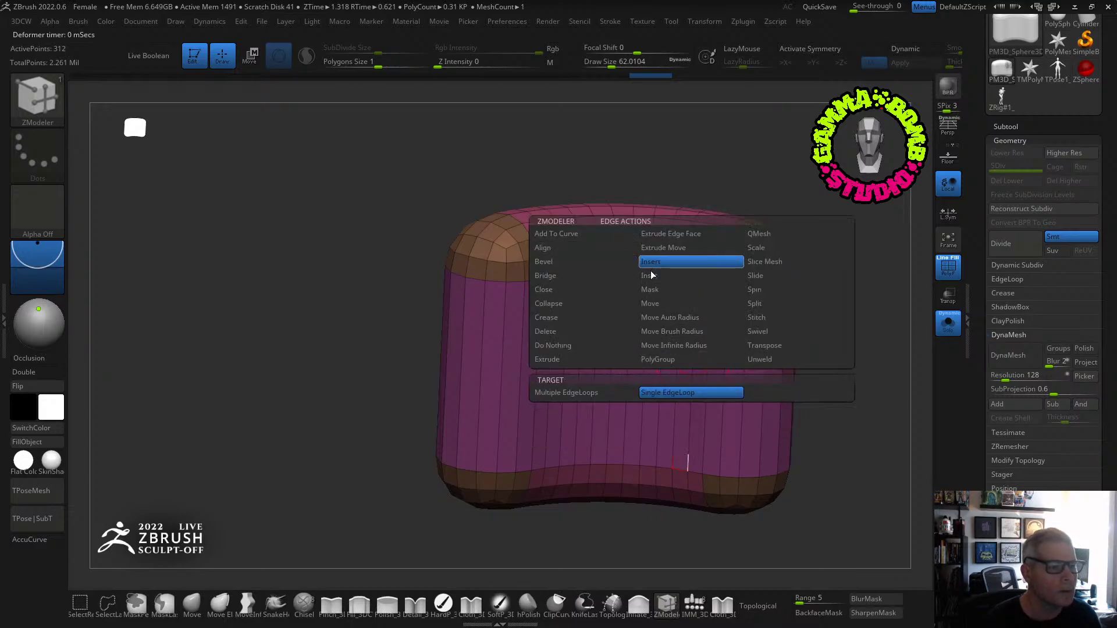
{"action": "key", "text": "space"}
{"action": "left_click", "coordinate": [549, 393]}
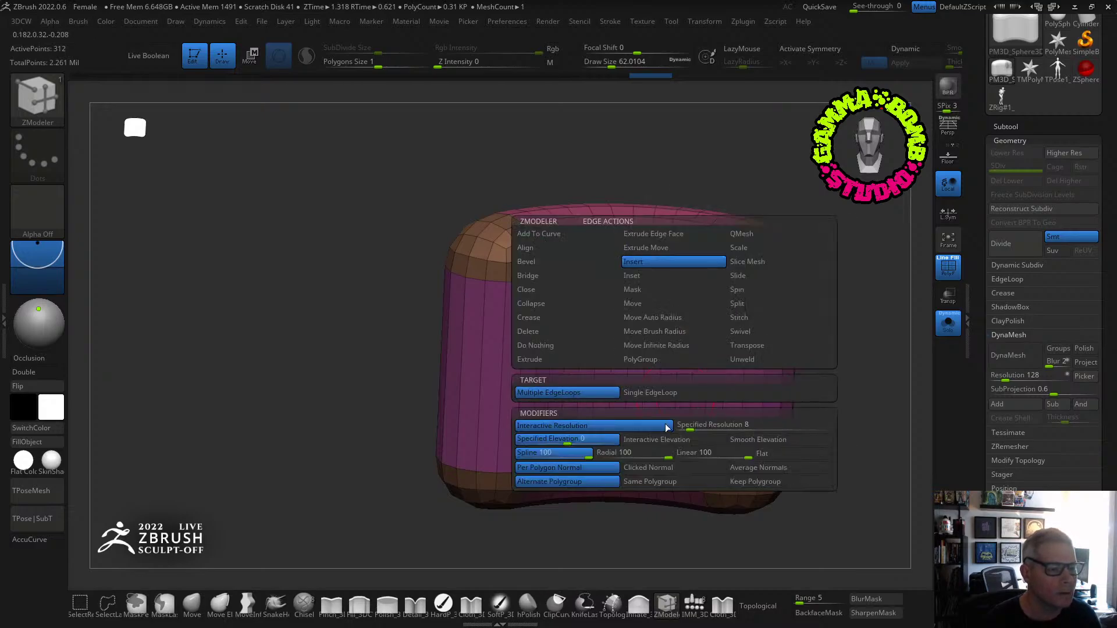
{"action": "left_click", "coordinate": [673, 414]}
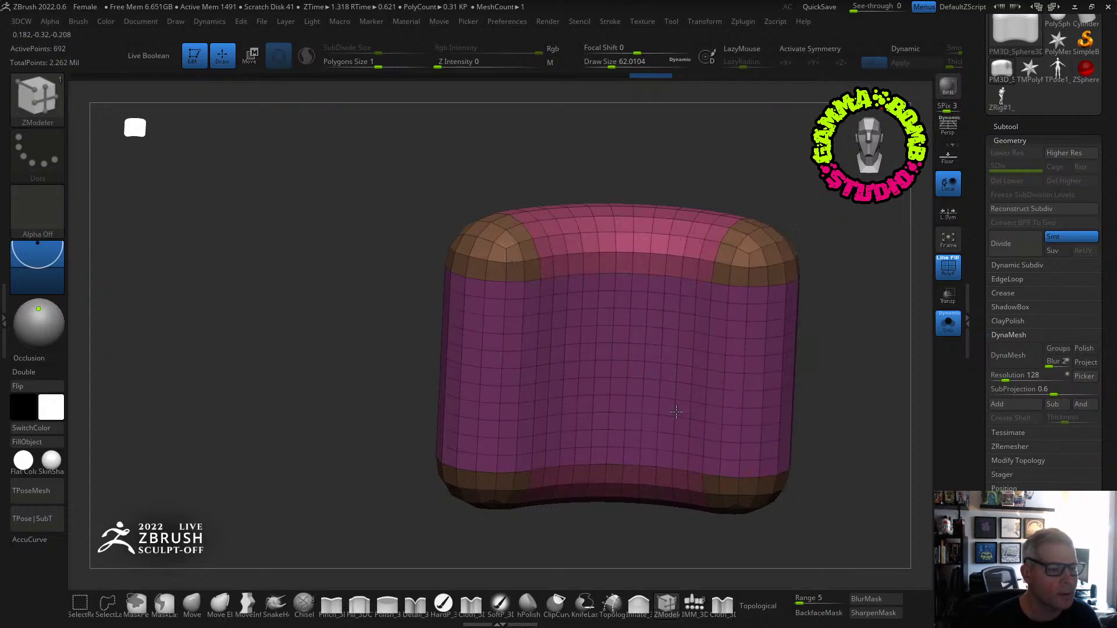
Bevel eight edge loops running over the curved block with ZModeler's Bevel EdgeLoop Complete action, making strips of varying width between the rounded ends.
{"action": "left_click_drag", "start_coordinate": [670, 132], "coordinate": [643, 301]}
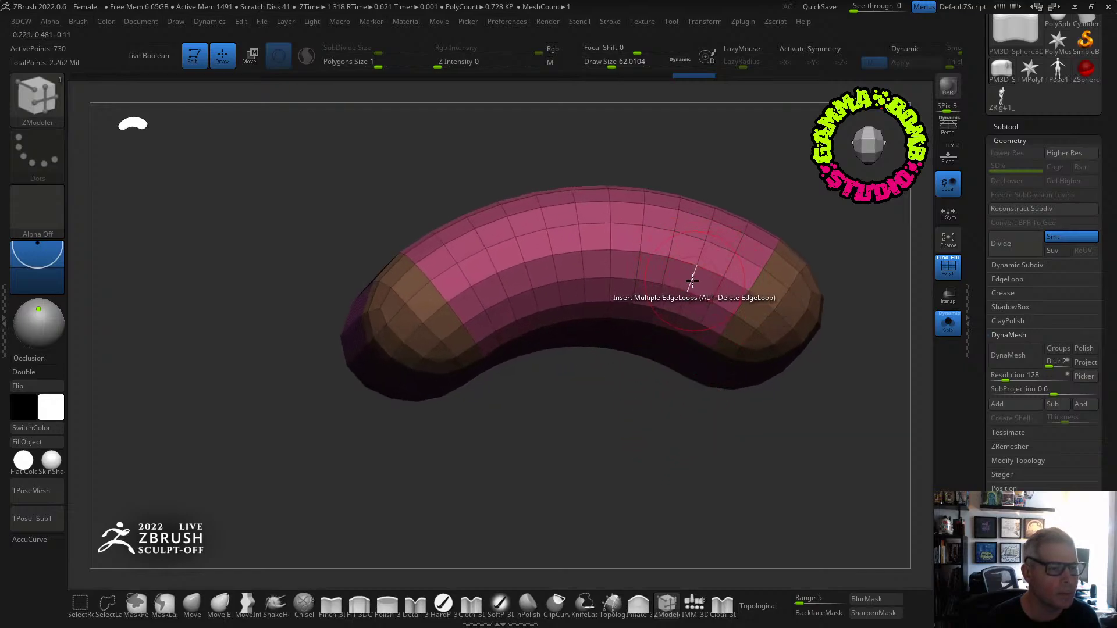
{"action": "key", "text": "space"}
{"action": "left_click", "coordinate": [691, 261]}
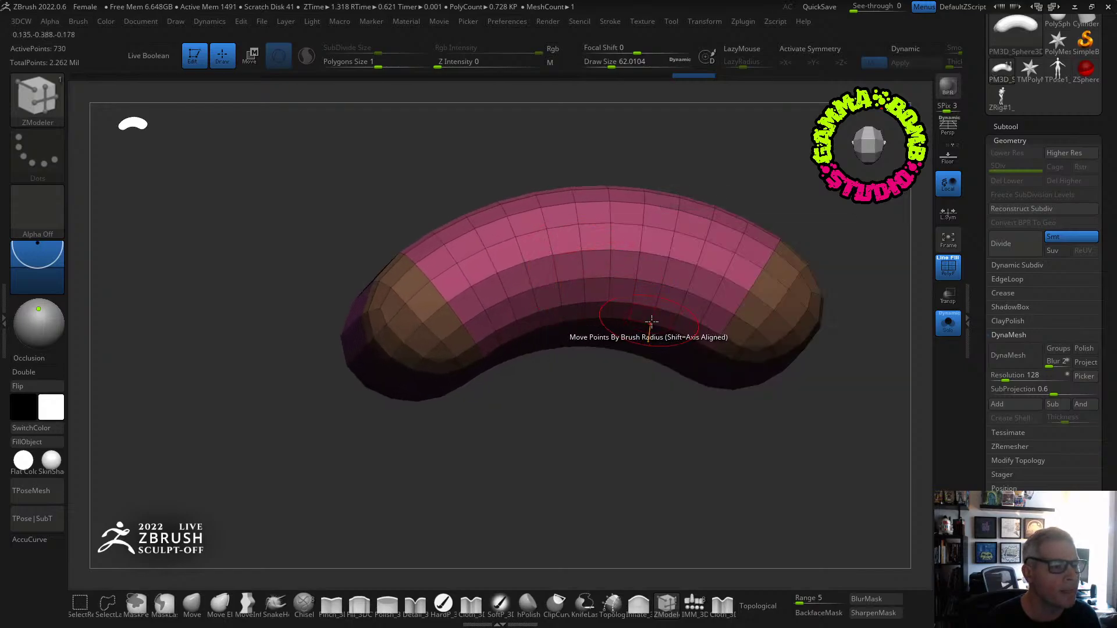
{"action": "left_click", "coordinate": [695, 282]}
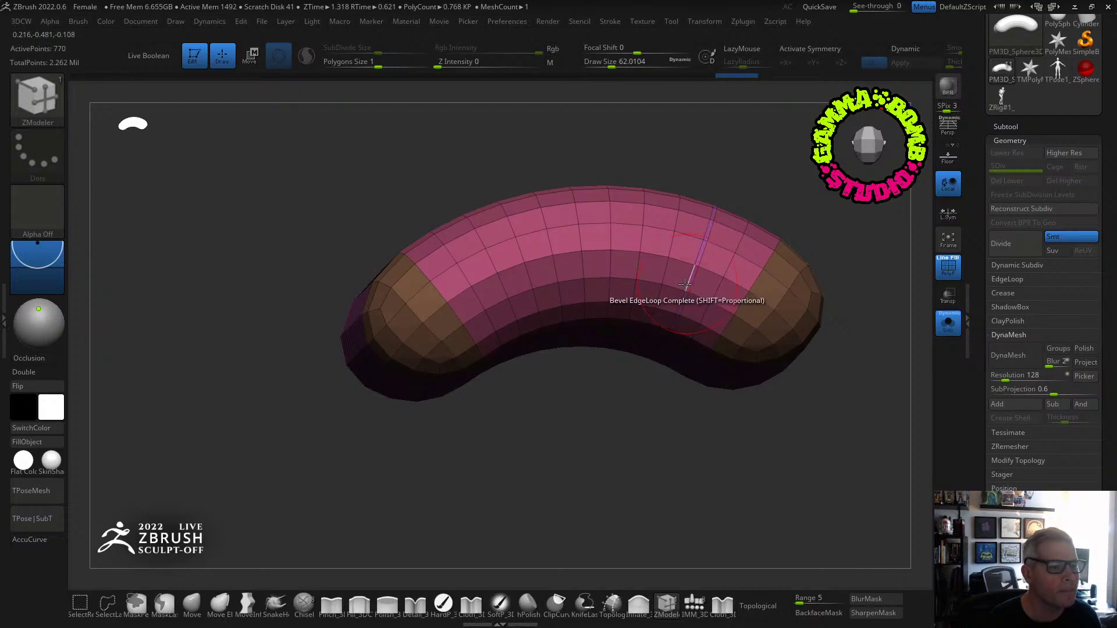
{"action": "left_click", "coordinate": [447, 288]}
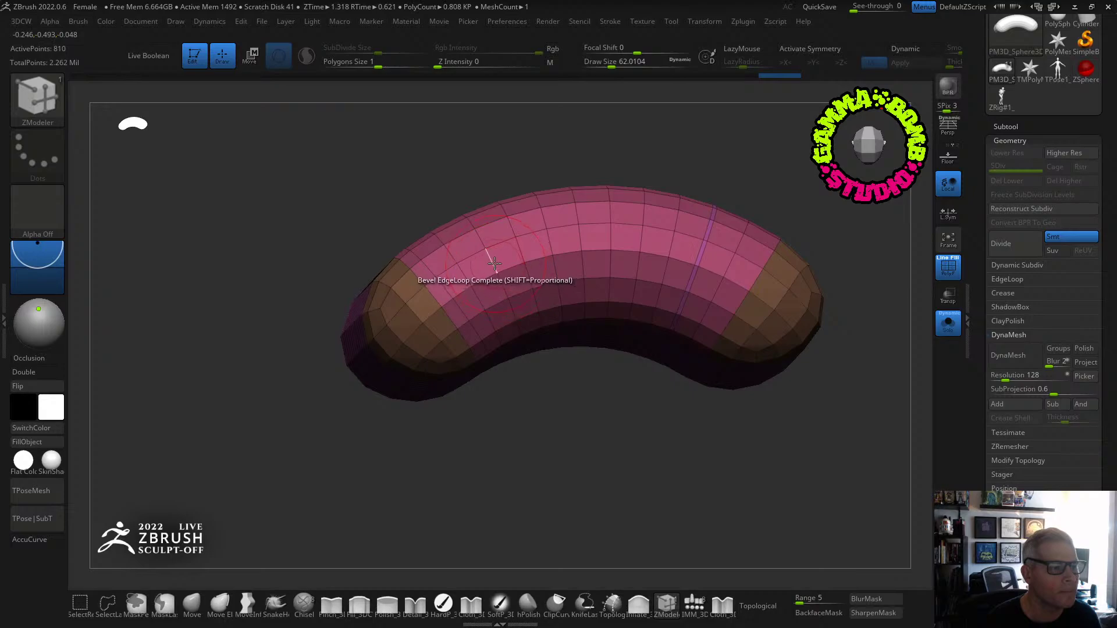
{"action": "left_click", "coordinate": [515, 252]}
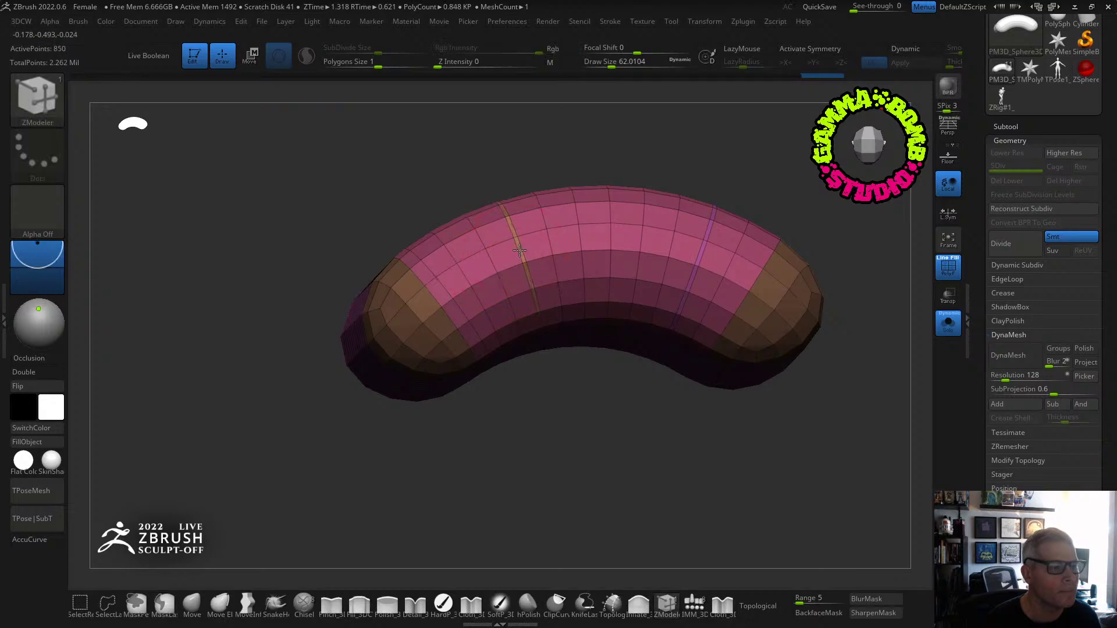
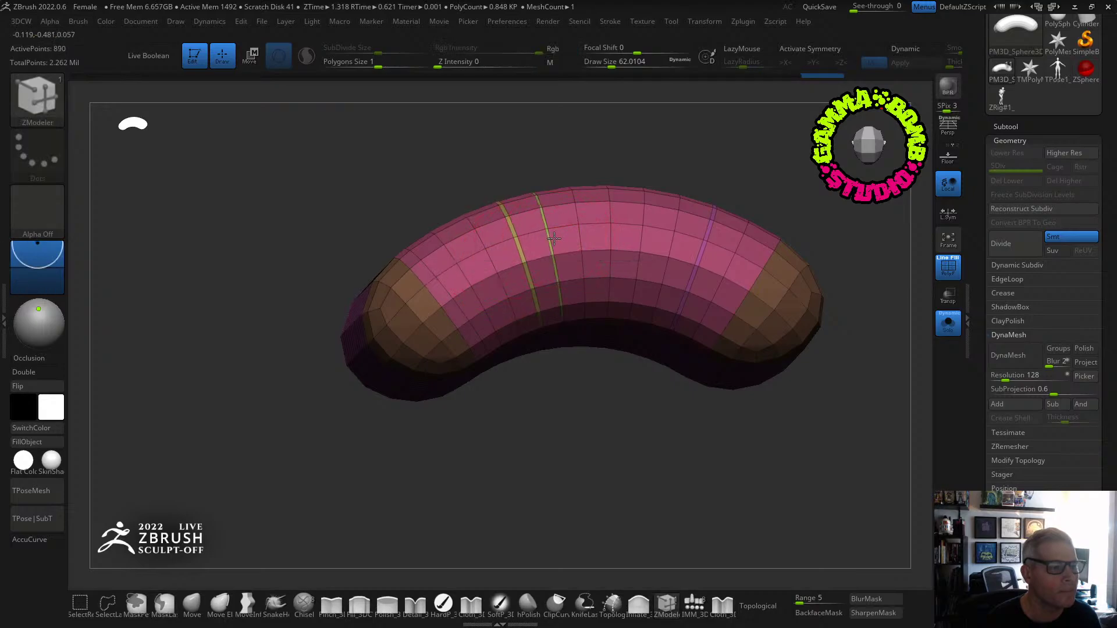
{"action": "left_click", "coordinate": [609, 237]}
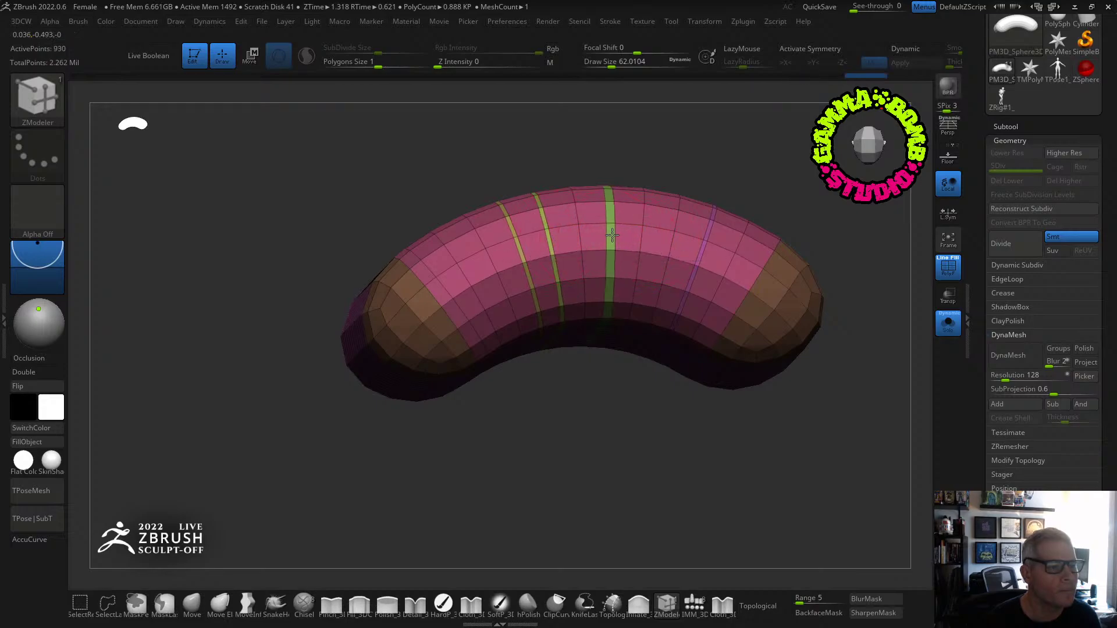
{"action": "left_click", "coordinate": [663, 243]}
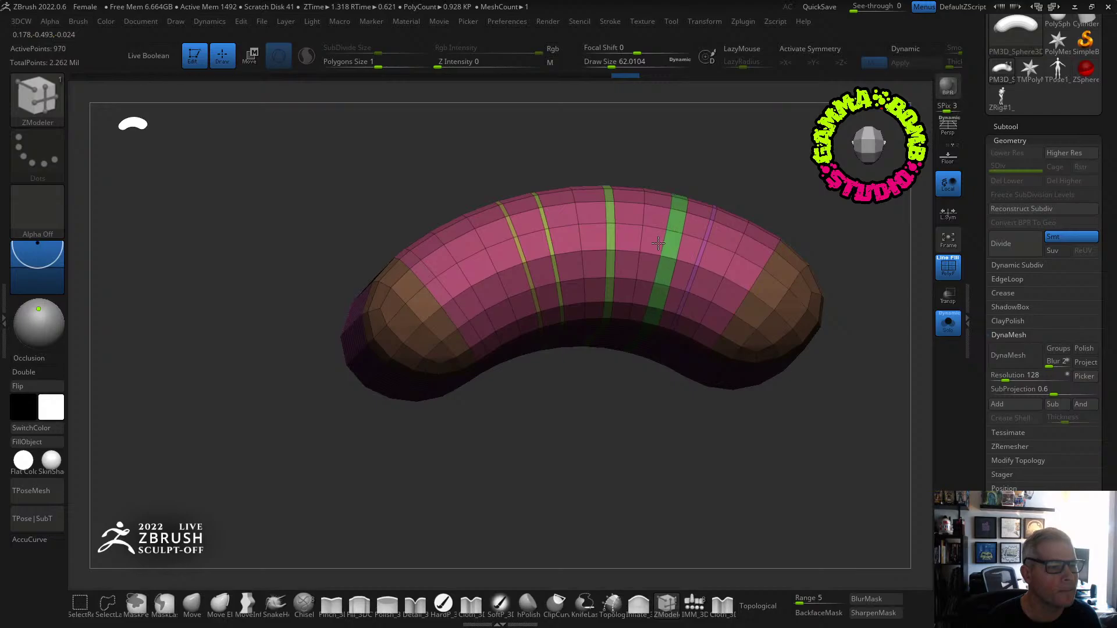
{"action": "left_click", "coordinate": [661, 243]}
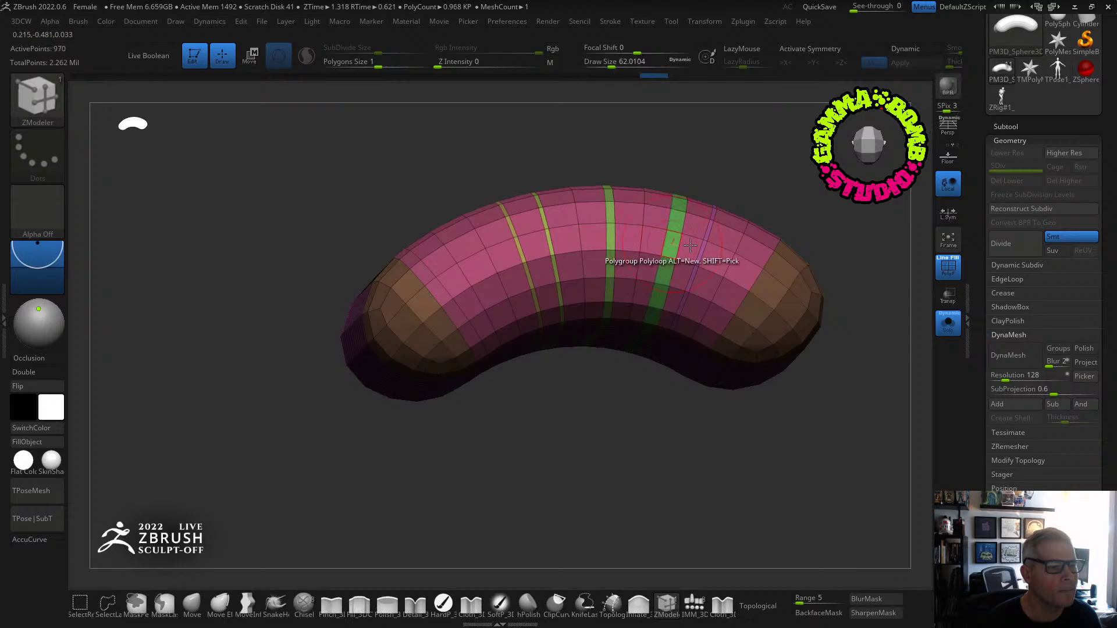
{"action": "left_click", "coordinate": [731, 264]}
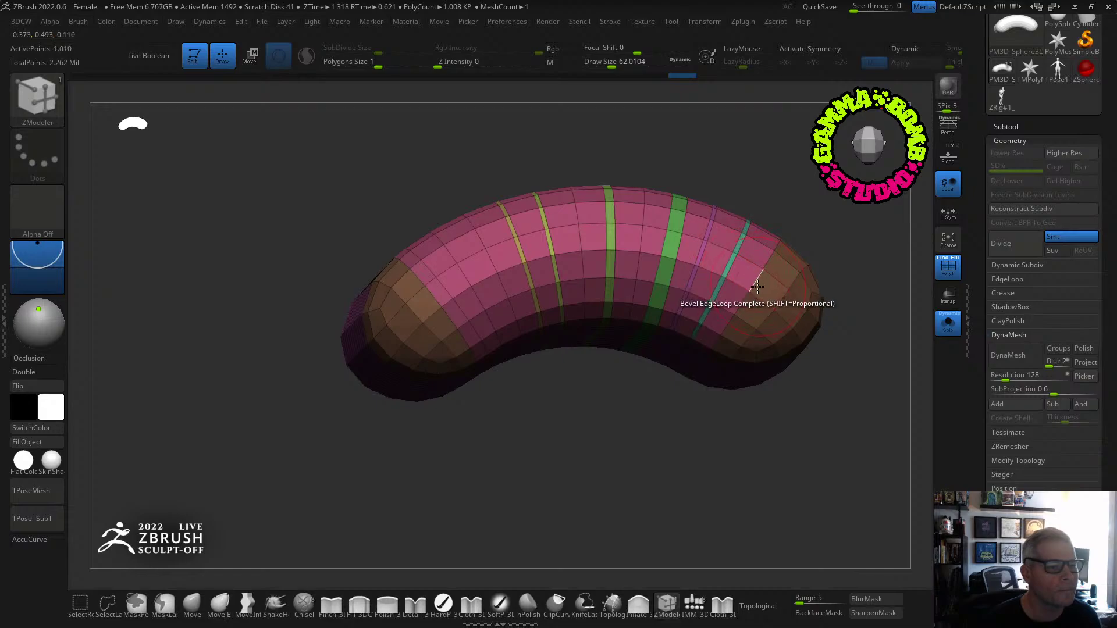
{"action": "left_click", "coordinate": [754, 283]}
Hide everything except the beveled strips, invert the visibility to group the body and end caps as one polygroup, and show the whole mesh.
{"action": "left_click", "coordinate": [788, 292], "text": "ctrl+shift"}
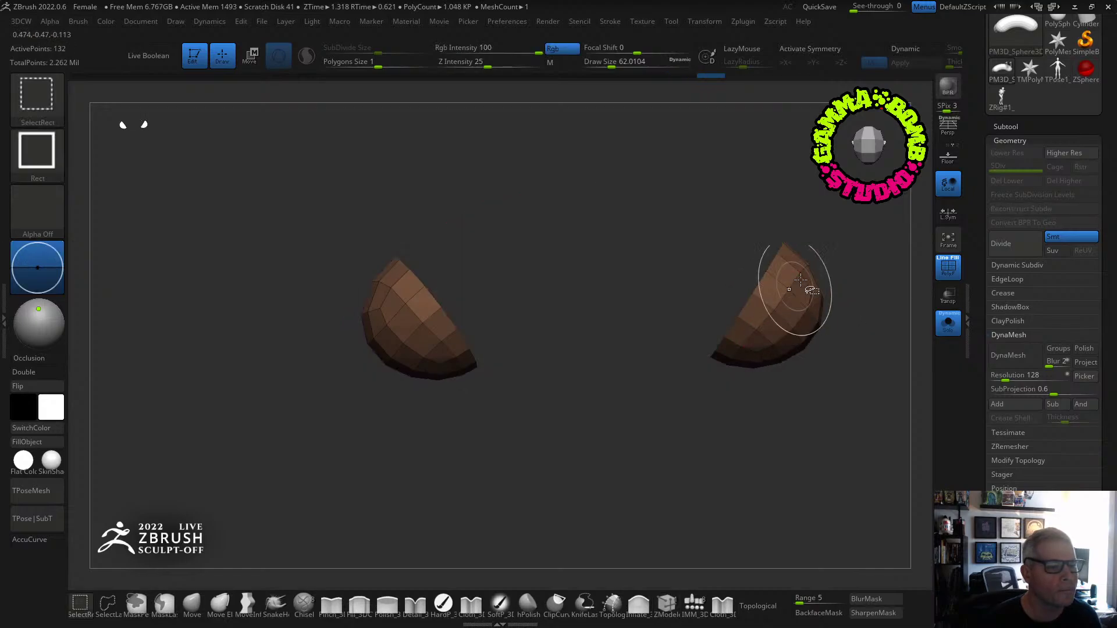
{"action": "left_click", "coordinate": [823, 177], "text": "ctrl+shift"}
{"action": "left_click", "coordinate": [583, 245], "text": "ctrl+shift"}
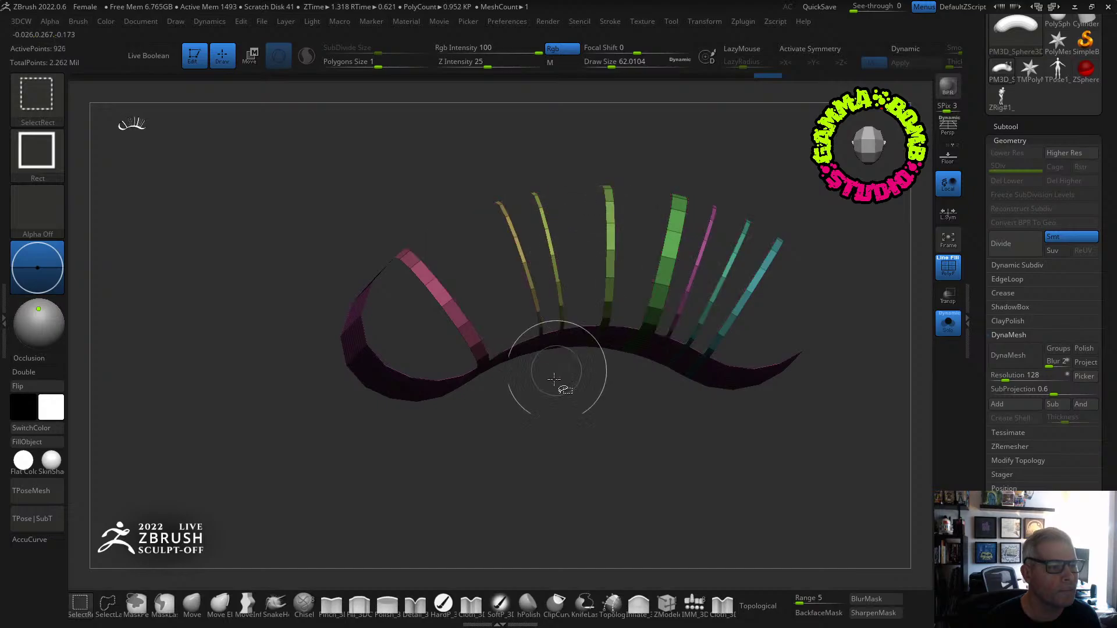
{"action": "left_click_drag", "start_coordinate": [539, 445], "coordinate": [512, 492]}
{"action": "left_click", "coordinate": [436, 381], "text": "ctrl+shift"}
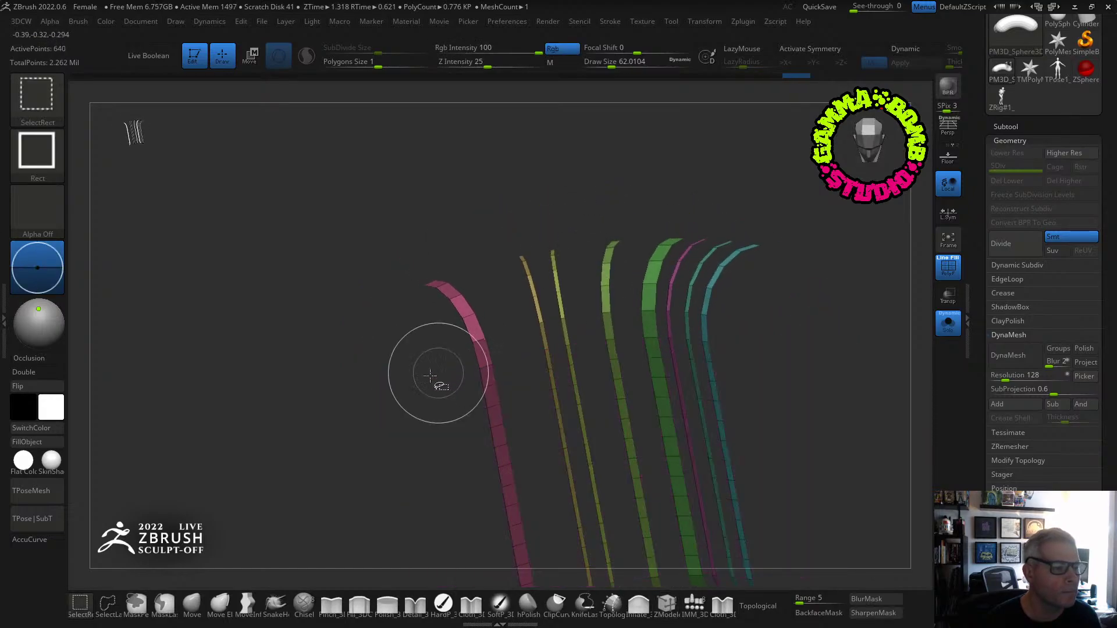
{"action": "mouse_move", "coordinate": [392, 421]}
{"action": "left_mouse_down"}
{"action": "mouse_move", "coordinate": [285, 381]}
{"action": "mouse_move", "coordinate": [311, 394]}
{"action": "mouse_move", "coordinate": [342, 451]}
{"action": "mouse_move", "coordinate": [469, 381]}
{"action": "left_mouse_up"}
{"action": "left_click", "coordinate": [312, 394], "text": "ctrl+shift"}
{"action": "key", "text": "ctrl+w"}
{"action": "left_click", "coordinate": [330, 428], "text": "ctrl+shift"}
Set ZModeler's polygon action to Extrude with the Polygroup All target and extrude the two thin strips and the middle strip.
{"action": "left_click_drag", "start_coordinate": [400, 213], "coordinate": [387, 183]}
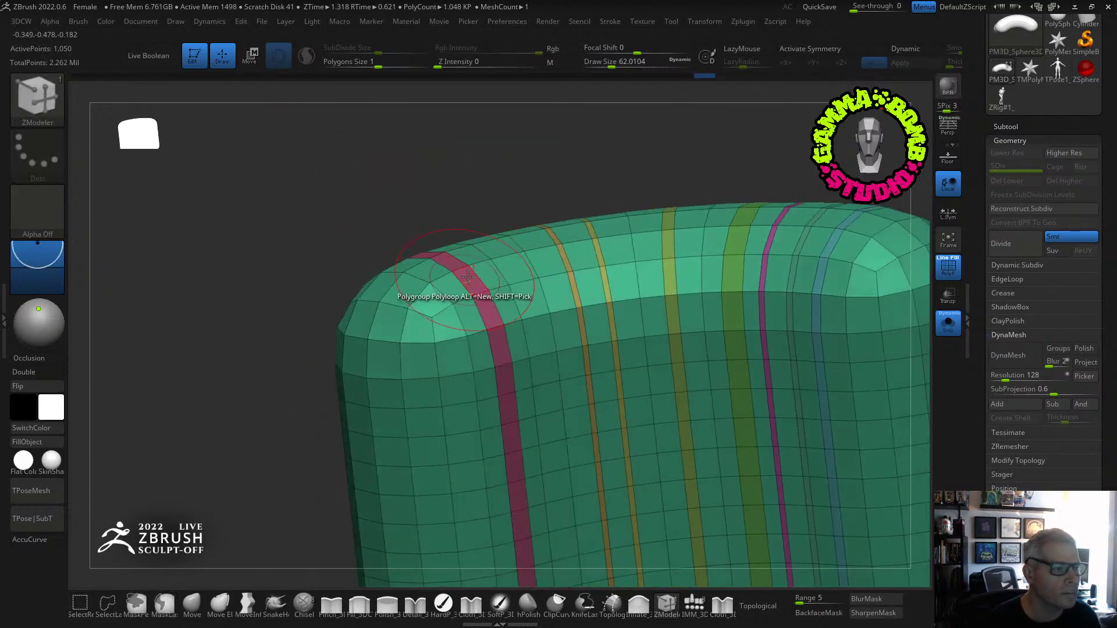
{"action": "left_click_drag", "start_coordinate": [535, 244], "coordinate": [561, 226], "text": "alt"}
{"action": "right_click_drag", "start_coordinate": [561, 227], "coordinate": [579, 389]}
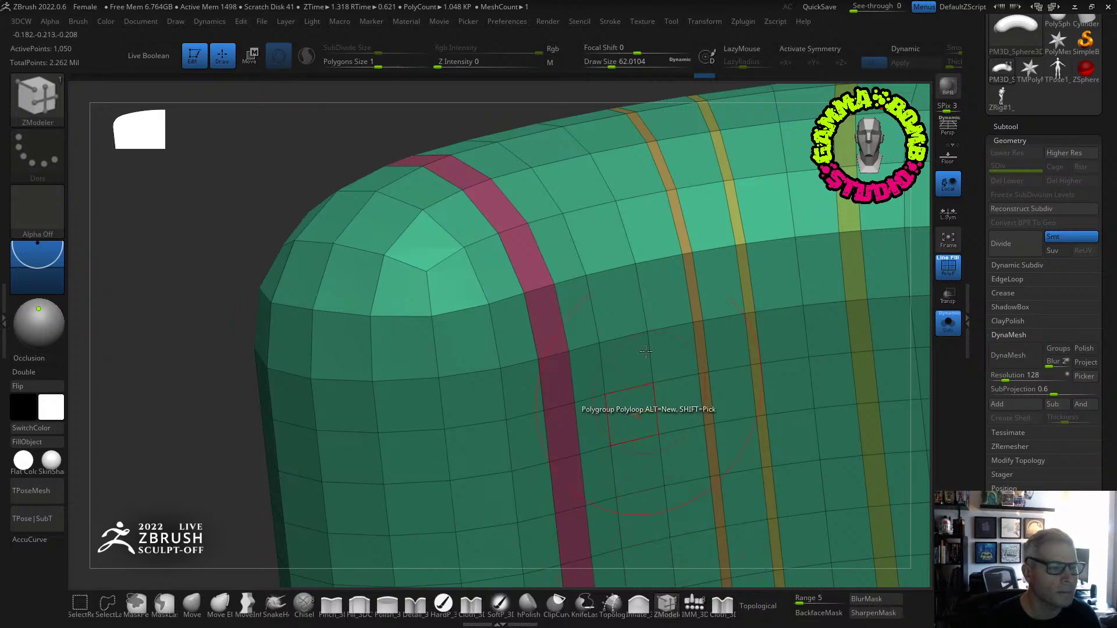
{"action": "key", "text": "space"}
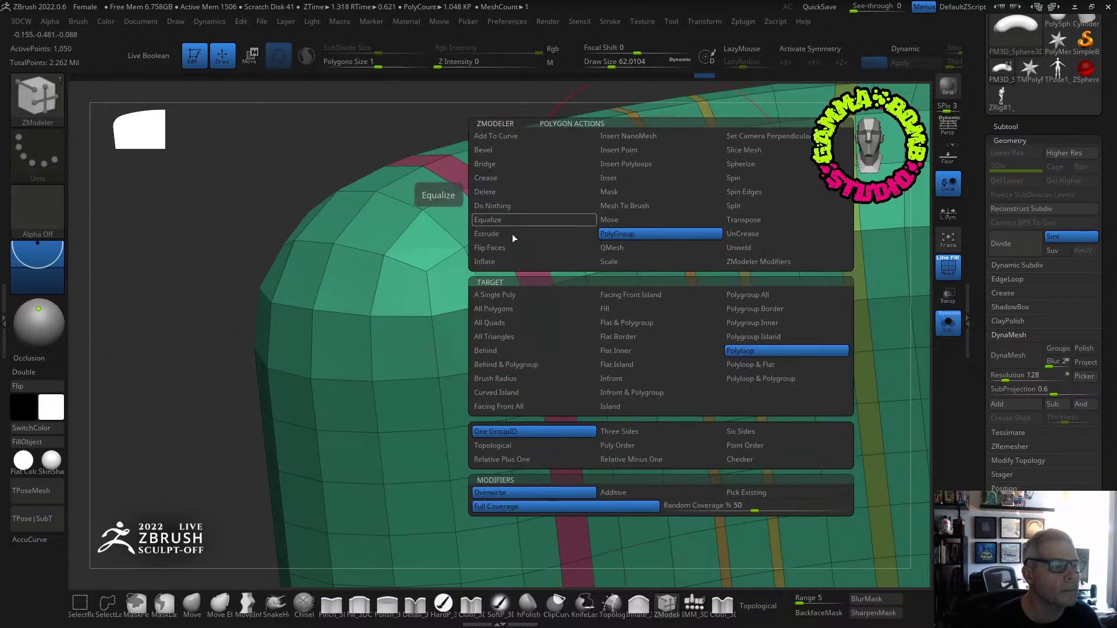
{"action": "left_click", "coordinate": [496, 235]}
{"action": "left_click_drag", "start_coordinate": [652, 169], "coordinate": [659, 157]}
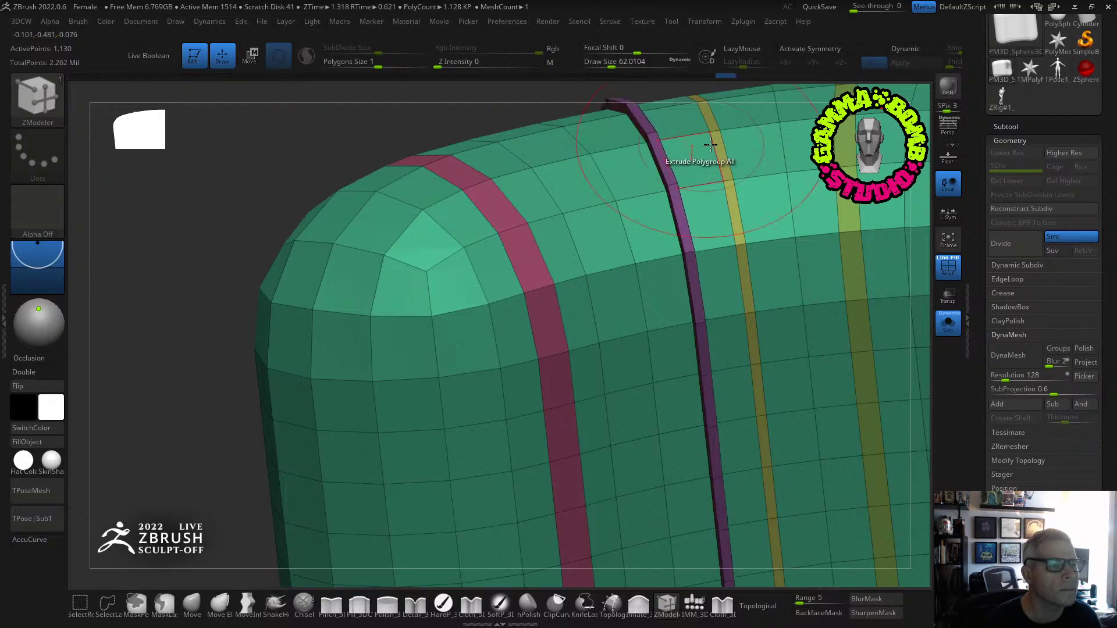
{"action": "left_click_drag", "start_coordinate": [723, 158], "coordinate": [722, 150]}
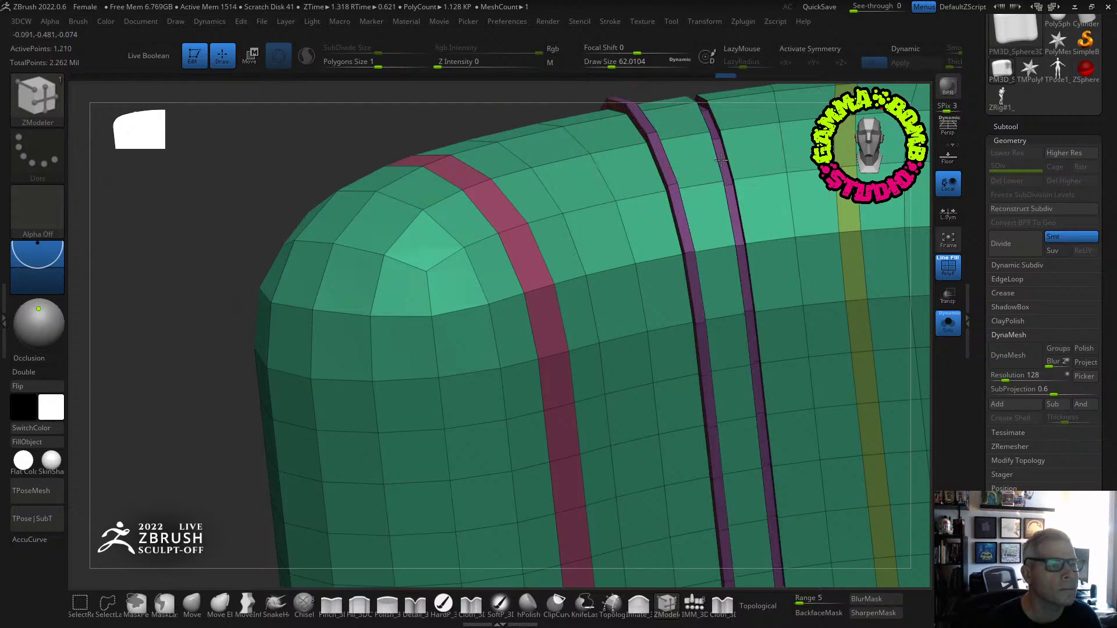
{"action": "right_click_drag", "start_coordinate": [727, 158], "coordinate": [605, 238]}
{"action": "left_click_drag", "start_coordinate": [656, 244], "coordinate": [658, 237]}
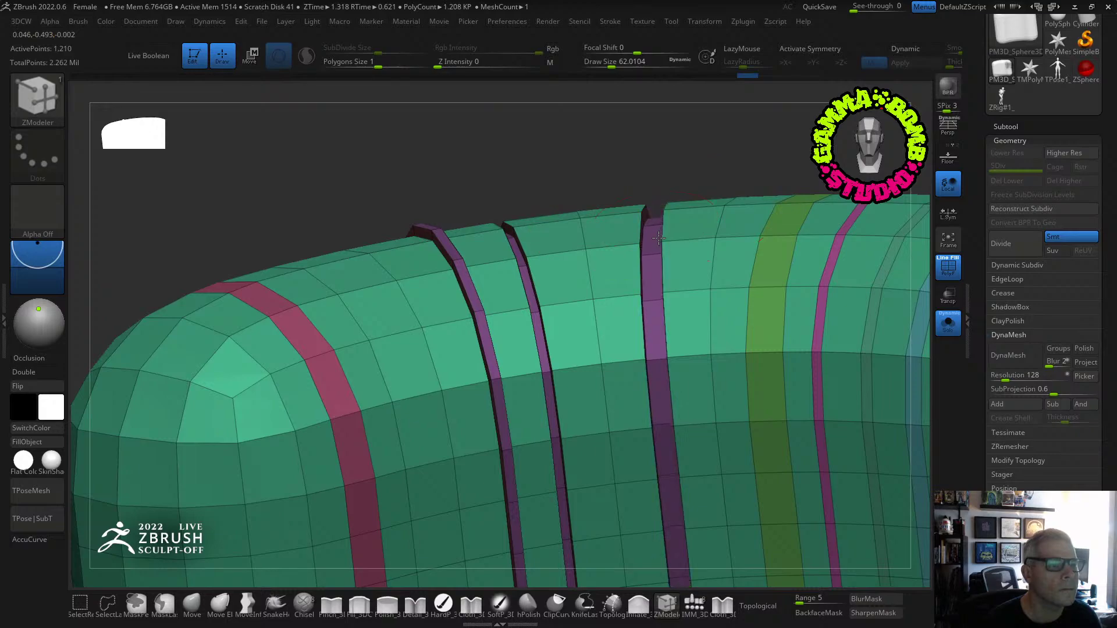
Extrude the remaining strips, including the wide band and the strip beside the far rounded end, as alternating raised and sunken bands.
{"action": "mouse_move", "coordinate": [782, 226]}
{"action": "left_mouse_down"}
{"action": "mouse_move", "coordinate": [790, 211]}
{"action": "mouse_move", "coordinate": [854, 223]}
{"action": "left_mouse_up"}
{"action": "key", "text": "ctrl"}
{"action": "right_click_drag", "start_coordinate": [902, 236], "coordinate": [656, 254], "text": "alt"}
{"action": "left_click_drag", "start_coordinate": [662, 240], "coordinate": [668, 227]}
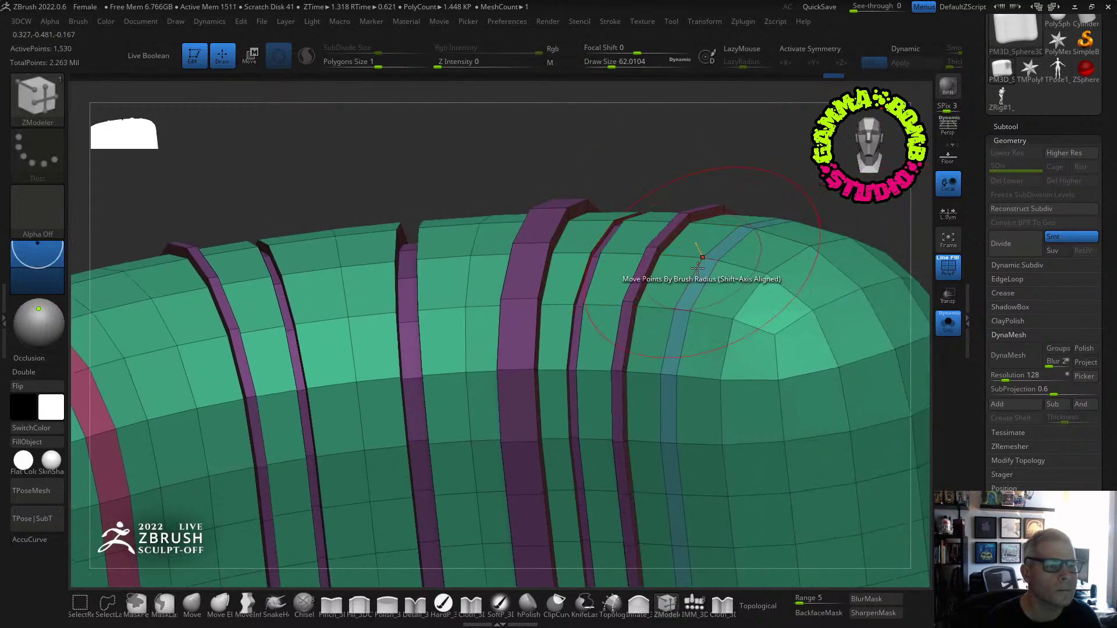
{"action": "left_click_drag", "start_coordinate": [691, 300], "coordinate": [697, 286]}
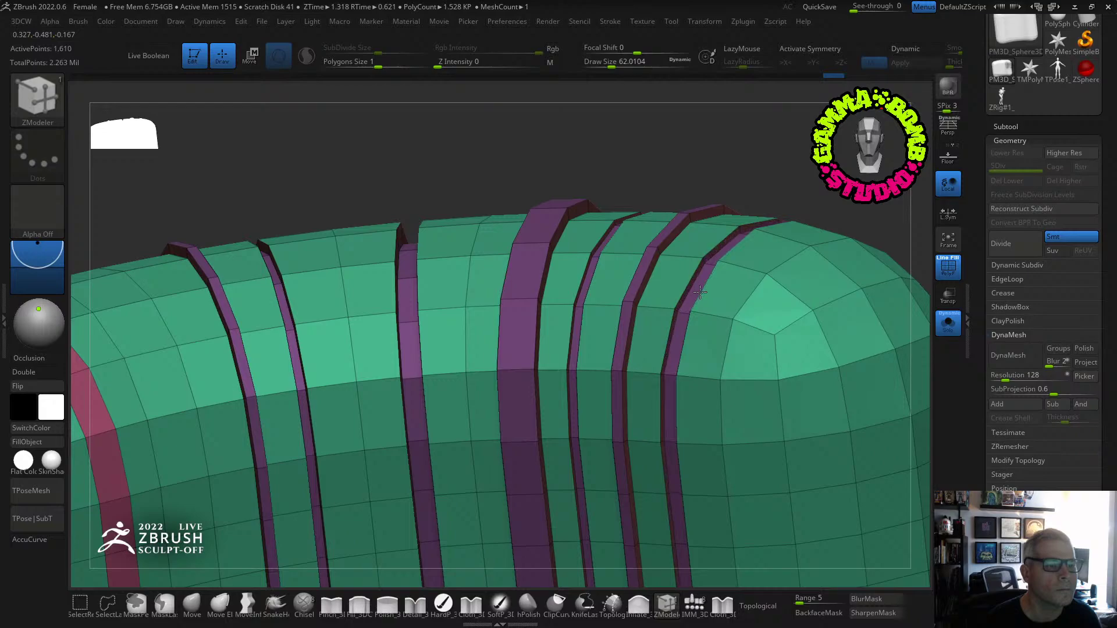
{"action": "right_click_drag", "start_coordinate": [669, 278], "coordinate": [467, 353], "text": "alt"}
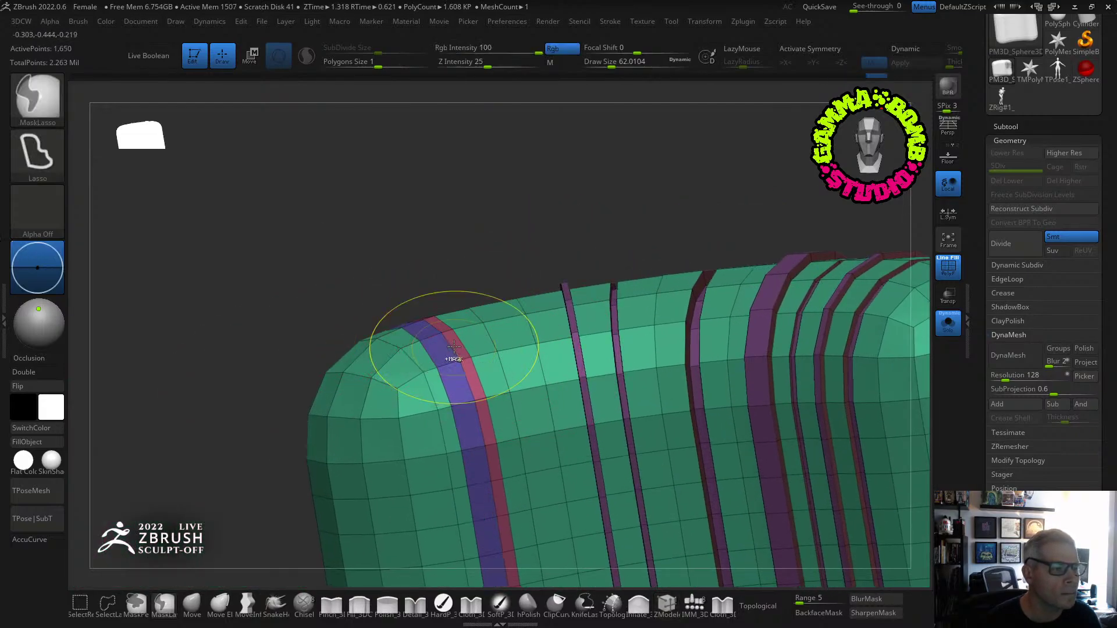
{"action": "left_click_drag", "start_coordinate": [454, 347], "coordinate": [454, 359]}
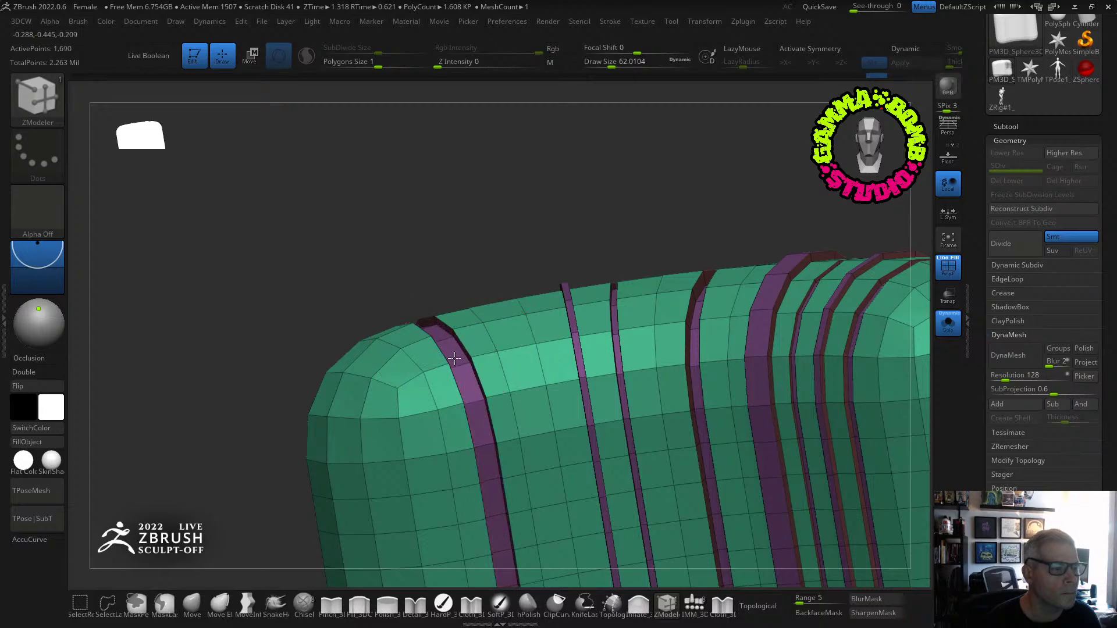
Bevel two more edge loops between the end strip and the thin strips and extrude them into narrow raised and sunken bands.
{"action": "mouse_move", "coordinate": [497, 335]}
{"action": "right_mouse_down"}
{"action": "mouse_move", "coordinate": [506, 269]}
{"action": "mouse_move", "coordinate": [494, 324]}
{"action": "right_mouse_up"}
{"action": "right_click", "coordinate": [496, 338]}
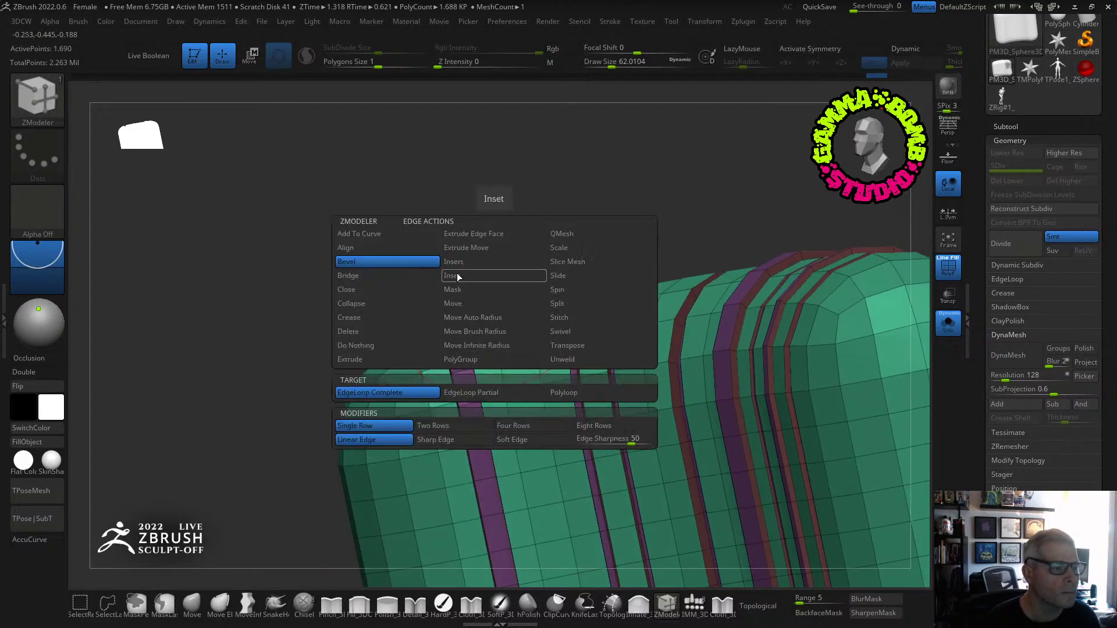
{"action": "left_click", "coordinate": [407, 263]}
{"action": "left_click_drag", "start_coordinate": [498, 337], "coordinate": [538, 339]}
{"action": "key", "text": "ctrl+z"}
{"action": "key", "text": "ctrl+z"}
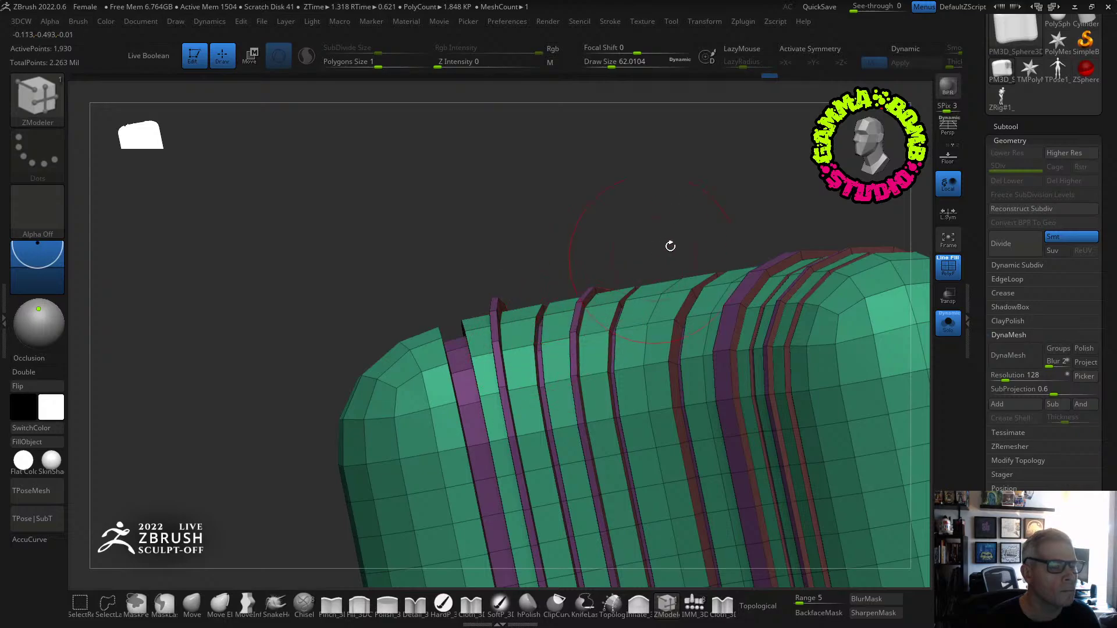
Turn off the polyframe, face the block from the front and stretch it vertically into a taller shape with the Extender deformer.
{"action": "left_click_drag", "start_coordinate": [670, 246], "coordinate": [576, 243]}
{"action": "left_click", "coordinate": [949, 267]}
{"action": "left_click_drag", "start_coordinate": [850, 285], "coordinate": [735, 231], "text": "shift"}
{"action": "key", "text": "w"}
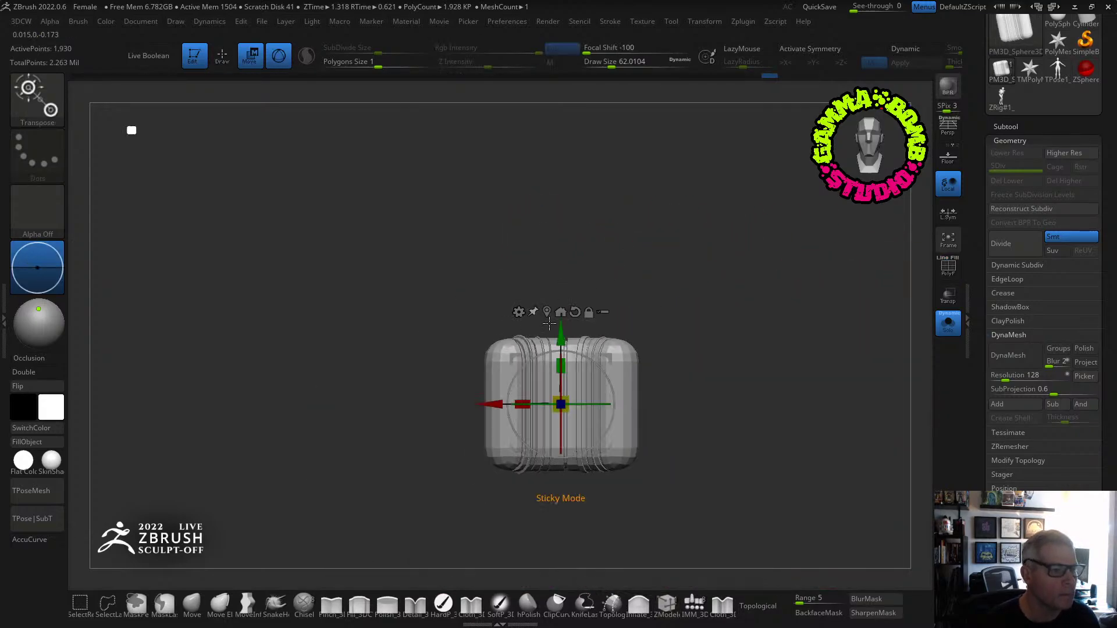
{"action": "left_click", "coordinate": [519, 312]}
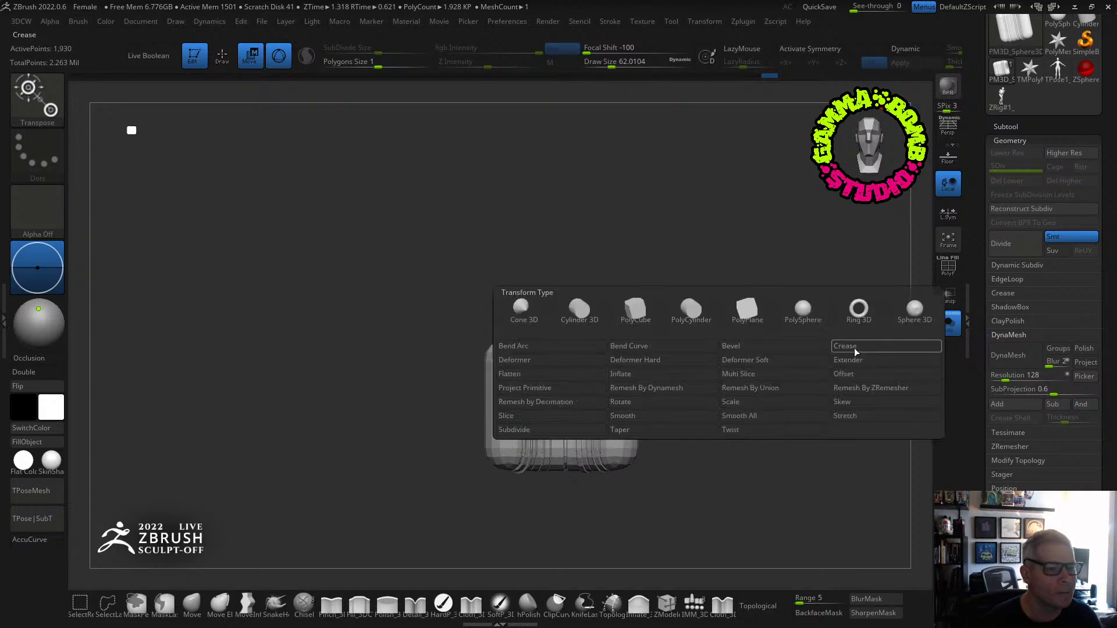
{"action": "left_click", "coordinate": [854, 348]}
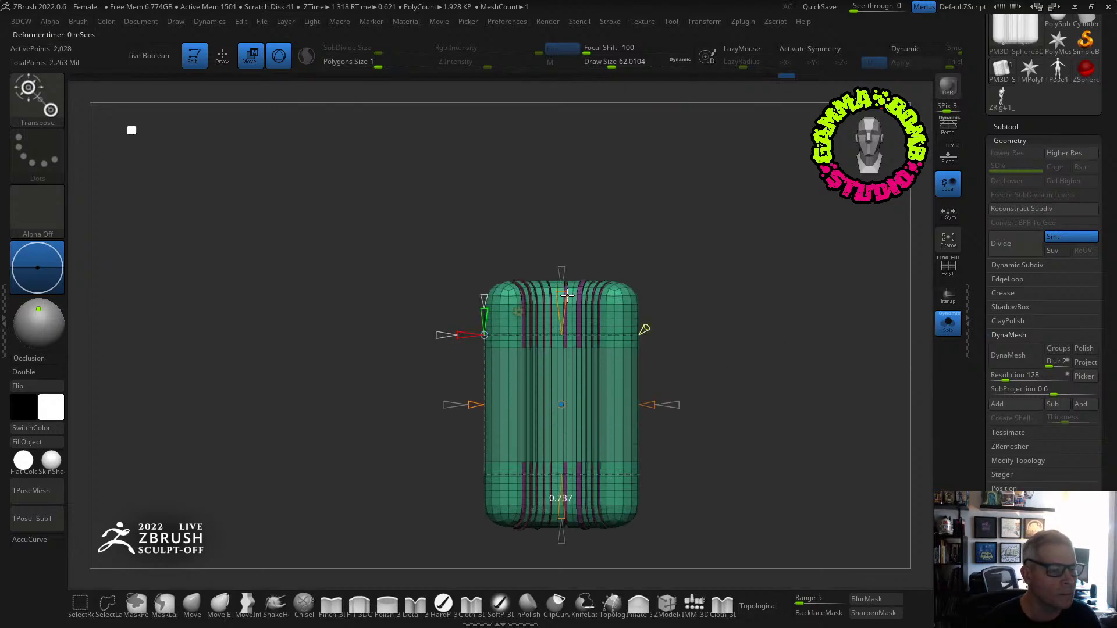
{"action": "left_click_drag", "start_coordinate": [566, 295], "coordinate": [568, 289]}
Turn the polyframe back on, check the extended block and accept the Extender deformation.
{"action": "left_click_drag", "start_coordinate": [675, 295], "coordinate": [701, 317], "text": "alt"}
{"action": "left_click", "coordinate": [949, 269]}
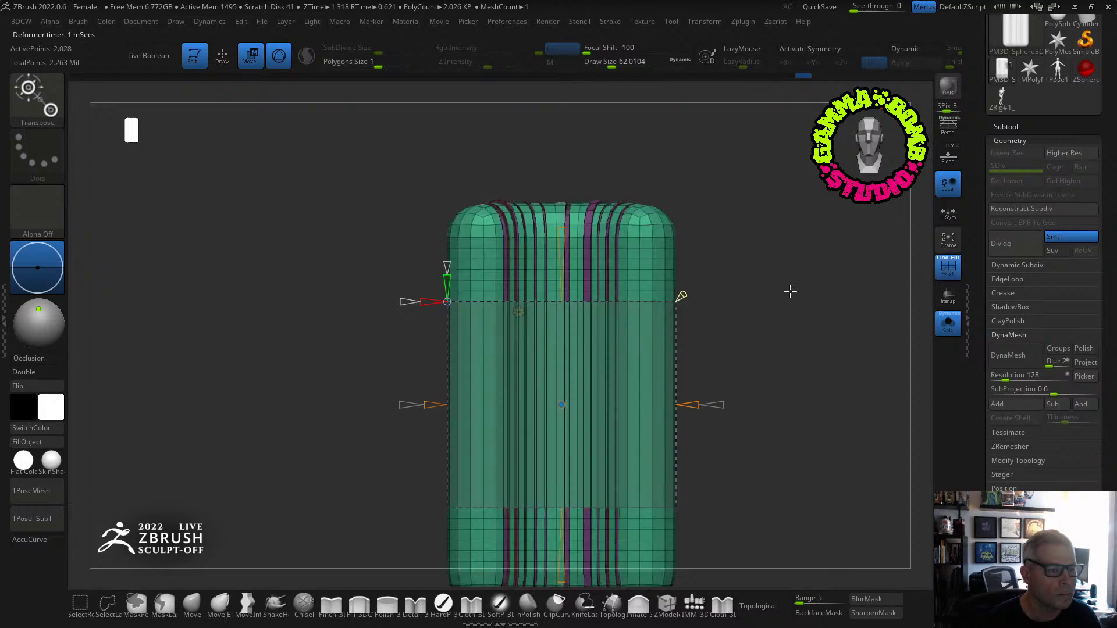
{"action": "left_click_drag", "start_coordinate": [790, 293], "coordinate": [785, 349], "text": "alt"}
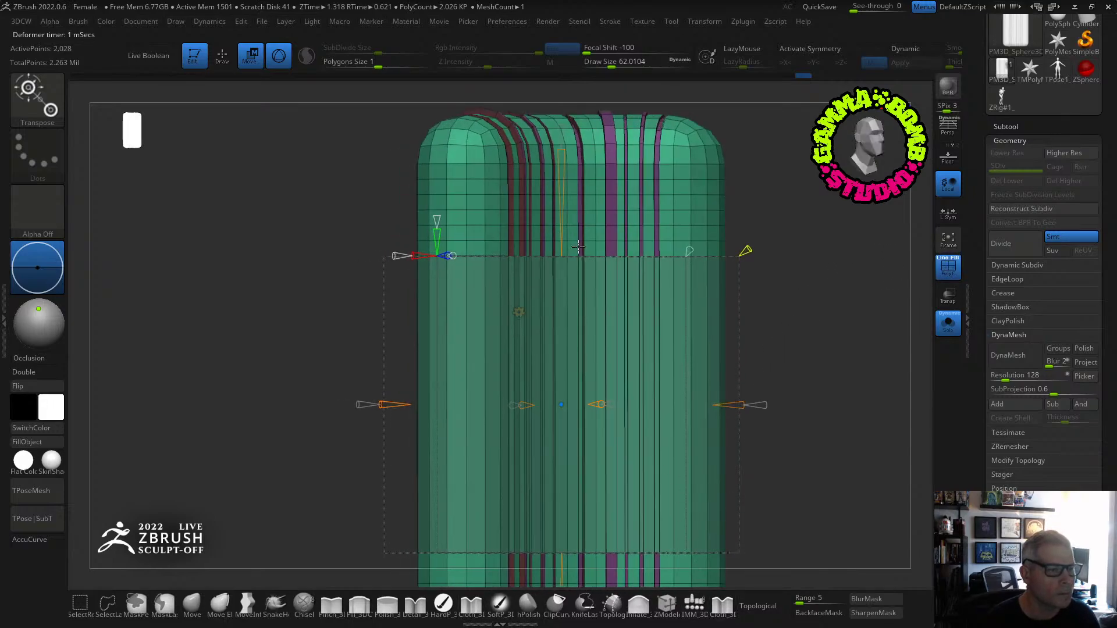
{"action": "left_click", "coordinate": [519, 312]}
{"action": "left_click", "coordinate": [709, 314]}
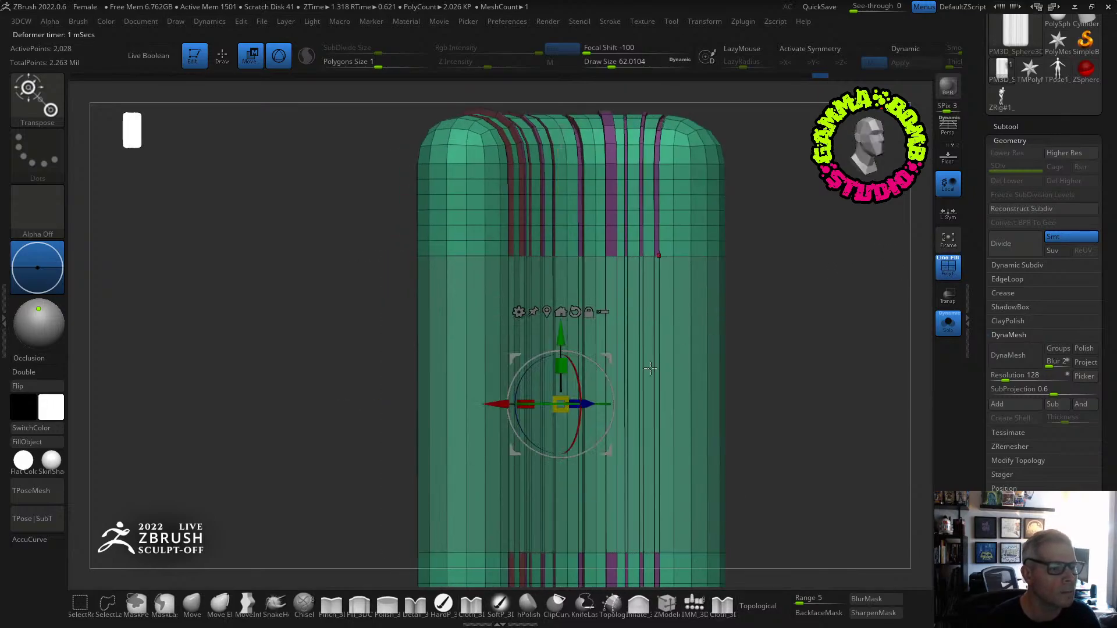
Insert multiple edge loops across the long middle section of the extended banded block using the ZModeler edge Insert action.
{"action": "key", "text": "q"}
{"action": "key", "text": "space"}
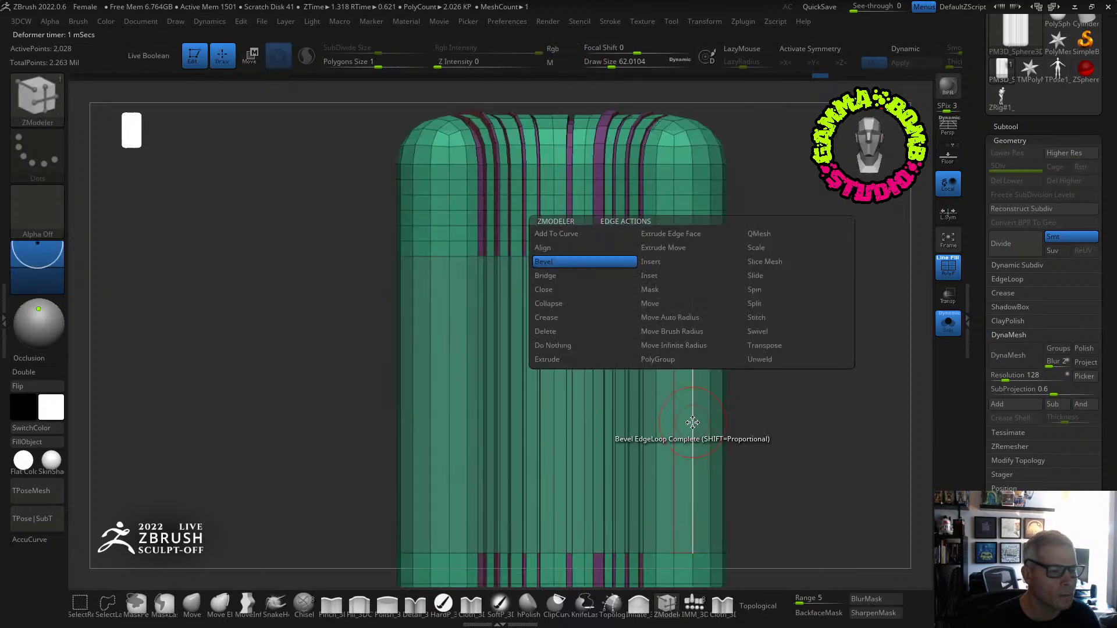
{"action": "left_click", "coordinate": [652, 261]}
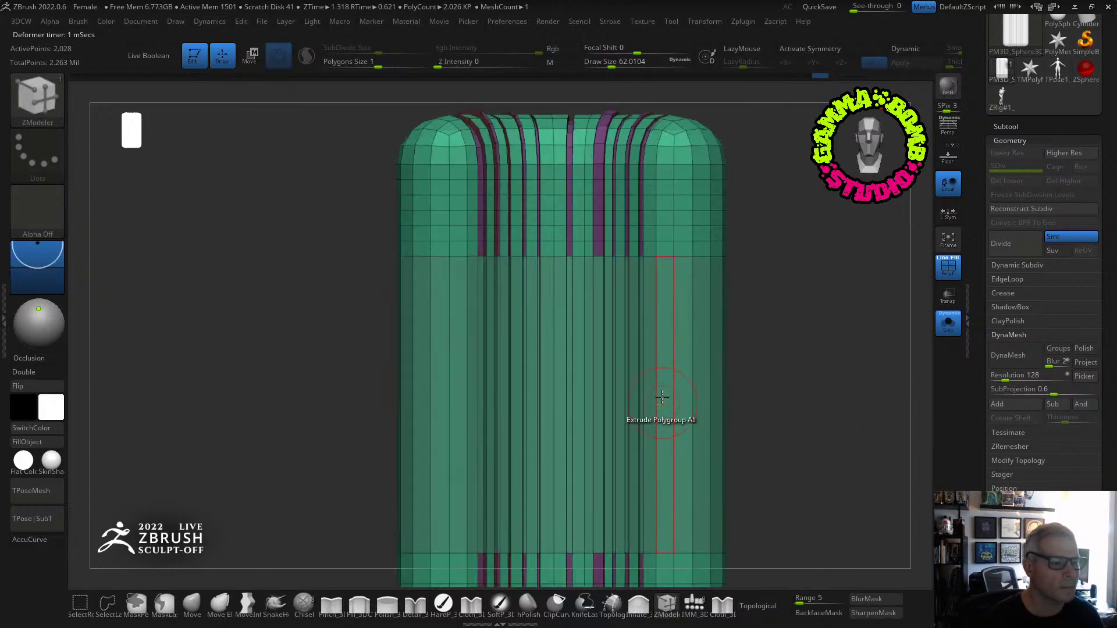
{"action": "left_click_drag", "start_coordinate": [671, 379], "coordinate": [668, 436]}
{"action": "left_click_drag", "start_coordinate": [836, 394], "coordinate": [812, 349], "text": "alt"}
Group the block into a single polygroup, turn off the polyframe and activate Dynamic Subdiv to smooth the banded surface.
{"action": "key", "text": "ctrl+w"}
{"action": "key", "text": "shift+f"}
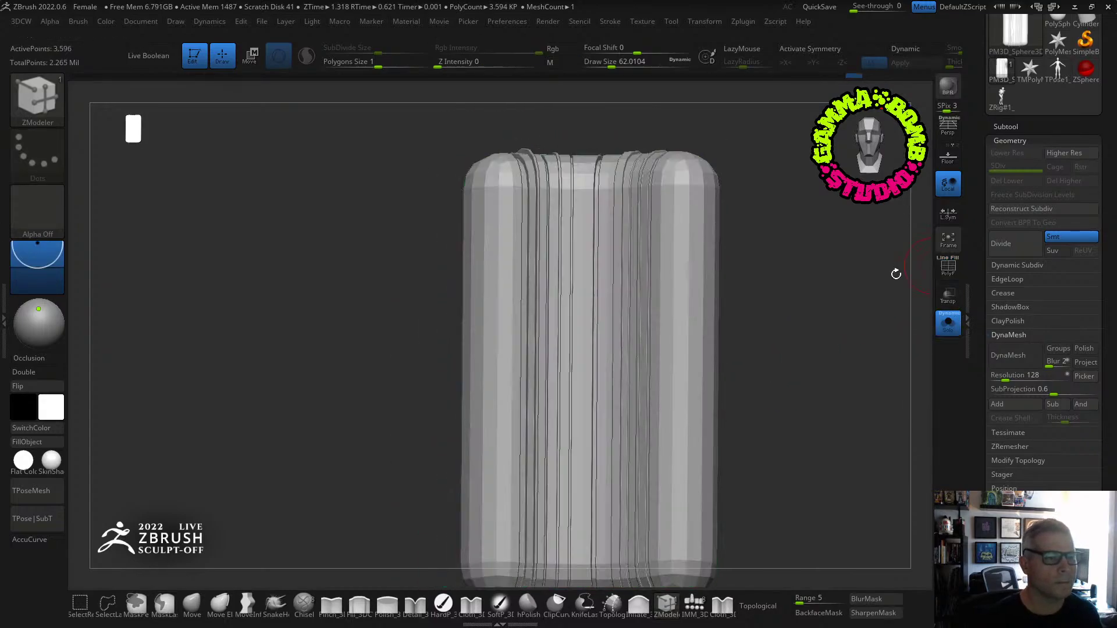
{"action": "left_click_drag", "start_coordinate": [892, 272], "coordinate": [765, 291]}
{"action": "key", "text": "d"}
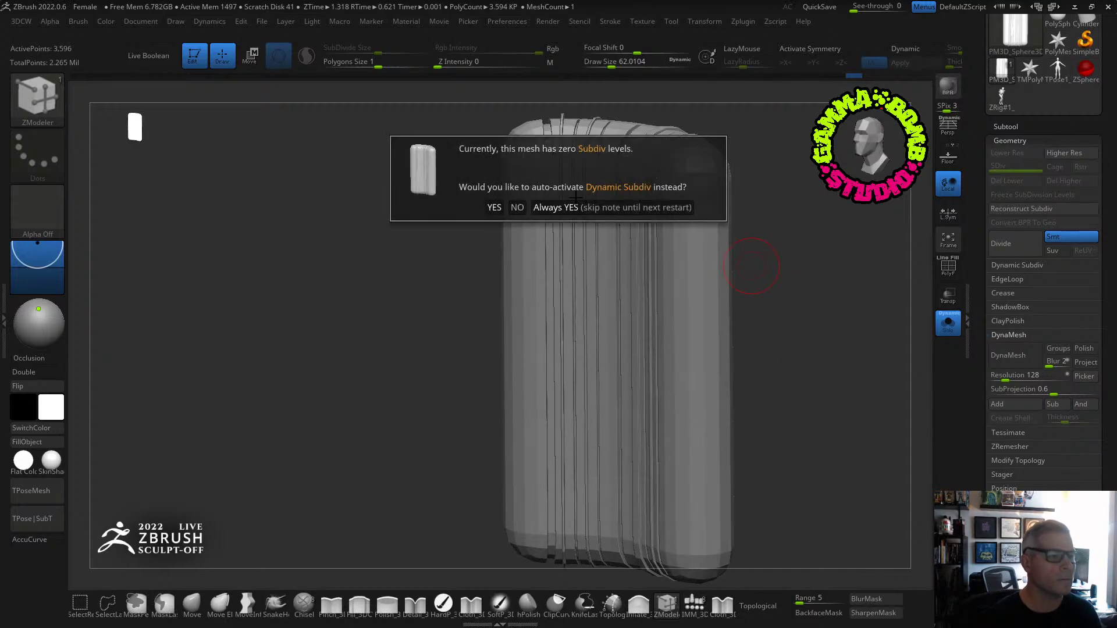
{"action": "left_click", "coordinate": [495, 207]}
{"action": "left_click_drag", "start_coordinate": [812, 252], "coordinate": [823, 274]}
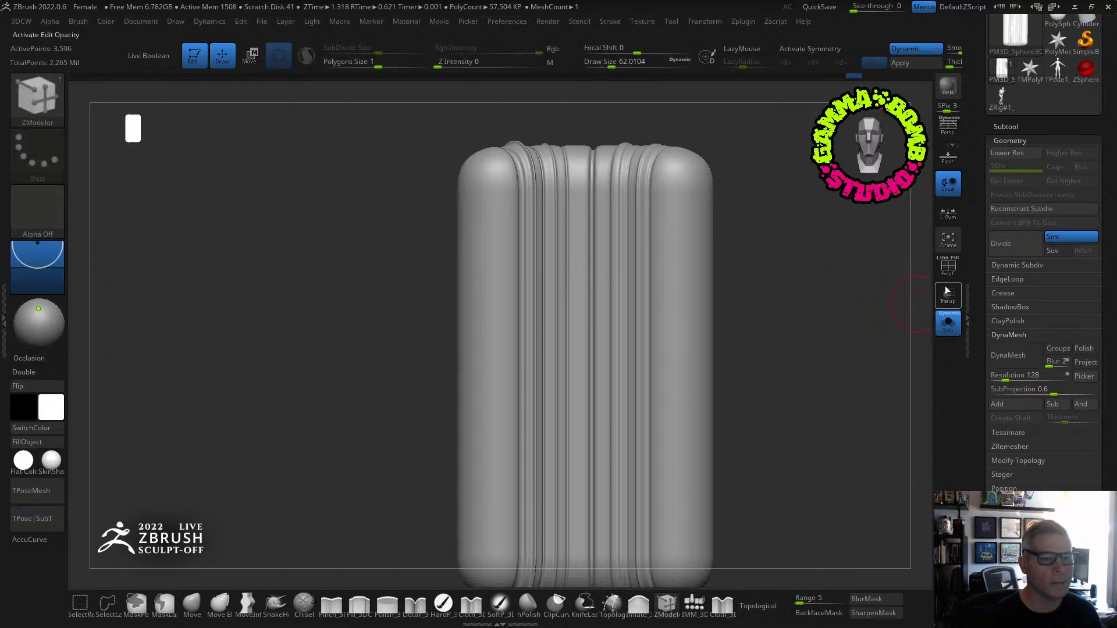
Turn off Solo to show the character again and insert a Sphere3D as a new subtool.
{"action": "left_click", "coordinate": [948, 324]}
{"action": "left_click_drag", "start_coordinate": [814, 344], "coordinate": [912, 217], "text": "alt"}
{"action": "left_click", "coordinate": [1006, 126]}
{"action": "key", "text": "F1"}
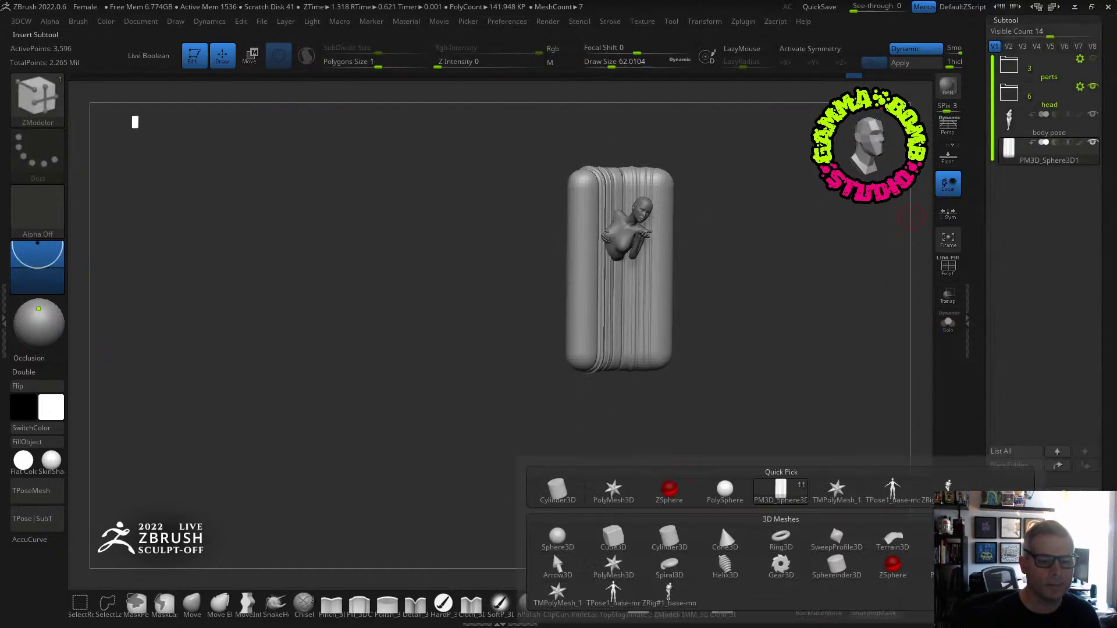
{"action": "left_click", "coordinate": [560, 541]}
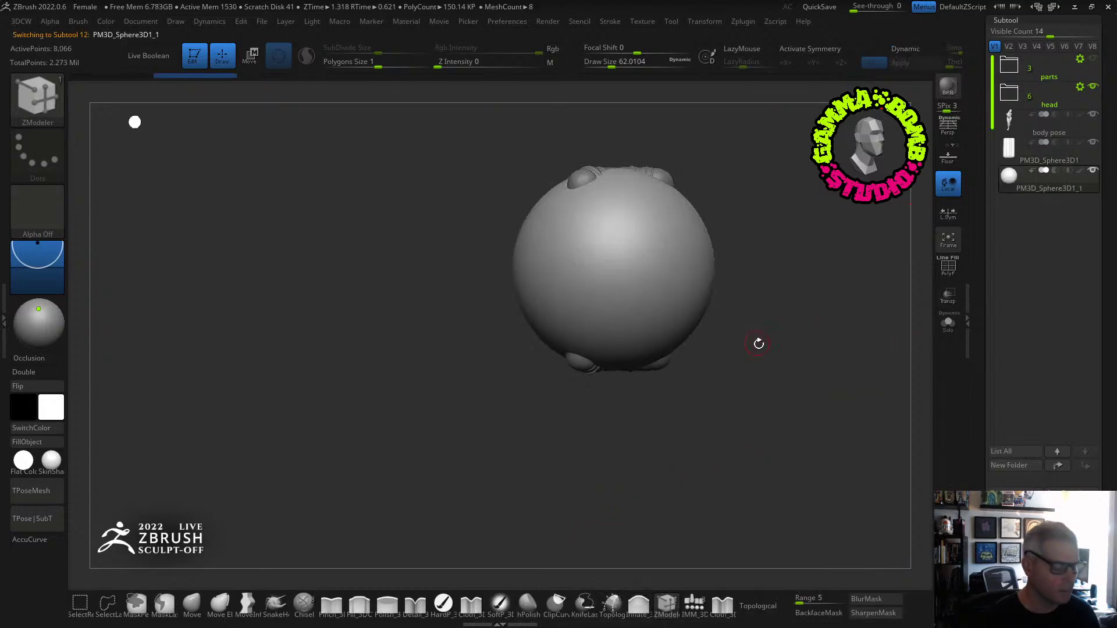
Convert the inserted sphere with the PolySphere primitive of the gizmo.
{"action": "key", "text": "w"}
{"action": "left_click", "coordinate": [571, 175]}
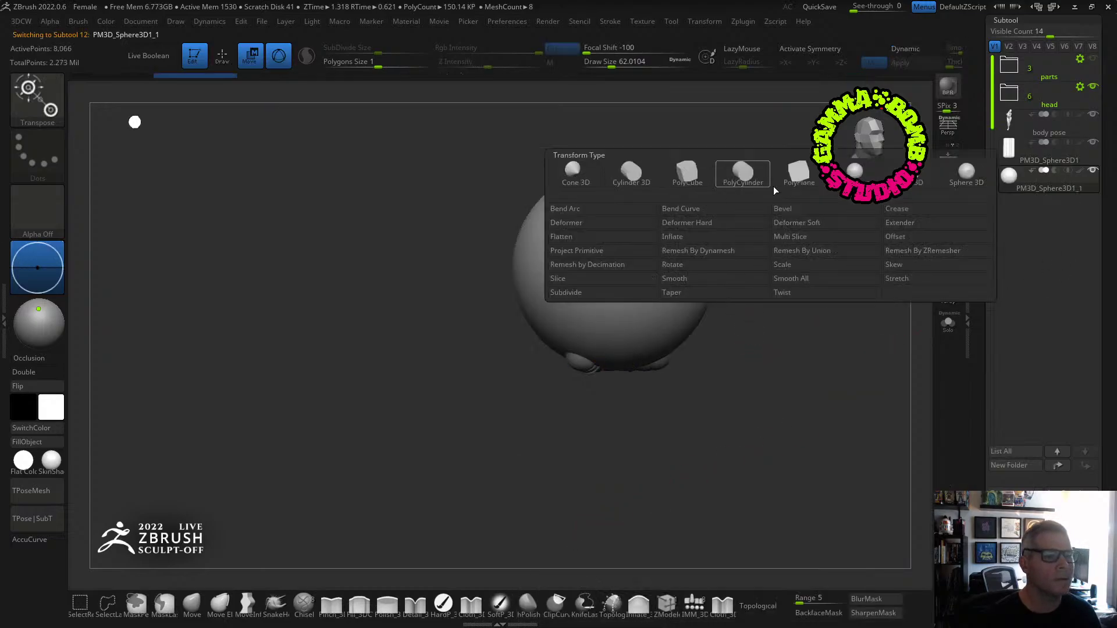
{"action": "left_click", "coordinate": [862, 176]}
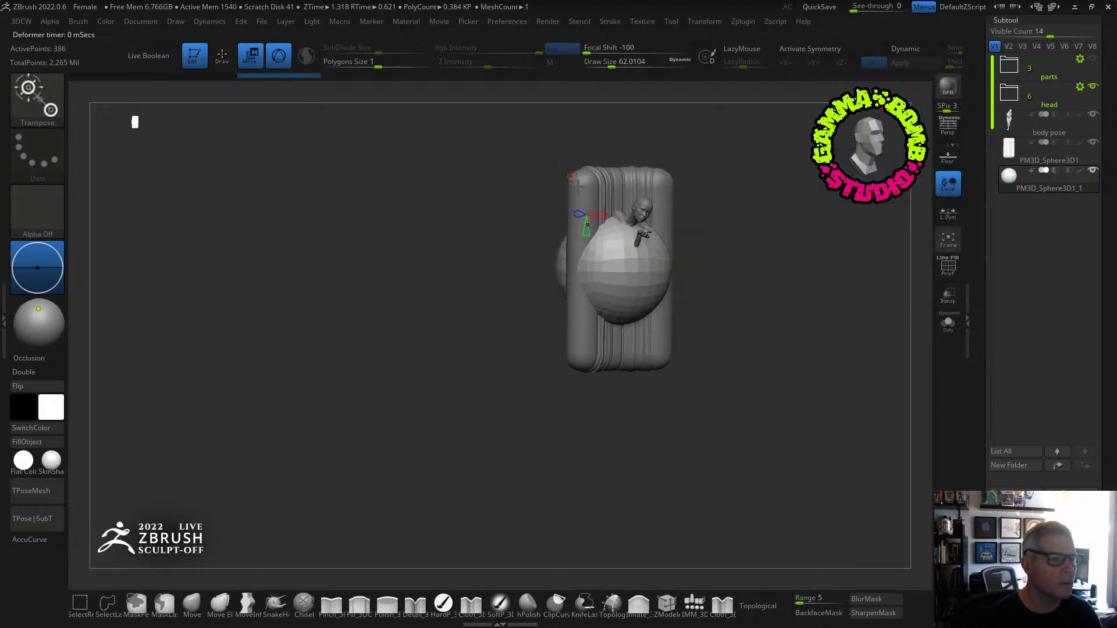
{"action": "left_click", "coordinate": [571, 176]}
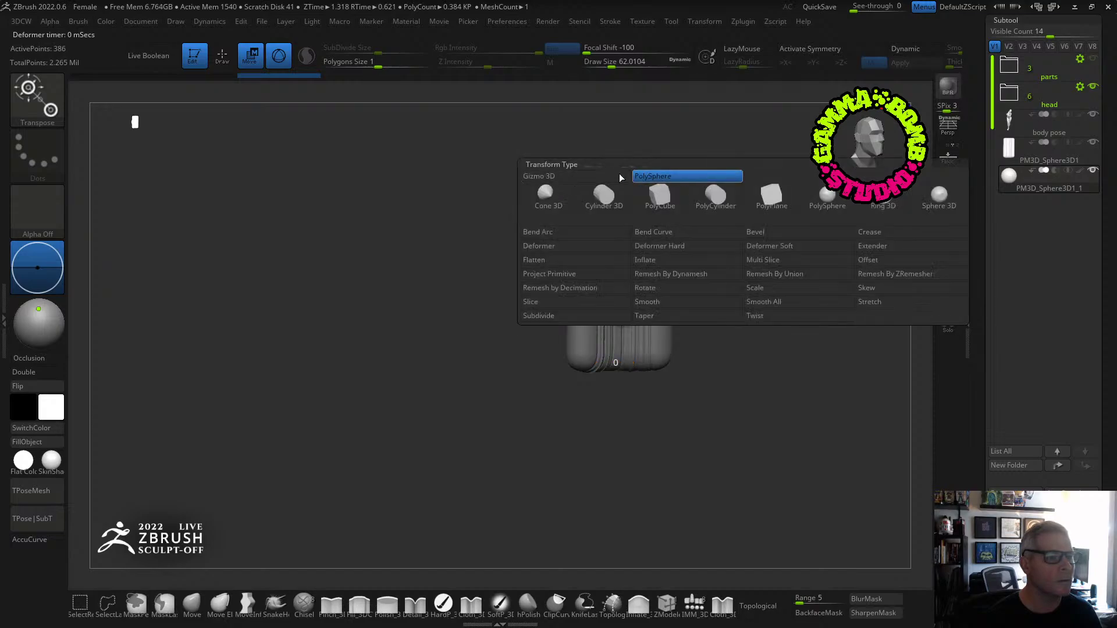
Isolate the new sphere with Solo and reinitialize it as a coarse QSphere.
{"action": "left_click", "coordinate": [948, 326]}
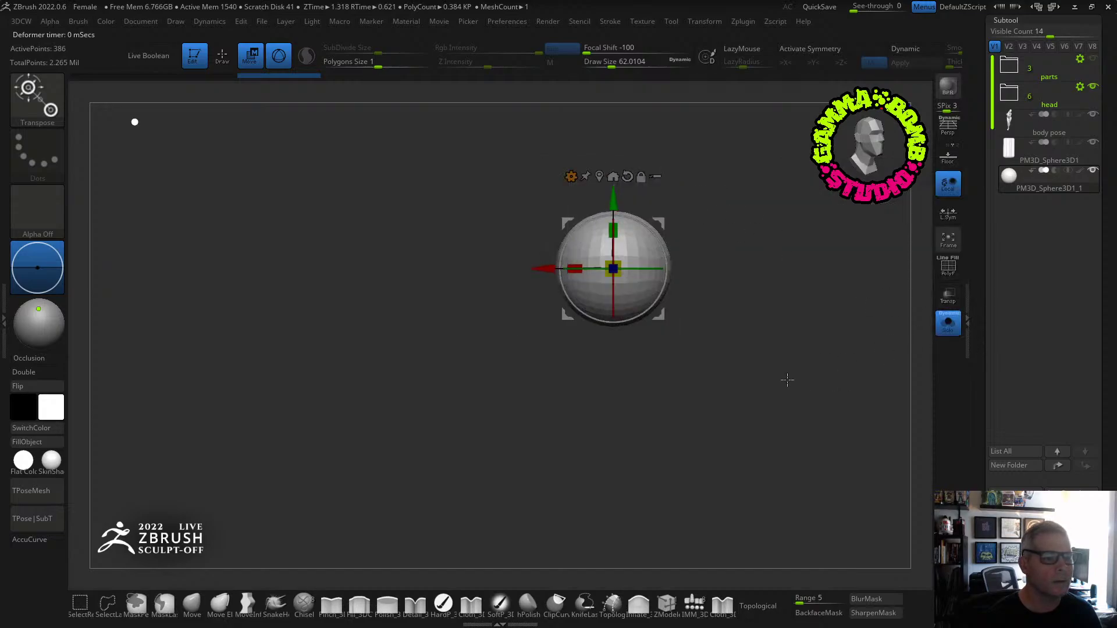
{"action": "key", "text": "f"}
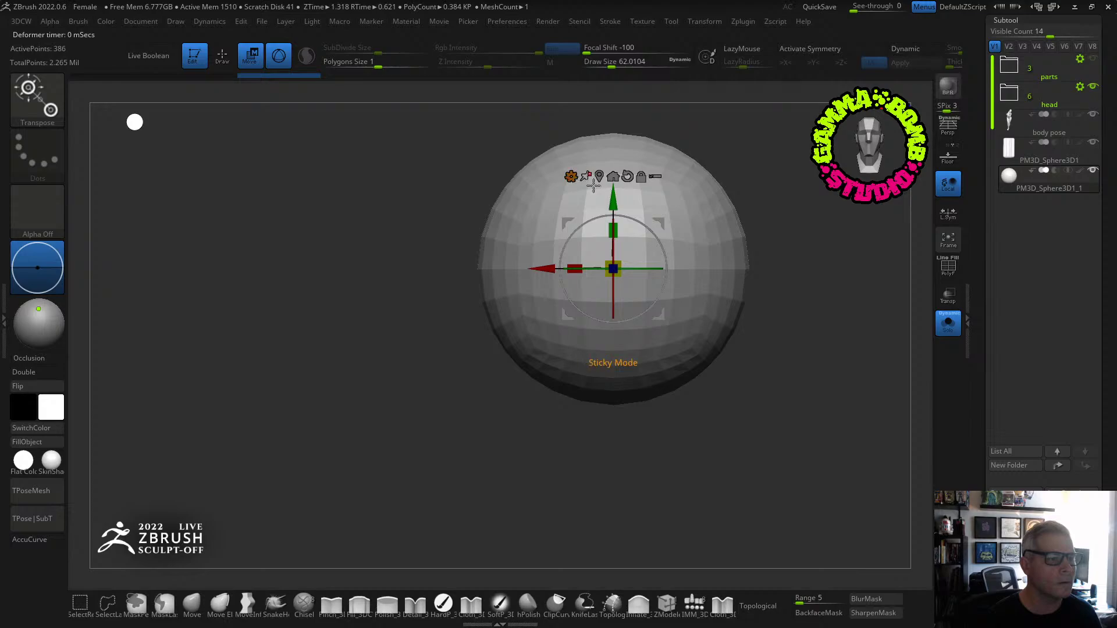
{"action": "scroll", "coordinate": [1044, 262], "scroll_direction": "down", "scroll_amount": 10}
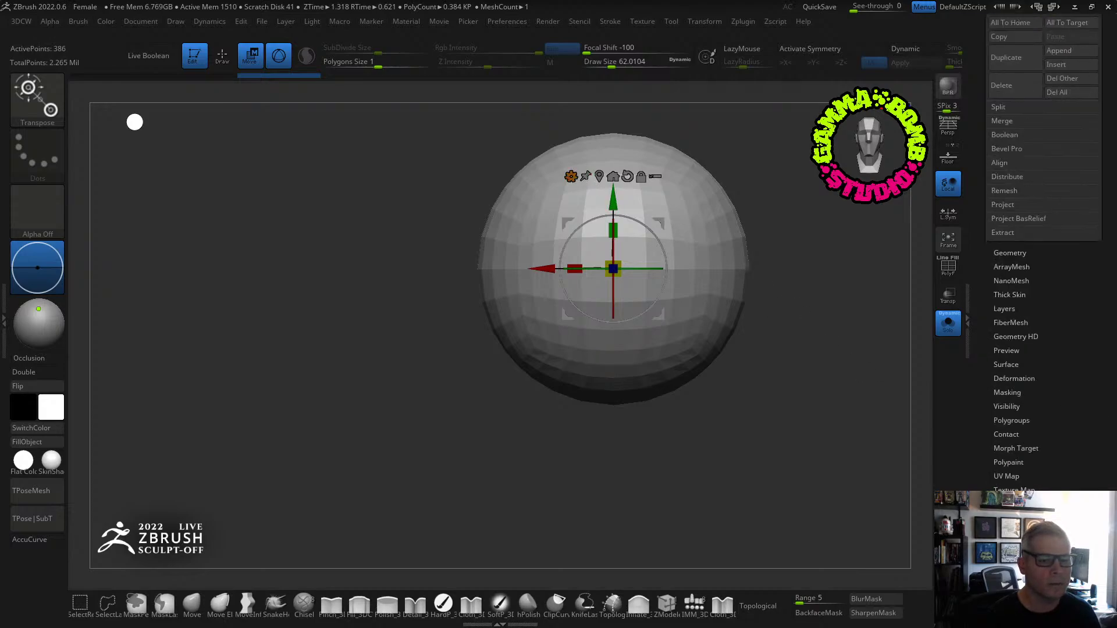
{"action": "scroll", "coordinate": [1062, 369], "scroll_direction": "down", "scroll_amount": 5}
{"action": "left_click", "coordinate": [1039, 359]}
{"action": "scroll", "coordinate": [1045, 181], "scroll_direction": "up", "scroll_amount": 5}
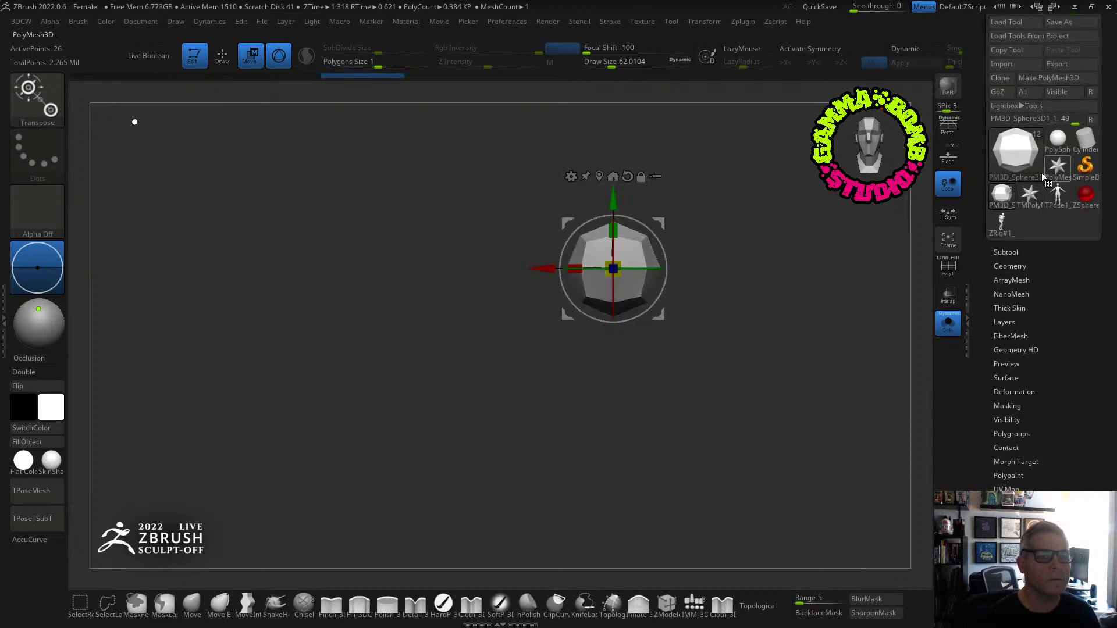
Divide the coarse QSphere to subdivision level 2, delete its lower level and face it from the front.
{"action": "left_click", "coordinate": [1012, 266]}
{"action": "left_click", "coordinate": [1008, 237]}
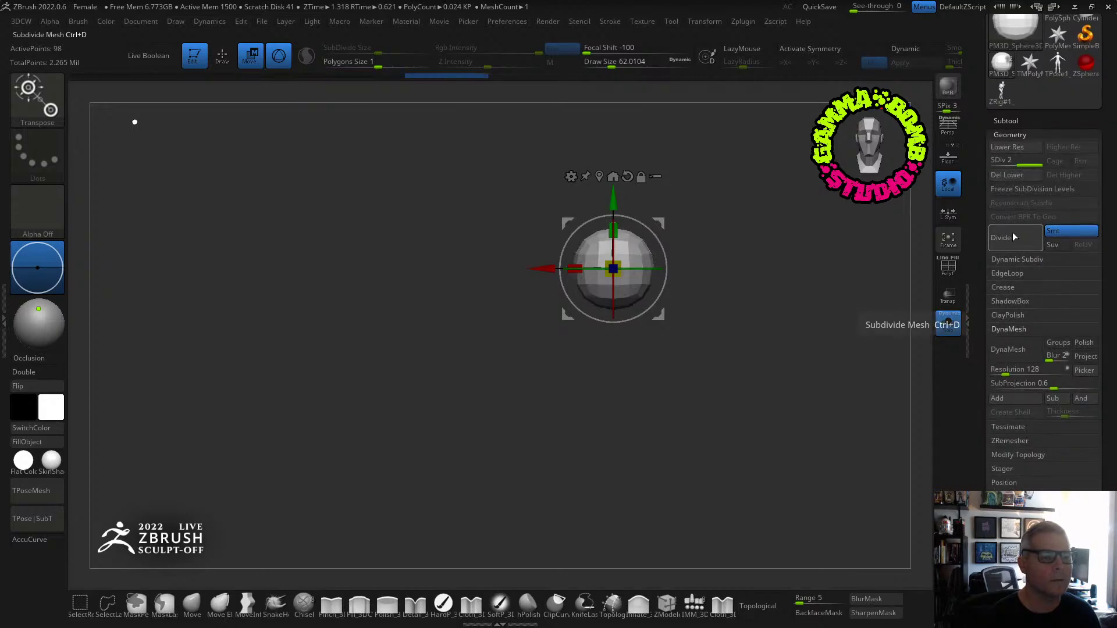
{"action": "left_click", "coordinate": [1009, 240]}
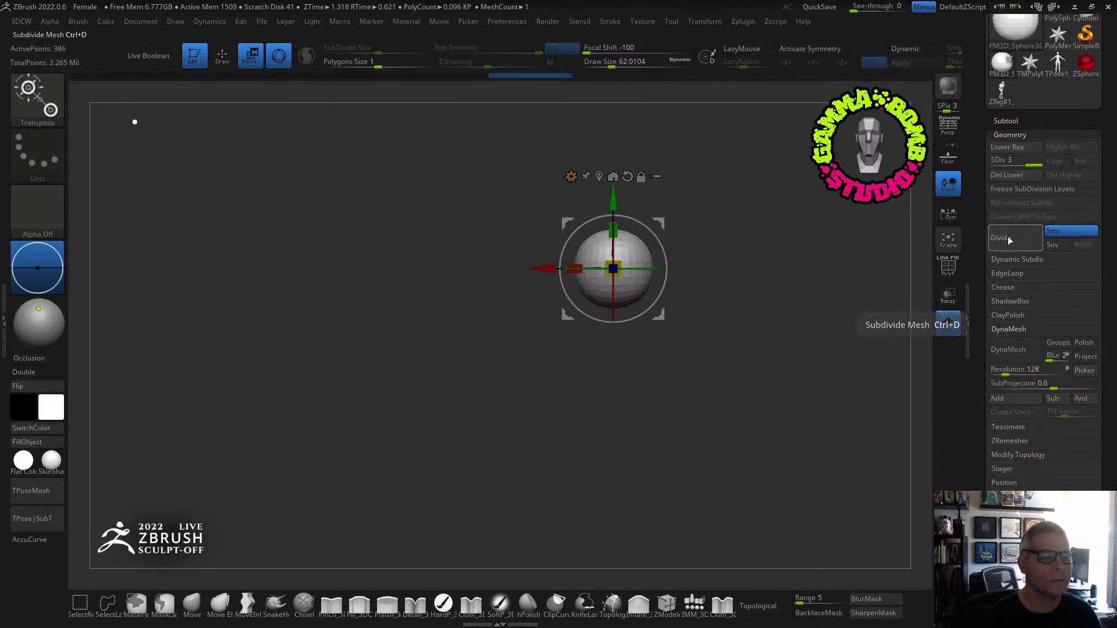
{"action": "key", "text": "ctrl"}
{"action": "key", "text": "shift+d"}
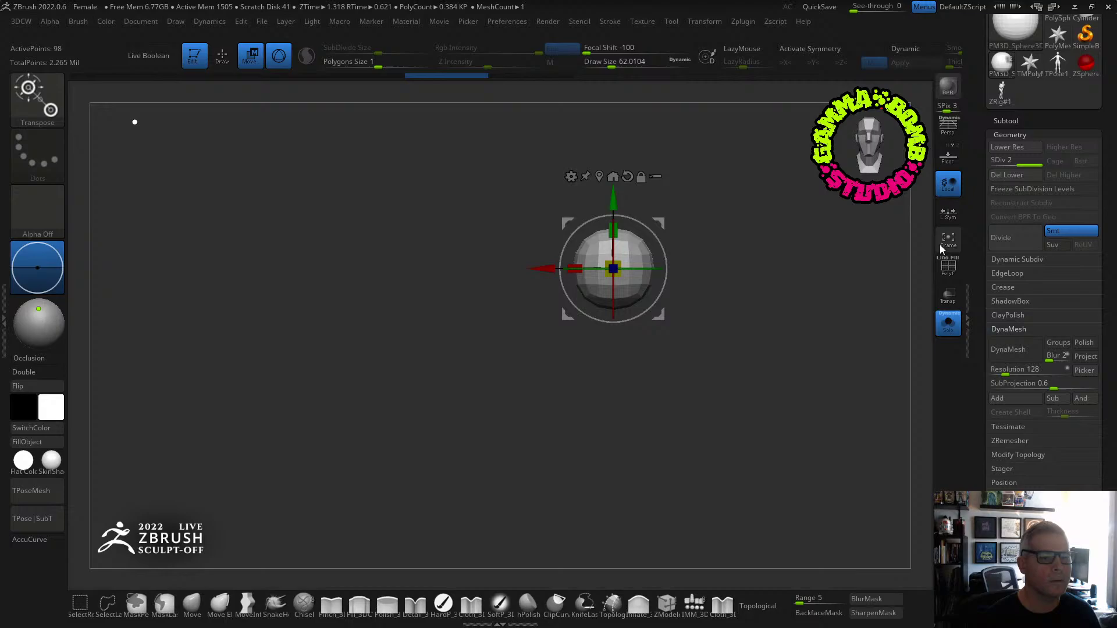
{"action": "left_click", "coordinate": [1005, 175]}
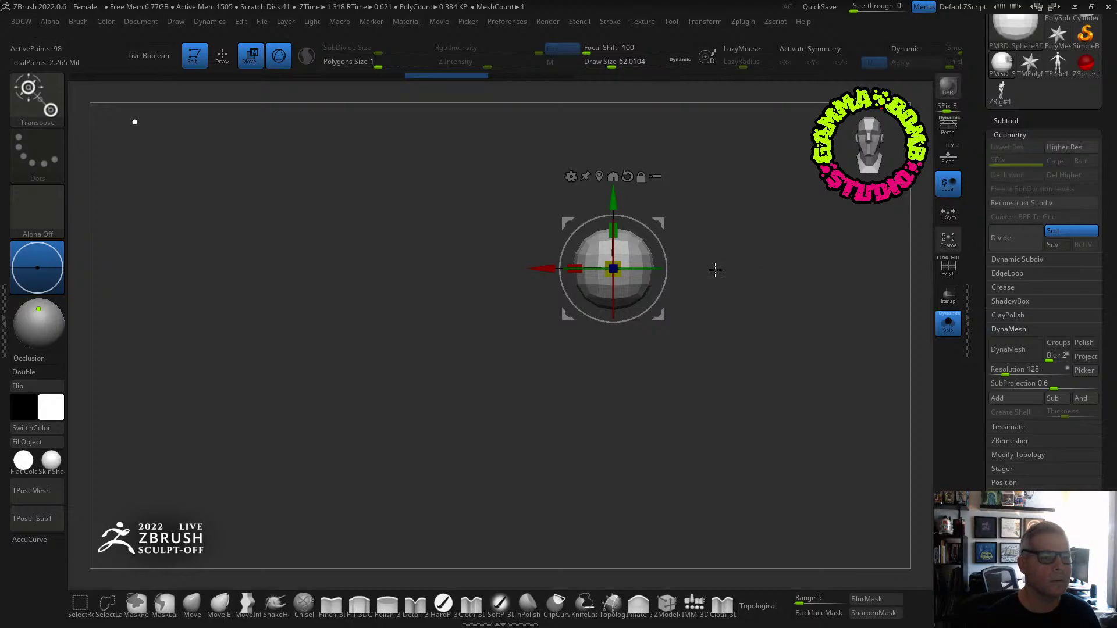
{"action": "left_click", "coordinate": [611, 176]}
{"action": "left_click_drag", "start_coordinate": [716, 244], "coordinate": [676, 244], "text": "shift"}
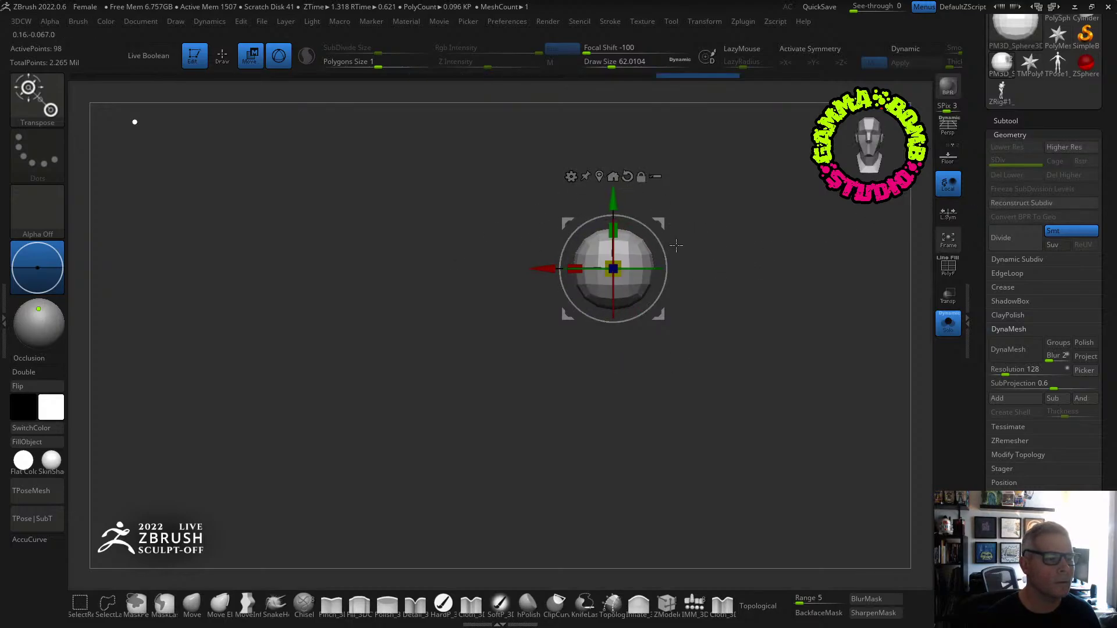
Stretch the sphere vertically into a capsule with the Extender deformer and accept the deformation.
{"action": "mouse_move", "coordinate": [467, 321]}
{"action": "left_mouse_down", "text": "alt"}
{"action": "mouse_move", "coordinate": [436, 374]}
{"action": "mouse_move", "coordinate": [435, 430]}
{"action": "left_mouse_up", "text": "alt"}
{"action": "left_click", "coordinate": [540, 229]}
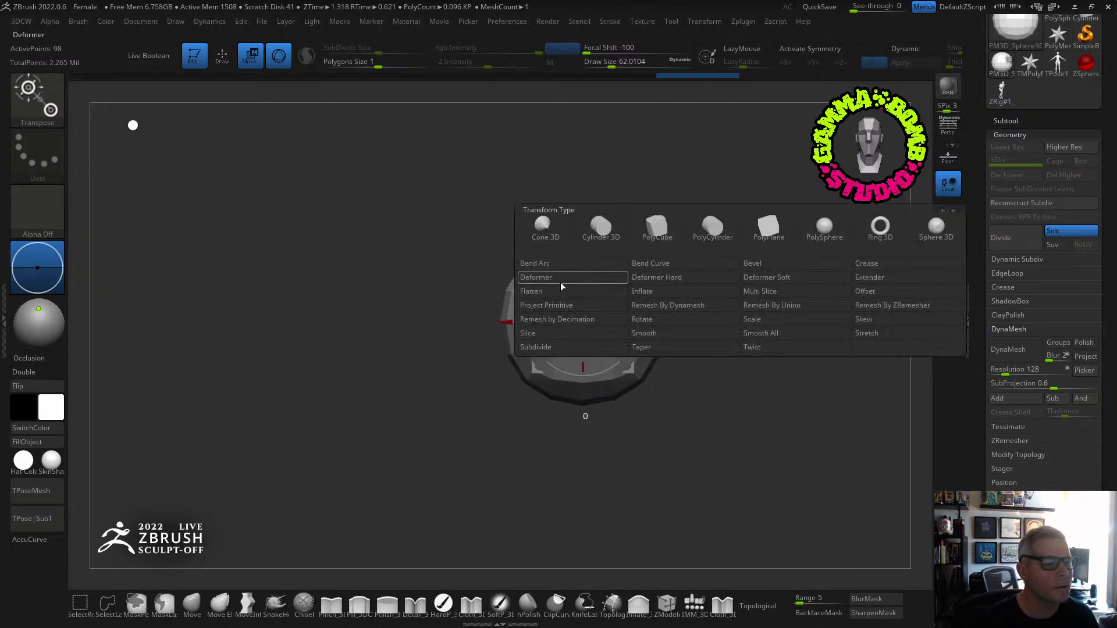
{"action": "left_click", "coordinate": [868, 277]}
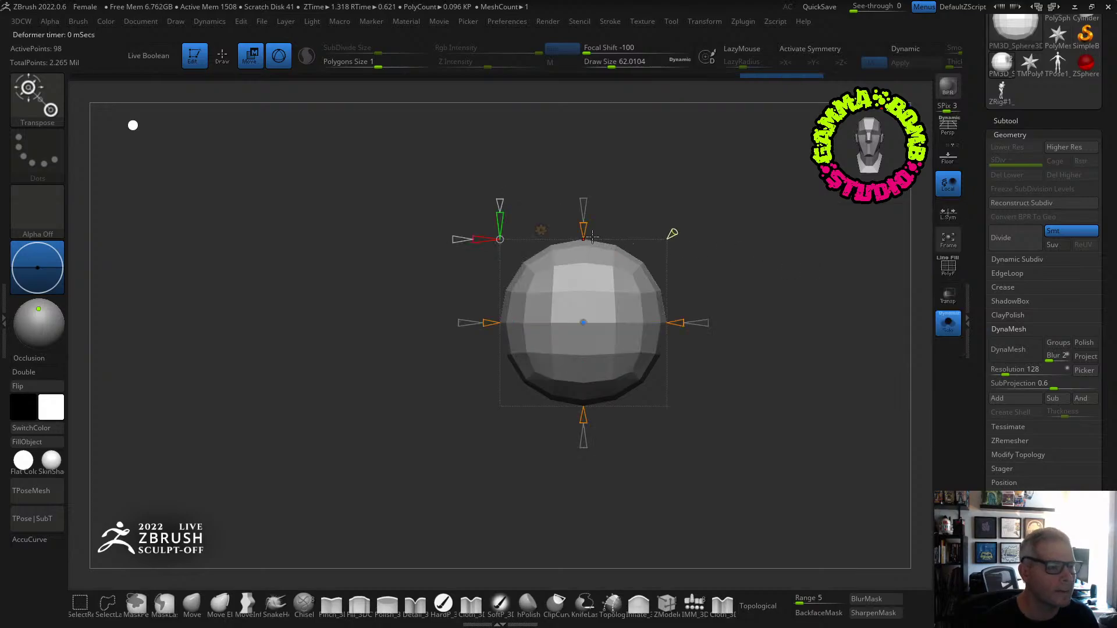
{"action": "left_click_drag", "start_coordinate": [583, 232], "coordinate": [572, 192]}
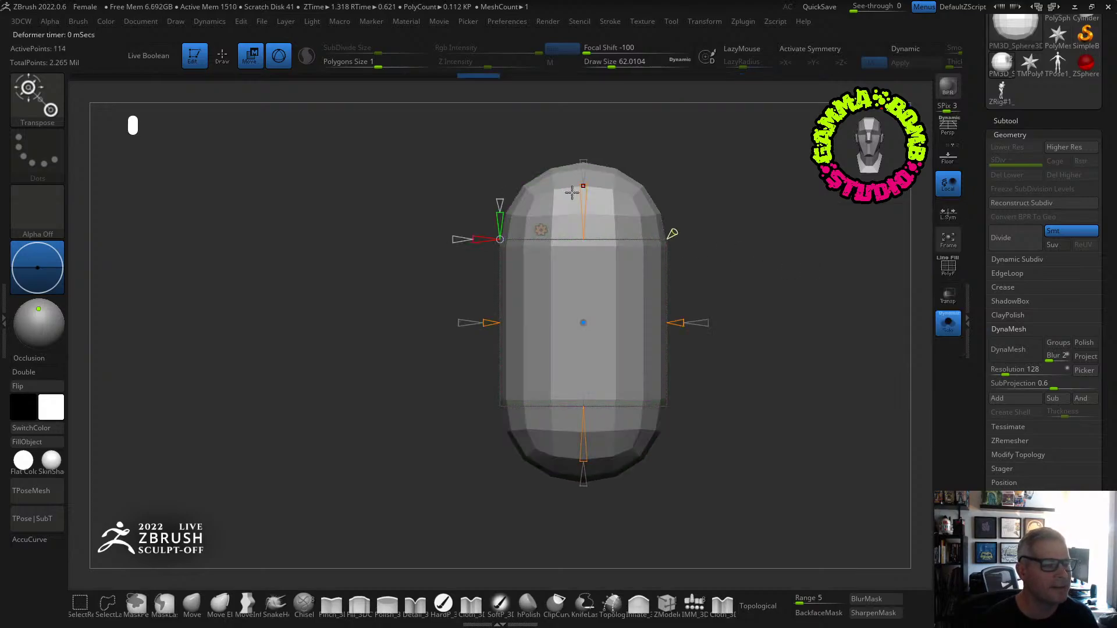
{"action": "left_click", "coordinate": [540, 230]}
{"action": "left_click", "coordinate": [736, 228]}
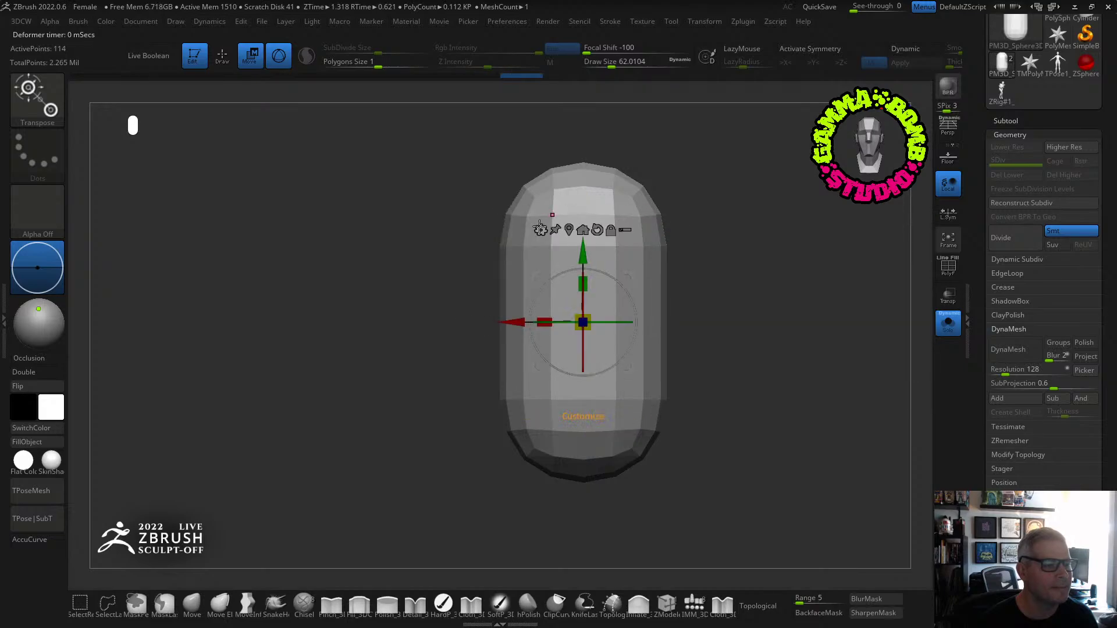
Flatten the capsule's rounded bottom end with the Flatten deformer and accept the result.
{"action": "left_click", "coordinate": [540, 228]}
{"action": "left_click", "coordinate": [547, 294]}
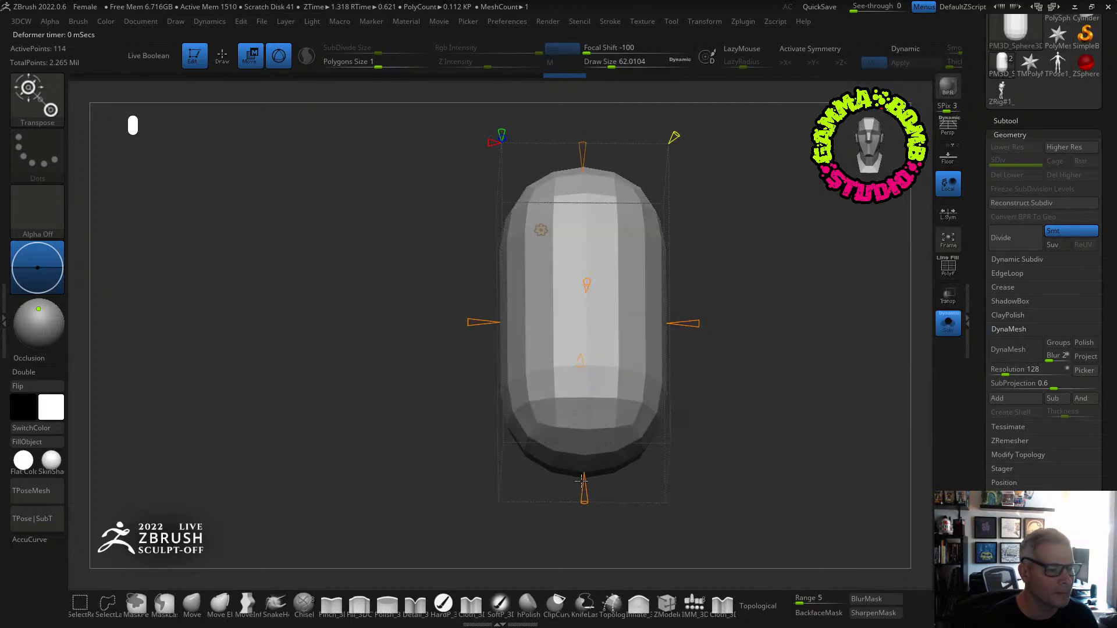
{"action": "left_click_drag", "start_coordinate": [586, 489], "coordinate": [585, 390]}
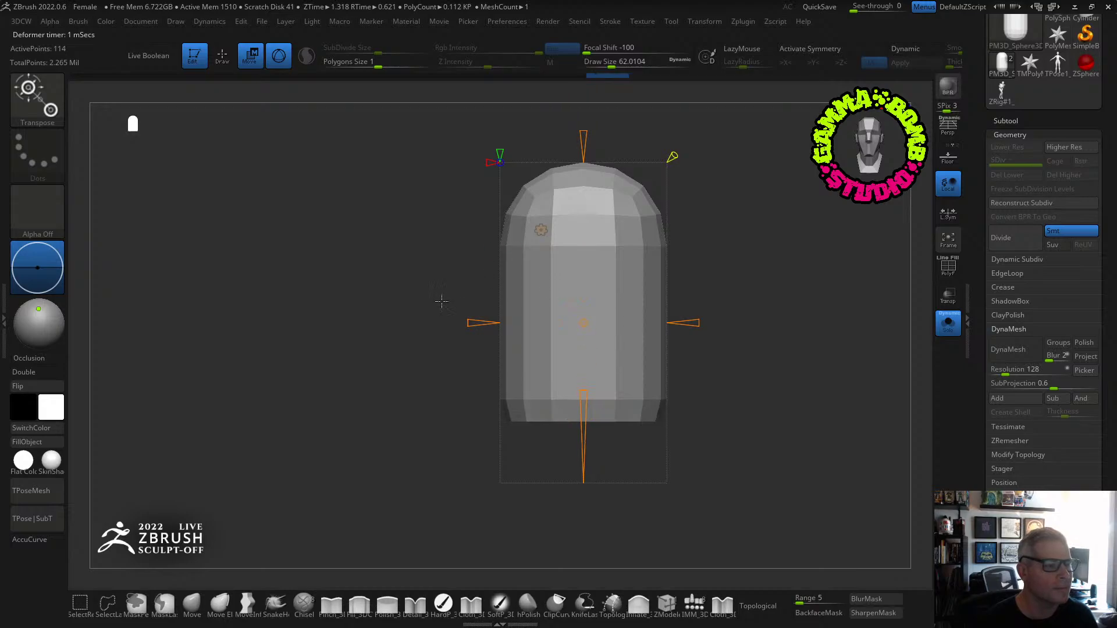
{"action": "left_click_drag", "start_coordinate": [441, 301], "coordinate": [441, 334], "text": "alt"}
{"action": "key", "text": "b"}
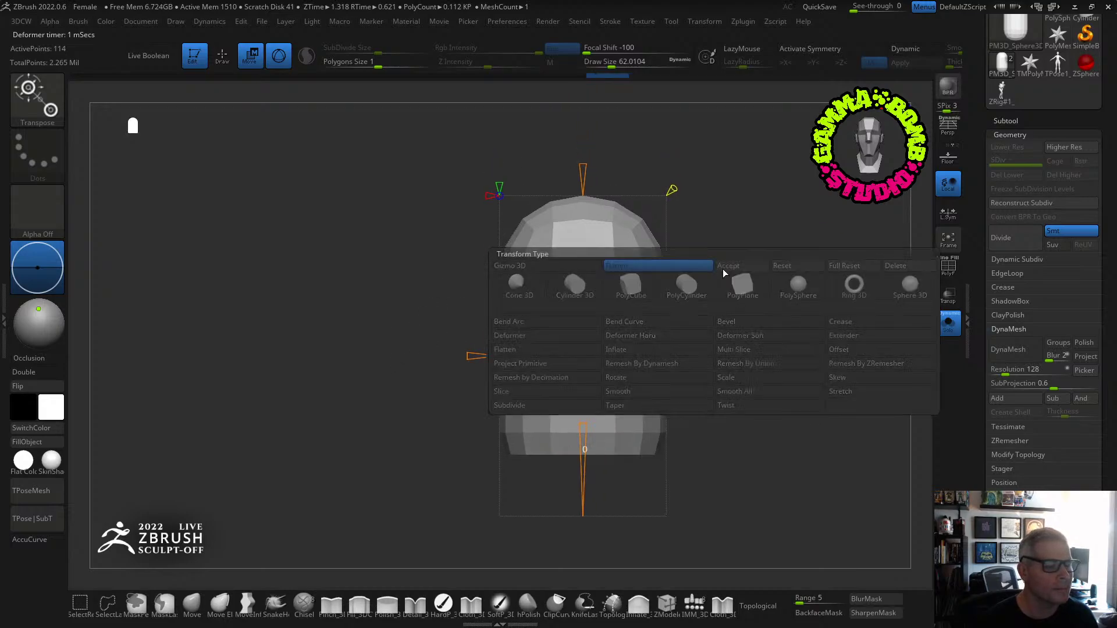
{"action": "left_click", "coordinate": [726, 273]}
Turn on the polyframe, hide the capsule's rounded top and assign the remaining tube to one polygroup.
{"action": "left_click", "coordinate": [948, 273]}
{"action": "left_click_drag", "start_coordinate": [775, 280], "coordinate": [754, 341], "text": "alt"}
{"action": "left_click_drag", "start_coordinate": [430, 218], "coordinate": [720, 327], "text": "ctrl+shift"}
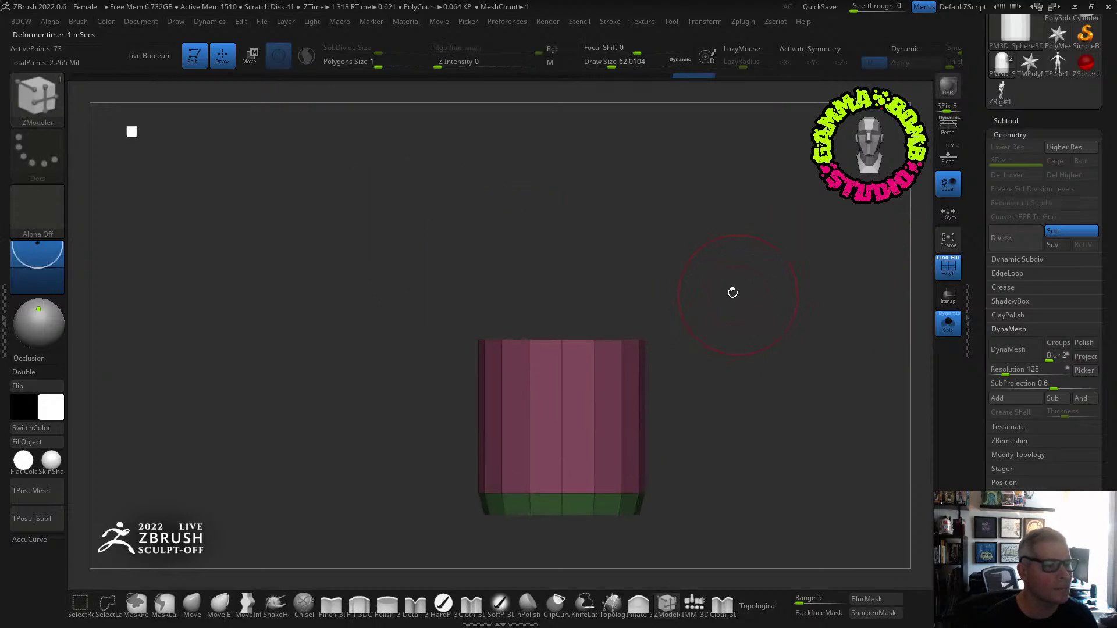
{"action": "key", "text": "shift+space"}
{"action": "left_click", "coordinate": [694, 96]}
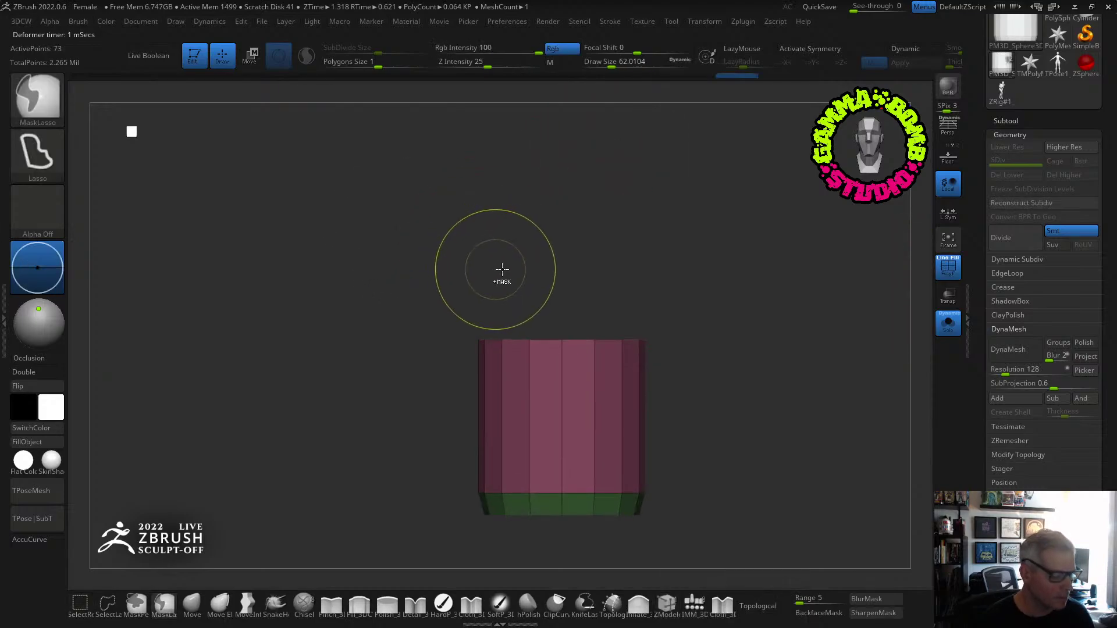
{"action": "key", "text": "ctrl+w"}
Insert multiple evenly spaced edge loops along the height of the tube's wall.
{"action": "left_click_drag", "start_coordinate": [654, 285], "coordinate": [684, 411], "text": "alt"}
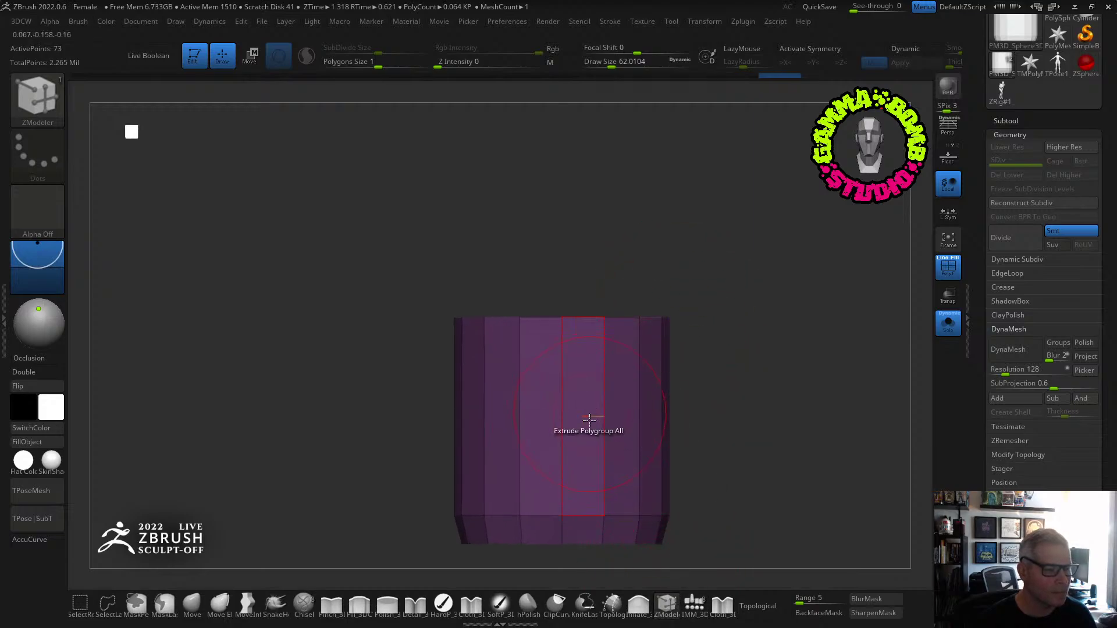
{"action": "left_click", "coordinate": [568, 441]}
{"action": "left_click_drag", "start_coordinate": [569, 442], "coordinate": [569, 449]}
{"action": "left_click", "coordinate": [569, 446]}
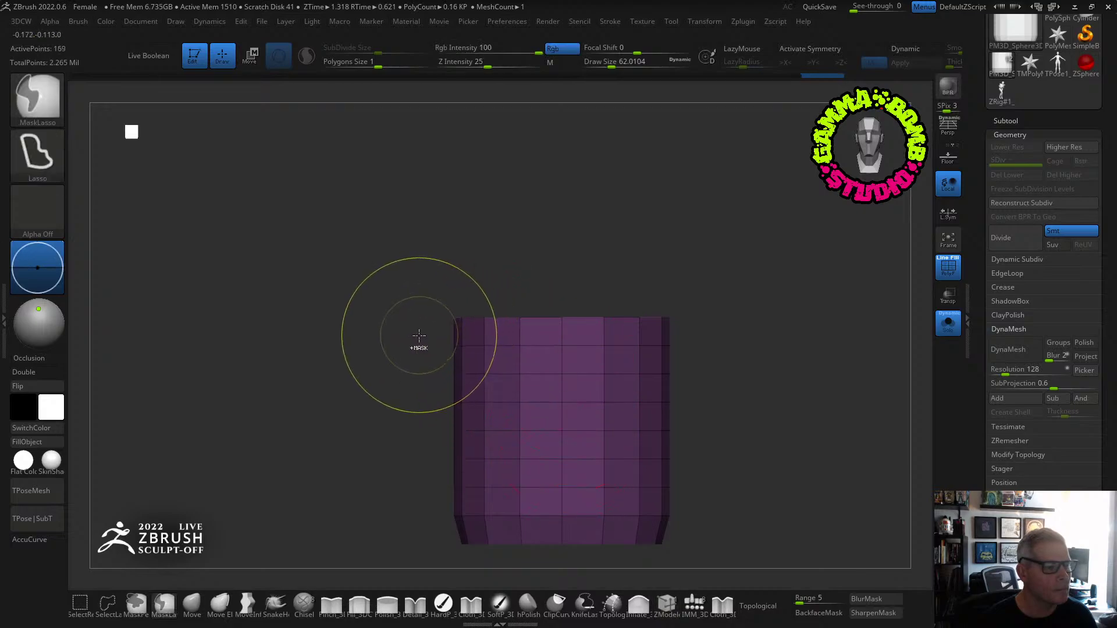
Mask the edge ring just below the tube's top rim with MaskPen and invert the mask to free only that ring.
{"action": "mouse_move", "coordinate": [442, 341]}
{"action": "left_mouse_down", "text": "ctrl"}
{"action": "mouse_move", "coordinate": [715, 352]}
{"action": "mouse_move", "coordinate": [706, 349]}
{"action": "left_mouse_up", "text": "ctrl"}
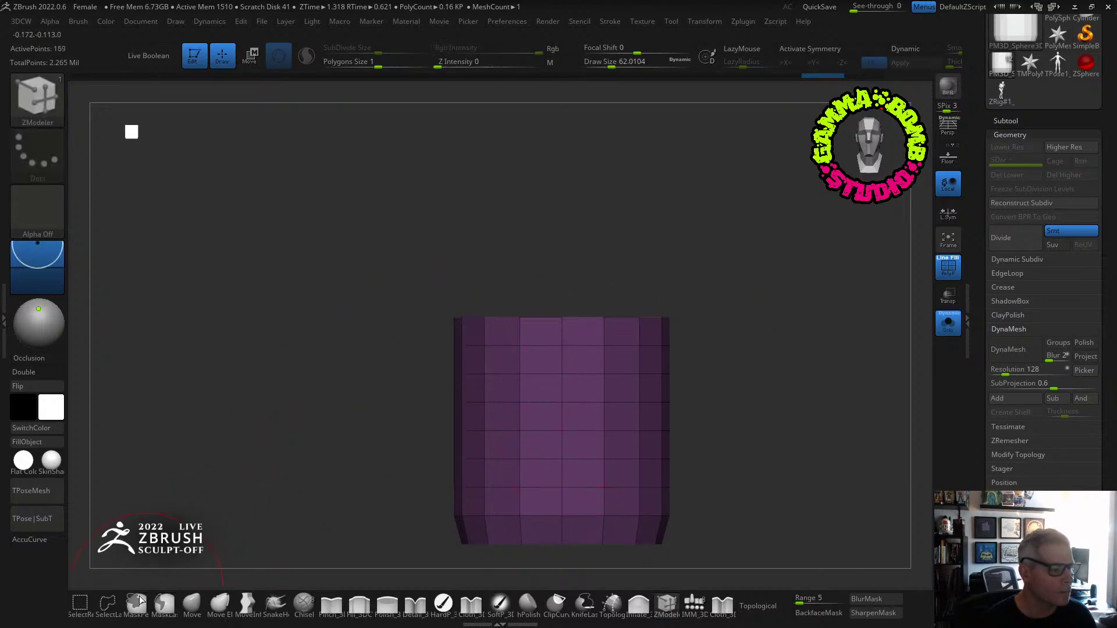
{"action": "left_click", "coordinate": [198, 614]}
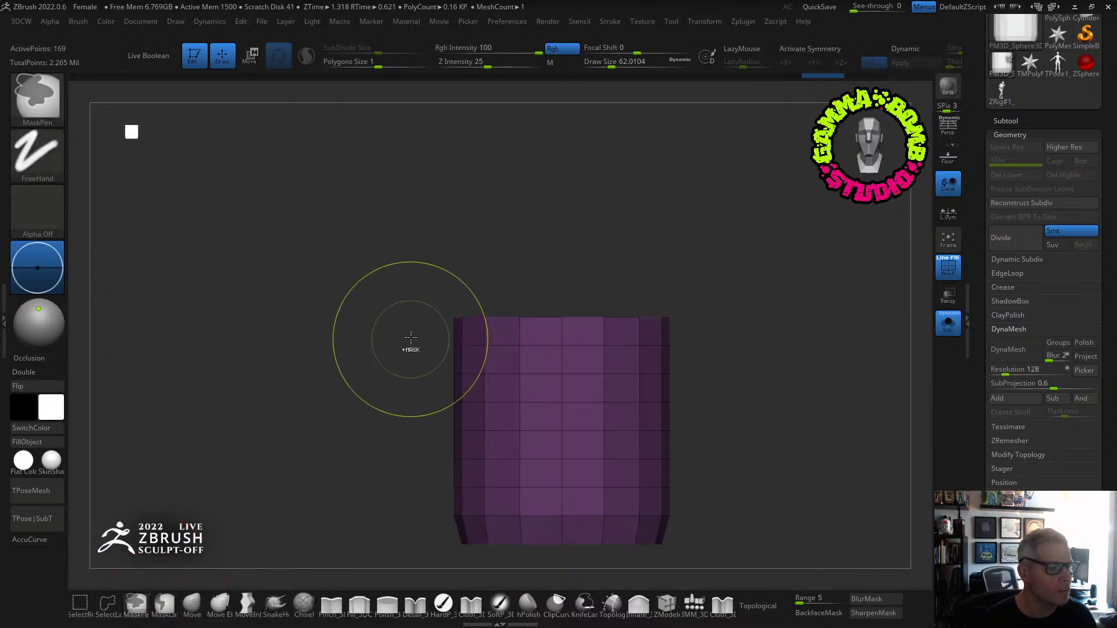
{"action": "left_click_drag", "start_coordinate": [412, 339], "coordinate": [762, 356], "text": "ctrl"}
{"action": "left_click", "coordinate": [734, 393], "text": "ctrl"}
{"action": "key", "text": "w"}
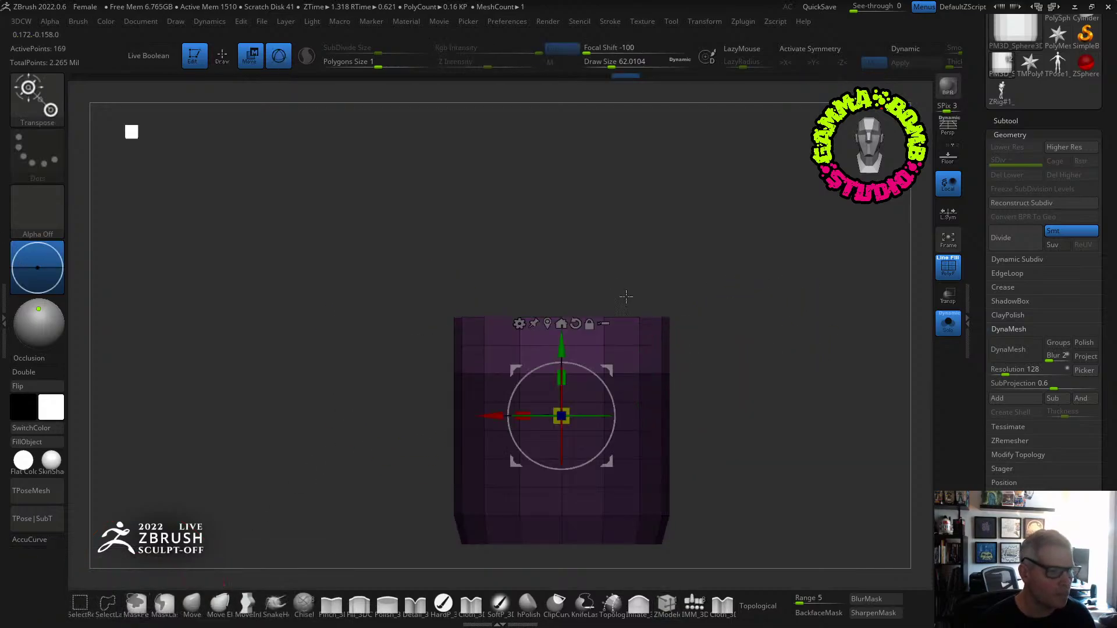
Center the gizmo on the unmasked ring, scale the ring slightly inward and clear the mask.
{"action": "left_click", "coordinate": [547, 320]}
{"action": "left_click_drag", "start_coordinate": [562, 345], "coordinate": [568, 348]}
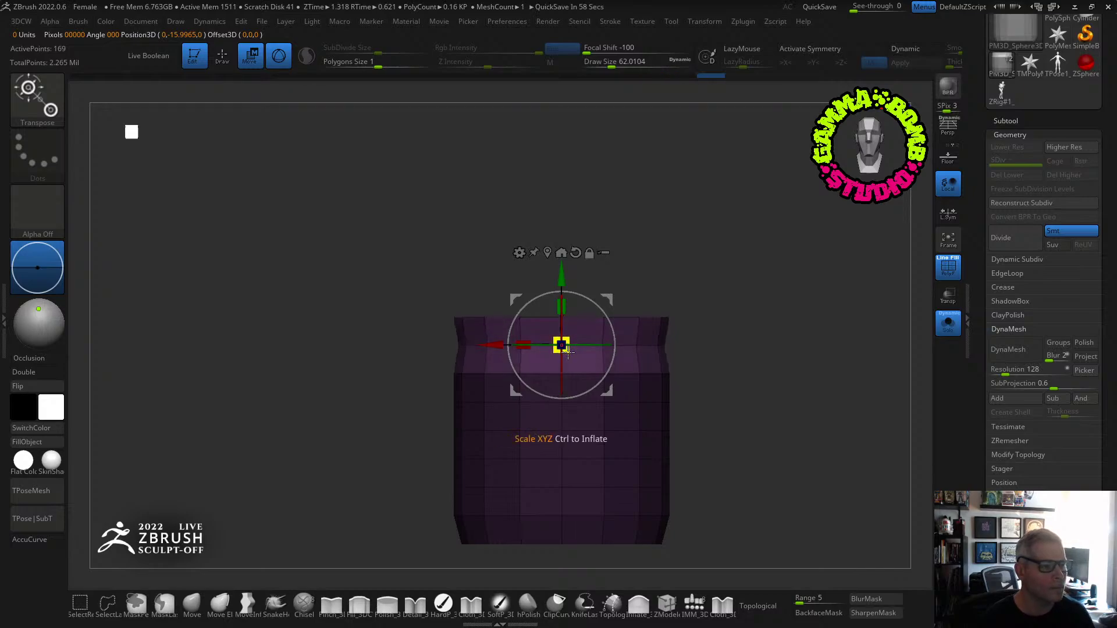
{"action": "key", "text": "q"}
{"action": "left_click_drag", "start_coordinate": [708, 379], "coordinate": [712, 384], "text": "ctrl"}
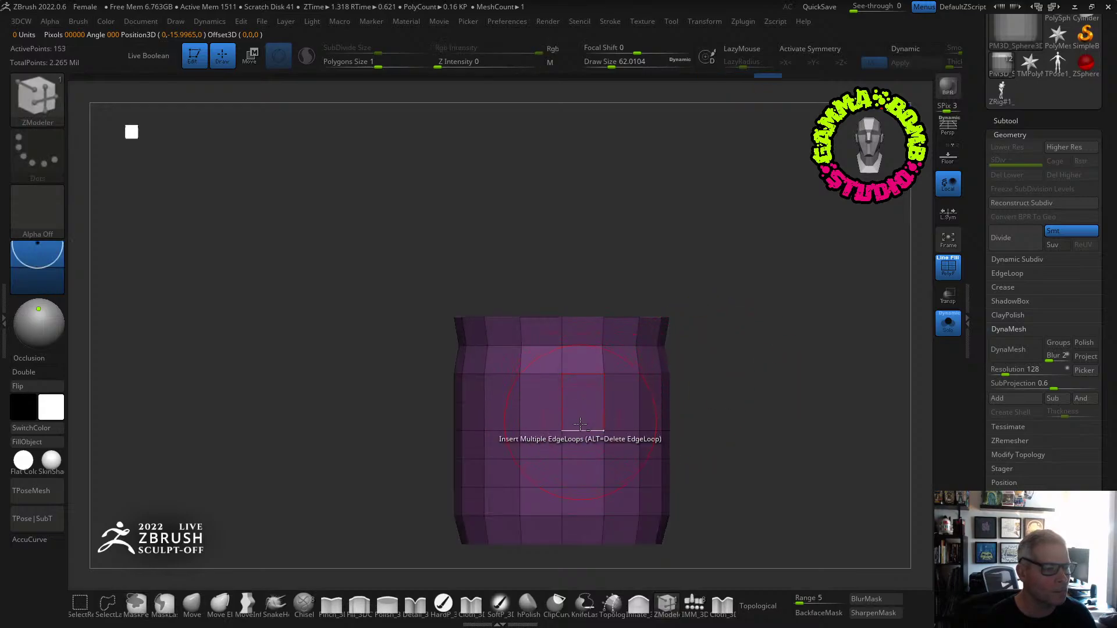
Delete two edge loops from the tube's middle, then isolate the lower ring with a mask and scale it slightly outward.
{"action": "left_click", "coordinate": [580, 375]}
{"action": "left_click", "coordinate": [561, 515]}
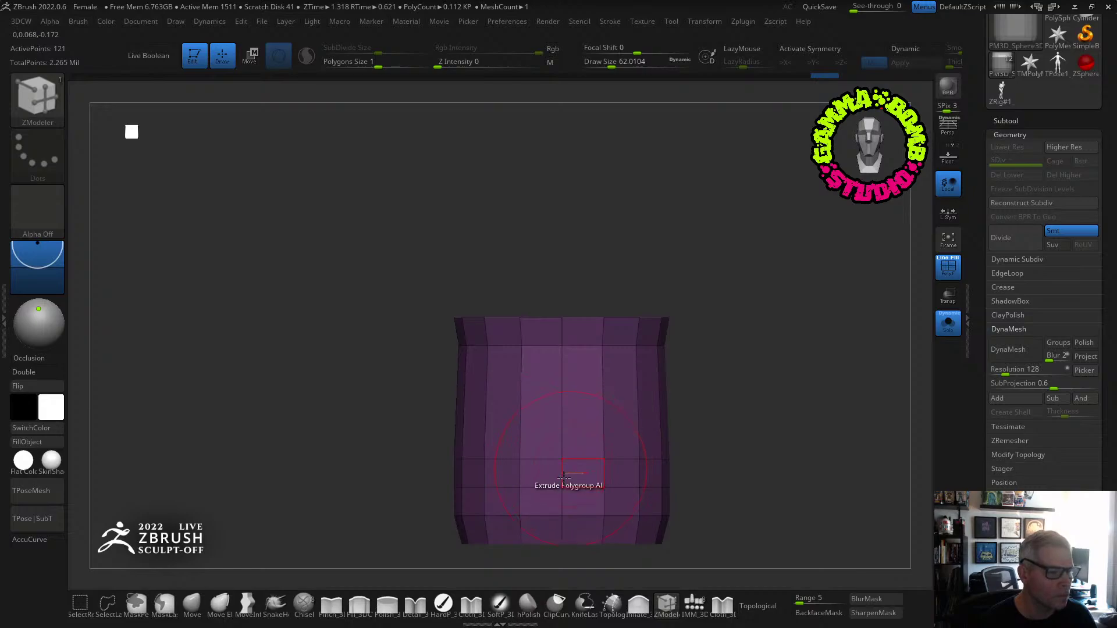
{"action": "left_click_drag", "start_coordinate": [428, 479], "coordinate": [720, 499], "text": "ctrl"}
{"action": "key", "text": "w"}
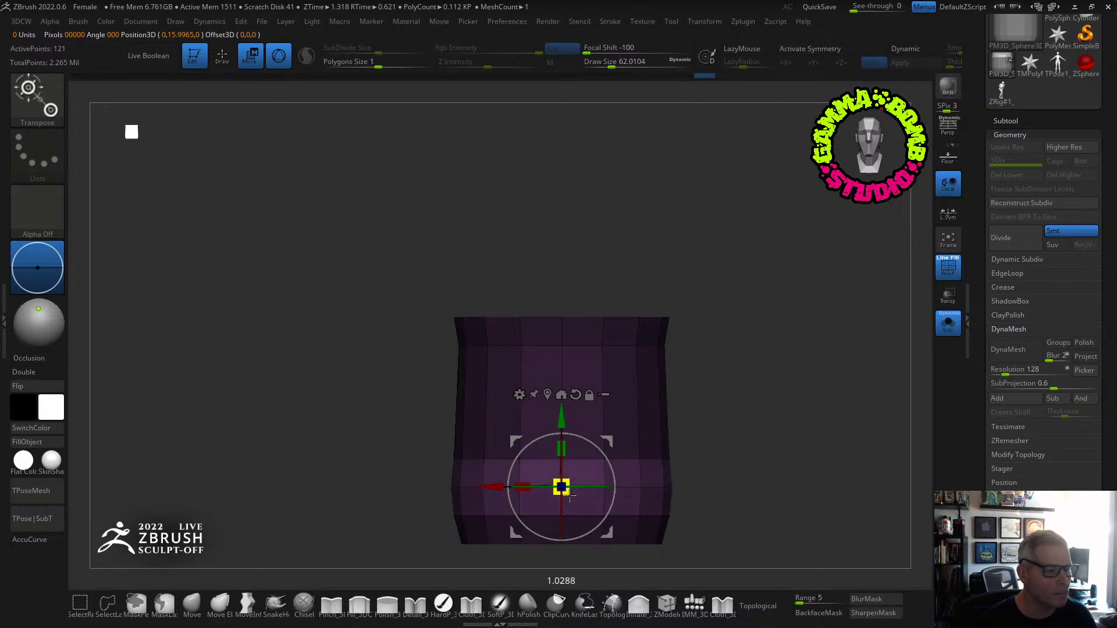
Clear the mask and insert multiple evenly spaced ZModeler edge loops between the tube's upper and lower rings.
{"action": "key", "text": "b"}
{"action": "key", "text": "z"}
{"action": "key", "text": "m"}
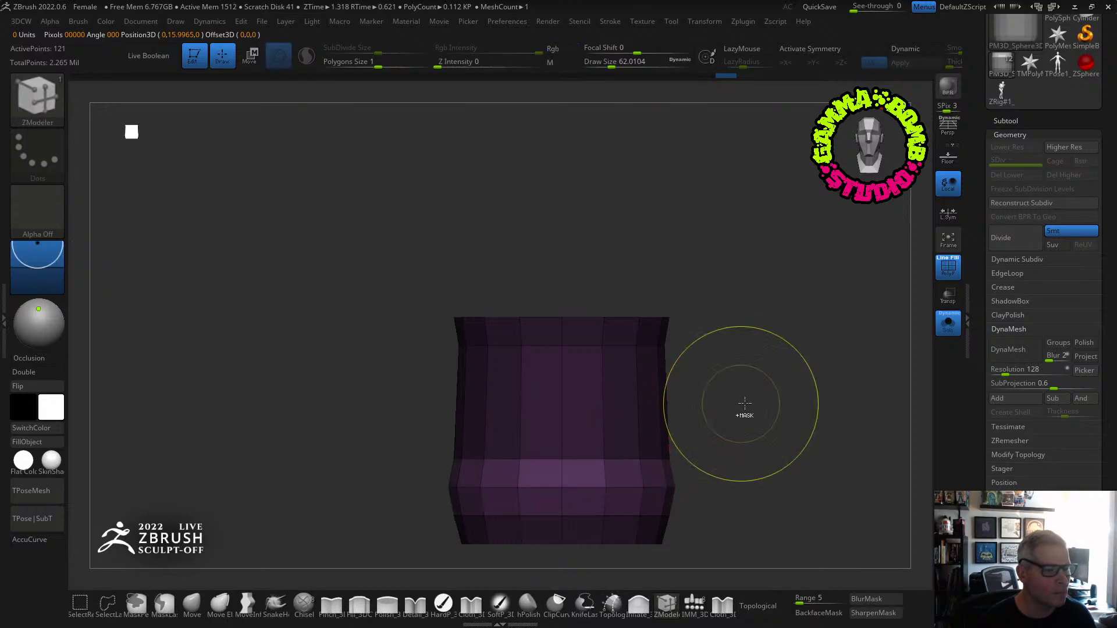
{"action": "key", "text": "ctrl+z"}
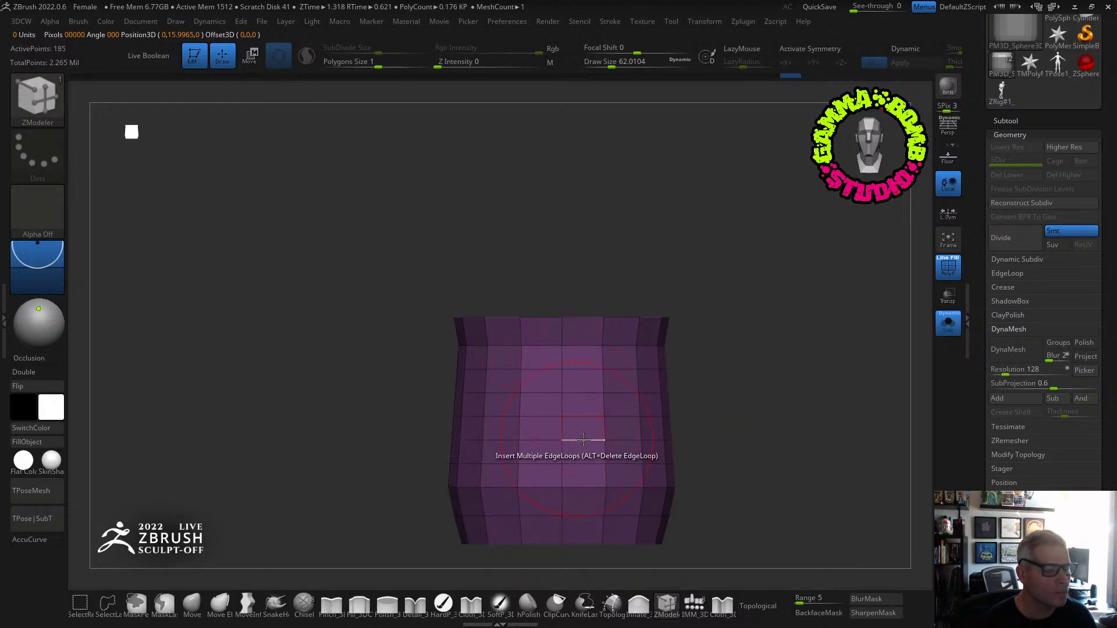
{"action": "left_click_drag", "start_coordinate": [759, 438], "coordinate": [768, 374]}
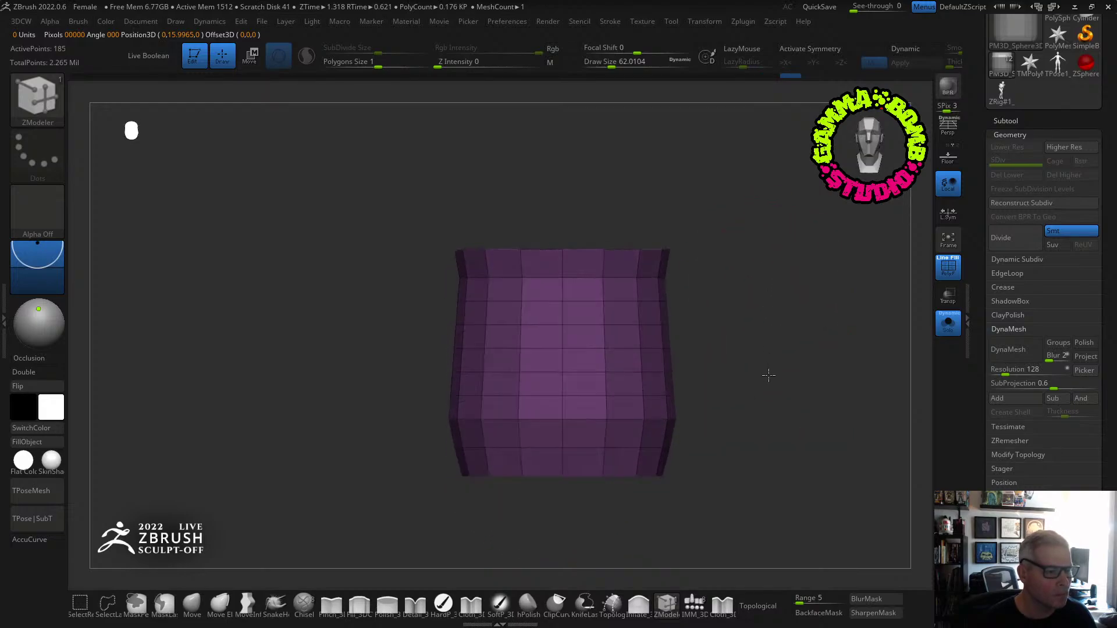
Preview the tube smoothed with dynamic subdivision and without polyframe, and return to the low-poly polyframe view.
{"action": "key", "text": "d"}
{"action": "left_click", "coordinate": [495, 208]}
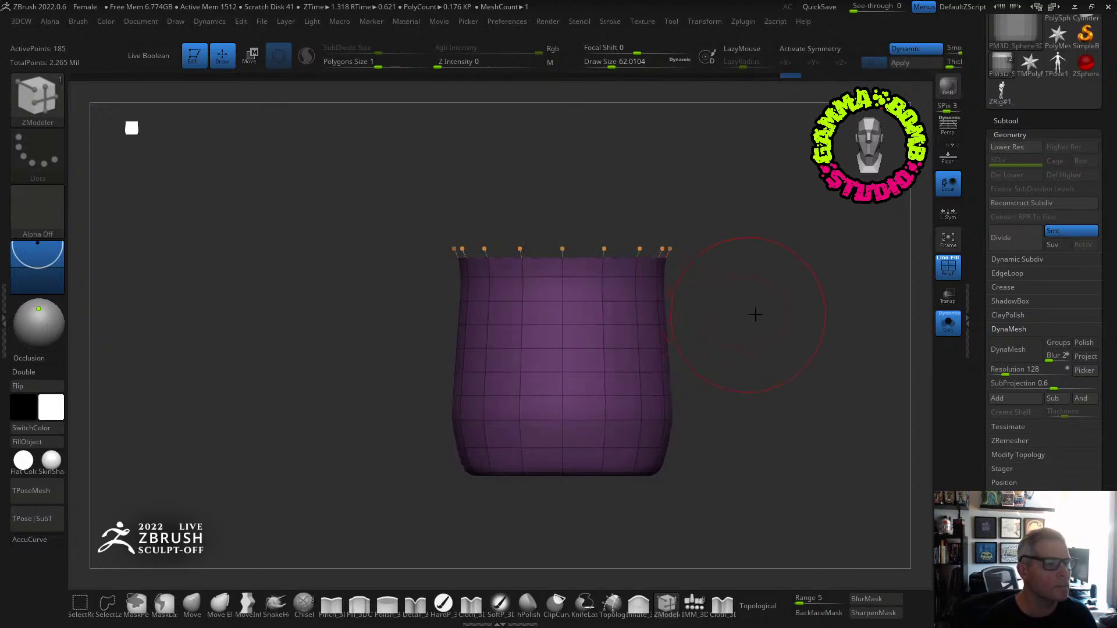
{"action": "left_click", "coordinate": [946, 271]}
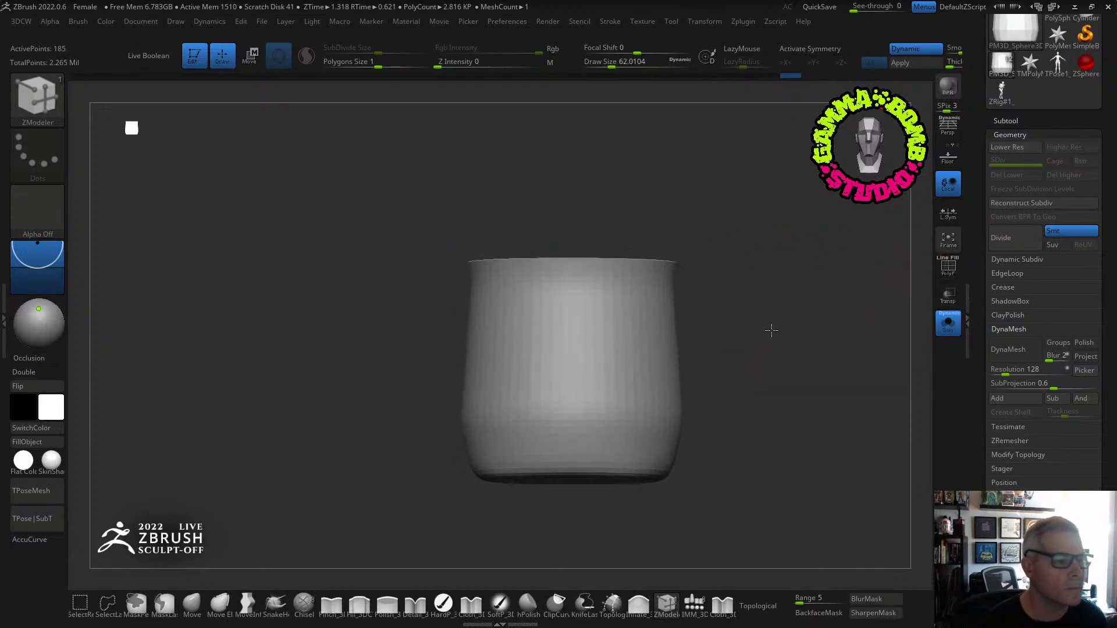
{"action": "key", "text": "shift+d"}
{"action": "left_click_drag", "start_coordinate": [761, 296], "coordinate": [809, 314]}
{"action": "left_click", "coordinate": [947, 266]}
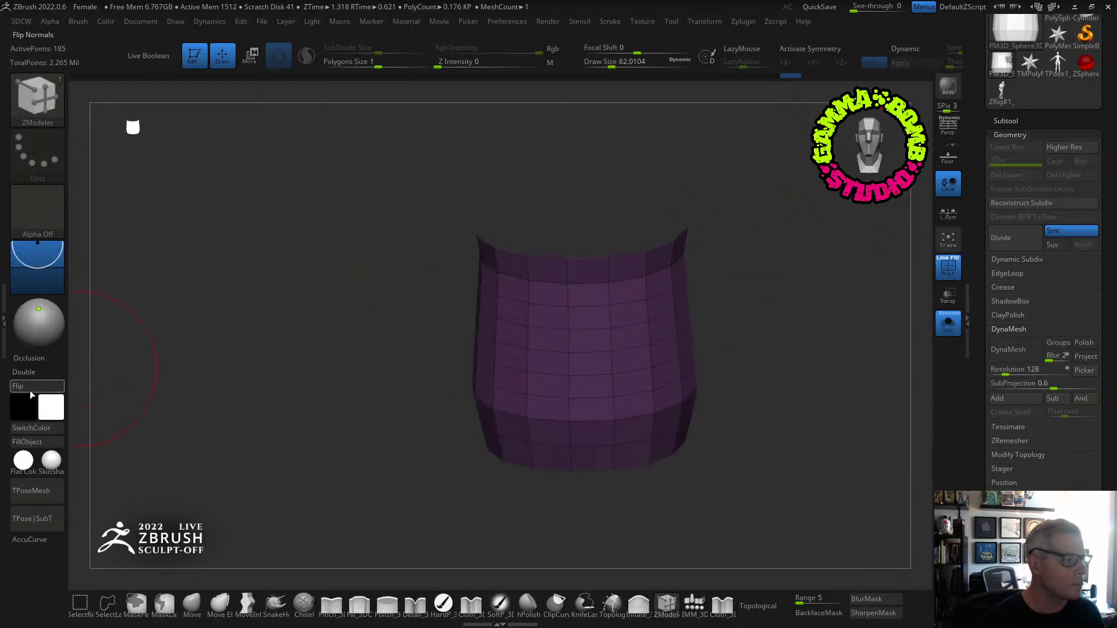
Turn on double-sided display and thicken the tube's wall into a shell with QMesh on Polygroup All.
{"action": "left_click_drag", "start_coordinate": [639, 259], "coordinate": [688, 518]}
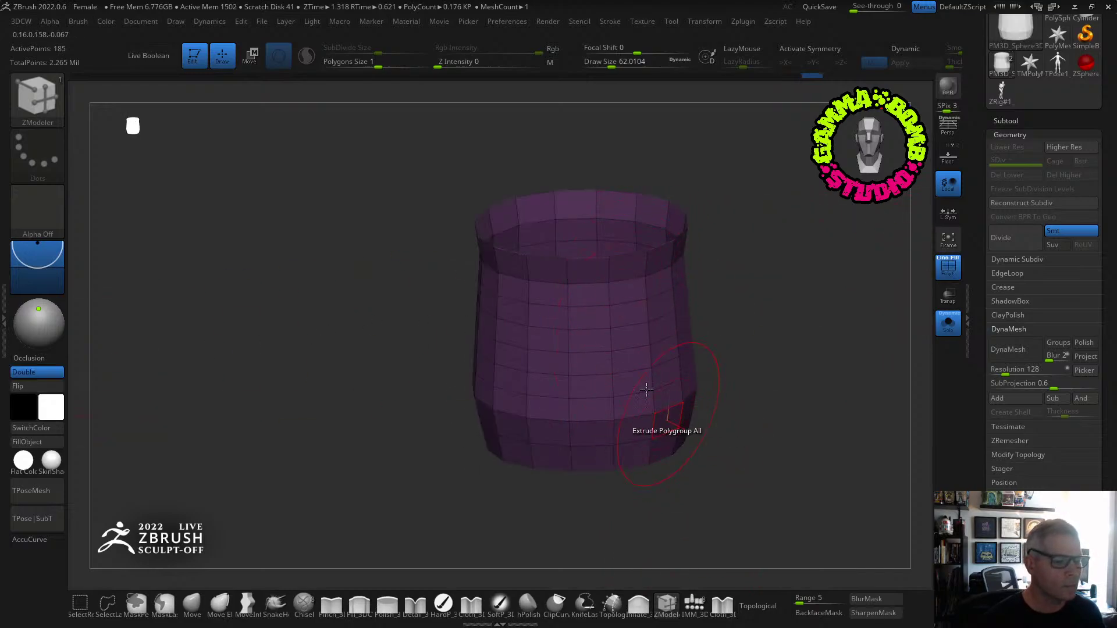
{"action": "key", "text": "space"}
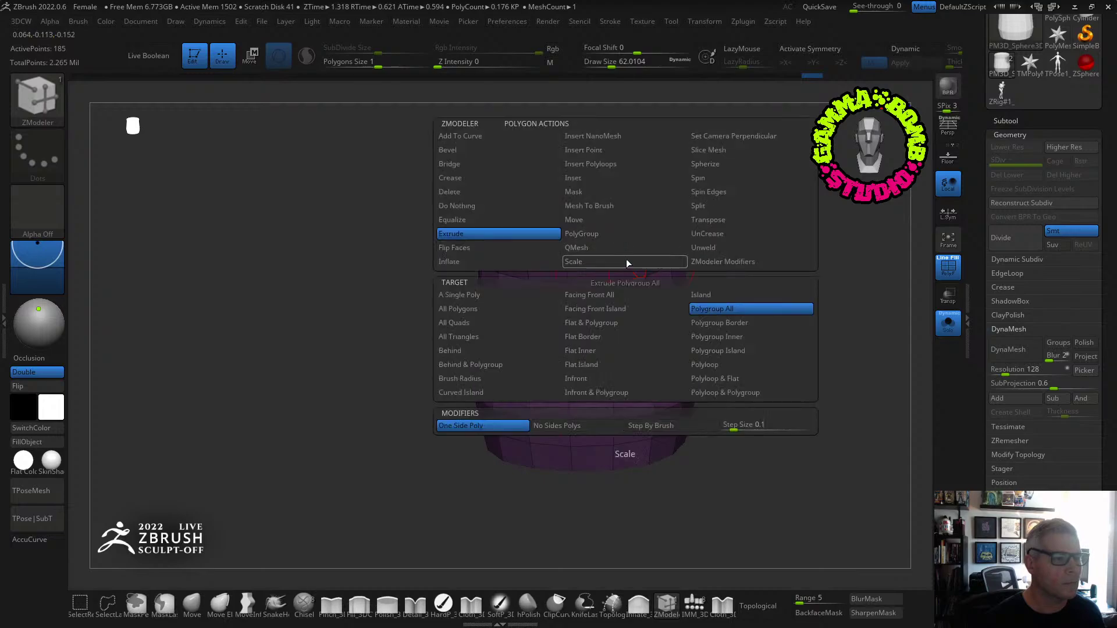
{"action": "left_click", "coordinate": [583, 235]}
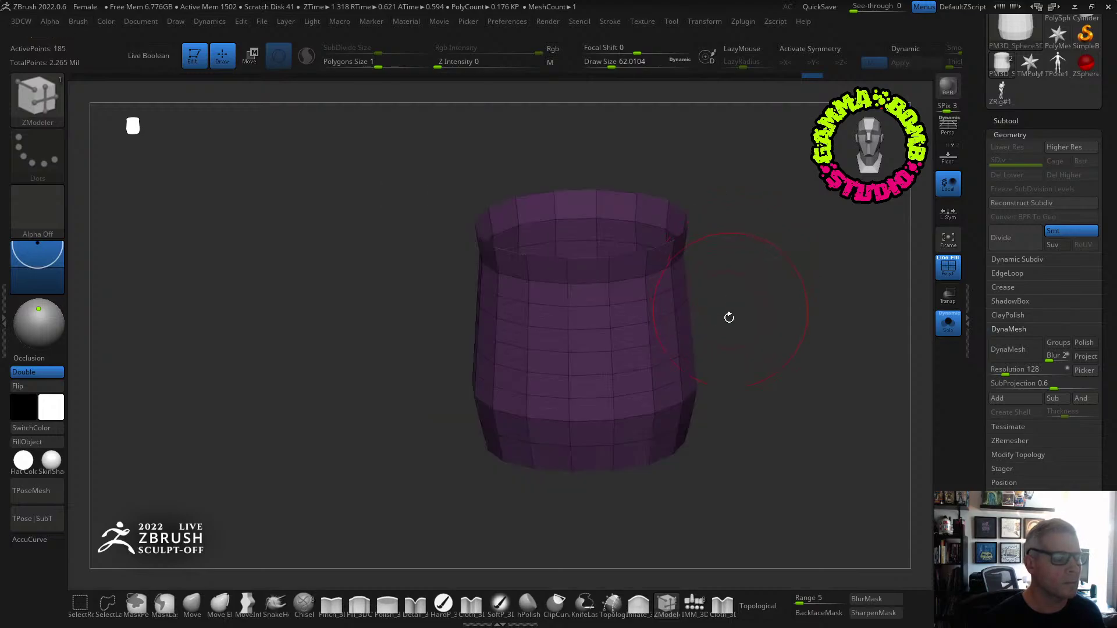
{"action": "right_click_drag", "start_coordinate": [670, 273], "coordinate": [770, 267]}
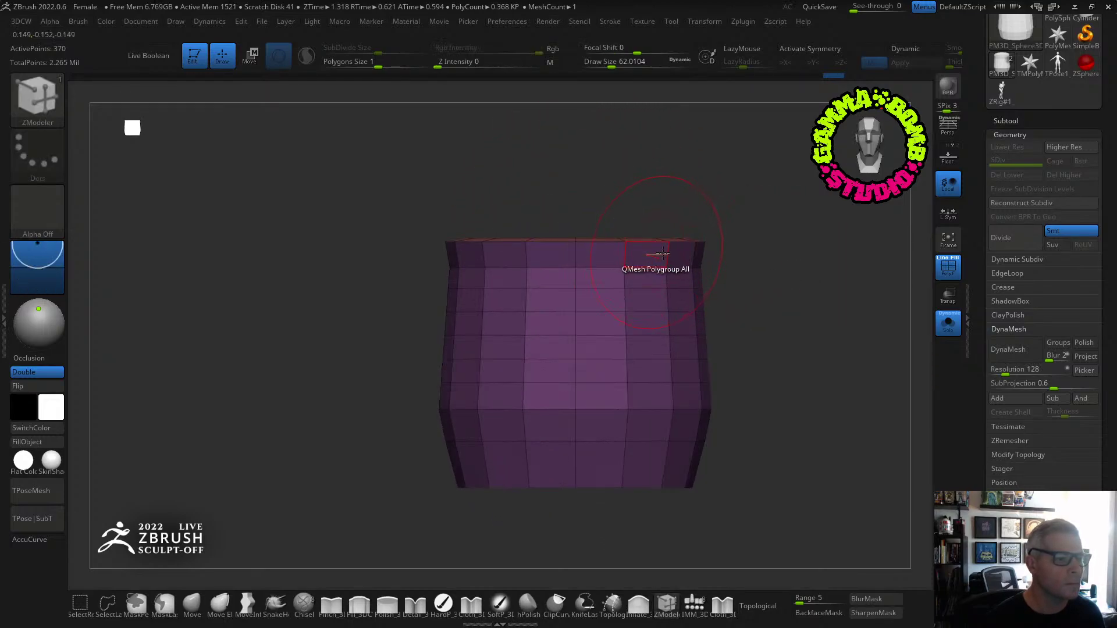
{"action": "right_click_drag", "start_coordinate": [657, 259], "coordinate": [816, 240]}
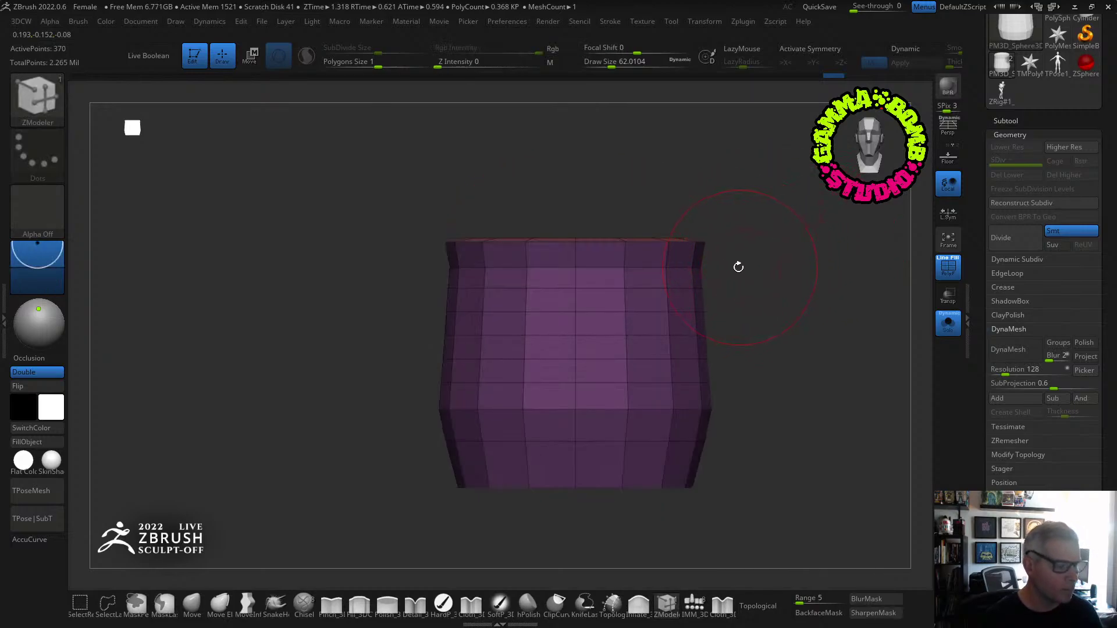
Duplicate the tube upward with the gizmo and convert the unmasked copy into a Cylinder 3D primitive.
{"action": "right_click_drag", "start_coordinate": [776, 255], "coordinate": [784, 274], "text": "alt"}
{"action": "key", "text": "w"}
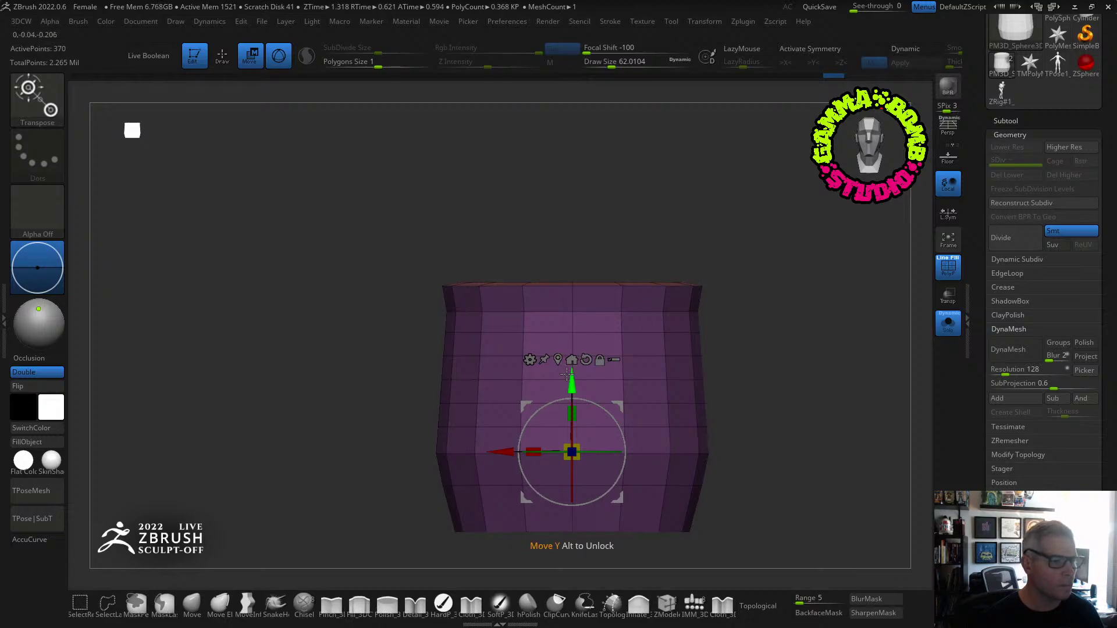
{"action": "left_click_drag", "start_coordinate": [572, 381], "coordinate": [588, 230], "text": "ctrl"}
{"action": "left_click", "coordinate": [530, 212]}
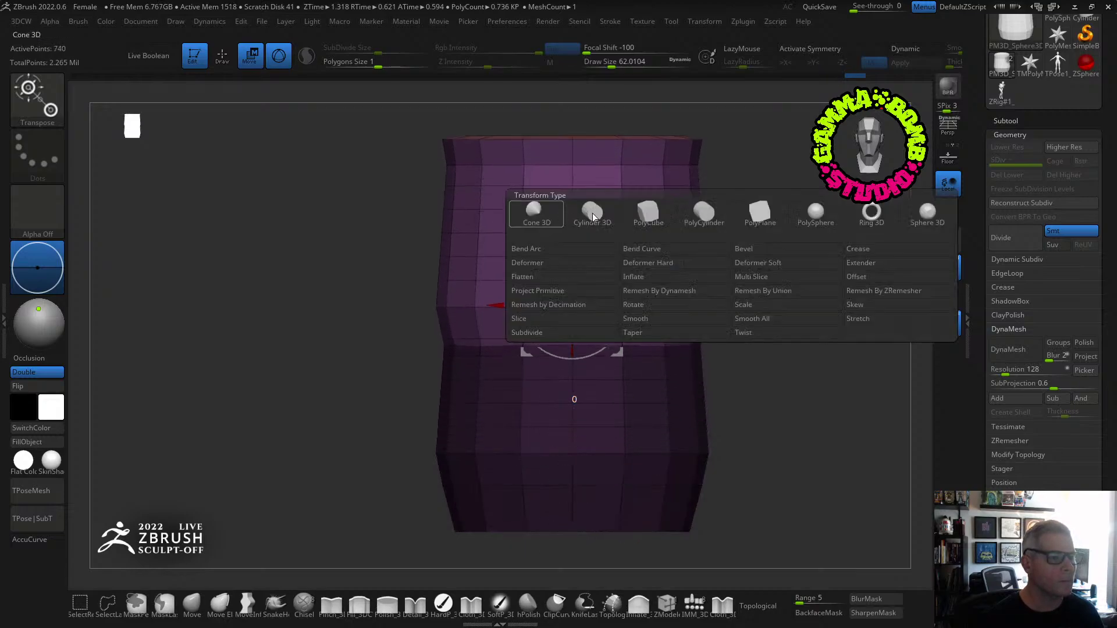
{"action": "left_click", "coordinate": [591, 217]}
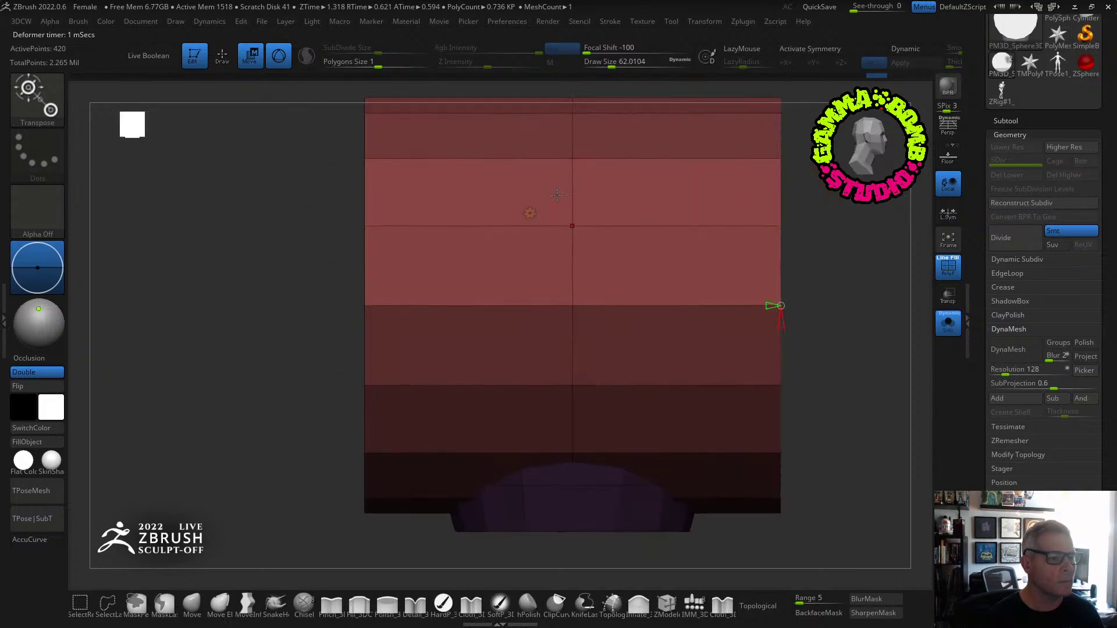
Turn the cylinder upright, then scale and move it into a flat disc fitting inside the tube's top opening.
{"action": "left_click", "coordinate": [530, 213]}
{"action": "left_click", "coordinate": [545, 215]}
{"action": "left_click_drag", "start_coordinate": [575, 318], "coordinate": [487, 181]}
{"action": "left_click_drag", "start_coordinate": [601, 199], "coordinate": [608, 224]}
{"action": "left_click_drag", "start_coordinate": [572, 268], "coordinate": [553, 399]}
{"action": "left_click_drag", "start_coordinate": [567, 347], "coordinate": [577, 361]}
{"action": "right_click_drag", "start_coordinate": [580, 364], "coordinate": [569, 309]}
{"action": "left_click_drag", "start_coordinate": [569, 302], "coordinate": [567, 307]}
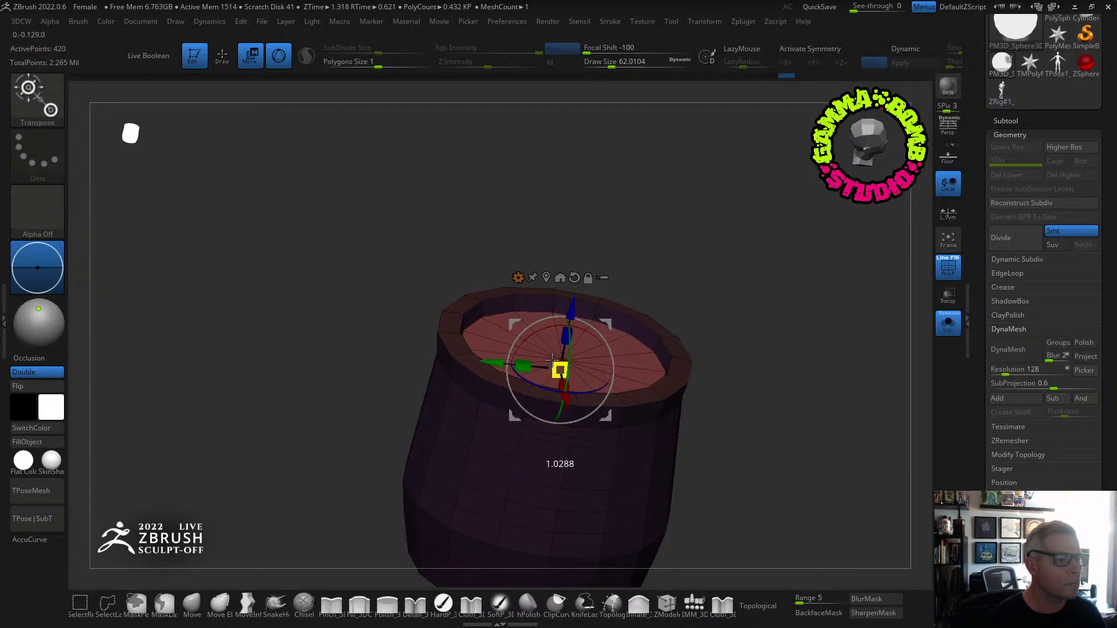
Split the unmasked disc from the tube into its own subtool.
{"action": "key", "text": "q"}
{"action": "right_click_drag", "start_coordinate": [815, 347], "coordinate": [744, 325]}
{"action": "key", "text": "space"}
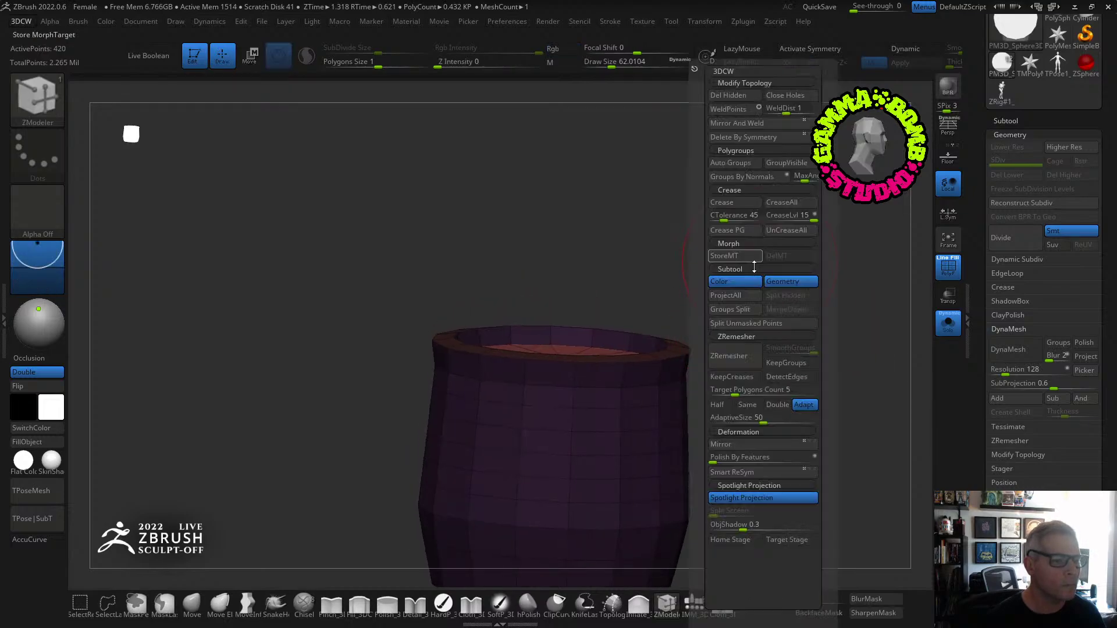
{"action": "left_click", "coordinate": [756, 324]}
Select the split-off disc subtool and stretch it vertically into a thicker cylinder.
{"action": "left_click", "coordinate": [1005, 121]}
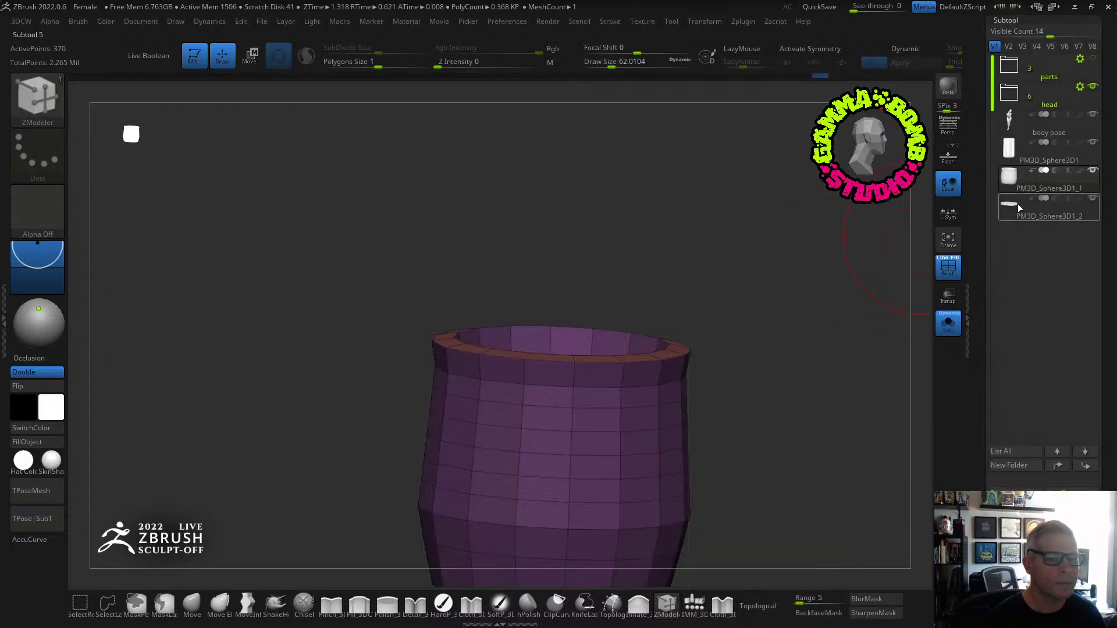
{"action": "left_click", "coordinate": [1024, 150]}
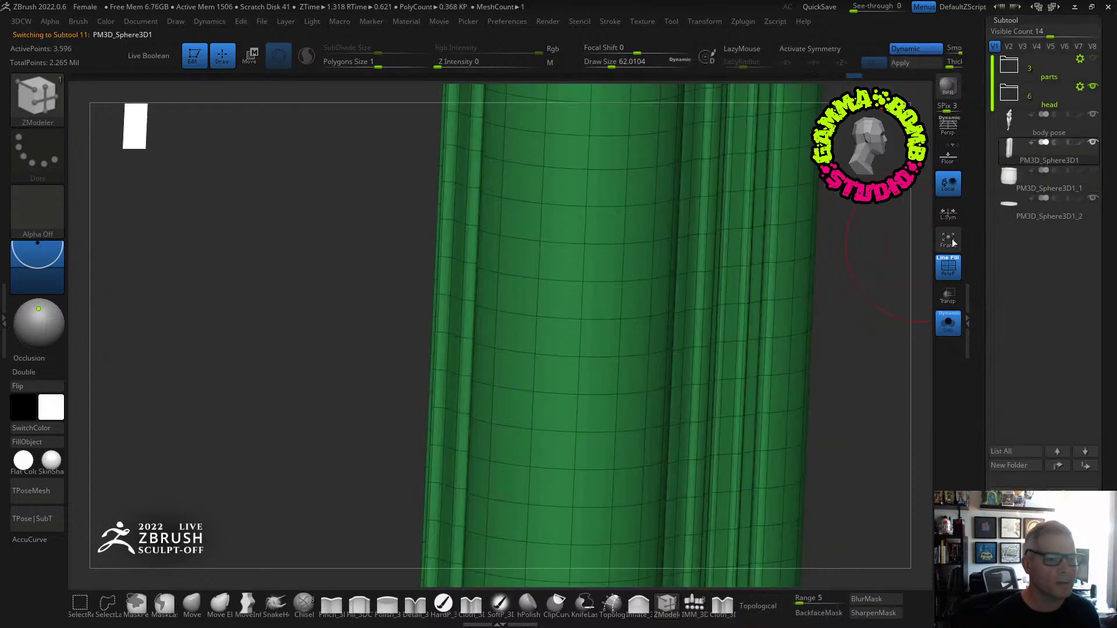
{"action": "left_click", "coordinate": [1016, 204]}
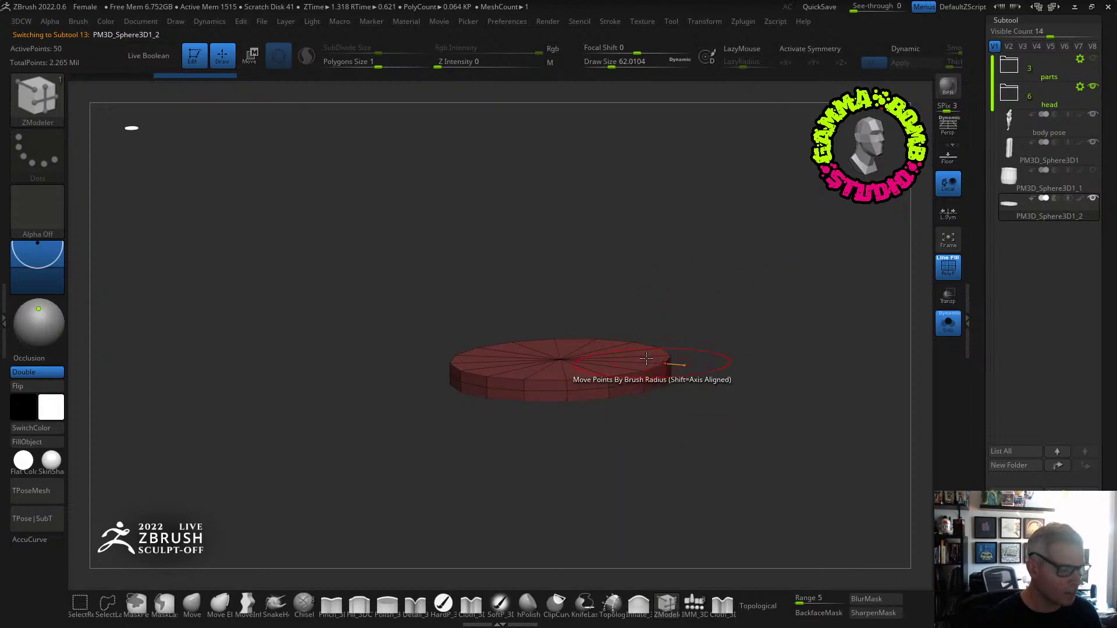
{"action": "key", "text": "w"}
{"action": "left_click_drag", "start_coordinate": [570, 332], "coordinate": [593, 108]}
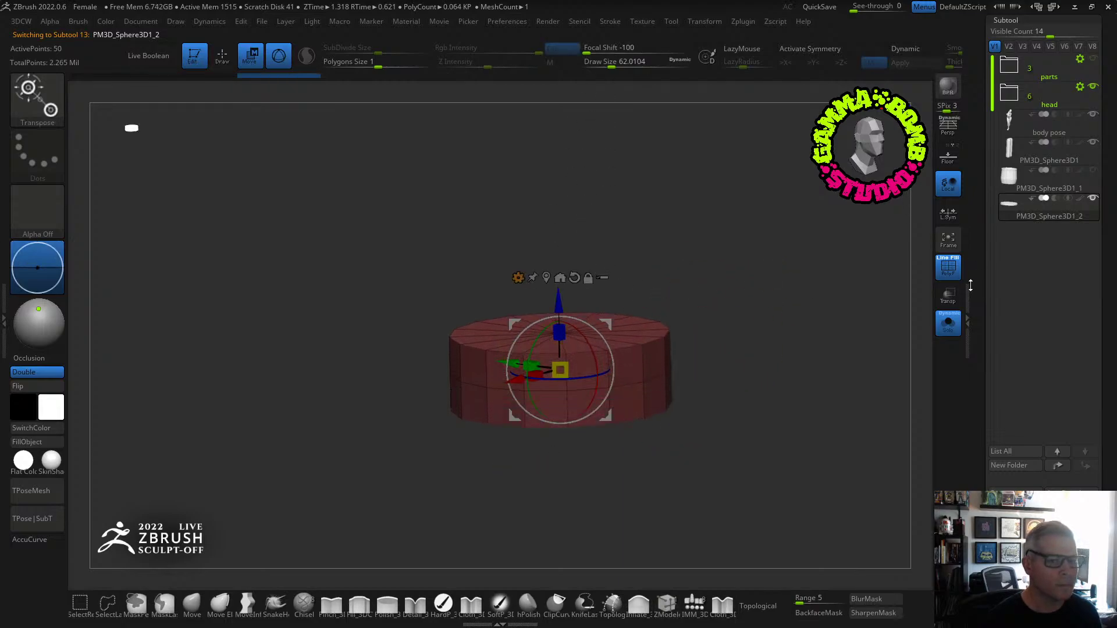
Leave solo mode, show only the disc and tube subtools, and turn on transparency to check how they fit.
{"action": "left_click", "coordinate": [948, 322]}
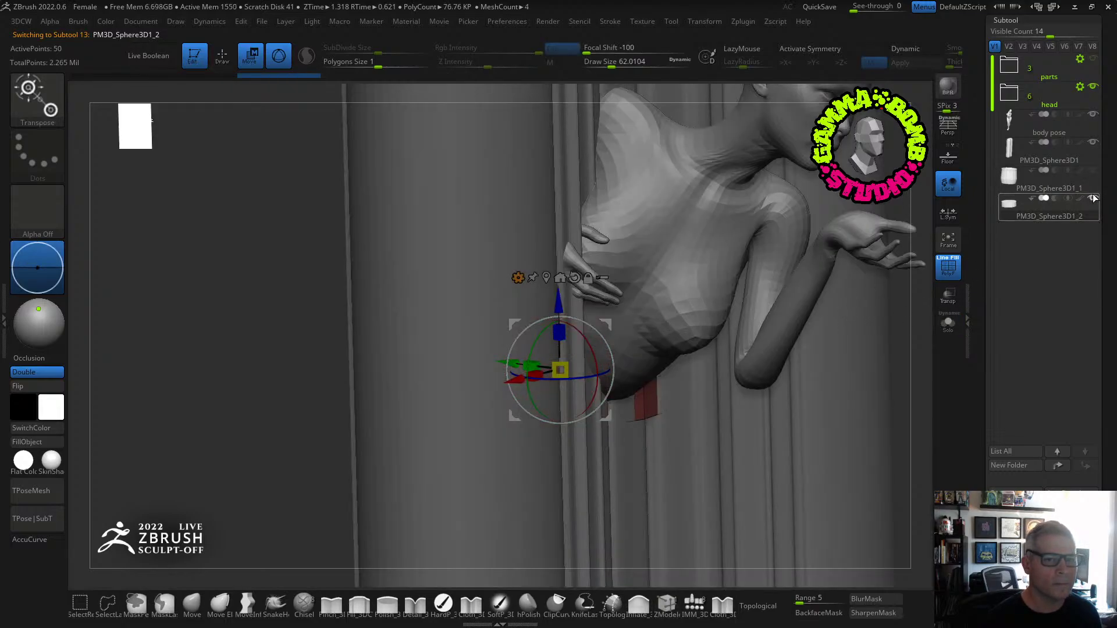
{"action": "left_click", "coordinate": [1093, 142]}
{"action": "left_click", "coordinate": [1093, 87]}
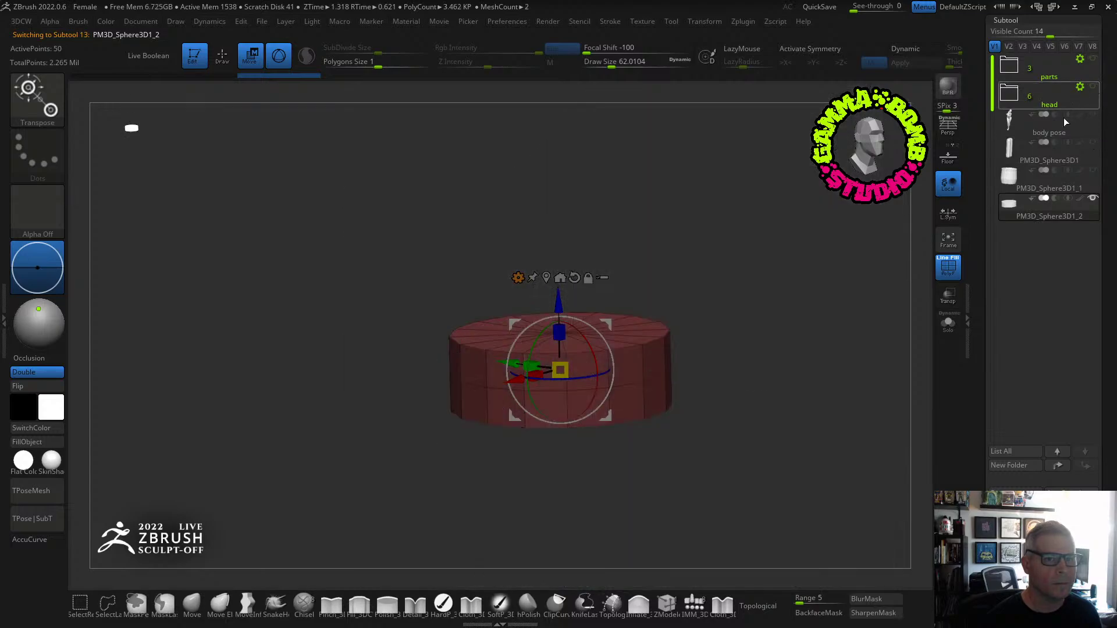
{"action": "left_click", "coordinate": [1092, 170]}
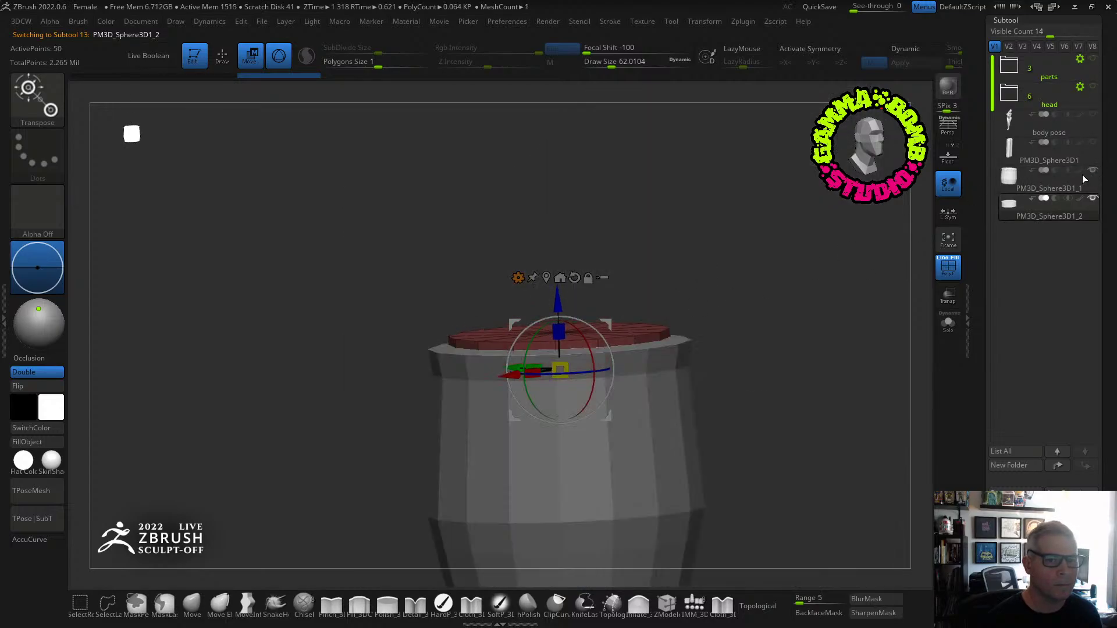
{"action": "left_click_drag", "start_coordinate": [696, 303], "coordinate": [559, 316], "text": "shift"}
{"action": "left_click", "coordinate": [939, 299]}
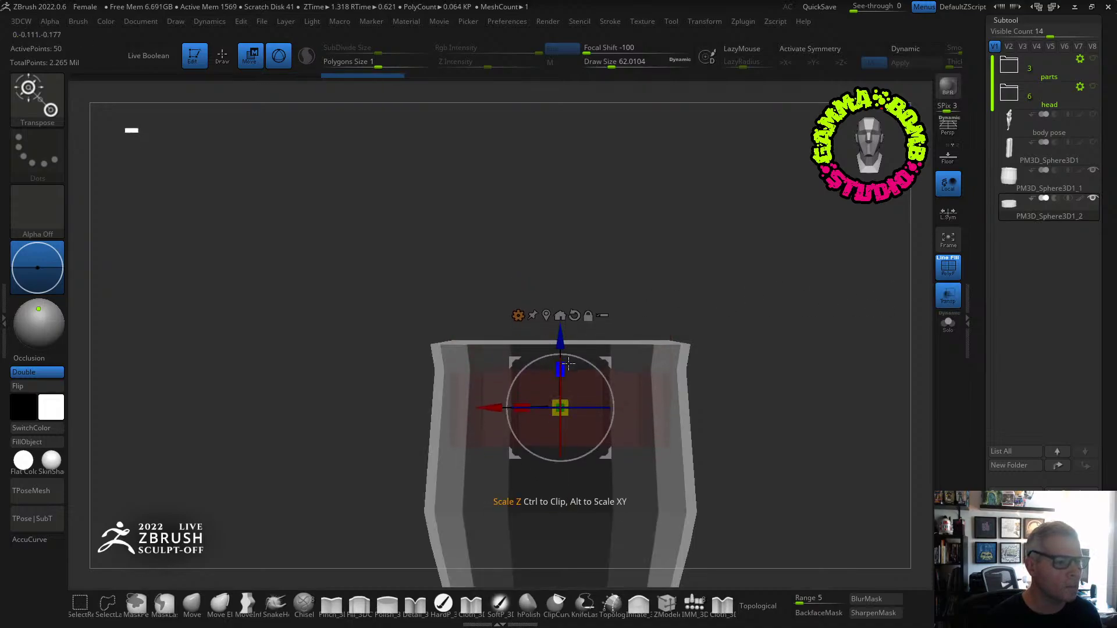
{"action": "left_click_drag", "start_coordinate": [678, 297], "coordinate": [700, 338]}
Try to crease the disc's polygroup border and divide its mesh, and undo the division.
{"action": "key", "text": "q"}
{"action": "left_click_drag", "start_coordinate": [1114, 478], "coordinate": [1102, 366]}
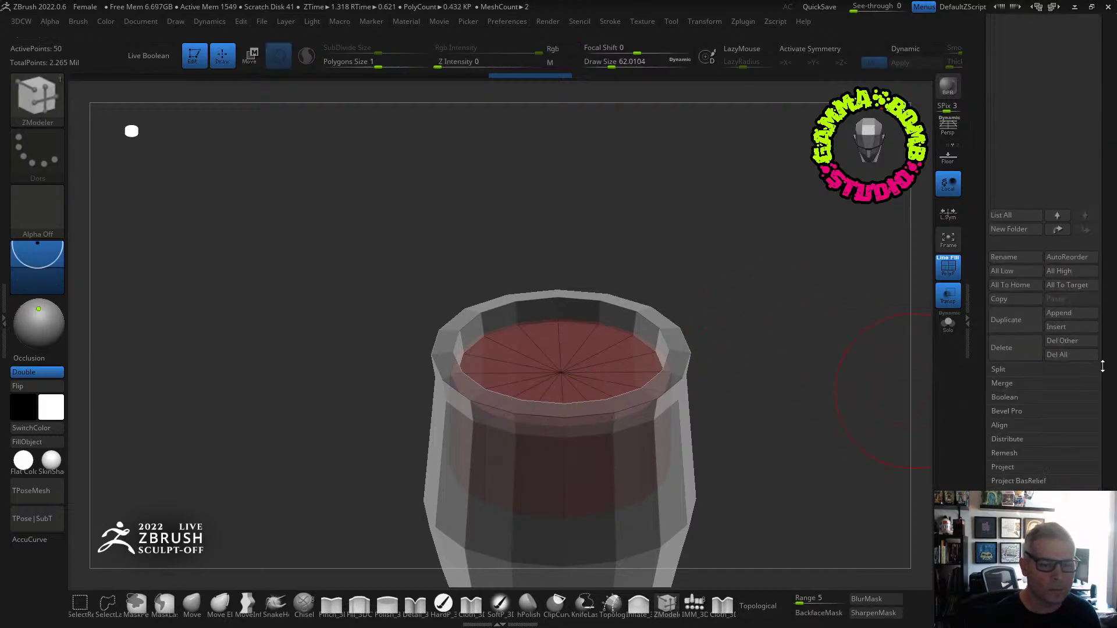
{"action": "key", "text": "3"}
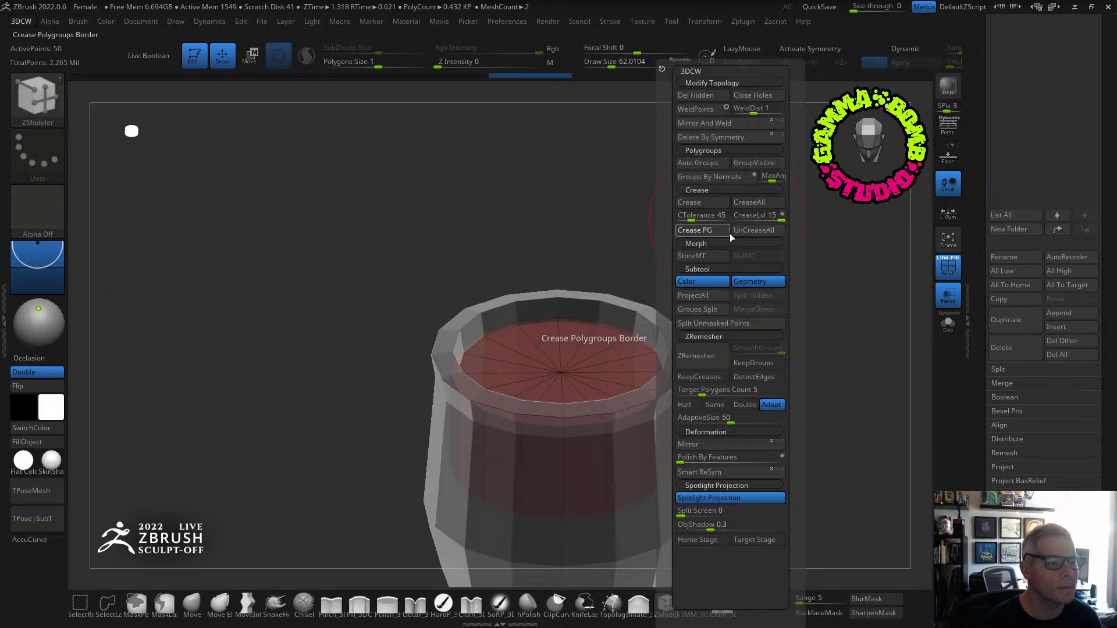
{"action": "left_click", "coordinate": [1024, 516]}
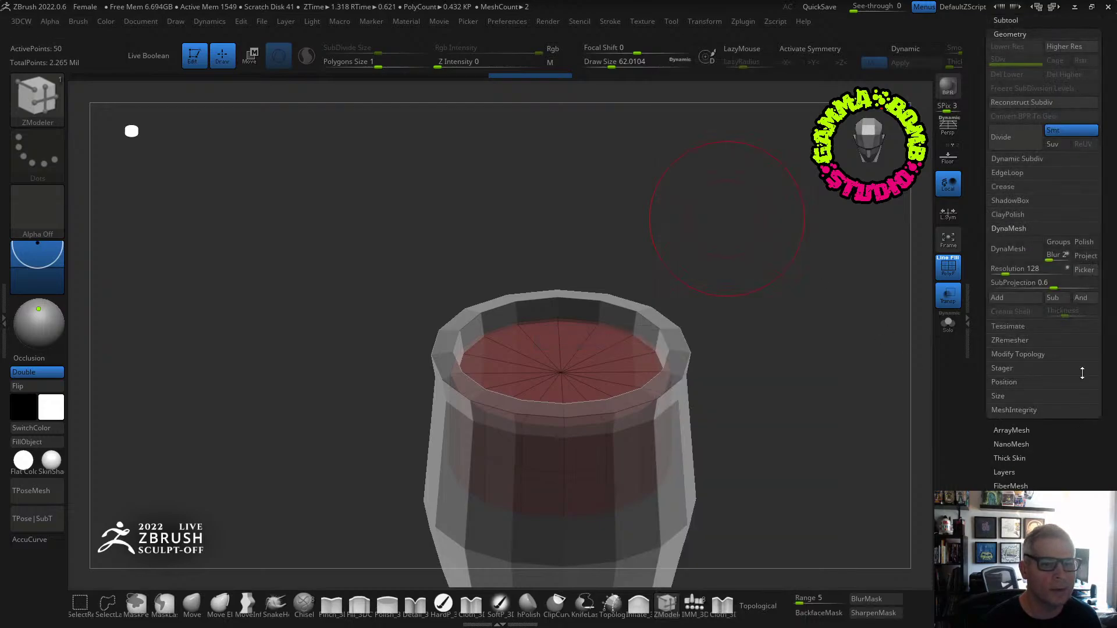
{"action": "left_click", "coordinate": [1010, 139]}
{"action": "mouse_move", "coordinate": [786, 257]}
{"action": "left_mouse_down"}
{"action": "mouse_move", "coordinate": [766, 237]}
{"action": "mouse_move", "coordinate": [773, 262]}
{"action": "left_mouse_up"}
{"action": "key", "text": "ctrl+z"}
Assign the disc's polygroups by normals and crease the polygroup borders.
{"action": "key", "text": "space"}
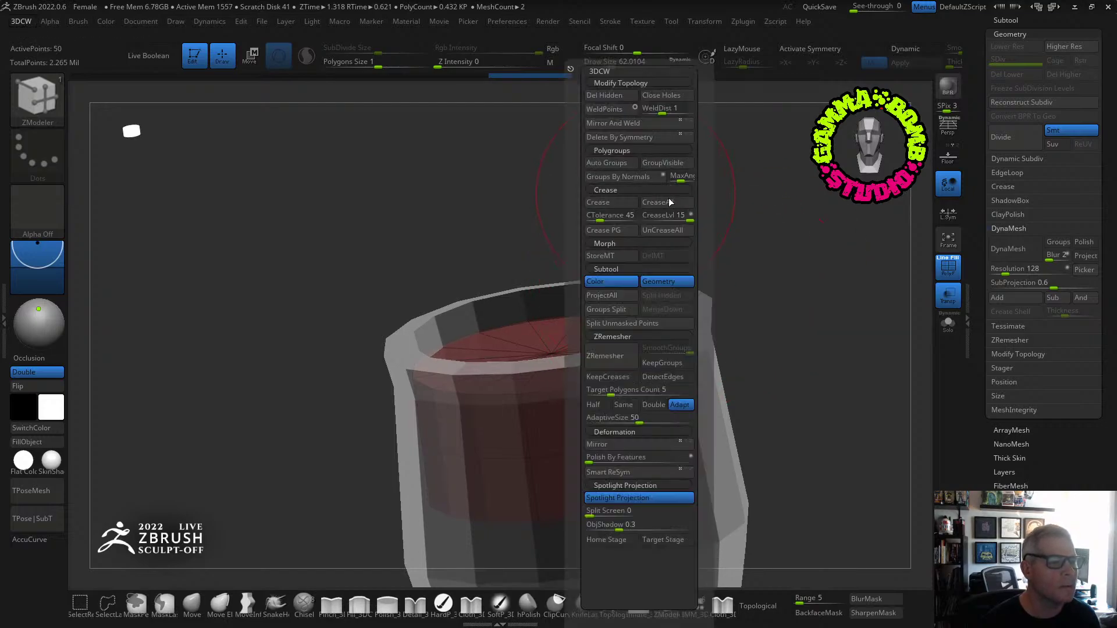
{"action": "left_click", "coordinate": [618, 176]}
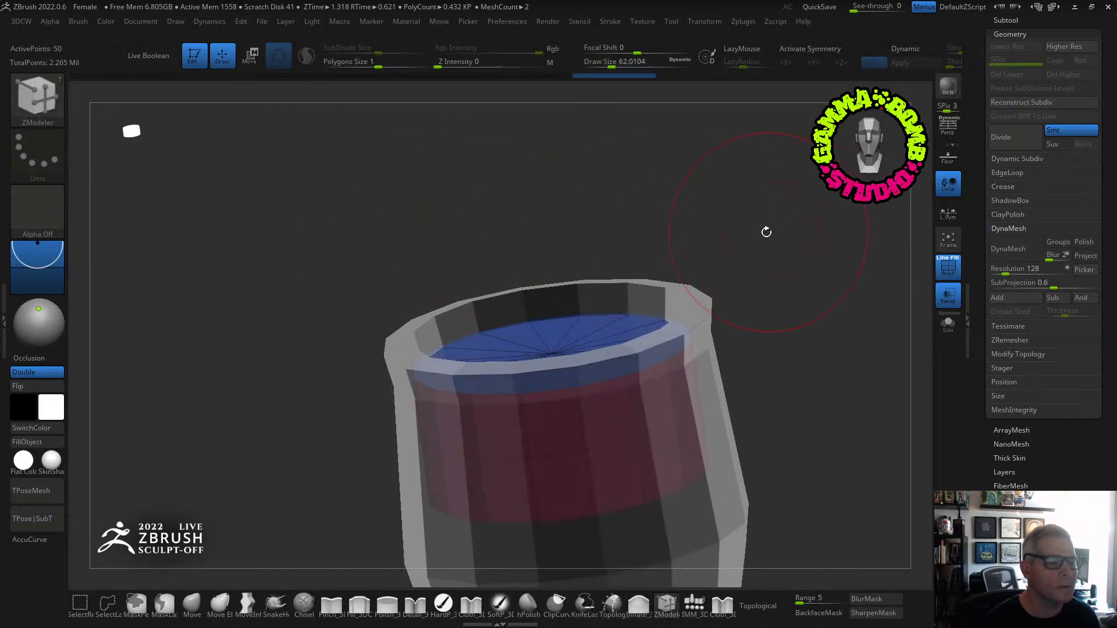
{"action": "left_click_drag", "start_coordinate": [766, 232], "coordinate": [771, 230]}
{"action": "key", "text": "space"}
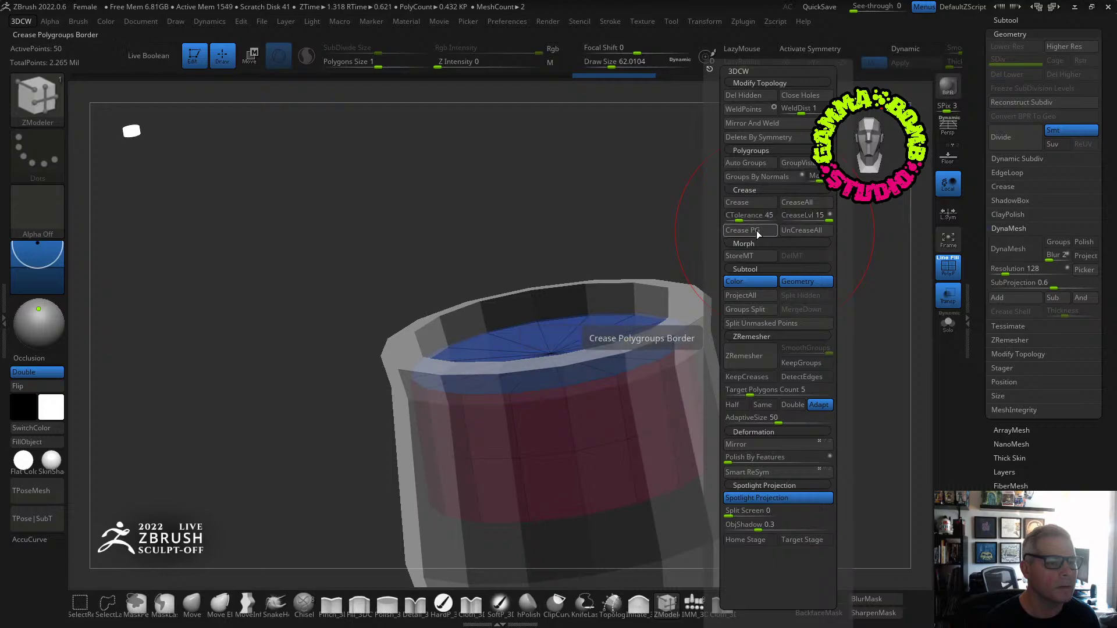
Smooth the creased disc with dynamic subdivision and apply the subdivision to its mesh.
{"action": "key", "text": "d"}
{"action": "left_click", "coordinate": [496, 208]}
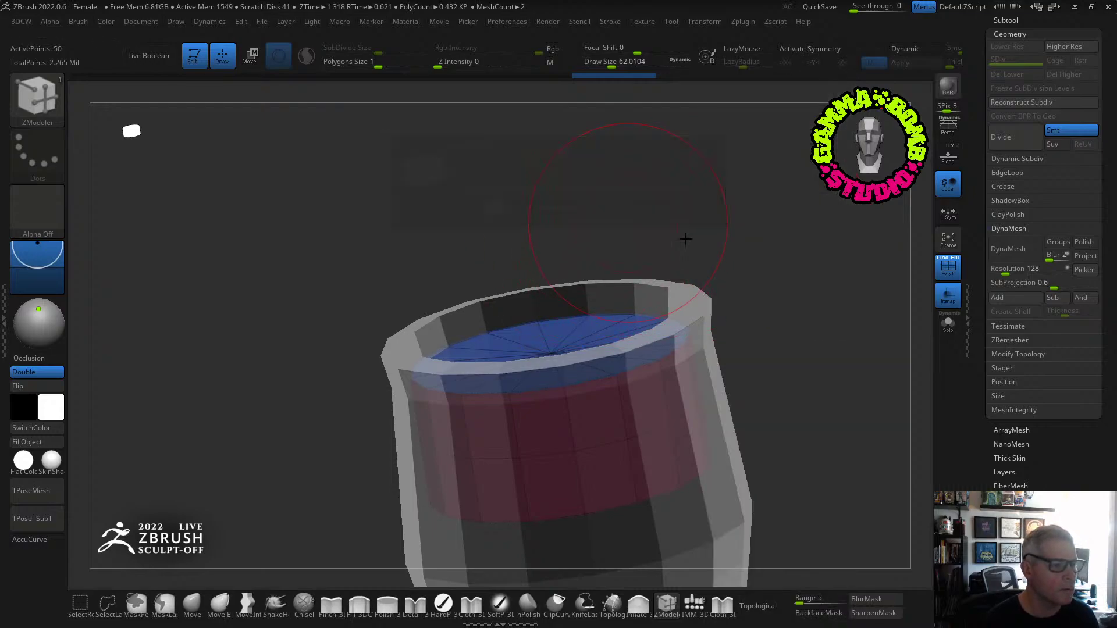
{"action": "left_click", "coordinate": [1017, 159]}
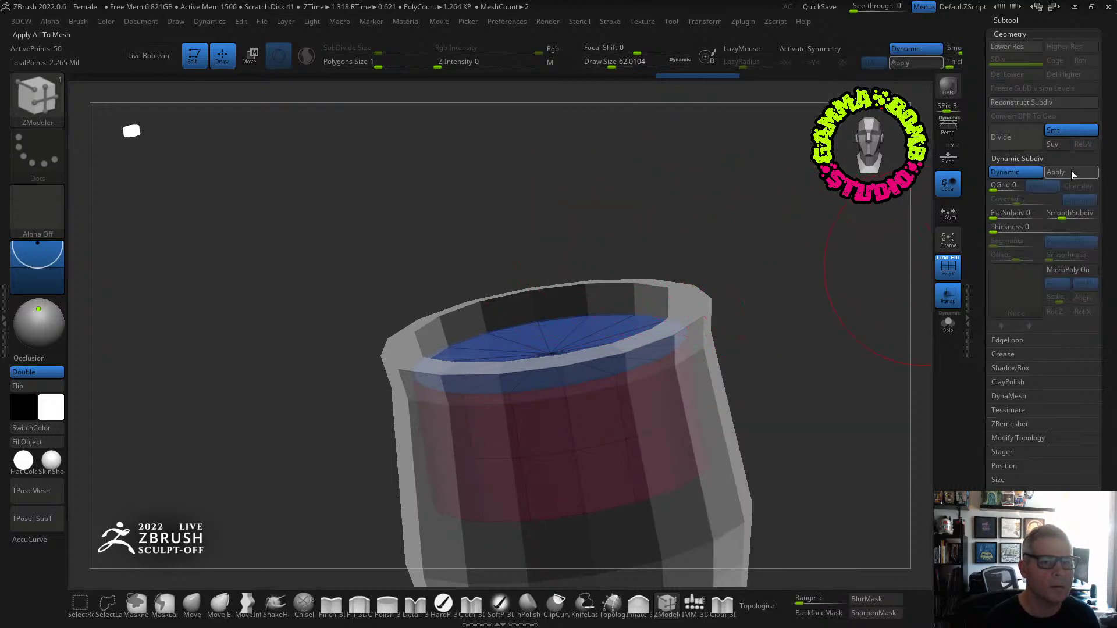
{"action": "left_click", "coordinate": [1056, 172]}
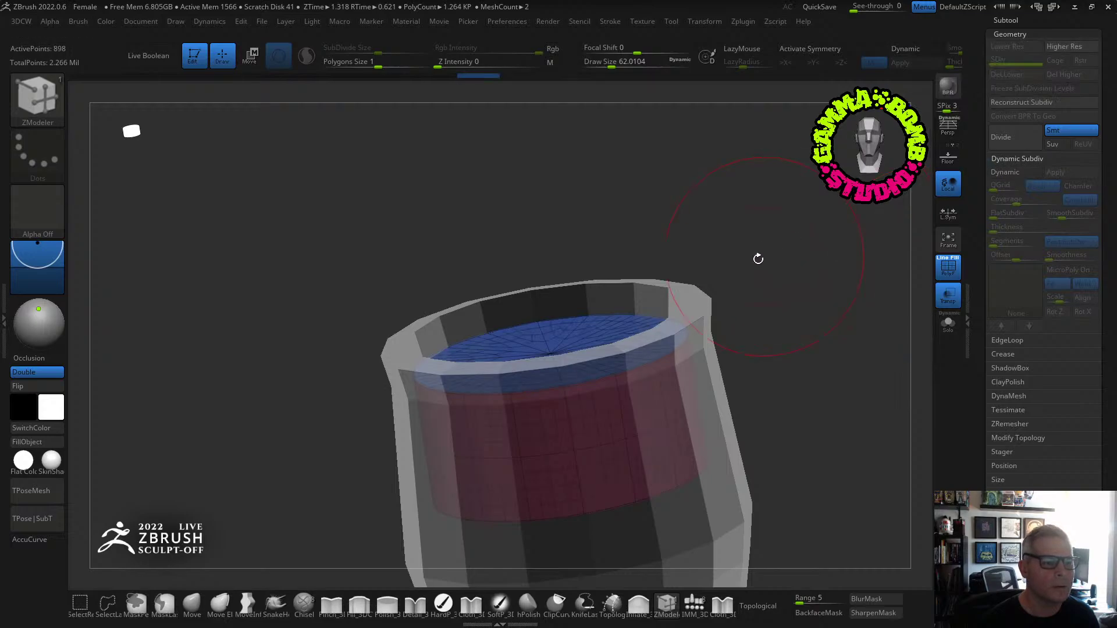
Turn off the polyframe and transparency display for the tube and its inner disc.
{"action": "left_click", "coordinate": [949, 267]}
{"action": "left_click_drag", "start_coordinate": [806, 317], "coordinate": [821, 276]}
{"action": "left_click", "coordinate": [950, 295]}
{"action": "mouse_move", "coordinate": [802, 341]}
{"action": "left_mouse_down"}
{"action": "mouse_move", "coordinate": [760, 344]}
{"action": "mouse_move", "coordinate": [763, 302]}
{"action": "mouse_move", "coordinate": [765, 323]}
{"action": "left_mouse_up"}
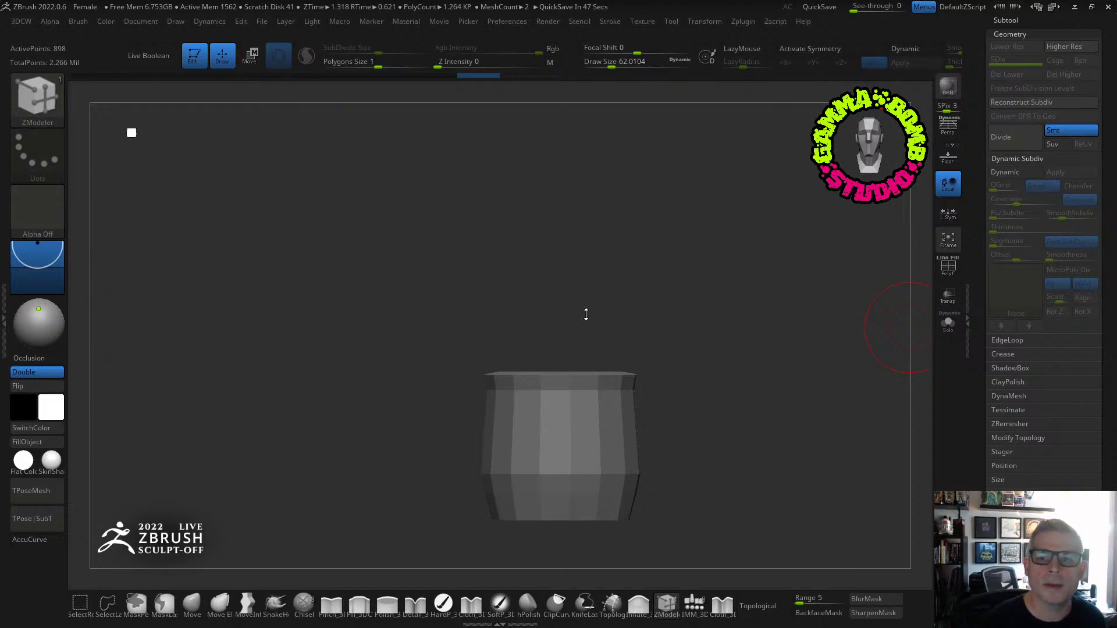
{"action": "mouse_move", "coordinate": [669, 389]}
{"action": "left_mouse_down"}
{"action": "mouse_move", "coordinate": [703, 386]}
{"action": "mouse_move", "coordinate": [681, 429]}
{"action": "mouse_move", "coordinate": [683, 398]}
{"action": "left_mouse_up"}
Duplicate the inner disc above the tube and replace the copy with a Ring 3D primitive.
{"action": "key", "text": "w"}
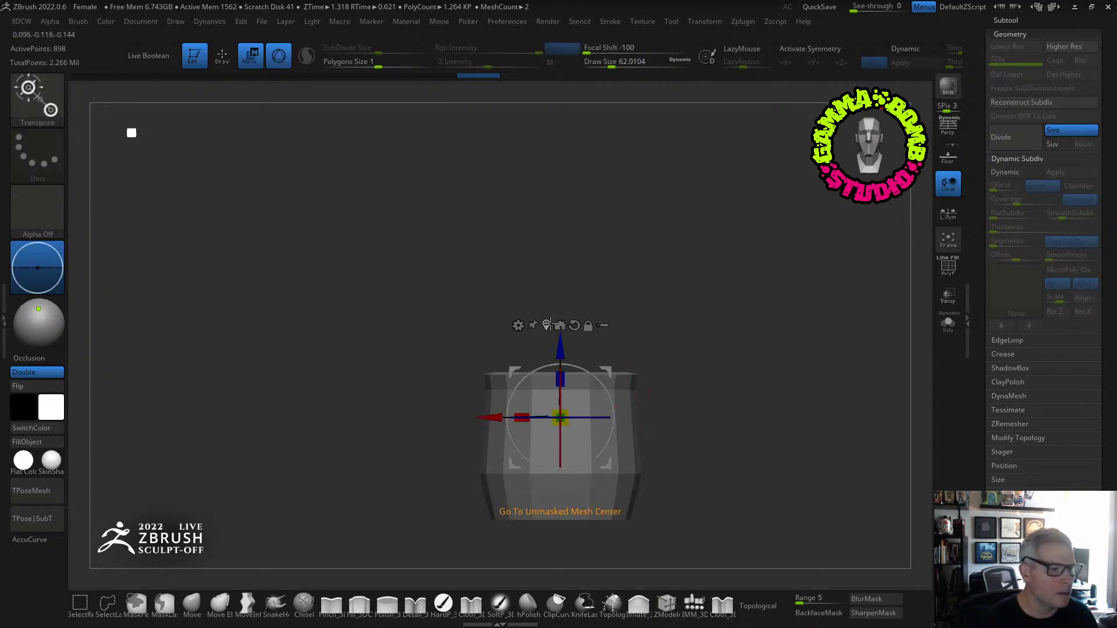
{"action": "left_click_drag", "start_coordinate": [570, 343], "coordinate": [570, 275], "text": "ctrl"}
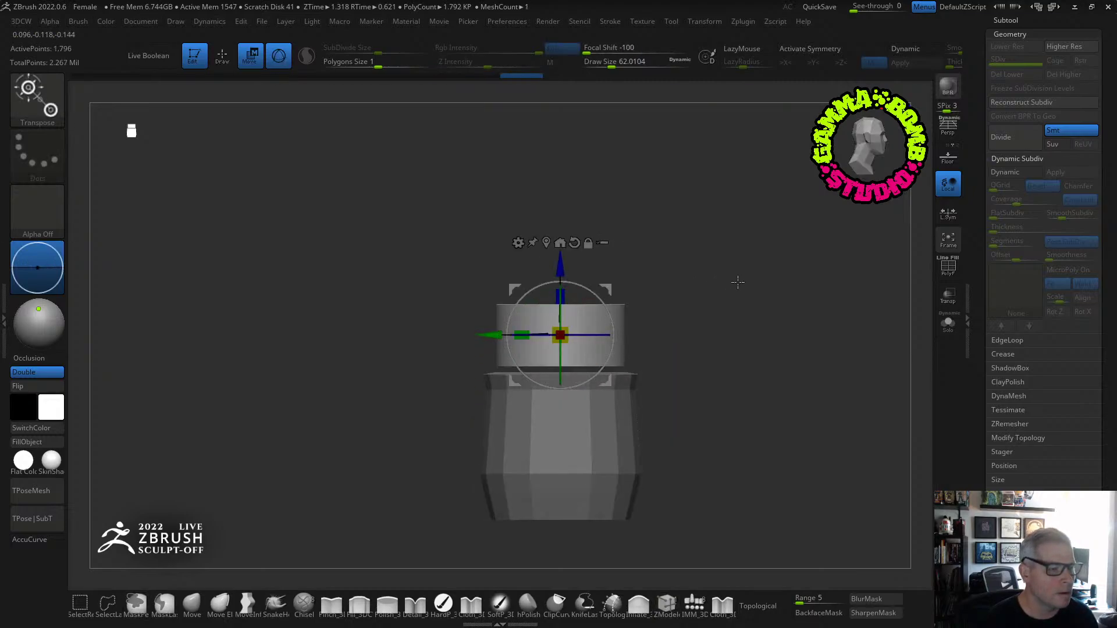
{"action": "left_click", "coordinate": [518, 242]}
{"action": "left_click", "coordinate": [800, 247]}
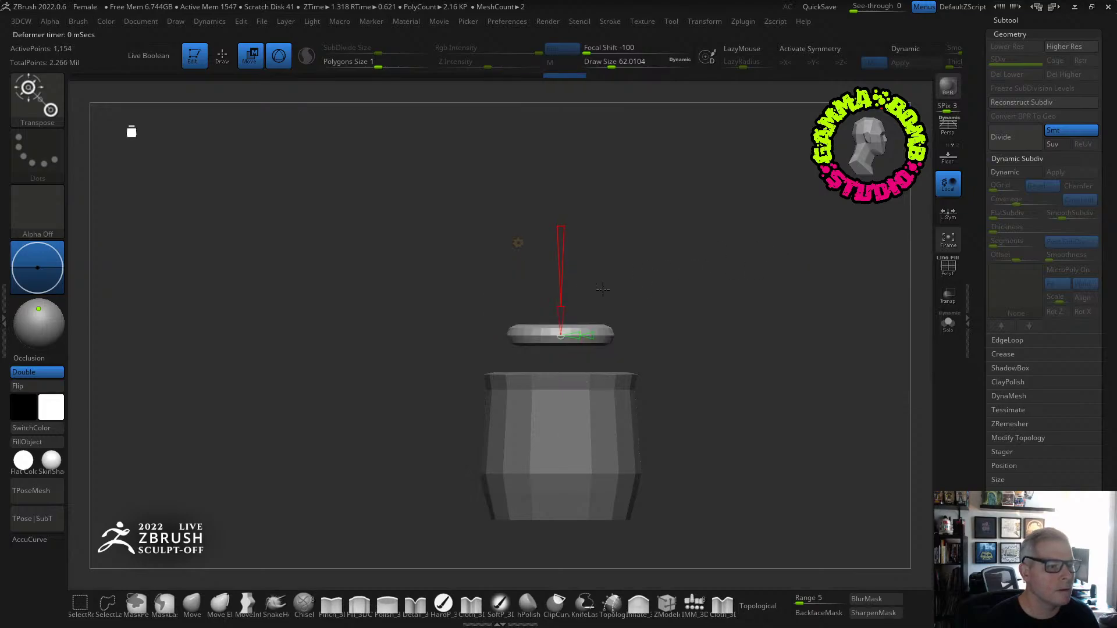
{"action": "left_click", "coordinate": [517, 243]}
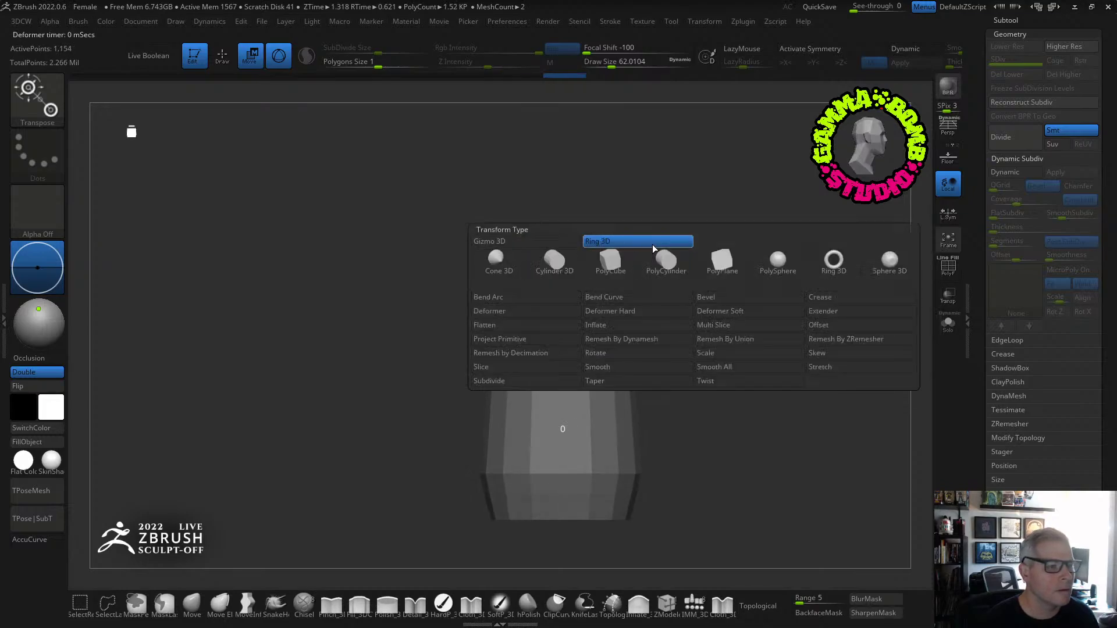
{"action": "left_click", "coordinate": [528, 242]}
Reset the gizmo's orientation, place the ring against the tube's side as a handle, and split it off as its own subtool.
{"action": "left_click_drag", "start_coordinate": [681, 284], "coordinate": [731, 287], "text": "shift"}
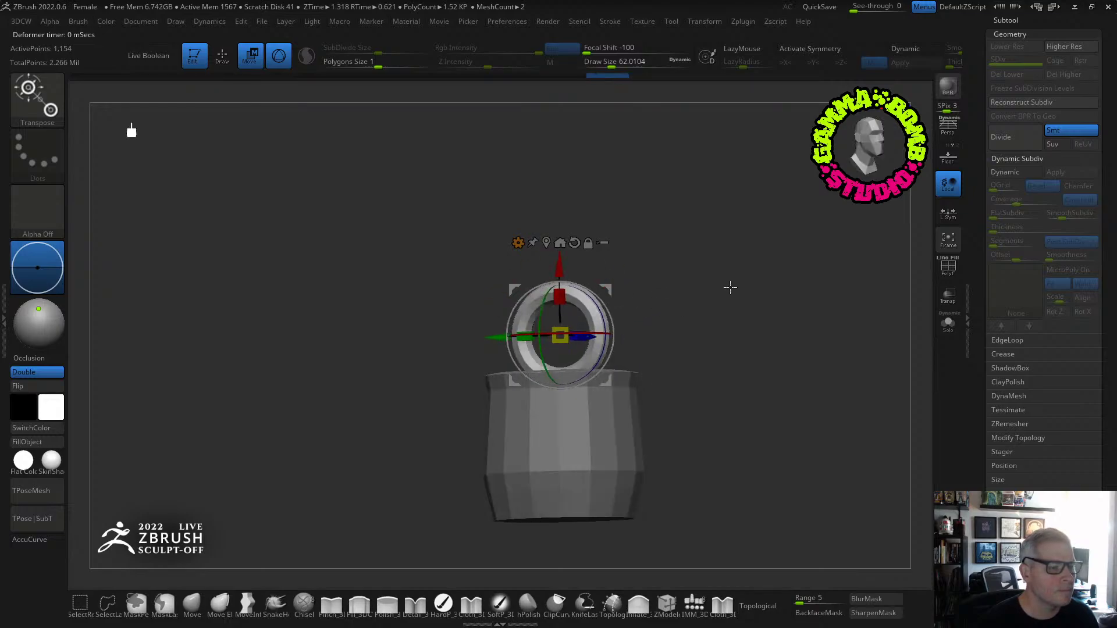
{"action": "left_click", "coordinate": [574, 242]}
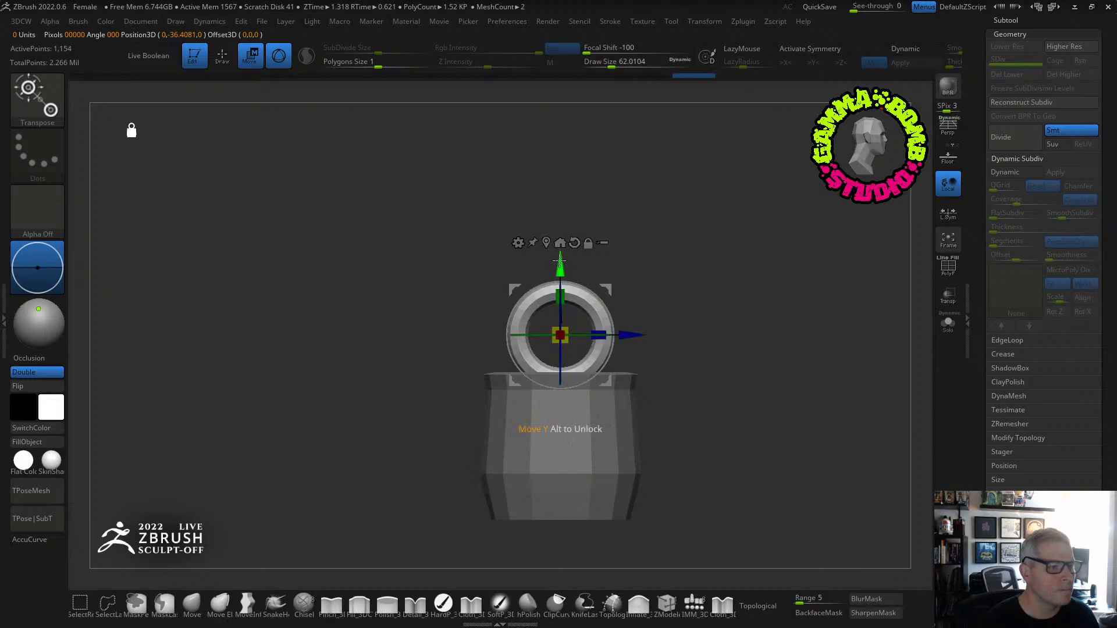
{"action": "left_click_drag", "start_coordinate": [558, 243], "coordinate": [559, 332]}
{"action": "left_click_drag", "start_coordinate": [633, 429], "coordinate": [588, 370]}
{"action": "key", "text": "space"}
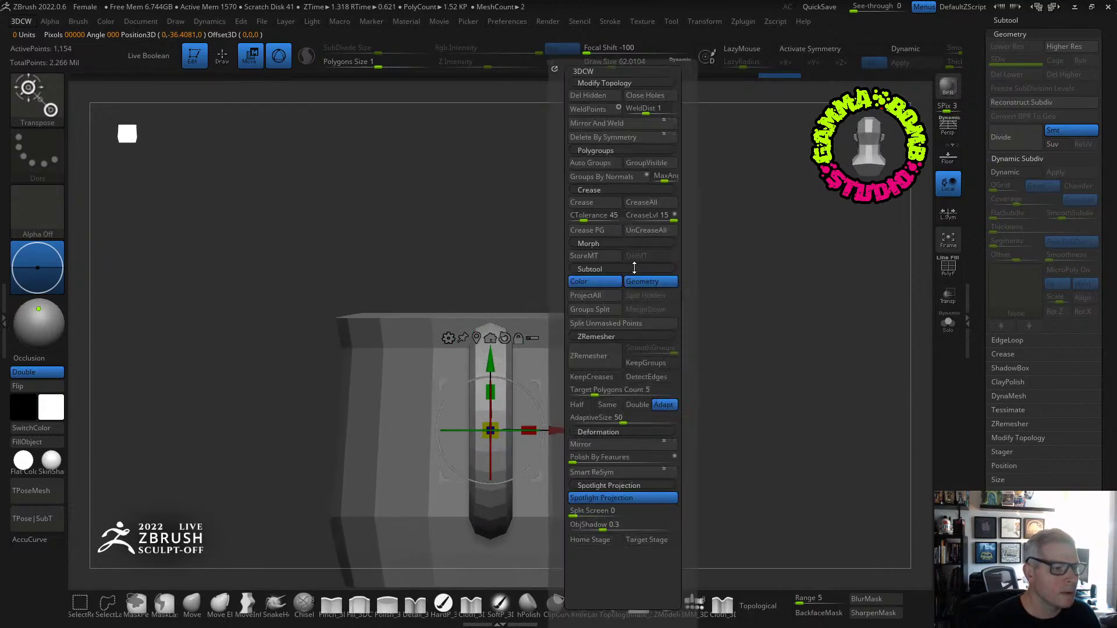
{"action": "left_click", "coordinate": [602, 323]}
Select the ring subtool, widen the ring with the Extender deformer, and accept the result.
{"action": "left_click", "coordinate": [1006, 20]}
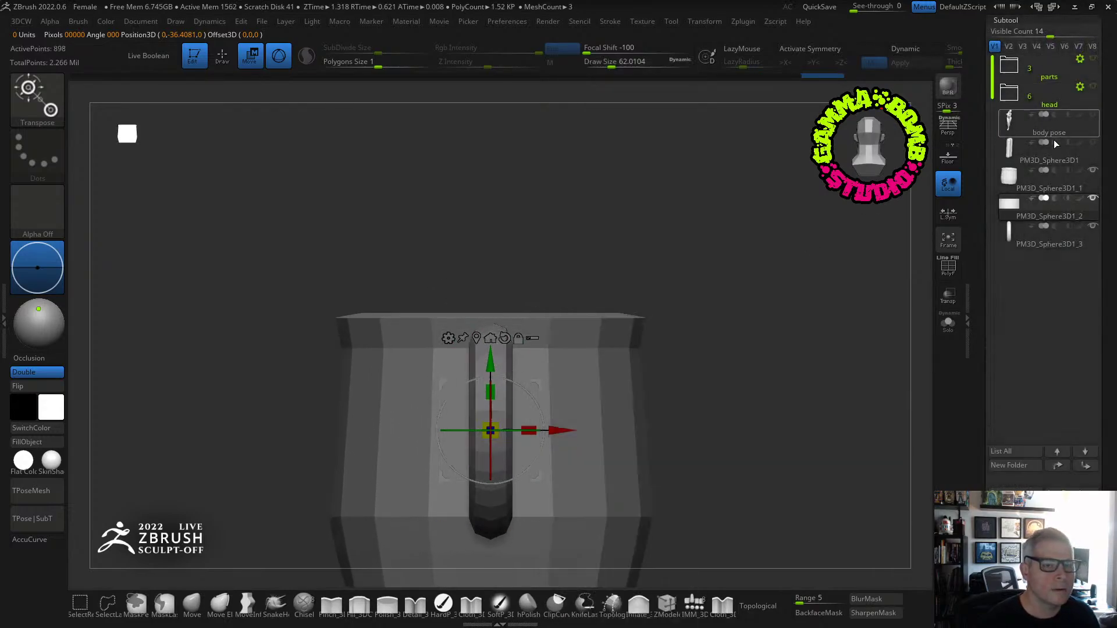
{"action": "left_click", "coordinate": [1017, 226]}
{"action": "left_click_drag", "start_coordinate": [762, 319], "coordinate": [756, 349]}
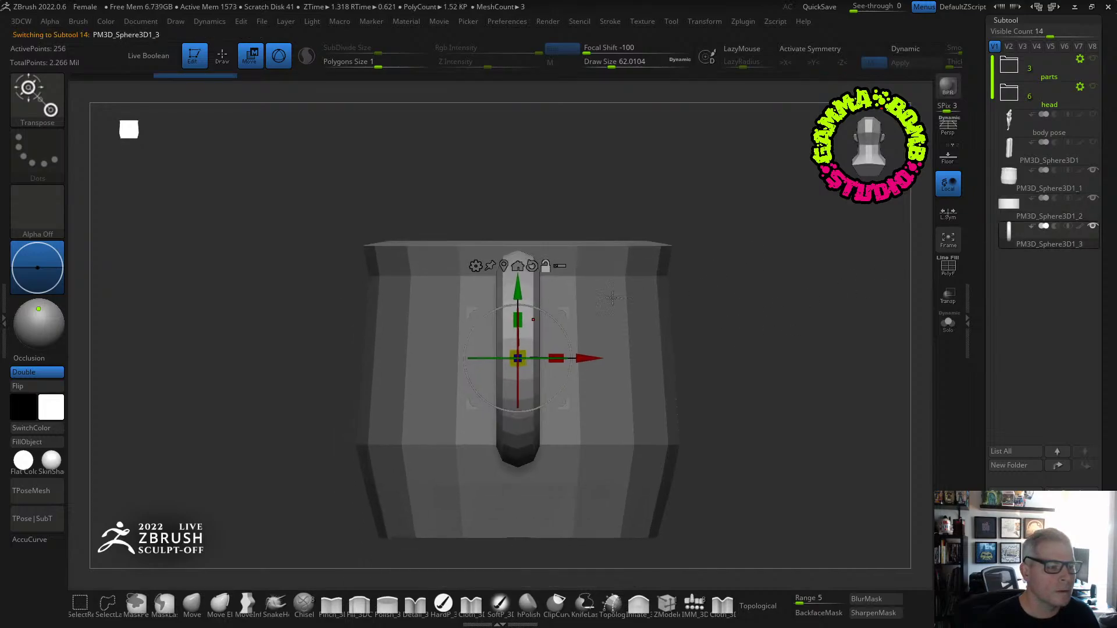
{"action": "left_click", "coordinate": [476, 259]}
{"action": "left_click", "coordinate": [796, 314]}
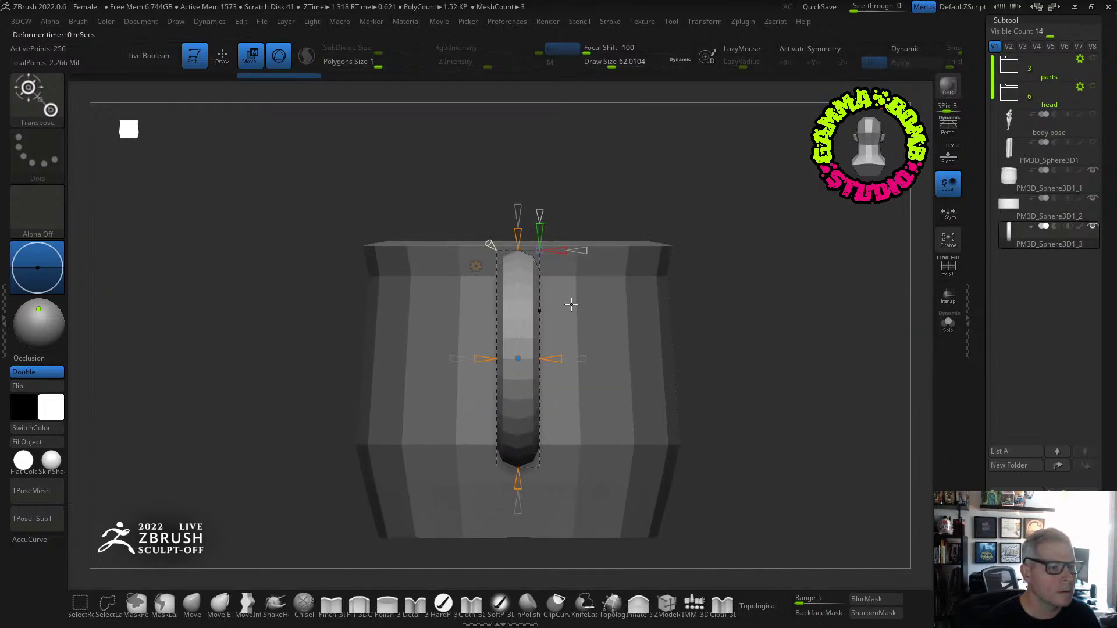
{"action": "left_click_drag", "start_coordinate": [563, 358], "coordinate": [576, 359]}
{"action": "left_click_drag", "start_coordinate": [588, 249], "coordinate": [577, 250]}
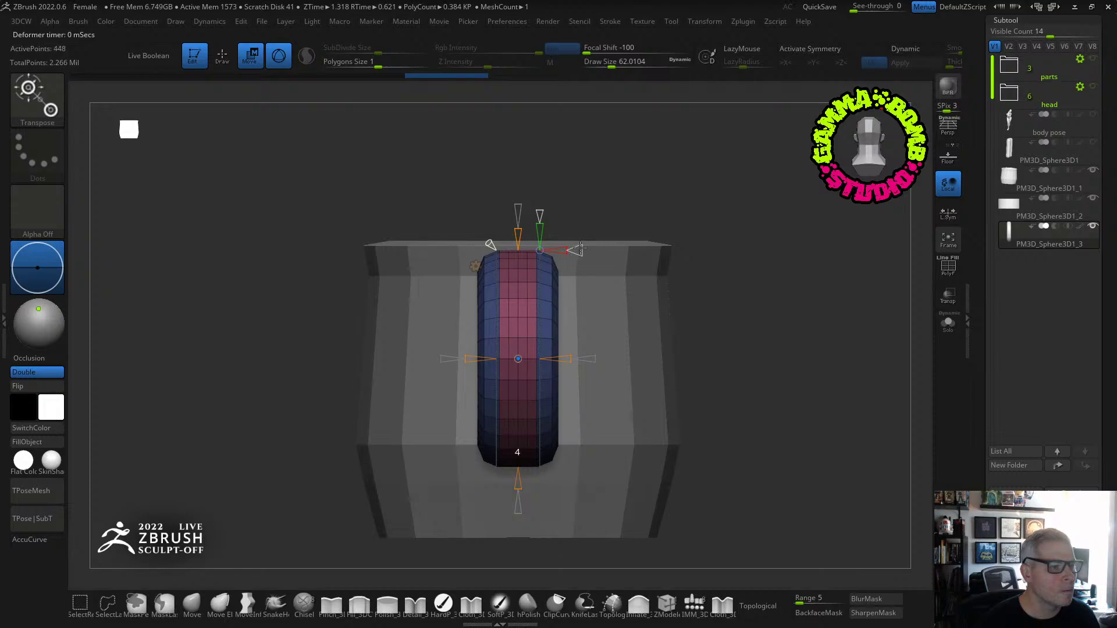
{"action": "left_click_drag", "start_coordinate": [578, 249], "coordinate": [754, 259]}
{"action": "left_click", "coordinate": [639, 237]}
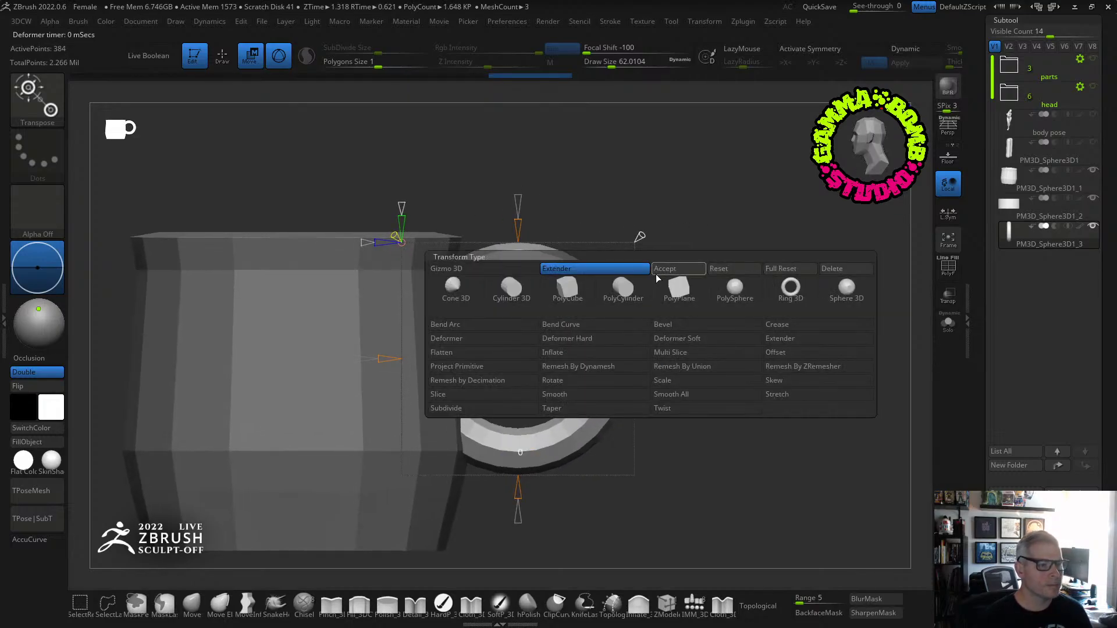
{"action": "left_click", "coordinate": [674, 268]}
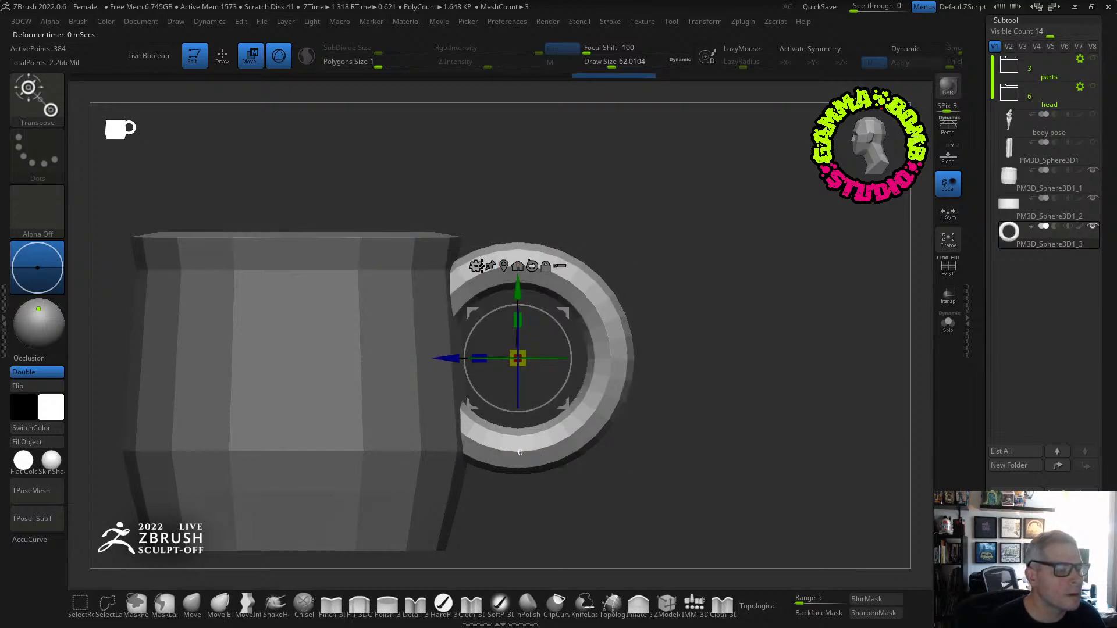
Apply the Deformer lattice to the ring handle and pull its upper outer part outward and slightly up.
{"action": "left_click", "coordinate": [477, 266]}
{"action": "left_click", "coordinate": [721, 314]}
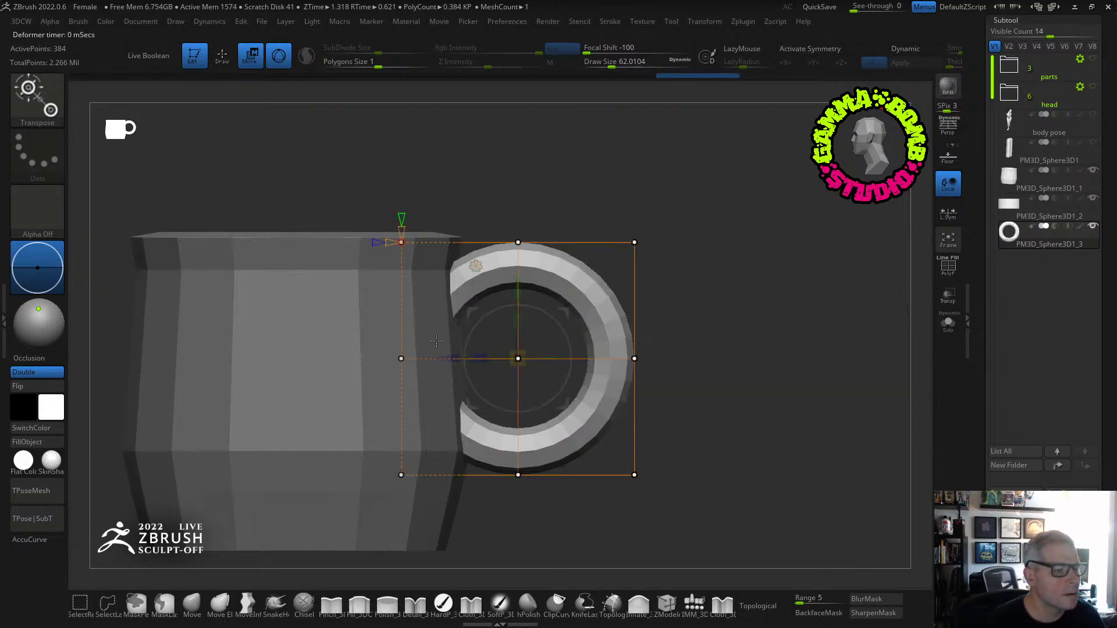
{"action": "left_click_drag", "start_coordinate": [685, 290], "coordinate": [707, 291], "text": "ctrl"}
{"action": "left_click_drag", "start_coordinate": [627, 191], "coordinate": [688, 172]}
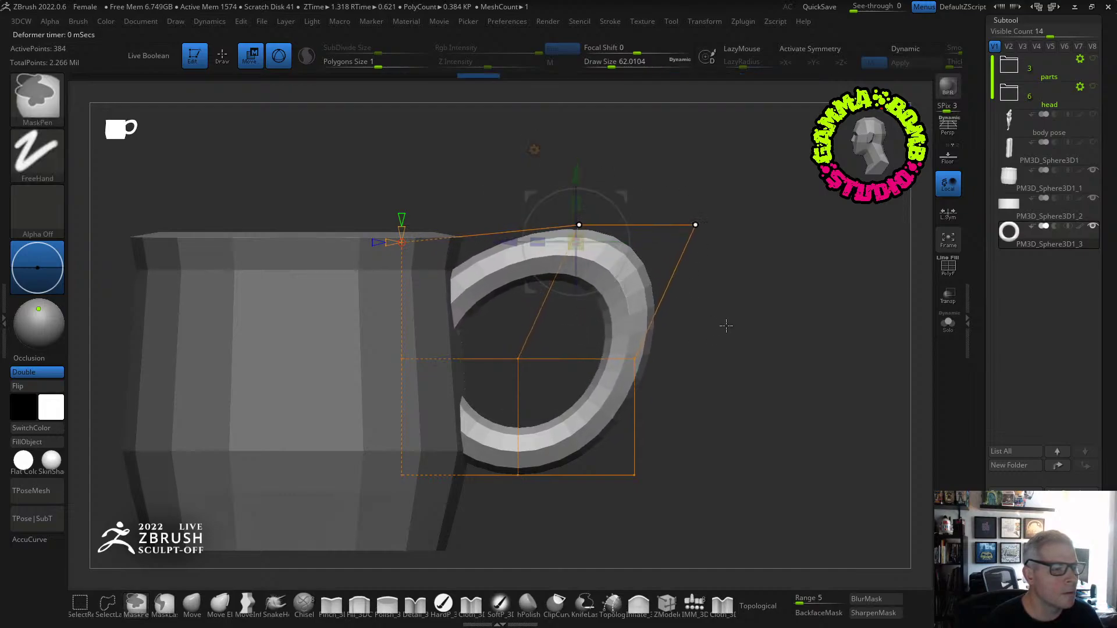
Reshape the mug handle's lattice by pulling the outer middle points inward, lowering the bottom outer points, and lowering the mug-side points.
{"action": "mouse_move", "coordinate": [726, 324]}
{"action": "left_mouse_down", "text": "ctrl"}
{"action": "mouse_move", "coordinate": [602, 370]}
{"action": "mouse_move", "coordinate": [667, 328]}
{"action": "left_mouse_up", "text": "ctrl"}
{"action": "mouse_move", "coordinate": [481, 539]}
{"action": "left_mouse_down", "text": "ctrl"}
{"action": "mouse_move", "coordinate": [516, 482]}
{"action": "mouse_move", "coordinate": [656, 449]}
{"action": "mouse_move", "coordinate": [598, 440]}
{"action": "mouse_move", "coordinate": [608, 496]}
{"action": "left_mouse_up", "text": "ctrl"}
{"action": "left_click_drag", "start_coordinate": [351, 567], "coordinate": [424, 321], "text": "ctrl"}
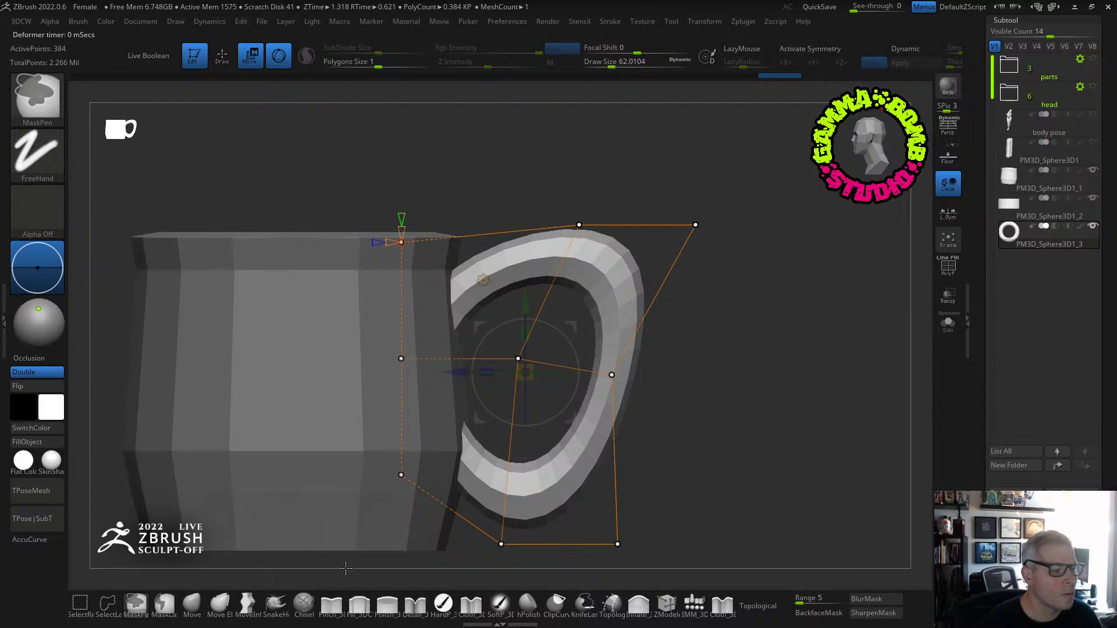
{"action": "mouse_move", "coordinate": [361, 569]}
{"action": "left_mouse_down", "text": "ctrl"}
{"action": "mouse_move", "coordinate": [391, 343]}
{"action": "mouse_move", "coordinate": [400, 388]}
{"action": "mouse_move", "coordinate": [429, 384]}
{"action": "left_mouse_up", "text": "ctrl"}
{"action": "mouse_move", "coordinate": [340, 417]}
{"action": "left_mouse_down"}
{"action": "mouse_move", "coordinate": [365, 417]}
{"action": "mouse_move", "coordinate": [340, 423]}
{"action": "left_mouse_up"}
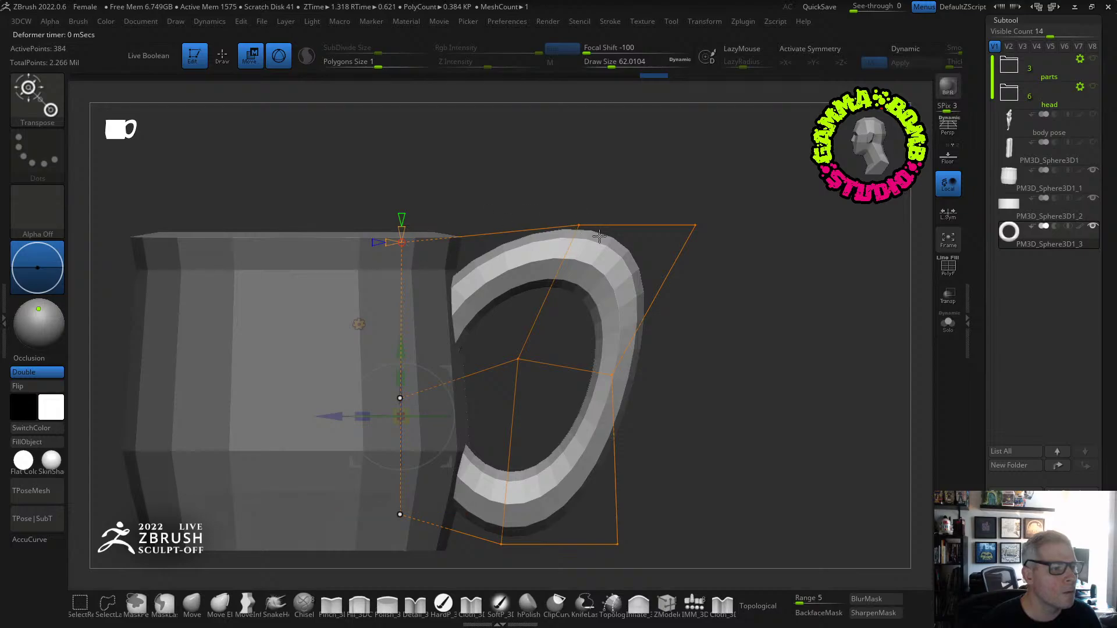
Raise the handle's bottom row of lattice points and scale its outer points horizontally to narrow the loop.
{"action": "left_click_drag", "start_coordinate": [599, 236], "coordinate": [389, 322]}
{"action": "left_click_drag", "start_coordinate": [388, 537], "coordinate": [607, 461], "text": "ctrl"}
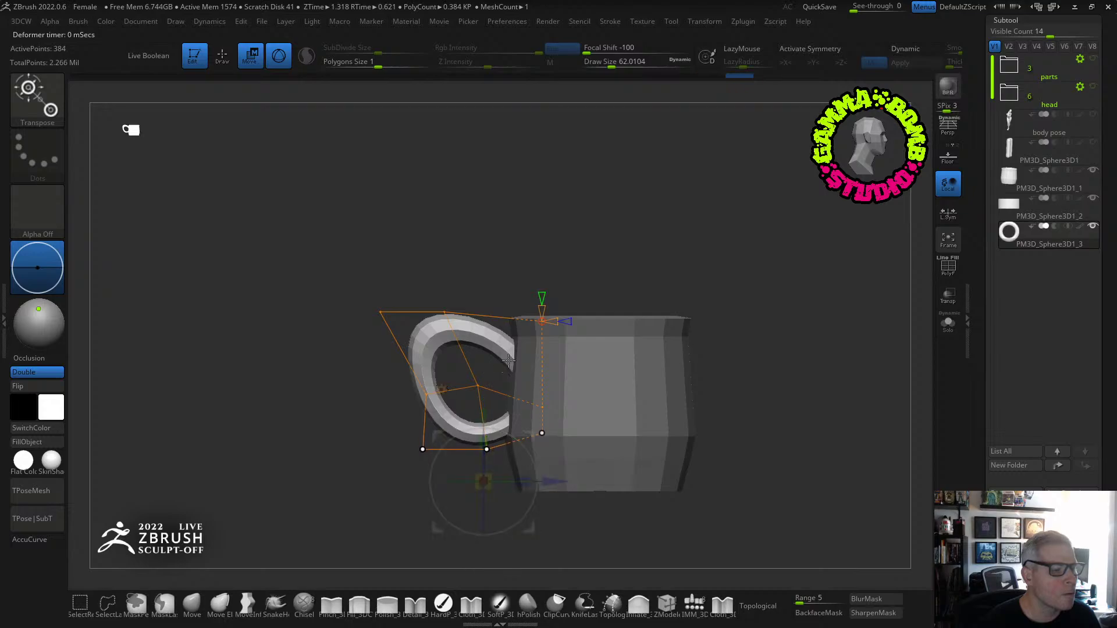
{"action": "right_click_drag", "start_coordinate": [438, 386], "coordinate": [552, 314]}
{"action": "key", "text": "ctrl"}
{"action": "left_click_drag", "start_coordinate": [469, 209], "coordinate": [666, 439], "text": "ctrl+shift"}
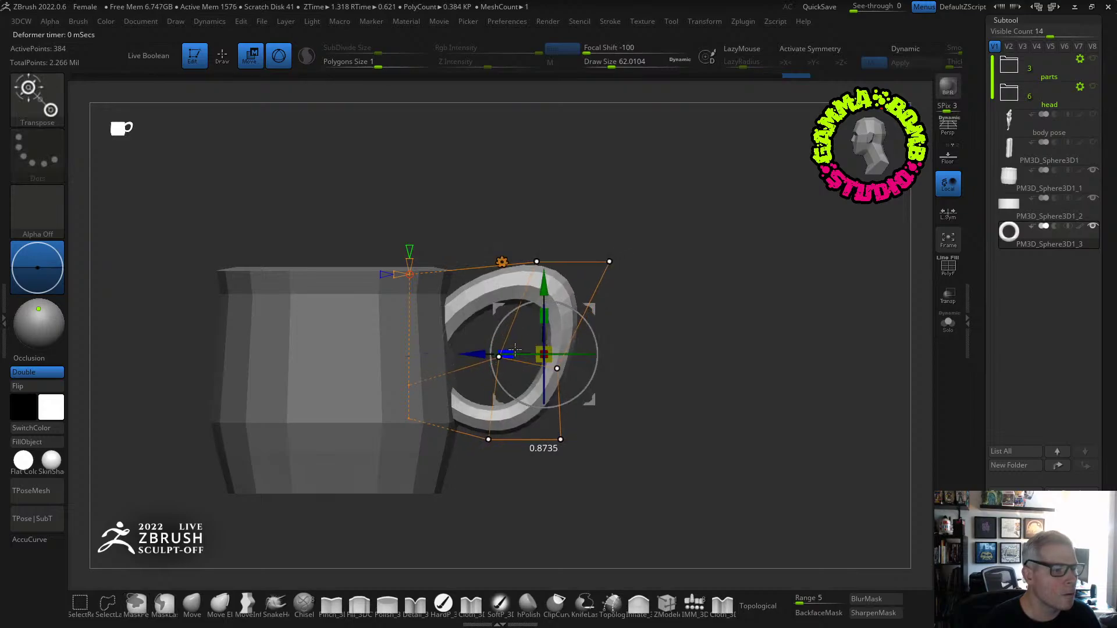
{"action": "left_click_drag", "start_coordinate": [521, 349], "coordinate": [466, 355]}
{"action": "left_click_drag", "start_coordinate": [693, 357], "coordinate": [505, 350]}
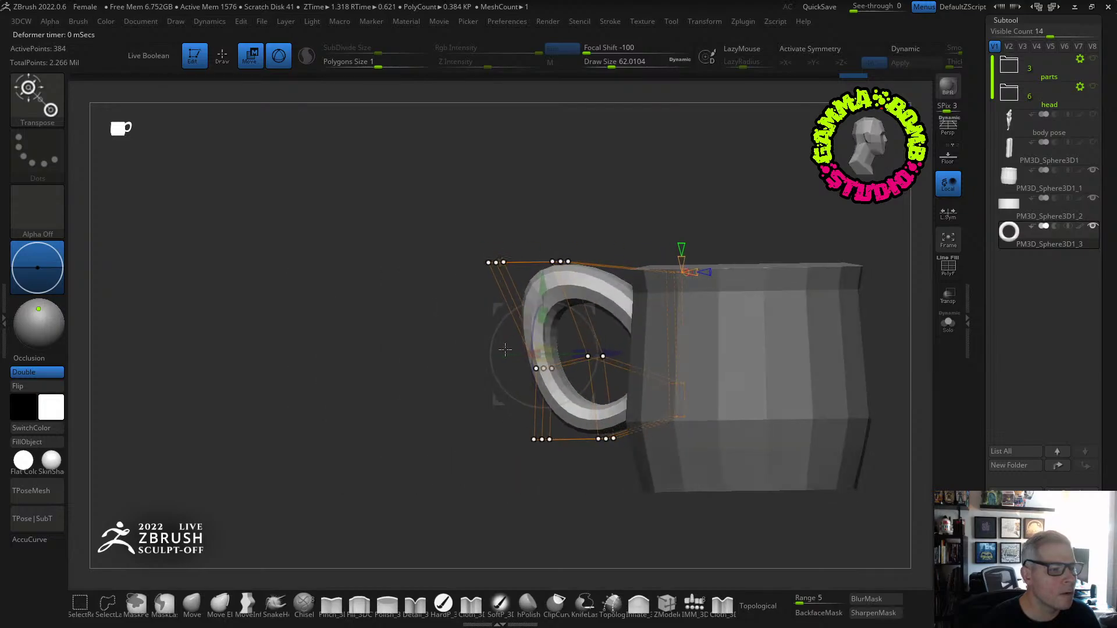
Set up the ZModeler brush with a draw size of about 17 and display the polyframe on the handle.
{"action": "key", "text": "b"}
{"action": "key", "text": "z"}
{"action": "key", "text": "m"}
{"action": "left_click", "coordinate": [456, 438], "text": "ctrl+shift"}
{"action": "mouse_move", "coordinate": [457, 438]}
{"action": "left_mouse_down"}
{"action": "mouse_move", "coordinate": [451, 424]}
{"action": "mouse_move", "coordinate": [490, 401]}
{"action": "mouse_move", "coordinate": [691, 371]}
{"action": "mouse_move", "coordinate": [683, 382]}
{"action": "mouse_move", "coordinate": [788, 252]}
{"action": "mouse_move", "coordinate": [913, 212]}
{"action": "left_mouse_up"}
{"action": "left_click", "coordinate": [947, 271]}
{"action": "left_click_drag", "start_coordinate": [785, 280], "coordinate": [561, 77]}
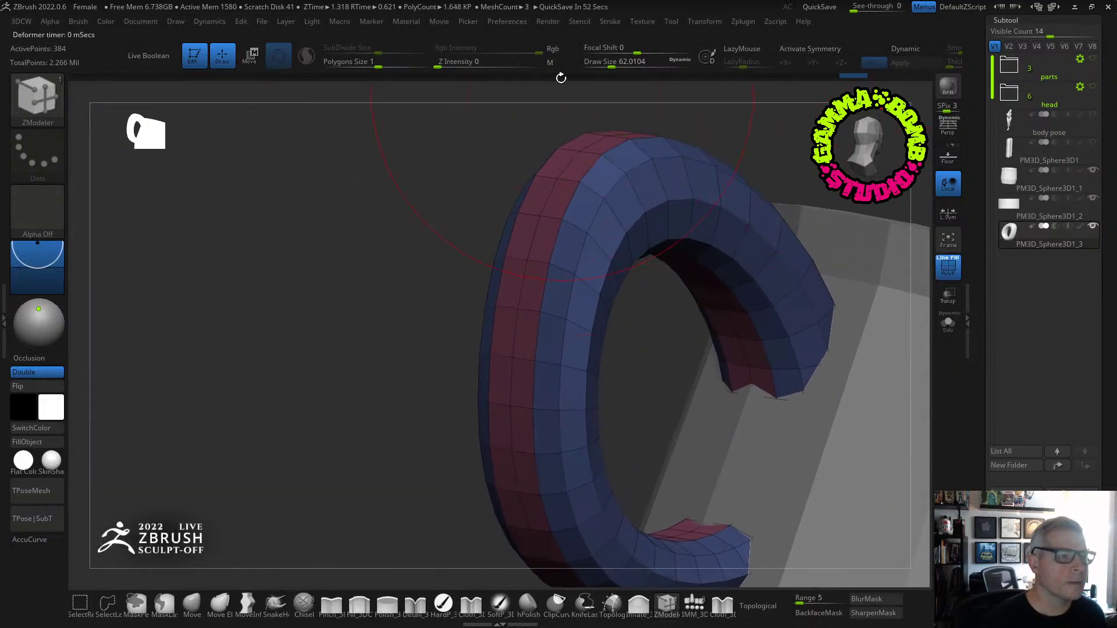
{"action": "left_click", "coordinate": [672, 612]}
{"action": "left_click_drag", "start_coordinate": [610, 62], "coordinate": [599, 62]}
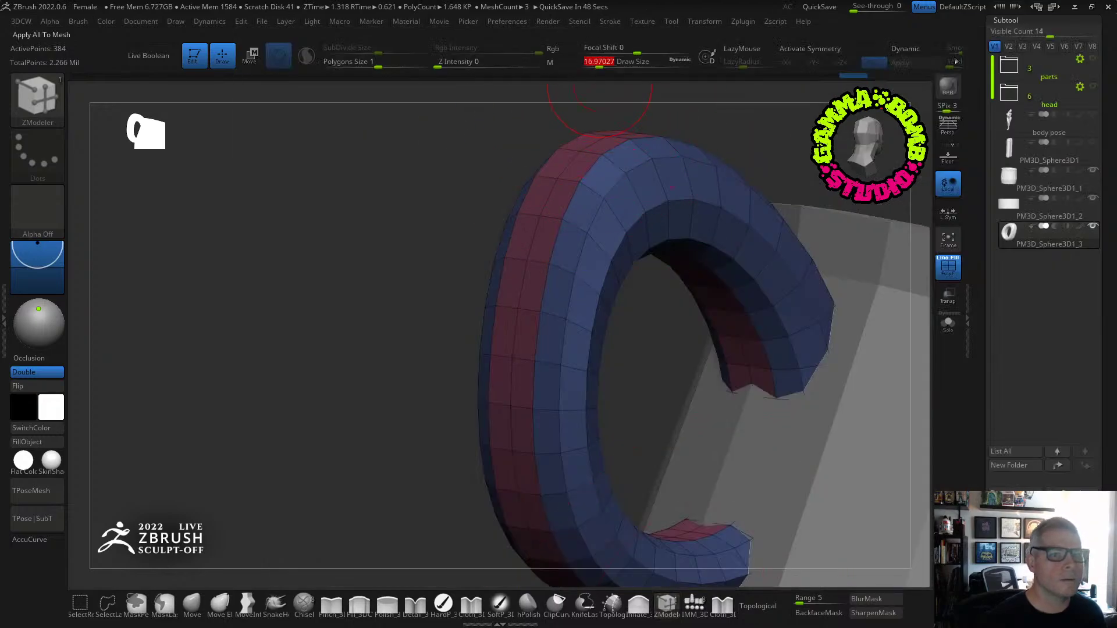
Save the tool as a new version, ending its file name with 05.
{"action": "left_click_drag", "start_coordinate": [1104, 54], "coordinate": [1068, 180]}
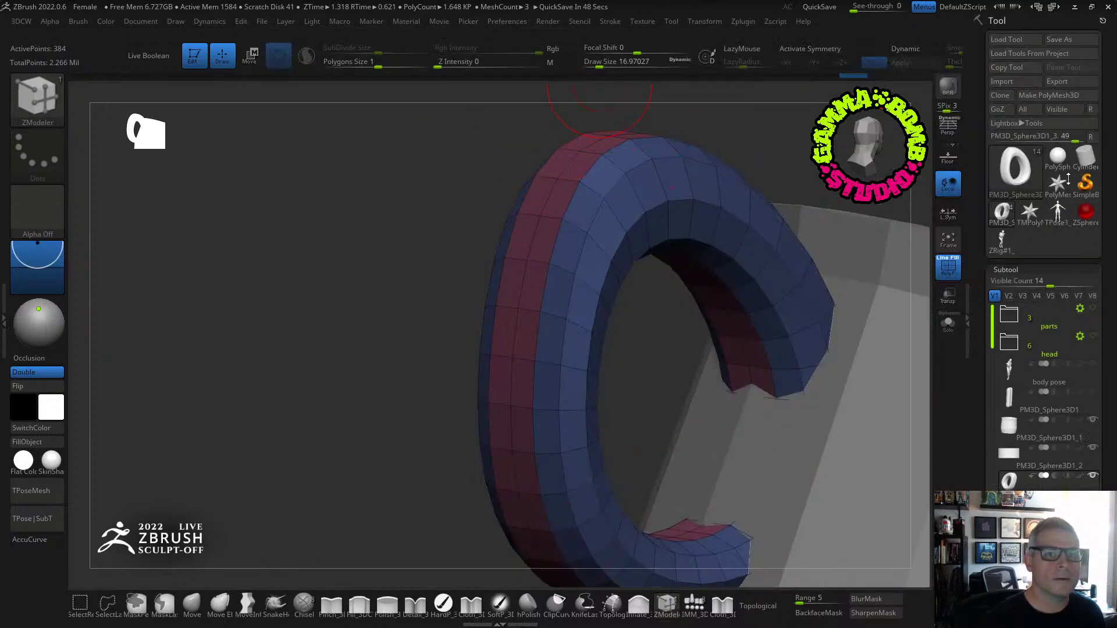
{"action": "left_click", "coordinate": [1067, 40]}
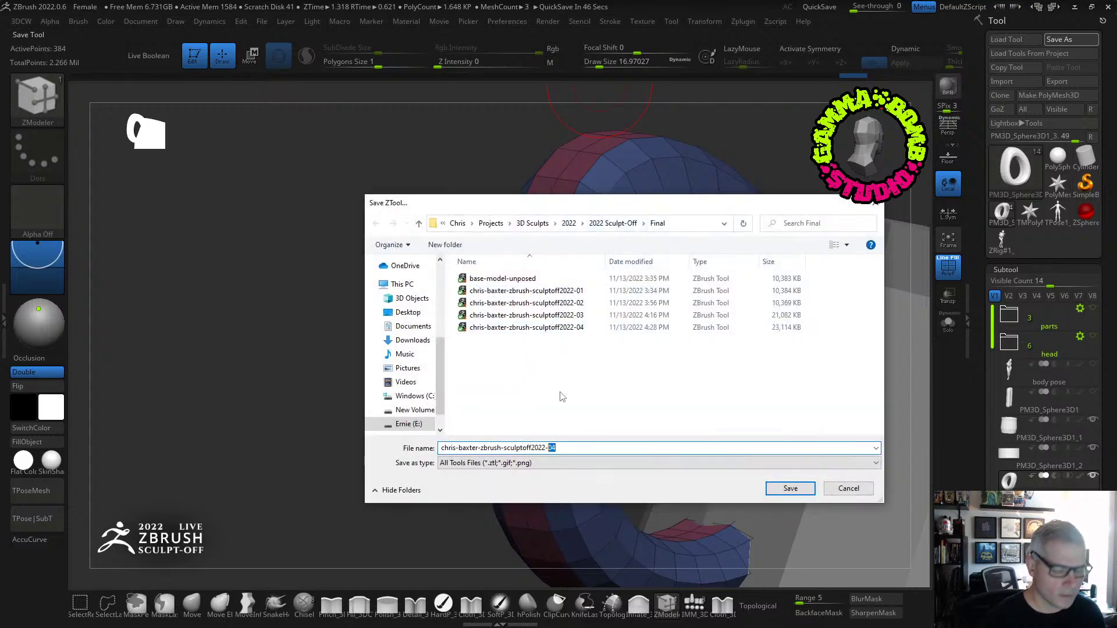
{"action": "type", "text": "05"}
{"action": "key", "text": "Return"}
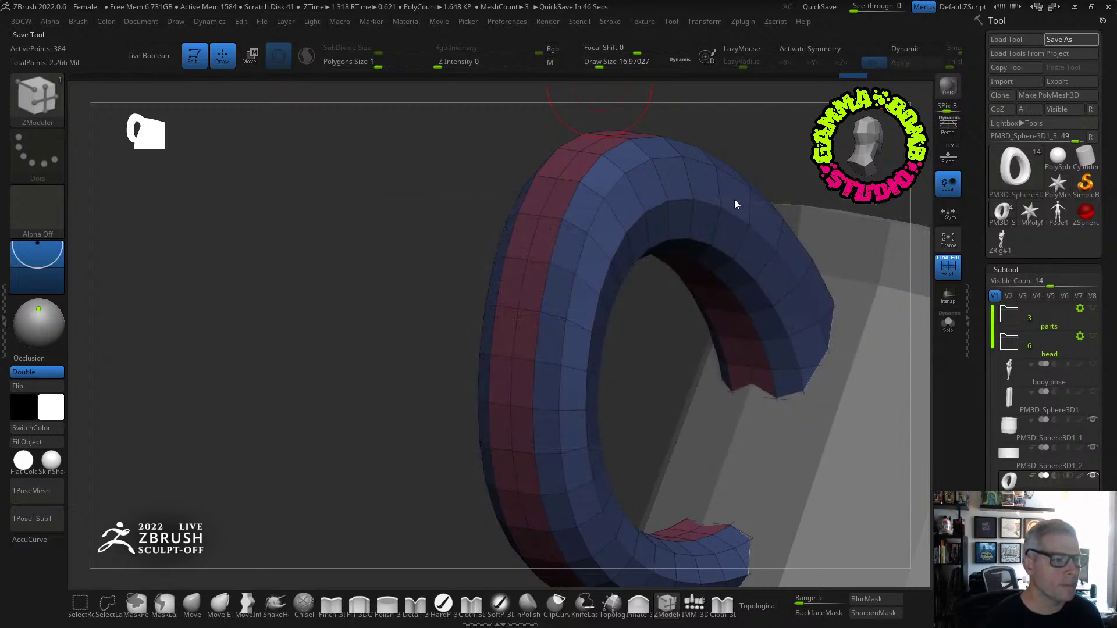
Turn on X symmetry and crease the complete edge loops along both outer sides of the handle with the EdgeLoop Complete target.
{"action": "key", "text": "space"}
{"action": "left_click", "coordinate": [597, 210]}
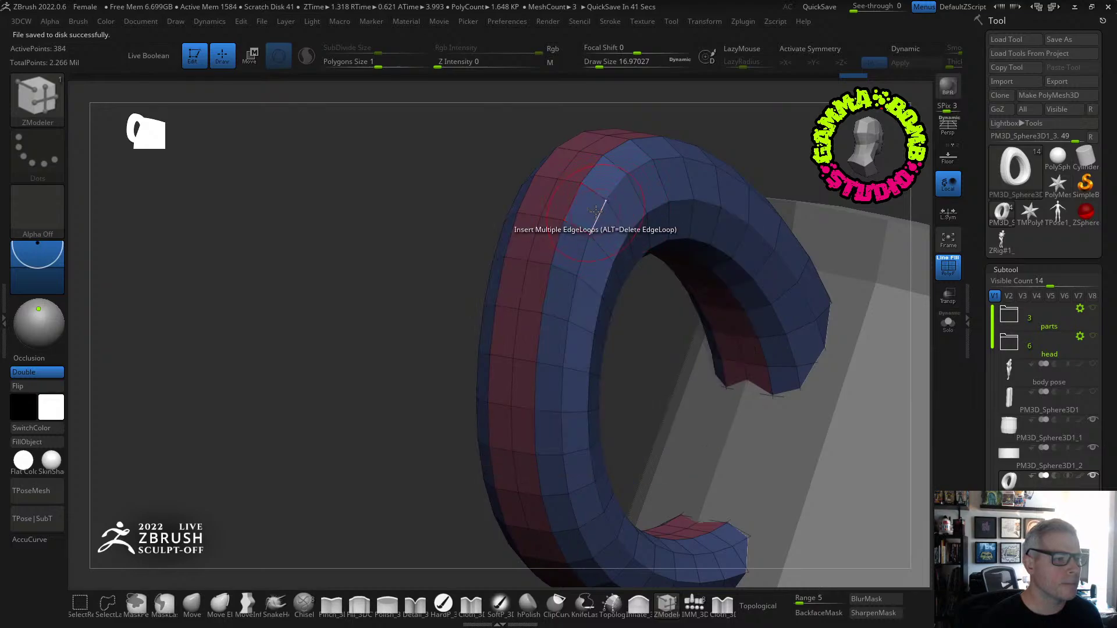
{"action": "key", "text": "x"}
{"action": "key", "text": "space"}
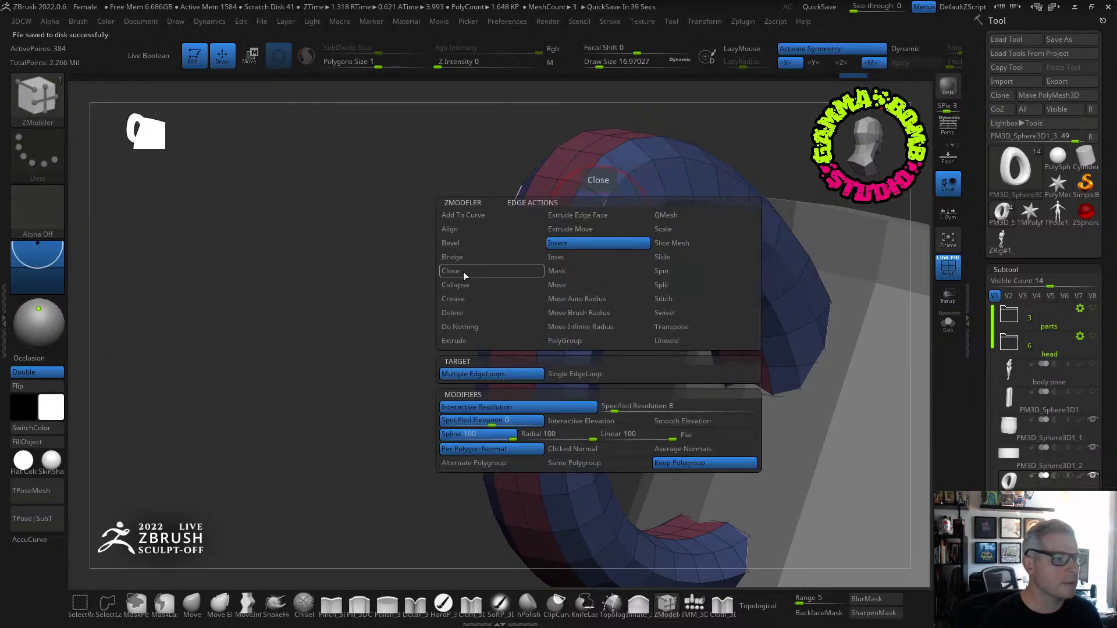
{"action": "left_click", "coordinate": [459, 299]}
{"action": "left_click", "coordinate": [487, 376]}
{"action": "key", "text": "space"}
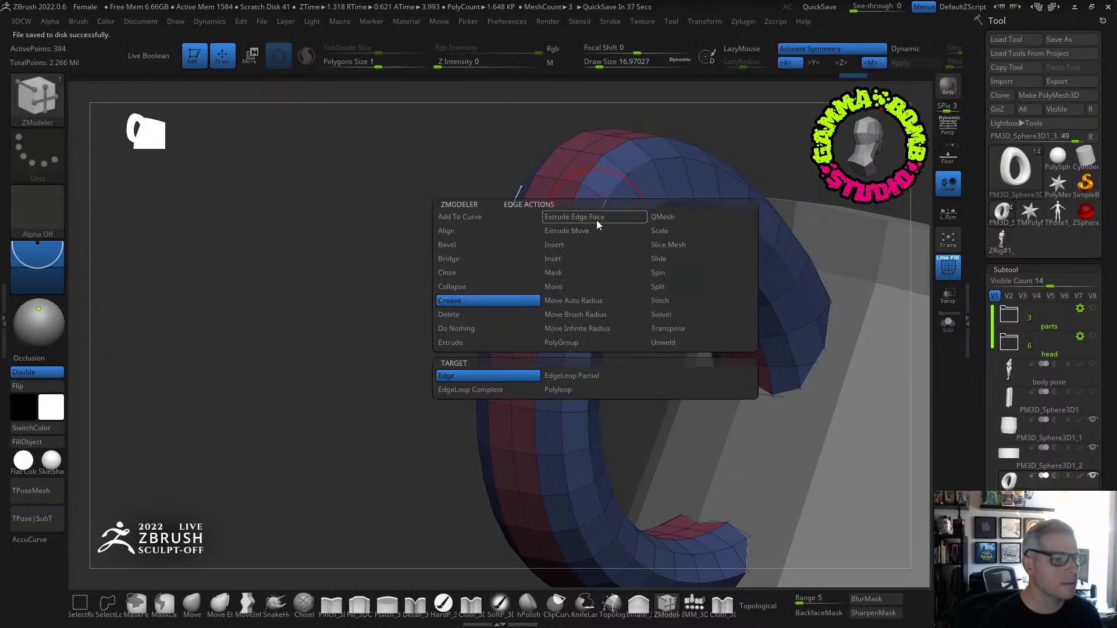
{"action": "left_click", "coordinate": [488, 390]}
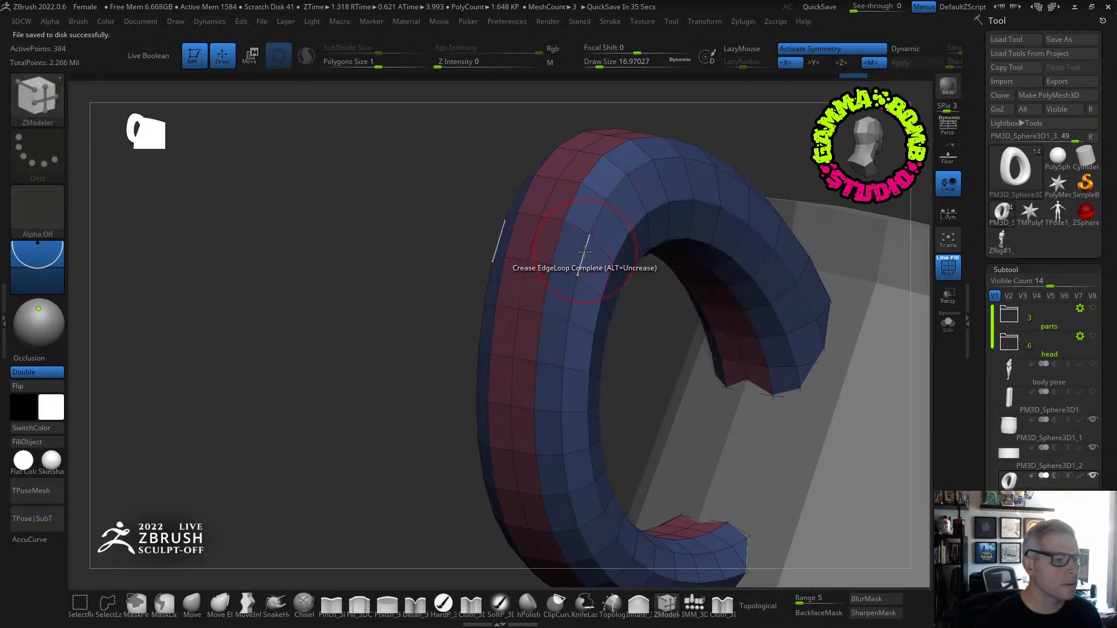
{"action": "right_click_drag", "start_coordinate": [584, 247], "coordinate": [522, 255]}
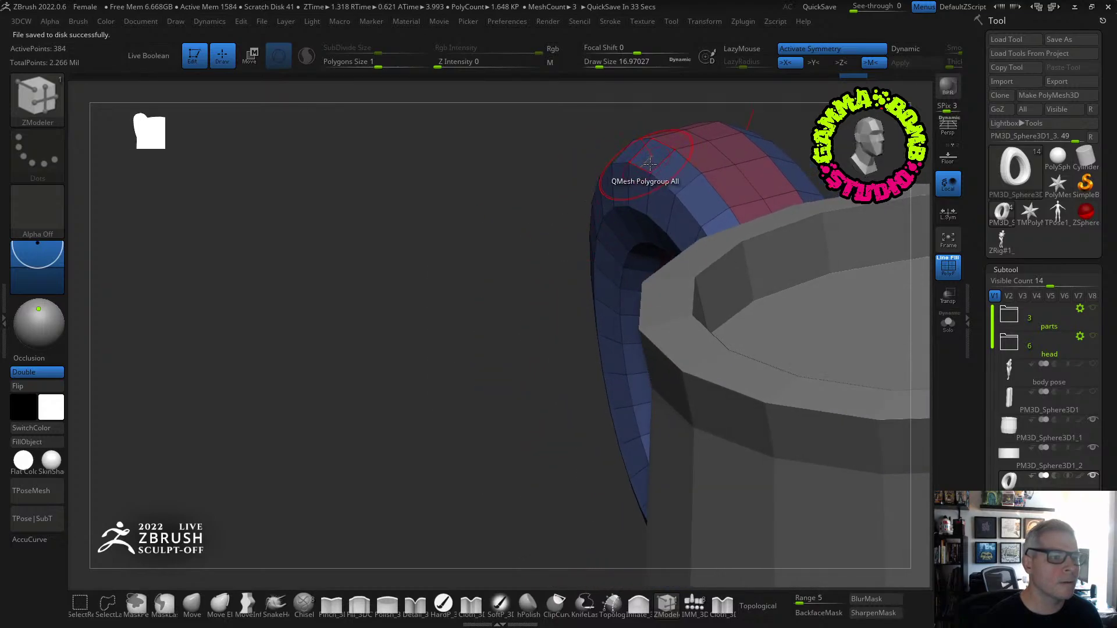
{"action": "right_click_drag", "start_coordinate": [624, 169], "coordinate": [681, 26]}
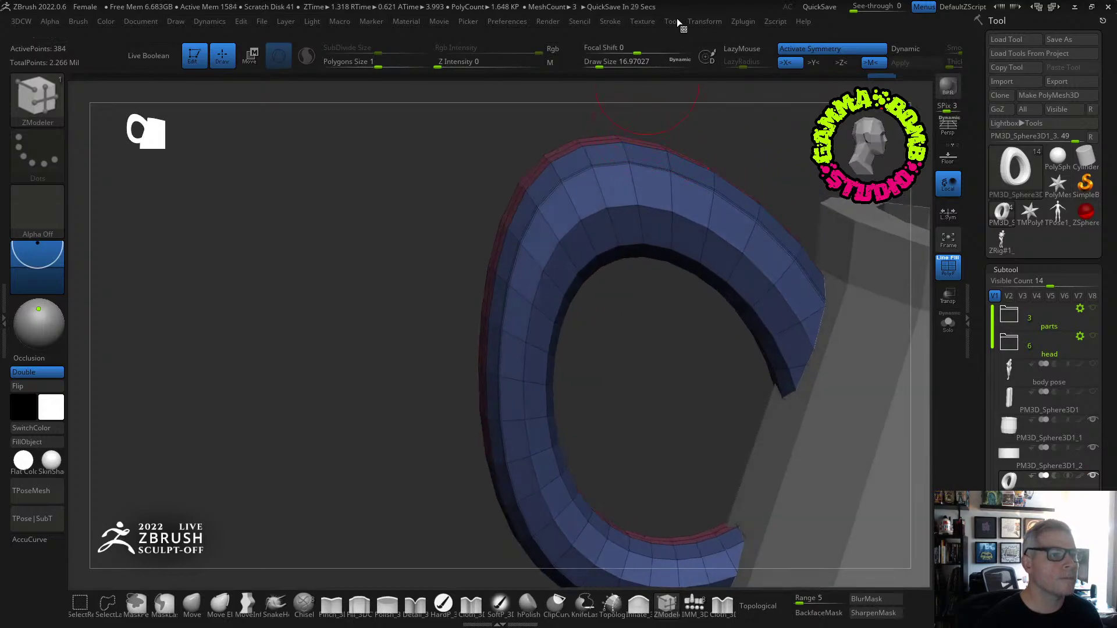
Frame the handle mesh with curves along its creased edges, leaving polygroup borders out.
{"action": "left_click", "coordinate": [615, 23]}
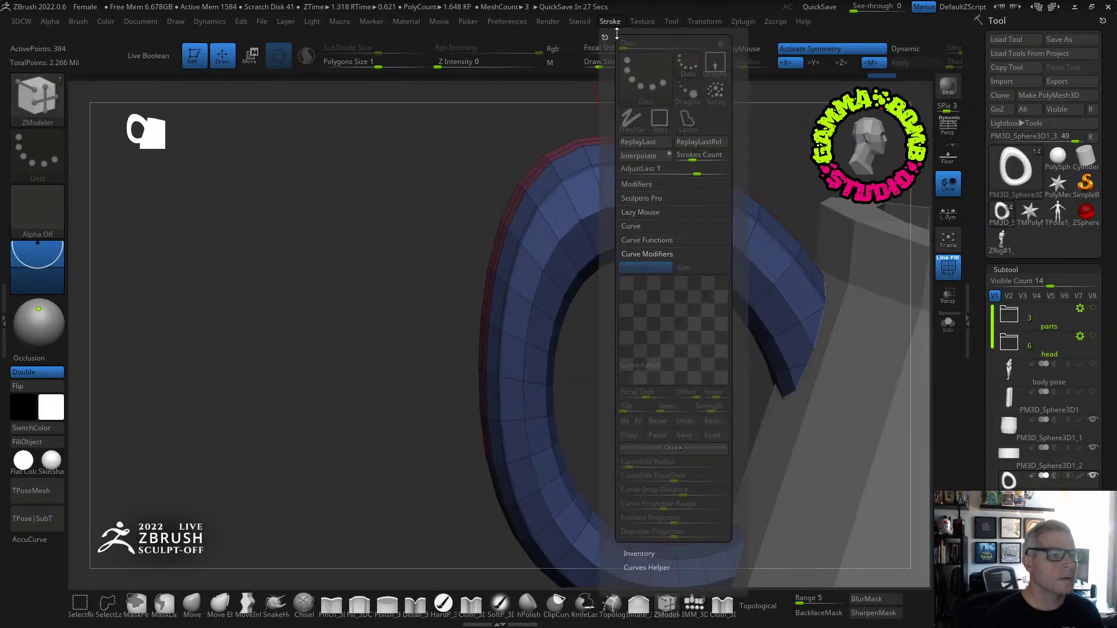
{"action": "mouse_move", "coordinate": [610, 24]}
{"action": "left_click", "coordinate": [649, 240]}
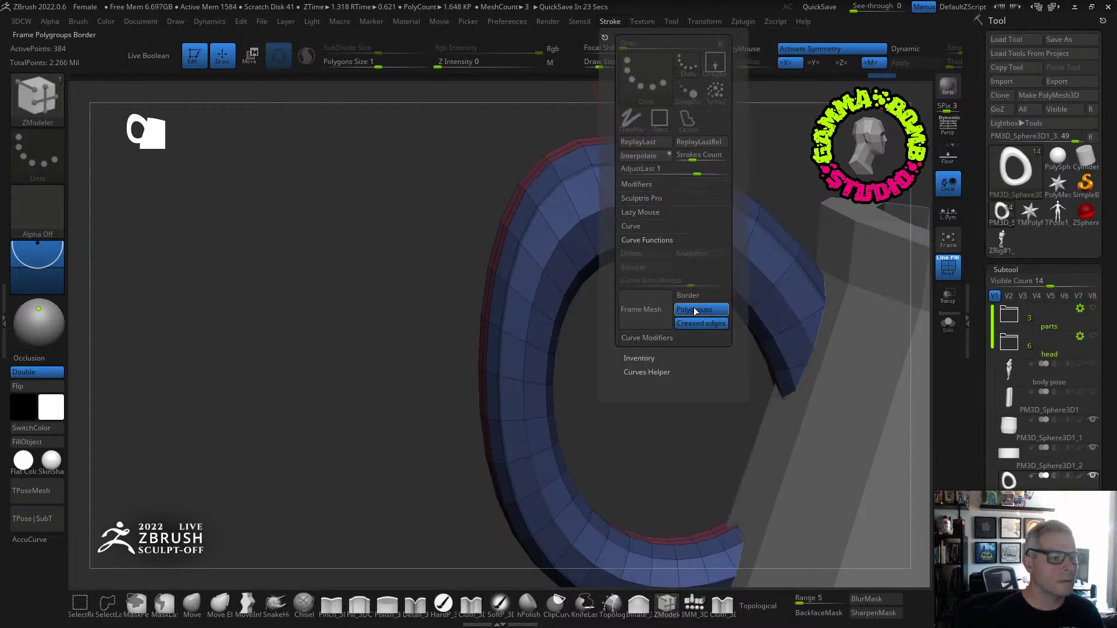
{"action": "left_click", "coordinate": [641, 309]}
Generate tubes along the framed handle curves with the CurveTube brush at a draw size of about 5.75.
{"action": "key", "text": "b"}
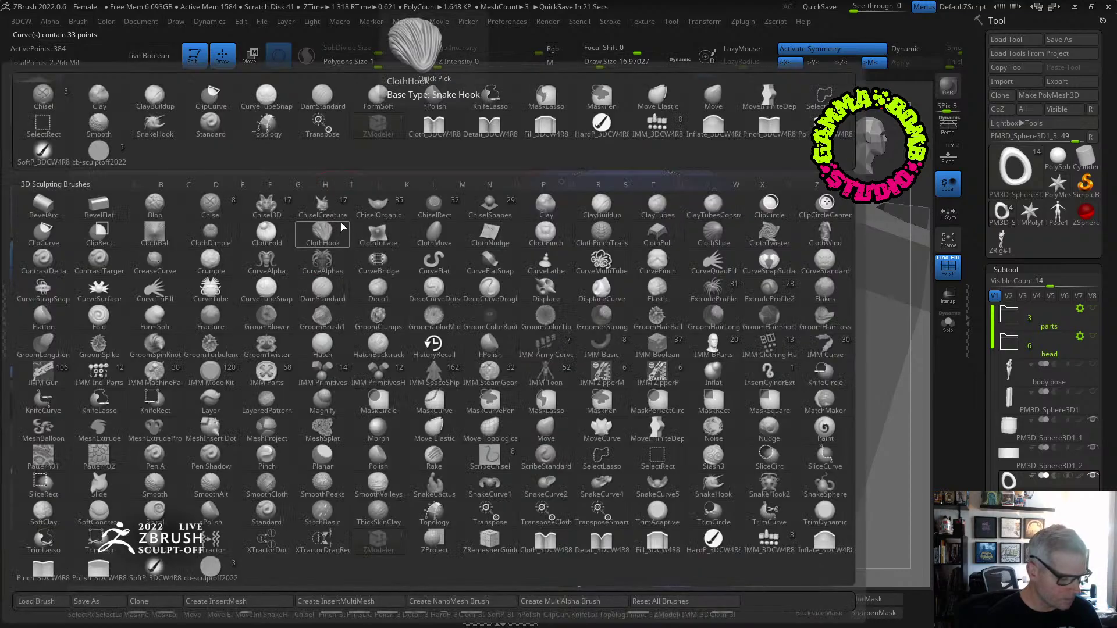
{"action": "key", "text": "c"}
{"action": "key", "text": "t"}
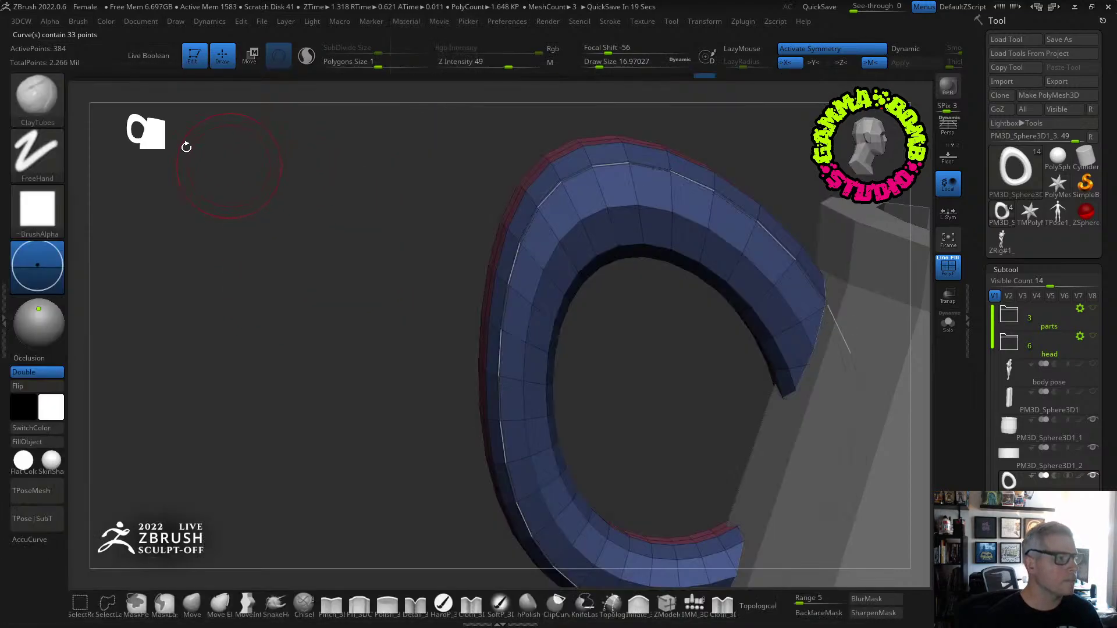
{"action": "key", "text": "b"}
{"action": "key", "text": "c"}
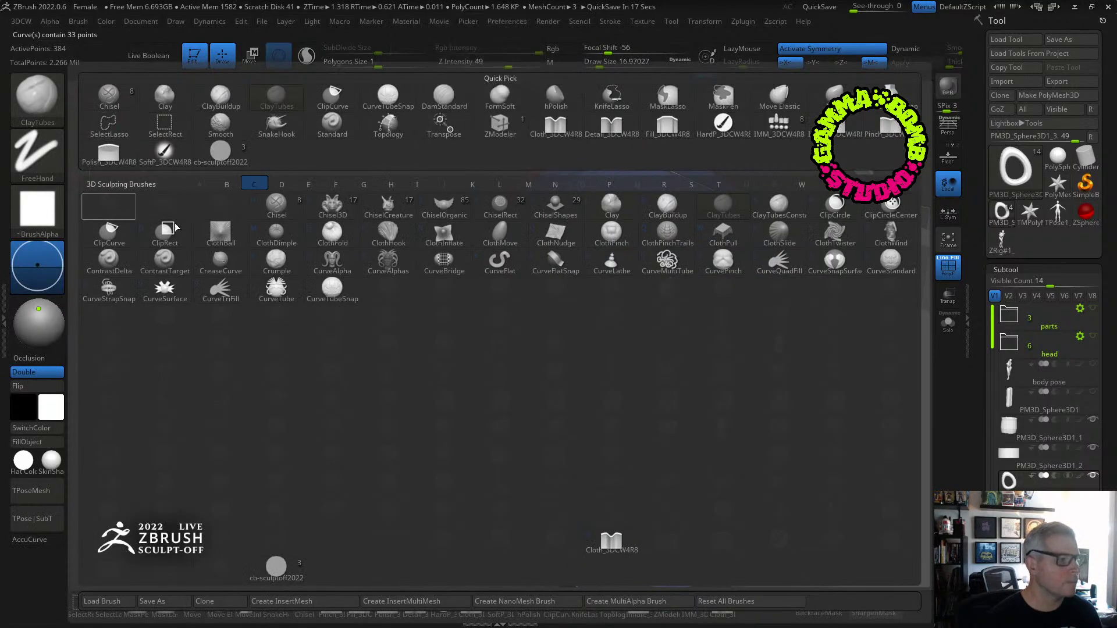
{"action": "left_click", "coordinate": [277, 289]}
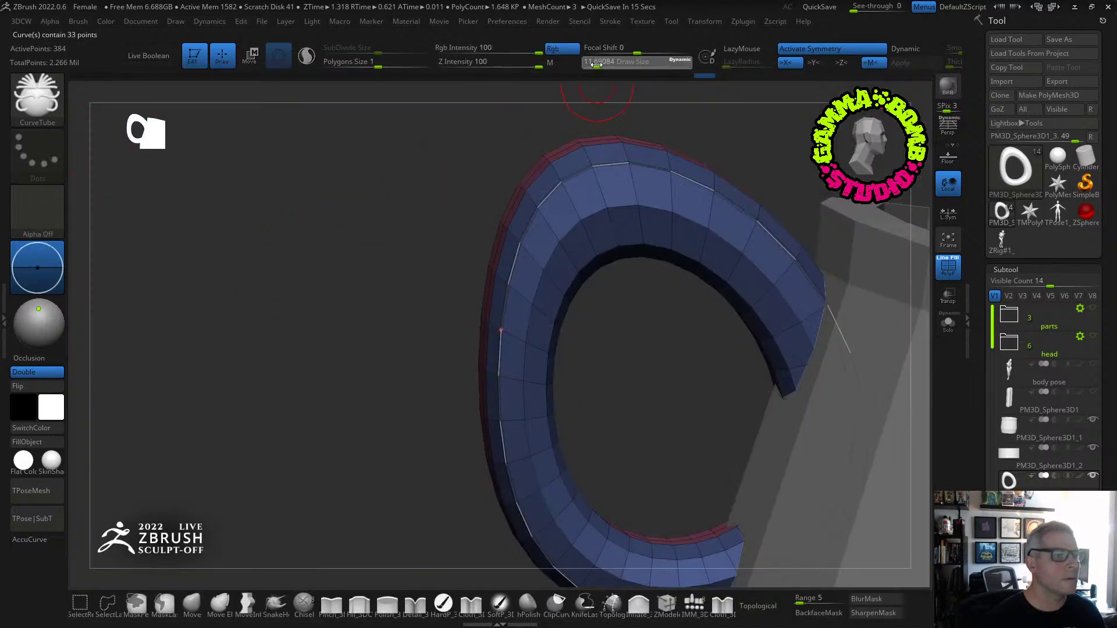
{"action": "left_click_drag", "start_coordinate": [592, 64], "coordinate": [593, 64]}
{"action": "left_click", "coordinate": [603, 165]}
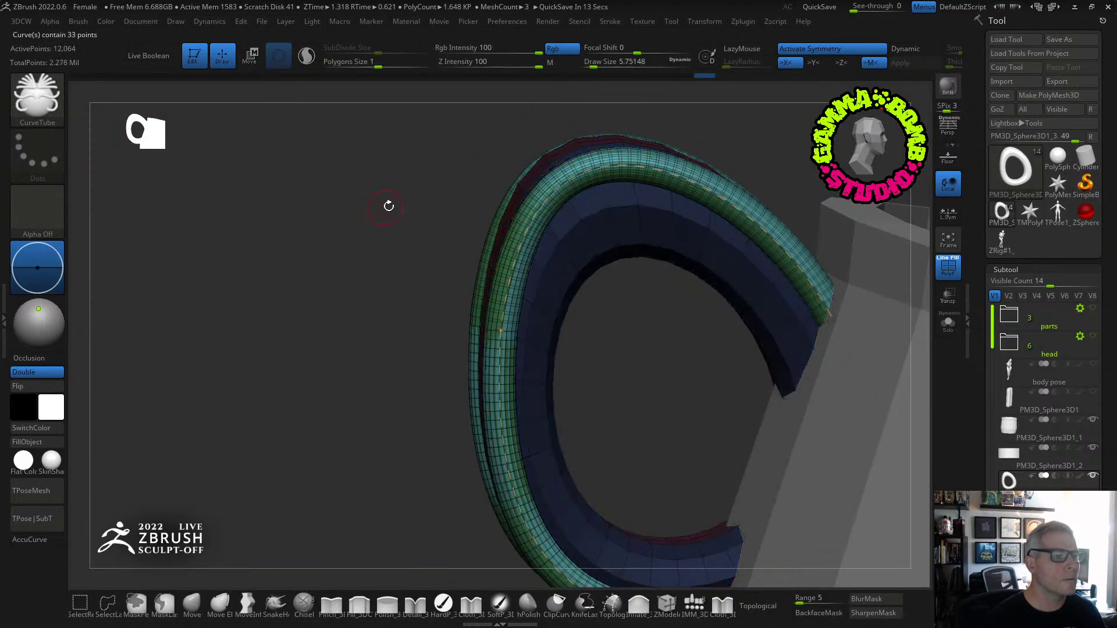
Undo the tubes and generate them again along the handle curves with symmetry off.
{"action": "left_click_drag", "start_coordinate": [386, 207], "coordinate": [436, 200]}
{"action": "key", "text": "ctrl+z"}
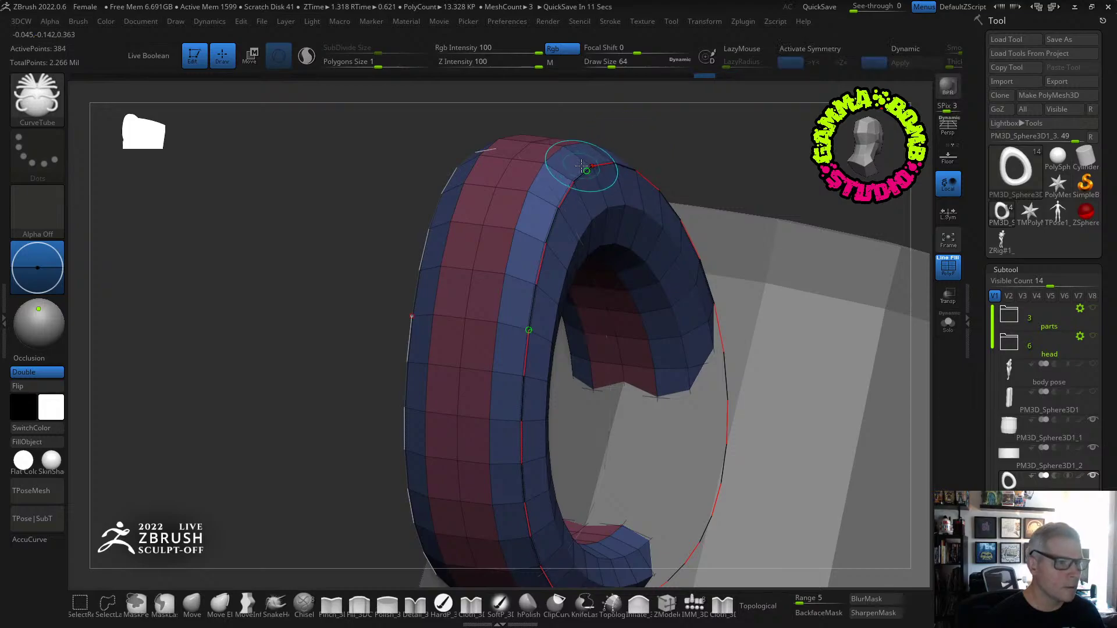
{"action": "left_click", "coordinate": [582, 169]}
{"action": "mouse_move", "coordinate": [586, 167]}
{"action": "left_mouse_down"}
{"action": "mouse_move", "coordinate": [662, 137]}
{"action": "mouse_move", "coordinate": [651, 144]}
{"action": "left_mouse_up"}
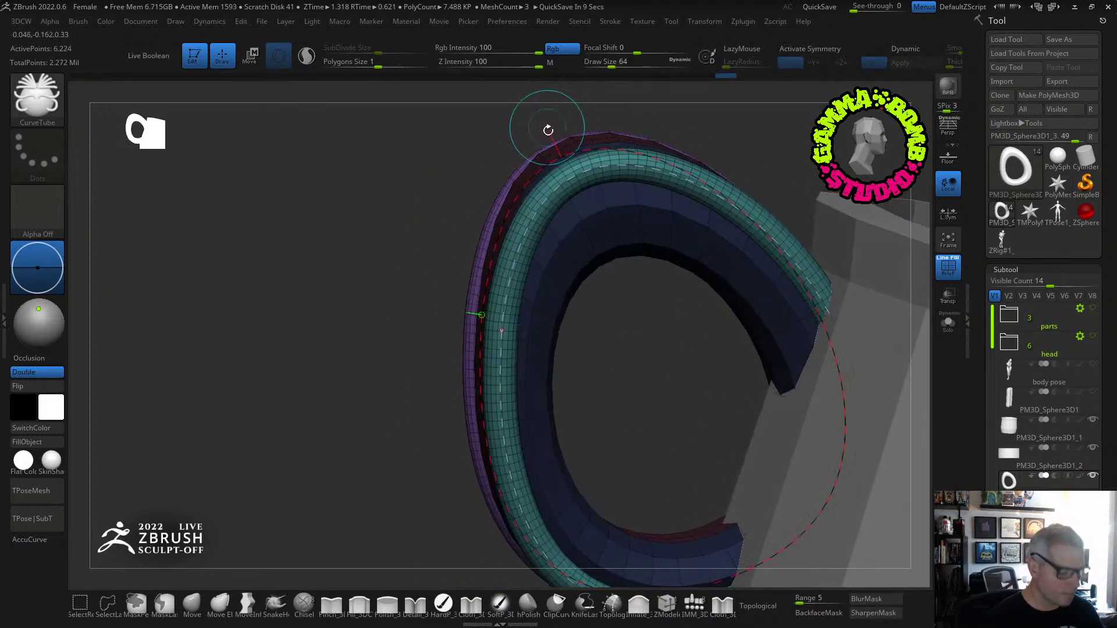
Try the ExtrudeProfile brush with the hair09 profile along the handle curves.
{"action": "key", "text": "b"}
{"action": "key", "text": "e"}
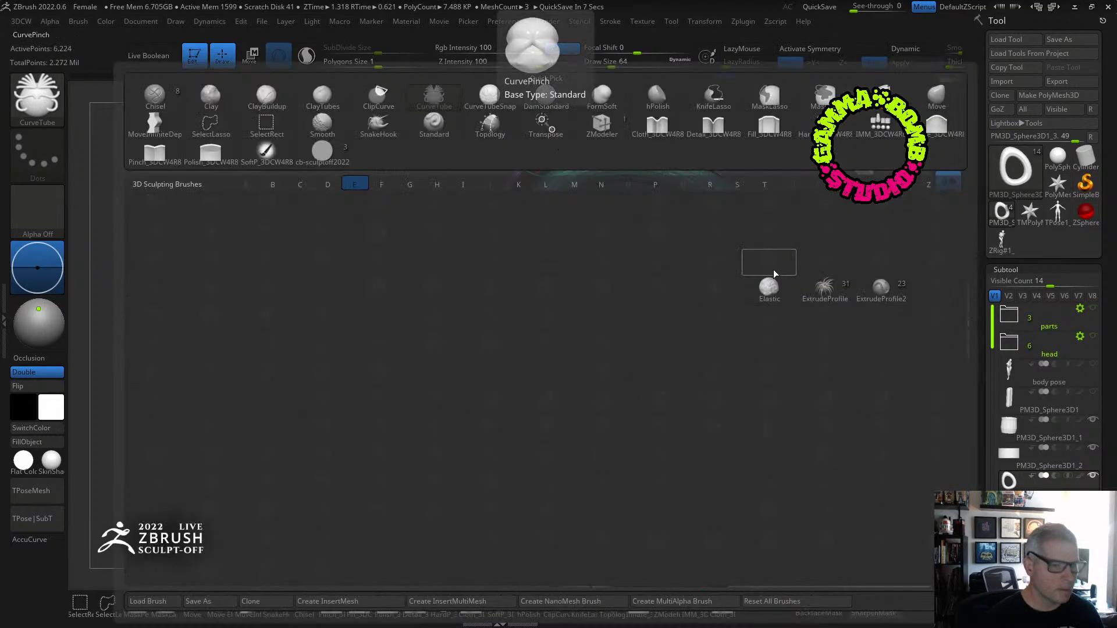
{"action": "left_click", "coordinate": [828, 298]}
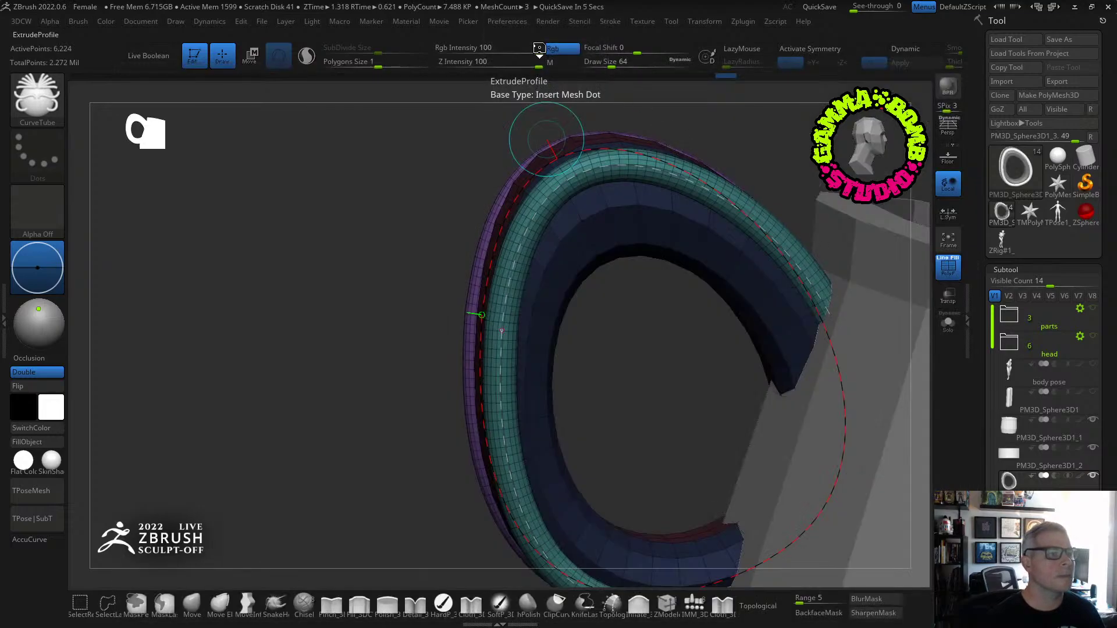
{"action": "left_click", "coordinate": [355, 94]}
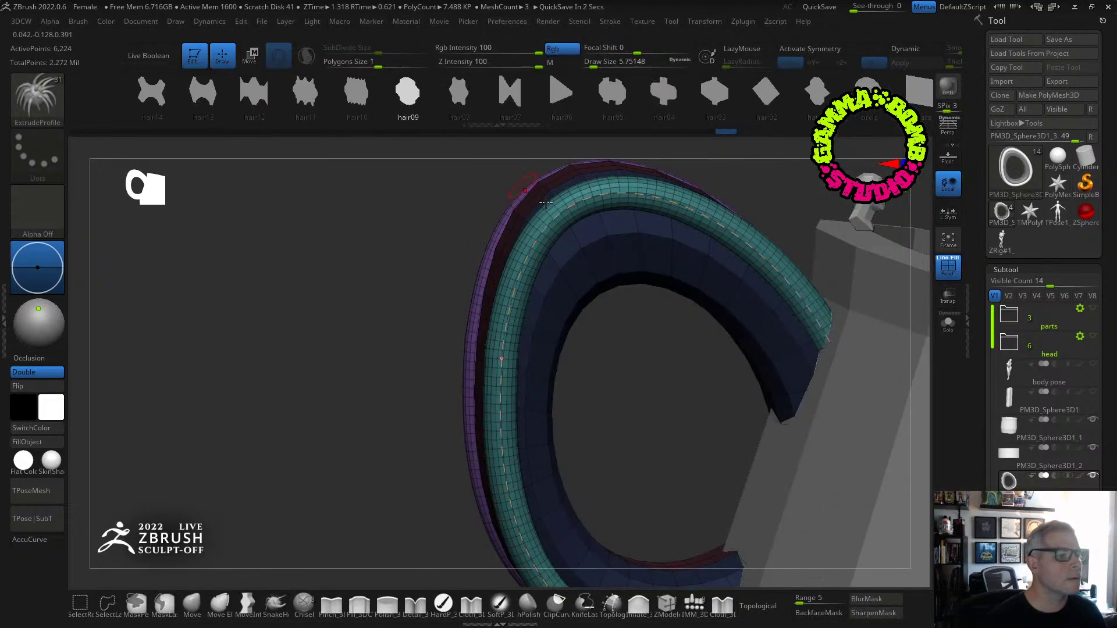
{"action": "left_click", "coordinate": [566, 212]}
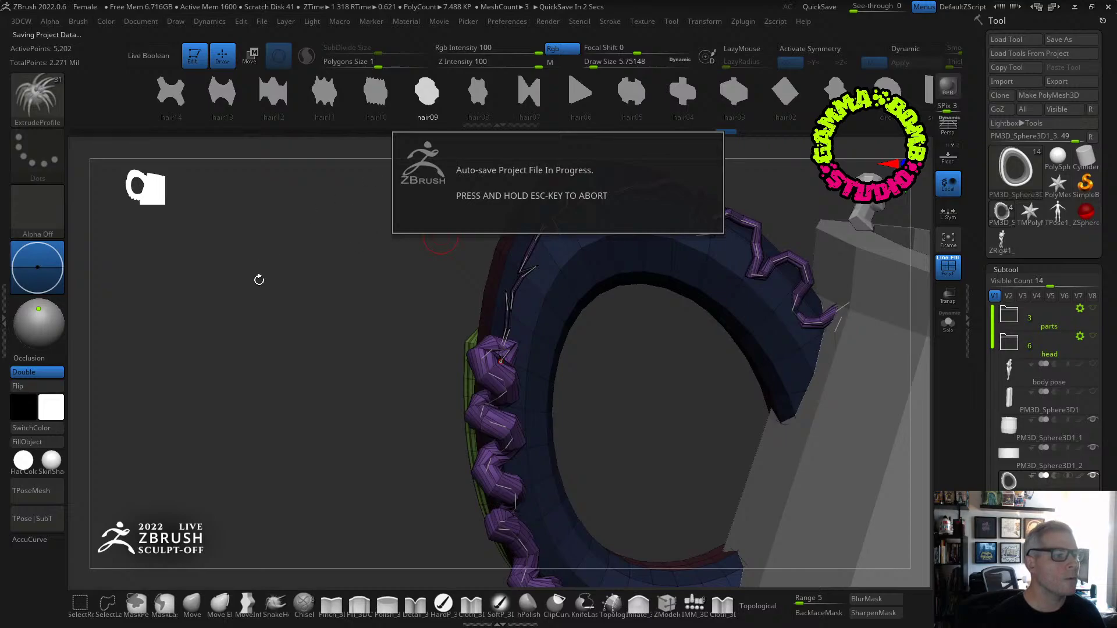
{"action": "mouse_move", "coordinate": [309, 290]}
{"action": "left_mouse_down"}
{"action": "mouse_move", "coordinate": [344, 291]}
{"action": "mouse_move", "coordinate": [345, 266]}
{"action": "left_mouse_up"}
Try the hair06 and hair03 extrusion profiles on the handle curves, undoing the attempts.
{"action": "left_click", "coordinate": [574, 91]}
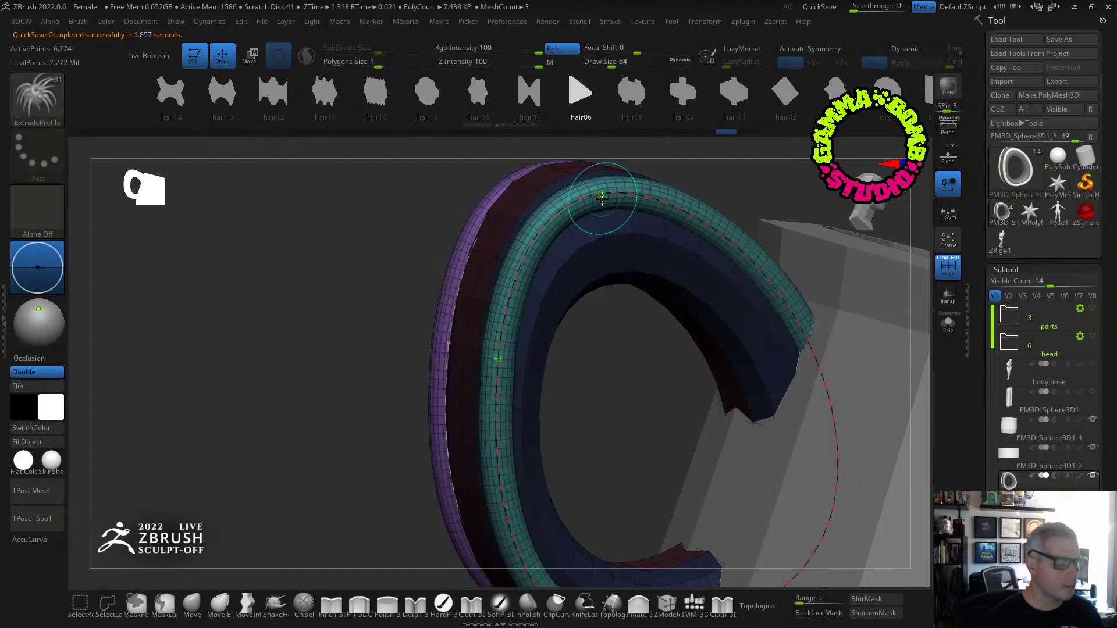
{"action": "right_click_drag", "start_coordinate": [561, 199], "coordinate": [597, 208]}
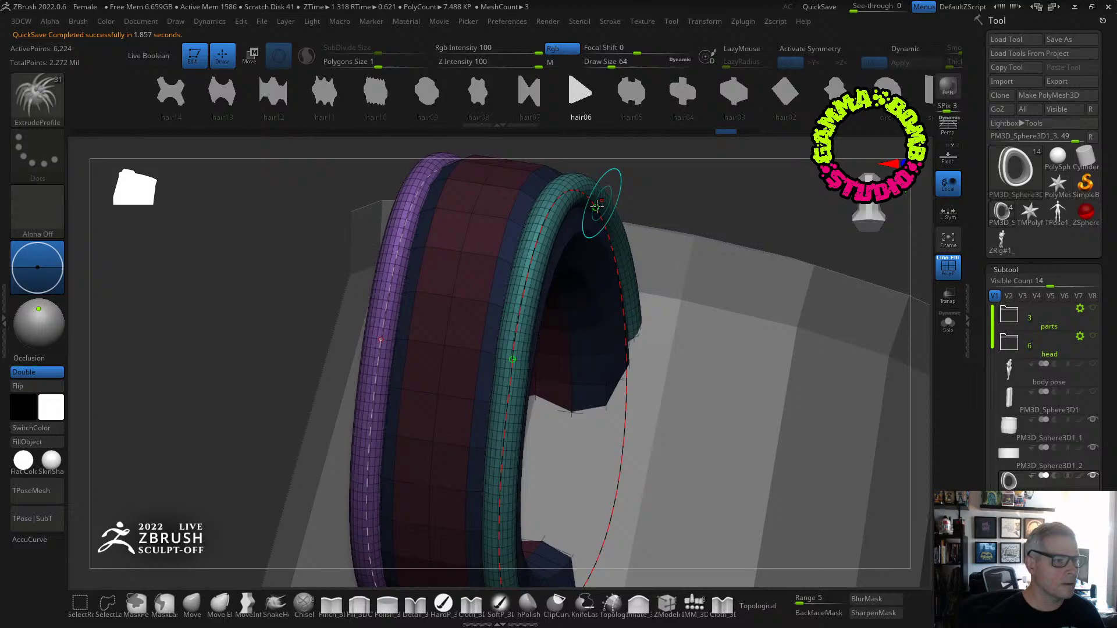
{"action": "left_click", "coordinate": [552, 214]}
{"action": "key", "text": "ctrl+z"}
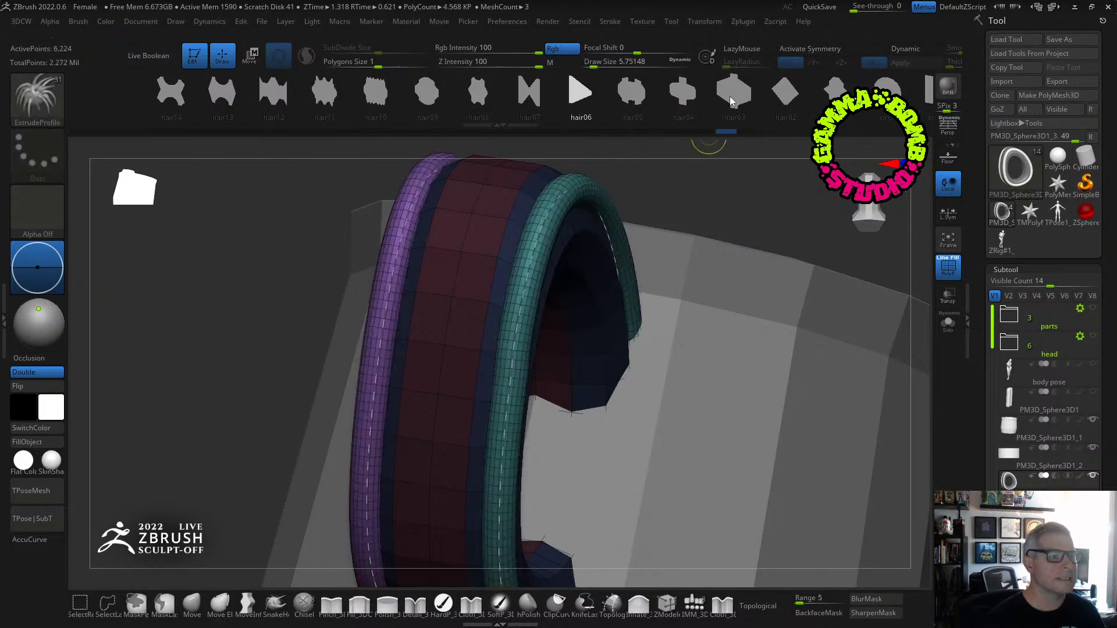
{"action": "left_click", "coordinate": [729, 96]}
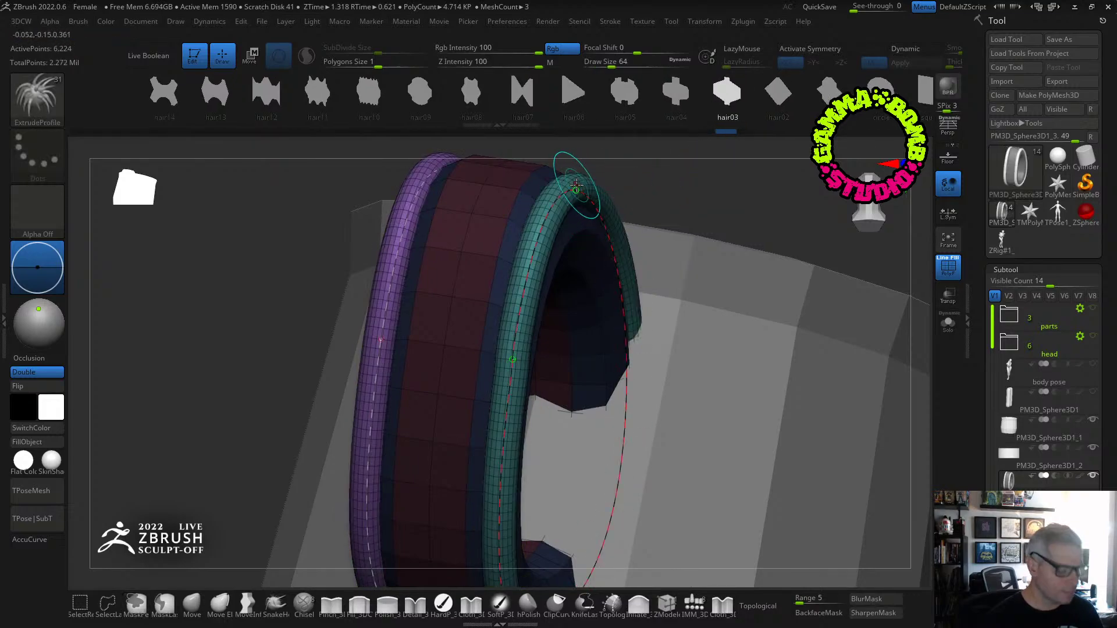
Switch back to the CurveTube brush for the handle's trim curves.
{"action": "key", "text": "b"}
{"action": "key", "text": "c"}
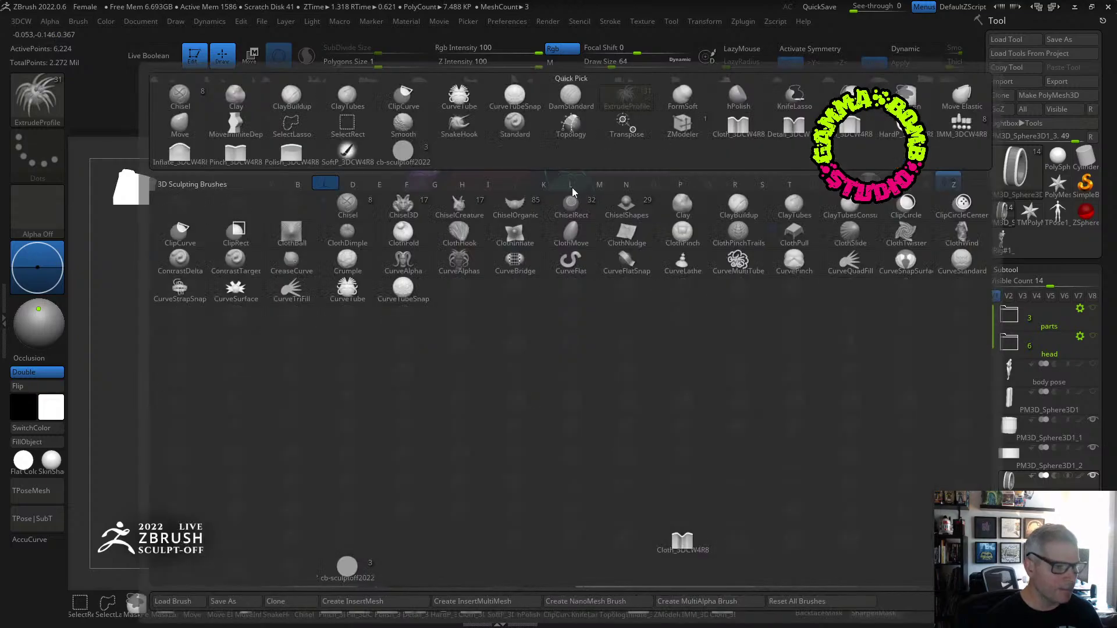
{"action": "left_click", "coordinate": [348, 291]}
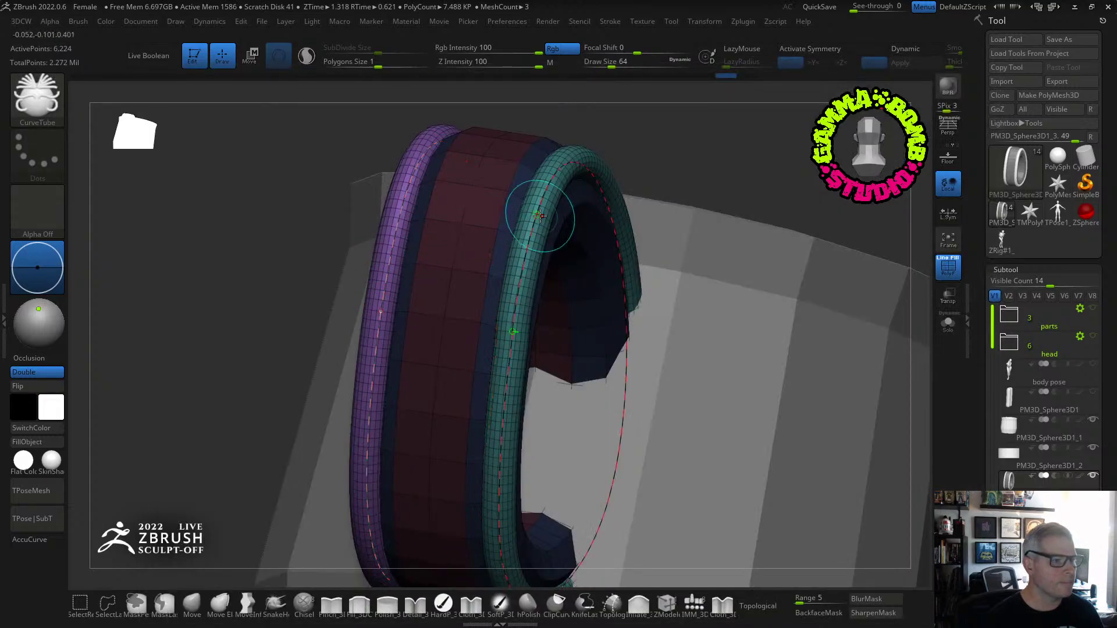
Regenerate the thin trim tubes along both handle curves at draw size 2, and again at draw size 3.
{"action": "left_click_drag", "start_coordinate": [603, 65], "coordinate": [596, 60]}
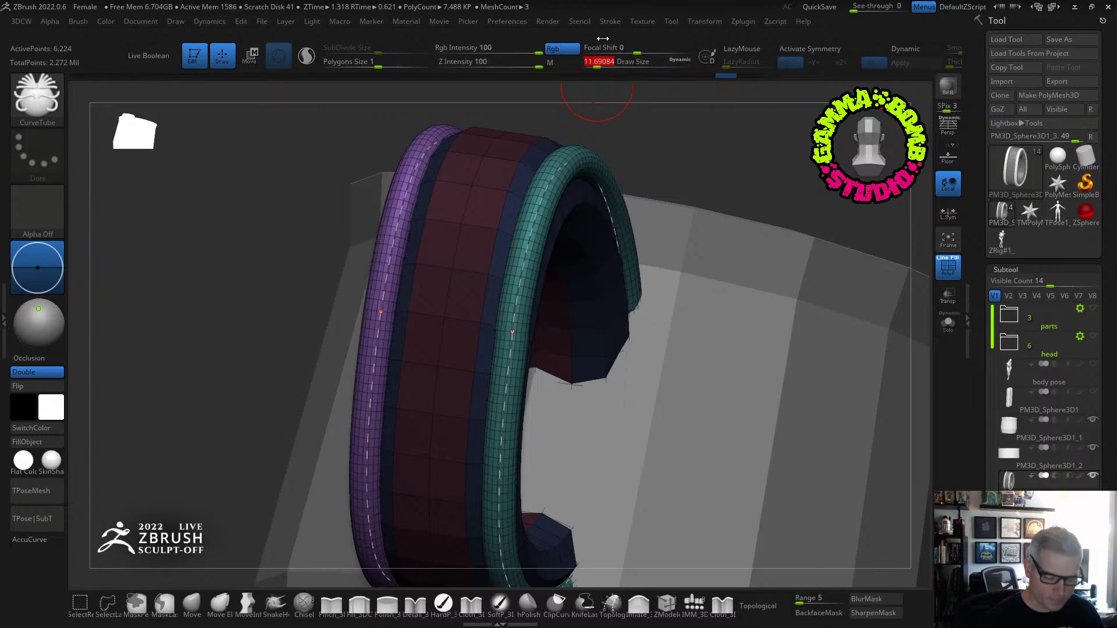
{"action": "left_click", "coordinate": [525, 263]}
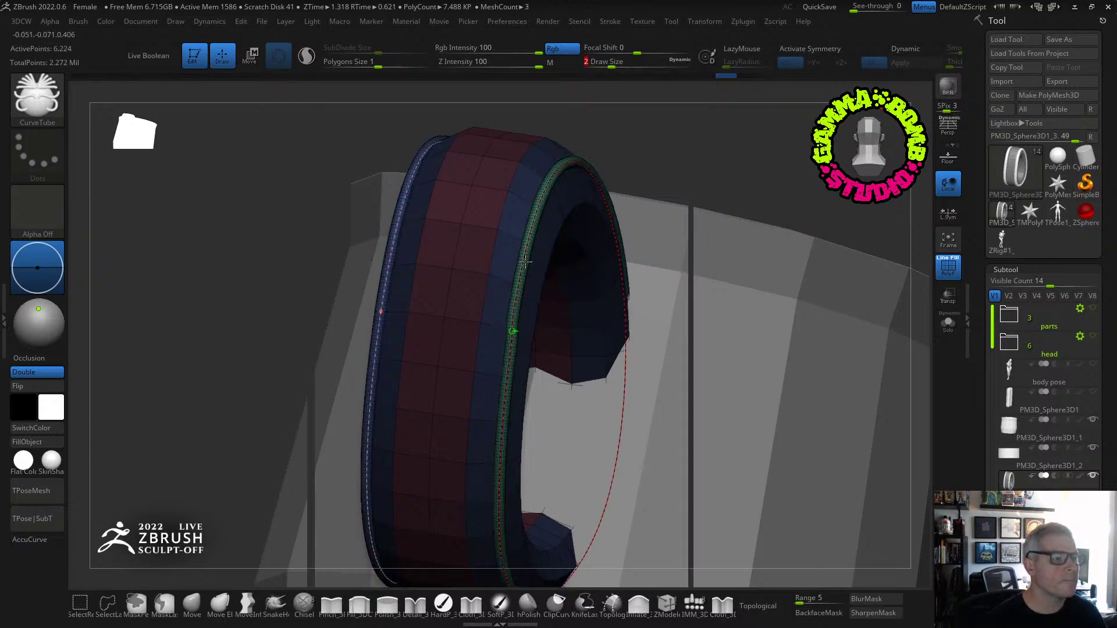
{"action": "right_click_drag", "start_coordinate": [611, 201], "coordinate": [559, 195]}
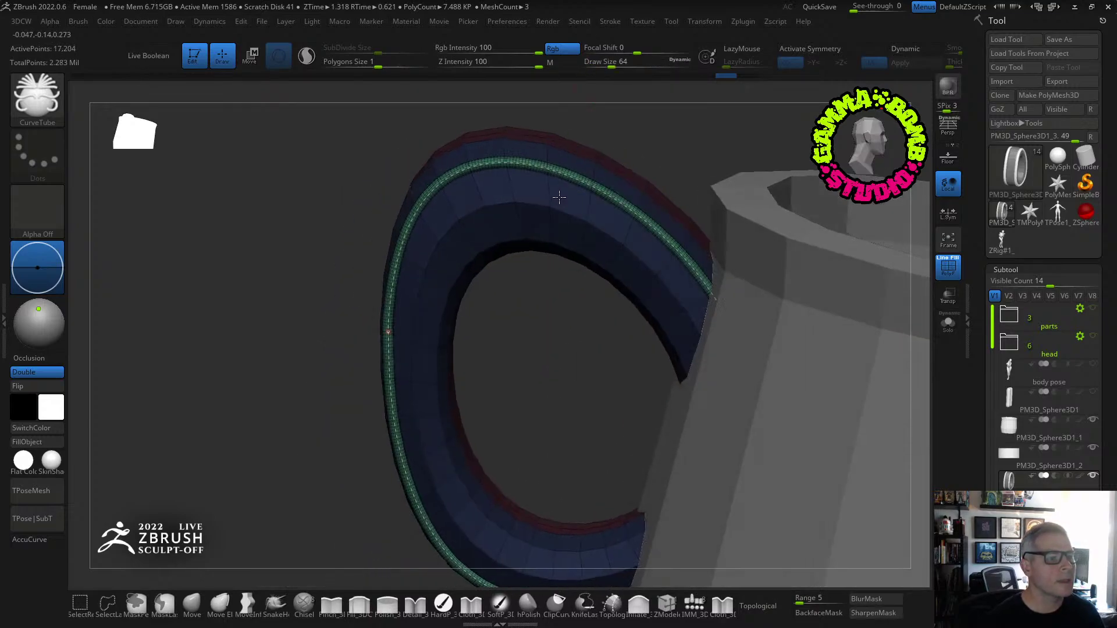
{"action": "left_click", "coordinate": [608, 66]}
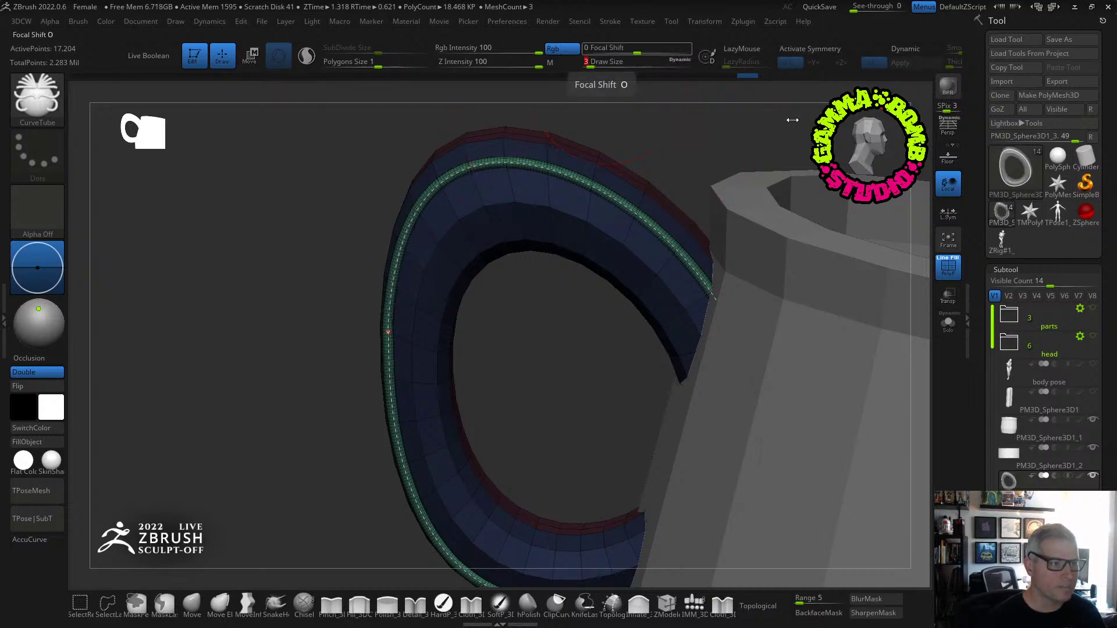
{"action": "left_click", "coordinate": [526, 167]}
{"action": "mouse_move", "coordinate": [559, 178]}
{"action": "right_mouse_down"}
{"action": "mouse_move", "coordinate": [628, 175]}
{"action": "mouse_move", "coordinate": [459, 183]}
{"action": "right_mouse_up"}
{"action": "right_click_drag", "start_coordinate": [693, 173], "coordinate": [654, 169]}
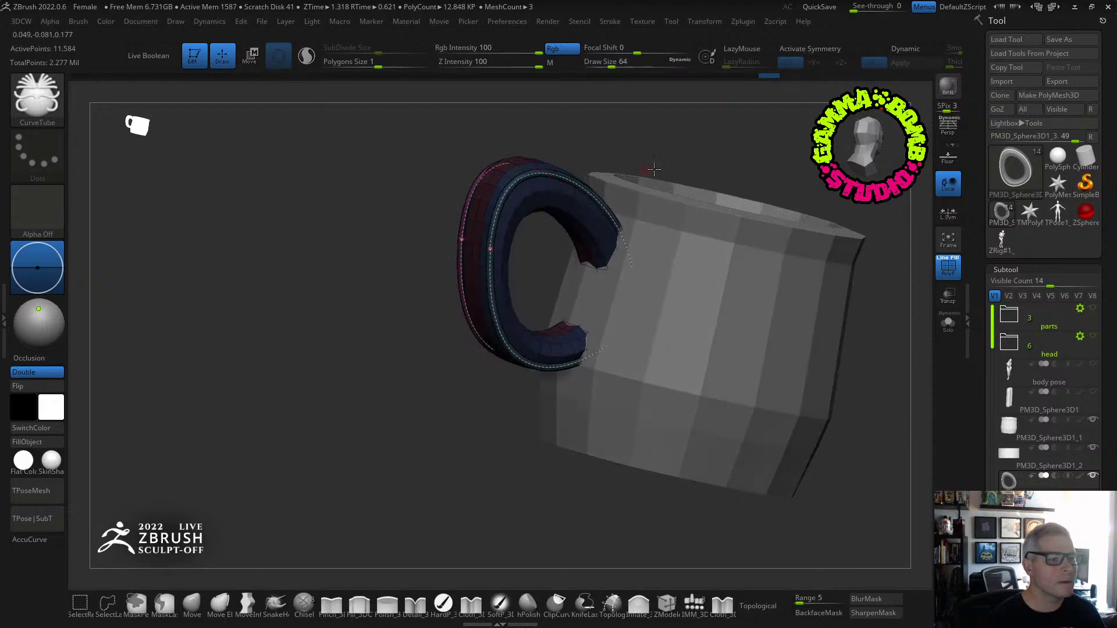
Hide the wireframe display and turn on Dynamic Subdiv smoothing for the handle.
{"action": "left_click", "coordinate": [948, 268]}
{"action": "right_click_drag", "start_coordinate": [366, 414], "coordinate": [446, 193]}
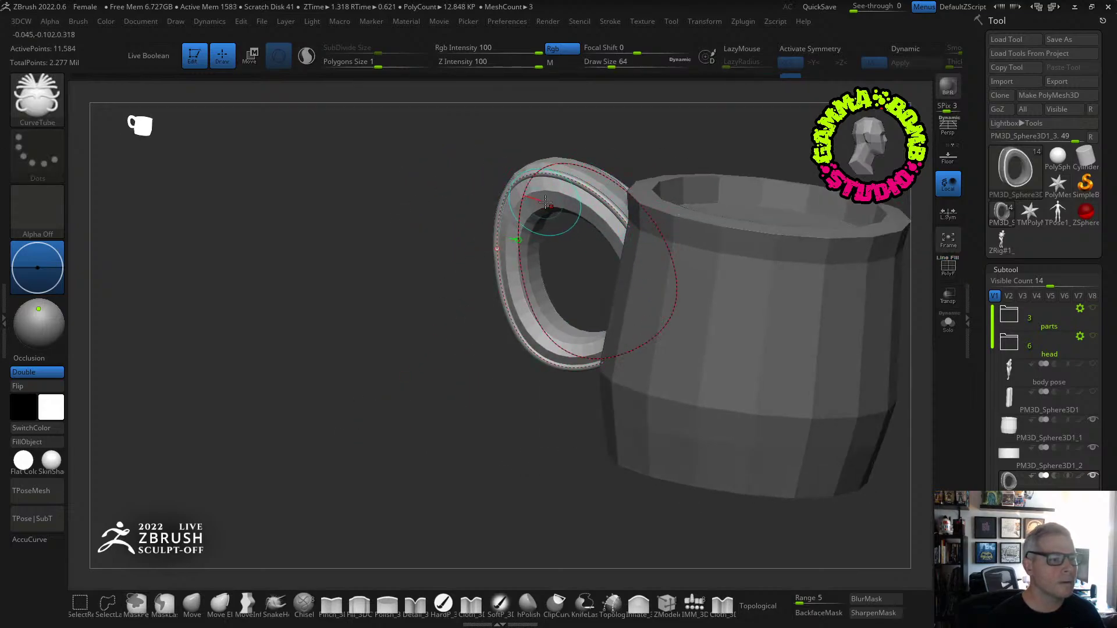
{"action": "right_click_drag", "start_coordinate": [461, 472], "coordinate": [464, 403]}
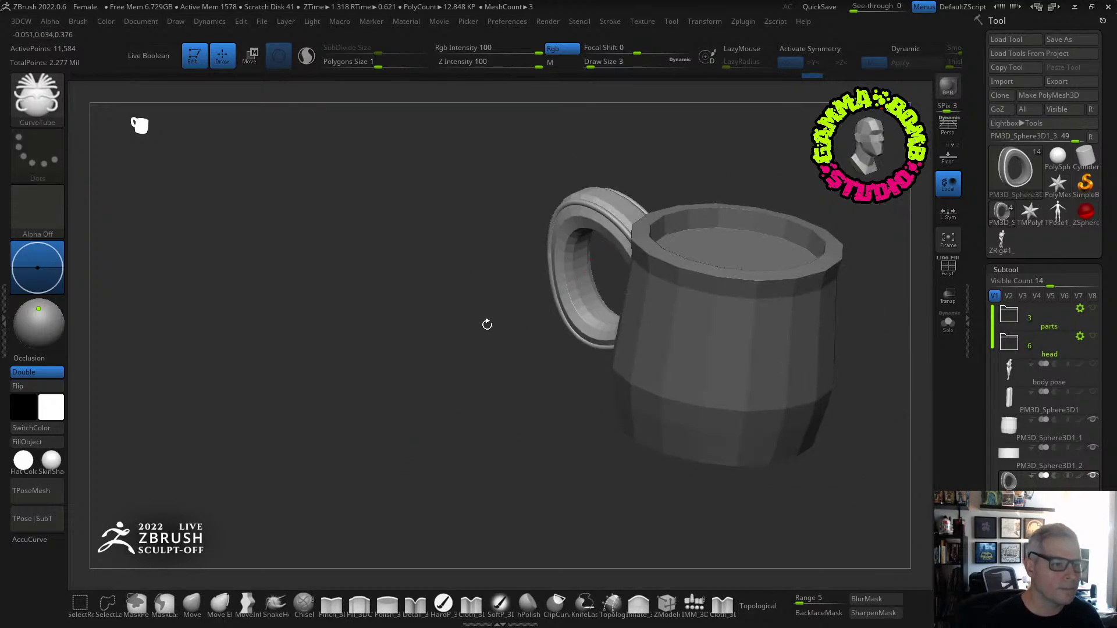
{"action": "key", "text": "d"}
{"action": "key", "text": "Return"}
{"action": "right_click_drag", "start_coordinate": [425, 306], "coordinate": [396, 428]}
Insert an edge loop around the top of the mug body's rim with ZModeler and bevel it.
{"action": "left_click", "coordinate": [1010, 430]}
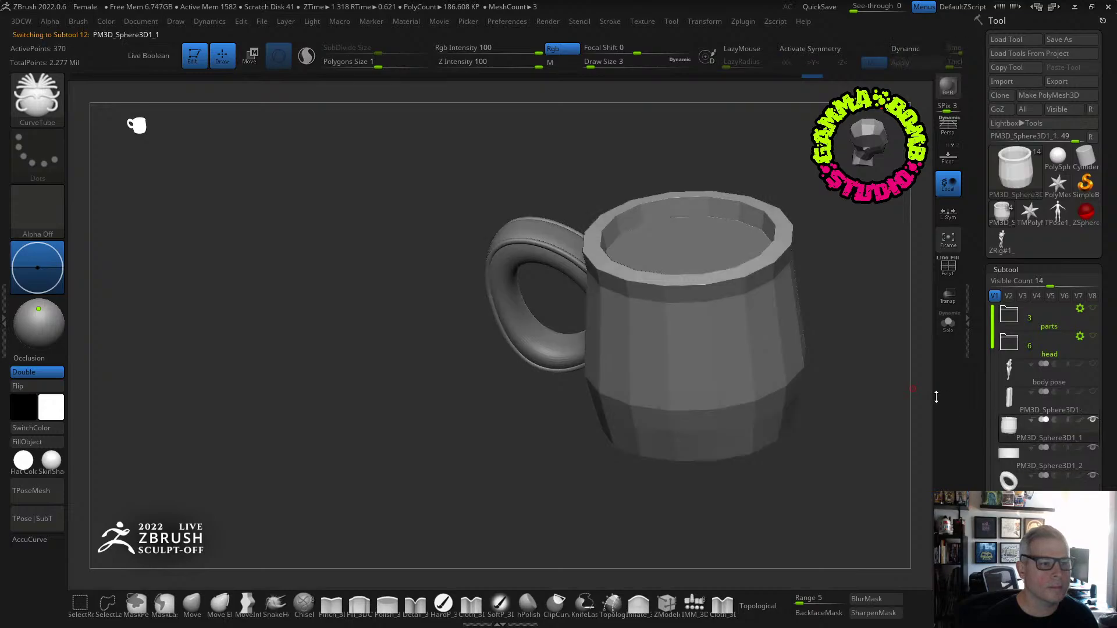
{"action": "left_click", "coordinate": [948, 268]}
{"action": "left_click_drag", "start_coordinate": [846, 260], "coordinate": [804, 467], "text": "alt"}
{"action": "left_click", "coordinate": [674, 602]}
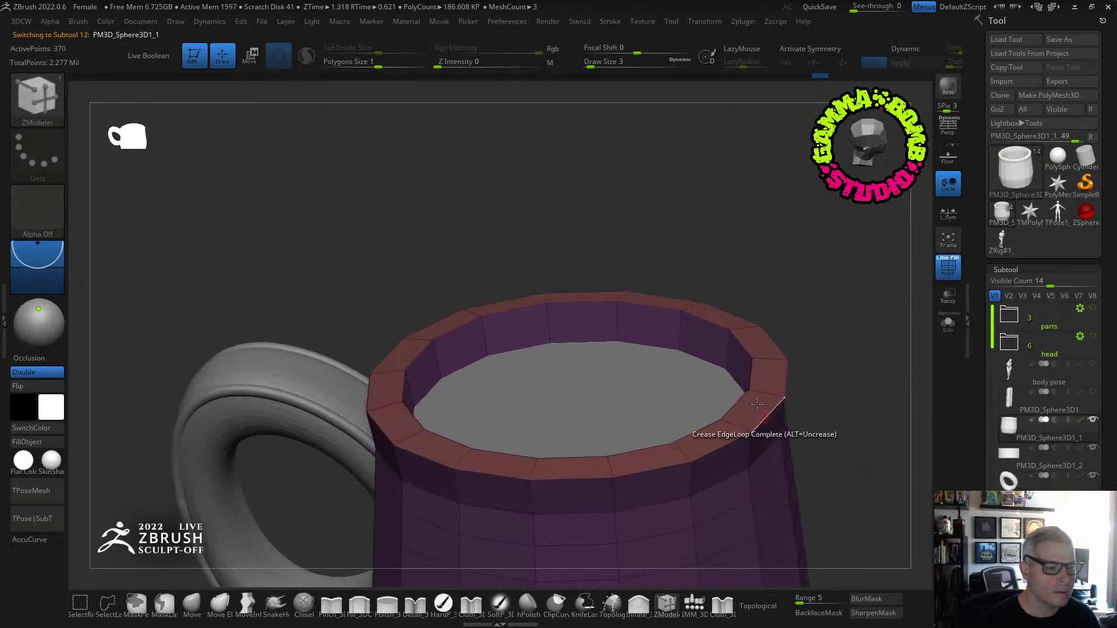
{"action": "key", "text": "space"}
{"action": "left_click", "coordinate": [690, 266]}
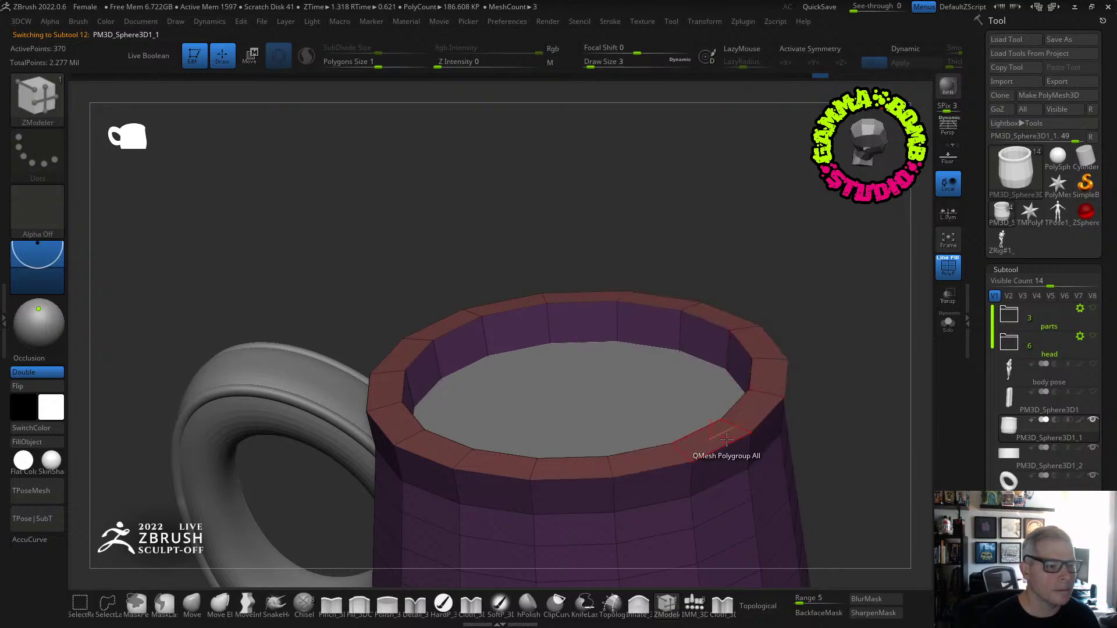
{"action": "key", "text": "space"}
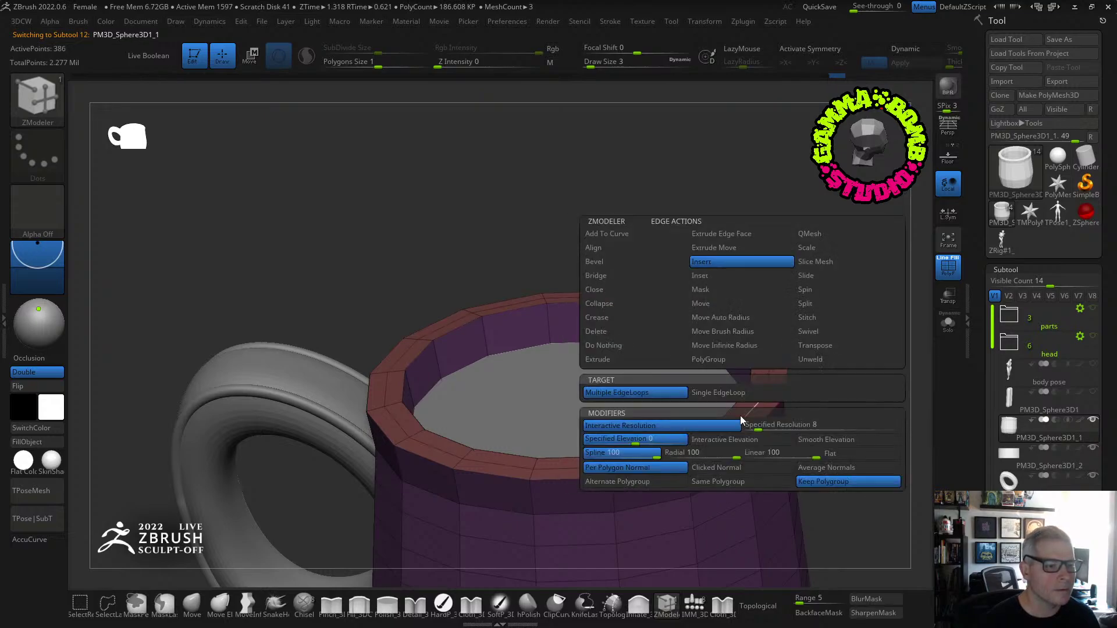
{"action": "left_click", "coordinate": [605, 262]}
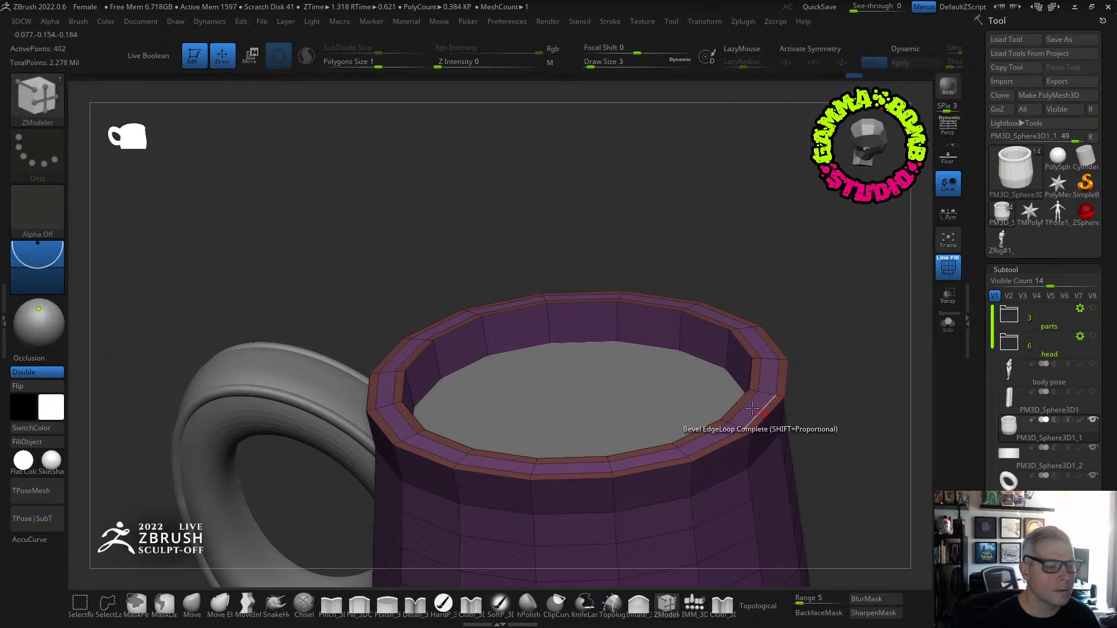
Raise the rim's middle polyloop and bevel the edge loop around the mug body's base.
{"action": "key", "text": "space"}
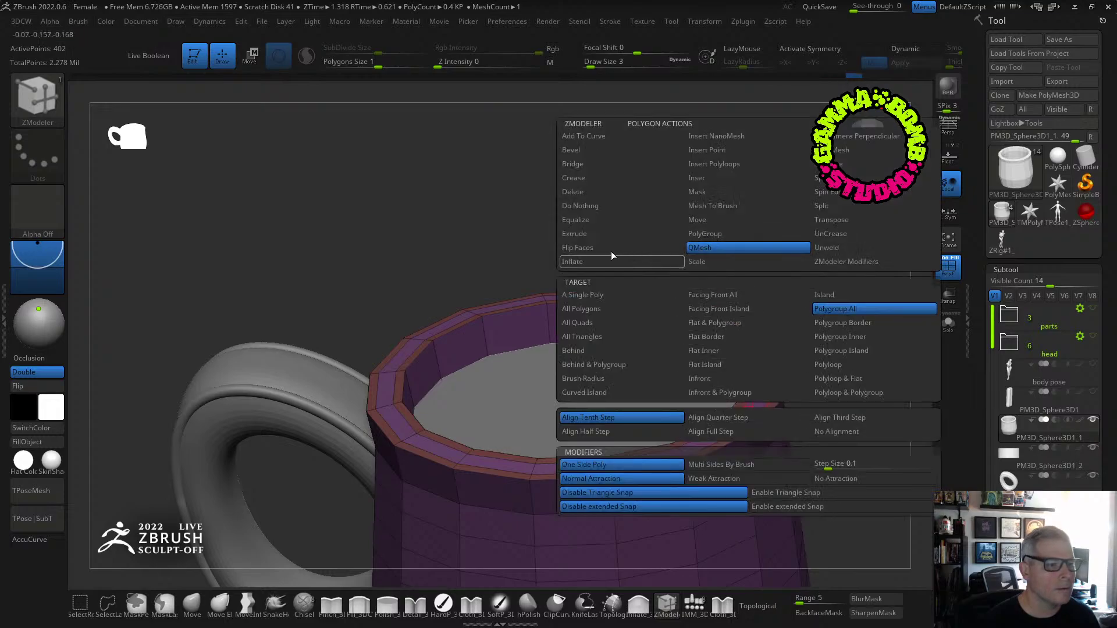
{"action": "left_click", "coordinate": [711, 235]}
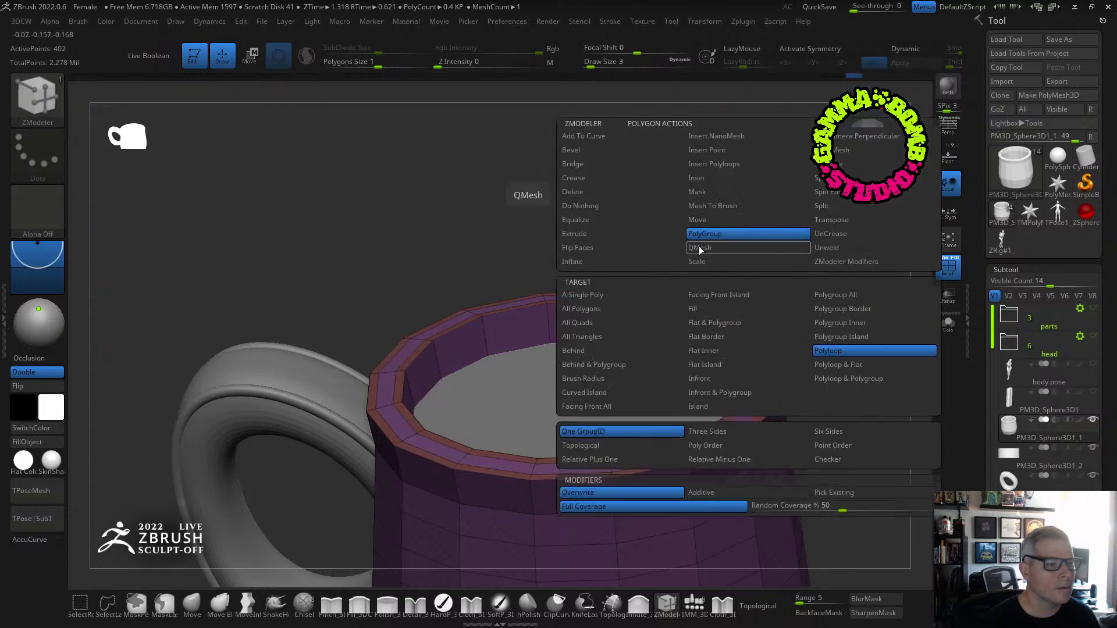
{"action": "mouse_move", "coordinate": [751, 410]}
{"action": "left_mouse_down"}
{"action": "mouse_move", "coordinate": [754, 378]}
{"action": "mouse_move", "coordinate": [774, 384]}
{"action": "mouse_move", "coordinate": [808, 364]}
{"action": "mouse_move", "coordinate": [780, 274]}
{"action": "mouse_move", "coordinate": [793, 205]}
{"action": "mouse_move", "coordinate": [811, 326]}
{"action": "mouse_move", "coordinate": [745, 343]}
{"action": "mouse_move", "coordinate": [668, 337]}
{"action": "mouse_move", "coordinate": [607, 405]}
{"action": "mouse_move", "coordinate": [592, 384]}
{"action": "left_mouse_up"}
{"action": "key", "text": "shift"}
{"action": "right_click_drag", "start_coordinate": [592, 384], "coordinate": [592, 354]}
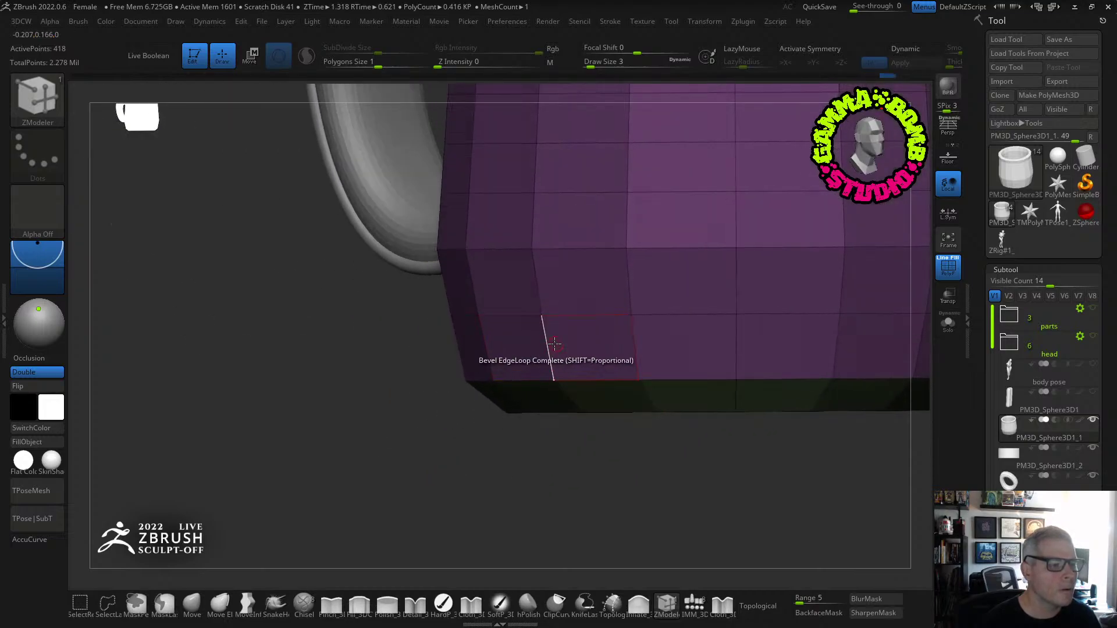
Activate Dynamic Subdiv smoothing on the mug body and hide its wireframe display.
{"action": "key", "text": "f"}
{"action": "key", "text": "d"}
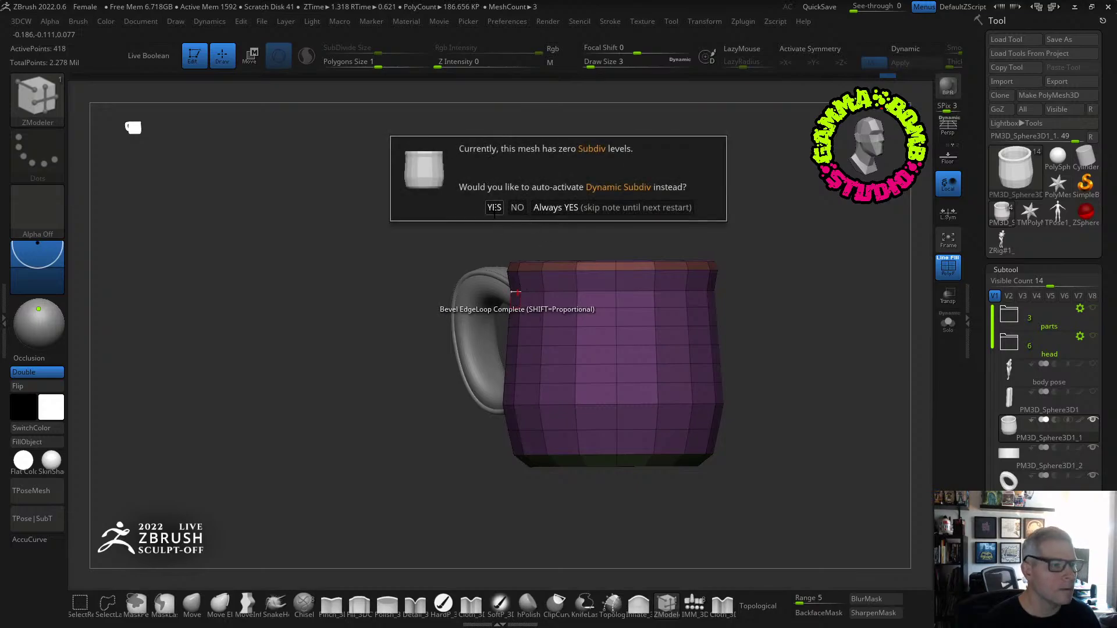
{"action": "key", "text": "shift+f"}
{"action": "right_click_drag", "start_coordinate": [823, 316], "coordinate": [915, 343]}
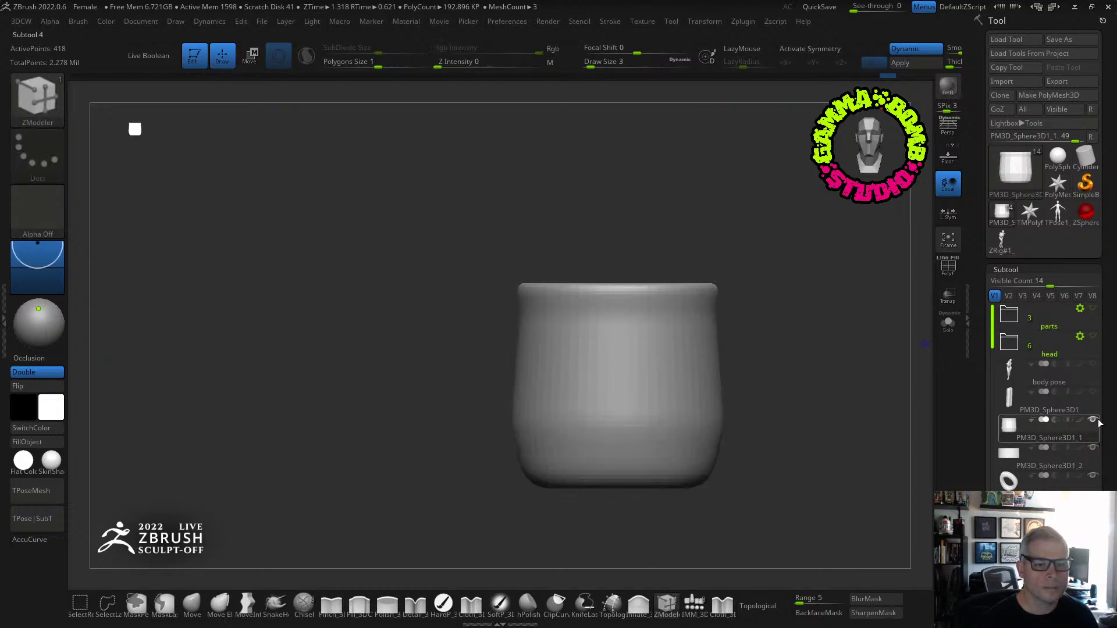
Apply the mug body's dynamic subdivision as real geometry and delete the lower subdivision levels.
{"action": "left_click_drag", "start_coordinate": [1105, 448], "coordinate": [1104, 203]}
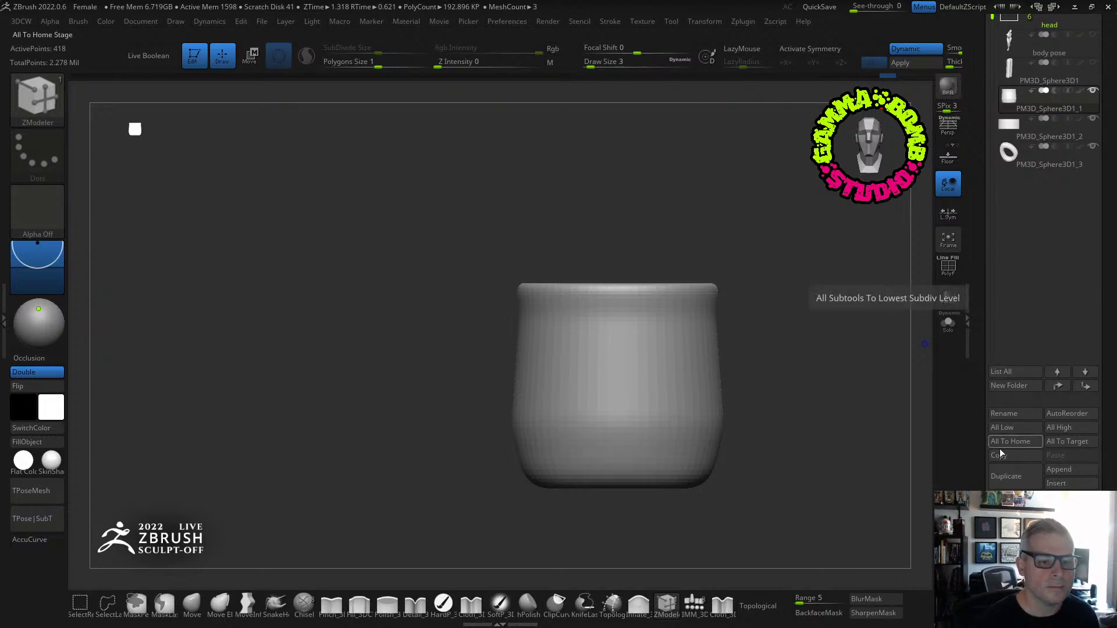
{"action": "scroll", "coordinate": [1011, 483], "scroll_direction": "down", "scroll_amount": 3}
{"action": "left_click", "coordinate": [1011, 481]}
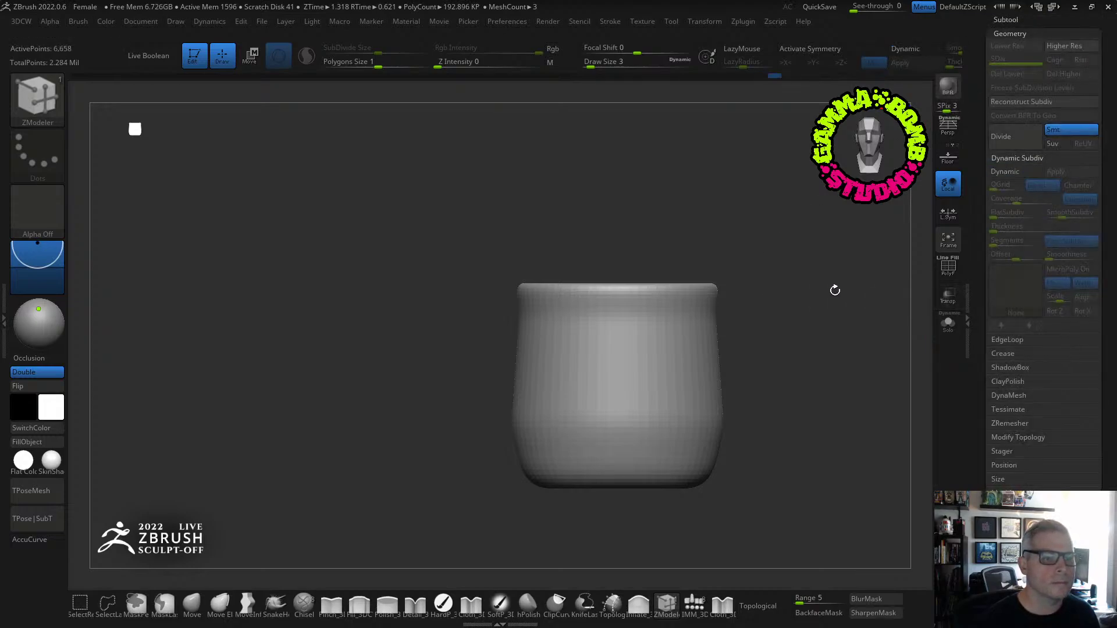
Try DynaMesh on the mug body at resolution 136 with Polish on, and undo it.
{"action": "left_click", "coordinate": [1009, 395]}
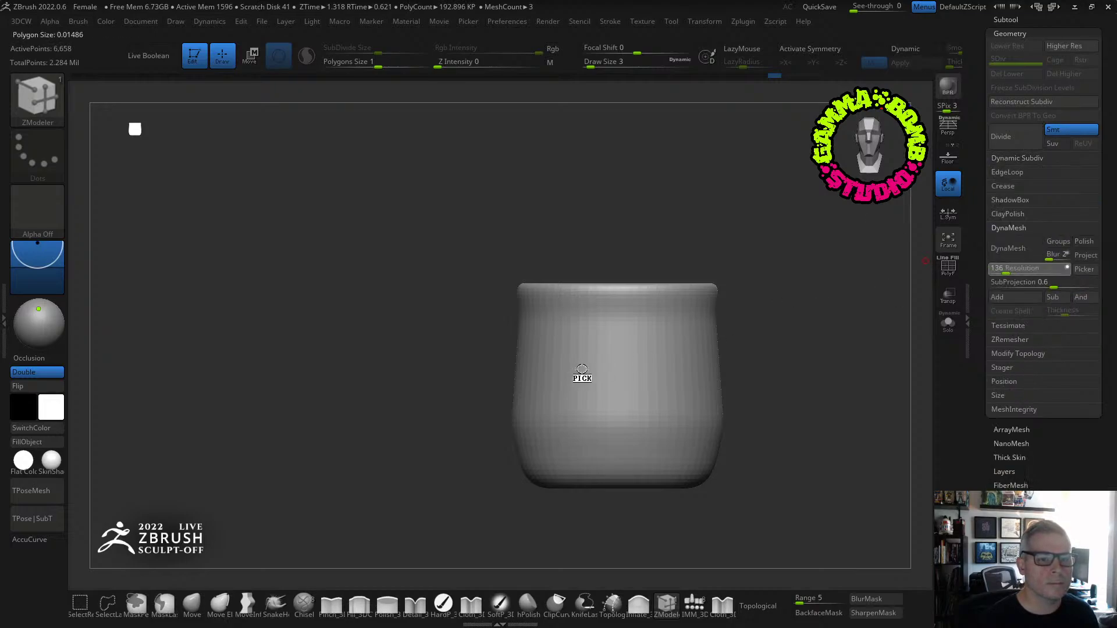
{"action": "left_click", "coordinate": [997, 268]}
{"action": "left_click", "coordinate": [1083, 242]}
{"action": "left_click", "coordinate": [1009, 249]}
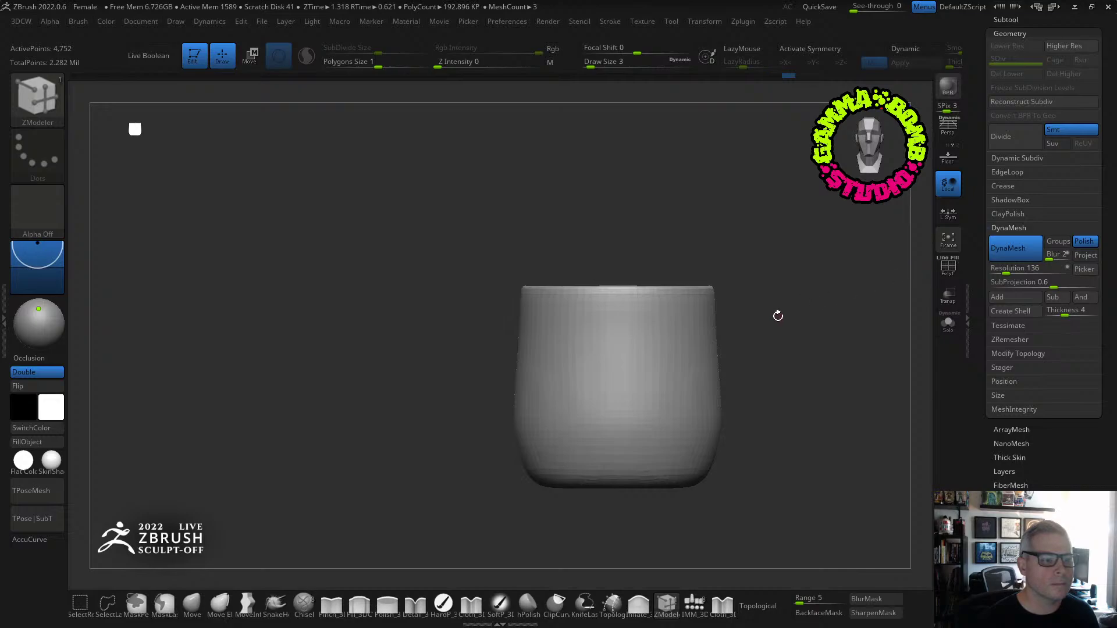
{"action": "left_click_drag", "start_coordinate": [777, 316], "coordinate": [804, 307]}
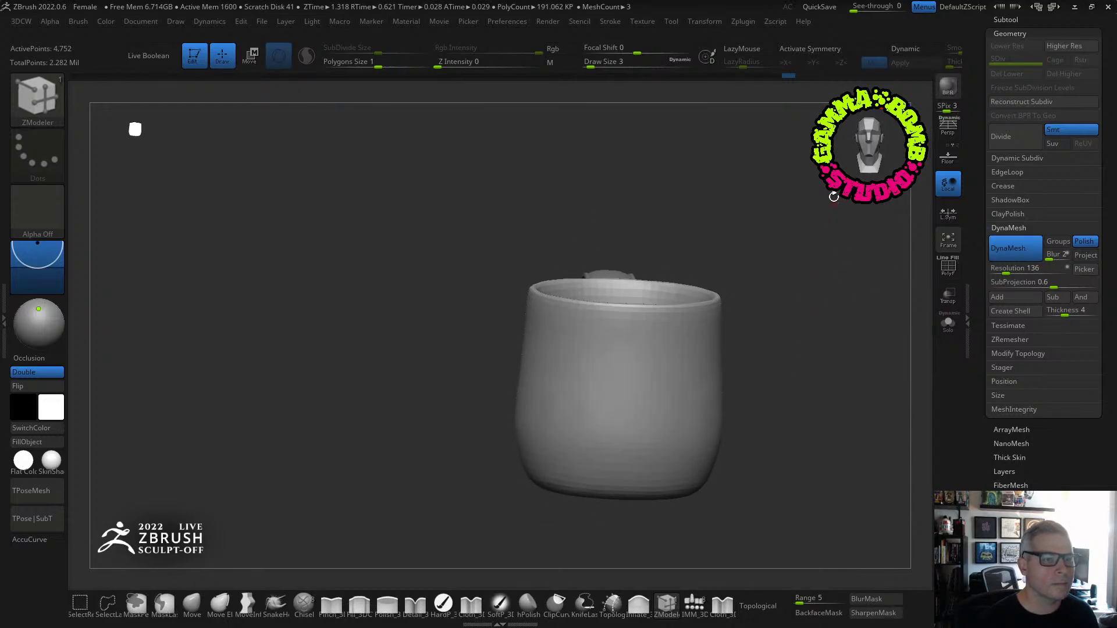
{"action": "key", "text": "ctrl+z"}
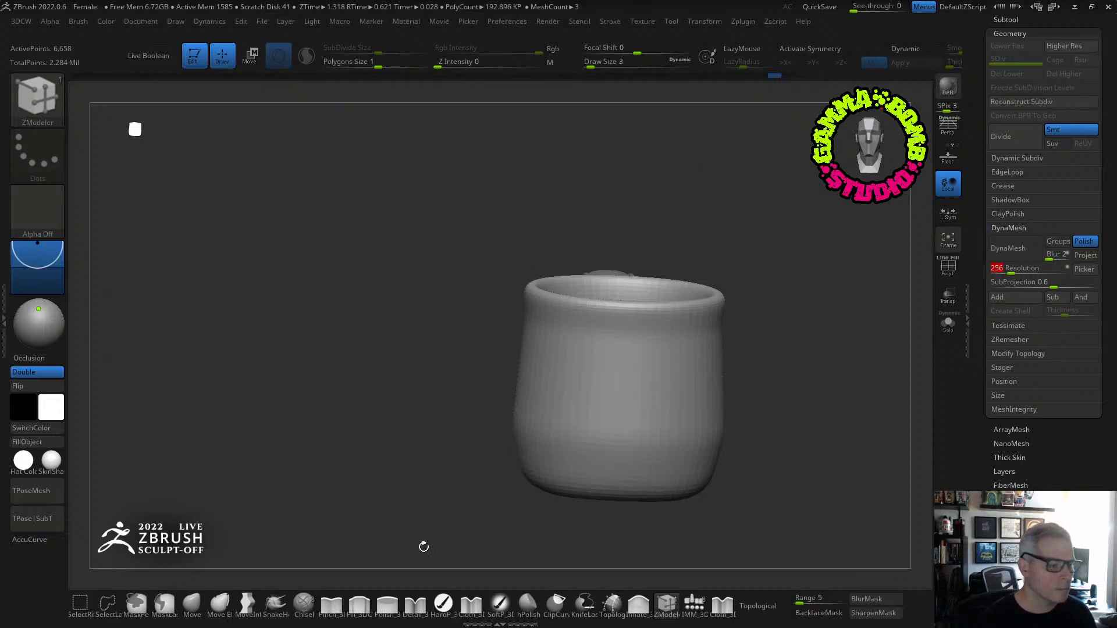
Switch to the ClayBuildup brush and activate radial symmetry around the Y axis.
{"action": "key", "text": "b"}
{"action": "key", "text": "c"}
{"action": "key", "text": "b"}
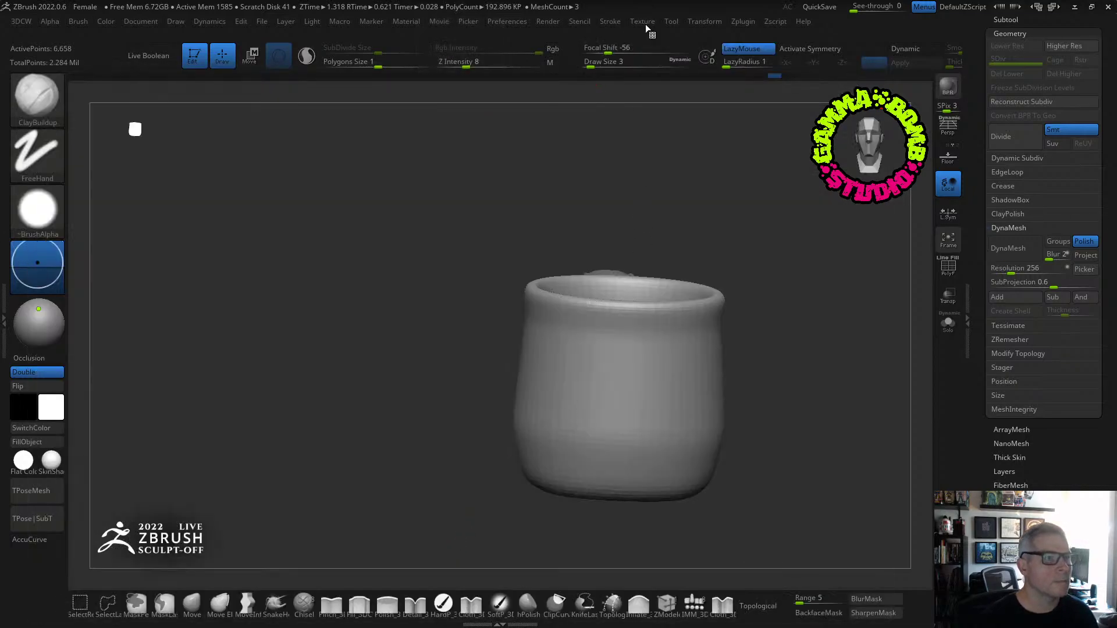
{"action": "left_click", "coordinate": [706, 23]}
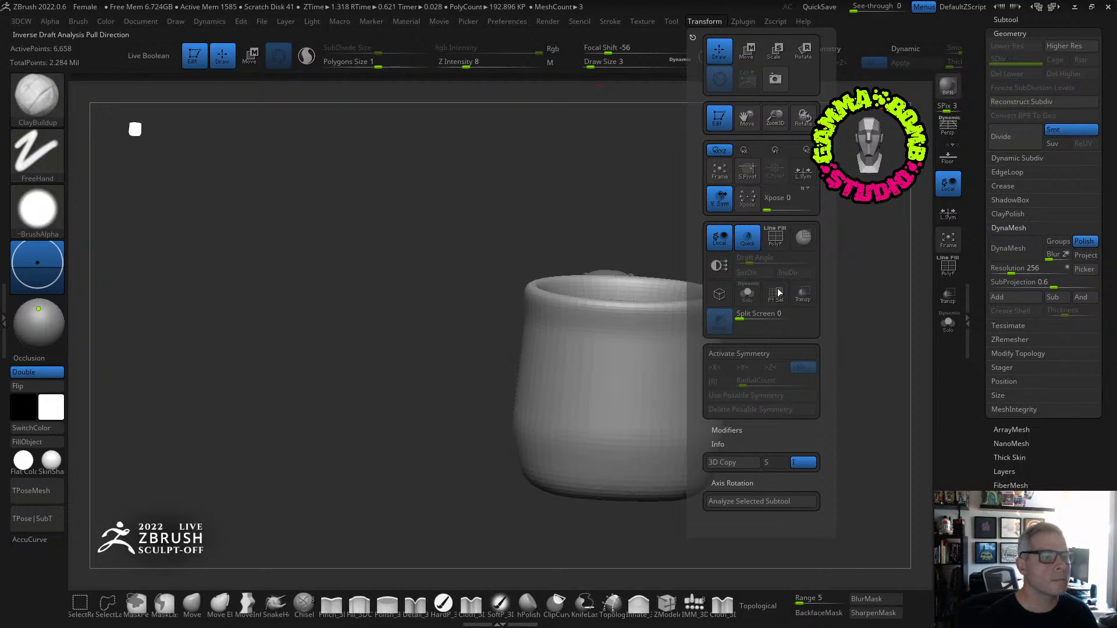
{"action": "left_click", "coordinate": [739, 353]}
{"action": "left_click", "coordinate": [747, 367]}
{"action": "left_click", "coordinate": [715, 381]}
{"action": "left_click", "coordinate": [715, 367]}
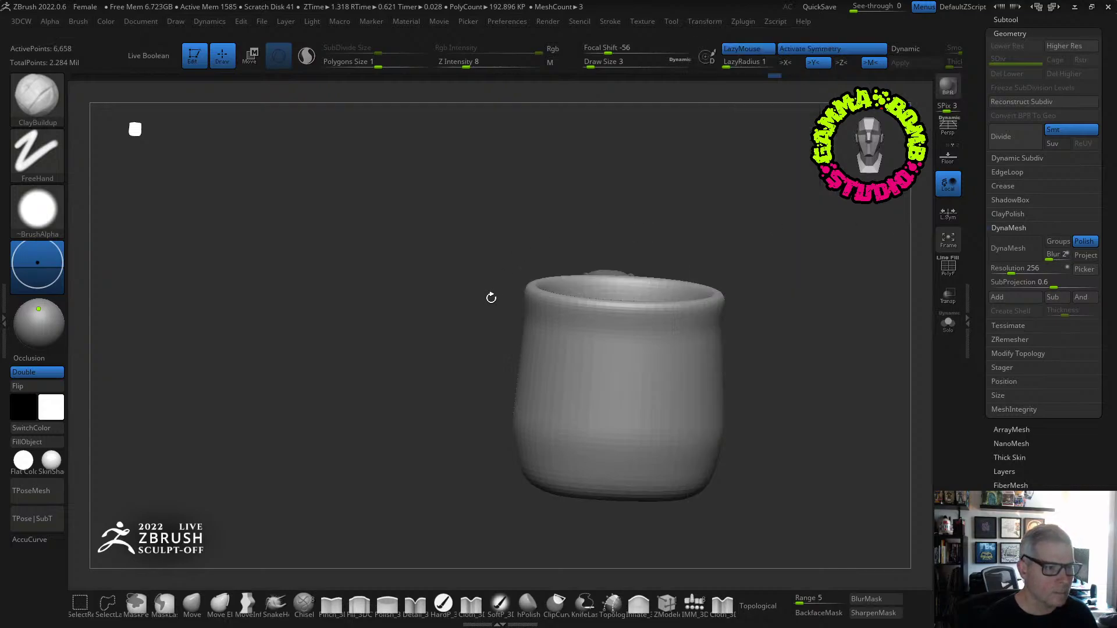
Try ClayBuildup strokes in rings around the side of the mug body, and undo them.
{"action": "mouse_move", "coordinate": [614, 328]}
{"action": "left_mouse_down"}
{"action": "mouse_move", "coordinate": [618, 369]}
{"action": "mouse_move", "coordinate": [653, 399]}
{"action": "mouse_move", "coordinate": [588, 404]}
{"action": "mouse_move", "coordinate": [618, 430]}
{"action": "left_mouse_up"}
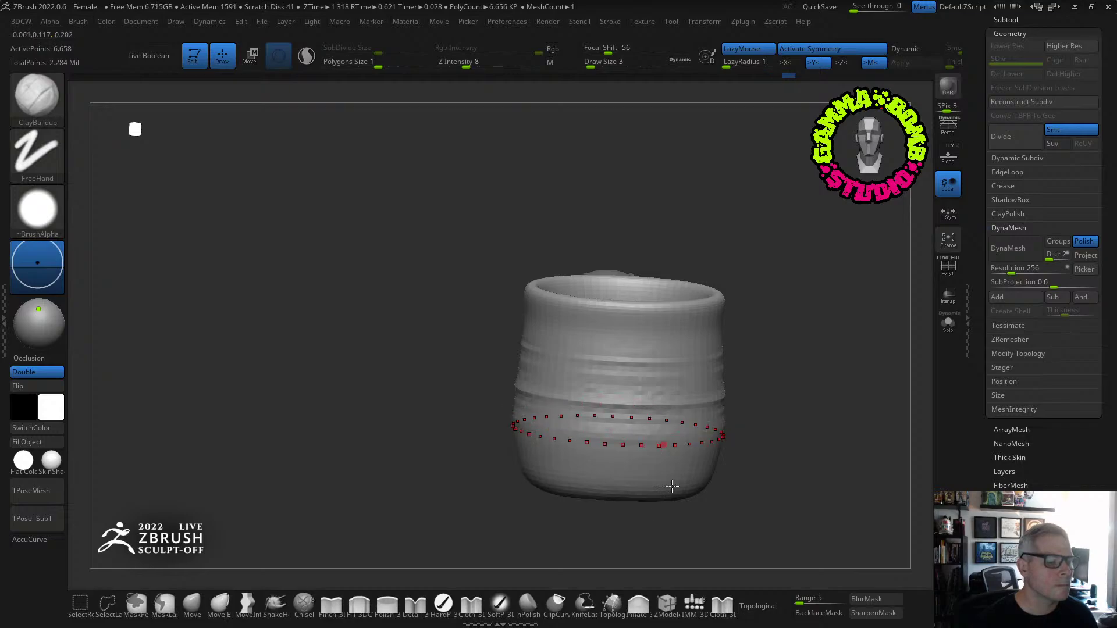
{"action": "key", "text": "ctrl+z"}
{"action": "right_click_drag", "start_coordinate": [632, 455], "coordinate": [622, 316]}
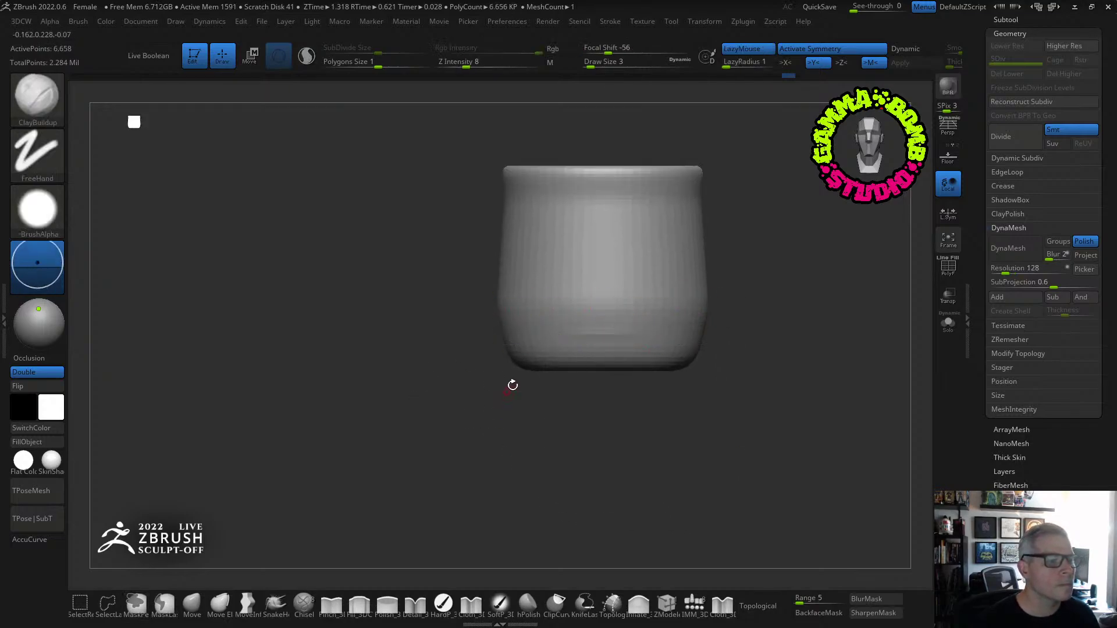
Try a DynaMesh resolution of 256 for the mug body, and undo the change.
{"action": "left_click", "coordinate": [1005, 268]}
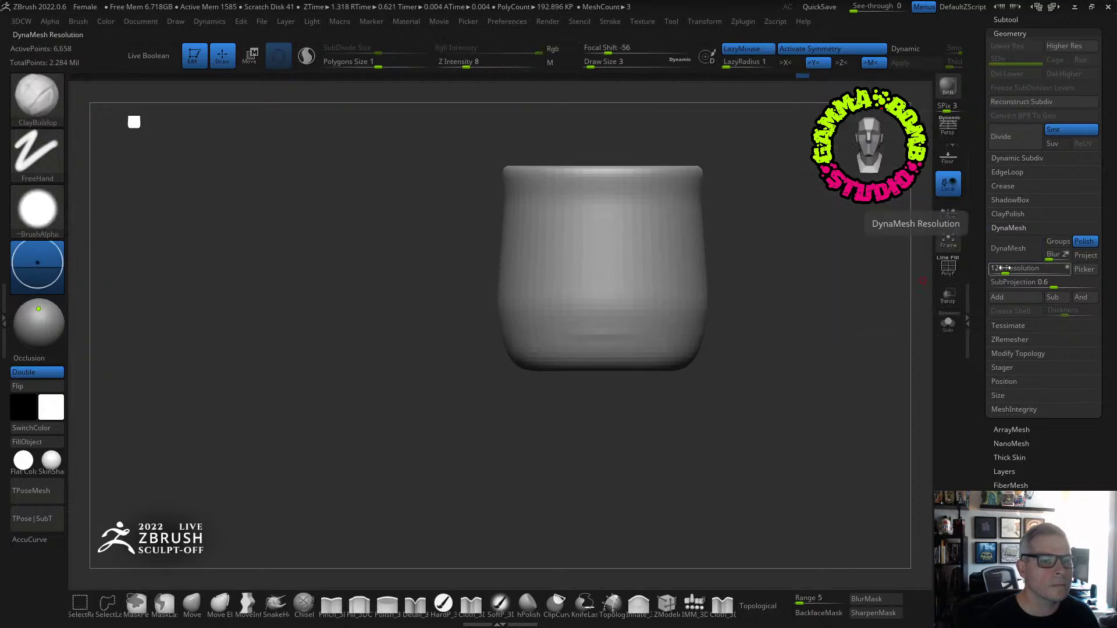
{"action": "type", "text": "256"}
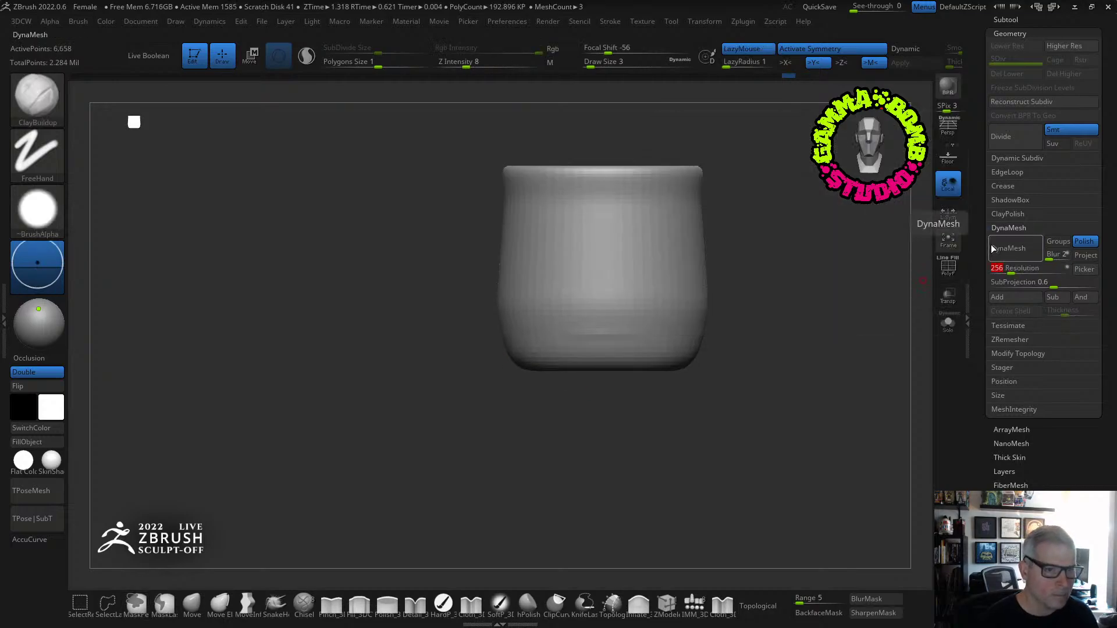
{"action": "key", "text": "ctrl"}
{"action": "key", "text": "ctrl"}
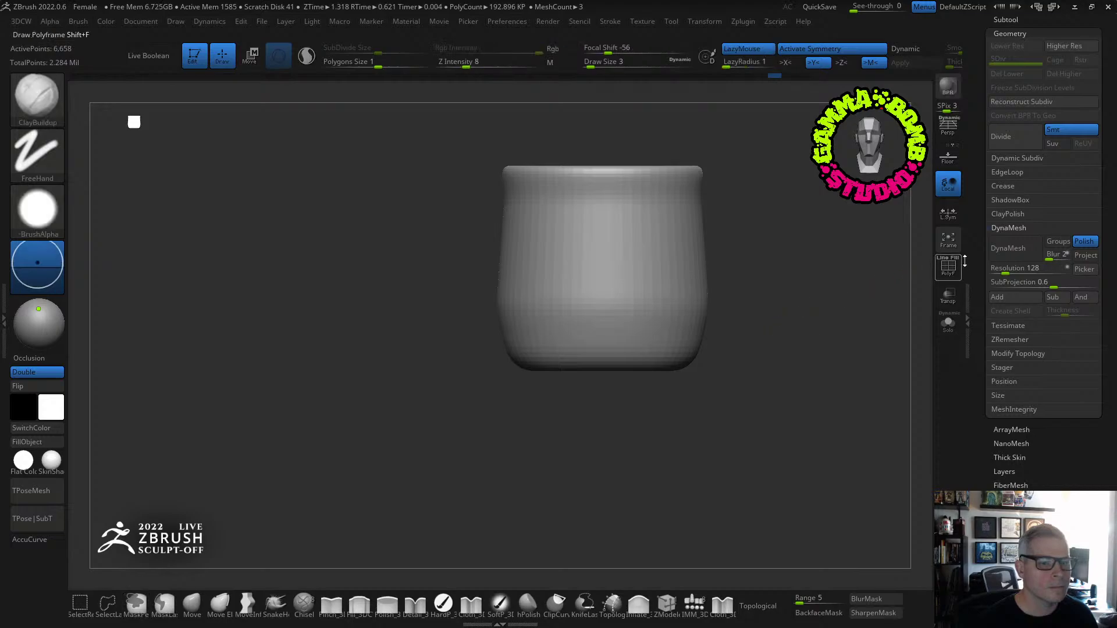
Try DynaMesh on the mug body at resolution 256 while it still has subdivision levels.
{"action": "left_click", "coordinate": [1006, 269]}
{"action": "type", "text": "64"}
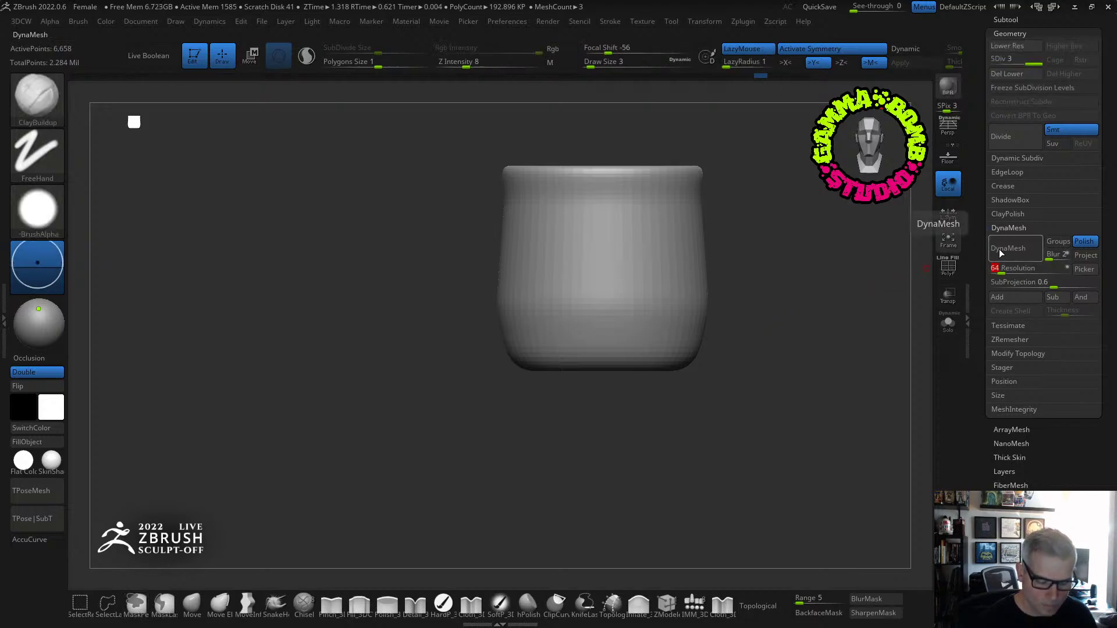
{"action": "left_click", "coordinate": [999, 249]}
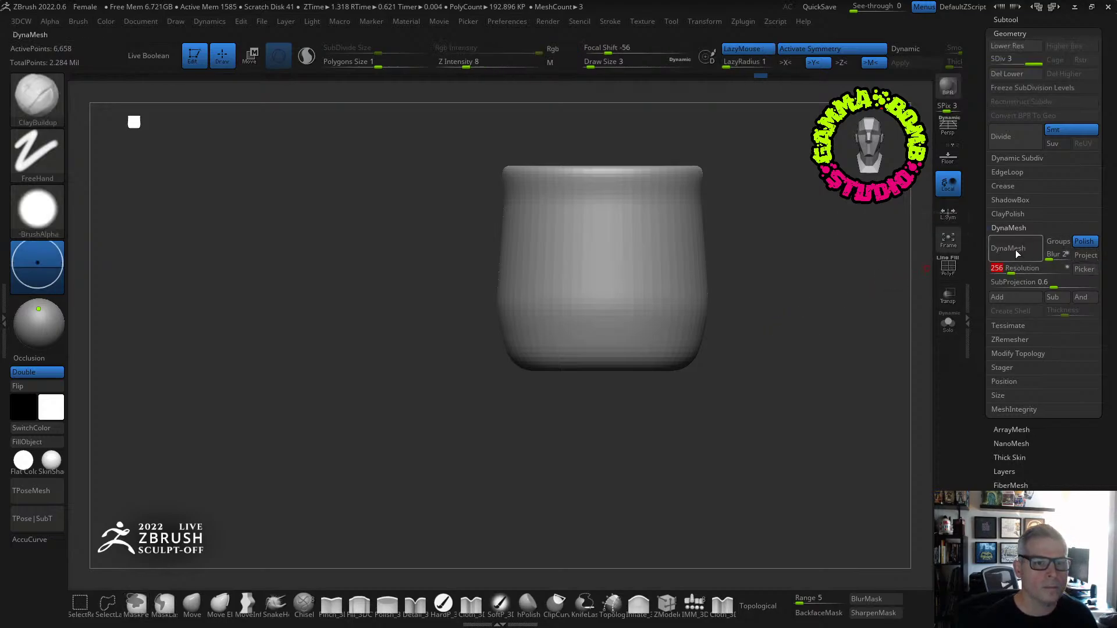
{"action": "left_click", "coordinate": [903, 279]}
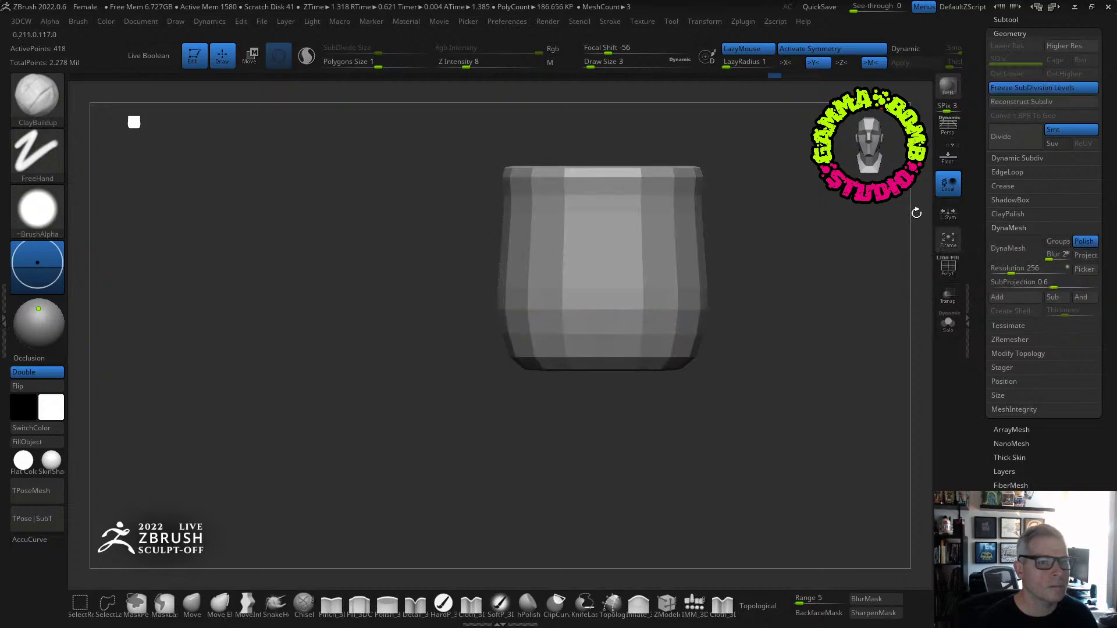
Convert the mug body to a DynaMesh at resolution 256 with Polish on.
{"action": "left_click", "coordinate": [1027, 158]}
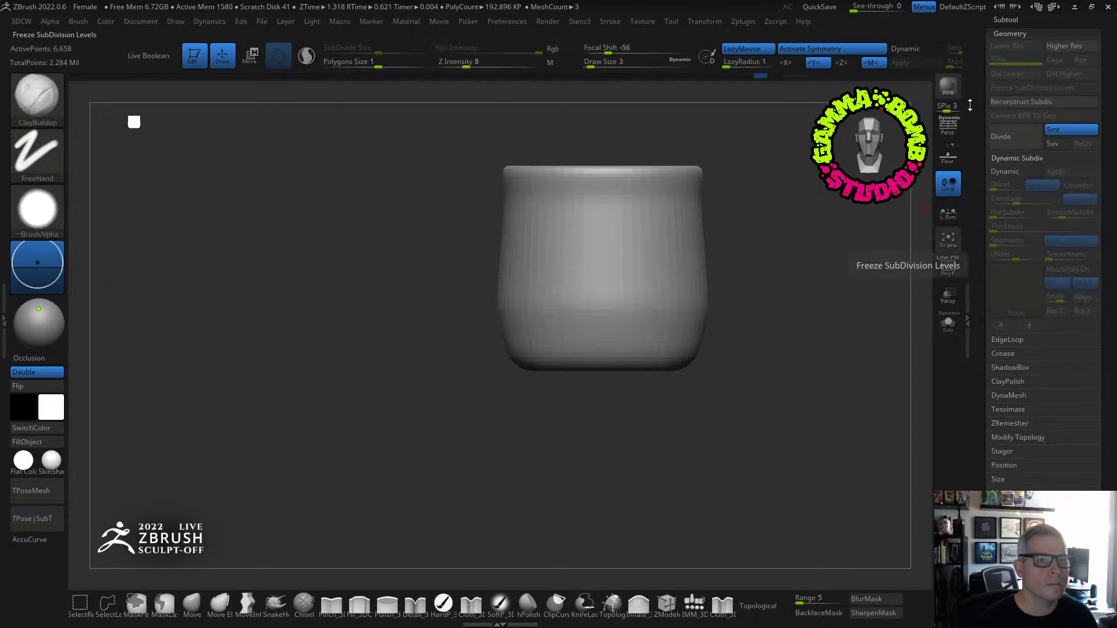
{"action": "left_click", "coordinate": [1007, 397]}
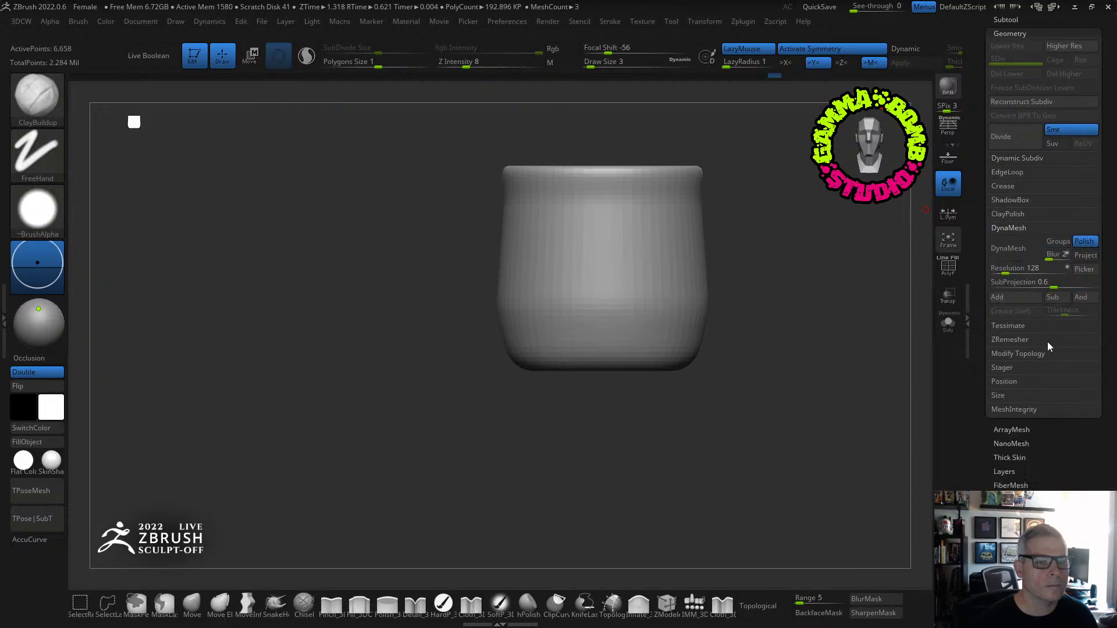
{"action": "left_click_drag", "start_coordinate": [1001, 266], "coordinate": [1014, 267]}
{"action": "left_click", "coordinate": [1015, 249]}
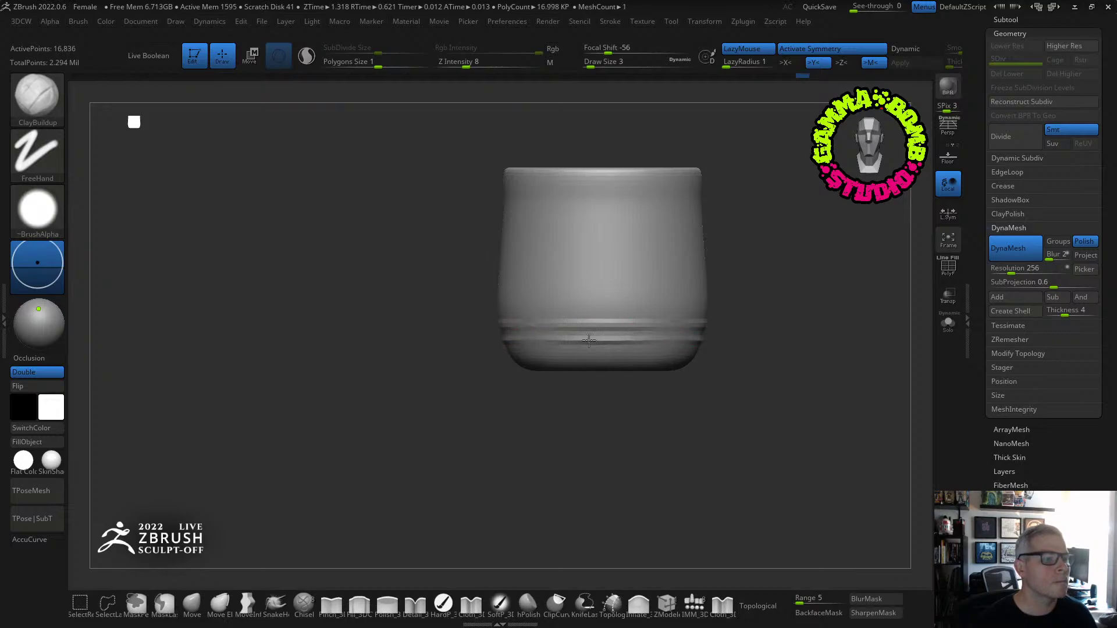
Sculpt ClayBuildup rings around the lower part of the mug body and remesh it to soften them.
{"action": "left_click_drag", "start_coordinate": [608, 352], "coordinate": [589, 353]}
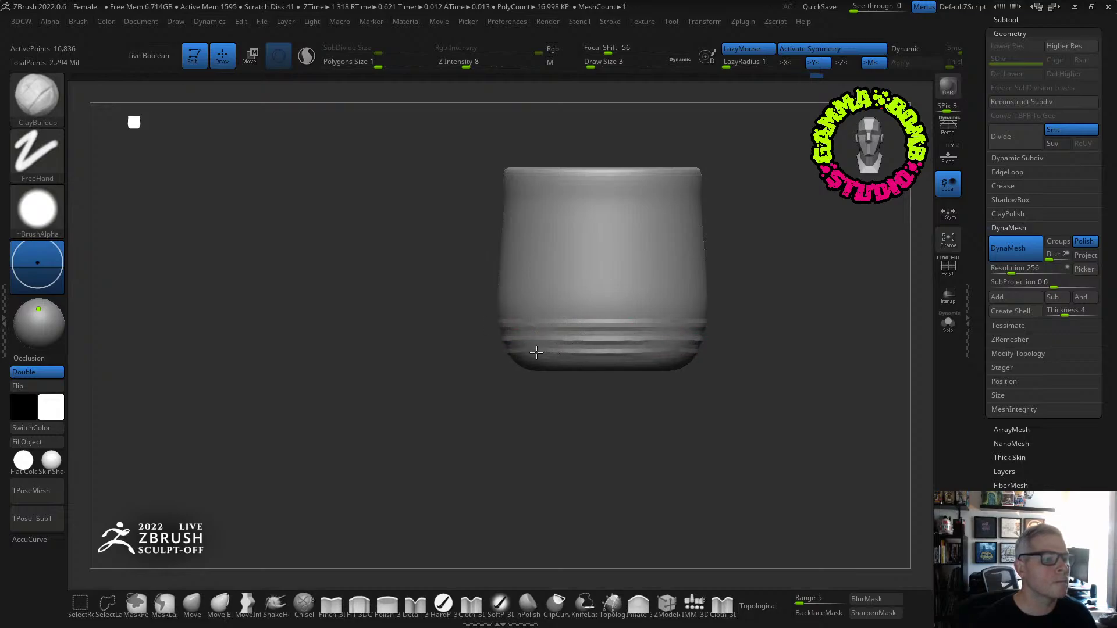
{"action": "right_click_drag", "start_coordinate": [536, 351], "coordinate": [567, 361]}
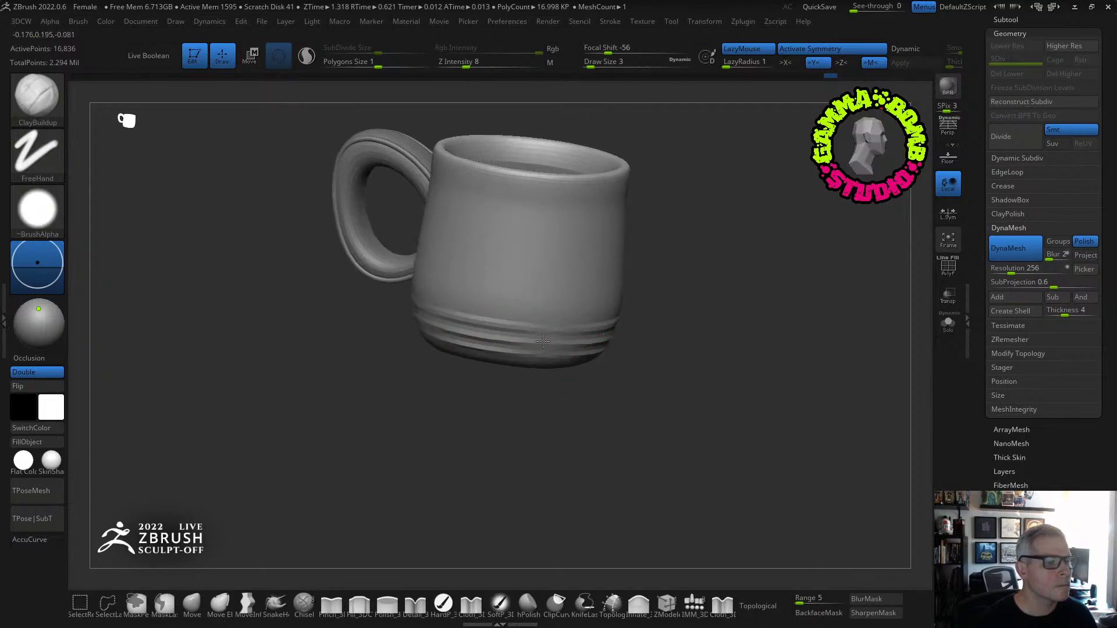
{"action": "left_click_drag", "start_coordinate": [575, 329], "coordinate": [539, 331]}
{"action": "right_click_drag", "start_coordinate": [597, 333], "coordinate": [558, 317]}
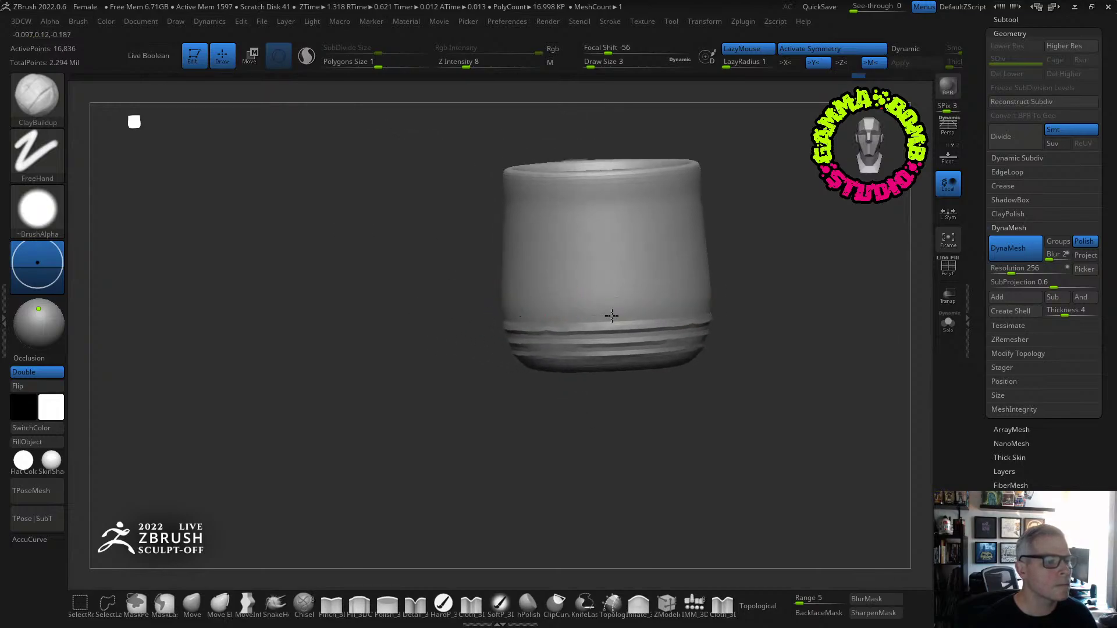
{"action": "left_click_drag", "start_coordinate": [613, 316], "coordinate": [593, 317]}
{"action": "left_click_drag", "start_coordinate": [422, 401], "coordinate": [442, 427], "text": "ctrl"}
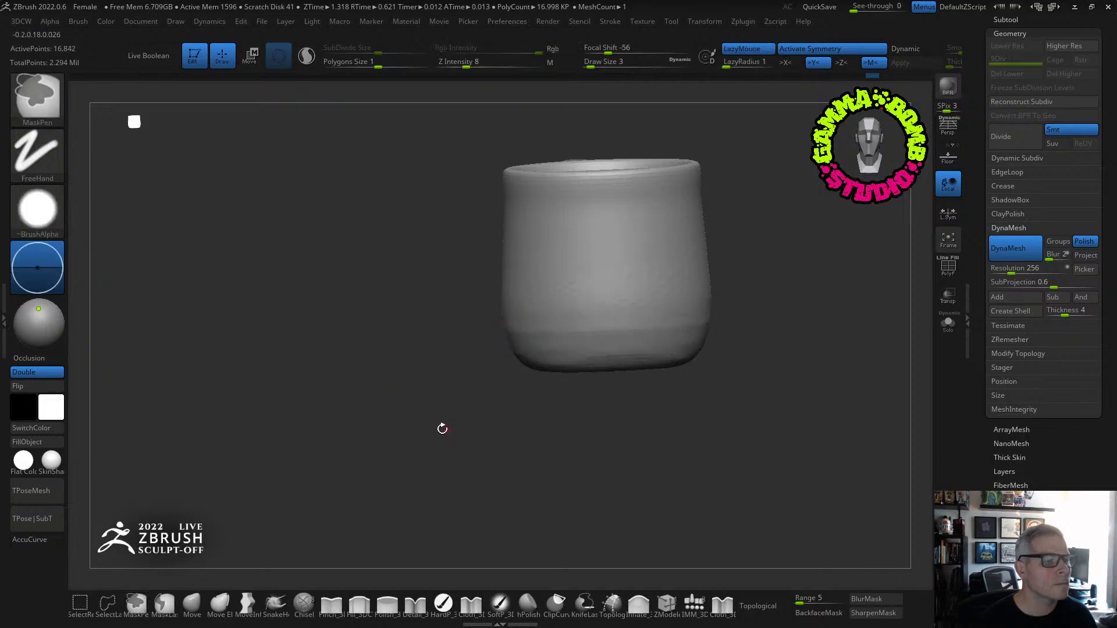
Raise the mug body's DynaMesh resolution to 512 and remesh it.
{"action": "mouse_move", "coordinate": [429, 424]}
{"action": "right_mouse_down"}
{"action": "mouse_move", "coordinate": [472, 416]}
{"action": "mouse_move", "coordinate": [419, 409]}
{"action": "mouse_move", "coordinate": [446, 414]}
{"action": "right_mouse_up"}
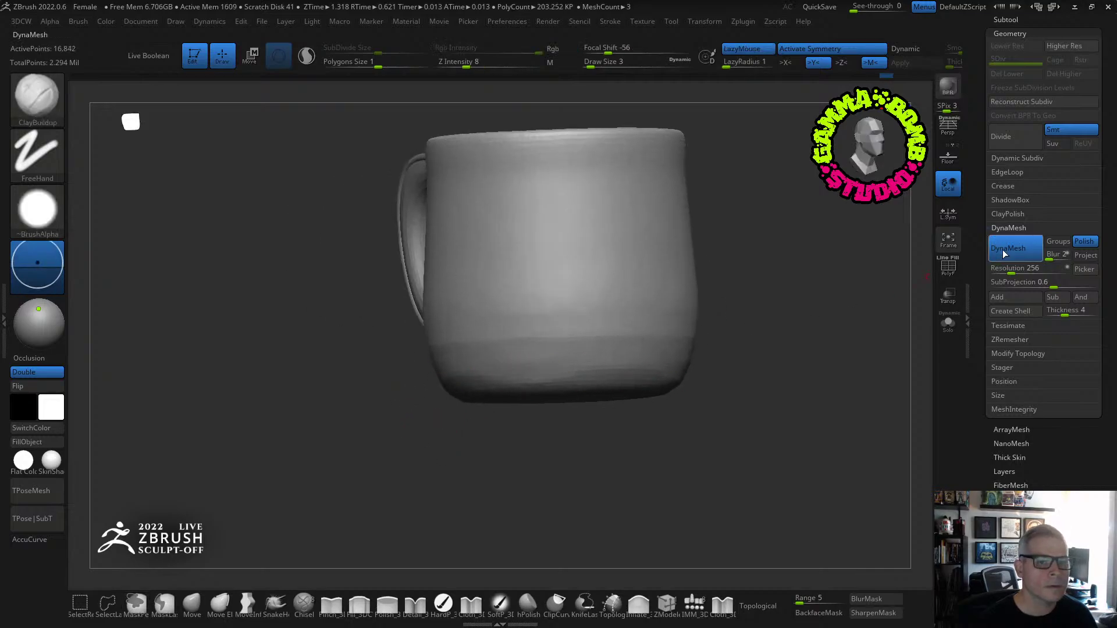
{"action": "left_click", "coordinate": [995, 267]}
{"action": "type", "text": "88"}
{"action": "type", "text": "12"}
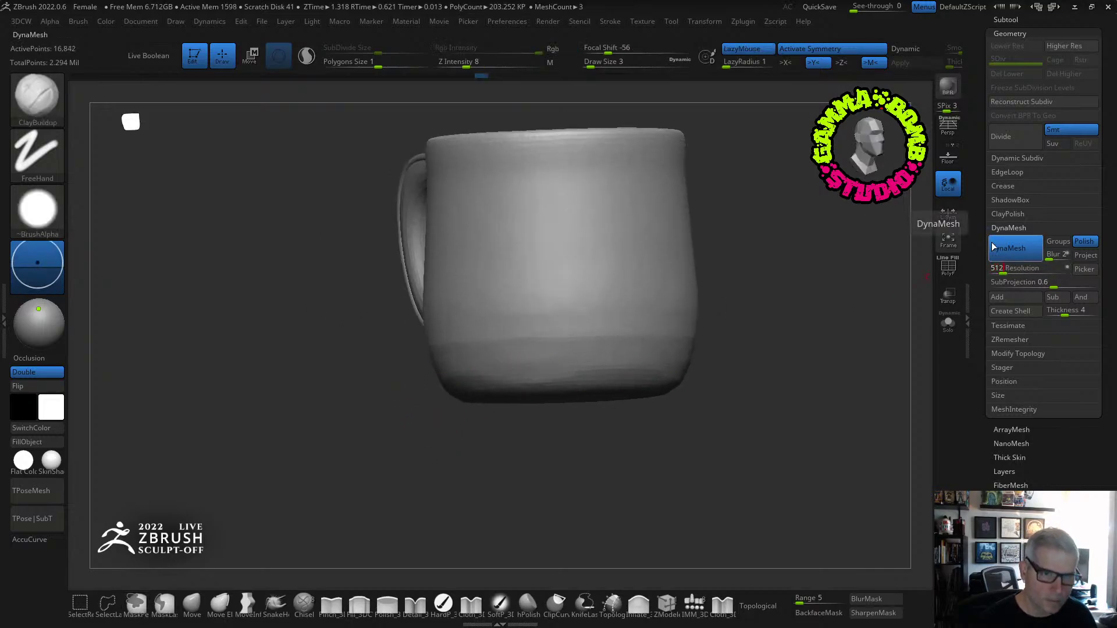
{"action": "key", "text": "Return"}
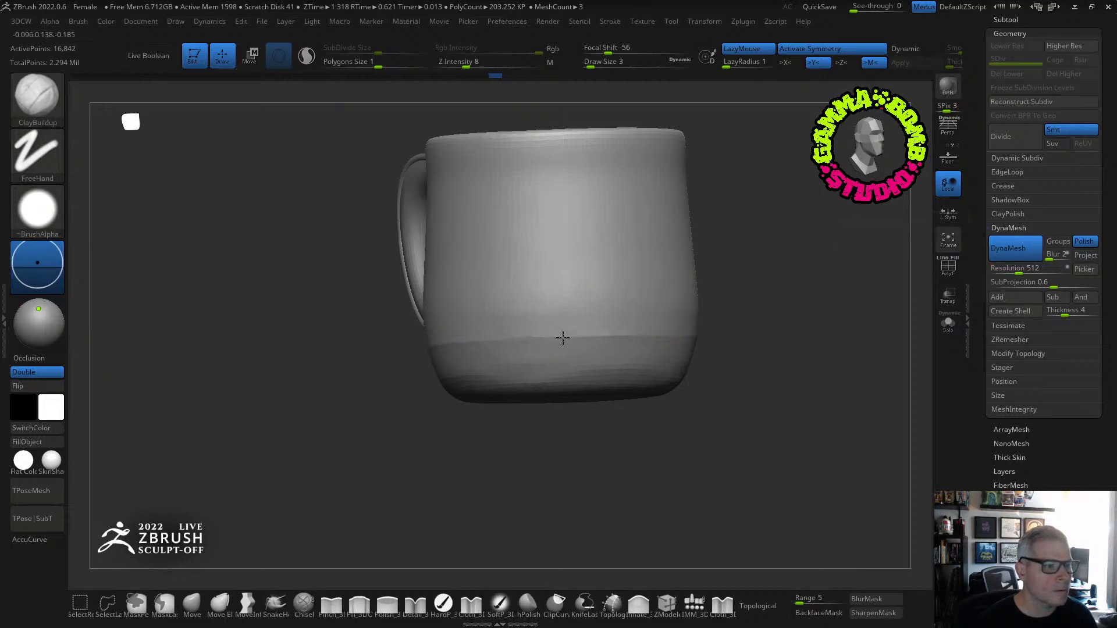
{"action": "left_click_drag", "start_coordinate": [449, 431], "coordinate": [481, 445], "text": "ctrl"}
Carve and build up rings around the mug's lower half with ClayBuildup, and remesh the body.
{"action": "mouse_move", "coordinate": [531, 348]}
{"action": "left_mouse_down", "text": "alt"}
{"action": "mouse_move", "coordinate": [508, 350]}
{"action": "mouse_move", "coordinate": [495, 373]}
{"action": "mouse_move", "coordinate": [459, 372]}
{"action": "left_mouse_up", "text": "alt"}
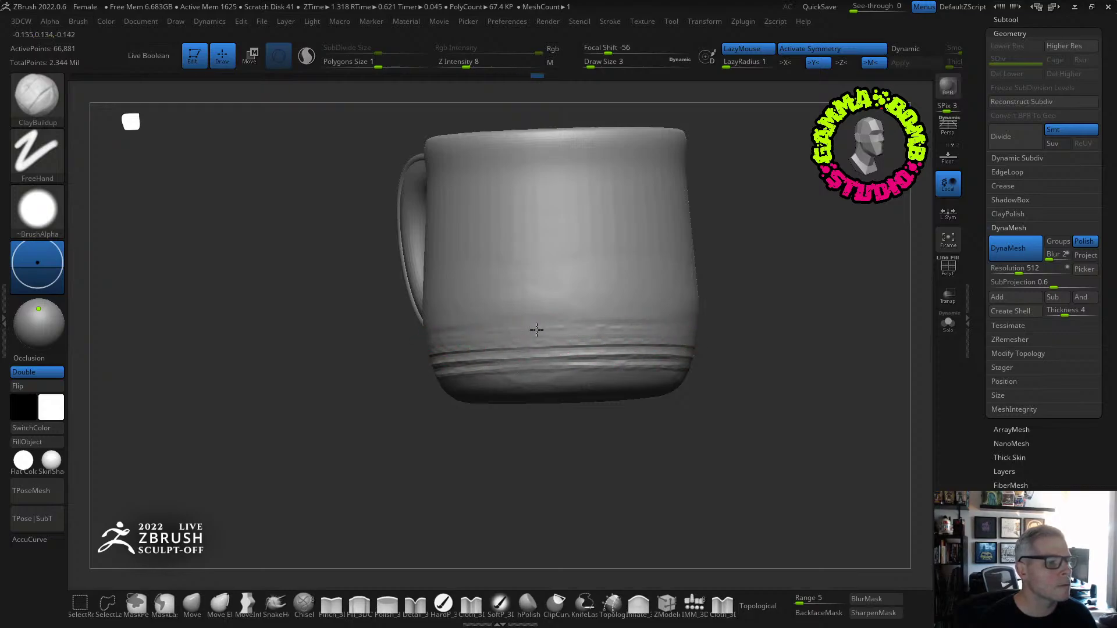
{"action": "mouse_move", "coordinate": [526, 325]}
{"action": "left_mouse_down"}
{"action": "mouse_move", "coordinate": [593, 284]}
{"action": "mouse_move", "coordinate": [483, 327]}
{"action": "mouse_move", "coordinate": [584, 359]}
{"action": "mouse_move", "coordinate": [623, 356]}
{"action": "left_mouse_up"}
{"action": "mouse_move", "coordinate": [484, 273]}
{"action": "left_mouse_down"}
{"action": "mouse_move", "coordinate": [503, 272]}
{"action": "mouse_move", "coordinate": [483, 284]}
{"action": "left_mouse_up"}
{"action": "left_click_drag", "start_coordinate": [243, 384], "coordinate": [276, 405], "text": "ctrl"}
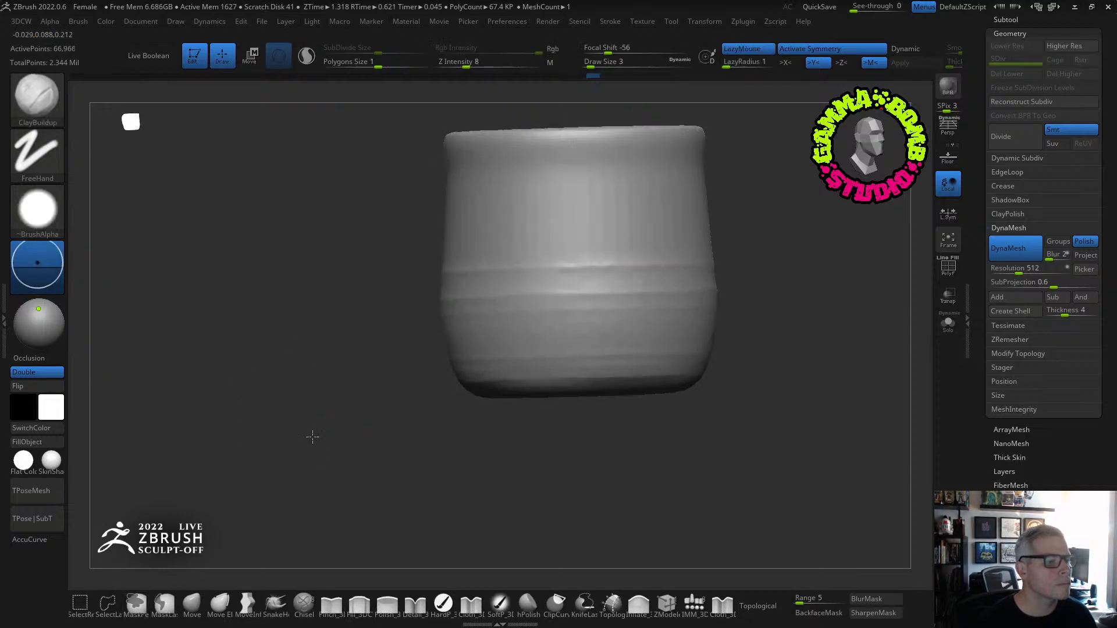
Add more closely spaced ClayBuildup rings from the mug's middle down to its base, and remesh to blend them.
{"action": "left_click_drag", "start_coordinate": [290, 454], "coordinate": [533, 384]}
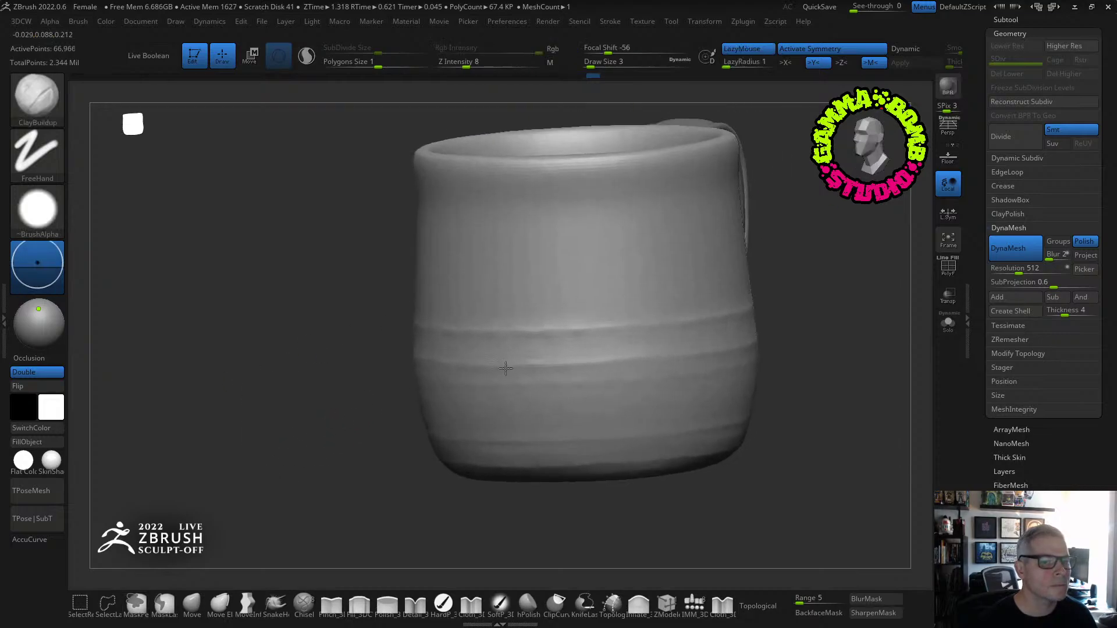
{"action": "left_click_drag", "start_coordinate": [637, 335], "coordinate": [661, 348]}
{"action": "mouse_move", "coordinate": [519, 359]}
{"action": "left_mouse_down"}
{"action": "mouse_move", "coordinate": [603, 352]}
{"action": "mouse_move", "coordinate": [721, 381]}
{"action": "left_mouse_up"}
{"action": "left_click_drag", "start_coordinate": [512, 405], "coordinate": [652, 403]}
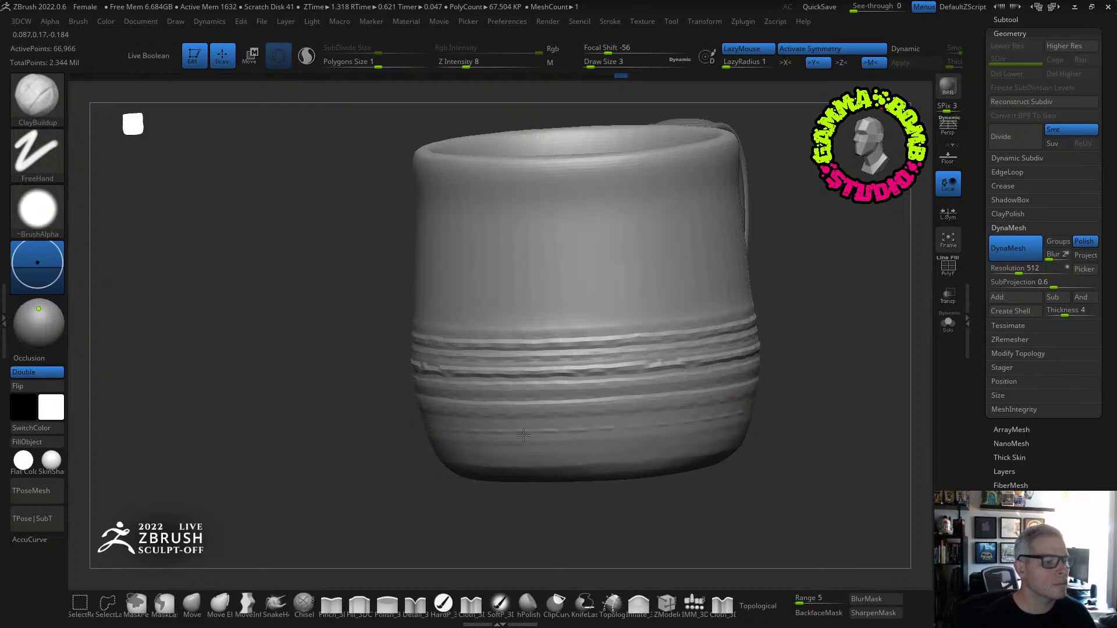
{"action": "mouse_move", "coordinate": [576, 429]}
{"action": "left_mouse_down"}
{"action": "mouse_move", "coordinate": [512, 449]}
{"action": "mouse_move", "coordinate": [582, 447]}
{"action": "mouse_move", "coordinate": [500, 462]}
{"action": "left_mouse_up"}
{"action": "mouse_move", "coordinate": [354, 491]}
{"action": "left_mouse_down", "text": "ctrl"}
{"action": "mouse_move", "coordinate": [369, 519]}
{"action": "mouse_move", "coordinate": [693, 390]}
{"action": "mouse_move", "coordinate": [675, 347]}
{"action": "mouse_move", "coordinate": [711, 329]}
{"action": "mouse_move", "coordinate": [773, 332]}
{"action": "mouse_move", "coordinate": [764, 290]}
{"action": "mouse_move", "coordinate": [241, 198]}
{"action": "mouse_move", "coordinate": [299, 185]}
{"action": "mouse_move", "coordinate": [280, 199]}
{"action": "mouse_move", "coordinate": [291, 198]}
{"action": "left_mouse_up", "text": "ctrl"}
Select the handle subtool, snap to a straight side view and turn on transparency for the other parts.
{"action": "left_click", "coordinate": [1005, 20]}
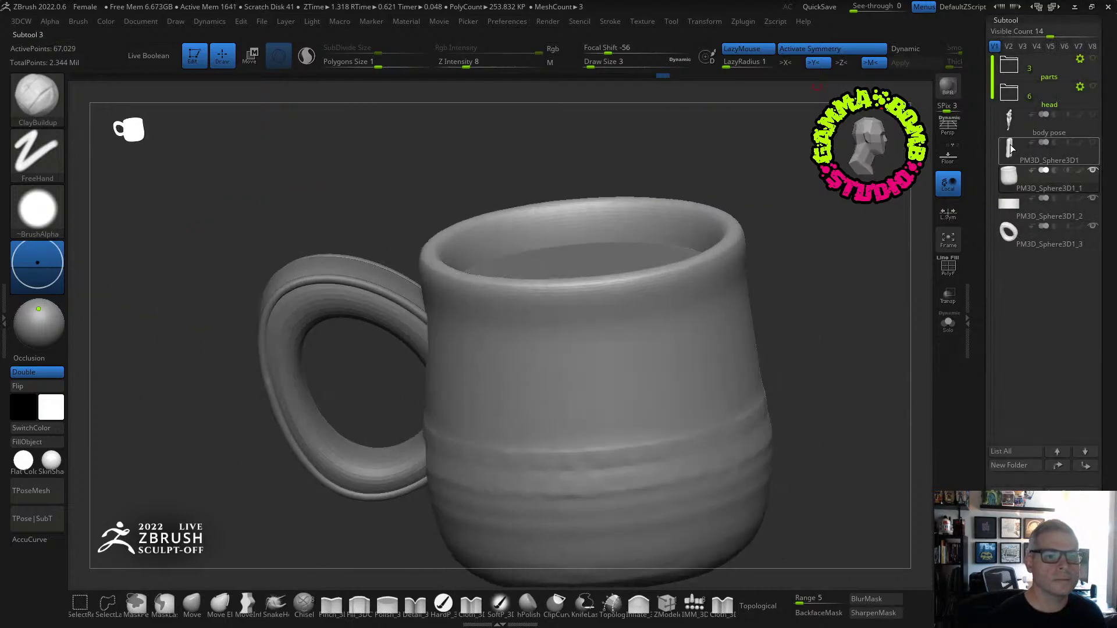
{"action": "left_click", "coordinate": [1004, 231]}
{"action": "left_click_drag", "start_coordinate": [801, 326], "coordinate": [783, 304], "text": "shift"}
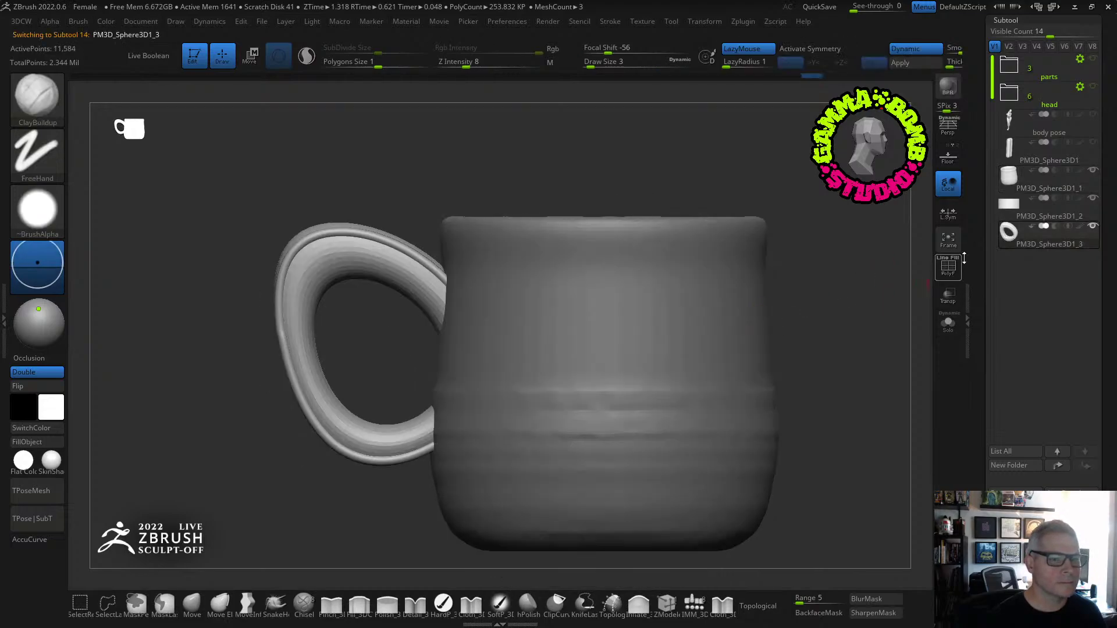
{"action": "left_click", "coordinate": [957, 298]}
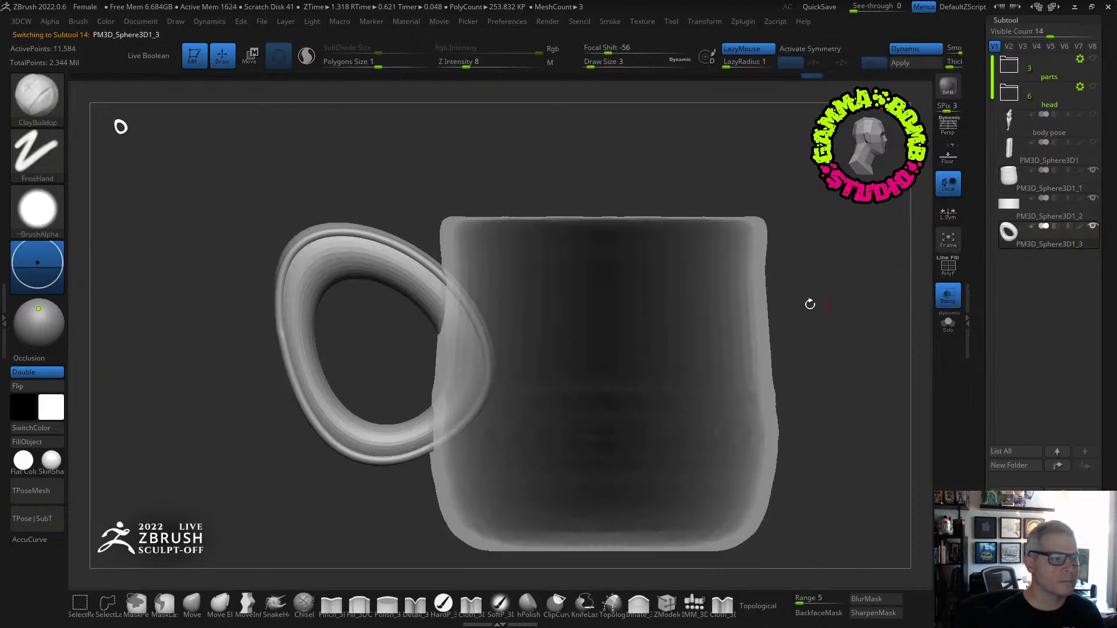
Cut off the part of the handle inside the mug body with a near-vertical slice just past the wall.
{"action": "key", "text": "ctrl+shift"}
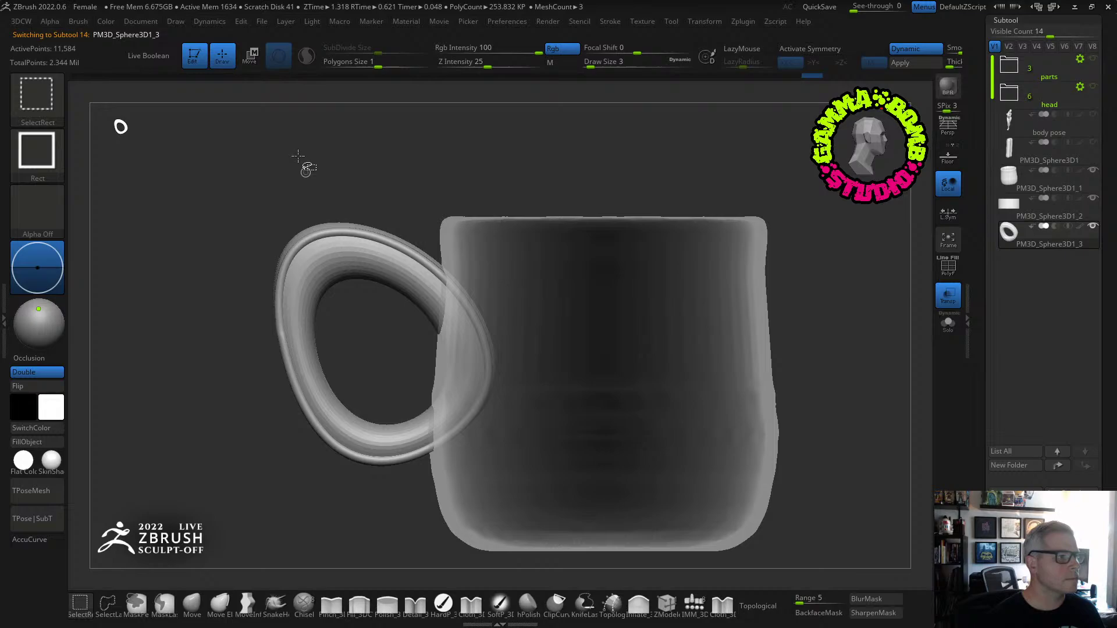
{"action": "left_click", "coordinate": [37, 94]}
{"action": "left_click", "coordinate": [444, 164]}
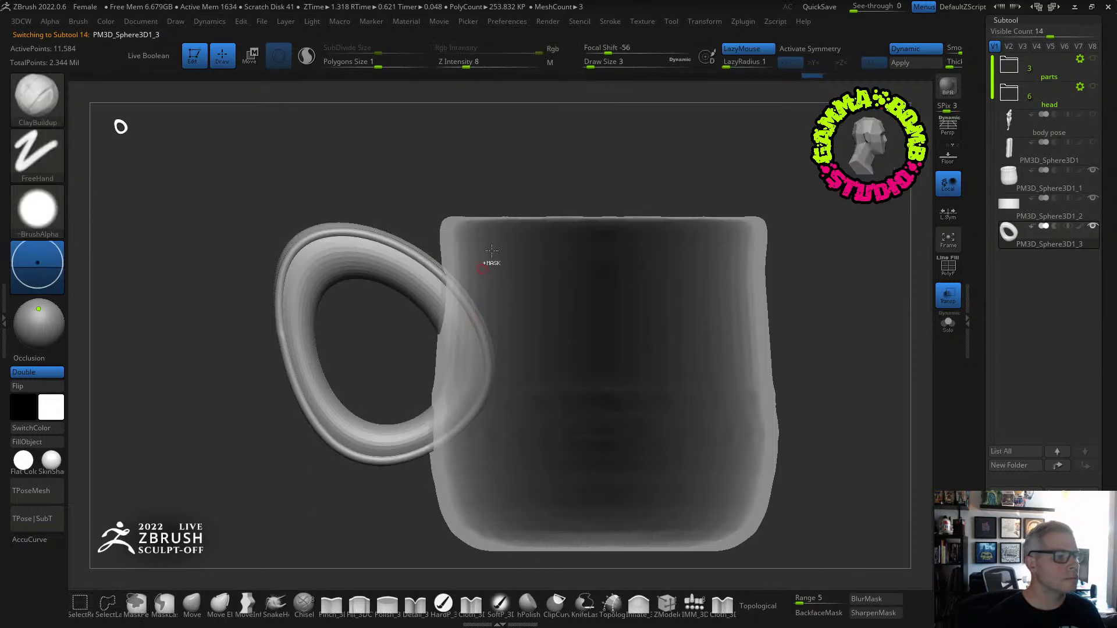
{"action": "mouse_move", "coordinate": [481, 158]}
{"action": "left_mouse_down", "text": "ctrl+shift"}
{"action": "mouse_move", "coordinate": [454, 332]}
{"action": "mouse_move", "coordinate": [438, 366]}
{"action": "mouse_move", "coordinate": [455, 551]}
{"action": "left_mouse_up", "text": "ctrl+shift"}
{"action": "left_click_drag", "start_coordinate": [586, 186], "coordinate": [890, 232]}
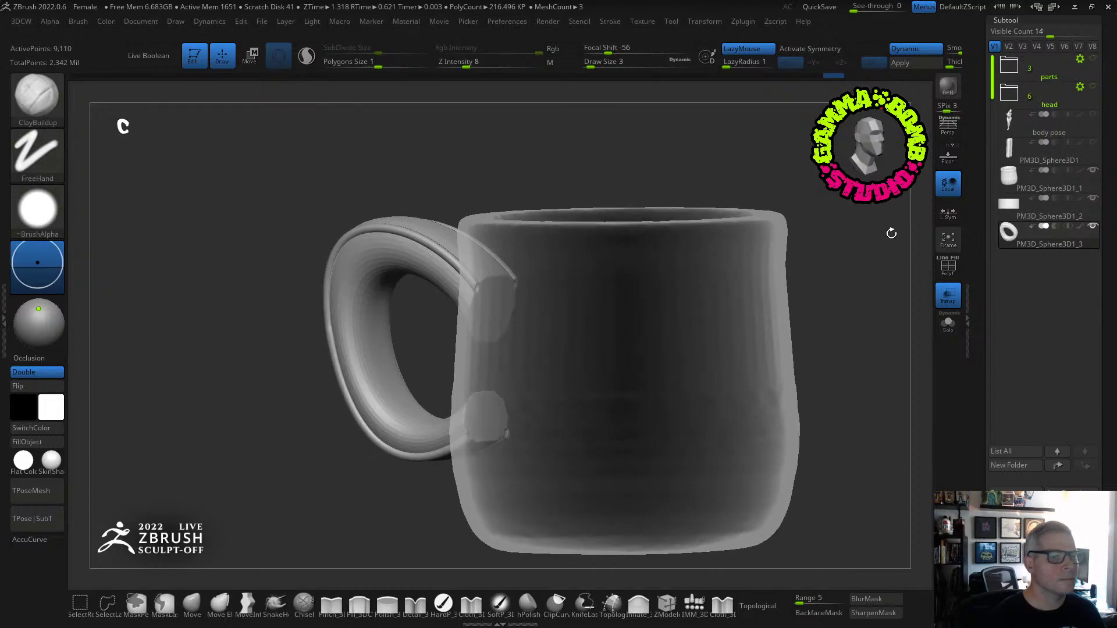
Show the handle's polyframe, subdivide the handle twice and delete its lower subdivision levels.
{"action": "left_click", "coordinate": [949, 264]}
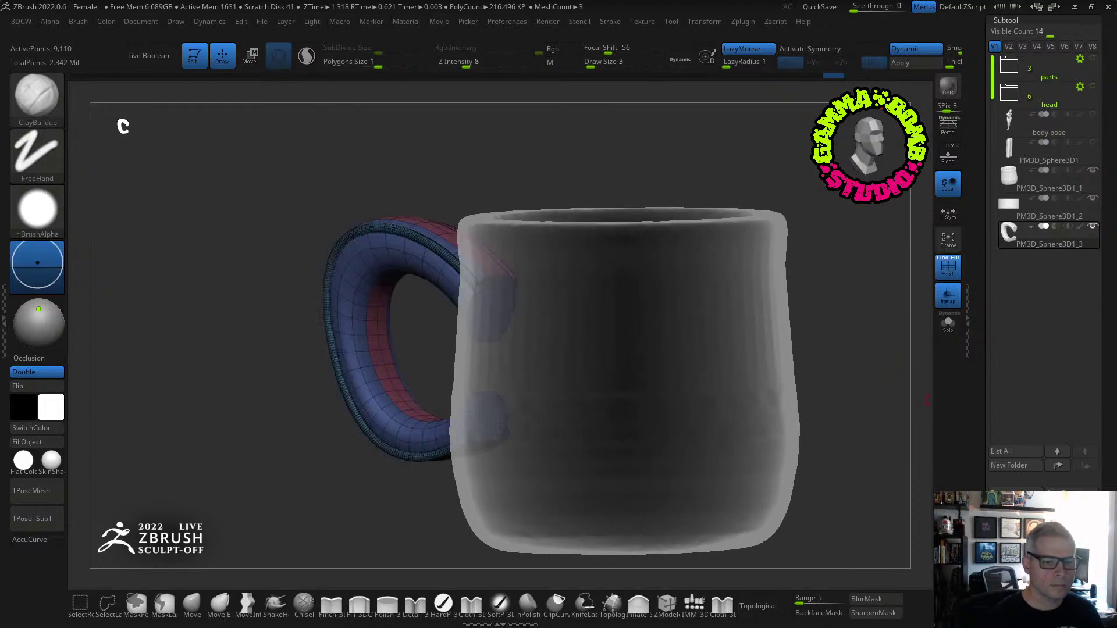
{"action": "left_click_drag", "start_coordinate": [1099, 305], "coordinate": [1099, 99]}
{"action": "left_click", "coordinate": [1007, 506]}
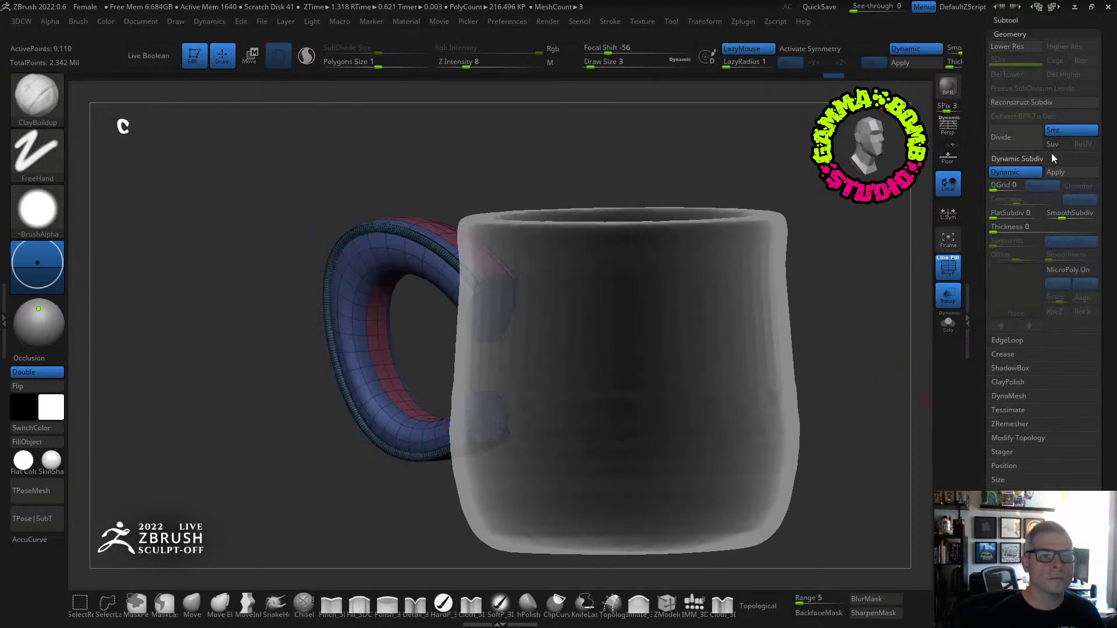
{"action": "left_click", "coordinate": [1003, 136]}
{"action": "left_click", "coordinate": [1003, 136]}
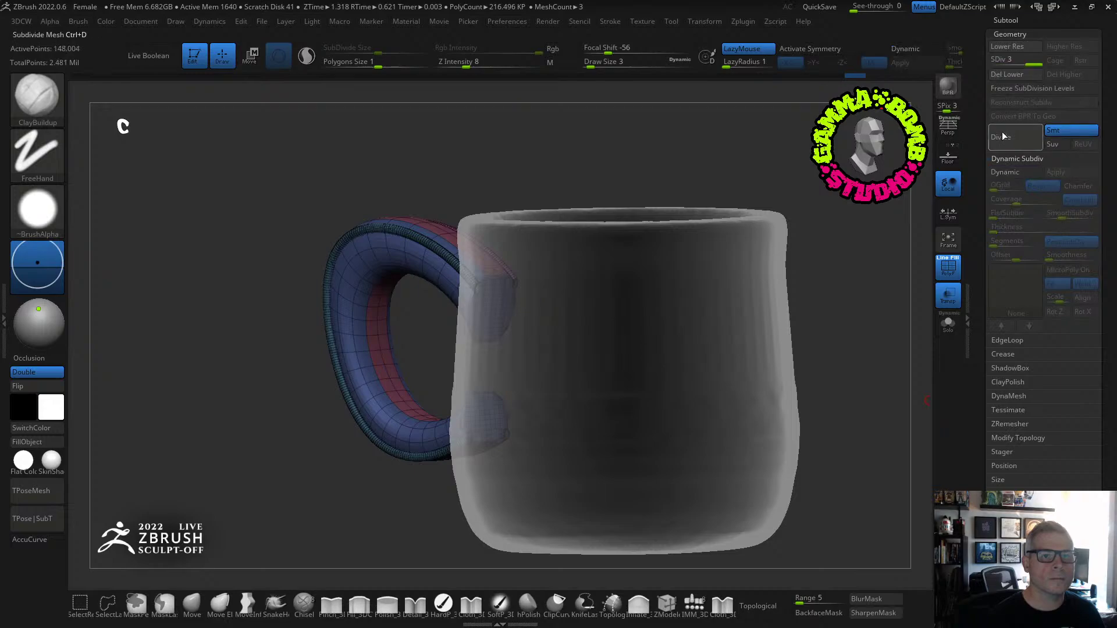
{"action": "left_click", "coordinate": [1007, 74]}
Try DynaMesh on the handle at resolution 512 with Polish on, and undo it.
{"action": "left_click", "coordinate": [1011, 394]}
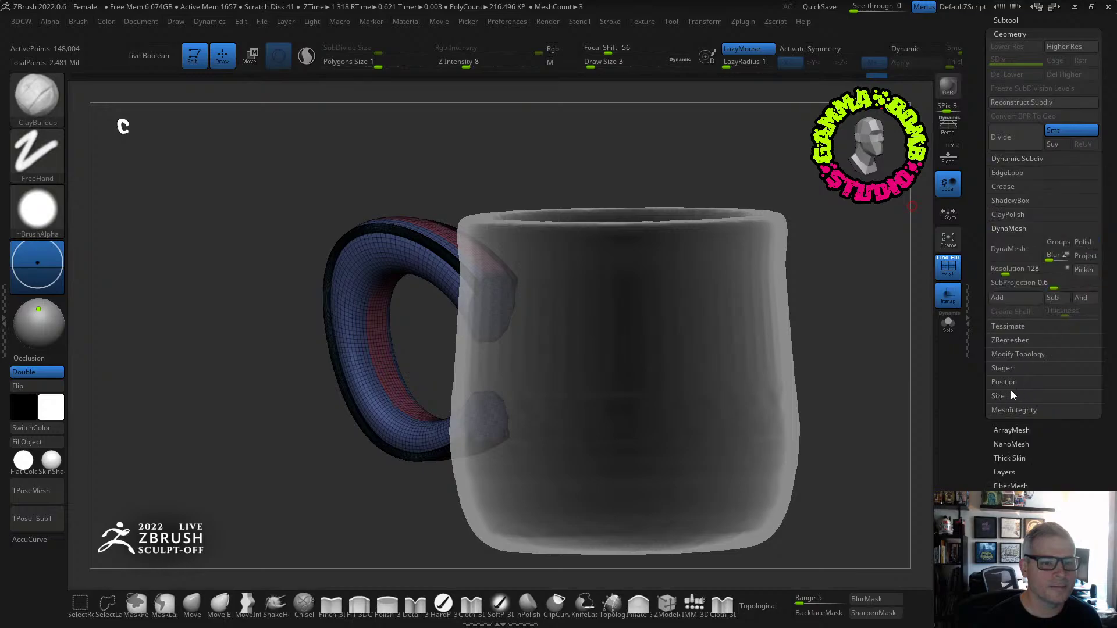
{"action": "left_click_drag", "start_coordinate": [1000, 269], "coordinate": [434, 250]}
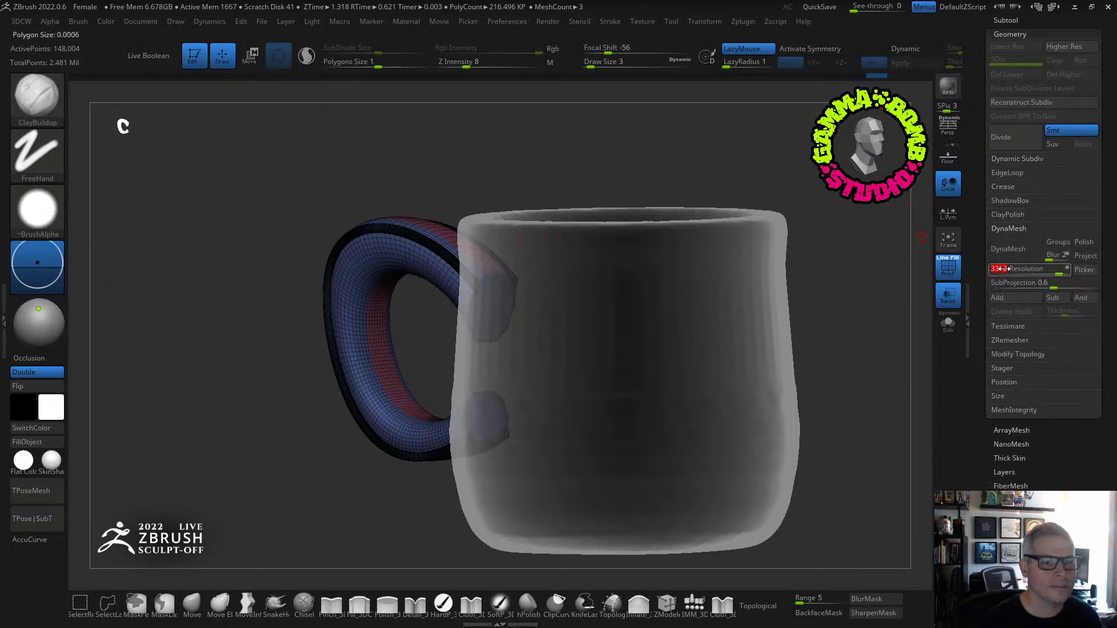
{"action": "left_click_drag", "start_coordinate": [1000, 268], "coordinate": [598, 232]}
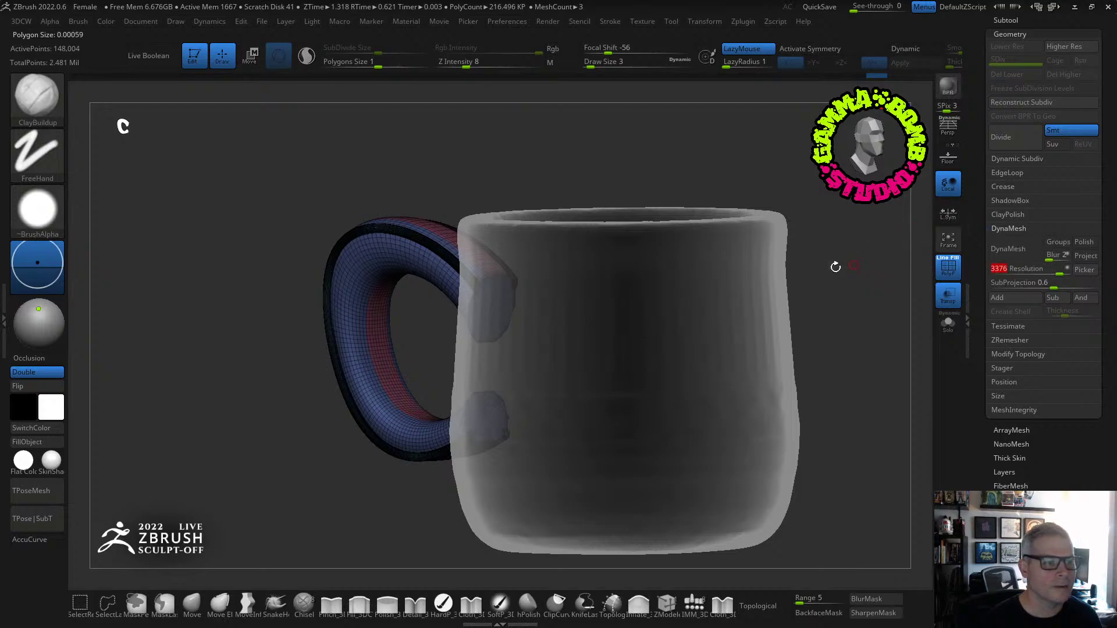
{"action": "type", "text": "512"}
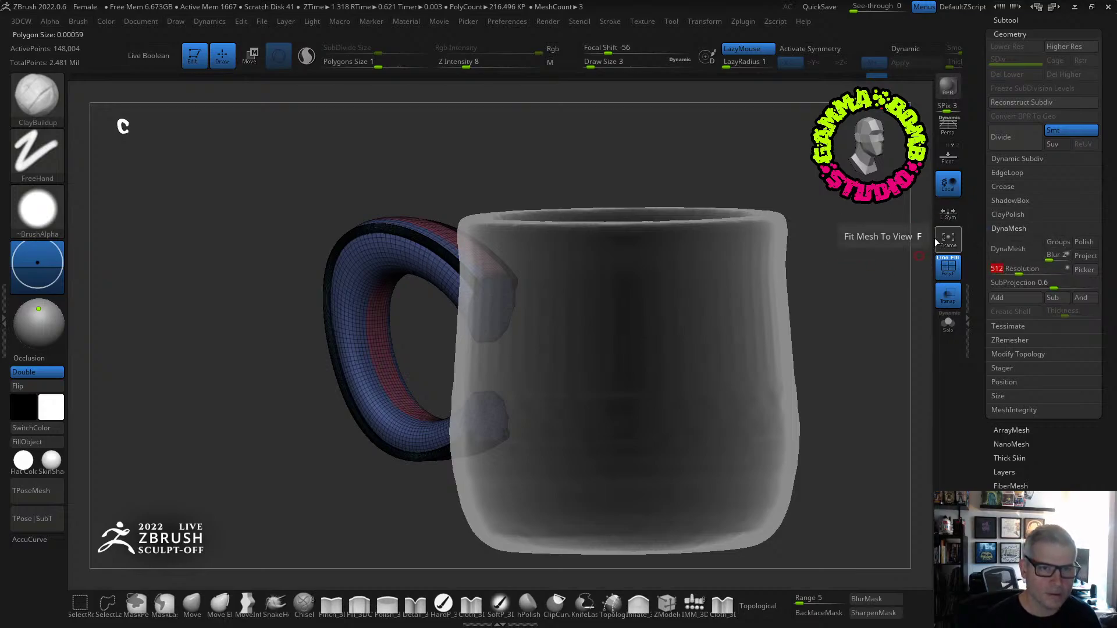
{"action": "left_click", "coordinate": [1007, 250]}
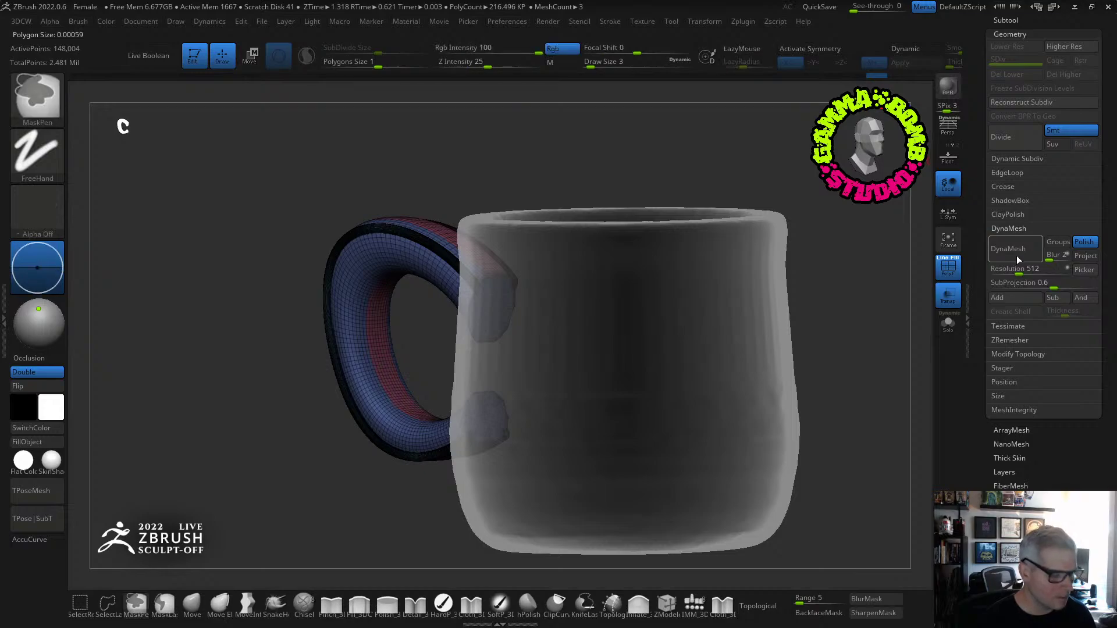
{"action": "left_click", "coordinate": [952, 272]}
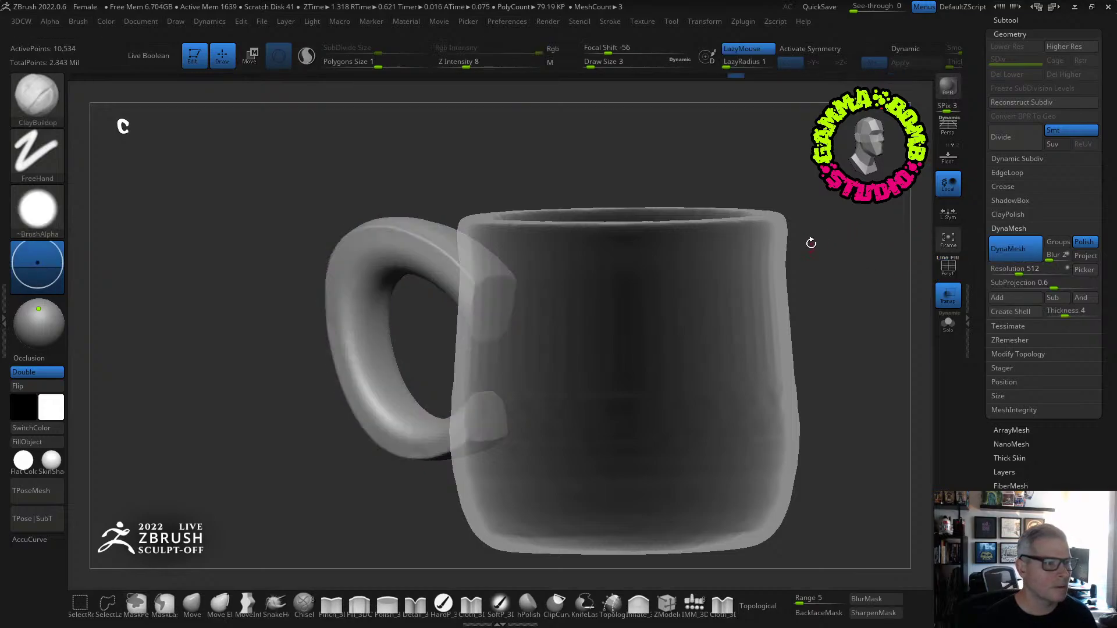
{"action": "left_click_drag", "start_coordinate": [810, 242], "coordinate": [867, 239]}
{"action": "key", "text": "ctrl+z"}
Convert the handle to a DynaMesh at resolution 1000 with Polish on.
{"action": "left_click", "coordinate": [1006, 268]}
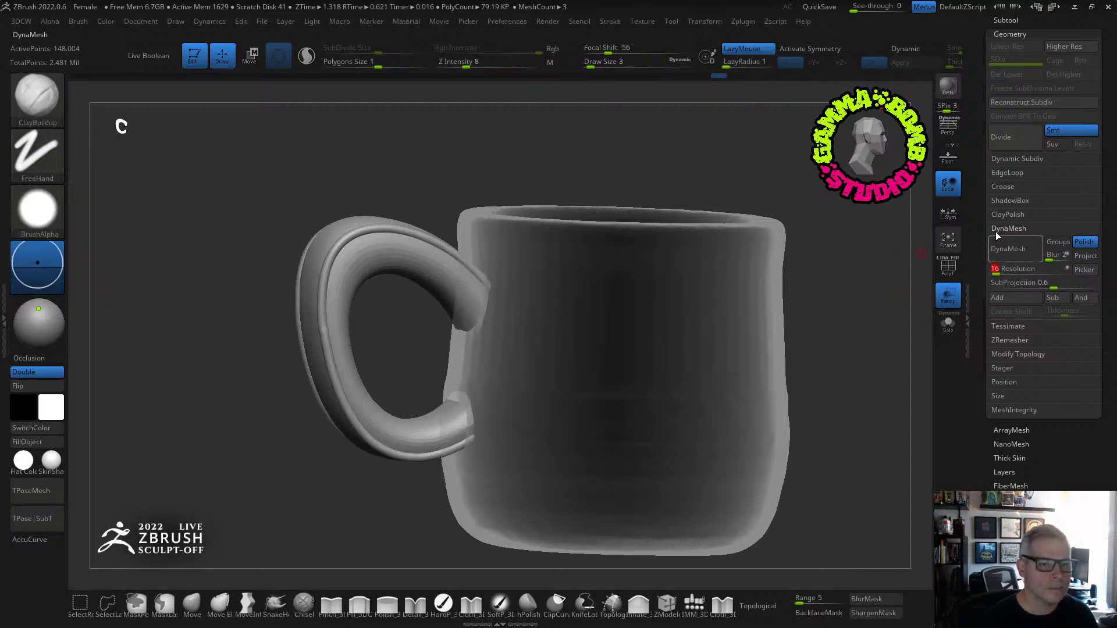
{"action": "type", "text": "1000"}
{"action": "key", "text": "Return"}
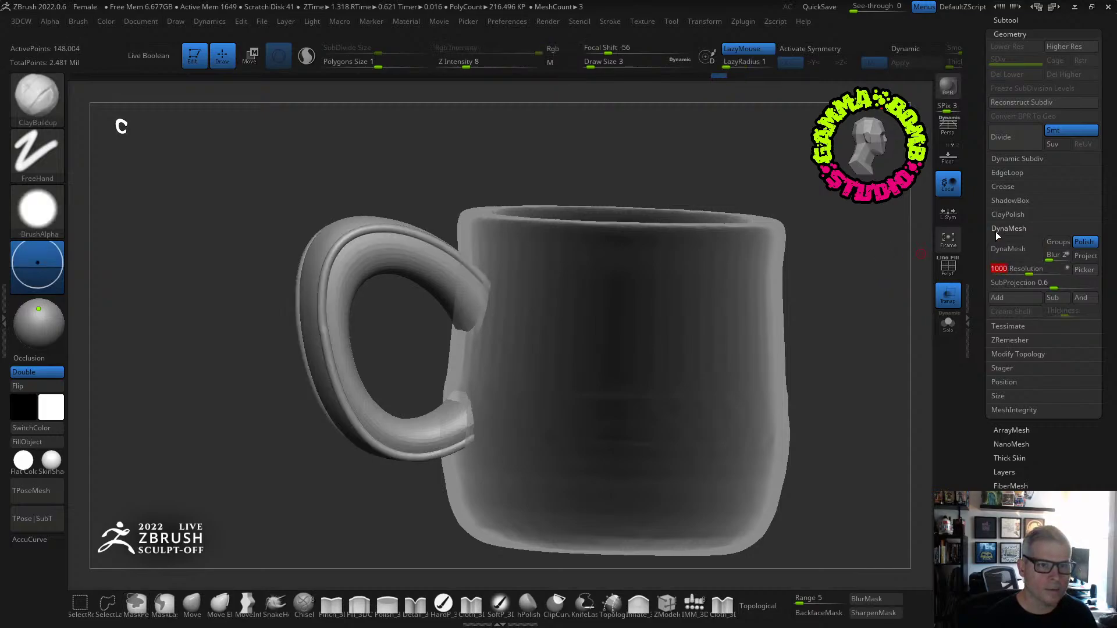
{"action": "left_click", "coordinate": [1008, 249]}
{"action": "left_click_drag", "start_coordinate": [420, 177], "coordinate": [476, 209]}
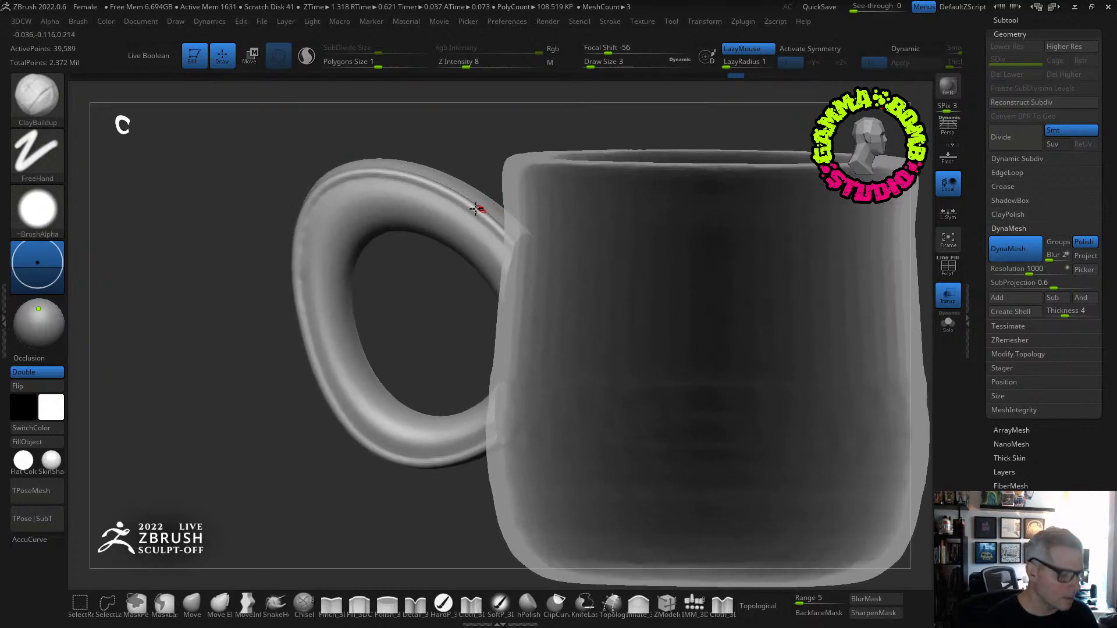
Carve shallow creases along the lower and upper curves of the handle with the DamStandard brush.
{"action": "key", "text": "b"}
{"action": "key", "text": "d"}
{"action": "key", "text": "s"}
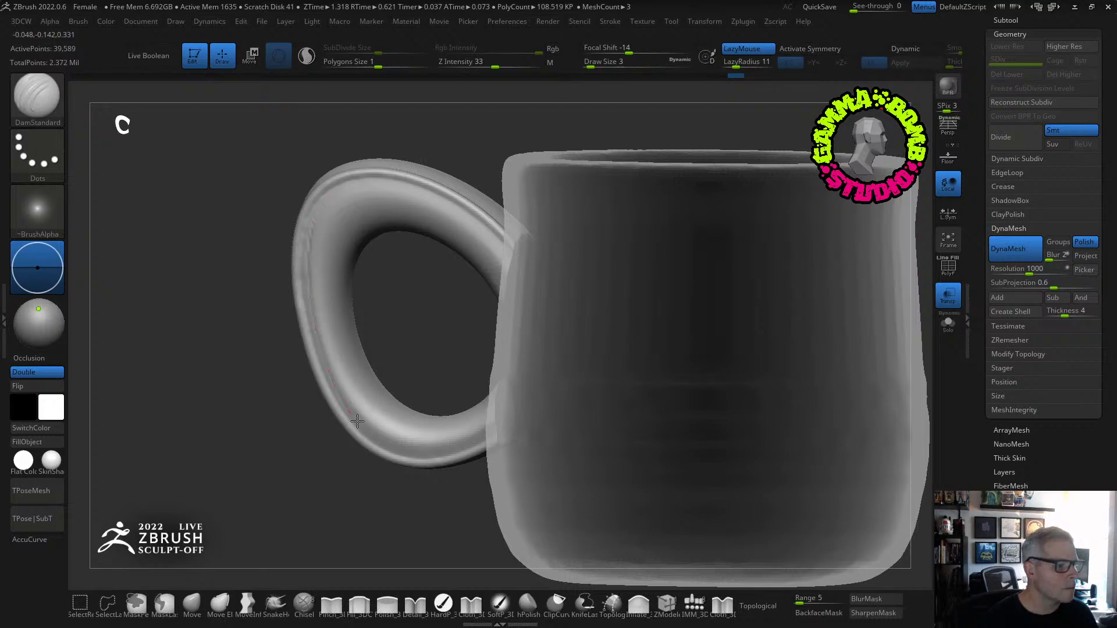
{"action": "left_click_drag", "start_coordinate": [442, 446], "coordinate": [372, 436]}
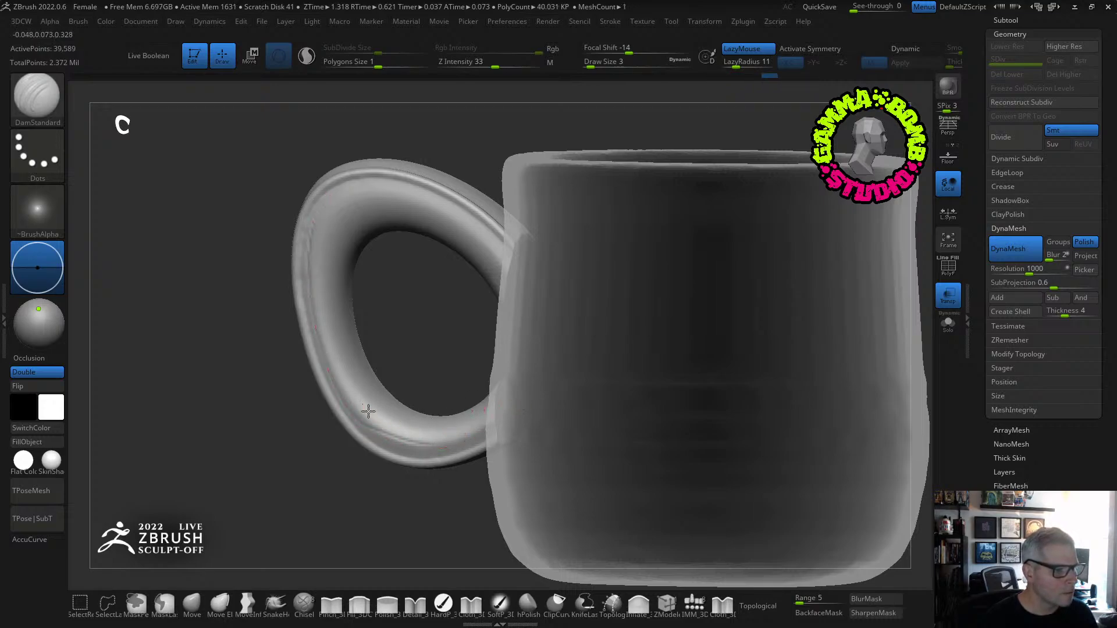
{"action": "left_click_drag", "start_coordinate": [426, 196], "coordinate": [349, 201]}
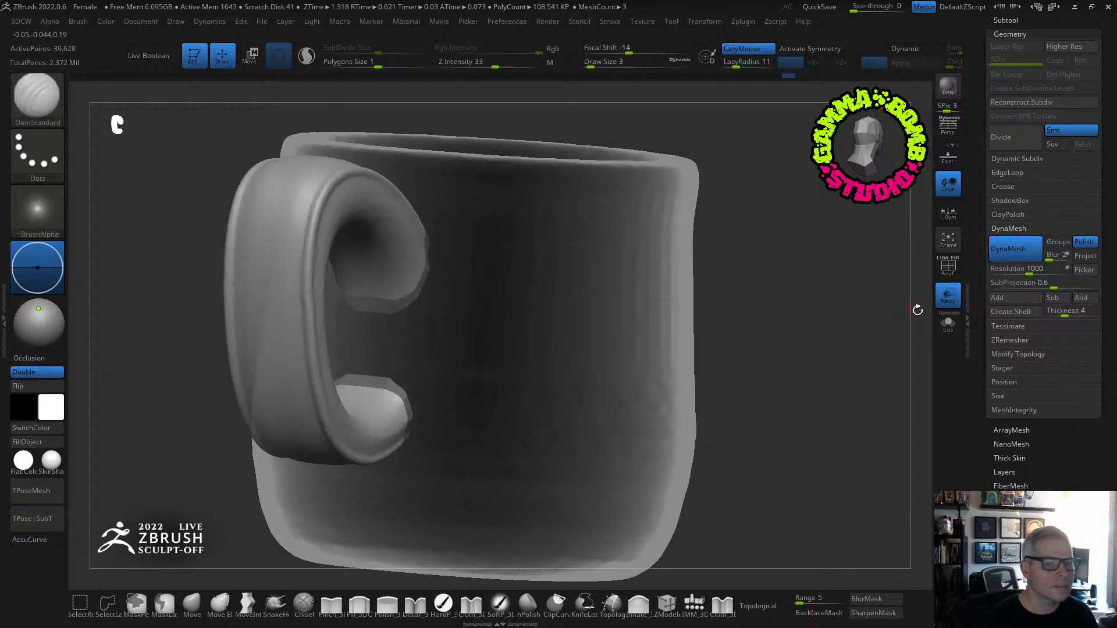
Isolate the handle, turn on X symmetry, and set the draw size to about 10.5.
{"action": "left_click", "coordinate": [948, 323]}
{"action": "mouse_move", "coordinate": [852, 344]}
{"action": "left_mouse_down"}
{"action": "mouse_move", "coordinate": [870, 372]}
{"action": "mouse_move", "coordinate": [726, 366]}
{"action": "mouse_move", "coordinate": [699, 274]}
{"action": "left_mouse_up"}
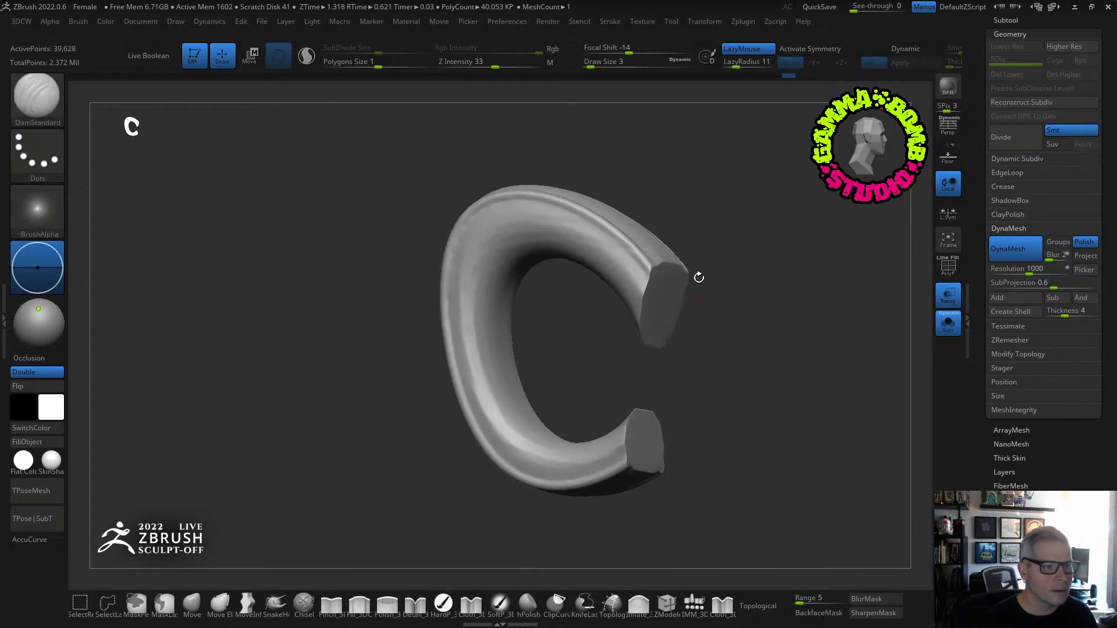
{"action": "key", "text": "shift"}
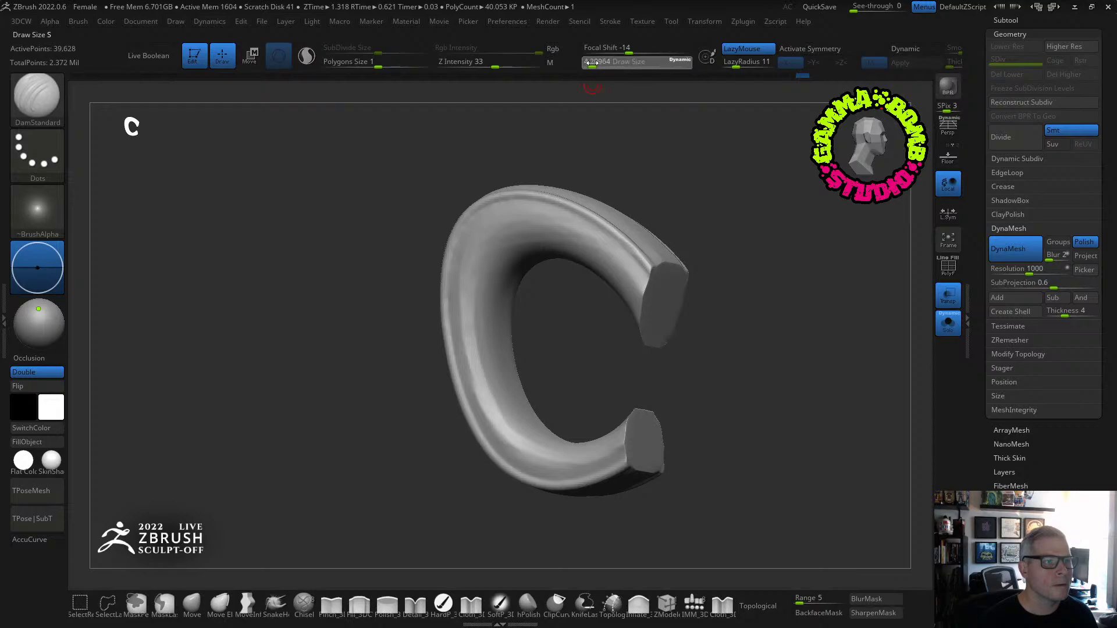
{"action": "left_click", "coordinate": [827, 54]}
{"action": "left_click_drag", "start_coordinate": [785, 239], "coordinate": [743, 182], "text": "shift"}
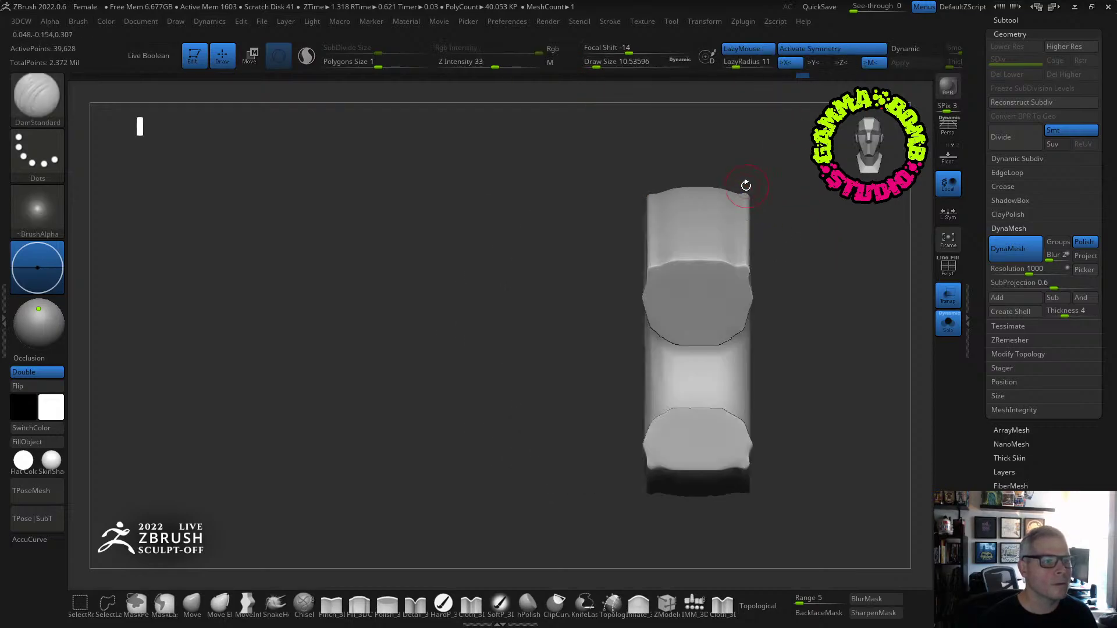
{"action": "key", "text": "space"}
{"action": "left_click", "coordinate": [722, 123]}
{"action": "left_click_drag", "start_coordinate": [506, 237], "coordinate": [673, 316]}
{"action": "key", "text": "shift"}
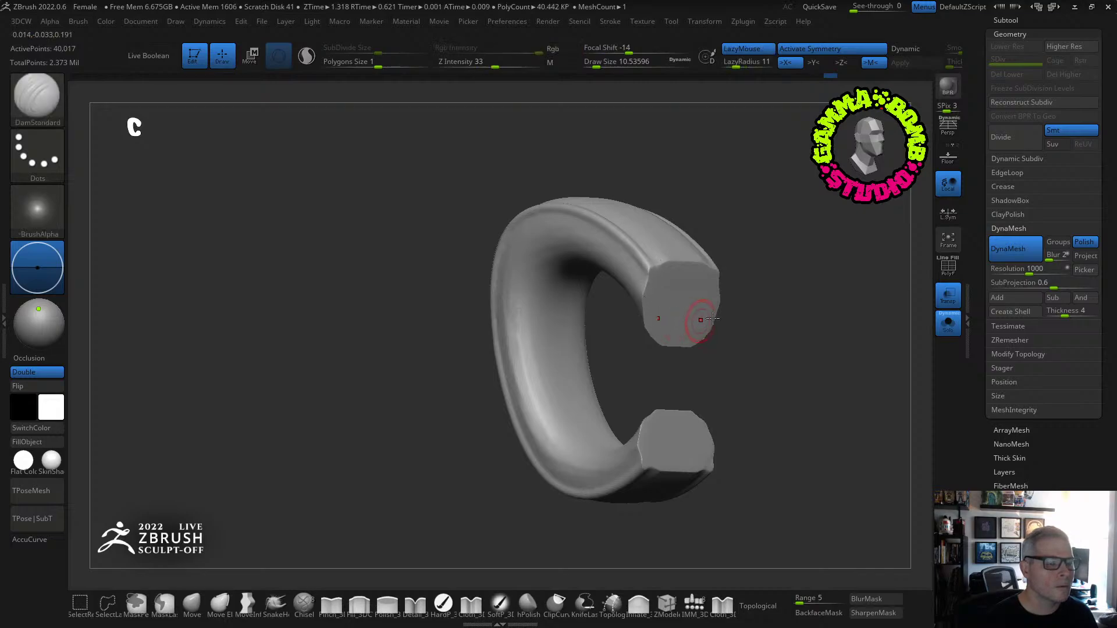
Build up the inner edge of the handle's upper end with ClayBuildup, then remesh and smooth it.
{"action": "mouse_move", "coordinate": [705, 315]}
{"action": "right_mouse_down"}
{"action": "mouse_move", "coordinate": [725, 293]}
{"action": "mouse_move", "coordinate": [683, 340]}
{"action": "right_mouse_up"}
{"action": "key", "text": "b"}
{"action": "key", "text": "c"}
{"action": "key", "text": "b"}
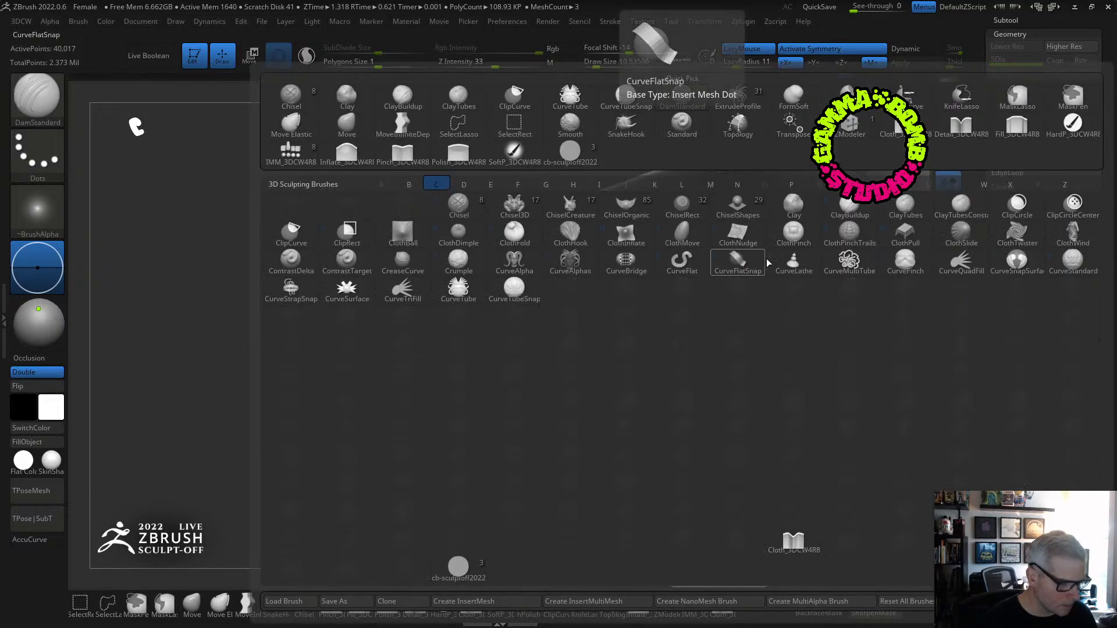
{"action": "mouse_move", "coordinate": [690, 312]}
{"action": "left_mouse_down"}
{"action": "mouse_move", "coordinate": [654, 319]}
{"action": "mouse_move", "coordinate": [673, 330]}
{"action": "left_mouse_up"}
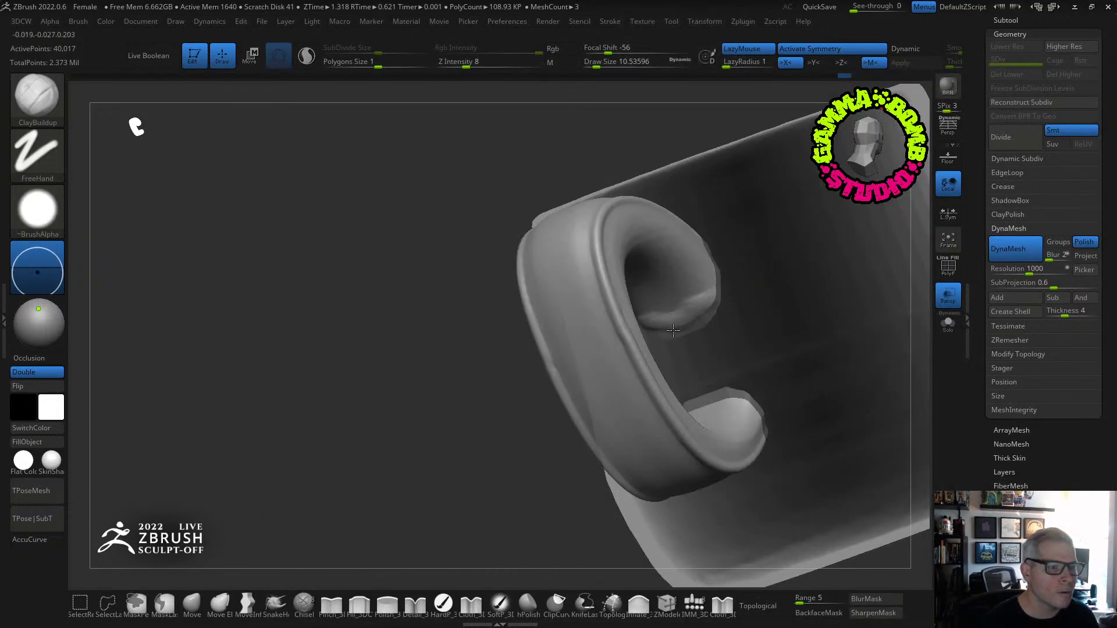
{"action": "right_click_drag", "start_coordinate": [705, 295], "coordinate": [706, 297]}
{"action": "mouse_move", "coordinate": [694, 325]}
{"action": "left_mouse_down"}
{"action": "mouse_move", "coordinate": [701, 314]}
{"action": "mouse_move", "coordinate": [690, 331]}
{"action": "mouse_move", "coordinate": [684, 314]}
{"action": "left_mouse_up"}
{"action": "left_click_drag", "start_coordinate": [618, 349], "coordinate": [639, 381], "text": "ctrl"}
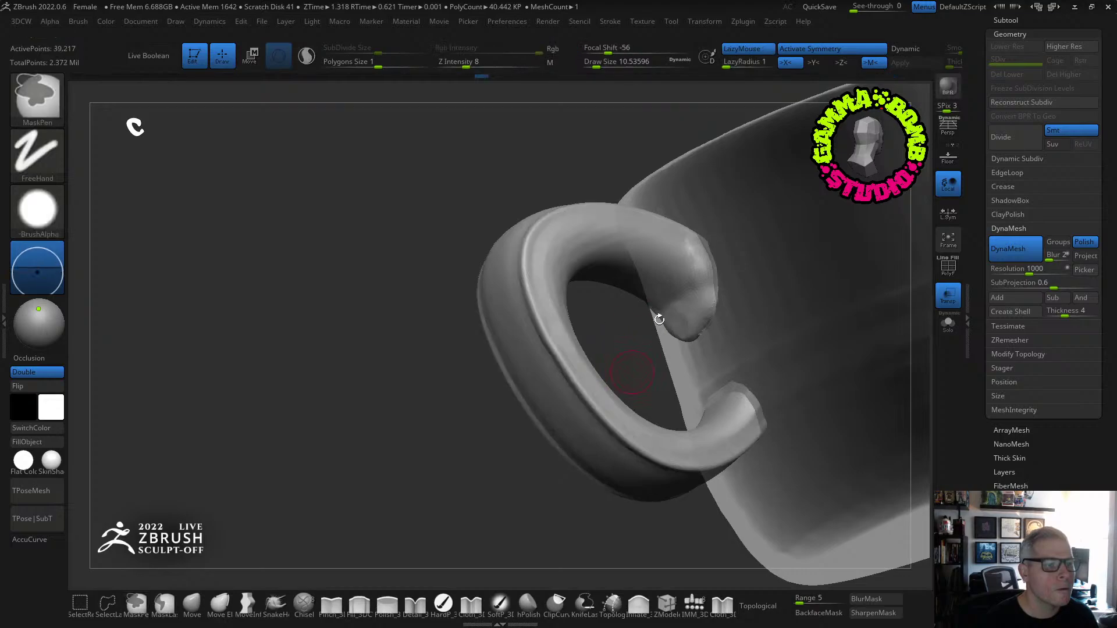
{"action": "left_click_drag", "start_coordinate": [706, 325], "coordinate": [700, 315], "text": "shift"}
Add clay to the inner side of the handle's lower end, smooth it and remesh.
{"action": "right_click_drag", "start_coordinate": [679, 313], "coordinate": [711, 369]}
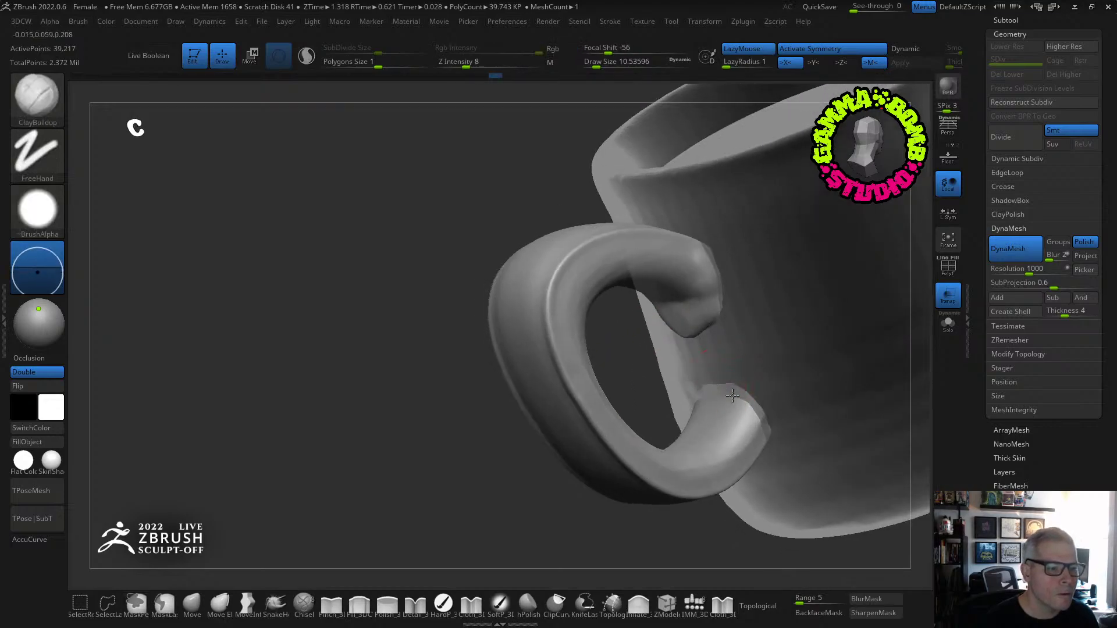
{"action": "mouse_move", "coordinate": [727, 394]}
{"action": "left_mouse_down"}
{"action": "mouse_move", "coordinate": [756, 409]}
{"action": "mouse_move", "coordinate": [741, 401]}
{"action": "left_mouse_up"}
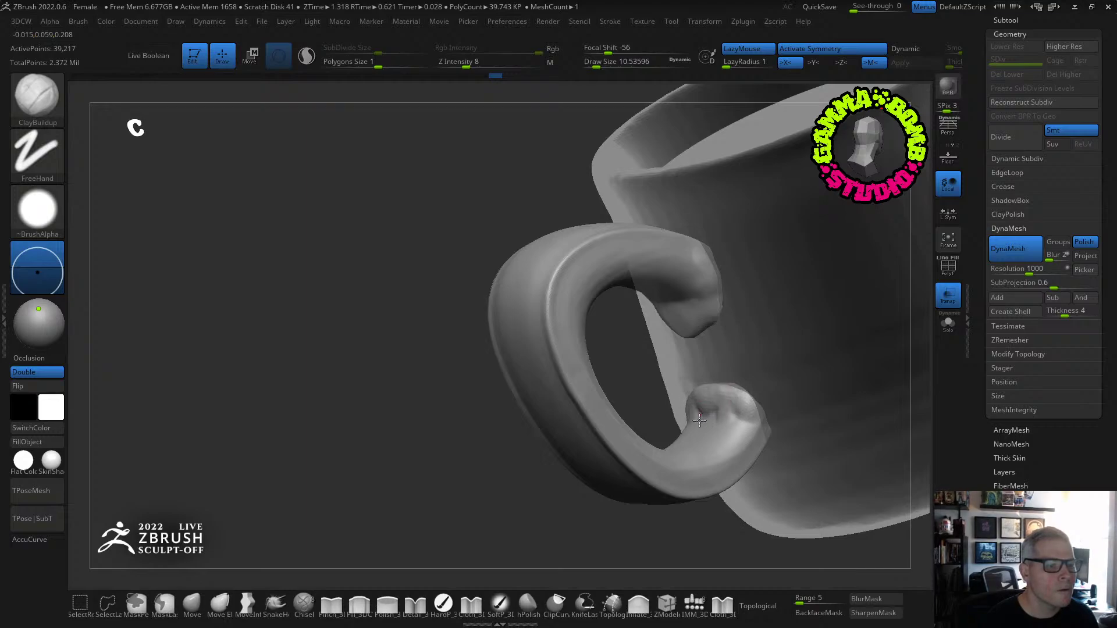
{"action": "key", "text": "shift"}
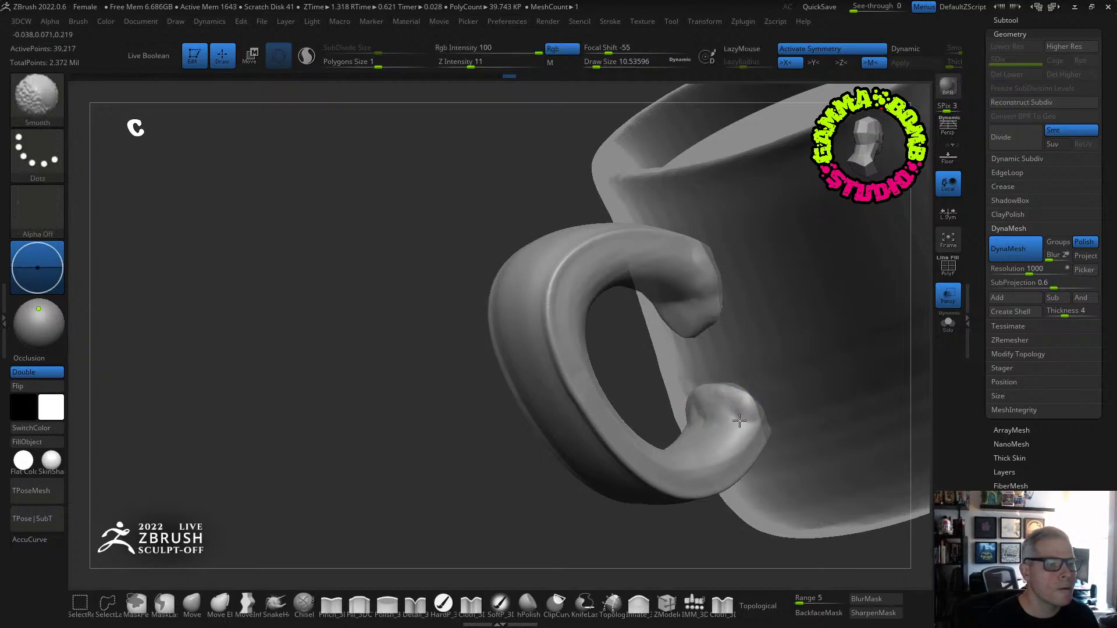
{"action": "left_click_drag", "start_coordinate": [739, 421], "coordinate": [694, 411], "text": "shift"}
{"action": "left_click_drag", "start_coordinate": [624, 376], "coordinate": [645, 385]}
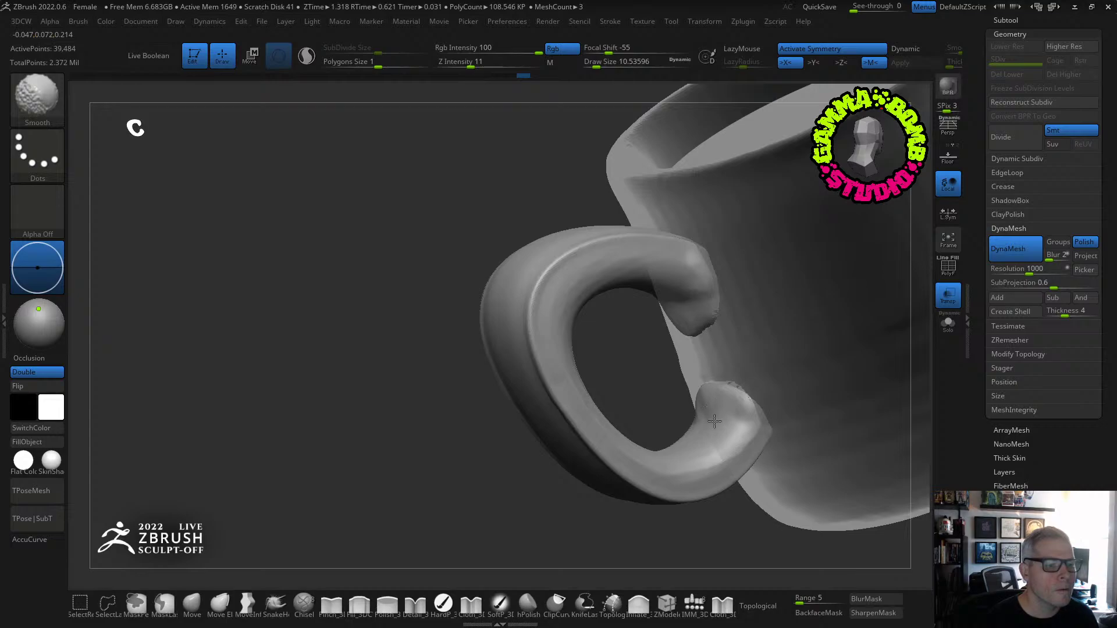
Isolate the handle with transparency off and go over its ragged end edges with the Inflate brush.
{"action": "left_click", "coordinate": [947, 322]}
{"action": "left_click", "coordinate": [948, 297]}
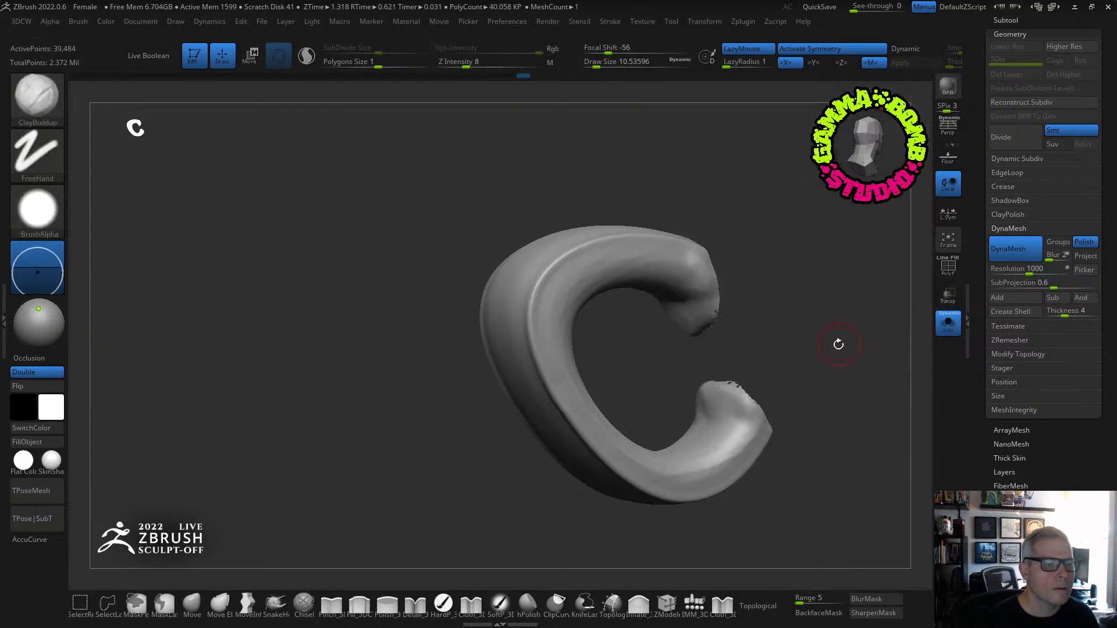
{"action": "key", "text": "shift+c"}
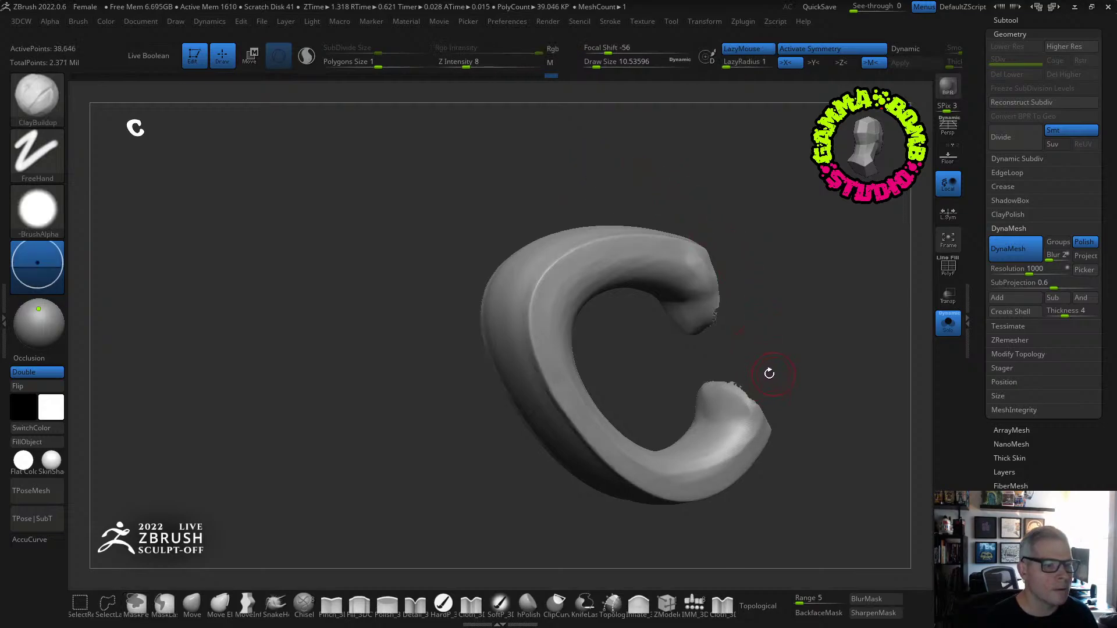
{"action": "mouse_move", "coordinate": [769, 373]}
{"action": "left_mouse_down"}
{"action": "mouse_move", "coordinate": [724, 517]}
{"action": "mouse_move", "coordinate": [761, 273]}
{"action": "mouse_move", "coordinate": [705, 316]}
{"action": "left_mouse_up"}
{"action": "left_click", "coordinate": [639, 605]}
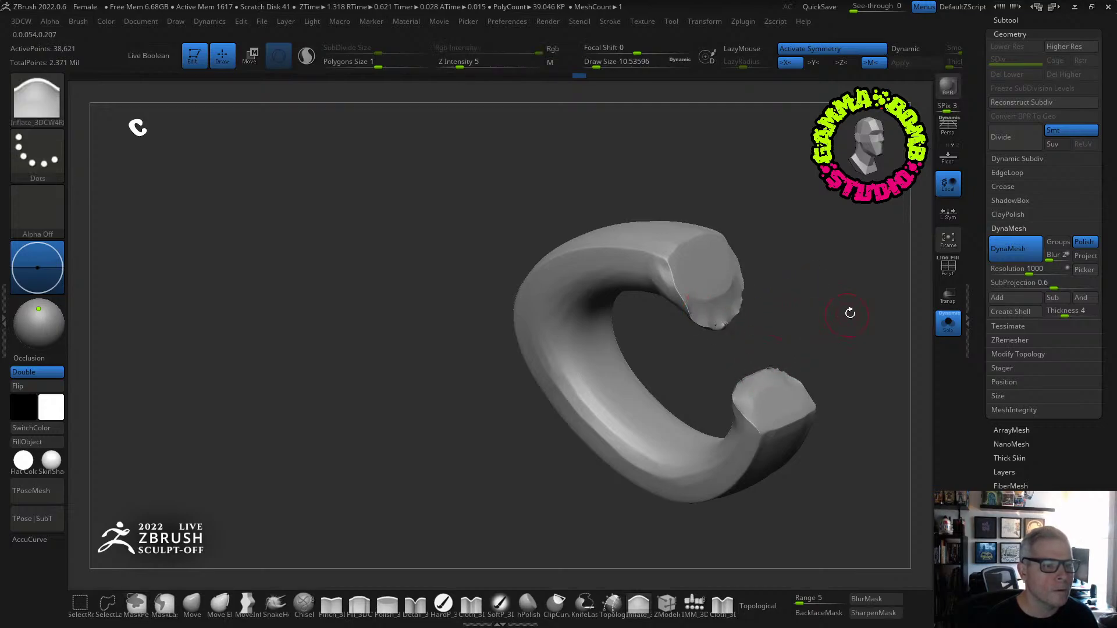
{"action": "left_click_drag", "start_coordinate": [847, 314], "coordinate": [856, 290]}
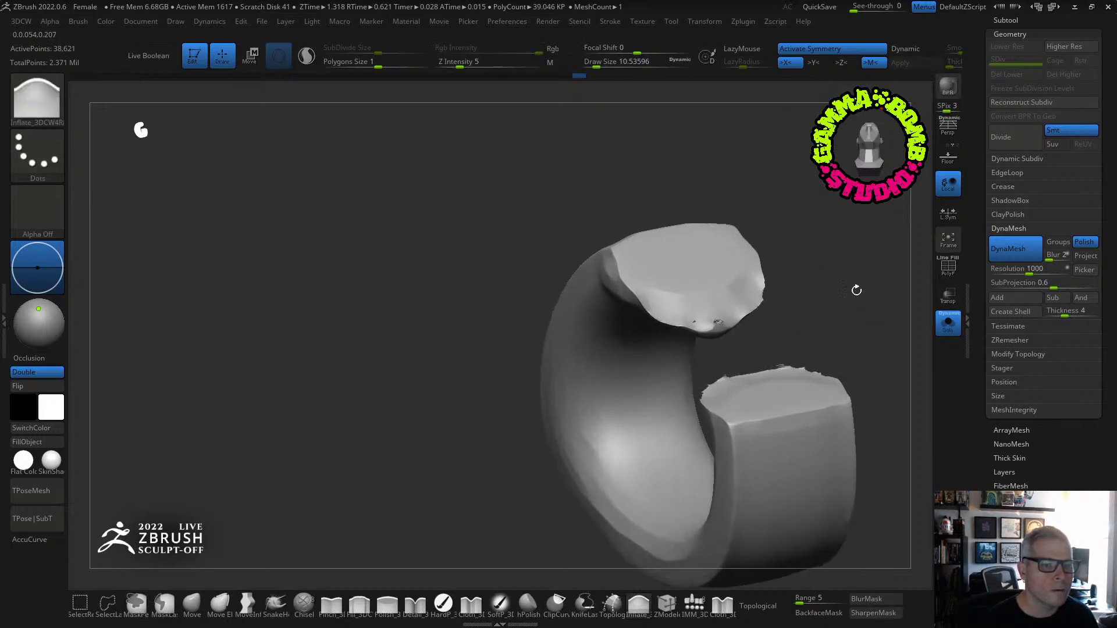
Remesh the handle at DynaMesh resolution 2000 and smooth the rims of its cut ends.
{"action": "left_click", "coordinate": [999, 268]}
{"action": "type", "text": "2000"}
{"action": "key", "text": "Return"}
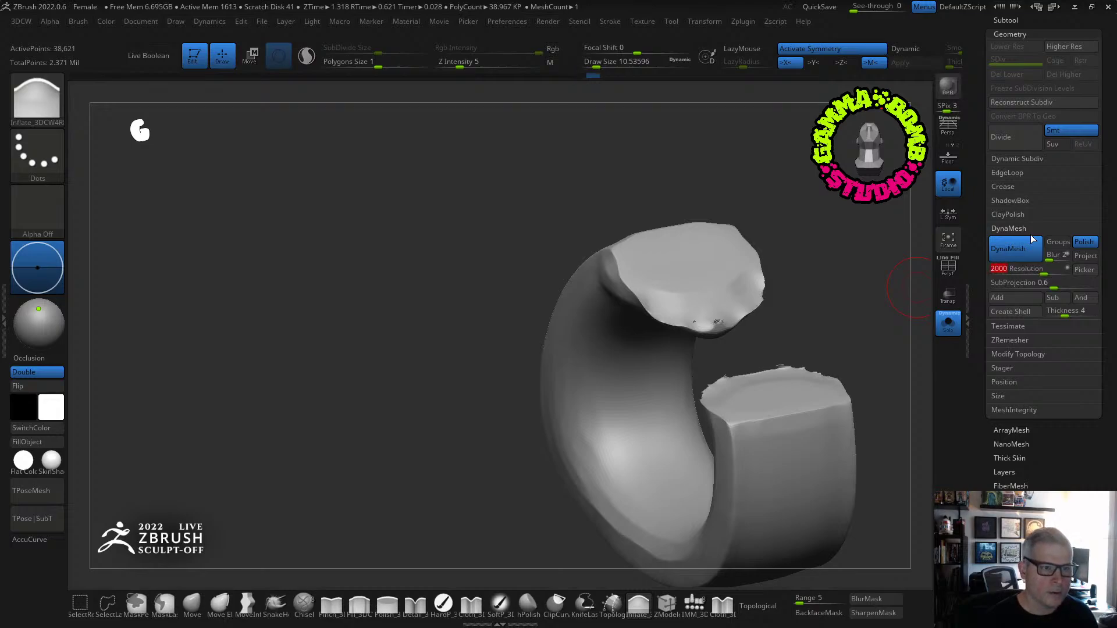
{"action": "left_click_drag", "start_coordinate": [908, 372], "coordinate": [837, 407]}
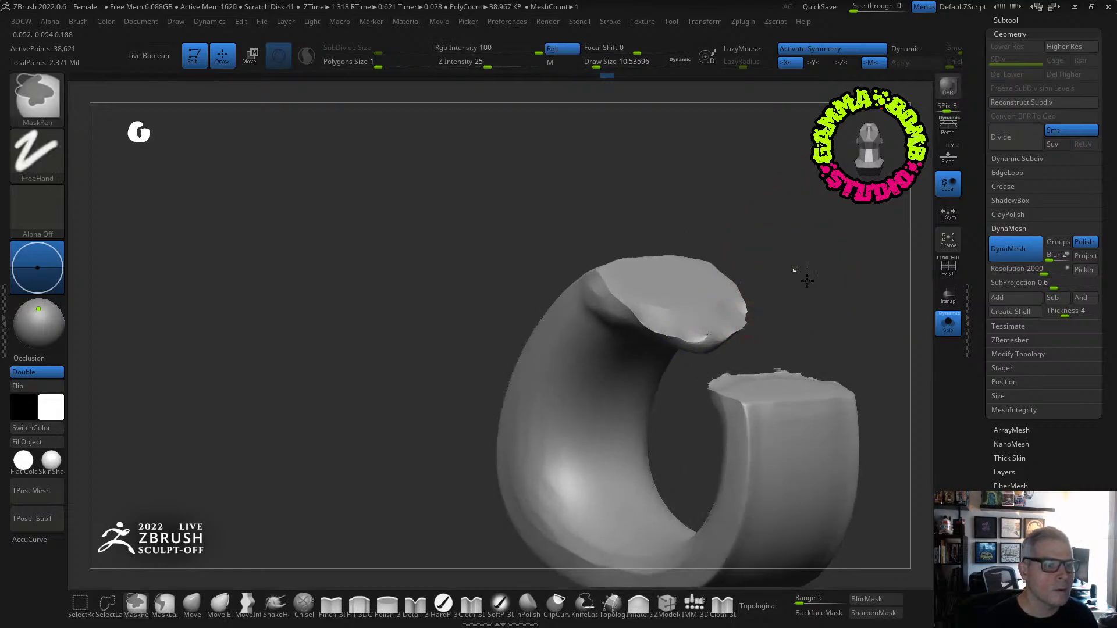
{"action": "mouse_move", "coordinate": [805, 291]}
{"action": "left_mouse_down"}
{"action": "mouse_move", "coordinate": [817, 376]}
{"action": "mouse_move", "coordinate": [747, 403]}
{"action": "left_mouse_up"}
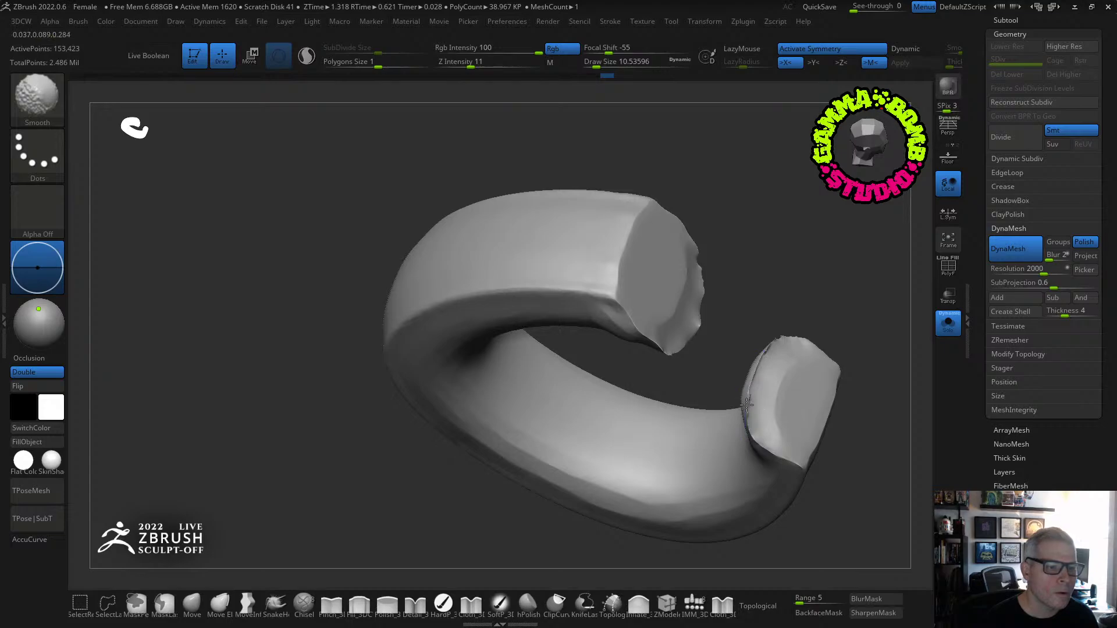
{"action": "mouse_move", "coordinate": [837, 309]}
{"action": "left_mouse_down"}
{"action": "mouse_move", "coordinate": [826, 244]}
{"action": "mouse_move", "coordinate": [811, 302]}
{"action": "left_mouse_up"}
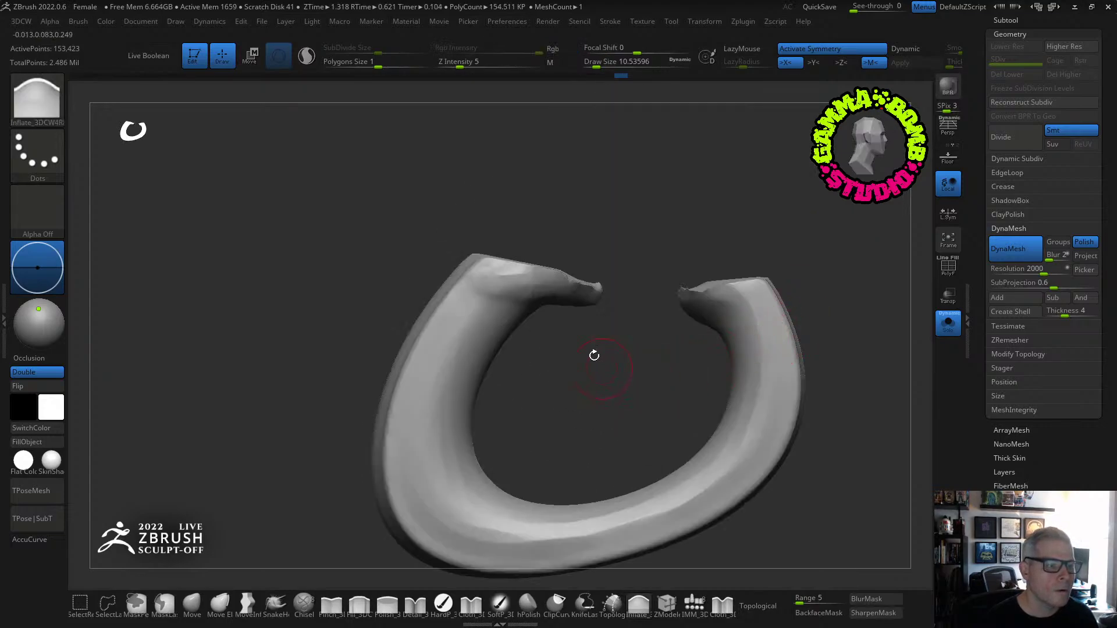
Slice the ragged tips off both handle ends with the Knife, remesh, and show the mug body again.
{"action": "mouse_move", "coordinate": [381, 227]}
{"action": "left_mouse_down", "text": "ctrl+shift"}
{"action": "mouse_move", "coordinate": [593, 290]}
{"action": "mouse_move", "coordinate": [737, 289]}
{"action": "left_mouse_up", "text": "ctrl+shift"}
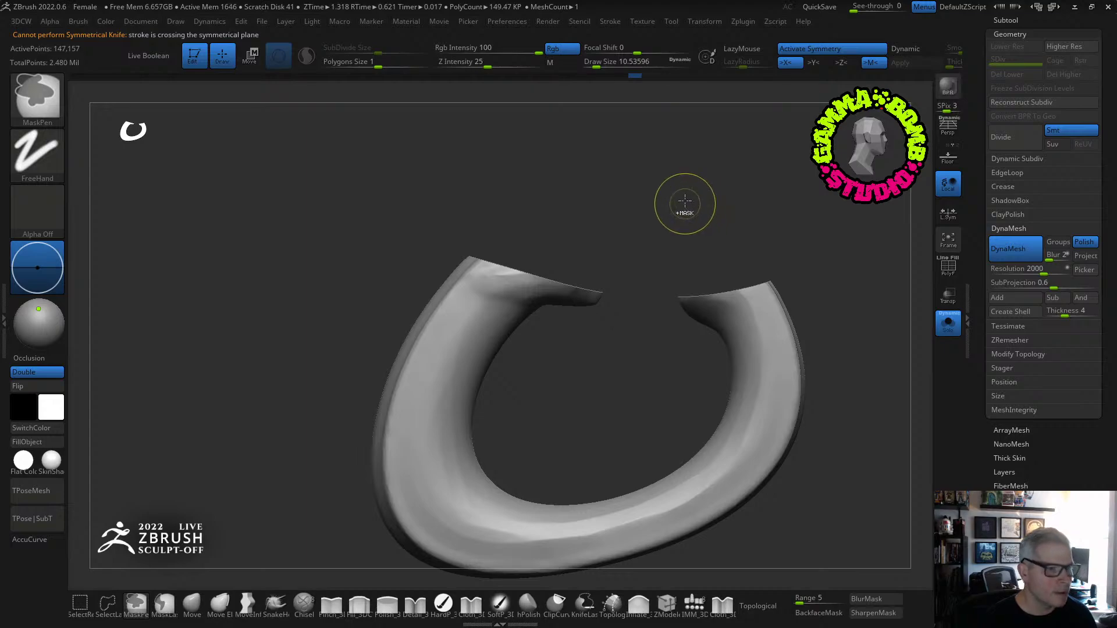
{"action": "left_click_drag", "start_coordinate": [735, 212], "coordinate": [755, 266]}
{"action": "left_click", "coordinate": [949, 323]}
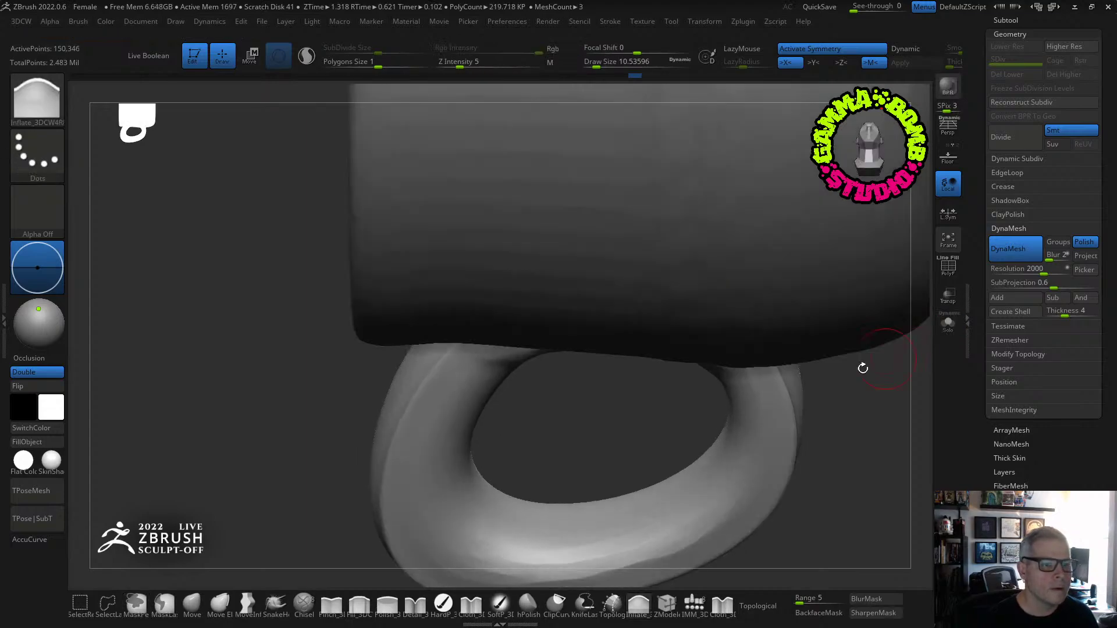
Inflate and smooth the rims of both handle ends where they meet the mug wall, remeshing between passes.
{"action": "left_click_drag", "start_coordinate": [770, 373], "coordinate": [755, 319]}
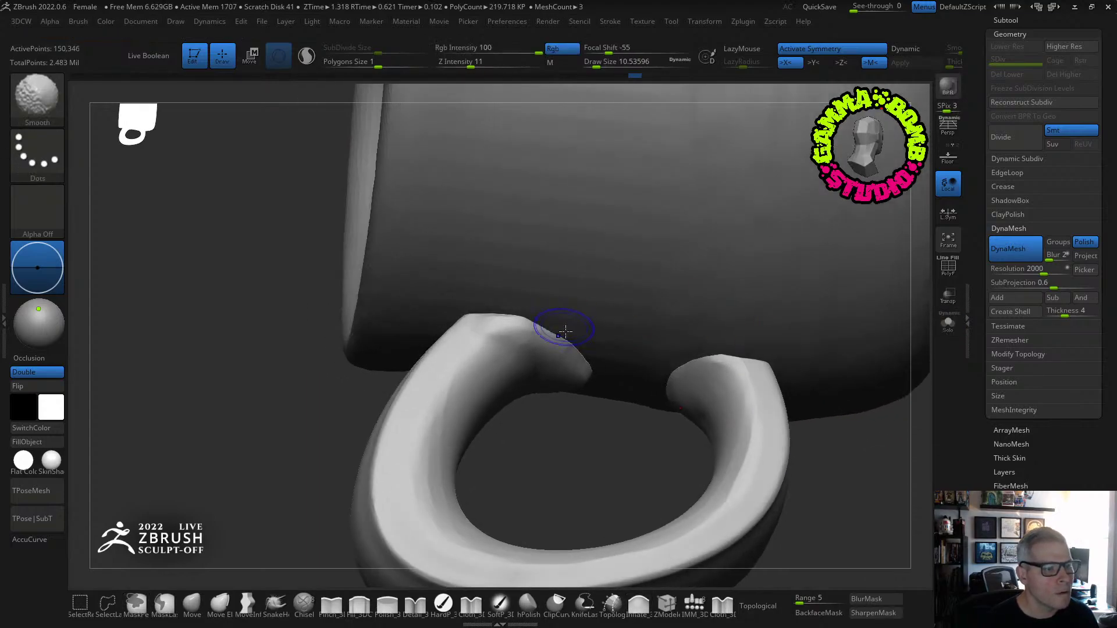
{"action": "left_click_drag", "start_coordinate": [560, 325], "coordinate": [650, 578]}
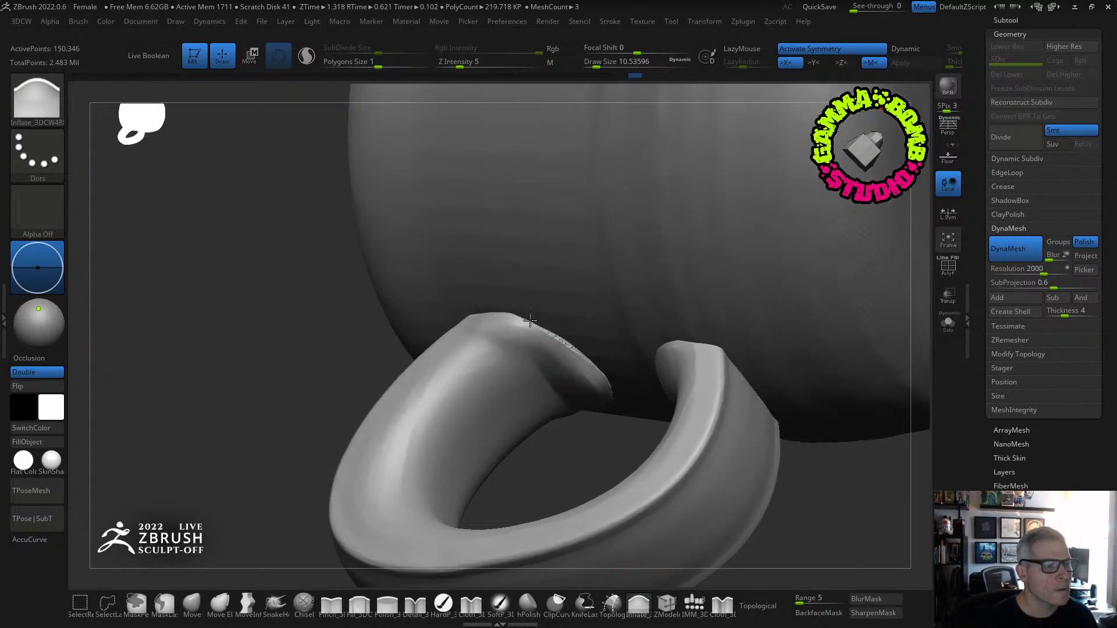
{"action": "left_click_drag", "start_coordinate": [265, 334], "coordinate": [269, 340], "text": "ctrl"}
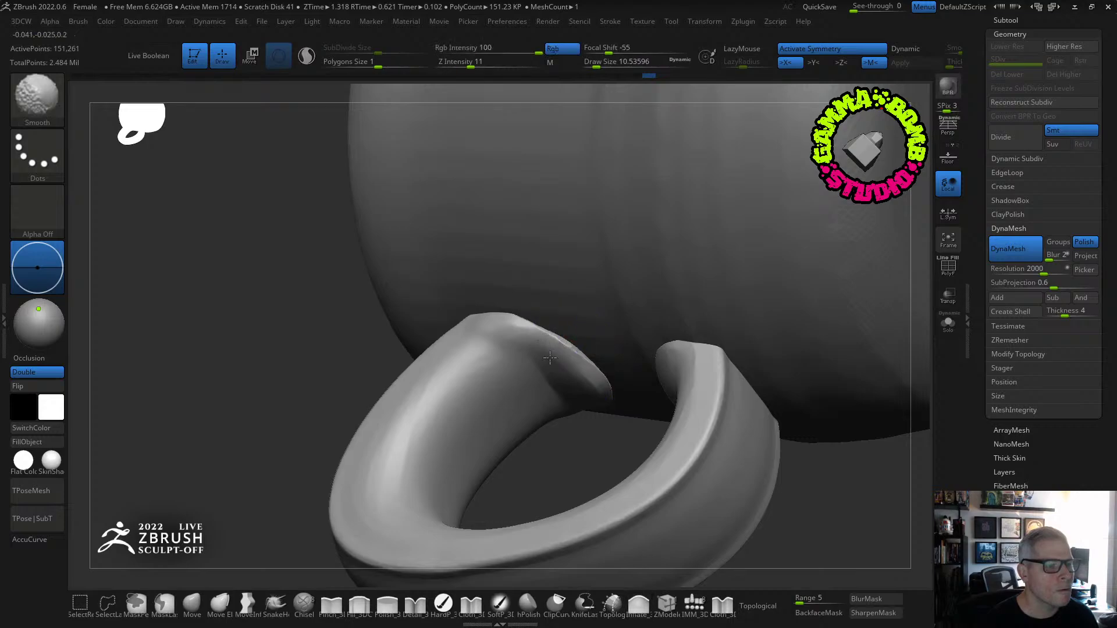
{"action": "right_click_drag", "start_coordinate": [567, 347], "coordinate": [651, 354]}
{"action": "mouse_move", "coordinate": [722, 353]}
{"action": "left_mouse_down", "text": "shift"}
{"action": "mouse_move", "coordinate": [700, 362]}
{"action": "mouse_move", "coordinate": [717, 345]}
{"action": "left_mouse_up", "text": "shift"}
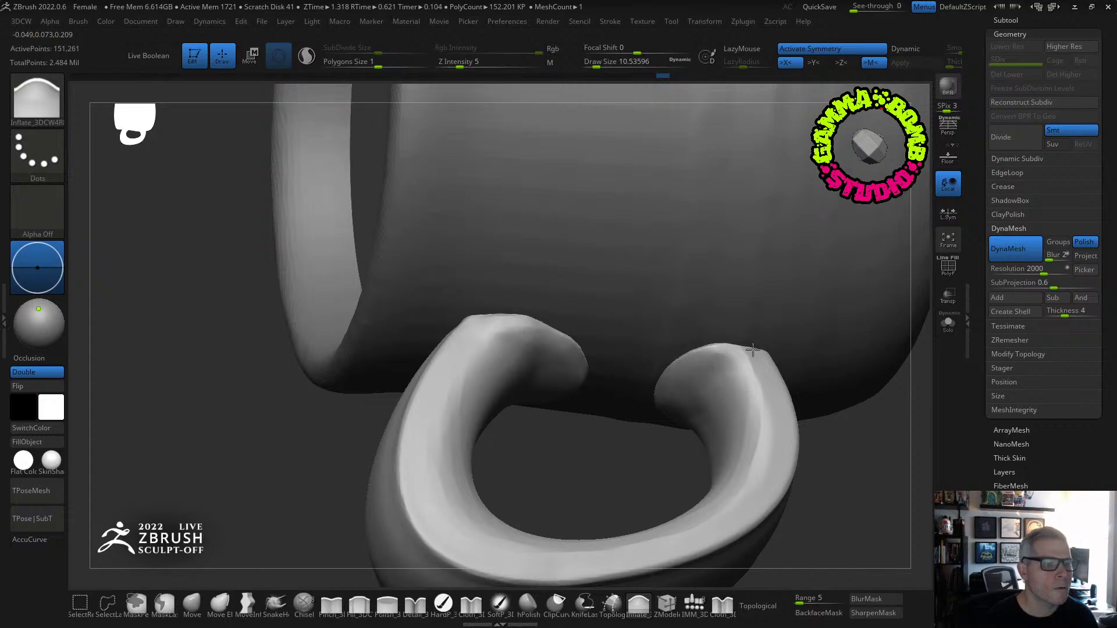
{"action": "right_click_drag", "start_coordinate": [753, 349], "coordinate": [762, 356]}
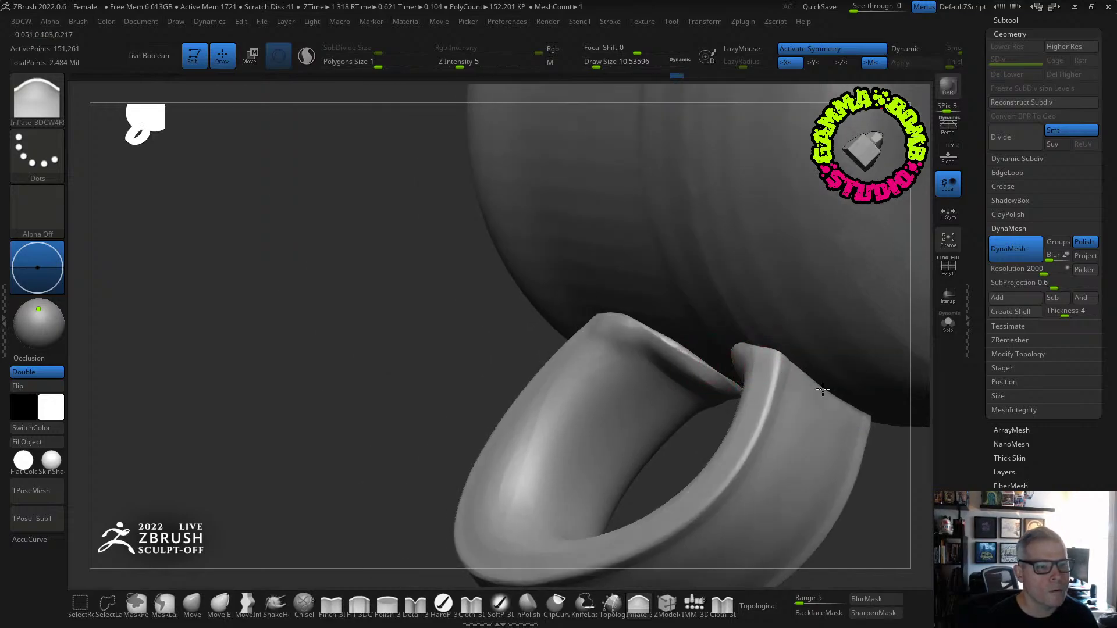
Thicken the inner rim of the upper handle end with Inflate, remesh, and smooth the transition.
{"action": "right_click_drag", "start_coordinate": [427, 351], "coordinate": [595, 343]}
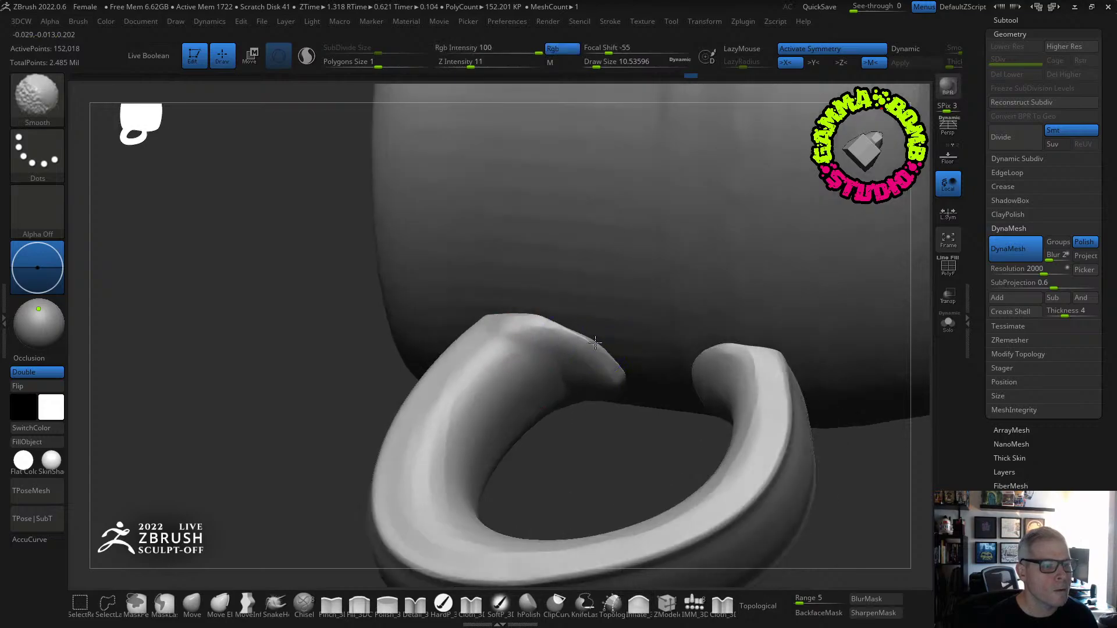
{"action": "mouse_move", "coordinate": [588, 336]}
{"action": "left_mouse_down"}
{"action": "mouse_move", "coordinate": [533, 317]}
{"action": "mouse_move", "coordinate": [524, 326]}
{"action": "left_mouse_up"}
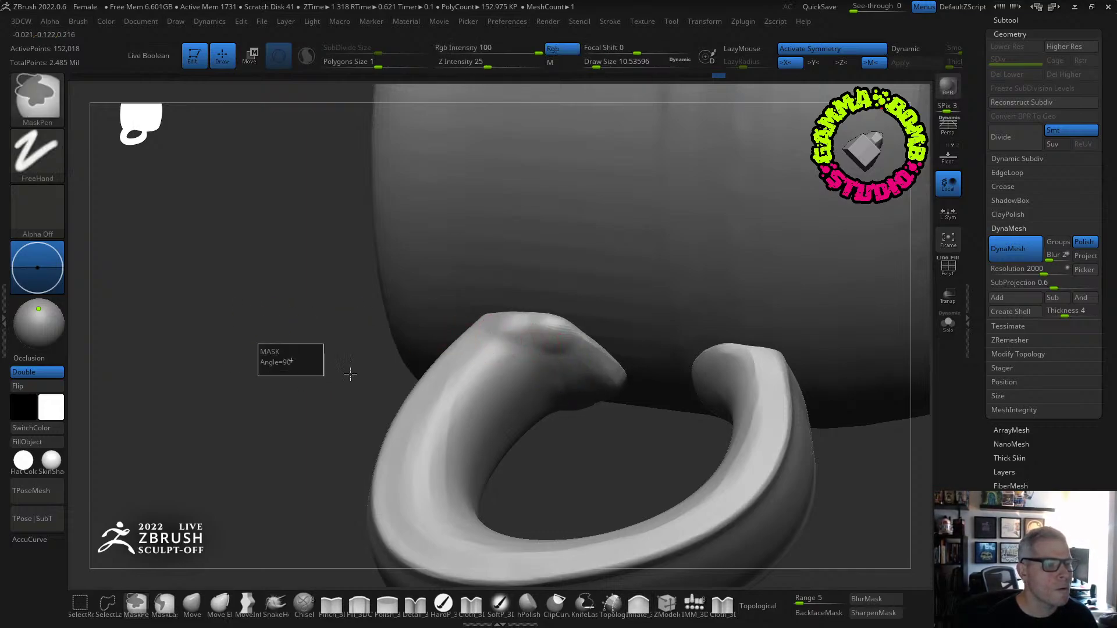
{"action": "left_click_drag", "start_coordinate": [561, 364], "coordinate": [563, 388], "text": "shift"}
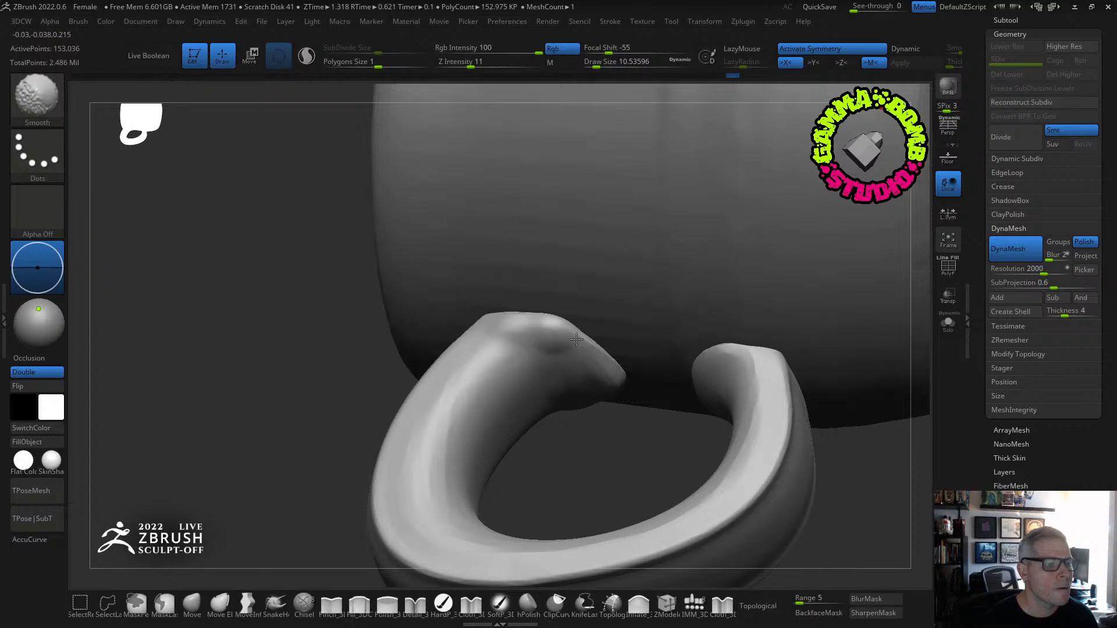
Move the mug body subtool PM3D_Sphere3D1_1 below PM3D_Sphere3D1_2 in the subtool order, directly above the handle.
{"action": "mouse_move", "coordinate": [291, 448]}
{"action": "left_mouse_down"}
{"action": "mouse_move", "coordinate": [344, 465]}
{"action": "mouse_move", "coordinate": [332, 482]}
{"action": "mouse_move", "coordinate": [159, 367]}
{"action": "mouse_move", "coordinate": [295, 221]}
{"action": "left_mouse_up"}
{"action": "mouse_move", "coordinate": [616, 247]}
{"action": "left_mouse_down"}
{"action": "mouse_move", "coordinate": [648, 264]}
{"action": "mouse_move", "coordinate": [606, 267]}
{"action": "left_mouse_up"}
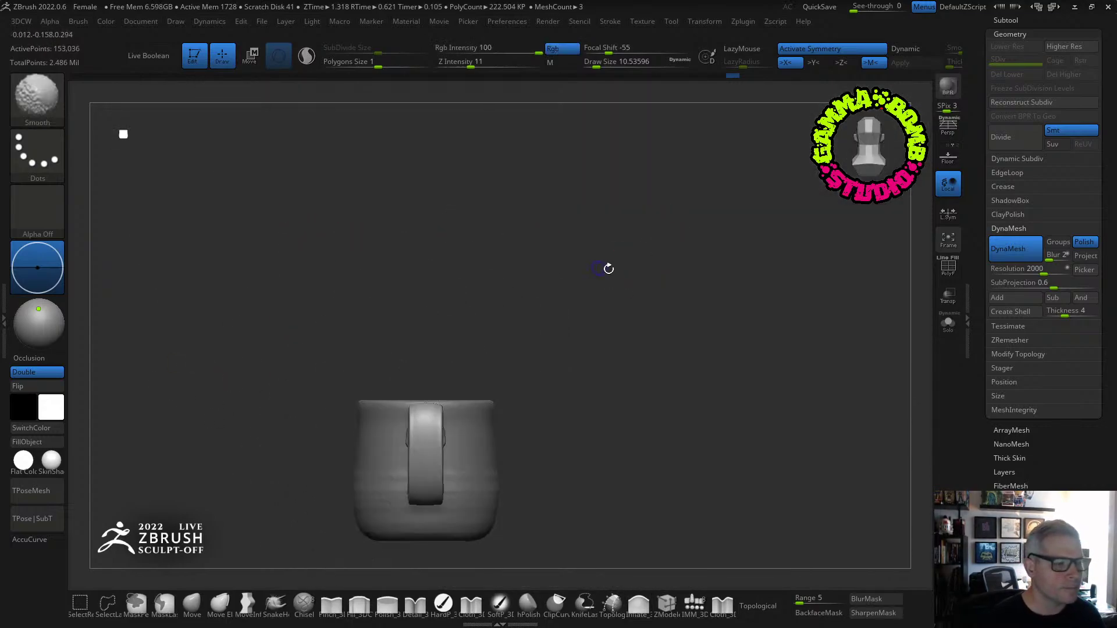
{"action": "left_click", "coordinate": [1004, 21]}
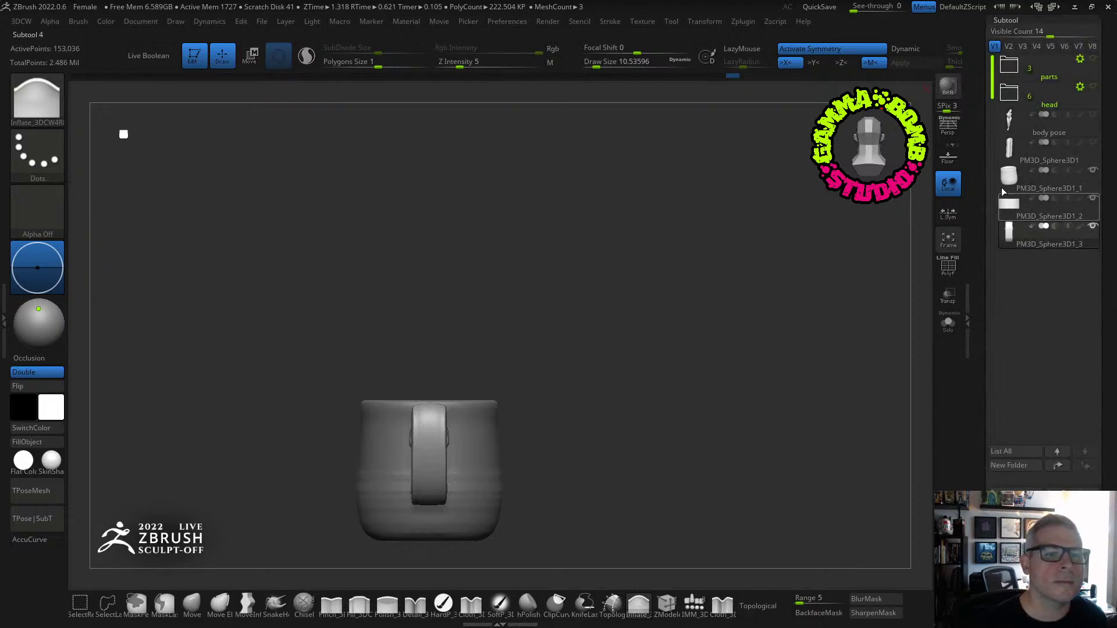
{"action": "left_click_drag", "start_coordinate": [1007, 185], "coordinate": [1026, 224]}
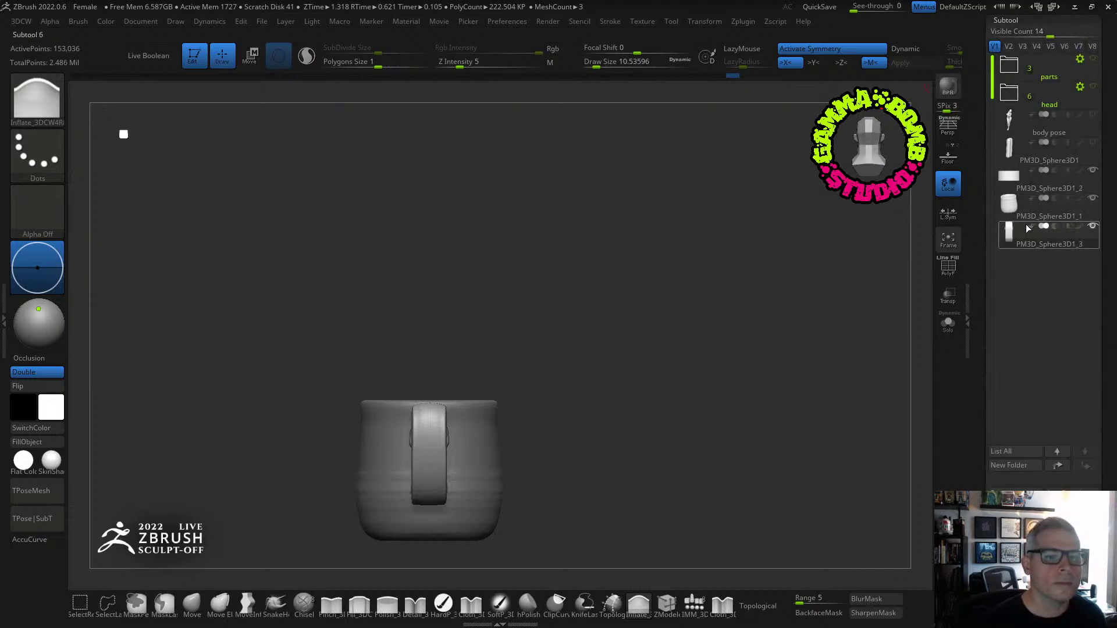
ZRemesh the handle twice at Half with KeepGroups on and SmoothGroups at minimum.
{"action": "left_click_drag", "start_coordinate": [669, 302], "coordinate": [930, 304]}
{"action": "key", "text": "shift+f"}
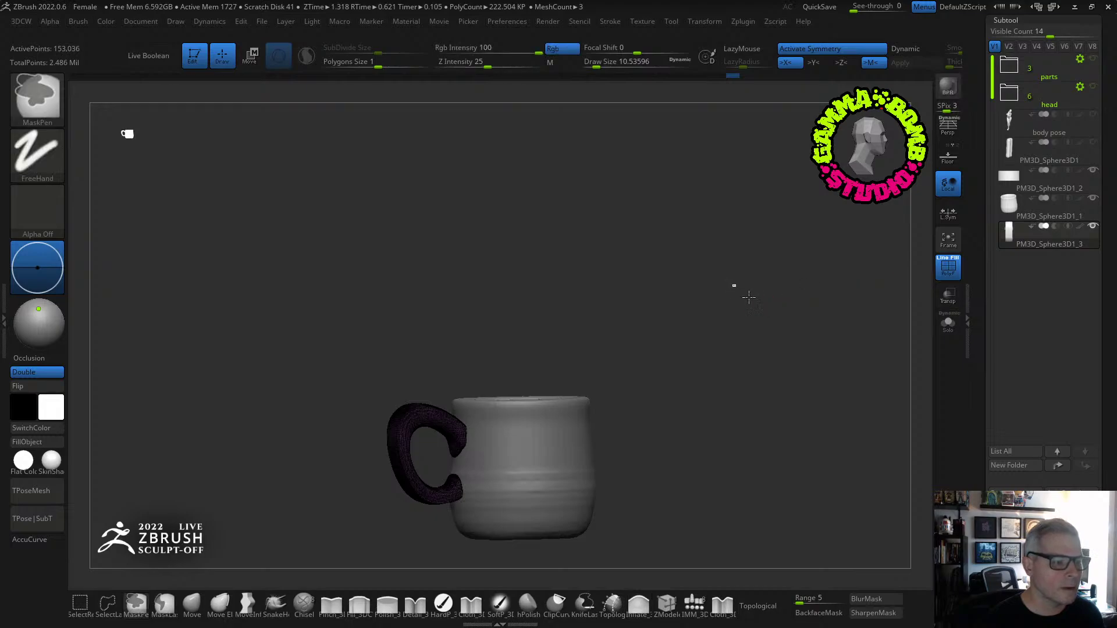
{"action": "left_click_drag", "start_coordinate": [1103, 486], "coordinate": [1083, 388]}
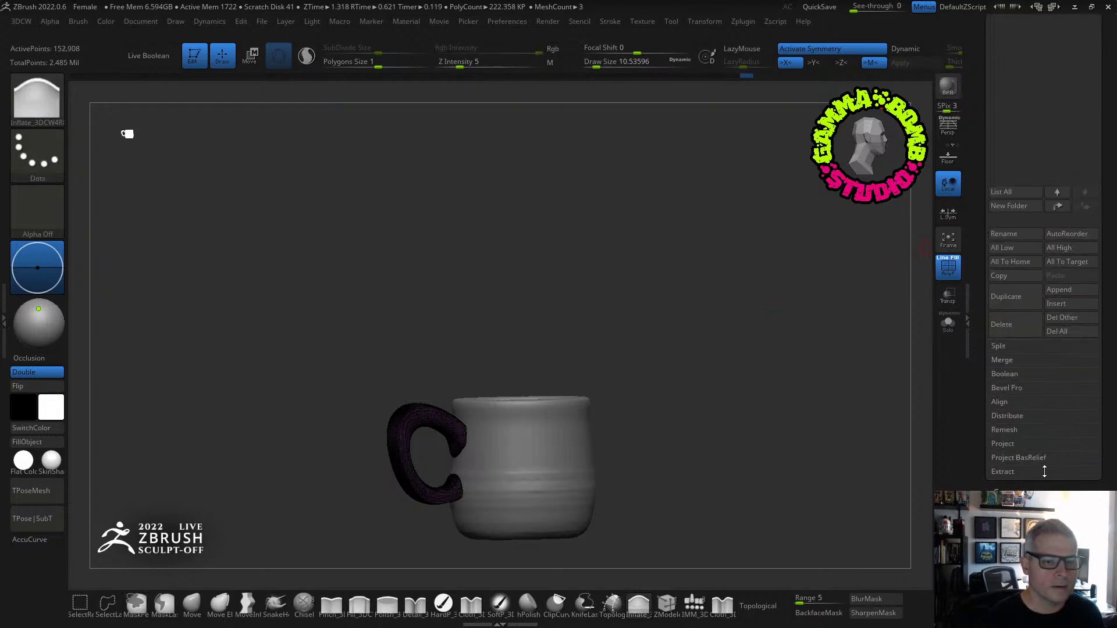
{"action": "left_click", "coordinate": [1039, 471]}
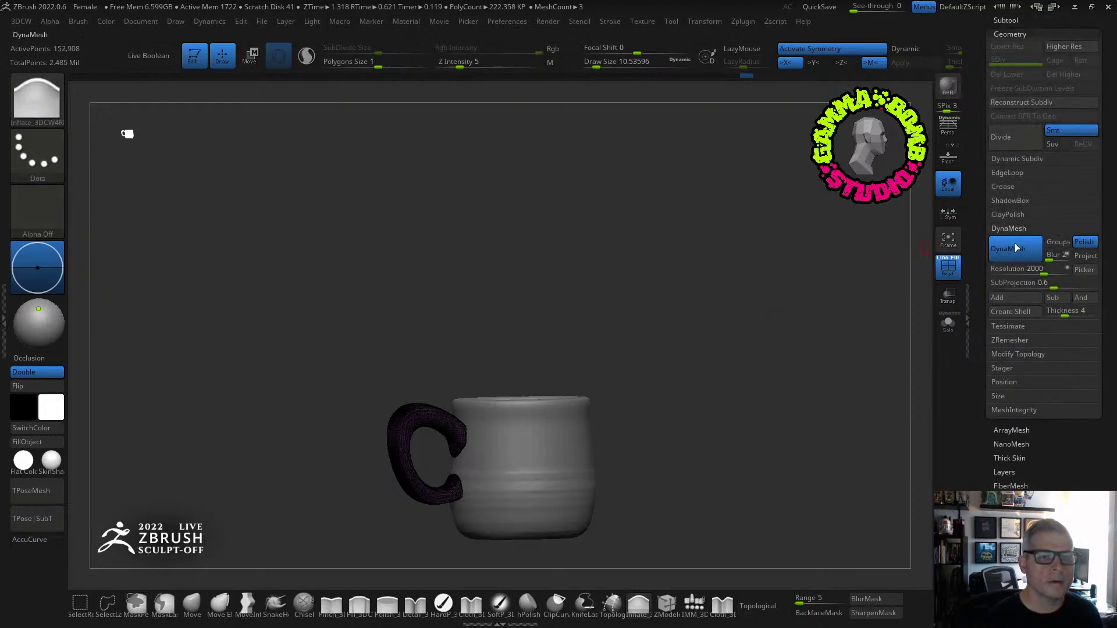
{"action": "left_click", "coordinate": [1015, 248]}
{"action": "left_click", "coordinate": [1009, 340]}
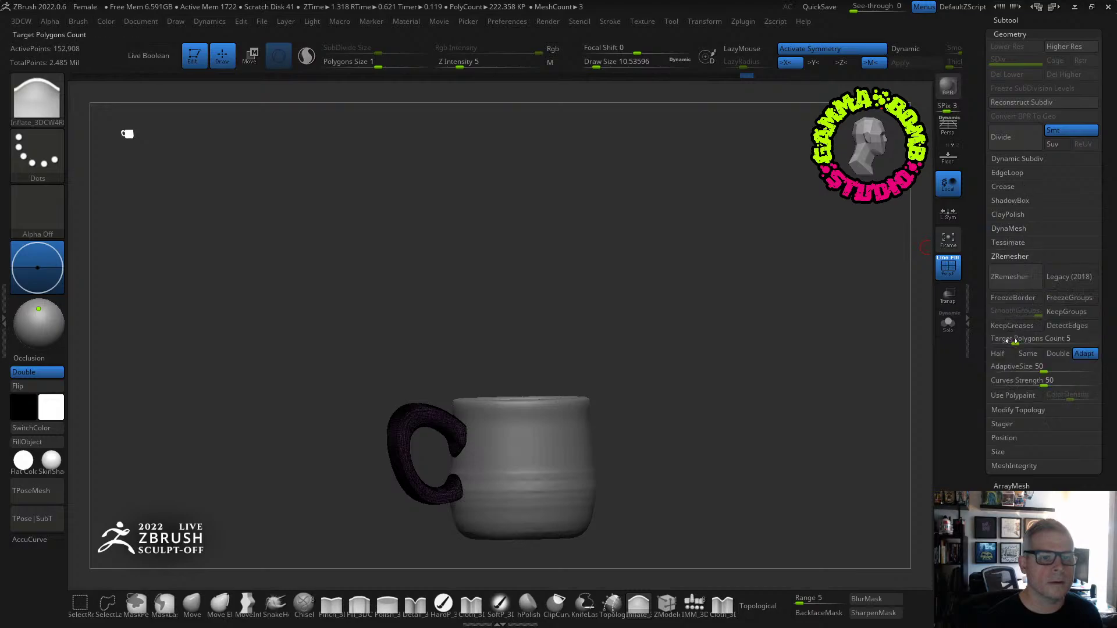
{"action": "left_click", "coordinate": [1055, 313]}
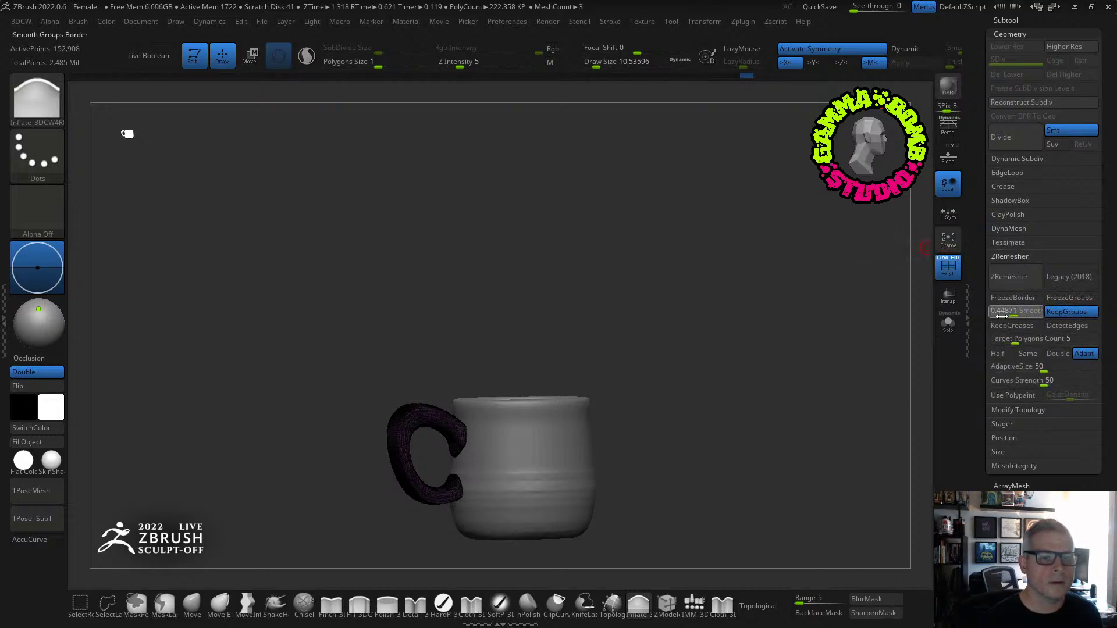
{"action": "left_click", "coordinate": [997, 353]}
{"action": "left_click", "coordinate": [1009, 277]}
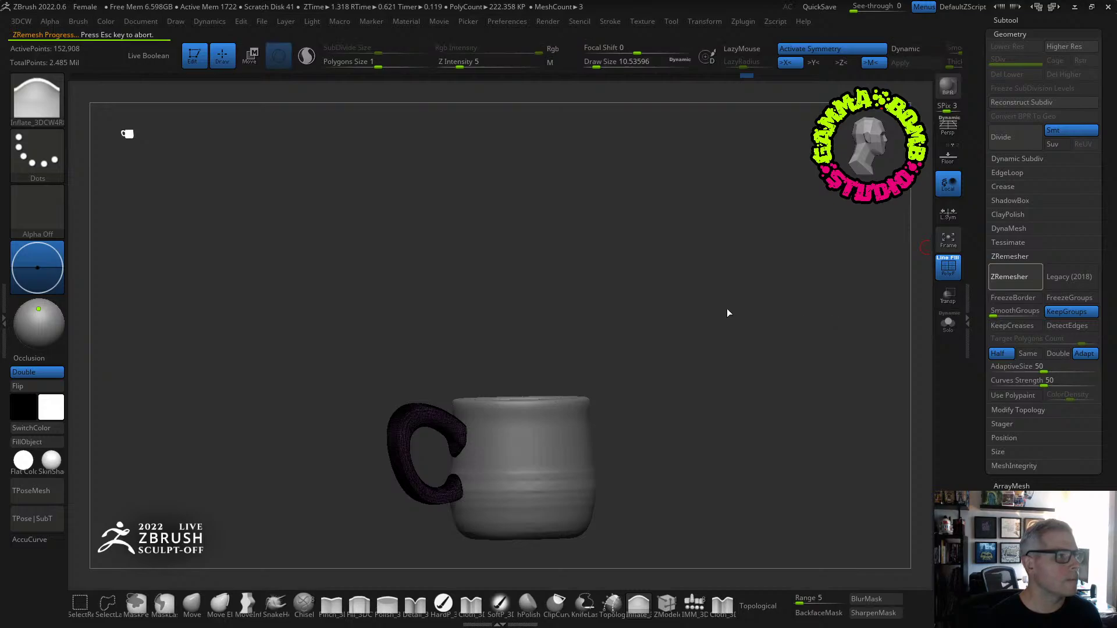
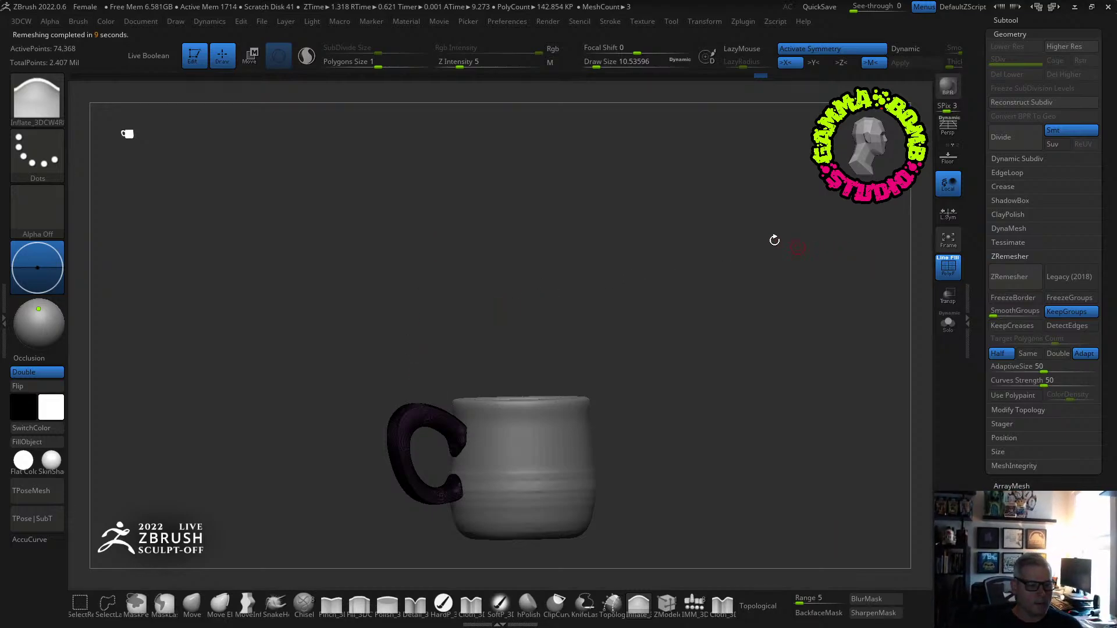
{"action": "left_click_drag", "start_coordinate": [691, 320], "coordinate": [706, 307]}
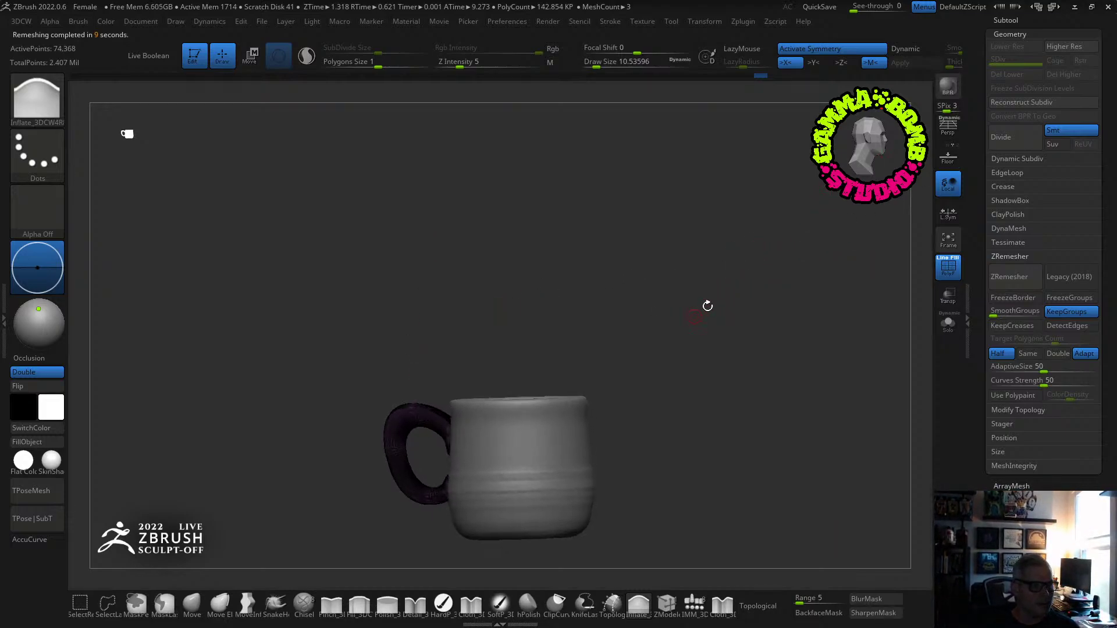
{"action": "left_click", "coordinate": [996, 276]}
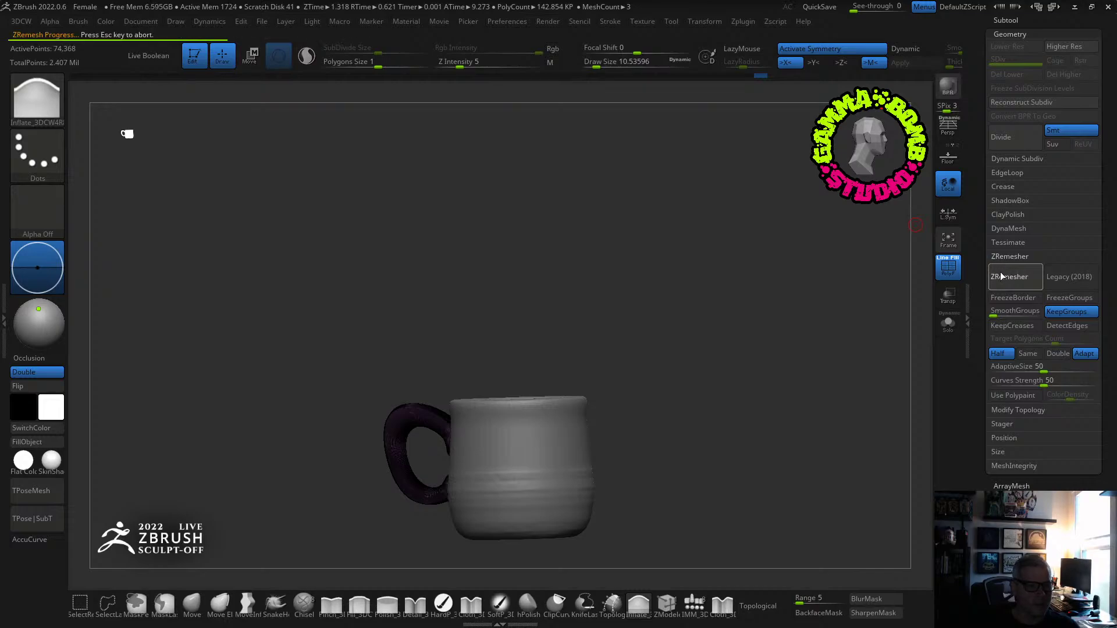
Select the mug body subtool and set ZRemesher to Half with KeepGroups on.
{"action": "left_click", "coordinate": [1015, 21]}
{"action": "left_click", "coordinate": [1041, 208]}
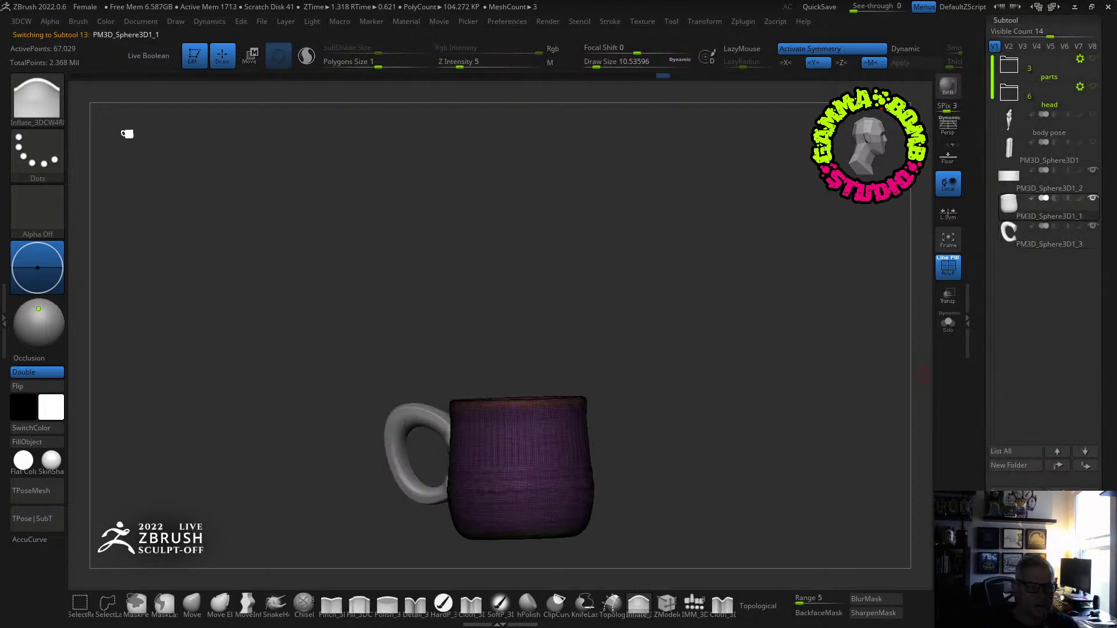
{"action": "key", "text": "ctrl"}
{"action": "left_click_drag", "start_coordinate": [779, 472], "coordinate": [793, 344], "text": "alt"}
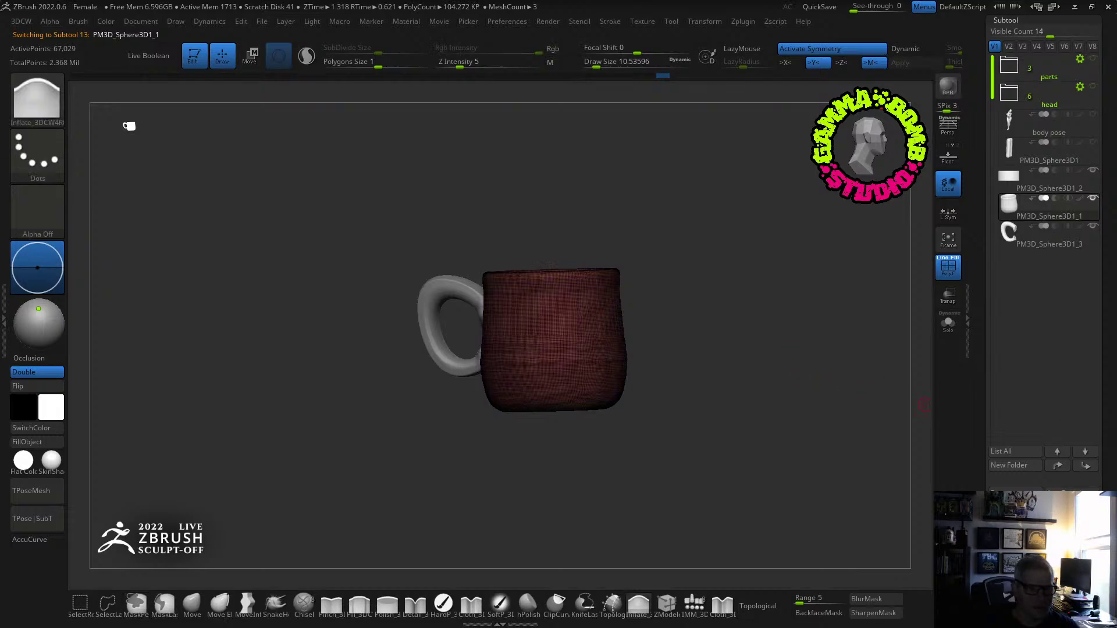
{"action": "scroll", "coordinate": [1091, 448], "scroll_direction": "down", "scroll_amount": 5}
{"action": "left_click", "coordinate": [1012, 566]}
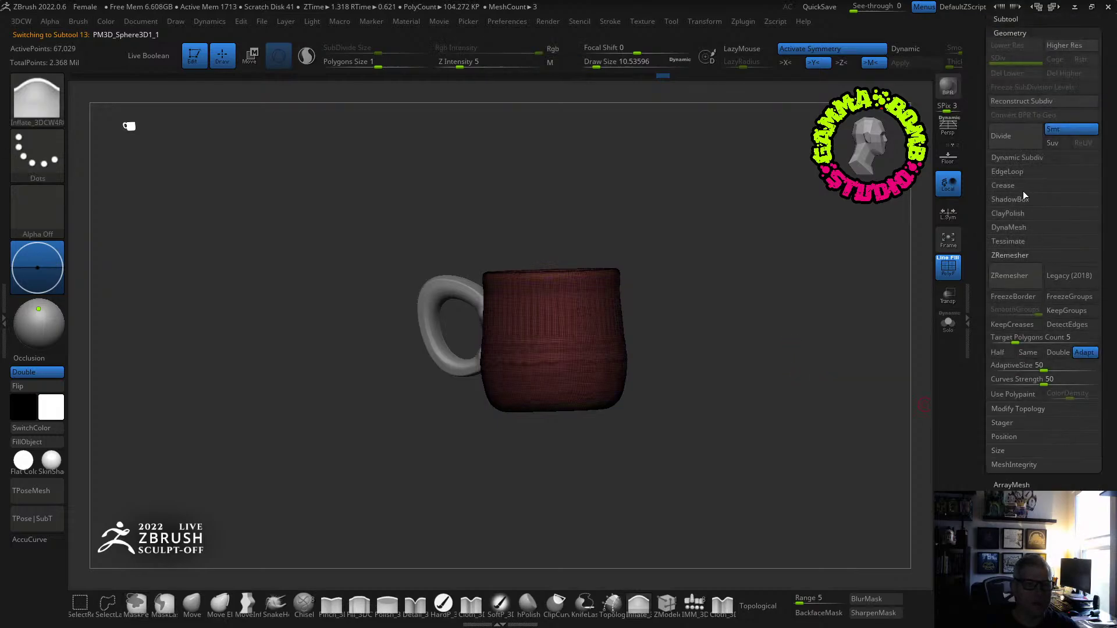
{"action": "left_click", "coordinate": [1010, 228]}
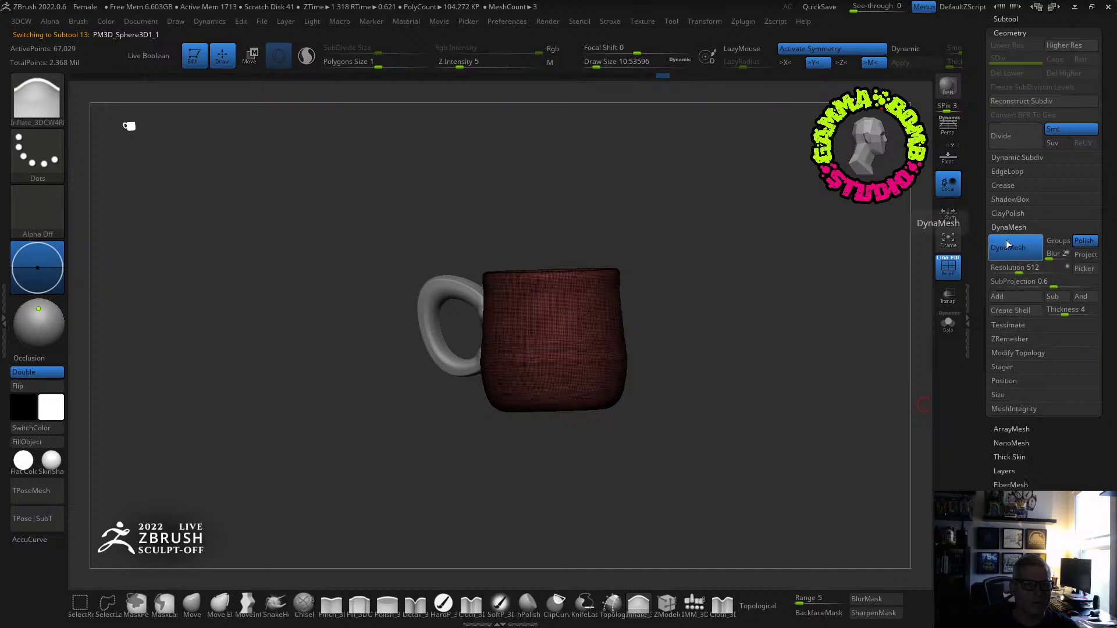
{"action": "left_click", "coordinate": [1010, 340]}
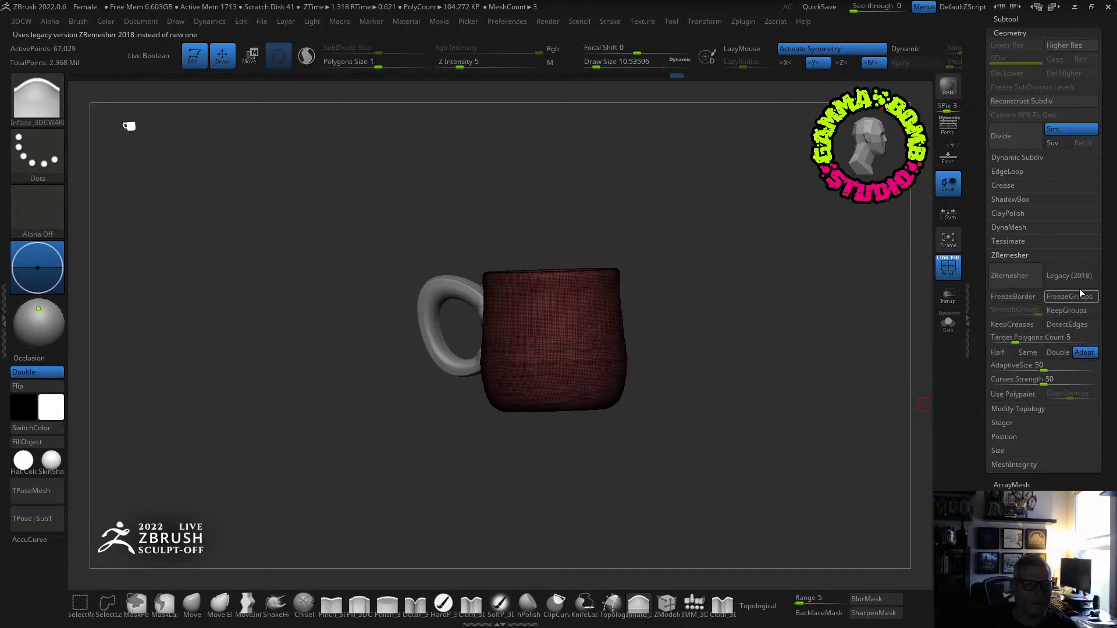
{"action": "left_click", "coordinate": [996, 353]}
{"action": "left_click", "coordinate": [1066, 312]}
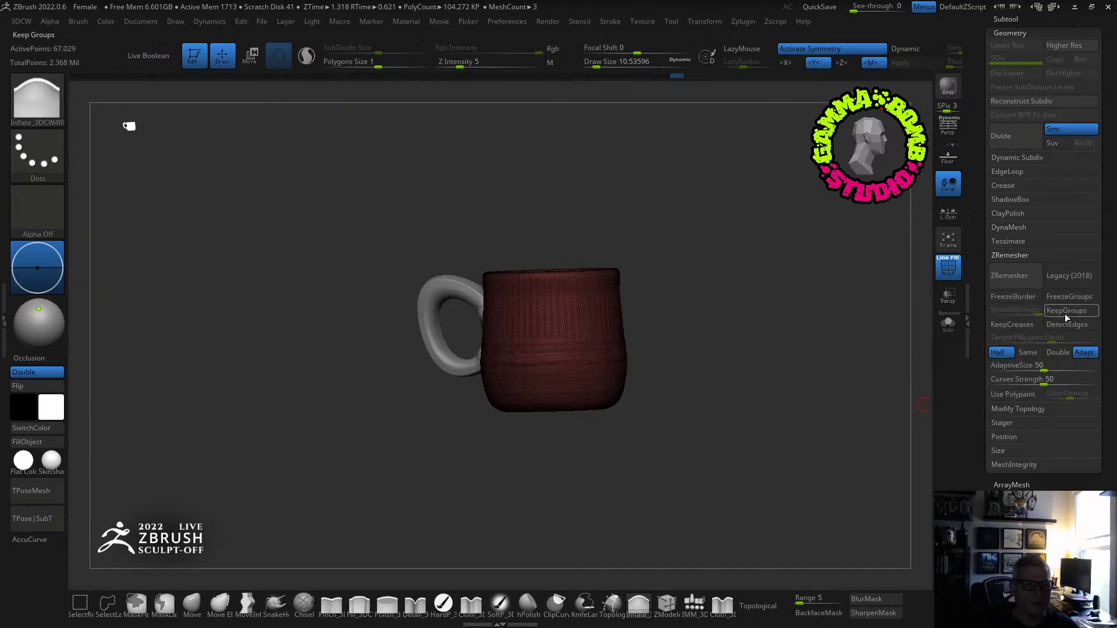
Undo the mug body's first ZRemesh, switch its symmetry to the X axis, and remesh it at Half.
{"action": "left_click", "coordinate": [1012, 273]}
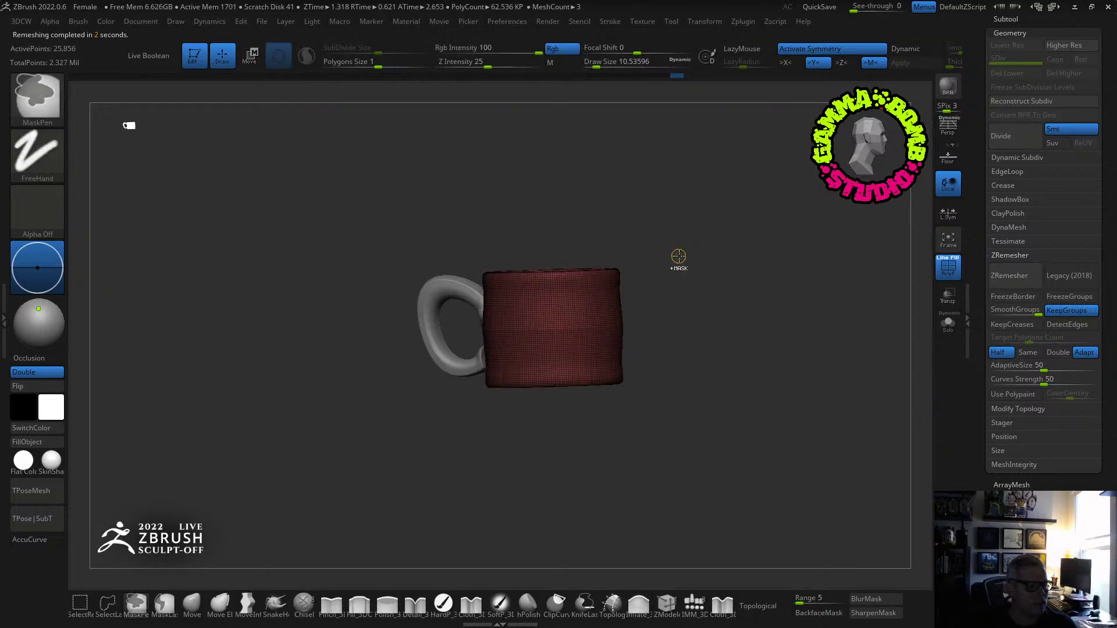
{"action": "key", "text": "ctrl+z"}
{"action": "key", "text": "x"}
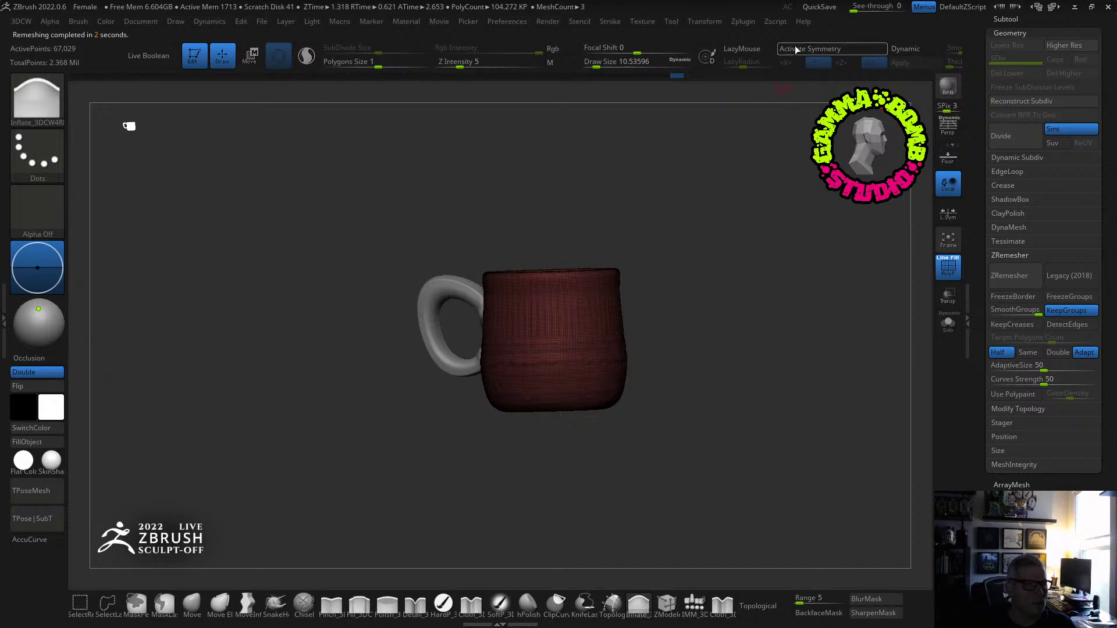
{"action": "left_click", "coordinate": [796, 49]}
{"action": "left_click", "coordinate": [814, 62]}
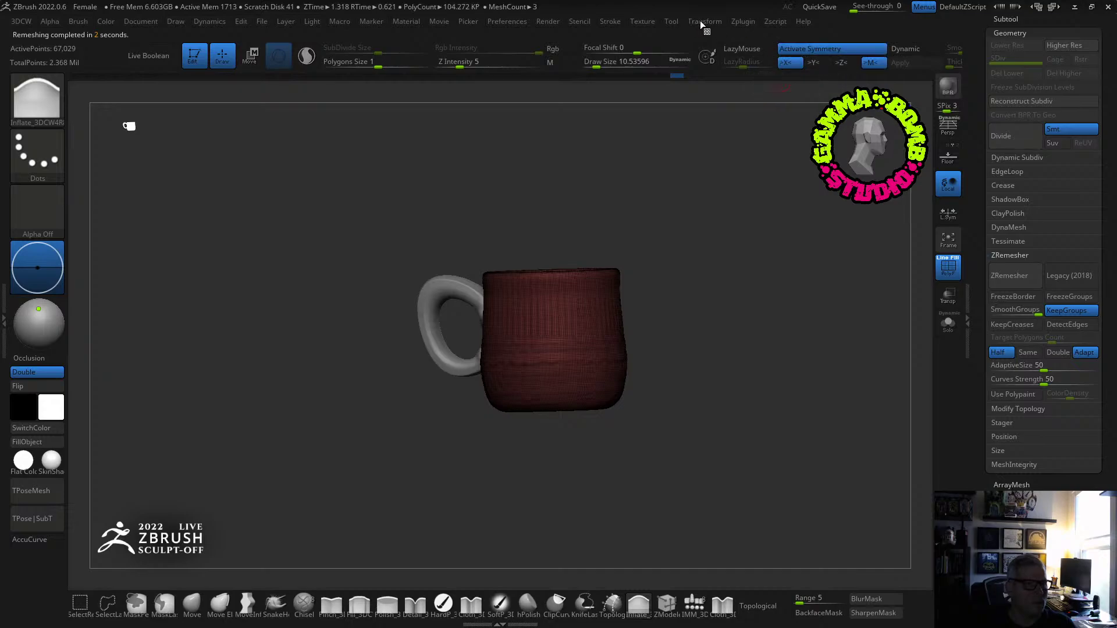
{"action": "left_click", "coordinate": [704, 22]}
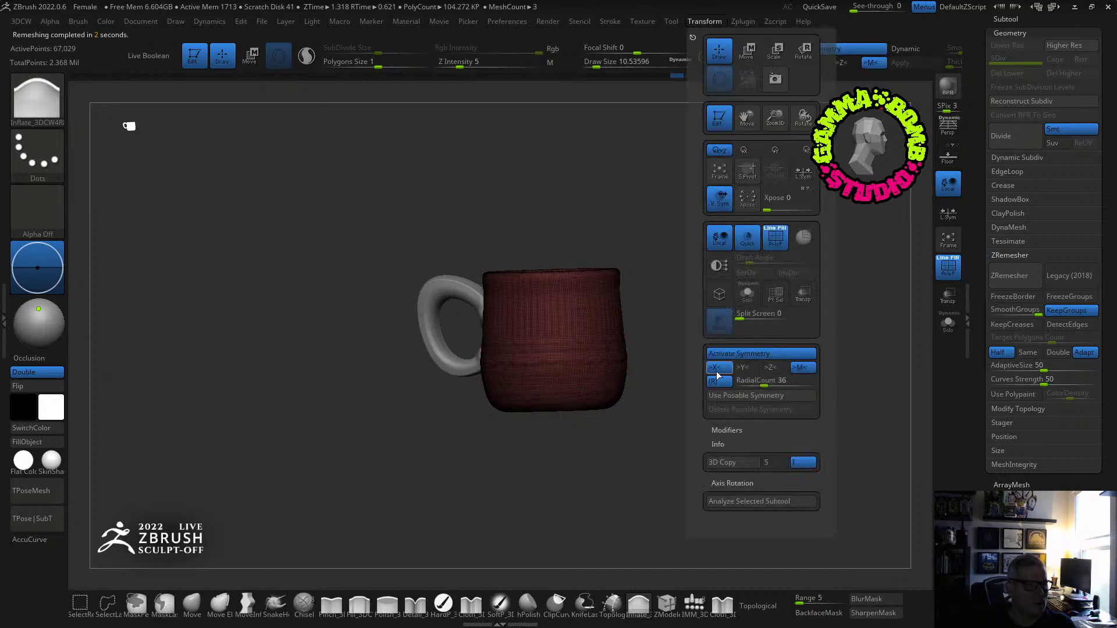
{"action": "left_click_drag", "start_coordinate": [761, 348], "coordinate": [733, 351], "text": "shift"}
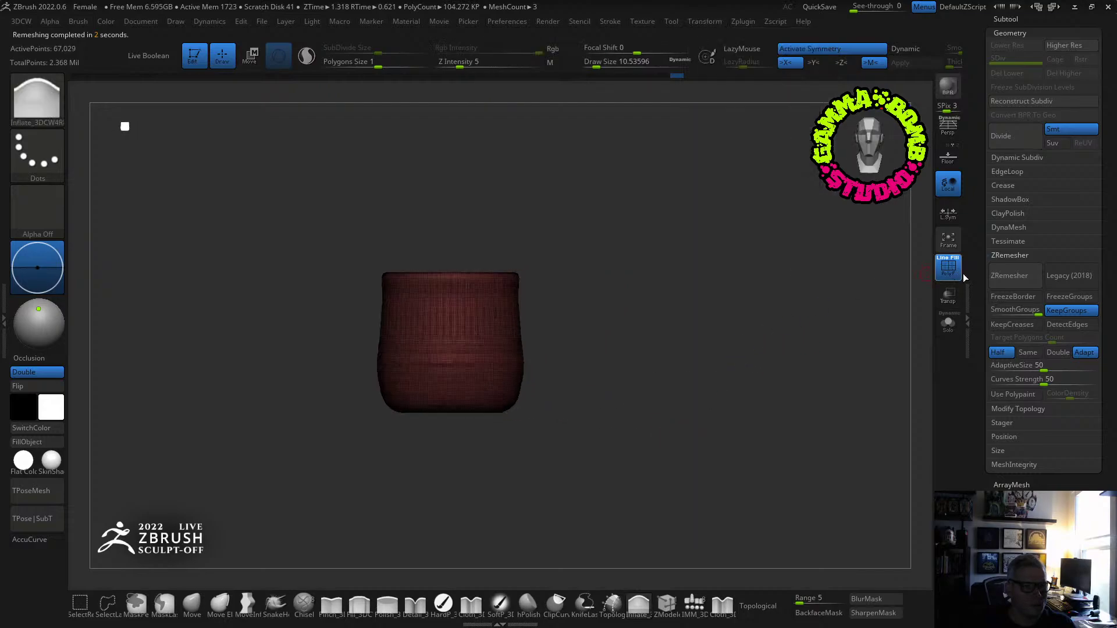
{"action": "left_click", "coordinate": [1012, 279]}
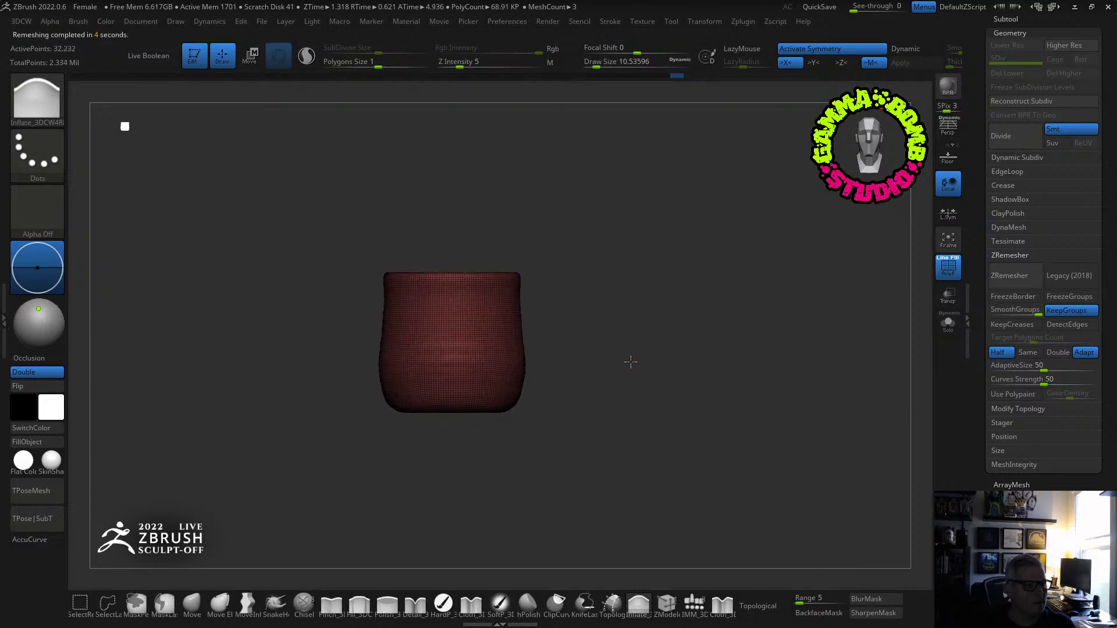
{"action": "left_click_drag", "start_coordinate": [628, 366], "coordinate": [663, 364]}
Merge the handle subtool into the mug body subtool PM3D_Sphere3D1_1.
{"action": "left_click", "coordinate": [1007, 20]}
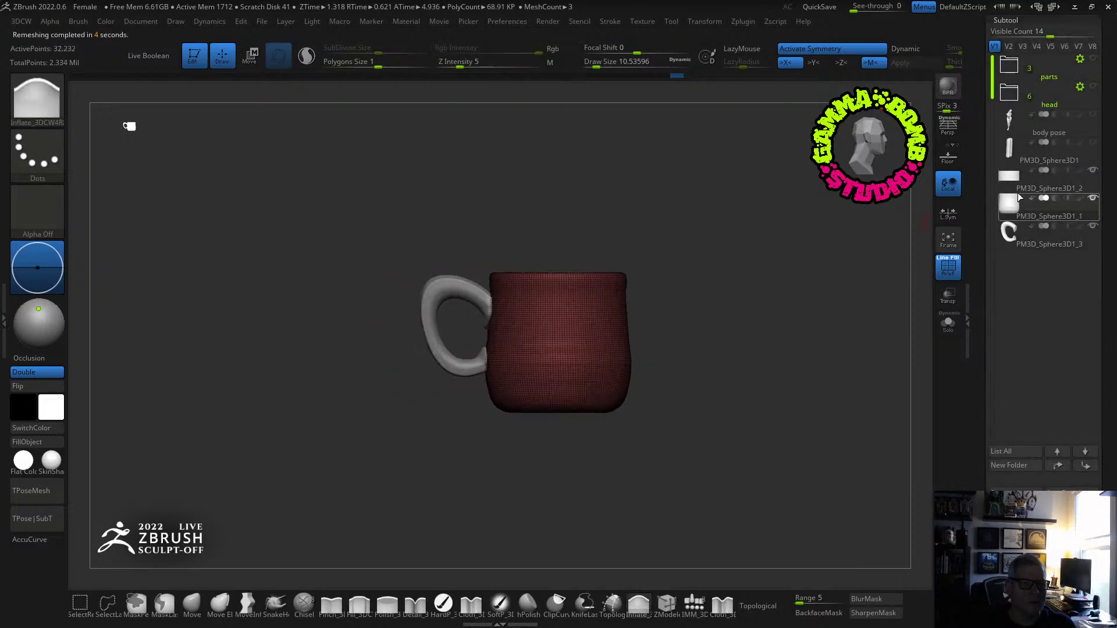
{"action": "key", "text": "3"}
{"action": "left_click", "coordinate": [743, 308]}
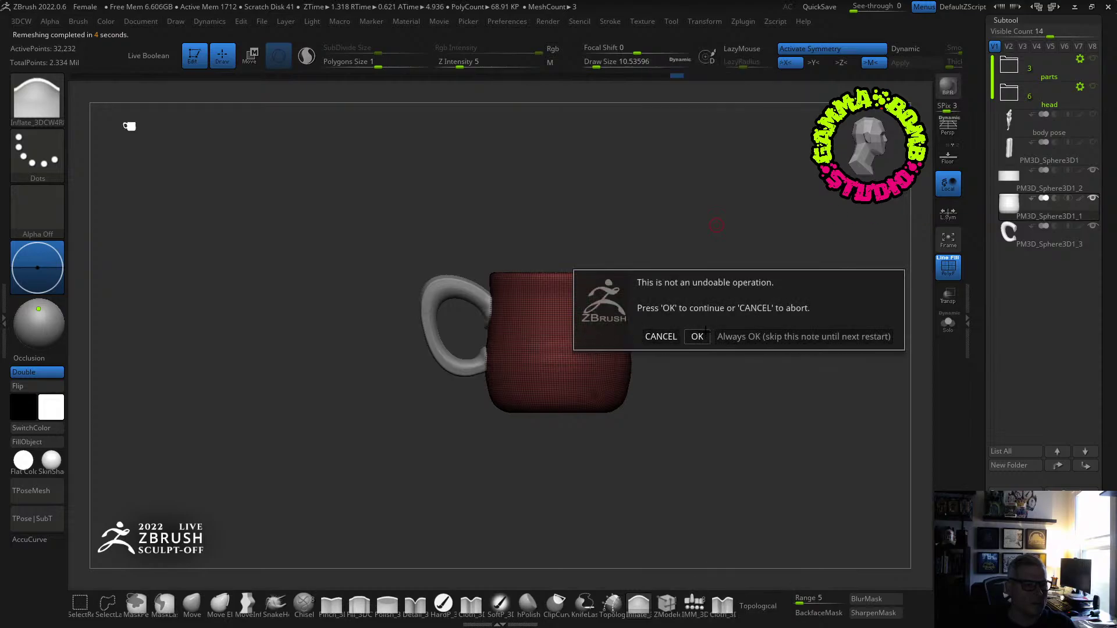
{"action": "left_click", "coordinate": [696, 332]}
Try to fuse the merged mug body and handle with Remesh By Union.
{"action": "key", "text": "w"}
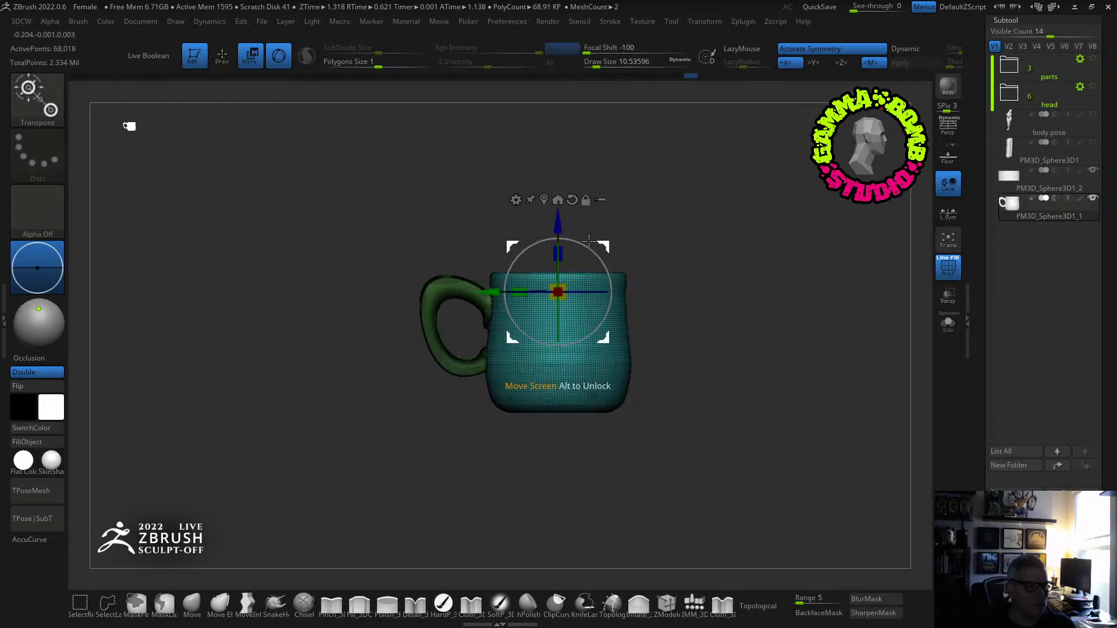
{"action": "left_click", "coordinate": [545, 200]}
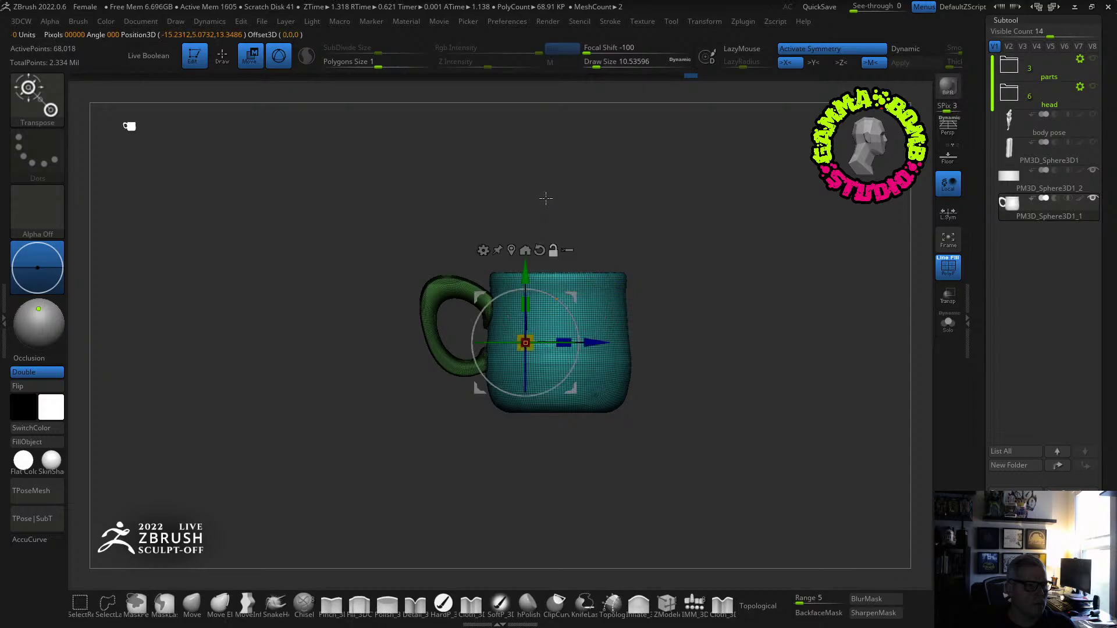
{"action": "left_click", "coordinate": [486, 248]}
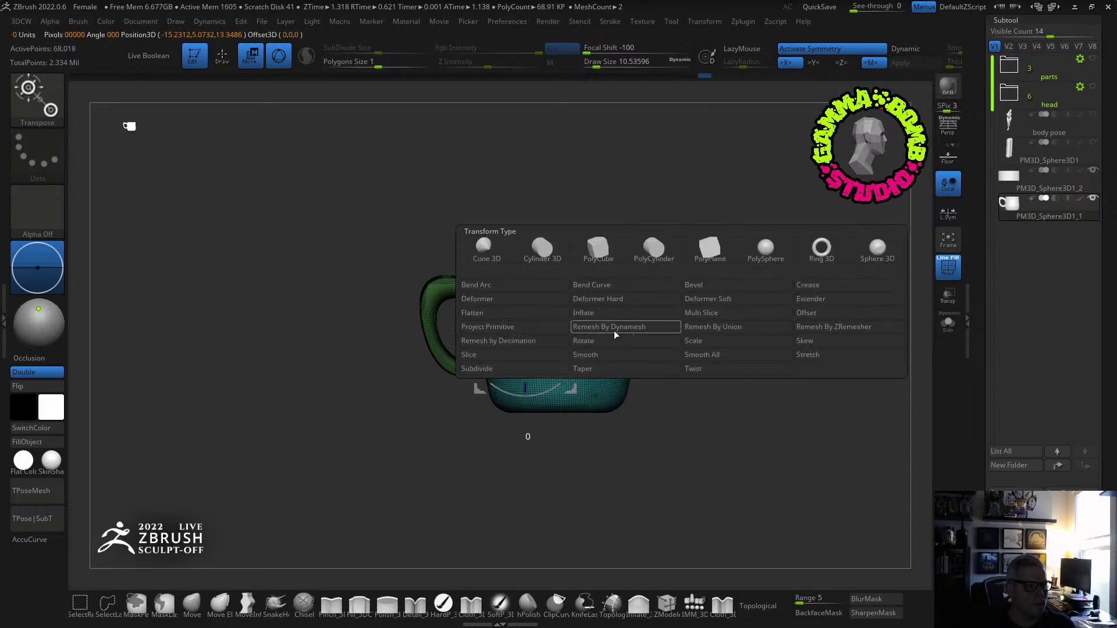
{"action": "left_click", "coordinate": [709, 327]}
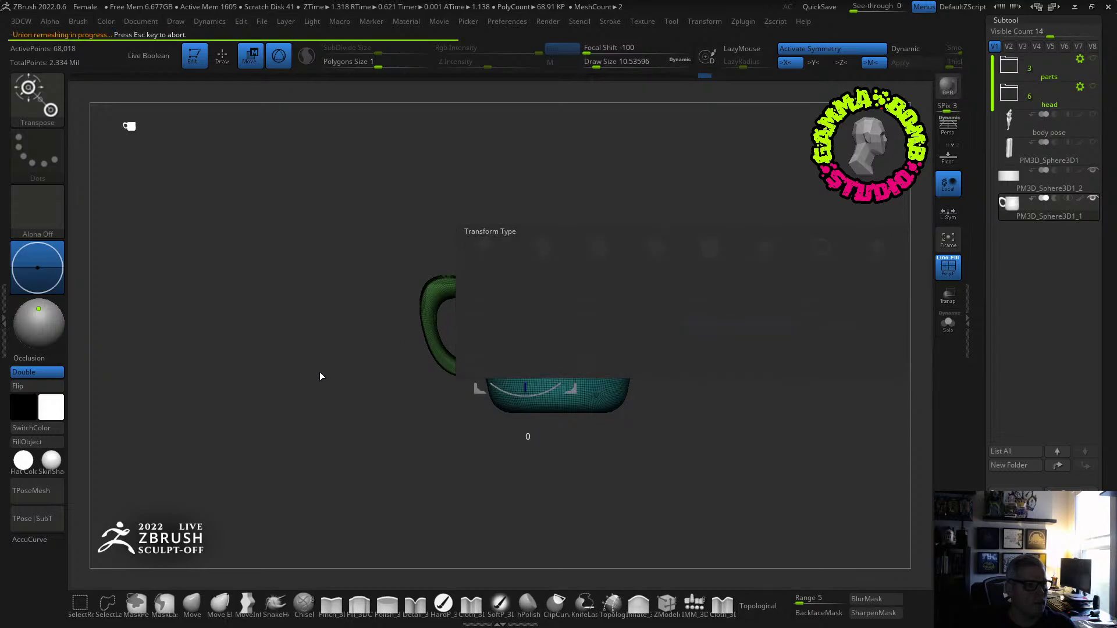
{"action": "left_click_drag", "start_coordinate": [406, 403], "coordinate": [674, 469]}
{"action": "key", "text": "ctrl+z"}
{"action": "left_click_drag", "start_coordinate": [673, 470], "coordinate": [664, 465]}
{"action": "key", "text": "q"}
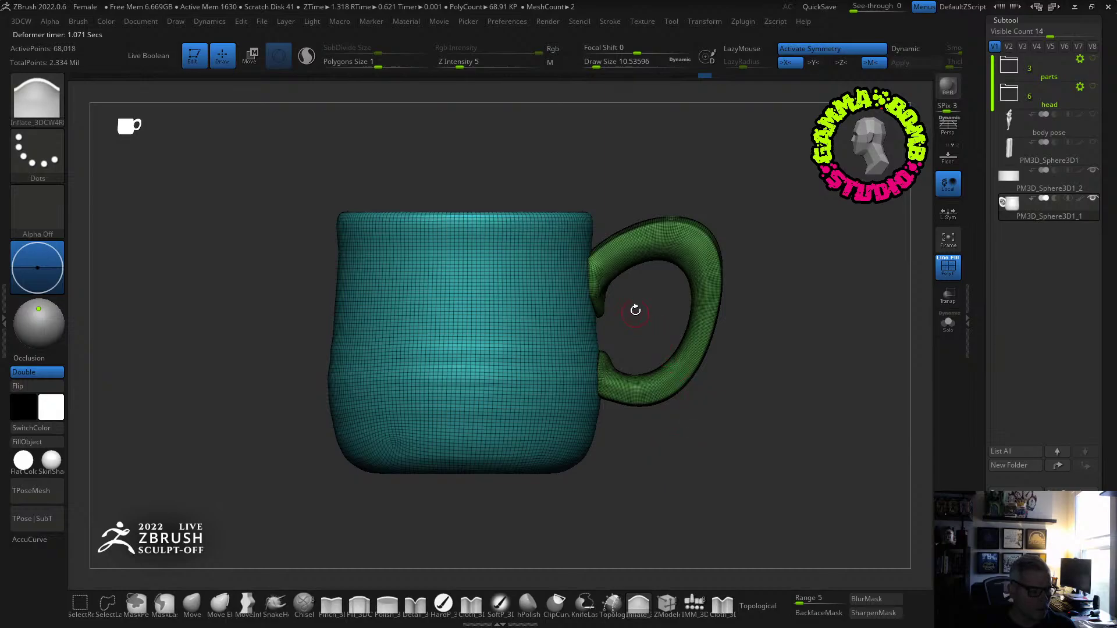
Isolate the handle to mask only the mug body, and nudge the handle slightly deeper into the mug wall.
{"action": "left_click", "coordinate": [692, 258], "text": "alt"}
{"action": "key", "text": "w"}
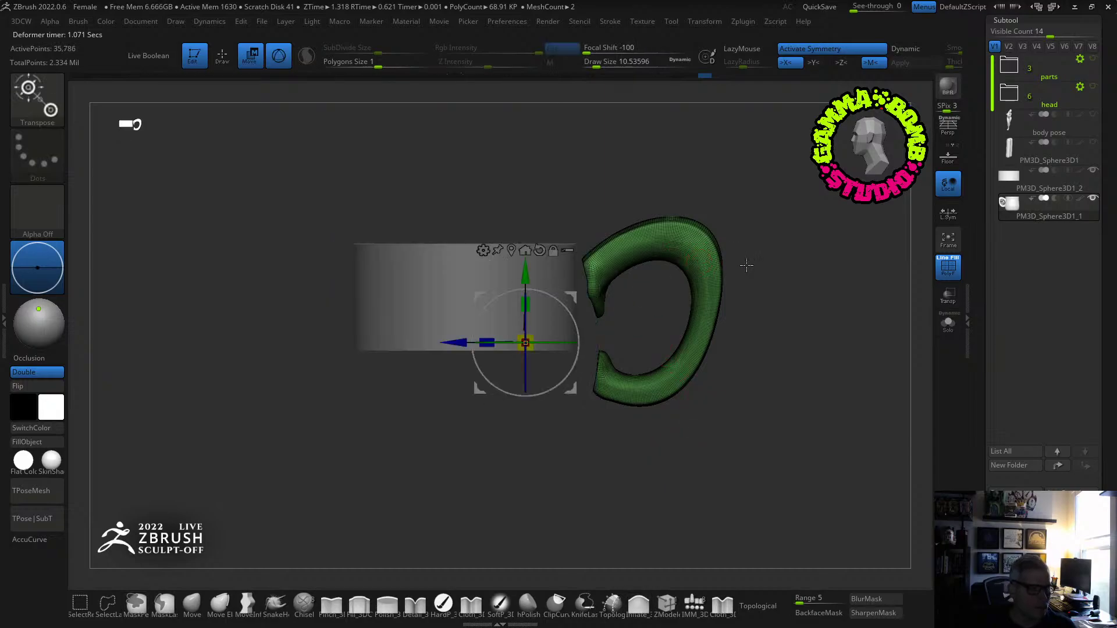
{"action": "key", "text": "ctrl+z"}
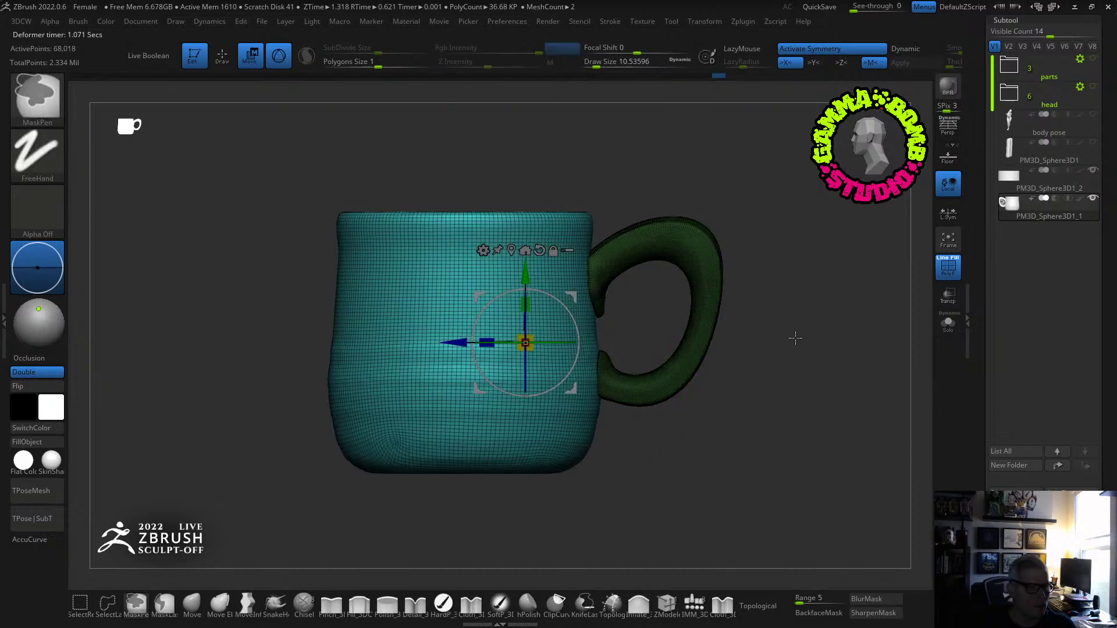
{"action": "left_click_drag", "start_coordinate": [454, 341], "coordinate": [453, 340]}
{"action": "key", "text": "q"}
{"action": "mouse_move", "coordinate": [808, 324]}
{"action": "left_mouse_down"}
{"action": "mouse_move", "coordinate": [780, 392]}
{"action": "mouse_move", "coordinate": [783, 349]}
{"action": "mouse_move", "coordinate": [836, 361]}
{"action": "mouse_move", "coordinate": [809, 363]}
{"action": "mouse_move", "coordinate": [879, 356]}
{"action": "left_mouse_up"}
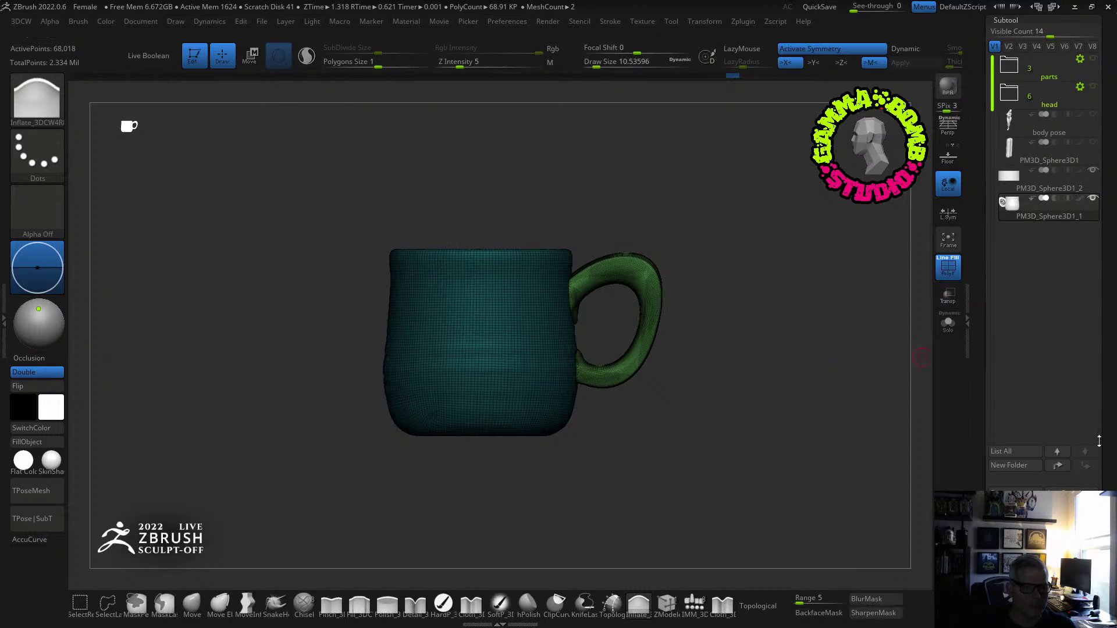
ZRemesh the merged mug body and handle at the Same polygon count with KeepGroups on.
{"action": "scroll", "coordinate": [1032, 398], "scroll_direction": "down", "scroll_amount": 5}
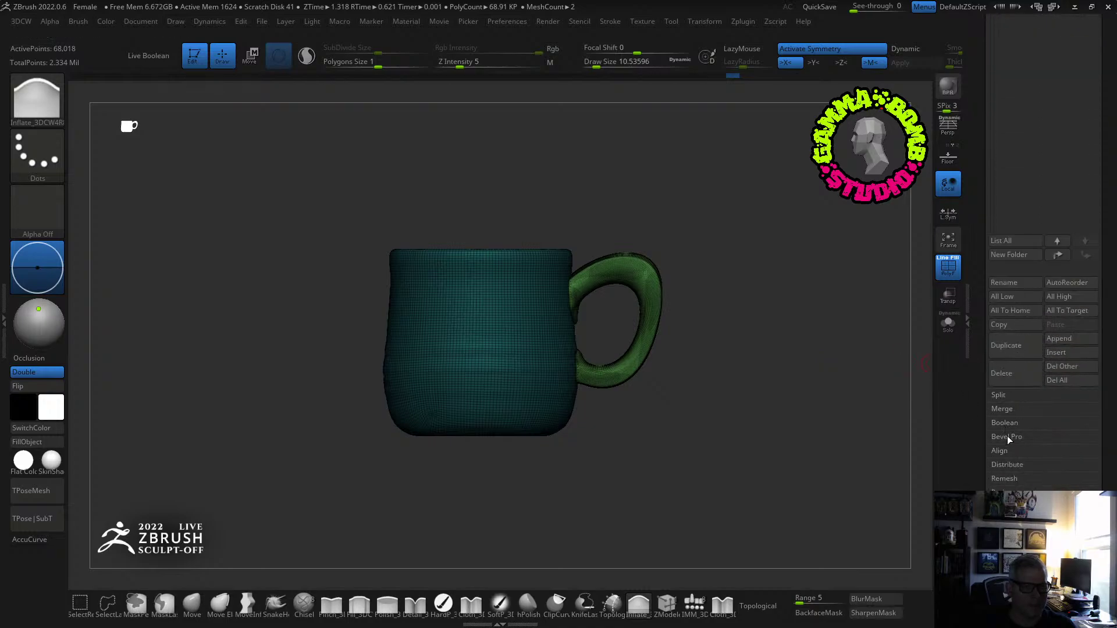
{"action": "scroll", "coordinate": [1044, 256], "scroll_direction": "down", "scroll_amount": 5}
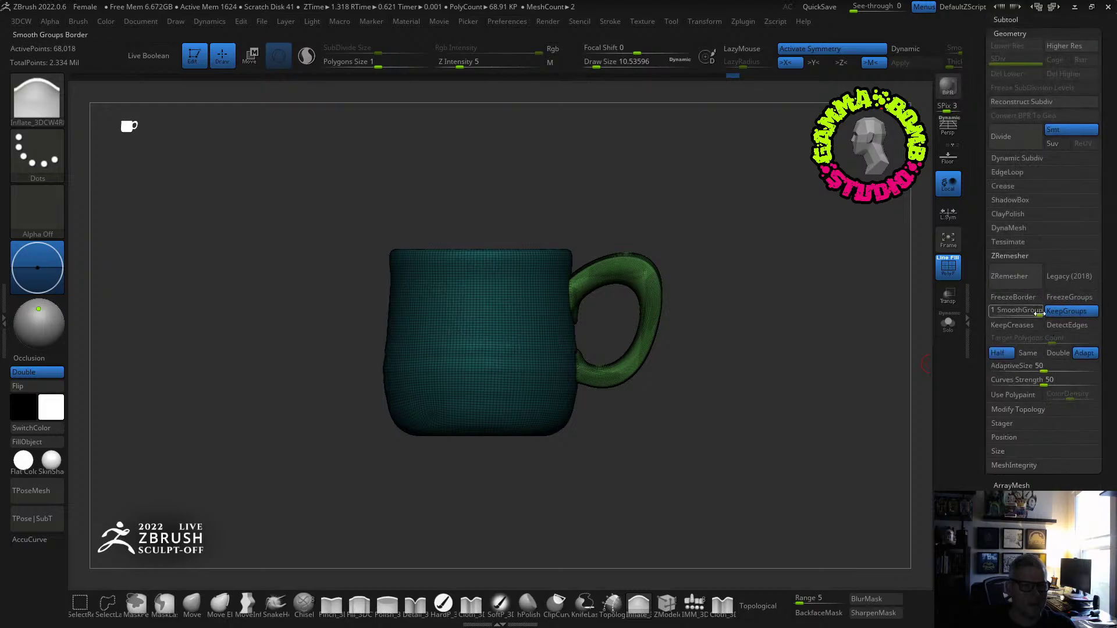
{"action": "left_click", "coordinate": [1027, 354]}
{"action": "left_click", "coordinate": [1010, 277]}
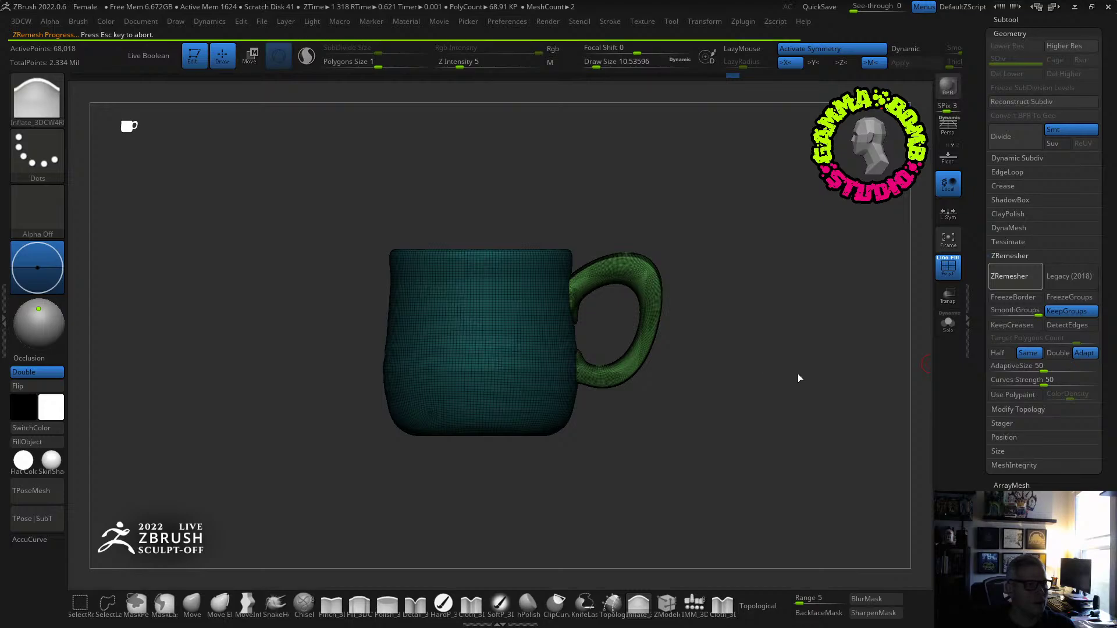
{"action": "left_click_drag", "start_coordinate": [784, 369], "coordinate": [898, 304]}
Fuse the mug body and handle with DynaMesh at resolution 400, and hide the polyframe to inspect the joined mesh.
{"action": "left_click", "coordinate": [1011, 228]}
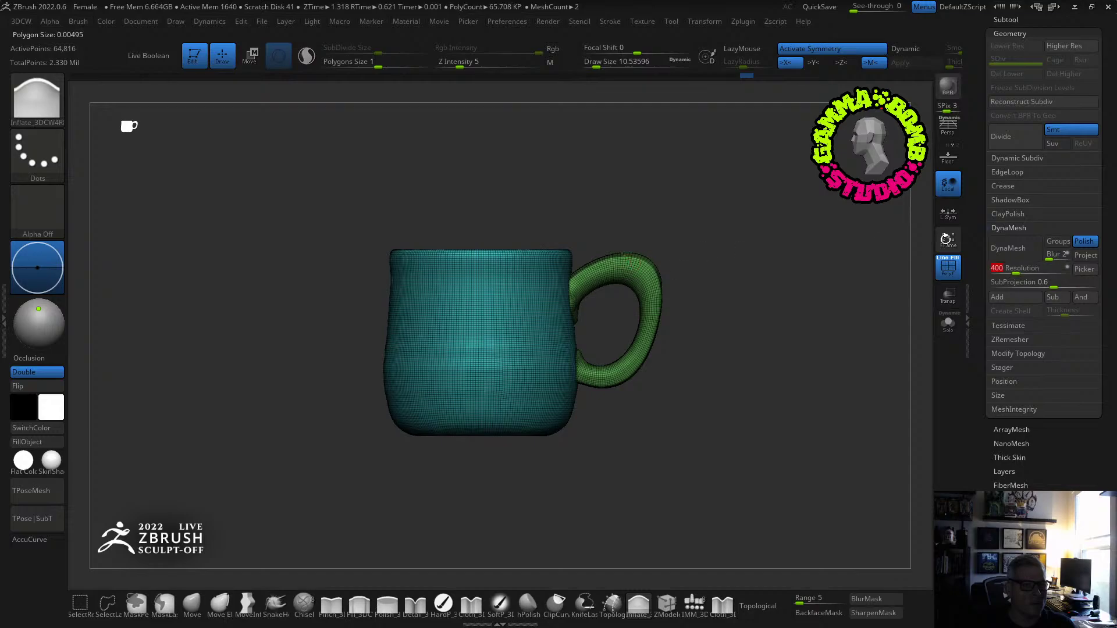
{"action": "left_click", "coordinate": [1011, 247]}
{"action": "key", "text": "shift+f"}
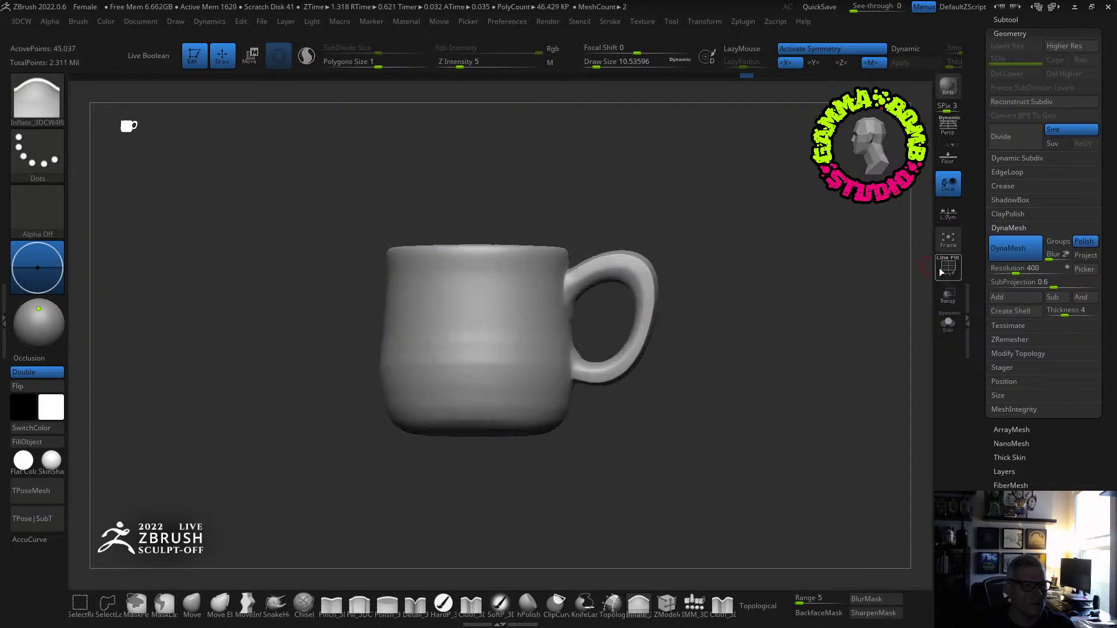
{"action": "left_click_drag", "start_coordinate": [827, 313], "coordinate": [790, 308]}
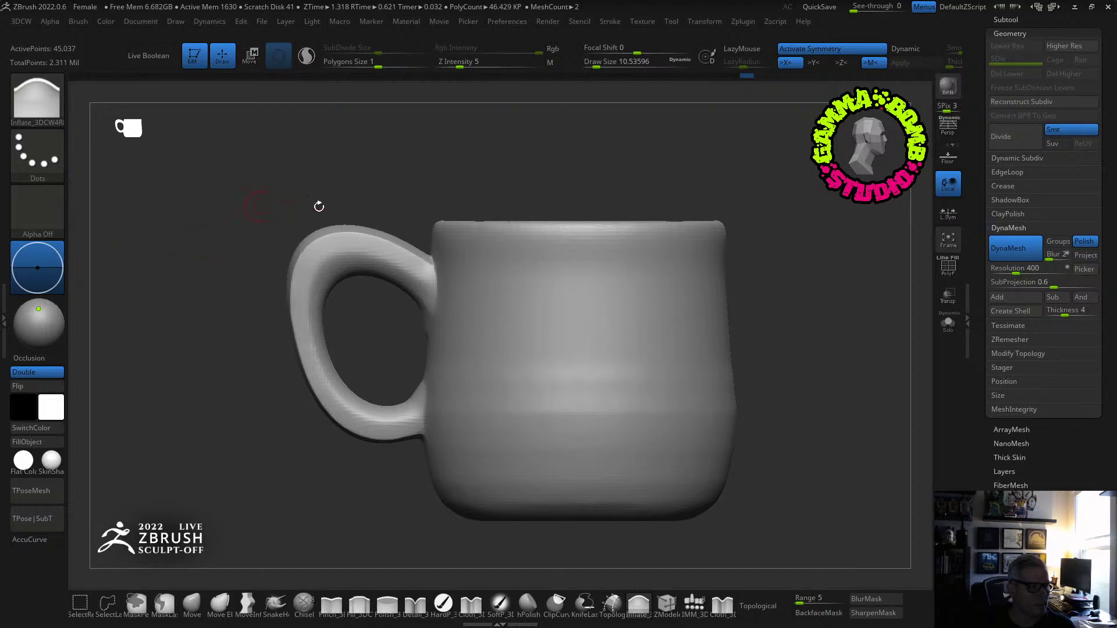
{"action": "key", "text": "ctrl"}
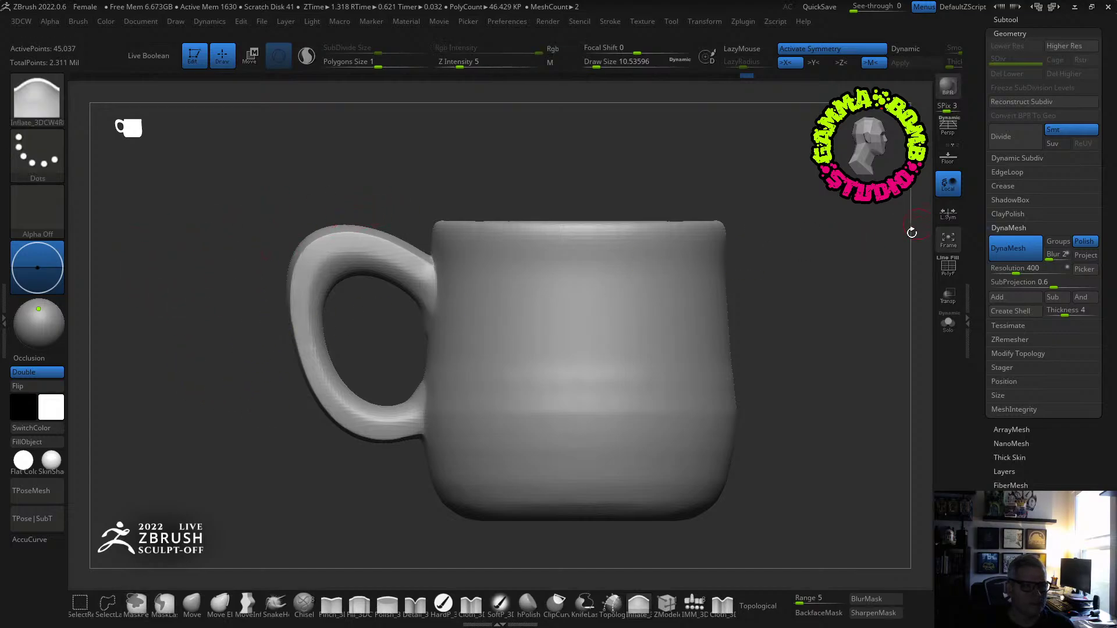
ZRemesh the fused mug at Half the polygon count with KeepGroups on, and inspect the result from several angles.
{"action": "left_click_drag", "start_coordinate": [1114, 187], "coordinate": [1112, 202]}
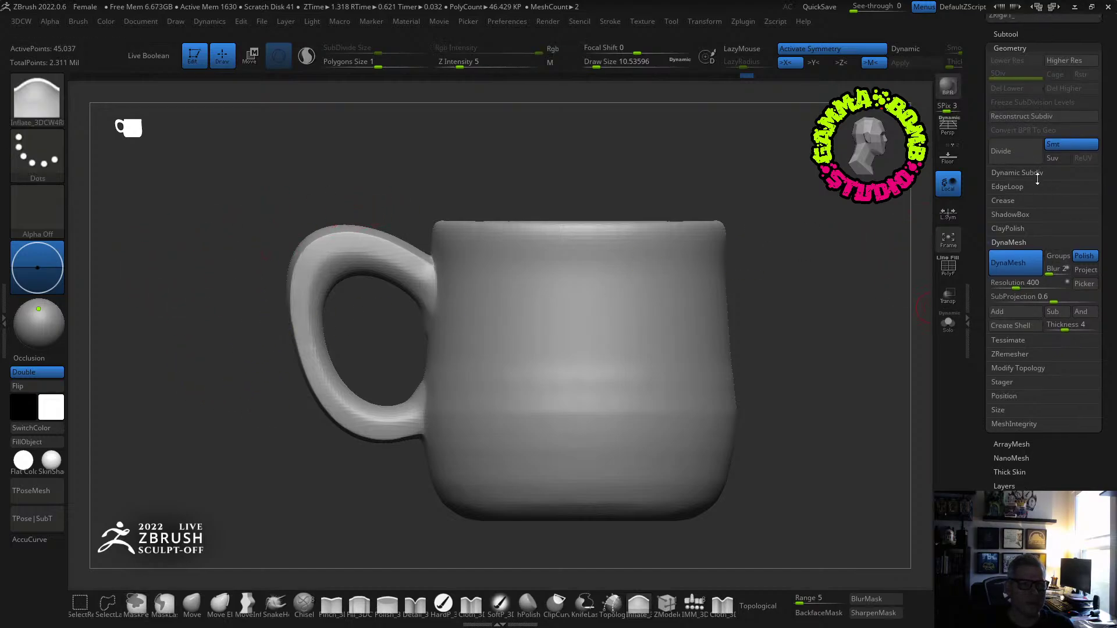
{"action": "left_click", "coordinate": [1009, 262]}
{"action": "left_click", "coordinate": [1009, 355]}
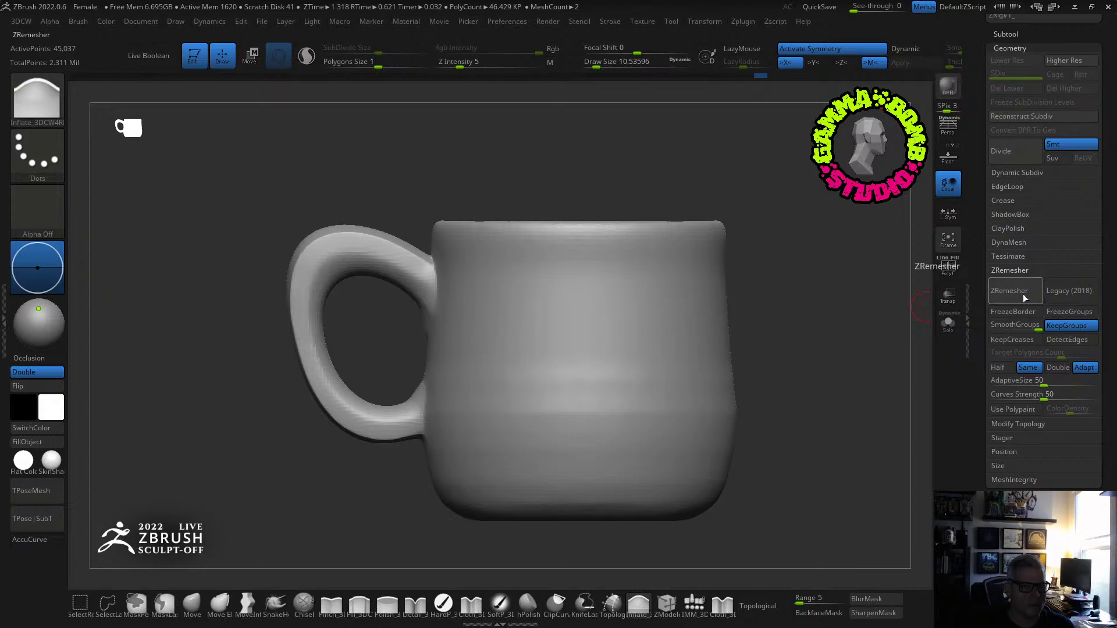
{"action": "left_click", "coordinate": [1002, 370]}
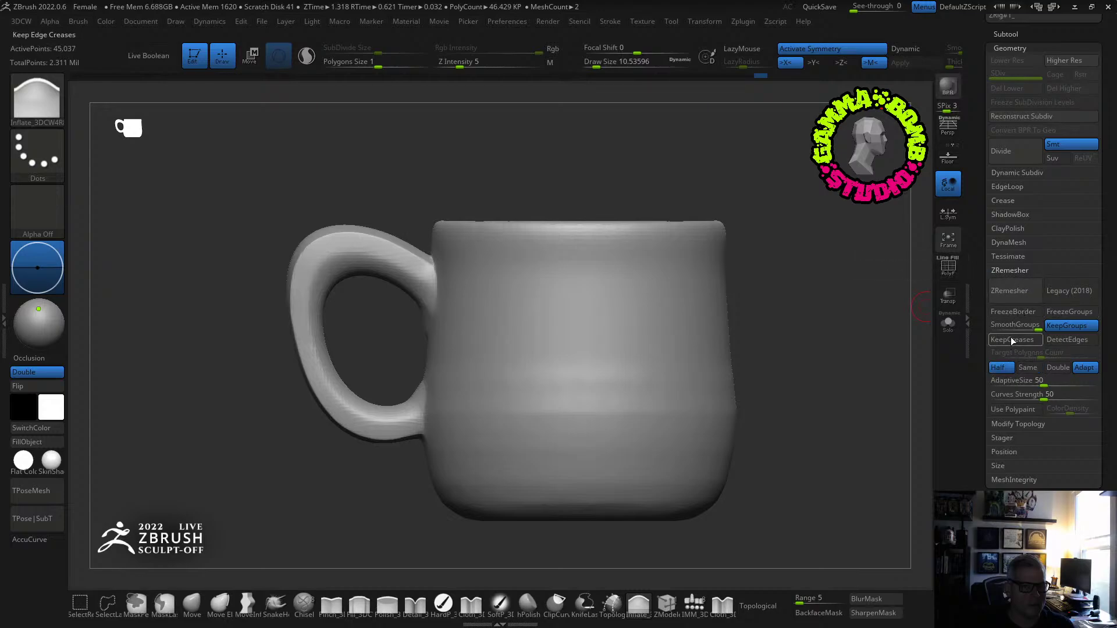
{"action": "left_click", "coordinate": [1009, 291]}
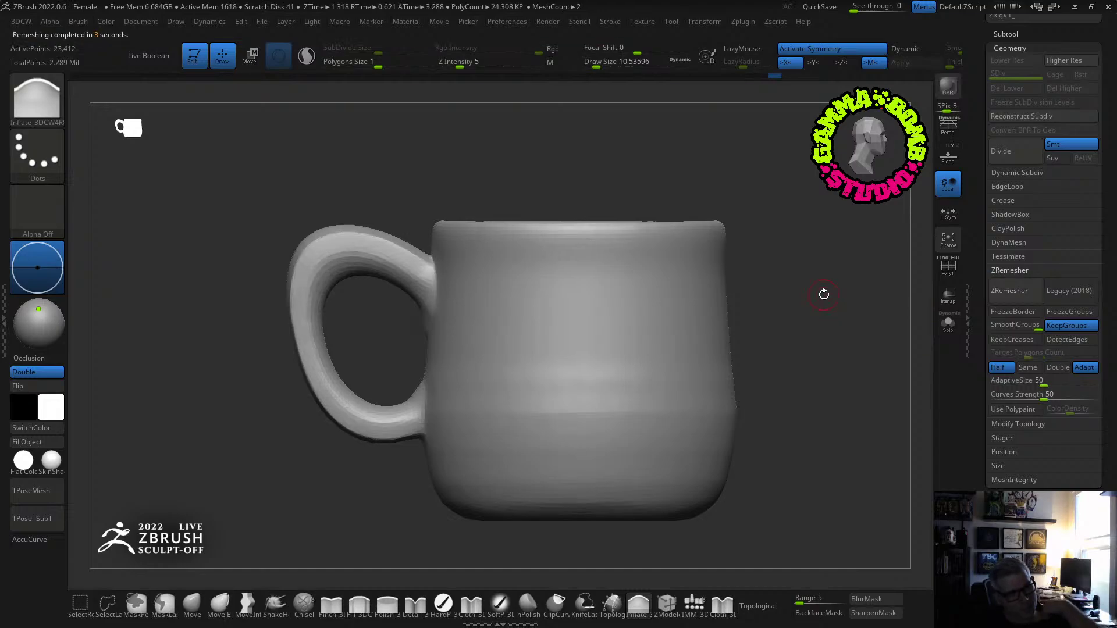
{"action": "left_click", "coordinate": [938, 275]}
{"action": "left_click", "coordinate": [940, 278]}
{"action": "left_click_drag", "start_coordinate": [821, 360], "coordinate": [765, 281]}
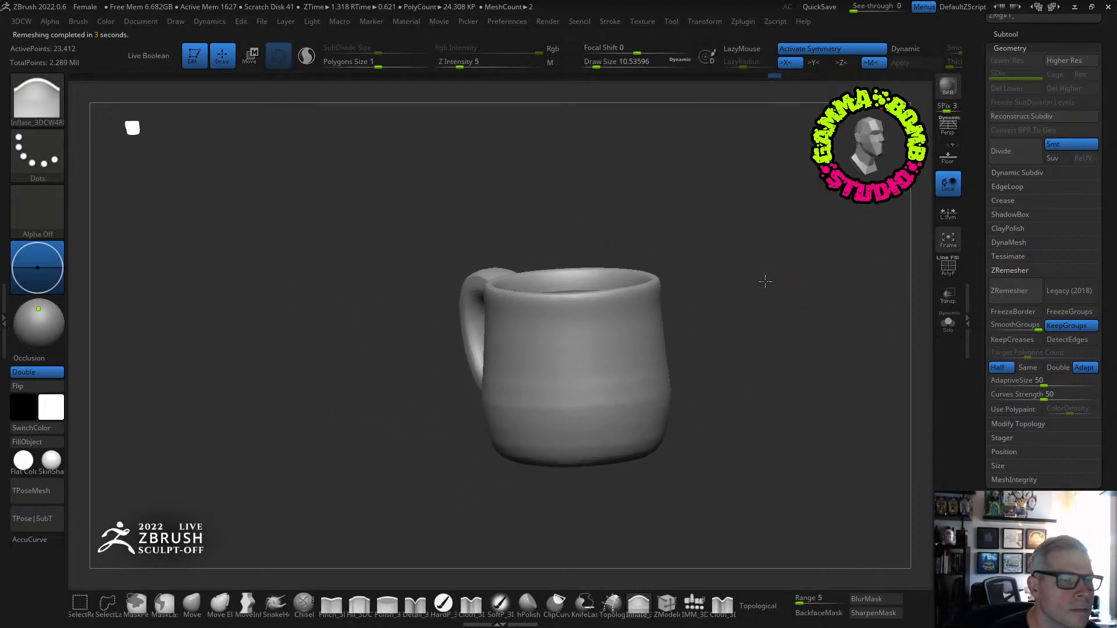
Divide the mug mesh up to subdivision level 3 with Smt on.
{"action": "left_click", "coordinate": [1004, 34]}
{"action": "left_click_drag", "start_coordinate": [822, 352], "coordinate": [930, 379]}
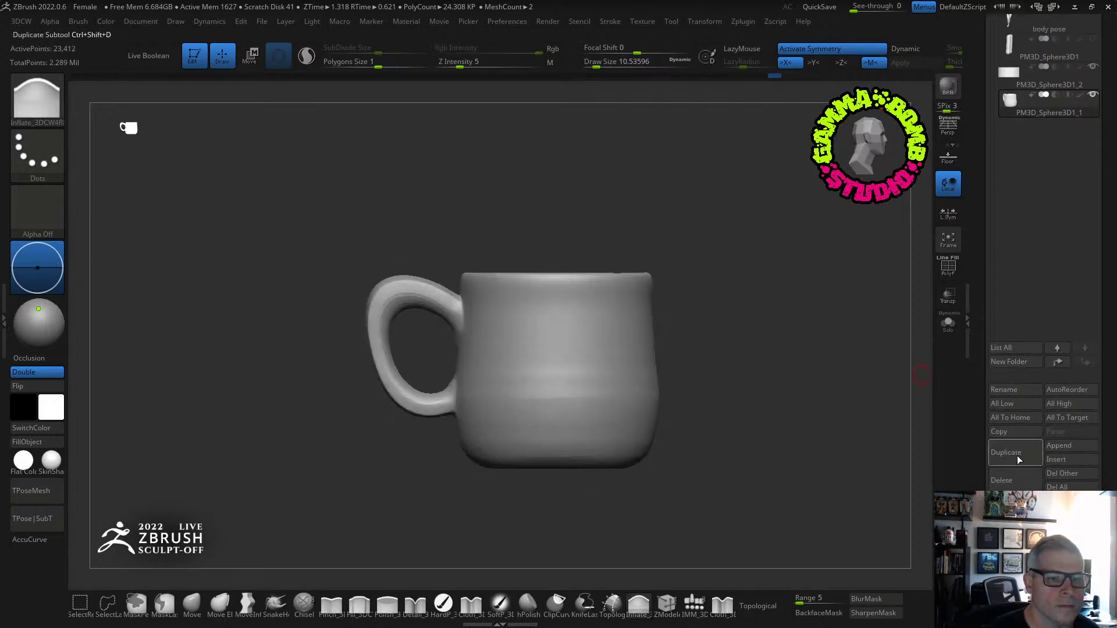
{"action": "scroll", "coordinate": [1085, 456], "scroll_direction": "down", "scroll_amount": 5}
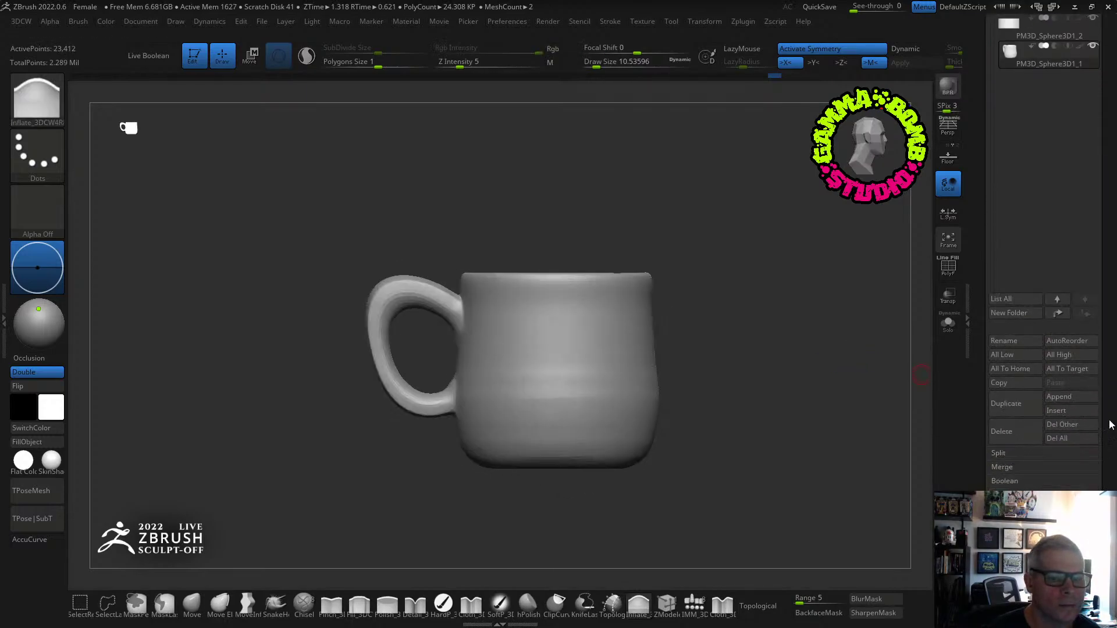
{"action": "left_click", "coordinate": [1021, 465]}
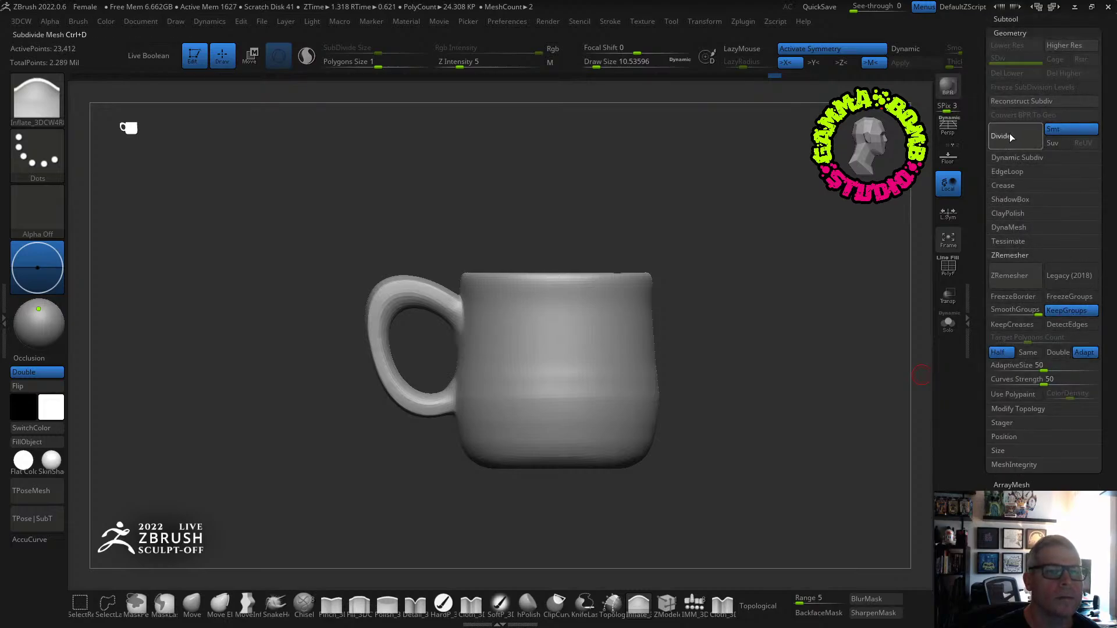
{"action": "left_click", "coordinate": [1010, 136]}
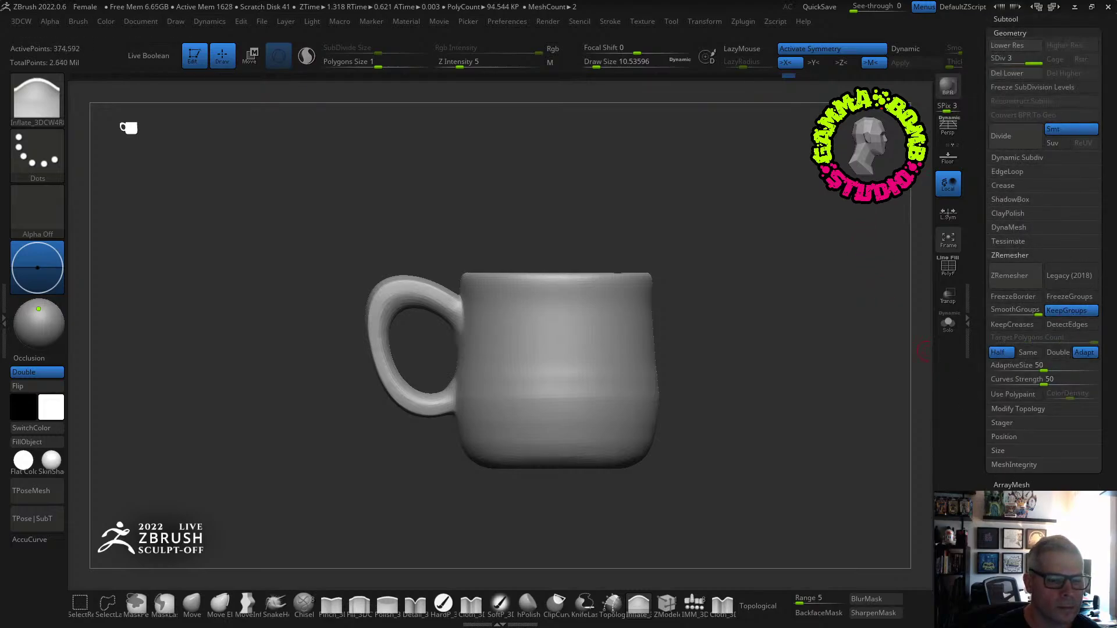
Save the tool in the Final folder as a new numbered version of the sculptoff2022 file.
{"action": "left_click", "coordinate": [1024, 526]}
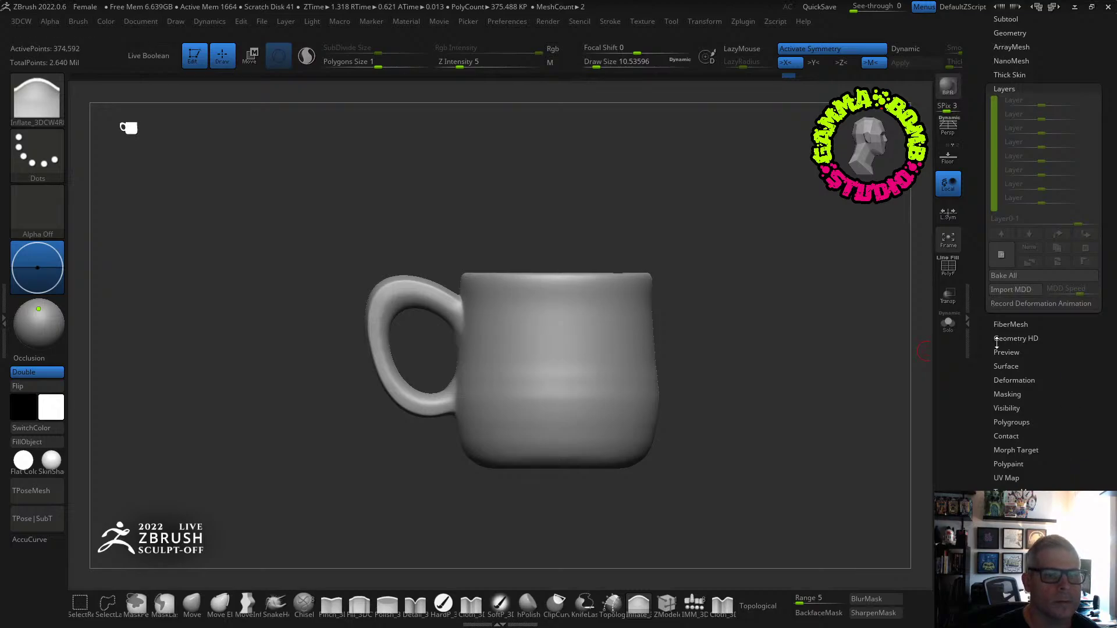
{"action": "left_click", "coordinate": [1005, 366]}
{"action": "left_click_drag", "start_coordinate": [1112, 58], "coordinate": [1113, 307]}
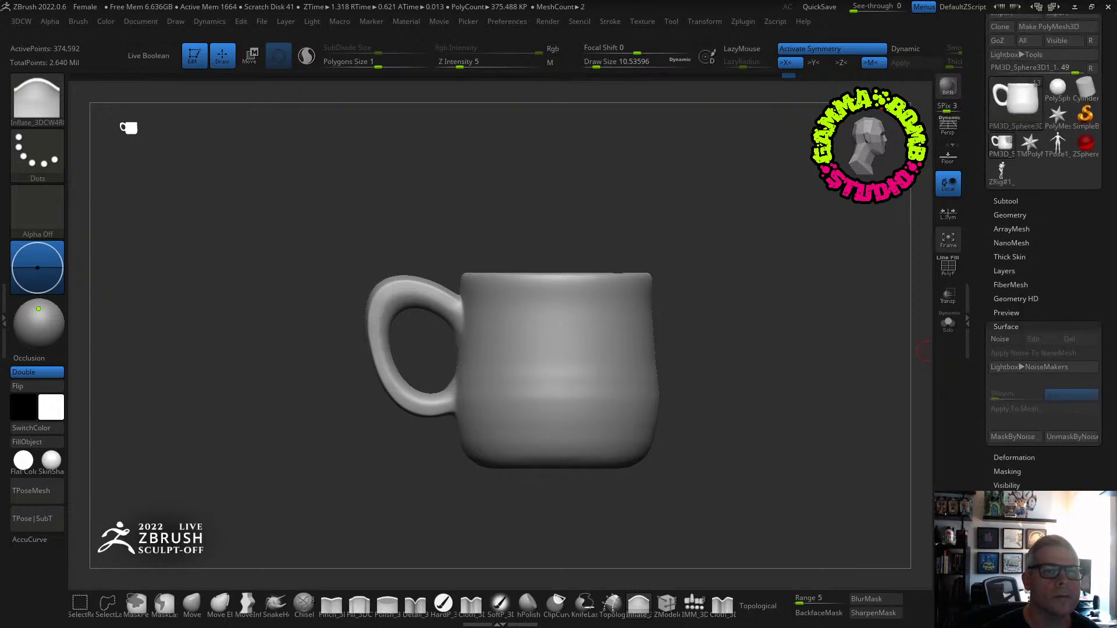
{"action": "left_click", "coordinate": [1073, 41]}
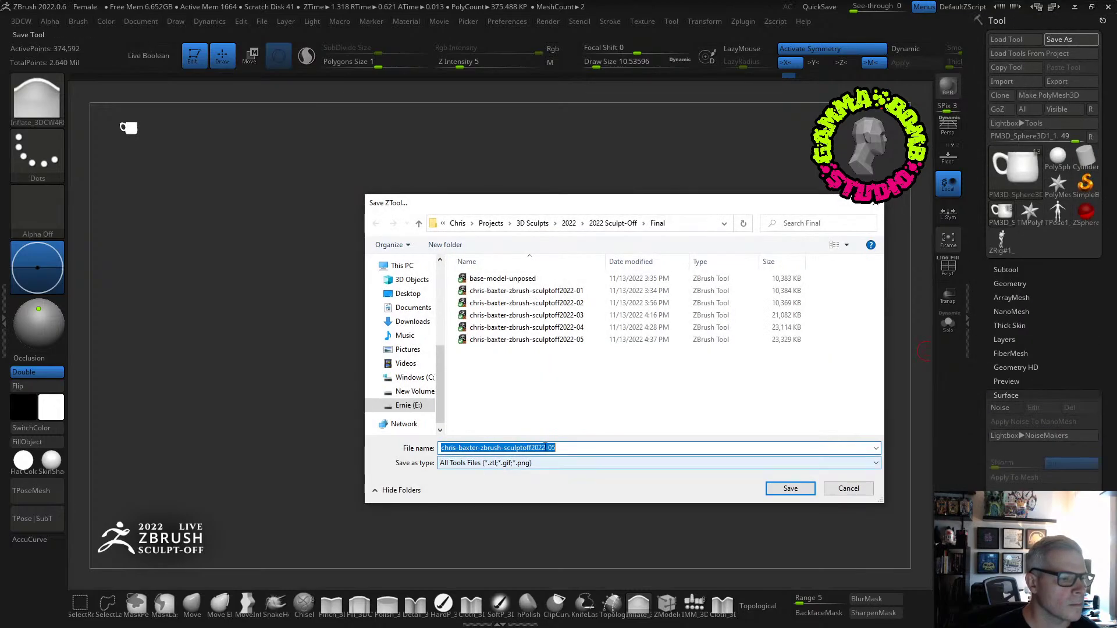
{"action": "left_click_drag", "start_coordinate": [552, 448], "coordinate": [558, 448]}
{"action": "key", "text": "Return"}
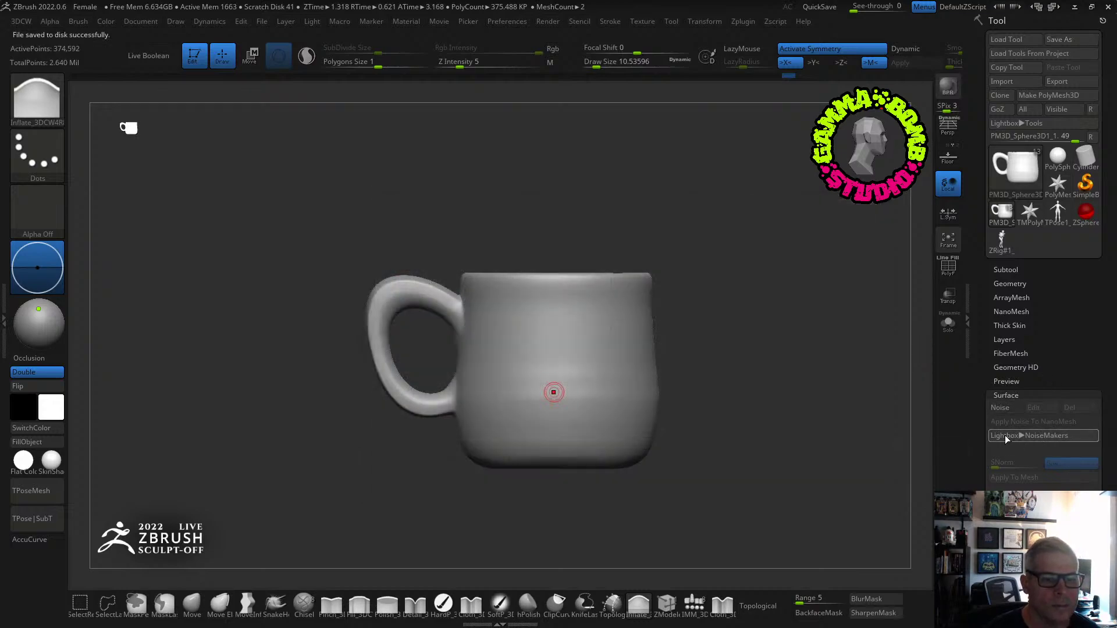
Try NoiseMaker presets including Noise09, Noise21 and Noise29 on the mug surface, and undo the noise.
{"action": "left_click", "coordinate": [1029, 435]}
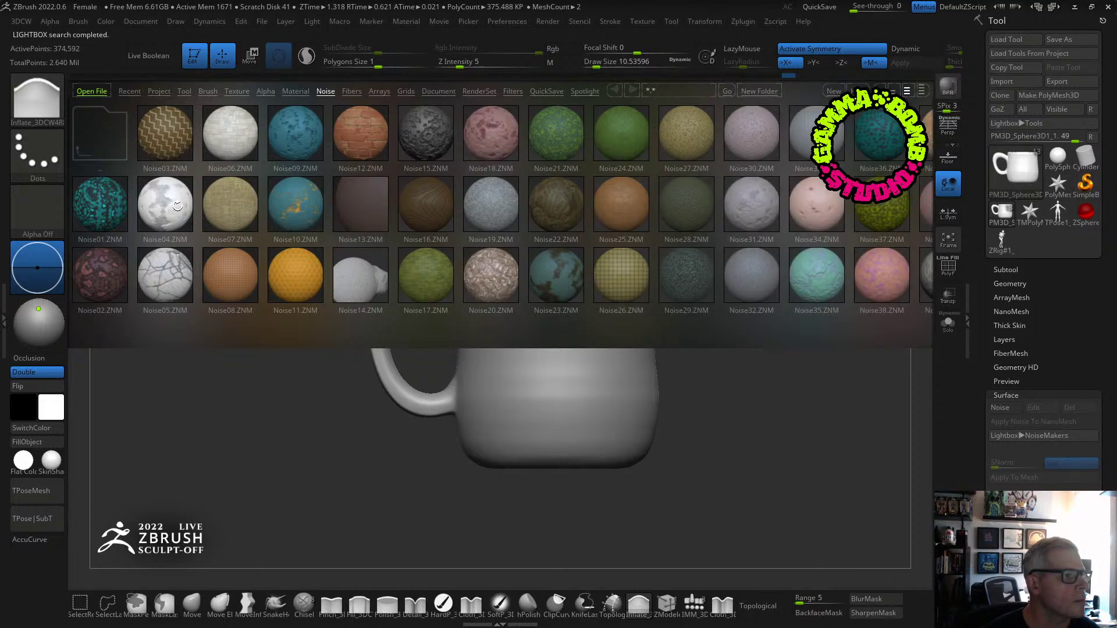
{"action": "double_click", "coordinate": [295, 132]}
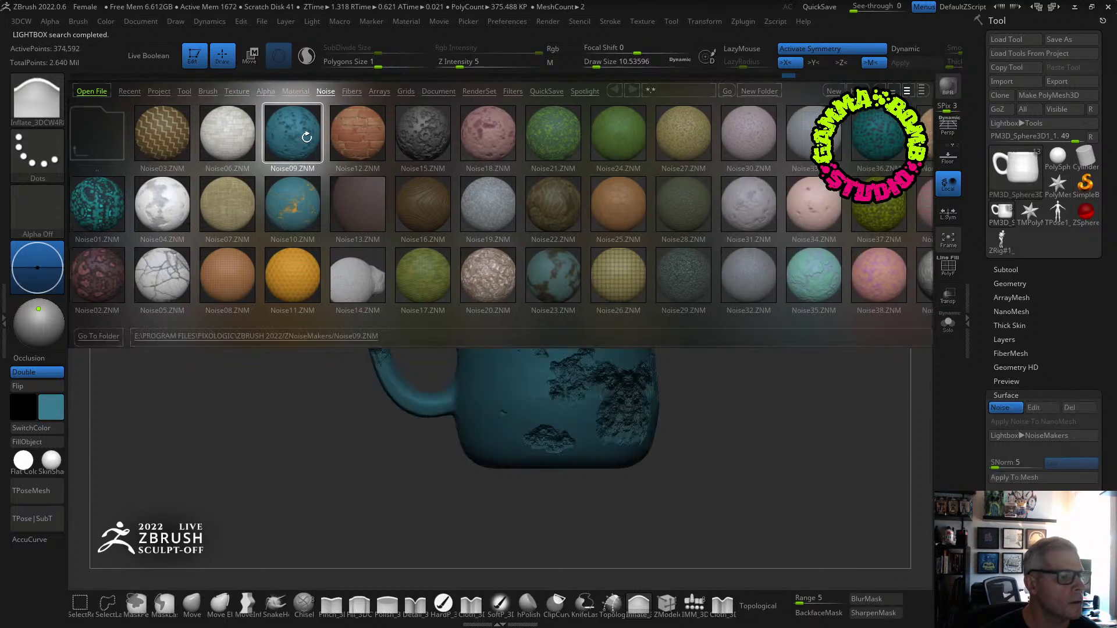
{"action": "left_click", "coordinate": [556, 131]}
{"action": "double_click", "coordinate": [553, 129]}
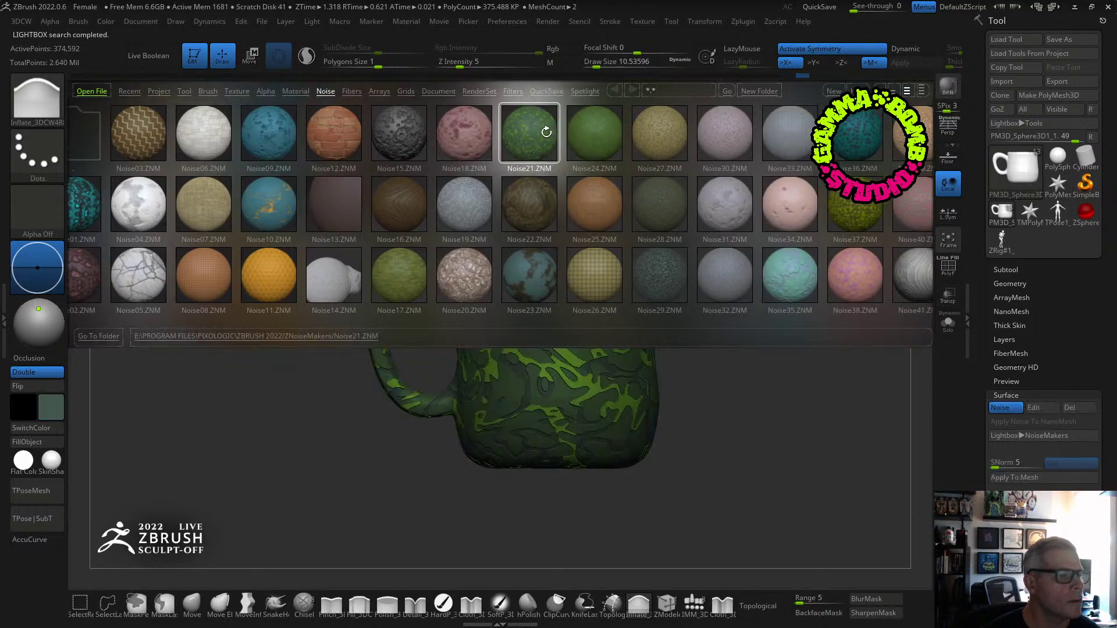
{"action": "double_click", "coordinate": [417, 135]}
{"action": "double_click", "coordinate": [672, 279]}
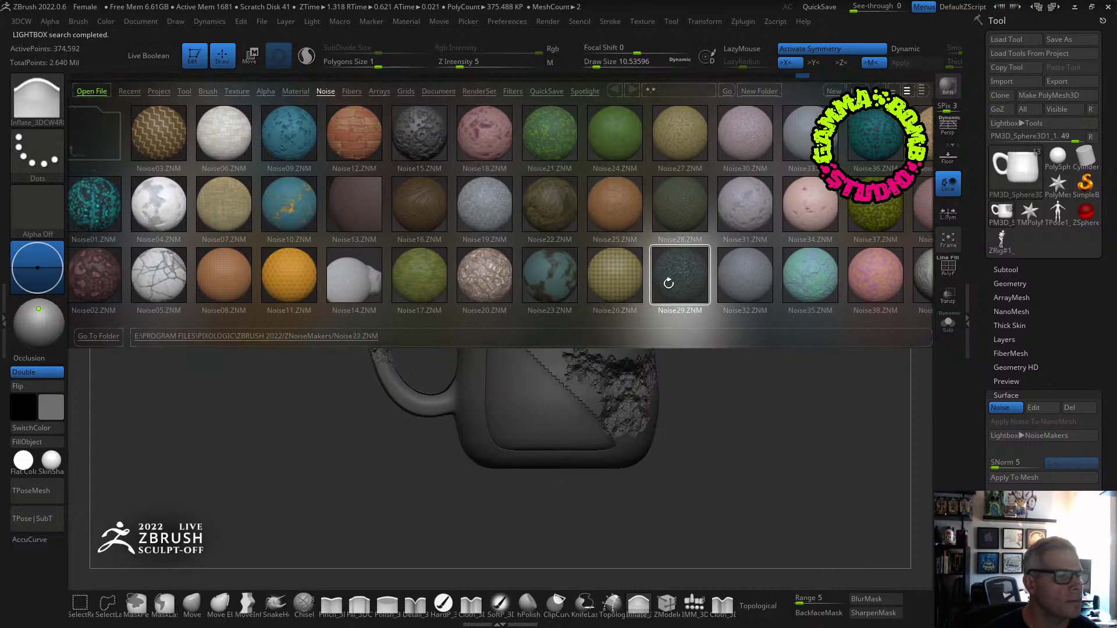
{"action": "key", "text": "ctrl+z"}
{"action": "key", "text": "ctrl+z"}
{"action": "key", "text": "ctrl+z"}
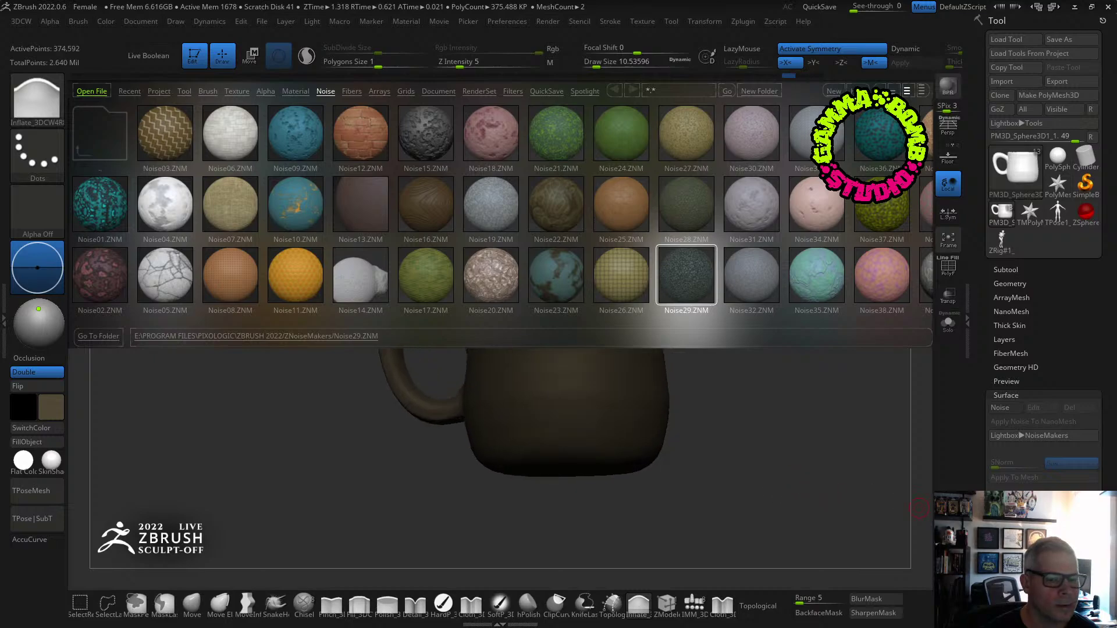
Try to create cylindrical UVs (Uvc) for the mug.
{"action": "scroll", "coordinate": [938, 457], "scroll_direction": "down", "scroll_amount": 5}
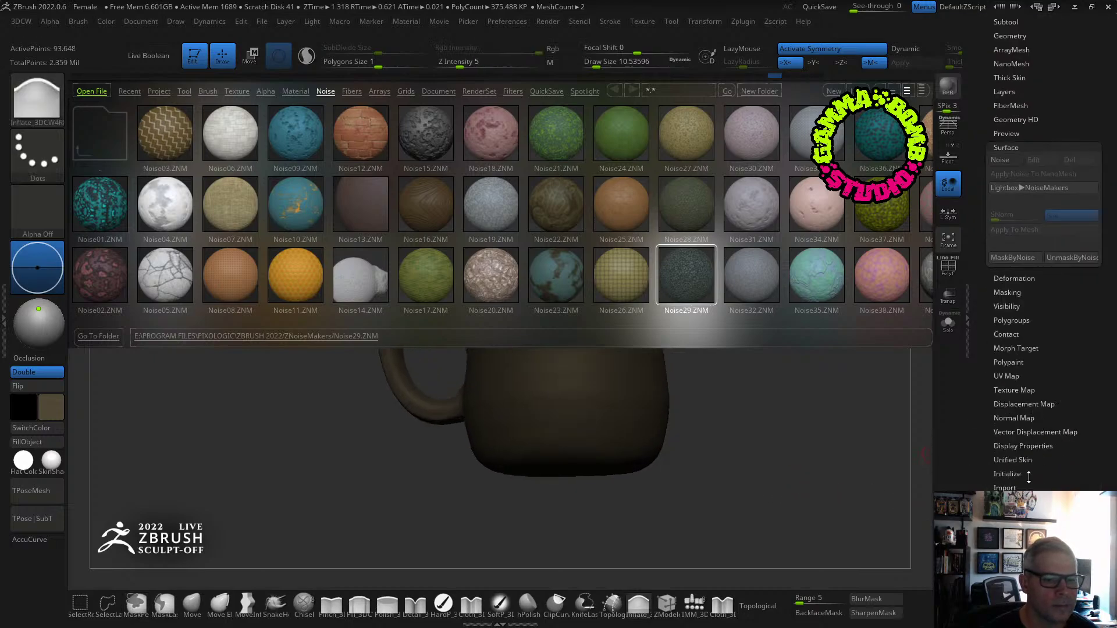
{"action": "scroll", "coordinate": [1030, 431], "scroll_direction": "up", "scroll_amount": 1}
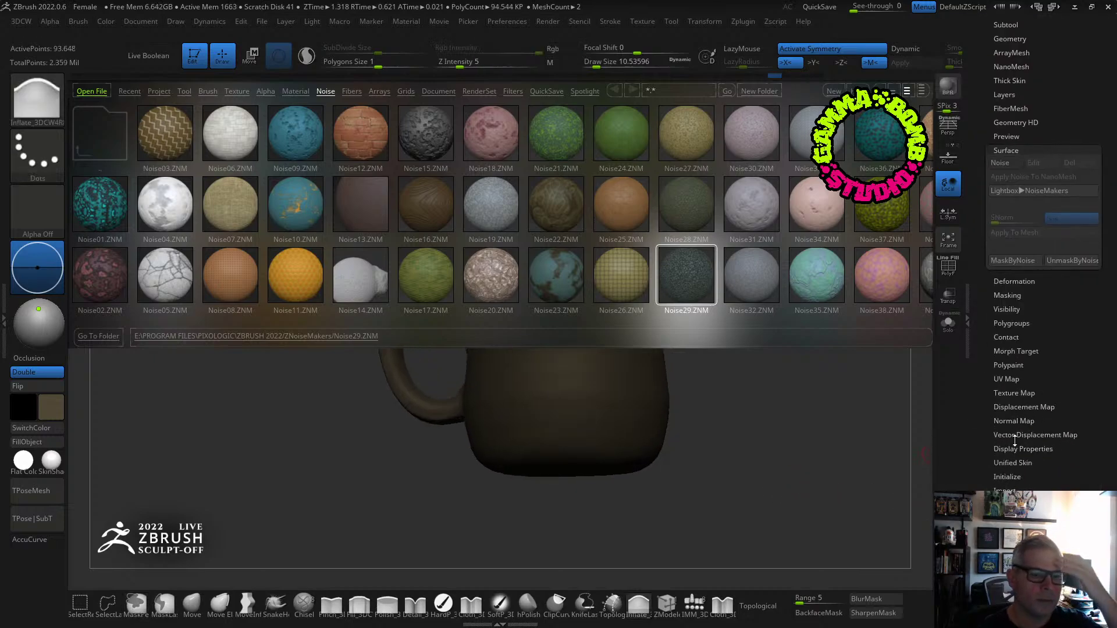
{"action": "left_click", "coordinate": [1008, 379]}
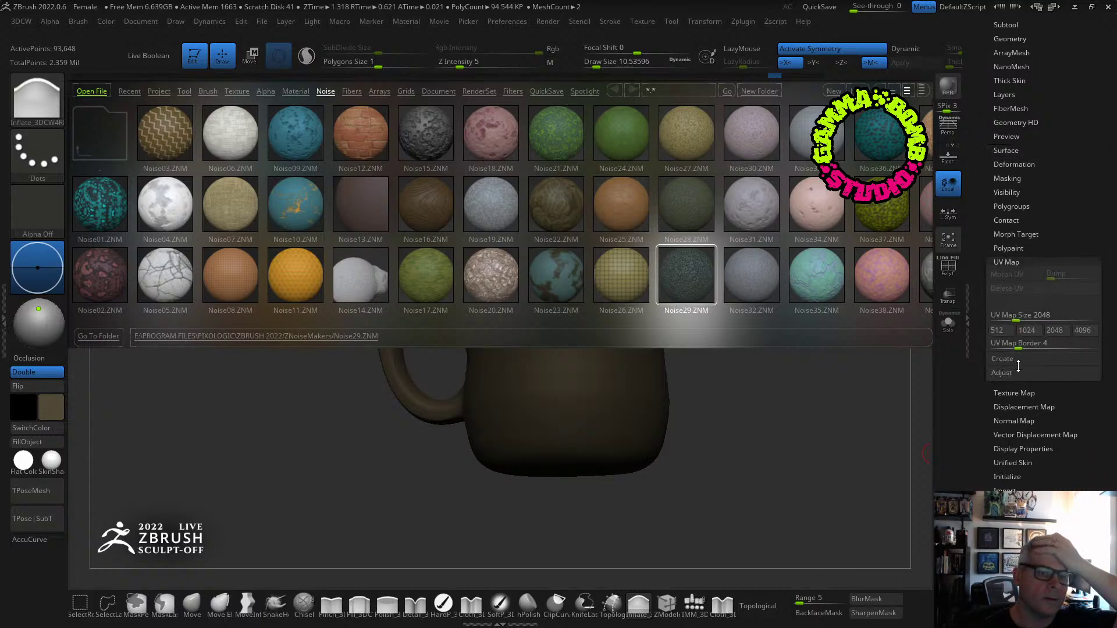
{"action": "left_click", "coordinate": [1003, 359]}
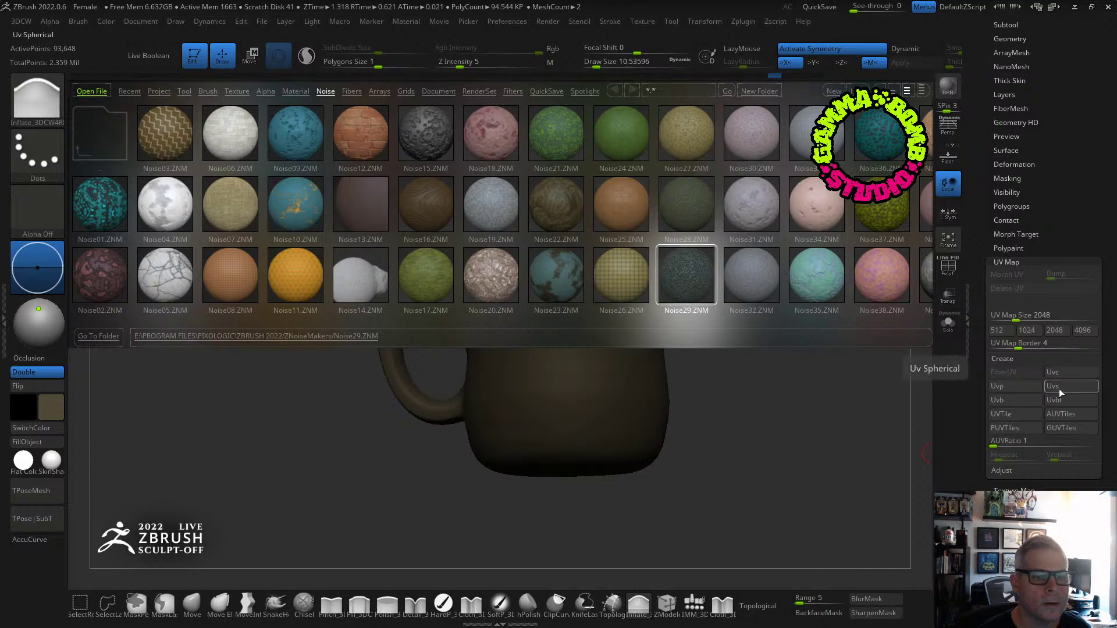
{"action": "left_click", "coordinate": [1061, 373]}
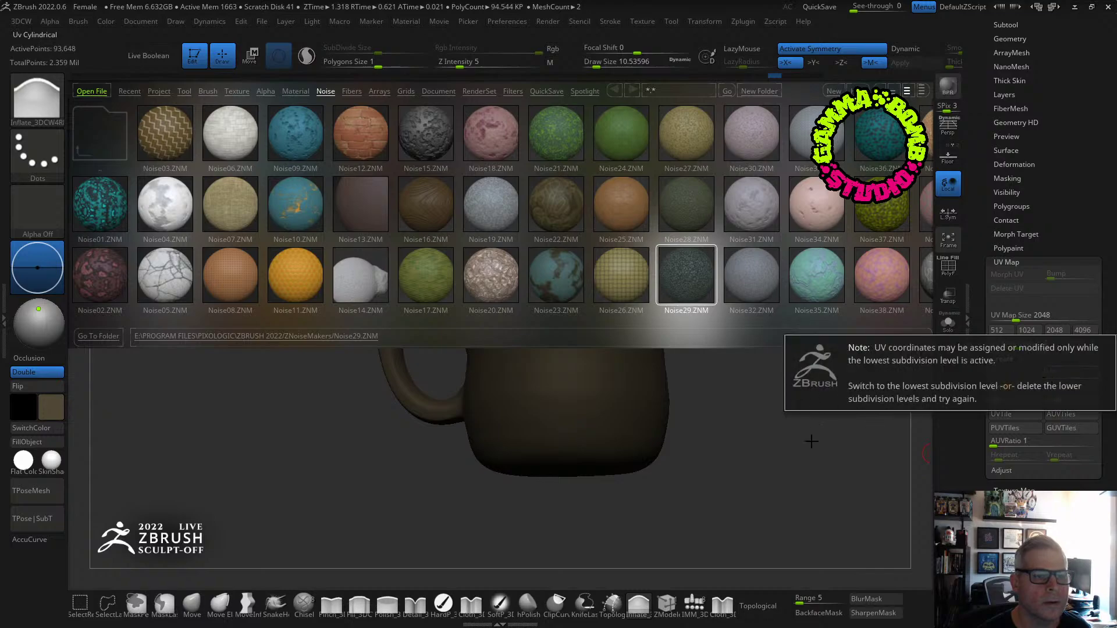
{"action": "left_click", "coordinate": [1058, 372]}
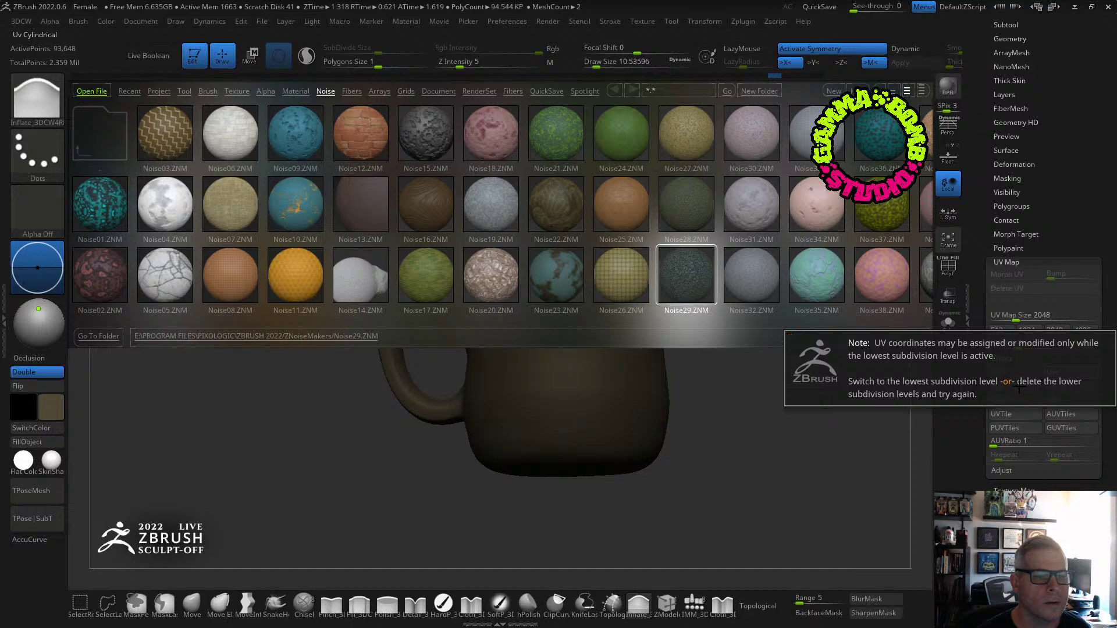
Drop the mug to its lowest subdivision level and delete the higher levels.
{"action": "left_click", "coordinate": [1012, 154]}
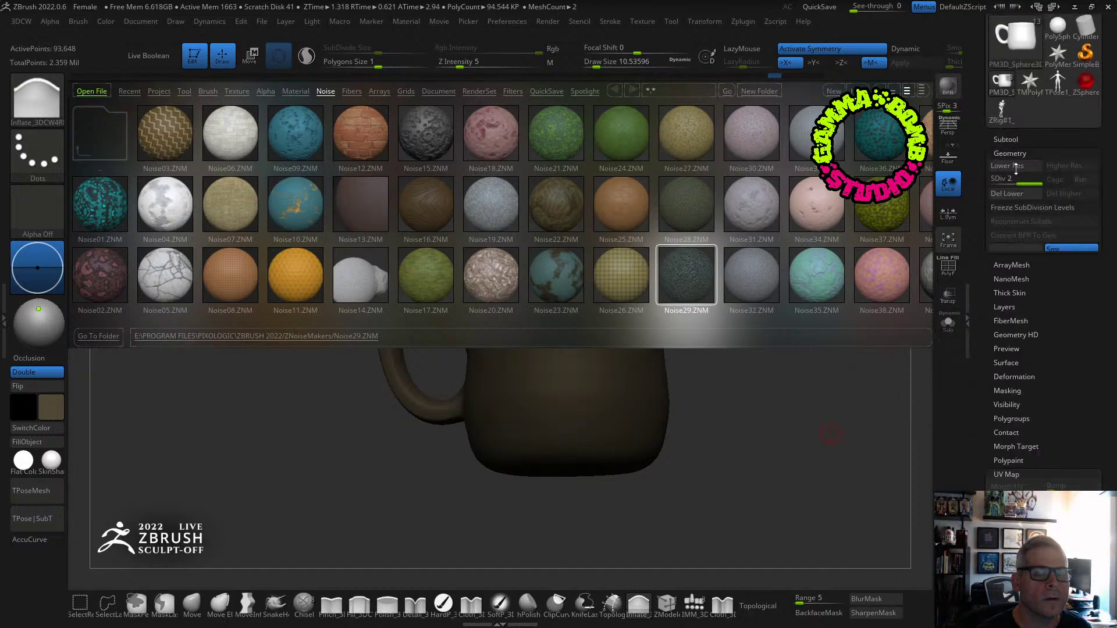
{"action": "left_click", "coordinate": [1015, 166]}
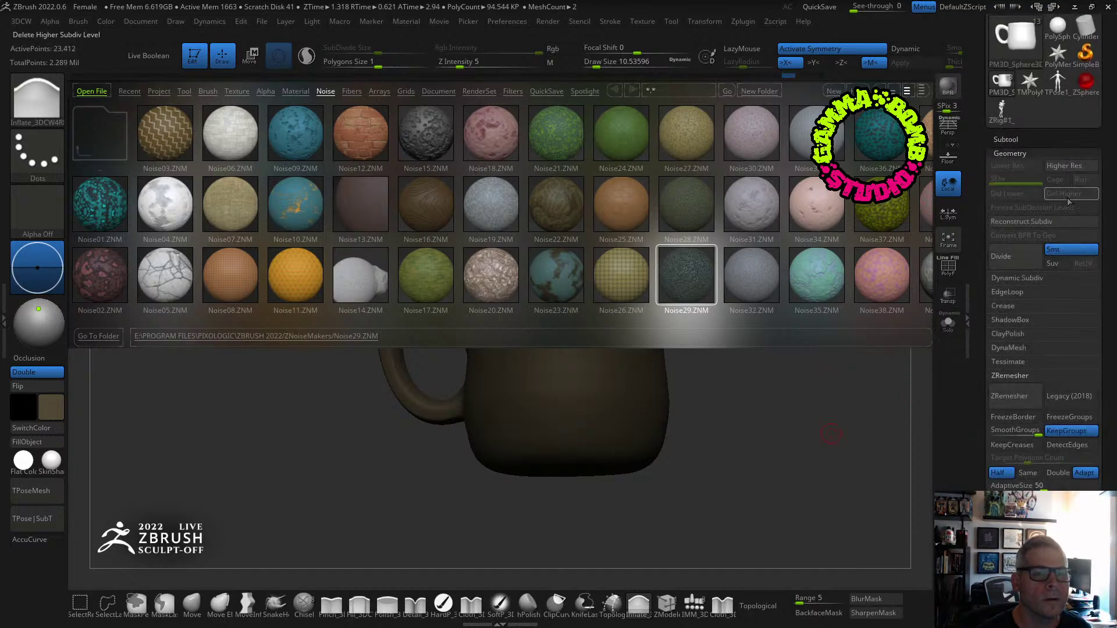
{"action": "left_click", "coordinate": [1069, 201]}
Create UV coordinates for the mug and set the UV map size to 512.
{"action": "scroll", "coordinate": [1088, 450], "scroll_direction": "down", "scroll_amount": 5}
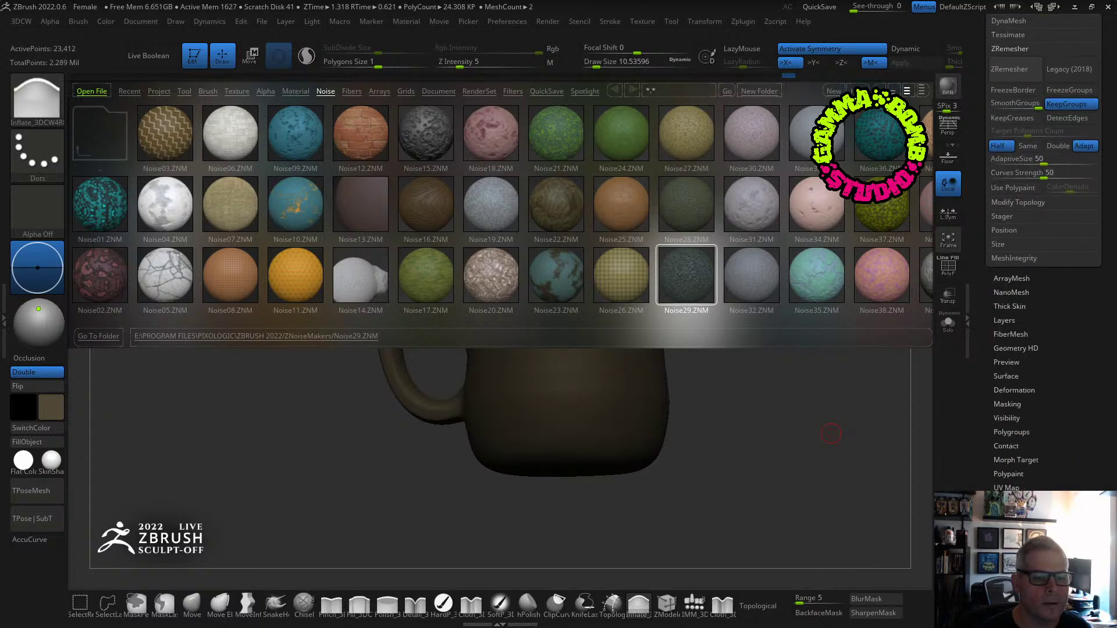
{"action": "left_click", "coordinate": [1014, 529]}
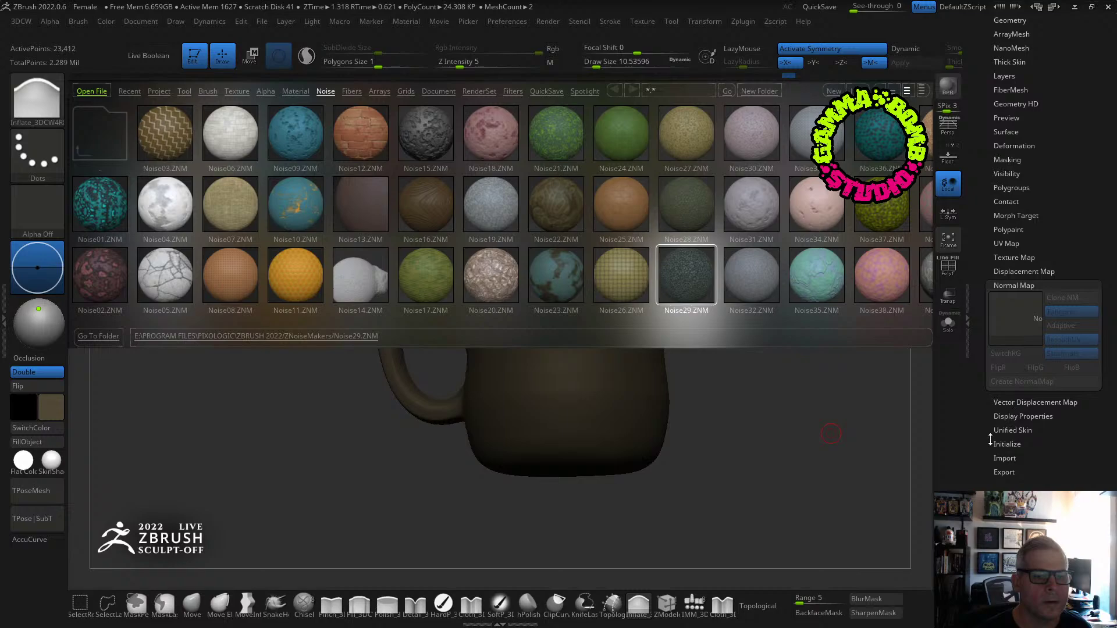
{"action": "left_click", "coordinate": [1003, 243]}
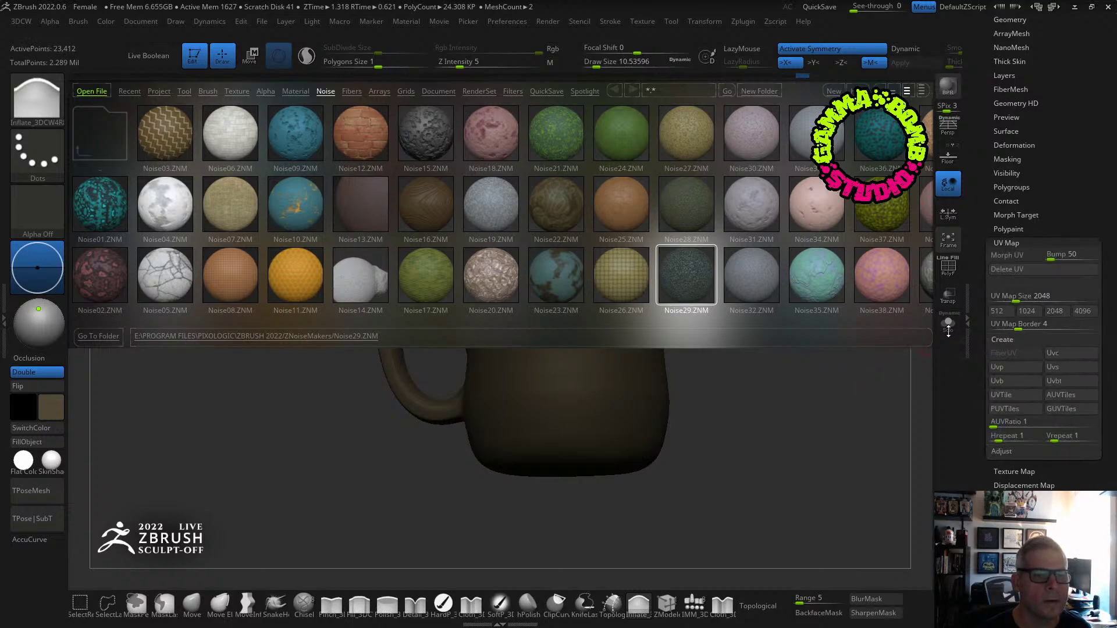
{"action": "left_click", "coordinate": [998, 310]}
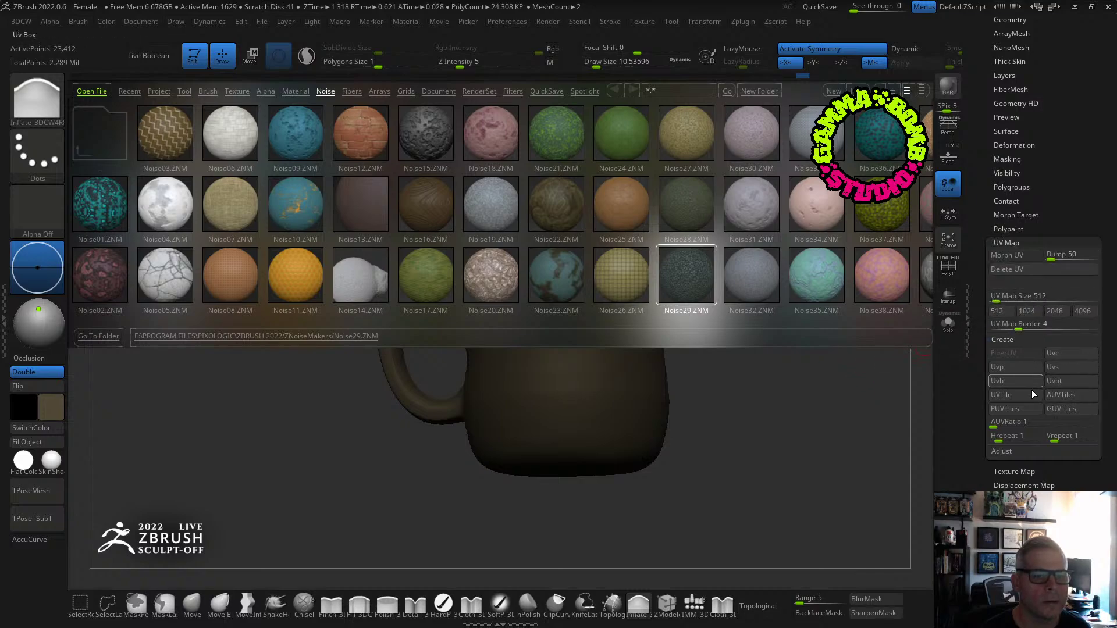
{"action": "left_click_drag", "start_coordinate": [1077, 176], "coordinate": [1074, 264]}
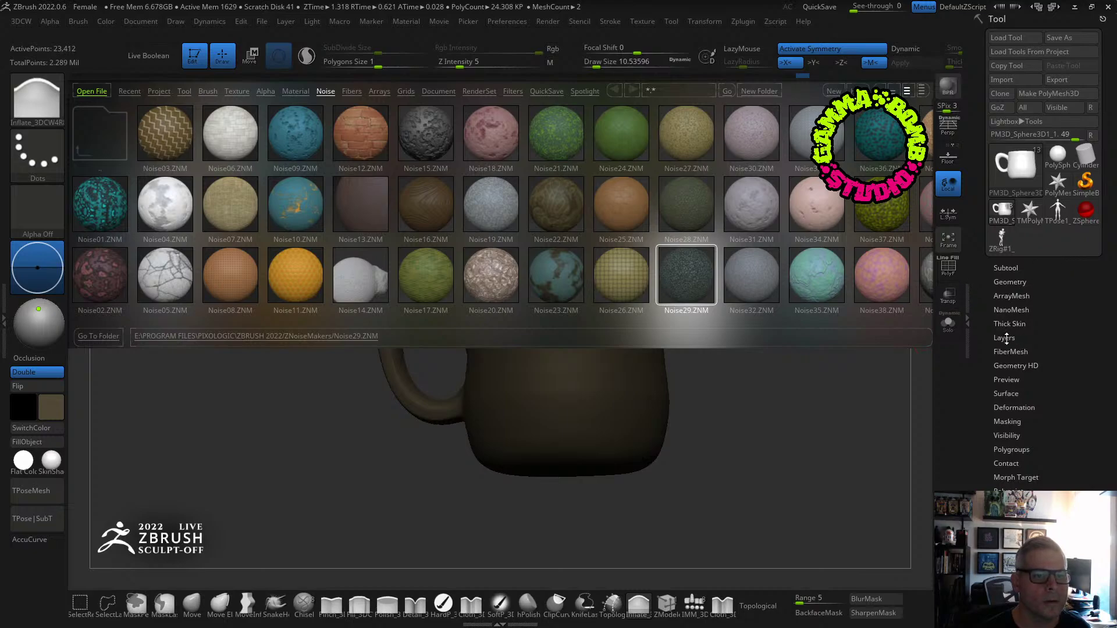
Open the NoiseMaker preset library for the mug's surface noise.
{"action": "left_click", "coordinate": [1005, 338]}
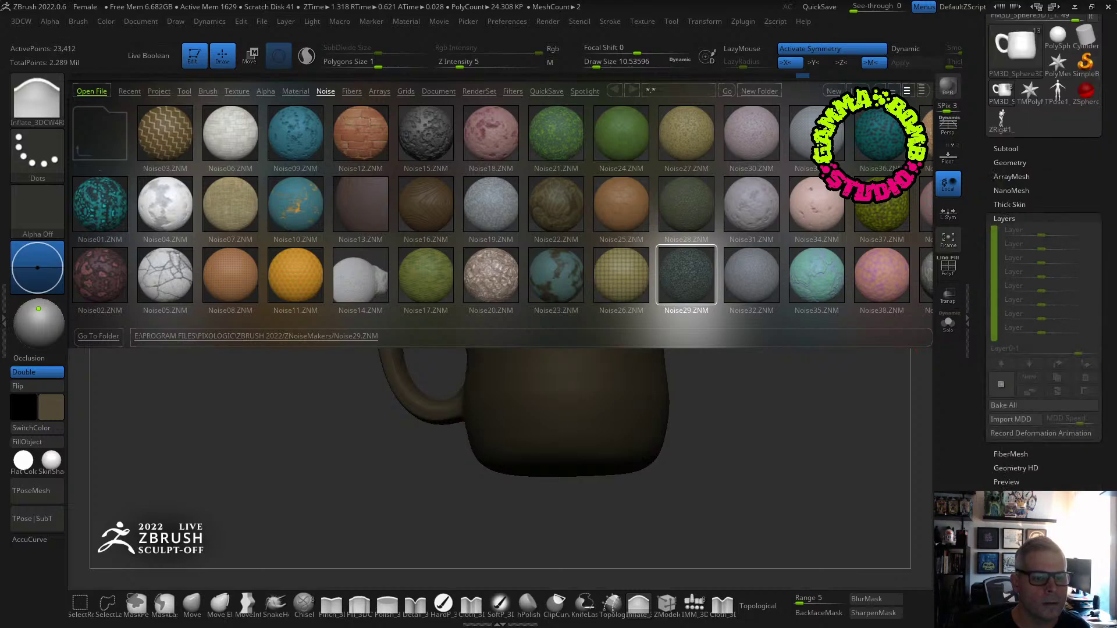
{"action": "left_click", "coordinate": [1004, 219]}
{"action": "left_click", "coordinate": [1006, 274]}
{"action": "left_click", "coordinate": [1002, 315]}
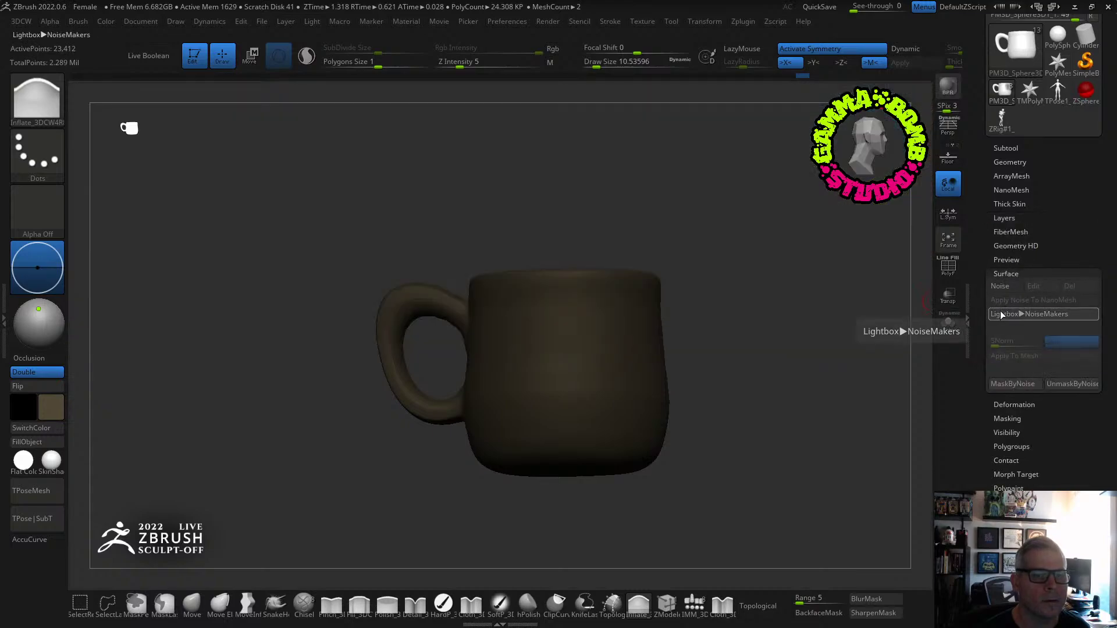
{"action": "left_click", "coordinate": [1002, 315]}
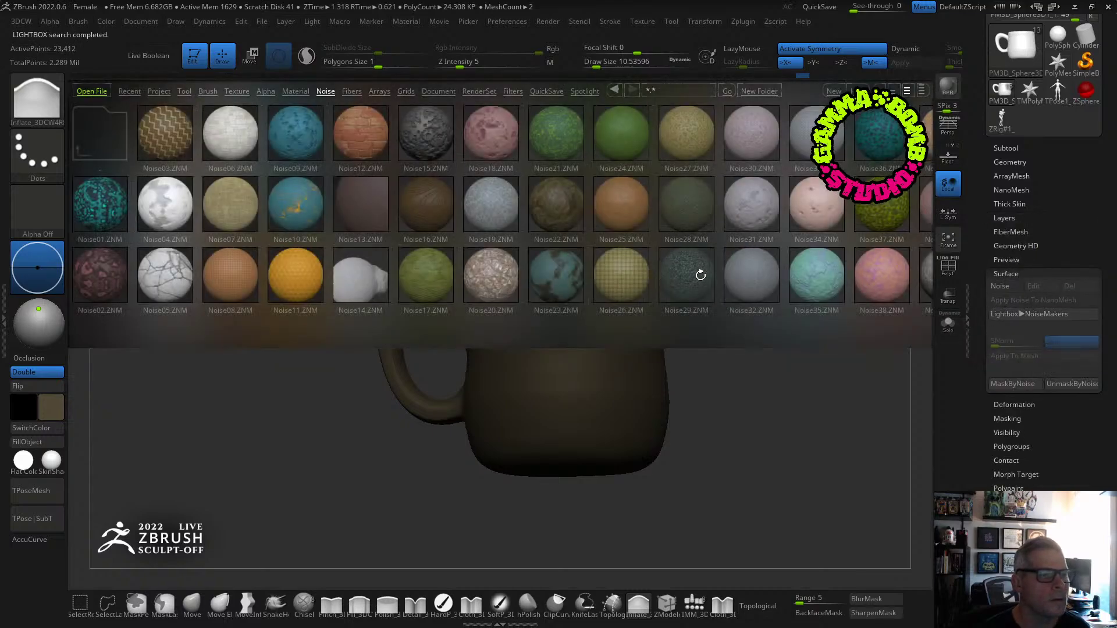
Try the Noise29, Noise35 and Noise34 presets on the mug and inspect them from different angles.
{"action": "left_click", "coordinate": [688, 279]}
{"action": "left_click", "coordinate": [809, 274]}
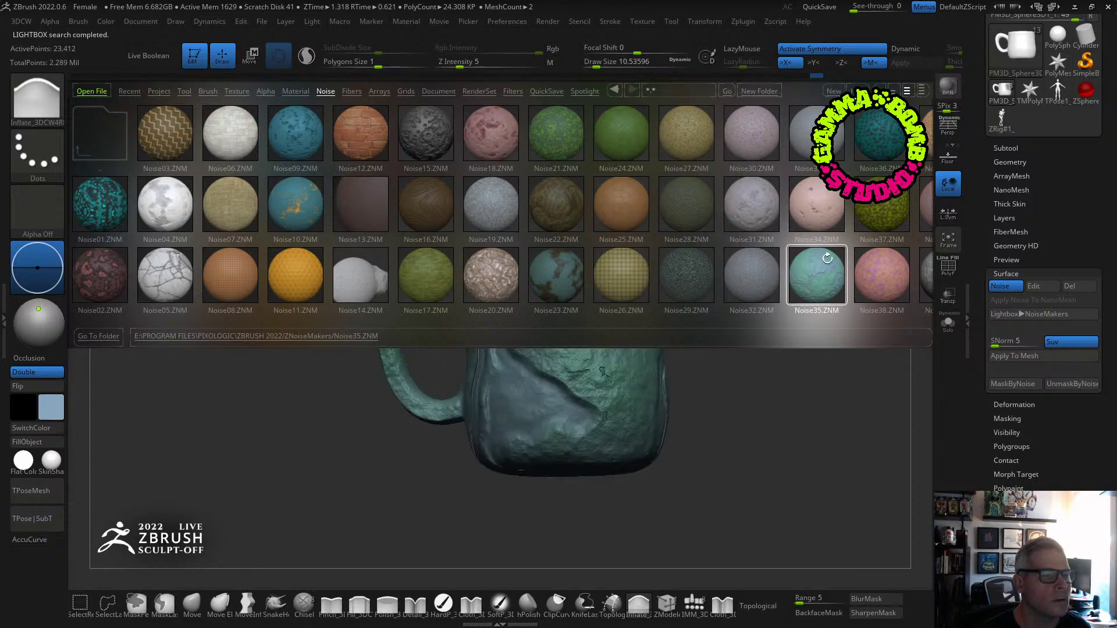
{"action": "left_click_drag", "start_coordinate": [661, 432], "coordinate": [775, 311]}
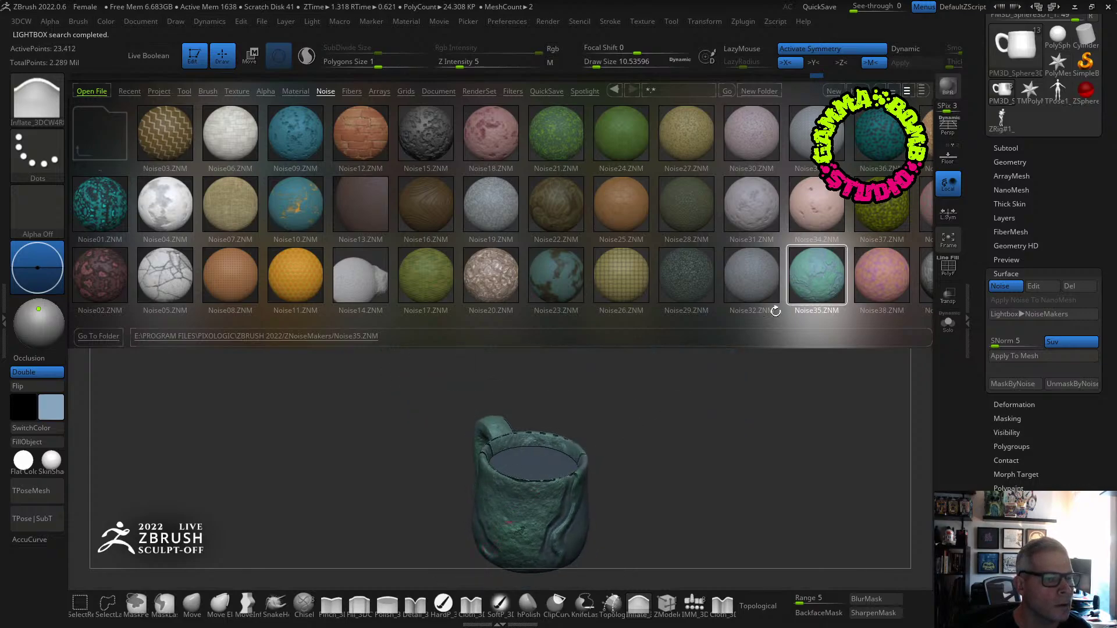
{"action": "left_click", "coordinate": [822, 207]}
{"action": "left_click_drag", "start_coordinate": [683, 459], "coordinate": [743, 353]}
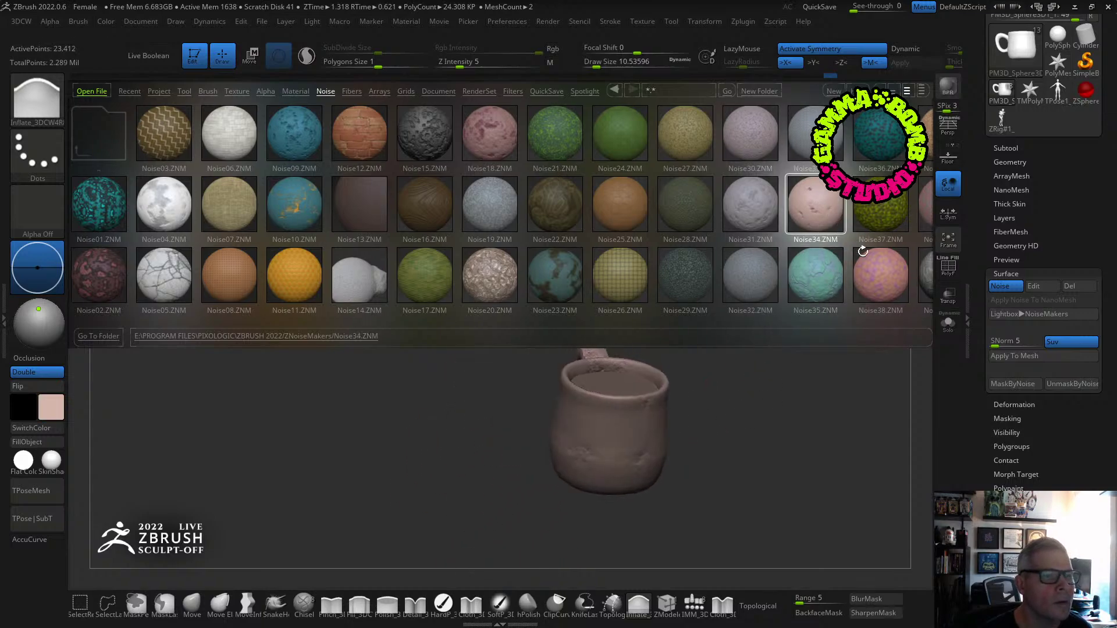
Apply the Noise38 preset to the mug's surface.
{"action": "left_click", "coordinate": [878, 274]}
{"action": "left_click", "coordinate": [822, 298]}
{"action": "left_click_drag", "start_coordinate": [726, 452], "coordinate": [713, 422]}
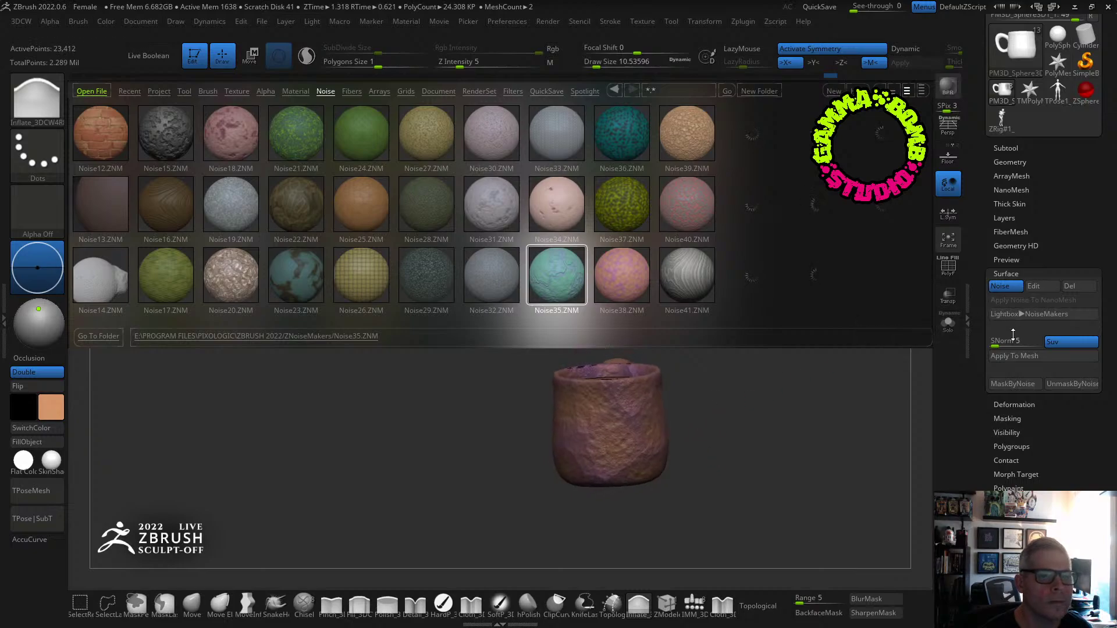
Edit the mug's surface noise, setting Strength to 0.01869 and Plugin Scale to 1.47398.
{"action": "left_click", "coordinate": [1033, 286]}
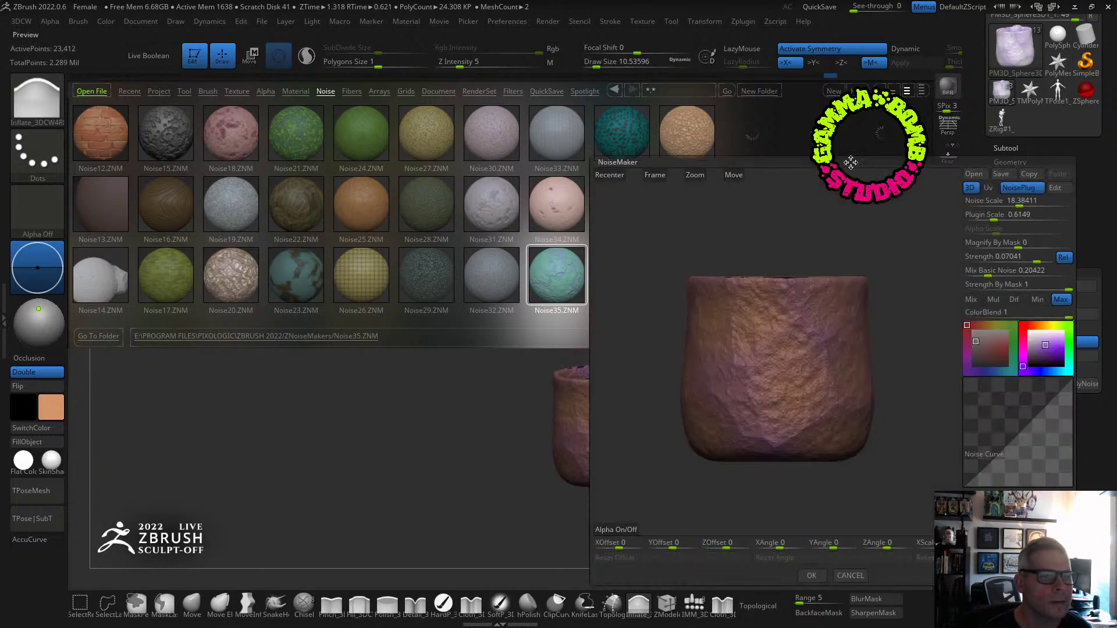
{"action": "left_click_drag", "start_coordinate": [887, 371], "coordinate": [913, 379]}
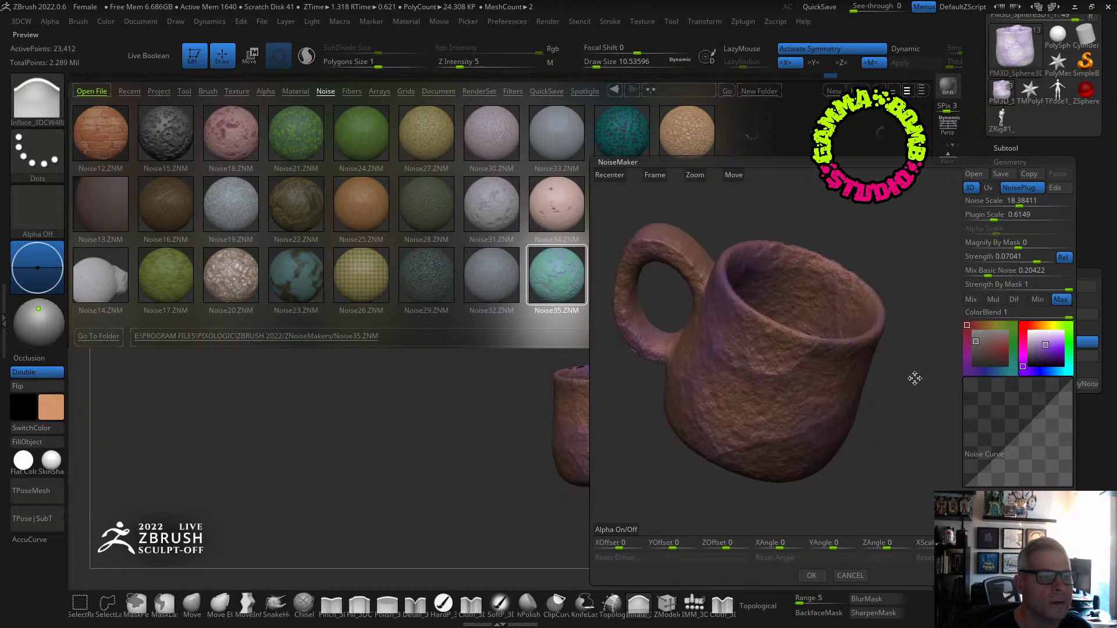
{"action": "left_click", "coordinate": [1000, 201]}
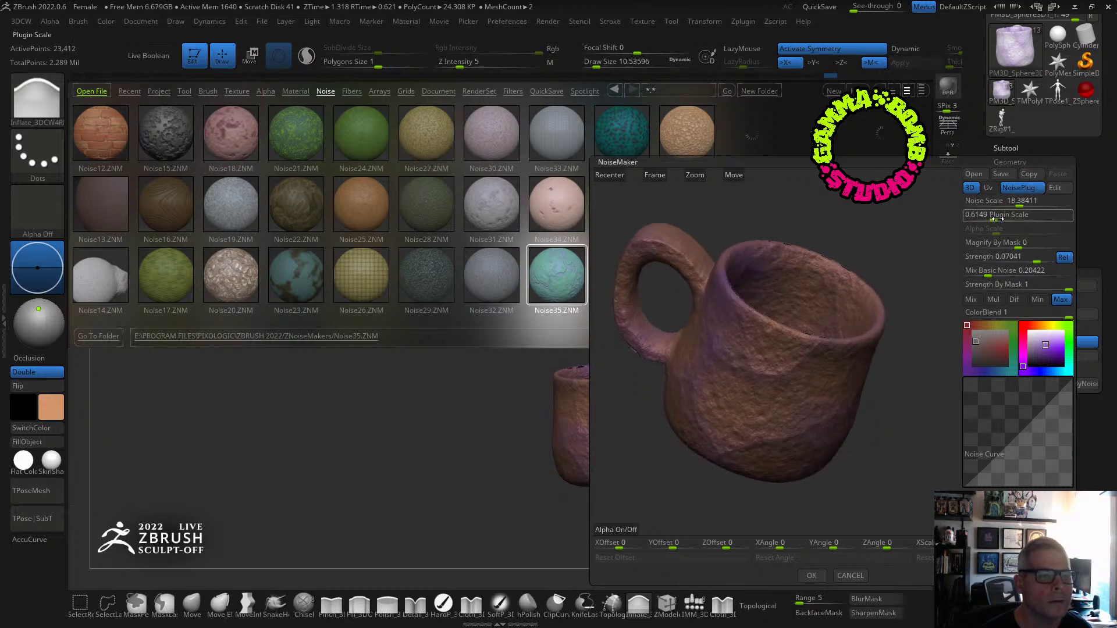
{"action": "left_click_drag", "start_coordinate": [1017, 258], "coordinate": [1063, 286]}
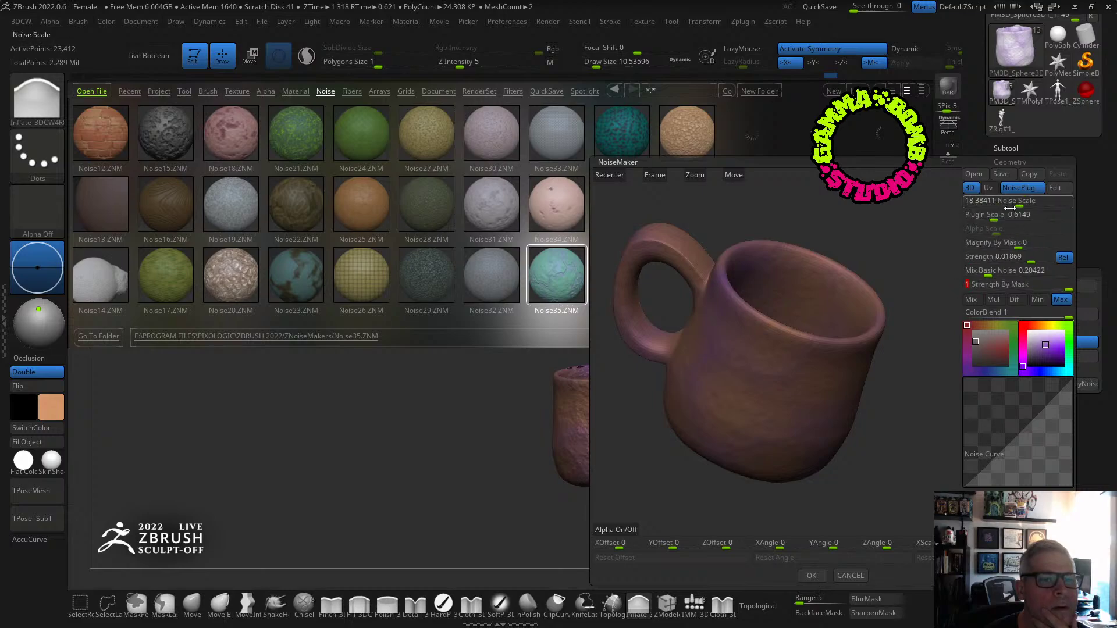
{"action": "left_click_drag", "start_coordinate": [993, 218], "coordinate": [997, 221]}
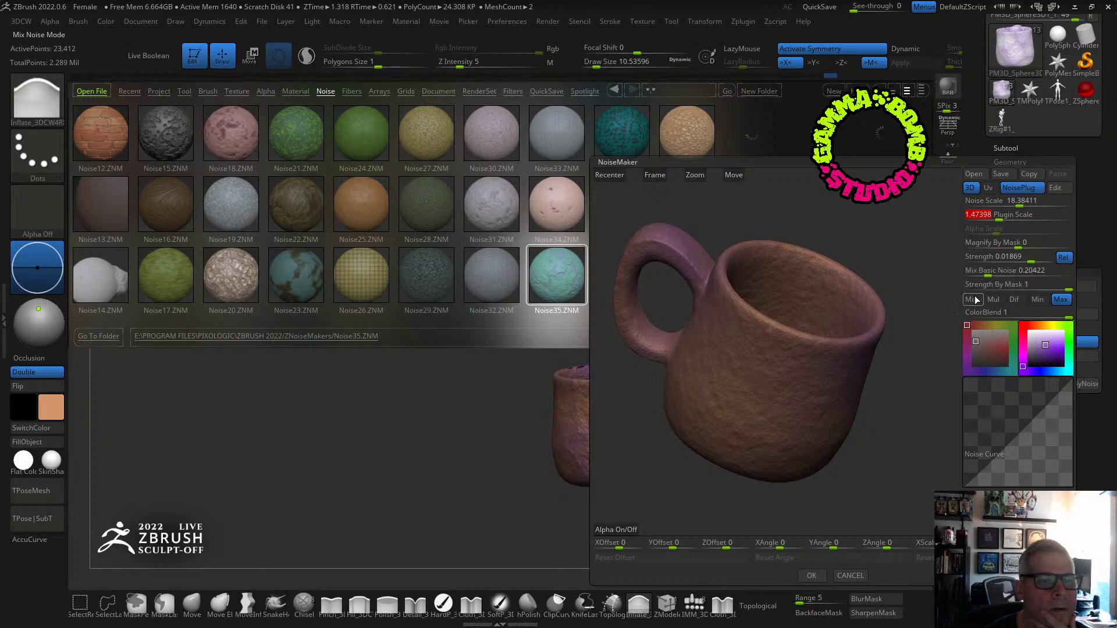
Bow the noise curve upward, set Noise Scale to about 17.93 and accept the edited noise.
{"action": "left_click_drag", "start_coordinate": [1022, 436], "coordinate": [1002, 427]}
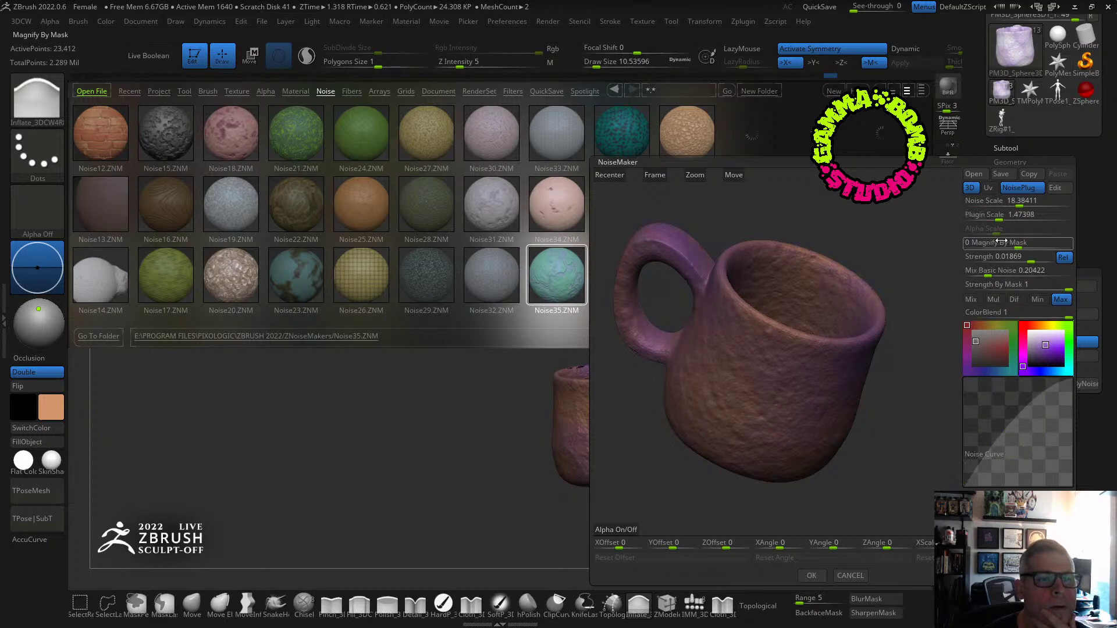
{"action": "left_click_drag", "start_coordinate": [1020, 203], "coordinate": [1008, 204]}
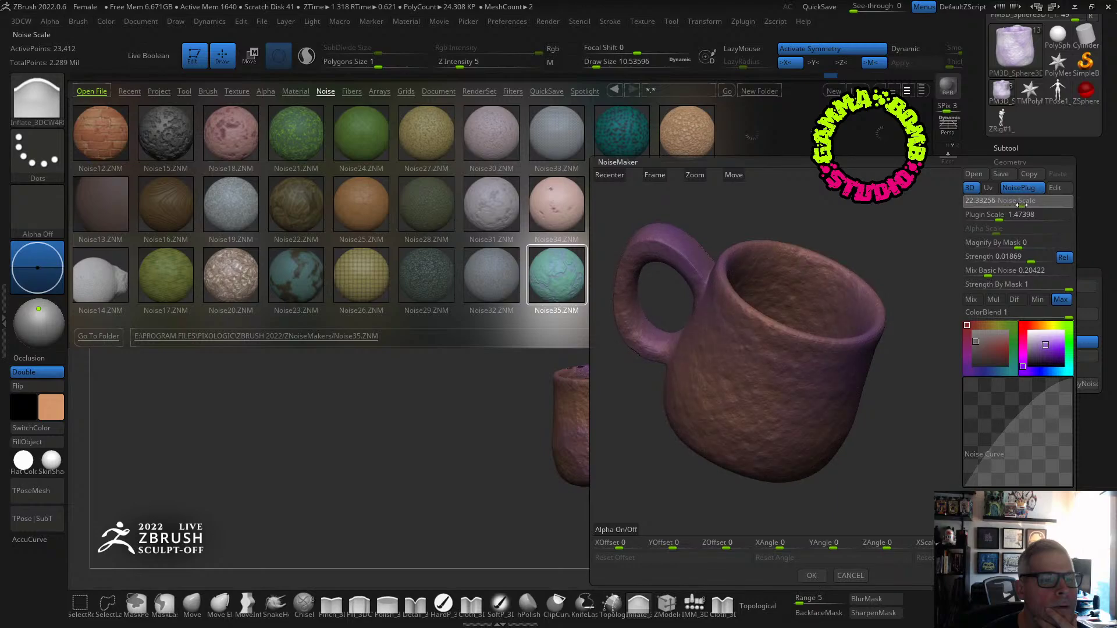
{"action": "left_click_drag", "start_coordinate": [1008, 205], "coordinate": [1019, 204]}
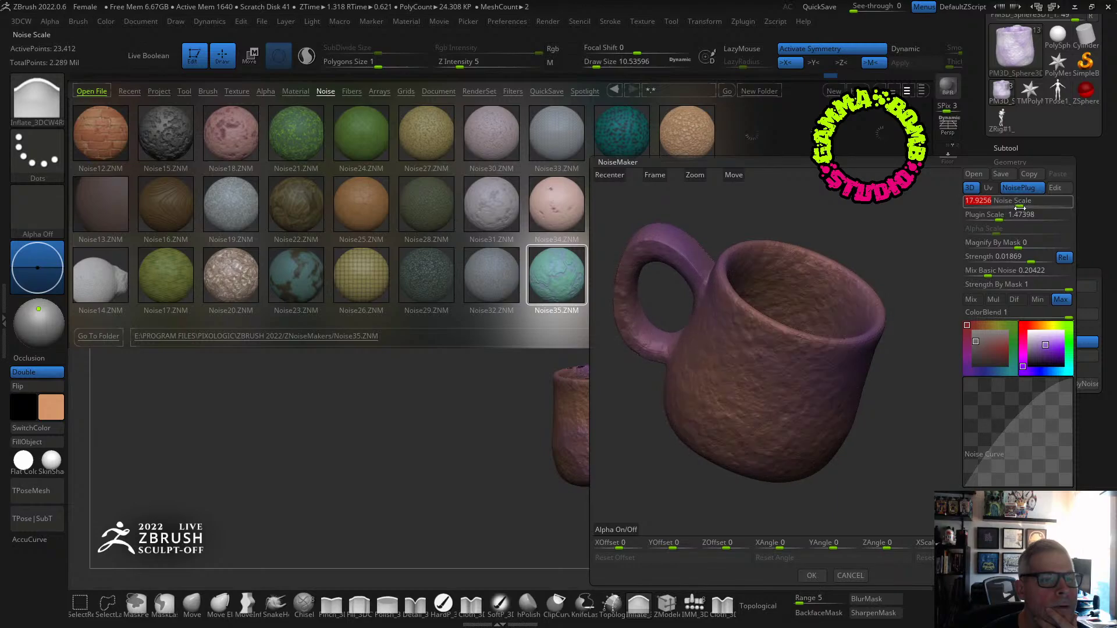
{"action": "left_click", "coordinate": [814, 575]}
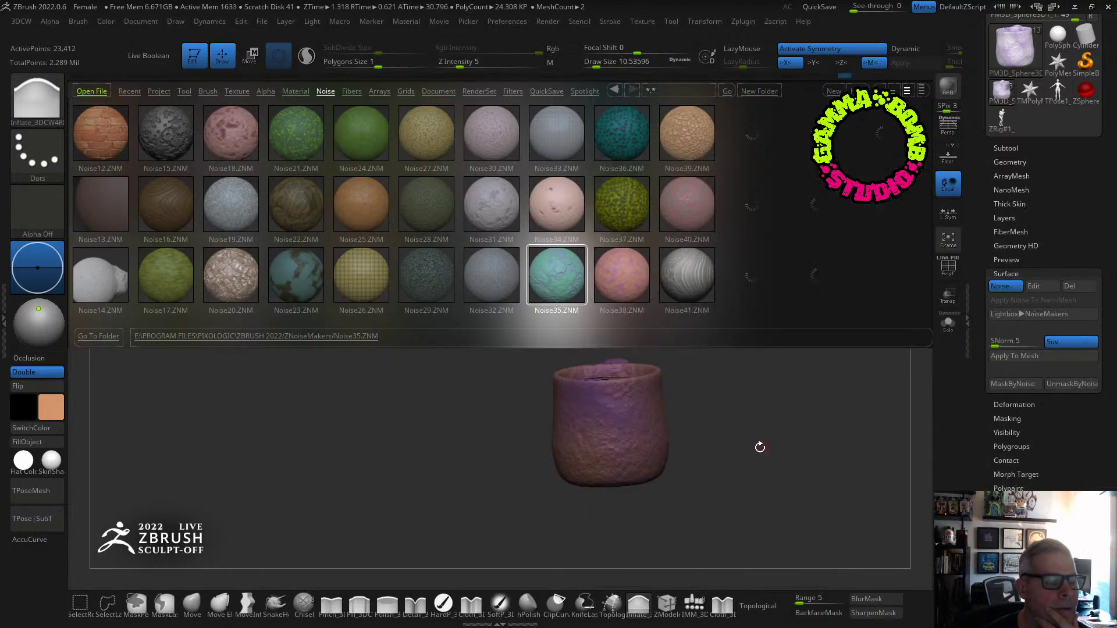
{"action": "left_click_drag", "start_coordinate": [758, 449], "coordinate": [705, 458]}
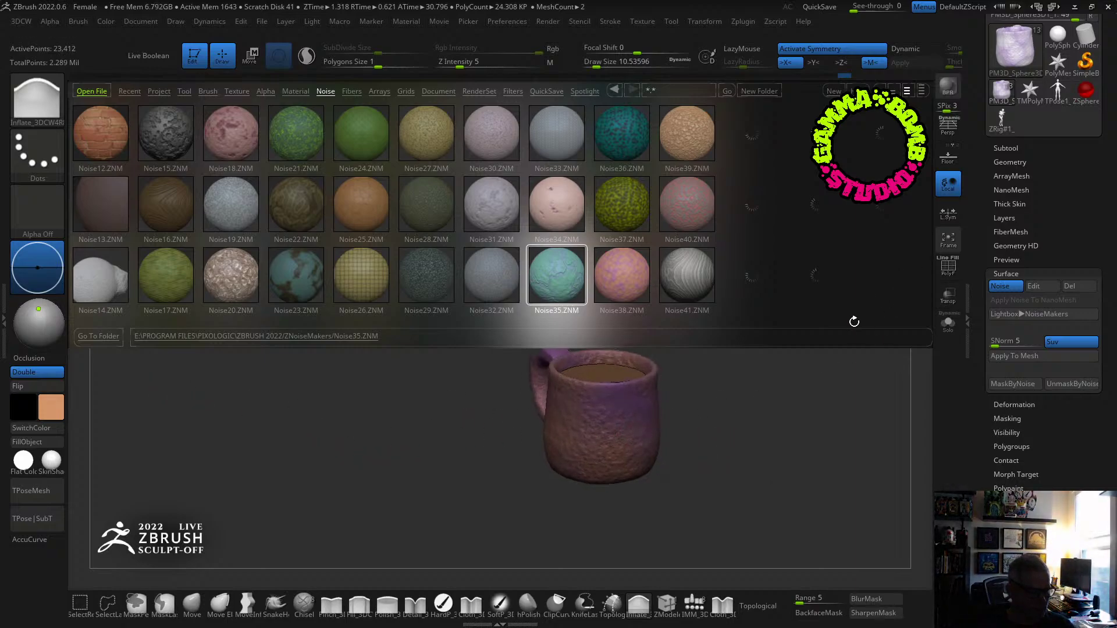
Show the subtool list and switch the active material from SkinShade to BasicMaterial.
{"action": "left_click", "coordinate": [1004, 149]}
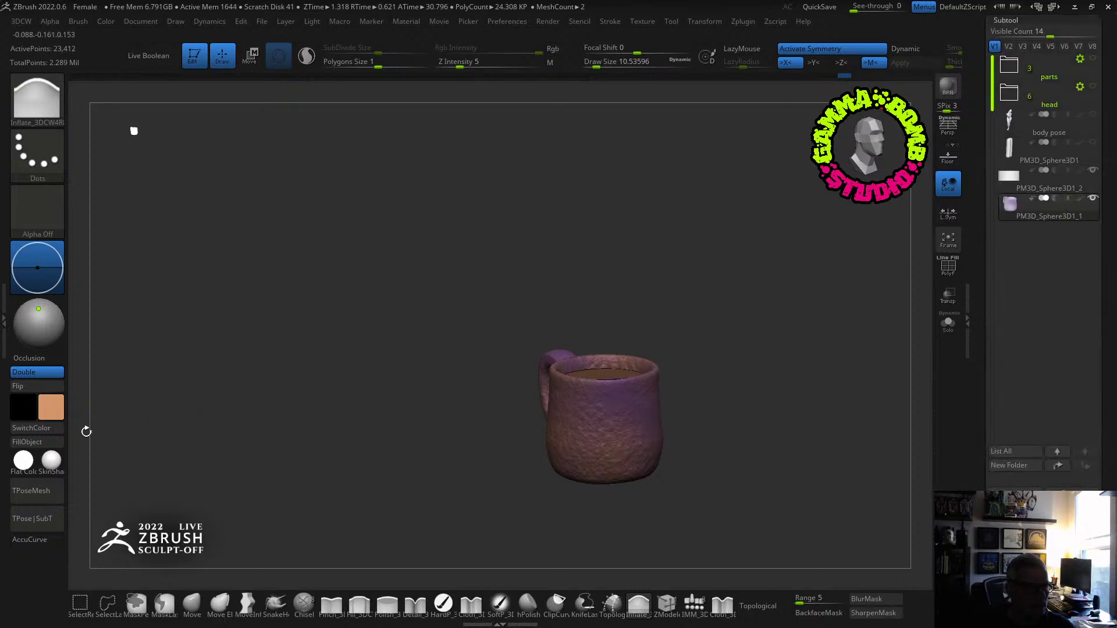
{"action": "left_click", "coordinate": [57, 462]}
{"action": "left_click", "coordinate": [164, 483]}
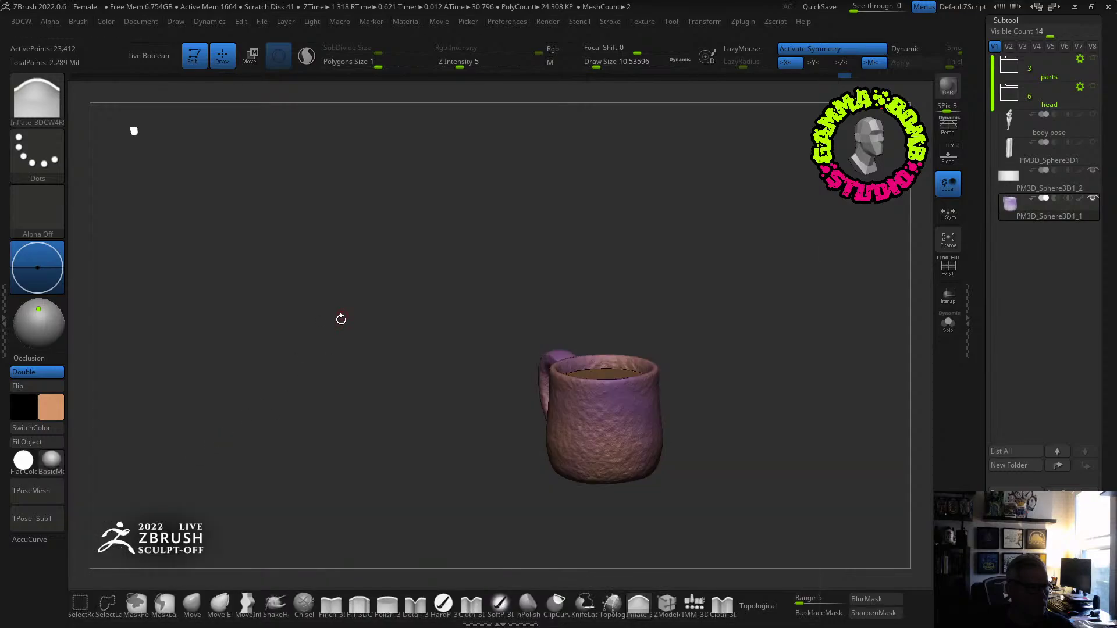
{"action": "left_click_drag", "start_coordinate": [293, 390], "coordinate": [171, 417]}
Choose a dark grey colour, fill the mug with it, and enable Rgb at intensity 100.
{"action": "left_click", "coordinate": [51, 408]}
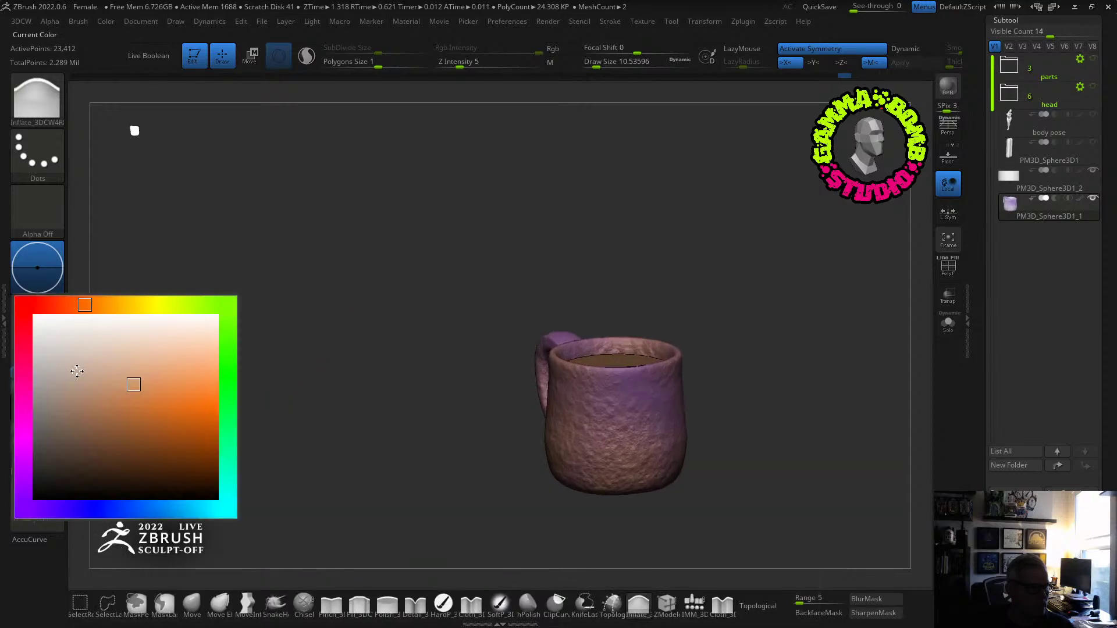
{"action": "left_click", "coordinate": [27, 436]}
{"action": "left_click", "coordinate": [42, 443]}
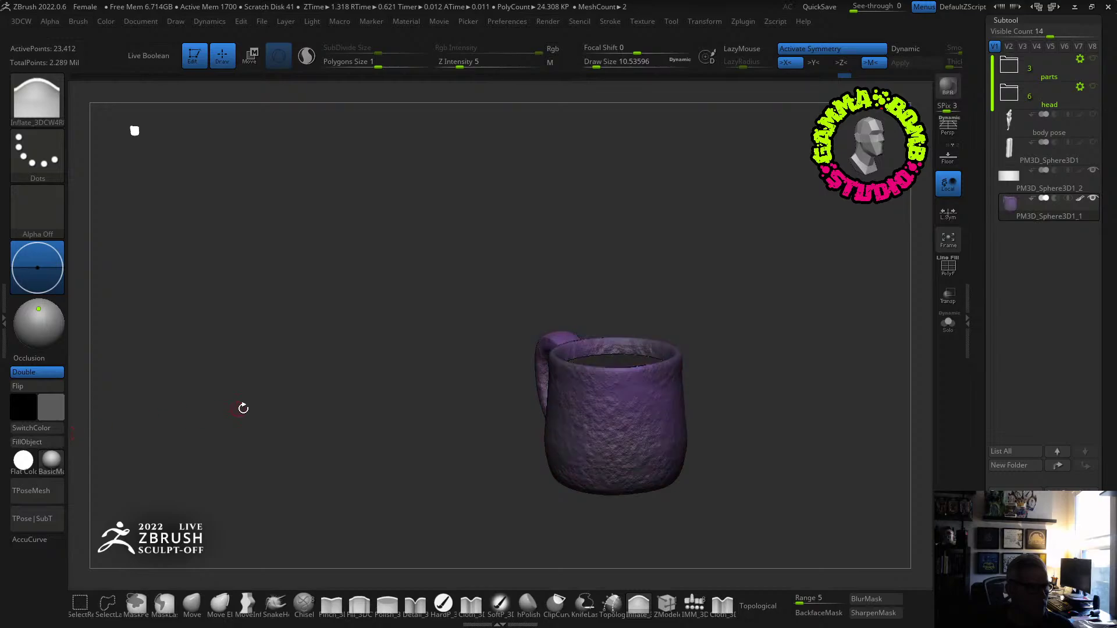
{"action": "left_click_drag", "start_coordinate": [242, 406], "coordinate": [798, 311]}
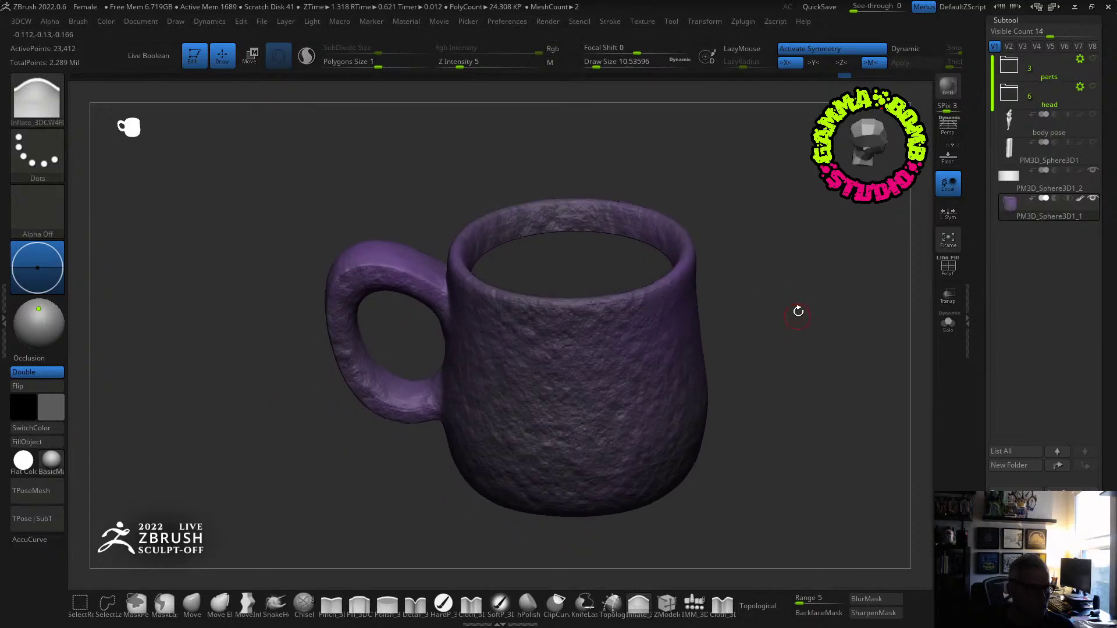
{"action": "left_click", "coordinate": [175, 21]}
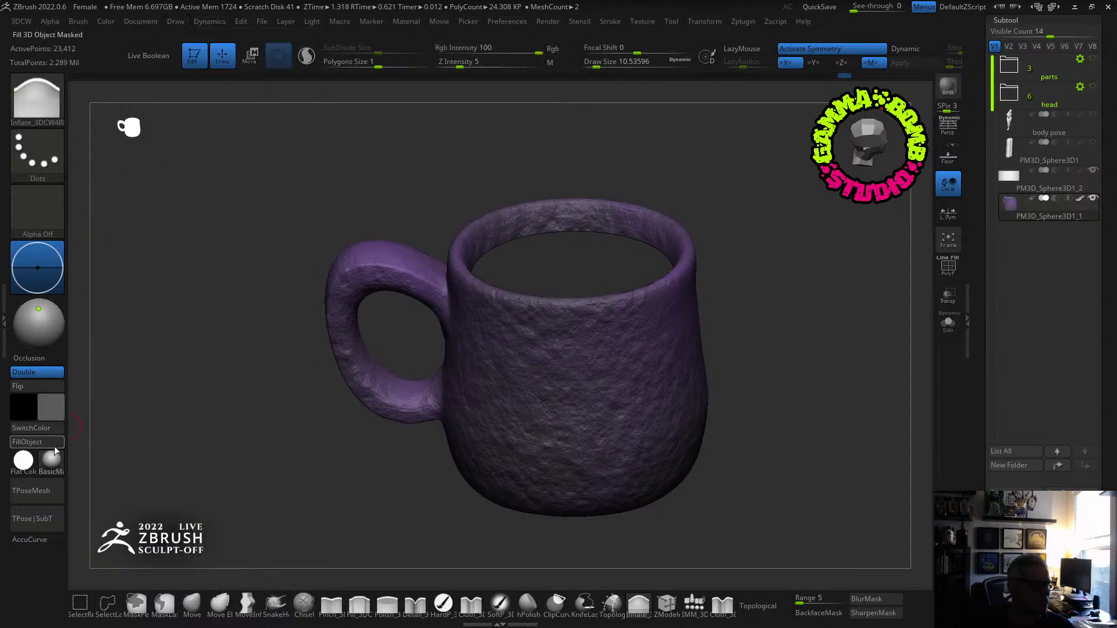
{"action": "left_click_drag", "start_coordinate": [231, 458], "coordinate": [230, 326]}
{"action": "key", "text": "ctrl"}
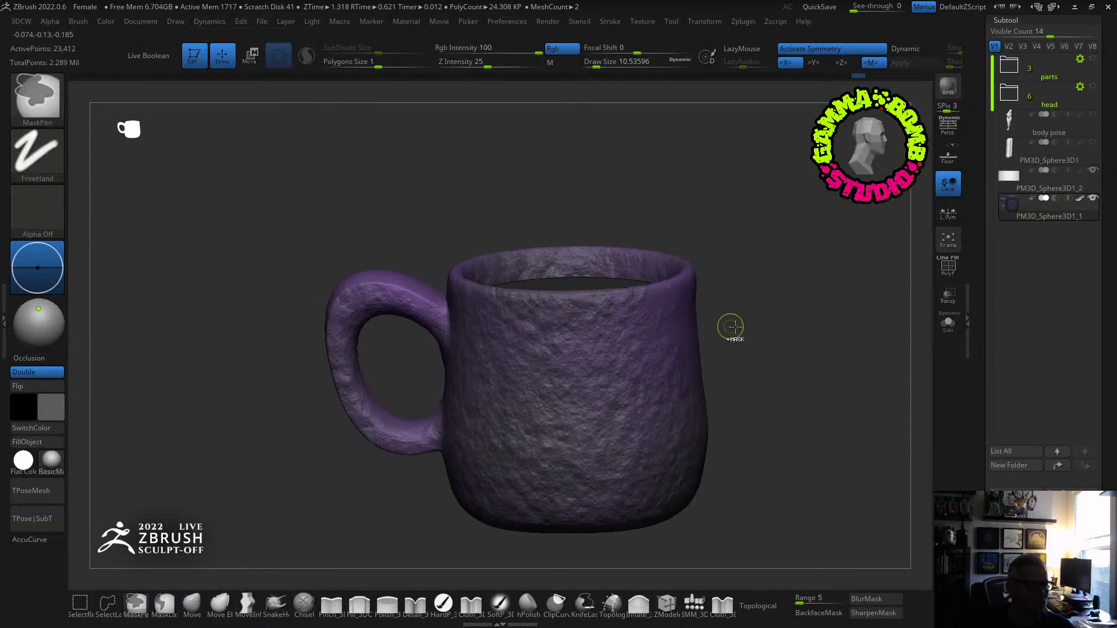
Apply the surface noise to the mug's mesh.
{"action": "scroll", "coordinate": [1044, 326], "scroll_direction": "down", "scroll_amount": 5}
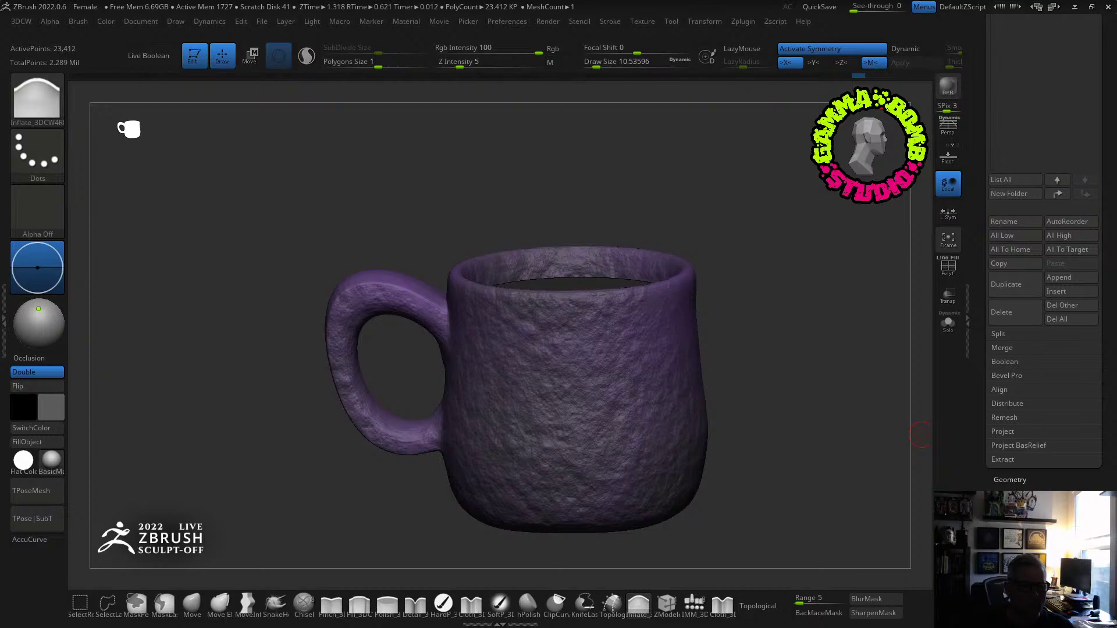
{"action": "left_click", "coordinate": [1006, 591]}
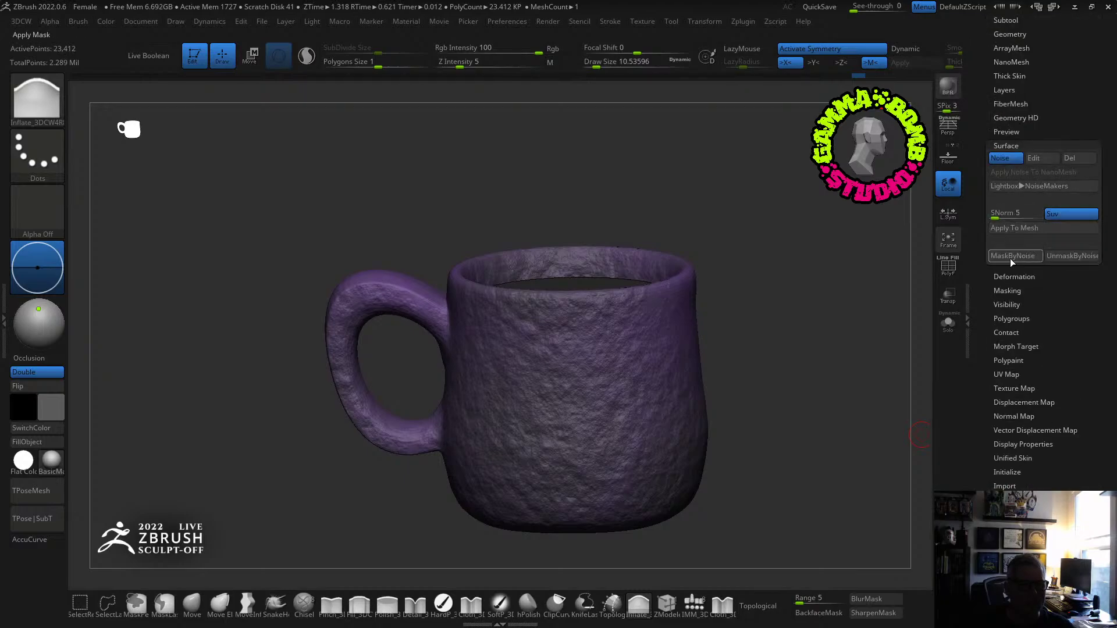
{"action": "left_click", "coordinate": [1012, 228]}
{"action": "left_click_drag", "start_coordinate": [763, 329], "coordinate": [666, 332]}
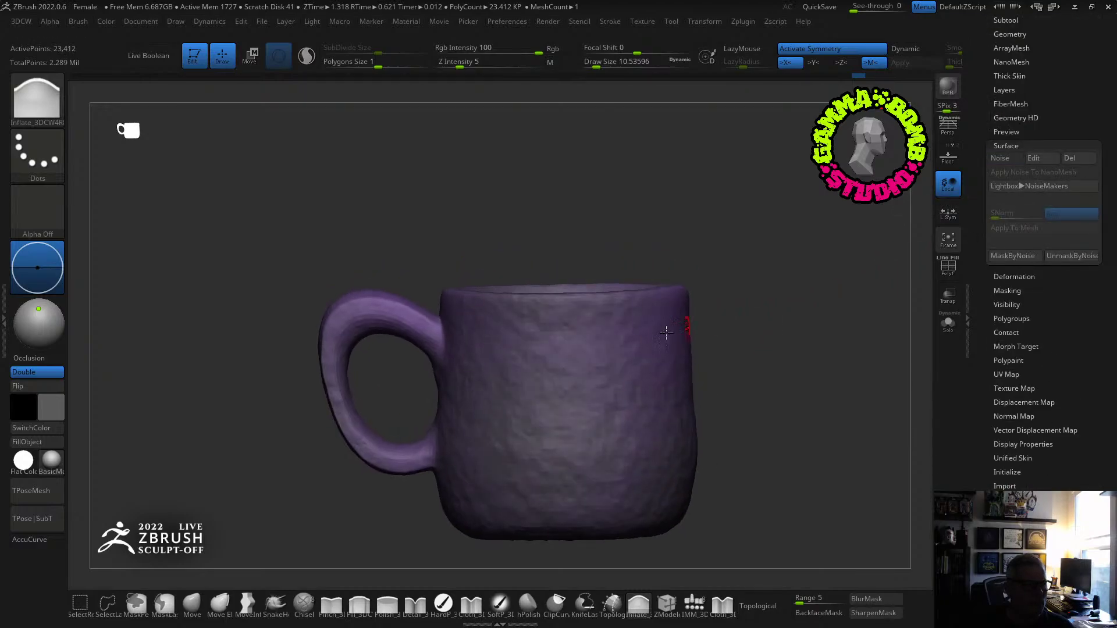
Fill the noise-textured mug with the dark grey colour to cover the purple.
{"action": "left_click", "coordinate": [38, 443]}
{"action": "left_click_drag", "start_coordinate": [270, 416], "coordinate": [273, 451]}
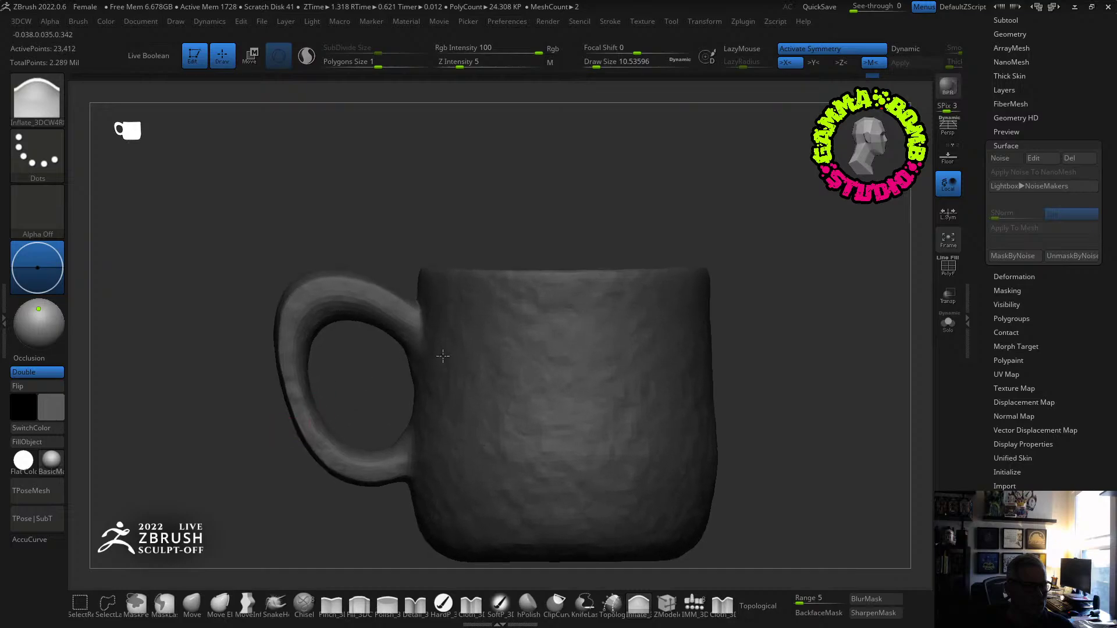
{"action": "key", "text": "ctrl"}
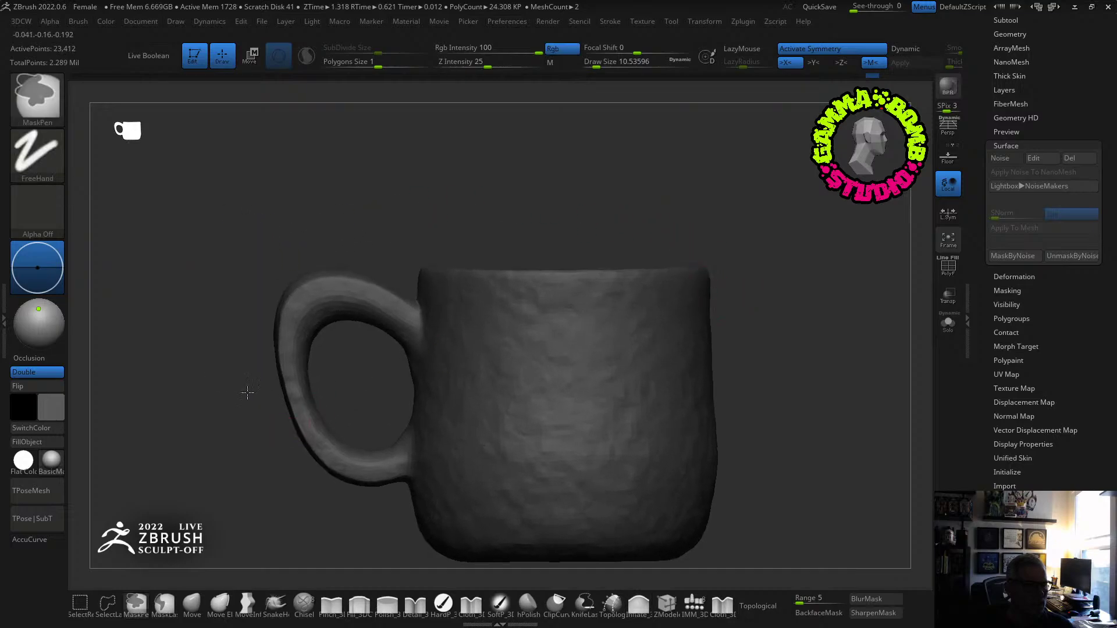
{"action": "left_click_drag", "start_coordinate": [213, 424], "coordinate": [231, 564], "text": "ctrl"}
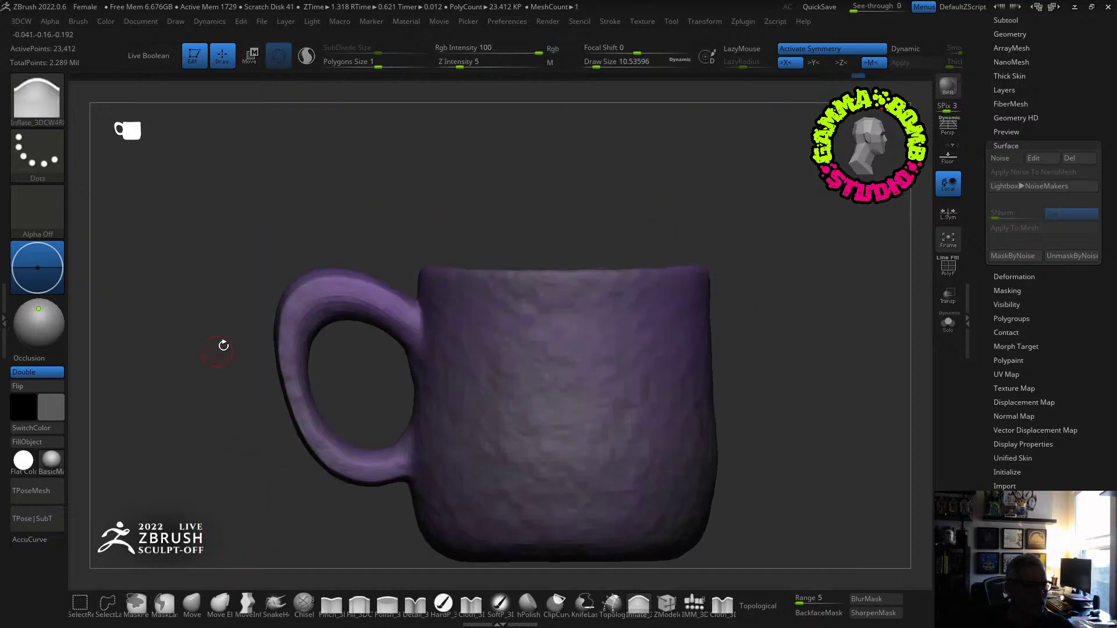
{"action": "left_click", "coordinate": [871, 75]}
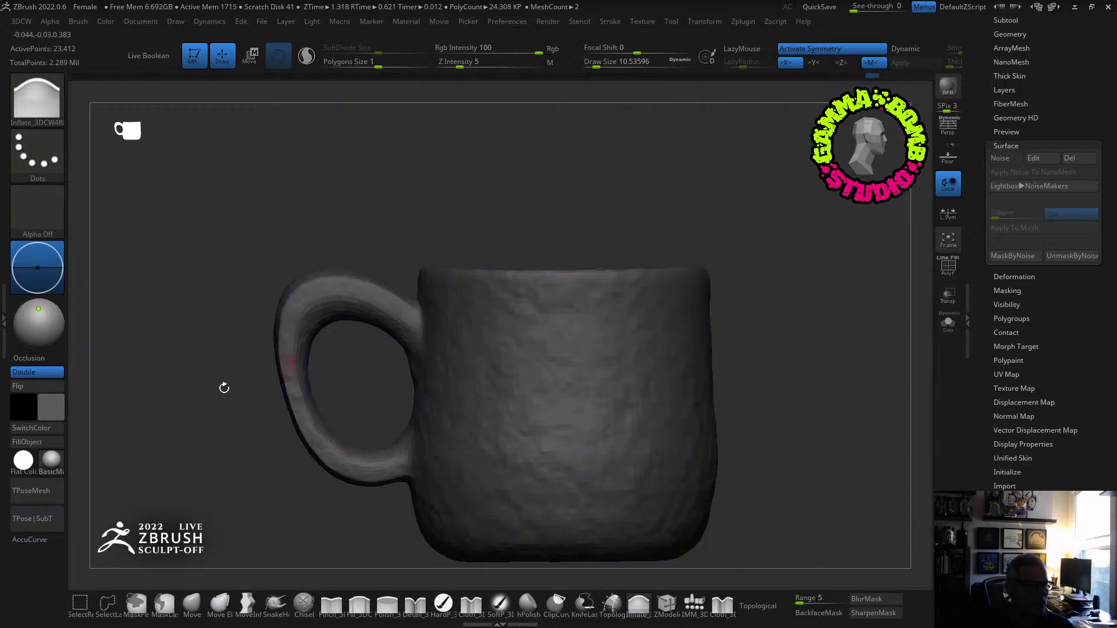
Lasso-mask the mug's upper body and handle, leaving a wavy, drip-like edge above the base.
{"action": "left_click", "coordinate": [164, 605]}
{"action": "key", "text": "ctrl"}
{"action": "mouse_move", "coordinate": [208, 478]}
{"action": "left_mouse_down", "text": "ctrl"}
{"action": "mouse_move", "coordinate": [326, 397]}
{"action": "mouse_move", "coordinate": [453, 453]}
{"action": "mouse_move", "coordinate": [508, 448]}
{"action": "left_mouse_up", "text": "ctrl"}
{"action": "mouse_move", "coordinate": [260, 466]}
{"action": "left_mouse_down", "text": "ctrl"}
{"action": "mouse_move", "coordinate": [416, 466]}
{"action": "mouse_move", "coordinate": [297, 502]}
{"action": "mouse_move", "coordinate": [492, 466]}
{"action": "mouse_move", "coordinate": [619, 477]}
{"action": "mouse_move", "coordinate": [722, 463]}
{"action": "mouse_move", "coordinate": [849, 317]}
{"action": "mouse_move", "coordinate": [401, 203]}
{"action": "mouse_move", "coordinate": [227, 186]}
{"action": "left_mouse_up", "text": "ctrl"}
Try extracting the masked upper mug body and handle as a thick glaze shell, and undo the extraction.
{"action": "scroll", "coordinate": [1063, 81], "scroll_direction": "up", "scroll_amount": 3}
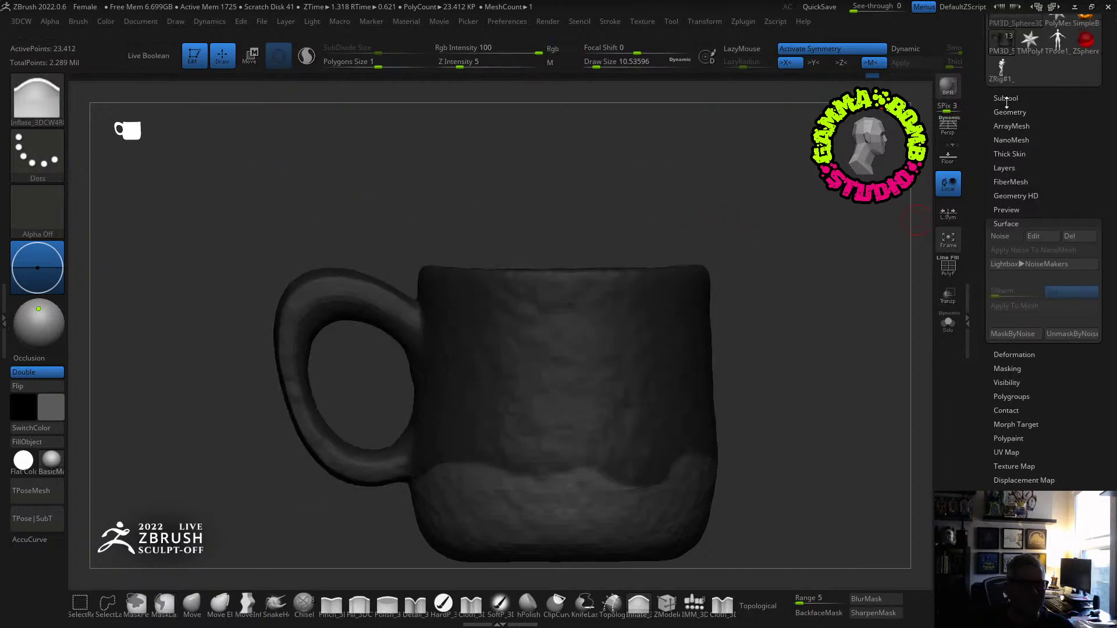
{"action": "left_click", "coordinate": [1011, 112]}
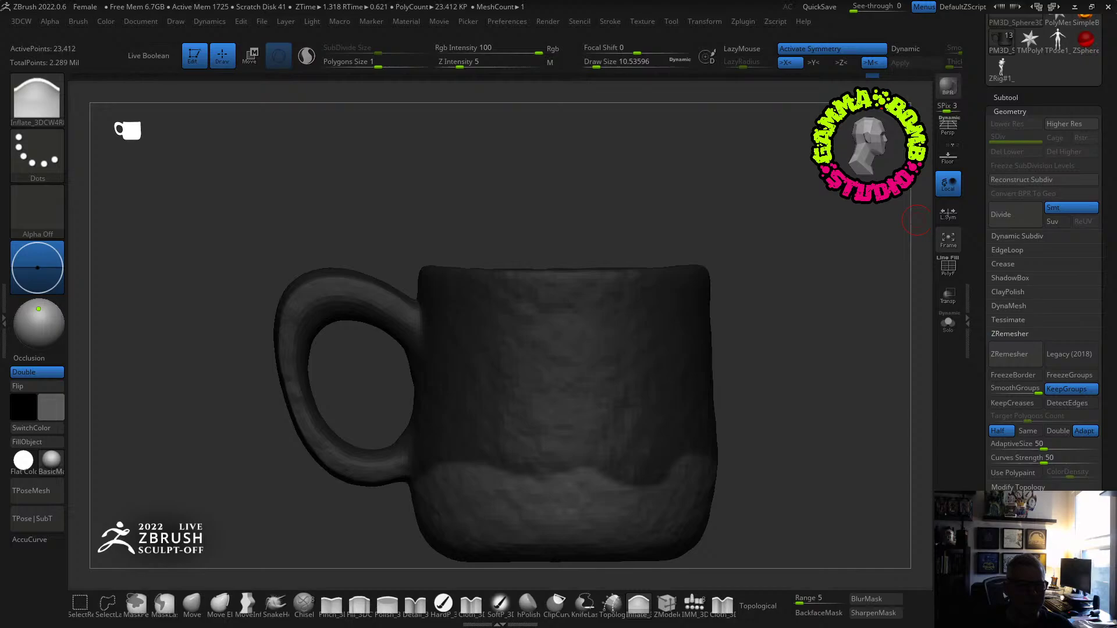
{"action": "scroll", "coordinate": [1034, 486], "scroll_direction": "down", "scroll_amount": 1}
{"action": "left_click", "coordinate": [1000, 95]}
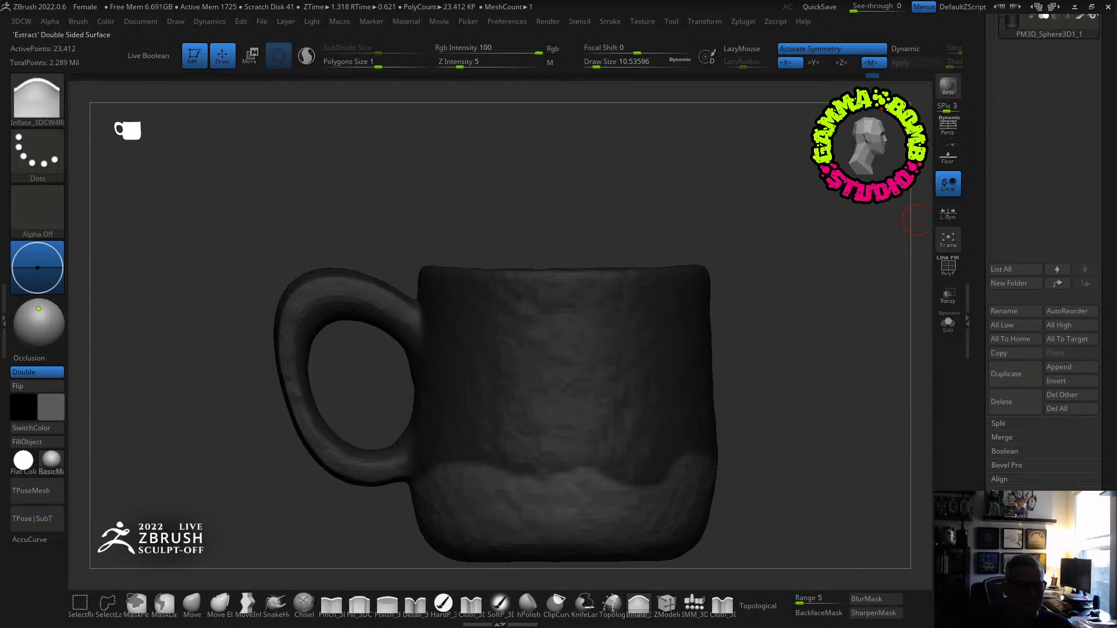
{"action": "left_click", "coordinate": [917, 220]}
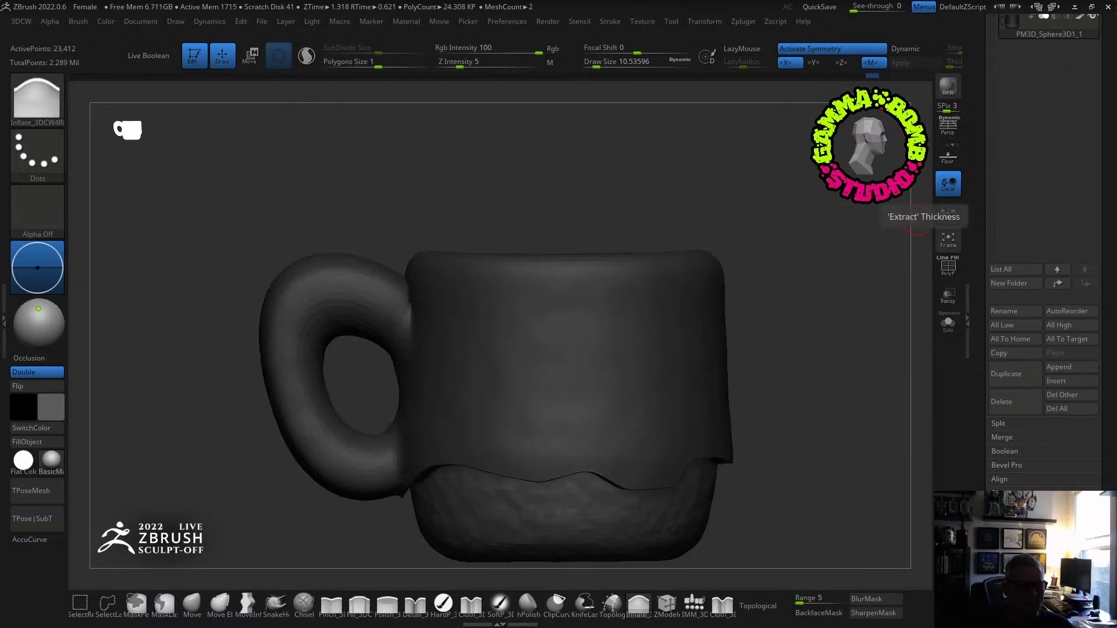
{"action": "left_click", "coordinate": [917, 220]}
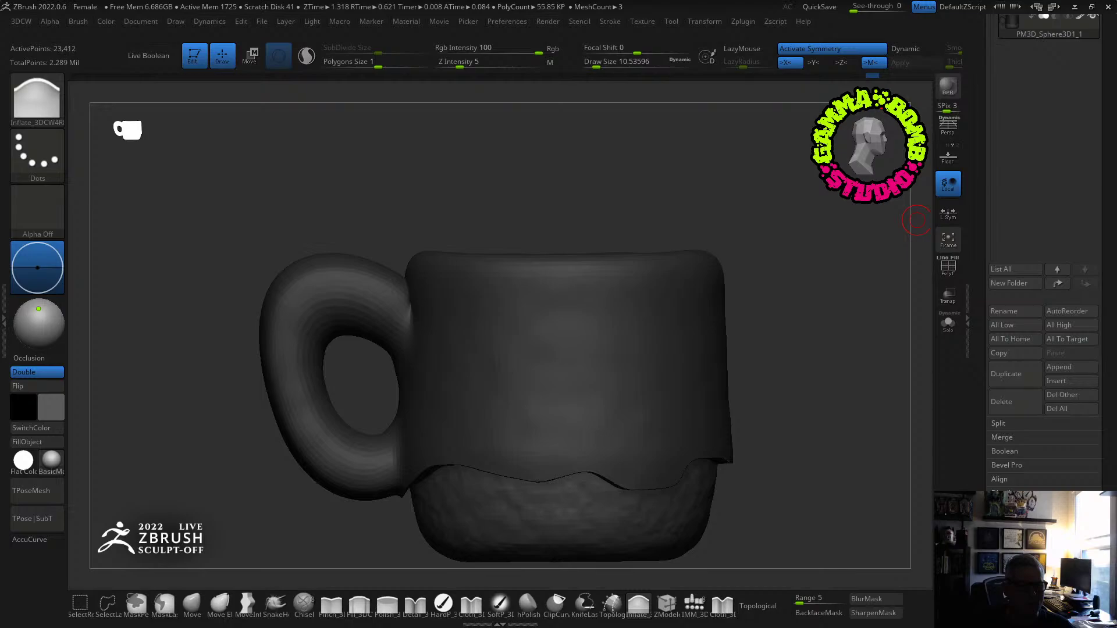
{"action": "key", "text": "ctrl+z"}
{"action": "left_click_drag", "start_coordinate": [731, 514], "coordinate": [756, 487]}
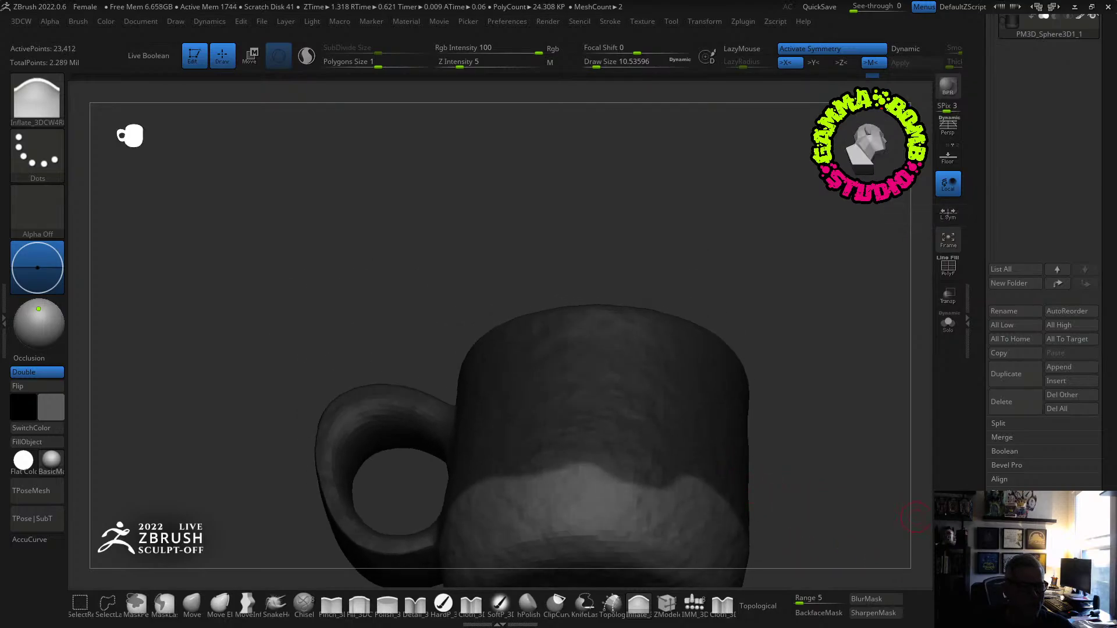
Preview the glaze extraction from the masked area at several thicknesses, from barely raised to very thick.
{"action": "left_click", "coordinate": [948, 213]}
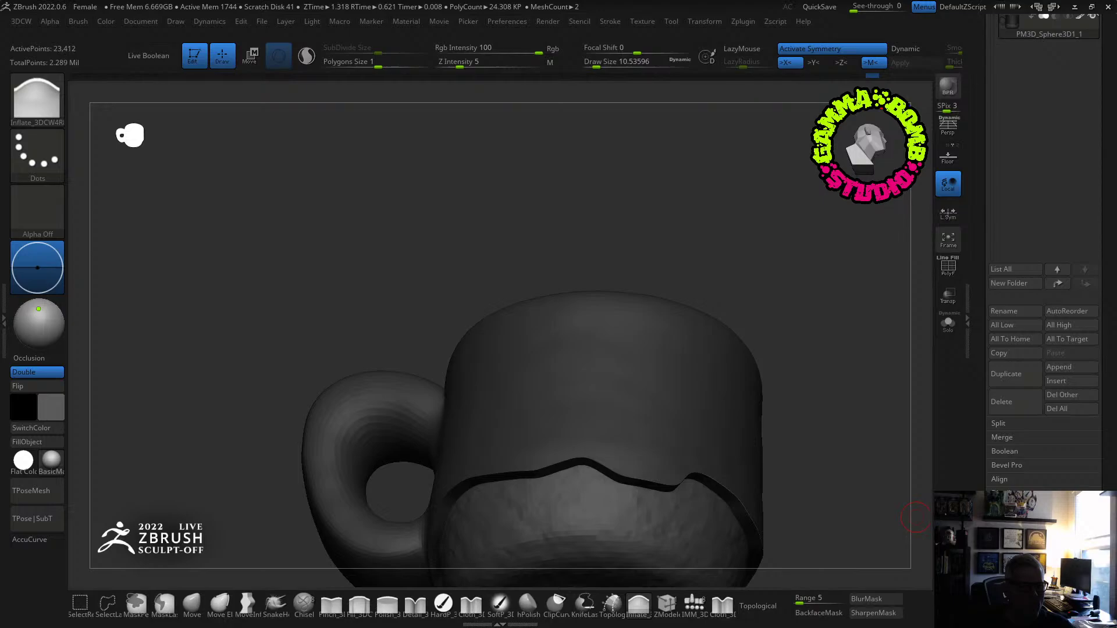
{"action": "left_click", "coordinate": [1014, 565]}
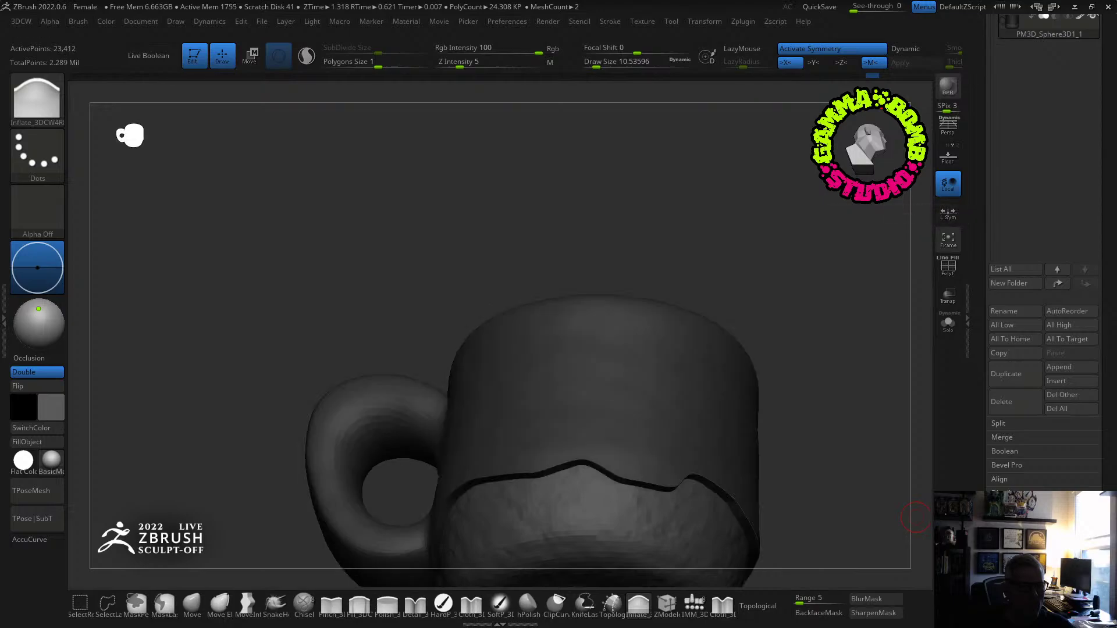
{"action": "left_click_drag", "start_coordinate": [1075, 571], "coordinate": [1069, 571]}
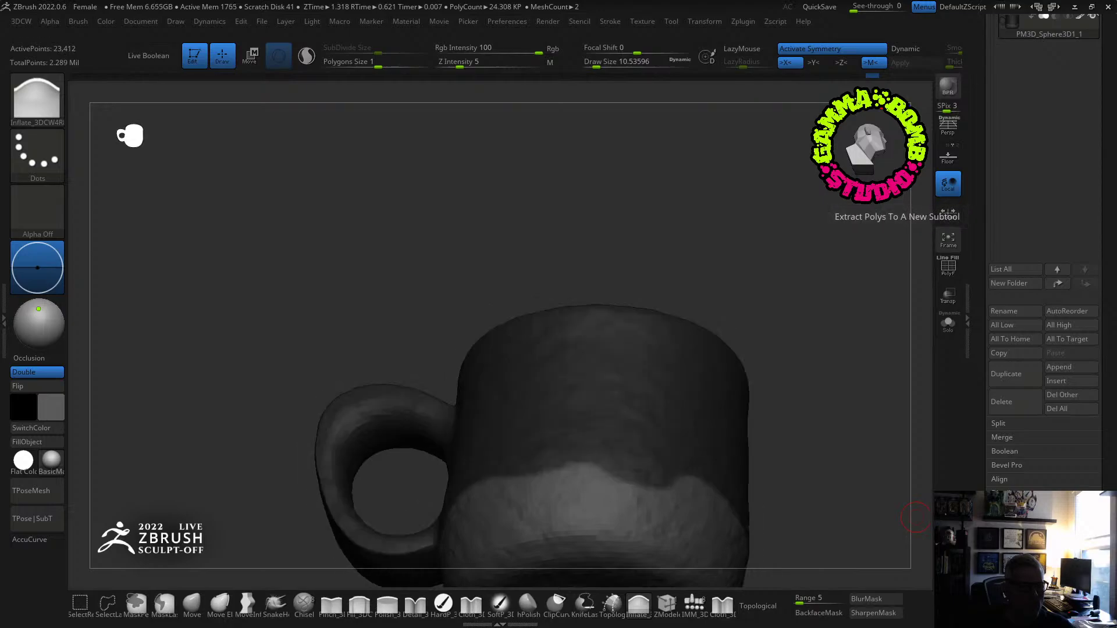
{"action": "left_click", "coordinate": [1014, 565]}
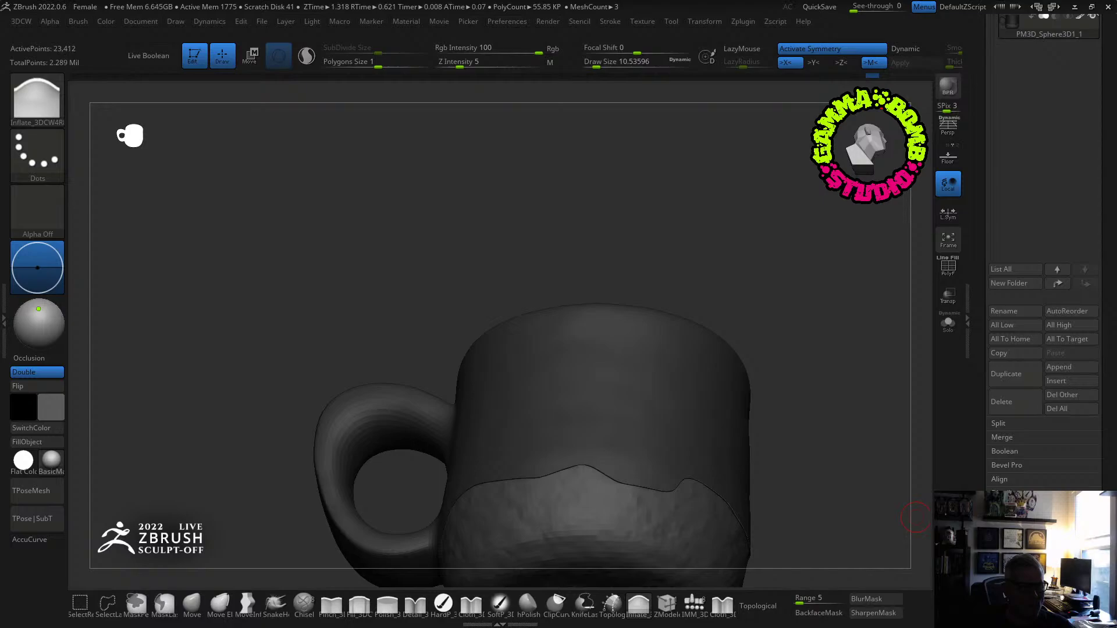
{"action": "left_click", "coordinate": [1013, 565]}
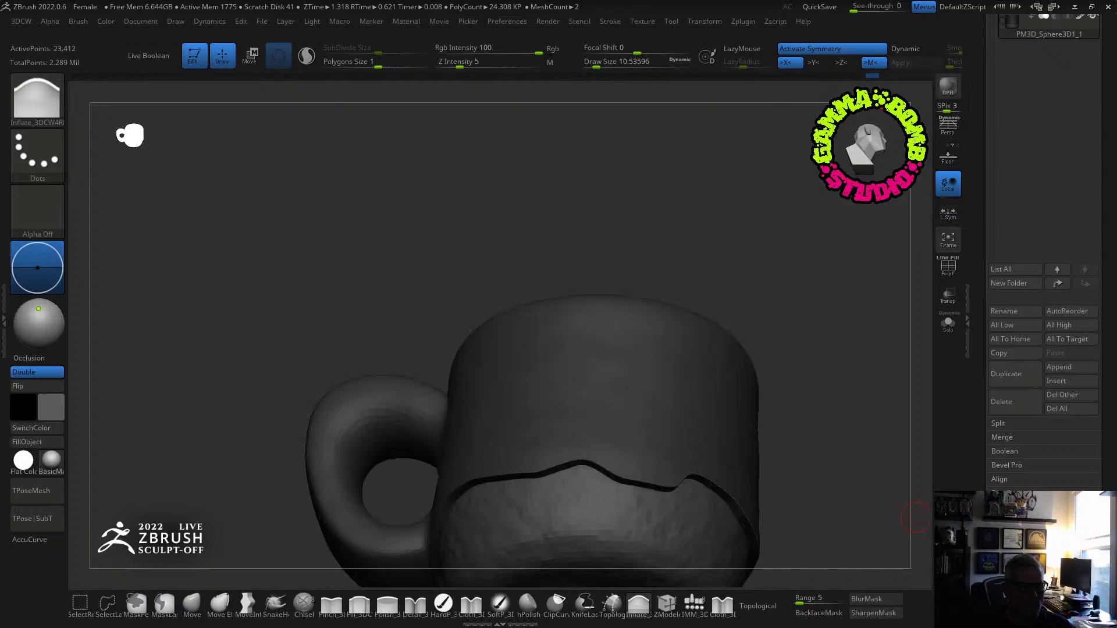
{"action": "left_click_drag", "start_coordinate": [1075, 571], "coordinate": [1068, 571]}
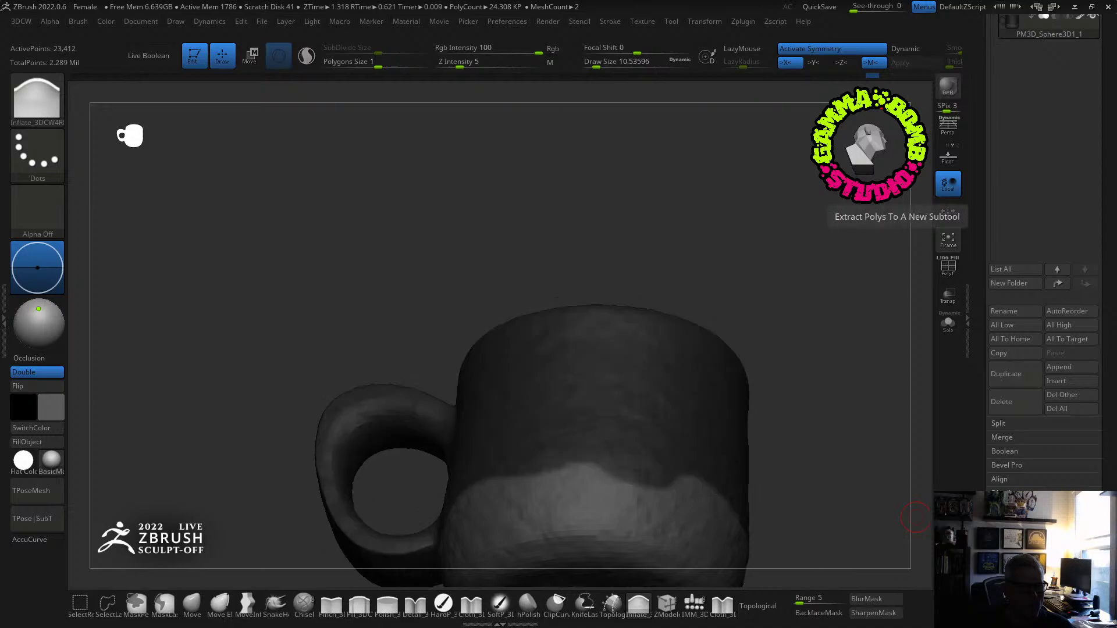
{"action": "left_click", "coordinate": [1013, 565]}
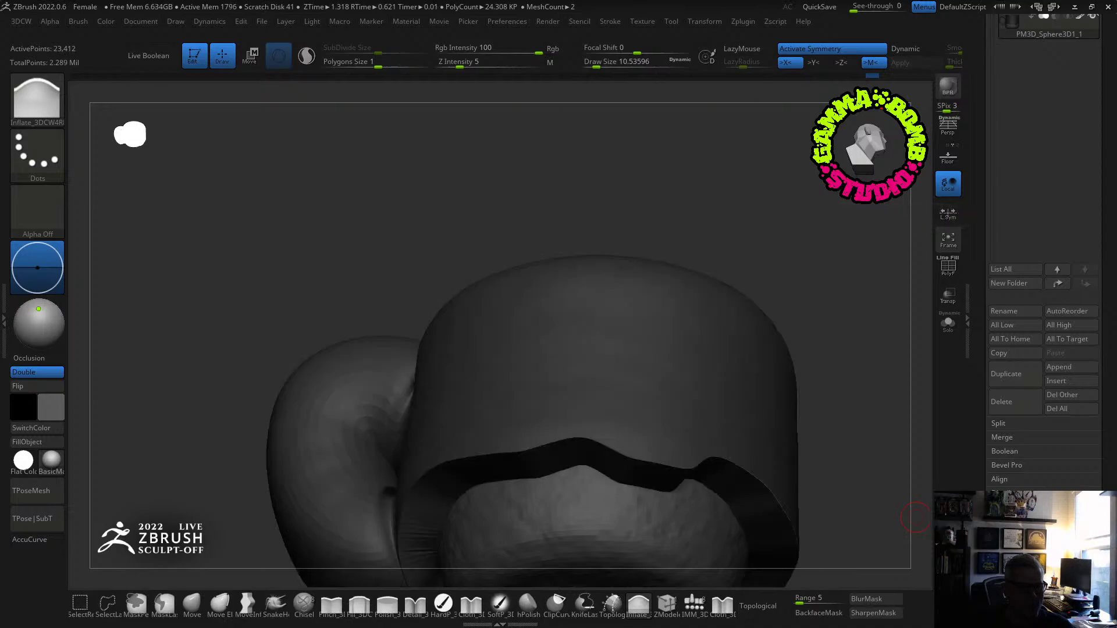
{"action": "left_click", "coordinate": [1013, 566]}
{"action": "left_click_drag", "start_coordinate": [1068, 572], "coordinate": [1070, 572]}
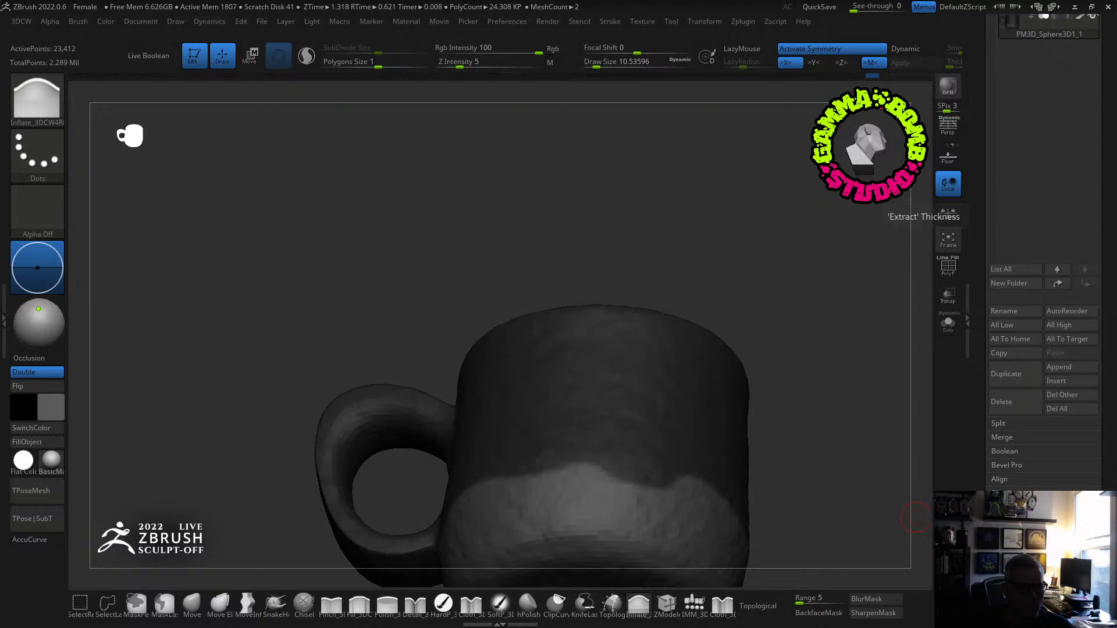
Extract the masked upper mug and handle as a thin, barely raised glaze shell and accept it as a new subtool.
{"action": "left_click", "coordinate": [1014, 565]}
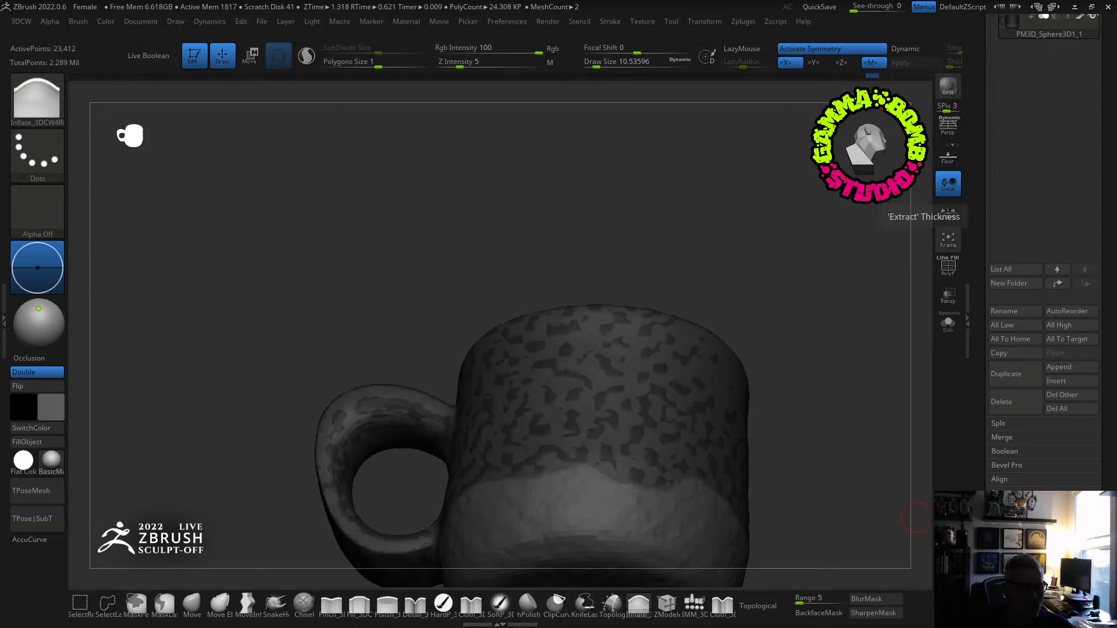
{"action": "left_click", "coordinate": [1013, 566]}
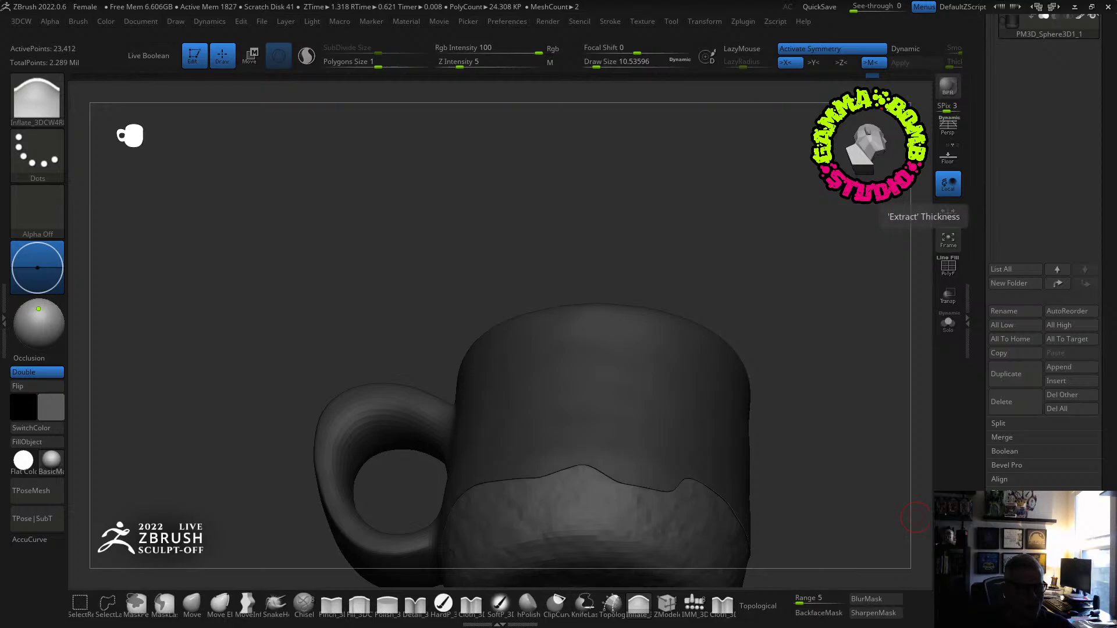
{"action": "left_click", "coordinate": [1070, 565]}
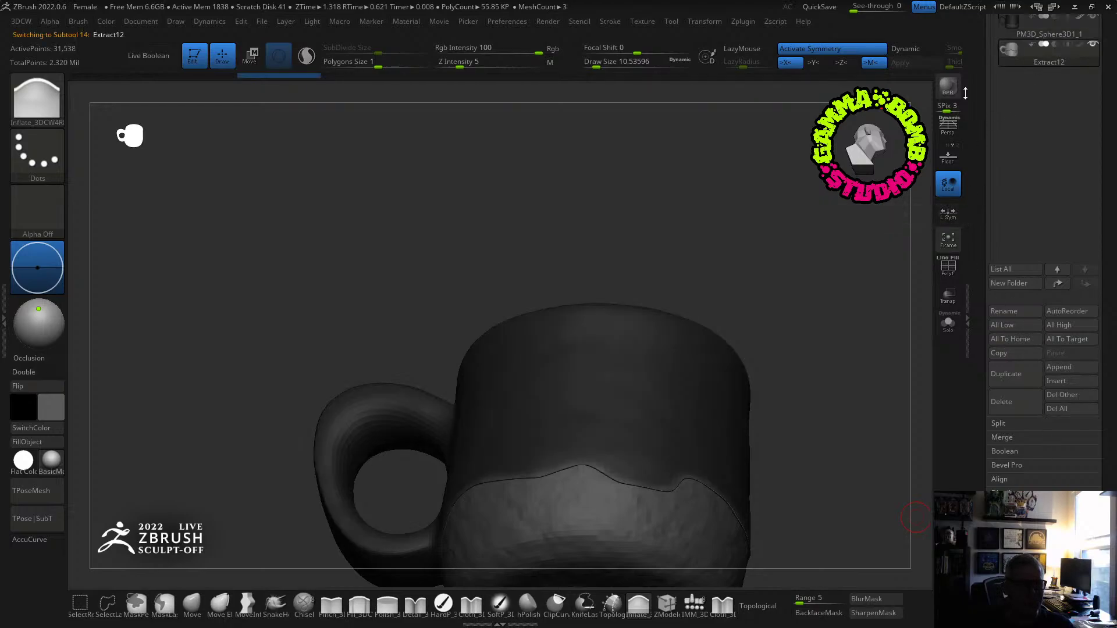
{"action": "left_click_drag", "start_coordinate": [842, 207], "coordinate": [893, 165]}
Try remeshing the base mug with DynaMesh at a resolution of 256, and undo it.
{"action": "left_click", "coordinate": [1041, 25]}
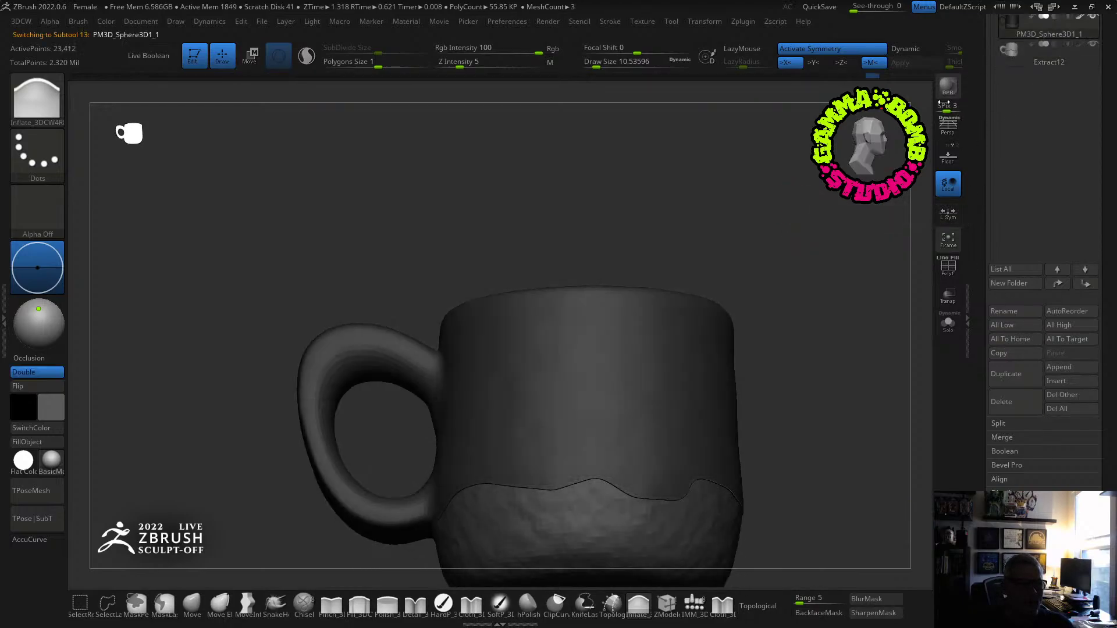
{"action": "left_click_drag", "start_coordinate": [805, 242], "coordinate": [919, 390]}
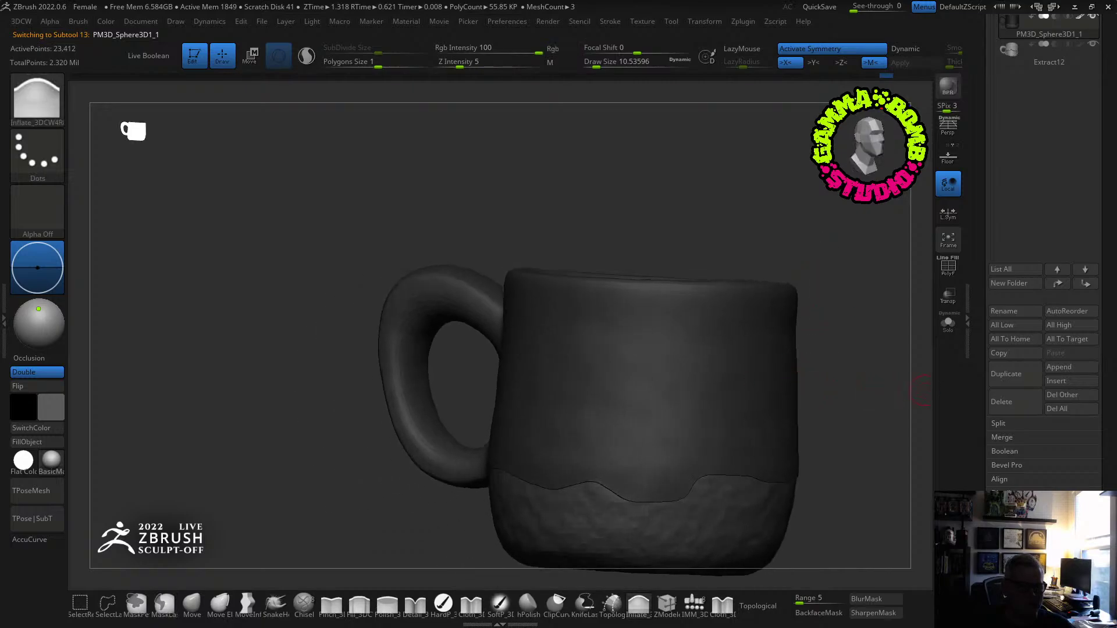
{"action": "scroll", "coordinate": [1085, 408], "scroll_direction": "down", "scroll_amount": 10}
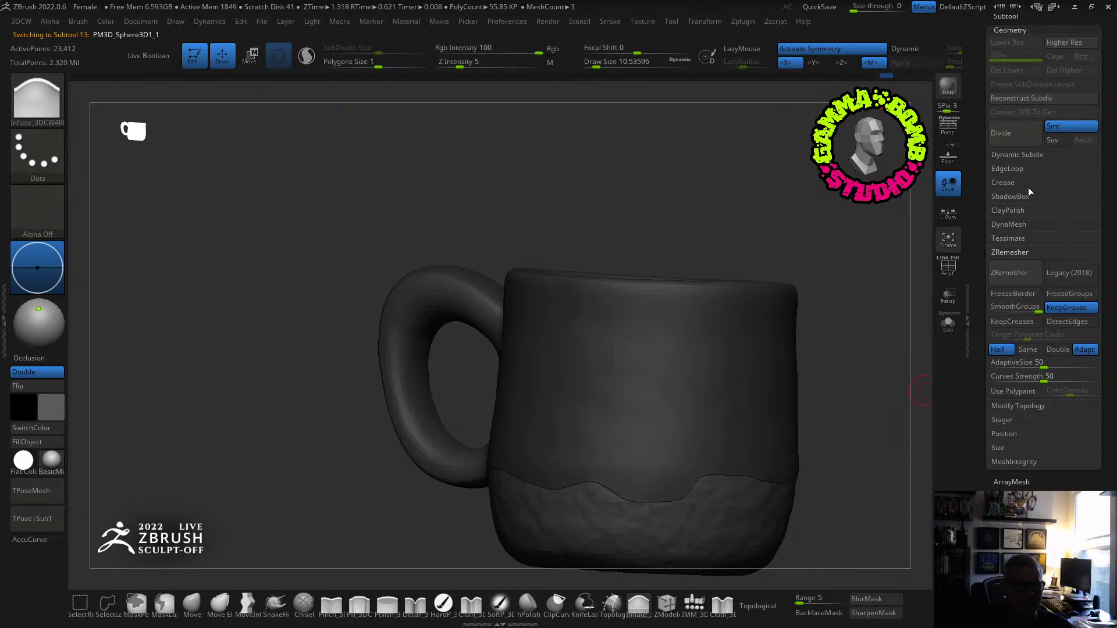
{"action": "left_click", "coordinate": [1012, 224]}
{"action": "left_click", "coordinate": [1018, 265]}
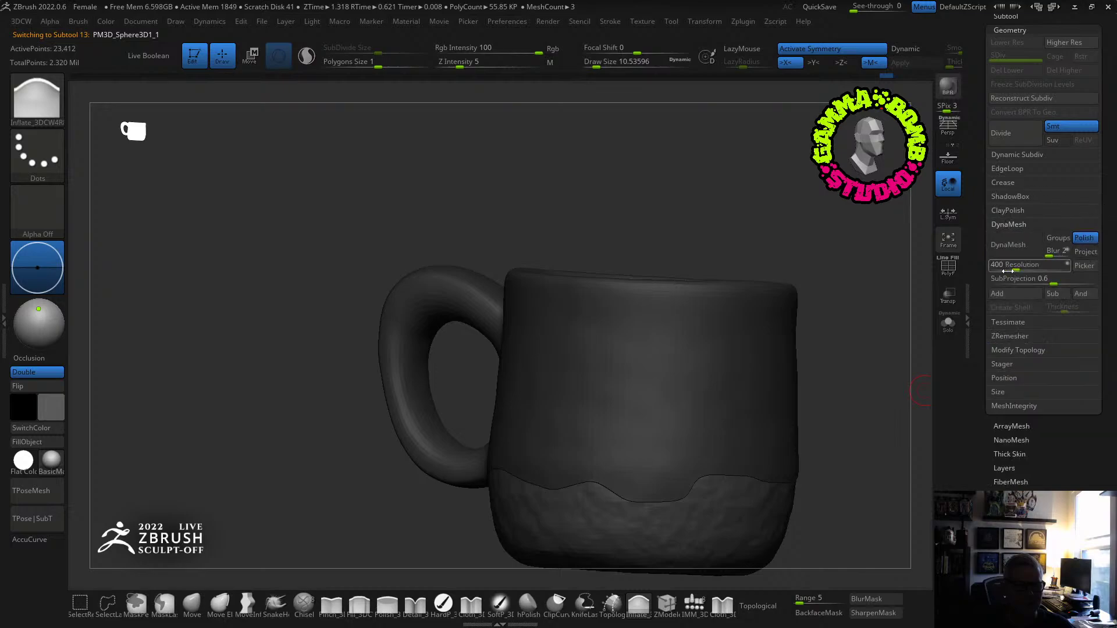
{"action": "type", "text": "256"}
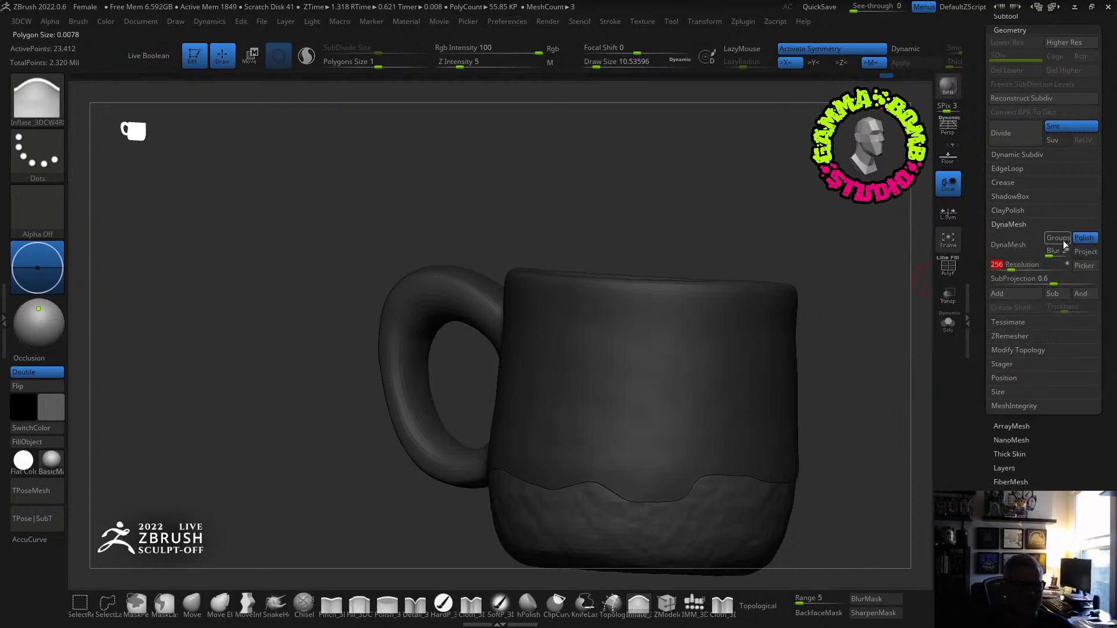
{"action": "left_click", "coordinate": [1008, 244]}
{"action": "key", "text": "ctrl+z"}
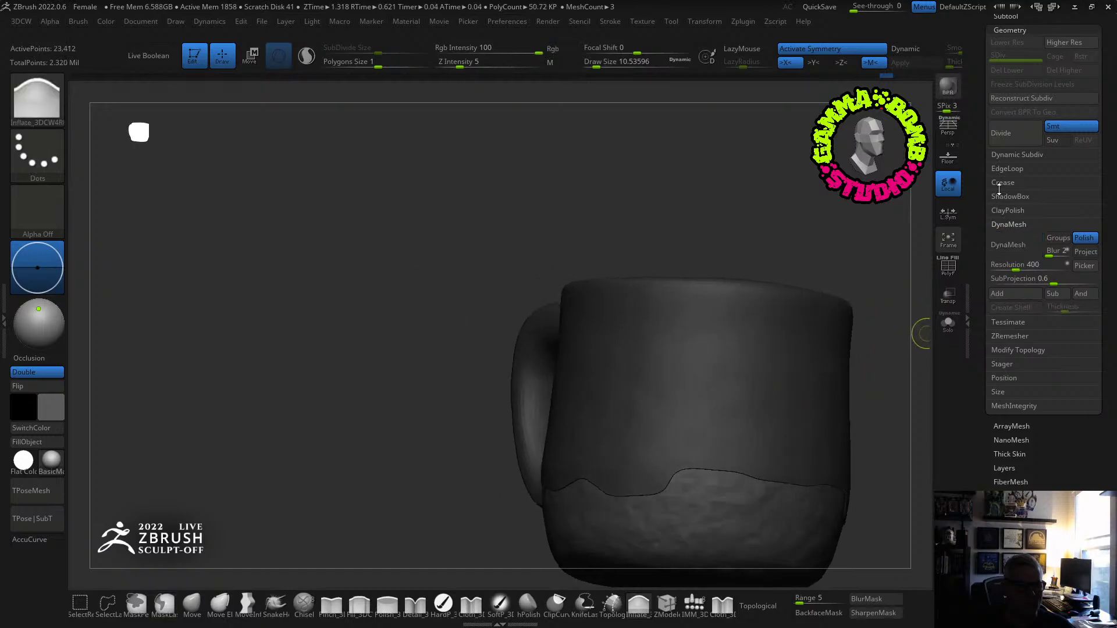
Show the polygon wireframe and make the extracted glaze shell the active subtool.
{"action": "left_click", "coordinate": [947, 265]}
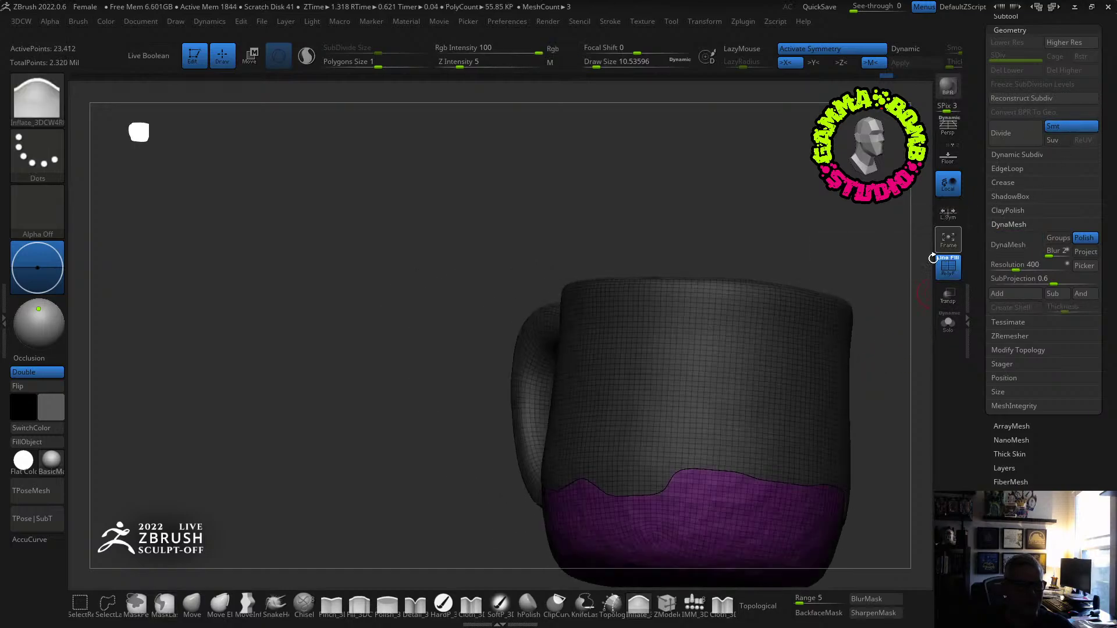
{"action": "scroll", "coordinate": [1010, 123], "scroll_direction": "up", "scroll_amount": 3}
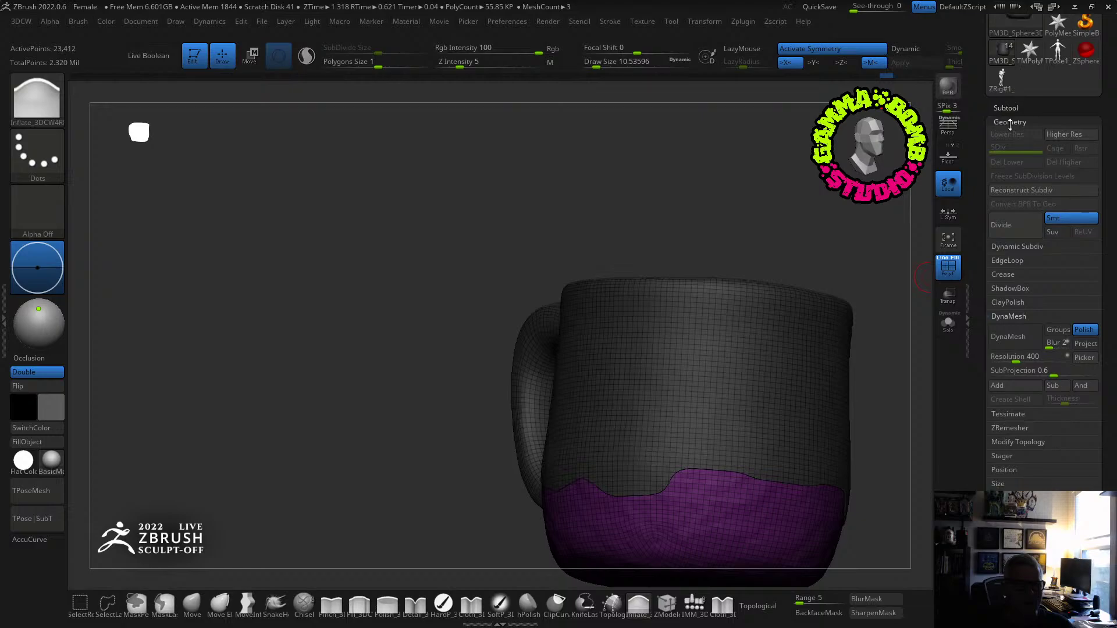
{"action": "left_click", "coordinate": [1005, 107]}
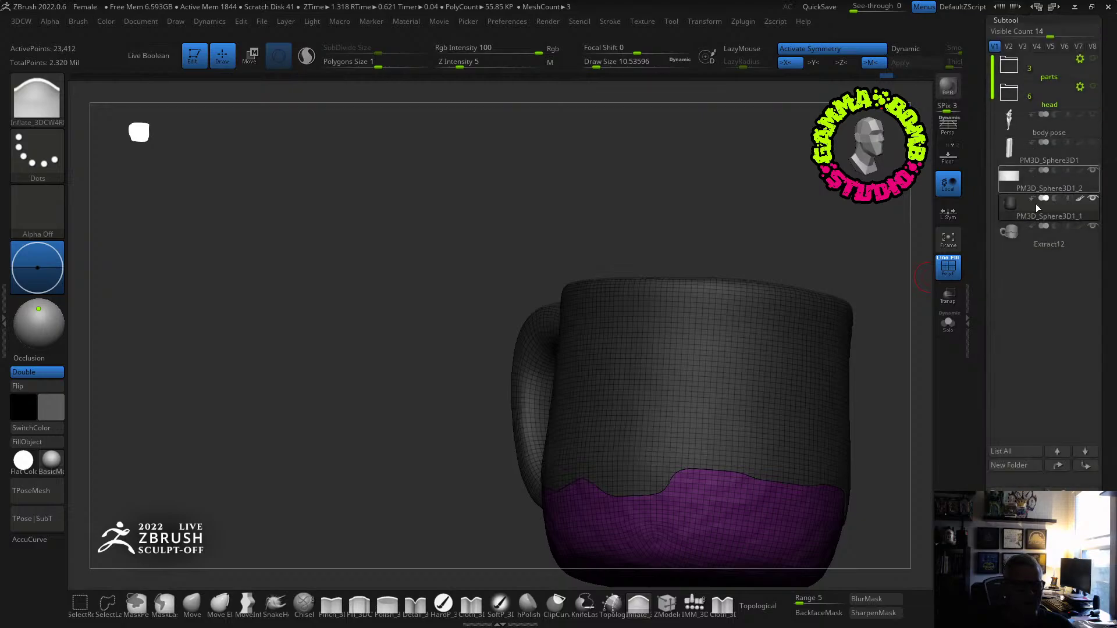
{"action": "left_click", "coordinate": [1027, 235]}
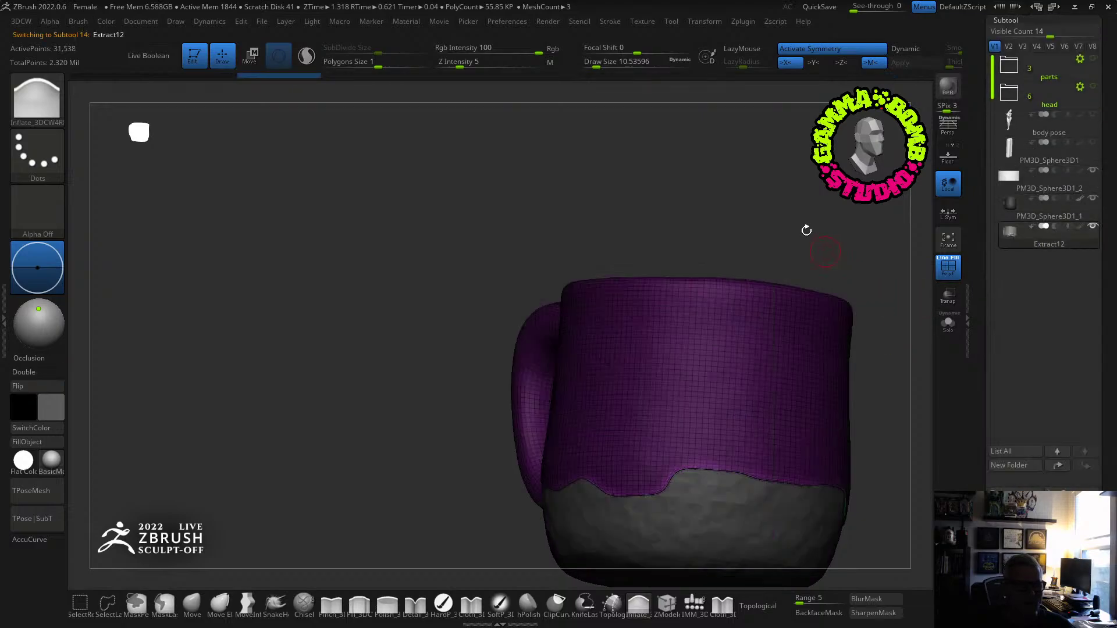
{"action": "left_click_drag", "start_coordinate": [801, 217], "coordinate": [878, 332]}
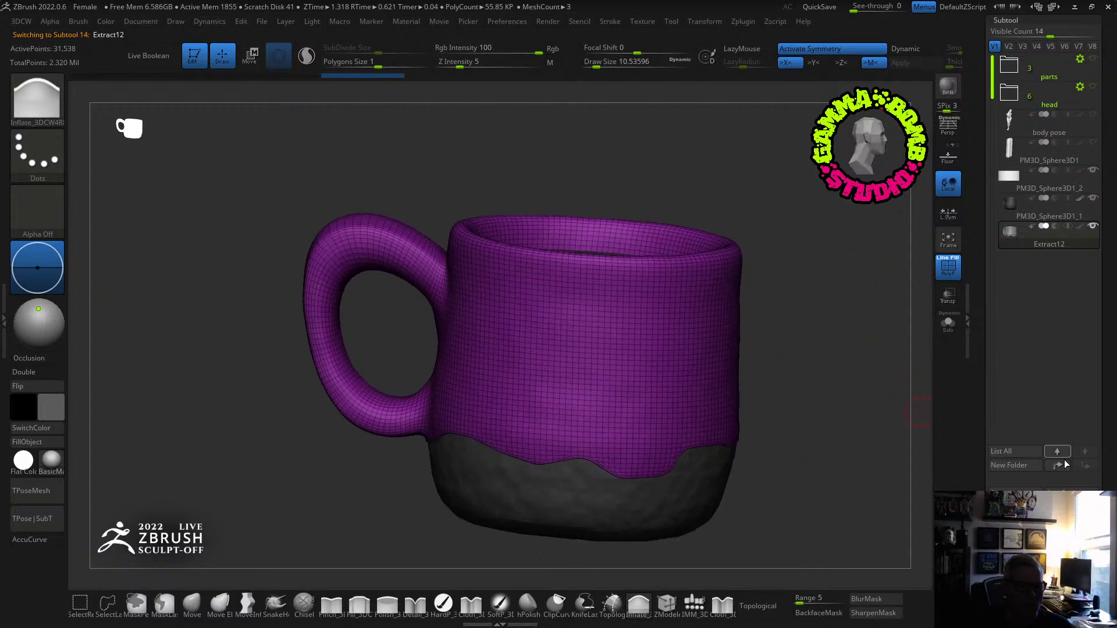
Isolate the glaze shell and try DynaMesh on it at a resolution of 256, undoing the remesh.
{"action": "scroll", "coordinate": [1039, 476], "scroll_direction": "down", "scroll_amount": 2}
{"action": "scroll", "coordinate": [1042, 442], "scroll_direction": "down", "scroll_amount": 5}
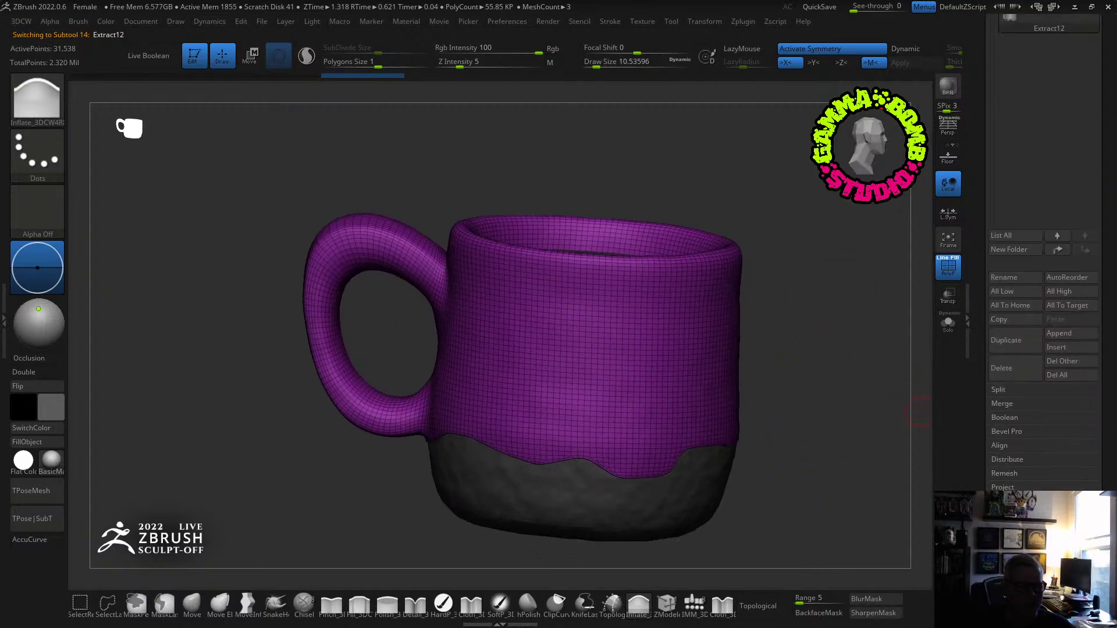
{"action": "scroll", "coordinate": [1024, 232], "scroll_direction": "down", "scroll_amount": 5}
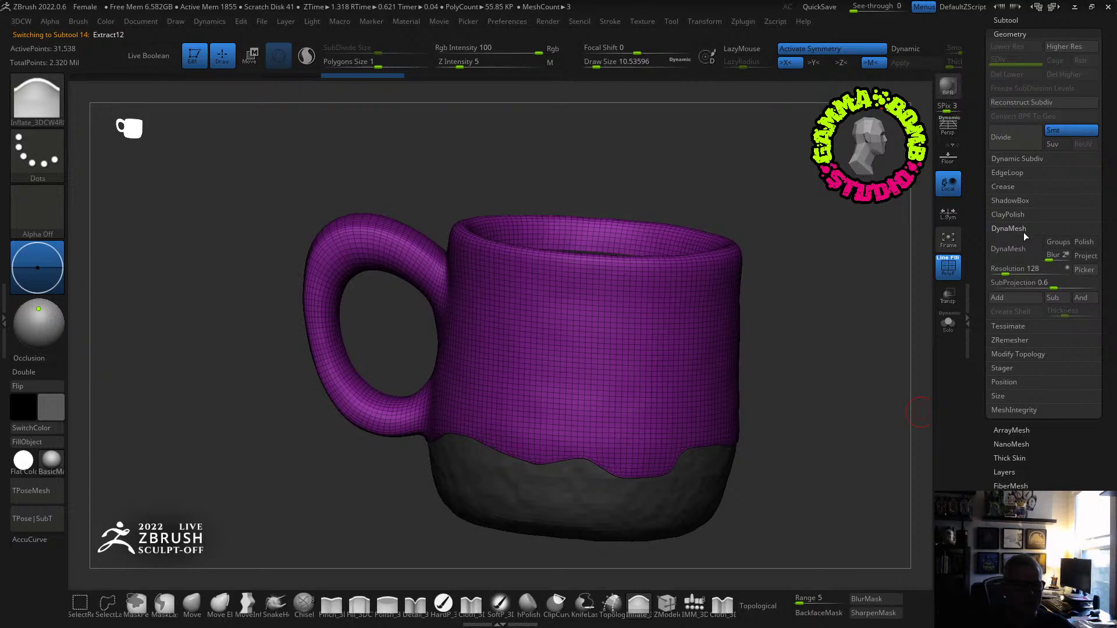
{"action": "left_click_drag", "start_coordinate": [999, 267], "coordinate": [1007, 267]}
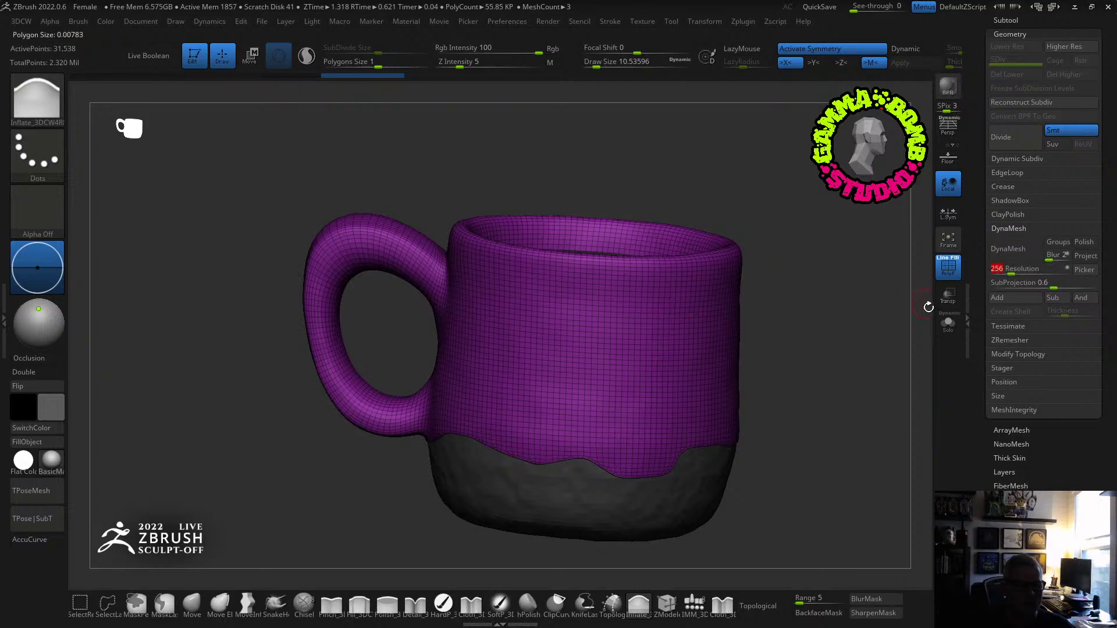
{"action": "left_click", "coordinate": [948, 323]}
{"action": "left_click", "coordinate": [1014, 254]}
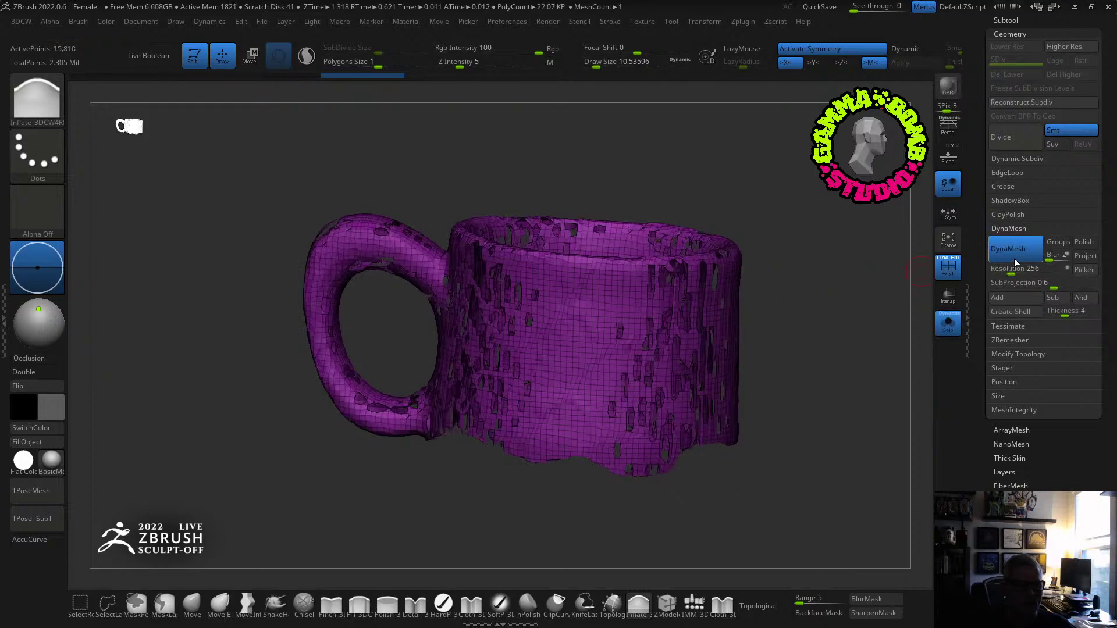
{"action": "key", "text": "ctrl+z"}
Retry DynaMesh on the isolated glaze shell at 256, raise the resolution to 504, and undo the remesh.
{"action": "left_click", "coordinate": [1002, 269]}
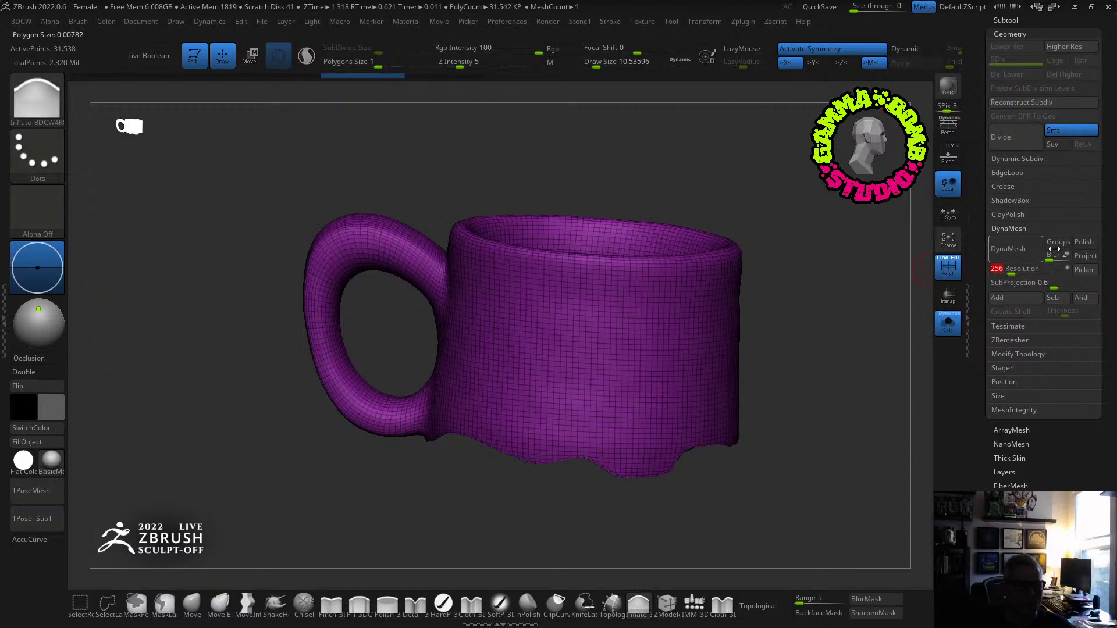
{"action": "left_click", "coordinate": [1008, 249]}
{"action": "left_click_drag", "start_coordinate": [917, 332], "coordinate": [914, 314]}
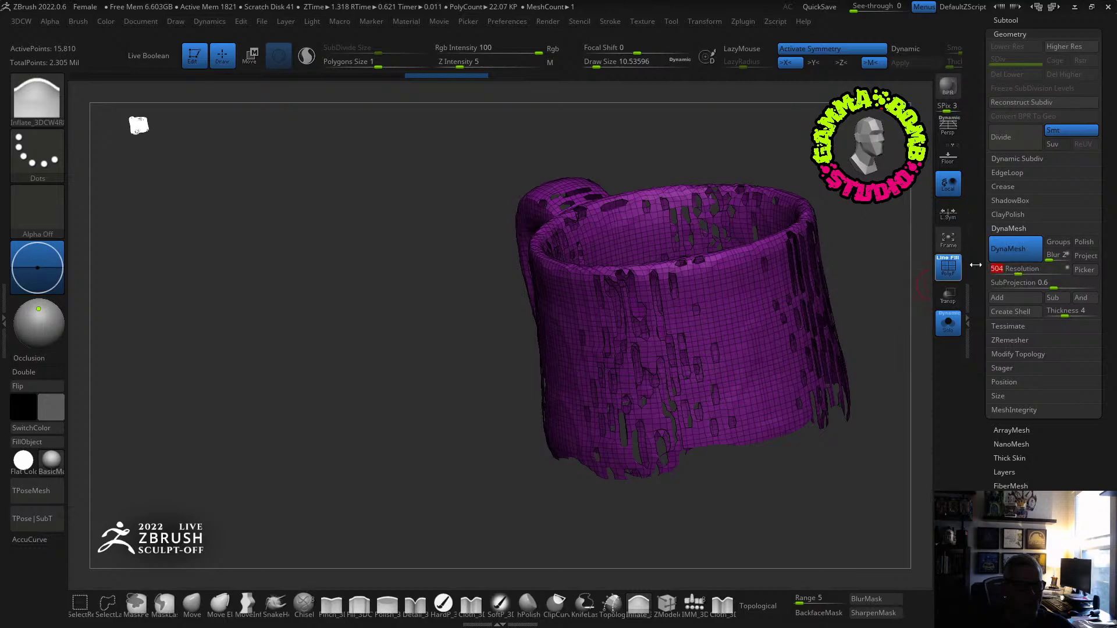
{"action": "left_click_drag", "start_coordinate": [925, 288], "coordinate": [881, 304]}
{"action": "key", "text": "ctrl+z"}
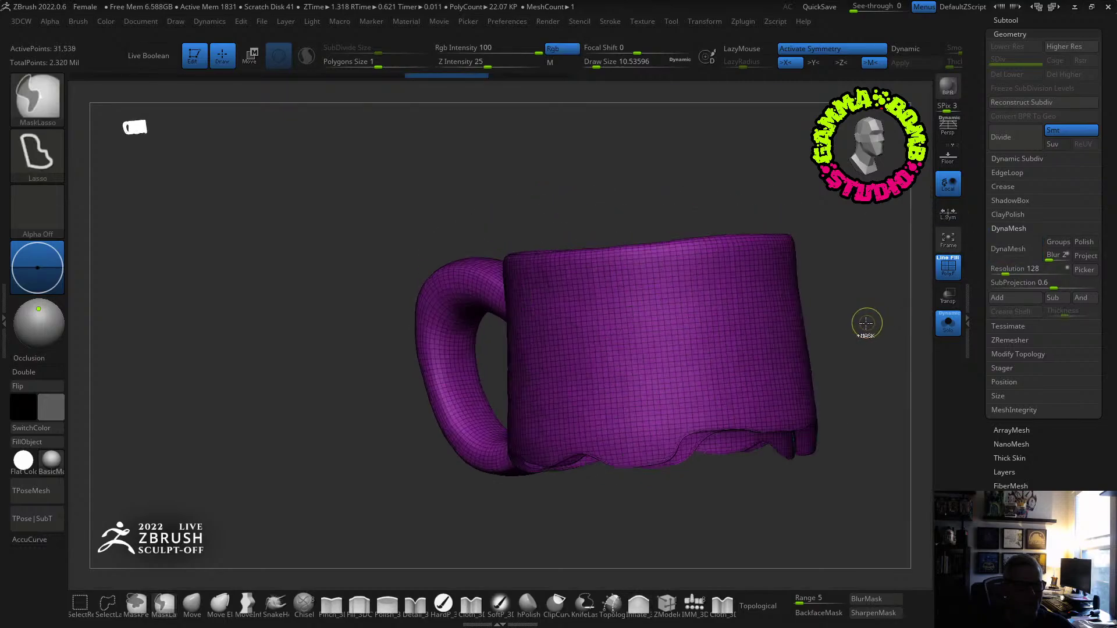
Try DynaMesh on the isolated glaze shell at a resolution of 504, and undo the remesh.
{"action": "mouse_move", "coordinate": [1024, 270]}
{"action": "left_mouse_down"}
{"action": "mouse_move", "coordinate": [1005, 271]}
{"action": "mouse_move", "coordinate": [1018, 270]}
{"action": "left_mouse_up"}
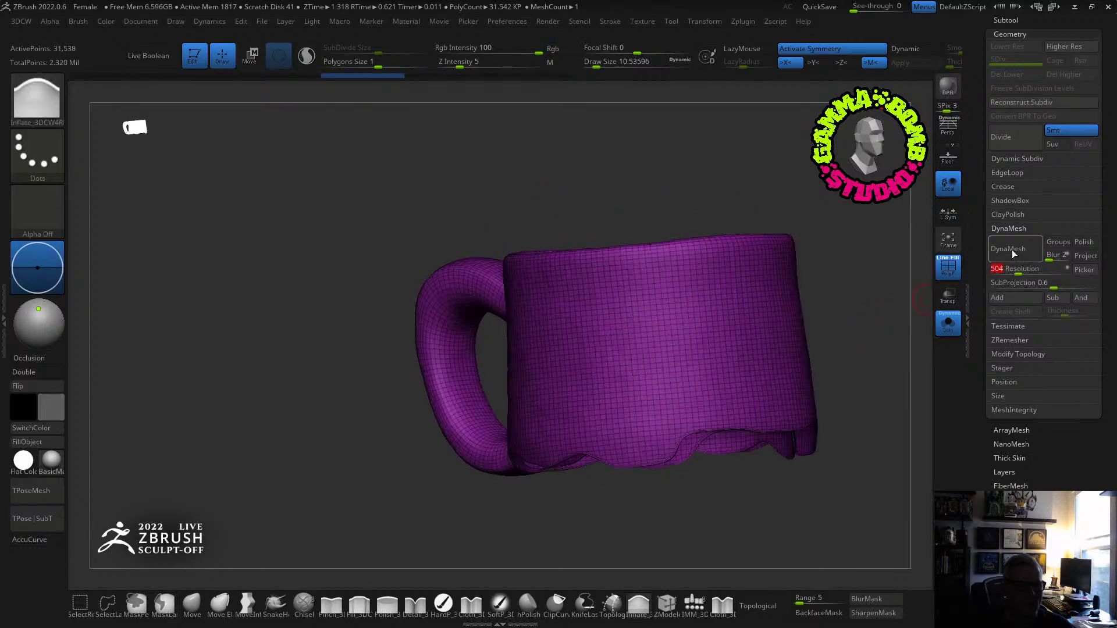
{"action": "left_click", "coordinate": [1007, 256]}
{"action": "key", "text": "ctrl+z"}
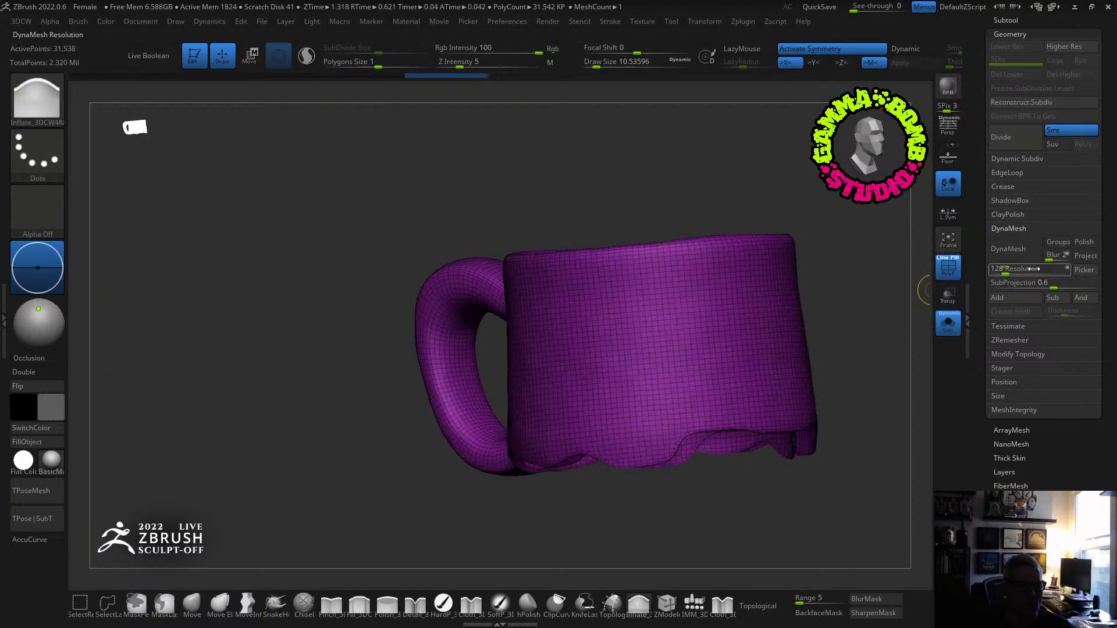
Try a denser DynaMesh on the glaze shell at a resolution of 1304, and undo it.
{"action": "left_click_drag", "start_coordinate": [1018, 270], "coordinate": [1036, 269]}
{"action": "left_click", "coordinate": [1008, 249]}
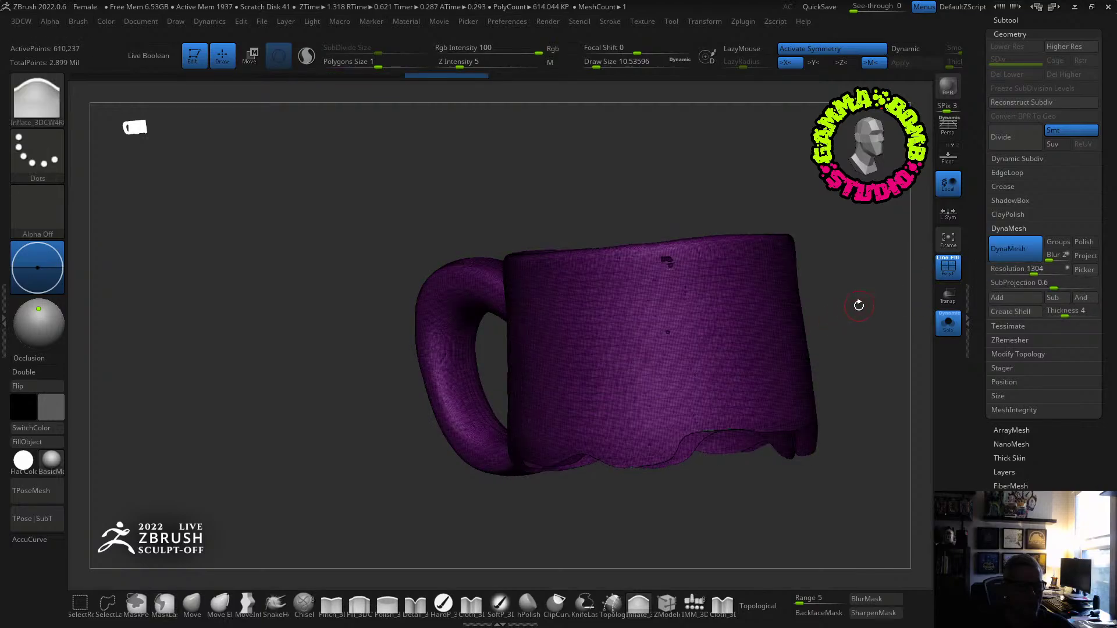
{"action": "left_click_drag", "start_coordinate": [857, 307], "coordinate": [976, 288]}
{"action": "key", "text": "ctrl+z"}
Try DynaMesh on the glaze shell at a resolution of 1616, check the surface without wireframe, and undo the remesh.
{"action": "type", "text": "160"}
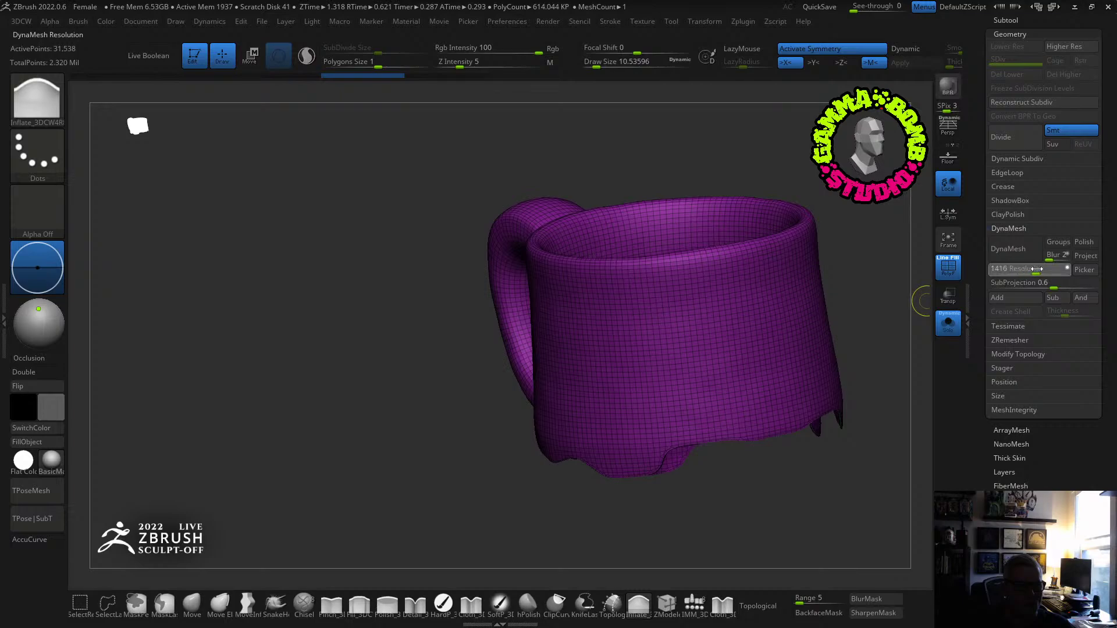
{"action": "left_click_drag", "start_coordinate": [1036, 269], "coordinate": [1040, 269]}
{"action": "left_click", "coordinate": [1012, 256]}
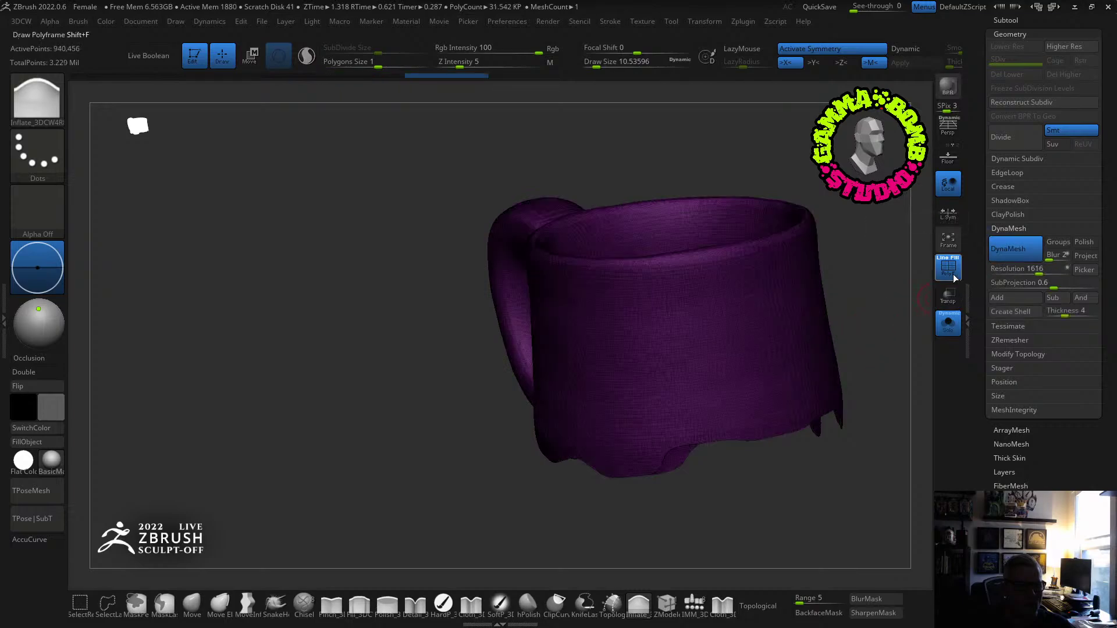
{"action": "left_click", "coordinate": [954, 280]}
{"action": "left_click_drag", "start_coordinate": [814, 192], "coordinate": [846, 372]}
{"action": "key", "text": "ctrl+z"}
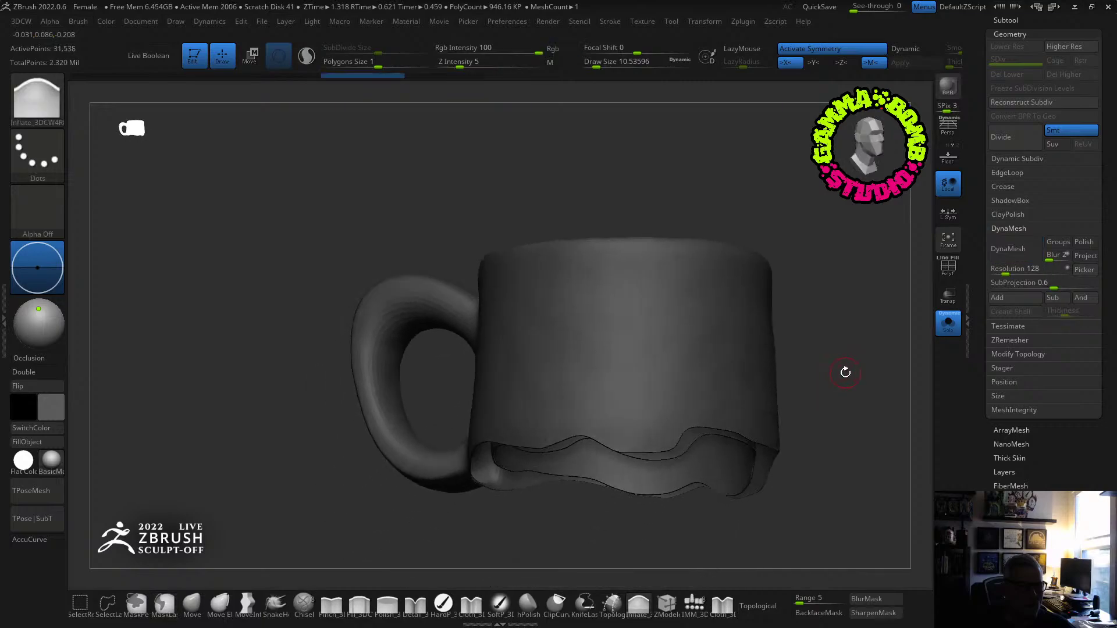
Inspect the glaze shell with the transform gizmo active and bring the base mug back into view alongside it.
{"action": "key", "text": "w"}
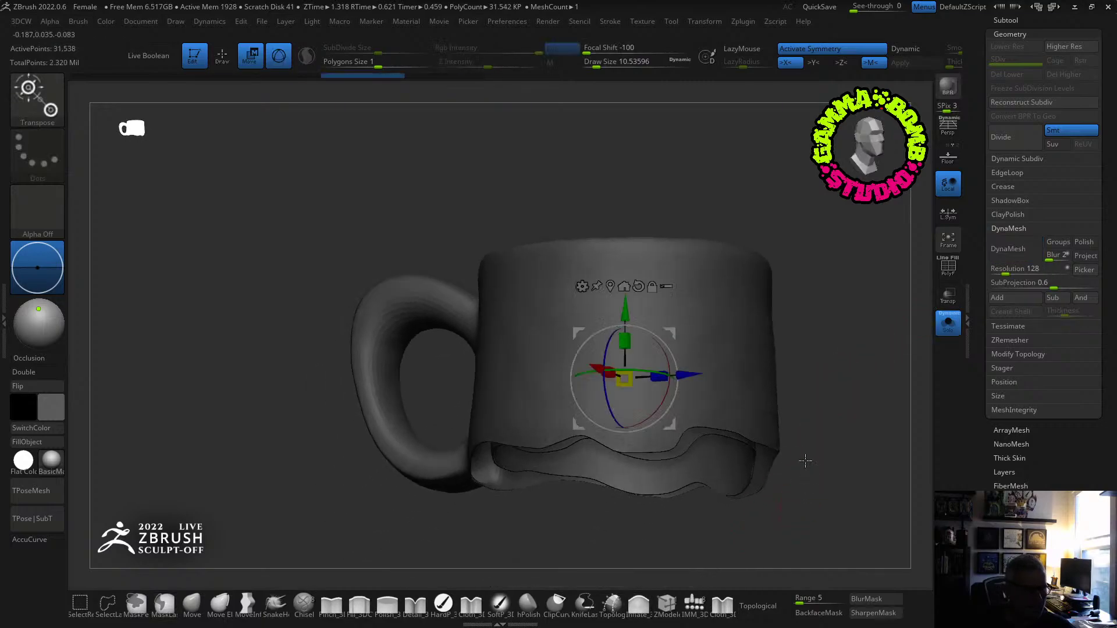
{"action": "left_click_drag", "start_coordinate": [646, 392], "coordinate": [651, 395]}
{"action": "left_click_drag", "start_coordinate": [851, 387], "coordinate": [880, 367]}
{"action": "left_click", "coordinate": [948, 325]}
Try DynaMesh on the glaze shell at a resolution of 128 with the whole mug visible, and undo it.
{"action": "left_click", "coordinate": [1010, 249]}
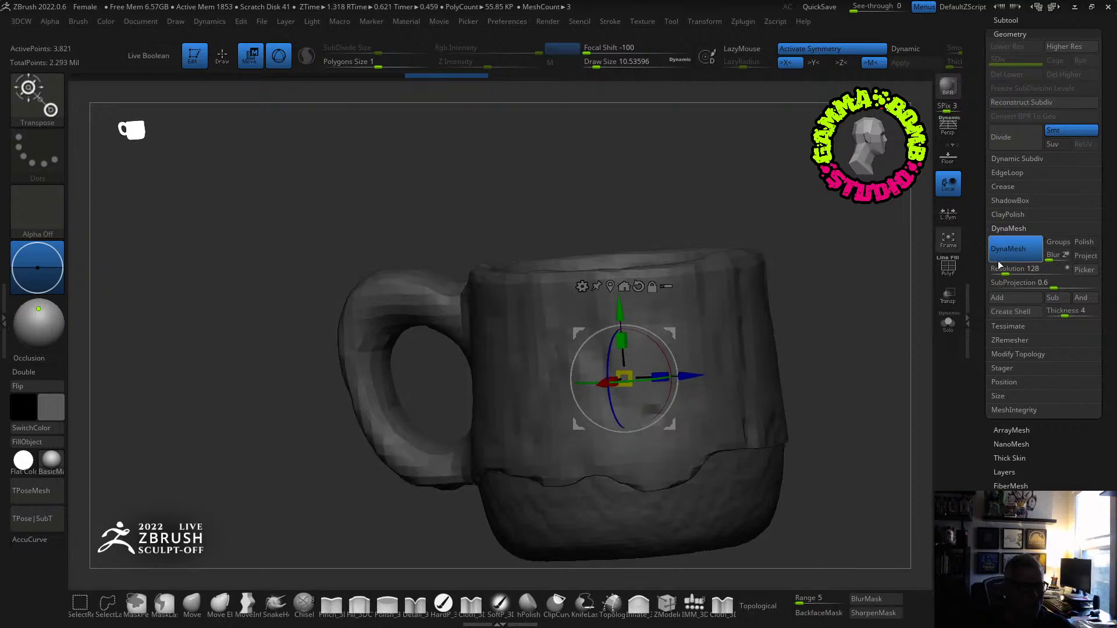
{"action": "key", "text": "q"}
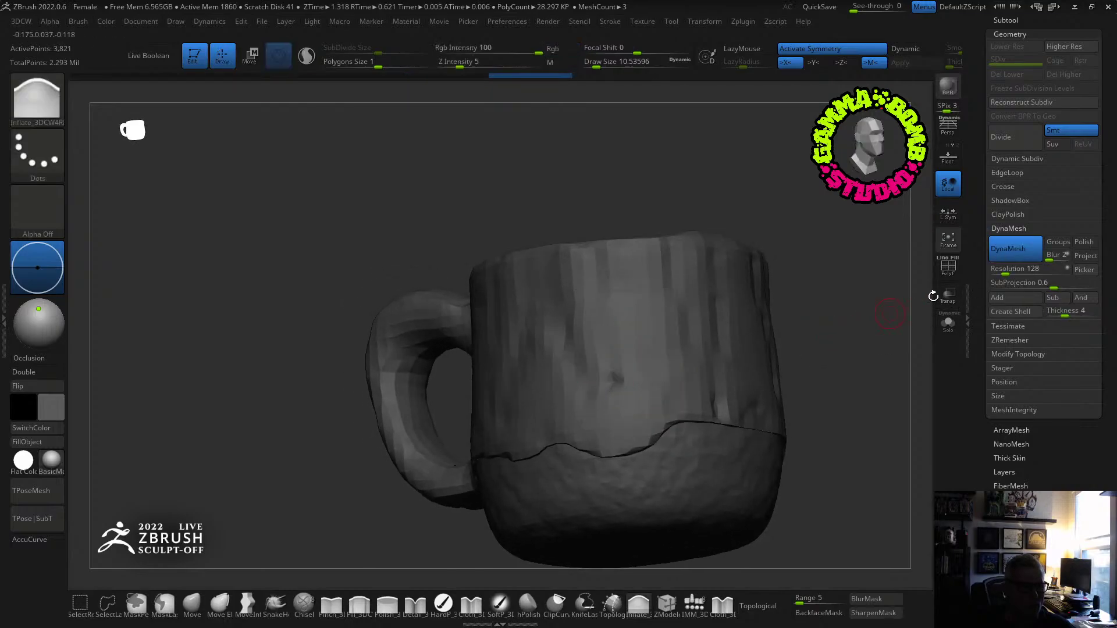
{"action": "key", "text": "ctrl+z"}
ZRemesh the glaze shell with KeepGroups and the Same polygon count, and subdivide the new mesh using Dynamic Subdiv.
{"action": "left_click_drag", "start_coordinate": [1005, 270], "coordinate": [1022, 268]}
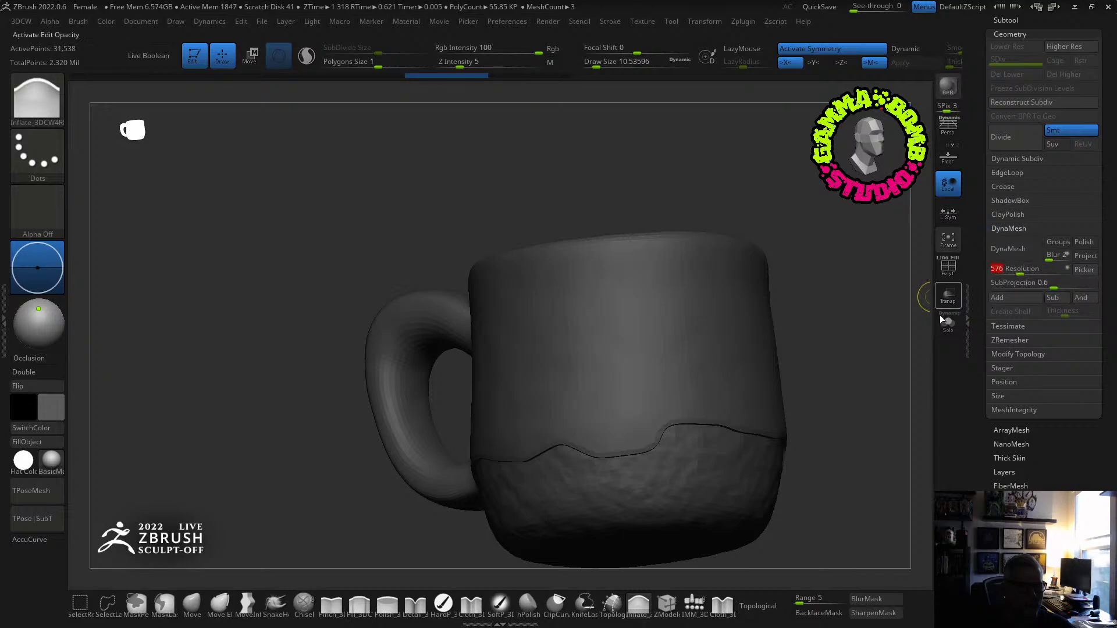
{"action": "left_click", "coordinate": [949, 269]}
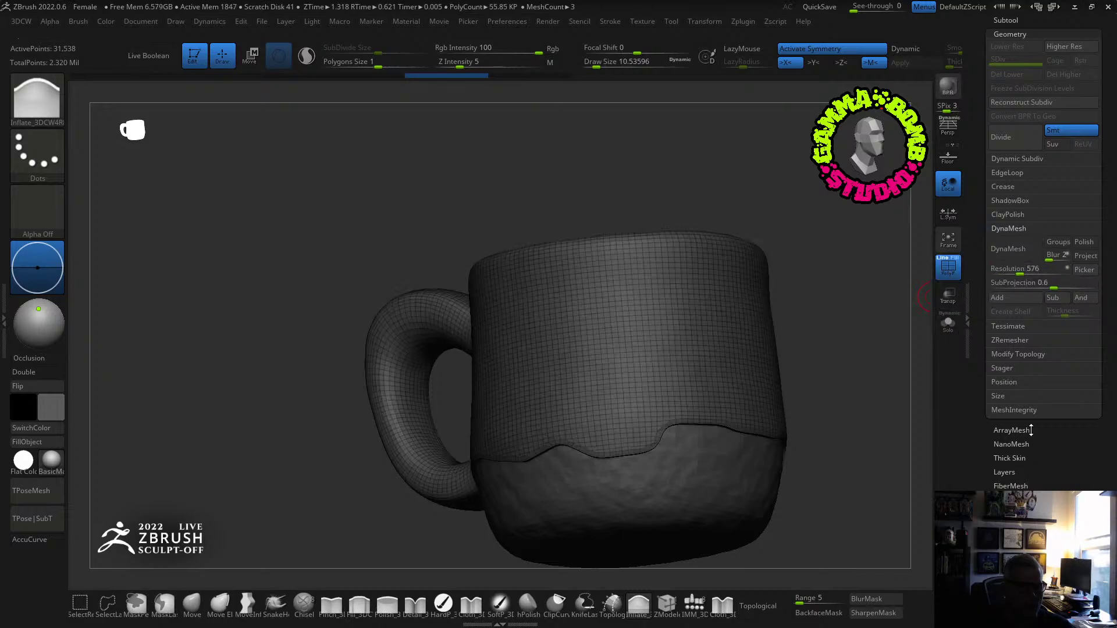
{"action": "left_click", "coordinate": [1010, 249]}
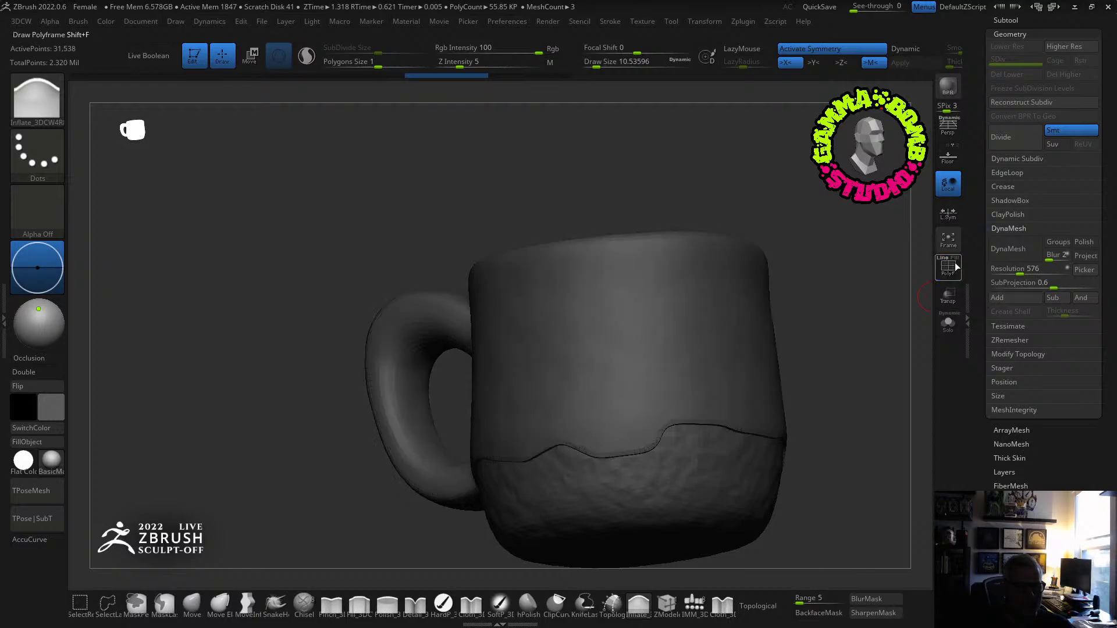
{"action": "left_click", "coordinate": [1007, 341]}
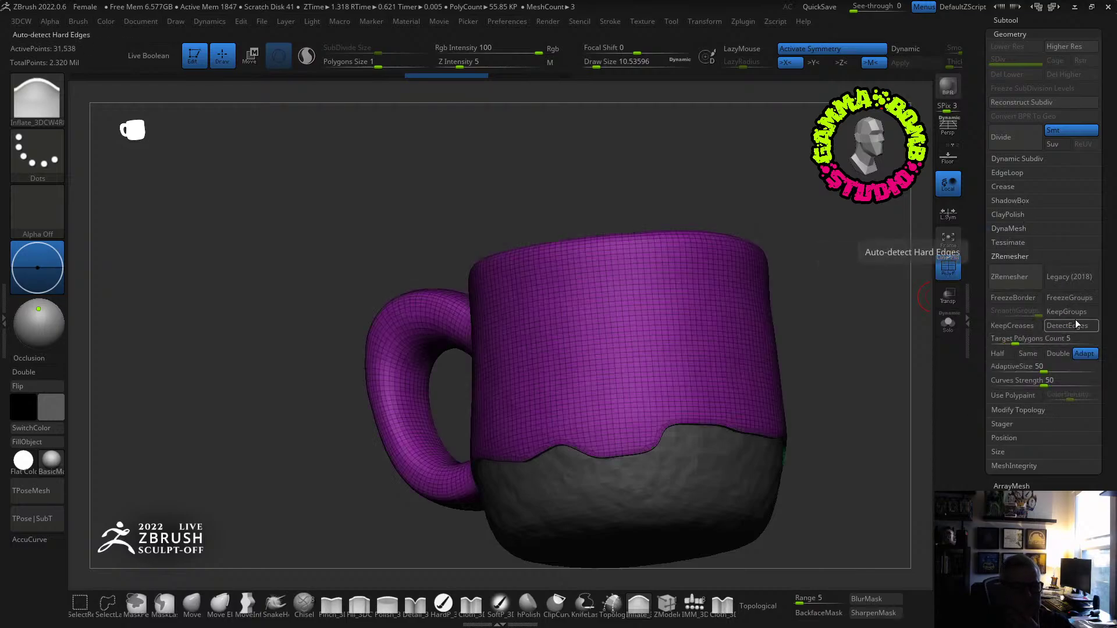
{"action": "left_click", "coordinate": [1028, 353]}
{"action": "left_click", "coordinate": [1012, 282]}
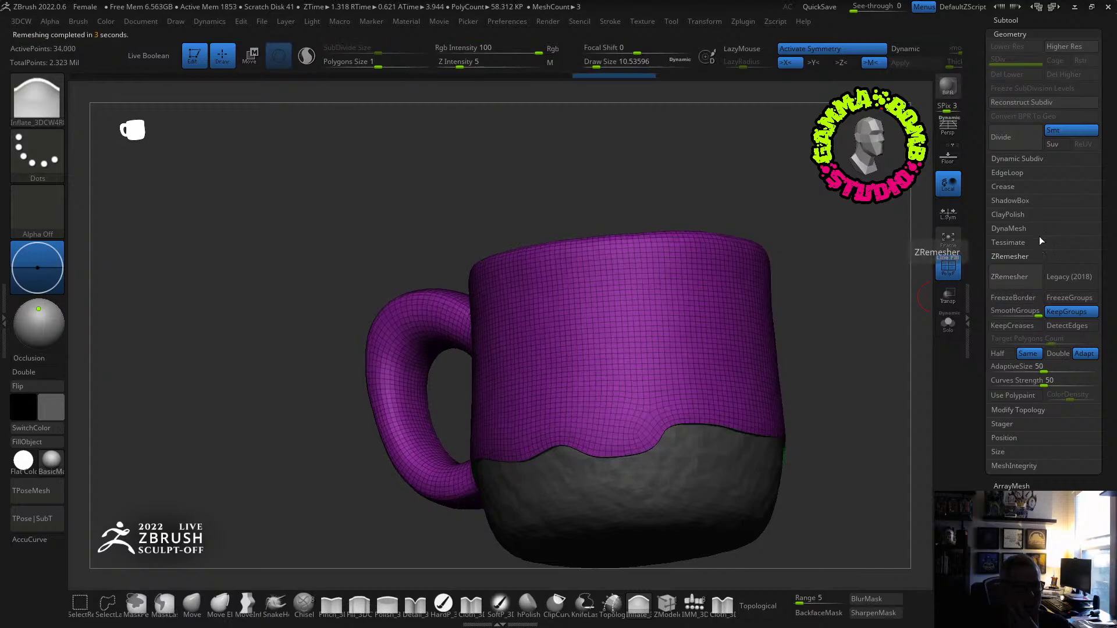
{"action": "left_click", "coordinate": [1025, 160]}
{"action": "left_click", "coordinate": [1022, 171]}
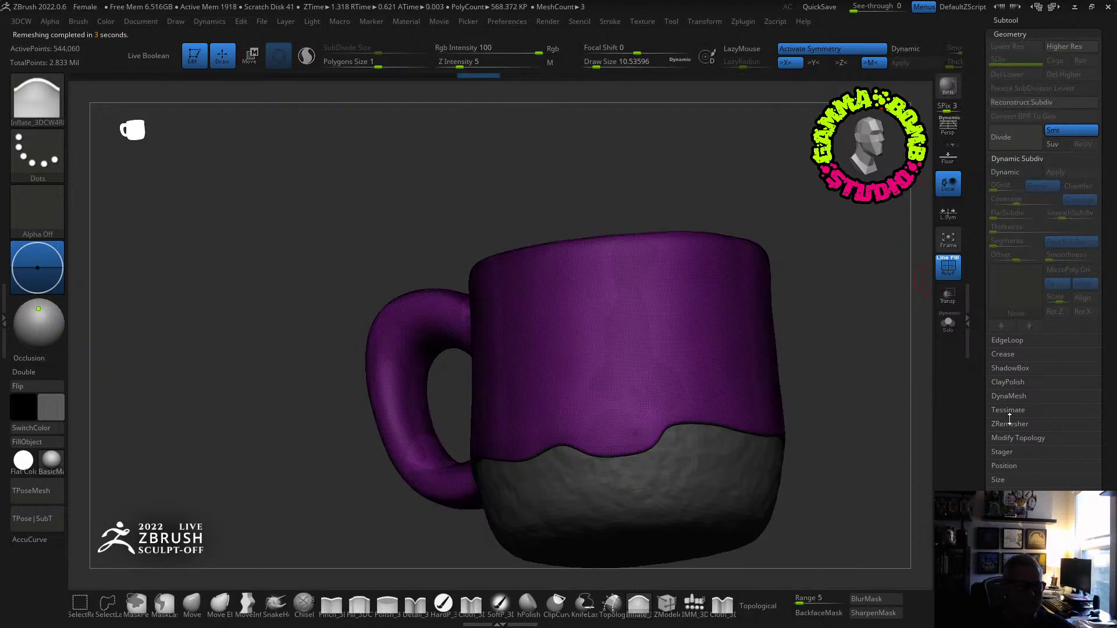
Remesh the subdivided glaze shell with DynaMesh at a resolution of 1032 with Polish enabled, and hide the wireframe.
{"action": "left_click", "coordinate": [1010, 422]}
{"action": "left_click", "coordinate": [1006, 229]}
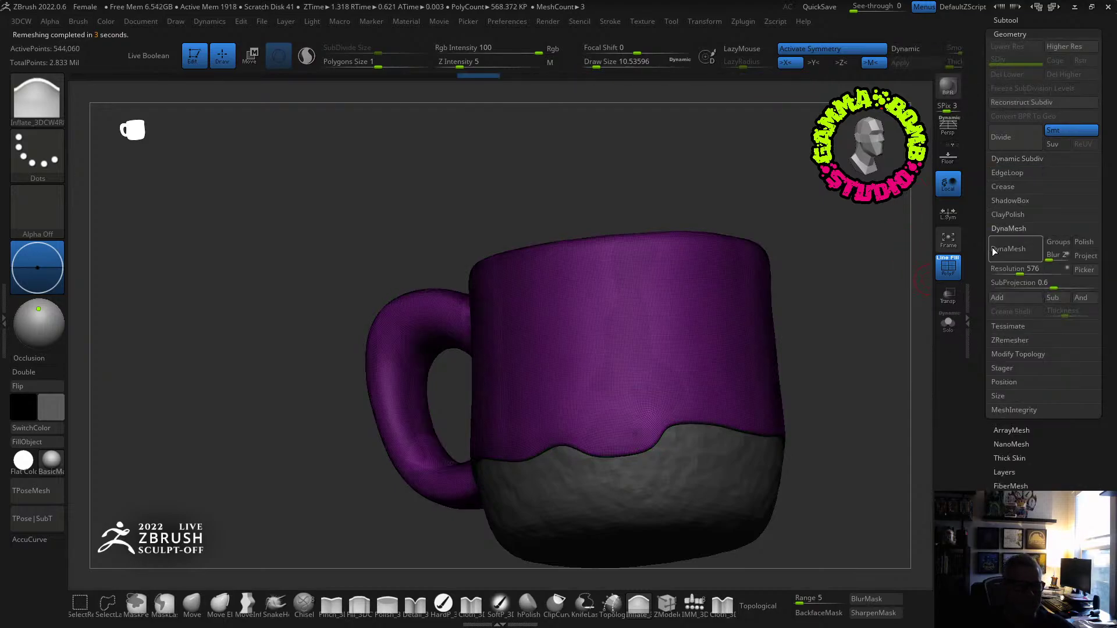
{"action": "left_click_drag", "start_coordinate": [1005, 268], "coordinate": [1029, 268]}
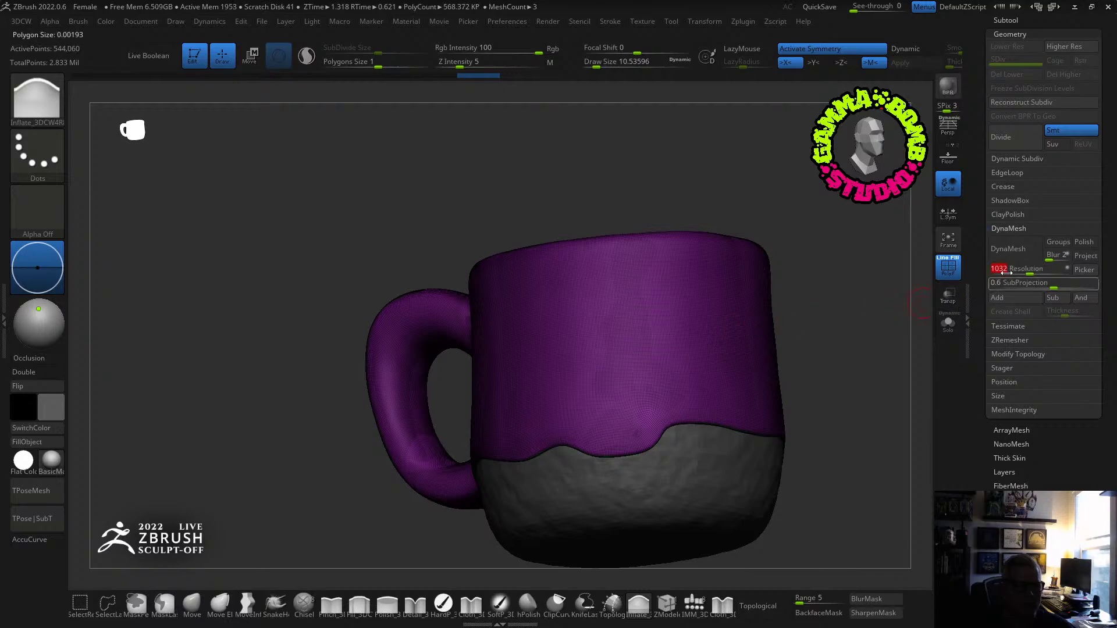
{"action": "left_click", "coordinate": [1083, 241]}
{"action": "left_click", "coordinate": [1008, 249]}
{"action": "key", "text": "shift+f"}
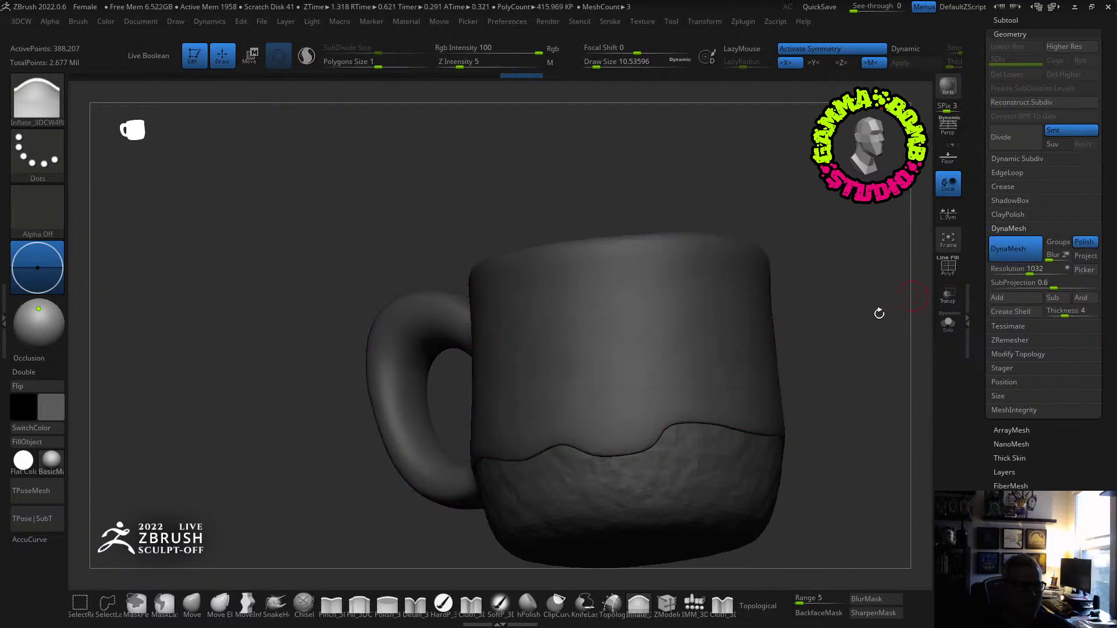
Try building up the glaze's drip edge with ClayBuildup at draw size 20, and undo the strokes and the polished DynaMesh.
{"action": "key", "text": "b"}
{"action": "key", "text": "c"}
{"action": "key", "text": "b"}
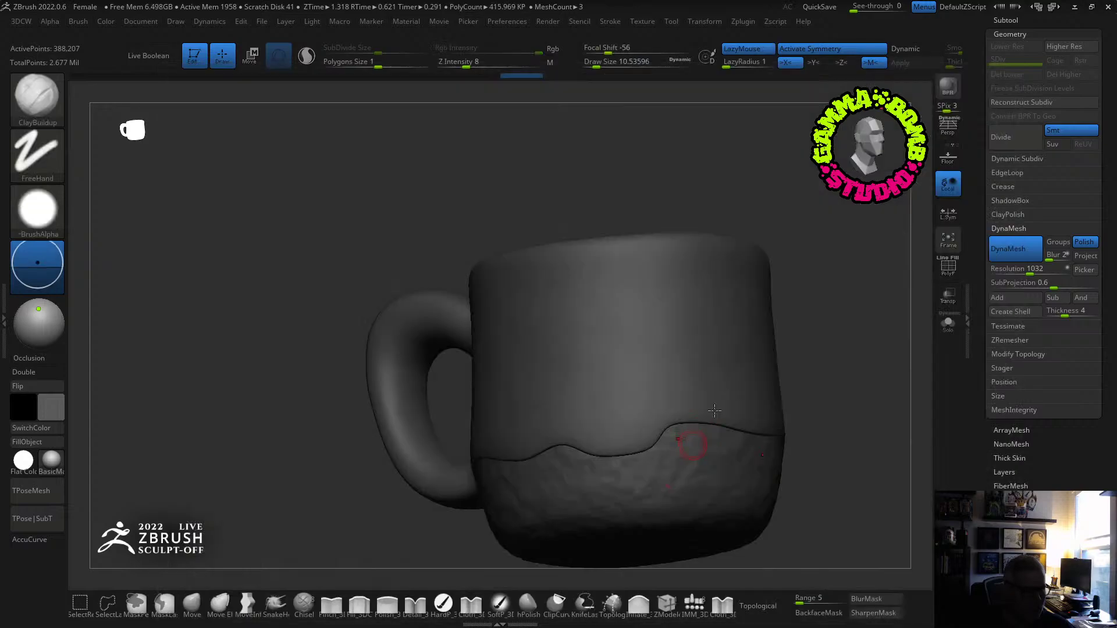
{"action": "left_click", "coordinate": [593, 66]}
{"action": "left_click_drag", "start_coordinate": [601, 65], "coordinate": [601, 65]}
{"action": "key", "text": "Return"}
{"action": "left_click_drag", "start_coordinate": [714, 428], "coordinate": [730, 429]}
{"action": "mouse_move", "coordinate": [768, 420]}
{"action": "right_mouse_down"}
{"action": "mouse_move", "coordinate": [750, 435]}
{"action": "mouse_move", "coordinate": [685, 427]}
{"action": "right_mouse_up"}
{"action": "left_click_drag", "start_coordinate": [682, 426], "coordinate": [706, 429]}
{"action": "right_click_drag", "start_coordinate": [705, 430], "coordinate": [745, 377]}
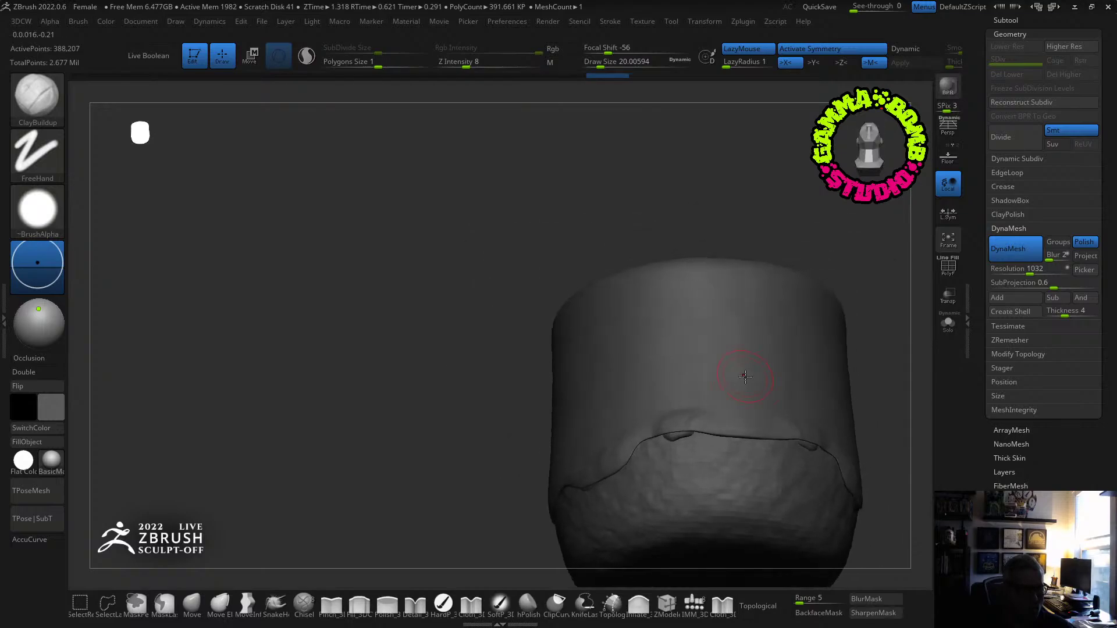
{"action": "key", "text": "ctrl+z"}
{"action": "key", "text": "ctrl+z"}
{"action": "key", "text": "ctrl+z"}
Enable backface masking and thicken the glaze's lower edge around the mug with the Inflate brush at draw size 20.
{"action": "left_click", "coordinate": [819, 612]}
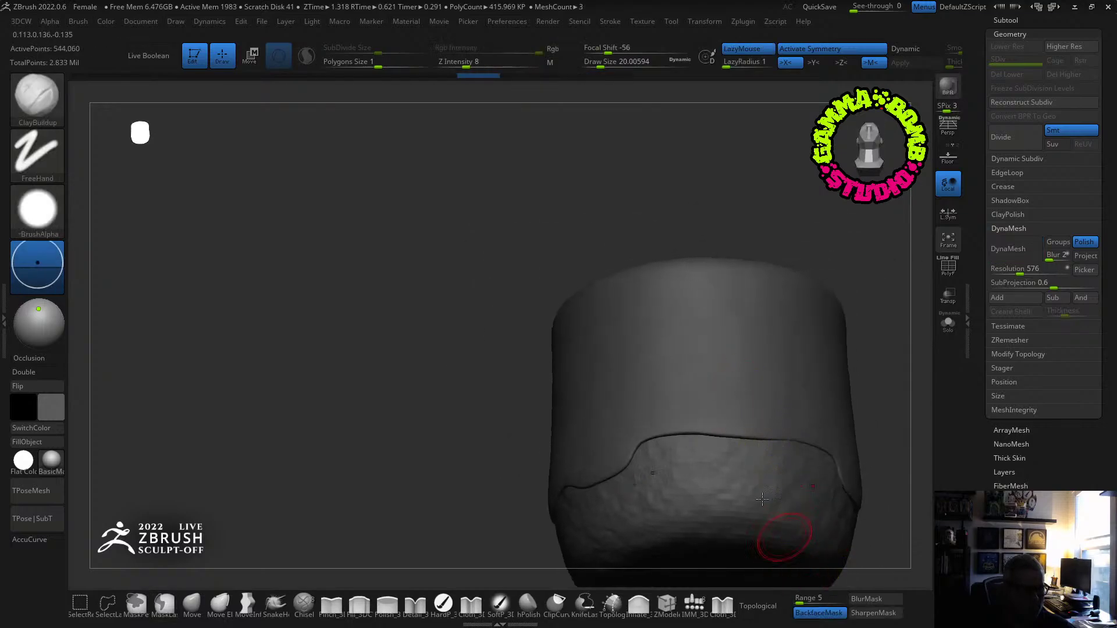
{"action": "key", "text": "b"}
{"action": "key", "text": "i"}
{"action": "key", "text": "n"}
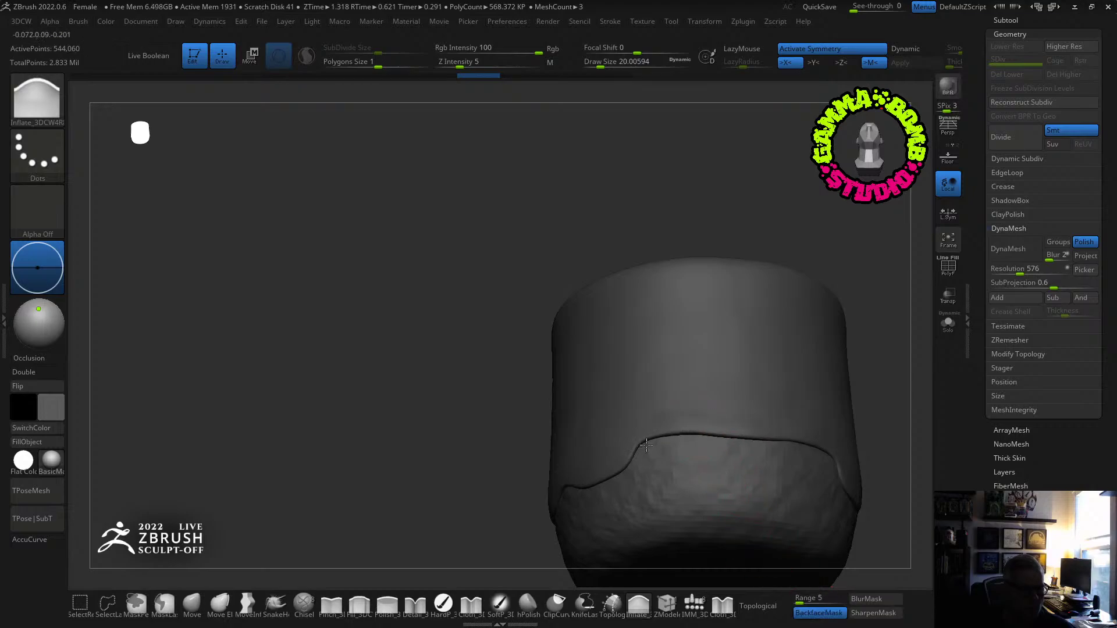
{"action": "key", "text": "ctrl+shift+z"}
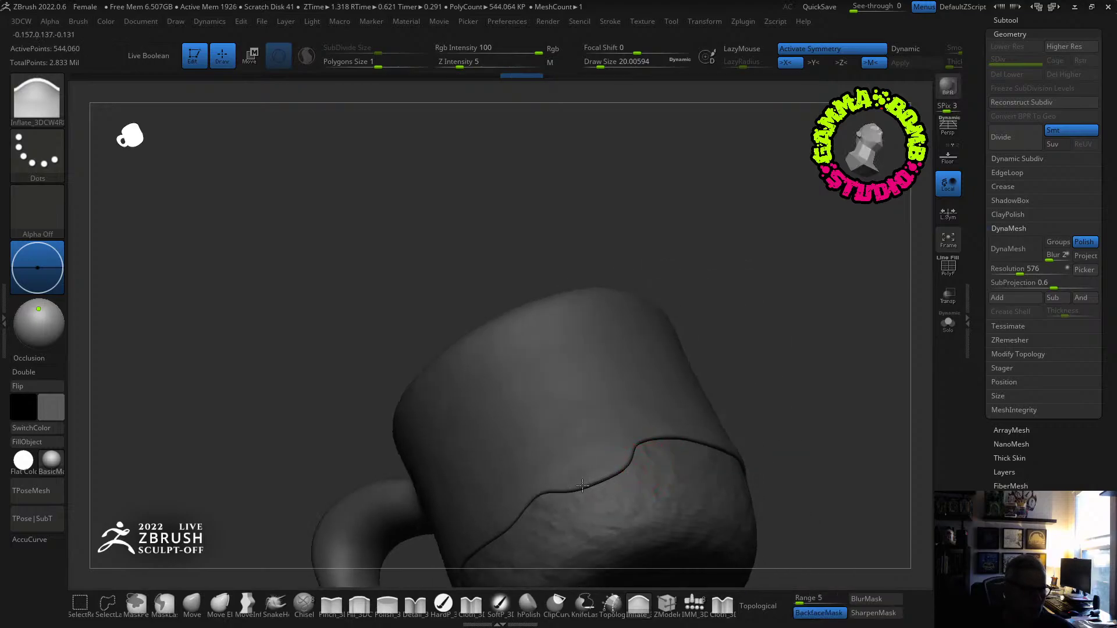
{"action": "key", "text": "ctrl+shift+z"}
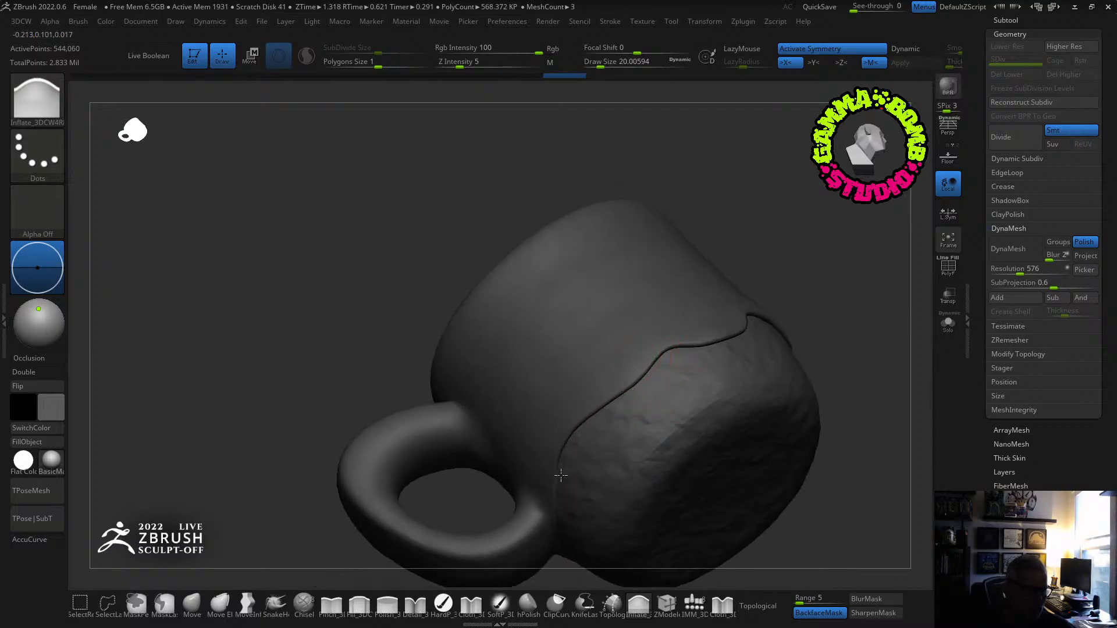
{"action": "key", "text": "ctrl+shift+z"}
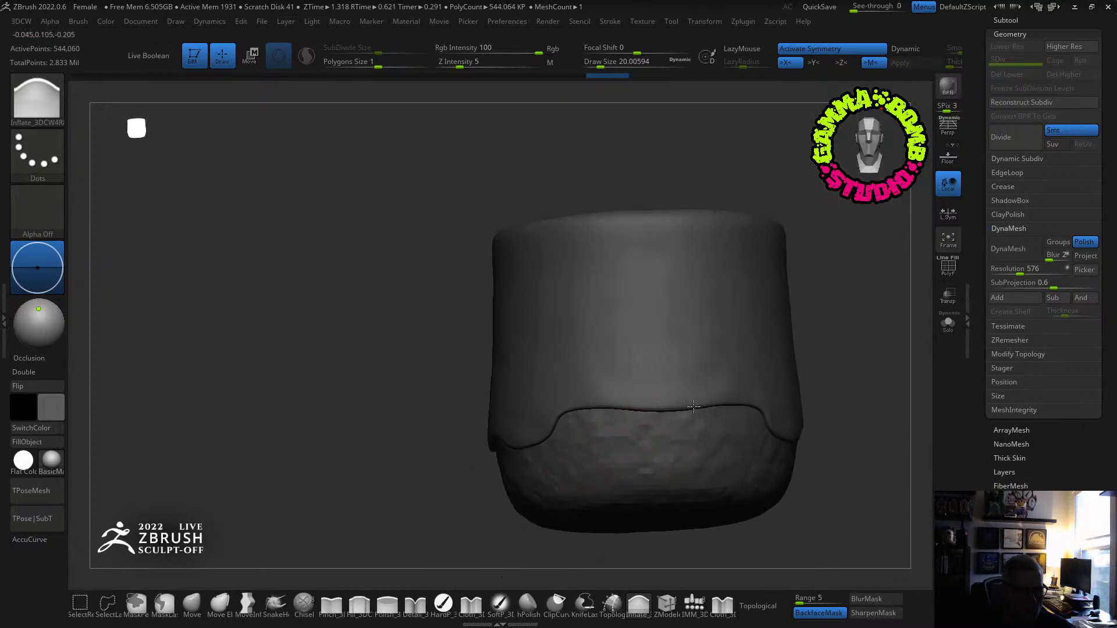
{"action": "key", "text": "ctrl+shift+z"}
Switch off symmetry and pull pointed drips down from the glaze's front edge with SnakeHook at draw size about 27.
{"action": "left_click", "coordinate": [282, 607]}
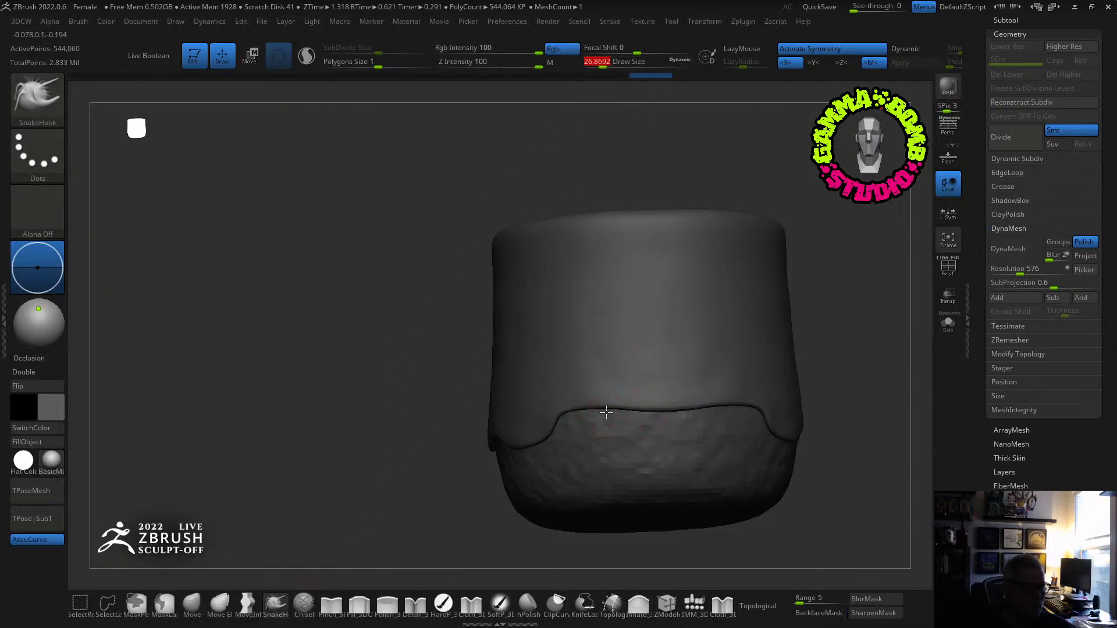
{"action": "left_click_drag", "start_coordinate": [606, 413], "coordinate": [606, 442]}
{"action": "key", "text": "ctrl+z"}
{"action": "key", "text": "x"}
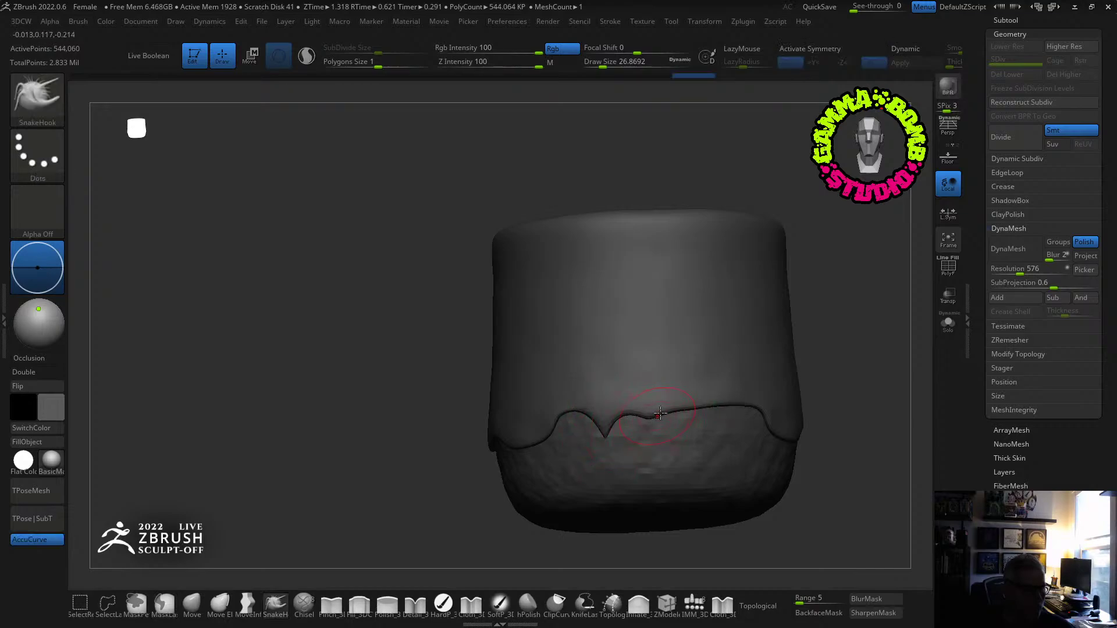
{"action": "left_click_drag", "start_coordinate": [659, 414], "coordinate": [660, 420]}
{"action": "mouse_move", "coordinate": [568, 412]}
{"action": "left_mouse_down"}
{"action": "mouse_move", "coordinate": [544, 469]}
{"action": "mouse_move", "coordinate": [553, 453]}
{"action": "left_mouse_up"}
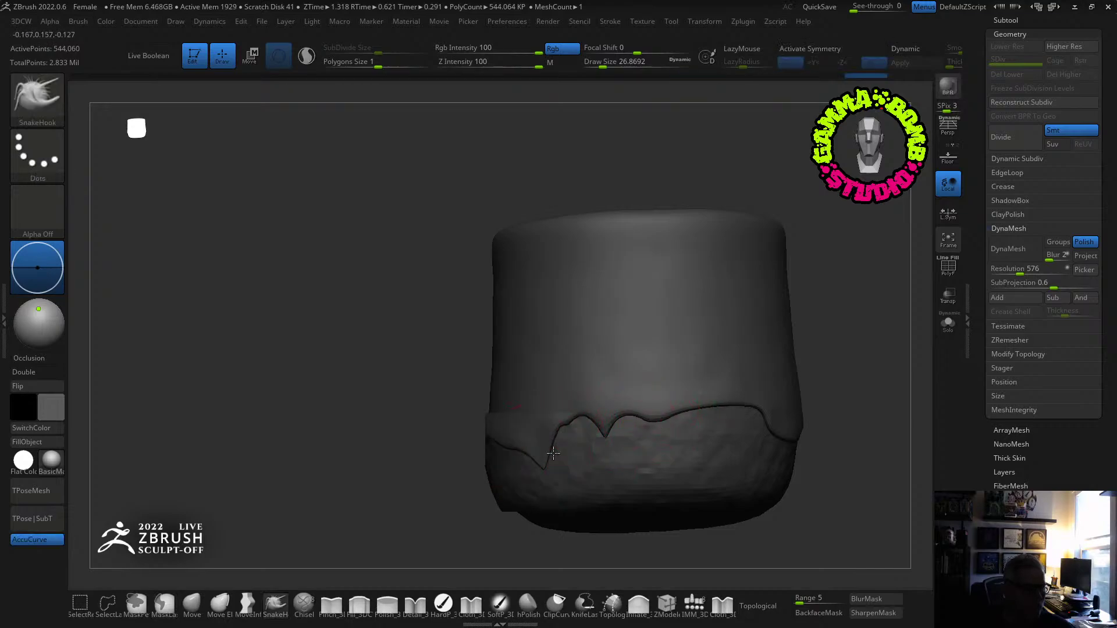
Pull more uneven drips along the glaze edge on the handle side and around the rest of the mug.
{"action": "right_click_drag", "start_coordinate": [554, 454], "coordinate": [658, 457]}
{"action": "mouse_move", "coordinate": [499, 448]}
{"action": "left_mouse_down"}
{"action": "mouse_move", "coordinate": [502, 458]}
{"action": "mouse_move", "coordinate": [416, 446]}
{"action": "mouse_move", "coordinate": [402, 464]}
{"action": "mouse_move", "coordinate": [399, 454]}
{"action": "left_mouse_up"}
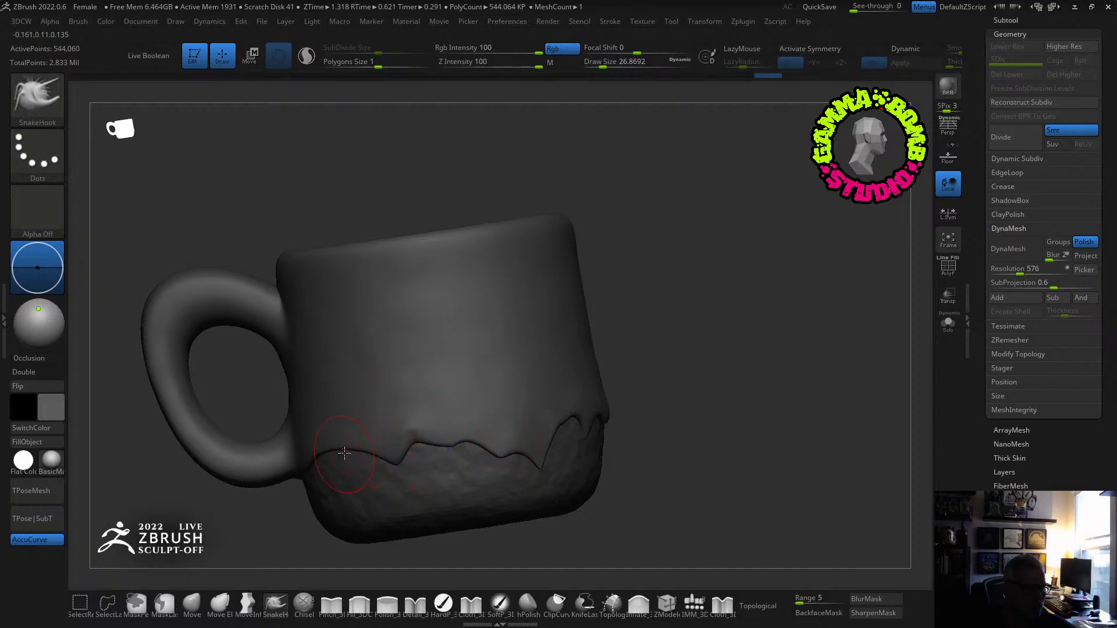
{"action": "right_click_drag", "start_coordinate": [721, 402], "coordinate": [652, 422]}
{"action": "mouse_move", "coordinate": [387, 455]}
{"action": "left_mouse_down"}
{"action": "mouse_move", "coordinate": [356, 444]}
{"action": "mouse_move", "coordinate": [440, 445]}
{"action": "left_mouse_up"}
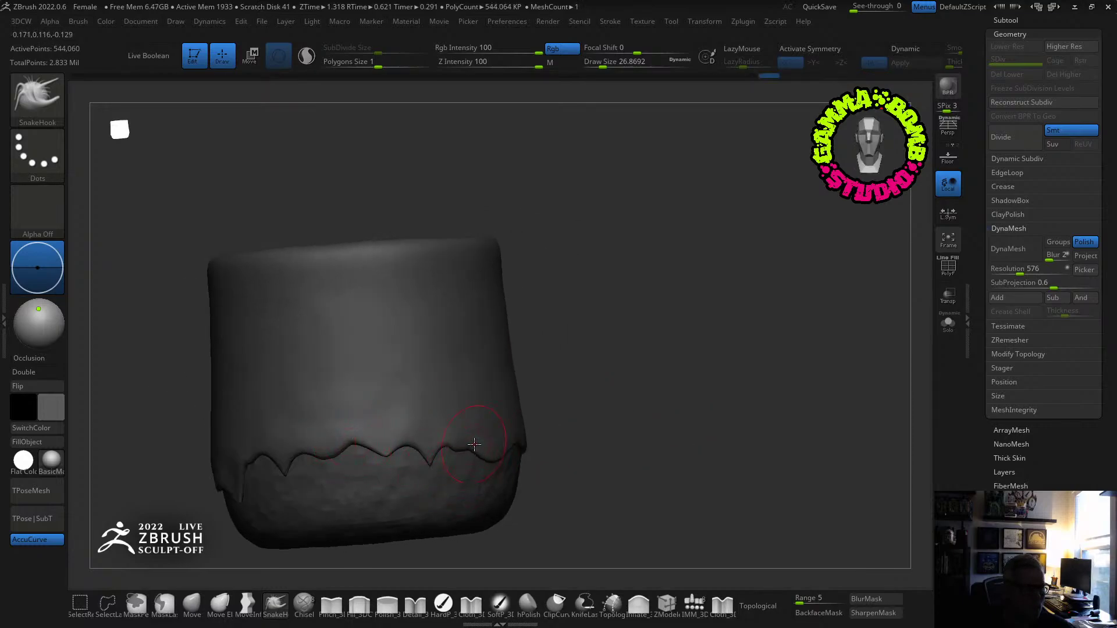
{"action": "mouse_move", "coordinate": [511, 448]}
{"action": "left_mouse_down"}
{"action": "mouse_move", "coordinate": [582, 439]}
{"action": "mouse_move", "coordinate": [608, 469]}
{"action": "mouse_move", "coordinate": [660, 417]}
{"action": "mouse_move", "coordinate": [519, 367]}
{"action": "mouse_move", "coordinate": [404, 369]}
{"action": "left_mouse_up"}
Paint a round mask spot on the front of the glaze with MaskPen and invert the mask.
{"action": "key", "text": "ctrl"}
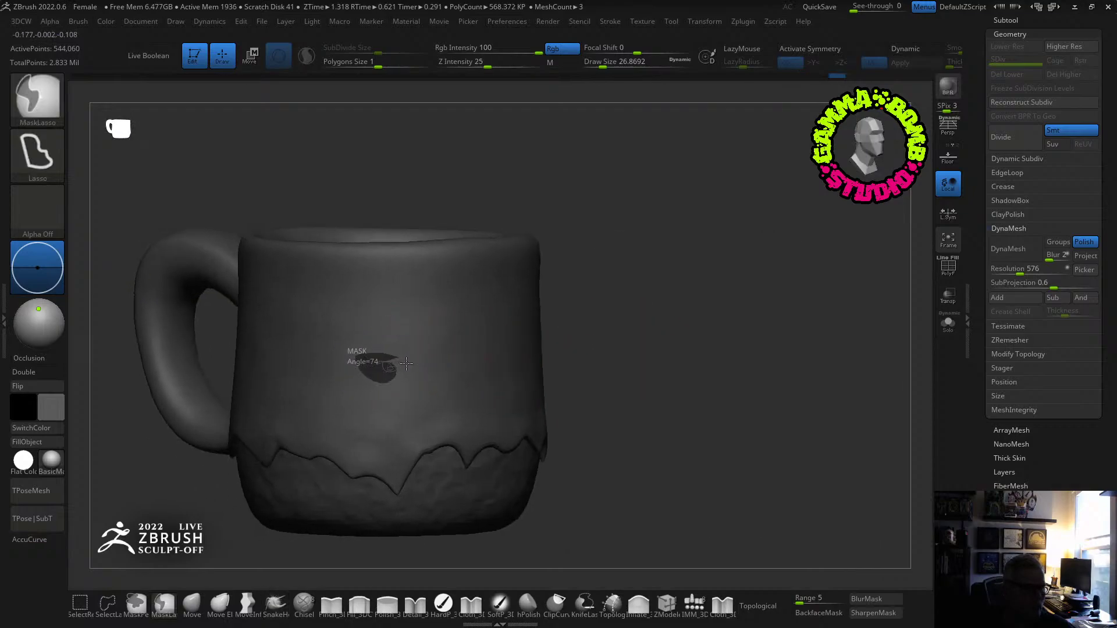
{"action": "left_click", "coordinate": [137, 605]}
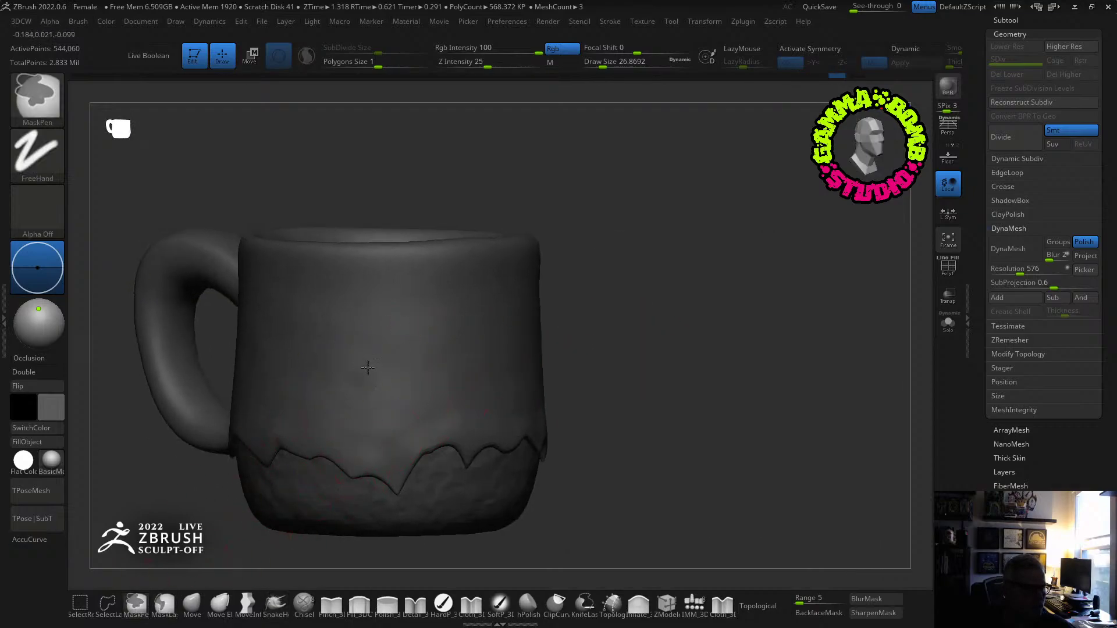
{"action": "mouse_move", "coordinate": [365, 368]}
{"action": "left_mouse_down", "text": "ctrl"}
{"action": "mouse_move", "coordinate": [358, 387]}
{"action": "mouse_move", "coordinate": [389, 369]}
{"action": "left_mouse_up", "text": "ctrl"}
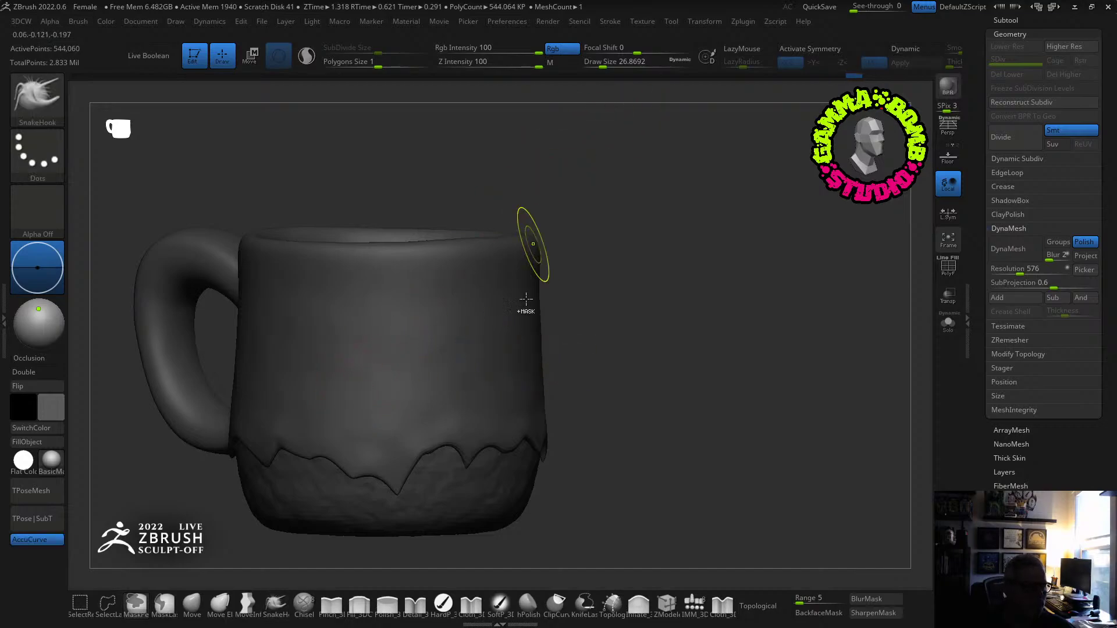
{"action": "left_click", "coordinate": [686, 196], "text": "ctrl"}
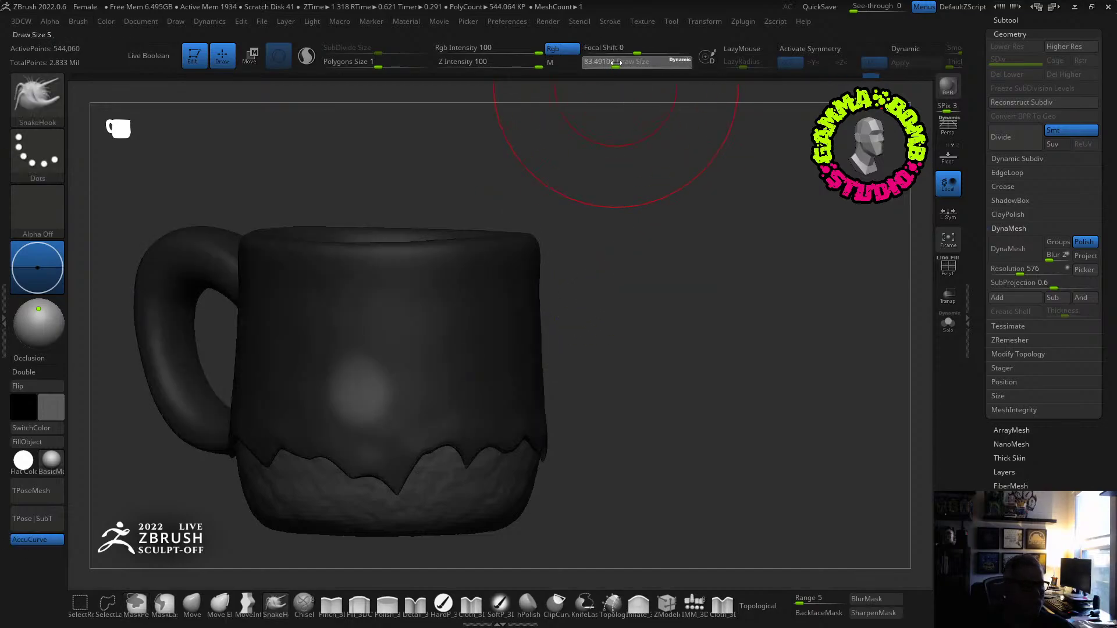
Pull the unmasked spot outward into a raised droplet using SnakeHook at draw size about 90, and clear the mask.
{"action": "left_click_drag", "start_coordinate": [560, 361], "coordinate": [517, 369]}
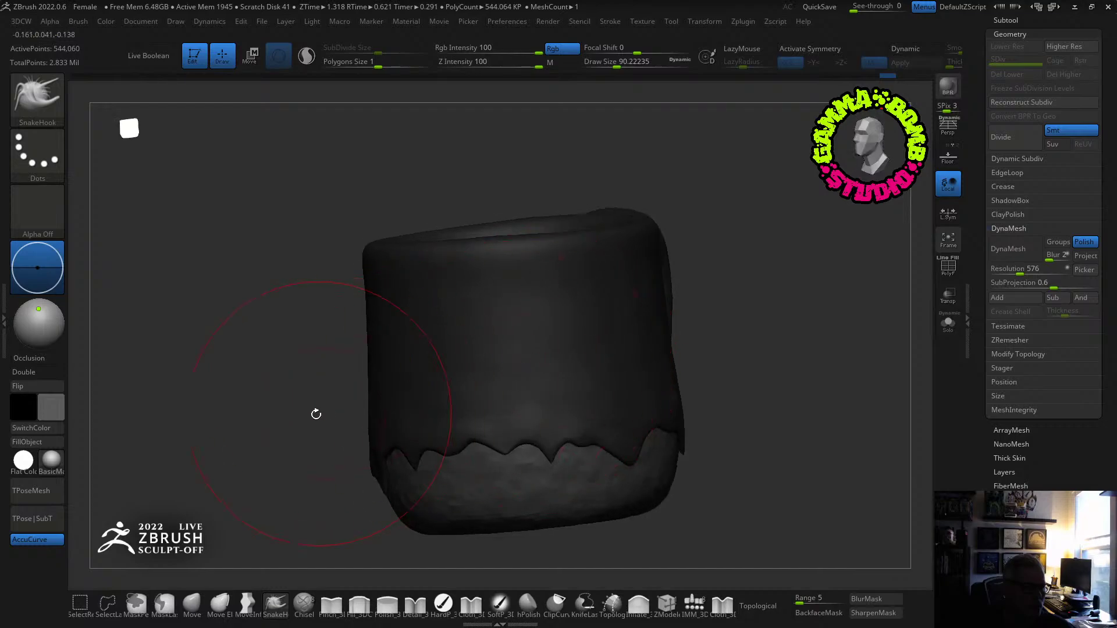
{"action": "left_click_drag", "start_coordinate": [314, 414], "coordinate": [368, 401]}
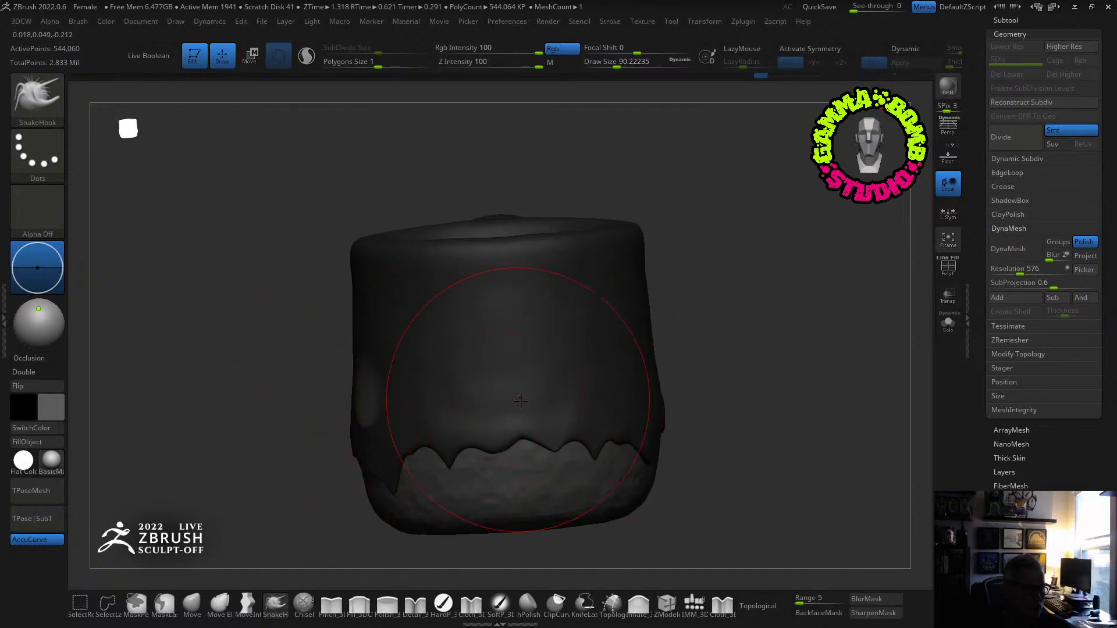
{"action": "left_click_drag", "start_coordinate": [753, 332], "coordinate": [619, 346]}
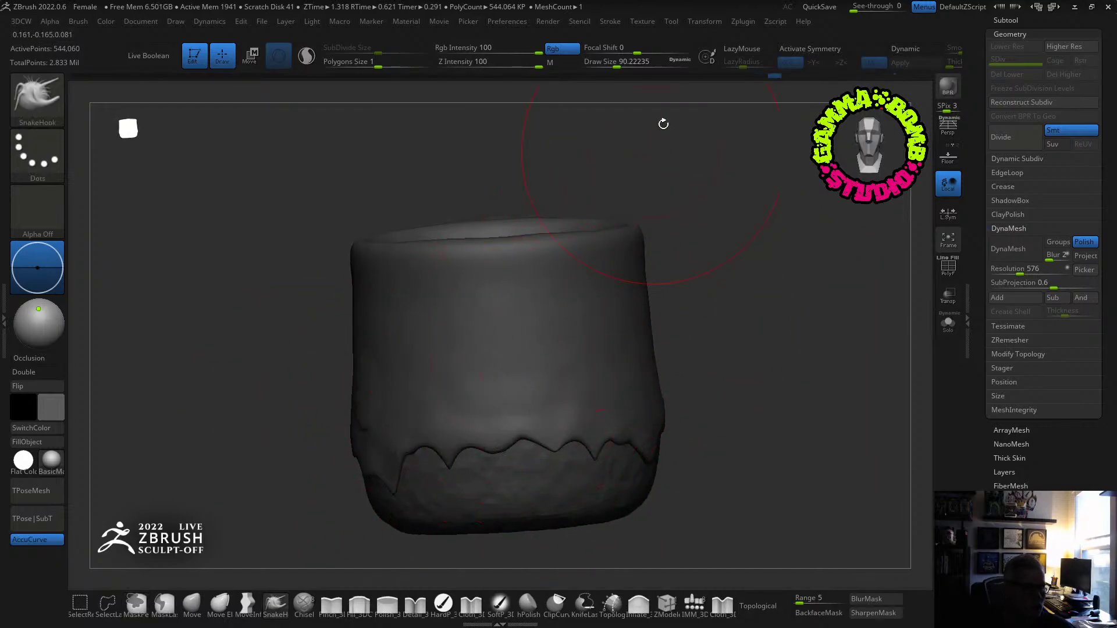
Paint scattered round mask spots of varying size across the glaze opposite the handle, using MaskPen at draw size about 13.
{"action": "left_click_drag", "start_coordinate": [617, 66], "coordinate": [597, 66]}
{"action": "key", "text": "ctrl"}
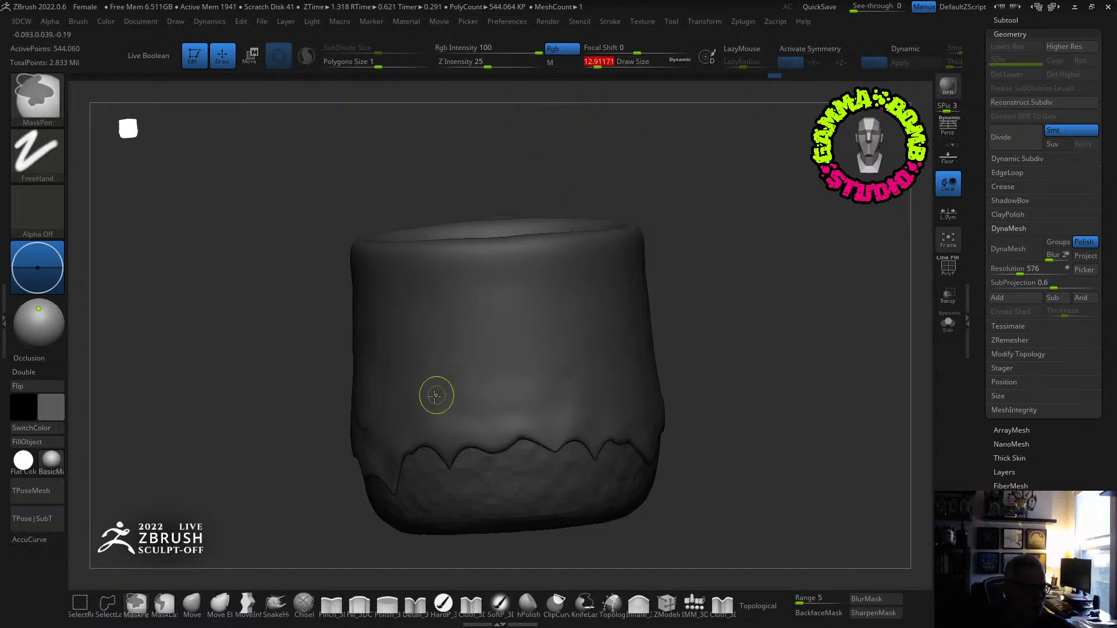
{"action": "left_click_drag", "start_coordinate": [440, 392], "coordinate": [441, 394], "text": "ctrl"}
{"action": "left_click_drag", "start_coordinate": [490, 362], "coordinate": [492, 355], "text": "ctrl"}
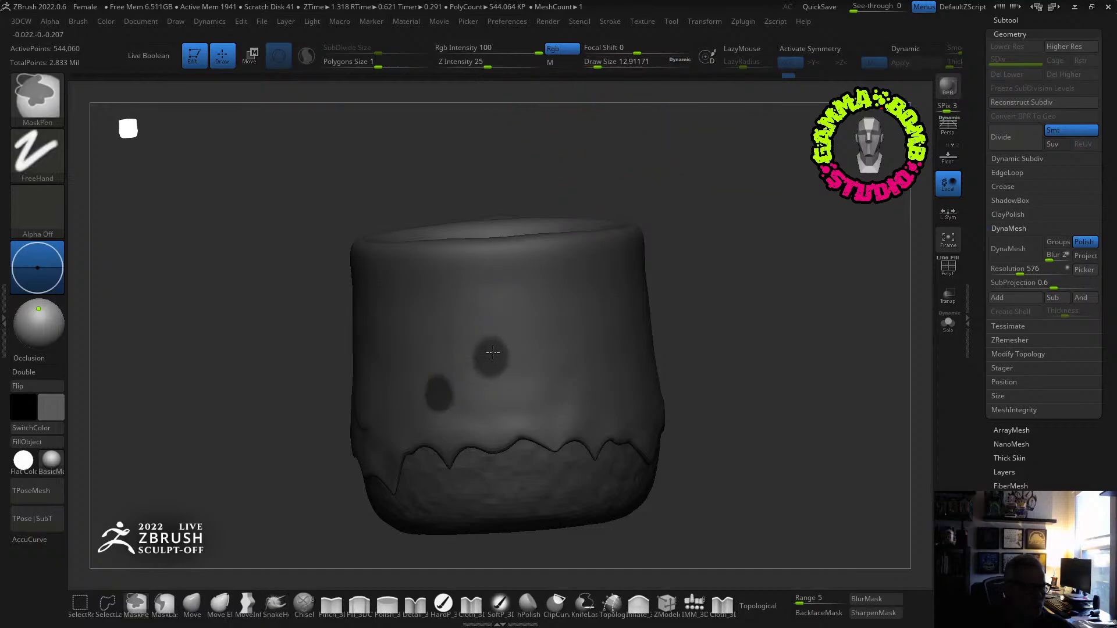
{"action": "left_click_drag", "start_coordinate": [534, 409], "coordinate": [532, 406], "text": "ctrl"}
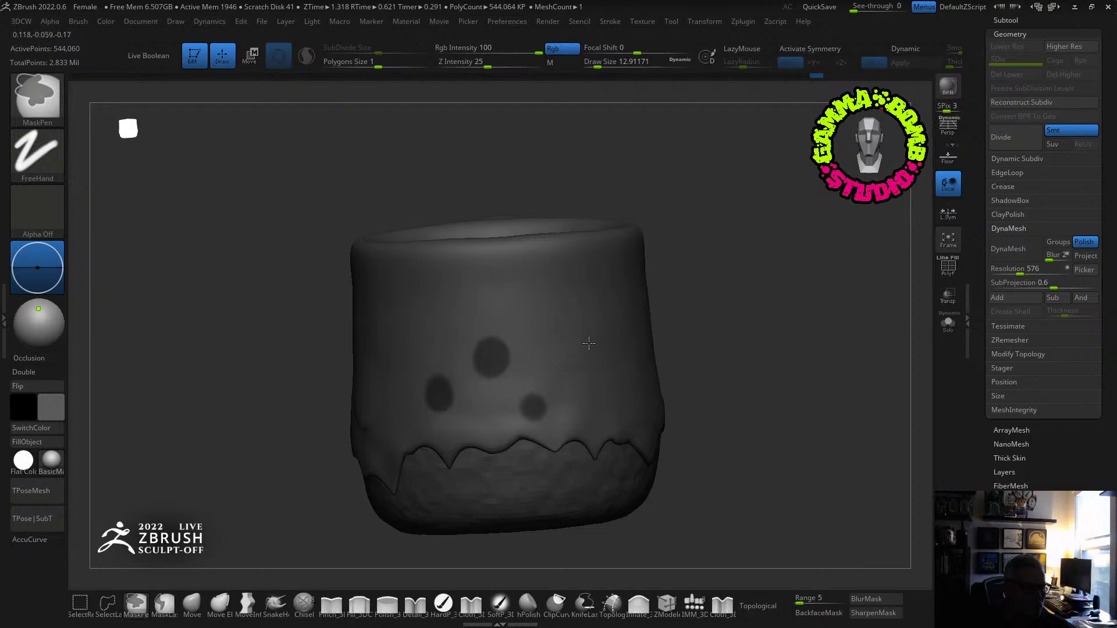
{"action": "left_click_drag", "start_coordinate": [673, 379], "coordinate": [695, 379]}
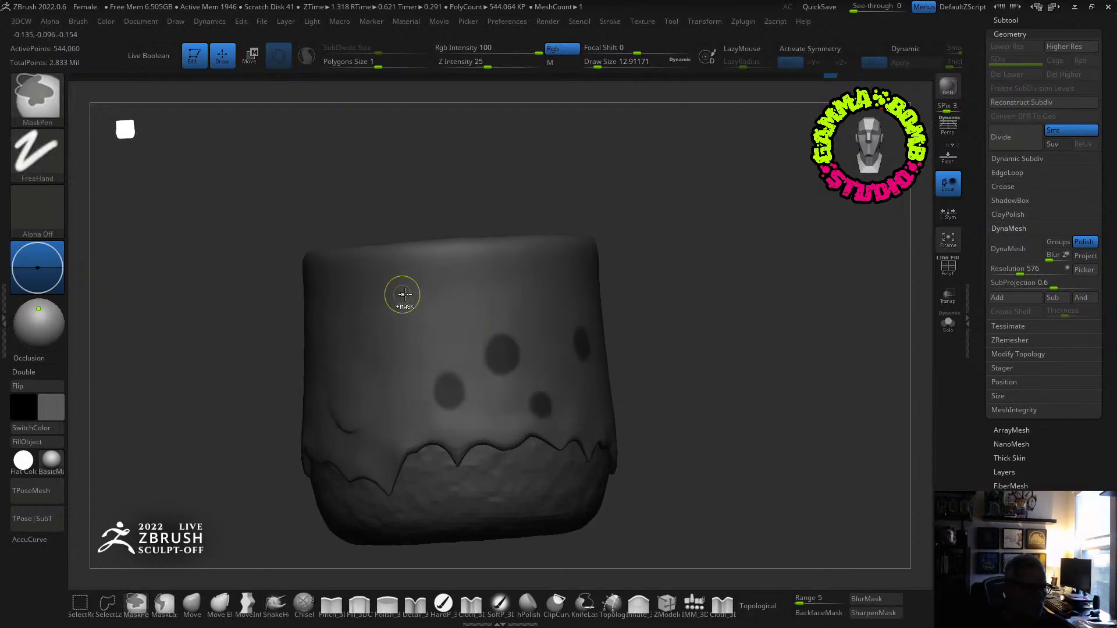
{"action": "left_click_drag", "start_coordinate": [412, 325], "coordinate": [409, 332], "text": "ctrl"}
{"action": "left_click", "coordinate": [349, 349], "text": "ctrl"}
Add more round mask spots around the raised droplet and toward the handle, and invert the mask.
{"action": "left_click_drag", "start_coordinate": [262, 373], "coordinate": [317, 378]}
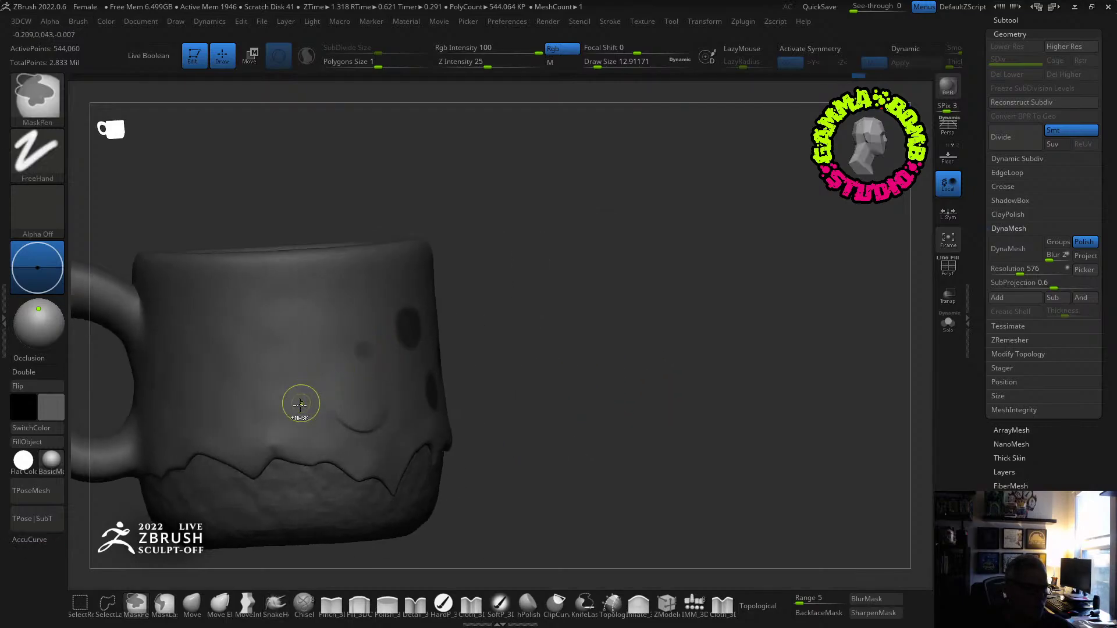
{"action": "left_click", "coordinate": [309, 405], "text": "ctrl"}
{"action": "left_click", "coordinate": [269, 371], "text": "ctrl"}
{"action": "left_click", "coordinate": [255, 418], "text": "ctrl"}
{"action": "left_click", "coordinate": [205, 425], "text": "ctrl"}
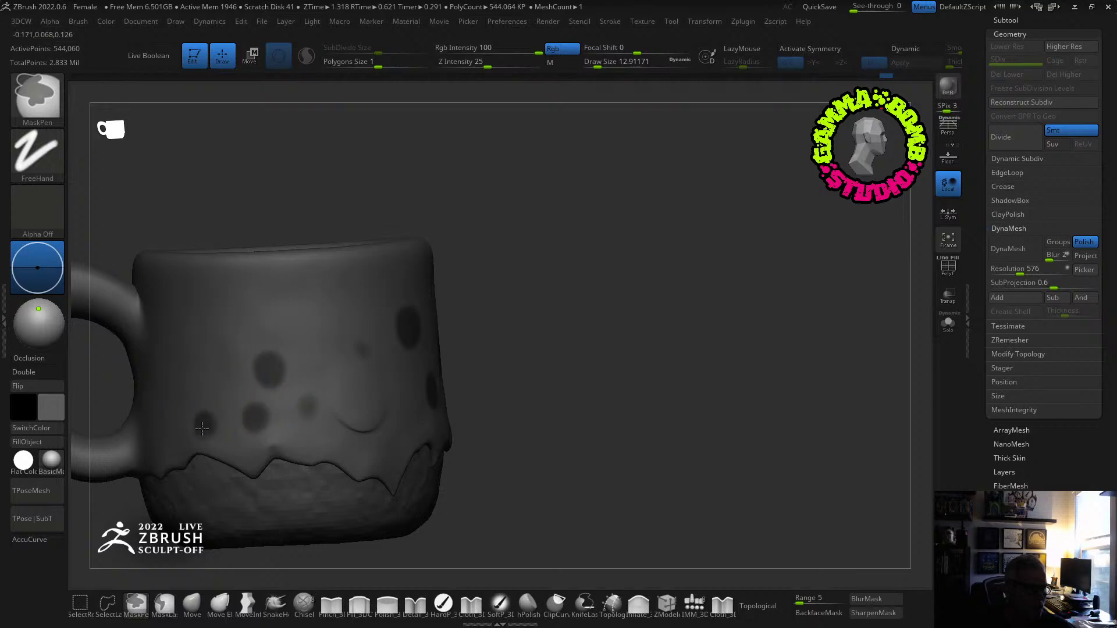
{"action": "left_click", "coordinate": [181, 365], "text": "ctrl"}
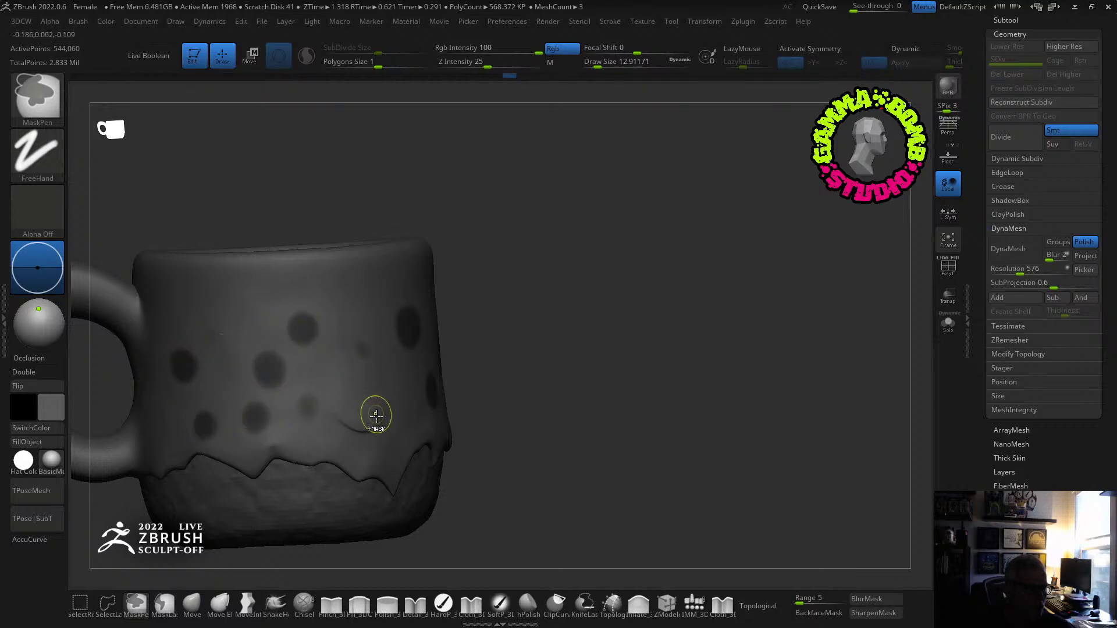
{"action": "left_click", "coordinate": [396, 432], "text": "ctrl"}
{"action": "left_click", "coordinate": [337, 373], "text": "ctrl"}
{"action": "left_click", "coordinate": [334, 324], "text": "ctrl"}
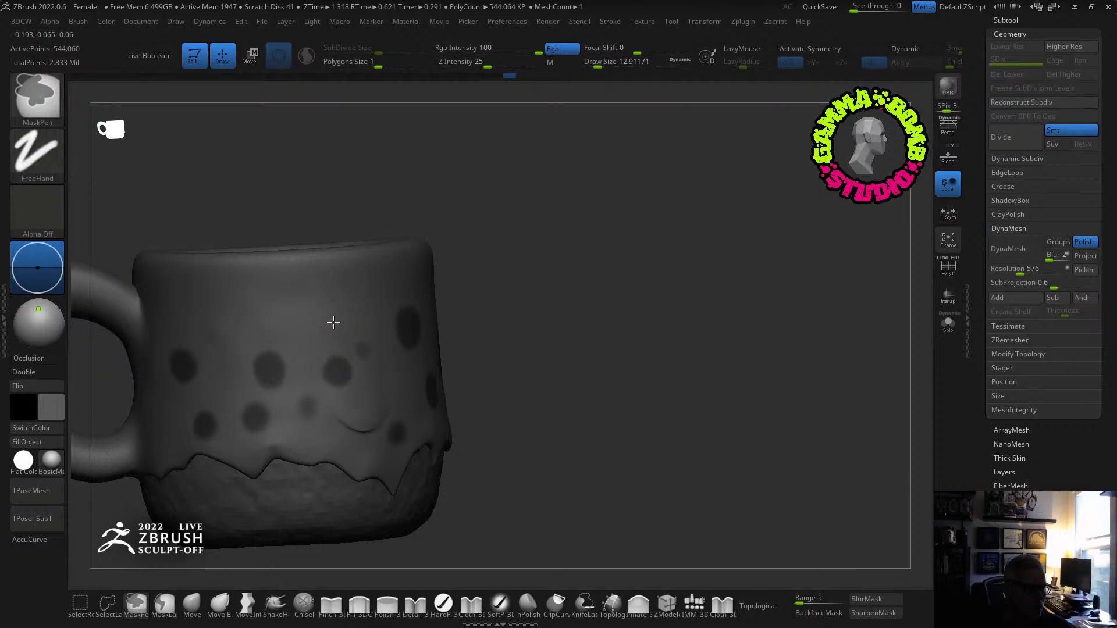
{"action": "left_click", "coordinate": [696, 436], "text": "ctrl"}
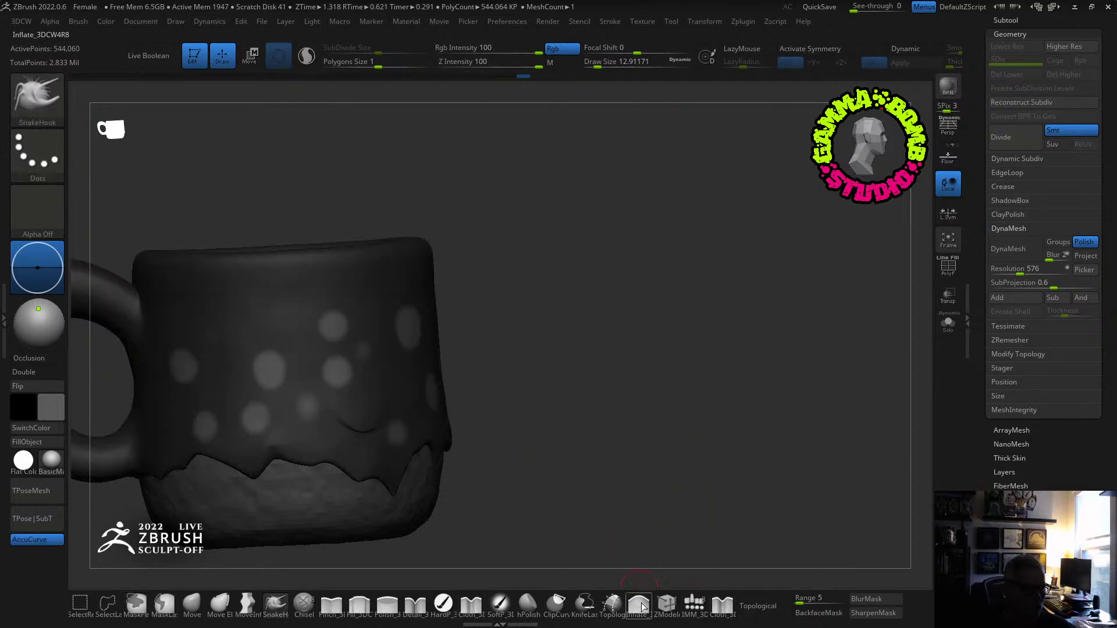
Raise the unmasked spots around the mug into small bumps with the Inflate brush at draw size about 13.
{"action": "left_click", "coordinate": [639, 605]}
{"action": "left_click", "coordinate": [599, 61]}
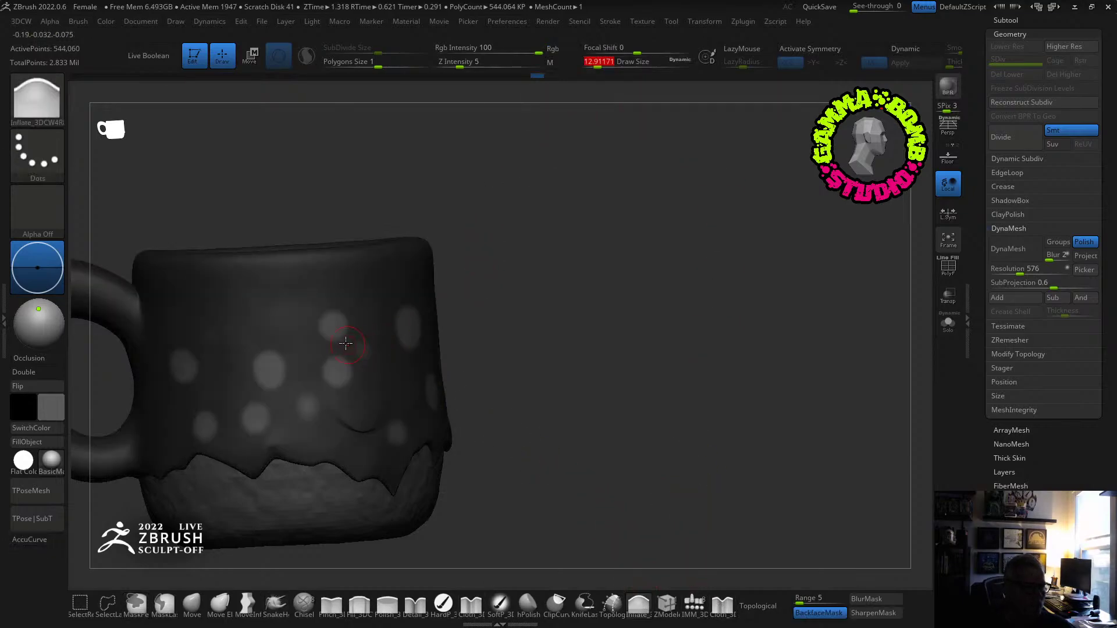
{"action": "key", "text": "Return"}
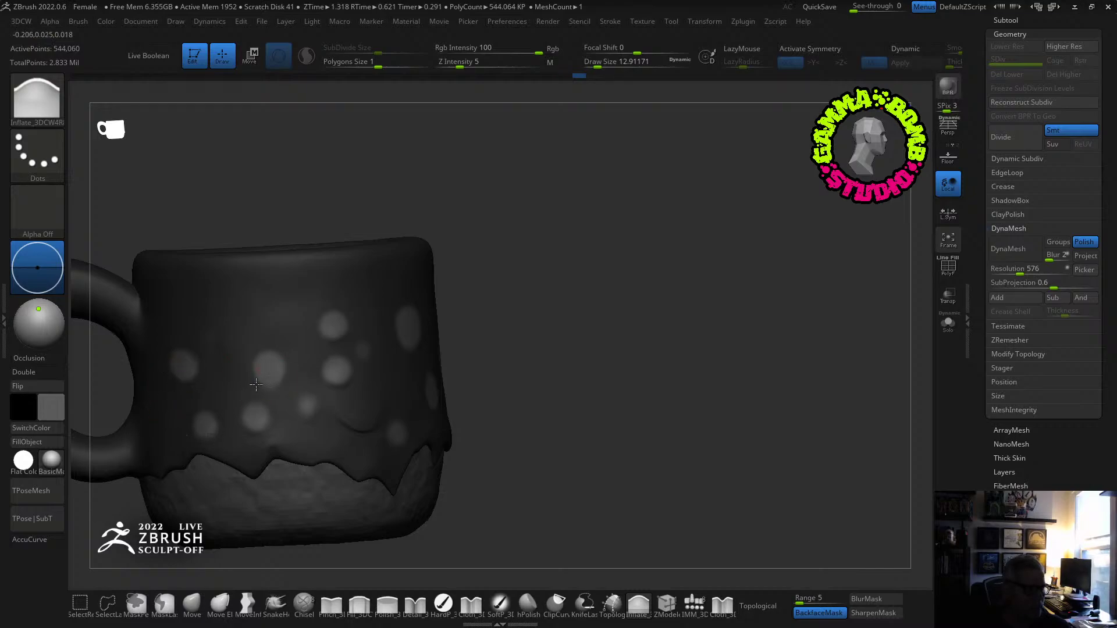
{"action": "right_click_drag", "start_coordinate": [340, 338], "coordinate": [498, 349]}
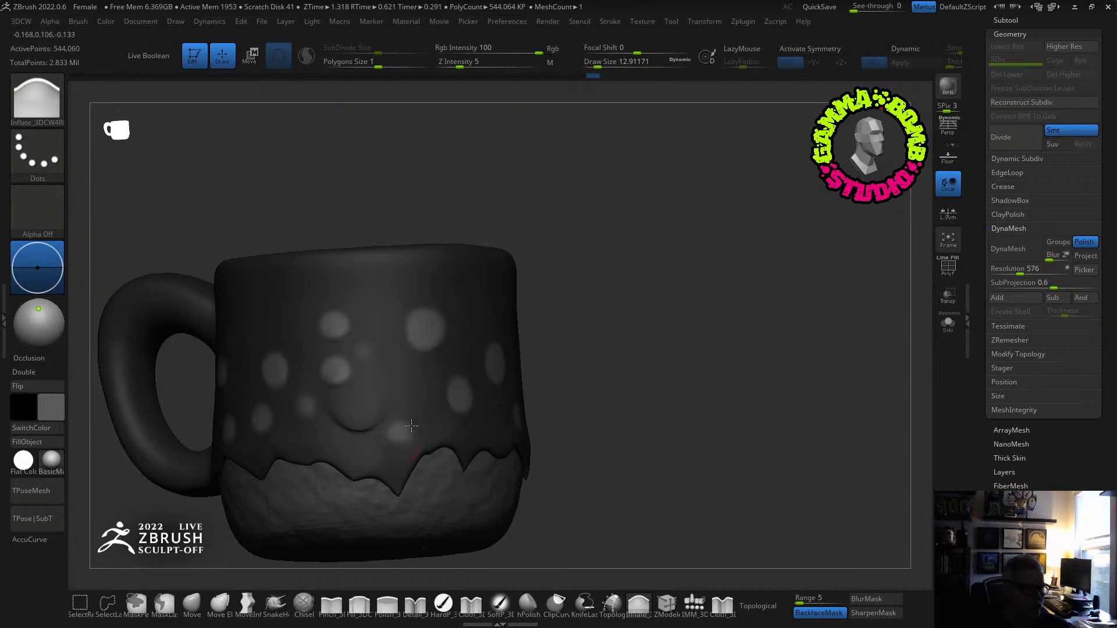
{"action": "right_click_drag", "start_coordinate": [411, 426], "coordinate": [506, 368], "text": "shift"}
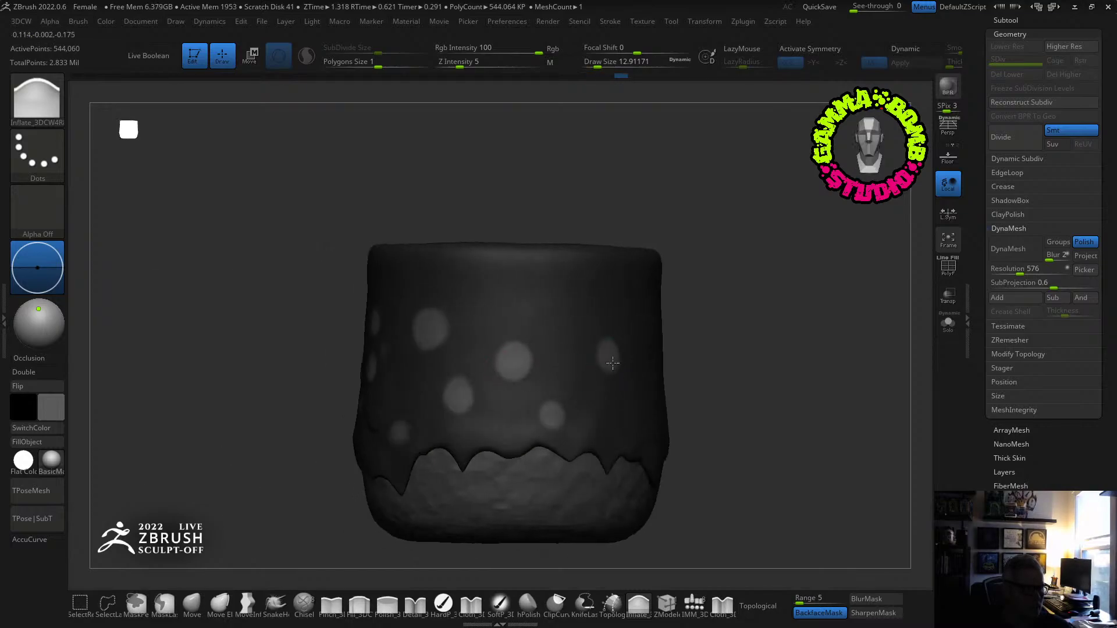
{"action": "right_click_drag", "start_coordinate": [760, 369], "coordinate": [460, 373]}
Switch the material to BumpViewerMaterial and pick a very dark grey as the current colour.
{"action": "left_click", "coordinate": [50, 463]}
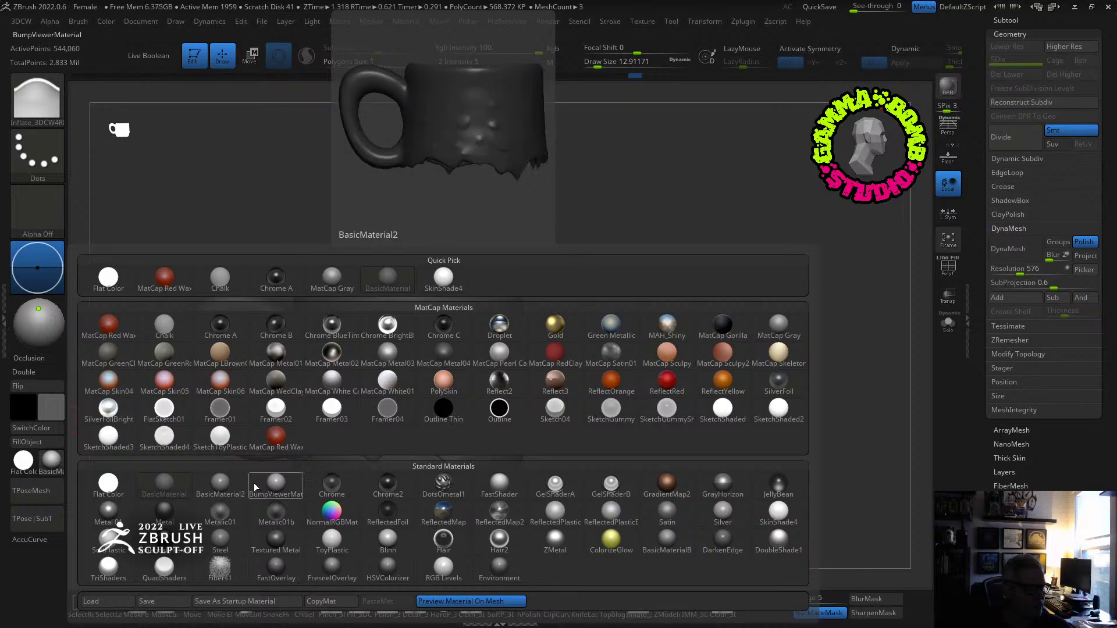
{"action": "left_click", "coordinate": [275, 482]}
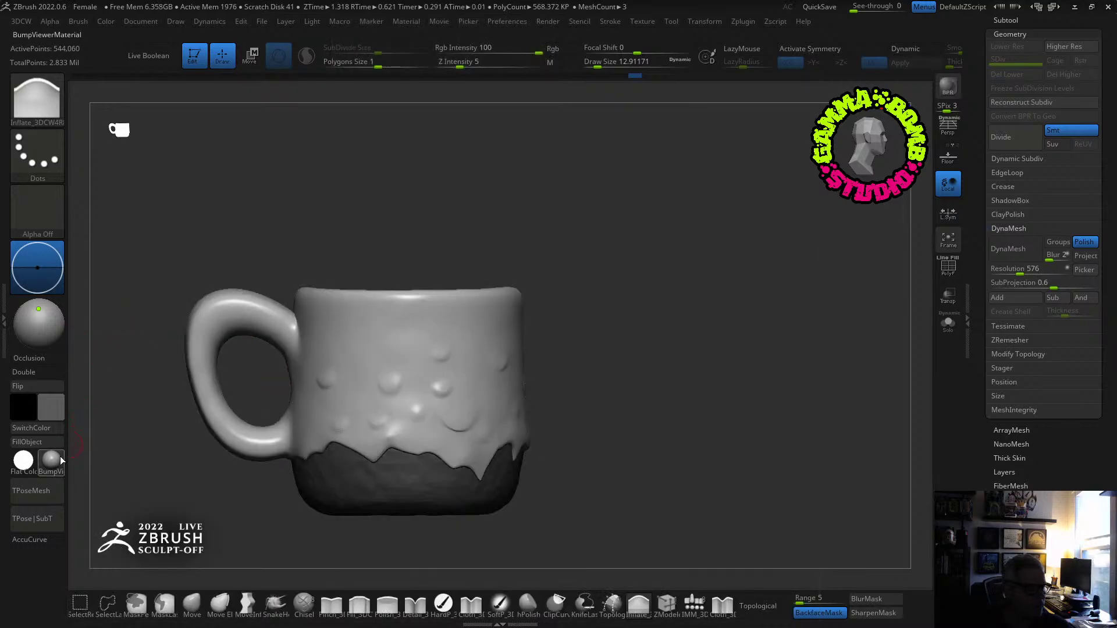
{"action": "left_click", "coordinate": [62, 404]}
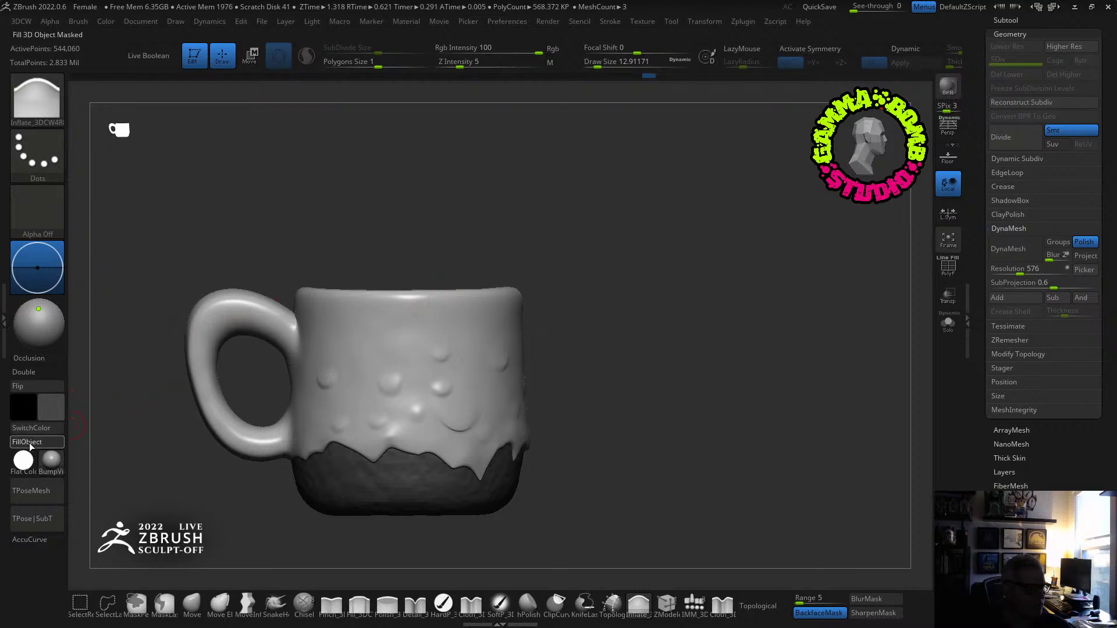
{"action": "left_click_drag", "start_coordinate": [428, 213], "coordinate": [194, 180]}
{"action": "left_click", "coordinate": [53, 412]}
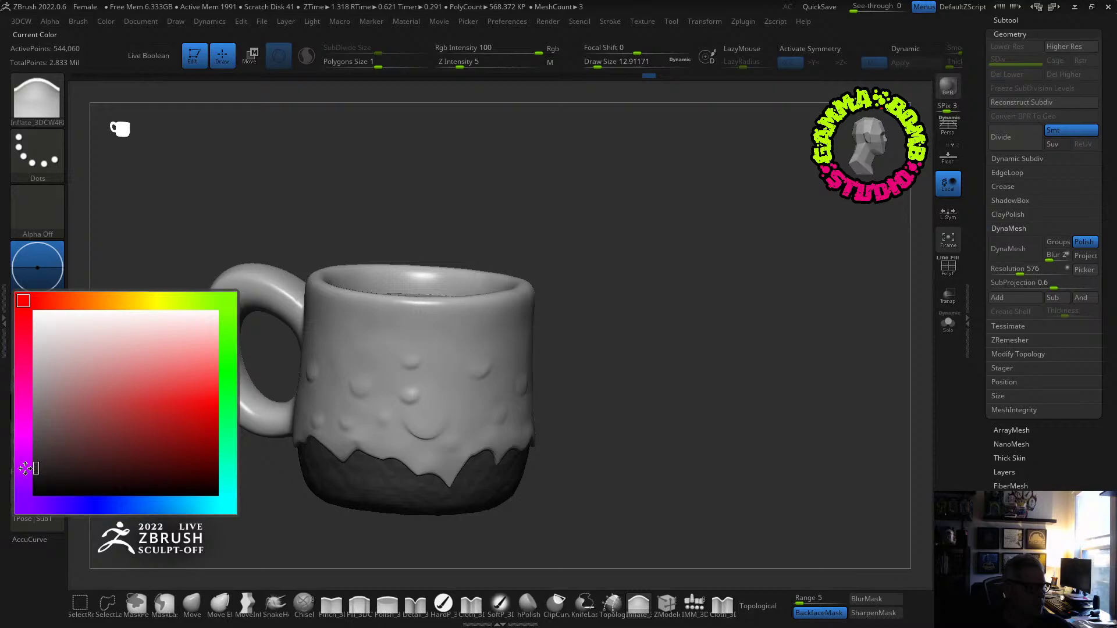
{"action": "left_click", "coordinate": [25, 469]}
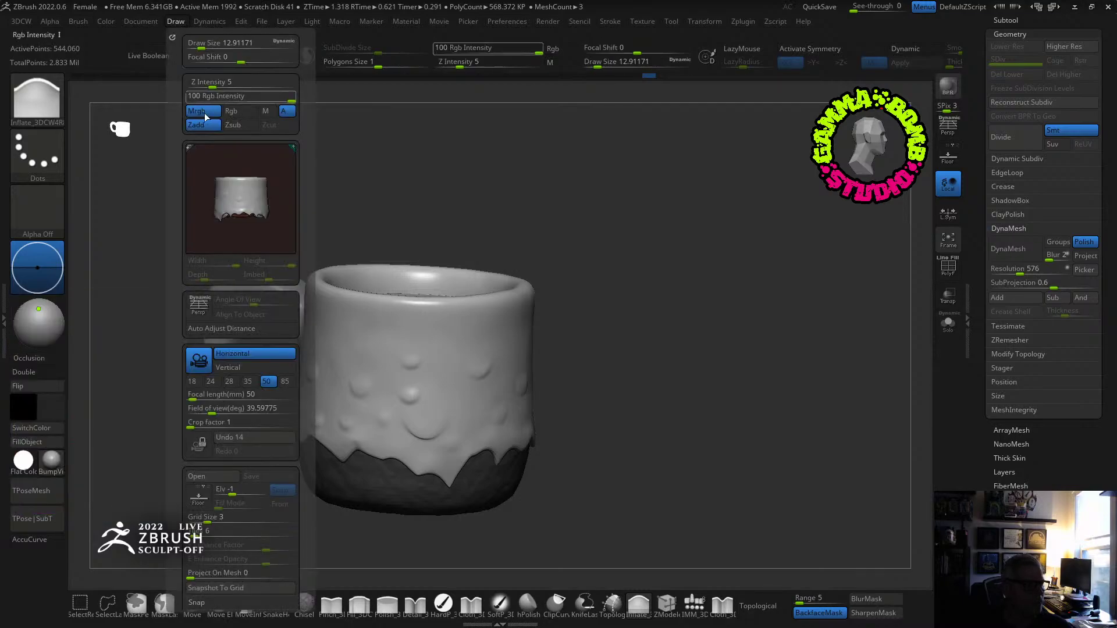
{"action": "left_click_drag", "start_coordinate": [555, 220], "coordinate": [499, 207]}
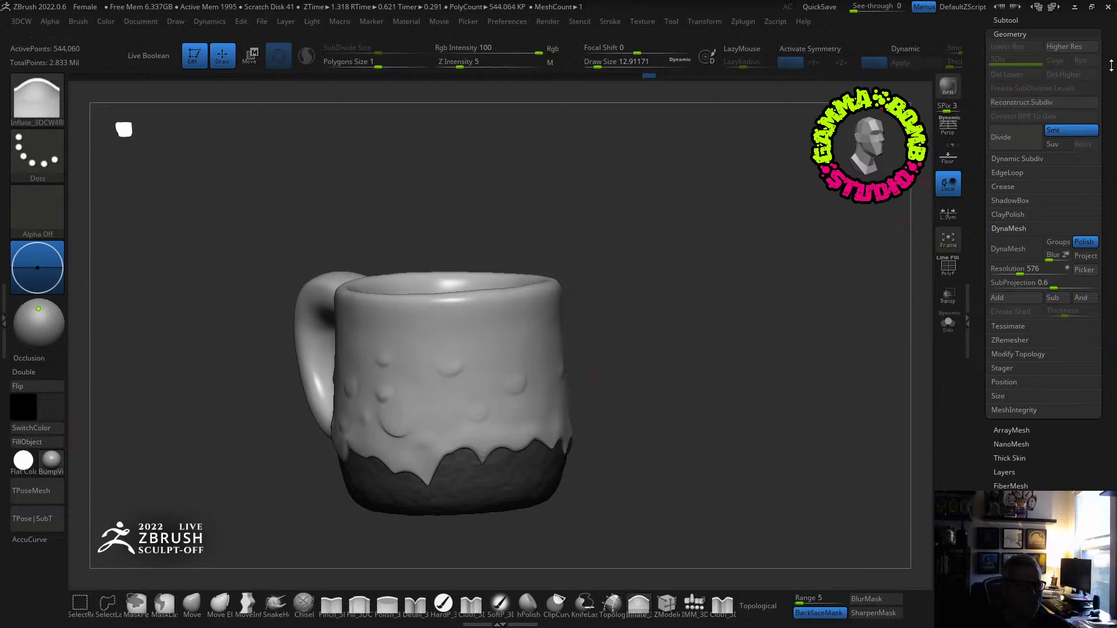
Show the subtool list and enlarge the Inflate brush to a draw size of about 35 over the front drip.
{"action": "left_click_drag", "start_coordinate": [1056, 21], "coordinate": [1055, 165]}
{"action": "left_click", "coordinate": [1056, 165]}
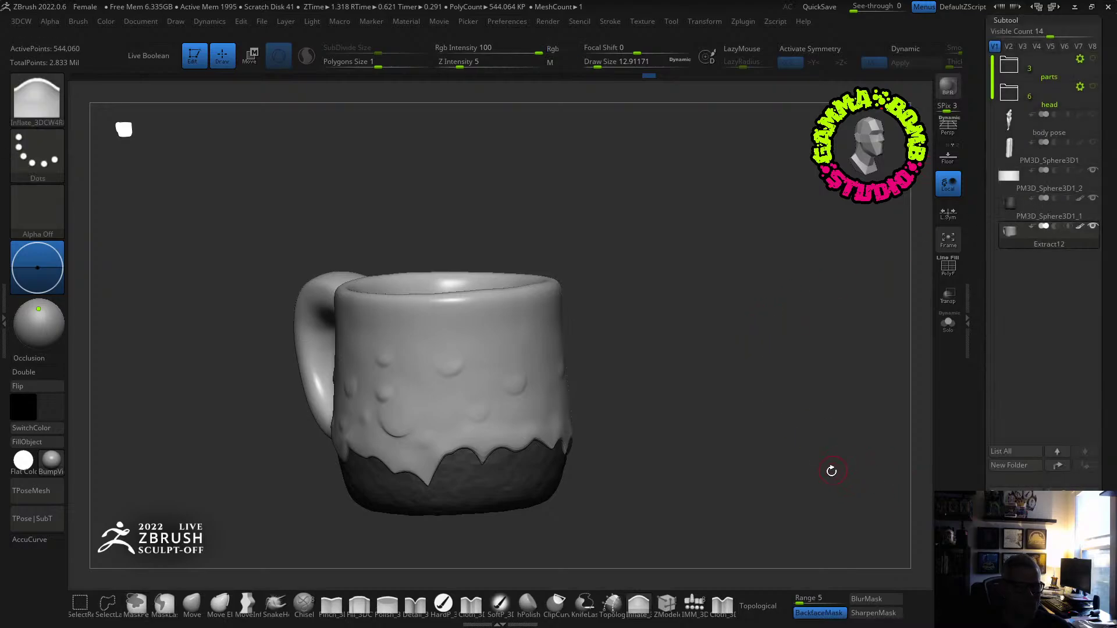
{"action": "left_click_drag", "start_coordinate": [831, 471], "coordinate": [641, 514]}
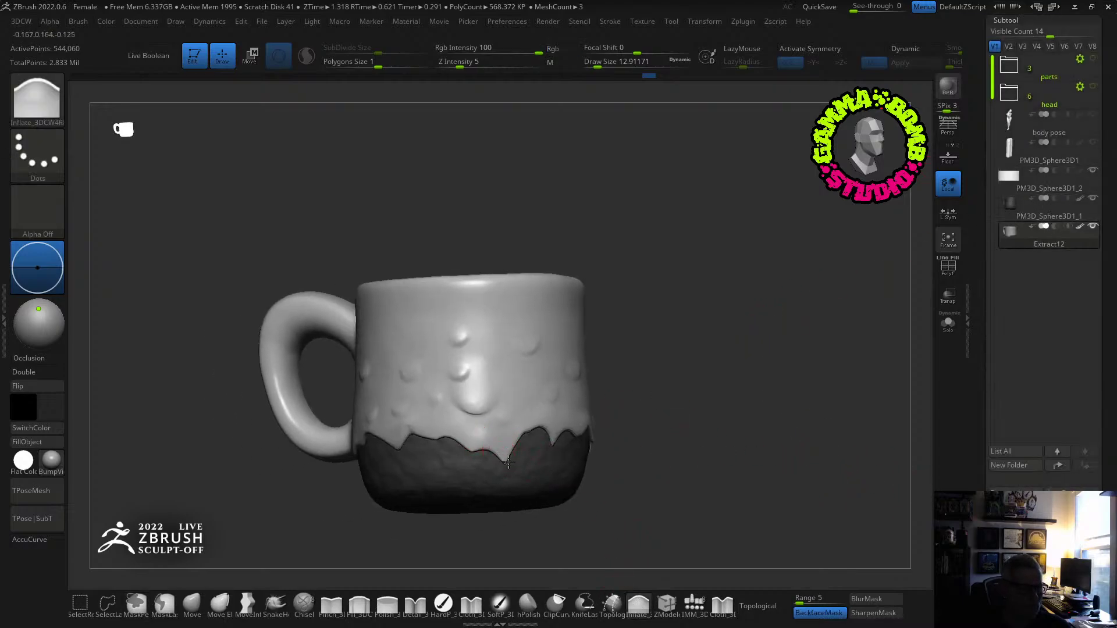
{"action": "left_click_drag", "start_coordinate": [598, 64], "coordinate": [605, 64]}
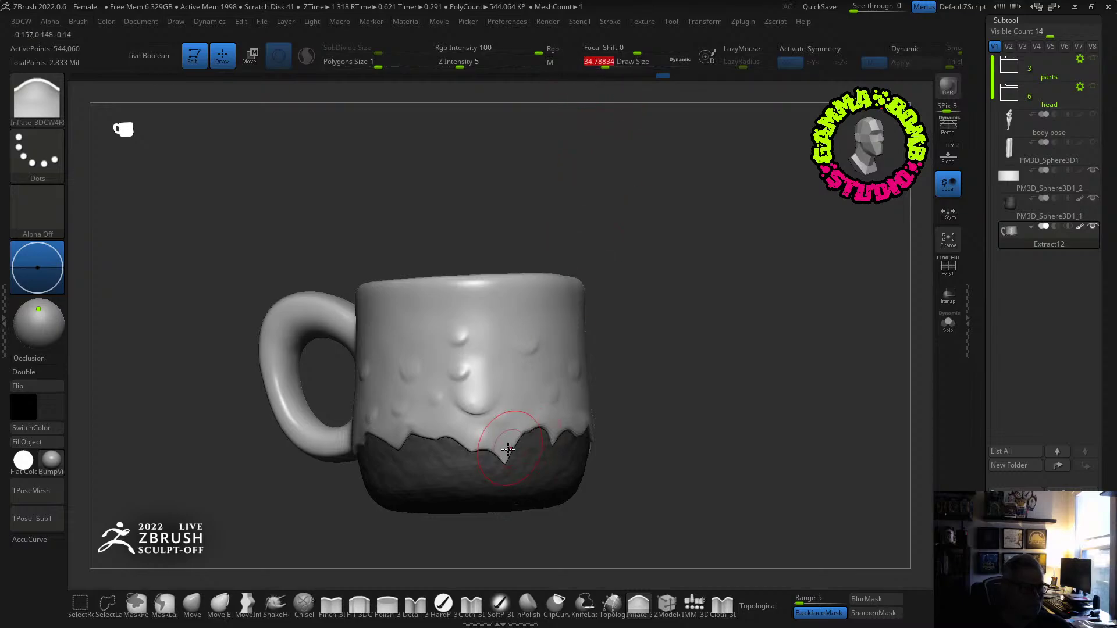
{"action": "key", "text": "ctrl"}
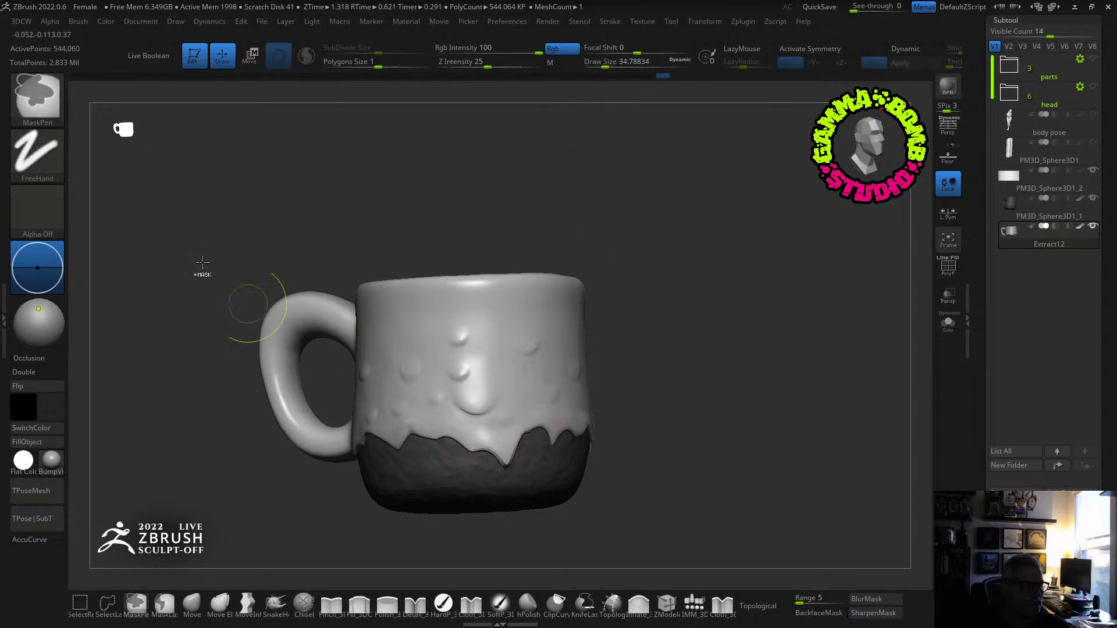
Look through the Inflate brush's Surface and Modifiers settings and the remaining brush options.
{"action": "left_click", "coordinate": [79, 22]}
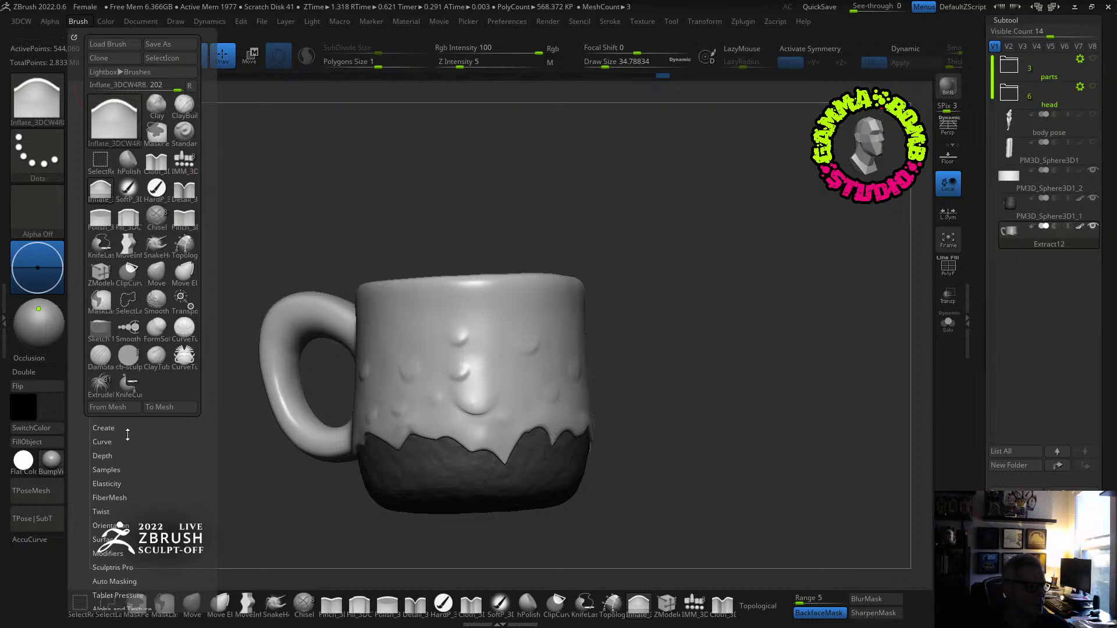
{"action": "left_click", "coordinate": [108, 553]}
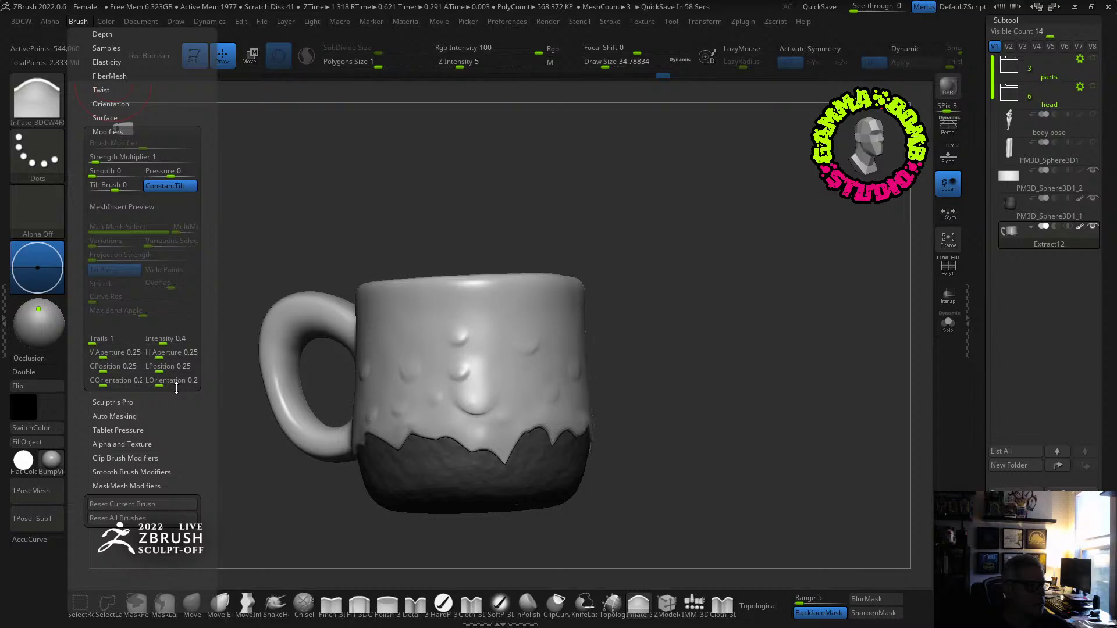
{"action": "mouse_move", "coordinate": [178, 391]}
{"action": "left_mouse_down"}
{"action": "mouse_move", "coordinate": [183, 412]}
{"action": "mouse_move", "coordinate": [182, 400]}
{"action": "left_mouse_up"}
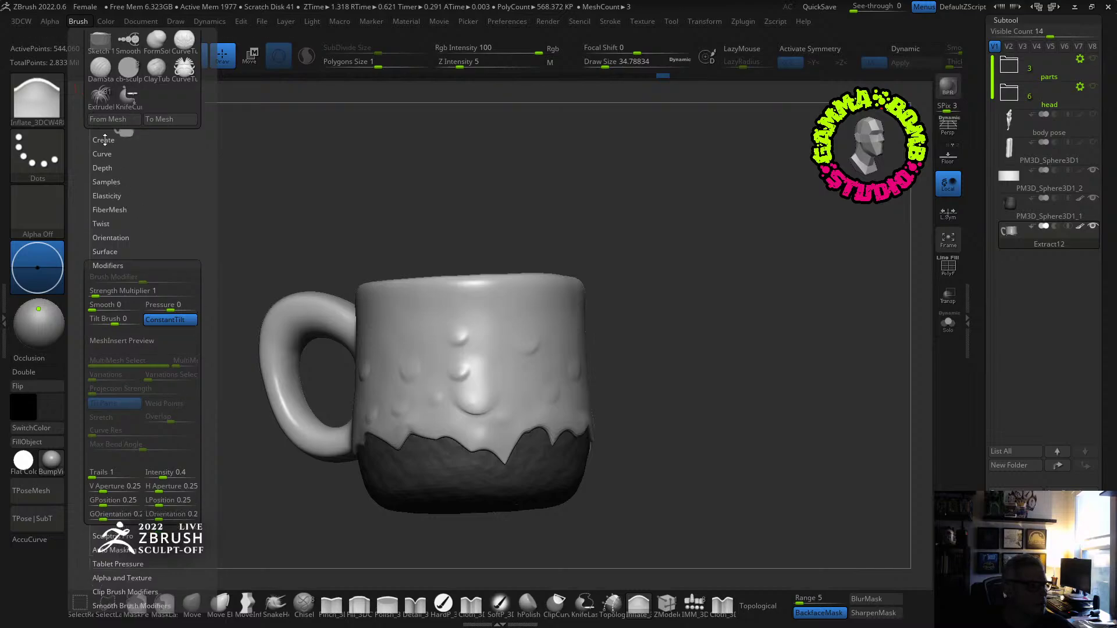
{"action": "left_click_drag", "start_coordinate": [109, 249], "coordinate": [110, 247]}
{"action": "left_click", "coordinate": [115, 249]}
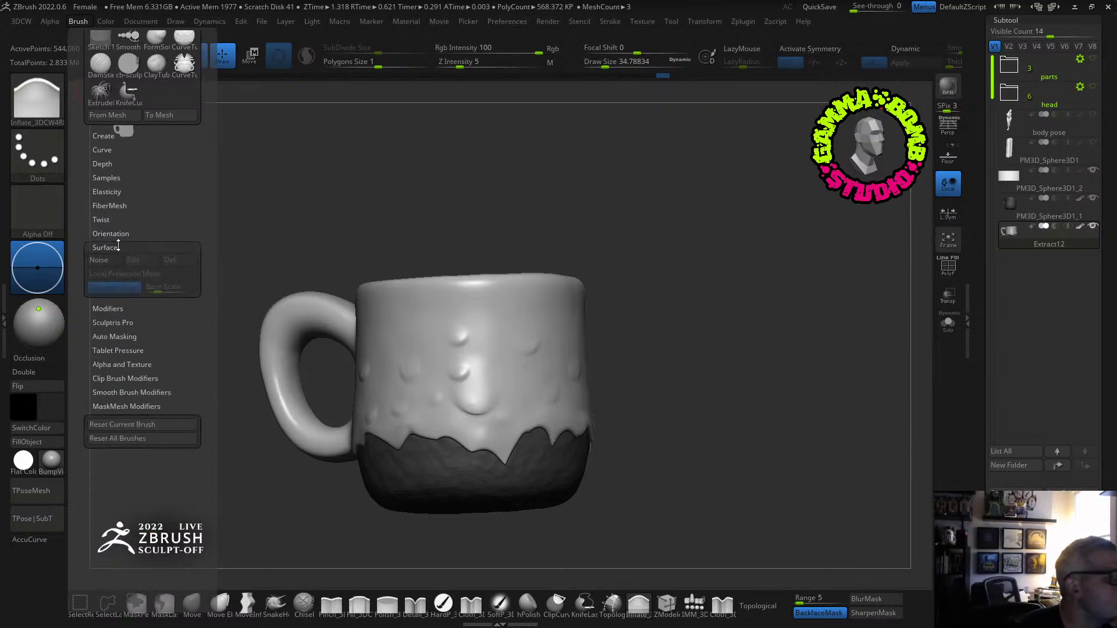
{"action": "left_click", "coordinate": [106, 309]}
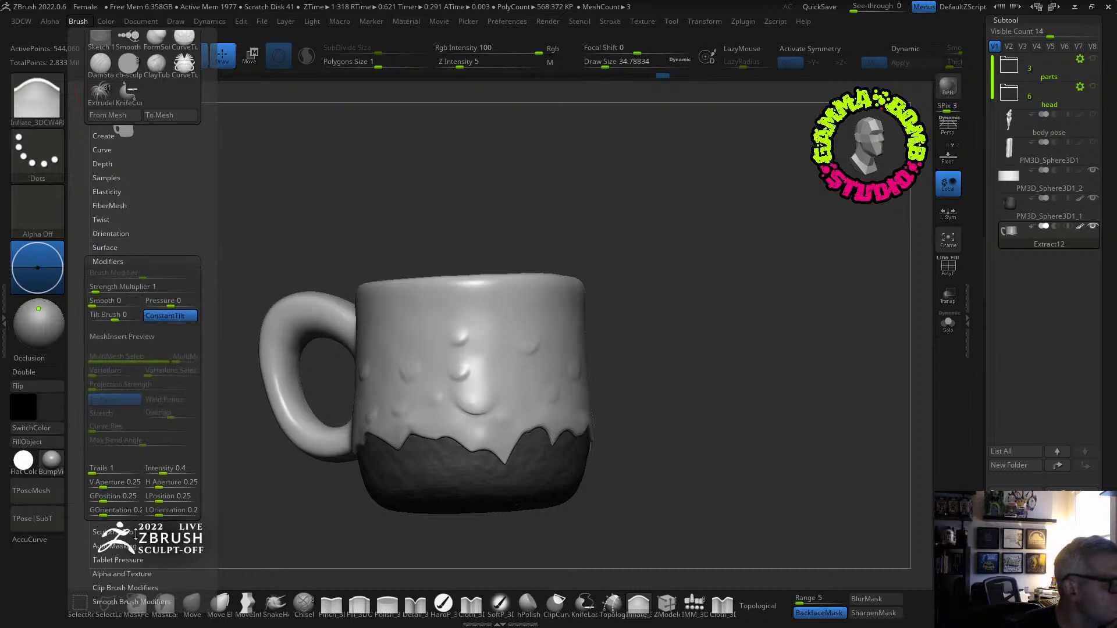
{"action": "scroll", "coordinate": [135, 533], "scroll_direction": "down", "scroll_amount": 2}
{"action": "scroll", "coordinate": [177, 517], "scroll_direction": "down", "scroll_amount": 1}
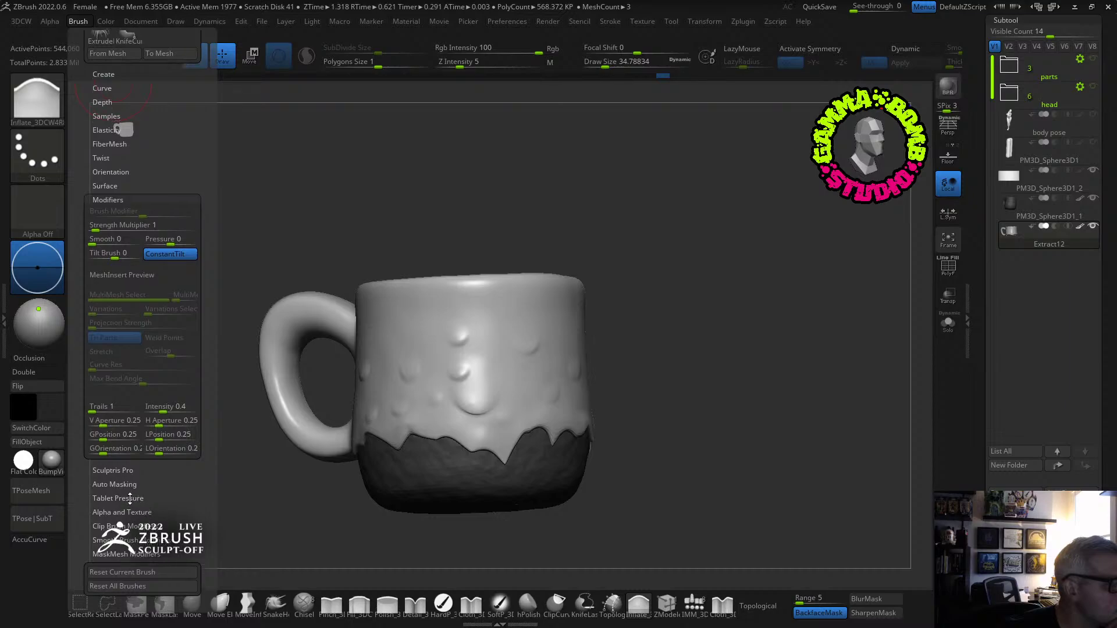
{"action": "scroll", "coordinate": [163, 515], "scroll_direction": "down", "scroll_amount": 1}
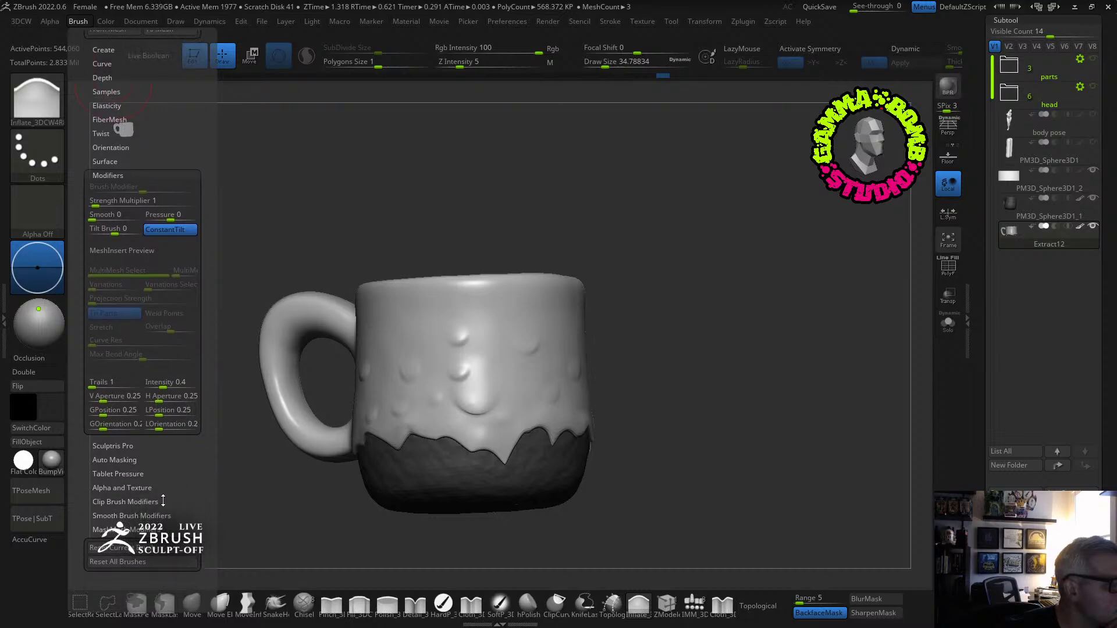
{"action": "left_click", "coordinate": [140, 528]}
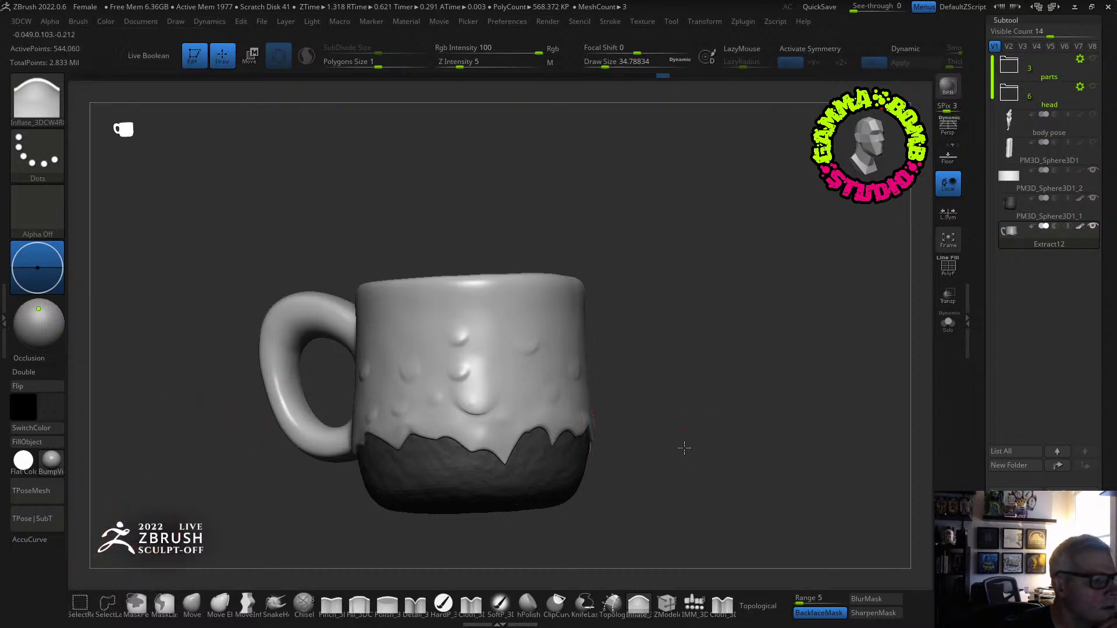
Thicken the glaze drips along the lower rim all around the mug with the Inflate brush at draw size about 35.
{"action": "left_click_drag", "start_coordinate": [683, 449], "coordinate": [670, 450]}
{"action": "left_click_drag", "start_coordinate": [459, 439], "coordinate": [477, 436]}
{"action": "right_click_drag", "start_coordinate": [413, 442], "coordinate": [471, 440]}
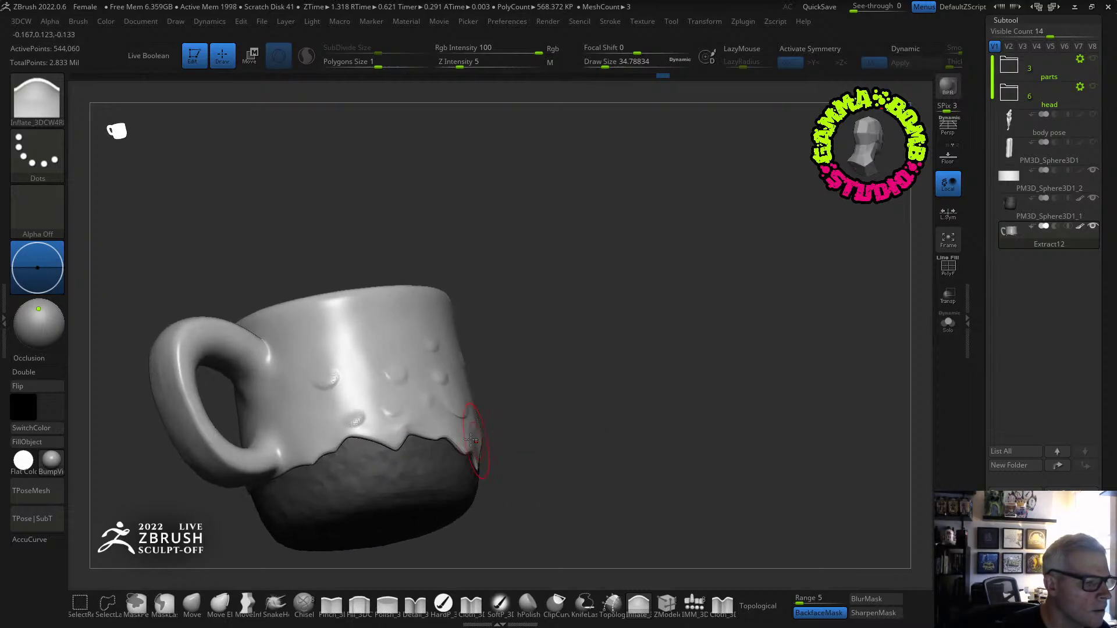
{"action": "mouse_move", "coordinate": [387, 454]}
{"action": "left_mouse_down"}
{"action": "mouse_move", "coordinate": [329, 453]}
{"action": "mouse_move", "coordinate": [372, 443]}
{"action": "mouse_move", "coordinate": [349, 447]}
{"action": "left_mouse_up"}
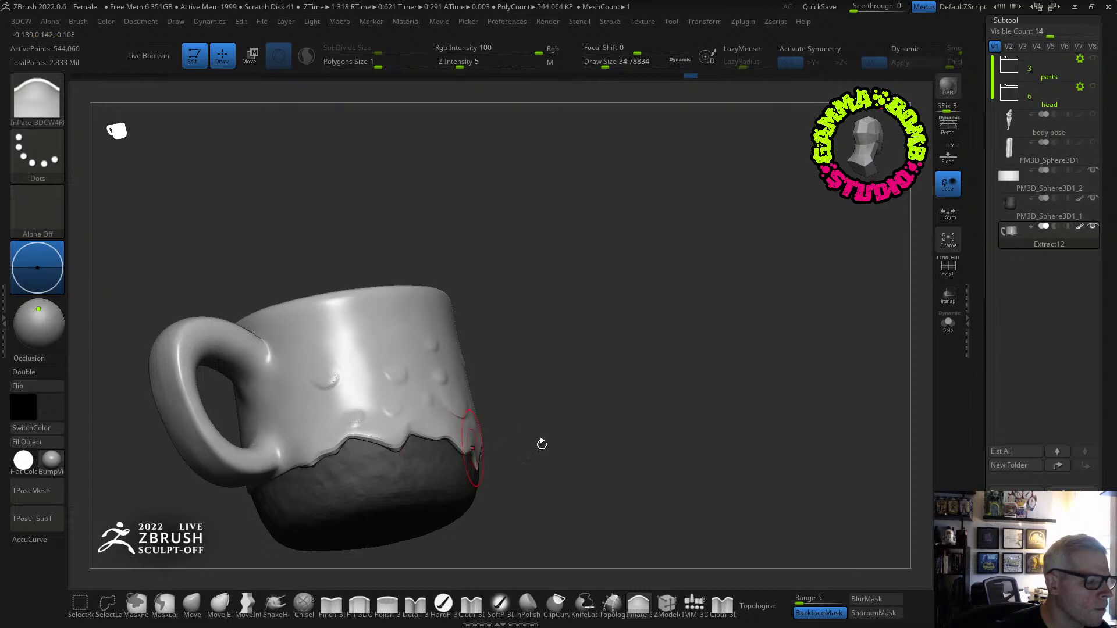
{"action": "mouse_move", "coordinate": [541, 444]}
{"action": "left_mouse_down"}
{"action": "mouse_move", "coordinate": [443, 455]}
{"action": "mouse_move", "coordinate": [463, 475]}
{"action": "left_mouse_up"}
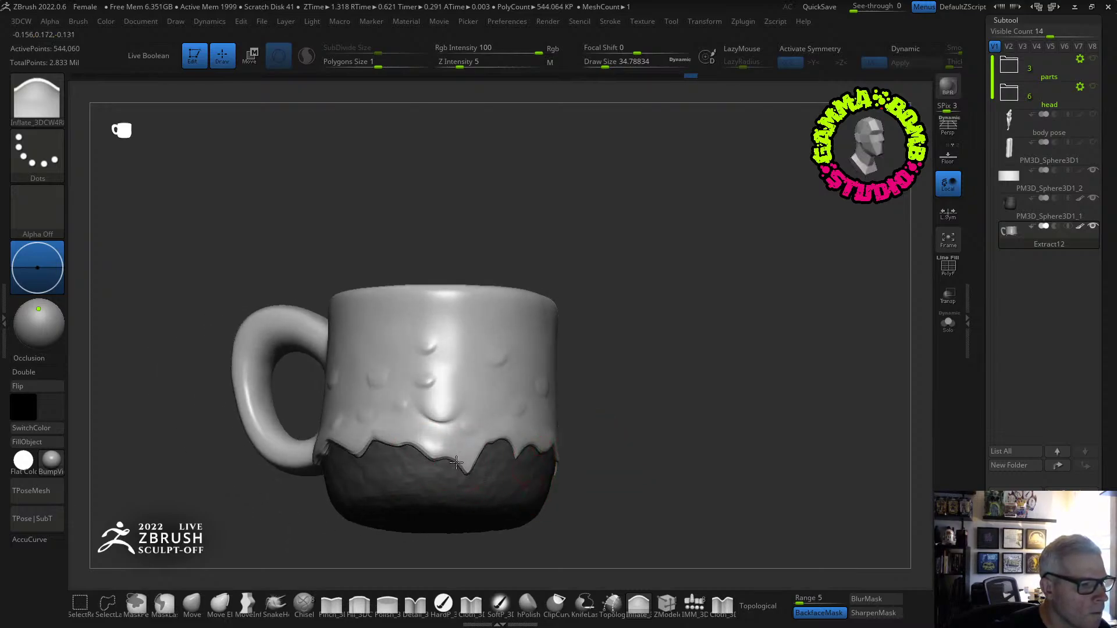
{"action": "mouse_move", "coordinate": [601, 456]}
{"action": "left_mouse_down"}
{"action": "mouse_move", "coordinate": [512, 460]}
{"action": "mouse_move", "coordinate": [684, 477]}
{"action": "left_mouse_up"}
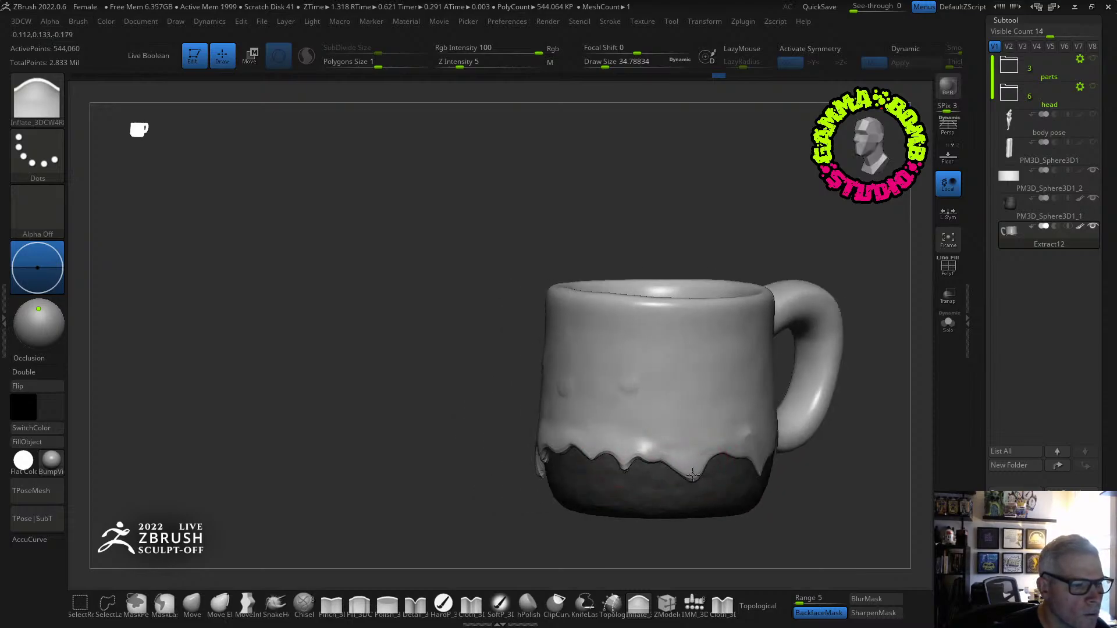
{"action": "right_click_drag", "start_coordinate": [747, 458], "coordinate": [682, 453]}
{"action": "left_click_drag", "start_coordinate": [707, 457], "coordinate": [732, 472]}
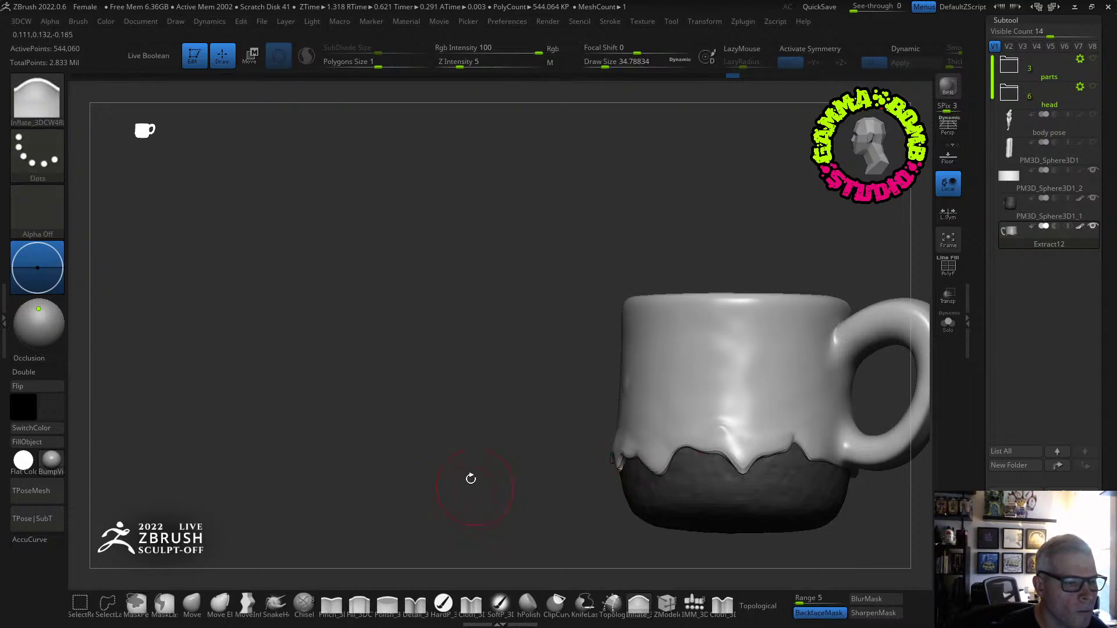
{"action": "left_click_drag", "start_coordinate": [469, 476], "coordinate": [531, 459]}
Remesh the glaze layer with DynaMesh at resolution 576.
{"action": "left_click", "coordinate": [1006, 20]}
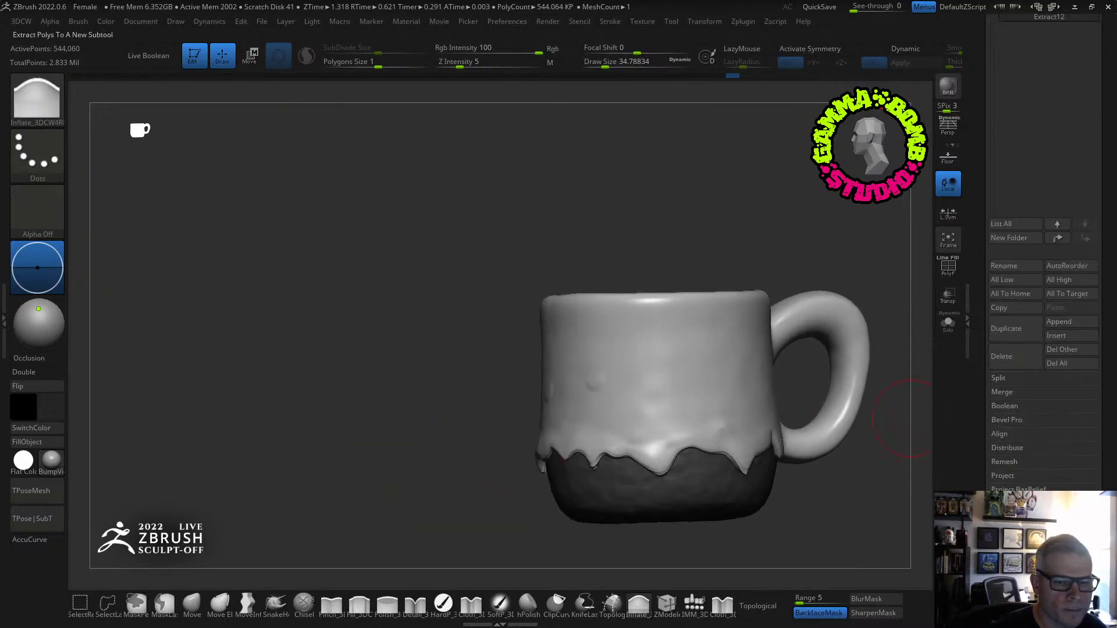
{"action": "left_click", "coordinate": [1077, 179]}
{"action": "left_click", "coordinate": [994, 249]}
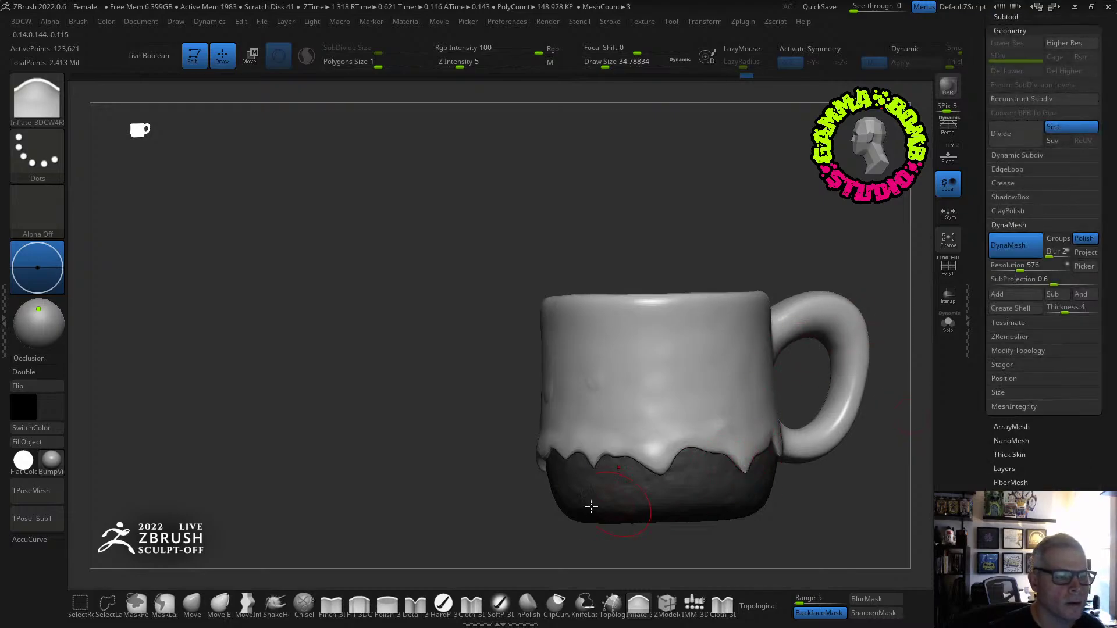
Inflate more of the glaze drips around the mug, smooth the edge below the handle side, and refresh the DynaMesh.
{"action": "right_click_drag", "start_coordinate": [592, 504], "coordinate": [591, 473]}
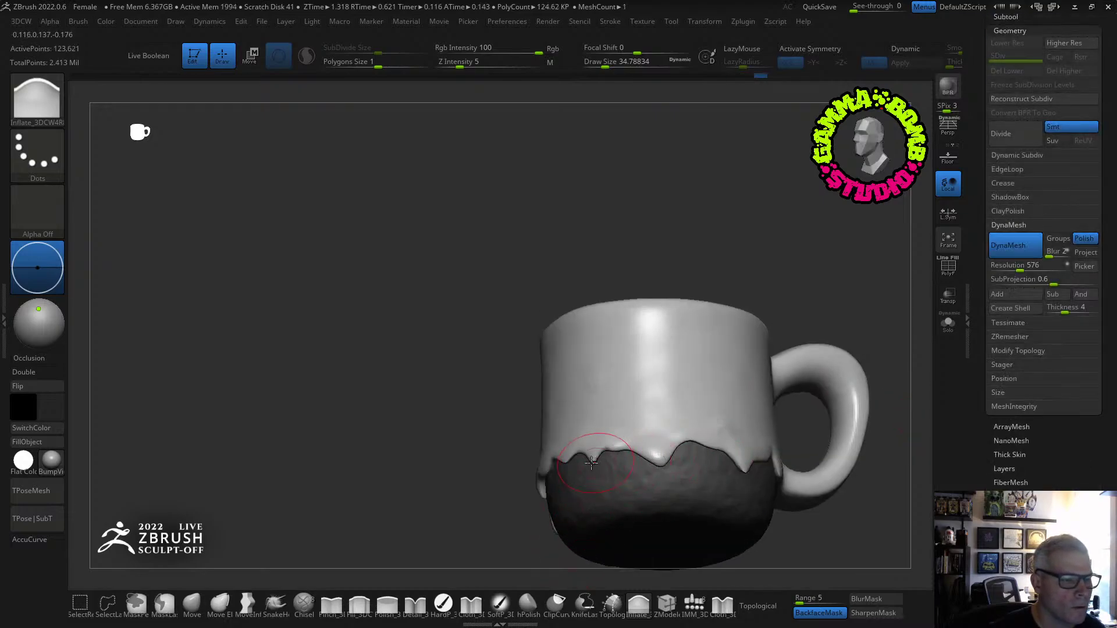
{"action": "left_click_drag", "start_coordinate": [602, 467], "coordinate": [595, 460]}
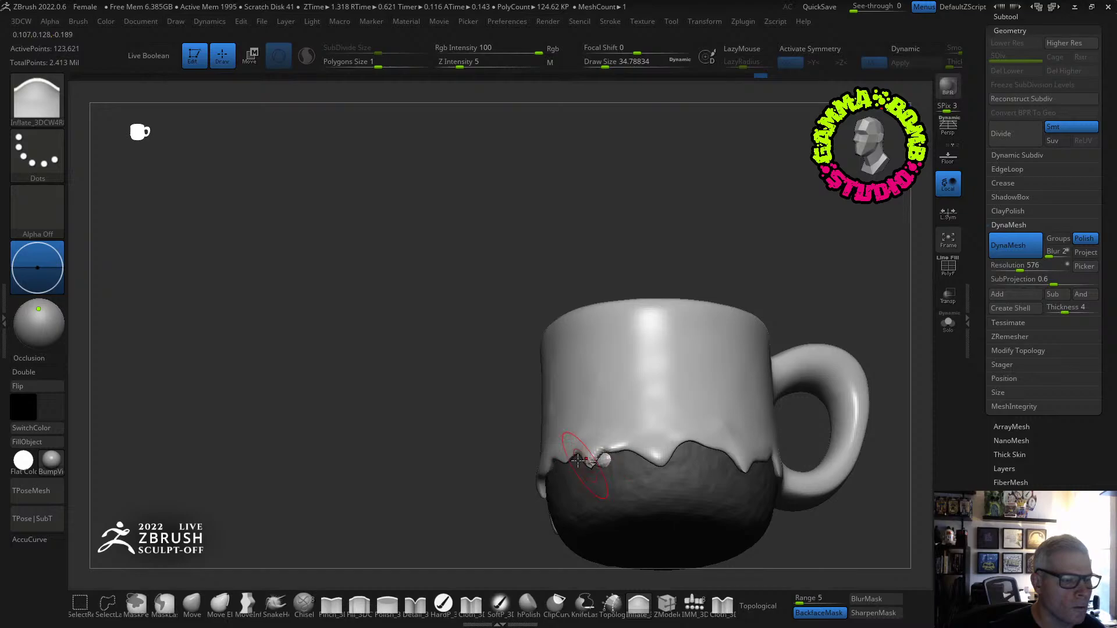
{"action": "right_click_drag", "start_coordinate": [587, 456], "coordinate": [657, 458]}
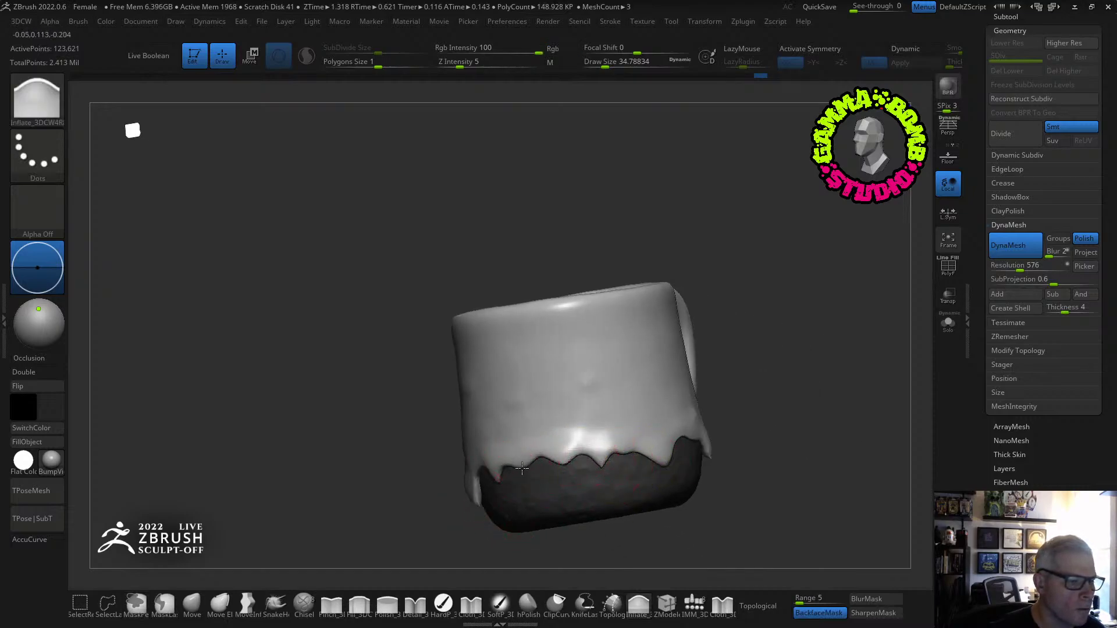
{"action": "mouse_move", "coordinate": [399, 516]}
{"action": "right_mouse_down", "text": "shift"}
{"action": "mouse_move", "coordinate": [448, 499]}
{"action": "mouse_move", "coordinate": [544, 499]}
{"action": "right_mouse_up", "text": "shift"}
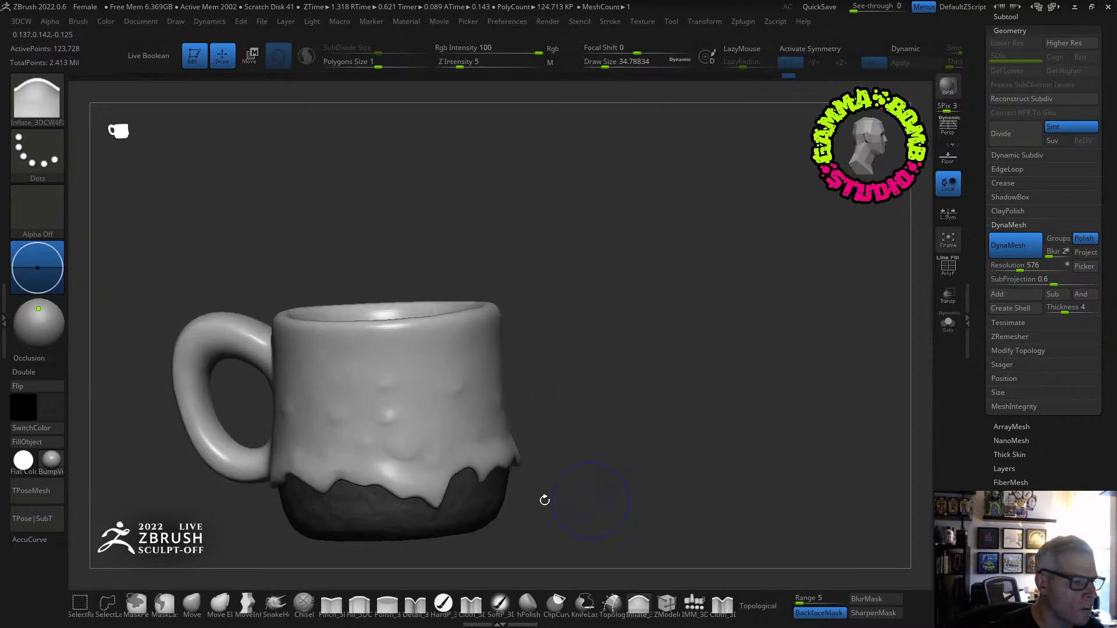
{"action": "mouse_move", "coordinate": [369, 477]}
{"action": "left_mouse_down", "text": "shift"}
{"action": "mouse_move", "coordinate": [326, 482]}
{"action": "mouse_move", "coordinate": [355, 476]}
{"action": "left_mouse_up", "text": "shift"}
{"action": "right_click_drag", "start_coordinate": [575, 387], "coordinate": [575, 362]}
{"action": "mouse_move", "coordinate": [575, 362]}
{"action": "right_mouse_down", "text": "ctrl"}
{"action": "mouse_move", "coordinate": [573, 324]}
{"action": "mouse_move", "coordinate": [703, 329]}
{"action": "right_mouse_up", "text": "ctrl"}
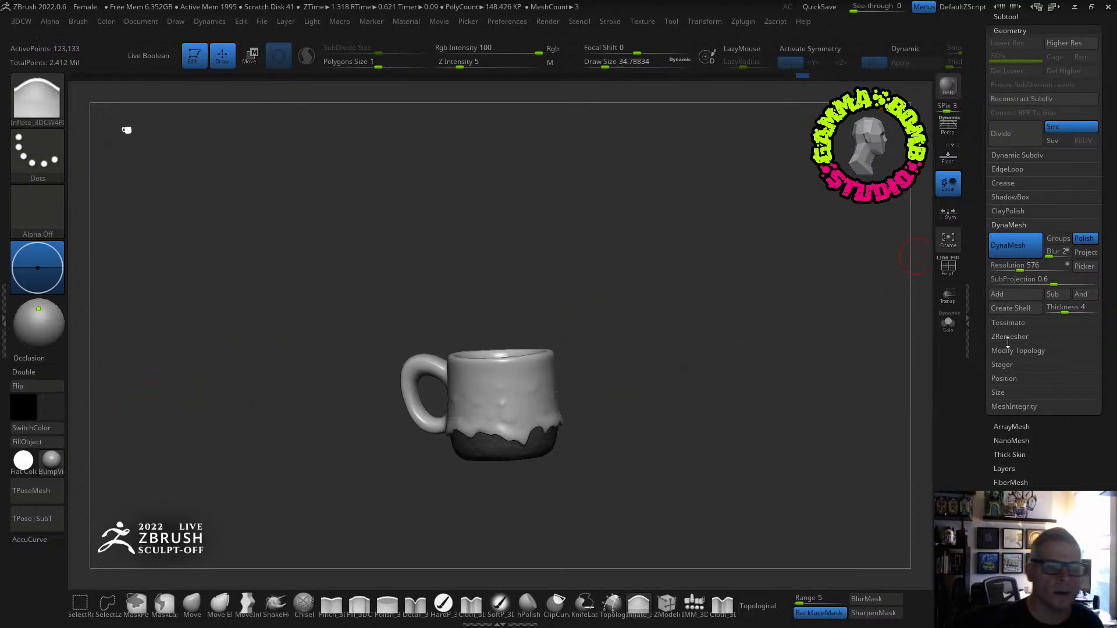
Select the liquid surface subtool inside the mug, apply the Metal material, and colour it a very dark grey.
{"action": "right_click_drag", "start_coordinate": [809, 379], "coordinate": [848, 320]}
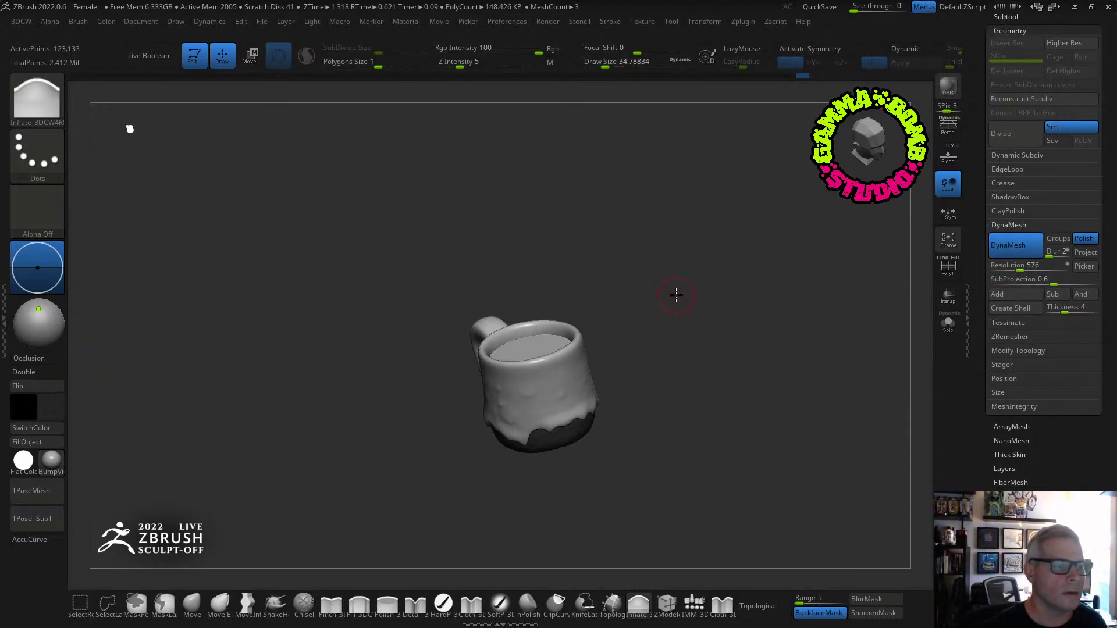
{"action": "right_click_drag", "start_coordinate": [673, 294], "coordinate": [756, 279]}
{"action": "scroll", "coordinate": [1010, 114], "scroll_direction": "up", "scroll_amount": 5}
{"action": "left_click", "coordinate": [1042, 179]}
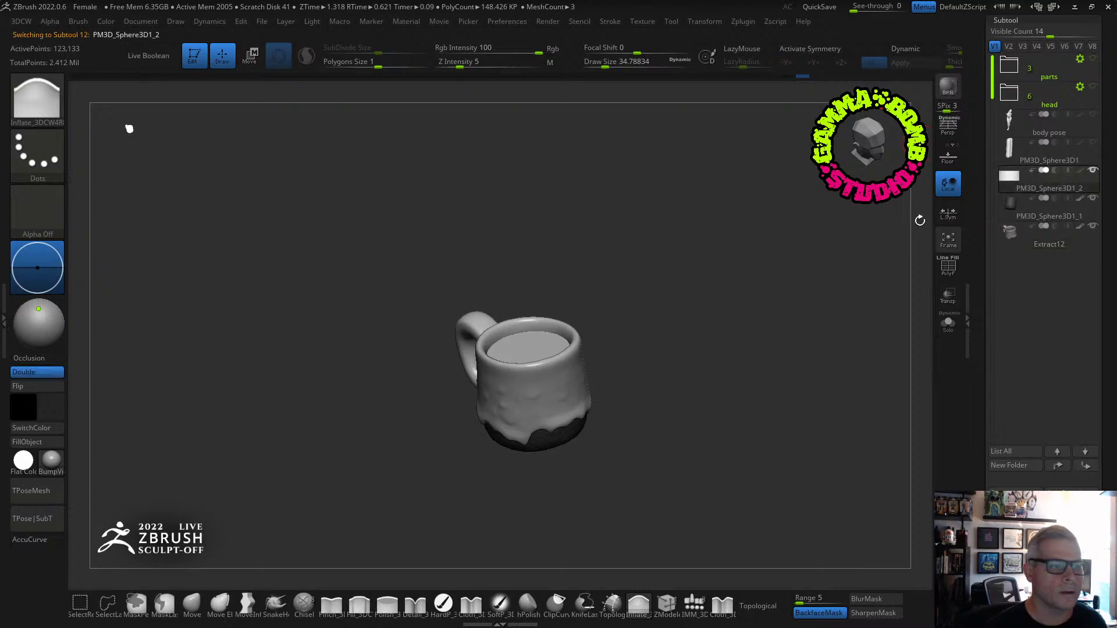
{"action": "left_click", "coordinate": [56, 375]}
{"action": "left_click", "coordinate": [45, 427]}
{"action": "key", "text": "m"}
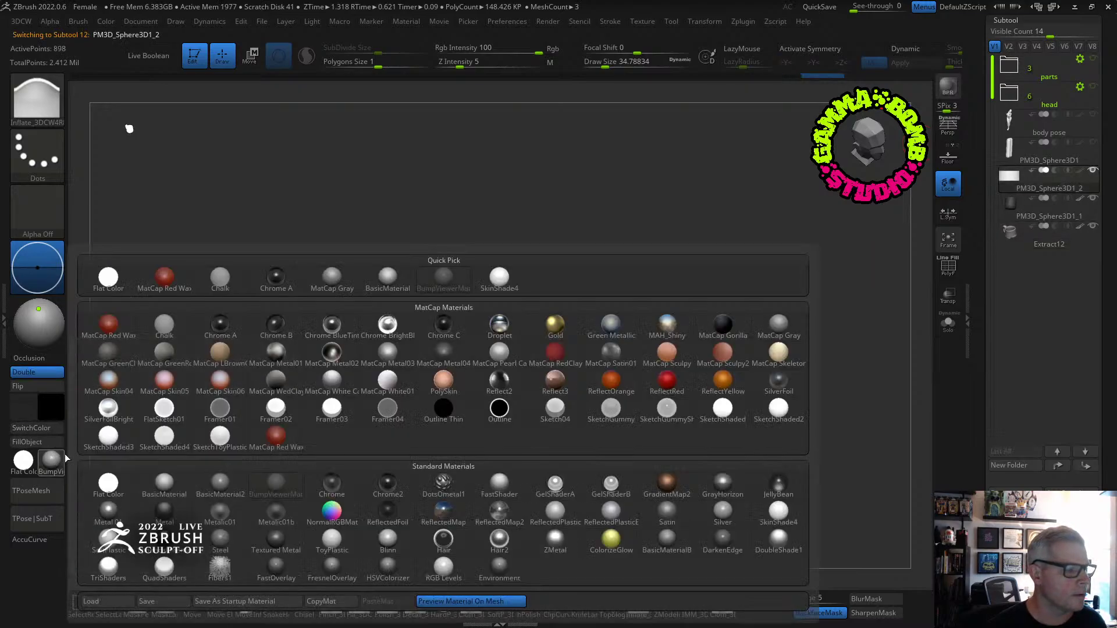
{"action": "left_click", "coordinate": [116, 516]}
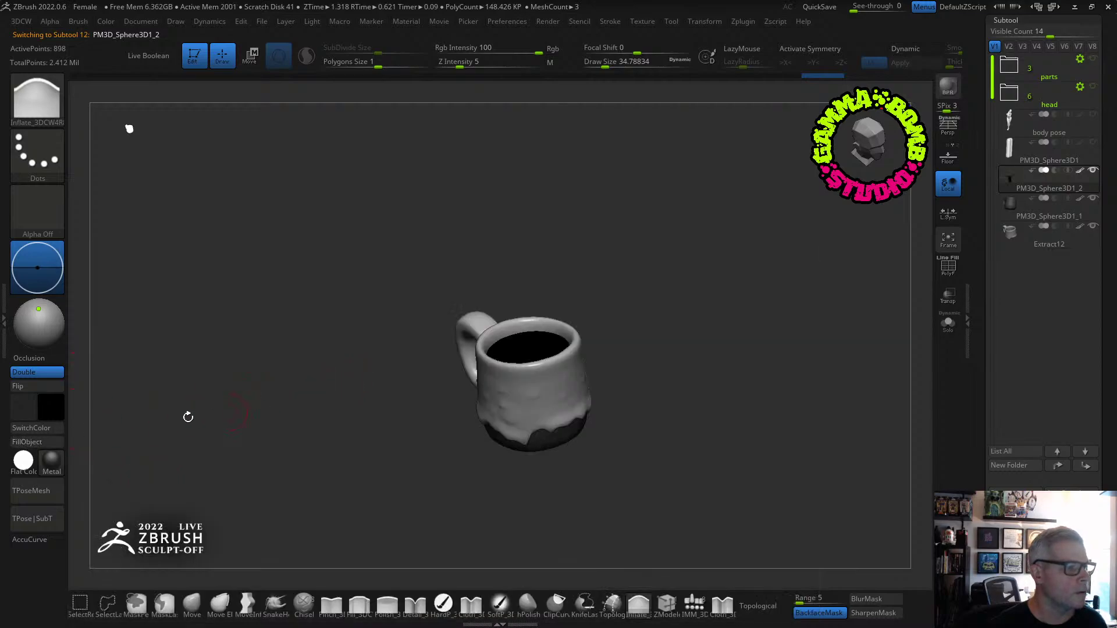
{"action": "left_click", "coordinate": [51, 416]}
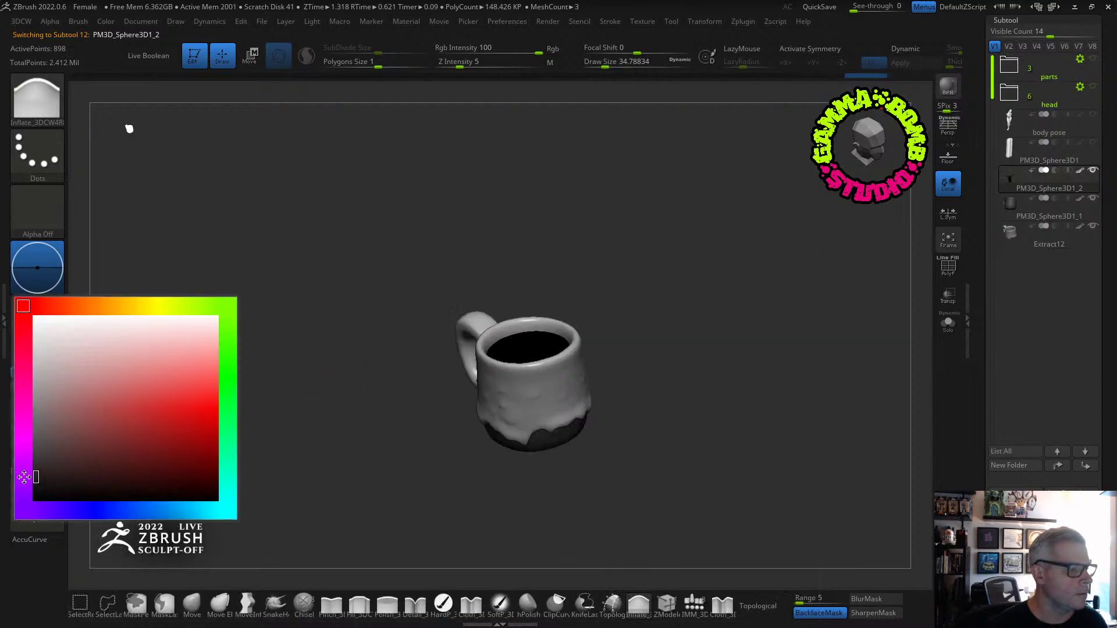
{"action": "left_click", "coordinate": [33, 443]}
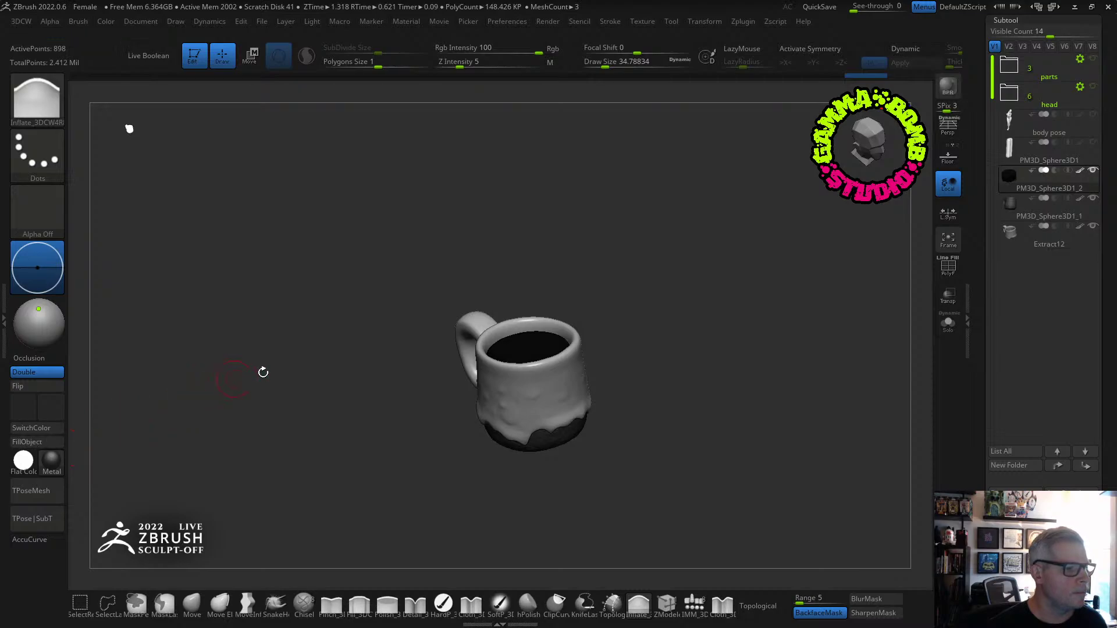
Select the Extract12 glaze subtool and open the material choices for it.
{"action": "left_click", "coordinate": [1015, 231]}
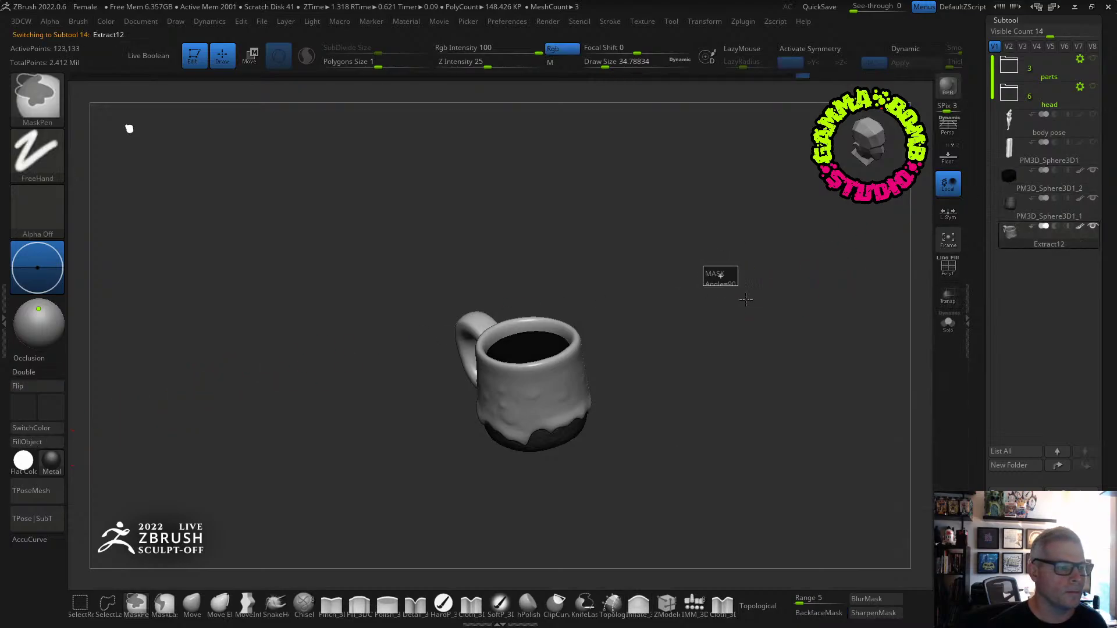
{"action": "left_click", "coordinate": [52, 462]}
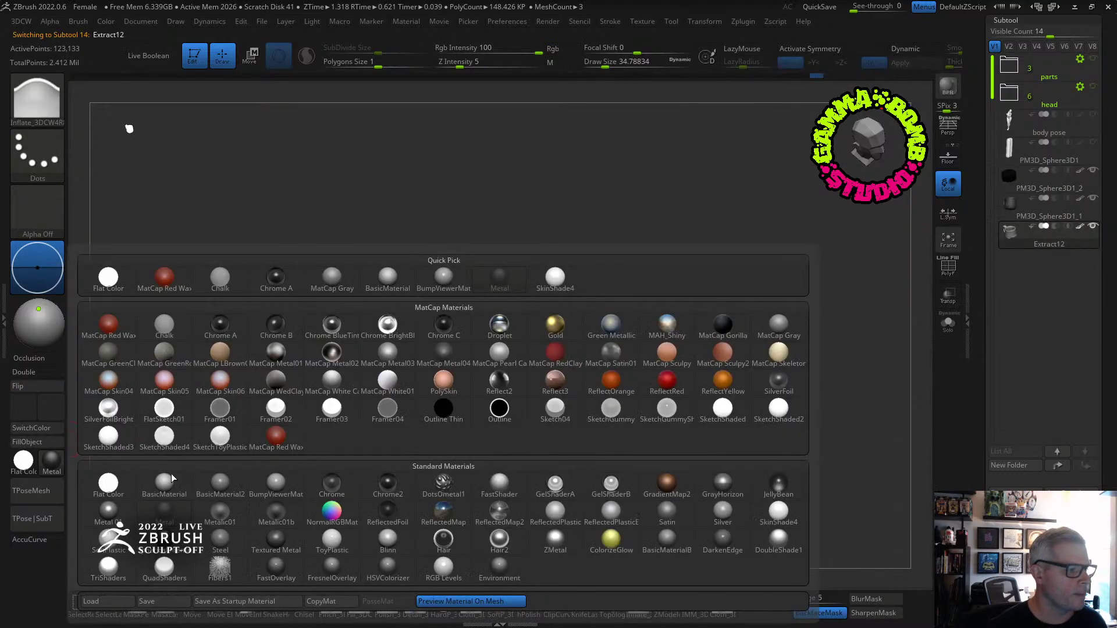
Fill the mug with BasicMaterial2 and a dark grey colour.
{"action": "left_click", "coordinate": [235, 479]}
{"action": "left_click", "coordinate": [23, 461]}
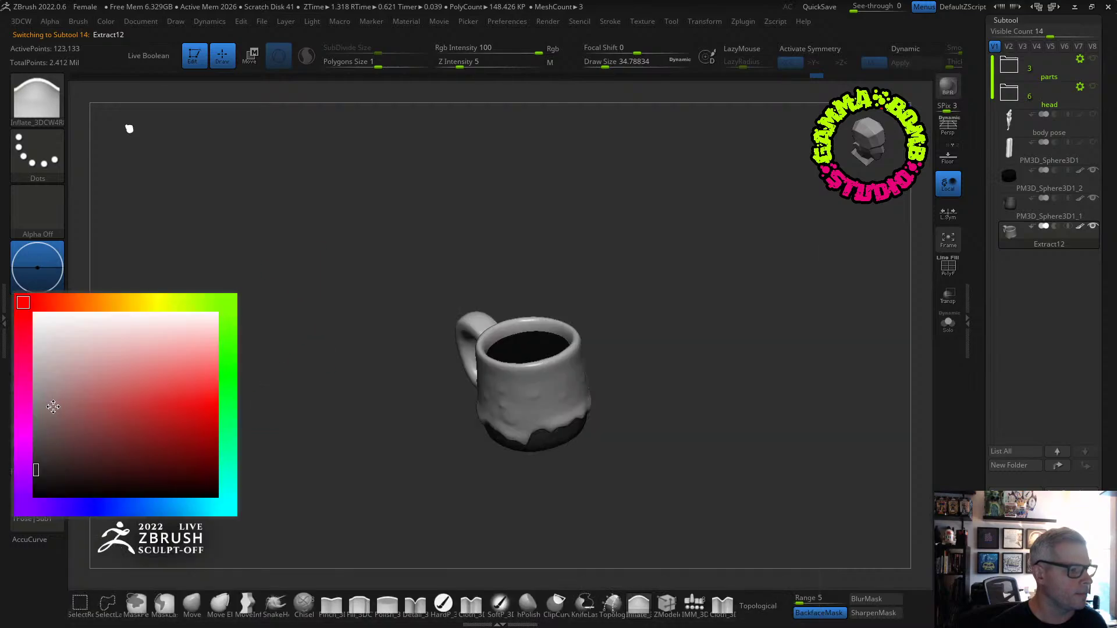
{"action": "left_click", "coordinate": [38, 442]}
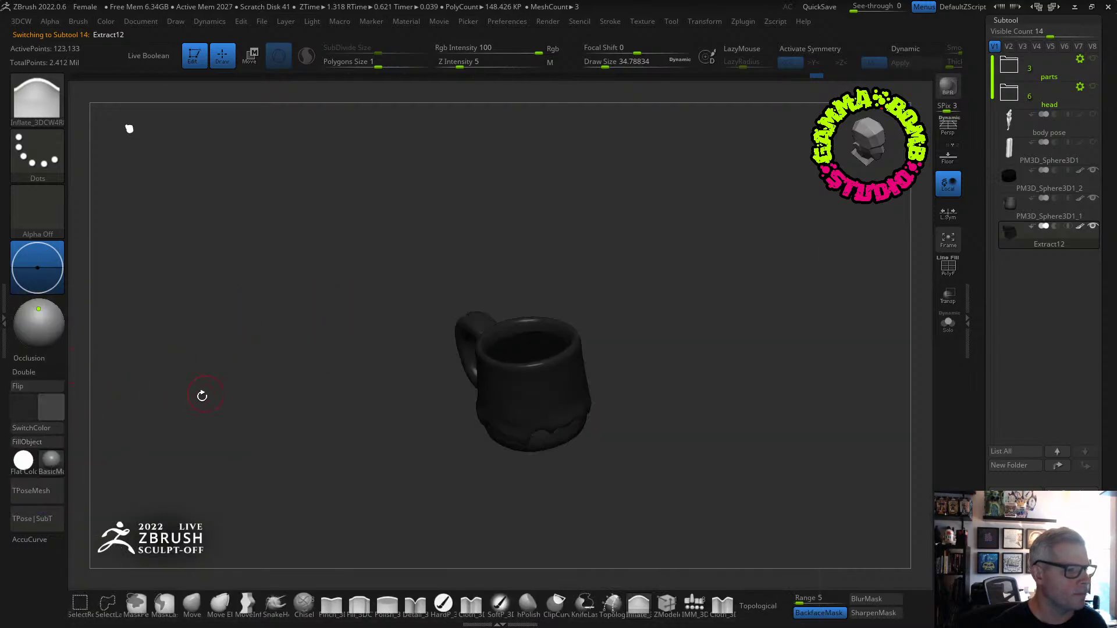
Show the tall ribbed PM3D_Sphere3D1 slab, make it the active subtool and choose the ToyPlastic material for it.
{"action": "left_click_drag", "start_coordinate": [199, 394], "coordinate": [941, 210]}
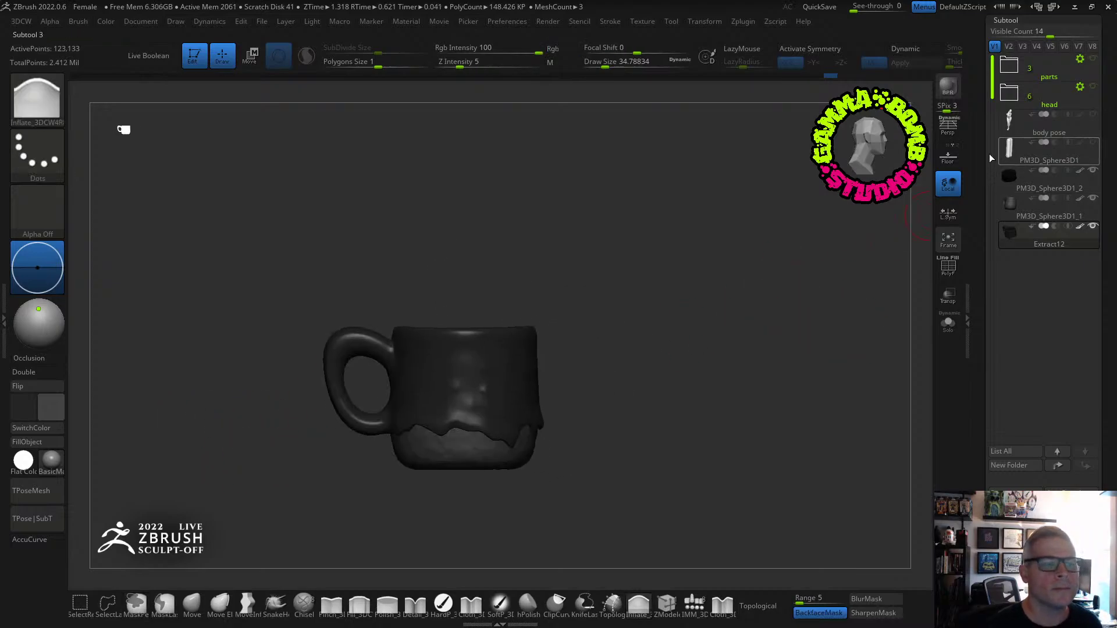
{"action": "left_click_drag", "start_coordinate": [711, 338], "coordinate": [861, 255], "text": "alt"}
{"action": "left_click", "coordinate": [1066, 146]}
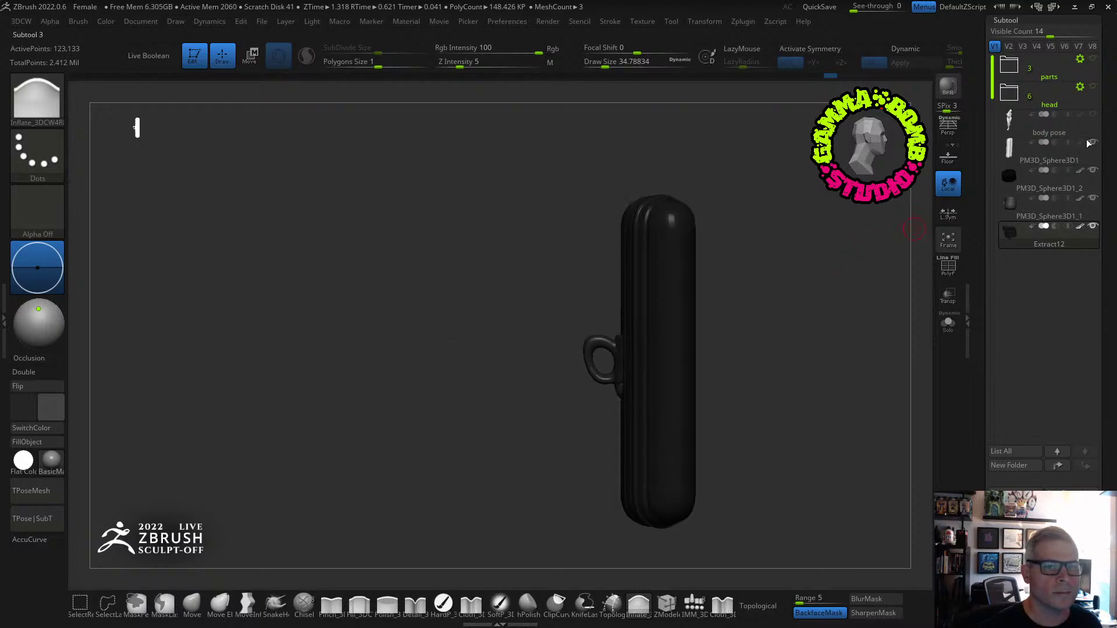
{"action": "left_click", "coordinate": [58, 463]}
{"action": "left_click", "coordinate": [331, 540]}
{"action": "left_click", "coordinate": [63, 461]}
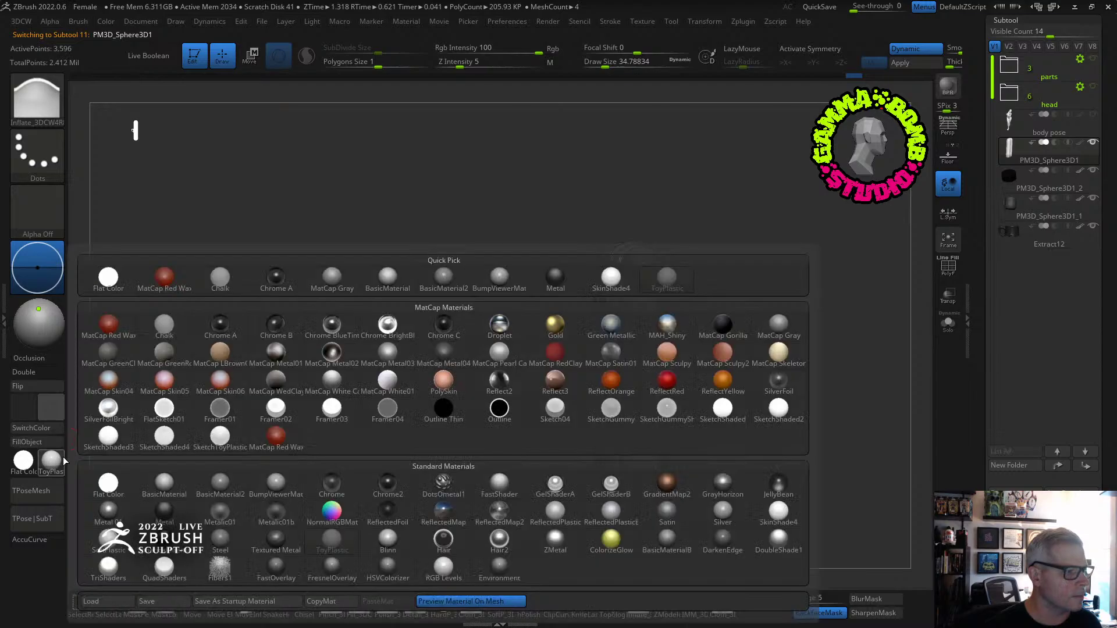
Choose a pale cream colour with a yellow-orange hue and fill the ribbed slab with it.
{"action": "left_click", "coordinate": [51, 406]}
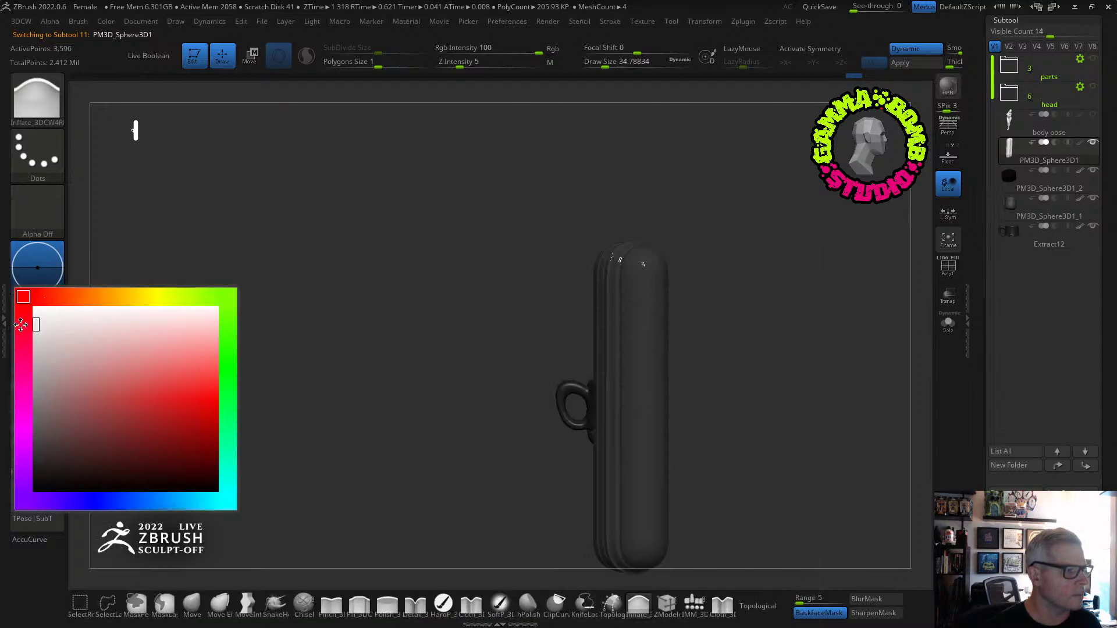
{"action": "left_click", "coordinate": [51, 415]}
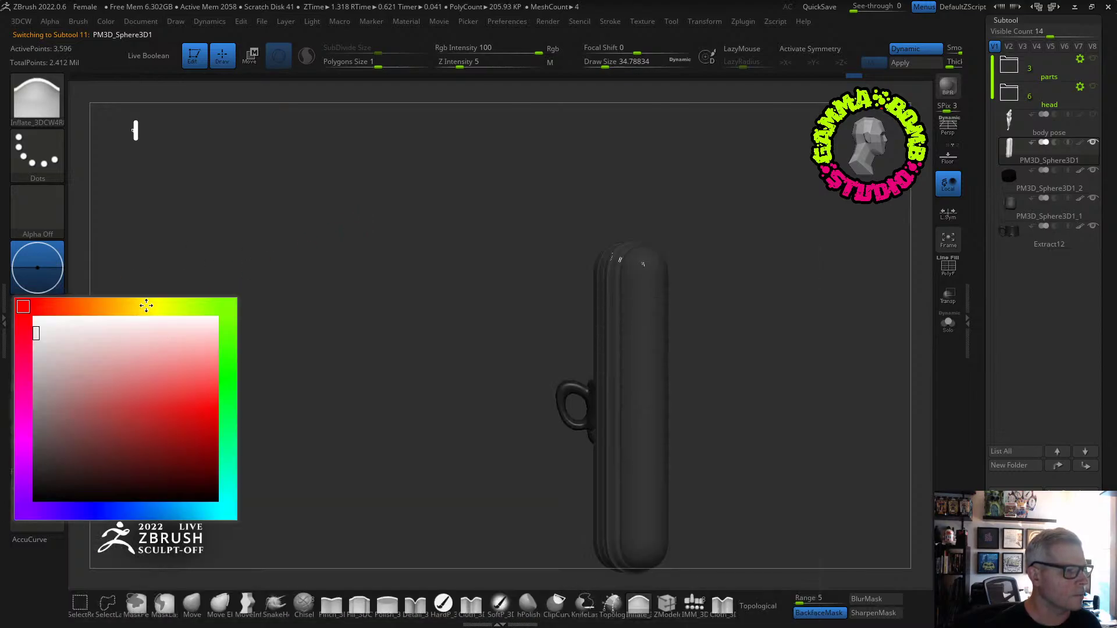
{"action": "left_click", "coordinate": [130, 304]}
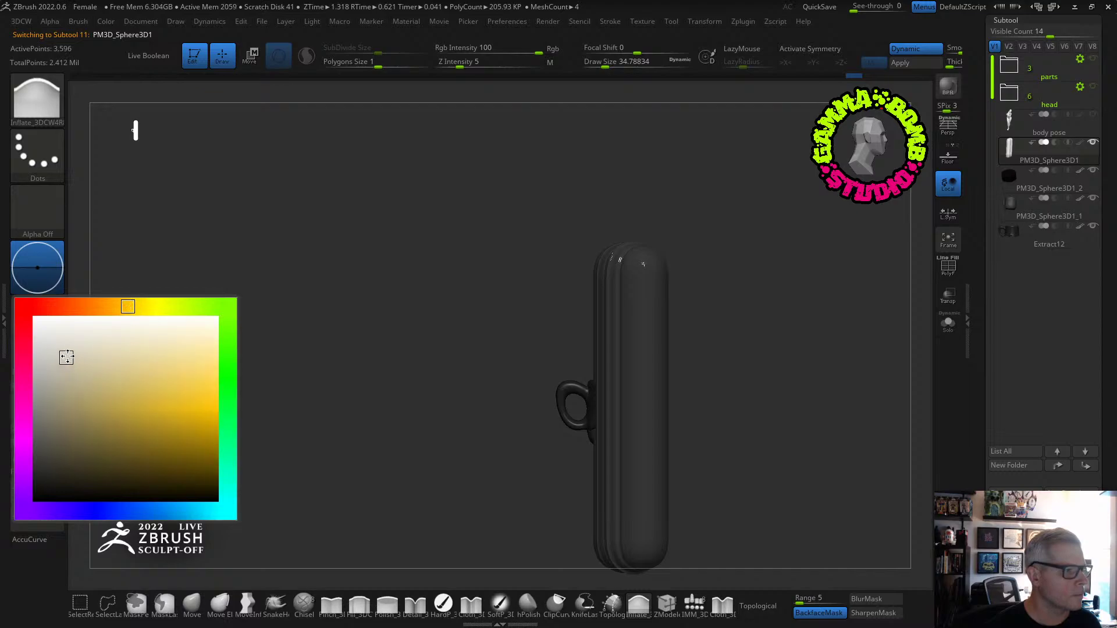
{"action": "left_click", "coordinate": [123, 321]}
{"action": "left_click", "coordinate": [27, 442]}
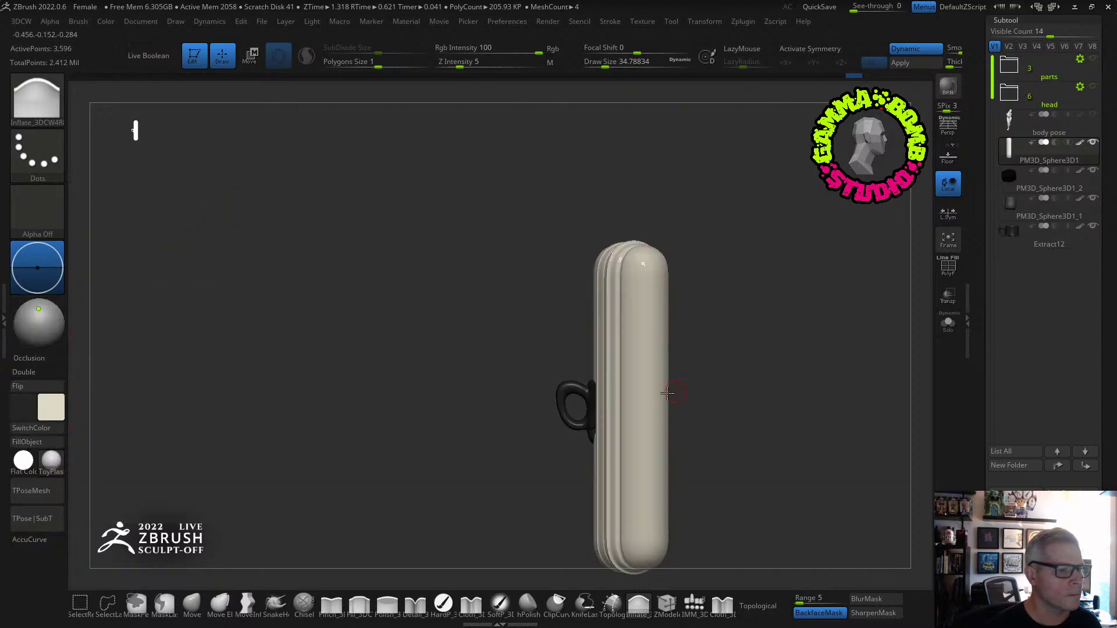
Move the ribbed slab straight up until its lower end rests at the rim of the mug.
{"action": "left_click_drag", "start_coordinate": [626, 402], "coordinate": [536, 312]}
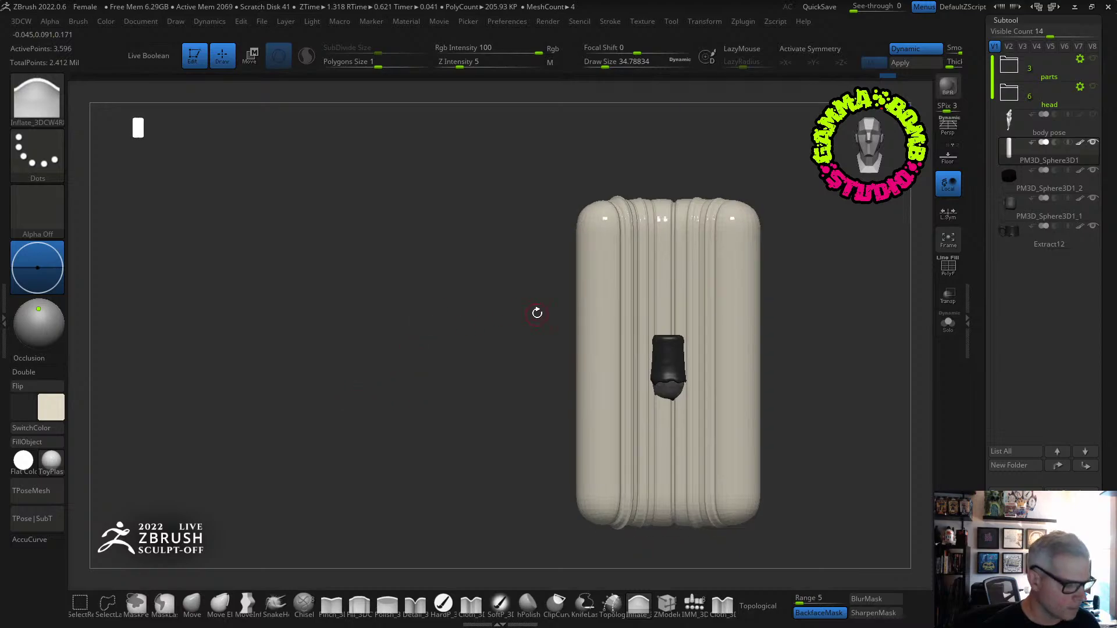
{"action": "key", "text": "w"}
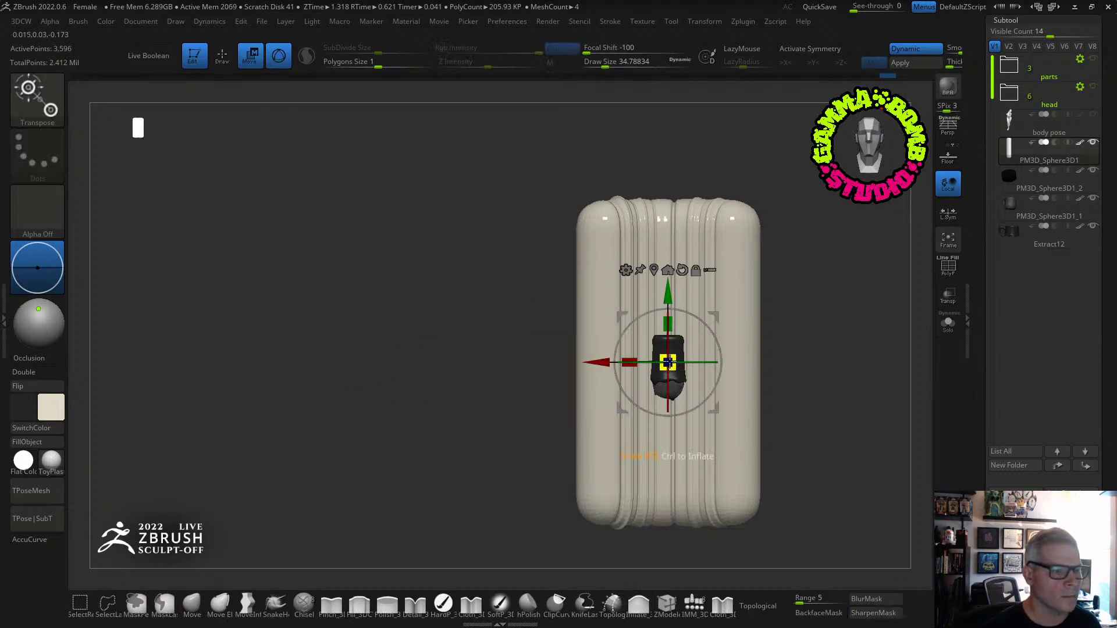
{"action": "left_click_drag", "start_coordinate": [669, 309], "coordinate": [676, 239]}
{"action": "key", "text": "ctrl+z"}
{"action": "left_click_drag", "start_coordinate": [669, 294], "coordinate": [669, 109]}
{"action": "left_click_drag", "start_coordinate": [812, 280], "coordinate": [714, 425], "text": "alt"}
{"action": "mouse_move", "coordinate": [573, 321]}
{"action": "left_mouse_down"}
{"action": "mouse_move", "coordinate": [536, 278]}
{"action": "mouse_move", "coordinate": [557, 302]}
{"action": "mouse_move", "coordinate": [557, 370]}
{"action": "mouse_move", "coordinate": [557, 348]}
{"action": "mouse_move", "coordinate": [572, 361]}
{"action": "mouse_move", "coordinate": [572, 315]}
{"action": "left_mouse_up"}
{"action": "key", "text": "q"}
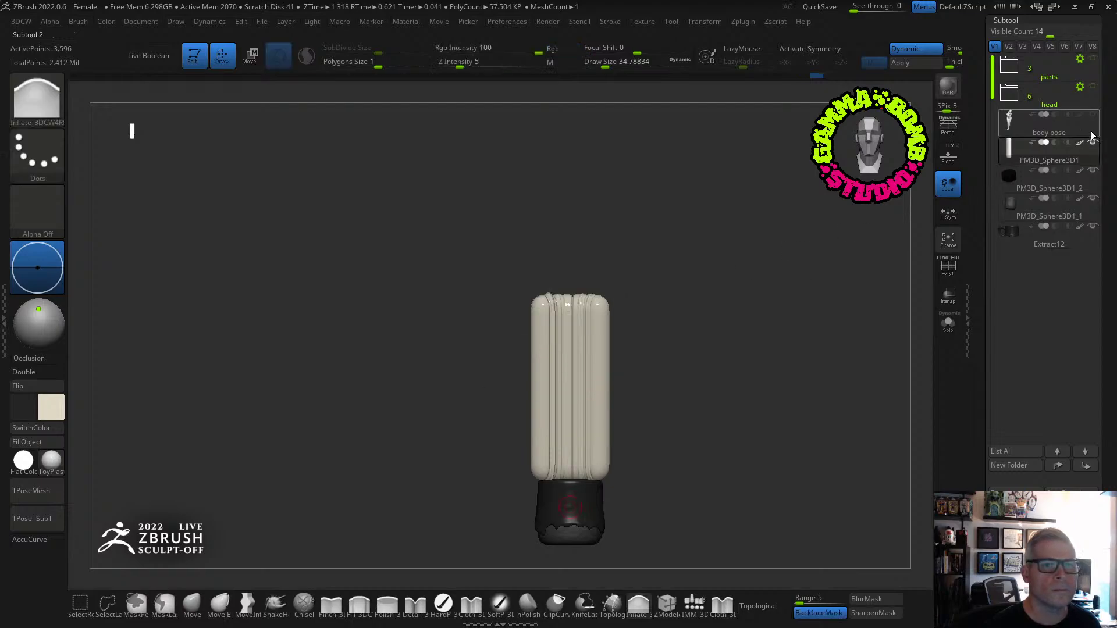
Show the body pose figure and raise it vertically until its front foot stands in the mug.
{"action": "mouse_move", "coordinate": [689, 372]}
{"action": "left_mouse_down"}
{"action": "mouse_move", "coordinate": [718, 369]}
{"action": "mouse_move", "coordinate": [710, 393]}
{"action": "mouse_move", "coordinate": [764, 283]}
{"action": "left_mouse_up"}
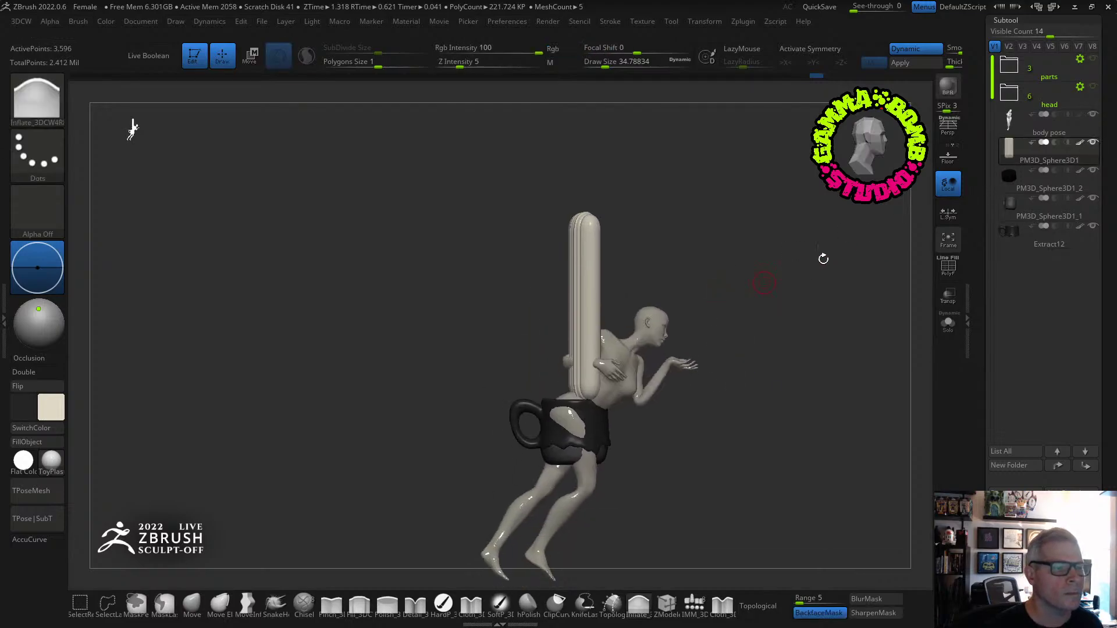
{"action": "left_click", "coordinate": [1014, 133]}
{"action": "key", "text": "w"}
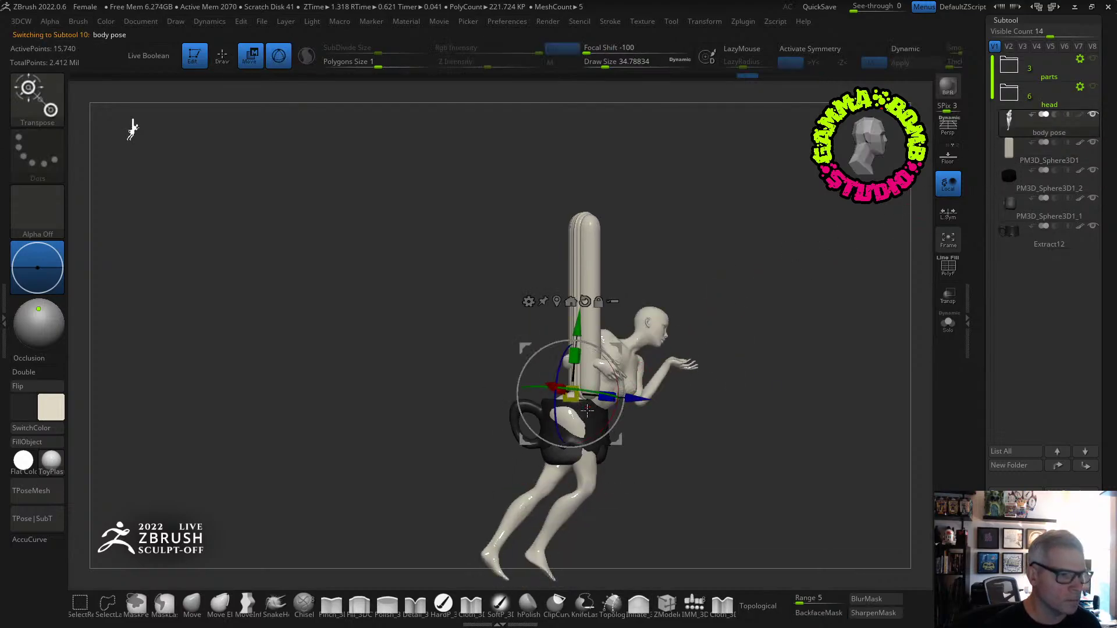
{"action": "left_click_drag", "start_coordinate": [566, 327], "coordinate": [566, 225]}
{"action": "left_click_drag", "start_coordinate": [645, 291], "coordinate": [670, 283]}
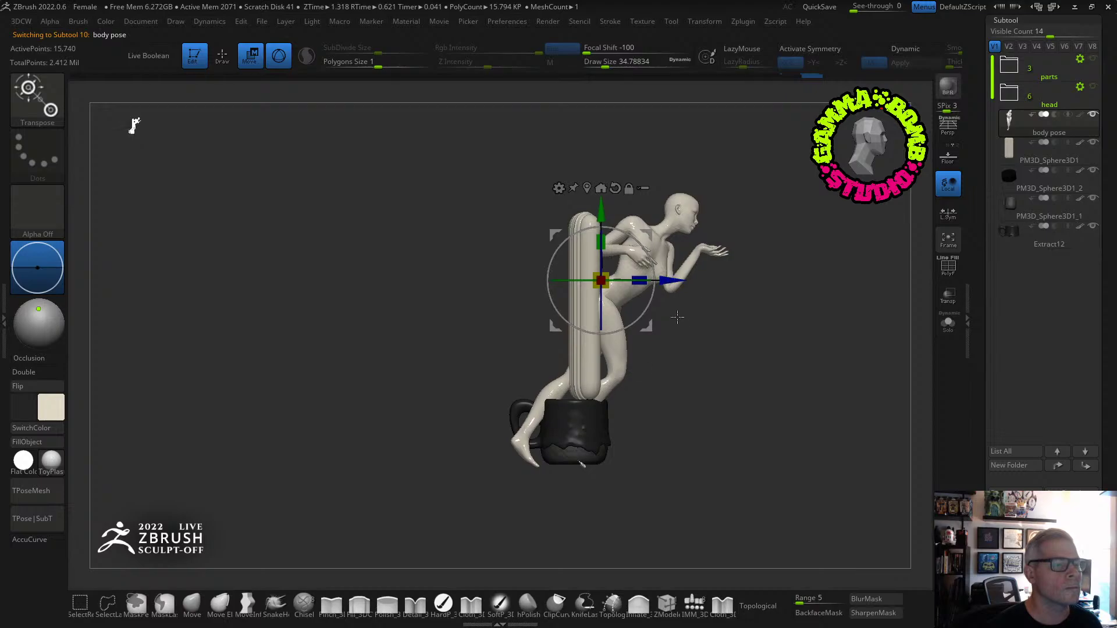
{"action": "left_click_drag", "start_coordinate": [602, 215], "coordinate": [602, 196]}
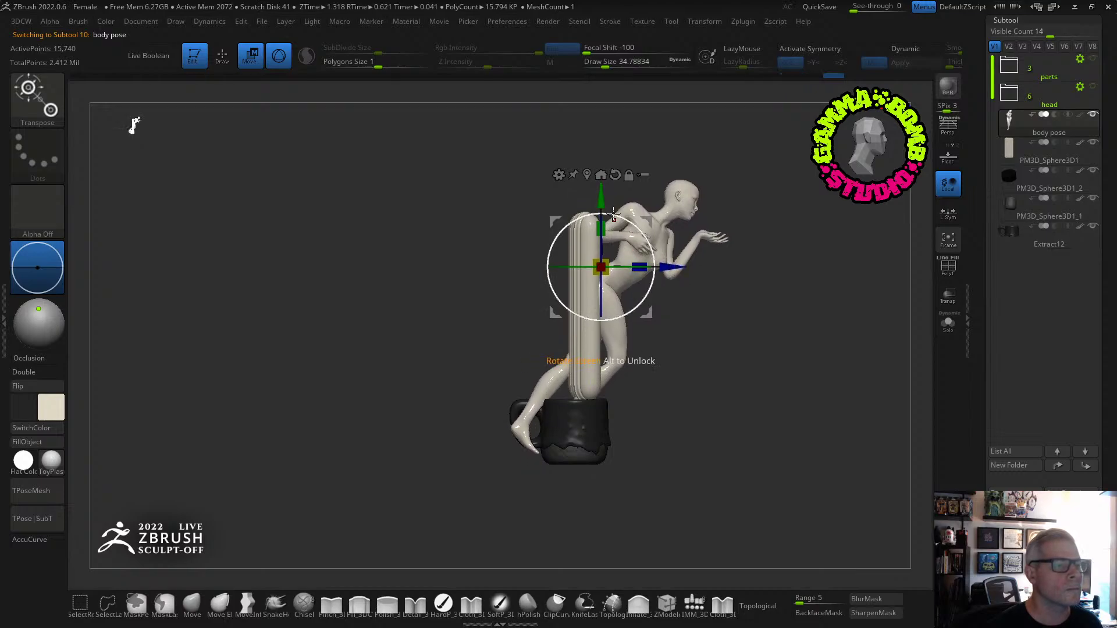
{"action": "mouse_move", "coordinate": [739, 294]}
{"action": "left_mouse_down"}
{"action": "mouse_move", "coordinate": [688, 299]}
{"action": "mouse_move", "coordinate": [733, 295]}
{"action": "left_mouse_up"}
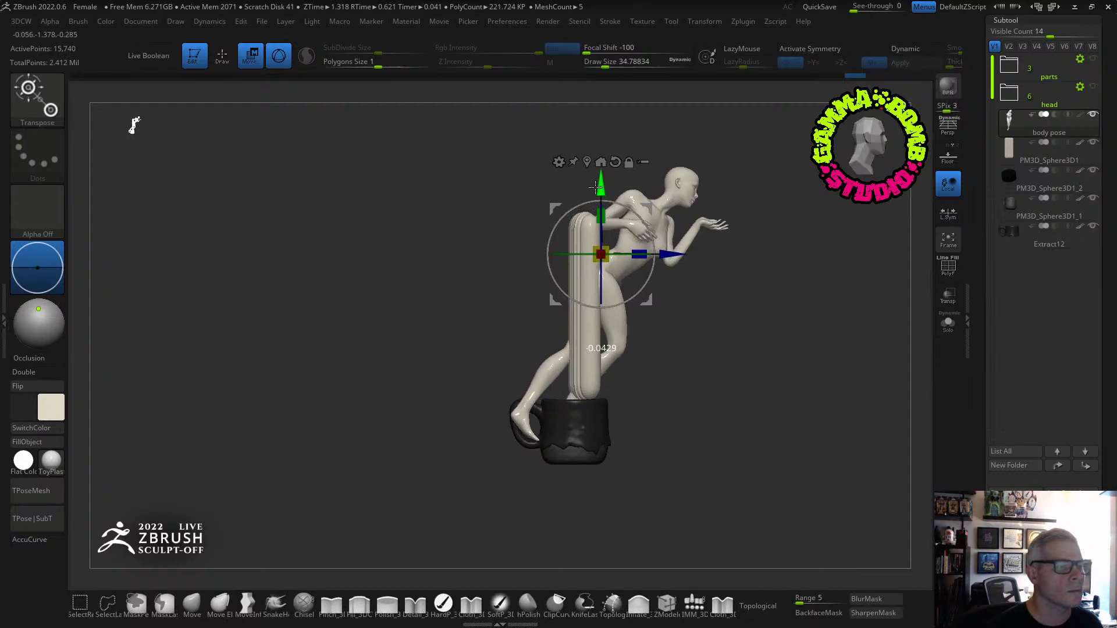
{"action": "key", "text": "q"}
Apply a Bend Curve deformer with extra control points to the ribbed slab and stretch its upper end straight up above the figure's head.
{"action": "left_click", "coordinate": [1008, 158]}
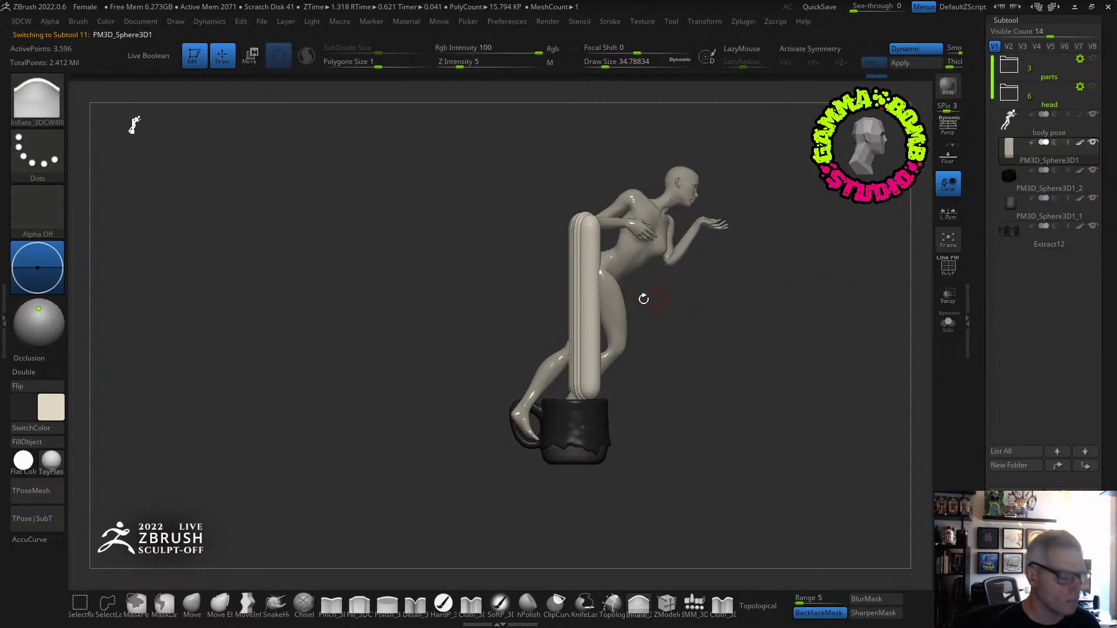
{"action": "key", "text": "w"}
{"action": "left_click", "coordinate": [542, 215]}
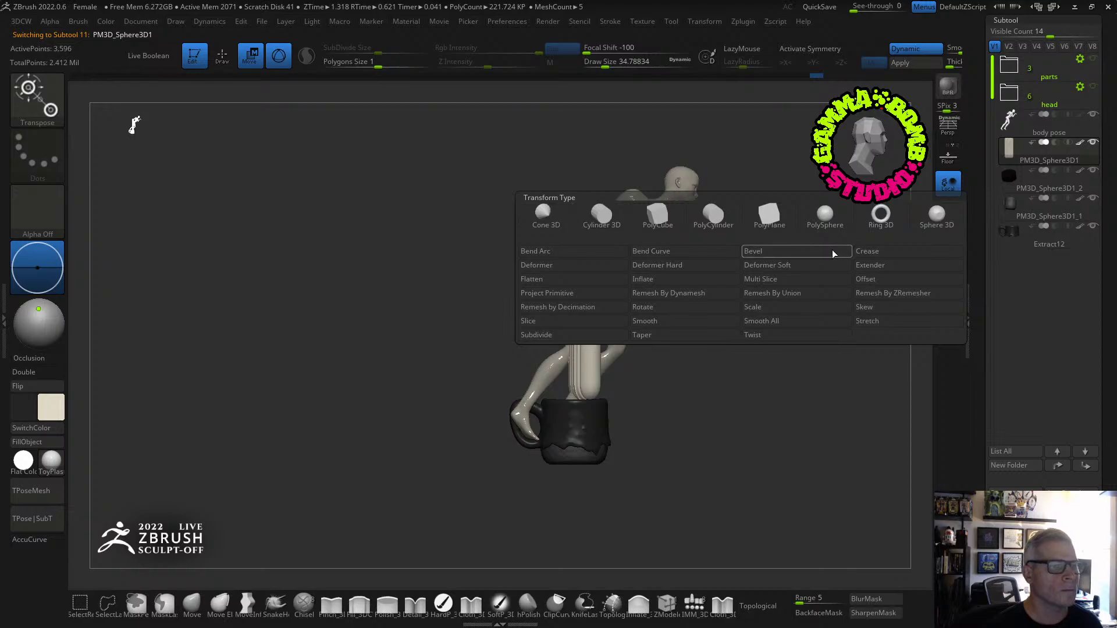
{"action": "left_click", "coordinate": [661, 252]}
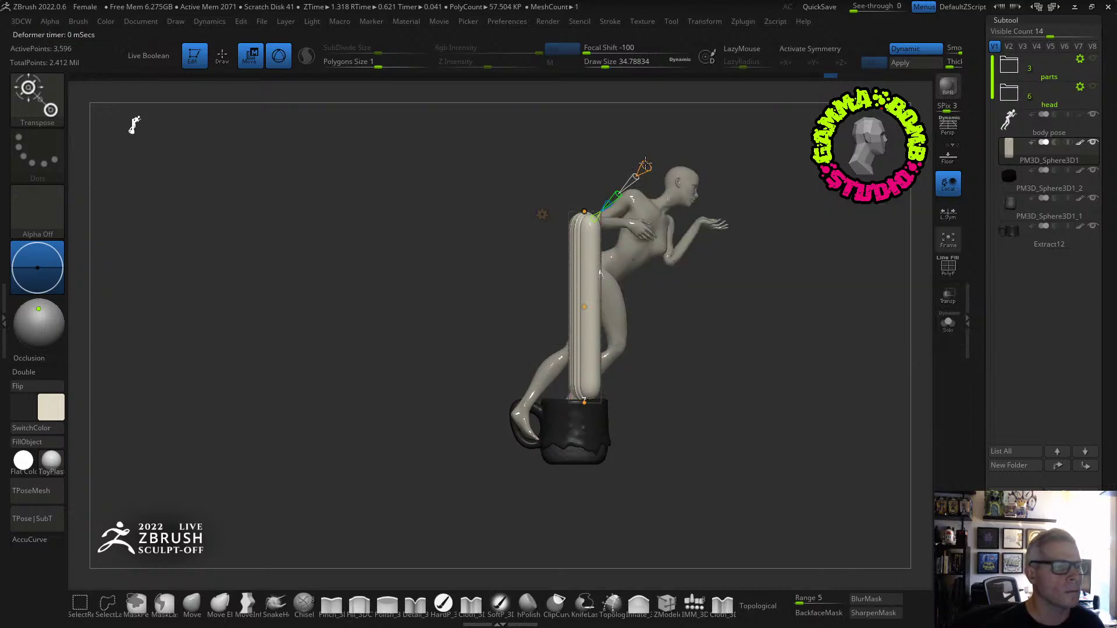
{"action": "left_click_drag", "start_coordinate": [589, 207], "coordinate": [686, 172]}
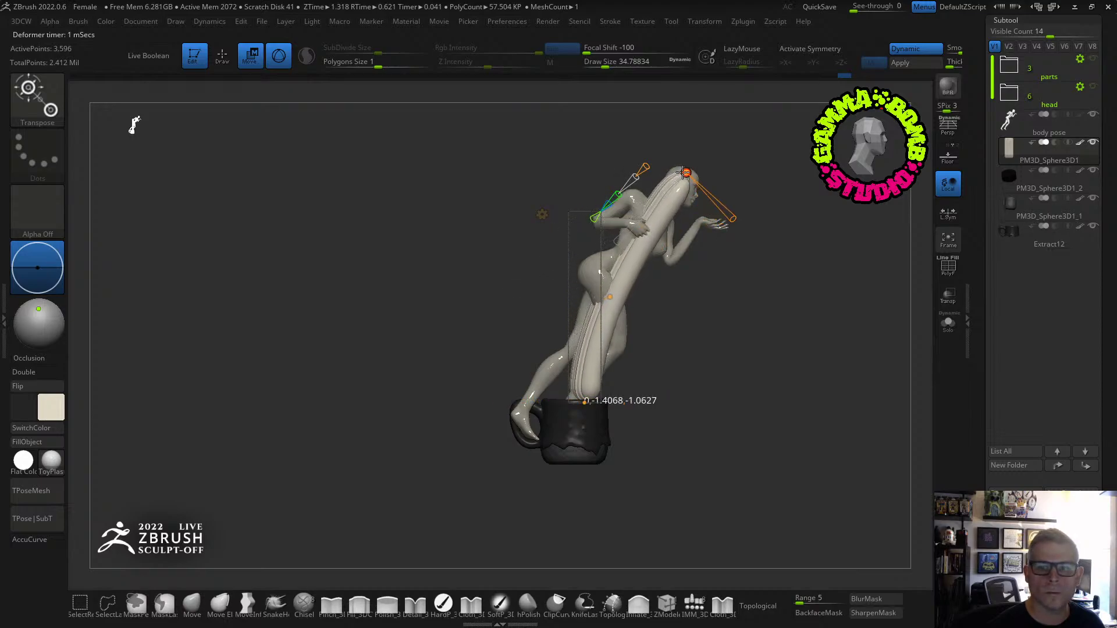
{"action": "mouse_move", "coordinate": [598, 285]}
{"action": "left_mouse_down"}
{"action": "mouse_move", "coordinate": [599, 294]}
{"action": "mouse_move", "coordinate": [588, 283]}
{"action": "left_mouse_up"}
{"action": "left_click_drag", "start_coordinate": [687, 173], "coordinate": [577, 119]}
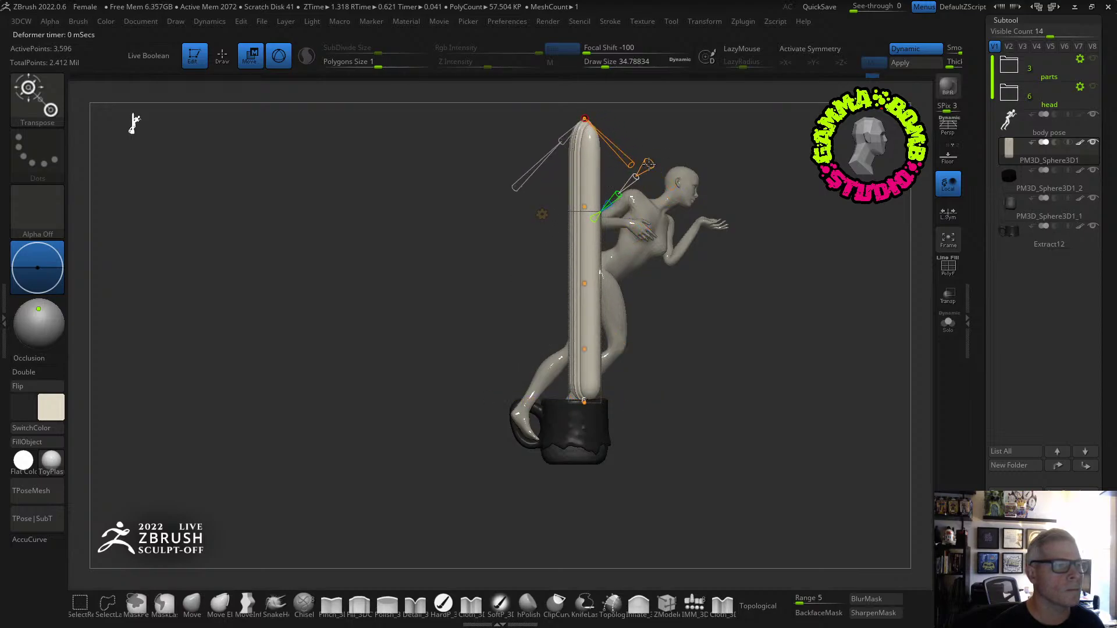
Bend the slab's upper part forward over the figure's shoulder, leaving its tip pointing back, and smooth the curve at the hips.
{"action": "left_click_drag", "start_coordinate": [585, 207], "coordinate": [653, 185]}
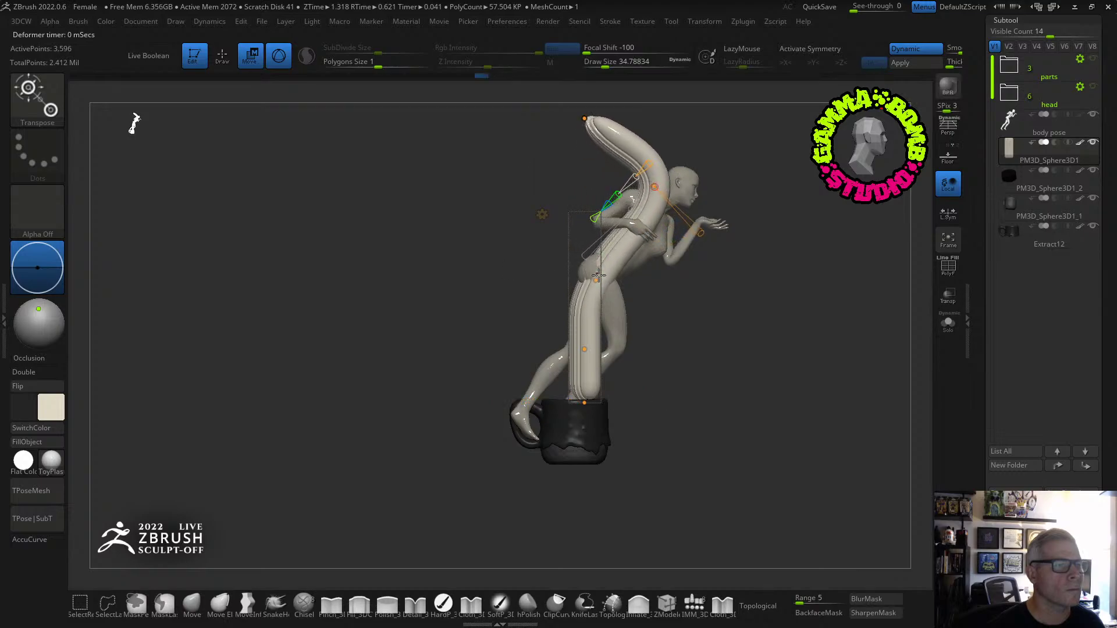
{"action": "left_click", "coordinate": [587, 269]}
{"action": "left_click", "coordinate": [652, 185]}
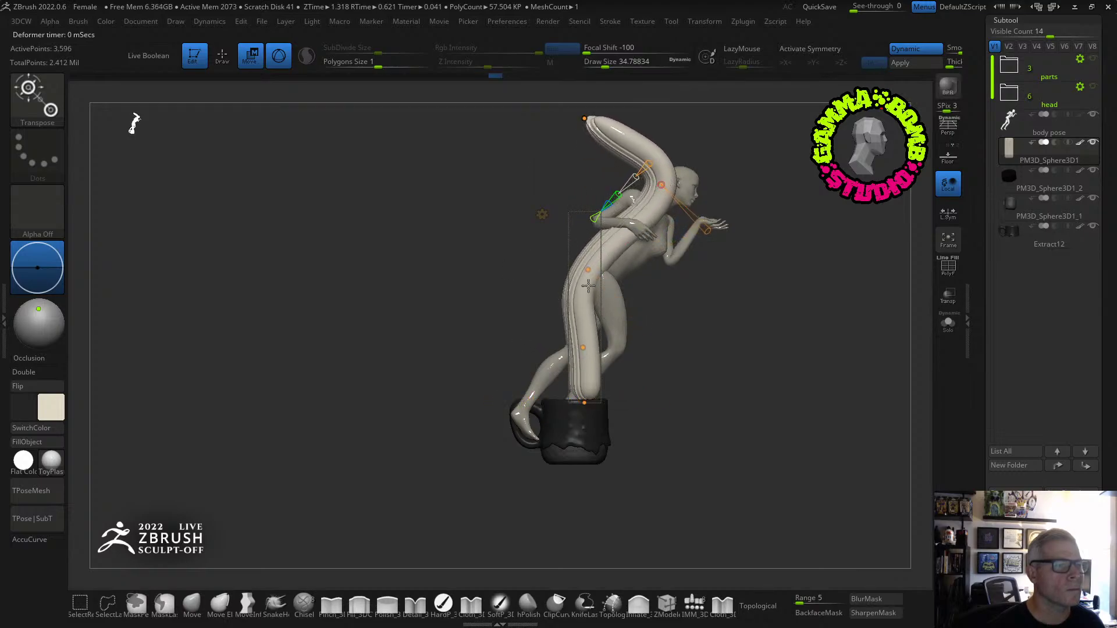
Try to bend the slab's lower half into an S-curve and pull its bottom end down into the mug.
{"action": "left_click_drag", "start_coordinate": [584, 348], "coordinate": [621, 336]}
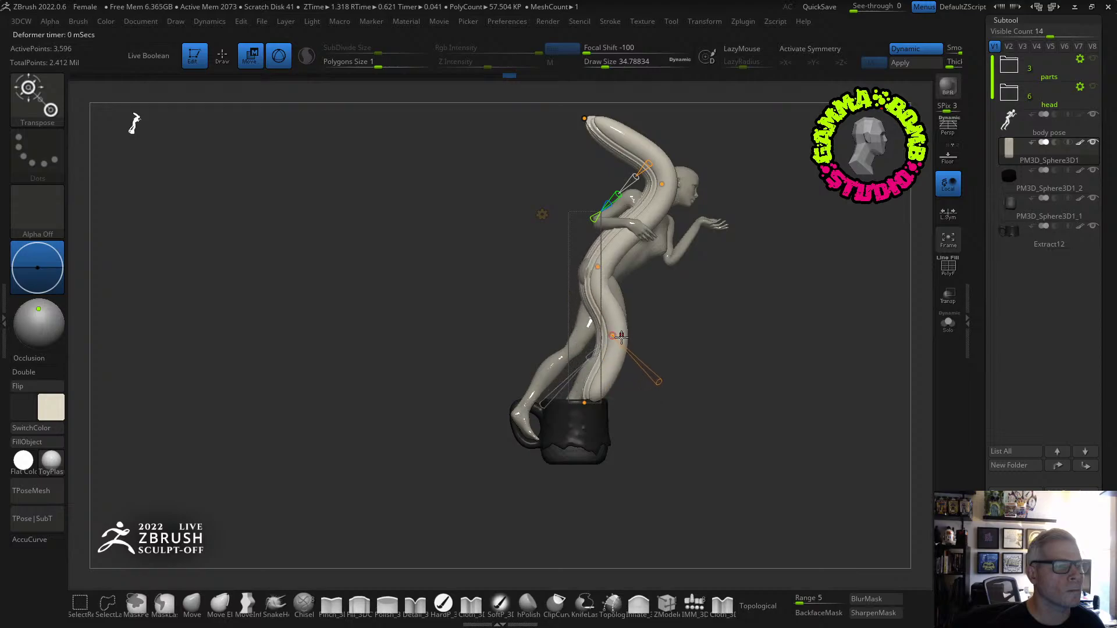
{"action": "left_click_drag", "start_coordinate": [584, 401], "coordinate": [563, 441]}
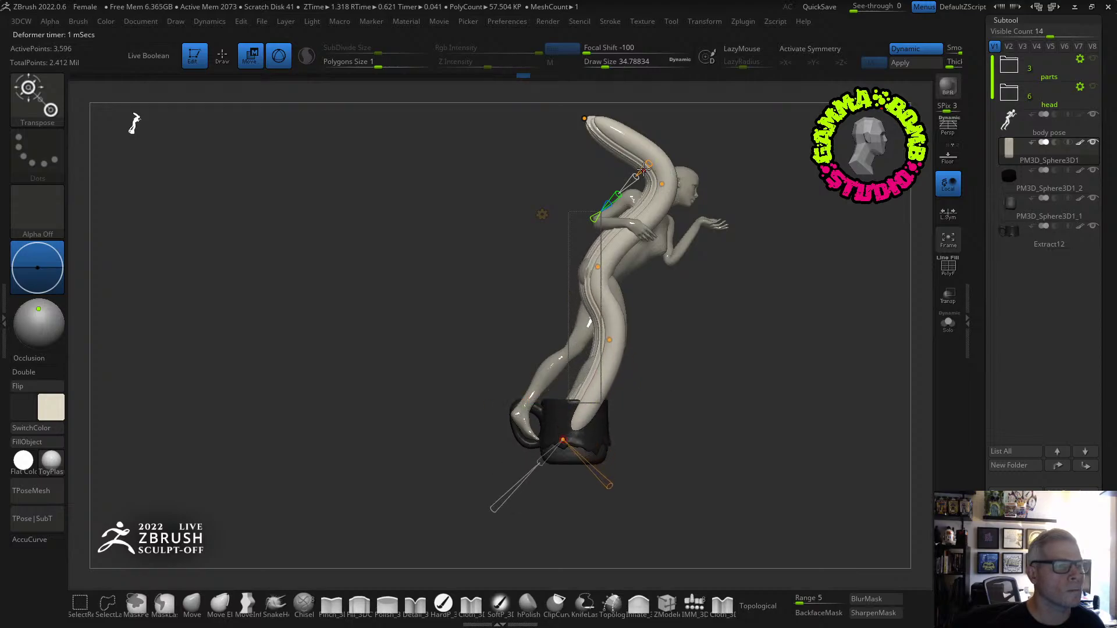
{"action": "left_click_drag", "start_coordinate": [601, 375], "coordinate": [560, 368]}
{"action": "left_click_drag", "start_coordinate": [563, 440], "coordinate": [584, 434]}
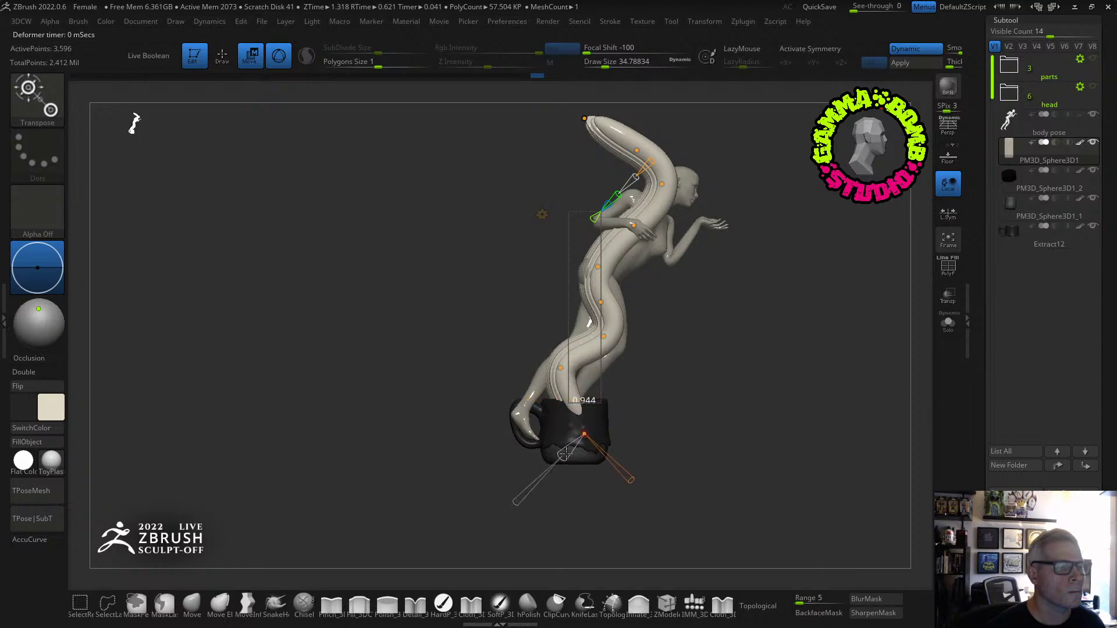
Try to push the slab's lower bend out behind the figure's leg and taper the curve there.
{"action": "left_click_drag", "start_coordinate": [563, 371], "coordinate": [535, 362]}
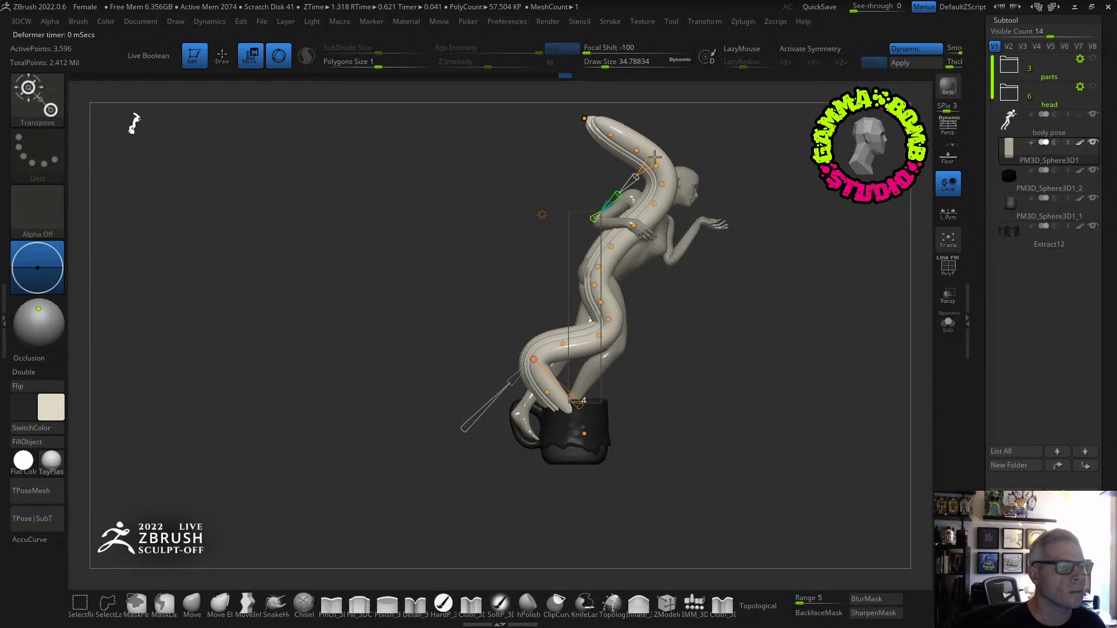
{"action": "left_click_drag", "start_coordinate": [562, 344], "coordinate": [541, 330]}
{"action": "left_click_drag", "start_coordinate": [531, 358], "coordinate": [573, 382]}
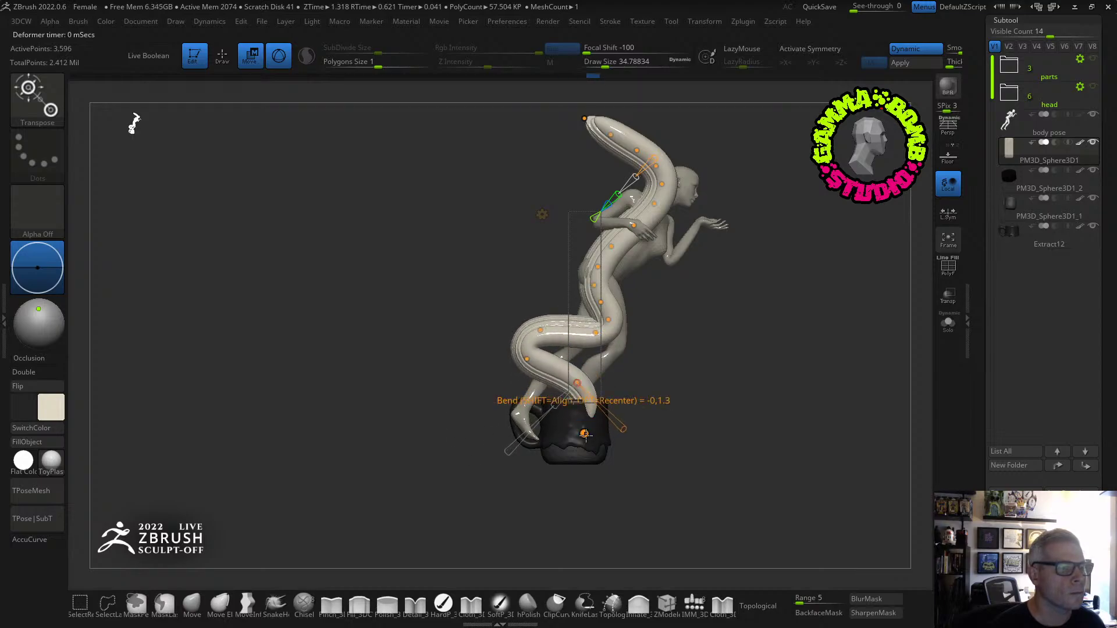
{"action": "left_click_drag", "start_coordinate": [584, 433], "coordinate": [562, 426]}
{"action": "left_click_drag", "start_coordinate": [541, 362], "coordinate": [512, 383]}
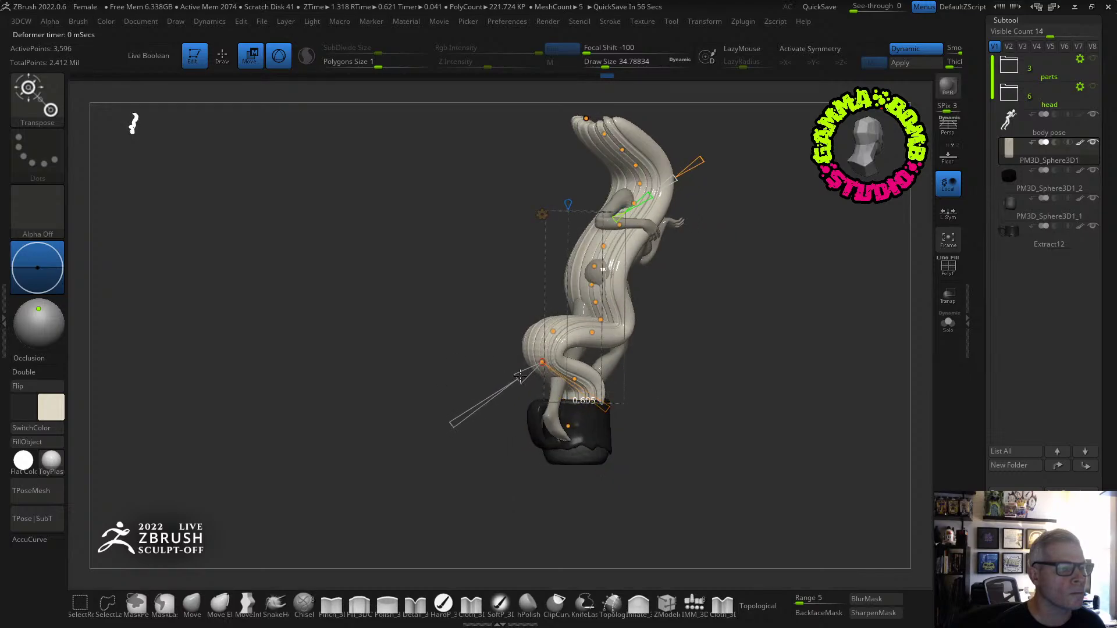
{"action": "left_click_drag", "start_coordinate": [548, 336], "coordinate": [552, 331]}
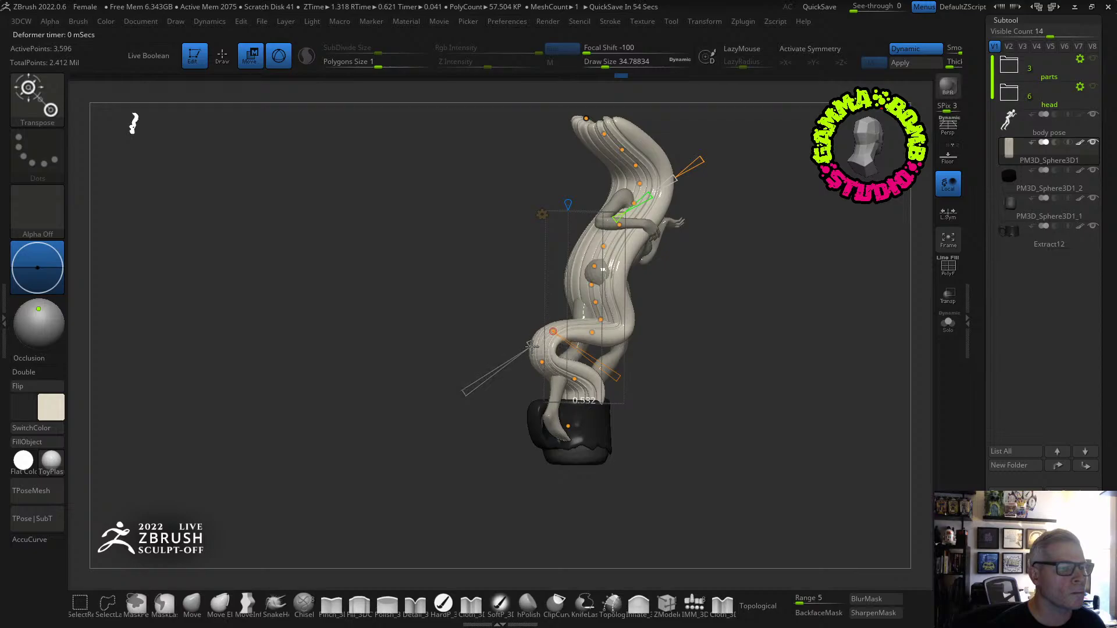
Try to tighten the slab's bends around the figure's knees, hips and waist using the middle curve points.
{"action": "mouse_move", "coordinate": [663, 336]}
{"action": "left_mouse_down"}
{"action": "mouse_move", "coordinate": [698, 333]}
{"action": "mouse_move", "coordinate": [710, 344]}
{"action": "mouse_move", "coordinate": [677, 342]}
{"action": "left_mouse_up"}
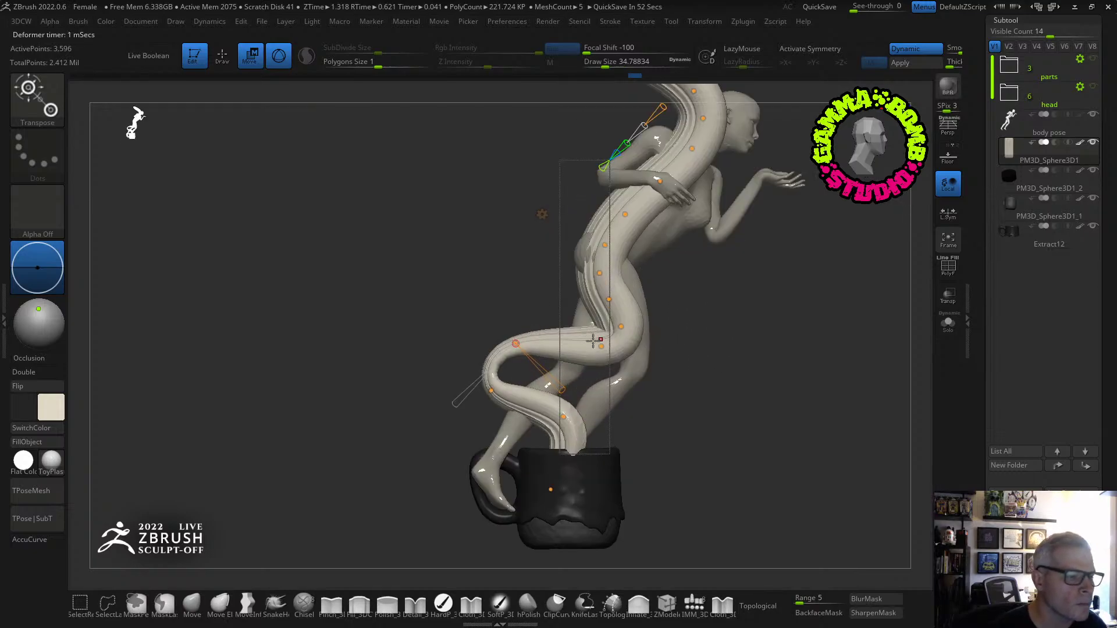
{"action": "left_click_drag", "start_coordinate": [597, 350], "coordinate": [630, 332]}
{"action": "left_click_drag", "start_coordinate": [599, 273], "coordinate": [607, 297]}
{"action": "left_click_drag", "start_coordinate": [600, 245], "coordinate": [615, 208]}
{"action": "left_click_drag", "start_coordinate": [731, 276], "coordinate": [716, 190]}
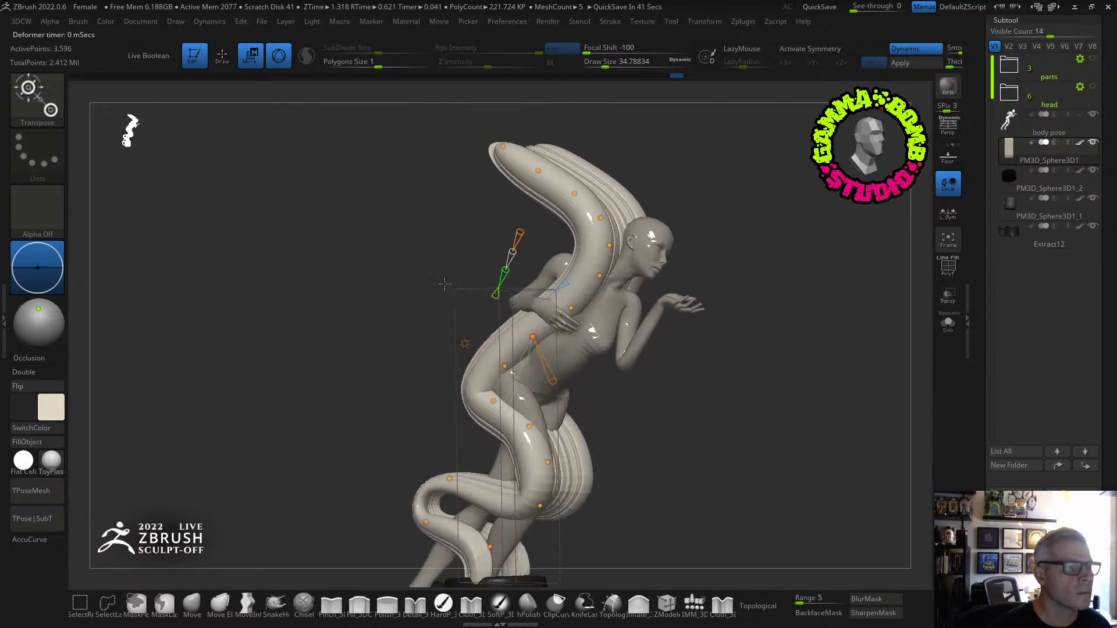
Undo the curve edits back to the simple bend with a straight lower half.
{"action": "left_click", "coordinate": [399, 309], "text": "ctrl"}
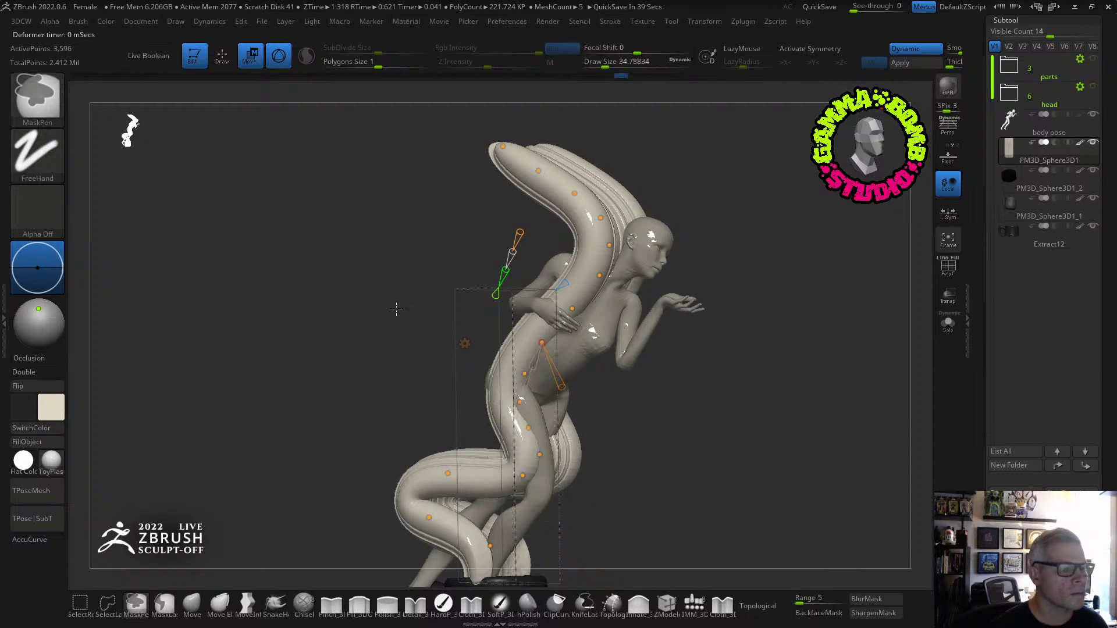
{"action": "key", "text": "ctrl+z"}
{"action": "key", "text": "ctrl+z"}
{"action": "key", "text": "ctrl+z"}
{"action": "key", "text": "ctrl+z"}
{"action": "key", "text": "ctrl+z"}
{"action": "key", "text": "ctrl+z"}
{"action": "key", "text": "ctrl+z"}
{"action": "key", "text": "ctrl+z"}
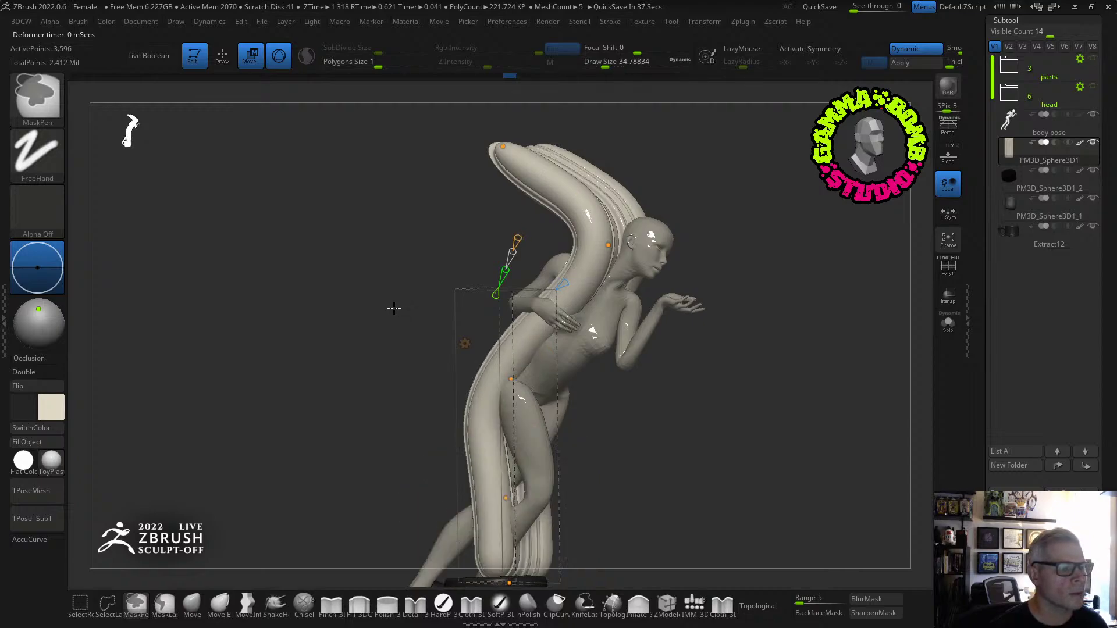
Undo the slab's remaining bends back to its straight, upright shape.
{"action": "key", "text": "ctrl+z"}
{"action": "key", "text": "ctrl+z"}
{"action": "key", "text": "ctrl+z"}
{"action": "key", "text": "ctrl+z"}
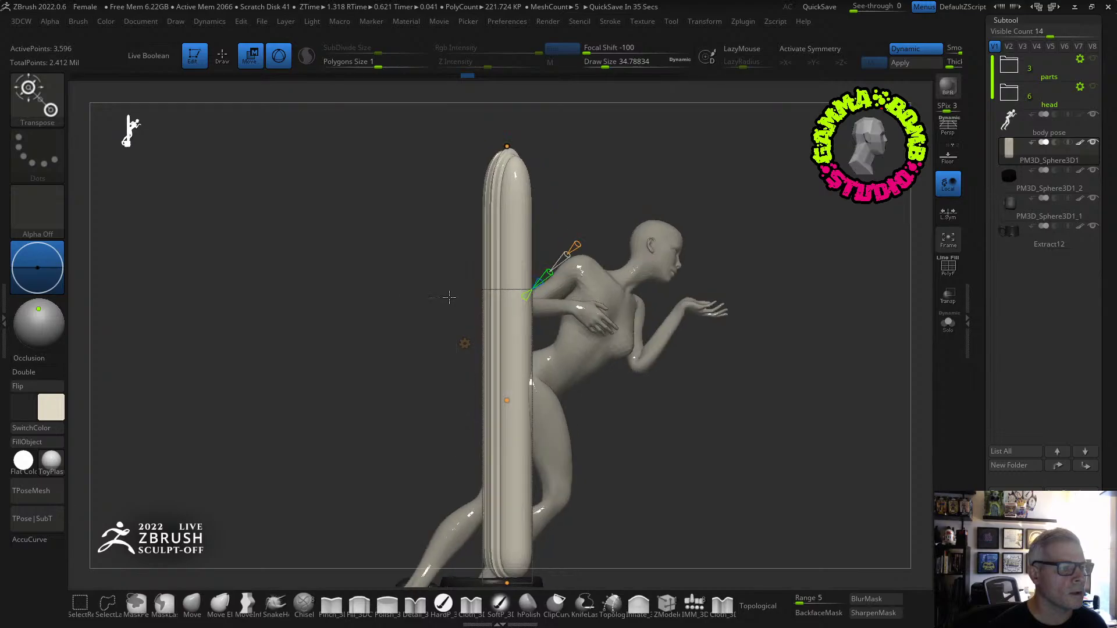
Discard the newer undo history and twist the slab's top and bottom ends so it spirals along its length.
{"action": "left_click", "coordinate": [528, 153]}
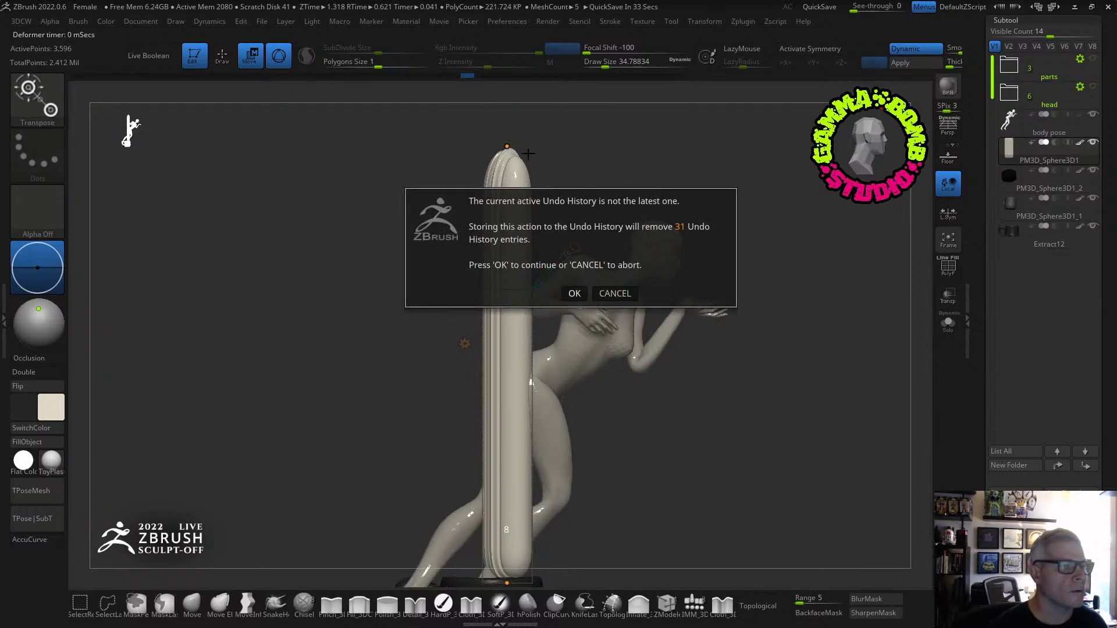
{"action": "left_click", "coordinate": [572, 293]}
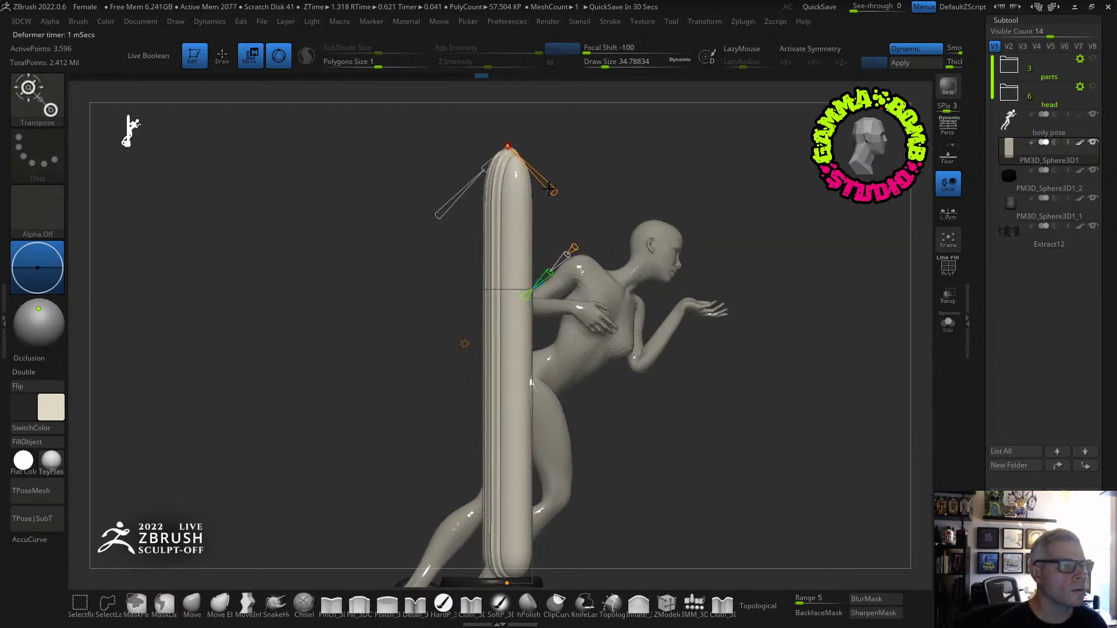
{"action": "left_click_drag", "start_coordinate": [550, 188], "coordinate": [511, 205]}
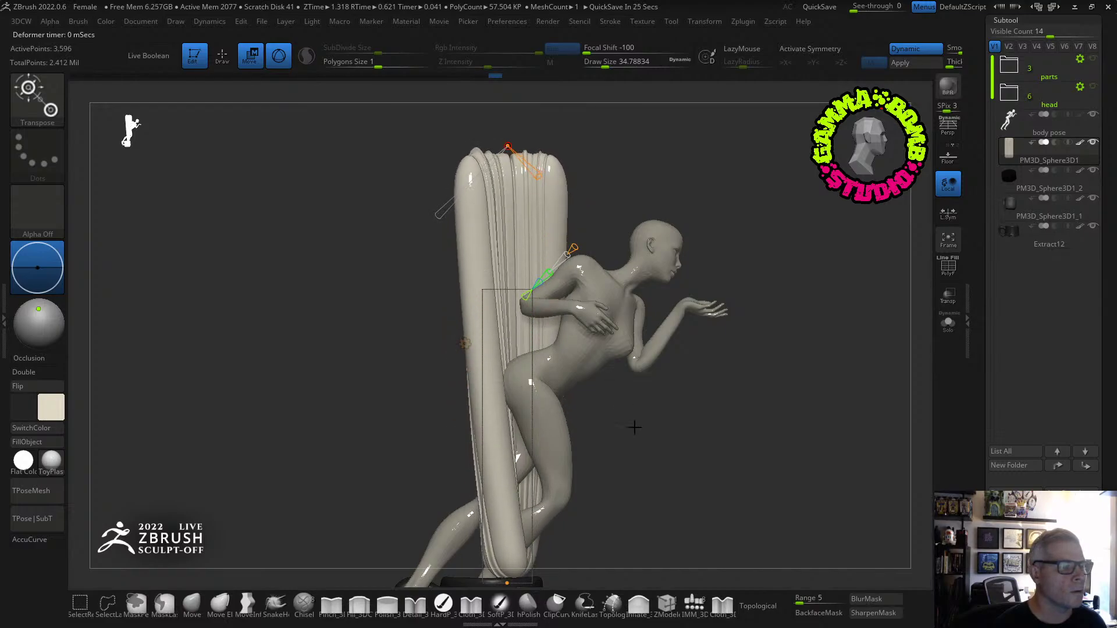
{"action": "left_click_drag", "start_coordinate": [635, 428], "coordinate": [652, 311], "text": "alt"}
{"action": "mouse_move", "coordinate": [525, 465]}
{"action": "left_click_drag", "start_coordinate": [572, 507], "coordinate": [579, 520]}
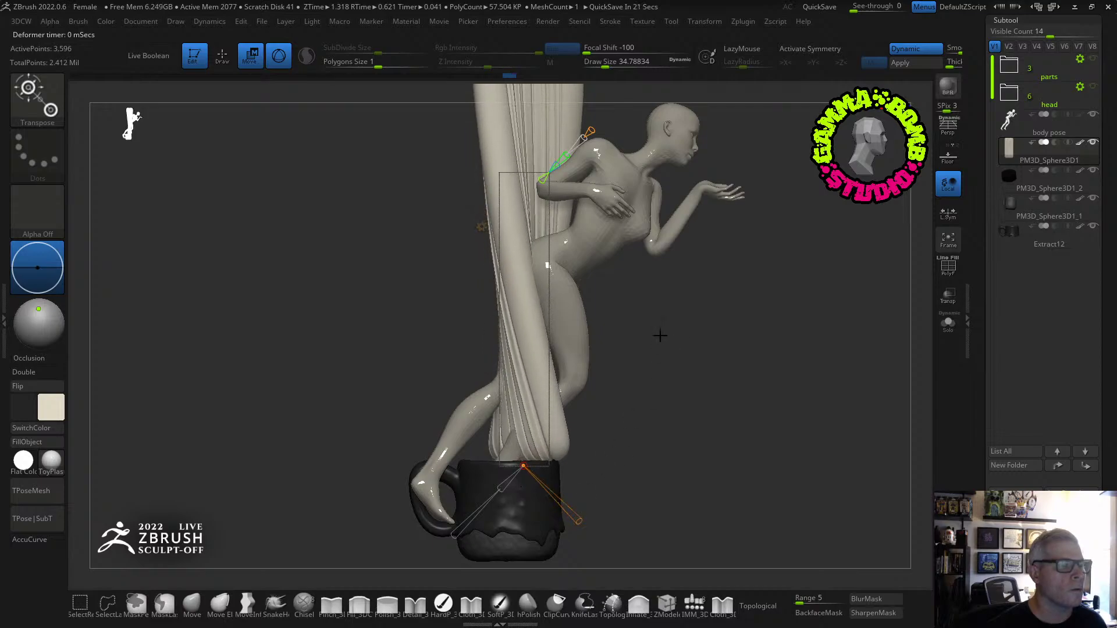
{"action": "left_click_drag", "start_coordinate": [660, 335], "coordinate": [782, 227]}
Save the tool in the Final folder.
{"action": "left_click_drag", "start_coordinate": [1101, 34], "coordinate": [1091, 109]}
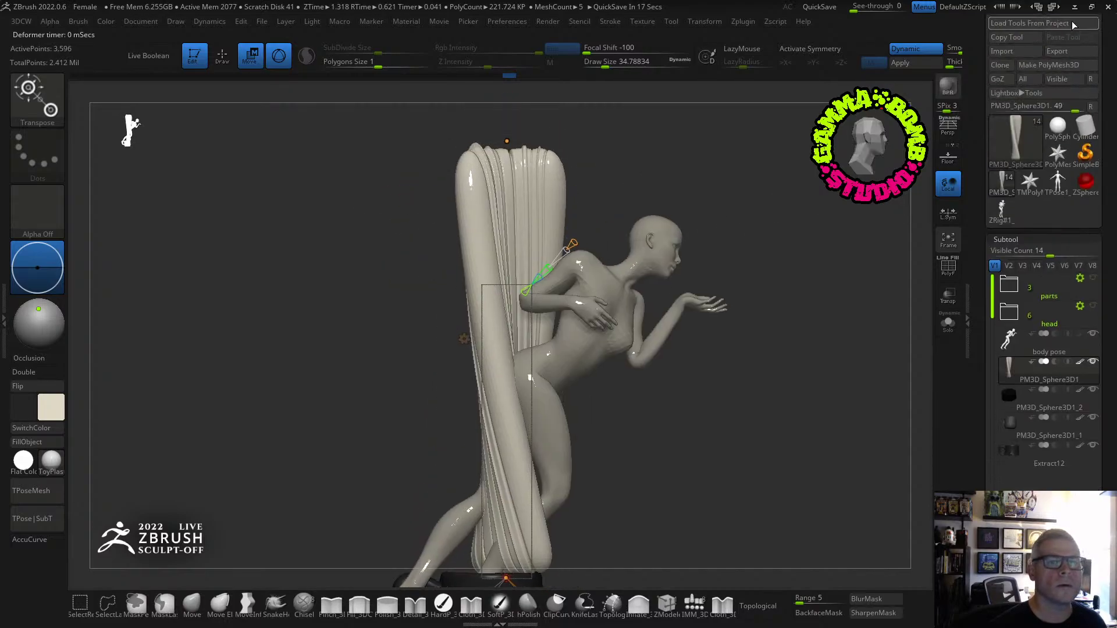
{"action": "left_click_drag", "start_coordinate": [1095, 56], "coordinate": [1095, 85]}
{"action": "left_click", "coordinate": [1069, 39]}
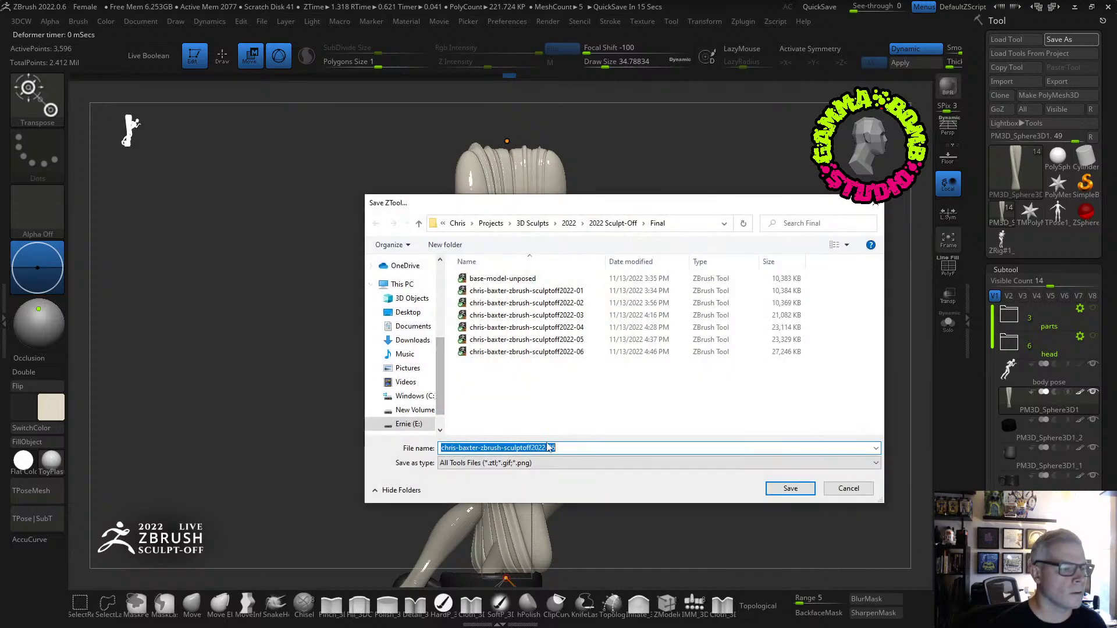
{"action": "key", "text": "Return"}
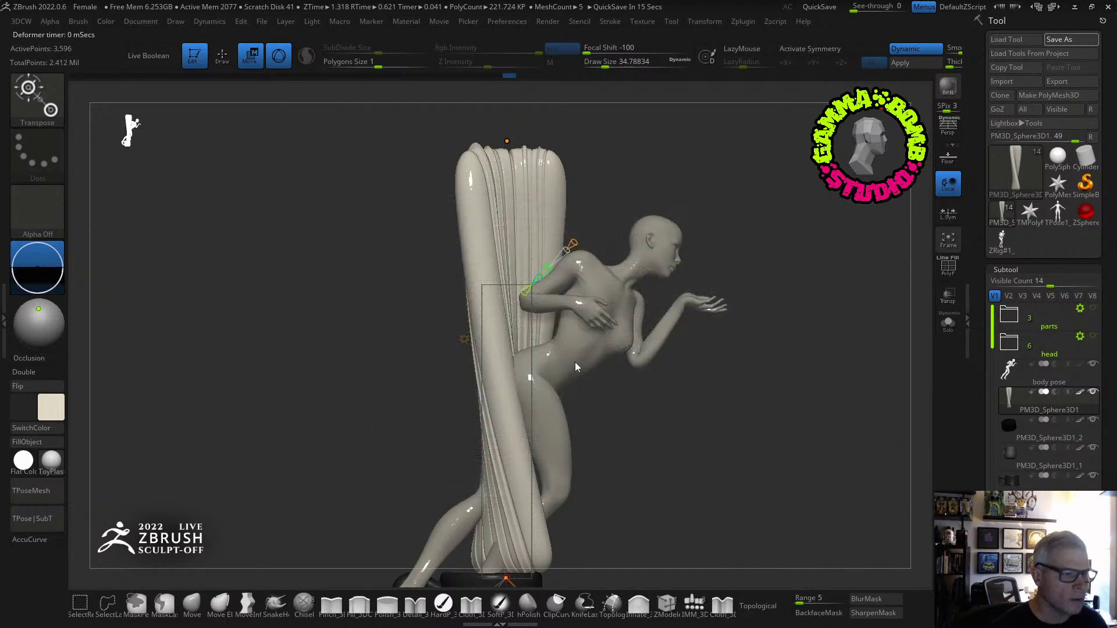
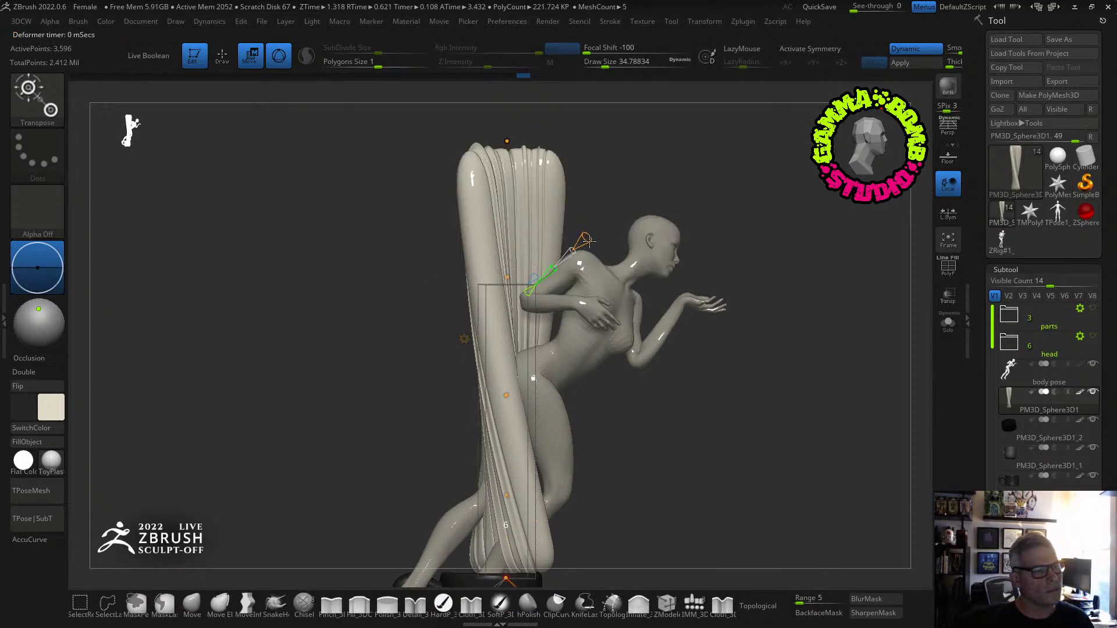
Bend the twisted slab into an S-curve, sink its bottom end into the mug and twist its section at the hips.
{"action": "left_click_drag", "start_coordinate": [397, 277], "coordinate": [435, 141]}
{"action": "left_click_drag", "start_coordinate": [681, 448], "coordinate": [682, 285], "text": "alt"}
{"action": "left_click_drag", "start_coordinate": [536, 348], "coordinate": [611, 326]}
{"action": "left_click_drag", "start_coordinate": [537, 430], "coordinate": [497, 501]}
{"action": "left_click_drag", "start_coordinate": [586, 317], "coordinate": [556, 240]}
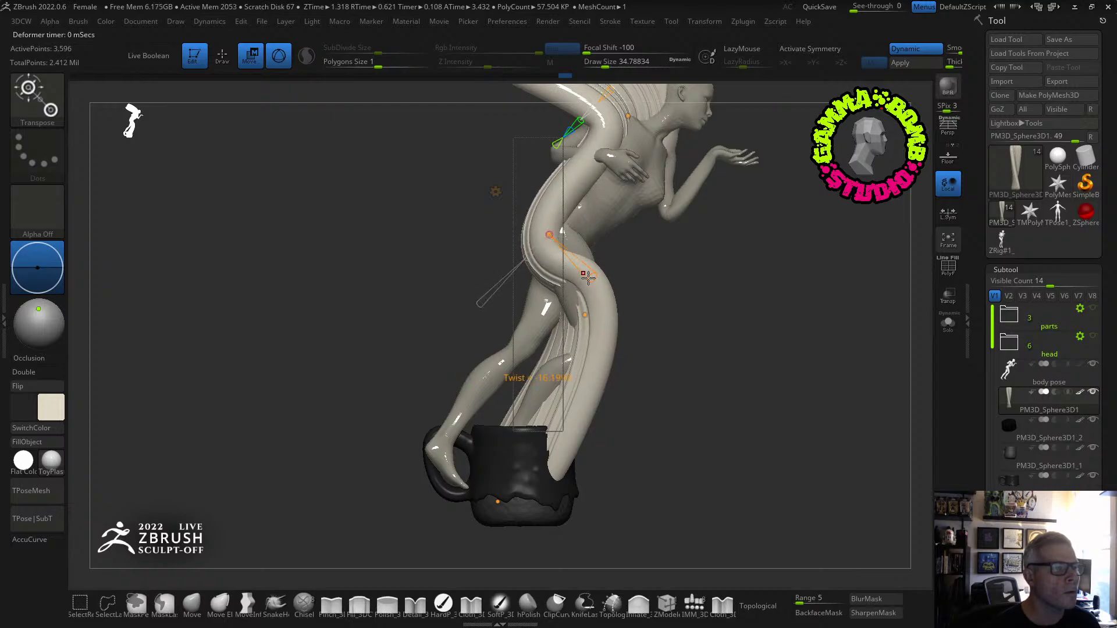
{"action": "left_click_drag", "start_coordinate": [588, 278], "coordinate": [576, 266]}
Add more curve points to the slab and adjust its twist at the figure's waist.
{"action": "left_click_drag", "start_coordinate": [693, 262], "coordinate": [491, 303]}
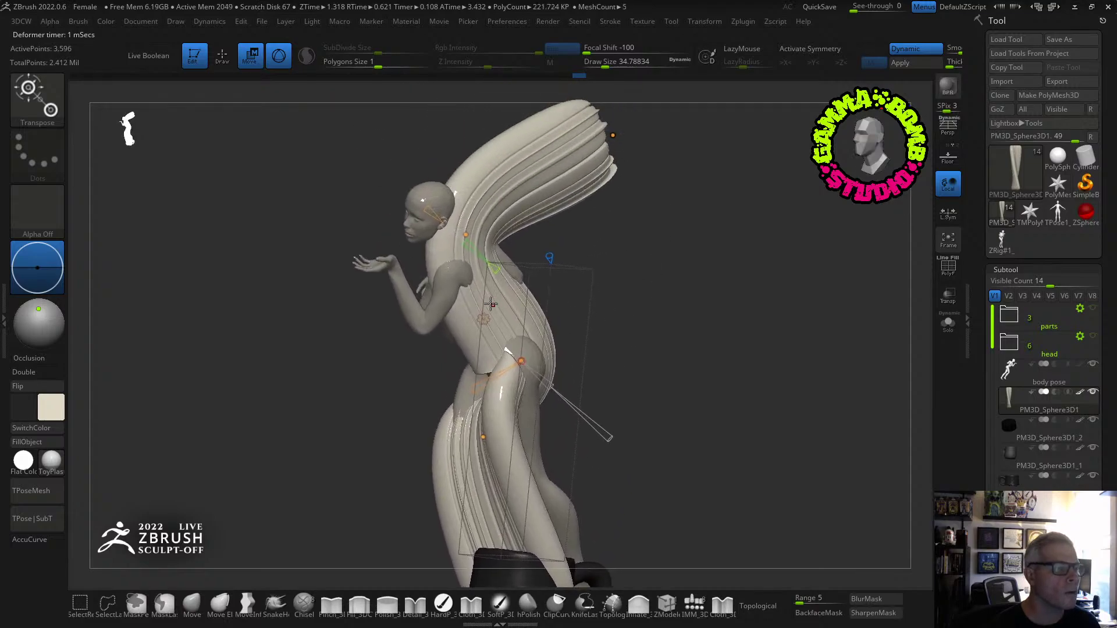
{"action": "left_click_drag", "start_coordinate": [661, 370], "coordinate": [658, 304], "text": "alt"}
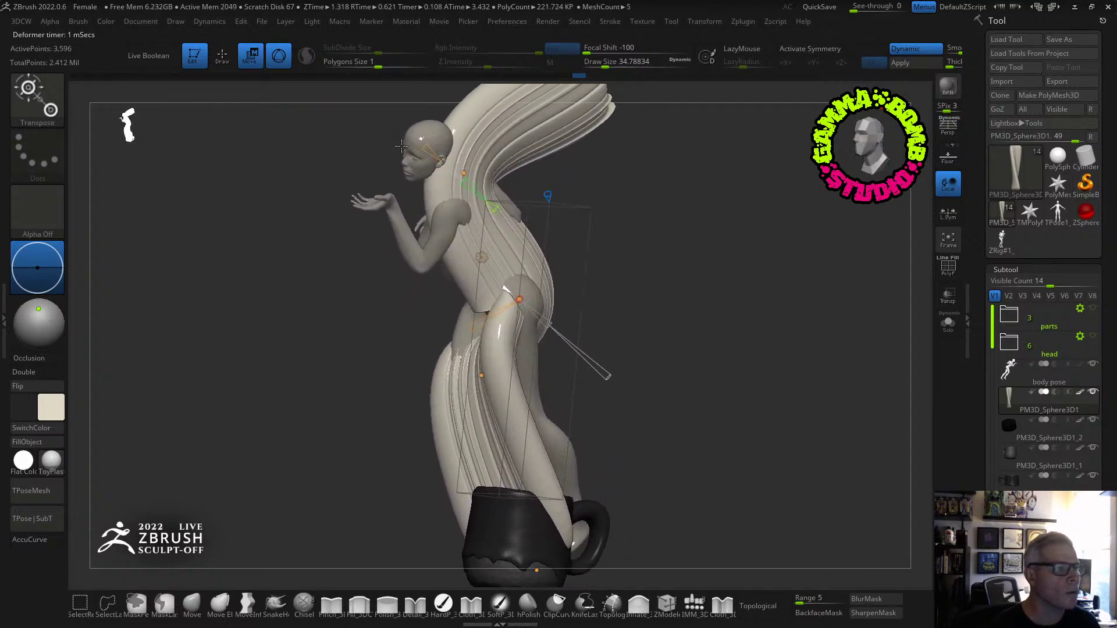
{"action": "left_click_drag", "start_coordinate": [498, 255], "coordinate": [491, 233]}
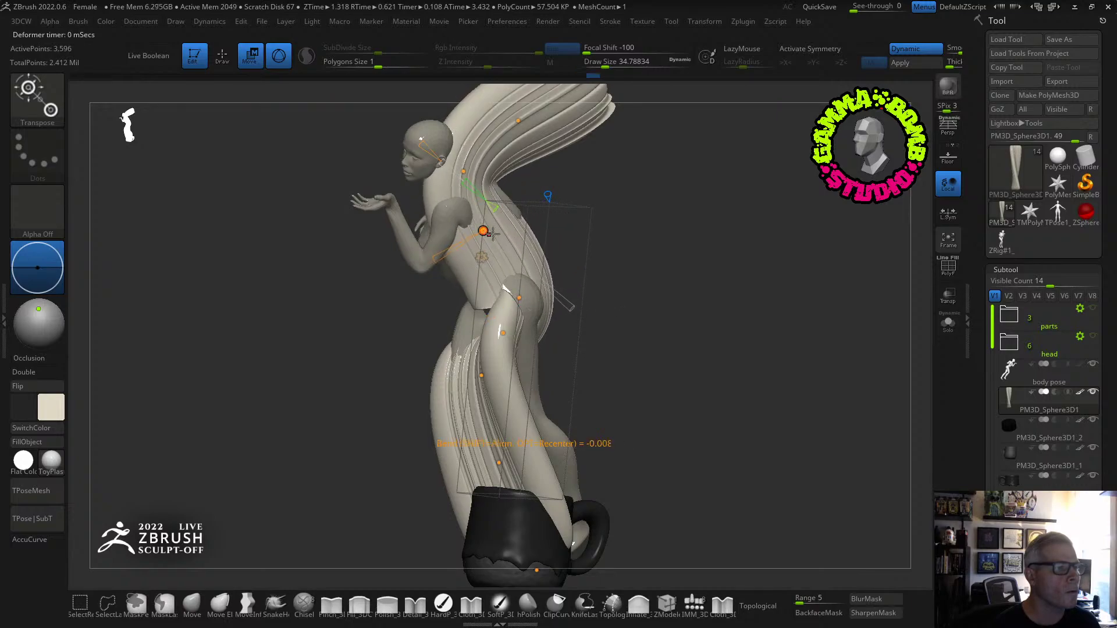
{"action": "left_click_drag", "start_coordinate": [433, 260], "coordinate": [421, 313]}
Loop the slab forward across the figure's thighs and swing its lower curve back over the mug's handle side.
{"action": "left_click_drag", "start_coordinate": [533, 298], "coordinate": [560, 325]}
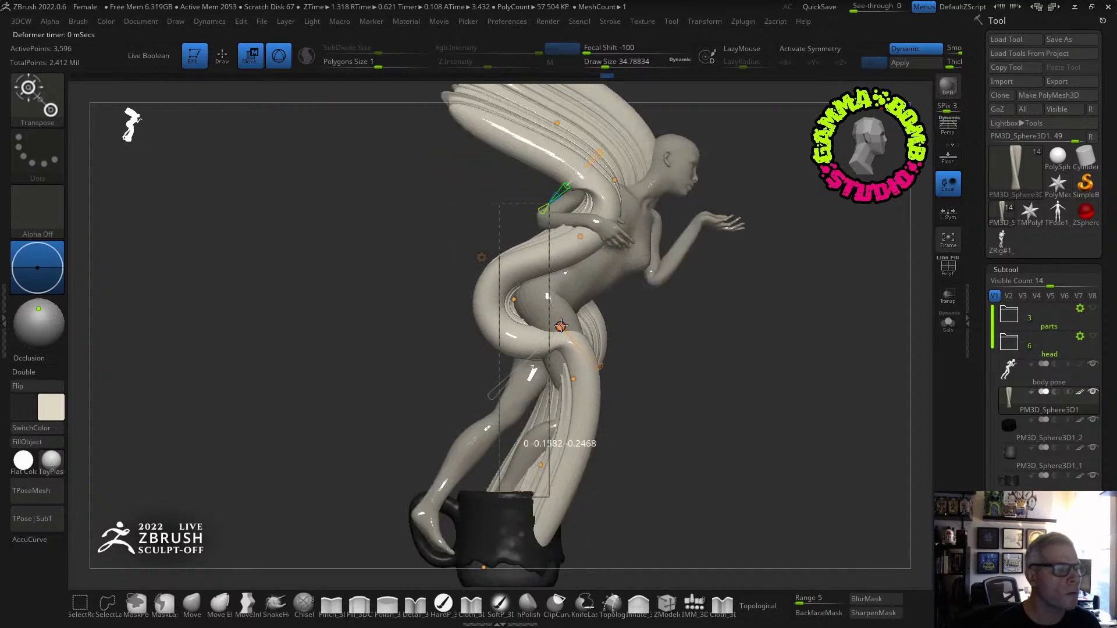
{"action": "mouse_move", "coordinate": [573, 378]}
{"action": "left_mouse_down"}
{"action": "mouse_move", "coordinate": [513, 381]}
{"action": "mouse_move", "coordinate": [584, 379]}
{"action": "left_mouse_up"}
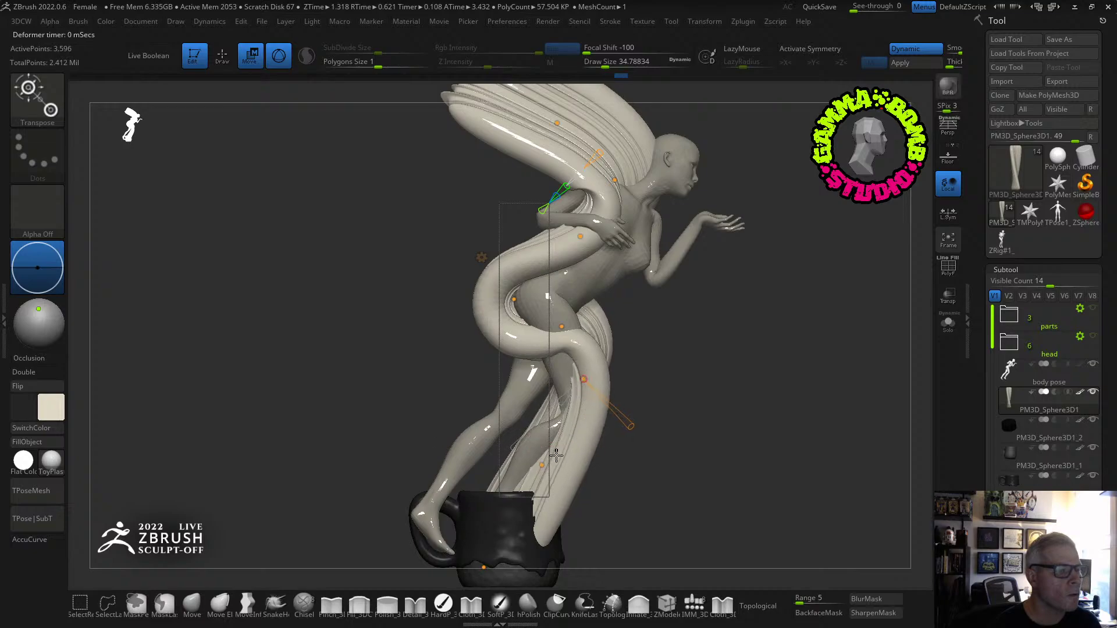
{"action": "left_click_drag", "start_coordinate": [542, 466], "coordinate": [464, 441]}
Shift the slab's curve points sideways from the front so it winds around the figure's legs and torso.
{"action": "right_click_drag", "start_coordinate": [687, 442], "coordinate": [722, 373]}
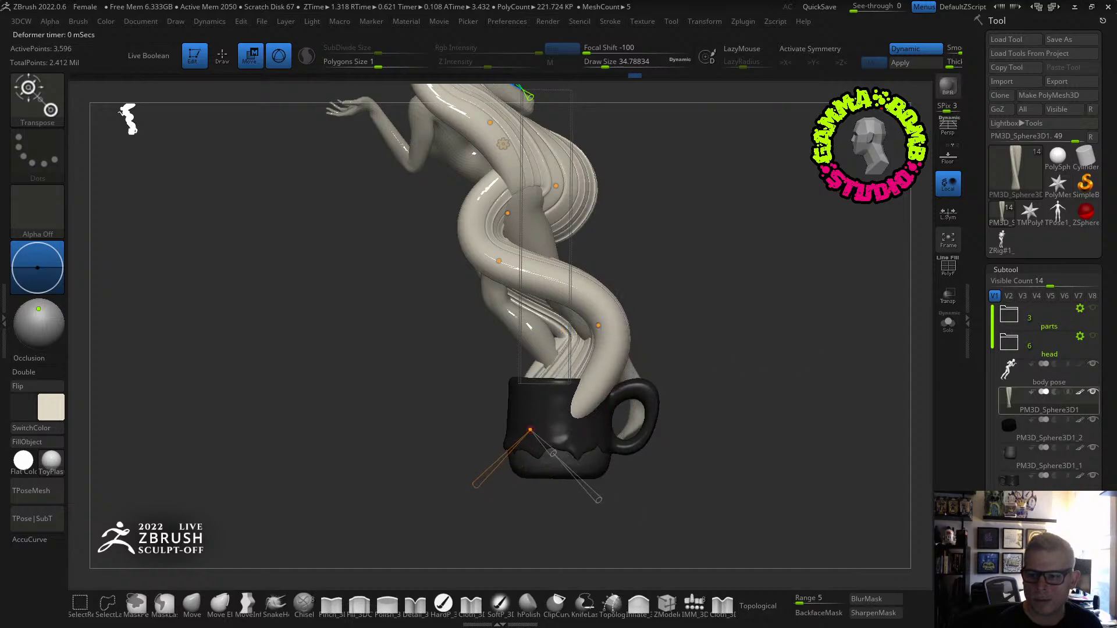
{"action": "mouse_move", "coordinate": [1036, 403]}
{"action": "right_click_drag", "start_coordinate": [647, 315], "coordinate": [695, 332]}
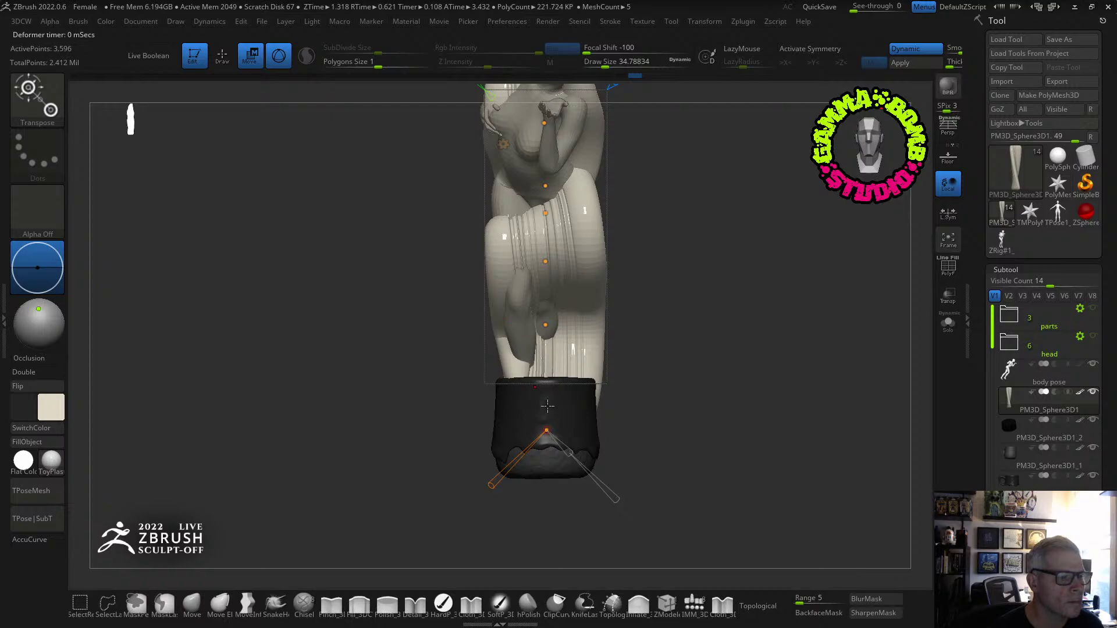
{"action": "right_click_drag", "start_coordinate": [489, 466], "coordinate": [637, 320]}
{"action": "left_click_drag", "start_coordinate": [547, 339], "coordinate": [481, 262]}
{"action": "left_click_drag", "start_coordinate": [524, 201], "coordinate": [546, 197]}
{"action": "left_click_drag", "start_coordinate": [654, 172], "coordinate": [667, 306], "text": "alt"}
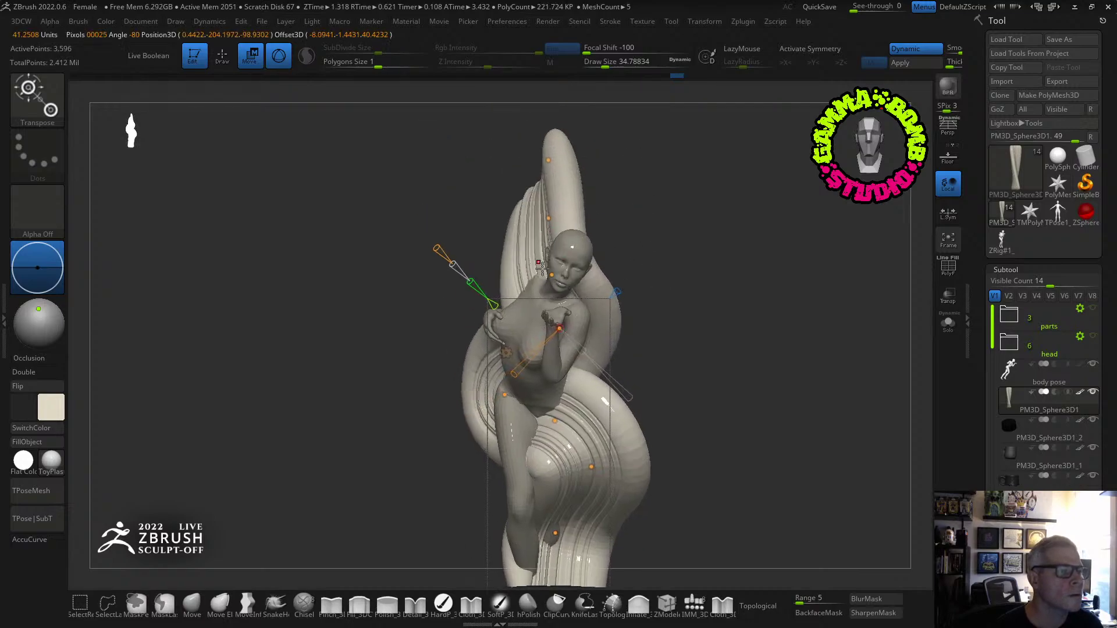
Sweep the slab's upper section sideways behind the figure's head and twist its top end.
{"action": "left_click_drag", "start_coordinate": [548, 219], "coordinate": [529, 215]}
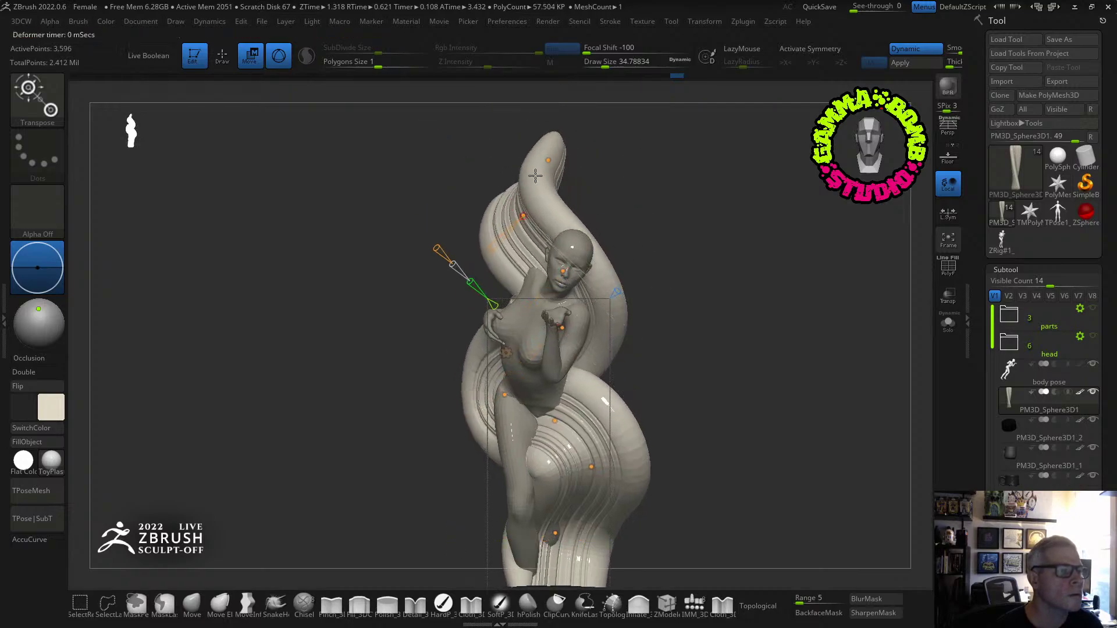
{"action": "left_click_drag", "start_coordinate": [548, 160], "coordinate": [608, 283]}
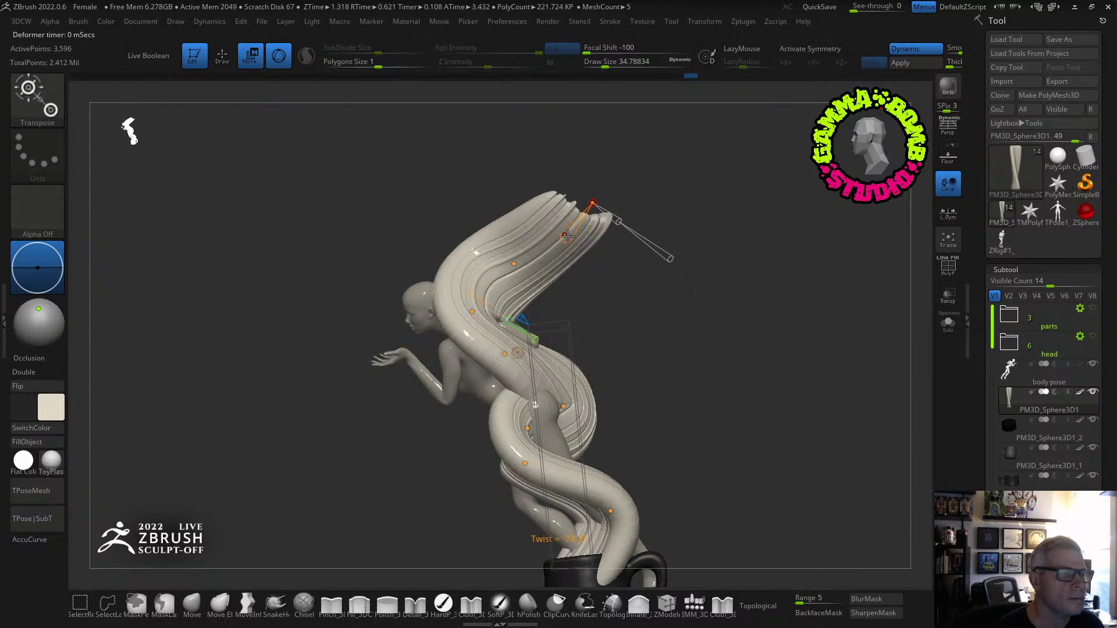
{"action": "left_click_drag", "start_coordinate": [619, 221], "coordinate": [510, 264]}
{"action": "left_click_drag", "start_coordinate": [593, 317], "coordinate": [523, 327]}
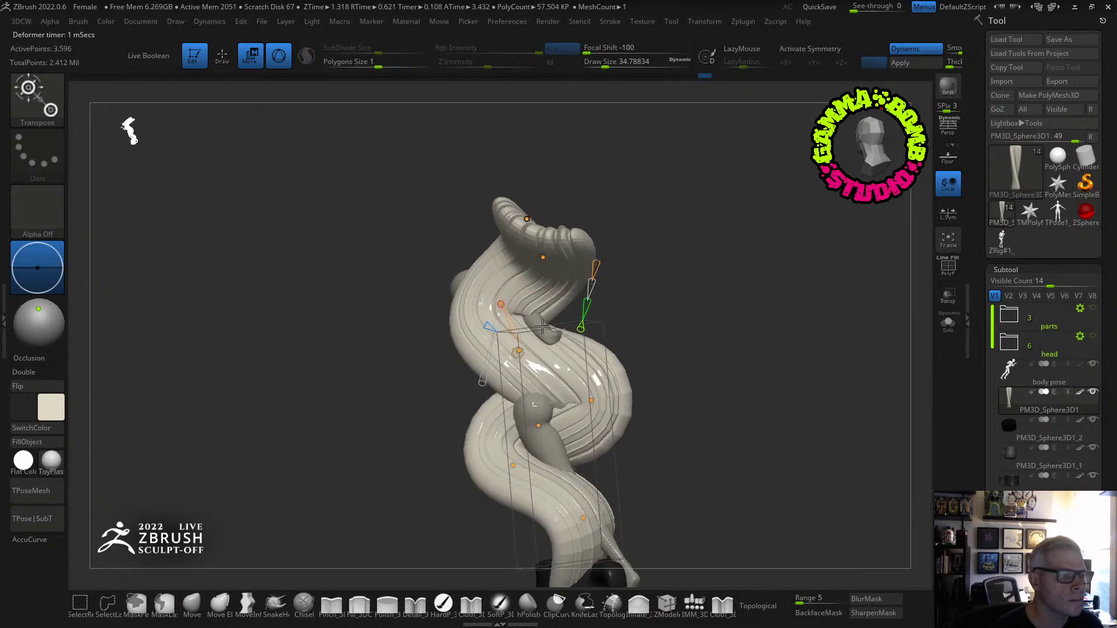
Adjust the slab's width behind the figure's neck and refine its bend at her hip.
{"action": "right_click_drag", "start_coordinate": [547, 313], "coordinate": [550, 292]}
{"action": "left_click_drag", "start_coordinate": [511, 251], "coordinate": [585, 327]}
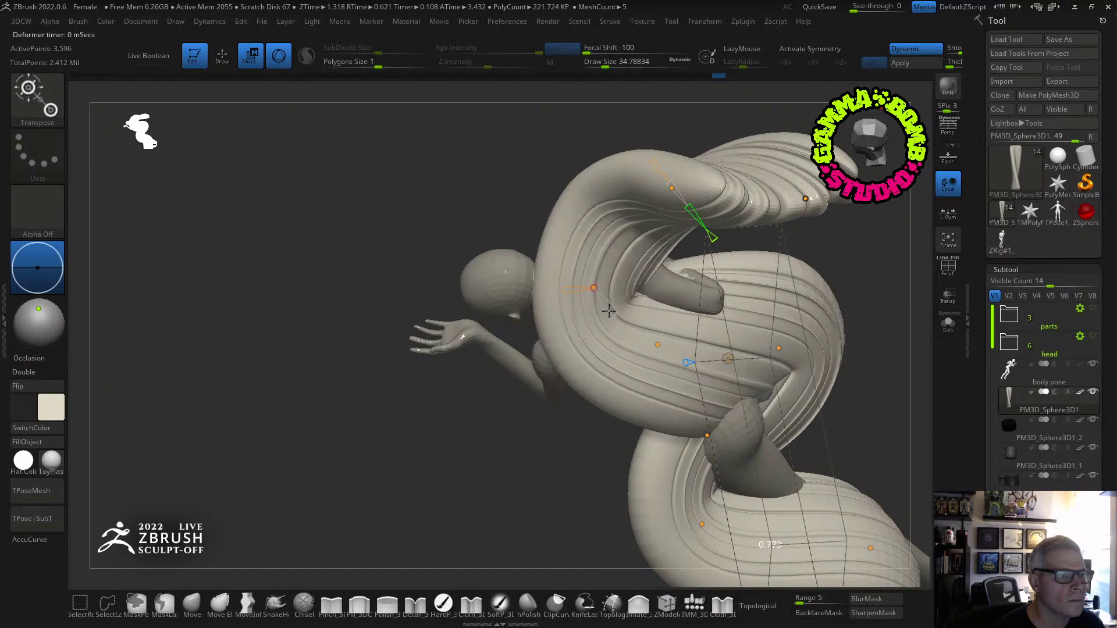
{"action": "key", "text": "ctrl+z"}
{"action": "right_click_drag", "start_coordinate": [599, 319], "coordinate": [629, 439]}
{"action": "key", "text": "ctrl+shift+z"}
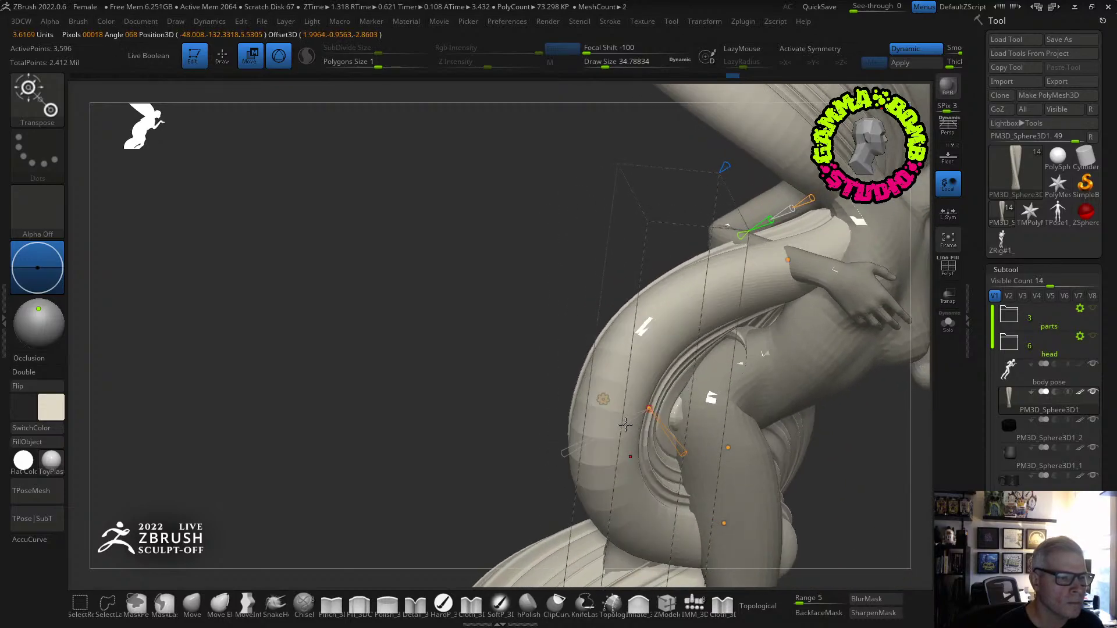
{"action": "left_click_drag", "start_coordinate": [625, 426], "coordinate": [632, 419]}
{"action": "mouse_move", "coordinate": [617, 426]}
{"action": "right_mouse_down"}
{"action": "mouse_move", "coordinate": [398, 300]}
{"action": "mouse_move", "coordinate": [365, 324]}
{"action": "mouse_move", "coordinate": [309, 327]}
{"action": "right_mouse_up"}
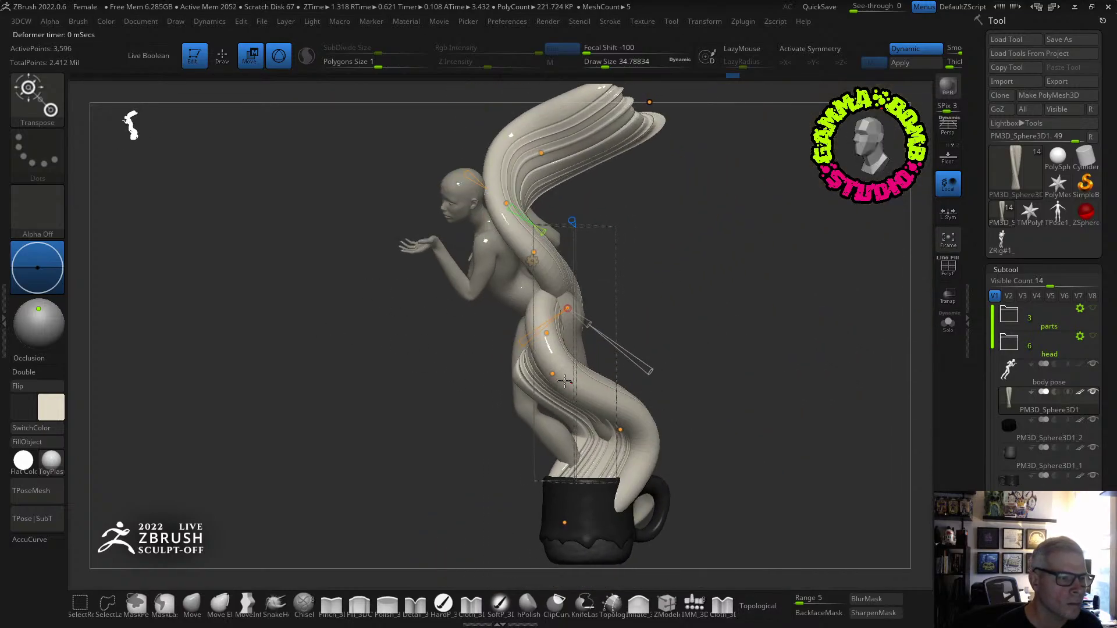
Twist the slab's section at the figure's knees and taper it where it passes her calves above the mug.
{"action": "right_click_drag", "start_coordinate": [565, 381], "coordinate": [583, 367]}
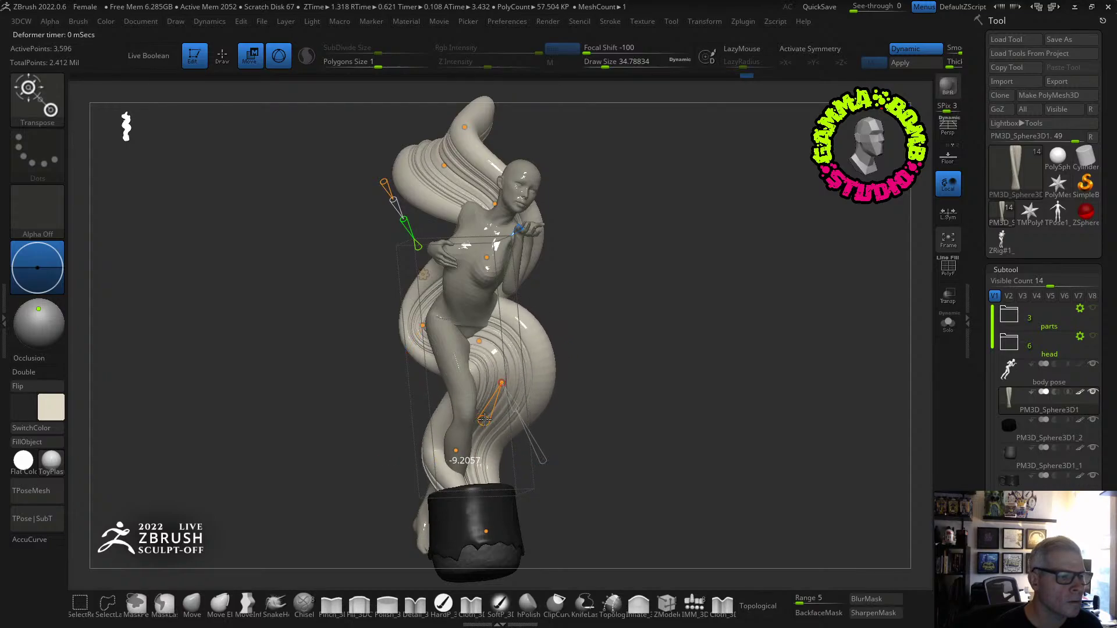
{"action": "mouse_move", "coordinate": [486, 419]}
{"action": "right_mouse_down"}
{"action": "mouse_move", "coordinate": [588, 404]}
{"action": "mouse_move", "coordinate": [525, 393]}
{"action": "right_mouse_up"}
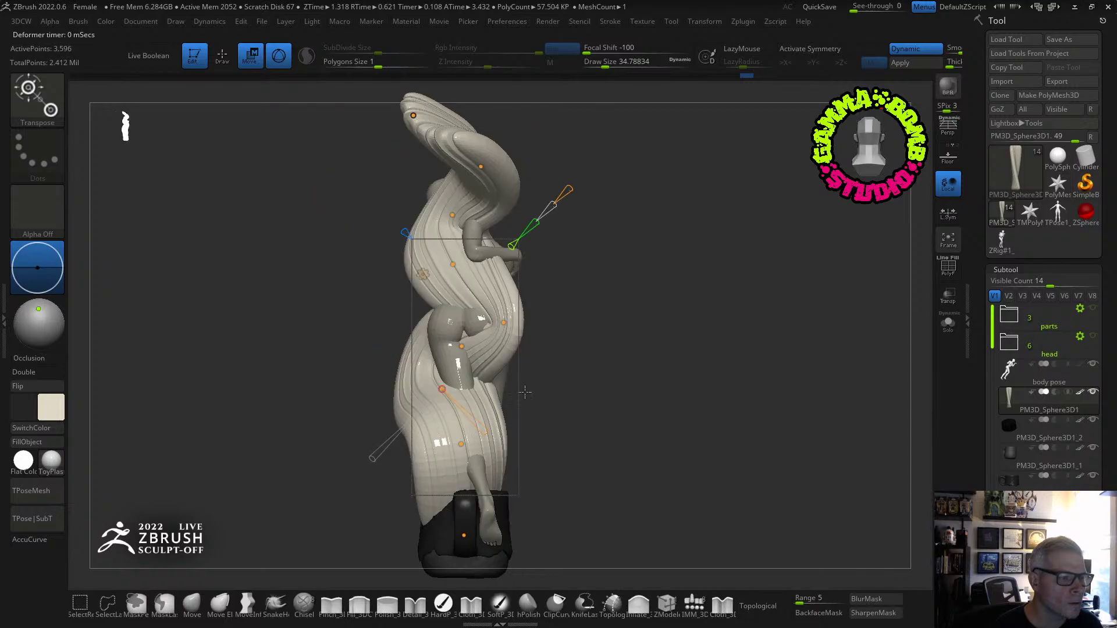
{"action": "left_click_drag", "start_coordinate": [448, 388], "coordinate": [439, 397]}
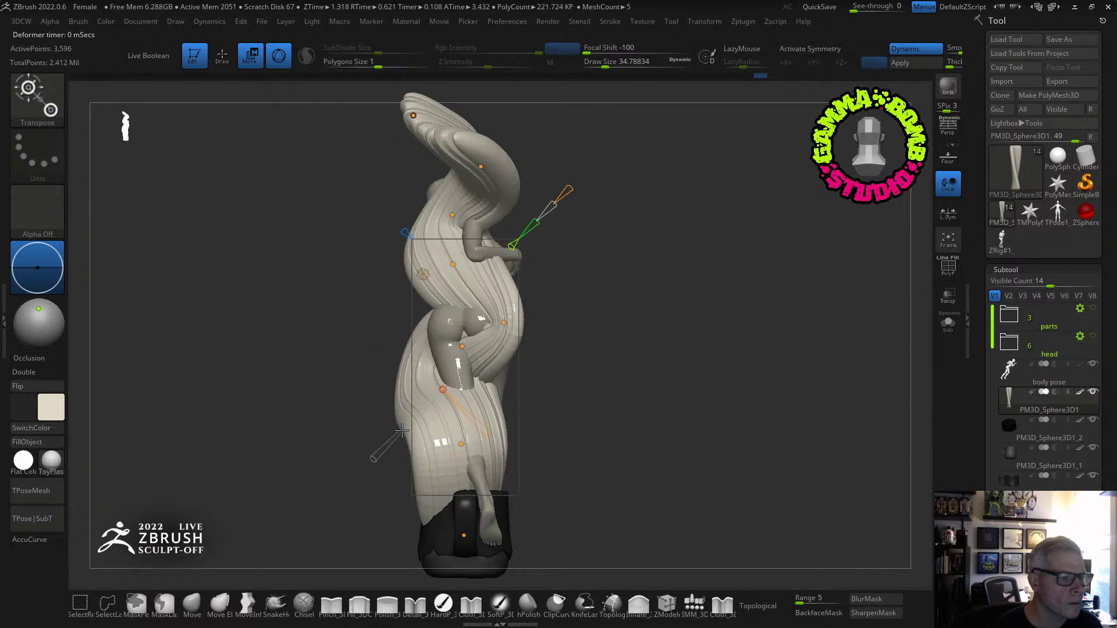
{"action": "mouse_move", "coordinate": [446, 401]}
{"action": "right_mouse_down", "text": "ctrl"}
{"action": "mouse_move", "coordinate": [501, 442]}
{"action": "mouse_move", "coordinate": [418, 436]}
{"action": "right_mouse_up", "text": "ctrl"}
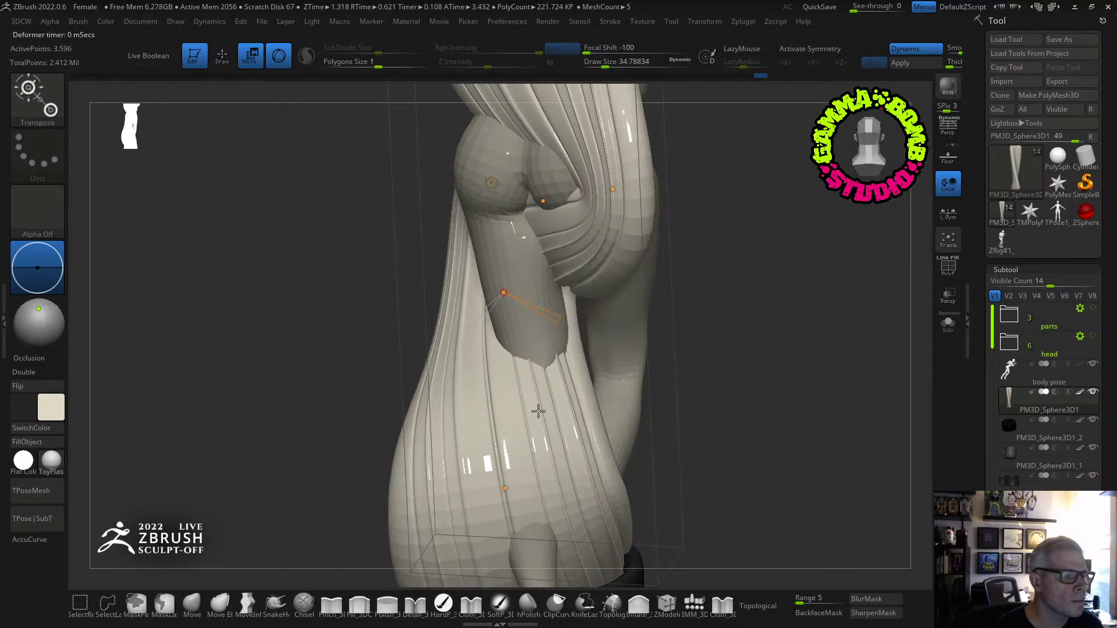
{"action": "mouse_move", "coordinate": [523, 489]}
{"action": "right_mouse_down", "text": "alt"}
{"action": "mouse_move", "coordinate": [520, 374]}
{"action": "mouse_move", "coordinate": [527, 393]}
{"action": "mouse_move", "coordinate": [501, 402]}
{"action": "mouse_move", "coordinate": [486, 384]}
{"action": "mouse_move", "coordinate": [641, 334]}
{"action": "mouse_move", "coordinate": [661, 365]}
{"action": "mouse_move", "coordinate": [599, 399]}
{"action": "mouse_move", "coordinate": [605, 316]}
{"action": "mouse_move", "coordinate": [566, 373]}
{"action": "right_mouse_up", "text": "alt"}
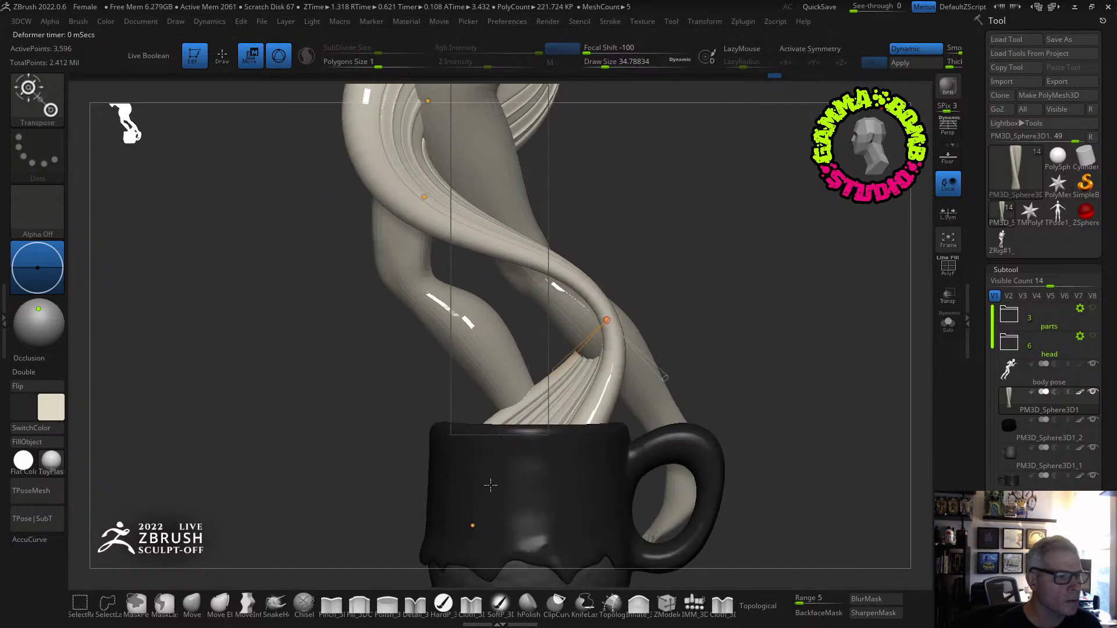
Increase the number of curve points and adjust the slab's bottom end inside the mug.
{"action": "right_click_drag", "start_coordinate": [491, 484], "coordinate": [460, 201]}
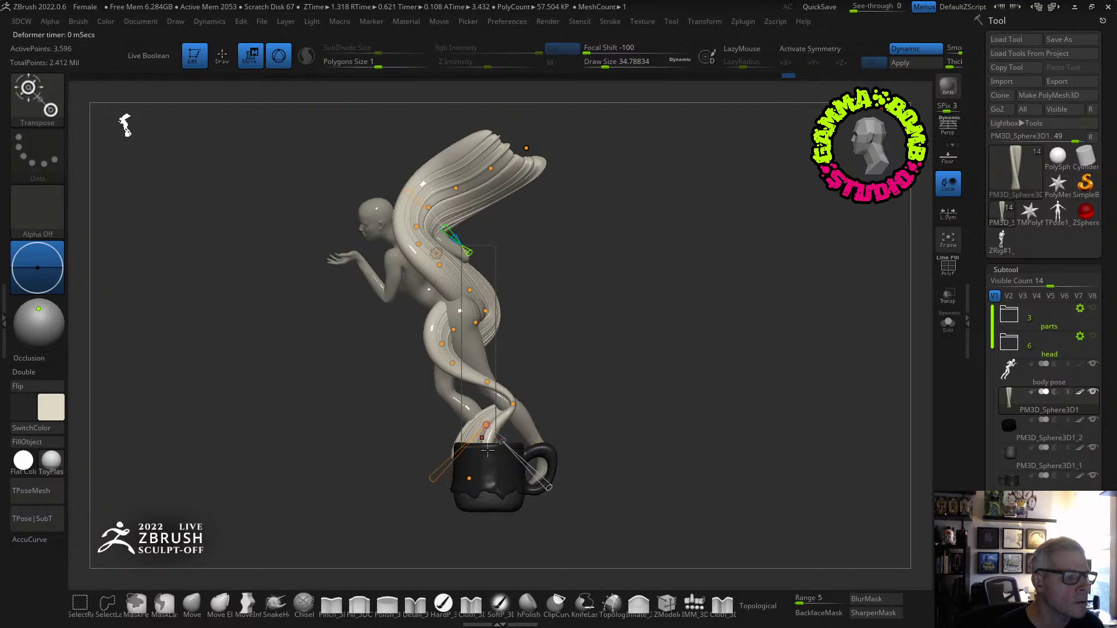
{"action": "right_click_drag", "start_coordinate": [496, 476], "coordinate": [574, 442]}
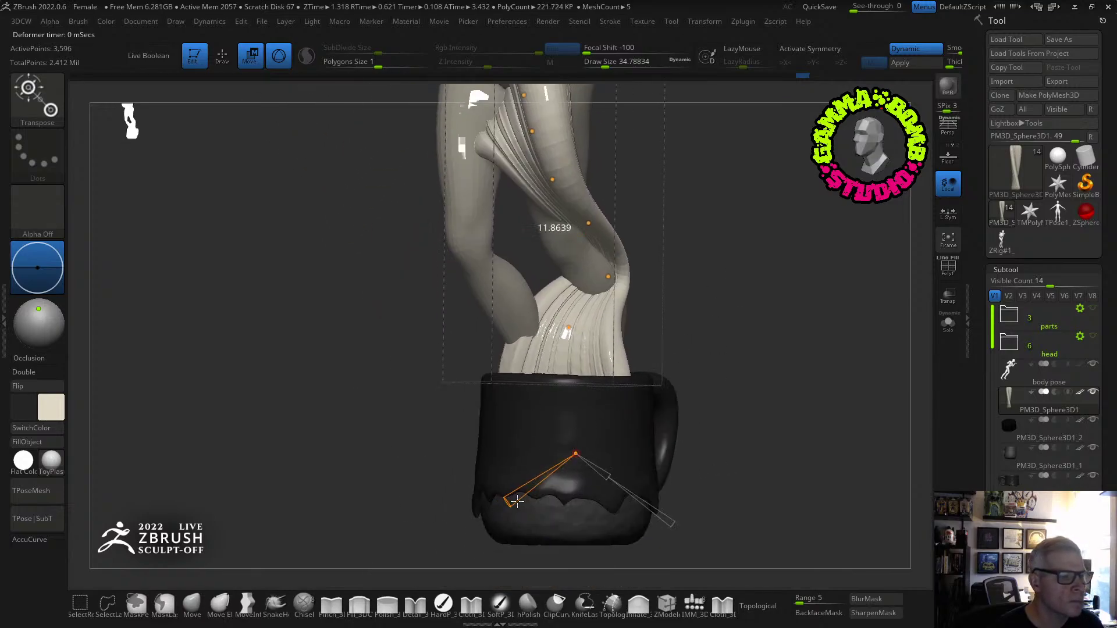
{"action": "left_click_drag", "start_coordinate": [516, 501], "coordinate": [556, 490]}
Move the lower curve point beside the figure's calf so the narrowed slab passes between her legs.
{"action": "right_click_drag", "start_coordinate": [591, 472], "coordinate": [556, 323]}
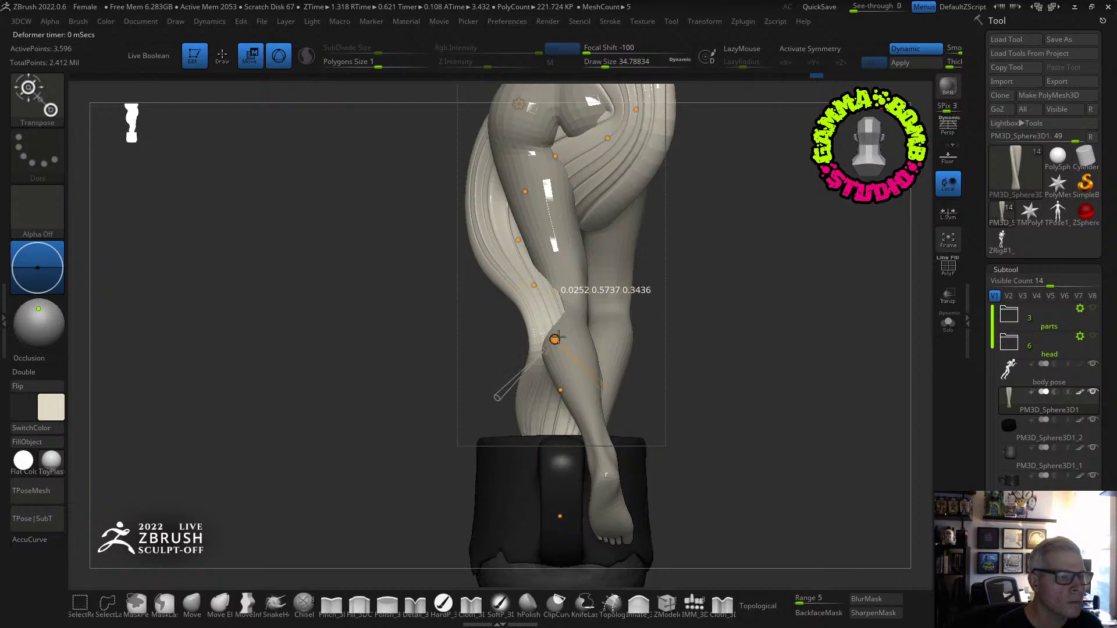
{"action": "left_click_drag", "start_coordinate": [558, 338], "coordinate": [567, 330]}
{"action": "right_click_drag", "start_coordinate": [568, 329], "coordinate": [621, 316]}
{"action": "left_click_drag", "start_coordinate": [591, 320], "coordinate": [594, 323]}
{"action": "right_click_drag", "start_coordinate": [594, 323], "coordinate": [538, 291]}
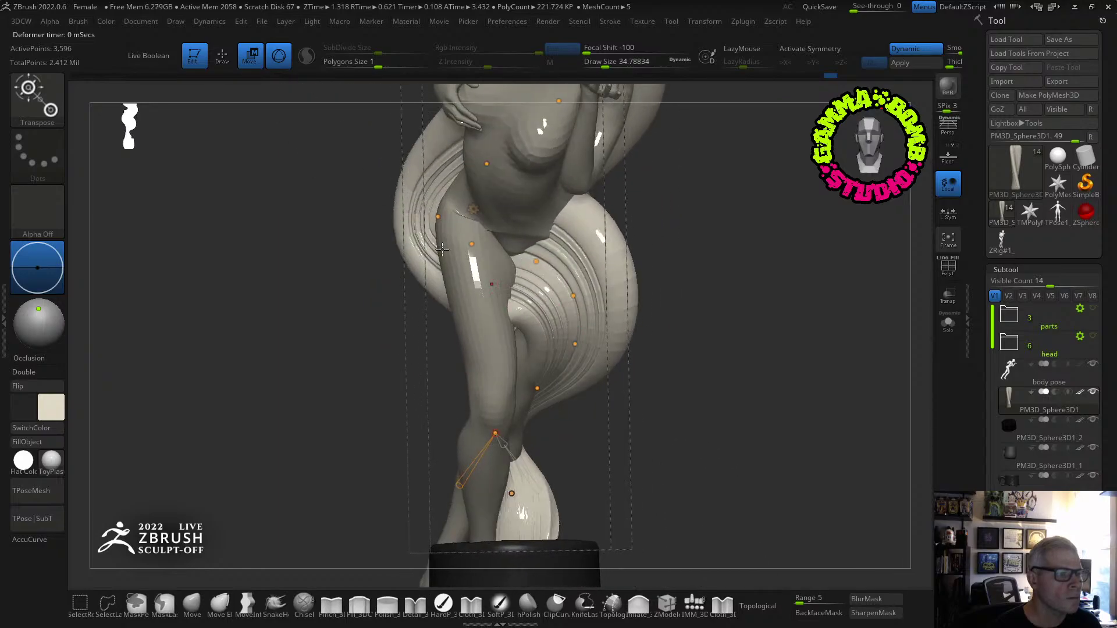
Reposition the curve points from the hip down to the knee so the slab wraps more closely around the thighs.
{"action": "left_click_drag", "start_coordinate": [477, 253], "coordinate": [442, 259]}
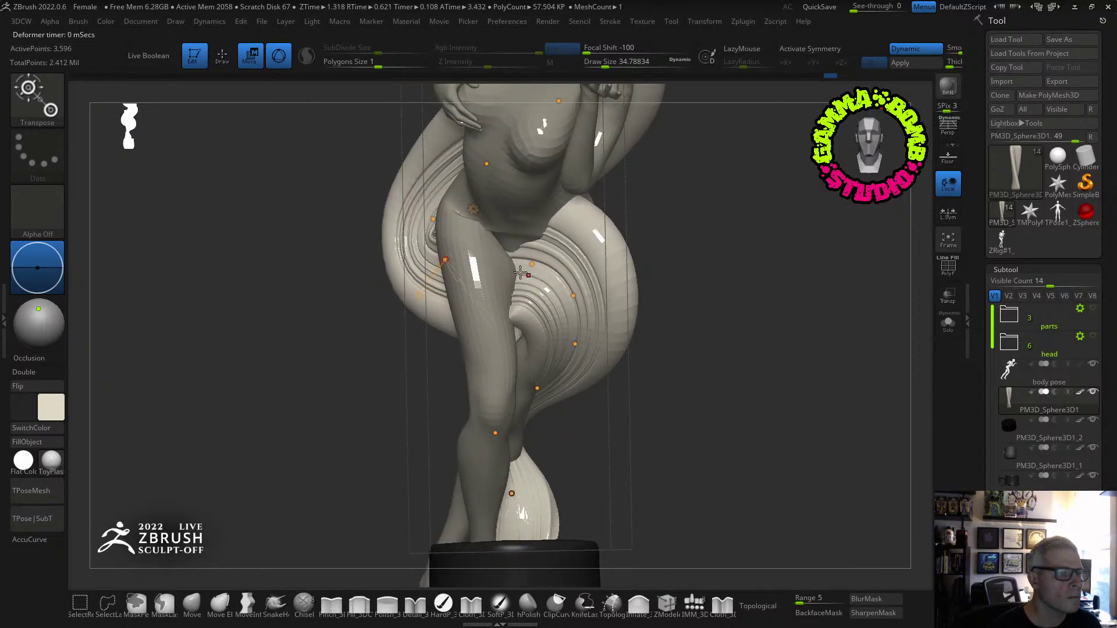
{"action": "left_click_drag", "start_coordinate": [535, 263], "coordinate": [507, 281]}
{"action": "left_click_drag", "start_coordinate": [571, 299], "coordinate": [536, 389]}
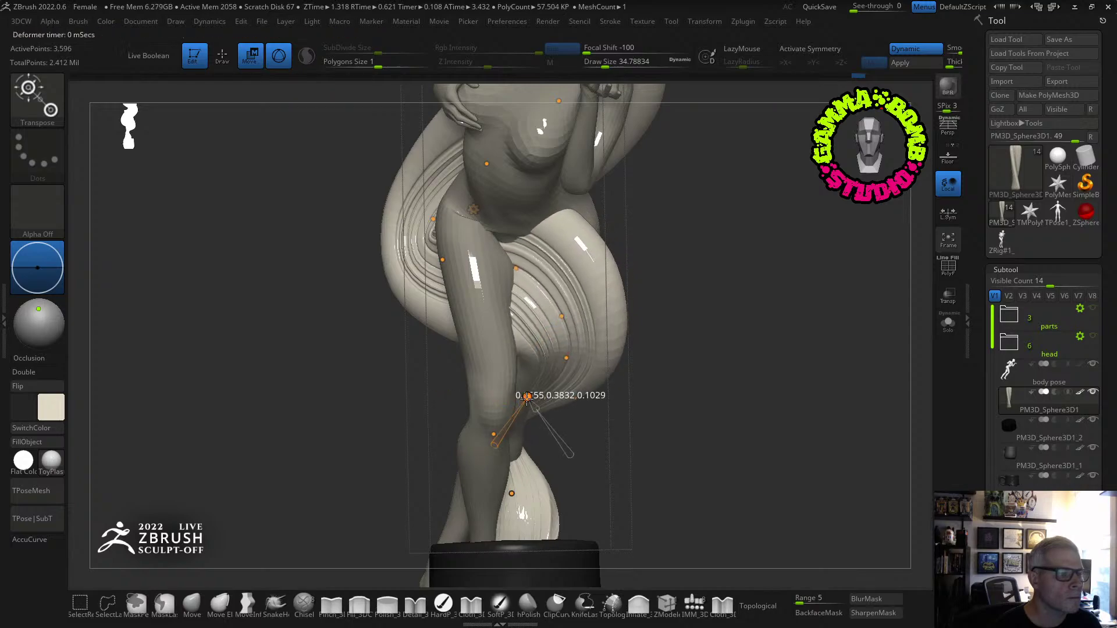
Move the curve point in front of the figure's torso beside her raised elbow to adjust the slab's loop around her.
{"action": "left_click_drag", "start_coordinate": [605, 401], "coordinate": [377, 356]}
{"action": "left_click_drag", "start_coordinate": [609, 219], "coordinate": [703, 268]}
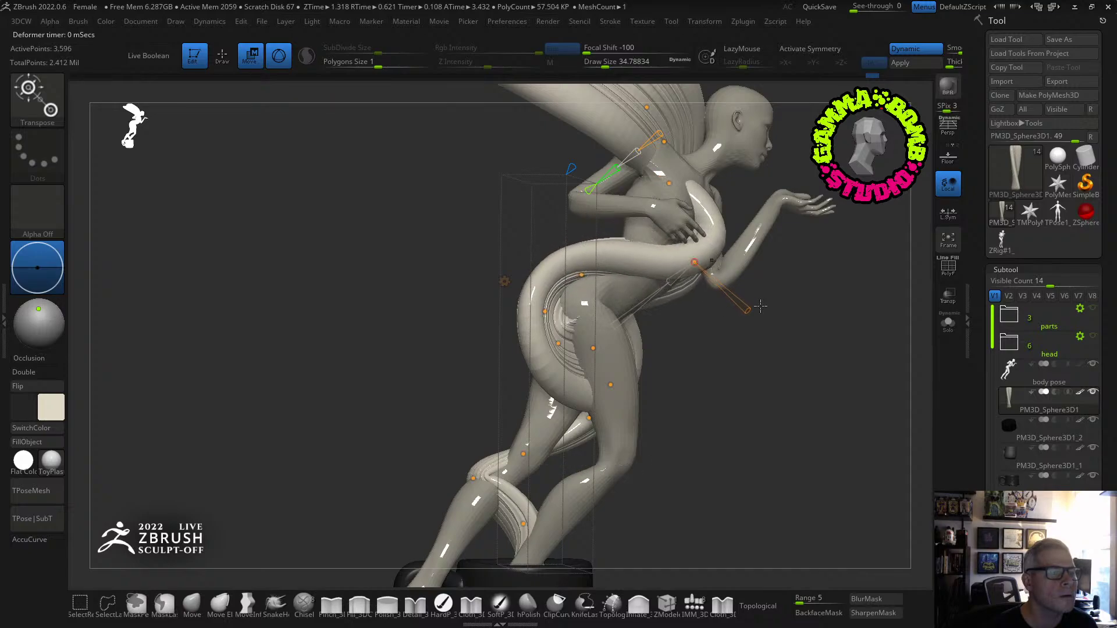
{"action": "mouse_move", "coordinate": [759, 306]}
{"action": "left_mouse_down"}
{"action": "mouse_move", "coordinate": [721, 304]}
{"action": "mouse_move", "coordinate": [758, 307]}
{"action": "left_mouse_up"}
{"action": "left_click_drag", "start_coordinate": [704, 267], "coordinate": [636, 284]}
{"action": "left_click_drag", "start_coordinate": [740, 293], "coordinate": [645, 364]}
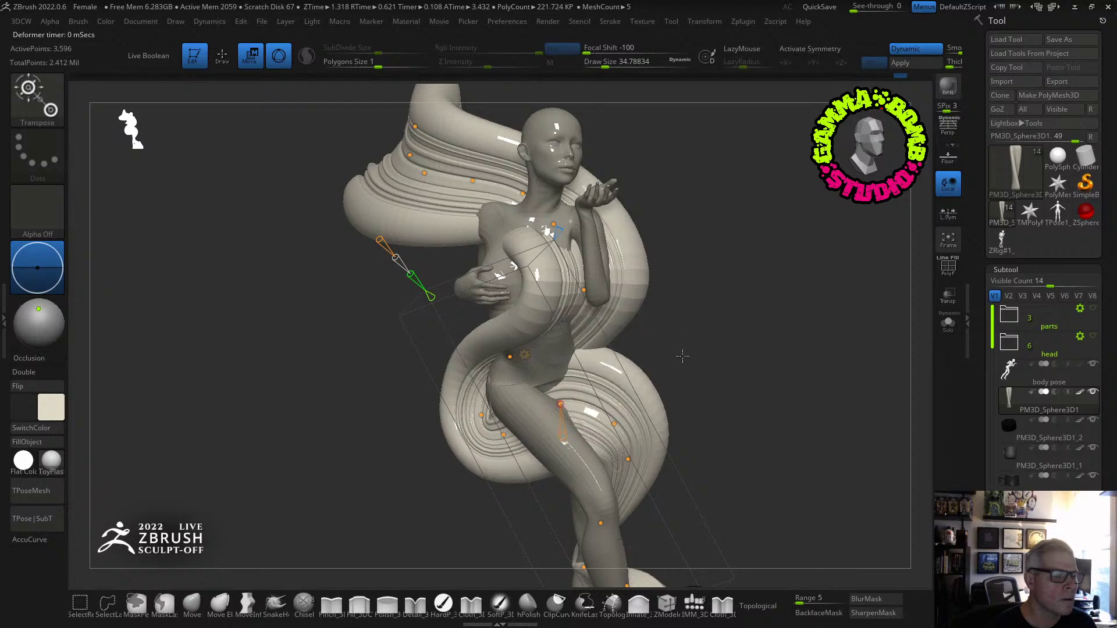
Reposition the curve points at the figure's hip and upper thigh so the slab's loop sits closer around the hip.
{"action": "left_click_drag", "start_coordinate": [558, 399], "coordinate": [476, 434], "text": "shift"}
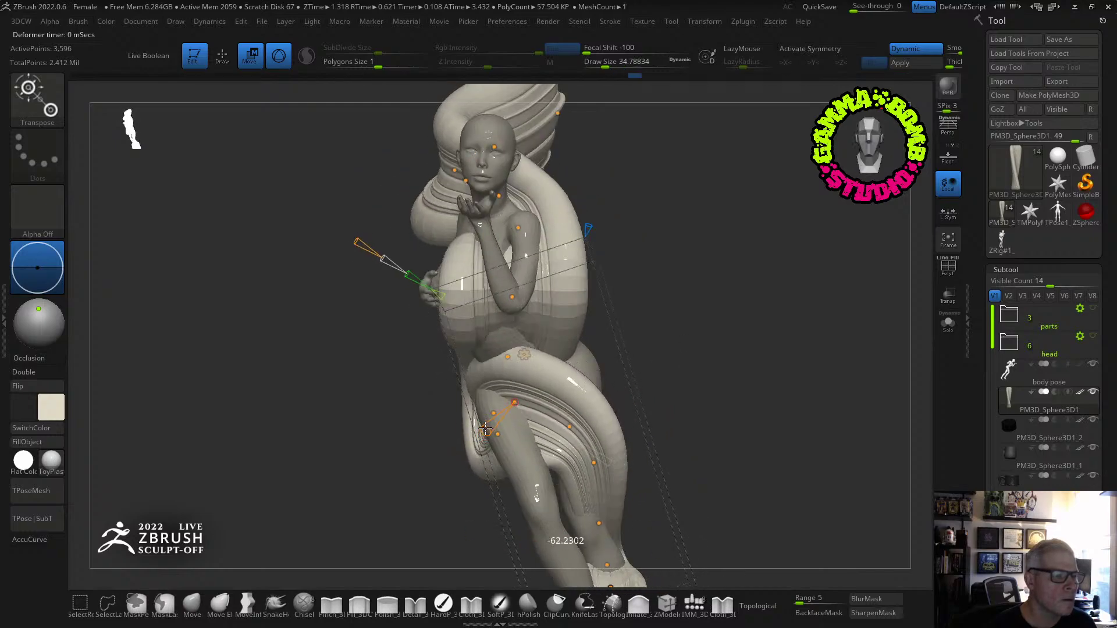
{"action": "left_click_drag", "start_coordinate": [407, 429], "coordinate": [552, 407]}
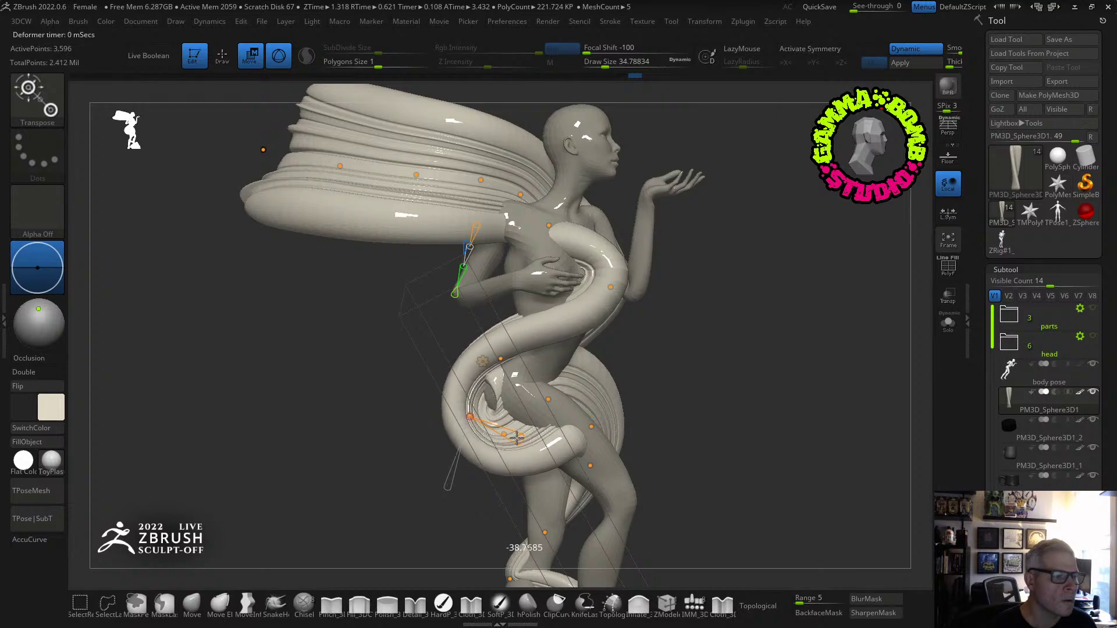
{"action": "left_click_drag", "start_coordinate": [555, 380], "coordinate": [536, 382]}
{"action": "left_click_drag", "start_coordinate": [431, 378], "coordinate": [433, 401]}
{"action": "left_click_drag", "start_coordinate": [433, 402], "coordinate": [416, 361], "text": "alt"}
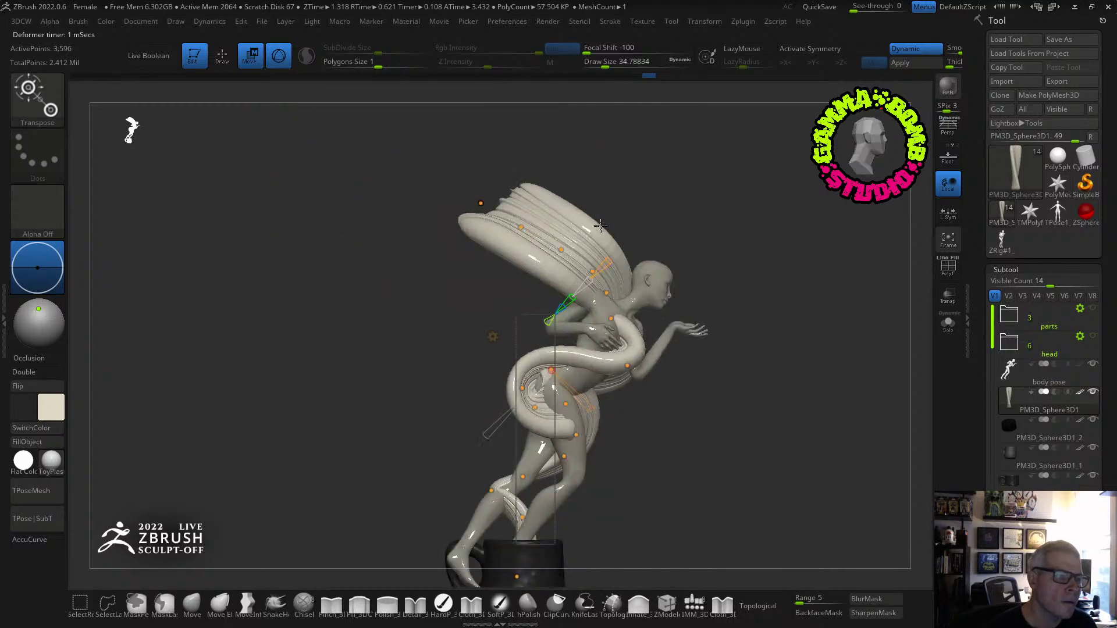
Reshape the slab's upper end by moving its curve points so it arches over the head and flares backward and upward.
{"action": "left_click_drag", "start_coordinate": [416, 279], "coordinate": [320, 410], "text": "alt"}
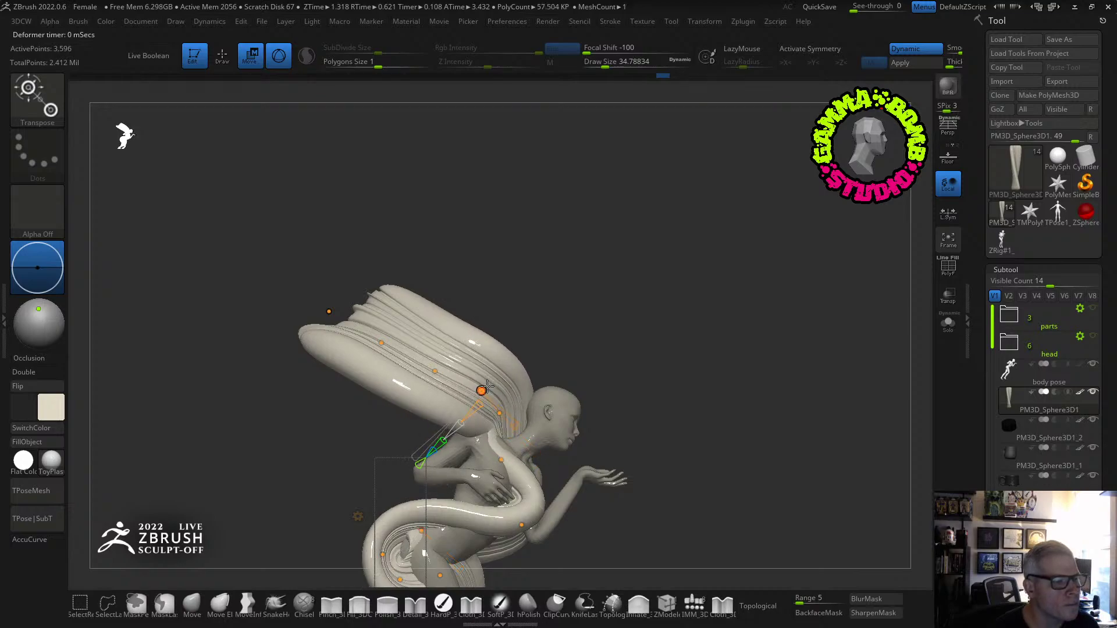
{"action": "left_click_drag", "start_coordinate": [472, 376], "coordinate": [377, 364]}
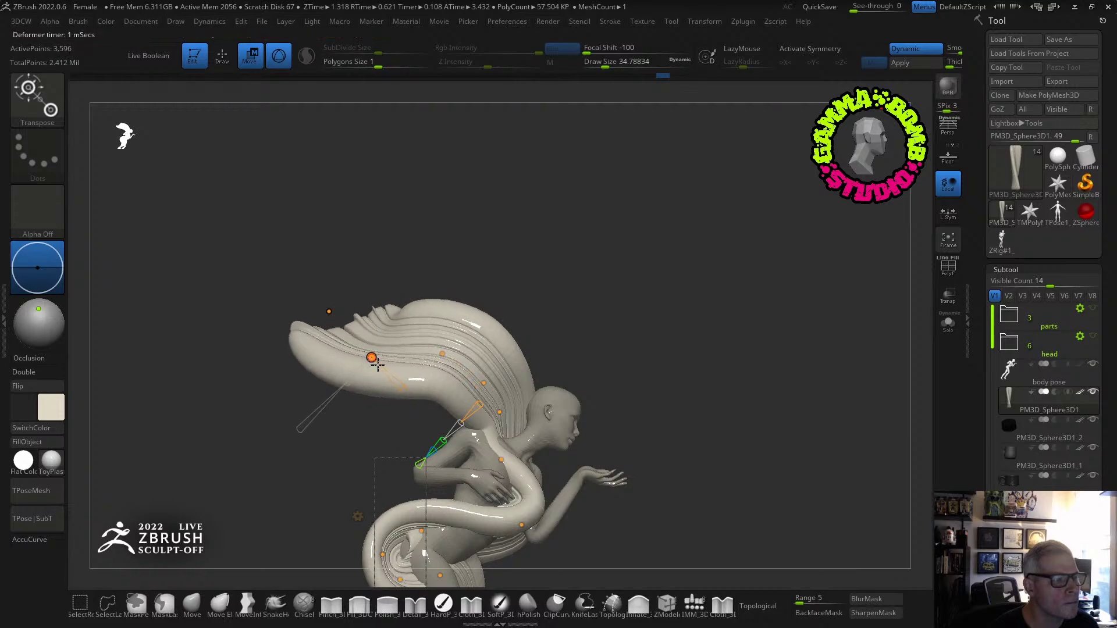
{"action": "left_click_drag", "start_coordinate": [489, 386], "coordinate": [510, 411]}
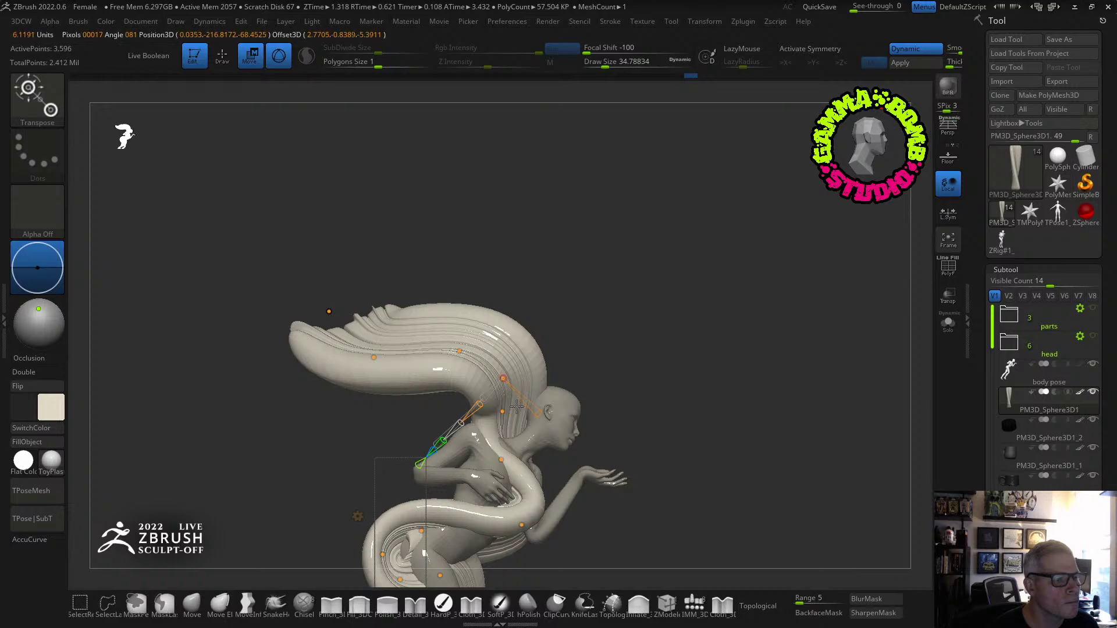
{"action": "left_click_drag", "start_coordinate": [608, 374], "coordinate": [570, 225]}
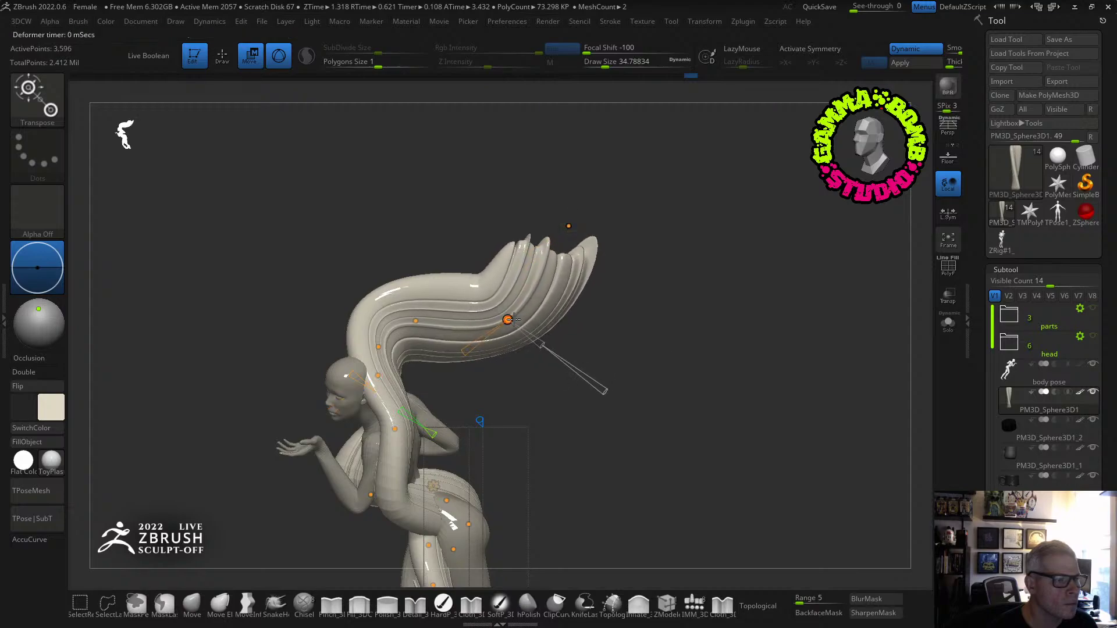
{"action": "left_click_drag", "start_coordinate": [507, 320], "coordinate": [530, 311]}
{"action": "left_click_drag", "start_coordinate": [568, 227], "coordinate": [574, 217]}
{"action": "mouse_move", "coordinate": [626, 295]}
{"action": "left_mouse_down"}
{"action": "mouse_move", "coordinate": [669, 312]}
{"action": "mouse_move", "coordinate": [581, 320]}
{"action": "mouse_move", "coordinate": [706, 240]}
{"action": "mouse_move", "coordinate": [648, 250]}
{"action": "mouse_move", "coordinate": [695, 303]}
{"action": "mouse_move", "coordinate": [675, 339]}
{"action": "left_mouse_up"}
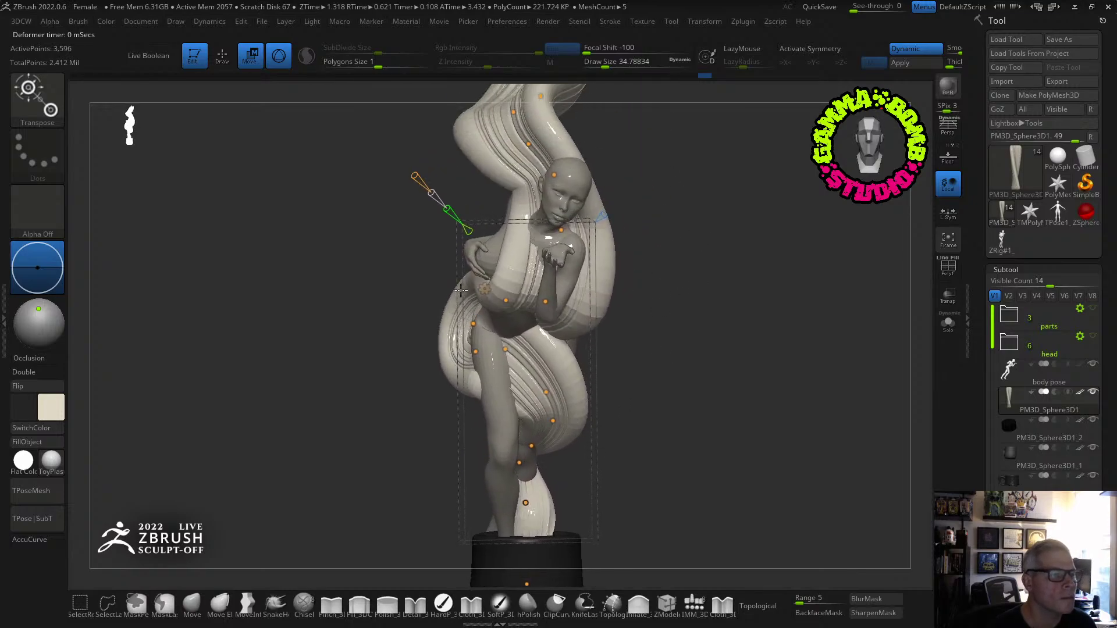
Accept the curve deformation on the ribbed slab and return to drawing mode.
{"action": "left_click", "coordinate": [486, 288]}
{"action": "left_click", "coordinate": [682, 291]}
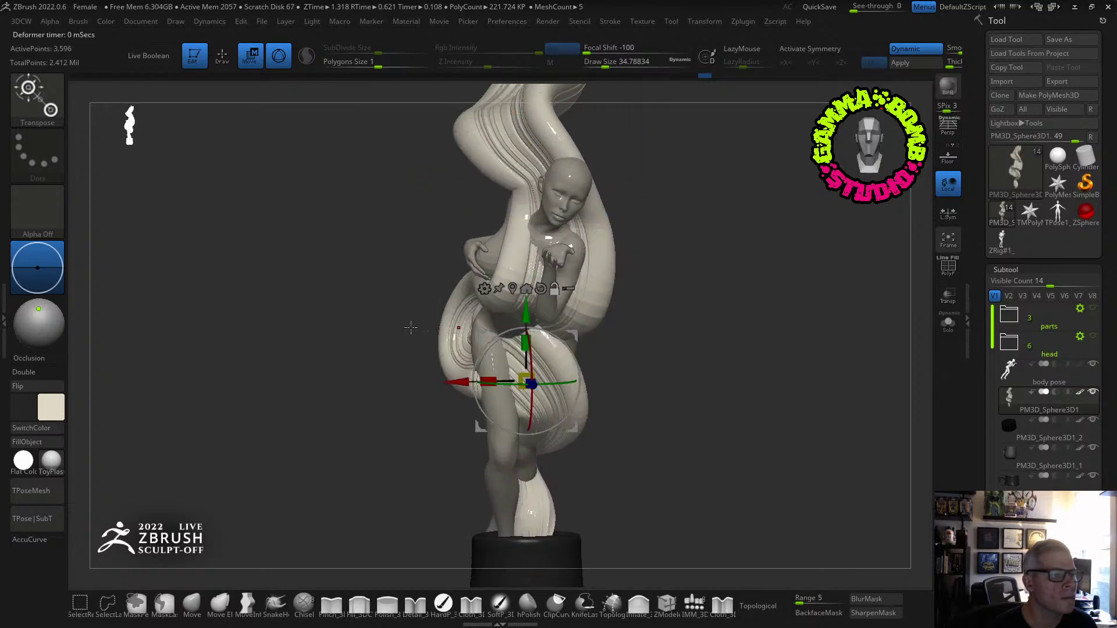
{"action": "mouse_move", "coordinate": [411, 324]}
{"action": "left_mouse_down"}
{"action": "mouse_move", "coordinate": [320, 316]}
{"action": "mouse_move", "coordinate": [237, 328]}
{"action": "mouse_move", "coordinate": [186, 317]}
{"action": "mouse_move", "coordinate": [162, 326]}
{"action": "mouse_move", "coordinate": [189, 319]}
{"action": "left_mouse_up"}
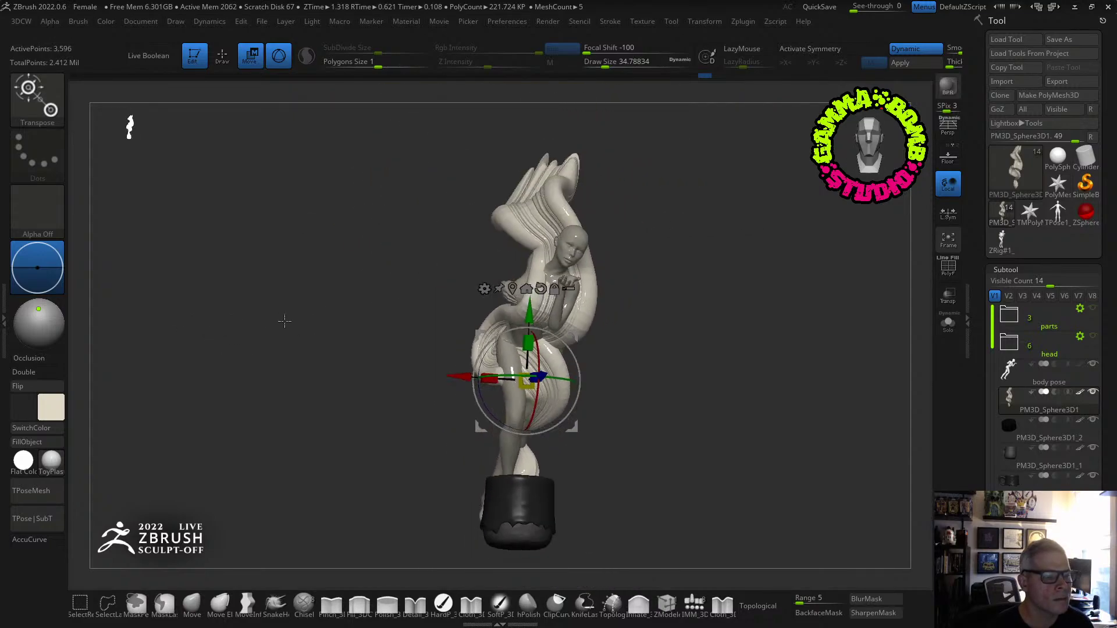
{"action": "key", "text": "q"}
{"action": "mouse_move", "coordinate": [285, 321]}
{"action": "left_mouse_down"}
{"action": "mouse_move", "coordinate": [346, 351]}
{"action": "mouse_move", "coordinate": [338, 384]}
{"action": "mouse_move", "coordinate": [319, 387]}
{"action": "mouse_move", "coordinate": [362, 401]}
{"action": "mouse_move", "coordinate": [349, 400]}
{"action": "left_mouse_up"}
Expand the head folder above the body pose subtool and select its eyes subtool.
{"action": "left_click", "coordinate": [1014, 377]}
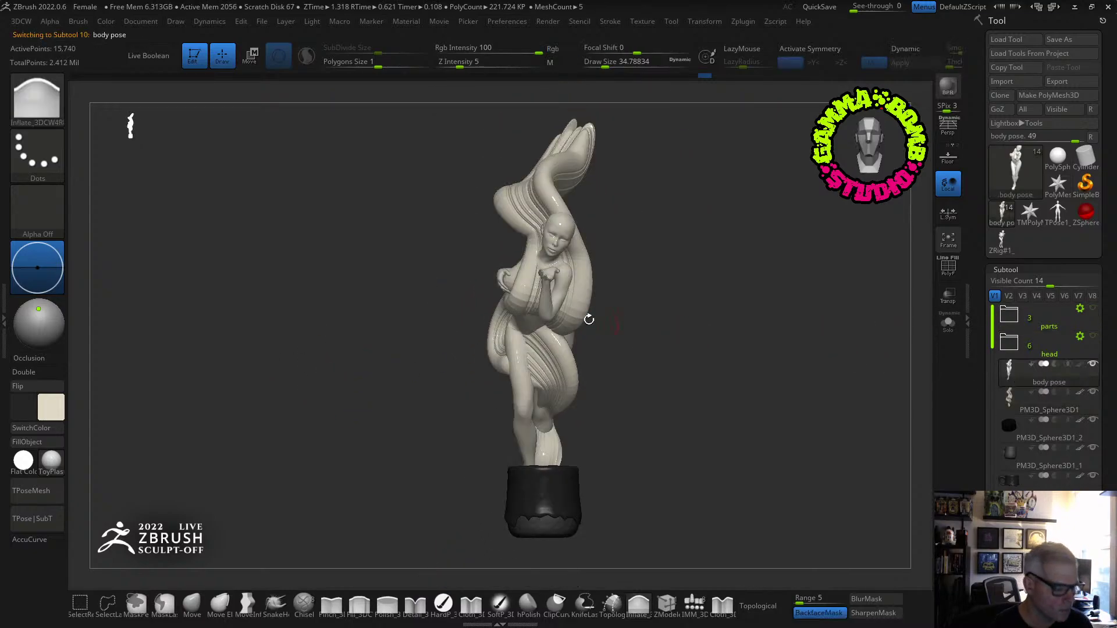
{"action": "key", "text": "w"}
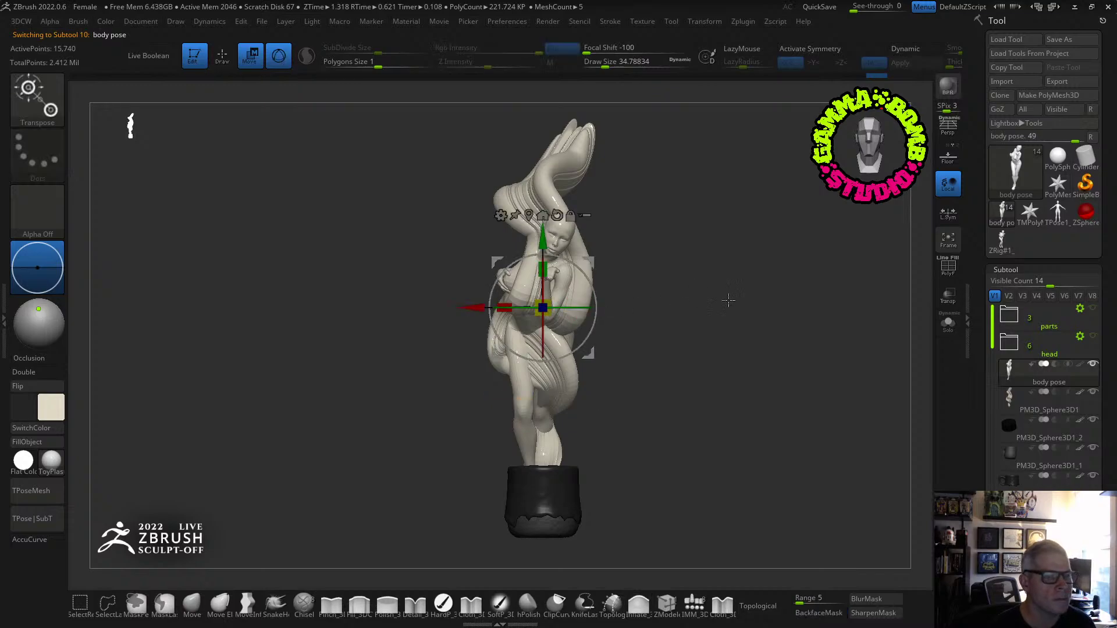
{"action": "key", "text": "q"}
{"action": "left_click", "coordinate": [1028, 352]}
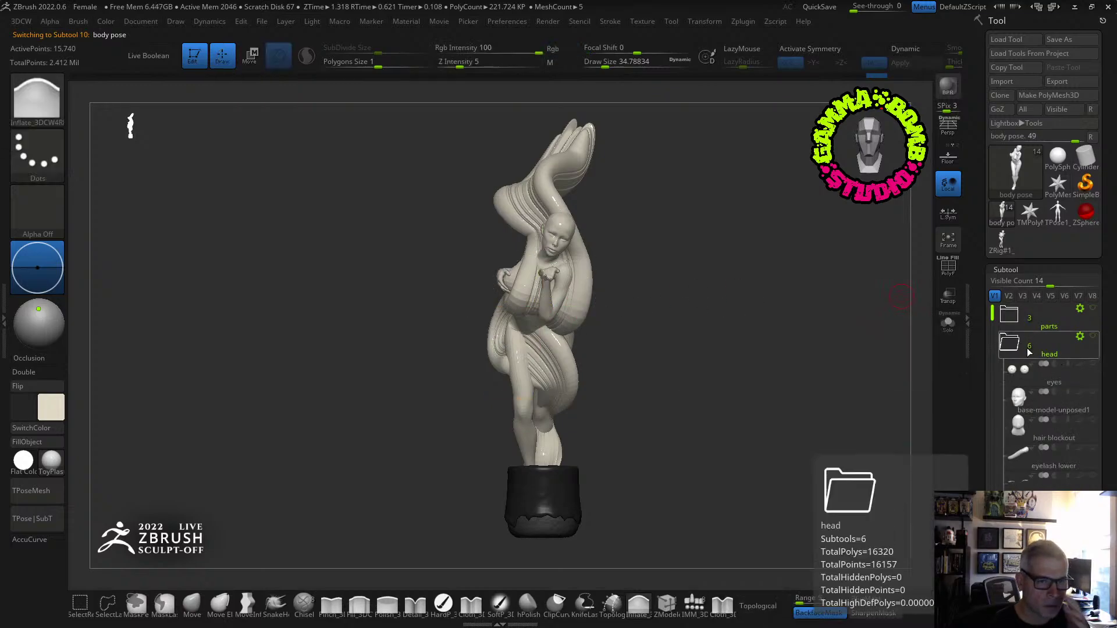
{"action": "left_click", "coordinate": [1079, 338]}
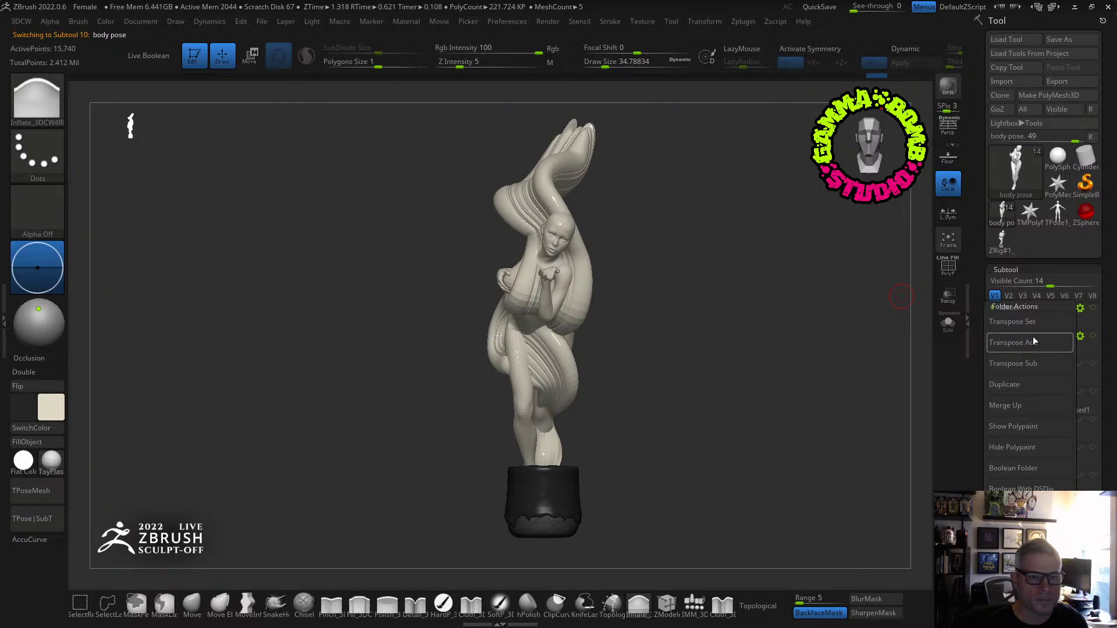
{"action": "left_click", "coordinate": [1034, 342]}
{"action": "left_click", "coordinate": [1042, 373]}
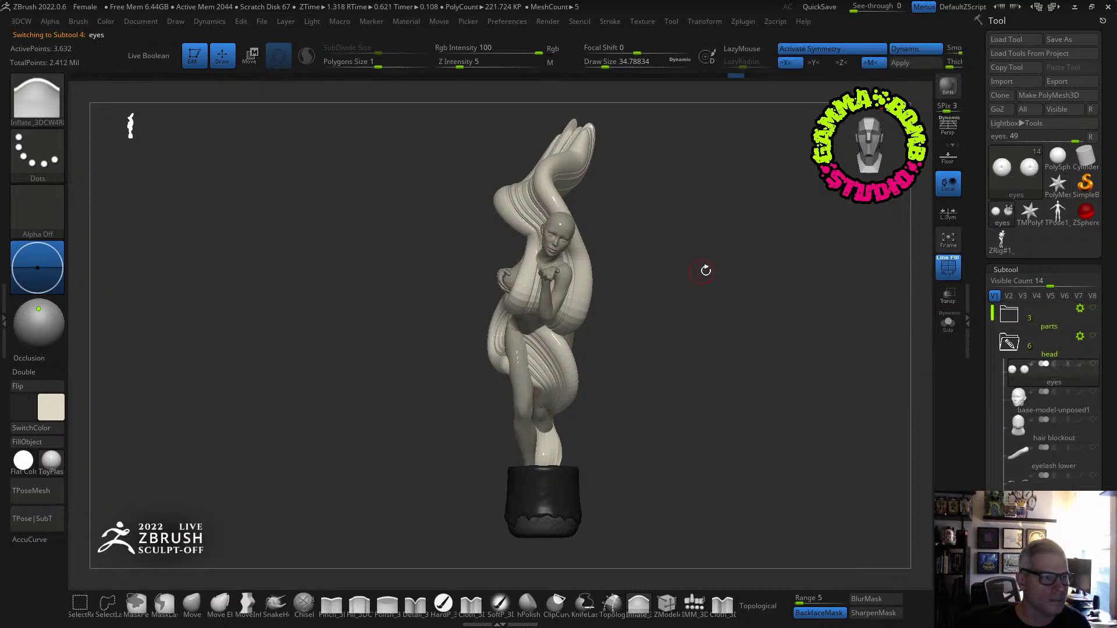
Isolate the active subtool and examine the wireframes of the eyes and base-model-unposed1 head.
{"action": "right_click_drag", "start_coordinate": [706, 270], "coordinate": [906, 322], "text": "ctrl"}
{"action": "left_click", "coordinate": [948, 323]}
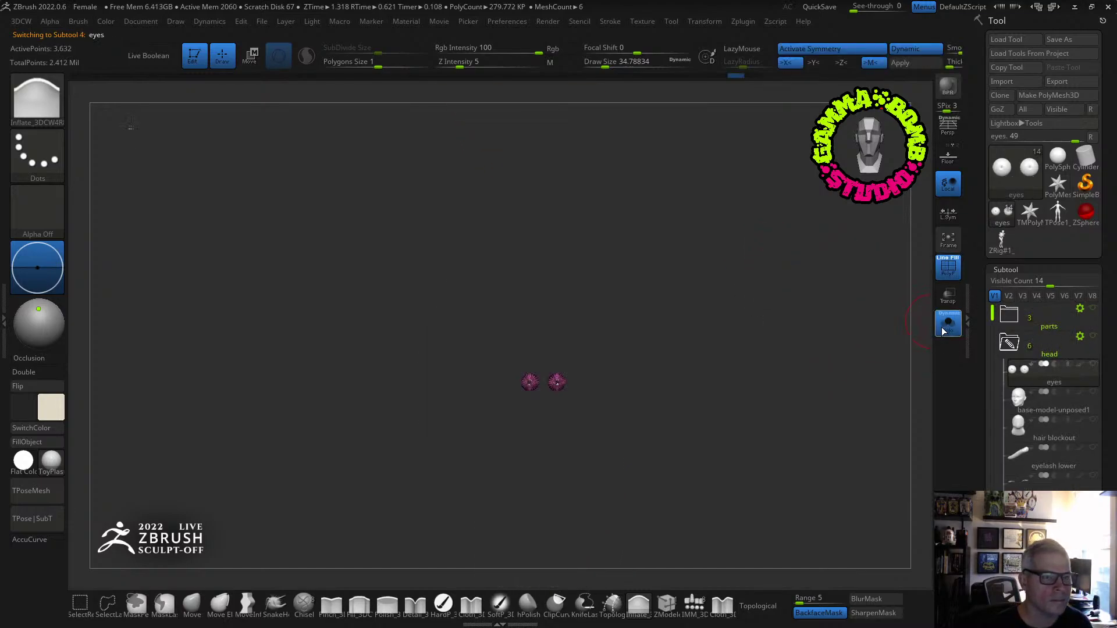
{"action": "key", "text": "f"}
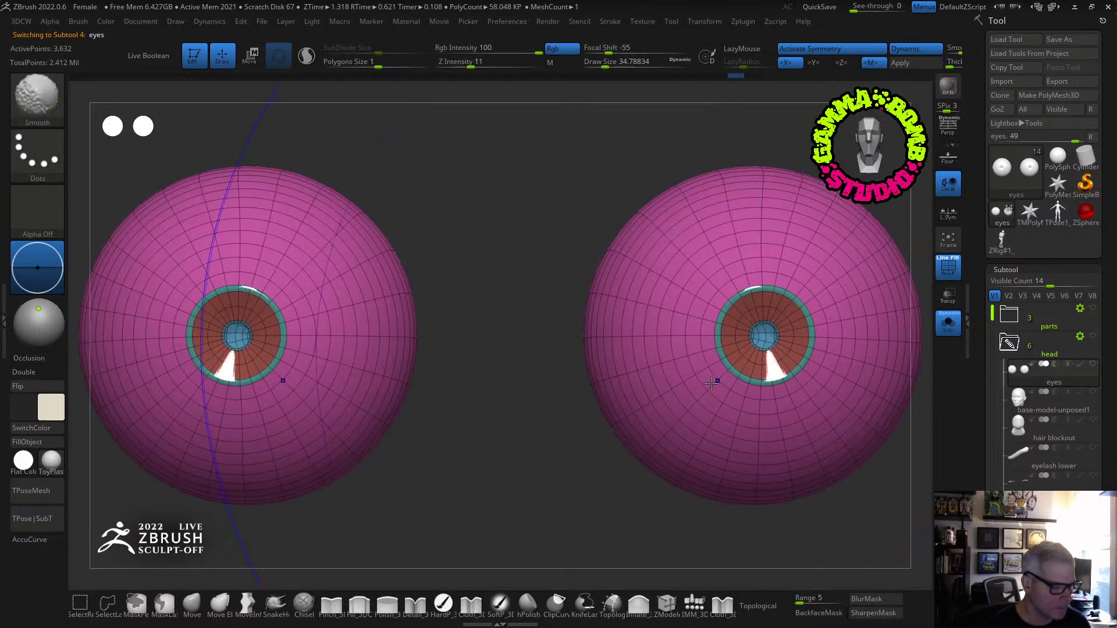
{"action": "left_click", "coordinate": [1017, 400]}
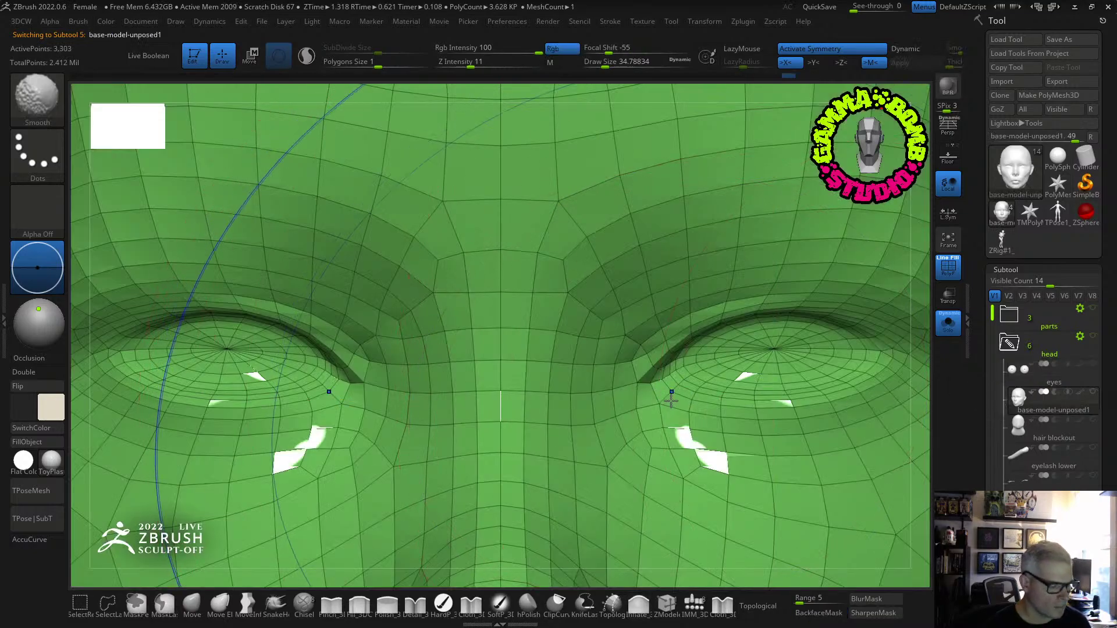
ZRemesh the hair blockout with KeepGroups on, group smoothing at its minimum and the Same polygon count.
{"action": "left_click", "coordinate": [1018, 428]}
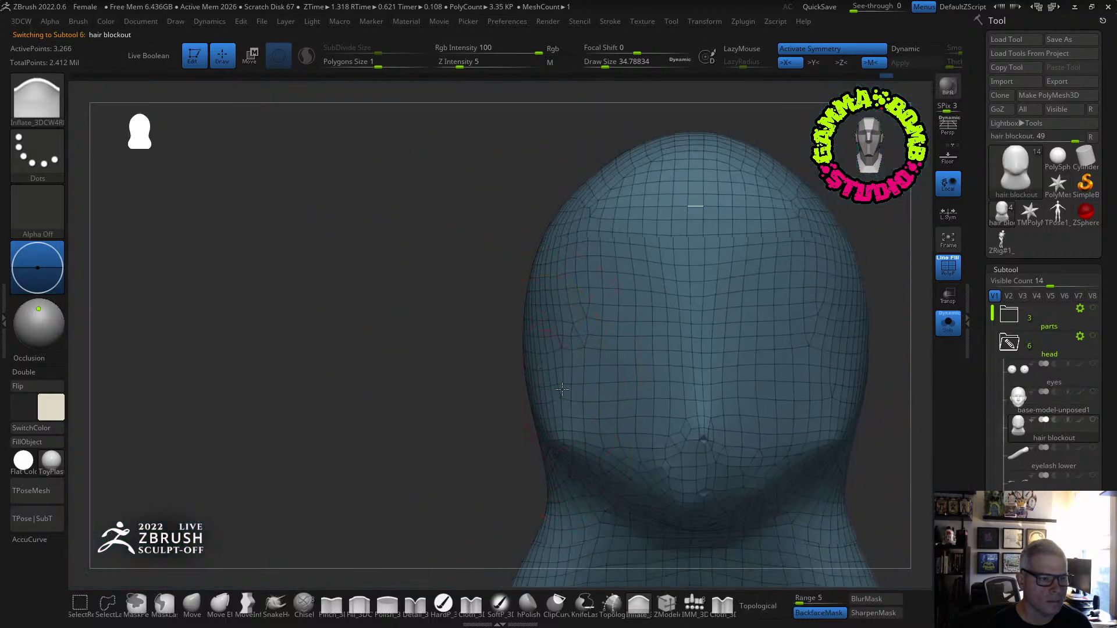
{"action": "scroll", "coordinate": [1089, 417], "scroll_direction": "down", "scroll_amount": 5}
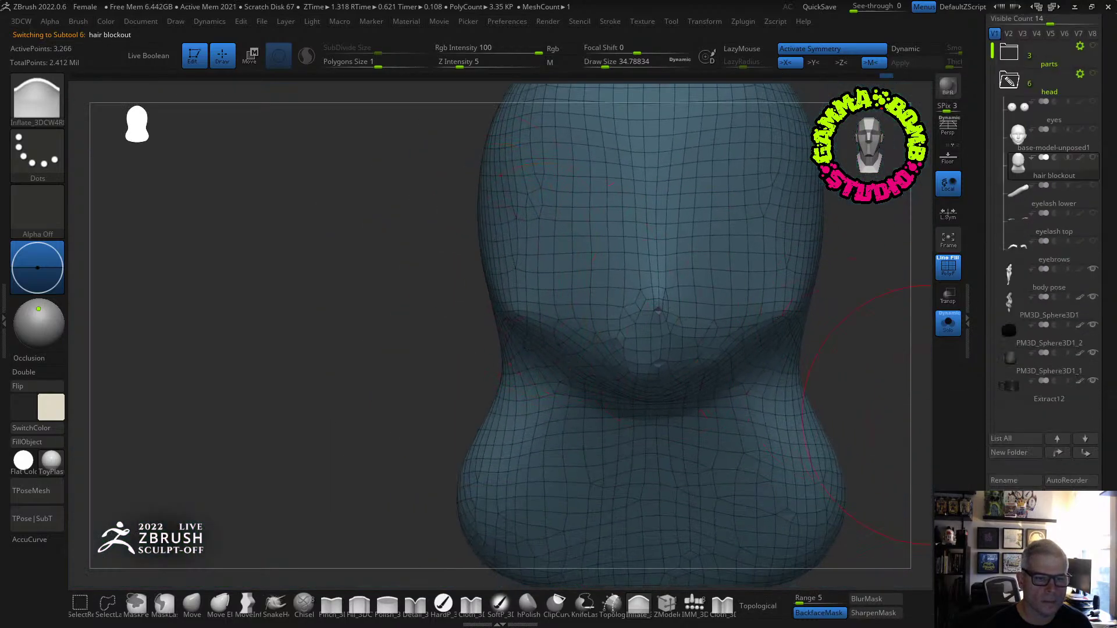
{"action": "scroll", "coordinate": [1050, 485], "scroll_direction": "down", "scroll_amount": 7}
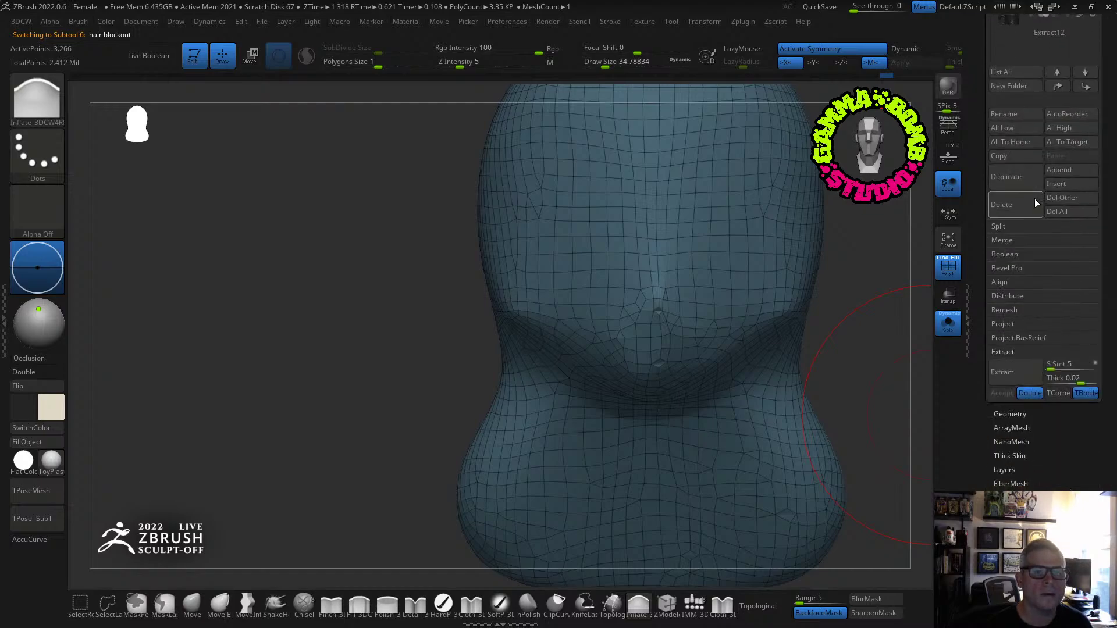
{"action": "left_click", "coordinate": [1006, 414]}
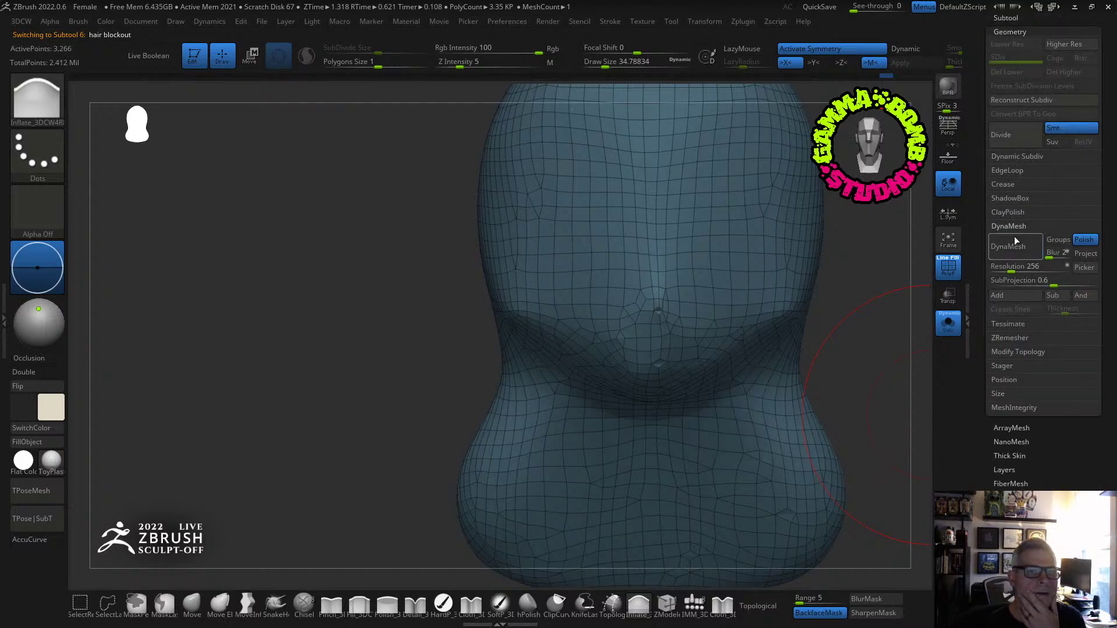
{"action": "left_click", "coordinate": [1000, 337]}
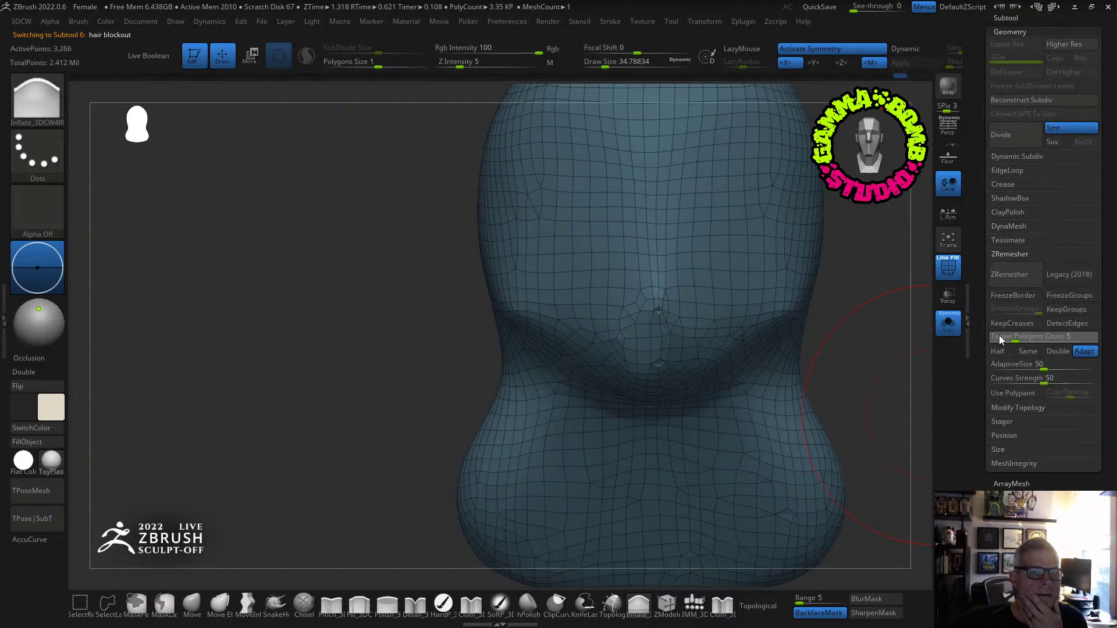
{"action": "left_click", "coordinate": [1067, 309]}
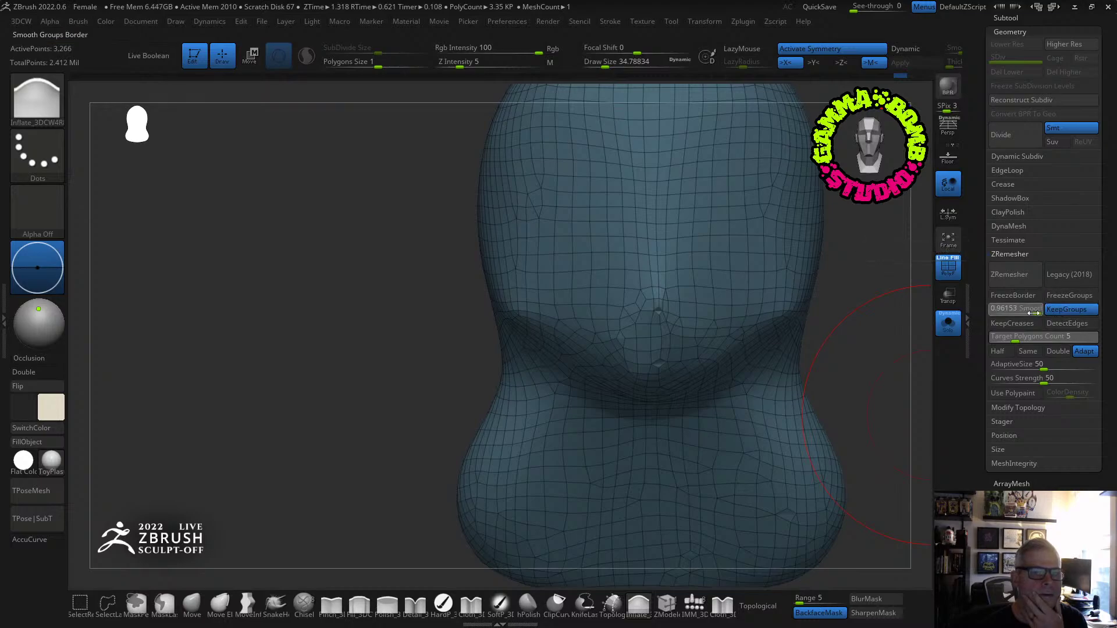
{"action": "left_click", "coordinate": [1028, 351]}
{"action": "left_click", "coordinate": [1007, 274]}
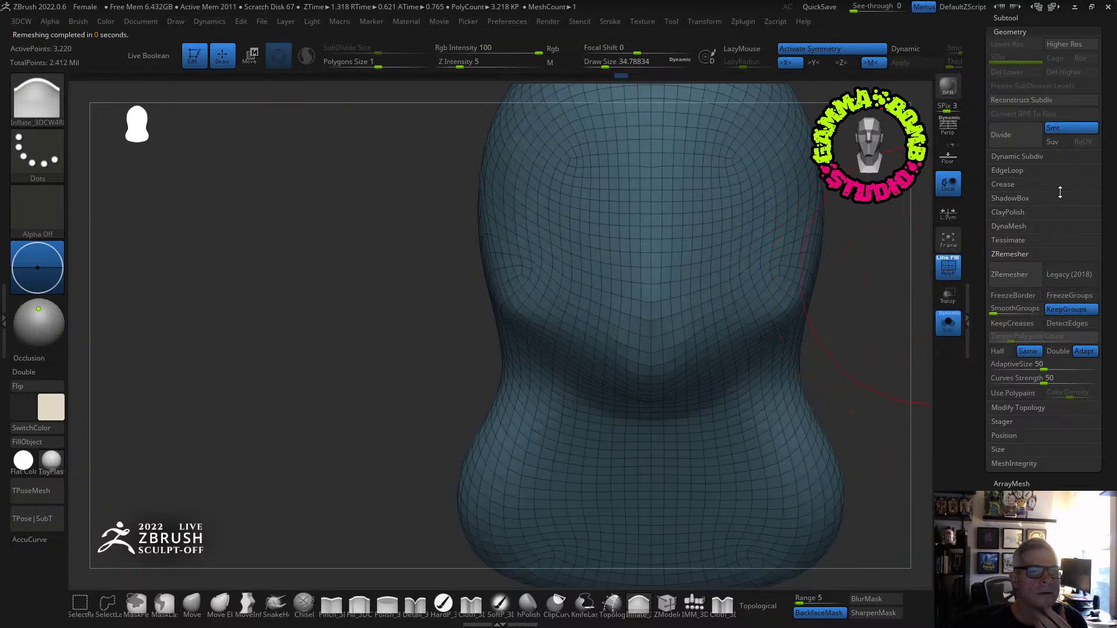
Go back to the subtool list and check the lower and top eyelash meshes.
{"action": "left_click", "coordinate": [1019, 19]}
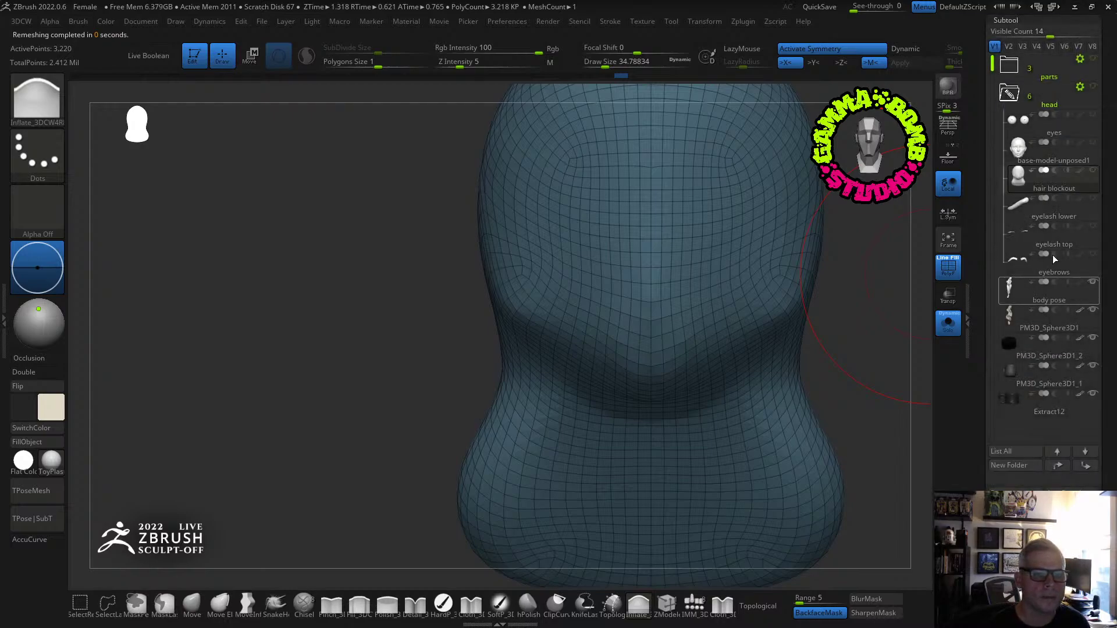
{"action": "left_click", "coordinate": [1022, 203]}
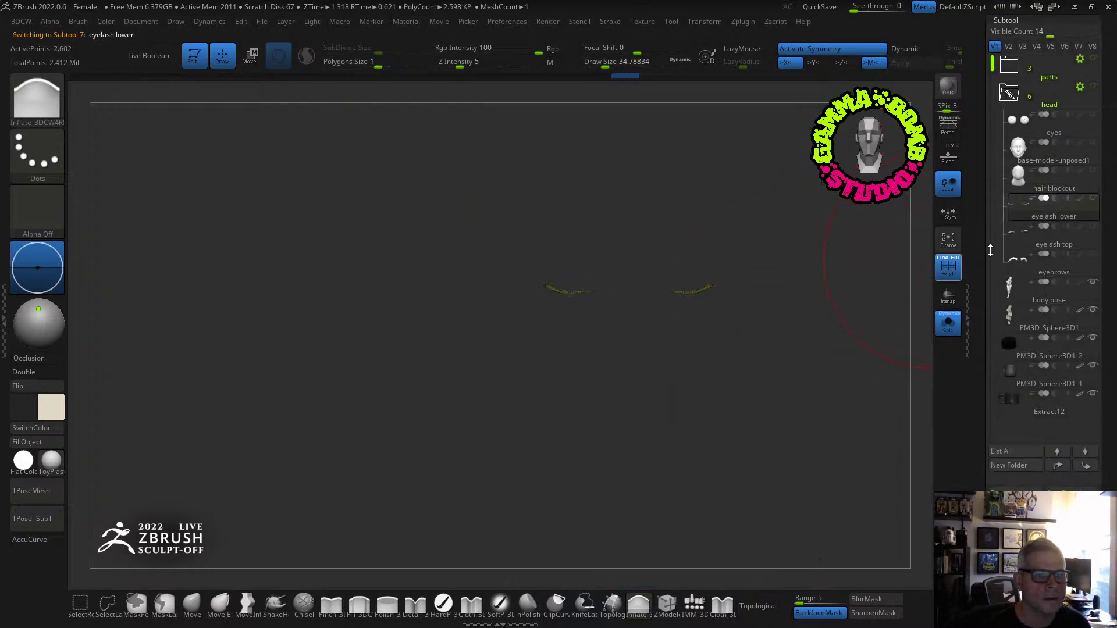
{"action": "left_click", "coordinate": [1009, 241]}
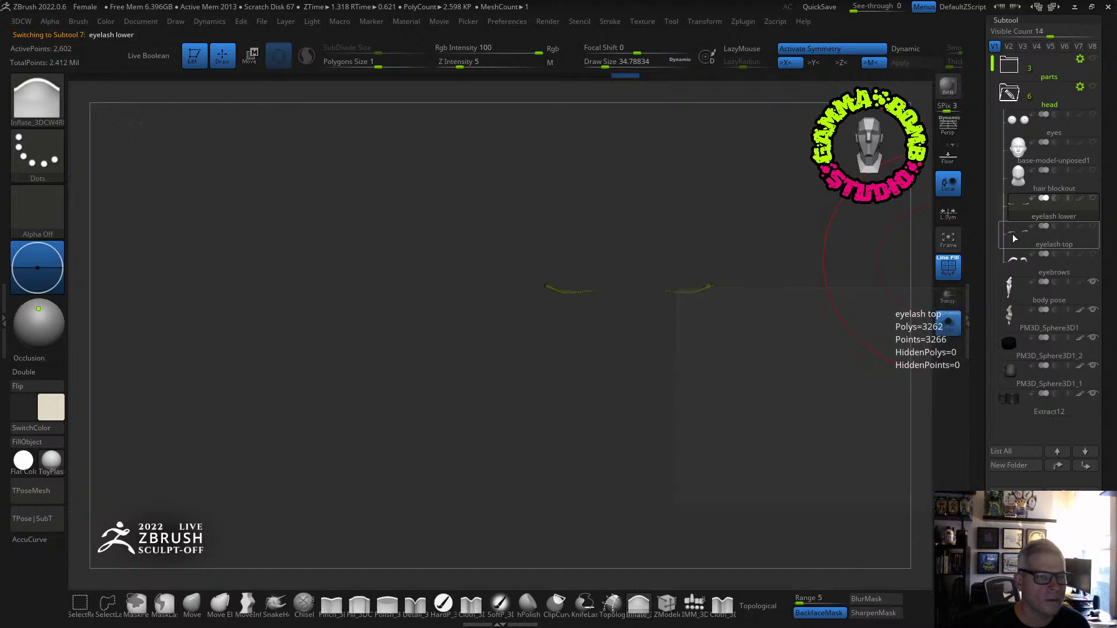
Apply the eyebrows' dynamic subdivision as real geometry, deleting the lower levels, and hide the wireframe.
{"action": "left_click", "coordinate": [1015, 256]}
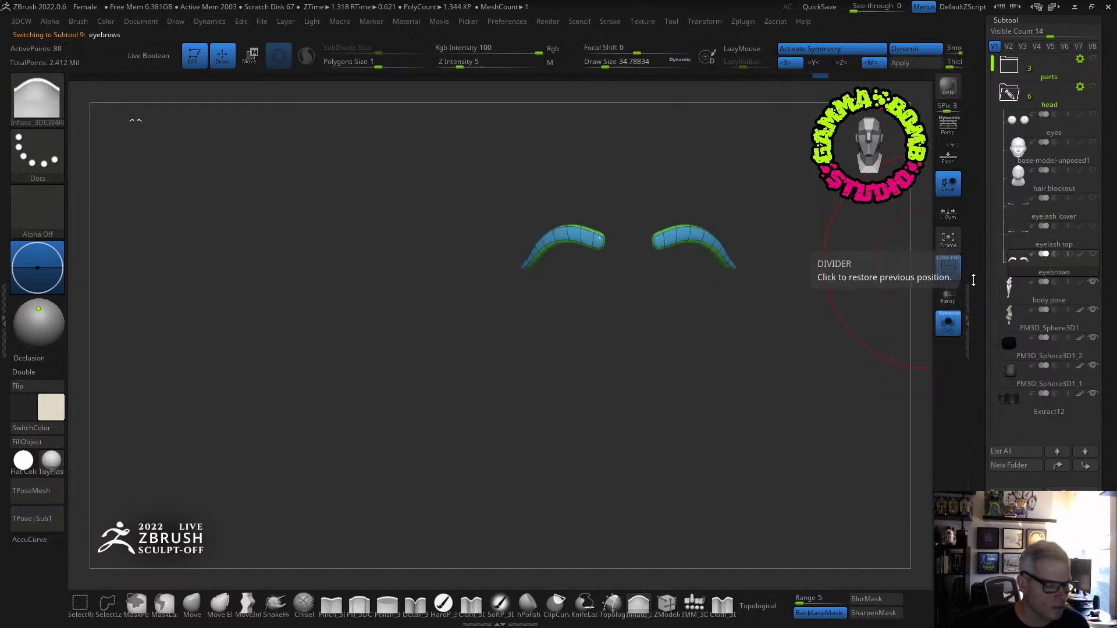
{"action": "scroll", "coordinate": [1007, 480], "scroll_direction": "down", "scroll_amount": 5}
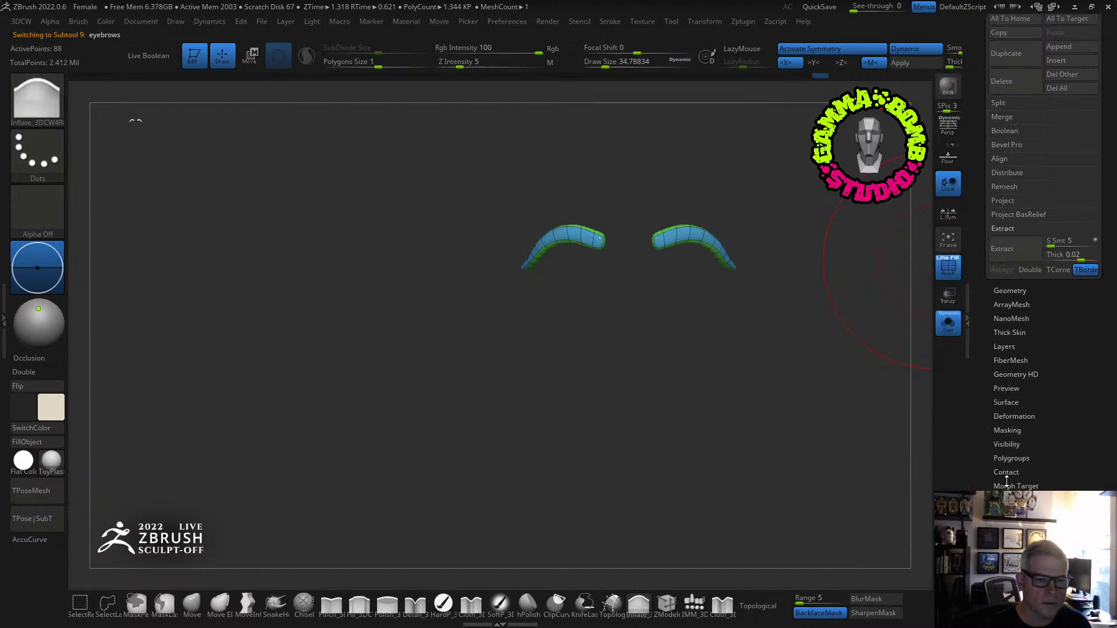
{"action": "left_click", "coordinate": [1012, 291]}
{"action": "left_click", "coordinate": [1025, 153]}
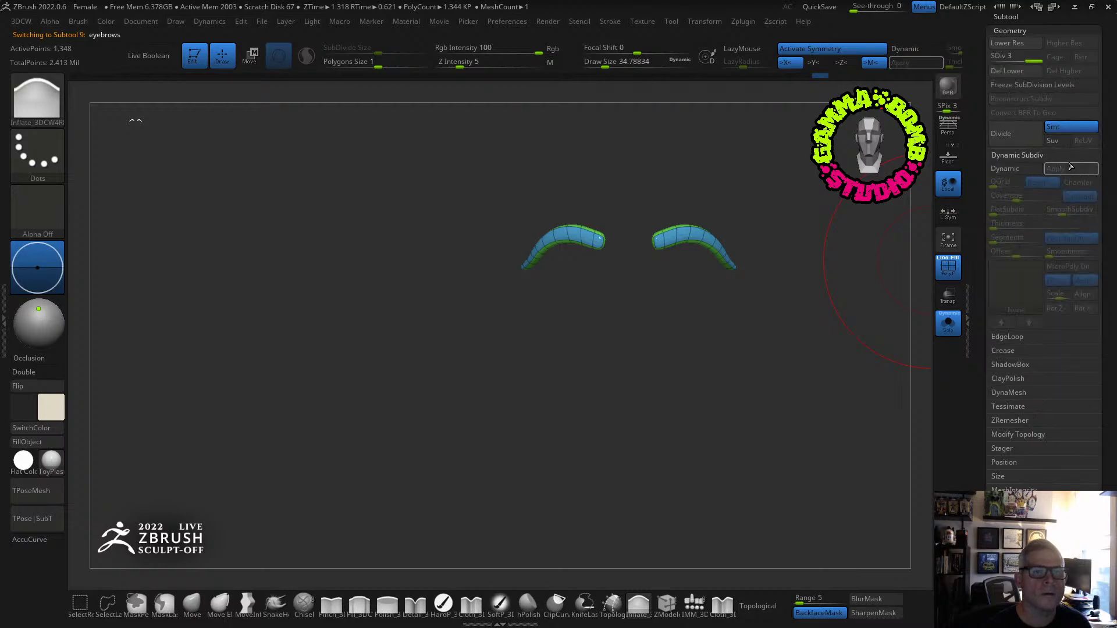
{"action": "left_click", "coordinate": [1016, 71]}
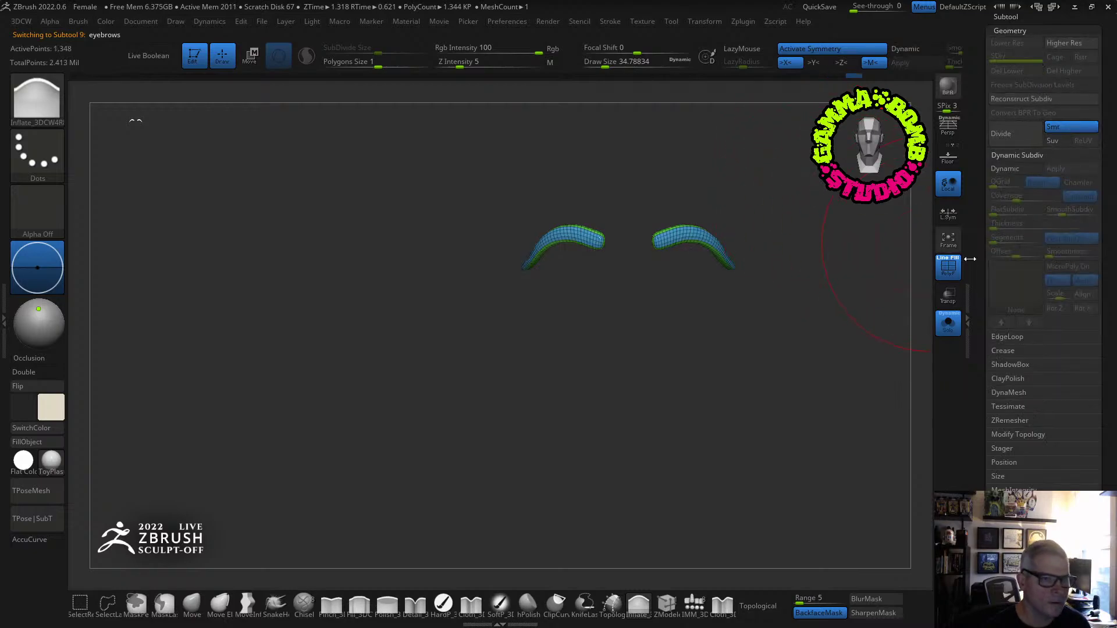
{"action": "left_click", "coordinate": [948, 266]}
{"action": "left_click", "coordinate": [1011, 17]}
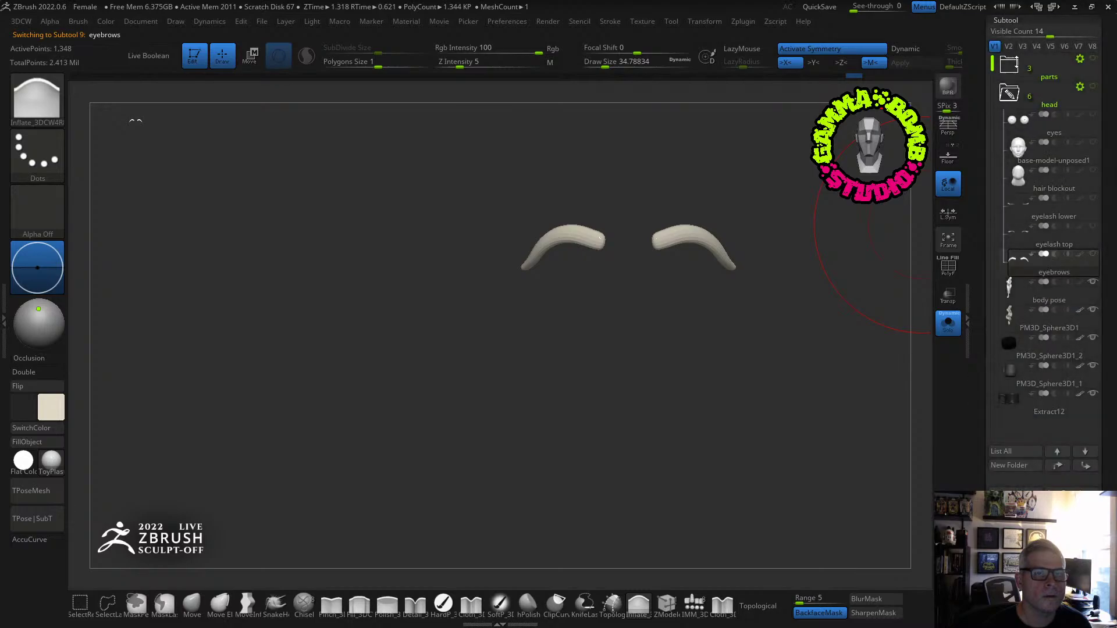
Merge the head folder into a single subtool, select the merged head and examine it.
{"action": "left_click", "coordinate": [1079, 88]}
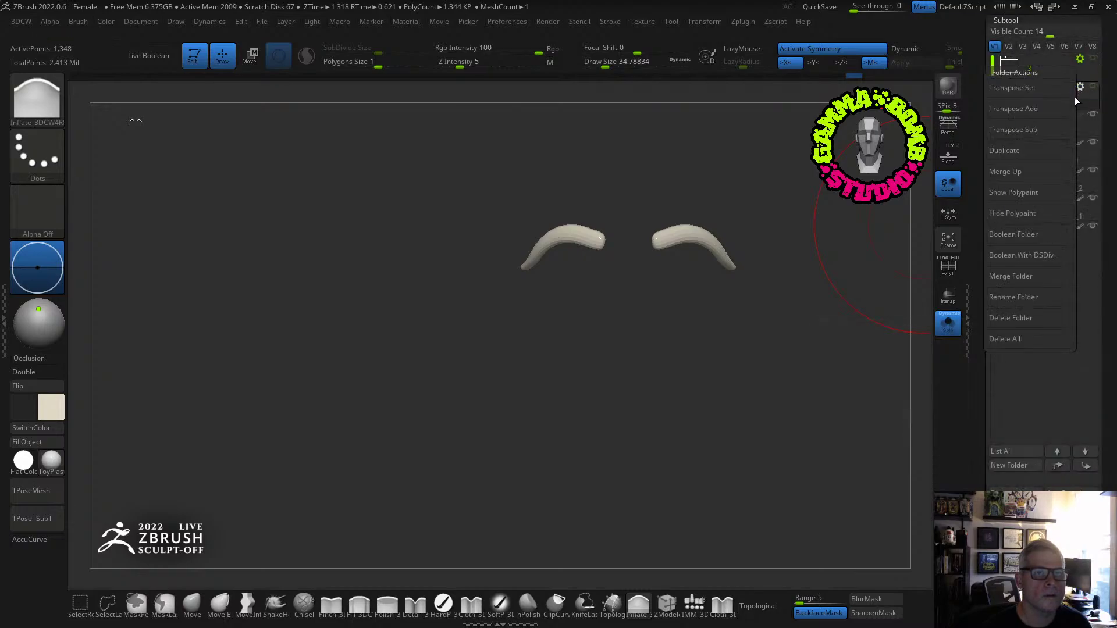
{"action": "left_click", "coordinate": [1018, 279]}
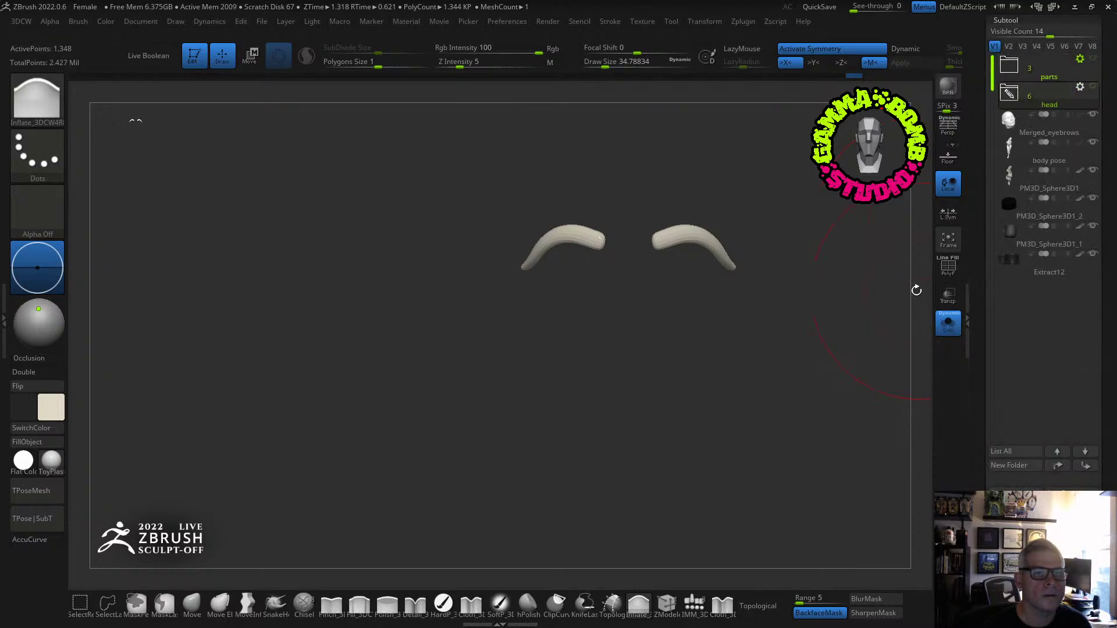
{"action": "left_click", "coordinate": [1013, 131]}
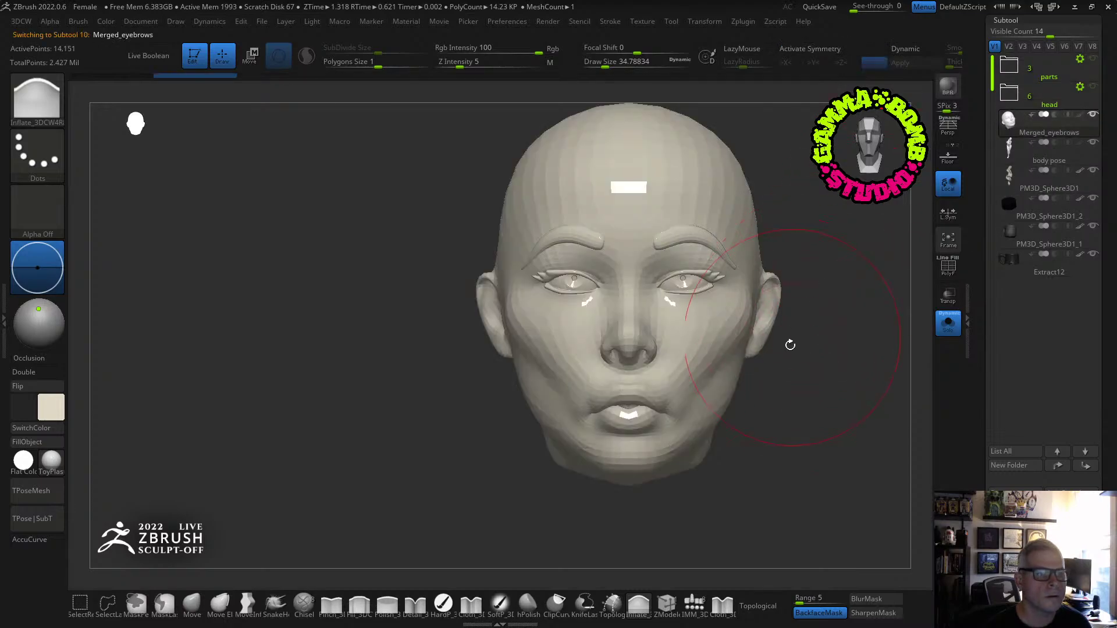
{"action": "left_click_drag", "start_coordinate": [790, 345], "coordinate": [930, 274]}
{"action": "left_click", "coordinate": [948, 269]}
{"action": "left_click", "coordinate": [949, 273]}
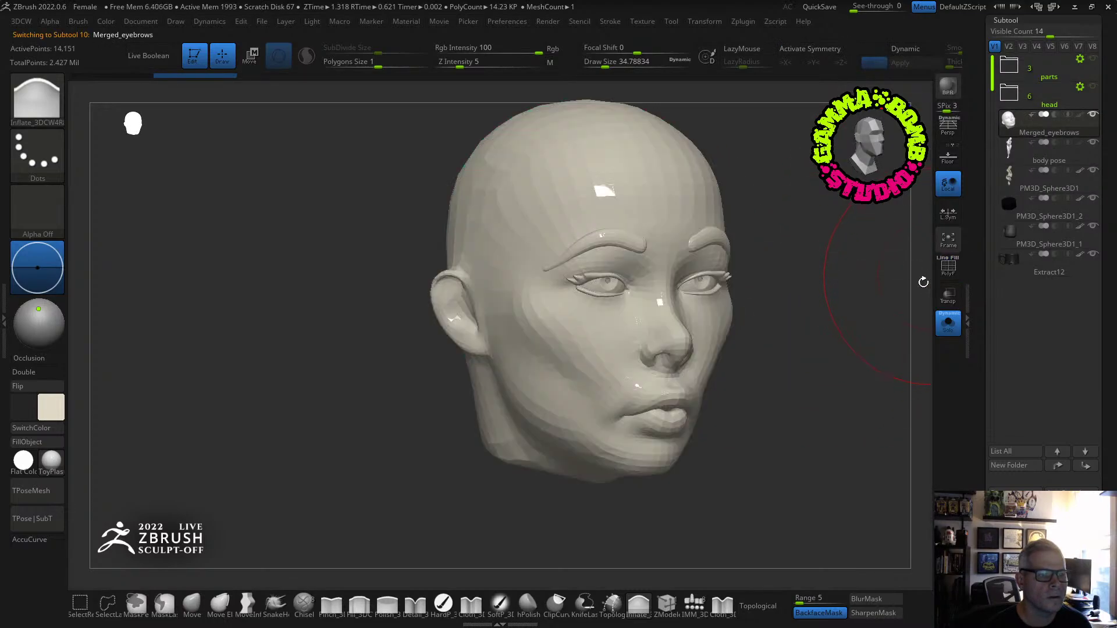
Centre the transform gizmo on the merged head in side view and reposition its pivot below the ear at the neck.
{"action": "left_click_drag", "start_coordinate": [910, 341], "coordinate": [853, 374]}
{"action": "key", "text": "w"}
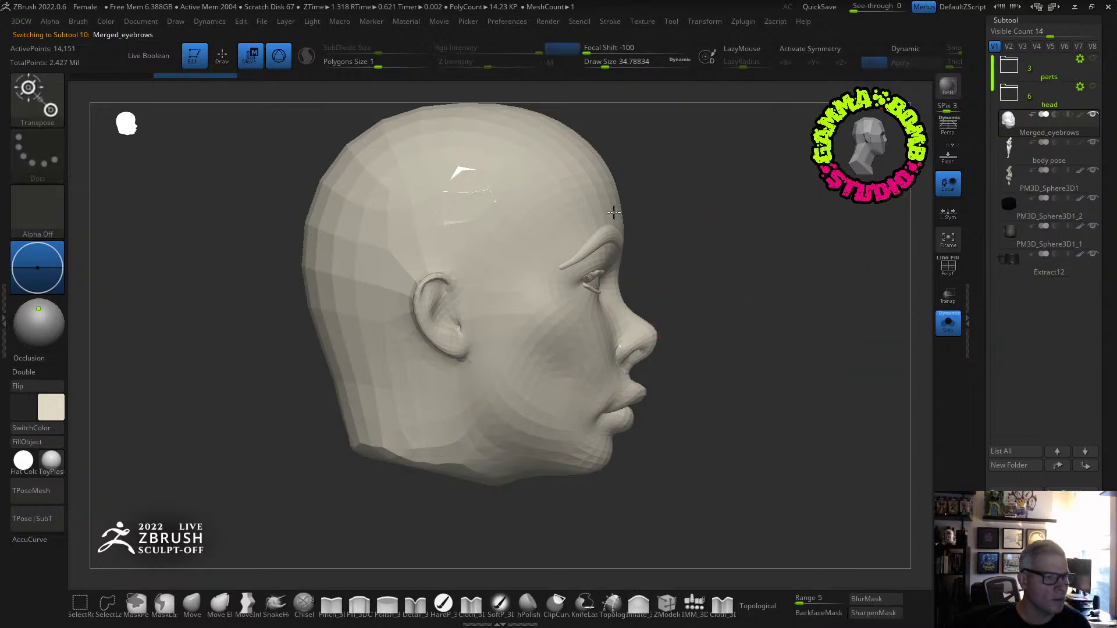
{"action": "key", "text": "f"}
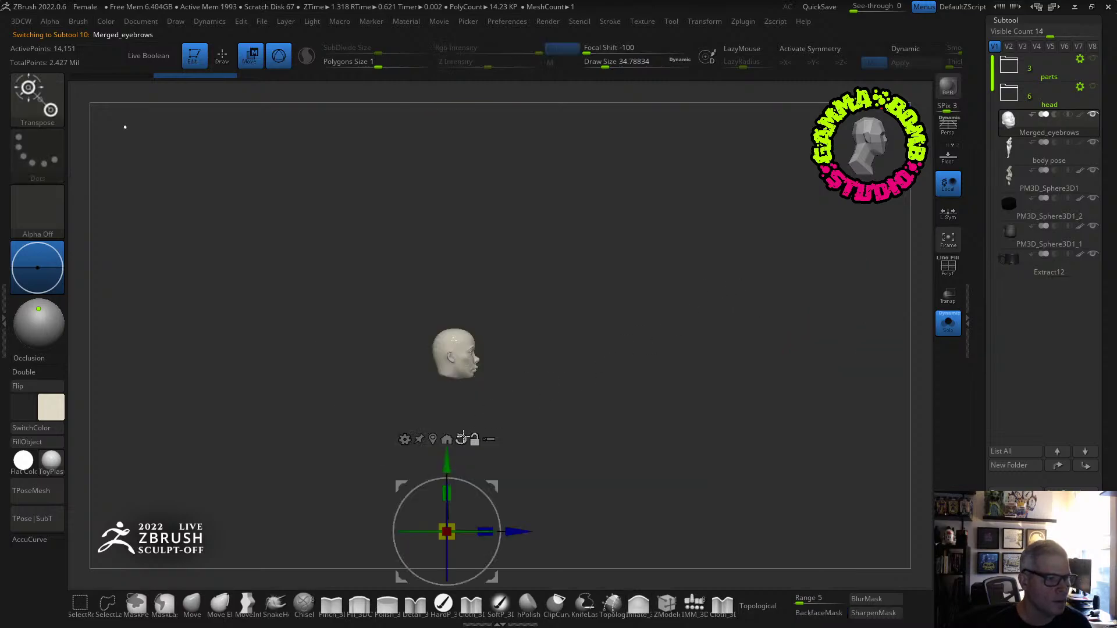
{"action": "left_click", "coordinate": [436, 438]}
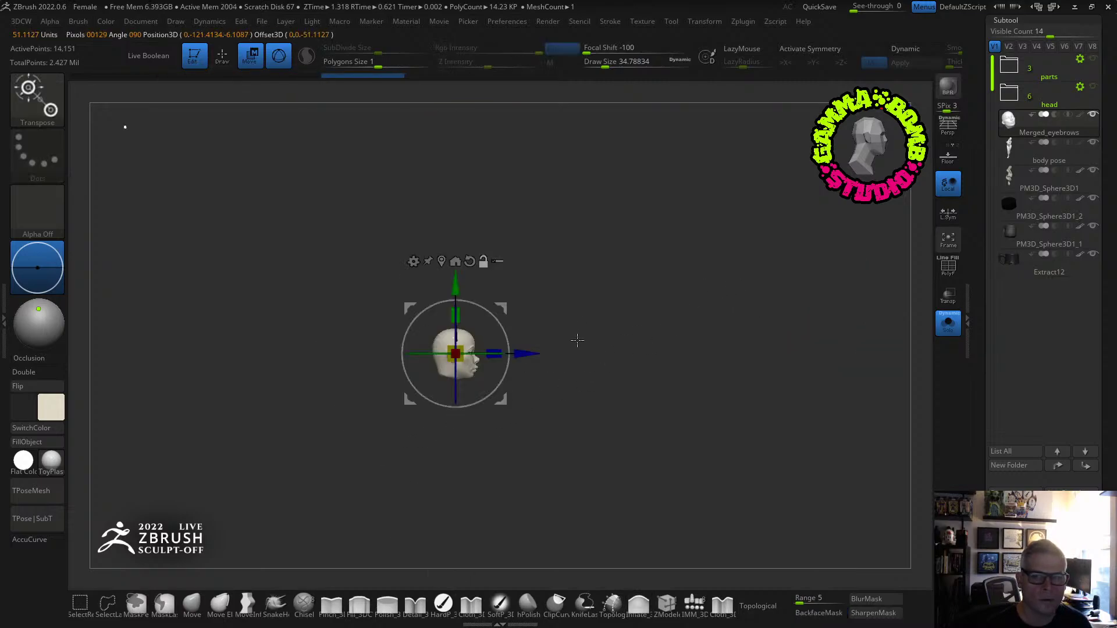
{"action": "left_click_drag", "start_coordinate": [577, 340], "coordinate": [890, 444], "text": "alt"}
{"action": "left_click_drag", "start_coordinate": [648, 231], "coordinate": [648, 390], "text": "alt"}
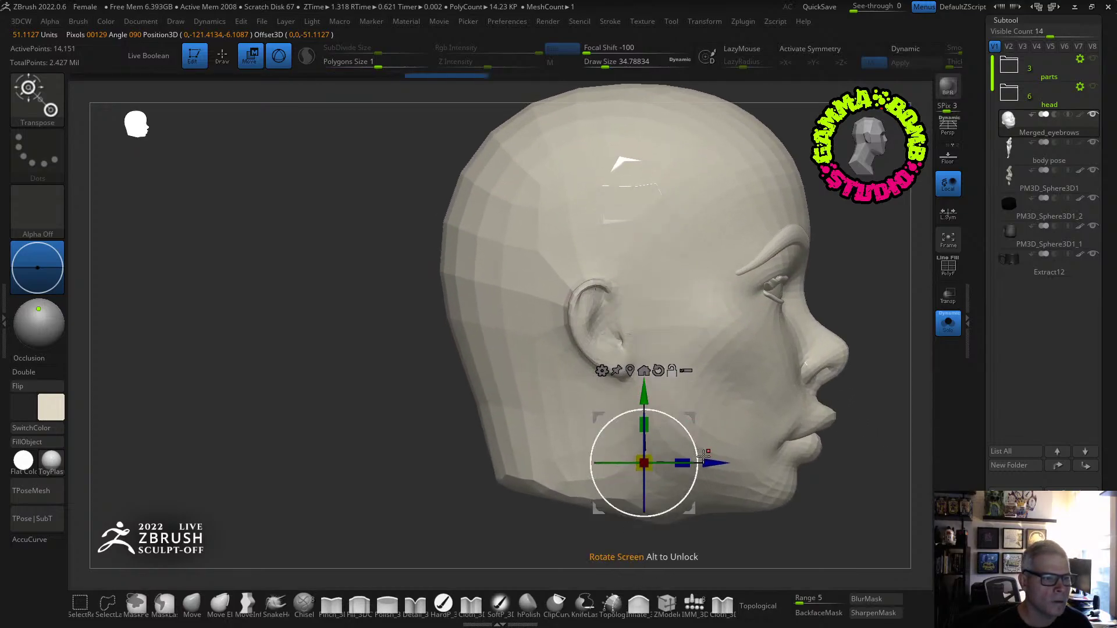
{"action": "left_click_drag", "start_coordinate": [704, 457], "coordinate": [635, 449], "text": "alt"}
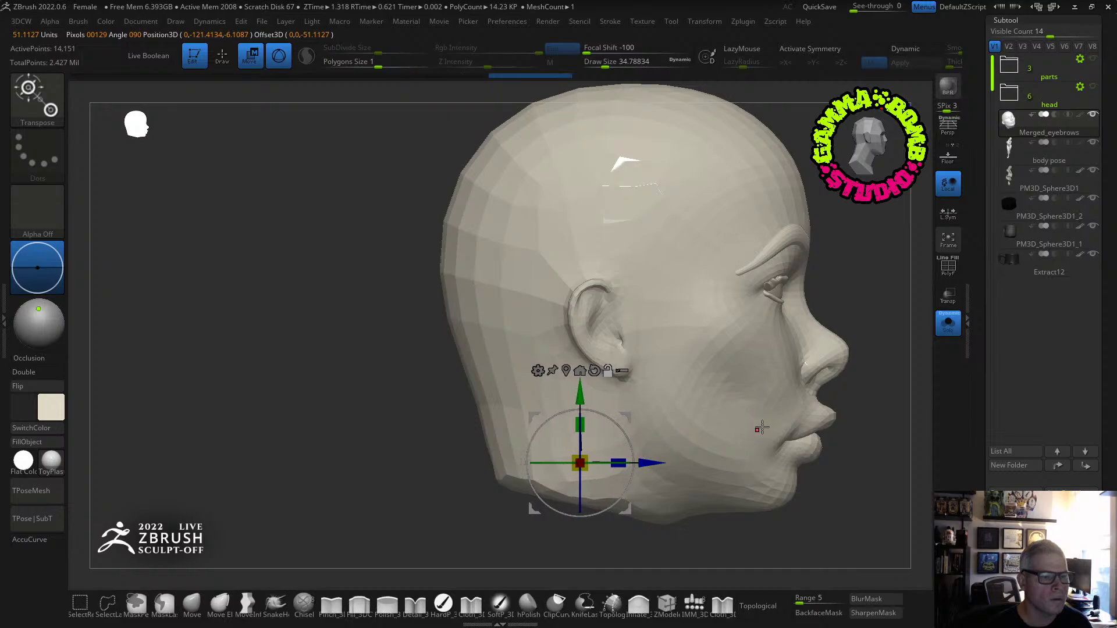
{"action": "mouse_move", "coordinate": [636, 449]}
{"action": "left_mouse_down", "text": "alt"}
{"action": "mouse_move", "coordinate": [815, 408]}
{"action": "mouse_move", "coordinate": [916, 321]}
{"action": "left_mouse_up", "text": "alt"}
Compare the body pose with the merged head, reselect the merged head and leave solo mode to show the whole sculpture.
{"action": "key", "text": "b"}
{"action": "key", "text": "i"}
{"action": "key", "text": "n"}
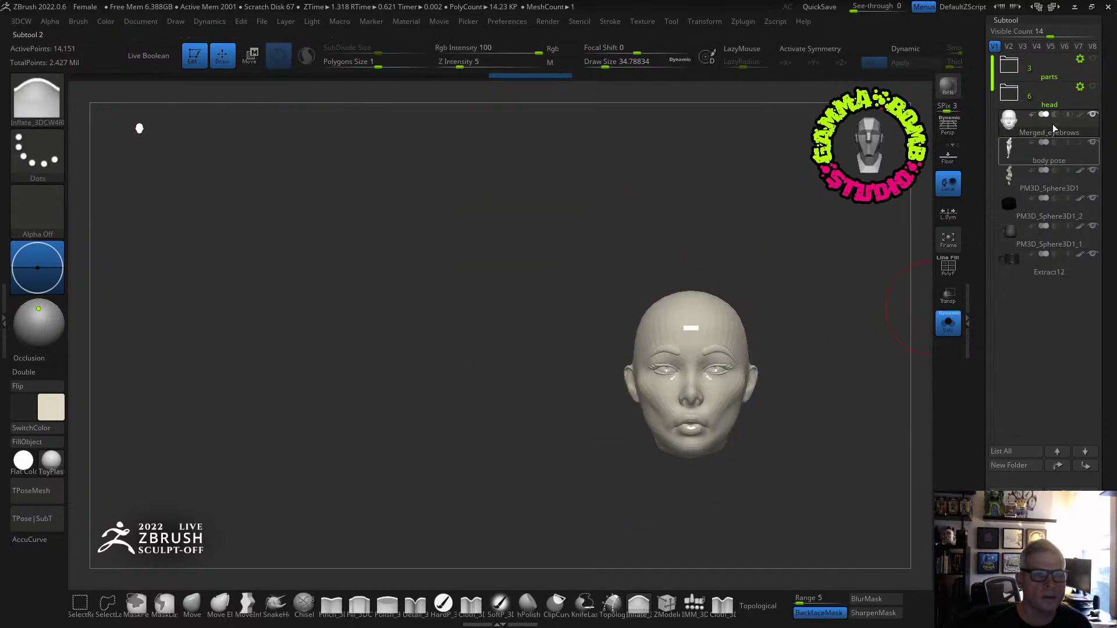
{"action": "left_click", "coordinate": [1009, 154]}
{"action": "left_click_drag", "start_coordinate": [867, 329], "coordinate": [967, 154]}
{"action": "left_click", "coordinate": [1010, 127]}
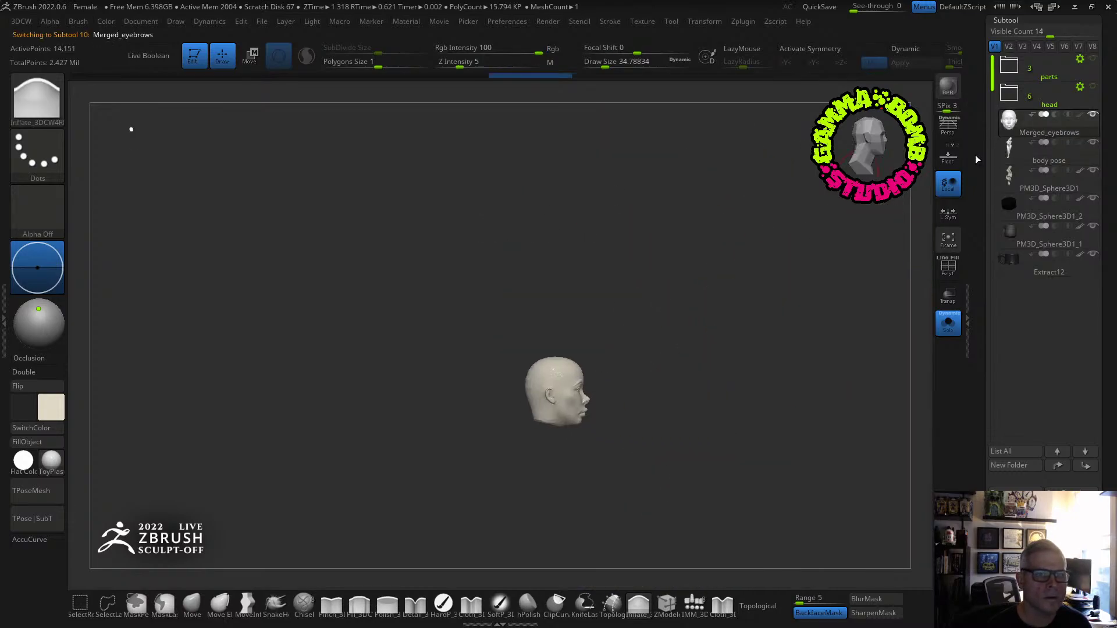
{"action": "left_click", "coordinate": [954, 329]}
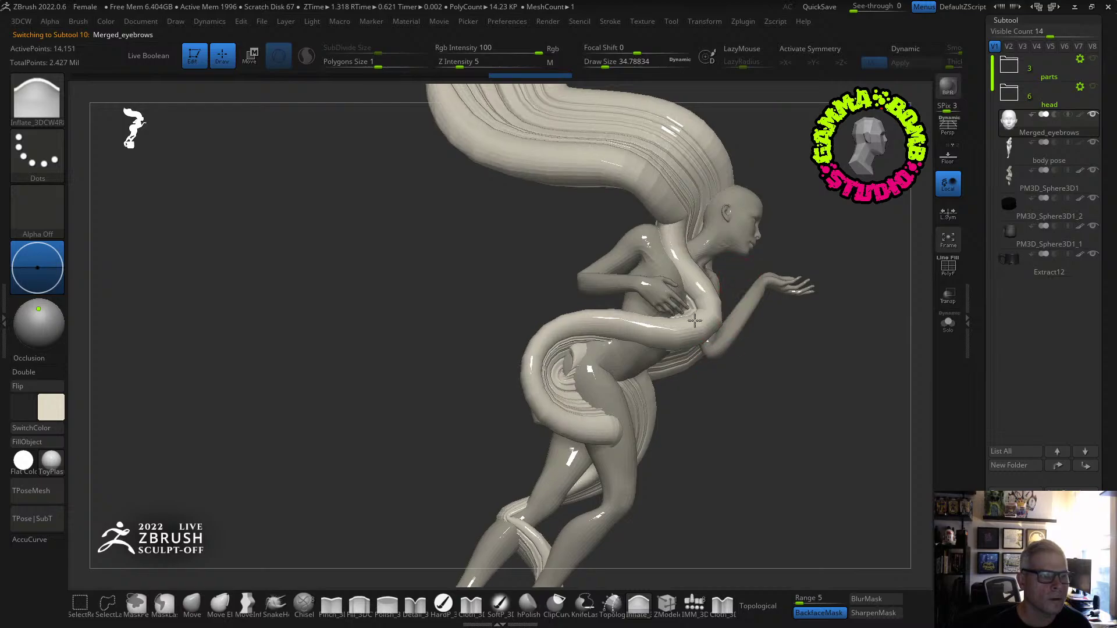
Move the merged head up to the figure's neck in side view, with transparency on to see the overlap.
{"action": "left_click_drag", "start_coordinate": [717, 317], "coordinate": [657, 282]}
{"action": "key", "text": "w"}
{"action": "left_click_drag", "start_coordinate": [515, 508], "coordinate": [669, 510]}
{"action": "left_click_drag", "start_coordinate": [585, 435], "coordinate": [981, 295]}
{"action": "left_click", "coordinate": [948, 296]}
{"action": "left_click_drag", "start_coordinate": [907, 306], "coordinate": [587, 338]}
{"action": "mouse_move", "coordinate": [686, 325]}
{"action": "left_mouse_down"}
{"action": "mouse_move", "coordinate": [839, 299]}
{"action": "mouse_move", "coordinate": [681, 330]}
{"action": "left_mouse_up"}
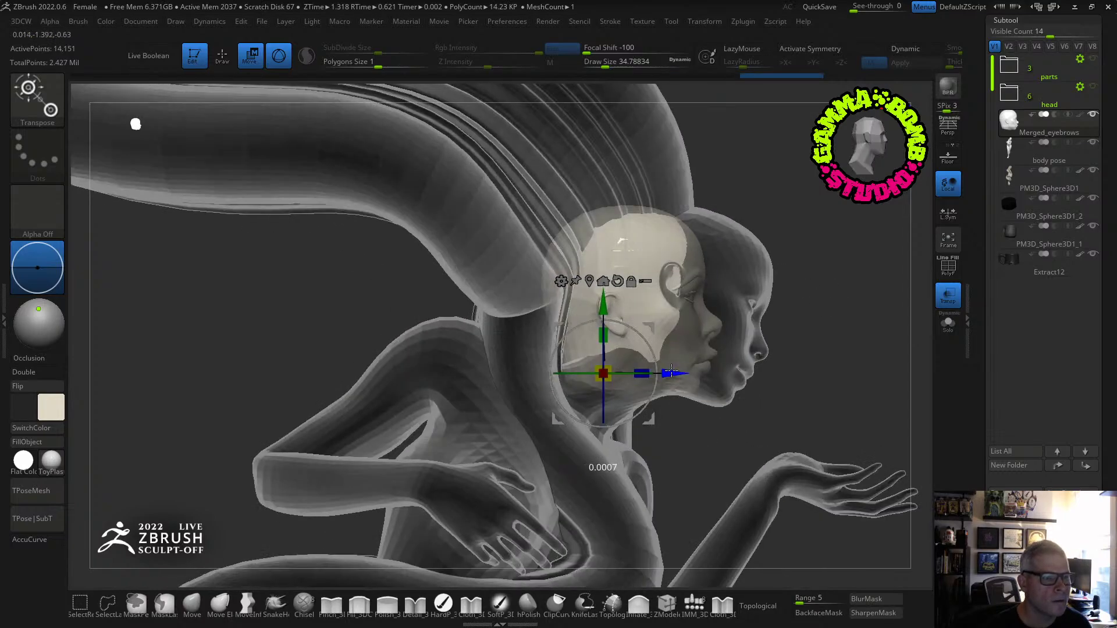
Align the merged head over the figure's original head by shifting it forward, tilting it and adjusting its height from side and front.
{"action": "left_click_drag", "start_coordinate": [671, 373], "coordinate": [724, 370]}
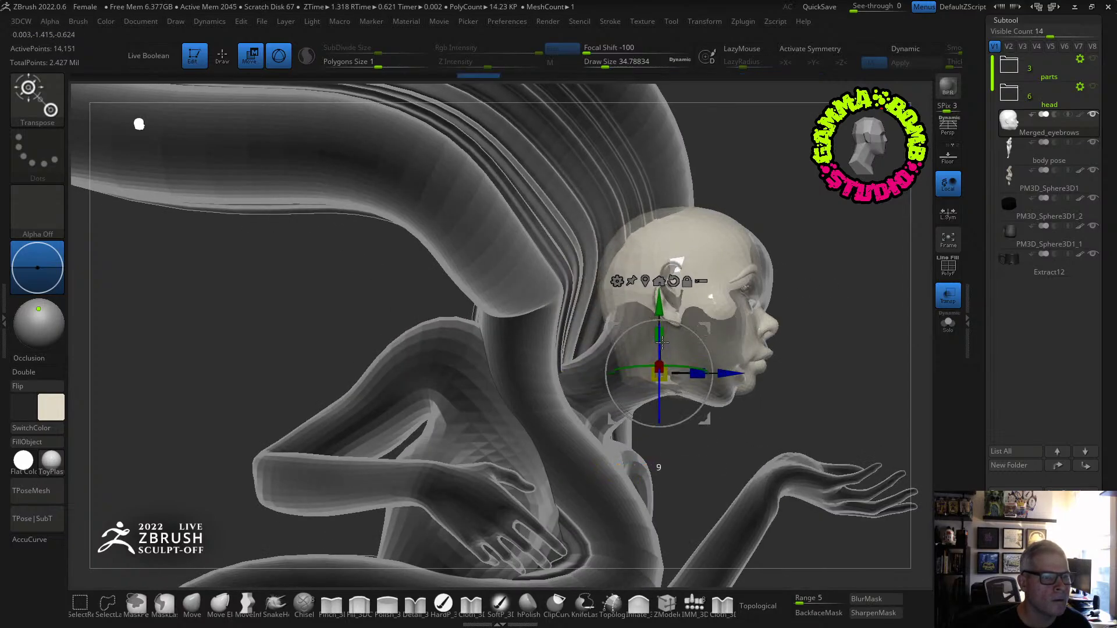
{"action": "left_click_drag", "start_coordinate": [826, 309], "coordinate": [694, 371]}
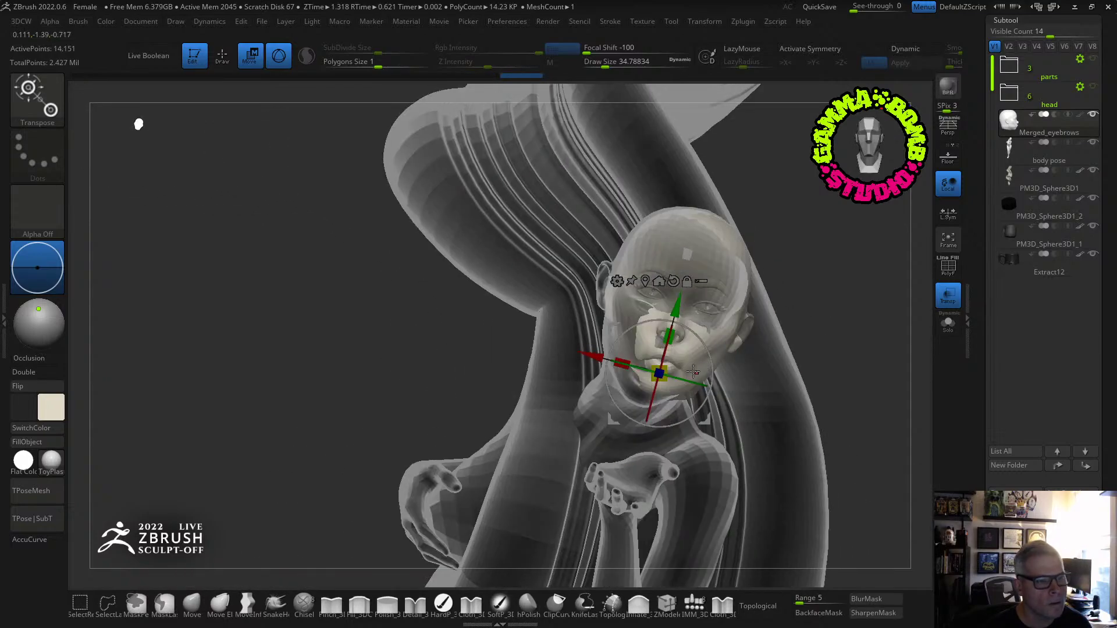
{"action": "left_click_drag", "start_coordinate": [706, 467], "coordinate": [711, 390], "text": "alt"}
{"action": "left_click_drag", "start_coordinate": [557, 396], "coordinate": [616, 346]}
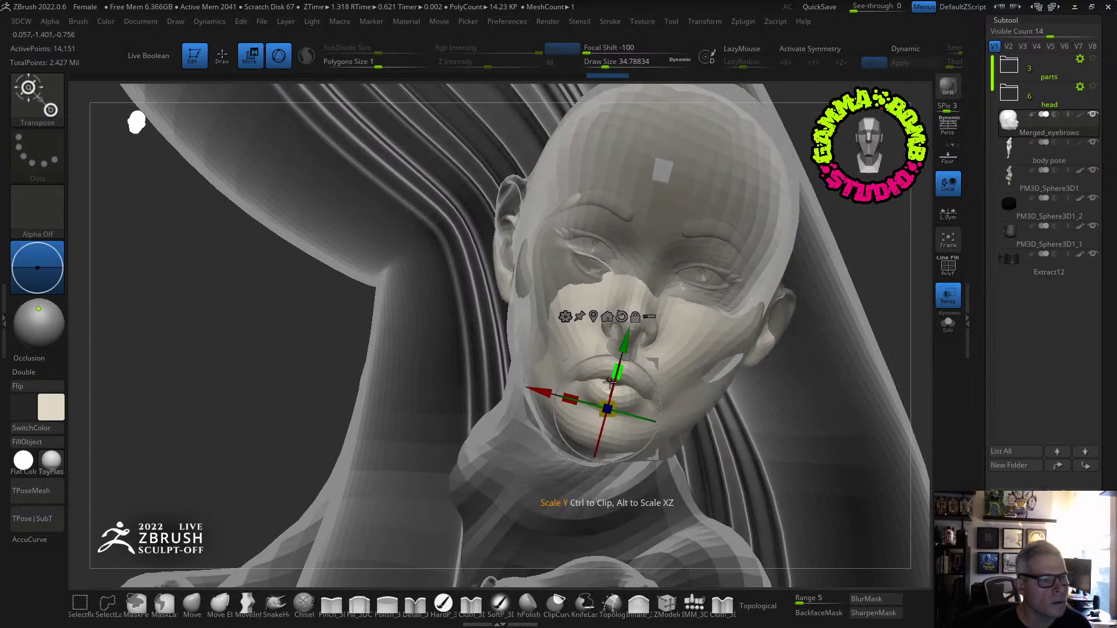
{"action": "left_click_drag", "start_coordinate": [607, 408], "coordinate": [611, 394]}
{"action": "right_click_drag", "start_coordinate": [611, 393], "coordinate": [571, 399]}
{"action": "left_click_drag", "start_coordinate": [517, 415], "coordinate": [507, 417]}
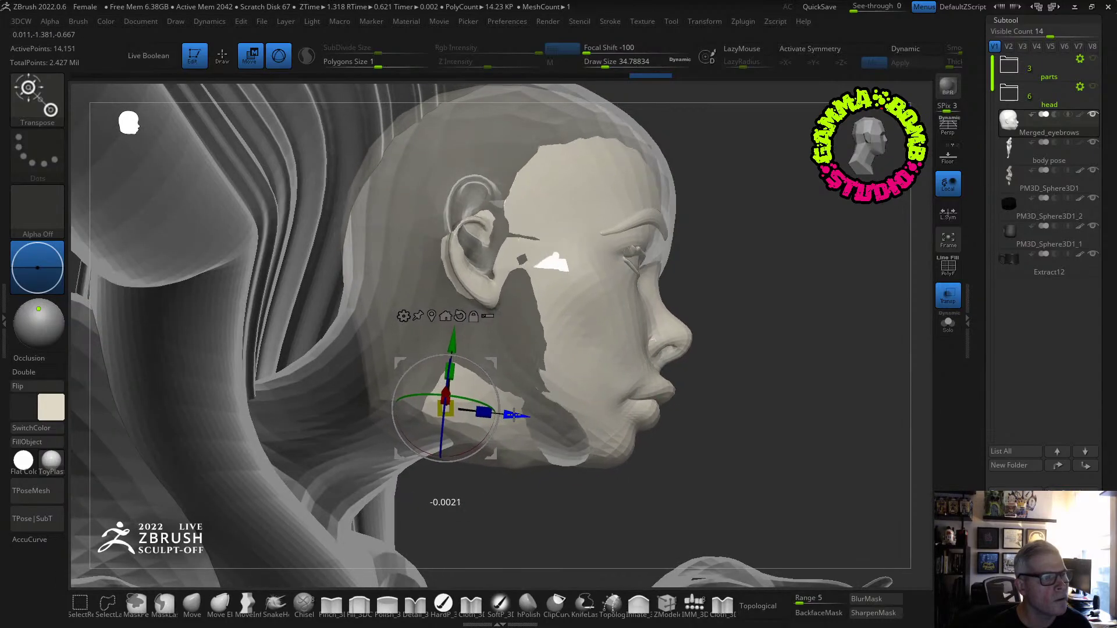
Fine-tune the merged head's tilt from the front and three-quarter views and return to draw mode to check the fit.
{"action": "right_click_drag", "start_coordinate": [507, 416], "coordinate": [720, 328]}
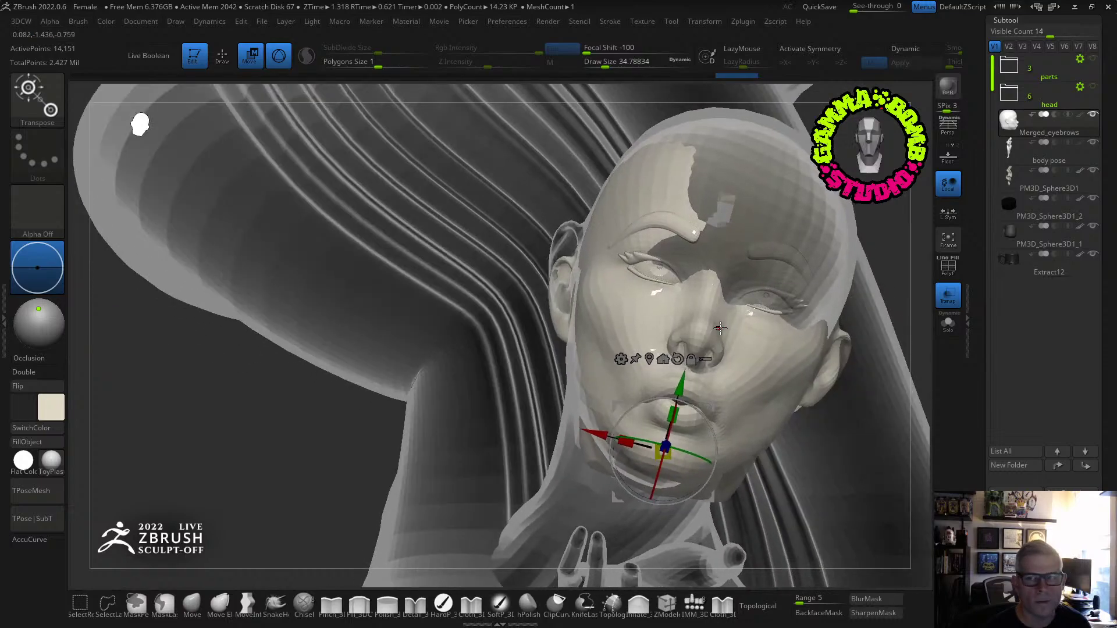
{"action": "right_click_drag", "start_coordinate": [613, 416], "coordinate": [801, 445]}
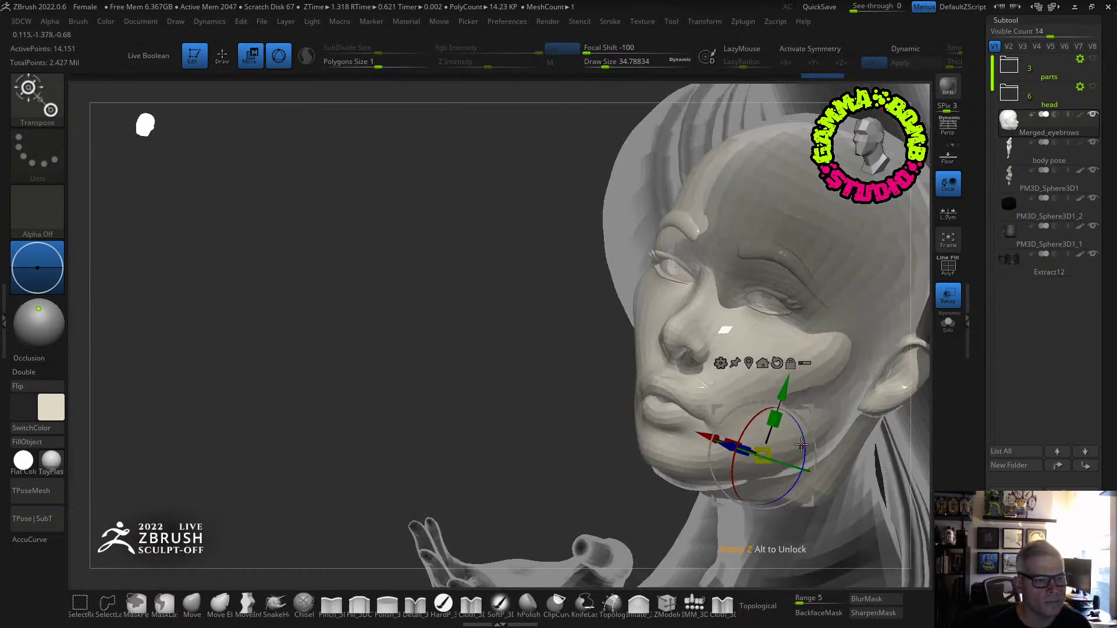
{"action": "left_click_drag", "start_coordinate": [753, 461], "coordinate": [784, 458]}
{"action": "mouse_move", "coordinate": [749, 428]}
{"action": "right_mouse_down"}
{"action": "mouse_move", "coordinate": [531, 381]}
{"action": "mouse_move", "coordinate": [669, 395]}
{"action": "mouse_move", "coordinate": [599, 342]}
{"action": "right_mouse_up"}
{"action": "key", "text": "q"}
{"action": "right_click_drag", "start_coordinate": [800, 274], "coordinate": [907, 244]}
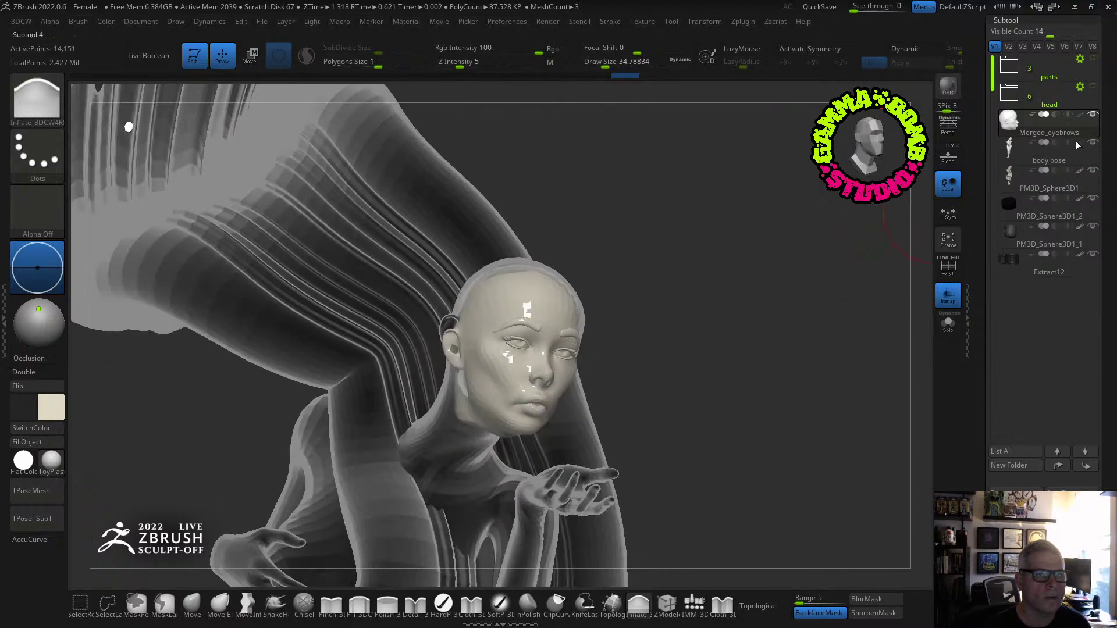
Make all parts of the head folder visible and delete the Merged_eyebrows subtool.
{"action": "left_click", "coordinate": [1017, 98]}
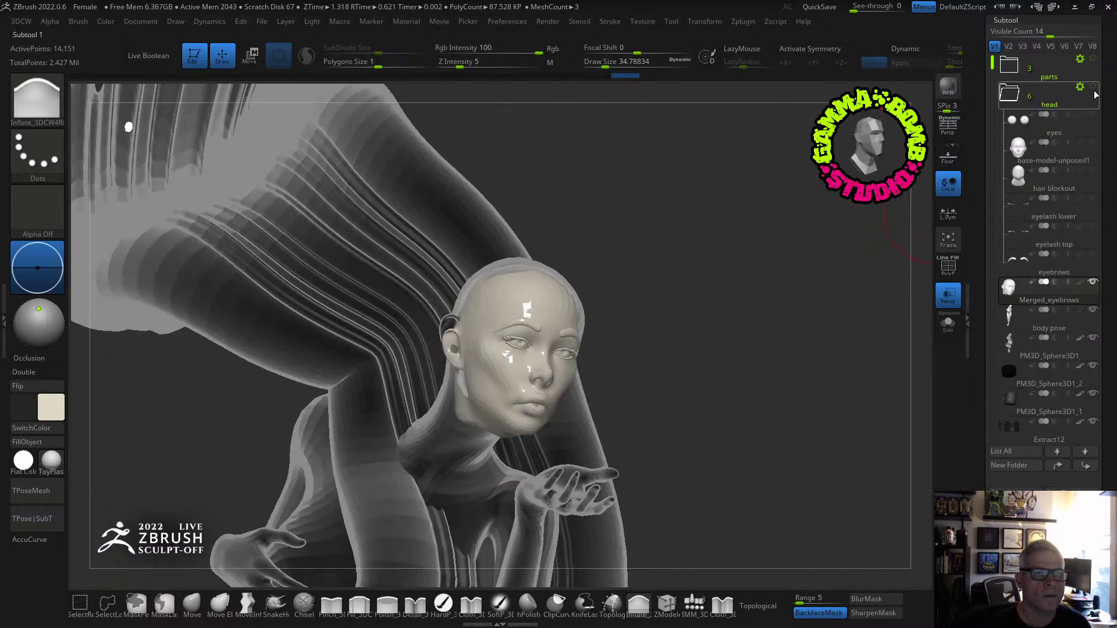
{"action": "left_click", "coordinate": [1026, 98]}
{"action": "left_click", "coordinate": [1009, 585]}
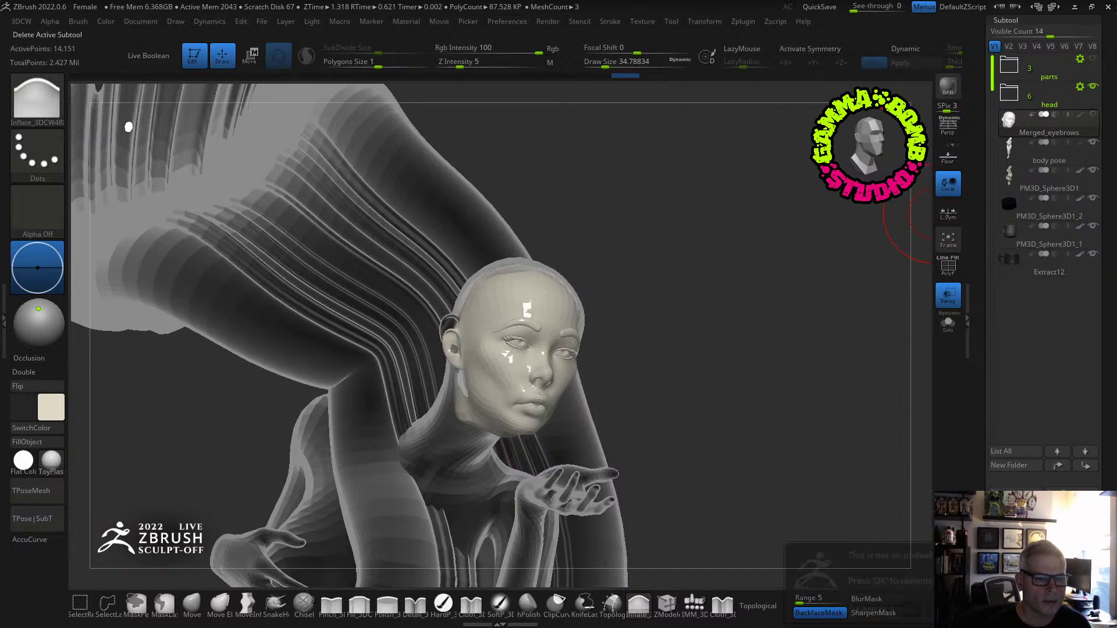
{"action": "left_click", "coordinate": [909, 609]}
Merge the head folder again with the hair blockout included, and select the resulting merged head.
{"action": "left_click", "coordinate": [1010, 100]}
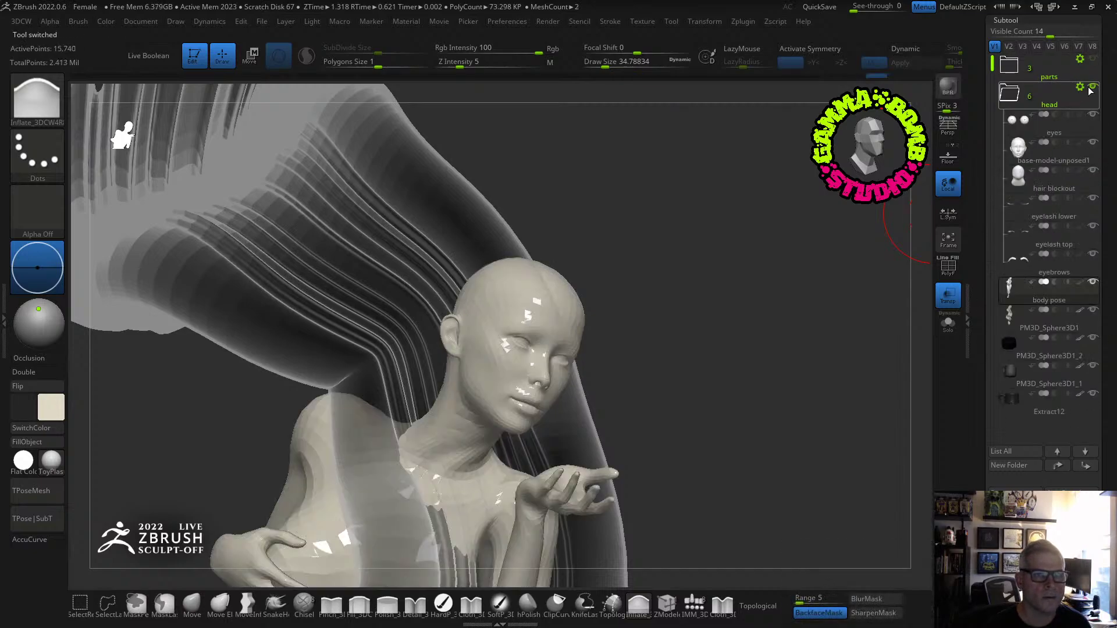
{"action": "left_click", "coordinate": [1080, 88]}
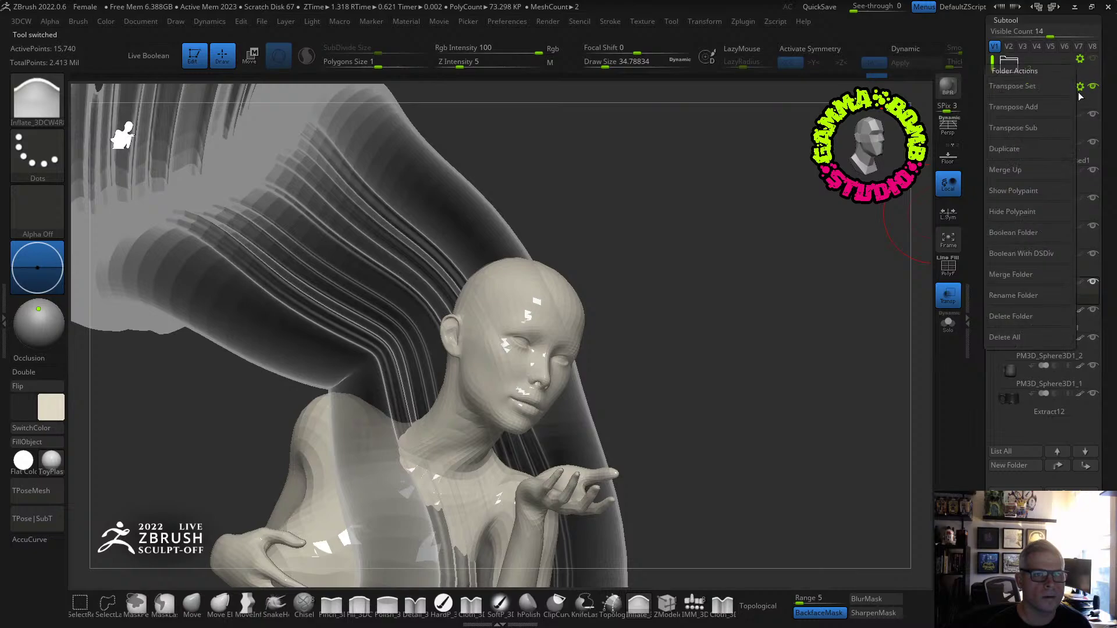
{"action": "left_click", "coordinate": [1013, 276]}
{"action": "left_click", "coordinate": [1008, 99]}
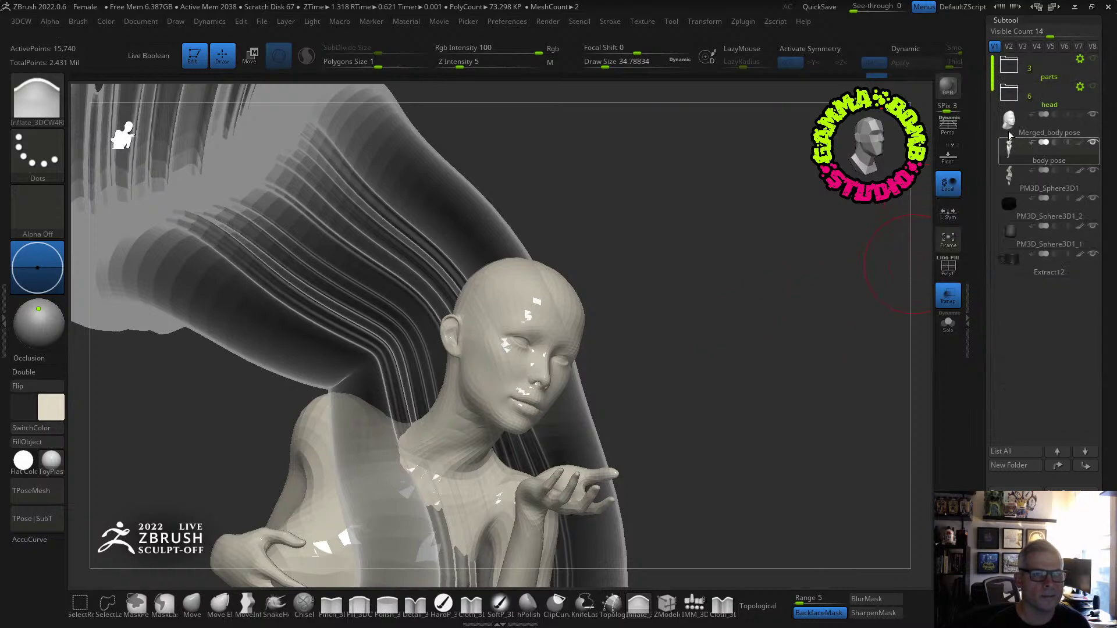
{"action": "left_click", "coordinate": [1013, 122]}
Centre the transform gizmo on the new merged head in side view and shift its pivot down below the ear.
{"action": "left_click_drag", "start_coordinate": [768, 219], "coordinate": [640, 212]}
{"action": "key", "text": "f"}
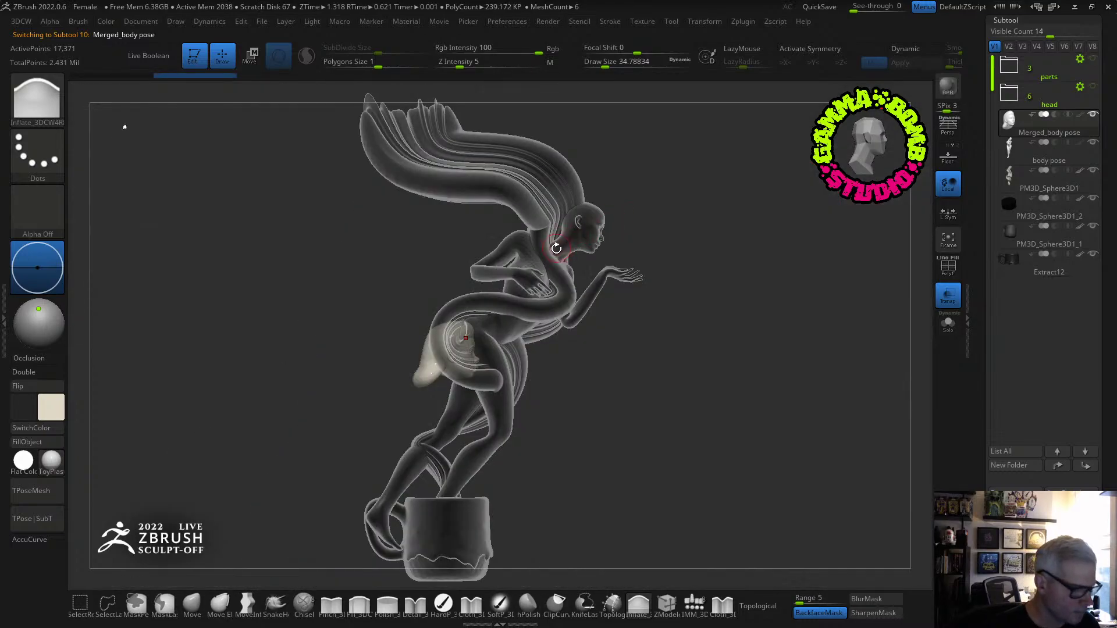
{"action": "key", "text": "w"}
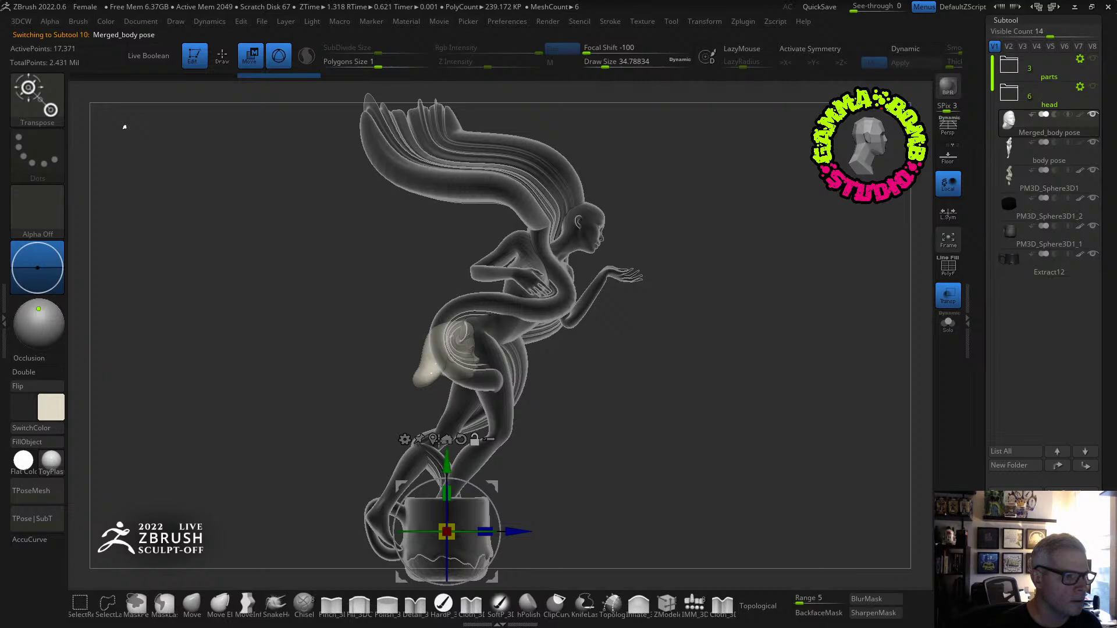
{"action": "left_click", "coordinate": [434, 439]}
{"action": "right_click_drag", "start_coordinate": [483, 357], "coordinate": [532, 331], "text": "ctrl"}
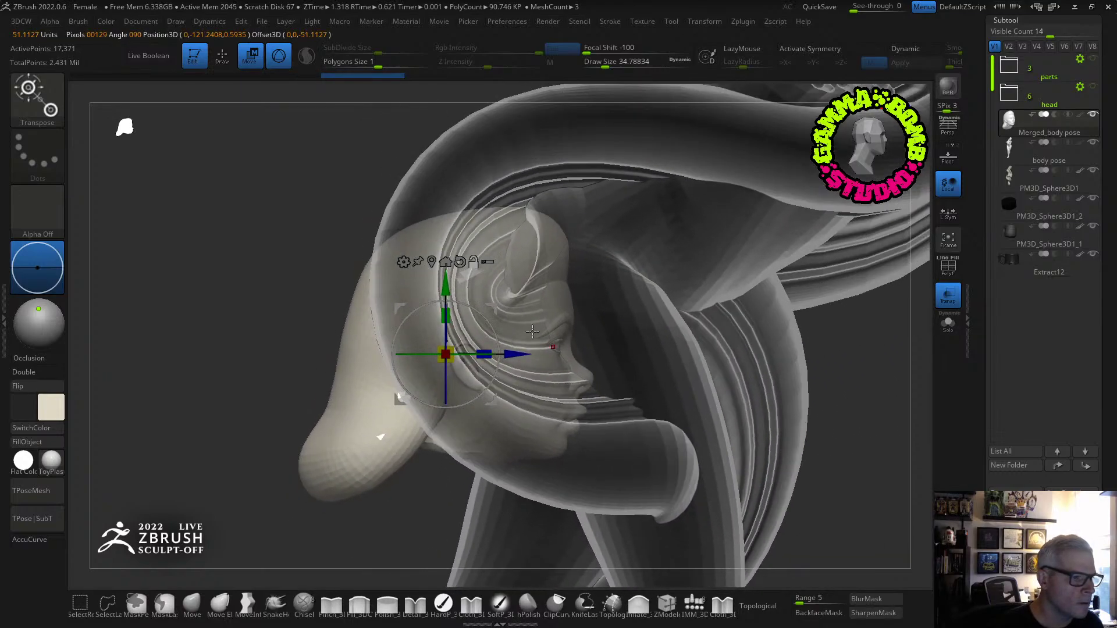
{"action": "left_click_drag", "start_coordinate": [444, 285], "coordinate": [444, 365], "text": "alt"}
{"action": "mouse_move", "coordinate": [446, 361]}
{"action": "right_mouse_down"}
{"action": "mouse_move", "coordinate": [474, 291]}
{"action": "mouse_move", "coordinate": [436, 367]}
{"action": "right_mouse_up"}
{"action": "left_click_drag", "start_coordinate": [435, 366], "coordinate": [434, 338], "text": "alt"}
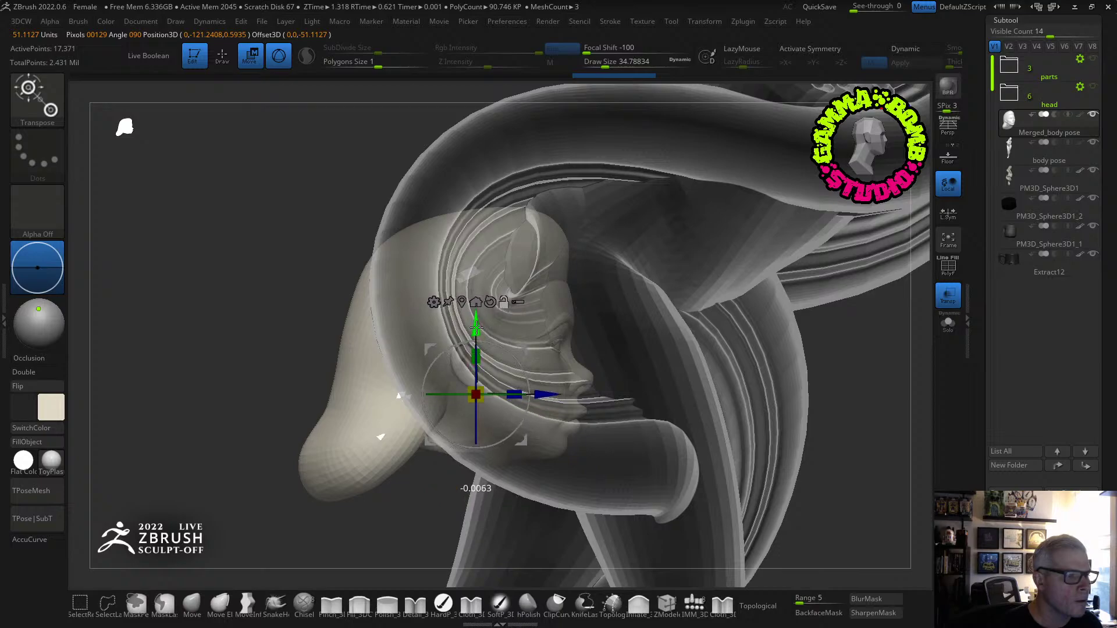
{"action": "right_click_drag", "start_coordinate": [496, 325], "coordinate": [555, 336]}
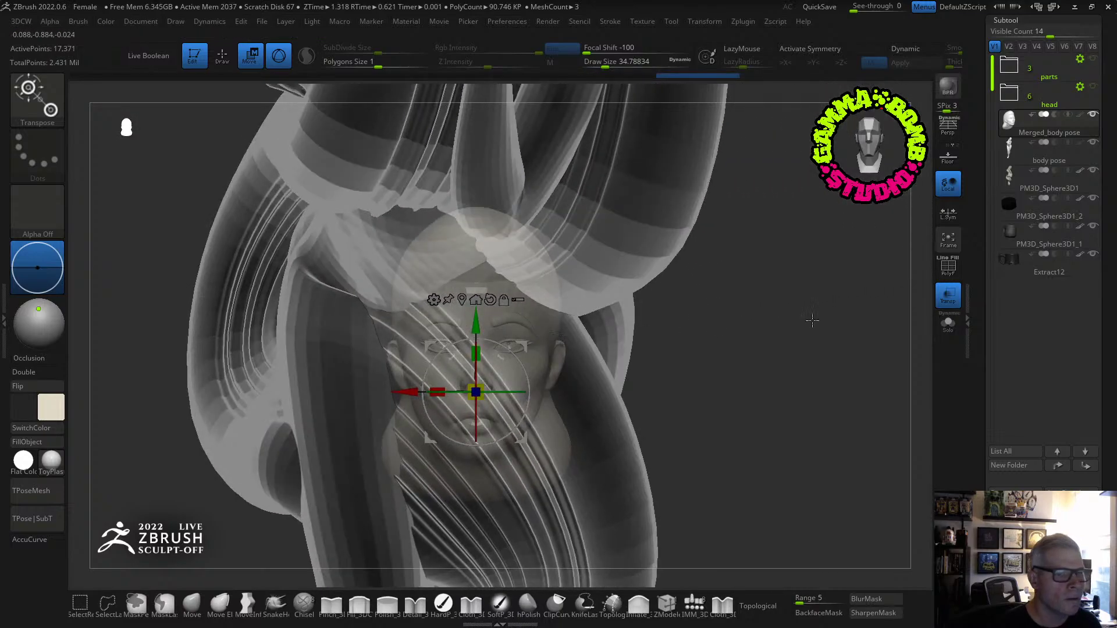
Move the new merged head up from the hips onto the posed figure's head.
{"action": "key", "text": "q"}
{"action": "right_click_drag", "start_coordinate": [819, 338], "coordinate": [692, 285], "text": "ctrl"}
{"action": "right_click_drag", "start_coordinate": [692, 285], "coordinate": [735, 281], "text": "shift"}
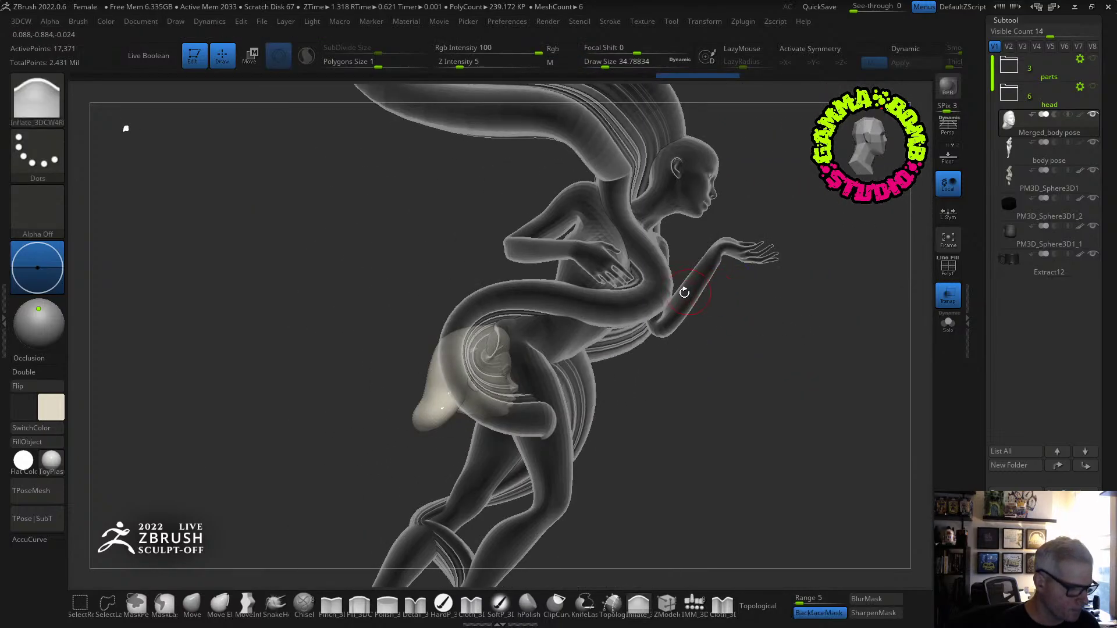
{"action": "key", "text": "w"}
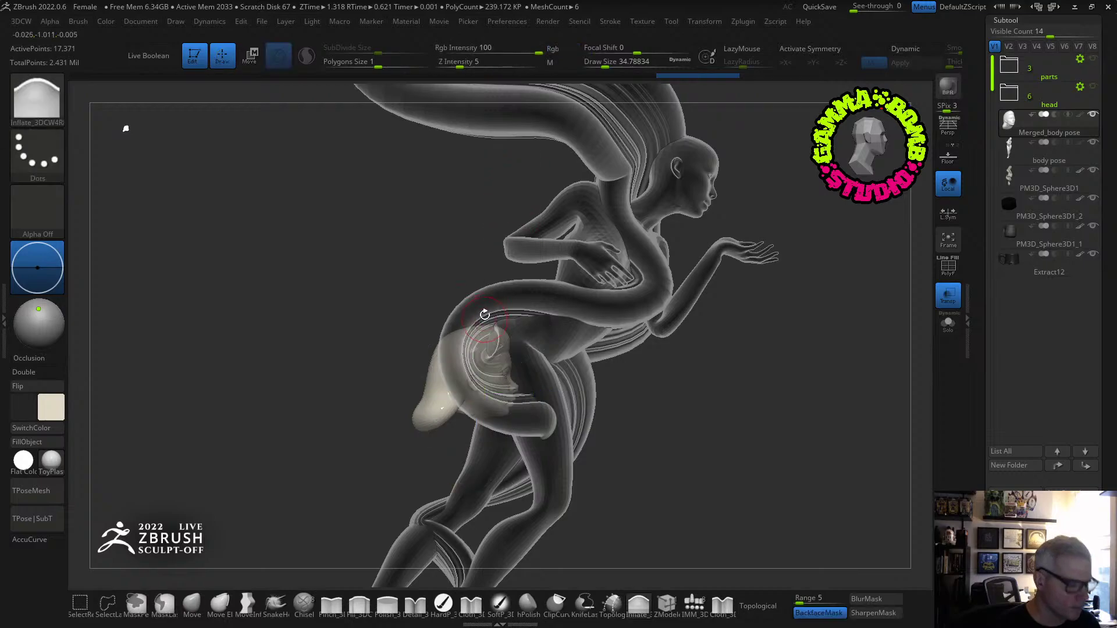
{"action": "left_click_drag", "start_coordinate": [505, 230], "coordinate": [504, 127]}
{"action": "left_click_drag", "start_coordinate": [552, 205], "coordinate": [786, 217]}
{"action": "right_click_drag", "start_coordinate": [788, 217], "coordinate": [541, 407], "text": "shift"}
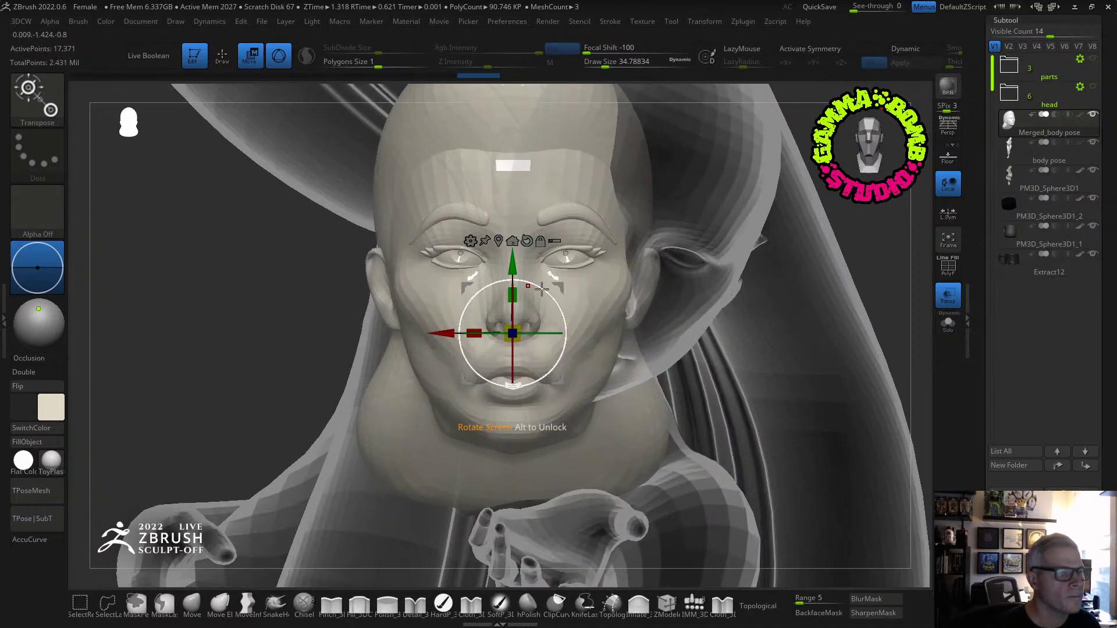
Rotate the merged head in front view, then slide it back and raise it along the posed figure's head.
{"action": "left_click_drag", "start_coordinate": [547, 292], "coordinate": [557, 310]}
{"action": "left_click_drag", "start_coordinate": [449, 311], "coordinate": [513, 333]}
{"action": "right_click_drag", "start_coordinate": [514, 332], "coordinate": [793, 329]}
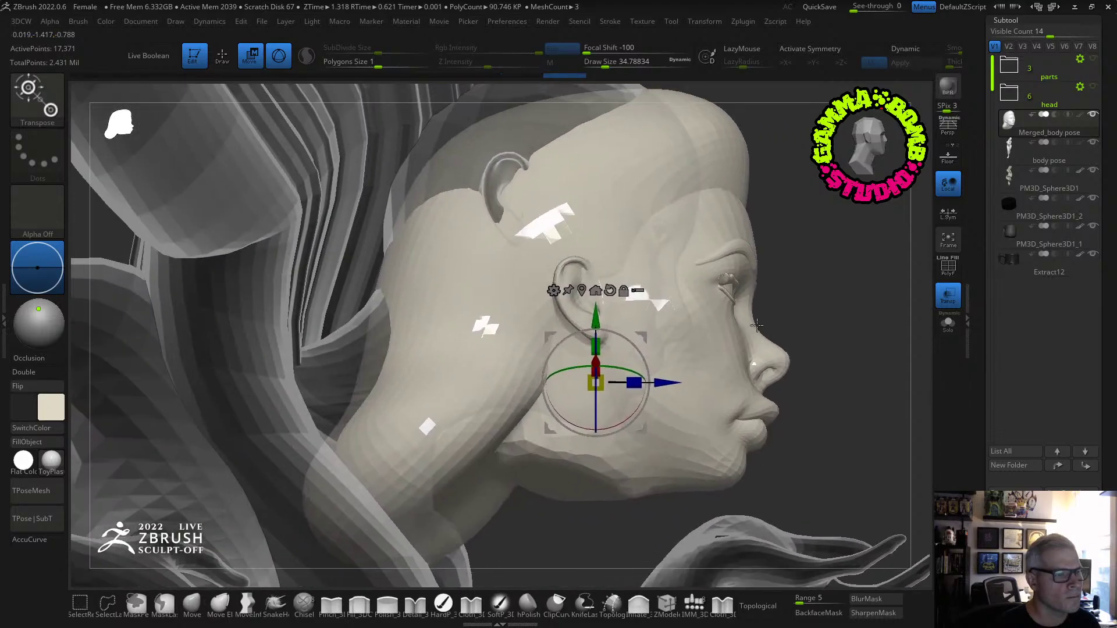
{"action": "left_click_drag", "start_coordinate": [659, 379], "coordinate": [618, 375]}
{"action": "left_click_drag", "start_coordinate": [566, 316], "coordinate": [566, 269]}
{"action": "right_click_drag", "start_coordinate": [647, 268], "coordinate": [621, 250]}
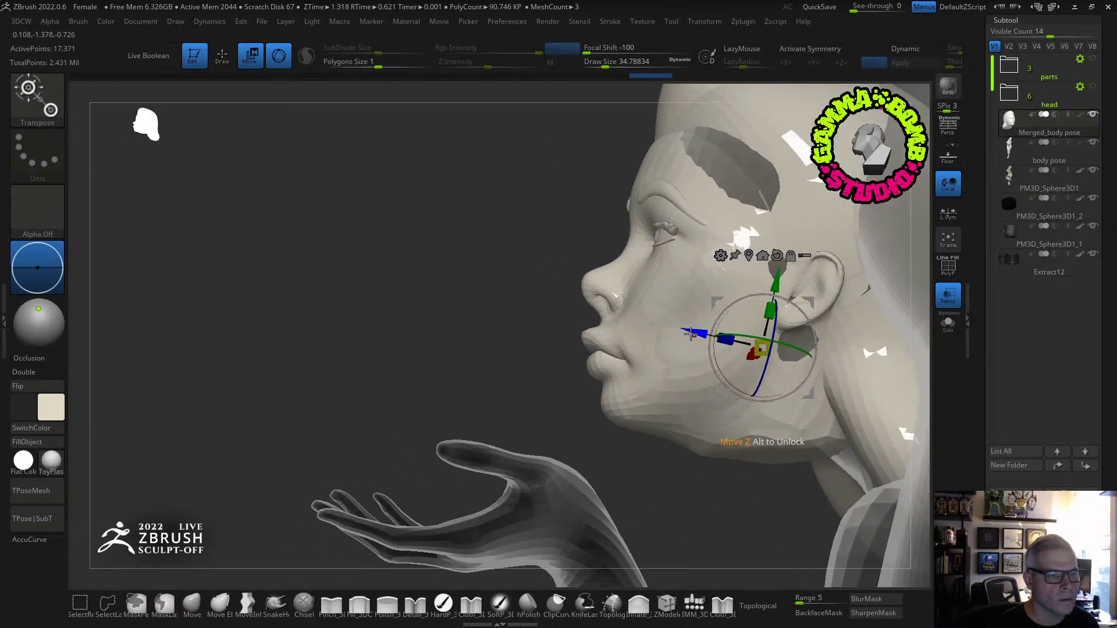
Shift the merged head further back and sideways to line it up with the posed figure's face.
{"action": "left_click_drag", "start_coordinate": [694, 329], "coordinate": [755, 339]}
{"action": "left_click_drag", "start_coordinate": [837, 294], "coordinate": [824, 289]}
{"action": "right_click_drag", "start_coordinate": [782, 294], "coordinate": [817, 300]}
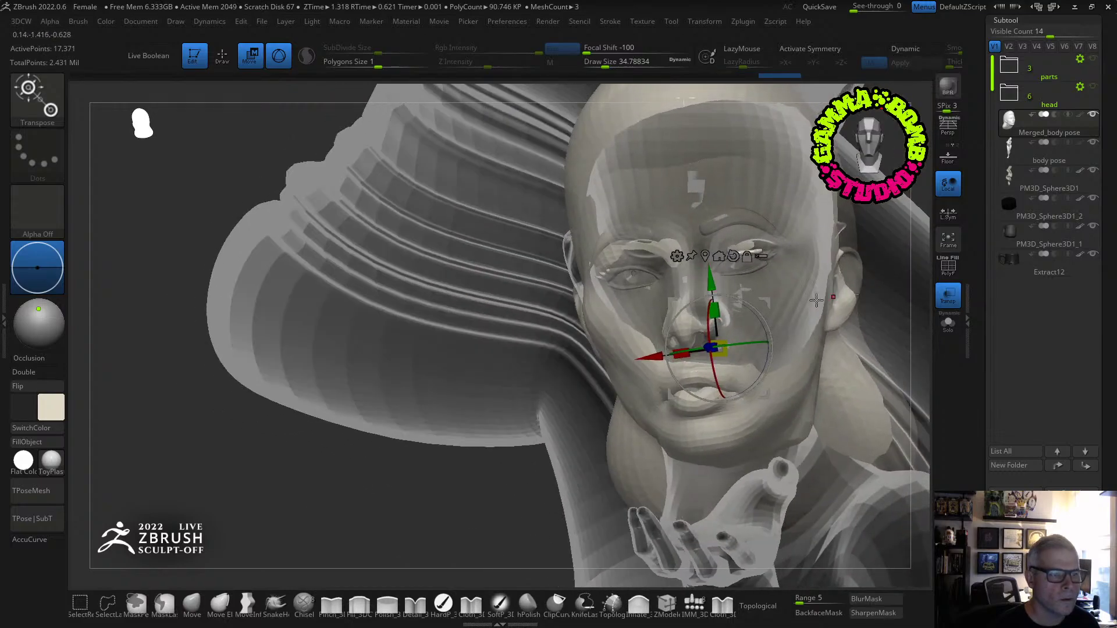
{"action": "right_click_drag", "start_coordinate": [650, 354], "coordinate": [633, 367]}
{"action": "left_click_drag", "start_coordinate": [629, 339], "coordinate": [639, 338]}
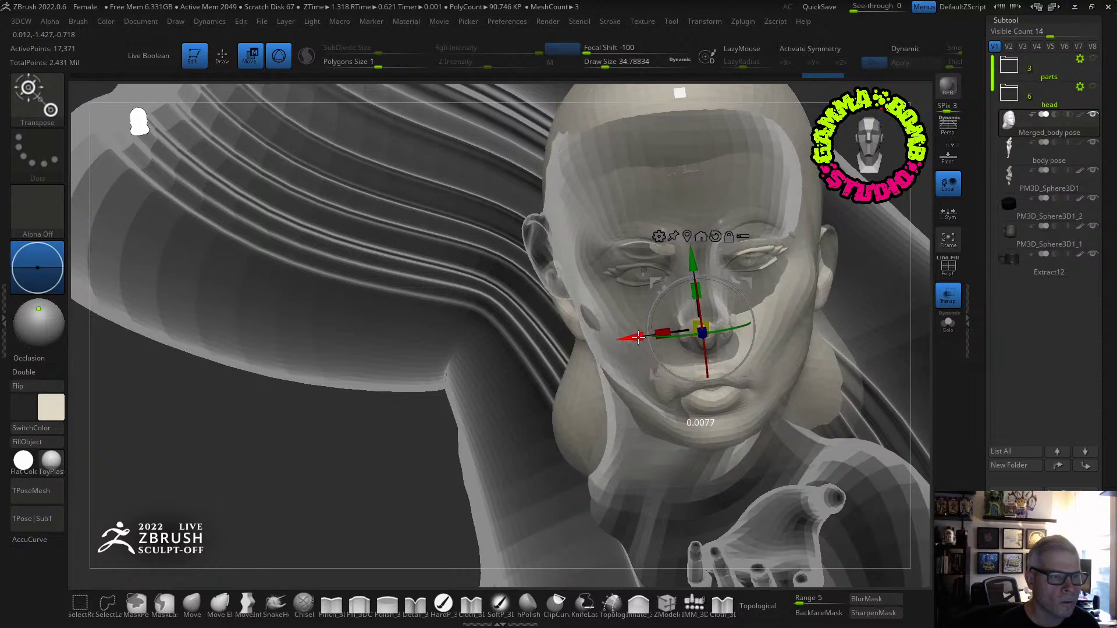
Fine-tune the merged head's depth and tilt, lower it slightly onto the face, and turn off the transparent display.
{"action": "right_click_drag", "start_coordinate": [692, 256], "coordinate": [676, 296]}
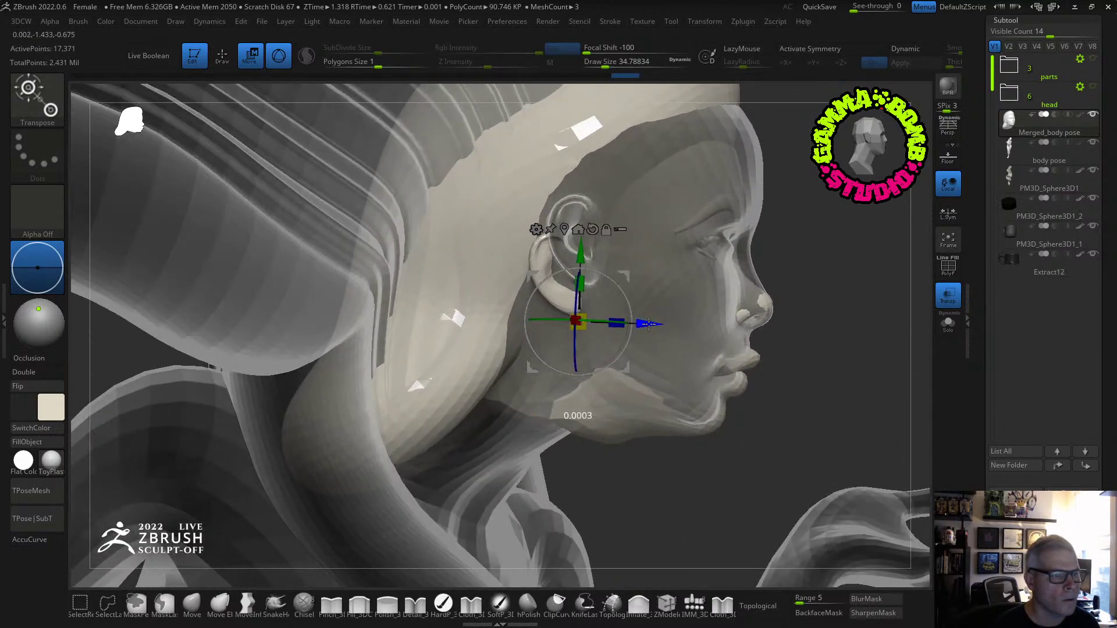
{"action": "left_click_drag", "start_coordinate": [648, 324], "coordinate": [653, 324]}
{"action": "right_click_drag", "start_coordinate": [582, 254], "coordinate": [631, 253]}
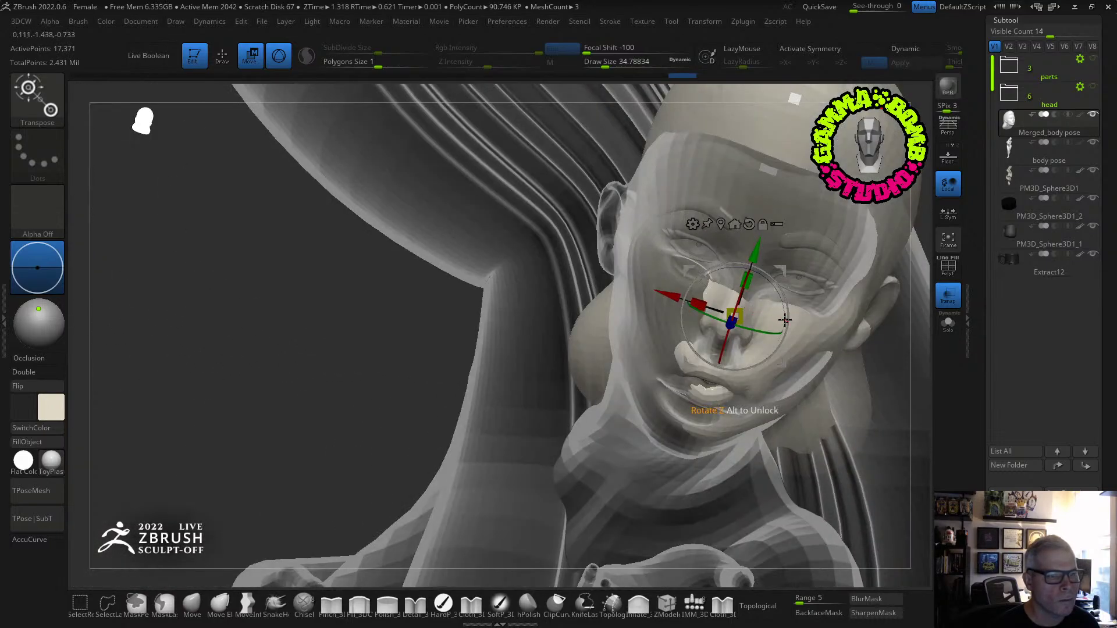
{"action": "left_click_drag", "start_coordinate": [786, 320], "coordinate": [785, 319]}
{"action": "left_click_drag", "start_coordinate": [750, 251], "coordinate": [746, 265]}
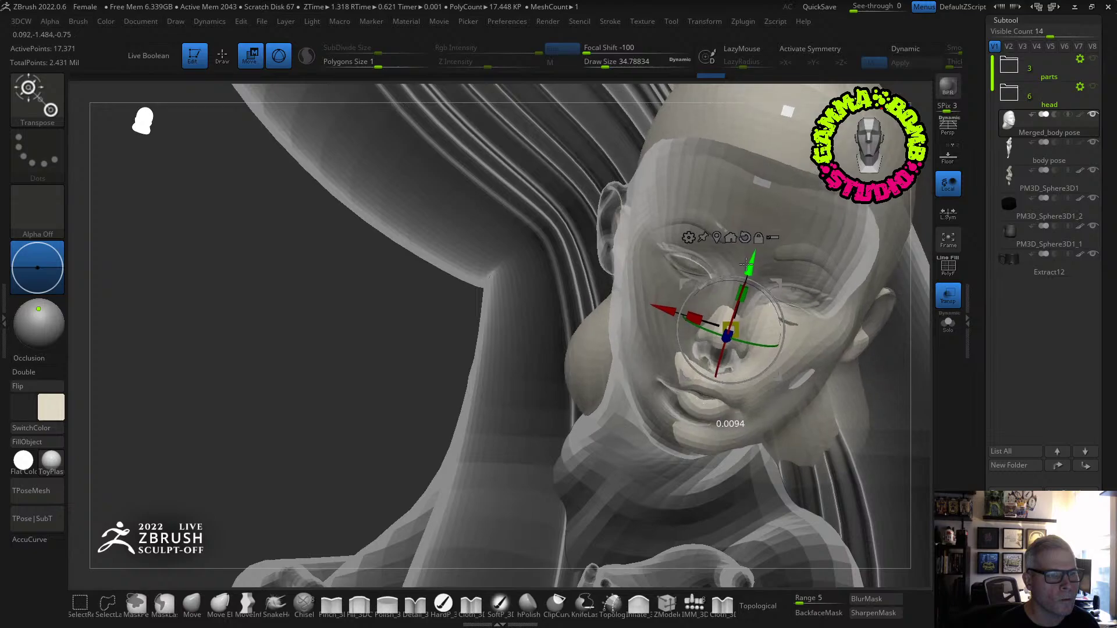
{"action": "key", "text": "q"}
{"action": "key", "text": "f"}
{"action": "mouse_move", "coordinate": [424, 257]}
{"action": "right_mouse_down"}
{"action": "mouse_move", "coordinate": [496, 280]}
{"action": "mouse_move", "coordinate": [781, 265]}
{"action": "right_mouse_up"}
{"action": "left_click", "coordinate": [948, 296]}
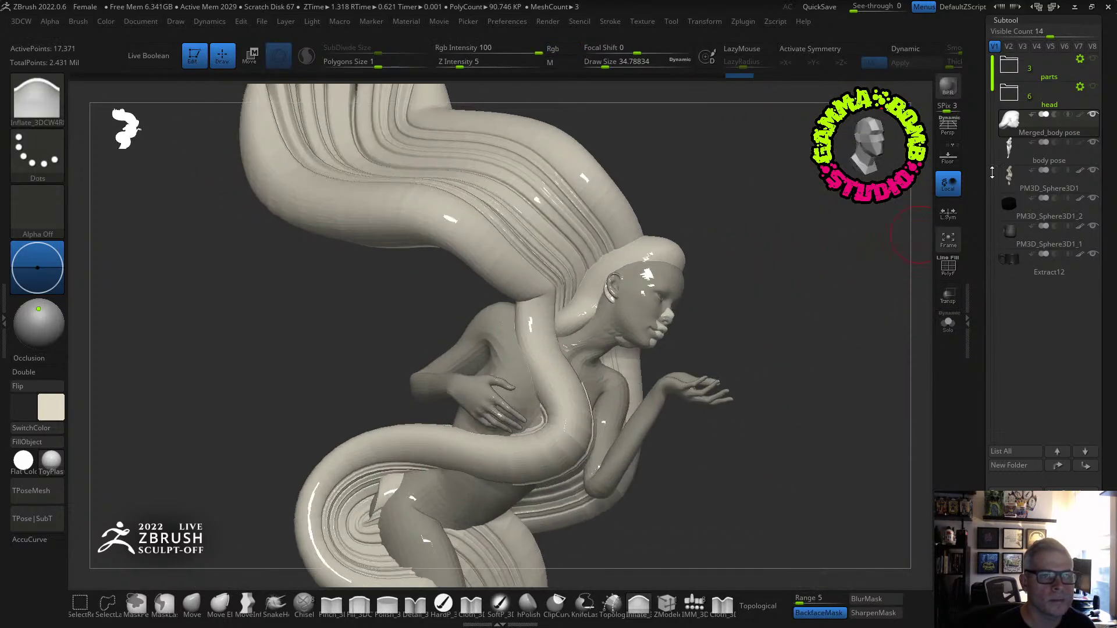
Duplicate the body pose subtool and isolate the copy with its wireframe displayed.
{"action": "left_click", "coordinate": [1010, 153]}
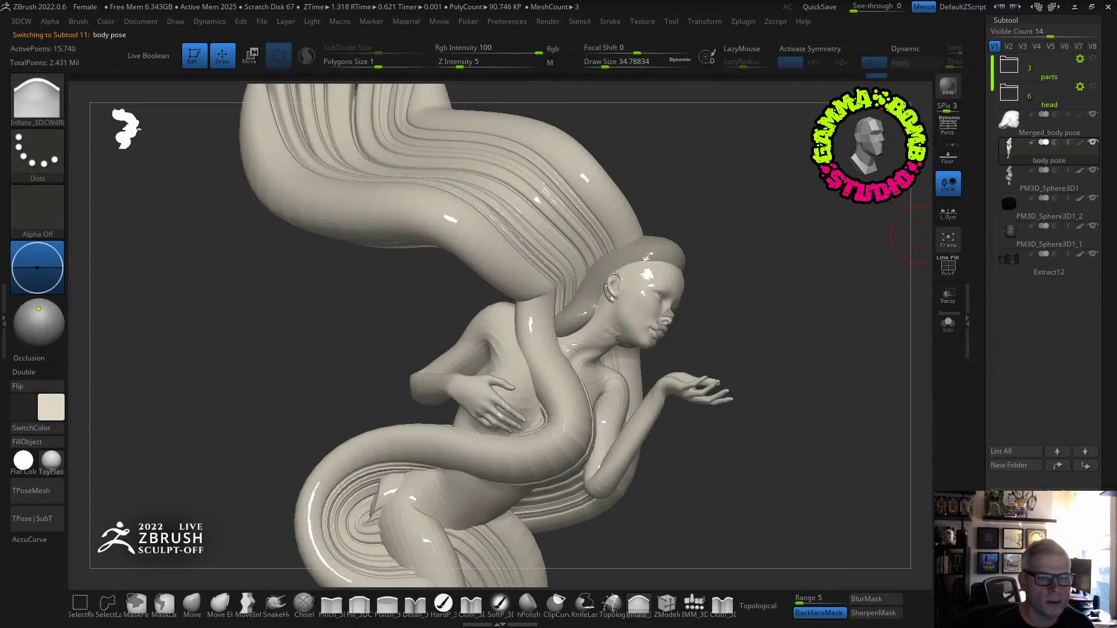
{"action": "key", "text": "ctrl+shift+d"}
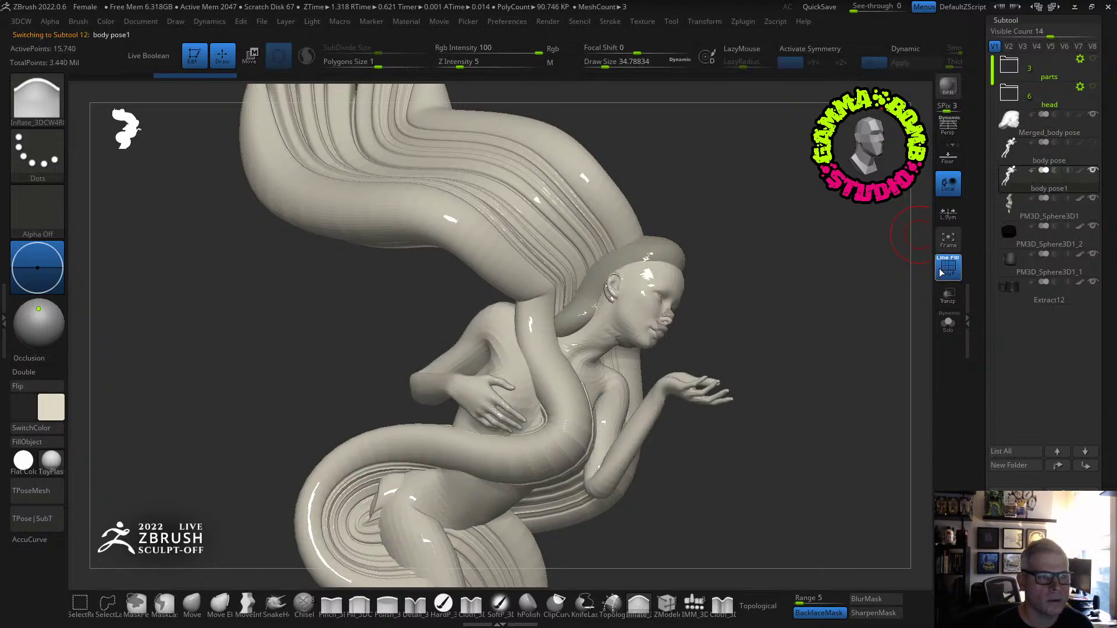
{"action": "left_click", "coordinate": [940, 271]}
{"action": "left_click_drag", "start_coordinate": [776, 317], "coordinate": [850, 314]}
{"action": "left_click", "coordinate": [947, 325]}
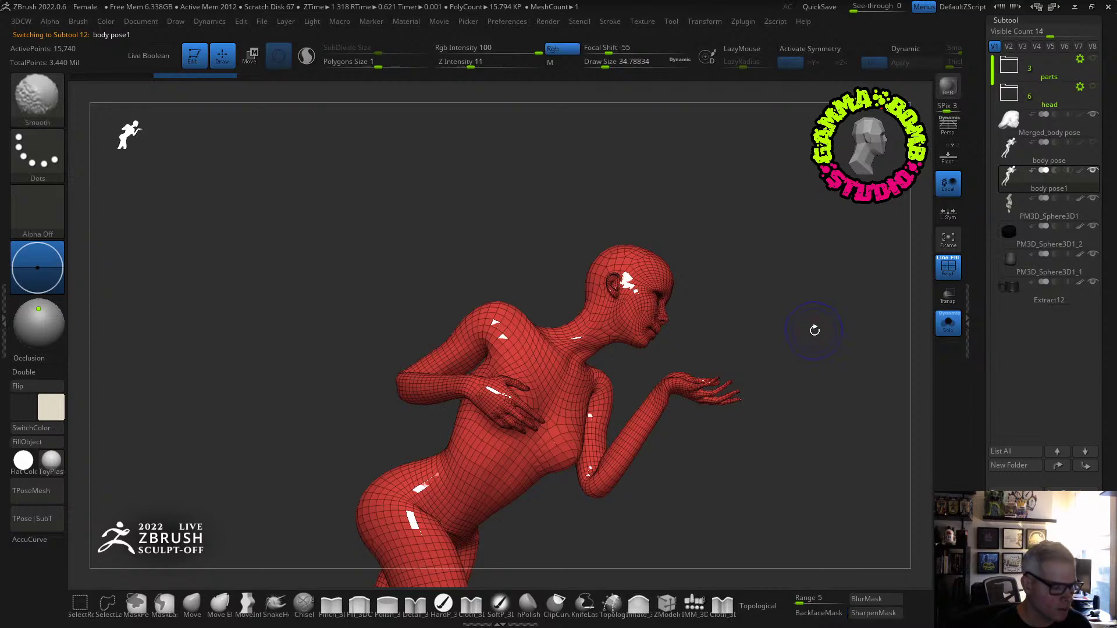
{"action": "left_click_drag", "start_coordinate": [771, 312], "coordinate": [855, 459], "text": "alt"}
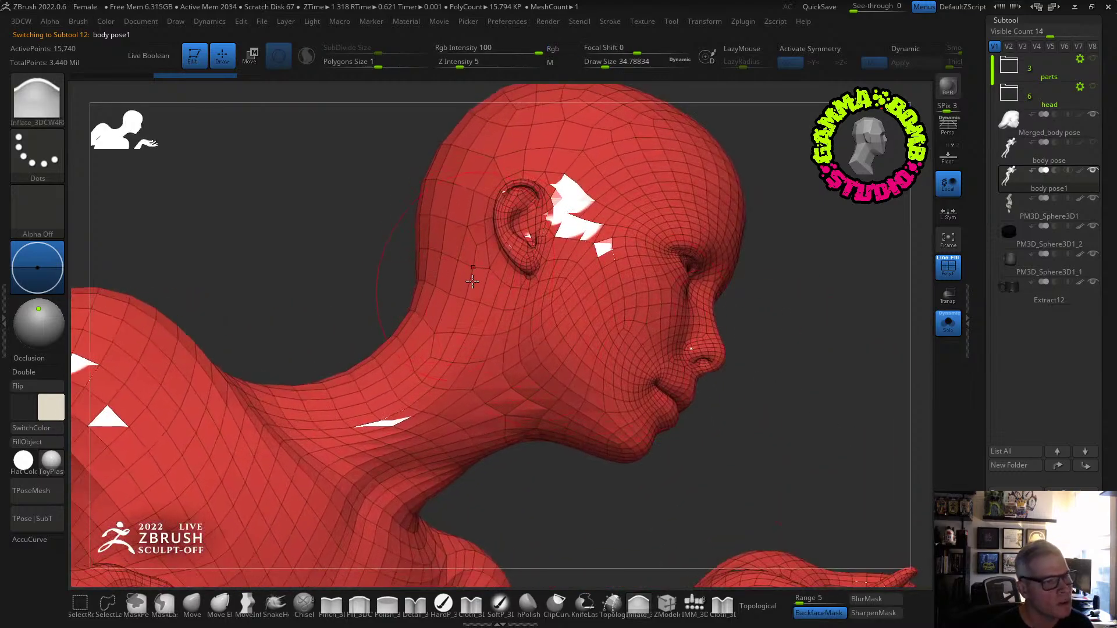
Switch to the ZModeler brush and delete the higher subdivision levels of the body copy.
{"action": "left_click", "coordinate": [672, 605]}
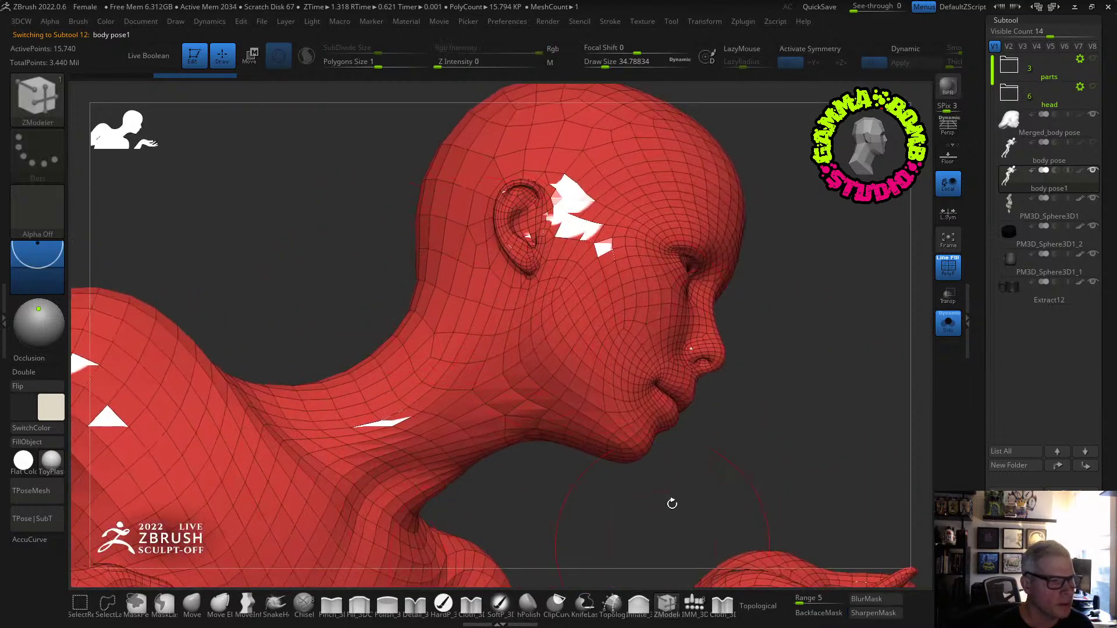
{"action": "left_click", "coordinate": [435, 307]}
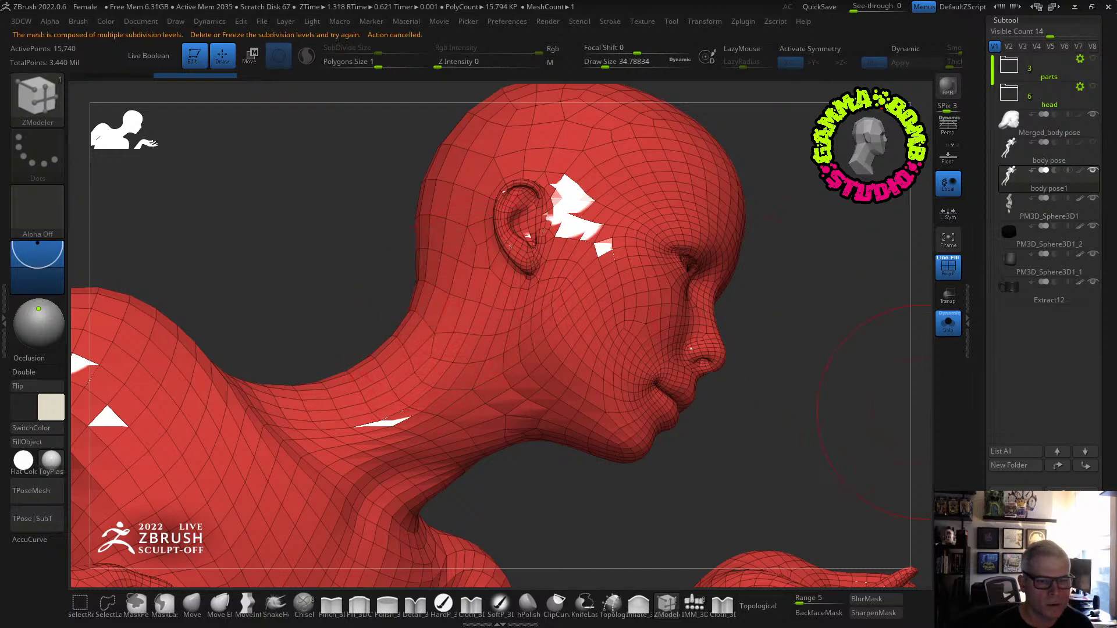
{"action": "left_click_drag", "start_coordinate": [1019, 411], "coordinate": [1019, 240]}
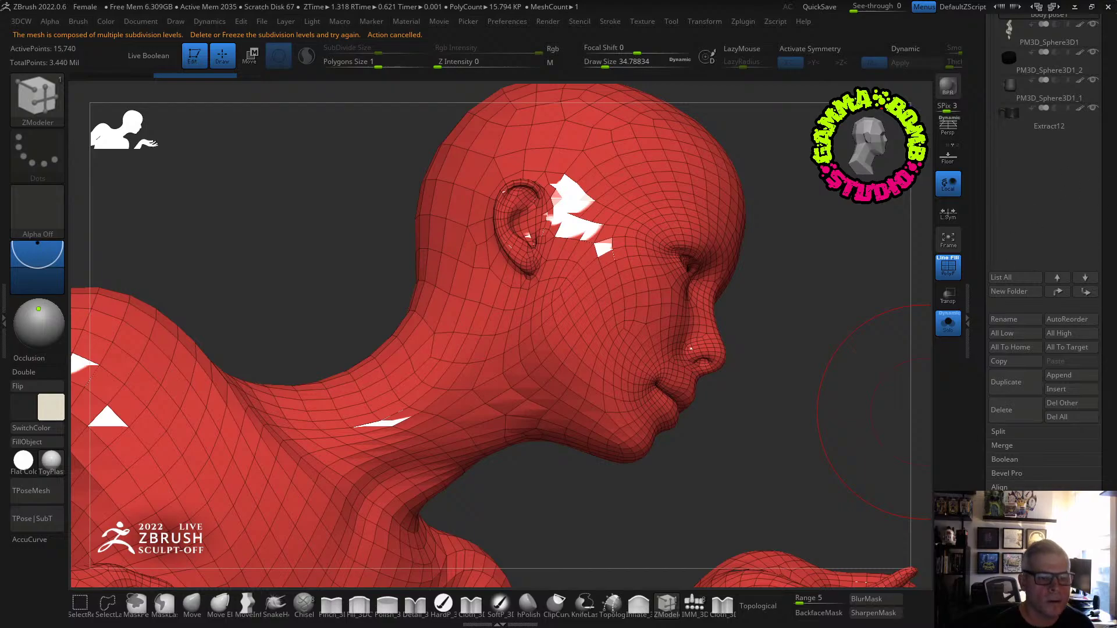
{"action": "left_click", "coordinate": [1010, 33]}
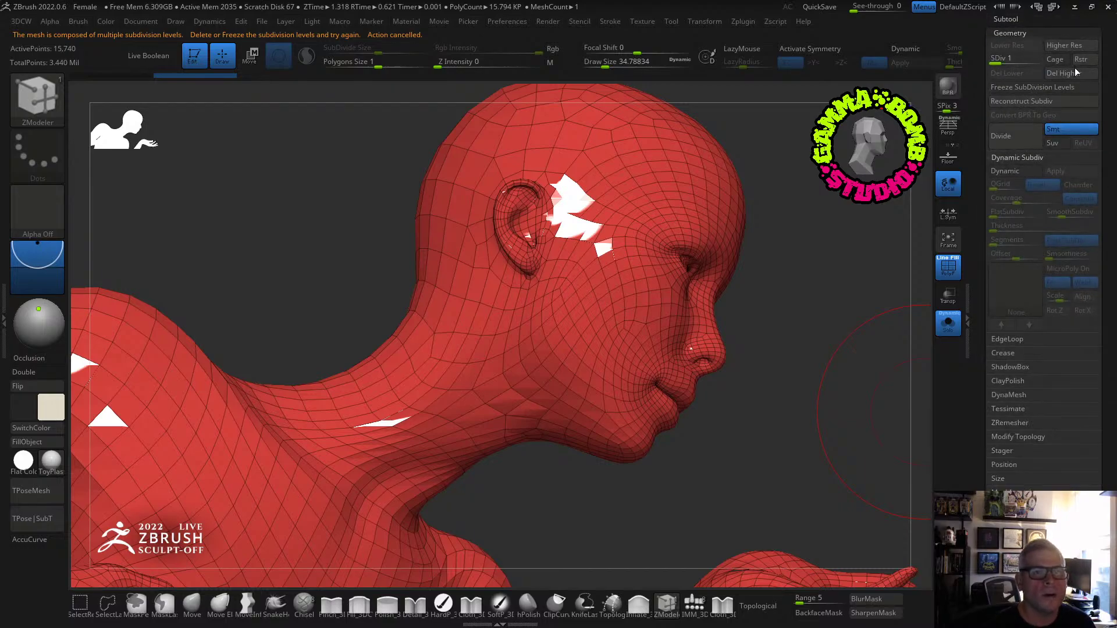
{"action": "left_click", "coordinate": [1077, 72]}
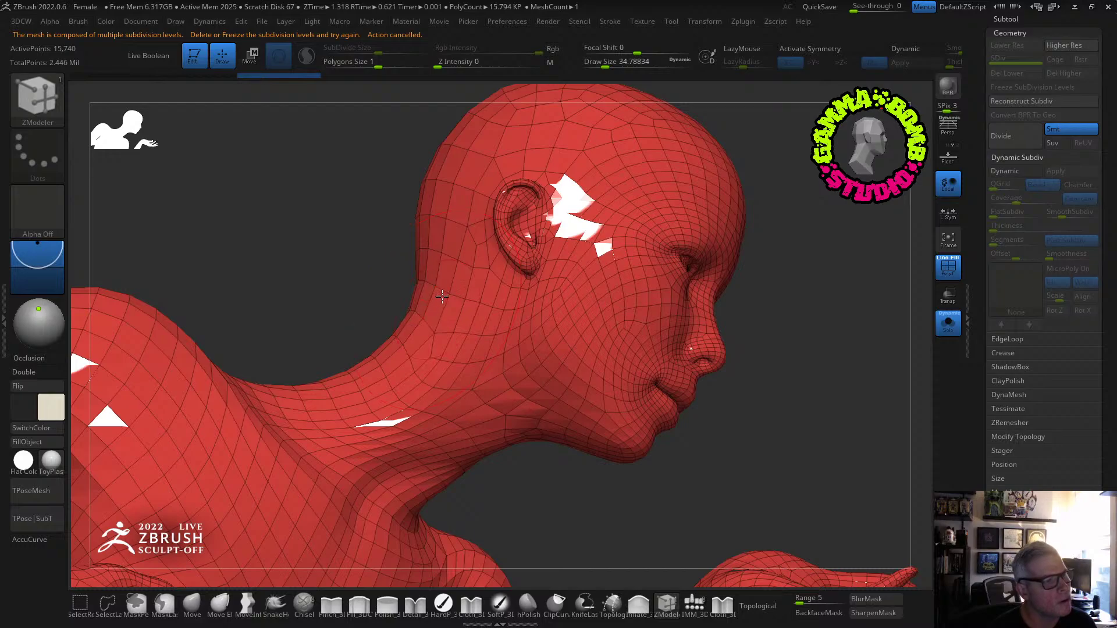
{"action": "key", "text": "ctrl+w"}
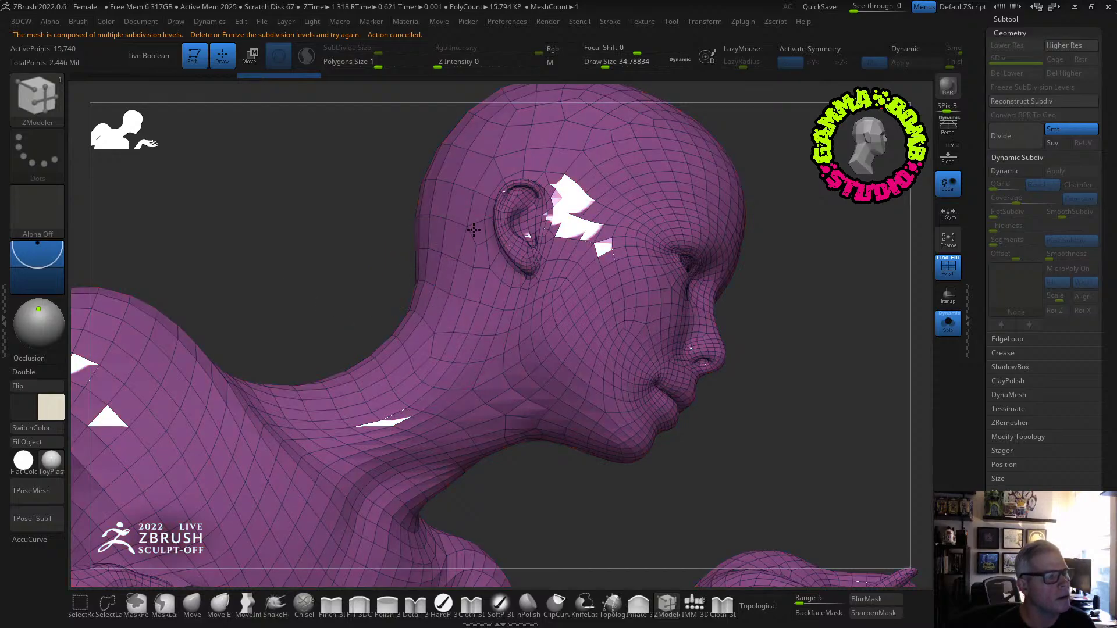
{"action": "key", "text": "ctrl+z"}
{"action": "key", "text": "ctrl+z"}
{"action": "key", "text": "ctrl+z"}
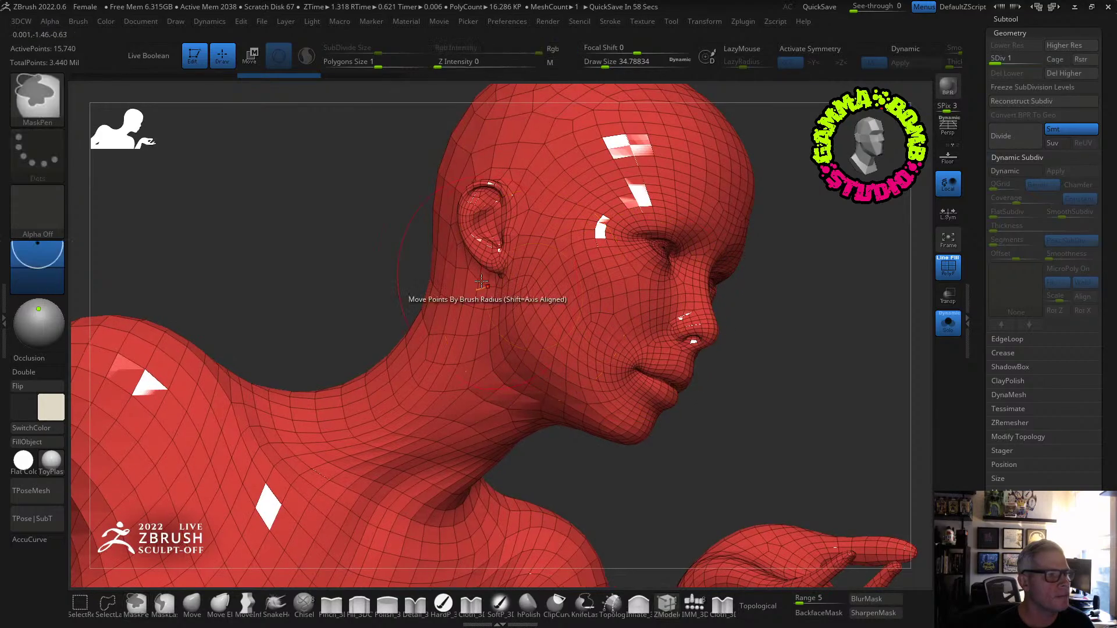
{"action": "key", "text": "ctrl+z"}
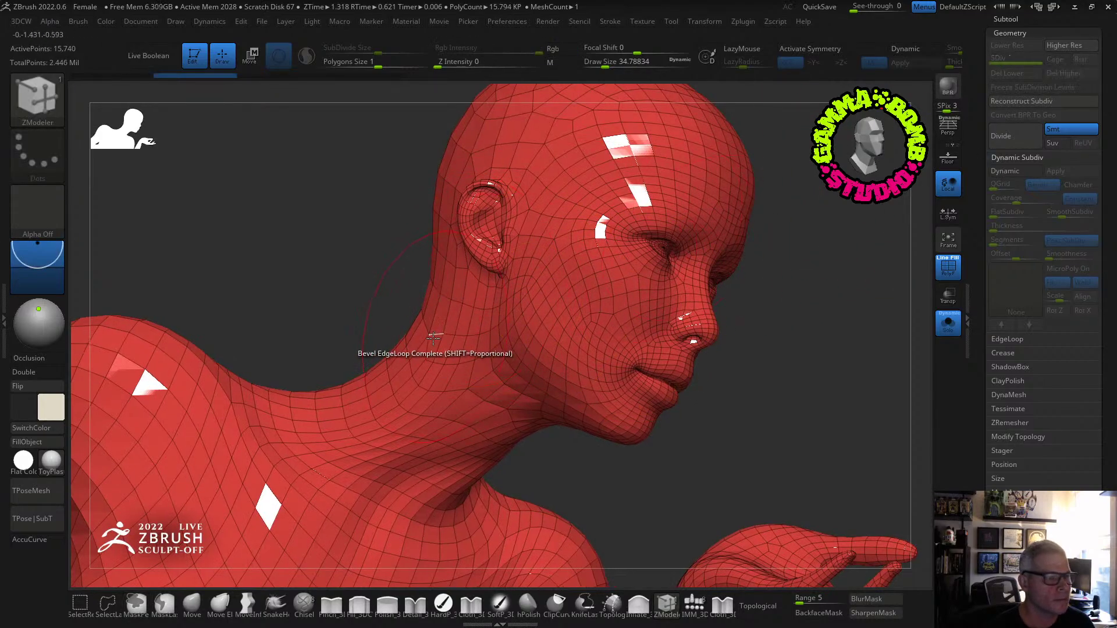
Set the ZModeler polygon action to PolyGroup with Polyloop as the target.
{"action": "left_click_drag", "start_coordinate": [381, 322], "coordinate": [424, 412]}
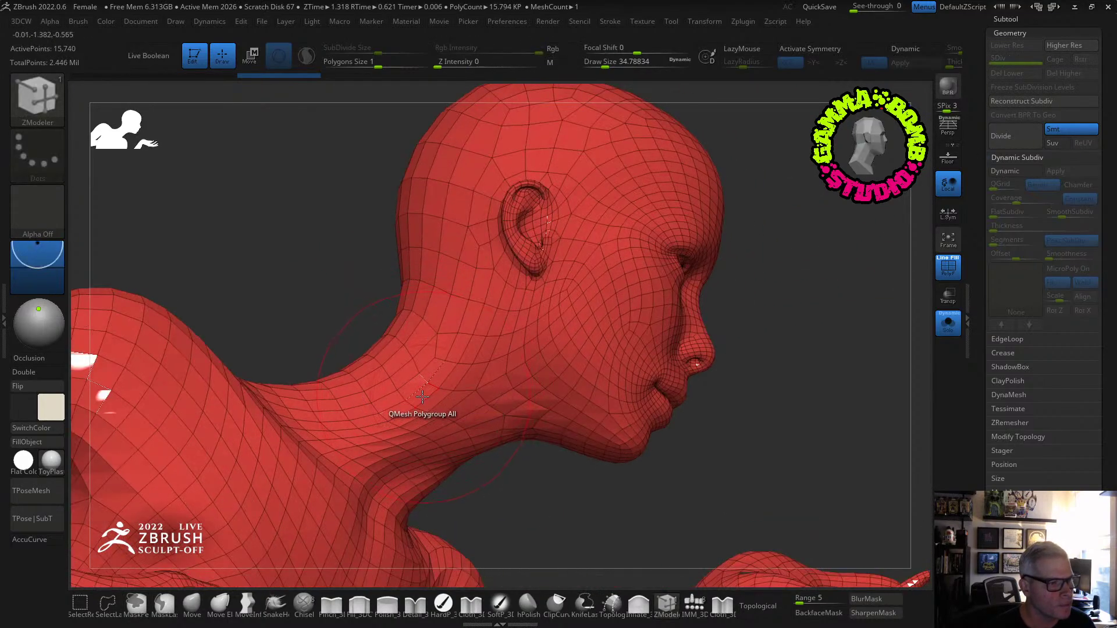
{"action": "key", "text": "space"}
{"action": "left_click", "coordinate": [422, 233]}
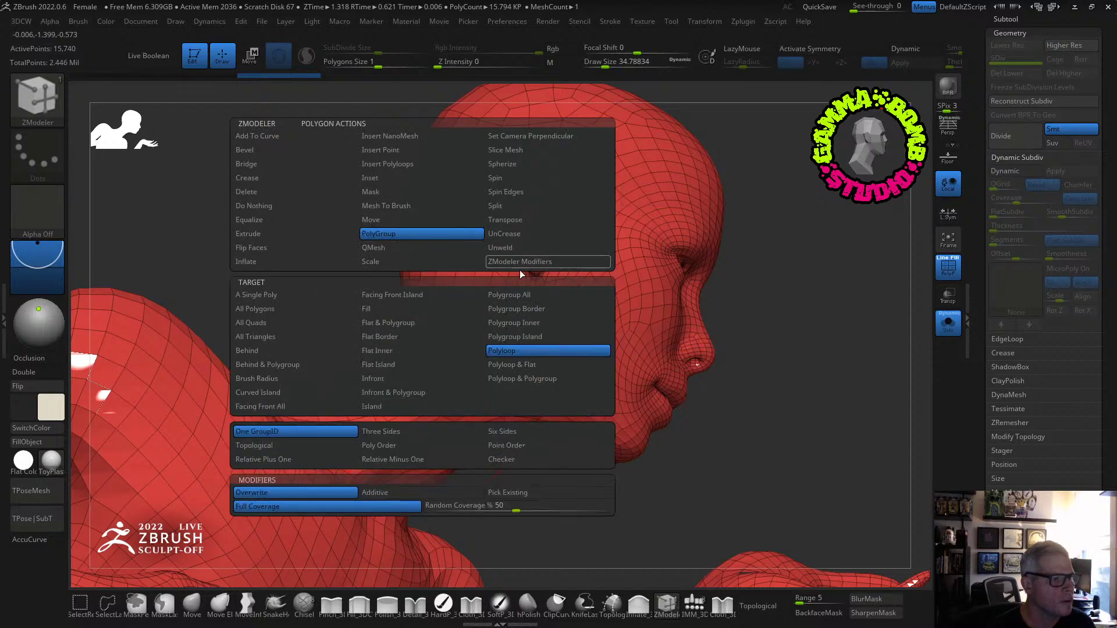
{"action": "left_click", "coordinate": [516, 352]}
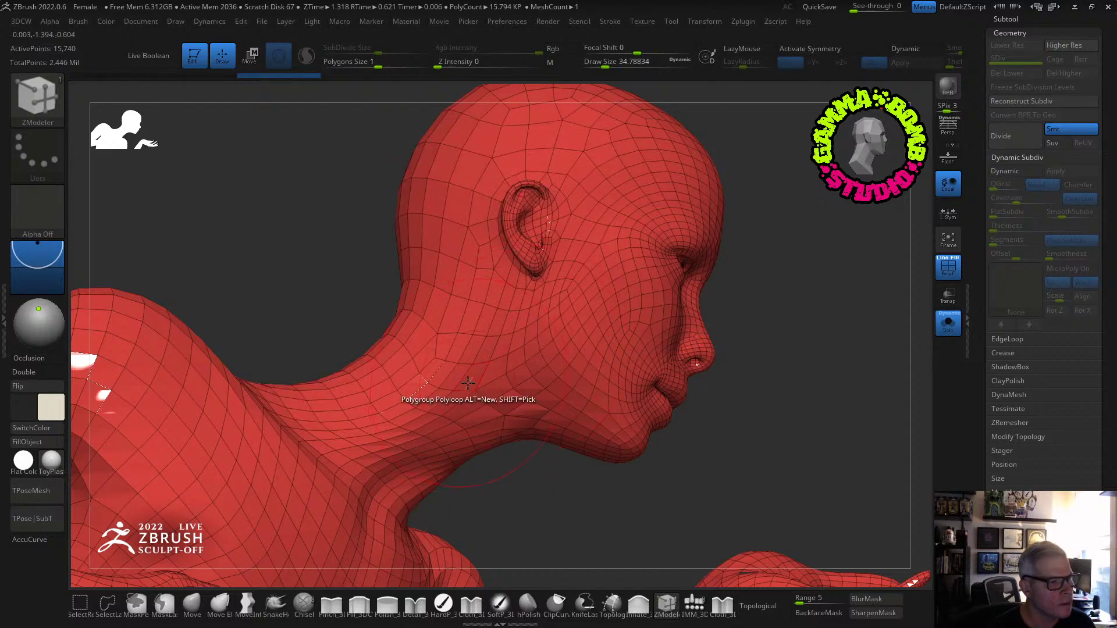
Assign a separate polygroup to the polygon loop running around the neck behind the jaw, undoing loops that run lengthwise.
{"action": "left_click", "coordinate": [470, 405]}
{"action": "key", "text": "ctrl+z"}
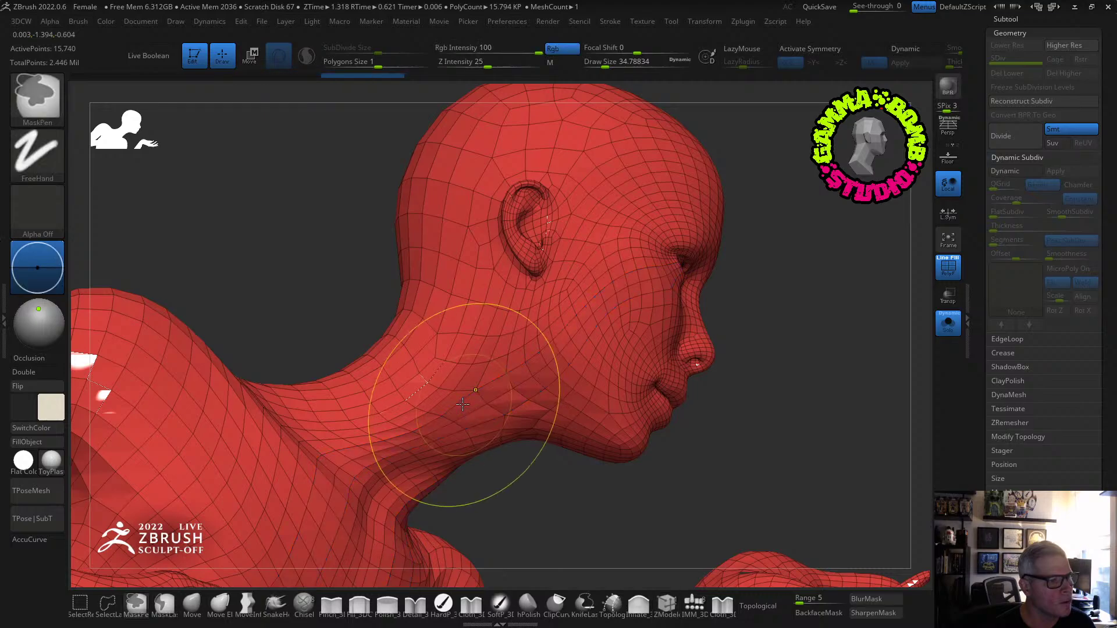
{"action": "left_click", "coordinate": [451, 402]}
{"action": "key", "text": "ctrl+z"}
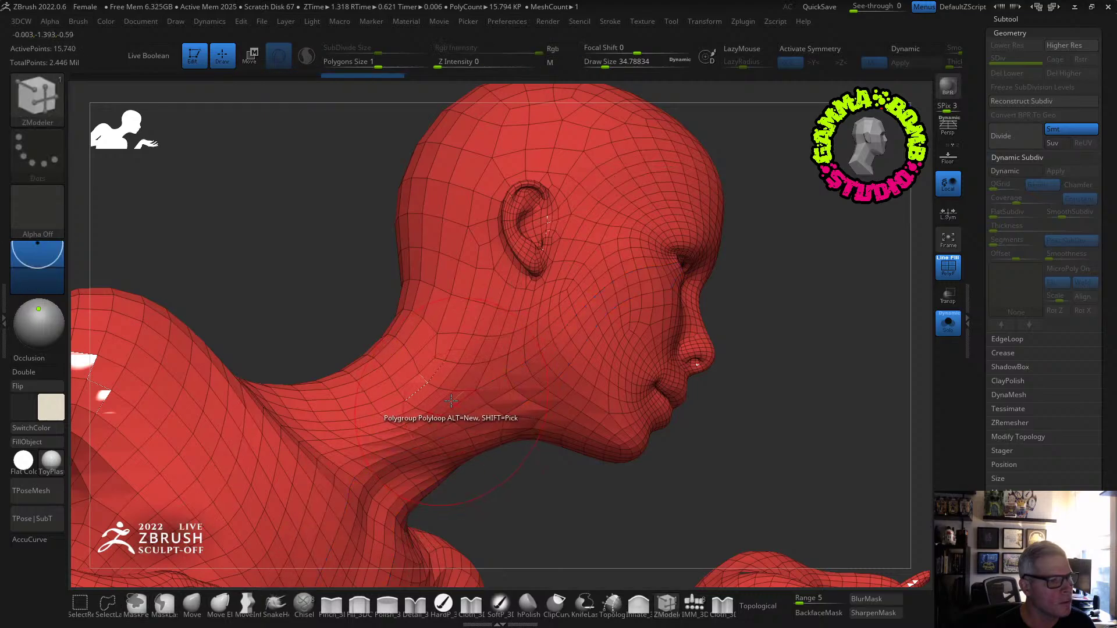
{"action": "left_click", "coordinate": [442, 401]}
{"action": "key", "text": "ctrl+z"}
{"action": "left_click", "coordinate": [437, 399]}
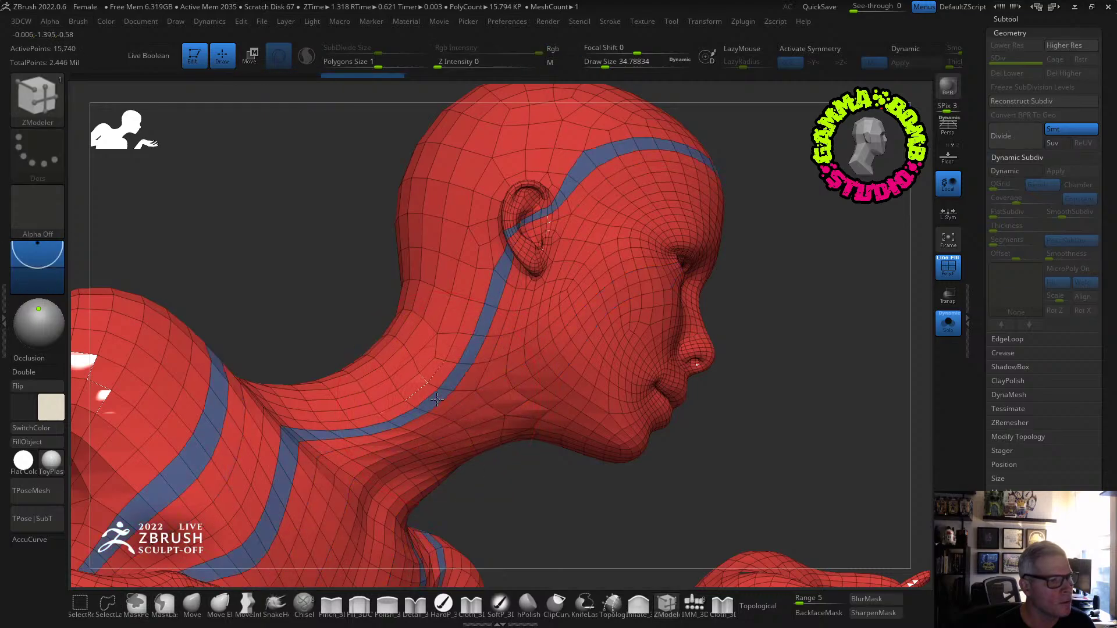
{"action": "key", "text": "ctrl+z"}
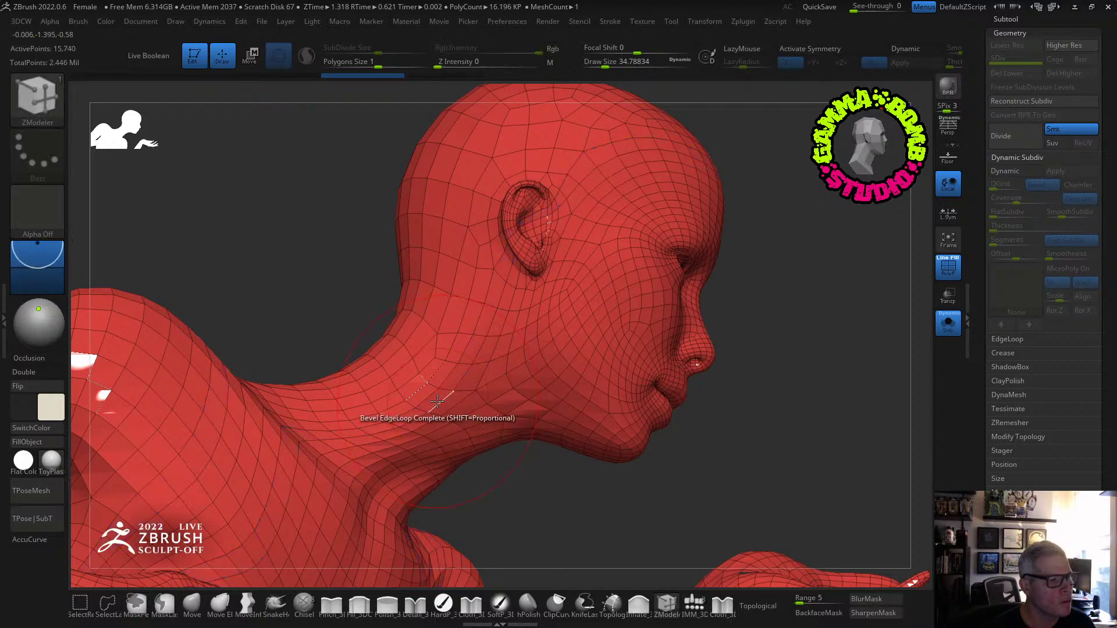
{"action": "left_click", "coordinate": [436, 401]}
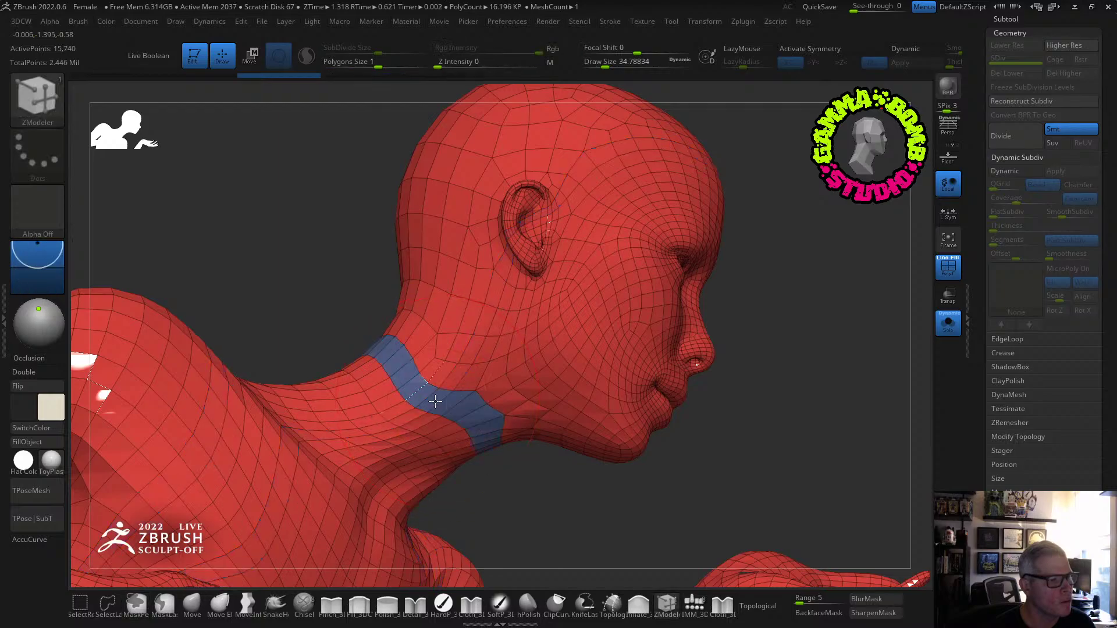
Try to extend the neck polygroup onto the adjoining polygons toward the head.
{"action": "left_click", "coordinate": [457, 377]}
{"action": "key", "text": "ctrl+z"}
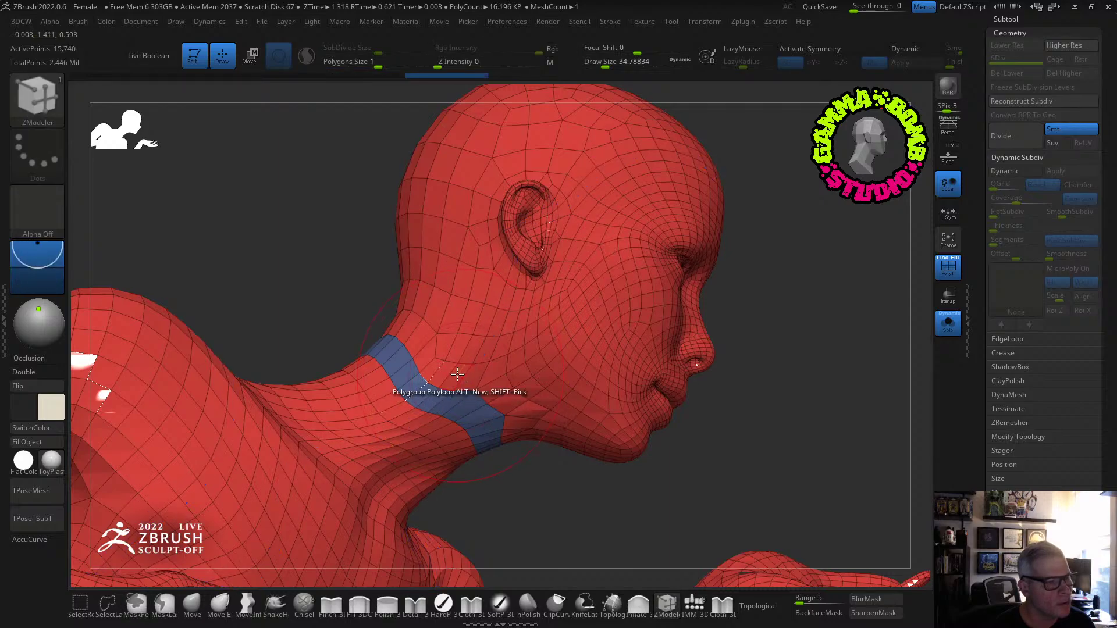
{"action": "right_click_drag", "start_coordinate": [461, 374], "coordinate": [451, 409], "text": "ctrl"}
{"action": "left_click", "coordinate": [460, 402]}
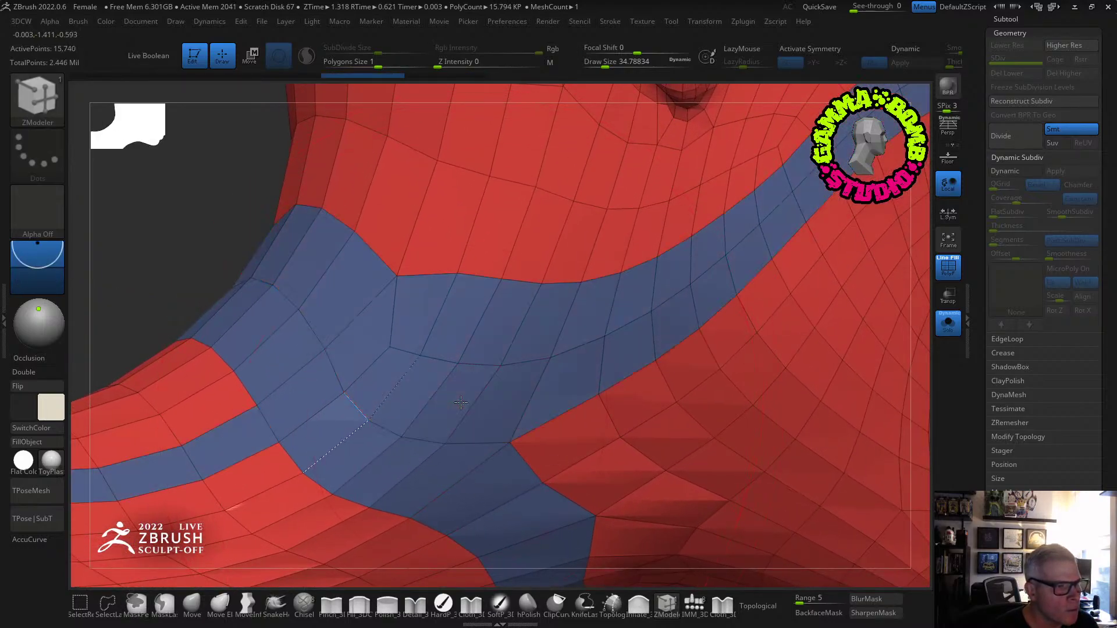
{"action": "key", "text": "ctrl+z"}
Hide the neck loop, apply Auto Groups to the separated head and body, and isolate the head's polygroup.
{"action": "right_click_drag", "start_coordinate": [536, 375], "coordinate": [293, 328], "text": "ctrl"}
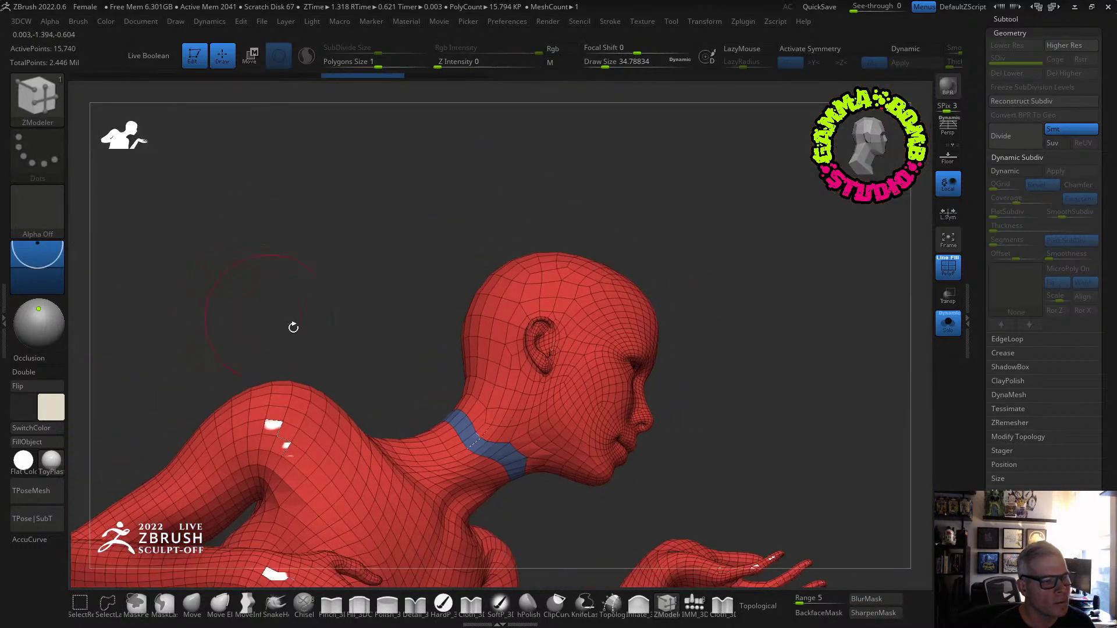
{"action": "left_click", "coordinate": [495, 406], "text": "ctrl+shift"}
{"action": "key", "text": "3"}
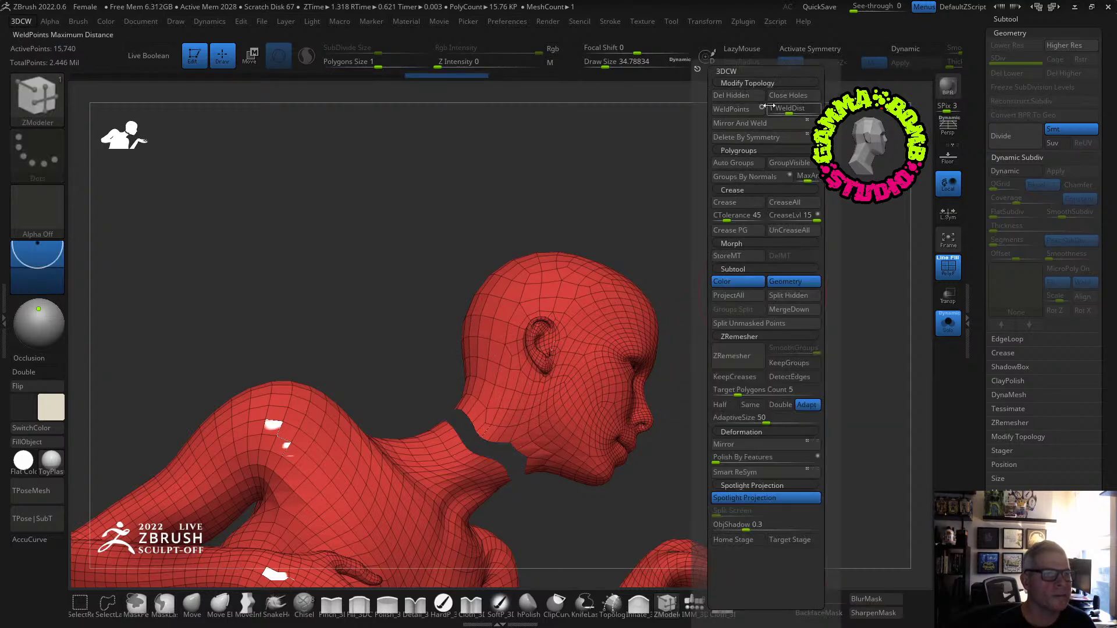
{"action": "left_click", "coordinate": [735, 160]}
{"action": "left_click", "coordinate": [430, 261], "text": "ctrl+shift"}
{"action": "left_click", "coordinate": [514, 318], "text": "ctrl+shift"}
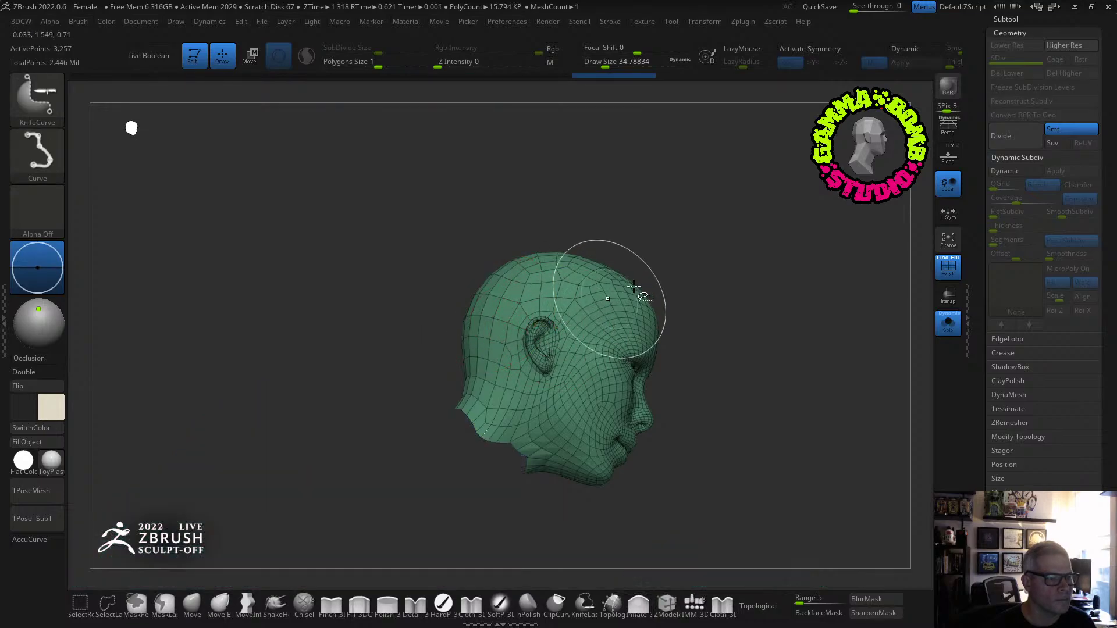
Try to delete the hidden geometry of the body copy while only the head is displayed.
{"action": "key", "text": "3"}
{"action": "left_click", "coordinate": [651, 102]}
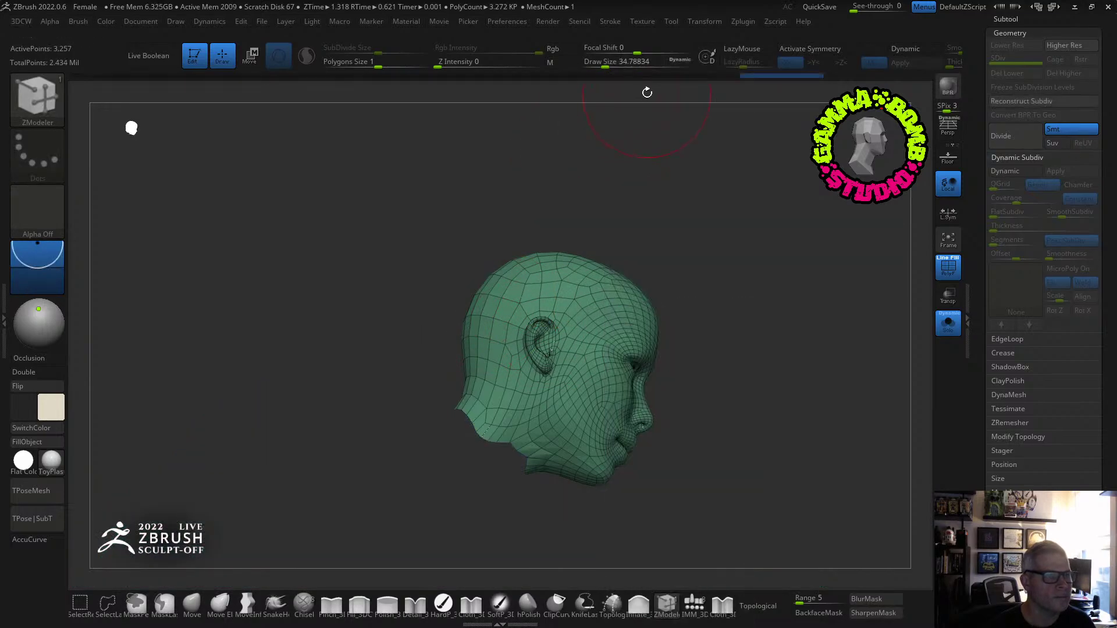
{"action": "left_click", "coordinate": [680, 219], "text": "ctrl+shift"}
{"action": "left_click", "coordinate": [591, 291], "text": "ctrl+shift"}
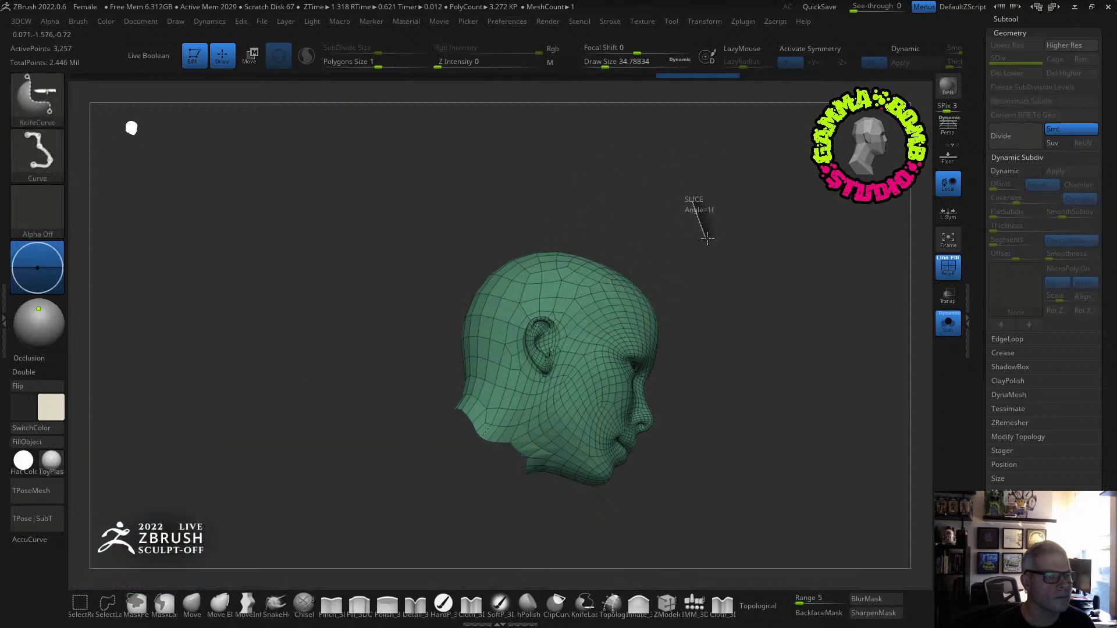
Switch to the SelectRect brush, invert visibility to show only the body, delete the hidden head geometry, and turn off Solo.
{"action": "left_click", "coordinate": [81, 603]}
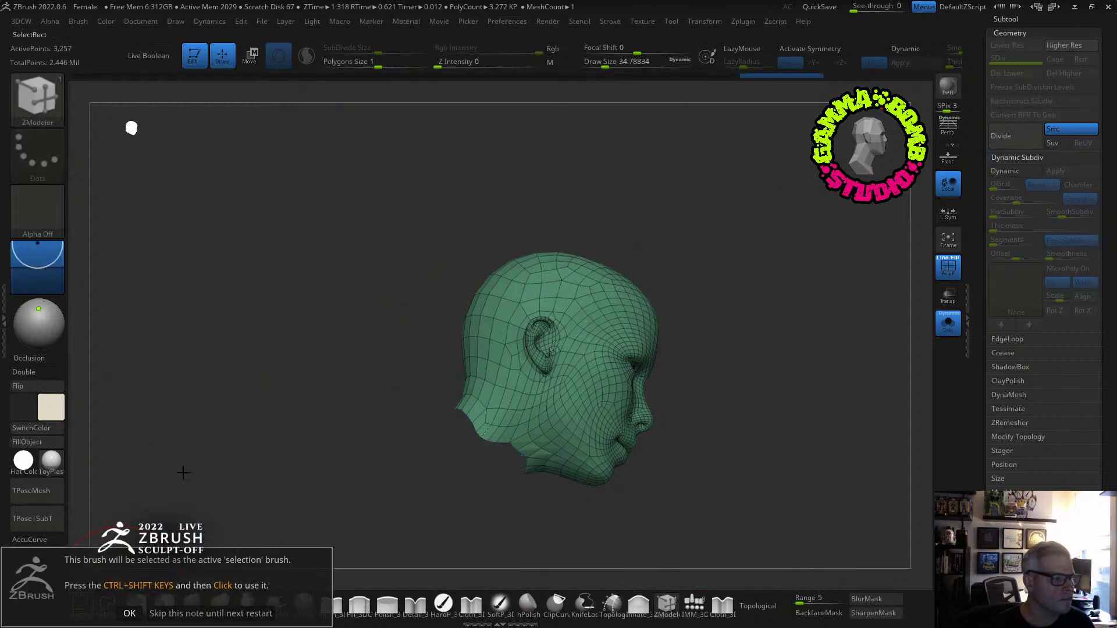
{"action": "left_click", "coordinate": [211, 614]}
{"action": "left_click_drag", "start_coordinate": [415, 232], "coordinate": [445, 221], "text": "ctrl+shift"}
{"action": "key", "text": "1"}
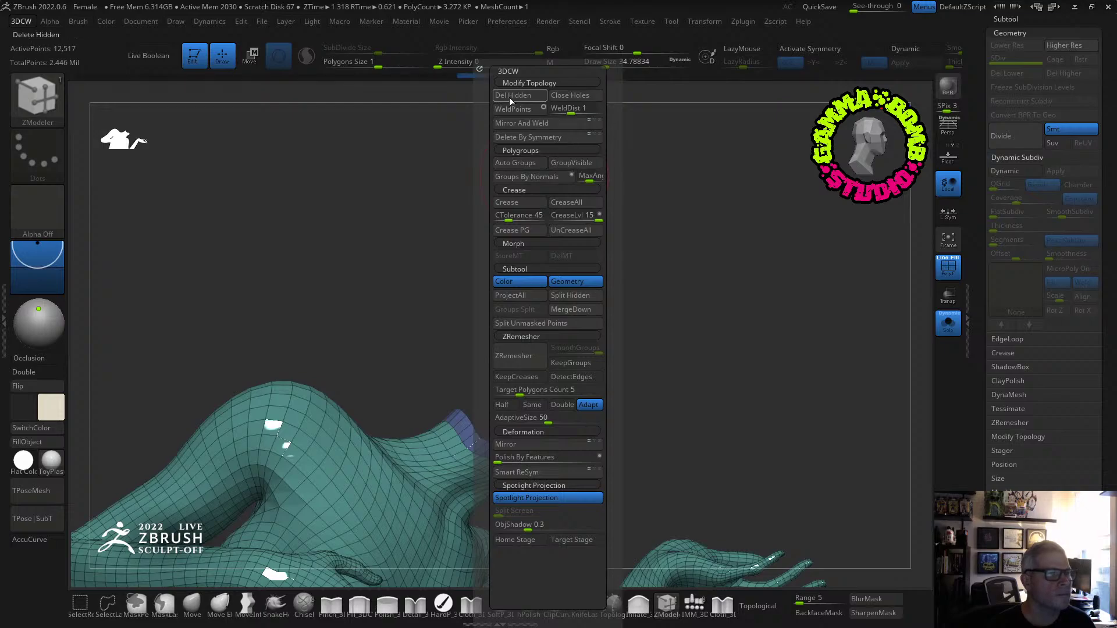
{"action": "left_click_drag", "start_coordinate": [654, 140], "coordinate": [760, 386]}
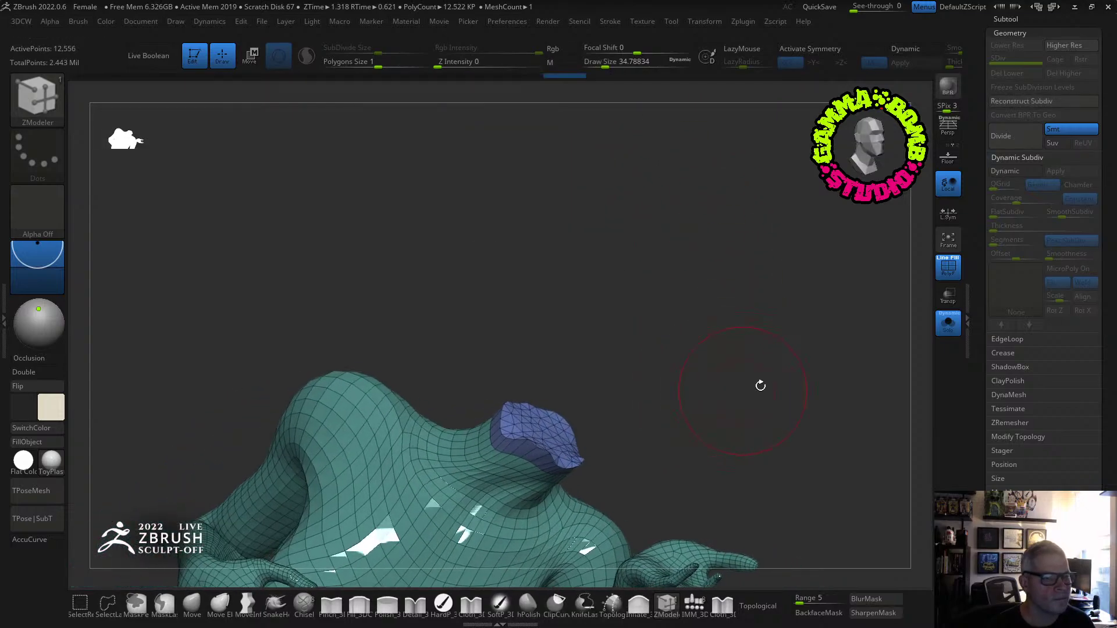
{"action": "left_click", "coordinate": [943, 333]}
{"action": "left_click_drag", "start_coordinate": [736, 290], "coordinate": [867, 256]}
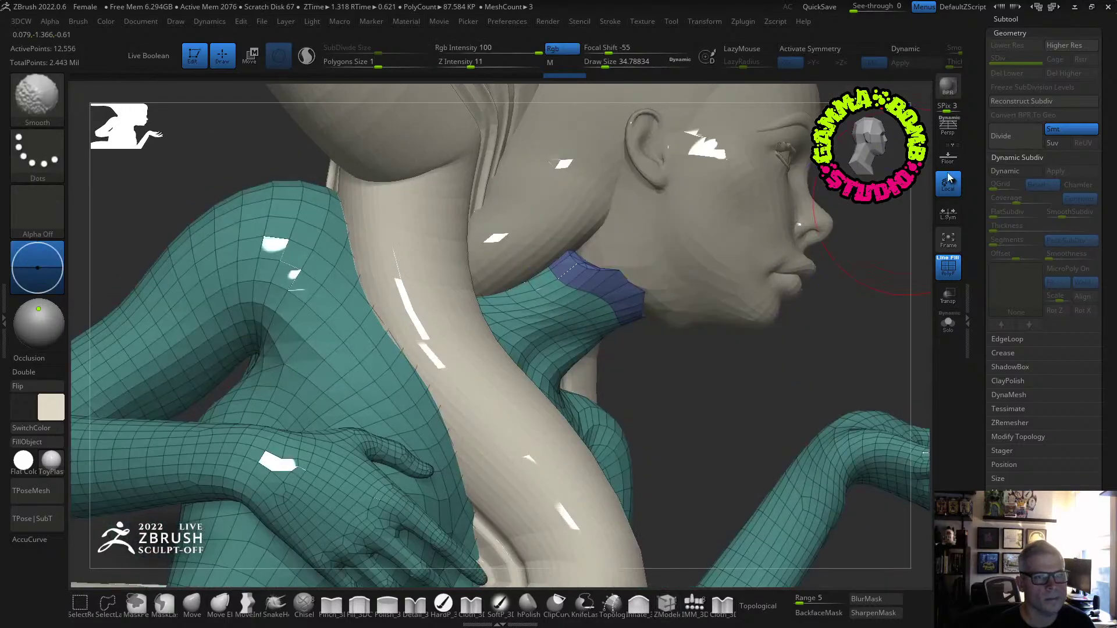
Select the Merged_body pose head and move and rotate it to fit and tilt naturally on the body's neck stump.
{"action": "left_click", "coordinate": [1006, 20]}
{"action": "left_click", "coordinate": [1008, 123]}
{"action": "key", "text": "w"}
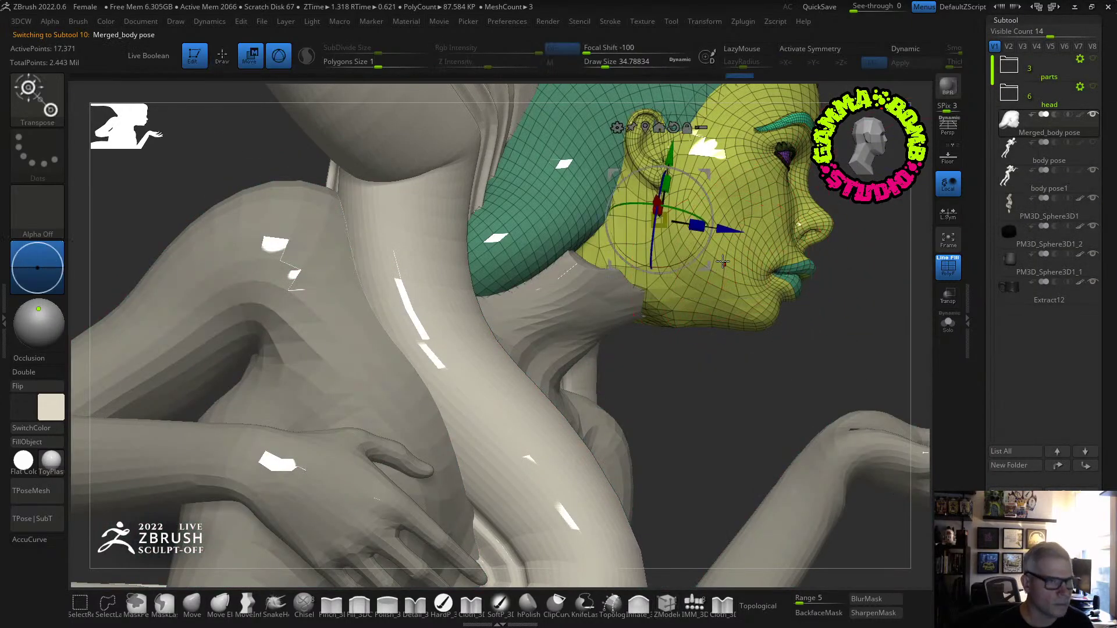
{"action": "left_click_drag", "start_coordinate": [734, 235], "coordinate": [708, 228]}
{"action": "right_click_drag", "start_coordinate": [737, 248], "coordinate": [646, 268]}
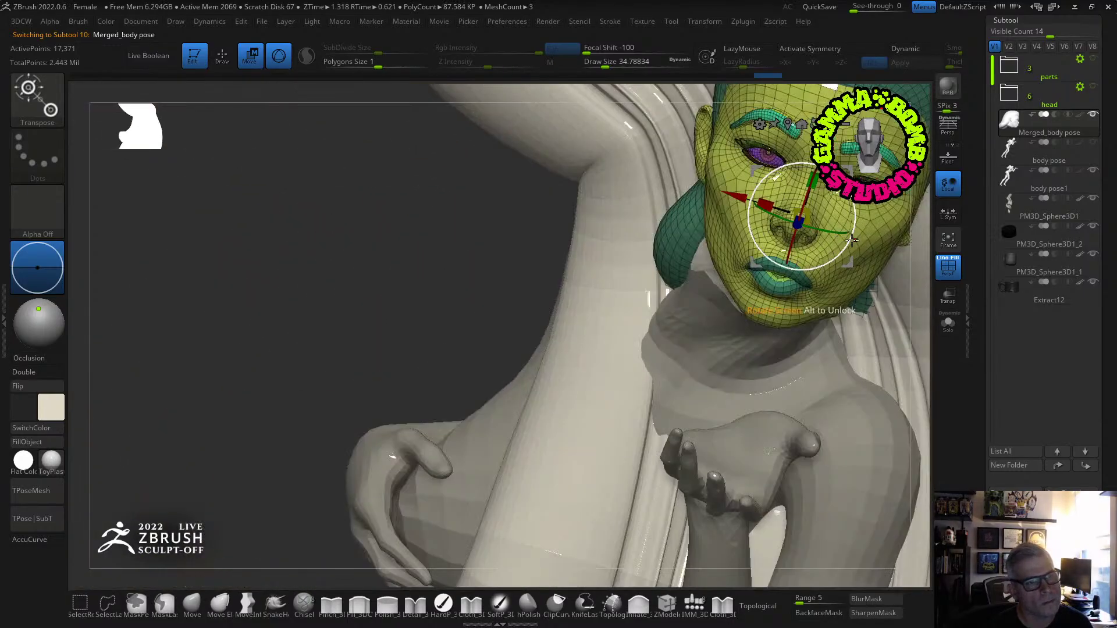
{"action": "left_click_drag", "start_coordinate": [852, 239], "coordinate": [832, 273]}
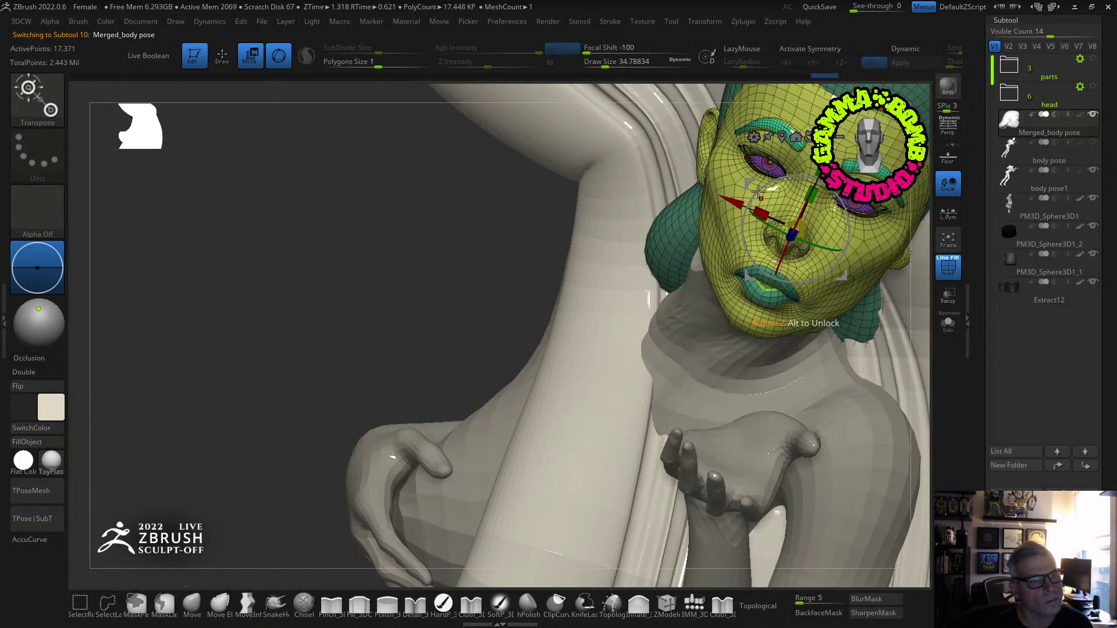
{"action": "left_click_drag", "start_coordinate": [758, 192], "coordinate": [737, 194]}
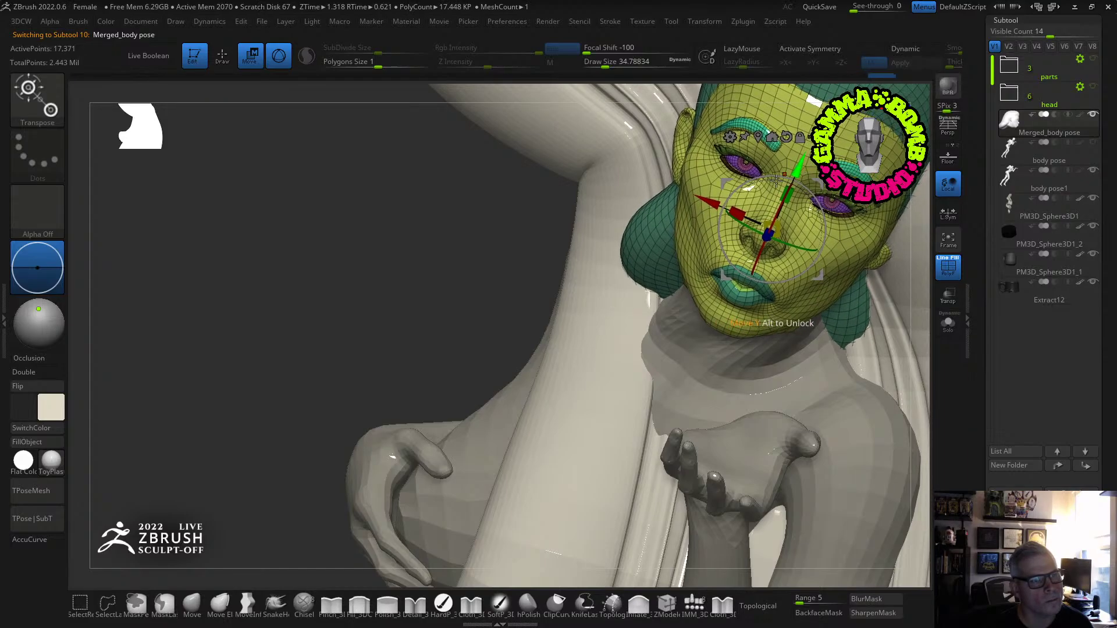
{"action": "right_click_drag", "start_coordinate": [800, 158], "coordinate": [692, 234]}
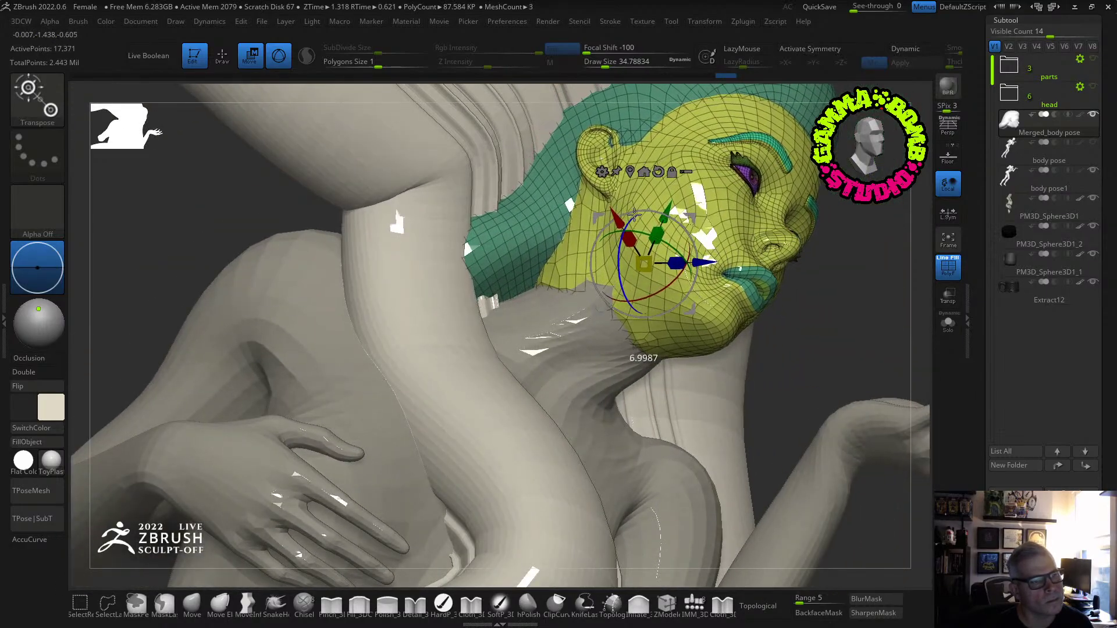
{"action": "mouse_move", "coordinate": [624, 225]}
{"action": "right_mouse_down"}
{"action": "mouse_move", "coordinate": [616, 256]}
{"action": "mouse_move", "coordinate": [477, 244]}
{"action": "mouse_move", "coordinate": [473, 290]}
{"action": "mouse_move", "coordinate": [518, 289]}
{"action": "mouse_move", "coordinate": [573, 261]}
{"action": "mouse_move", "coordinate": [561, 198]}
{"action": "mouse_move", "coordinate": [535, 219]}
{"action": "mouse_move", "coordinate": [518, 259]}
{"action": "right_mouse_up"}
{"action": "key", "text": "q"}
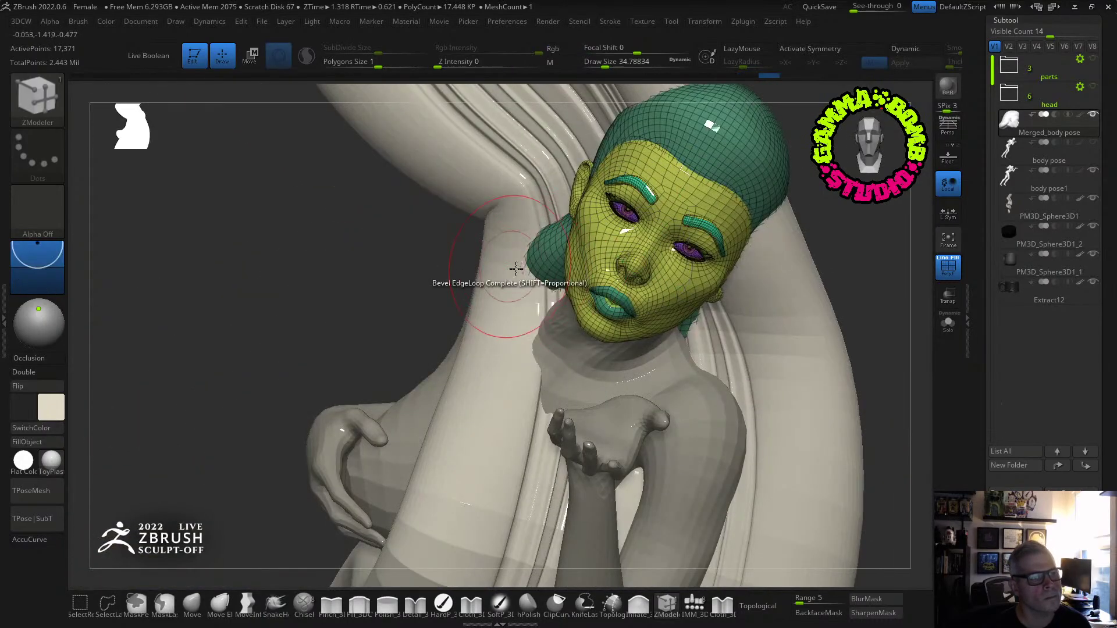
Turn off the polyframe, refine the head's placement on the neck, and review the whole figure.
{"action": "left_click", "coordinate": [948, 265]}
{"action": "mouse_move", "coordinate": [860, 285]}
{"action": "right_mouse_down", "text": "ctrl"}
{"action": "mouse_move", "coordinate": [496, 229]}
{"action": "mouse_move", "coordinate": [473, 277]}
{"action": "mouse_move", "coordinate": [417, 274]}
{"action": "mouse_move", "coordinate": [476, 265]}
{"action": "mouse_move", "coordinate": [436, 277]}
{"action": "mouse_move", "coordinate": [541, 379]}
{"action": "mouse_move", "coordinate": [604, 351]}
{"action": "mouse_move", "coordinate": [523, 338]}
{"action": "right_mouse_up", "text": "ctrl"}
{"action": "key", "text": "w"}
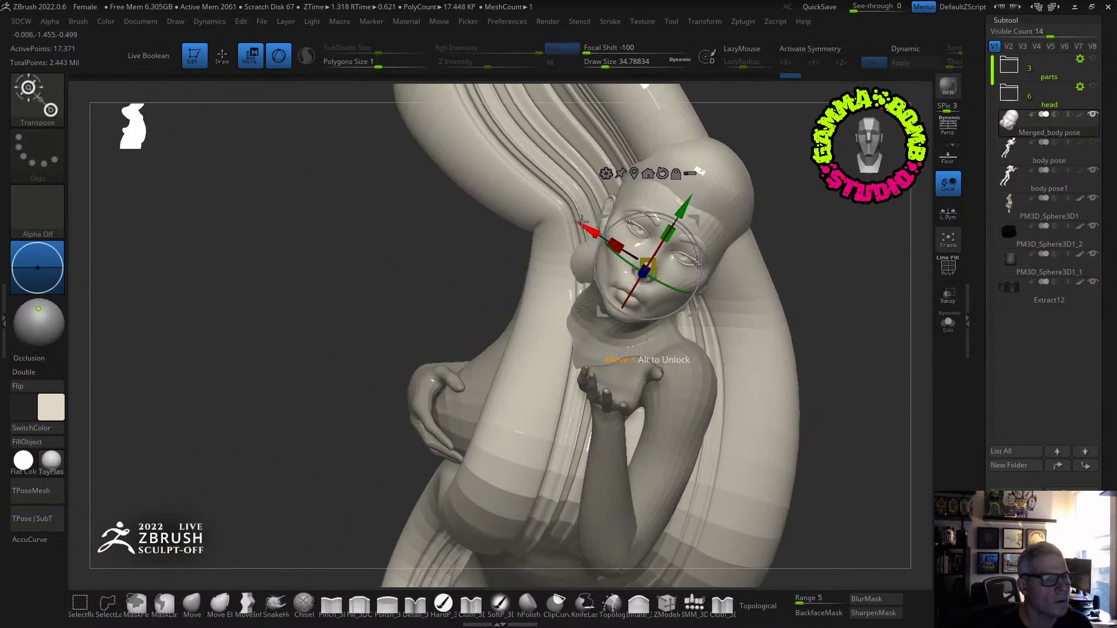
{"action": "key", "text": "q"}
{"action": "mouse_move", "coordinate": [582, 222]}
{"action": "right_mouse_down"}
{"action": "mouse_move", "coordinate": [672, 229]}
{"action": "mouse_move", "coordinate": [627, 255]}
{"action": "right_mouse_up"}
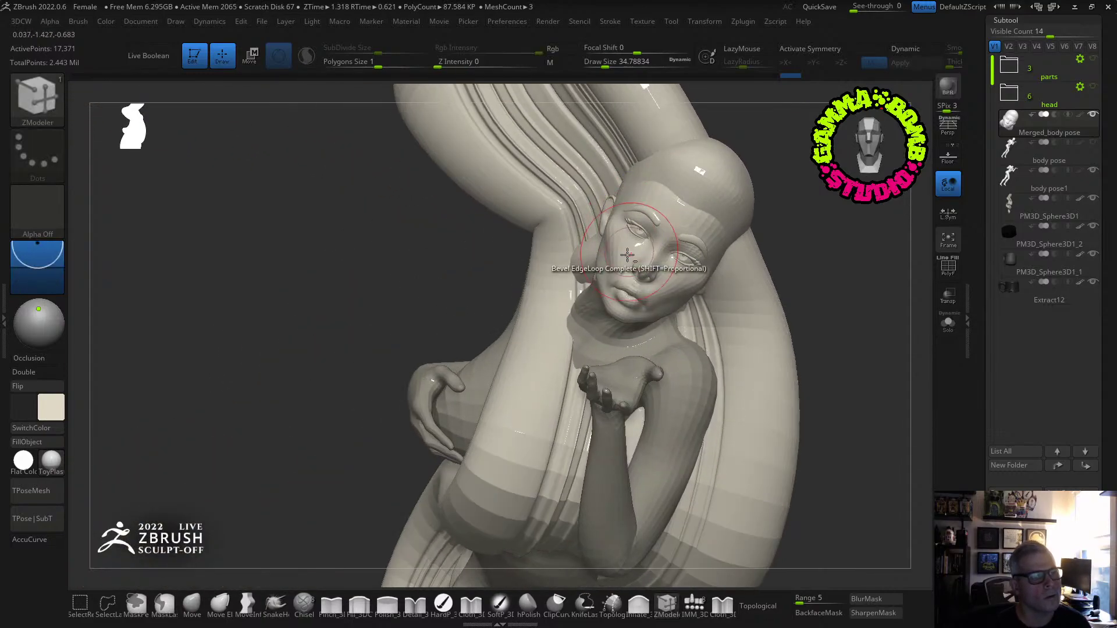
{"action": "key", "text": "f"}
{"action": "right_click_drag", "start_coordinate": [454, 291], "coordinate": [819, 219]}
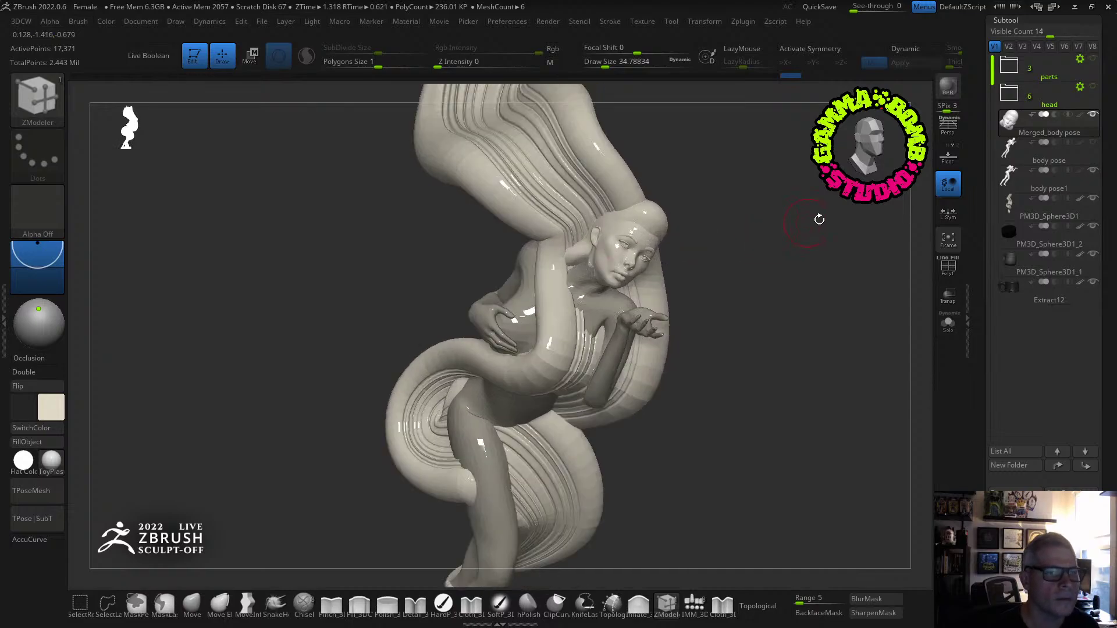
Isolate the hair polygroup of the merged head, mask the rest, and split the unmasked hair into its own subtool.
{"action": "key", "text": "shift+f"}
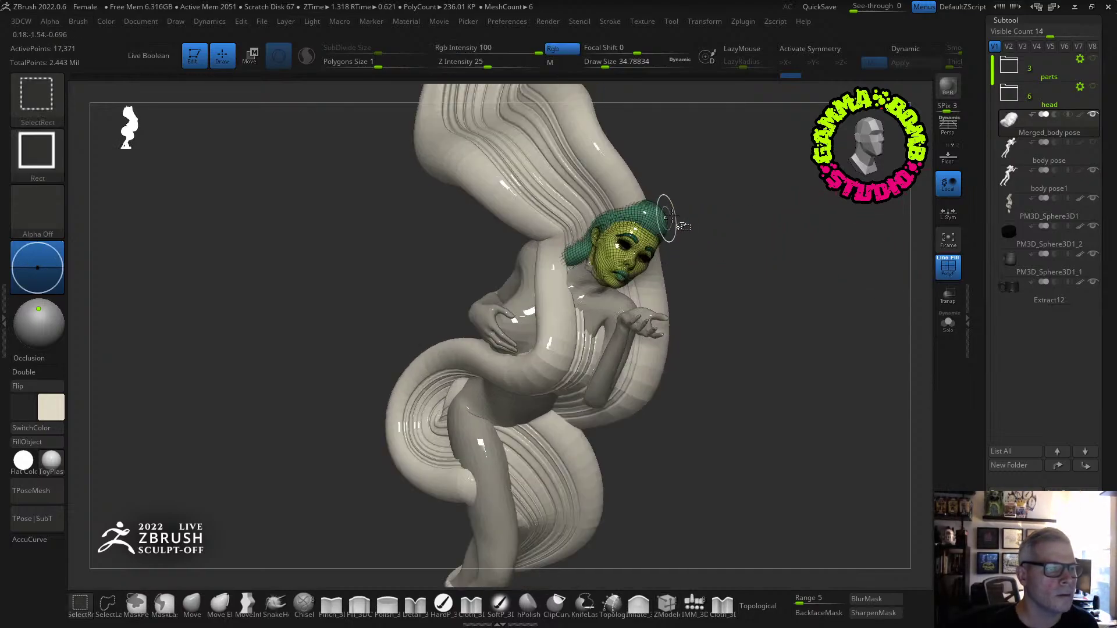
{"action": "left_click", "coordinate": [664, 220], "text": "ctrl+shift"}
{"action": "left_click_drag", "start_coordinate": [725, 196], "coordinate": [785, 204], "text": "ctrl+shift"}
{"action": "left_click", "coordinate": [782, 210], "text": "ctrl+shift"}
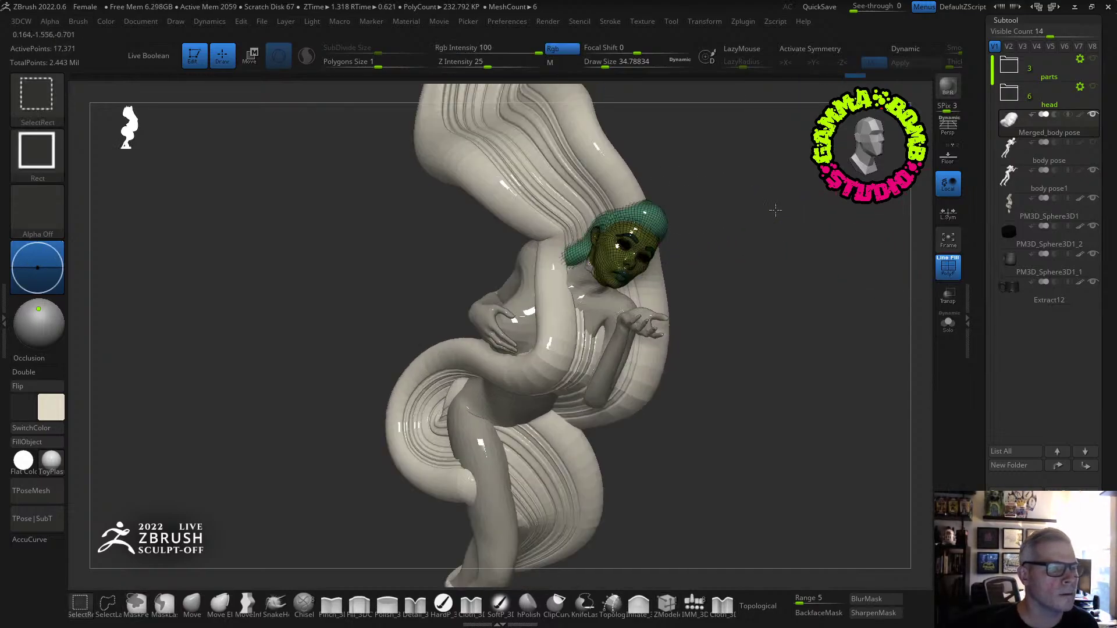
{"action": "key", "text": "b"}
{"action": "key", "text": "z"}
{"action": "key", "text": "m"}
{"action": "key", "text": "space"}
{"action": "left_click", "coordinate": [761, 323]}
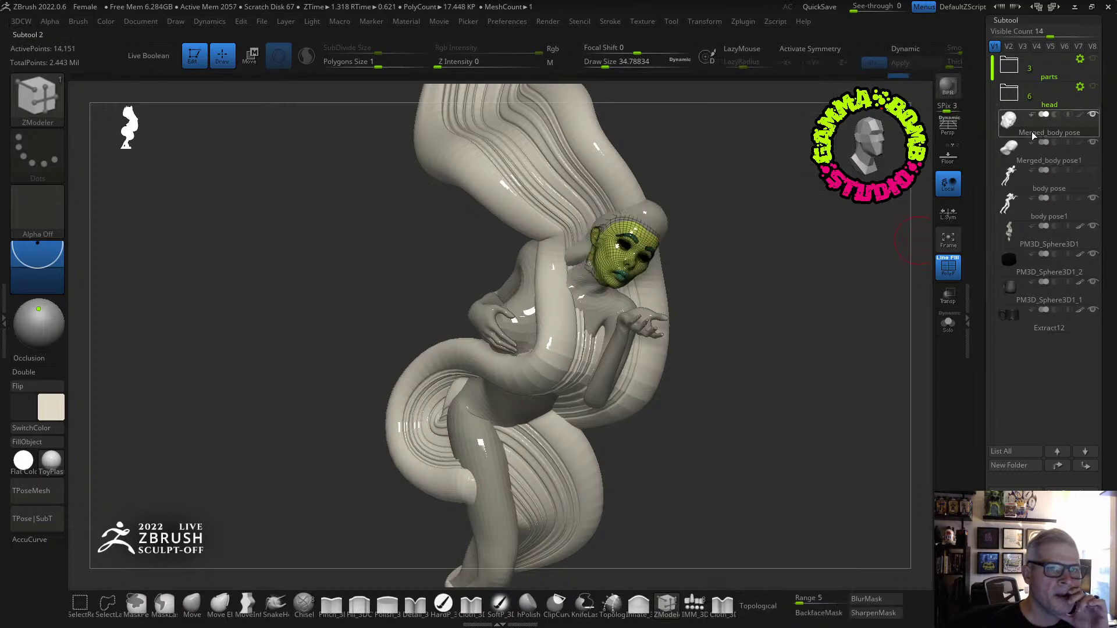
Select the split-off hair subtool Merged_body pose1 and DynaMesh it with Polish at resolution 272.
{"action": "left_click", "coordinate": [1009, 150]}
{"action": "left_click_drag", "start_coordinate": [751, 237], "coordinate": [919, 334]}
{"action": "scroll", "coordinate": [1080, 440], "scroll_direction": "down", "scroll_amount": 5}
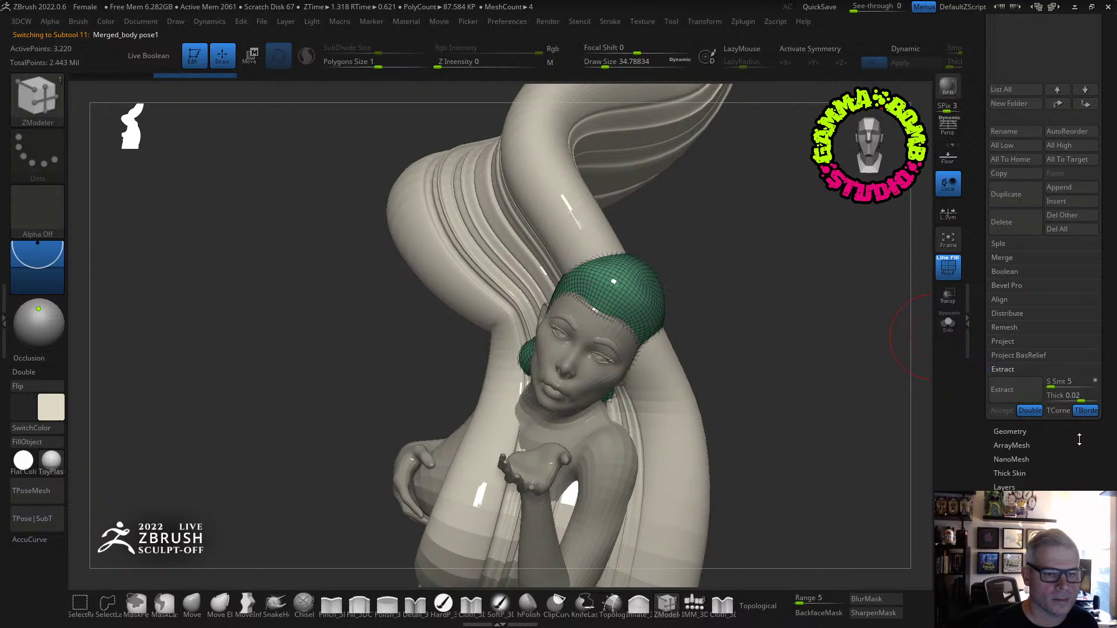
{"action": "left_click", "coordinate": [1003, 428]}
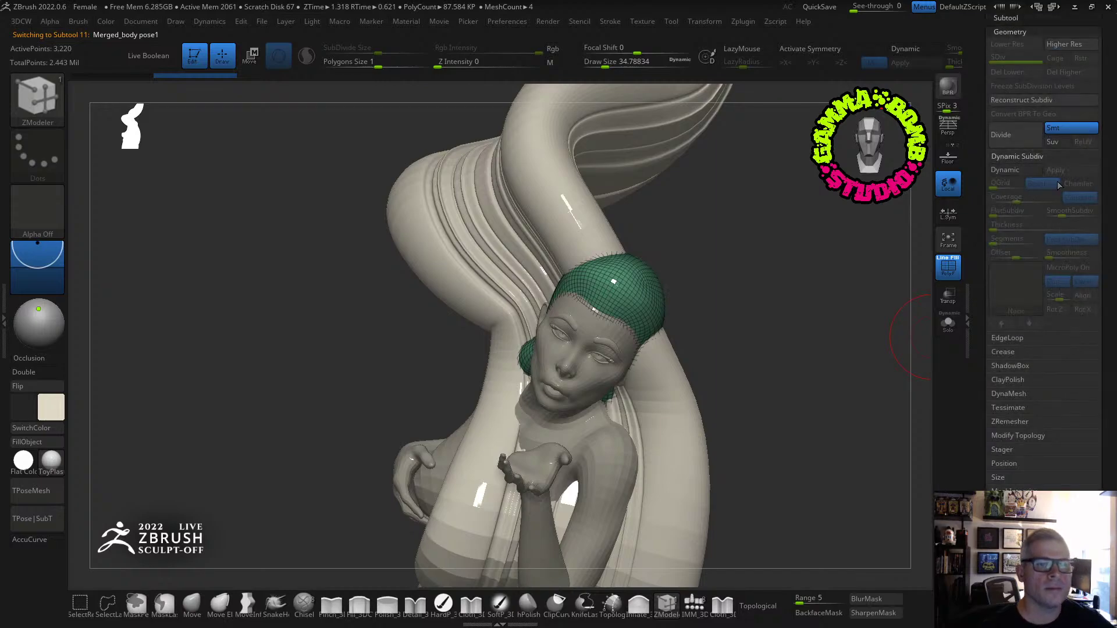
{"action": "left_click", "coordinate": [1009, 395]}
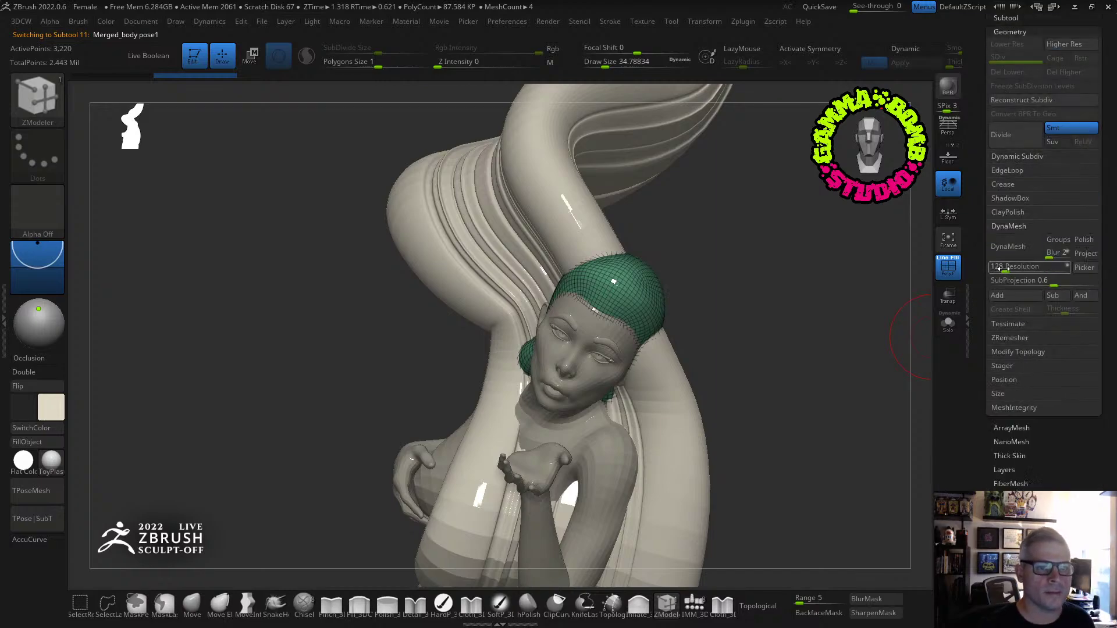
{"action": "left_click", "coordinate": [1023, 247]}
{"action": "left_click_drag", "start_coordinate": [768, 299], "coordinate": [801, 273]}
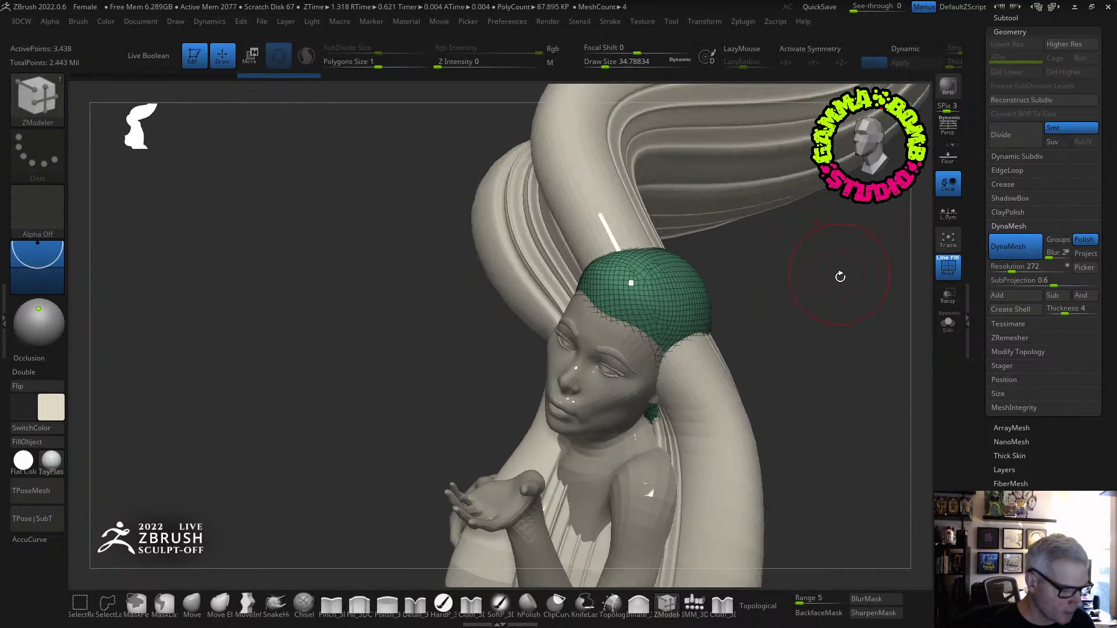
Carve a parting into the front of the hair with the DamStandard brush and activate X symmetry.
{"action": "key", "text": "b"}
{"action": "key", "text": "d"}
{"action": "key", "text": "s"}
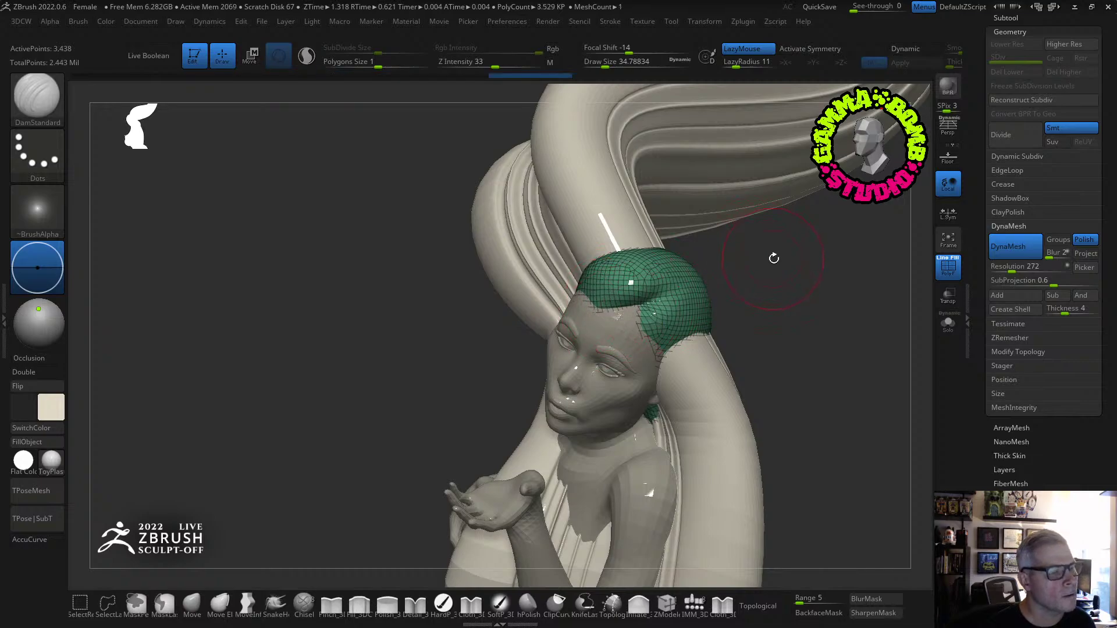
{"action": "left_click_drag", "start_coordinate": [773, 258], "coordinate": [765, 260]}
{"action": "right_click_drag", "start_coordinate": [552, 273], "coordinate": [628, 285]}
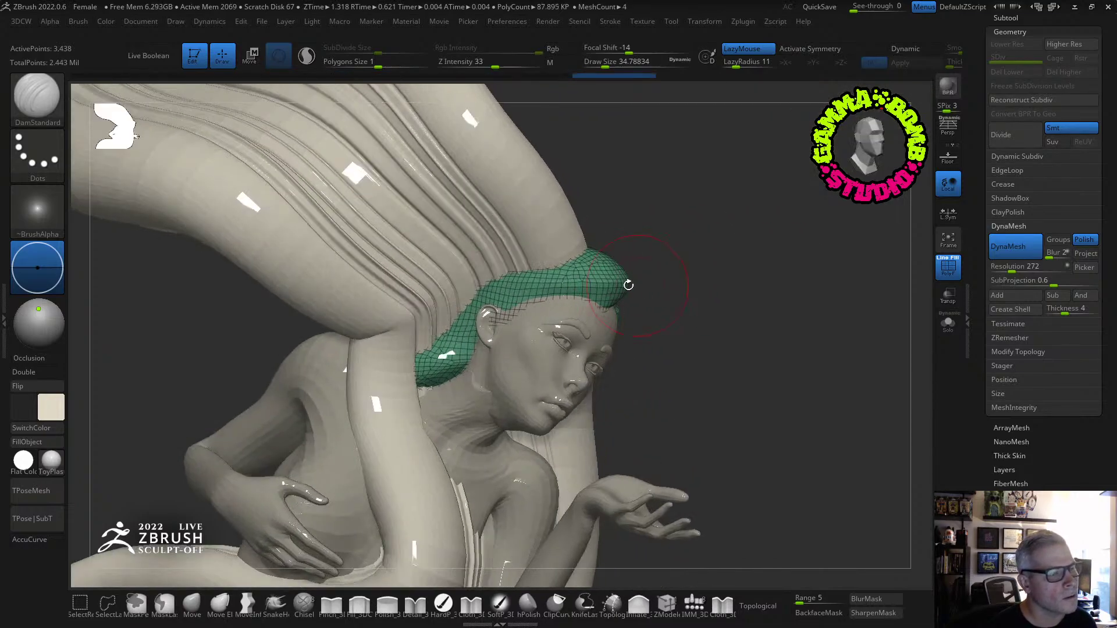
{"action": "right_click_drag", "start_coordinate": [551, 286], "coordinate": [494, 283]}
{"action": "key", "text": "x"}
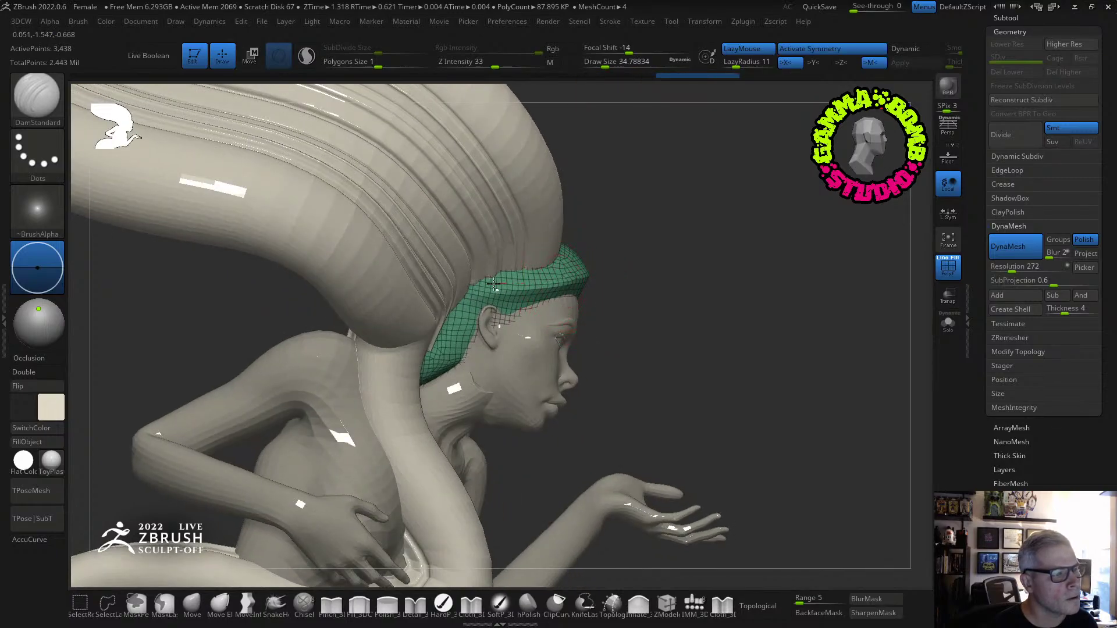
{"action": "right_click_drag", "start_coordinate": [419, 305], "coordinate": [736, 277]}
{"action": "left_click_drag", "start_coordinate": [733, 333], "coordinate": [608, 384]}
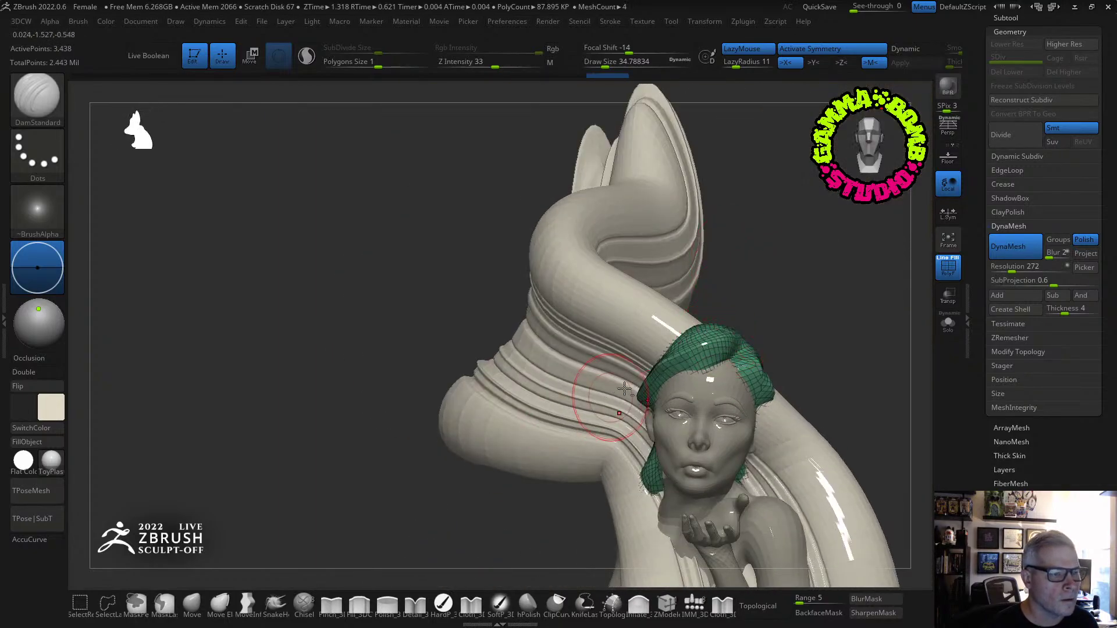
Shape the front of the hair further with a stroke across it, re-DynaMesh it, and hide the polyframe.
{"action": "right_click_drag", "start_coordinate": [692, 352], "coordinate": [711, 372], "text": "ctrl"}
{"action": "left_click_drag", "start_coordinate": [699, 349], "coordinate": [610, 375]}
{"action": "left_click_drag", "start_coordinate": [804, 292], "coordinate": [811, 295], "text": "ctrl"}
{"action": "right_click_drag", "start_coordinate": [816, 277], "coordinate": [910, 292]}
{"action": "key", "text": "shift+f"}
{"action": "mouse_move", "coordinate": [850, 314]}
{"action": "right_mouse_down"}
{"action": "mouse_move", "coordinate": [805, 320]}
{"action": "mouse_move", "coordinate": [855, 332]}
{"action": "right_mouse_up"}
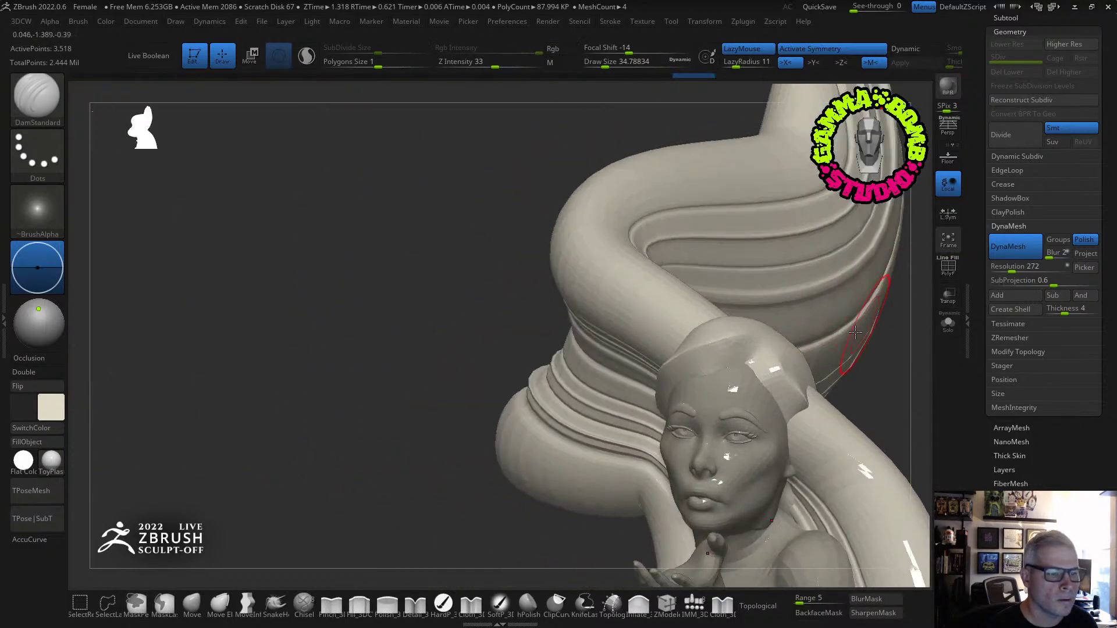
Reduce the draw size to about 21.6 and carve a groove running back over the crown of the hair.
{"action": "right_click_drag", "start_coordinate": [472, 411], "coordinate": [407, 414]}
{"action": "left_click_drag", "start_coordinate": [609, 62], "coordinate": [604, 64]}
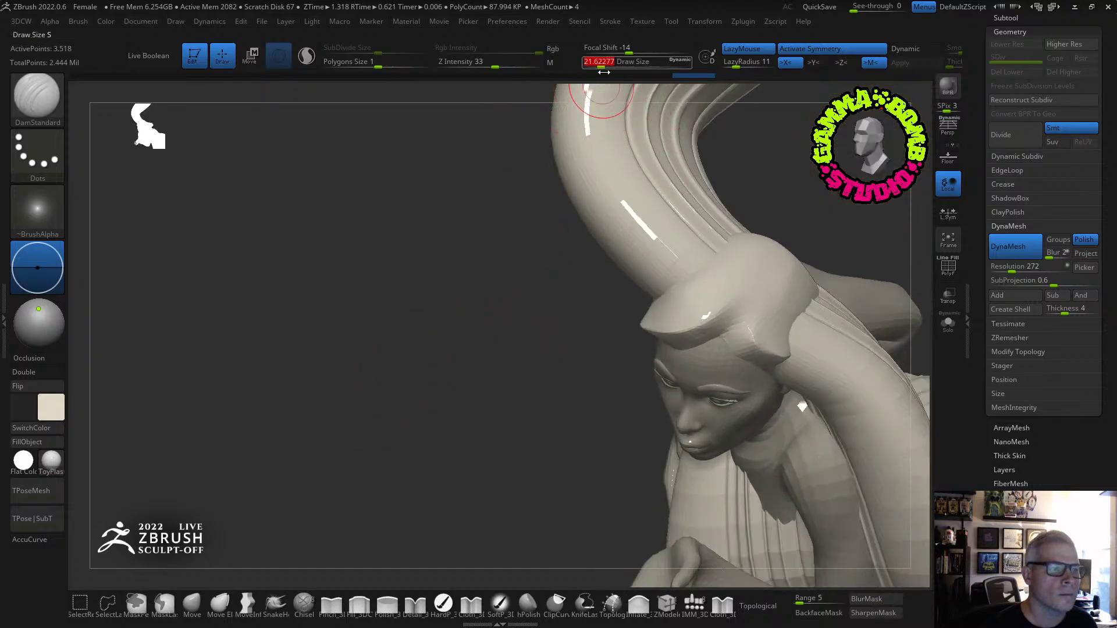
{"action": "right_click_drag", "start_coordinate": [587, 197], "coordinate": [611, 325]}
{"action": "mouse_move", "coordinate": [785, 297]}
{"action": "right_mouse_down"}
{"action": "mouse_move", "coordinate": [750, 395]}
{"action": "mouse_move", "coordinate": [734, 359]}
{"action": "right_mouse_up"}
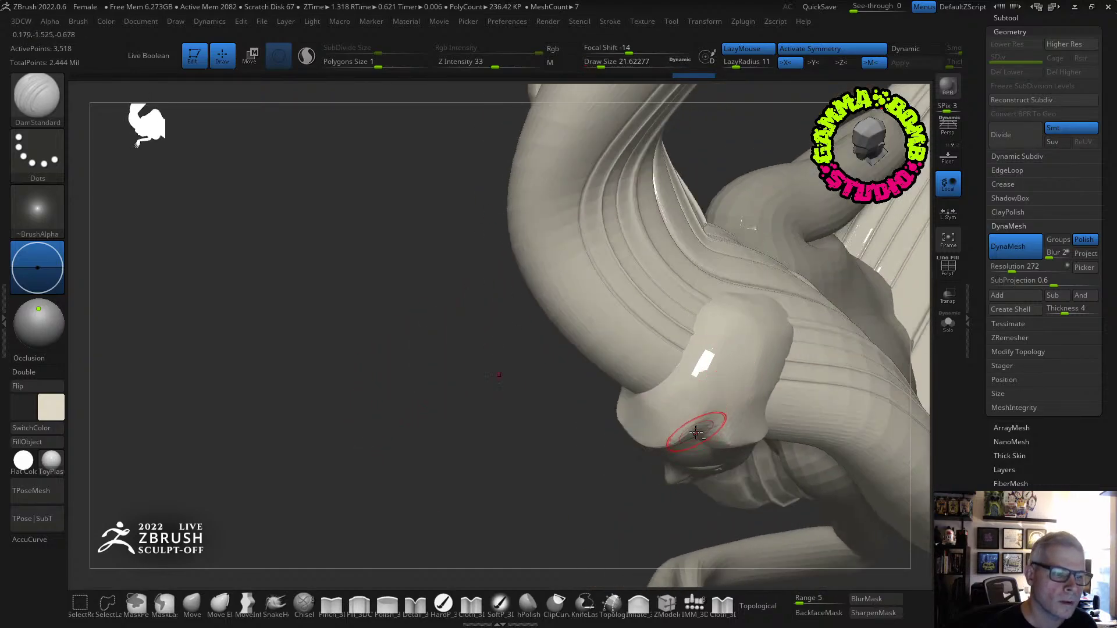
{"action": "left_click_drag", "start_coordinate": [740, 347], "coordinate": [748, 338], "text": "shift"}
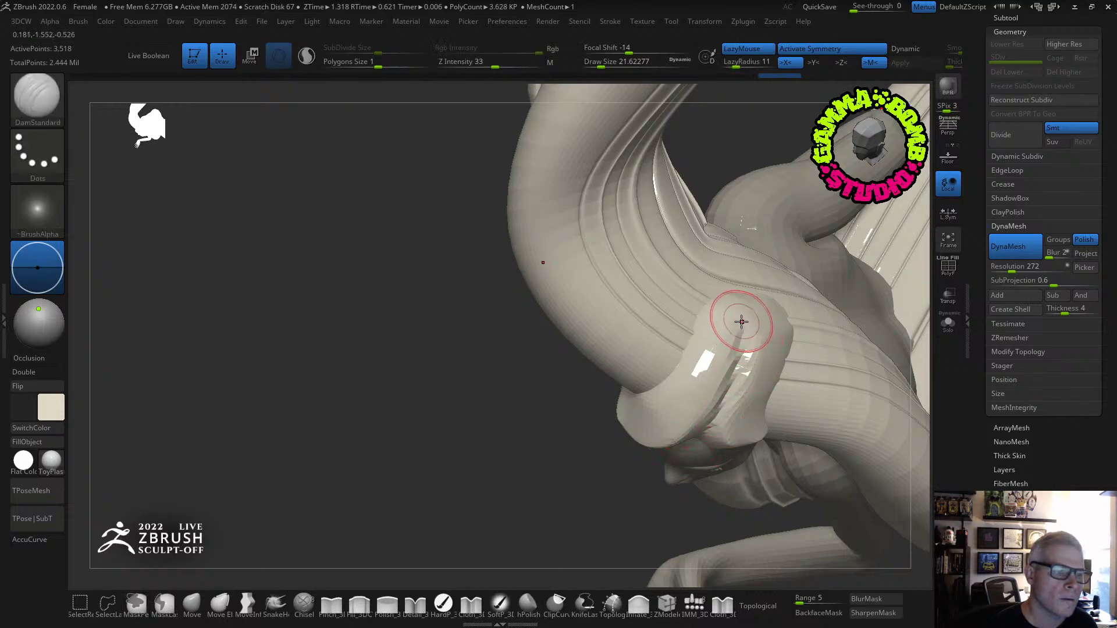
{"action": "mouse_move", "coordinate": [570, 544]}
{"action": "right_mouse_down"}
{"action": "mouse_move", "coordinate": [519, 452]}
{"action": "mouse_move", "coordinate": [840, 277]}
{"action": "mouse_move", "coordinate": [842, 231]}
{"action": "mouse_move", "coordinate": [616, 426]}
{"action": "mouse_move", "coordinate": [547, 407]}
{"action": "mouse_move", "coordinate": [499, 322]}
{"action": "mouse_move", "coordinate": [425, 314]}
{"action": "mouse_move", "coordinate": [491, 392]}
{"action": "mouse_move", "coordinate": [424, 334]}
{"action": "mouse_move", "coordinate": [508, 346]}
{"action": "mouse_move", "coordinate": [436, 332]}
{"action": "mouse_move", "coordinate": [394, 347]}
{"action": "mouse_move", "coordinate": [673, 279]}
{"action": "right_mouse_up"}
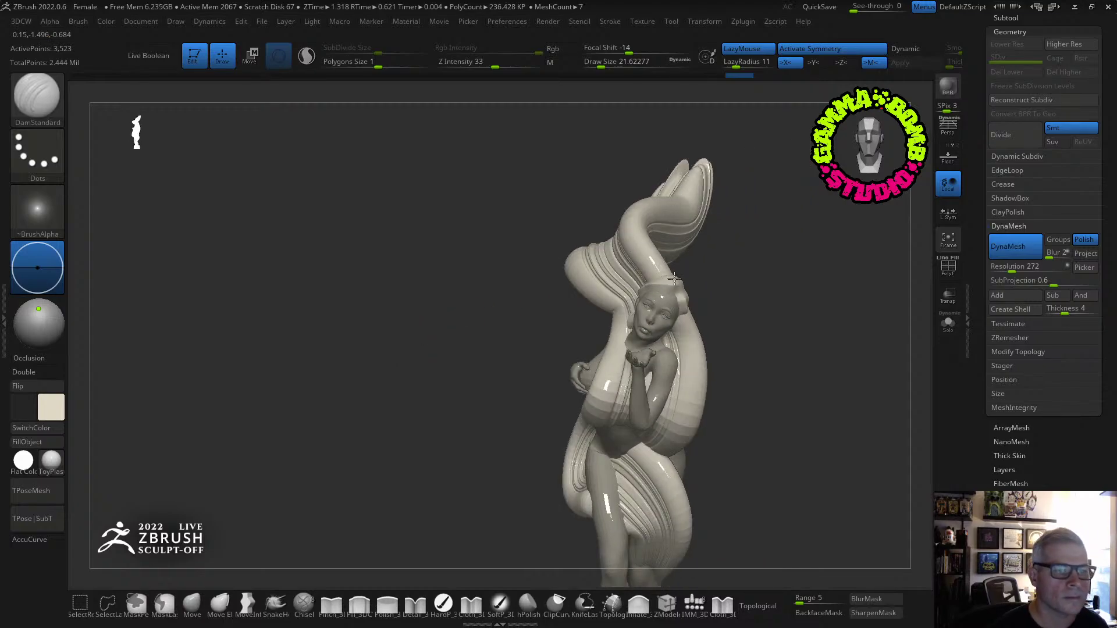
Select the plume subtool PM3D_Sphere3D1 and apply its Dynamic Subdiv smoothing as real geometry.
{"action": "left_click", "coordinate": [1011, 32]}
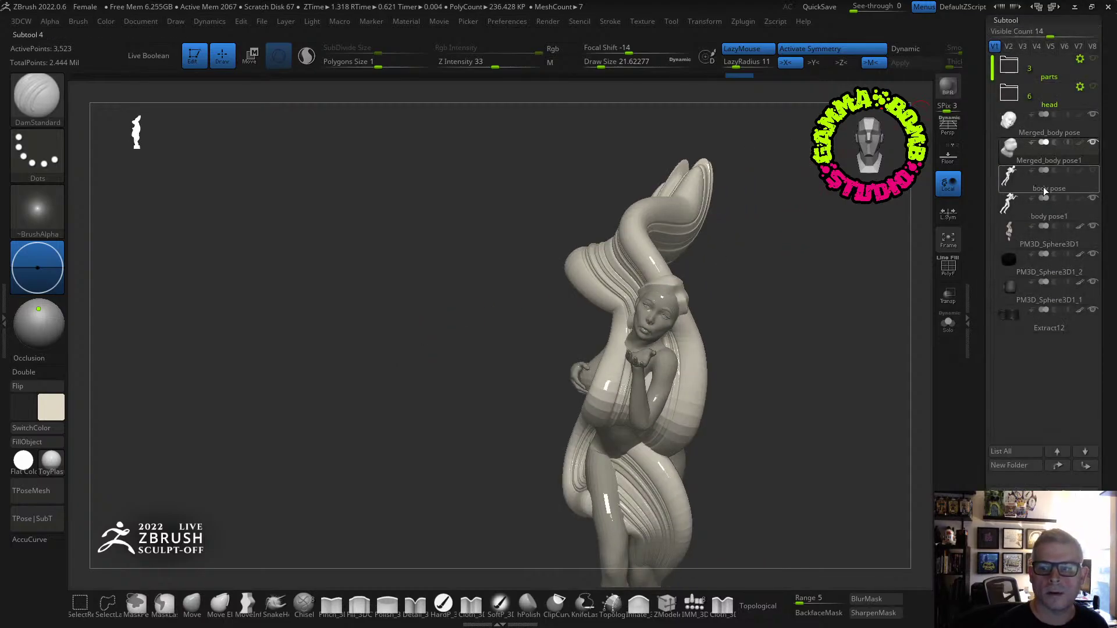
{"action": "left_click", "coordinate": [1011, 234]}
{"action": "right_click_drag", "start_coordinate": [814, 304], "coordinate": [830, 299]}
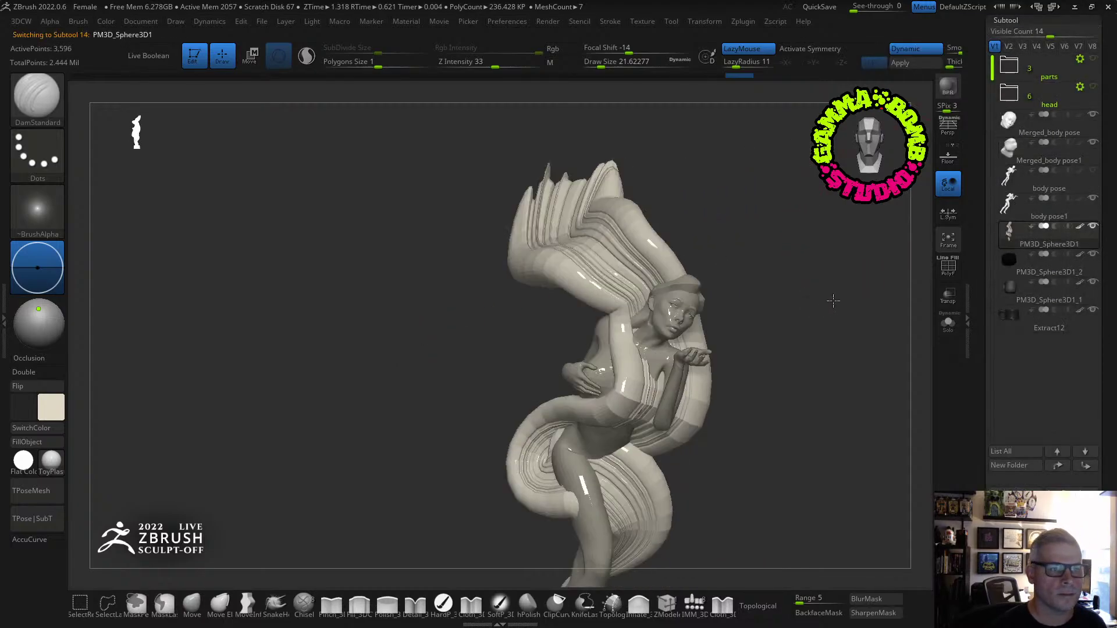
{"action": "left_click", "coordinate": [949, 266]}
{"action": "left_click", "coordinate": [949, 266]}
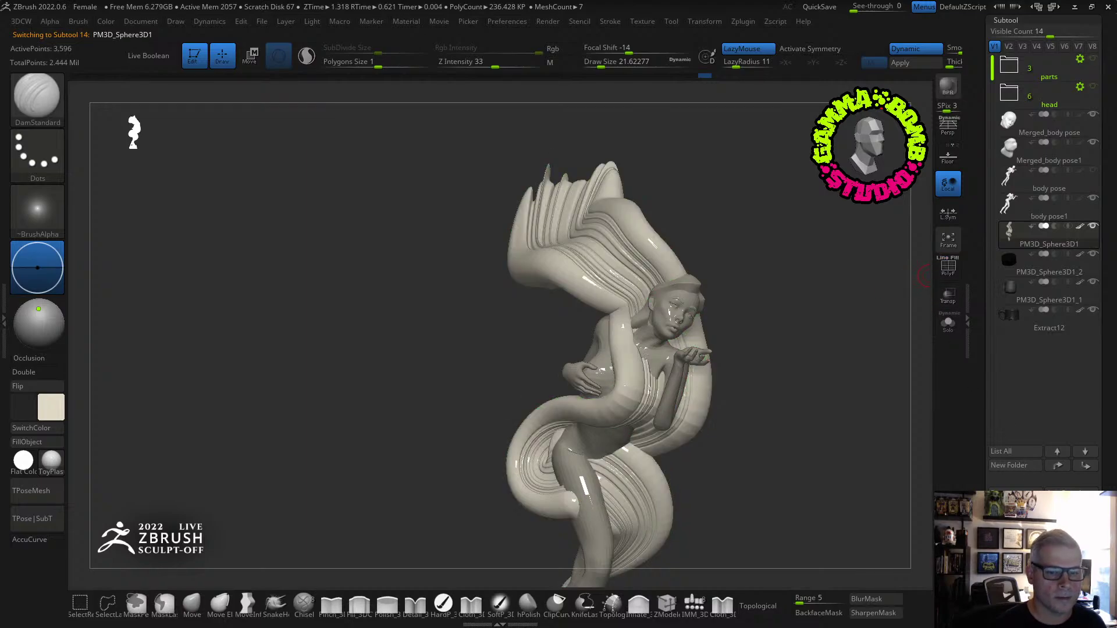
{"action": "scroll", "coordinate": [1092, 436], "scroll_direction": "down", "scroll_amount": 5}
{"action": "scroll", "coordinate": [1111, 223], "scroll_direction": "down", "scroll_amount": 5}
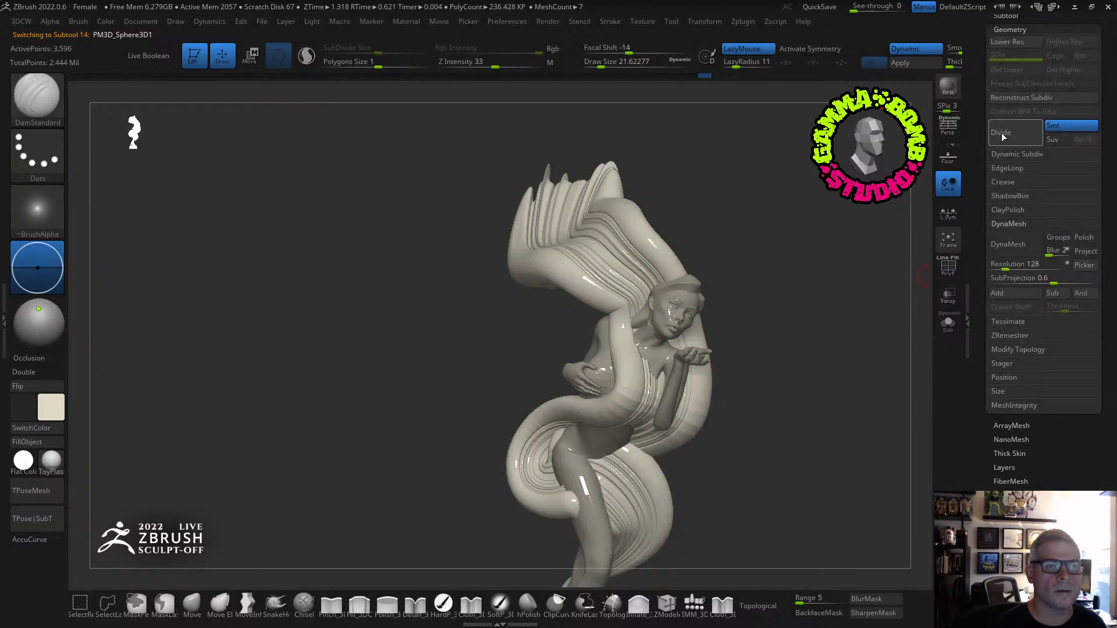
{"action": "left_click", "coordinate": [1014, 151]}
{"action": "left_click", "coordinate": [1071, 166]}
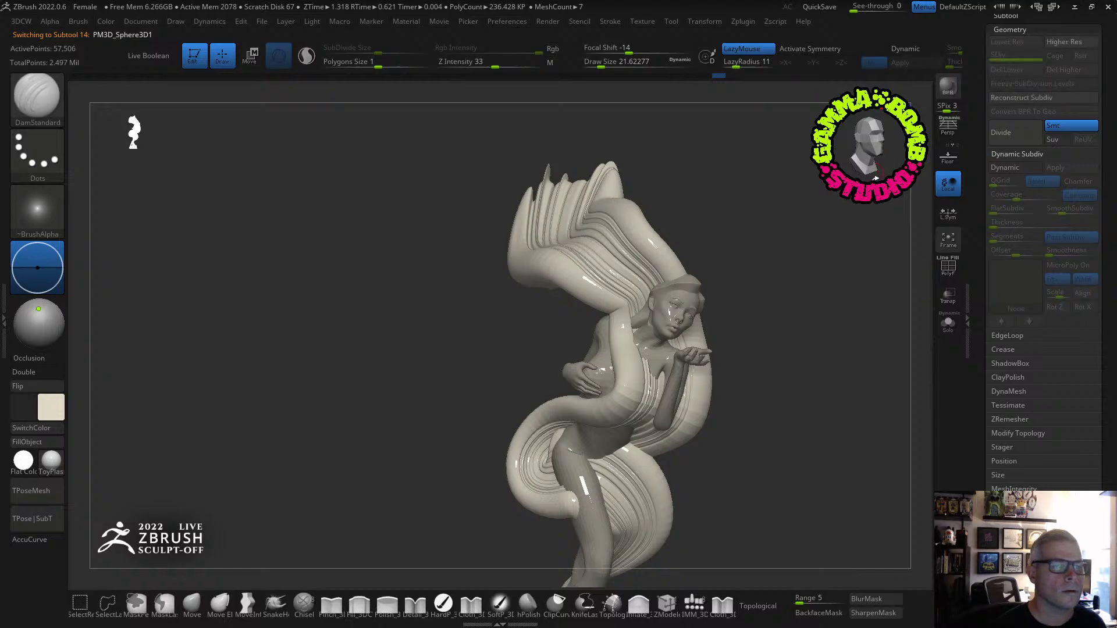
DynaMesh the plume at resolution 376.
{"action": "left_click", "coordinate": [1009, 392]}
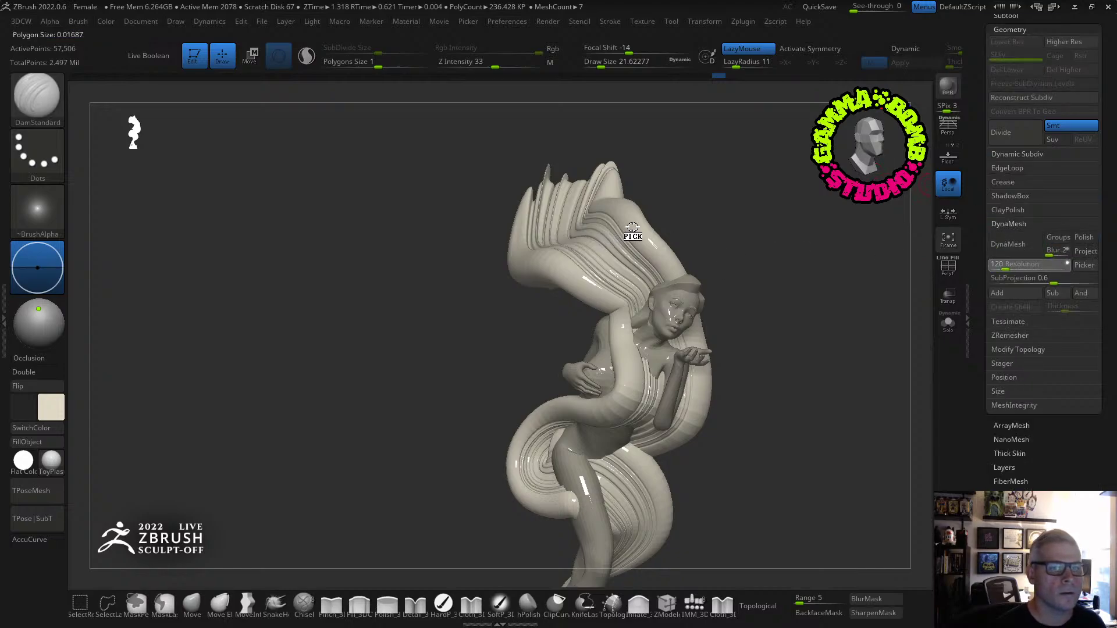
{"action": "left_click", "coordinate": [1015, 243]}
{"action": "key", "text": "ctrl+z"}
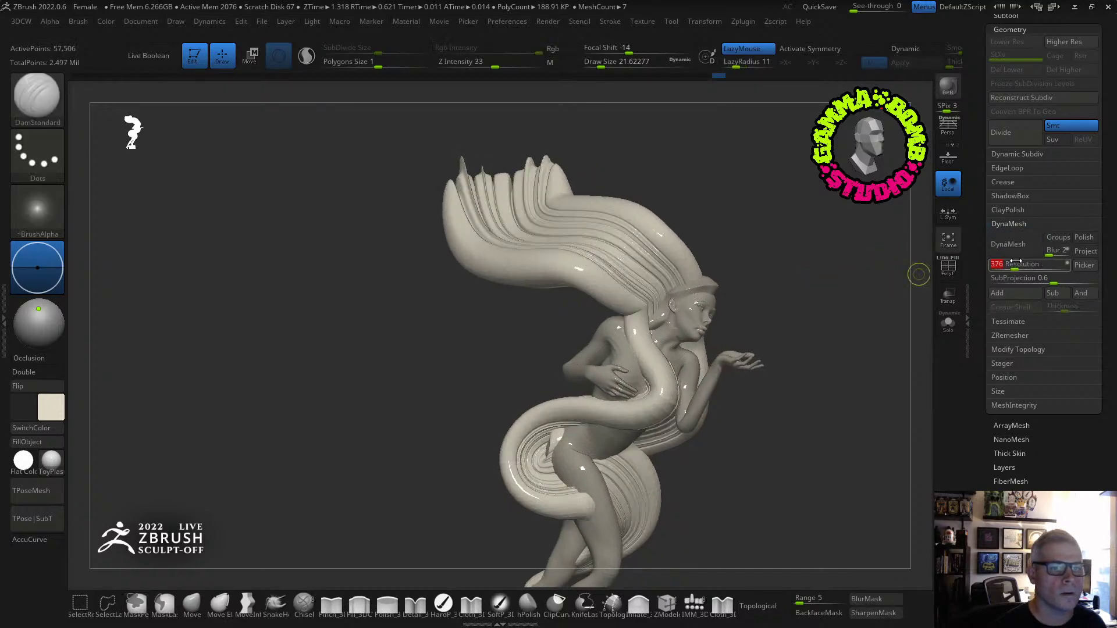
{"action": "left_click", "coordinate": [1002, 245]}
{"action": "left_click_drag", "start_coordinate": [922, 247], "coordinate": [902, 237]}
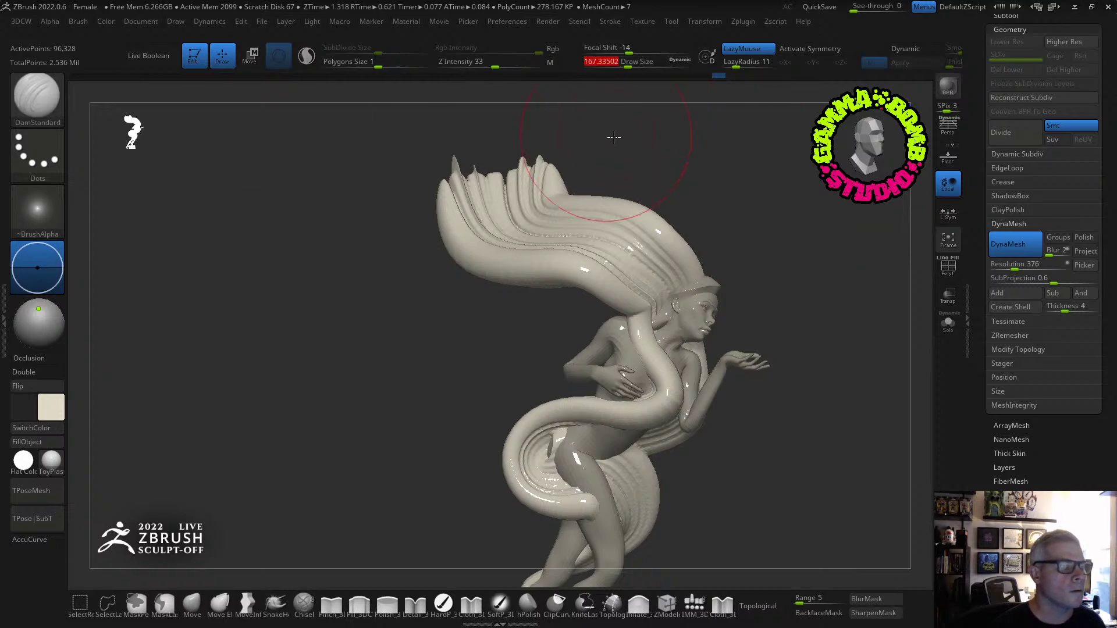
Raise the draw size to about 167.3 and smooth out the plume's ribs, checking the figure from front and side.
{"action": "mouse_move", "coordinate": [611, 140]}
{"action": "left_mouse_down"}
{"action": "mouse_move", "coordinate": [637, 163]}
{"action": "mouse_move", "coordinate": [485, 185]}
{"action": "left_mouse_up"}
{"action": "key", "text": "shift"}
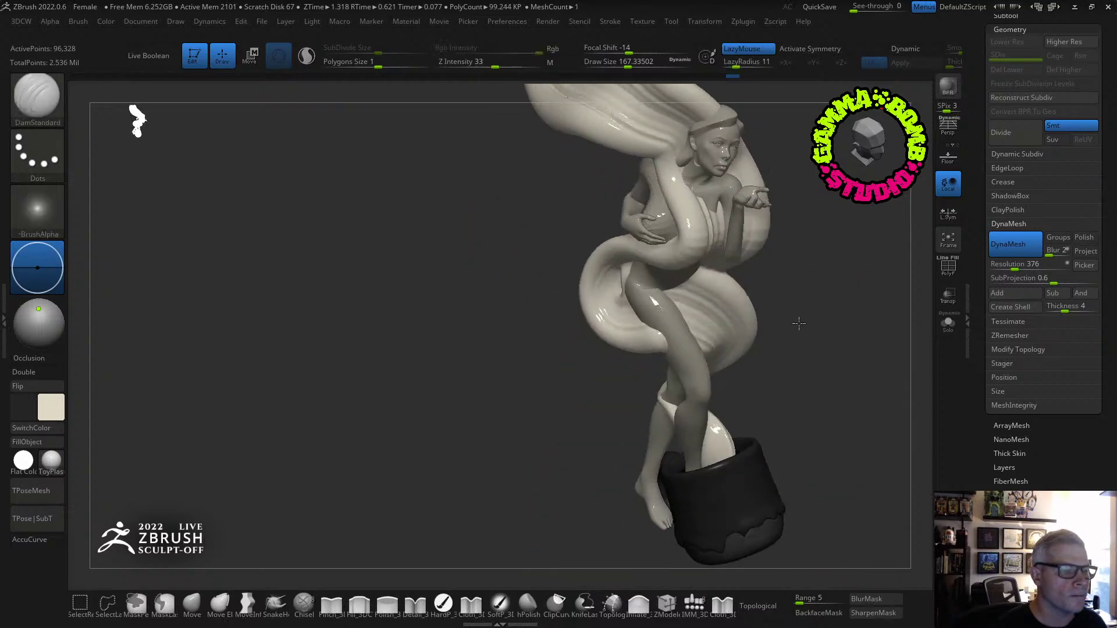
{"action": "left_click_drag", "start_coordinate": [798, 319], "coordinate": [711, 352]}
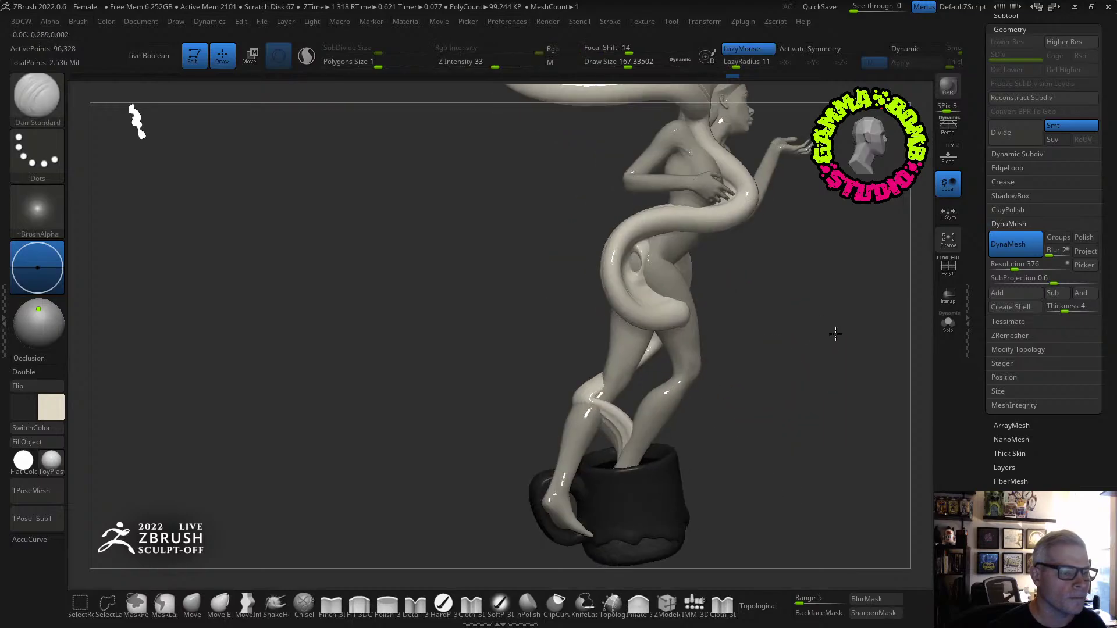
{"action": "mouse_move", "coordinate": [835, 332]}
{"action": "left_mouse_down"}
{"action": "mouse_move", "coordinate": [759, 354]}
{"action": "mouse_move", "coordinate": [727, 349]}
{"action": "mouse_move", "coordinate": [756, 333]}
{"action": "mouse_move", "coordinate": [811, 342]}
{"action": "mouse_move", "coordinate": [703, 337]}
{"action": "mouse_move", "coordinate": [518, 382]}
{"action": "left_mouse_up"}
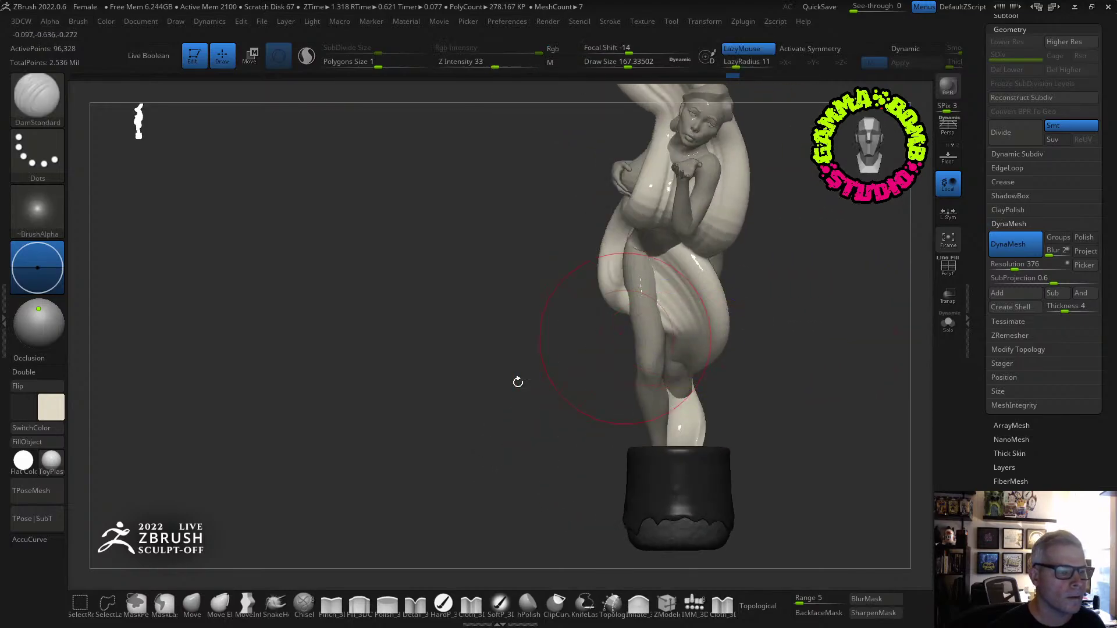
Enlarge the SnakeHook brush to about 201.8 and pull the plume's lower loop into a fuller shape around the hip.
{"action": "left_click", "coordinate": [271, 605]}
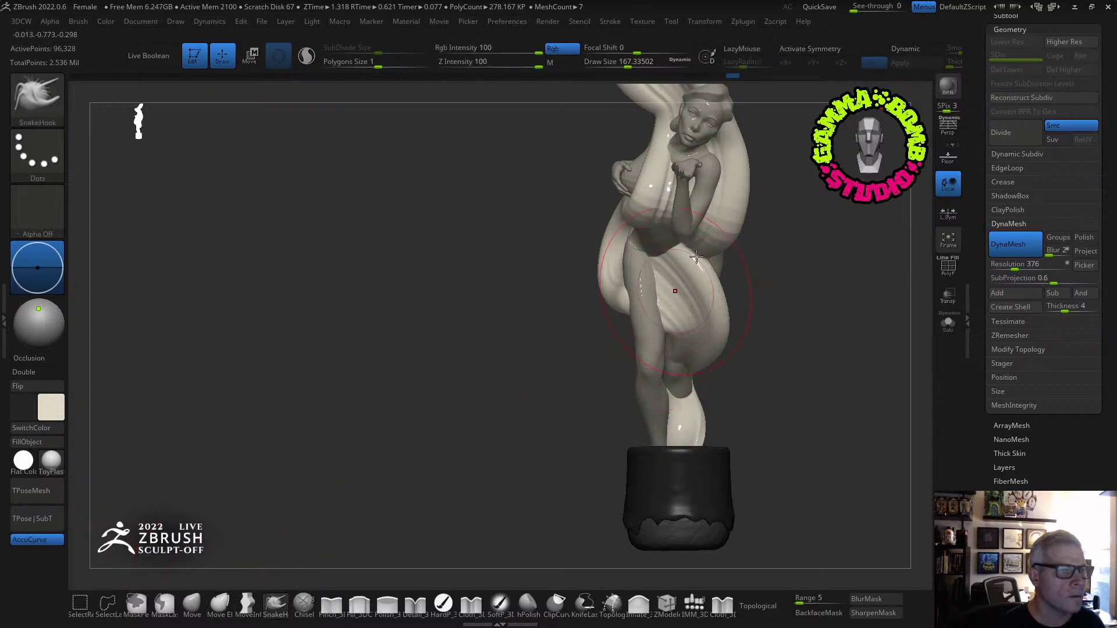
{"action": "left_click_drag", "start_coordinate": [627, 65], "coordinate": [632, 66]}
{"action": "left_click_drag", "start_coordinate": [620, 300], "coordinate": [610, 332]}
{"action": "mouse_move", "coordinate": [518, 277]}
{"action": "left_mouse_down"}
{"action": "mouse_move", "coordinate": [590, 260]}
{"action": "mouse_move", "coordinate": [582, 278]}
{"action": "left_mouse_up"}
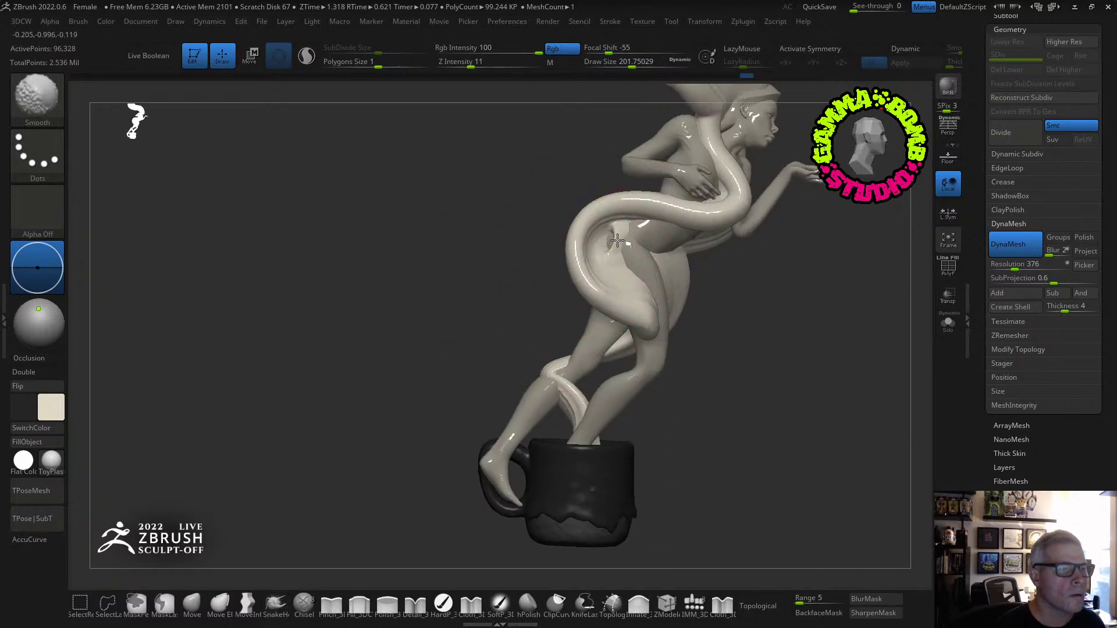
Inflate the inside of the plume's lower loop with the Inflate_3DCW4R8 brush, smooth it, and re-DynaMesh the plume.
{"action": "left_click", "coordinate": [638, 607]}
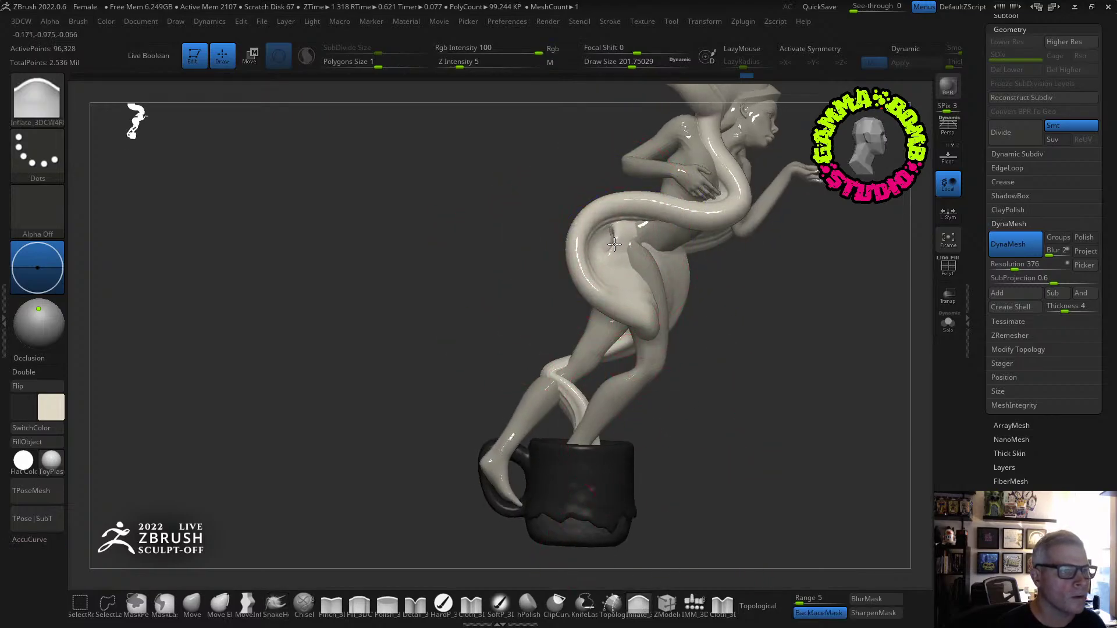
{"action": "left_click_drag", "start_coordinate": [615, 244], "coordinate": [613, 245]}
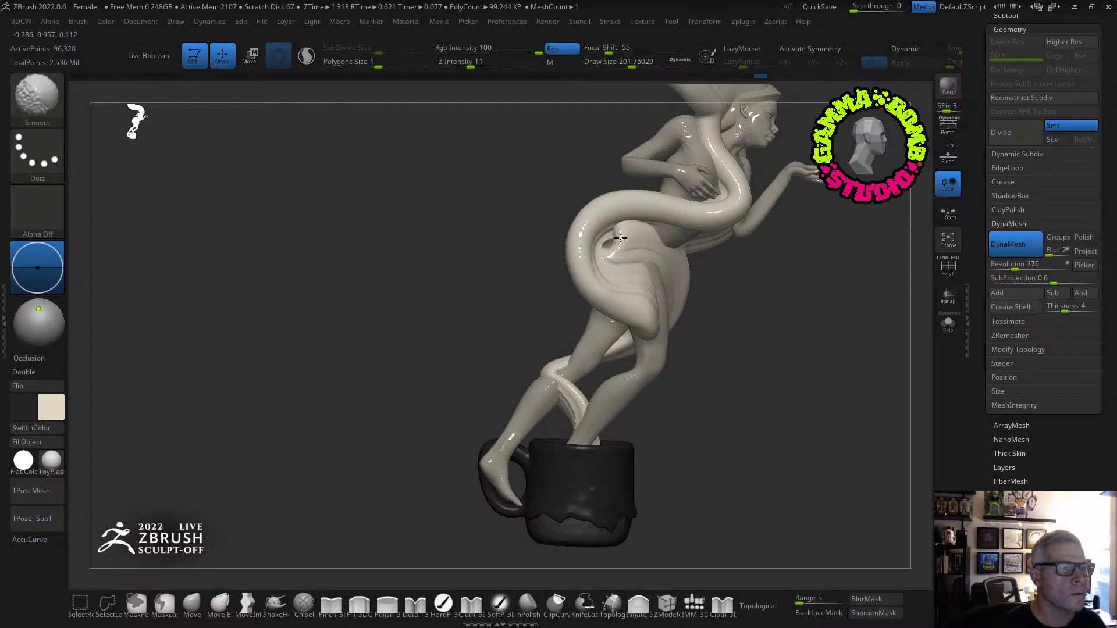
{"action": "mouse_move", "coordinate": [441, 302]}
{"action": "left_mouse_down"}
{"action": "mouse_move", "coordinate": [613, 235]}
{"action": "mouse_move", "coordinate": [728, 367]}
{"action": "mouse_move", "coordinate": [661, 357]}
{"action": "mouse_move", "coordinate": [760, 239]}
{"action": "mouse_move", "coordinate": [556, 193]}
{"action": "left_mouse_up"}
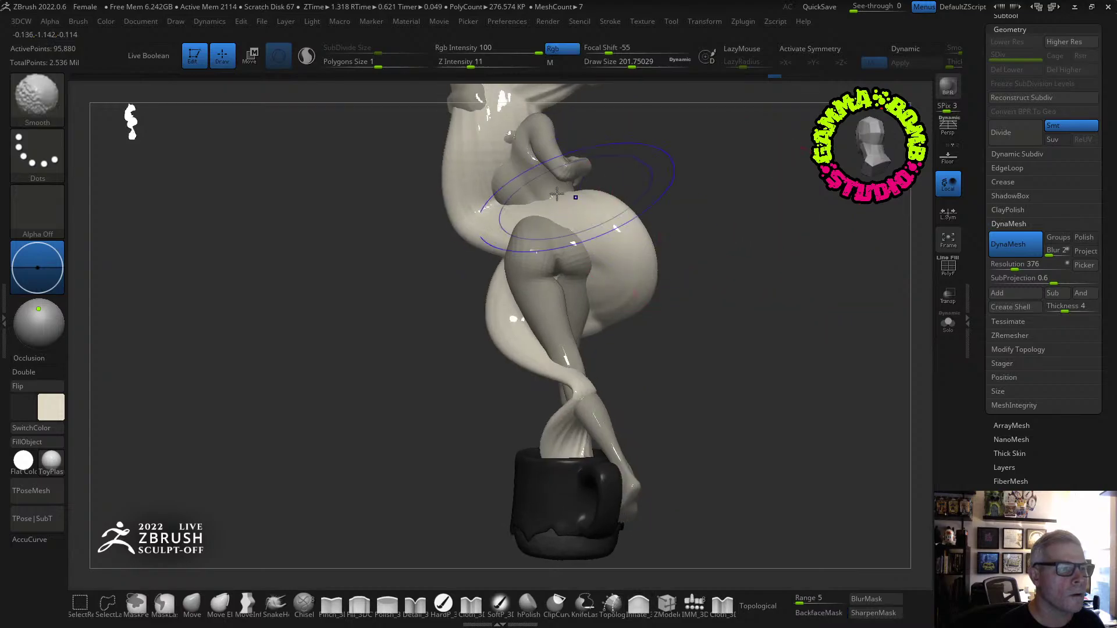
{"action": "mouse_move", "coordinate": [349, 331]}
{"action": "left_mouse_down"}
{"action": "mouse_move", "coordinate": [319, 356]}
{"action": "mouse_move", "coordinate": [394, 414]}
{"action": "mouse_move", "coordinate": [625, 298]}
{"action": "mouse_move", "coordinate": [527, 299]}
{"action": "left_mouse_up"}
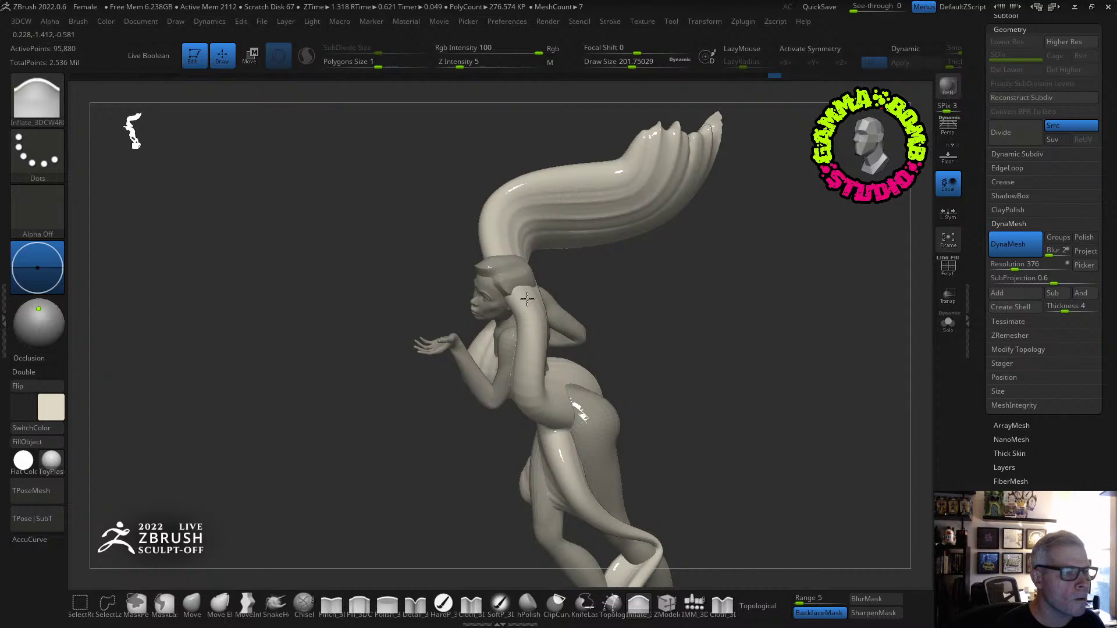
Reshape the plume around the waist and hips with the Move brush, smoothing the fold inside the lower loop.
{"action": "left_click", "coordinate": [193, 605]}
{"action": "mouse_move", "coordinate": [311, 297]}
{"action": "left_mouse_down"}
{"action": "mouse_move", "coordinate": [415, 267]}
{"action": "mouse_move", "coordinate": [581, 269]}
{"action": "mouse_move", "coordinate": [588, 254]}
{"action": "mouse_move", "coordinate": [522, 242]}
{"action": "mouse_move", "coordinate": [599, 237]}
{"action": "mouse_move", "coordinate": [411, 311]}
{"action": "left_mouse_up"}
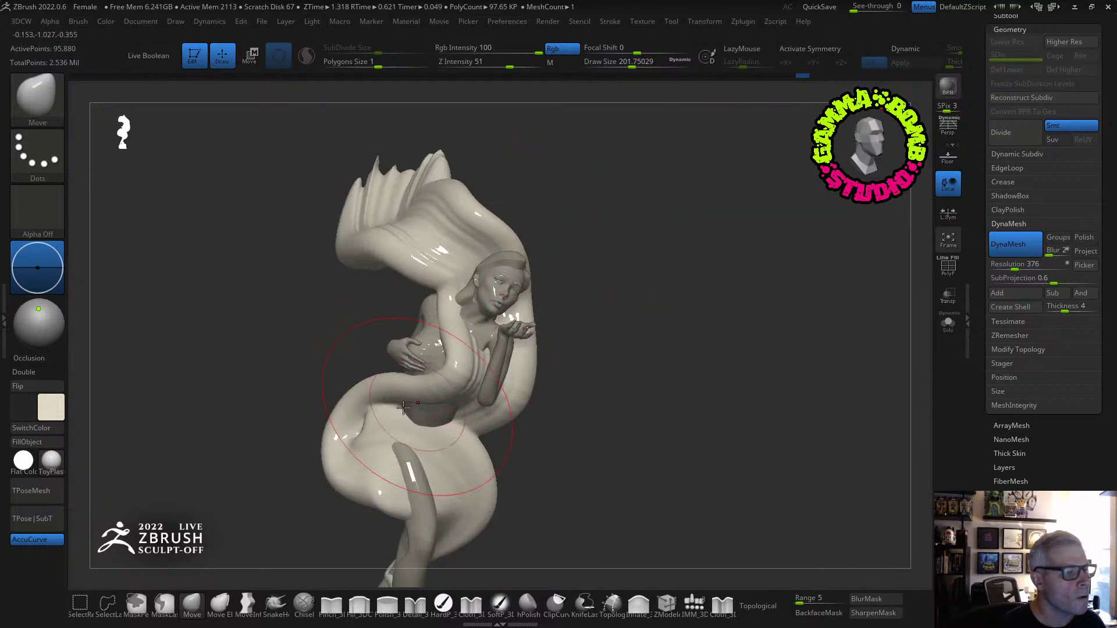
{"action": "left_click_drag", "start_coordinate": [292, 439], "coordinate": [353, 423], "text": "shift"}
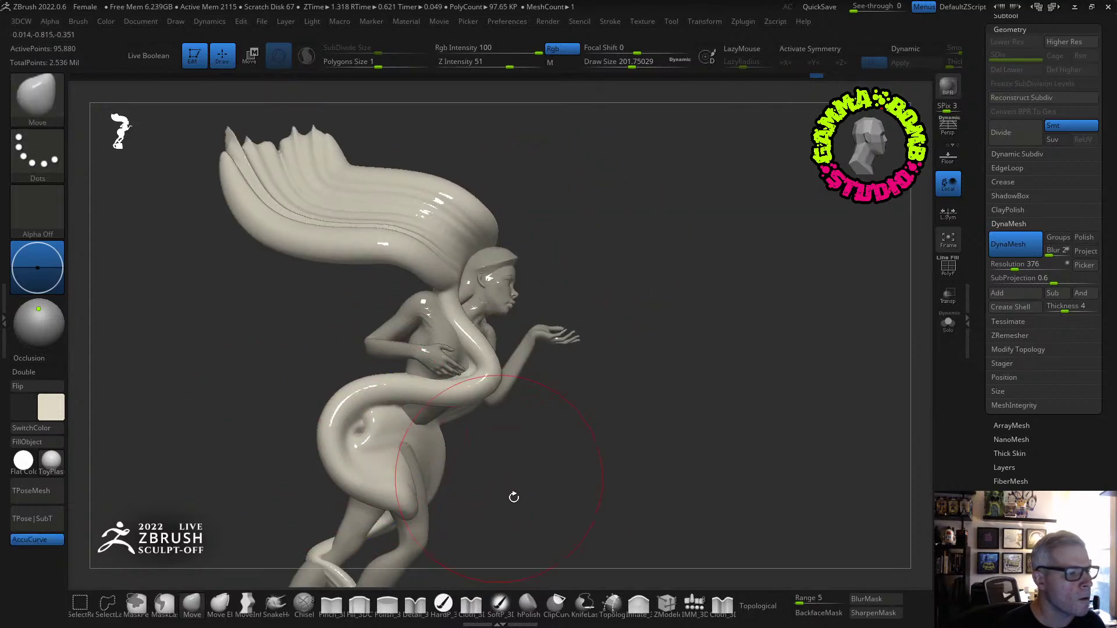
{"action": "mouse_move", "coordinate": [512, 496]}
{"action": "left_mouse_down"}
{"action": "mouse_move", "coordinate": [420, 313]}
{"action": "mouse_move", "coordinate": [428, 321]}
{"action": "mouse_move", "coordinate": [380, 310]}
{"action": "mouse_move", "coordinate": [561, 319]}
{"action": "mouse_move", "coordinate": [529, 342]}
{"action": "mouse_move", "coordinate": [591, 342]}
{"action": "mouse_move", "coordinate": [573, 317]}
{"action": "left_mouse_up"}
{"action": "left_click_drag", "start_coordinate": [358, 251], "coordinate": [459, 191]}
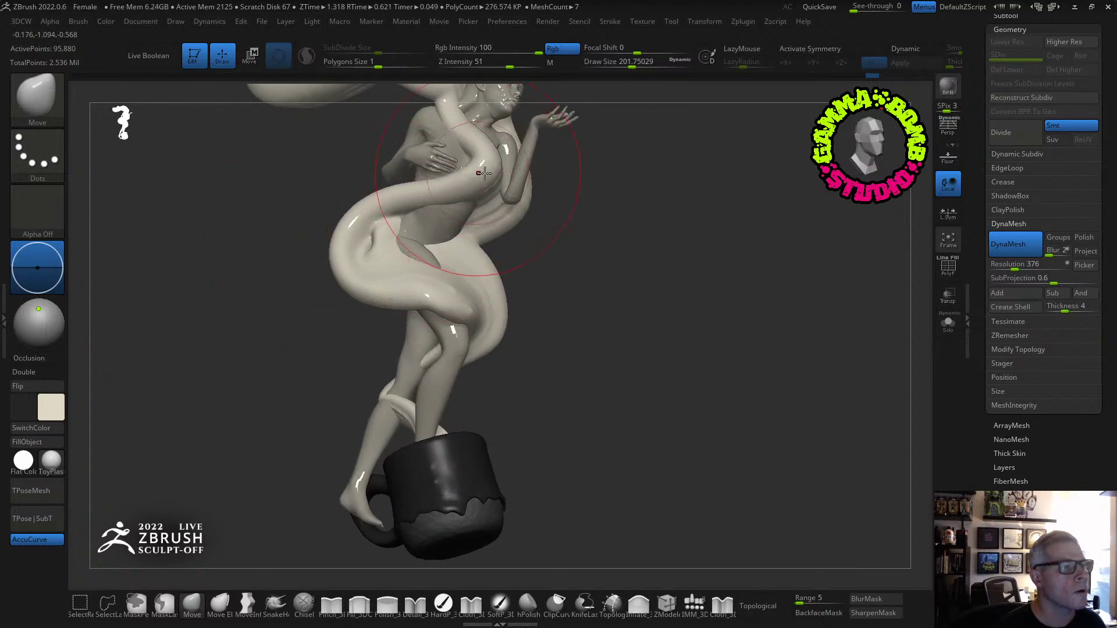
{"action": "left_click_drag", "start_coordinate": [571, 206], "coordinate": [492, 185]}
{"action": "left_click_drag", "start_coordinate": [598, 197], "coordinate": [555, 177]}
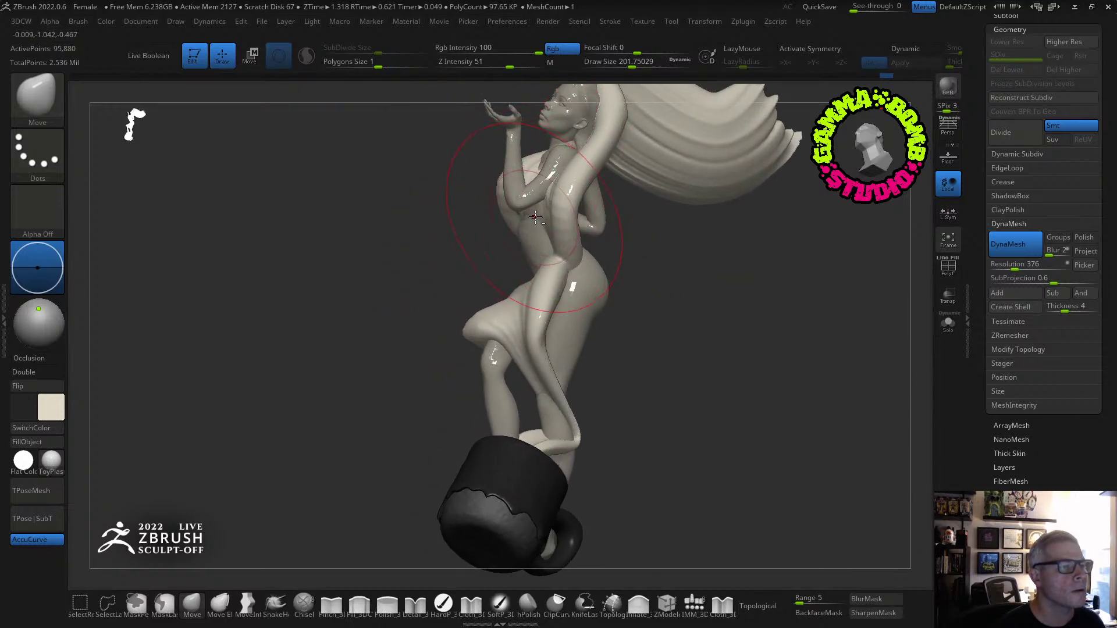
Move the plume's lower loop closer around the thigh and buttocks, adjusting it from front, side and back.
{"action": "mouse_move", "coordinate": [535, 217]}
{"action": "left_mouse_down"}
{"action": "mouse_move", "coordinate": [582, 227]}
{"action": "mouse_move", "coordinate": [492, 218]}
{"action": "mouse_move", "coordinate": [445, 237]}
{"action": "left_mouse_up"}
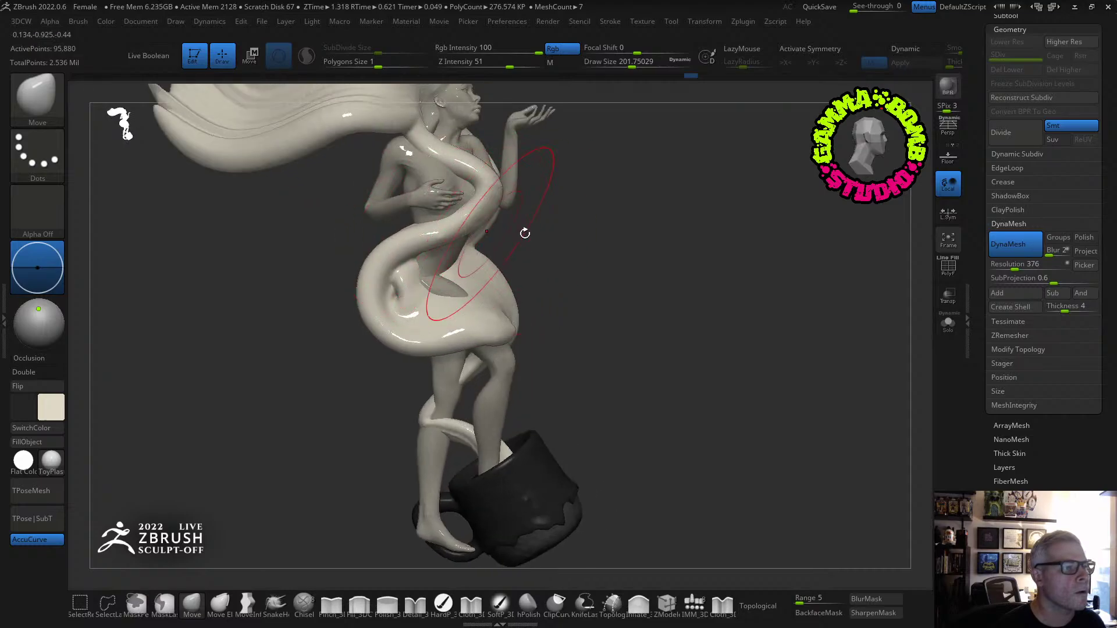
{"action": "left_click_drag", "start_coordinate": [524, 234], "coordinate": [440, 231]}
{"action": "left_click_drag", "start_coordinate": [591, 228], "coordinate": [449, 222]}
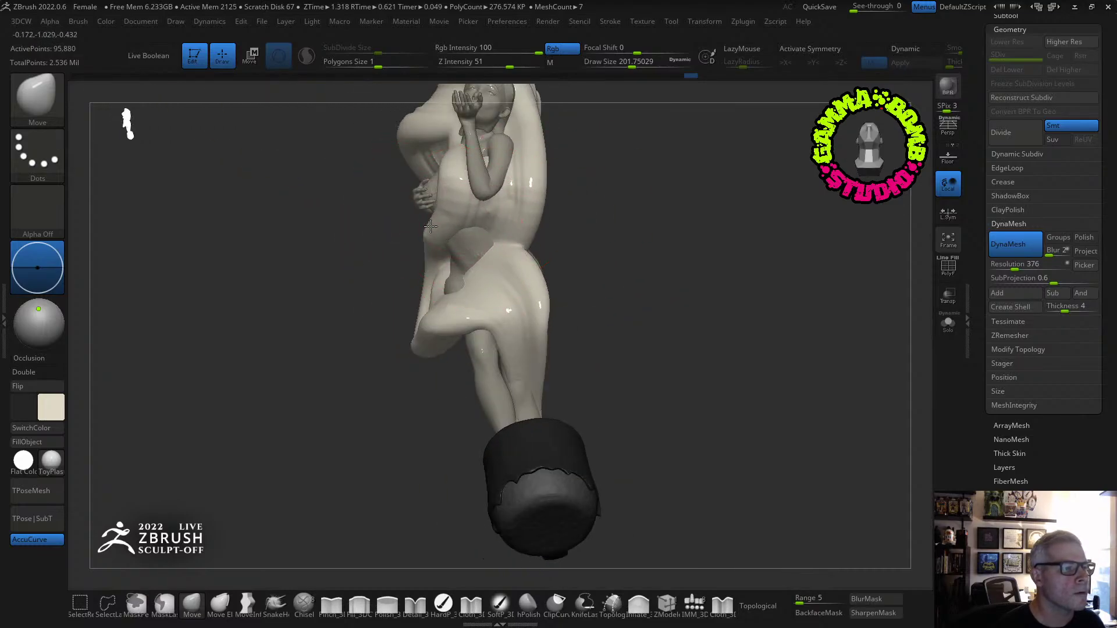
{"action": "left_click_drag", "start_coordinate": [410, 288], "coordinate": [372, 315]}
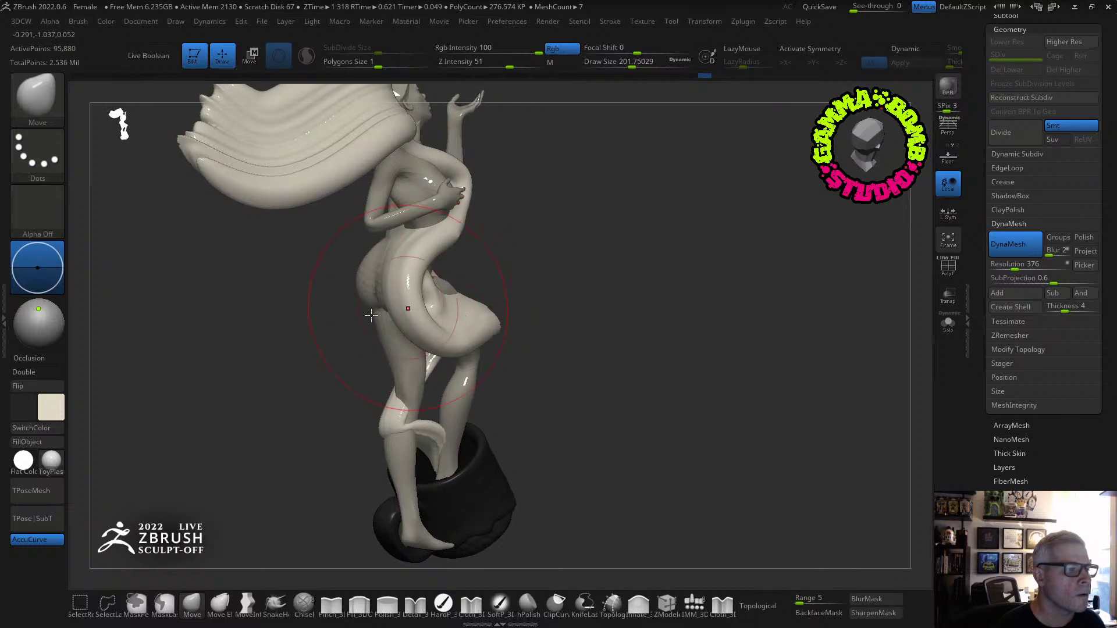
{"action": "left_click_drag", "start_coordinate": [588, 253], "coordinate": [411, 293]}
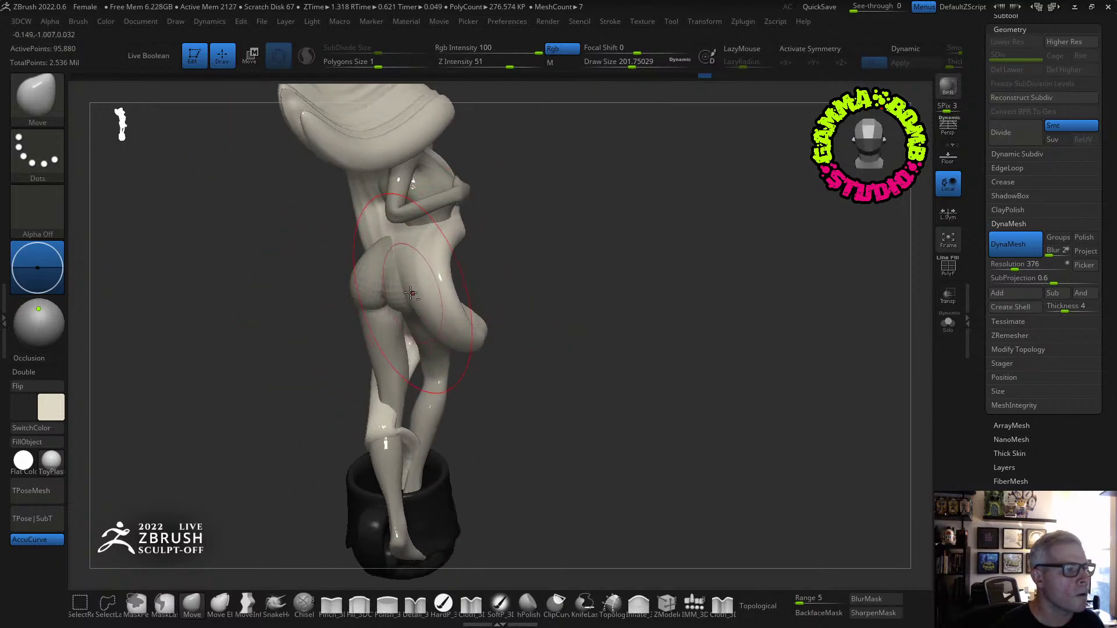
{"action": "left_click_drag", "start_coordinate": [482, 280], "coordinate": [375, 307]}
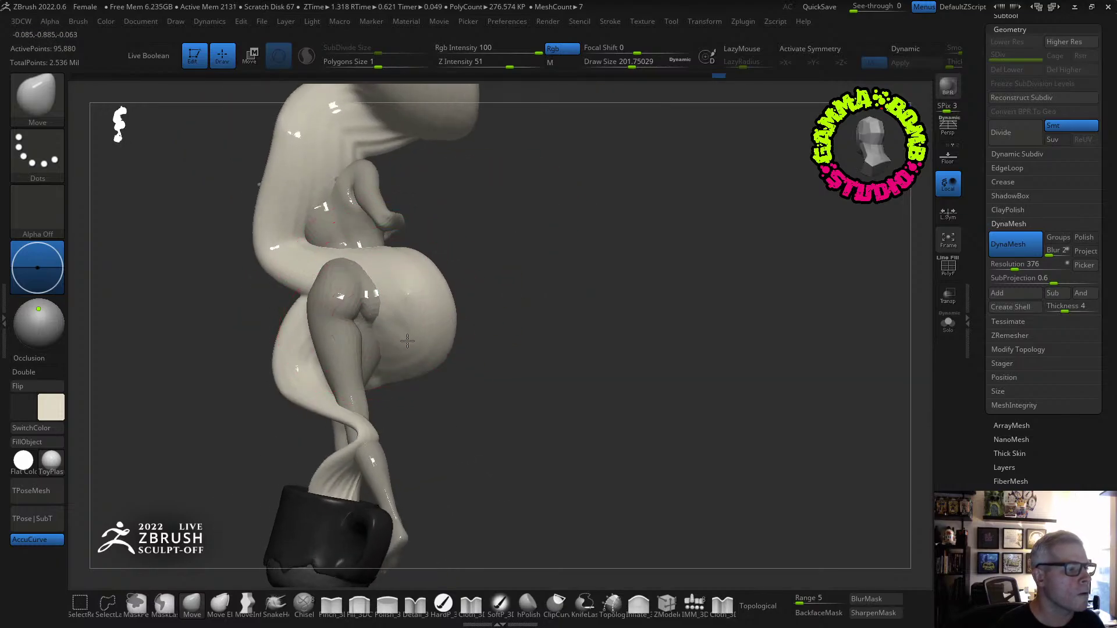
Set up the ClayTubes brush with Alpha 06 and a draw size of about 115.9.
{"action": "key", "text": "b"}
{"action": "key", "text": "c"}
{"action": "key", "text": "b"}
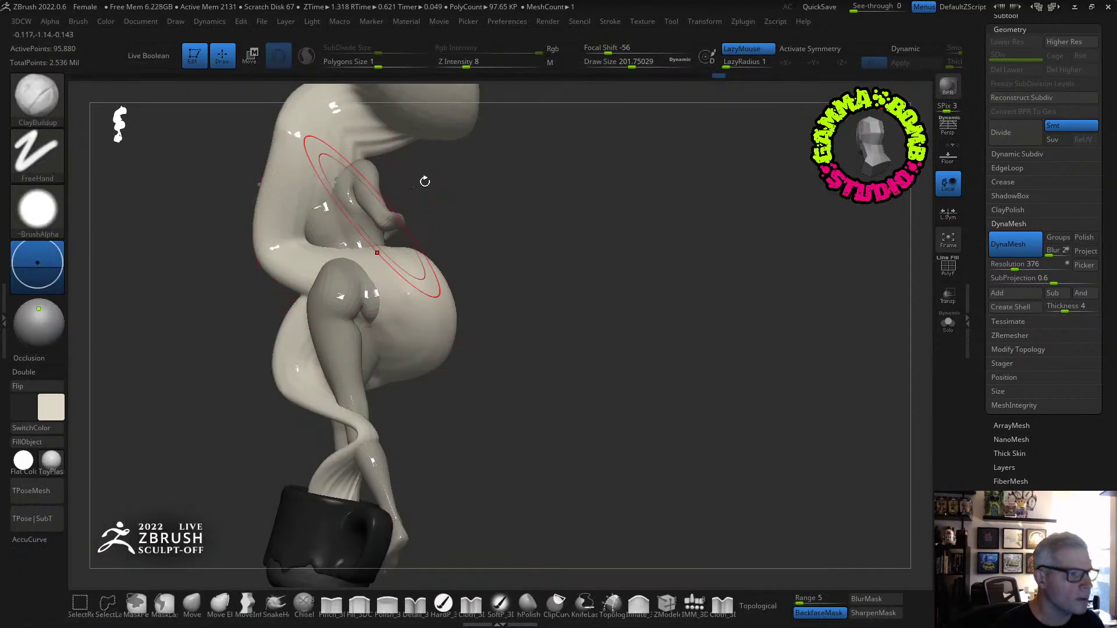
{"action": "left_click_drag", "start_coordinate": [620, 63], "coordinate": [618, 63]}
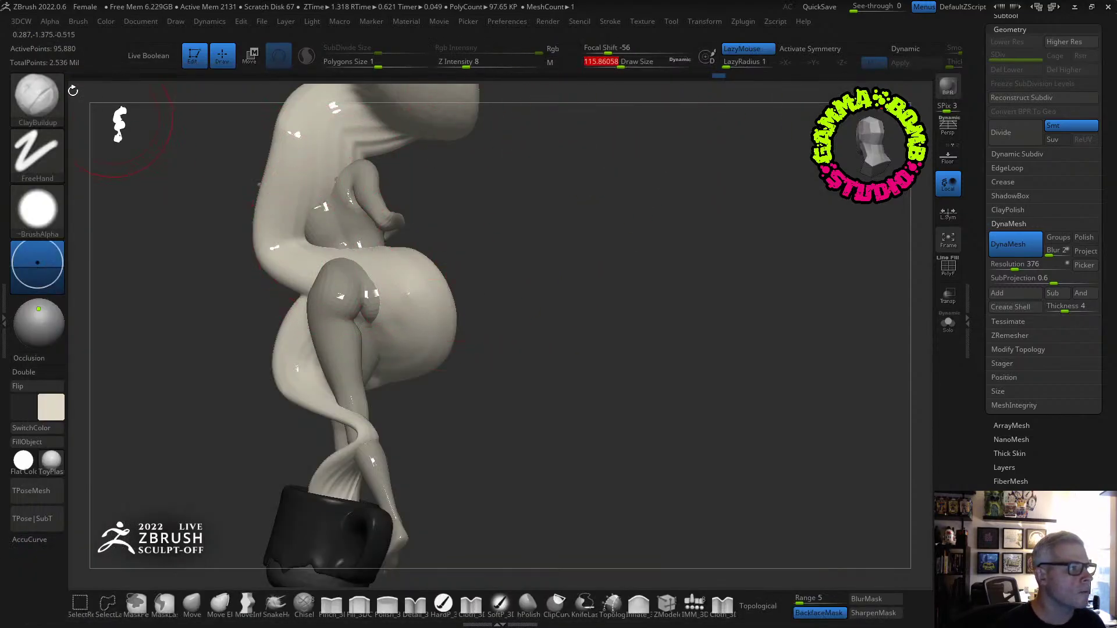
{"action": "left_click", "coordinate": [51, 116]}
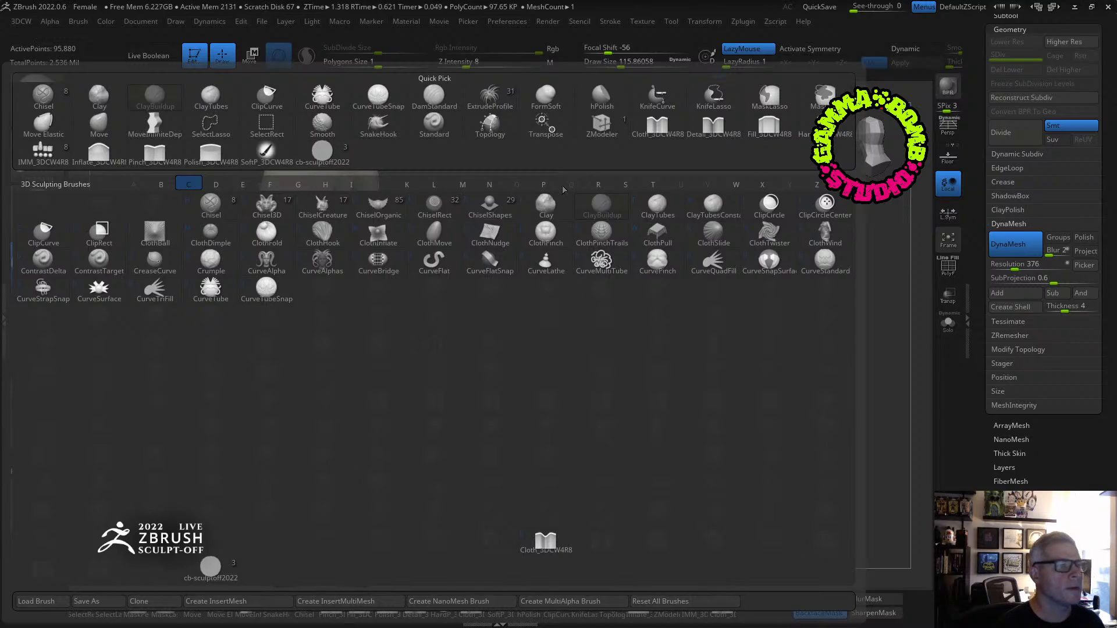
{"action": "left_click", "coordinate": [656, 206]}
{"action": "left_click", "coordinate": [48, 222]}
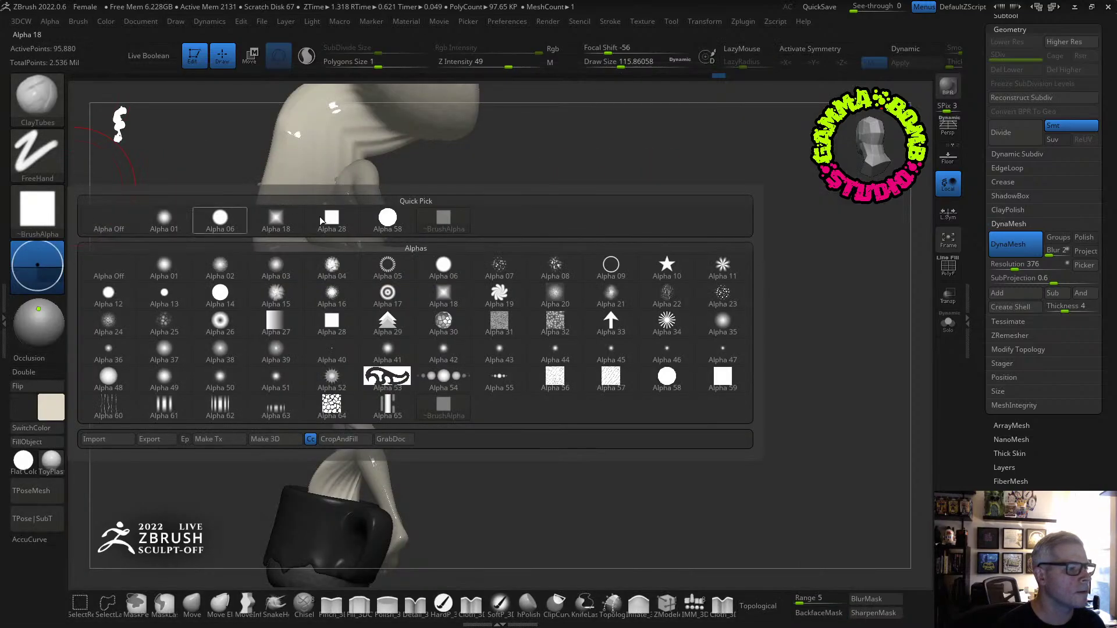
{"action": "left_click", "coordinate": [447, 267]}
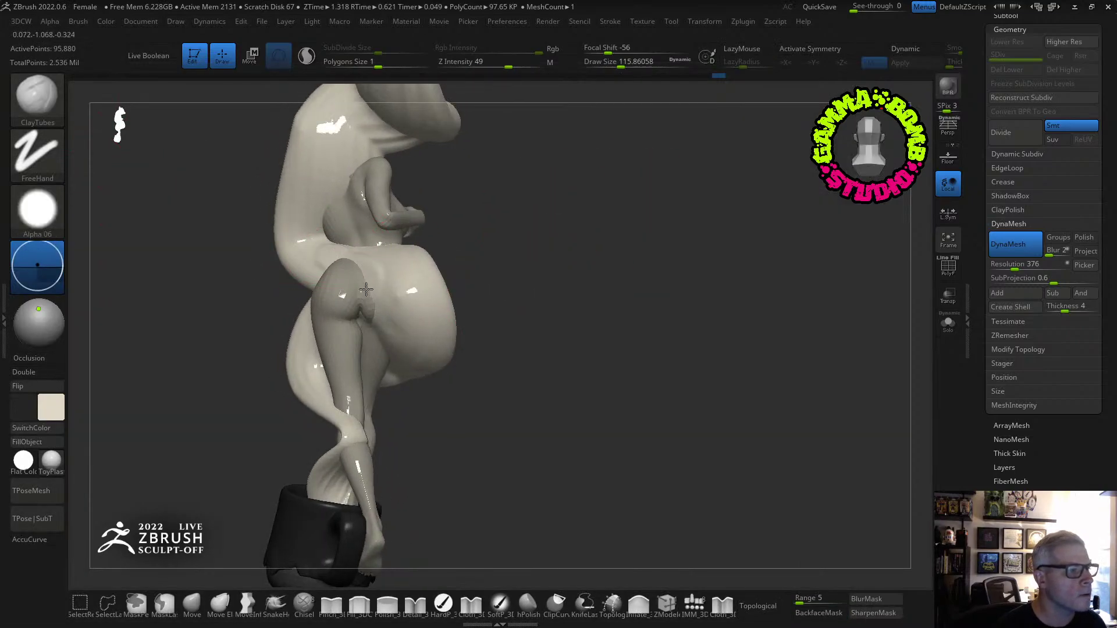
Enable BackfaceMask for ClayTubes, build up the plume where it meets the buttocks, and re-DynaMesh it.
{"action": "mouse_move", "coordinate": [366, 289]}
{"action": "left_mouse_down"}
{"action": "mouse_move", "coordinate": [384, 314]}
{"action": "mouse_move", "coordinate": [366, 298]}
{"action": "left_mouse_up"}
{"action": "key", "text": "ctrl"}
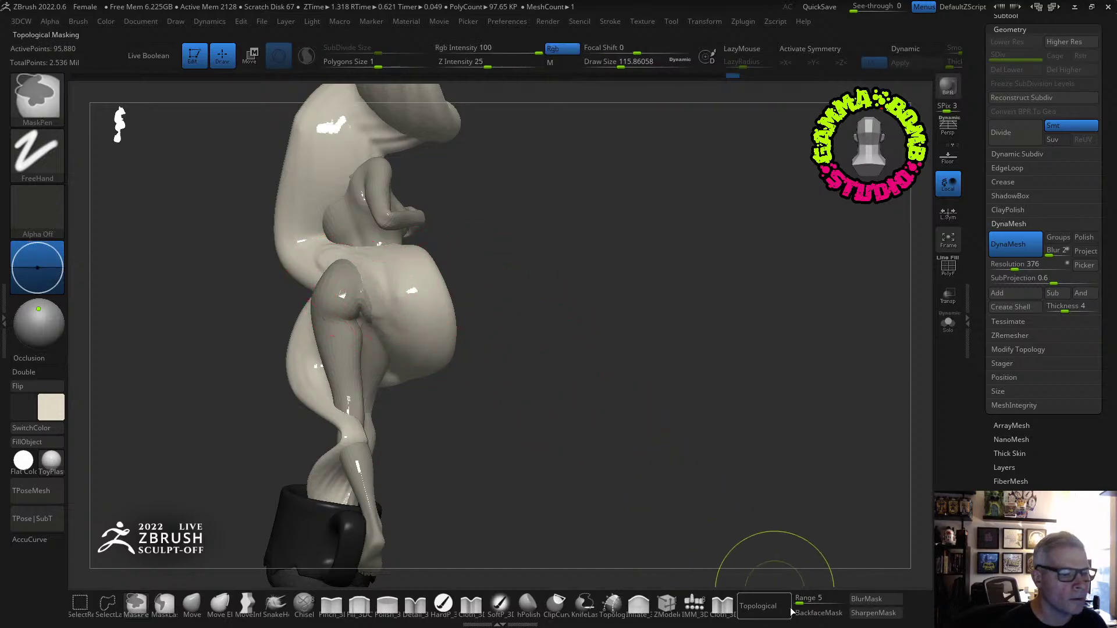
{"action": "left_click", "coordinate": [818, 613]}
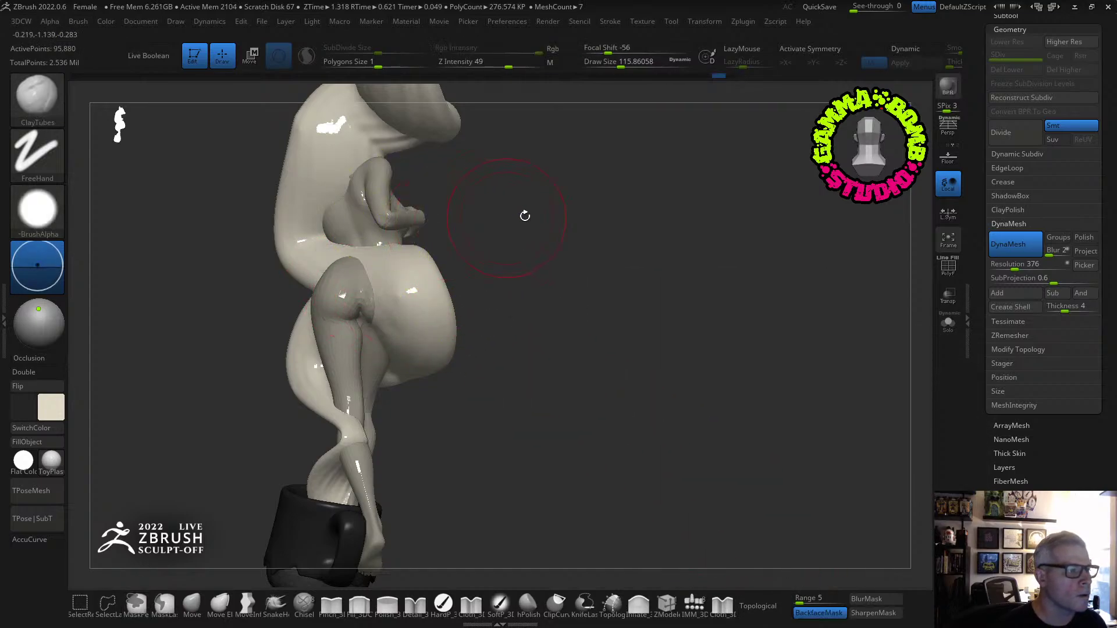
{"action": "left_click_drag", "start_coordinate": [523, 217], "coordinate": [323, 235]}
{"action": "left_click_drag", "start_coordinate": [364, 283], "coordinate": [334, 259]}
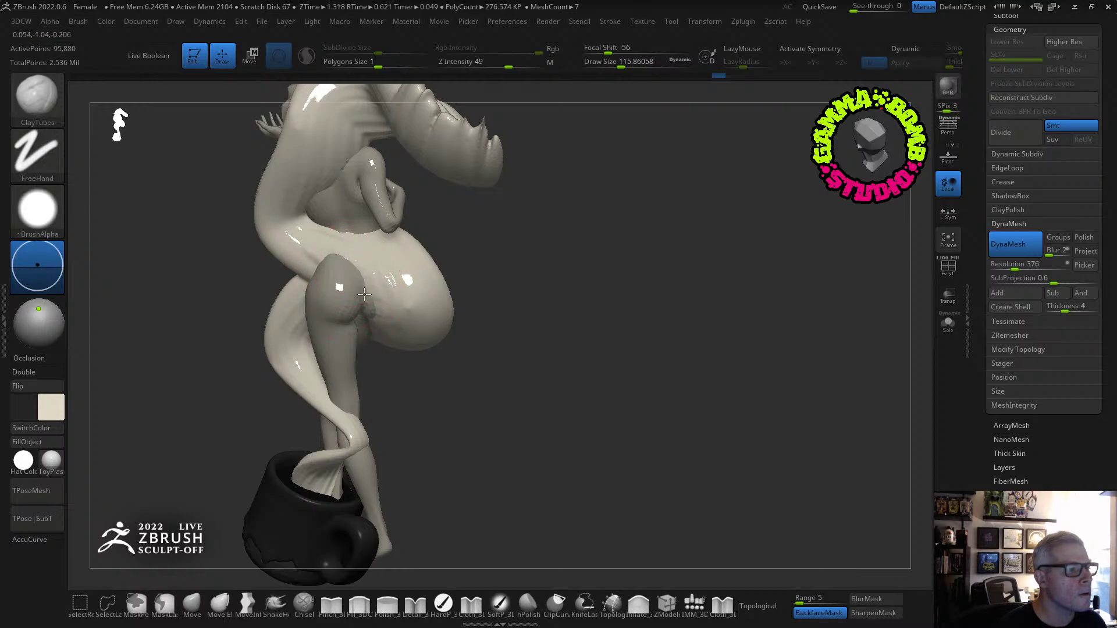
{"action": "left_click_drag", "start_coordinate": [364, 295], "coordinate": [419, 279]}
{"action": "mouse_move", "coordinate": [508, 269]}
{"action": "left_mouse_down"}
{"action": "mouse_move", "coordinate": [531, 347]}
{"action": "mouse_move", "coordinate": [392, 367]}
{"action": "mouse_move", "coordinate": [347, 410]}
{"action": "mouse_move", "coordinate": [427, 314]}
{"action": "left_mouse_up"}
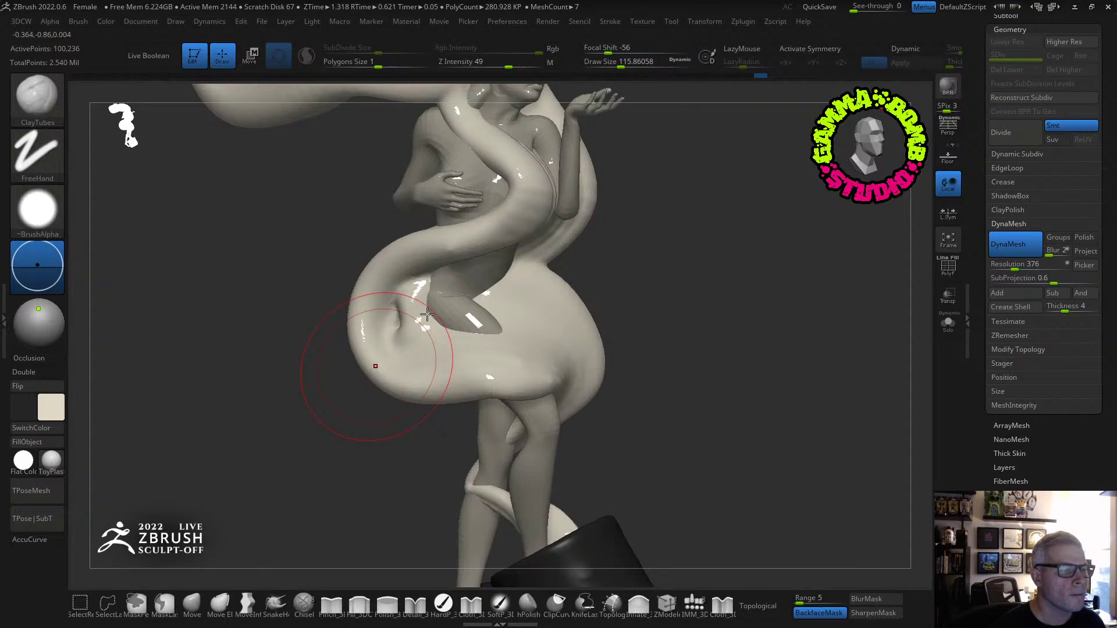
Build up the plume's lower loop and the strand across the torso with ClayTubes at a draw size of about 86.8.
{"action": "left_click", "coordinate": [610, 21]}
{"action": "left_click", "coordinate": [642, 185]}
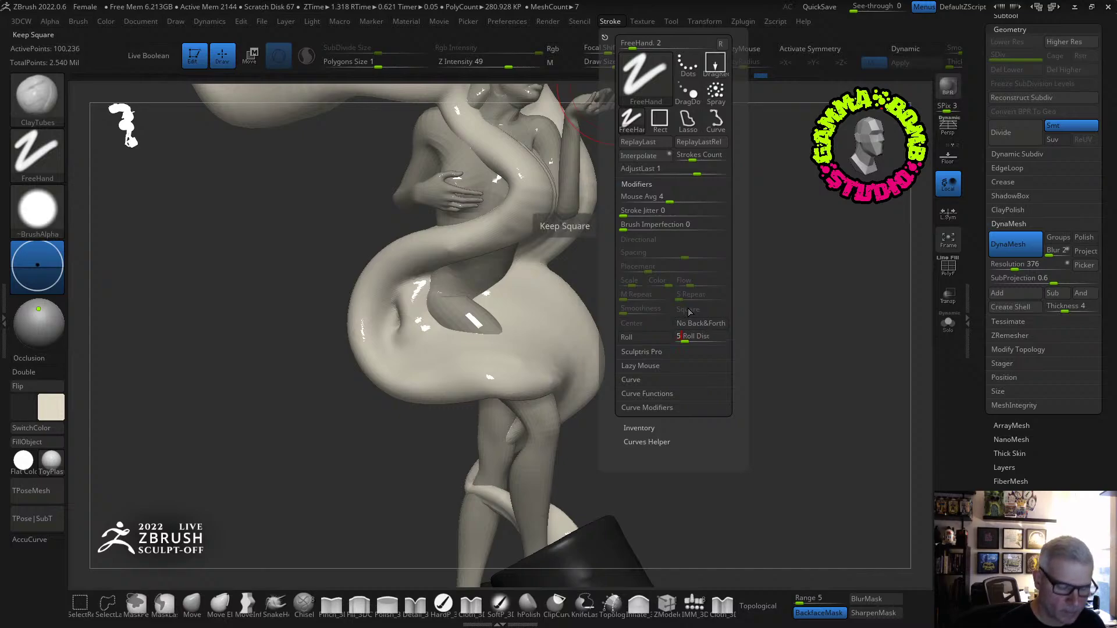
{"action": "left_click_drag", "start_coordinate": [120, 380], "coordinate": [166, 494]}
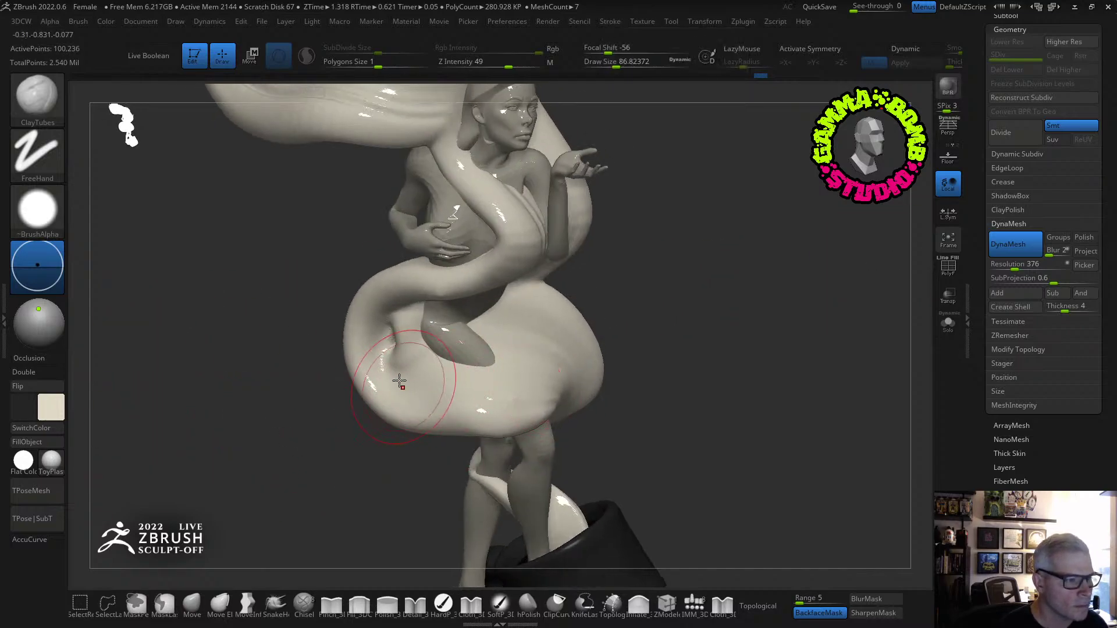
{"action": "mouse_move", "coordinate": [516, 392]}
{"action": "left_mouse_down"}
{"action": "mouse_move", "coordinate": [656, 367]}
{"action": "mouse_move", "coordinate": [445, 366]}
{"action": "left_mouse_up"}
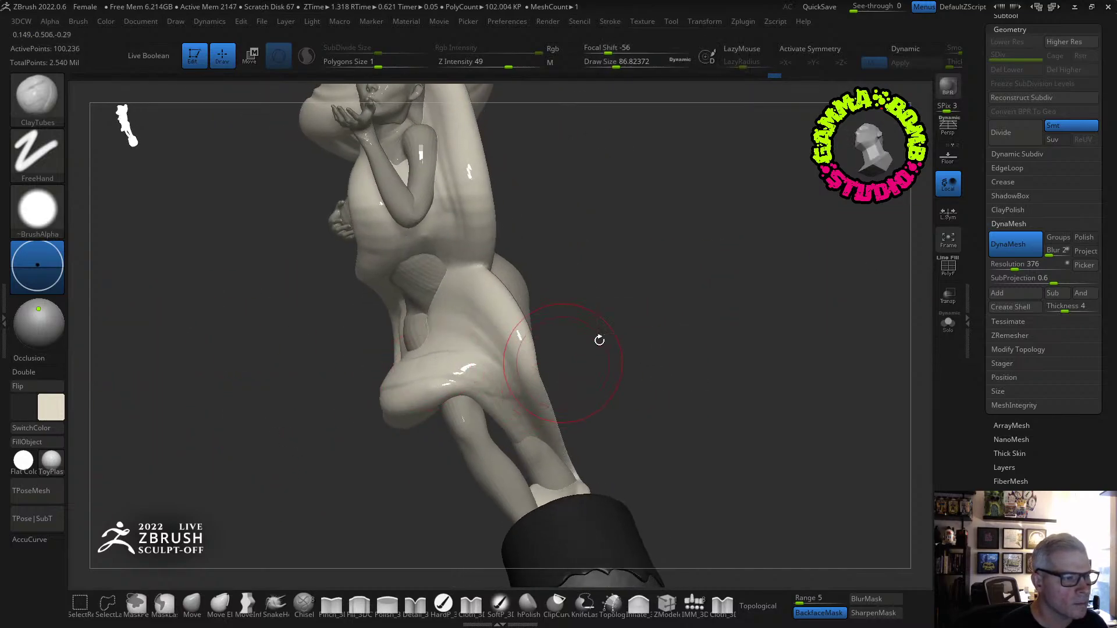
{"action": "left_click_drag", "start_coordinate": [599, 341], "coordinate": [591, 244]}
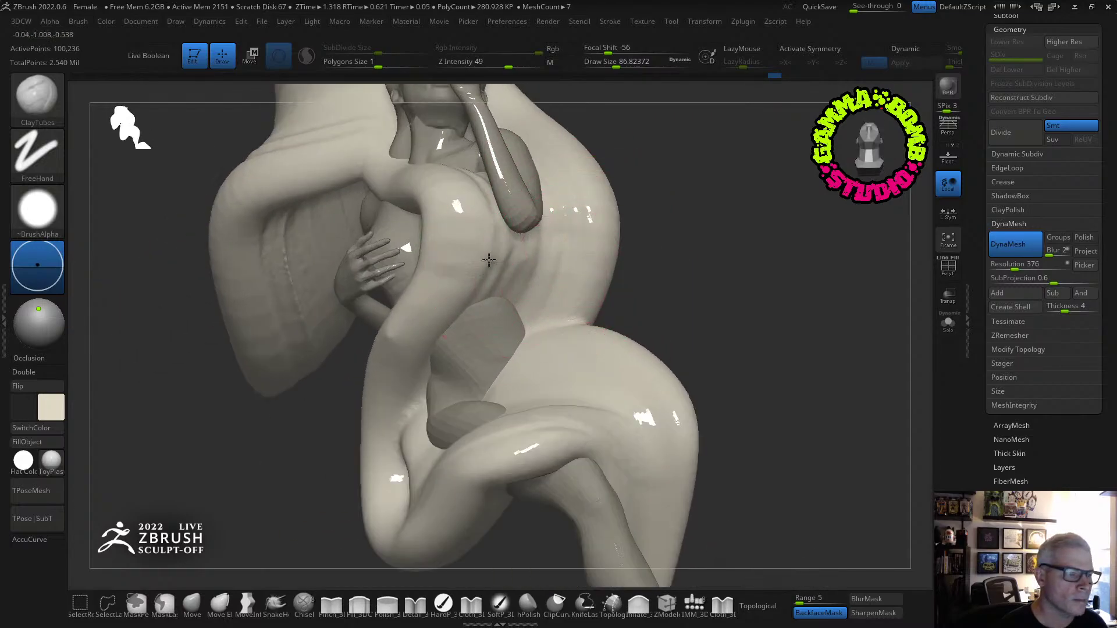
{"action": "left_click_drag", "start_coordinate": [501, 303], "coordinate": [512, 238]}
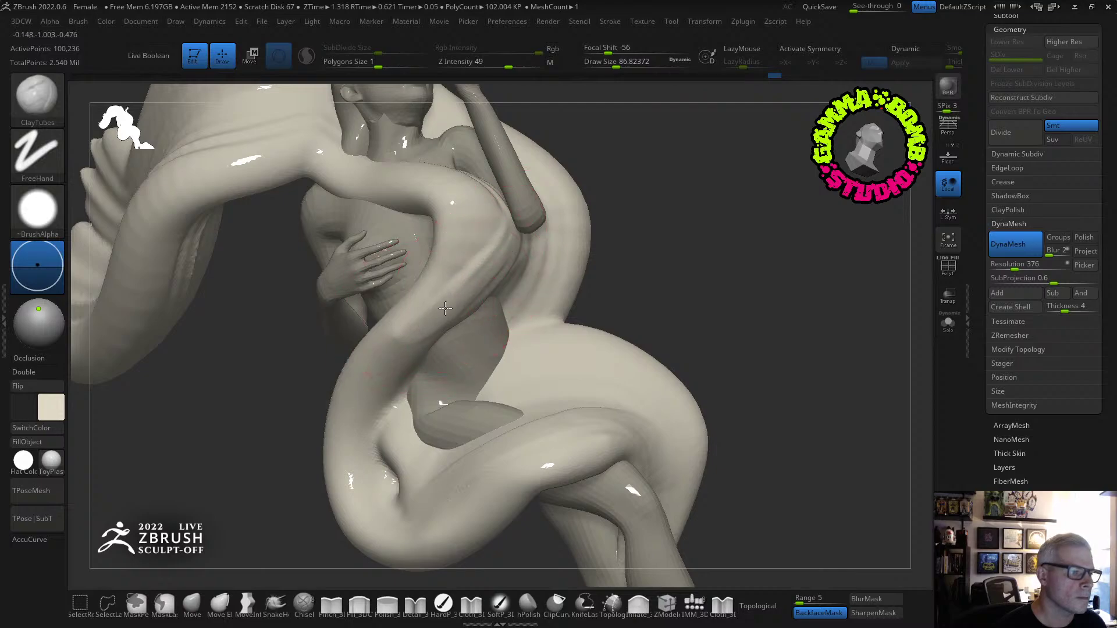
Sculpt a small rounded form and surrounding folds on the plume strand over the breast with ClayTubes at a draw size of about 26.9.
{"action": "left_click_drag", "start_coordinate": [616, 67], "coordinate": [603, 66]}
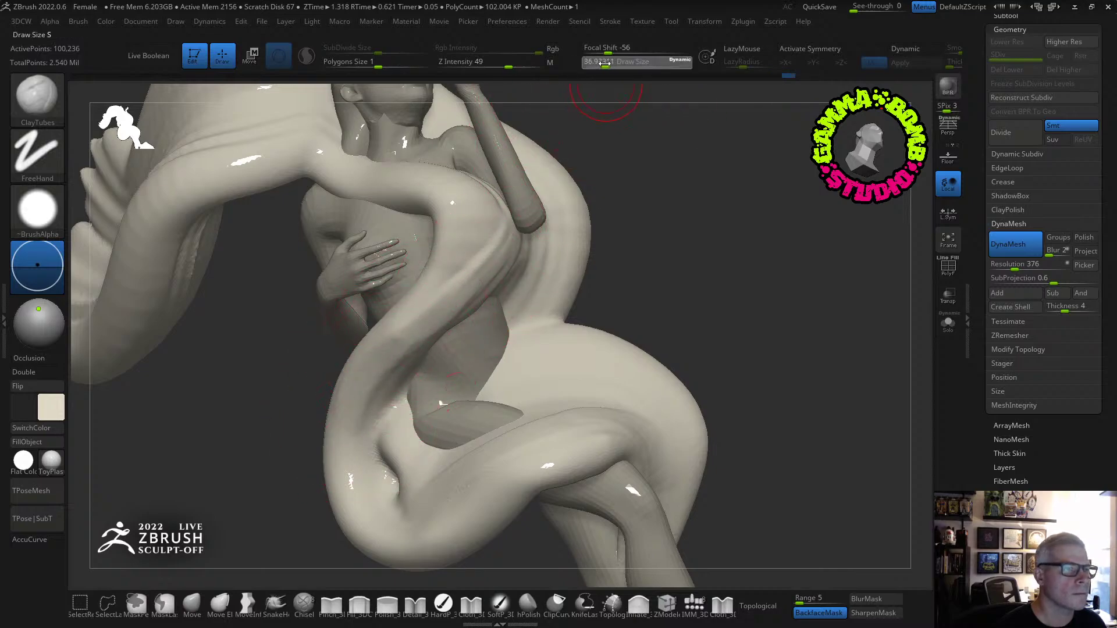
{"action": "left_click_drag", "start_coordinate": [424, 324], "coordinate": [477, 258]}
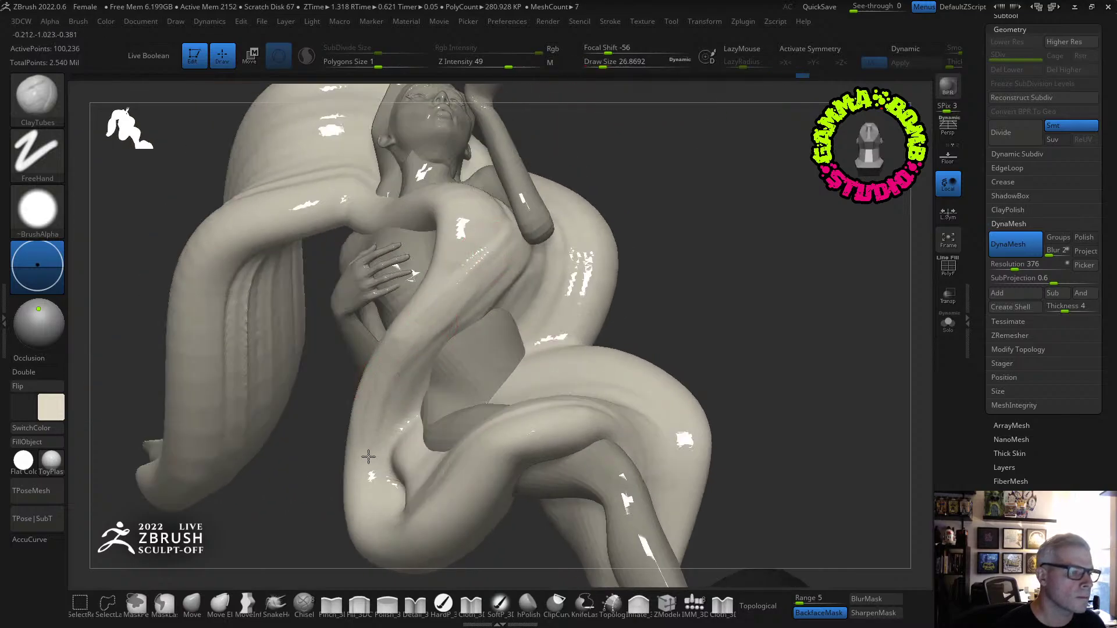
{"action": "mouse_move", "coordinate": [500, 259]}
{"action": "left_mouse_down"}
{"action": "mouse_move", "coordinate": [621, 285]}
{"action": "mouse_move", "coordinate": [459, 242]}
{"action": "mouse_move", "coordinate": [497, 250]}
{"action": "left_mouse_up"}
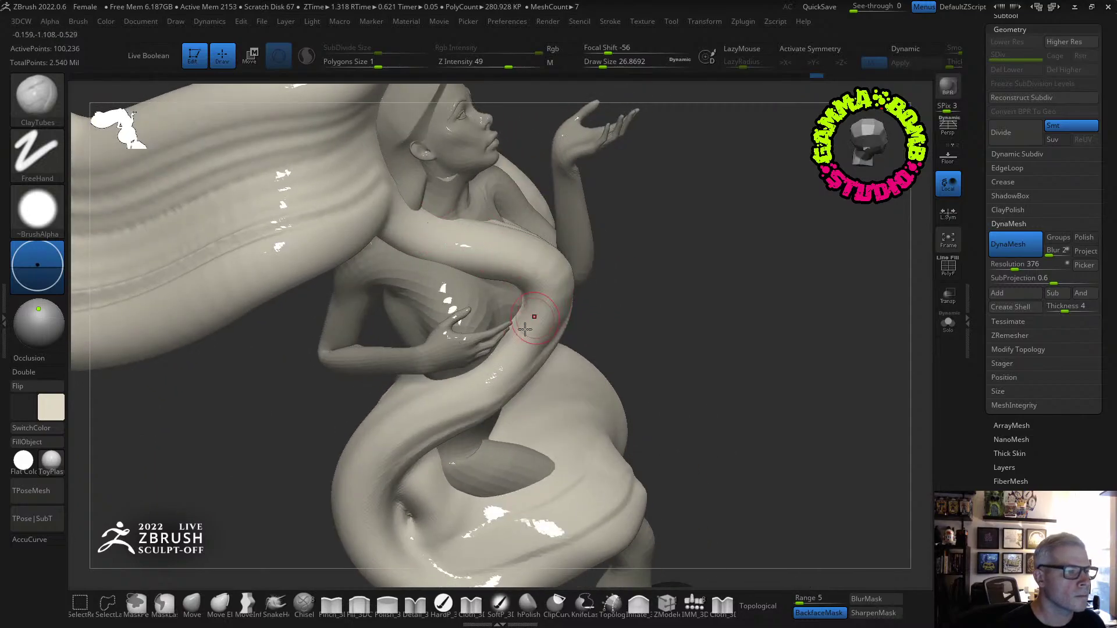
{"action": "left_click_drag", "start_coordinate": [665, 312], "coordinate": [636, 293]}
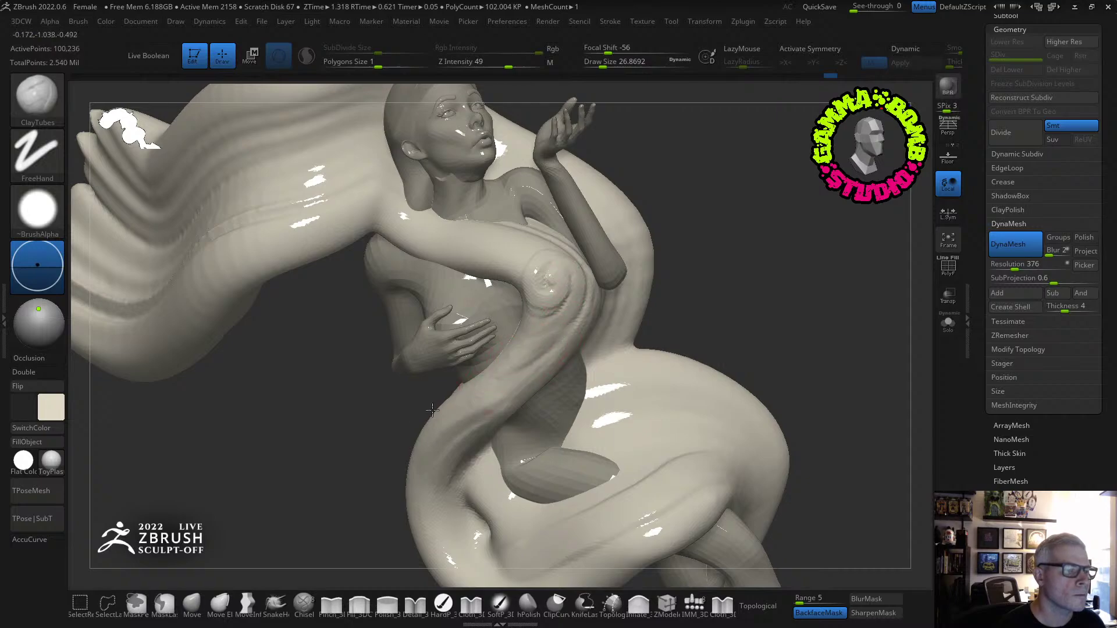
{"action": "left_click_drag", "start_coordinate": [432, 410], "coordinate": [578, 299]}
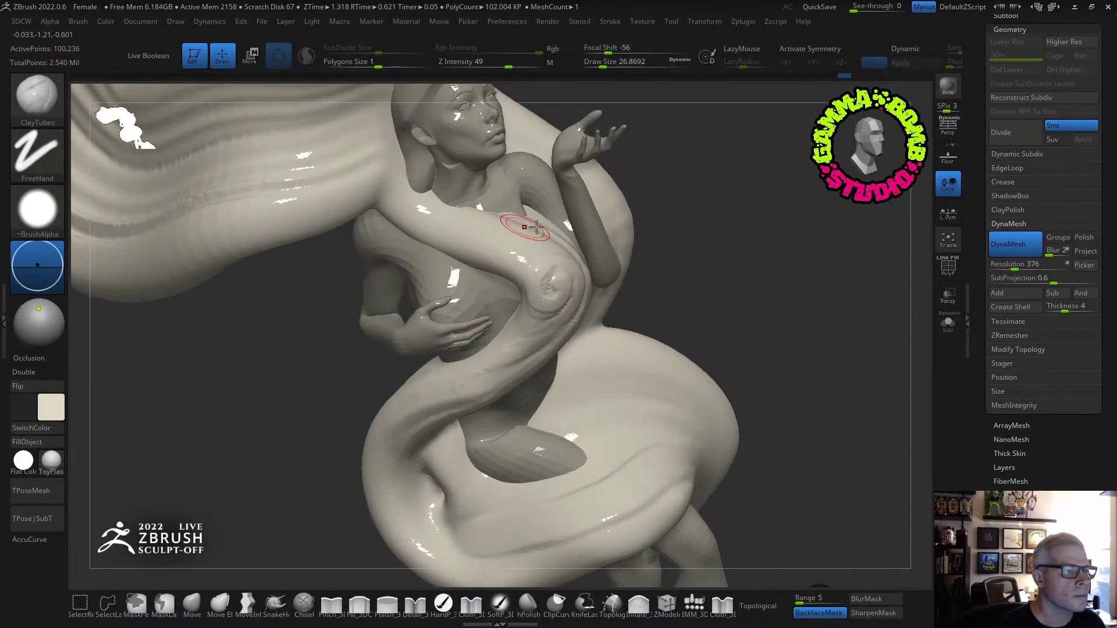
{"action": "left_click_drag", "start_coordinate": [498, 219], "coordinate": [541, 177]}
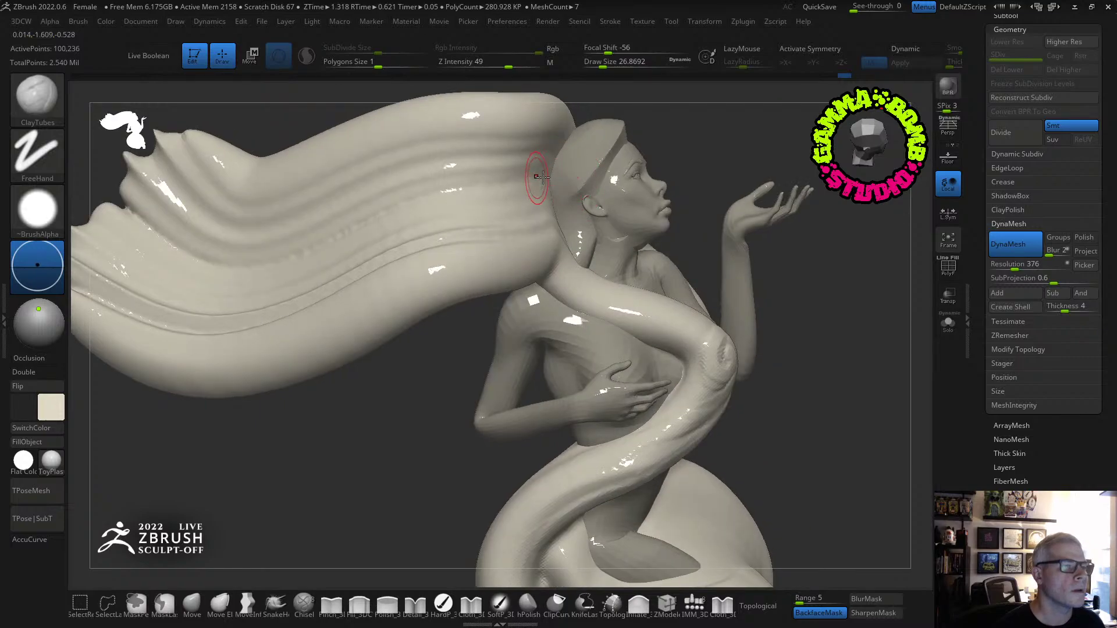
{"action": "left_click_drag", "start_coordinate": [407, 373], "coordinate": [401, 360]}
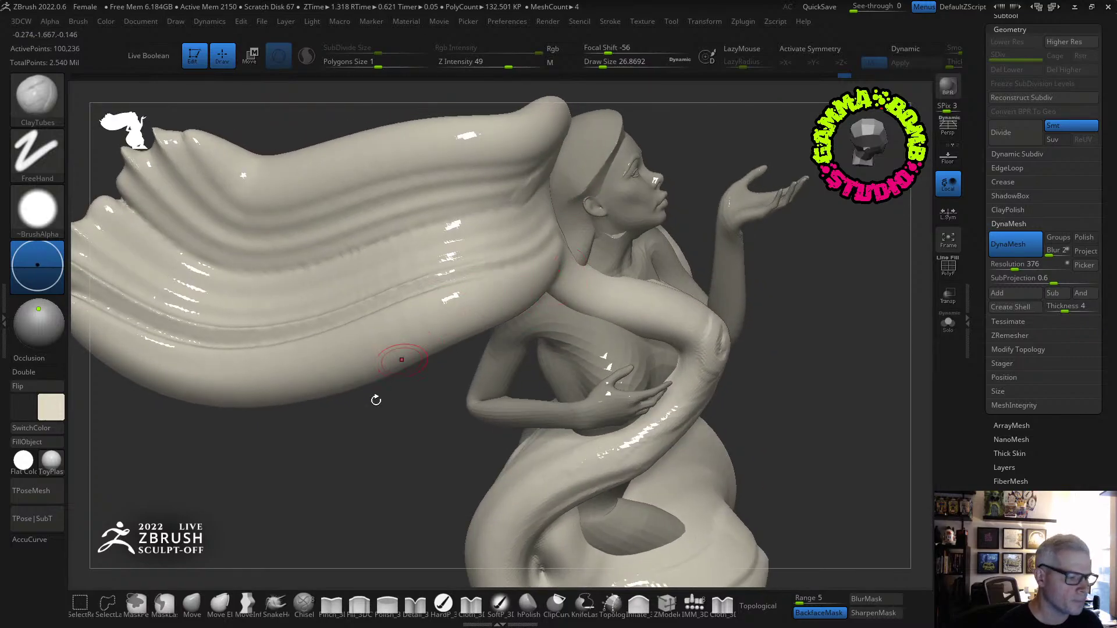
Pull the plume forward over the crown and forehead with the Move brush, using a draw size of about 100.8 for the broader shaping.
{"action": "left_click", "coordinate": [197, 604]}
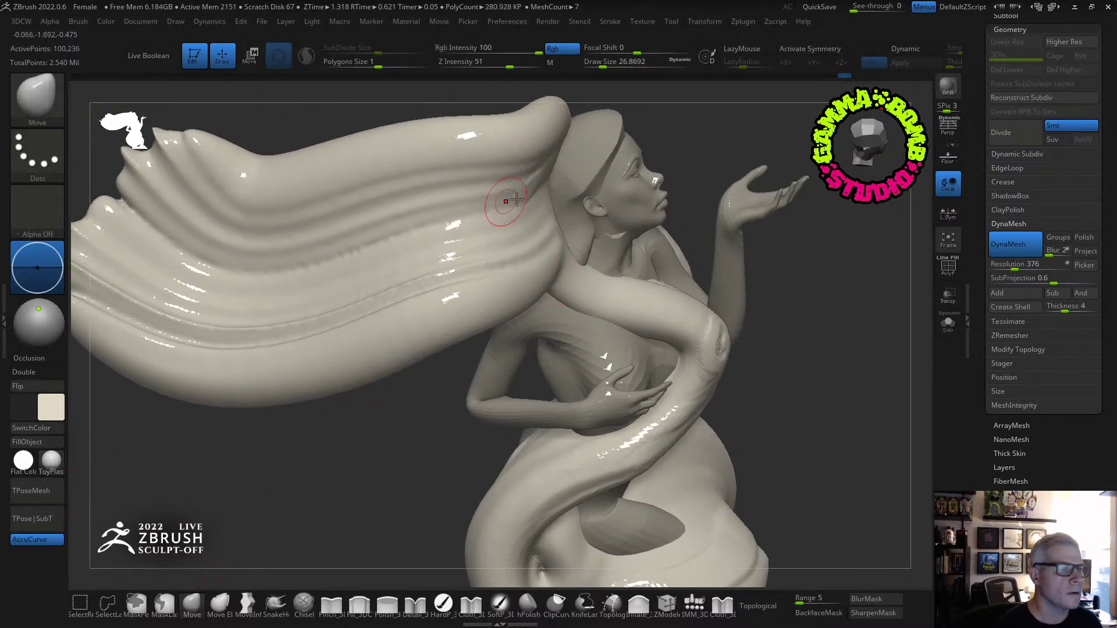
{"action": "mouse_move", "coordinate": [516, 199]}
{"action": "left_mouse_down"}
{"action": "mouse_move", "coordinate": [608, 156]}
{"action": "mouse_move", "coordinate": [592, 158]}
{"action": "mouse_move", "coordinate": [624, 158]}
{"action": "left_mouse_up"}
{"action": "key", "text": "]"}
{"action": "key", "text": "]"}
{"action": "key", "text": "]"}
{"action": "key", "text": "]"}
{"action": "mouse_move", "coordinate": [606, 120]}
{"action": "left_mouse_down"}
{"action": "mouse_move", "coordinate": [681, 114]}
{"action": "mouse_move", "coordinate": [291, 346]}
{"action": "left_mouse_up"}
{"action": "left_click_drag", "start_coordinate": [629, 63], "coordinate": [618, 62]}
{"action": "left_click_drag", "start_coordinate": [793, 294], "coordinate": [741, 367]}
{"action": "left_click_drag", "start_coordinate": [592, 270], "coordinate": [558, 275]}
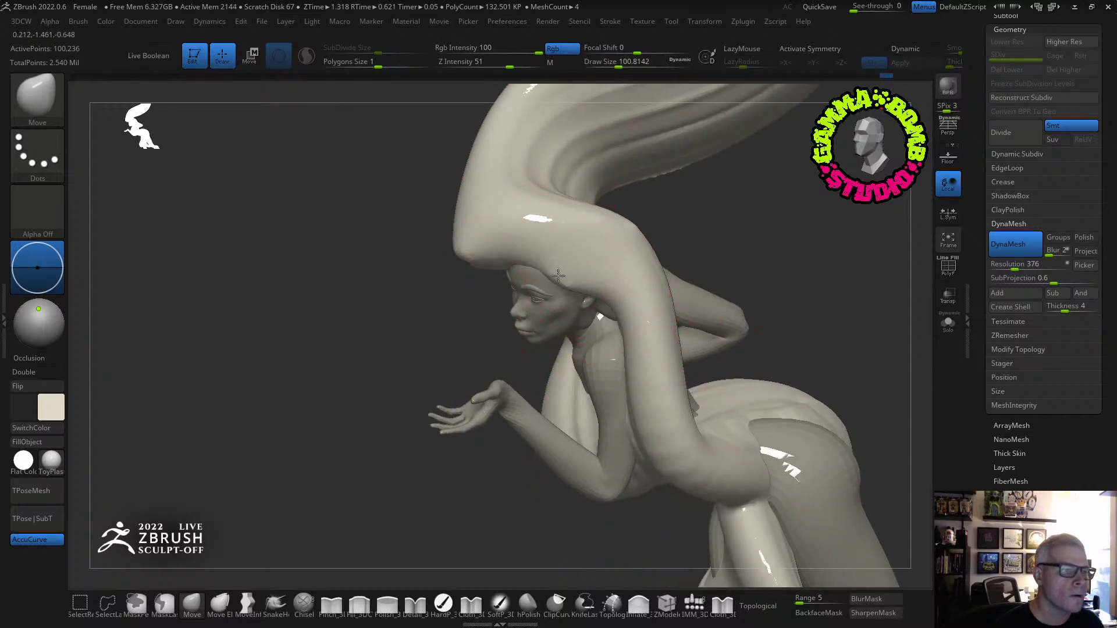
Carve a hairline fold beside the forehead and creases down the side strand with DamStandard at a draw size of about 41.4.
{"action": "mouse_move", "coordinate": [751, 247]}
{"action": "left_mouse_down"}
{"action": "mouse_move", "coordinate": [770, 214]}
{"action": "mouse_move", "coordinate": [717, 245]}
{"action": "mouse_move", "coordinate": [678, 169]}
{"action": "left_mouse_up"}
{"action": "key", "text": "b"}
{"action": "key", "text": "d"}
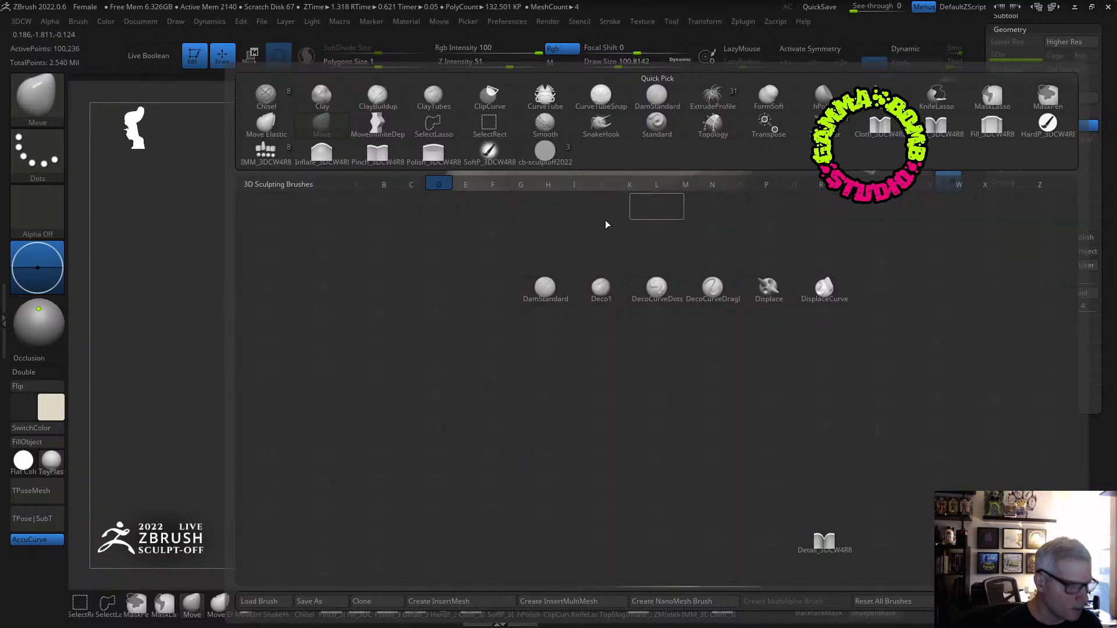
{"action": "key", "text": "s"}
{"action": "left_click_drag", "start_coordinate": [618, 65], "coordinate": [607, 65]}
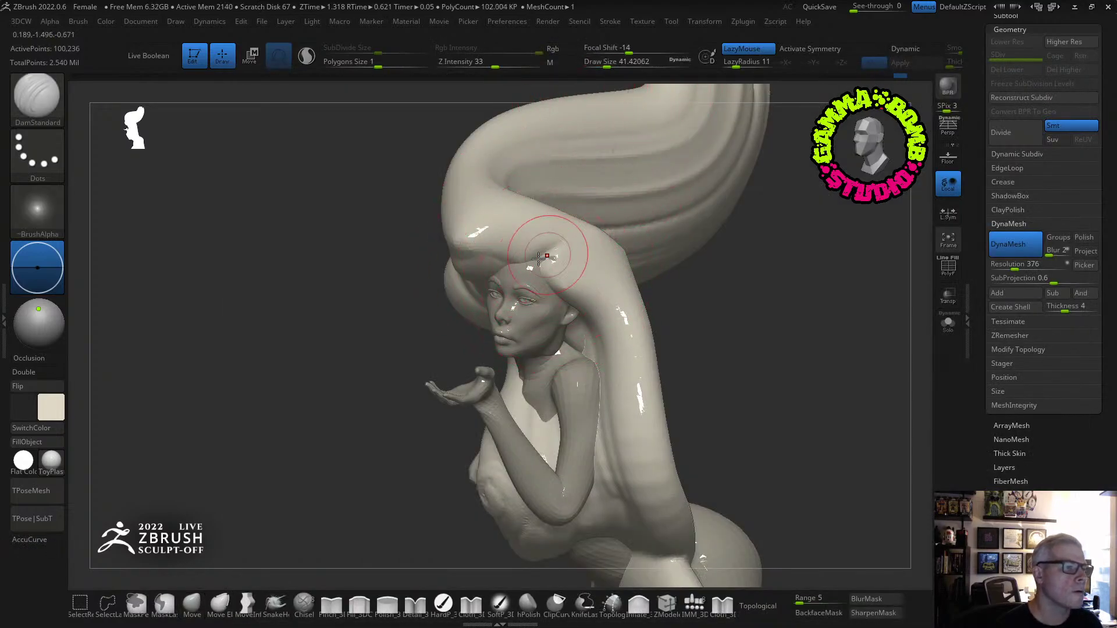
{"action": "right_click_drag", "start_coordinate": [595, 242], "coordinate": [573, 256]}
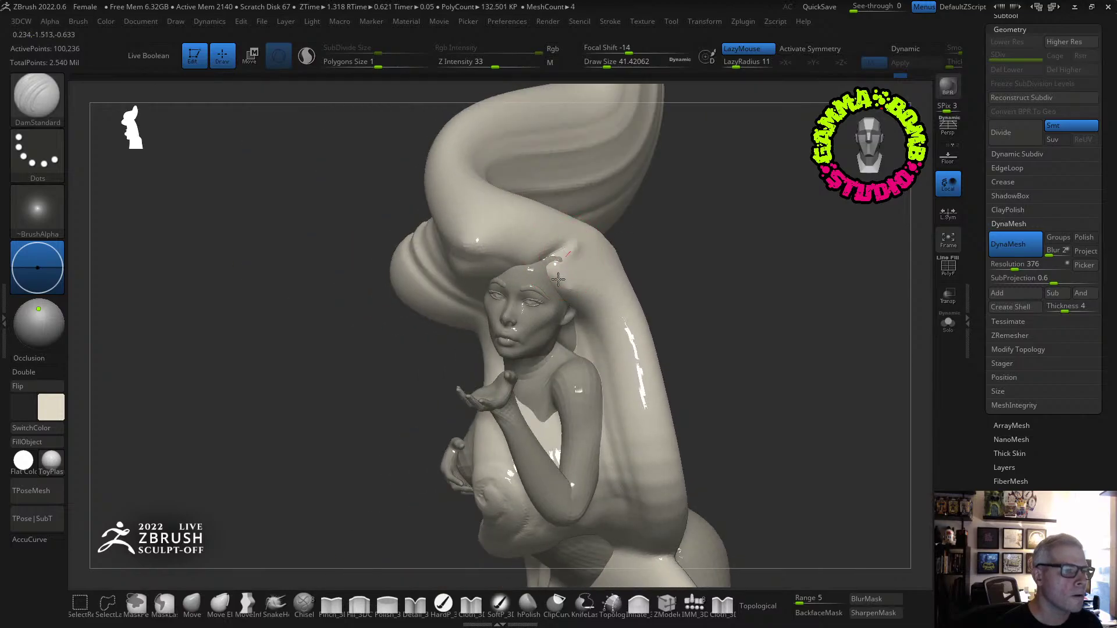
{"action": "right_click_drag", "start_coordinate": [656, 291], "coordinate": [582, 284]}
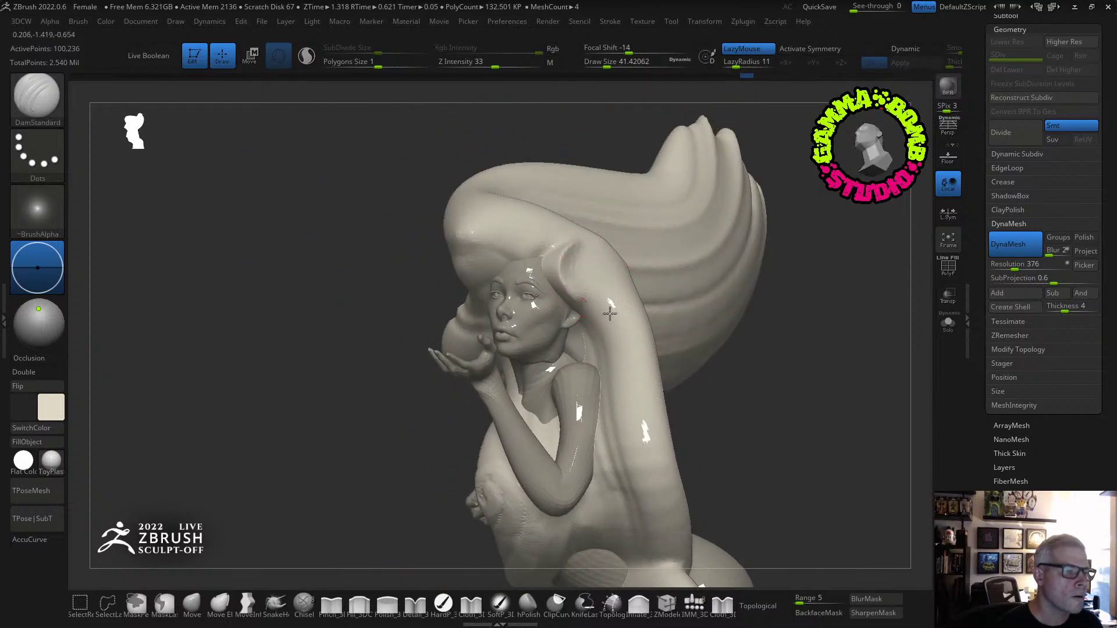
{"action": "right_click_drag", "start_coordinate": [647, 392], "coordinate": [719, 303]}
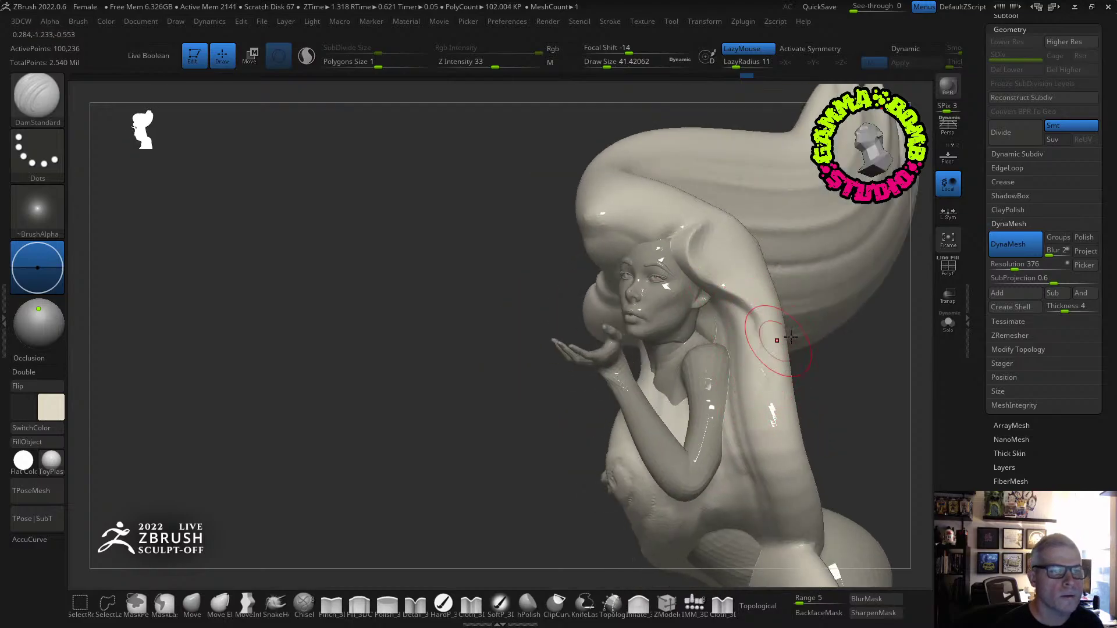
{"action": "right_click_drag", "start_coordinate": [791, 337], "coordinate": [780, 298]}
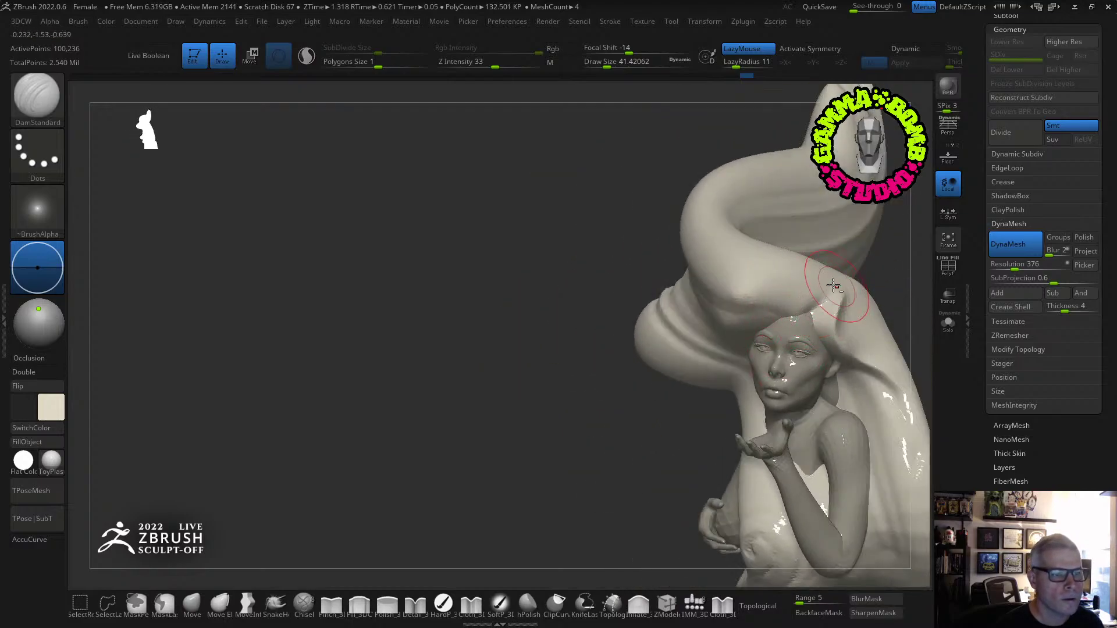
{"action": "mouse_move", "coordinate": [739, 300]}
{"action": "right_mouse_down"}
{"action": "mouse_move", "coordinate": [752, 305]}
{"action": "mouse_move", "coordinate": [731, 291]}
{"action": "mouse_move", "coordinate": [805, 315]}
{"action": "right_mouse_up"}
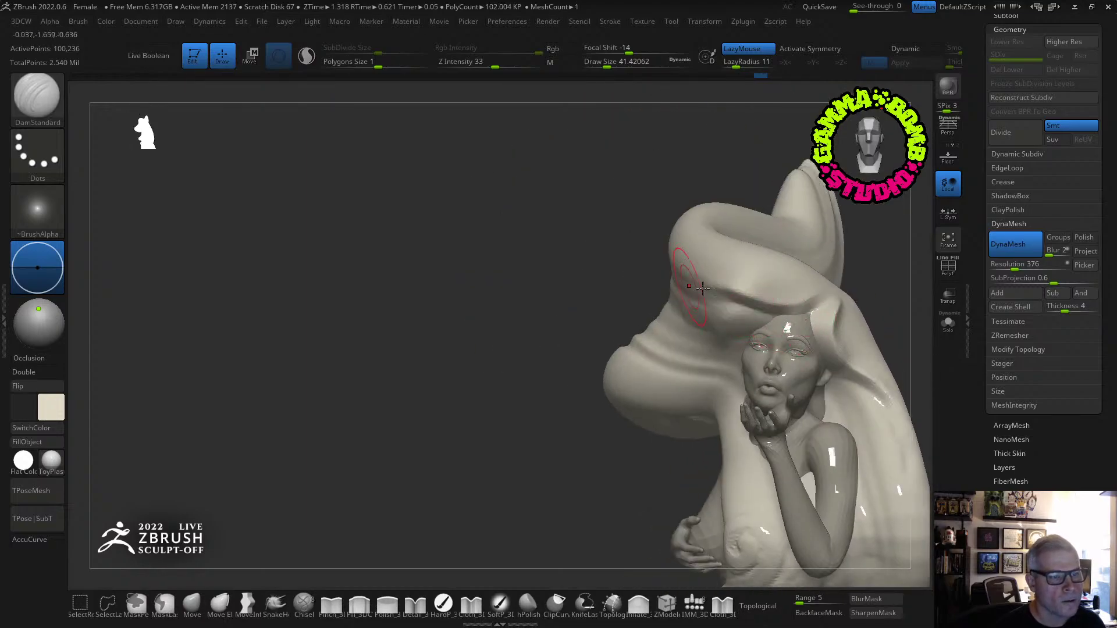
Carve long flowing grooves from above the forehead back along the upper plume with DamStandard.
{"action": "right_click_drag", "start_coordinate": [703, 288], "coordinate": [591, 280]}
{"action": "right_click_drag", "start_coordinate": [749, 306], "coordinate": [651, 288]}
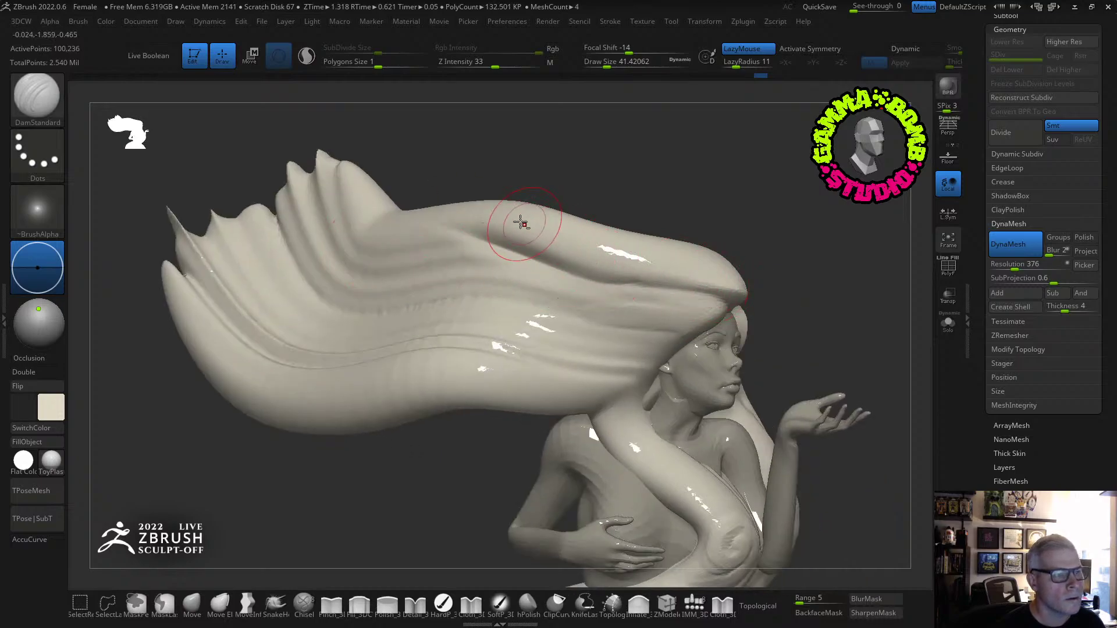
{"action": "right_click_drag", "start_coordinate": [721, 268], "coordinate": [584, 276]}
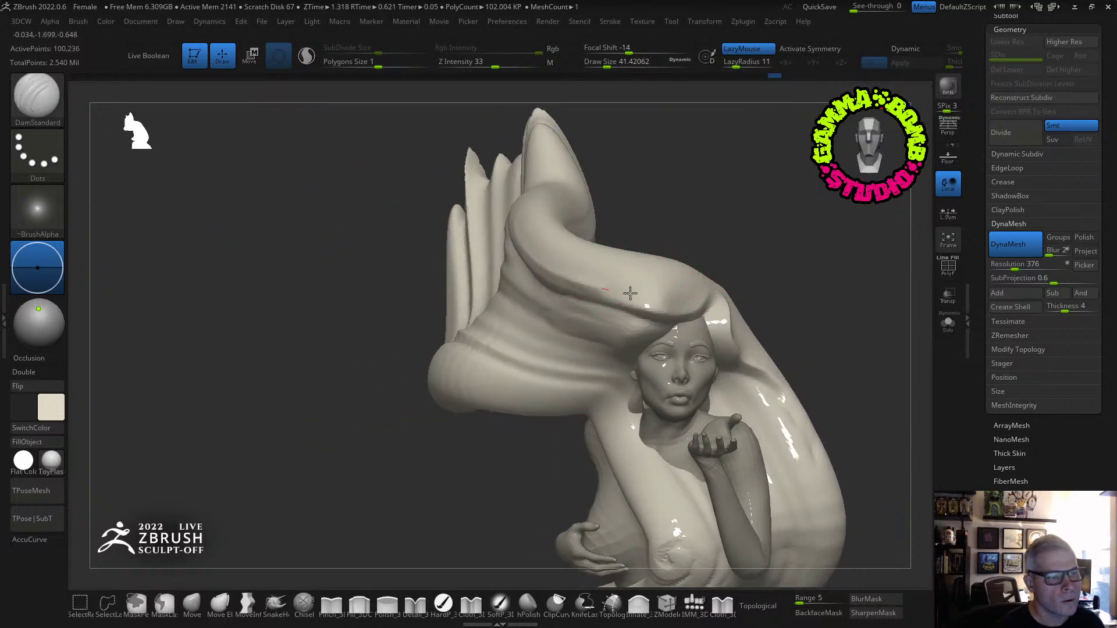
{"action": "mouse_move", "coordinate": [744, 265]}
{"action": "right_mouse_down"}
{"action": "mouse_move", "coordinate": [643, 294]}
{"action": "mouse_move", "coordinate": [723, 278]}
{"action": "mouse_move", "coordinate": [710, 284]}
{"action": "mouse_move", "coordinate": [693, 269]}
{"action": "mouse_move", "coordinate": [698, 292]}
{"action": "right_mouse_up"}
{"action": "right_click_drag", "start_coordinate": [778, 310], "coordinate": [752, 342]}
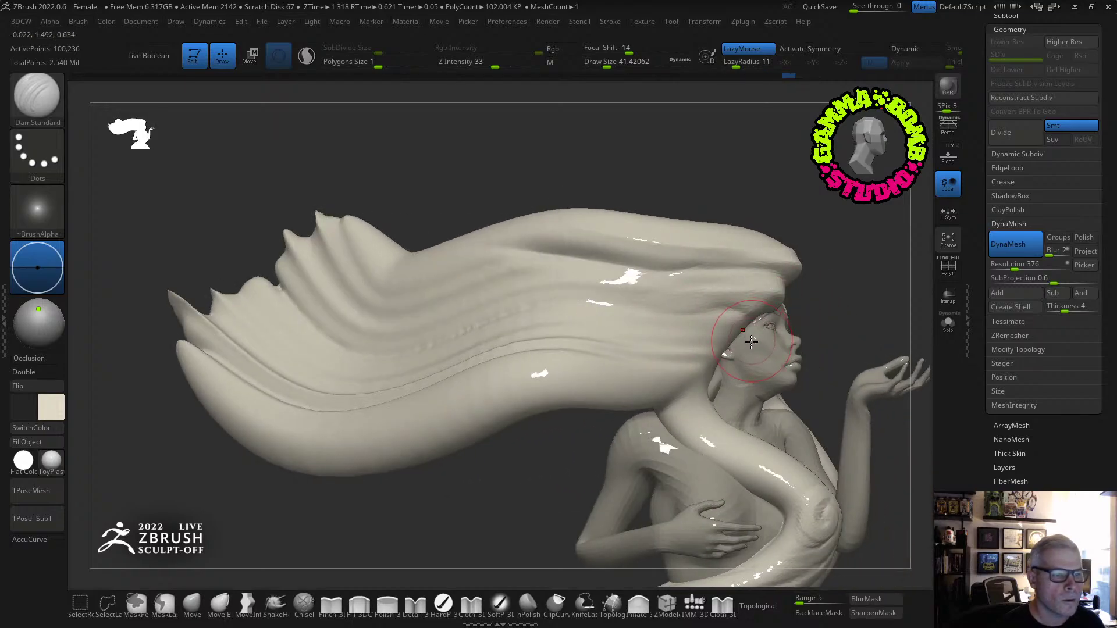
Carve folds sweeping back from the temple and ear, and a long groove along the plume's lower edge.
{"action": "left_click_drag", "start_coordinate": [717, 332], "coordinate": [597, 353]}
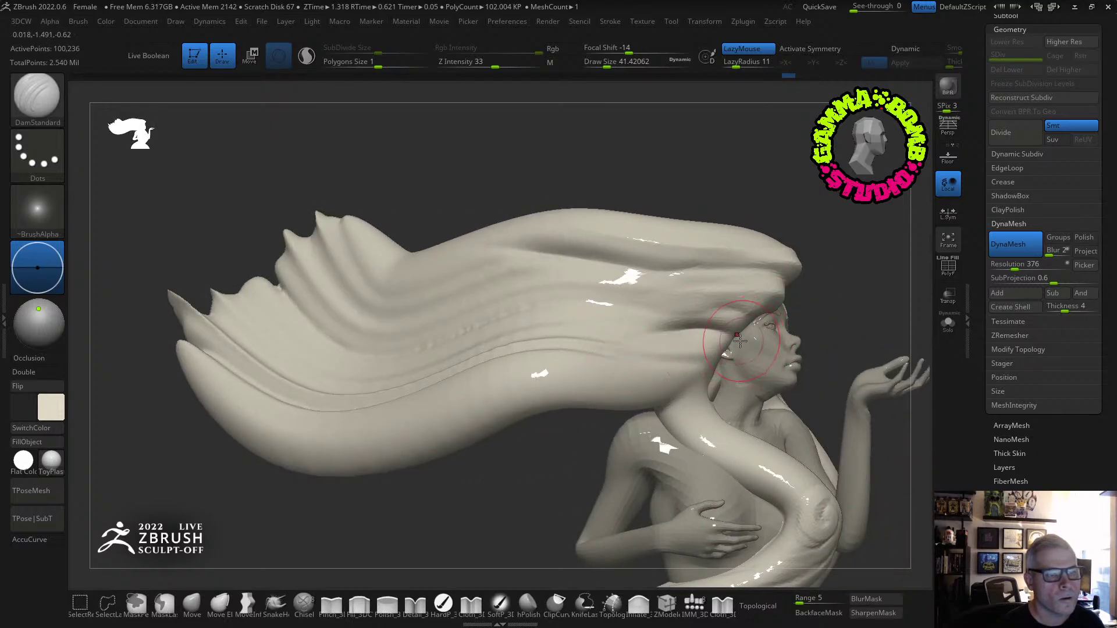
{"action": "left_click_drag", "start_coordinate": [740, 341], "coordinate": [696, 353]}
{"action": "mouse_move", "coordinate": [555, 359]}
{"action": "right_mouse_down"}
{"action": "mouse_move", "coordinate": [541, 374]}
{"action": "mouse_move", "coordinate": [698, 337]}
{"action": "right_mouse_up"}
{"action": "mouse_move", "coordinate": [608, 374]}
{"action": "left_mouse_down"}
{"action": "mouse_move", "coordinate": [479, 429]}
{"action": "mouse_move", "coordinate": [241, 408]}
{"action": "left_mouse_up"}
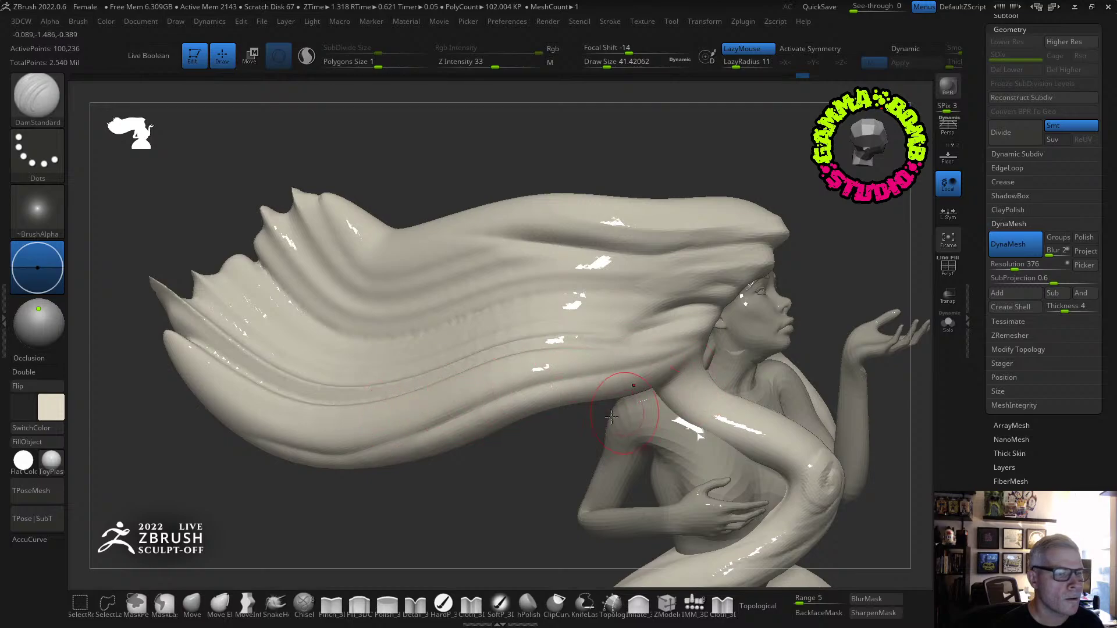
Carve creases behind the ear where the plume splits into the strand running down over the shoulder.
{"action": "right_click_drag", "start_coordinate": [611, 417], "coordinate": [454, 403]}
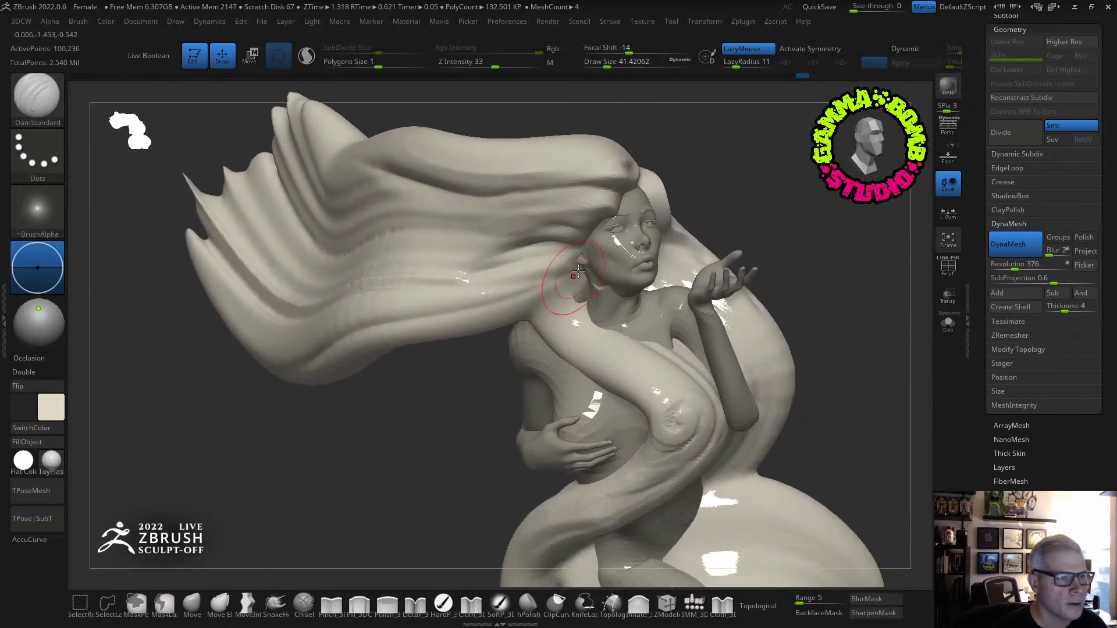
{"action": "left_click_drag", "start_coordinate": [578, 271], "coordinate": [516, 319]}
{"action": "right_click_drag", "start_coordinate": [516, 319], "coordinate": [573, 264]}
{"action": "left_click_drag", "start_coordinate": [573, 264], "coordinate": [500, 320]}
{"action": "right_click_drag", "start_coordinate": [501, 320], "coordinate": [565, 293]}
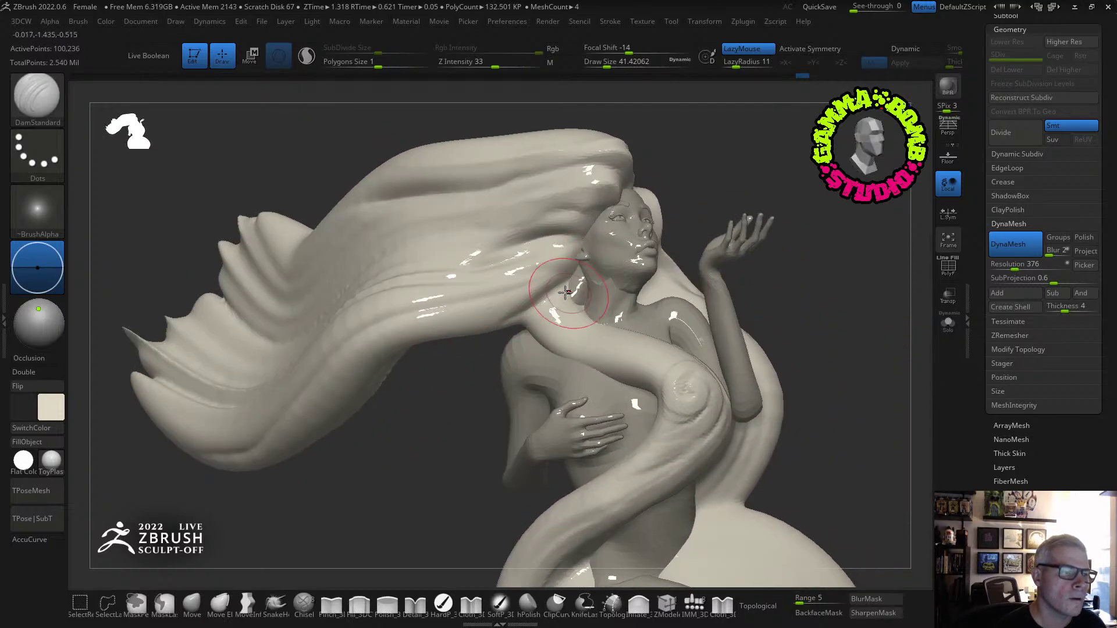
Reselect the plume subtool PM3D_Sphere3D1, carve a deep crease along the shoulder and chest strand, and re-DynaMesh it.
{"action": "left_click", "coordinate": [553, 314], "text": "alt"}
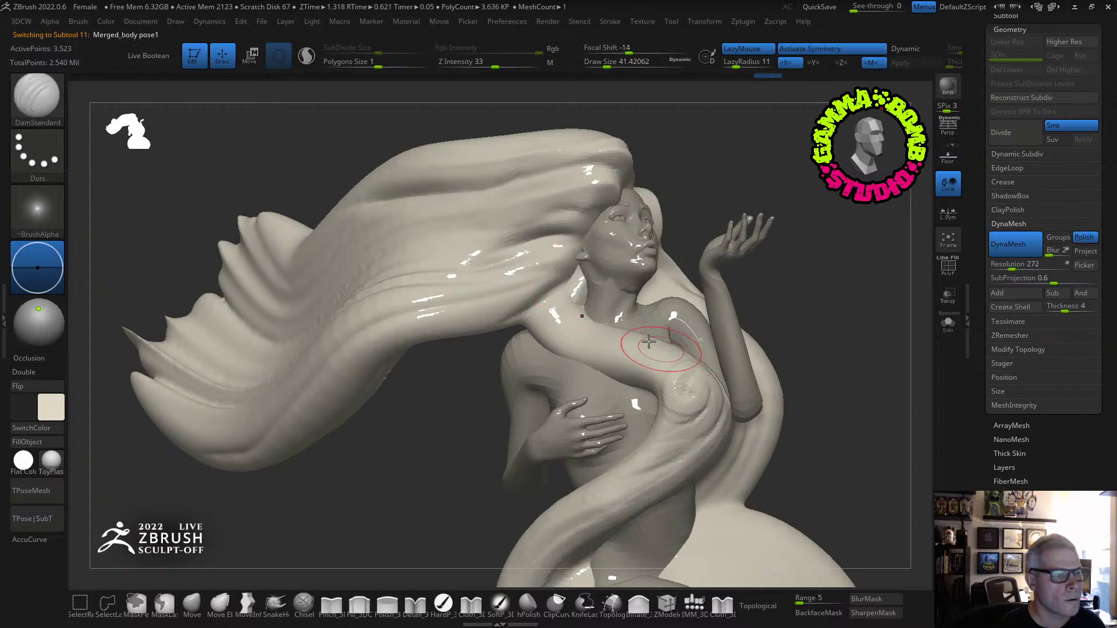
{"action": "mouse_move", "coordinate": [653, 350]}
{"action": "right_mouse_down"}
{"action": "mouse_move", "coordinate": [619, 340]}
{"action": "mouse_move", "coordinate": [573, 302]}
{"action": "right_mouse_up"}
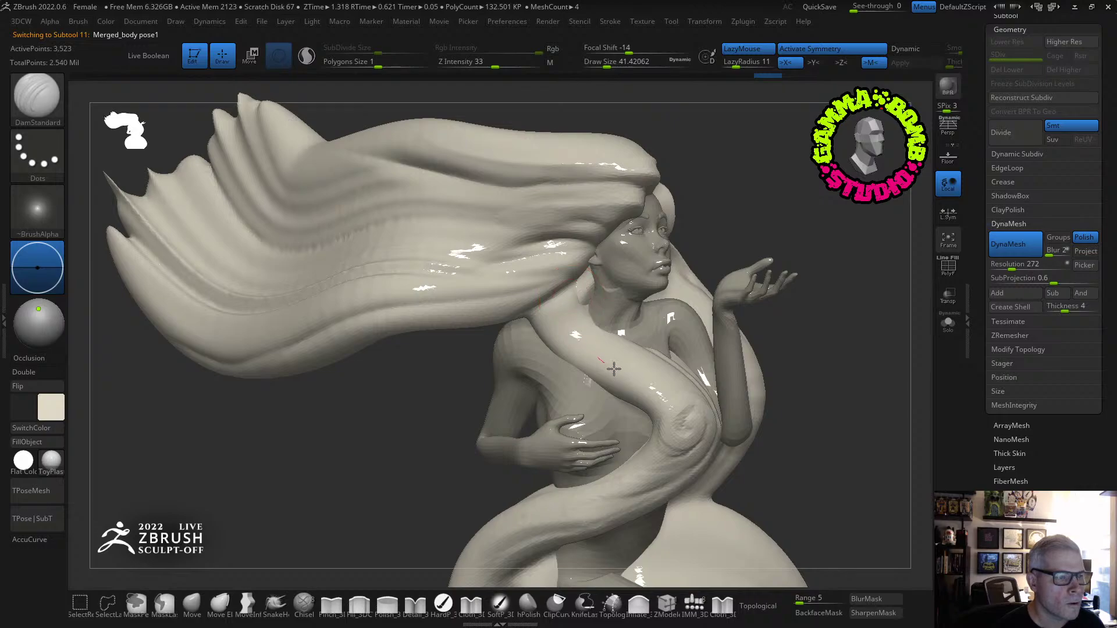
{"action": "left_click", "coordinate": [579, 309], "text": "alt"}
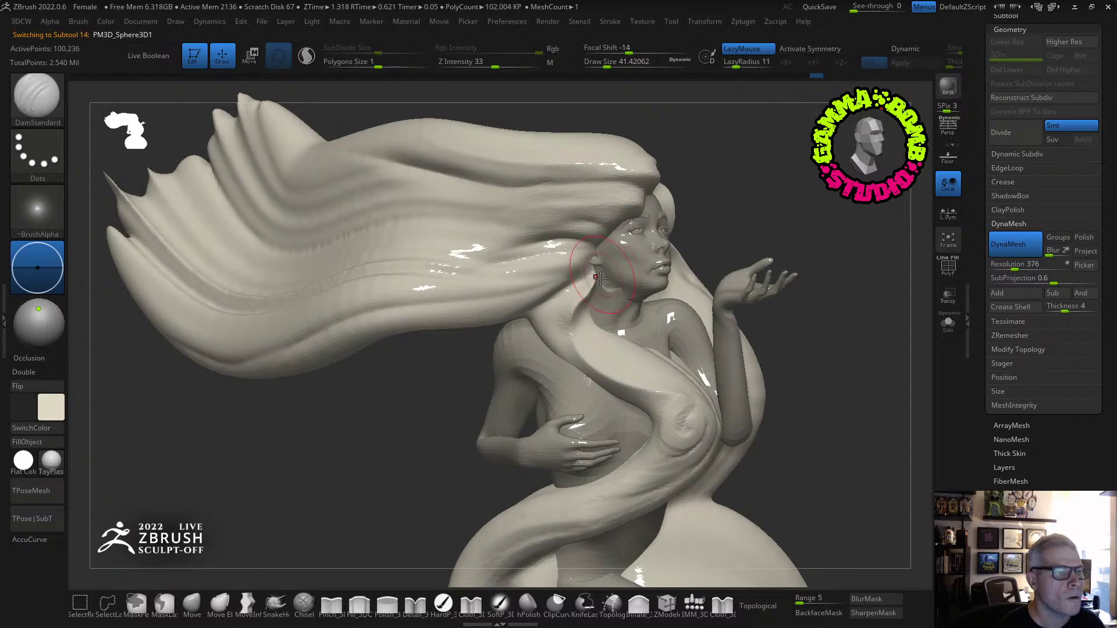
{"action": "mouse_move", "coordinate": [593, 284]}
{"action": "right_mouse_down"}
{"action": "mouse_move", "coordinate": [591, 300]}
{"action": "mouse_move", "coordinate": [484, 324]}
{"action": "right_mouse_up"}
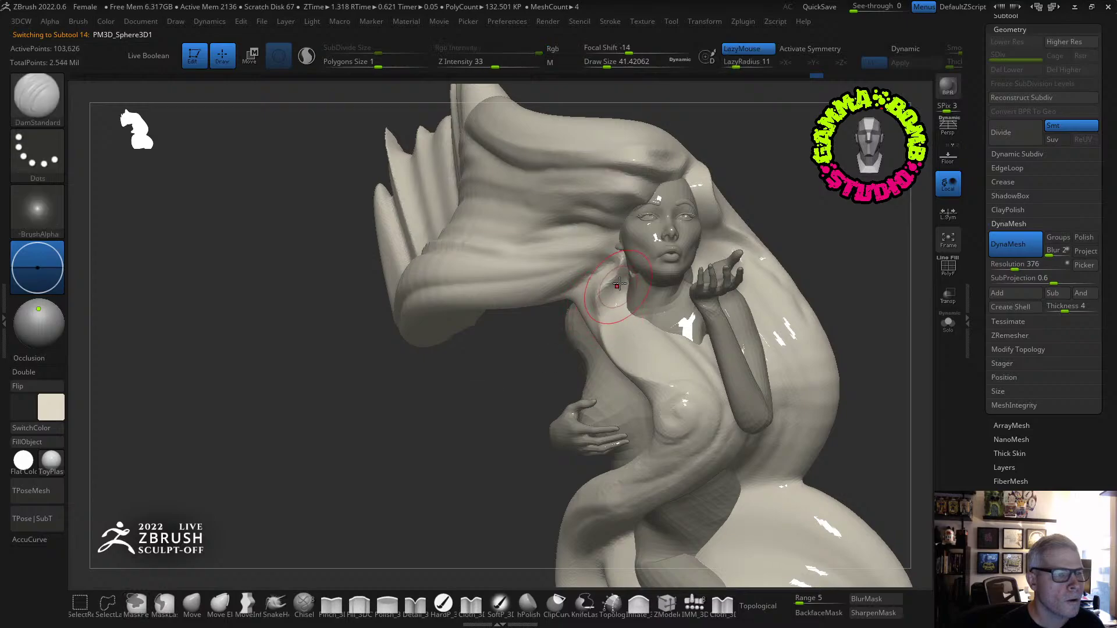
{"action": "right_click_drag", "start_coordinate": [675, 374], "coordinate": [602, 305]}
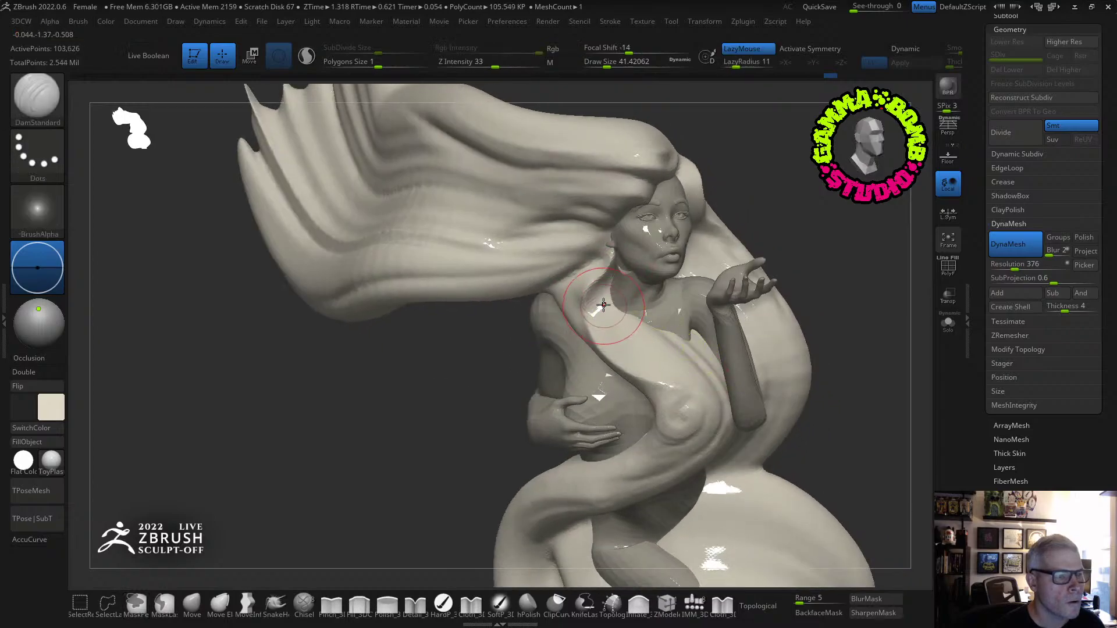
{"action": "right_click_drag", "start_coordinate": [674, 367], "coordinate": [567, 287]}
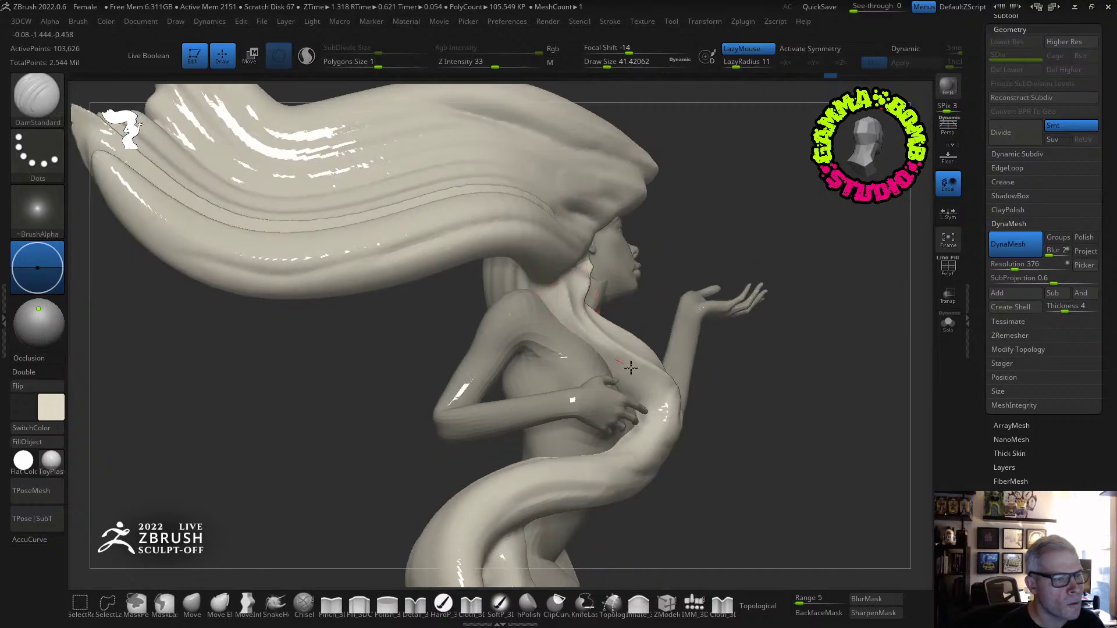
Carve a groove with DamStandard up along the plume where it rises above the woman's forehead.
{"action": "mouse_move", "coordinate": [665, 399]}
{"action": "right_mouse_down"}
{"action": "mouse_move", "coordinate": [441, 452]}
{"action": "mouse_move", "coordinate": [438, 422]}
{"action": "right_mouse_up"}
{"action": "right_click_drag", "start_coordinate": [708, 283], "coordinate": [616, 296]}
{"action": "right_click_drag", "start_coordinate": [733, 228], "coordinate": [722, 224]}
{"action": "mouse_move", "coordinate": [722, 223]}
{"action": "right_mouse_down", "text": "ctrl"}
{"action": "mouse_move", "coordinate": [750, 251]}
{"action": "mouse_move", "coordinate": [684, 286]}
{"action": "mouse_move", "coordinate": [675, 235]}
{"action": "right_mouse_up", "text": "ctrl"}
{"action": "right_click_drag", "start_coordinate": [620, 283], "coordinate": [685, 330]}
{"action": "left_click_drag", "start_coordinate": [615, 342], "coordinate": [611, 93]}
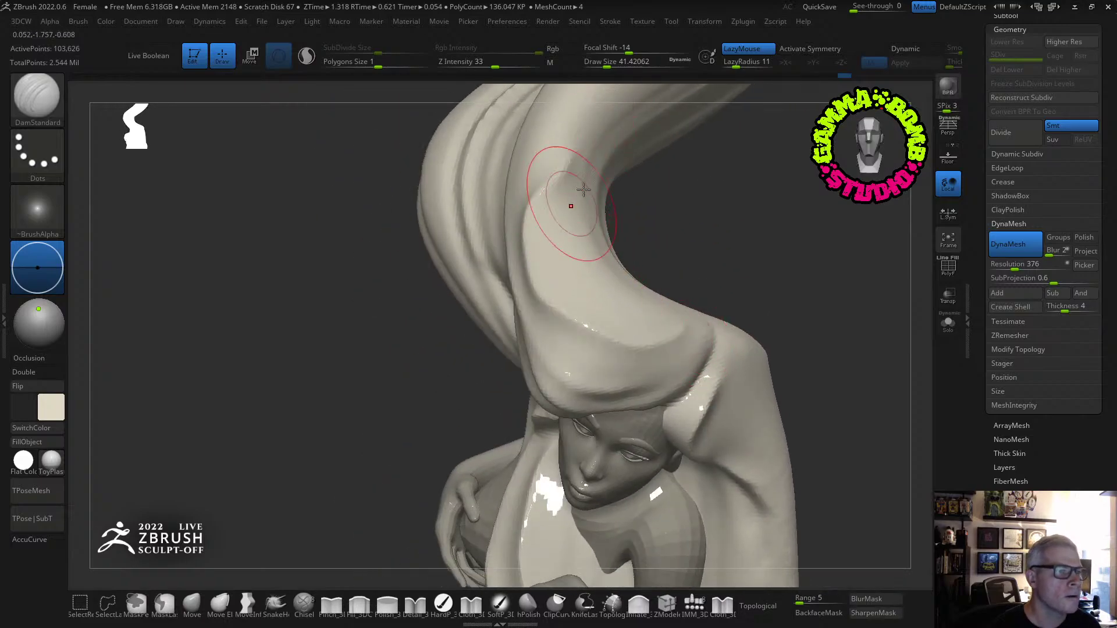
Examine the plume's folds around the head, shoulder and body from the front and both sides.
{"action": "right_click_drag", "start_coordinate": [584, 189], "coordinate": [673, 215]}
{"action": "mouse_move", "coordinate": [740, 243]}
{"action": "right_mouse_down"}
{"action": "mouse_move", "coordinate": [689, 267]}
{"action": "mouse_move", "coordinate": [716, 286]}
{"action": "right_mouse_up"}
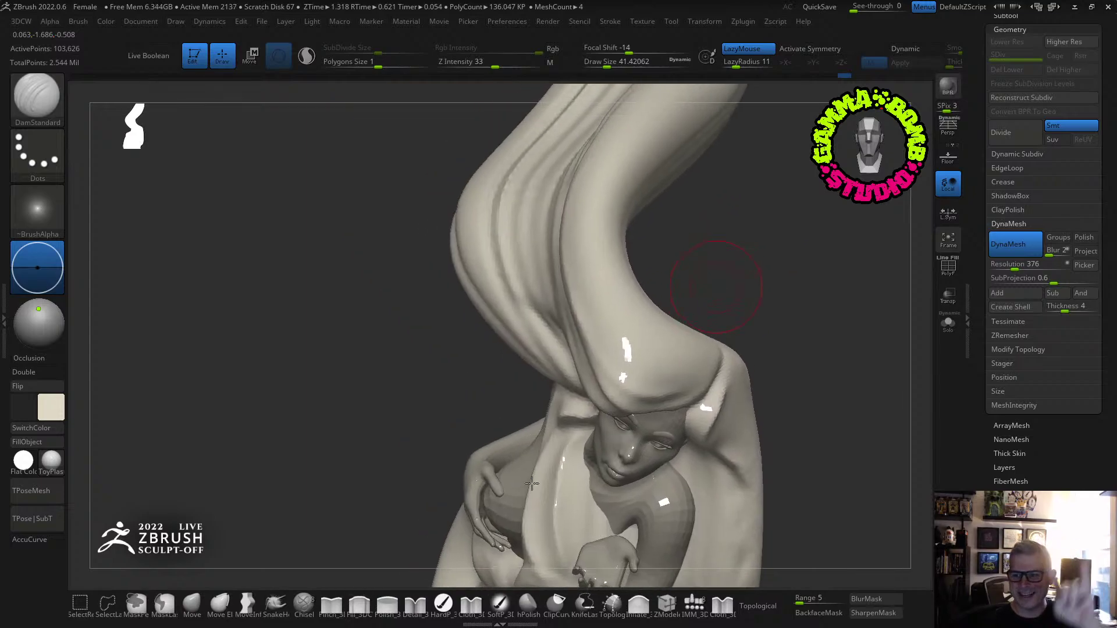
{"action": "right_click_drag", "start_coordinate": [477, 270], "coordinate": [683, 277]}
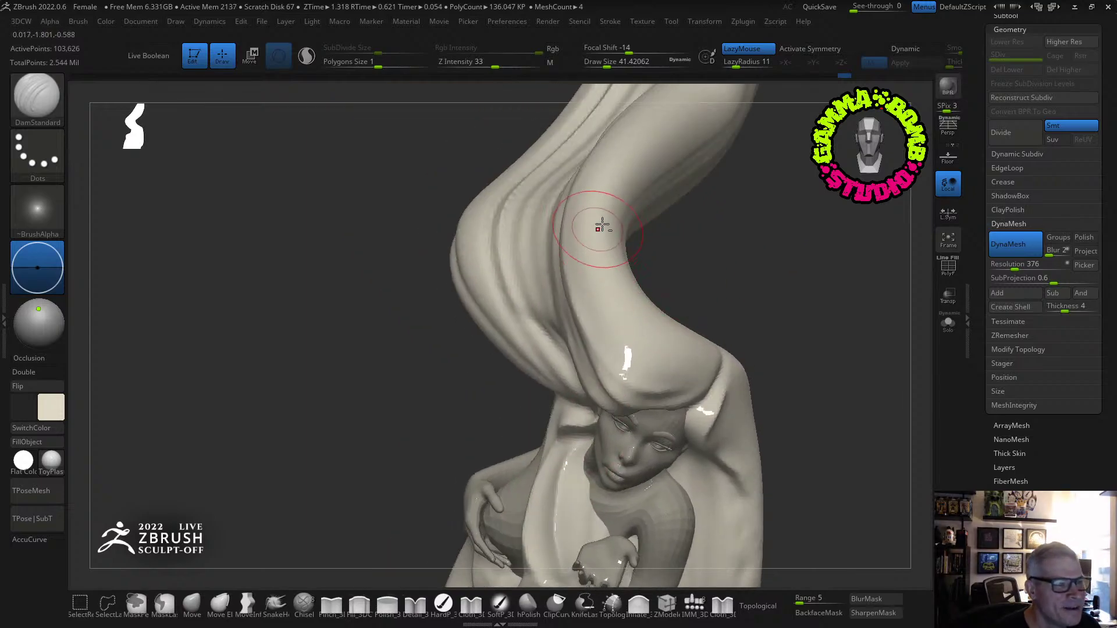
{"action": "mouse_move", "coordinate": [738, 322]}
{"action": "right_mouse_down"}
{"action": "mouse_move", "coordinate": [705, 316]}
{"action": "mouse_move", "coordinate": [589, 364]}
{"action": "right_mouse_up"}
{"action": "mouse_move", "coordinate": [695, 355]}
{"action": "right_mouse_down"}
{"action": "mouse_move", "coordinate": [723, 305]}
{"action": "mouse_move", "coordinate": [743, 327]}
{"action": "mouse_move", "coordinate": [689, 335]}
{"action": "mouse_move", "coordinate": [758, 261]}
{"action": "mouse_move", "coordinate": [797, 304]}
{"action": "mouse_move", "coordinate": [883, 254]}
{"action": "mouse_move", "coordinate": [819, 301]}
{"action": "mouse_move", "coordinate": [745, 327]}
{"action": "right_mouse_up"}
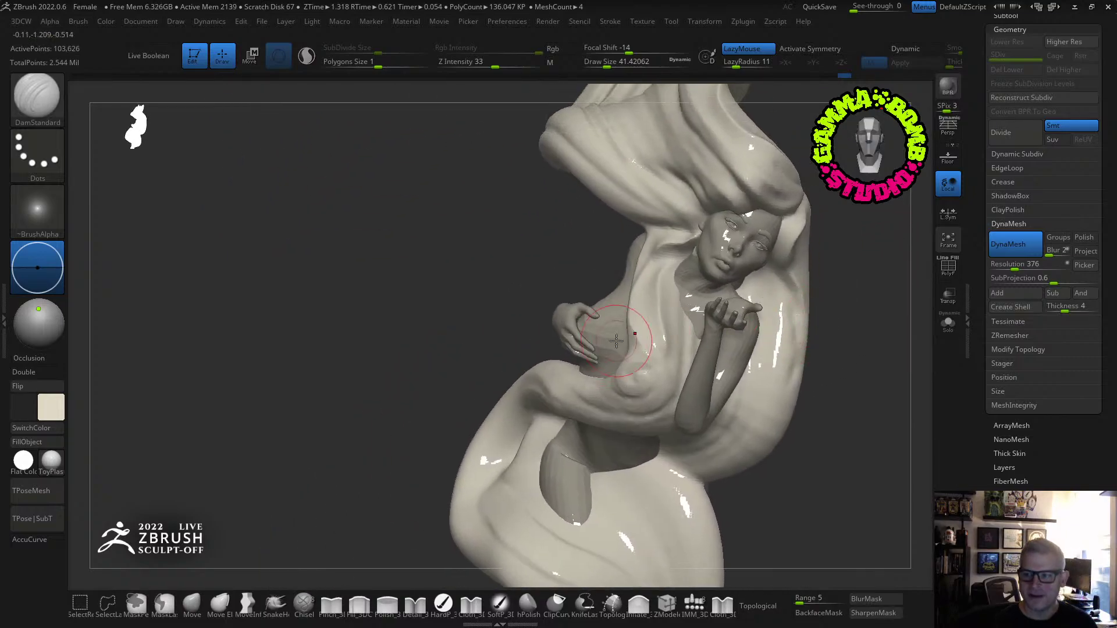
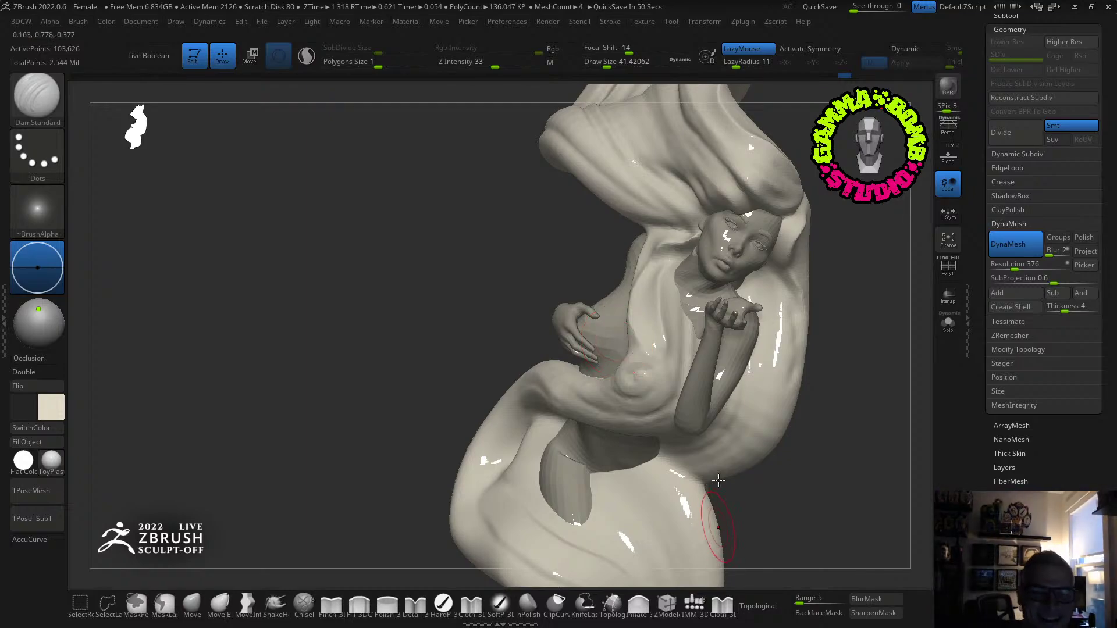
{"action": "mouse_move", "coordinate": [471, 312]}
{"action": "left_mouse_down"}
{"action": "mouse_move", "coordinate": [454, 269]}
{"action": "mouse_move", "coordinate": [452, 309]}
{"action": "mouse_move", "coordinate": [836, 361]}
{"action": "mouse_move", "coordinate": [661, 434]}
{"action": "mouse_move", "coordinate": [349, 480]}
{"action": "left_mouse_up"}
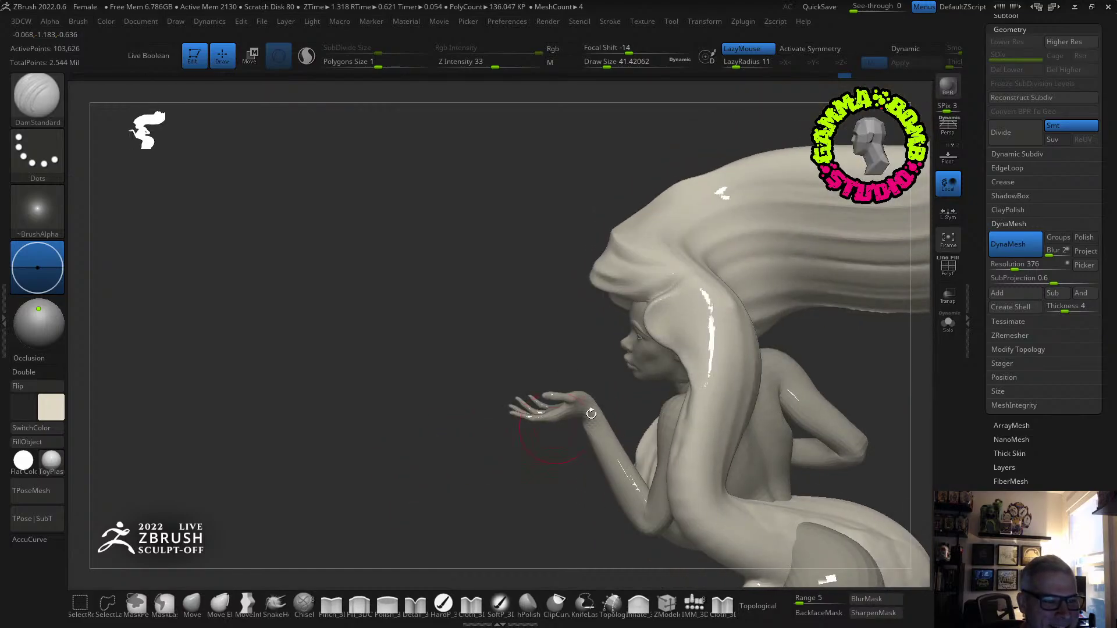
{"action": "mouse_move", "coordinate": [535, 372]}
{"action": "left_mouse_down"}
{"action": "mouse_move", "coordinate": [765, 408]}
{"action": "mouse_move", "coordinate": [535, 373]}
{"action": "left_mouse_up"}
{"action": "mouse_move", "coordinate": [769, 402]}
{"action": "left_mouse_down"}
{"action": "mouse_move", "coordinate": [703, 299]}
{"action": "mouse_move", "coordinate": [788, 369]}
{"action": "mouse_move", "coordinate": [823, 349]}
{"action": "mouse_move", "coordinate": [847, 315]}
{"action": "mouse_move", "coordinate": [723, 307]}
{"action": "mouse_move", "coordinate": [622, 250]}
{"action": "left_mouse_up"}
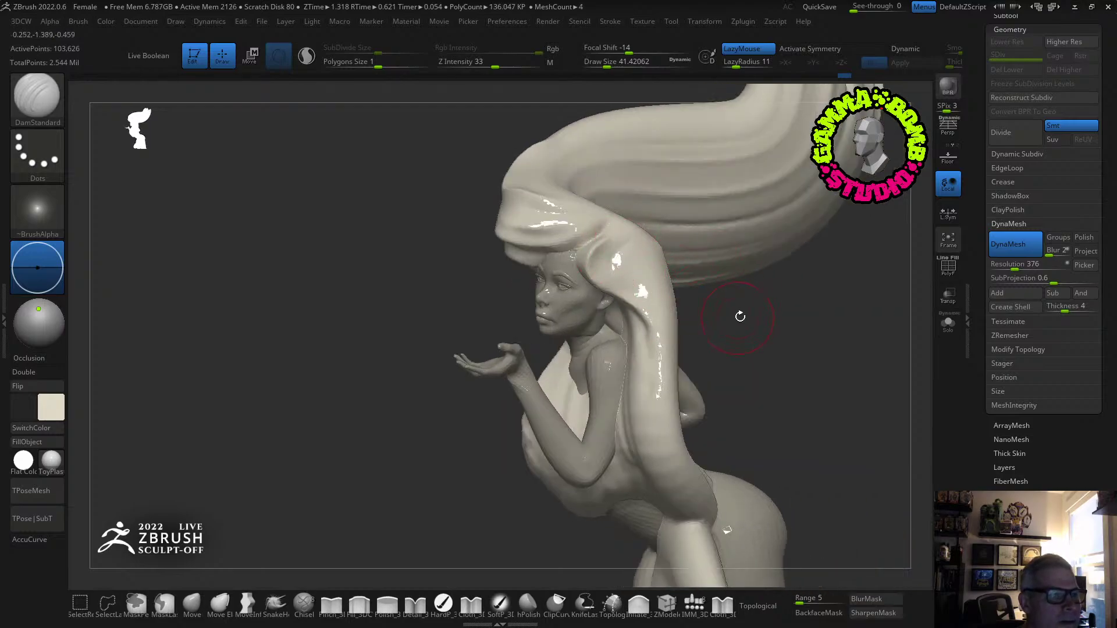
Carve long folds with DamStandard along the plume band wrapping the hips and bordering the thigh opening, using a draw size of about 35.
{"action": "mouse_move", "coordinate": [740, 316]}
{"action": "left_mouse_down"}
{"action": "mouse_move", "coordinate": [819, 311]}
{"action": "mouse_move", "coordinate": [770, 316]}
{"action": "mouse_move", "coordinate": [791, 289]}
{"action": "mouse_move", "coordinate": [813, 297]}
{"action": "mouse_move", "coordinate": [785, 299]}
{"action": "mouse_move", "coordinate": [795, 301]}
{"action": "mouse_move", "coordinate": [825, 292]}
{"action": "mouse_move", "coordinate": [823, 319]}
{"action": "mouse_move", "coordinate": [920, 211]}
{"action": "mouse_move", "coordinate": [728, 314]}
{"action": "mouse_move", "coordinate": [698, 369]}
{"action": "left_mouse_up"}
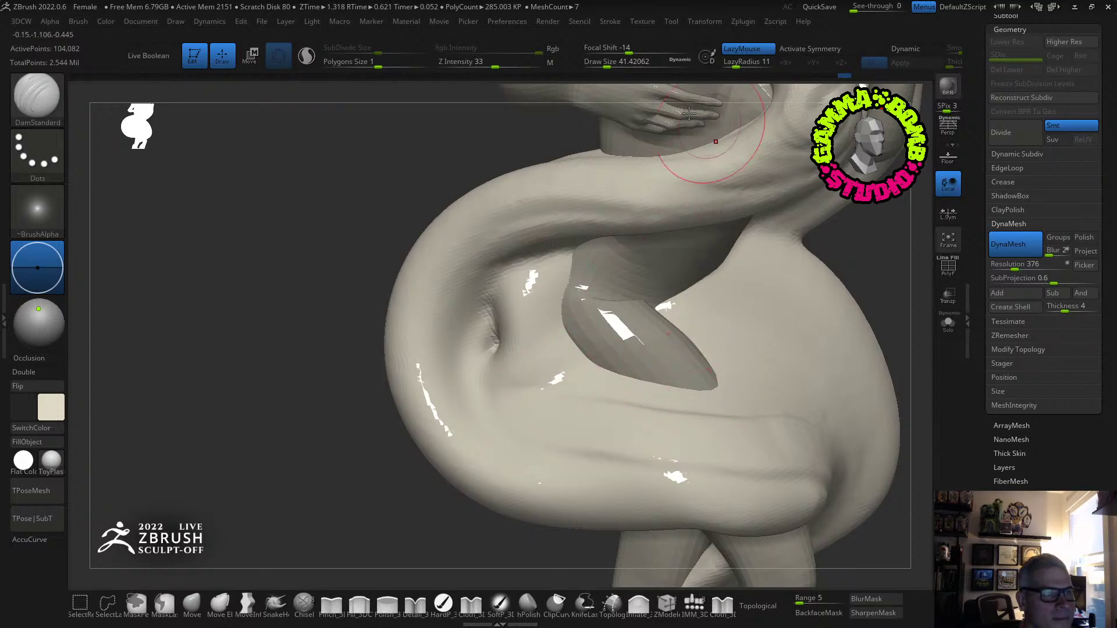
{"action": "mouse_move", "coordinate": [689, 113]}
{"action": "left_mouse_down"}
{"action": "mouse_move", "coordinate": [623, 331]}
{"action": "mouse_move", "coordinate": [587, 310]}
{"action": "left_mouse_up"}
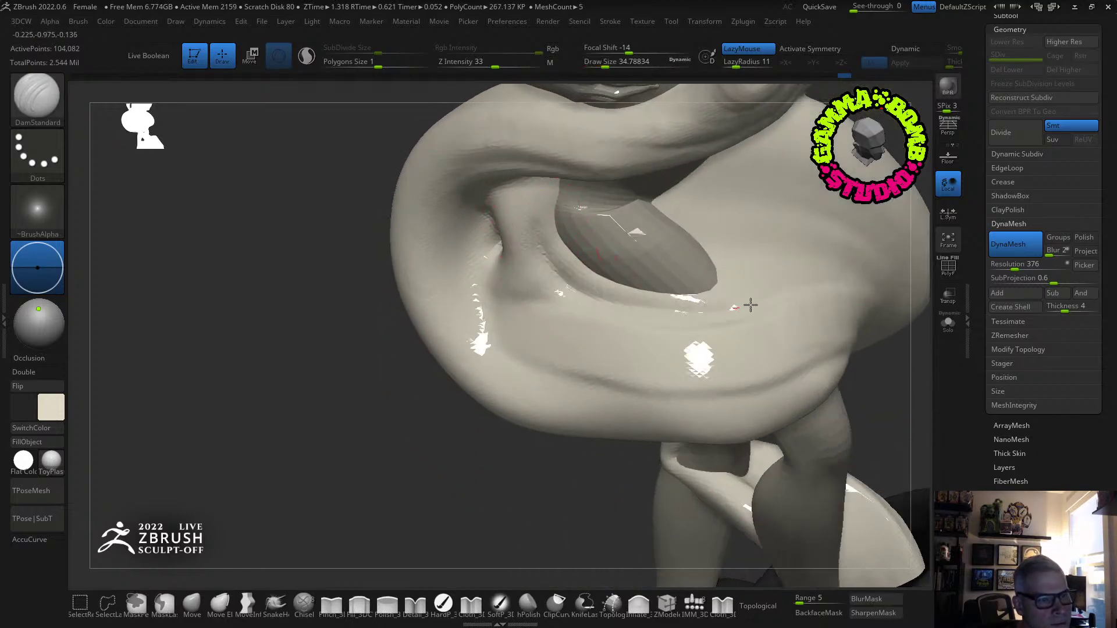
{"action": "left_click_drag", "start_coordinate": [864, 289], "coordinate": [664, 338]}
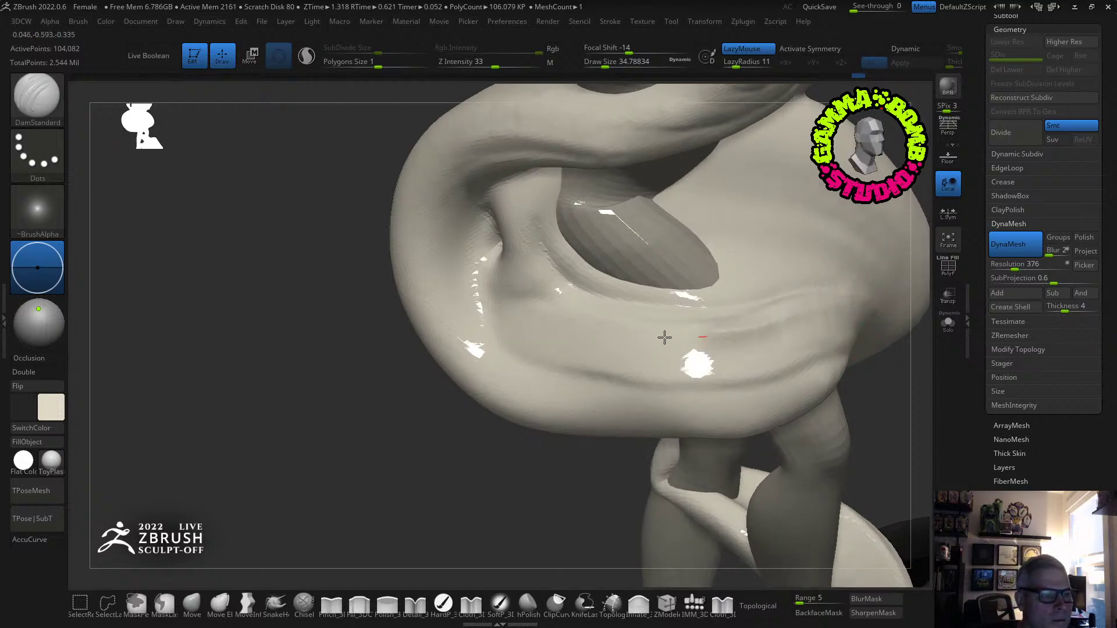
{"action": "mouse_move", "coordinate": [577, 224]}
{"action": "right_mouse_down"}
{"action": "mouse_move", "coordinate": [529, 204]}
{"action": "mouse_move", "coordinate": [535, 265]}
{"action": "mouse_move", "coordinate": [516, 242]}
{"action": "right_mouse_up"}
{"action": "right_click_drag", "start_coordinate": [603, 150], "coordinate": [761, 198]}
{"action": "mouse_move", "coordinate": [628, 217]}
{"action": "left_mouse_down"}
{"action": "mouse_move", "coordinate": [507, 247]}
{"action": "mouse_move", "coordinate": [439, 309]}
{"action": "mouse_move", "coordinate": [412, 427]}
{"action": "mouse_move", "coordinate": [582, 499]}
{"action": "left_mouse_up"}
{"action": "mouse_move", "coordinate": [858, 509]}
{"action": "right_mouse_down"}
{"action": "mouse_move", "coordinate": [653, 451]}
{"action": "mouse_move", "coordinate": [722, 487]}
{"action": "mouse_move", "coordinate": [615, 258]}
{"action": "mouse_move", "coordinate": [543, 276]}
{"action": "mouse_move", "coordinate": [611, 302]}
{"action": "mouse_move", "coordinate": [533, 421]}
{"action": "right_mouse_up"}
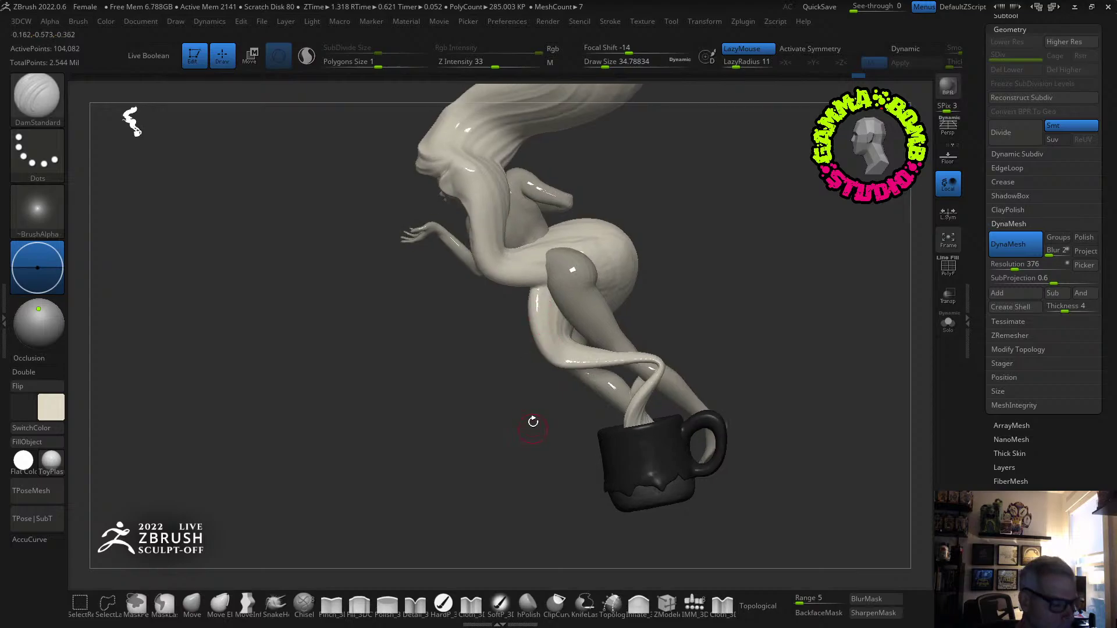
Build up folds on the plume across the hip above the exposed thigh with ClayTubes at a draw size of about 62.
{"action": "key", "text": "b"}
{"action": "key", "text": "c"}
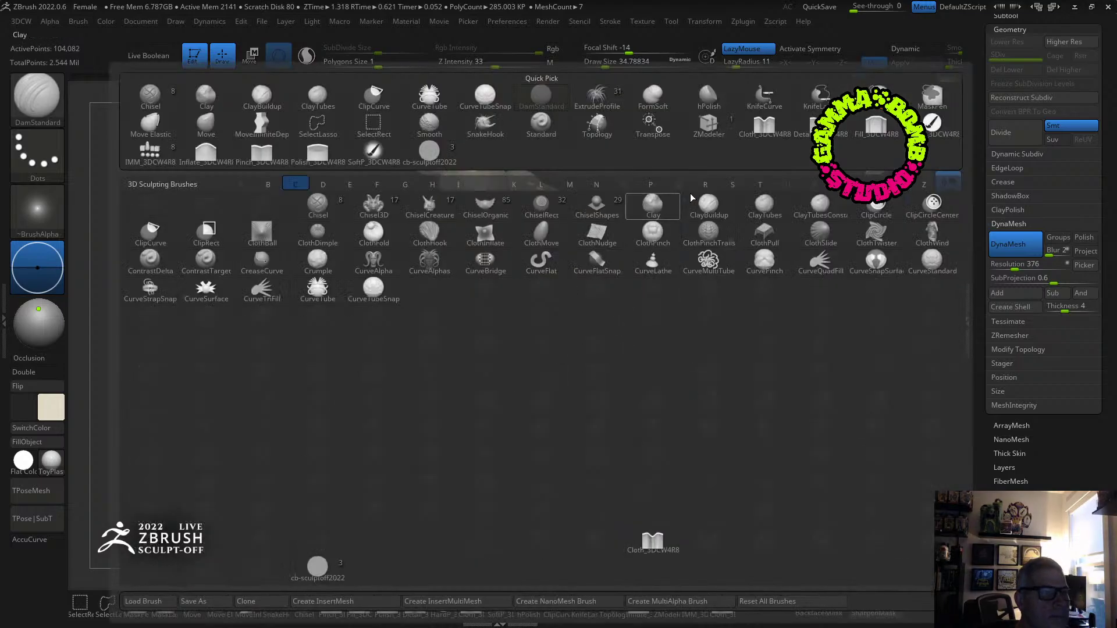
{"action": "left_click", "coordinate": [764, 207]}
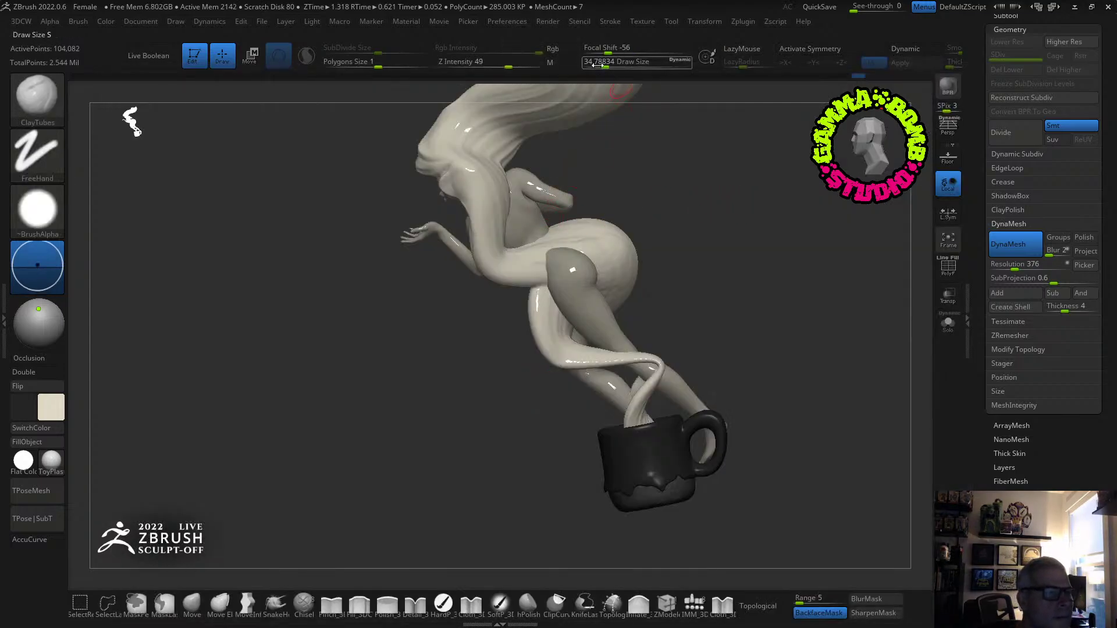
{"action": "left_click_drag", "start_coordinate": [598, 65], "coordinate": [615, 64]}
{"action": "mouse_move", "coordinate": [657, 256]}
{"action": "right_mouse_down"}
{"action": "mouse_move", "coordinate": [681, 269]}
{"action": "mouse_move", "coordinate": [628, 294]}
{"action": "mouse_move", "coordinate": [646, 312]}
{"action": "right_mouse_up"}
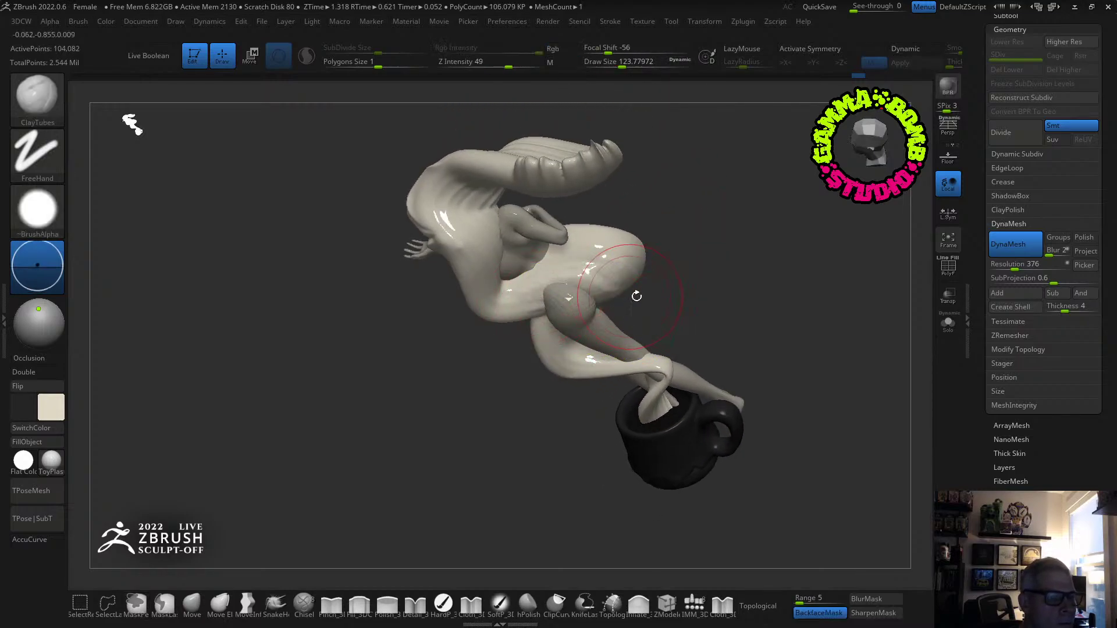
{"action": "right_click_drag", "start_coordinate": [779, 455], "coordinate": [776, 284]}
{"action": "left_click", "coordinate": [612, 64]}
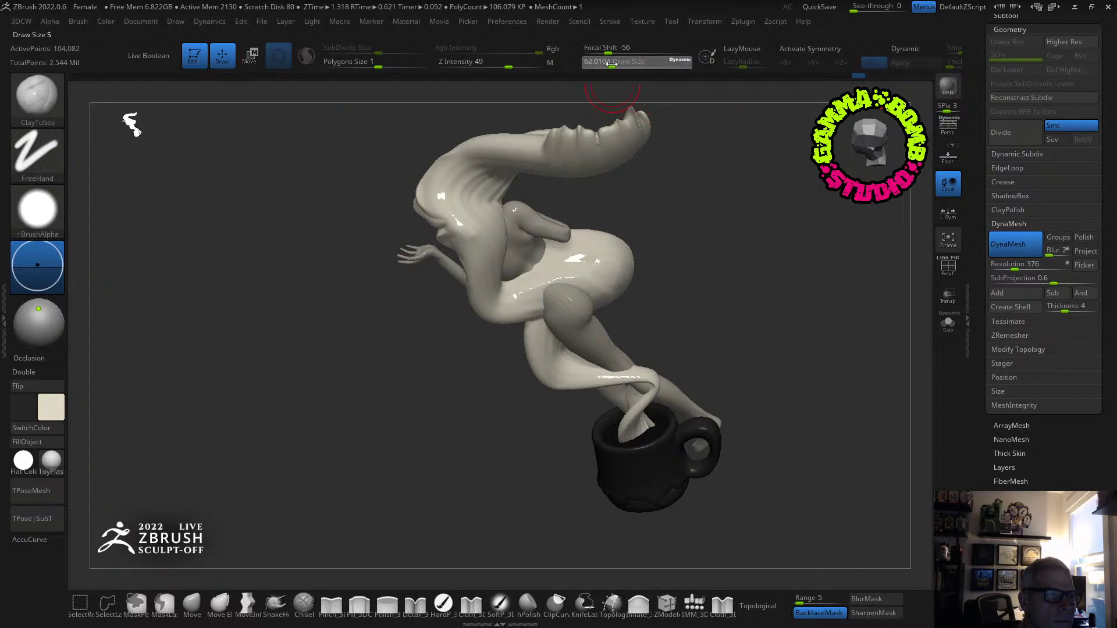
{"action": "mouse_move", "coordinate": [661, 177]}
{"action": "right_mouse_down"}
{"action": "mouse_move", "coordinate": [675, 149]}
{"action": "mouse_move", "coordinate": [756, 269]}
{"action": "mouse_move", "coordinate": [738, 279]}
{"action": "mouse_move", "coordinate": [786, 317]}
{"action": "mouse_move", "coordinate": [760, 317]}
{"action": "mouse_move", "coordinate": [748, 294]}
{"action": "mouse_move", "coordinate": [674, 349]}
{"action": "mouse_move", "coordinate": [679, 247]}
{"action": "right_mouse_up"}
{"action": "right_click_drag", "start_coordinate": [566, 200], "coordinate": [605, 226]}
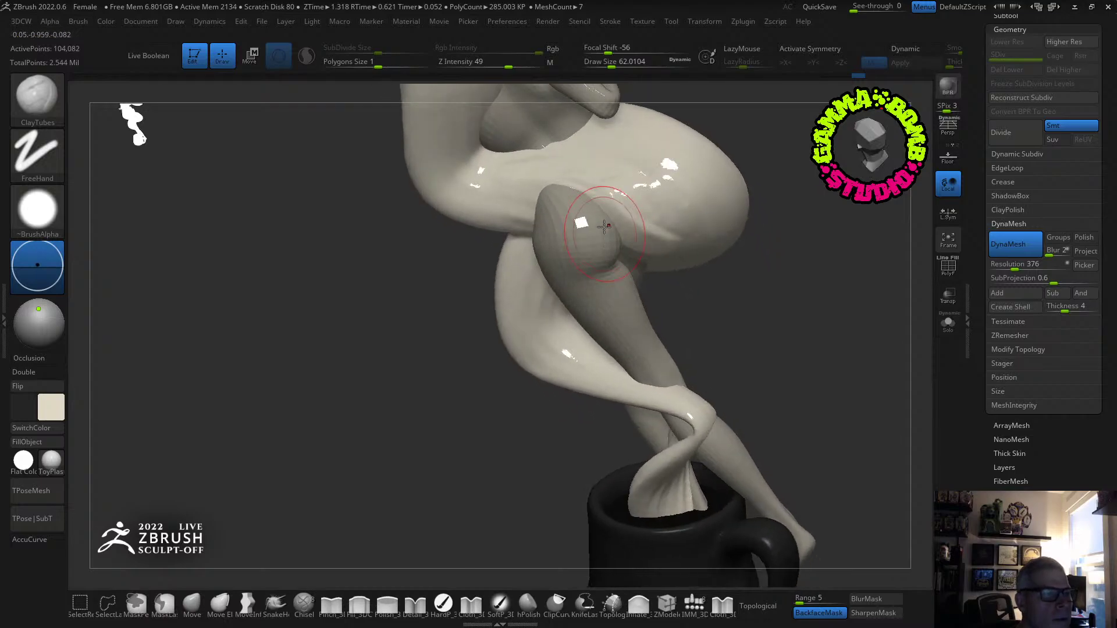
{"action": "left_click", "coordinate": [519, 181], "text": "alt"}
{"action": "right_click_drag", "start_coordinate": [502, 168], "coordinate": [506, 148]}
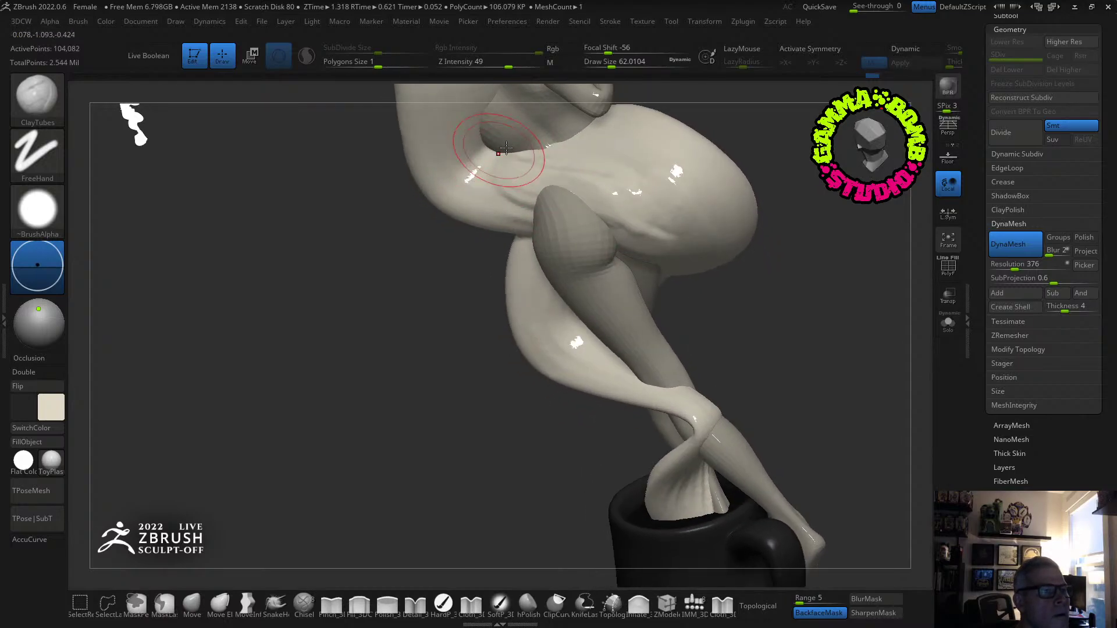
{"action": "mouse_move", "coordinate": [640, 239]}
{"action": "right_mouse_down"}
{"action": "mouse_move", "coordinate": [672, 202]}
{"action": "mouse_move", "coordinate": [496, 209]}
{"action": "mouse_move", "coordinate": [511, 180]}
{"action": "right_mouse_up"}
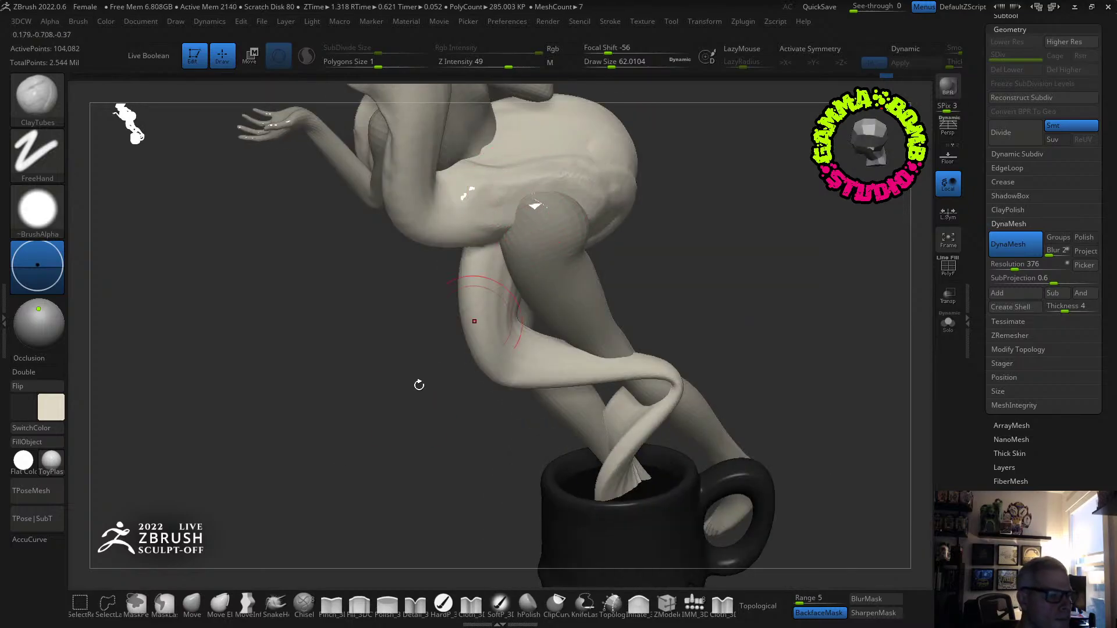
Reshape the plume over the hip with the Move brush, AccuCurve off and draw size about 132, and smooth the surface.
{"action": "left_click", "coordinate": [190, 604]}
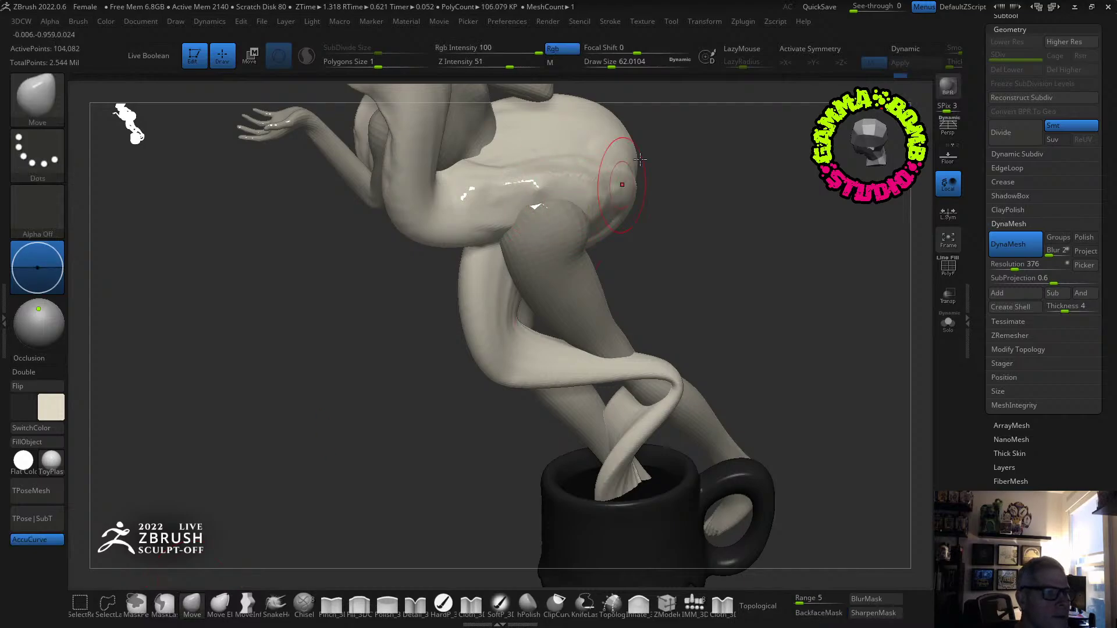
{"action": "left_click", "coordinate": [36, 539]}
{"action": "left_click_drag", "start_coordinate": [609, 65], "coordinate": [623, 66]}
{"action": "right_click_drag", "start_coordinate": [681, 194], "coordinate": [553, 235]}
{"action": "left_click_drag", "start_coordinate": [616, 224], "coordinate": [585, 248], "text": "shift"}
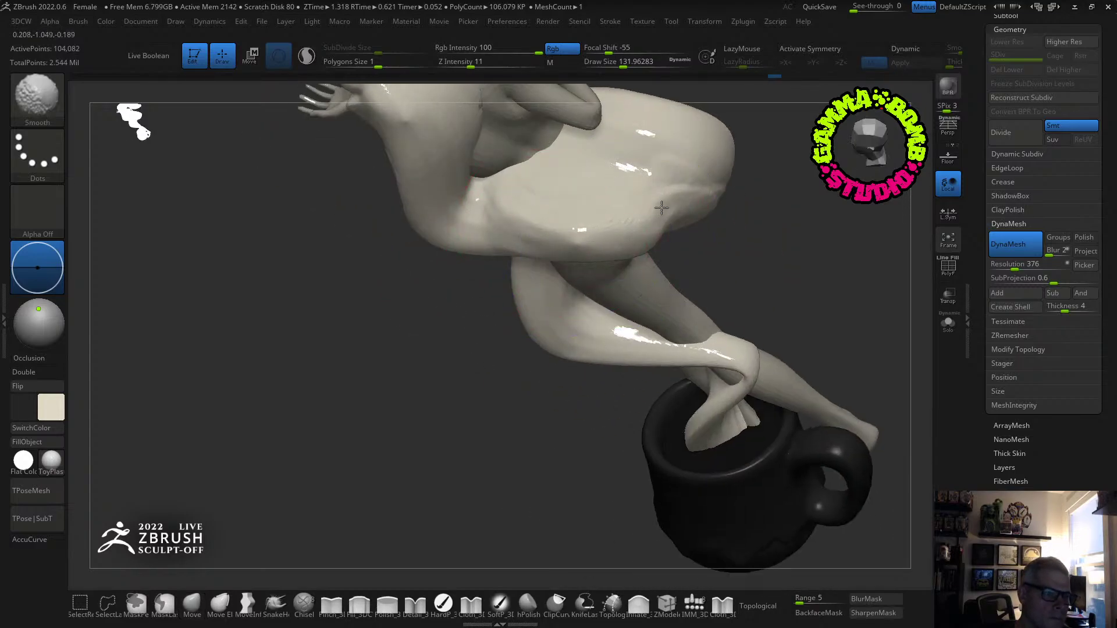
{"action": "mouse_move", "coordinate": [399, 464]}
{"action": "right_mouse_down"}
{"action": "mouse_move", "coordinate": [374, 449]}
{"action": "mouse_move", "coordinate": [626, 376]}
{"action": "mouse_move", "coordinate": [631, 351]}
{"action": "right_mouse_up"}
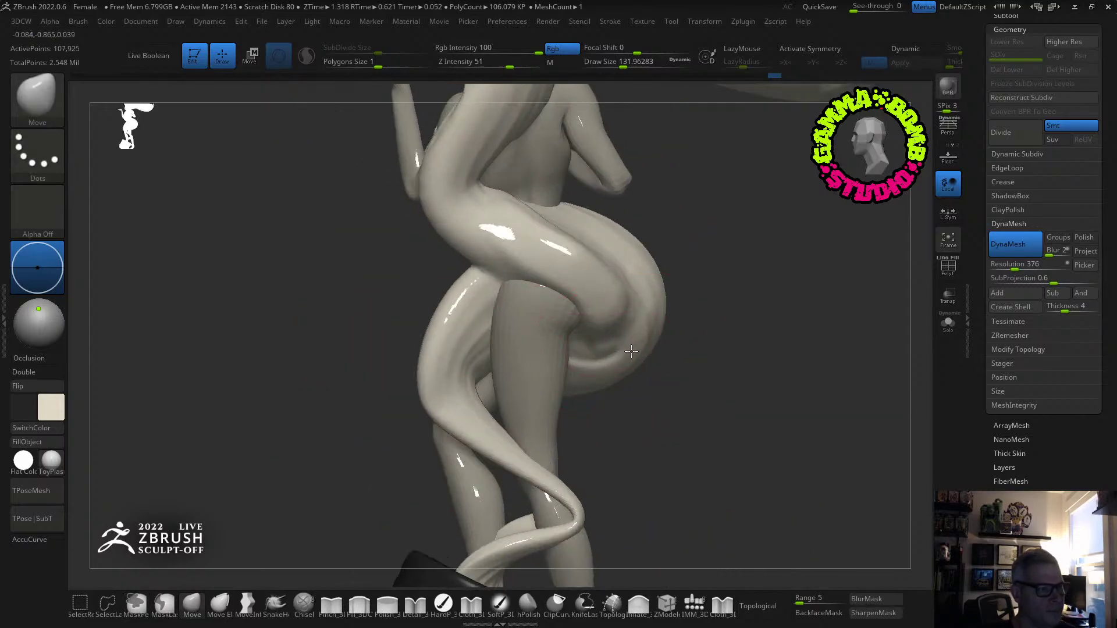
Select the body pose1 subtool and duplicate it.
{"action": "mouse_move", "coordinate": [698, 387]}
{"action": "right_mouse_down"}
{"action": "mouse_move", "coordinate": [508, 323]}
{"action": "mouse_move", "coordinate": [504, 416]}
{"action": "mouse_move", "coordinate": [434, 411]}
{"action": "mouse_move", "coordinate": [394, 424]}
{"action": "mouse_move", "coordinate": [378, 359]}
{"action": "mouse_move", "coordinate": [394, 424]}
{"action": "mouse_move", "coordinate": [409, 421]}
{"action": "mouse_move", "coordinate": [379, 421]}
{"action": "mouse_move", "coordinate": [781, 371]}
{"action": "mouse_move", "coordinate": [856, 207]}
{"action": "right_mouse_up"}
{"action": "left_click", "coordinate": [1004, 17]}
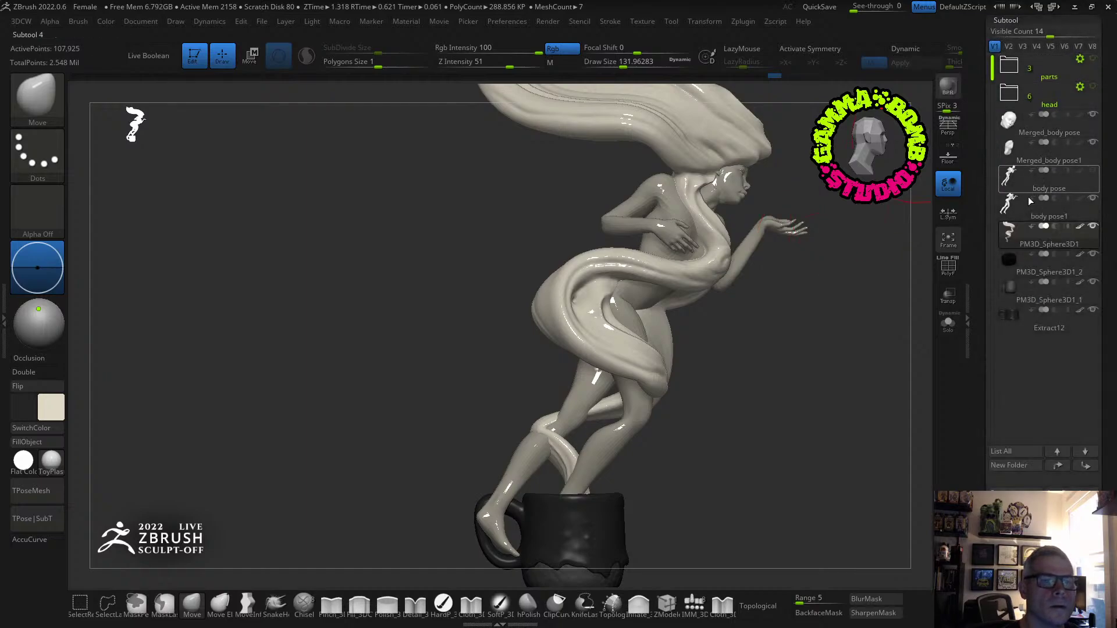
{"action": "left_click", "coordinate": [1008, 215]}
{"action": "mouse_move", "coordinate": [829, 406]}
{"action": "left_mouse_down"}
{"action": "mouse_move", "coordinate": [811, 411]}
{"action": "mouse_move", "coordinate": [838, 411]}
{"action": "left_mouse_up"}
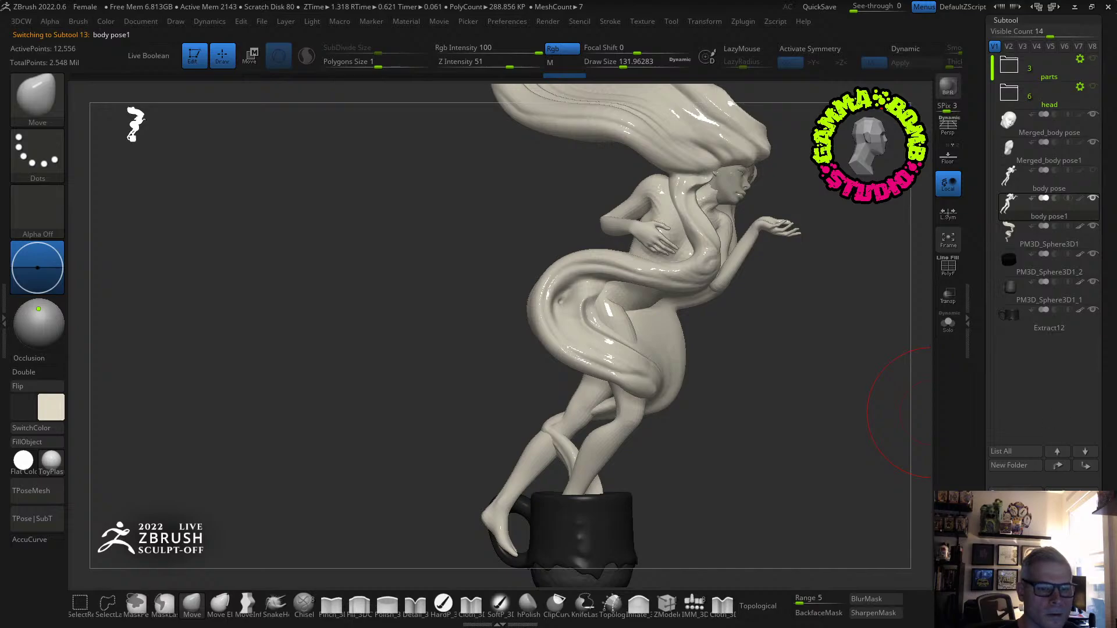
{"action": "key", "text": "ctrl+shift+d"}
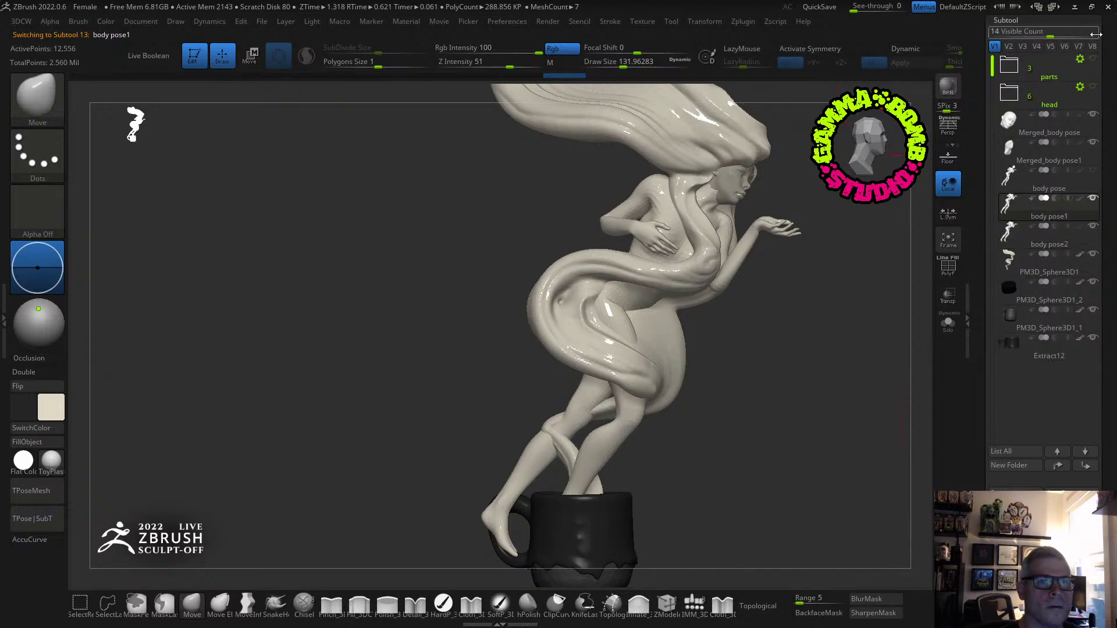
Save the tool in the Final folder as a new version numbered 08.
{"action": "left_click_drag", "start_coordinate": [1111, 38], "coordinate": [1115, 144]}
{"action": "left_click", "coordinate": [1057, 38]}
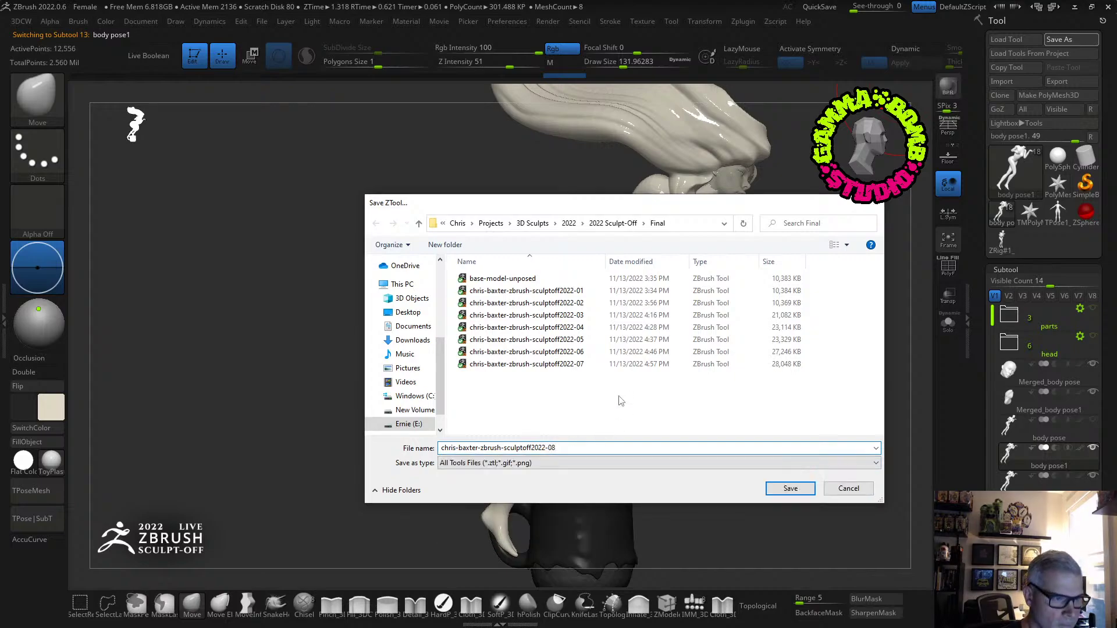
{"action": "key", "text": "Return"}
Apply the gizmo's lattice Deformer to body pose1 and increase its vertical resolution to four divisions.
{"action": "left_click_drag", "start_coordinate": [714, 430], "coordinate": [710, 384]}
{"action": "key", "text": "w"}
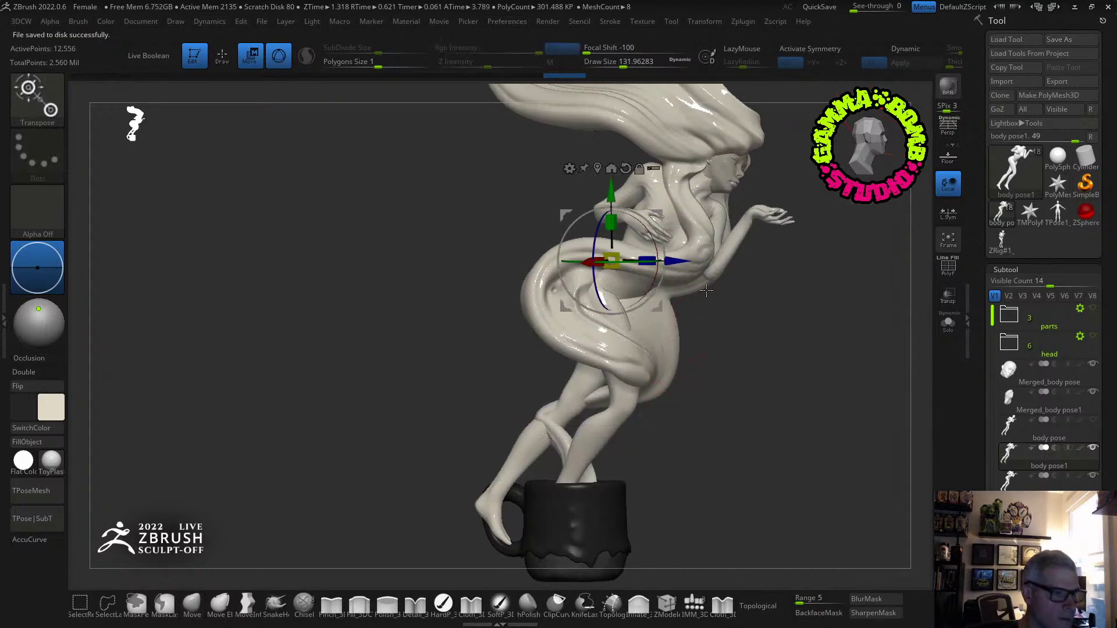
{"action": "left_click_drag", "start_coordinate": [476, 234], "coordinate": [590, 194]}
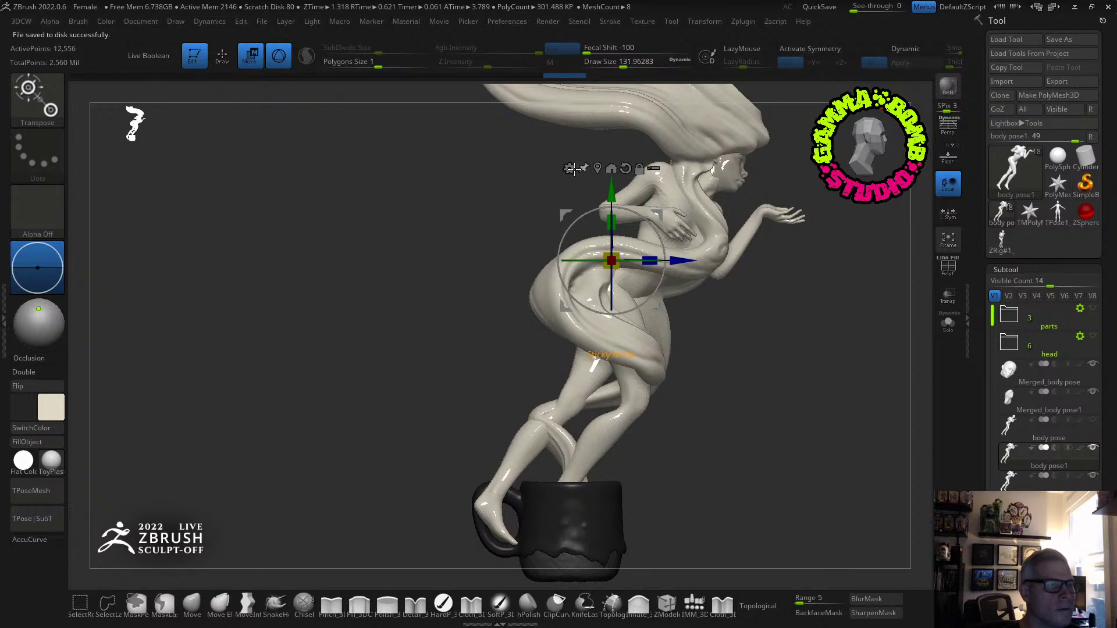
{"action": "left_click", "coordinate": [571, 169]}
{"action": "left_click", "coordinate": [817, 218]}
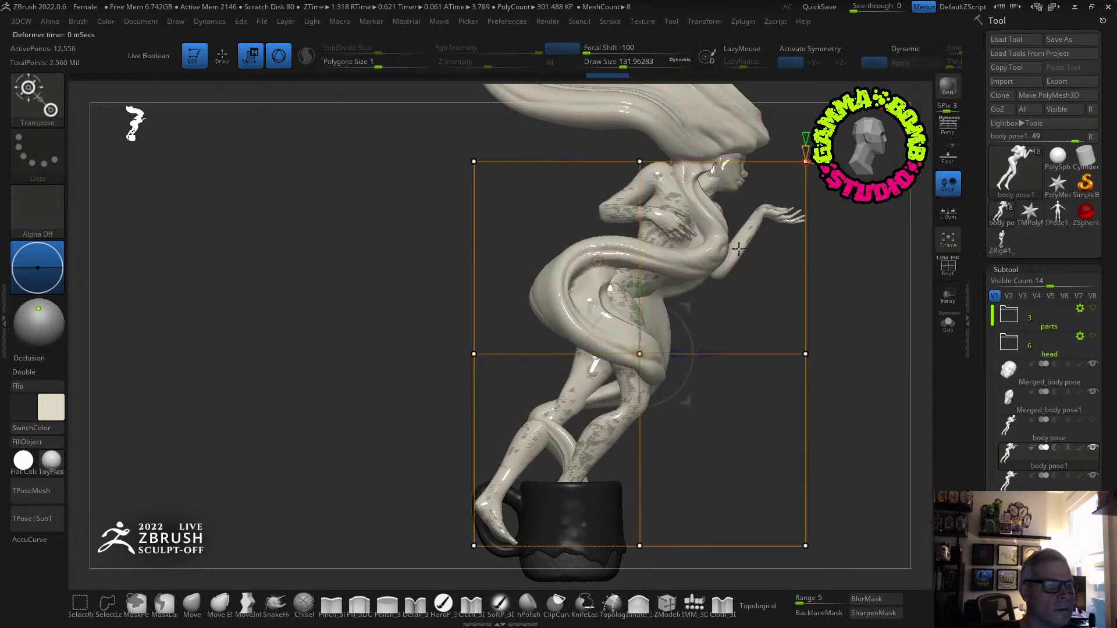
{"action": "left_click_drag", "start_coordinate": [808, 149], "coordinate": [806, 143]}
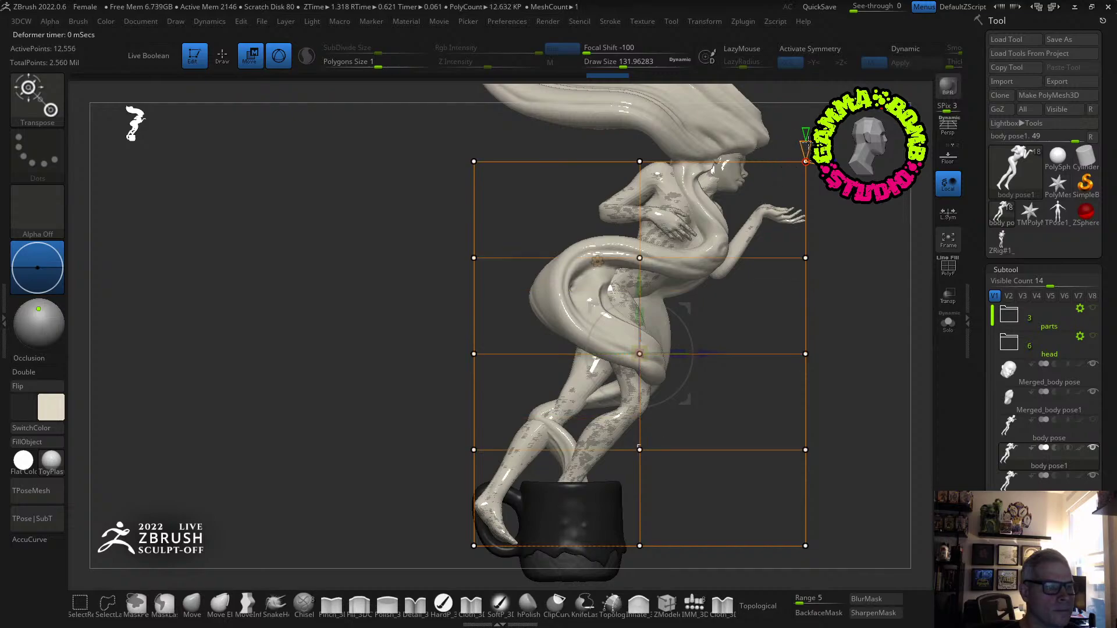
{"action": "left_click_drag", "start_coordinate": [432, 415], "coordinate": [405, 363], "text": "alt"}
{"action": "left_click_drag", "start_coordinate": [381, 286], "coordinate": [861, 534], "text": "ctrl"}
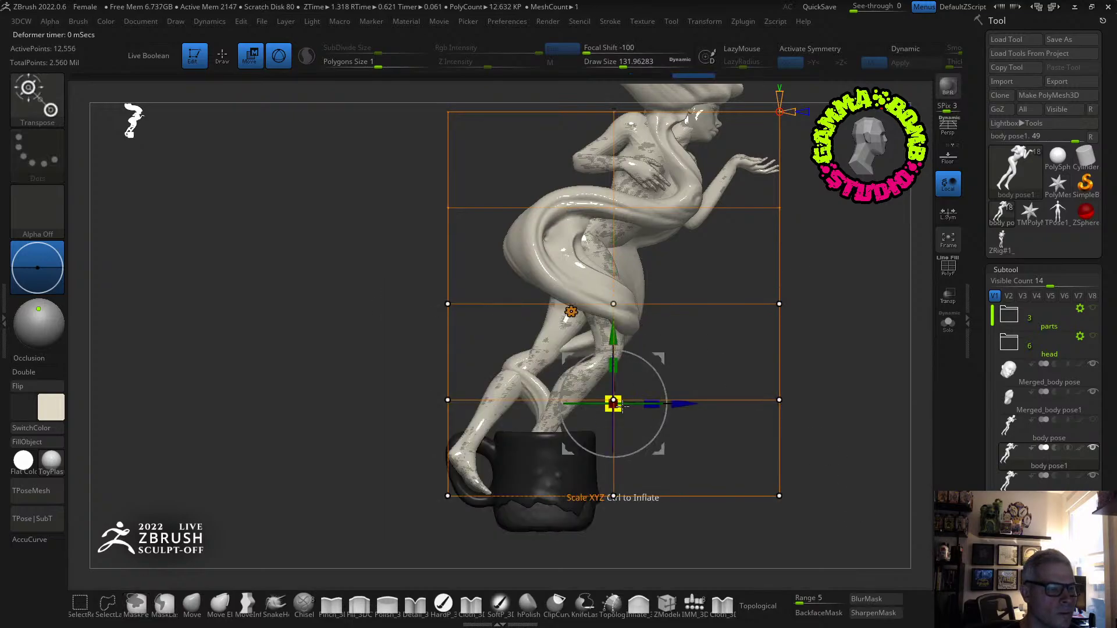
{"action": "left_click_drag", "start_coordinate": [651, 404], "coordinate": [601, 375]}
{"action": "key", "text": "ctrl+z"}
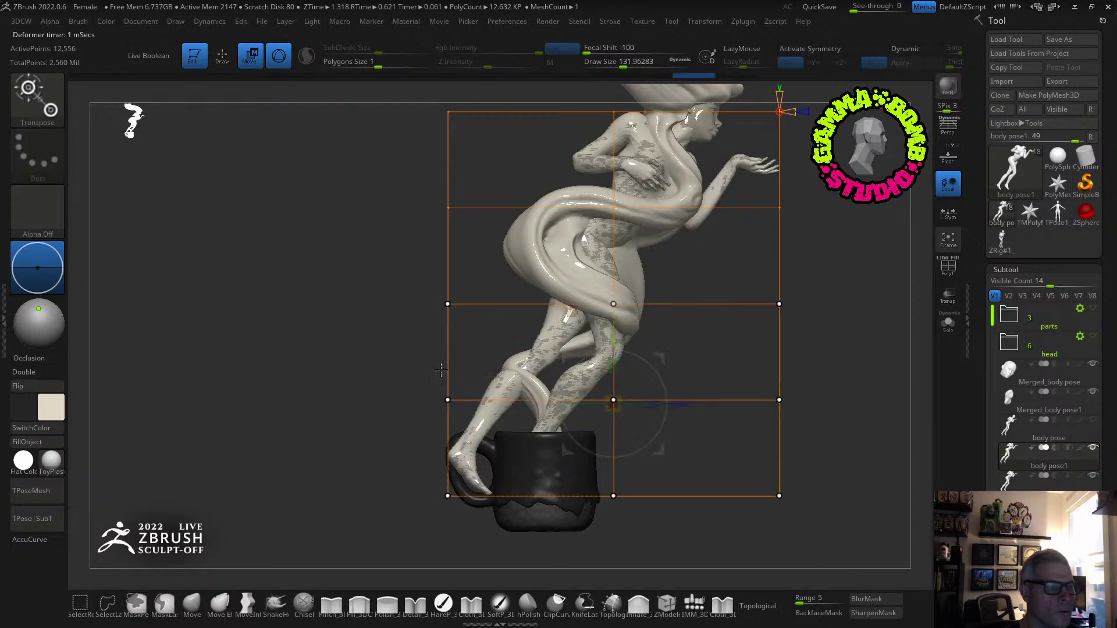
Select the two lowest rows of lattice points, scale them inward to narrow the lower legs, and hide the duplicate body pose2.
{"action": "left_click_drag", "start_coordinate": [389, 368], "coordinate": [817, 529], "text": "ctrl"}
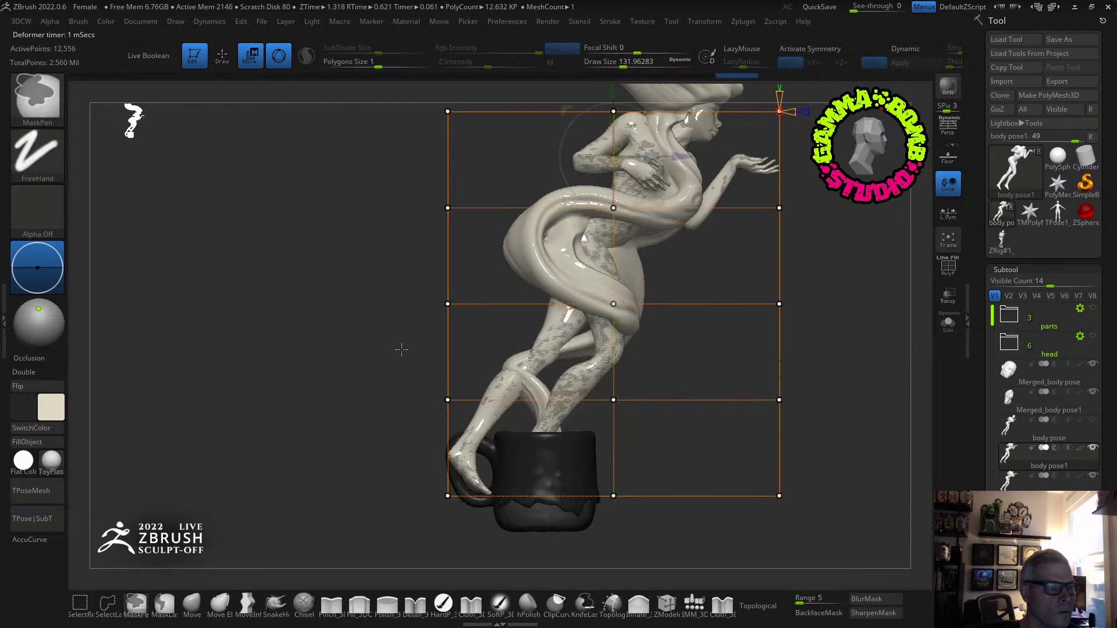
{"action": "left_click_drag", "start_coordinate": [379, 372], "coordinate": [924, 574], "text": "ctrl"}
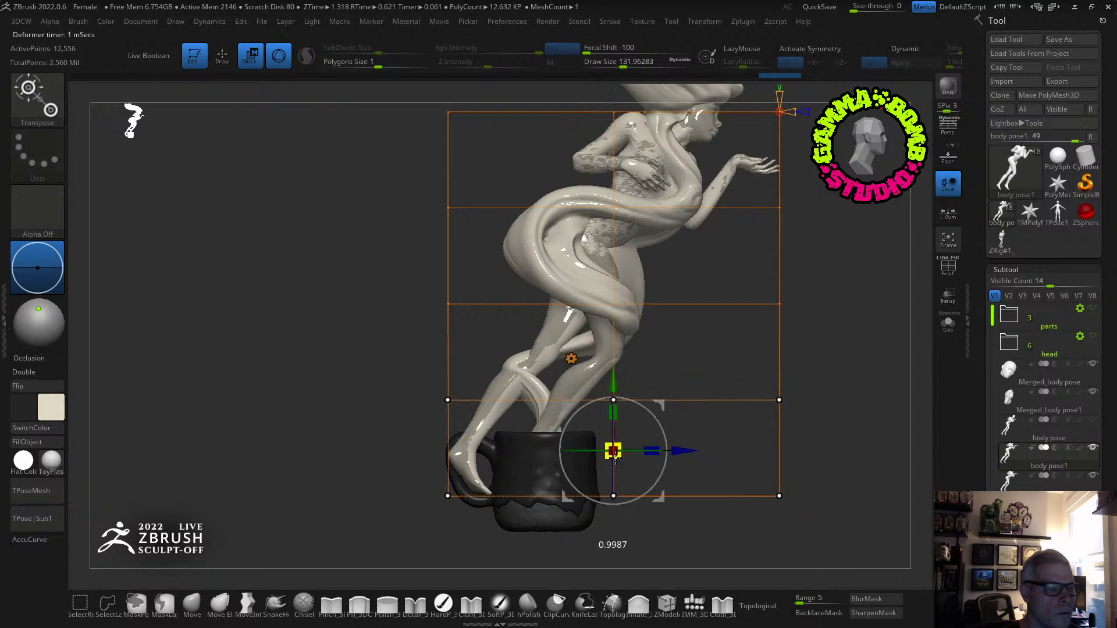
{"action": "left_click_drag", "start_coordinate": [613, 451], "coordinate": [585, 429]}
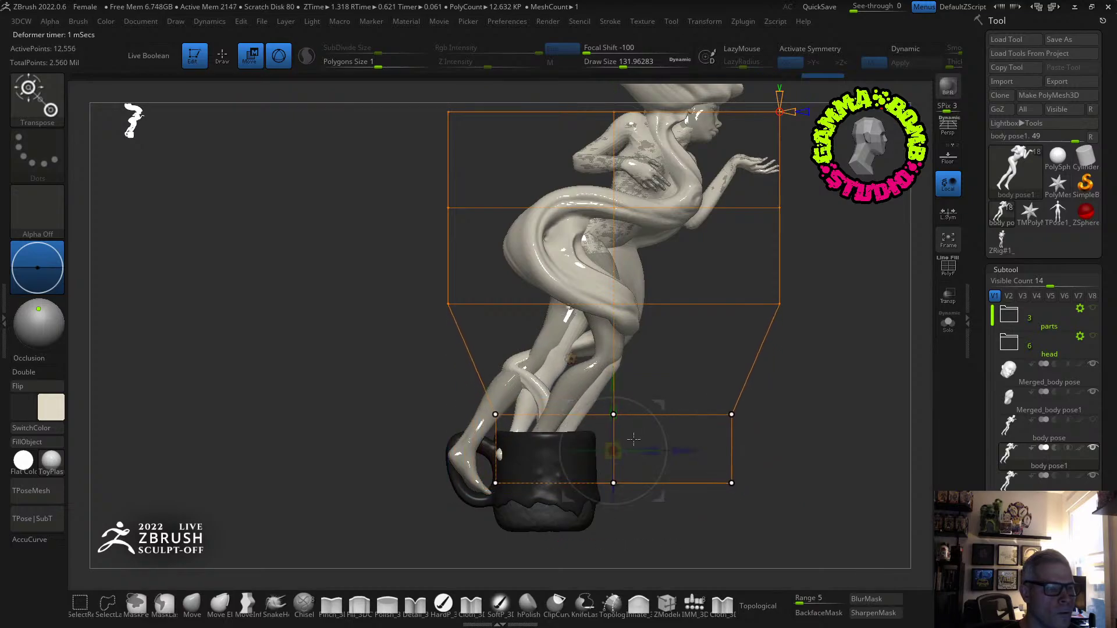
{"action": "left_click", "coordinate": [1095, 478]}
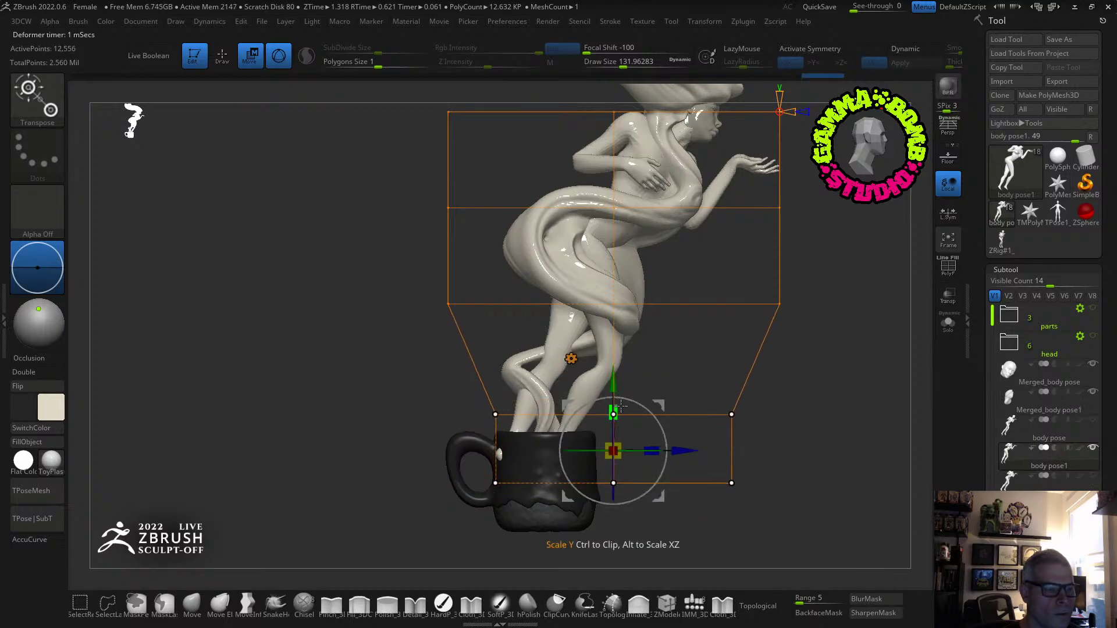
Rotate the selected lower lattice points of body pose1 and shift them toward the mug so the lower legs lean into it.
{"action": "right_click_drag", "start_coordinate": [656, 443], "coordinate": [664, 442]}
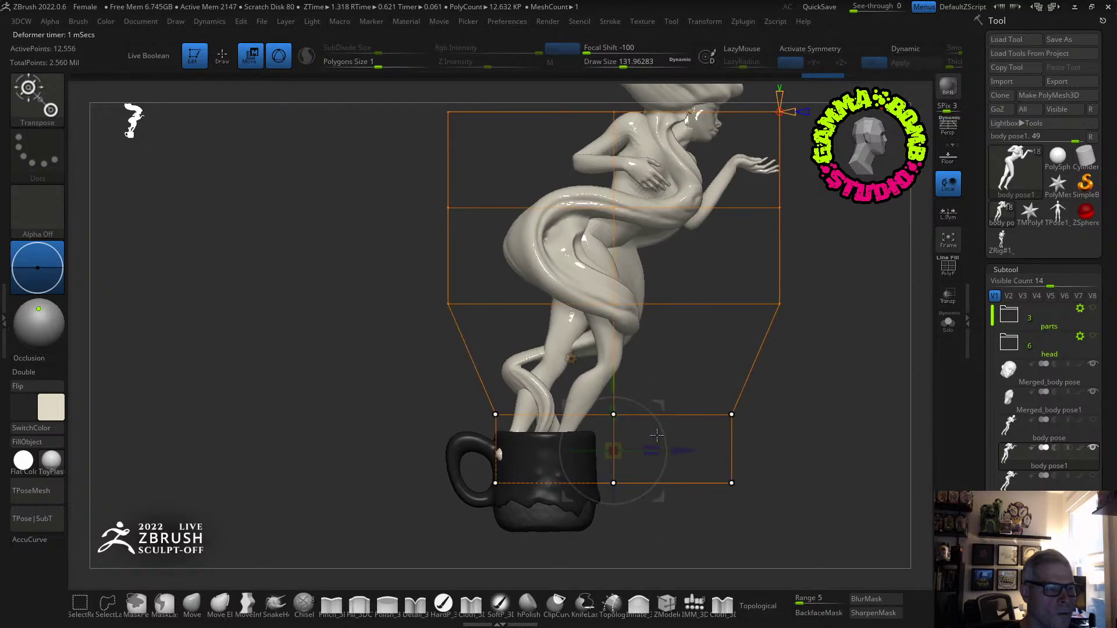
{"action": "left_click_drag", "start_coordinate": [666, 440], "coordinate": [601, 446]}
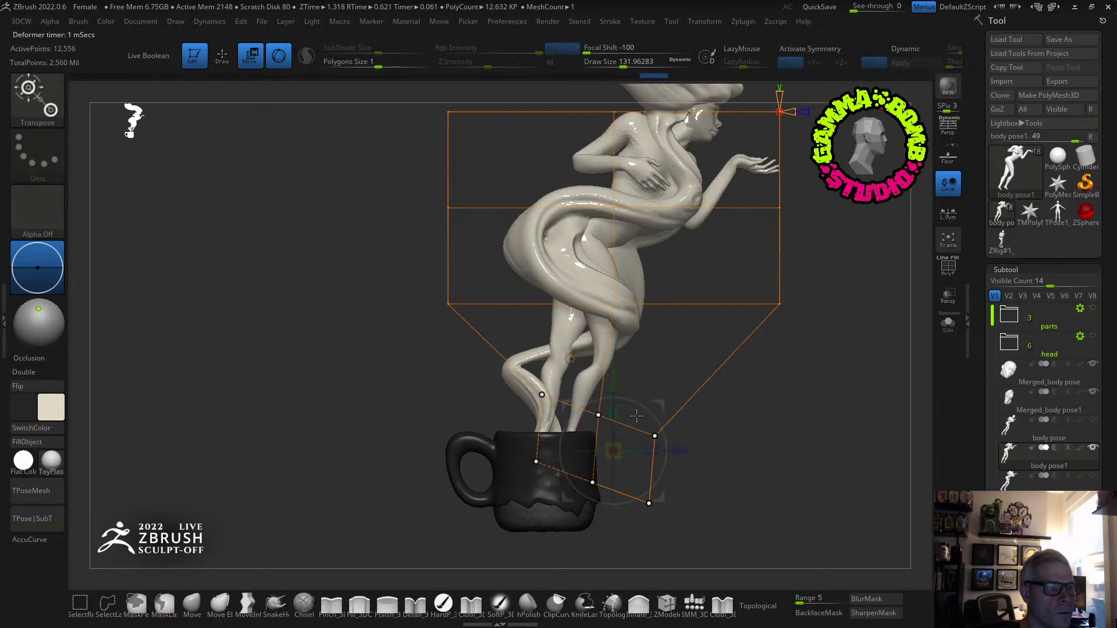
{"action": "left_click_drag", "start_coordinate": [655, 388], "coordinate": [610, 361]}
{"action": "right_click_drag", "start_coordinate": [766, 376], "coordinate": [704, 364]}
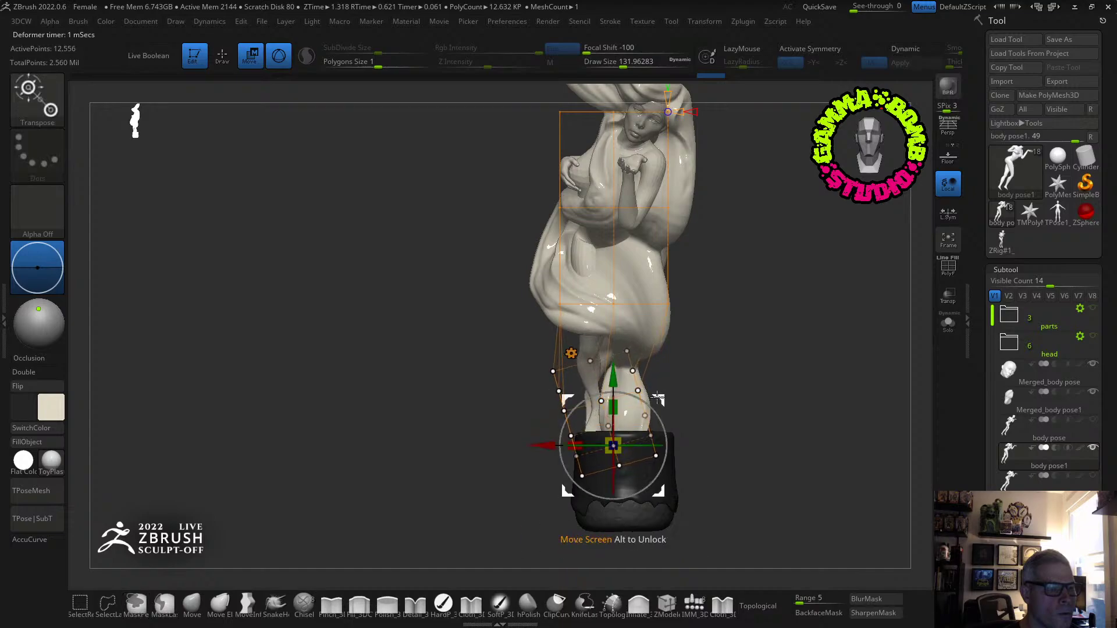
{"action": "right_click_drag", "start_coordinate": [751, 368], "coordinate": [635, 388]}
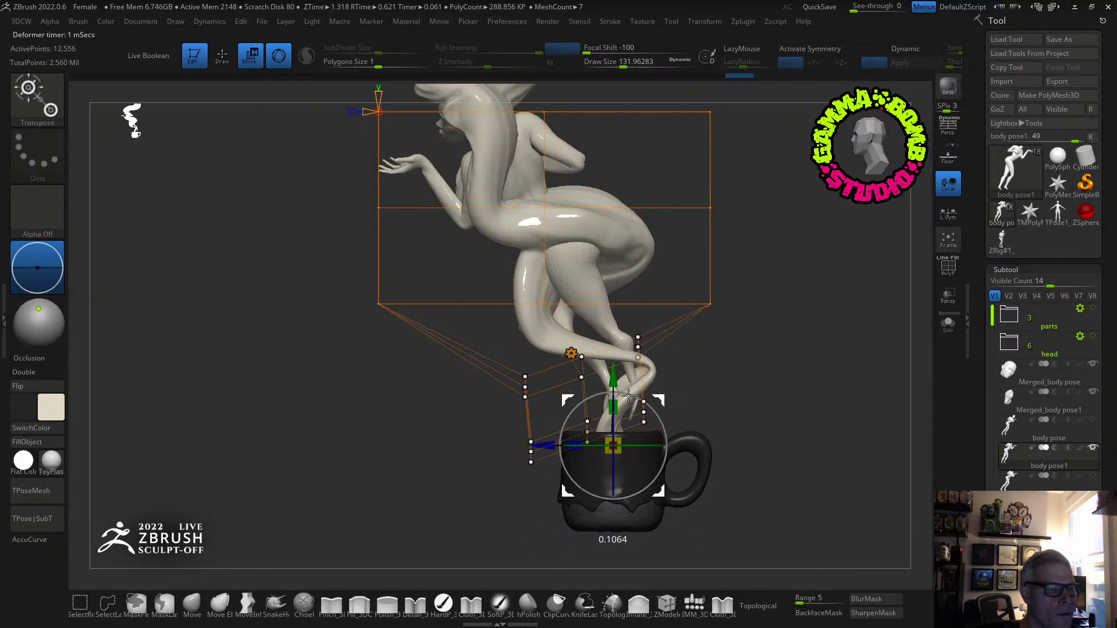
Reposition and turn the lower lattice points until both legs run down inside the mug, and accept the deformation.
{"action": "left_click_drag", "start_coordinate": [621, 407], "coordinate": [658, 371]}
{"action": "right_click_drag", "start_coordinate": [709, 364], "coordinate": [910, 349]}
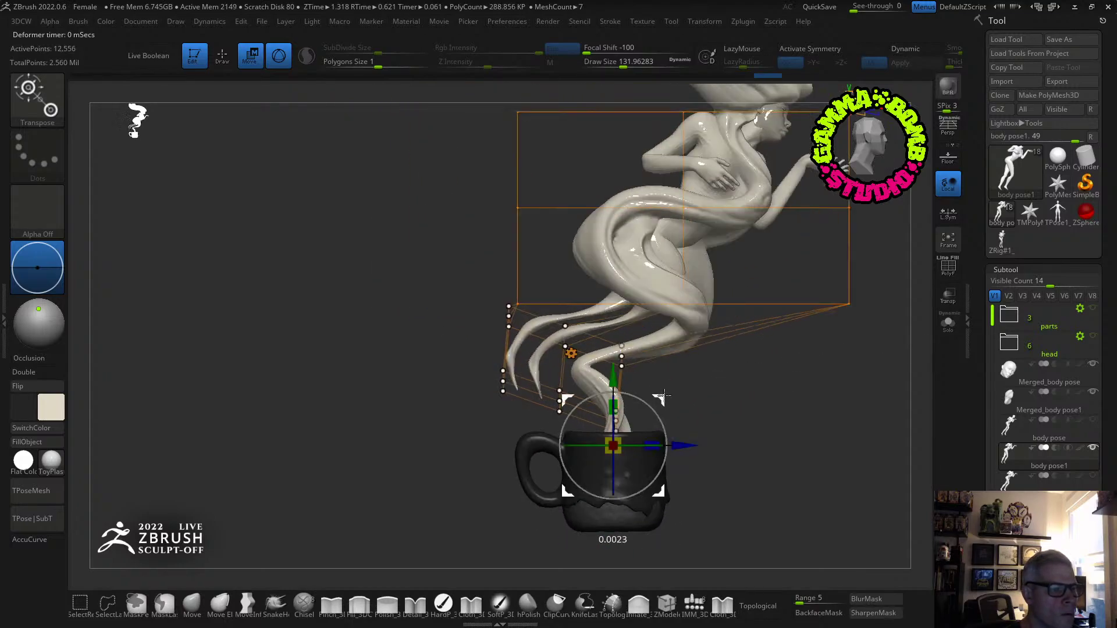
{"action": "left_click_drag", "start_coordinate": [642, 400], "coordinate": [749, 405]}
{"action": "right_click_drag", "start_coordinate": [774, 398], "coordinate": [742, 412]}
{"action": "right_click_drag", "start_coordinate": [688, 445], "coordinate": [657, 402]}
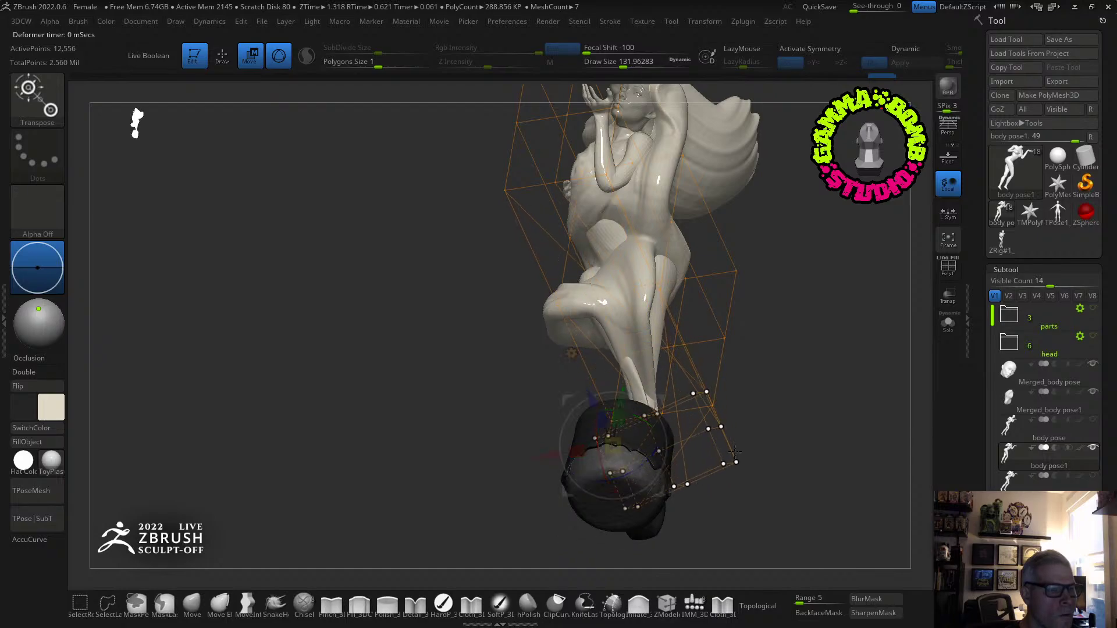
{"action": "right_click_drag", "start_coordinate": [735, 452], "coordinate": [704, 386]}
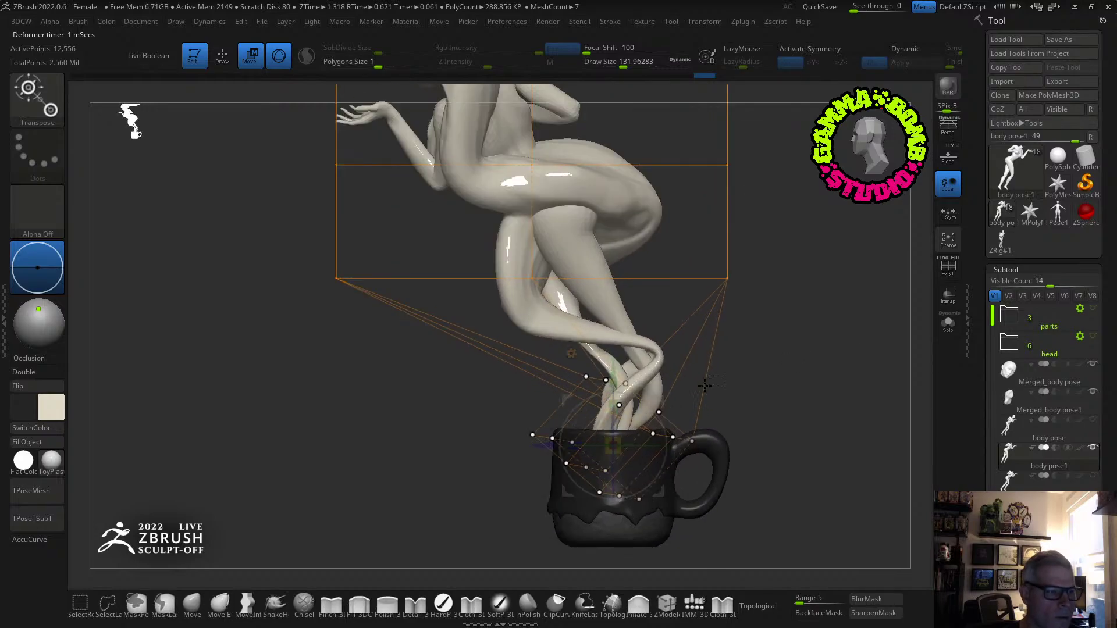
{"action": "left_click", "coordinate": [570, 354]}
{"action": "left_click", "coordinate": [761, 358]}
Switch to the Inflate brush and examine from several angles how the legs and plume twist together into the mug.
{"action": "mouse_move", "coordinate": [480, 413]}
{"action": "right_mouse_down"}
{"action": "mouse_move", "coordinate": [444, 442]}
{"action": "mouse_move", "coordinate": [640, 429]}
{"action": "mouse_move", "coordinate": [753, 379]}
{"action": "mouse_move", "coordinate": [759, 407]}
{"action": "mouse_move", "coordinate": [529, 379]}
{"action": "mouse_move", "coordinate": [585, 372]}
{"action": "right_mouse_up"}
{"action": "right_click_drag", "start_coordinate": [585, 372], "coordinate": [627, 359], "text": "ctrl"}
{"action": "key", "text": "q"}
{"action": "right_click_drag", "start_coordinate": [605, 490], "coordinate": [621, 510]}
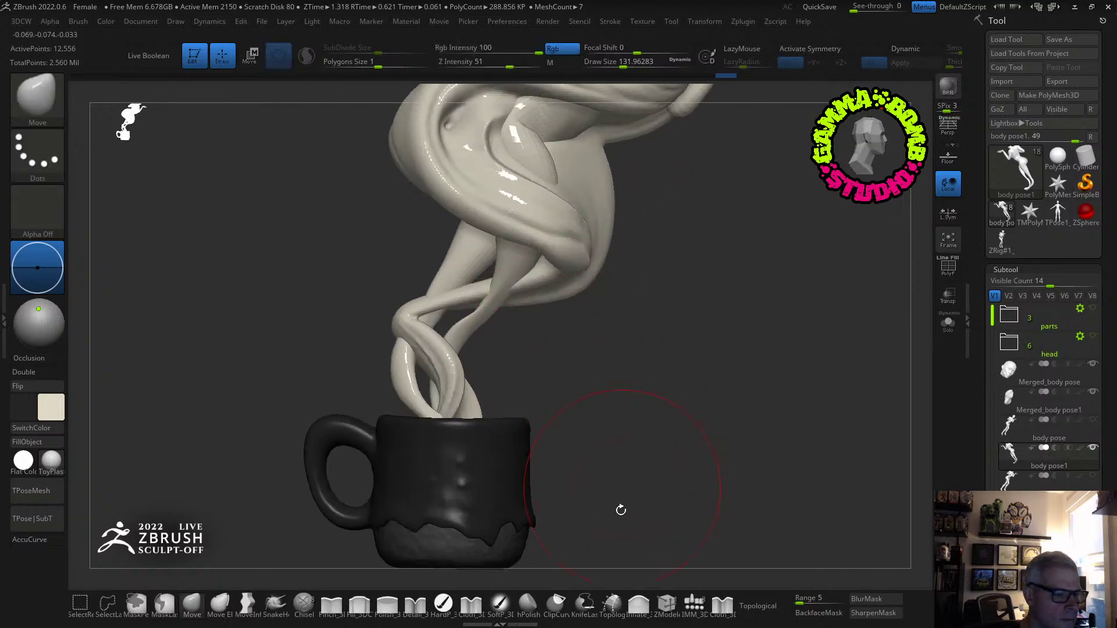
{"action": "left_click", "coordinate": [623, 611]}
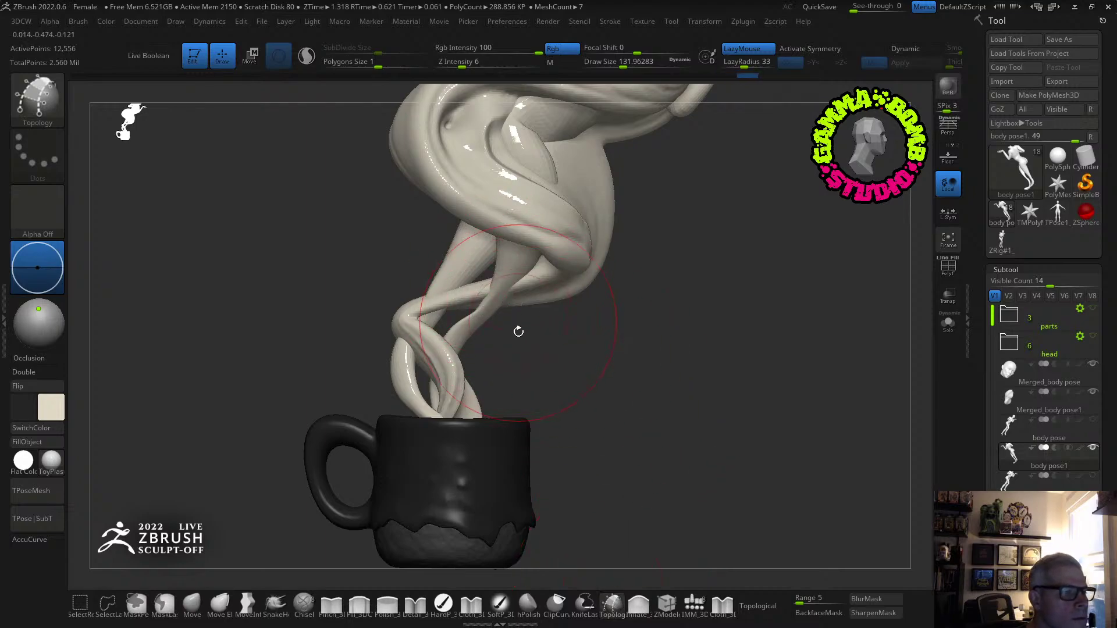
{"action": "left_click", "coordinate": [638, 605]}
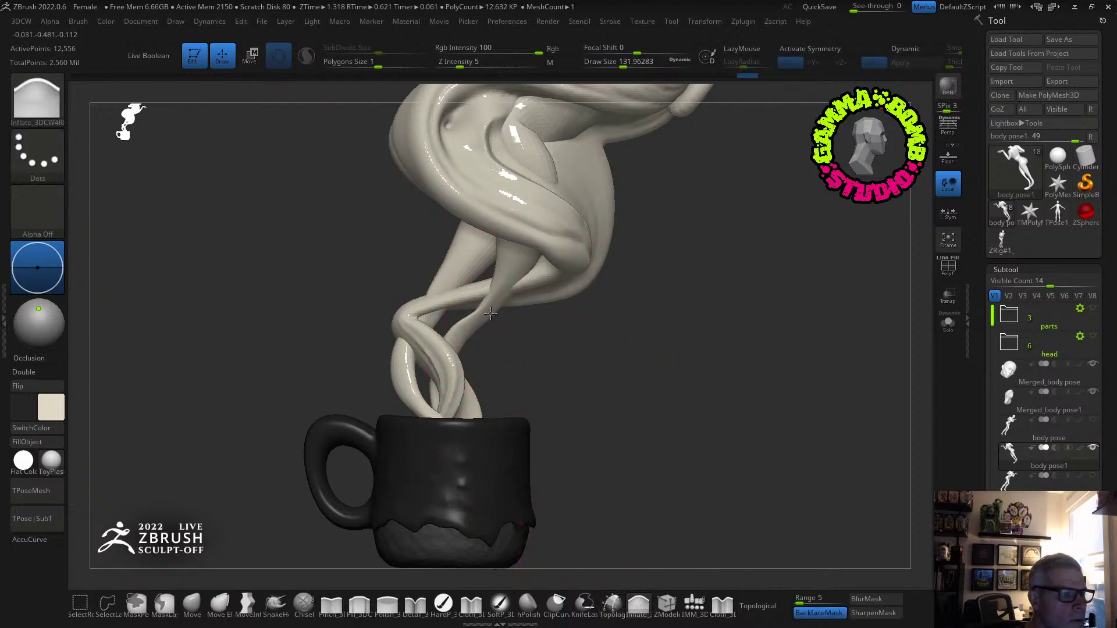
{"action": "right_click_drag", "start_coordinate": [485, 314], "coordinate": [551, 396]}
{"action": "right_click_drag", "start_coordinate": [682, 270], "coordinate": [701, 438]}
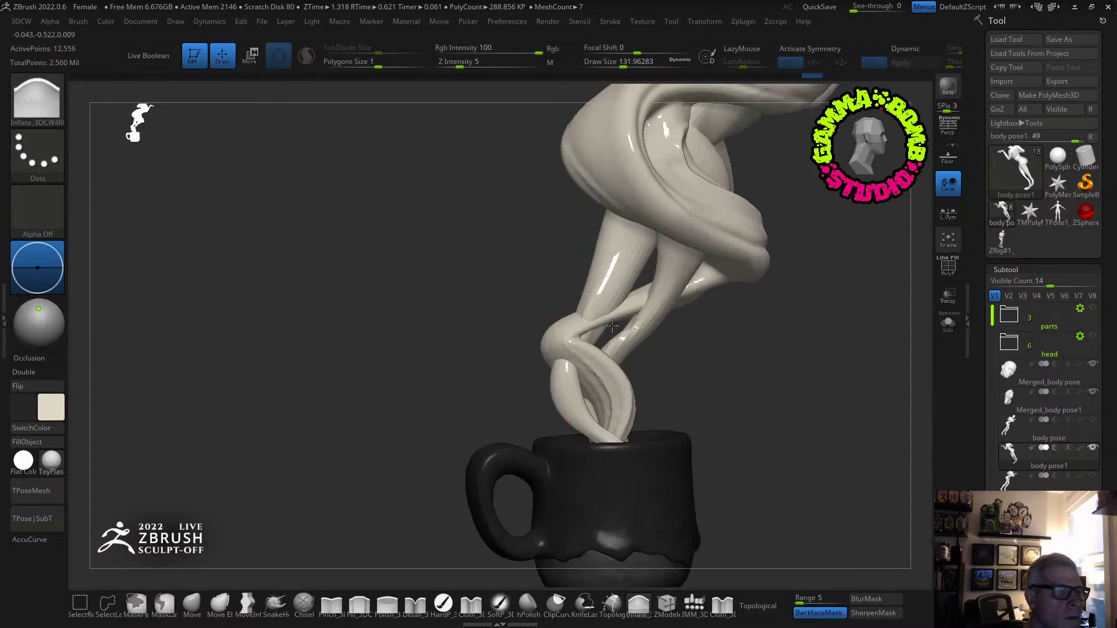
{"action": "right_click_drag", "start_coordinate": [613, 325], "coordinate": [905, 320]}
Select the hair plume subtool and pull its loop at the hip slightly outward with the MoveInfiniteDepth brush at draw size about 212.
{"action": "left_click", "coordinate": [515, 370], "text": "alt"}
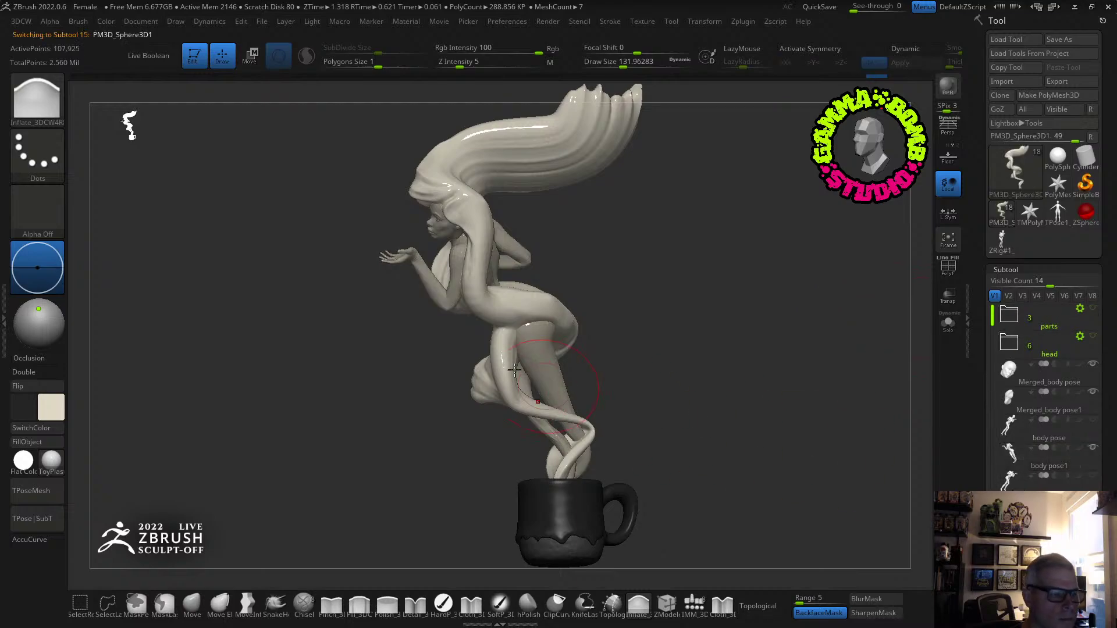
{"action": "left_click", "coordinate": [247, 605]}
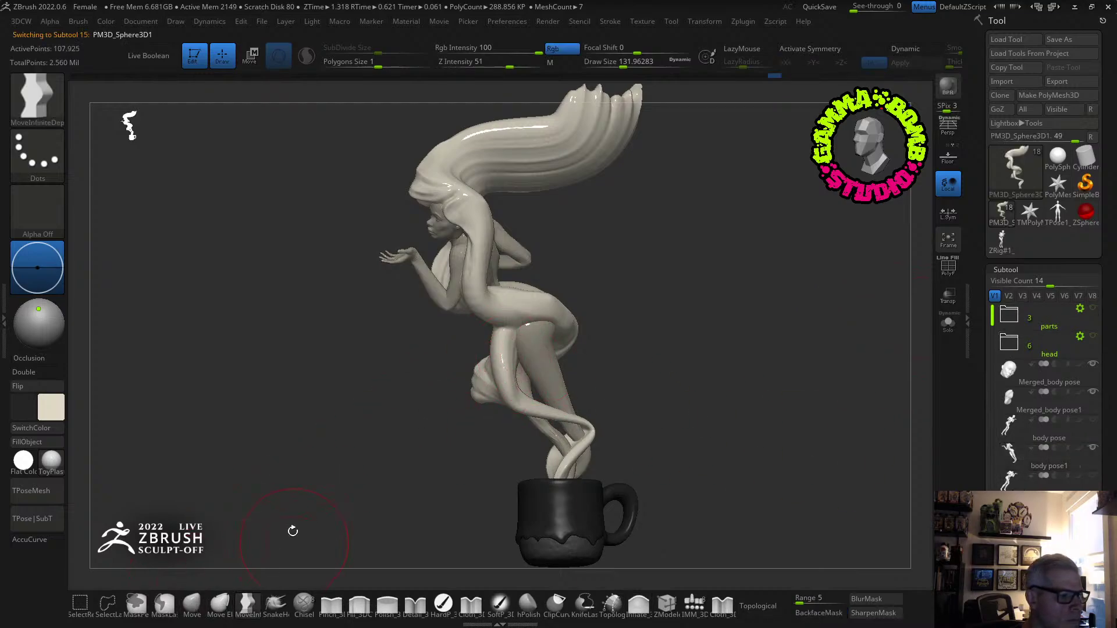
{"action": "left_click_drag", "start_coordinate": [386, 413], "coordinate": [423, 413]}
{"action": "left_click", "coordinate": [633, 63]}
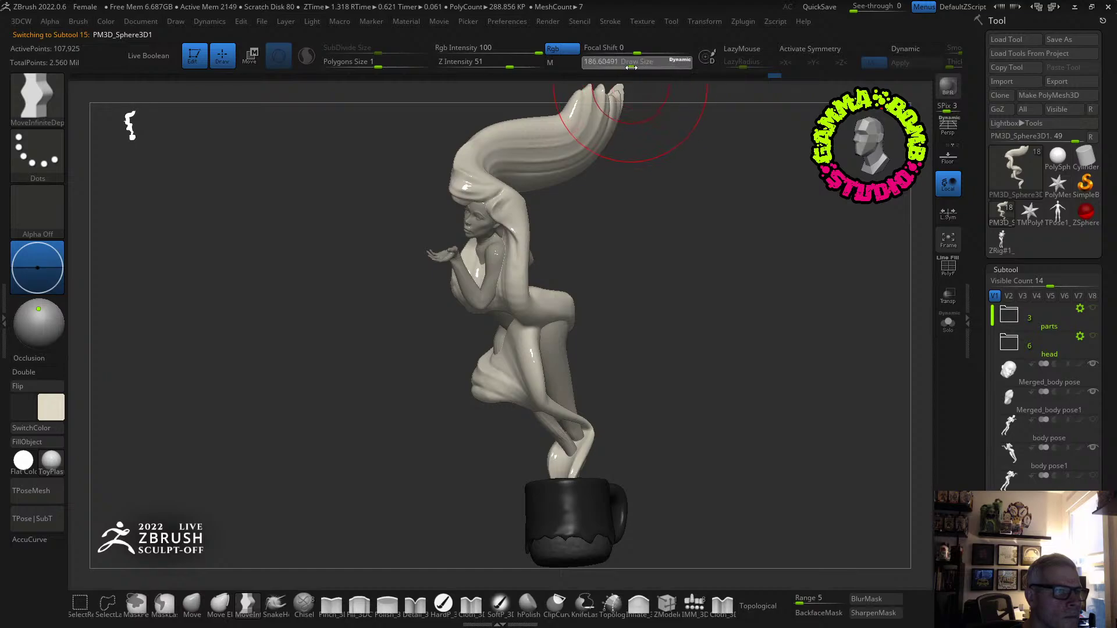
{"action": "left_click_drag", "start_coordinate": [588, 337], "coordinate": [692, 328]}
{"action": "left_click_drag", "start_coordinate": [425, 344], "coordinate": [407, 341]}
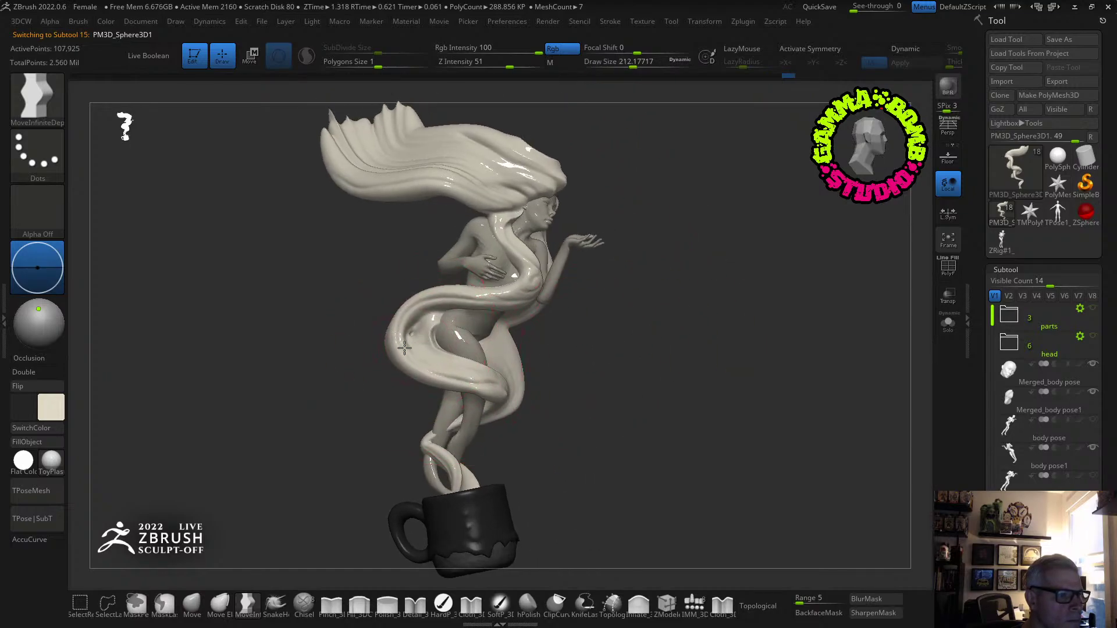
{"action": "mouse_move", "coordinate": [637, 347]}
{"action": "left_mouse_down"}
{"action": "mouse_move", "coordinate": [581, 350]}
{"action": "mouse_move", "coordinate": [605, 384]}
{"action": "mouse_move", "coordinate": [643, 384]}
{"action": "mouse_move", "coordinate": [626, 394]}
{"action": "mouse_move", "coordinate": [626, 377]}
{"action": "mouse_move", "coordinate": [634, 386]}
{"action": "left_mouse_up"}
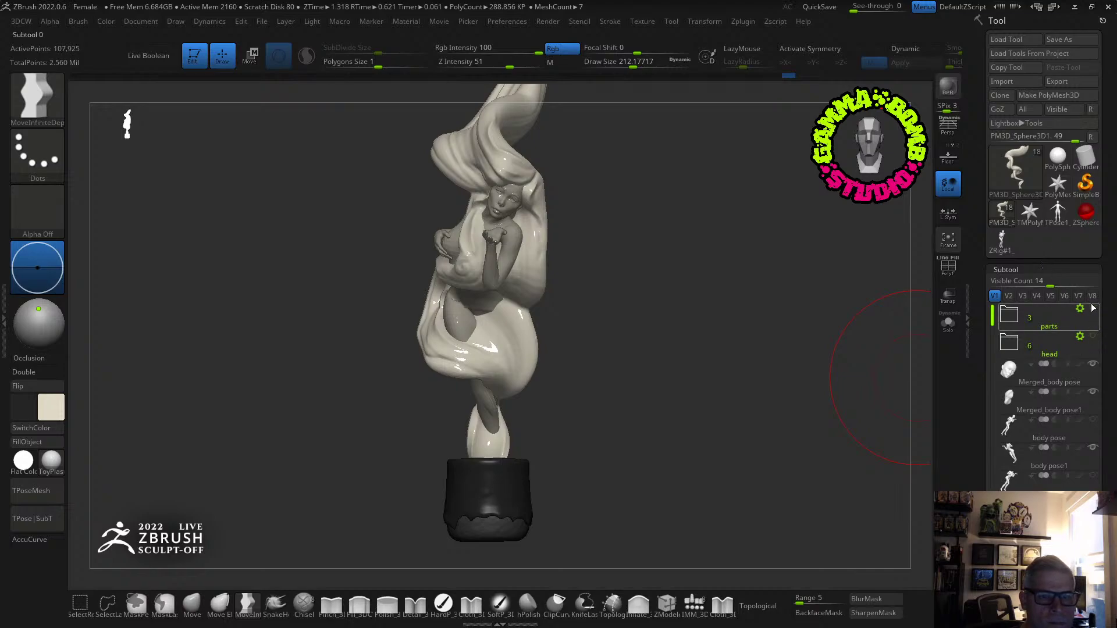
Reorder the Extract12 subtool above PM3D_Sphere3D1_1 and put it in a new folder named coffee cup.
{"action": "left_click", "coordinate": [1006, 271]}
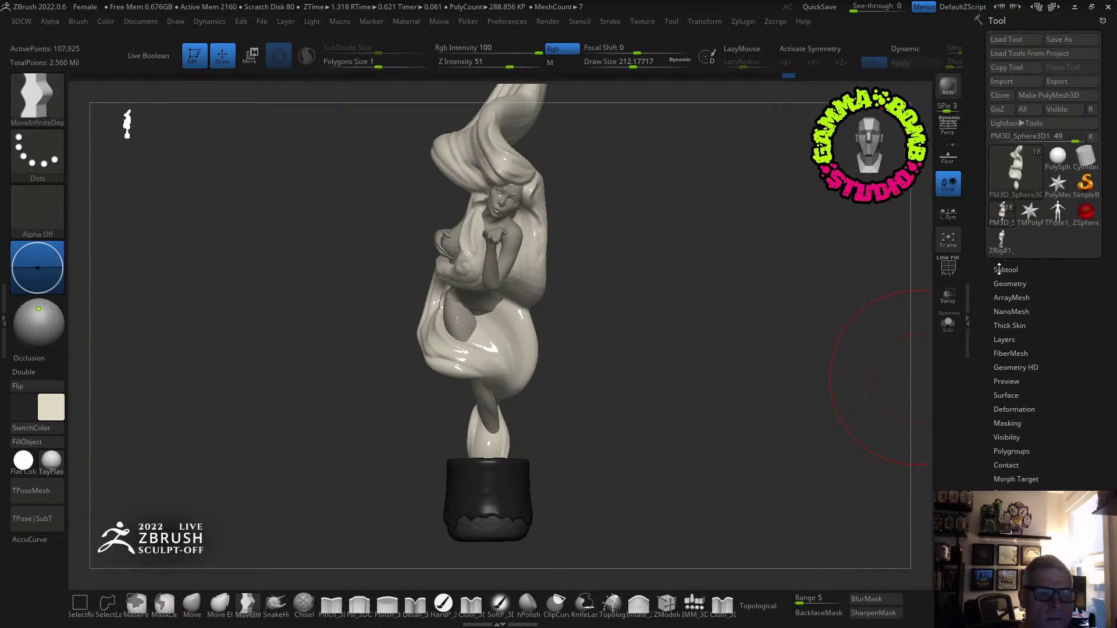
{"action": "left_click", "coordinate": [998, 270]}
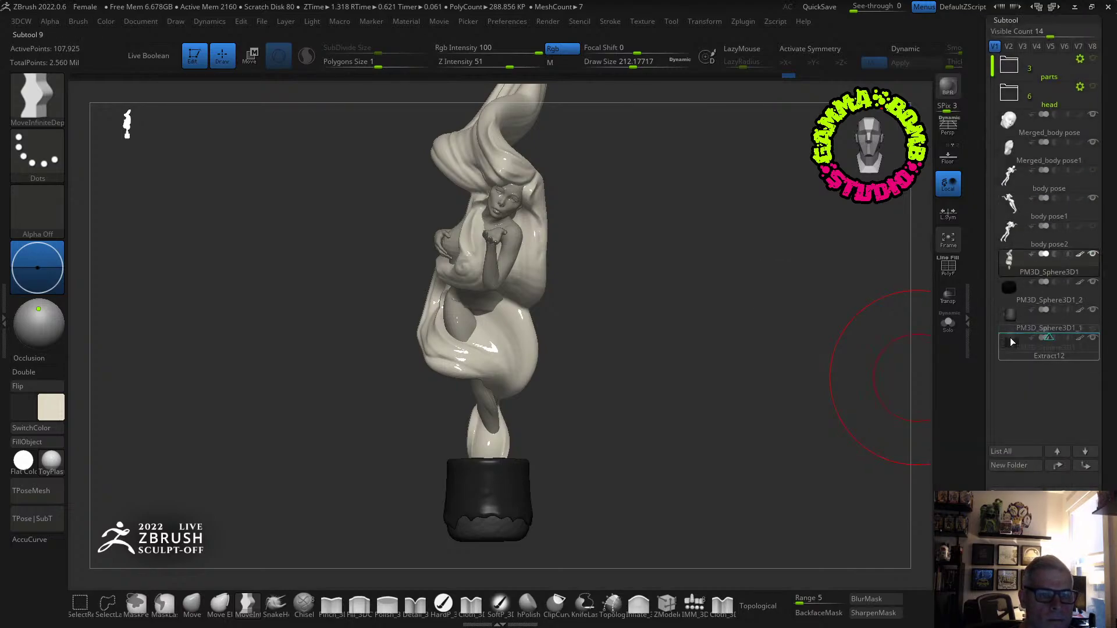
{"action": "left_click_drag", "start_coordinate": [1008, 364], "coordinate": [1008, 366]}
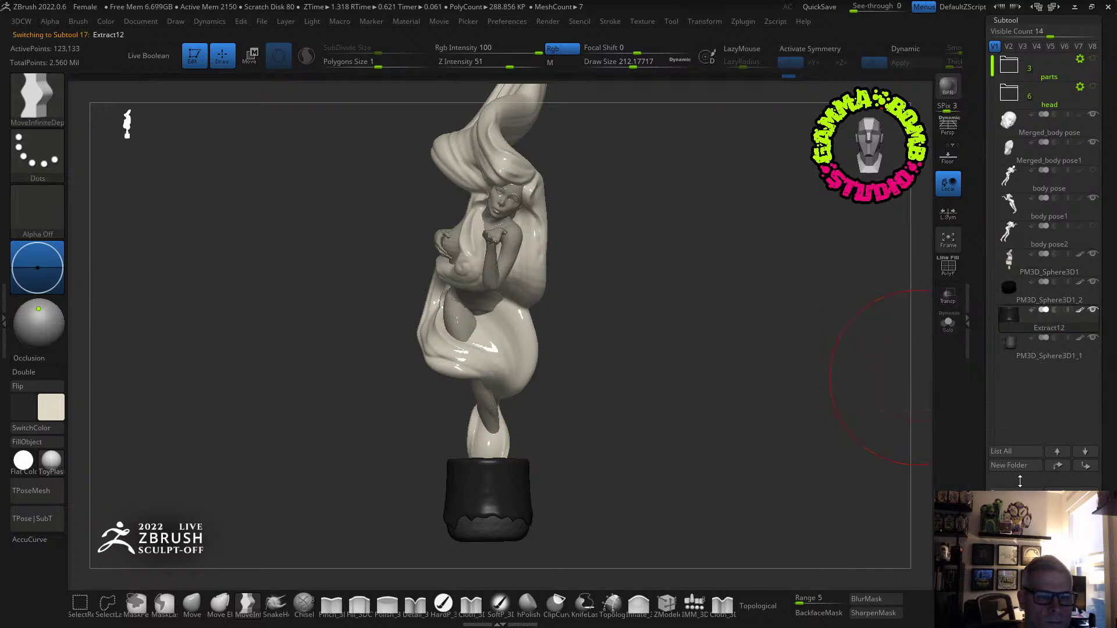
{"action": "left_click", "coordinate": [1009, 465]}
{"action": "type", "text": "c"}
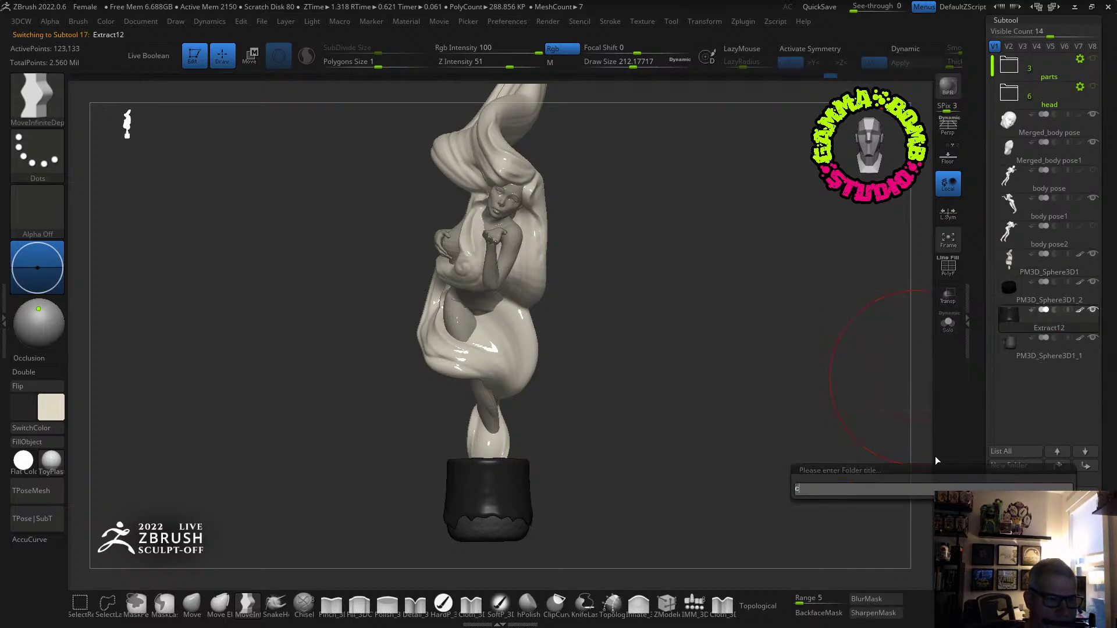
{"action": "type", "text": "offee cup"}
{"action": "key", "text": "Return"}
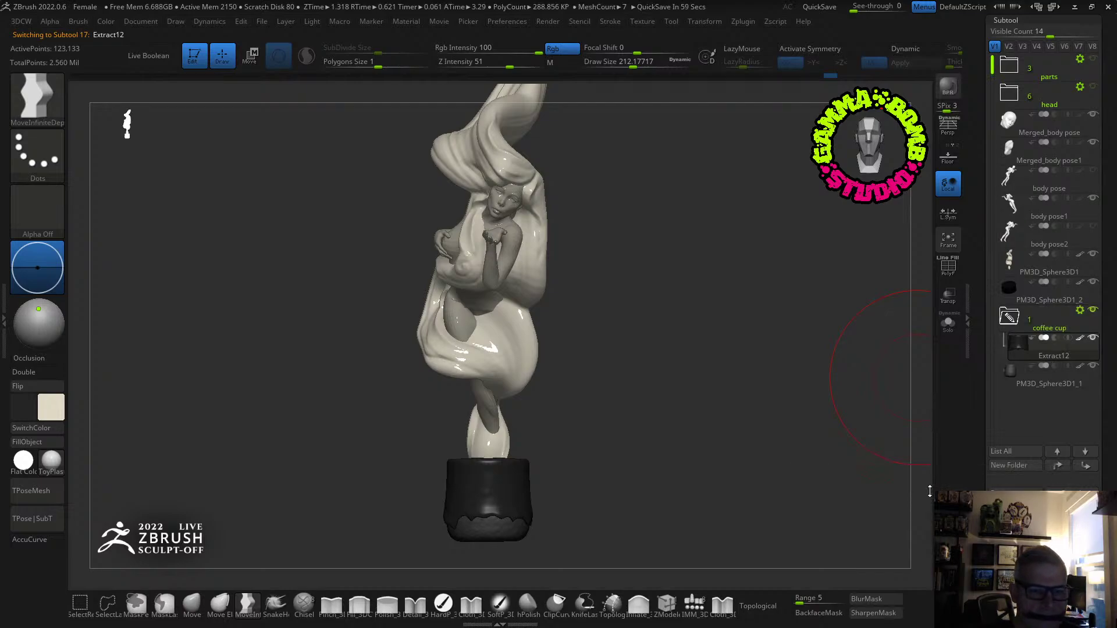
Rename Extract12 to glaze, place PM3D_Sphere3D1_1 below it in the coffee cup folder, and rename that one mug.
{"action": "left_click", "coordinate": [1016, 494]}
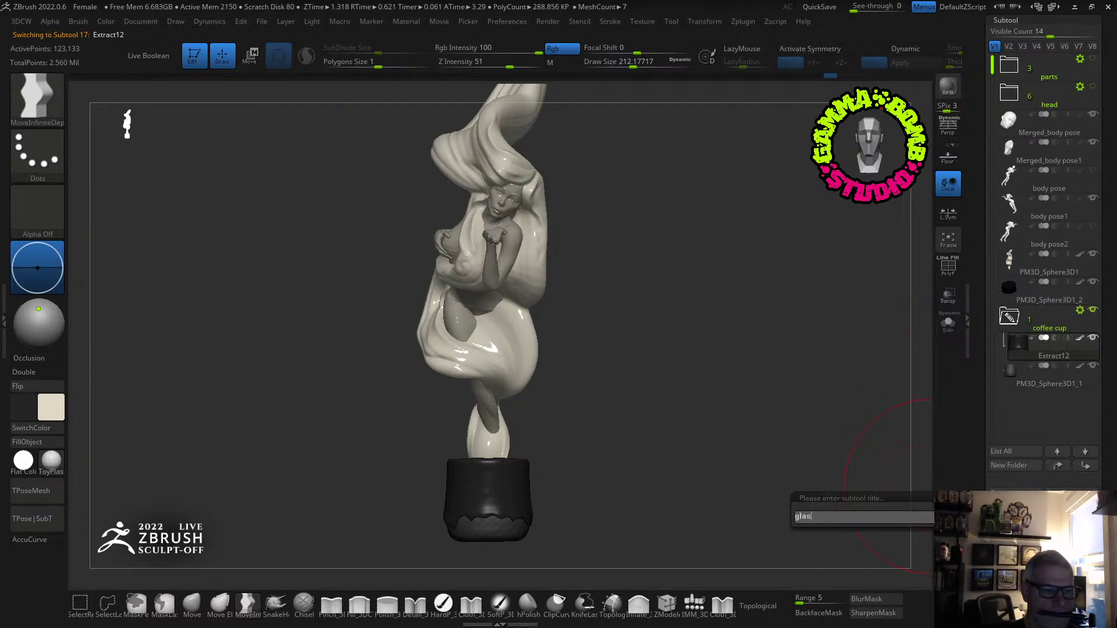
{"action": "key", "text": "Return"}
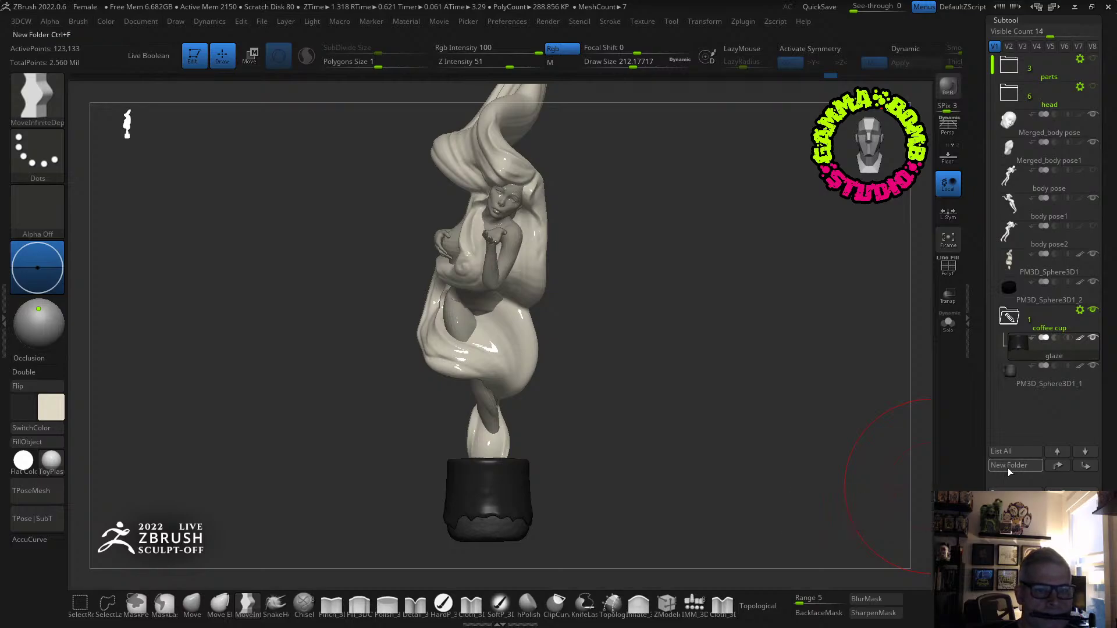
{"action": "left_click_drag", "start_coordinate": [1017, 342], "coordinate": [1017, 370]}
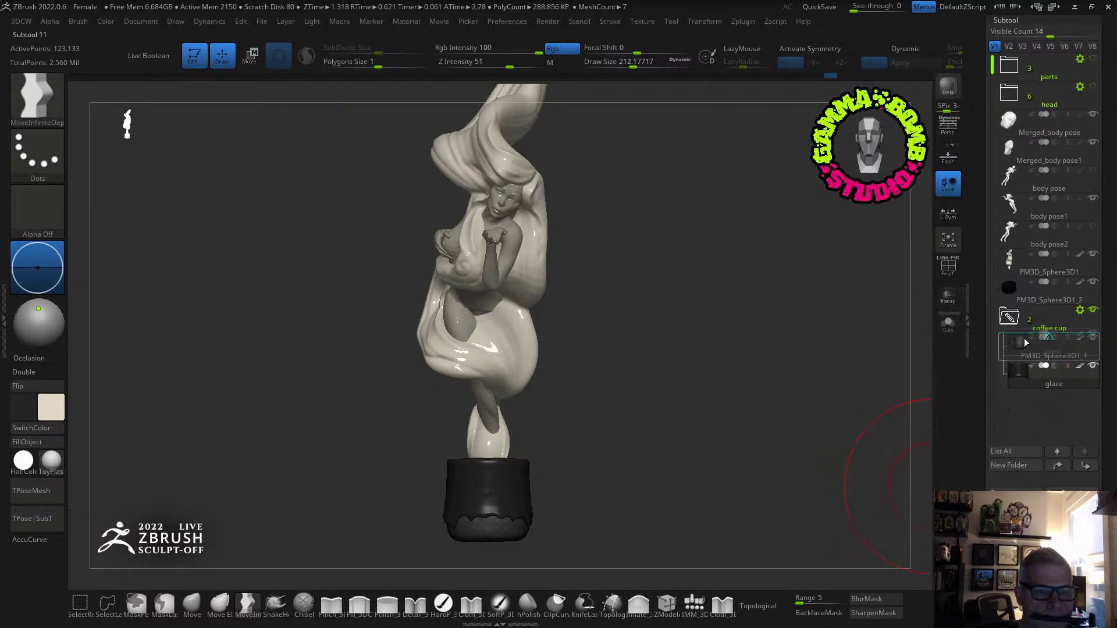
{"action": "left_click", "coordinate": [1021, 370]}
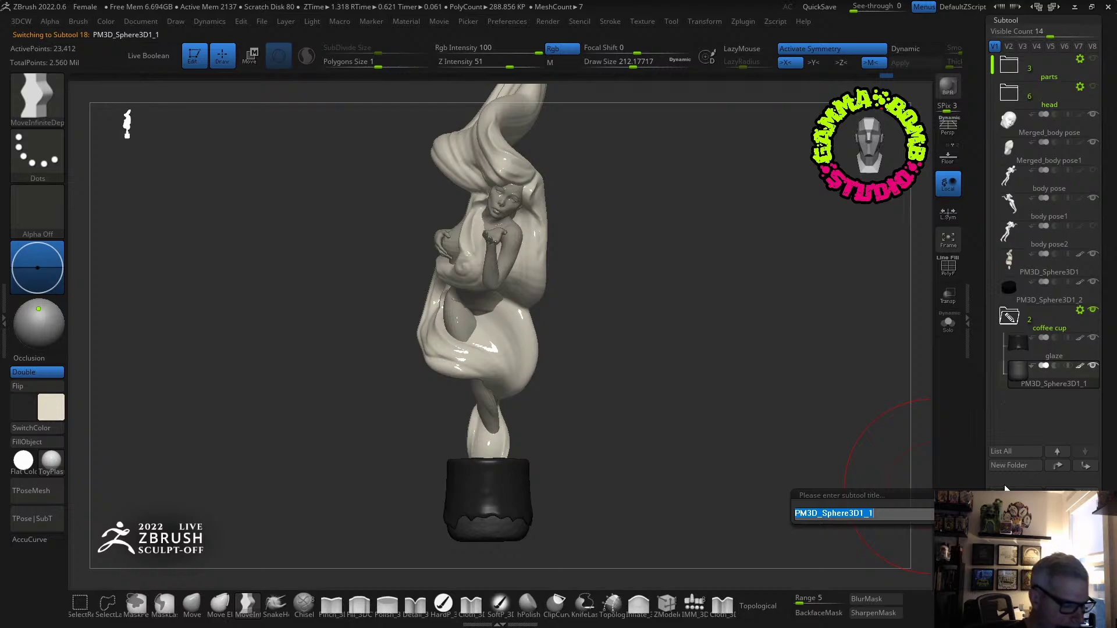
{"action": "type", "text": "mug"}
{"action": "key", "text": "Return"}
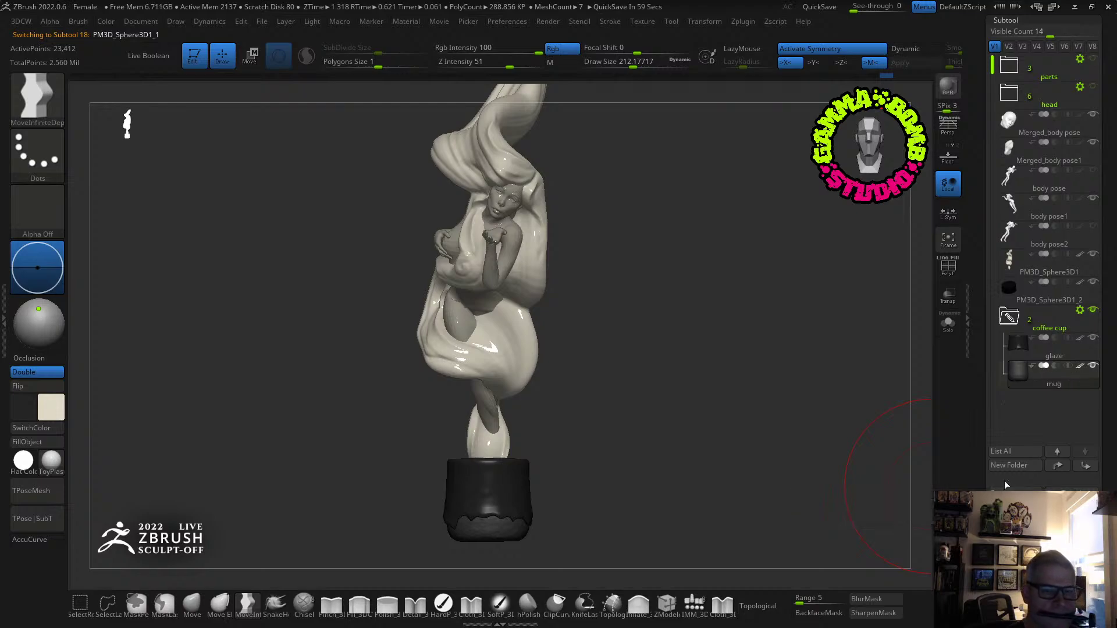
Append a new sphere subtool and initialize it as a Y-axis QCylinder with resolution 2 in X, Y and Z.
{"action": "key", "text": "space"}
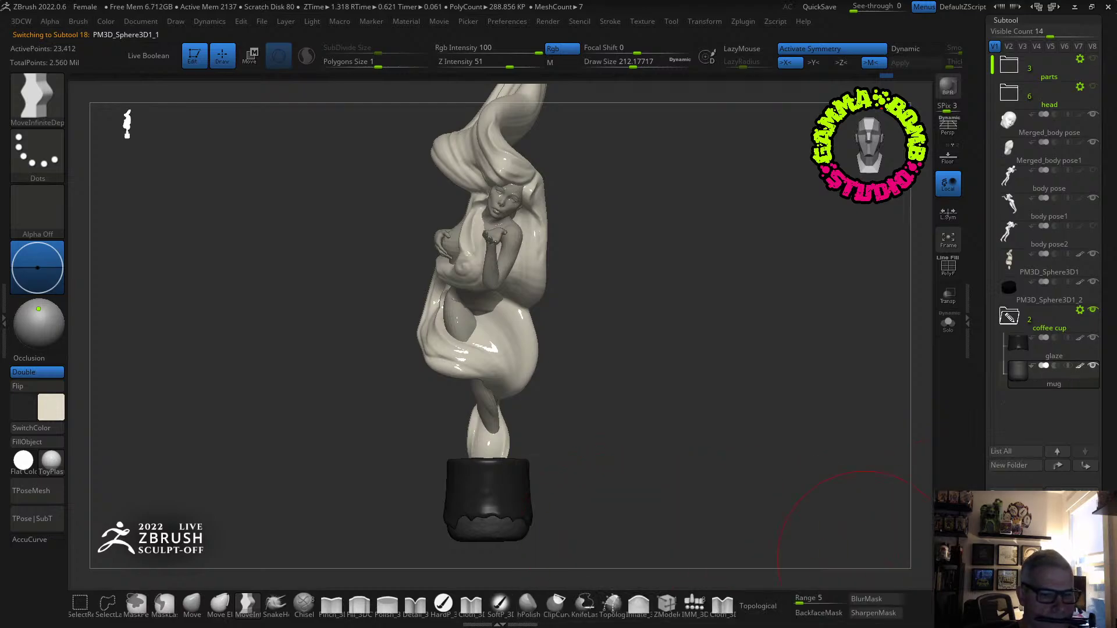
{"action": "left_click", "coordinate": [552, 552]}
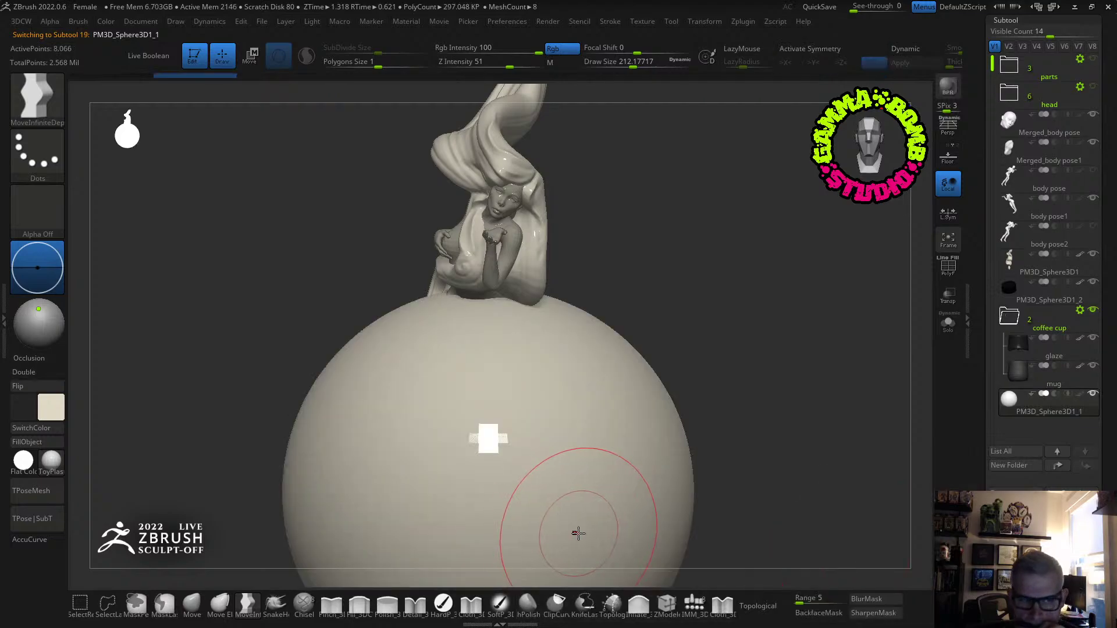
{"action": "key", "text": "w"}
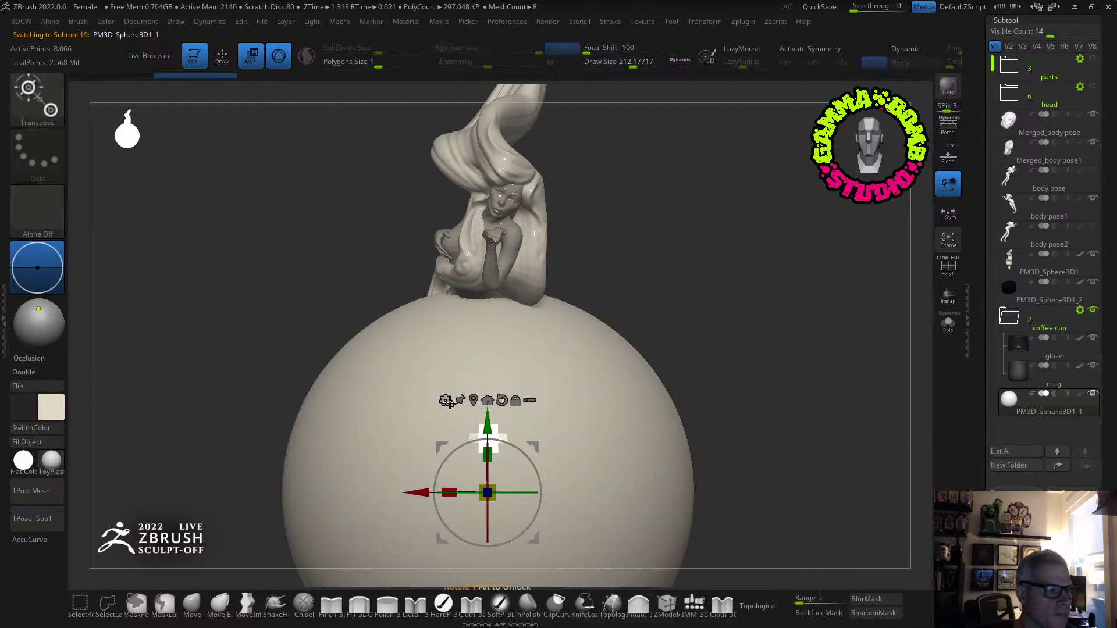
{"action": "scroll", "coordinate": [1065, 453], "scroll_direction": "down", "scroll_amount": 10}
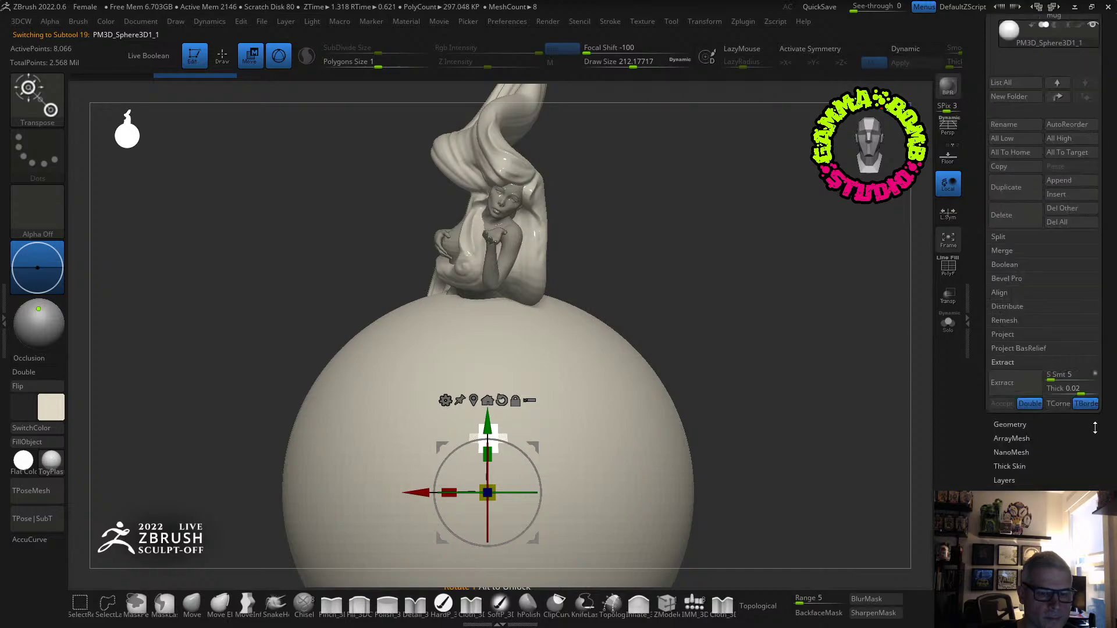
{"action": "left_click", "coordinate": [1008, 422]}
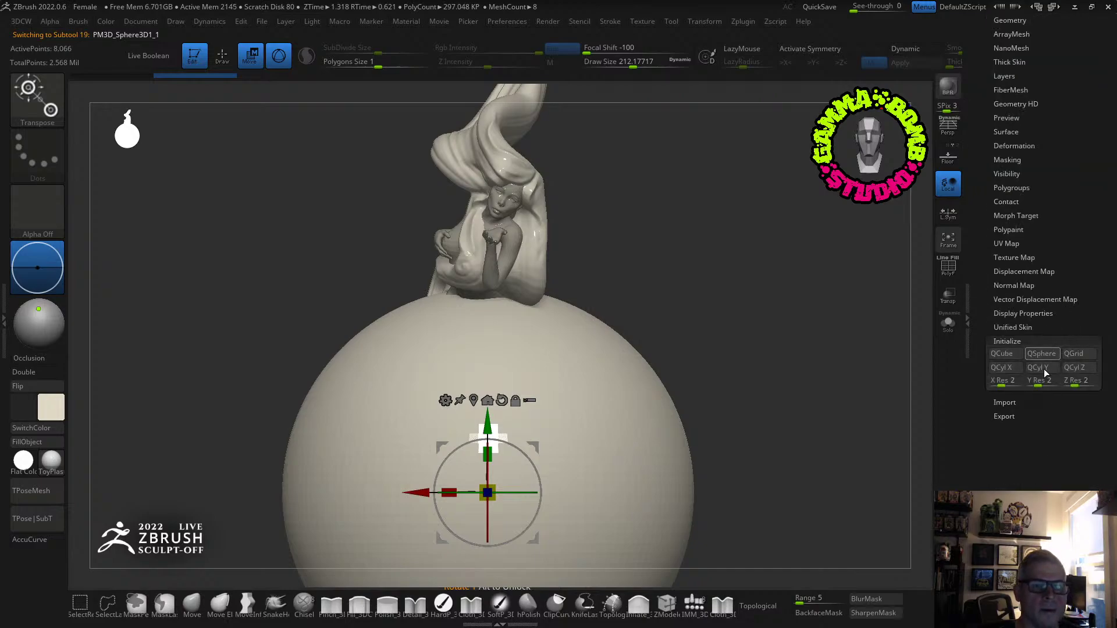
{"action": "left_click", "coordinate": [1037, 368]}
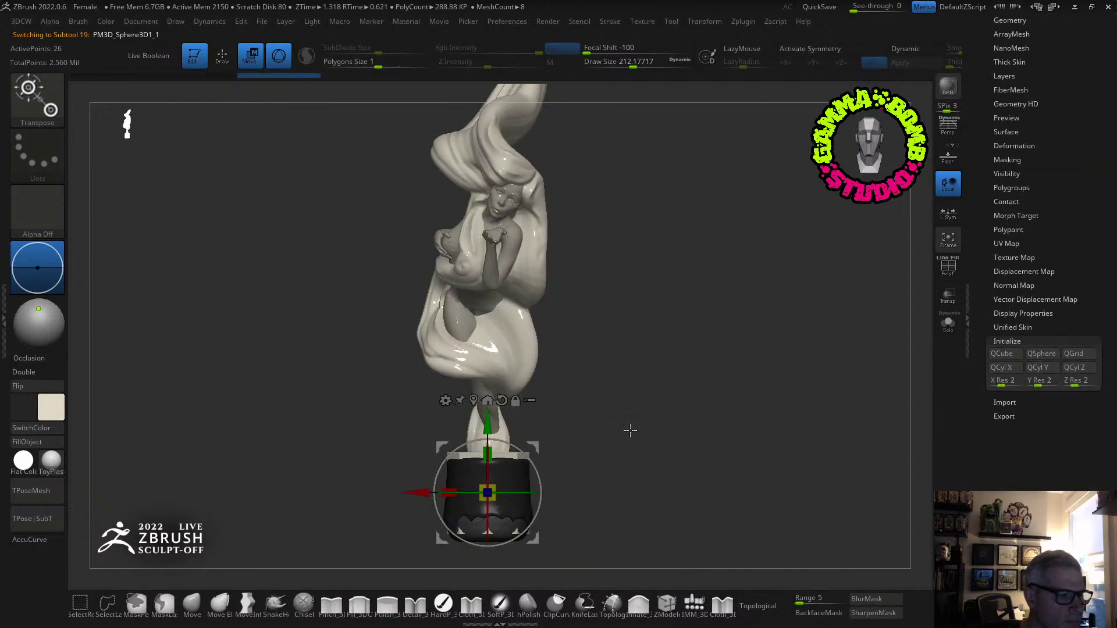
Show the polyframe and move the new cylinder straight down until it sits just below the mug.
{"action": "right_click_drag", "start_coordinate": [628, 429], "coordinate": [612, 286], "text": "ctrl"}
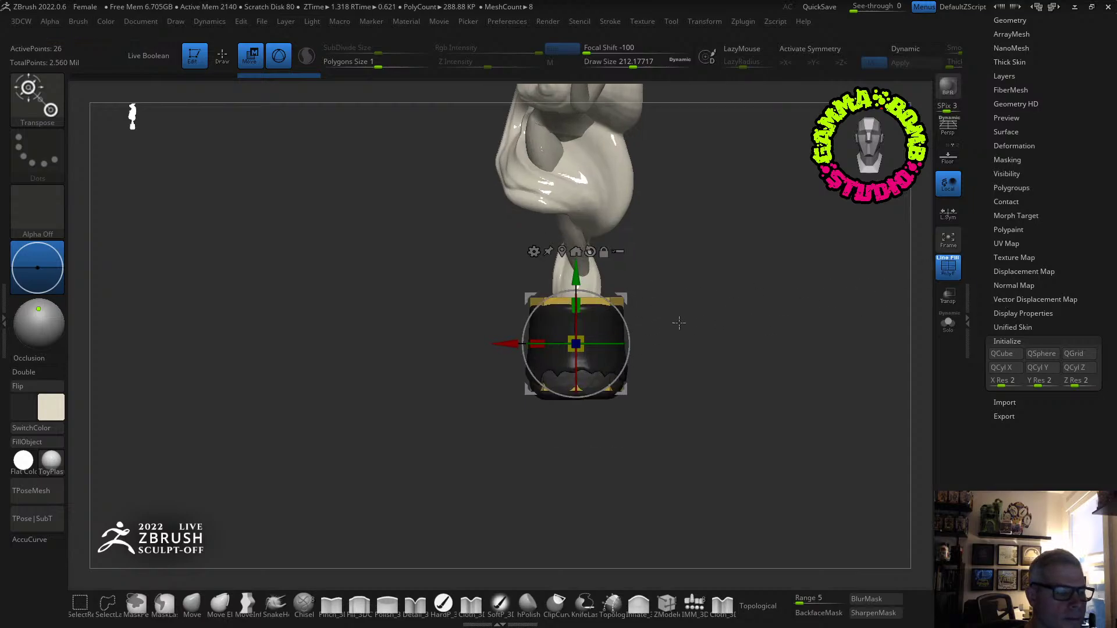
{"action": "left_click_drag", "start_coordinate": [575, 276], "coordinate": [688, 437]}
{"action": "right_click_drag", "start_coordinate": [688, 437], "coordinate": [761, 347], "text": "alt"}
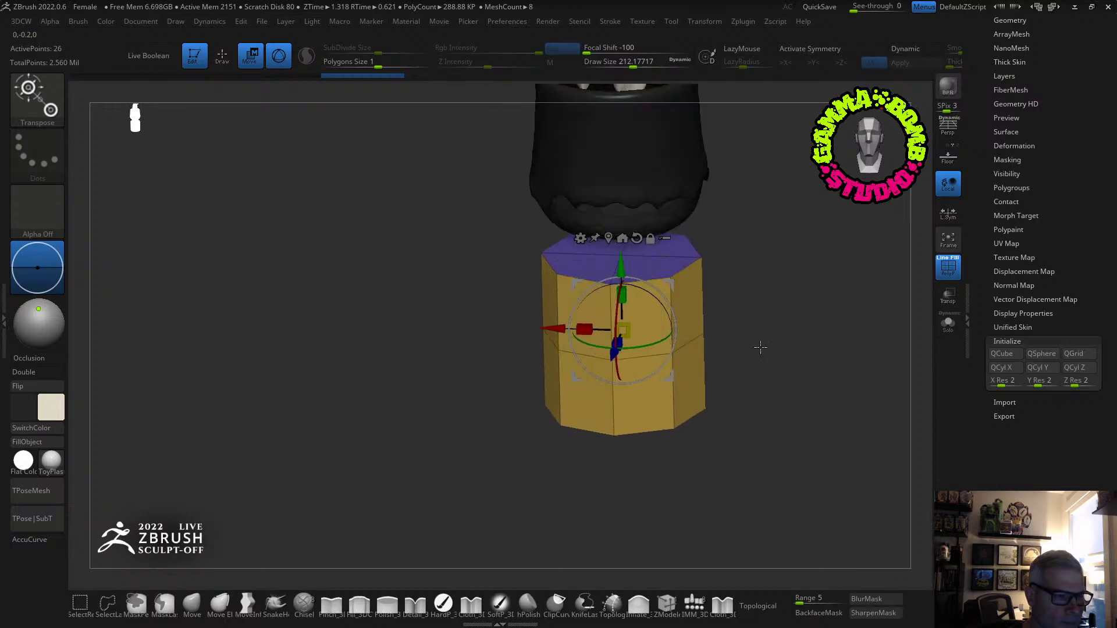
{"action": "key", "text": "q"}
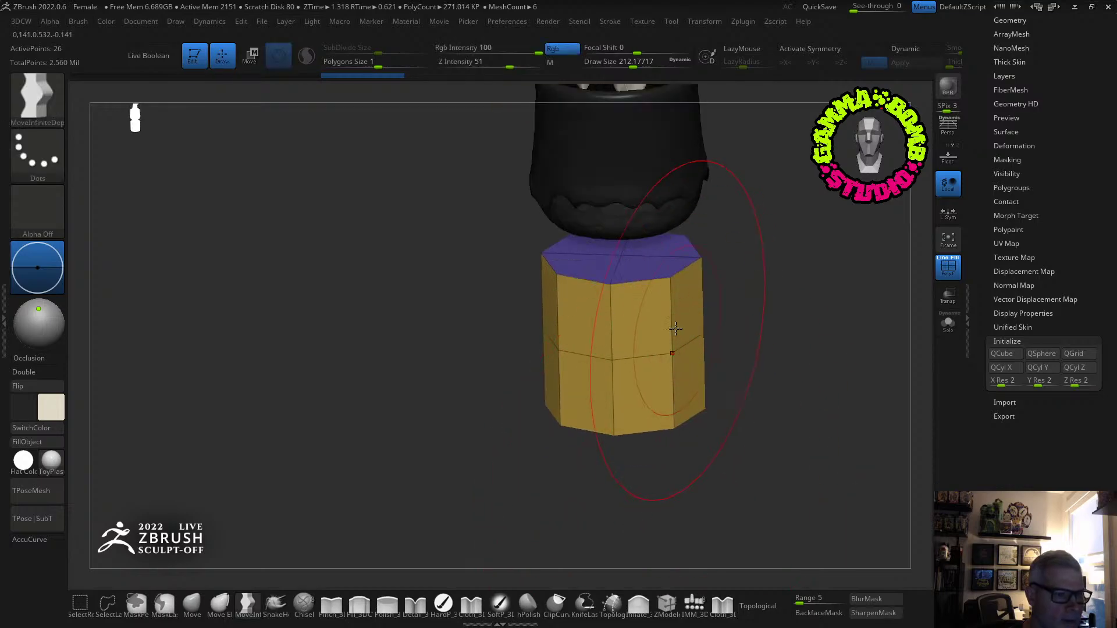
Use the ZModeler QMesh action with the Polygroup All target to extrude the cylinder's side faces outward.
{"action": "left_click", "coordinate": [678, 602]}
{"action": "right_click", "coordinate": [683, 311]}
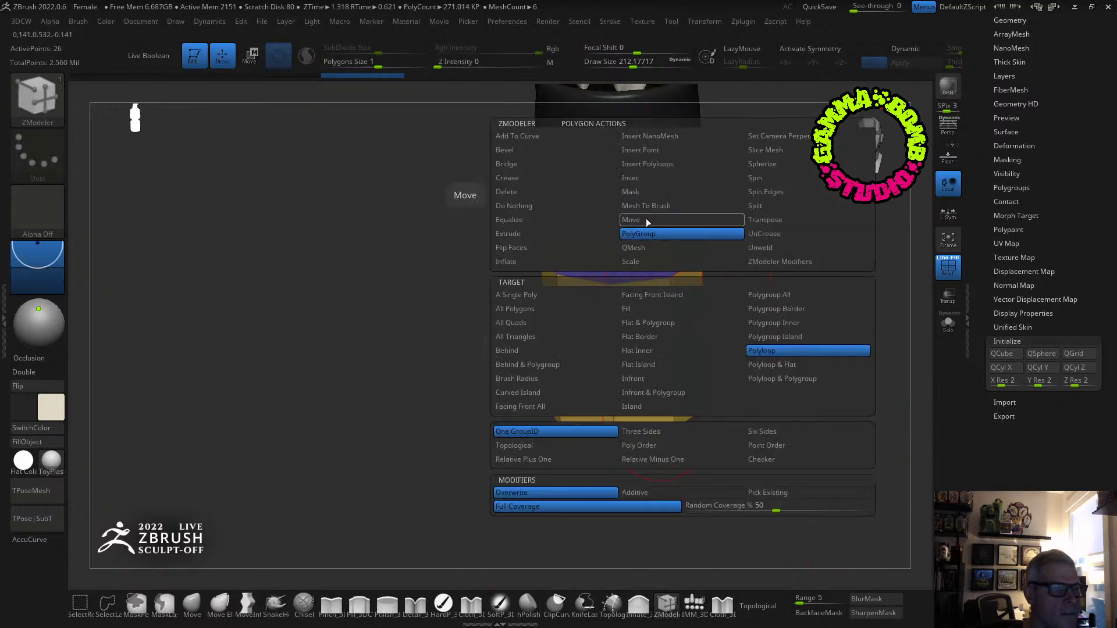
{"action": "left_click", "coordinate": [633, 247]}
{"action": "left_click", "coordinate": [770, 295]}
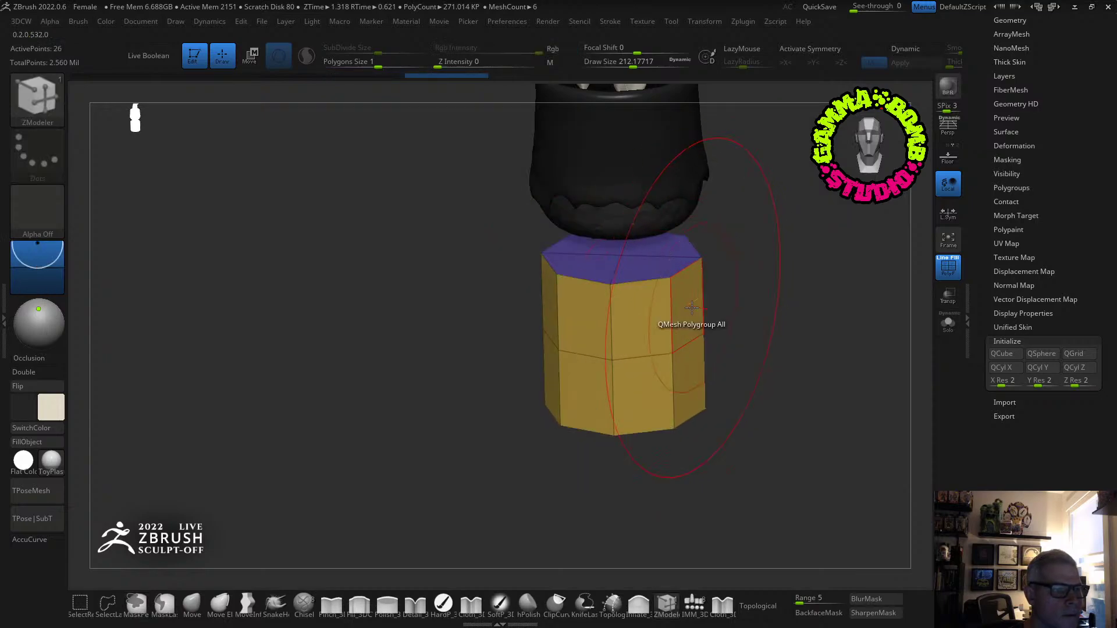
{"action": "left_click_drag", "start_coordinate": [692, 308], "coordinate": [716, 312]}
Regroup the widened cylinder's faces by their normals and isolate the top cap.
{"action": "key", "text": "shift+3"}
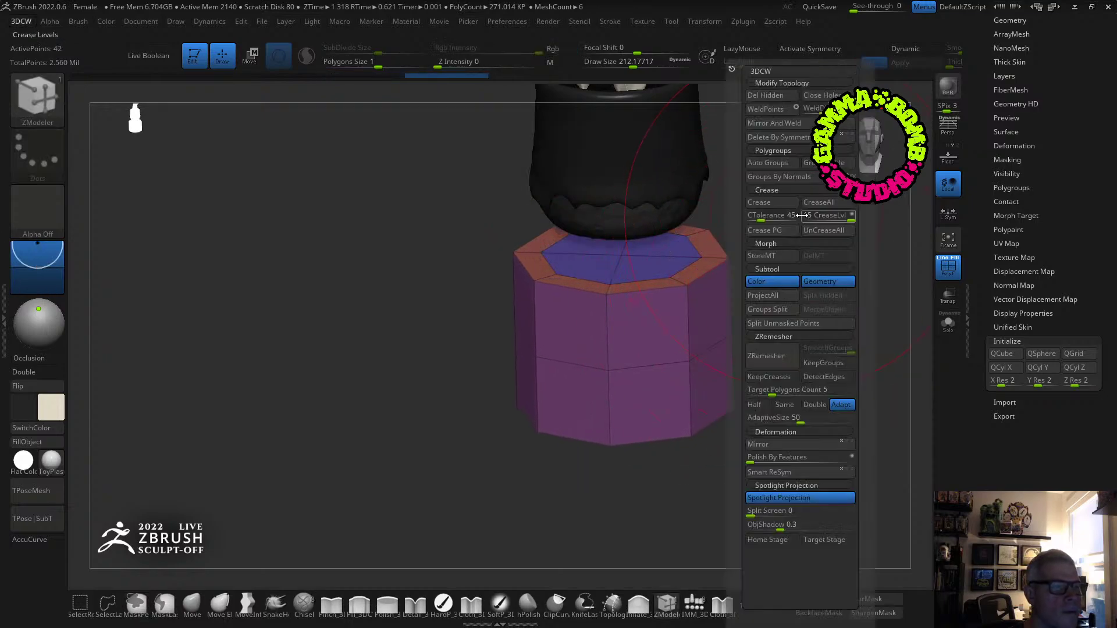
{"action": "left_click", "coordinate": [770, 163]}
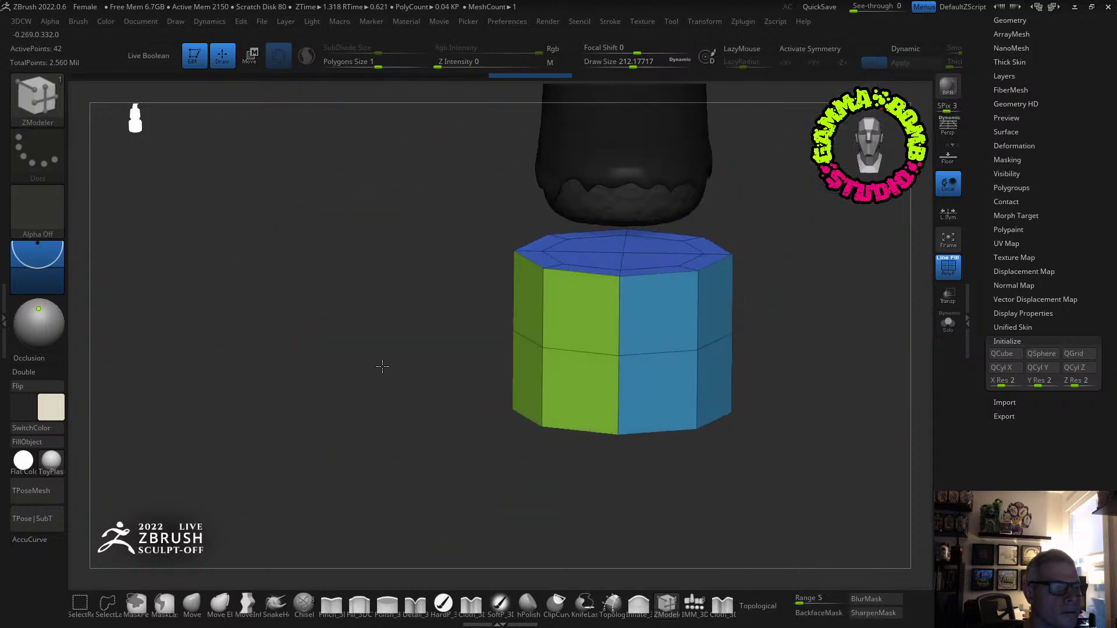
{"action": "left_click_drag", "start_coordinate": [379, 366], "coordinate": [664, 268]}
{"action": "left_click", "coordinate": [664, 269], "text": "ctrl+shift"}
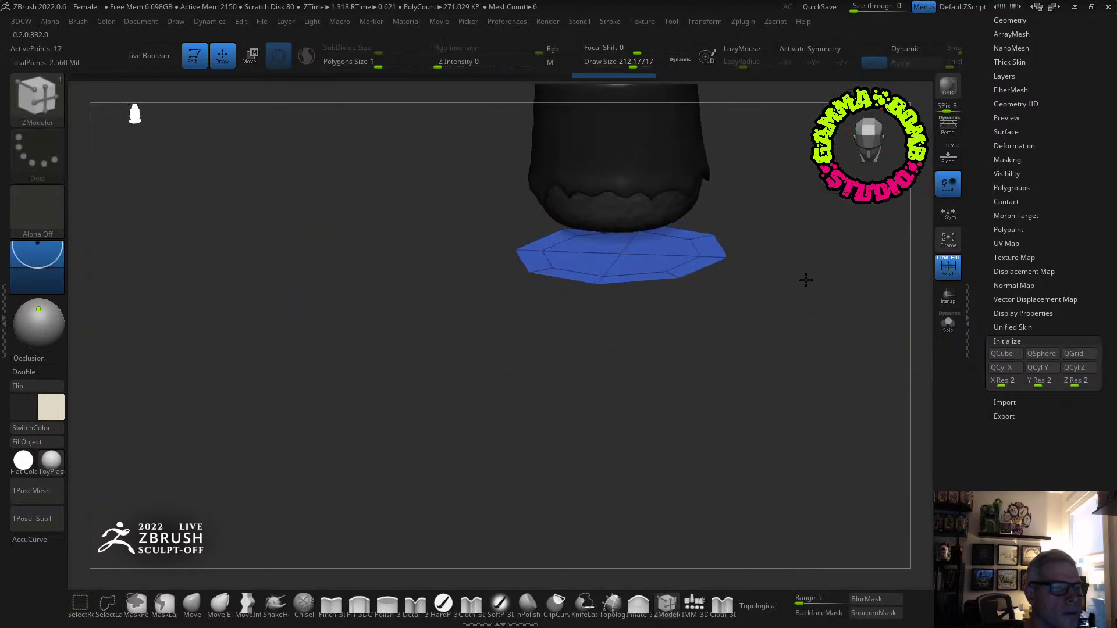
{"action": "left_click", "coordinate": [798, 265], "text": "ctrl+shift"}
Turn on double-sided display and delete the hidden cylinder geometry, keeping only the flat cap.
{"action": "key", "text": "shift+3"}
{"action": "left_click_drag", "start_coordinate": [439, 419], "coordinate": [426, 382]}
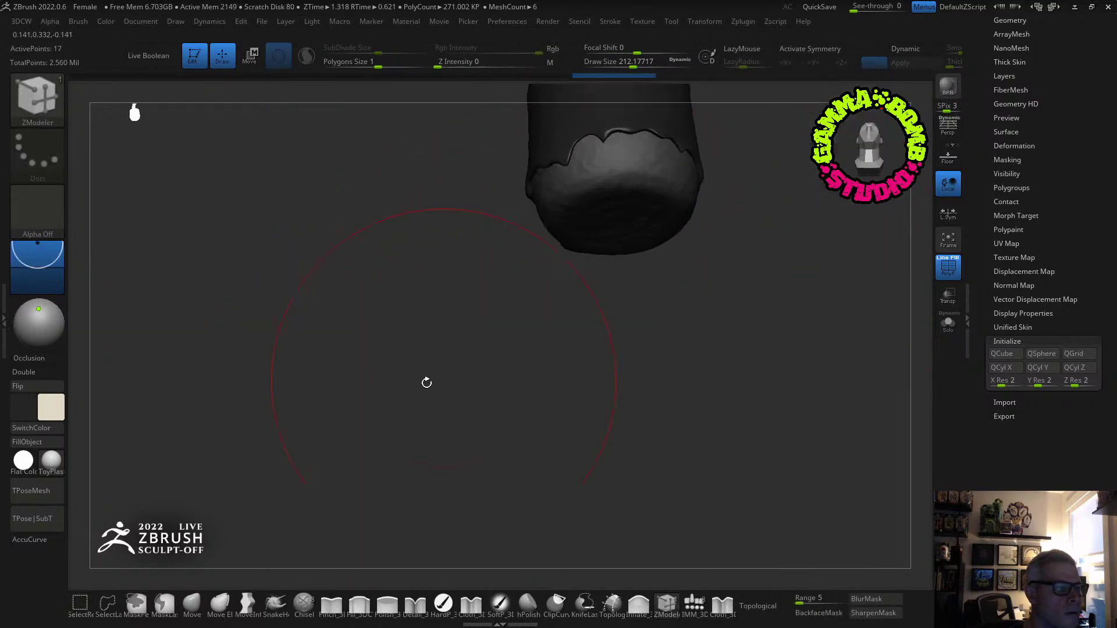
{"action": "left_click", "coordinate": [29, 372]}
{"action": "left_click_drag", "start_coordinate": [296, 361], "coordinate": [329, 343]}
{"action": "key", "text": "shift+3"}
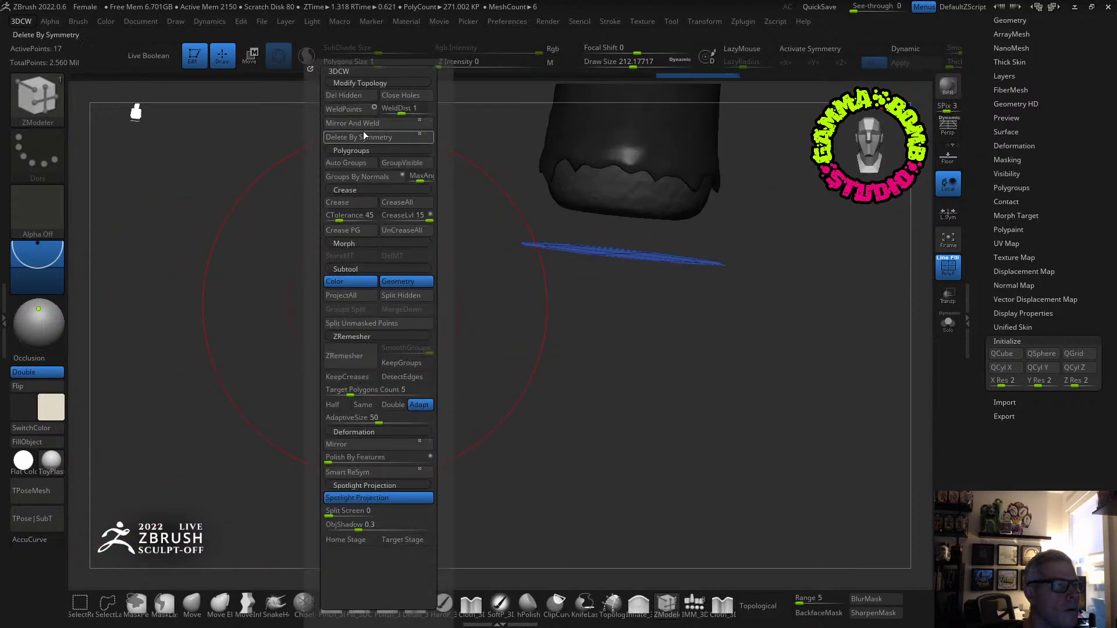
{"action": "left_click", "coordinate": [340, 95]}
{"action": "left_click_drag", "start_coordinate": [626, 419], "coordinate": [664, 309]}
Center the transform gizmo on the flat cap and make PM3D_Sphere3D1_1 the active subtool.
{"action": "key", "text": "w"}
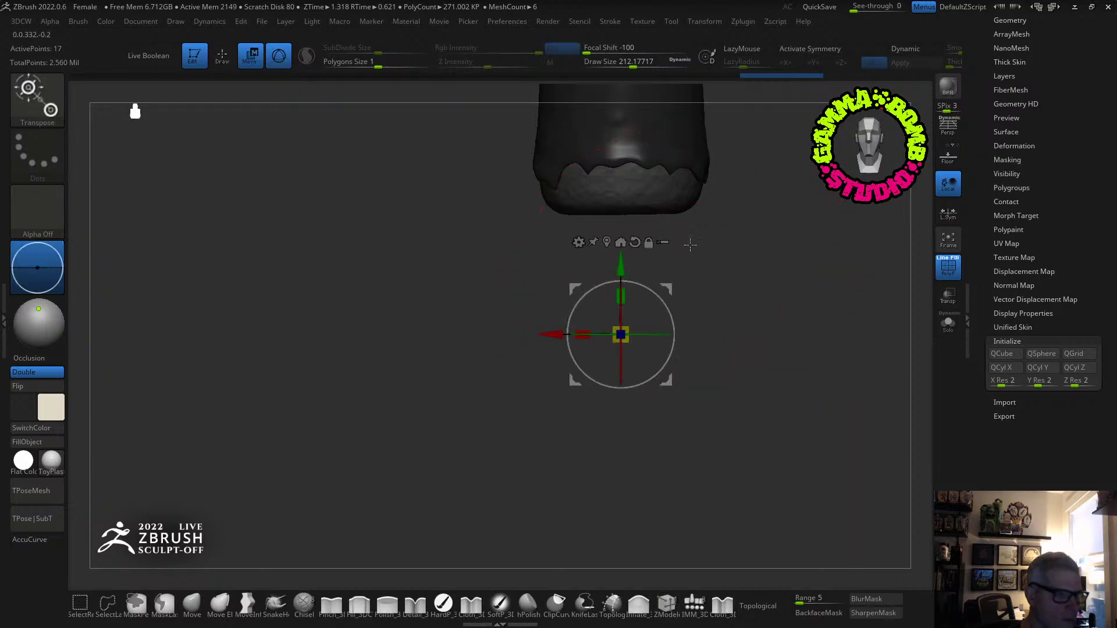
{"action": "left_click", "coordinate": [608, 242]}
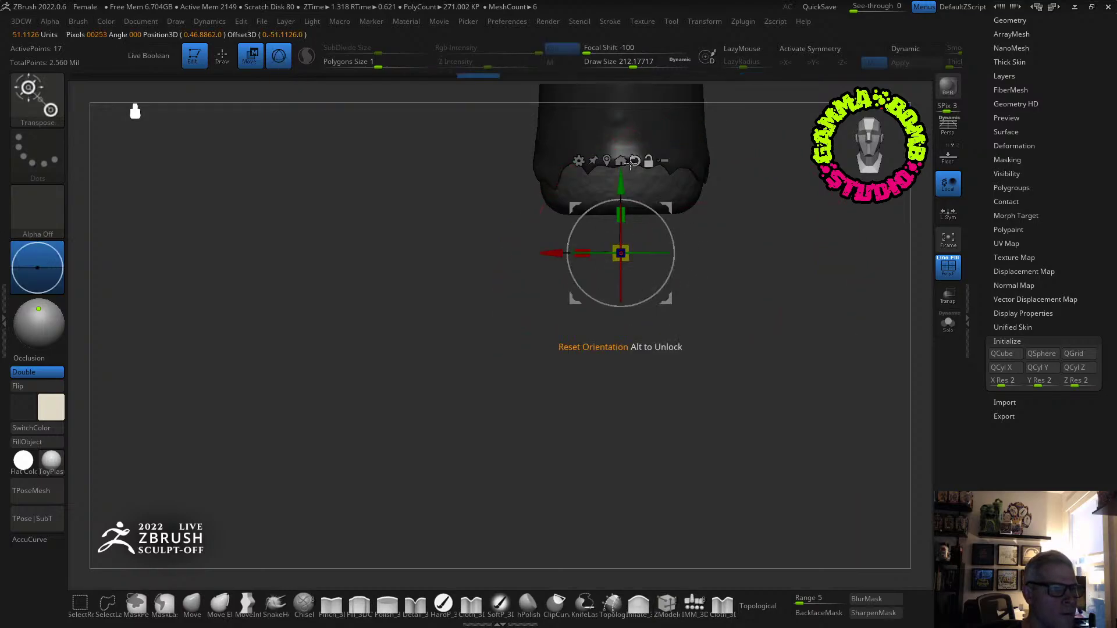
{"action": "left_click", "coordinate": [611, 160]}
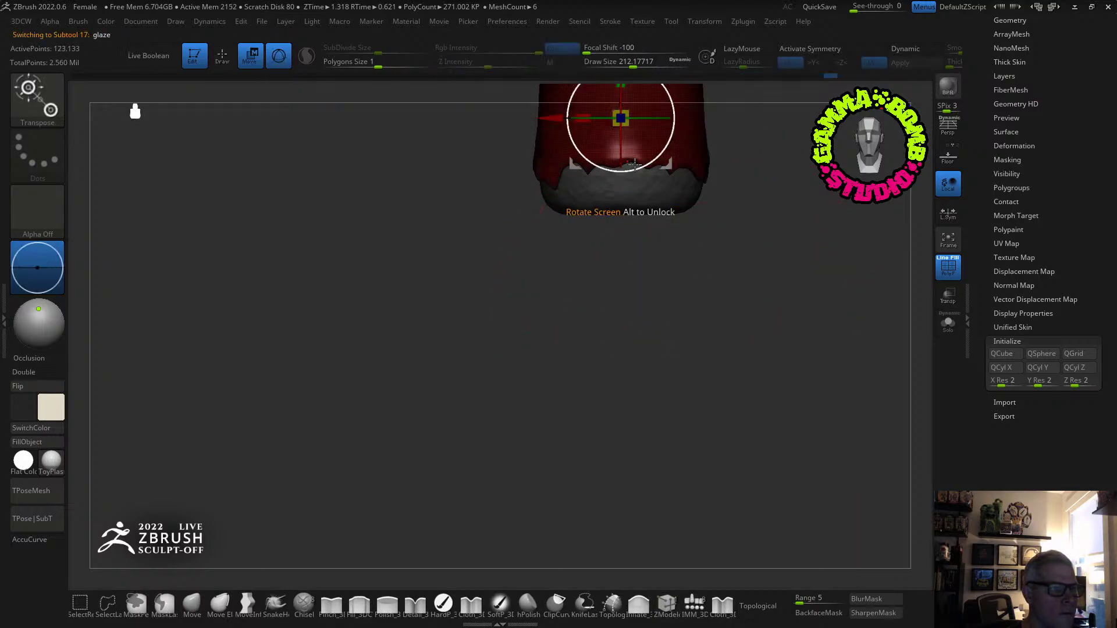
{"action": "key", "text": "f"}
{"action": "left_click_drag", "start_coordinate": [1037, 61], "coordinate": [1042, 121]}
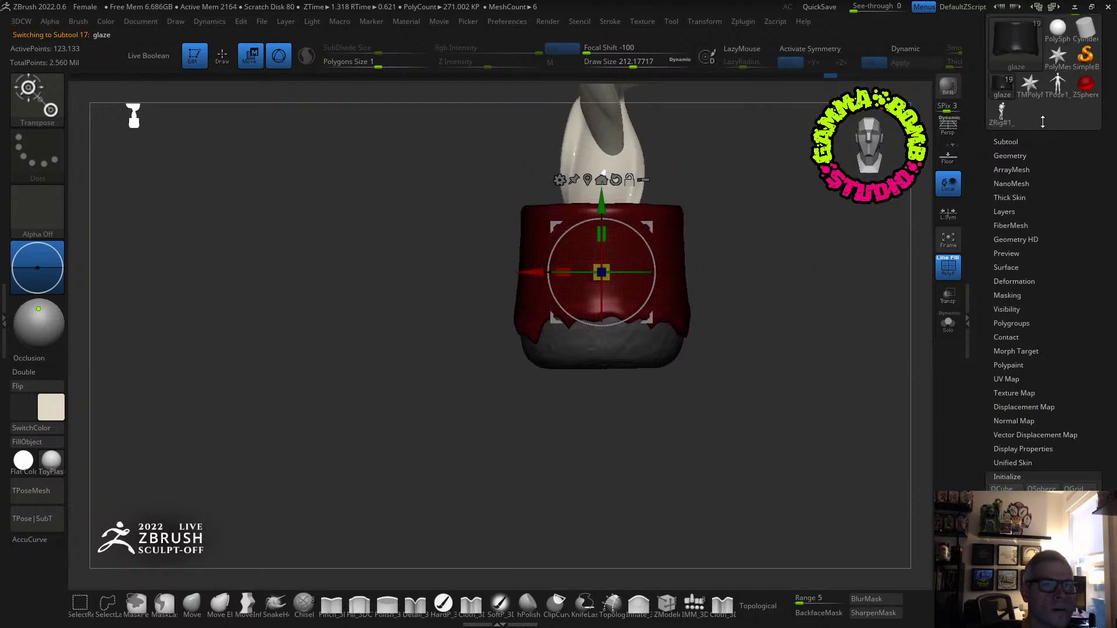
{"action": "left_click", "coordinate": [1008, 143]}
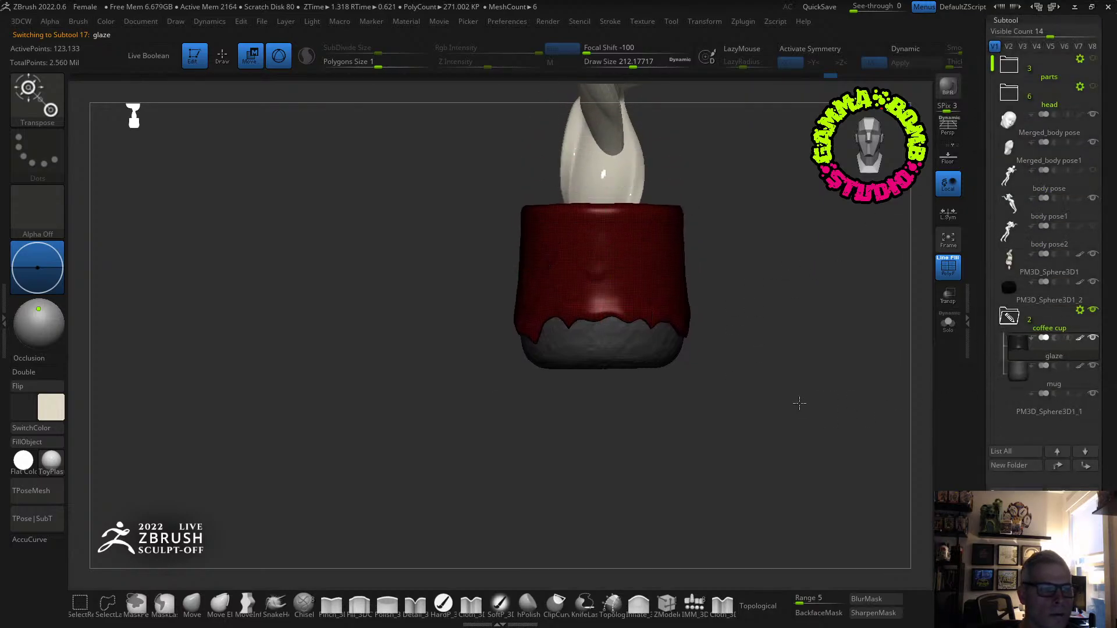
{"action": "left_click", "coordinate": [1042, 404]}
Raise the flat disc straight up until it sits against the base of the mug.
{"action": "mouse_move", "coordinate": [729, 387]}
{"action": "left_mouse_down"}
{"action": "mouse_move", "coordinate": [761, 392]}
{"action": "mouse_move", "coordinate": [748, 378]}
{"action": "left_mouse_up"}
{"action": "left_click_drag", "start_coordinate": [602, 335], "coordinate": [603, 298]}
{"action": "left_click_drag", "start_coordinate": [698, 318], "coordinate": [803, 438]}
Reduce the draw size to about 59 and set the ZModeler edge action to Extrude with the EdgeLoop target.
{"action": "key", "text": "b"}
{"action": "key", "text": "z"}
{"action": "key", "text": "m"}
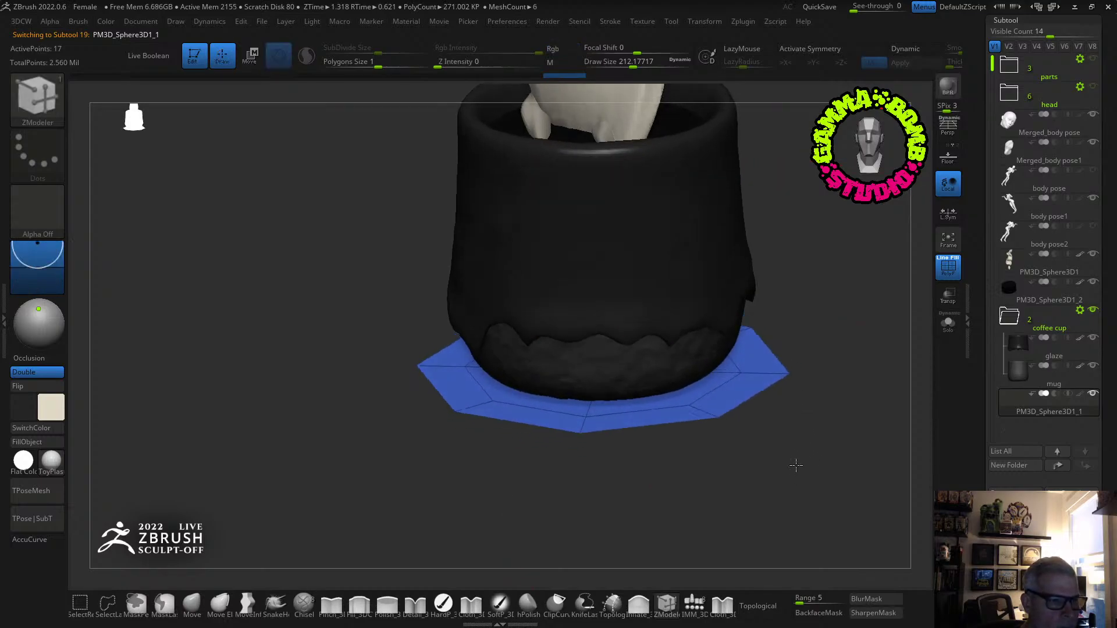
{"action": "left_click_drag", "start_coordinate": [640, 64], "coordinate": [611, 65]}
{"action": "left_click_drag", "start_coordinate": [799, 358], "coordinate": [805, 392]}
{"action": "key", "text": "space"}
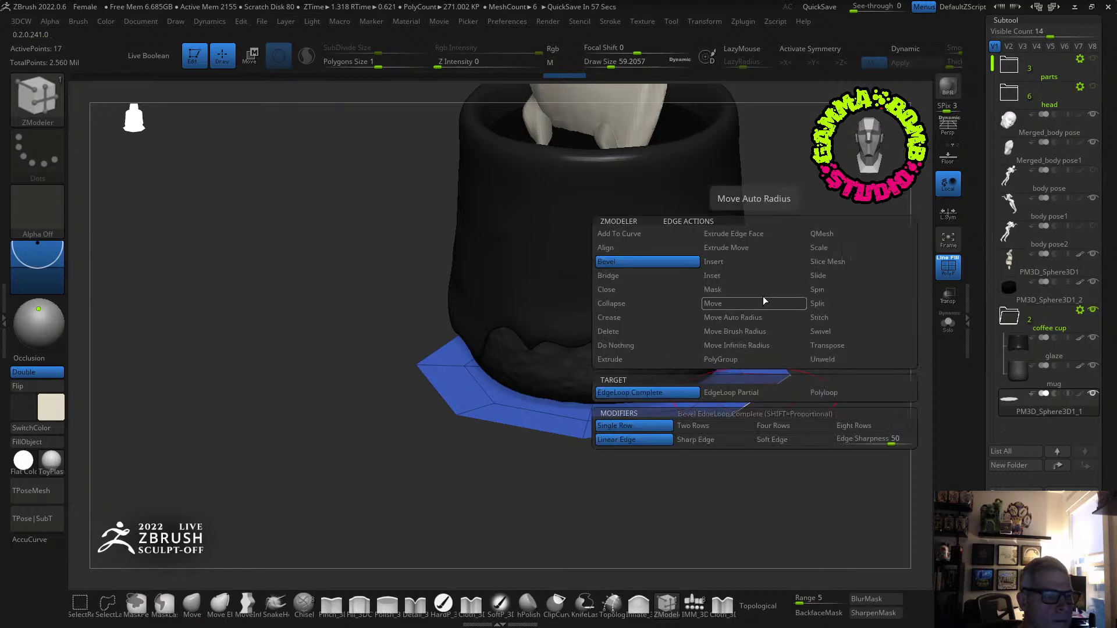
{"action": "left_click", "coordinate": [620, 360]}
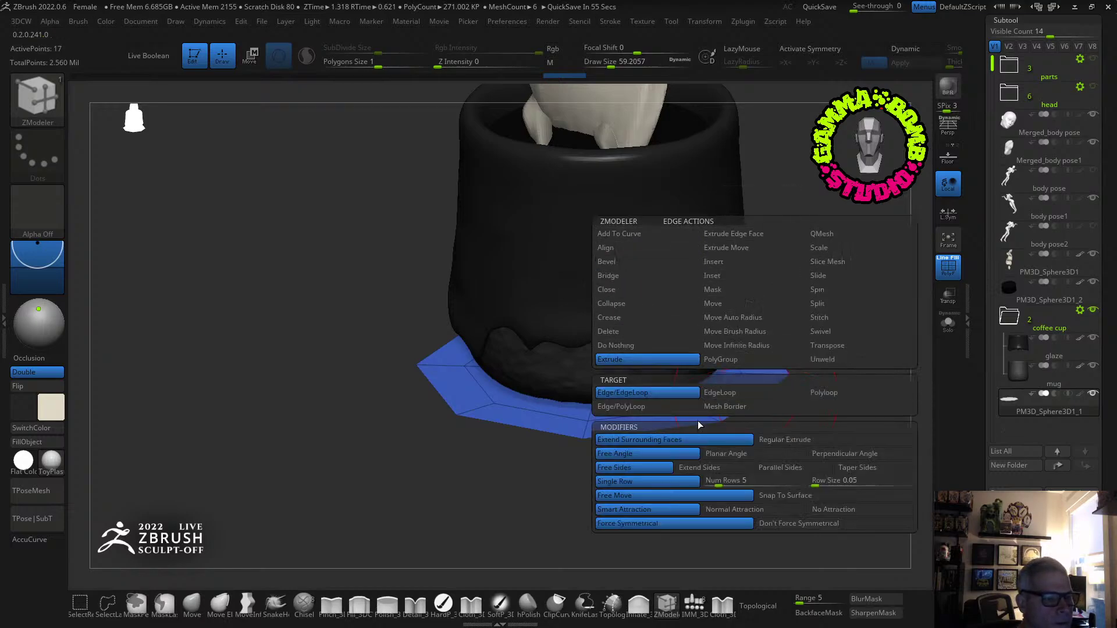
{"action": "left_click", "coordinate": [724, 394]}
Try to extrude the disc's outer edge loop.
{"action": "left_click_drag", "start_coordinate": [780, 390], "coordinate": [788, 389]}
{"action": "key", "text": "ctrl+z"}
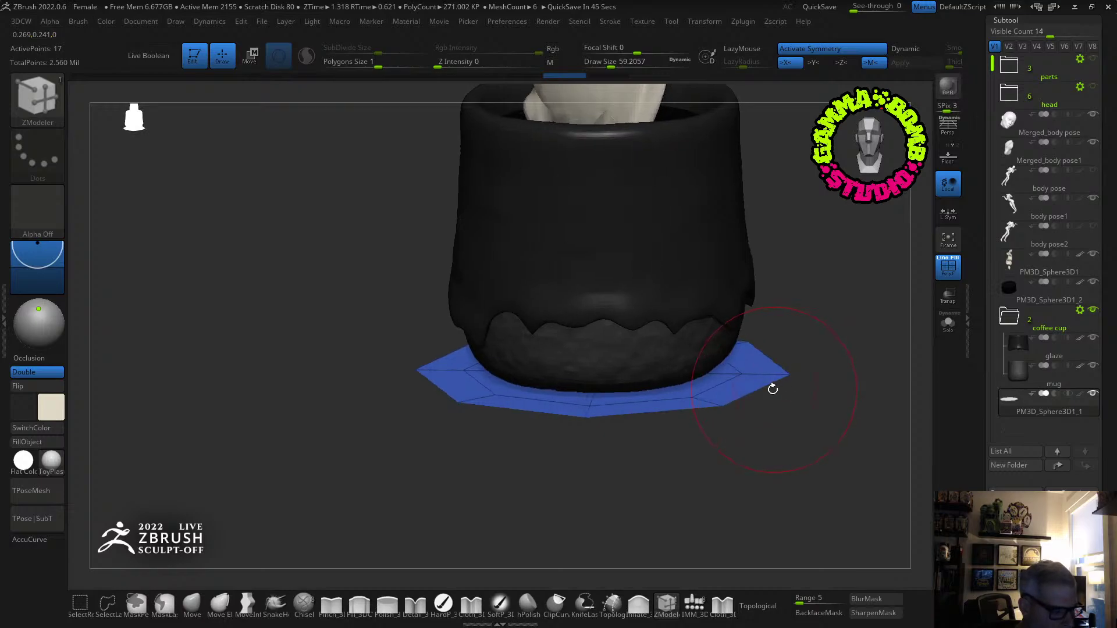
Scale the disc down slightly so it extends only a little past the mug's base, and return to ZModeler.
{"action": "key", "text": "w"}
{"action": "left_click_drag", "start_coordinate": [613, 365], "coordinate": [579, 372]}
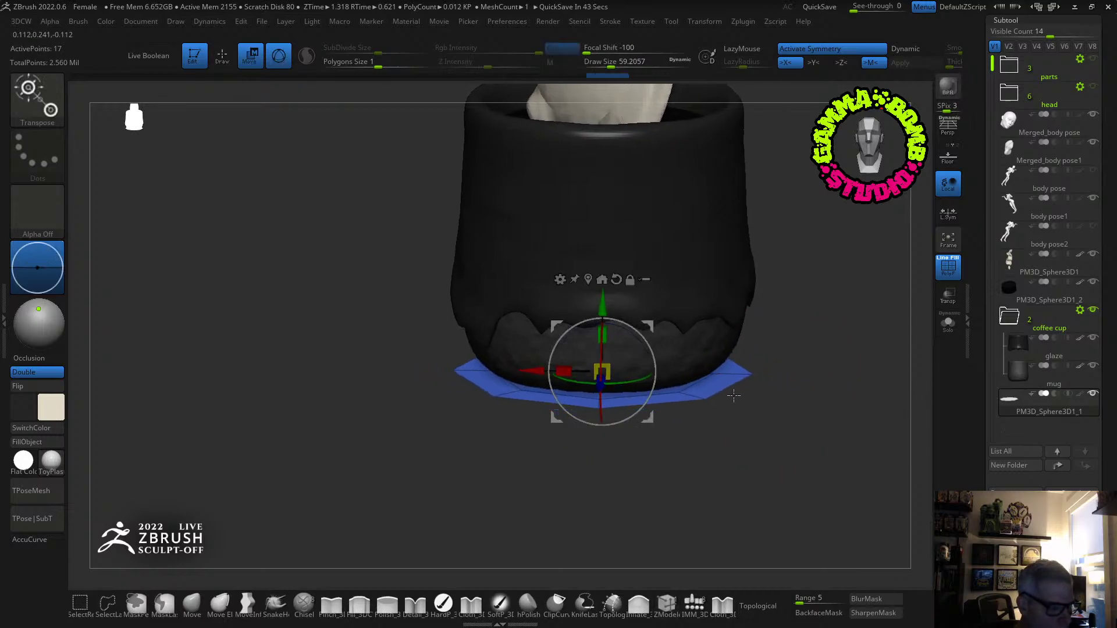
{"action": "left_click", "coordinate": [670, 604]}
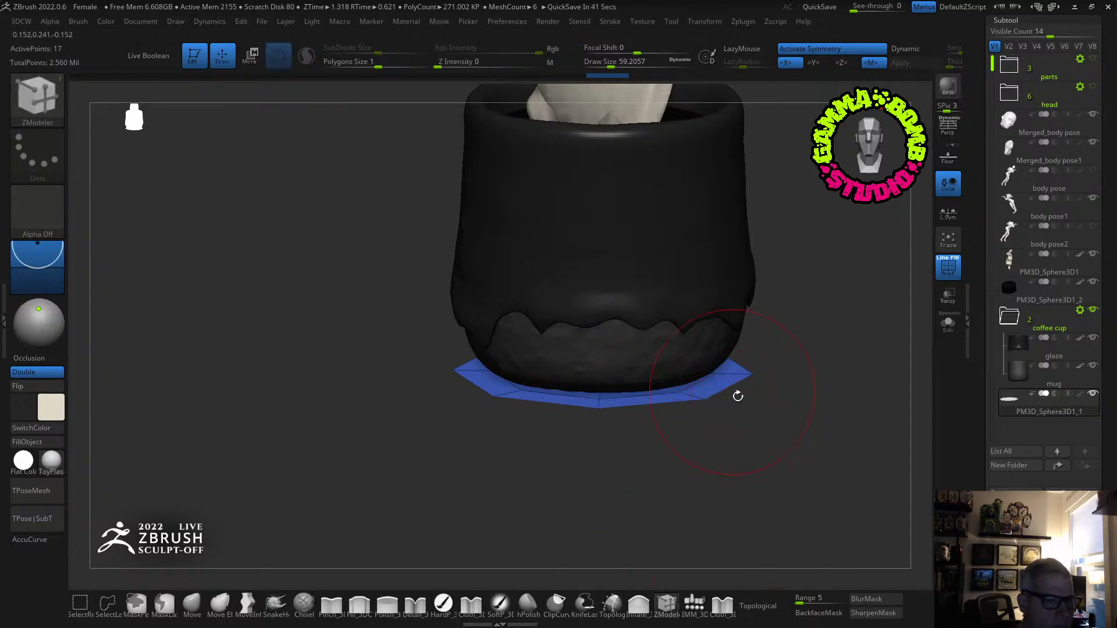
Try extruding the saucer's outer edge loop twice to form a sloped wall and a wide rim around the mug.
{"action": "left_click_drag", "start_coordinate": [736, 389], "coordinate": [791, 353]}
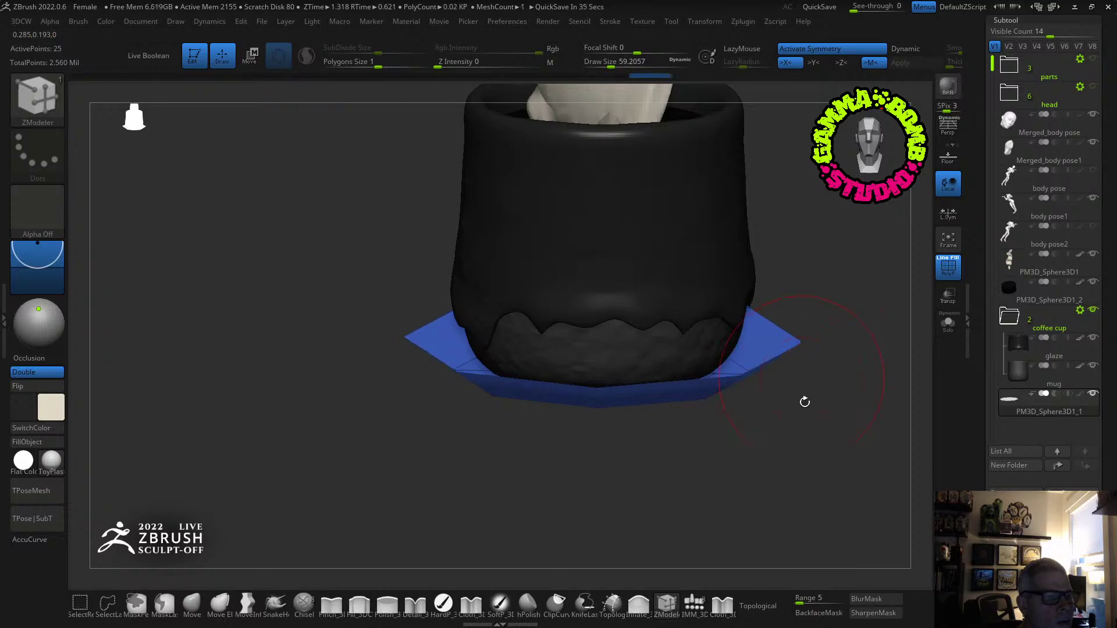
{"action": "left_click_drag", "start_coordinate": [805, 401], "coordinate": [921, 356]}
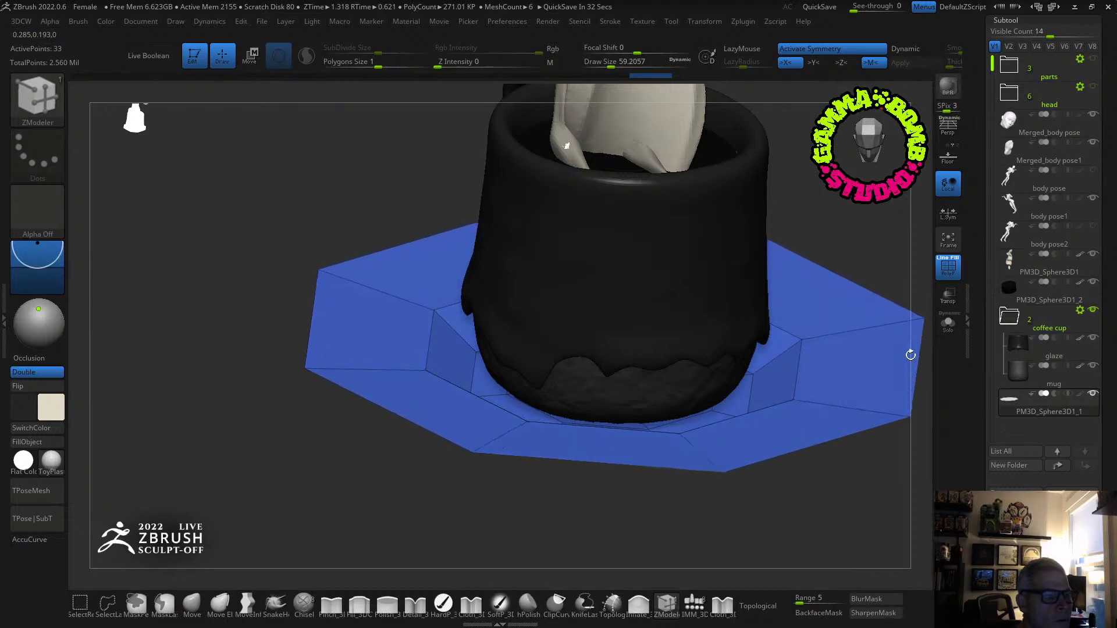
{"action": "right_click_drag", "start_coordinate": [910, 353], "coordinate": [751, 417]}
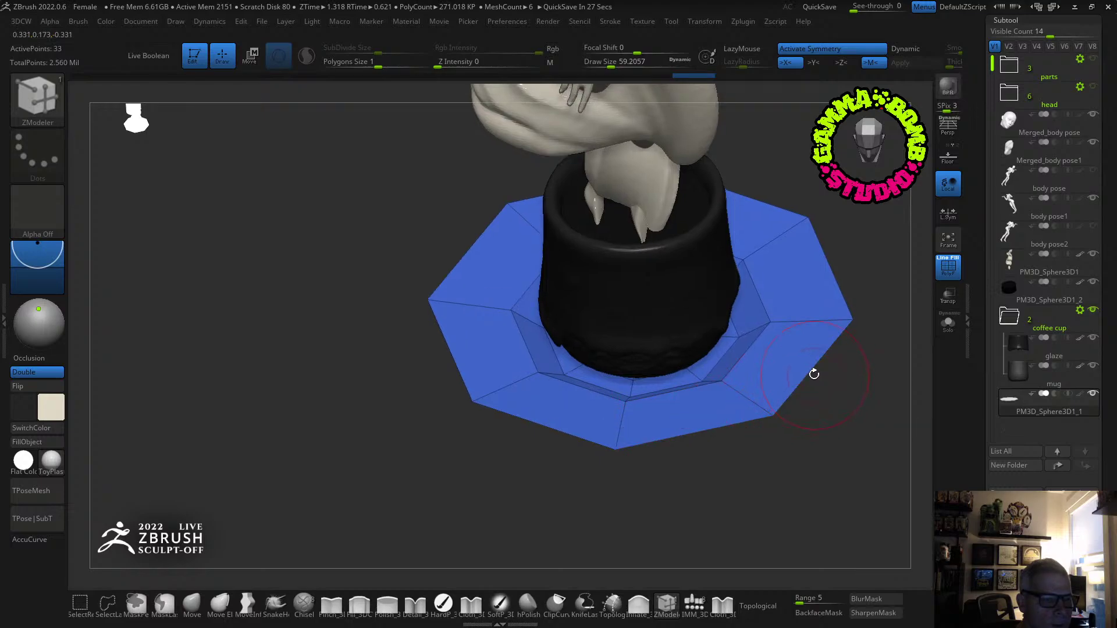
{"action": "left_click_drag", "start_coordinate": [811, 373], "coordinate": [822, 373]}
{"action": "mouse_move", "coordinate": [820, 371]}
{"action": "right_mouse_down"}
{"action": "mouse_move", "coordinate": [831, 386]}
{"action": "mouse_move", "coordinate": [855, 384]}
{"action": "mouse_move", "coordinate": [810, 369]}
{"action": "right_mouse_up"}
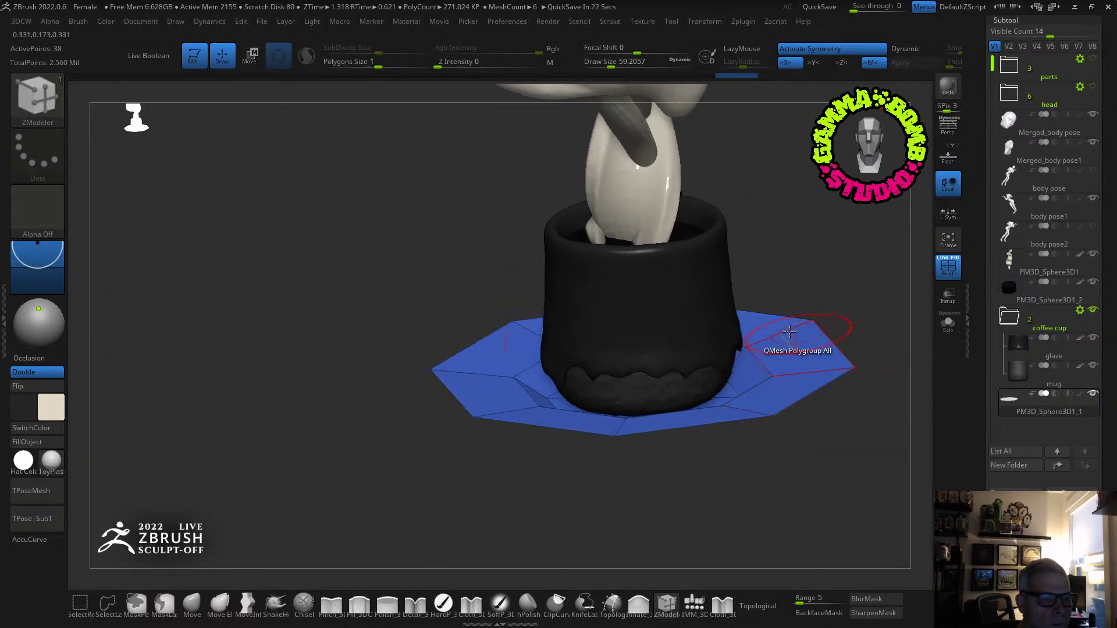
Try inserting a single edge loop close to the outer border of the saucer's rim.
{"action": "key", "text": "space"}
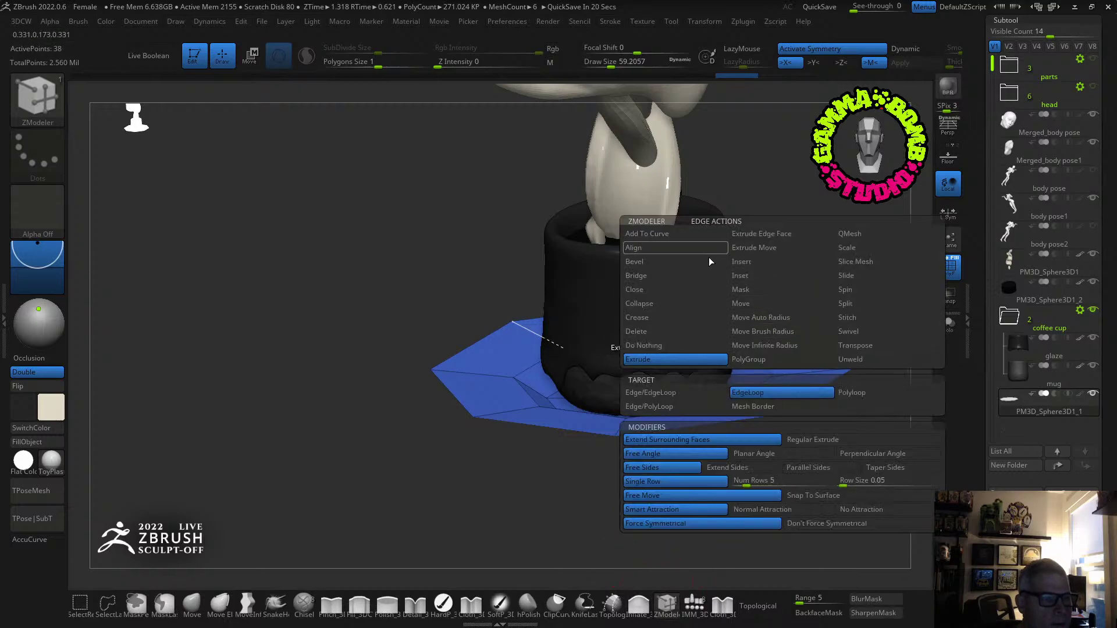
{"action": "left_click", "coordinate": [744, 262]}
{"action": "left_click", "coordinate": [759, 385]}
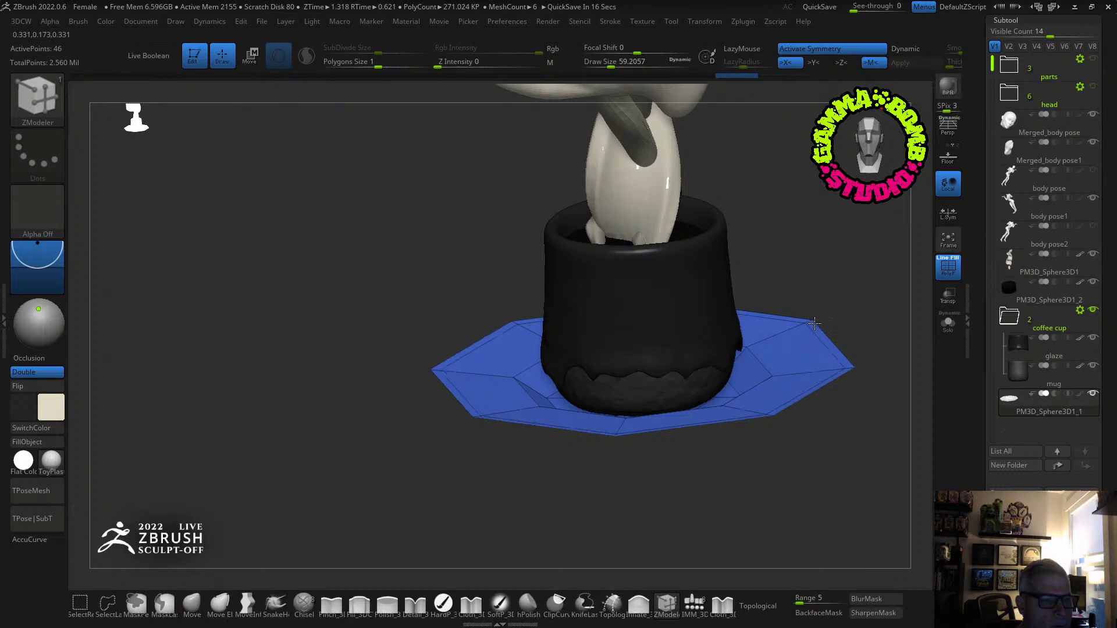
{"action": "right_click_drag", "start_coordinate": [816, 326], "coordinate": [808, 378]}
{"action": "left_click_drag", "start_coordinate": [1100, 549], "coordinate": [1101, 211]}
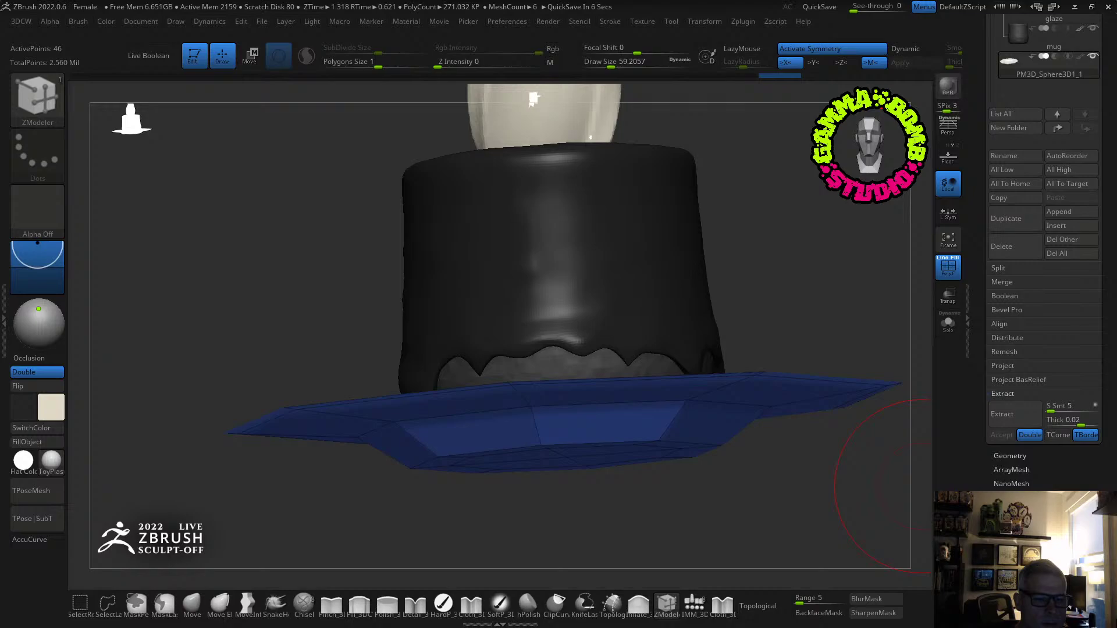
{"action": "right_click_drag", "start_coordinate": [788, 332], "coordinate": [786, 387]}
Try assigning separate polygroups to the saucer's inner wall, wide rim surface and narrow outer border.
{"action": "key", "text": "space"}
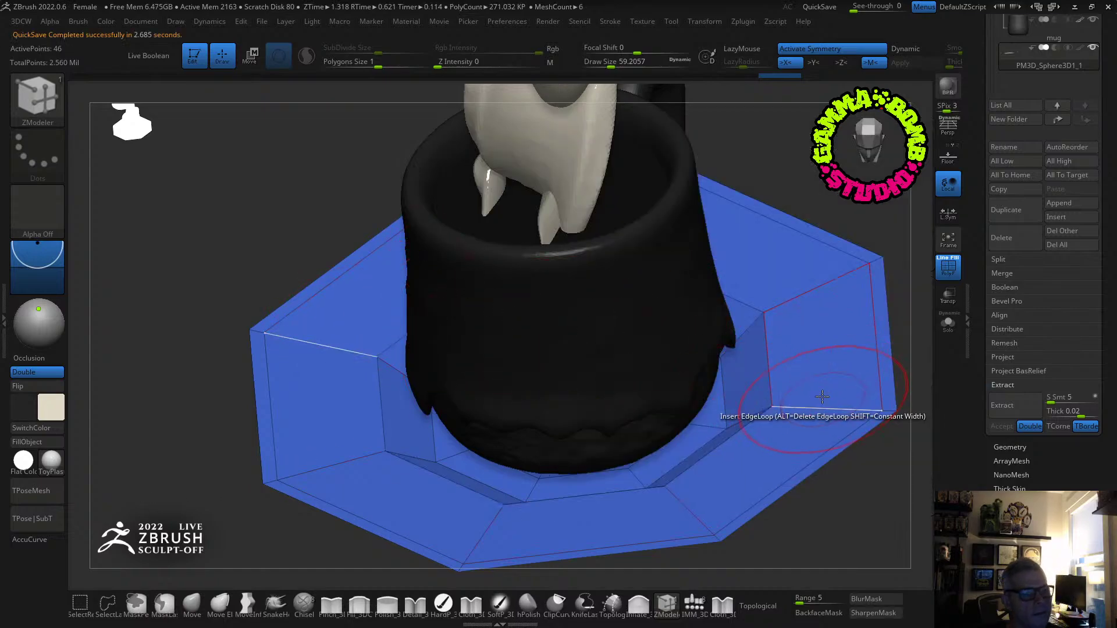
{"action": "left_click", "coordinate": [747, 399]}
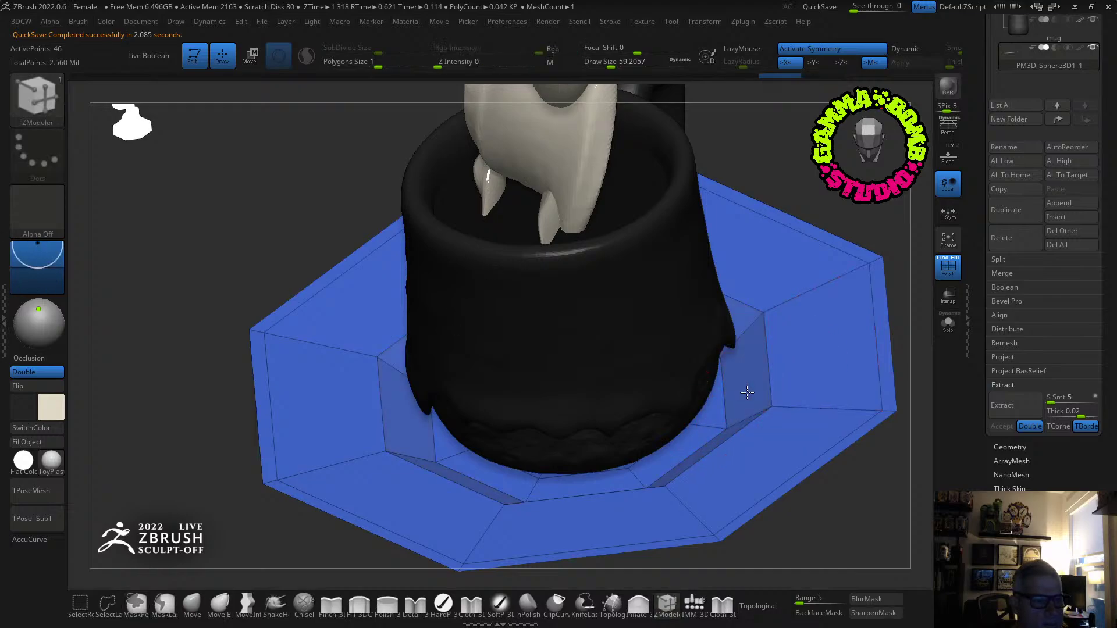
{"action": "left_click", "coordinate": [824, 382]}
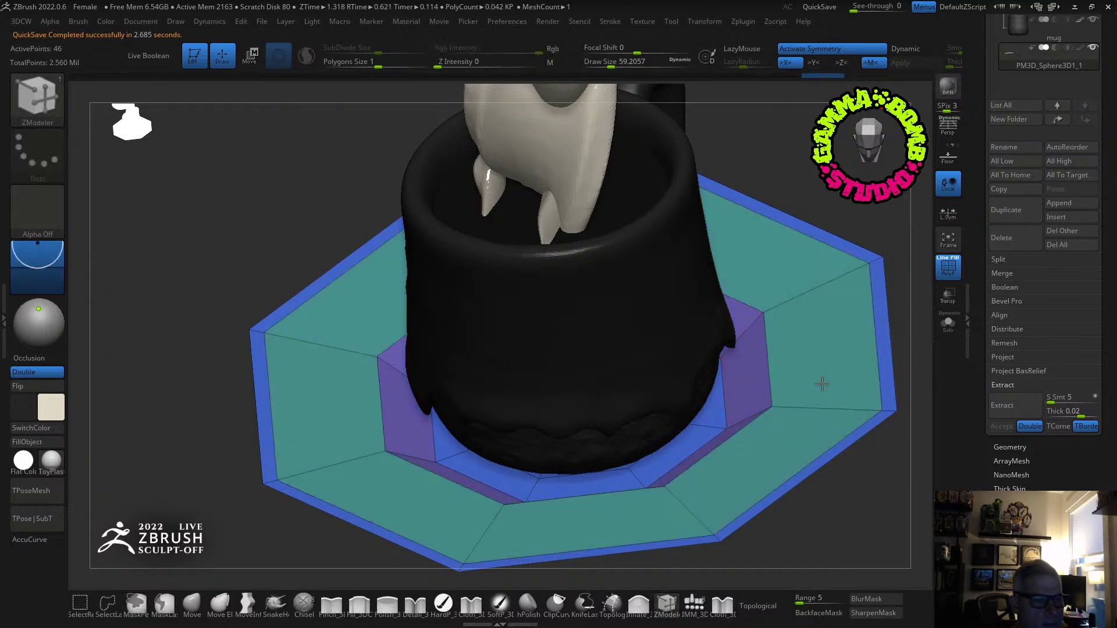
{"action": "left_click", "coordinate": [885, 375]}
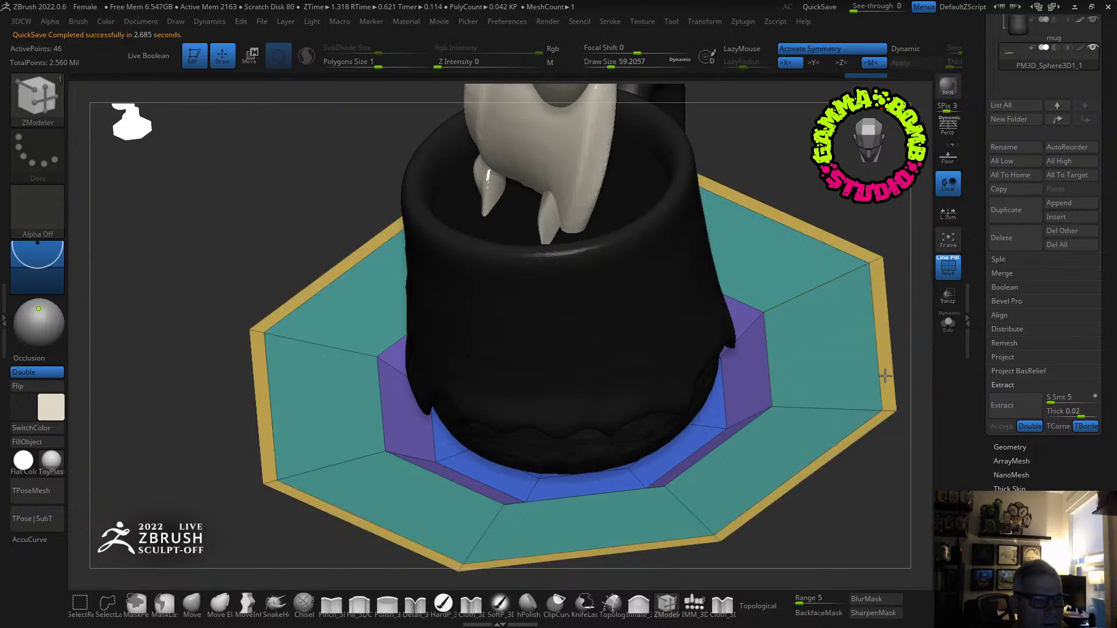
{"action": "left_click_drag", "start_coordinate": [844, 514], "coordinate": [866, 468]}
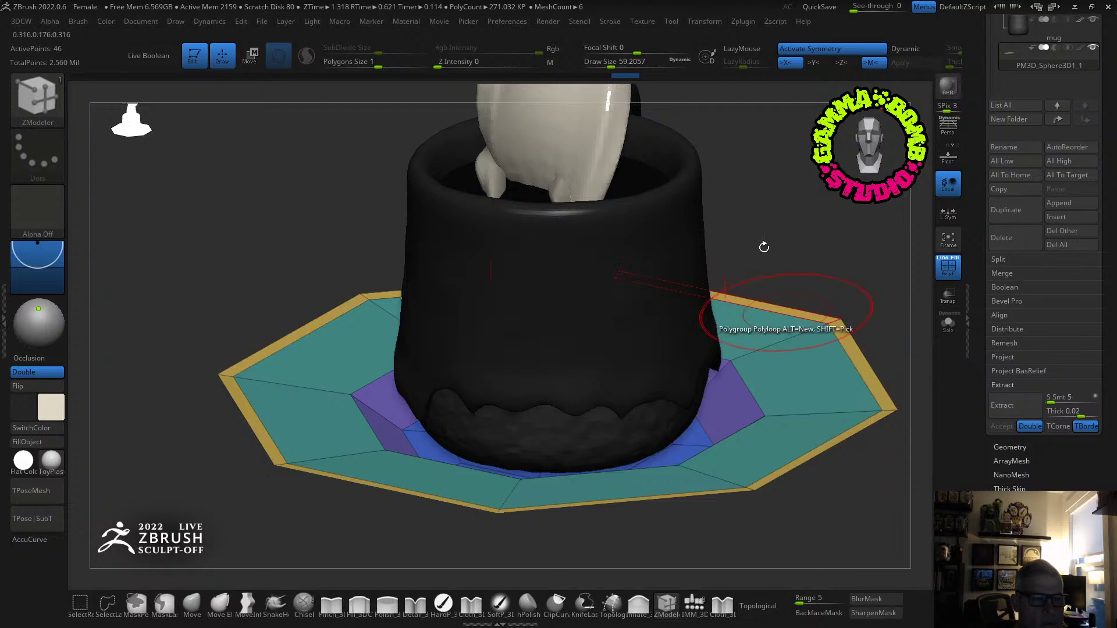
{"action": "key", "text": "space"}
{"action": "left_click", "coordinate": [749, 231]}
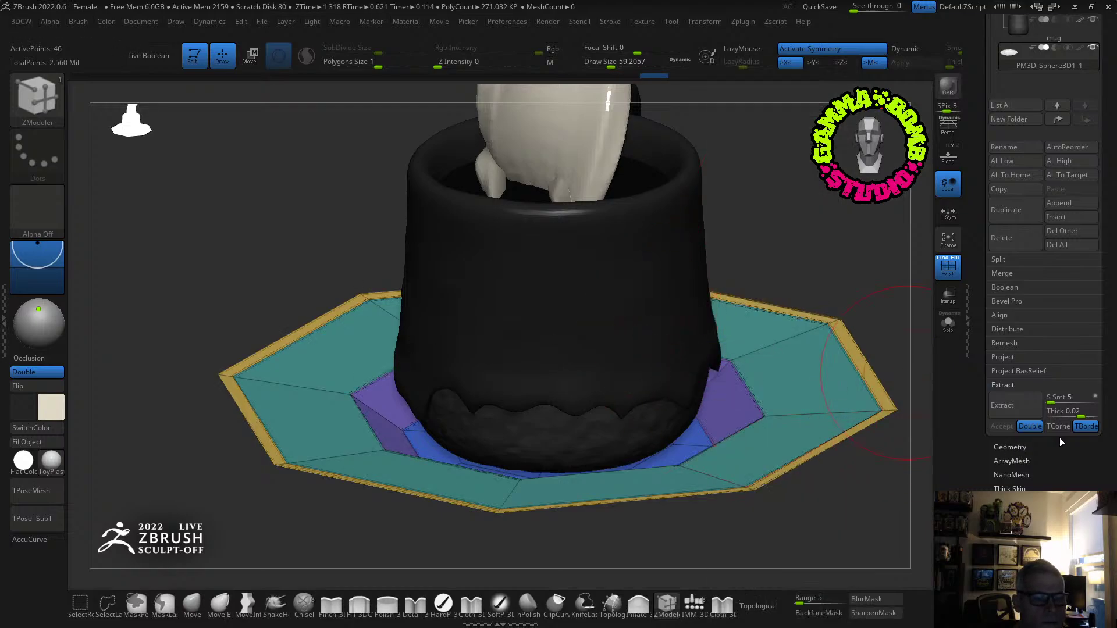
Try enabling Dynamic Subdiv on the saucer with a thickness of 0.00927.
{"action": "left_click", "coordinate": [1010, 447]}
{"action": "left_click", "coordinate": [1017, 155]}
{"action": "left_click", "coordinate": [1013, 168]}
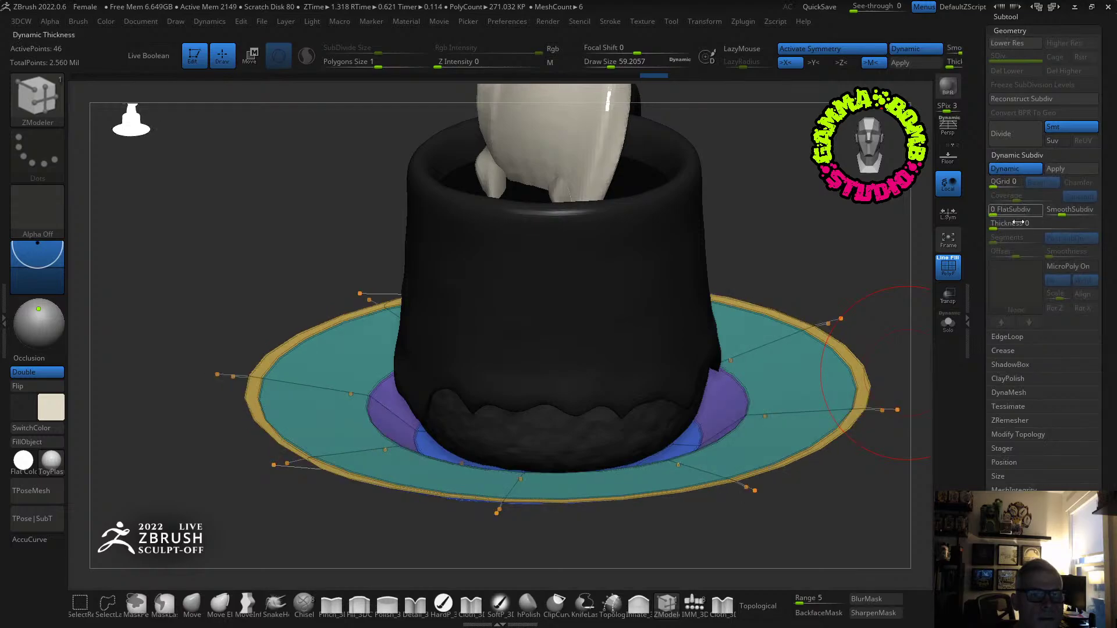
{"action": "left_click_drag", "start_coordinate": [1002, 225], "coordinate": [1021, 227]}
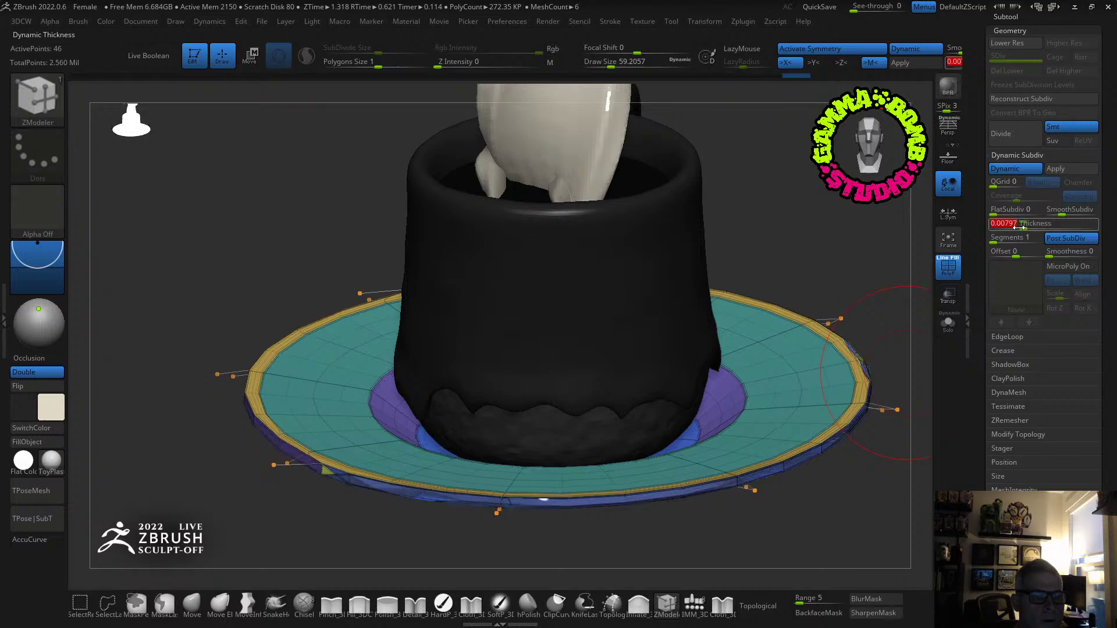
{"action": "left_click_drag", "start_coordinate": [803, 269], "coordinate": [750, 277]}
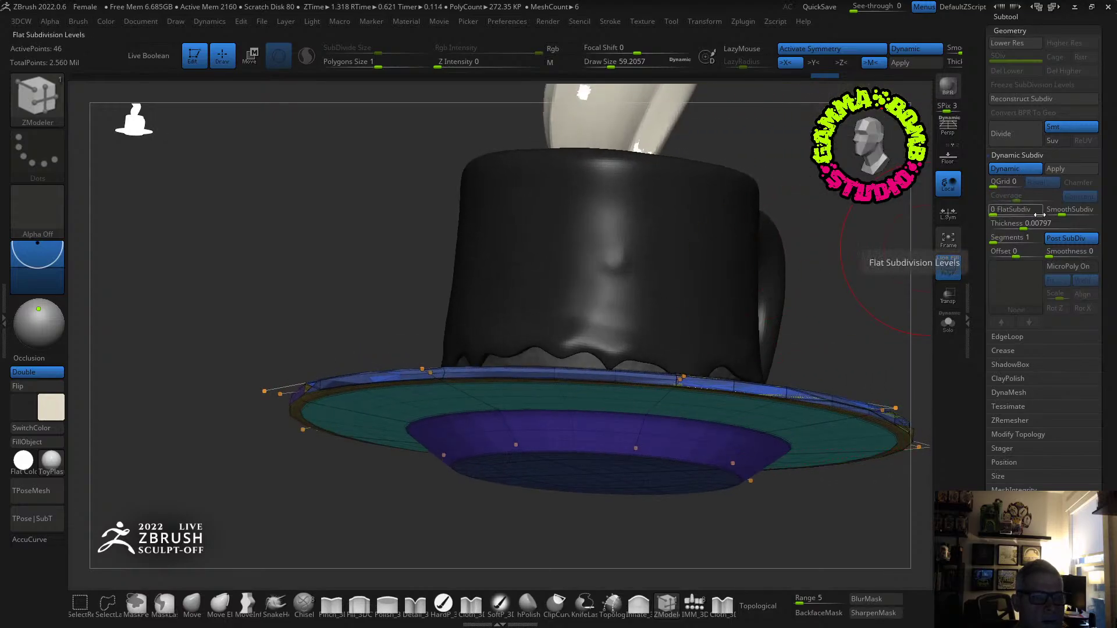
{"action": "left_click_drag", "start_coordinate": [1022, 227], "coordinate": [1019, 228]}
{"action": "left_click_drag", "start_coordinate": [822, 293], "coordinate": [515, 320]}
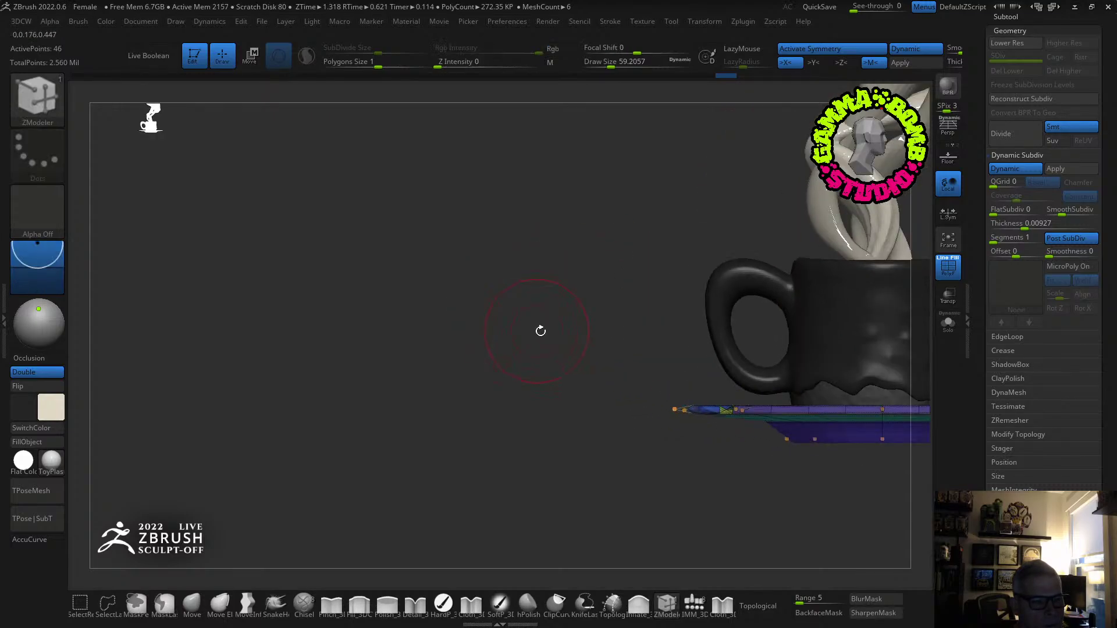
Try applying the saucer's dynamic subdivision to real geometry and previewing it smoothed.
{"action": "key", "text": "f"}
{"action": "left_click", "coordinate": [1079, 167]}
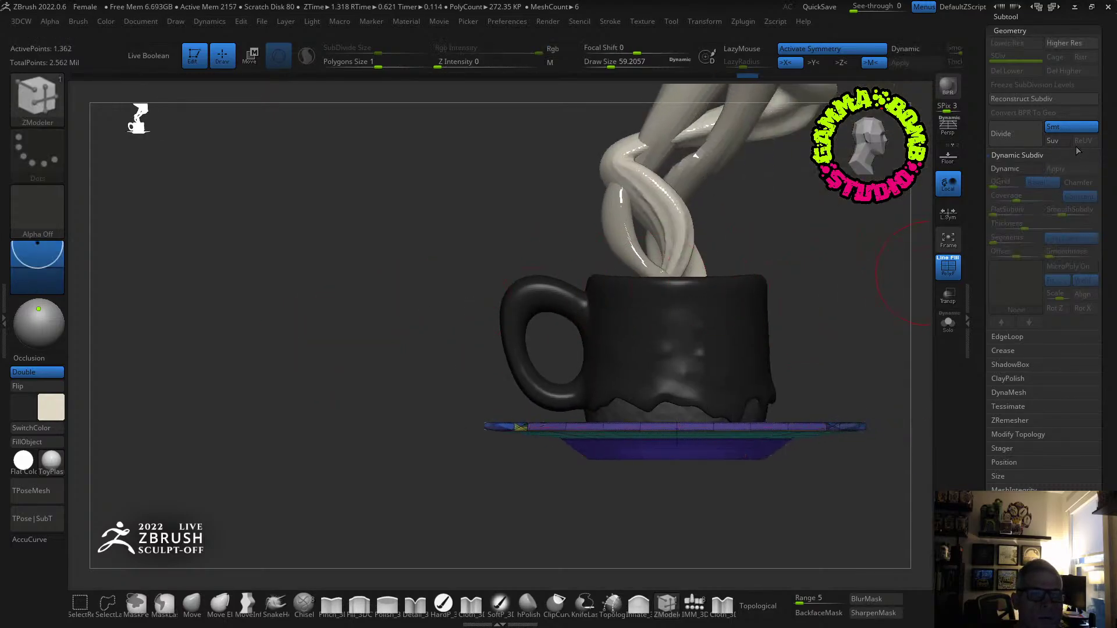
{"action": "left_click_drag", "start_coordinate": [866, 280], "coordinate": [841, 321]}
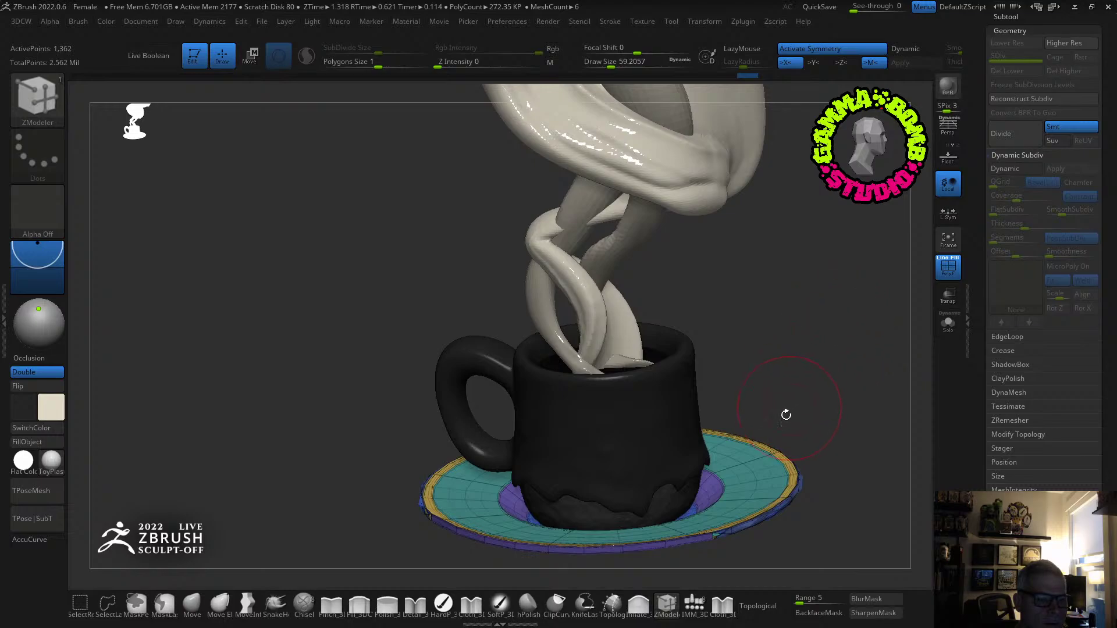
{"action": "key", "text": "d"}
{"action": "key", "text": "Return"}
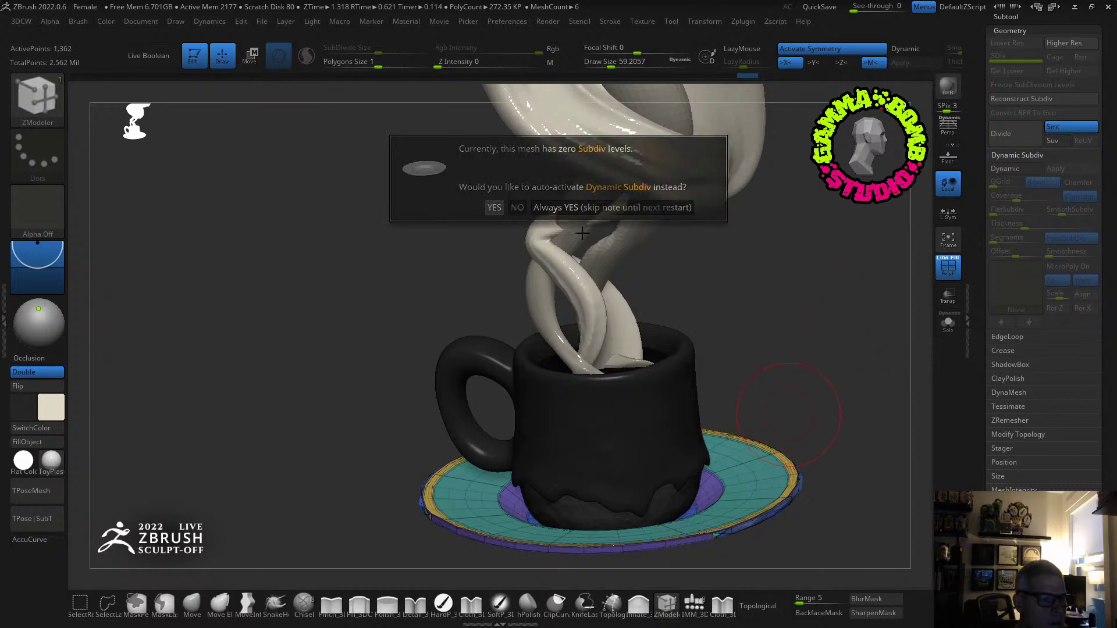
{"action": "left_click", "coordinate": [948, 267]}
Undo the saucer's applied subdivision, thickness and polygroup edits.
{"action": "key", "text": "ctrl+z"}
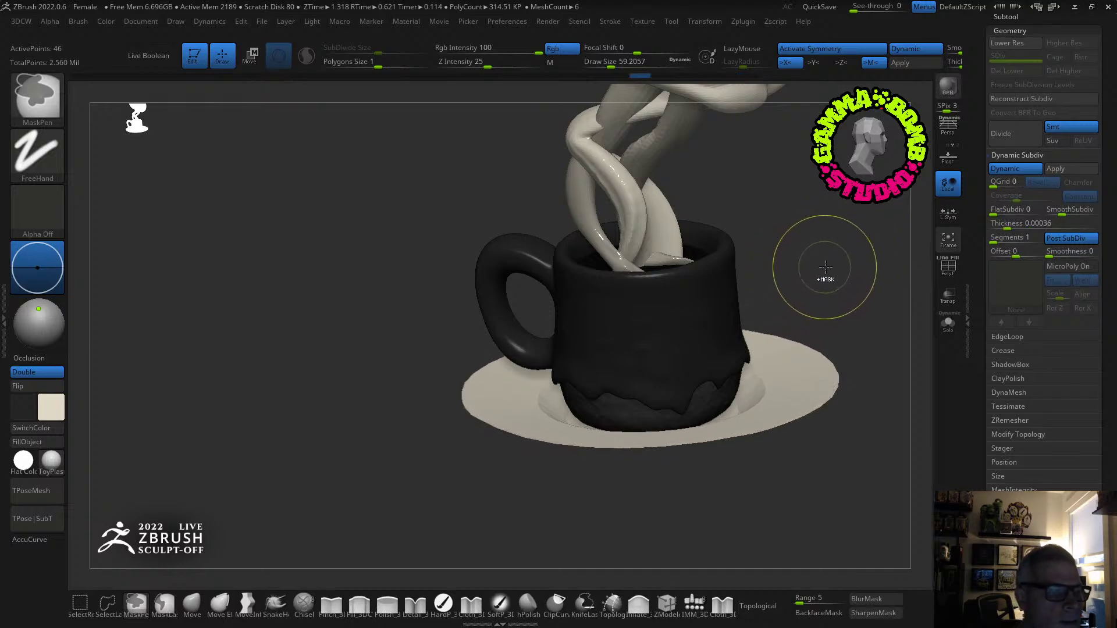
{"action": "key", "text": "shift+d"}
{"action": "left_click", "coordinate": [949, 267]}
{"action": "key", "text": "ctrl+z"}
{"action": "key", "text": "ctrl+z"}
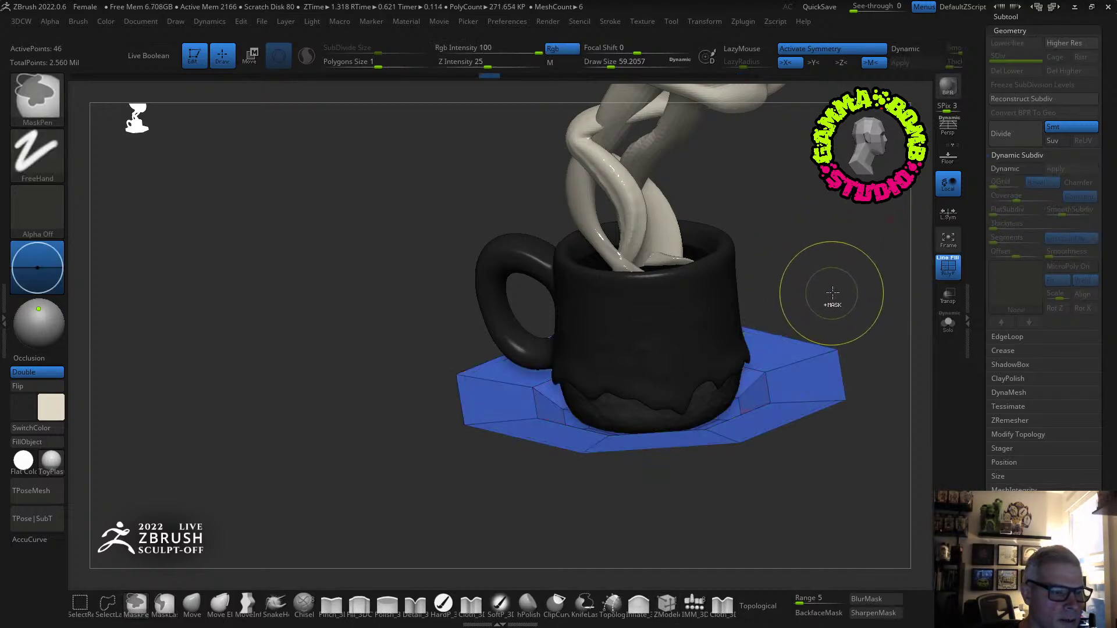
Move the flat saucer base vertically with the gizmo so it sits level with the bottom of the mug.
{"action": "mouse_move", "coordinate": [836, 312]}
{"action": "left_mouse_down"}
{"action": "mouse_move", "coordinate": [853, 297]}
{"action": "mouse_move", "coordinate": [831, 339]}
{"action": "mouse_move", "coordinate": [800, 331]}
{"action": "left_mouse_up"}
{"action": "key", "text": "w"}
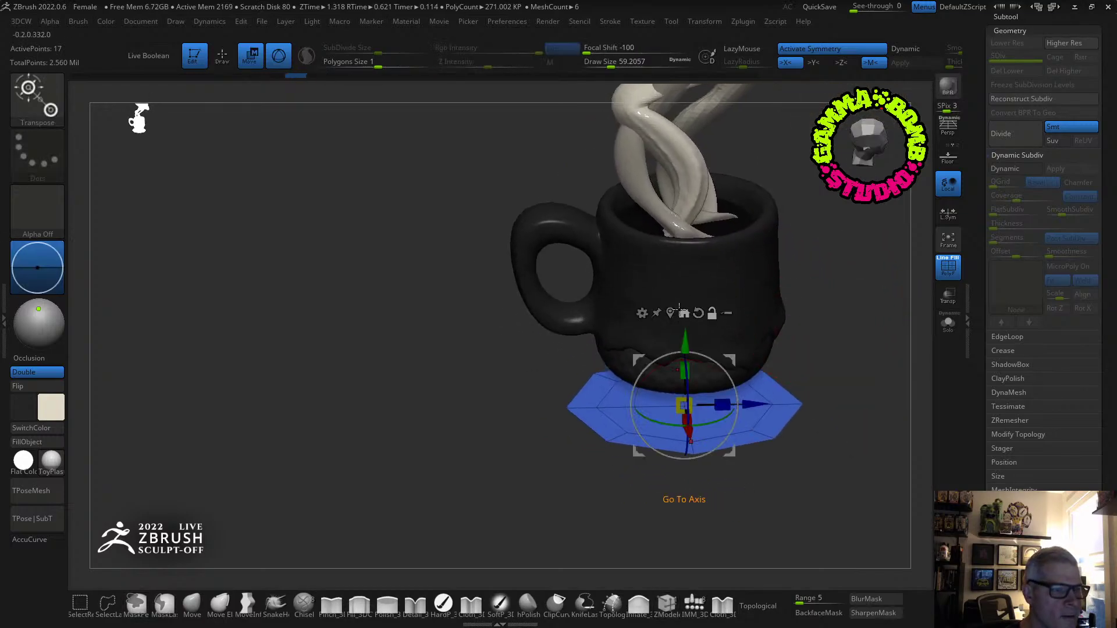
{"action": "left_click_drag", "start_coordinate": [685, 336], "coordinate": [673, 310]}
{"action": "left_click", "coordinate": [681, 291]}
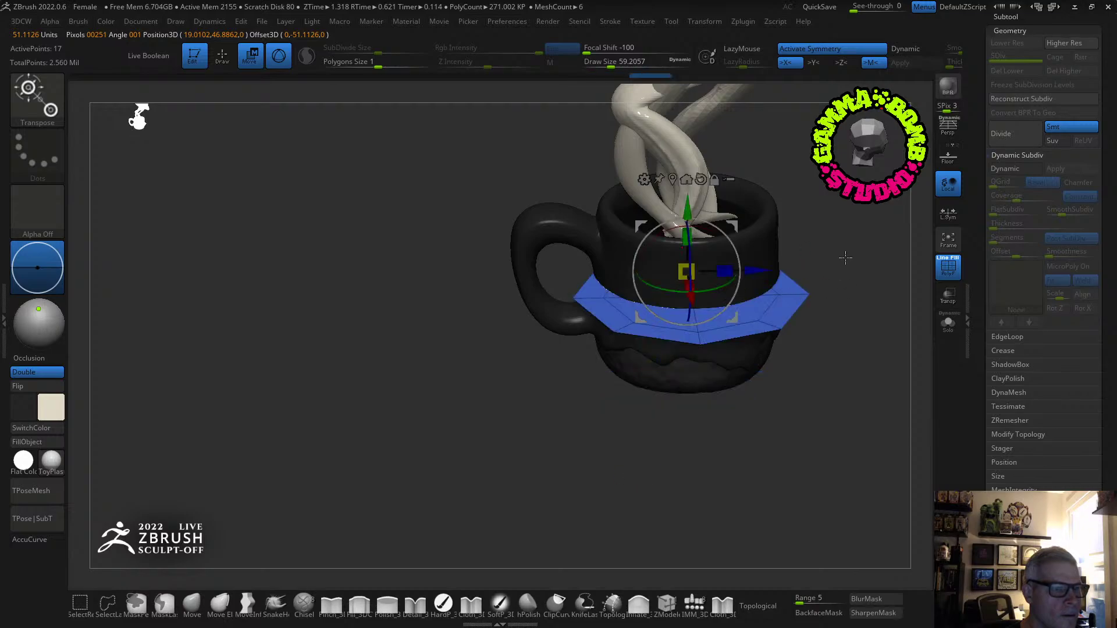
{"action": "left_click_drag", "start_coordinate": [846, 258], "coordinate": [796, 226], "text": "shift"}
{"action": "left_click_drag", "start_coordinate": [684, 205], "coordinate": [687, 311]}
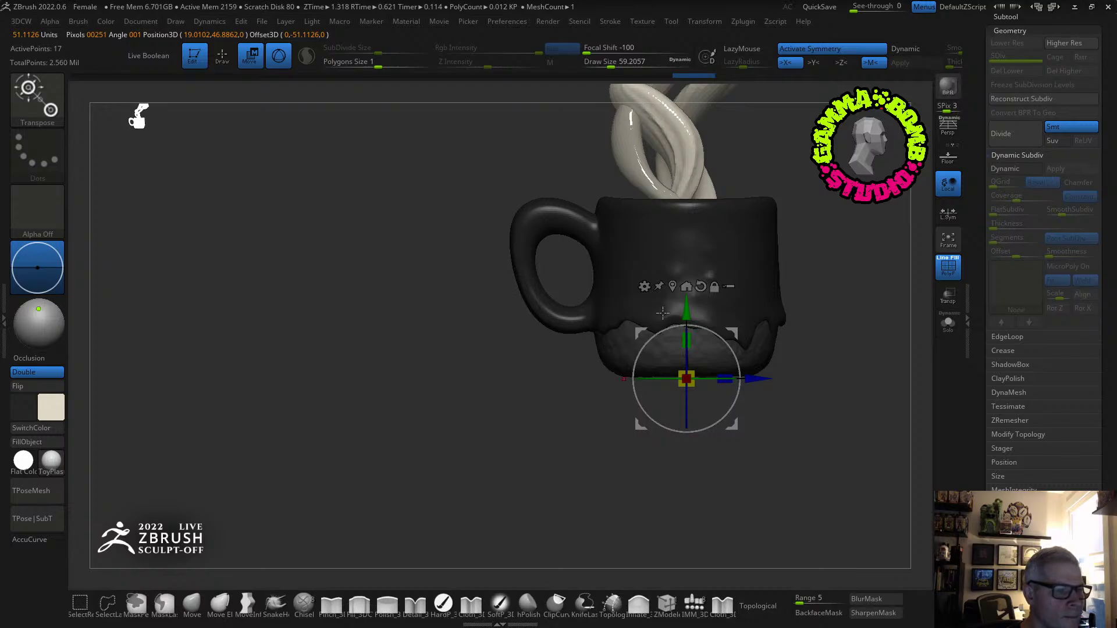
{"action": "left_click_drag", "start_coordinate": [853, 320], "coordinate": [686, 304]}
{"action": "left_click_drag", "start_coordinate": [818, 459], "coordinate": [732, 450]}
Turn off symmetry and scale the saucer base uniformly by about 0.89 around its centered gizmo.
{"action": "key", "text": "x"}
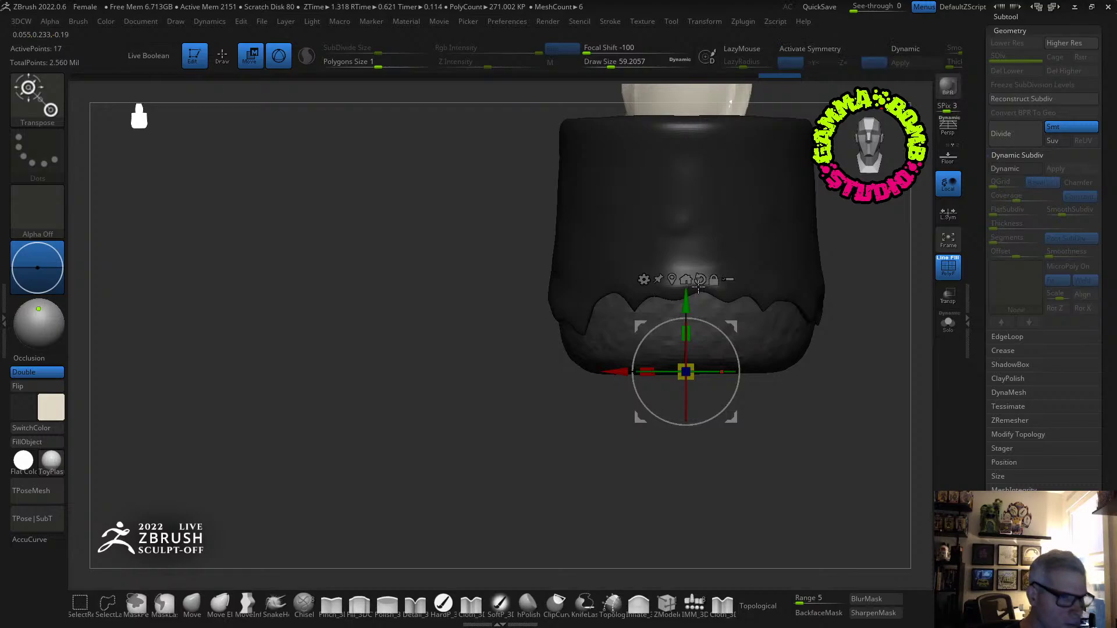
{"action": "left_click", "coordinate": [673, 277]}
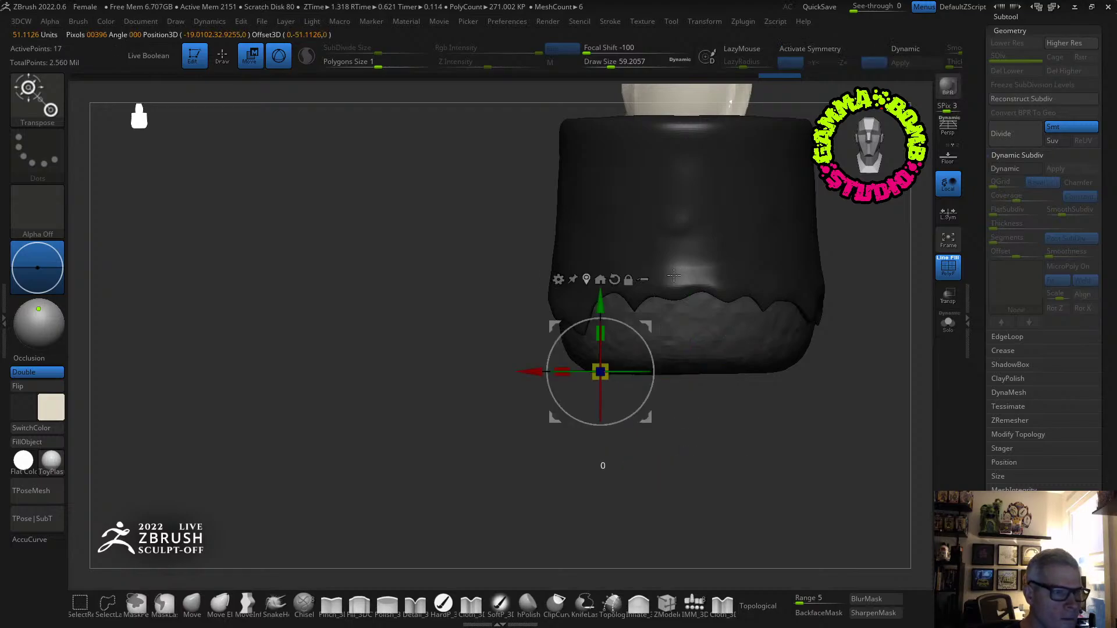
{"action": "left_click", "coordinate": [600, 280]}
{"action": "left_click_drag", "start_coordinate": [657, 366], "coordinate": [661, 348]}
{"action": "left_click_drag", "start_coordinate": [691, 166], "coordinate": [669, 318]}
{"action": "left_click_drag", "start_coordinate": [516, 459], "coordinate": [544, 492]}
{"action": "left_click_drag", "start_coordinate": [699, 378], "coordinate": [691, 381]}
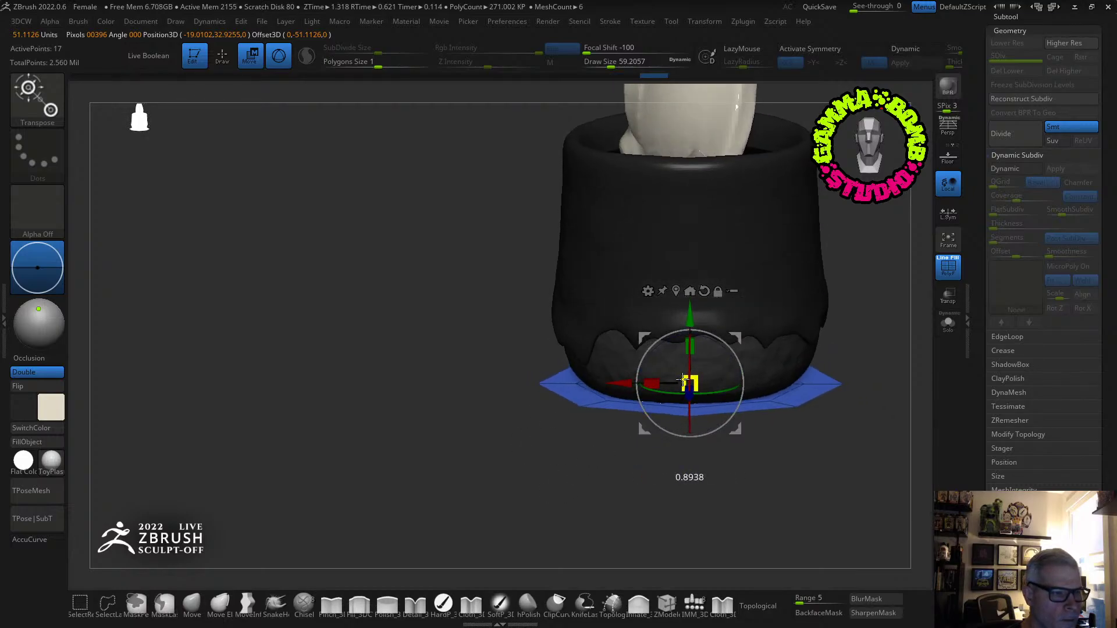
Extrude the saucer's outer edge loop twice with ZModeler to form a sloped wall and a wide rim.
{"action": "left_click", "coordinate": [677, 602]}
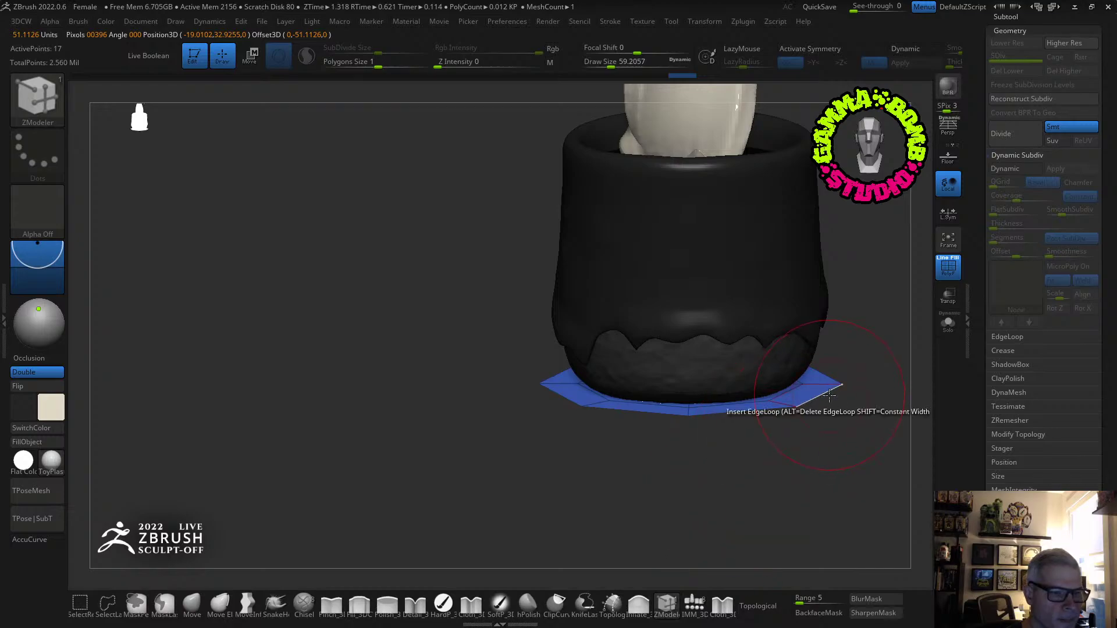
{"action": "key", "text": "space"}
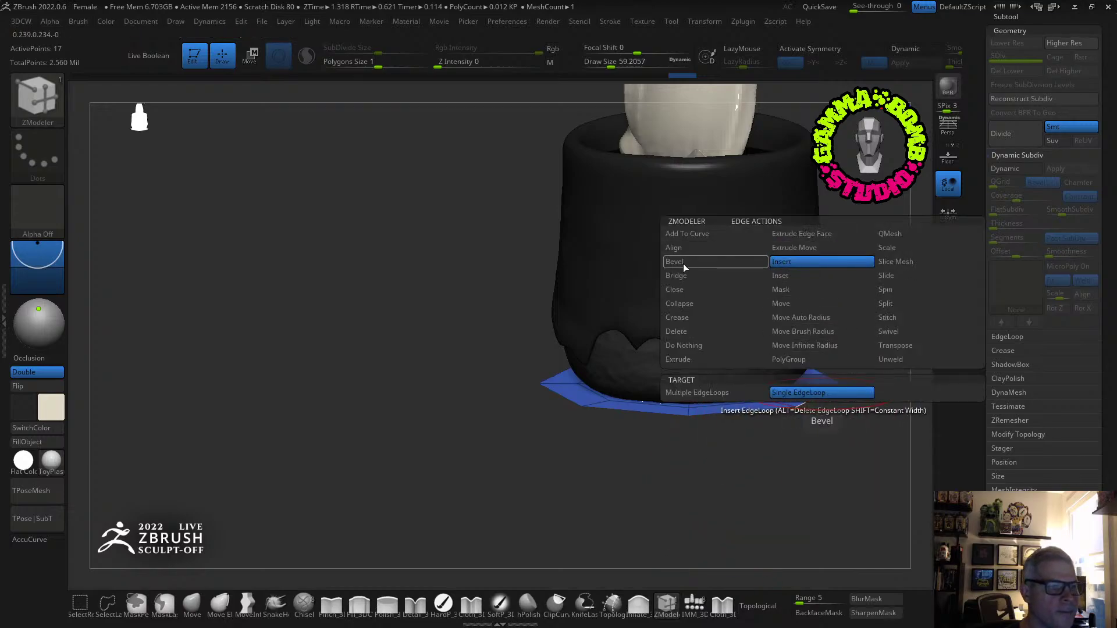
{"action": "left_click", "coordinate": [678, 360]}
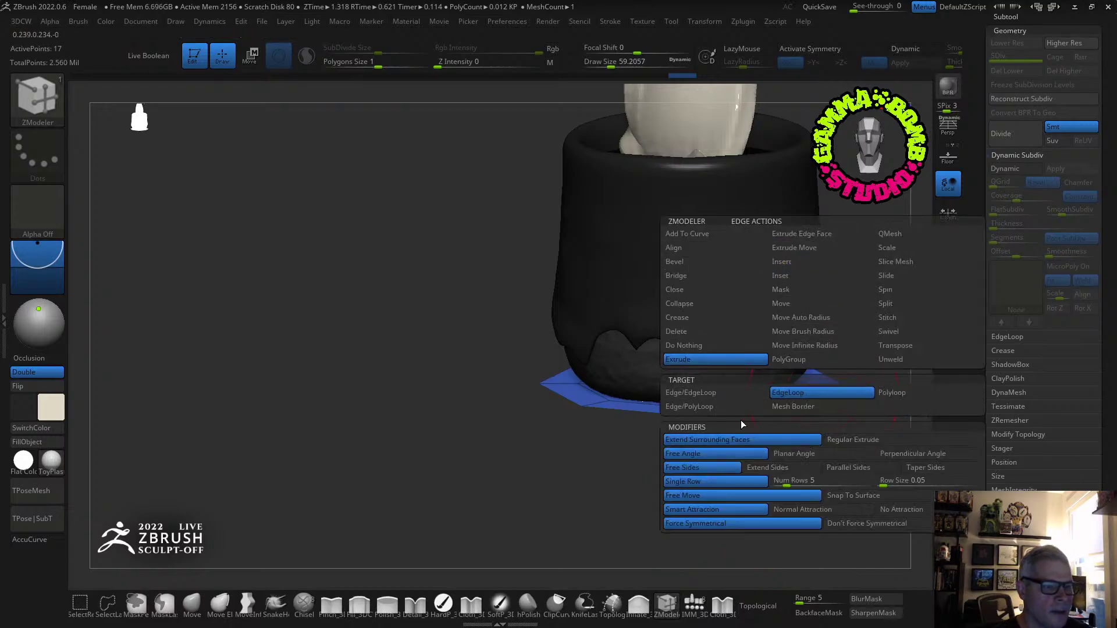
{"action": "left_click_drag", "start_coordinate": [783, 411], "coordinate": [974, 377]}
{"action": "right_click_drag", "start_coordinate": [881, 393], "coordinate": [756, 343]}
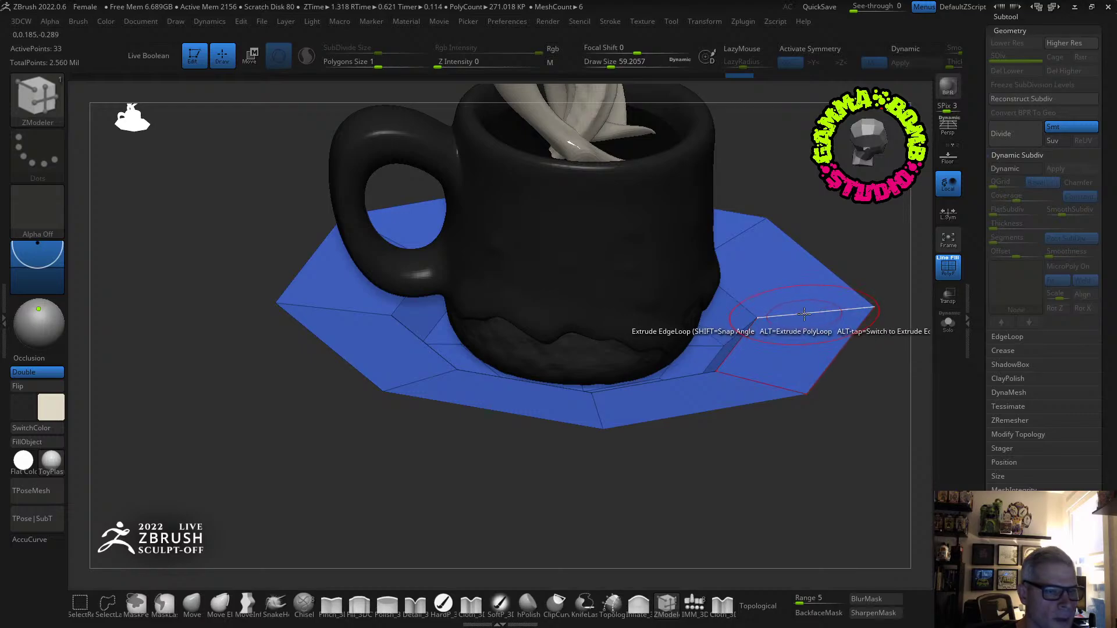
Insert a single edge loop close to the outer border of the saucer's rim.
{"action": "key", "text": "space"}
{"action": "left_click", "coordinate": [774, 263]}
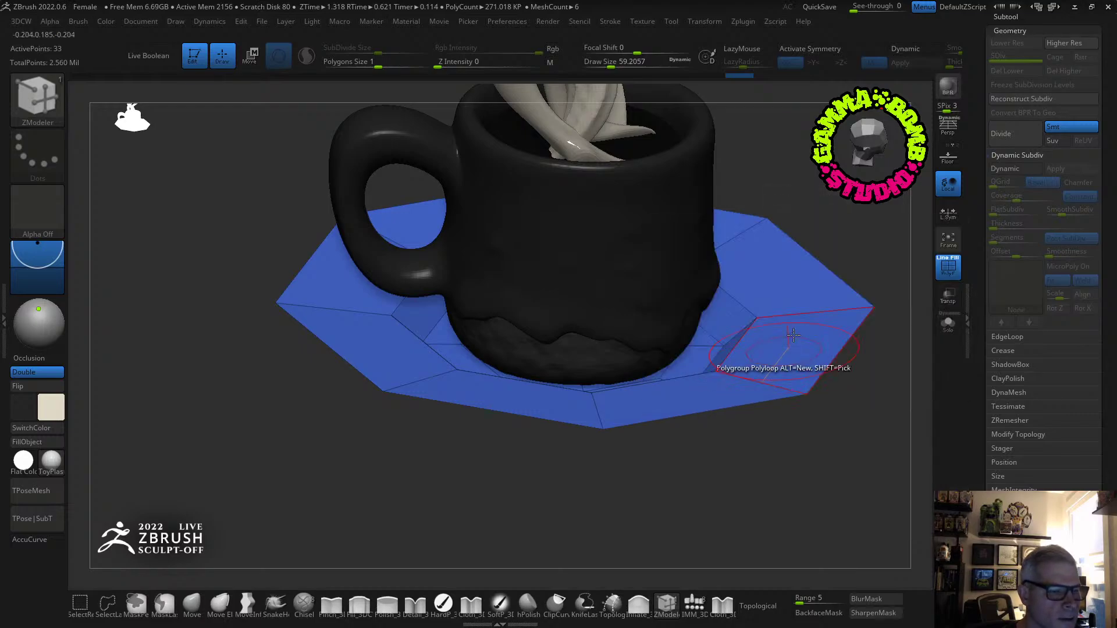
{"action": "left_click", "coordinate": [803, 314]}
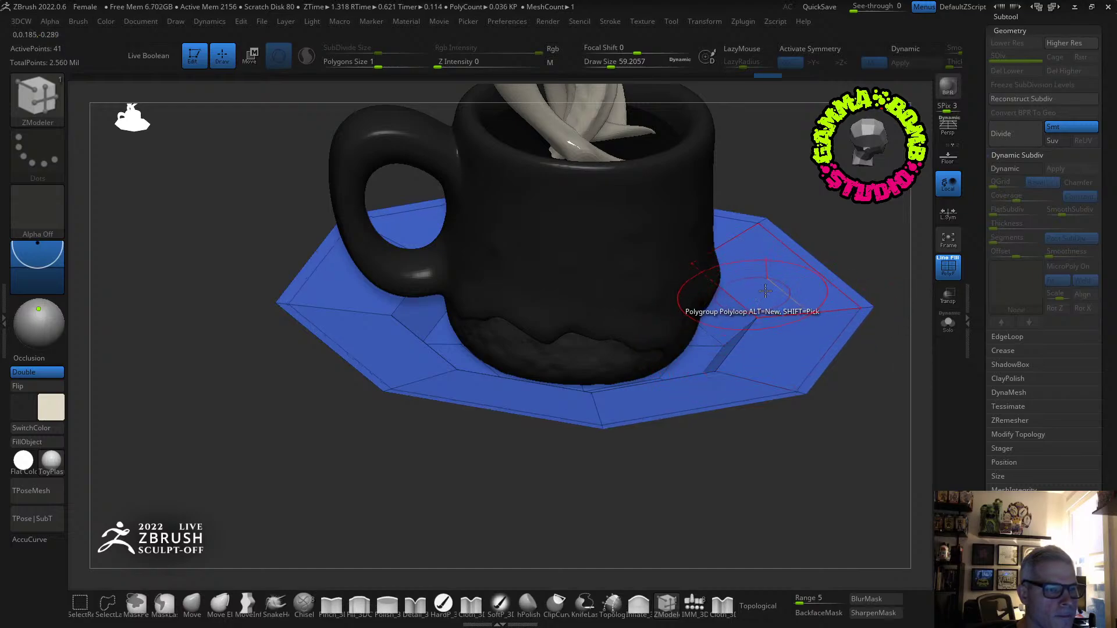
{"action": "key", "text": "space"}
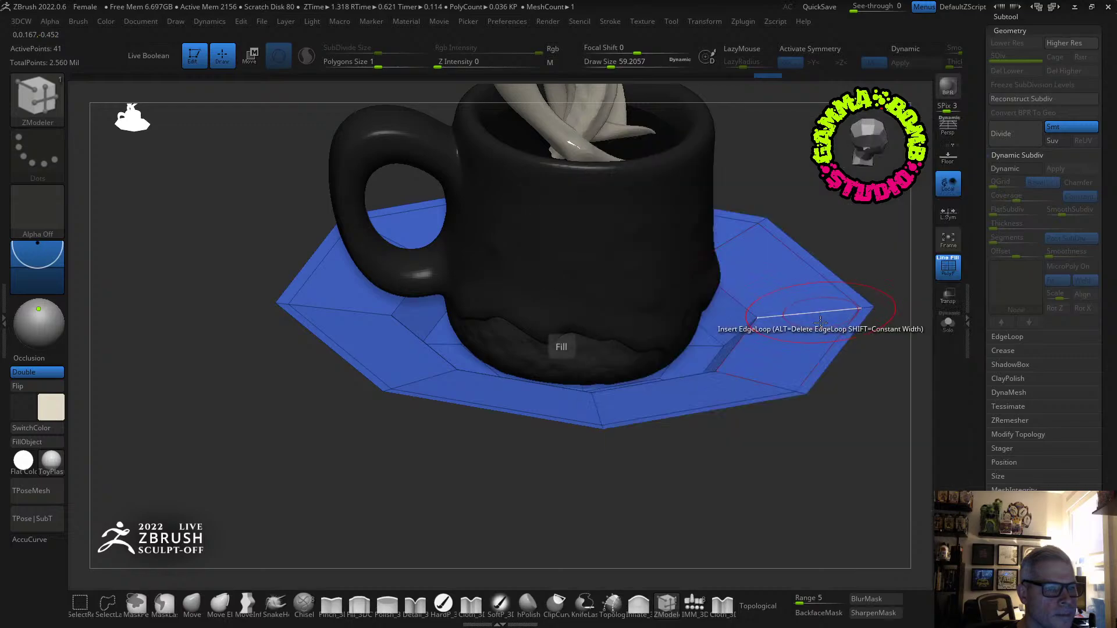
Assign separate polygroups to the saucer's wide rim, its sloped inner wall and the narrow outer border ring.
{"action": "left_click", "coordinate": [786, 289]}
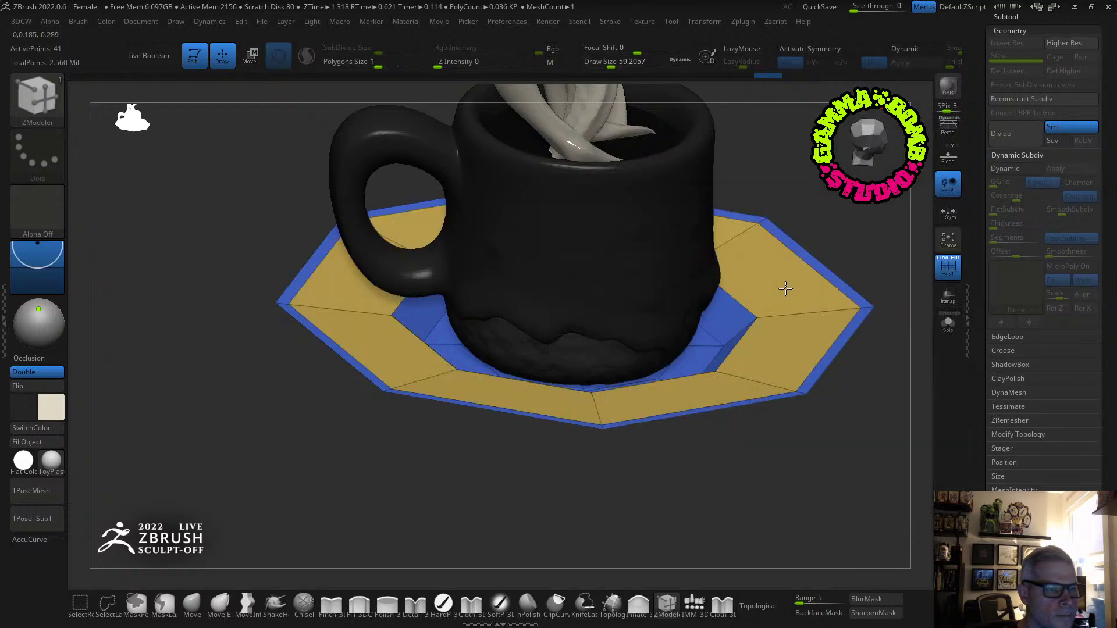
{"action": "left_click", "coordinate": [728, 324]}
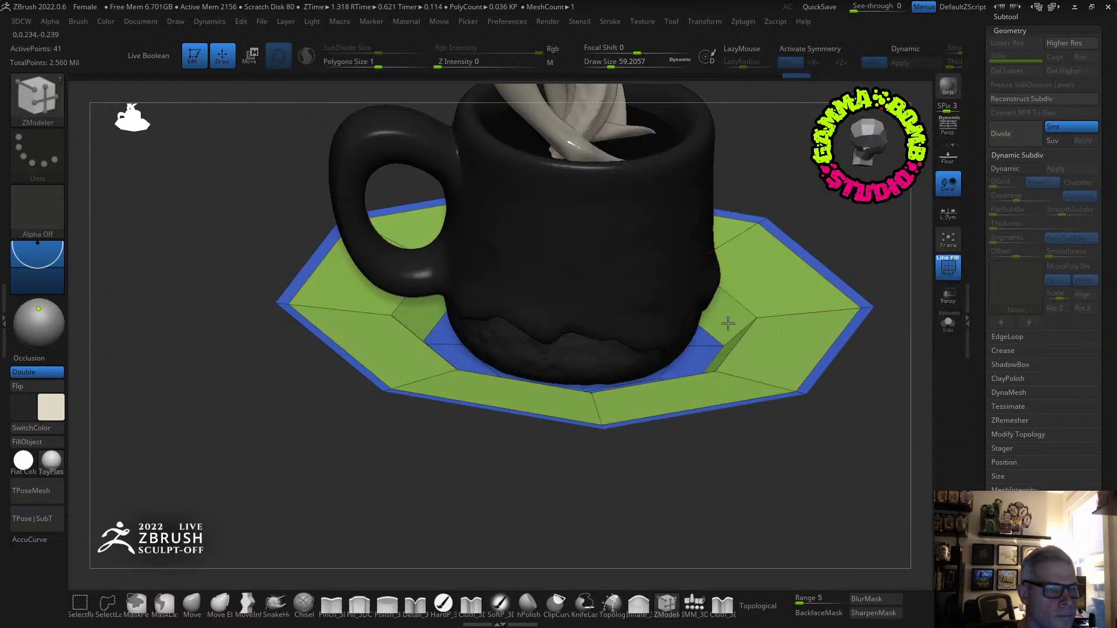
{"action": "left_click", "coordinate": [834, 281]}
Crease the saucer's polygroup borders and turn on Dynamic Subdiv to smooth its shape.
{"action": "left_click_drag", "start_coordinate": [875, 268], "coordinate": [875, 227]}
{"action": "key", "text": "1"}
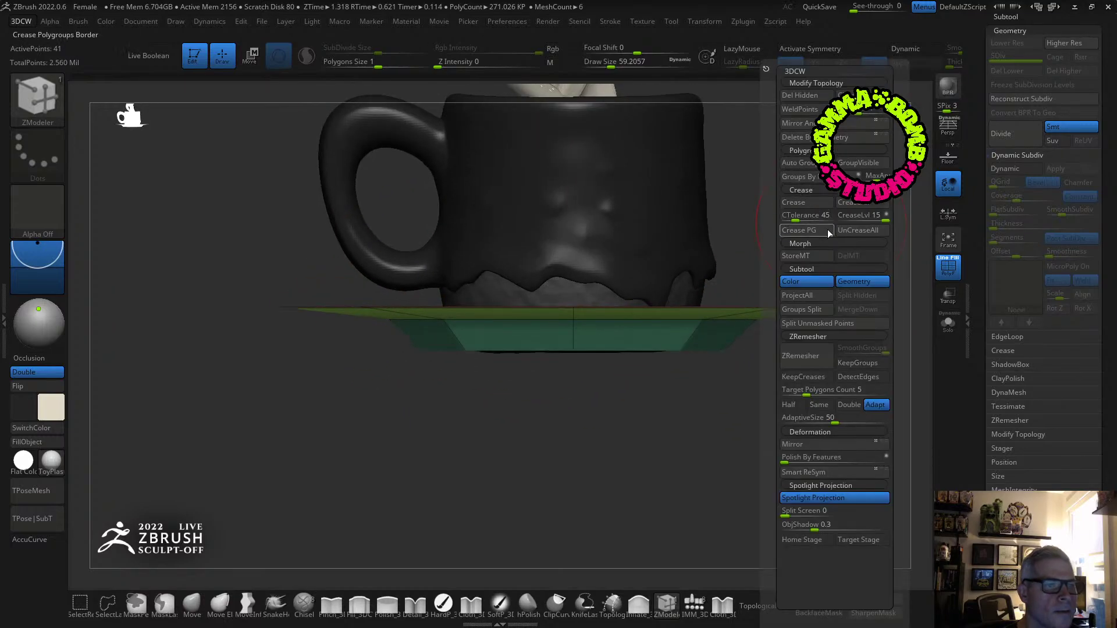
{"action": "left_click_drag", "start_coordinate": [794, 230], "coordinate": [797, 265]}
{"action": "left_click", "coordinate": [1016, 169]}
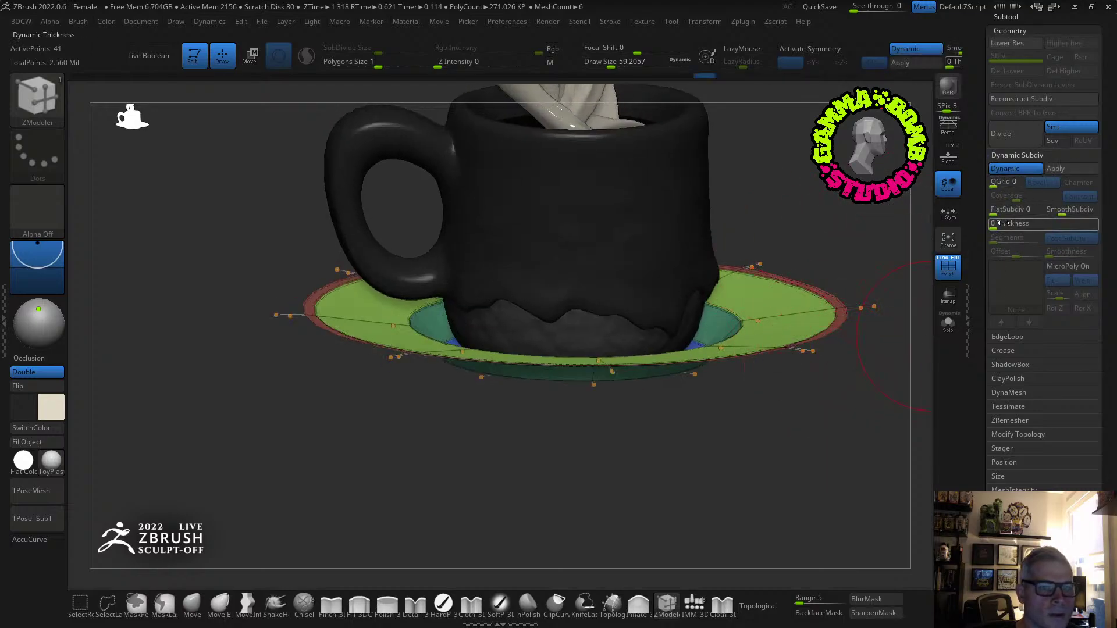
Set the saucer's dynamic thickness to 0.0086, apply it as real geometry and check the mesh without its polyframe.
{"action": "left_click_drag", "start_coordinate": [996, 224], "coordinate": [1027, 225]}
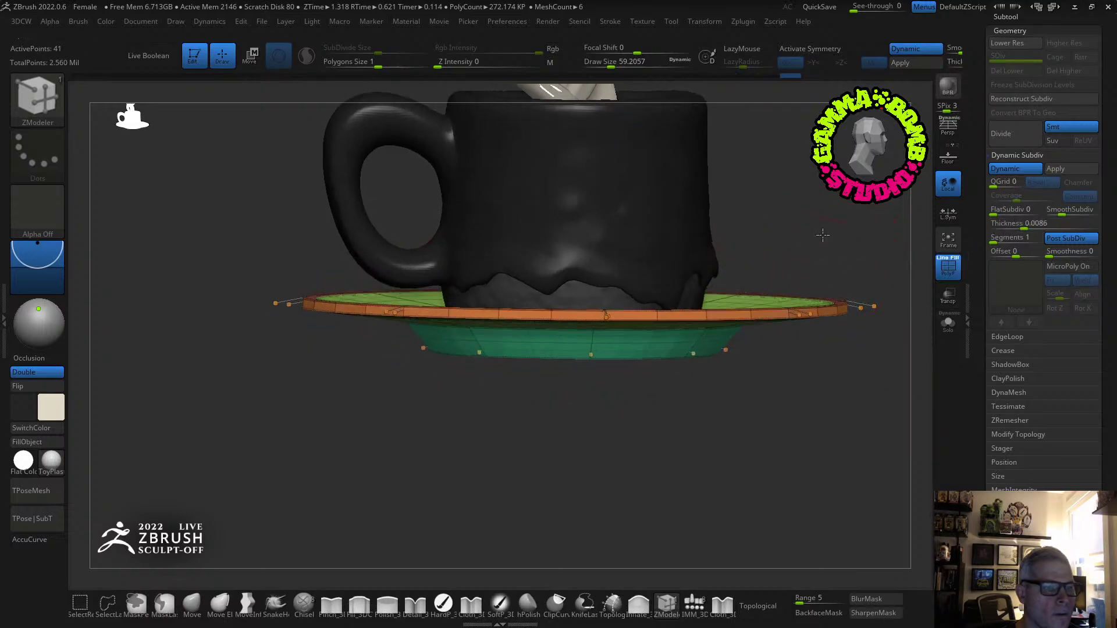
{"action": "left_click", "coordinate": [1071, 170]}
{"action": "left_click_drag", "start_coordinate": [756, 227], "coordinate": [882, 224]}
{"action": "left_click", "coordinate": [948, 266]}
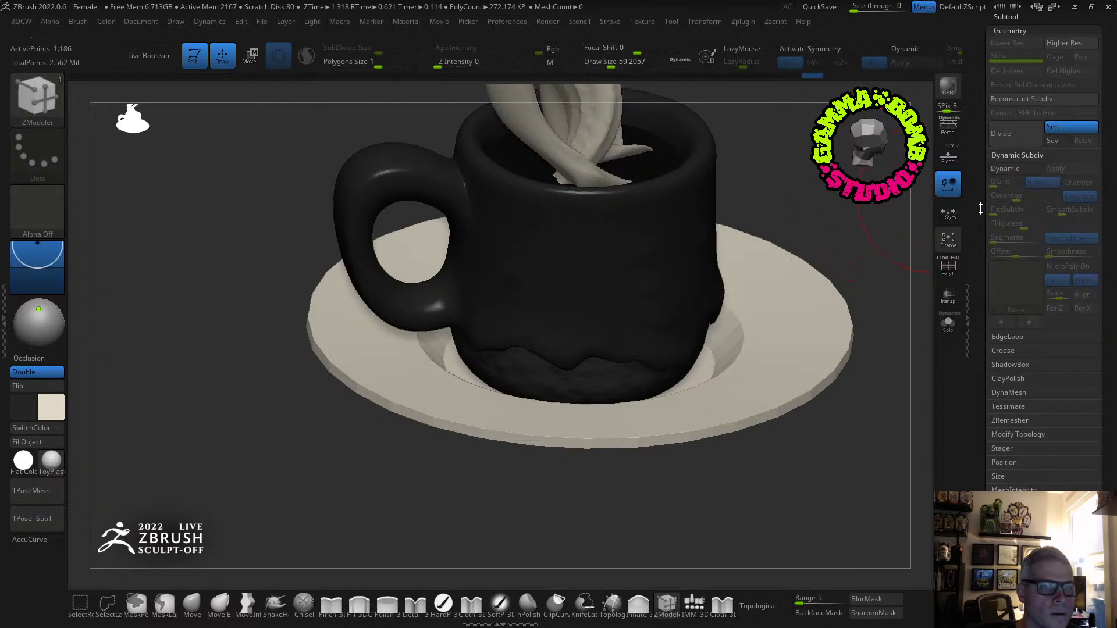
{"action": "left_click", "coordinate": [948, 266]}
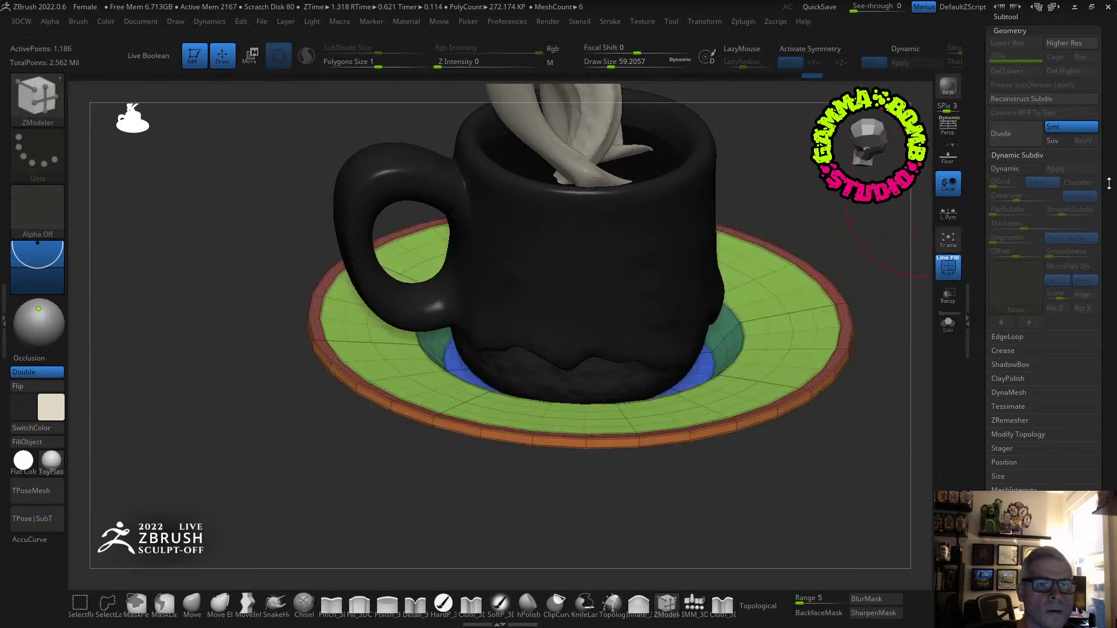
Set ZRemesher to retain the same polygon count for the saucer, with KeepGroups on.
{"action": "left_click_drag", "start_coordinate": [1009, 17], "coordinate": [1010, 36]}
{"action": "left_click", "coordinate": [1010, 36]}
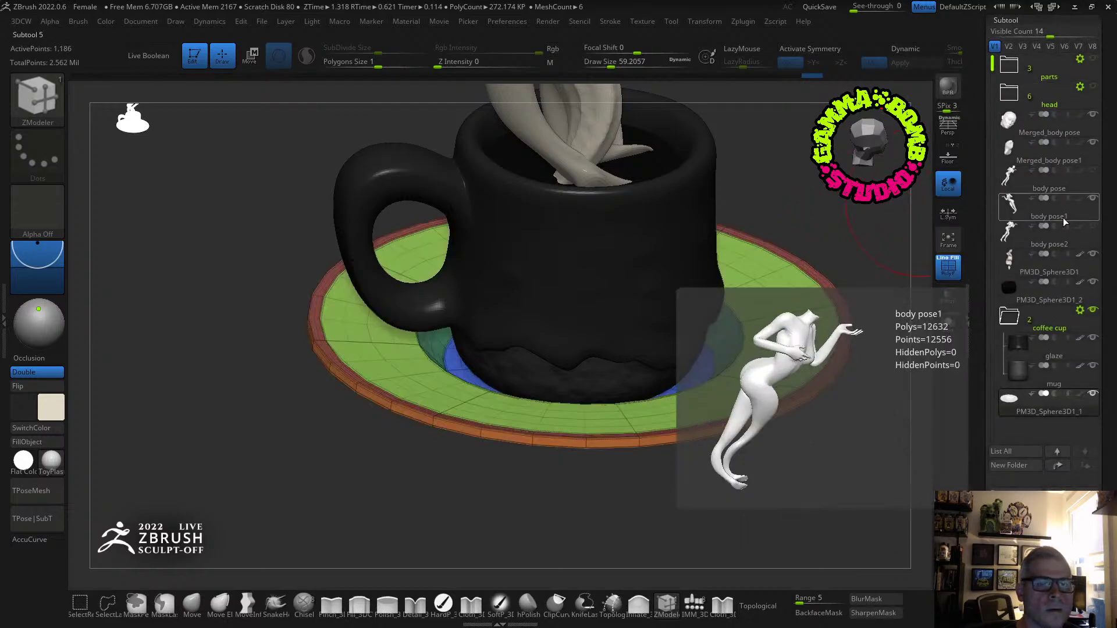
{"action": "left_click", "coordinate": [1006, 21]}
{"action": "left_click_drag", "start_coordinate": [1051, 44], "coordinate": [1051, 90]}
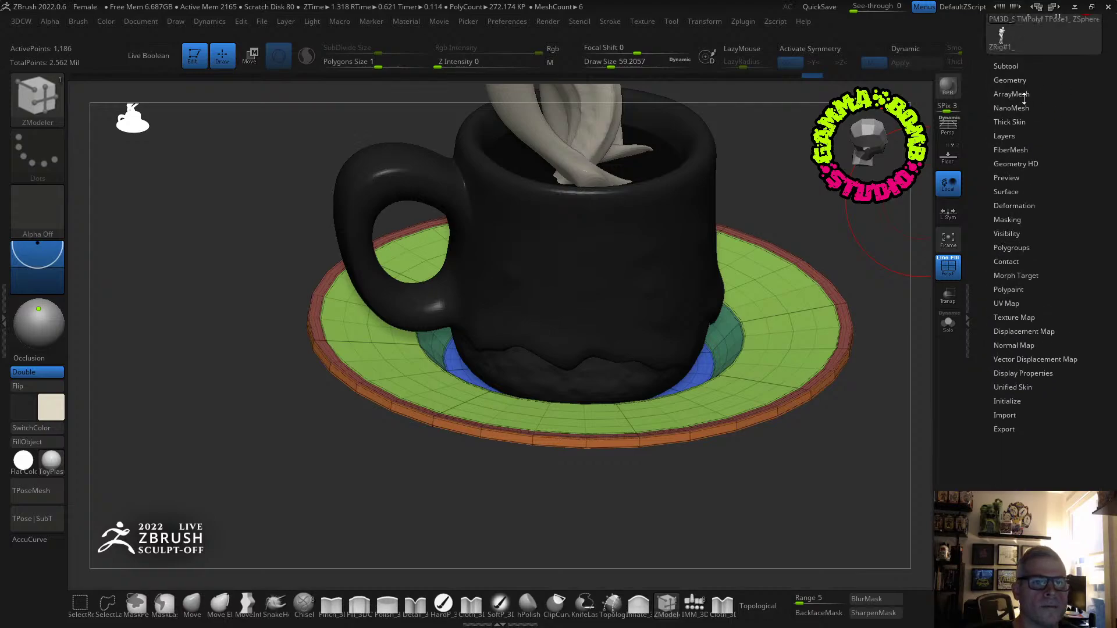
{"action": "left_click", "coordinate": [1010, 81]}
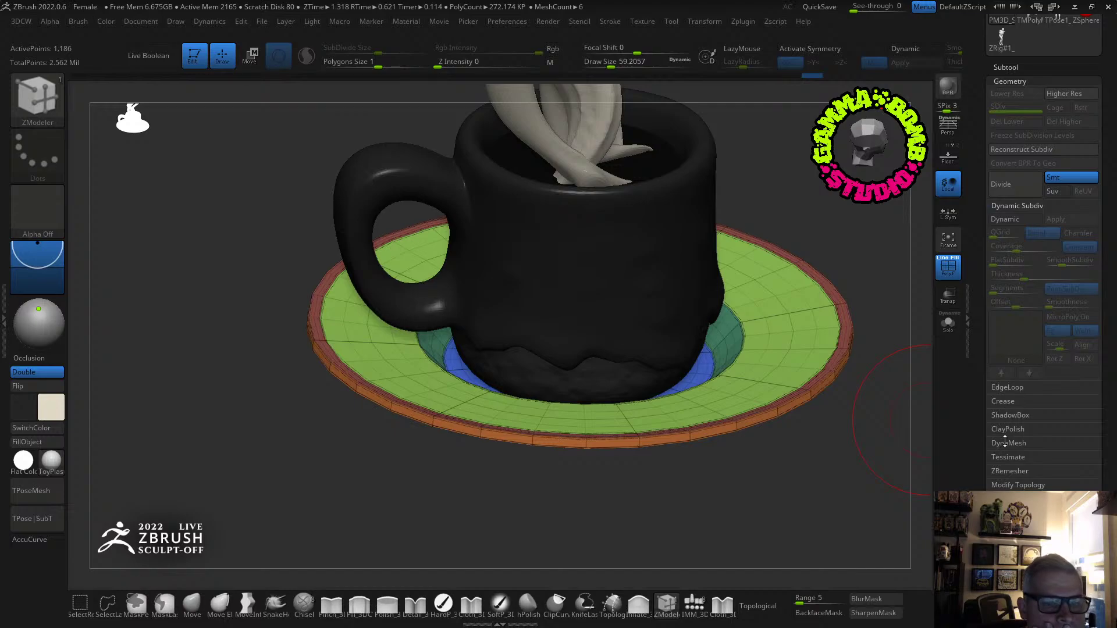
{"action": "left_click", "coordinate": [1002, 471]}
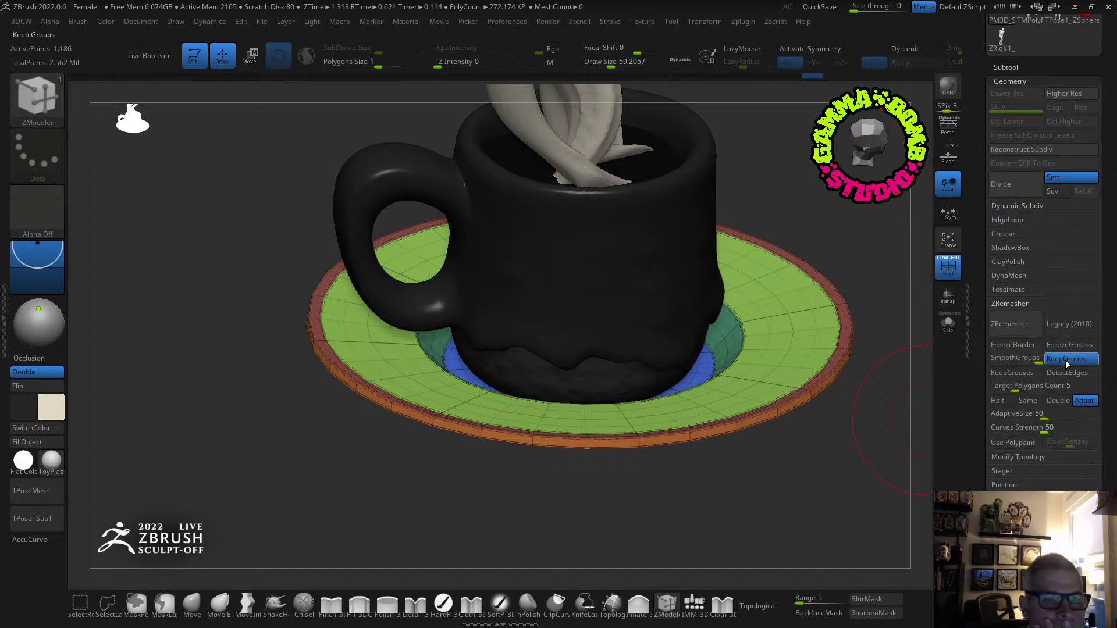
{"action": "left_click_drag", "start_coordinate": [1016, 358], "coordinate": [982, 359]}
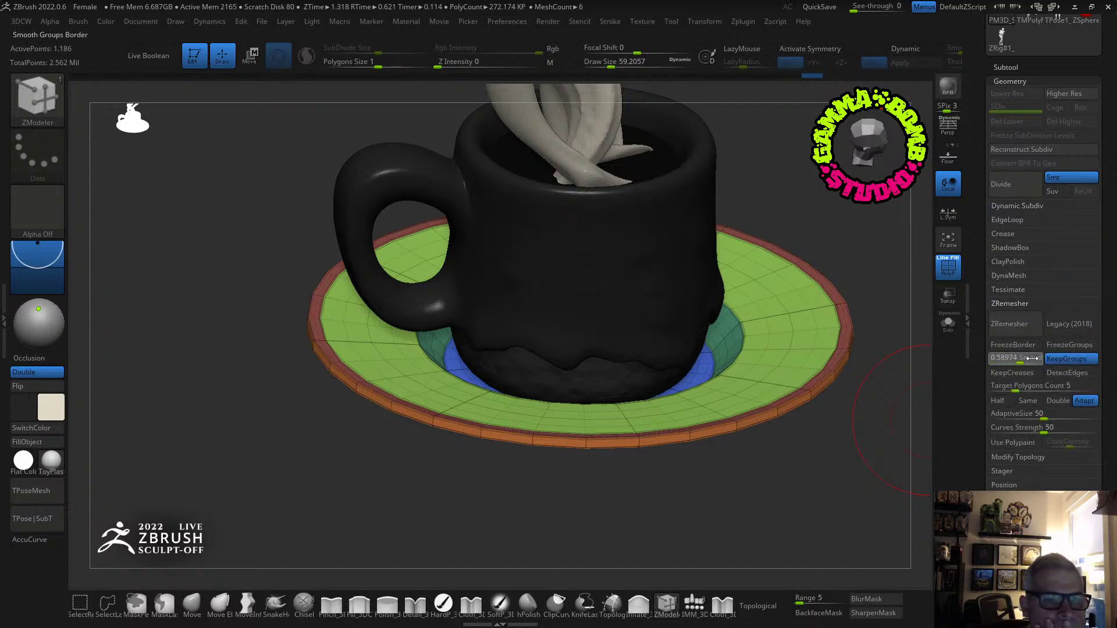
{"action": "left_click", "coordinate": [1028, 401]}
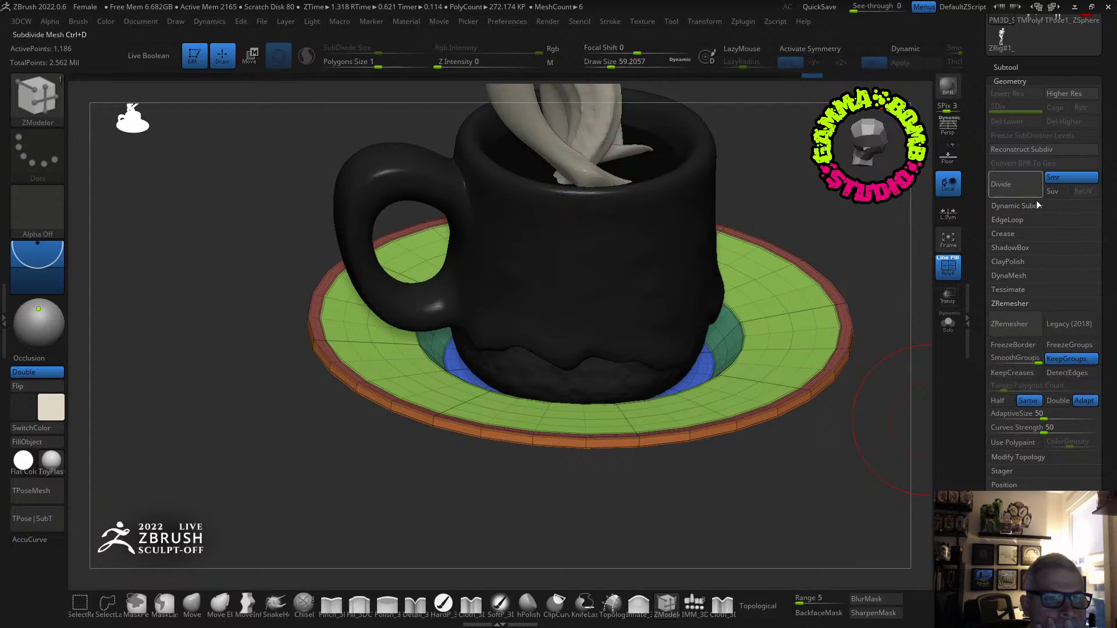
Turn Dynamic Subdiv back on for the saucer with thickness 0 and apply it as denser geometry.
{"action": "left_click", "coordinate": [1019, 206]}
{"action": "left_click", "coordinate": [1015, 222]}
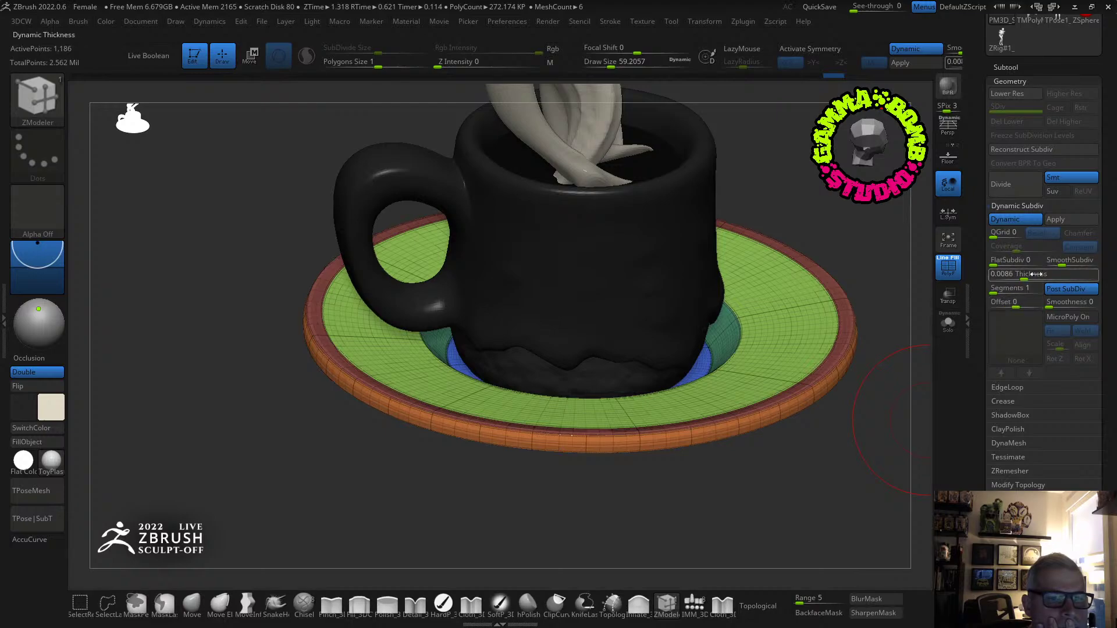
{"action": "left_click_drag", "start_coordinate": [1028, 280], "coordinate": [1000, 276]}
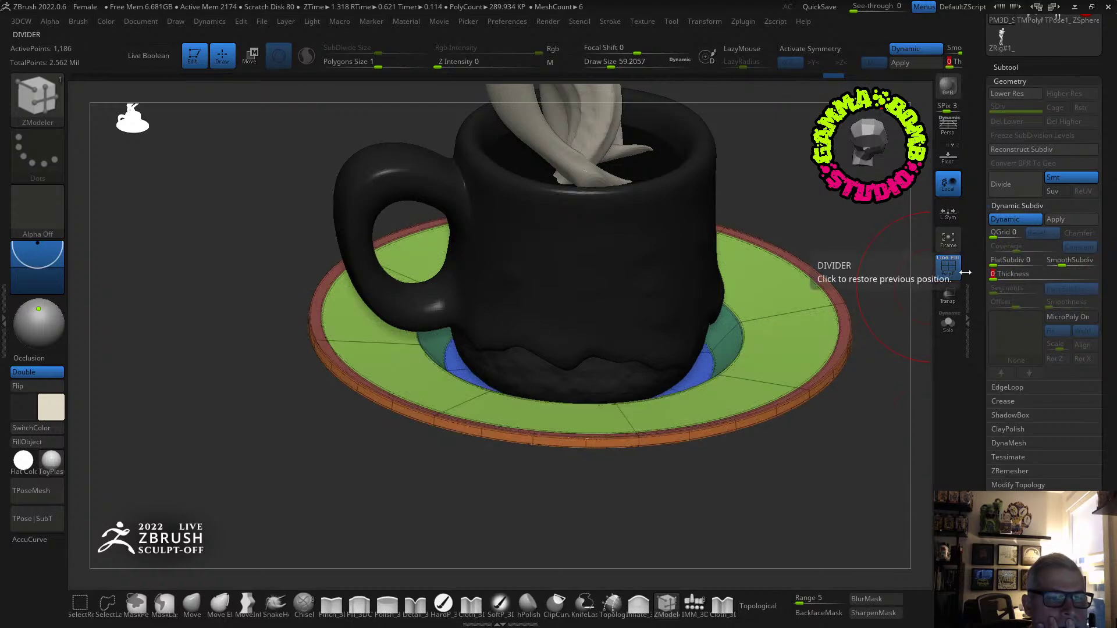
{"action": "left_click", "coordinate": [1055, 220]}
Remesh the saucer with ZRemesher using the Same and KeepGroups options.
{"action": "left_click", "coordinate": [1006, 123]}
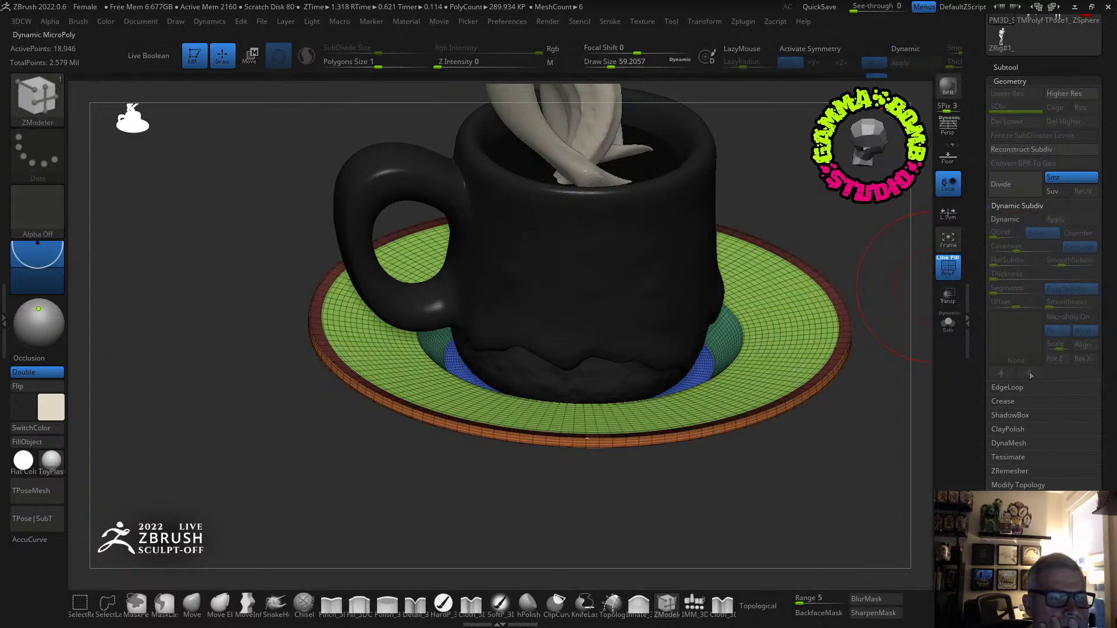
{"action": "left_click", "coordinate": [1009, 469]}
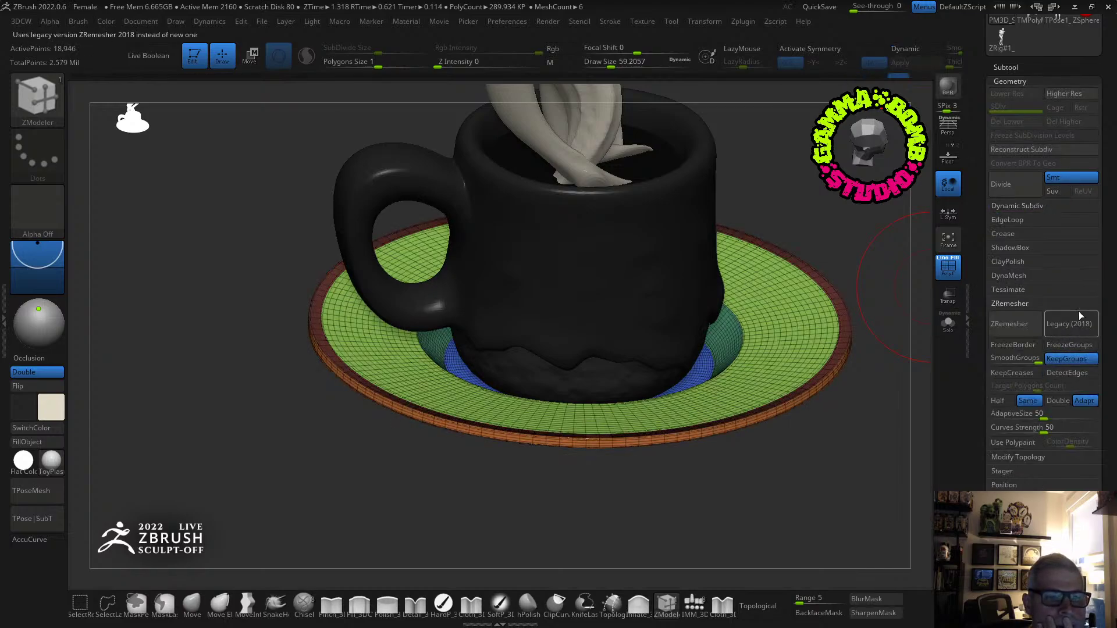
{"action": "left_click", "coordinate": [1021, 336]}
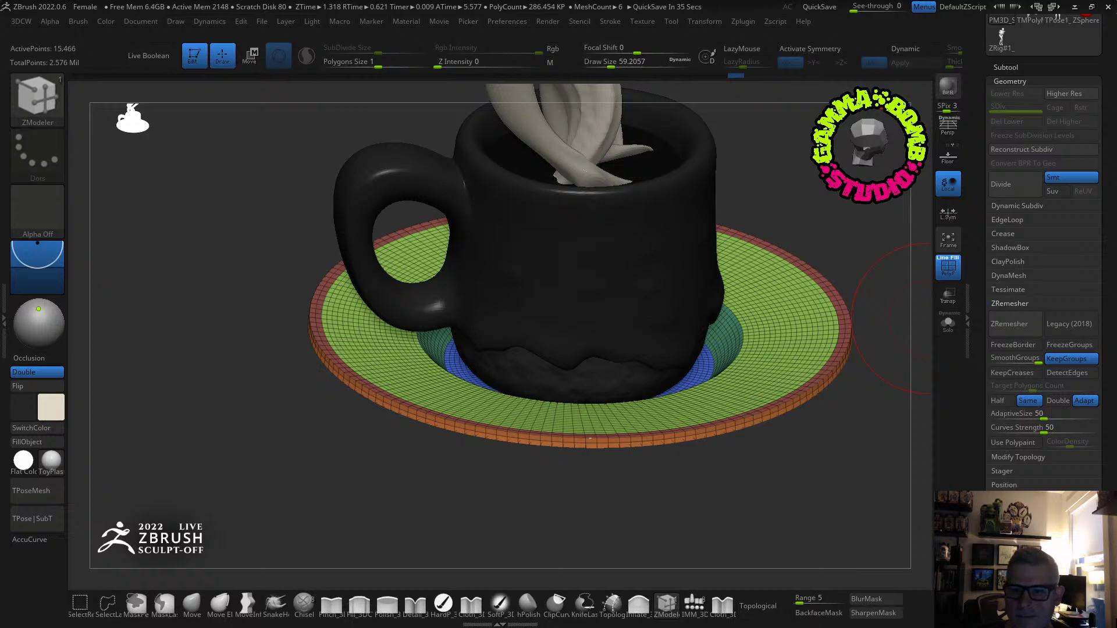
{"action": "left_click_drag", "start_coordinate": [907, 319], "coordinate": [910, 245]}
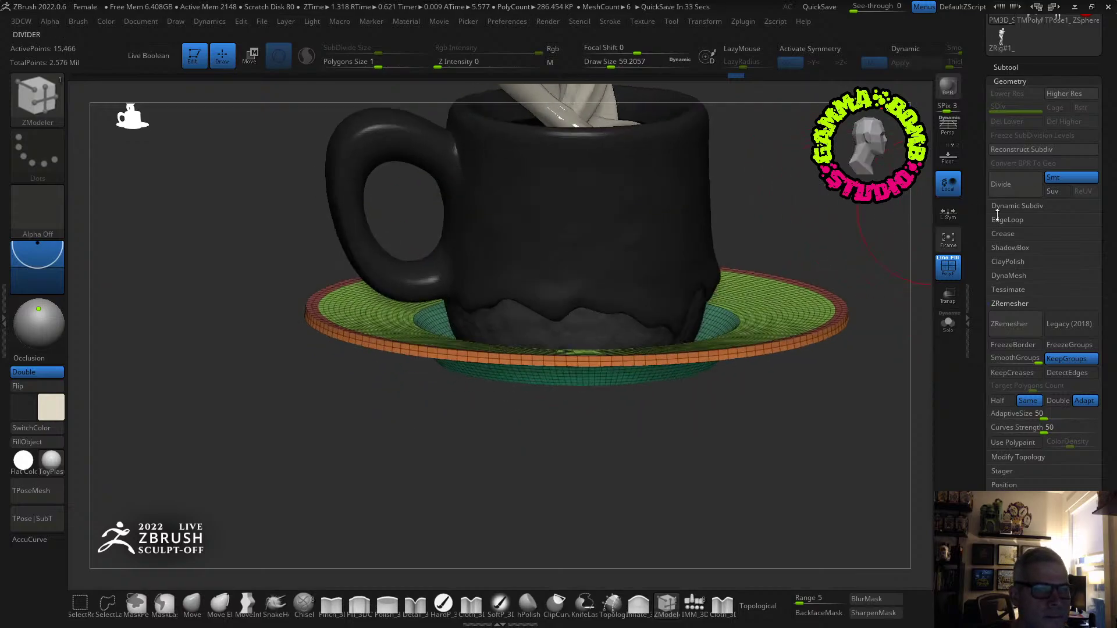
Set the ZRemesher target to Half and hide the saucer's polyframe display.
{"action": "left_click", "coordinate": [1003, 402]}
{"action": "mouse_move", "coordinate": [911, 314]}
{"action": "left_mouse_down"}
{"action": "mouse_move", "coordinate": [914, 294]}
{"action": "mouse_move", "coordinate": [843, 424]}
{"action": "mouse_move", "coordinate": [727, 408]}
{"action": "left_mouse_up"}
{"action": "key", "text": "shift+f"}
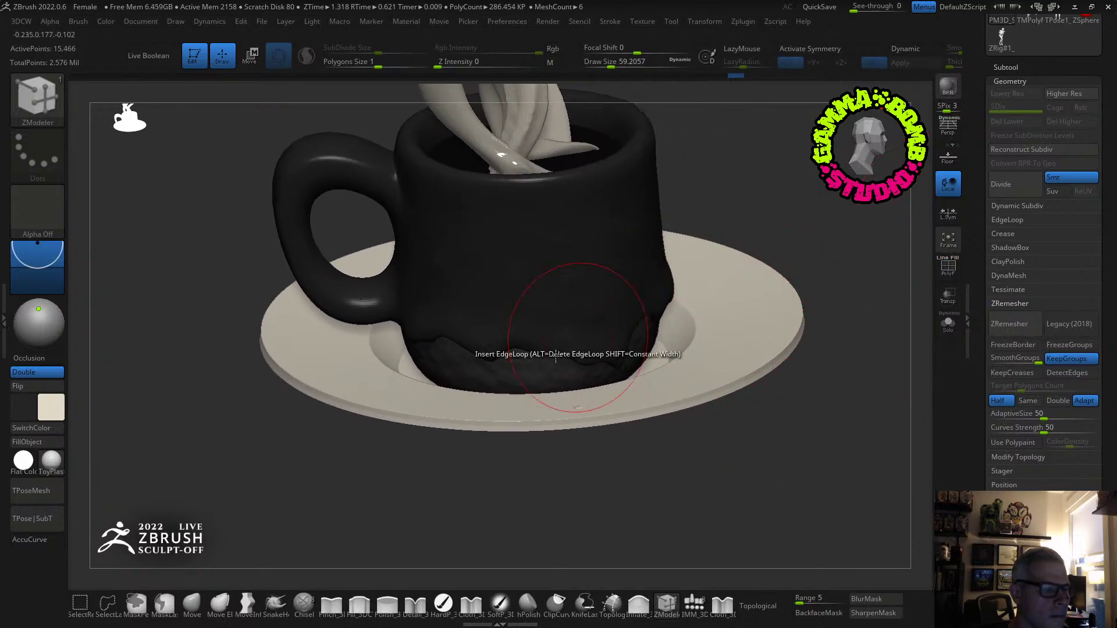
Swap the colour swatches, set the dark one to grey and choose BasicMaterial for the saucer.
{"action": "key", "text": "v"}
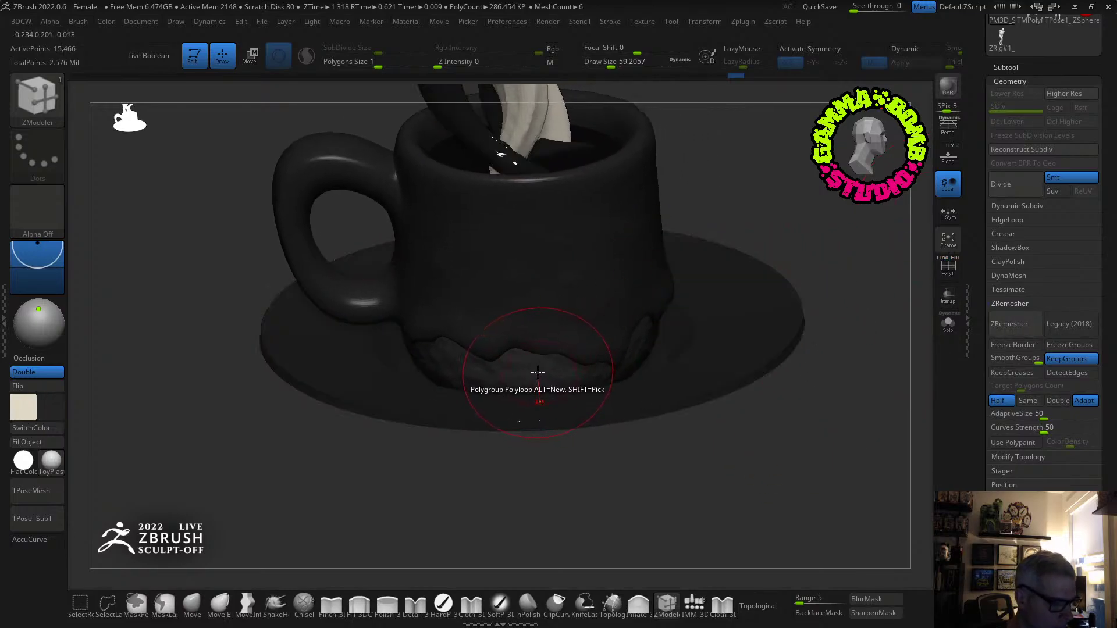
{"action": "left_click", "coordinate": [49, 415]}
{"action": "left_click", "coordinate": [51, 460]}
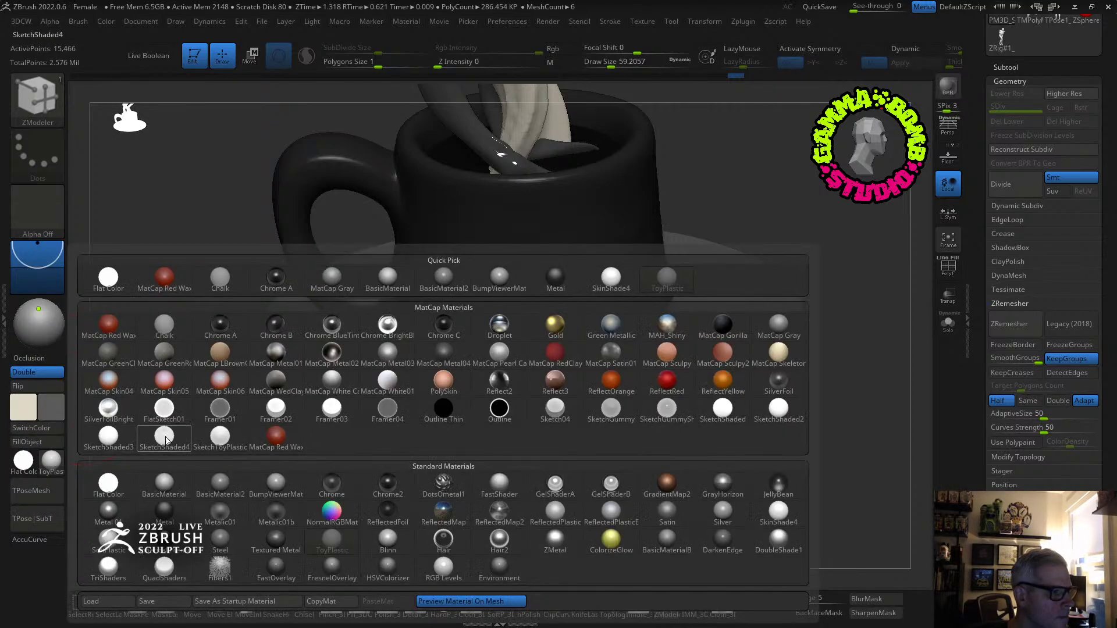
{"action": "left_click", "coordinate": [173, 487]}
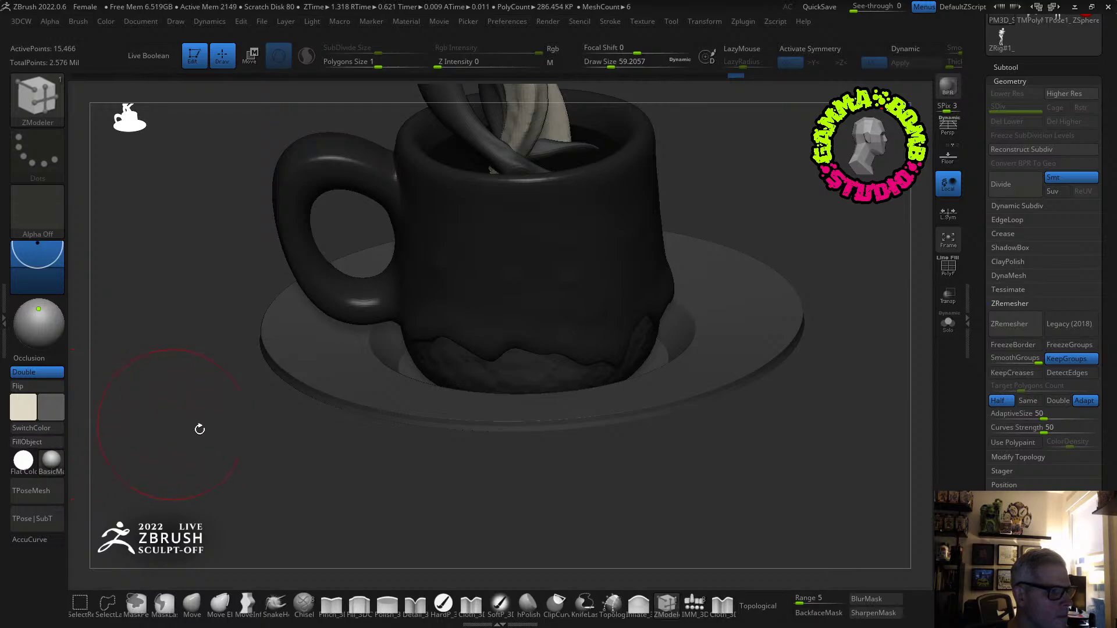
{"action": "mouse_move", "coordinate": [199, 428]}
{"action": "left_mouse_down"}
{"action": "mouse_move", "coordinate": [195, 419]}
{"action": "mouse_move", "coordinate": [205, 437]}
{"action": "left_mouse_up"}
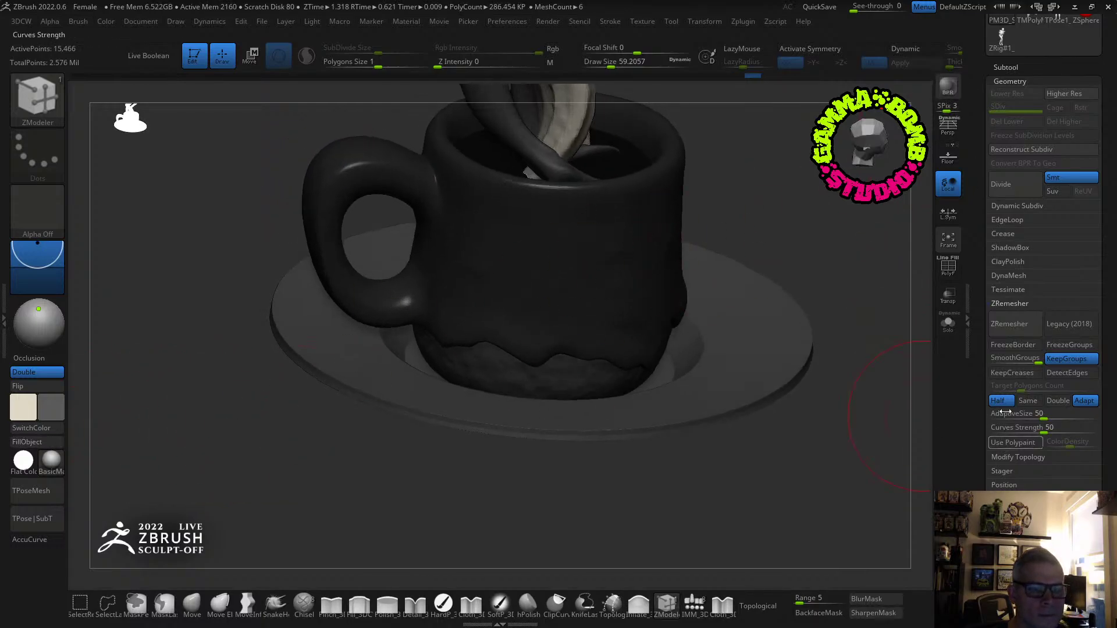
Open the NoiseMakers library from the Surface settings and try presets including Noise29, Noise15 and Noise20 on the saucer.
{"action": "left_click_drag", "start_coordinate": [1005, 503], "coordinate": [1006, 447]}
{"action": "left_click", "coordinate": [1010, 25]}
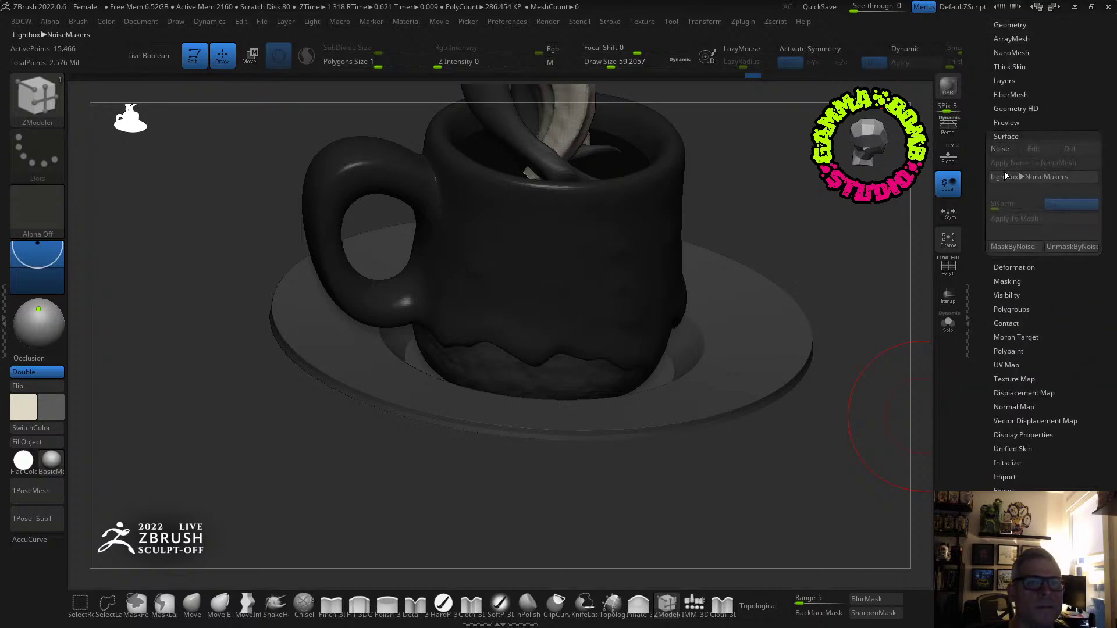
{"action": "left_click", "coordinate": [1029, 177]}
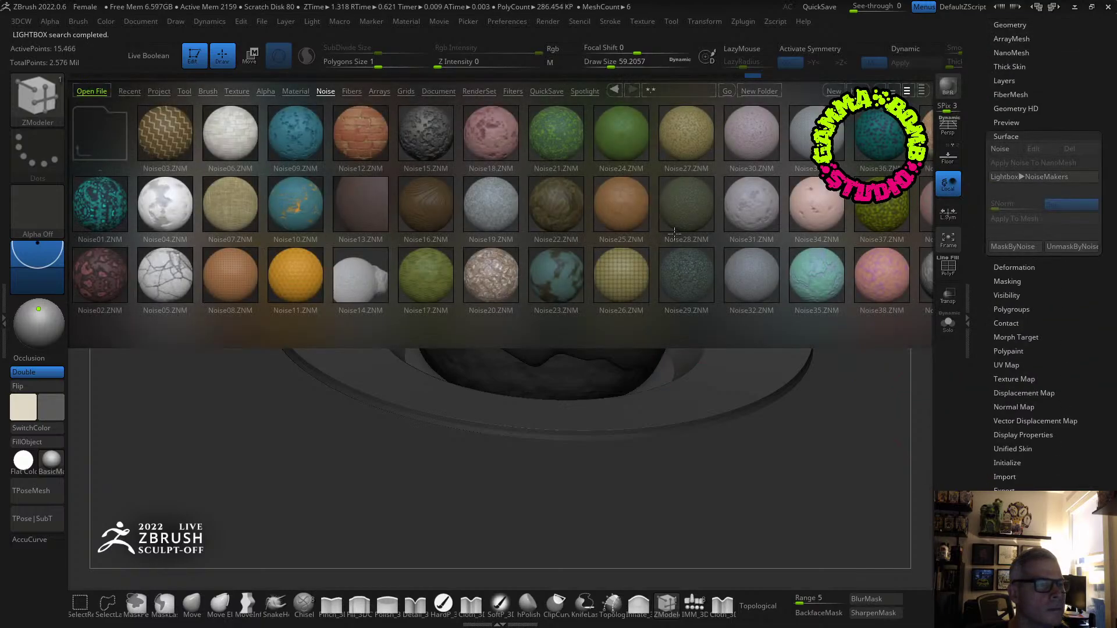
{"action": "double_click", "coordinate": [705, 268]}
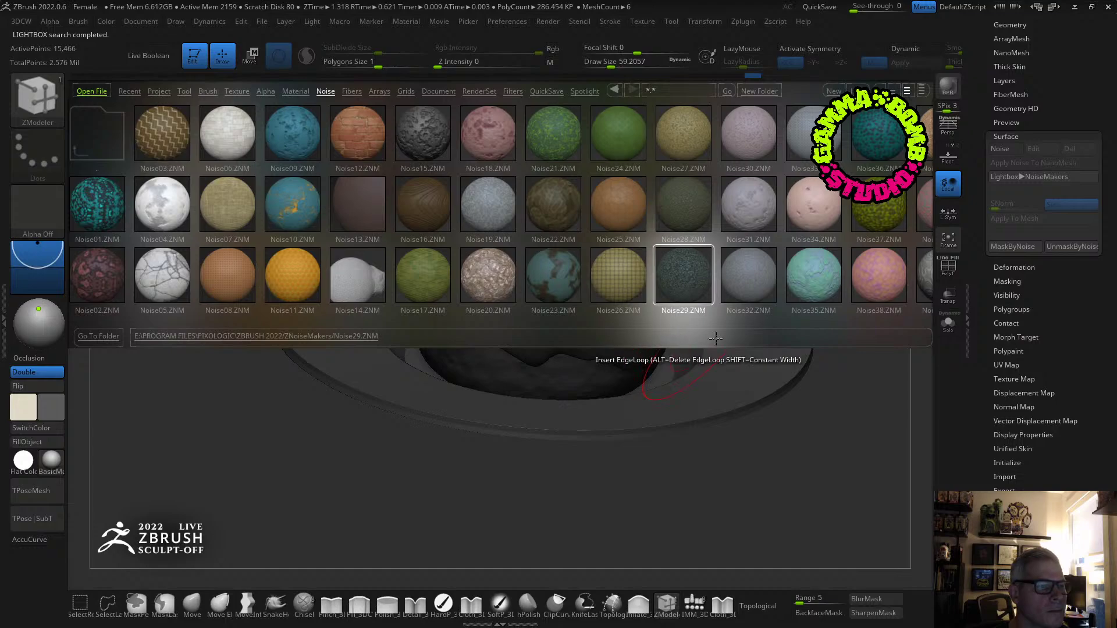
{"action": "double_click", "coordinate": [556, 145]}
{"action": "double_click", "coordinate": [438, 137]}
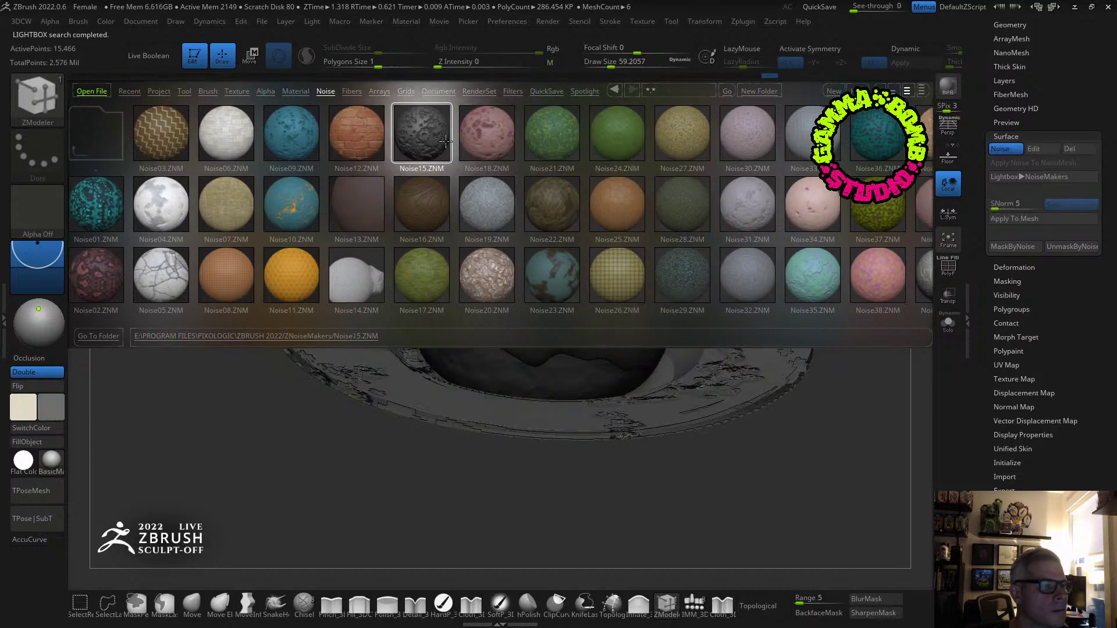
{"action": "double_click", "coordinate": [702, 267]}
{"action": "double_click", "coordinate": [504, 270]}
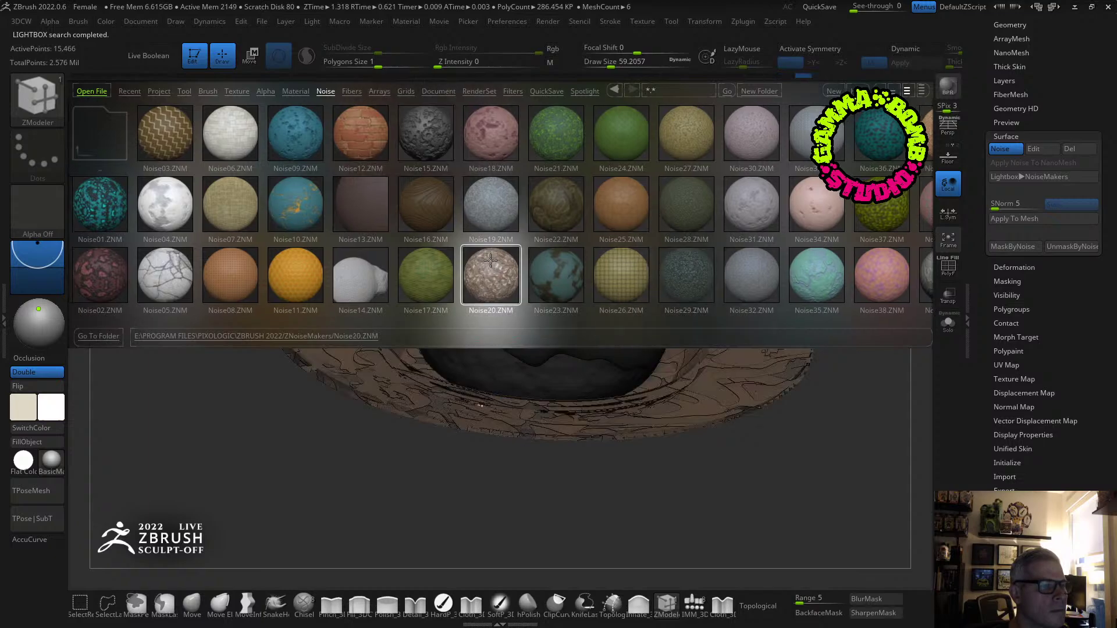
Try further surface noise presets on the saucer: Noise19, Noise33, Noise37, Noise35 and Noise31.
{"action": "left_click_drag", "start_coordinate": [502, 210], "coordinate": [478, 210]}
{"action": "double_click", "coordinate": [466, 215]}
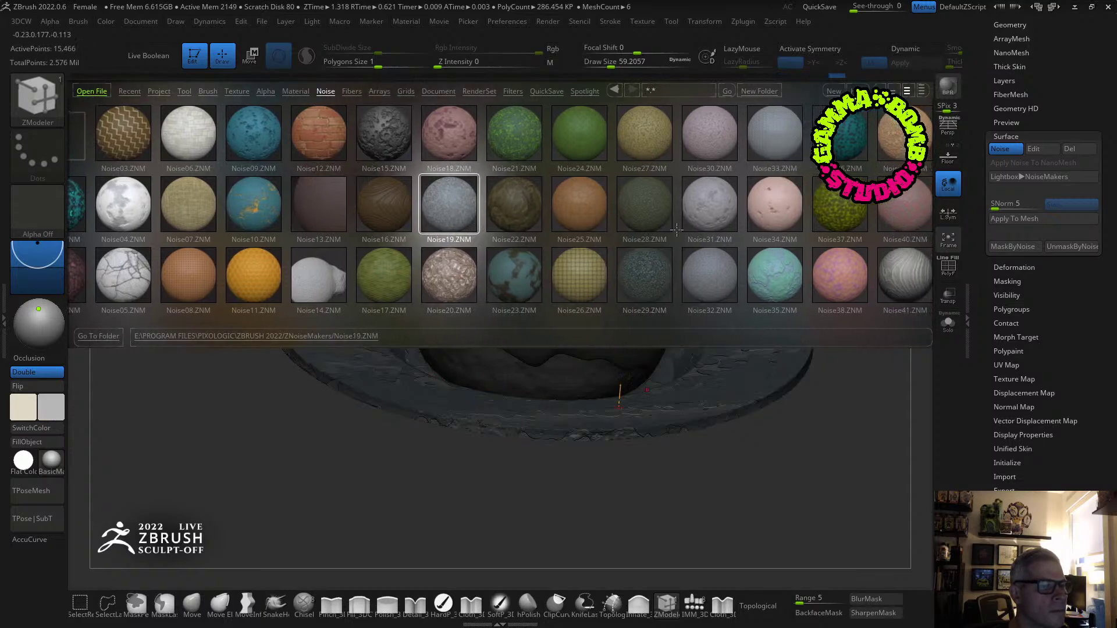
{"action": "double_click", "coordinate": [766, 144]}
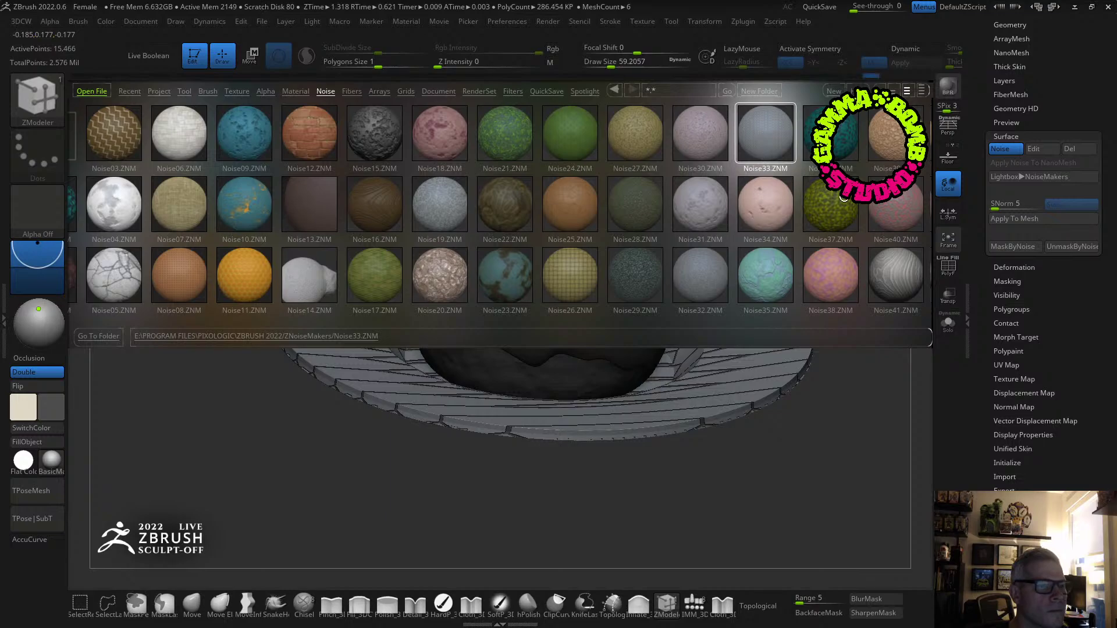
{"action": "double_click", "coordinate": [832, 205]}
{"action": "double_click", "coordinate": [763, 270]}
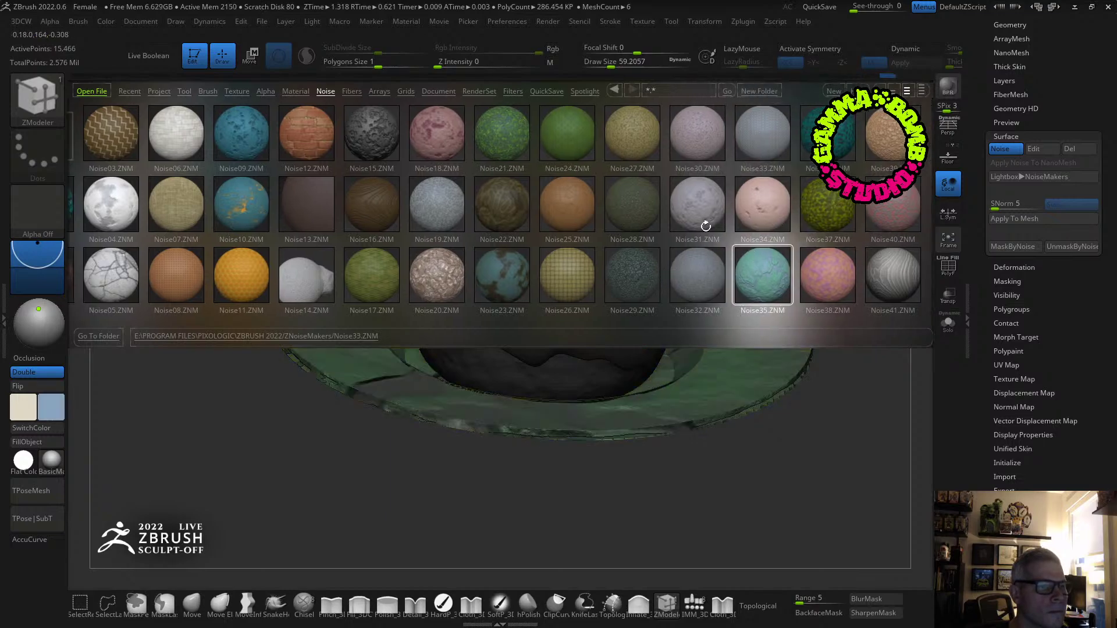
{"action": "double_click", "coordinate": [698, 220]}
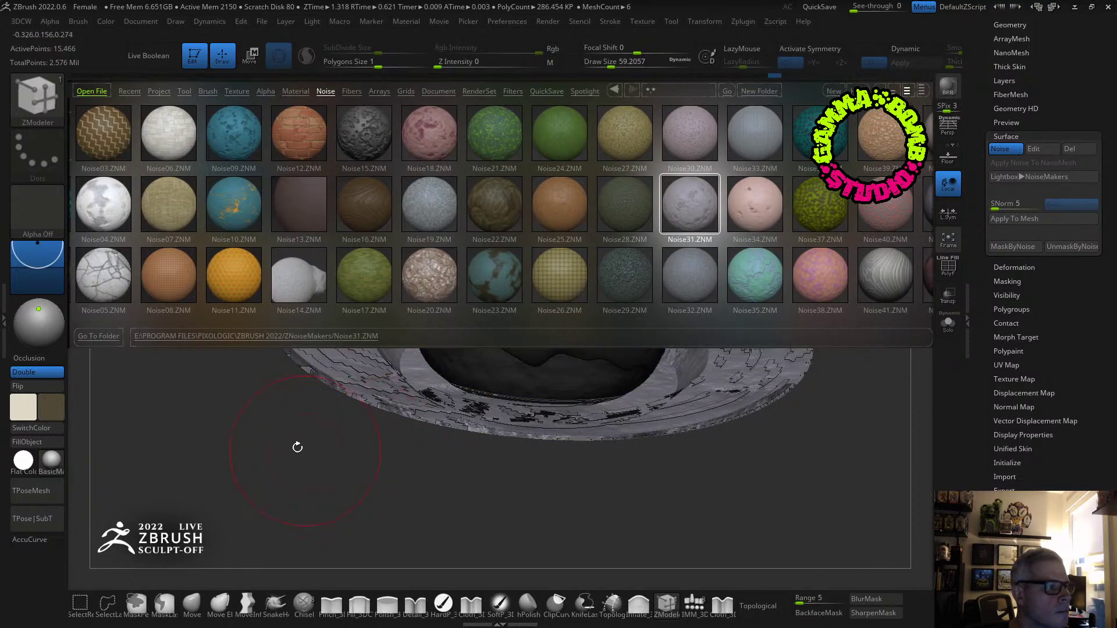
{"action": "left_click_drag", "start_coordinate": [297, 448], "coordinate": [323, 329]}
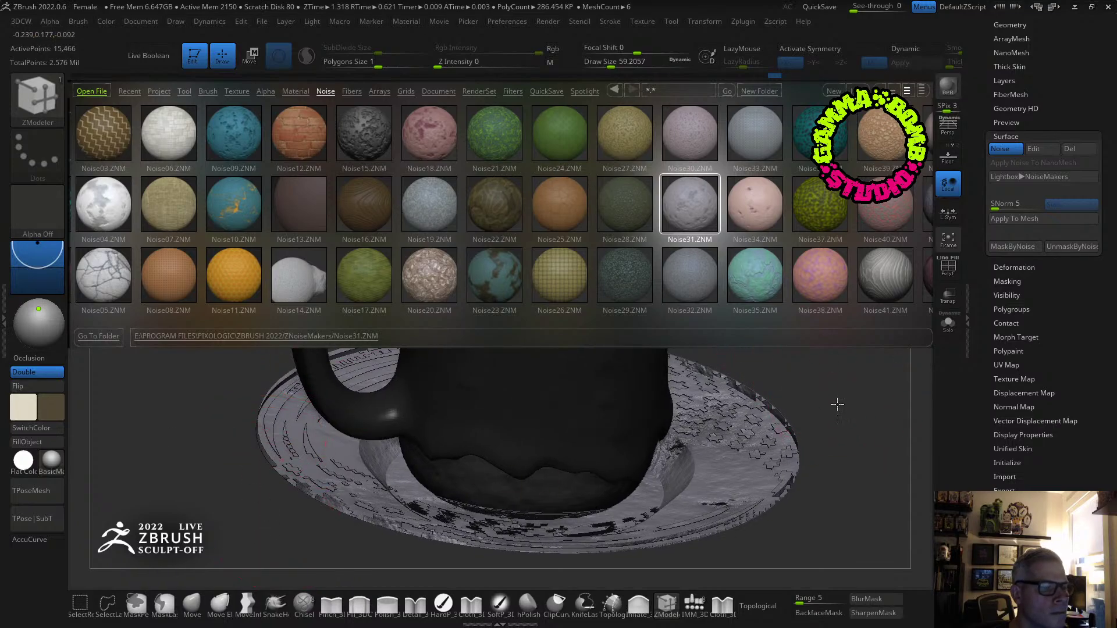
Undo the most recent surface noise changes on the saucer.
{"action": "key", "text": "ctrl+z"}
{"action": "key", "text": "ctrl+z"}
{"action": "key", "text": "ctrl+z"}
{"action": "key", "text": "ctrl+z"}
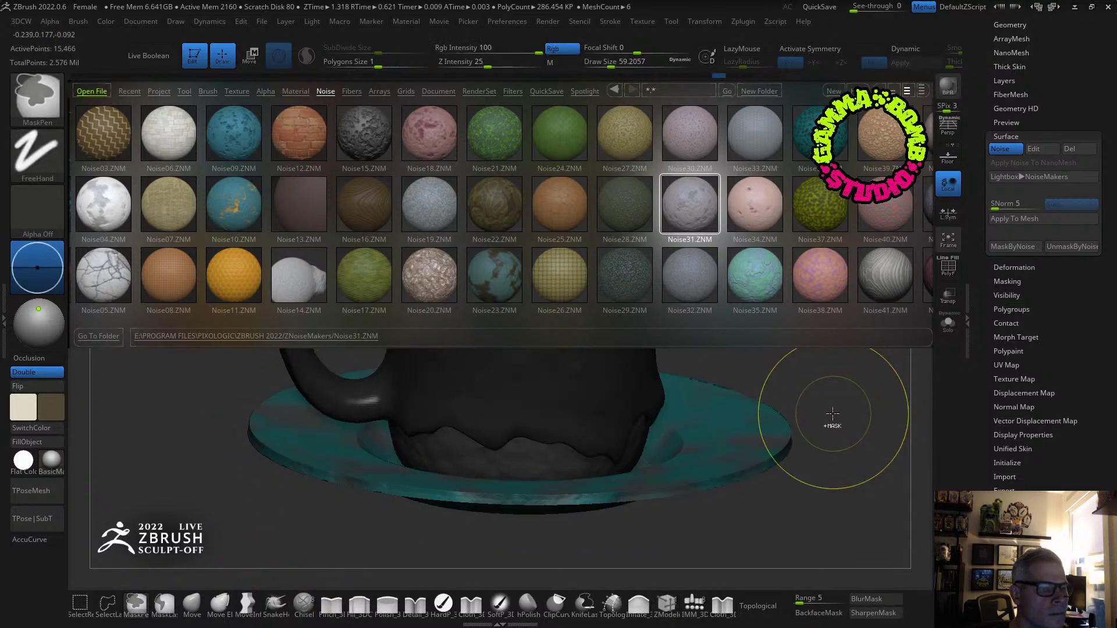
Undo the remaining noise presets and mask-brush state until the saucer is smooth, with no surface noise.
{"action": "key", "text": "ctrl+z"}
{"action": "key", "text": "ctrl+z"}
{"action": "key", "text": "ctrl+z"}
{"action": "key", "text": "ctrl+z"}
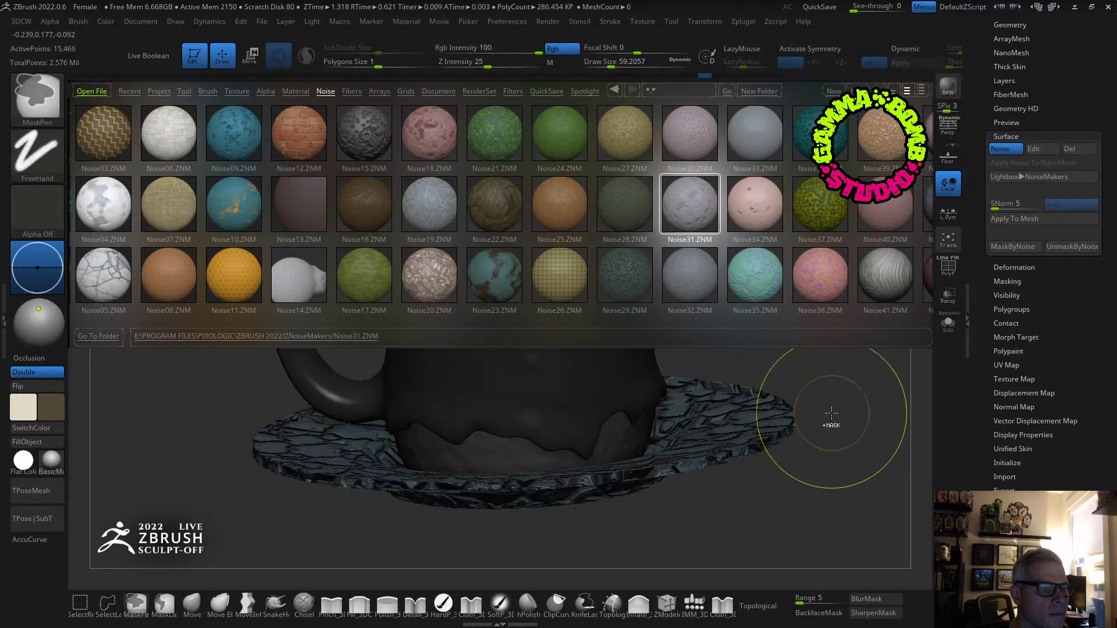
{"action": "key", "text": "ctrl+z"}
{"action": "key", "text": "ctrl+z"}
{"action": "key", "text": "ctrl+z"}
{"action": "key", "text": "ctrl+z"}
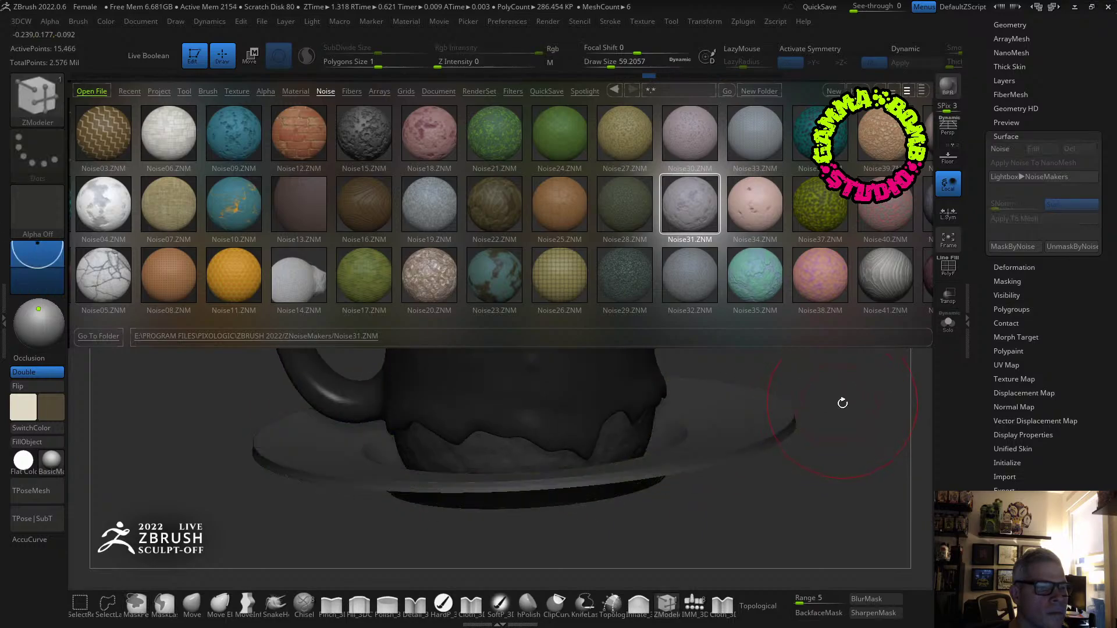
Turn on Dynamic Subdiv for the saucer and apply the subdivision to its mesh.
{"action": "left_click", "coordinate": [1006, 136]}
{"action": "left_click", "coordinate": [1010, 25]}
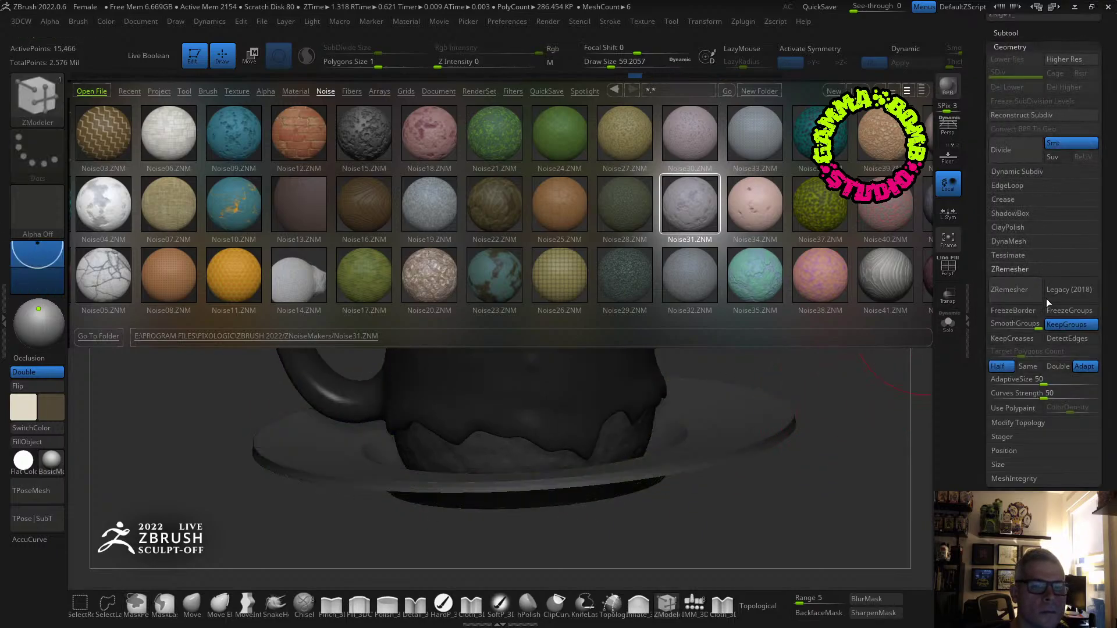
{"action": "left_click", "coordinate": [1012, 171]}
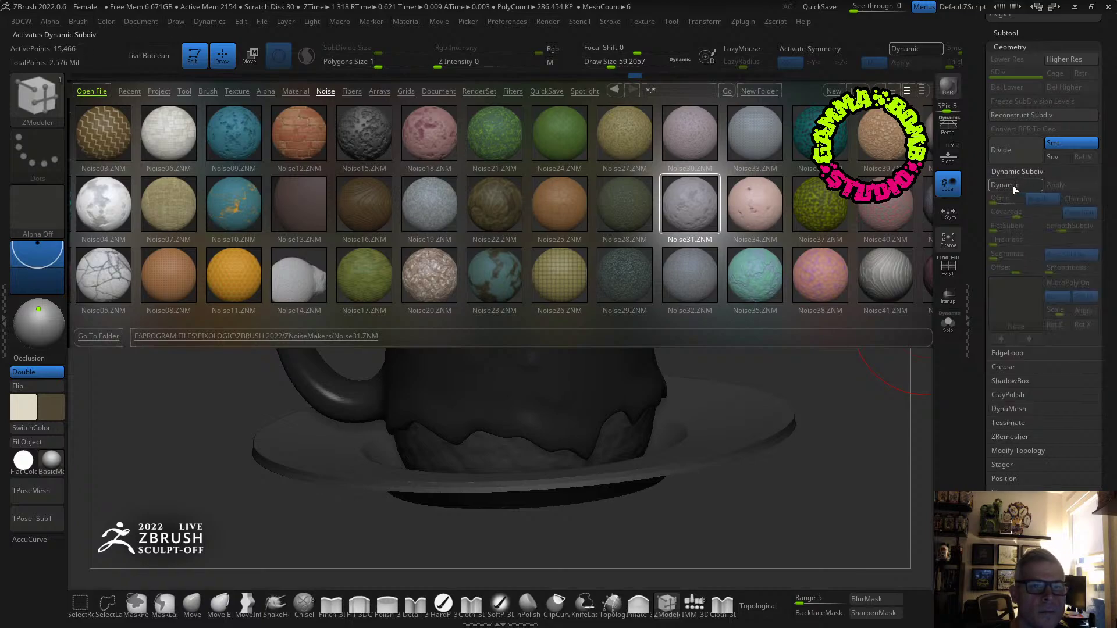
{"action": "left_click", "coordinate": [1013, 185]}
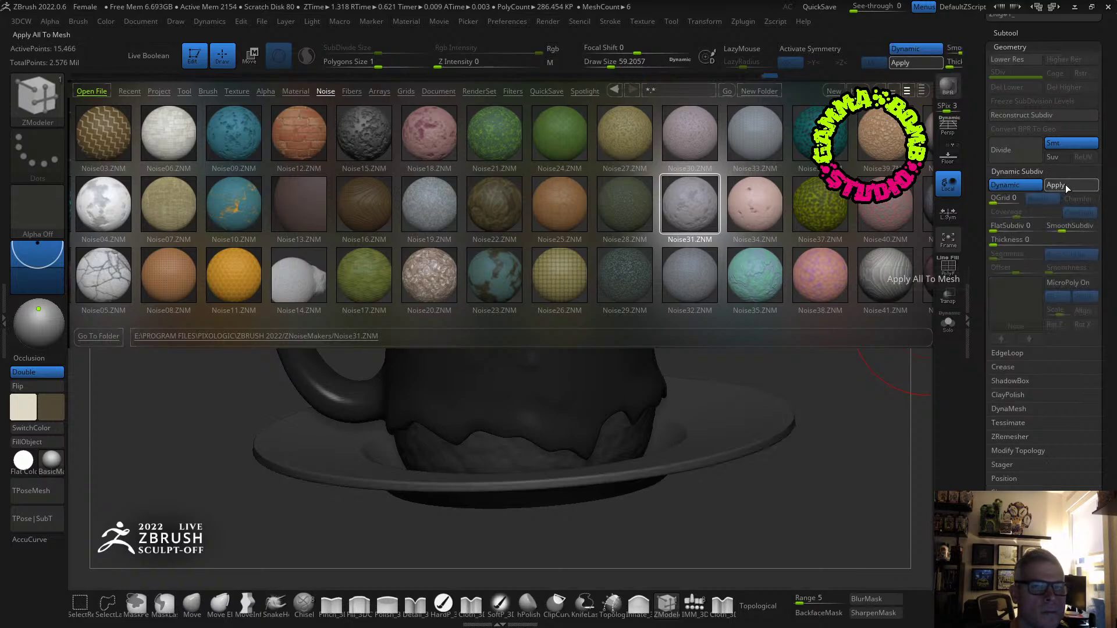
{"action": "left_click", "coordinate": [1065, 185]}
Create Uvc UV coordinates for the saucer.
{"action": "scroll", "coordinate": [1036, 306], "scroll_direction": "down", "scroll_amount": 7}
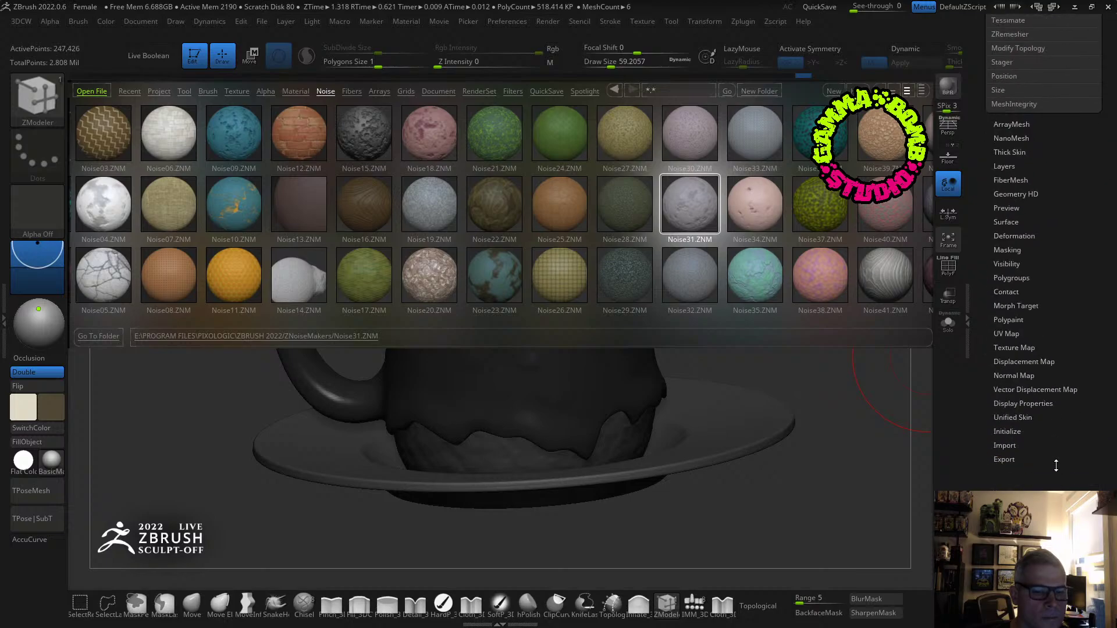
{"action": "left_click", "coordinate": [1007, 333]}
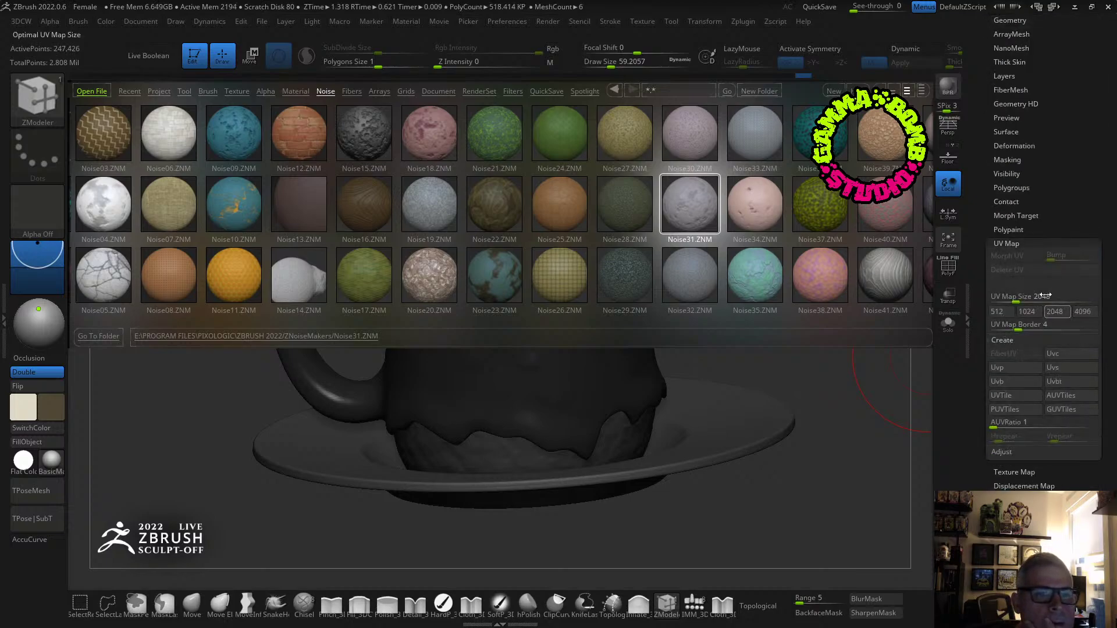
{"action": "left_click", "coordinate": [1059, 354]}
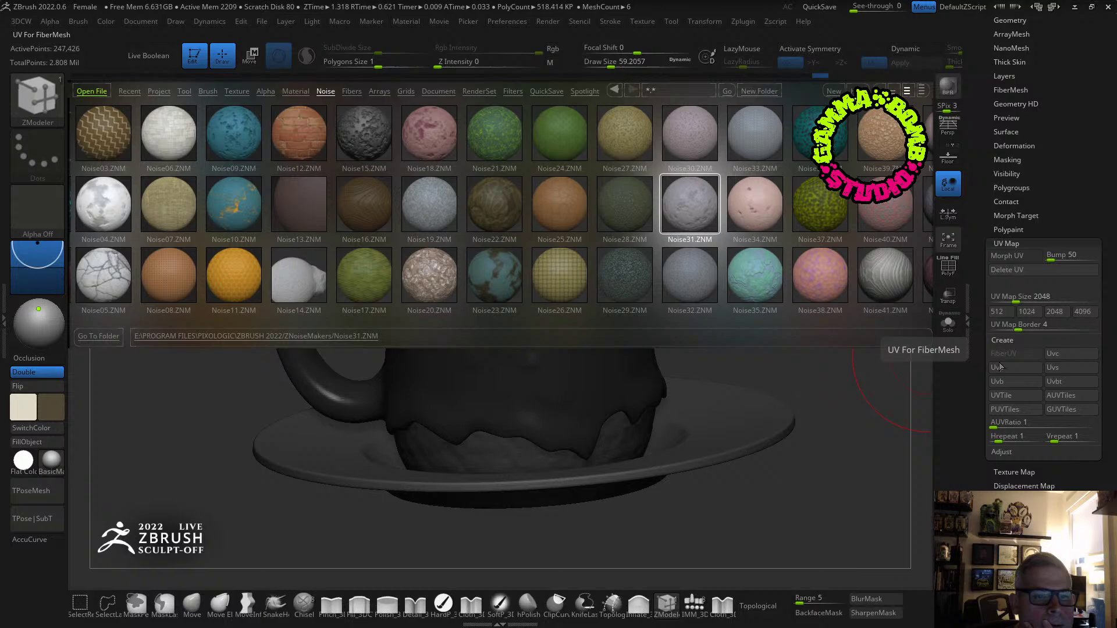
Reopen the NoiseMakers presets from the Surface settings and put Noise43 on the saucer.
{"action": "left_click", "coordinate": [1086, 176]}
{"action": "left_click_drag", "start_coordinate": [1078, 163], "coordinate": [1030, 279]}
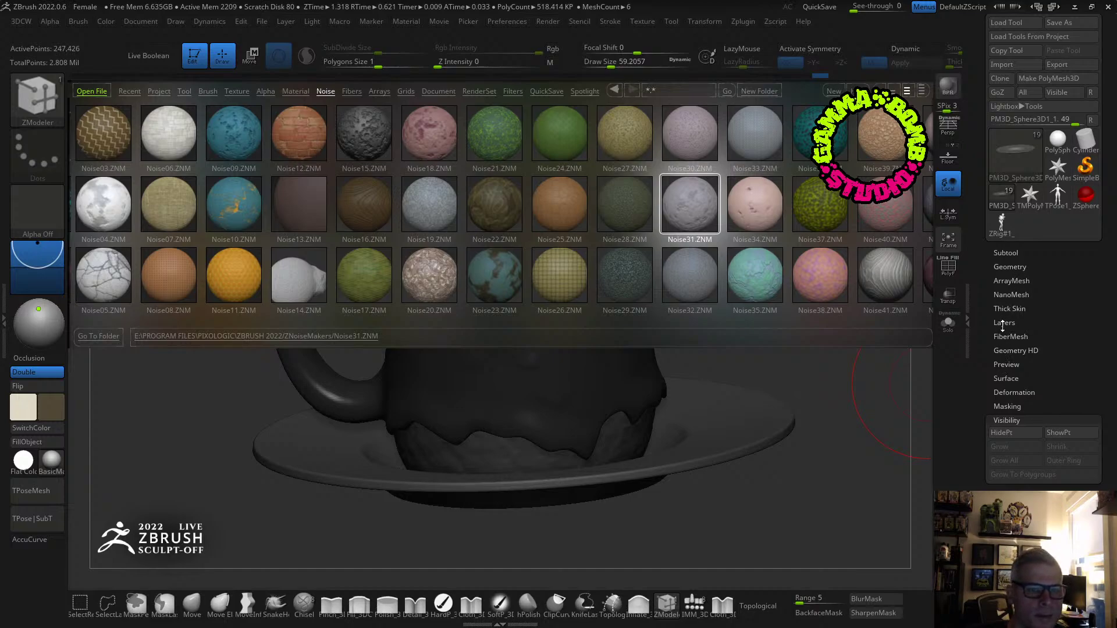
{"action": "left_click", "coordinate": [1006, 378]}
{"action": "left_click_drag", "start_coordinate": [1065, 279], "coordinate": [1035, 296]}
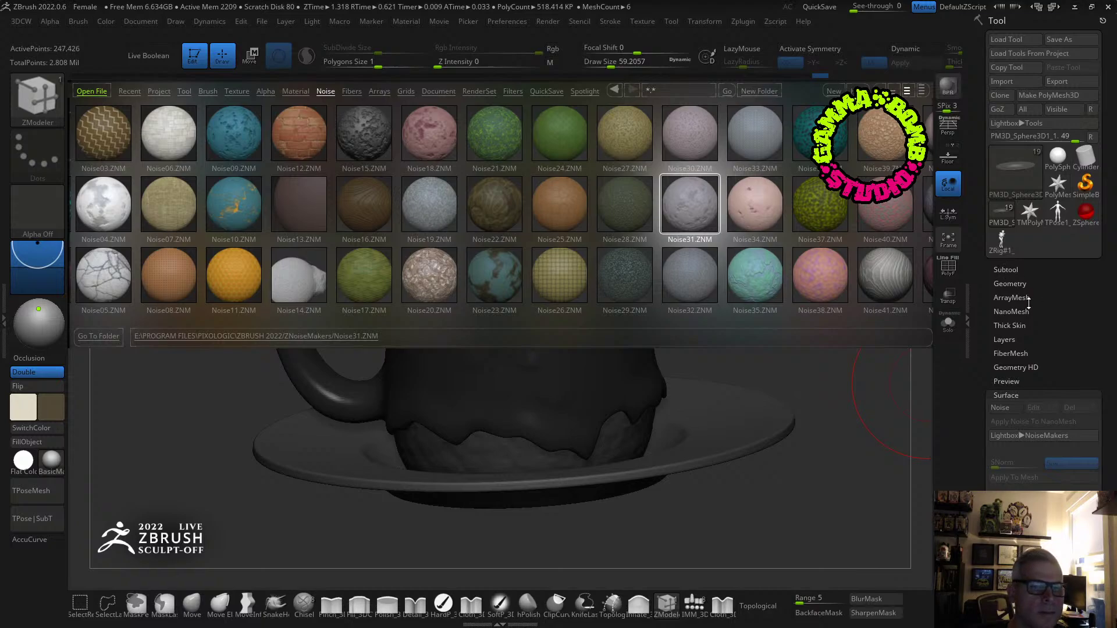
{"action": "left_click", "coordinate": [1014, 436]}
{"action": "left_click", "coordinate": [1014, 437]}
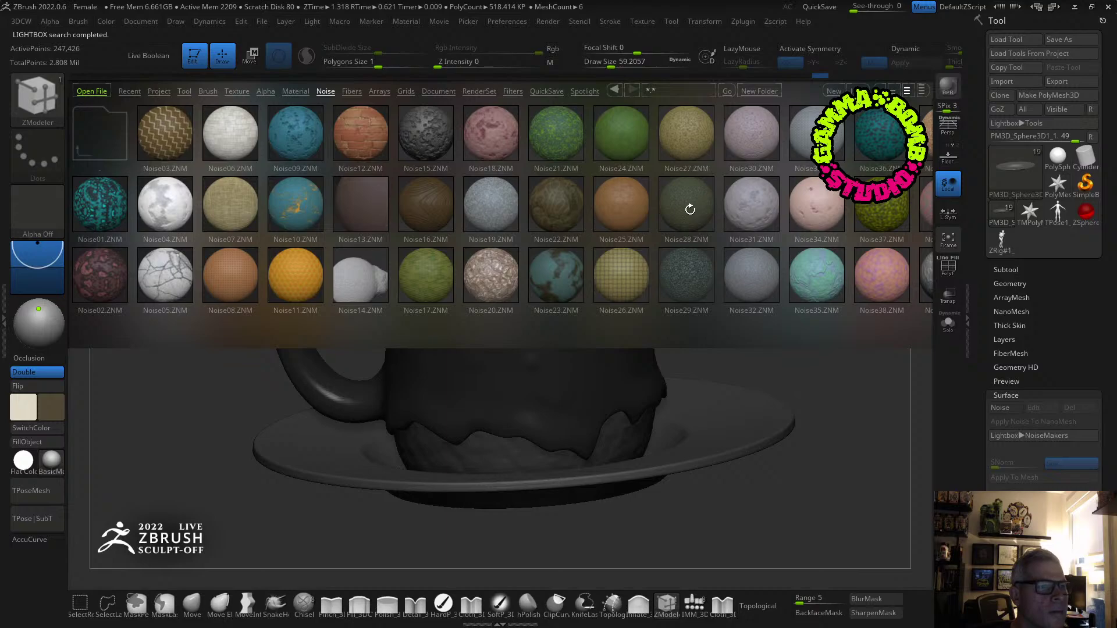
{"action": "left_click_drag", "start_coordinate": [812, 217], "coordinate": [686, 223]}
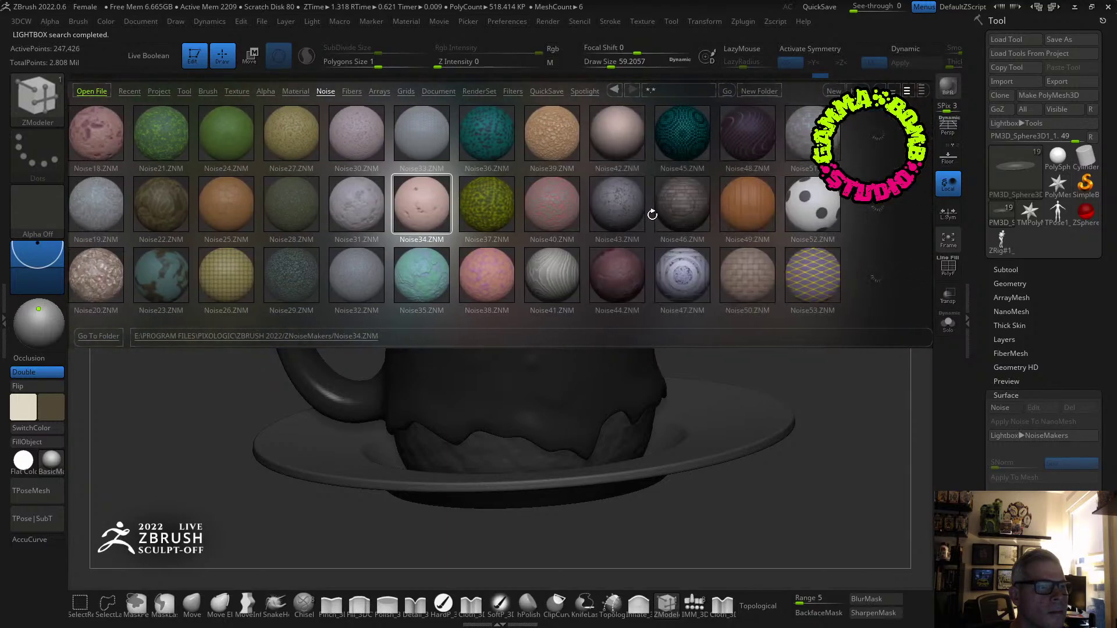
{"action": "double_click", "coordinate": [624, 213]}
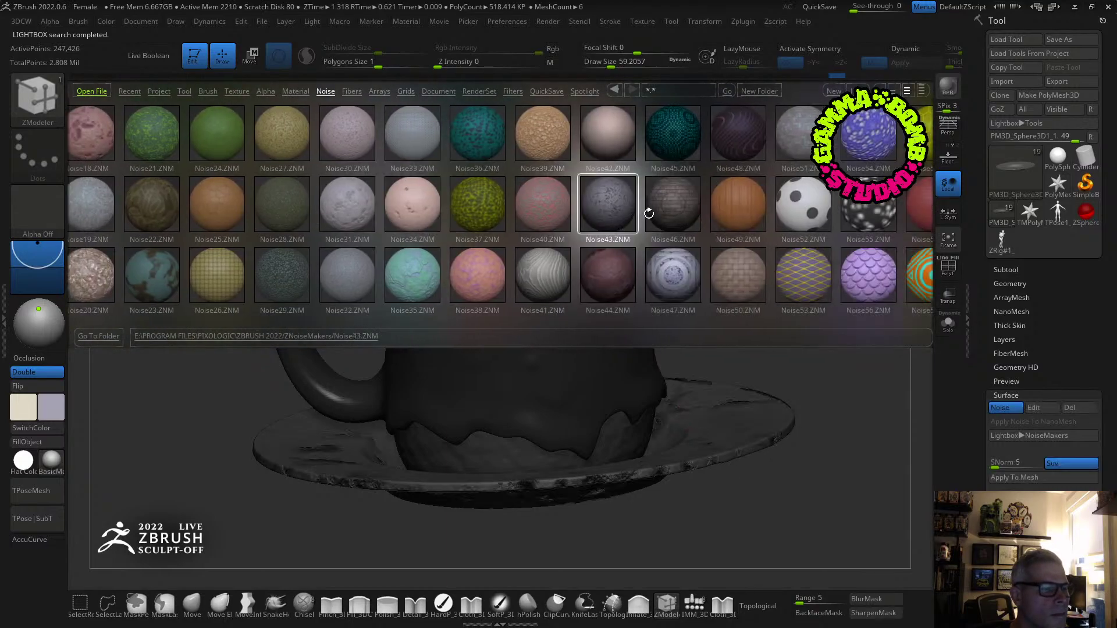
Compare presets including Noise51, Noise43, Noise19, Noise29 and Noise35 on the saucer, and settle on Noise32.
{"action": "left_click_drag", "start_coordinate": [839, 220], "coordinate": [725, 246]}
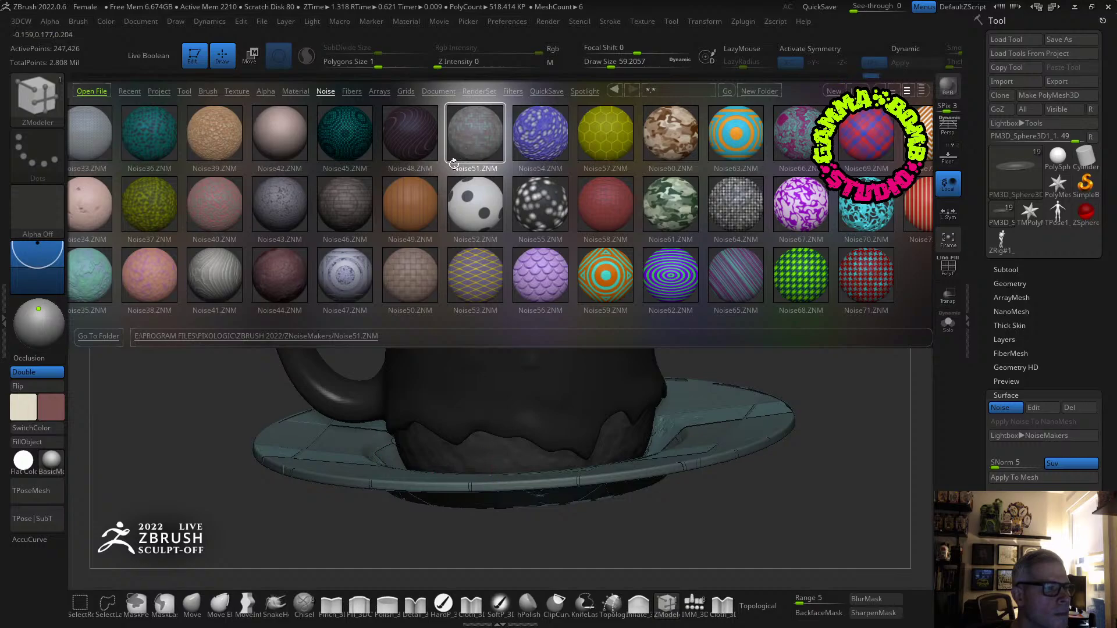
{"action": "left_click", "coordinate": [281, 207]}
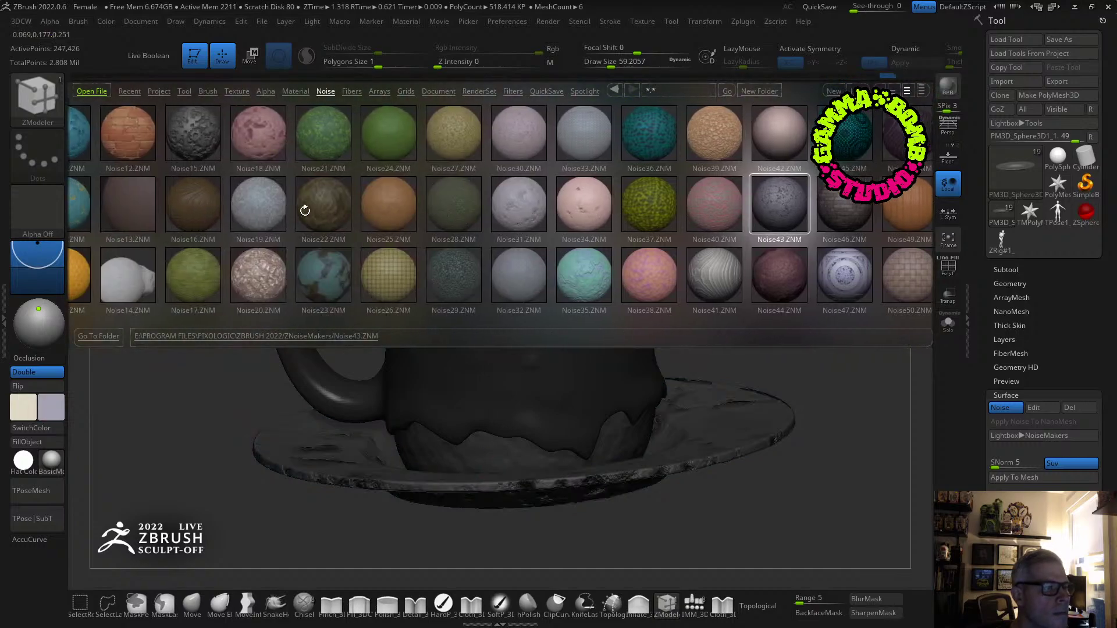
{"action": "left_click", "coordinate": [273, 215]}
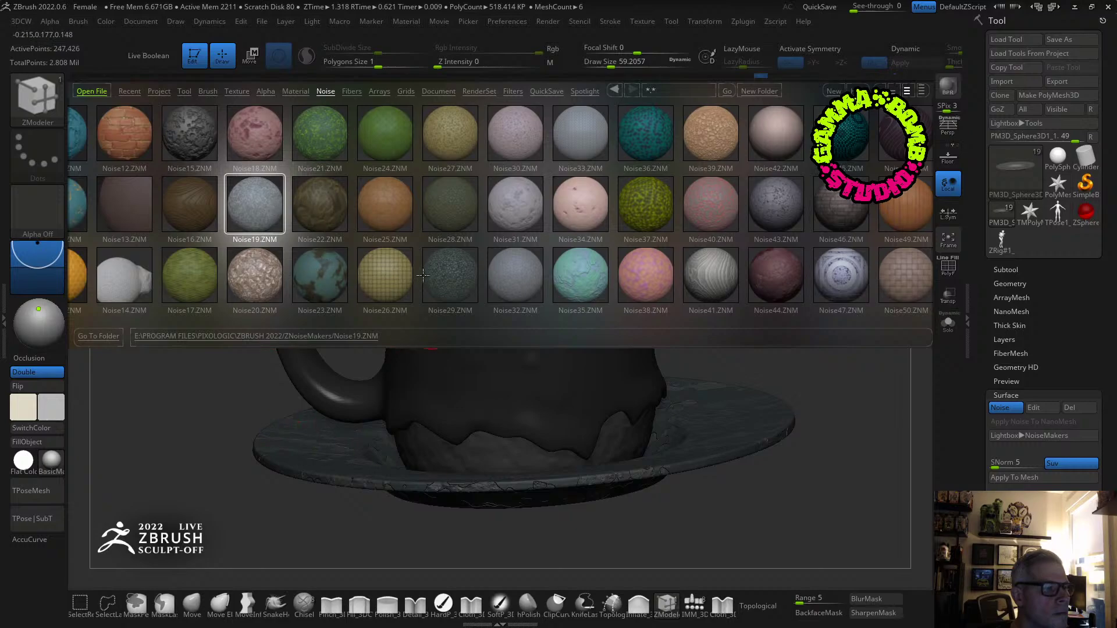
{"action": "left_click", "coordinate": [450, 278]}
{"action": "left_click", "coordinate": [513, 274]}
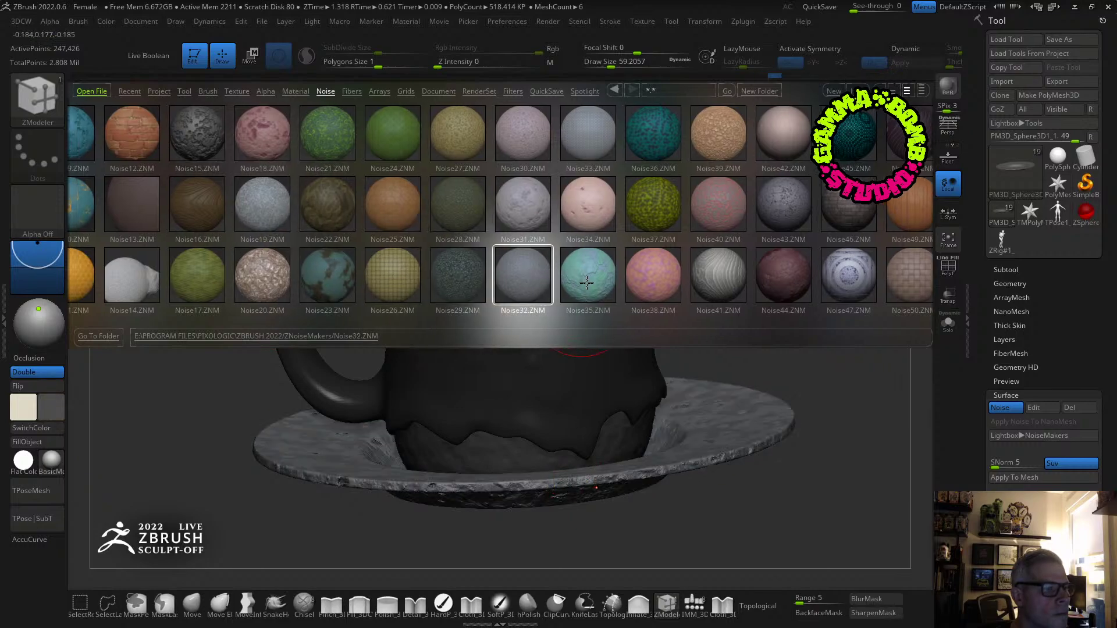
{"action": "left_click", "coordinate": [590, 280]}
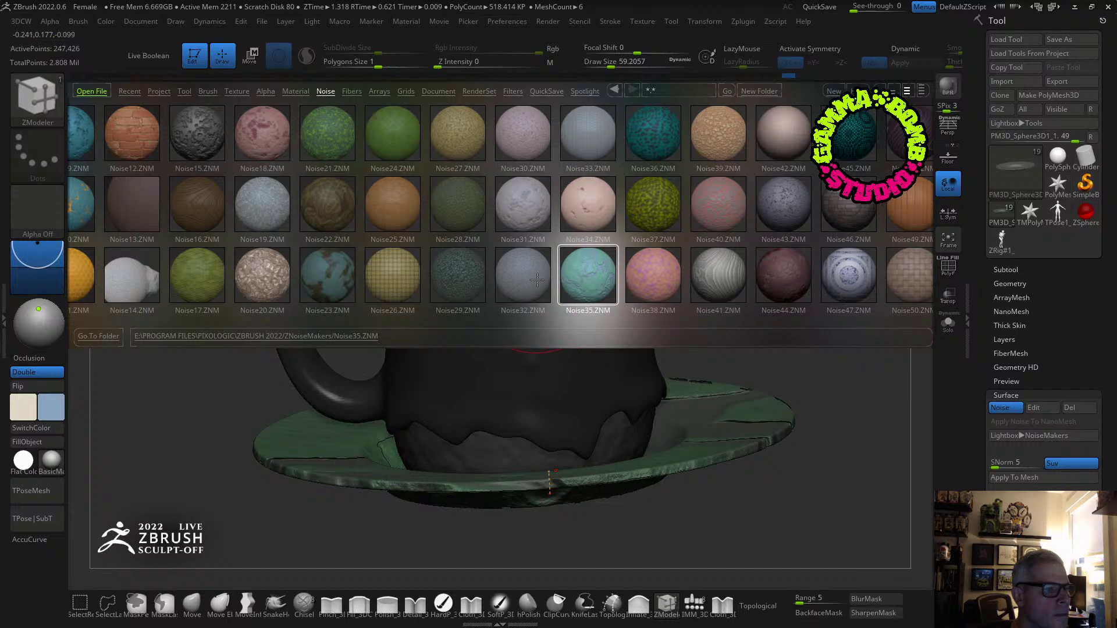
{"action": "left_click", "coordinate": [536, 279]}
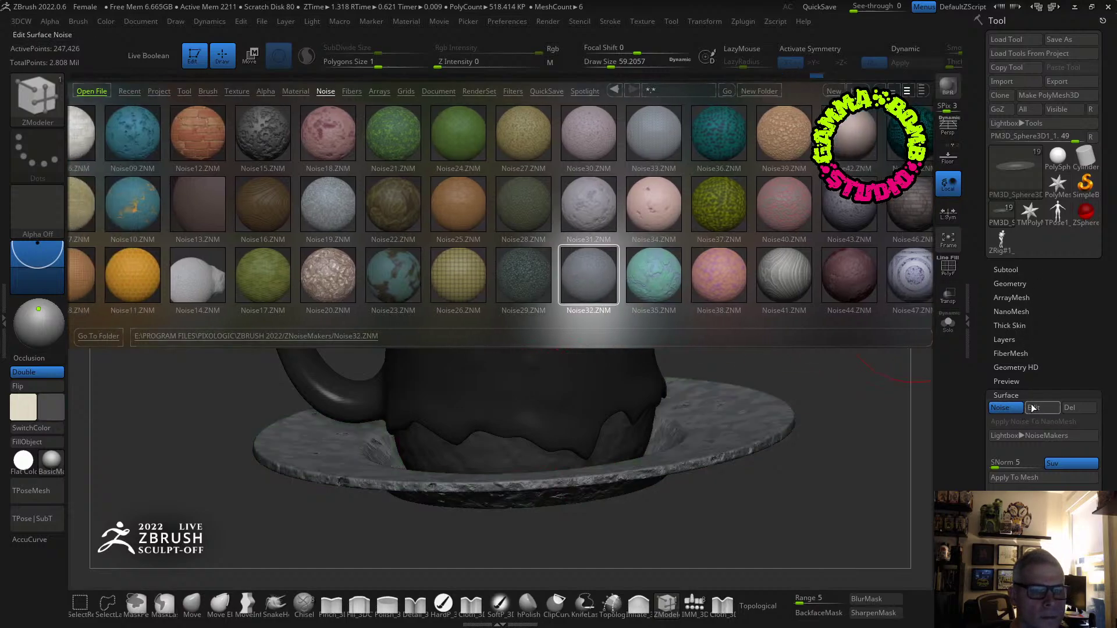
Edit the saucer's surface noise, setting Plugin Scale to 0.078 and Noise Scale to 0.00243, and accept the settings.
{"action": "left_click", "coordinate": [1033, 407]}
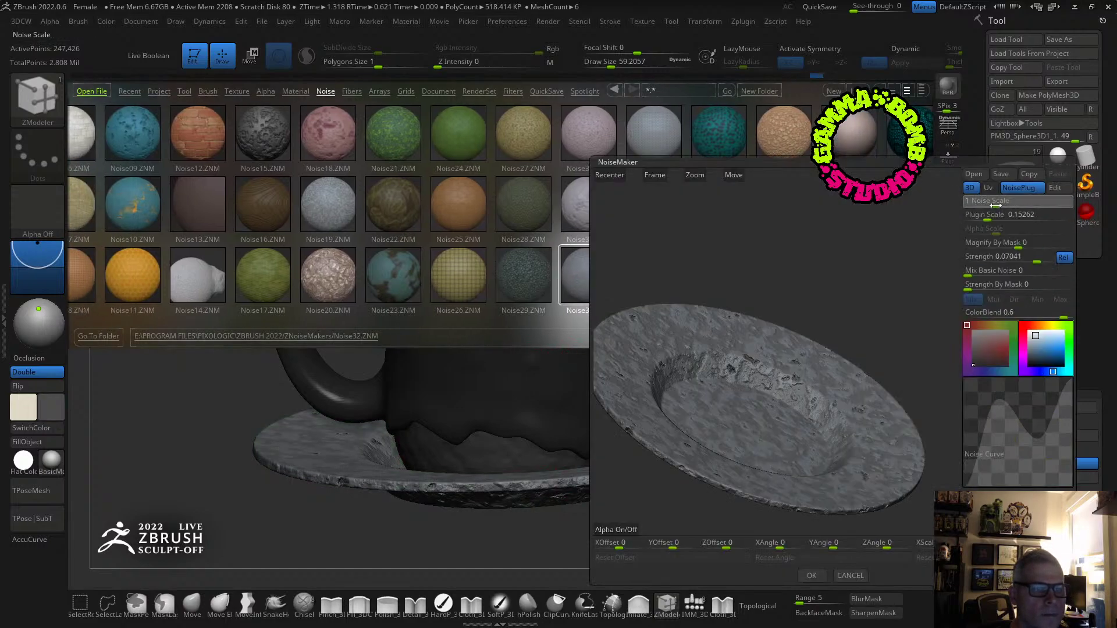
{"action": "left_click_drag", "start_coordinate": [983, 206], "coordinate": [978, 205]}
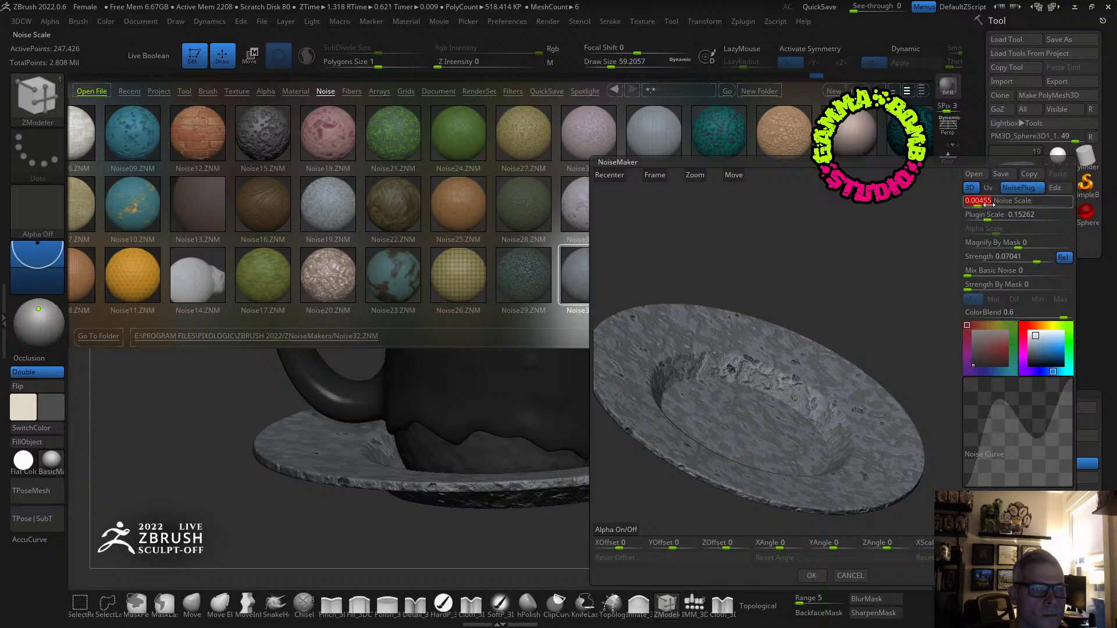
{"action": "left_click", "coordinate": [989, 205]}
{"action": "left_click", "coordinate": [988, 204]}
{"action": "left_click", "coordinate": [994, 219]}
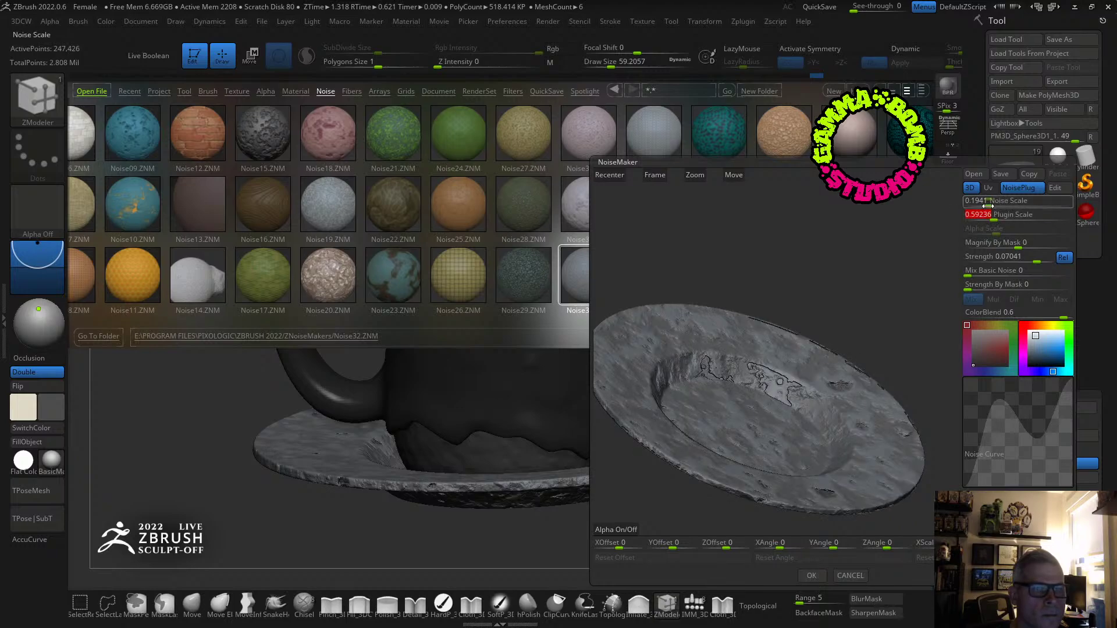
{"action": "left_click", "coordinate": [984, 204]}
{"action": "left_click", "coordinate": [999, 217]}
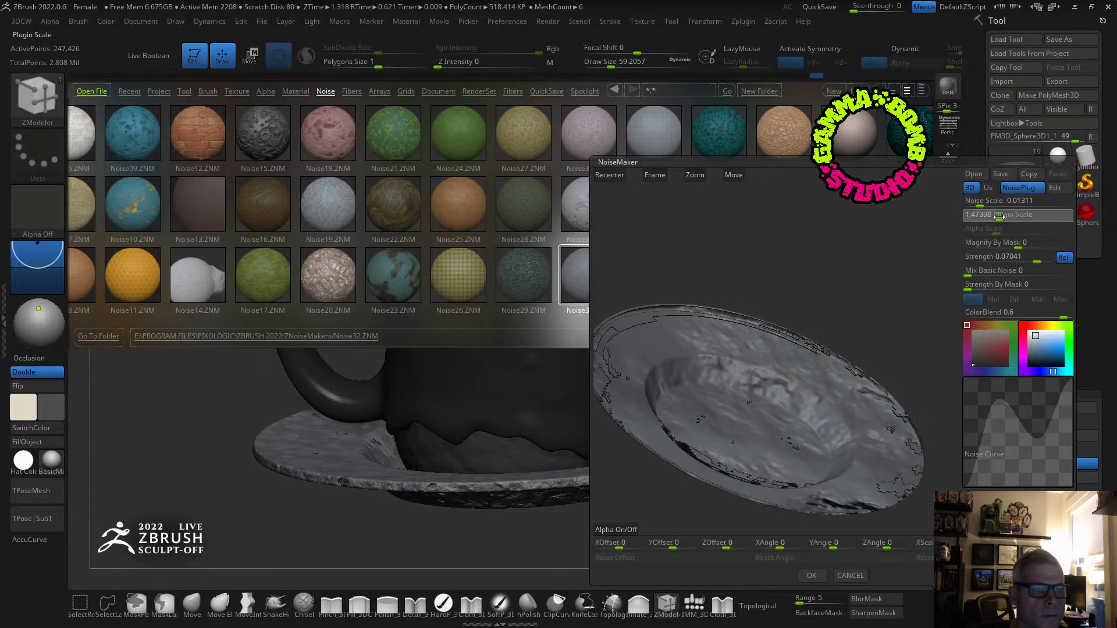
{"action": "left_click_drag", "start_coordinate": [999, 216], "coordinate": [984, 217]}
{"action": "left_click", "coordinate": [977, 205]}
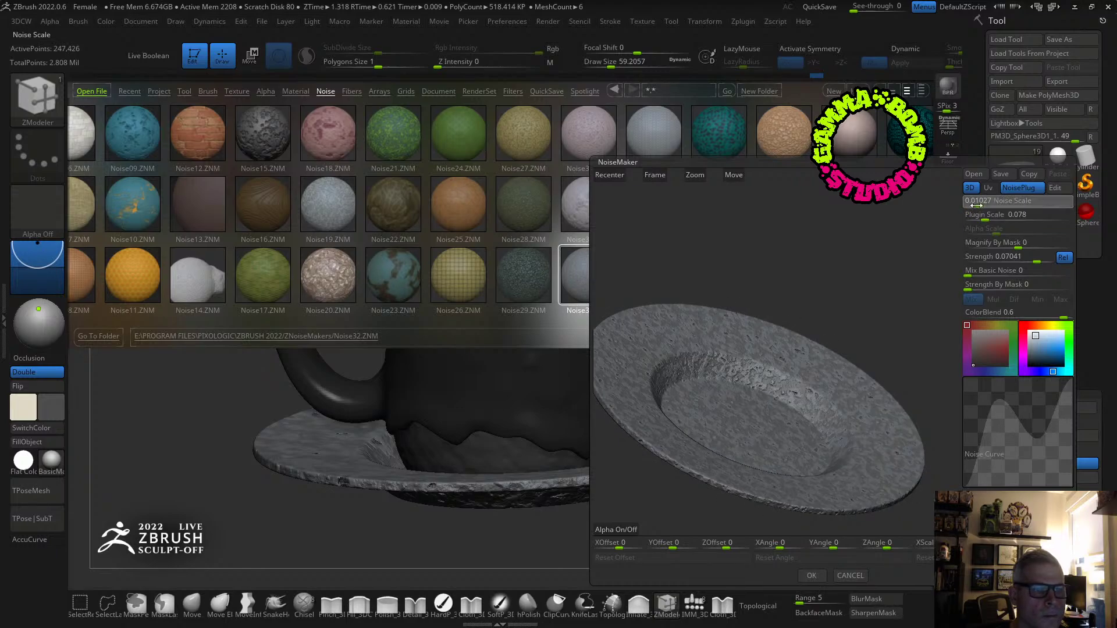
{"action": "type", "text": "0.00243"}
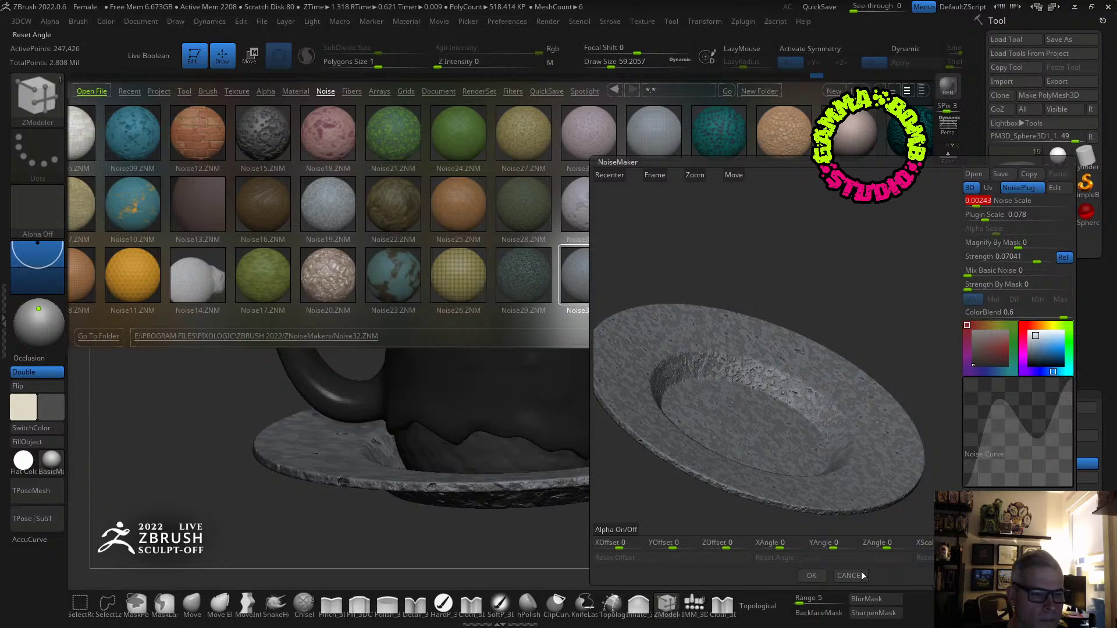
{"action": "left_click", "coordinate": [811, 575]}
Apply the surface noise to the saucer's mesh and close the preset library.
{"action": "left_click", "coordinate": [1058, 480]}
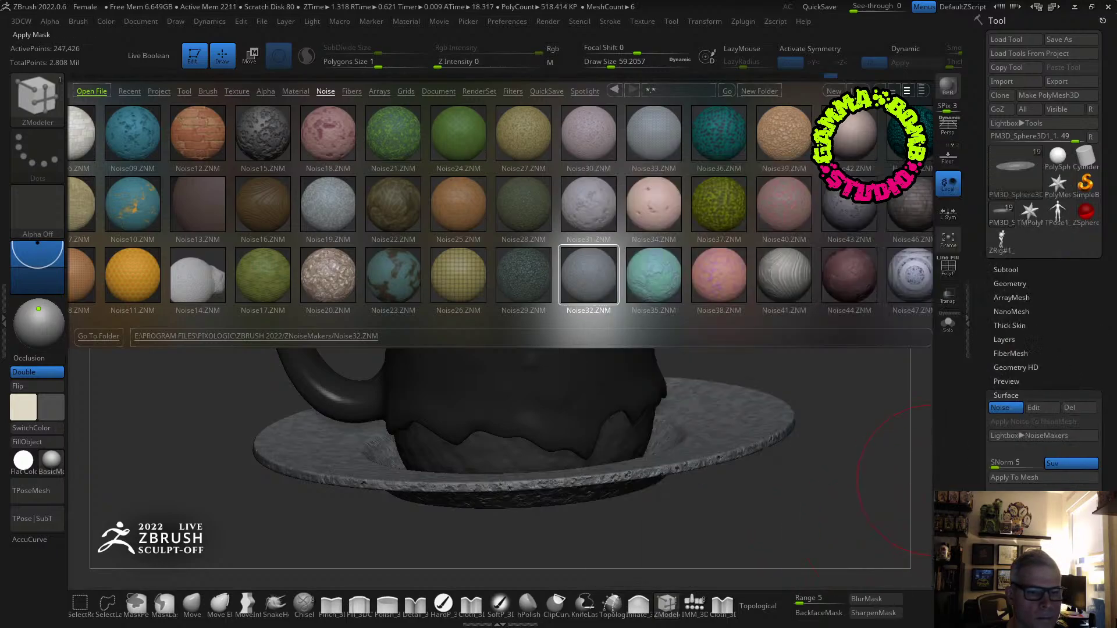
{"action": "left_click_drag", "start_coordinate": [788, 509], "coordinate": [761, 518]}
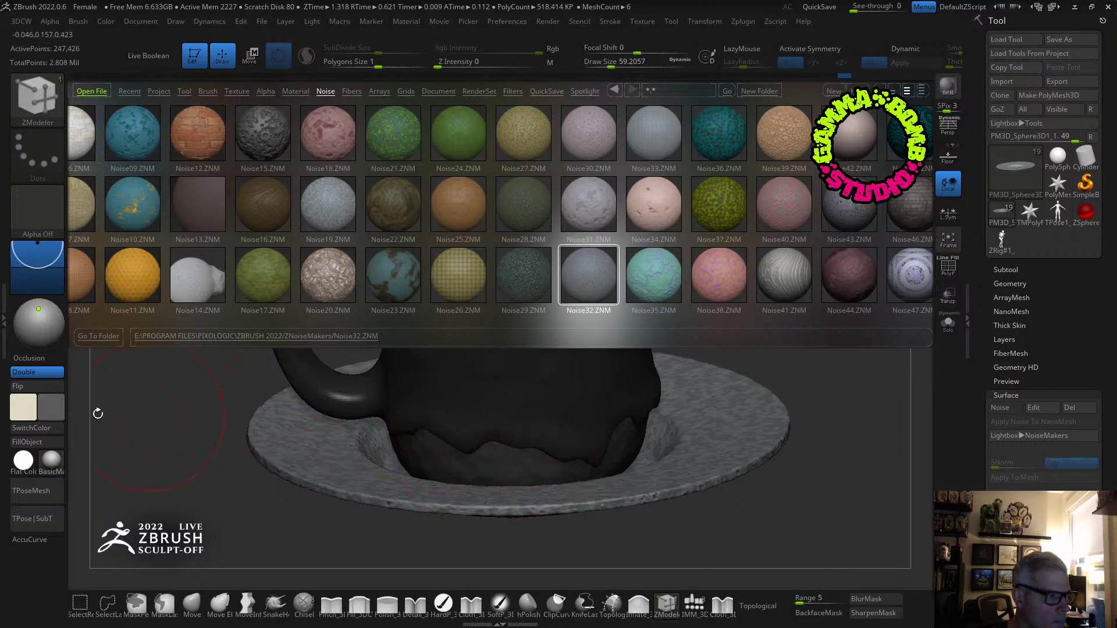
{"action": "left_click_drag", "start_coordinate": [180, 469], "coordinate": [197, 460]}
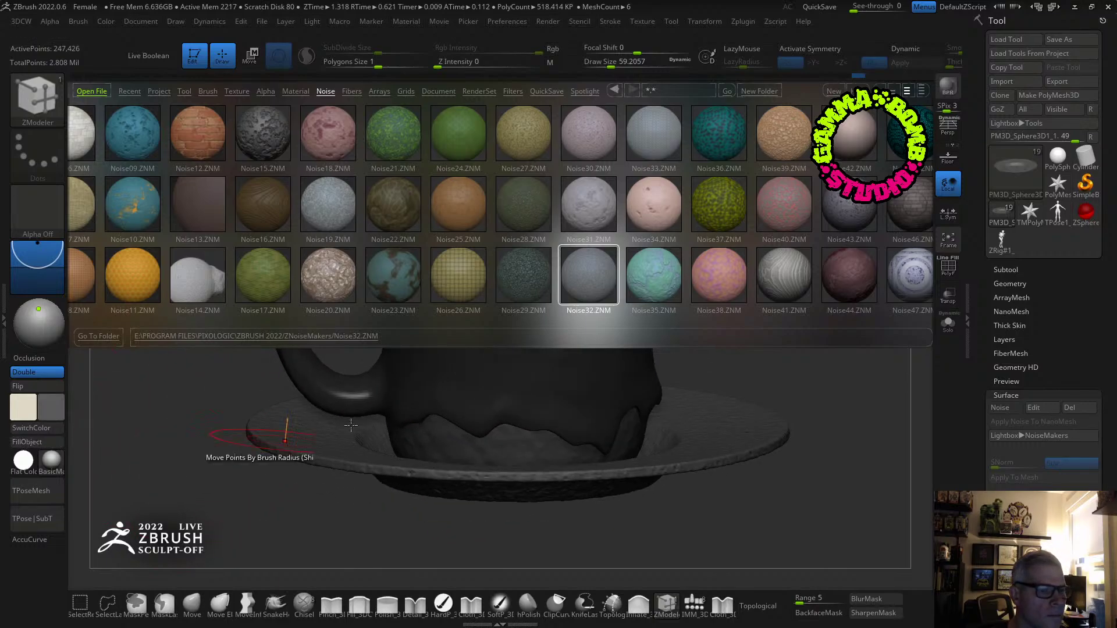
{"action": "key", "text": "comma"}
{"action": "left_click_drag", "start_coordinate": [836, 381], "coordinate": [931, 287]}
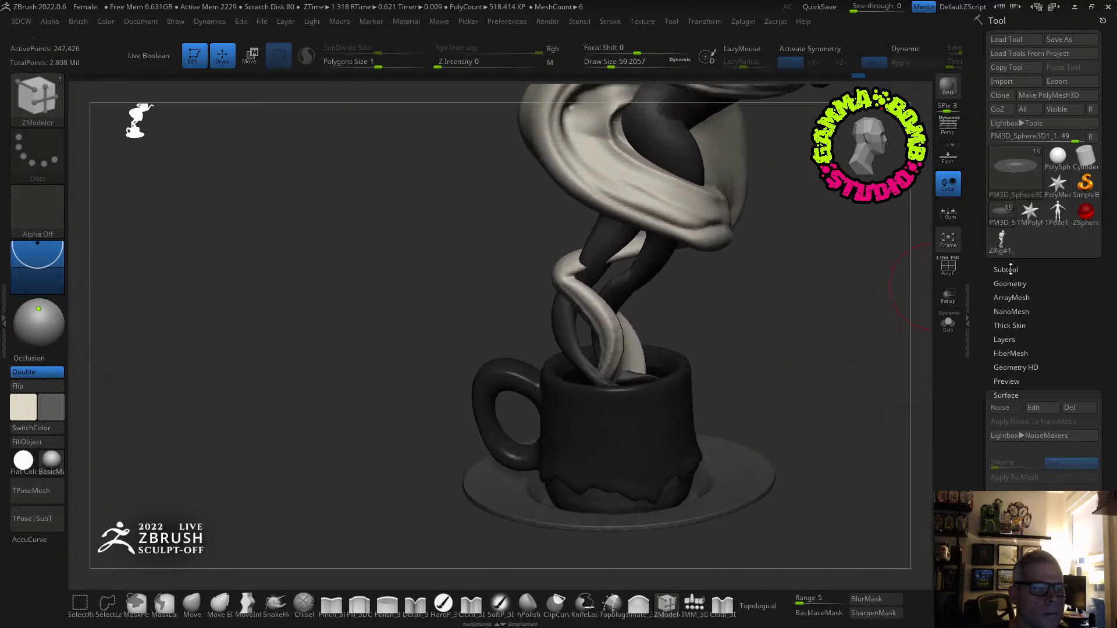
Rename the saucer's subtool as dish.
{"action": "left_click", "coordinate": [1006, 269]}
{"action": "left_click", "coordinate": [1025, 396]}
{"action": "double_click", "coordinate": [1011, 404]}
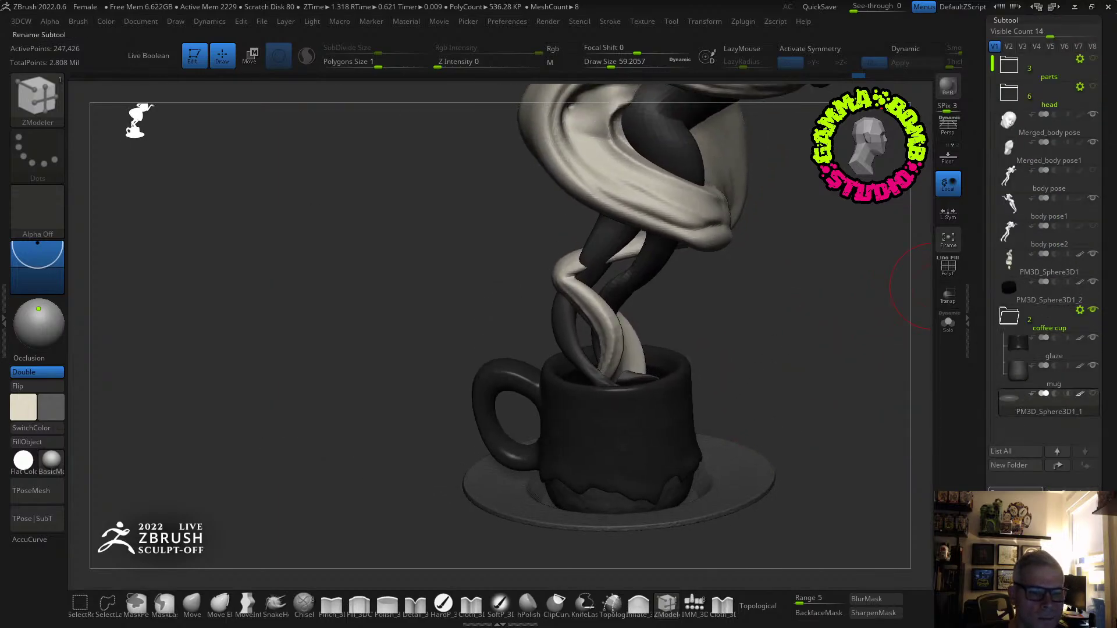
{"action": "type", "text": "dish"}
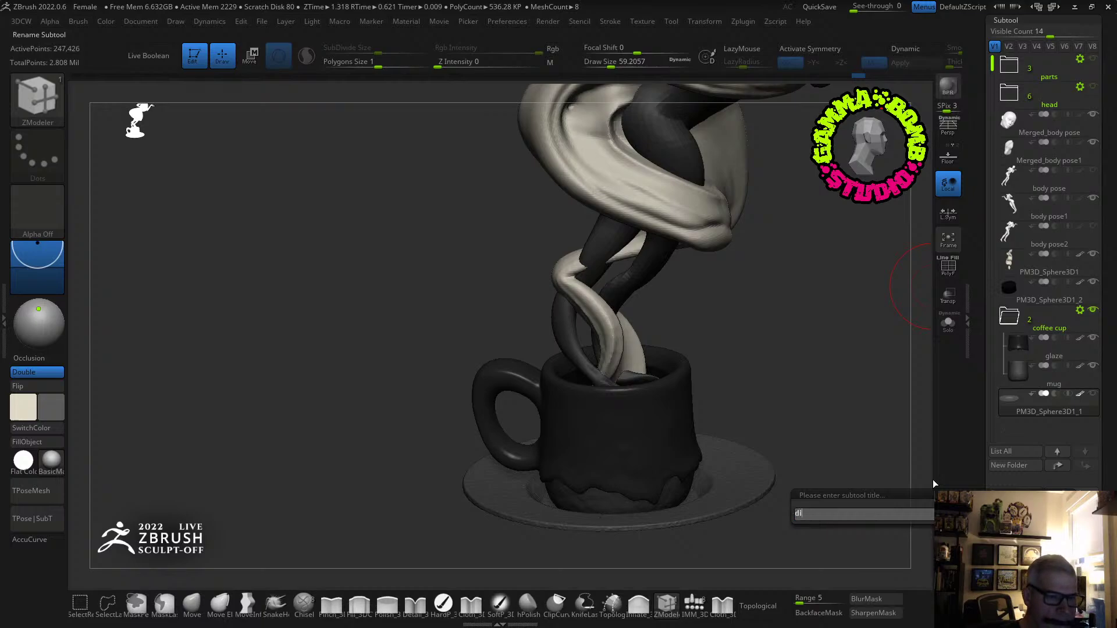
{"action": "key", "text": "Return"}
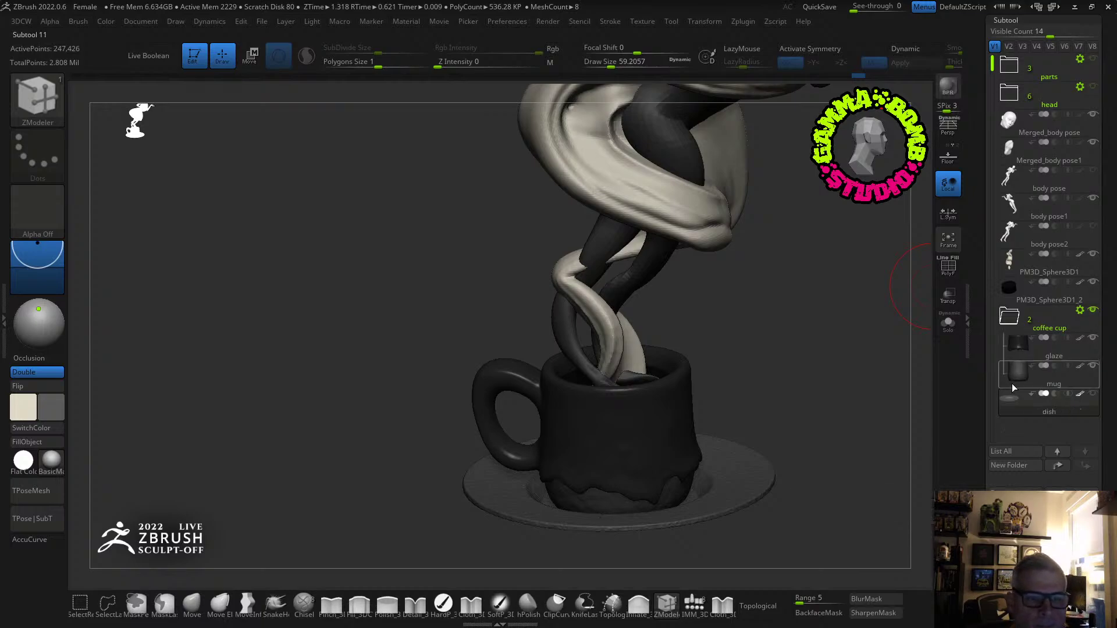
Move the dish subtool into the coffee cup folder, then select PM3D_Sphere3D1_2 and expand the folder.
{"action": "left_click_drag", "start_coordinate": [1020, 345], "coordinate": [1036, 342]}
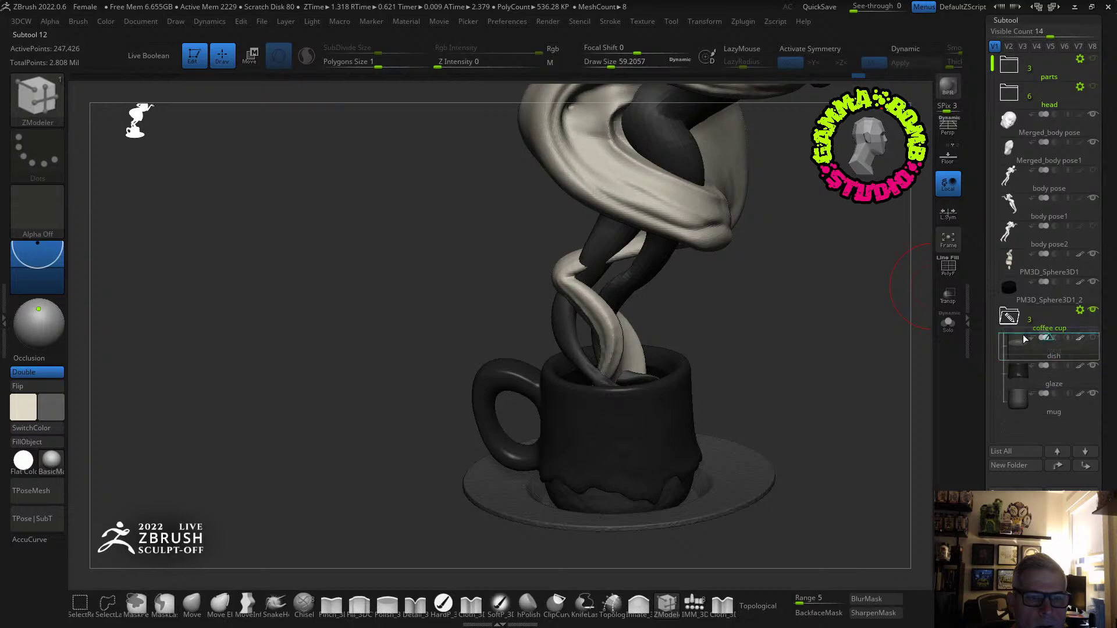
{"action": "left_click", "coordinate": [1009, 316]}
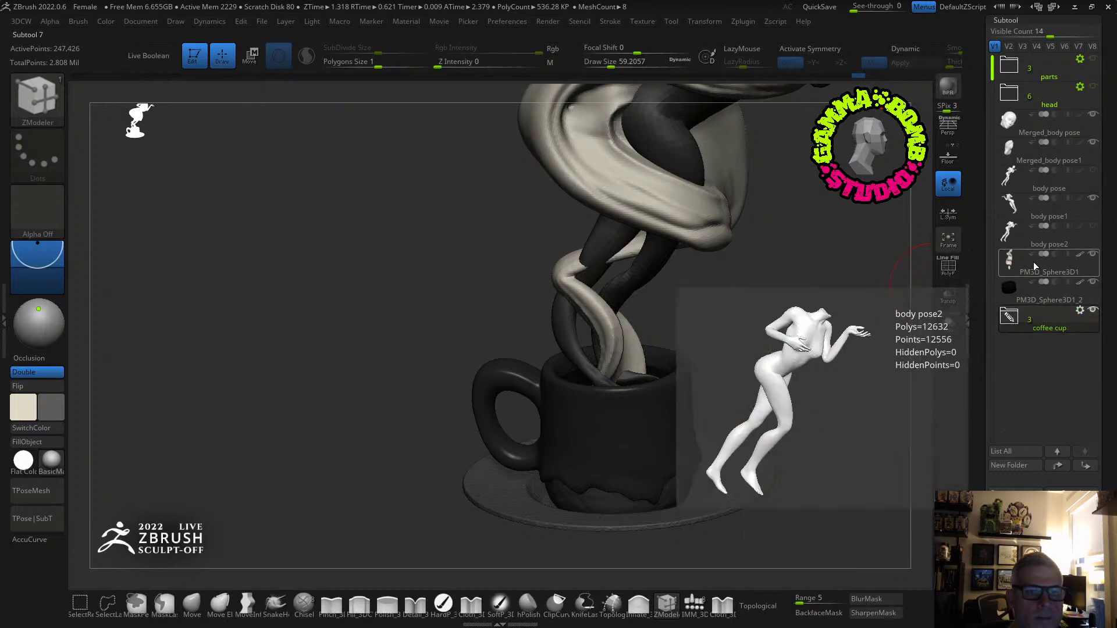
{"action": "left_click", "coordinate": [1013, 289]}
{"action": "left_click", "coordinate": [1010, 327]}
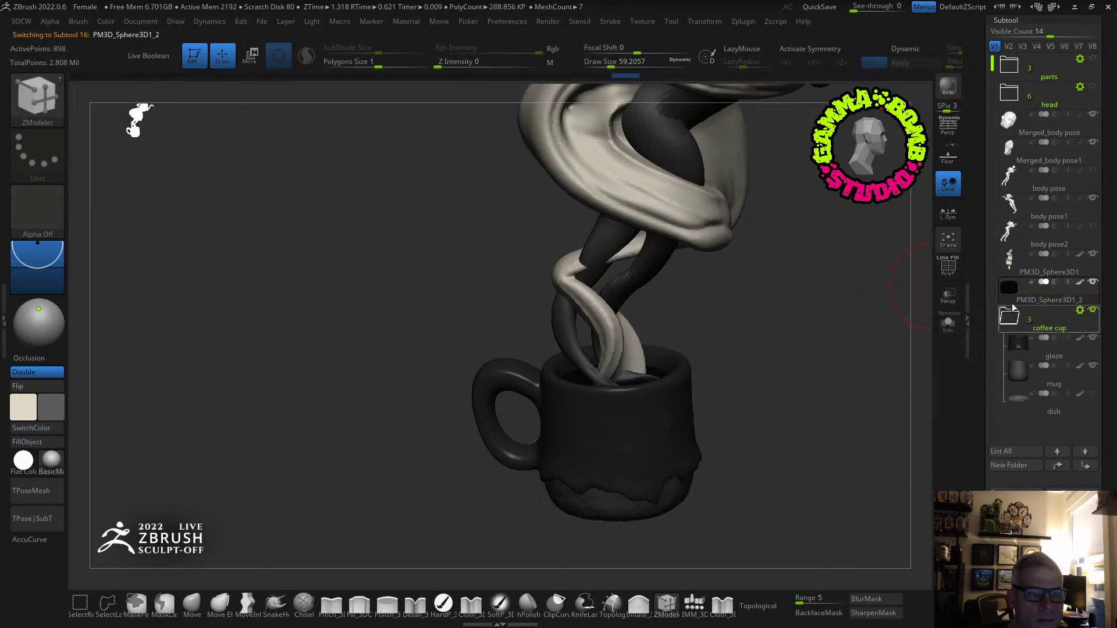
Rename the PM3D_Sphere3D1_2 subtool as liquid, move it into the coffee cup folder, and collapse the folder.
{"action": "left_click", "coordinate": [1002, 490]}
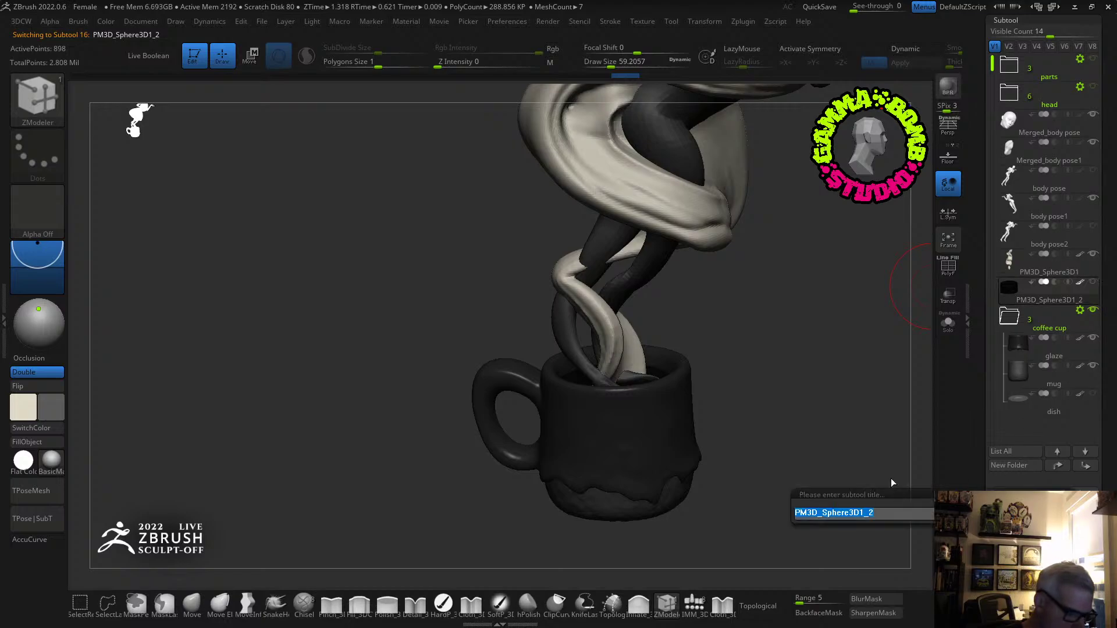
{"action": "type", "text": "liguid"}
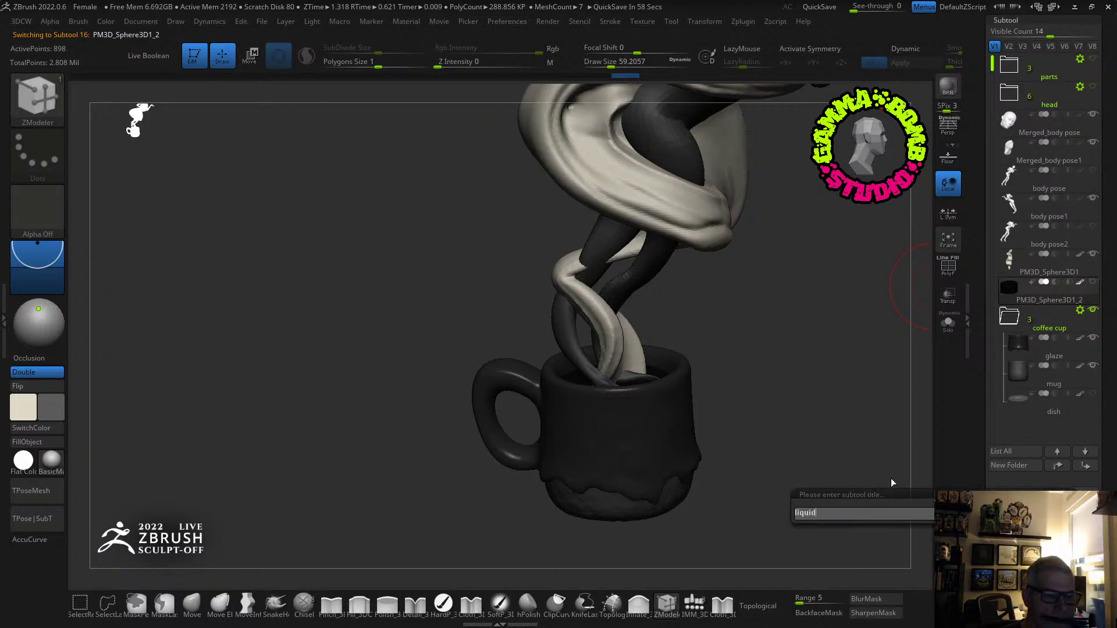
{"action": "key", "text": "Return"}
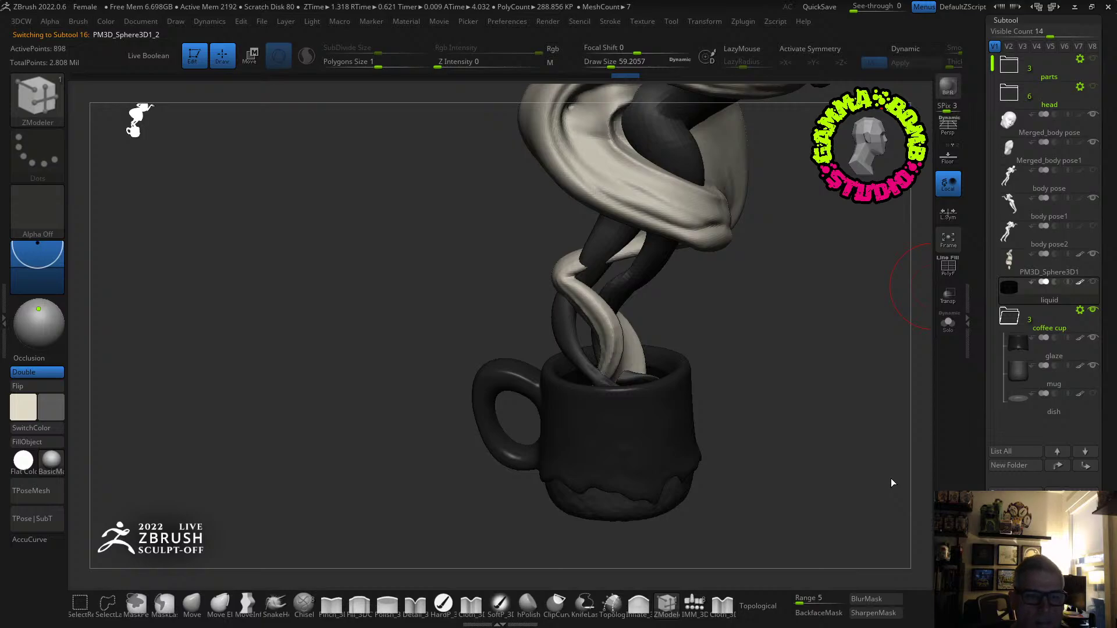
{"action": "left_click_drag", "start_coordinate": [1013, 291], "coordinate": [1010, 317]}
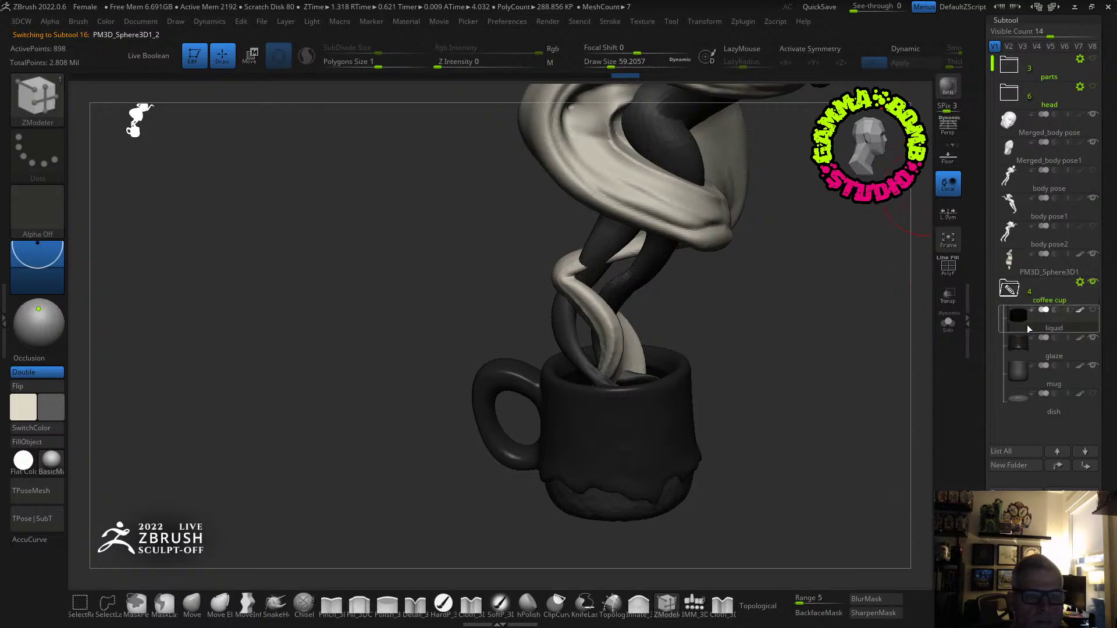
{"action": "mouse_move", "coordinate": [786, 373]}
{"action": "left_mouse_down"}
{"action": "mouse_move", "coordinate": [798, 386]}
{"action": "mouse_move", "coordinate": [773, 393]}
{"action": "mouse_move", "coordinate": [783, 351]}
{"action": "mouse_move", "coordinate": [796, 381]}
{"action": "mouse_move", "coordinate": [806, 352]}
{"action": "left_mouse_up"}
{"action": "left_click", "coordinate": [1038, 209]}
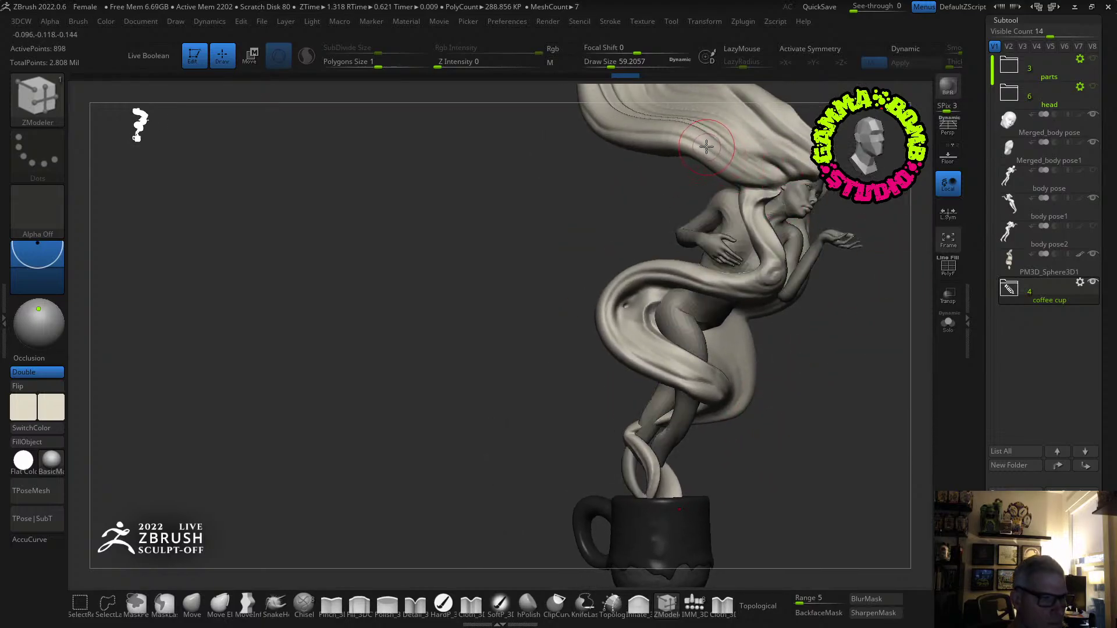
Switch to the ToyPlastic material and fill the body pose1 and PM3D_Sphere3D1 subtools with it.
{"action": "left_click", "coordinate": [1010, 262]}
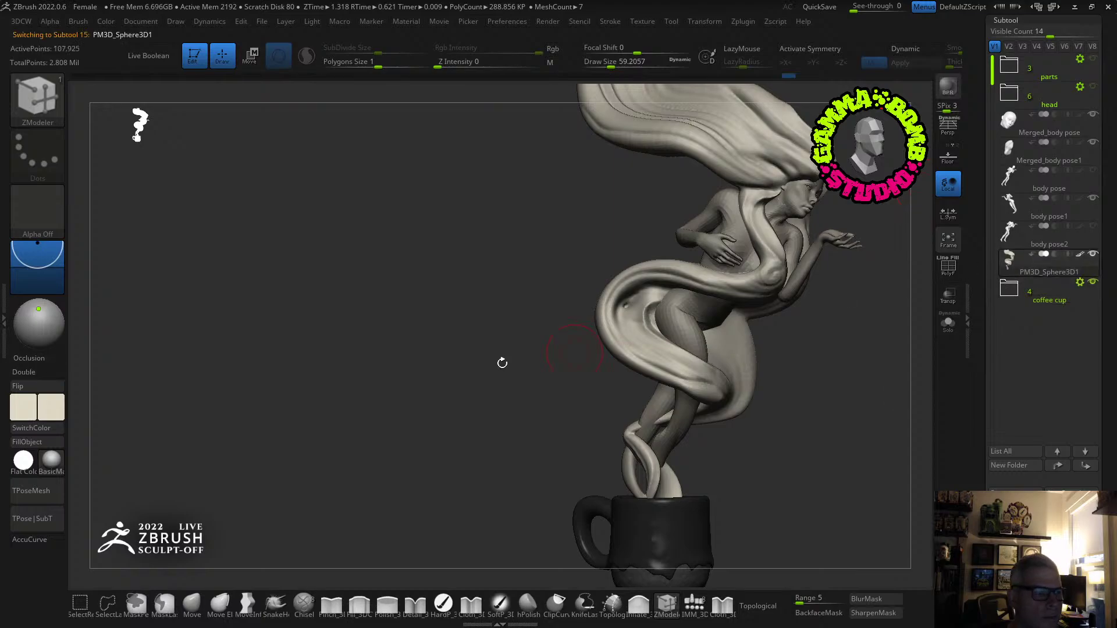
{"action": "left_click", "coordinate": [54, 462]}
{"action": "left_click", "coordinate": [331, 540]}
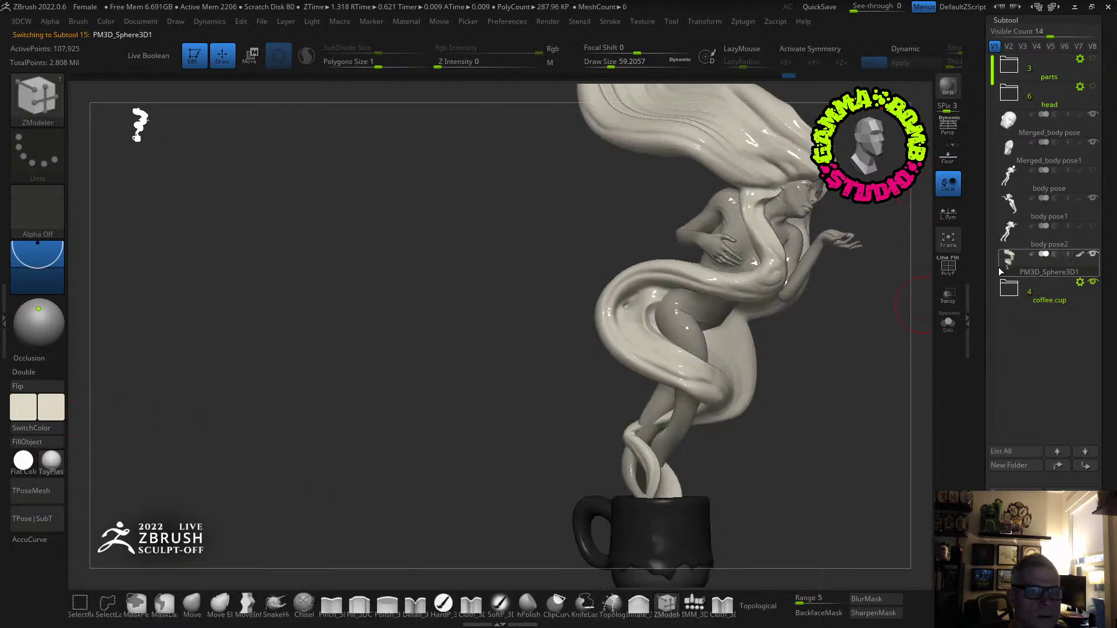
{"action": "left_click", "coordinate": [1030, 212]}
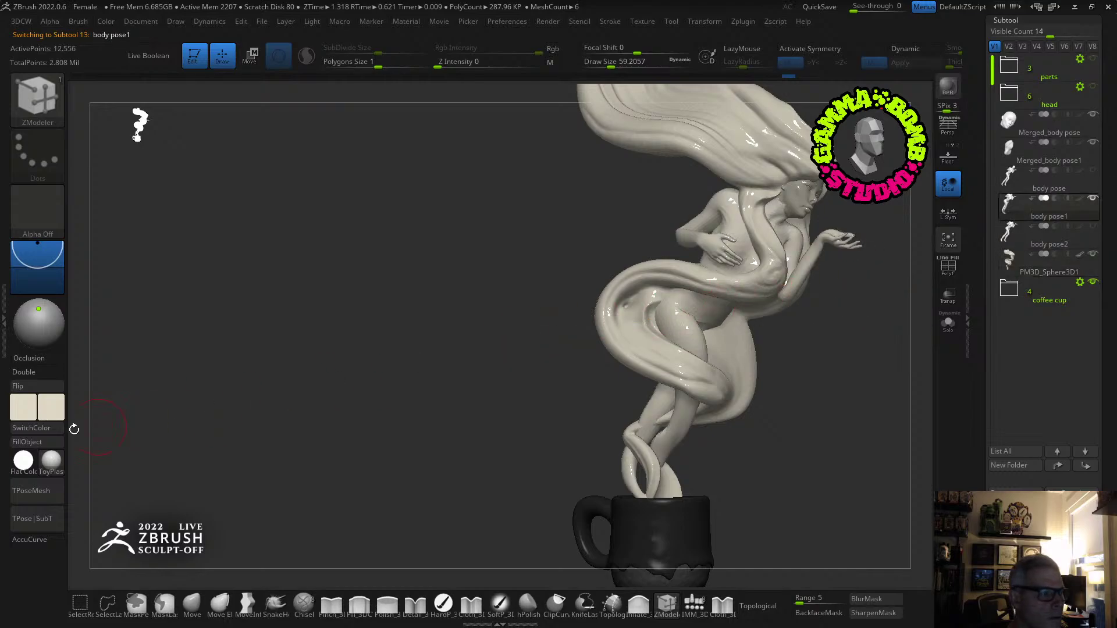
{"action": "left_click", "coordinate": [177, 21]}
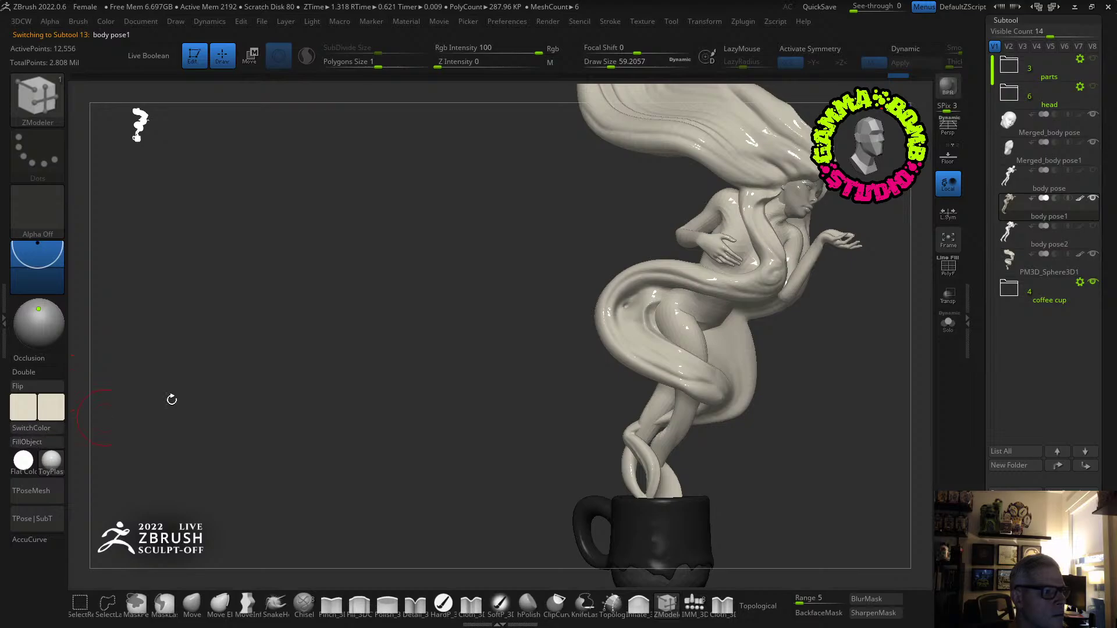
{"action": "key", "text": "Down"}
{"action": "key", "text": "Down"}
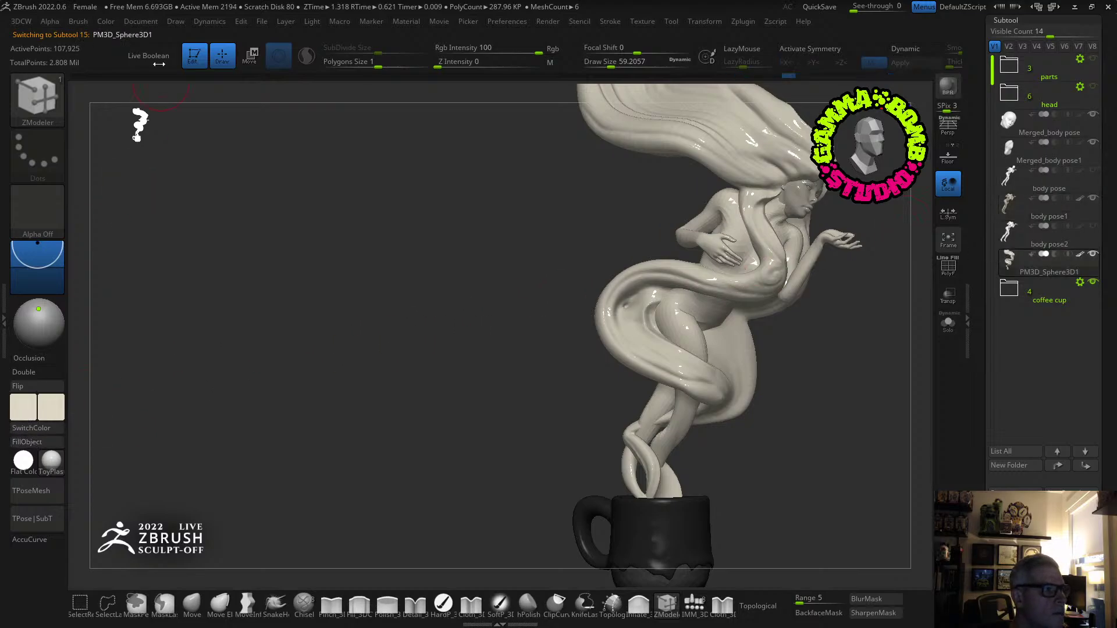
{"action": "left_click", "coordinate": [177, 23]}
{"action": "left_click", "coordinate": [37, 443]}
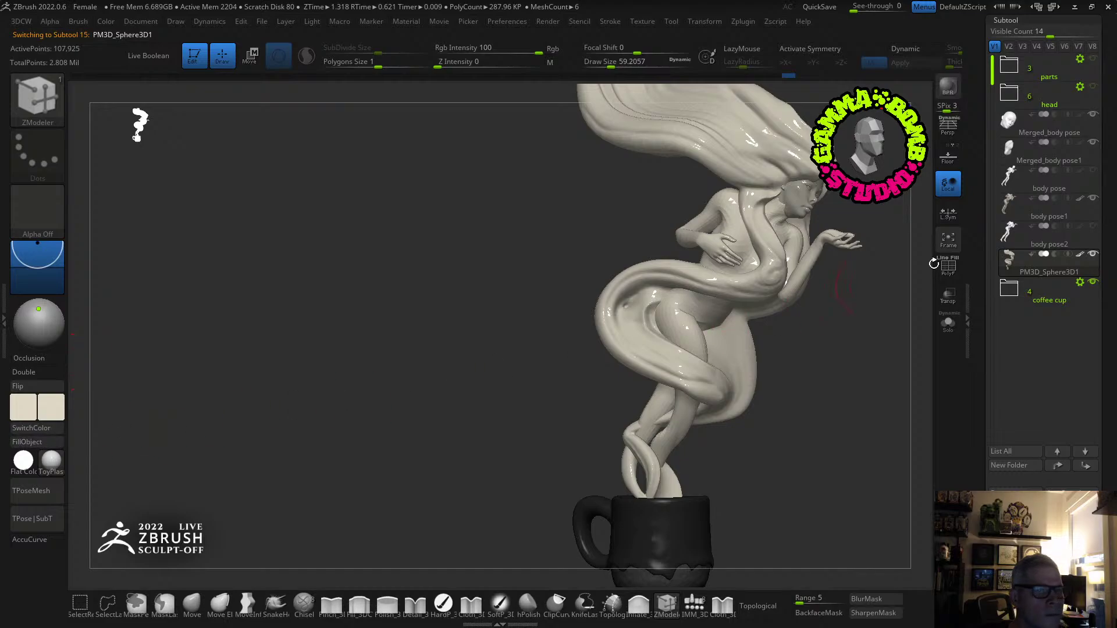
Delete the leftover body pose2 and body pose subtools, accepting each deletion.
{"action": "left_click", "coordinate": [1005, 235]}
{"action": "left_click", "coordinate": [1009, 587]}
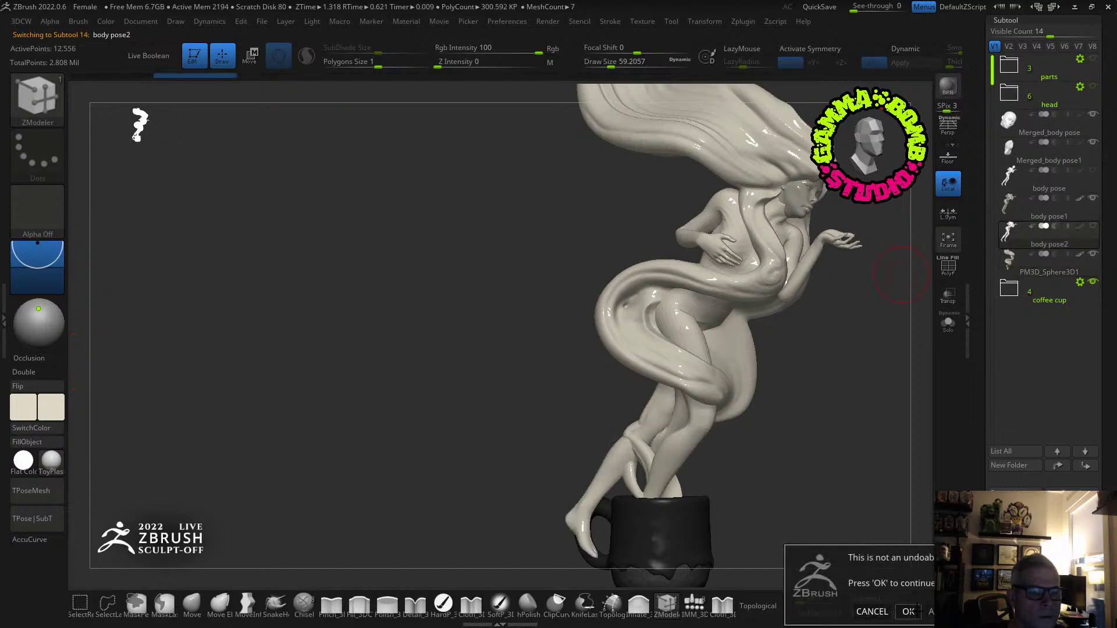
{"action": "left_click", "coordinate": [910, 611]}
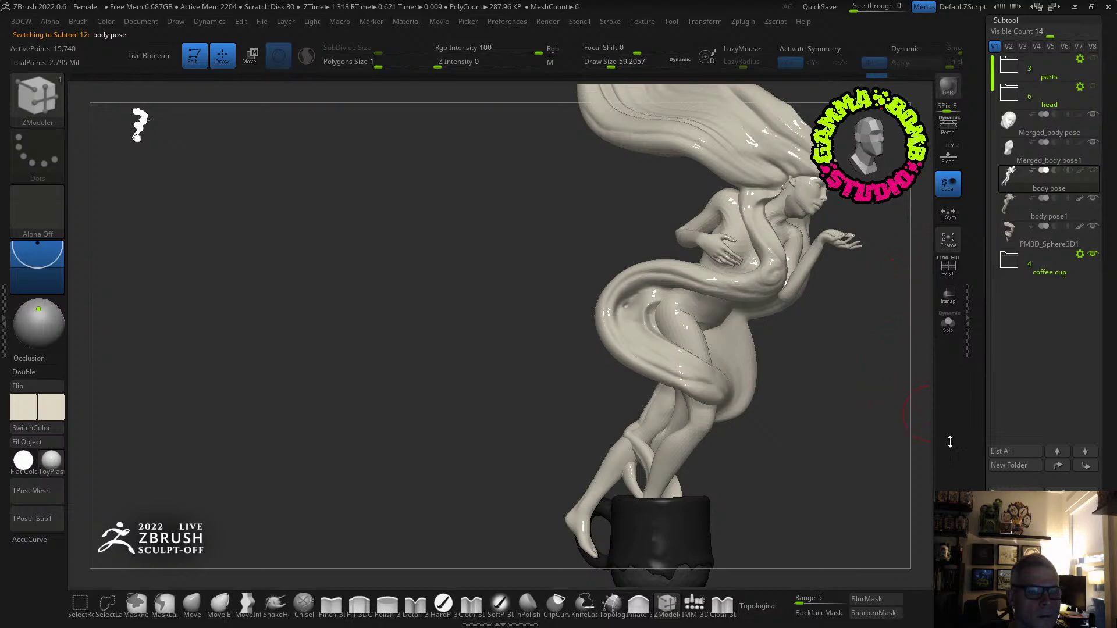
{"action": "left_click", "coordinate": [1009, 587]}
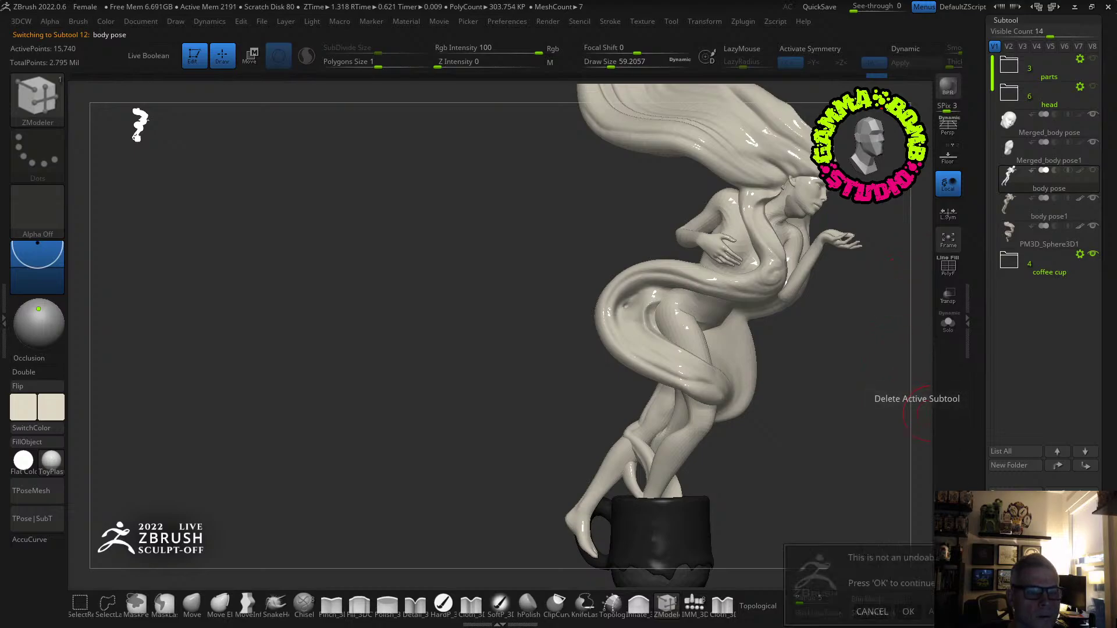
{"action": "left_click", "coordinate": [909, 611]}
Move the Merged_body pose head subtool directly above body pose1 and merge the two with MergeDown.
{"action": "mouse_move", "coordinate": [852, 376]}
{"action": "left_mouse_down"}
{"action": "mouse_move", "coordinate": [807, 404]}
{"action": "mouse_move", "coordinate": [843, 368]}
{"action": "left_mouse_up"}
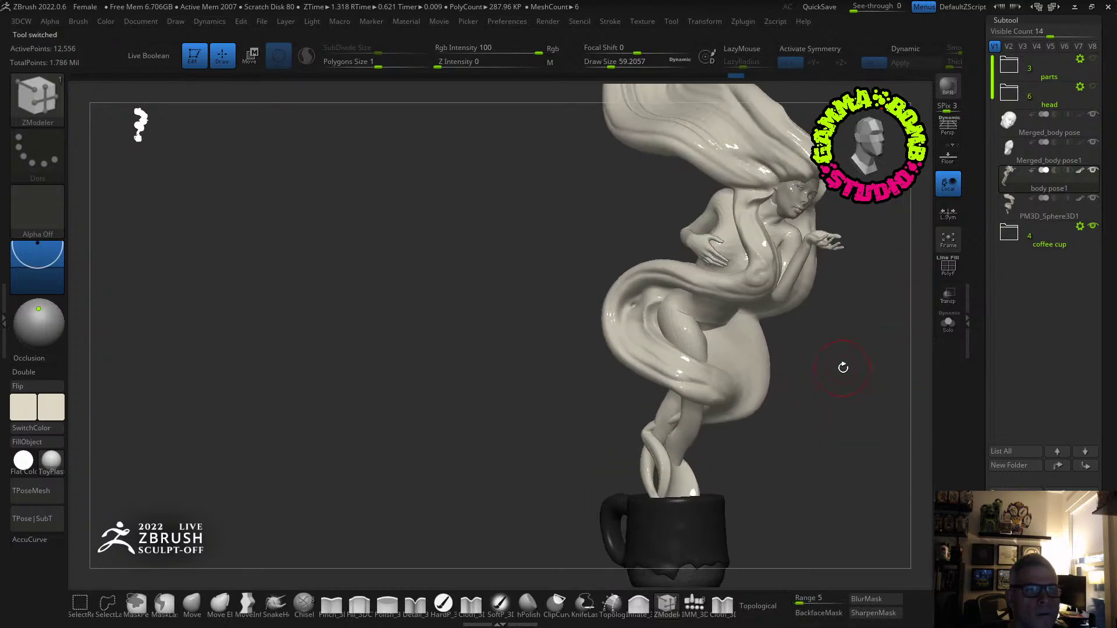
{"action": "left_click", "coordinate": [1014, 135]}
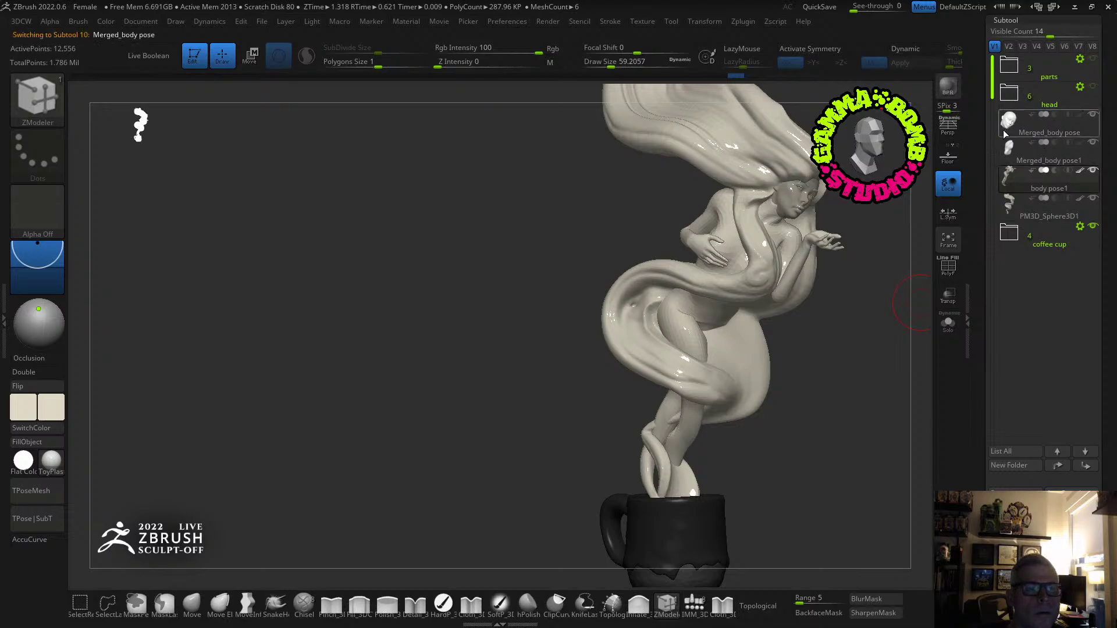
{"action": "left_click_drag", "start_coordinate": [1015, 134], "coordinate": [1044, 179]}
{"action": "key", "text": "space"}
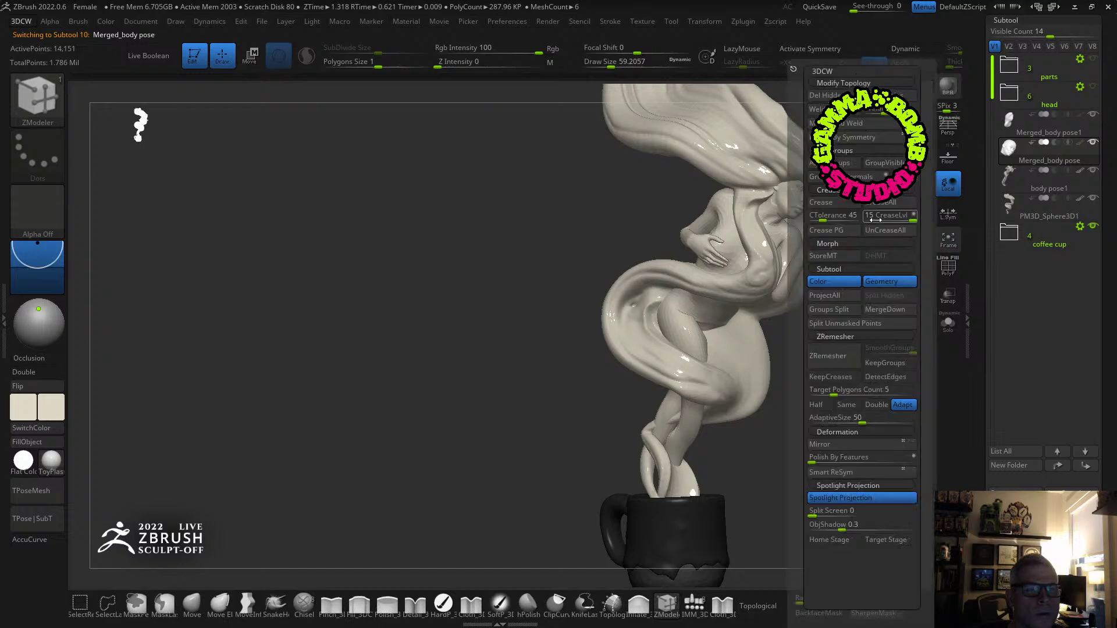
{"action": "left_click", "coordinate": [877, 312]}
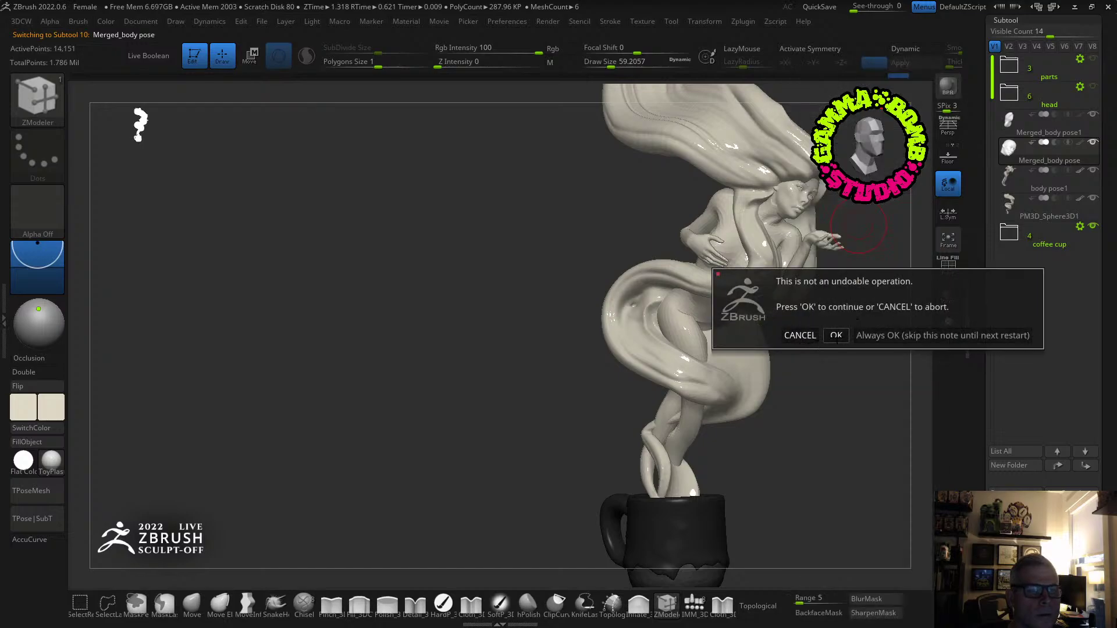
{"action": "left_click", "coordinate": [836, 335]}
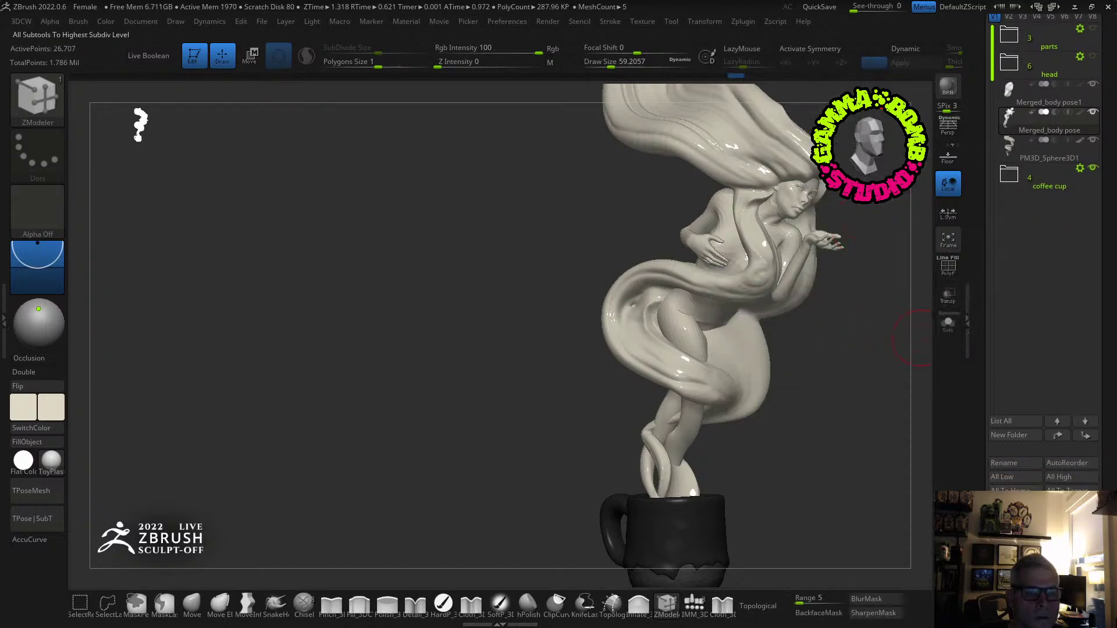
Apply dynamic subdivision to the merged body as real geometry and delete its lower subdivision levels.
{"action": "scroll", "coordinate": [1083, 456], "scroll_direction": "down", "scroll_amount": 5}
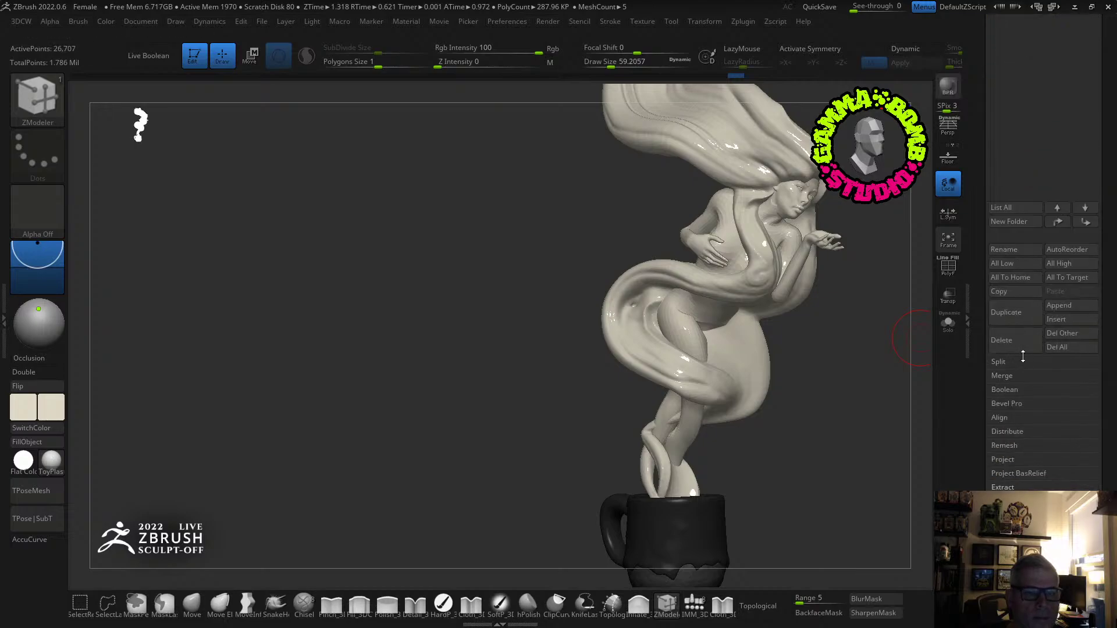
{"action": "left_click_drag", "start_coordinate": [1116, 353], "coordinate": [1112, 474]}
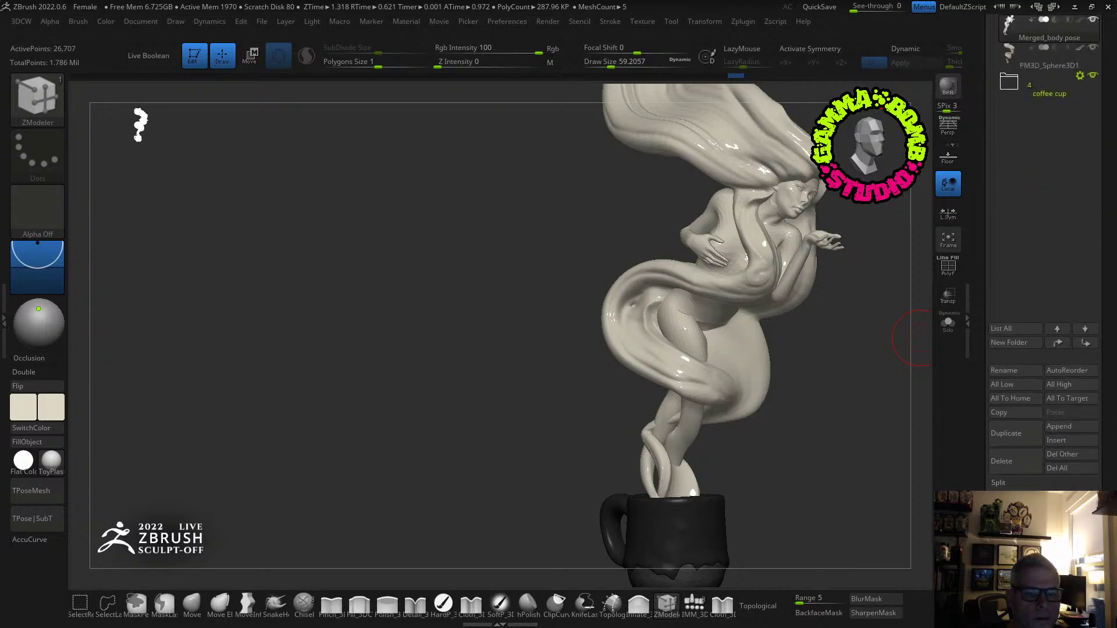
{"action": "left_click_drag", "start_coordinate": [1042, 620], "coordinate": [1044, 420]}
{"action": "left_click", "coordinate": [1040, 471]}
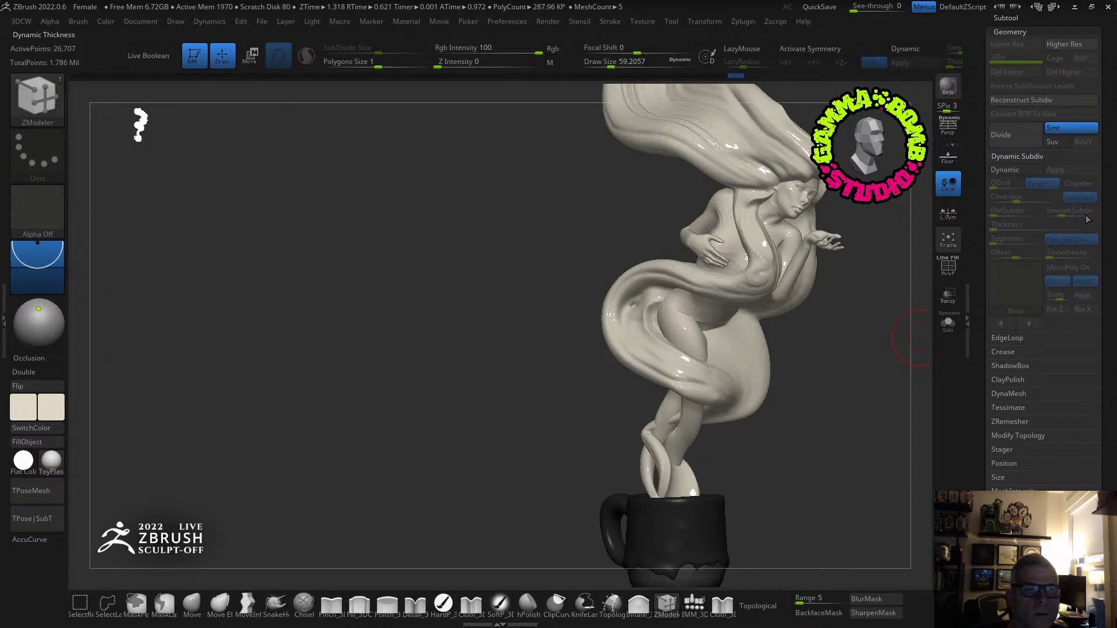
{"action": "left_click", "coordinate": [1005, 169]}
{"action": "left_click", "coordinate": [1055, 169]}
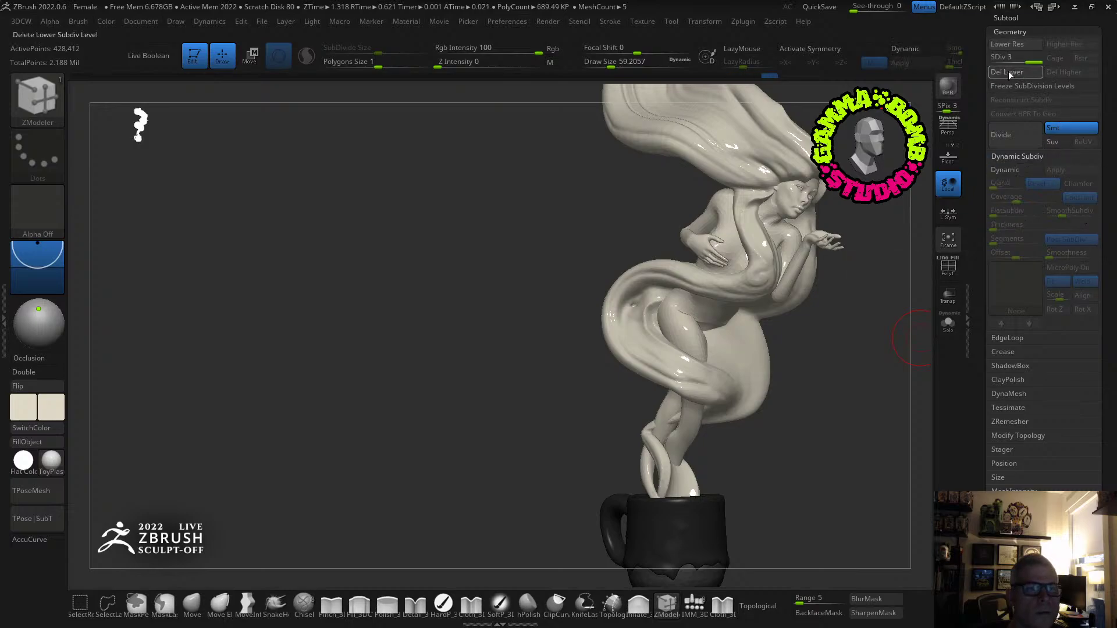
{"action": "left_click", "coordinate": [1008, 71]}
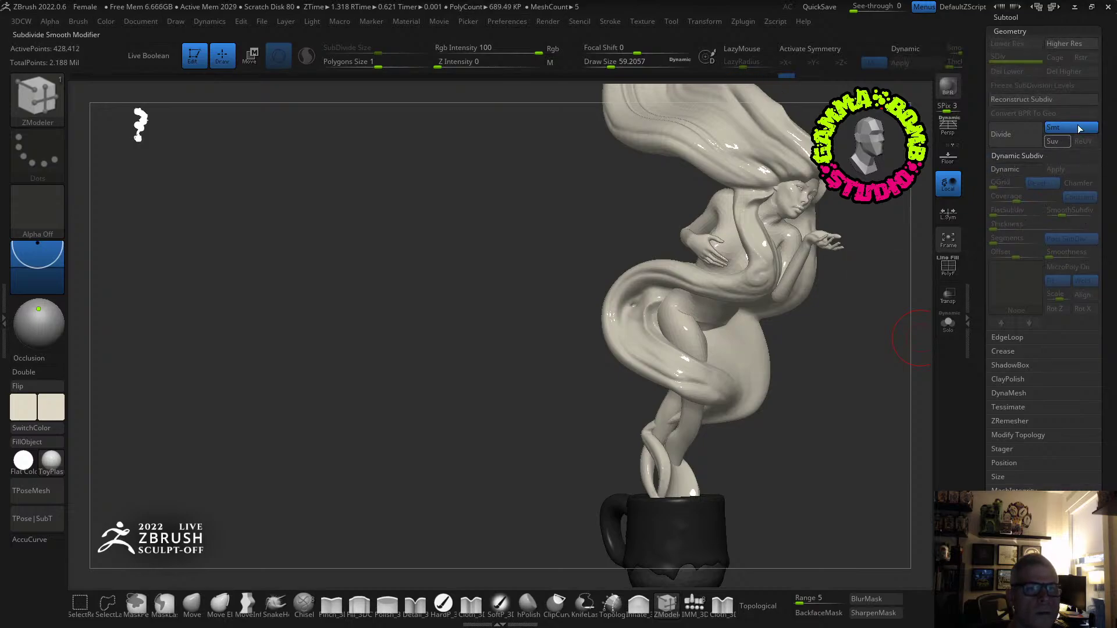
Save the tool as a new incremental version, keeping the base file name and ending it in 09.
{"action": "scroll", "coordinate": [1074, 93], "scroll_direction": "up", "scroll_amount": 5}
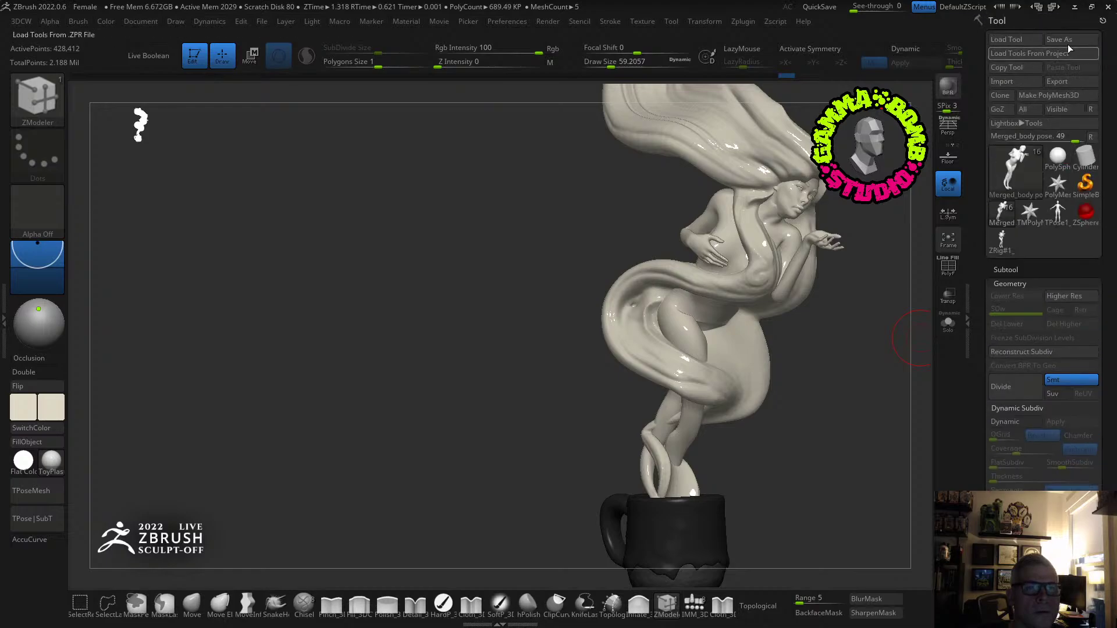
{"action": "key", "text": "ctrl+s"}
{"action": "key", "text": "End"}
{"action": "key", "text": "shift+Left"}
{"action": "key", "text": "shift+Left"}
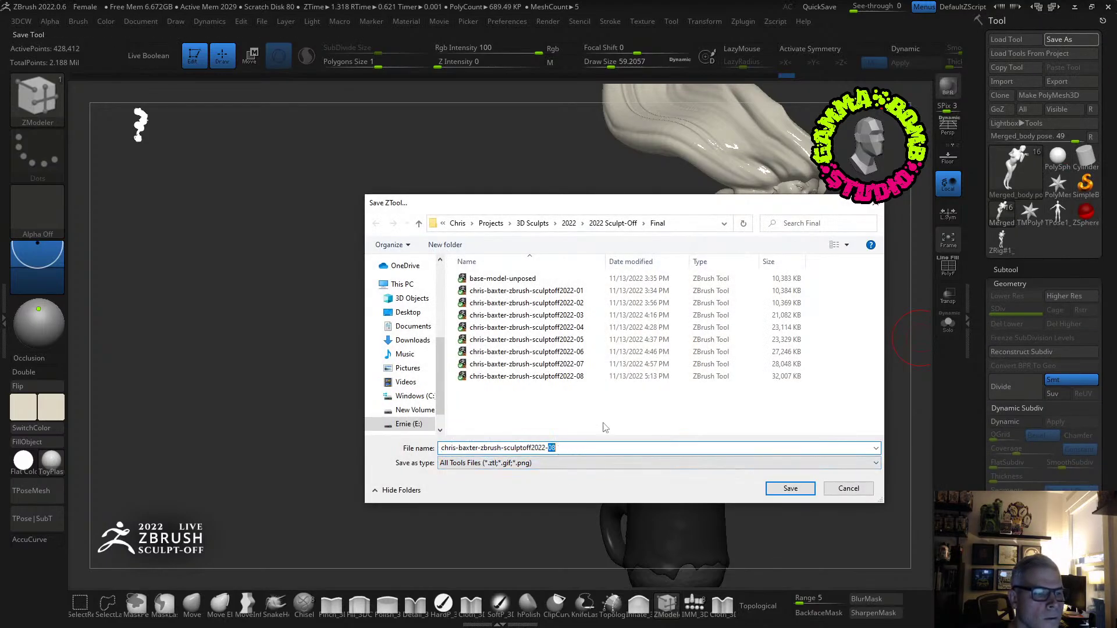
{"action": "type", "text": "09"}
{"action": "key", "text": "Return"}
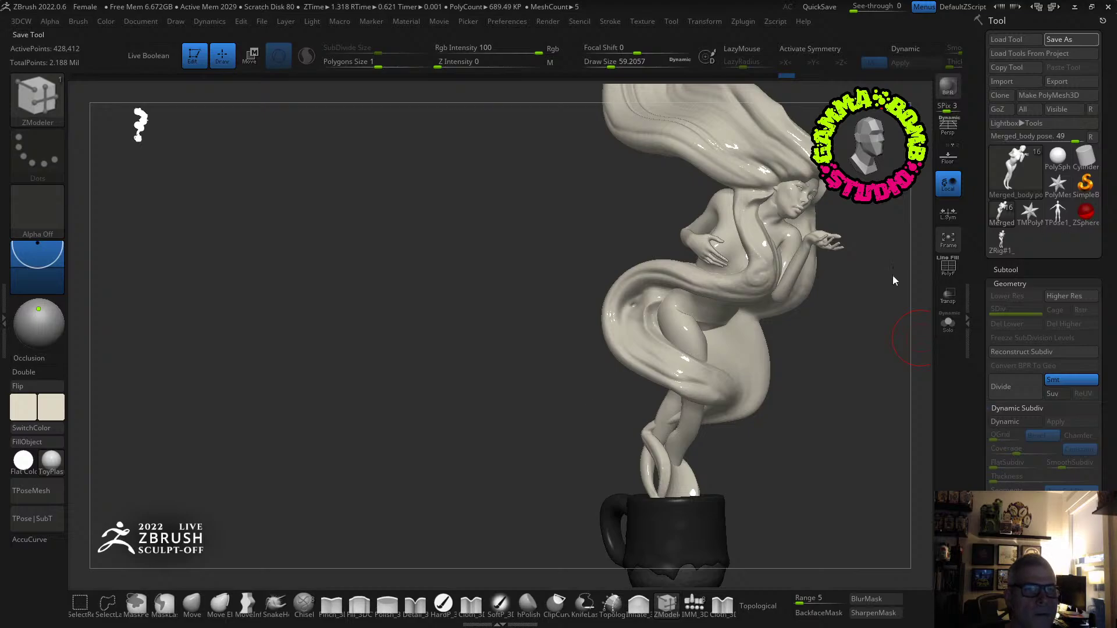
Turn on the polyframe display and combine the merged head and body into a single polygroup.
{"action": "key", "text": "shift+f"}
{"action": "mouse_move", "coordinate": [849, 279]}
{"action": "left_mouse_down"}
{"action": "mouse_move", "coordinate": [581, 376]}
{"action": "mouse_move", "coordinate": [599, 448]}
{"action": "mouse_move", "coordinate": [612, 430]}
{"action": "left_mouse_up"}
{"action": "left_click_drag", "start_coordinate": [873, 349], "coordinate": [657, 480], "text": "alt"}
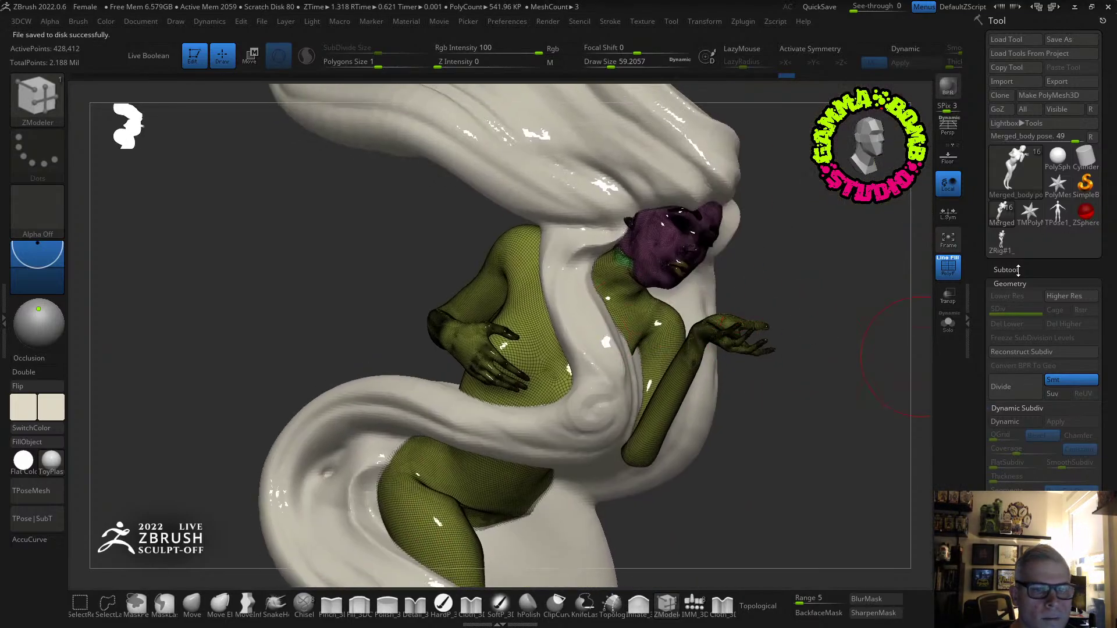
{"action": "key", "text": "ctrl+w"}
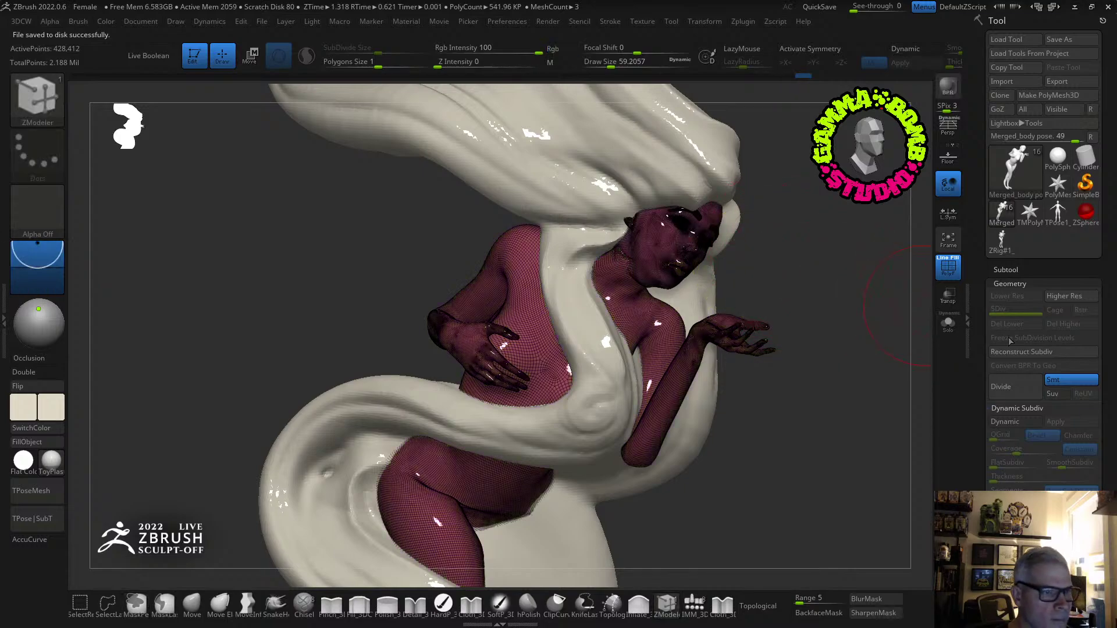
Try to fuse the merged head and body with DynaMesh at a resolution of 600.
{"action": "left_click", "coordinate": [1016, 270]}
{"action": "left_click_drag", "start_coordinate": [1102, 611], "coordinate": [1101, 300]}
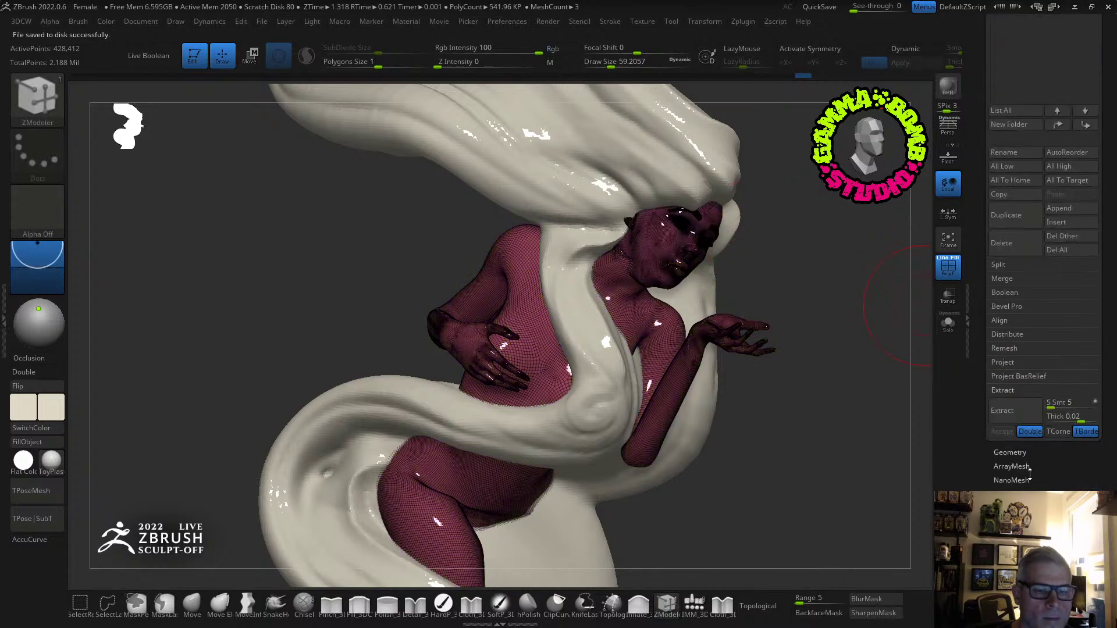
{"action": "left_click", "coordinate": [1008, 452]}
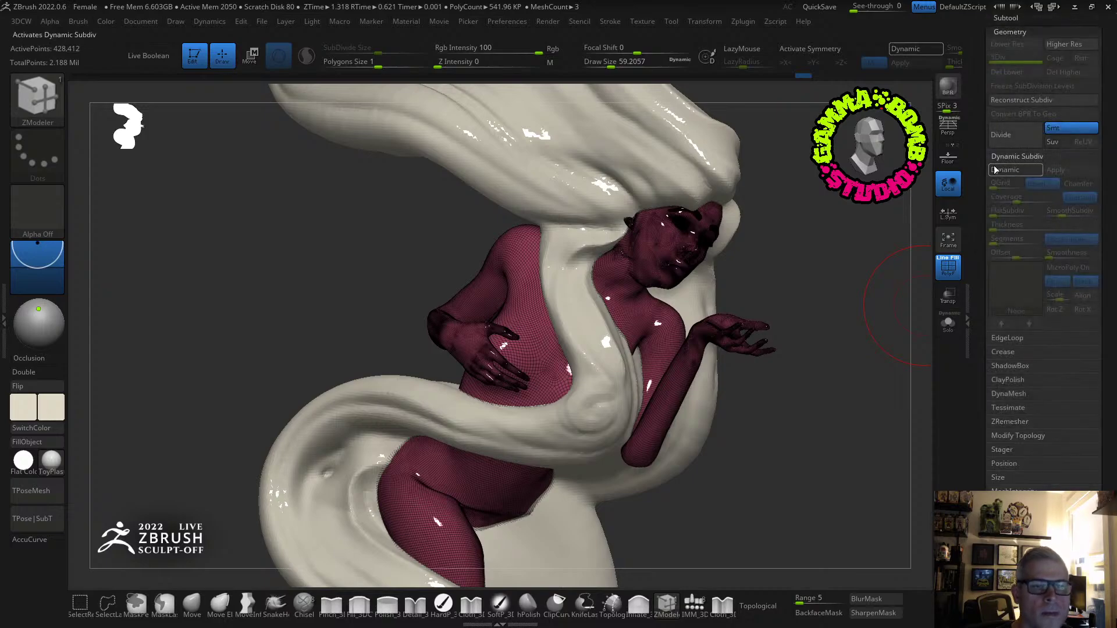
{"action": "left_click", "coordinate": [1010, 395]}
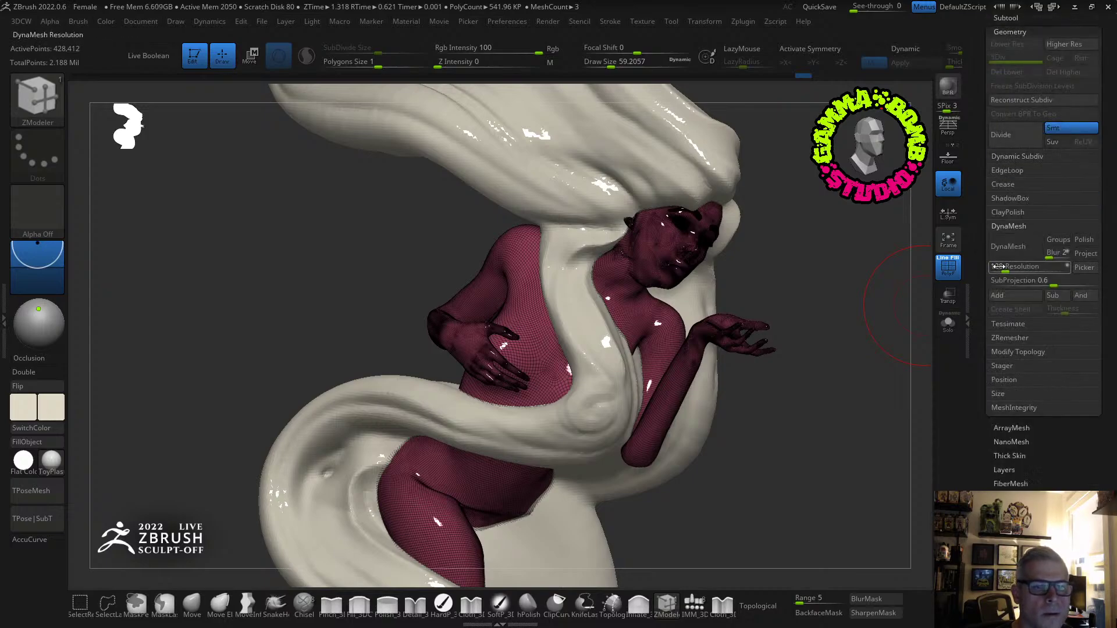
{"action": "left_click_drag", "start_coordinate": [997, 266], "coordinate": [1015, 266]}
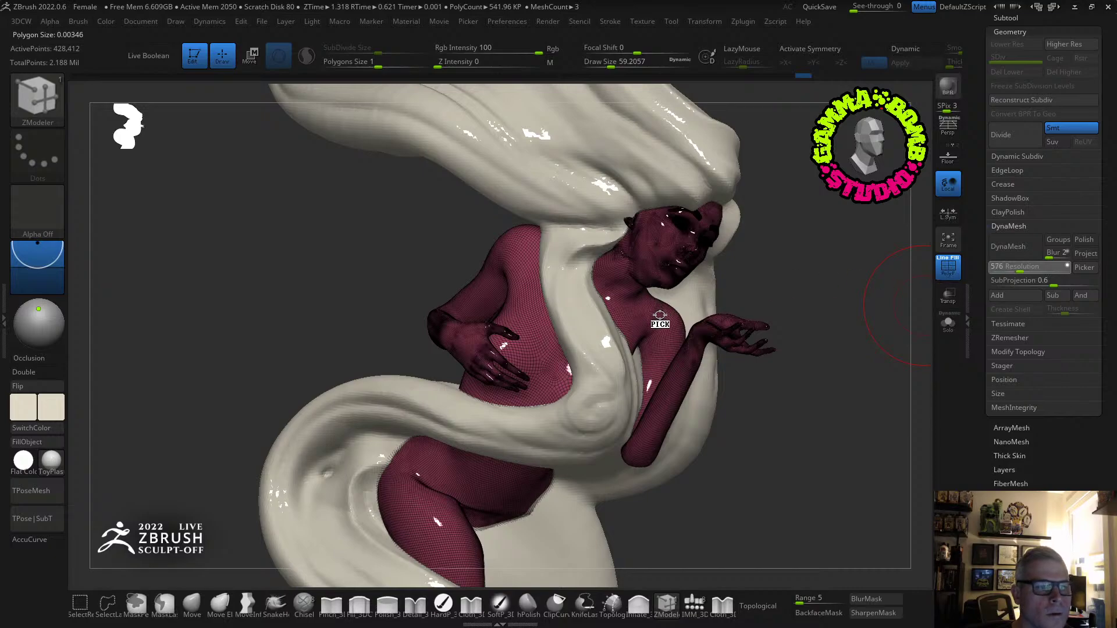
{"action": "left_click_drag", "start_coordinate": [660, 315], "coordinate": [664, 319]}
{"action": "left_click", "coordinate": [1016, 250]}
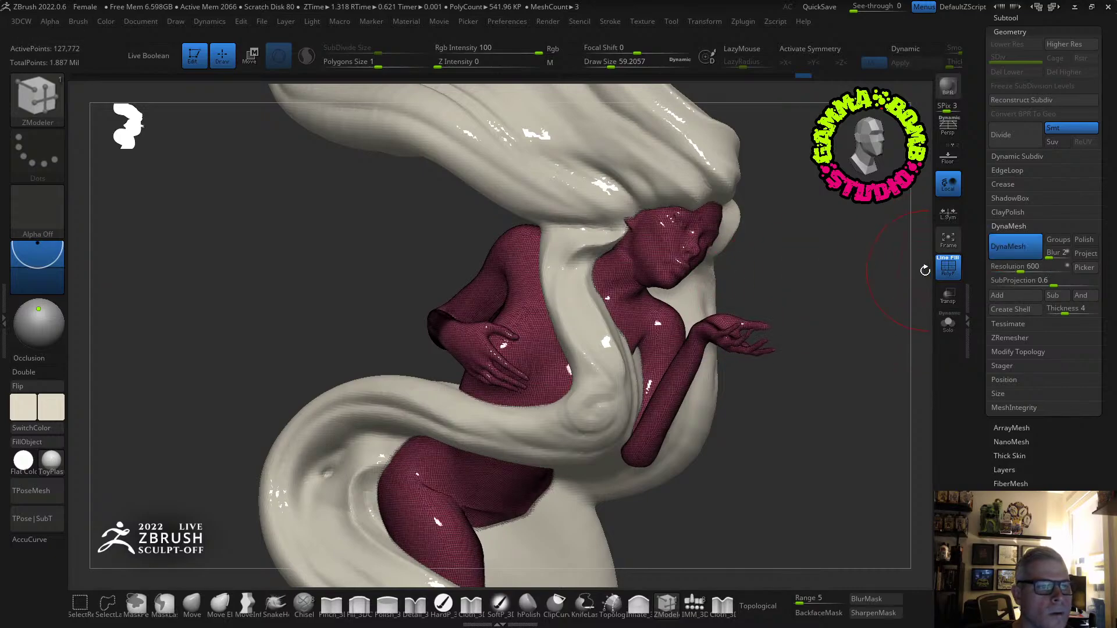
Undo the last DynaMesh and remesh the merged head and body at a resolution of 1200.
{"action": "key", "text": "ctrl+z"}
{"action": "left_click_drag", "start_coordinate": [1006, 269], "coordinate": [1033, 268]}
{"action": "left_click", "coordinate": [997, 258]}
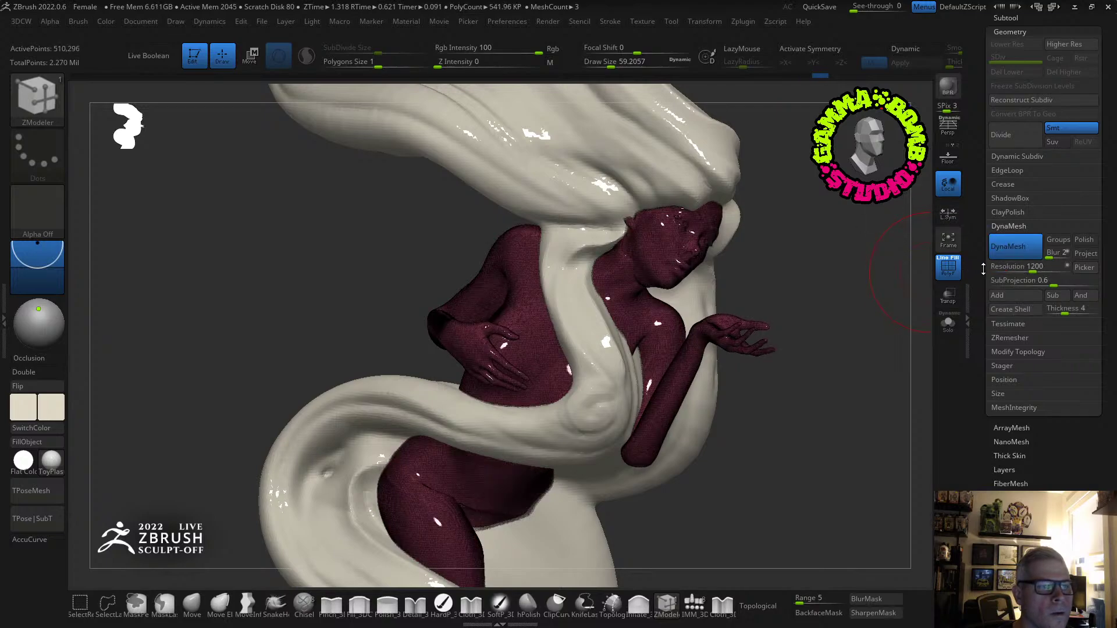
Undo the DynaMesh remesh and earlier edits, back to the merged figure with its subdivision levels and separate polygroups.
{"action": "key", "text": "ctrl+z"}
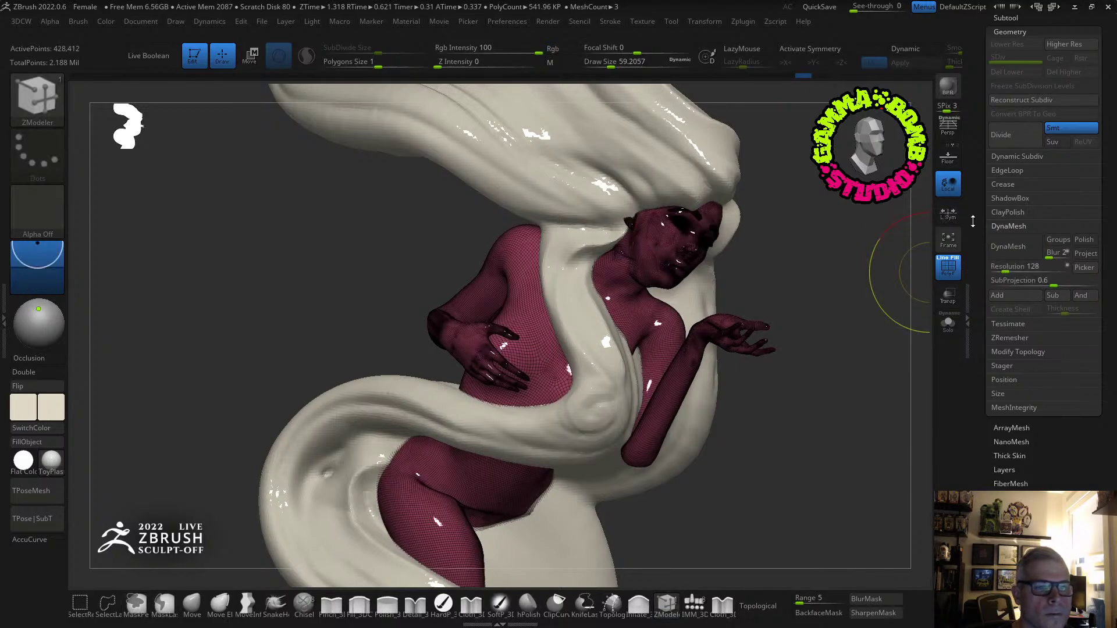
{"action": "key", "text": "ctrl+z"}
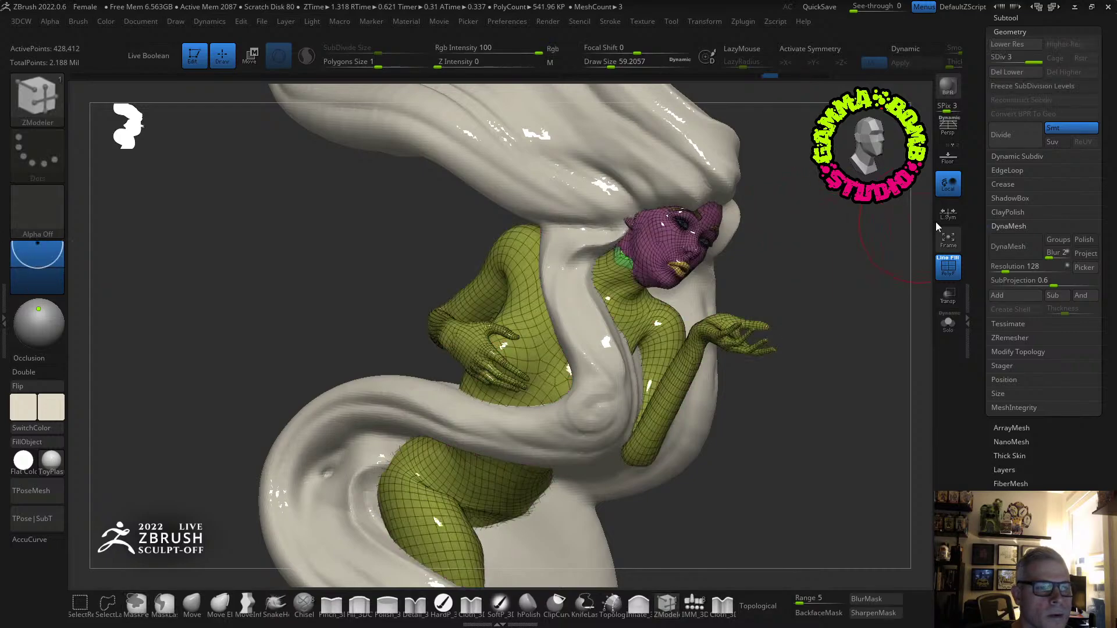
{"action": "left_click", "coordinate": [948, 265]}
{"action": "right_click_drag", "start_coordinate": [873, 303], "coordinate": [582, 210]}
{"action": "key", "text": "shift+f"}
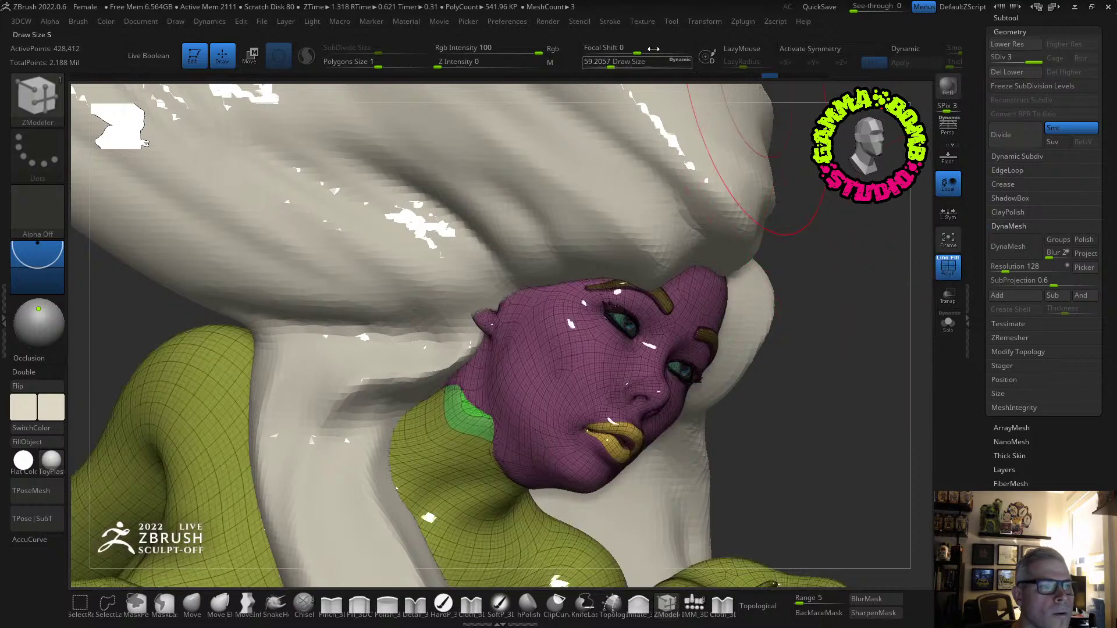
Isolate the eyebrows, eyelashes and eyeballs by hiding the face, lips and body polygroups.
{"action": "key", "text": "ctrl+shift"}
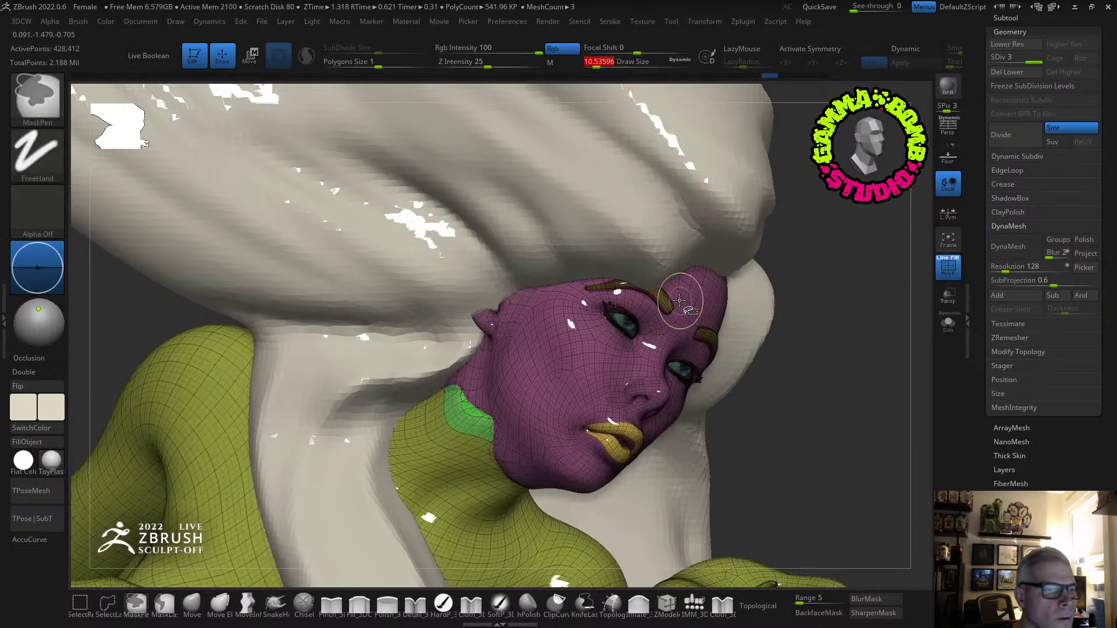
{"action": "left_click", "coordinate": [665, 301], "text": "ctrl+shift"}
{"action": "right_click_drag", "start_coordinate": [822, 267], "coordinate": [838, 239]}
{"action": "left_click", "coordinate": [838, 240], "text": "ctrl+shift"}
{"action": "mouse_move", "coordinate": [836, 299]}
{"action": "right_mouse_down"}
{"action": "mouse_move", "coordinate": [814, 297]}
{"action": "mouse_move", "coordinate": [732, 414]}
{"action": "right_mouse_up"}
{"action": "left_click", "coordinate": [520, 260], "text": "ctrl+shift"}
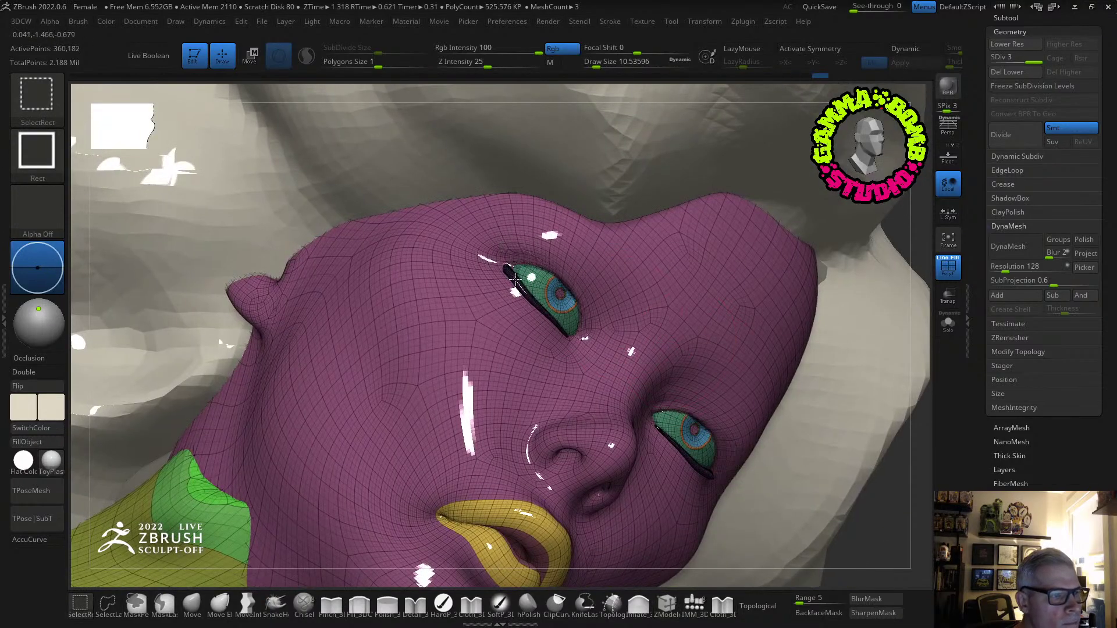
{"action": "left_click", "coordinate": [551, 317], "text": "ctrl+shift"}
{"action": "left_click", "coordinate": [548, 293], "text": "ctrl+shift"}
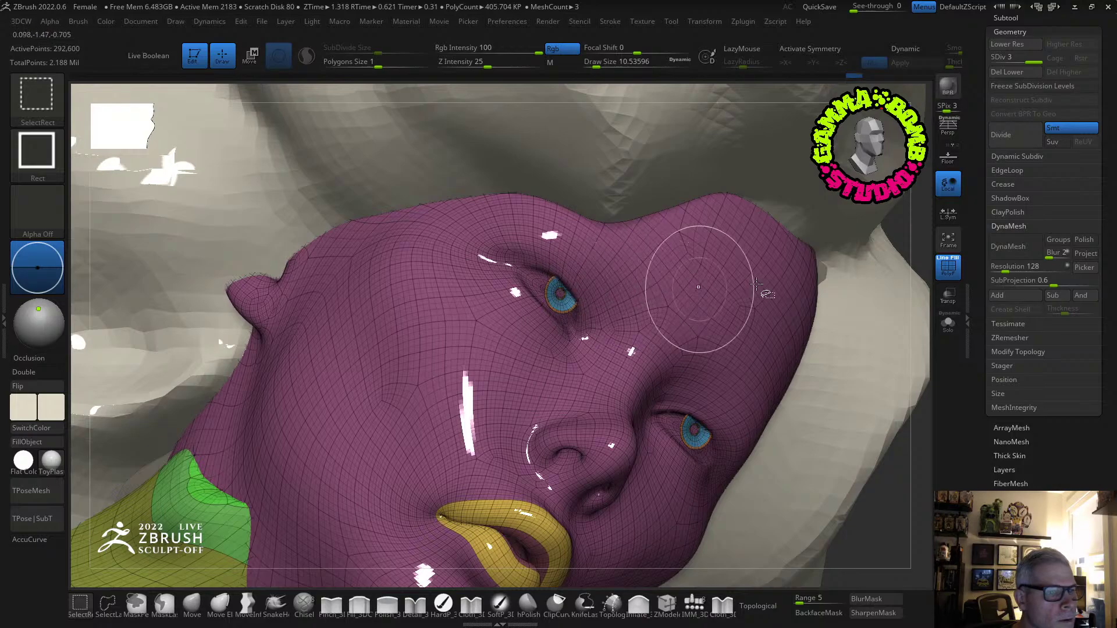
{"action": "left_click", "coordinate": [896, 227], "text": "ctrl+shift"}
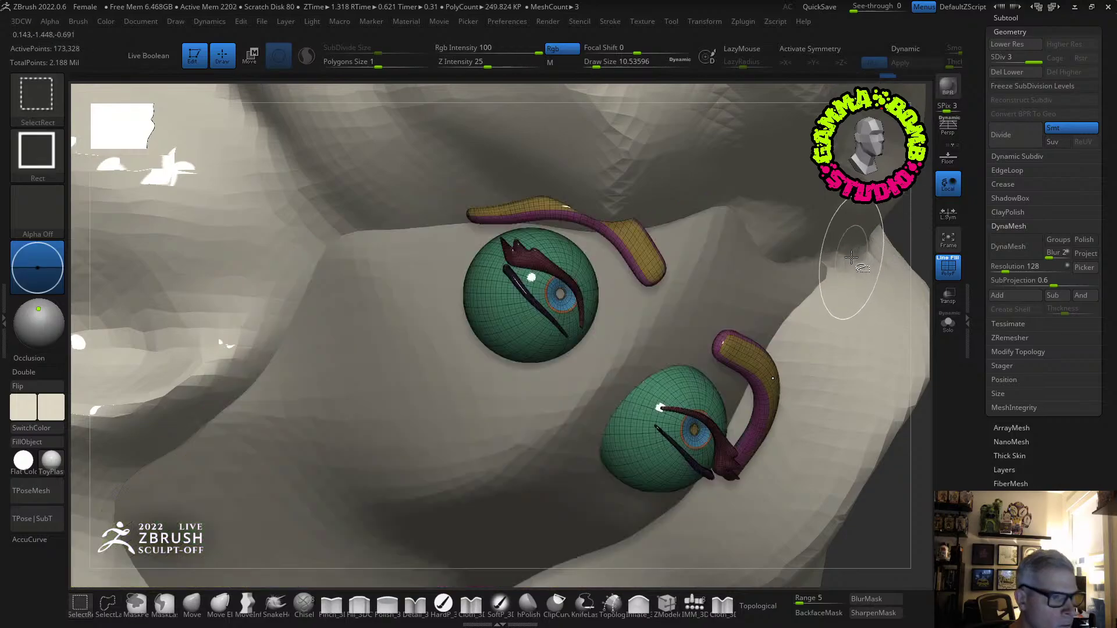
Mask the isolated eye parts, unhide the whole figure and invert the mask so only the eye parts stay unmasked.
{"action": "left_click", "coordinate": [888, 234], "text": "ctrl"}
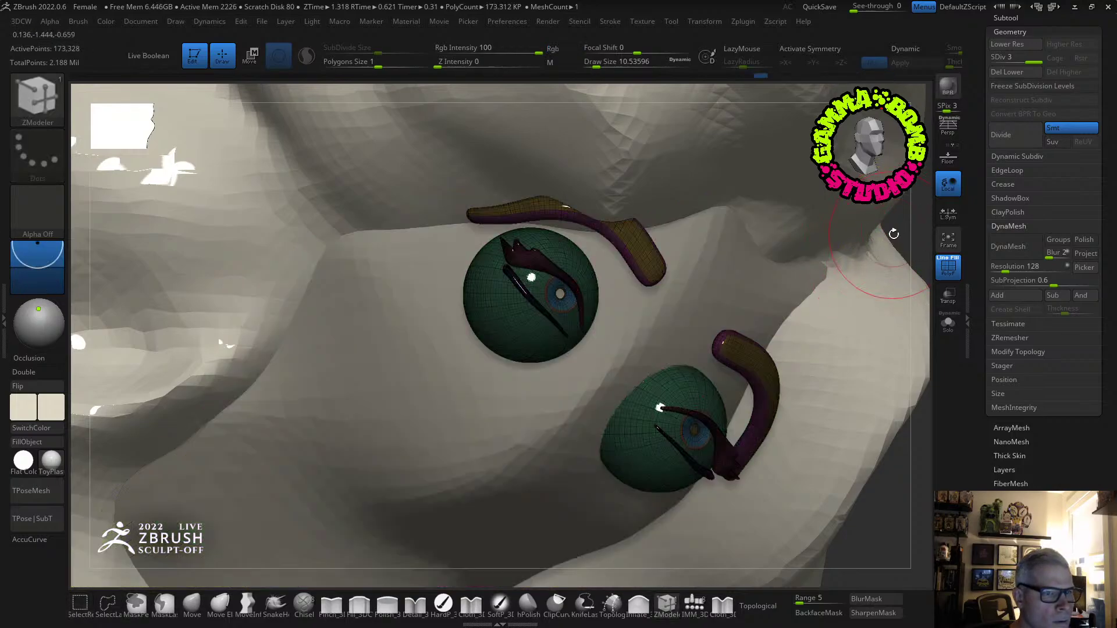
{"action": "left_click", "coordinate": [891, 231], "text": "ctrl+shift"}
{"action": "left_click", "coordinate": [891, 234], "text": "ctrl"}
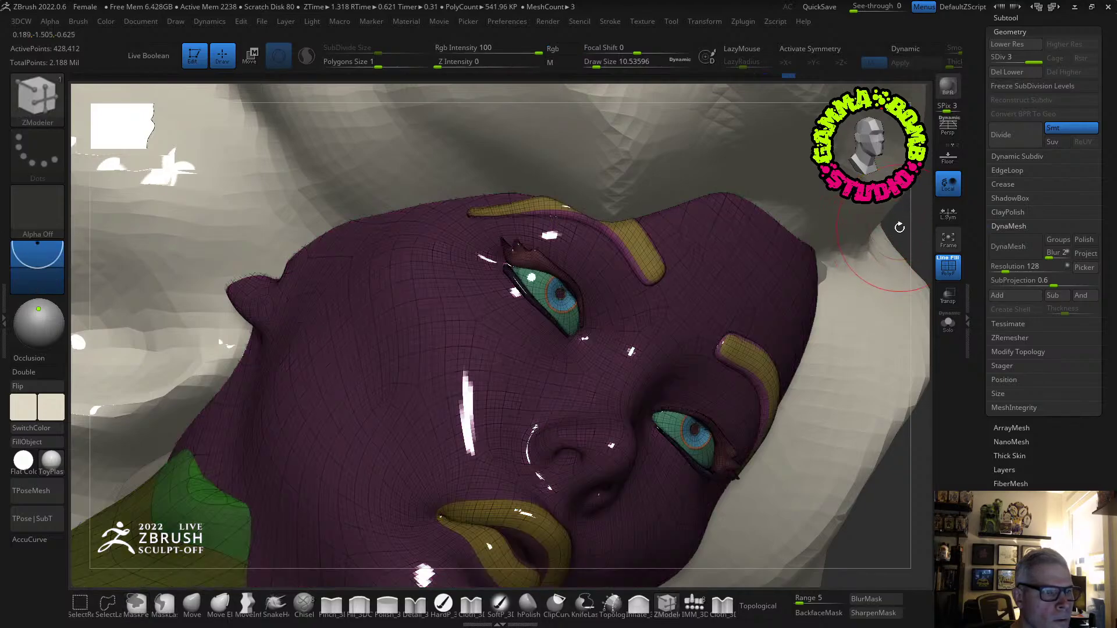
Lower the figure to subdivision level 1 and split the unmasked eyes, lashes and eyebrows into their own subtool.
{"action": "key", "text": "space"}
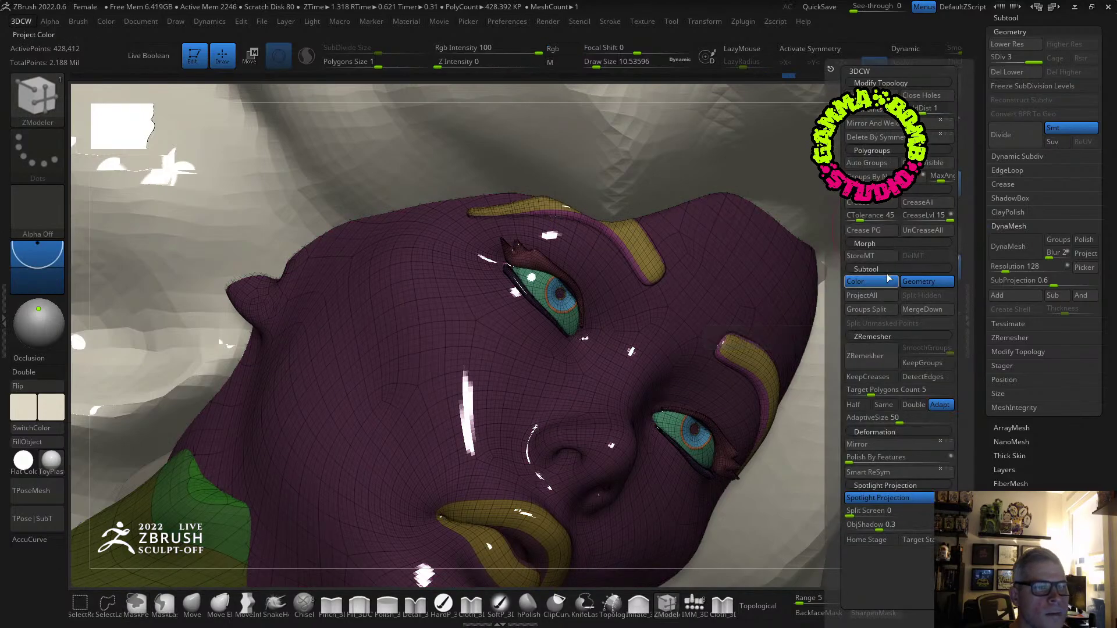
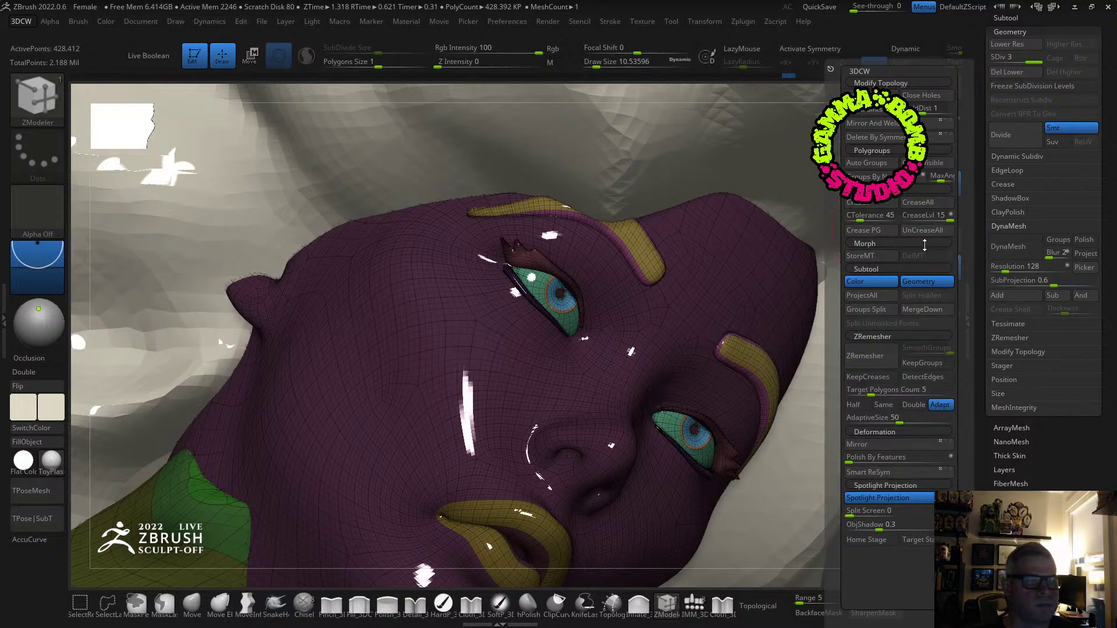
{"action": "left_click_drag", "start_coordinate": [1022, 61], "coordinate": [979, 63]}
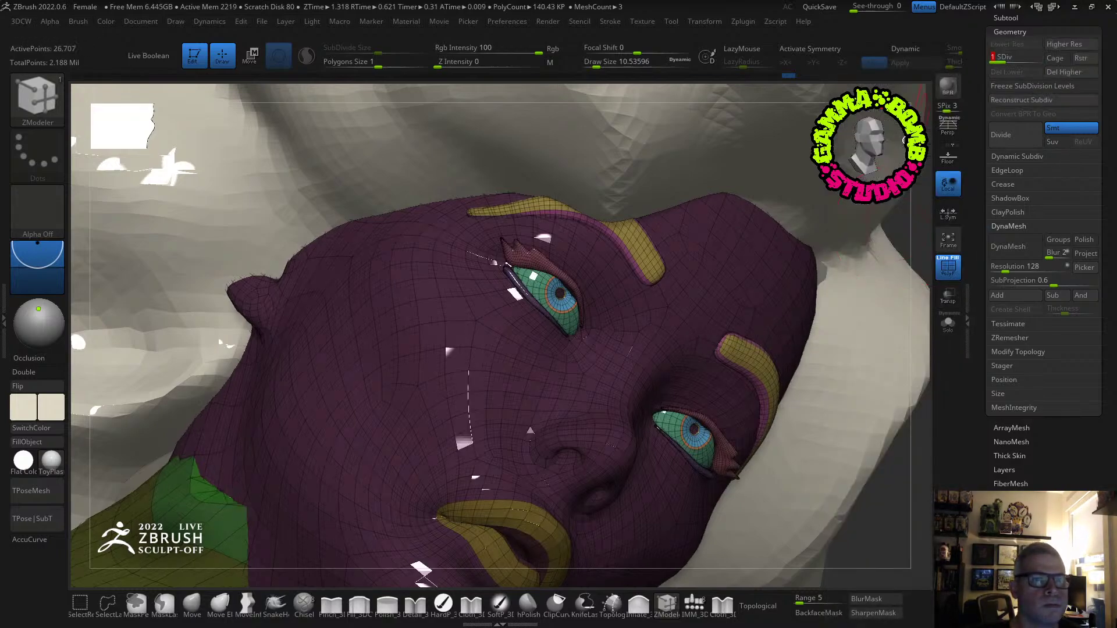
{"action": "key", "text": "d"}
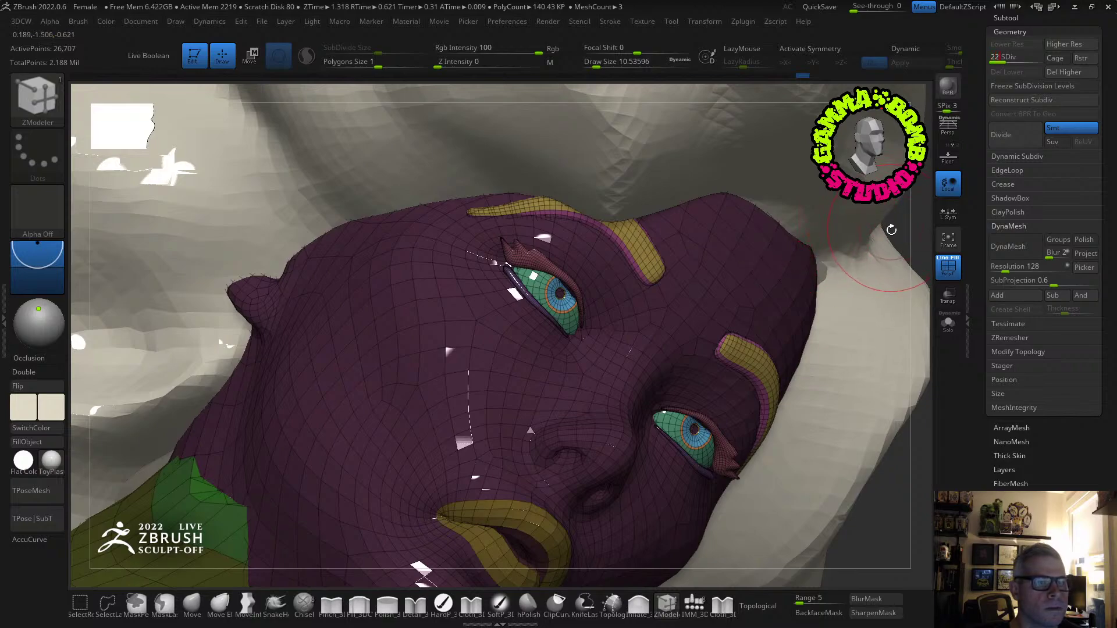
{"action": "key", "text": "shift+d"}
{"action": "left_click_drag", "start_coordinate": [814, 241], "coordinate": [453, 299]}
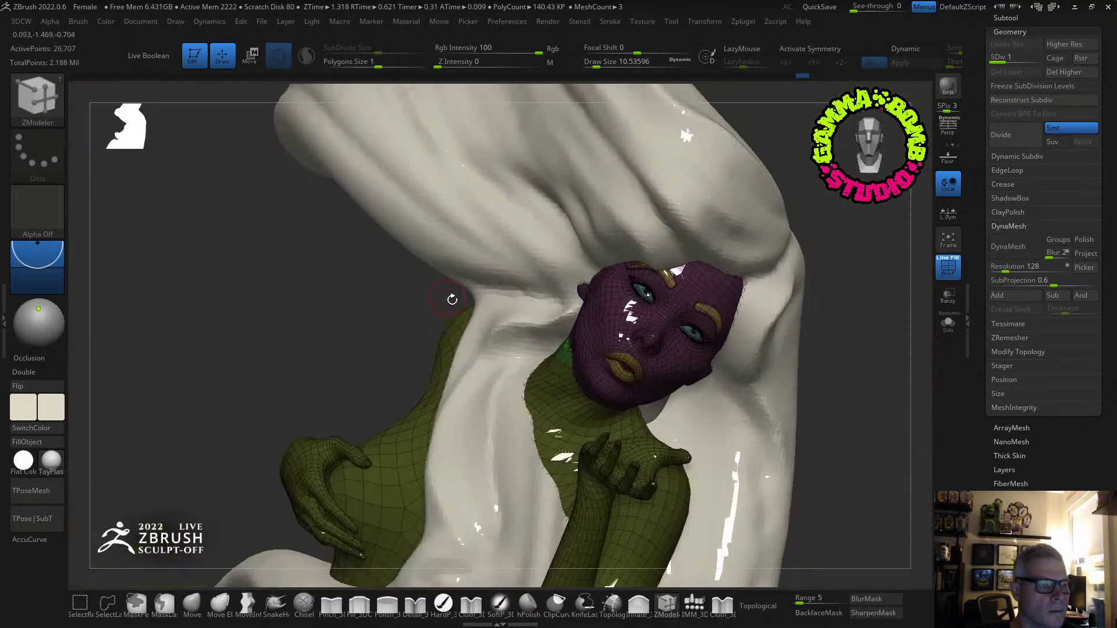
{"action": "key", "text": "3"}
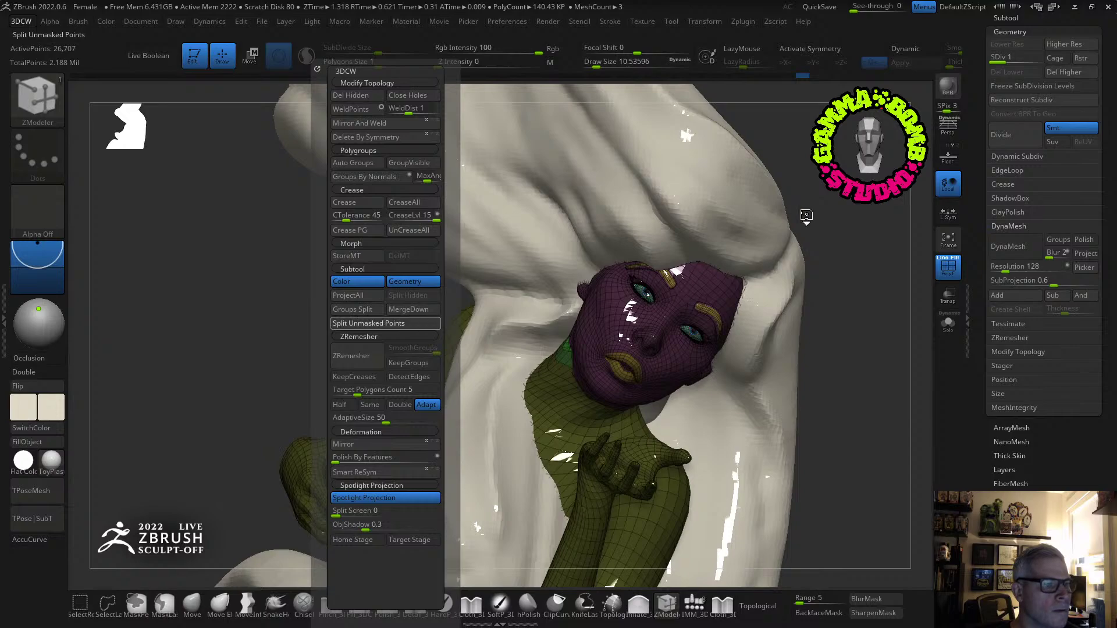
{"action": "left_click", "coordinate": [369, 323]}
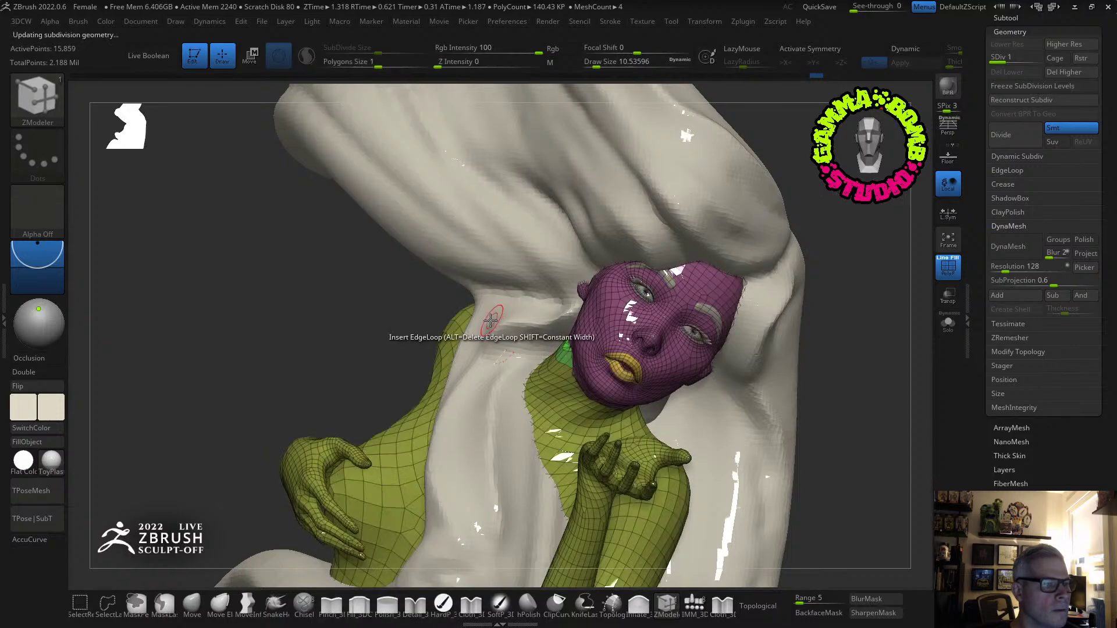
Hide the separated eye-parts subtool and combine the body subtool into a single polygroup.
{"action": "left_click", "coordinate": [1012, 19]}
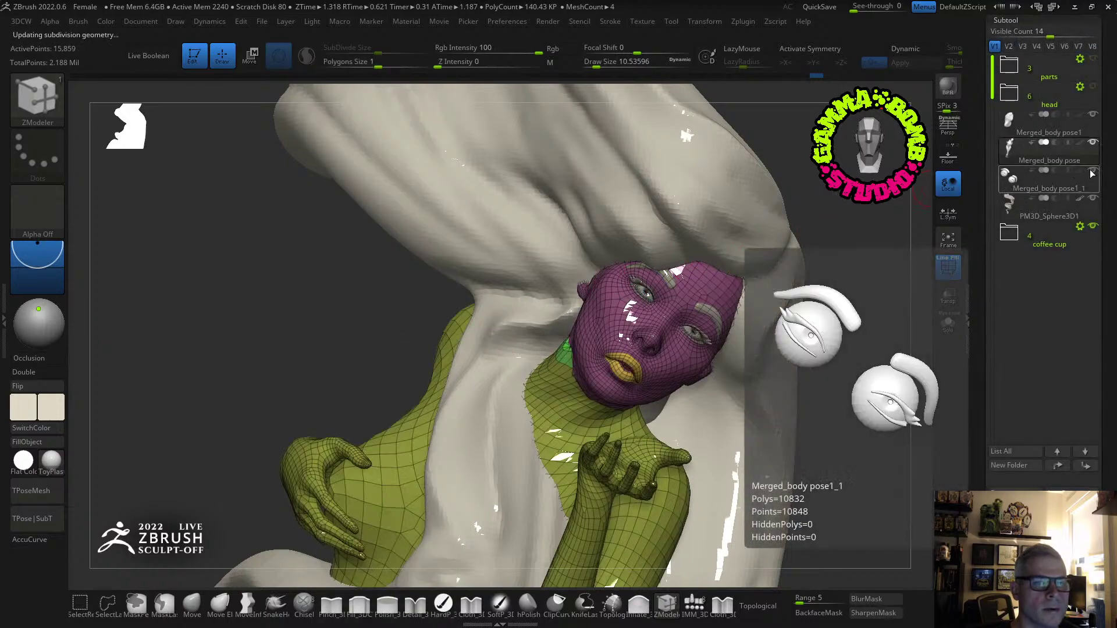
{"action": "left_click_drag", "start_coordinate": [856, 259], "coordinate": [852, 326]}
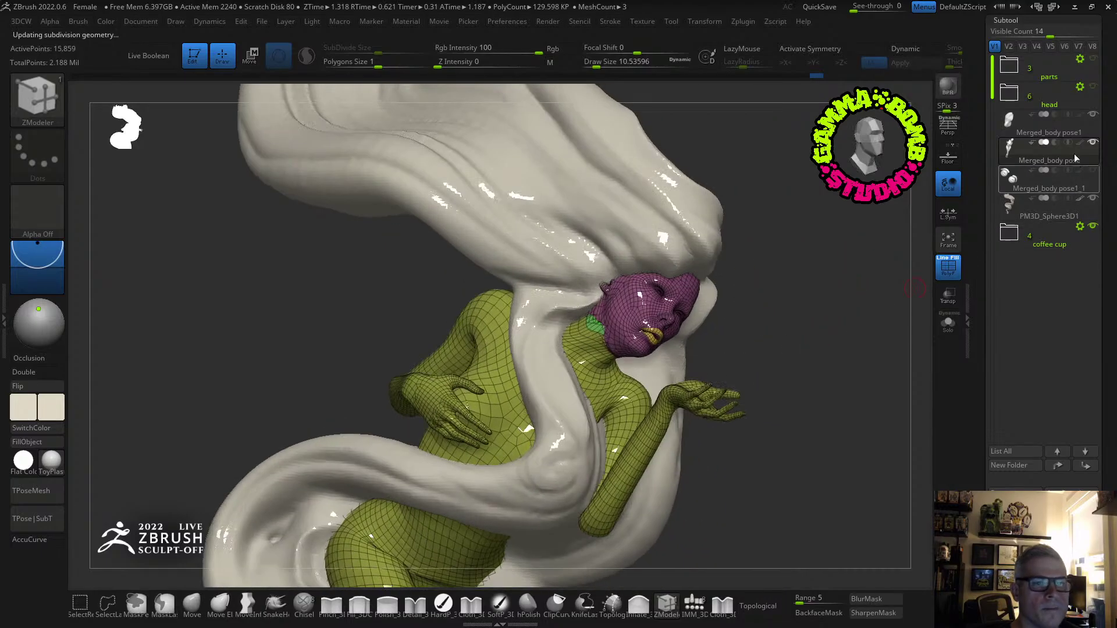
{"action": "left_click_drag", "start_coordinate": [860, 242], "coordinate": [982, 207]}
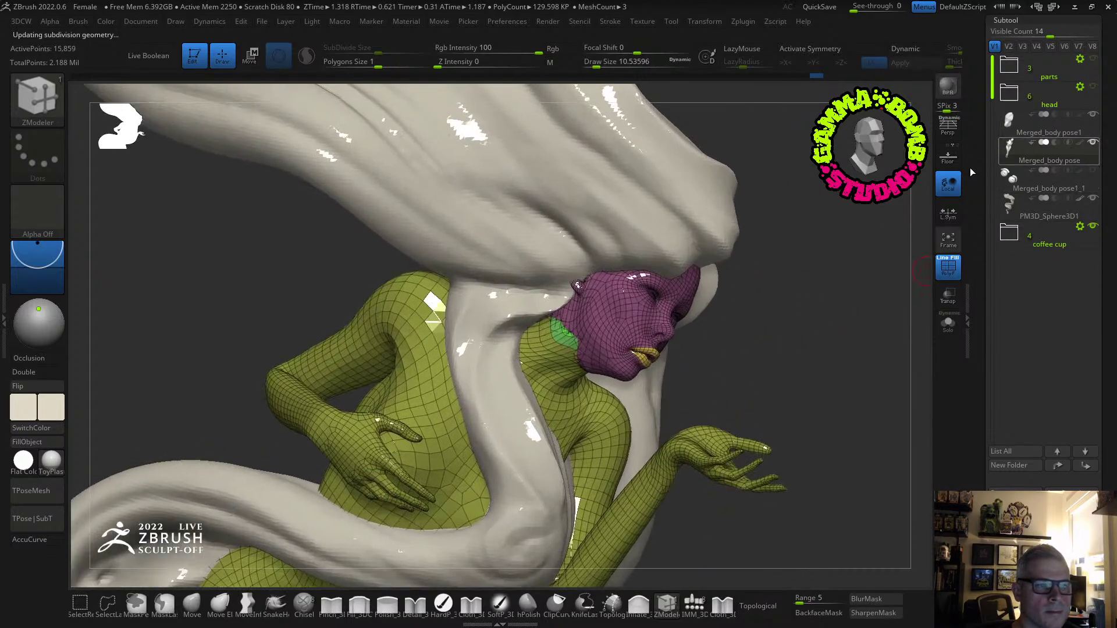
{"action": "left_click_drag", "start_coordinate": [823, 321], "coordinate": [835, 379]}
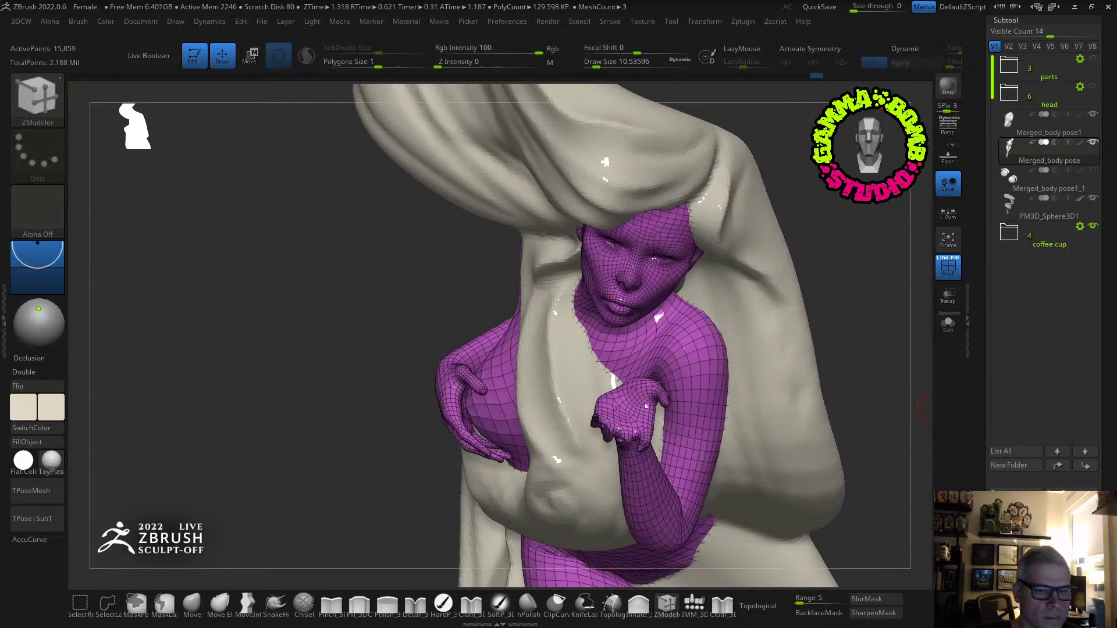
Raise the body subtool to its highest subdivision level and delete its lower levels.
{"action": "scroll", "coordinate": [1047, 262], "scroll_direction": "down", "scroll_amount": 3}
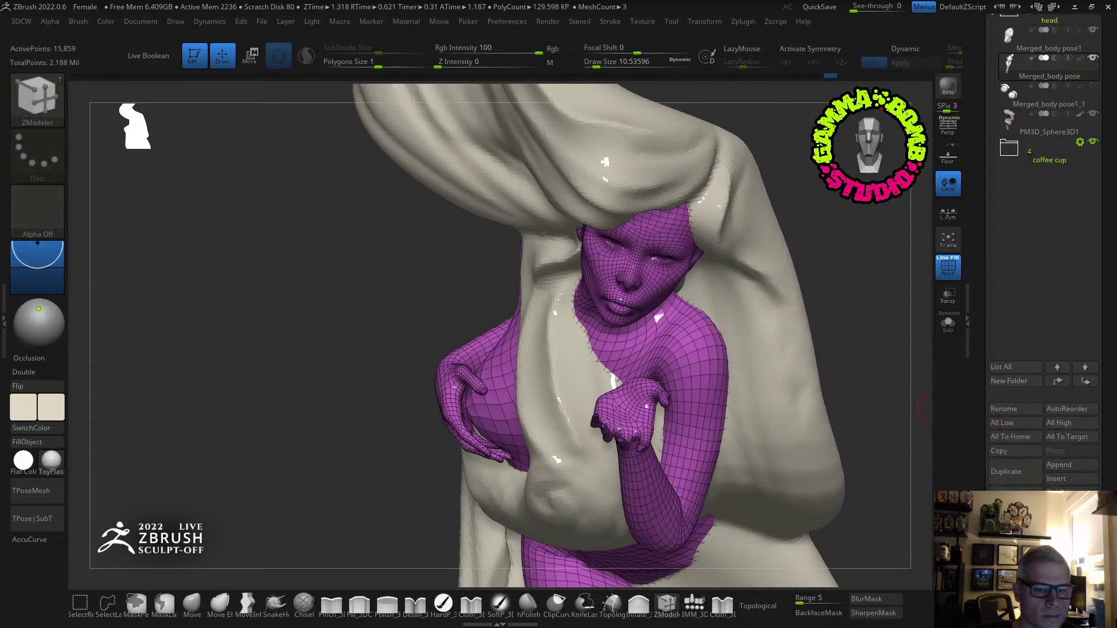
{"action": "scroll", "coordinate": [1029, 462], "scroll_direction": "down", "scroll_amount": 10}
{"action": "left_click", "coordinate": [1010, 332]}
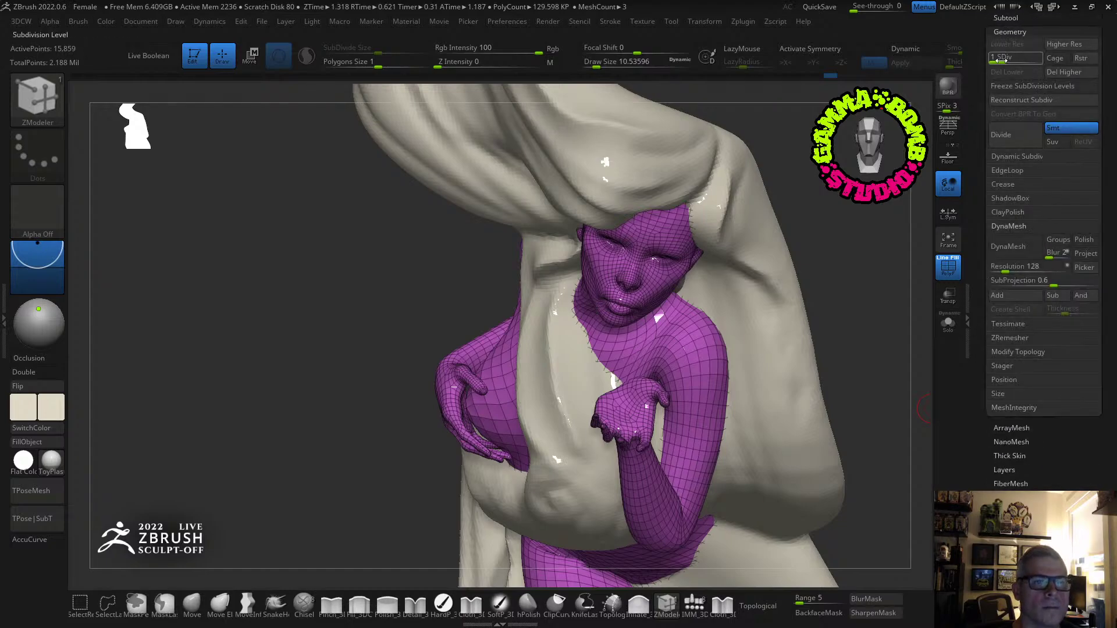
{"action": "left_click_drag", "start_coordinate": [1055, 58], "coordinate": [1057, 59]}
{"action": "left_click", "coordinate": [1018, 72]}
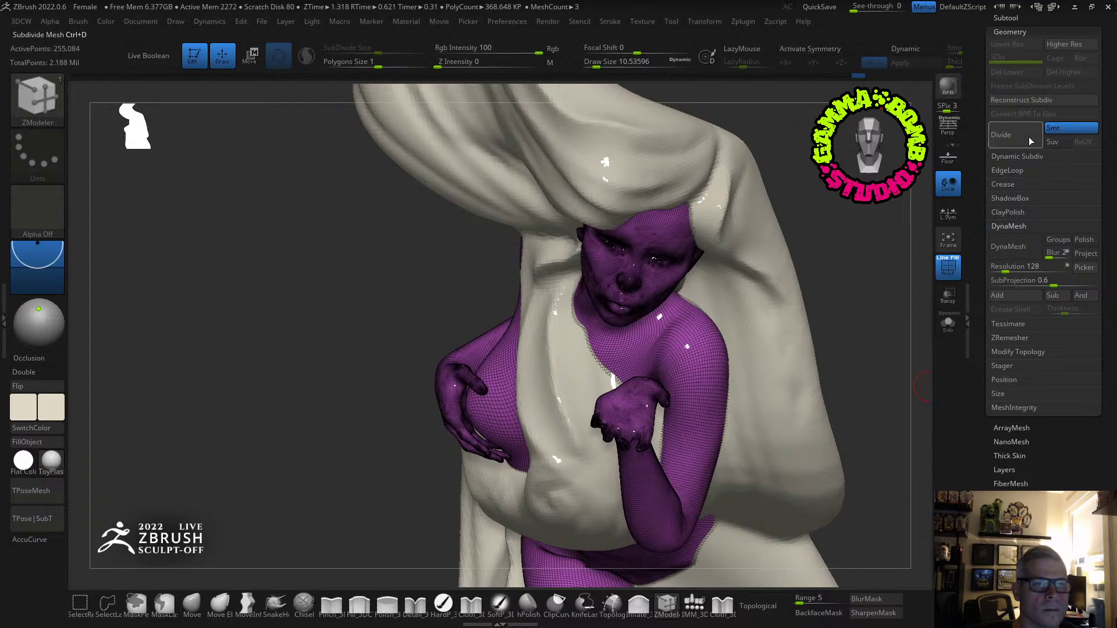
Apply Dynamic Subdiv to the body mesh and delete the resulting lower subdivision levels.
{"action": "left_click", "coordinate": [1010, 158]}
{"action": "left_click", "coordinate": [1012, 134]}
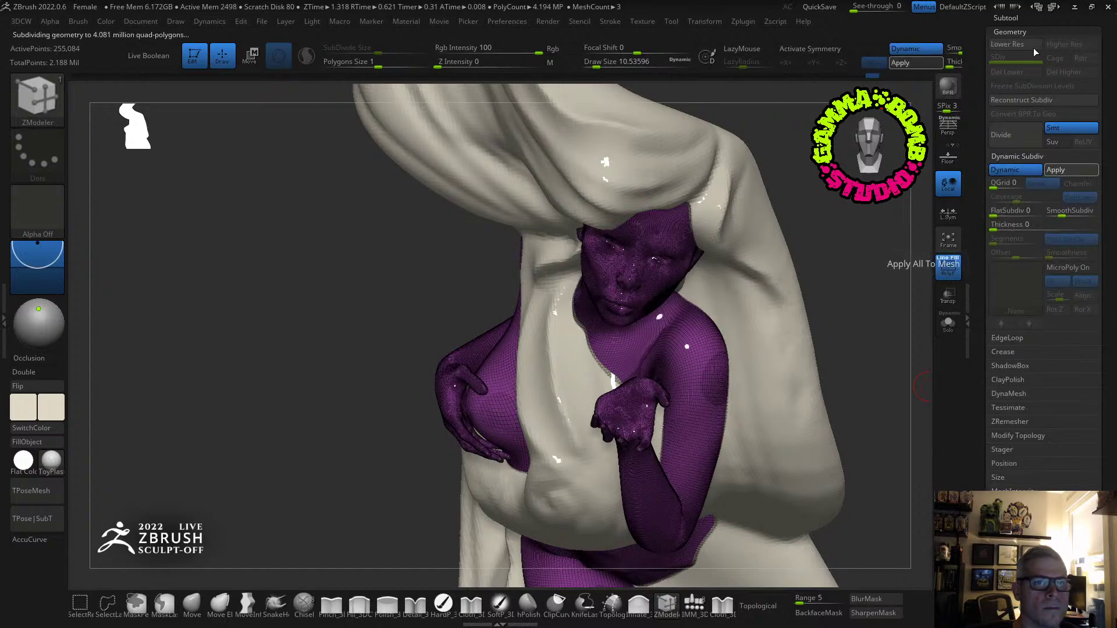
{"action": "left_click", "coordinate": [1014, 86]}
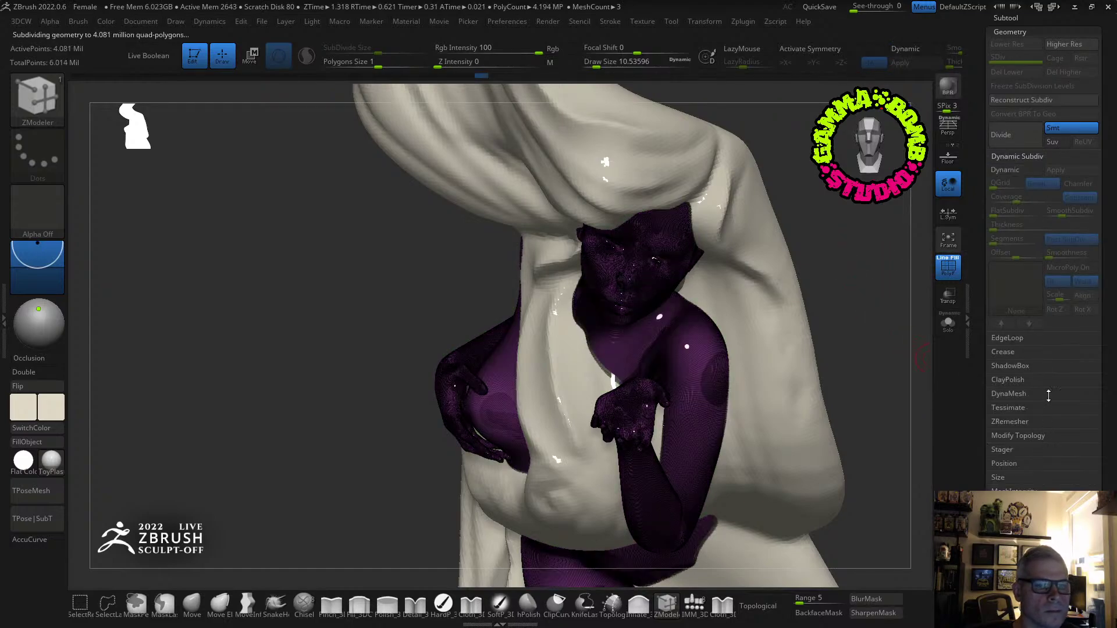
Fuse the head and body with DynaMesh at a resolution of 4088 and turn off the polyframe display.
{"action": "left_click", "coordinate": [1006, 394]}
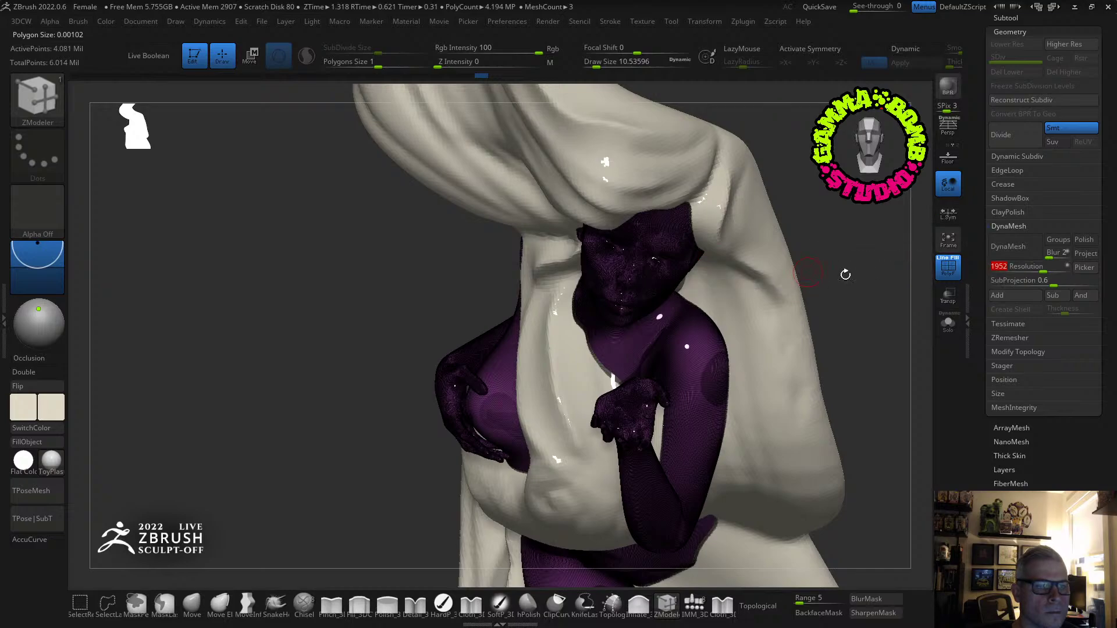
{"action": "left_click_drag", "start_coordinate": [997, 266], "coordinate": [1065, 267]}
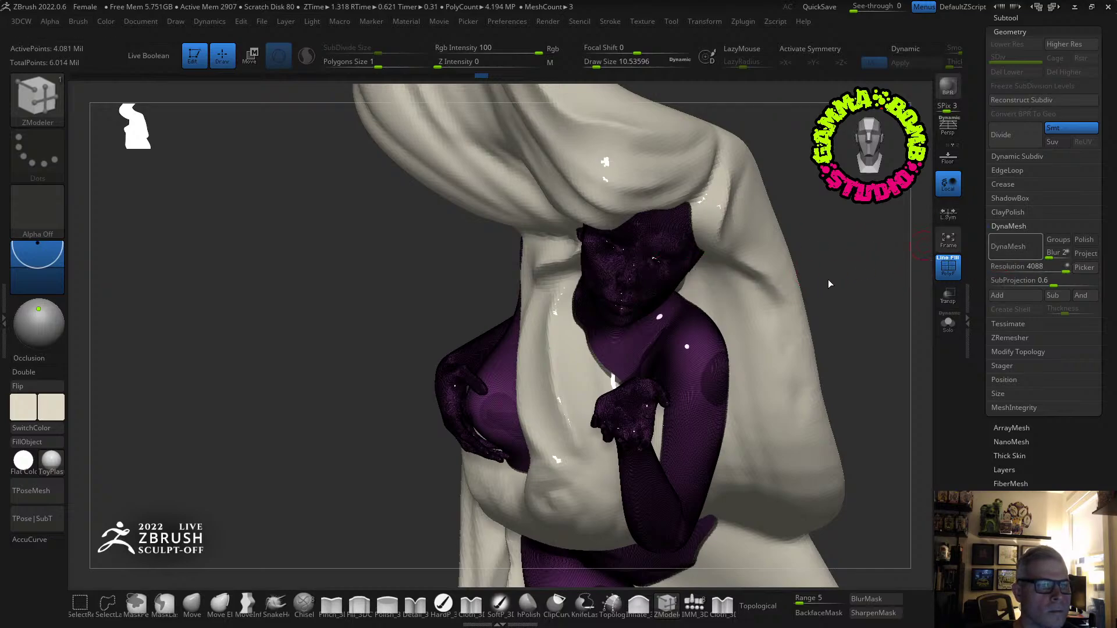
{"action": "left_click", "coordinate": [1008, 247]}
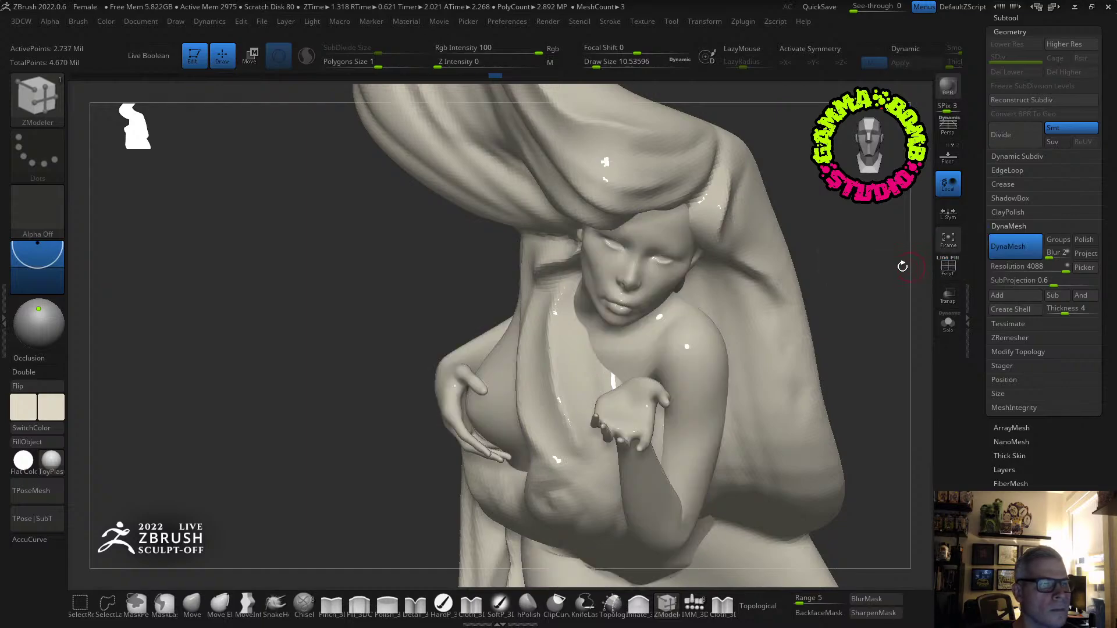
Build up the neck seam below the ear with the ClayBuildup brush and smooth it into the jaw.
{"action": "left_click_drag", "start_coordinate": [859, 263], "coordinate": [838, 326]}
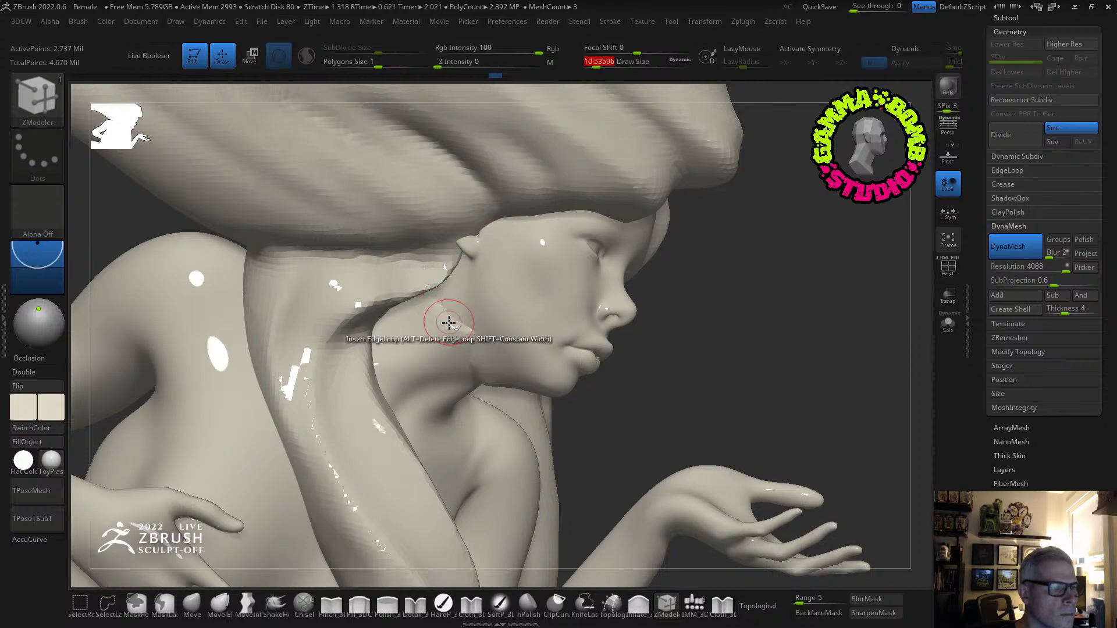
{"action": "key", "text": "b"}
{"action": "key", "text": "c"}
{"action": "key", "text": "b"}
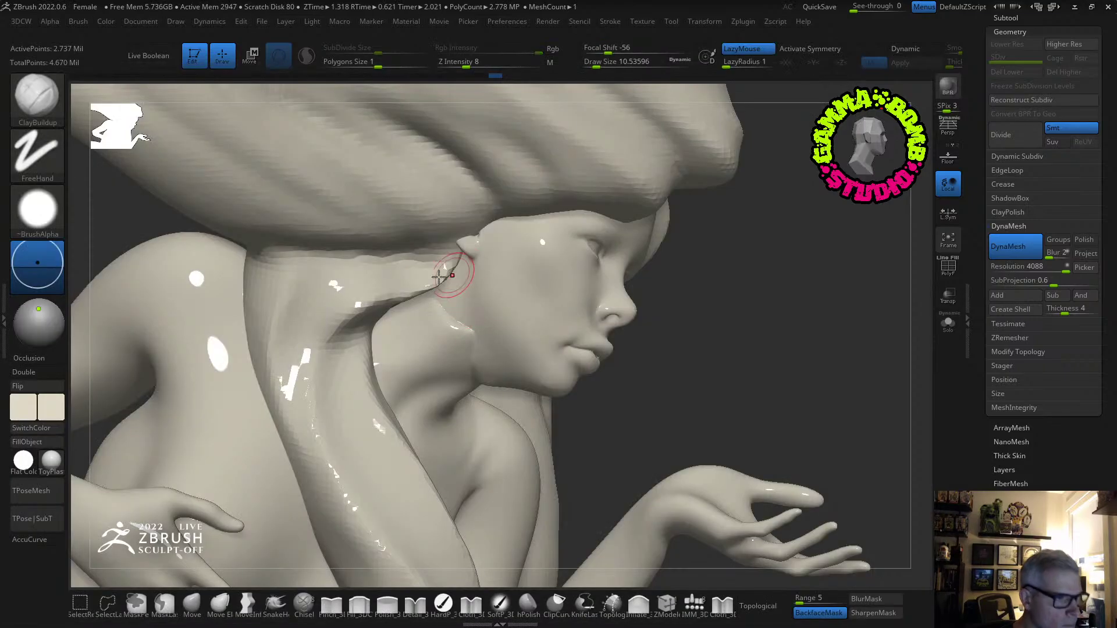
{"action": "left_click_drag", "start_coordinate": [454, 331], "coordinate": [476, 325]}
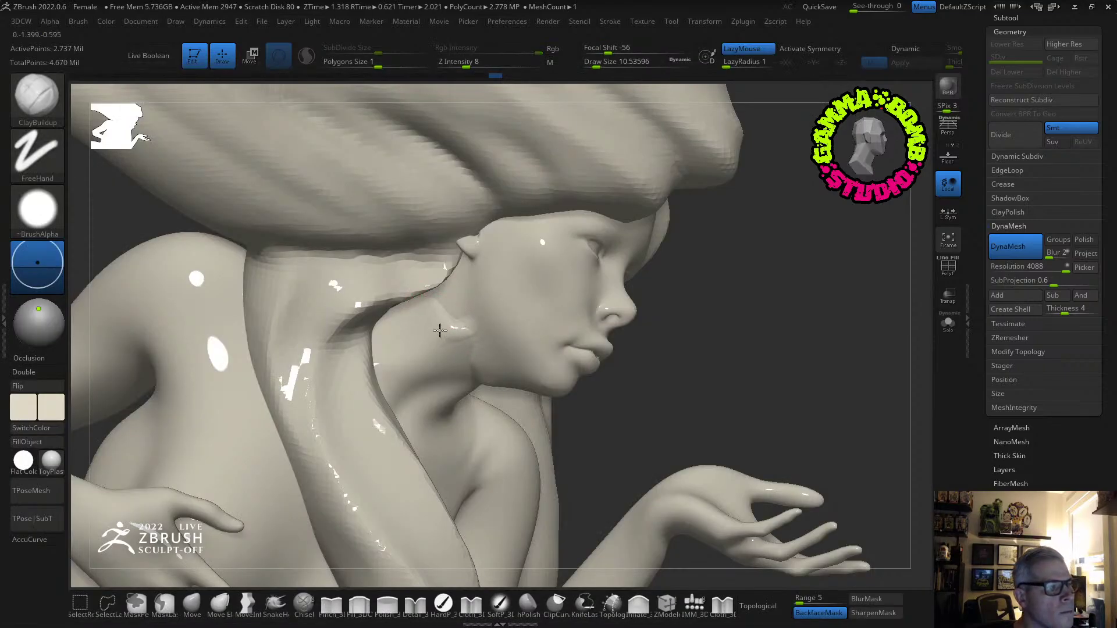
{"action": "right_click_drag", "start_coordinate": [440, 331], "coordinate": [465, 347]}
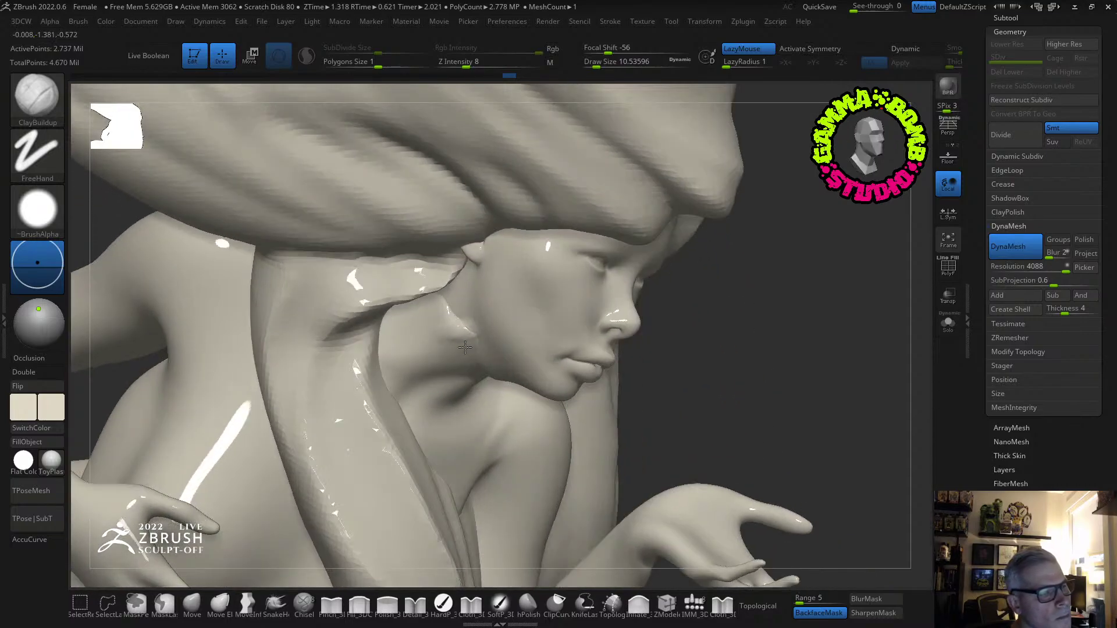
{"action": "key", "text": "shift"}
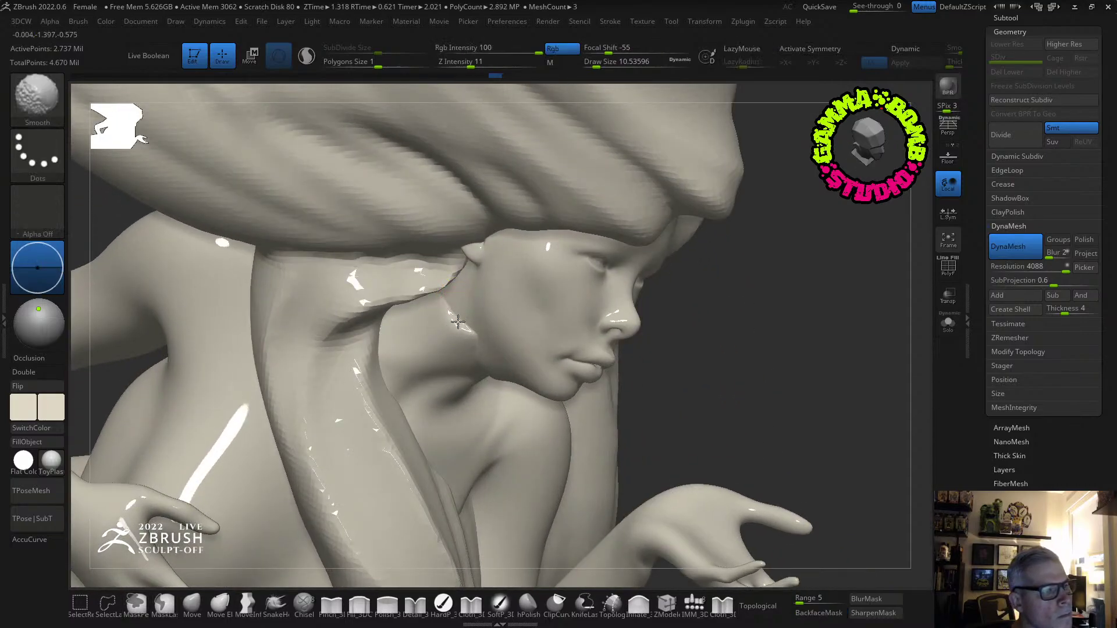
{"action": "left_click_drag", "start_coordinate": [461, 330], "coordinate": [449, 304], "text": "shift"}
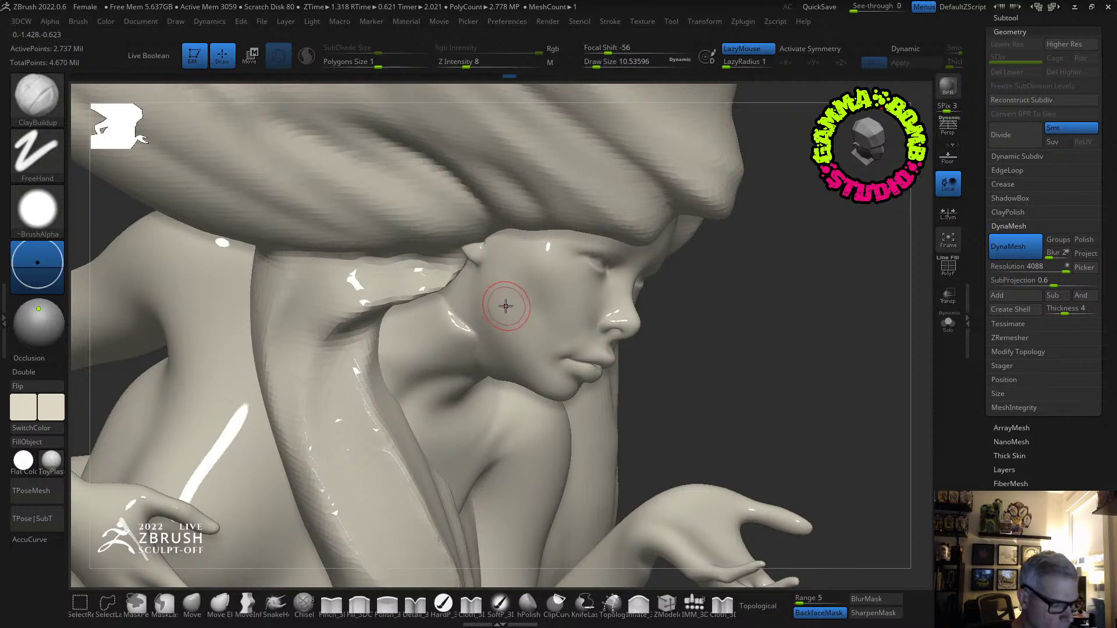
Load the Smooth Stronger brush from the Smooth folder of the LightBox brush library.
{"action": "key", "text": "comma"}
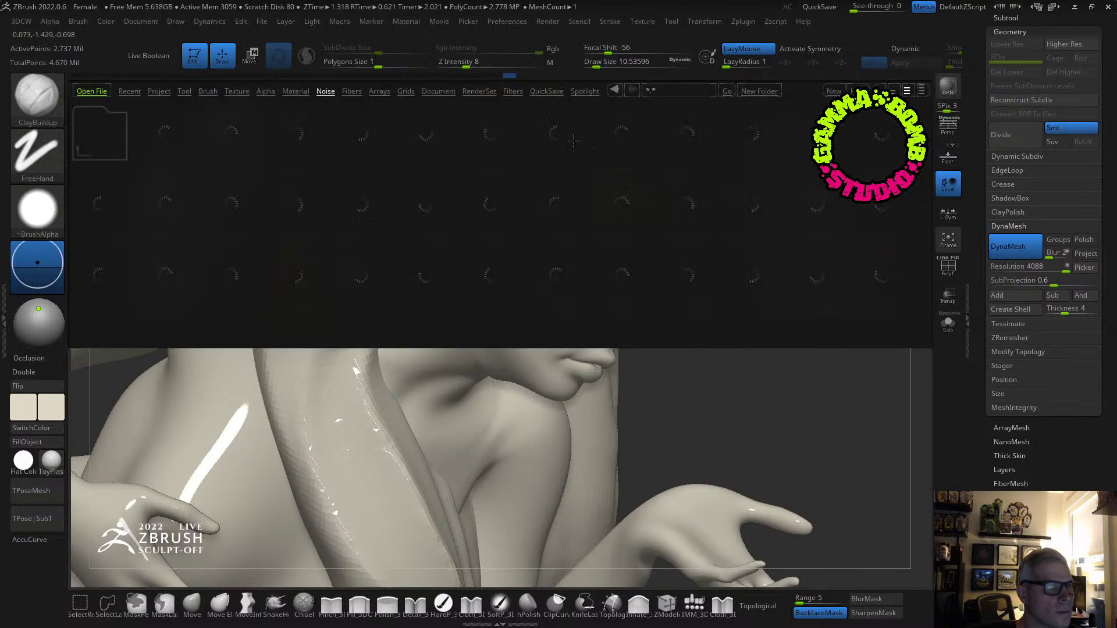
{"action": "left_click", "coordinate": [205, 92]}
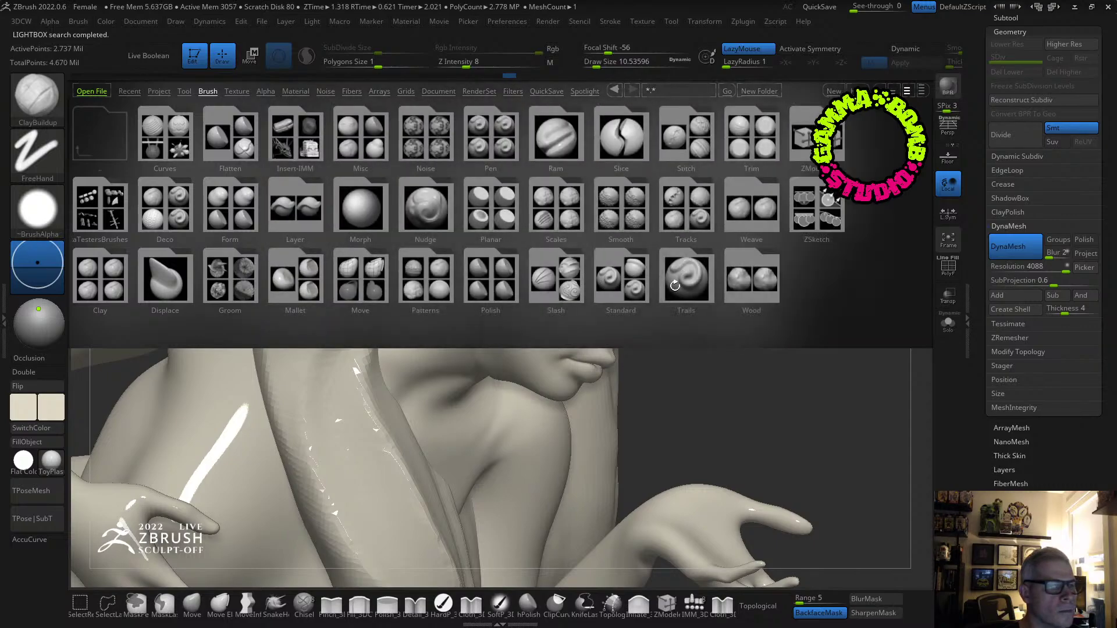
{"action": "double_click", "coordinate": [645, 224]}
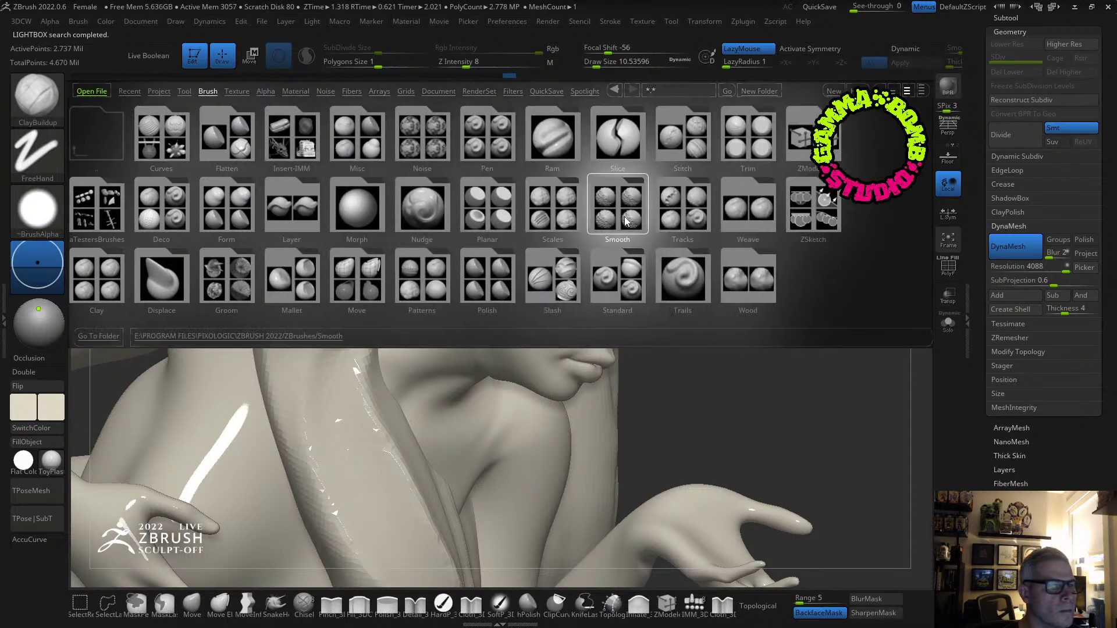
{"action": "double_click", "coordinate": [166, 283]}
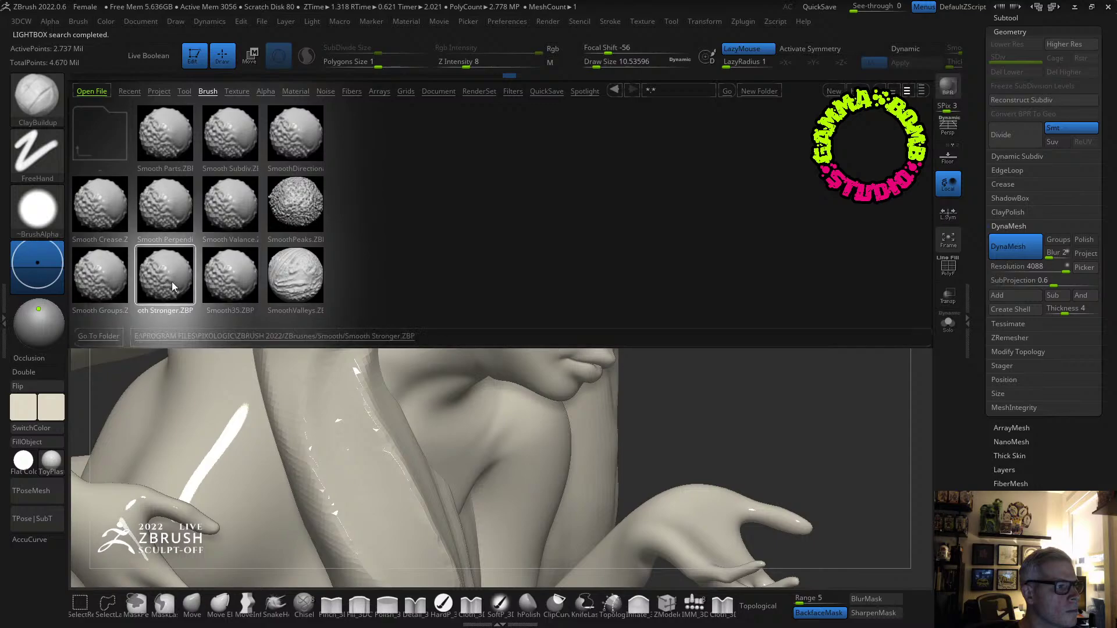
{"action": "left_click", "coordinate": [156, 308]}
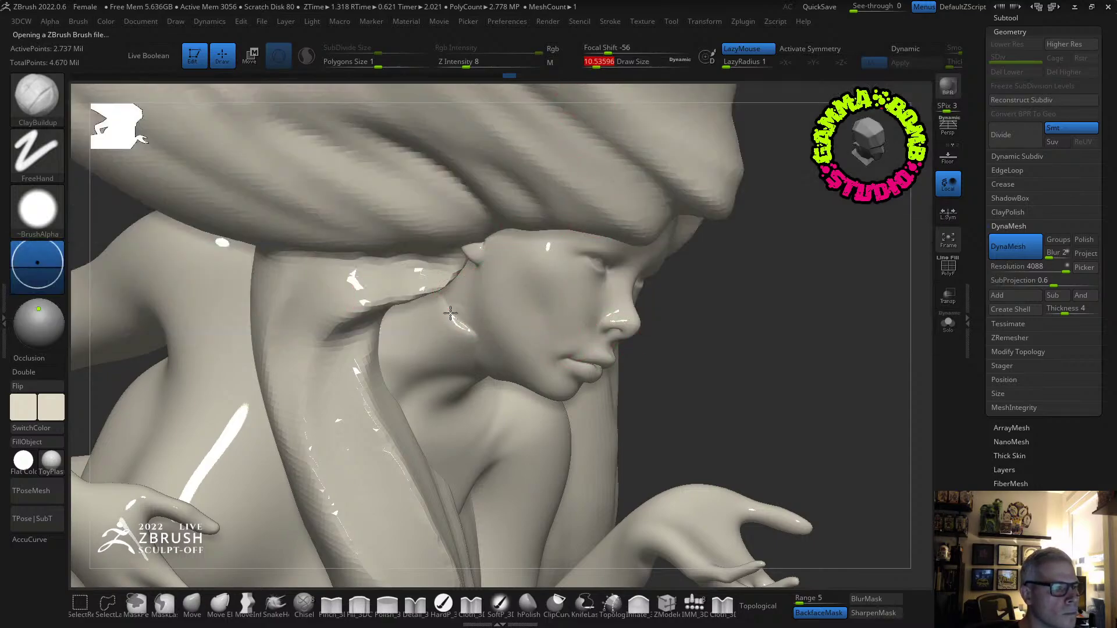
Smooth the neck seam below the ear and under the jaw with the Smooth Stronger brush.
{"action": "mouse_move", "coordinate": [458, 319]}
{"action": "left_mouse_down", "text": "shift"}
{"action": "mouse_move", "coordinate": [444, 314]}
{"action": "mouse_move", "coordinate": [481, 370]}
{"action": "left_mouse_up", "text": "shift"}
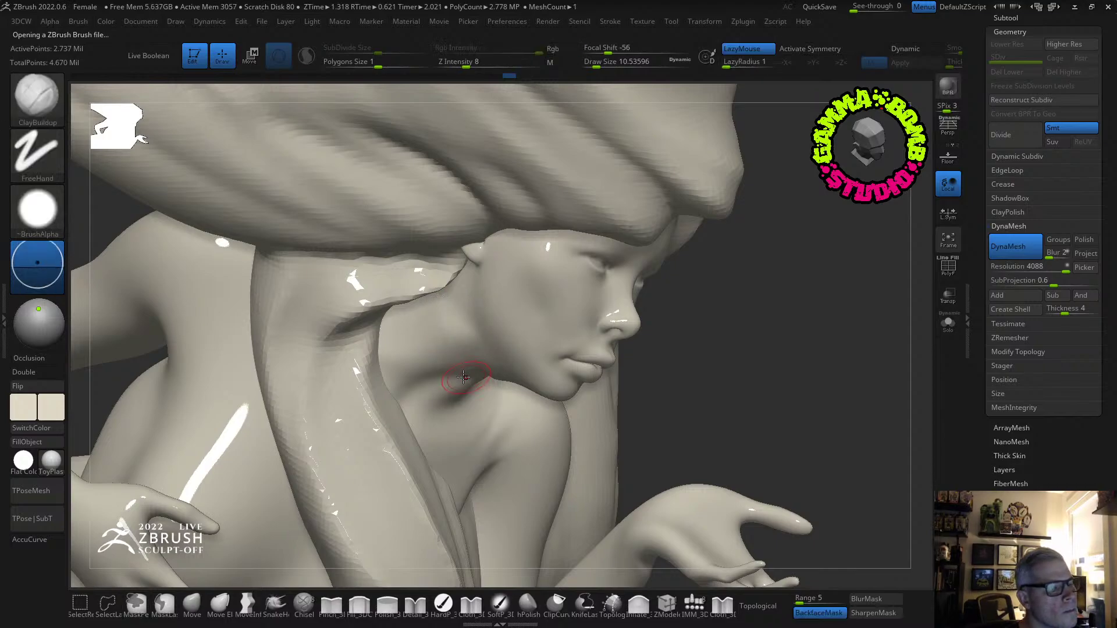
{"action": "right_click_drag", "start_coordinate": [466, 374], "coordinate": [481, 314]}
{"action": "left_click_drag", "start_coordinate": [485, 371], "coordinate": [492, 380], "text": "shift"}
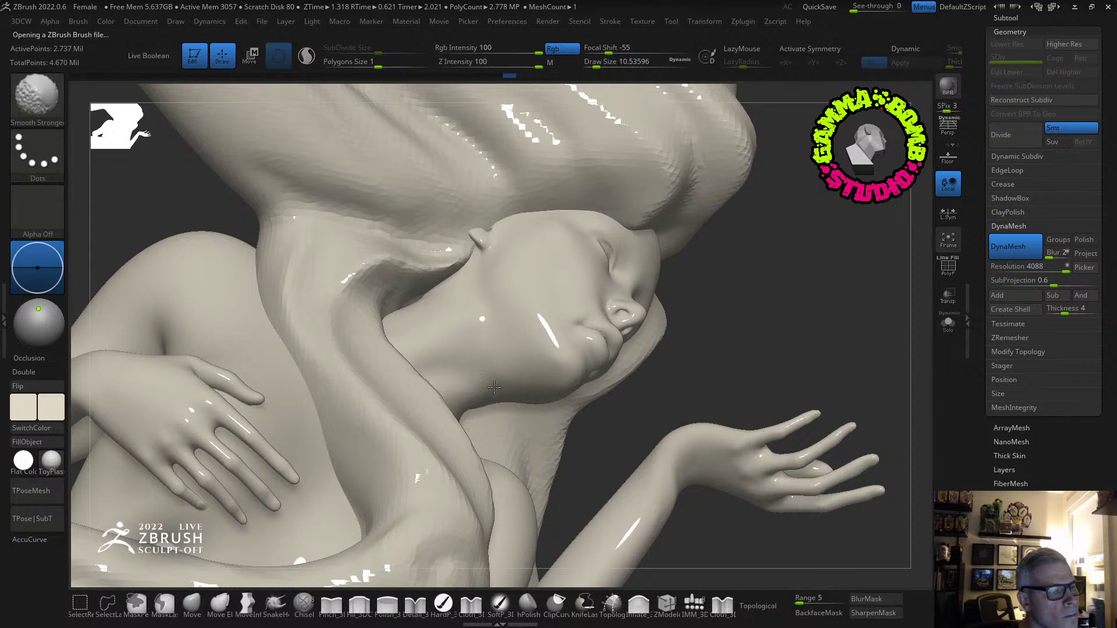
{"action": "mouse_move", "coordinate": [483, 319]}
{"action": "right_mouse_down"}
{"action": "mouse_move", "coordinate": [499, 394]}
{"action": "mouse_move", "coordinate": [497, 374]}
{"action": "mouse_move", "coordinate": [449, 357]}
{"action": "mouse_move", "coordinate": [498, 337]}
{"action": "right_mouse_up"}
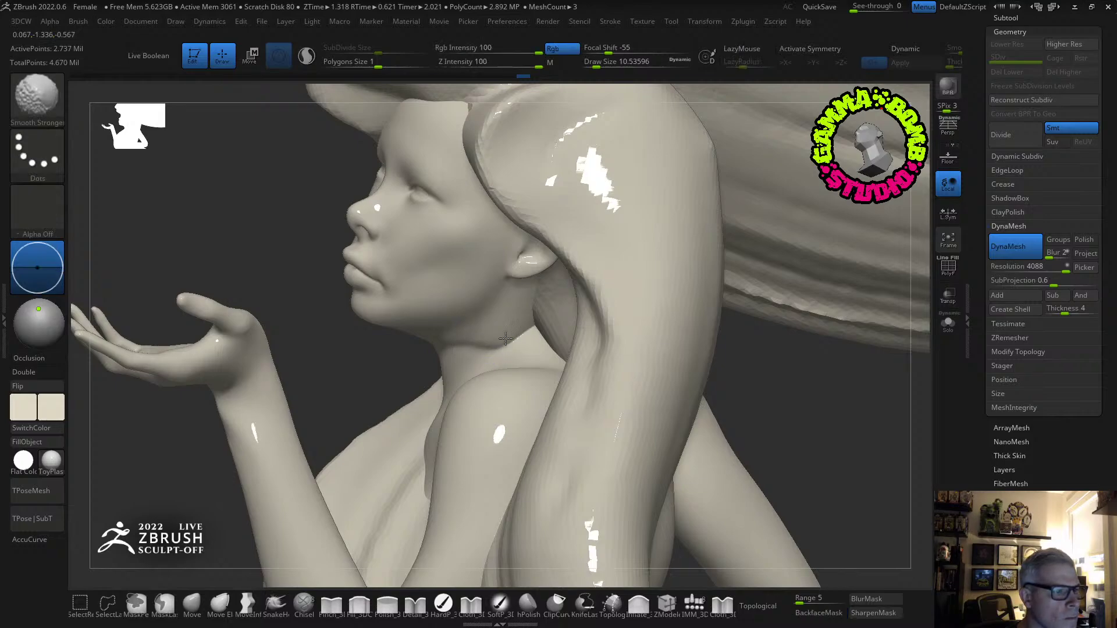
{"action": "mouse_move", "coordinate": [491, 343]}
{"action": "right_mouse_down"}
{"action": "mouse_move", "coordinate": [536, 339]}
{"action": "mouse_move", "coordinate": [554, 319]}
{"action": "right_mouse_up"}
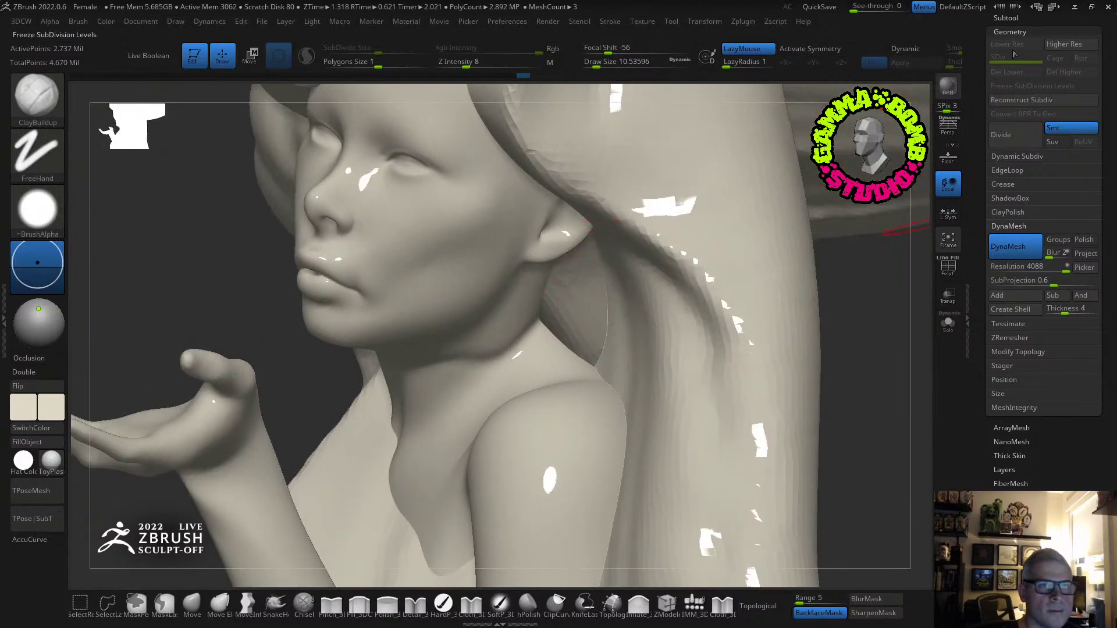
Make the hair subtool PM3D_Sphere3D1 active and choose the CurveTubeSnap brush.
{"action": "left_click", "coordinate": [1006, 18]}
{"action": "left_click", "coordinate": [1010, 204]}
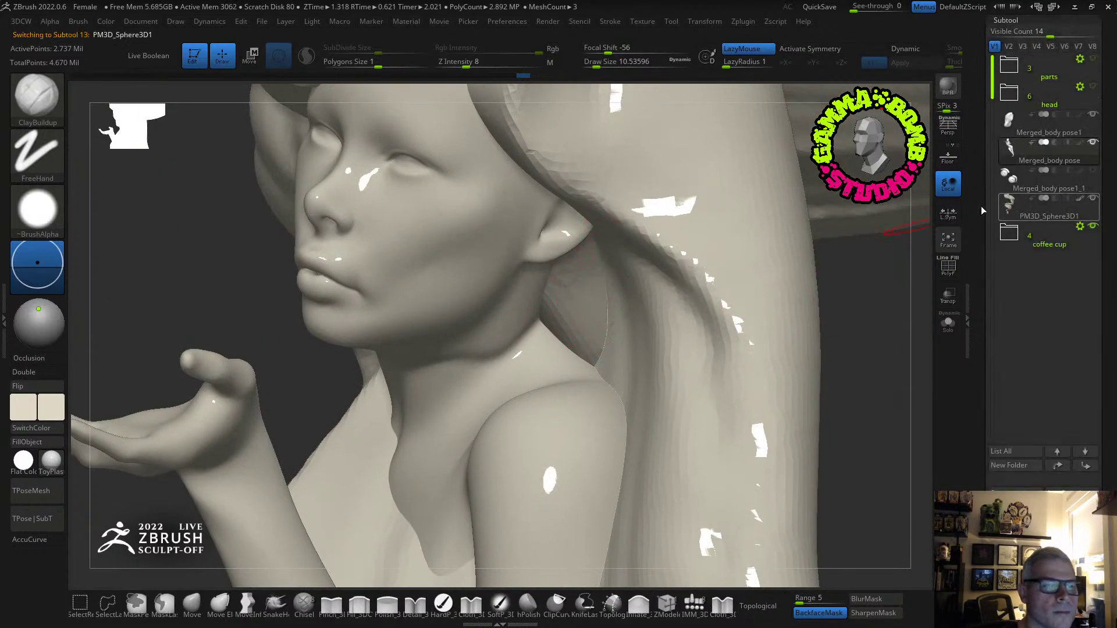
{"action": "left_click", "coordinate": [276, 607]}
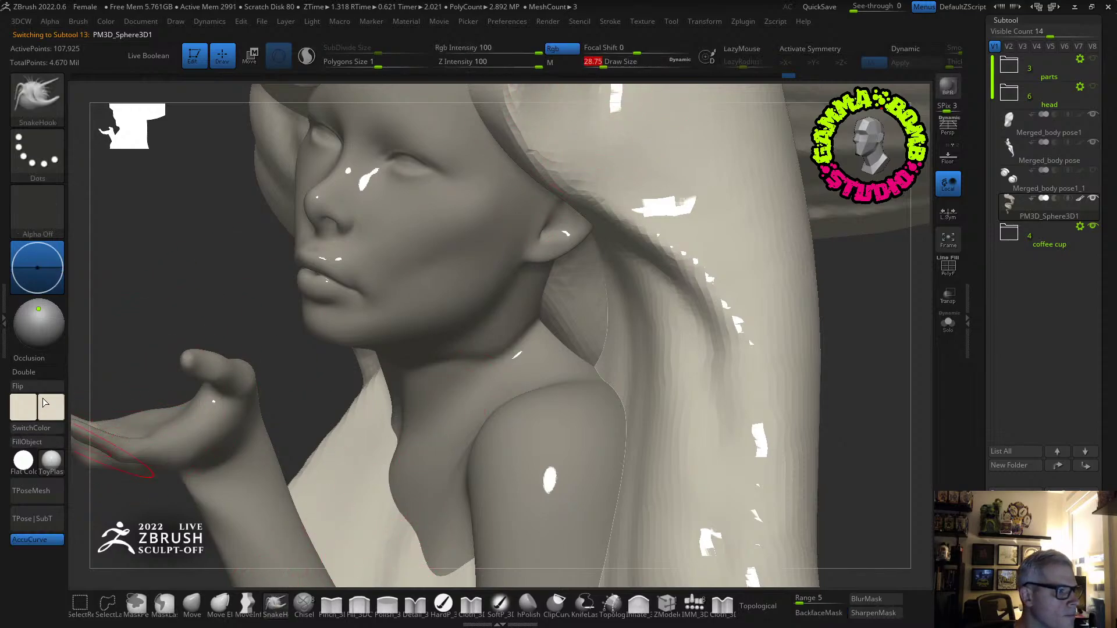
{"action": "key", "text": "b"}
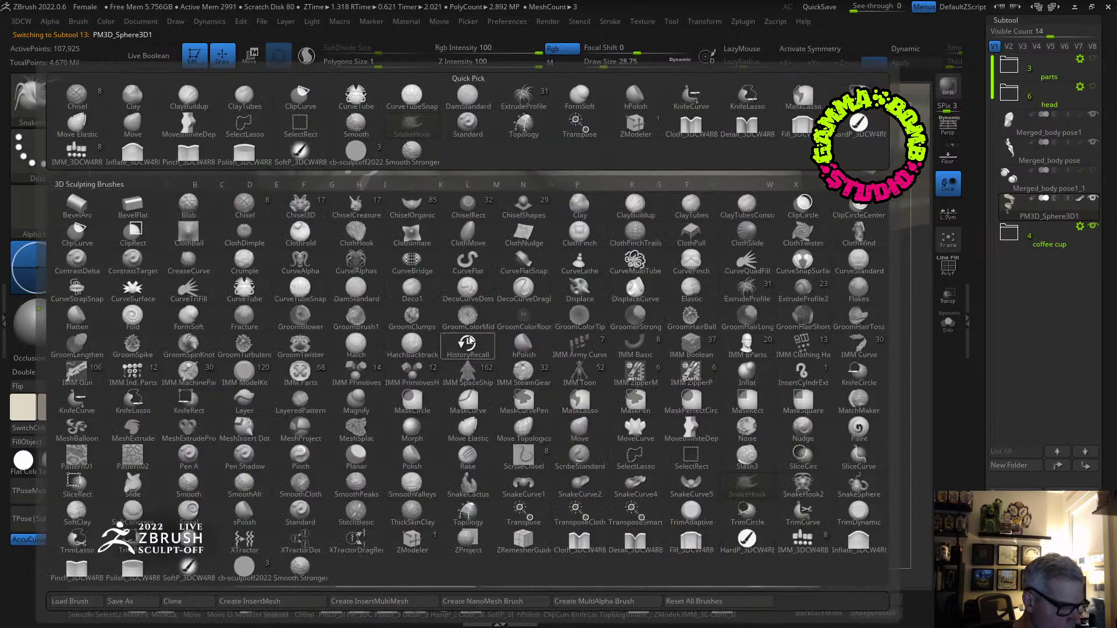
{"action": "left_click", "coordinate": [298, 289]}
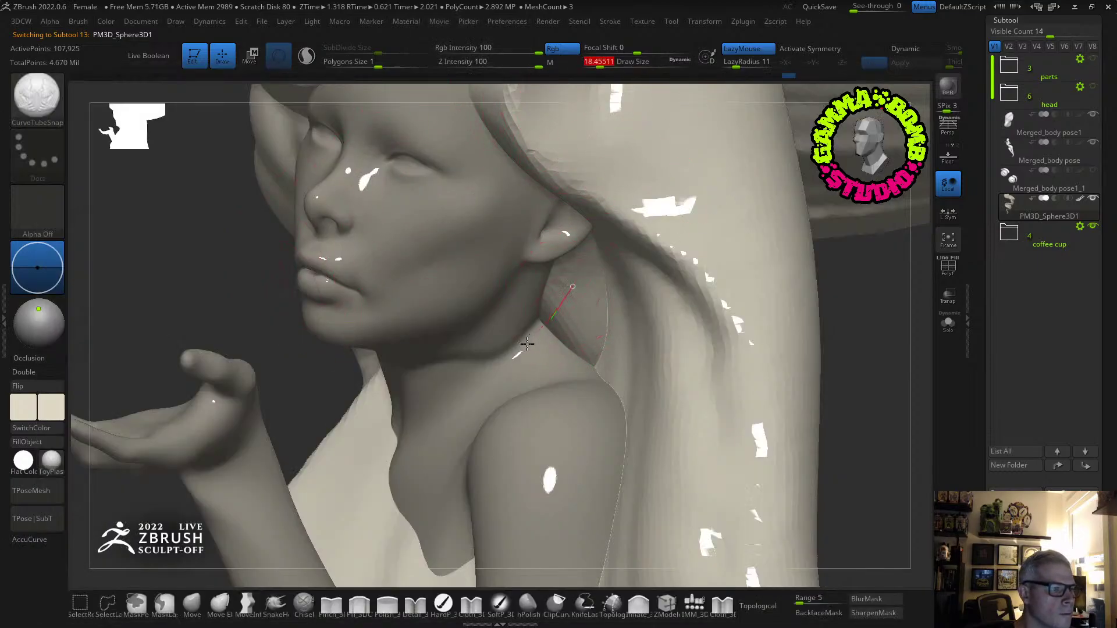
Try to draw a hair tube from behind the ear down the neck, reduce the draw size and undo the tube.
{"action": "left_click_drag", "start_coordinate": [527, 345], "coordinate": [441, 415]}
{"action": "left_click_drag", "start_coordinate": [376, 463], "coordinate": [366, 470]}
{"action": "mouse_move", "coordinate": [349, 459]}
{"action": "right_mouse_down"}
{"action": "mouse_move", "coordinate": [466, 457]}
{"action": "mouse_move", "coordinate": [401, 419]}
{"action": "mouse_move", "coordinate": [401, 401]}
{"action": "mouse_move", "coordinate": [476, 345]}
{"action": "mouse_move", "coordinate": [465, 324]}
{"action": "right_mouse_up"}
{"action": "left_click_drag", "start_coordinate": [460, 391], "coordinate": [457, 396]}
{"action": "mouse_move", "coordinate": [457, 396]}
{"action": "right_mouse_down"}
{"action": "mouse_move", "coordinate": [495, 401]}
{"action": "mouse_move", "coordinate": [488, 417]}
{"action": "mouse_move", "coordinate": [487, 401]}
{"action": "right_mouse_up"}
{"action": "left_click_drag", "start_coordinate": [600, 65], "coordinate": [596, 66]}
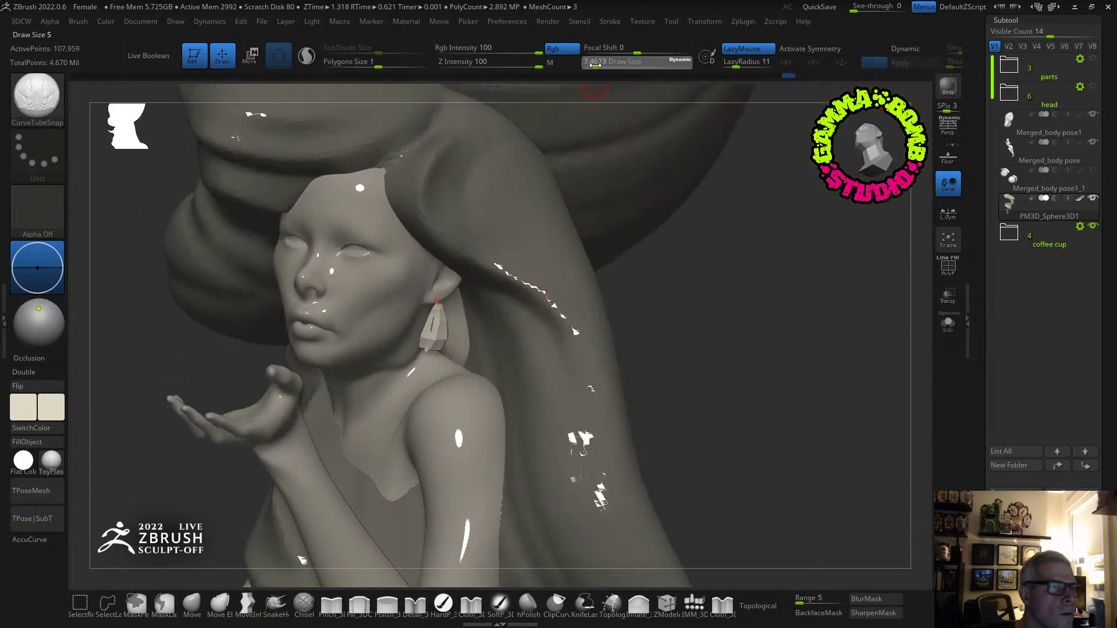
{"action": "left_click", "coordinate": [595, 65]}
{"action": "key", "text": "ctrl+z"}
Draw a thin curve-tube strand from behind the ear down the neck to the chest and thicken it with the Inflate brush.
{"action": "right_click_drag", "start_coordinate": [470, 321], "coordinate": [443, 303]}
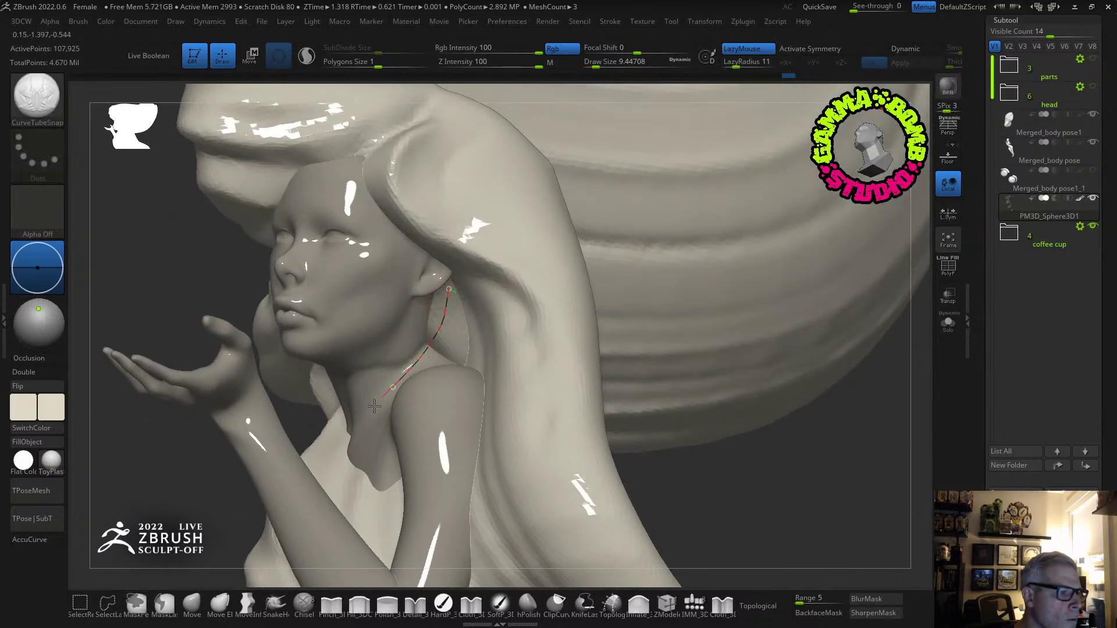
{"action": "left_click_drag", "start_coordinate": [358, 447], "coordinate": [358, 448]}
{"action": "mouse_move", "coordinate": [408, 360]}
{"action": "right_mouse_down"}
{"action": "mouse_move", "coordinate": [451, 358]}
{"action": "mouse_move", "coordinate": [414, 339]}
{"action": "right_mouse_up"}
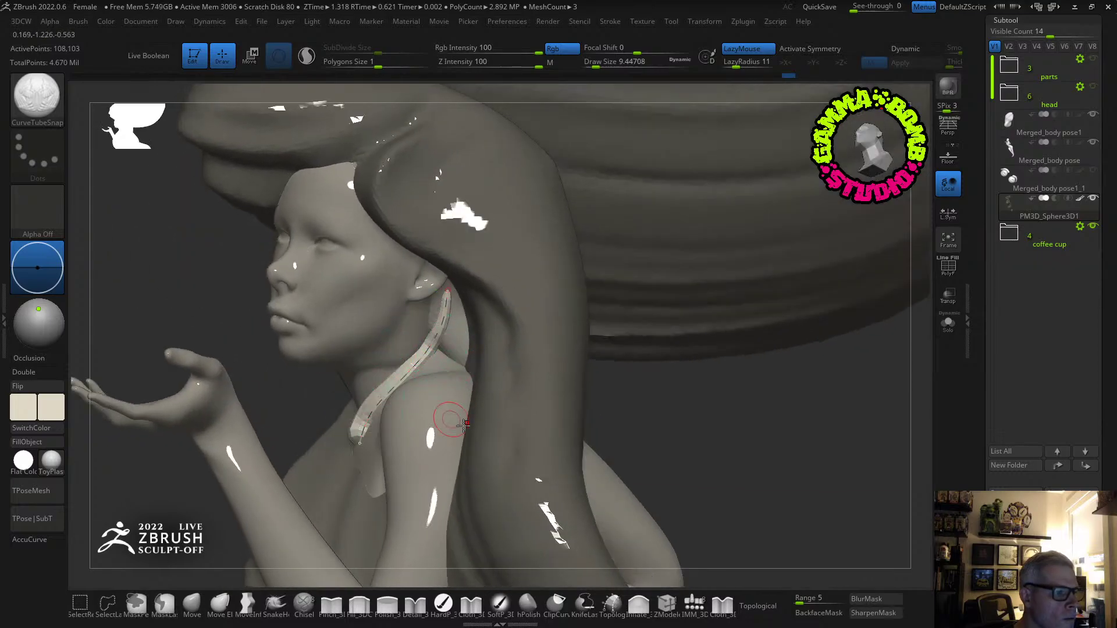
{"action": "left_click", "coordinate": [638, 600]}
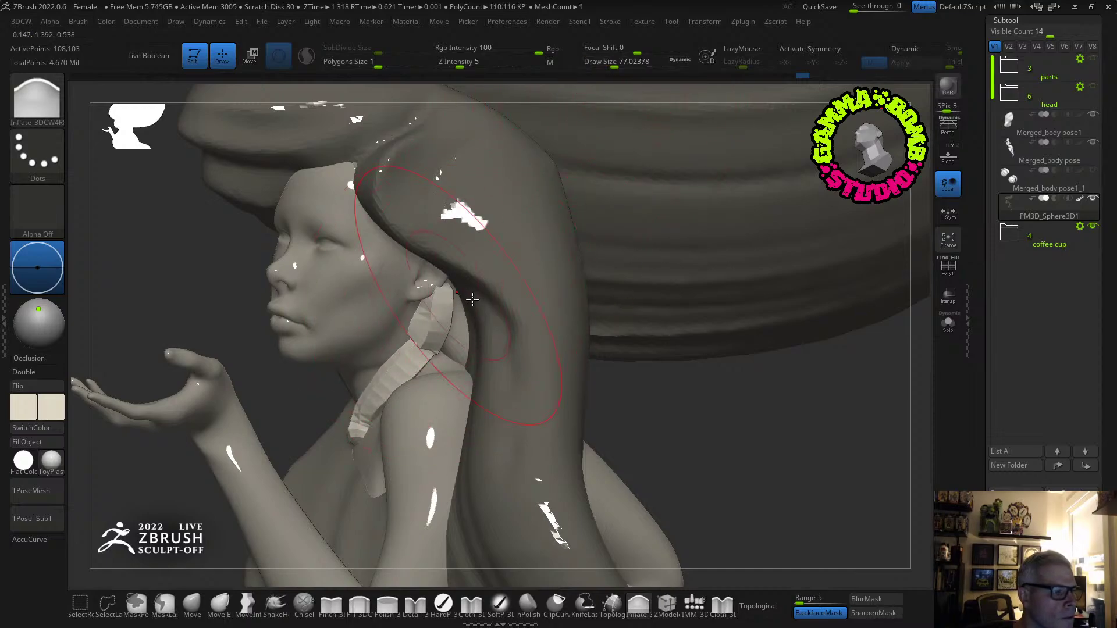
Switch to the Move brush and try smoothing the new strand with Smooth Stronger at full strength.
{"action": "mouse_move", "coordinate": [465, 308]}
{"action": "right_mouse_down"}
{"action": "mouse_move", "coordinate": [494, 335]}
{"action": "mouse_move", "coordinate": [445, 343]}
{"action": "mouse_move", "coordinate": [256, 523]}
{"action": "right_mouse_up"}
{"action": "left_click", "coordinate": [196, 603]}
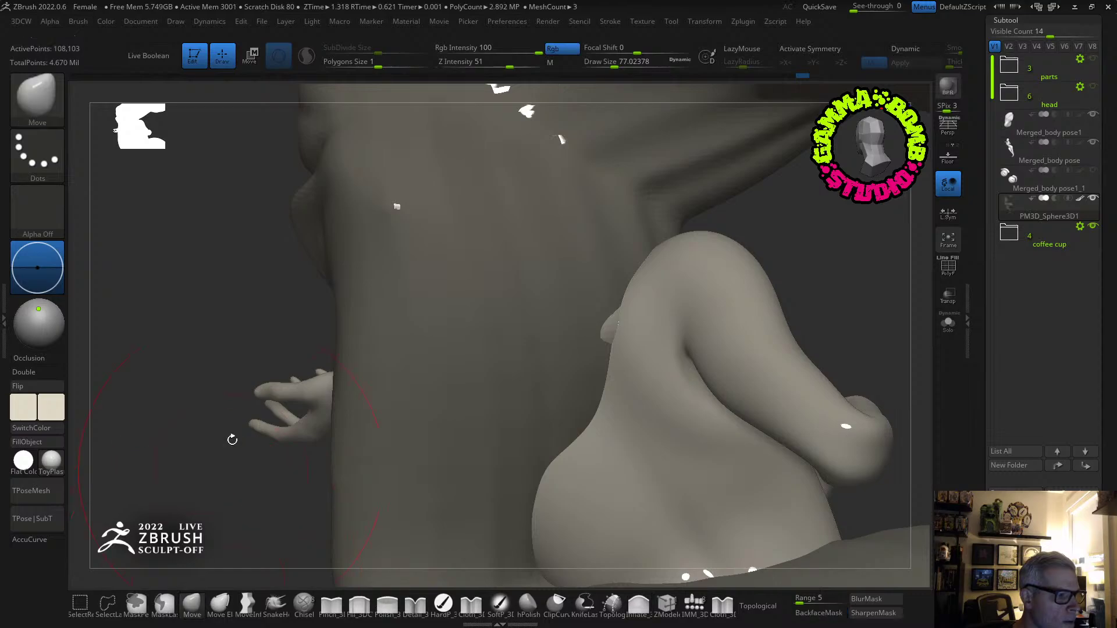
{"action": "mouse_move", "coordinate": [232, 439]}
{"action": "right_mouse_down"}
{"action": "mouse_move", "coordinate": [212, 319]}
{"action": "mouse_move", "coordinate": [242, 294]}
{"action": "mouse_move", "coordinate": [608, 251]}
{"action": "mouse_move", "coordinate": [494, 301]}
{"action": "mouse_move", "coordinate": [485, 285]}
{"action": "mouse_move", "coordinate": [550, 267]}
{"action": "mouse_move", "coordinate": [477, 244]}
{"action": "right_mouse_up"}
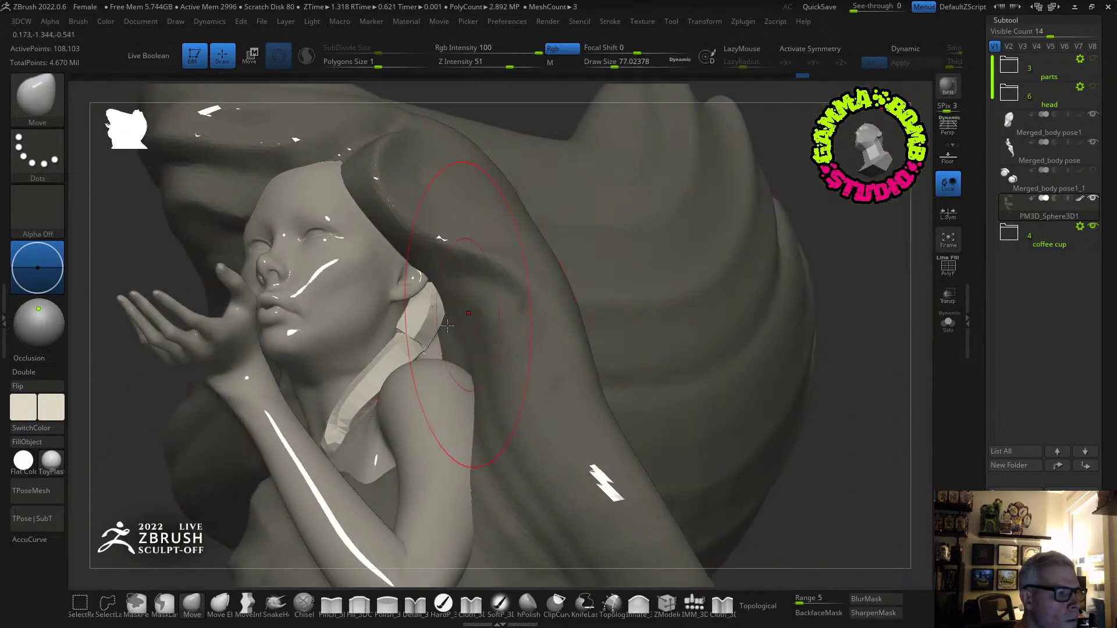
{"action": "key", "text": "shift"}
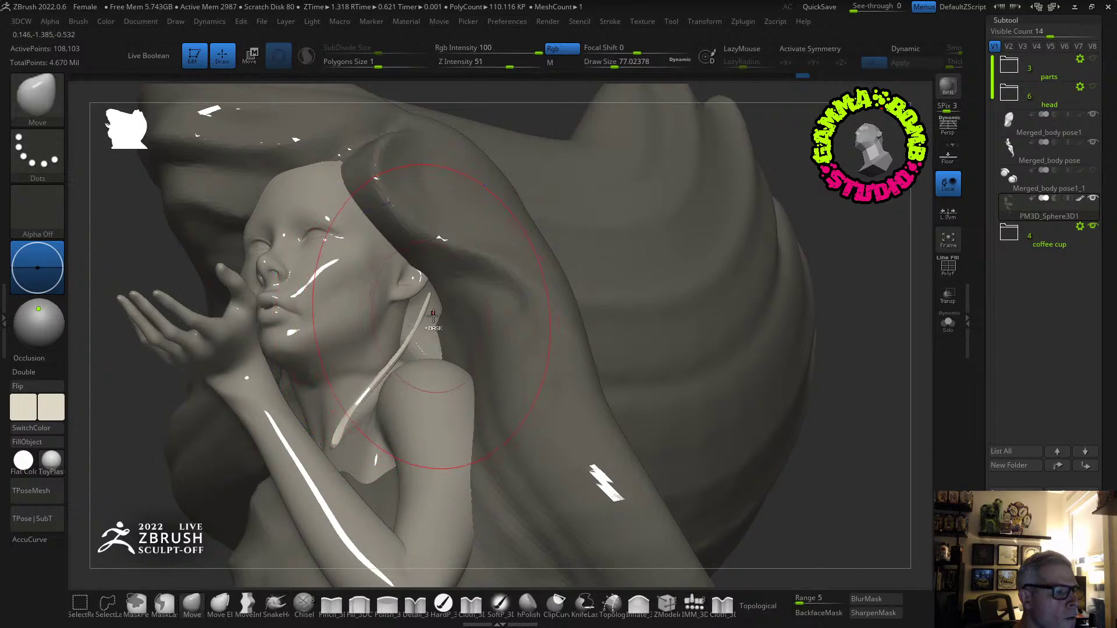
{"action": "left_click_drag", "start_coordinate": [428, 317], "coordinate": [410, 333], "text": "shift"}
{"action": "key", "text": "ctrl+z"}
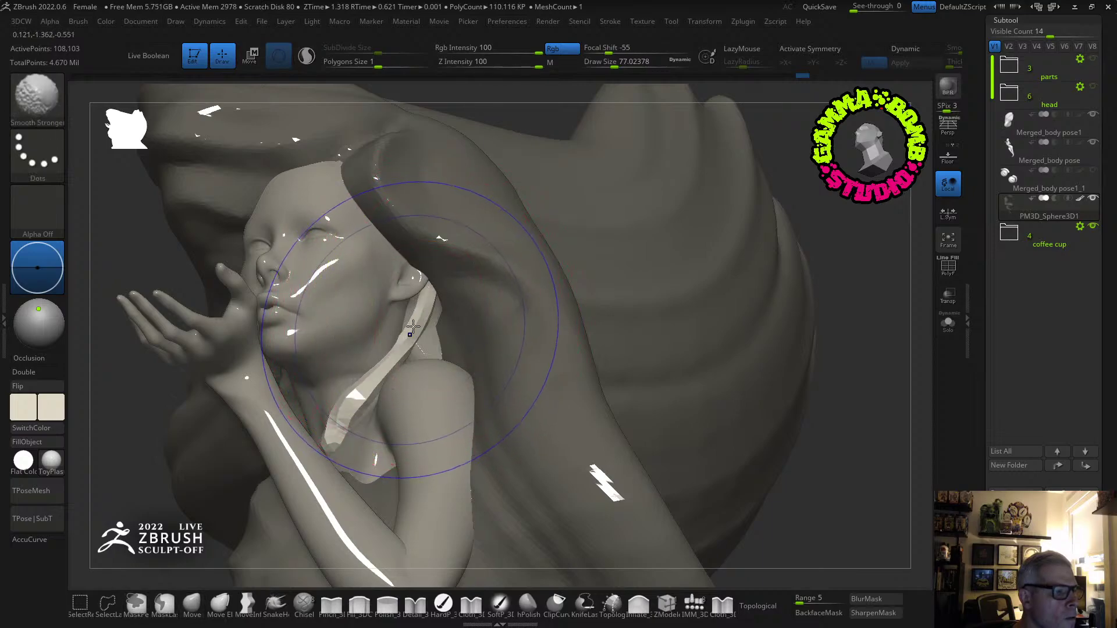
Set the Smooth Stronger brush's Z Intensity to 10 and smooth the strand beside the neck.
{"action": "key", "text": "shift"}
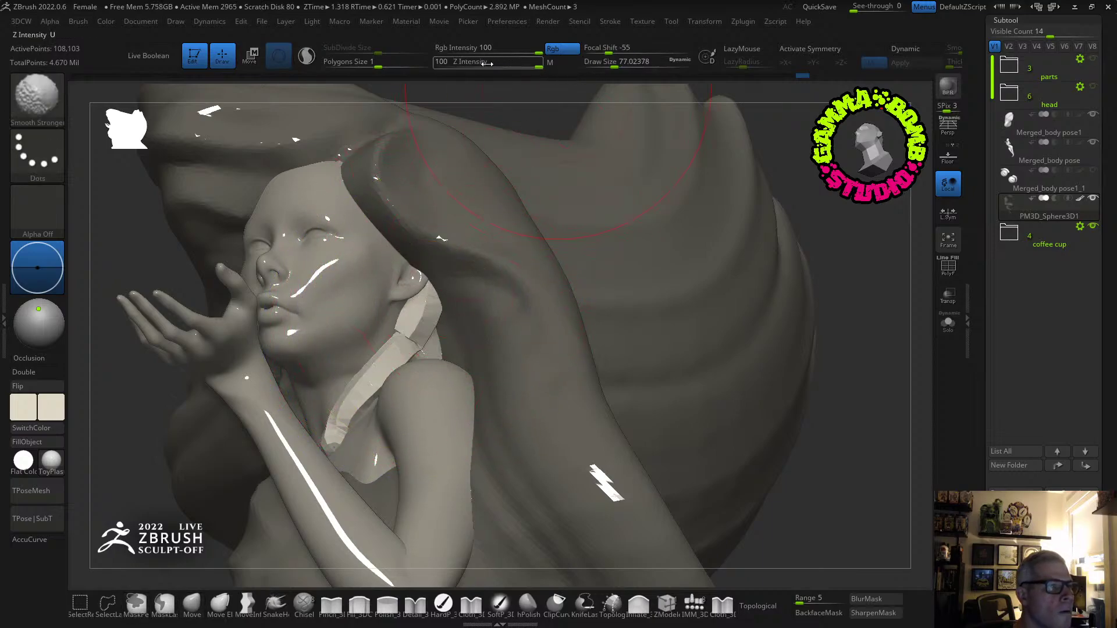
{"action": "left_click_drag", "start_coordinate": [487, 63], "coordinate": [503, 64]}
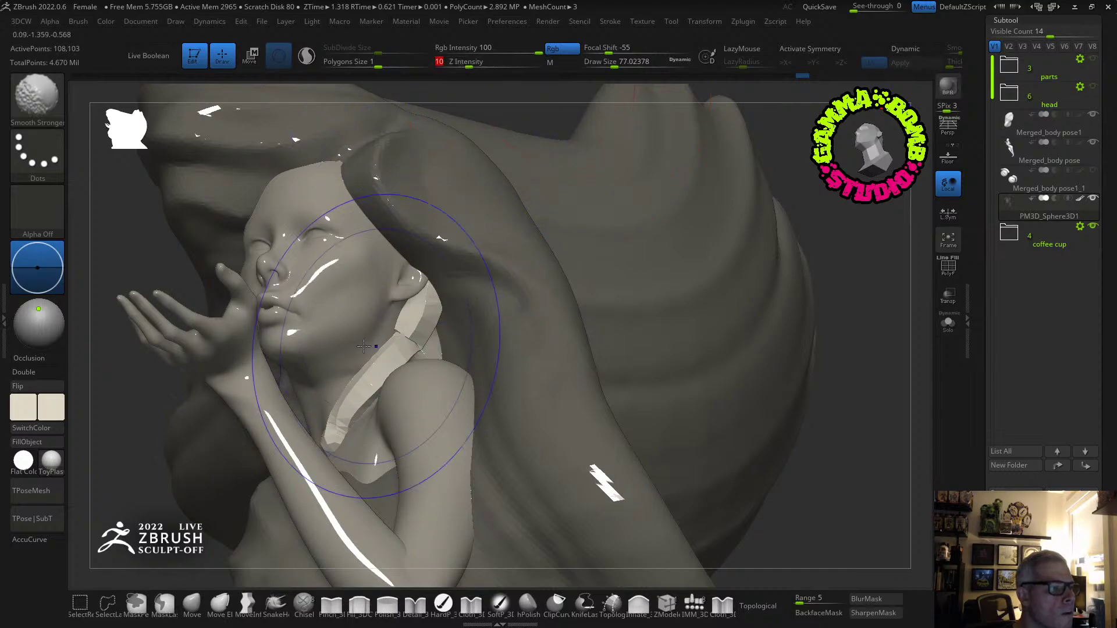
{"action": "mouse_move", "coordinate": [379, 349]}
{"action": "left_mouse_down", "text": "shift"}
{"action": "mouse_move", "coordinate": [402, 341]}
{"action": "mouse_move", "coordinate": [400, 326]}
{"action": "left_mouse_up", "text": "shift"}
{"action": "mouse_move", "coordinate": [401, 317]}
{"action": "right_mouse_down"}
{"action": "mouse_move", "coordinate": [411, 341]}
{"action": "mouse_move", "coordinate": [387, 334]}
{"action": "mouse_move", "coordinate": [299, 451]}
{"action": "right_mouse_up"}
Reshape the strand along the neck with the Move brush, set the draw size to about 37, and remesh it into the hair.
{"action": "key", "text": "b"}
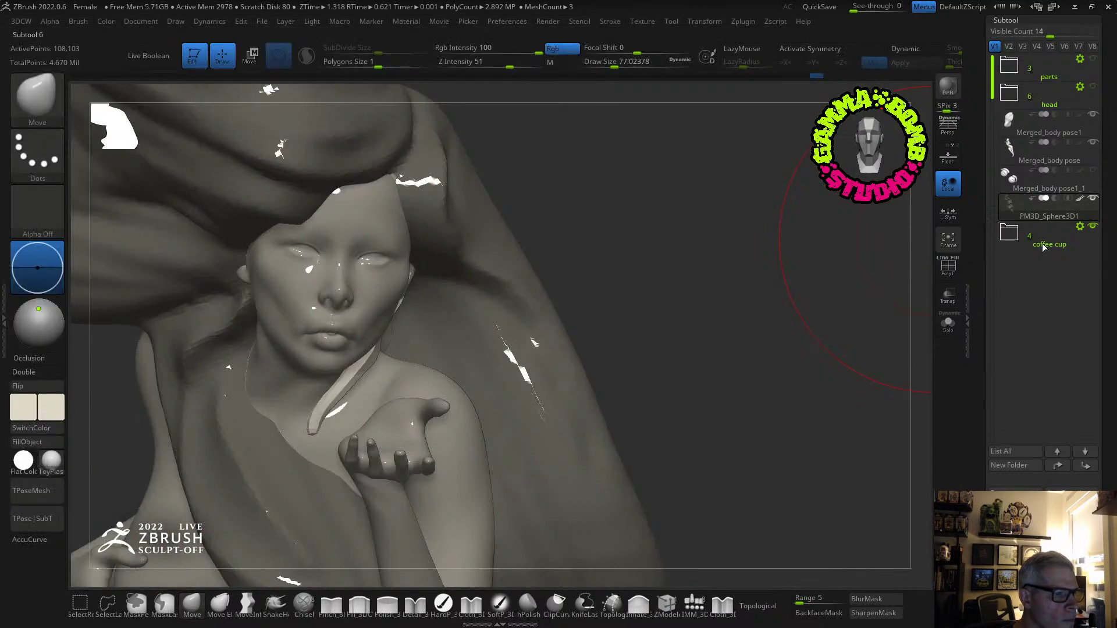
{"action": "left_click_drag", "start_coordinate": [333, 419], "coordinate": [318, 446]}
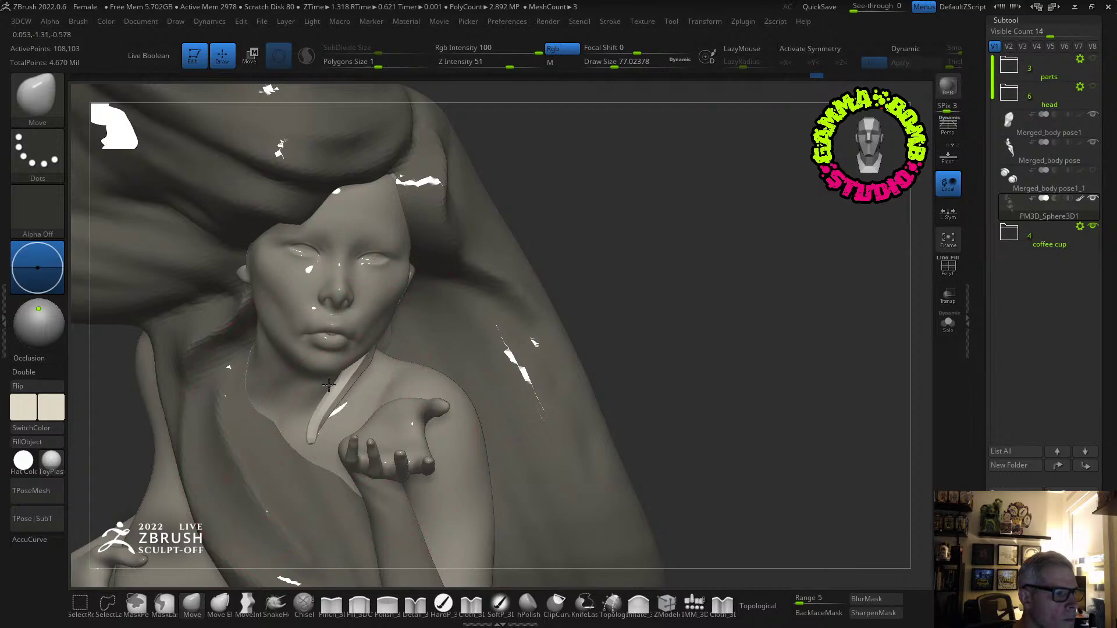
{"action": "right_click_drag", "start_coordinate": [378, 361], "coordinate": [348, 356]}
{"action": "left_click_drag", "start_coordinate": [617, 66], "coordinate": [605, 66]}
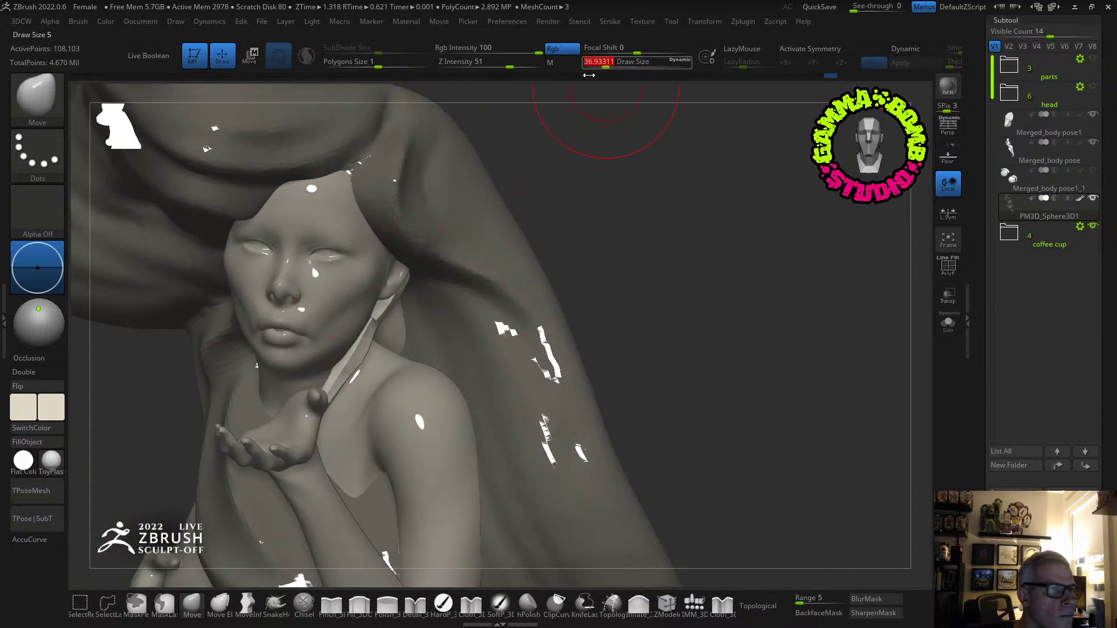
{"action": "mouse_move", "coordinate": [452, 303]}
{"action": "right_mouse_down"}
{"action": "mouse_move", "coordinate": [383, 339]}
{"action": "mouse_move", "coordinate": [389, 361]}
{"action": "mouse_move", "coordinate": [338, 423]}
{"action": "mouse_move", "coordinate": [350, 440]}
{"action": "mouse_move", "coordinate": [450, 273]}
{"action": "right_mouse_up"}
{"action": "left_click_drag", "start_coordinate": [792, 270], "coordinate": [765, 298], "text": "ctrl"}
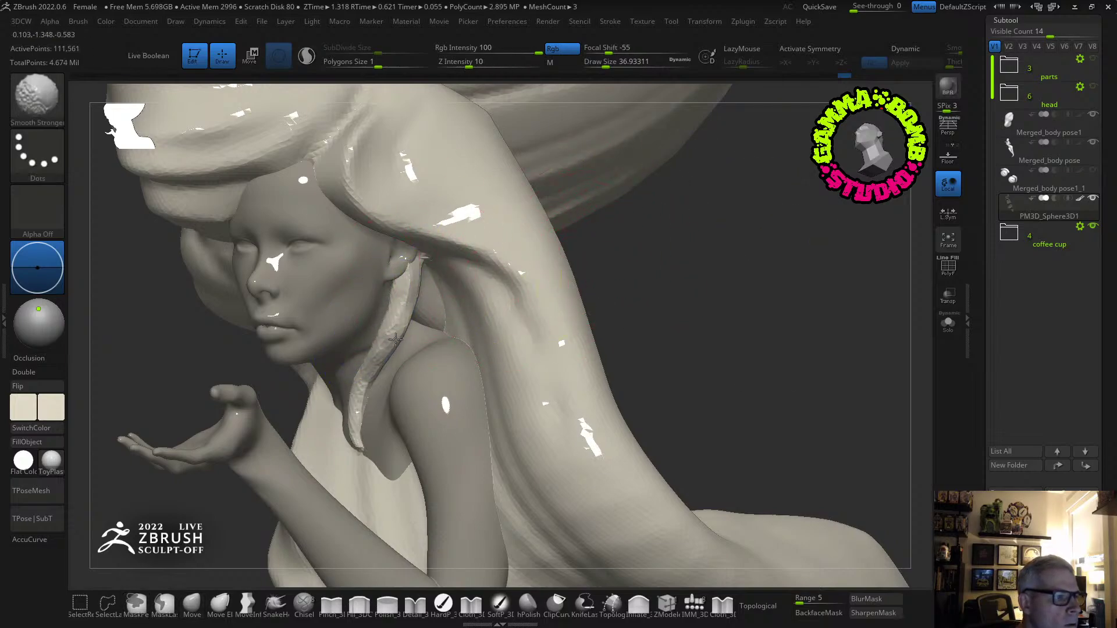
Thicken the fused strand with the Inflate brush and adjust its flow along the neck with the Move brush.
{"action": "left_click", "coordinate": [645, 614]}
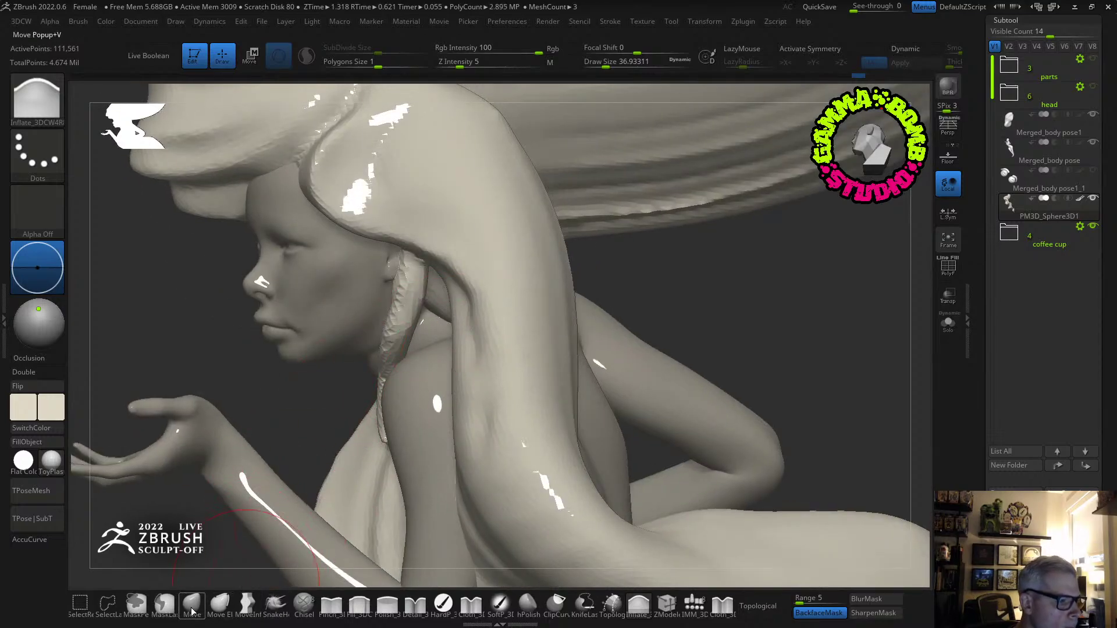
{"action": "left_click", "coordinate": [191, 605]}
{"action": "right_click_drag", "start_coordinate": [461, 237], "coordinate": [588, 242]}
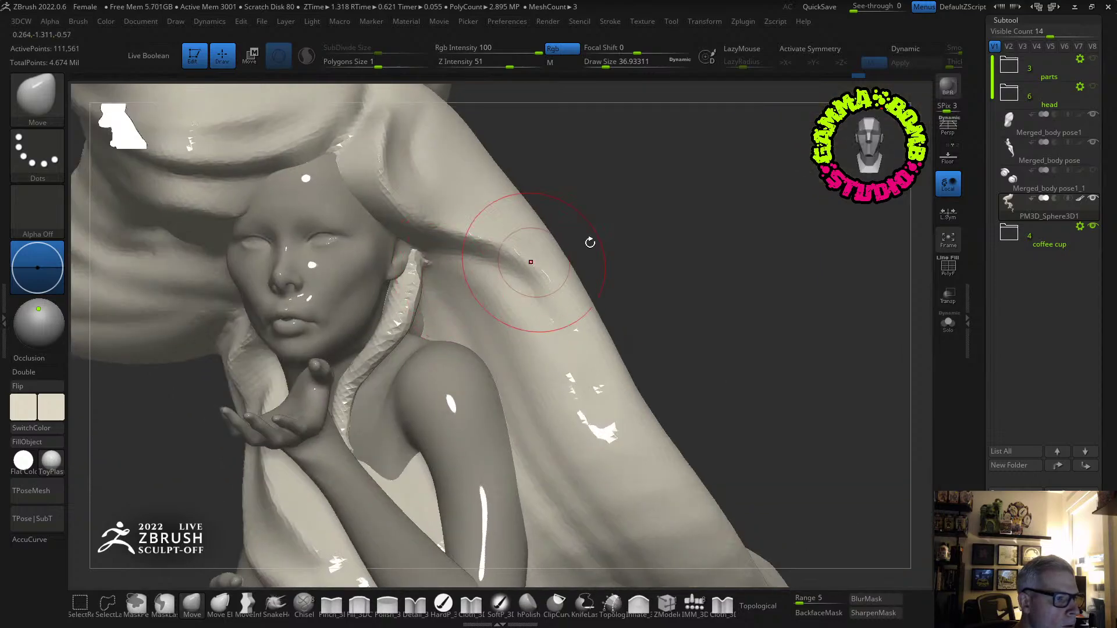
{"action": "right_click_drag", "start_coordinate": [700, 236], "coordinate": [733, 267]}
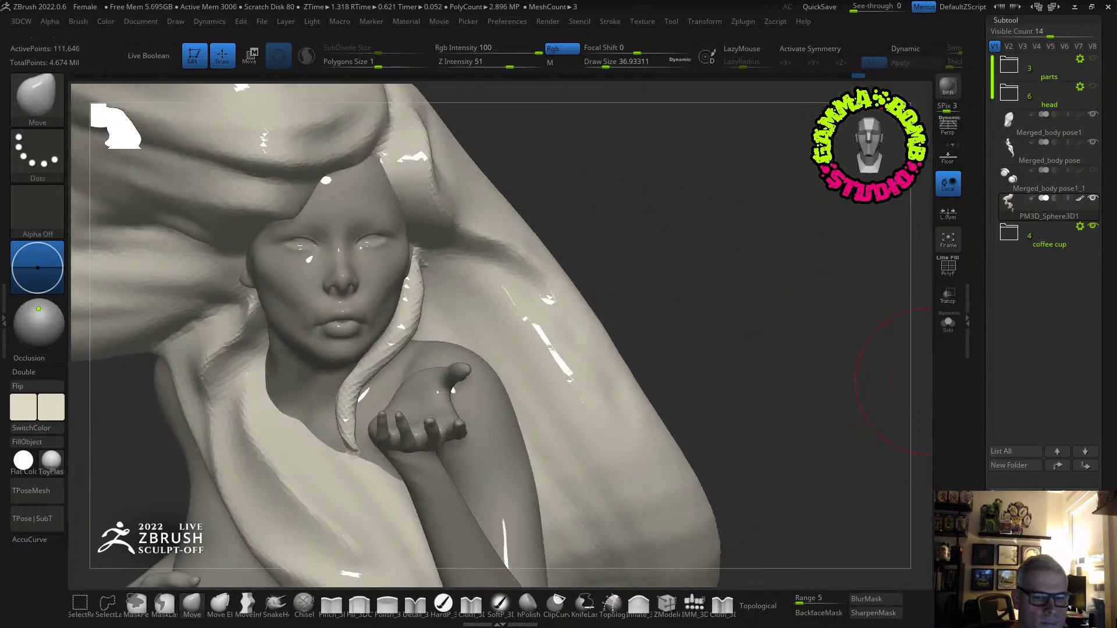
Turn on DynaMesh Polish, set the resolution to 728, and remesh the hair subtool.
{"action": "left_click_drag", "start_coordinate": [1076, 384], "coordinate": [1077, 158]}
{"action": "left_click", "coordinate": [1045, 511]}
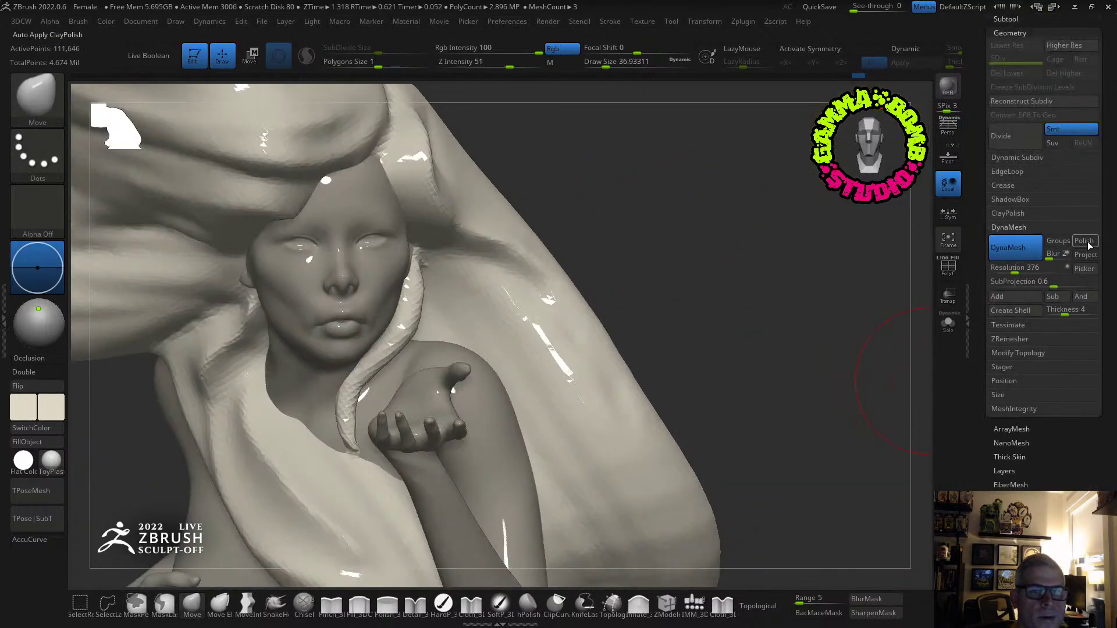
{"action": "left_click", "coordinate": [1024, 267]}
{"action": "type", "text": "728"}
{"action": "key", "text": "Return"}
{"action": "left_click", "coordinate": [997, 251]}
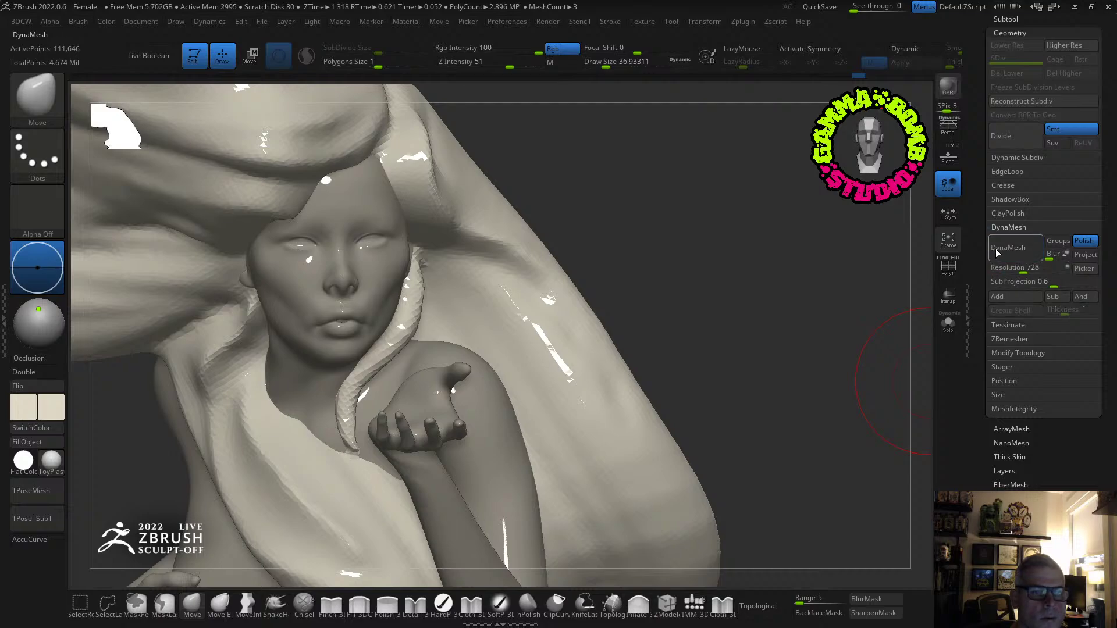
{"action": "left_click", "coordinate": [1008, 247]}
{"action": "mouse_move", "coordinate": [569, 270]}
{"action": "right_mouse_down"}
{"action": "mouse_move", "coordinate": [401, 281]}
{"action": "mouse_move", "coordinate": [653, 259]}
{"action": "right_mouse_up"}
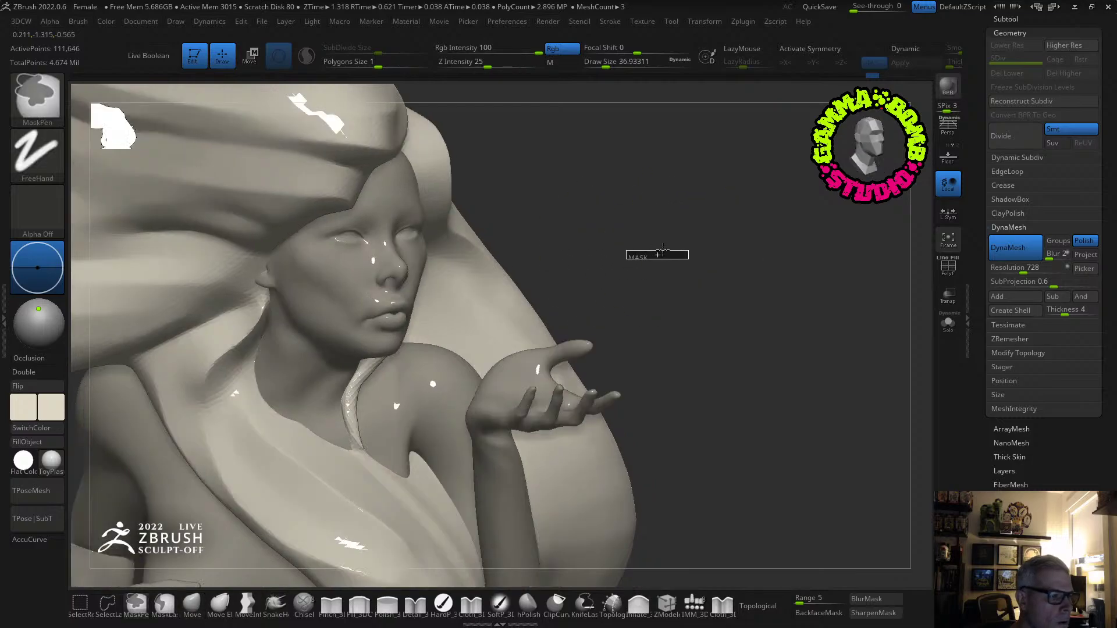
{"action": "key", "text": "shift"}
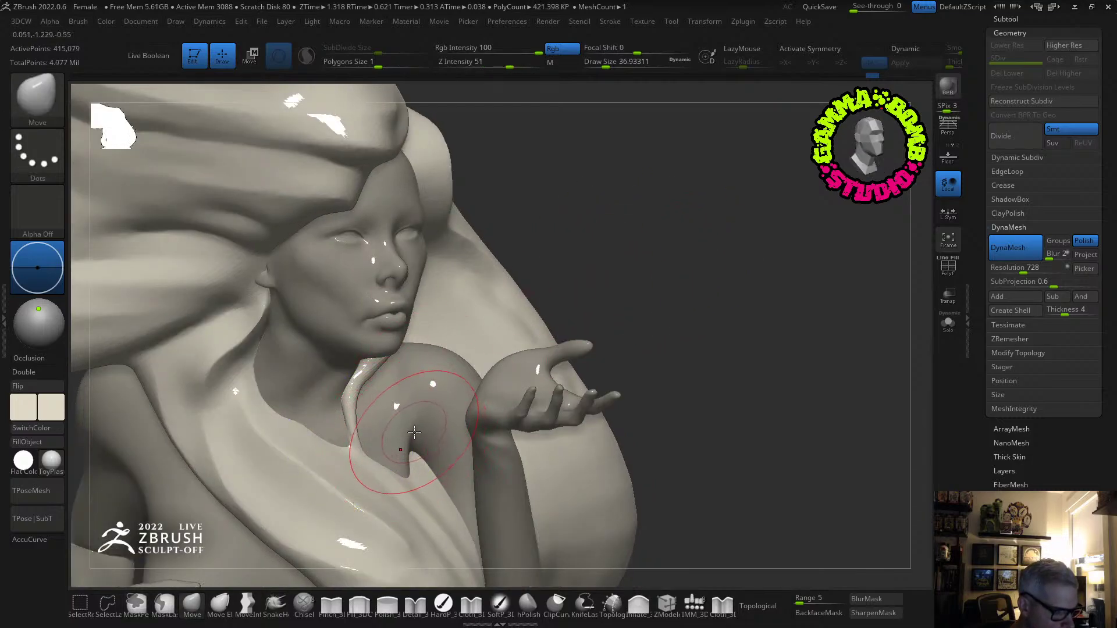
Build up the tip of the hair strand beside the neck with the ClayBuildup brush and smooth it.
{"action": "key", "text": "b"}
{"action": "key", "text": "b"}
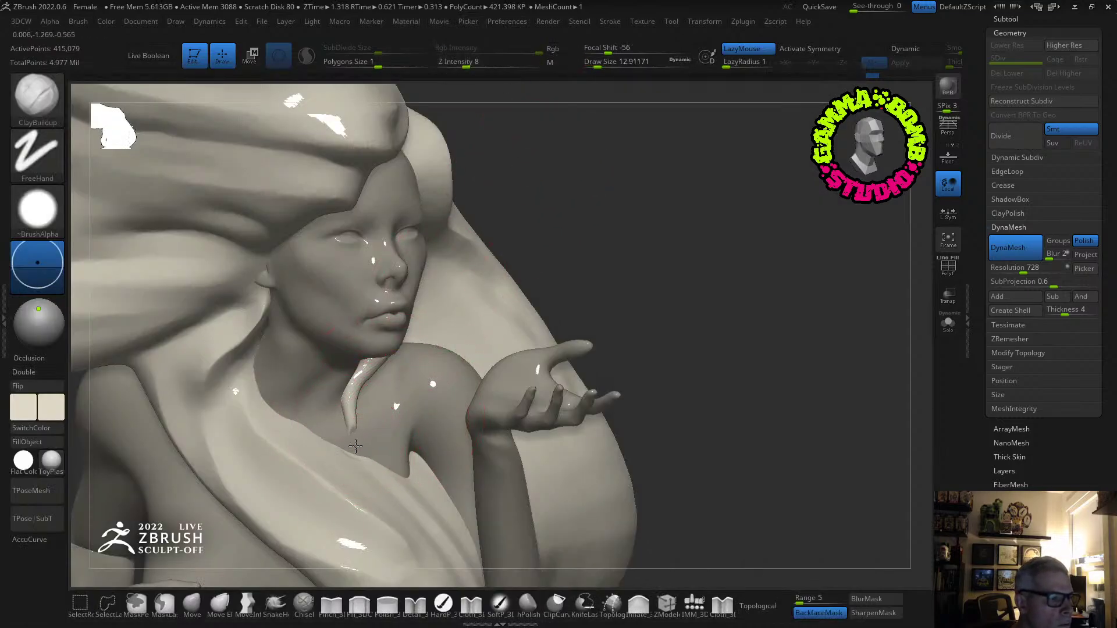
{"action": "key", "text": "shift"}
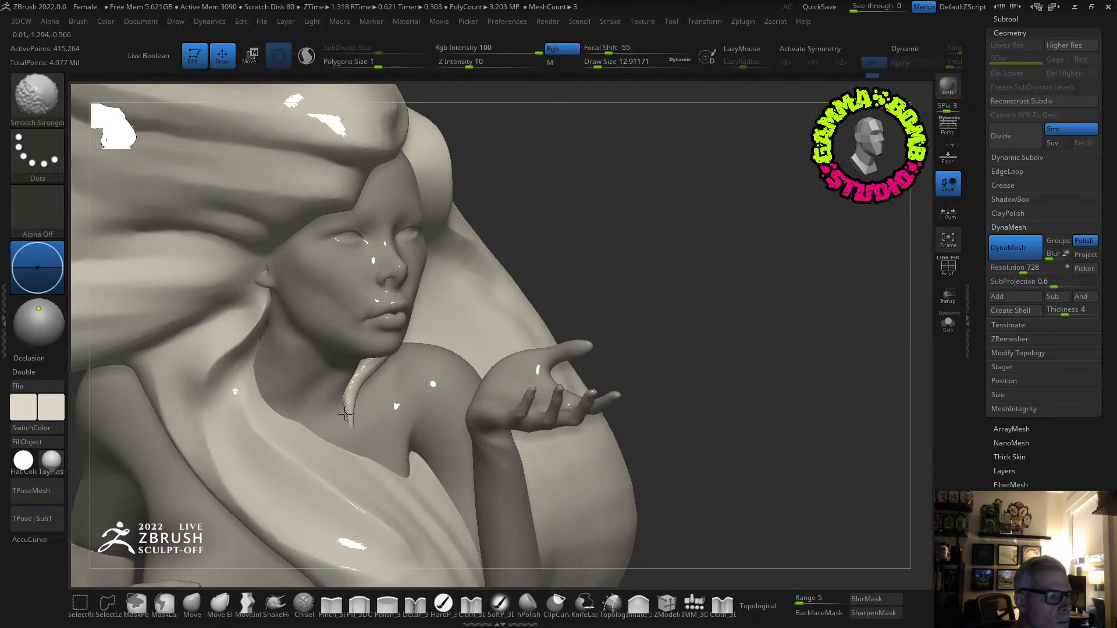
Make the body subtool active and refine the jaw and neck beside the strand with the ClayBuildup and Smooth Stronger brushes.
{"action": "mouse_move", "coordinate": [605, 271]}
{"action": "left_mouse_down"}
{"action": "mouse_move", "coordinate": [626, 264]}
{"action": "mouse_move", "coordinate": [505, 280]}
{"action": "left_mouse_up"}
{"action": "left_click", "coordinate": [352, 348], "text": "alt"}
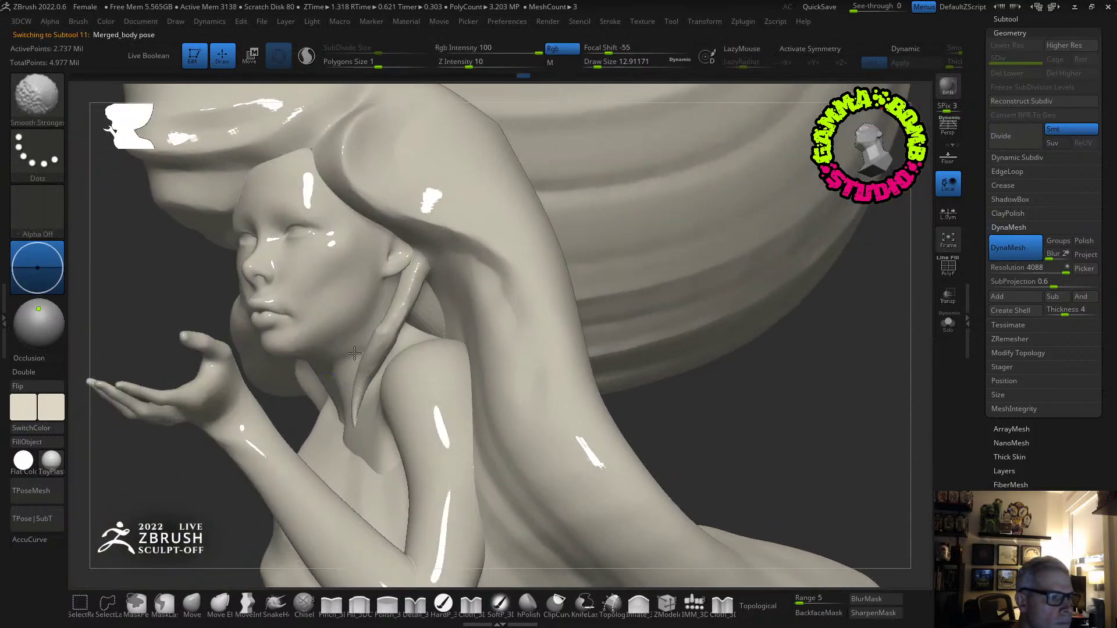
{"action": "key", "text": "b"}
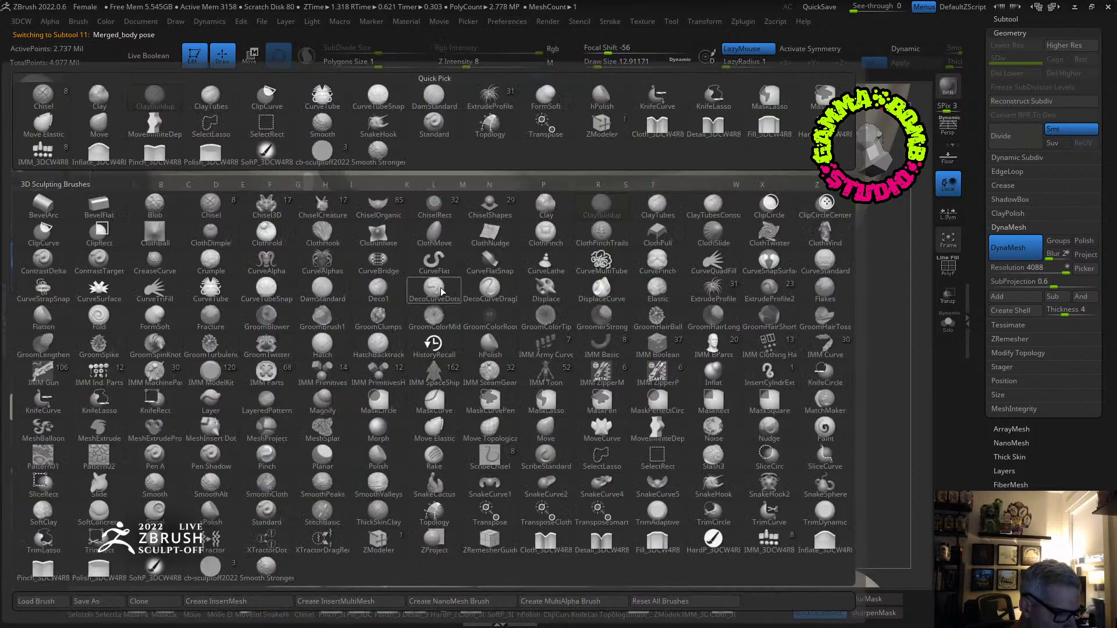
{"action": "key", "text": "c"}
{"action": "key", "text": "b"}
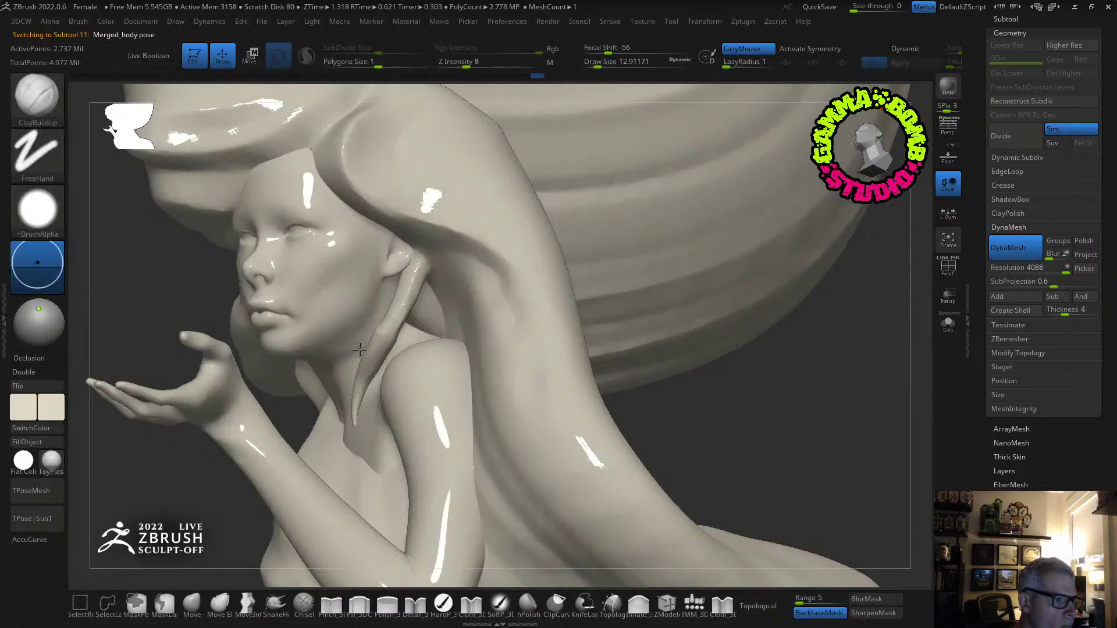
{"action": "key", "text": "shift"}
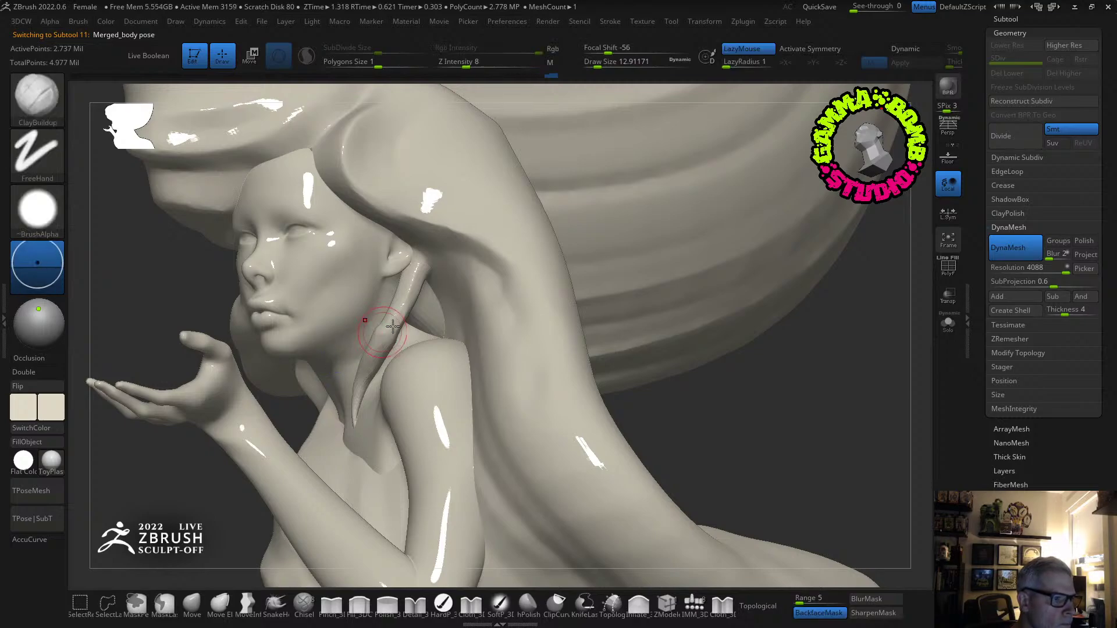
{"action": "right_click_drag", "start_coordinate": [349, 319], "coordinate": [336, 374]}
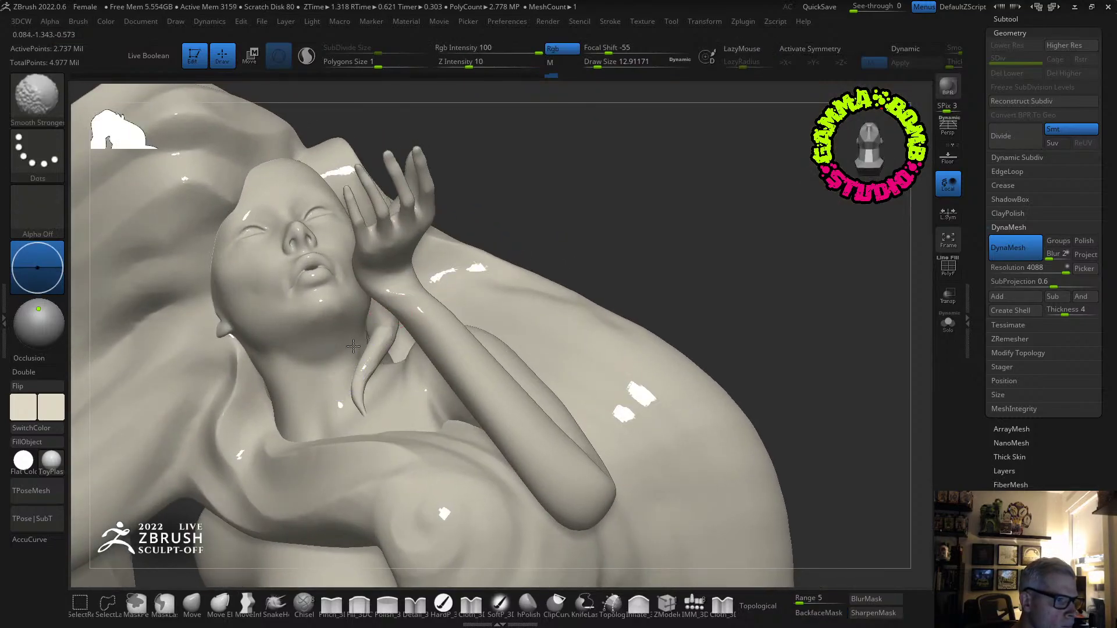
{"action": "key", "text": "shift"}
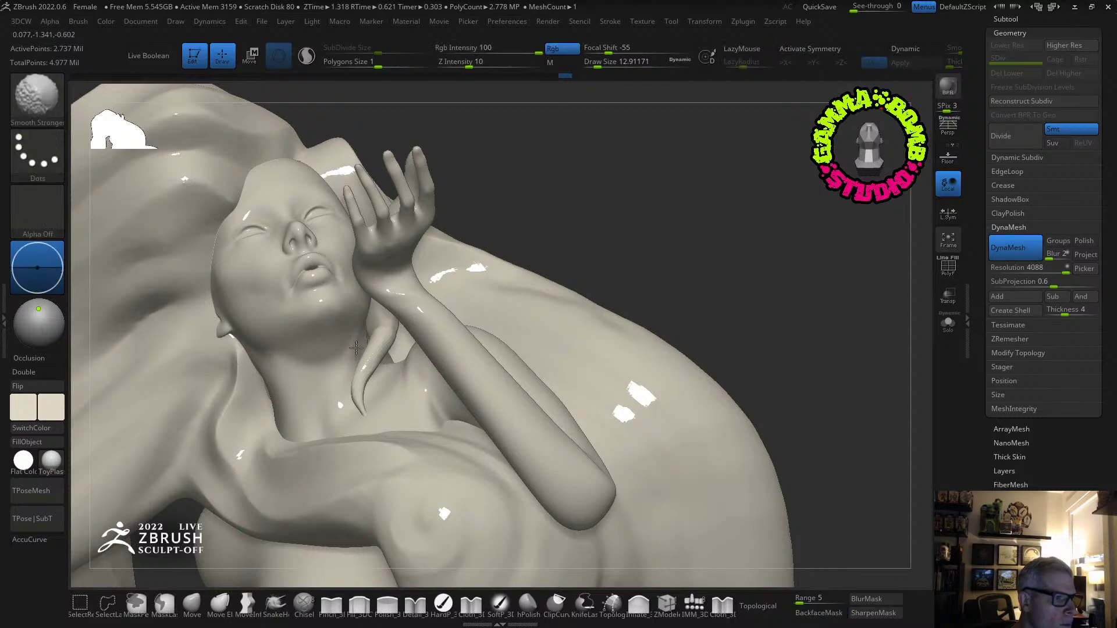
Set the Move brush's draw size to about 17 and reshape the elbow of the raised arm.
{"action": "mouse_move", "coordinate": [357, 339]}
{"action": "right_mouse_down"}
{"action": "mouse_move", "coordinate": [467, 265]}
{"action": "mouse_move", "coordinate": [446, 490]}
{"action": "right_mouse_up"}
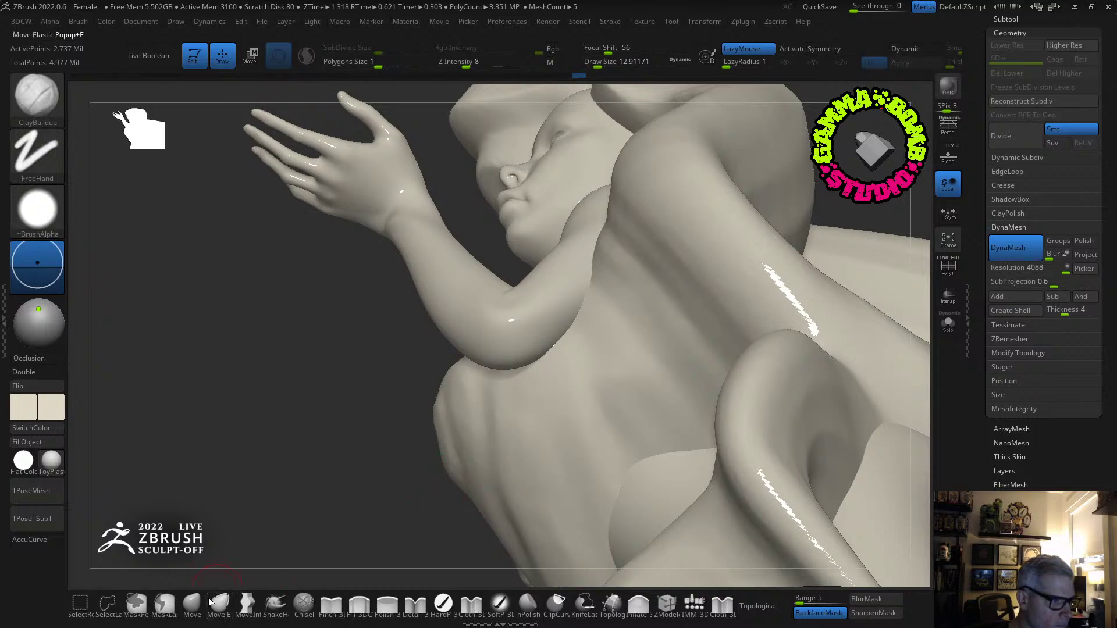
{"action": "left_click", "coordinate": [192, 604]}
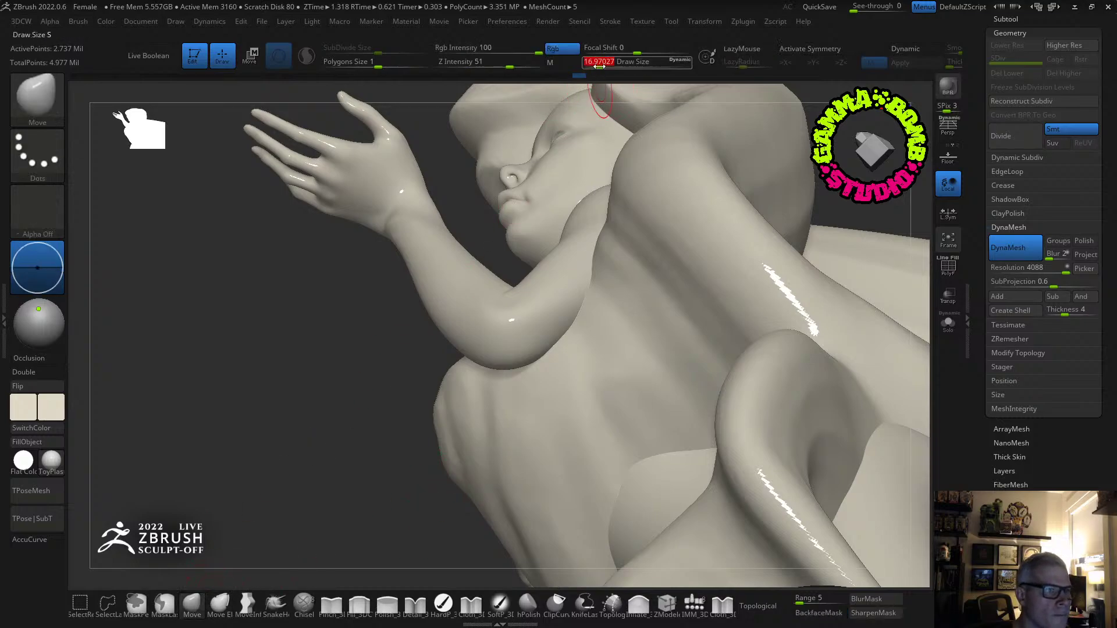
{"action": "mouse_move", "coordinate": [584, 145]}
{"action": "right_mouse_down"}
{"action": "mouse_move", "coordinate": [704, 249]}
{"action": "mouse_move", "coordinate": [945, 385]}
{"action": "right_mouse_up"}
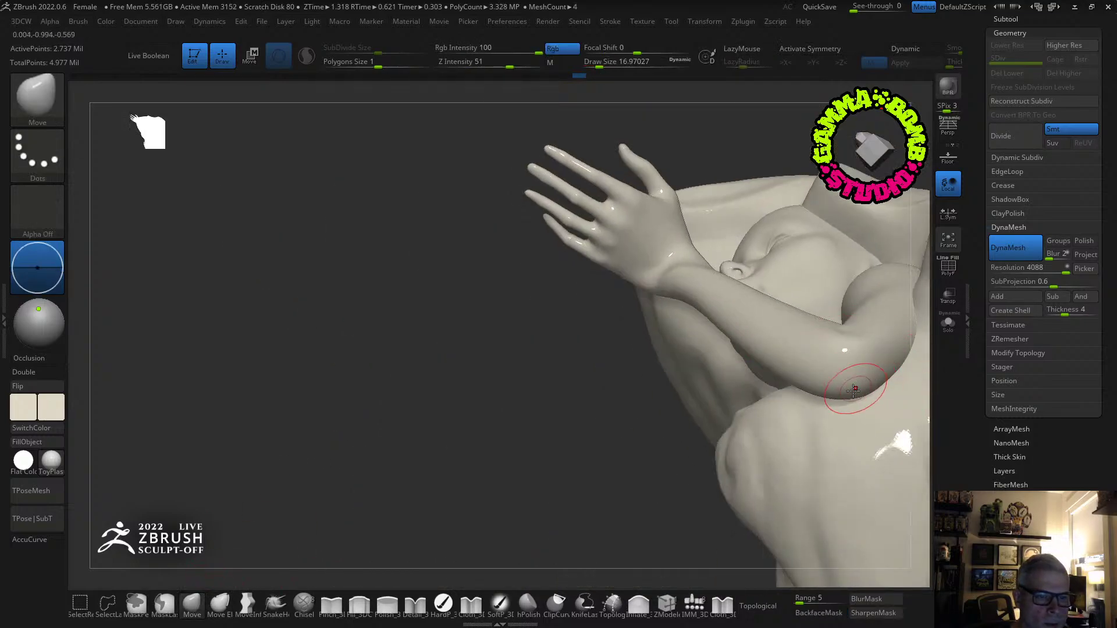
{"action": "mouse_move", "coordinate": [866, 398]}
{"action": "right_mouse_down"}
{"action": "mouse_move", "coordinate": [877, 448]}
{"action": "mouse_move", "coordinate": [838, 462]}
{"action": "right_mouse_up"}
{"action": "left_click_drag", "start_coordinate": [864, 392], "coordinate": [855, 405]}
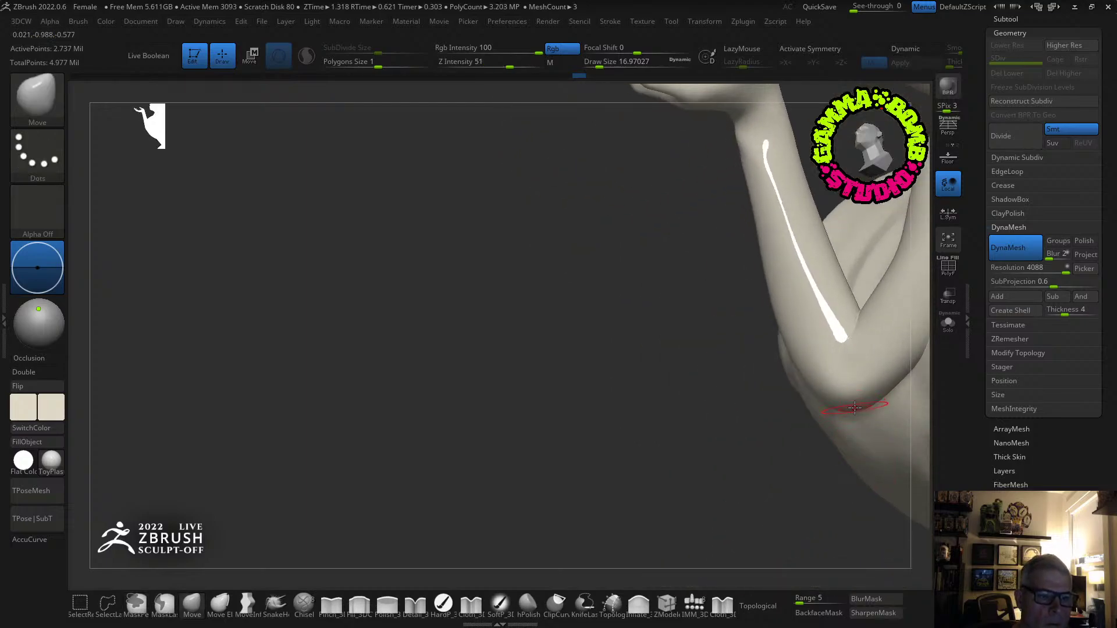
{"action": "right_click_drag", "start_coordinate": [888, 412], "coordinate": [696, 309]}
Build up the forearm near the elbow with the ClayBuildup brush and smooth it into the arm.
{"action": "key", "text": "b"}
{"action": "key", "text": "c"}
{"action": "key", "text": "b"}
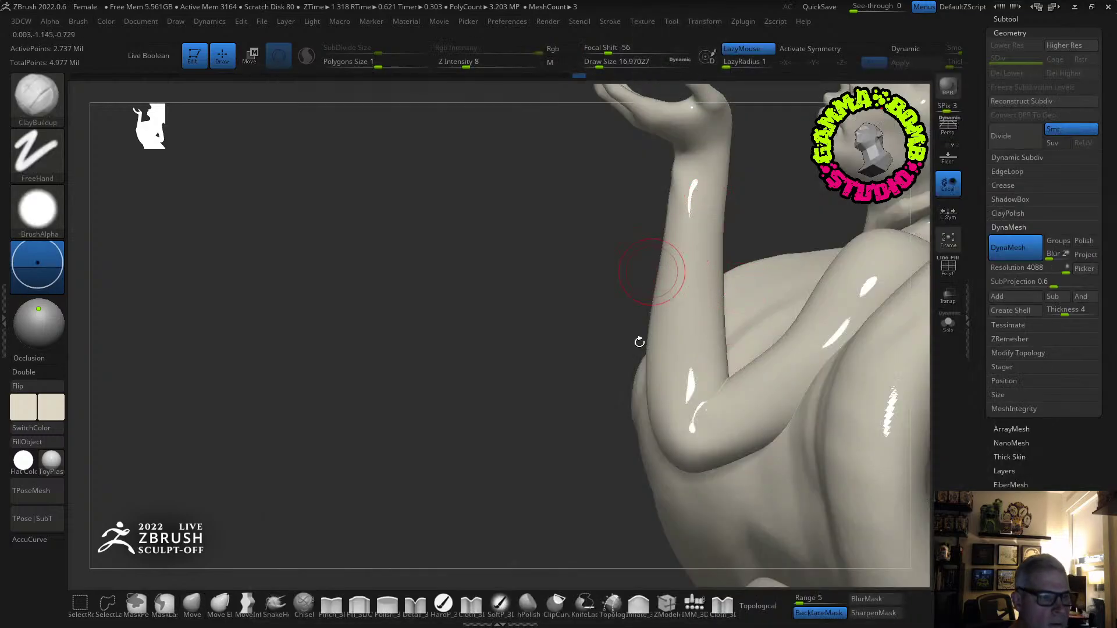
{"action": "mouse_move", "coordinate": [670, 357]}
{"action": "left_mouse_down"}
{"action": "mouse_move", "coordinate": [716, 399]}
{"action": "mouse_move", "coordinate": [685, 411]}
{"action": "mouse_move", "coordinate": [684, 391]}
{"action": "left_mouse_up"}
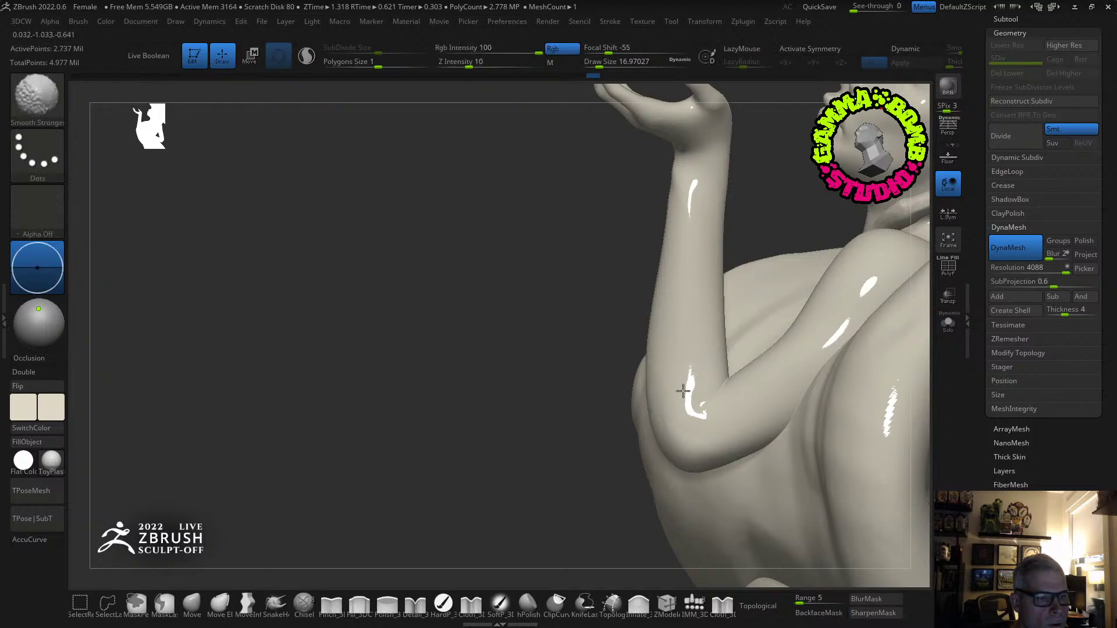
{"action": "mouse_move", "coordinate": [733, 394]}
{"action": "right_mouse_down"}
{"action": "mouse_move", "coordinate": [753, 409]}
{"action": "mouse_move", "coordinate": [780, 406]}
{"action": "right_mouse_up"}
{"action": "left_click_drag", "start_coordinate": [680, 425], "coordinate": [677, 435], "text": "shift"}
Set the ClayBuildup brush's draw size to about 23, build up the crease between thigh and hip, and smooth it.
{"action": "right_click_drag", "start_coordinate": [584, 412], "coordinate": [424, 400], "text": "ctrl"}
{"action": "mouse_move", "coordinate": [474, 460]}
{"action": "right_mouse_down"}
{"action": "mouse_move", "coordinate": [523, 474]}
{"action": "mouse_move", "coordinate": [549, 513]}
{"action": "mouse_move", "coordinate": [757, 333]}
{"action": "mouse_move", "coordinate": [701, 370]}
{"action": "mouse_move", "coordinate": [657, 377]}
{"action": "mouse_move", "coordinate": [693, 332]}
{"action": "mouse_move", "coordinate": [483, 235]}
{"action": "right_mouse_up"}
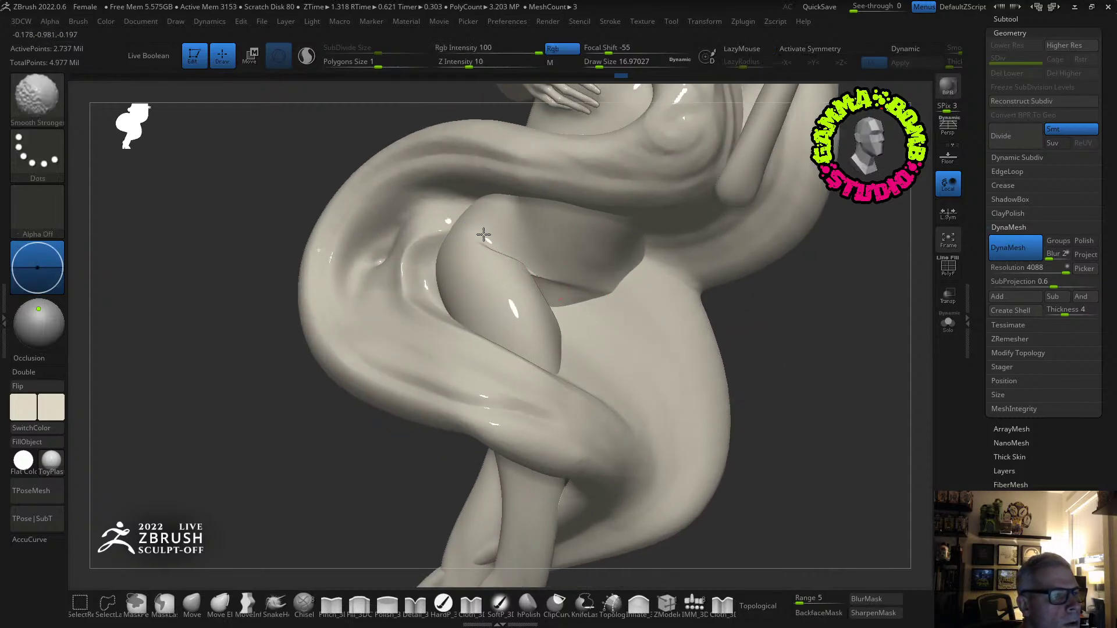
{"action": "key", "text": "b"}
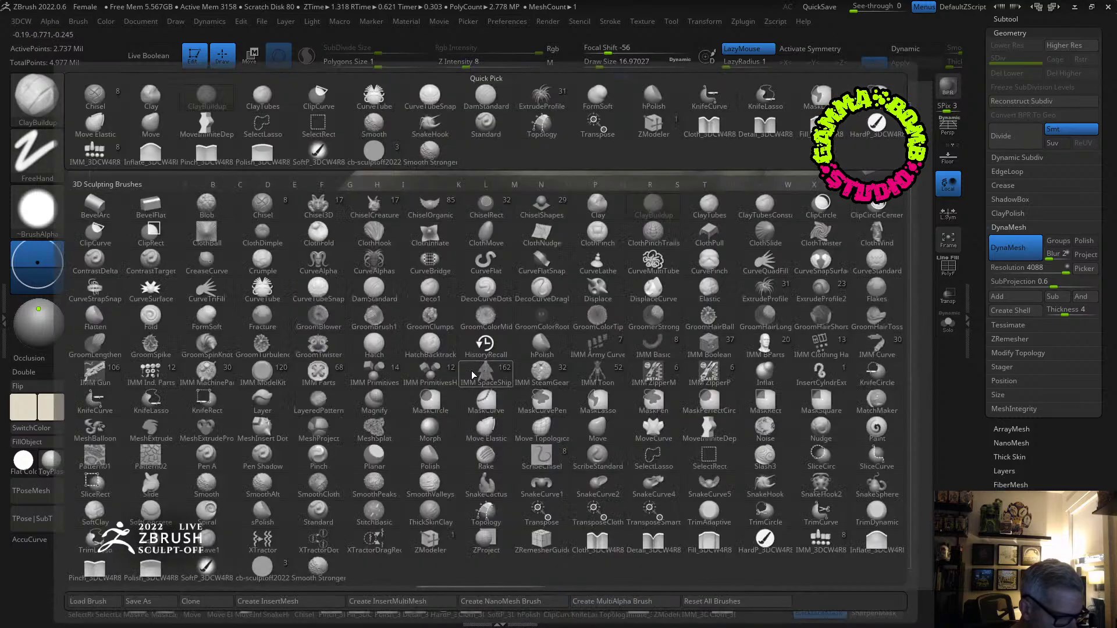
{"action": "key", "text": "c"}
{"action": "key", "text": "b"}
{"action": "key", "text": "bracketright"}
{"action": "key", "text": "bracketright"}
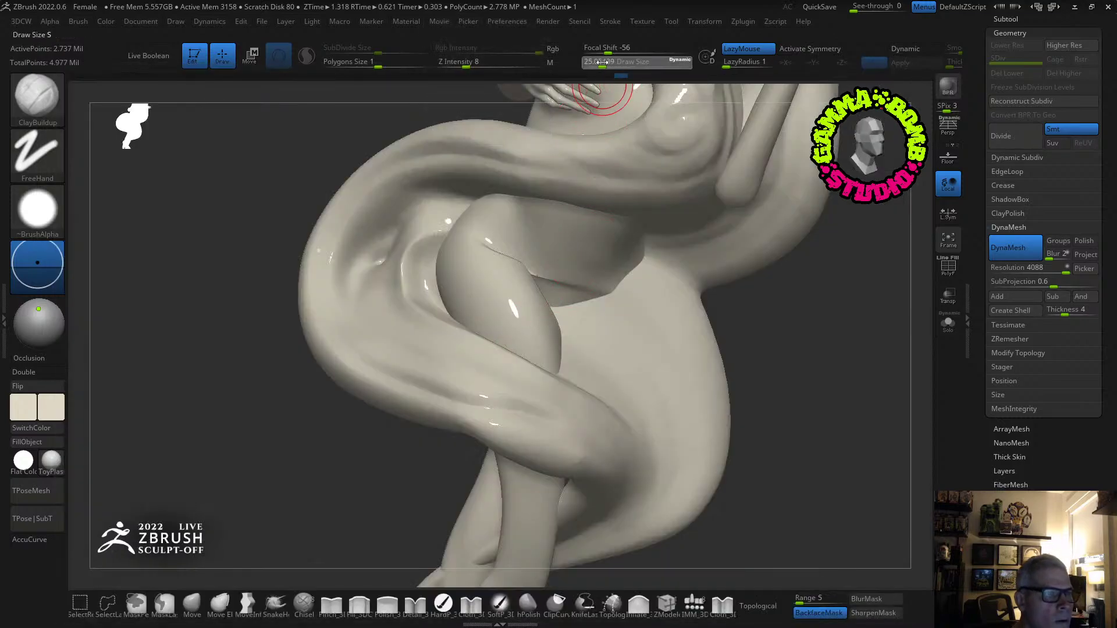
{"action": "right_click_drag", "start_coordinate": [507, 287], "coordinate": [506, 242]}
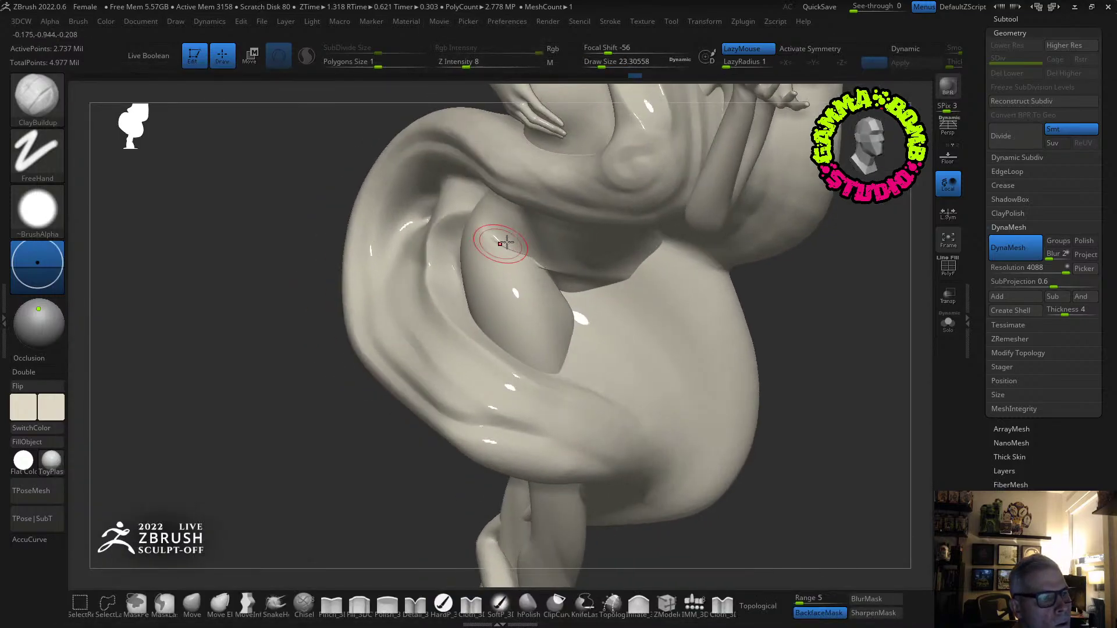
{"action": "key", "text": "shift"}
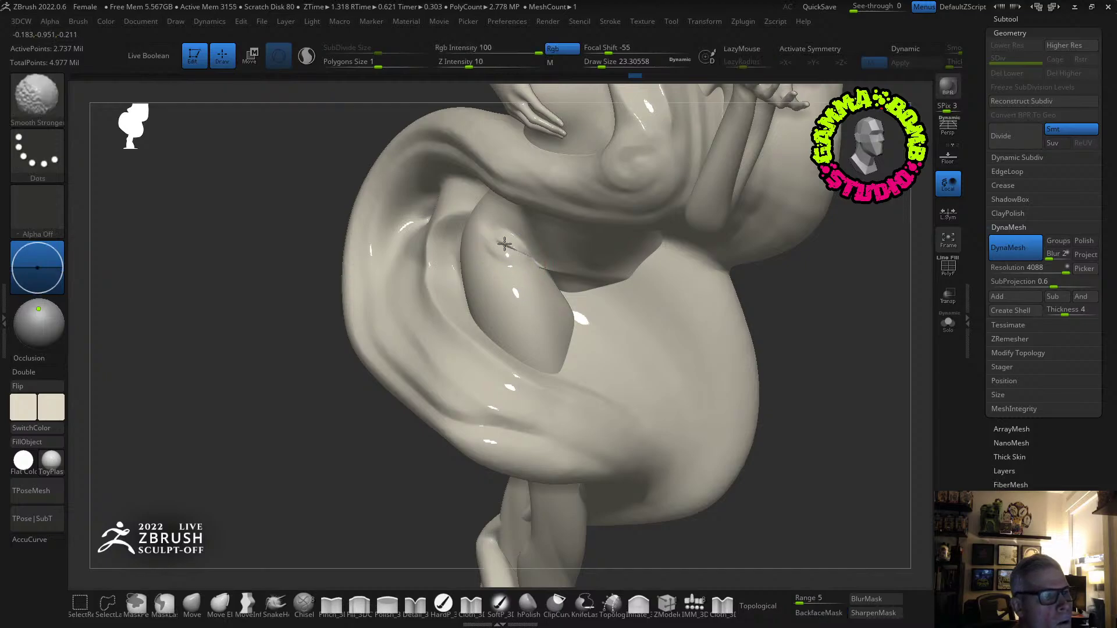
Set the draw size to about 33 and Smooth Stronger's Z Intensity to 29, and smooth along the thigh crease.
{"action": "key", "text": "bracketright"}
{"action": "key", "text": "bracketright"}
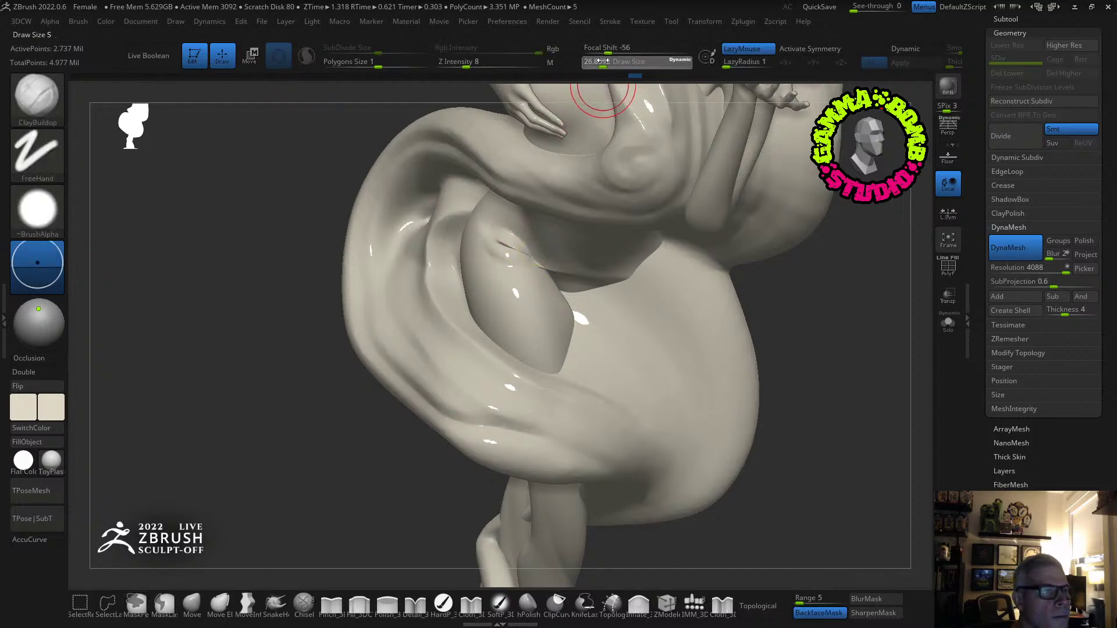
{"action": "key", "text": "shift"}
{"action": "left_click_drag", "start_coordinate": [476, 66], "coordinate": [492, 66]}
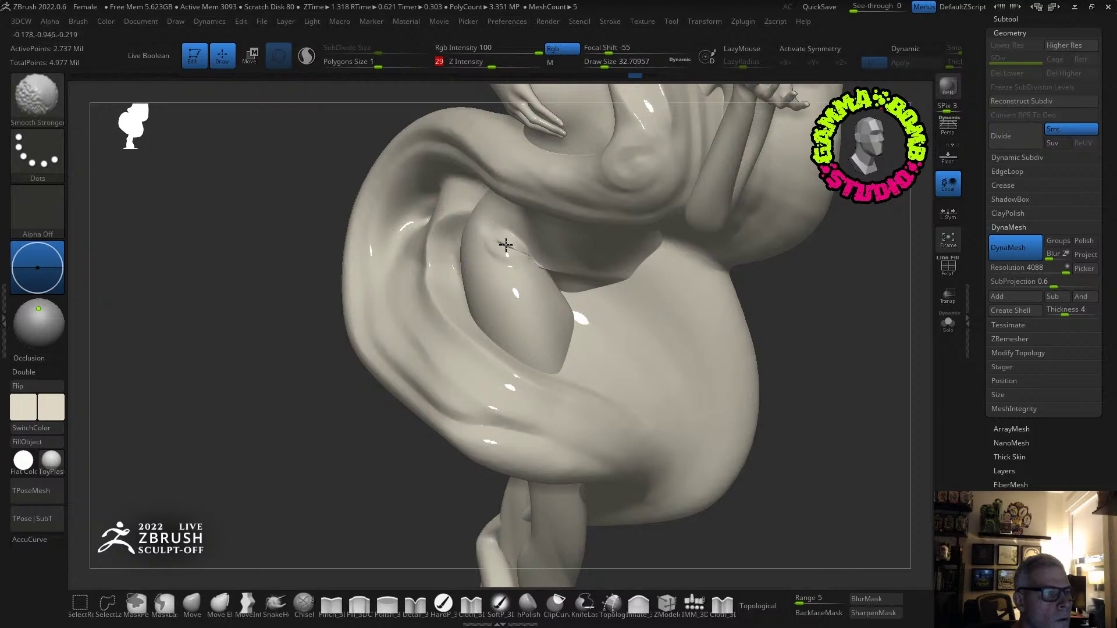
{"action": "mouse_move", "coordinate": [512, 250]}
{"action": "left_mouse_down", "text": "shift"}
{"action": "mouse_move", "coordinate": [526, 244]}
{"action": "mouse_move", "coordinate": [504, 245]}
{"action": "mouse_move", "coordinate": [534, 263]}
{"action": "left_mouse_up", "text": "shift"}
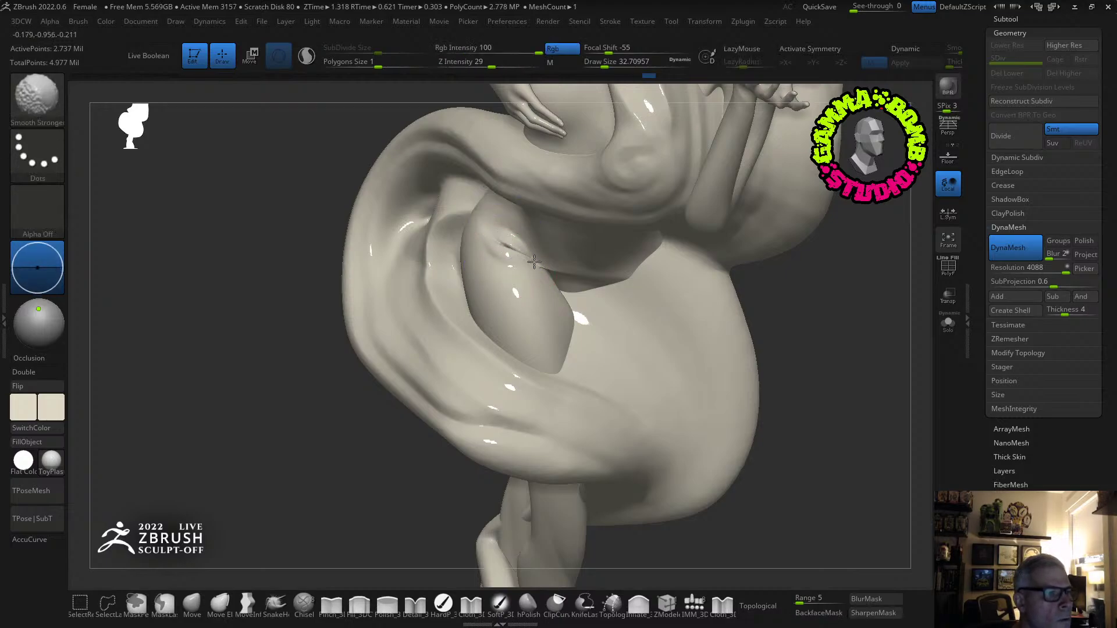
{"action": "right_click_drag", "start_coordinate": [536, 291], "coordinate": [553, 255]}
{"action": "left_click_drag", "start_coordinate": [552, 254], "coordinate": [559, 275], "text": "shift"}
{"action": "mouse_move", "coordinate": [584, 260]}
{"action": "right_mouse_down"}
{"action": "mouse_move", "coordinate": [599, 262]}
{"action": "mouse_move", "coordinate": [581, 276]}
{"action": "right_mouse_up"}
Draw trial tubes across the thigh and hip with the CurveTube brush, setting the draw size to about 17.
{"action": "key", "text": "b"}
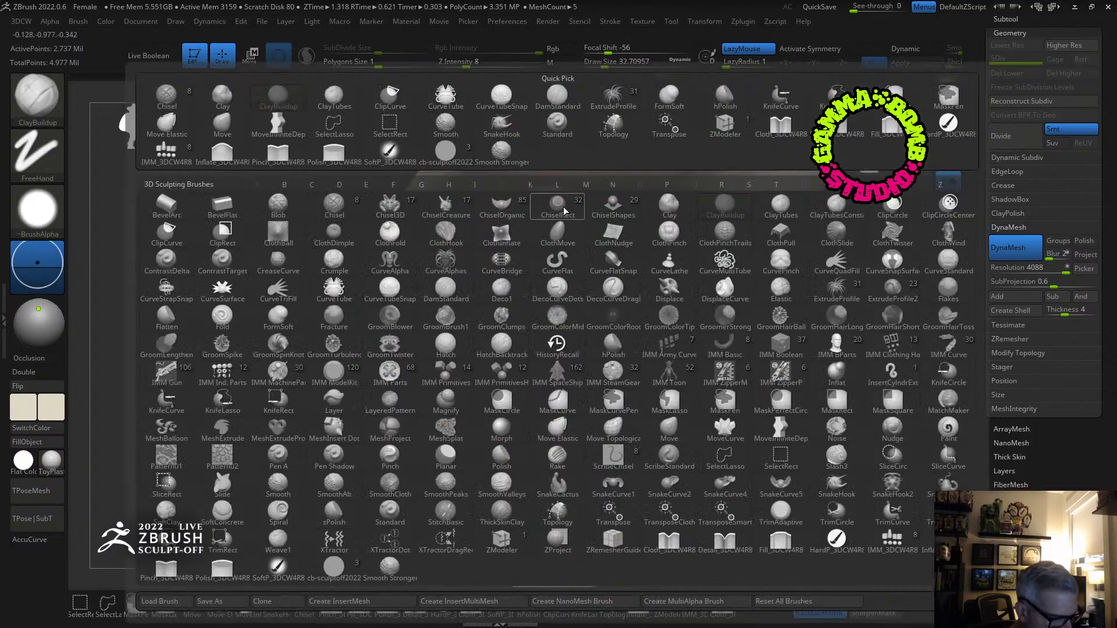
{"action": "key", "text": "t"}
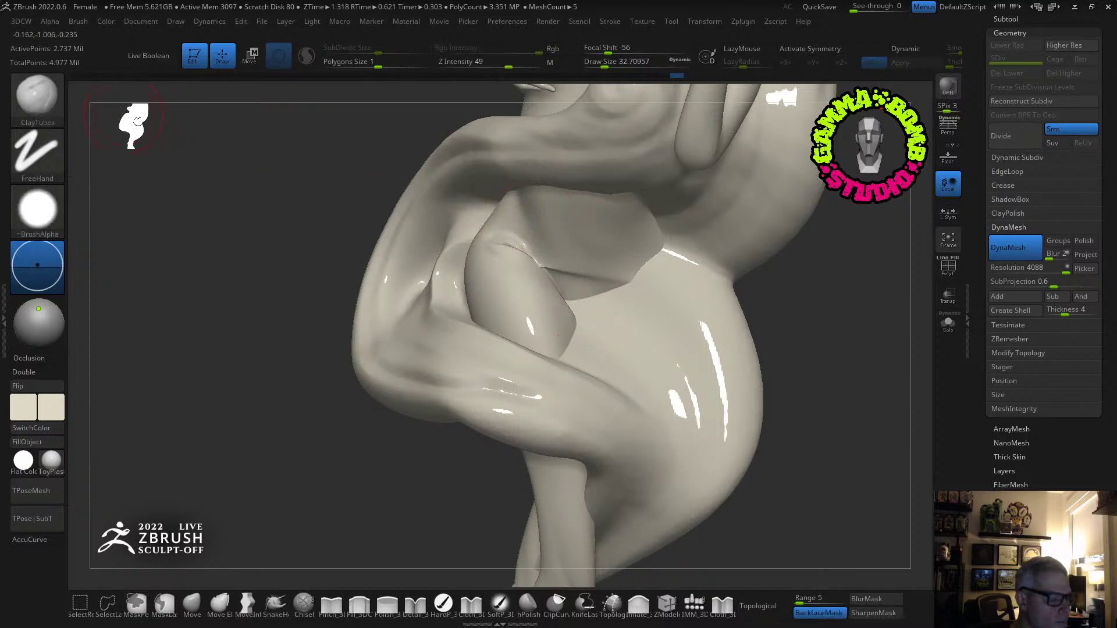
{"action": "key", "text": "b"}
{"action": "key", "text": "c"}
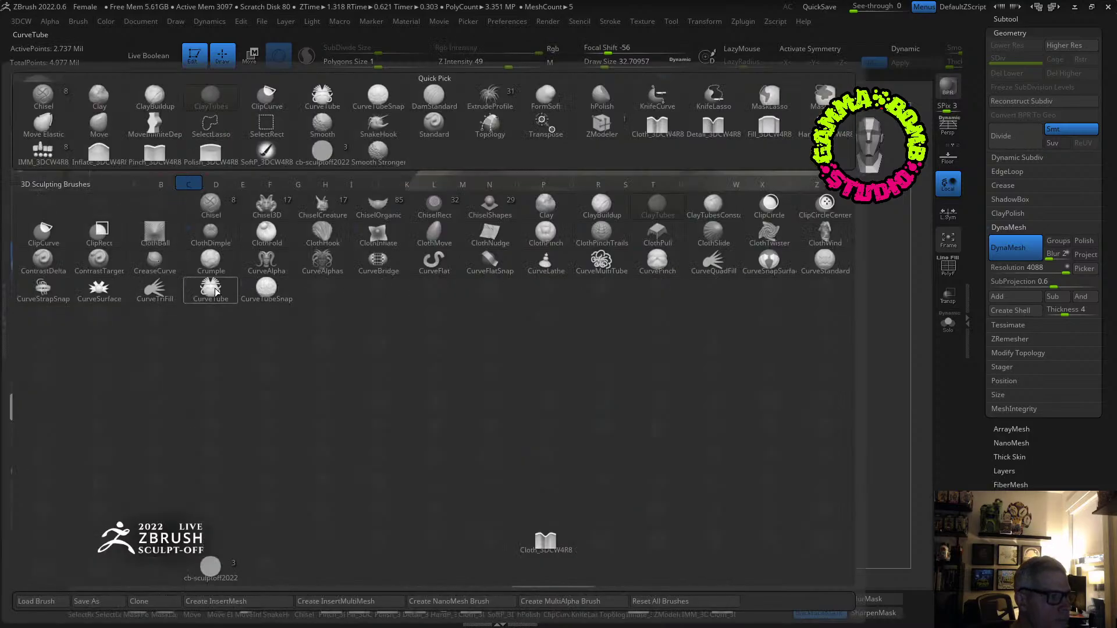
{"action": "key", "text": "t"}
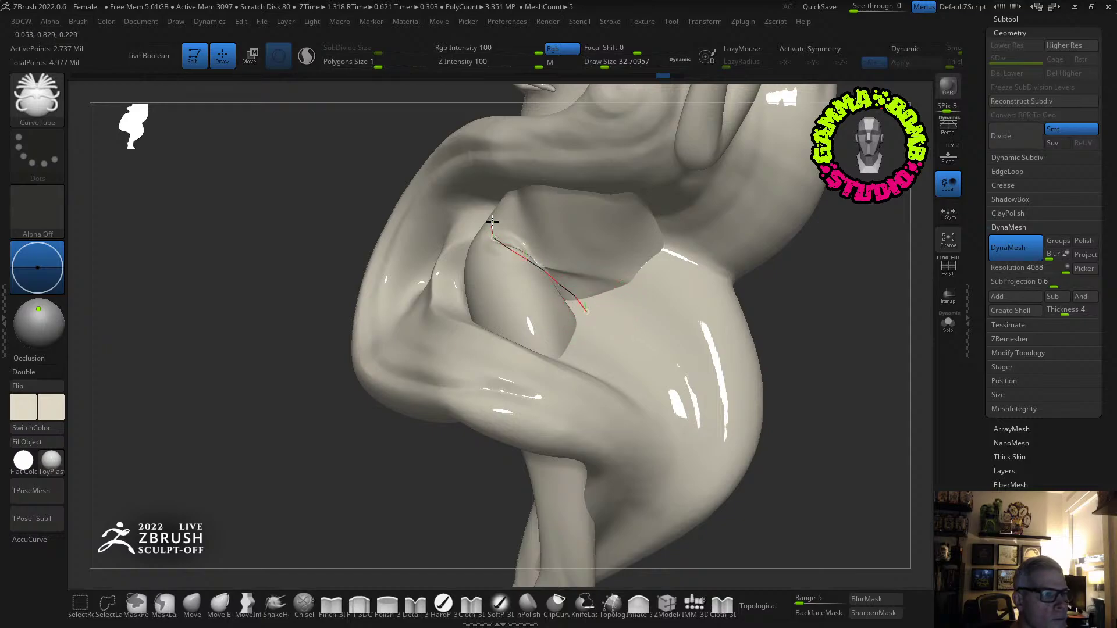
{"action": "left_click", "coordinate": [578, 205]}
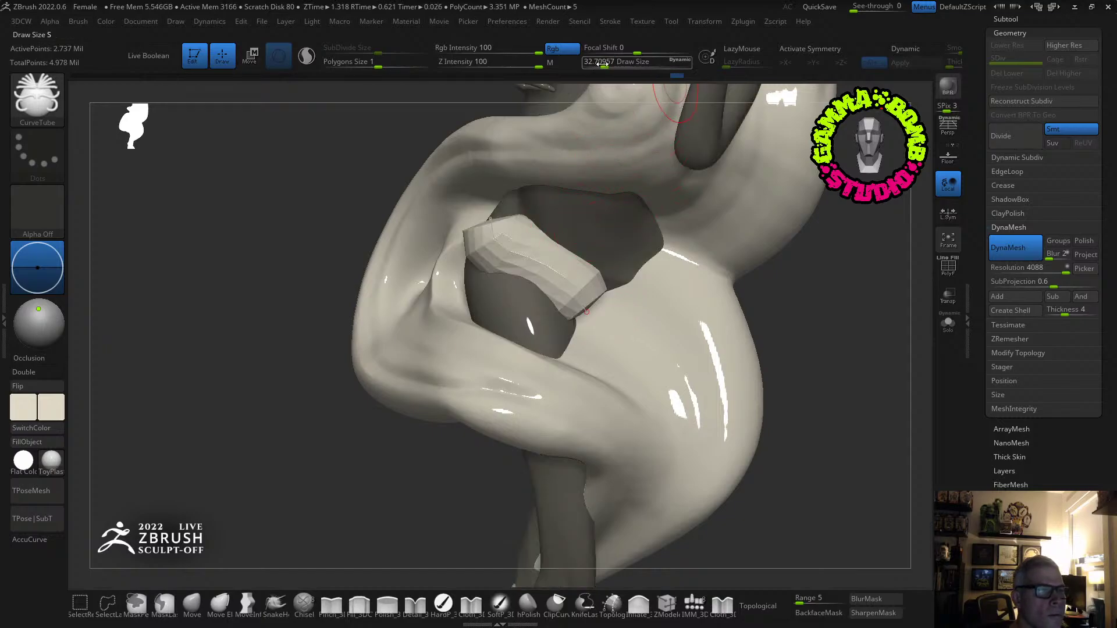
{"action": "left_click_drag", "start_coordinate": [637, 61], "coordinate": [619, 61]}
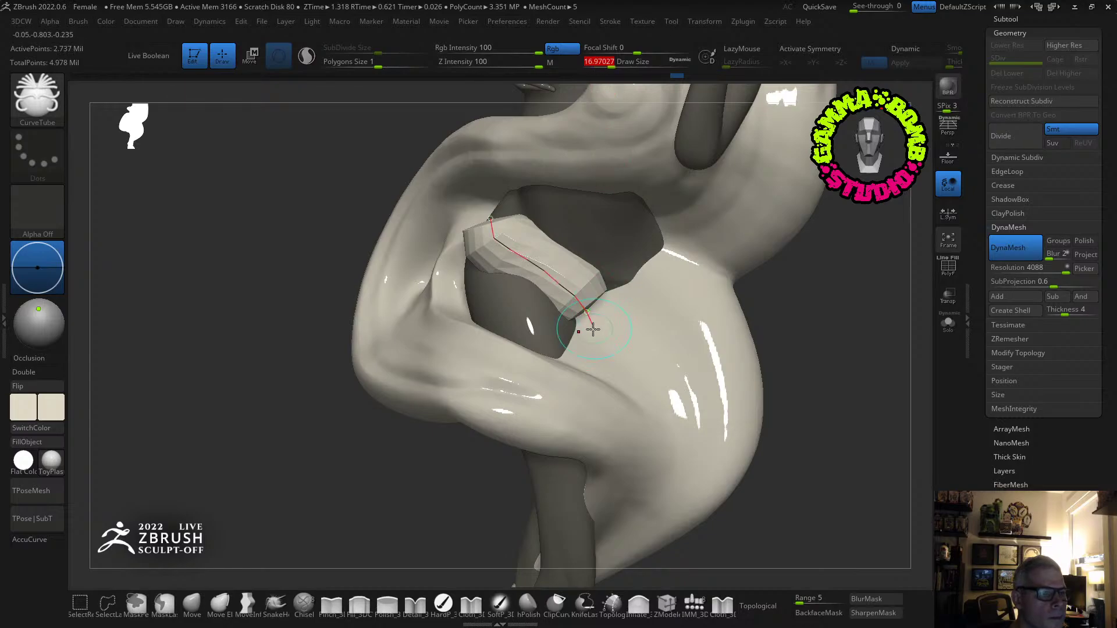
{"action": "left_click_drag", "start_coordinate": [597, 323], "coordinate": [645, 351]}
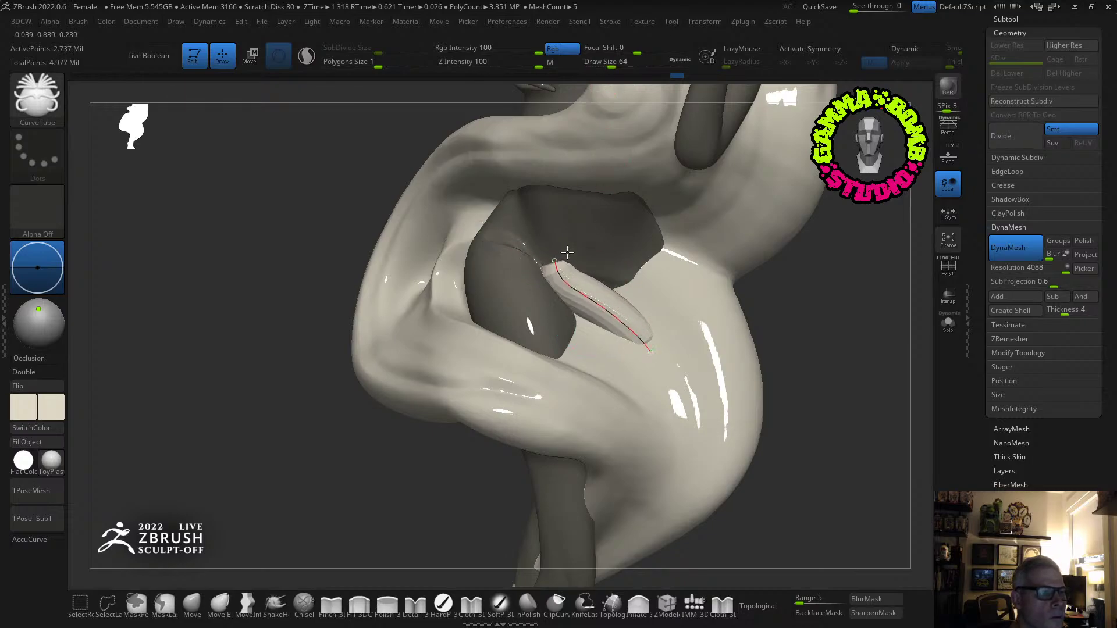
{"action": "mouse_move", "coordinate": [551, 254]}
{"action": "left_mouse_down"}
{"action": "mouse_move", "coordinate": [512, 256]}
{"action": "mouse_move", "coordinate": [518, 314]}
{"action": "left_mouse_up"}
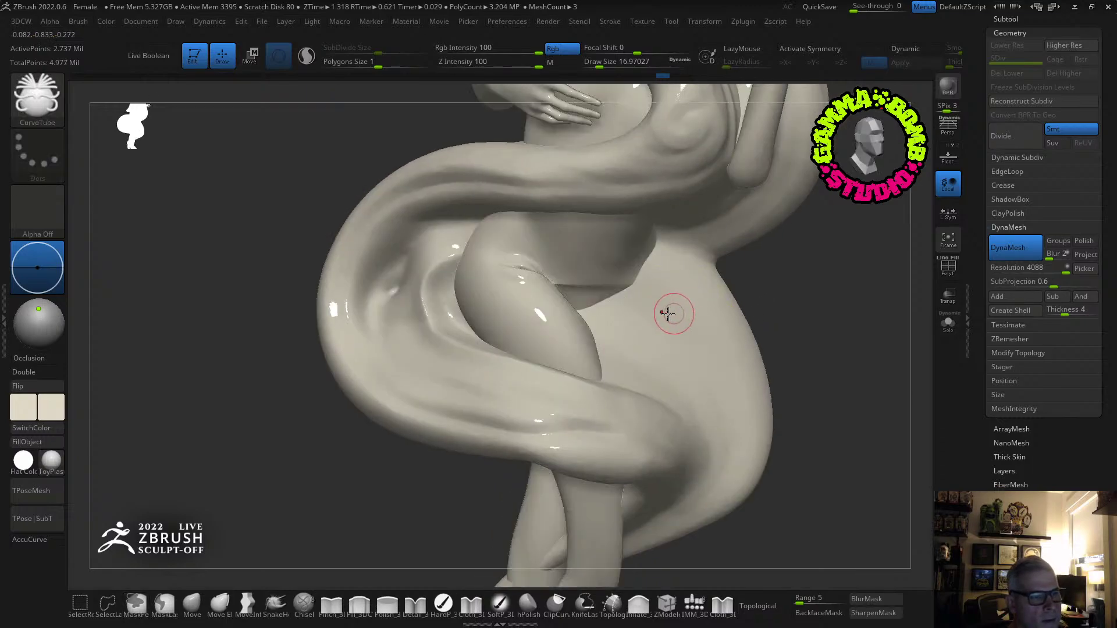
Draw a long curling tube from the hair behind the hips over the thigh and taper it with the Size curve modifier.
{"action": "right_click_drag", "start_coordinate": [627, 345], "coordinate": [585, 362]}
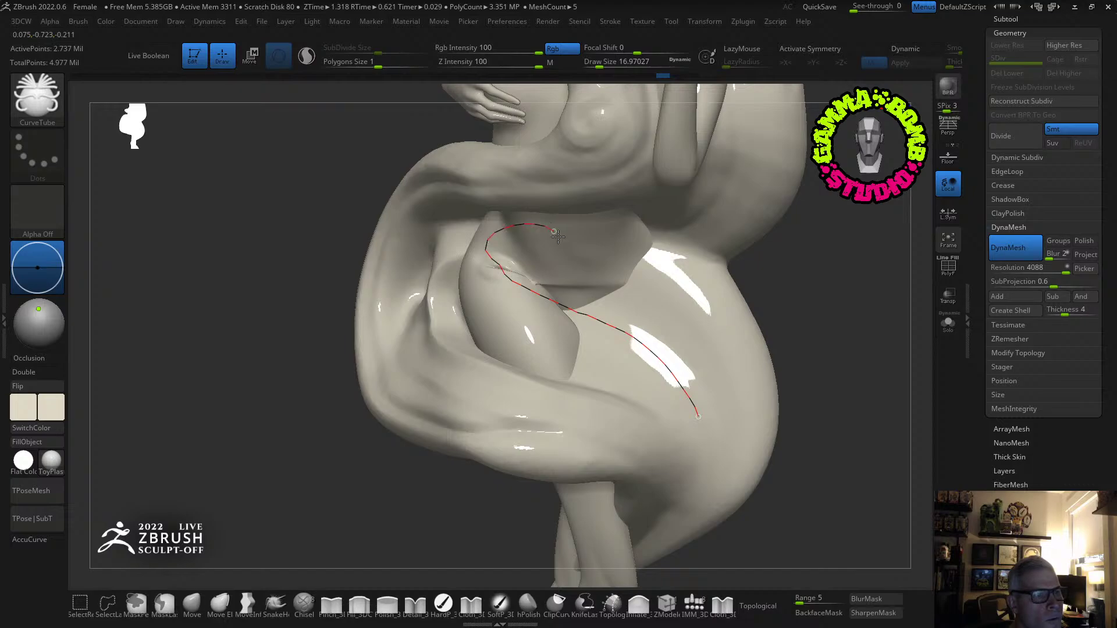
{"action": "left_click_drag", "start_coordinate": [547, 243], "coordinate": [548, 243]}
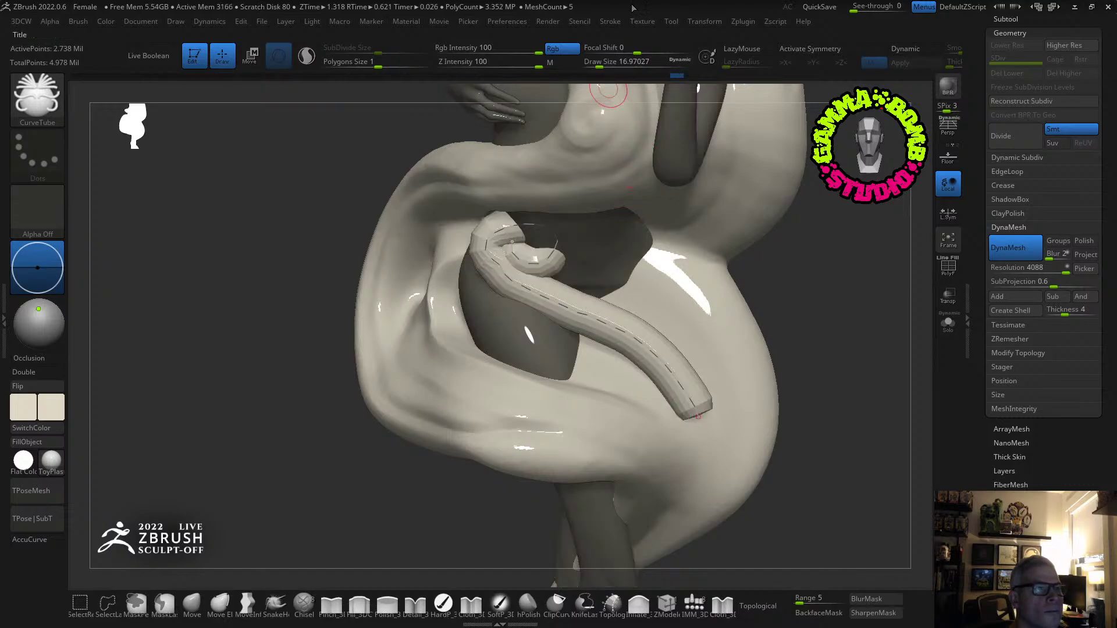
{"action": "left_click", "coordinate": [610, 22]}
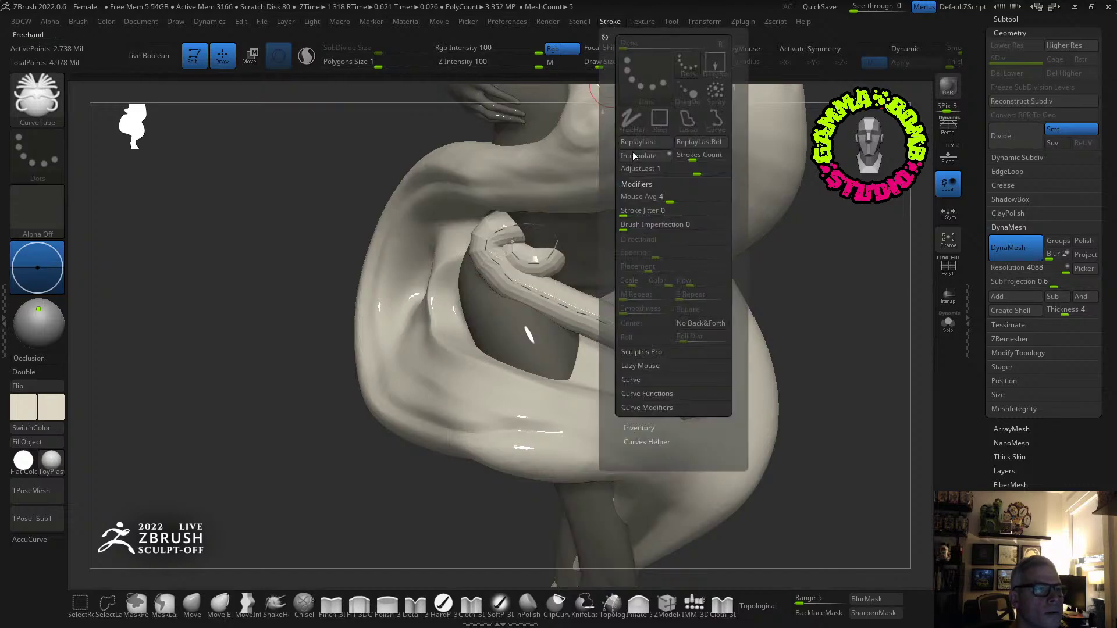
{"action": "left_click", "coordinate": [651, 410]}
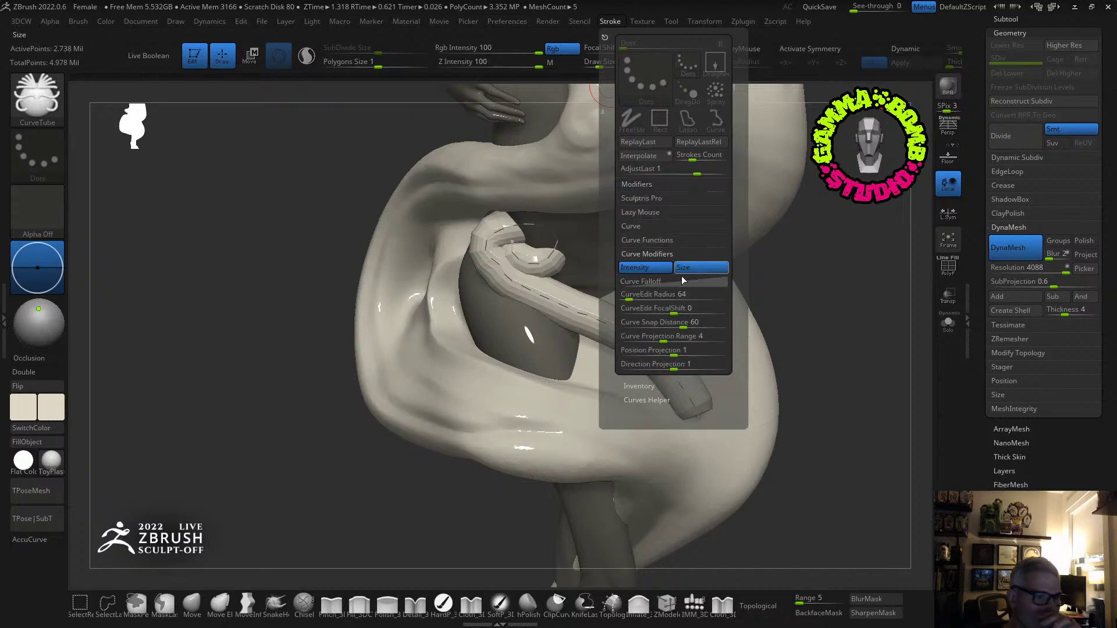
{"action": "left_click", "coordinate": [569, 310]}
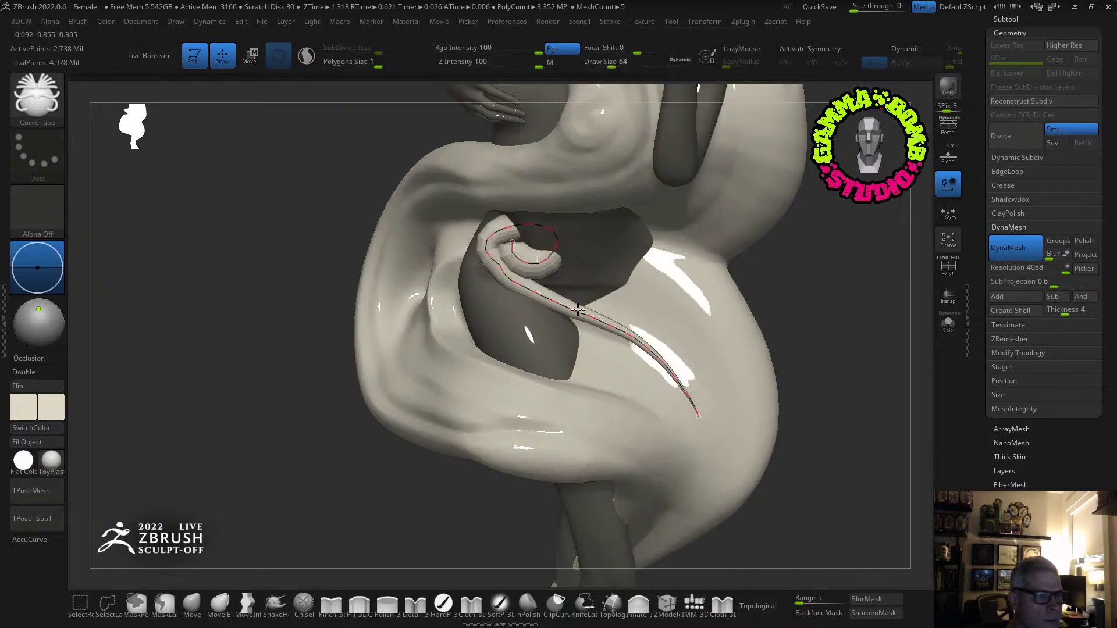
Reverse the CurveTube brush's Size falloff so the tube thickens at the thigh end and thins toward the curl, and apply it to the tube.
{"action": "left_click", "coordinate": [609, 22]}
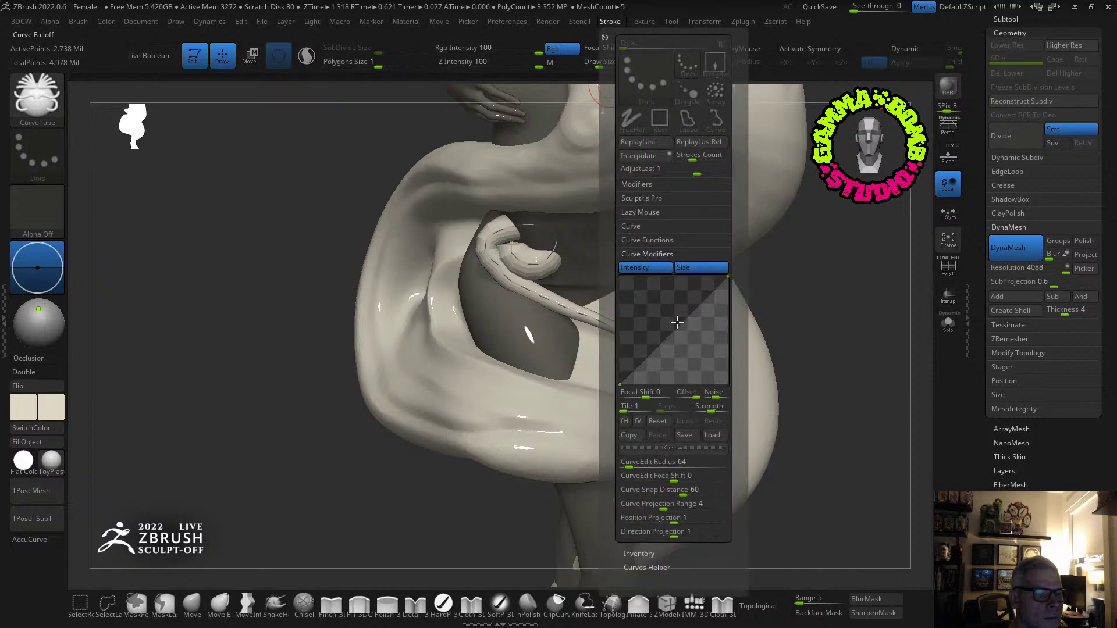
{"action": "left_click_drag", "start_coordinate": [618, 381], "coordinate": [620, 278]}
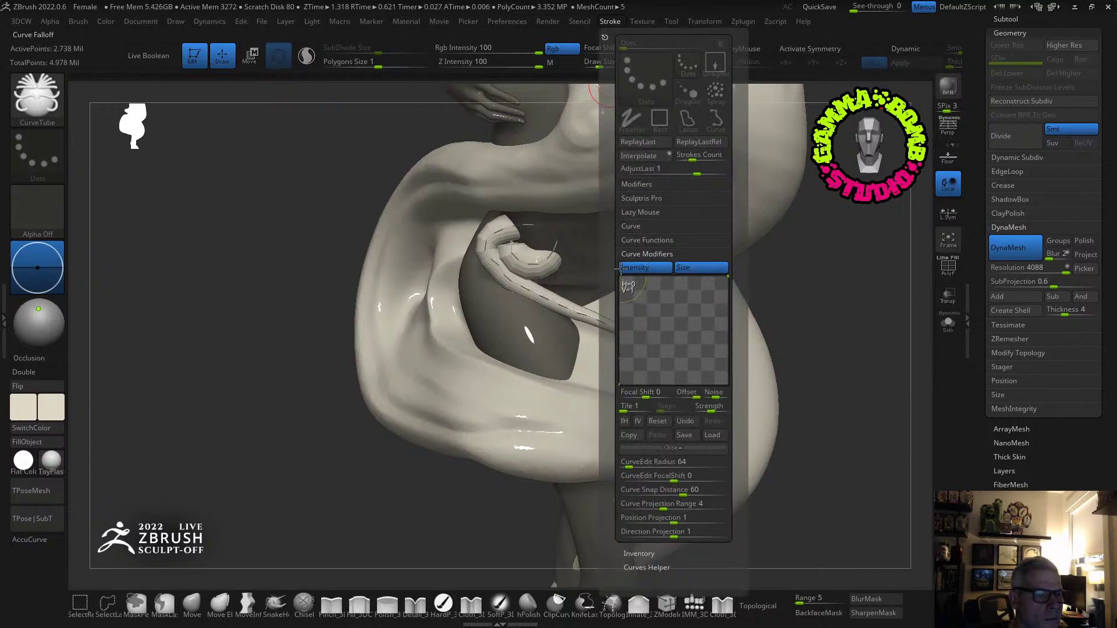
{"action": "left_click_drag", "start_coordinate": [725, 279], "coordinate": [728, 367]}
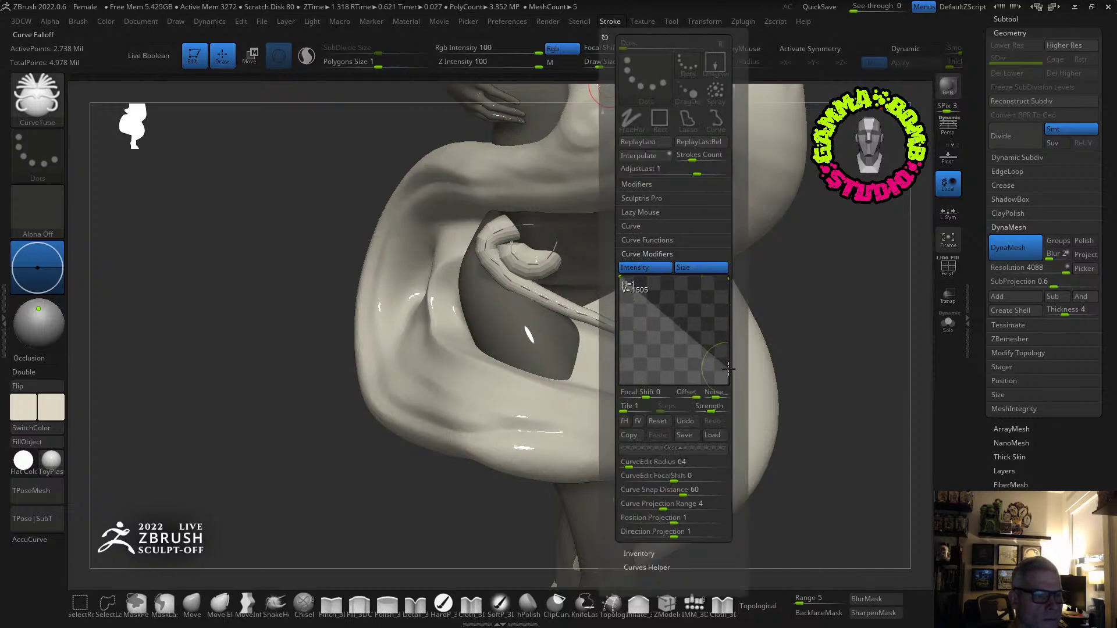
{"action": "left_click", "coordinate": [559, 301]}
{"action": "mouse_move", "coordinate": [620, 305]}
{"action": "right_mouse_down"}
{"action": "mouse_move", "coordinate": [646, 289]}
{"action": "mouse_move", "coordinate": [629, 279]}
{"action": "right_mouse_up"}
{"action": "right_click_drag", "start_coordinate": [735, 426], "coordinate": [720, 420]}
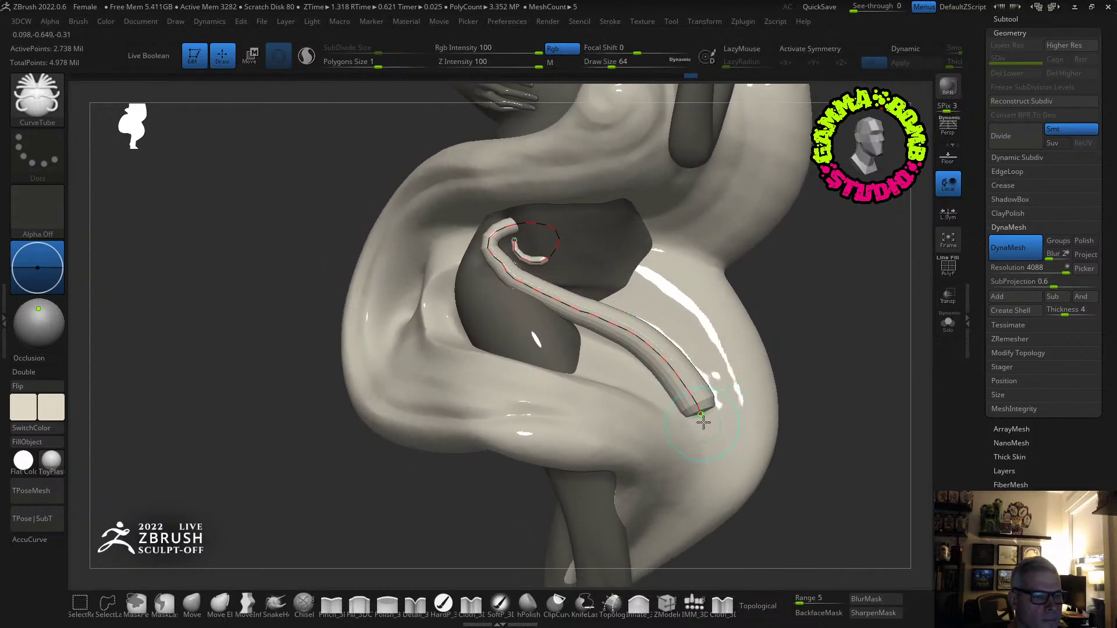
{"action": "left_click", "coordinate": [704, 426]}
{"action": "left_click_drag", "start_coordinate": [704, 427], "coordinate": [699, 430]}
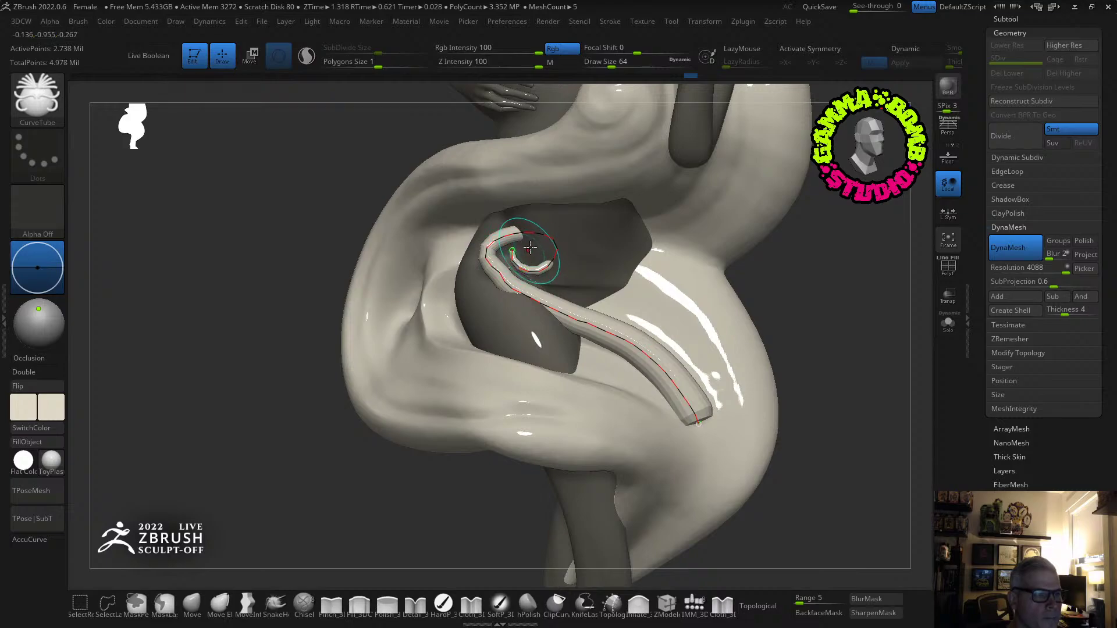
Try reshaping the tube's curled end by pulling its curve, and undo the tube over the thigh.
{"action": "left_click_drag", "start_coordinate": [527, 232], "coordinate": [491, 254]}
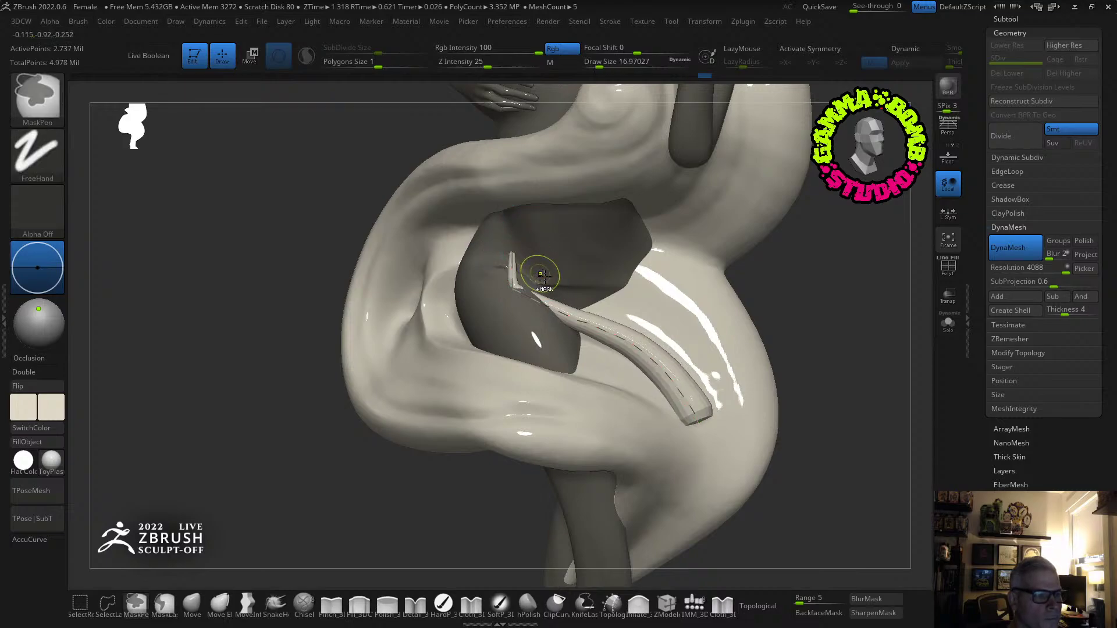
{"action": "key", "text": "ctrl+z"}
{"action": "key", "text": "ctrl+z"}
{"action": "key", "text": "ctrl+z"}
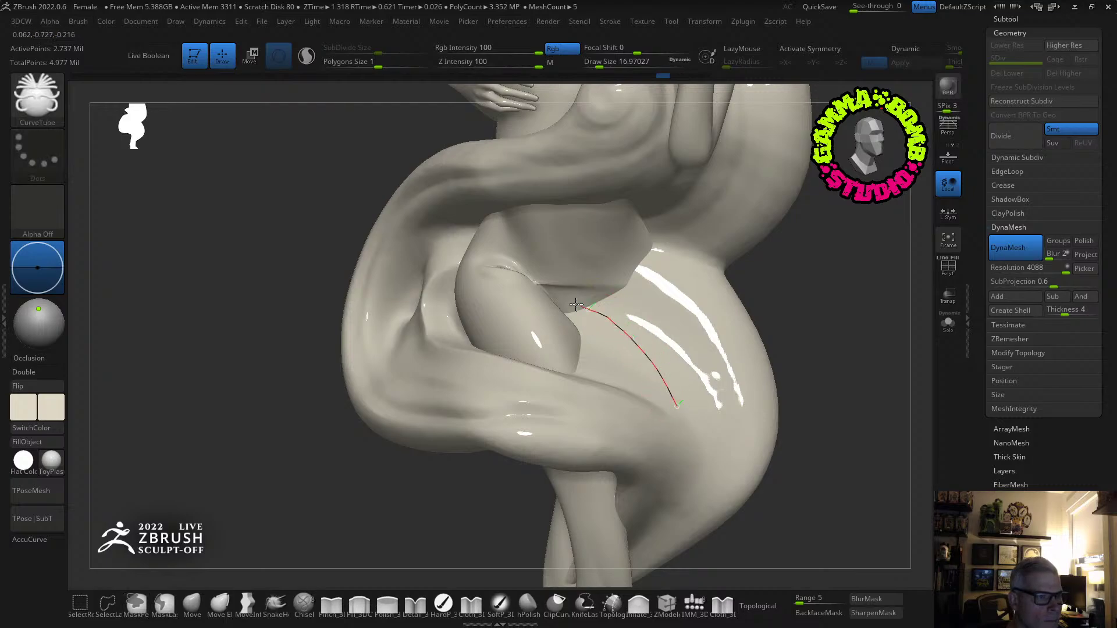
Switch to the hair subtool PM3D_Sphere3D1 and toggle the wireframe display to check its mesh.
{"action": "left_click", "coordinate": [563, 314], "text": "alt"}
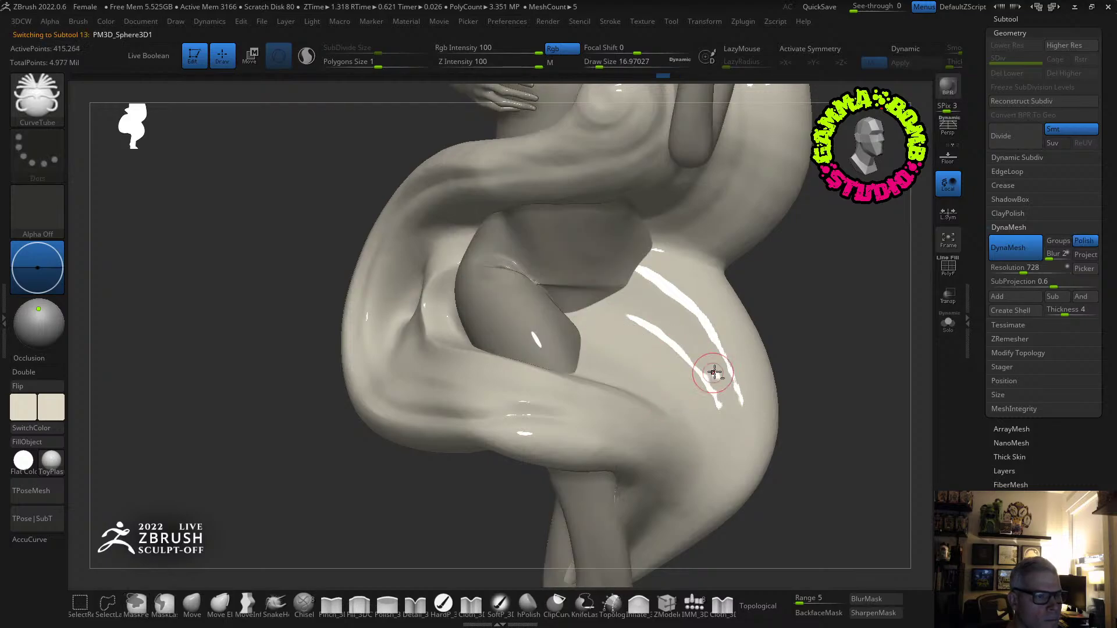
{"action": "left_click", "coordinate": [949, 266]}
{"action": "left_click", "coordinate": [948, 266]}
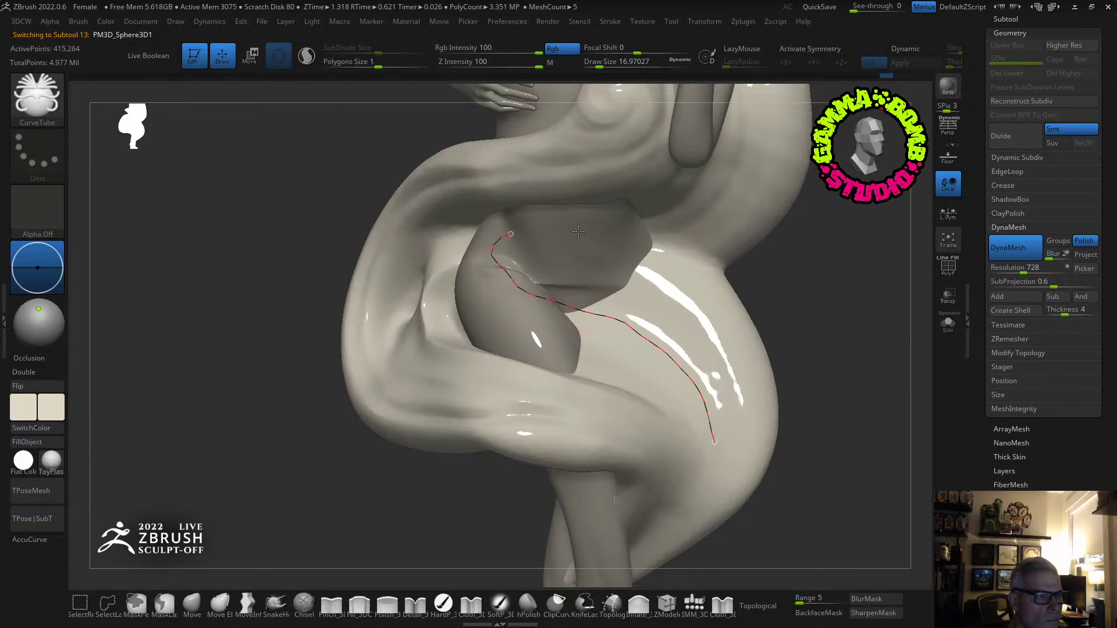
Draw a curling CurveTube strand from the hair beside the hip over the thigh, redoing the first stroke.
{"action": "left_click_drag", "start_coordinate": [578, 232], "coordinate": [589, 234]}
{"action": "key", "text": "ctrl+z"}
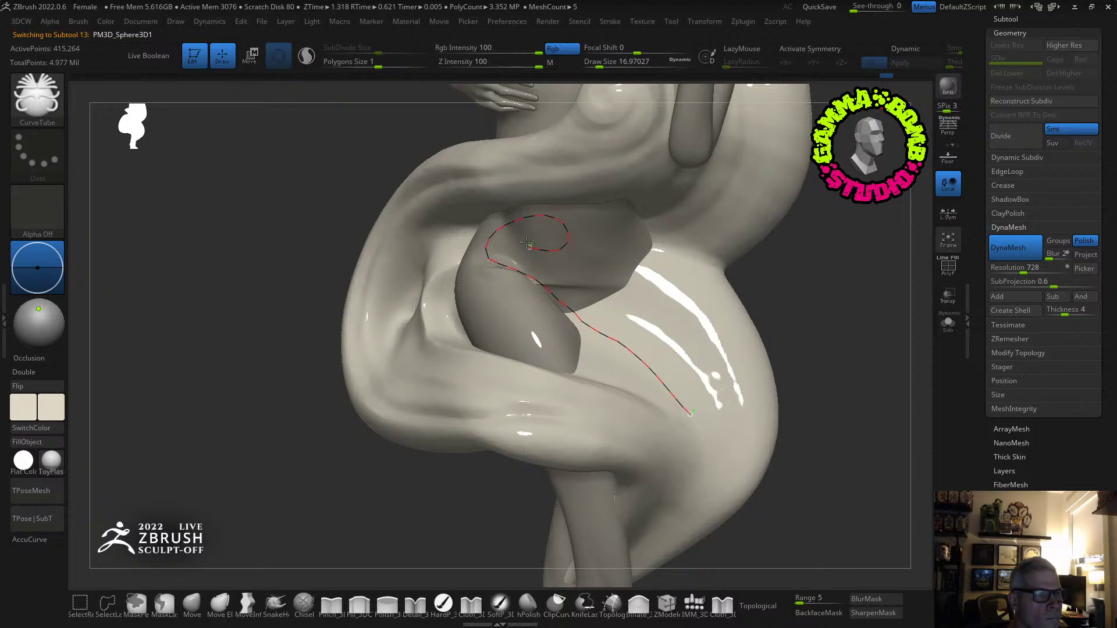
{"action": "left_click_drag", "start_coordinate": [548, 233], "coordinate": [545, 232]}
{"action": "right_click_drag", "start_coordinate": [702, 265], "coordinate": [713, 358]}
{"action": "left_click_drag", "start_coordinate": [846, 349], "coordinate": [893, 344]}
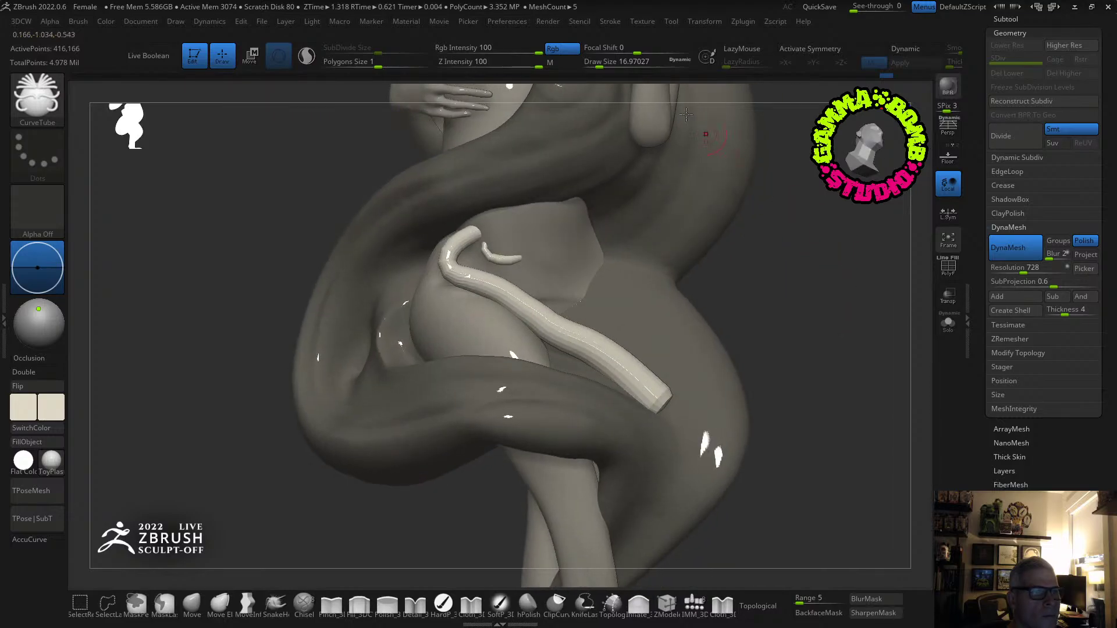
Bend the strand's thick end down along the hair and nudge its side with the Move brush at draw size about 87.
{"action": "left_click", "coordinate": [616, 64]}
{"action": "left_click", "coordinate": [193, 606]}
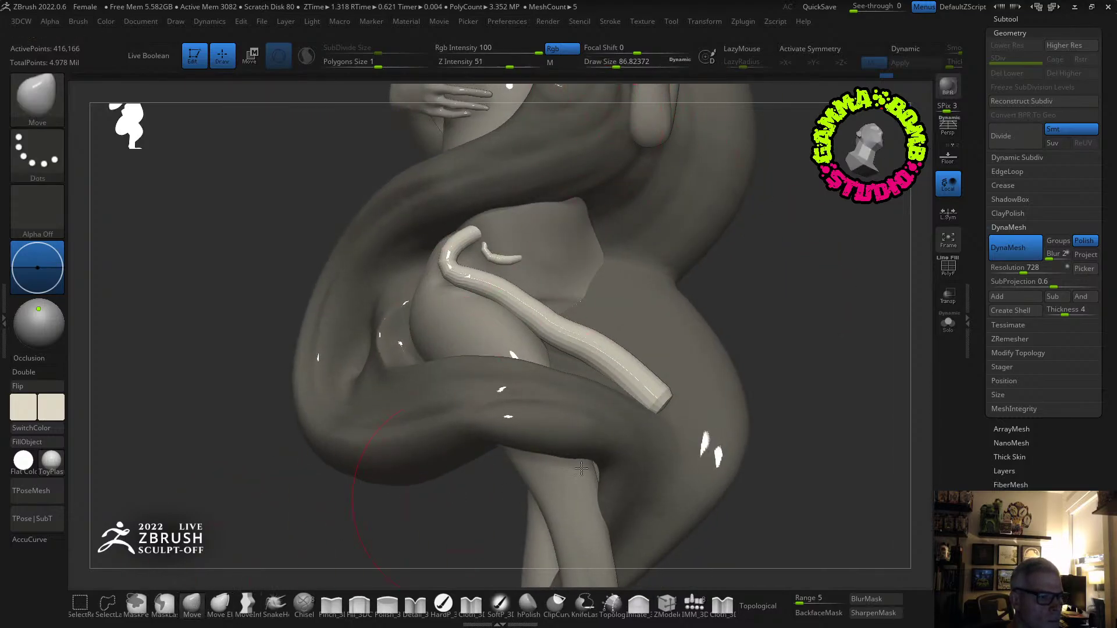
{"action": "left_click_drag", "start_coordinate": [779, 393], "coordinate": [763, 357]}
{"action": "left_click_drag", "start_coordinate": [662, 399], "coordinate": [719, 487]}
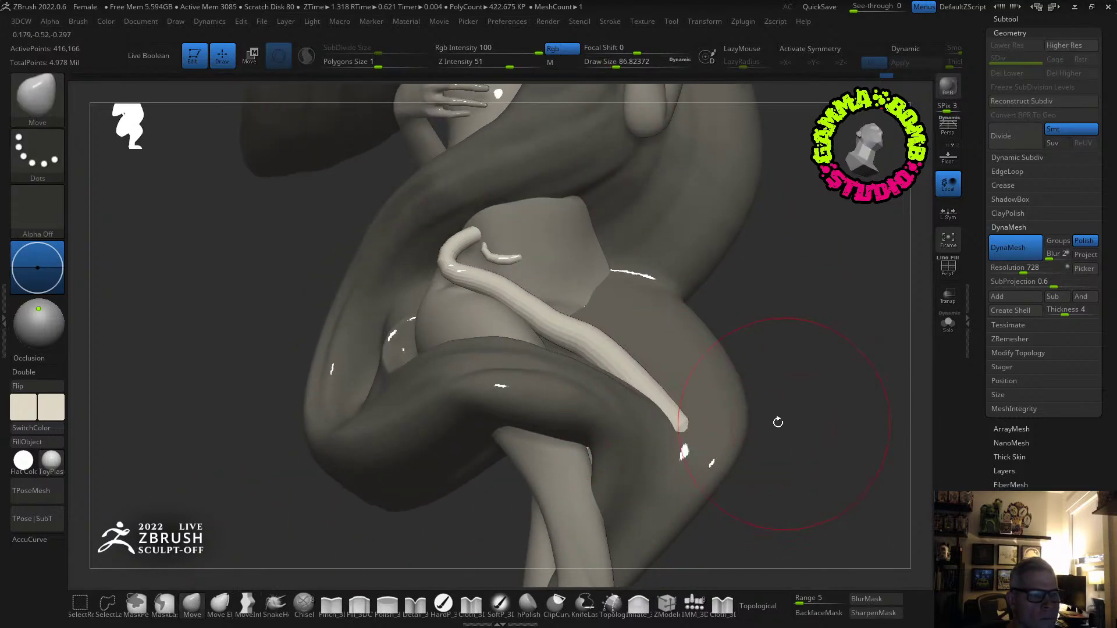
{"action": "left_click_drag", "start_coordinate": [778, 421], "coordinate": [838, 417]}
{"action": "left_click_drag", "start_coordinate": [658, 433], "coordinate": [676, 386]}
{"action": "left_click_drag", "start_coordinate": [782, 431], "coordinate": [838, 428]}
{"action": "left_click_drag", "start_coordinate": [669, 441], "coordinate": [675, 349]}
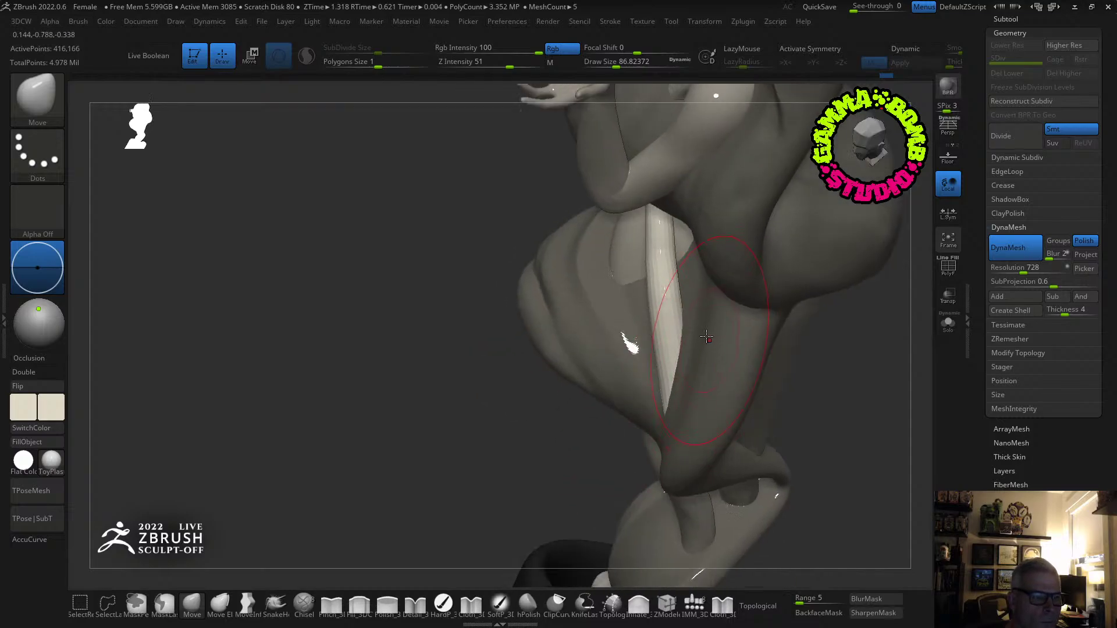
{"action": "left_click_drag", "start_coordinate": [684, 302], "coordinate": [692, 301]}
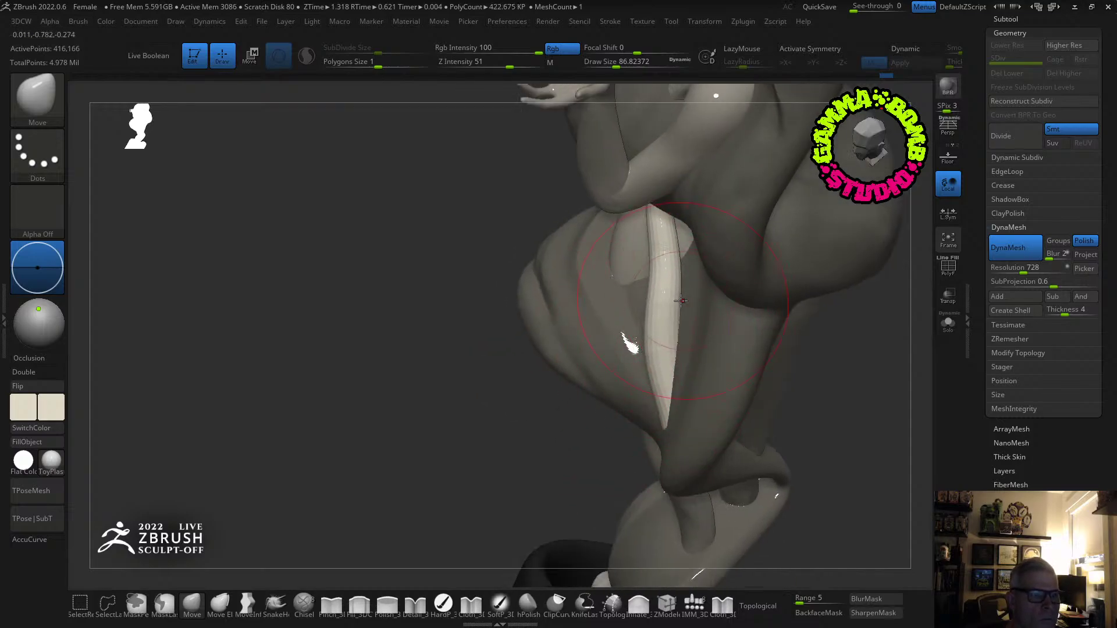
{"action": "left_click_drag", "start_coordinate": [815, 378], "coordinate": [745, 264]}
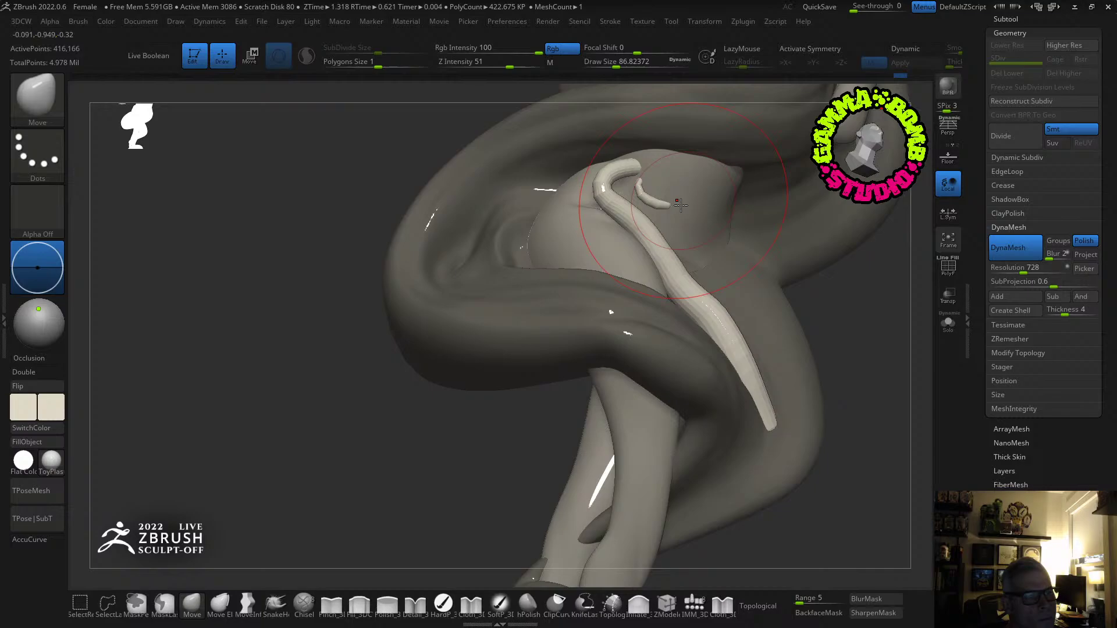
Inflate and smooth the curled end of the strand over the thigh.
{"action": "left_click", "coordinate": [650, 602]}
{"action": "mouse_move", "coordinate": [650, 193]}
{"action": "left_mouse_down"}
{"action": "mouse_move", "coordinate": [664, 180]}
{"action": "mouse_move", "coordinate": [612, 216]}
{"action": "mouse_move", "coordinate": [666, 185]}
{"action": "mouse_move", "coordinate": [632, 181]}
{"action": "left_mouse_up"}
{"action": "mouse_move", "coordinate": [763, 202]}
{"action": "right_mouse_down"}
{"action": "mouse_move", "coordinate": [658, 249]}
{"action": "mouse_move", "coordinate": [625, 176]}
{"action": "right_mouse_up"}
{"action": "key", "text": "ctrl+shift+a"}
{"action": "mouse_move", "coordinate": [625, 176]}
{"action": "left_mouse_down", "text": "shift"}
{"action": "mouse_move", "coordinate": [605, 201]}
{"action": "mouse_move", "coordinate": [625, 215]}
{"action": "left_mouse_up", "text": "shift"}
{"action": "right_click_drag", "start_coordinate": [628, 200], "coordinate": [812, 246]}
Undo the strand's inflating, bending and drawing, and toggle the wireframe display on the hair subtool.
{"action": "key", "text": "ctrl+z"}
{"action": "key", "text": "ctrl+z"}
{"action": "key", "text": "ctrl+z"}
{"action": "key", "text": "ctrl+z"}
{"action": "key", "text": "ctrl+z"}
{"action": "key", "text": "ctrl+z"}
{"action": "key", "text": "ctrl+z"}
{"action": "key", "text": "ctrl+z"}
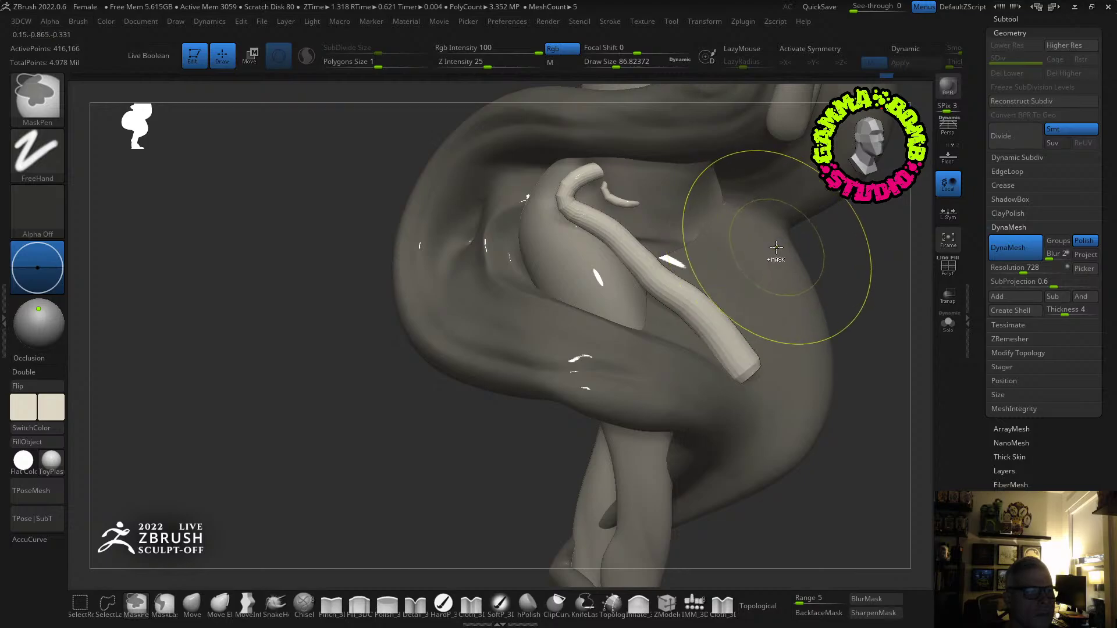
{"action": "right_click_drag", "start_coordinate": [728, 271], "coordinate": [746, 315]}
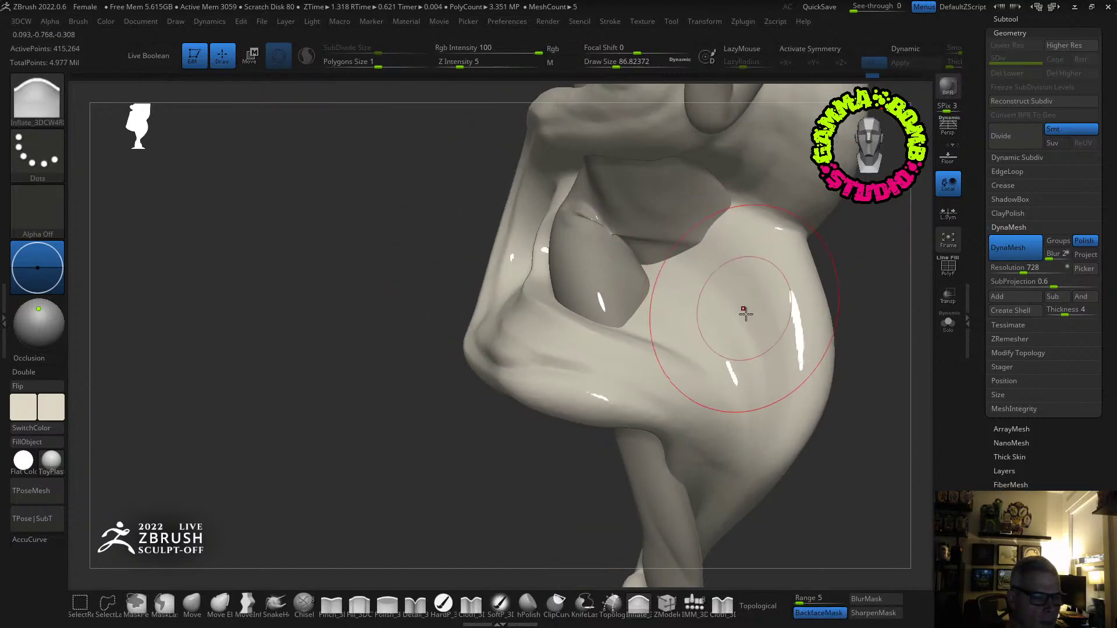
{"action": "left_click", "coordinate": [947, 271]}
{"action": "left_click", "coordinate": [947, 271]}
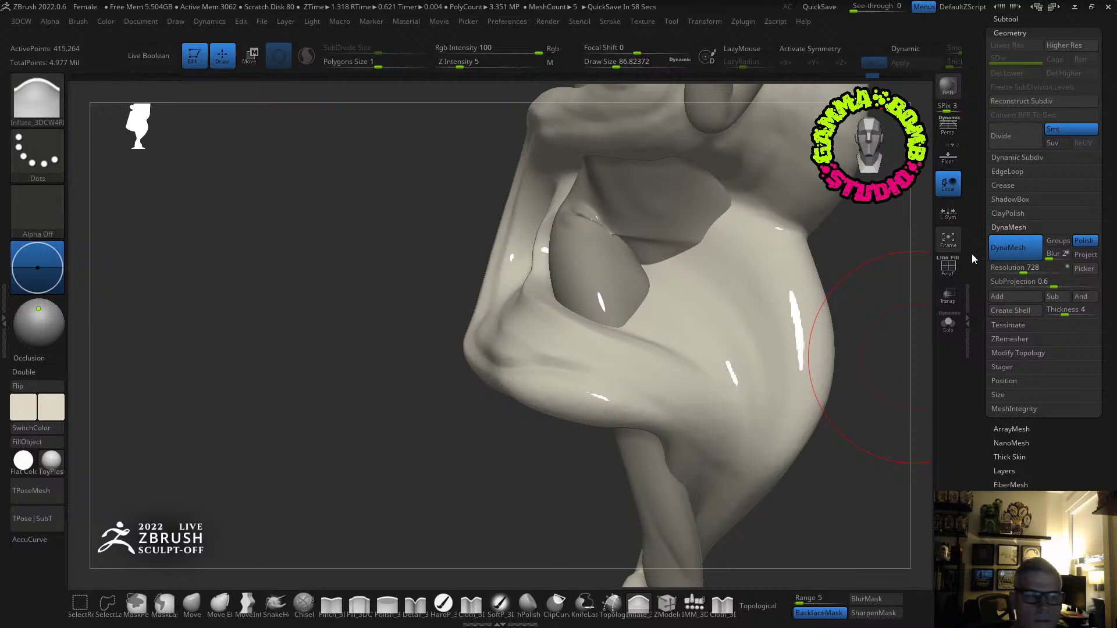
Choose the CurveTubeSnap brush, draw a trial tube from the hair across the thigh at draw size about 41, and undo it.
{"action": "key", "text": "b"}
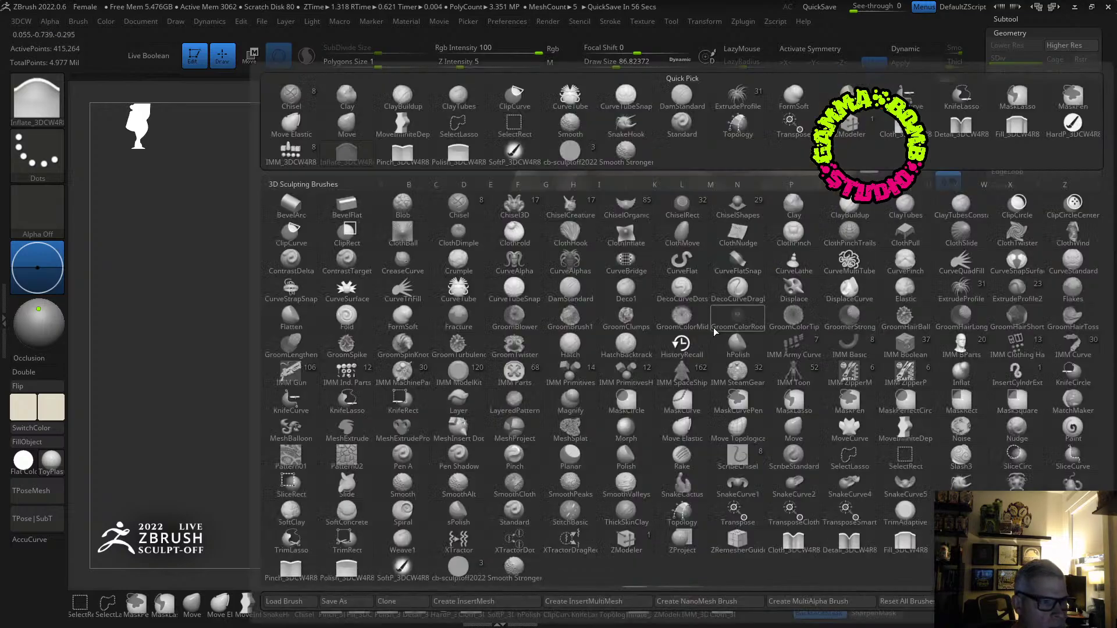
{"action": "left_click", "coordinate": [627, 94]}
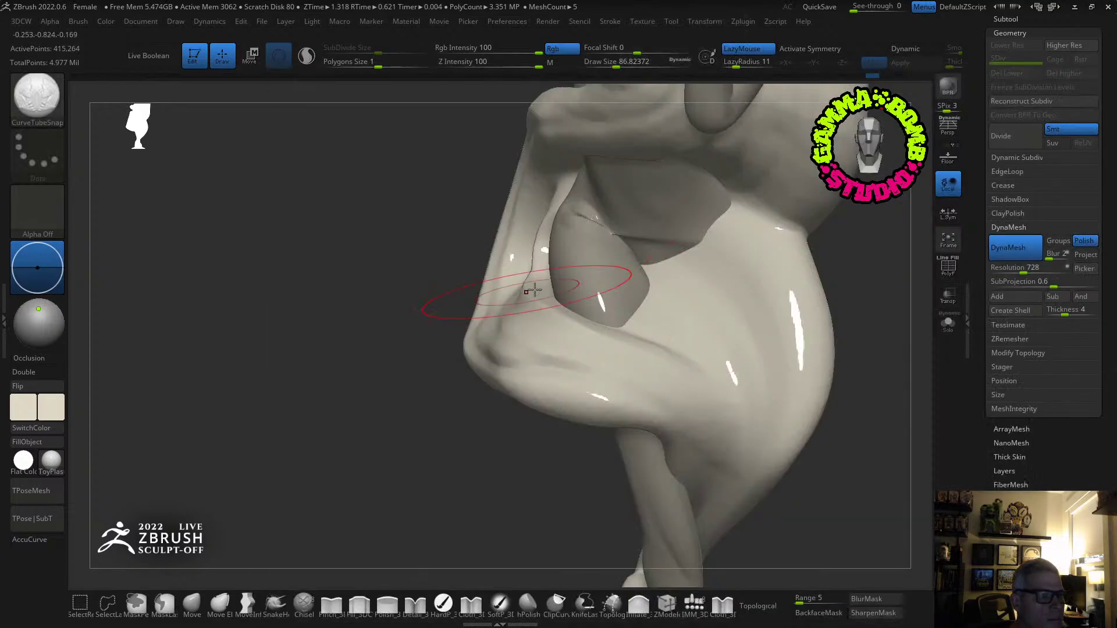
{"action": "left_click_drag", "start_coordinate": [668, 66], "coordinate": [607, 66]}
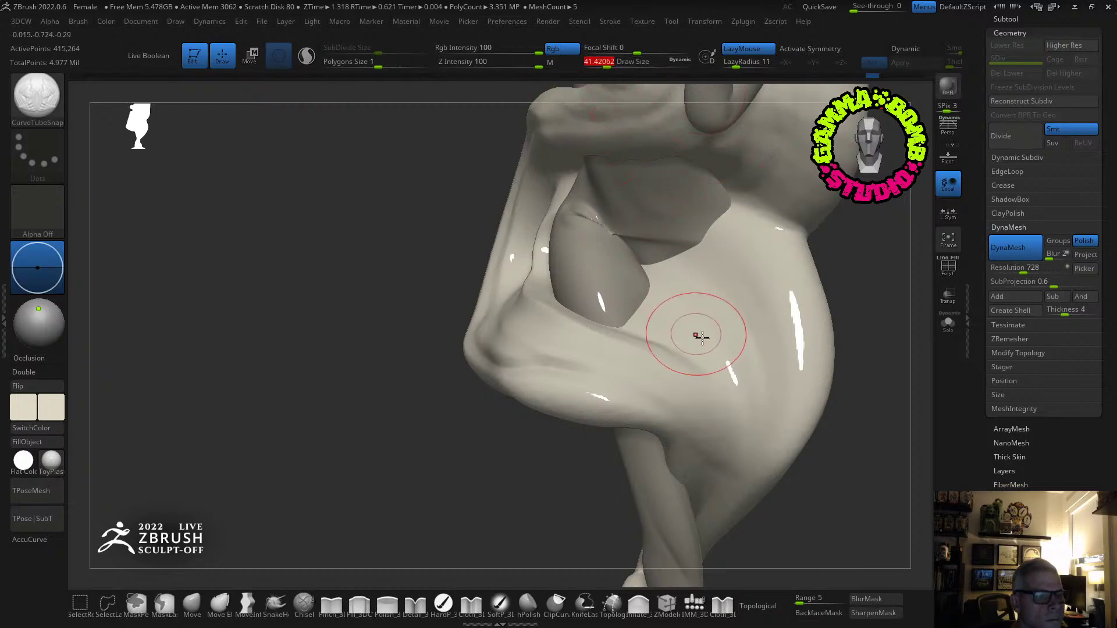
{"action": "left_click_drag", "start_coordinate": [742, 376], "coordinate": [668, 296]}
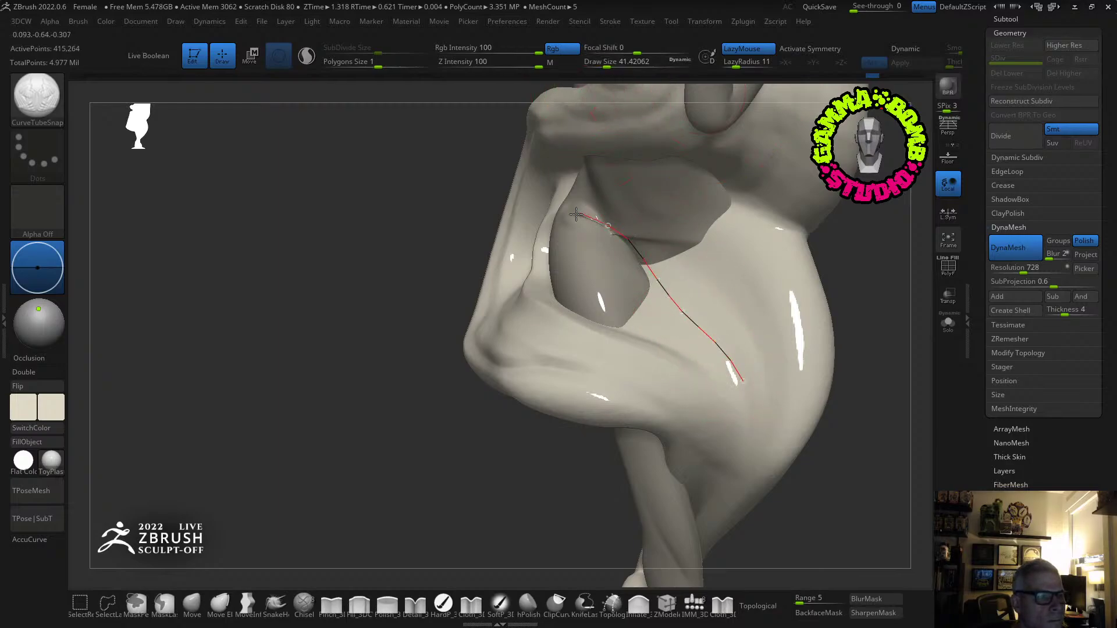
{"action": "left_click_drag", "start_coordinate": [636, 259], "coordinate": [641, 256]}
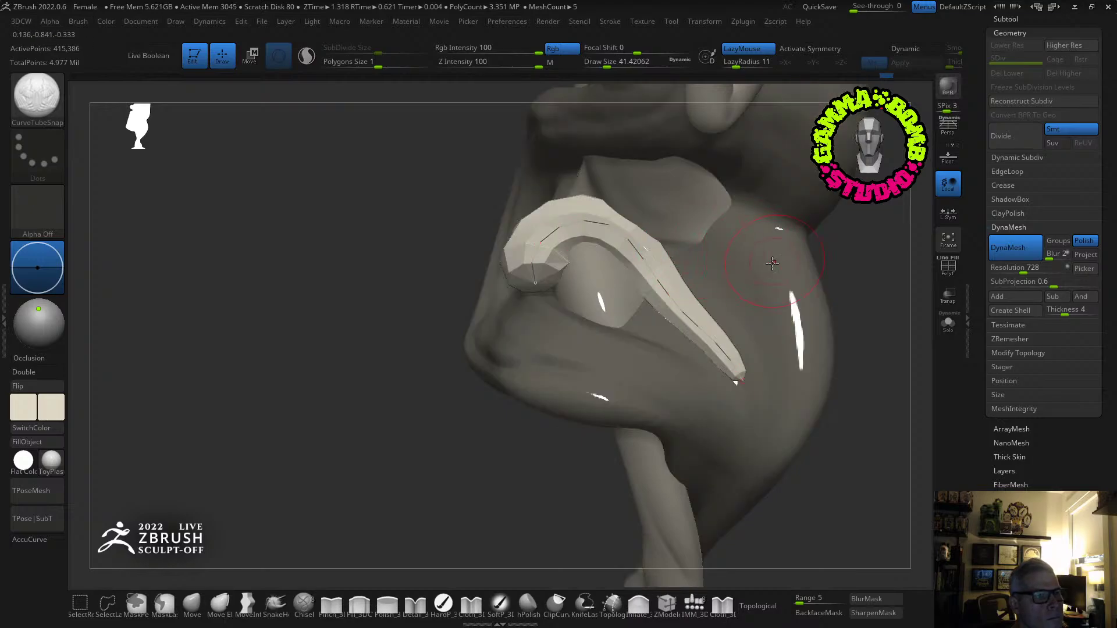
{"action": "key", "text": "ctrl+z"}
Set the draw size to about 20, draw a looping trial tube from the hair over the thigh, and undo it.
{"action": "left_click_drag", "start_coordinate": [607, 63], "coordinate": [600, 63]}
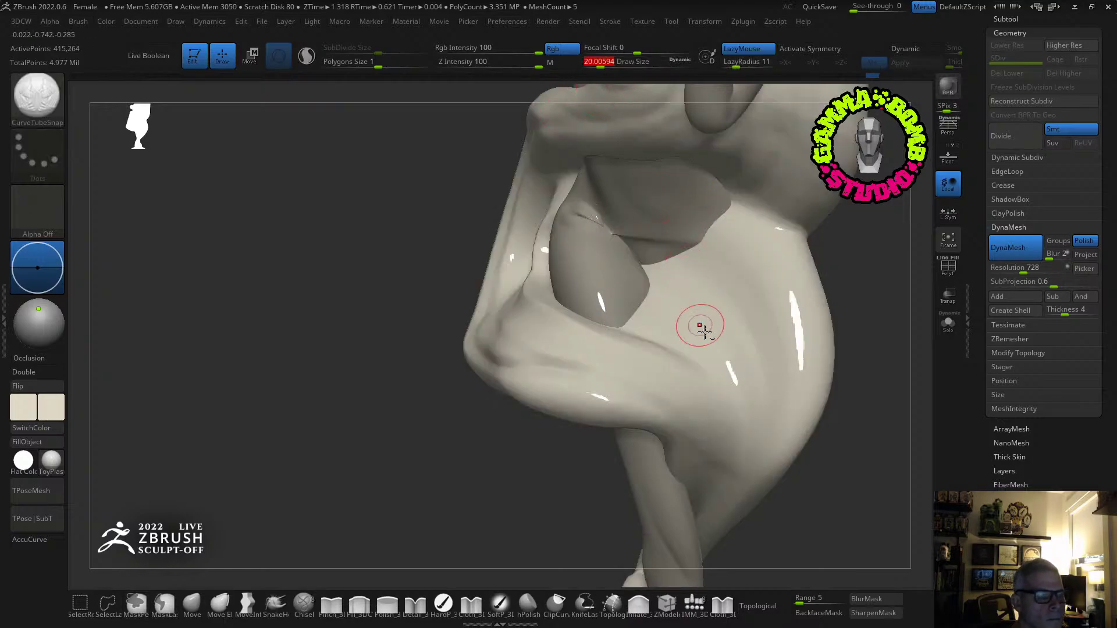
{"action": "right_click_drag", "start_coordinate": [706, 327], "coordinate": [746, 409], "text": "alt"}
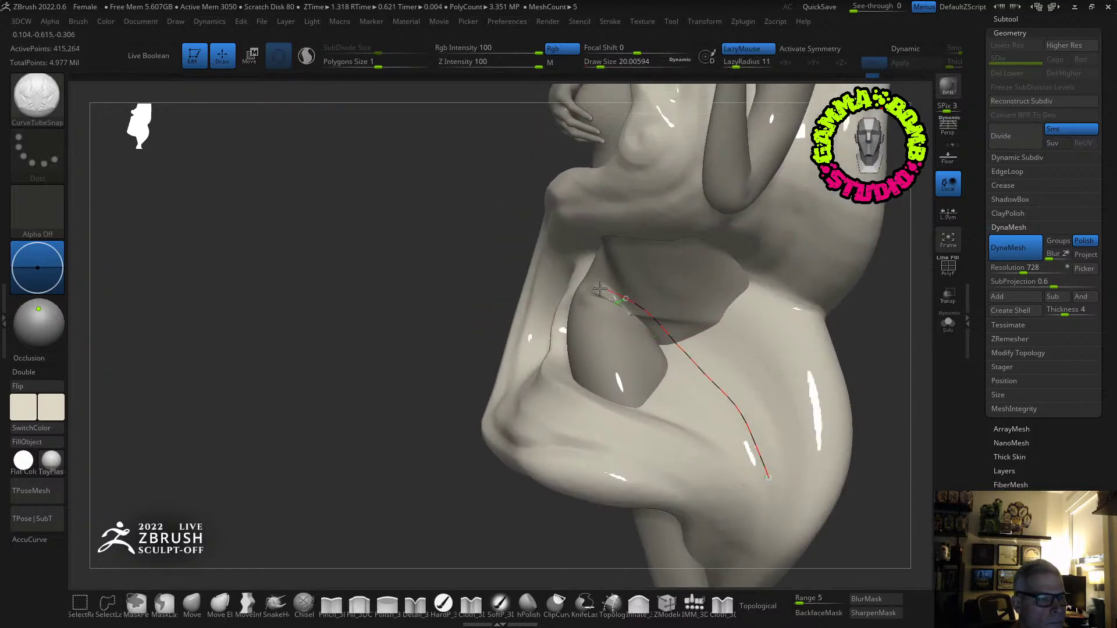
{"action": "left_click_drag", "start_coordinate": [609, 321], "coordinate": [609, 327]}
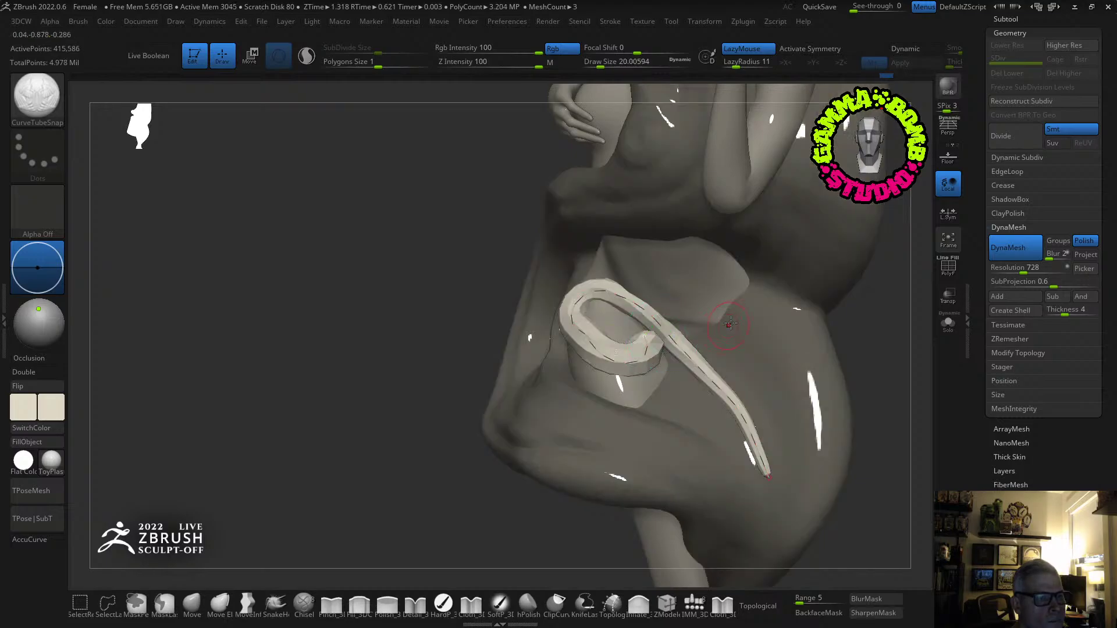
{"action": "mouse_move", "coordinate": [722, 322]}
{"action": "right_mouse_down"}
{"action": "mouse_move", "coordinate": [797, 332]}
{"action": "mouse_move", "coordinate": [724, 332]}
{"action": "right_mouse_up"}
{"action": "key", "text": "ctrl+z"}
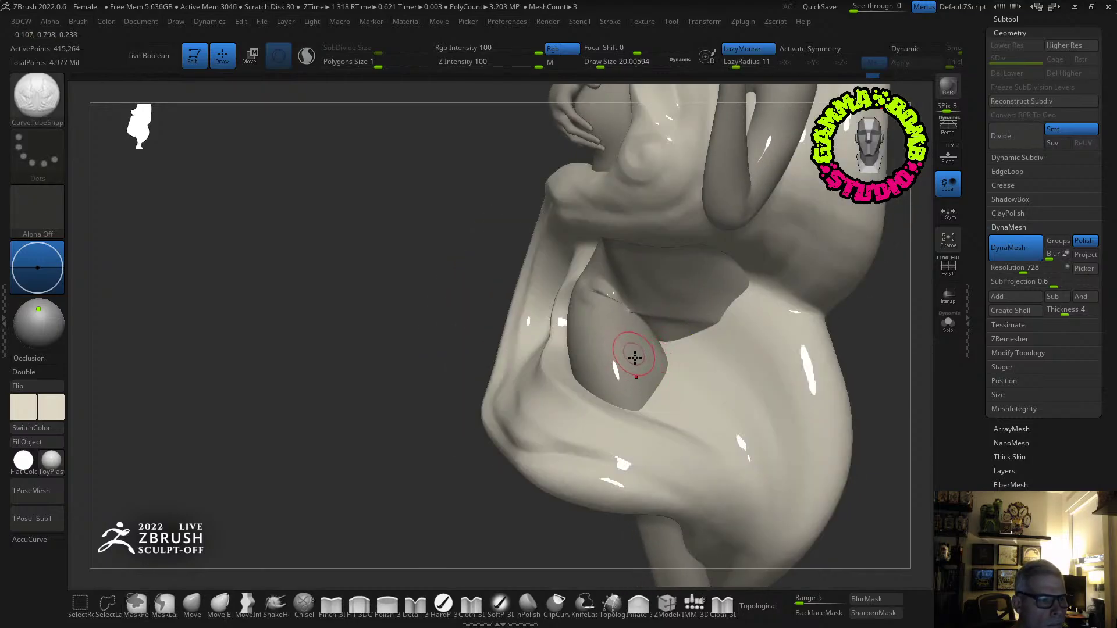
Set the draw size to about 13, draw thinner spiral trial tubes on the thigh, and undo them.
{"action": "left_click", "coordinate": [598, 64]}
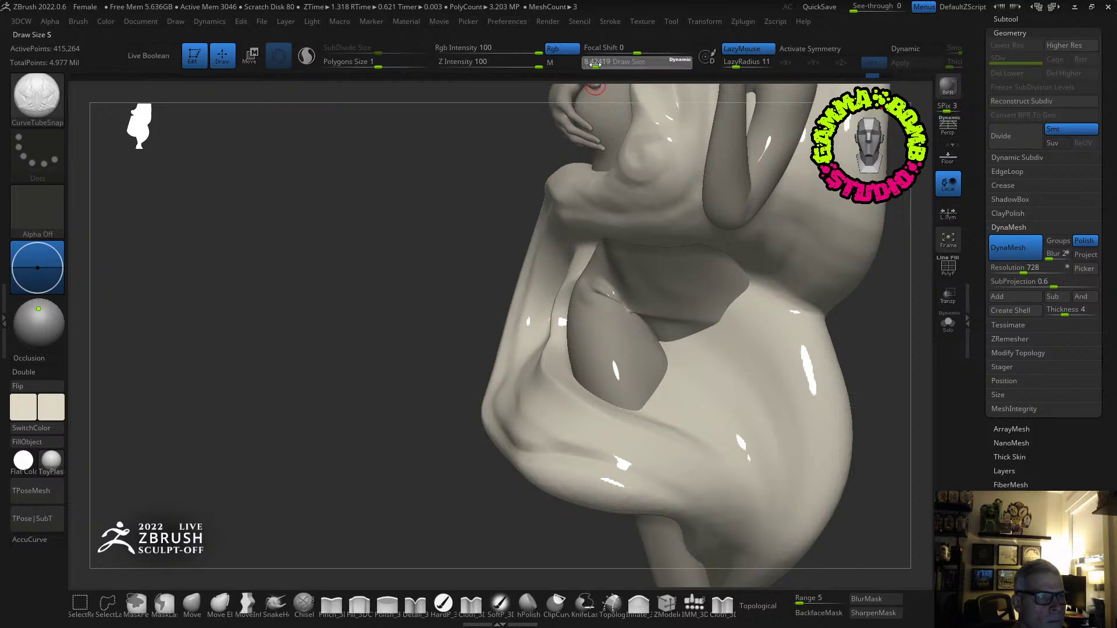
{"action": "left_click_drag", "start_coordinate": [598, 356], "coordinate": [568, 292]}
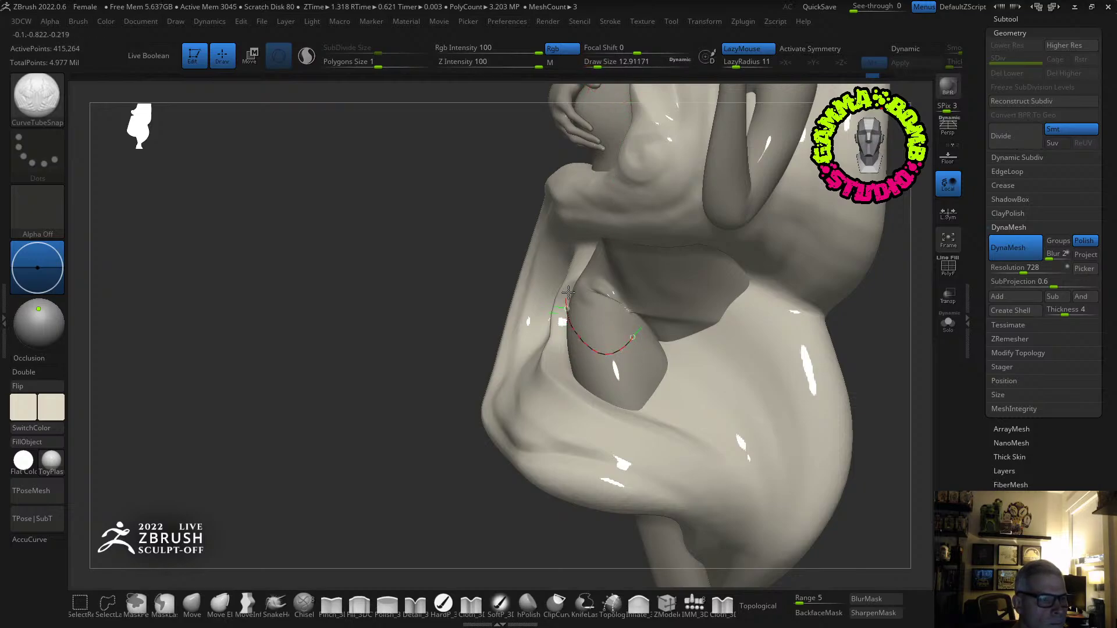
{"action": "left_click_drag", "start_coordinate": [642, 326], "coordinate": [636, 335]}
{"action": "key", "text": "ctrl+z"}
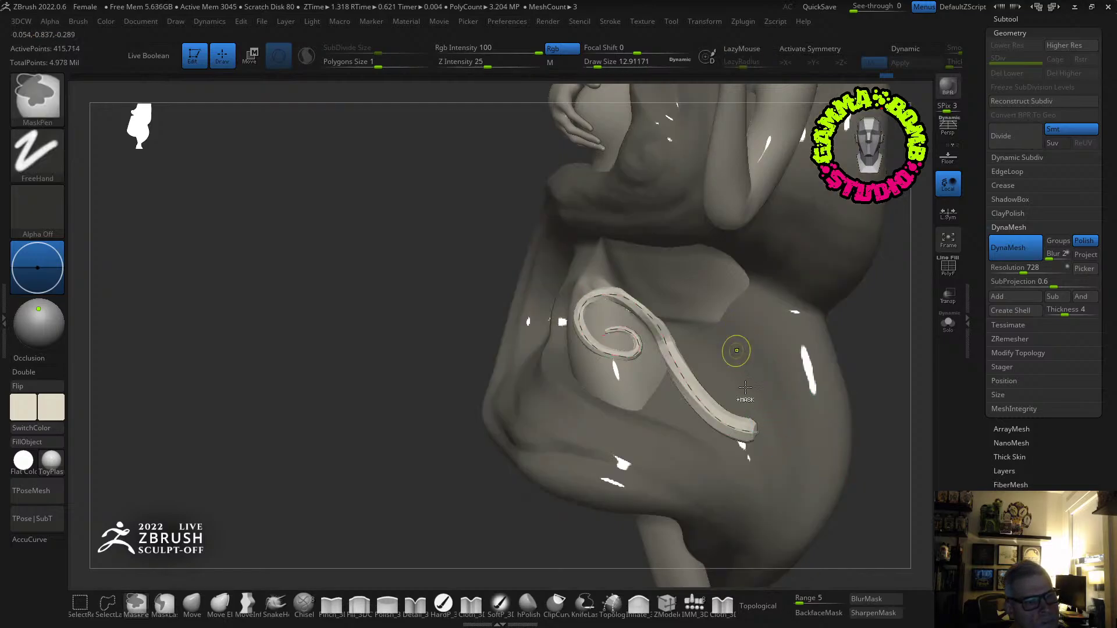
{"action": "key", "text": "ctrl+z"}
{"action": "left_click", "coordinate": [790, 472]}
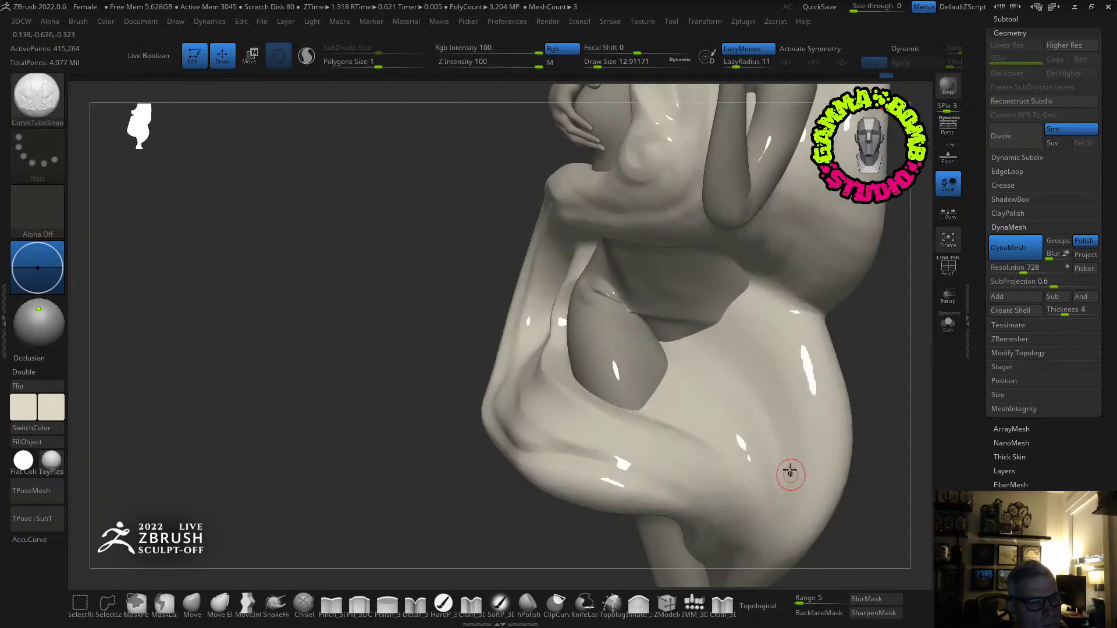
Set the LazyRadius to 33 and draw a long thin tube from the lower hair up to a spiral on the thigh.
{"action": "left_click_drag", "start_coordinate": [761, 68], "coordinate": [752, 46]}
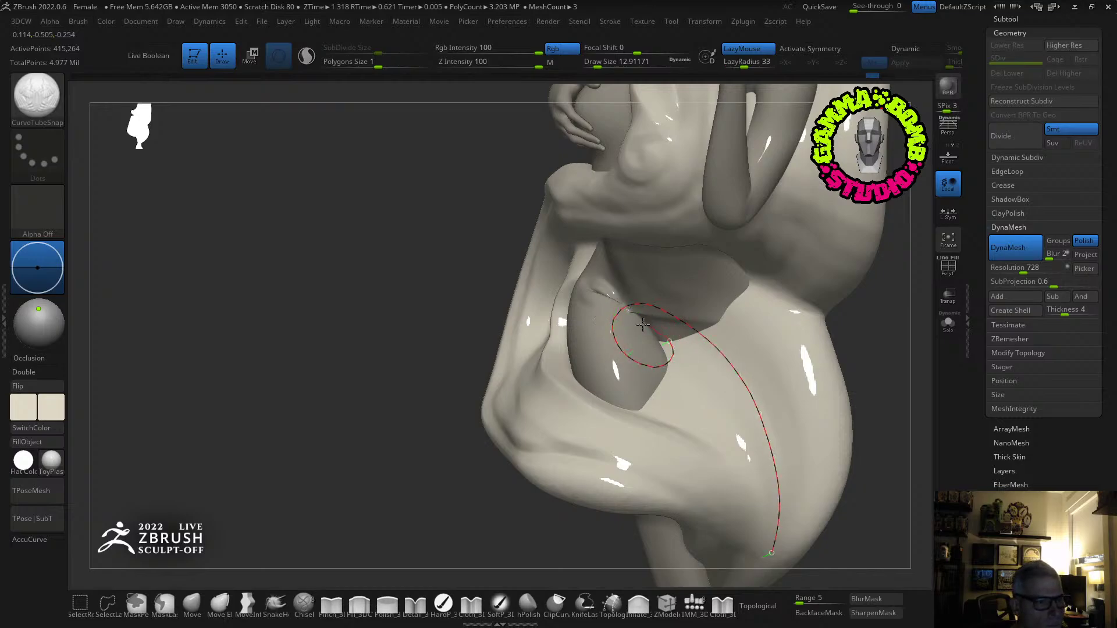
{"action": "left_click_drag", "start_coordinate": [650, 367], "coordinate": [660, 378]}
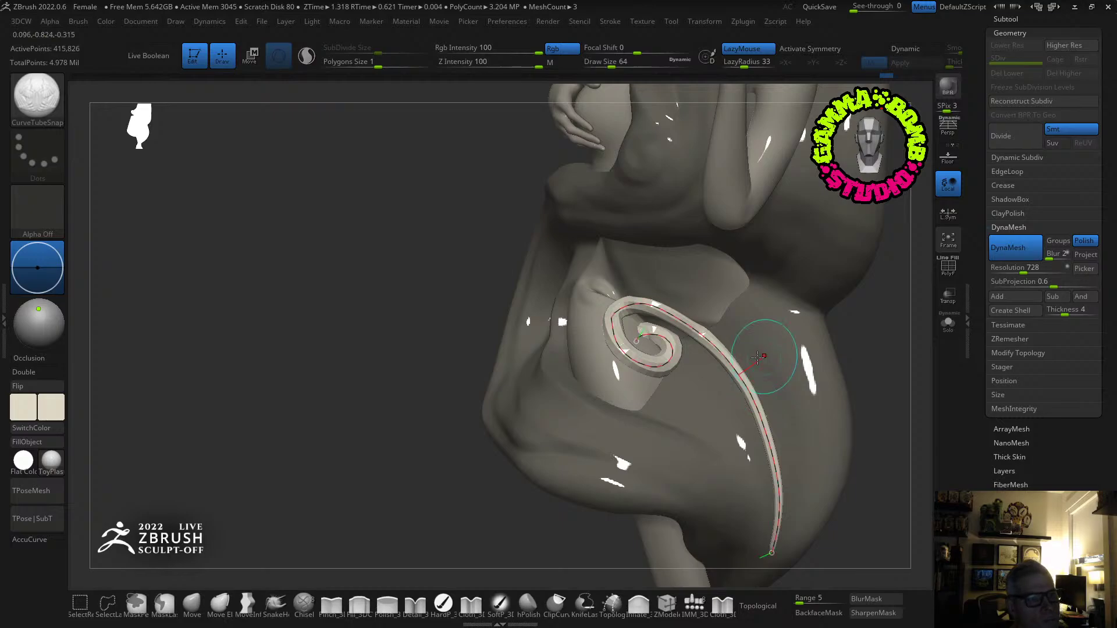
{"action": "mouse_move", "coordinate": [771, 356]}
{"action": "right_mouse_down"}
{"action": "mouse_move", "coordinate": [823, 352]}
{"action": "mouse_move", "coordinate": [773, 350]}
{"action": "right_mouse_up"}
{"action": "left_click", "coordinate": [805, 414]}
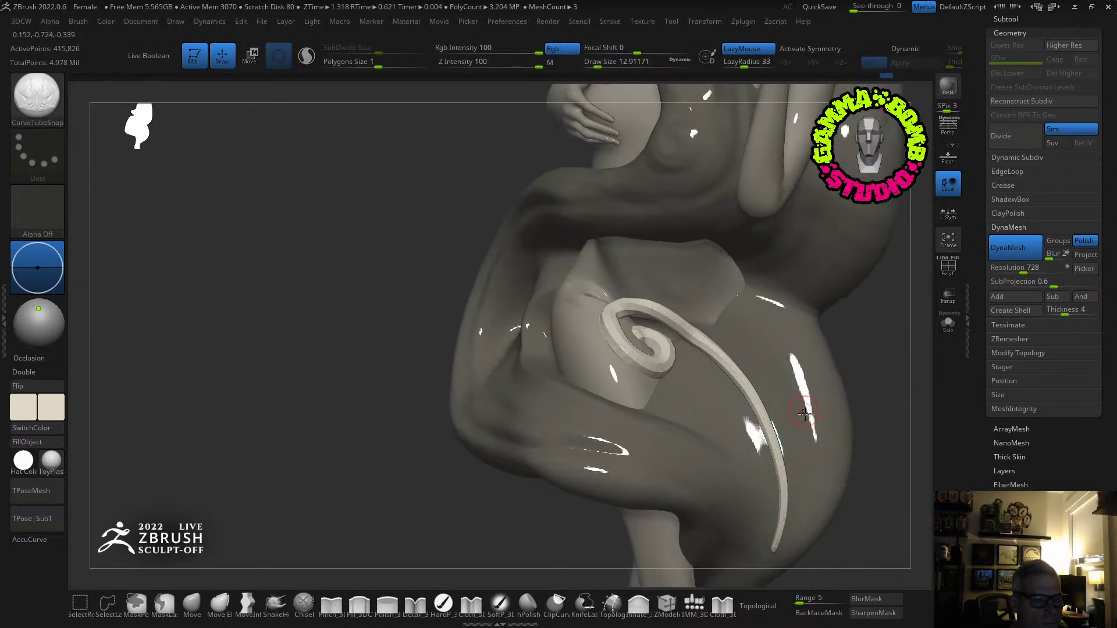
Choose the Inflate brush, check the long spiral tube on the thigh from several angles, and undo that tube.
{"action": "left_click", "coordinate": [645, 605]}
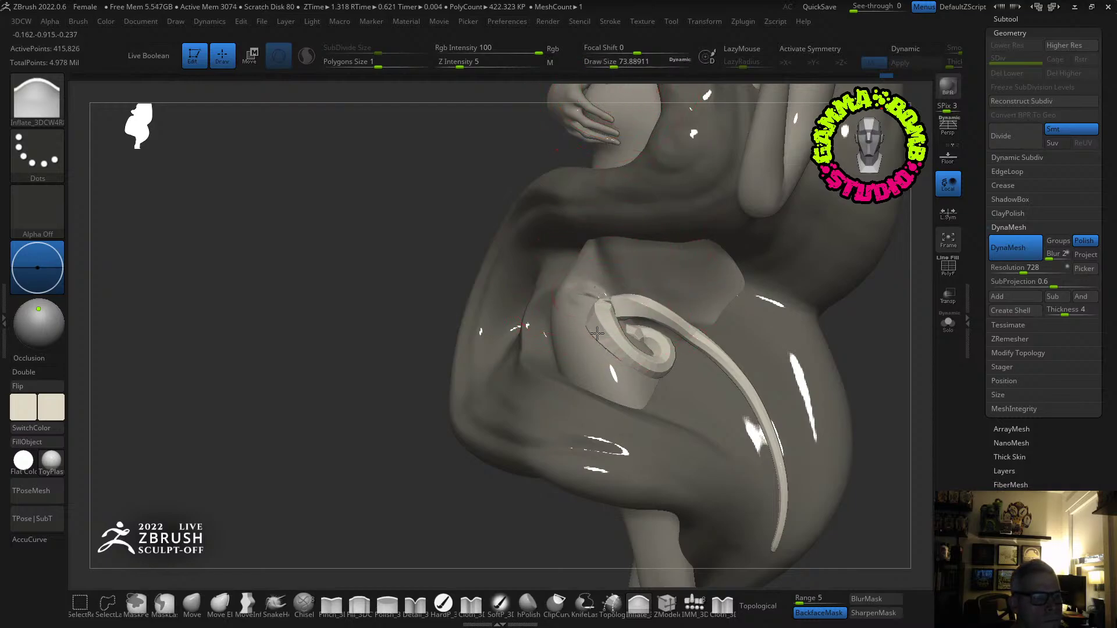
{"action": "mouse_move", "coordinate": [617, 295]}
{"action": "right_mouse_down"}
{"action": "mouse_move", "coordinate": [657, 304]}
{"action": "mouse_move", "coordinate": [661, 291]}
{"action": "mouse_move", "coordinate": [622, 289]}
{"action": "right_mouse_up"}
{"action": "key", "text": "shift"}
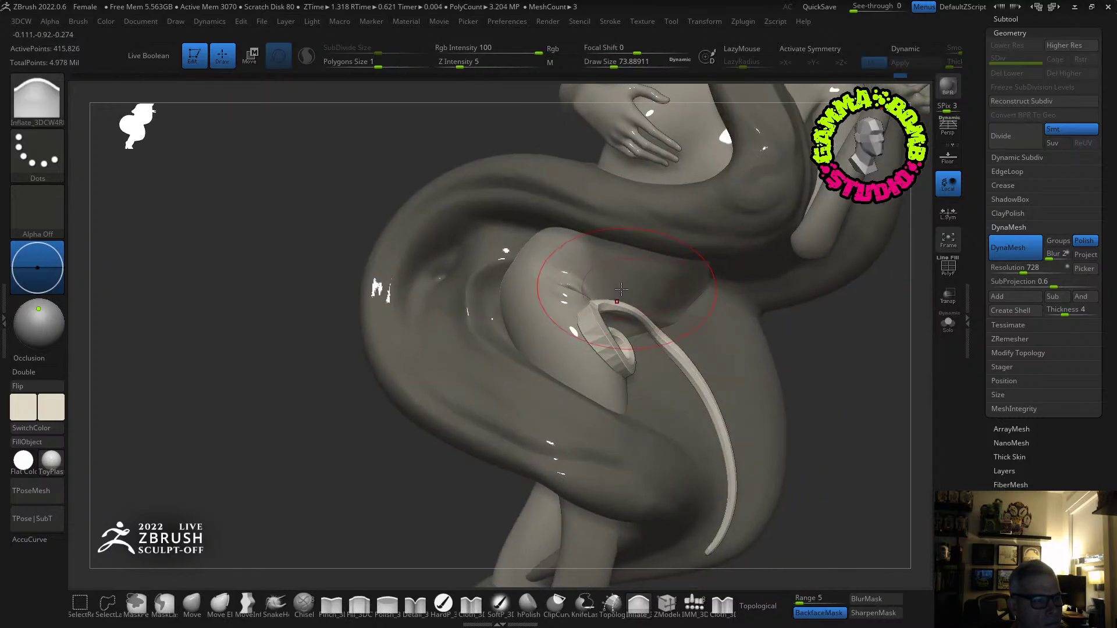
{"action": "right_click_drag", "start_coordinate": [776, 418], "coordinate": [810, 407]}
{"action": "key", "text": "ctrl"}
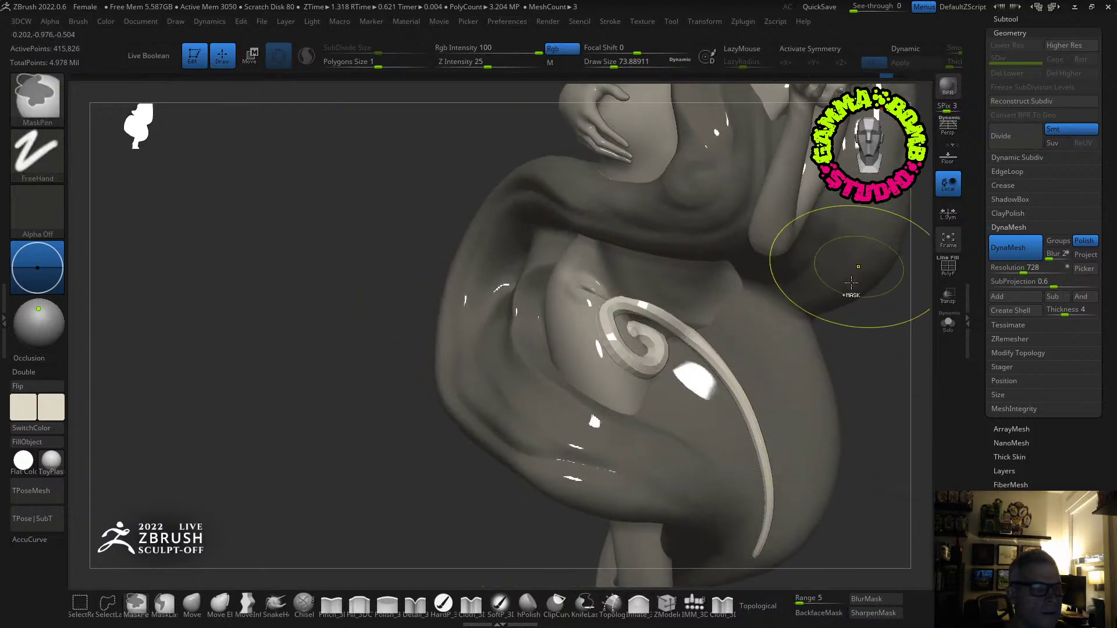
{"action": "right_click_drag", "start_coordinate": [847, 287], "coordinate": [848, 324]}
{"action": "right_click_drag", "start_coordinate": [474, 344], "coordinate": [475, 311]}
{"action": "key", "text": "f"}
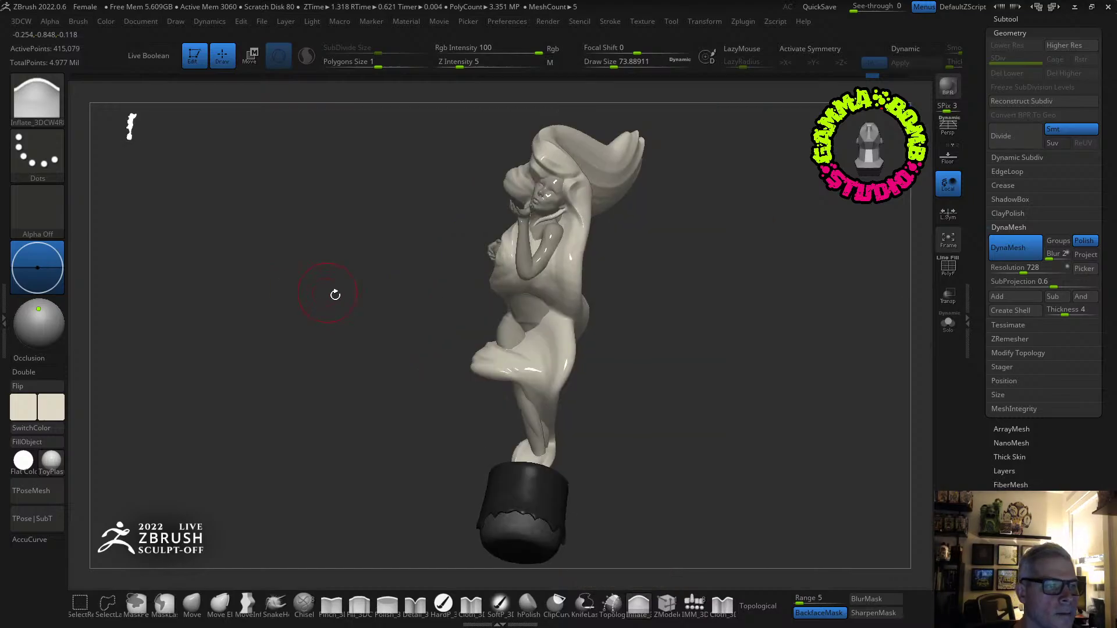
Save the sculpture tool as a new version in the Final folder, ending its file name in -10.
{"action": "right_click_drag", "start_coordinate": [334, 291], "coordinate": [378, 324]}
{"action": "right_click_drag", "start_coordinate": [756, 307], "coordinate": [1044, 21]}
{"action": "left_click_drag", "start_coordinate": [1051, 21], "coordinate": [1057, 73]}
{"action": "left_click_drag", "start_coordinate": [1103, 43], "coordinate": [1104, 134]}
{"action": "left_click", "coordinate": [1060, 39]}
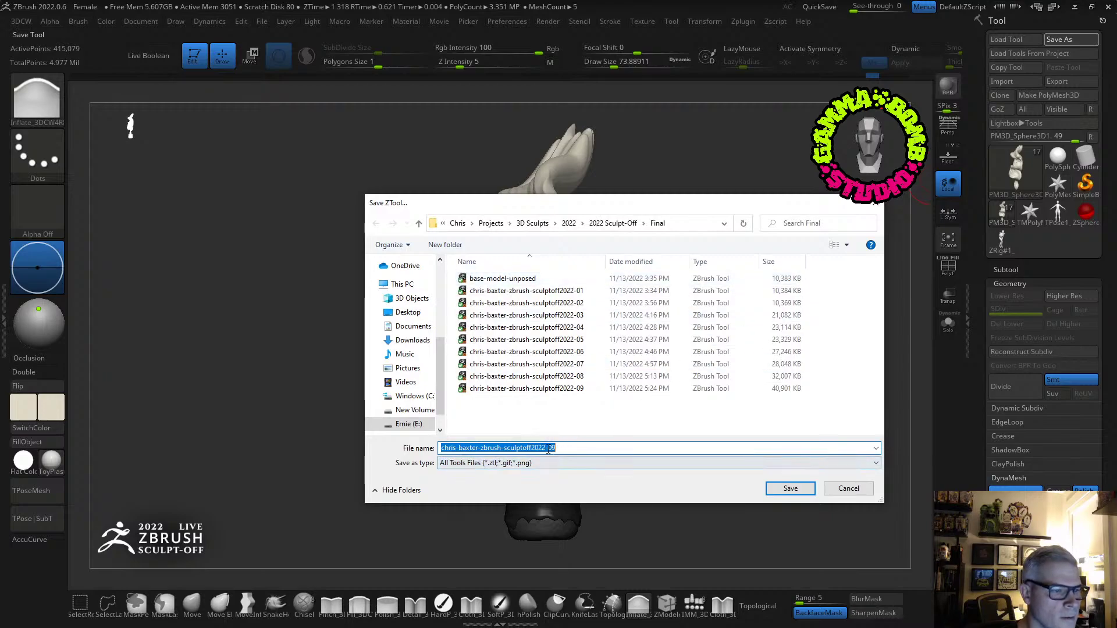
{"action": "left_click_drag", "start_coordinate": [547, 449], "coordinate": [579, 450]}
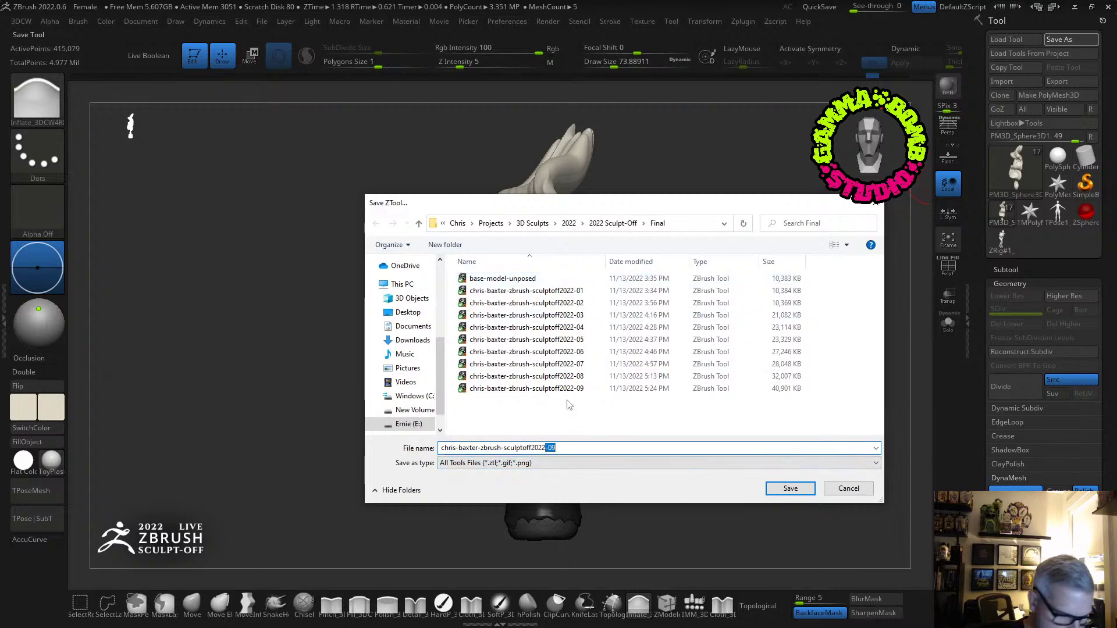
{"action": "type", "text": "10"}
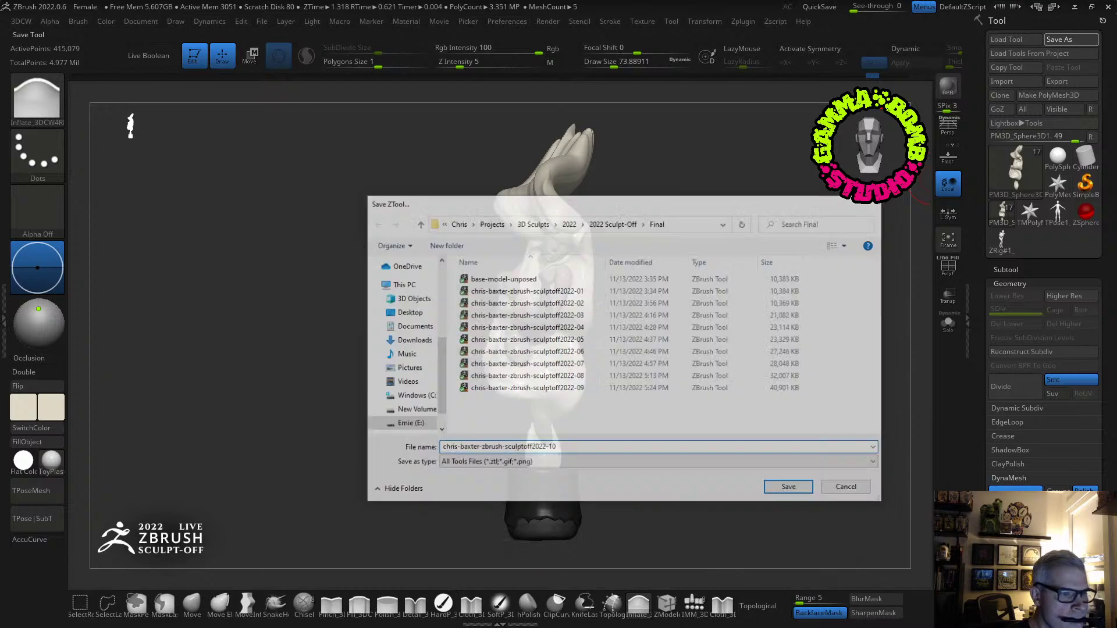
{"action": "key", "text": "Return"}
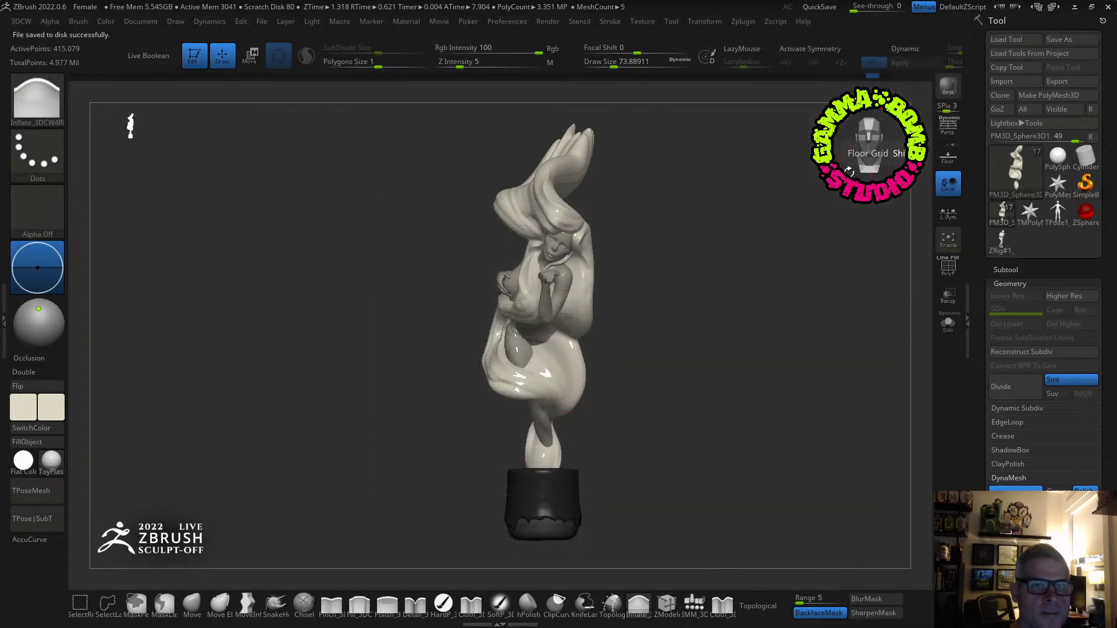
Switch to the Spiral3D primitive and turn it to face its coil.
{"action": "key", "text": "shift+t"}
{"action": "left_click", "coordinate": [613, 251]}
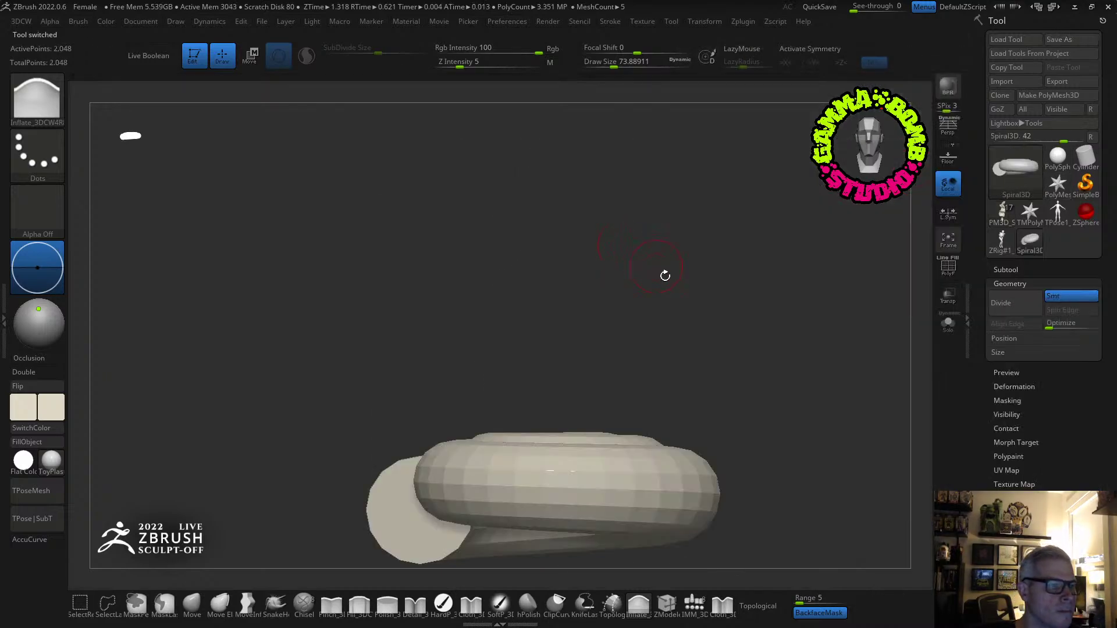
{"action": "left_click_drag", "start_coordinate": [697, 369], "coordinate": [857, 309]}
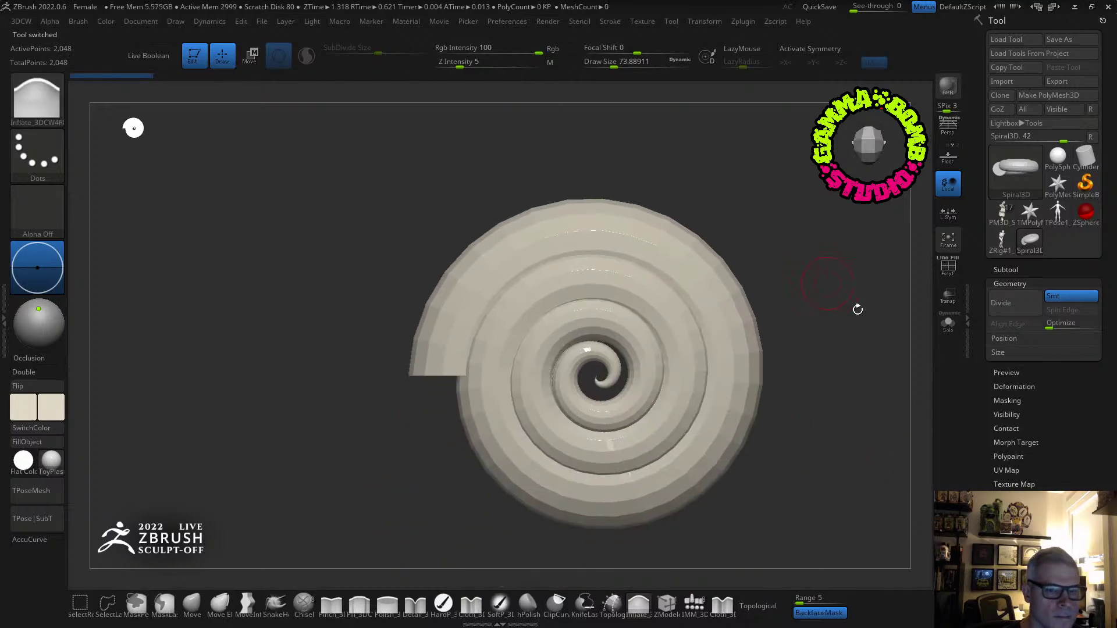
Set the spiral's coverage to 858, lower its divisions to a coarse mesh, and show the polygon wireframe.
{"action": "left_click_drag", "start_coordinate": [1015, 479], "coordinate": [1000, 477]}
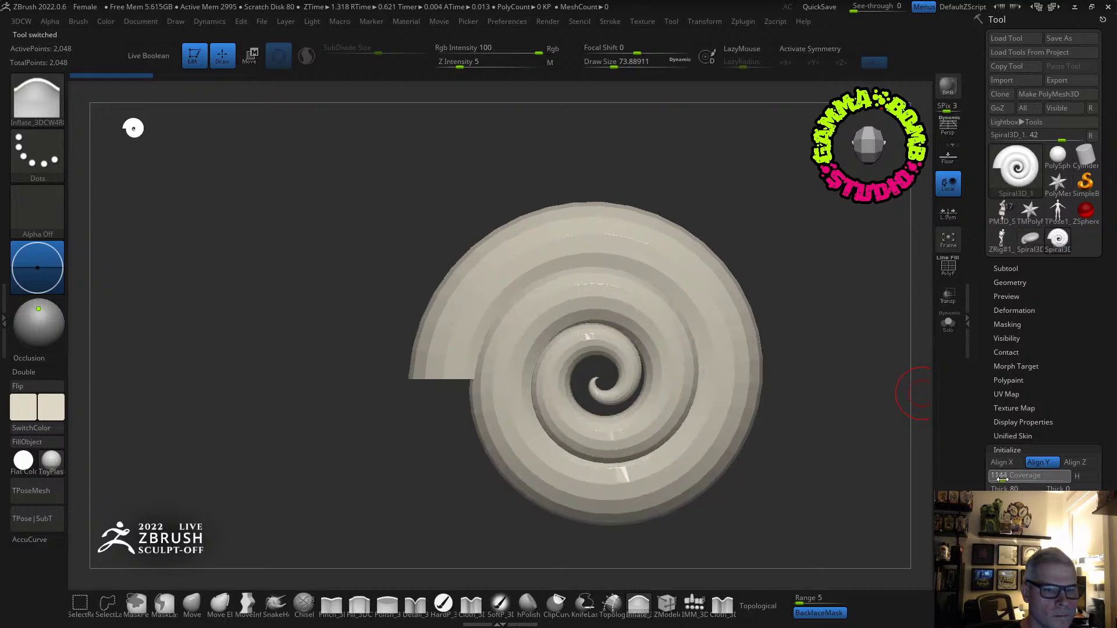
{"action": "left_click_drag", "start_coordinate": [1010, 532], "coordinate": [994, 533]}
{"action": "left_click", "coordinate": [955, 274]}
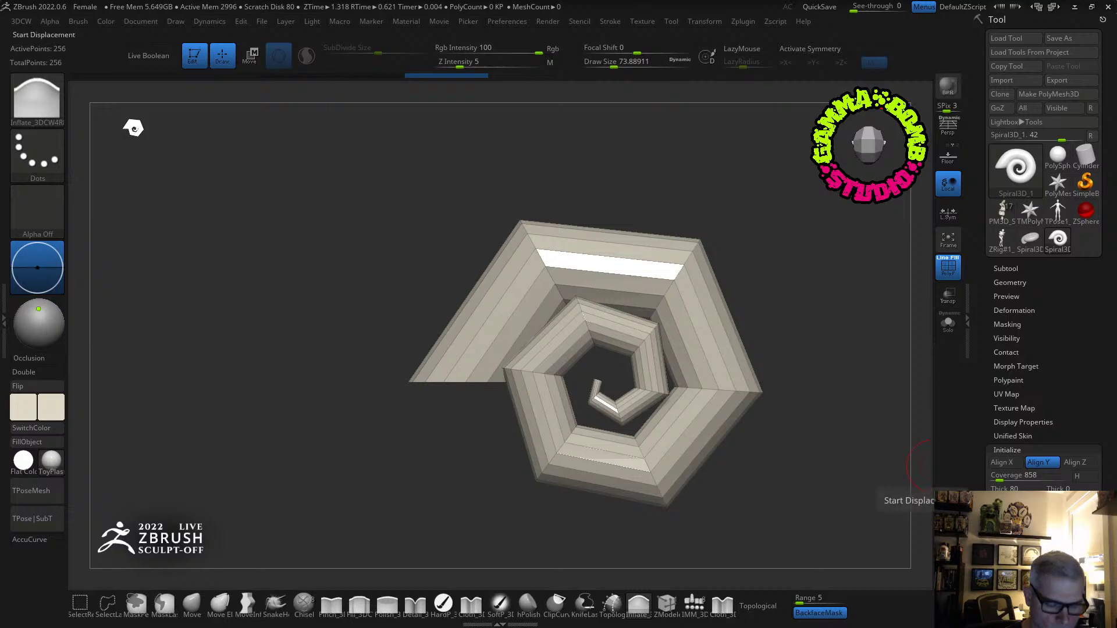
{"action": "left_click_drag", "start_coordinate": [1001, 502], "coordinate": [986, 503]}
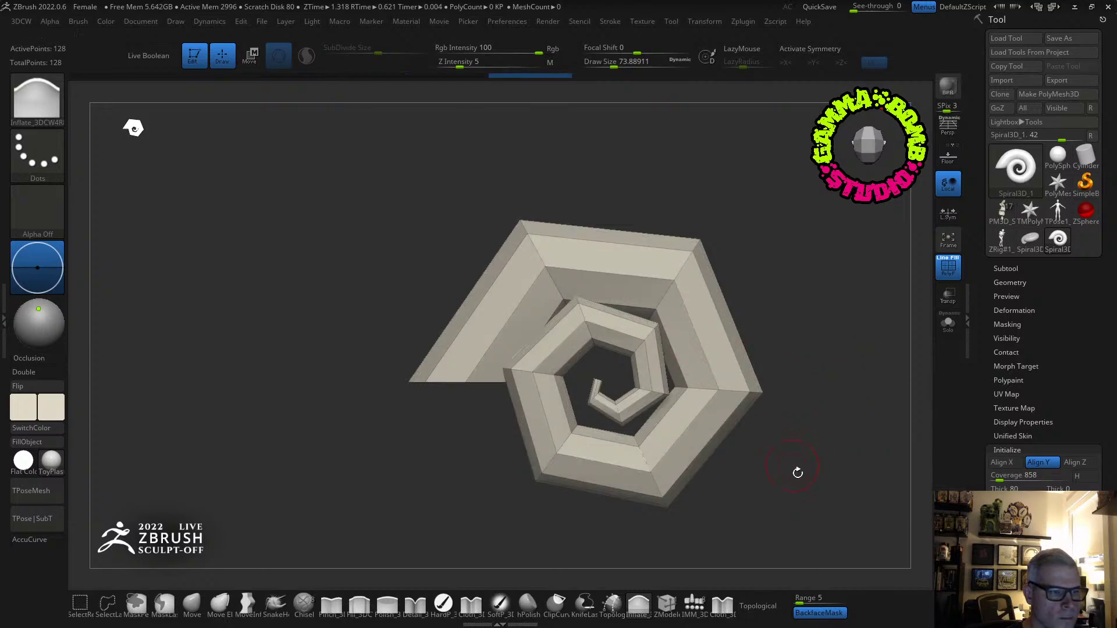
{"action": "left_click_drag", "start_coordinate": [798, 473], "coordinate": [885, 442]}
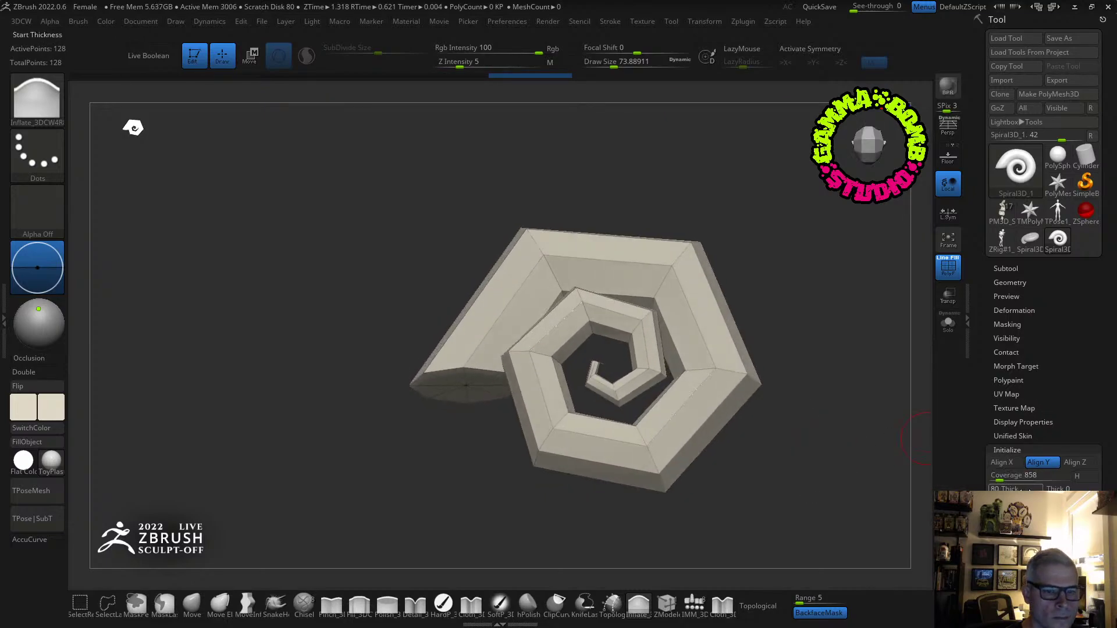
Set the spiral's start thickness to 95 and end thickness to 26, and adjust its displacement so the coil rises.
{"action": "left_click_drag", "start_coordinate": [1015, 489], "coordinate": [1061, 488]}
{"action": "left_click_drag", "start_coordinate": [853, 509], "coordinate": [879, 441]}
{"action": "left_click_drag", "start_coordinate": [1015, 503], "coordinate": [1024, 503]}
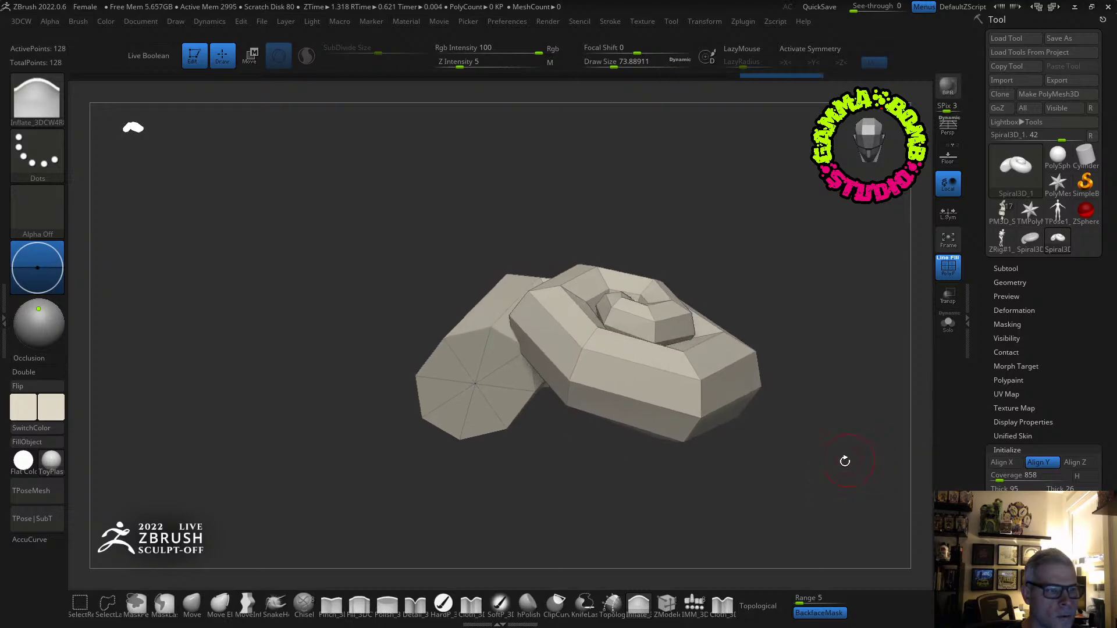
{"action": "left_click_drag", "start_coordinate": [843, 459], "coordinate": [735, 496]}
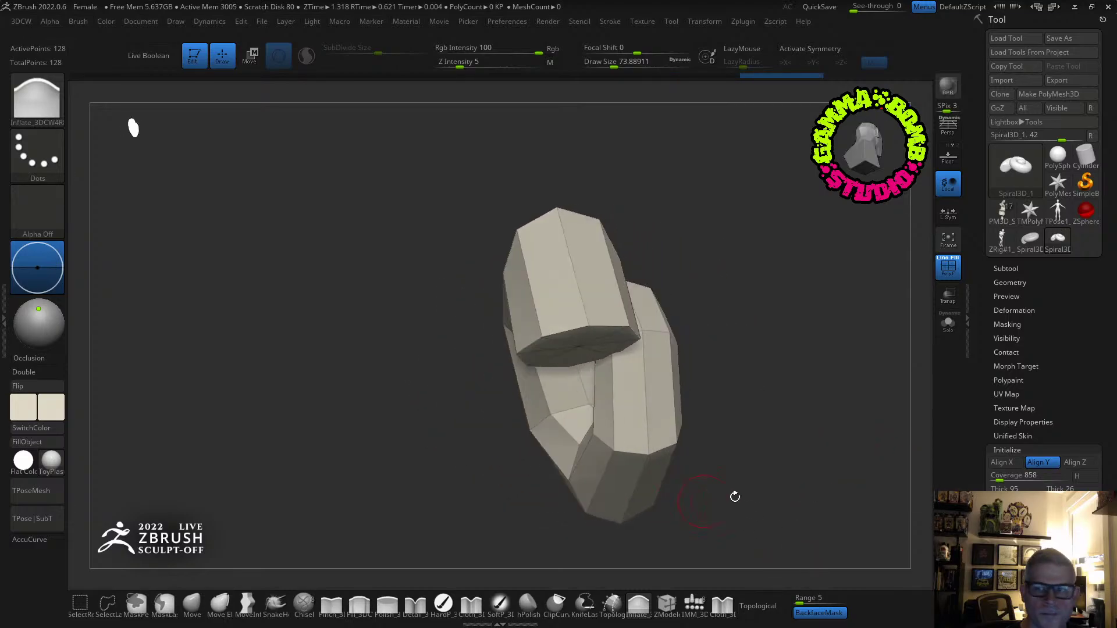
{"action": "left_click_drag", "start_coordinate": [828, 379], "coordinate": [900, 336]}
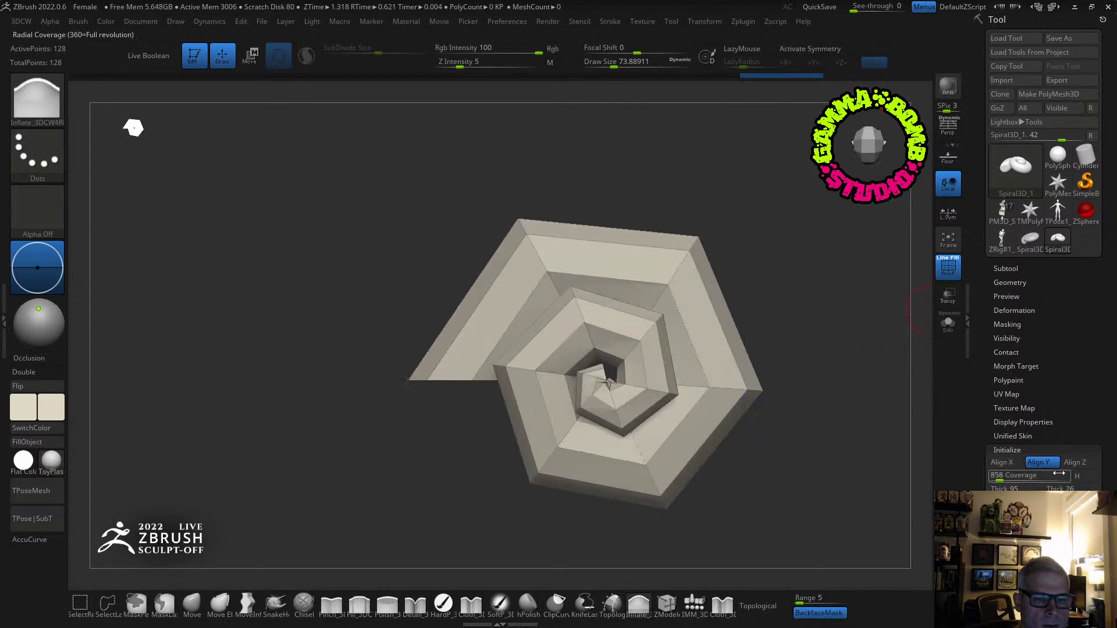
Convert the spiral to a PolyMesh3D, switch back to the PM3D_Sphere3D1 sculpture tool, and hide the wireframe.
{"action": "left_click", "coordinate": [1033, 96]}
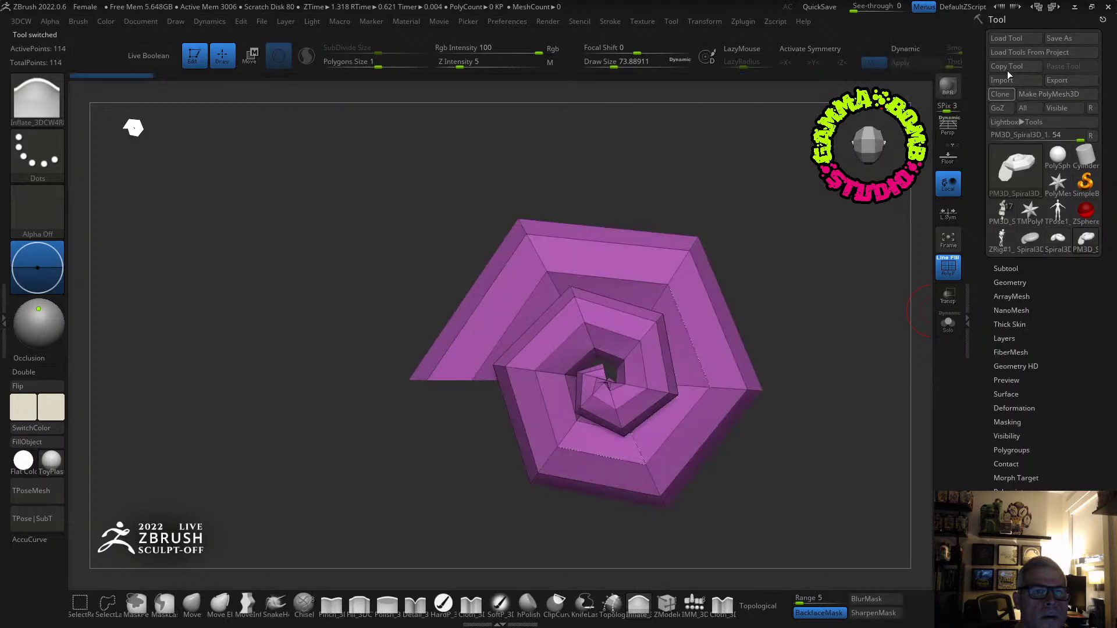
{"action": "left_click", "coordinate": [995, 17]}
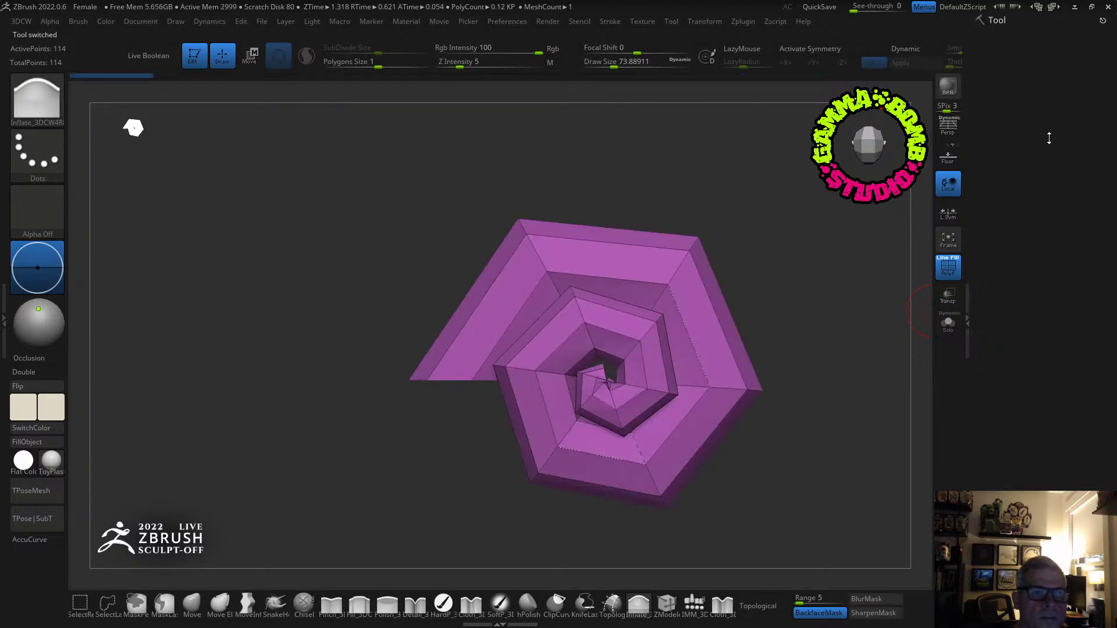
{"action": "left_click", "coordinate": [998, 23]}
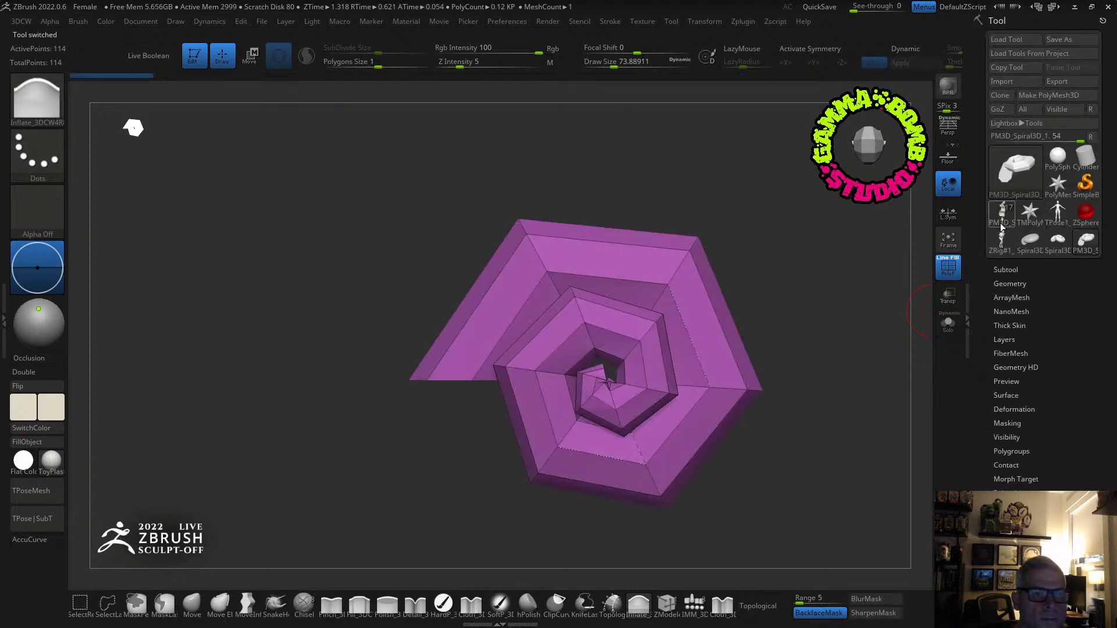
{"action": "left_click", "coordinate": [1001, 242]}
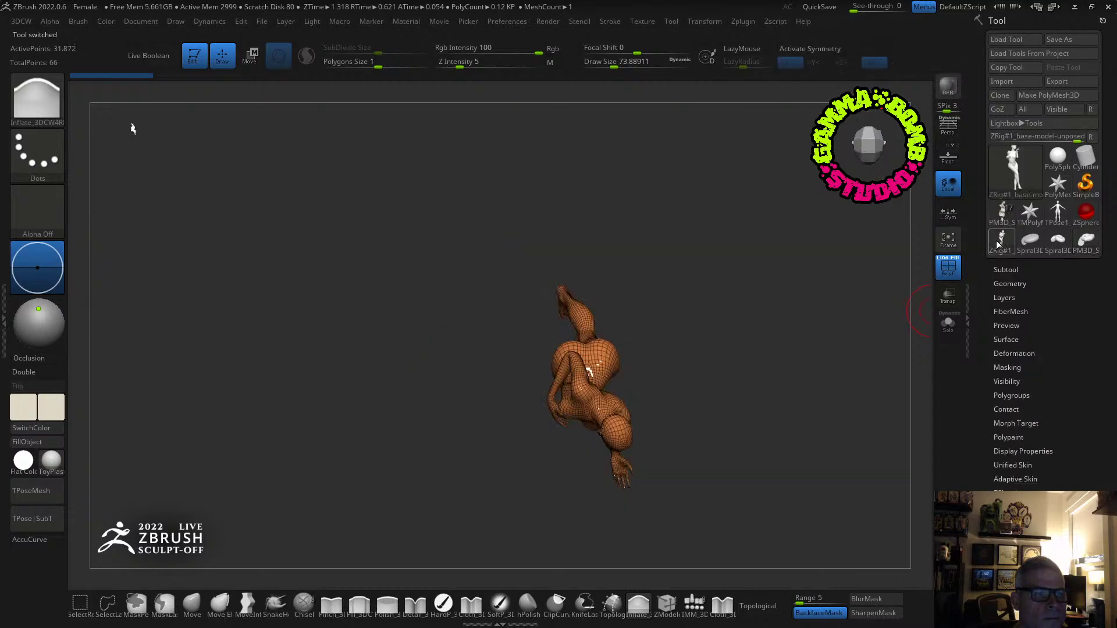
{"action": "left_click", "coordinate": [997, 211]}
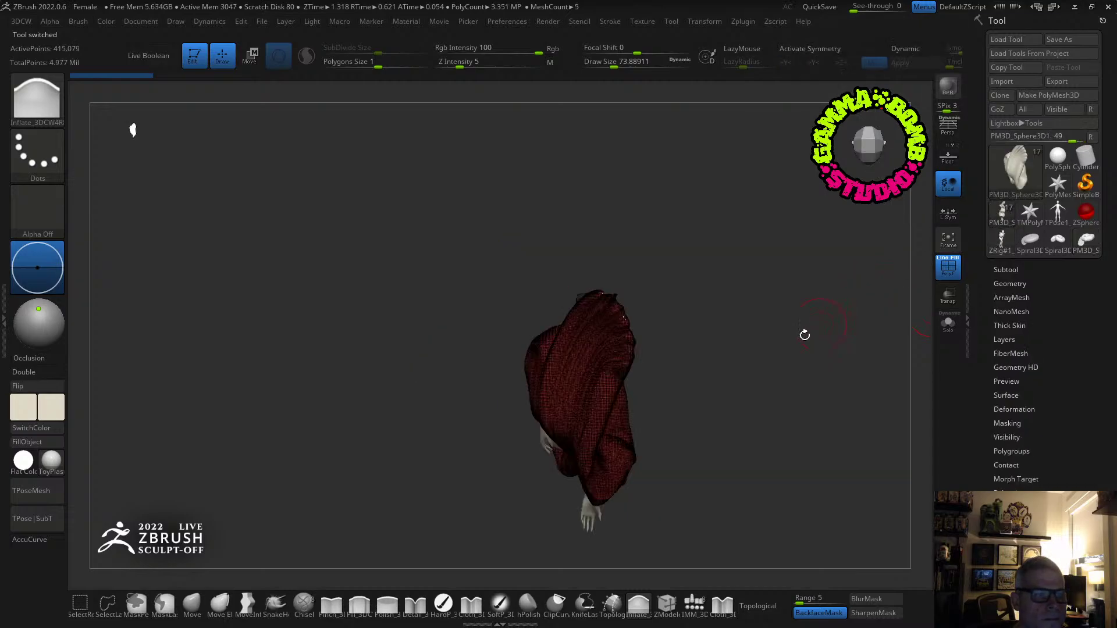
{"action": "left_click", "coordinate": [947, 267]}
Insert the converted PM3D_Spiral3D mesh as a subtool of the sculpture and isolate it.
{"action": "left_click", "coordinate": [1006, 270]}
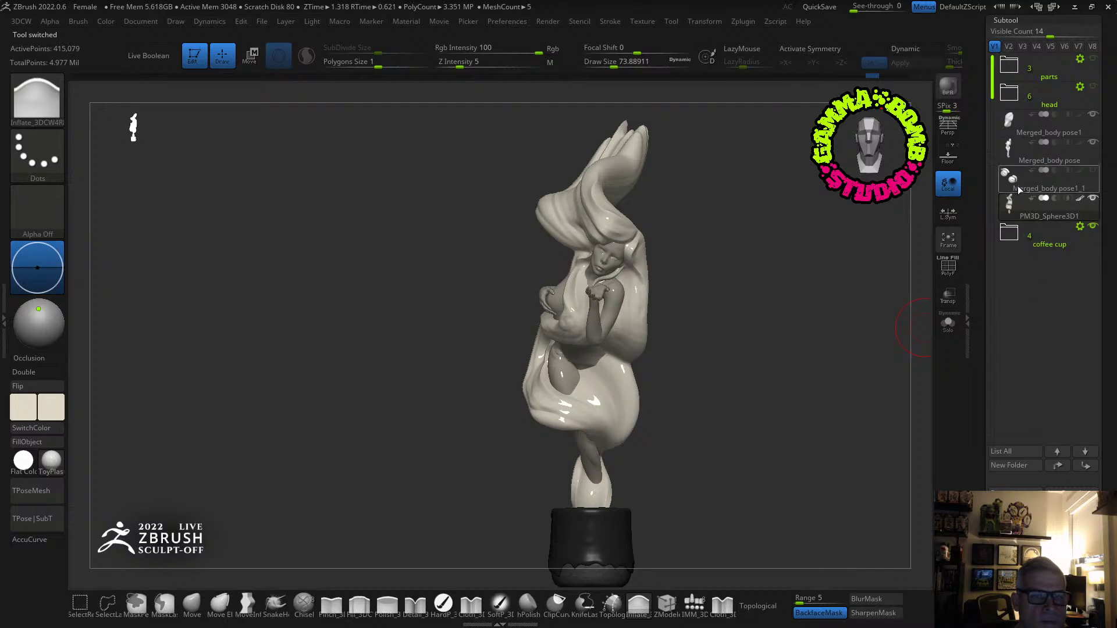
{"action": "left_click", "coordinate": [1012, 234]}
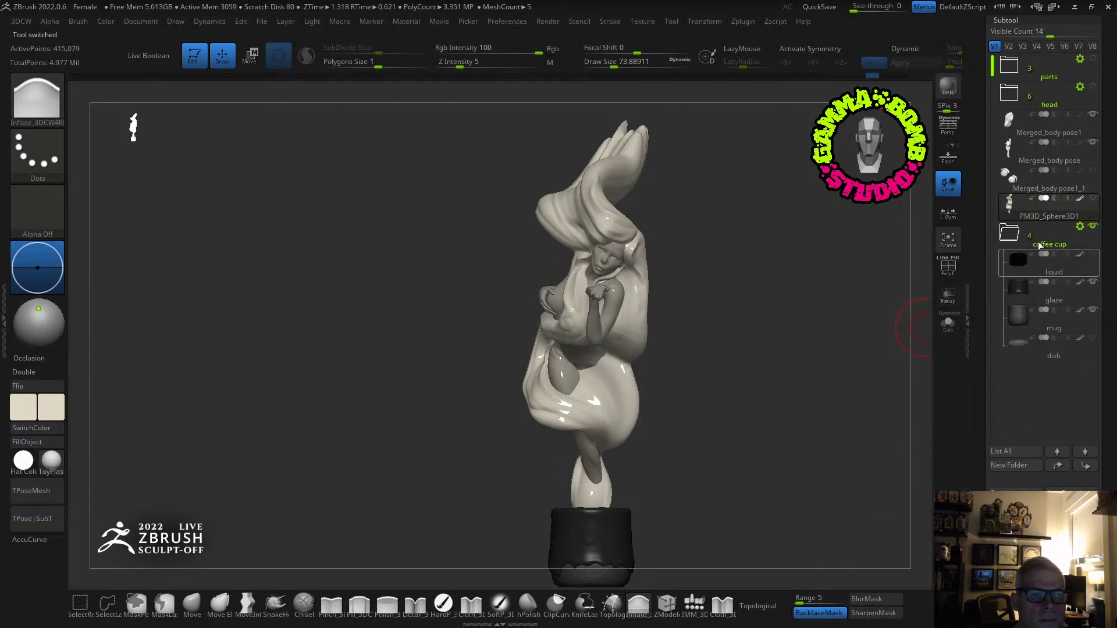
{"action": "scroll", "coordinate": [1045, 291], "scroll_direction": "down", "scroll_amount": 5}
{"action": "left_click", "coordinate": [1069, 559]}
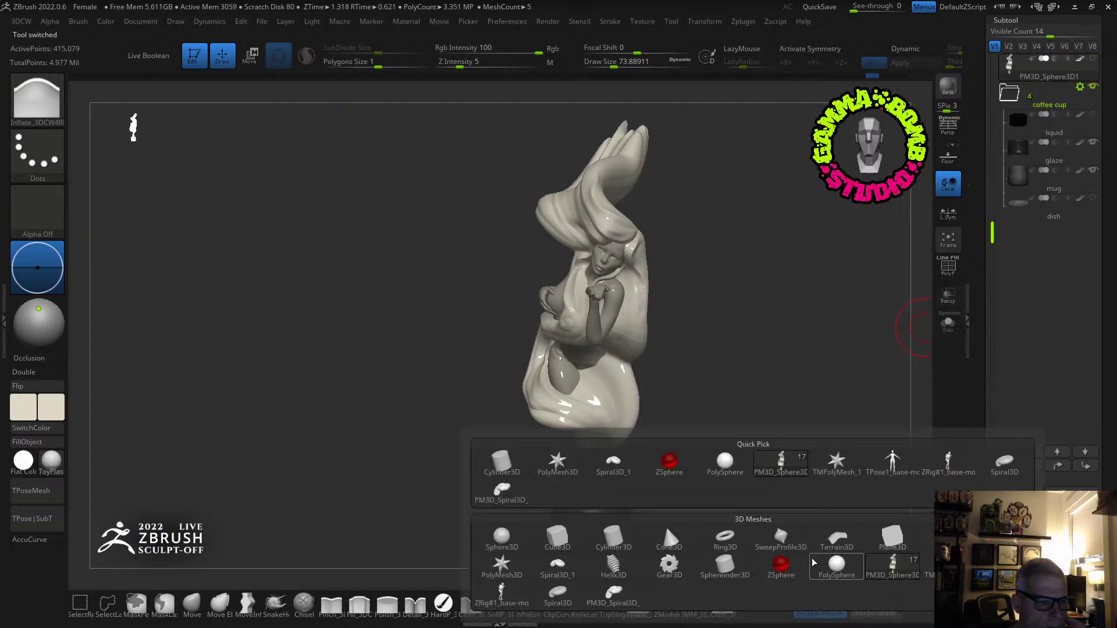
{"action": "left_click", "coordinate": [615, 592]}
{"action": "left_click", "coordinate": [948, 324]}
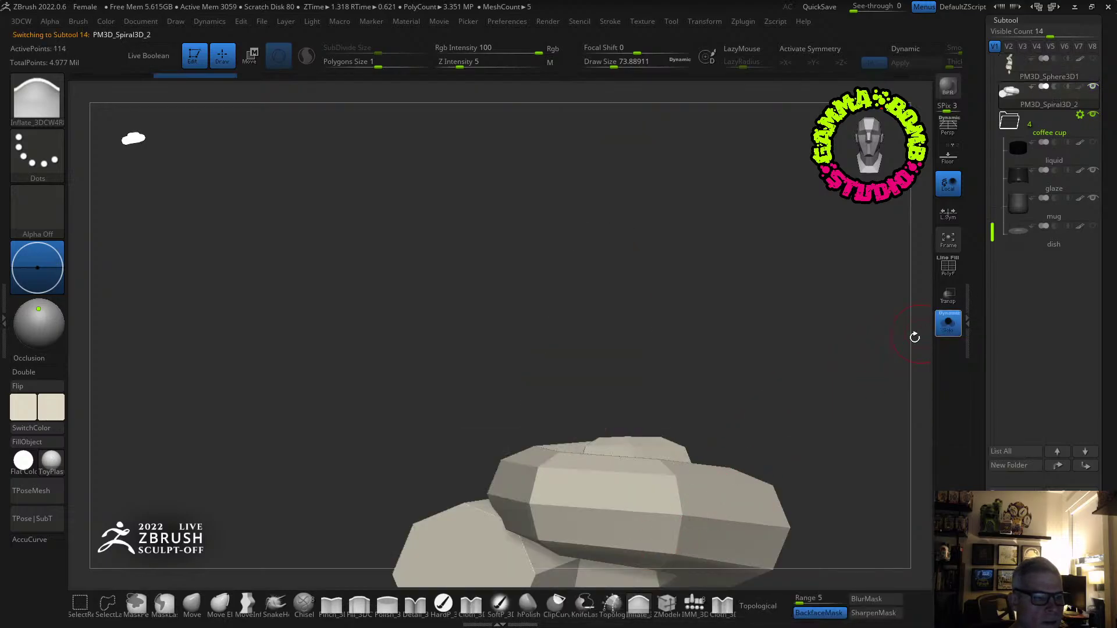
{"action": "left_click_drag", "start_coordinate": [913, 335], "coordinate": [779, 246]}
Show the spiral's wireframe and place the gizmo at the centre of its large end cap.
{"action": "left_click", "coordinate": [949, 267]}
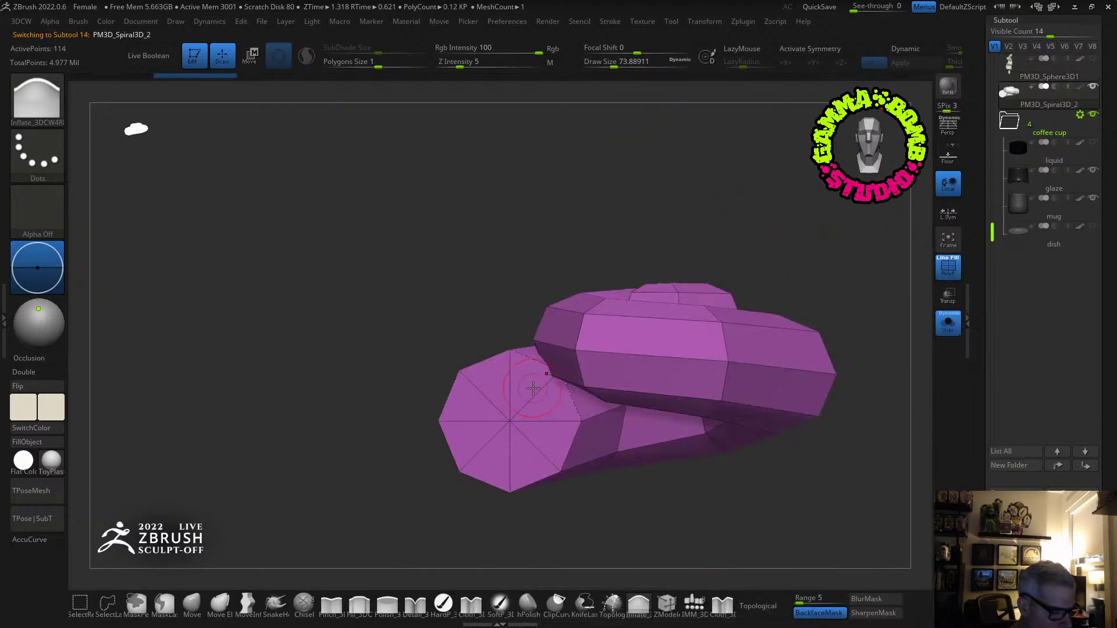
{"action": "key", "text": "w"}
{"action": "left_click", "coordinate": [510, 423]}
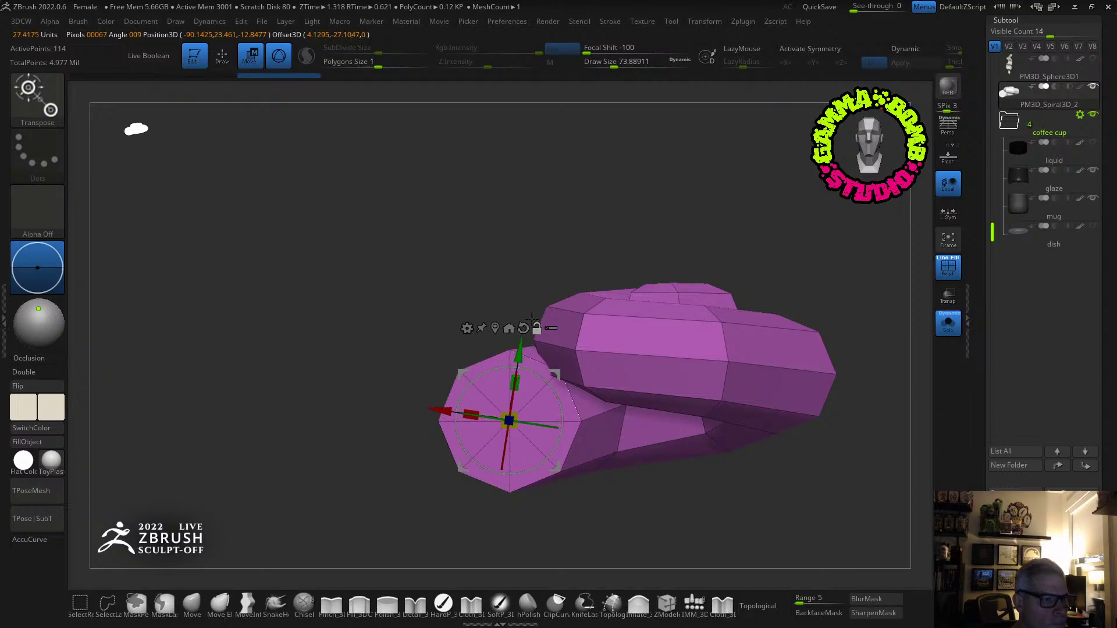
{"action": "left_click", "coordinate": [503, 332]}
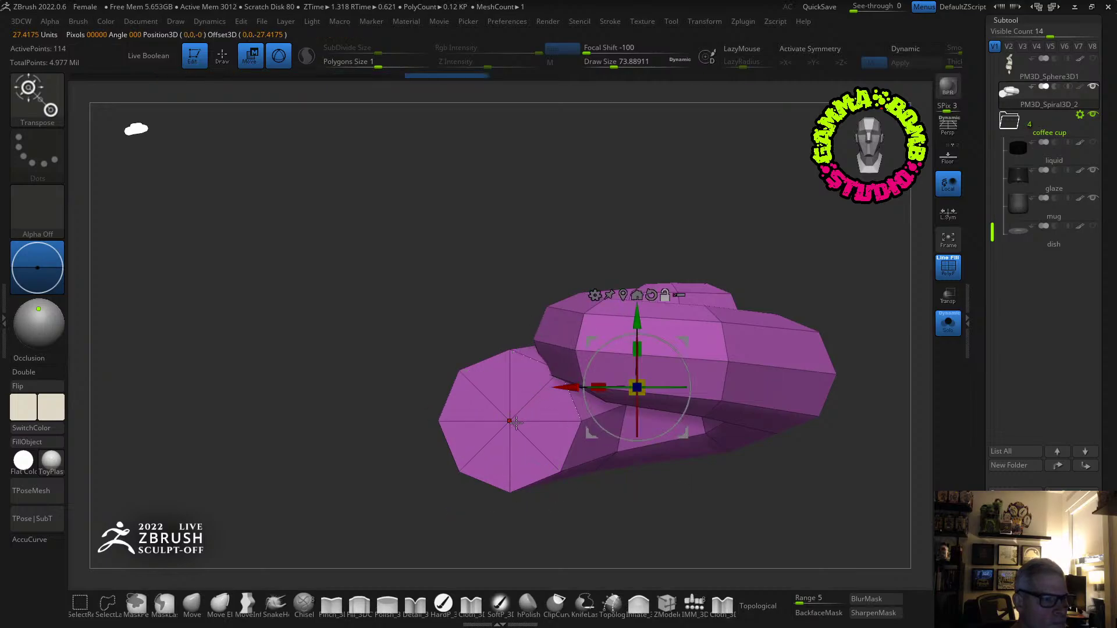
{"action": "left_click", "coordinate": [509, 420]}
{"action": "mouse_move", "coordinate": [496, 327]}
{"action": "right_mouse_down"}
{"action": "mouse_move", "coordinate": [536, 304]}
{"action": "mouse_move", "coordinate": [515, 351]}
{"action": "mouse_move", "coordinate": [672, 355]}
{"action": "mouse_move", "coordinate": [684, 424]}
{"action": "right_mouse_up"}
{"action": "key", "text": "q"}
Give the spiral's narrow end cap its own polygroup and inset it with ZModeler's Inset action on Polygroup All.
{"action": "right_click_drag", "start_coordinate": [553, 466], "coordinate": [470, 460]}
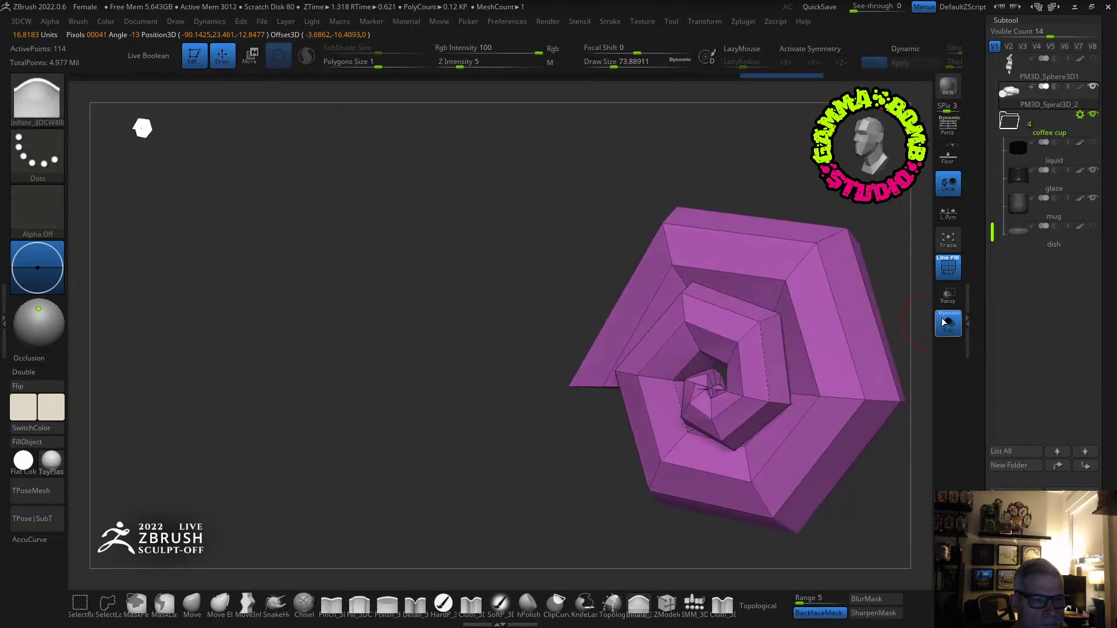
{"action": "left_click", "coordinate": [948, 266]}
{"action": "right_click_drag", "start_coordinate": [570, 372], "coordinate": [584, 298], "text": "alt"}
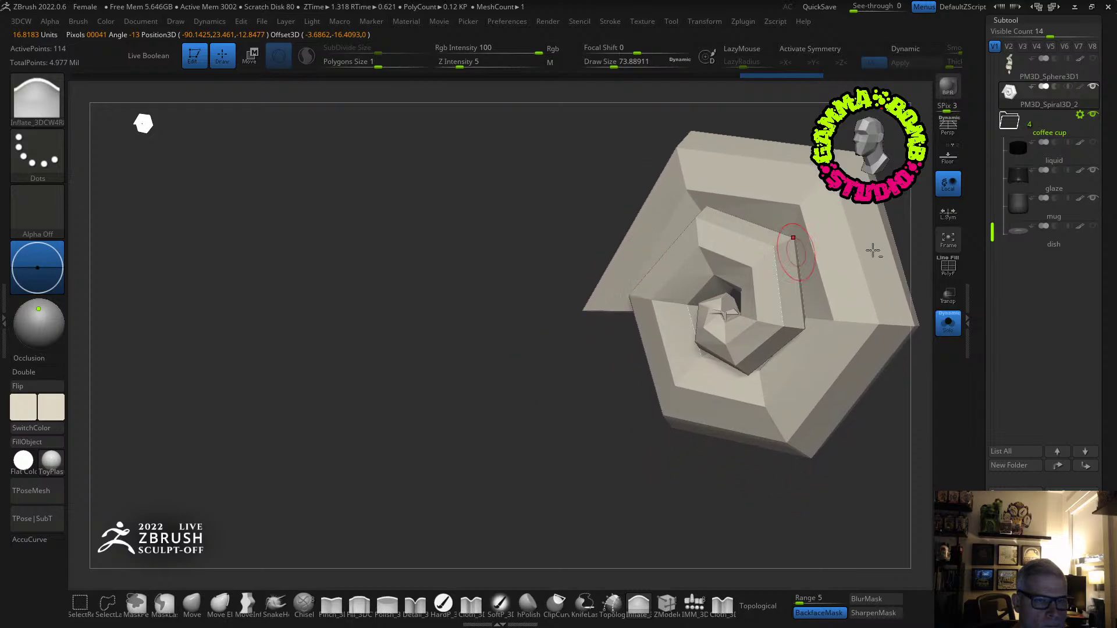
{"action": "left_click", "coordinate": [954, 267]}
{"action": "right_click_drag", "start_coordinate": [771, 256], "coordinate": [900, 510], "text": "ctrl"}
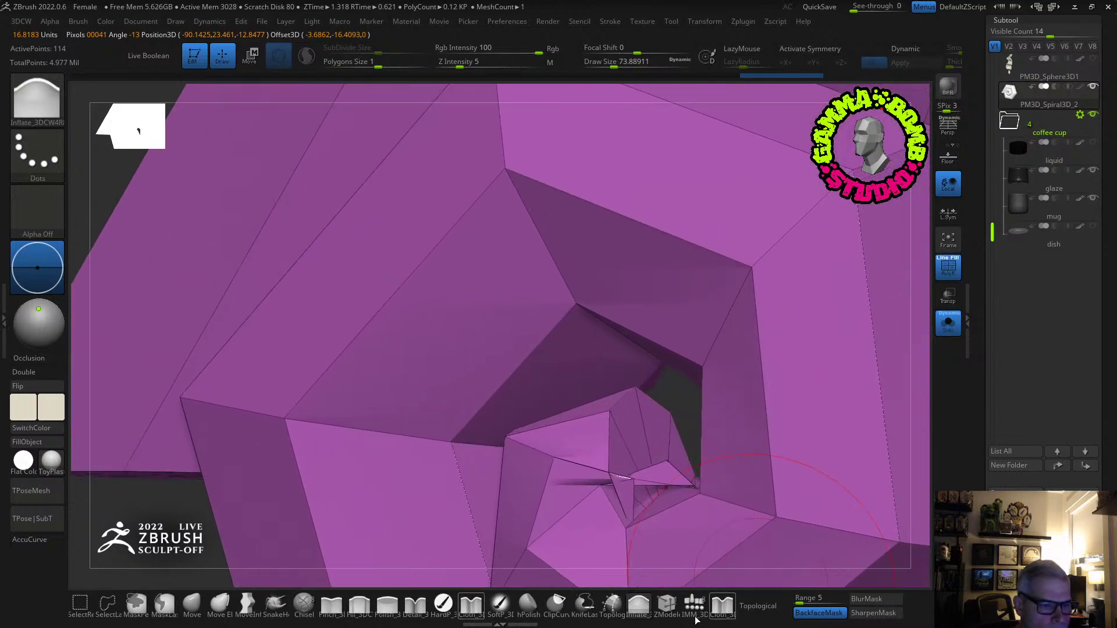
{"action": "left_click", "coordinate": [667, 605]}
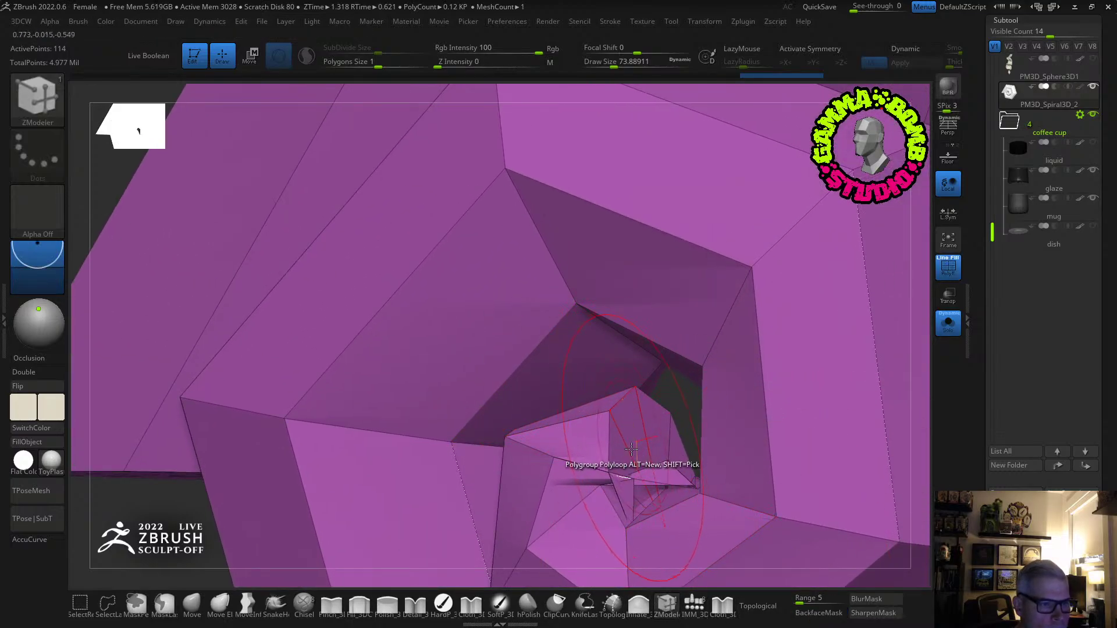
{"action": "key", "text": "space"}
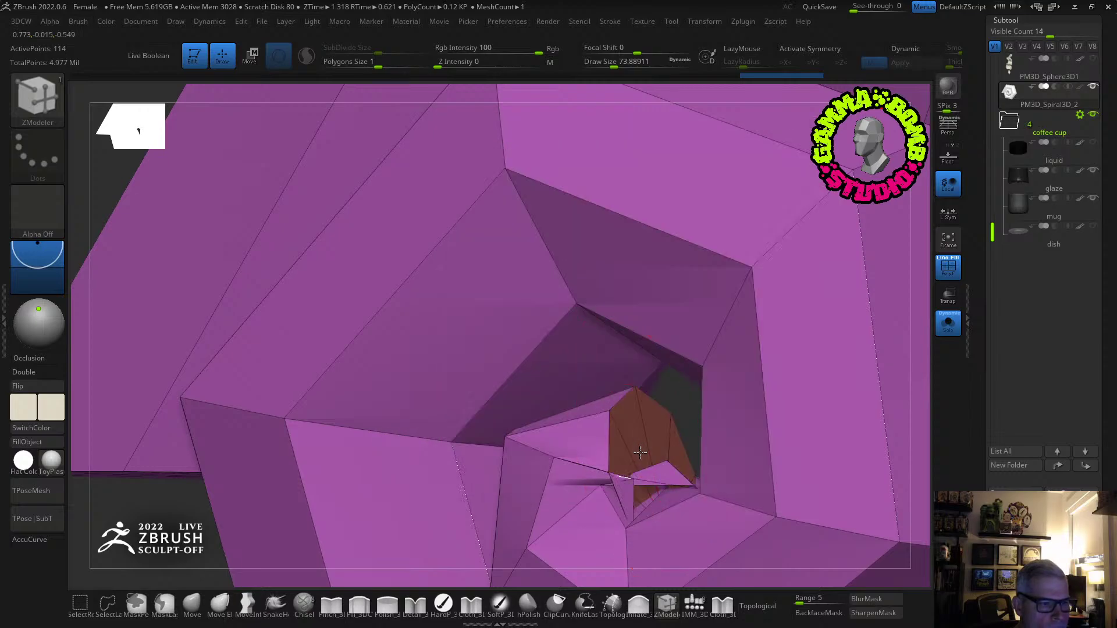
{"action": "key", "text": "space"}
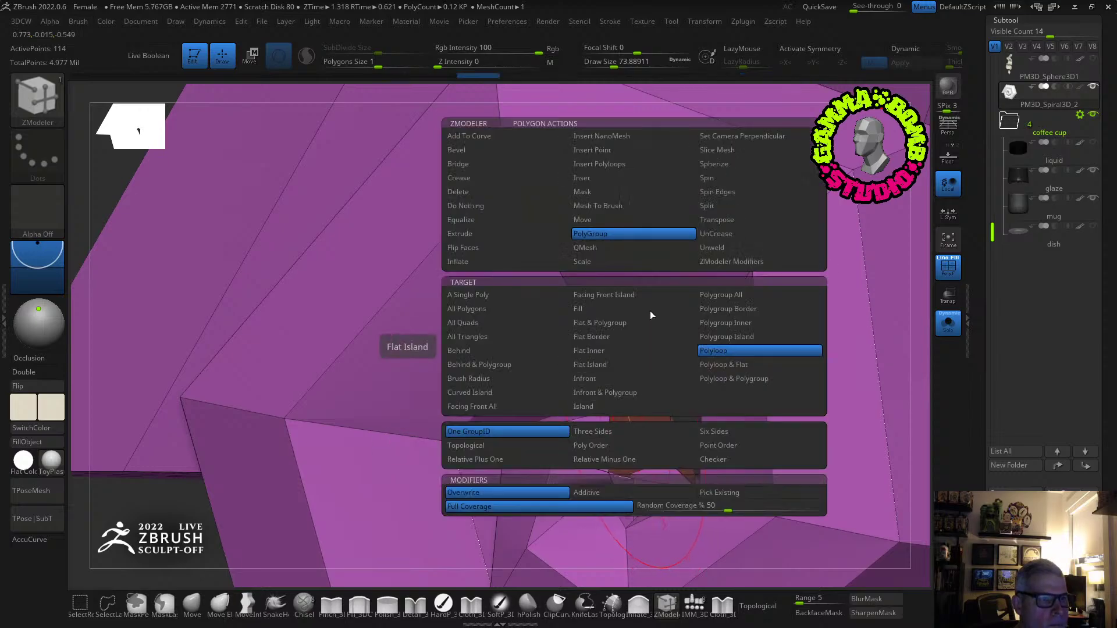
{"action": "left_click", "coordinate": [582, 177]}
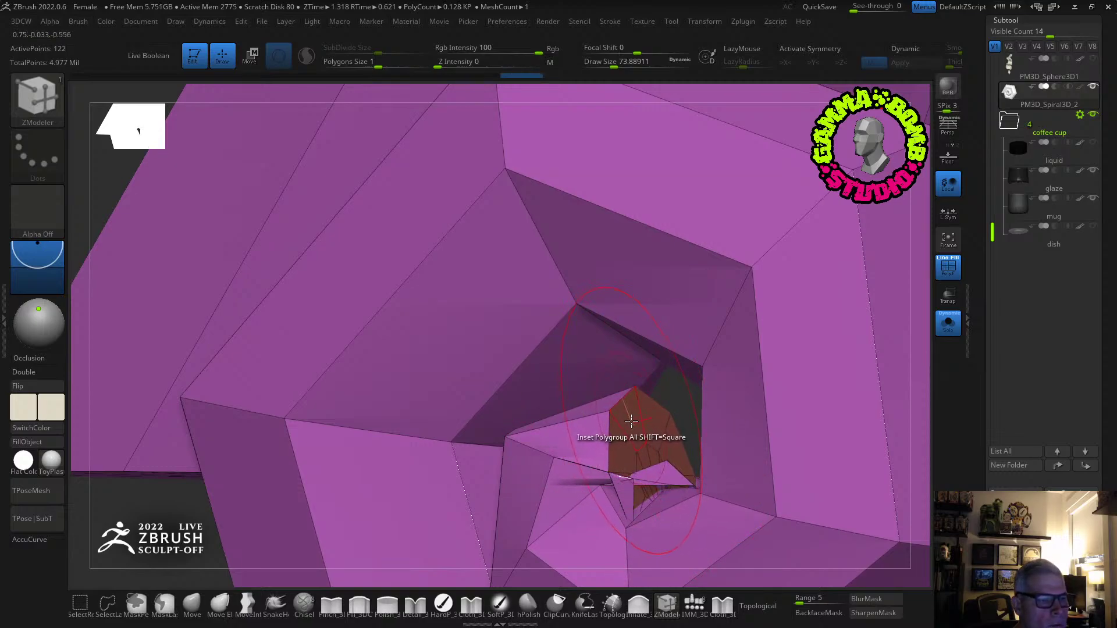
Pull the narrow tip's polygroup with ZModeler's QMesh action on Polygroup All.
{"action": "key", "text": "space"}
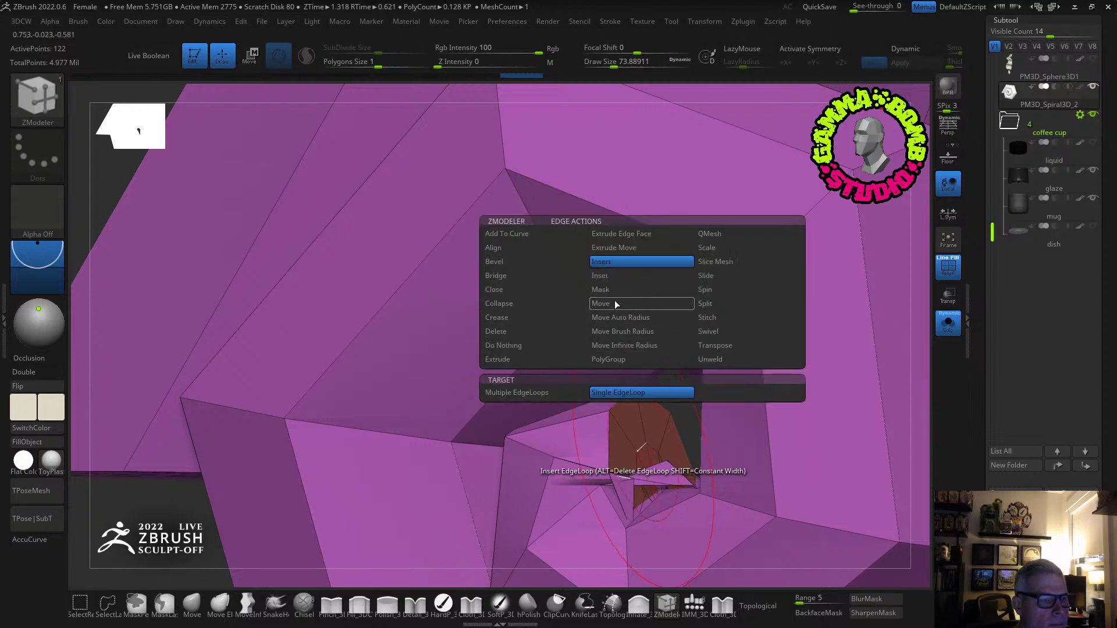
{"action": "key", "text": "space"}
{"action": "left_click", "coordinate": [580, 249]}
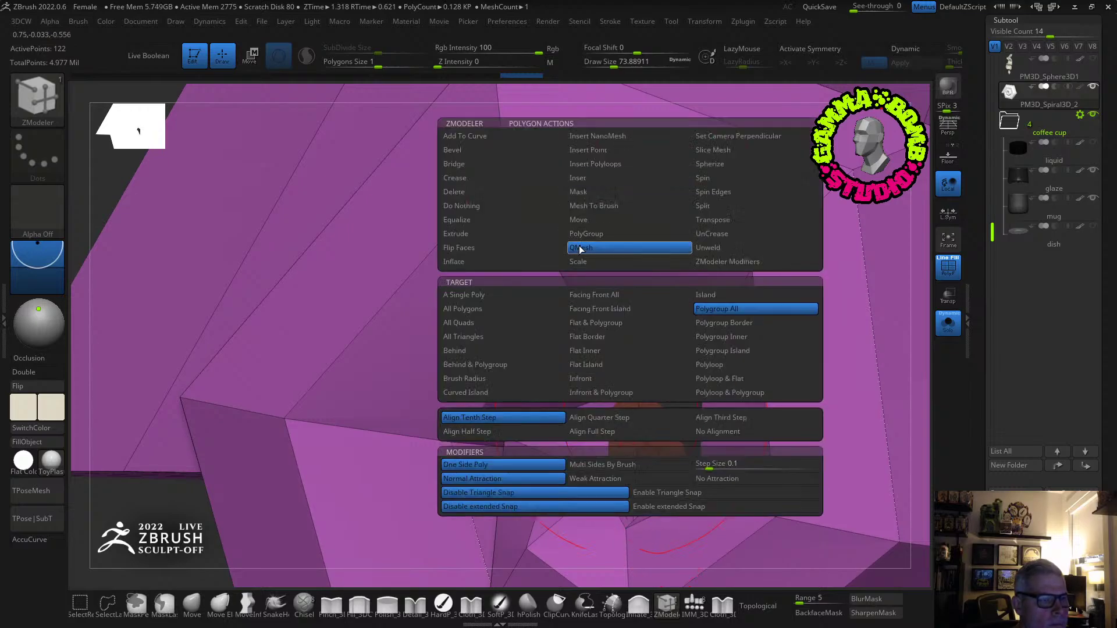
{"action": "left_click_drag", "start_coordinate": [657, 456], "coordinate": [694, 449]}
Preview the spiral with dynamic subdivision from several angles and return to the low-poly display.
{"action": "right_click_drag", "start_coordinate": [695, 450], "coordinate": [606, 418]}
{"action": "key", "text": "d"}
{"action": "left_click", "coordinate": [495, 207]}
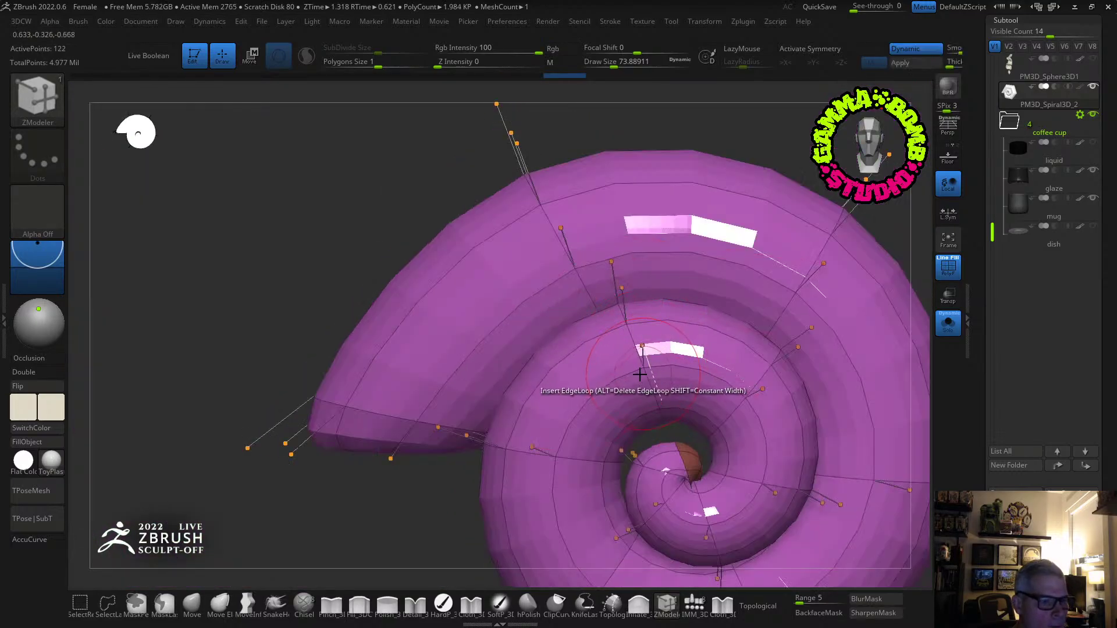
{"action": "right_click_drag", "start_coordinate": [638, 374], "coordinate": [584, 330]}
{"action": "key", "text": "shift+d"}
Assign the faces of the spiral's large end cap to one new polygroup with ZModeler's PolyGroup action on A Single Poly.
{"action": "right_click_drag", "start_coordinate": [517, 366], "coordinate": [758, 175], "text": "alt"}
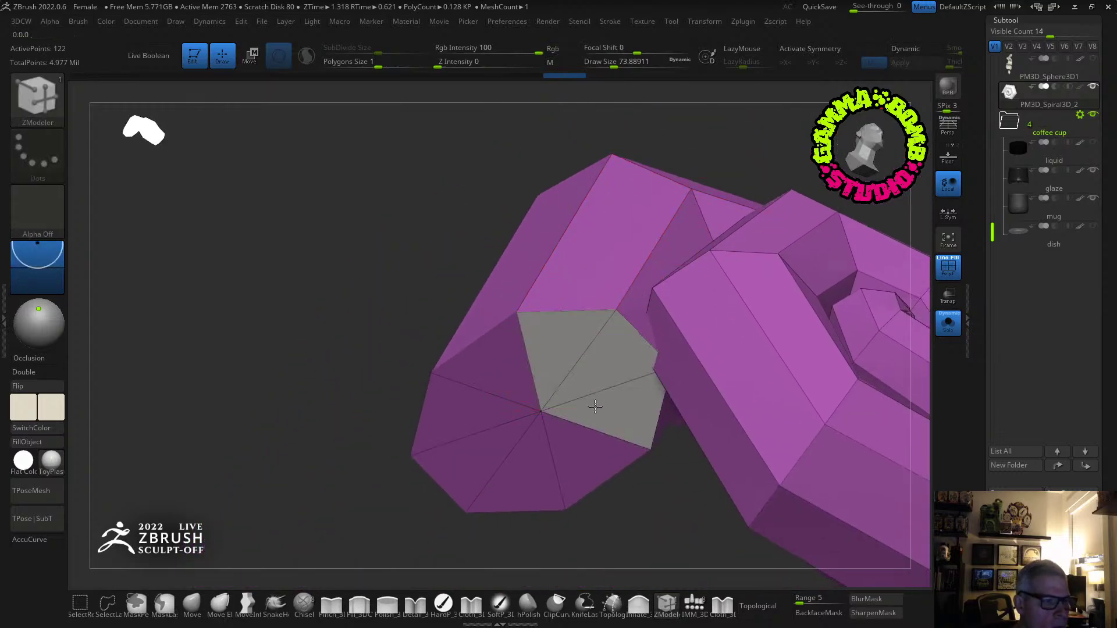
{"action": "key", "text": "space"}
{"action": "left_click", "coordinate": [502, 233]}
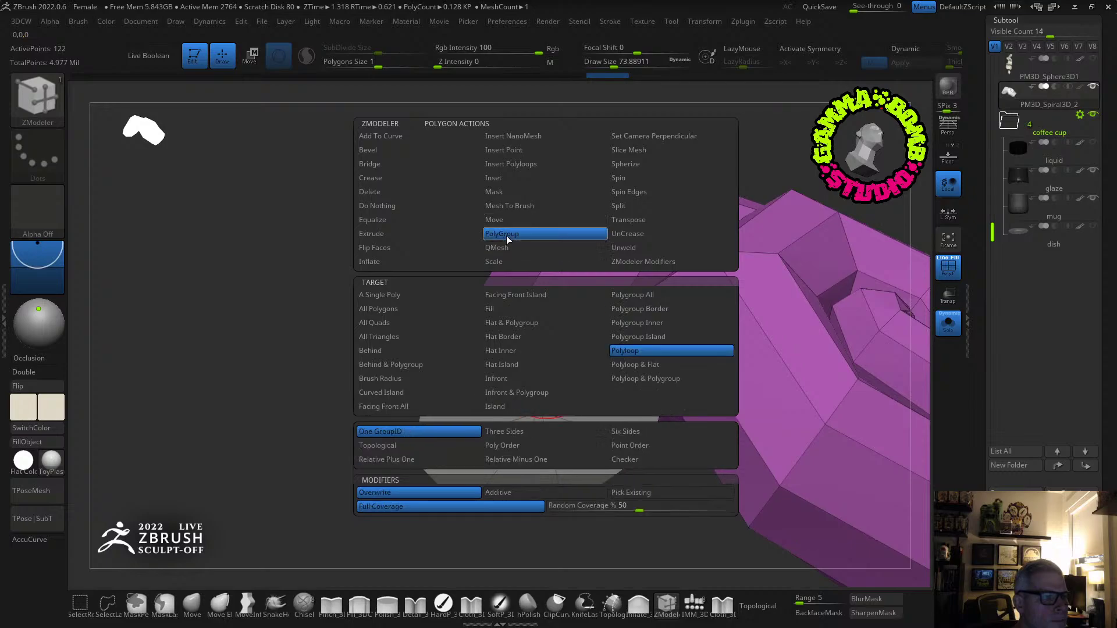
{"action": "left_click", "coordinate": [381, 295]}
{"action": "left_click", "coordinate": [557, 356]}
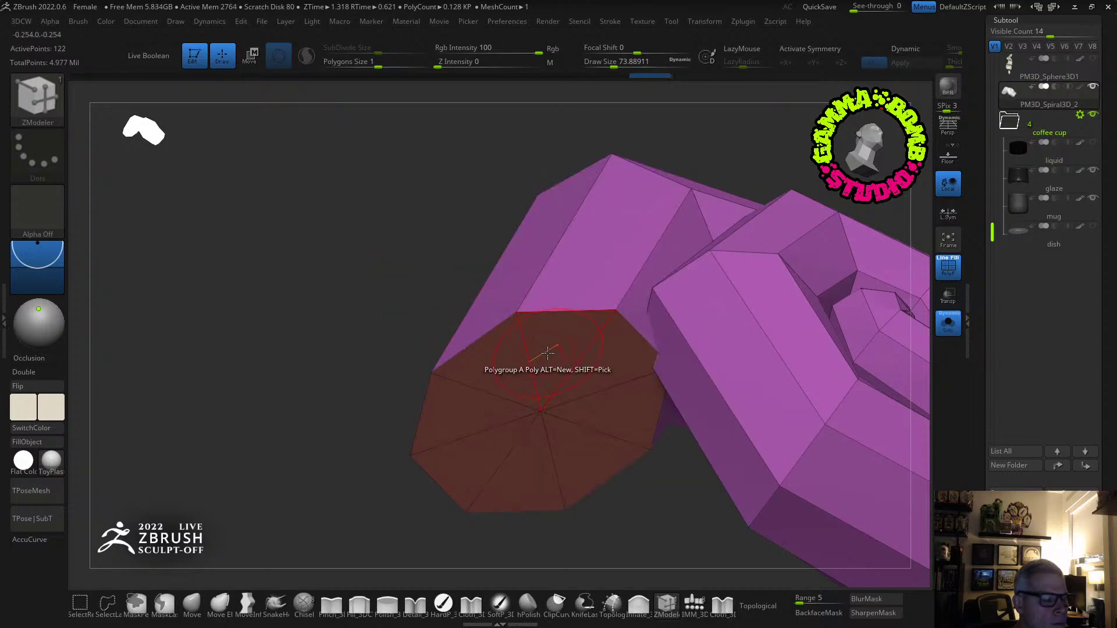
Extrude the large end cap straight out into a long stem using QMesh on Polygroup All.
{"action": "key", "text": "space"}
{"action": "left_click", "coordinate": [522, 248]}
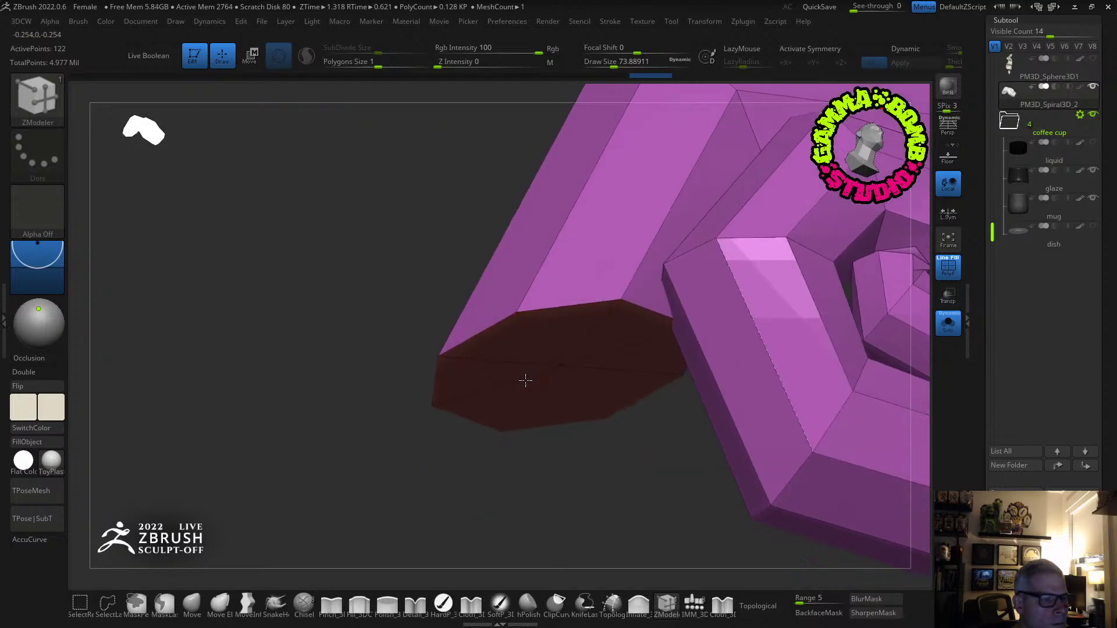
{"action": "left_click_drag", "start_coordinate": [560, 327], "coordinate": [546, 362]}
{"action": "key", "text": "ctrl+z"}
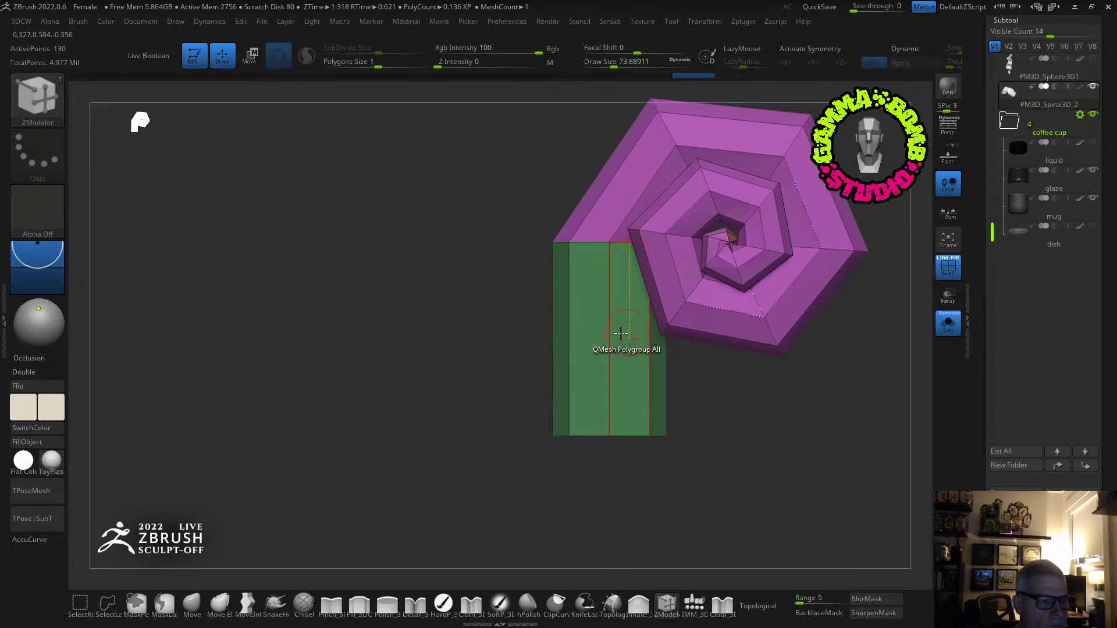
Insert three evenly spaced edge loops along the straight stem with the Multiple EdgeLoops target.
{"action": "key", "text": "space"}
{"action": "left_click", "coordinate": [512, 394]}
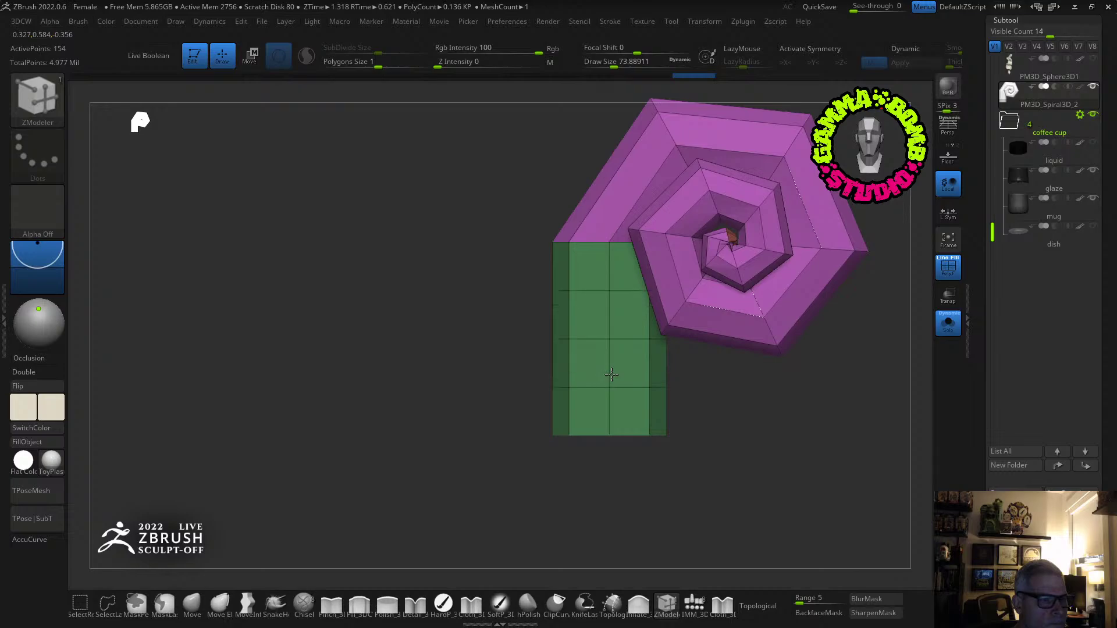
{"action": "mouse_move", "coordinate": [562, 388]}
{"action": "right_mouse_down"}
{"action": "mouse_move", "coordinate": [591, 386]}
{"action": "mouse_move", "coordinate": [561, 391]}
{"action": "right_mouse_up"}
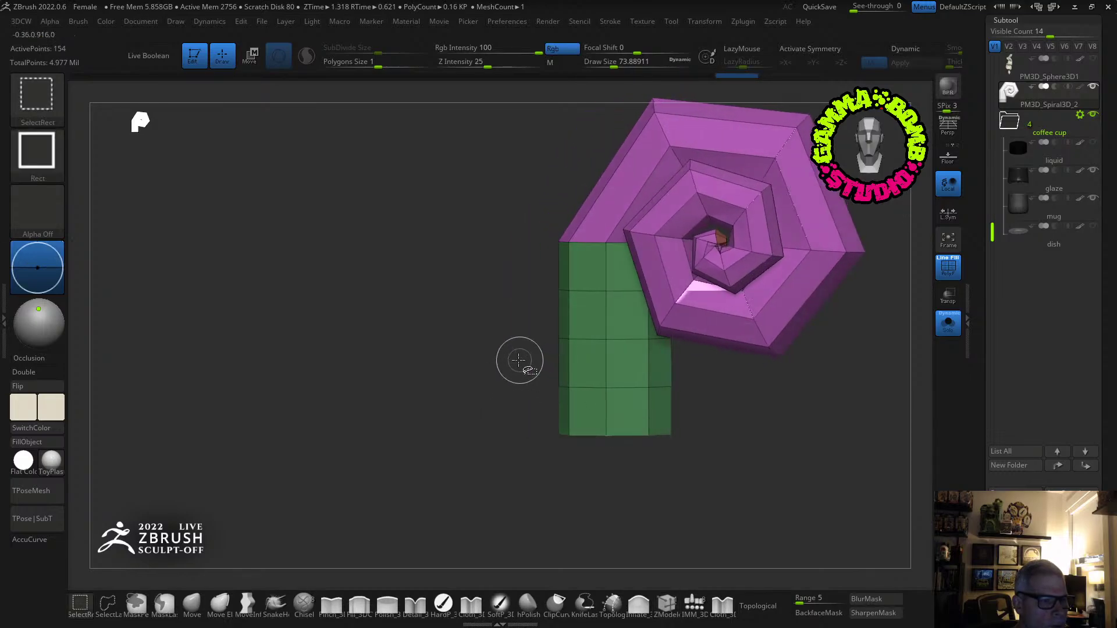
Isolate the outer half of the stem, make it a separate polygroup, and show the whole mesh again.
{"action": "left_click_drag", "start_coordinate": [520, 361], "coordinate": [703, 481], "text": "ctrl+shift"}
{"action": "left_click", "coordinate": [584, 487], "text": "ctrl+shift"}
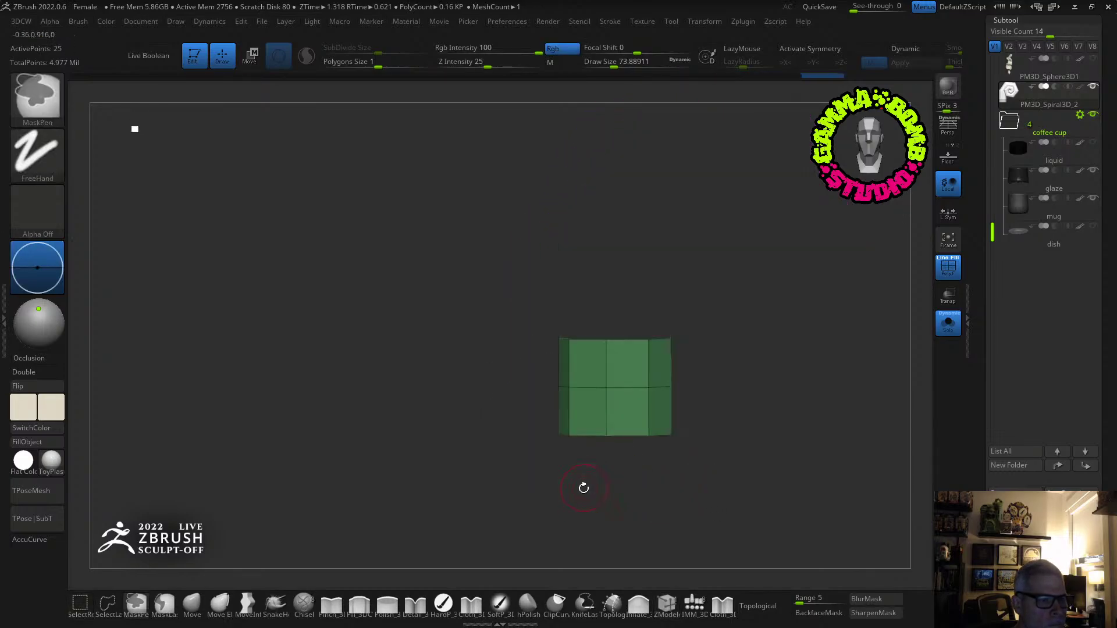
{"action": "key", "text": "ctrl+w"}
{"action": "right_click_drag", "start_coordinate": [553, 541], "coordinate": [527, 493]}
{"action": "left_click", "coordinate": [492, 474], "text": "ctrl+shift"}
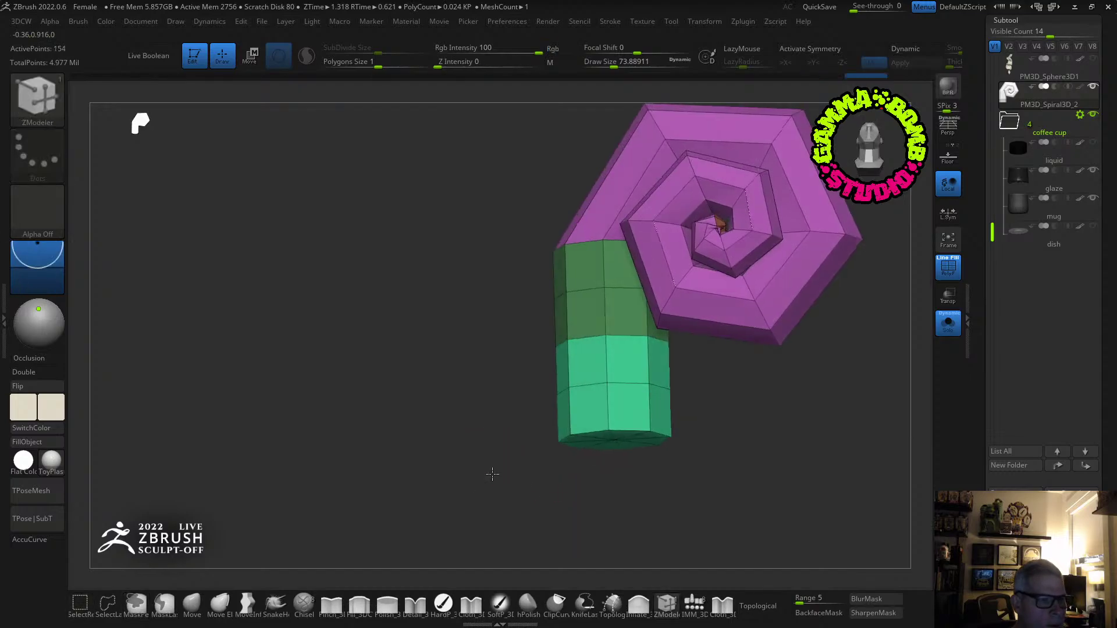
Isolate the coiled part without the stem, make it a single polygroup, and show the whole mesh again.
{"action": "left_click", "coordinate": [611, 331], "text": "ctrl+shift"}
{"action": "left_click", "coordinate": [457, 384], "text": "ctrl+shift"}
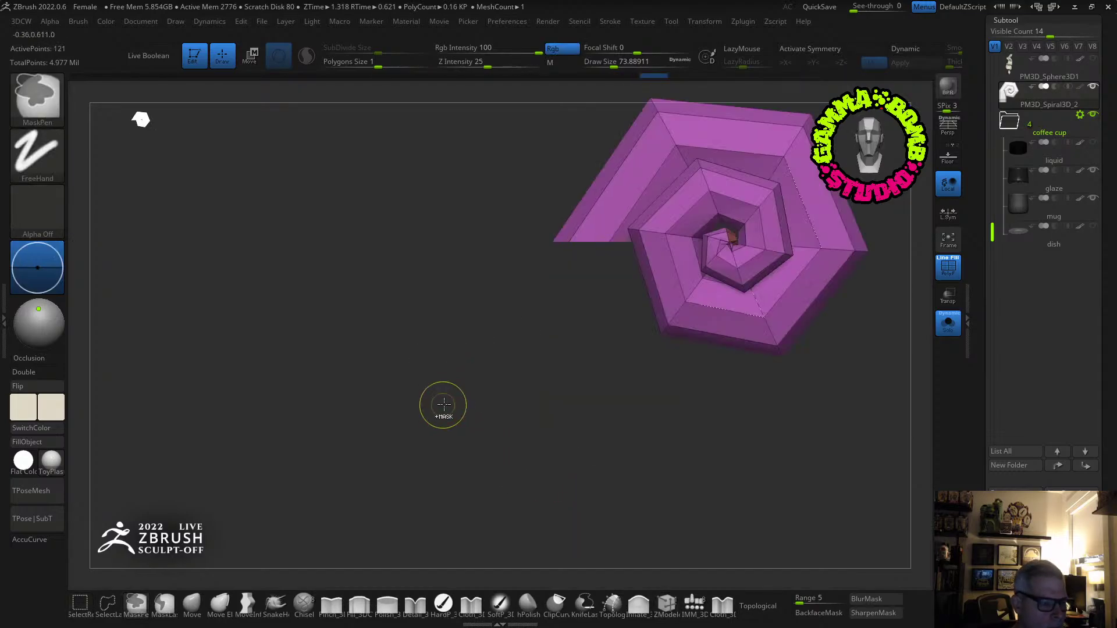
{"action": "key", "text": "ctrl+w"}
{"action": "left_click", "coordinate": [459, 409], "text": "ctrl+shift"}
Face the spiral to the front and create a new InsertMesh brush from it.
{"action": "left_click_drag", "start_coordinate": [479, 426], "coordinate": [393, 404]}
{"action": "key", "text": "b"}
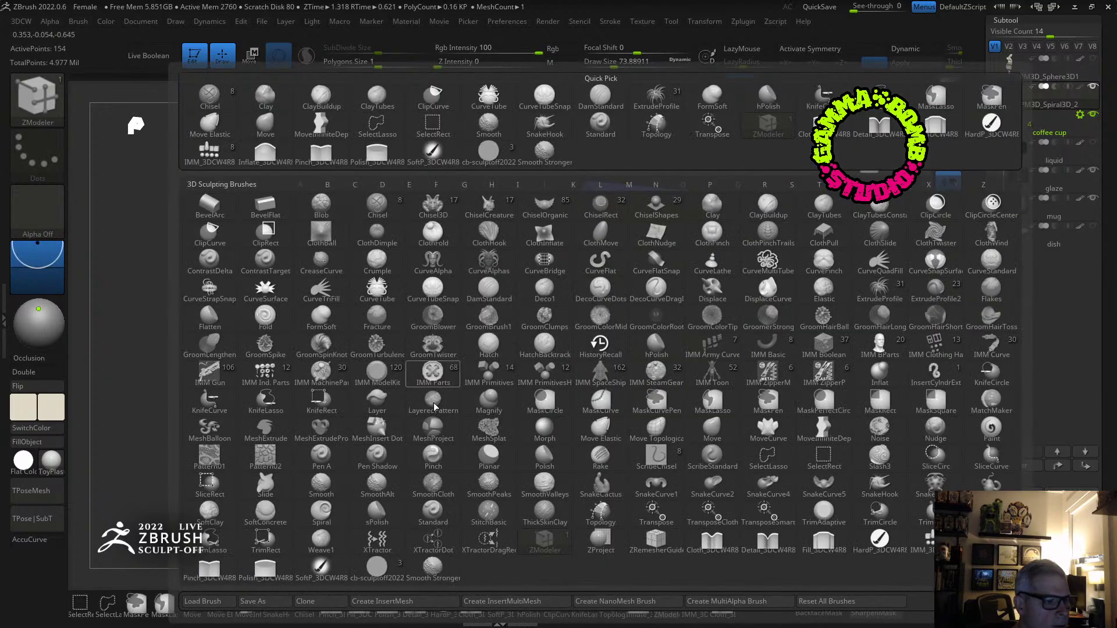
{"action": "left_click", "coordinate": [401, 603]}
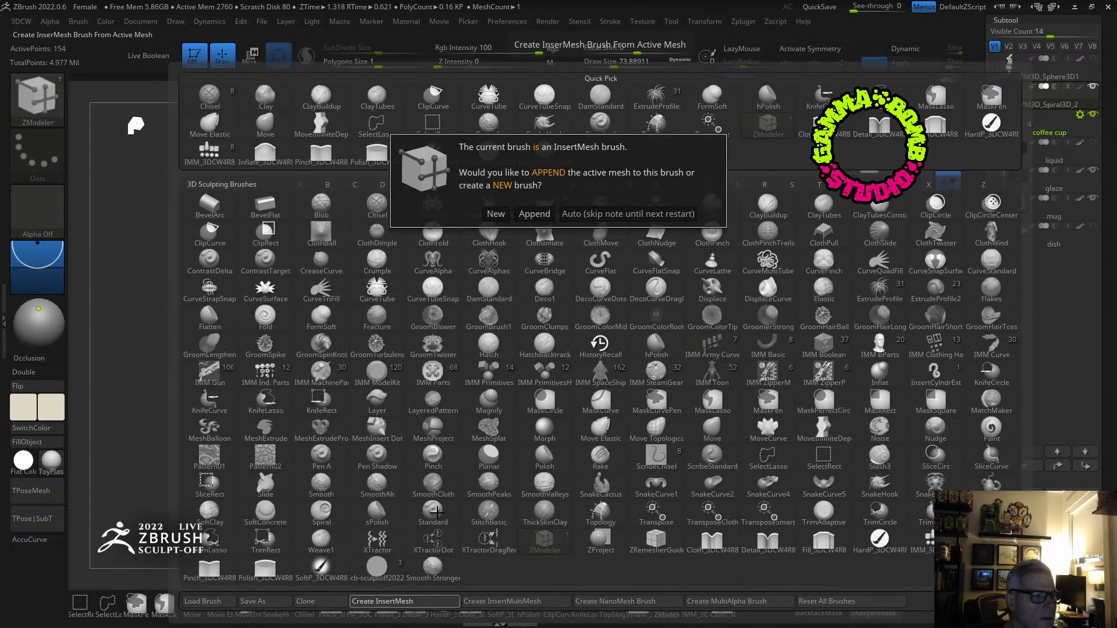
{"action": "left_click", "coordinate": [492, 214]}
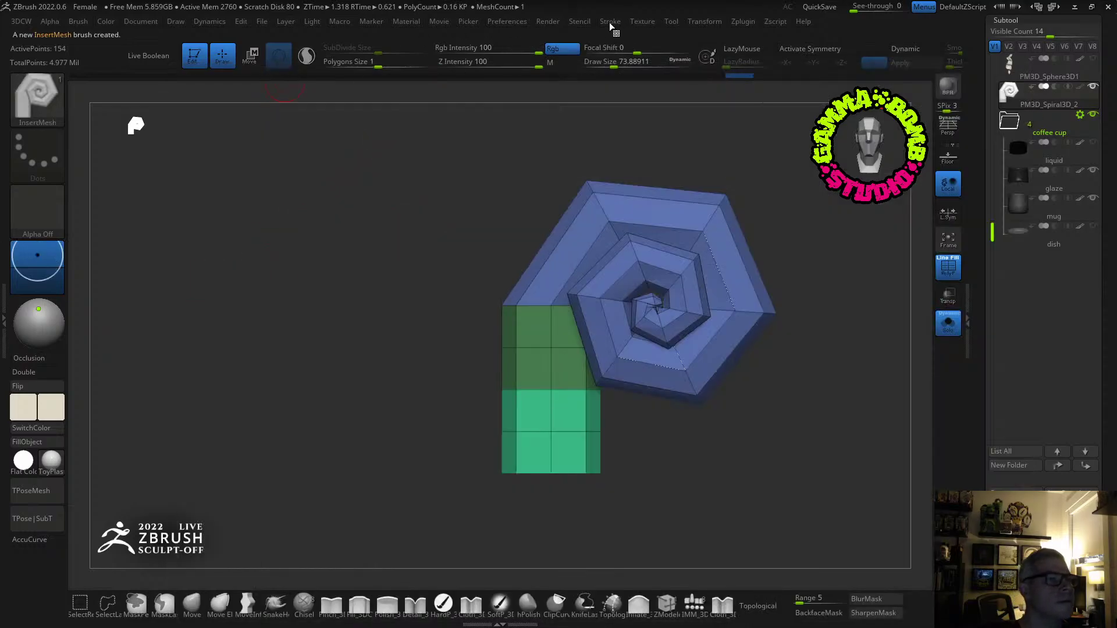
Enable Curve Mode for the new InsertMesh brush.
{"action": "left_click", "coordinate": [608, 23]}
{"action": "left_click", "coordinate": [640, 227]}
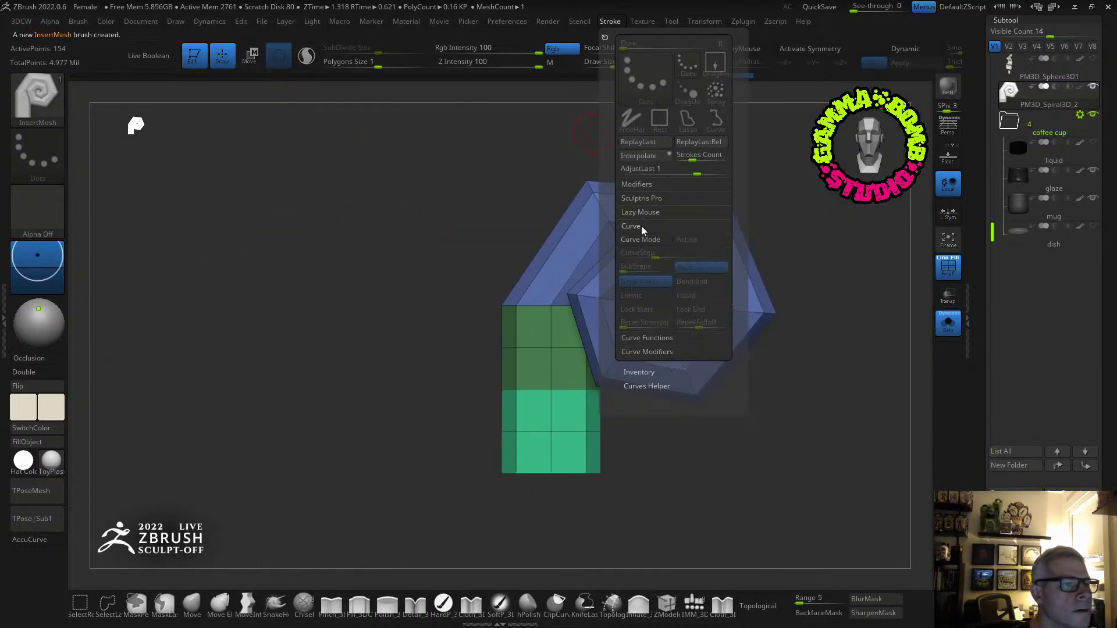
{"action": "left_click", "coordinate": [654, 240]}
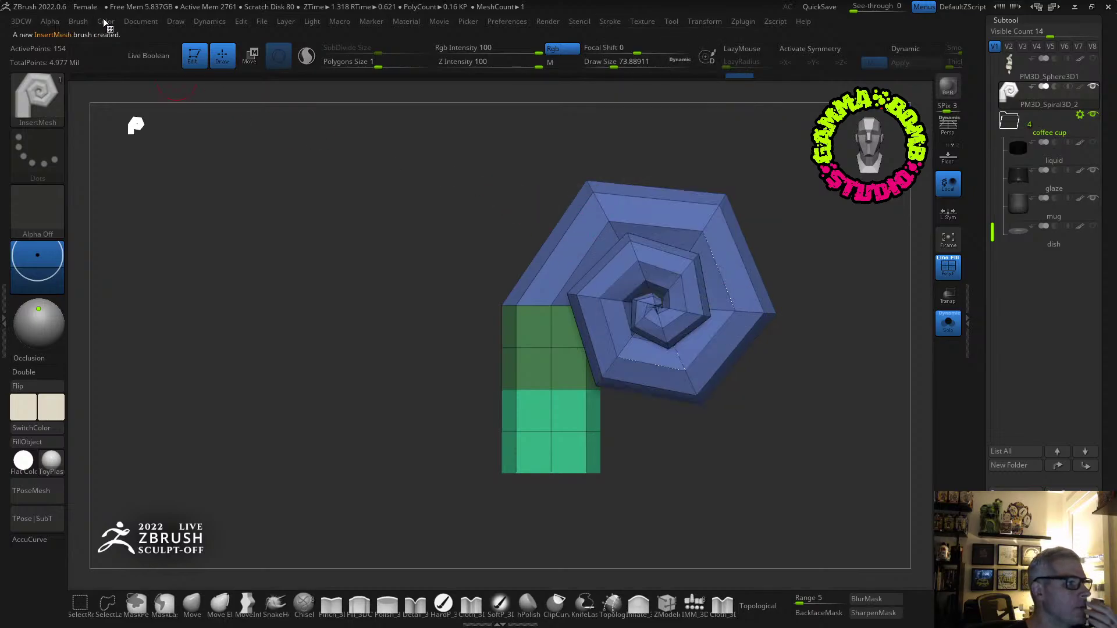
Turn on Weld Points and Stretch in the InsertMesh brush's modifiers.
{"action": "left_click", "coordinate": [78, 22]}
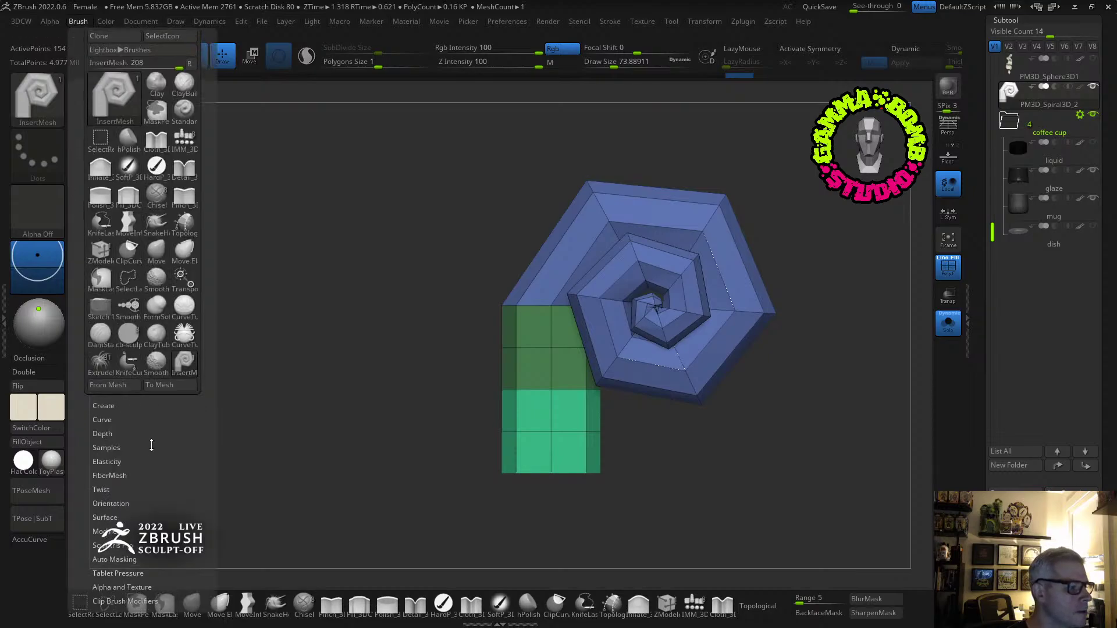
{"action": "left_click", "coordinate": [108, 429]}
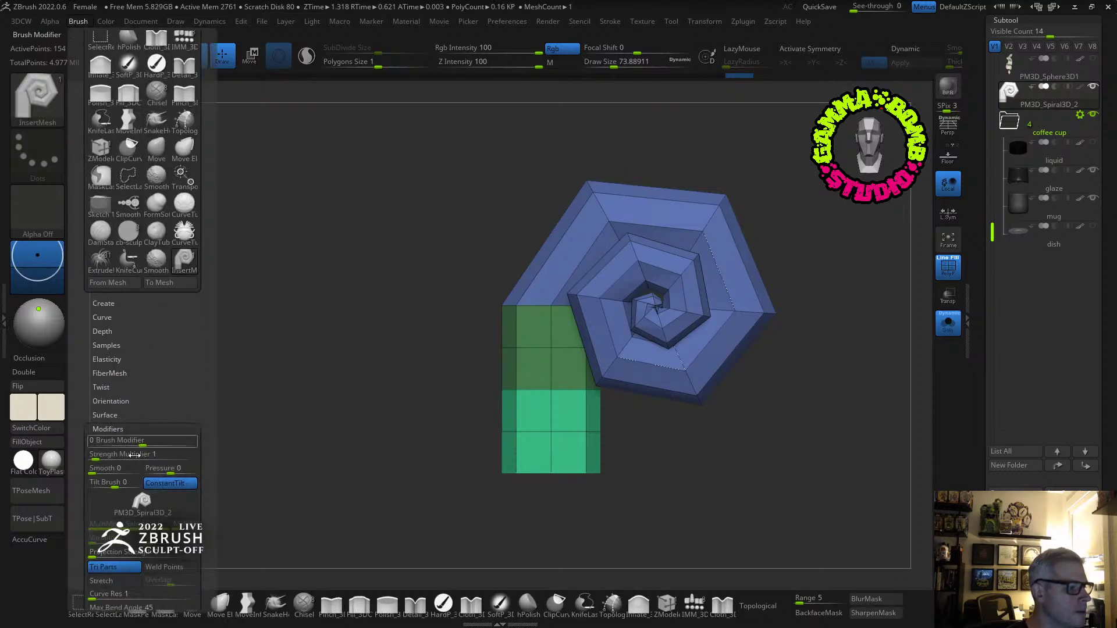
{"action": "left_click", "coordinate": [169, 570]}
{"action": "left_click", "coordinate": [117, 582]}
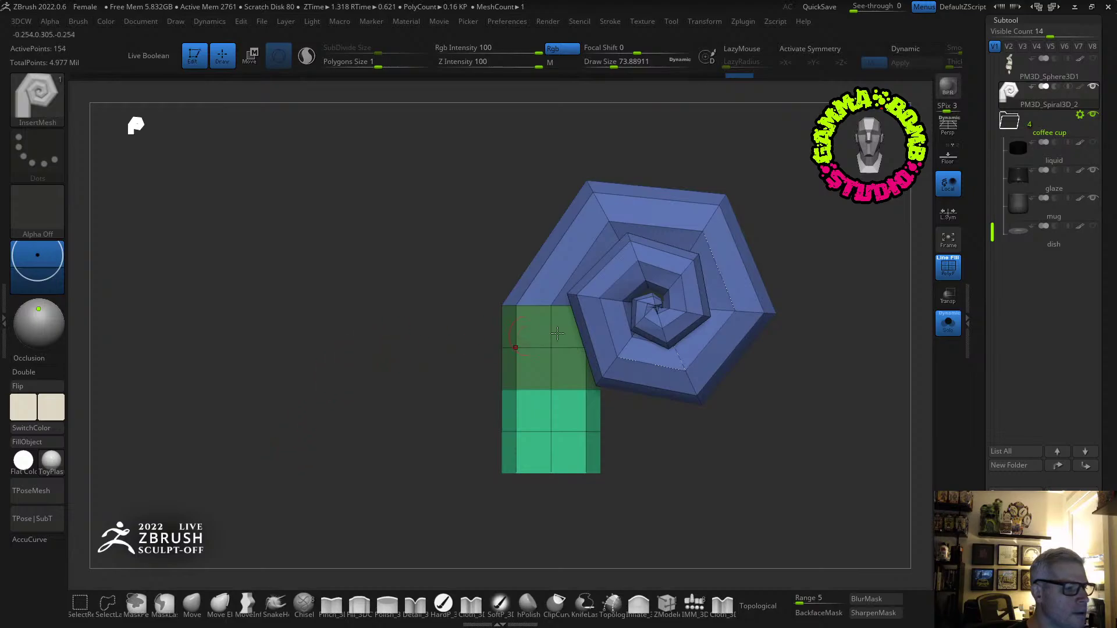
Move the PM3D_Spiral3D_2 subtool into the parts folder and collapse the folder.
{"action": "left_click_drag", "start_coordinate": [832, 330], "coordinate": [820, 296]}
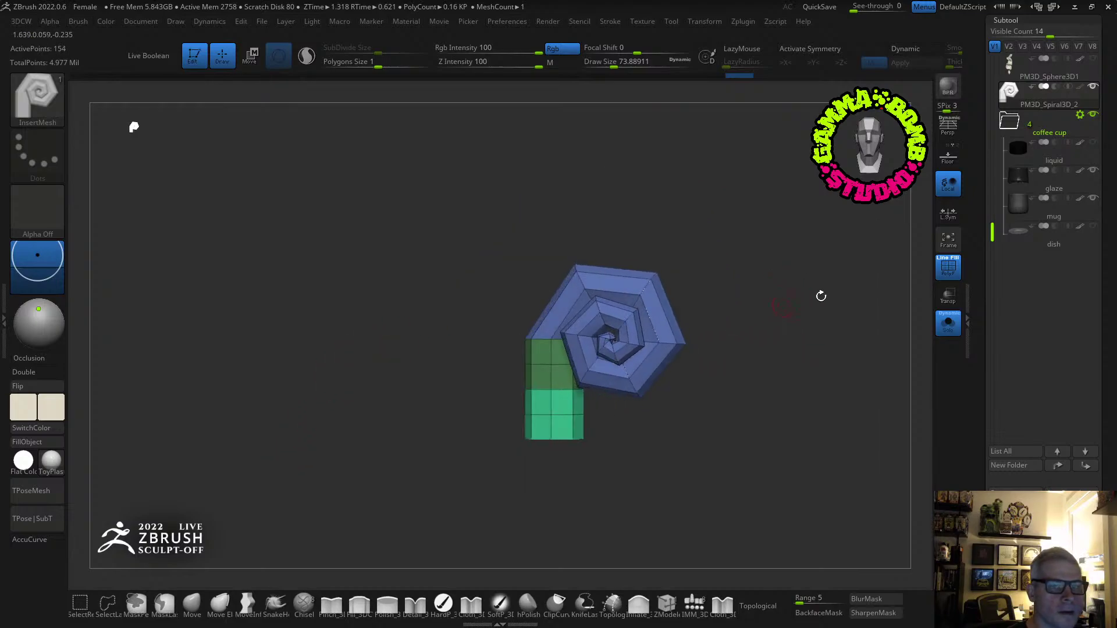
{"action": "scroll", "coordinate": [1072, 122], "scroll_direction": "up", "scroll_amount": 1}
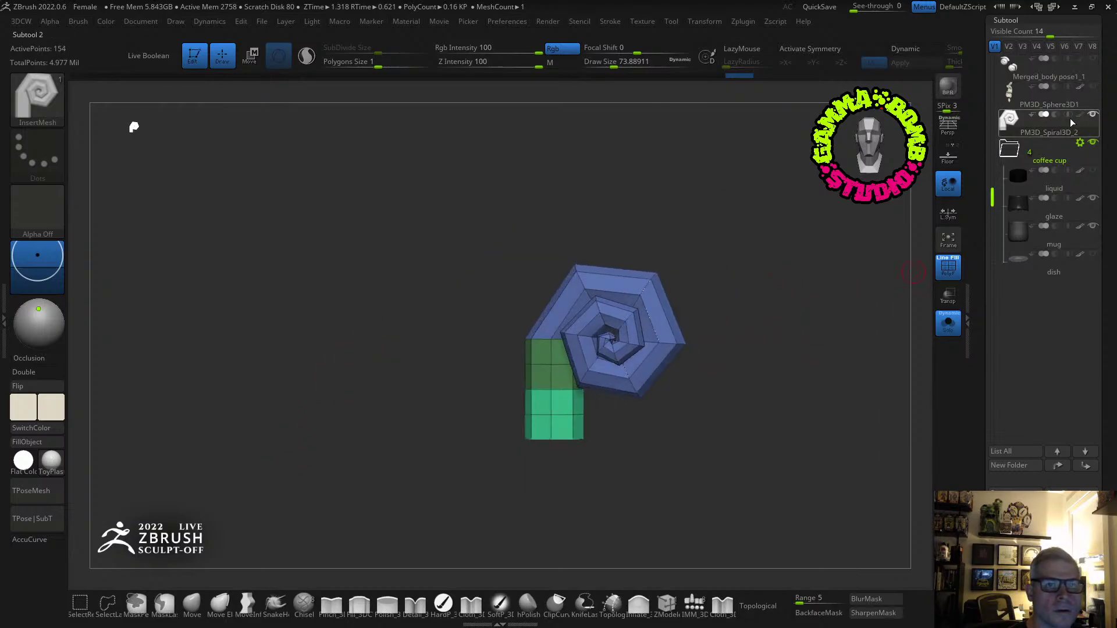
{"action": "left_click_drag", "start_coordinate": [993, 199], "coordinate": [1002, 50]}
{"action": "left_click", "coordinate": [1011, 71]}
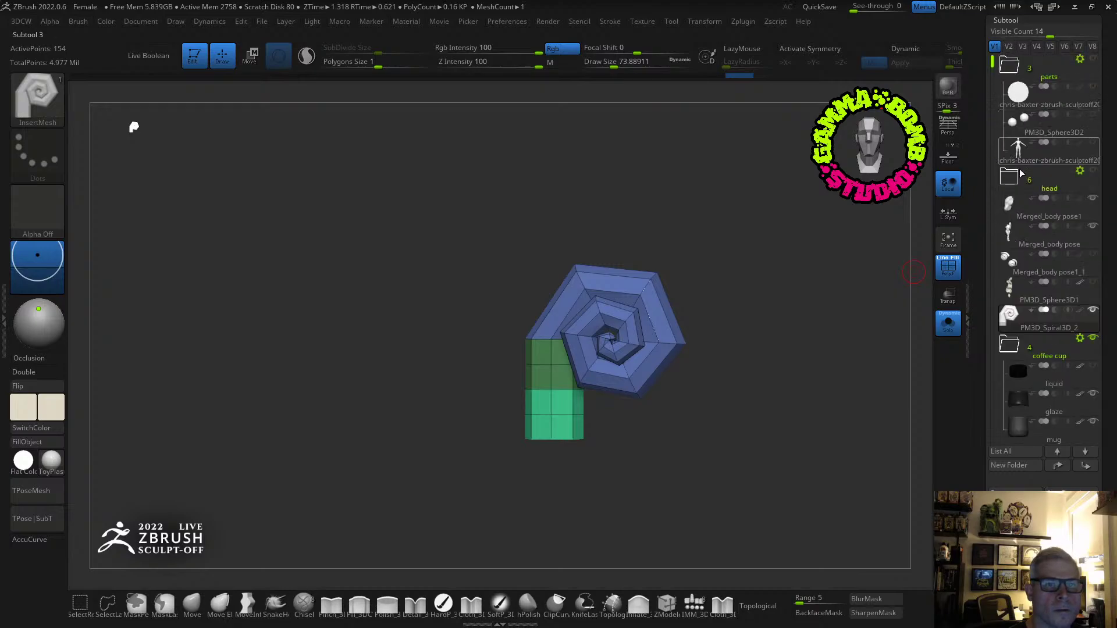
{"action": "left_click", "coordinate": [1016, 78]}
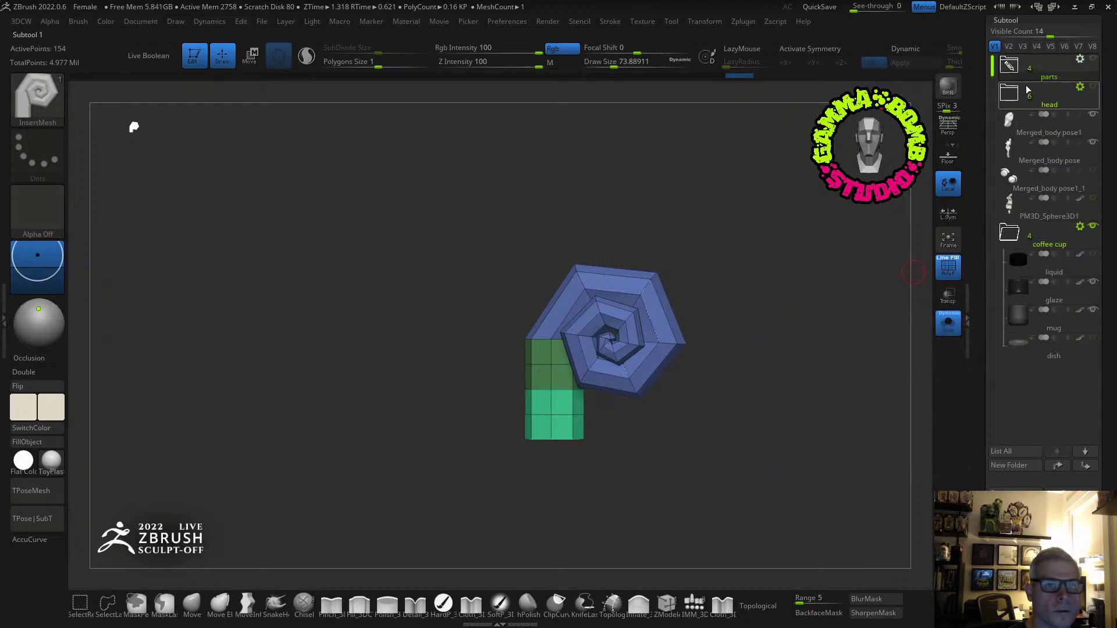
{"action": "left_click", "coordinate": [1015, 98]}
{"action": "left_click", "coordinate": [1018, 100]}
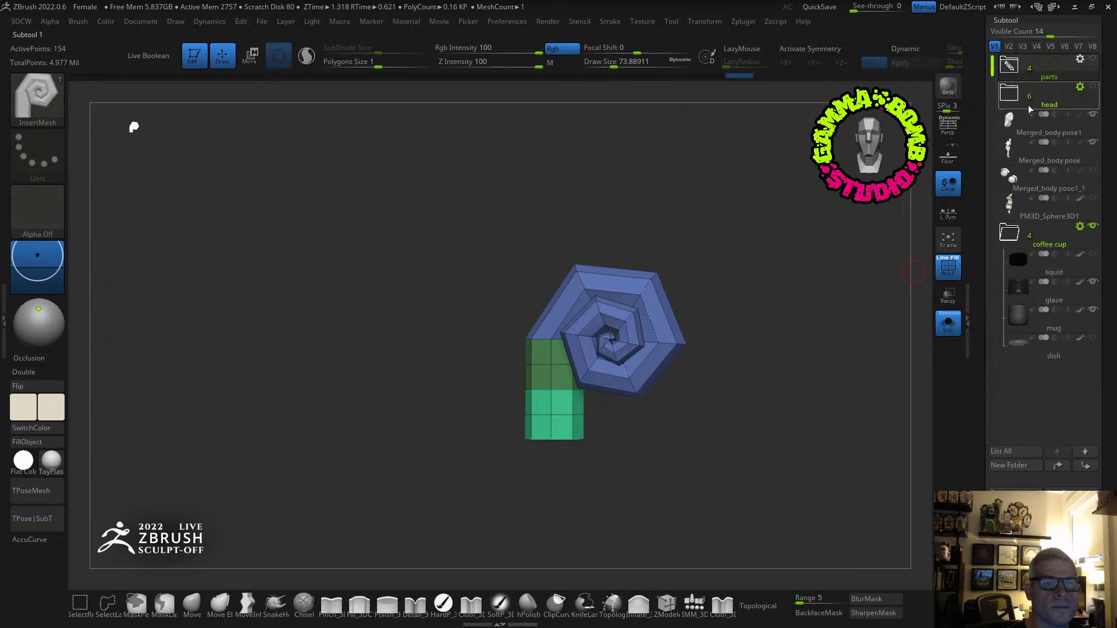
Select the PM3D_Sphere3D1 subtool, turn off Solo mode to show the full sculpture, and hide the wireframe.
{"action": "left_click", "coordinate": [1018, 210]}
{"action": "left_click", "coordinate": [944, 329]}
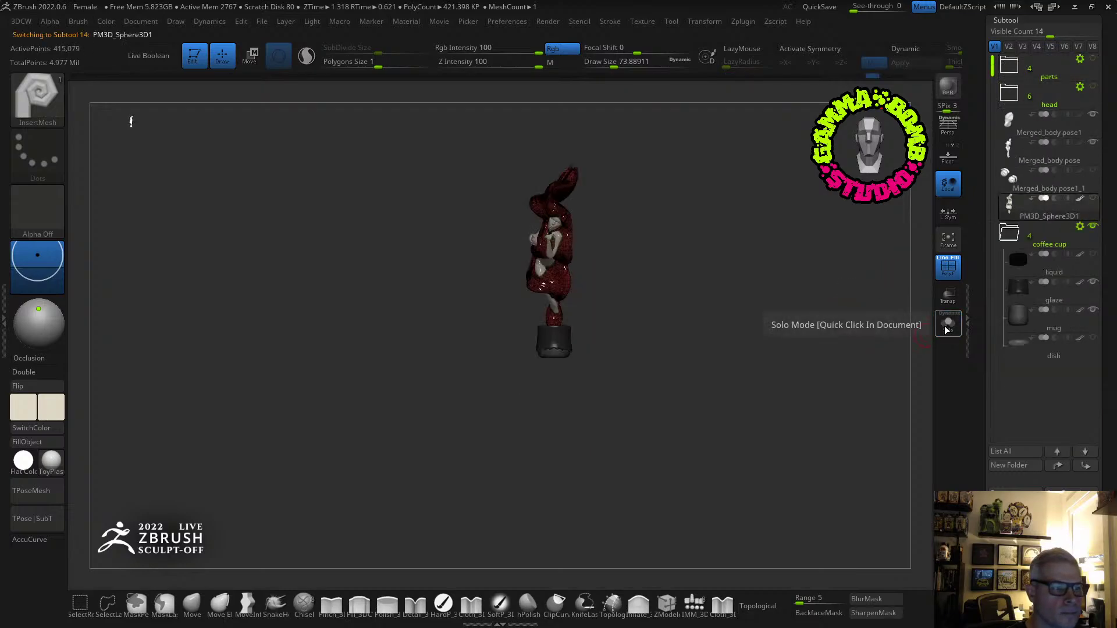
{"action": "left_click", "coordinate": [946, 271]}
{"action": "left_click_drag", "start_coordinate": [827, 293], "coordinate": [955, 248]}
{"action": "mouse_move", "coordinate": [672, 285]}
{"action": "left_mouse_down", "text": "alt"}
{"action": "mouse_move", "coordinate": [770, 400]}
{"action": "mouse_move", "coordinate": [672, 248]}
{"action": "mouse_move", "coordinate": [642, 515]}
{"action": "left_mouse_up", "text": "alt"}
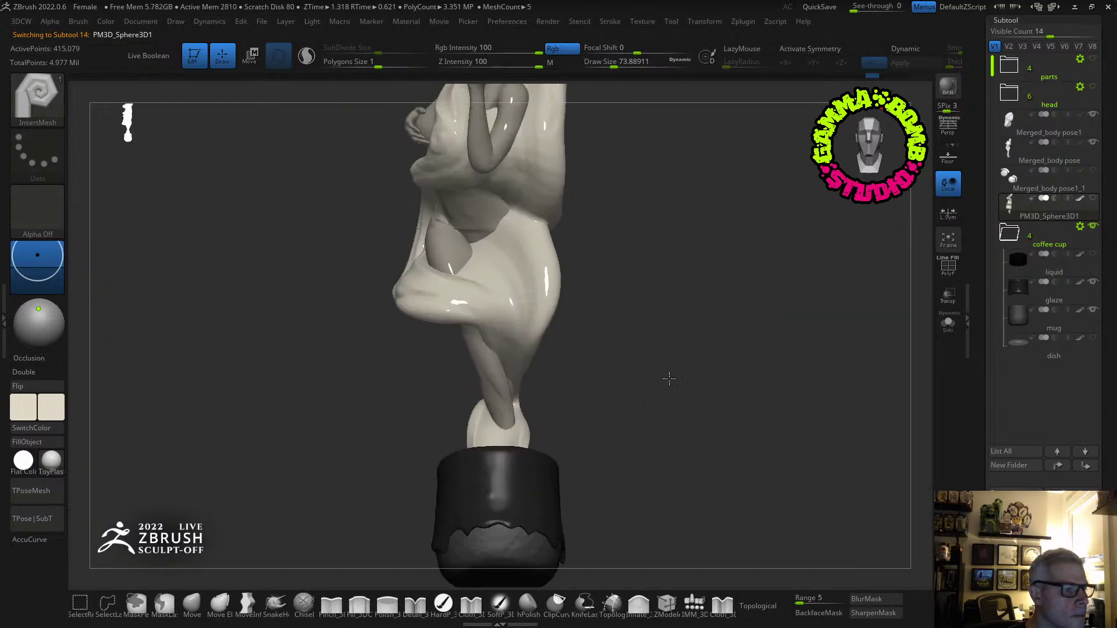
Set the draw size to about 32.7 and try drawing spiral InsertMesh strands along the hair around the hips, undoing the test strokes.
{"action": "mouse_move", "coordinate": [665, 377]}
{"action": "left_mouse_down"}
{"action": "mouse_move", "coordinate": [658, 312]}
{"action": "mouse_move", "coordinate": [881, 317]}
{"action": "left_mouse_up"}
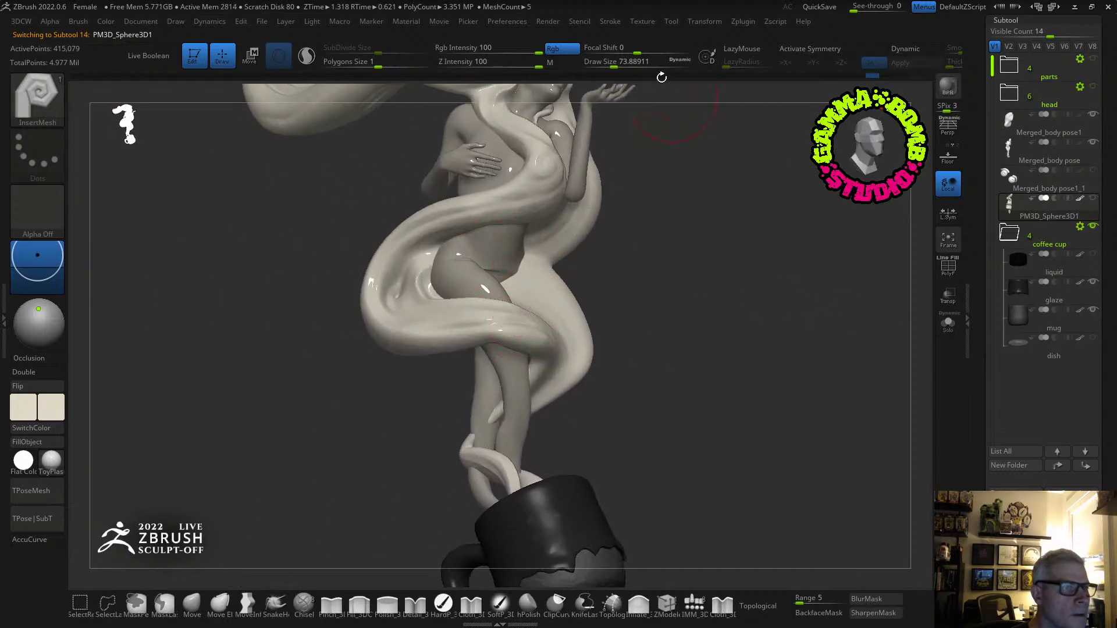
{"action": "left_click", "coordinate": [604, 64]}
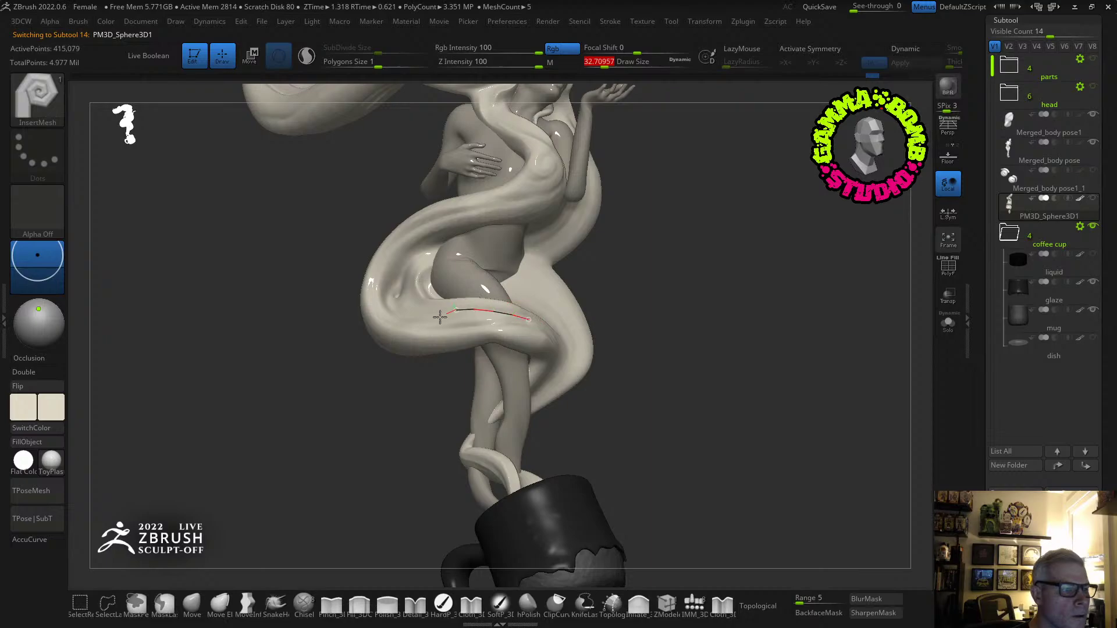
{"action": "left_click_drag", "start_coordinate": [469, 274], "coordinate": [532, 272]}
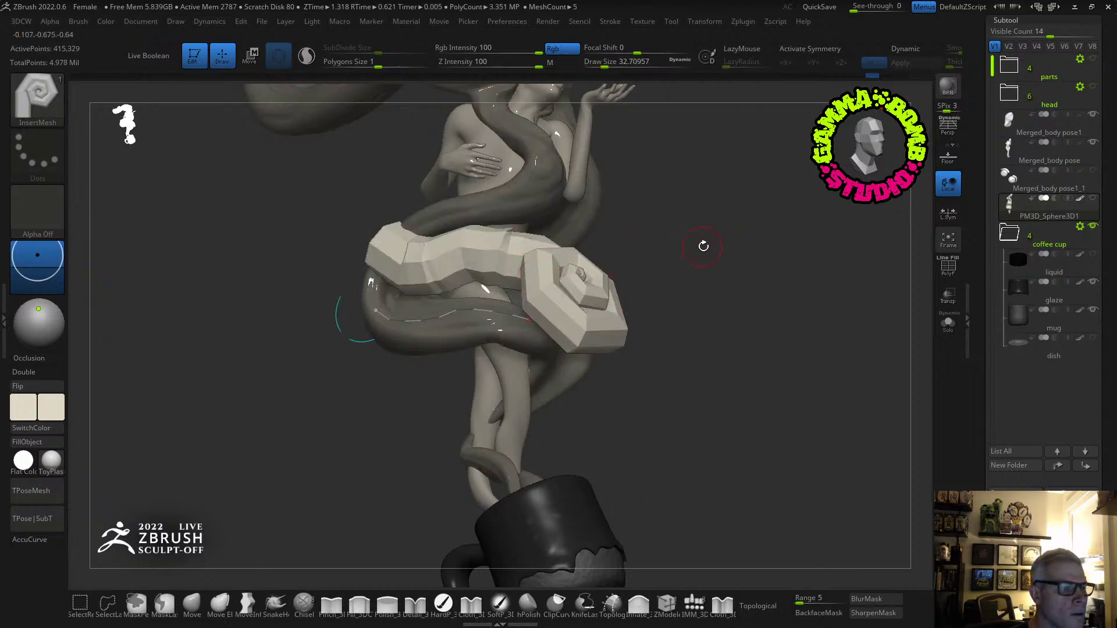
{"action": "left_click_drag", "start_coordinate": [703, 247], "coordinate": [633, 81]}
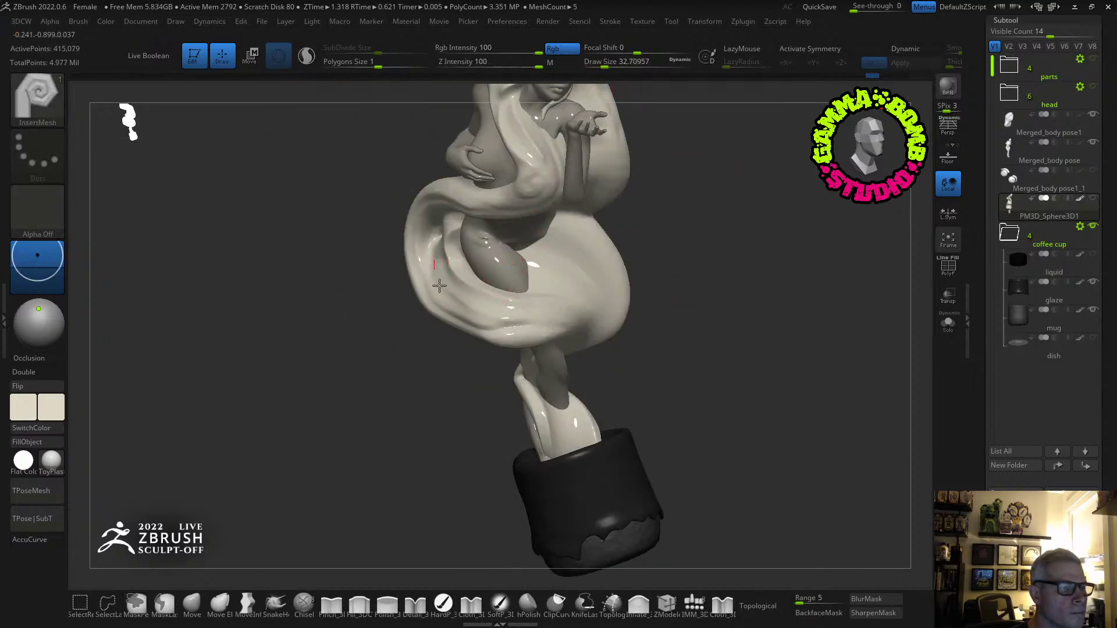
{"action": "left_click_drag", "start_coordinate": [570, 311], "coordinate": [572, 311]}
{"action": "key", "text": "ctrl+z"}
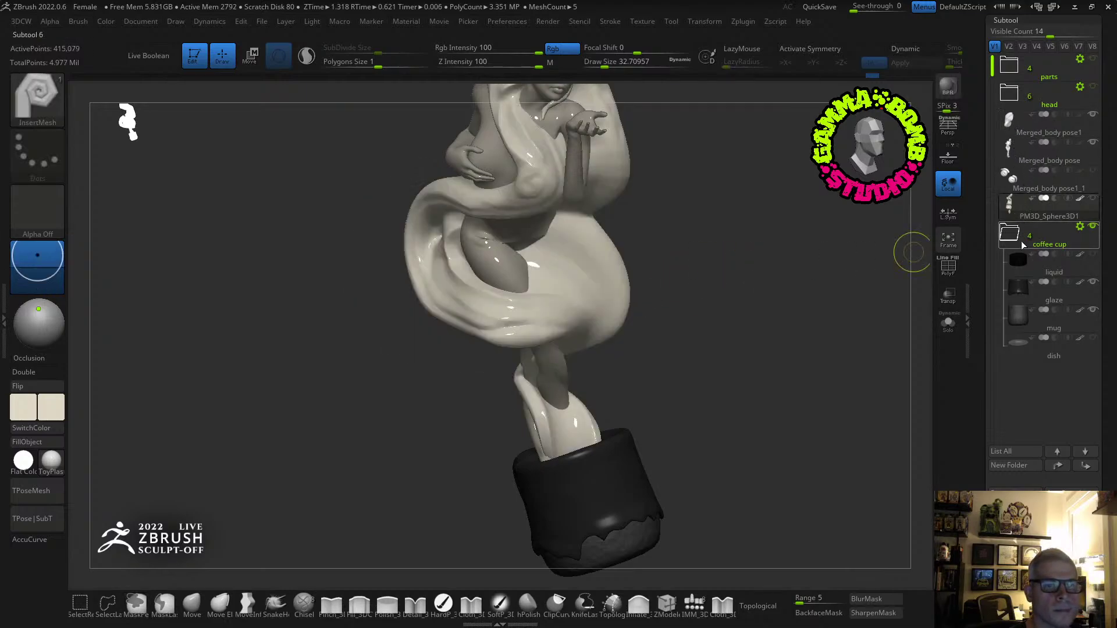
Expand the parts folder, select the PM3D_Spiral3D_2 subtool and frame it in a straight-on view.
{"action": "left_click", "coordinate": [1014, 81]}
{"action": "left_click", "coordinate": [1009, 65]}
{"action": "left_click", "coordinate": [1018, 93]}
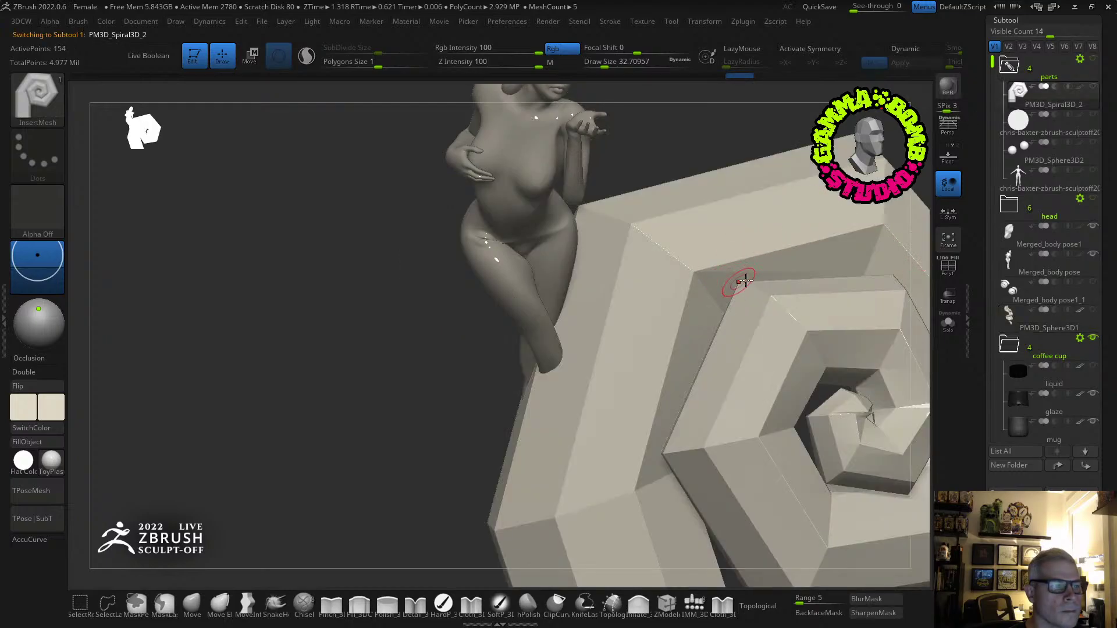
{"action": "key", "text": "f"}
{"action": "left_click_drag", "start_coordinate": [767, 287], "coordinate": [835, 274], "text": "shift"}
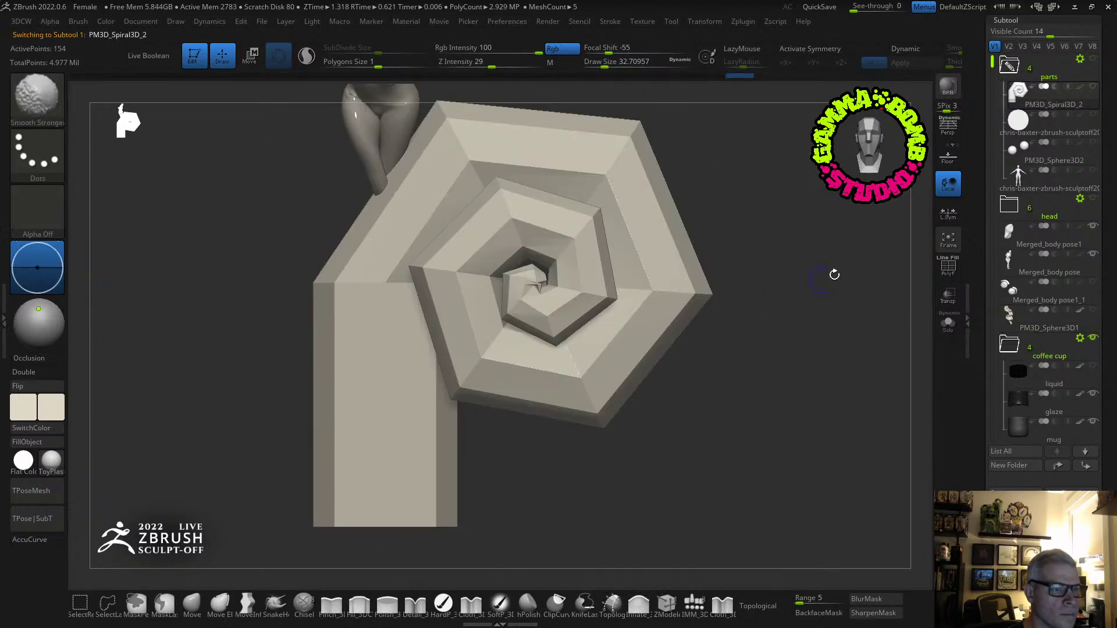
Rotate the spiral mesh upside down so its stem points upward, and isolate it with Solo mode.
{"action": "key", "text": "w"}
{"action": "left_click_drag", "start_coordinate": [414, 234], "coordinate": [342, 381]}
{"action": "left_click_drag", "start_coordinate": [411, 187], "coordinate": [585, 308], "text": "alt"}
{"action": "left_click", "coordinate": [948, 239]}
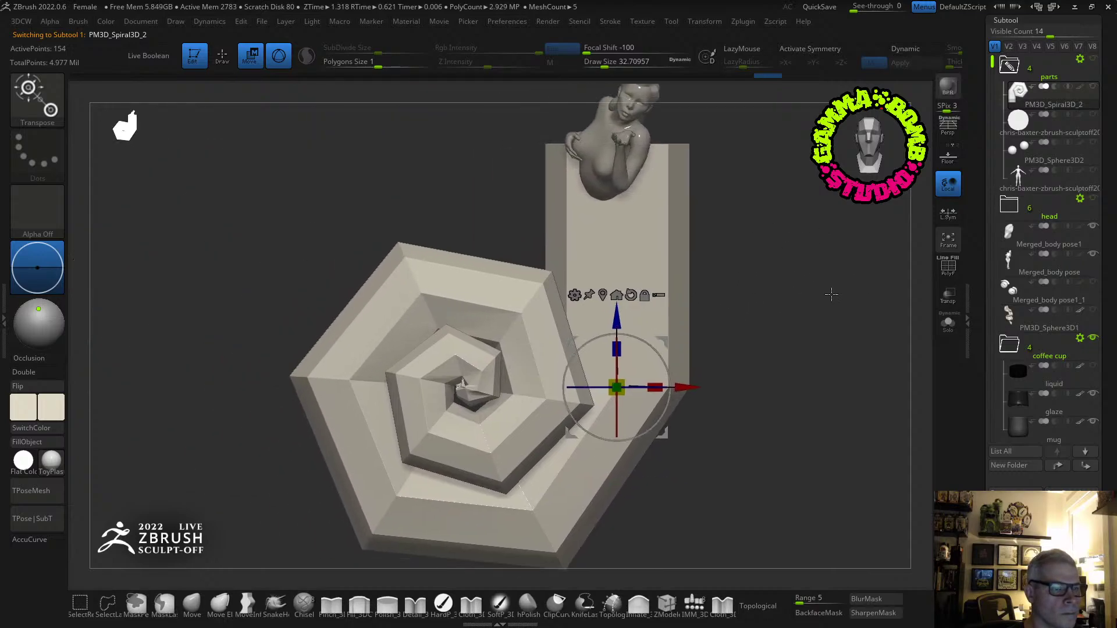
{"action": "left_click", "coordinate": [948, 323]}
{"action": "key", "text": "q"}
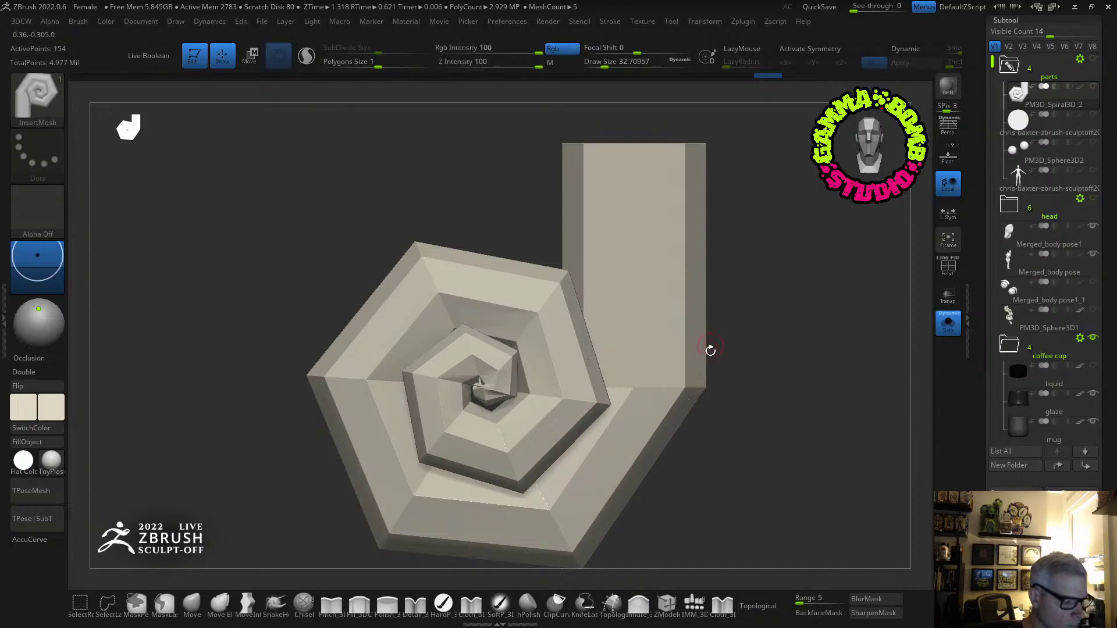
Create a new InsertMesh brush from the flipped spiral mesh.
{"action": "key", "text": "b"}
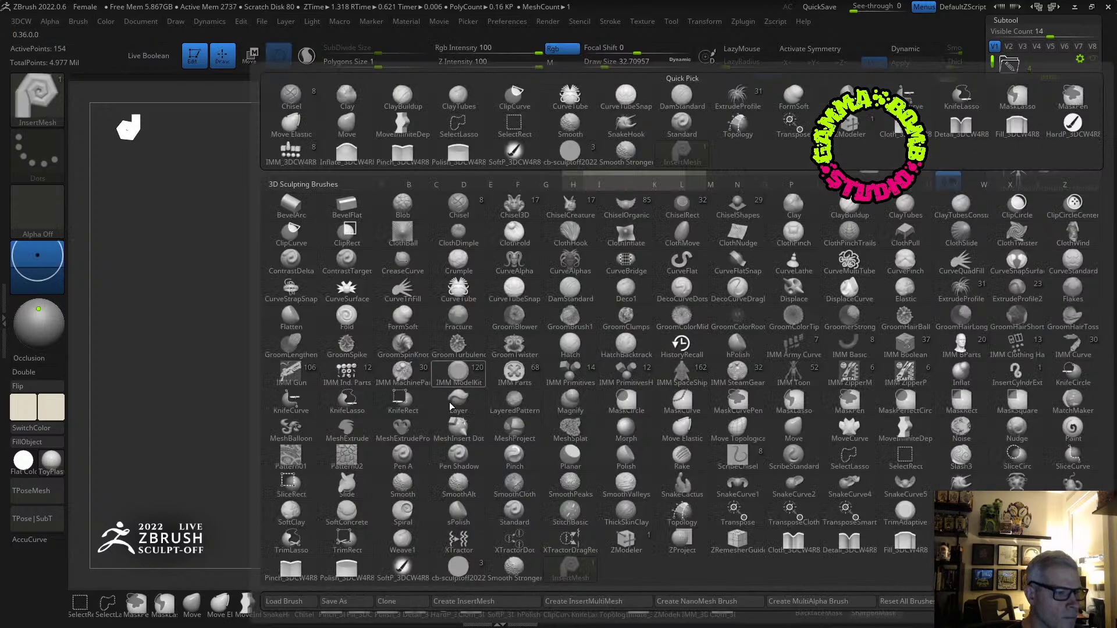
{"action": "left_click", "coordinate": [465, 602]}
{"action": "left_click", "coordinate": [496, 214]}
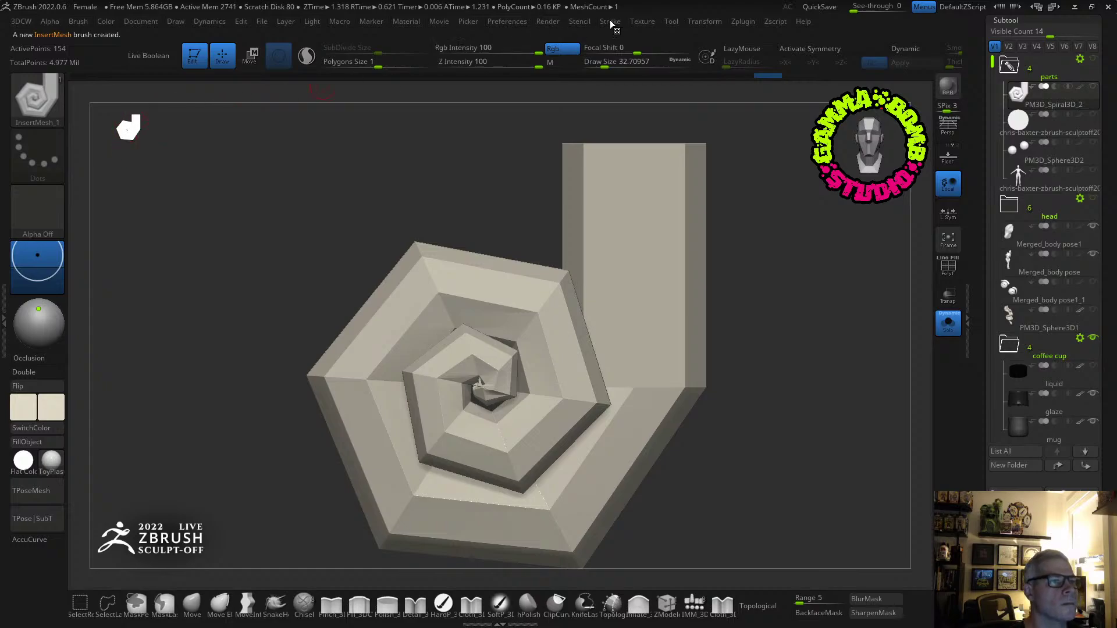
Dock the Brush and Stroke palettes in the side tray to give access to the new brush's modifiers and curve settings.
{"action": "left_click", "coordinate": [3, 277]}
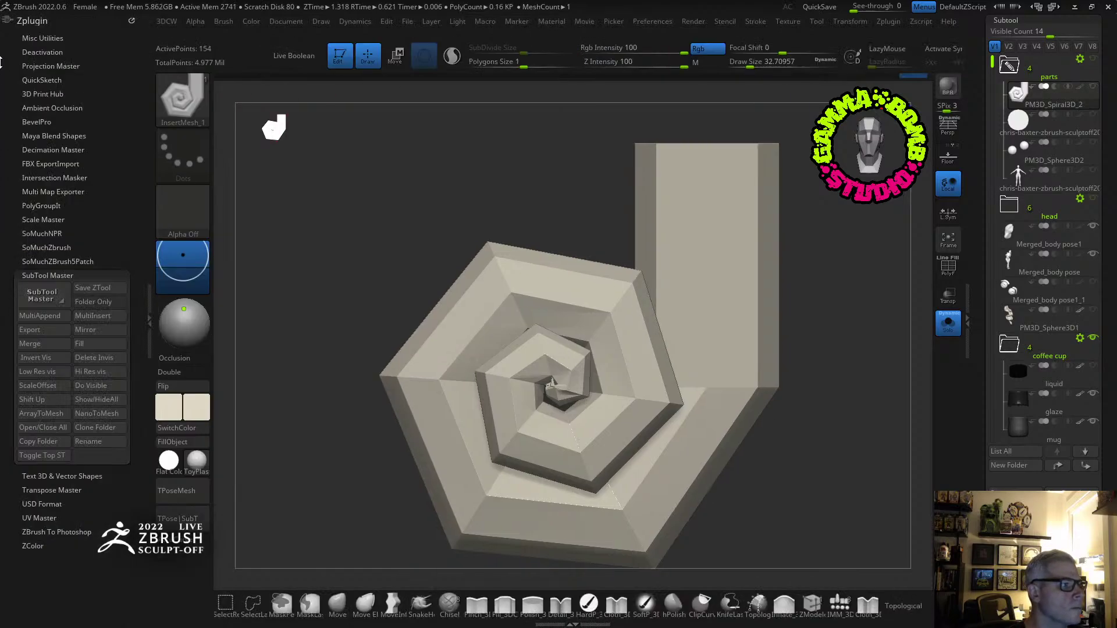
{"action": "left_click", "coordinate": [24, 21]}
{"action": "left_click", "coordinate": [221, 23]}
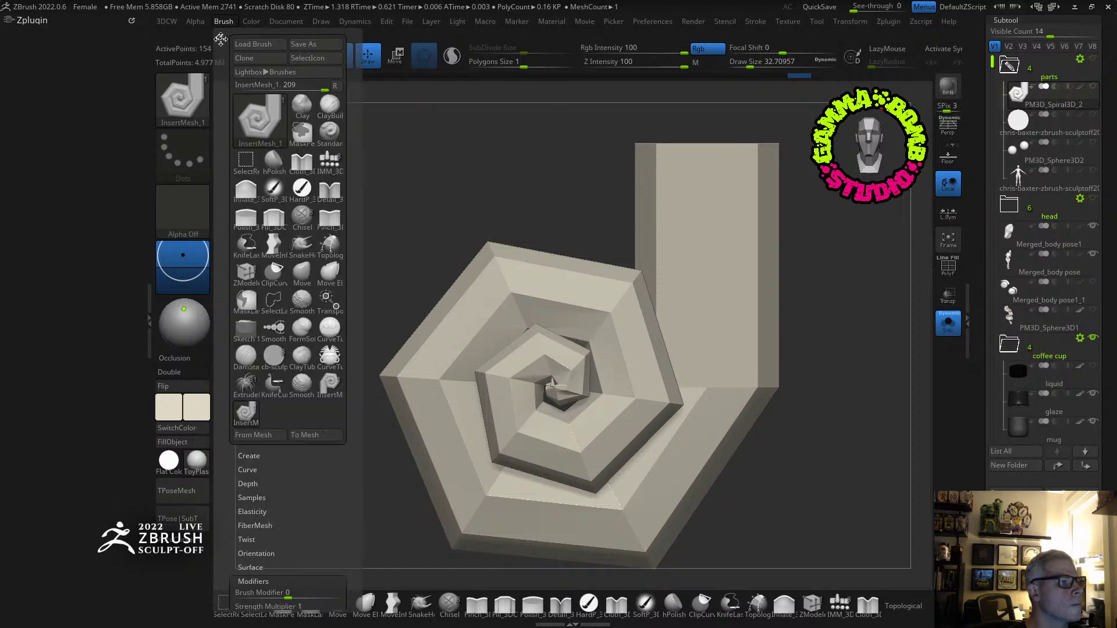
{"action": "left_click", "coordinate": [223, 23]}
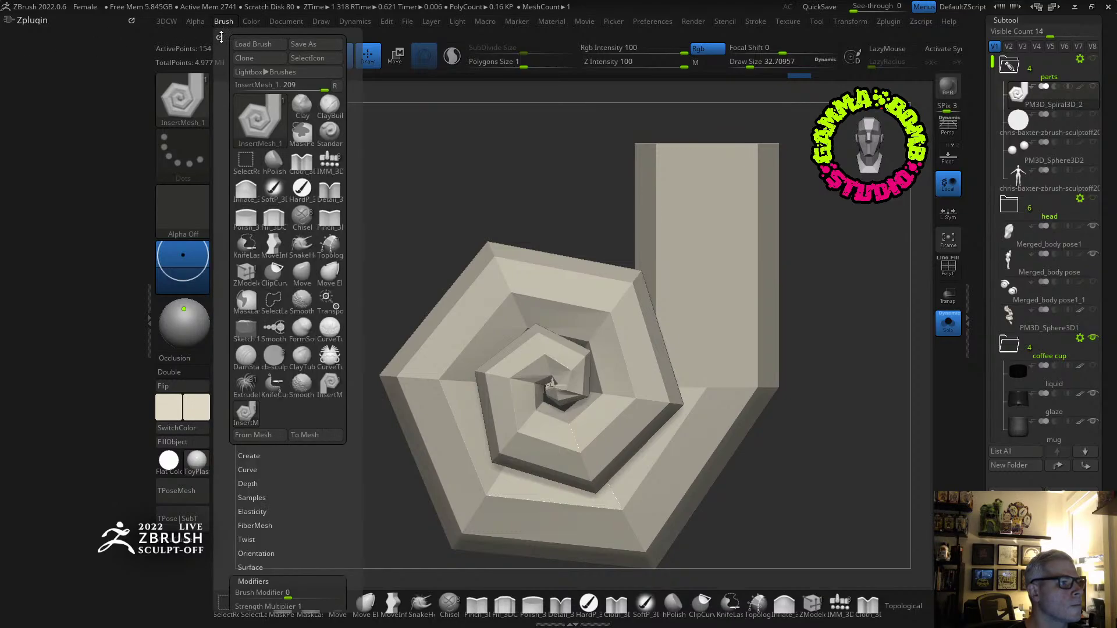
{"action": "left_click", "coordinate": [228, 35]}
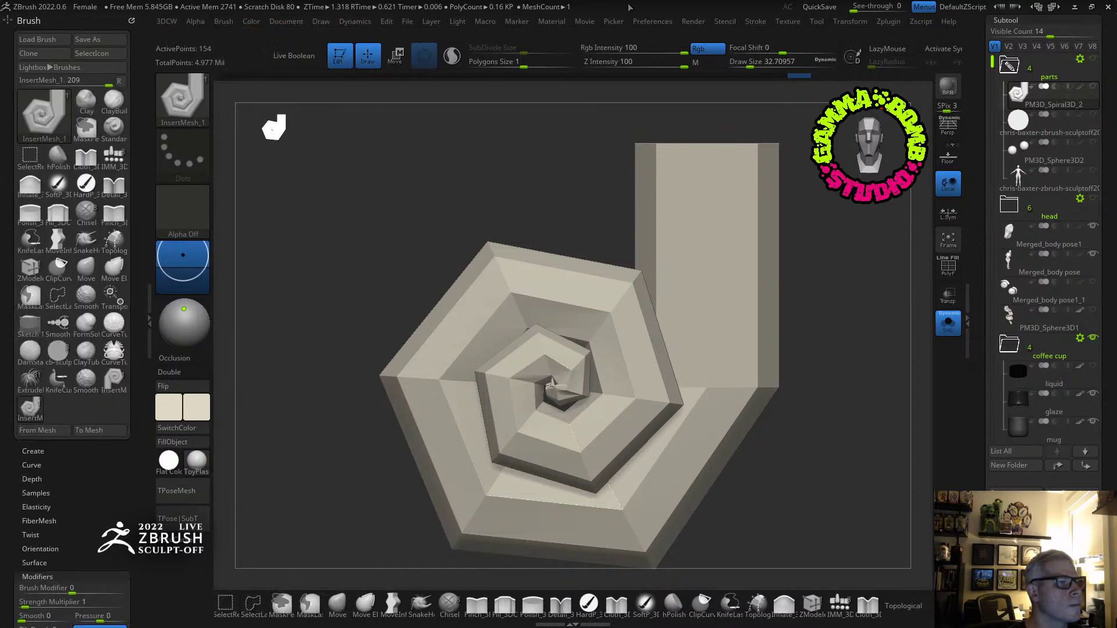
{"action": "left_click", "coordinate": [755, 21]}
{"action": "left_click_drag", "start_coordinate": [751, 37], "coordinate": [17, 106]}
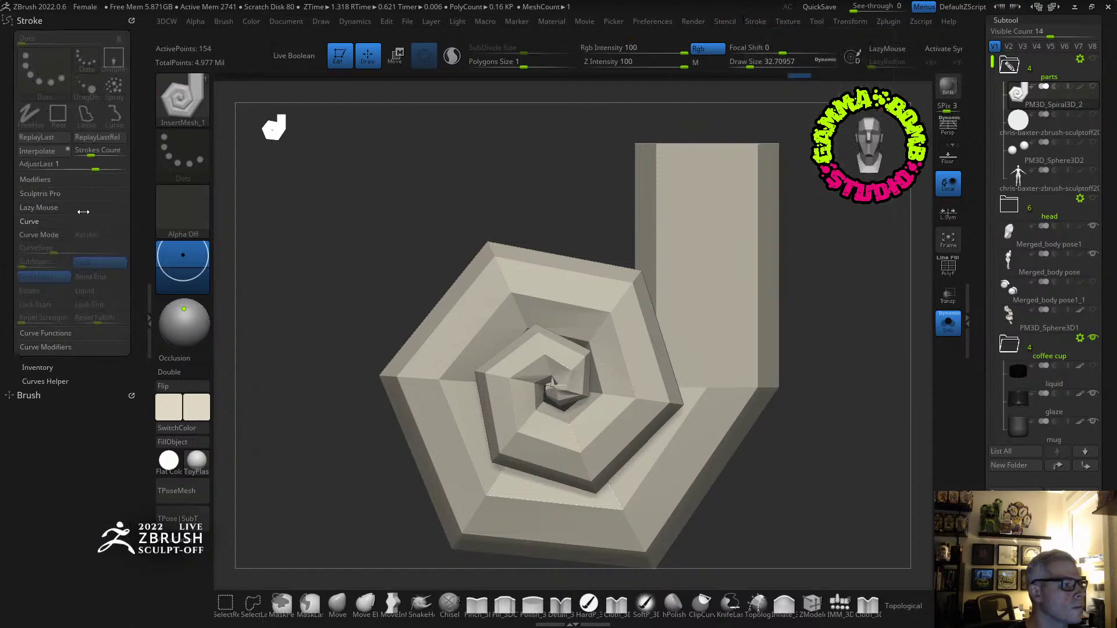
Enable Curve Mode and AsLine for the stroke, and turn on Weld Points and Stretch for the spiral insert brush.
{"action": "left_click", "coordinate": [39, 235]}
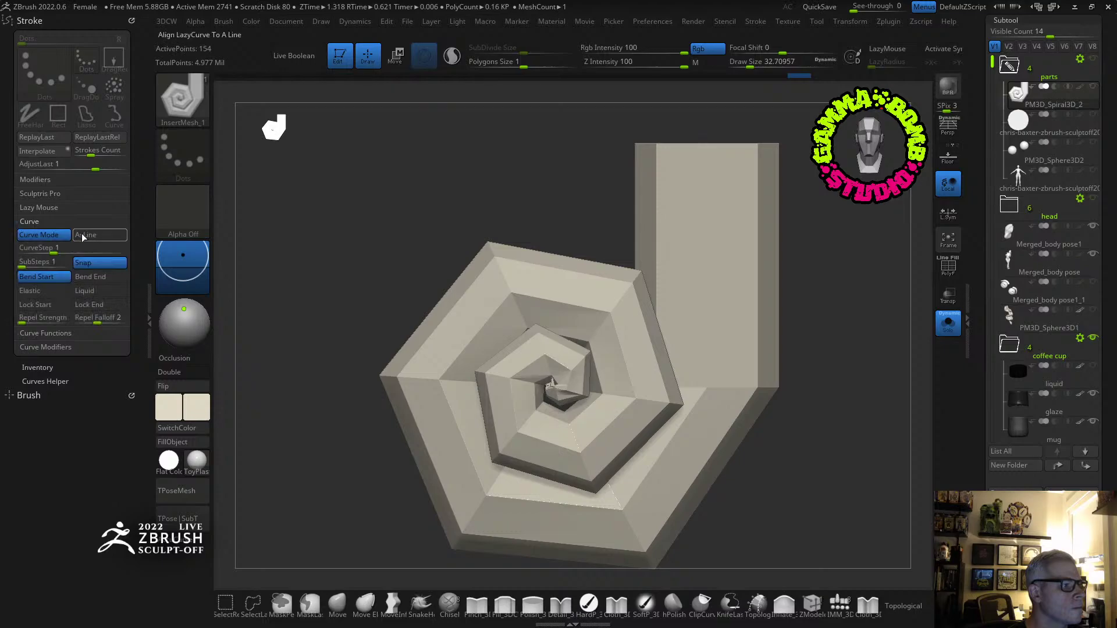
{"action": "left_click", "coordinate": [88, 235]}
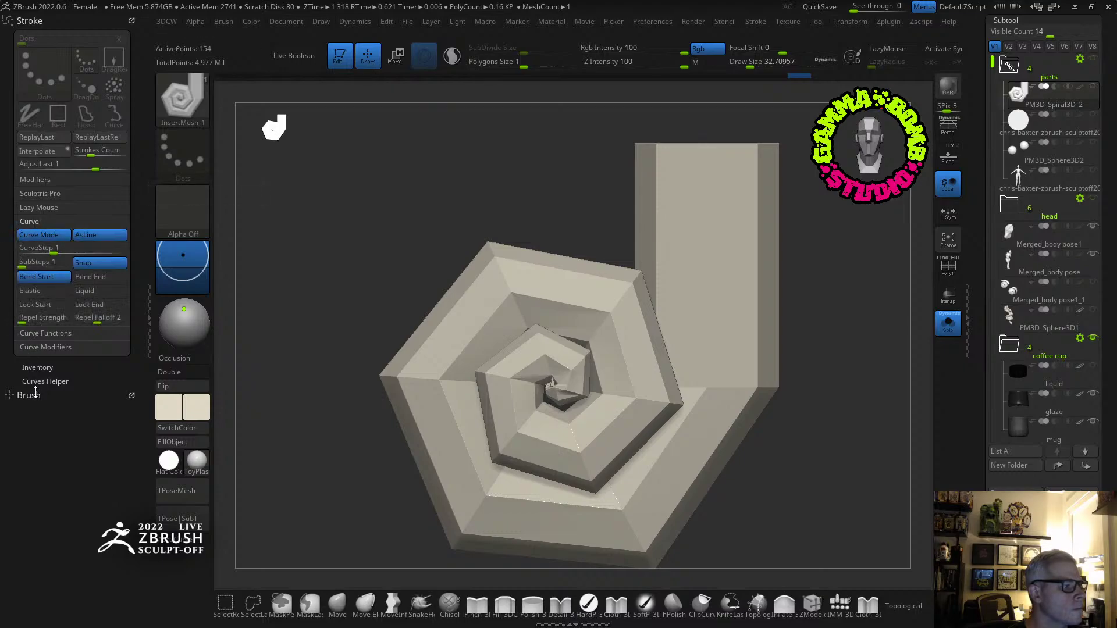
{"action": "left_click", "coordinate": [29, 396]}
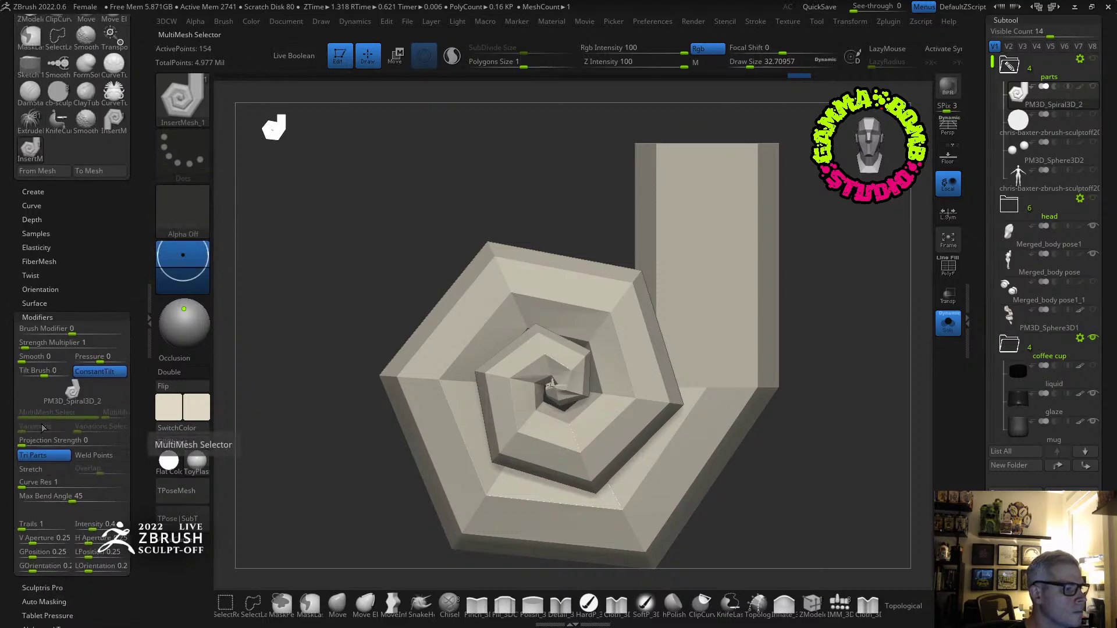
{"action": "left_click", "coordinate": [96, 456]}
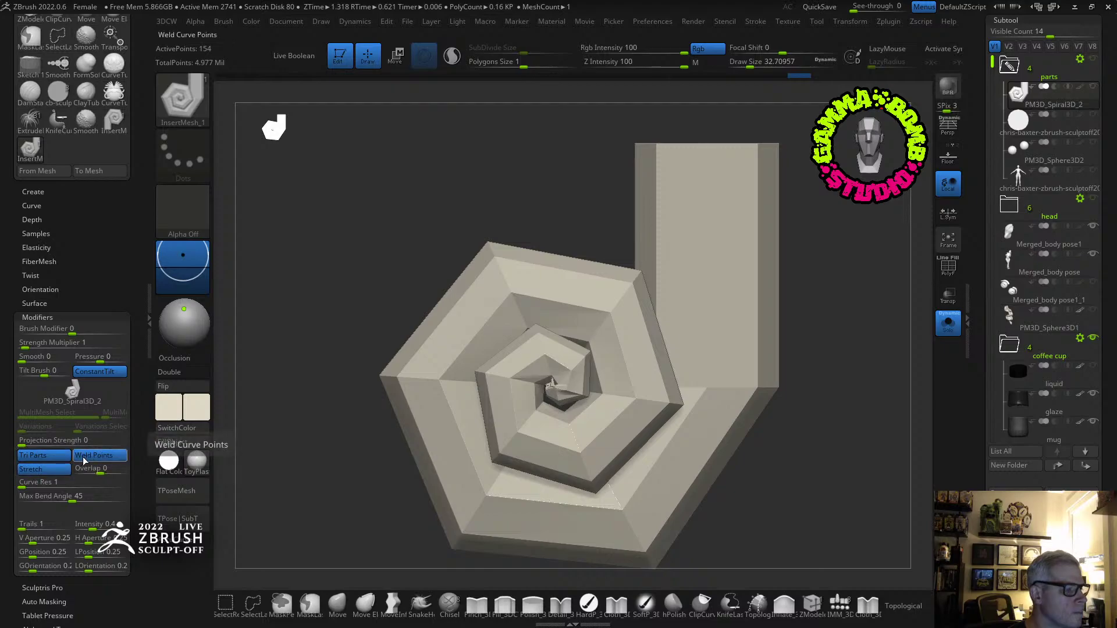
Make the brush size follow the falloff by turning on Size in the stroke's Curve Modifiers.
{"action": "scroll", "coordinate": [68, 199], "scroll_direction": "up", "scroll_amount": 5}
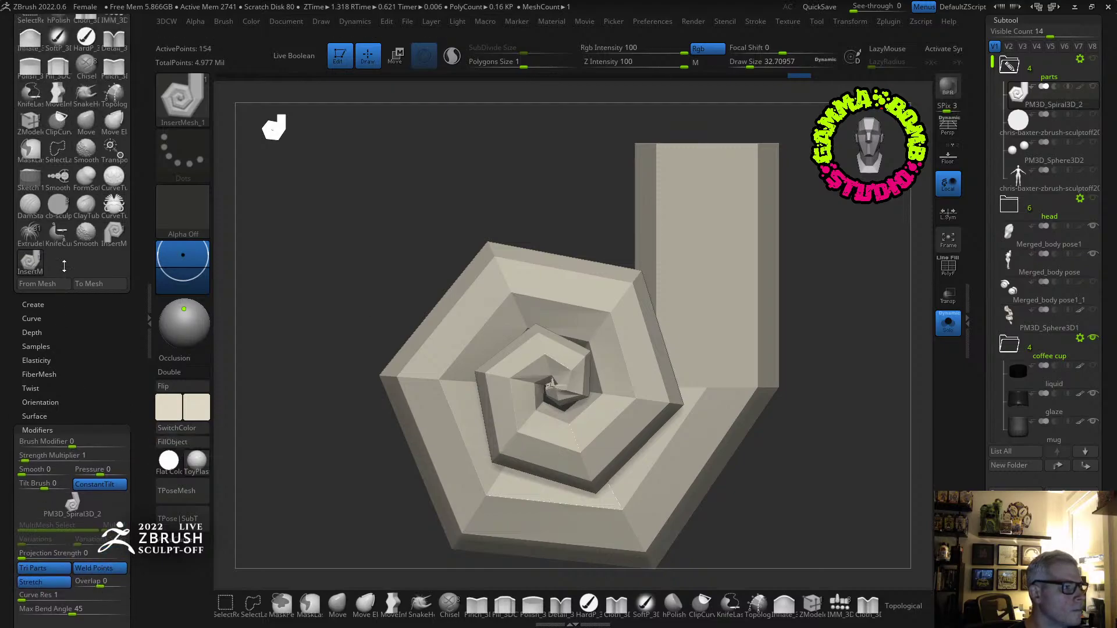
{"action": "left_click", "coordinate": [40, 34]}
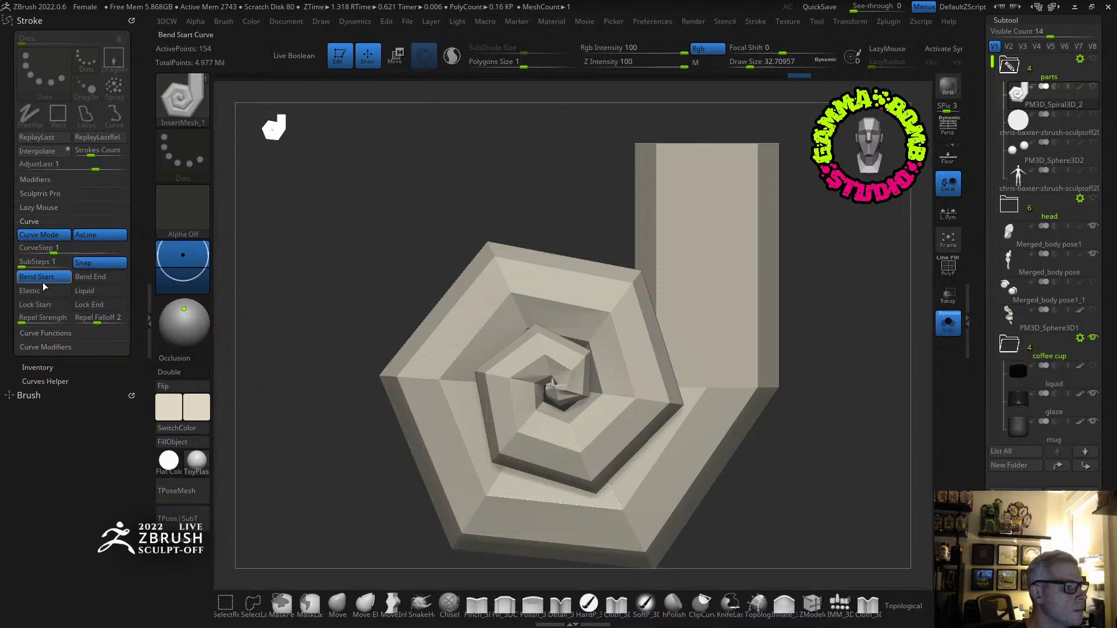
{"action": "left_click", "coordinate": [47, 346]}
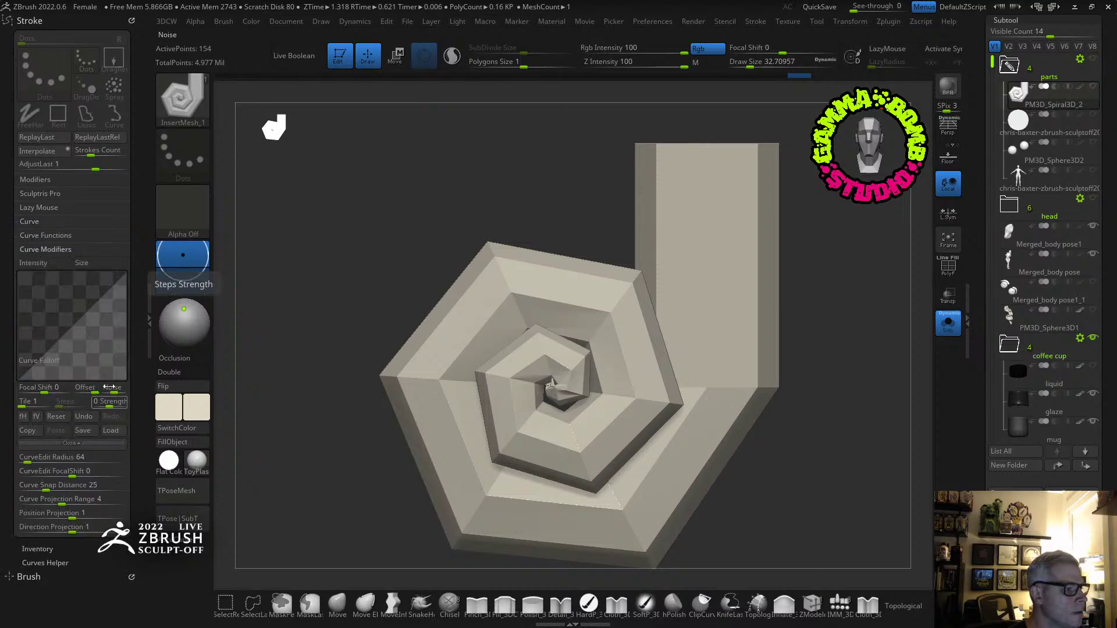
{"action": "left_click", "coordinate": [84, 263]}
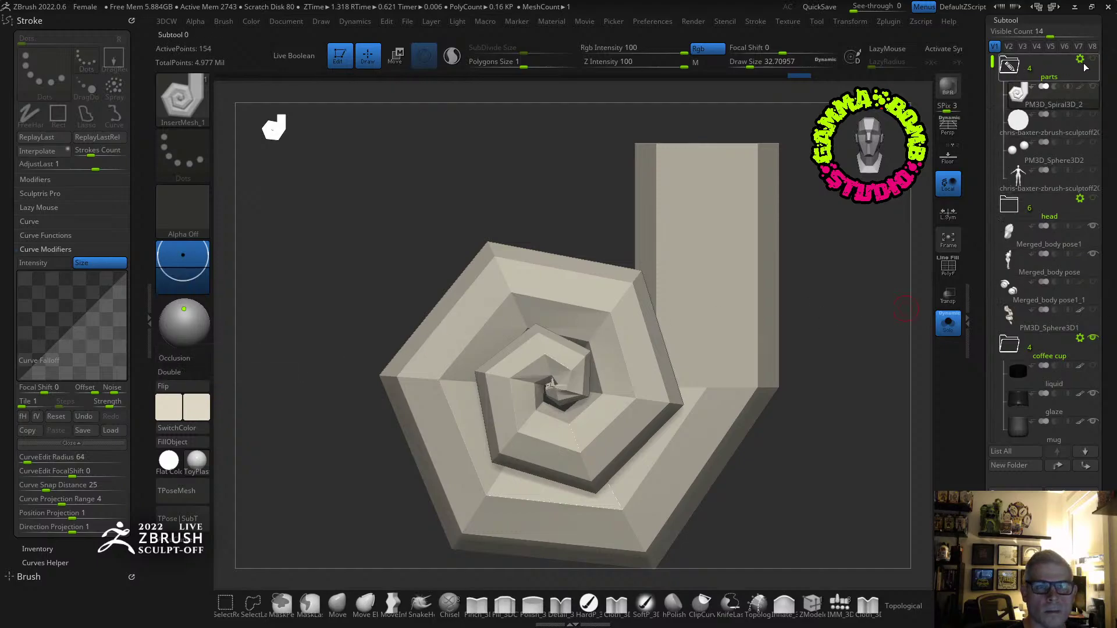
Collapse the parts folder and make the PM3D_Sphere3D1 subtool active.
{"action": "mouse_move", "coordinate": [1095, 64]}
{"action": "left_click", "coordinate": [1010, 64]}
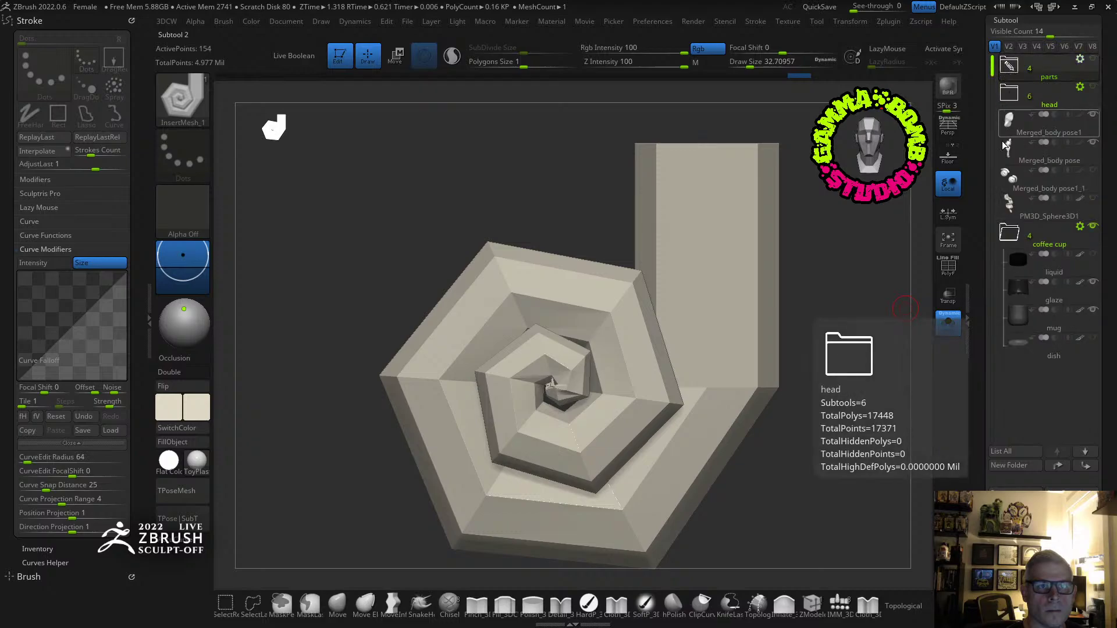
{"action": "left_click", "coordinate": [1015, 206]}
Try straight spiral insertions across the lower loop of the flowing form, reducing the draw size to 18.45511 between attempts, and undo them.
{"action": "right_click_drag", "start_coordinate": [658, 239], "coordinate": [700, 380], "text": "alt"}
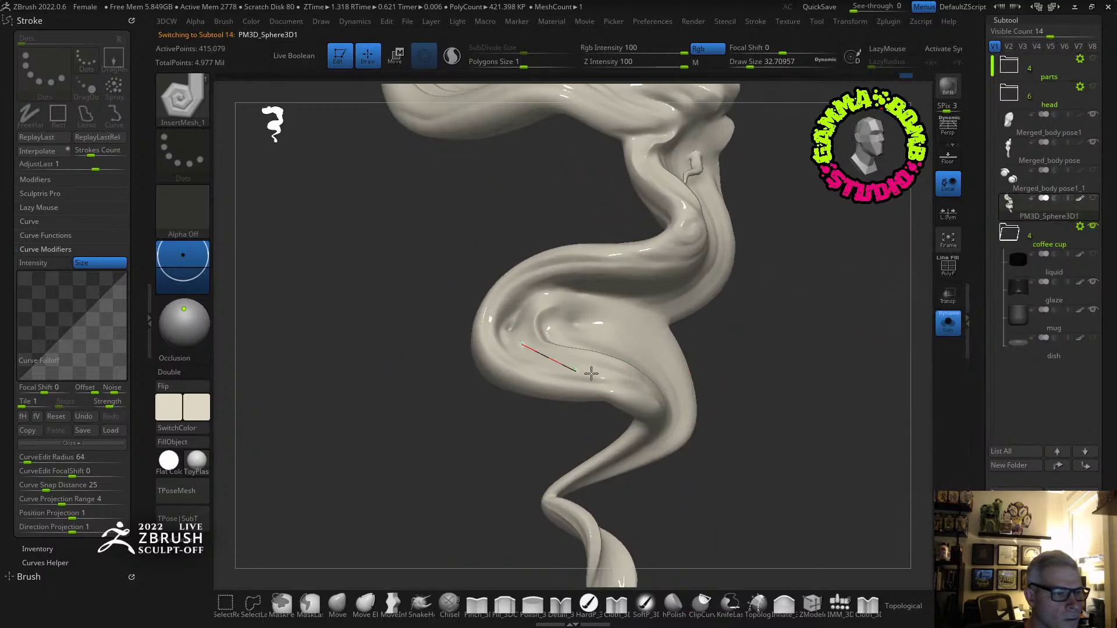
{"action": "left_click_drag", "start_coordinate": [591, 374], "coordinate": [698, 374]}
{"action": "key", "text": "ctrl+z"}
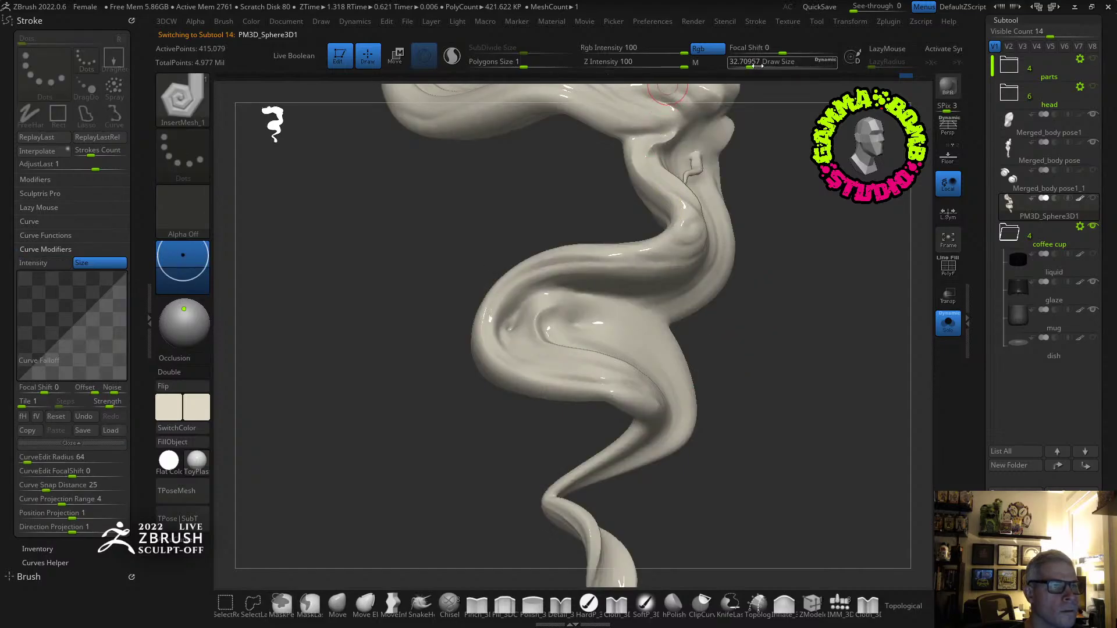
{"action": "left_click_drag", "start_coordinate": [755, 65], "coordinate": [745, 66]}
{"action": "right_click_drag", "start_coordinate": [551, 365], "coordinate": [540, 344]}
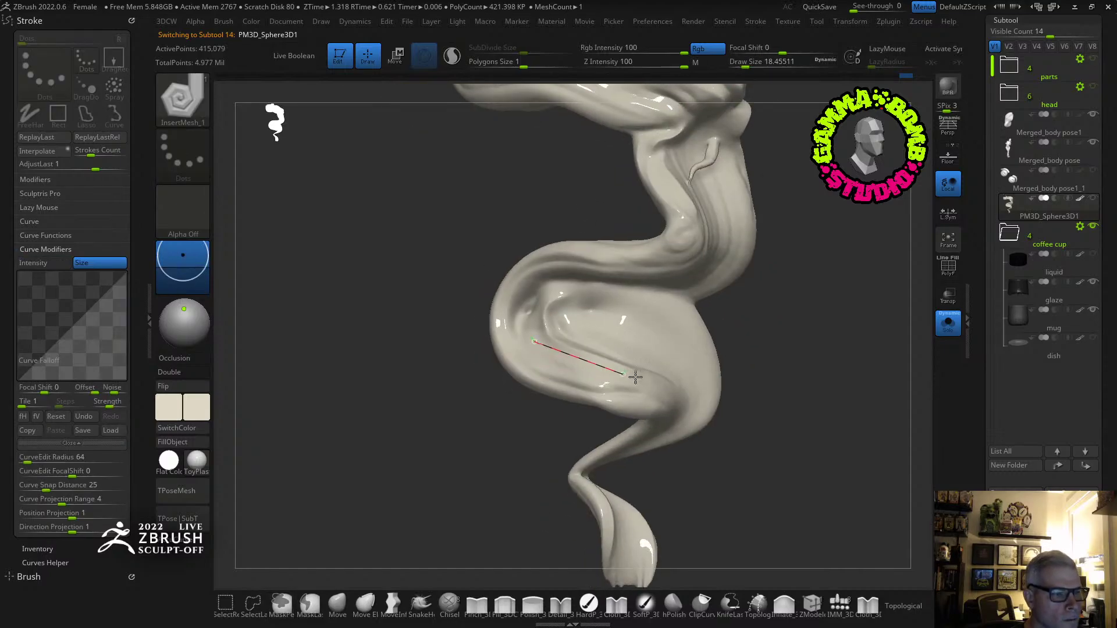
{"action": "left_click_drag", "start_coordinate": [674, 395], "coordinate": [675, 395]}
{"action": "key", "text": "ctrl+z"}
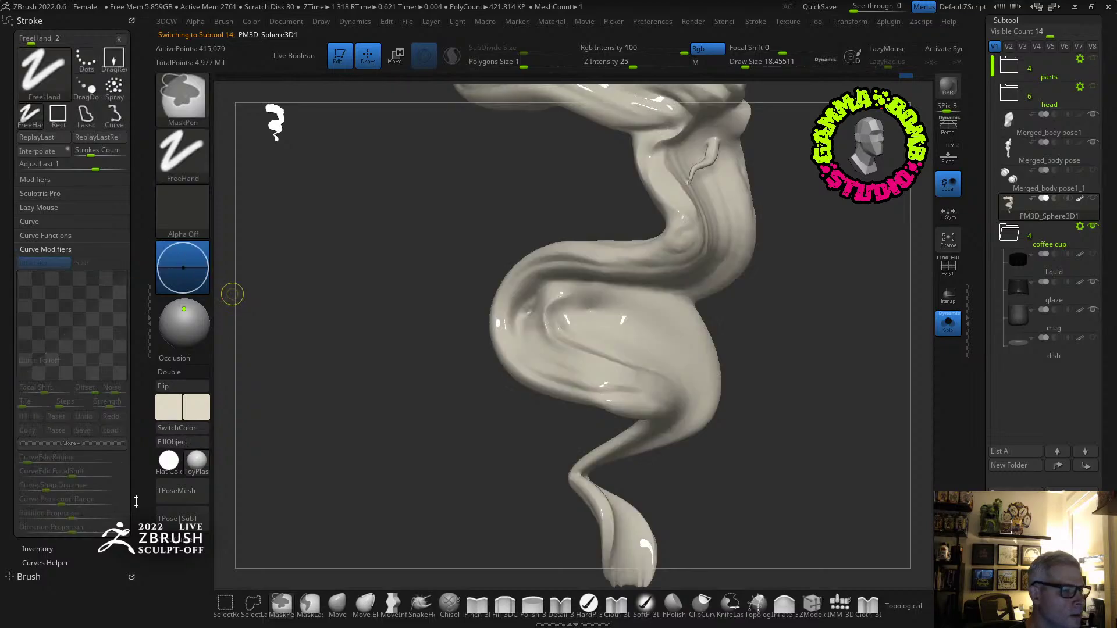
Turn off AsLine for the stroke curve while leaving Curve Mode enabled.
{"action": "left_click", "coordinate": [29, 577]}
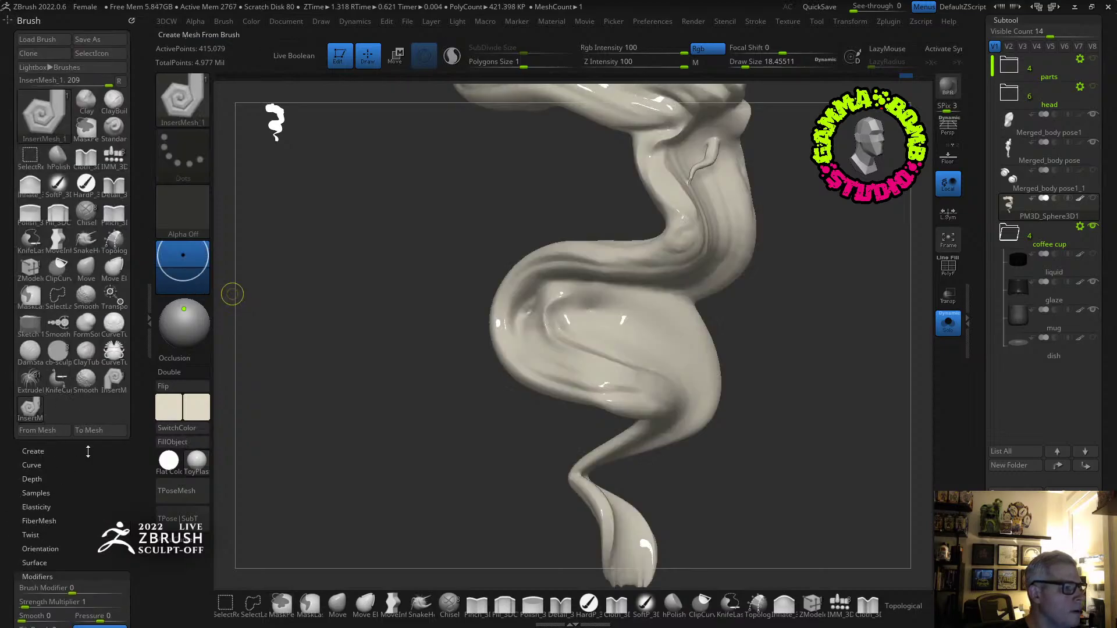
{"action": "left_click_drag", "start_coordinate": [88, 452], "coordinate": [88, 480]}
{"action": "left_click", "coordinate": [26, 33]}
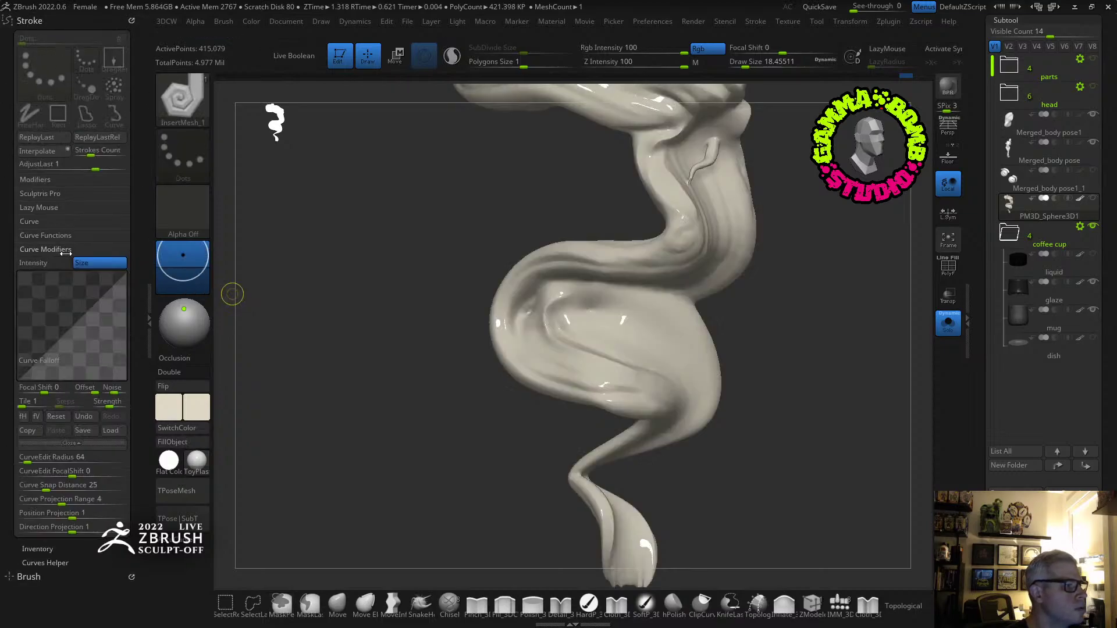
{"action": "left_click", "coordinate": [49, 236]}
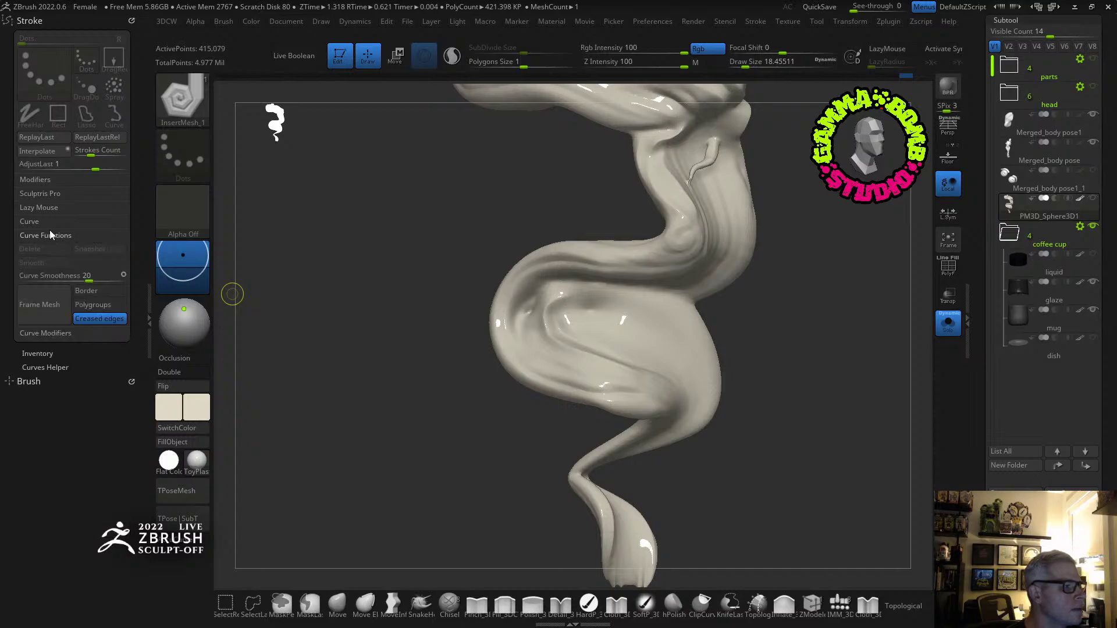
{"action": "left_click", "coordinate": [36, 224]}
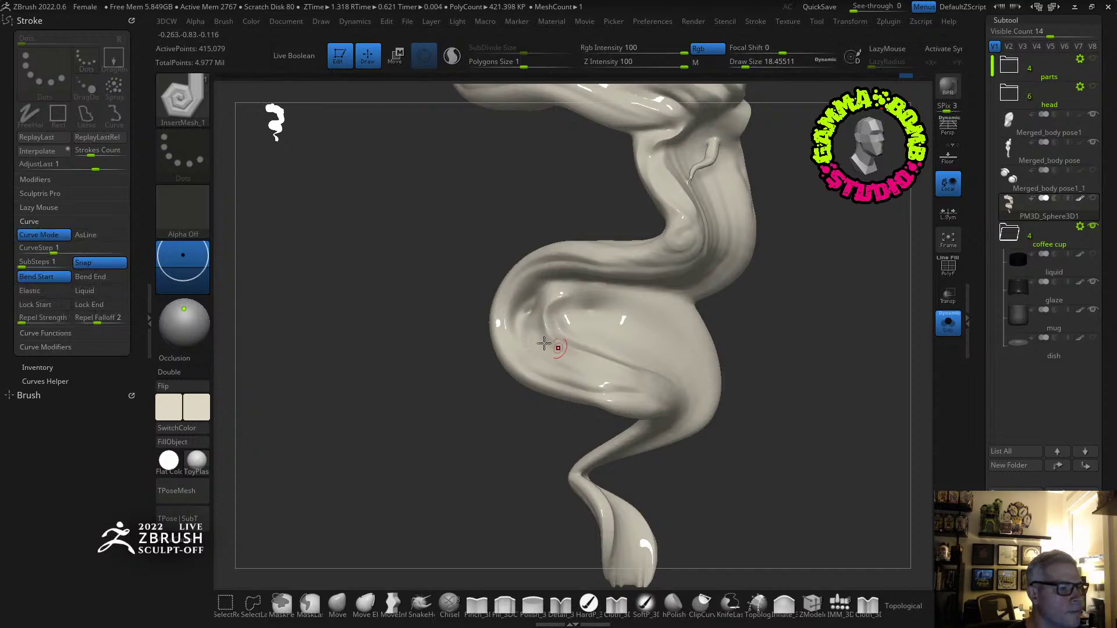
Try freehand curved spiral insertions along the lower loop of the flowing form and undo them.
{"action": "left_click_drag", "start_coordinate": [570, 376], "coordinate": [703, 395]}
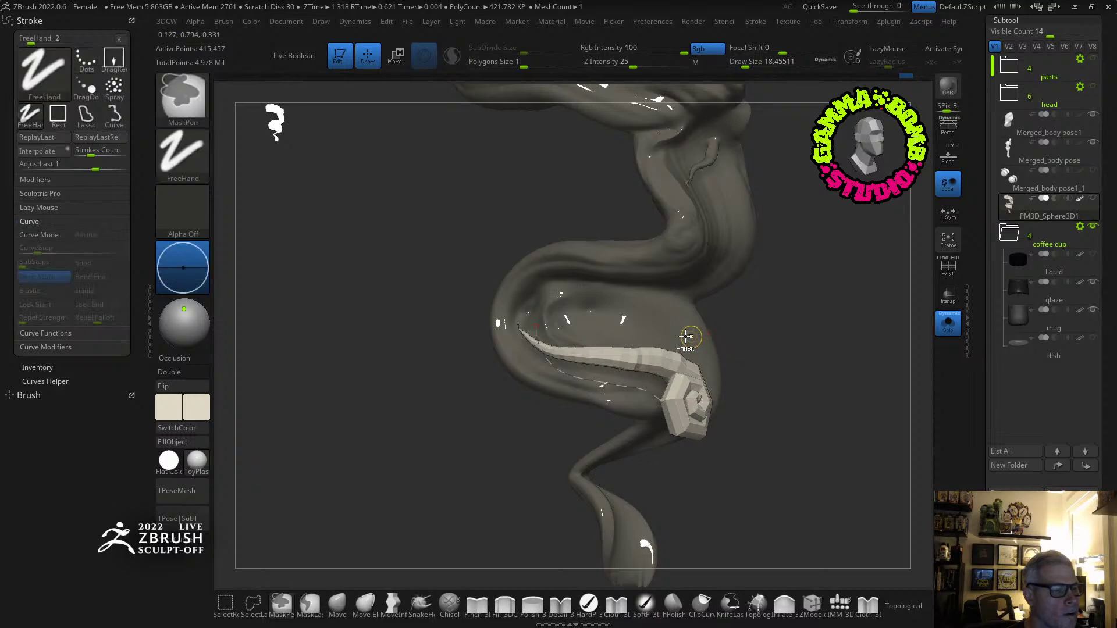
{"action": "key", "text": "ctrl+z"}
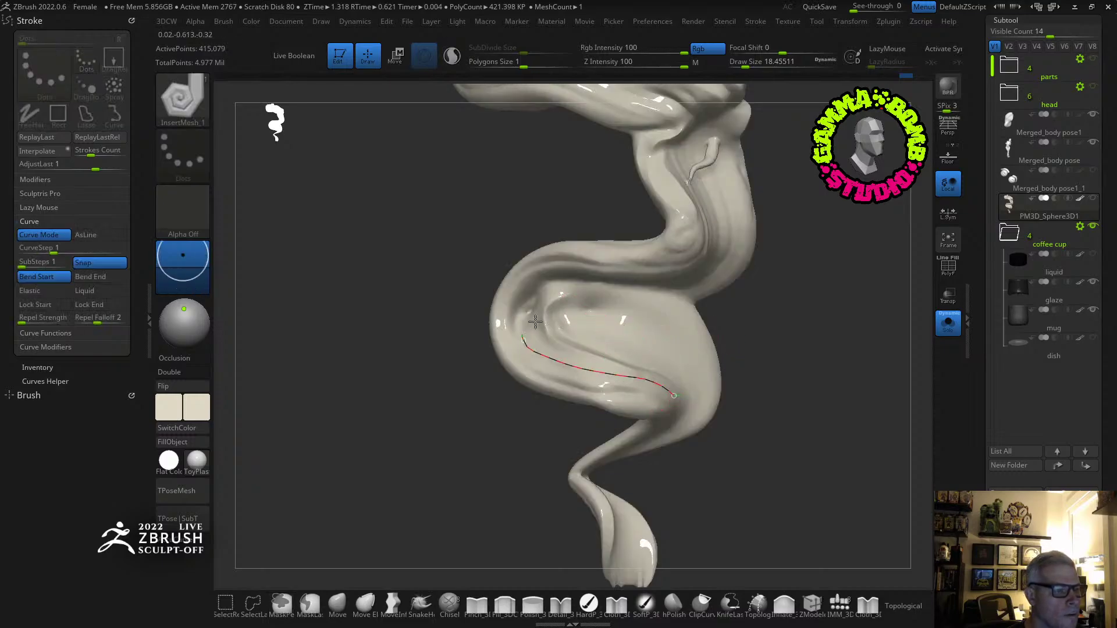
{"action": "left_click", "coordinate": [535, 322]}
{"action": "key", "text": "ctrl+z"}
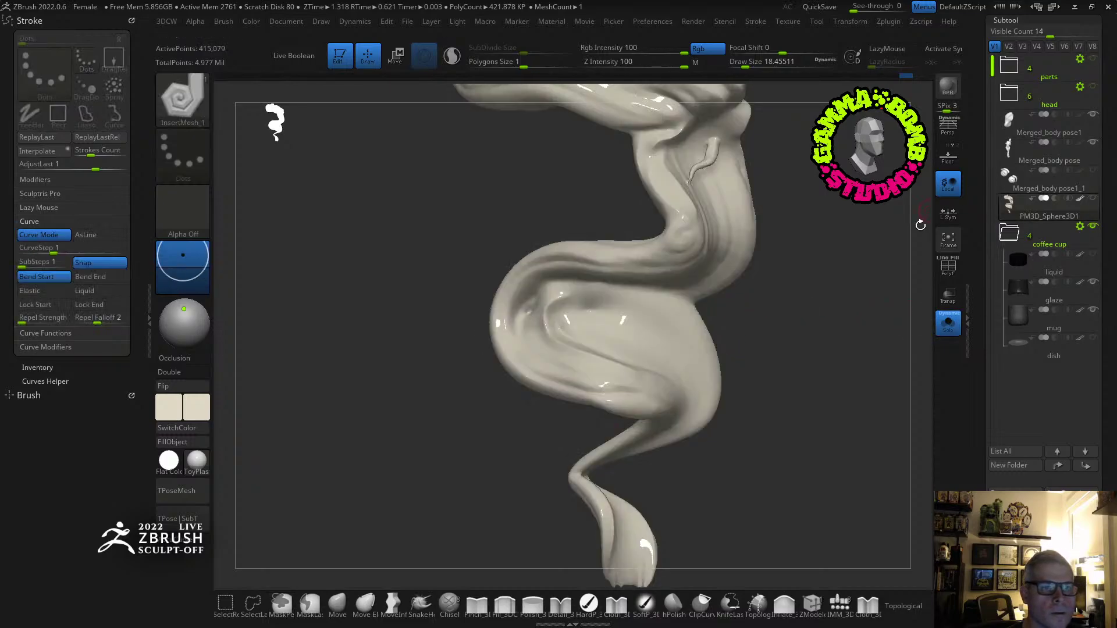
Turn off Solo to show the whole figure, then try spiral curves from the drape's outer bulge to the hip and undo them.
{"action": "left_click", "coordinate": [952, 327]}
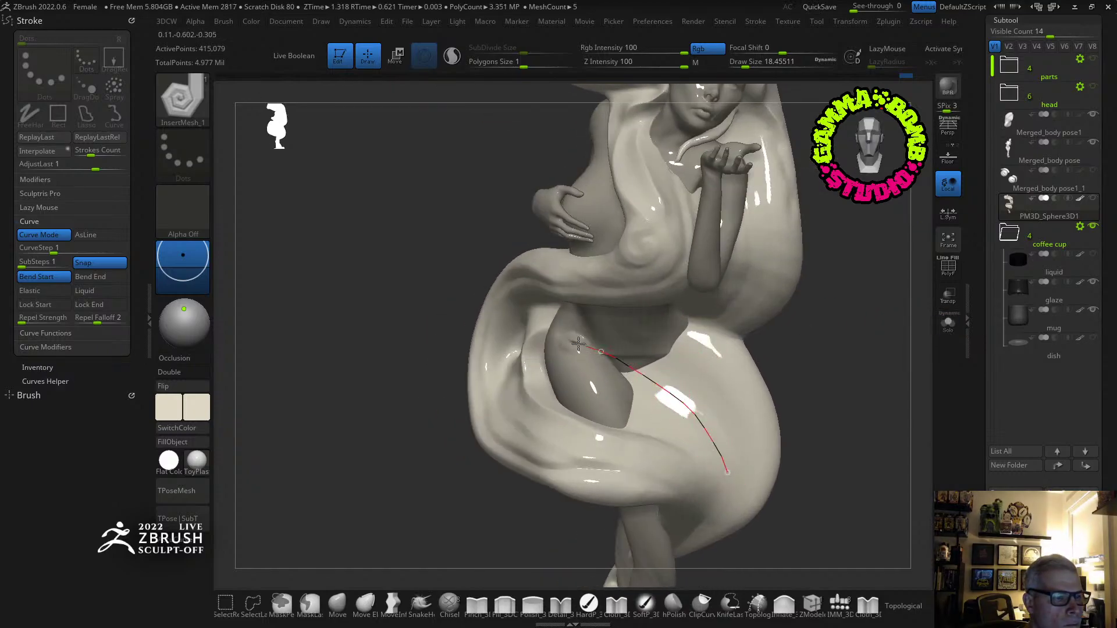
{"action": "left_click", "coordinate": [591, 362]}
{"action": "key", "text": "ctrl+z"}
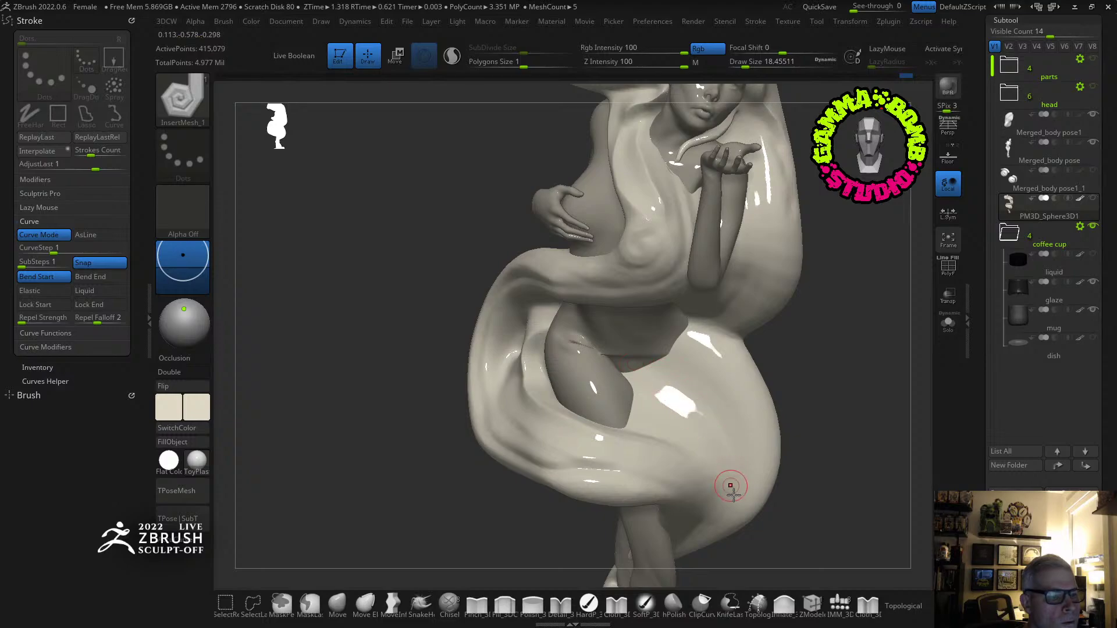
{"action": "left_click_drag", "start_coordinate": [628, 371], "coordinate": [589, 349]}
{"action": "mouse_move", "coordinate": [583, 347]}
{"action": "right_mouse_down"}
{"action": "mouse_move", "coordinate": [568, 341]}
{"action": "mouse_move", "coordinate": [587, 326]}
{"action": "mouse_move", "coordinate": [622, 335]}
{"action": "right_mouse_up"}
{"action": "key", "text": "ctrl+z"}
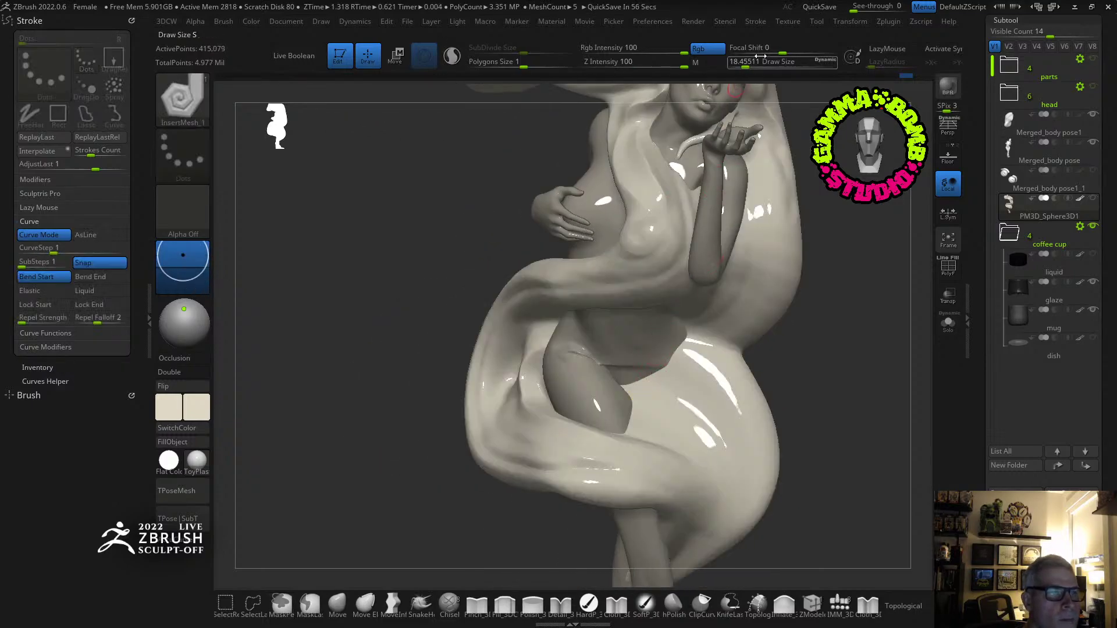
Increase the draw size to 26.8692, try a spiral curve from the drape's bulge across to the hip, and undo it.
{"action": "left_click_drag", "start_coordinate": [758, 61], "coordinate": [750, 63]}
{"action": "right_click_drag", "start_coordinate": [715, 372], "coordinate": [692, 309], "text": "alt"}
{"action": "right_click_drag", "start_coordinate": [692, 308], "coordinate": [691, 372], "text": "ctrl"}
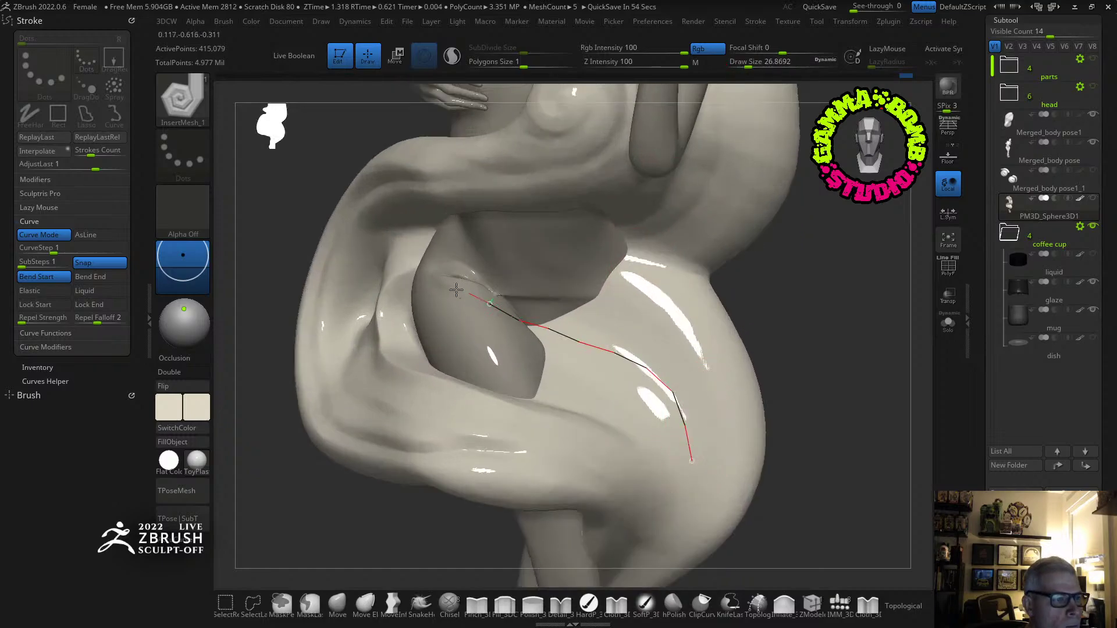
{"action": "left_click_drag", "start_coordinate": [456, 290], "coordinate": [455, 288]}
{"action": "mouse_move", "coordinate": [538, 259]}
{"action": "right_mouse_down"}
{"action": "mouse_move", "coordinate": [555, 243]}
{"action": "mouse_move", "coordinate": [605, 279]}
{"action": "right_mouse_up"}
{"action": "key", "text": "ctrl+z"}
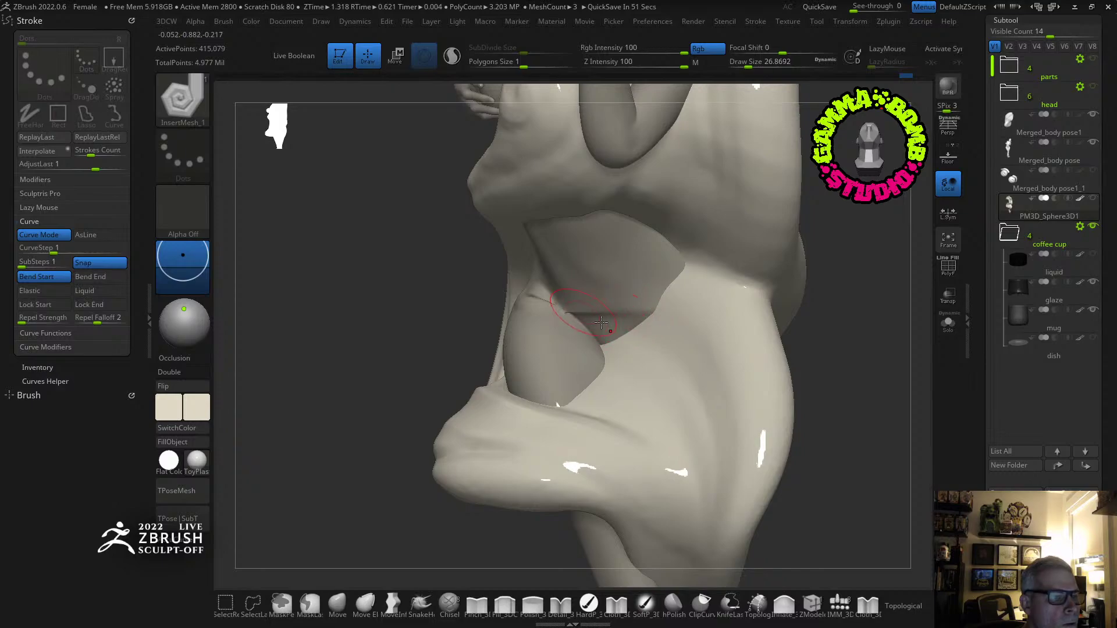
Try redrawing the spiral curve over the drape beside the thigh at the same draw size, and undo each attempt.
{"action": "right_click_drag", "start_coordinate": [601, 323], "coordinate": [604, 329], "text": "shift"}
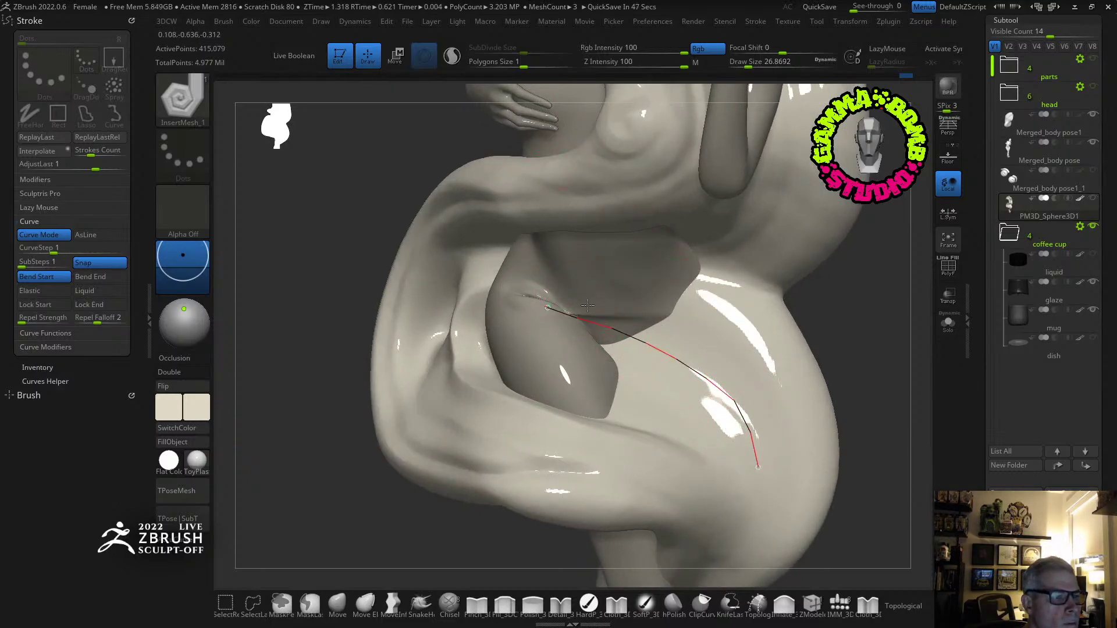
{"action": "left_click", "coordinate": [576, 317]}
{"action": "key", "text": "ctrl+z"}
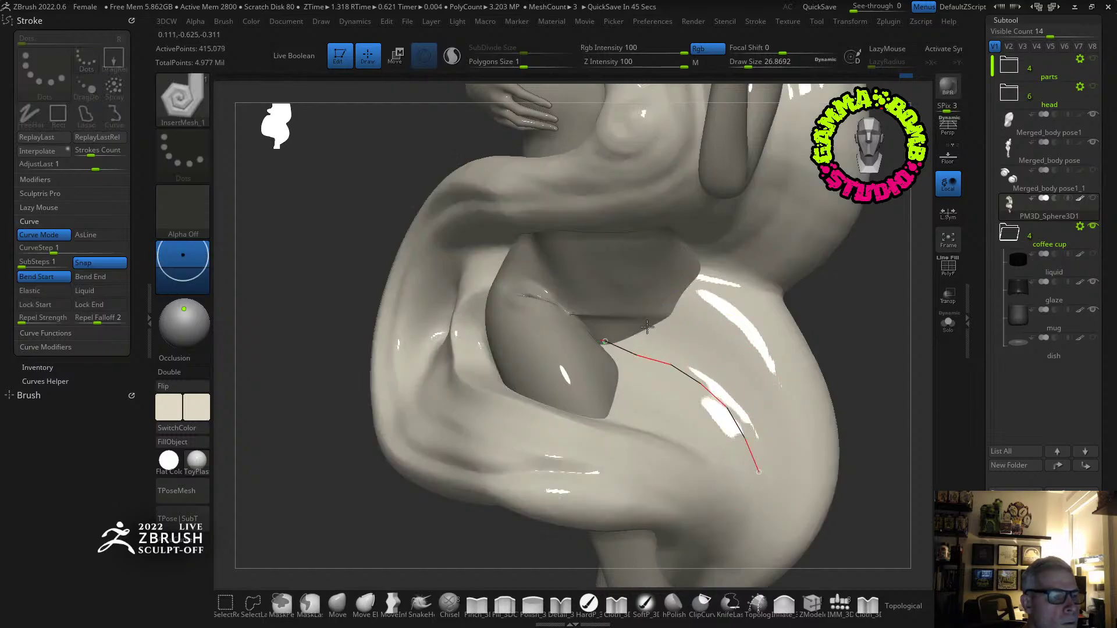
{"action": "left_click", "coordinate": [671, 364]}
{"action": "key", "text": "ctrl+z"}
Set the draw size to 15.55142 and draw a curved spiral tendril from the drape's outer bulge toward the thigh.
{"action": "mouse_move", "coordinate": [794, 411]}
{"action": "right_mouse_down"}
{"action": "mouse_move", "coordinate": [802, 291]}
{"action": "mouse_move", "coordinate": [815, 361]}
{"action": "mouse_move", "coordinate": [723, 426]}
{"action": "right_mouse_up"}
{"action": "left_click", "coordinate": [743, 64]}
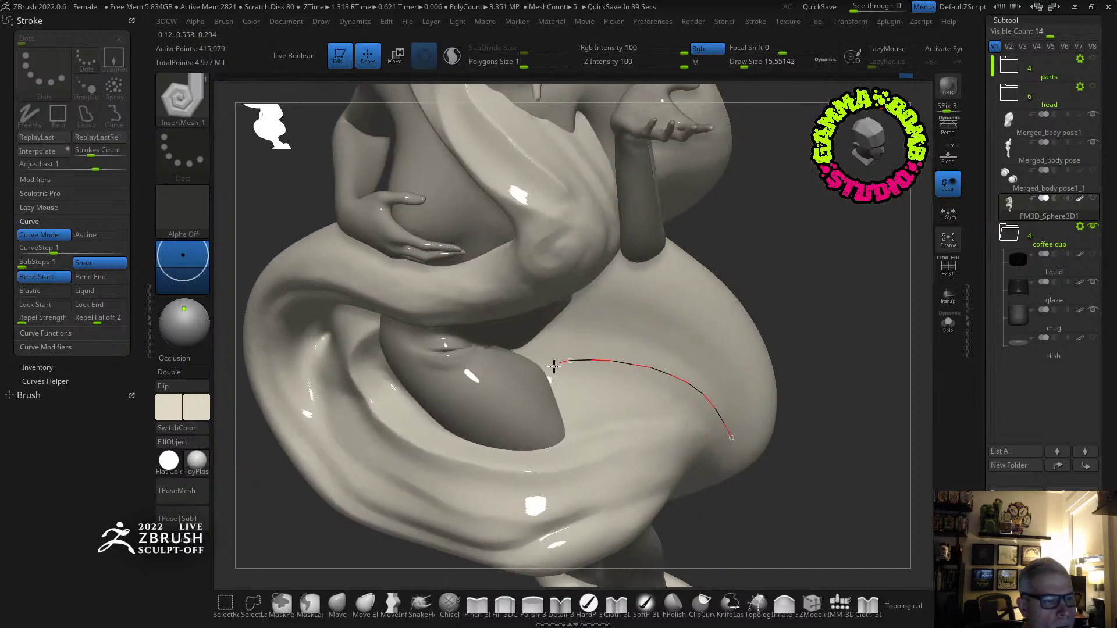
{"action": "left_click_drag", "start_coordinate": [554, 367], "coordinate": [550, 369]}
{"action": "mouse_move", "coordinate": [723, 357]}
{"action": "right_mouse_down"}
{"action": "mouse_move", "coordinate": [715, 296]}
{"action": "mouse_move", "coordinate": [669, 294]}
{"action": "right_mouse_up"}
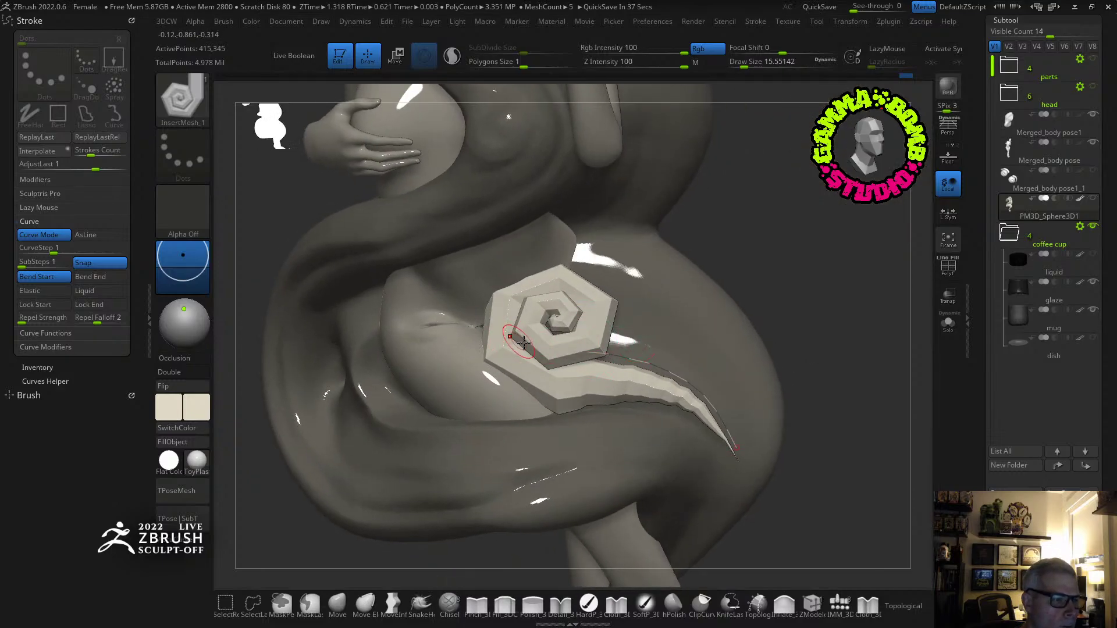
Try repositioning the inserted spiral by pulling its curve along the thigh, undo the overstretched shape, and adjust the curve again.
{"action": "left_click_drag", "start_coordinate": [568, 350], "coordinate": [517, 359]}
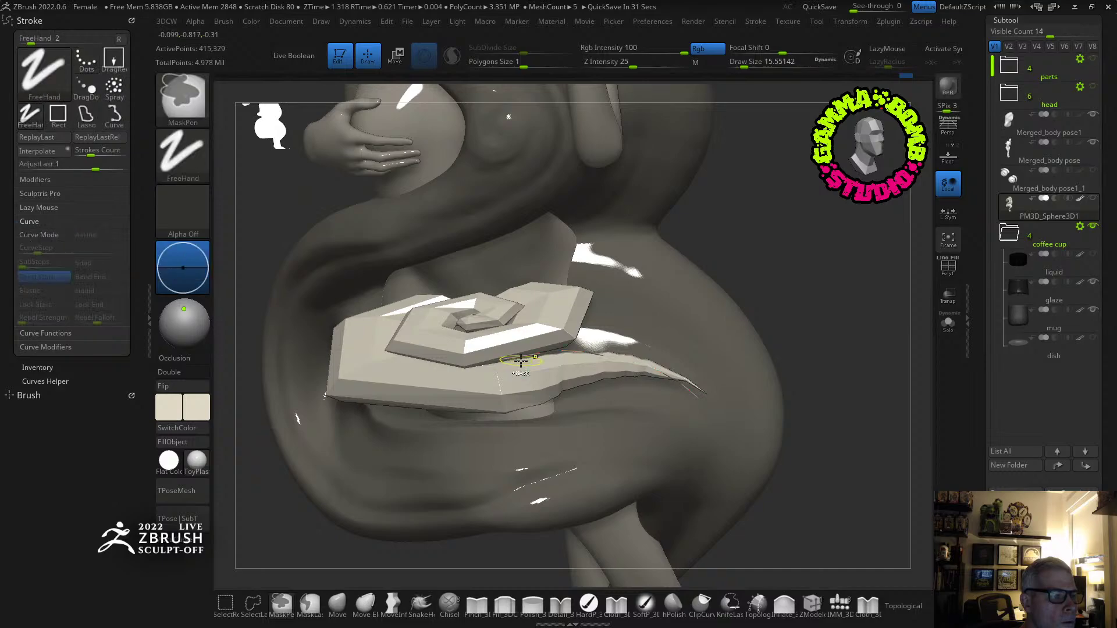
{"action": "key", "text": "ctrl+z"}
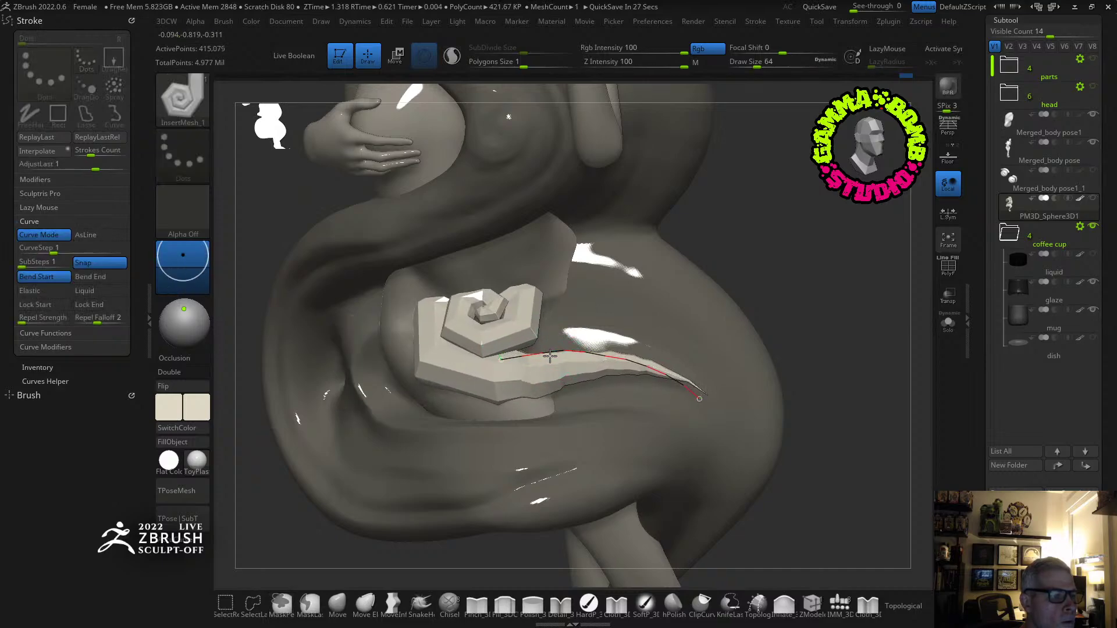
{"action": "mouse_move", "coordinate": [550, 356]}
{"action": "left_mouse_down"}
{"action": "mouse_move", "coordinate": [636, 364]}
{"action": "mouse_move", "coordinate": [534, 357]}
{"action": "mouse_move", "coordinate": [548, 359]}
{"action": "left_mouse_up"}
{"action": "mouse_move", "coordinate": [549, 359]}
{"action": "right_mouse_down"}
{"action": "mouse_move", "coordinate": [576, 354]}
{"action": "mouse_move", "coordinate": [705, 397]}
{"action": "right_mouse_up"}
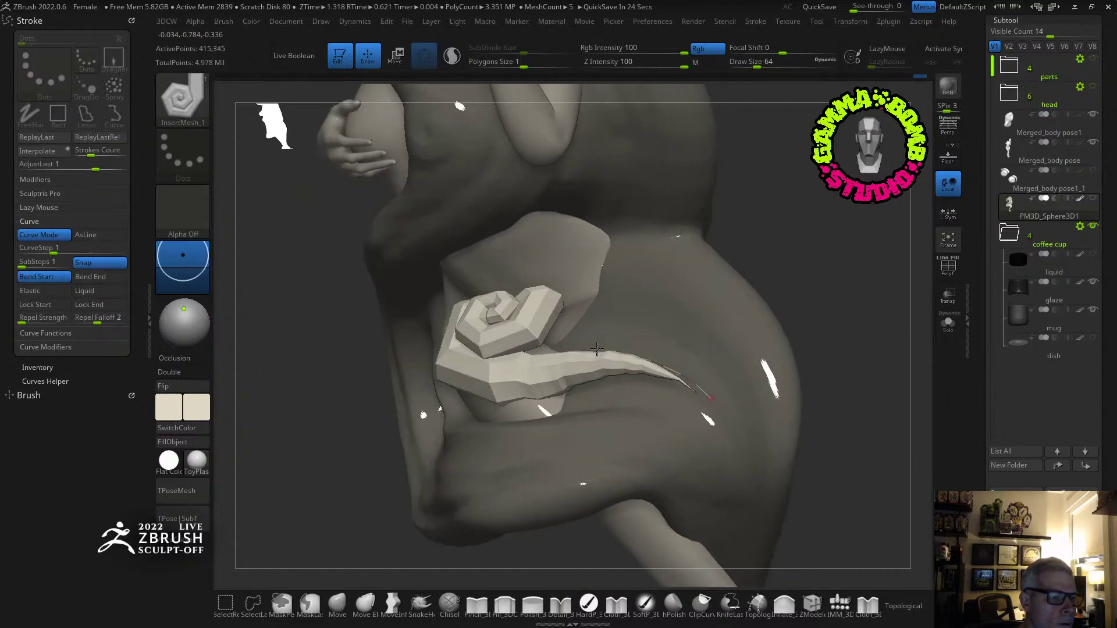
{"action": "left_click", "coordinate": [712, 402]}
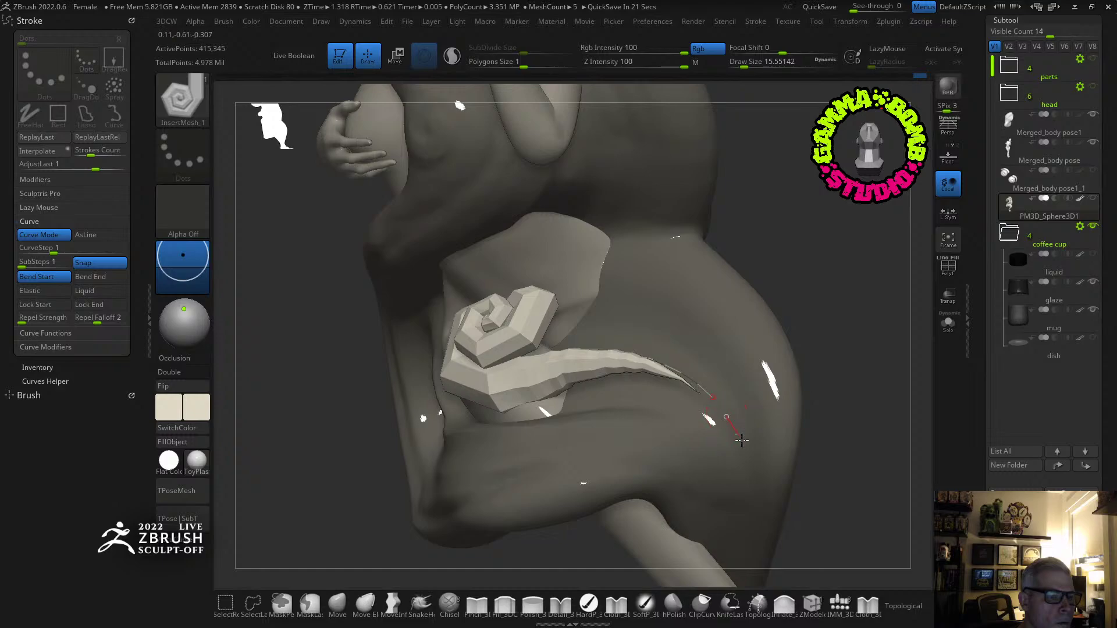
Try smoothing the spiral's curve, check the tendril from several angles, and undo its insertion.
{"action": "mouse_move", "coordinate": [743, 457]}
{"action": "right_mouse_down"}
{"action": "mouse_move", "coordinate": [773, 452]}
{"action": "mouse_move", "coordinate": [735, 445]}
{"action": "right_mouse_up"}
{"action": "mouse_move", "coordinate": [692, 391]}
{"action": "left_mouse_down", "text": "shift"}
{"action": "mouse_move", "coordinate": [541, 357]}
{"action": "mouse_move", "coordinate": [611, 372]}
{"action": "mouse_move", "coordinate": [667, 404]}
{"action": "left_mouse_up", "text": "shift"}
{"action": "right_click_drag", "start_coordinate": [743, 439], "coordinate": [672, 438]}
{"action": "left_click_drag", "start_coordinate": [467, 473], "coordinate": [541, 424]}
{"action": "right_click_drag", "start_coordinate": [752, 303], "coordinate": [781, 299]}
{"action": "key", "text": "ctrl"}
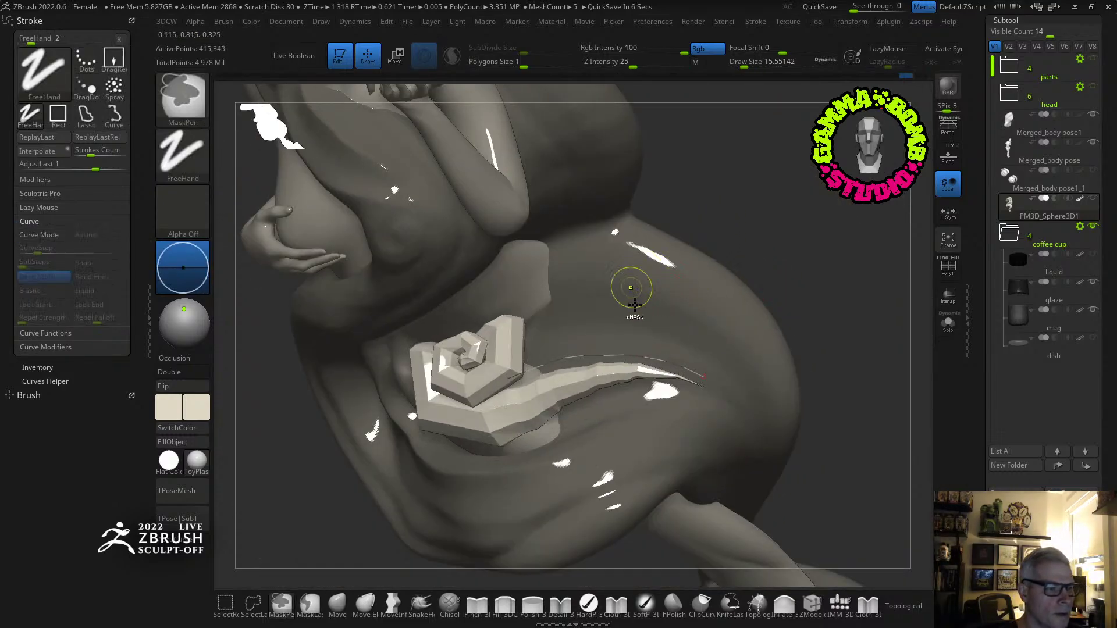
{"action": "right_click_drag", "start_coordinate": [693, 314], "coordinate": [704, 315]}
{"action": "key", "text": "ctrl+z"}
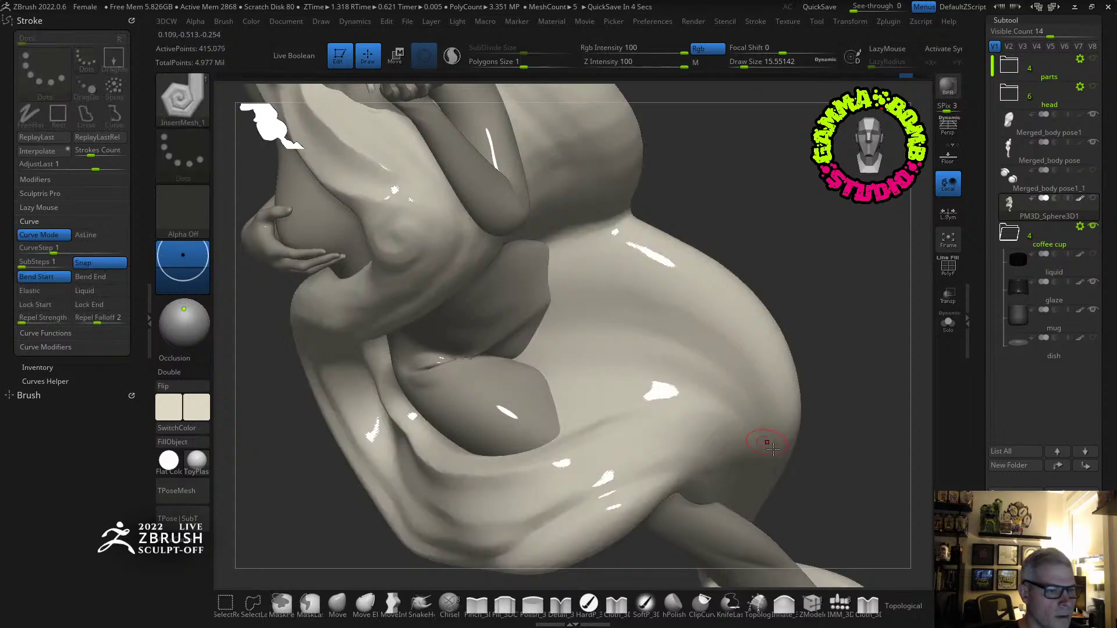
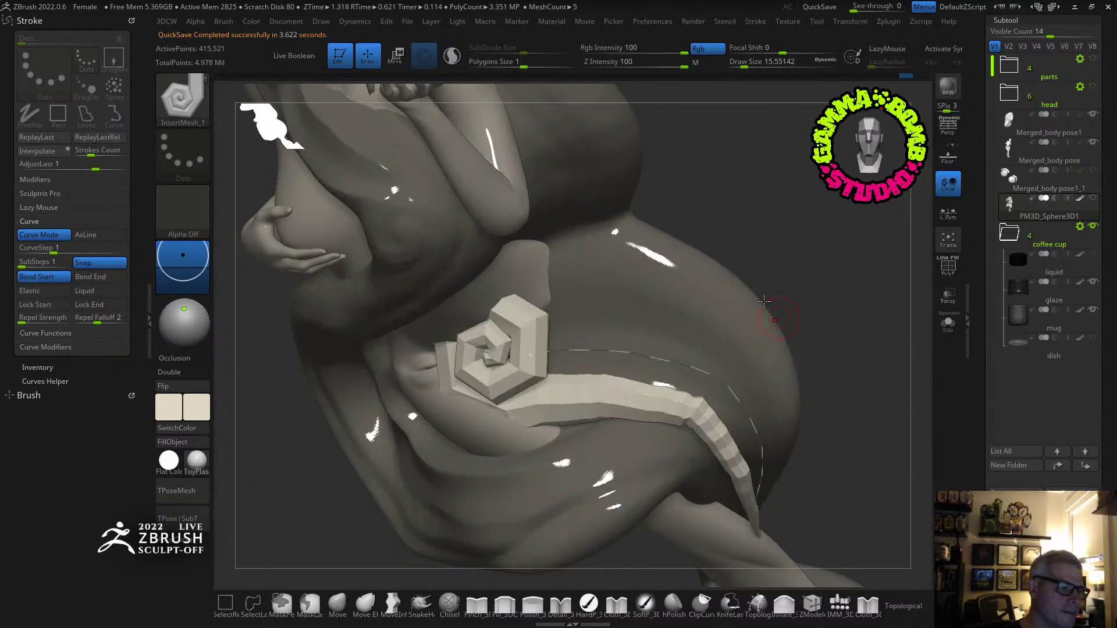
Set the spiral insert brush's Smooth modifier to 10 and reapply the curve of the inserted tendril.
{"action": "right_click_drag", "start_coordinate": [764, 301], "coordinate": [688, 285]}
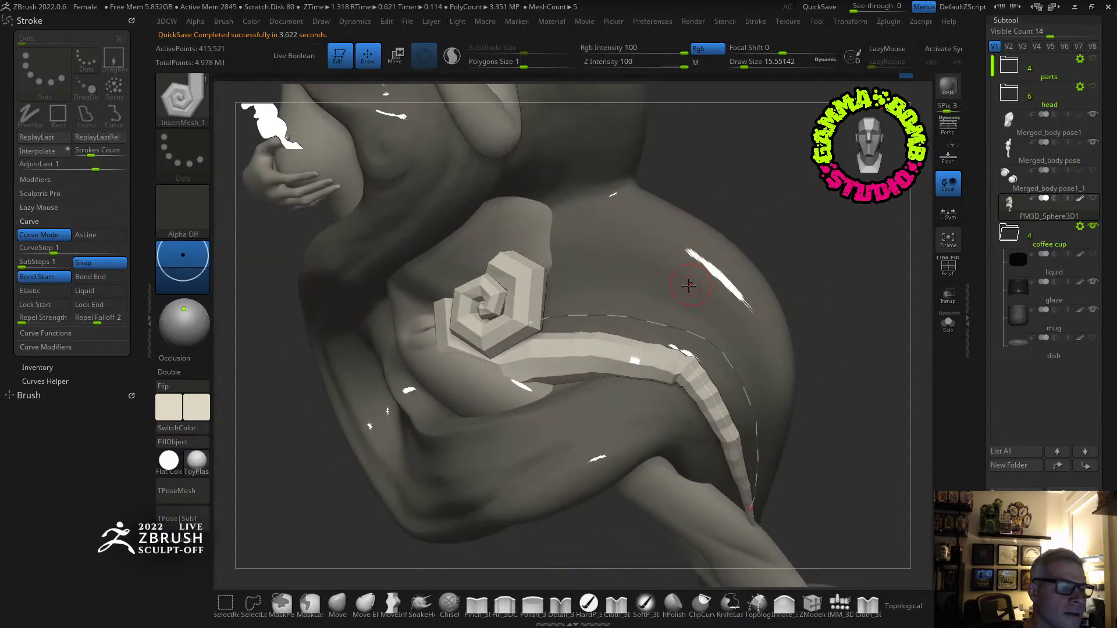
{"action": "right_click_drag", "start_coordinate": [785, 266], "coordinate": [768, 257]}
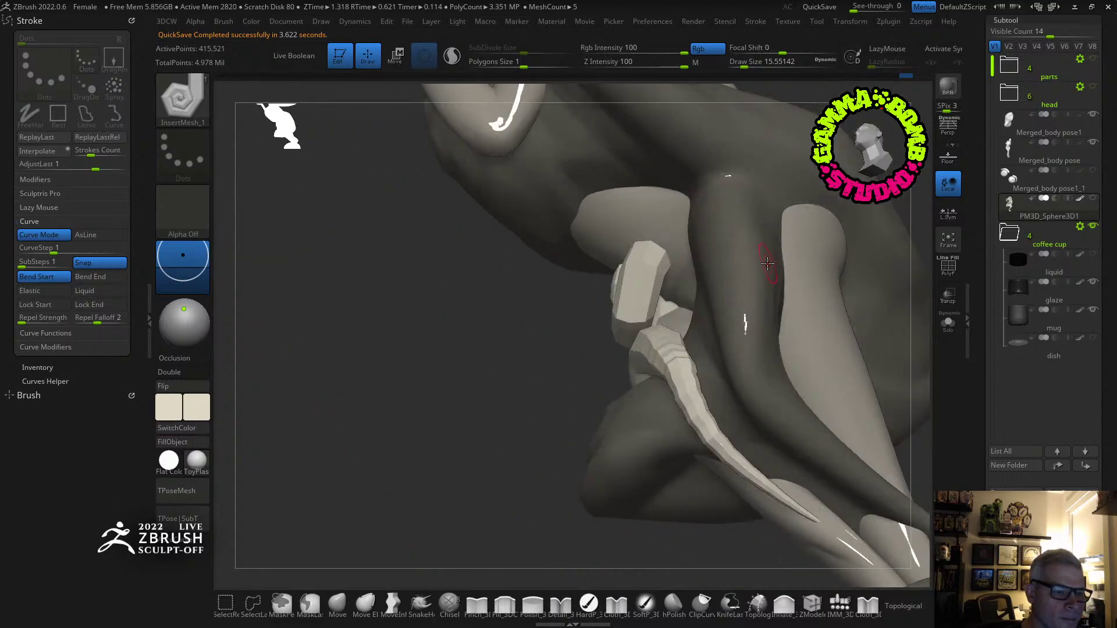
{"action": "right_click_drag", "start_coordinate": [709, 287], "coordinate": [224, 266]}
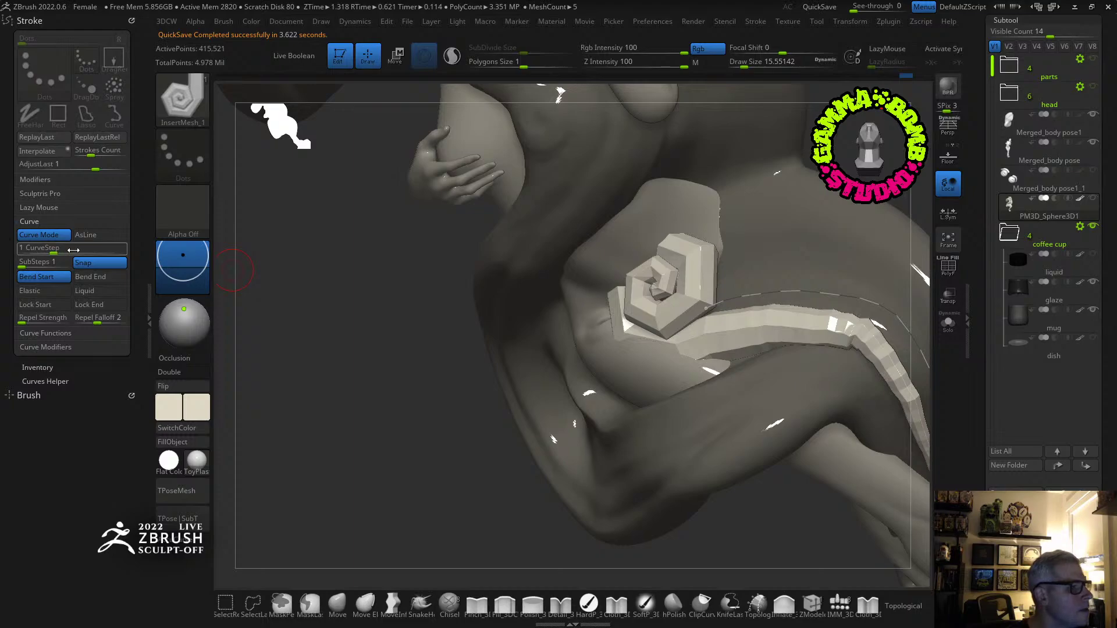
{"action": "left_click", "coordinate": [75, 395]}
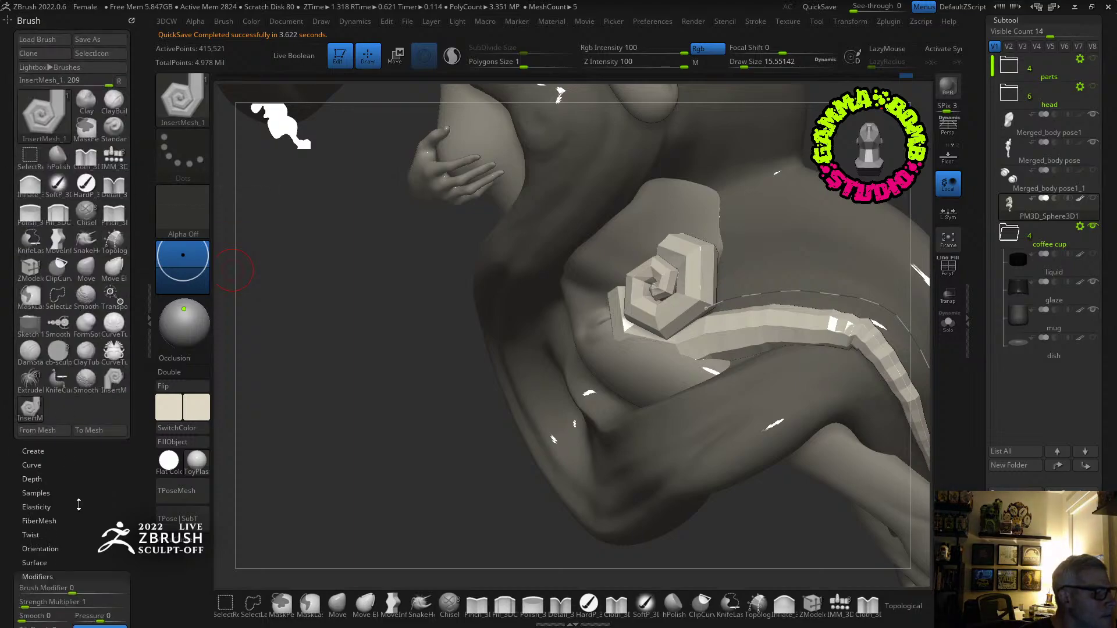
{"action": "left_click", "coordinate": [32, 465]}
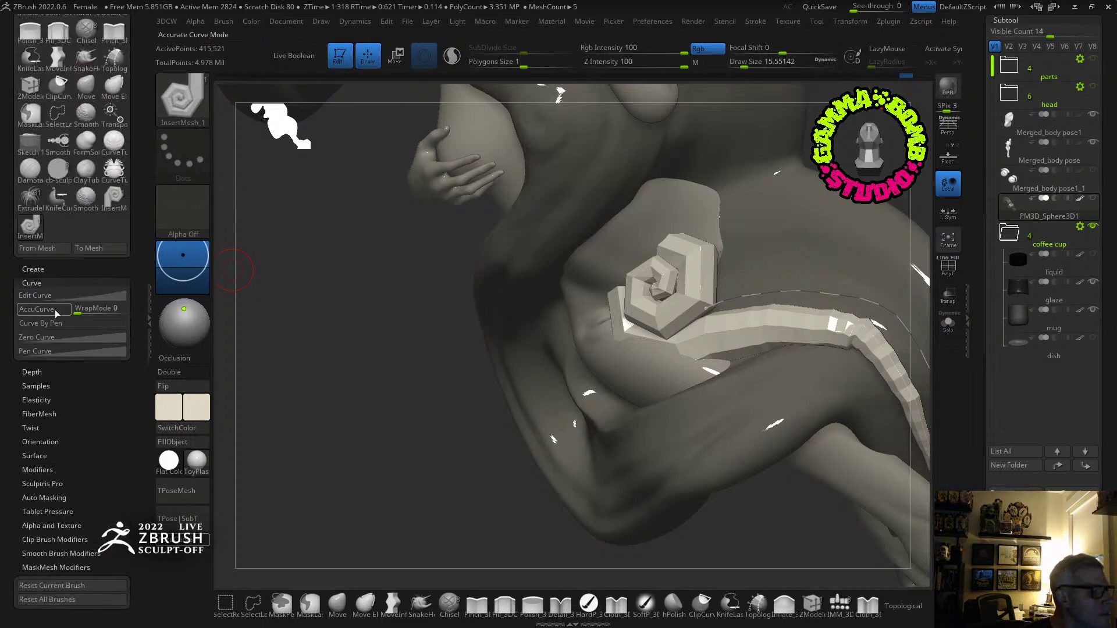
{"action": "scroll", "coordinate": [58, 379], "scroll_direction": "down", "scroll_amount": 2}
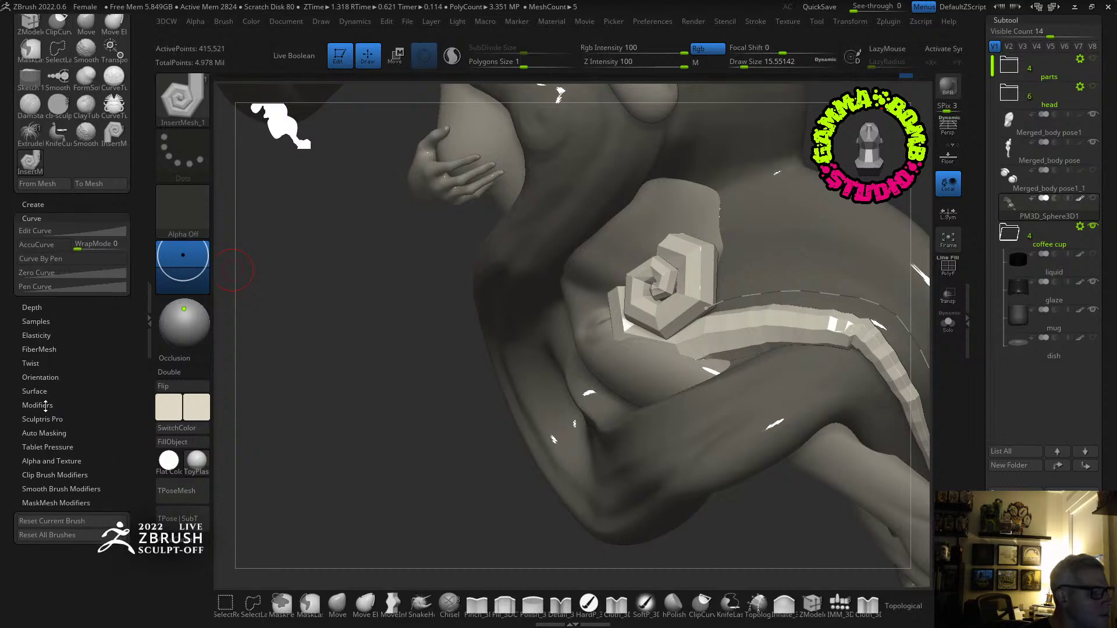
{"action": "left_click", "coordinate": [37, 406]}
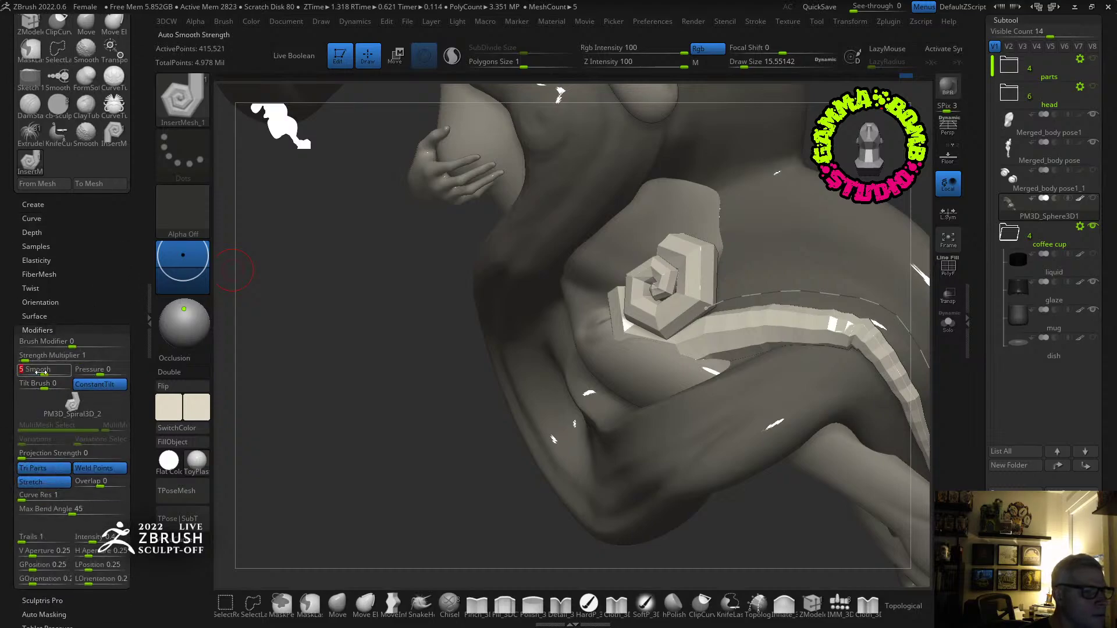
{"action": "left_click_drag", "start_coordinate": [36, 371], "coordinate": [75, 371]}
{"action": "left_click", "coordinate": [832, 293]}
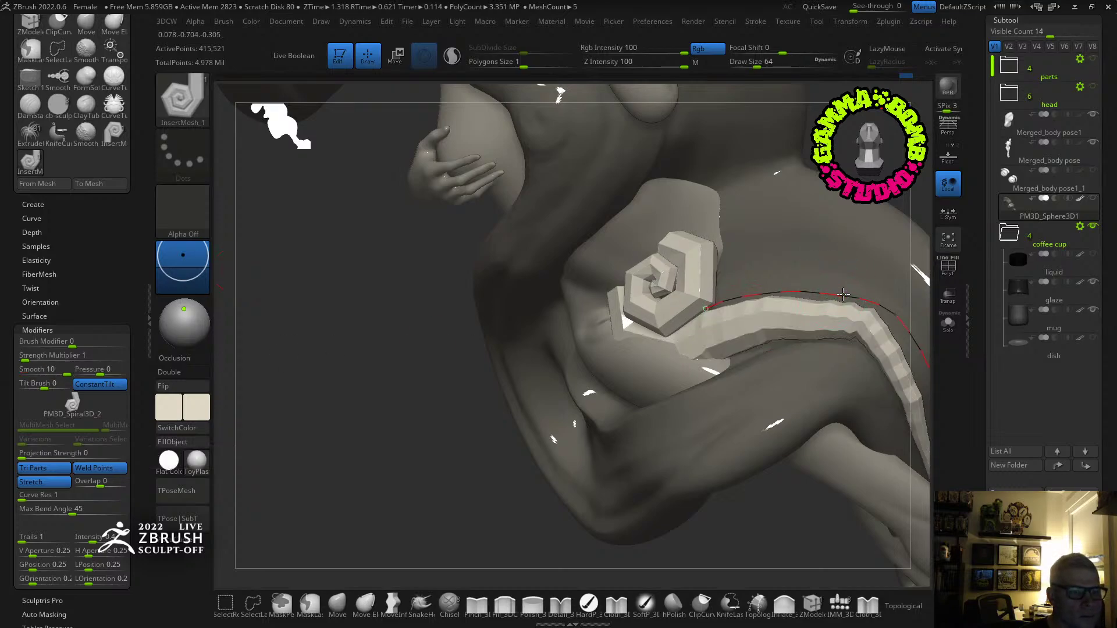
{"action": "right_click_drag", "start_coordinate": [832, 293], "coordinate": [736, 313]}
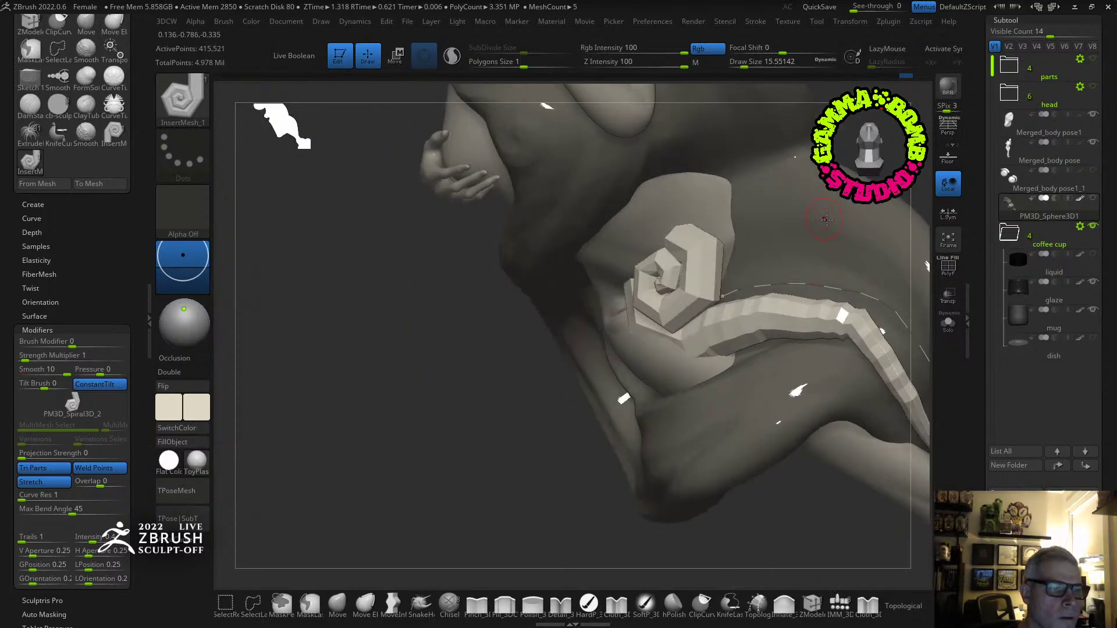
Reposition the spiral tendril and its tail against the thigh and drape with the MoveInfiniteDepth brush at draw size 73.88911.
{"action": "left_click", "coordinate": [337, 605]}
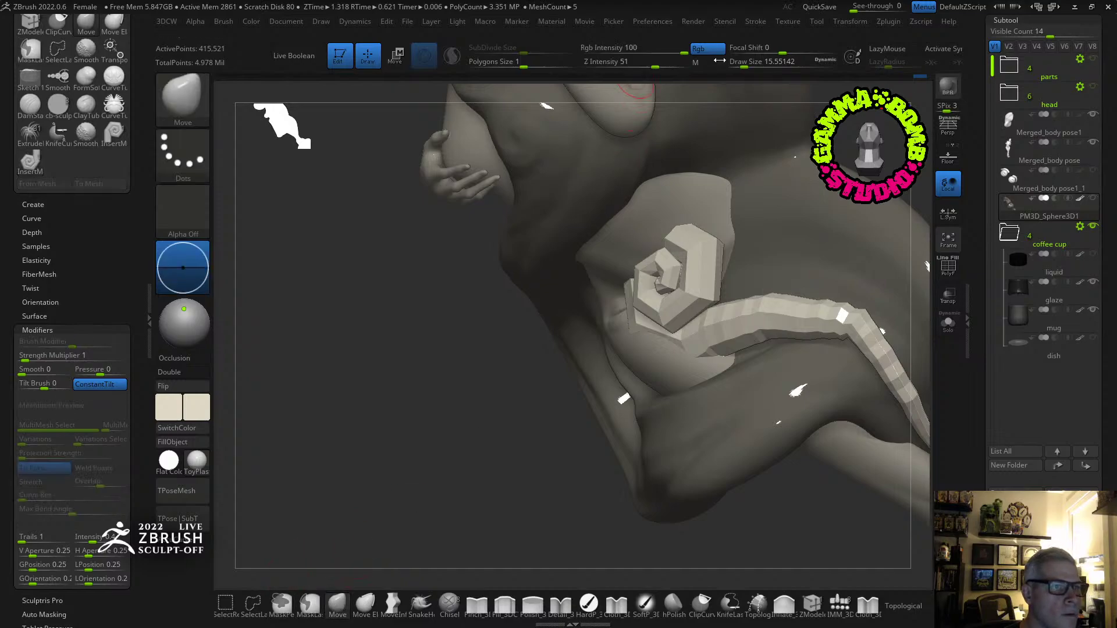
{"action": "left_click_drag", "start_coordinate": [617, 192], "coordinate": [574, 280]}
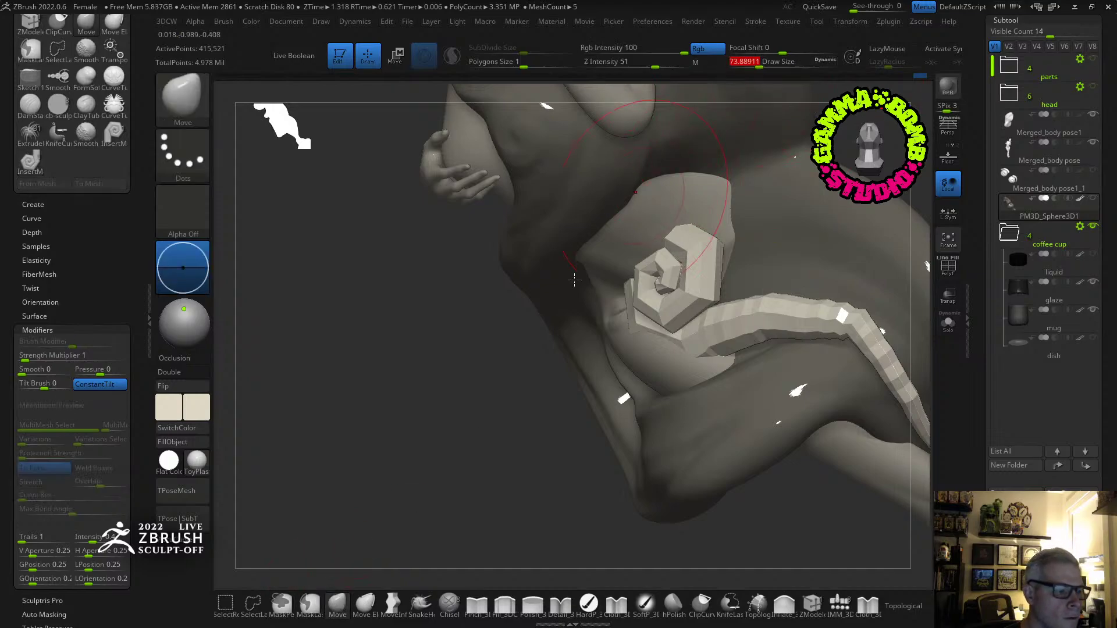
{"action": "left_click", "coordinate": [393, 605]}
{"action": "right_click_drag", "start_coordinate": [399, 399], "coordinate": [582, 326]}
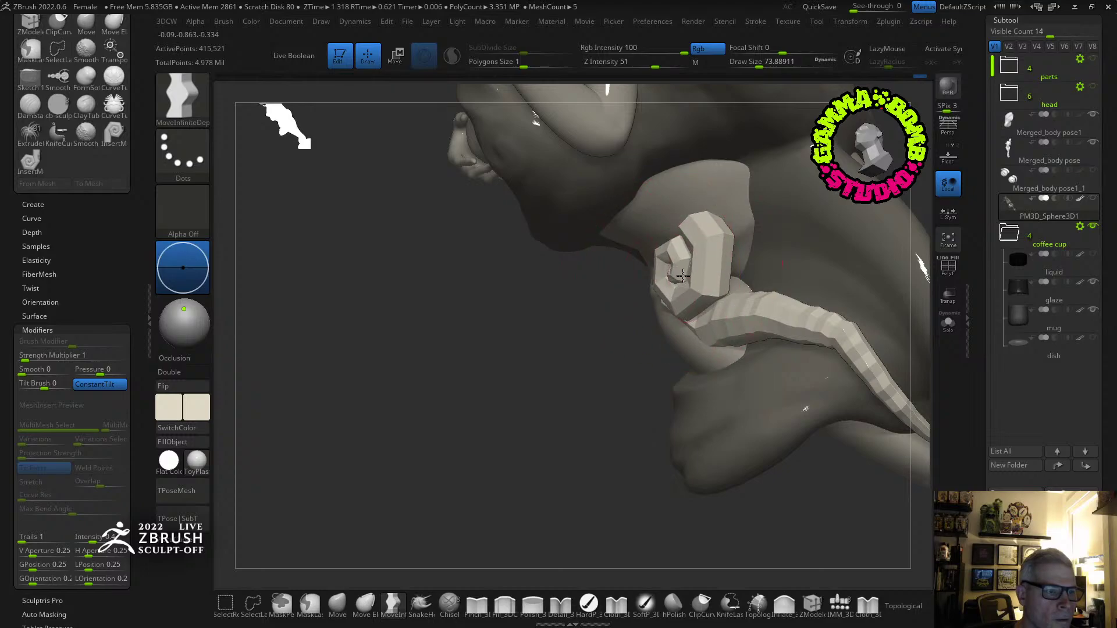
{"action": "mouse_move", "coordinate": [682, 275]}
{"action": "right_mouse_down"}
{"action": "mouse_move", "coordinate": [599, 305]}
{"action": "mouse_move", "coordinate": [650, 339]}
{"action": "right_mouse_up"}
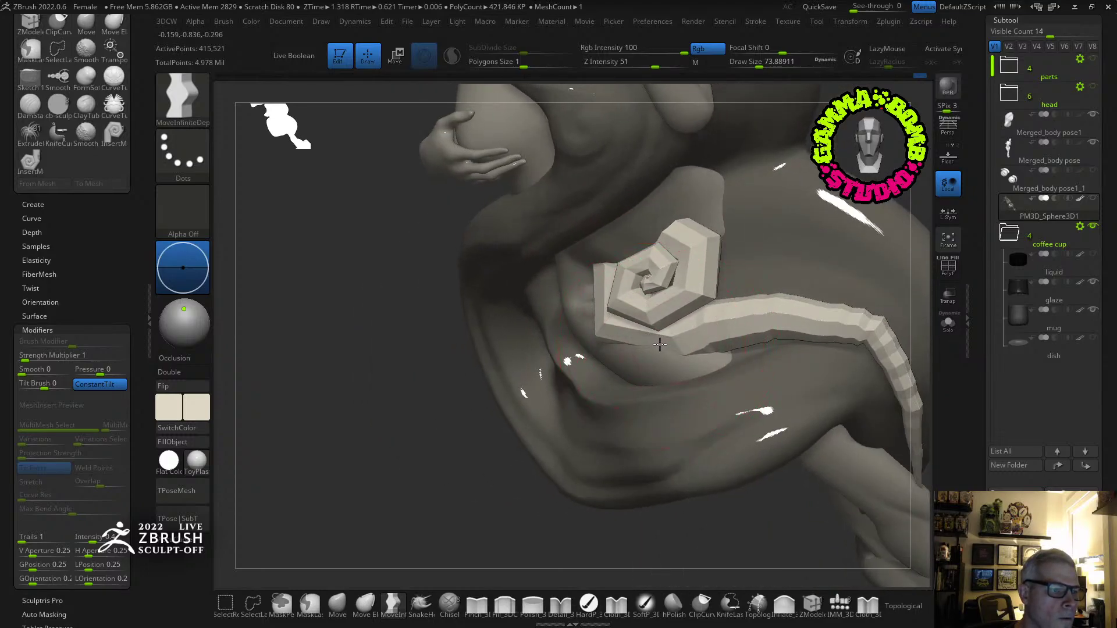
{"action": "mouse_move", "coordinate": [635, 265]}
{"action": "right_mouse_down"}
{"action": "mouse_move", "coordinate": [655, 263]}
{"action": "mouse_move", "coordinate": [640, 285]}
{"action": "mouse_move", "coordinate": [609, 289]}
{"action": "mouse_move", "coordinate": [834, 363]}
{"action": "mouse_move", "coordinate": [751, 308]}
{"action": "mouse_move", "coordinate": [783, 254]}
{"action": "right_mouse_up"}
{"action": "left_click_drag", "start_coordinate": [783, 253], "coordinate": [800, 364]}
{"action": "right_click_drag", "start_coordinate": [799, 363], "coordinate": [832, 453]}
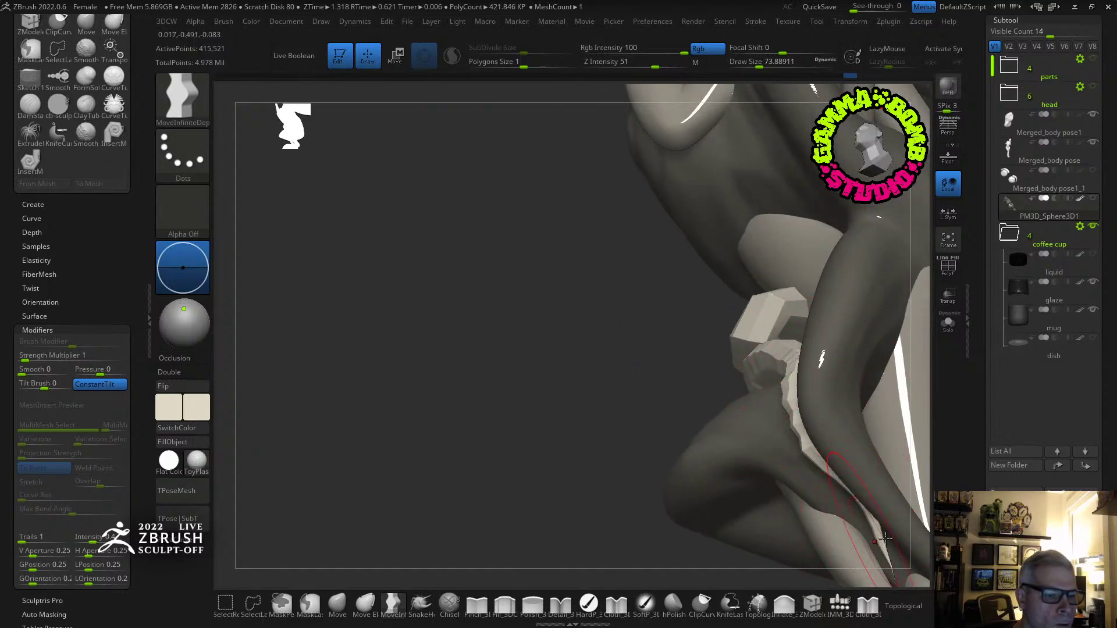
{"action": "mouse_move", "coordinate": [851, 542]}
{"action": "right_mouse_down"}
{"action": "mouse_move", "coordinate": [861, 438]}
{"action": "mouse_move", "coordinate": [784, 382]}
{"action": "mouse_move", "coordinate": [748, 399]}
{"action": "mouse_move", "coordinate": [755, 394]}
{"action": "right_mouse_up"}
Split the unmasked spiral tendril off into its own subtool, then show and select that subtool.
{"action": "key", "text": "space"}
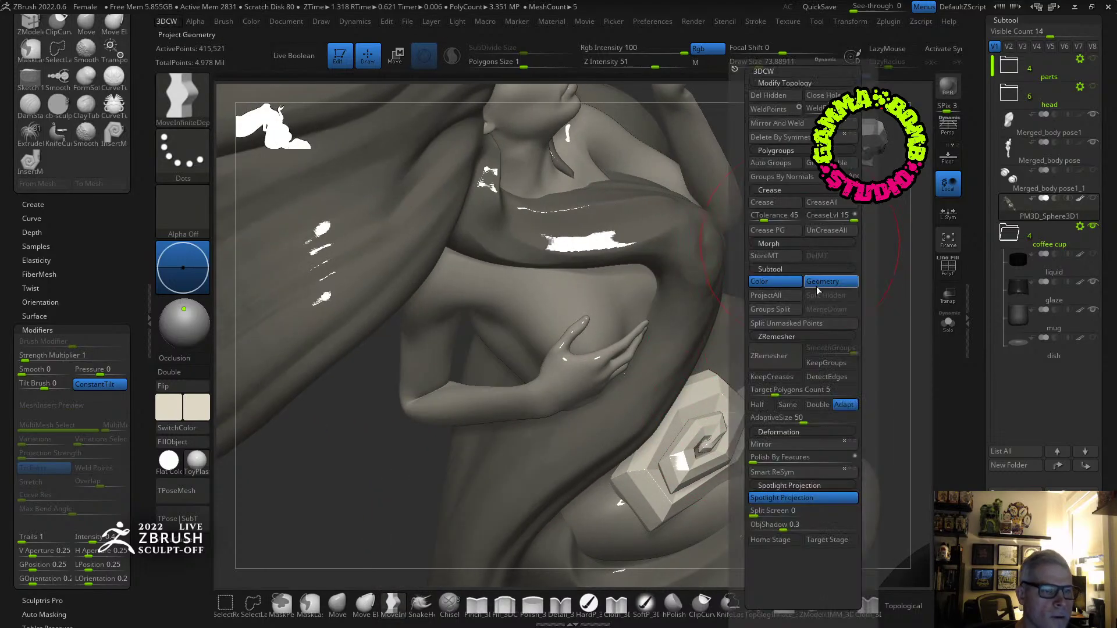
{"action": "left_click", "coordinate": [772, 326]}
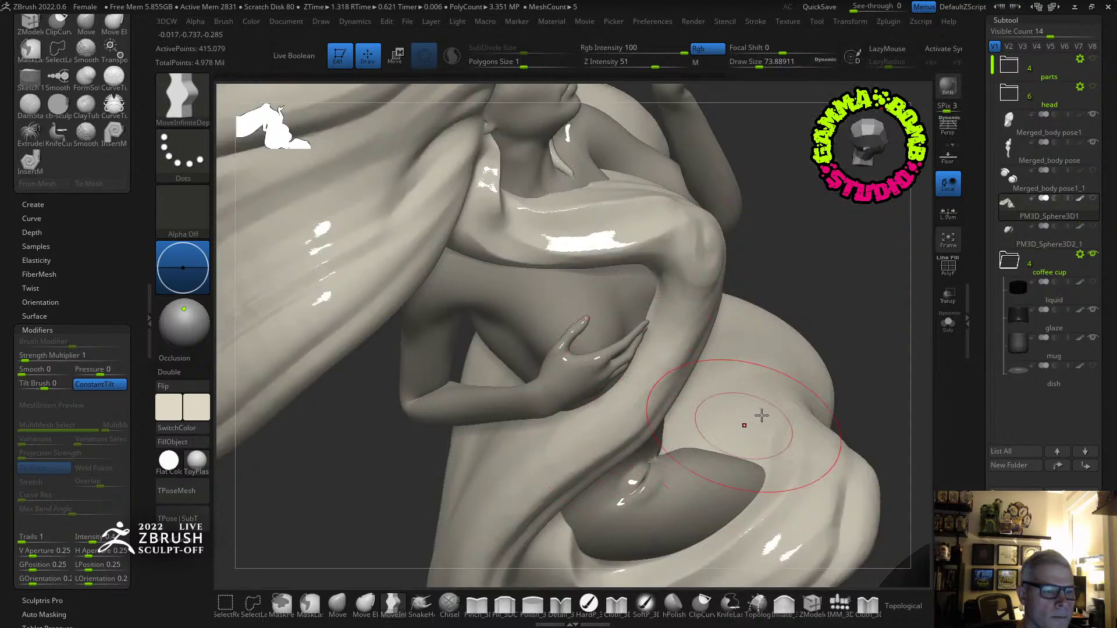
{"action": "left_click", "coordinate": [1094, 227]}
{"action": "right_click_drag", "start_coordinate": [824, 291], "coordinate": [834, 281]}
{"action": "left_click", "coordinate": [1010, 234]}
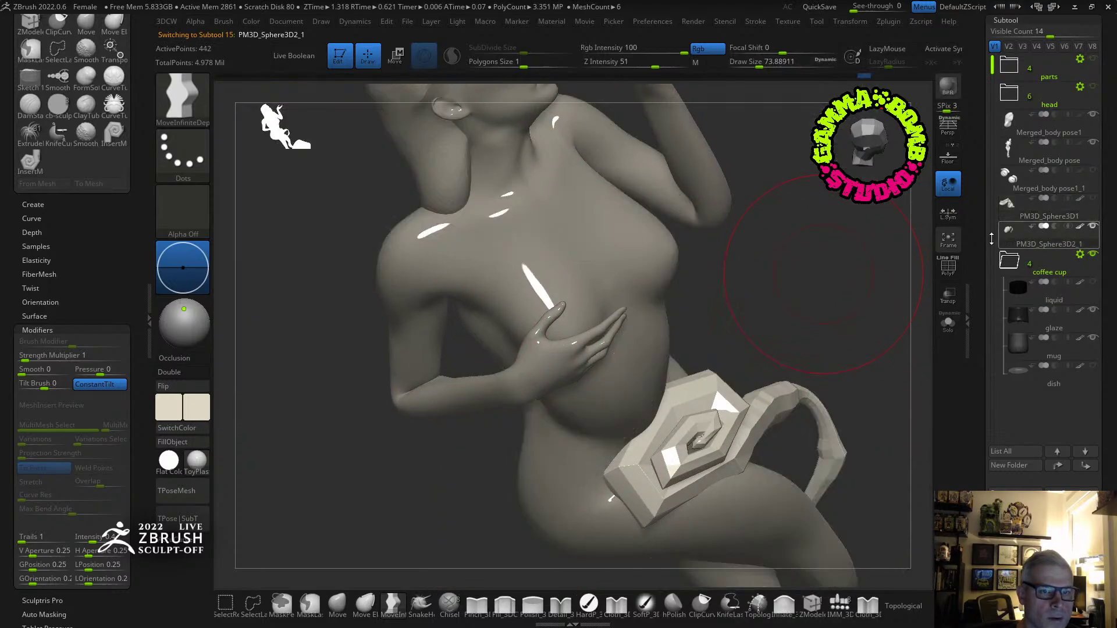
Turn on dynamic subdivision for the spiral subtool and show the drape again.
{"action": "key", "text": "d"}
{"action": "left_click", "coordinate": [494, 207]}
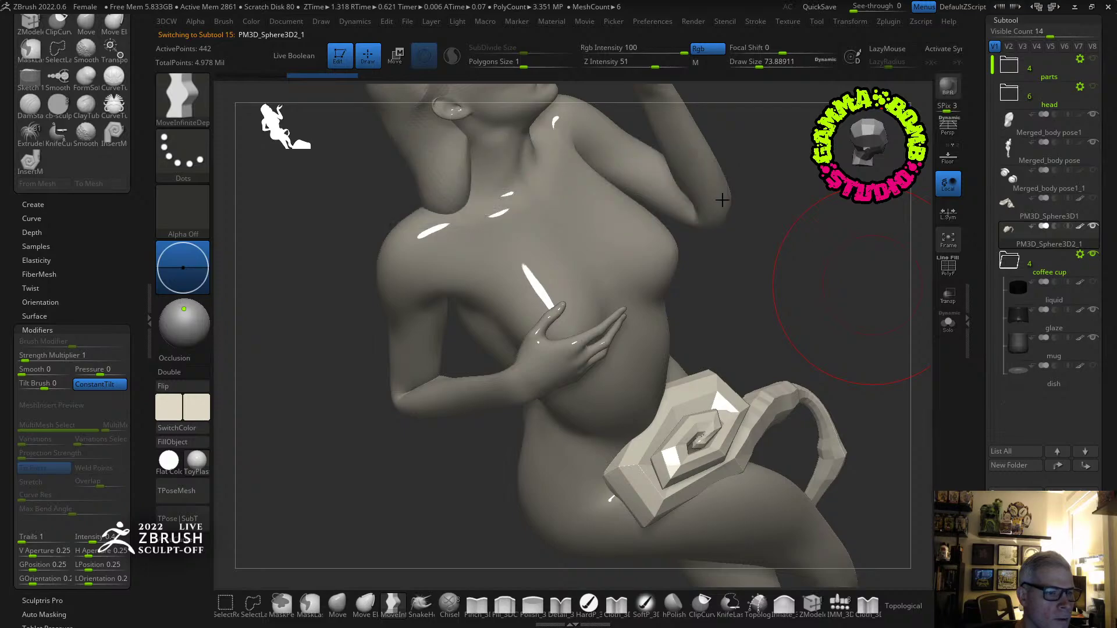
{"action": "left_click", "coordinate": [1092, 200]}
{"action": "mouse_move", "coordinate": [793, 297]}
{"action": "right_mouse_down"}
{"action": "mouse_move", "coordinate": [804, 287]}
{"action": "mouse_move", "coordinate": [779, 301]}
{"action": "mouse_move", "coordinate": [651, 541]}
{"action": "right_mouse_up"}
Thicken the spiral tendril with the Inflate brush at Z intensity 5 and smooth its tail into the drape's outer bulge.
{"action": "left_click", "coordinate": [784, 605]}
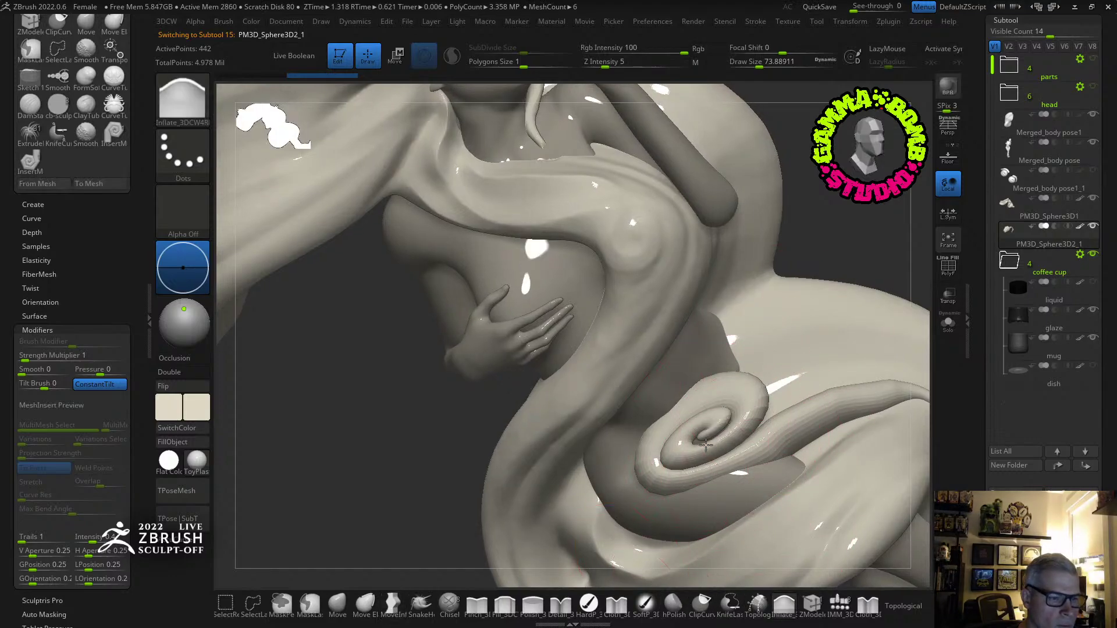
{"action": "mouse_move", "coordinate": [699, 434]}
{"action": "right_mouse_down"}
{"action": "mouse_move", "coordinate": [823, 361]}
{"action": "mouse_move", "coordinate": [668, 466]}
{"action": "mouse_move", "coordinate": [760, 446]}
{"action": "mouse_move", "coordinate": [666, 378]}
{"action": "mouse_move", "coordinate": [681, 442]}
{"action": "right_mouse_up"}
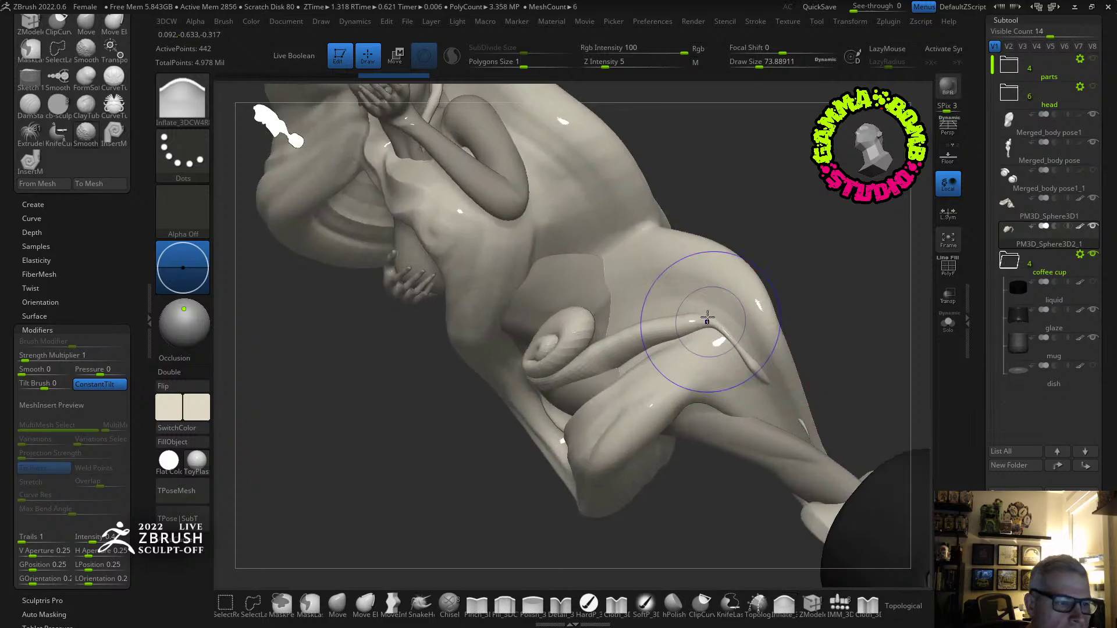
{"action": "left_click_drag", "start_coordinate": [710, 329], "coordinate": [735, 334], "text": "shift"}
{"action": "right_click_drag", "start_coordinate": [749, 360], "coordinate": [751, 361]}
{"action": "left_click_drag", "start_coordinate": [751, 362], "coordinate": [757, 375], "text": "shift"}
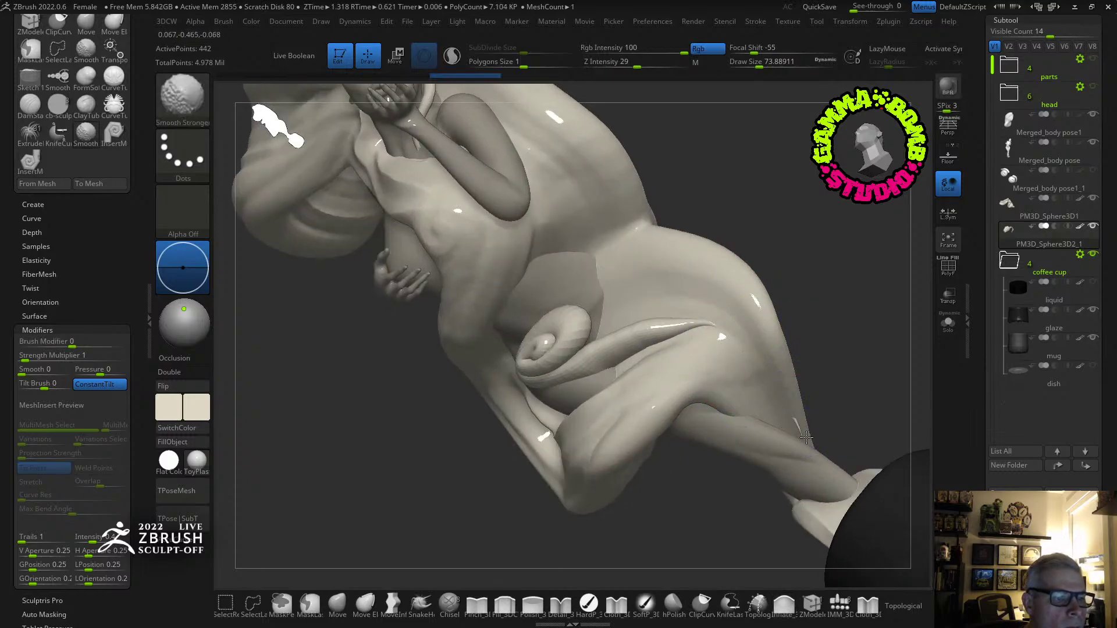
{"action": "left_click_drag", "start_coordinate": [797, 422], "coordinate": [760, 424], "text": "shift"}
{"action": "right_click_drag", "start_coordinate": [756, 420], "coordinate": [797, 395]}
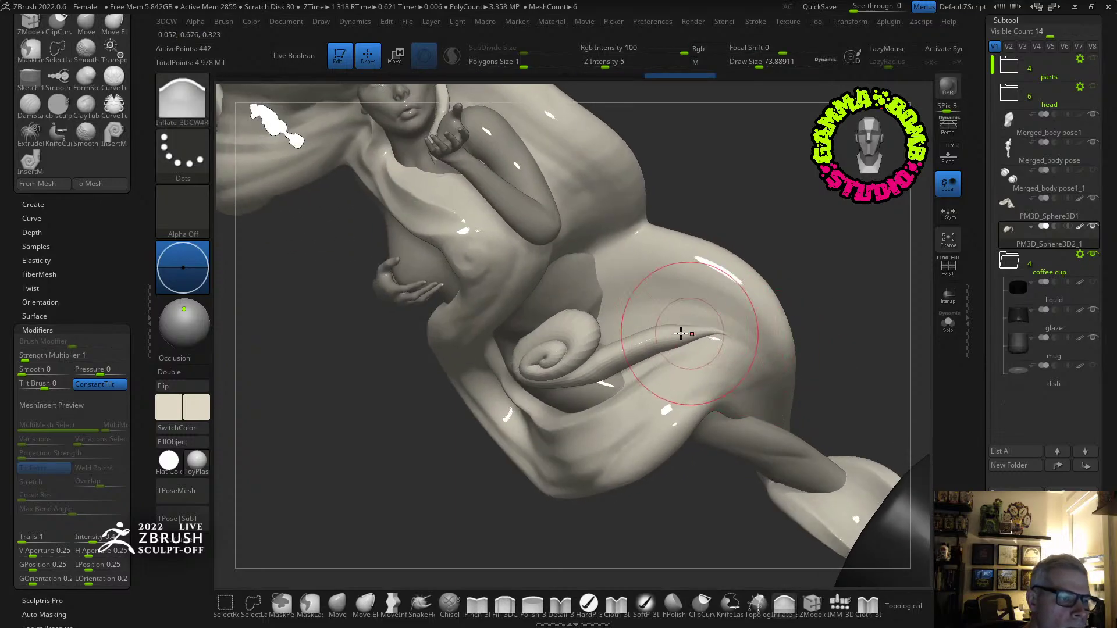
Adjust the tendril's tail with the Move brush and smooth its tip so it tapers into the drape.
{"action": "left_click", "coordinate": [337, 603]}
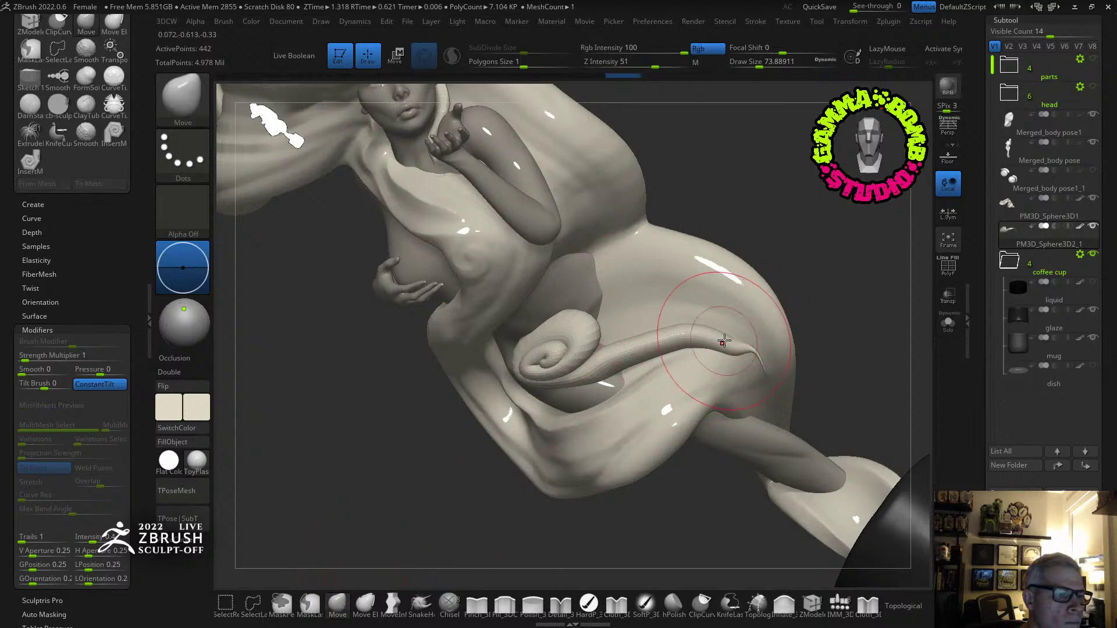
{"action": "right_click_drag", "start_coordinate": [724, 340], "coordinate": [777, 308]}
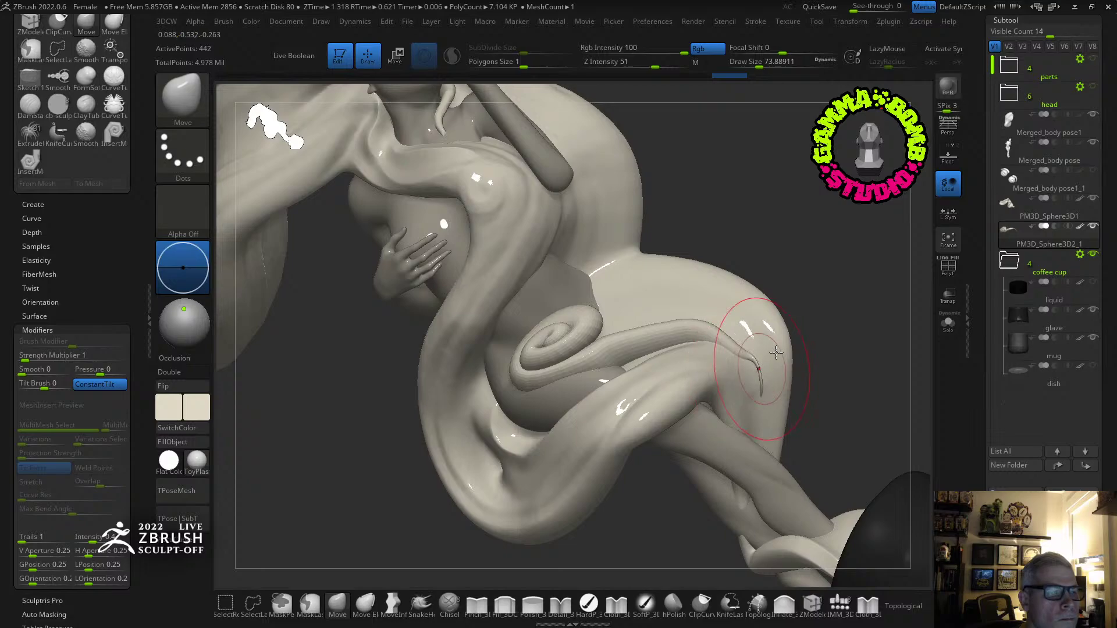
{"action": "right_click_drag", "start_coordinate": [776, 353], "coordinate": [733, 350]}
{"action": "key", "text": "shift"}
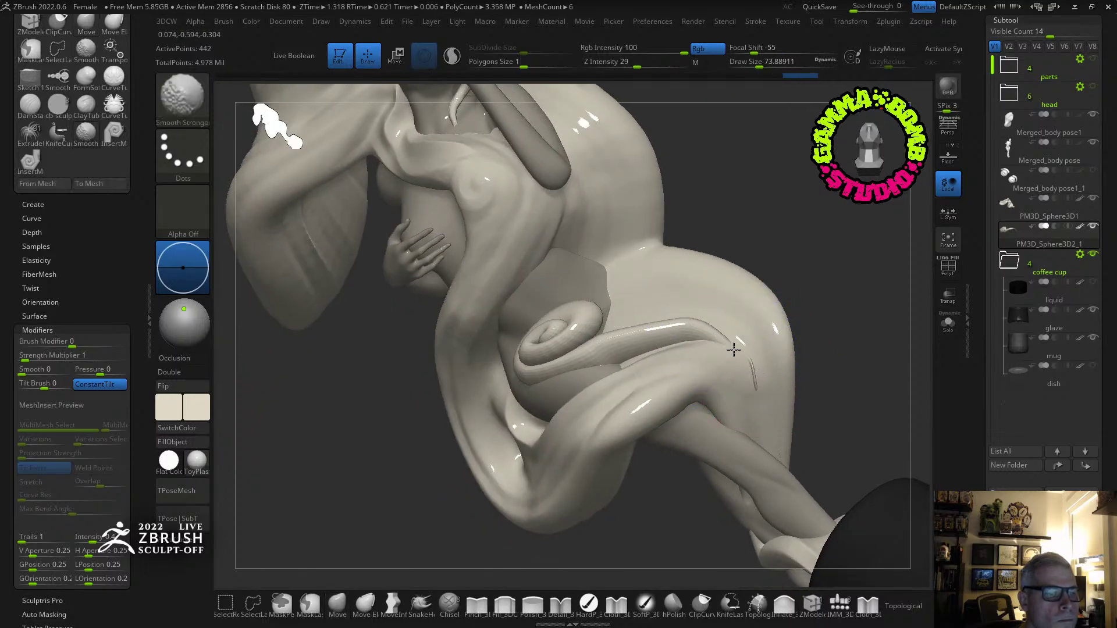
{"action": "mouse_move", "coordinate": [733, 349]}
{"action": "left_mouse_down", "text": "shift"}
{"action": "mouse_move", "coordinate": [755, 384]}
{"action": "mouse_move", "coordinate": [730, 345]}
{"action": "left_mouse_up", "text": "shift"}
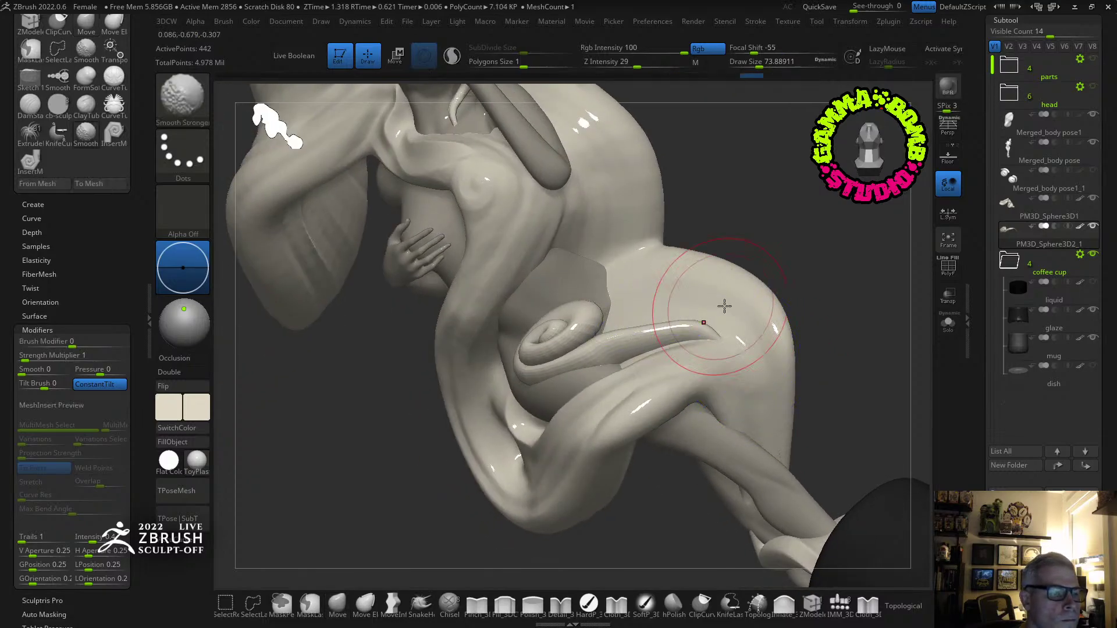
Select the InsertMesh_1 spiral brush and bring the figure's side into view for another tendril.
{"action": "key", "text": "f"}
{"action": "right_click_drag", "start_coordinate": [566, 386], "coordinate": [483, 420]}
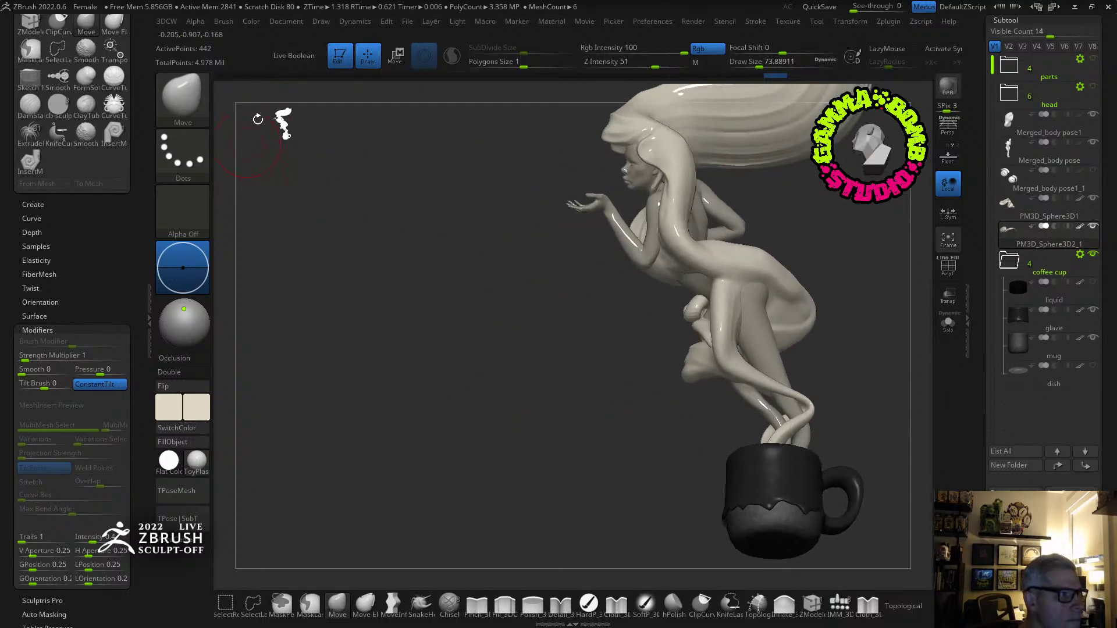
{"action": "key", "text": "b"}
{"action": "left_click", "coordinate": [491, 140]}
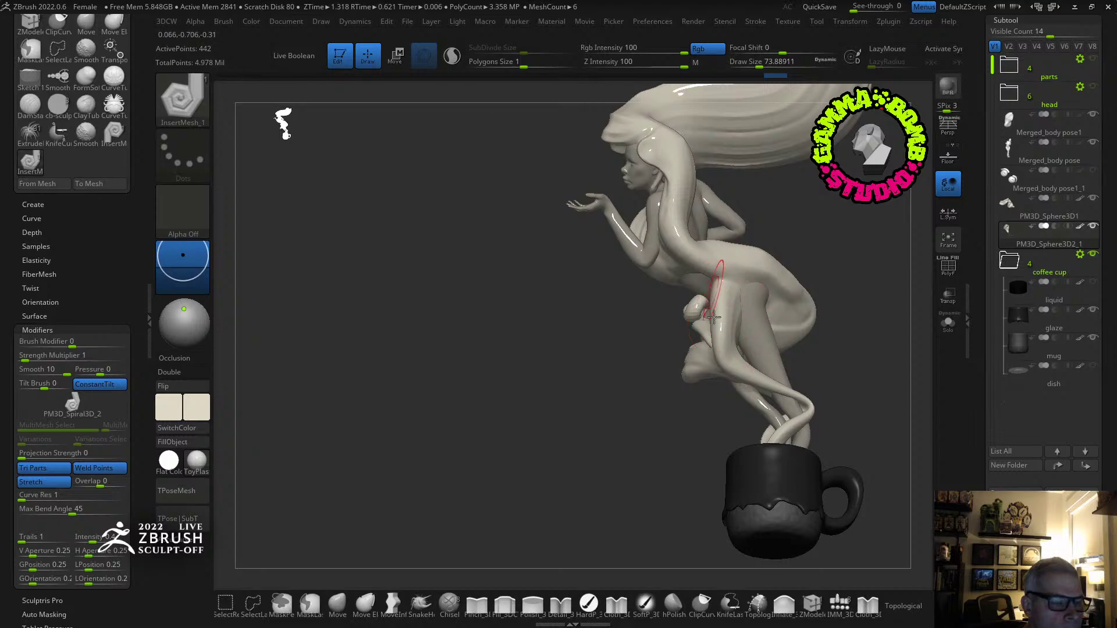
{"action": "mouse_move", "coordinate": [656, 284]}
{"action": "right_mouse_down", "text": "alt"}
{"action": "mouse_move", "coordinate": [658, 316]}
{"action": "mouse_move", "coordinate": [797, 296]}
{"action": "right_mouse_up", "text": "alt"}
Try drawing a spiral along the drape over the hip at draw size 30.69679.
{"action": "left_click_drag", "start_coordinate": [759, 62], "coordinate": [749, 62]}
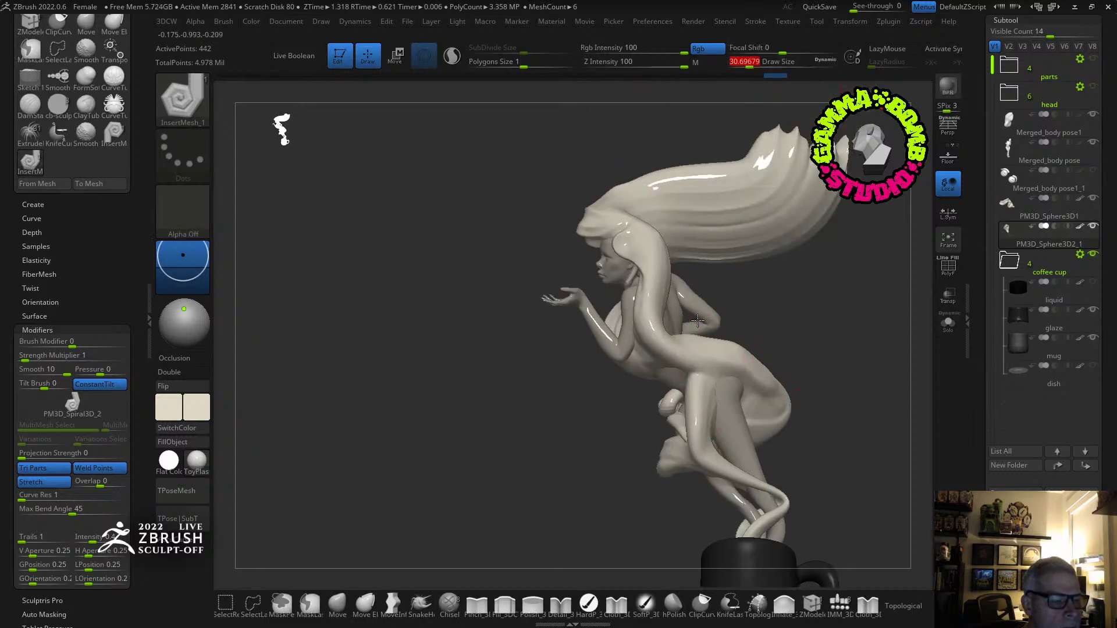
{"action": "right_click_drag", "start_coordinate": [698, 320], "coordinate": [704, 279], "text": "ctrl"}
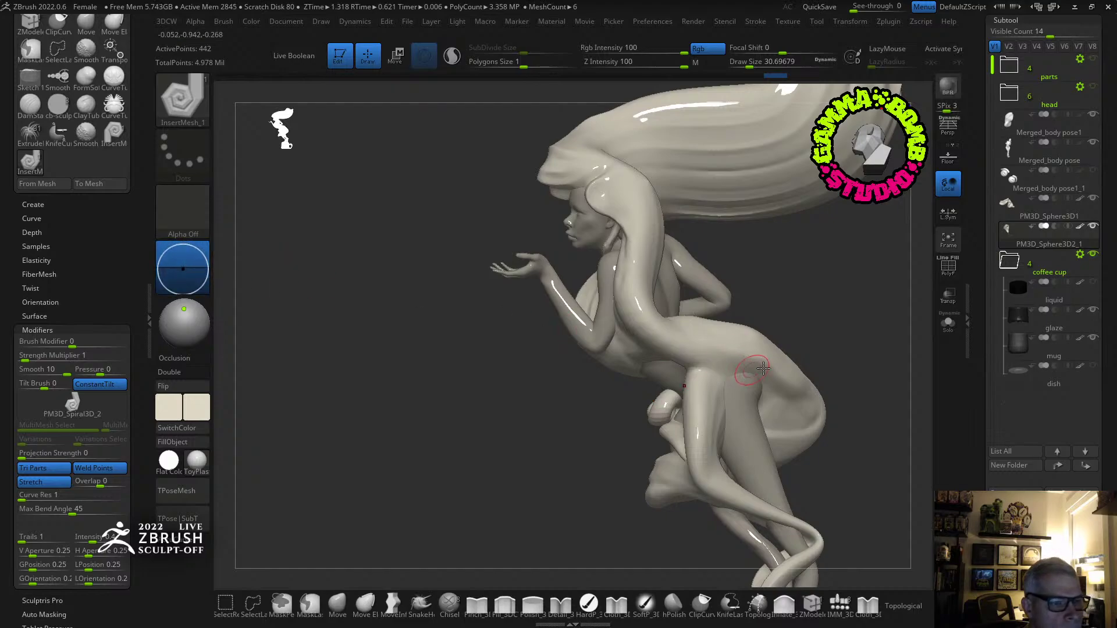
{"action": "left_click_drag", "start_coordinate": [661, 326], "coordinate": [664, 325]}
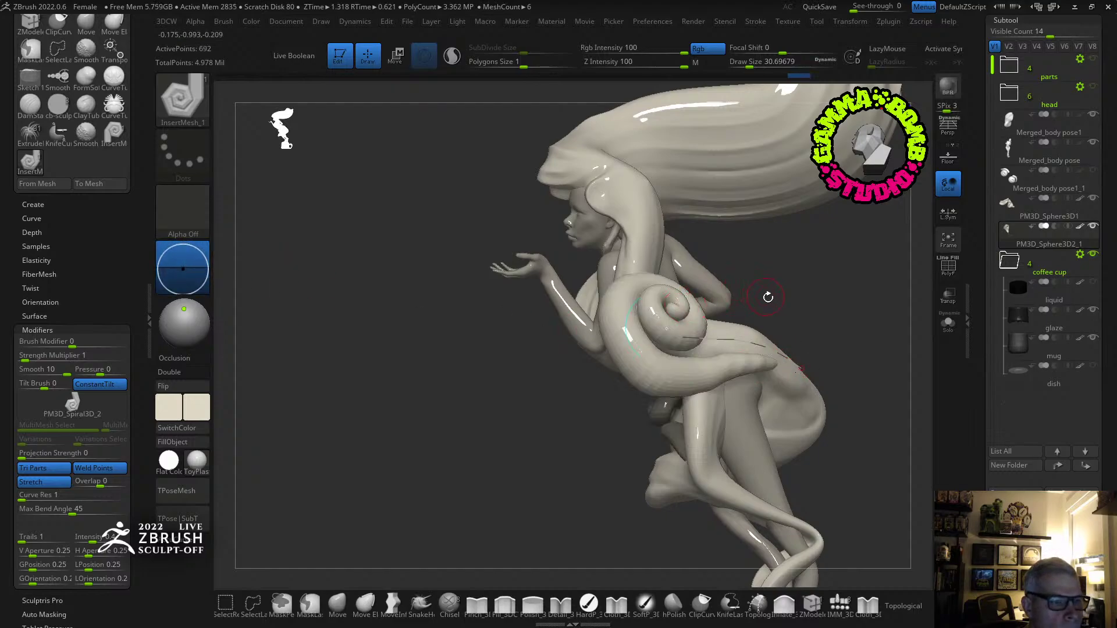
Undo the oversized spiral and redraw it along the drape over the hip at draw size 10.53596.
{"action": "left_click_drag", "start_coordinate": [748, 63], "coordinate": [742, 62]}
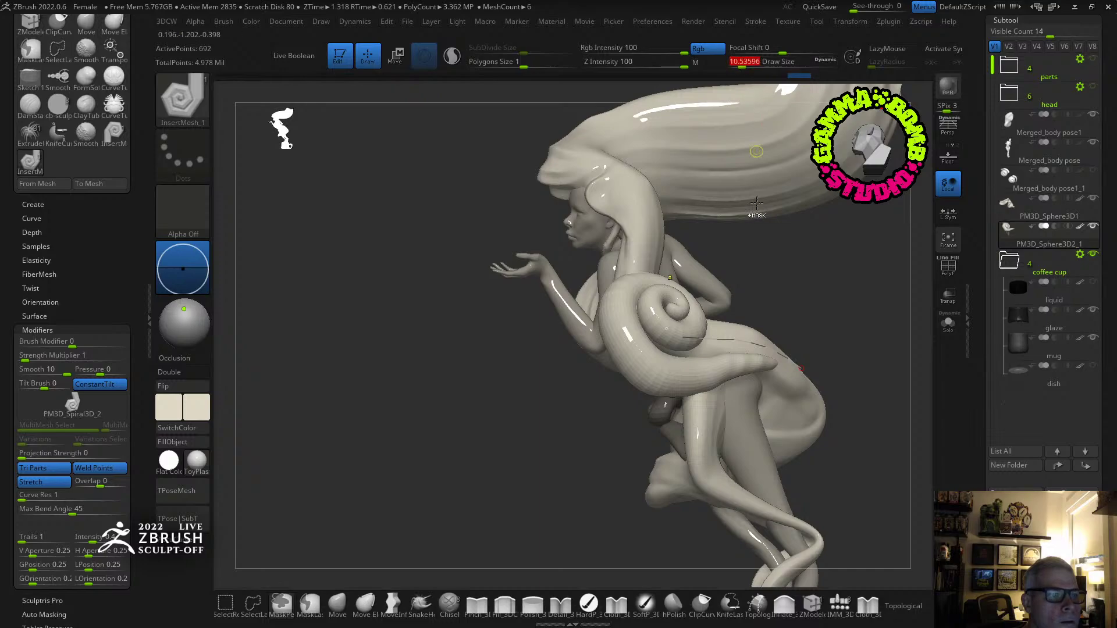
{"action": "key", "text": "ctrl+z"}
{"action": "right_click_drag", "start_coordinate": [762, 346], "coordinate": [788, 361]}
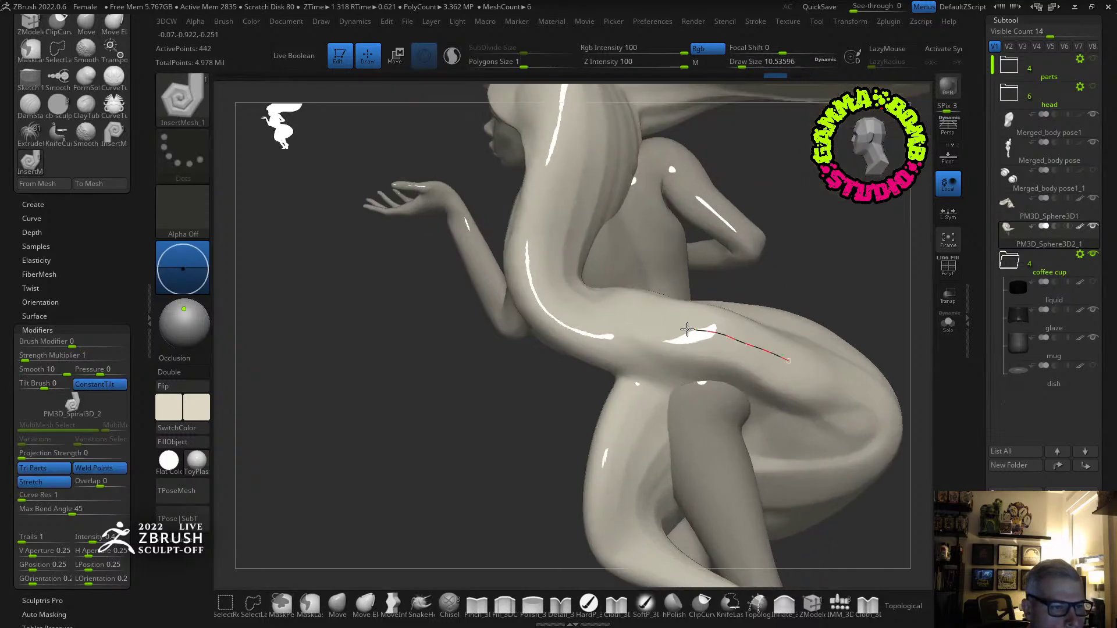
{"action": "left_click_drag", "start_coordinate": [616, 331], "coordinate": [615, 332]}
Try several placements for a spiral along the drape band that crosses the figure's waist.
{"action": "mouse_move", "coordinate": [769, 324]}
{"action": "right_mouse_down"}
{"action": "mouse_move", "coordinate": [745, 329]}
{"action": "mouse_move", "coordinate": [788, 319]}
{"action": "mouse_move", "coordinate": [762, 363]}
{"action": "mouse_move", "coordinate": [523, 384]}
{"action": "right_mouse_up"}
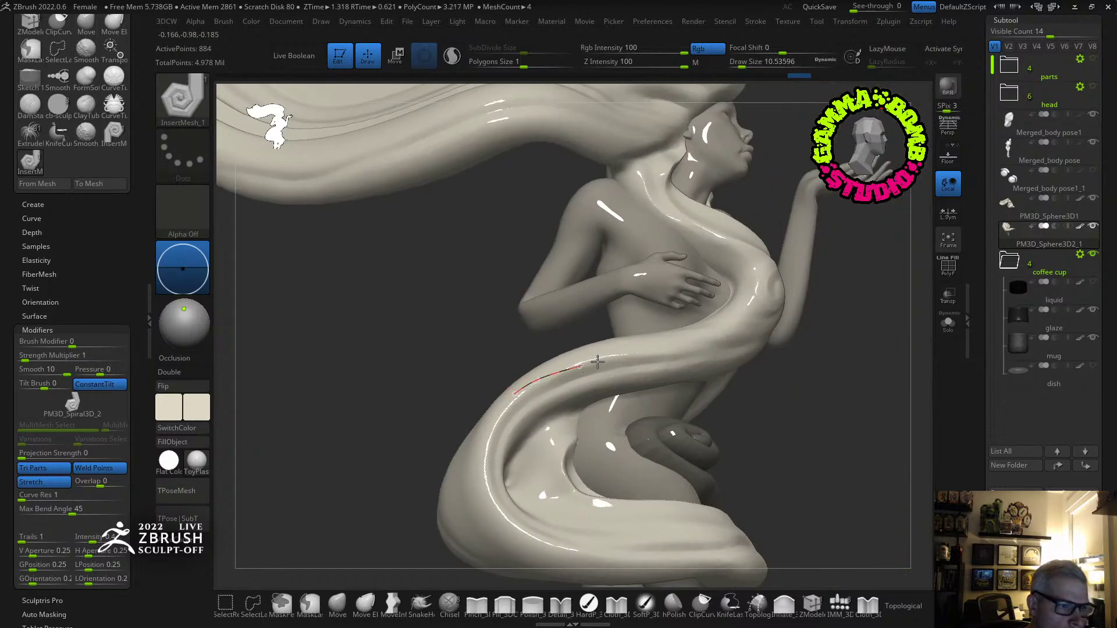
{"action": "left_click_drag", "start_coordinate": [702, 360], "coordinate": [704, 361]}
{"action": "mouse_move", "coordinate": [704, 358]}
{"action": "right_mouse_down"}
{"action": "mouse_move", "coordinate": [734, 349]}
{"action": "mouse_move", "coordinate": [718, 342]}
{"action": "mouse_move", "coordinate": [686, 375]}
{"action": "right_mouse_up"}
{"action": "key", "text": "ctrl+z"}
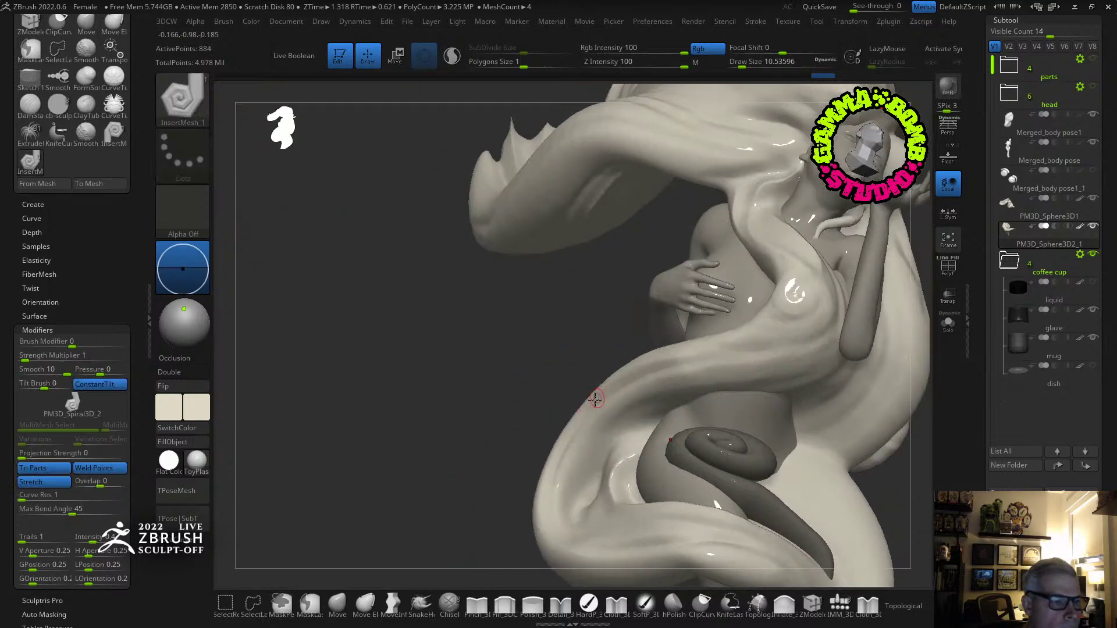
{"action": "left_click_drag", "start_coordinate": [803, 347], "coordinate": [816, 340]}
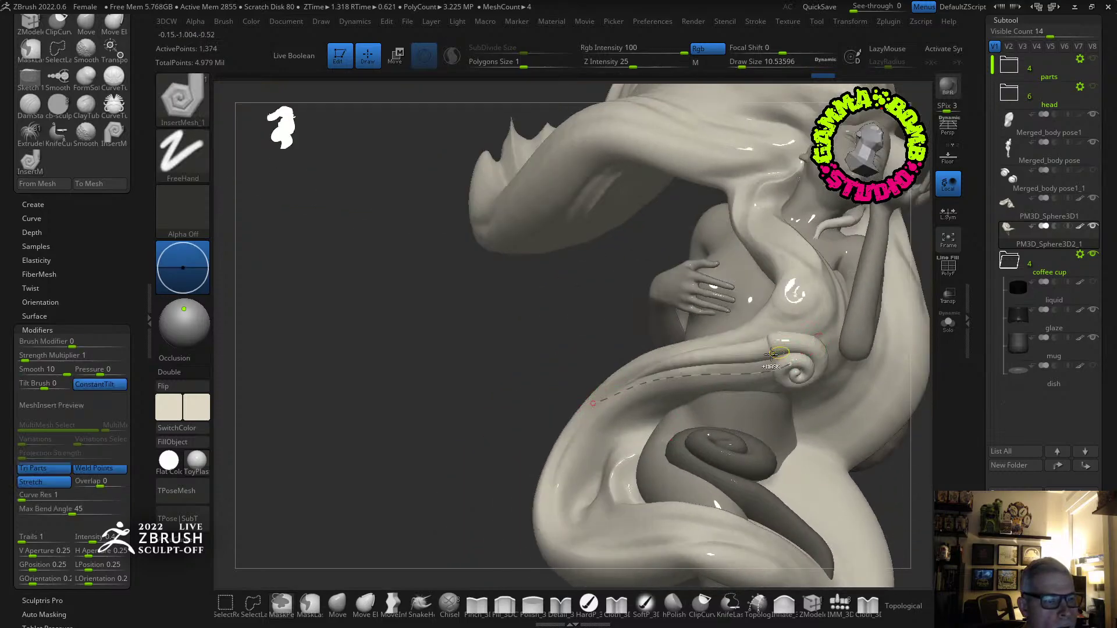
{"action": "key", "text": "ctrl+z"}
{"action": "left_click_drag", "start_coordinate": [740, 362], "coordinate": [821, 367]}
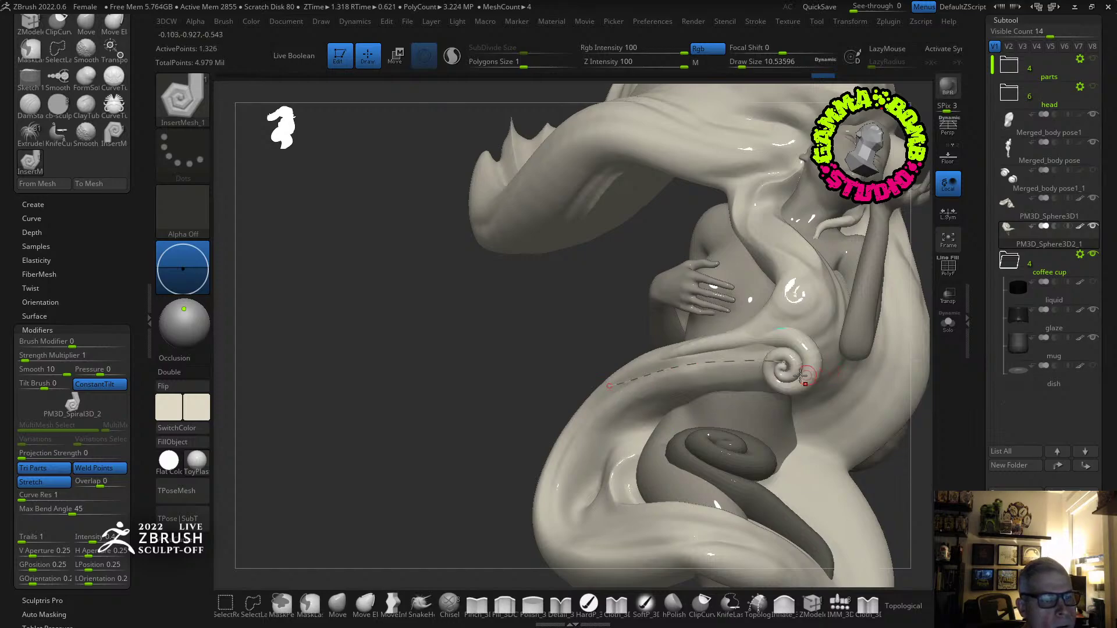
{"action": "key", "text": "ctrl+z"}
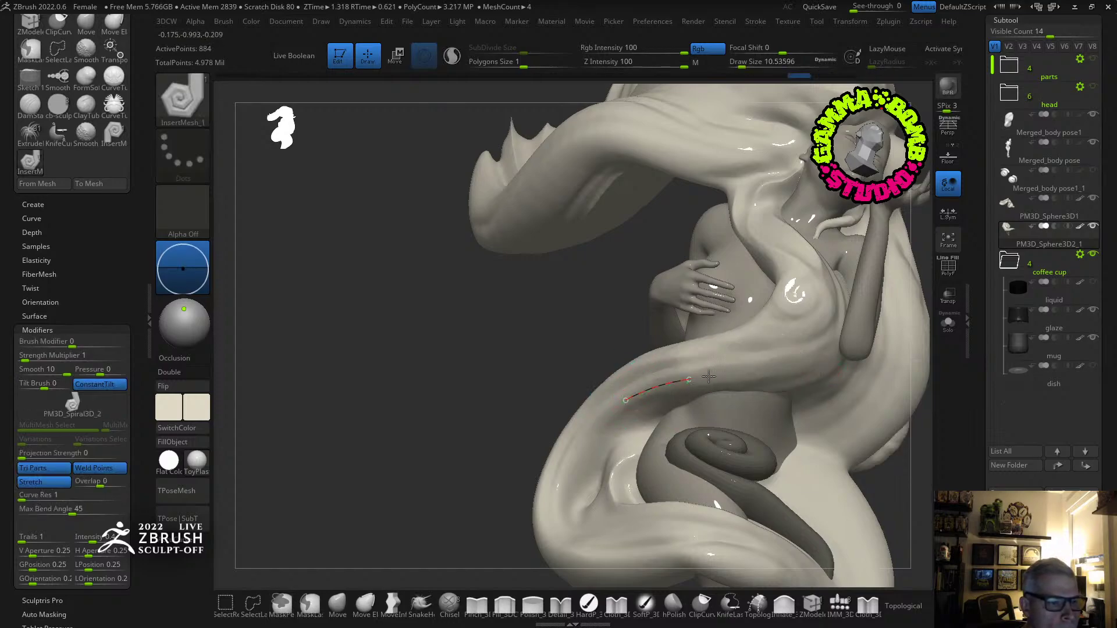
Draw spiral tendrils on the drape band across the waist and on the drape beside the raised arm.
{"action": "left_click_drag", "start_coordinate": [708, 377], "coordinate": [812, 377]}
{"action": "right_click_drag", "start_coordinate": [764, 394], "coordinate": [740, 379], "text": "ctrl"}
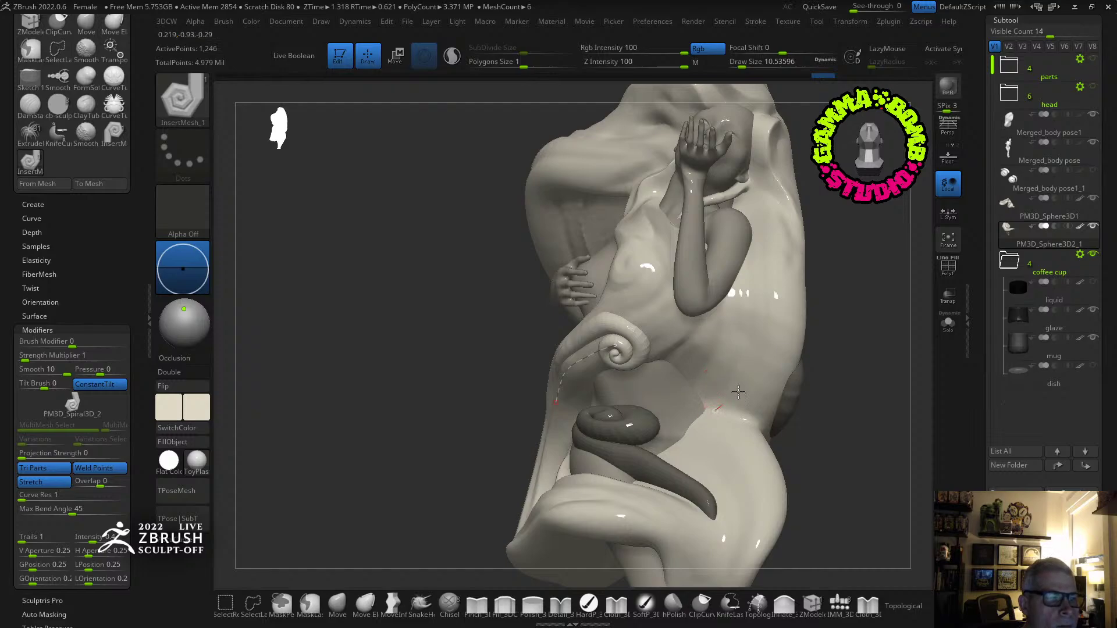
{"action": "left_click_drag", "start_coordinate": [794, 290], "coordinate": [798, 274]}
{"action": "key", "text": "ctrl+z"}
{"action": "key", "text": "ctrl+z"}
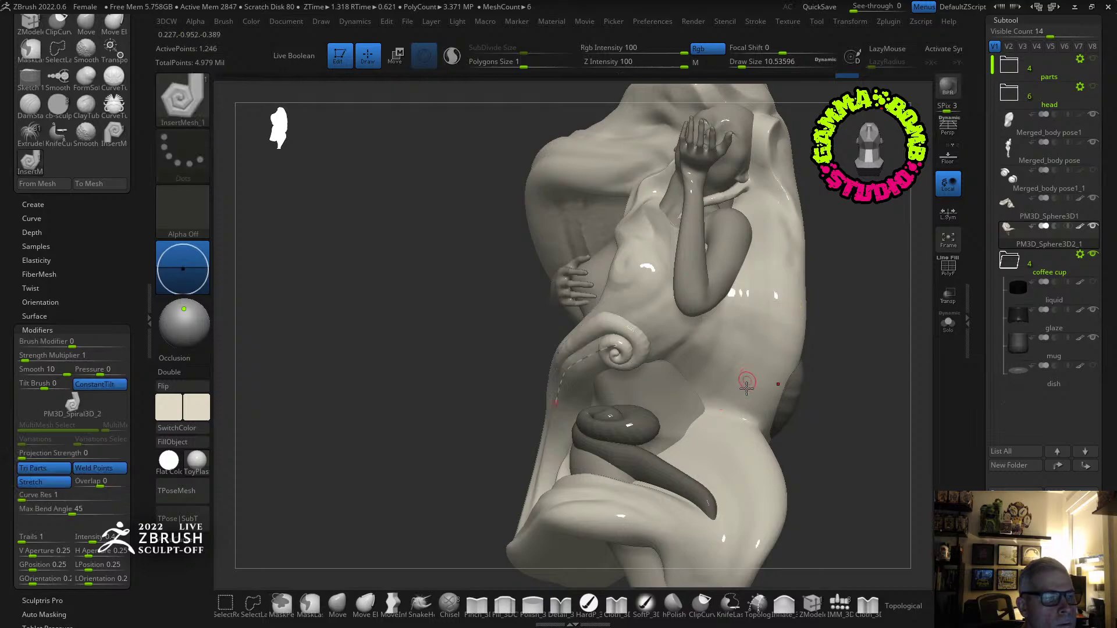
Try drawing a spiral on the base of the drape where it rises out of the mug.
{"action": "mouse_move", "coordinate": [752, 348]}
{"action": "right_mouse_down"}
{"action": "mouse_move", "coordinate": [780, 322]}
{"action": "mouse_move", "coordinate": [814, 374]}
{"action": "mouse_move", "coordinate": [757, 336]}
{"action": "mouse_move", "coordinate": [727, 331]}
{"action": "mouse_move", "coordinate": [873, 411]}
{"action": "mouse_move", "coordinate": [836, 444]}
{"action": "mouse_move", "coordinate": [815, 419]}
{"action": "mouse_move", "coordinate": [768, 432]}
{"action": "right_mouse_up"}
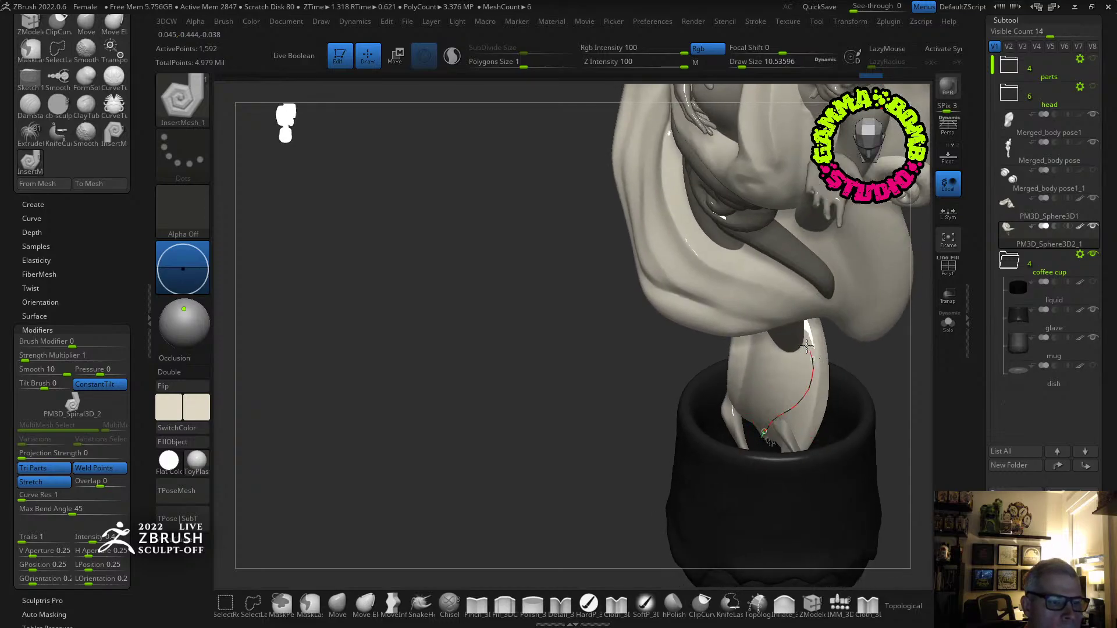
{"action": "left_click_drag", "start_coordinate": [805, 347], "coordinate": [807, 346]}
{"action": "mouse_move", "coordinate": [807, 346]}
{"action": "right_mouse_down"}
{"action": "mouse_move", "coordinate": [848, 293]}
{"action": "mouse_move", "coordinate": [710, 334]}
{"action": "mouse_move", "coordinate": [860, 386]}
{"action": "mouse_move", "coordinate": [888, 367]}
{"action": "mouse_move", "coordinate": [519, 359]}
{"action": "mouse_move", "coordinate": [535, 427]}
{"action": "mouse_move", "coordinate": [573, 390]}
{"action": "right_mouse_up"}
{"action": "key", "text": "ctrl+z"}
{"action": "left_click", "coordinate": [777, 362]}
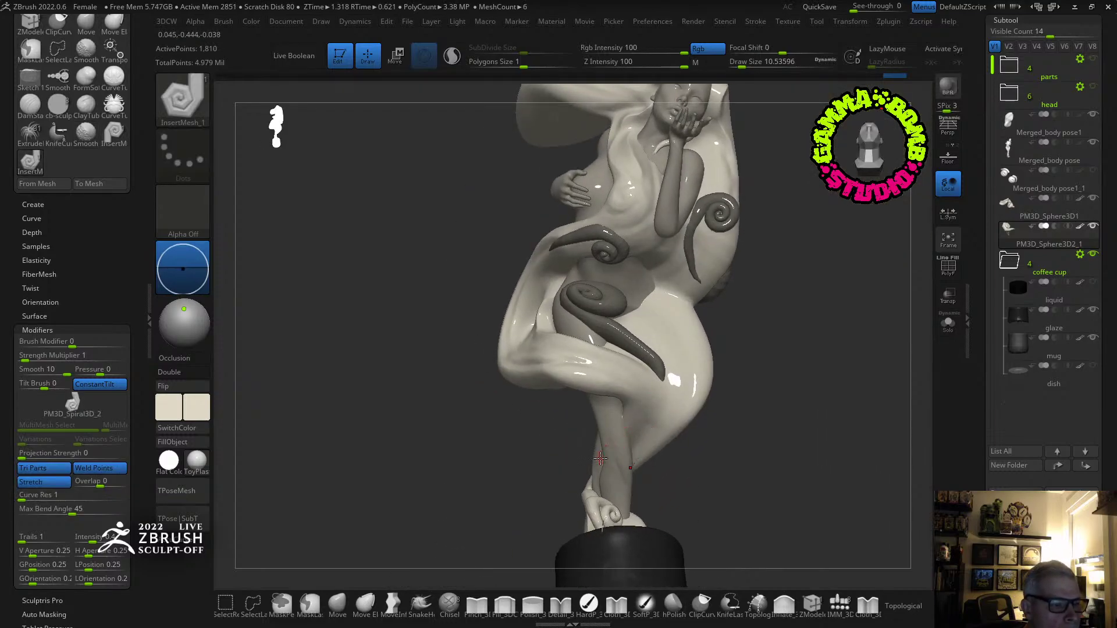
{"action": "left_click", "coordinate": [948, 296]}
{"action": "right_click_drag", "start_coordinate": [602, 456], "coordinate": [917, 295]}
{"action": "left_click", "coordinate": [948, 297]}
Draw a spiral tendril on PM3D_Sphere3D2_1 from the lower drape up along the fold below the knees.
{"action": "left_click", "coordinate": [1018, 213]}
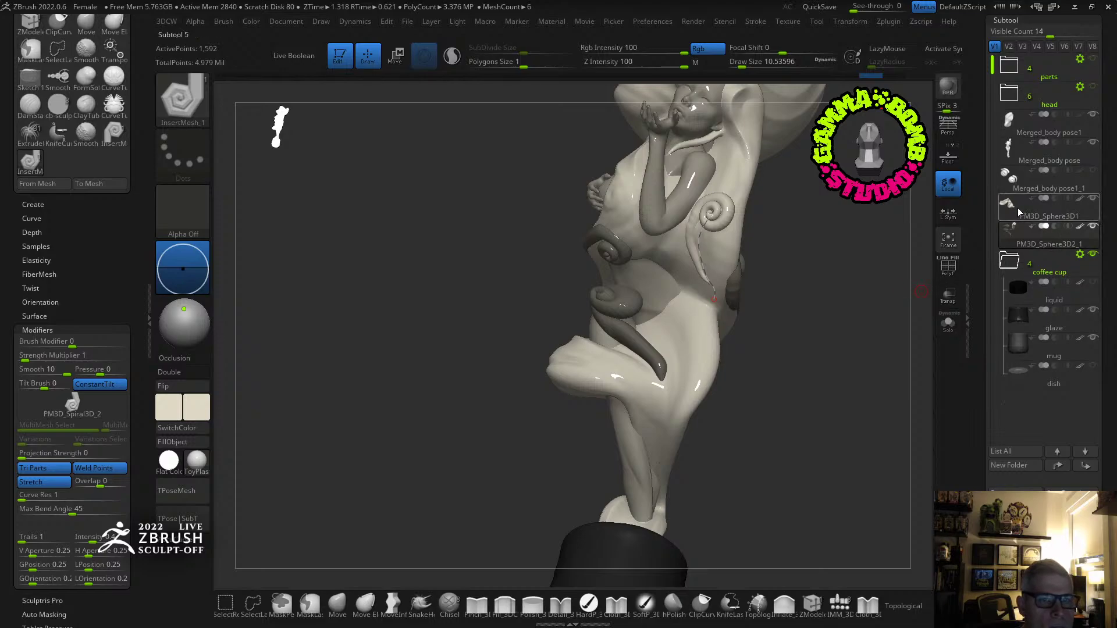
{"action": "left_click", "coordinate": [1013, 231]}
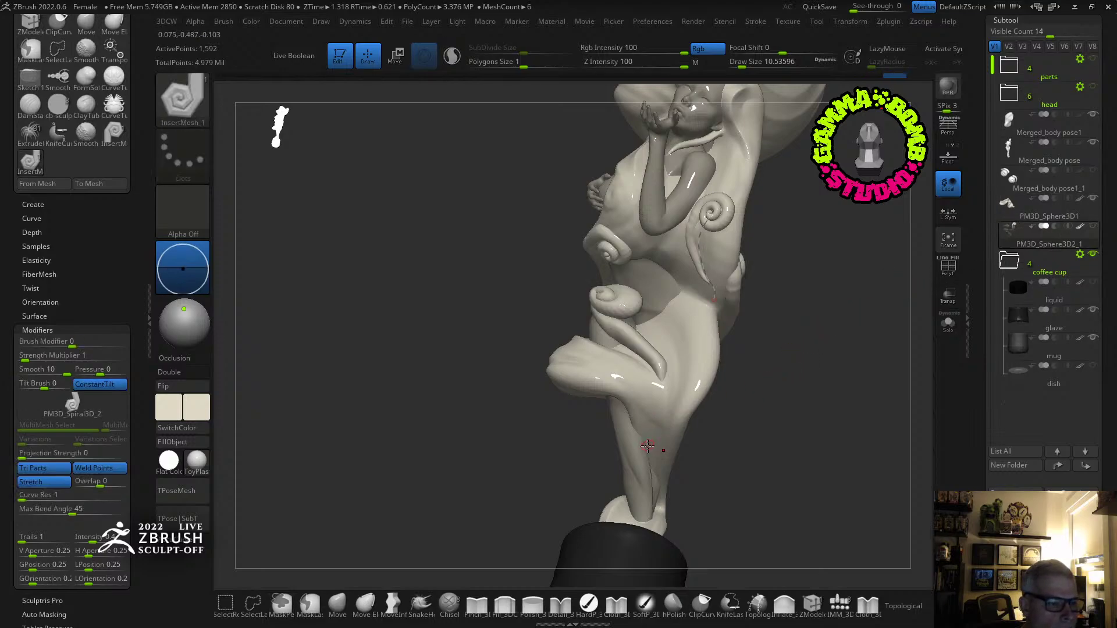
{"action": "left_click_drag", "start_coordinate": [572, 373], "coordinate": [569, 373]}
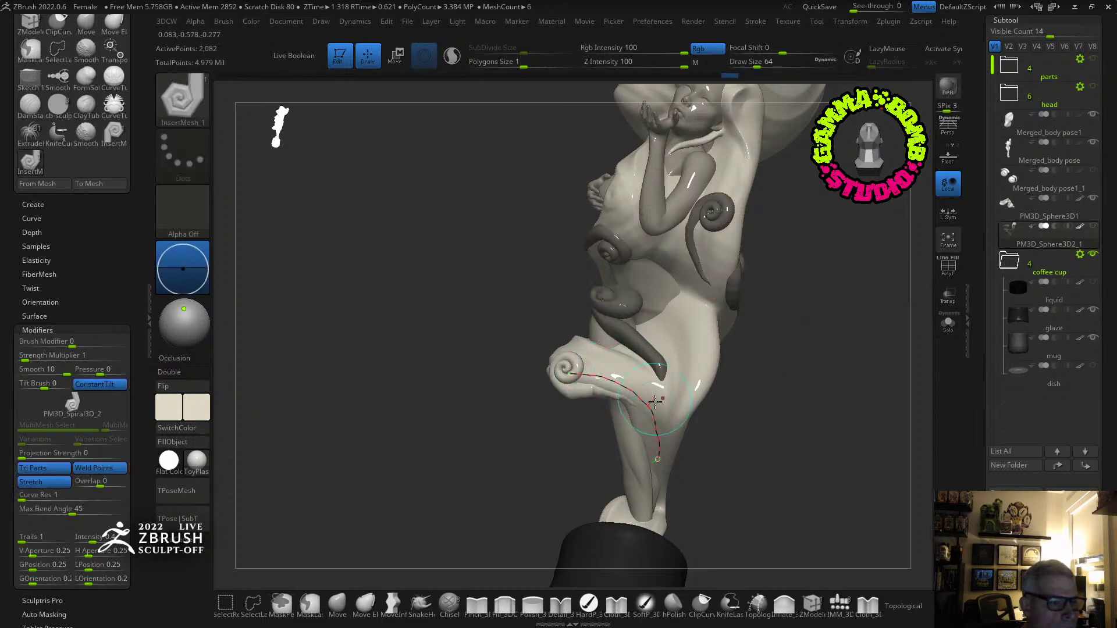
{"action": "mouse_move", "coordinate": [676, 408]}
{"action": "right_mouse_down"}
{"action": "mouse_move", "coordinate": [715, 387]}
{"action": "mouse_move", "coordinate": [682, 399]}
{"action": "right_mouse_up"}
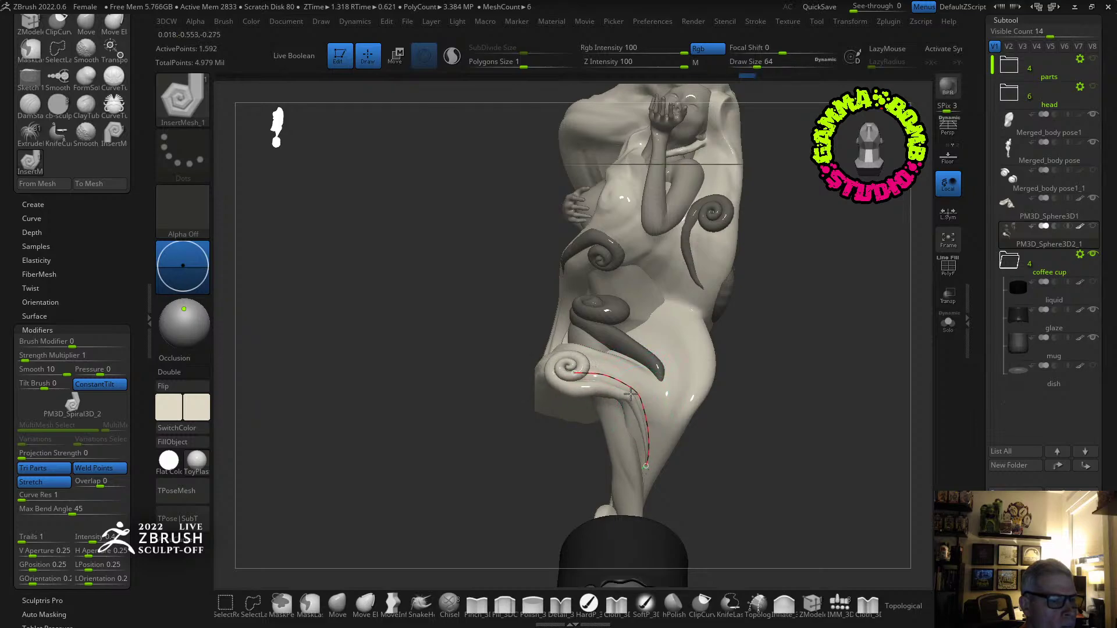
Draw a spiral tendril from the temple along the lower edge of the flowing hair, curling about midway.
{"action": "mouse_move", "coordinate": [643, 395]}
{"action": "right_mouse_down"}
{"action": "mouse_move", "coordinate": [666, 378]}
{"action": "mouse_move", "coordinate": [654, 418]}
{"action": "mouse_move", "coordinate": [681, 420]}
{"action": "right_mouse_up"}
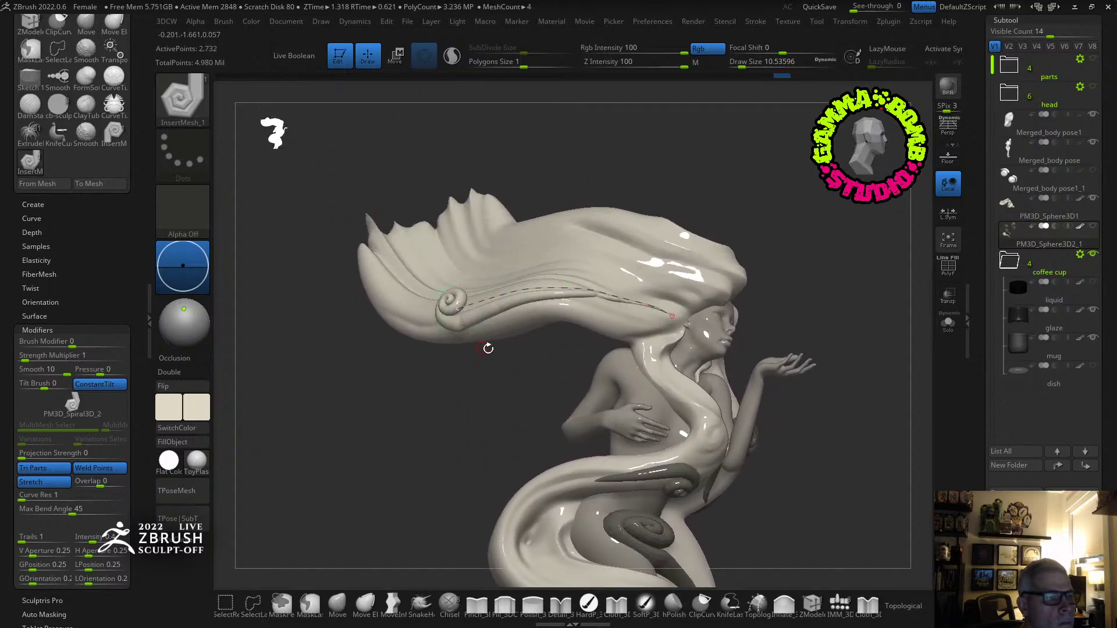
{"action": "left_click_drag", "start_coordinate": [648, 329], "coordinate": [567, 309]}
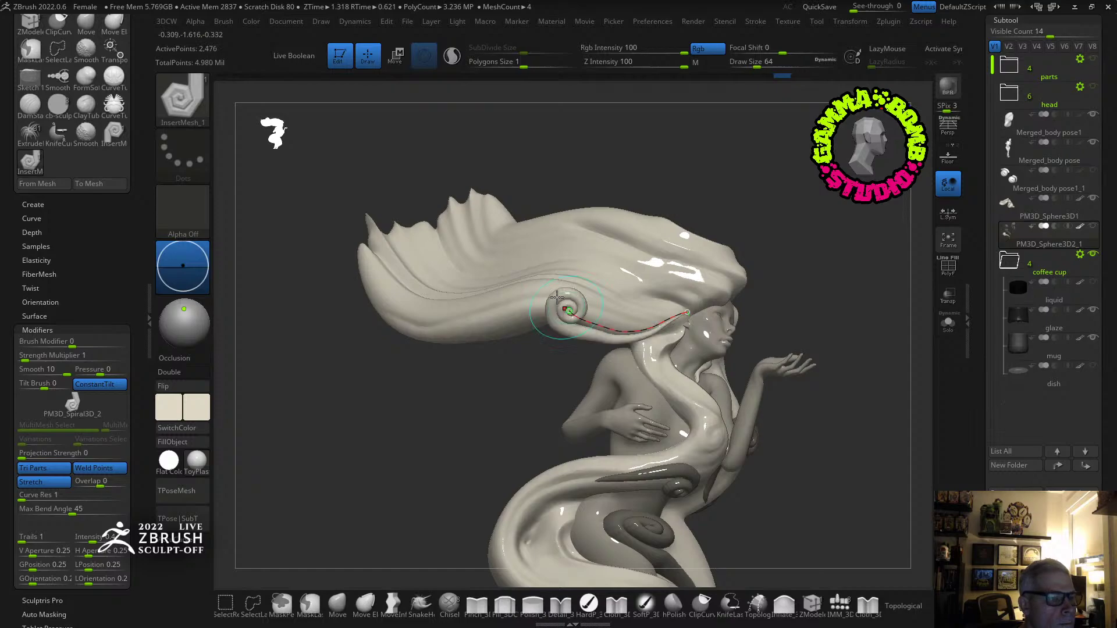
{"action": "right_click_drag", "start_coordinate": [738, 282], "coordinate": [716, 298]}
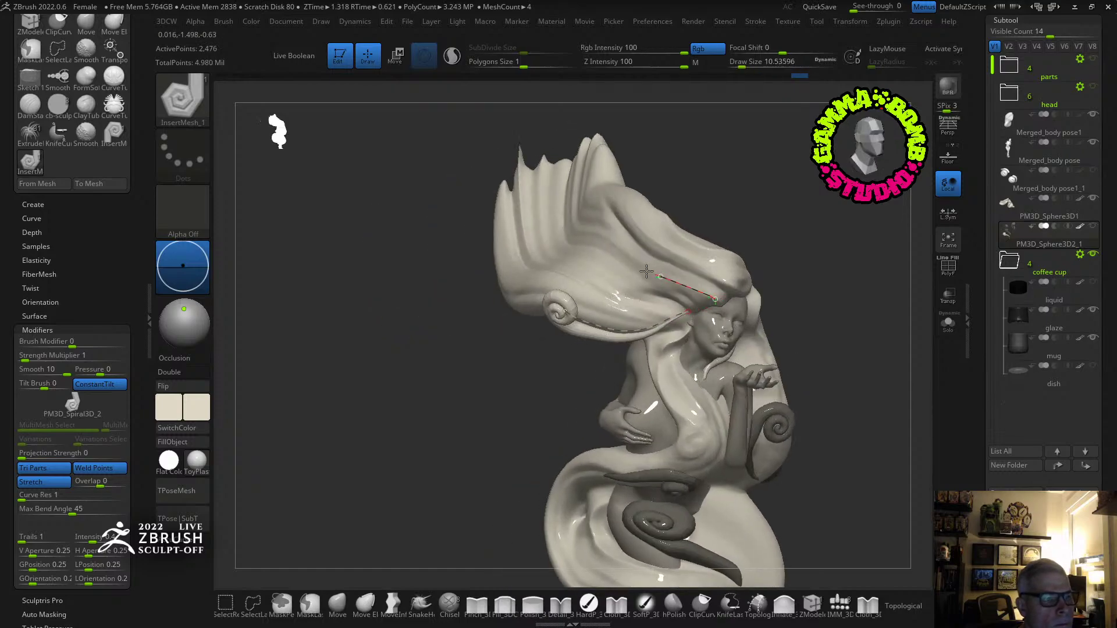
Draw a long spiral from the forehead along the middle hair strands and resize it to draw size 15.55142.
{"action": "right_click_drag", "start_coordinate": [551, 260], "coordinate": [724, 284]}
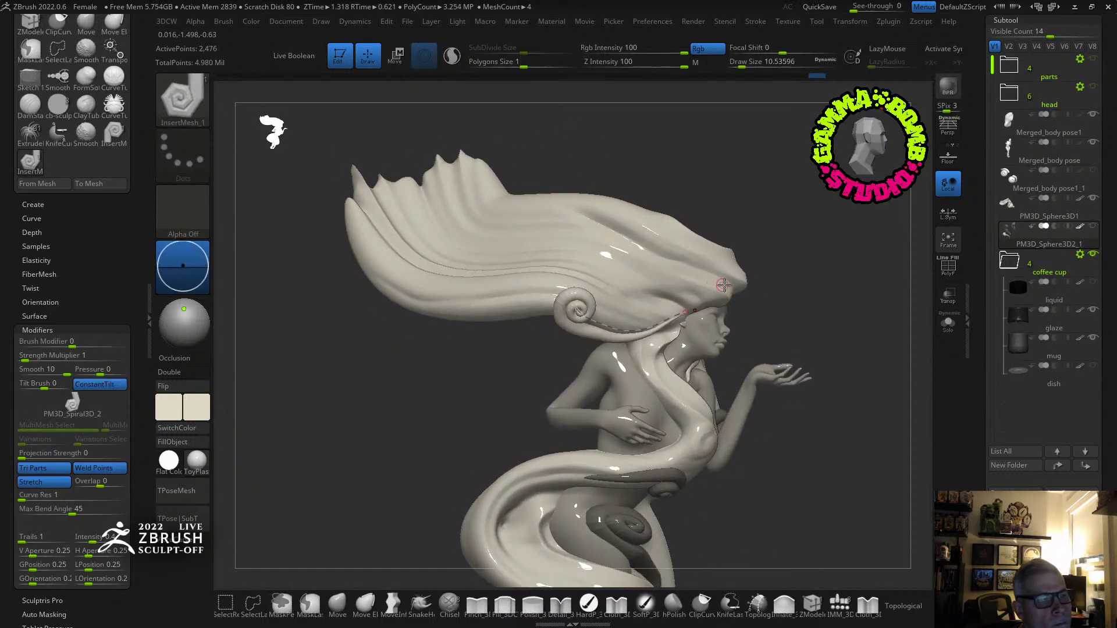
{"action": "left_click_drag", "start_coordinate": [570, 251], "coordinate": [502, 251]}
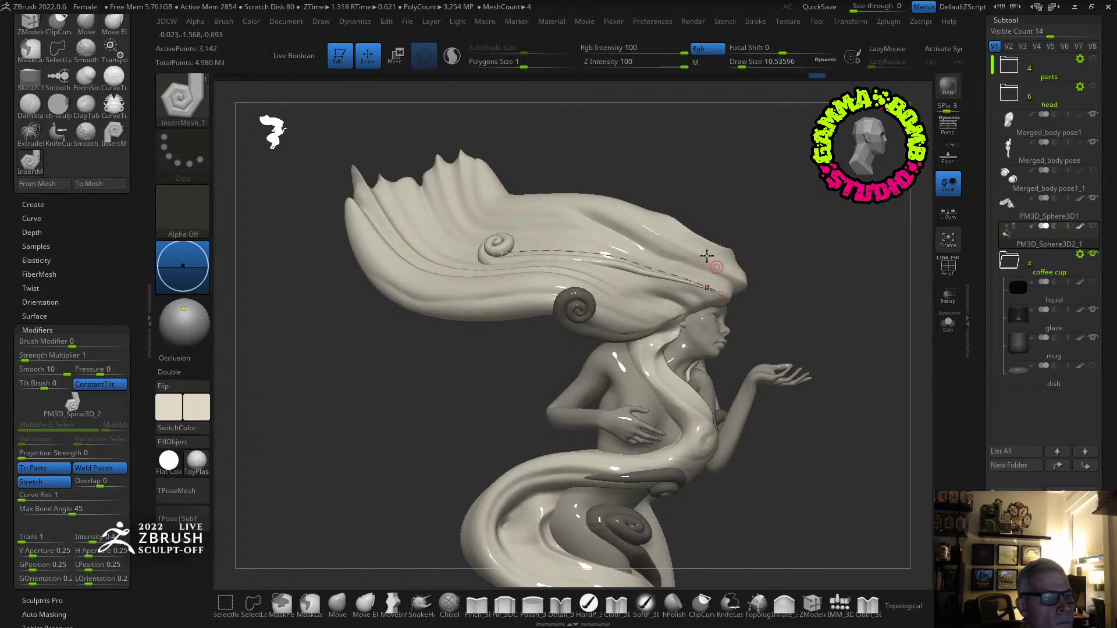
{"action": "left_click", "coordinate": [757, 65]}
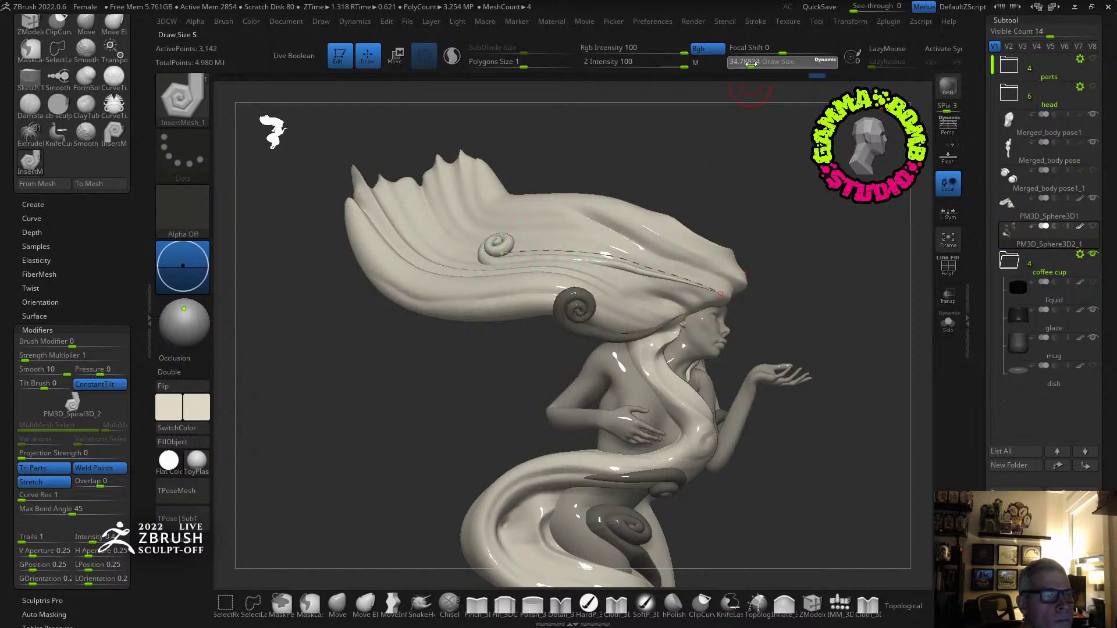
{"action": "left_click", "coordinate": [587, 251]}
{"action": "left_click", "coordinate": [745, 65]}
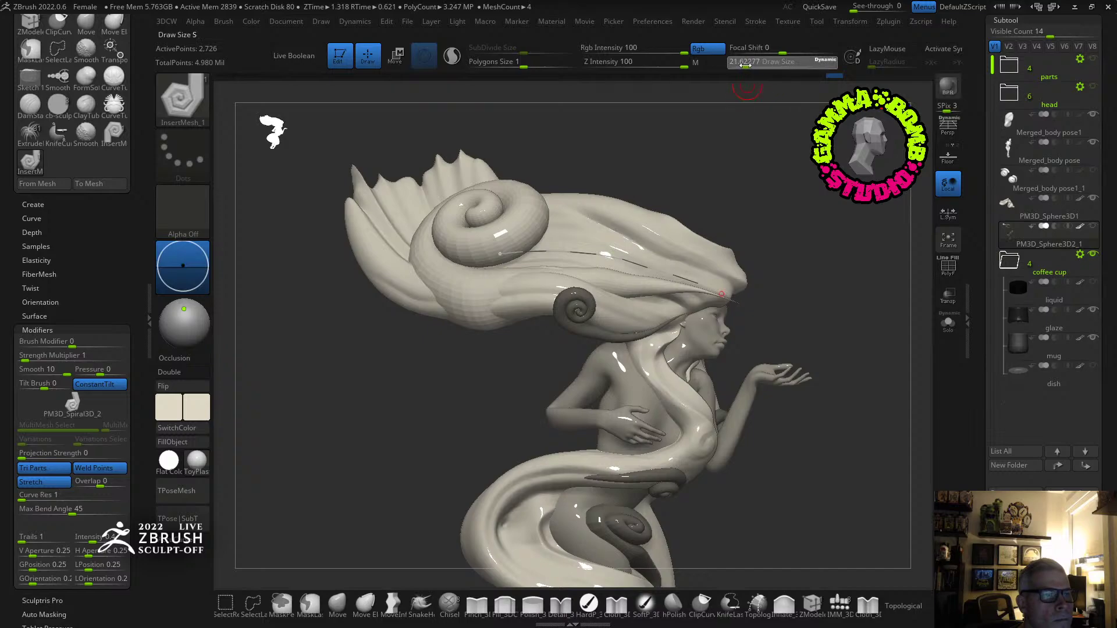
{"action": "left_click_drag", "start_coordinate": [745, 66], "coordinate": [738, 65]}
{"action": "left_click", "coordinate": [589, 252]}
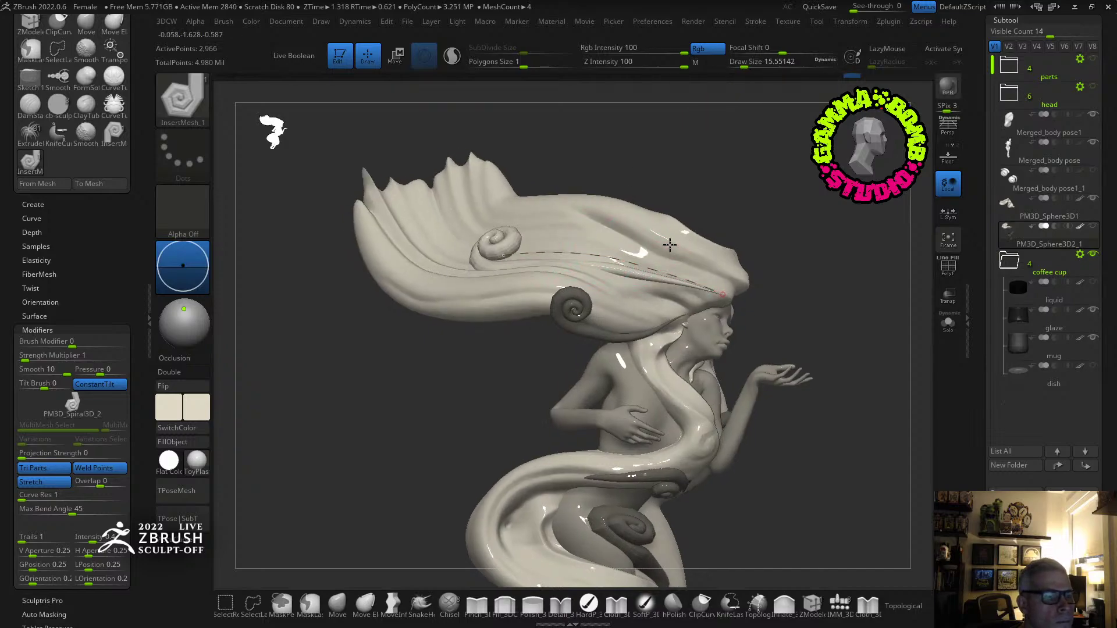
{"action": "right_click_drag", "start_coordinate": [670, 245], "coordinate": [638, 247]}
{"action": "left_click", "coordinate": [691, 247]}
Draw a short spiral from the temple across the side hair and resize it with draw size 11.
{"action": "mouse_move", "coordinate": [731, 221]}
{"action": "right_mouse_down"}
{"action": "mouse_move", "coordinate": [748, 251]}
{"action": "mouse_move", "coordinate": [723, 248]}
{"action": "mouse_move", "coordinate": [685, 310]}
{"action": "right_mouse_up"}
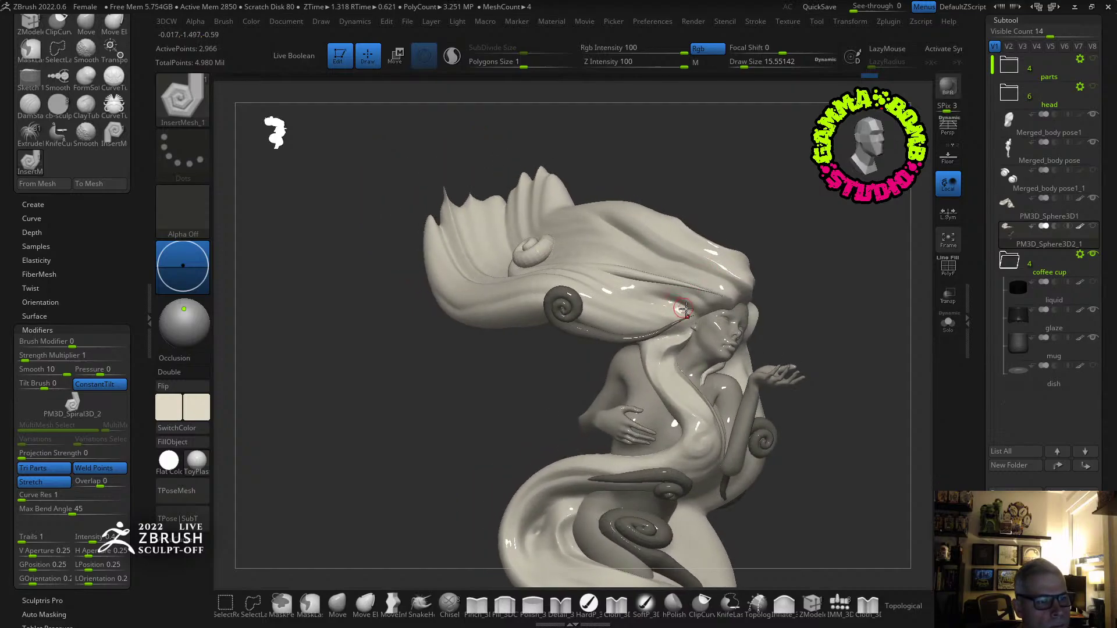
{"action": "left_click_drag", "start_coordinate": [624, 295], "coordinate": [623, 295]}
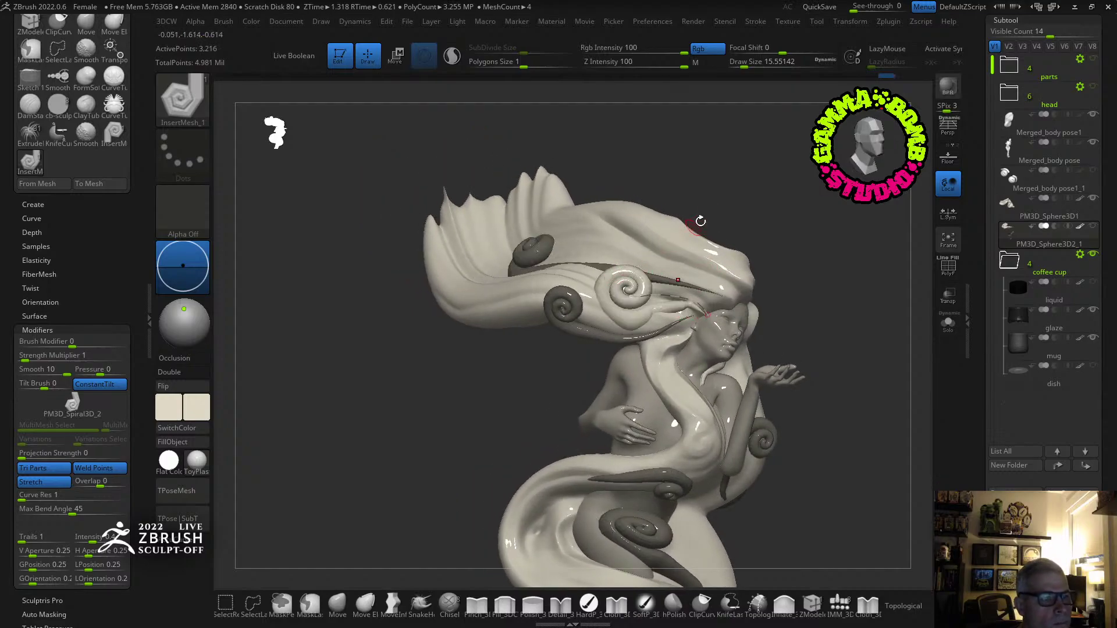
{"action": "left_click_drag", "start_coordinate": [747, 65], "coordinate": [737, 65]}
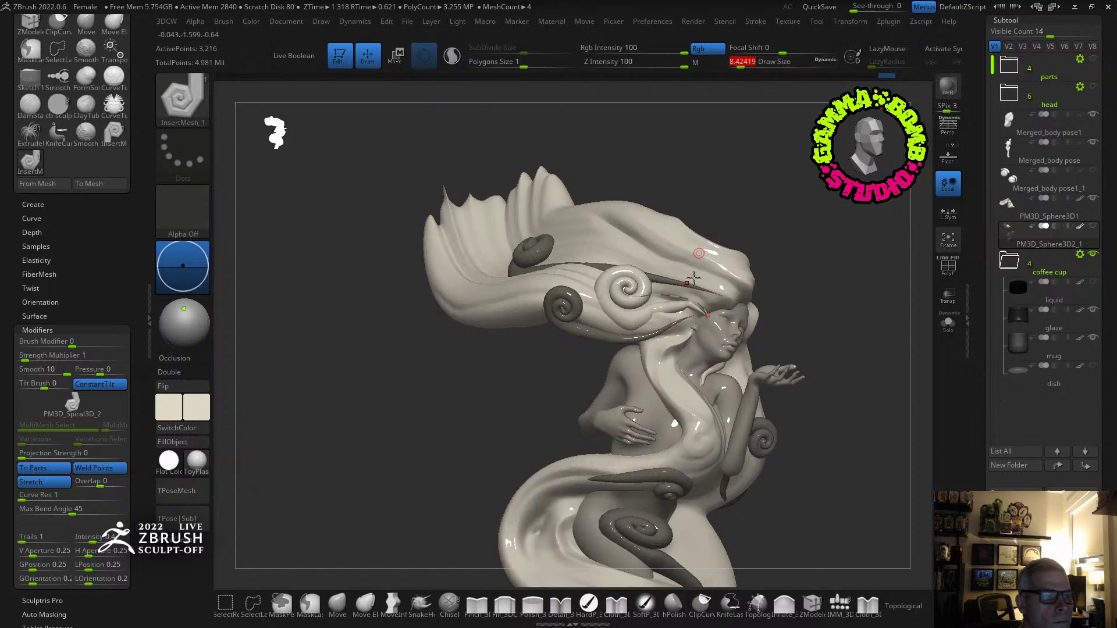
{"action": "left_click", "coordinate": [667, 296]}
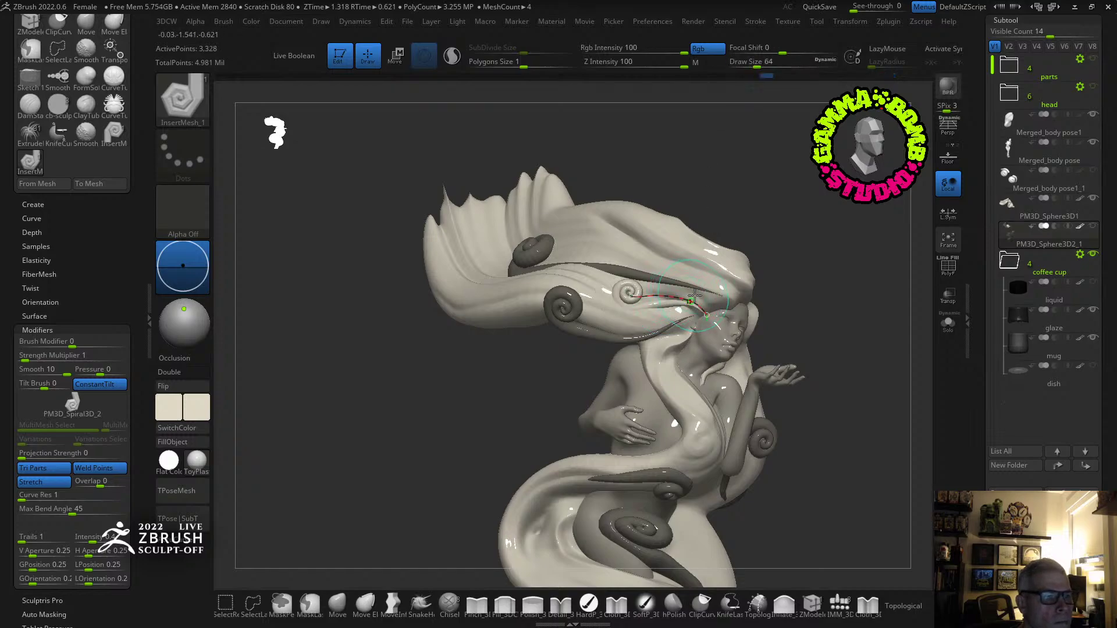
{"action": "left_click", "coordinate": [740, 62]}
{"action": "type", "text": "11"}
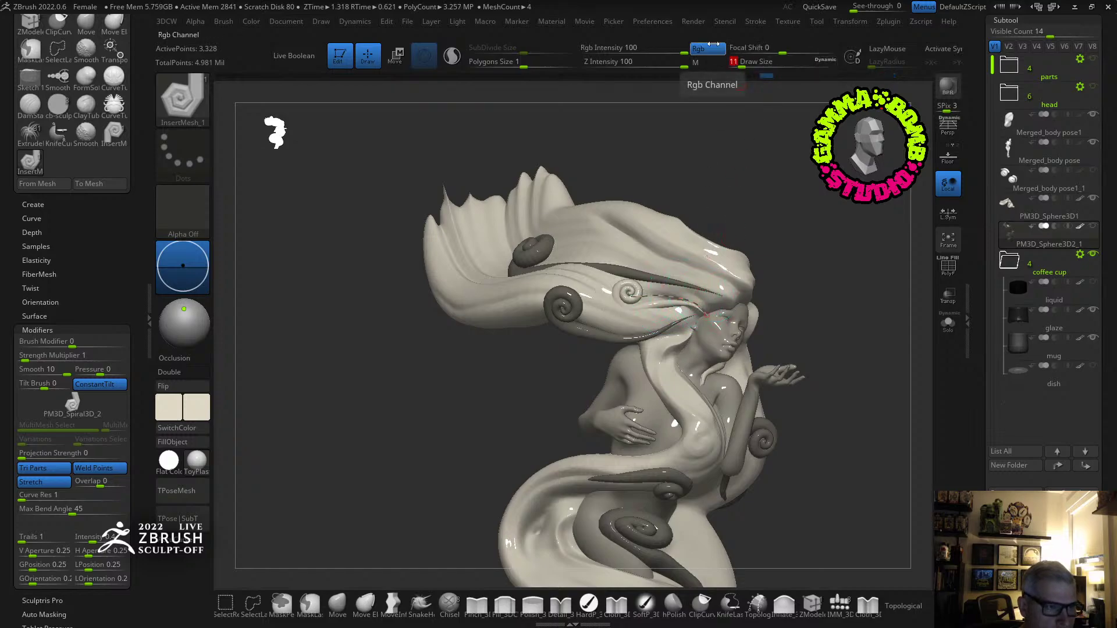
Draw spiral tendrils from the forehead over the top of the hair and down the strand crossing the chest.
{"action": "mouse_move", "coordinate": [810, 319]}
{"action": "left_mouse_down"}
{"action": "mouse_move", "coordinate": [788, 264]}
{"action": "mouse_move", "coordinate": [741, 289]}
{"action": "left_mouse_up"}
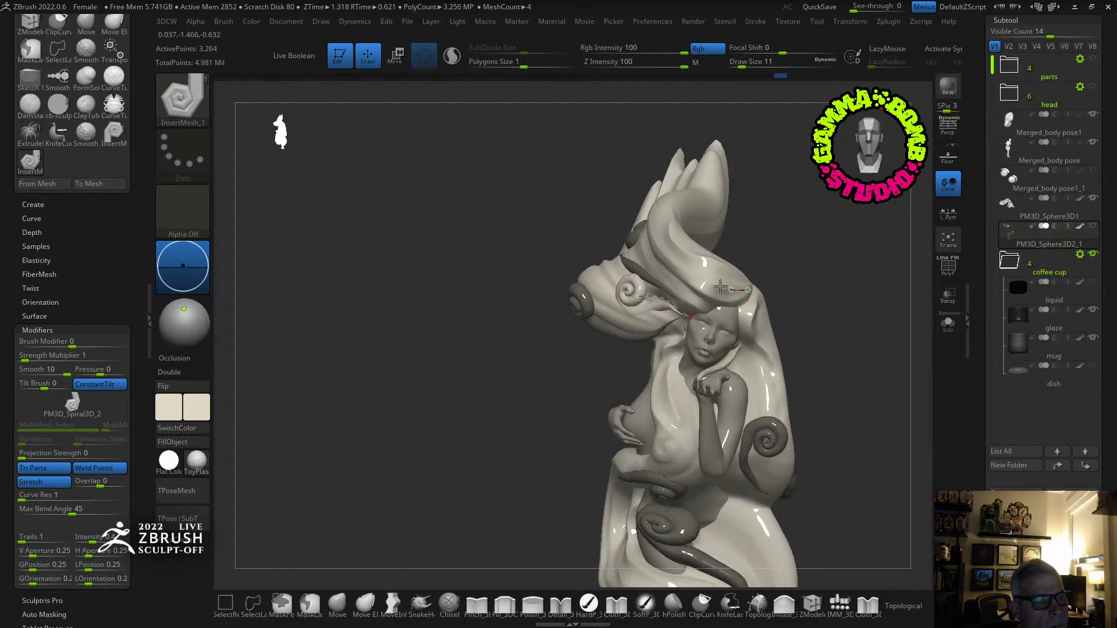
{"action": "mouse_move", "coordinate": [788, 239]}
{"action": "left_mouse_down"}
{"action": "mouse_move", "coordinate": [818, 239]}
{"action": "mouse_move", "coordinate": [788, 229]}
{"action": "mouse_move", "coordinate": [815, 284]}
{"action": "mouse_move", "coordinate": [706, 325]}
{"action": "left_mouse_up"}
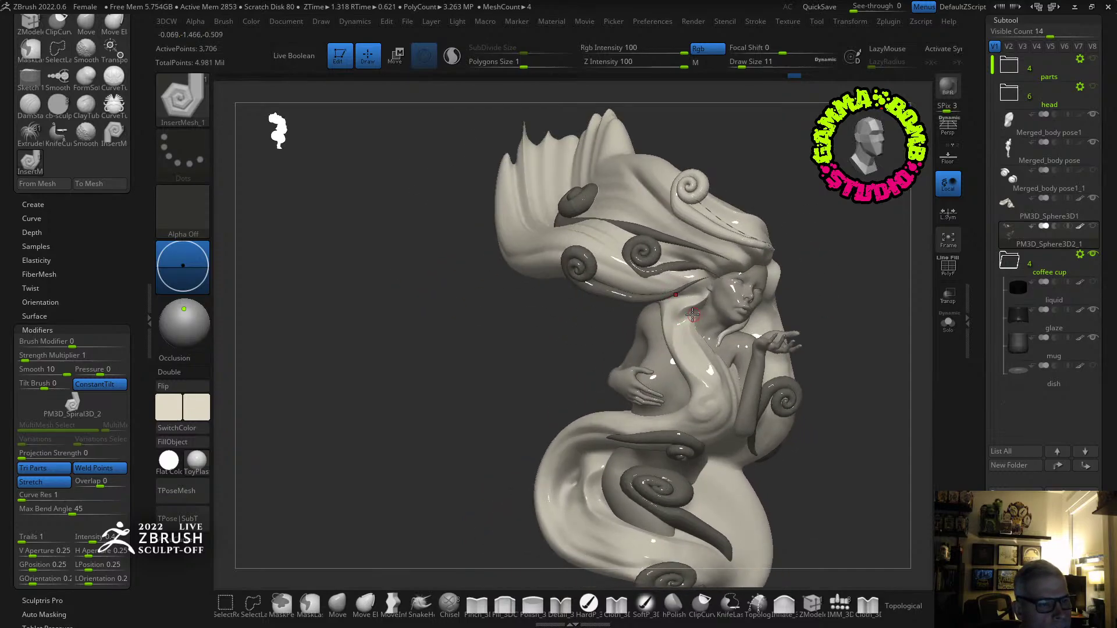
{"action": "left_click_drag", "start_coordinate": [694, 362], "coordinate": [724, 406]}
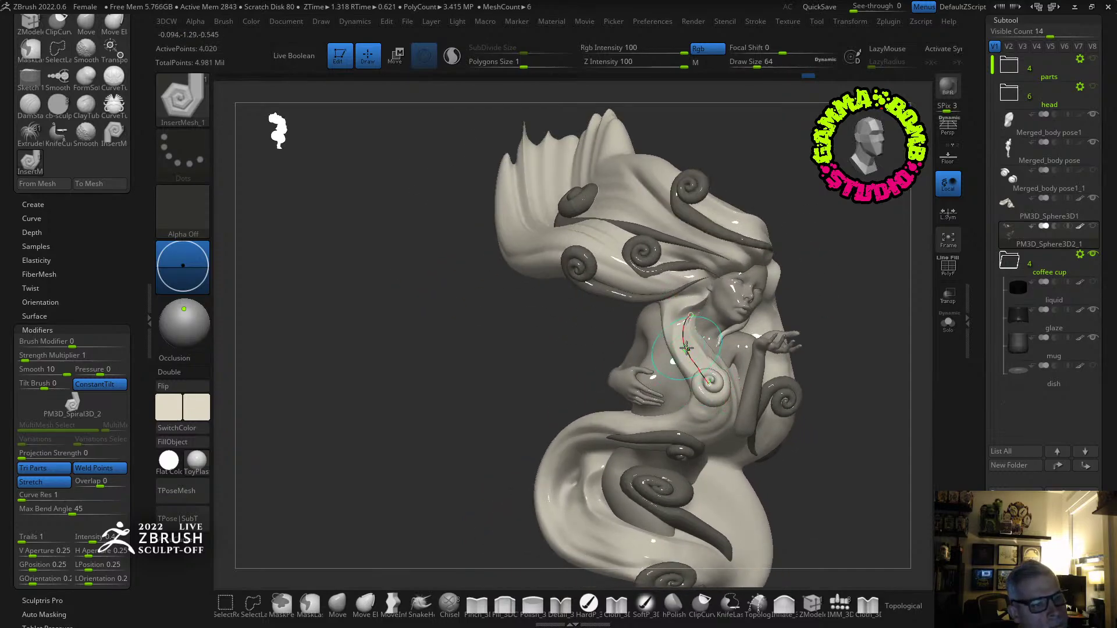
Draw a spiral tendril on the hair lock beside the face, on the raised-arm side.
{"action": "mouse_move", "coordinate": [687, 347]}
{"action": "right_mouse_down"}
{"action": "mouse_move", "coordinate": [674, 389]}
{"action": "mouse_move", "coordinate": [658, 331]}
{"action": "mouse_move", "coordinate": [818, 302]}
{"action": "mouse_move", "coordinate": [785, 300]}
{"action": "right_mouse_up"}
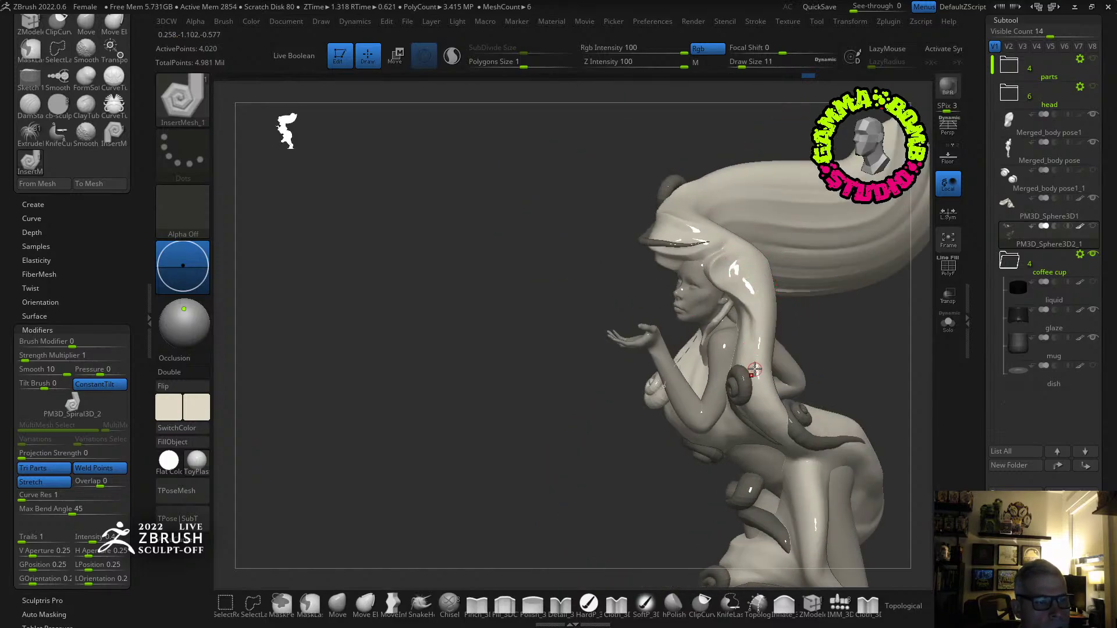
{"action": "left_click_drag", "start_coordinate": [732, 268], "coordinate": [731, 259]}
{"action": "right_click_drag", "start_coordinate": [809, 269], "coordinate": [845, 272]}
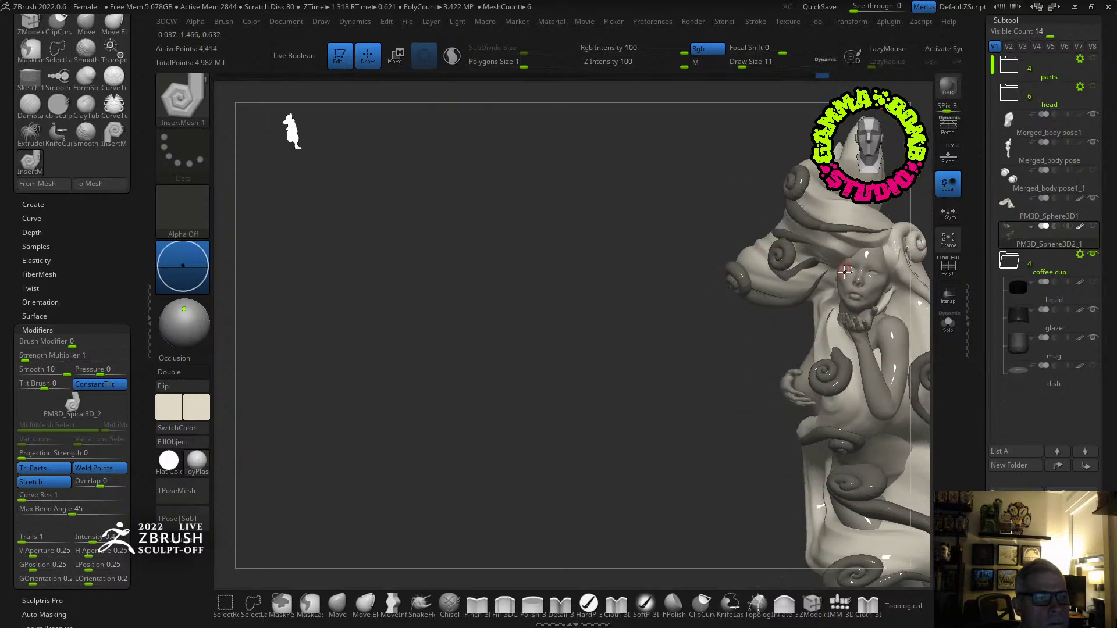
{"action": "mouse_move", "coordinate": [756, 312]}
{"action": "right_mouse_down", "text": "alt"}
{"action": "mouse_move", "coordinate": [533, 379]}
{"action": "mouse_move", "coordinate": [666, 293]}
{"action": "right_mouse_up", "text": "alt"}
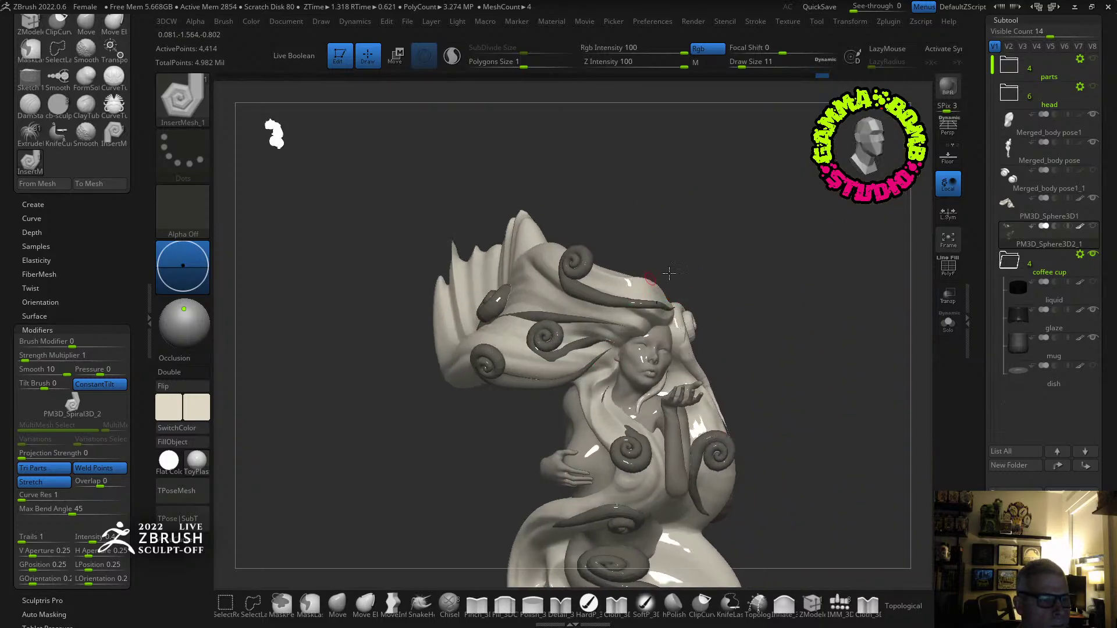
Set the draw size to 32.70957 and clear the mask from the inserted spirals and drape.
{"action": "left_click_drag", "start_coordinate": [760, 265], "coordinate": [761, 221]}
{"action": "left_click_drag", "start_coordinate": [742, 63], "coordinate": [750, 63]}
{"action": "left_click_drag", "start_coordinate": [733, 210], "coordinate": [741, 229], "text": "ctrl"}
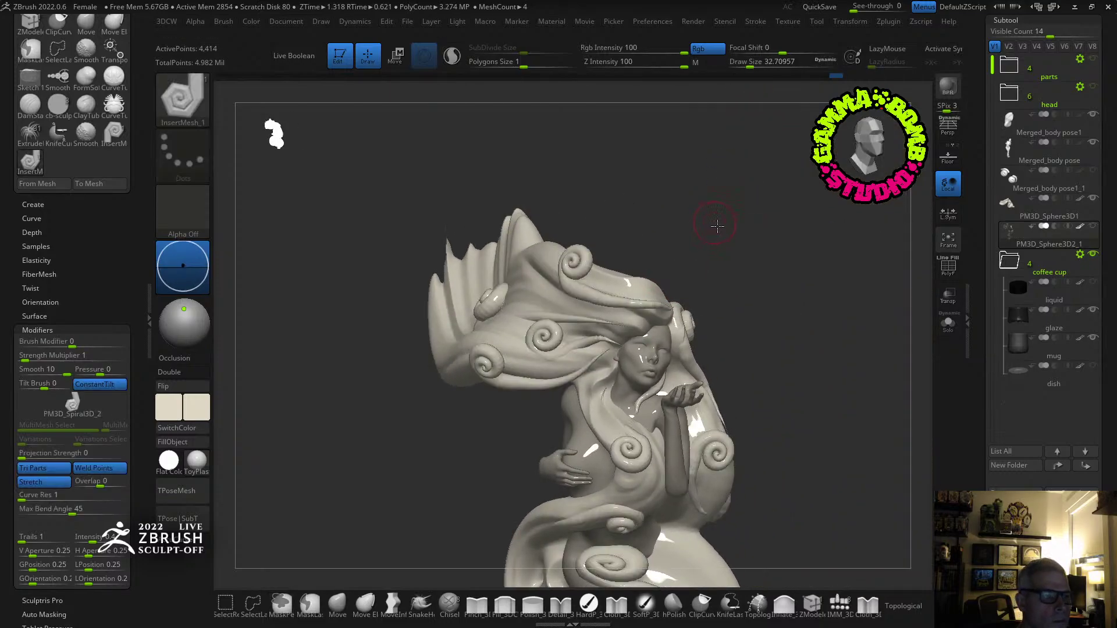
Thicken the spiral tendrils on the hair and drape with the Inflate brush at draw size 48.64685.
{"action": "right_click_drag", "start_coordinate": [716, 227], "coordinate": [814, 532]}
{"action": "left_click", "coordinate": [784, 605]}
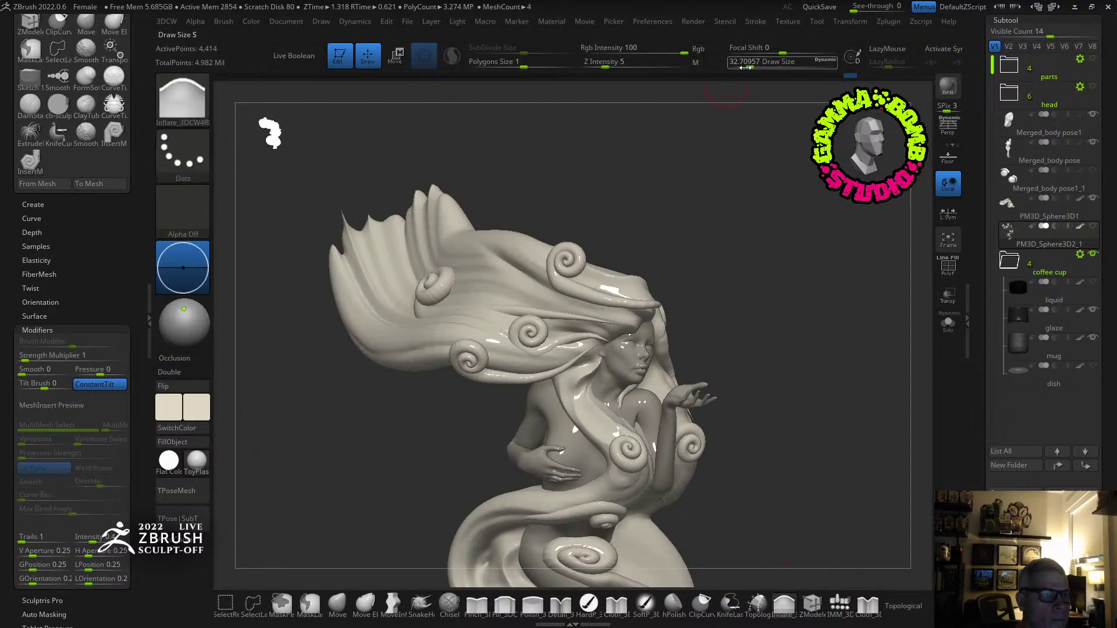
{"action": "left_click_drag", "start_coordinate": [747, 63], "coordinate": [754, 63]}
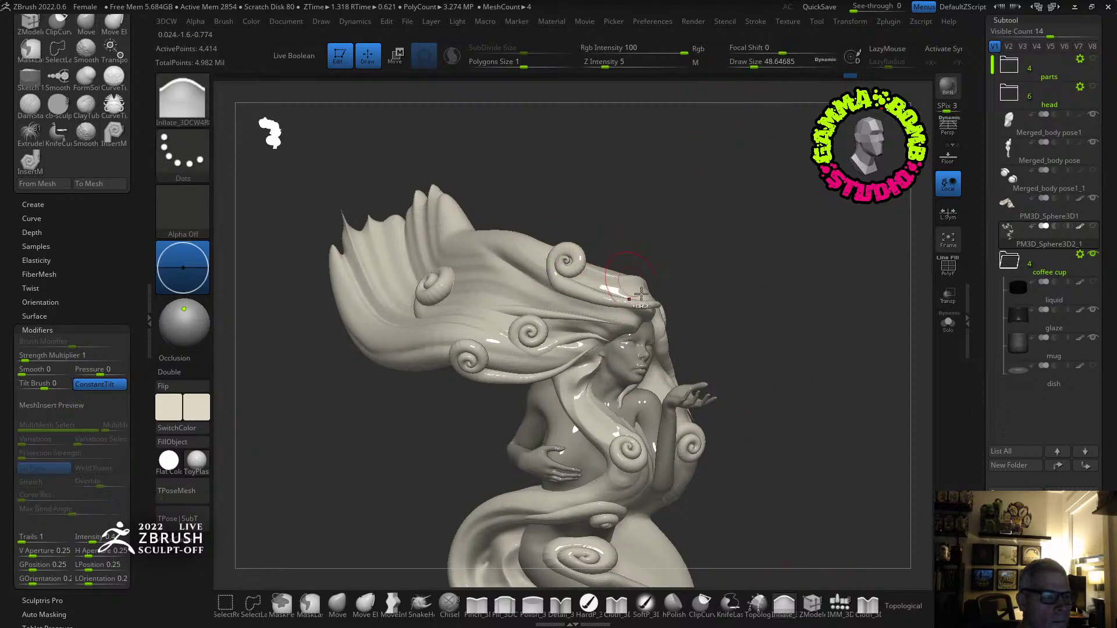
{"action": "key", "text": "b"}
{"action": "key", "text": "Escape"}
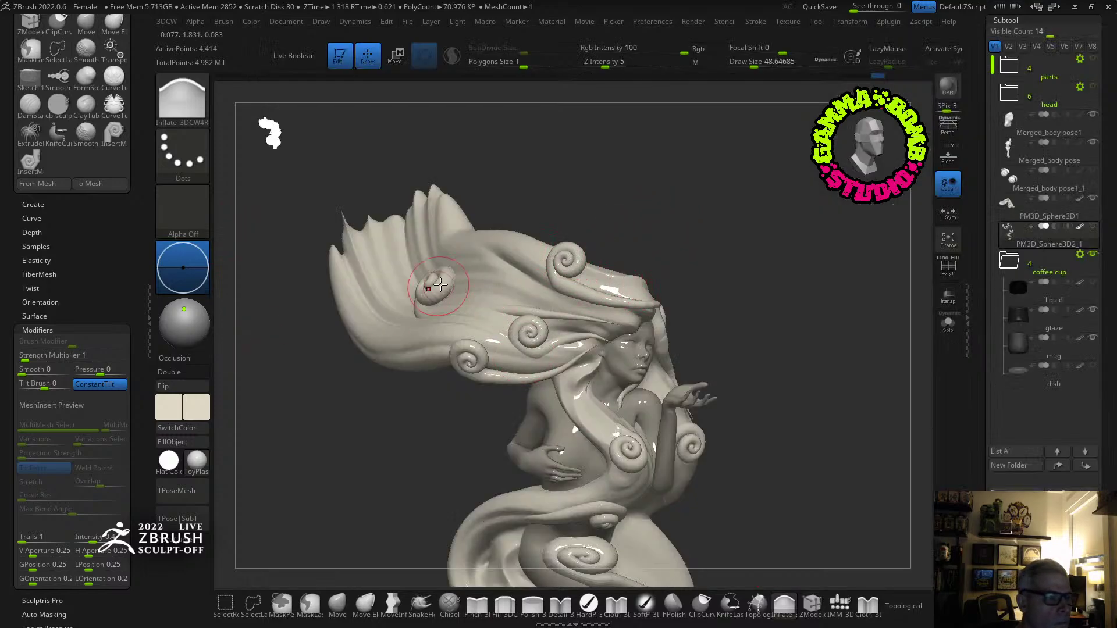
{"action": "mouse_move", "coordinate": [433, 284]}
{"action": "right_mouse_down"}
{"action": "mouse_move", "coordinate": [506, 289]}
{"action": "mouse_move", "coordinate": [414, 280]}
{"action": "mouse_move", "coordinate": [543, 361]}
{"action": "mouse_move", "coordinate": [655, 465]}
{"action": "right_mouse_up"}
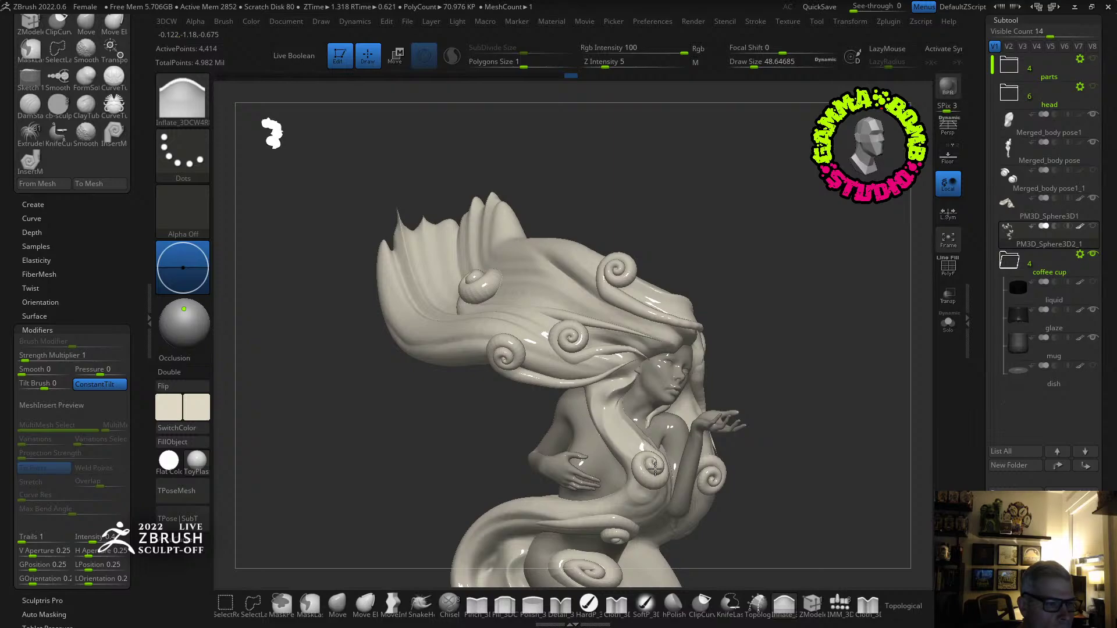
{"action": "mouse_move", "coordinate": [777, 487]}
{"action": "right_mouse_down"}
{"action": "mouse_move", "coordinate": [750, 494]}
{"action": "mouse_move", "coordinate": [751, 302]}
{"action": "right_mouse_up"}
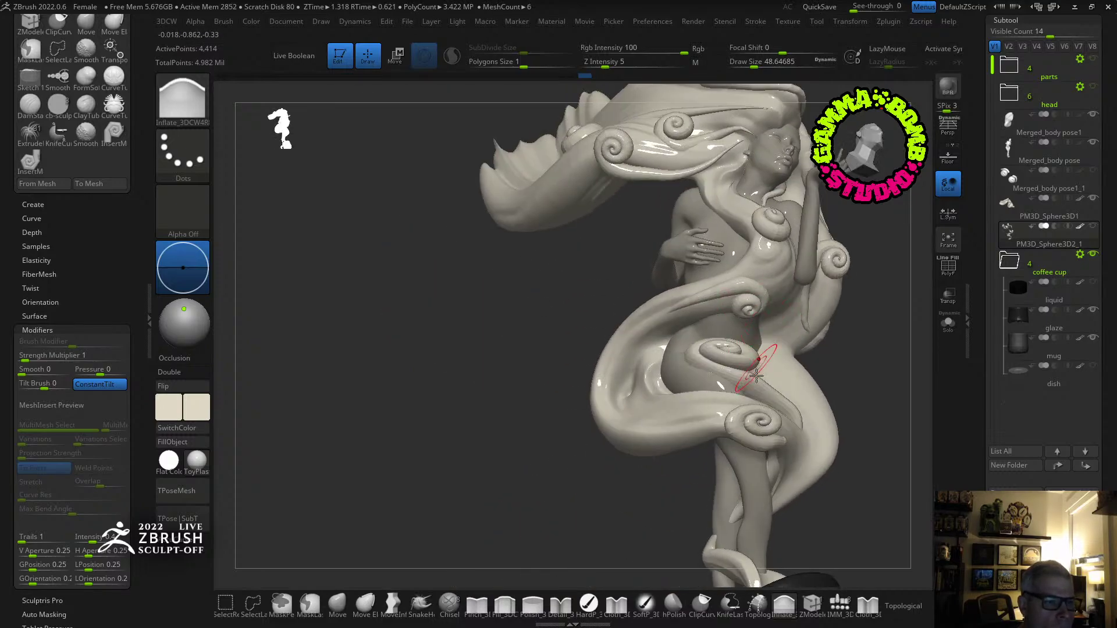
{"action": "right_click_drag", "start_coordinate": [756, 375], "coordinate": [729, 362]}
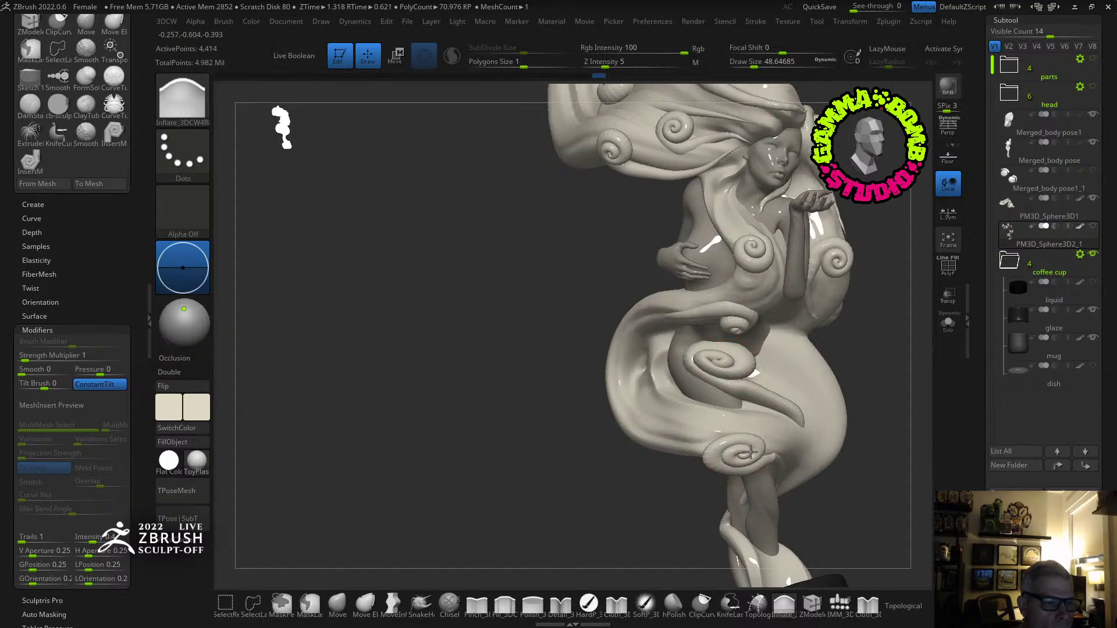
{"action": "mouse_move", "coordinate": [750, 452]}
{"action": "right_mouse_down"}
{"action": "mouse_move", "coordinate": [725, 393]}
{"action": "mouse_move", "coordinate": [524, 443]}
{"action": "right_mouse_up"}
Adjust the spiral tendrils along the torso and drape with the Move brush at draw size 90.22235.
{"action": "left_click", "coordinate": [337, 605]}
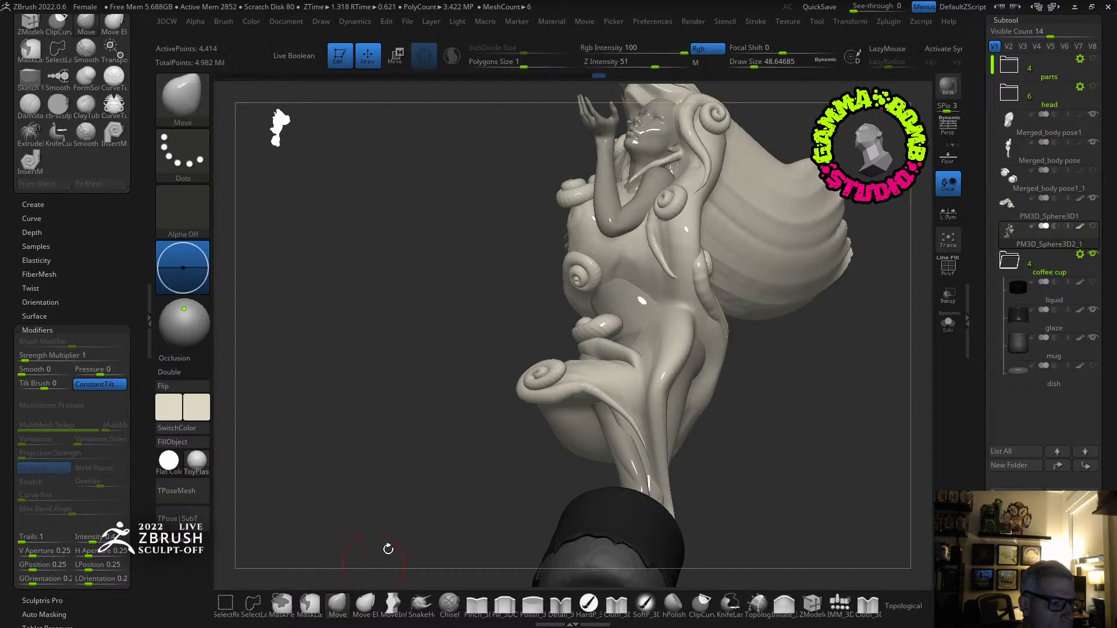
{"action": "left_click", "coordinate": [762, 65]}
{"action": "mouse_move", "coordinate": [751, 174]}
{"action": "right_mouse_down"}
{"action": "mouse_move", "coordinate": [675, 478]}
{"action": "mouse_move", "coordinate": [640, 453]}
{"action": "mouse_move", "coordinate": [586, 373]}
{"action": "mouse_move", "coordinate": [584, 335]}
{"action": "mouse_move", "coordinate": [690, 294]}
{"action": "right_mouse_up"}
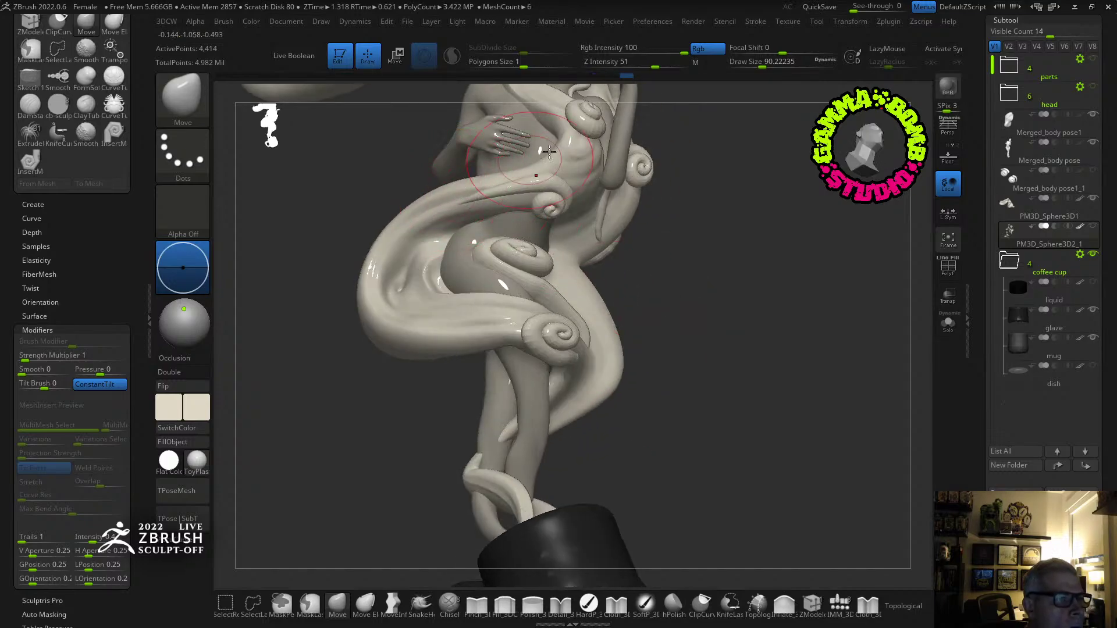
{"action": "mouse_move", "coordinate": [463, 188]}
{"action": "right_mouse_down"}
{"action": "mouse_move", "coordinate": [562, 290]}
{"action": "mouse_move", "coordinate": [522, 280]}
{"action": "right_mouse_up"}
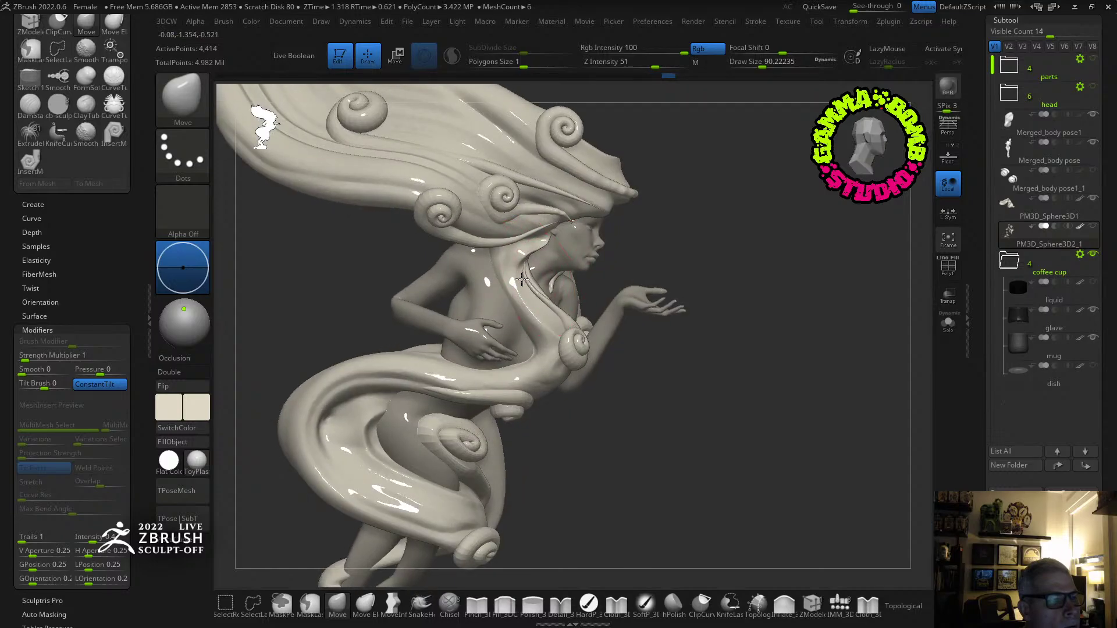
{"action": "left_click", "coordinate": [516, 271], "text": "alt"}
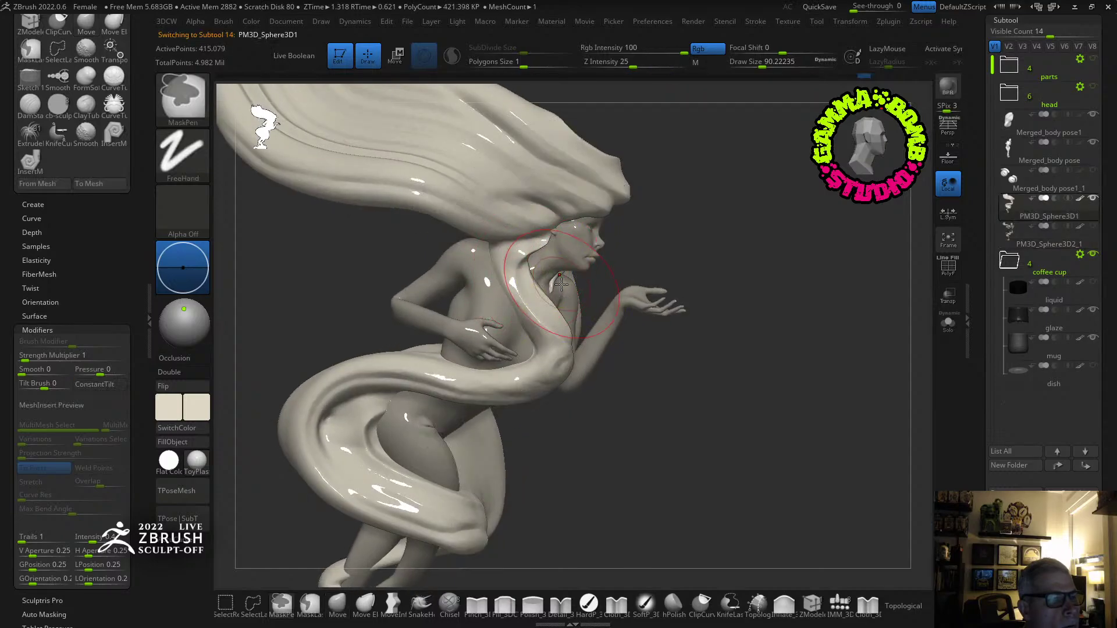
{"action": "left_click", "coordinate": [1019, 234]}
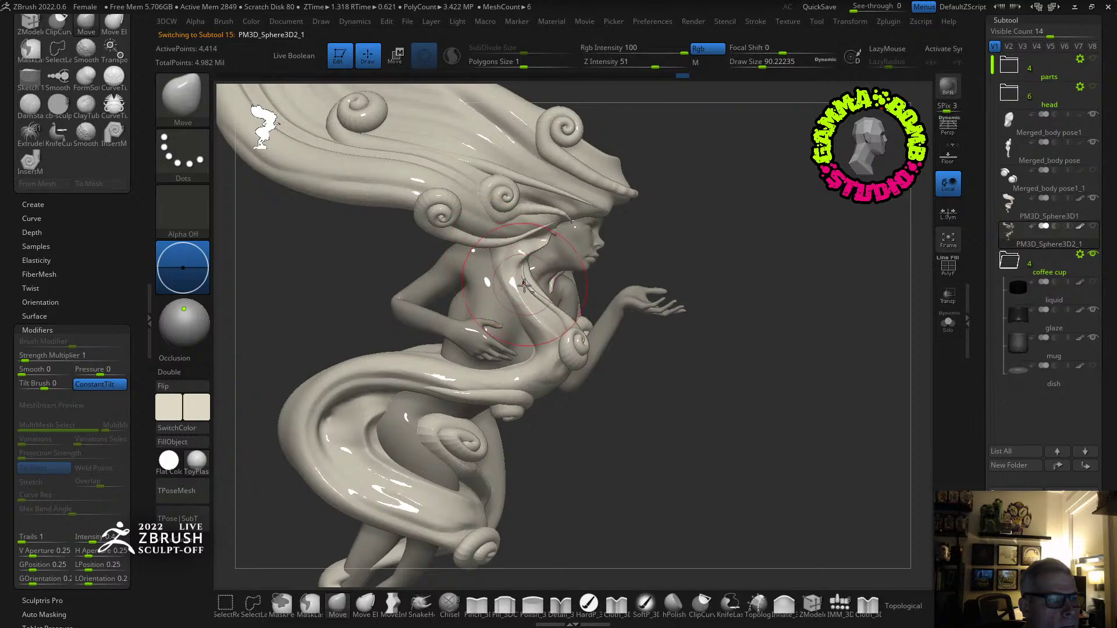
{"action": "right_click_drag", "start_coordinate": [580, 273], "coordinate": [566, 220]}
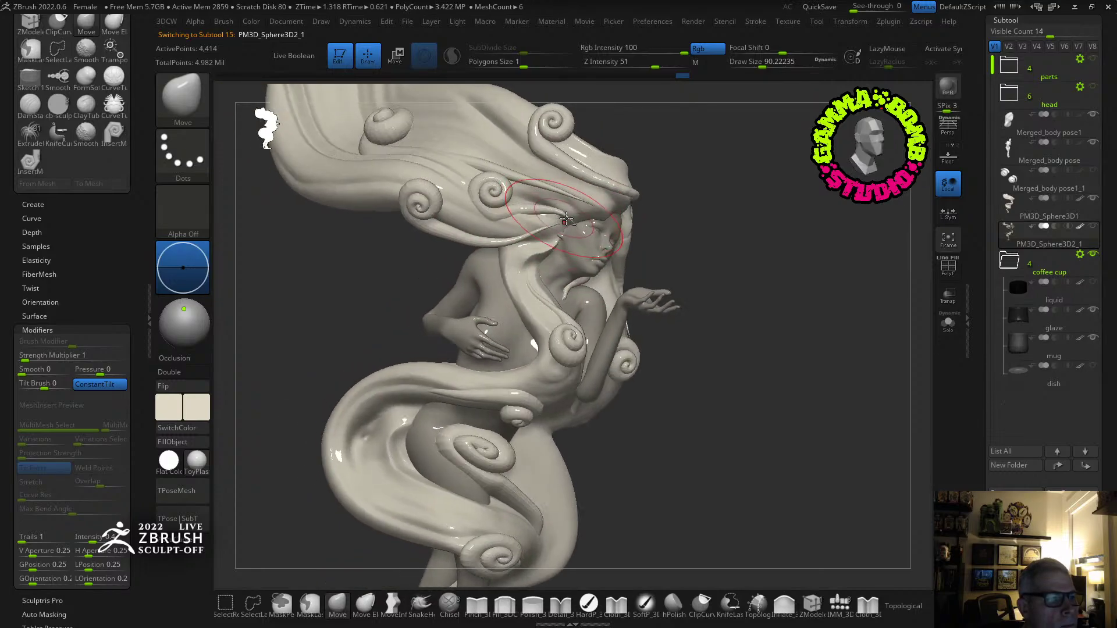
{"action": "left_click", "coordinate": [572, 218], "text": "alt"}
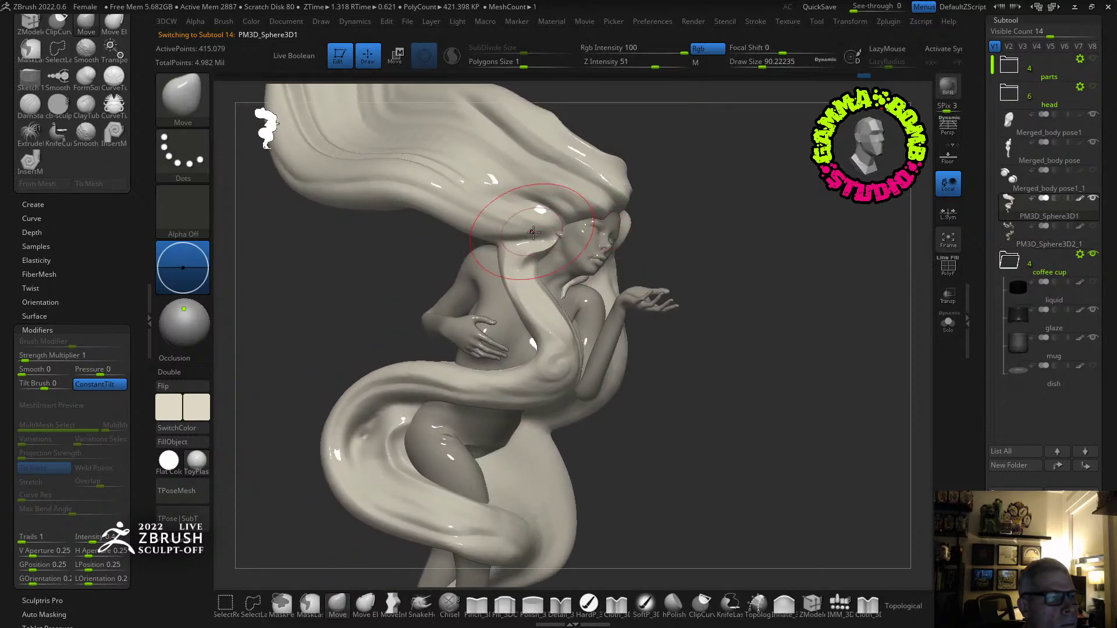
{"action": "left_click", "coordinate": [1010, 241]}
Smooth the tendril root at the temple and plump the tail of the chest spiral with the Inflate brush.
{"action": "right_click_drag", "start_coordinate": [533, 212], "coordinate": [534, 246], "text": "ctrl"}
{"action": "left_click_drag", "start_coordinate": [578, 229], "coordinate": [552, 251], "text": "shift"}
{"action": "key", "text": "shift"}
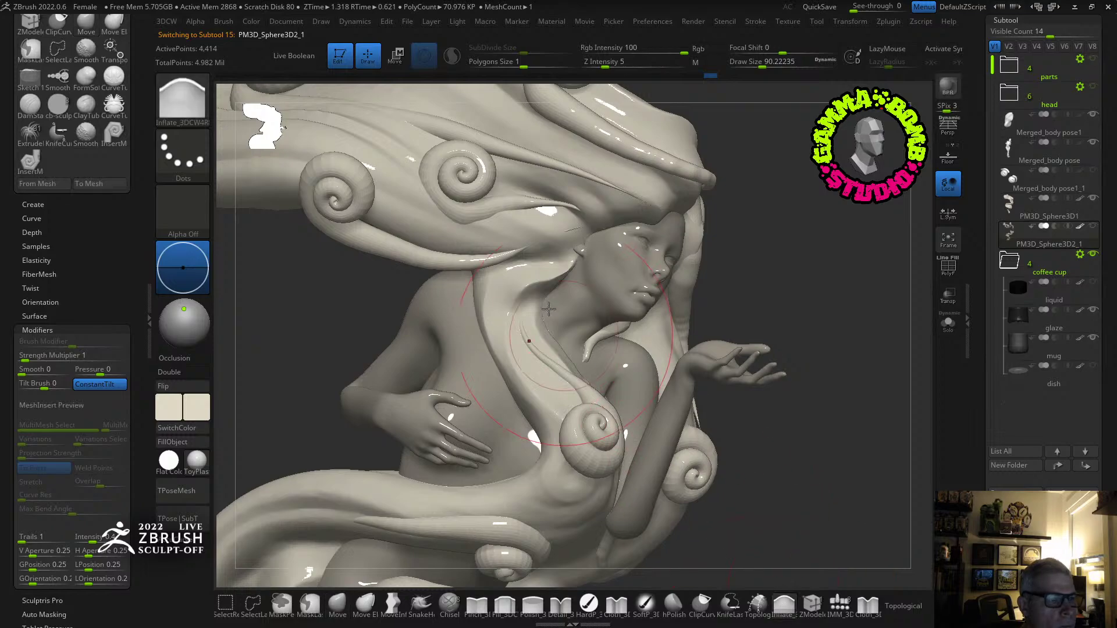
{"action": "key", "text": "b"}
{"action": "key", "text": "i"}
{"action": "key", "text": "n"}
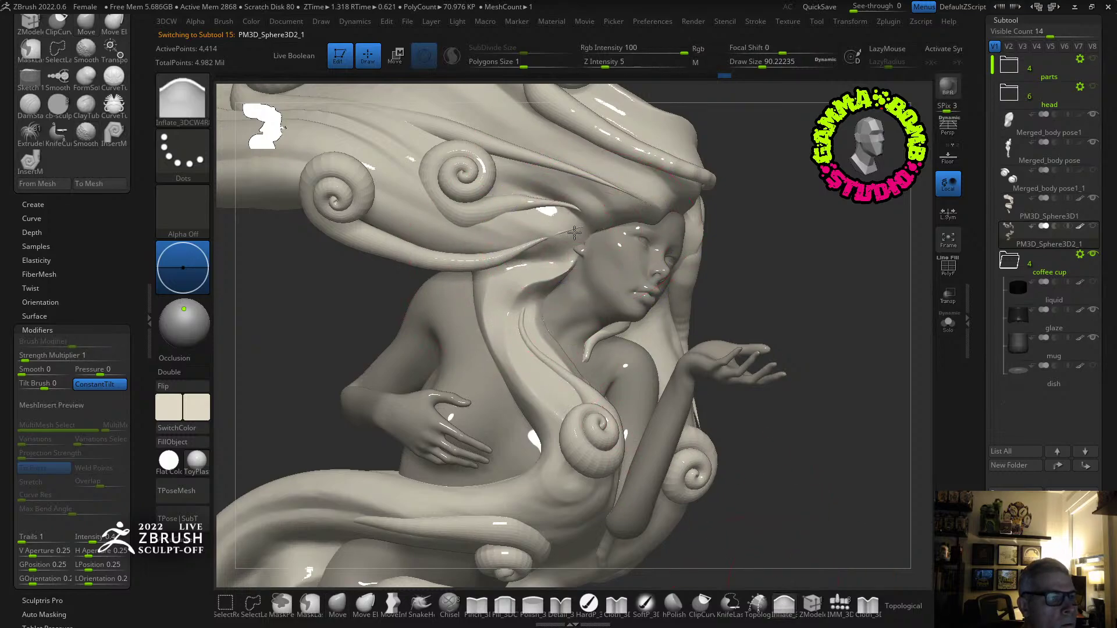
{"action": "right_click_drag", "start_coordinate": [607, 220], "coordinate": [578, 162]}
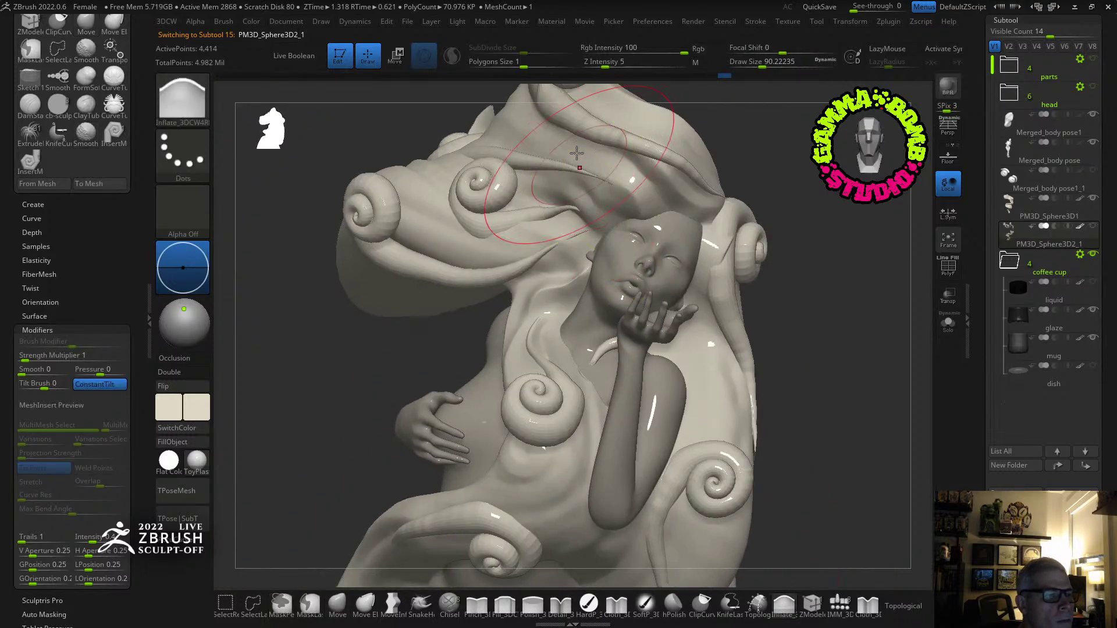
Reshape the tendril tails around the head and side hair with the Move brush at draw size 80.22444.
{"action": "left_click_drag", "start_coordinate": [762, 64], "coordinate": [768, 64]}
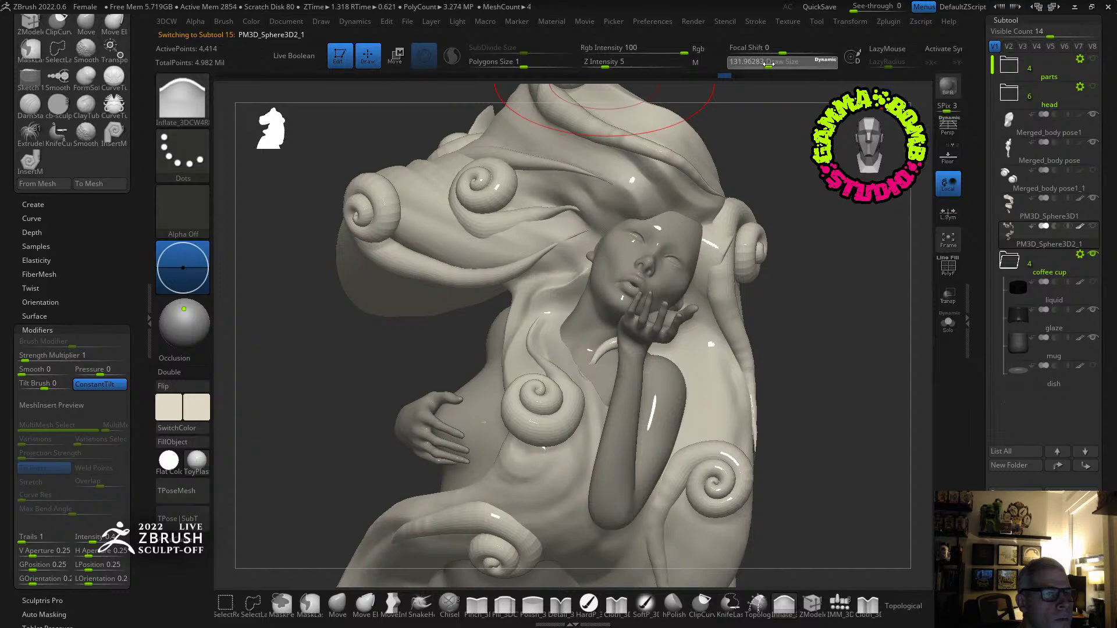
{"action": "left_click", "coordinate": [337, 605]}
{"action": "mouse_move", "coordinate": [583, 218]}
{"action": "right_mouse_down"}
{"action": "mouse_move", "coordinate": [614, 163]}
{"action": "mouse_move", "coordinate": [640, 175]}
{"action": "right_mouse_up"}
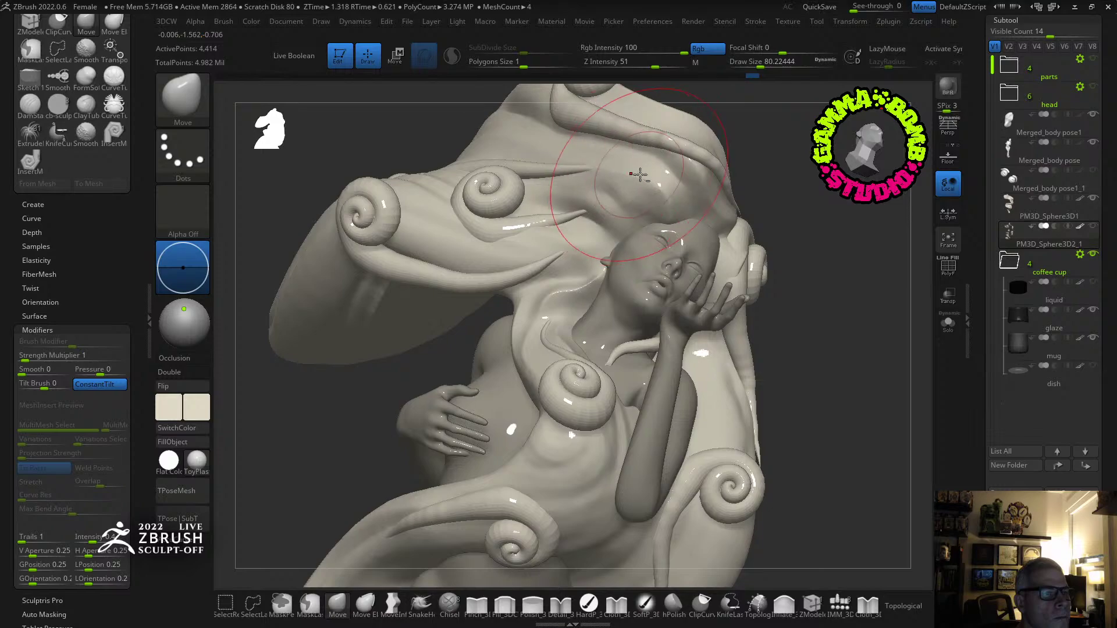
{"action": "mouse_move", "coordinate": [731, 188]}
{"action": "right_mouse_down"}
{"action": "mouse_move", "coordinate": [734, 204]}
{"action": "mouse_move", "coordinate": [704, 191]}
{"action": "mouse_move", "coordinate": [732, 213]}
{"action": "mouse_move", "coordinate": [753, 256]}
{"action": "right_mouse_up"}
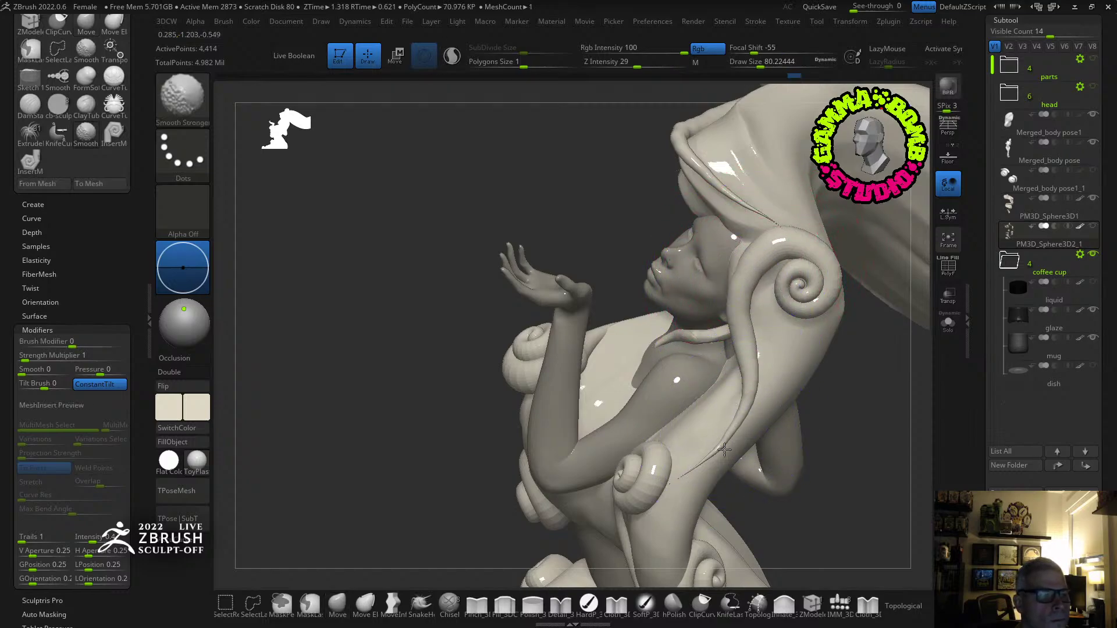
{"action": "right_click_drag", "start_coordinate": [726, 449], "coordinate": [601, 251]}
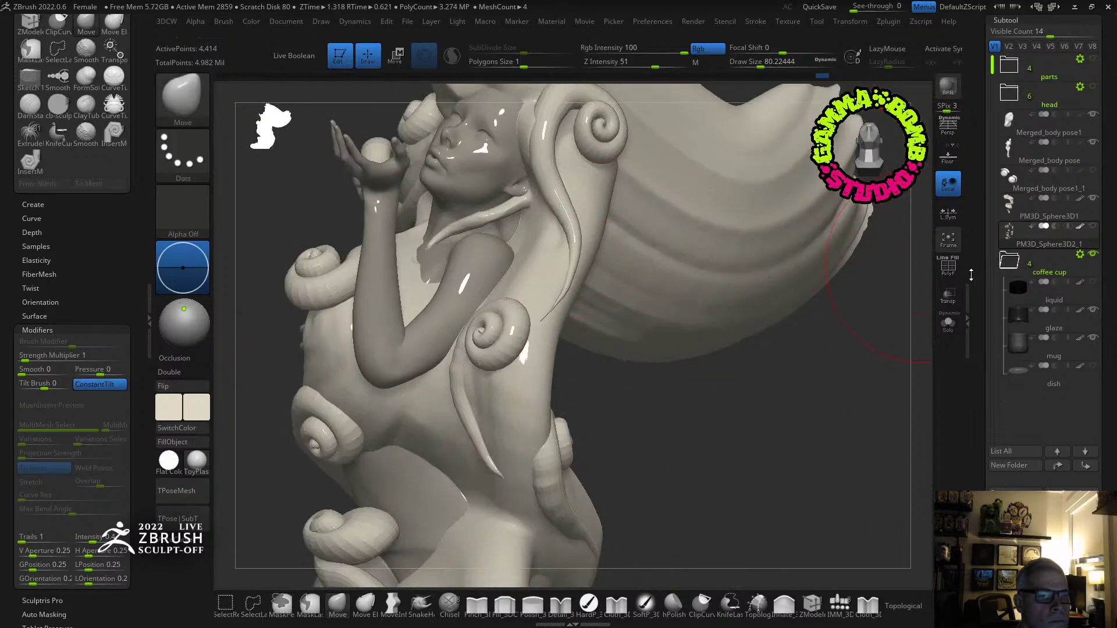
Isolate the spiral beside the face, then show all spirals again with every other one masked.
{"action": "left_click", "coordinate": [949, 267]}
{"action": "left_click", "coordinate": [949, 268]}
{"action": "left_click", "coordinate": [568, 188], "text": "ctrl+shift"}
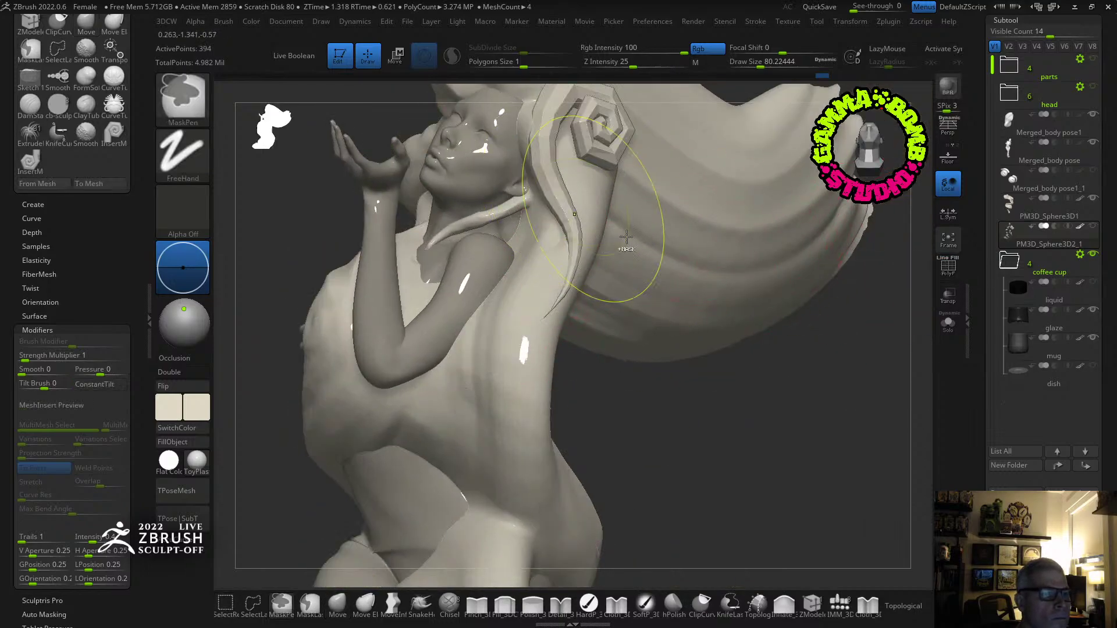
{"action": "left_click", "coordinate": [649, 400], "text": "ctrl"}
{"action": "left_click", "coordinate": [649, 403], "text": "ctrl+shift"}
{"action": "right_click_drag", "start_coordinate": [648, 406], "coordinate": [666, 407]}
{"action": "left_click", "coordinate": [666, 408], "text": "ctrl"}
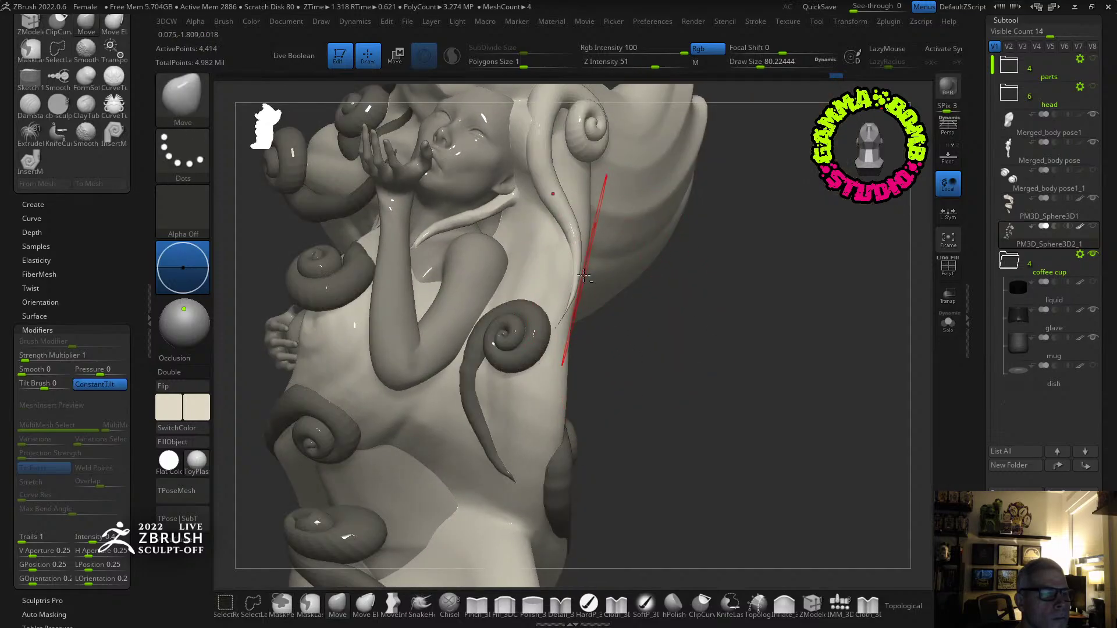
Mask all spirals except the one below the raised elbow, nudge its tail tip into the drape, and clear the mask.
{"action": "mouse_move", "coordinate": [647, 337]}
{"action": "right_mouse_down"}
{"action": "mouse_move", "coordinate": [616, 332]}
{"action": "mouse_move", "coordinate": [644, 333]}
{"action": "mouse_move", "coordinate": [655, 384]}
{"action": "right_mouse_up"}
{"action": "left_click", "coordinate": [684, 409], "text": "ctrl"}
{"action": "left_click", "coordinate": [649, 374], "text": "ctrl"}
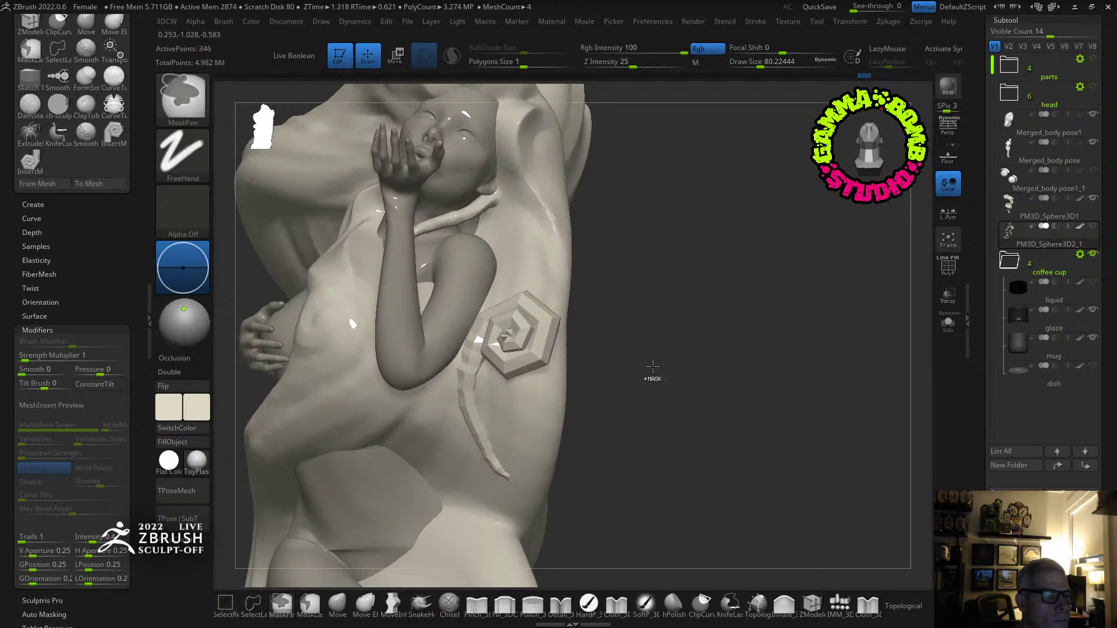
{"action": "left_click", "coordinate": [636, 399], "text": "ctrl"}
{"action": "left_click", "coordinate": [640, 400], "text": "ctrl"}
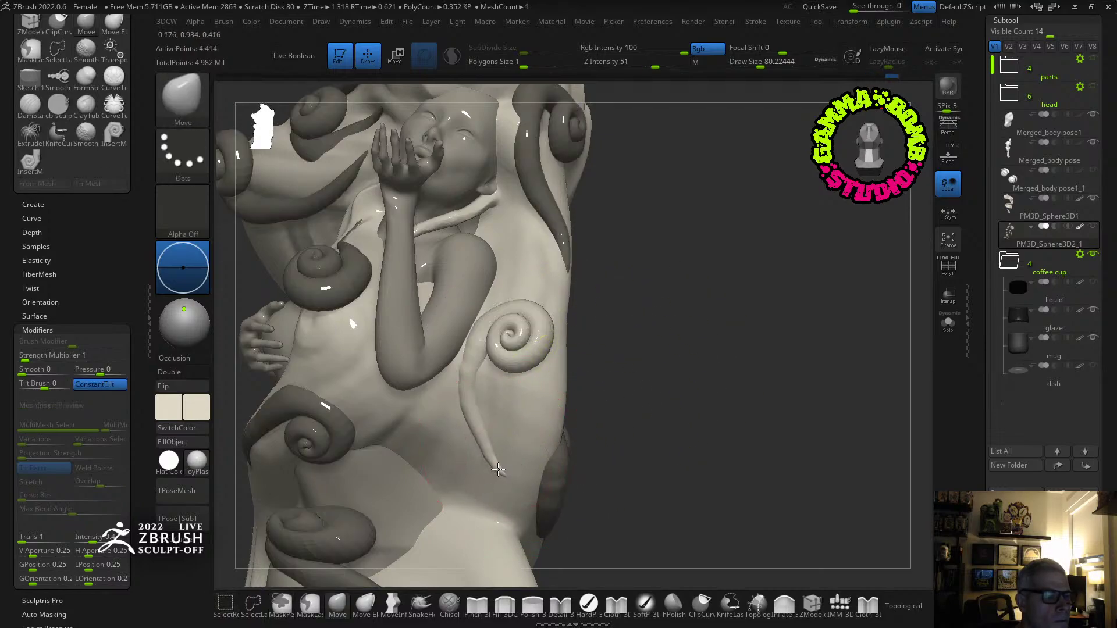
{"action": "left_click_drag", "start_coordinate": [493, 468], "coordinate": [495, 470]}
{"action": "left_click_drag", "start_coordinate": [692, 454], "coordinate": [621, 459]}
{"action": "mouse_move", "coordinate": [706, 428]}
{"action": "left_mouse_down", "text": "ctrl"}
{"action": "mouse_move", "coordinate": [700, 417]}
{"action": "mouse_move", "coordinate": [750, 423]}
{"action": "left_mouse_up", "text": "ctrl"}
Subdivide the spiral tendrils mesh.
{"action": "key", "text": "f"}
{"action": "mouse_move", "coordinate": [693, 362]}
{"action": "left_mouse_down"}
{"action": "mouse_move", "coordinate": [716, 399]}
{"action": "mouse_move", "coordinate": [773, 387]}
{"action": "mouse_move", "coordinate": [740, 369]}
{"action": "mouse_move", "coordinate": [743, 392]}
{"action": "mouse_move", "coordinate": [751, 379]}
{"action": "mouse_move", "coordinate": [728, 401]}
{"action": "mouse_move", "coordinate": [766, 327]}
{"action": "mouse_move", "coordinate": [756, 327]}
{"action": "mouse_move", "coordinate": [714, 345]}
{"action": "mouse_move", "coordinate": [785, 355]}
{"action": "mouse_move", "coordinate": [698, 406]}
{"action": "mouse_move", "coordinate": [726, 369]}
{"action": "mouse_move", "coordinate": [746, 383]}
{"action": "mouse_move", "coordinate": [738, 376]}
{"action": "mouse_move", "coordinate": [725, 394]}
{"action": "mouse_move", "coordinate": [787, 294]}
{"action": "left_mouse_up"}
{"action": "key", "text": "ctrl+d"}
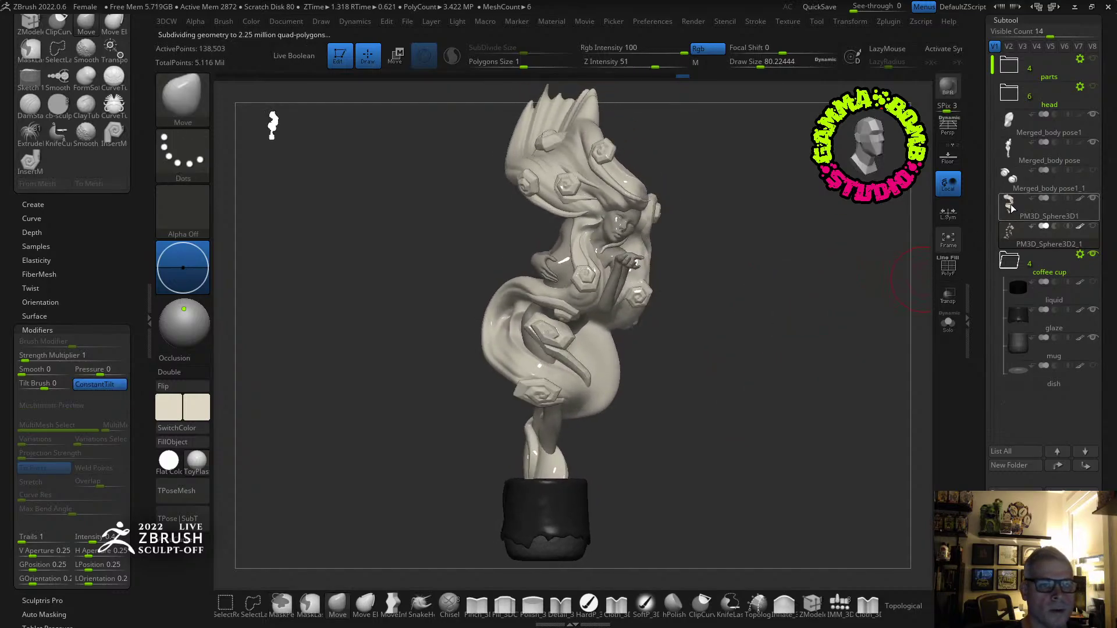
Merge the hair and drape subtool PM3D_Sphere3D1 with the spirals subtool below it using MergeDown.
{"action": "left_click", "coordinate": [1011, 208]}
{"action": "key", "text": "space"}
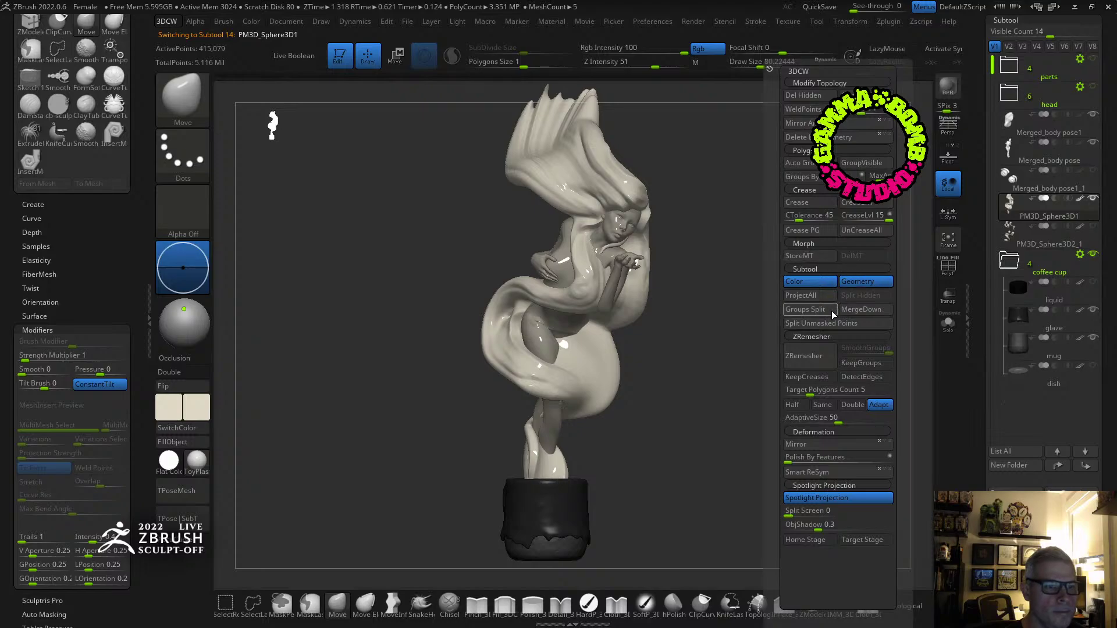
{"action": "left_click", "coordinate": [857, 314]}
{"action": "left_click", "coordinate": [815, 331]}
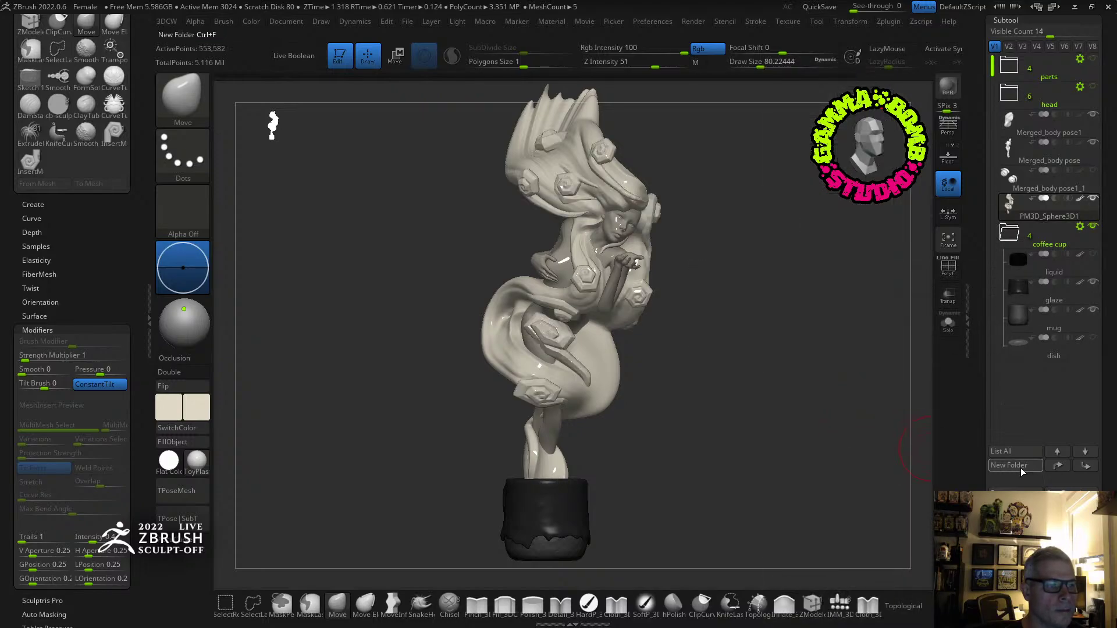
{"action": "left_click", "coordinate": [1013, 209]}
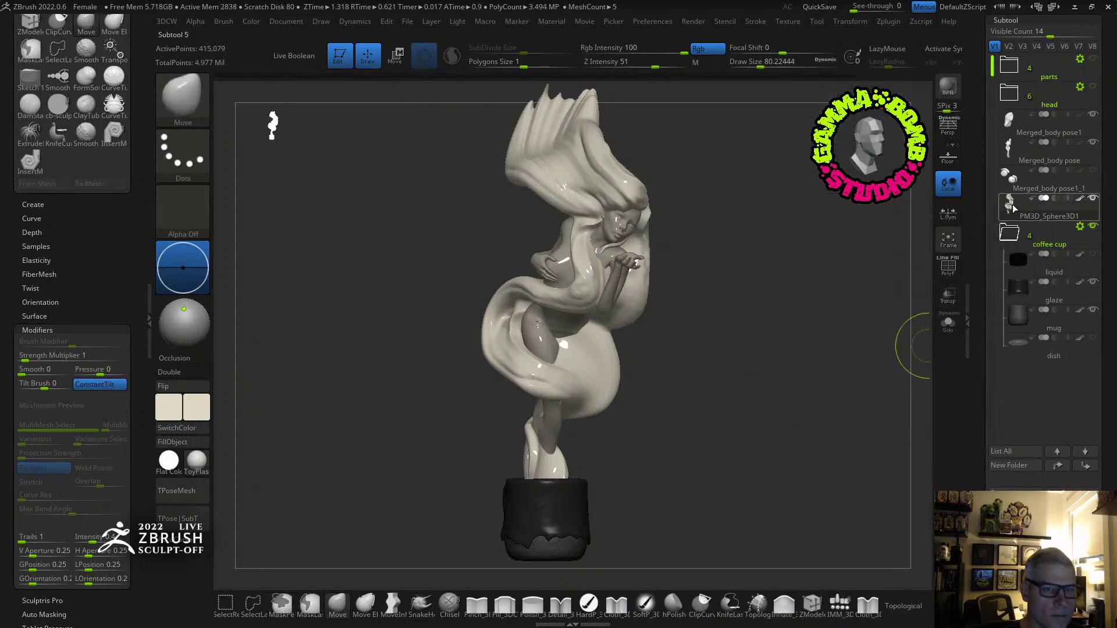
{"action": "mouse_move", "coordinate": [1006, 217]}
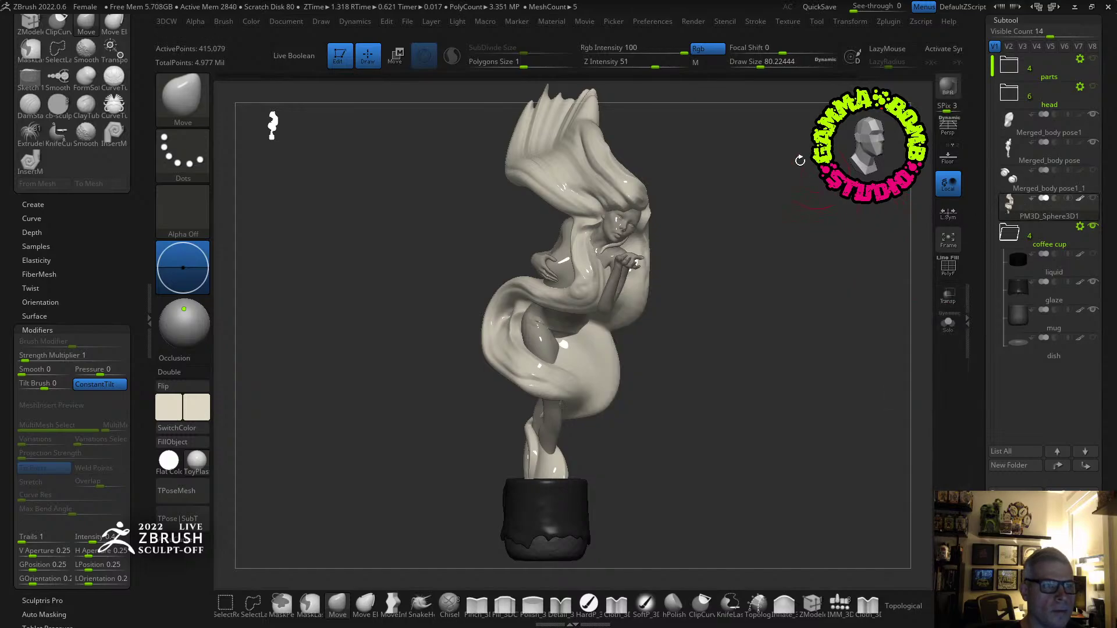
{"action": "left_click", "coordinate": [850, 76]}
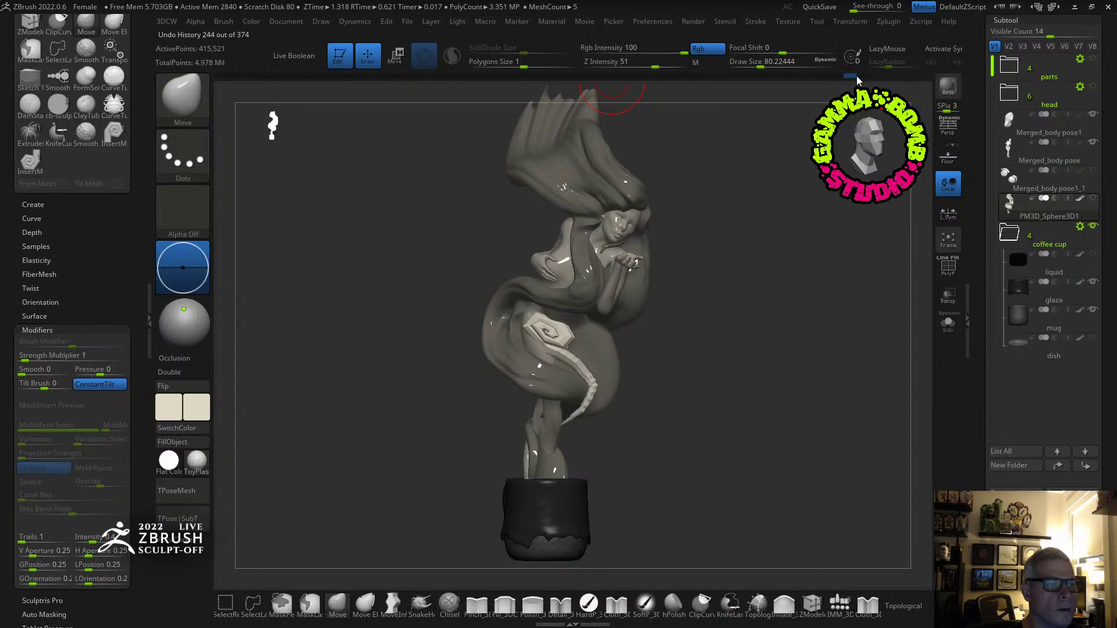
{"action": "left_click", "coordinate": [870, 76]}
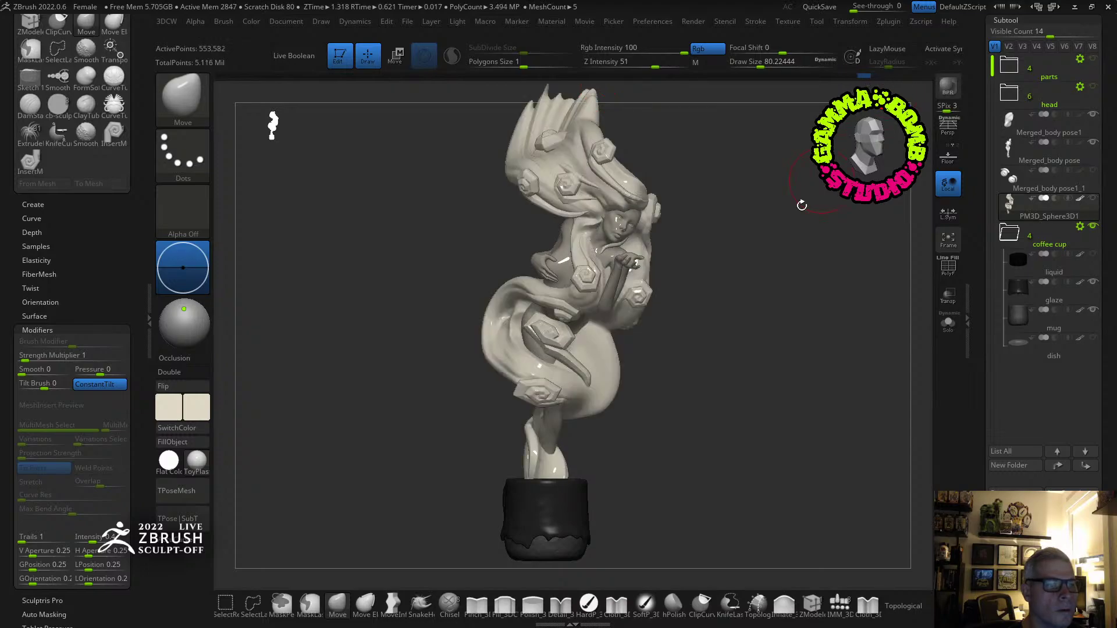
Show the polyframe and auto-group the merged mesh so each spiral gets its own polygroup.
{"action": "key", "text": "shift+f"}
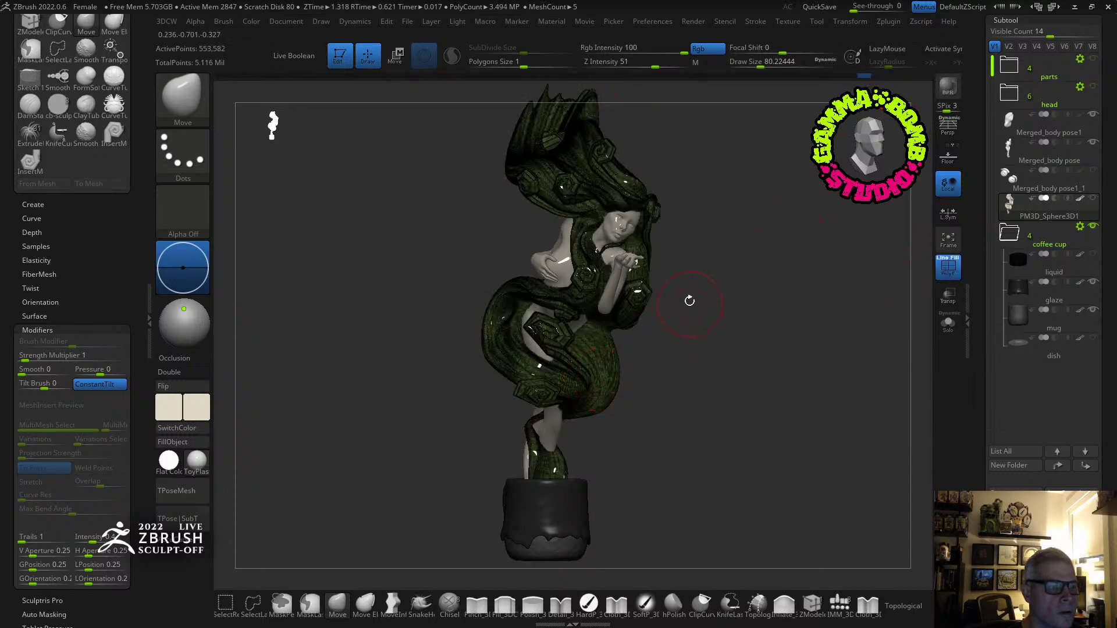
{"action": "key", "text": "3"}
{"action": "left_click", "coordinate": [663, 163]}
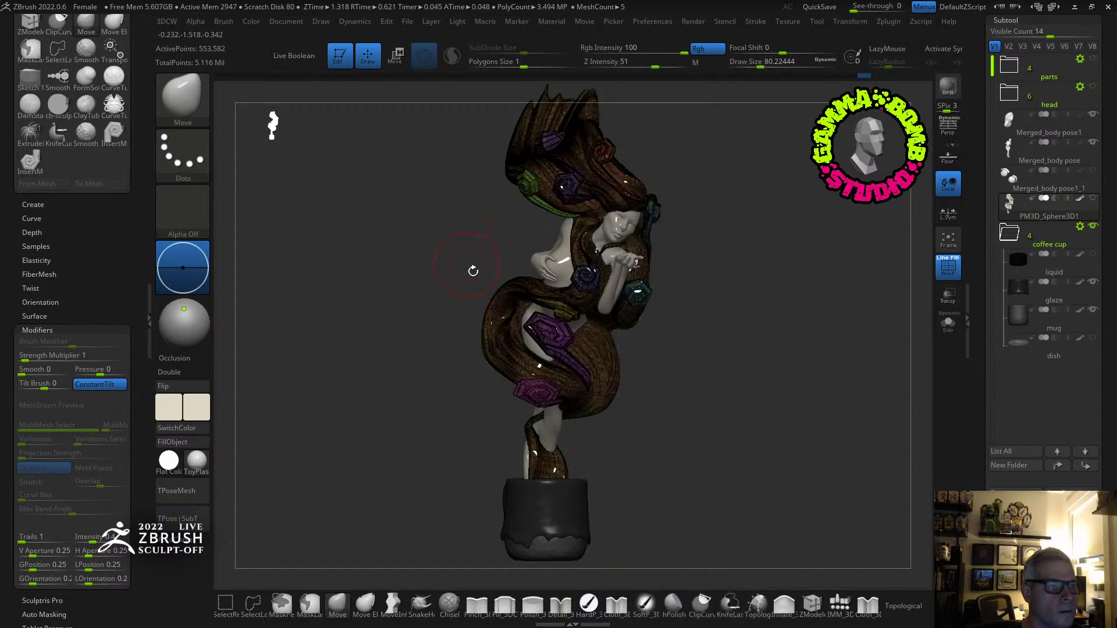
Isolate the hair and drape polygroup and split the hidden spirals into their own subtool.
{"action": "left_click", "coordinate": [597, 374], "text": "ctrl+shift"}
{"action": "left_click", "coordinate": [747, 323], "text": "ctrl"}
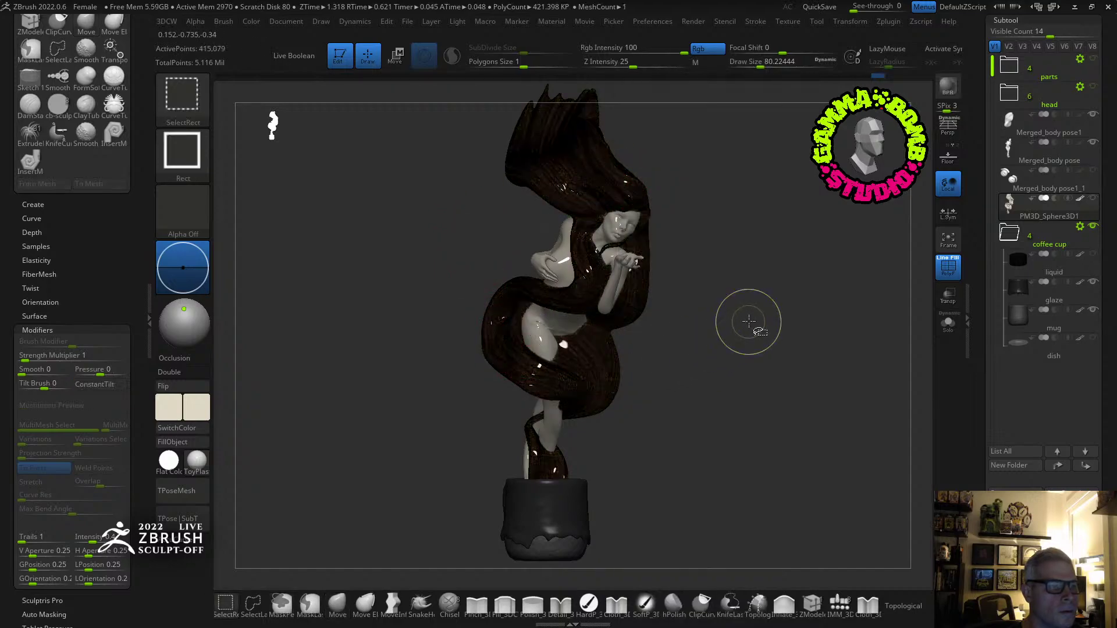
{"action": "left_click", "coordinate": [749, 323], "text": "ctrl+shift"}
{"action": "key", "text": "3"}
{"action": "left_click", "coordinate": [748, 324]}
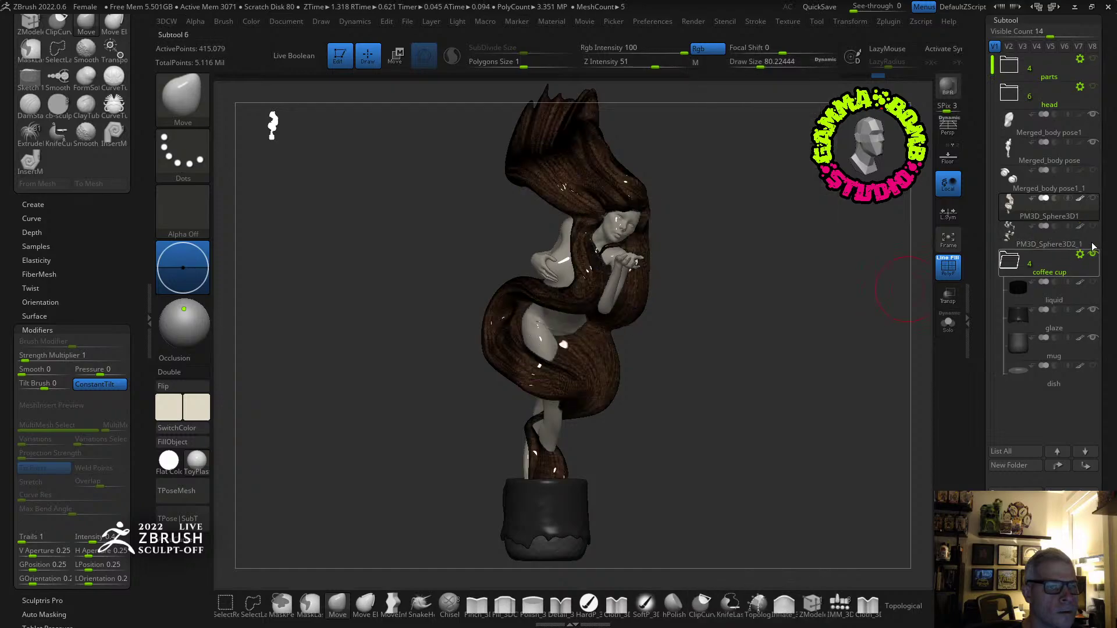
Subdivide the spirals subtool PM3D_Sphere3D2_1 to level 3, delete its lower subdivision levels, and hide the polyframe.
{"action": "scroll", "coordinate": [1100, 447], "scroll_direction": "down", "scroll_amount": 3}
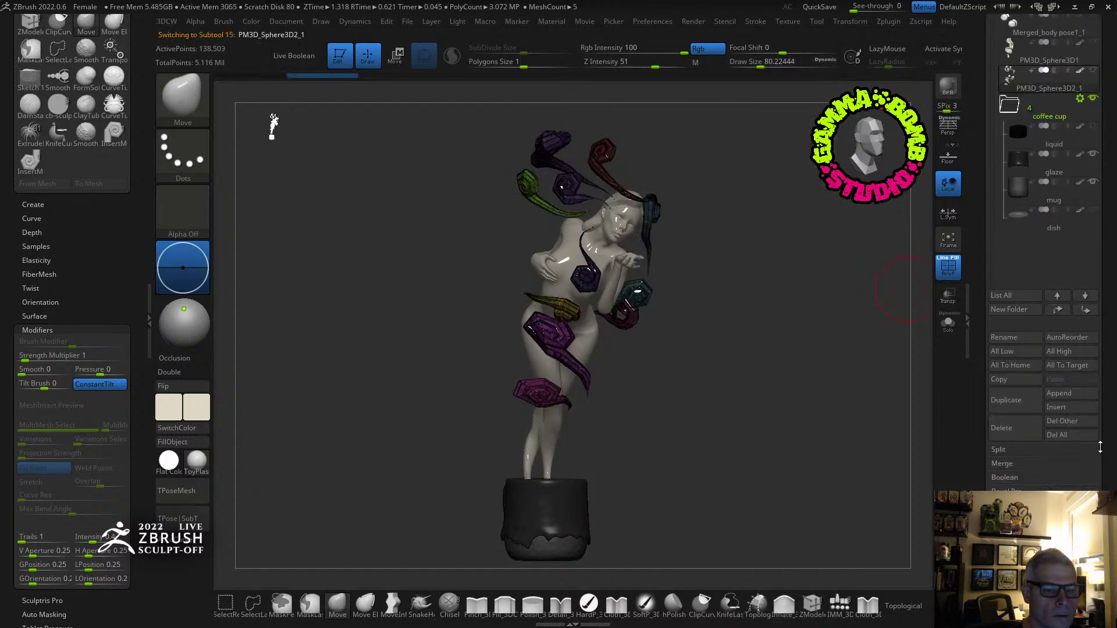
{"action": "scroll", "coordinate": [1112, 460], "scroll_direction": "down", "scroll_amount": 4}
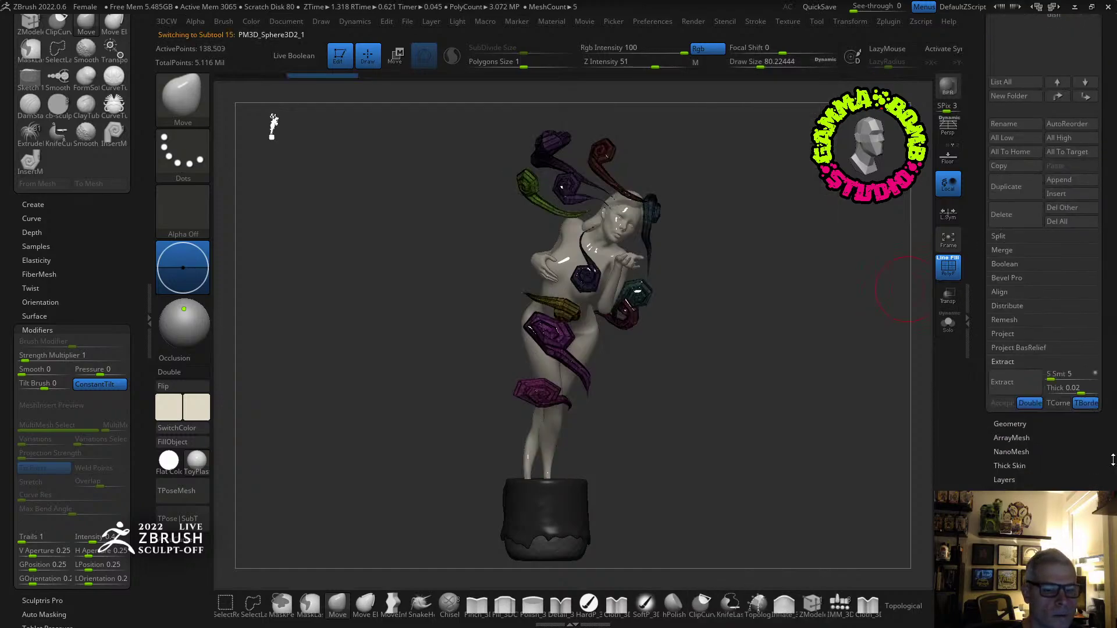
{"action": "left_click", "coordinate": [1002, 423]}
{"action": "left_click", "coordinate": [1038, 152]}
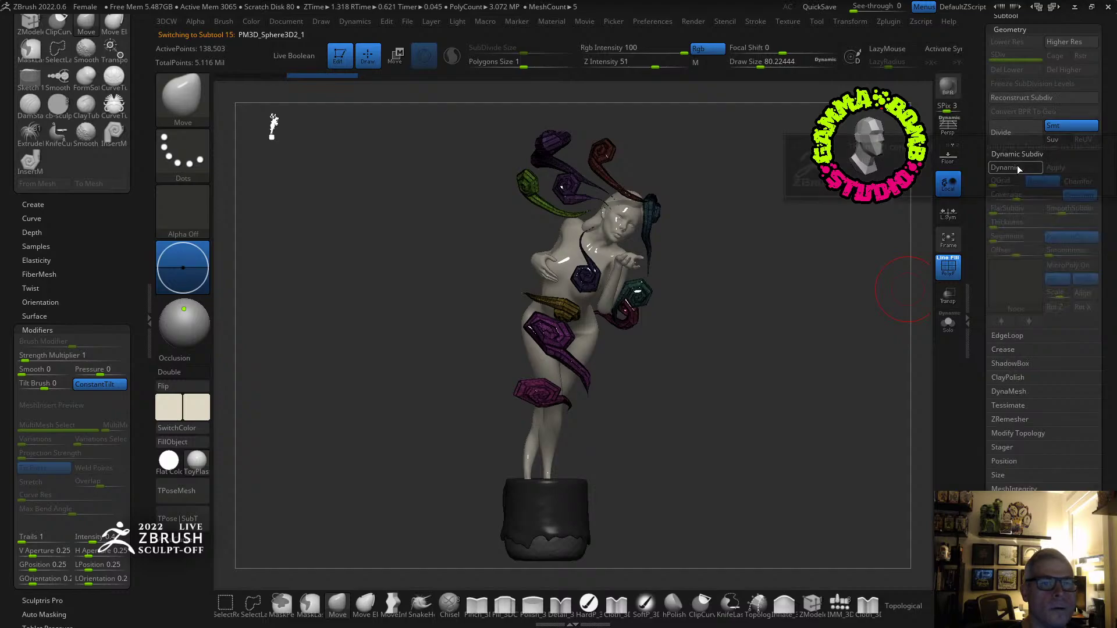
{"action": "left_click", "coordinate": [1018, 168]}
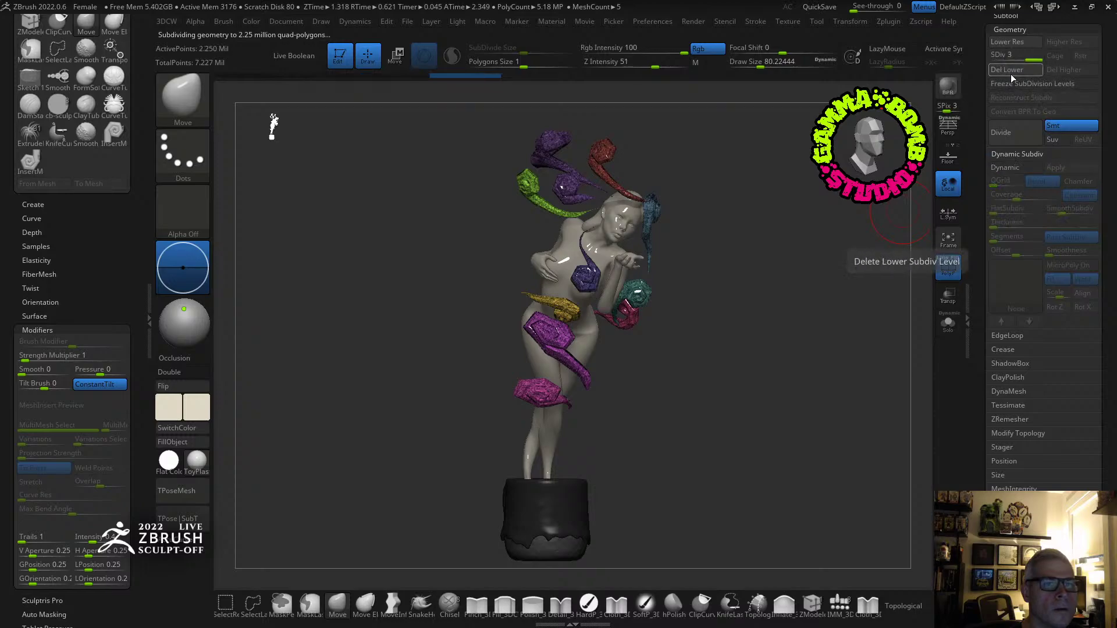
{"action": "left_click", "coordinate": [949, 267]}
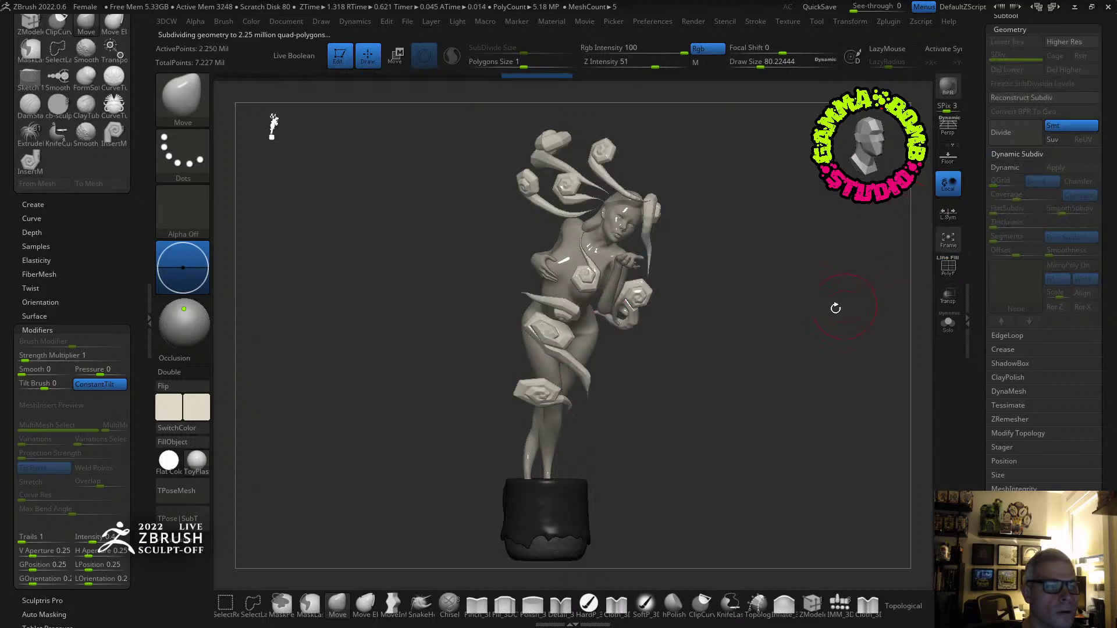
{"action": "left_click_drag", "start_coordinate": [800, 316], "coordinate": [844, 344], "text": "alt"}
Merge the hair and drape subtool PM3D_Sphere3D1 with the subdivided spirals subtool below it.
{"action": "left_click_drag", "start_coordinate": [1105, 220], "coordinate": [1094, 242]}
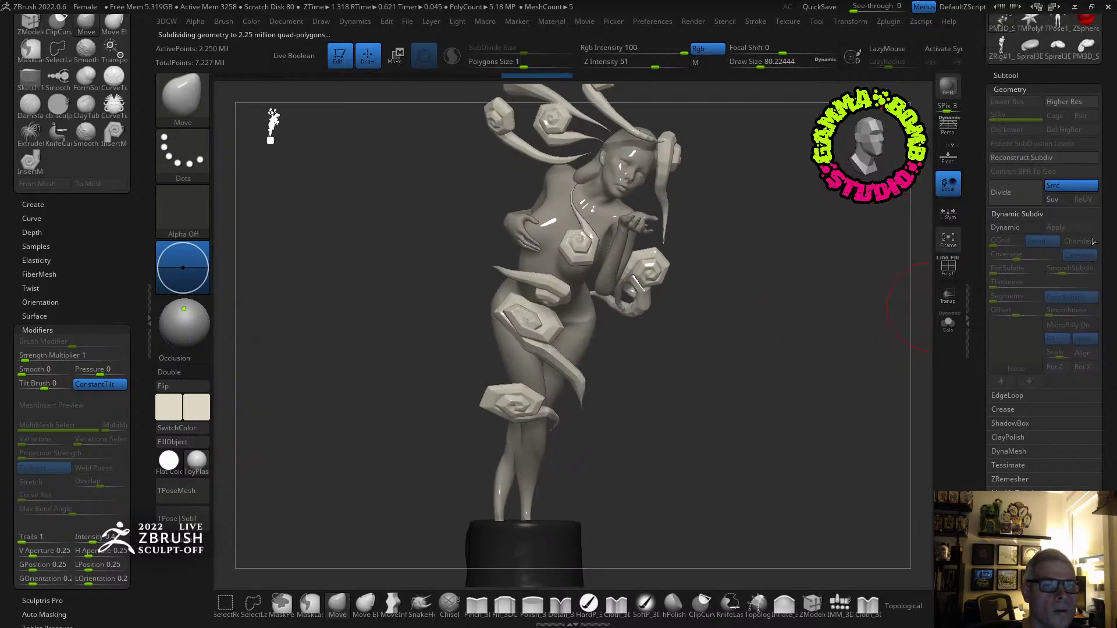
{"action": "left_click", "coordinate": [1003, 74]}
{"action": "left_click", "coordinate": [1016, 210]}
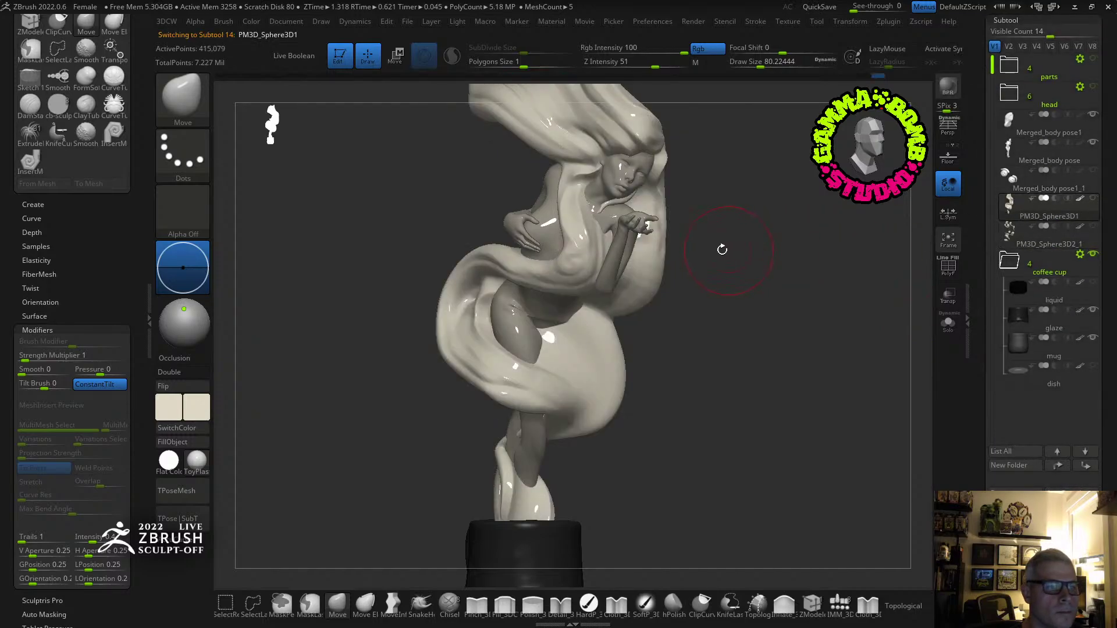
{"action": "key", "text": "3"}
{"action": "left_click", "coordinate": [752, 312]}
{"action": "left_click", "coordinate": [704, 339]}
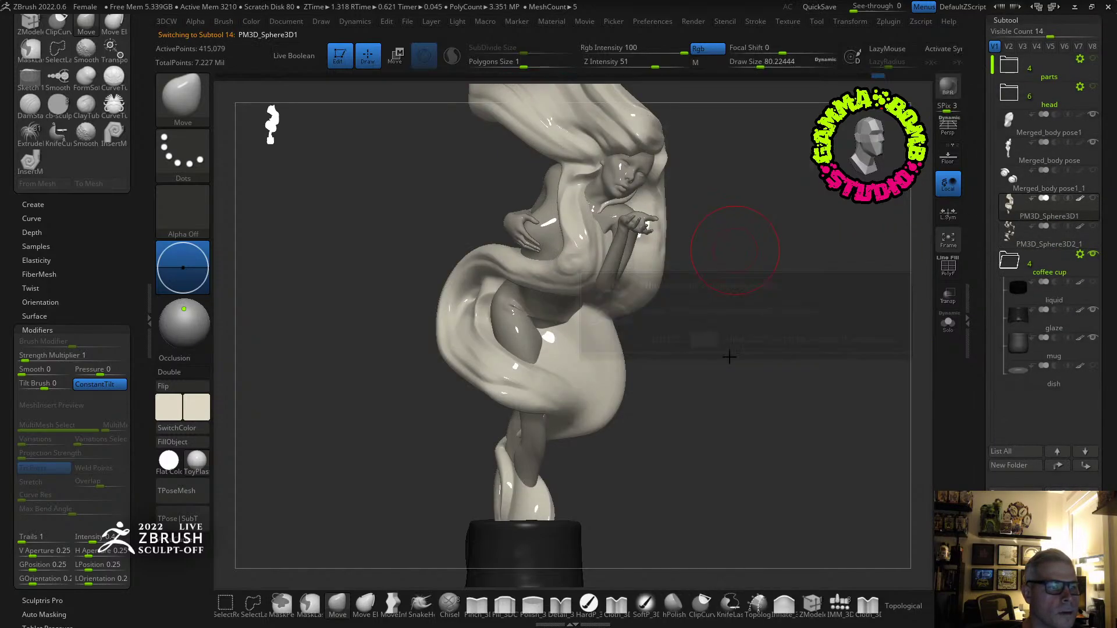
{"action": "key", "text": "shift"}
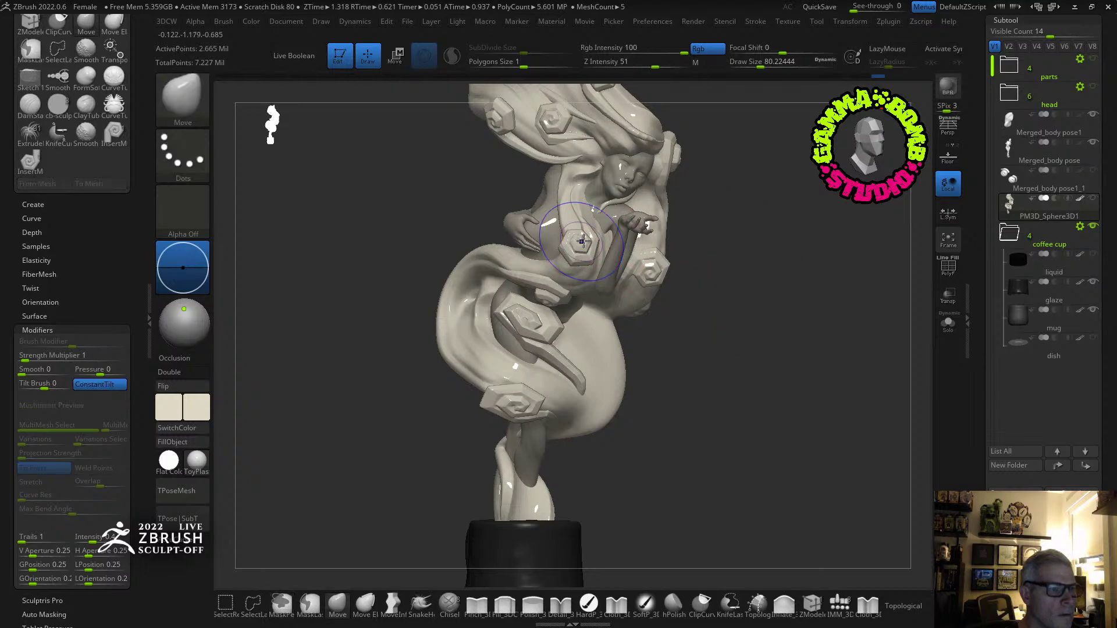
Try to fuse the merged hair, drape and spirals into one continuous surface by remeshing with DynaMesh.
{"action": "left_click_drag", "start_coordinate": [730, 258], "coordinate": [680, 254]}
{"action": "left_click_drag", "start_coordinate": [766, 251], "coordinate": [777, 289], "text": "ctrl"}
{"action": "mouse_move", "coordinate": [674, 273]}
{"action": "left_mouse_down"}
{"action": "mouse_move", "coordinate": [778, 249]}
{"action": "mouse_move", "coordinate": [753, 227]}
{"action": "mouse_move", "coordinate": [567, 281]}
{"action": "left_mouse_up"}
{"action": "key", "text": "shift"}
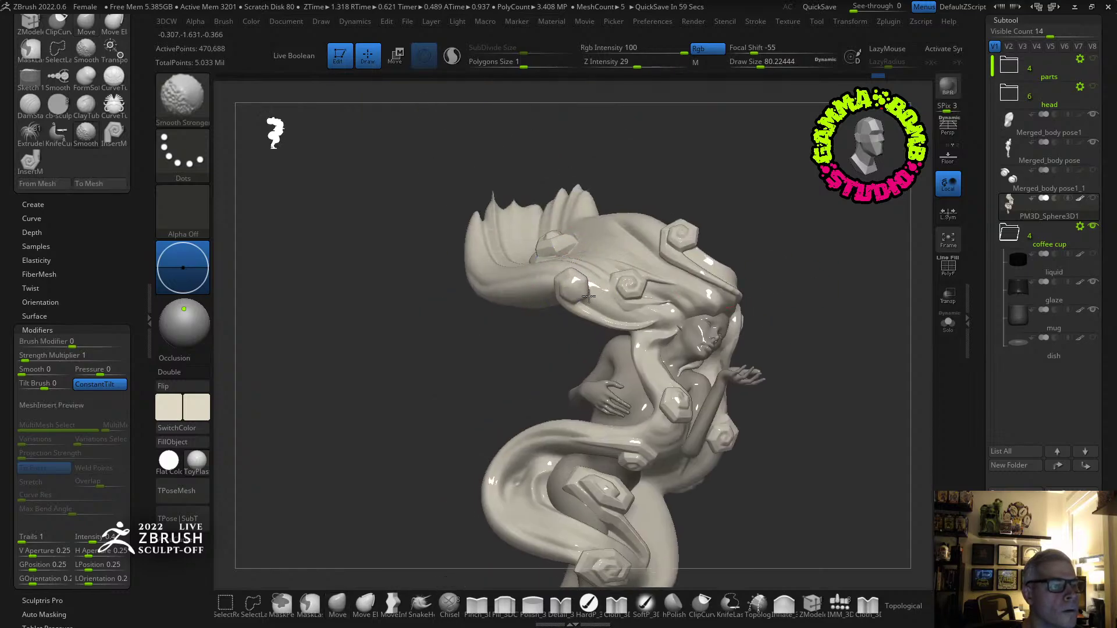
Step back through the undo history to the hair and drape mesh before any spirals, with the polyframe shown.
{"action": "key", "text": "ctrl+z"}
{"action": "key", "text": "ctrl+z"}
{"action": "key", "text": "ctrl+z"}
{"action": "key", "text": "ctrl+z"}
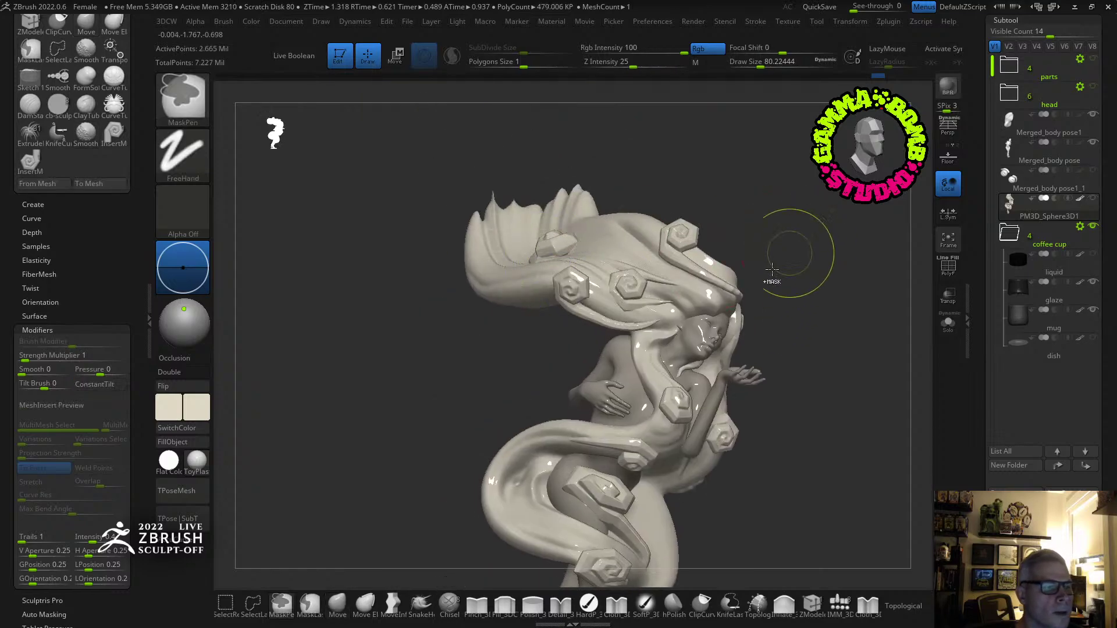
{"action": "key", "text": "ctrl+shift+z"}
{"action": "key", "text": "ctrl+shift+z"}
{"action": "key", "text": "ctrl+shift+z"}
{"action": "key", "text": "ctrl+shift+z"}
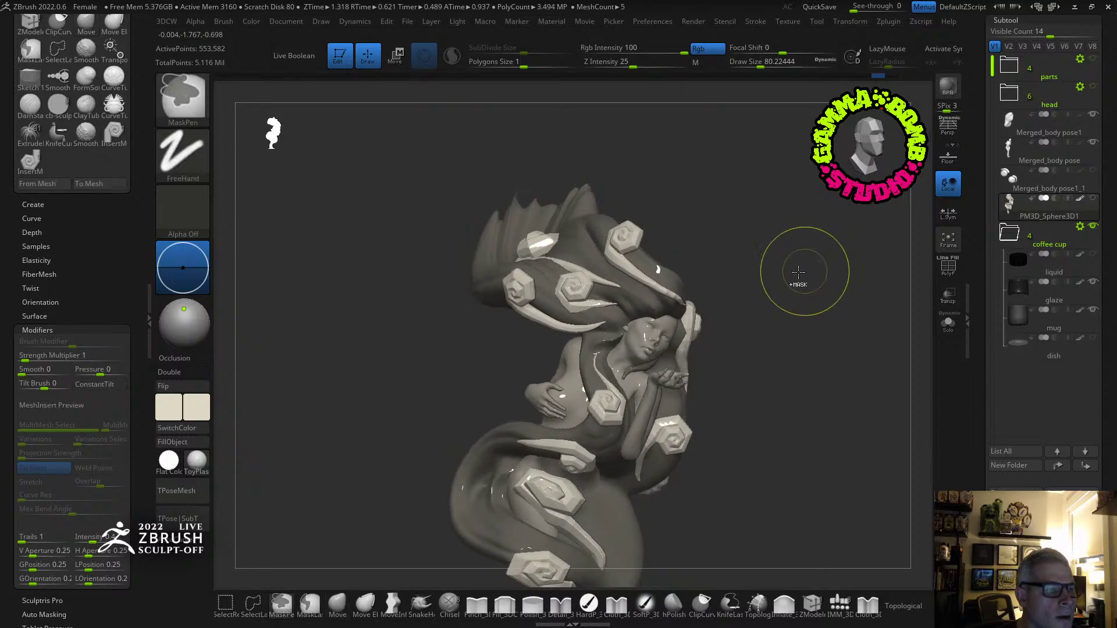
{"action": "left_click", "coordinate": [949, 267]}
{"action": "key", "text": "ctrl+z"}
{"action": "key", "text": "ctrl+z"}
{"action": "key", "text": "ctrl+z"}
{"action": "key", "text": "ctrl+z"}
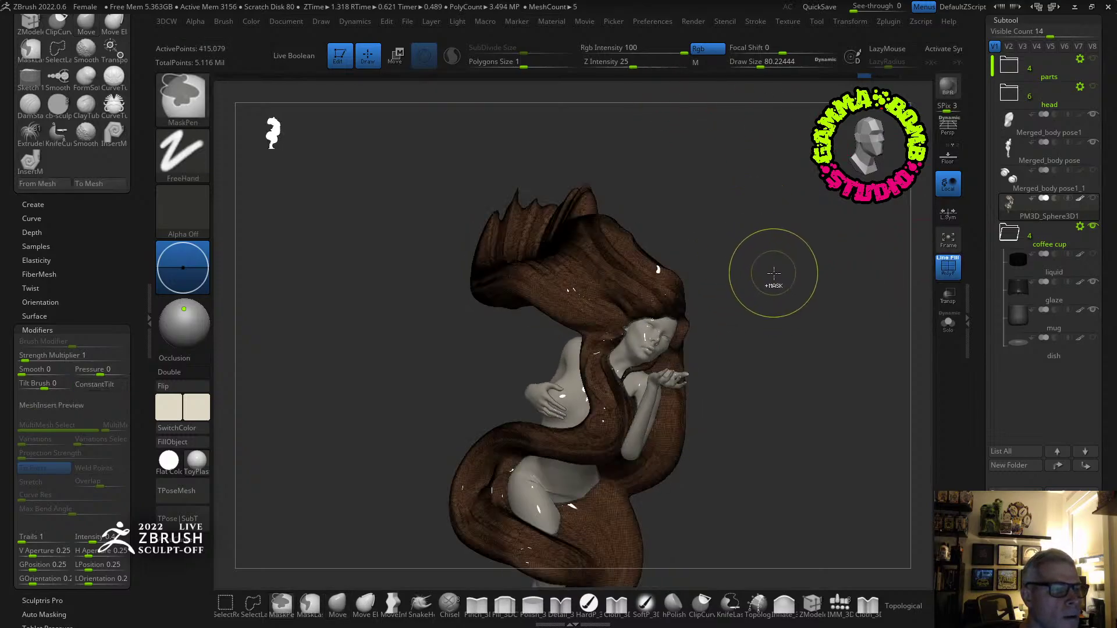
{"action": "key", "text": "ctrl+shift+z"}
{"action": "key", "text": "ctrl+shift+z"}
{"action": "key", "text": "ctrl+shift+z"}
{"action": "key", "text": "ctrl+shift+z"}
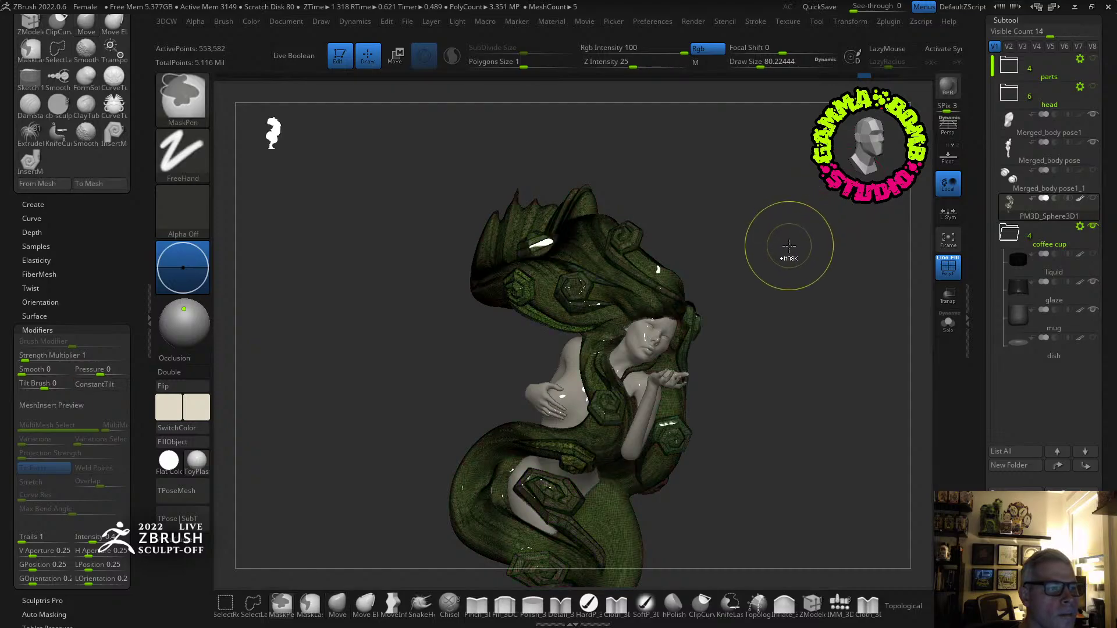
{"action": "key", "text": "ctrl+z"}
{"action": "key", "text": "ctrl+z"}
{"action": "key", "text": "ctrl+z"}
{"action": "key", "text": "ctrl+z"}
{"action": "key", "text": "ctrl+shift+z"}
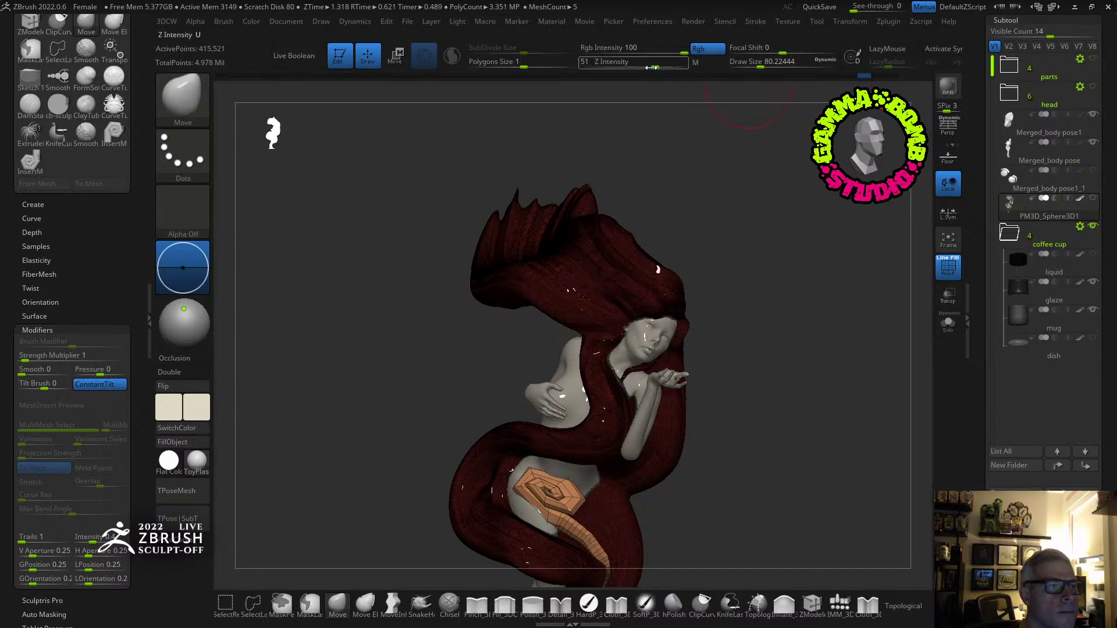
{"action": "left_click_drag", "start_coordinate": [872, 77], "coordinate": [871, 78]}
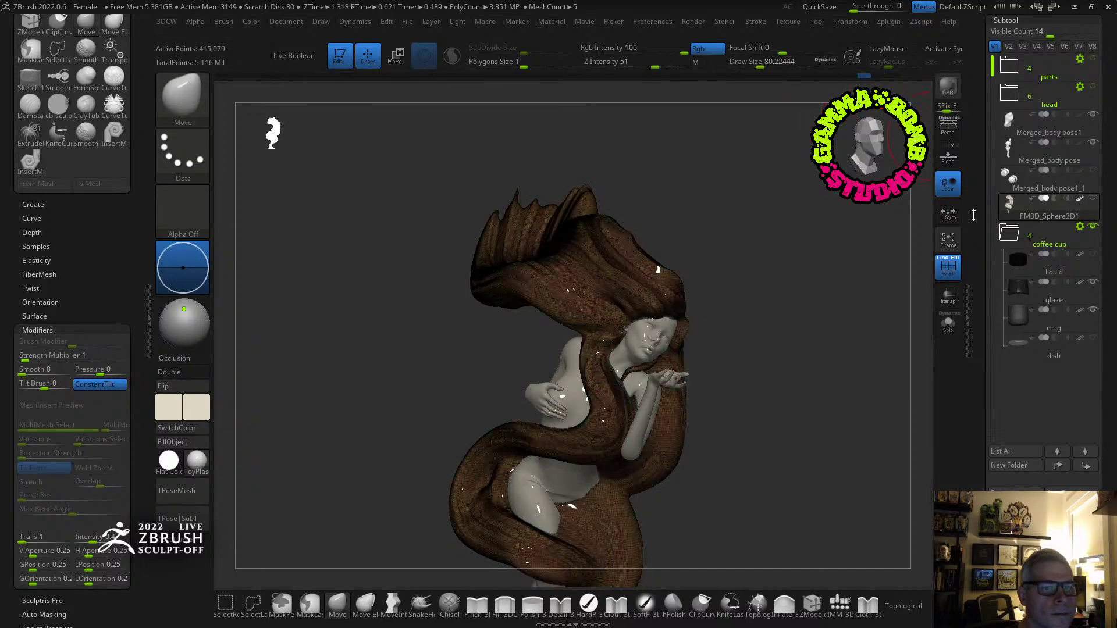
Select the InsertMesh_1 spiral brush, set its draw size to 8, and hide the polyframe.
{"action": "left_click_drag", "start_coordinate": [765, 403], "coordinate": [781, 284], "text": "alt"}
{"action": "left_click", "coordinate": [186, 109]}
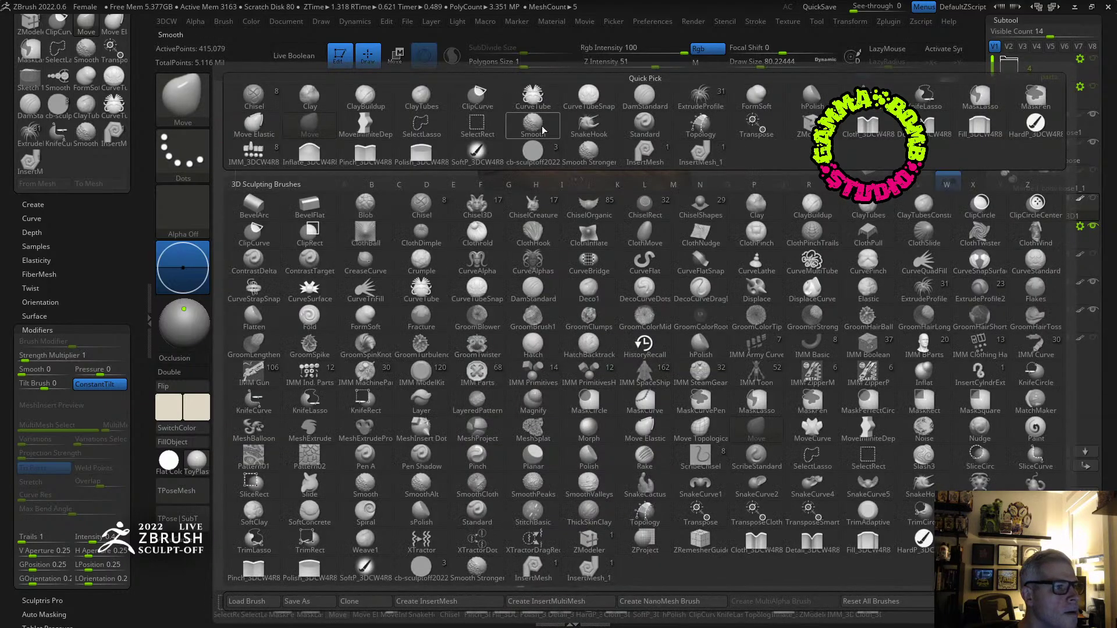
{"action": "left_click", "coordinate": [700, 152]}
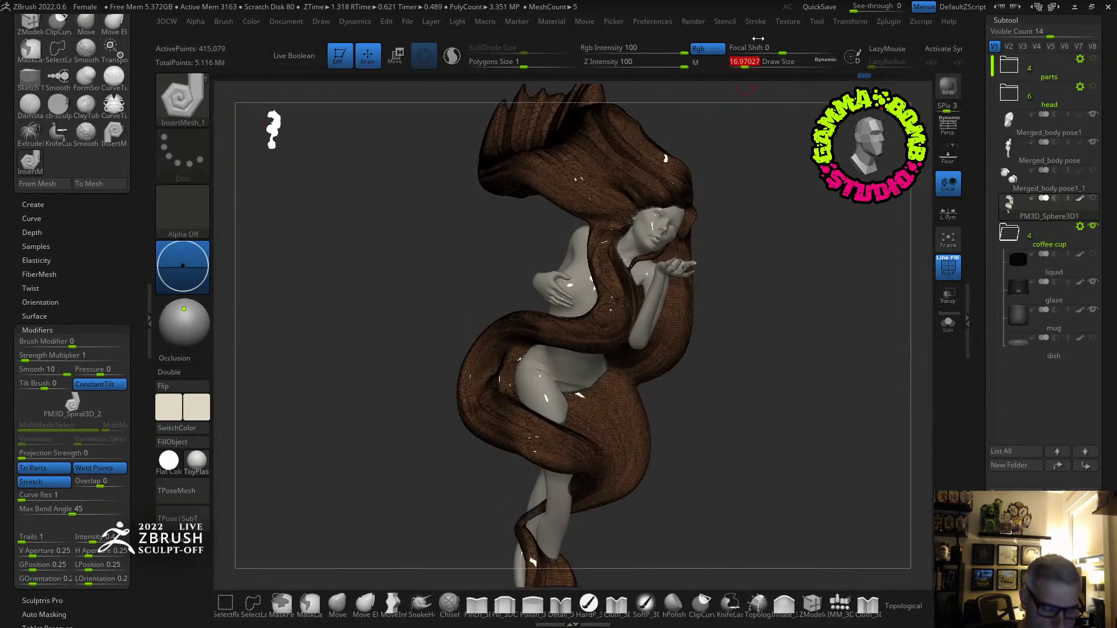
{"action": "key", "text": "shift+f"}
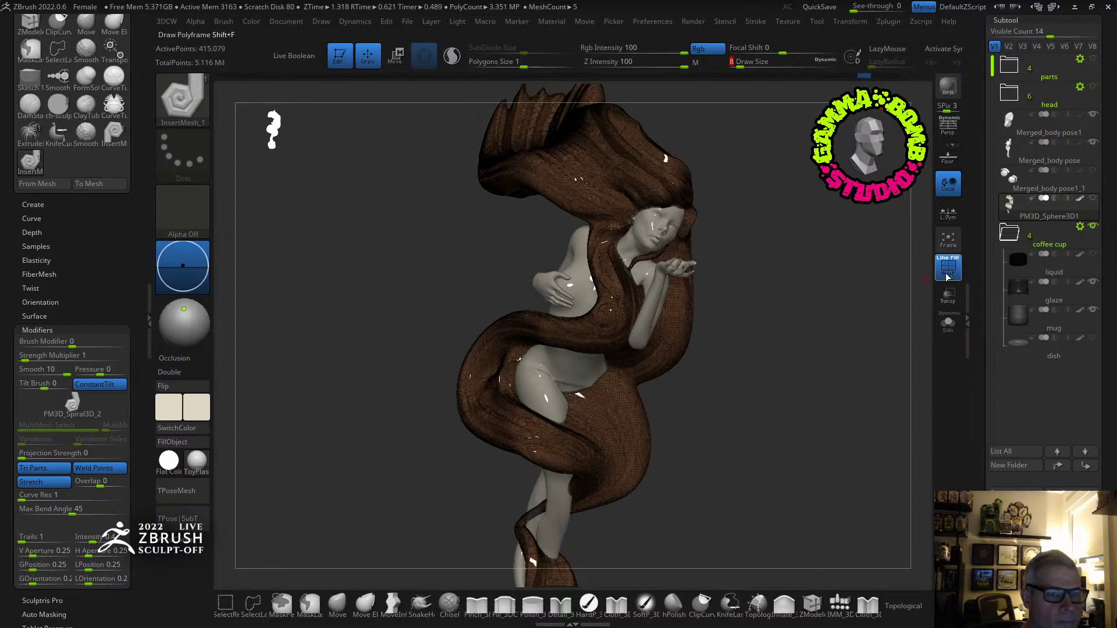
Try to draw a spiral tendril along the lower drape up toward the thigh.
{"action": "left_click_drag", "start_coordinate": [782, 300], "coordinate": [828, 322]}
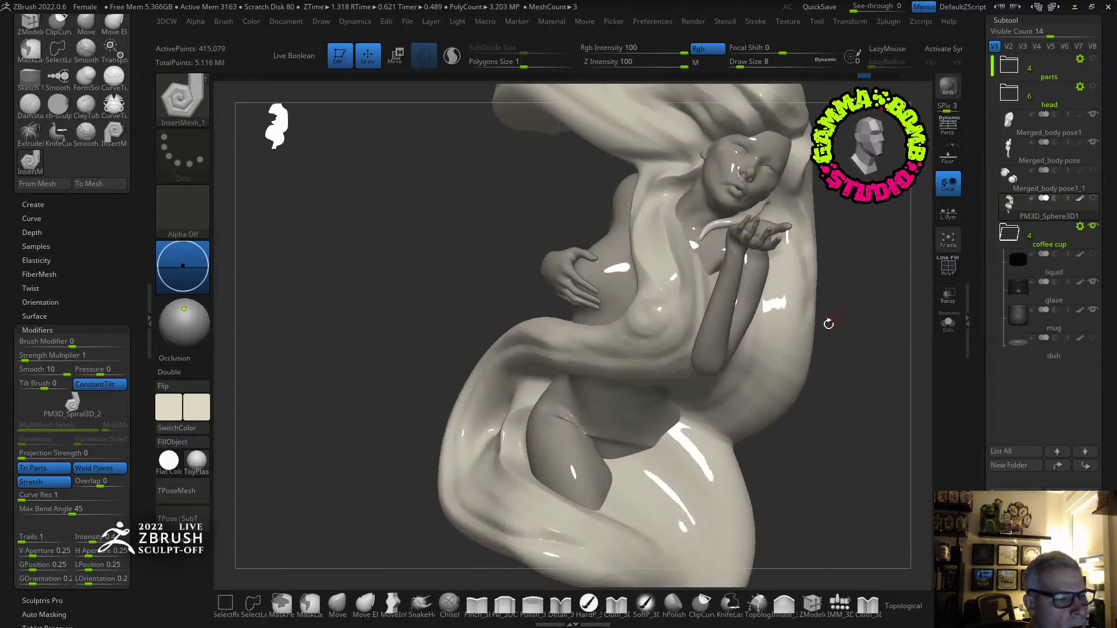
{"action": "left_click_drag", "start_coordinate": [803, 431], "coordinate": [825, 306], "text": "alt"}
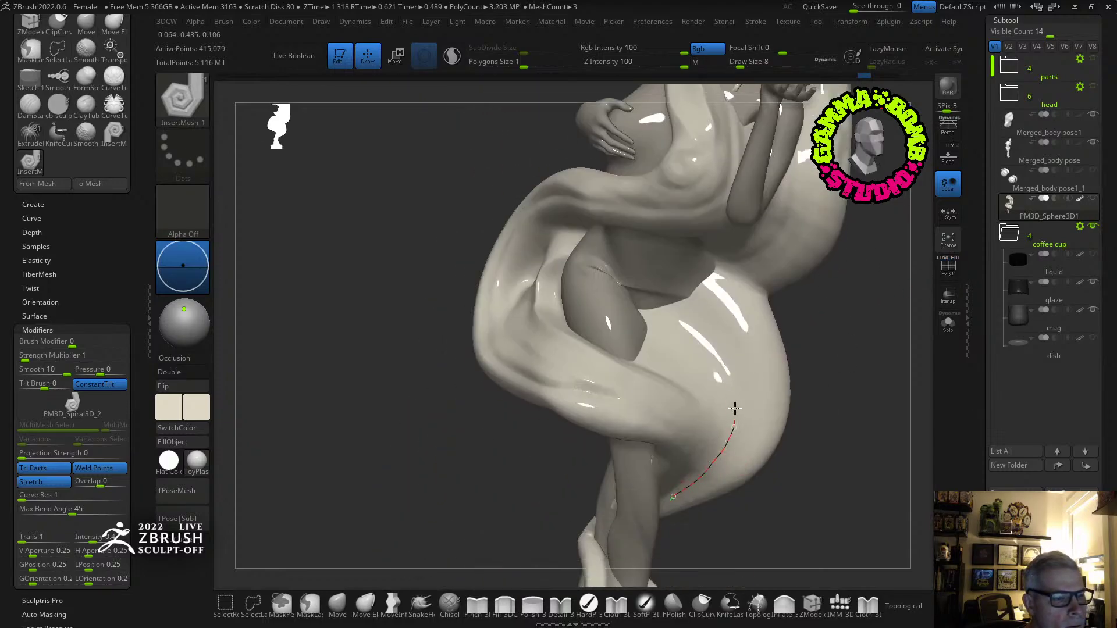
{"action": "left_click_drag", "start_coordinate": [682, 330], "coordinate": [693, 311]}
{"action": "mouse_move", "coordinate": [825, 356]}
{"action": "left_mouse_down"}
{"action": "mouse_move", "coordinate": [727, 358]}
{"action": "mouse_move", "coordinate": [766, 362]}
{"action": "mouse_move", "coordinate": [826, 336]}
{"action": "left_mouse_up"}
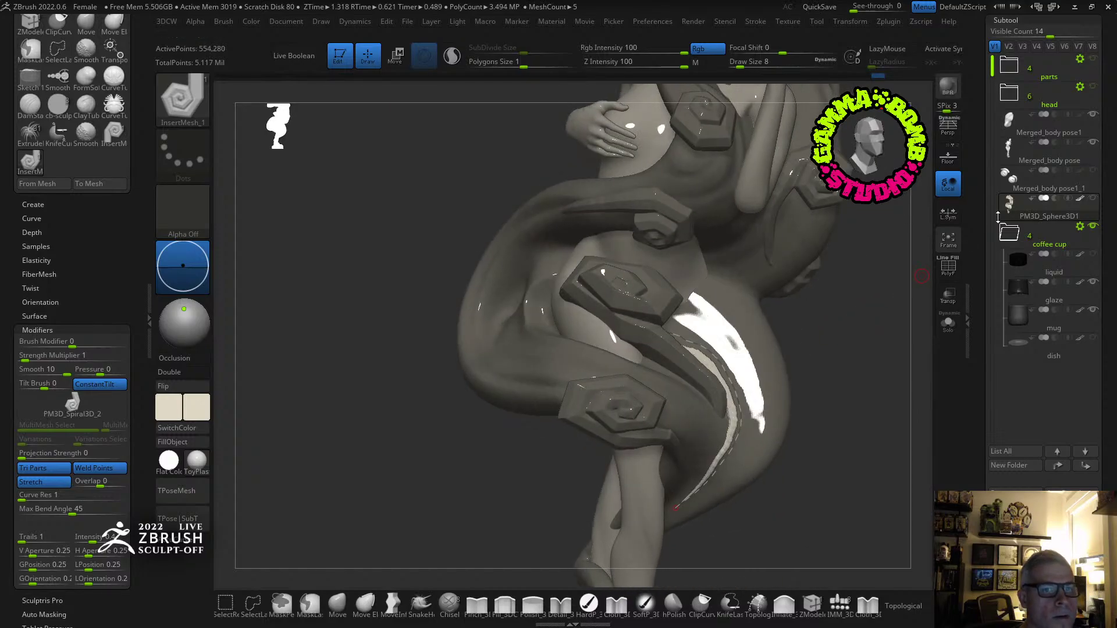
Show the polyframe, isolate the hair and drape polygroup, delete the hidden spirals, and clear the mask.
{"action": "key", "text": "ctrl+z"}
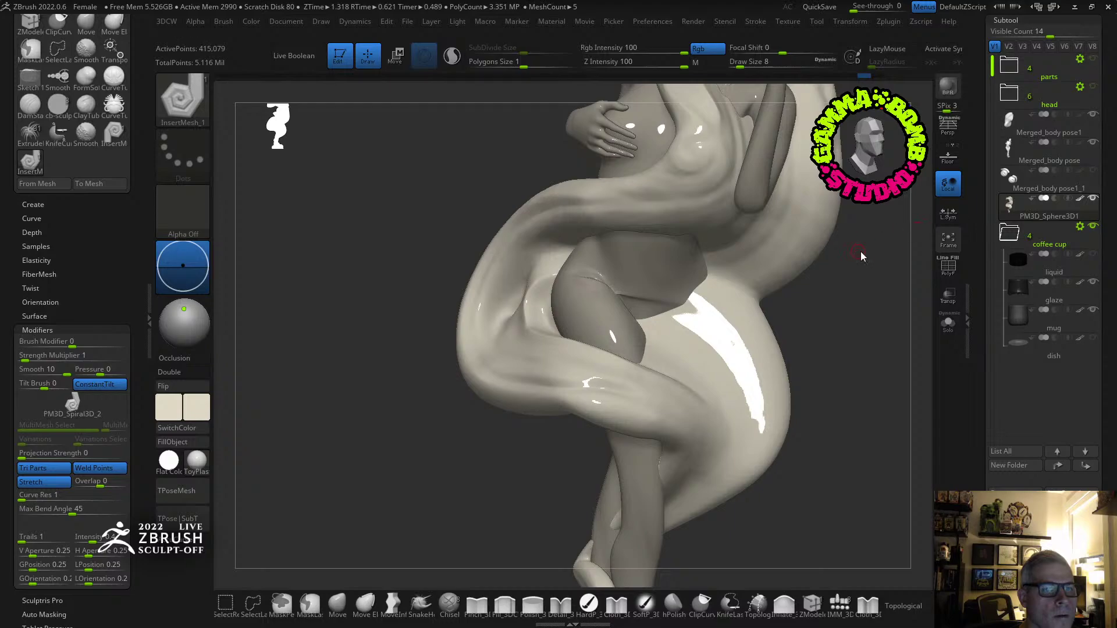
{"action": "left_click", "coordinate": [872, 76]}
{"action": "left_click", "coordinate": [948, 268]}
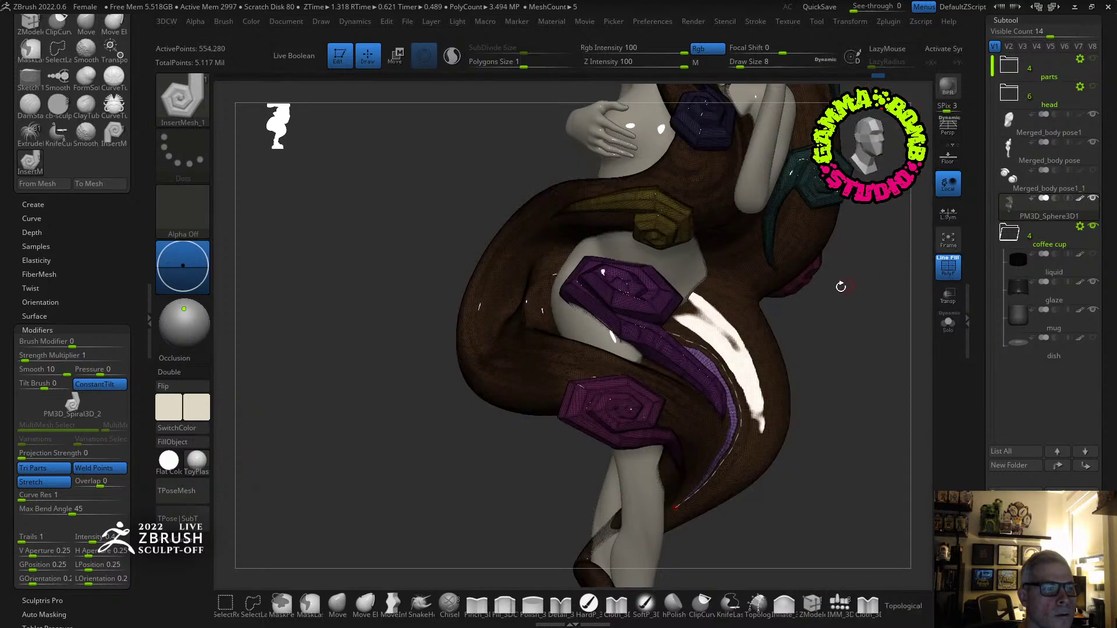
{"action": "left_click", "coordinate": [760, 329], "text": "ctrl+shift"}
{"action": "key", "text": "grave"}
{"action": "left_click", "coordinate": [827, 96]}
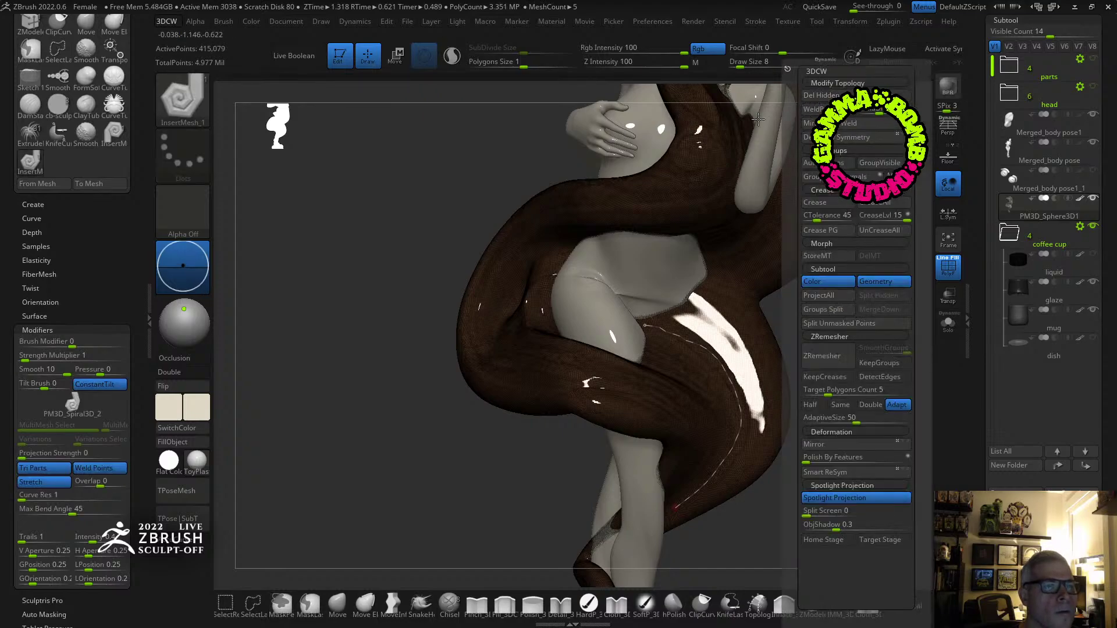
{"action": "left_click_drag", "start_coordinate": [370, 193], "coordinate": [380, 201], "text": "ctrl"}
Draw a spiral tendril from the lower drape up to the thigh and split its unmasked points into a separate subtool.
{"action": "left_click", "coordinate": [720, 375]}
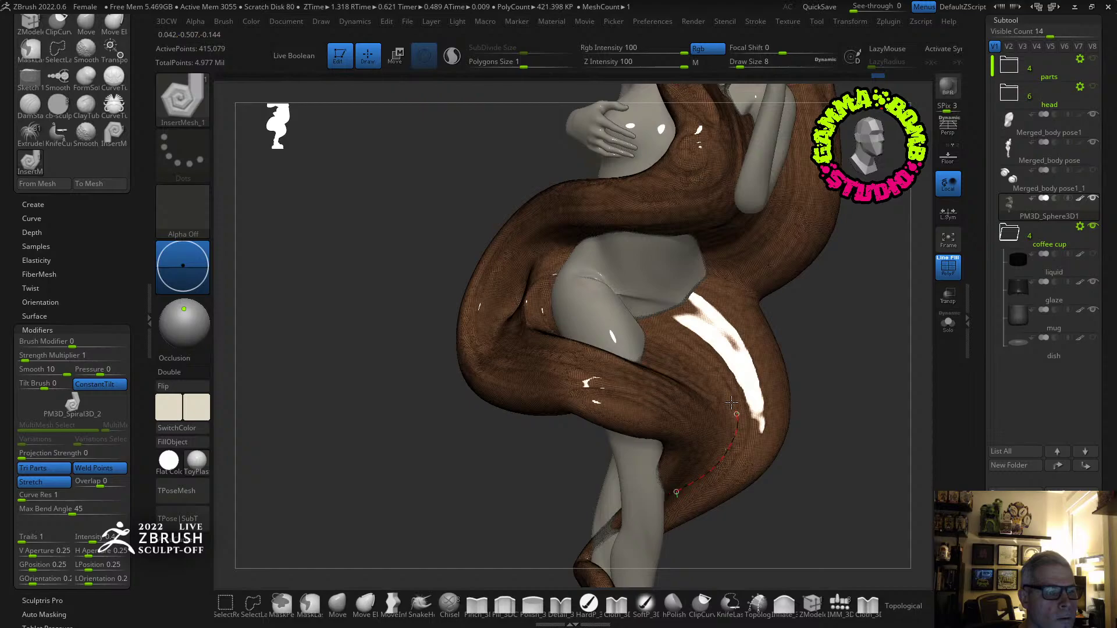
{"action": "left_click", "coordinate": [663, 336]}
{"action": "right_click_drag", "start_coordinate": [774, 304], "coordinate": [731, 343]}
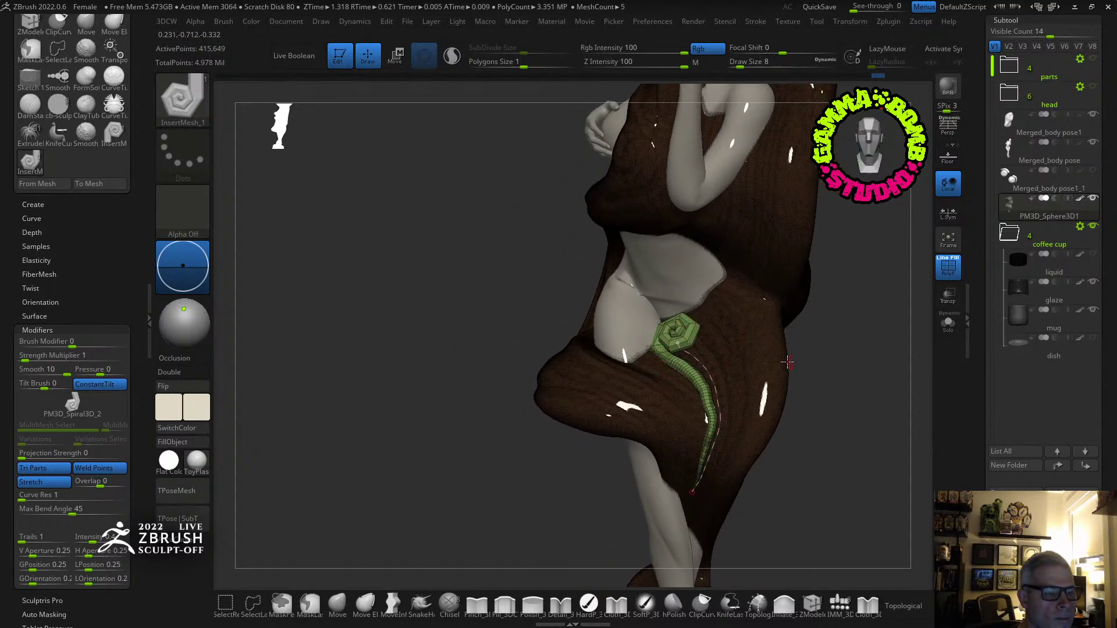
{"action": "key", "text": "space"}
{"action": "left_click", "coordinate": [879, 324]}
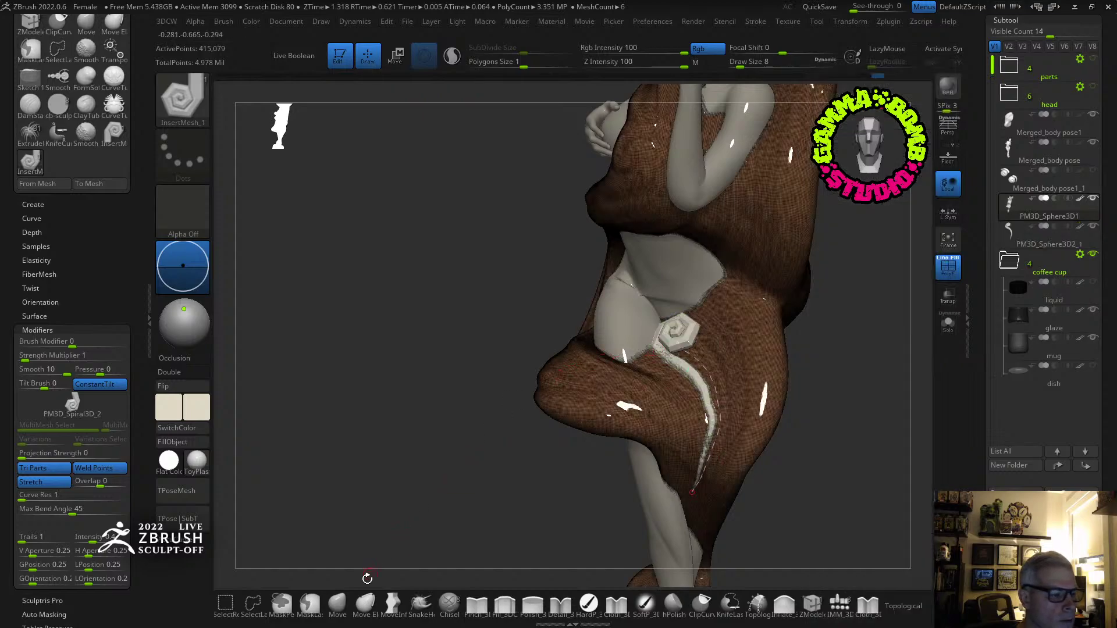
Reshape the new tendril's spiral head across the thigh with the Move brush at a draw size of about 104.
{"action": "key", "text": "alt+Down"}
{"action": "left_click", "coordinate": [337, 603]}
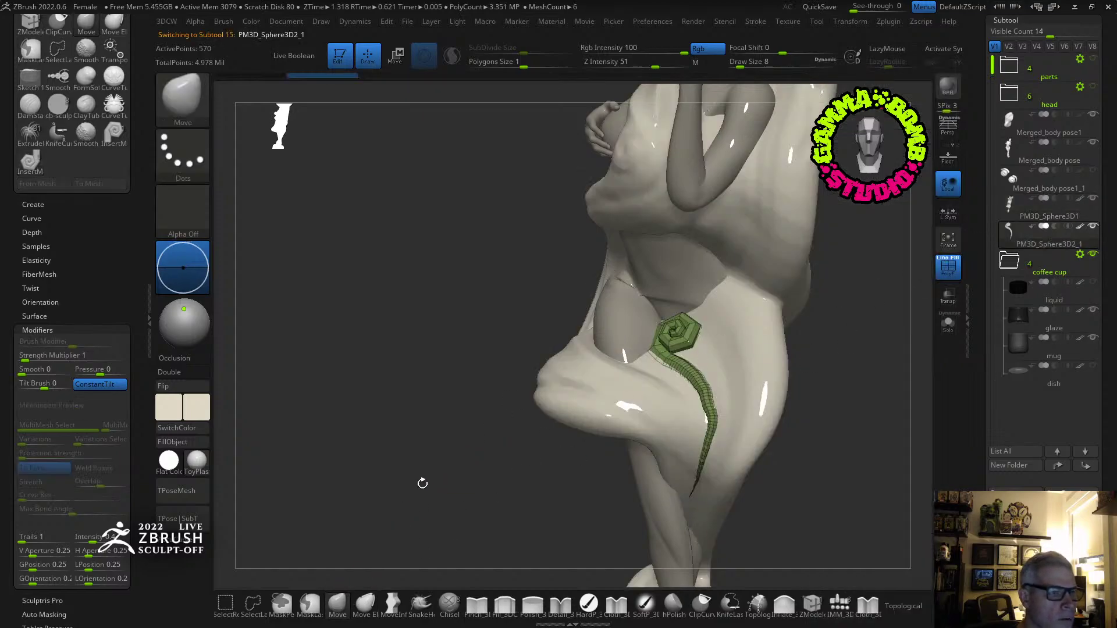
{"action": "left_click_drag", "start_coordinate": [751, 69], "coordinate": [762, 69]}
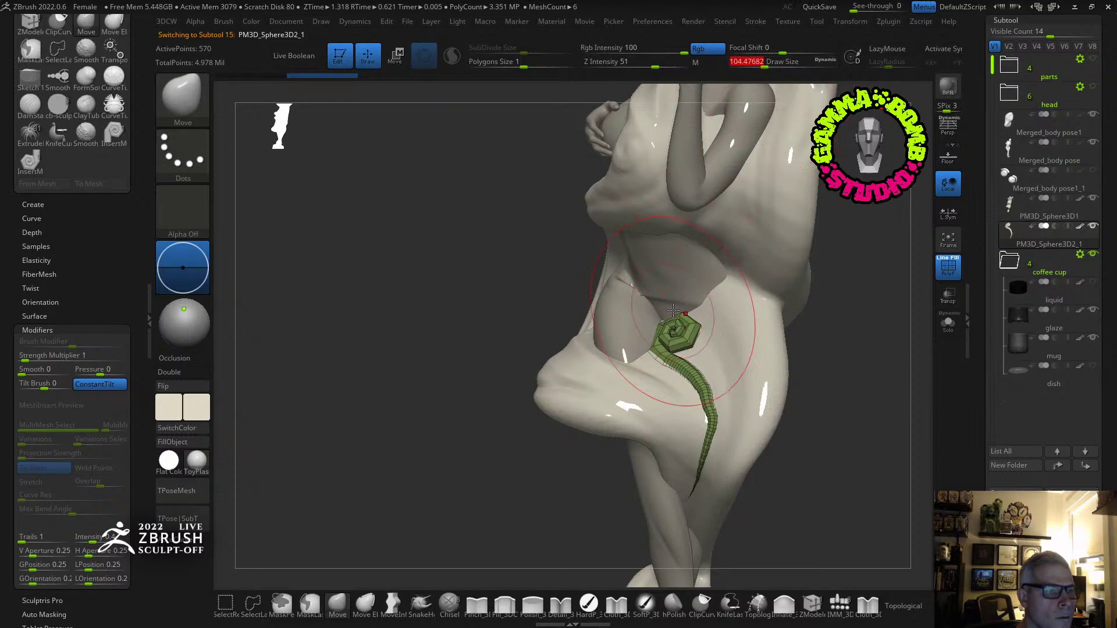
{"action": "left_click_drag", "start_coordinate": [647, 292], "coordinate": [612, 254]}
{"action": "right_click_drag", "start_coordinate": [612, 261], "coordinate": [698, 273]}
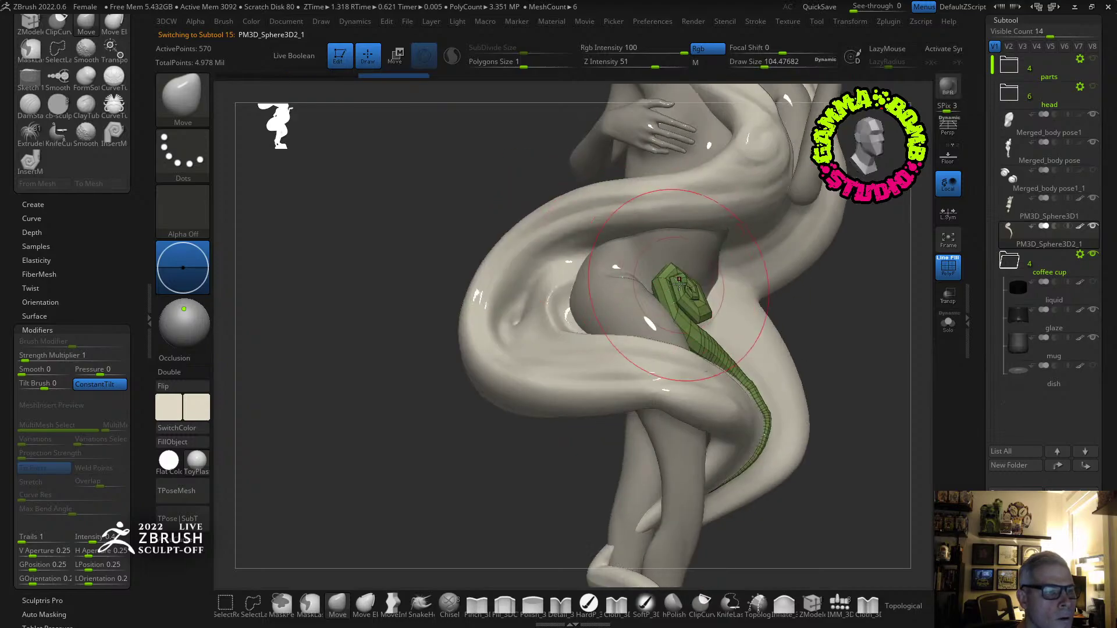
{"action": "left_click_drag", "start_coordinate": [666, 297], "coordinate": [619, 258]}
{"action": "mouse_move", "coordinate": [619, 259]}
{"action": "right_mouse_down"}
{"action": "mouse_move", "coordinate": [655, 301]}
{"action": "mouse_move", "coordinate": [640, 288]}
{"action": "right_mouse_up"}
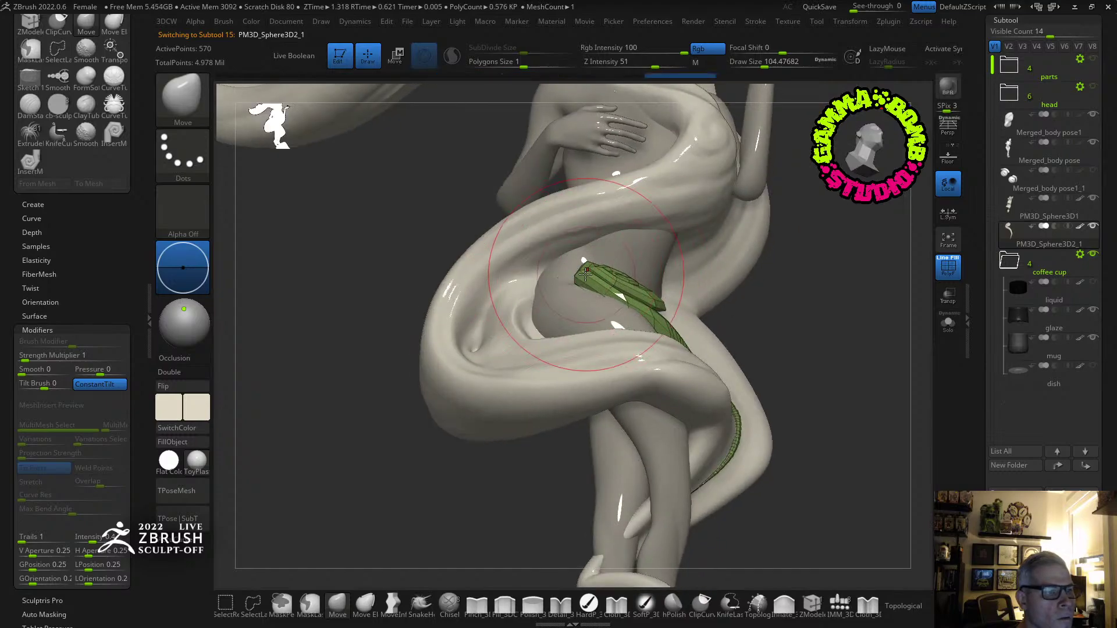
{"action": "left_click_drag", "start_coordinate": [643, 289], "coordinate": [664, 337]}
{"action": "left_click", "coordinate": [784, 605]}
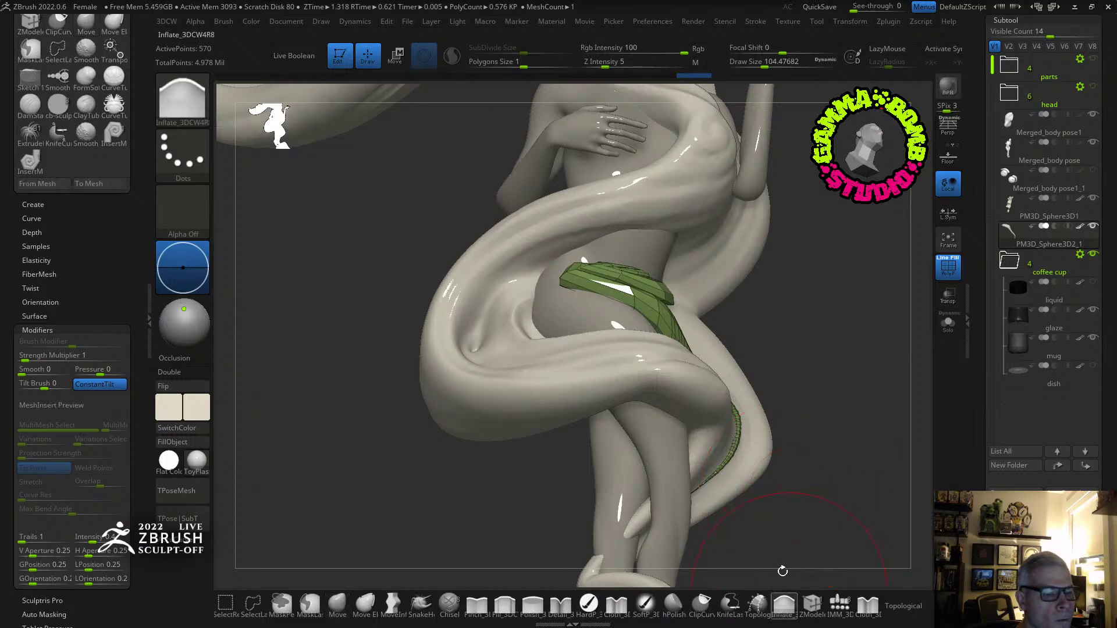
{"action": "right_click_drag", "start_coordinate": [797, 523], "coordinate": [788, 353]}
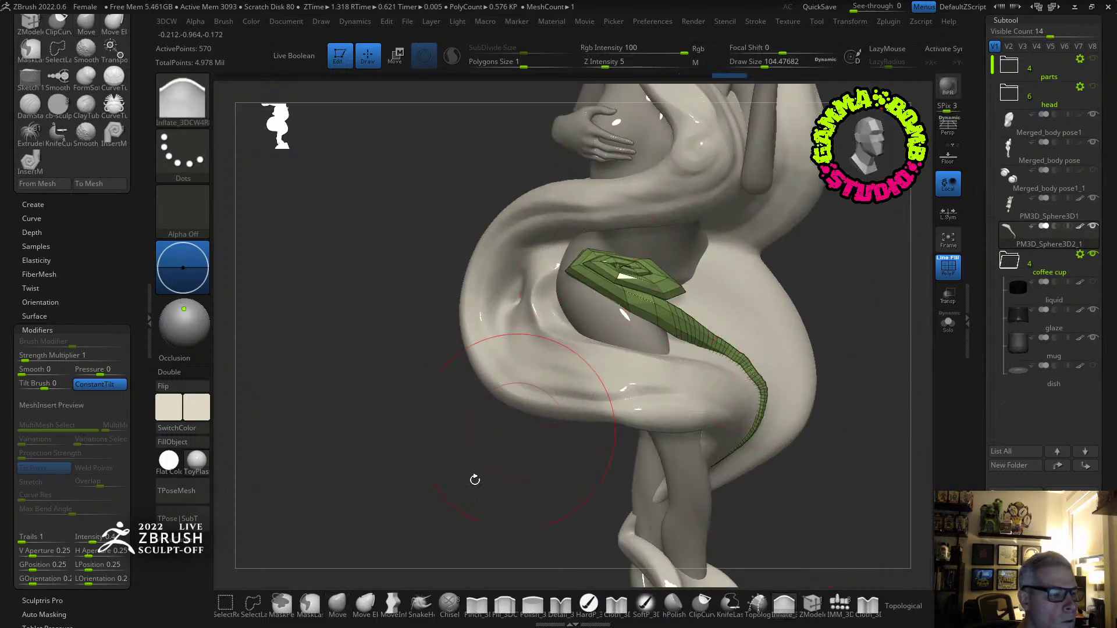
{"action": "left_click", "coordinate": [338, 606]}
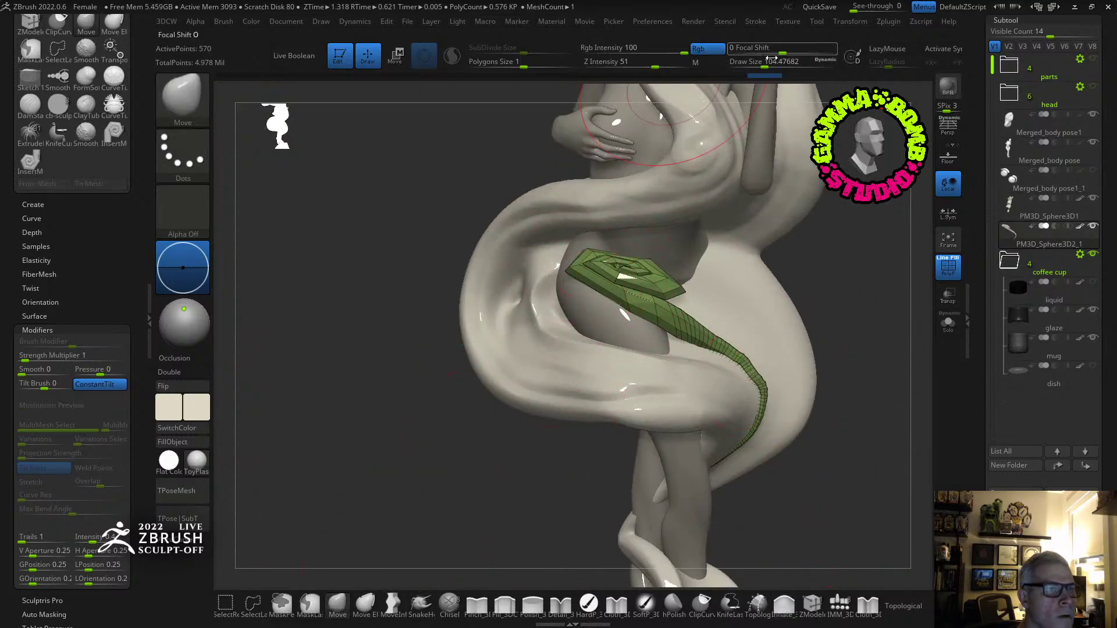
Reshape the tendril's spiral head and body around the thigh with the Move brush at a draw size of about 54.
{"action": "left_click_drag", "start_coordinate": [771, 59], "coordinate": [755, 61]}
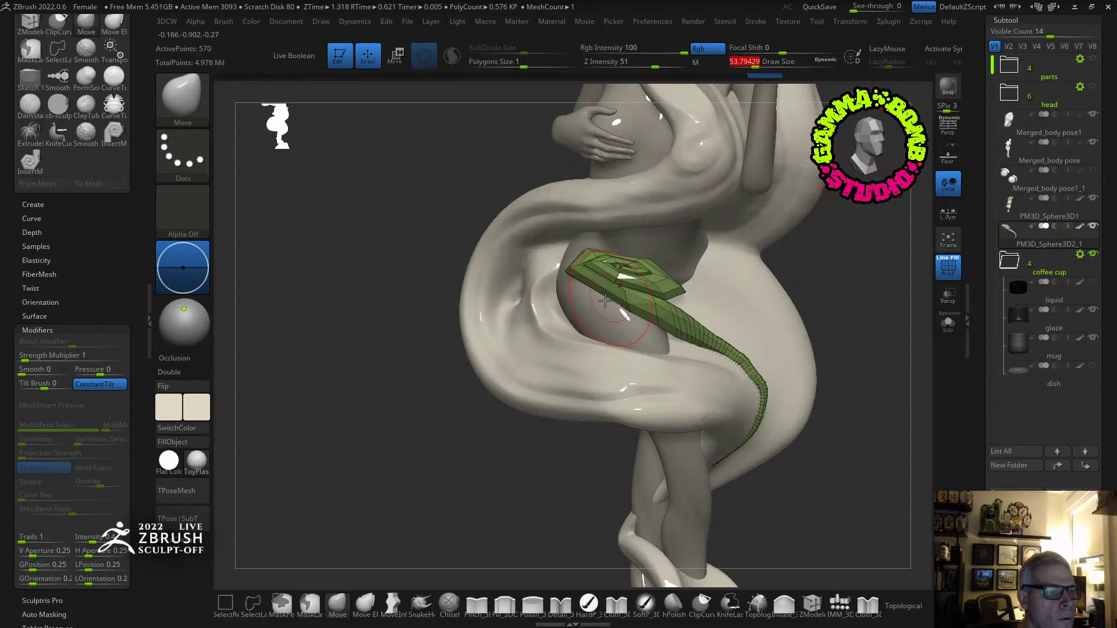
{"action": "mouse_move", "coordinate": [589, 309]}
{"action": "right_mouse_down"}
{"action": "mouse_move", "coordinate": [605, 308]}
{"action": "mouse_move", "coordinate": [582, 311]}
{"action": "right_mouse_up"}
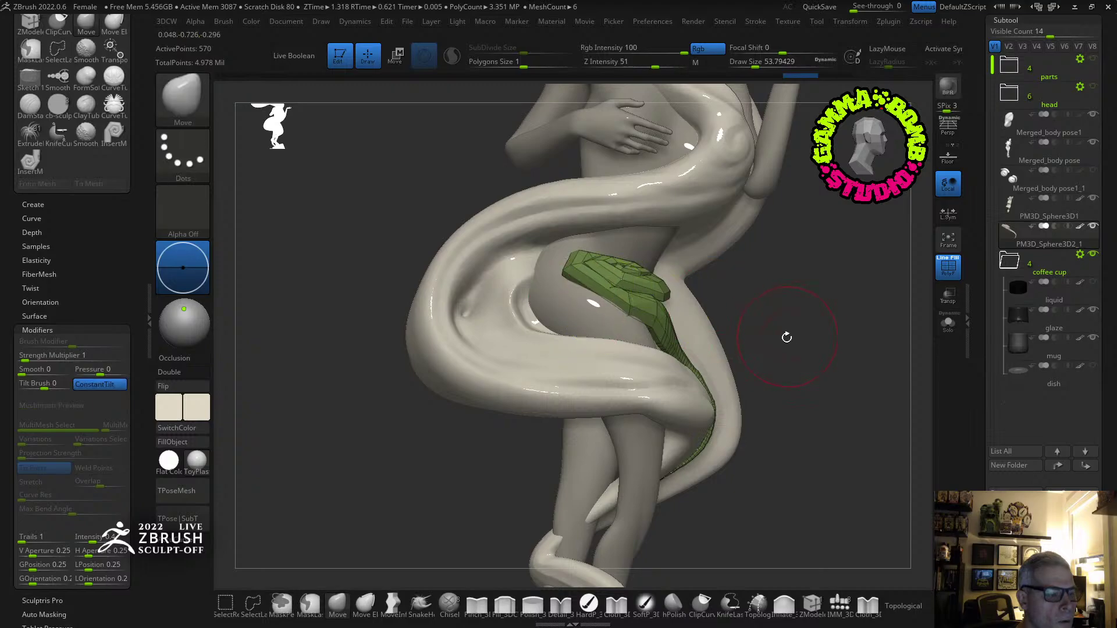
{"action": "right_click_drag", "start_coordinate": [786, 282], "coordinate": [590, 313]}
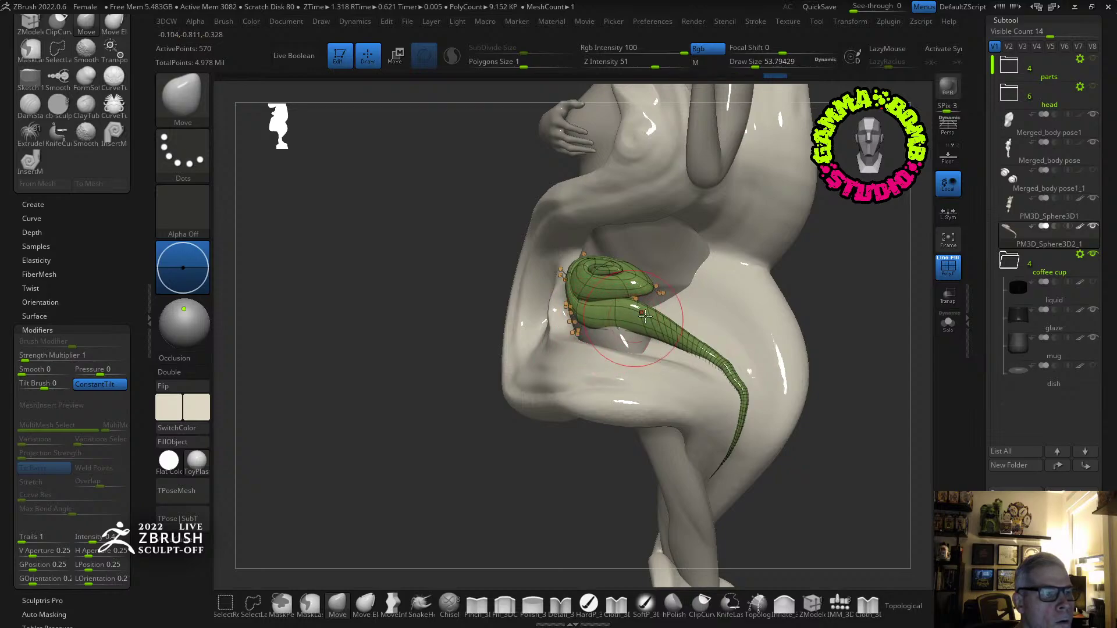
{"action": "right_click_drag", "start_coordinate": [815, 283], "coordinate": [711, 367]}
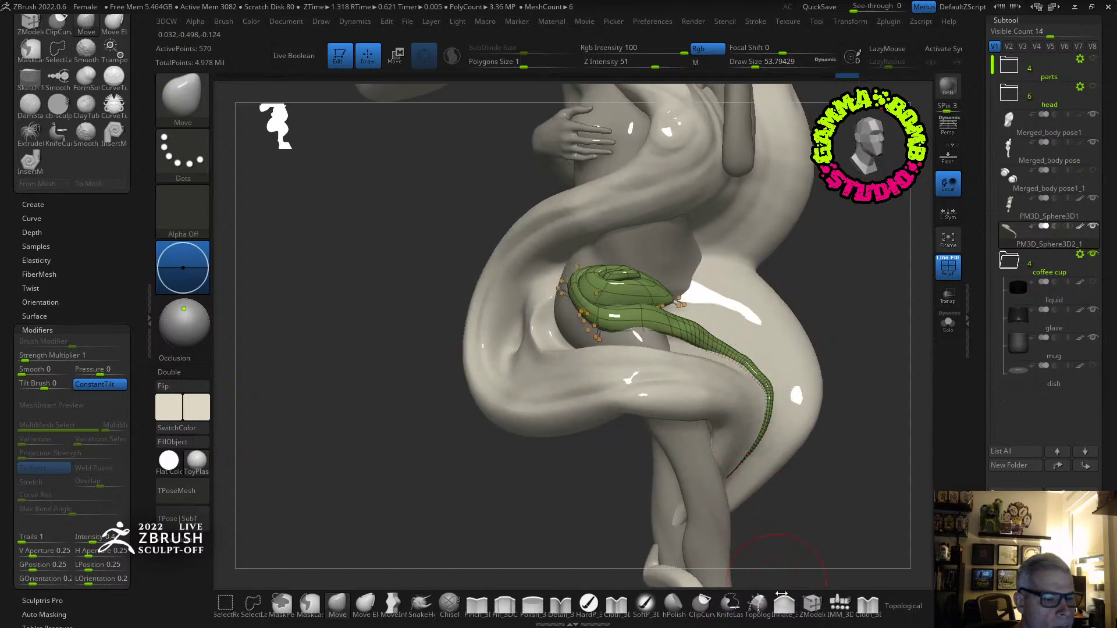
Thicken the tendril's spiral head with the Inflate brush and reposition it against the thigh with the Move brush.
{"action": "left_click", "coordinate": [783, 600]}
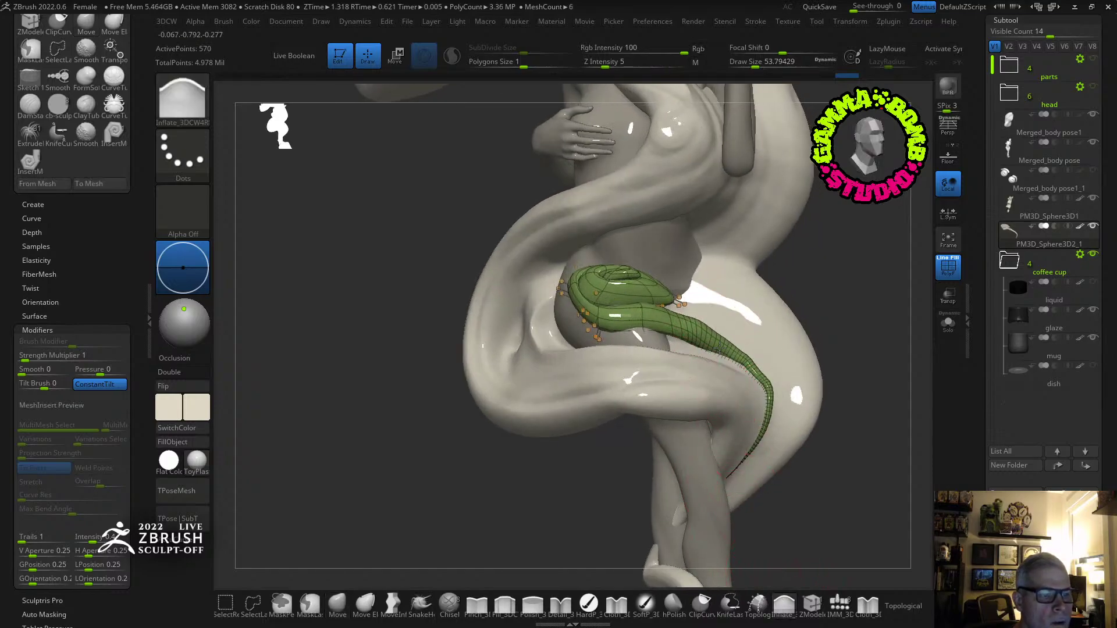
{"action": "right_click_drag", "start_coordinate": [803, 279], "coordinate": [646, 293]}
{"action": "left_click", "coordinate": [337, 605]}
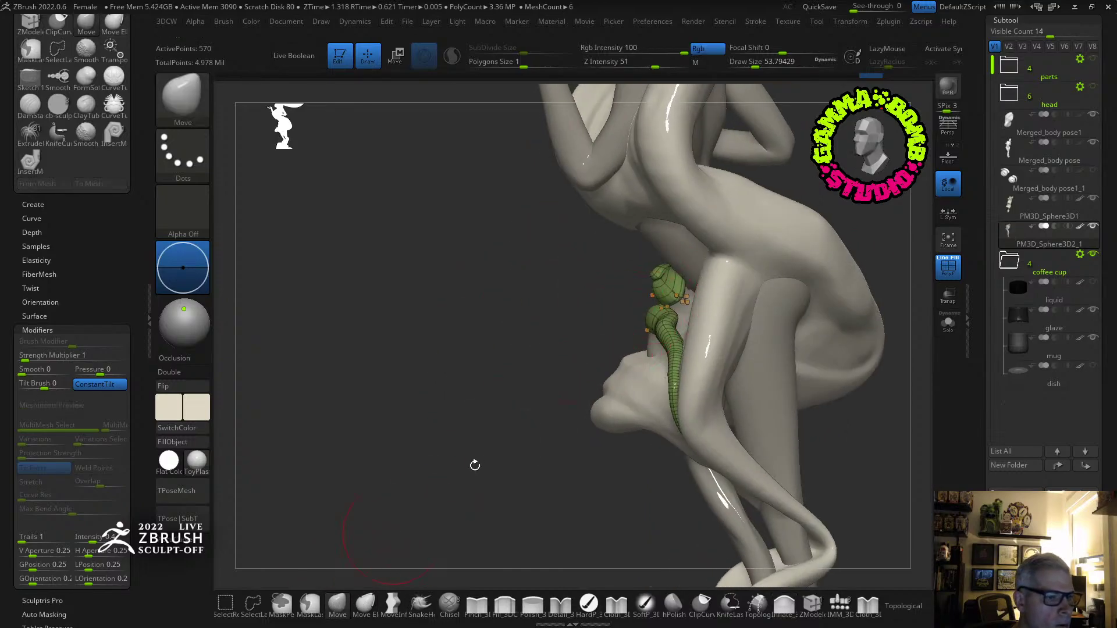
{"action": "mouse_move", "coordinate": [717, 298]}
{"action": "right_mouse_down"}
{"action": "mouse_move", "coordinate": [640, 331]}
{"action": "mouse_move", "coordinate": [723, 363]}
{"action": "mouse_move", "coordinate": [743, 337]}
{"action": "mouse_move", "coordinate": [641, 309]}
{"action": "right_mouse_up"}
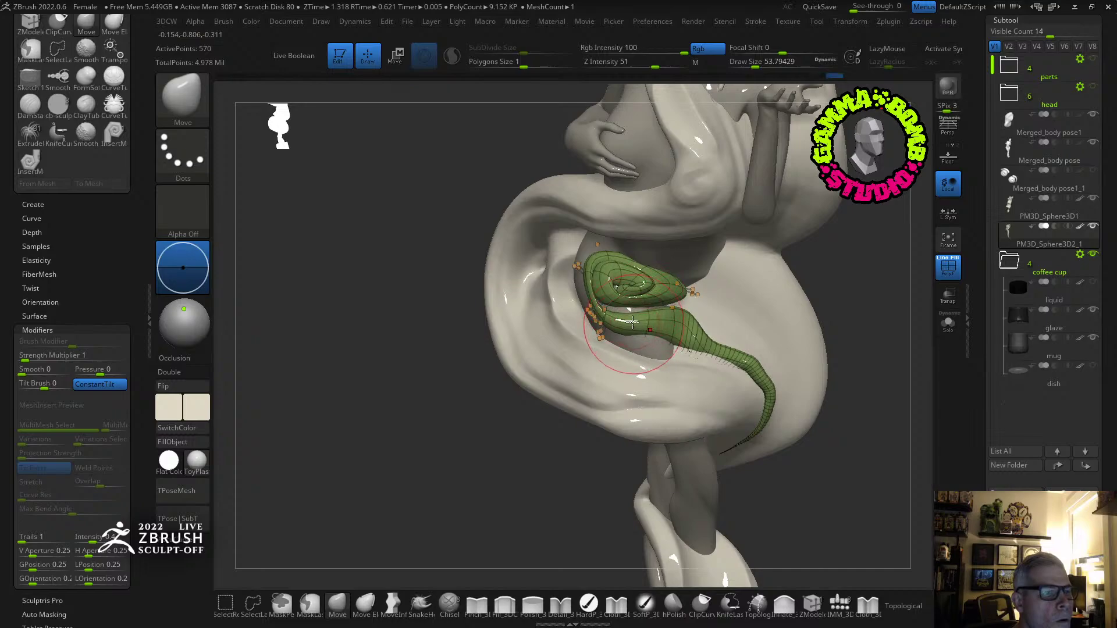
{"action": "right_click_drag", "start_coordinate": [632, 323], "coordinate": [667, 413]}
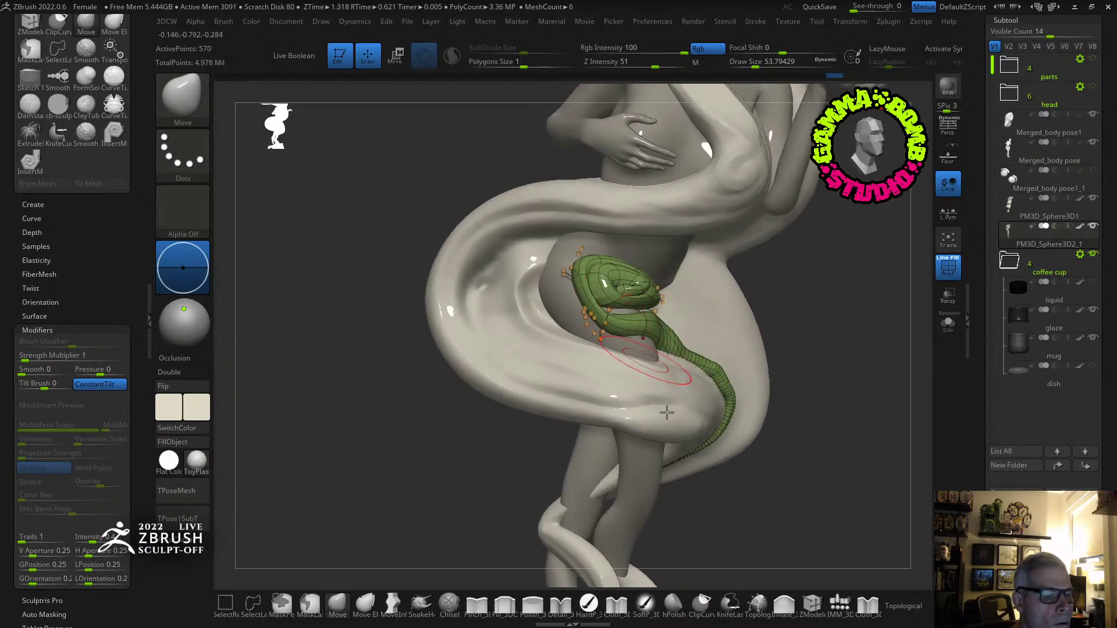
Inflate the tendril further, hide the polyframe, and fit its tail against the drape with the Move brush.
{"action": "key", "text": "b"}
{"action": "key", "text": "i"}
{"action": "key", "text": "n"}
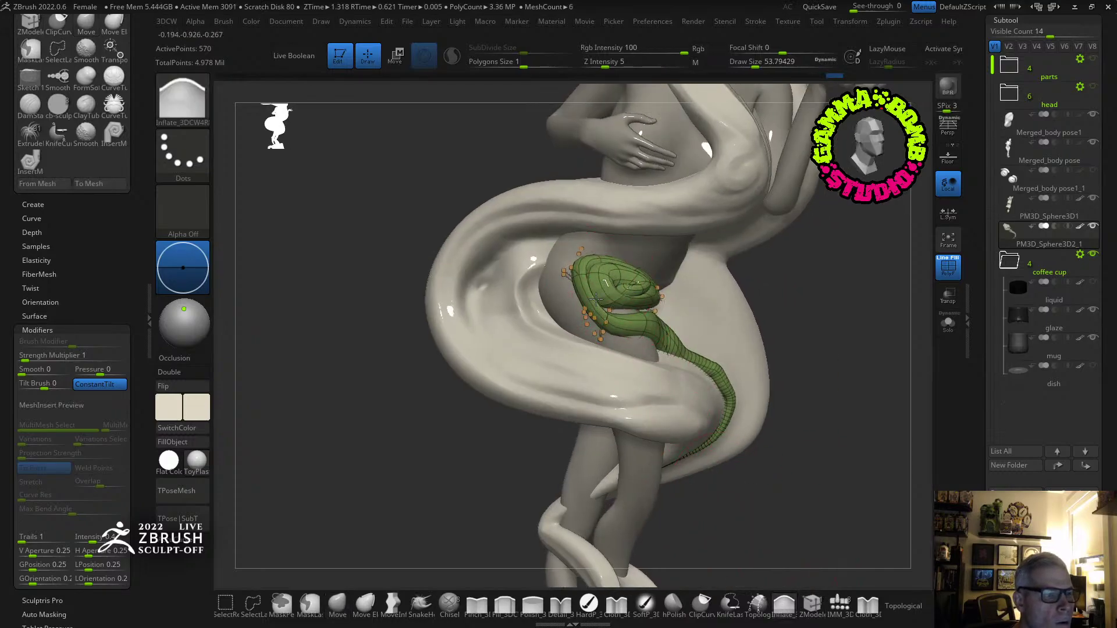
{"action": "mouse_move", "coordinate": [627, 310]}
{"action": "right_mouse_down"}
{"action": "mouse_move", "coordinate": [873, 286]}
{"action": "mouse_move", "coordinate": [559, 354]}
{"action": "mouse_move", "coordinate": [515, 350]}
{"action": "mouse_move", "coordinate": [690, 369]}
{"action": "right_mouse_up"}
{"action": "left_click", "coordinate": [947, 266]}
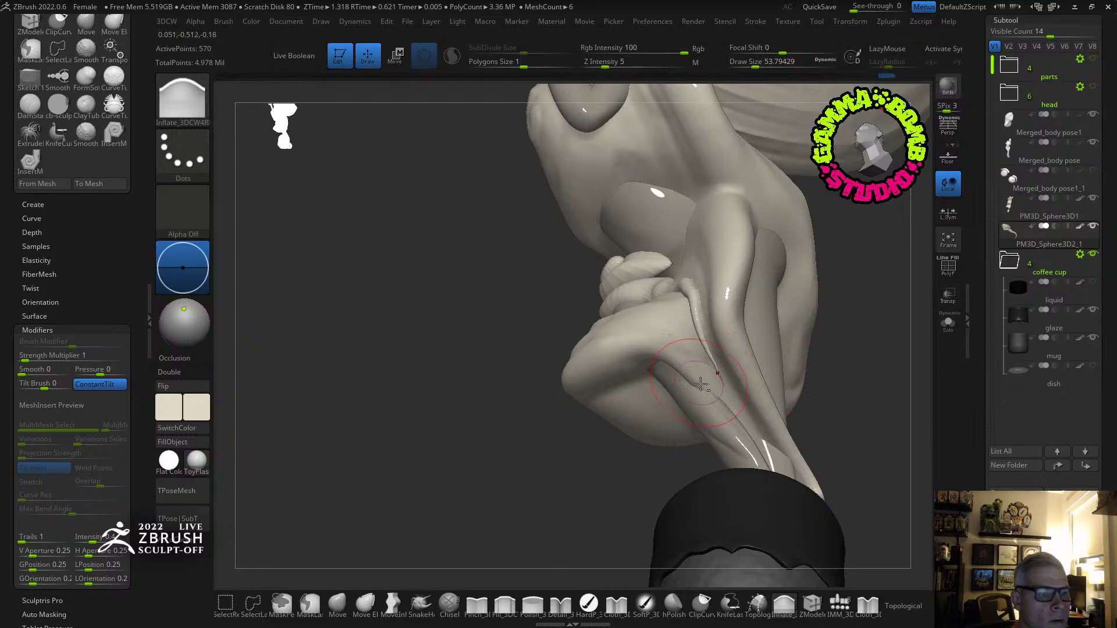
{"action": "left_click", "coordinate": [337, 606]}
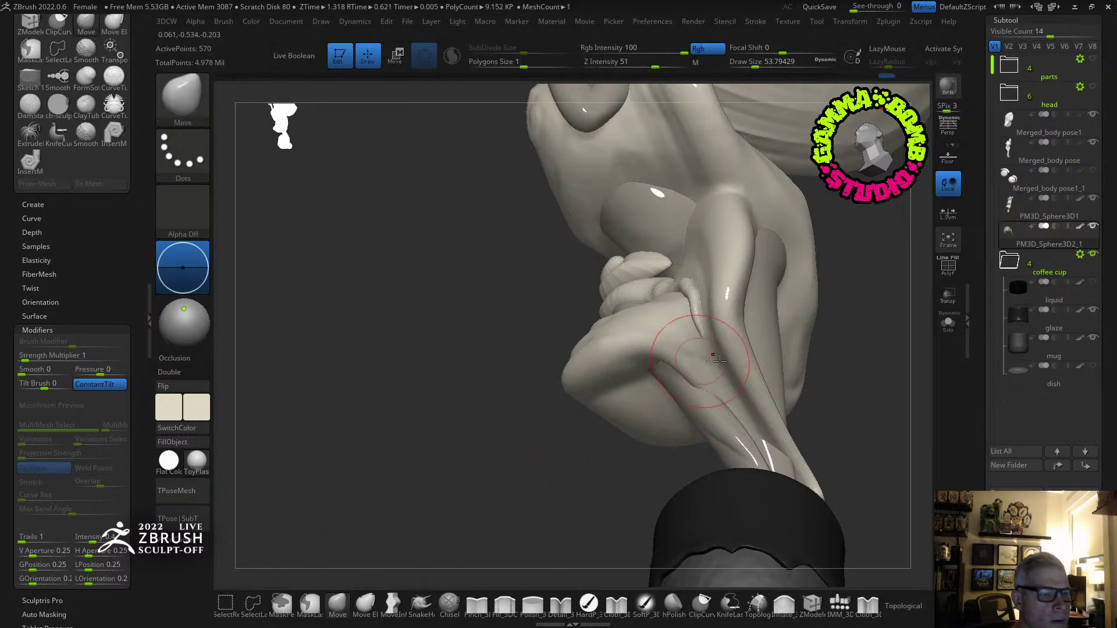
{"action": "right_click_drag", "start_coordinate": [720, 361], "coordinate": [518, 216]}
Draw a spiral tendril across the lower drape fold below the thigh with the InsertMesh_1 brush at draw size 11.
{"action": "left_click", "coordinate": [186, 88]}
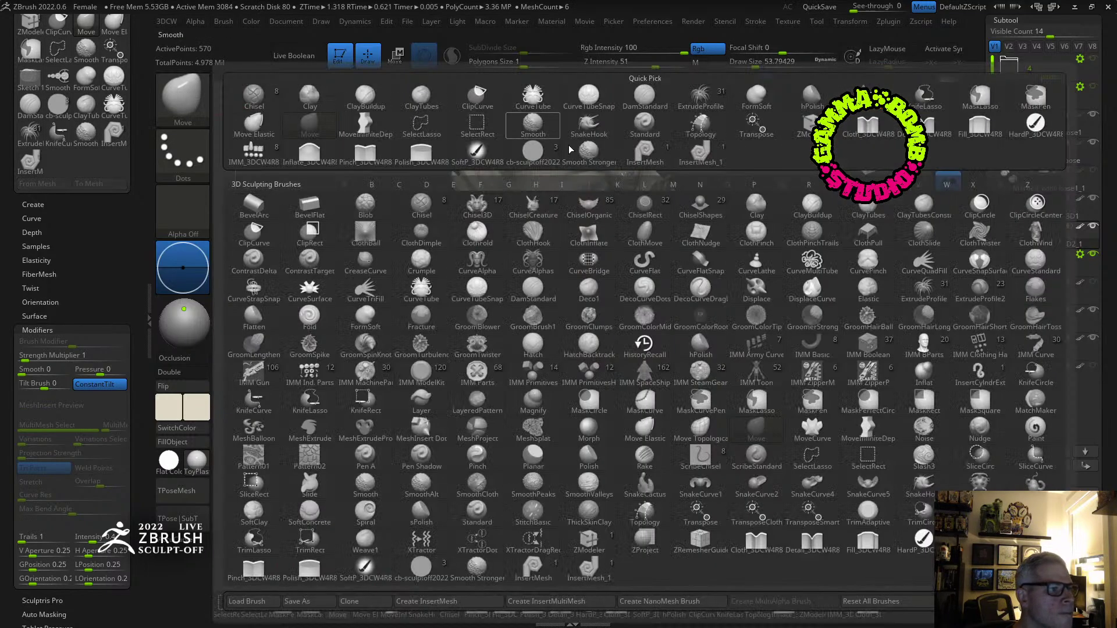
{"action": "left_click", "coordinate": [30, 162]}
{"action": "mouse_move", "coordinate": [733, 337]}
{"action": "right_mouse_down"}
{"action": "mouse_move", "coordinate": [785, 325]}
{"action": "mouse_move", "coordinate": [793, 371]}
{"action": "right_mouse_up"}
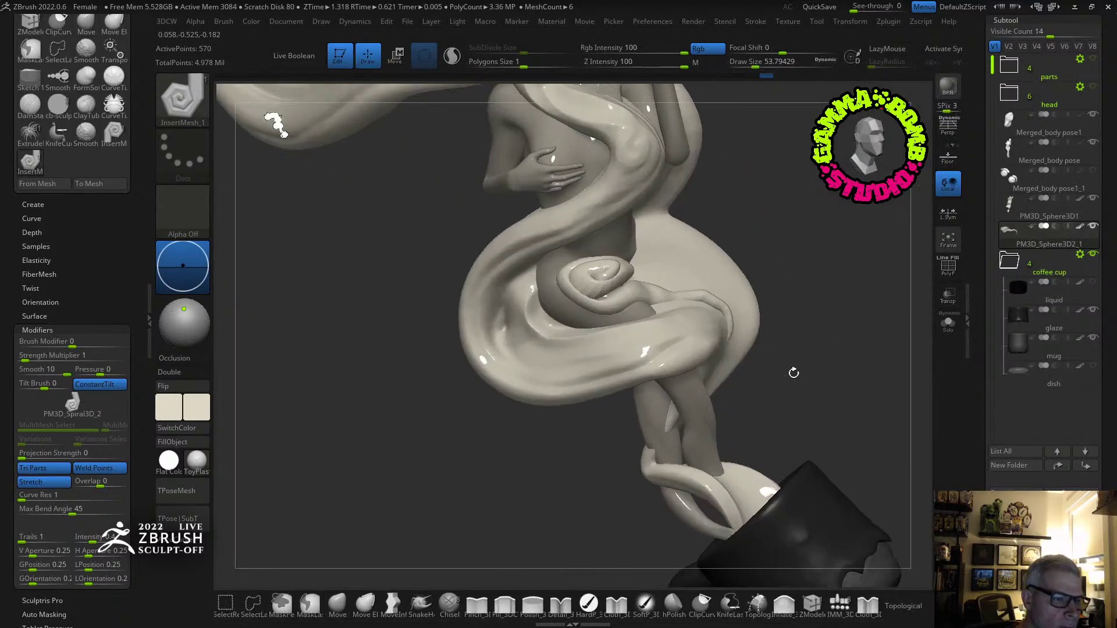
{"action": "left_click_drag", "start_coordinate": [755, 63], "coordinate": [748, 63]}
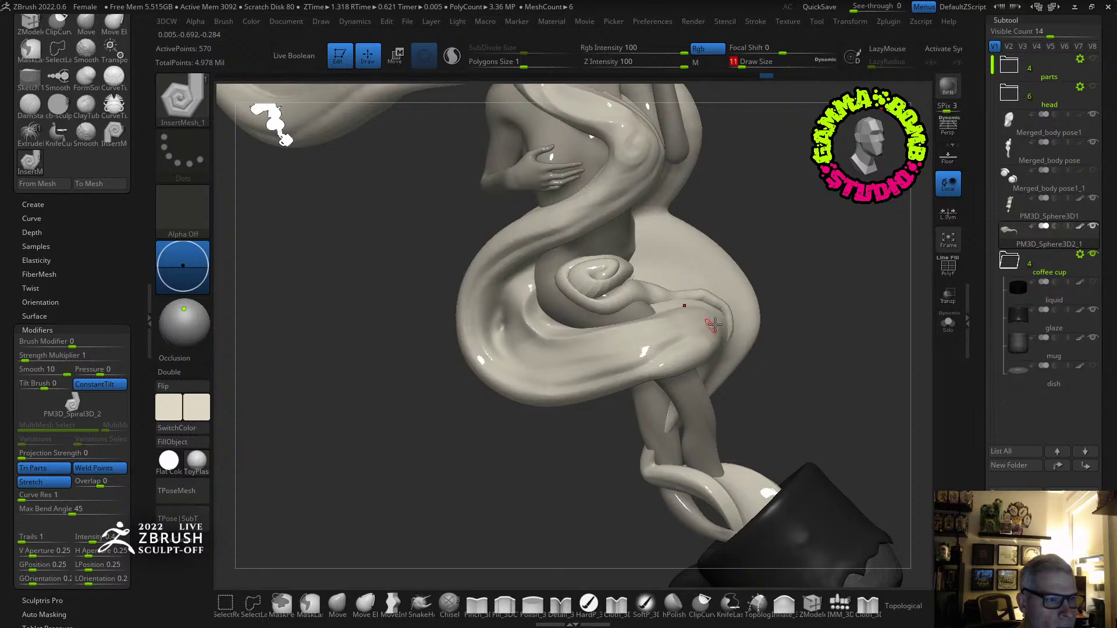
{"action": "left_click", "coordinate": [592, 367]}
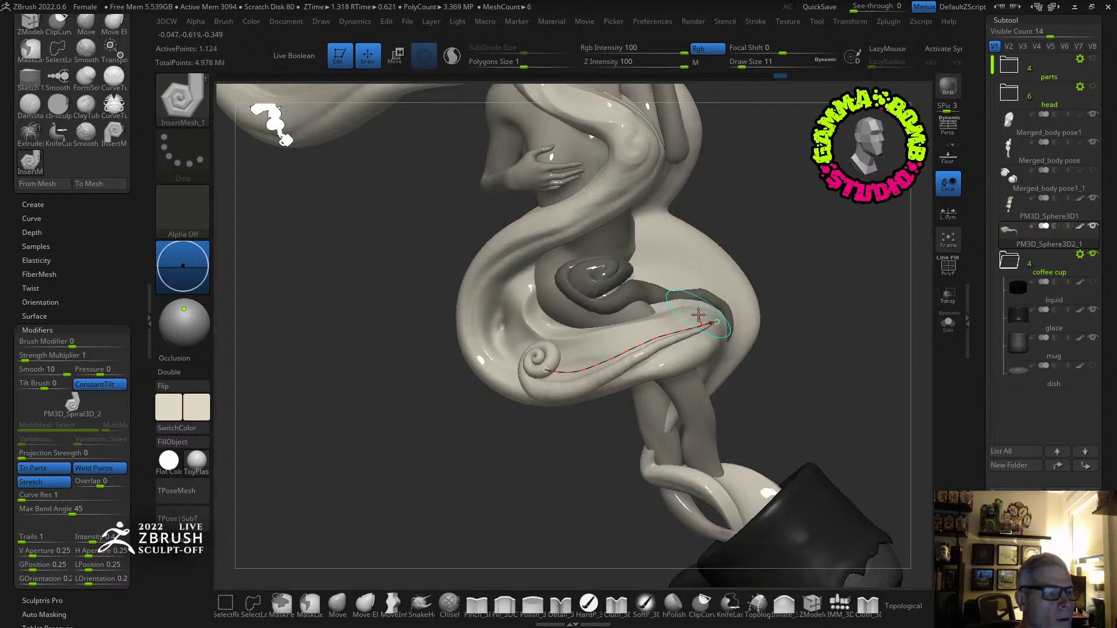
Draw a spiral tendril along the drape band across the waist toward the raised arm's elbow, undoing the first attempt.
{"action": "mouse_move", "coordinate": [699, 296]}
{"action": "right_mouse_down"}
{"action": "mouse_move", "coordinate": [675, 291]}
{"action": "mouse_move", "coordinate": [684, 285]}
{"action": "right_mouse_up"}
{"action": "right_click_drag", "start_coordinate": [701, 167], "coordinate": [581, 335], "text": "alt"}
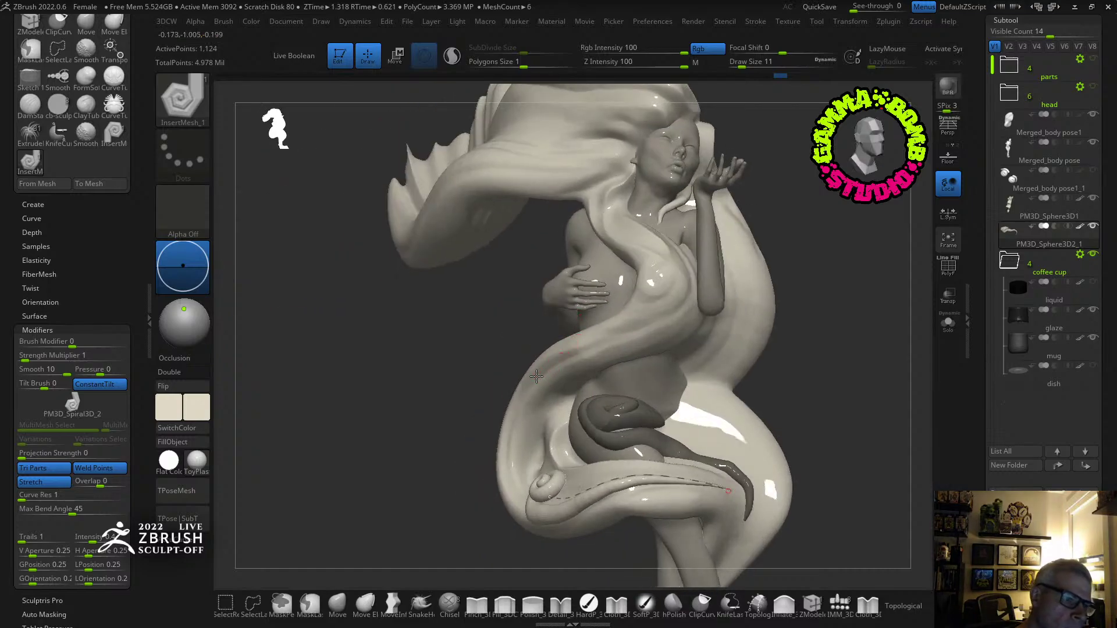
{"action": "left_click_drag", "start_coordinate": [673, 324], "coordinate": [726, 292]}
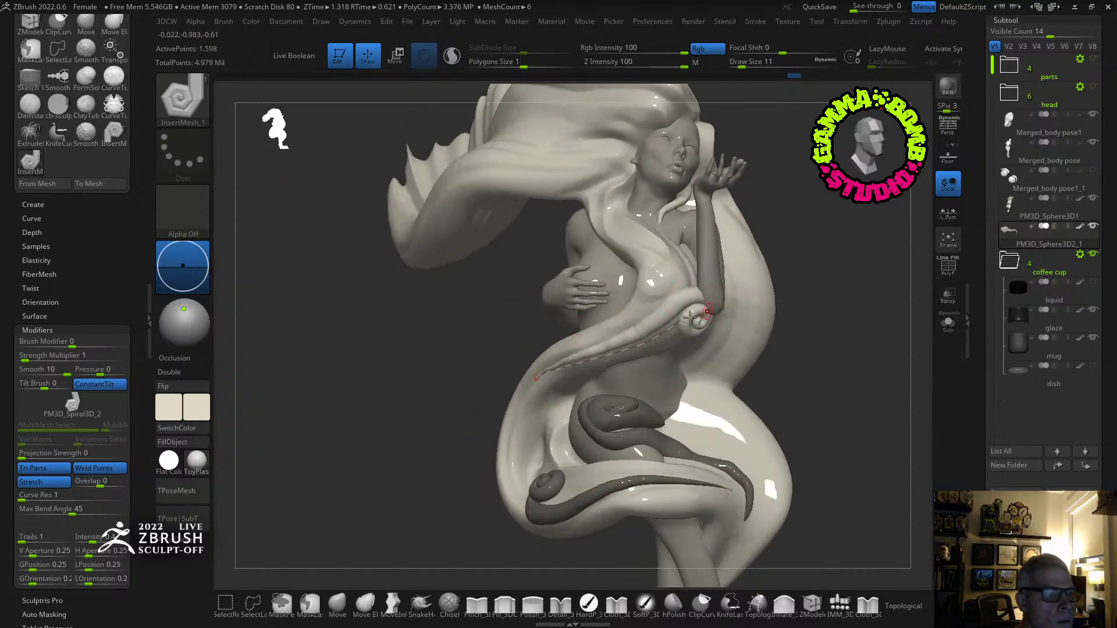
{"action": "key", "text": "ctrl+z"}
{"action": "mouse_move", "coordinate": [611, 346]}
{"action": "left_mouse_down"}
{"action": "mouse_move", "coordinate": [713, 313]}
{"action": "mouse_move", "coordinate": [649, 338]}
{"action": "left_mouse_up"}
Draw a spiral tendril from the neck down the lock over the chest and set the draw size to 8.
{"action": "mouse_move", "coordinate": [580, 371]}
{"action": "right_mouse_down"}
{"action": "mouse_move", "coordinate": [589, 379]}
{"action": "mouse_move", "coordinate": [593, 301]}
{"action": "mouse_move", "coordinate": [630, 340]}
{"action": "mouse_move", "coordinate": [612, 162]}
{"action": "right_mouse_up"}
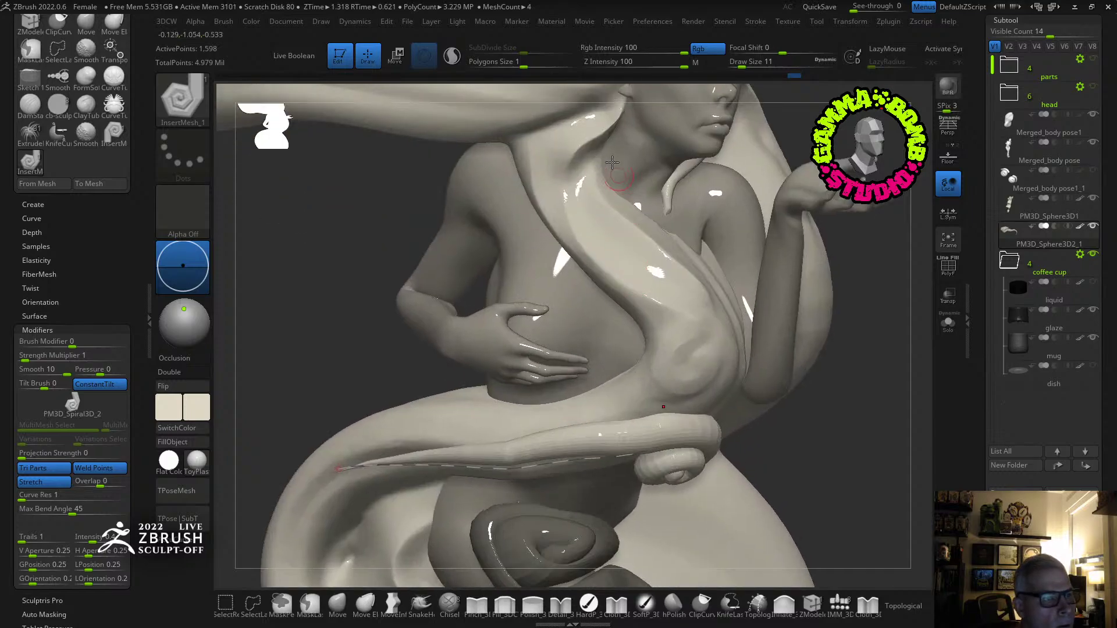
{"action": "left_click_drag", "start_coordinate": [656, 263], "coordinate": [657, 265]}
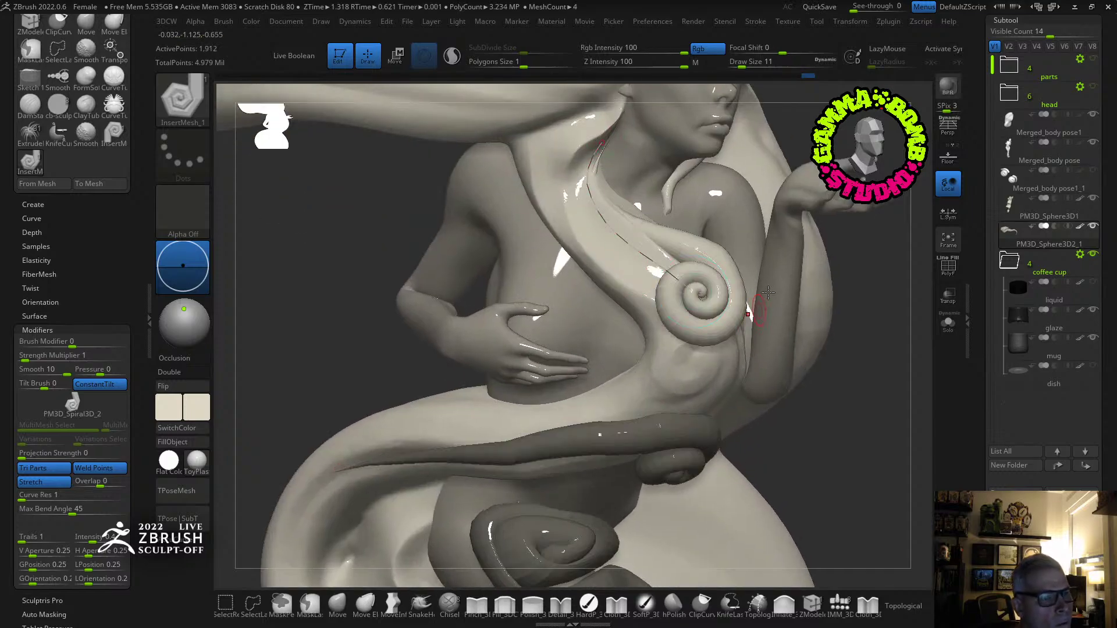
{"action": "left_click_drag", "start_coordinate": [757, 63], "coordinate": [748, 39]}
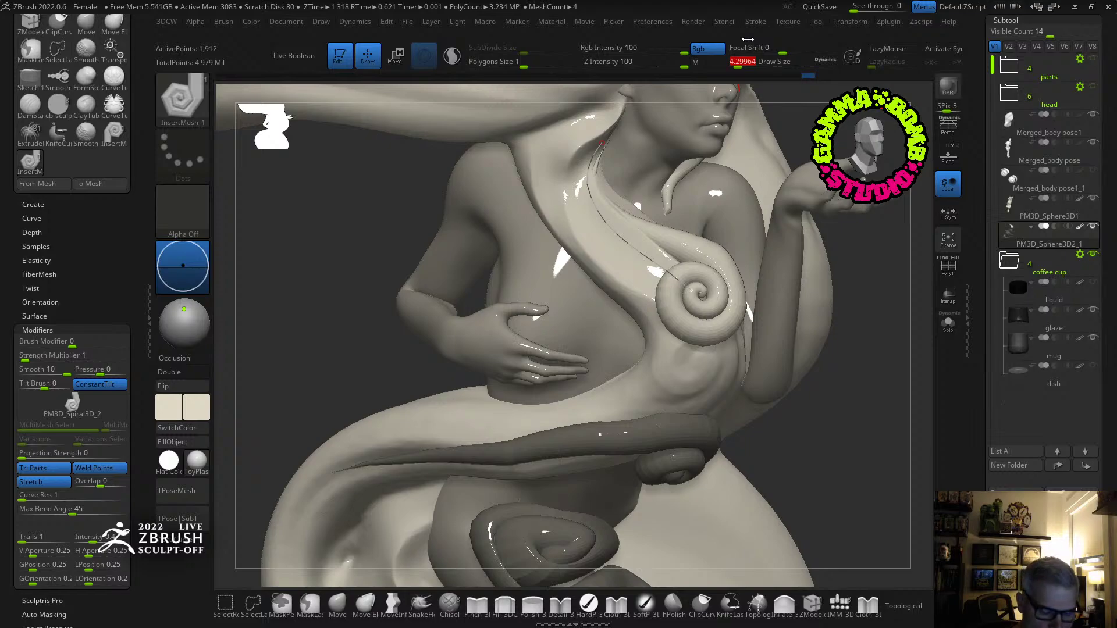
{"action": "type", "text": "8"}
{"action": "key", "text": "Return"}
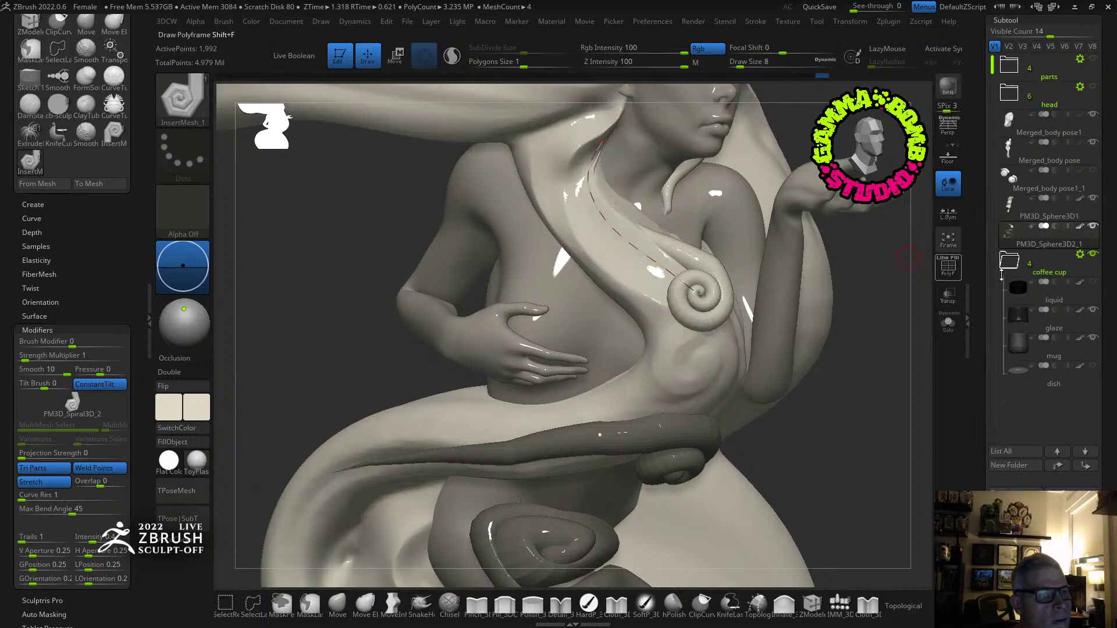
Draw two spiral tendrils back through the hair, from the forehead at draw size 8 and from the temple along the lower locks at 11.
{"action": "mouse_move", "coordinate": [818, 289]}
{"action": "right_mouse_down"}
{"action": "mouse_move", "coordinate": [743, 319]}
{"action": "mouse_move", "coordinate": [606, 289]}
{"action": "mouse_move", "coordinate": [555, 387]}
{"action": "mouse_move", "coordinate": [675, 330]}
{"action": "mouse_move", "coordinate": [656, 281]}
{"action": "mouse_move", "coordinate": [732, 247]}
{"action": "right_mouse_up"}
{"action": "left_click_drag", "start_coordinate": [500, 195], "coordinate": [349, 134]}
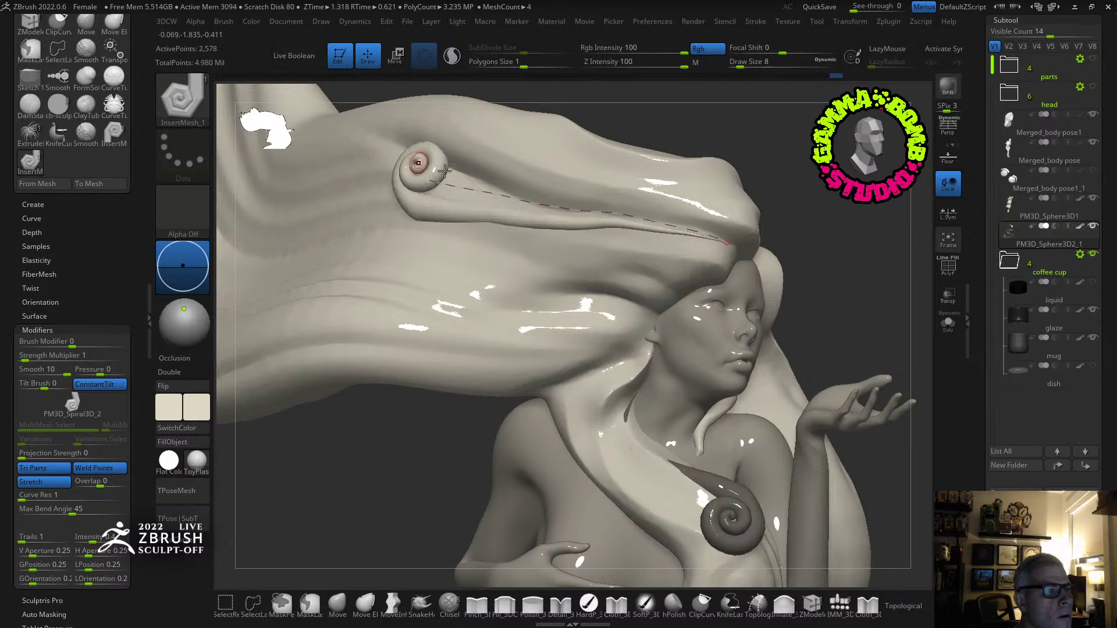
{"action": "key", "text": "ctrl+z"}
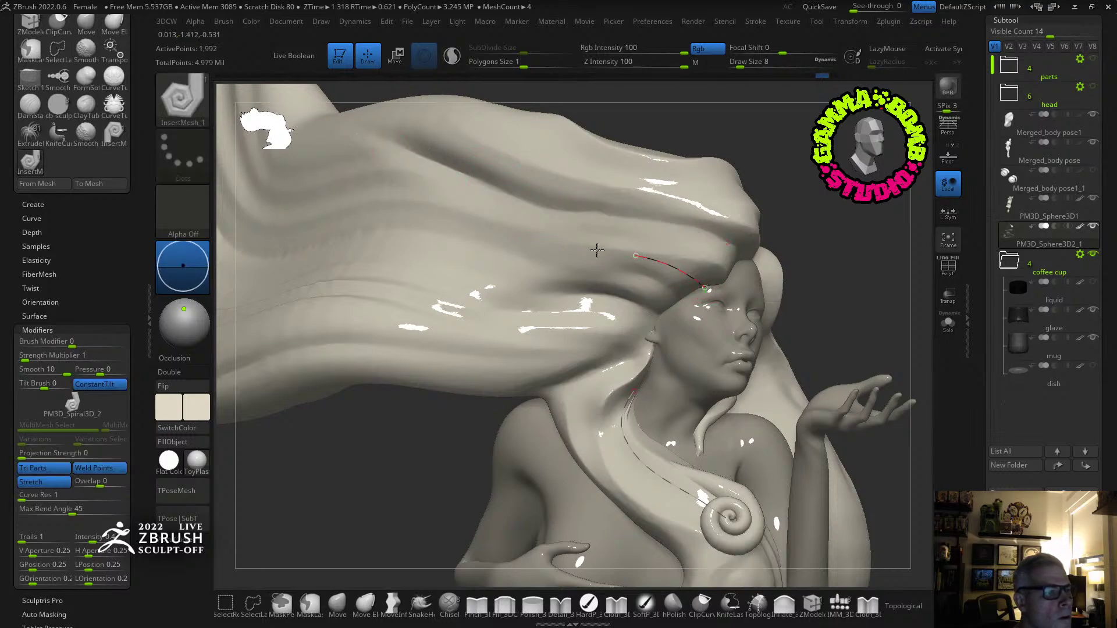
{"action": "left_click_drag", "start_coordinate": [385, 201], "coordinate": [384, 201]}
{"action": "key", "text": "ctrl+z"}
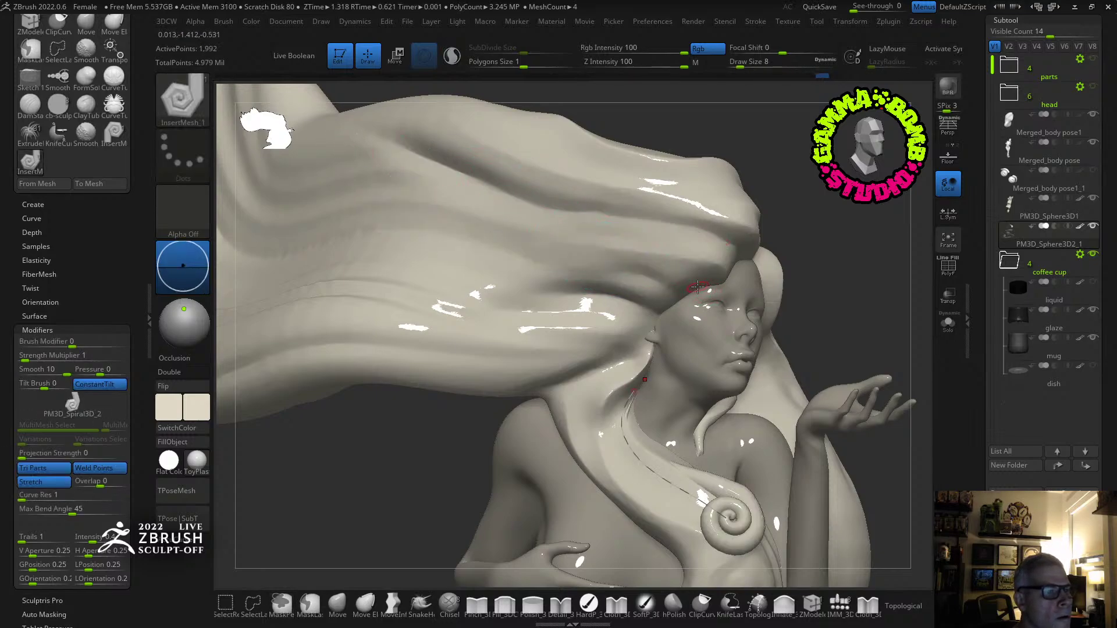
{"action": "left_click_drag", "start_coordinate": [523, 249], "coordinate": [511, 245]}
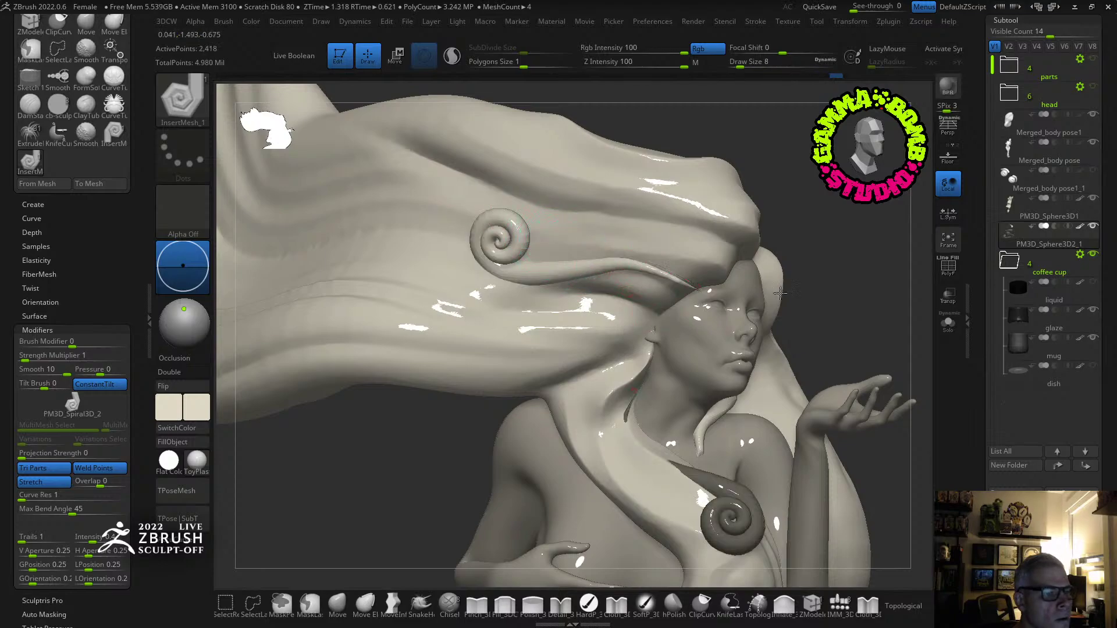
{"action": "left_click_drag", "start_coordinate": [780, 293], "coordinate": [903, 256], "text": "alt"}
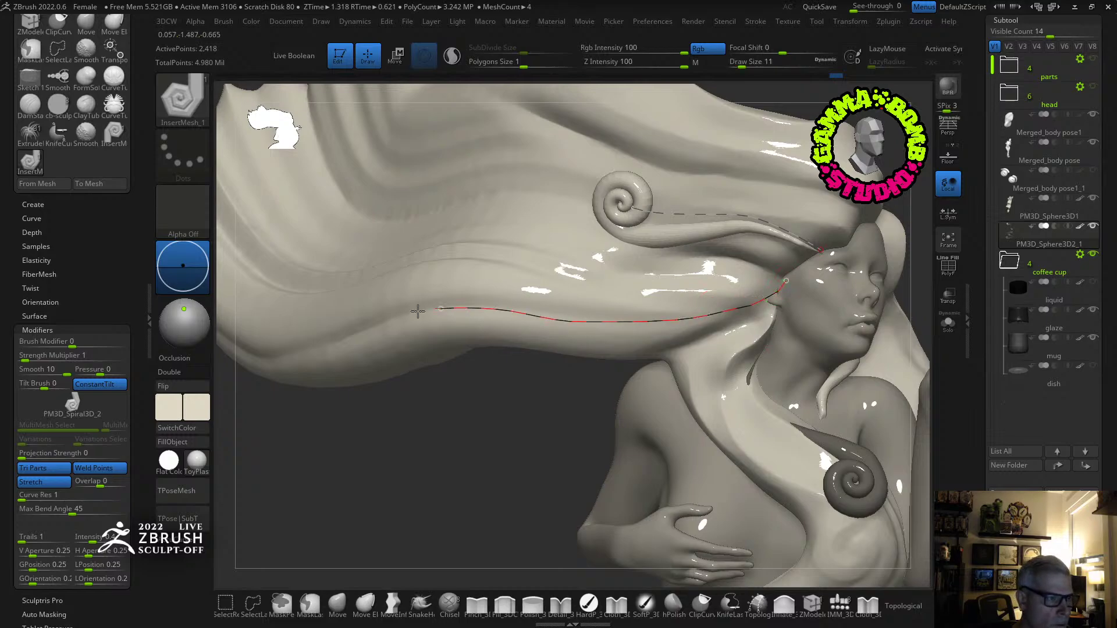
{"action": "left_click", "coordinate": [495, 314]}
Draw a long spiral tendril from beside the face through the hair to its far tips at draw size 14, undoing unwanted attempts.
{"action": "right_click_drag", "start_coordinate": [523, 324], "coordinate": [490, 303], "text": "ctrl"}
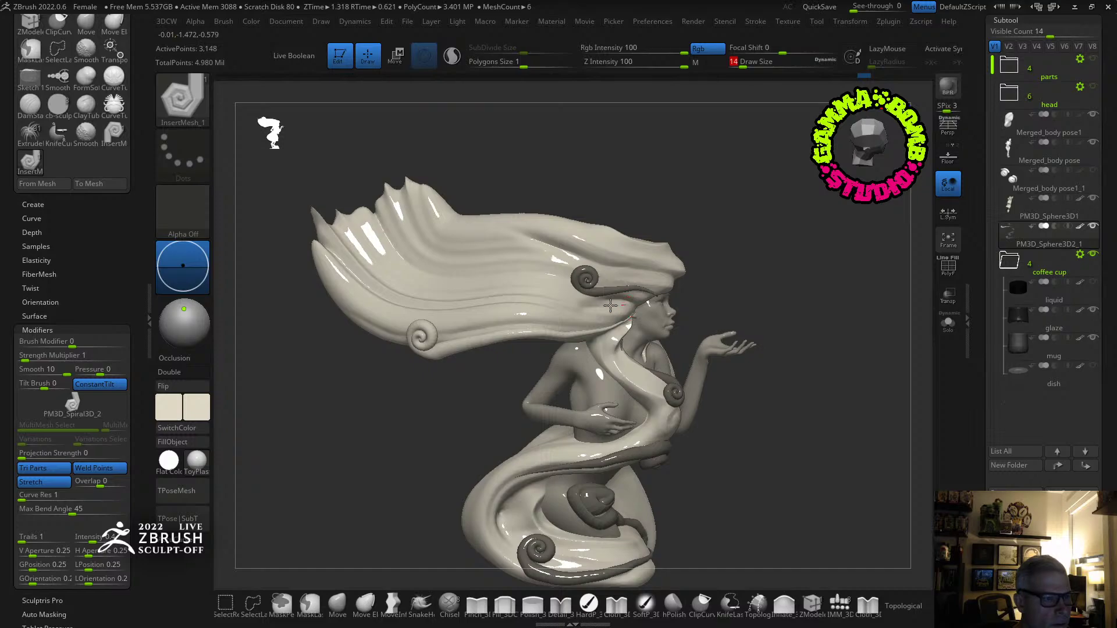
{"action": "mouse_move", "coordinate": [413, 300]}
{"action": "left_mouse_down"}
{"action": "mouse_move", "coordinate": [388, 245]}
{"action": "mouse_move", "coordinate": [401, 258]}
{"action": "left_mouse_up"}
{"action": "key", "text": "ctrl+z"}
{"action": "key", "text": "ctrl+z"}
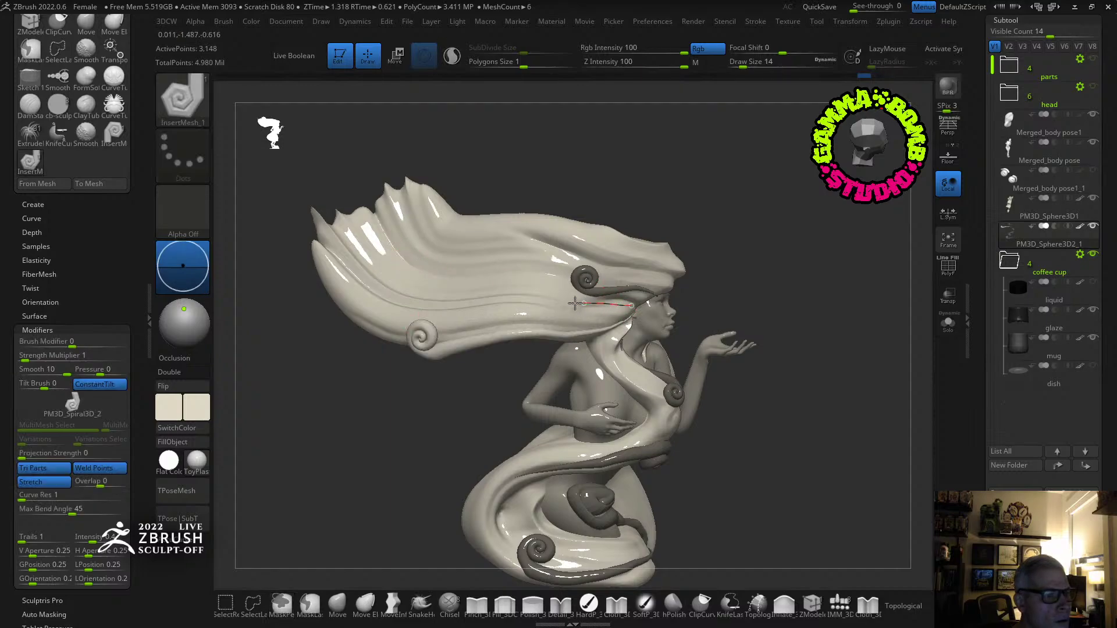
{"action": "left_click", "coordinate": [399, 264]}
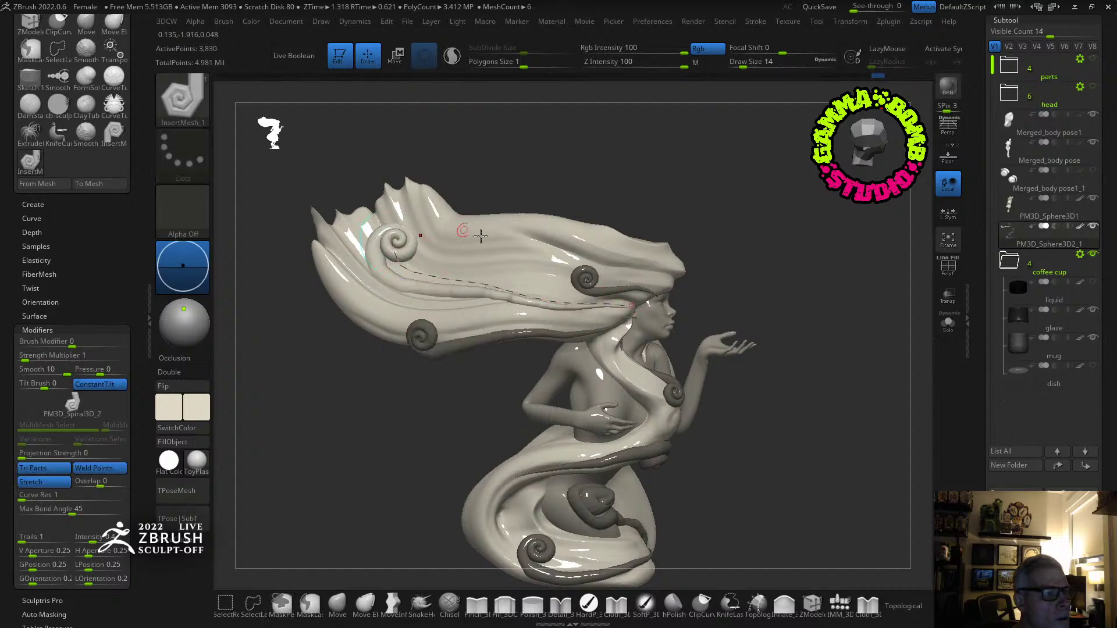
{"action": "key", "text": "ctrl+z"}
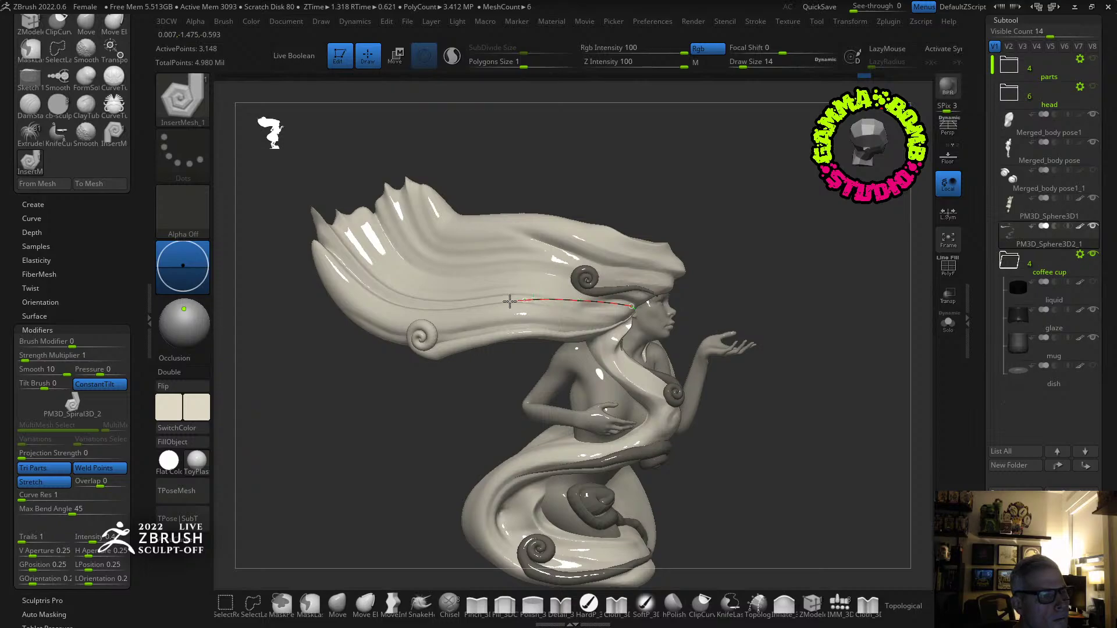
{"action": "left_click", "coordinate": [357, 262]}
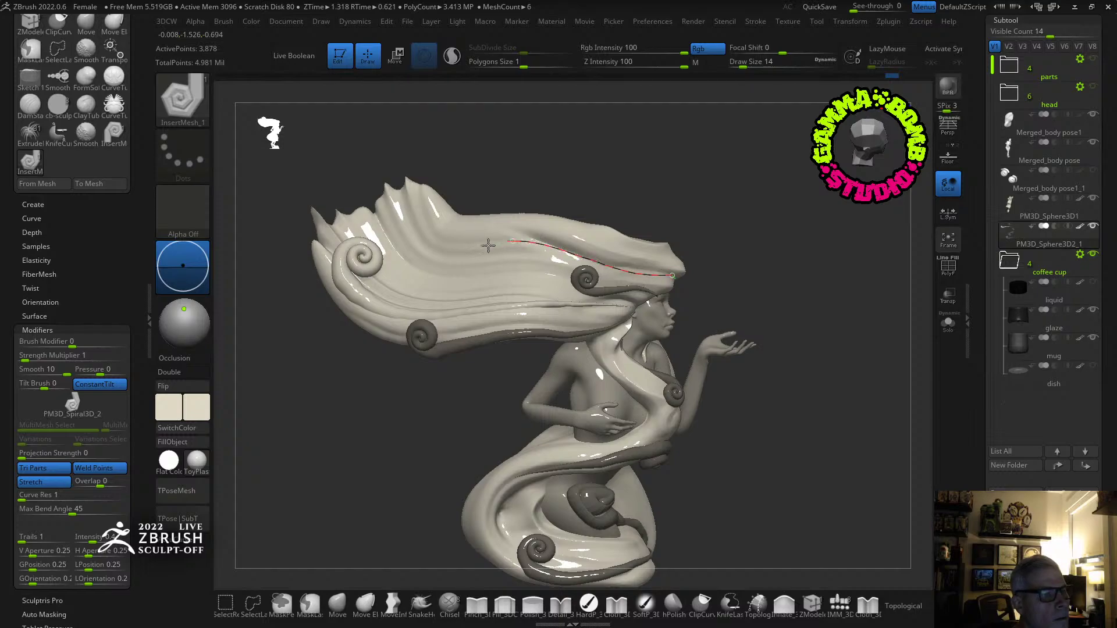
Draw two more spiral tendrils at draw size 14, one along the upper hair from the forehead and one through the middle locks.
{"action": "left_click", "coordinate": [673, 271]}
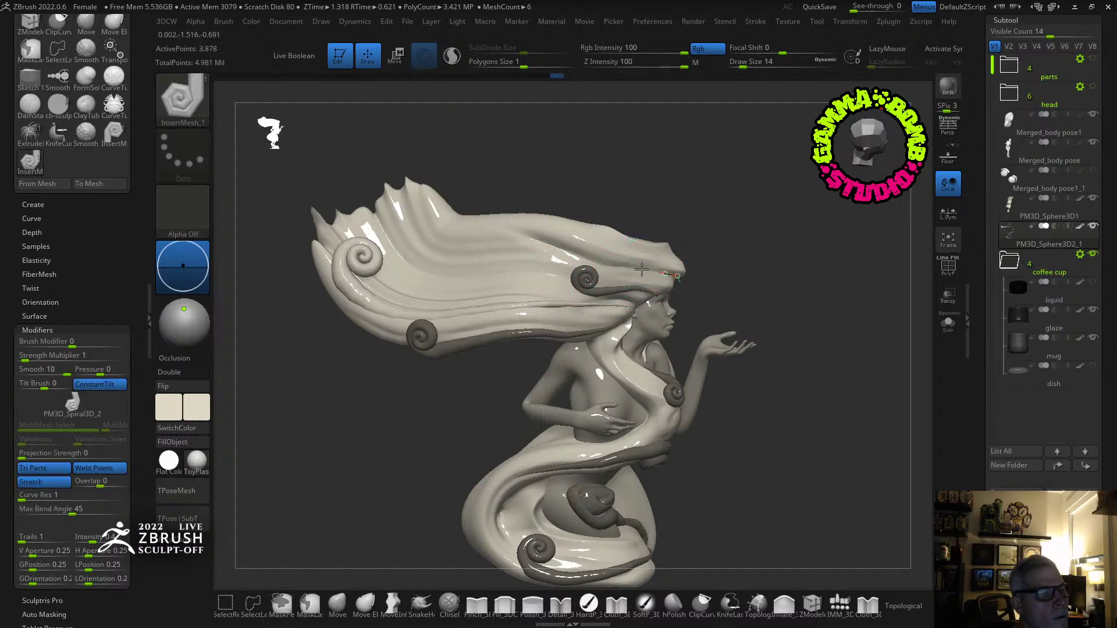
{"action": "left_click", "coordinate": [485, 240]}
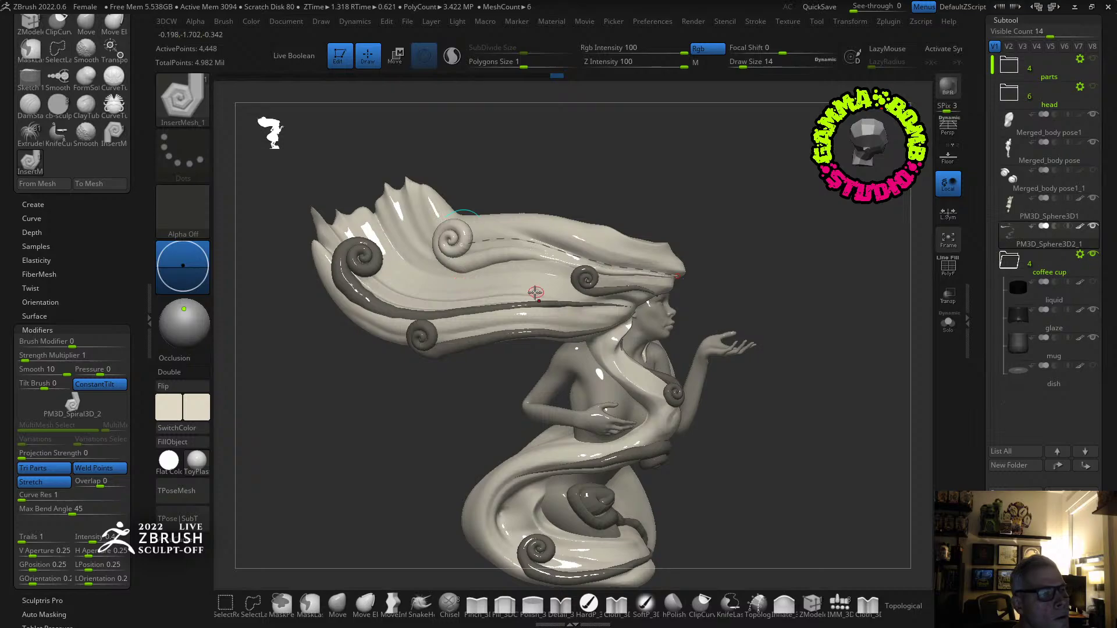
{"action": "mouse_move", "coordinate": [776, 235]}
{"action": "left_mouse_down"}
{"action": "mouse_move", "coordinate": [748, 244]}
{"action": "mouse_move", "coordinate": [740, 278]}
{"action": "mouse_move", "coordinate": [741, 235]}
{"action": "mouse_move", "coordinate": [762, 244]}
{"action": "mouse_move", "coordinate": [749, 239]}
{"action": "mouse_move", "coordinate": [744, 272]}
{"action": "left_mouse_up"}
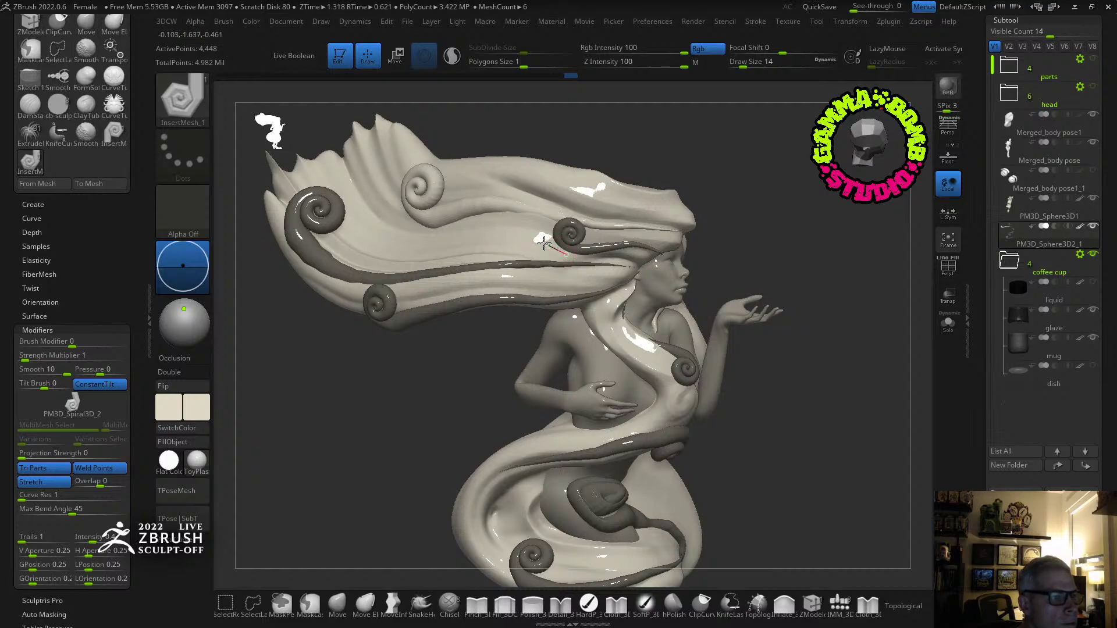
{"action": "left_click_drag", "start_coordinate": [415, 248], "coordinate": [402, 249]}
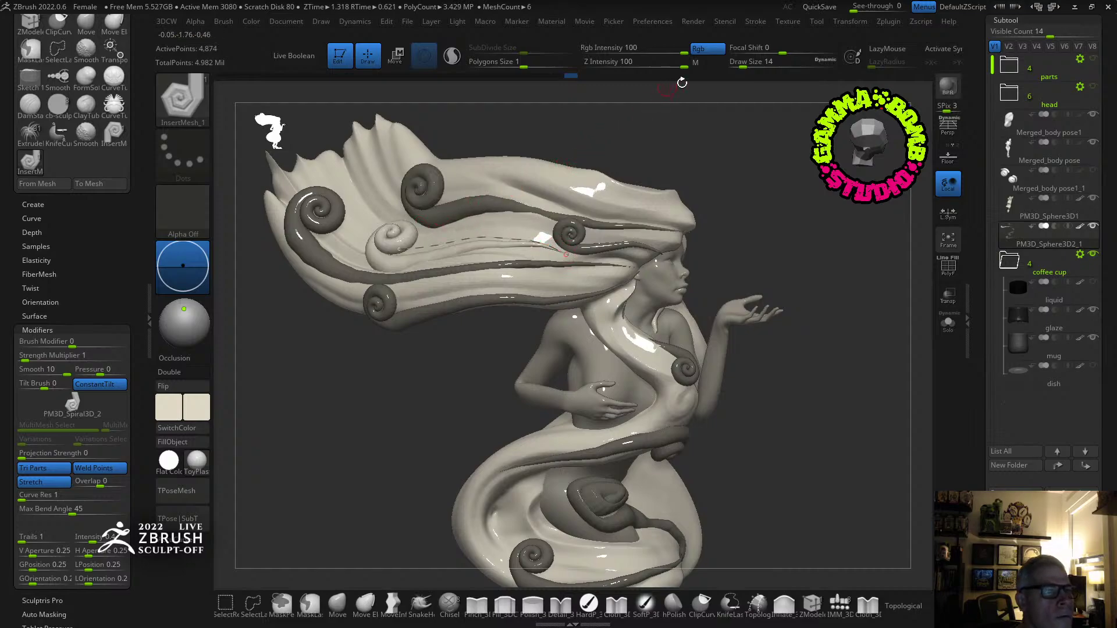
Resize the tendril in the middle hair lock and draw a spiral tendril from the temple down the hair behind the raised arm at draw size 8.
{"action": "left_click_drag", "start_coordinate": [744, 65], "coordinate": [756, 65]}
{"action": "left_click", "coordinate": [489, 239]}
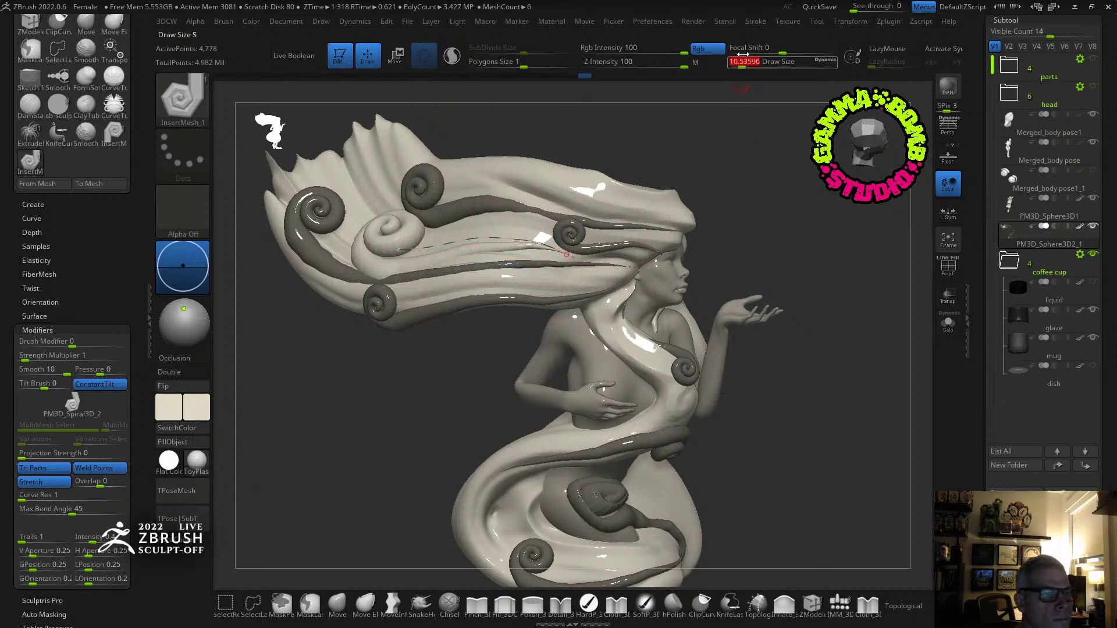
{"action": "left_click_drag", "start_coordinate": [708, 164], "coordinate": [620, 250]}
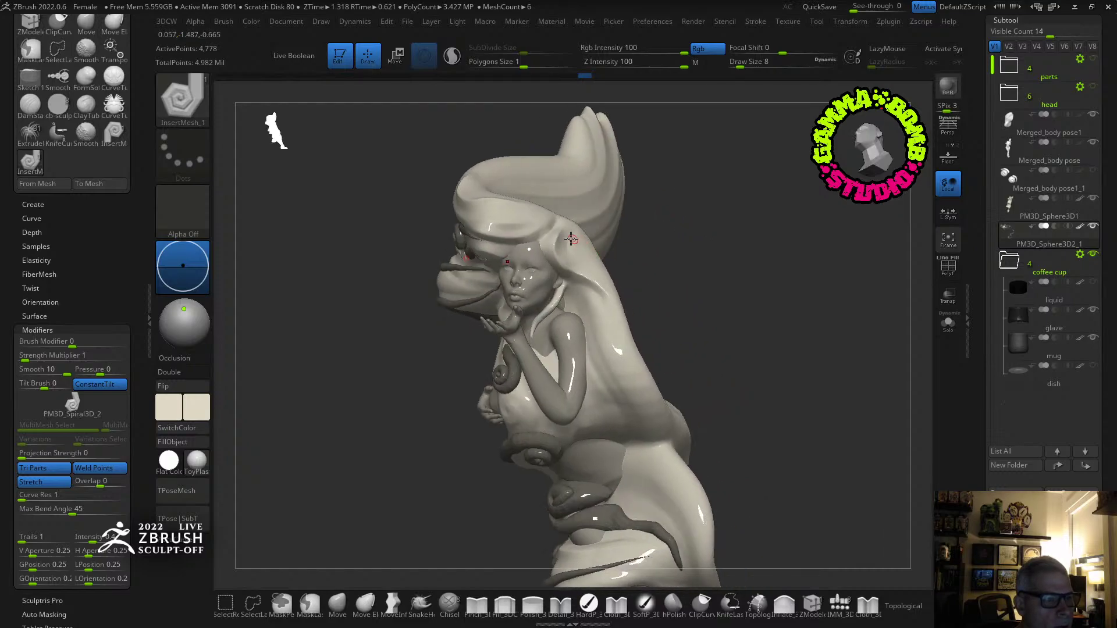
{"action": "left_click_drag", "start_coordinate": [620, 333], "coordinate": [630, 356]}
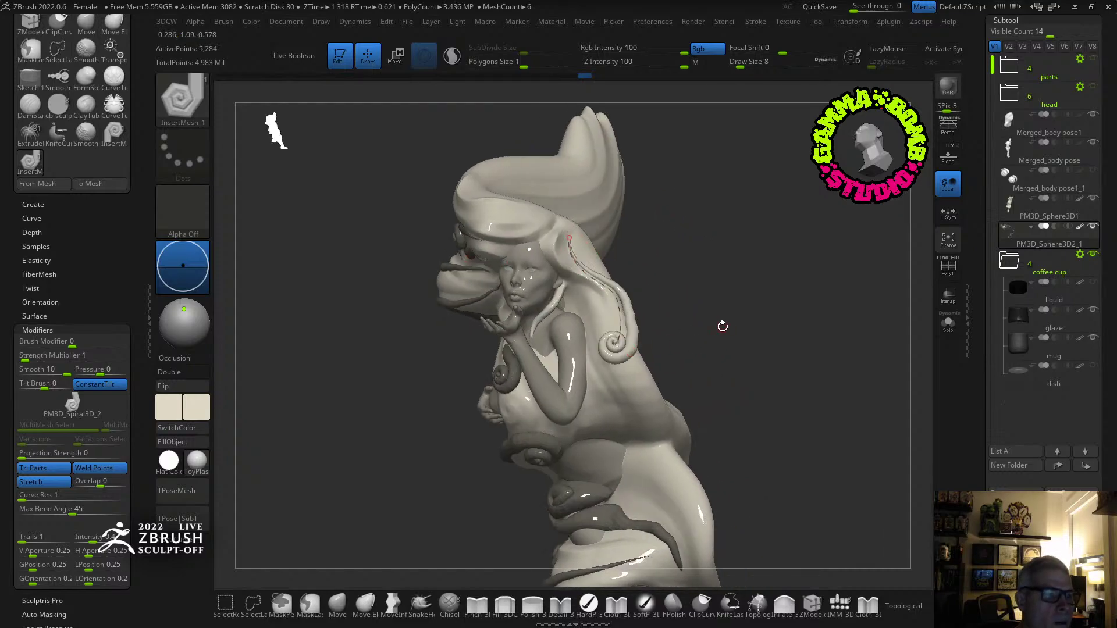
{"action": "left_click_drag", "start_coordinate": [703, 327], "coordinate": [727, 317]}
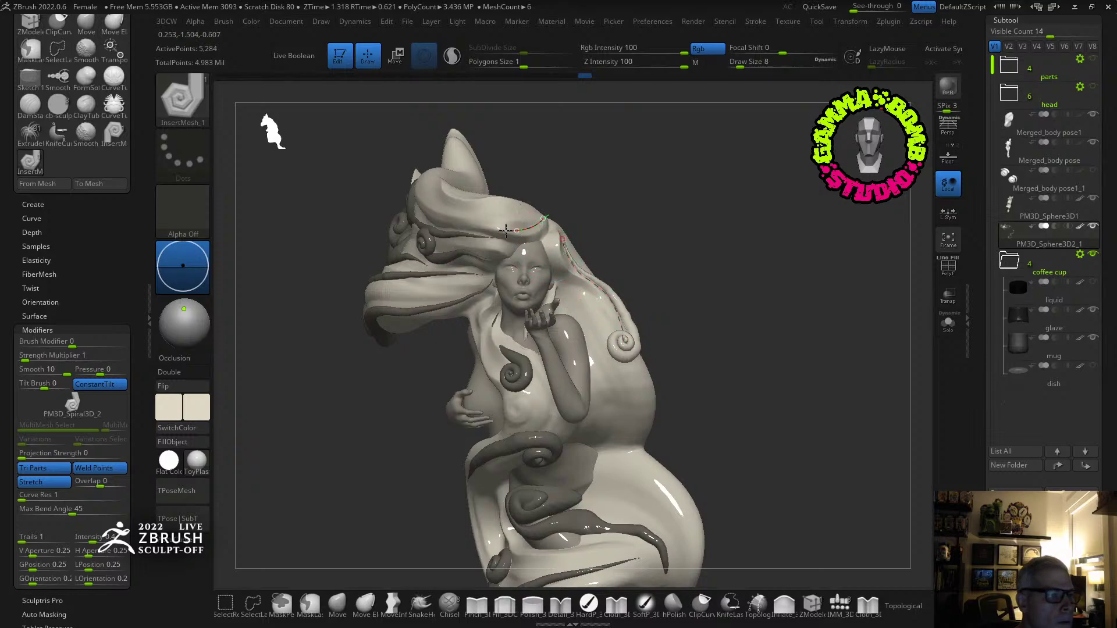
{"action": "left_click_drag", "start_coordinate": [445, 205], "coordinate": [464, 213]}
{"action": "key", "text": "ctrl+z"}
{"action": "mouse_move", "coordinate": [588, 207]}
{"action": "left_mouse_down"}
{"action": "mouse_move", "coordinate": [626, 207]}
{"action": "mouse_move", "coordinate": [547, 212]}
{"action": "left_mouse_up"}
{"action": "key", "text": "ctrl+z"}
{"action": "left_click_drag", "start_coordinate": [434, 214], "coordinate": [431, 213]}
{"action": "mouse_move", "coordinate": [432, 213]}
{"action": "right_mouse_down"}
{"action": "mouse_move", "coordinate": [553, 204]}
{"action": "mouse_move", "coordinate": [469, 312]}
{"action": "mouse_move", "coordinate": [533, 384]}
{"action": "right_mouse_up"}
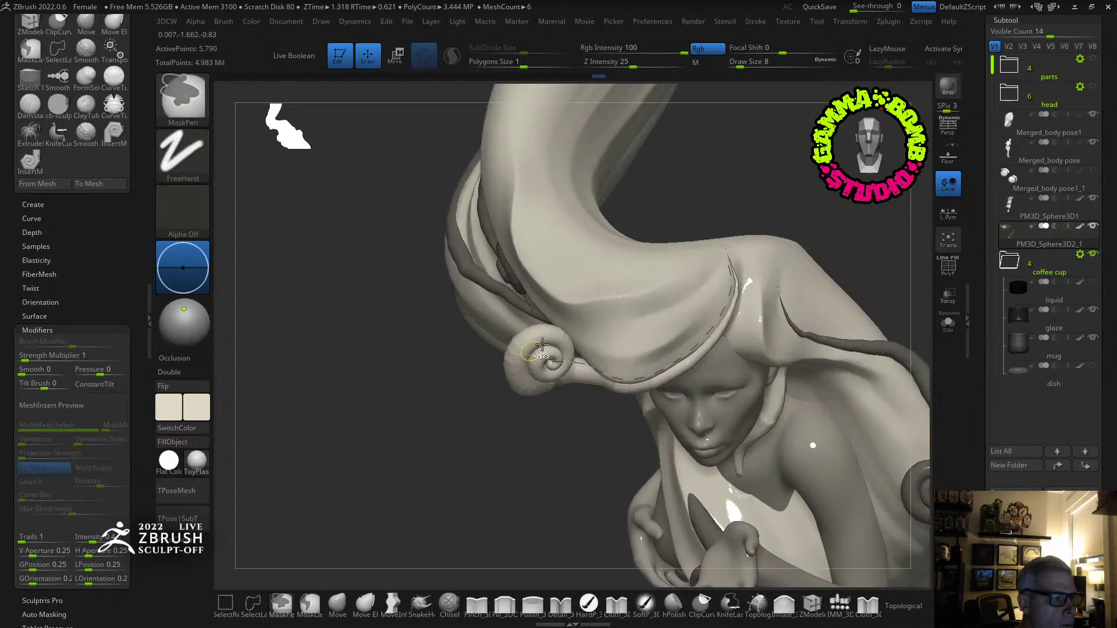
{"action": "key", "text": "ctrl+z"}
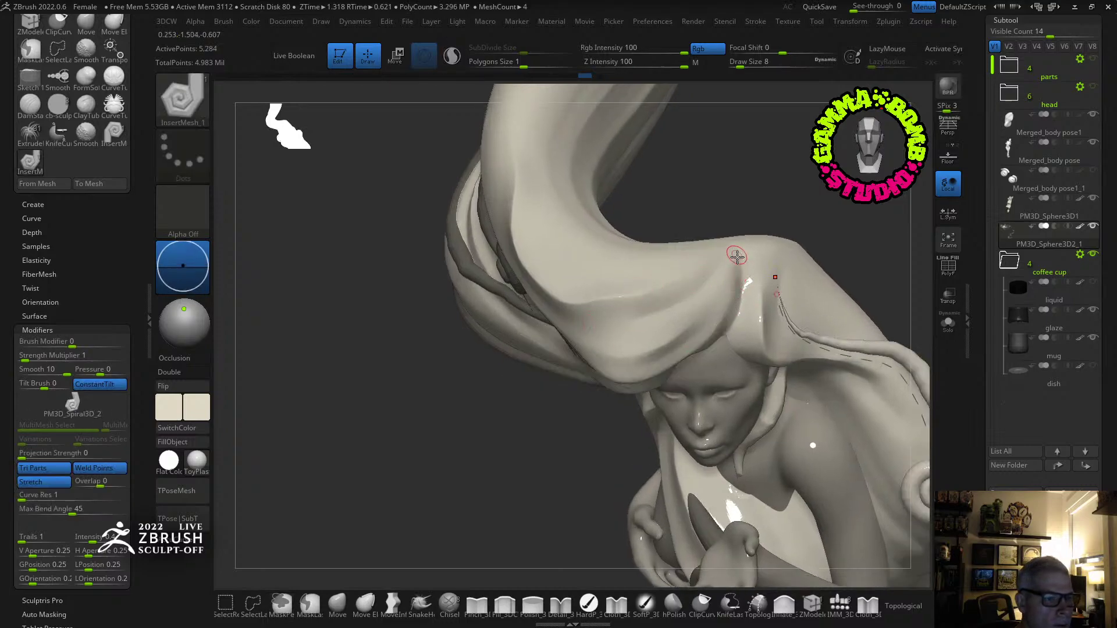
{"action": "left_click_drag", "start_coordinate": [604, 331], "coordinate": [596, 330]}
{"action": "key", "text": "ctrl+z"}
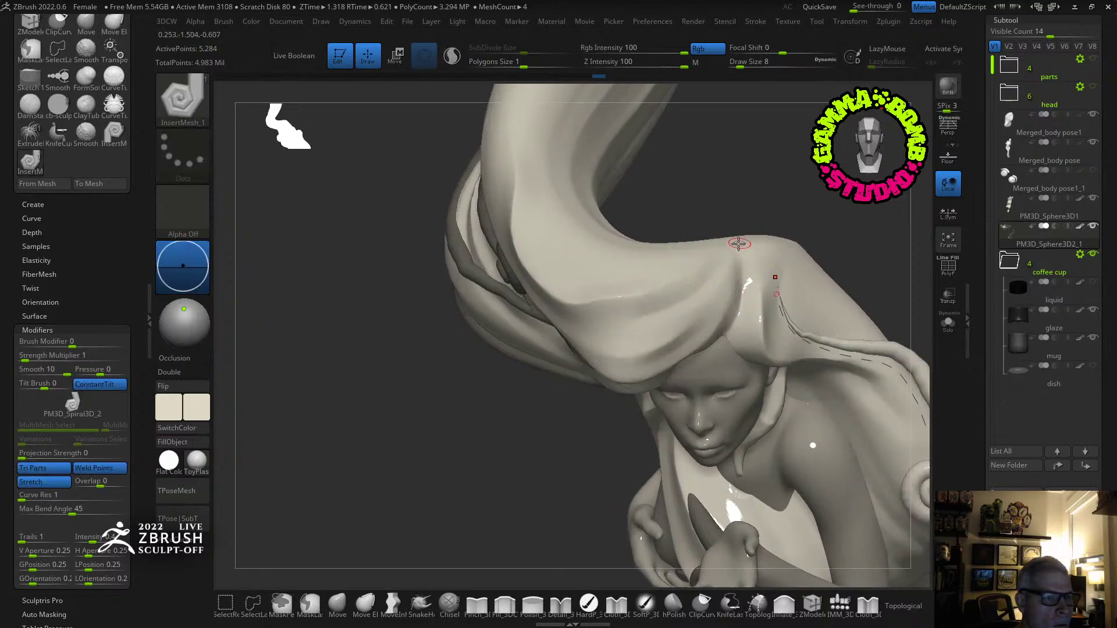
{"action": "left_click_drag", "start_coordinate": [661, 310], "coordinate": [646, 312]}
{"action": "mouse_move", "coordinate": [738, 235]}
{"action": "right_mouse_down"}
{"action": "mouse_move", "coordinate": [750, 205]}
{"action": "mouse_move", "coordinate": [753, 224]}
{"action": "mouse_move", "coordinate": [723, 234]}
{"action": "mouse_move", "coordinate": [743, 264]}
{"action": "right_mouse_up"}
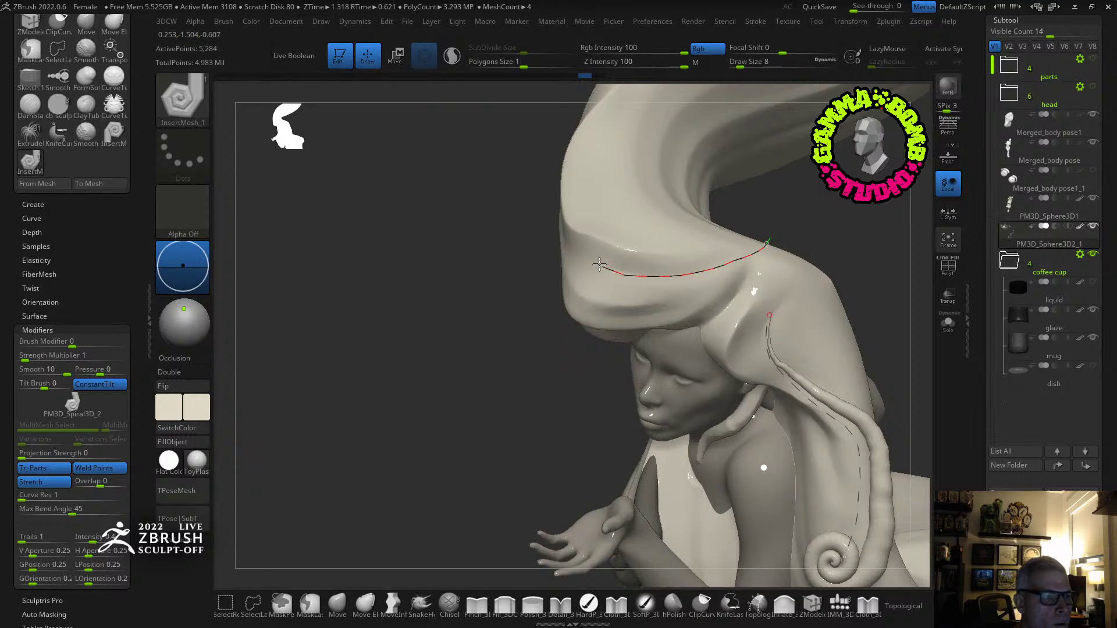
{"action": "left_click_drag", "start_coordinate": [566, 246], "coordinate": [566, 246]}
{"action": "mouse_move", "coordinate": [646, 202]}
{"action": "right_mouse_down"}
{"action": "mouse_move", "coordinate": [714, 174]}
{"action": "mouse_move", "coordinate": [676, 236]}
{"action": "mouse_move", "coordinate": [736, 219]}
{"action": "right_mouse_up"}
{"action": "key", "text": "ctrl+z"}
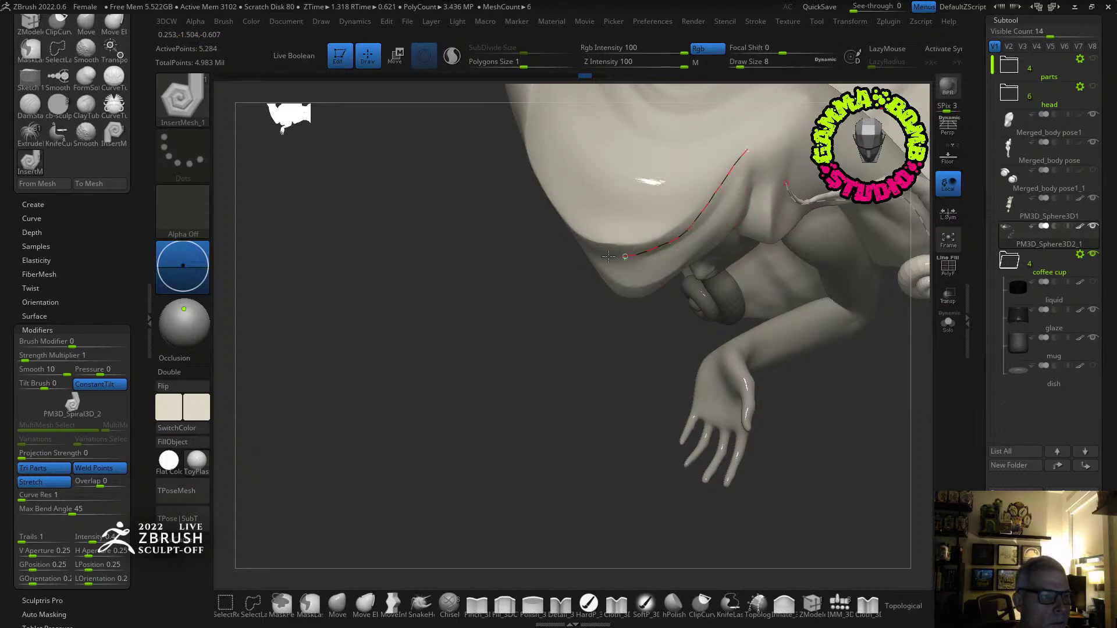
Draw a spiral tendril across the hair above the forehead and refit and smooth it at draw size 8.
{"action": "mouse_move", "coordinate": [609, 256]}
{"action": "right_mouse_down"}
{"action": "mouse_move", "coordinate": [658, 198]}
{"action": "mouse_move", "coordinate": [683, 142]}
{"action": "mouse_move", "coordinate": [673, 250]}
{"action": "right_mouse_up"}
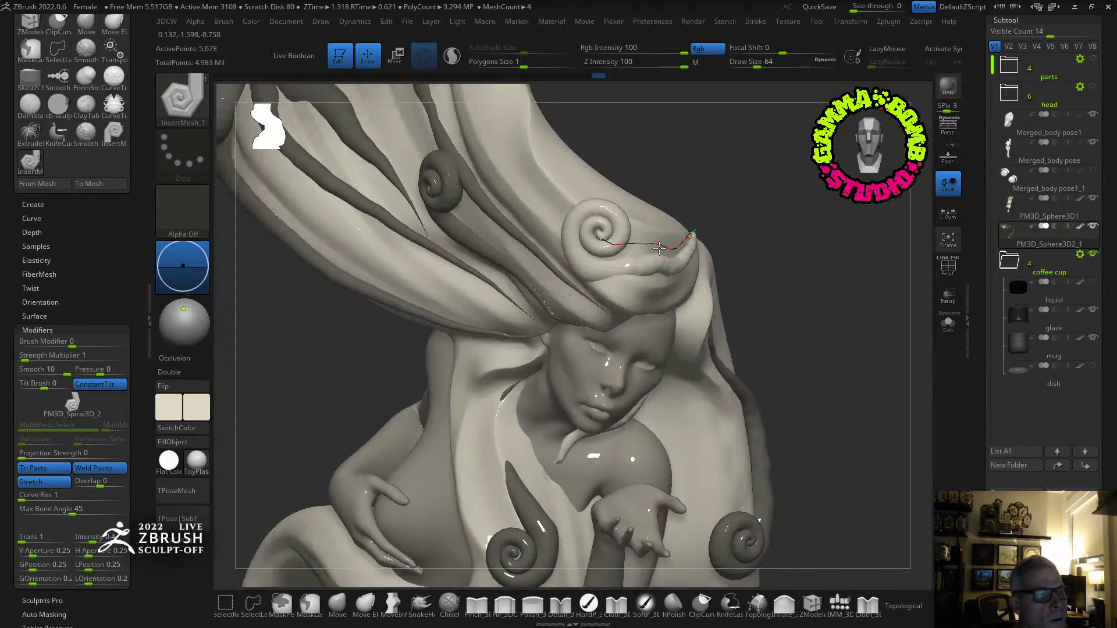
{"action": "mouse_move", "coordinate": [659, 248]}
{"action": "left_mouse_down", "text": "shift"}
{"action": "mouse_move", "coordinate": [634, 243]}
{"action": "mouse_move", "coordinate": [657, 243]}
{"action": "mouse_move", "coordinate": [649, 243]}
{"action": "left_mouse_up", "text": "shift"}
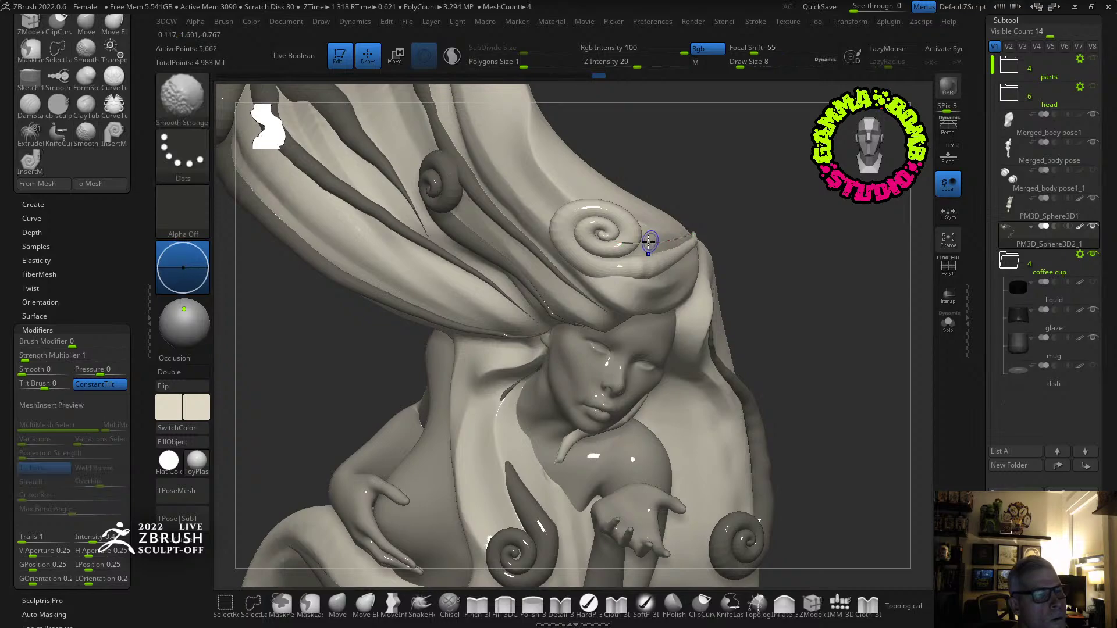
{"action": "mouse_move", "coordinate": [758, 193]}
{"action": "right_mouse_down"}
{"action": "mouse_move", "coordinate": [678, 187]}
{"action": "mouse_move", "coordinate": [548, 358]}
{"action": "mouse_move", "coordinate": [554, 262]}
{"action": "mouse_move", "coordinate": [656, 255]}
{"action": "mouse_move", "coordinate": [625, 295]}
{"action": "mouse_move", "coordinate": [583, 289]}
{"action": "mouse_move", "coordinate": [536, 314]}
{"action": "mouse_move", "coordinate": [551, 321]}
{"action": "right_mouse_up"}
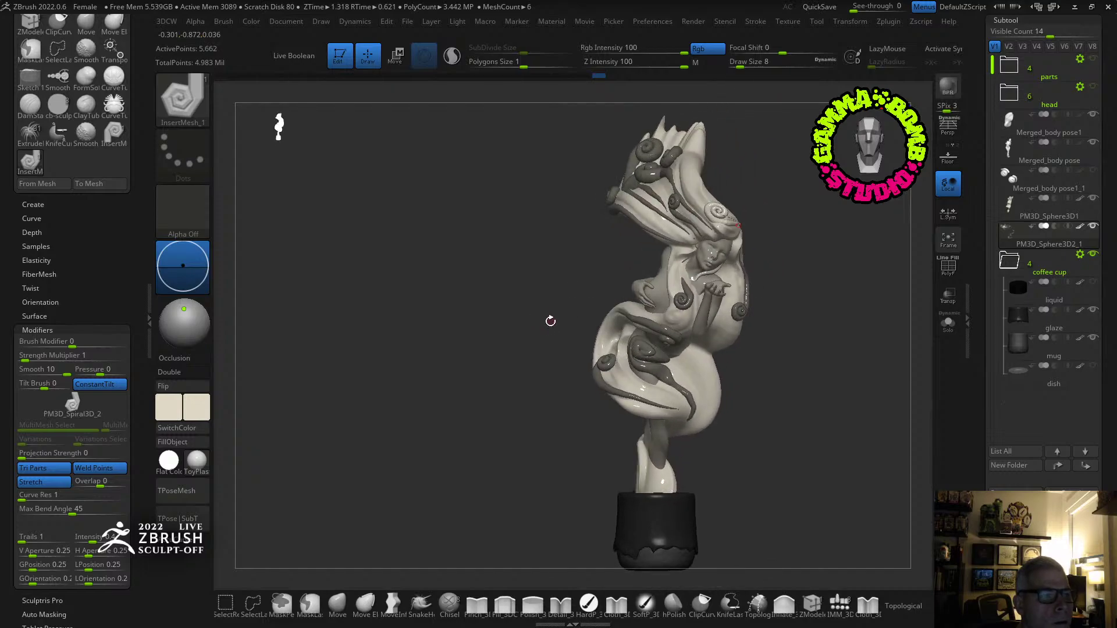
Turn on perspective and draw a spiral tendril up the outer edge of the lower drape, enlarged to draw size 14.
{"action": "left_click", "coordinate": [957, 134]}
{"action": "right_click_drag", "start_coordinate": [838, 260], "coordinate": [760, 468]}
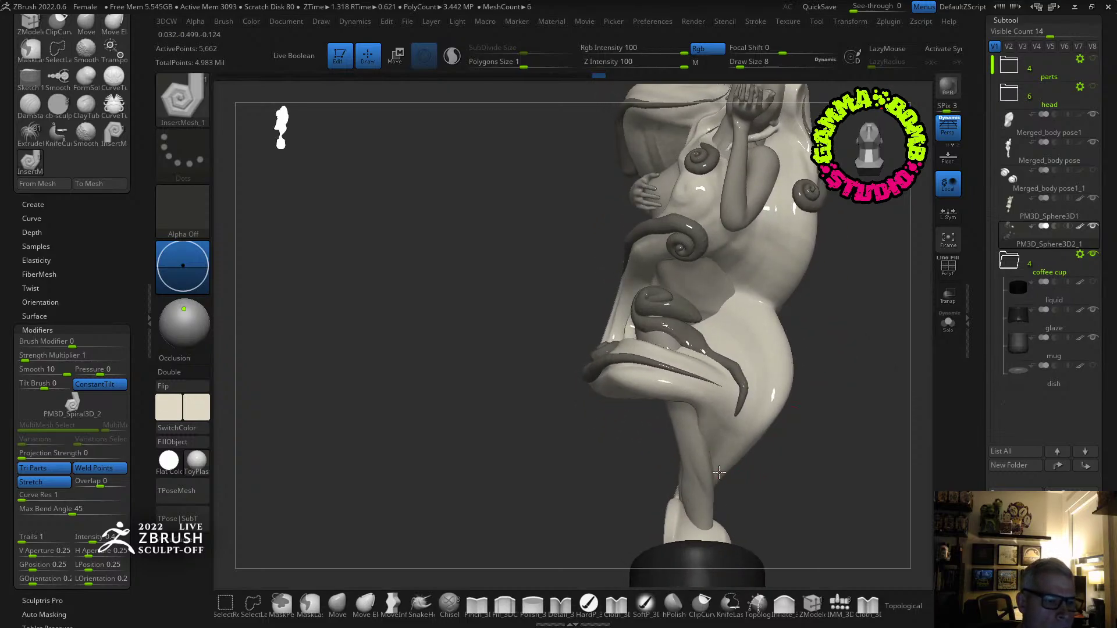
{"action": "right_click_drag", "start_coordinate": [822, 357], "coordinate": [809, 386]}
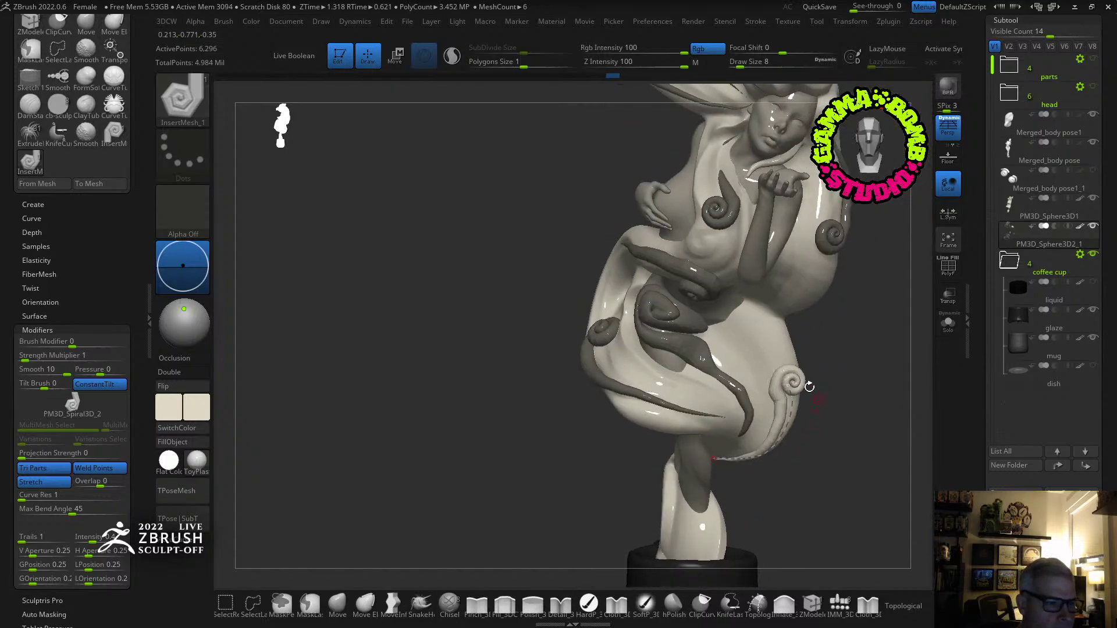
{"action": "right_click_drag", "start_coordinate": [739, 391], "coordinate": [728, 309]}
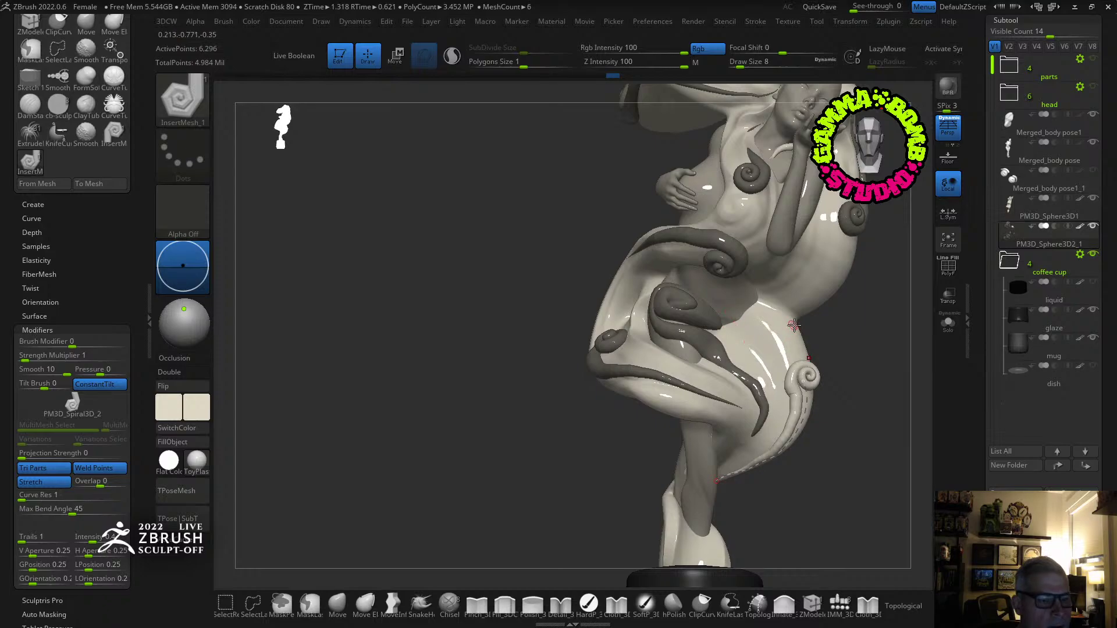
{"action": "left_click", "coordinate": [758, 54]}
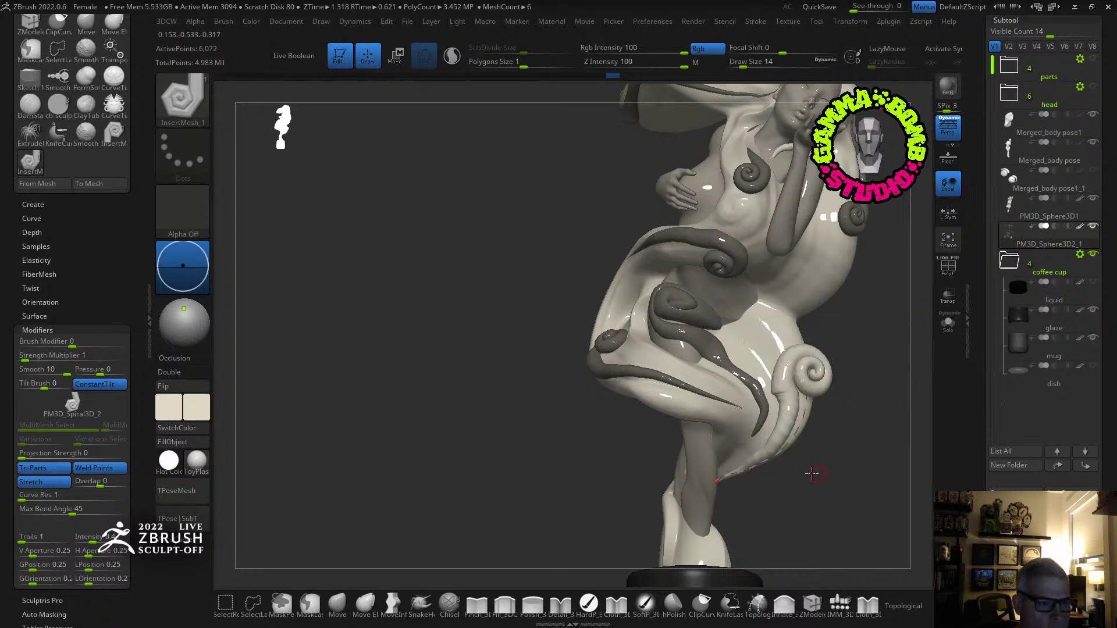
{"action": "mouse_move", "coordinate": [813, 473]}
{"action": "right_mouse_down"}
{"action": "mouse_move", "coordinate": [789, 444]}
{"action": "mouse_move", "coordinate": [825, 419]}
{"action": "mouse_move", "coordinate": [877, 473]}
{"action": "mouse_move", "coordinate": [860, 497]}
{"action": "mouse_move", "coordinate": [744, 457]}
{"action": "mouse_move", "coordinate": [821, 477]}
{"action": "mouse_move", "coordinate": [850, 460]}
{"action": "mouse_move", "coordinate": [840, 474]}
{"action": "mouse_move", "coordinate": [873, 369]}
{"action": "mouse_move", "coordinate": [822, 397]}
{"action": "mouse_move", "coordinate": [720, 396]}
{"action": "mouse_move", "coordinate": [884, 445]}
{"action": "right_mouse_up"}
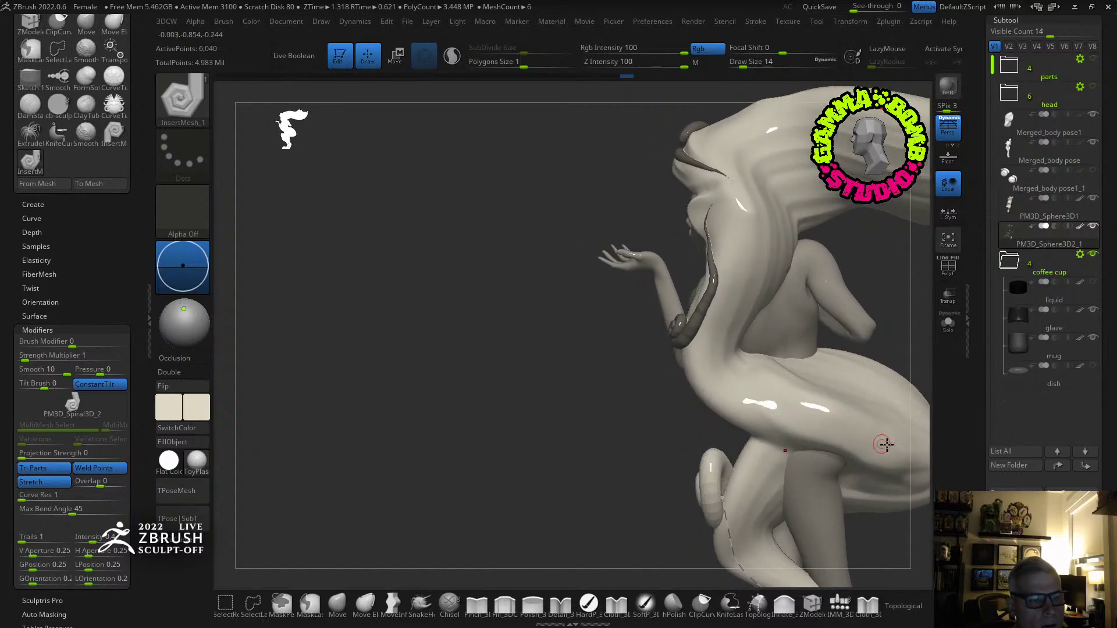
Hide the coffee cup folder to expose the feet and drape end, and set the draw size to 7.
{"action": "left_click_drag", "start_coordinate": [795, 413], "coordinate": [736, 396]}
{"action": "right_click_drag", "start_coordinate": [619, 431], "coordinate": [743, 404]}
{"action": "mouse_move", "coordinate": [541, 475]}
{"action": "right_mouse_down"}
{"action": "mouse_move", "coordinate": [564, 448]}
{"action": "mouse_move", "coordinate": [549, 357]}
{"action": "mouse_move", "coordinate": [583, 382]}
{"action": "mouse_move", "coordinate": [549, 356]}
{"action": "mouse_move", "coordinate": [593, 362]}
{"action": "right_mouse_up"}
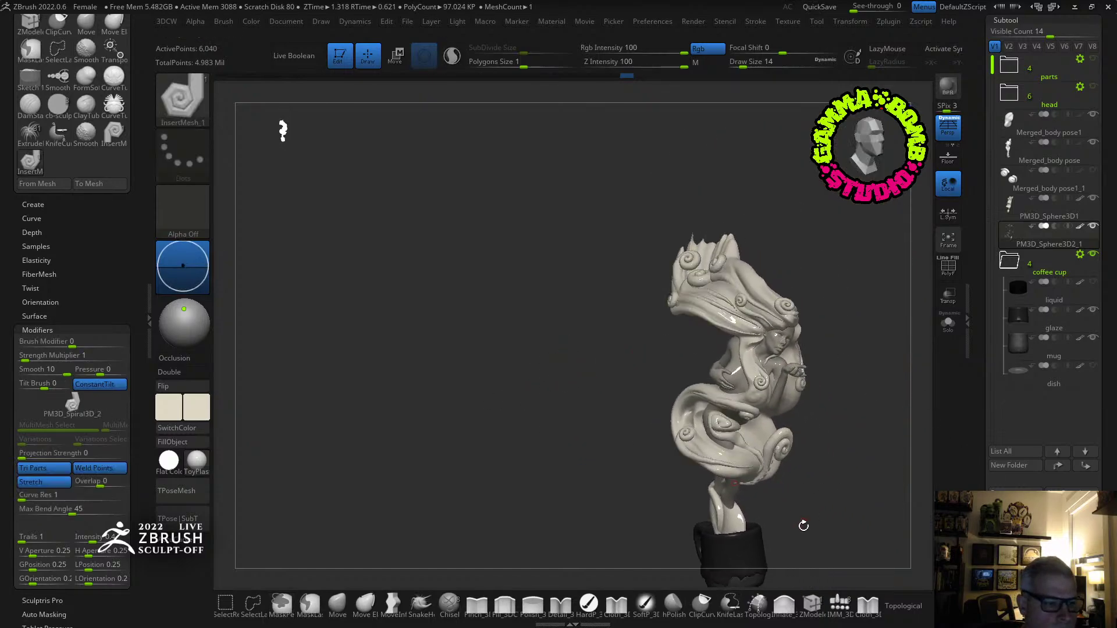
{"action": "right_click_drag", "start_coordinate": [804, 526], "coordinate": [745, 512], "text": "ctrl"}
{"action": "left_click", "coordinate": [1089, 257]}
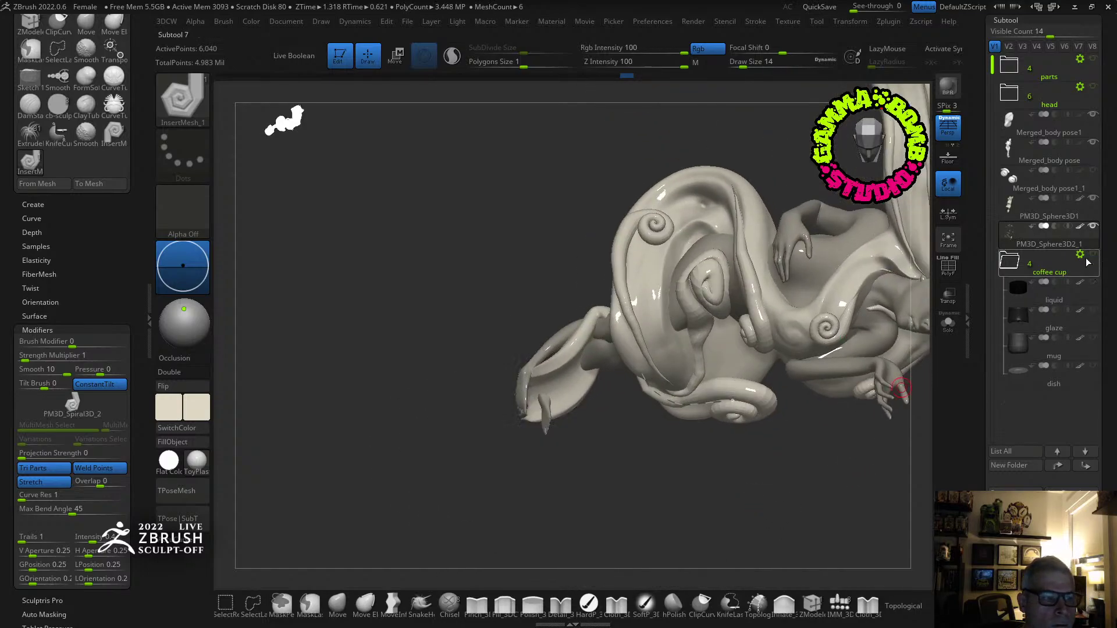
{"action": "right_click_drag", "start_coordinate": [462, 425], "coordinate": [485, 495], "text": "ctrl"}
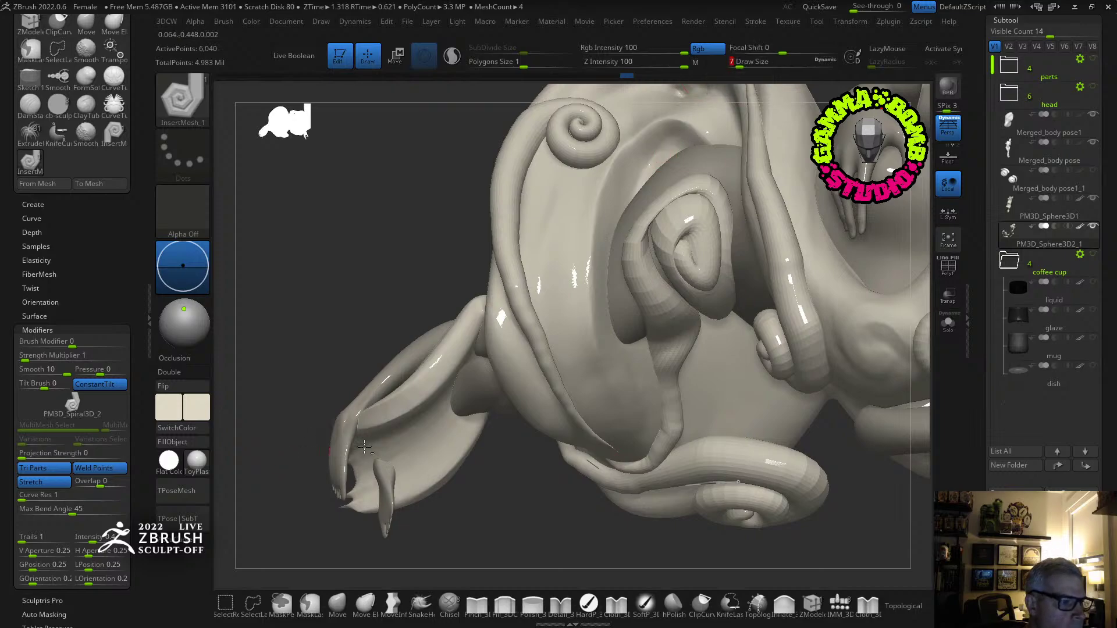
{"action": "mouse_move", "coordinate": [405, 455]}
{"action": "right_mouse_down"}
{"action": "mouse_move", "coordinate": [451, 384]}
{"action": "mouse_move", "coordinate": [547, 293]}
{"action": "mouse_move", "coordinate": [578, 299]}
{"action": "right_mouse_up"}
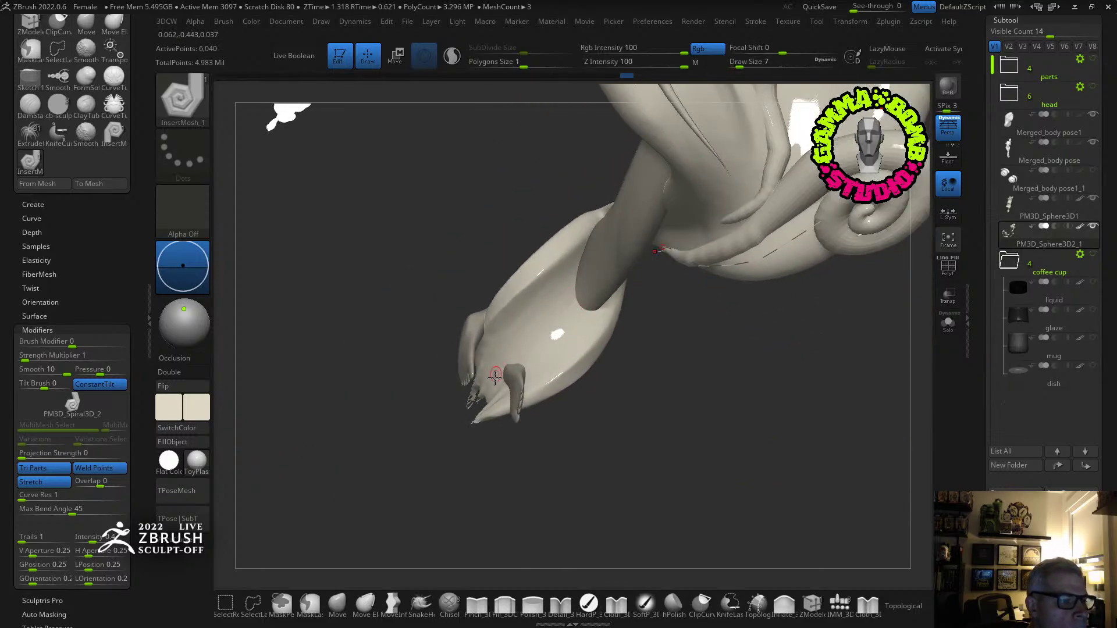
{"action": "left_click_drag", "start_coordinate": [534, 346], "coordinate": [631, 297]}
{"action": "key", "text": "ctrl+z"}
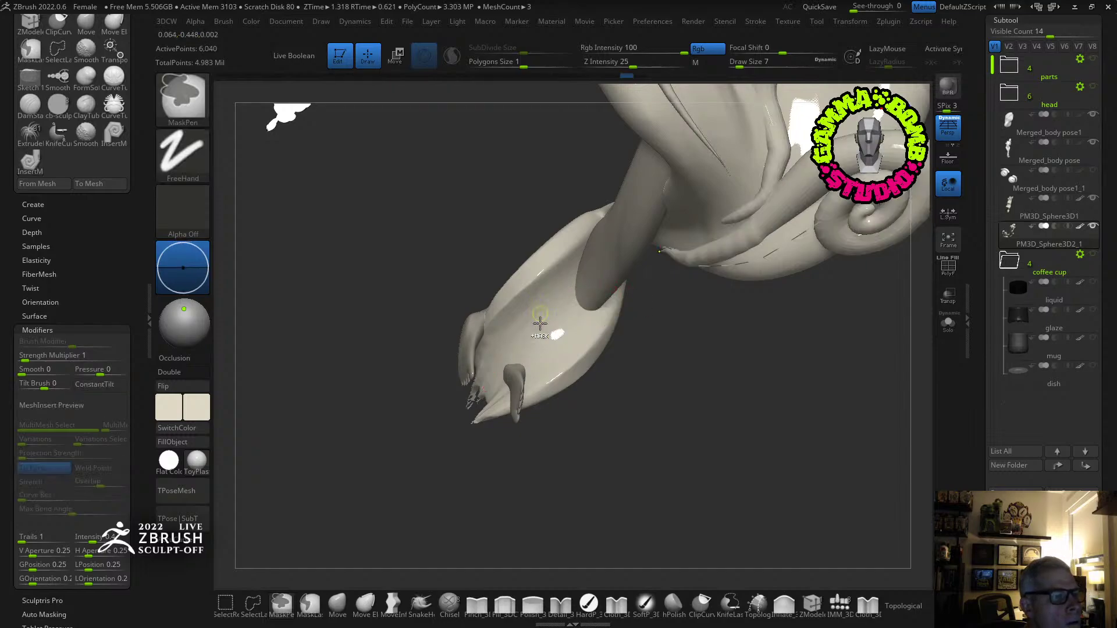
{"action": "left_click_drag", "start_coordinate": [527, 382], "coordinate": [603, 233]}
{"action": "key", "text": "ctrl+z"}
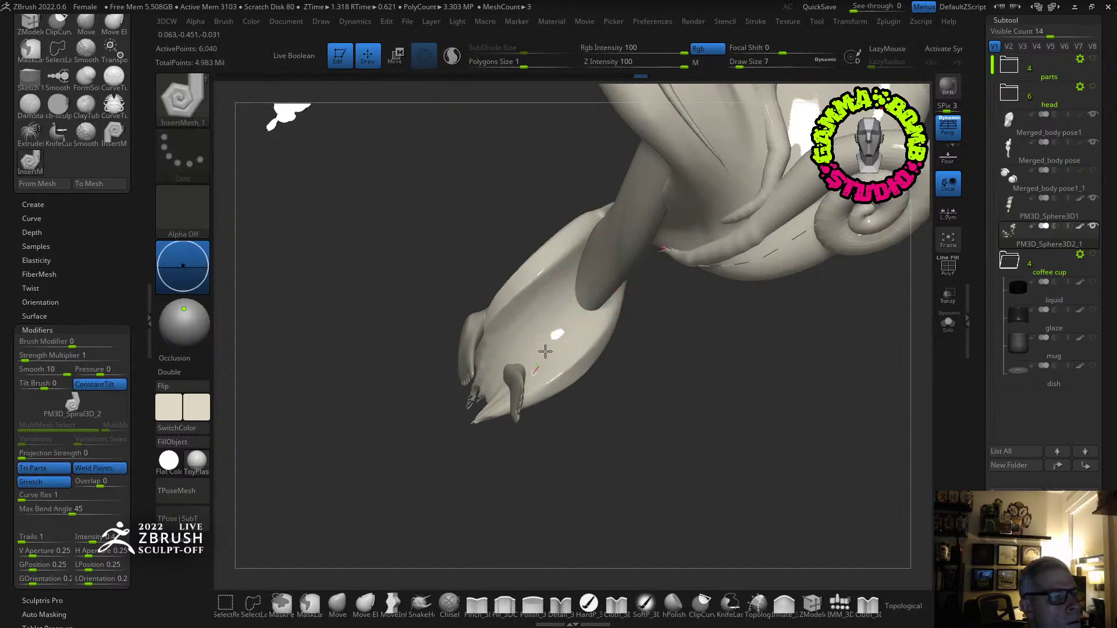
{"action": "left_click_drag", "start_coordinate": [537, 367], "coordinate": [579, 278]}
{"action": "right_click_drag", "start_coordinate": [595, 266], "coordinate": [582, 230]}
{"action": "mouse_move", "coordinate": [554, 275]}
{"action": "right_mouse_down"}
{"action": "mouse_move", "coordinate": [615, 307]}
{"action": "mouse_move", "coordinate": [741, 341]}
{"action": "mouse_move", "coordinate": [780, 506]}
{"action": "mouse_move", "coordinate": [676, 415]}
{"action": "mouse_move", "coordinate": [668, 356]}
{"action": "right_mouse_up"}
{"action": "mouse_move", "coordinate": [597, 313]}
{"action": "right_mouse_down"}
{"action": "mouse_move", "coordinate": [676, 324]}
{"action": "mouse_move", "coordinate": [716, 394]}
{"action": "mouse_move", "coordinate": [781, 469]}
{"action": "right_mouse_up"}
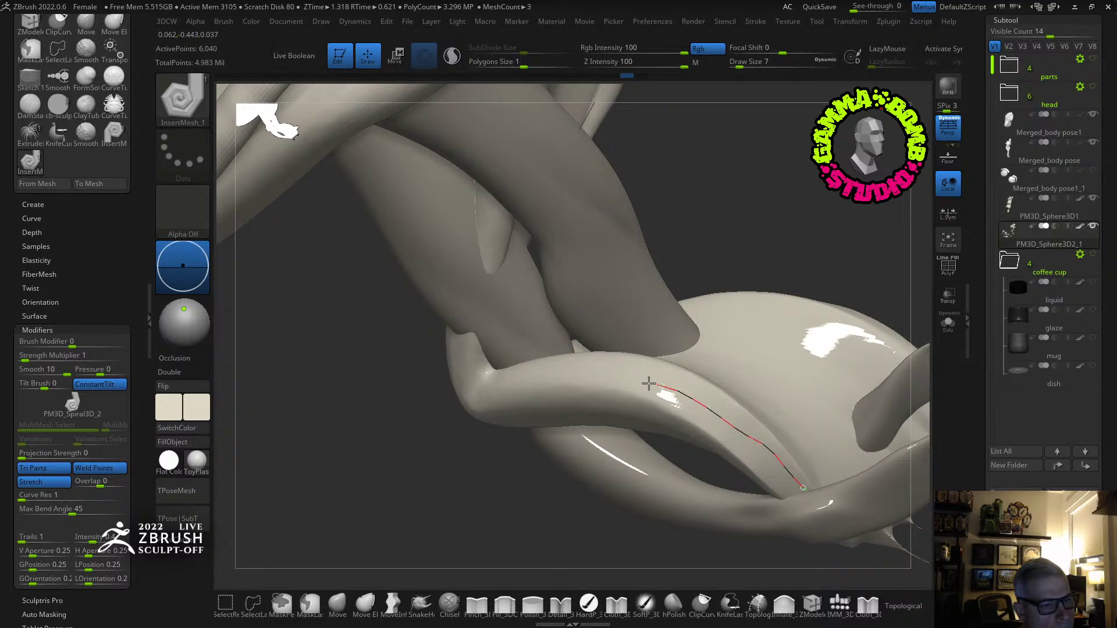
Draw a spiral tendril from the heel up the edge of the lower drape at draw size 7, undoing unwanted attempts.
{"action": "left_click_drag", "start_coordinate": [577, 380], "coordinate": [573, 380]}
{"action": "key", "text": "ctrl+z"}
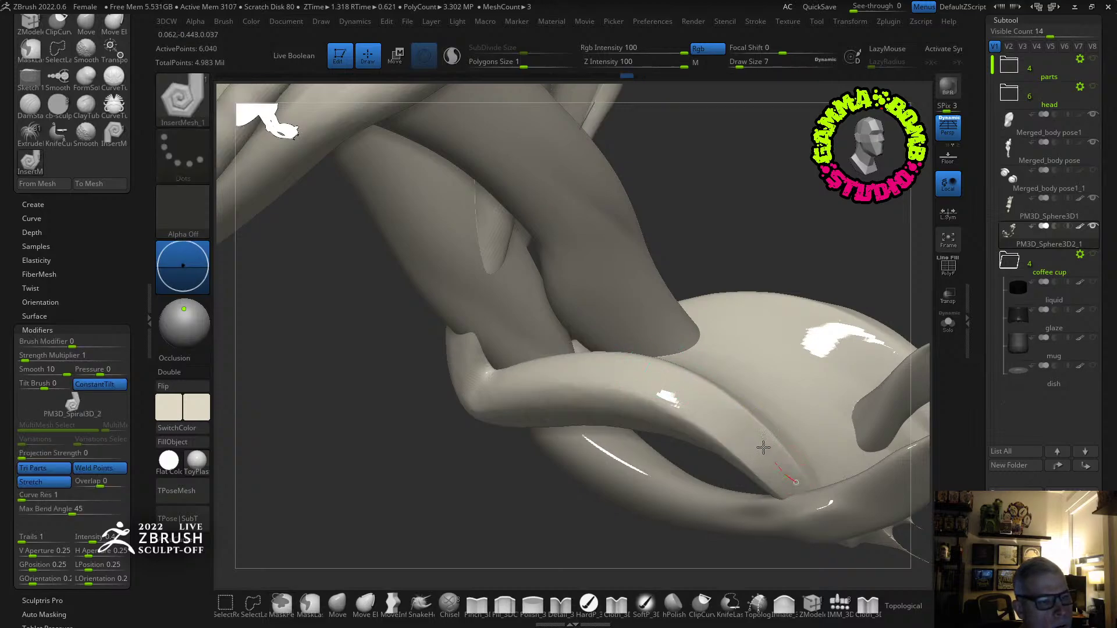
{"action": "left_click_drag", "start_coordinate": [763, 447], "coordinate": [765, 437]}
{"action": "key", "text": "ctrl+z"}
{"action": "left_click_drag", "start_coordinate": [679, 392], "coordinate": [748, 444]}
{"action": "mouse_move", "coordinate": [828, 374]}
{"action": "left_mouse_down"}
{"action": "mouse_move", "coordinate": [838, 401]}
{"action": "mouse_move", "coordinate": [900, 359]}
{"action": "mouse_move", "coordinate": [861, 402]}
{"action": "mouse_move", "coordinate": [792, 420]}
{"action": "left_mouse_up"}
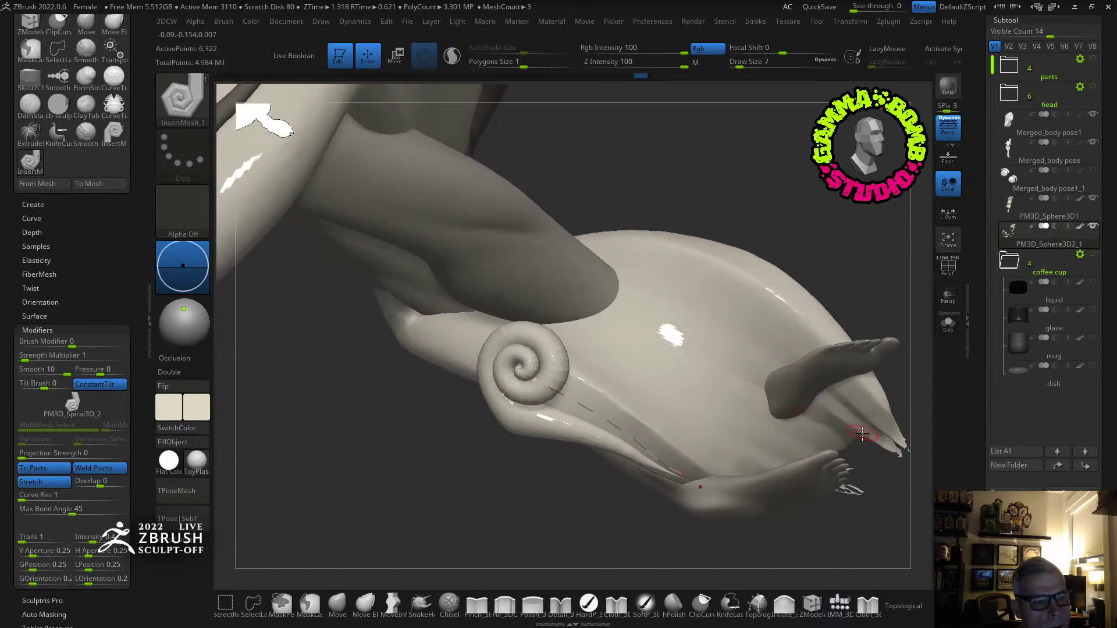
{"action": "left_click_drag", "start_coordinate": [720, 369], "coordinate": [620, 309]}
{"action": "key", "text": "ctrl+z"}
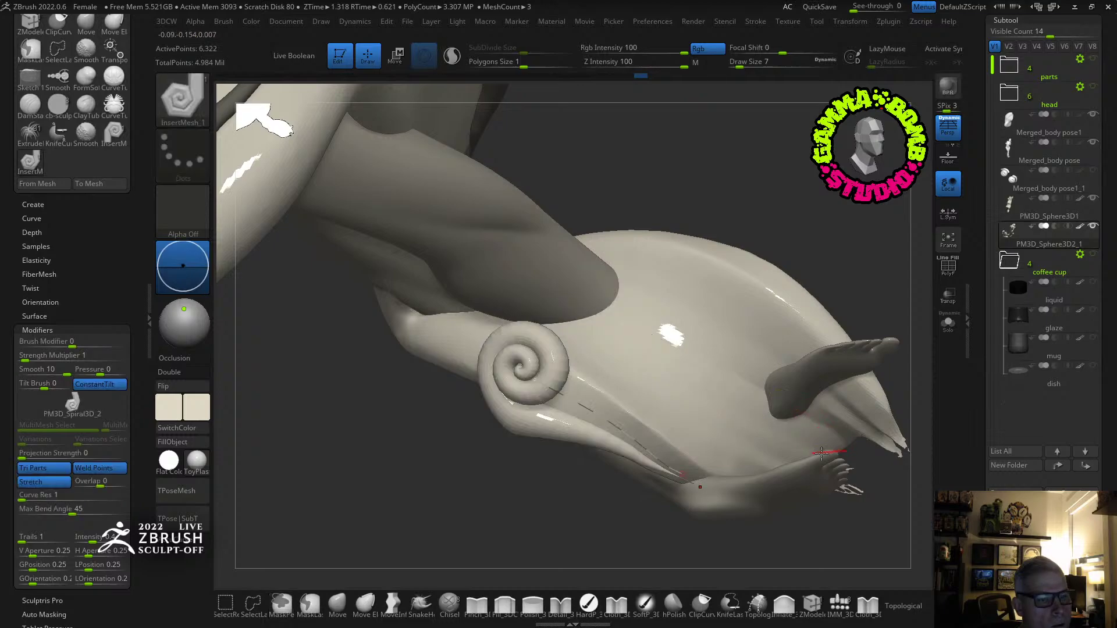
{"action": "left_click_drag", "start_coordinate": [726, 334], "coordinate": [653, 315]}
{"action": "key", "text": "ctrl+z"}
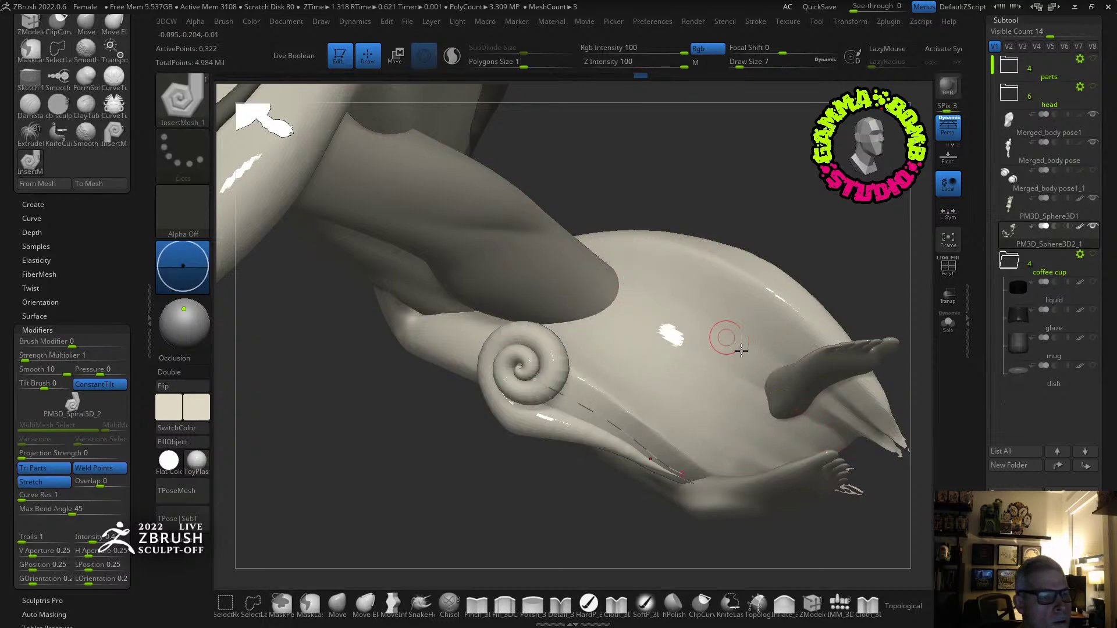
Draw a second spiral tendril from beside the toes along the lower drape's other edge and show the coffee cup folder again.
{"action": "left_click_drag", "start_coordinate": [861, 439], "coordinate": [505, 491]}
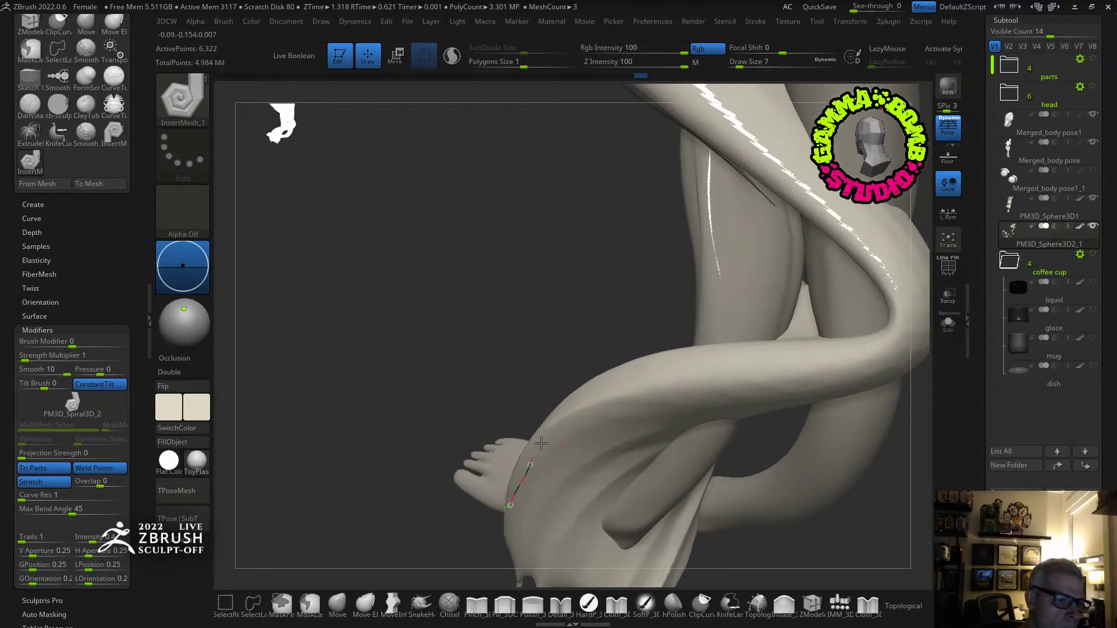
{"action": "mouse_move", "coordinate": [689, 379]}
{"action": "left_mouse_down"}
{"action": "mouse_move", "coordinate": [838, 358]}
{"action": "mouse_move", "coordinate": [759, 370]}
{"action": "mouse_move", "coordinate": [890, 303]}
{"action": "left_mouse_up"}
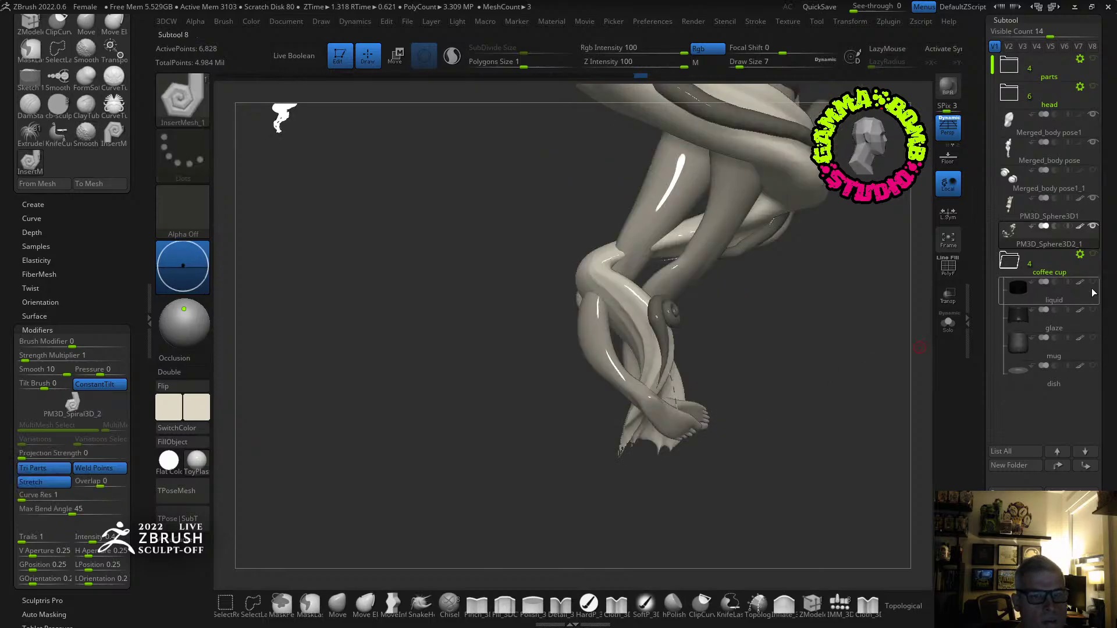
{"action": "left_click", "coordinate": [1093, 255]}
{"action": "left_click_drag", "start_coordinate": [733, 403], "coordinate": [805, 396]}
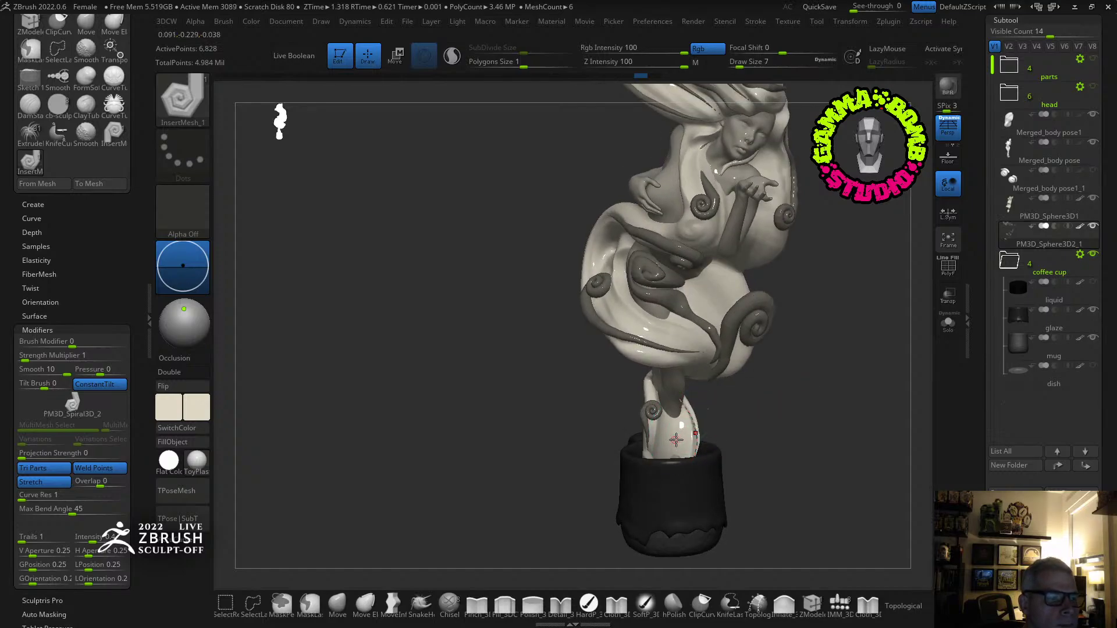
{"action": "left_click_drag", "start_coordinate": [792, 418], "coordinate": [820, 378]}
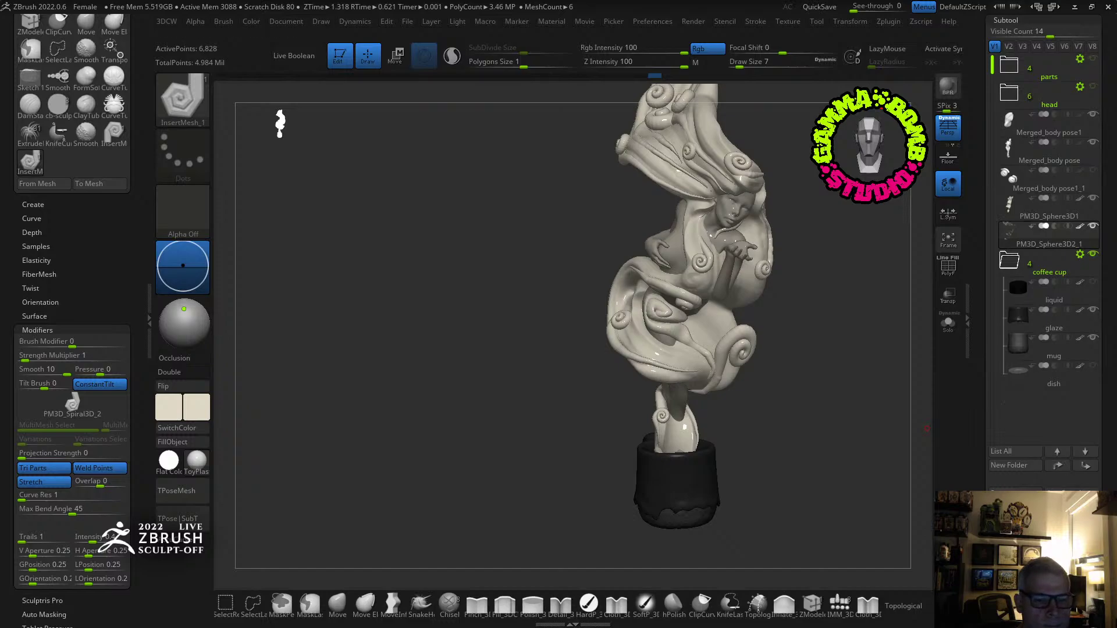
Apply the dynamic subdivision of the tendril subtool to turn it into real geometry.
{"action": "scroll", "coordinate": [1035, 465], "scroll_direction": "down", "scroll_amount": 3}
{"action": "scroll", "coordinate": [1091, 477], "scroll_direction": "down", "scroll_amount": 3}
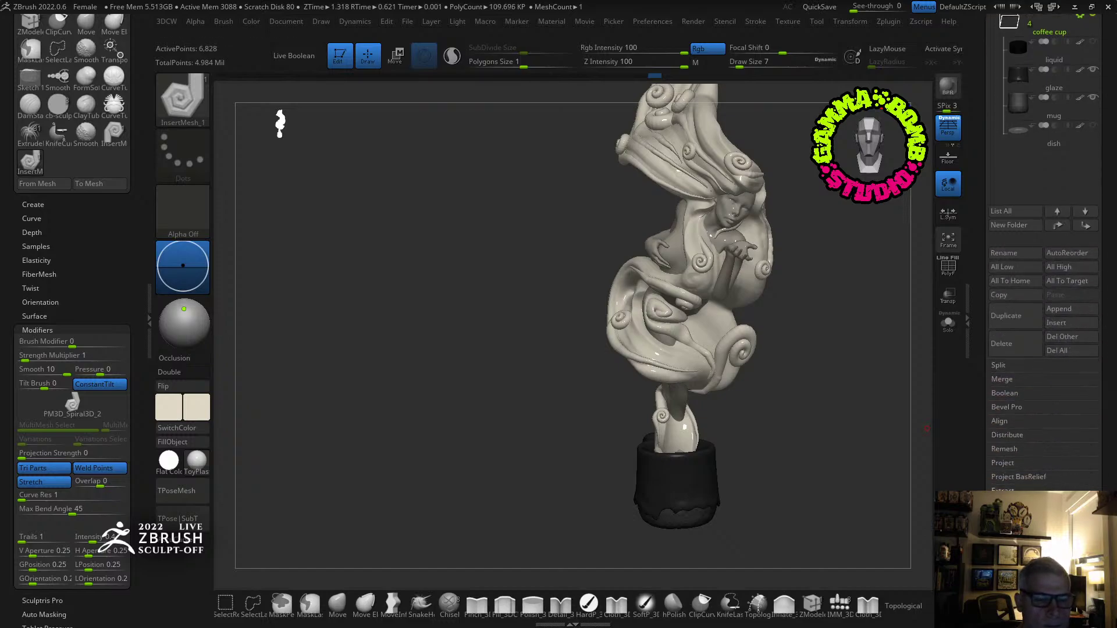
{"action": "scroll", "coordinate": [1080, 226], "scroll_direction": "down", "scroll_amount": 5}
{"action": "left_click", "coordinate": [1069, 169]}
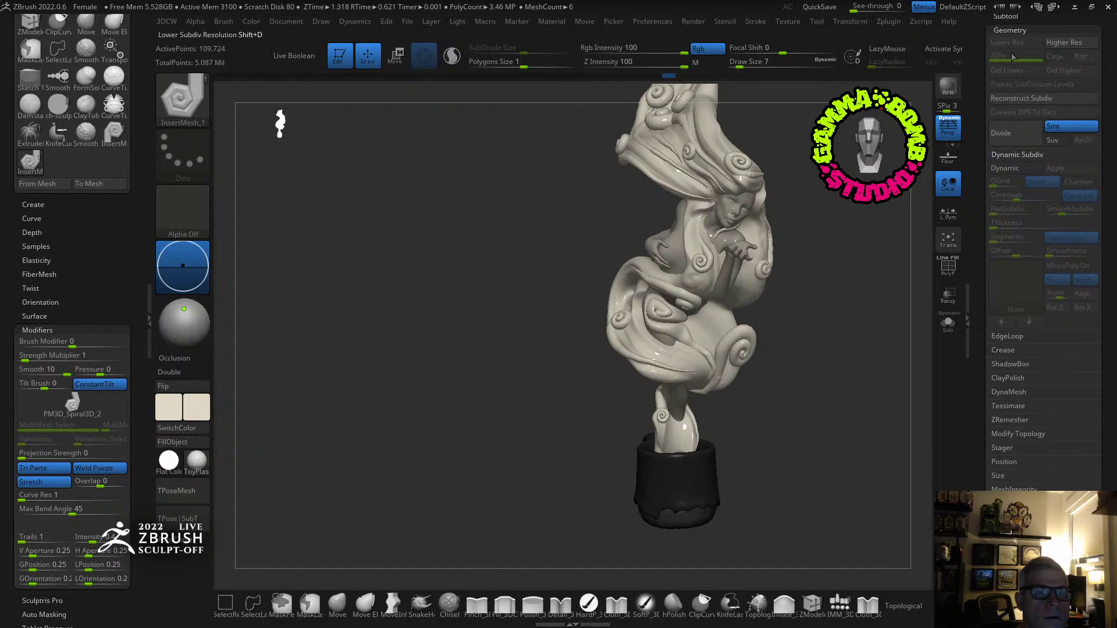
{"action": "left_click", "coordinate": [1015, 7]}
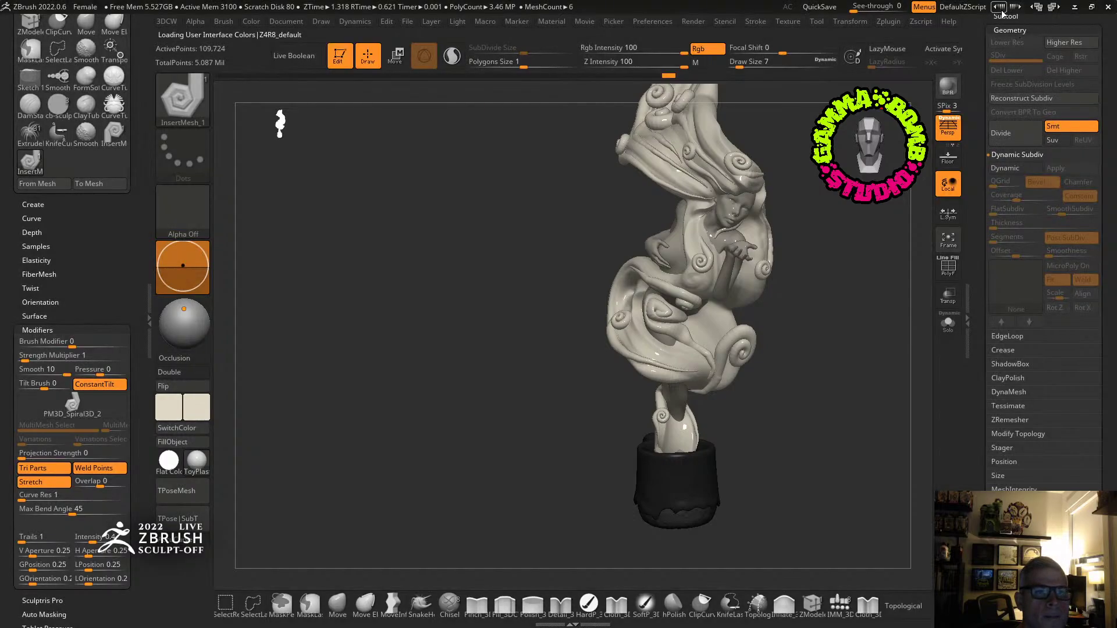
Merge the tendril subtool into the hair and drape subtool PM3D_Sphere3D1 with MergeDown.
{"action": "scroll", "coordinate": [1058, 81], "scroll_direction": "up", "scroll_amount": 5}
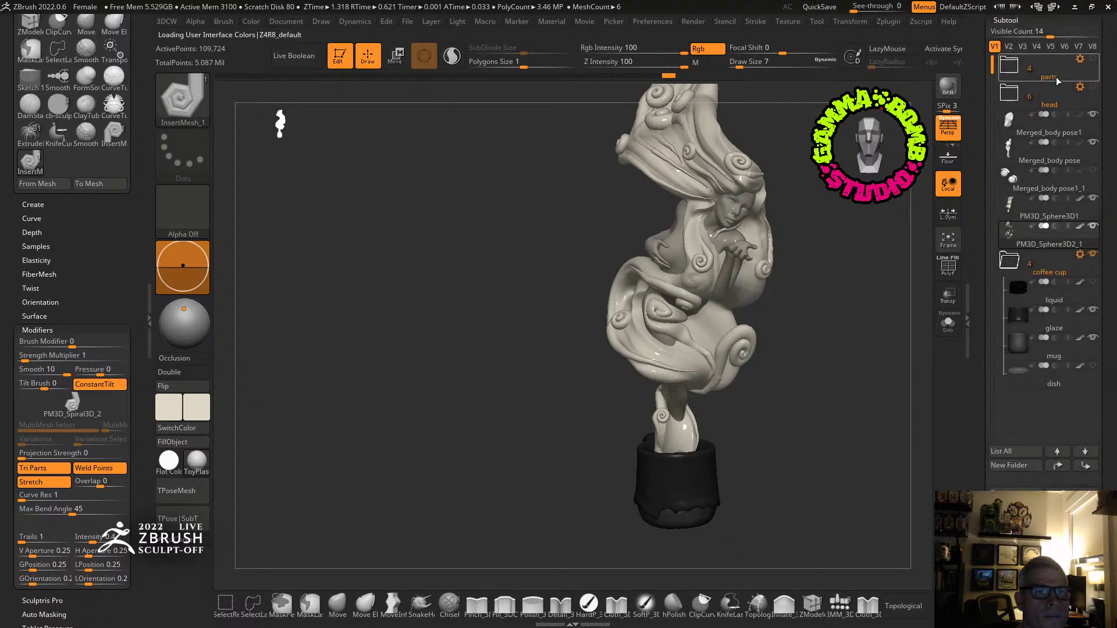
{"action": "left_click", "coordinate": [1003, 212]}
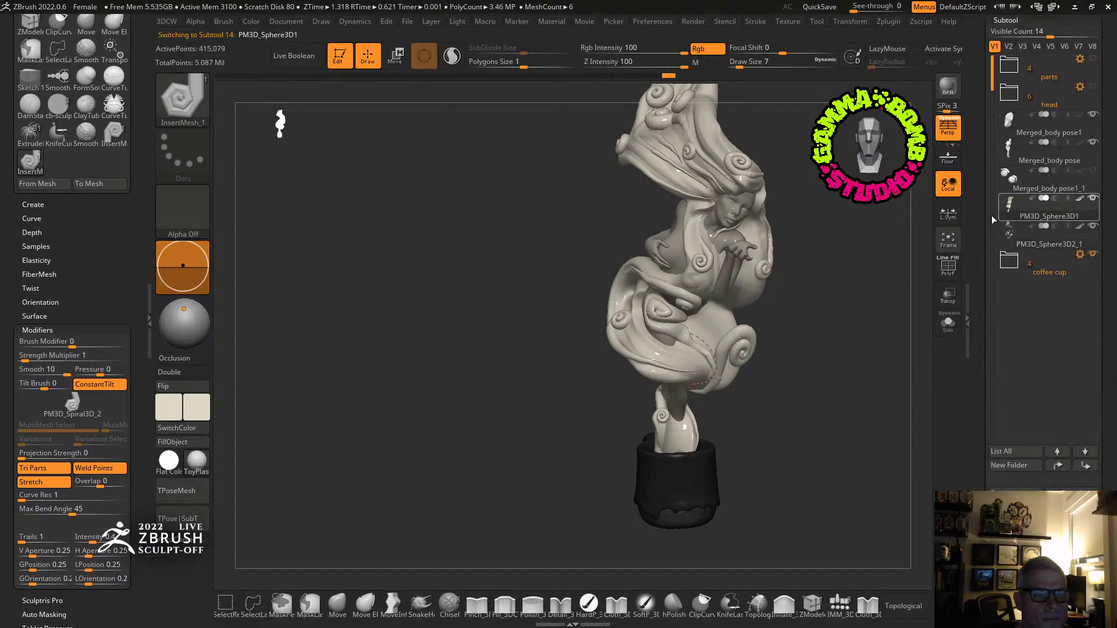
{"action": "key", "text": "3"}
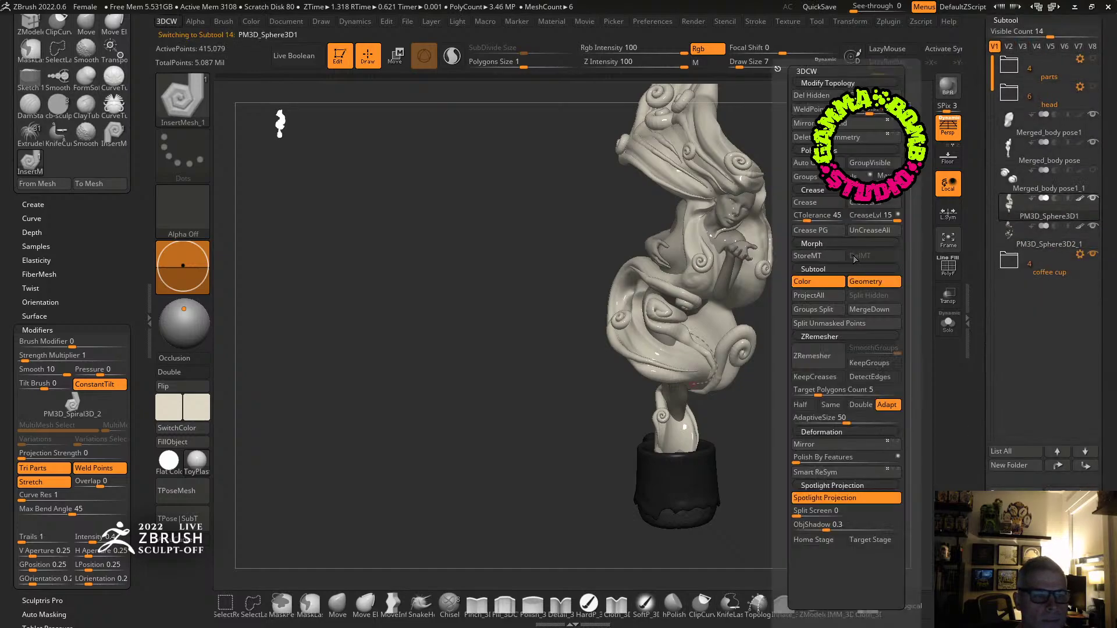
{"action": "left_click", "coordinate": [851, 310]}
{"action": "left_click", "coordinate": [809, 334]}
{"action": "mouse_move", "coordinate": [806, 374]}
{"action": "left_mouse_down"}
{"action": "mouse_move", "coordinate": [787, 369]}
{"action": "mouse_move", "coordinate": [843, 364]}
{"action": "mouse_move", "coordinate": [836, 295]}
{"action": "mouse_move", "coordinate": [829, 266]}
{"action": "mouse_move", "coordinate": [797, 287]}
{"action": "mouse_move", "coordinate": [782, 249]}
{"action": "left_mouse_up"}
{"action": "key", "text": "b"}
{"action": "key", "text": "d"}
{"action": "key", "text": "s"}
{"action": "right_click_drag", "start_coordinate": [731, 321], "coordinate": [774, 275]}
{"action": "left_click", "coordinate": [775, 63]}
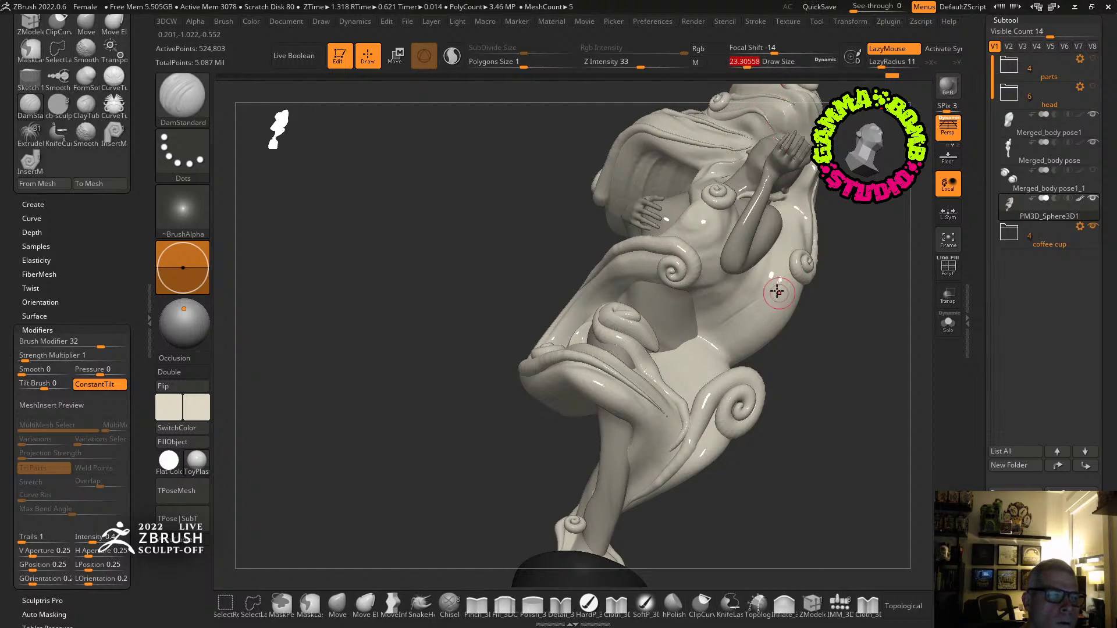
{"action": "left_click_drag", "start_coordinate": [782, 271], "coordinate": [715, 341]}
{"action": "mouse_move", "coordinate": [769, 324]}
{"action": "right_mouse_down"}
{"action": "mouse_move", "coordinate": [709, 356]}
{"action": "mouse_move", "coordinate": [623, 431]}
{"action": "right_mouse_up"}
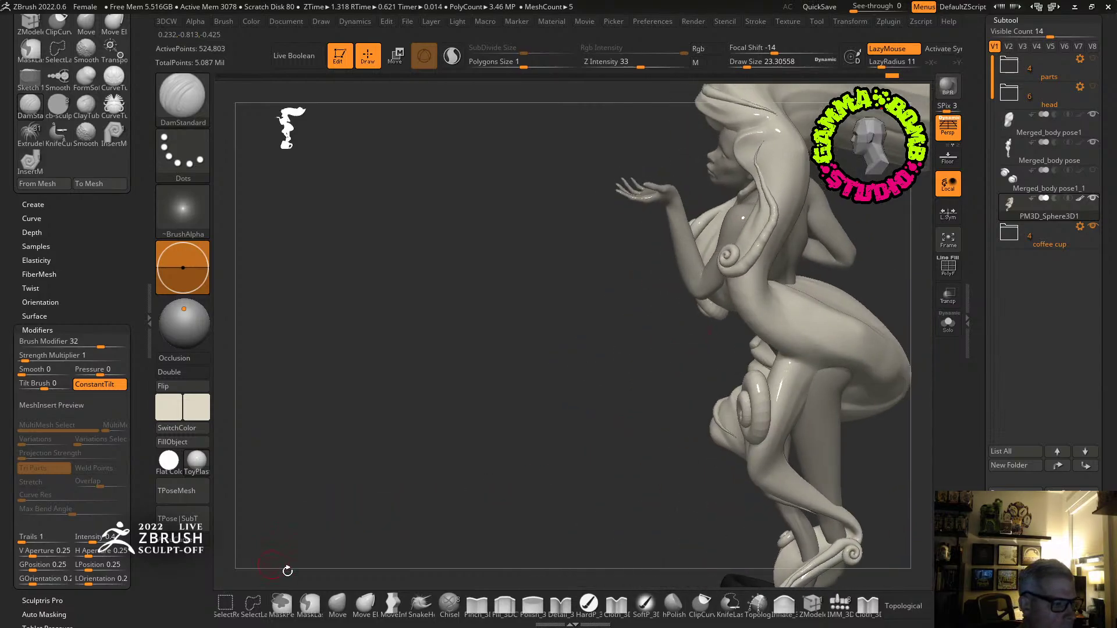
Try to reshape the spiral drape end over the raised knee with the Move Infinite Depth brush at draw size about 116.
{"action": "left_click", "coordinate": [393, 605]}
{"action": "left_click", "coordinate": [738, 75]}
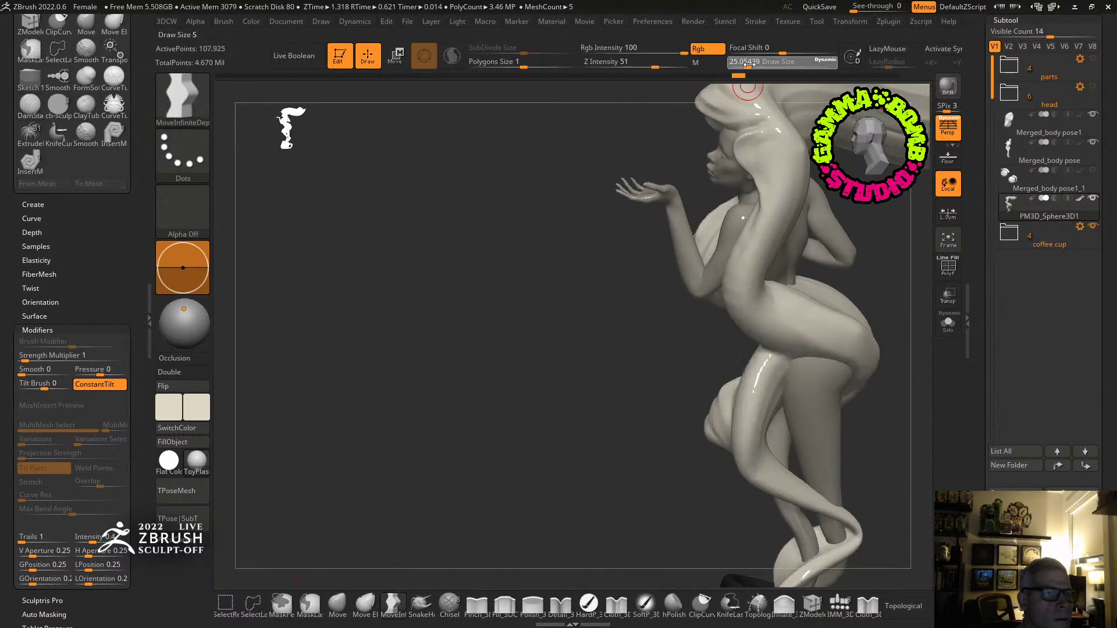
{"action": "left_click_drag", "start_coordinate": [749, 68], "coordinate": [904, 72]}
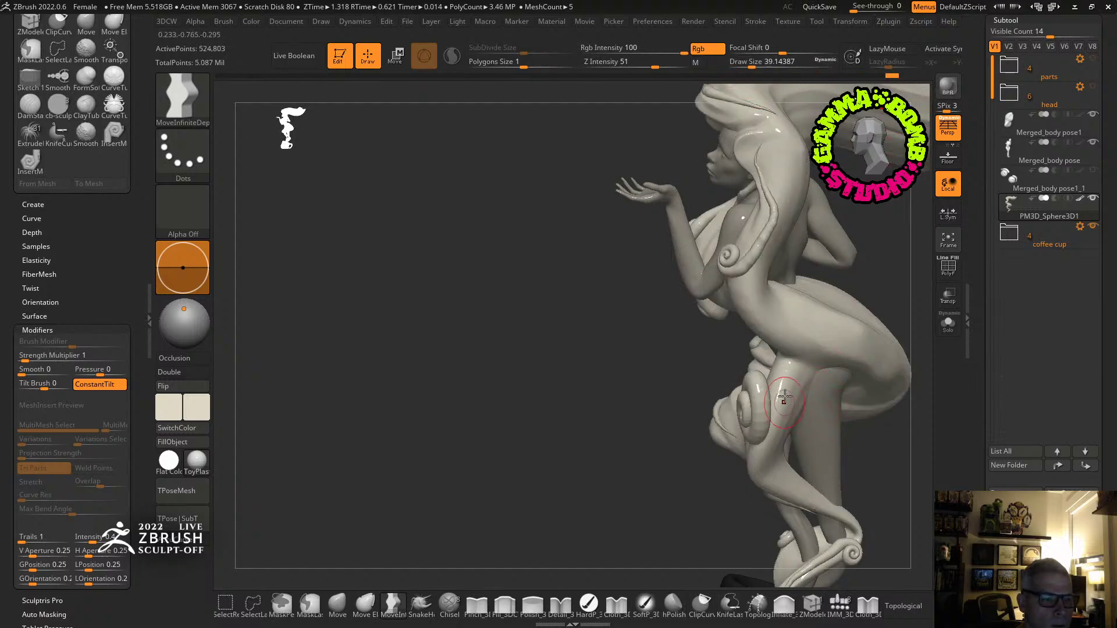
{"action": "left_click_drag", "start_coordinate": [754, 66], "coordinate": [766, 67]}
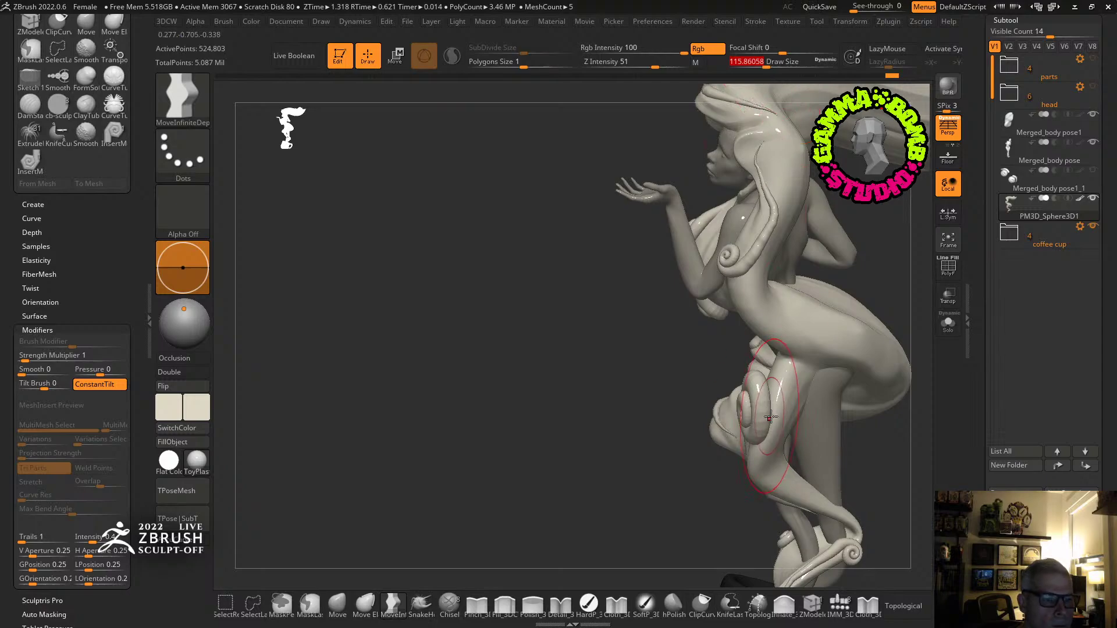
{"action": "mouse_move", "coordinate": [878, 423]}
{"action": "left_mouse_down"}
{"action": "mouse_move", "coordinate": [844, 425]}
{"action": "mouse_move", "coordinate": [872, 424]}
{"action": "mouse_move", "coordinate": [855, 426]}
{"action": "left_mouse_up"}
{"action": "left_click_drag", "start_coordinate": [598, 422], "coordinate": [621, 448]}
{"action": "left_click_drag", "start_coordinate": [518, 457], "coordinate": [553, 448]}
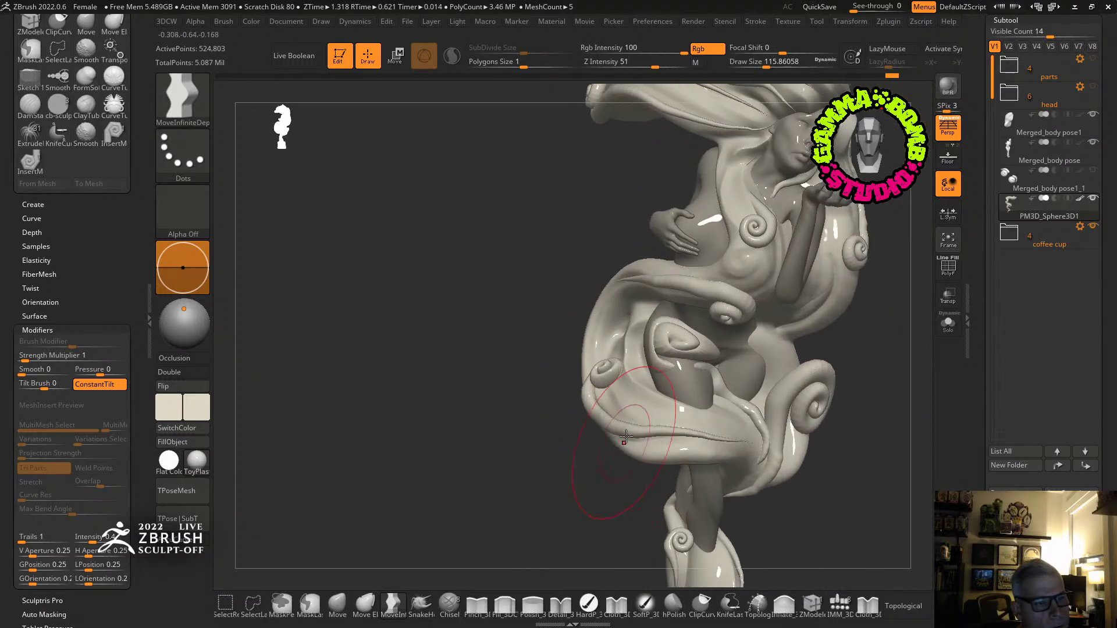
{"action": "left_click_drag", "start_coordinate": [690, 361], "coordinate": [699, 364]}
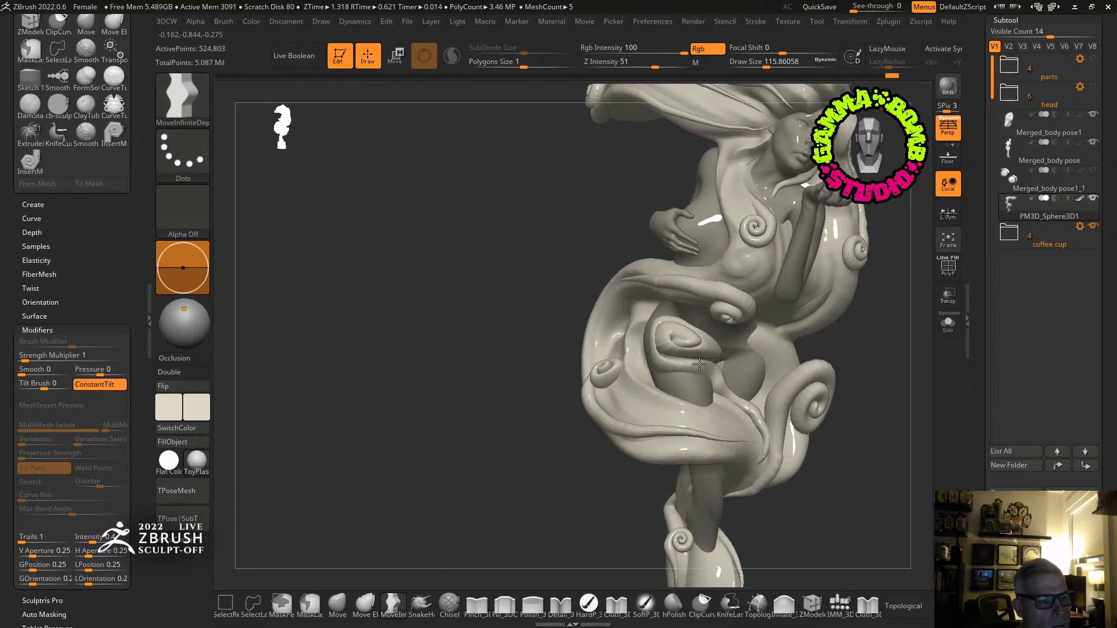
{"action": "left_click_drag", "start_coordinate": [871, 389], "coordinate": [809, 386]}
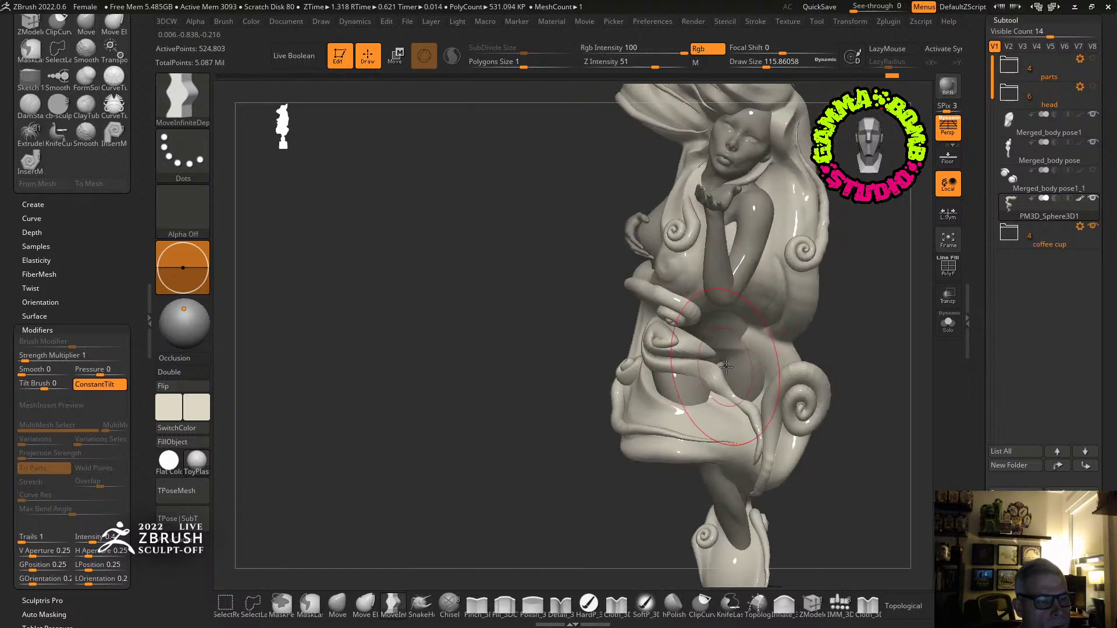
{"action": "left_click_drag", "start_coordinate": [640, 567], "coordinate": [718, 578]}
Reshape the spiral drape end over the raised knee with the Move brush at draw size about 68.
{"action": "left_click", "coordinate": [338, 605]}
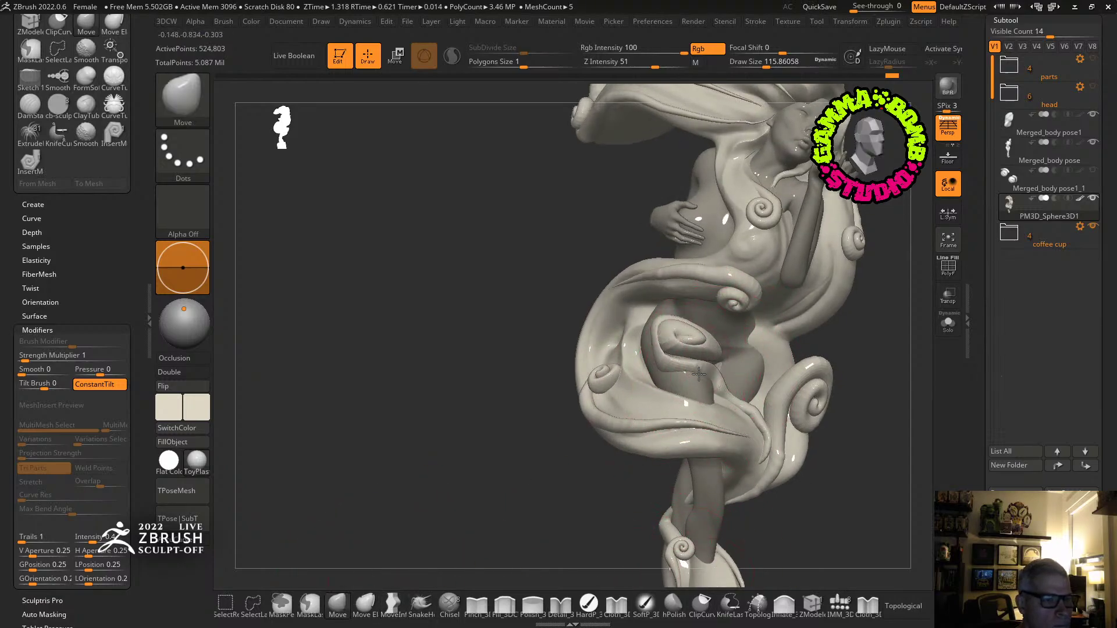
{"action": "left_click_drag", "start_coordinate": [768, 63], "coordinate": [758, 62]}
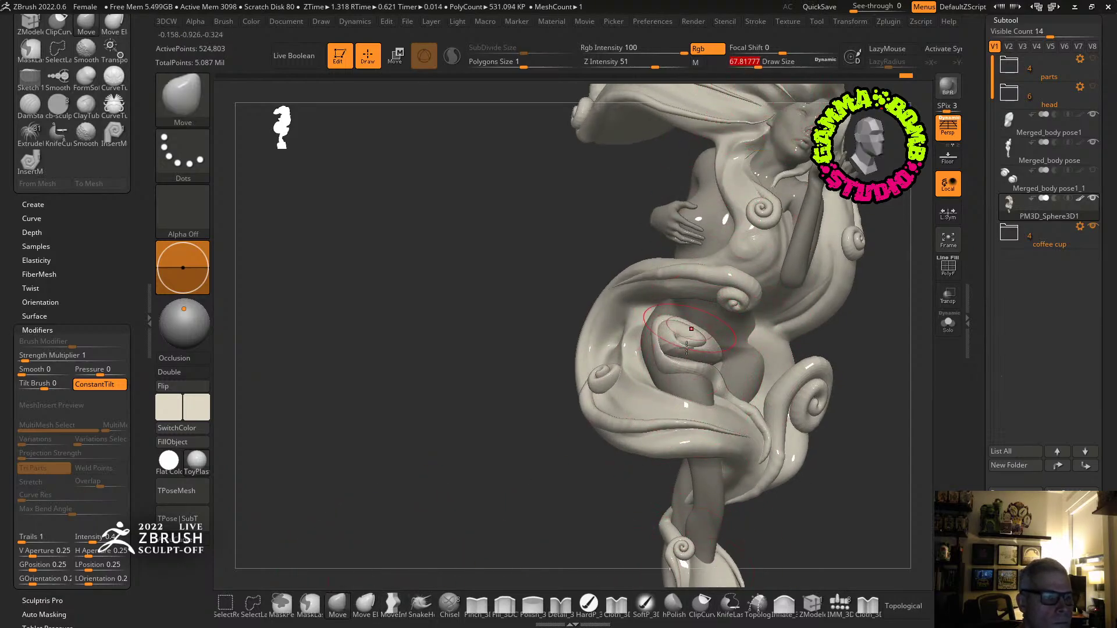
{"action": "mouse_move", "coordinate": [713, 389]}
{"action": "right_mouse_down"}
{"action": "mouse_move", "coordinate": [696, 367]}
{"action": "mouse_move", "coordinate": [735, 407]}
{"action": "mouse_move", "coordinate": [728, 430]}
{"action": "right_mouse_up"}
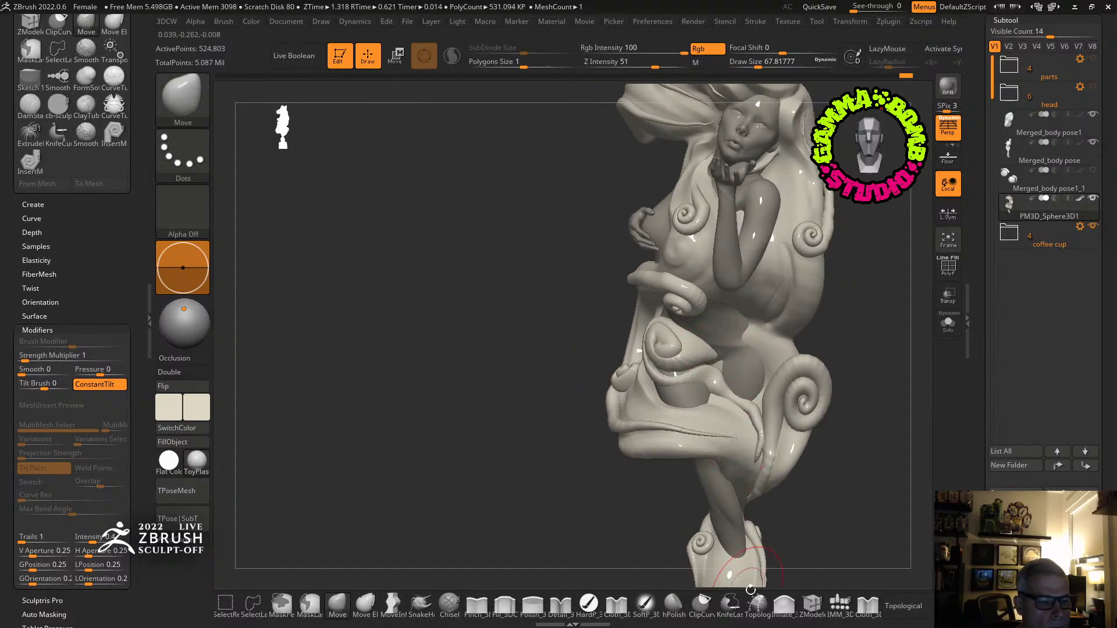
{"action": "left_click", "coordinate": [784, 605]}
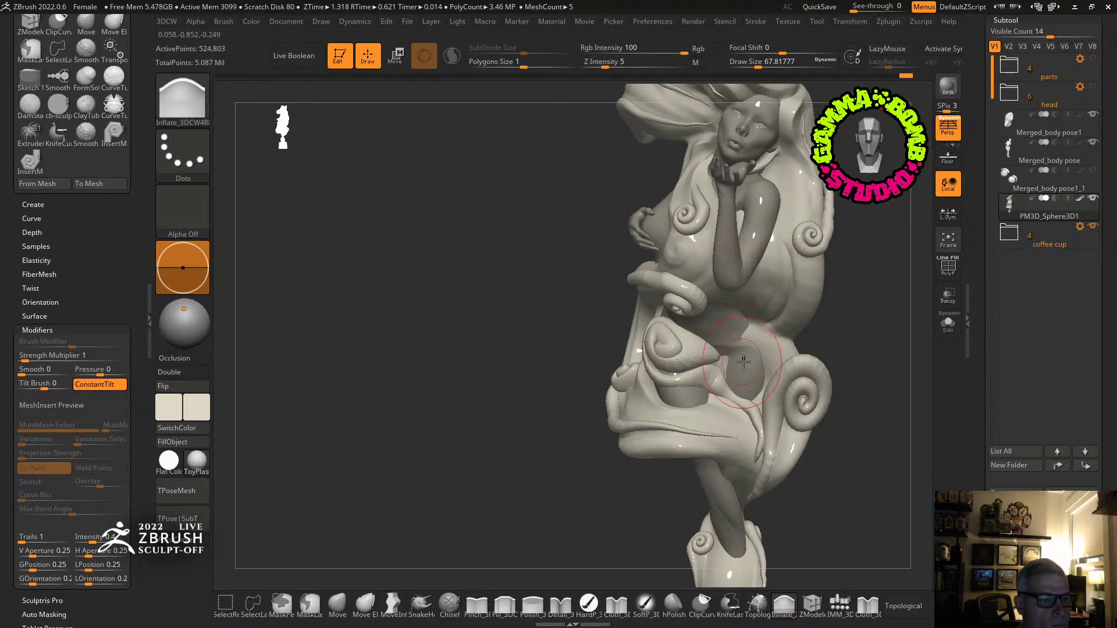
{"action": "mouse_move", "coordinate": [744, 362]}
{"action": "right_mouse_down"}
{"action": "mouse_move", "coordinate": [801, 344]}
{"action": "mouse_move", "coordinate": [769, 337]}
{"action": "mouse_move", "coordinate": [769, 396]}
{"action": "right_mouse_up"}
Build up the lower belly of the Merged_body pose subtool beside the knee spiral with ClayBuildup at draw size about 20, and smooth it.
{"action": "left_click", "coordinate": [801, 344], "text": "alt"}
{"action": "key", "text": "b"}
{"action": "key", "text": "c"}
{"action": "key", "text": "b"}
{"action": "left_click_drag", "start_coordinate": [758, 67], "coordinate": [745, 70]}
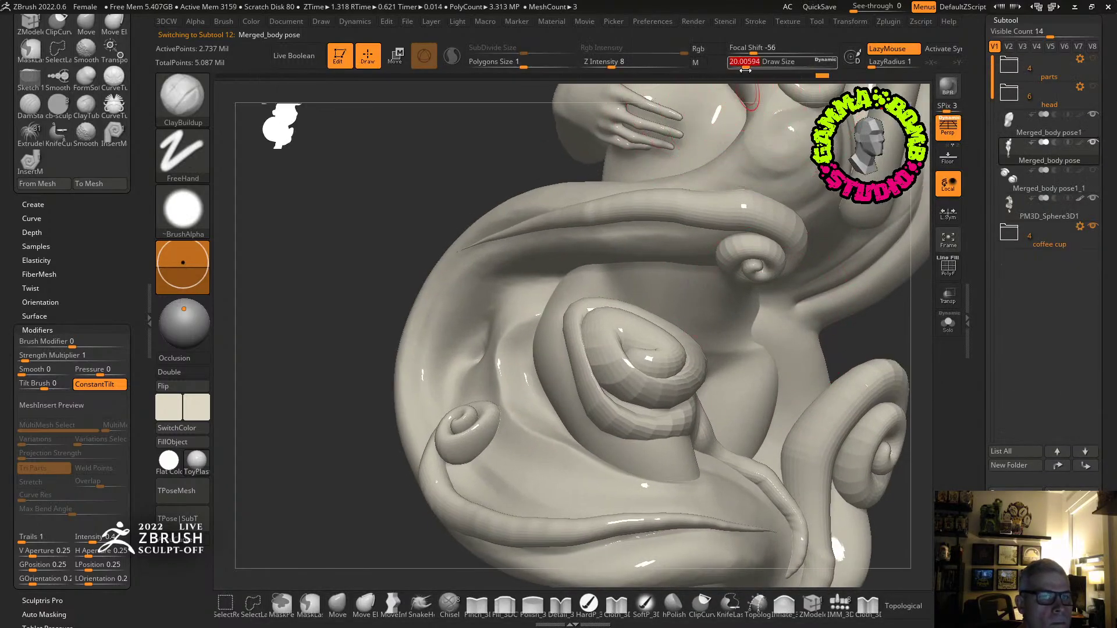
{"action": "right_click_drag", "start_coordinate": [740, 348], "coordinate": [686, 342]}
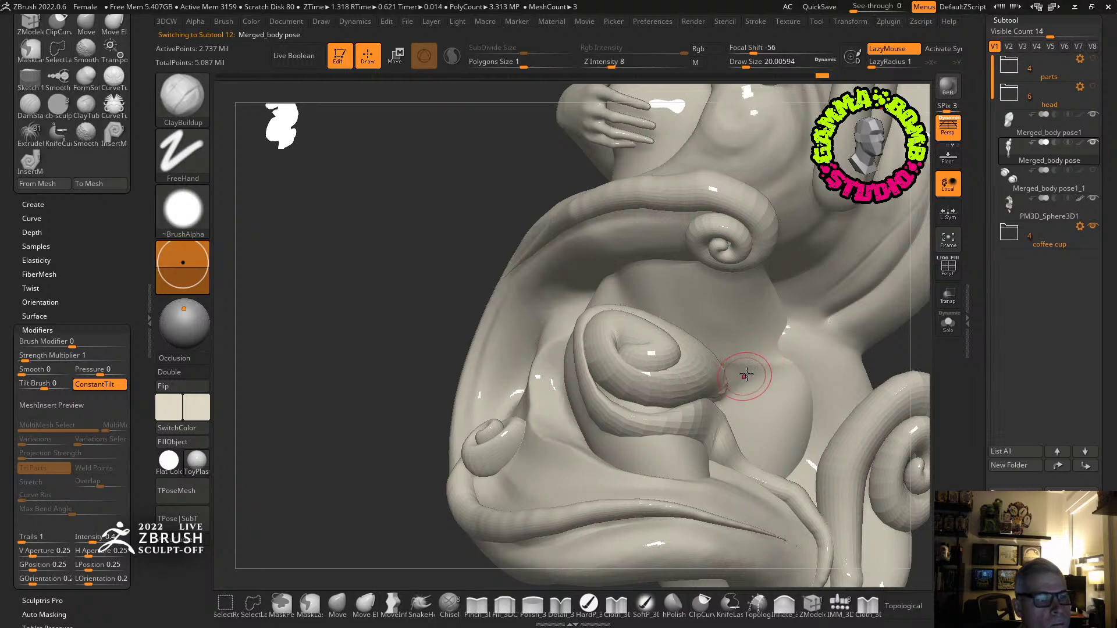
{"action": "right_click_drag", "start_coordinate": [746, 375], "coordinate": [756, 365]}
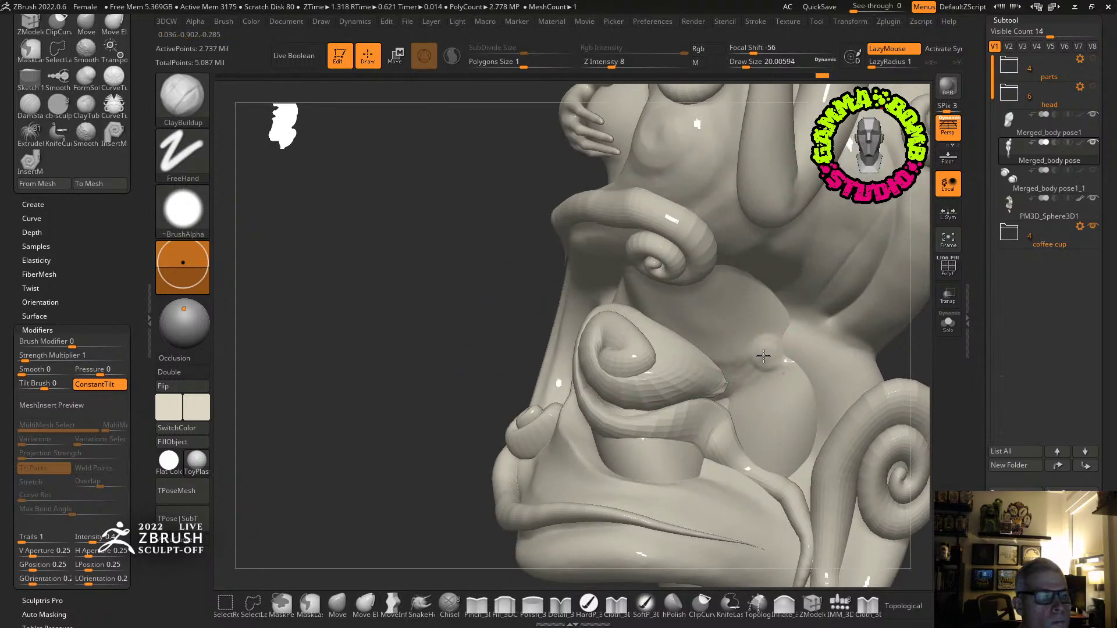
{"action": "key", "text": "shift"}
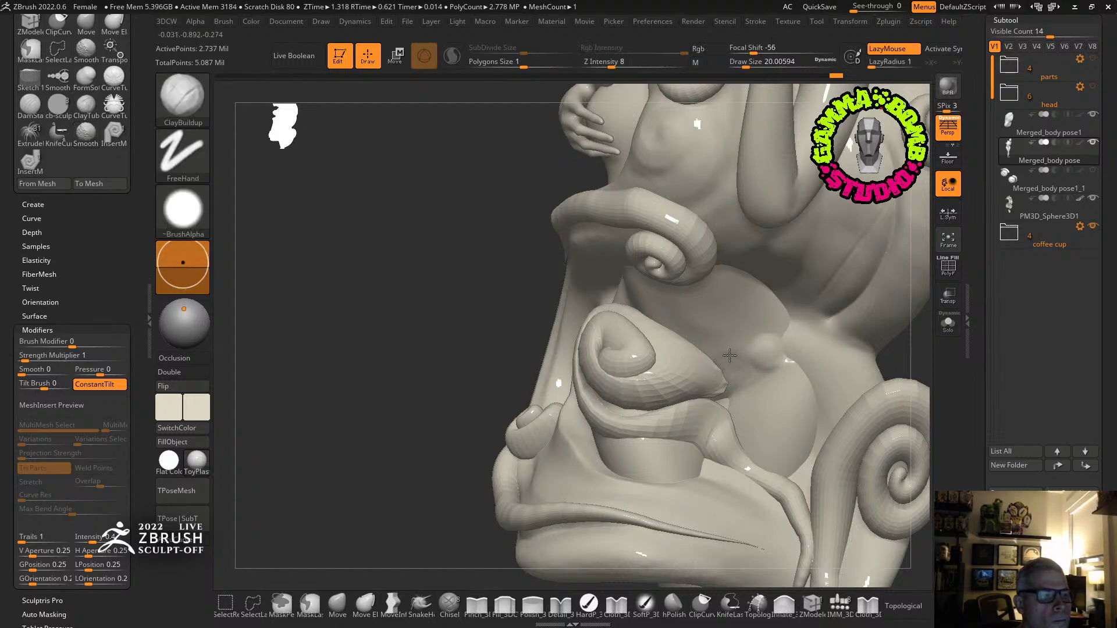
{"action": "key", "text": "shift"}
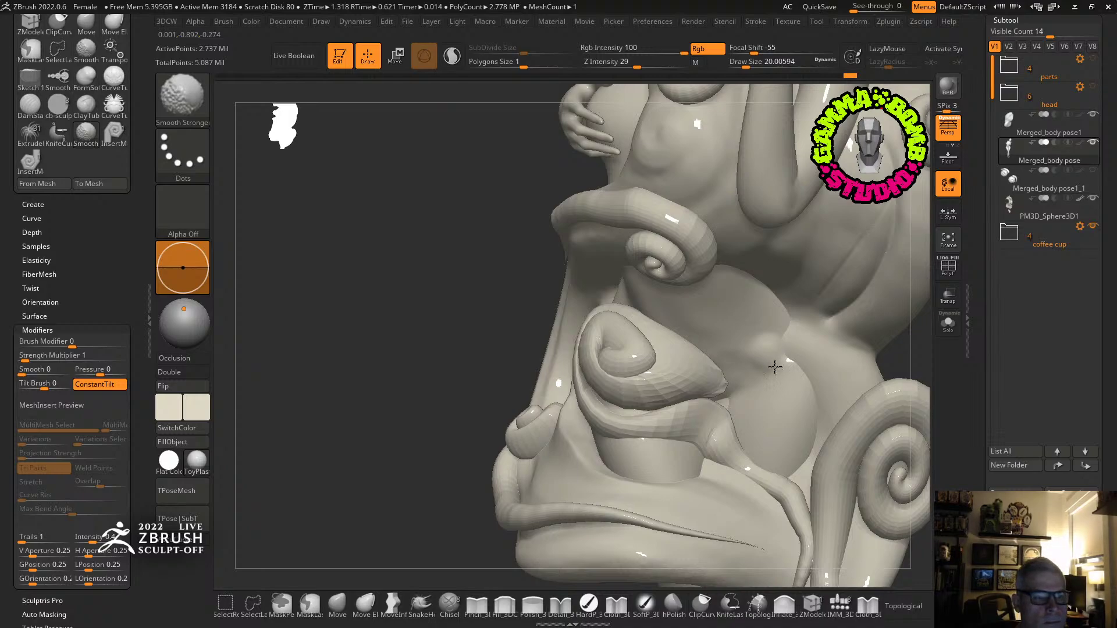
{"action": "left_click_drag", "start_coordinate": [775, 367], "coordinate": [781, 364], "text": "shift"}
{"action": "mouse_move", "coordinate": [793, 359]}
{"action": "right_mouse_down", "text": "ctrl"}
{"action": "mouse_move", "coordinate": [650, 324]}
{"action": "mouse_move", "coordinate": [710, 334]}
{"action": "mouse_move", "coordinate": [713, 374]}
{"action": "mouse_move", "coordinate": [731, 337]}
{"action": "mouse_move", "coordinate": [704, 299]}
{"action": "right_mouse_up", "text": "ctrl"}
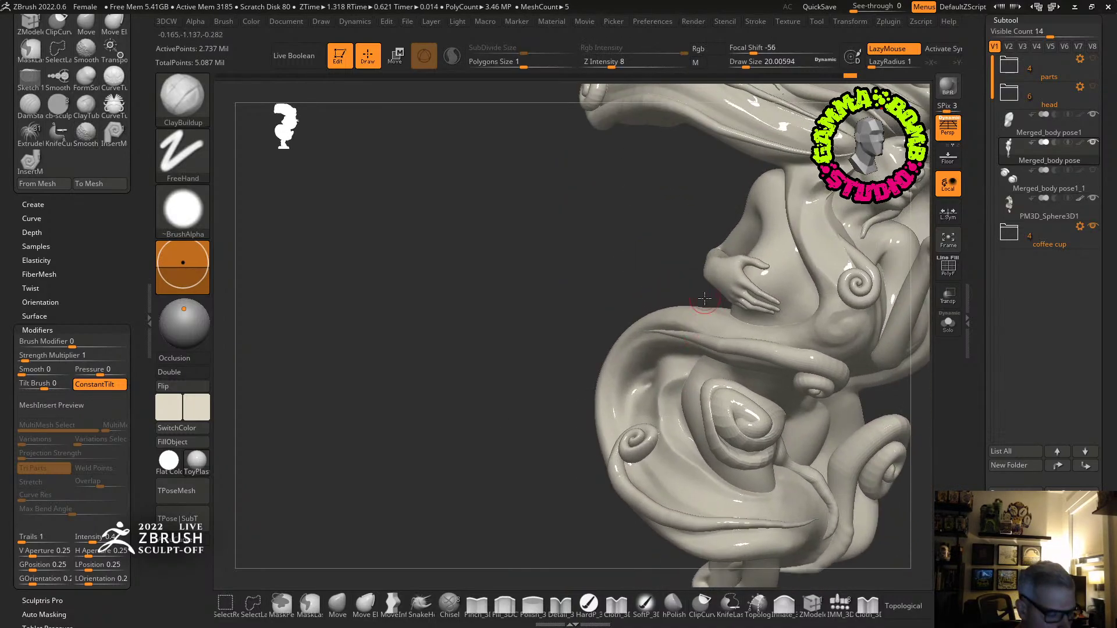
Return to the PM3D_Sphere3D1 subtool and mask only its tendrils by isolating the hair and drape polygroup.
{"action": "left_click", "coordinate": [1013, 210]}
{"action": "key", "text": "b"}
{"action": "key", "text": "d"}
{"action": "key", "text": "s"}
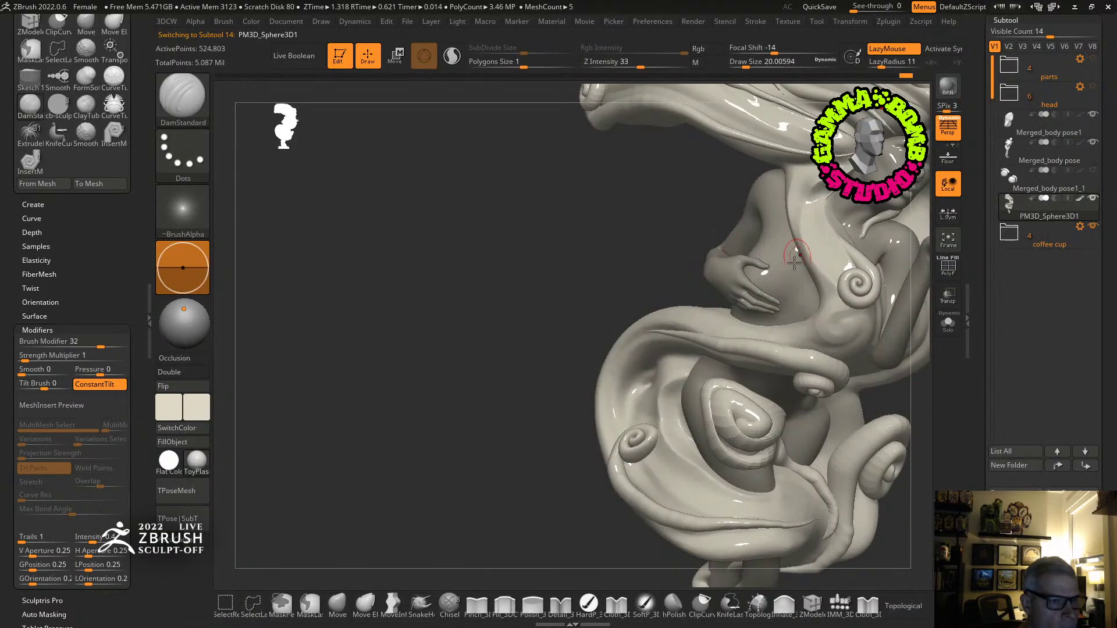
{"action": "mouse_move", "coordinate": [697, 360]}
{"action": "right_mouse_down"}
{"action": "mouse_move", "coordinate": [793, 304]}
{"action": "mouse_move", "coordinate": [576, 317]}
{"action": "right_mouse_up"}
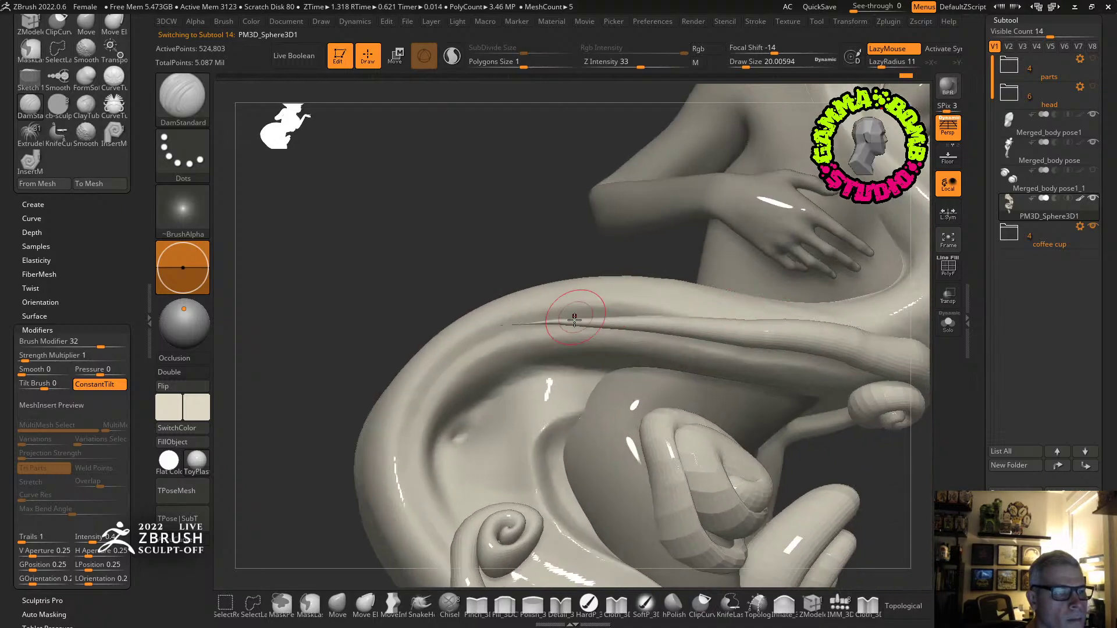
{"action": "left_click", "coordinate": [635, 296], "text": "ctrl+shift"}
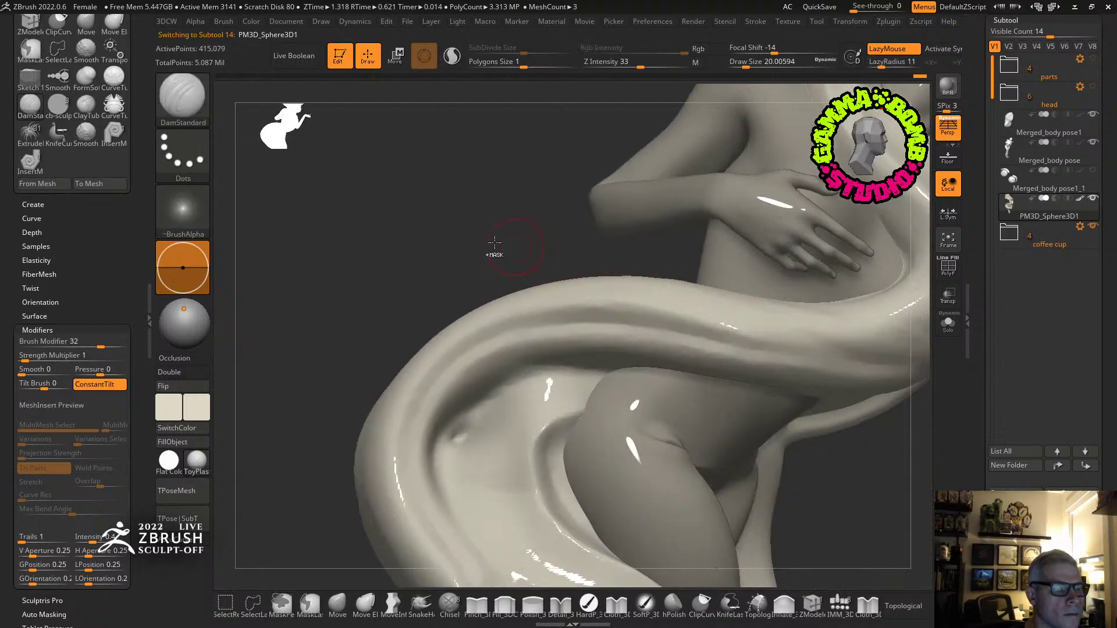
{"action": "left_click", "coordinate": [473, 238], "text": "ctrl+shift"}
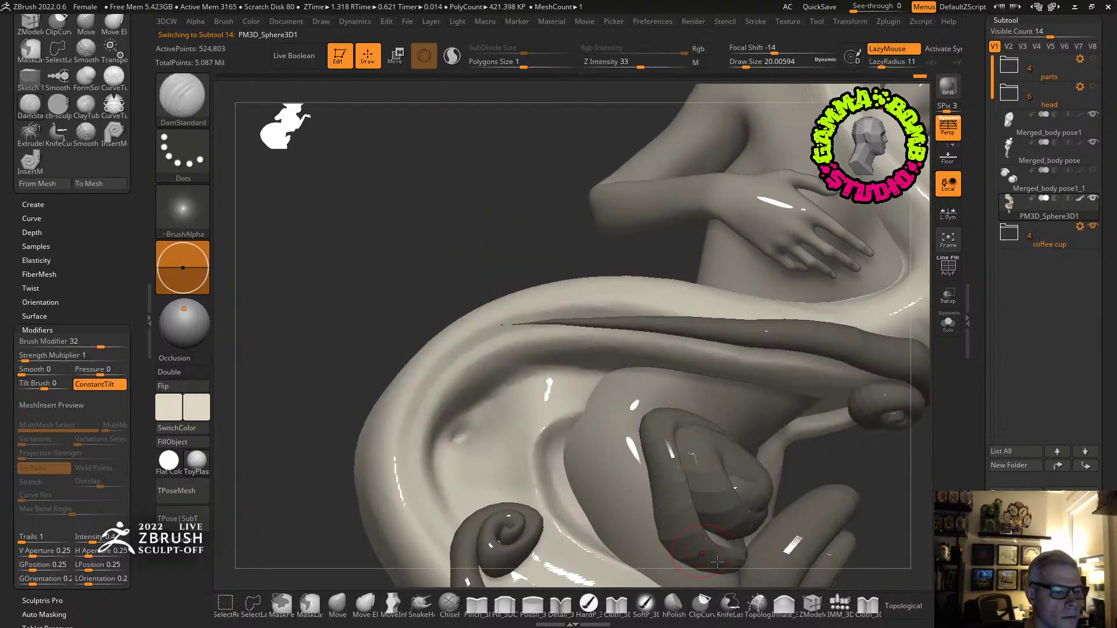
Inflate the upper drape around the tapered tendril end with the Inflate brush at draw size about 101.
{"action": "left_click", "coordinate": [780, 606]}
{"action": "left_click_drag", "start_coordinate": [747, 66], "coordinate": [764, 66]}
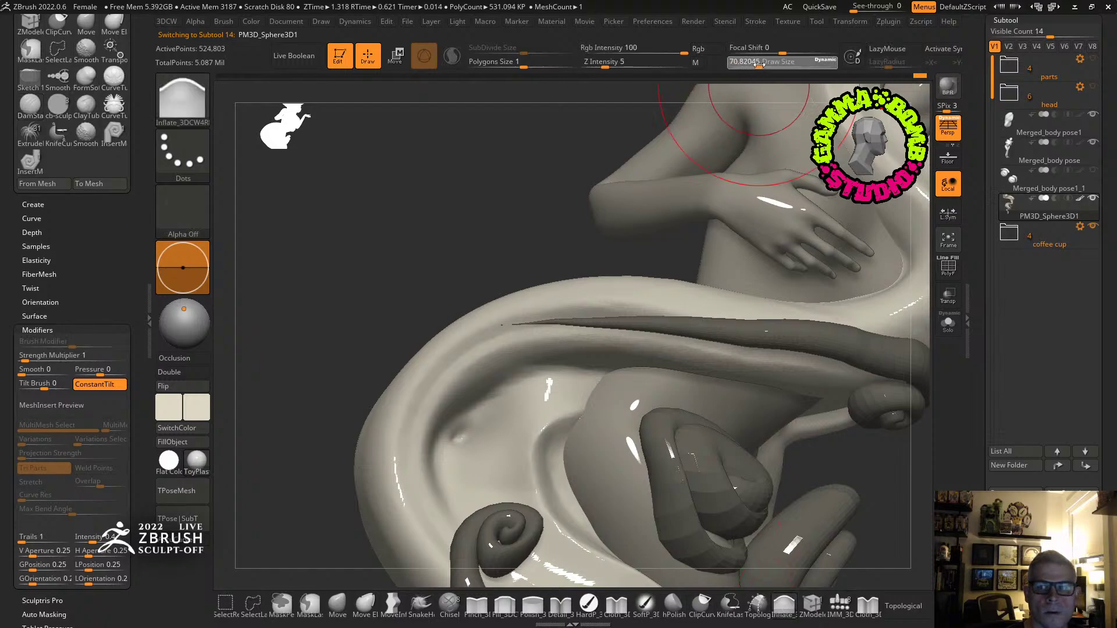
{"action": "mouse_move", "coordinate": [530, 319]}
{"action": "left_mouse_down"}
{"action": "mouse_move", "coordinate": [579, 315]}
{"action": "mouse_move", "coordinate": [623, 333]}
{"action": "left_mouse_up"}
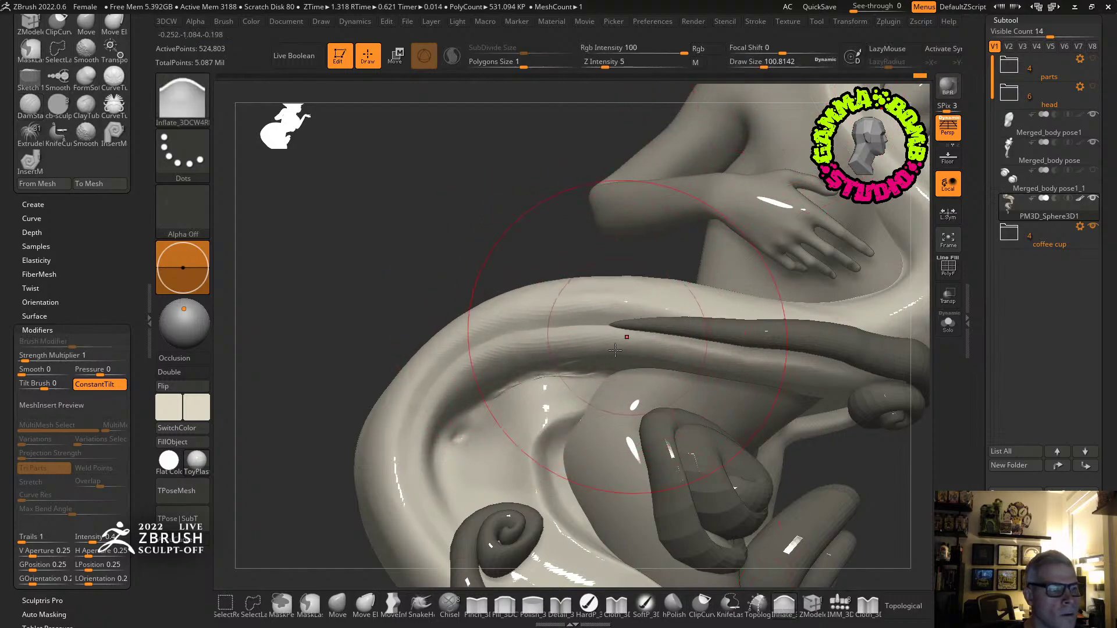
Inflate the unmasked lower drape and the hair beside the neck around the remaining tendril ends.
{"action": "right_click_drag", "start_coordinate": [534, 384], "coordinate": [530, 99], "text": "alt"}
{"action": "mouse_move", "coordinate": [581, 441]}
{"action": "right_mouse_down"}
{"action": "mouse_move", "coordinate": [692, 450]}
{"action": "mouse_move", "coordinate": [922, 385]}
{"action": "mouse_move", "coordinate": [813, 411]}
{"action": "right_mouse_up"}
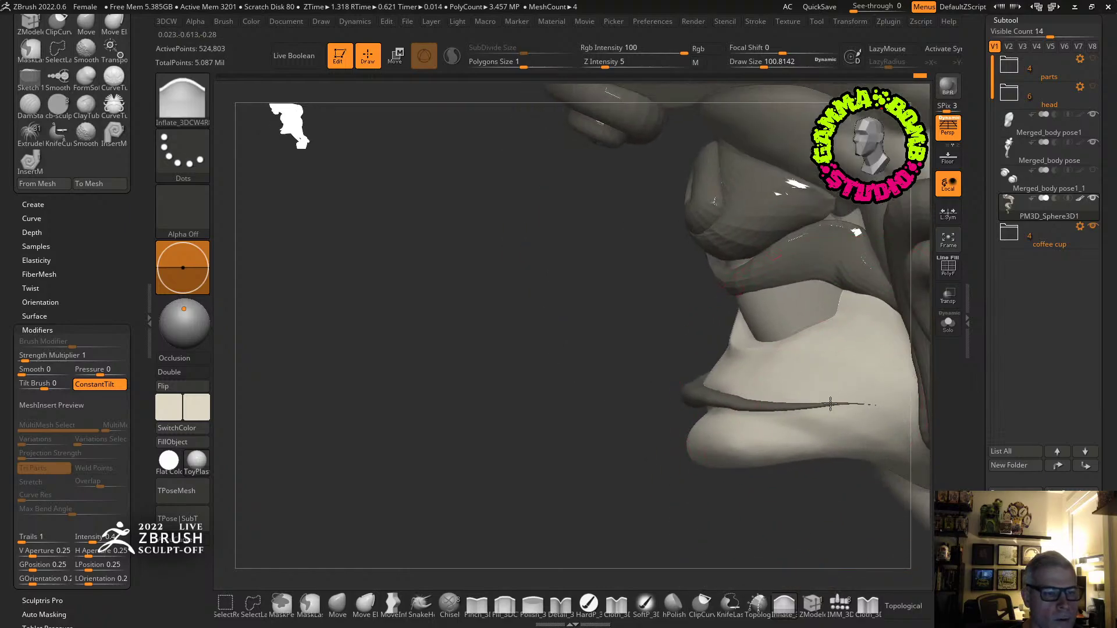
{"action": "mouse_move", "coordinate": [830, 403]}
{"action": "left_mouse_down"}
{"action": "mouse_move", "coordinate": [878, 407]}
{"action": "mouse_move", "coordinate": [855, 413]}
{"action": "left_mouse_up"}
{"action": "mouse_move", "coordinate": [855, 414]}
{"action": "right_mouse_down"}
{"action": "mouse_move", "coordinate": [819, 411]}
{"action": "mouse_move", "coordinate": [799, 499]}
{"action": "mouse_move", "coordinate": [825, 490]}
{"action": "mouse_move", "coordinate": [810, 491]}
{"action": "mouse_move", "coordinate": [851, 447]}
{"action": "mouse_move", "coordinate": [732, 473]}
{"action": "right_mouse_up"}
{"action": "right_click_drag", "start_coordinate": [797, 459], "coordinate": [737, 401]}
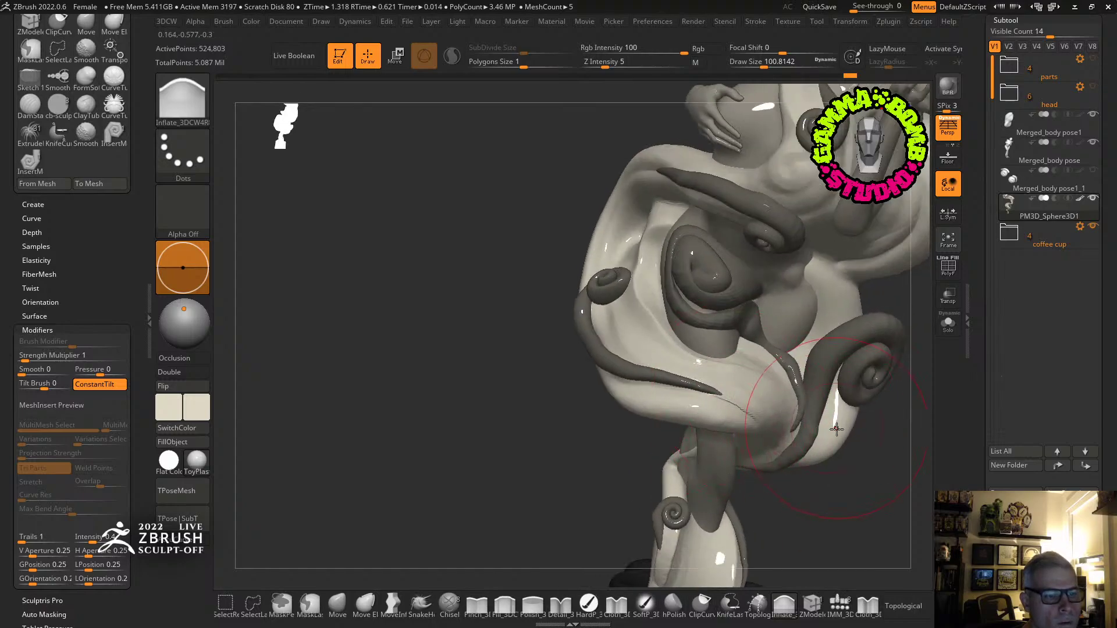
{"action": "mouse_move", "coordinate": [836, 429]}
{"action": "right_mouse_down"}
{"action": "mouse_move", "coordinate": [793, 431]}
{"action": "mouse_move", "coordinate": [805, 442]}
{"action": "mouse_move", "coordinate": [768, 355]}
{"action": "right_mouse_up"}
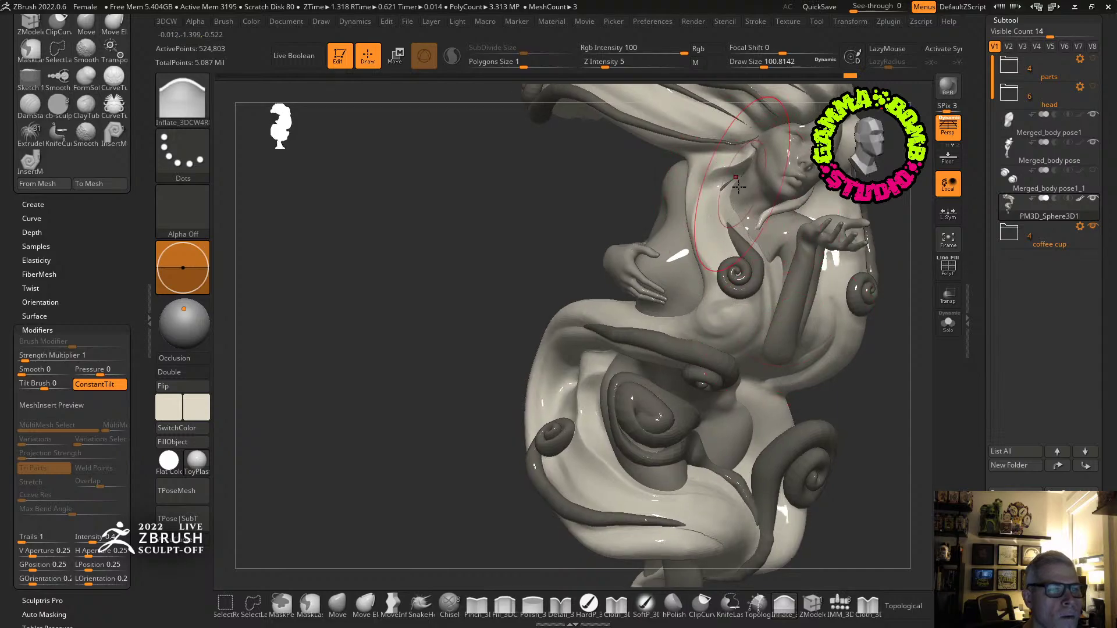
{"action": "right_click_drag", "start_coordinate": [750, 202], "coordinate": [614, 361]}
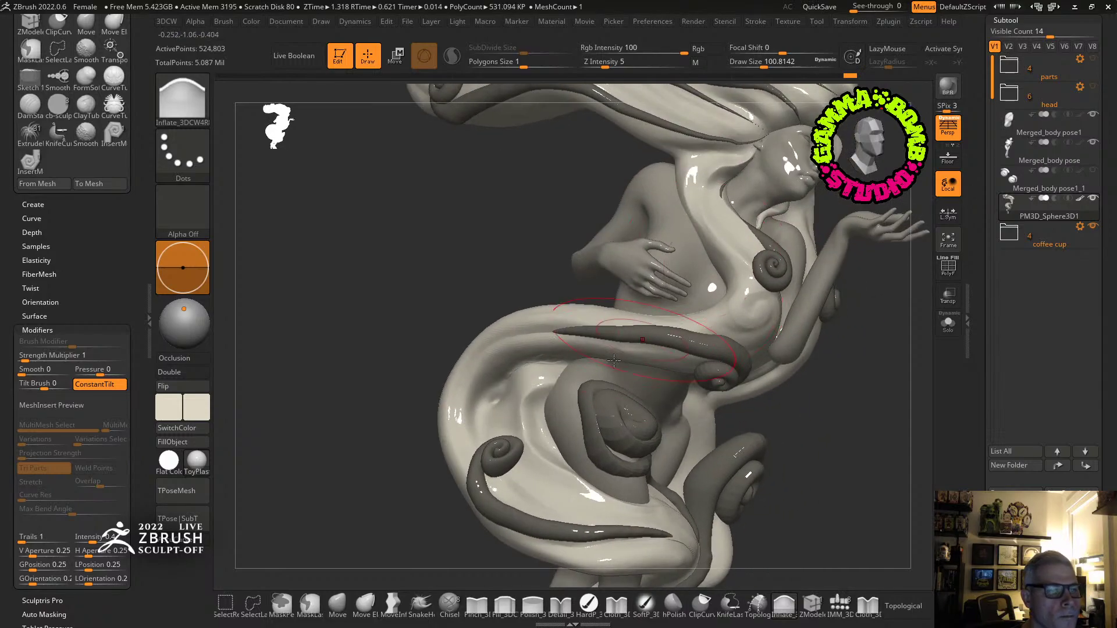
Adjust the hair around the tendrils beside the face with the Move brush, then clear the mask and fuse the subtool with DynaMesh.
{"action": "left_click", "coordinate": [338, 601]}
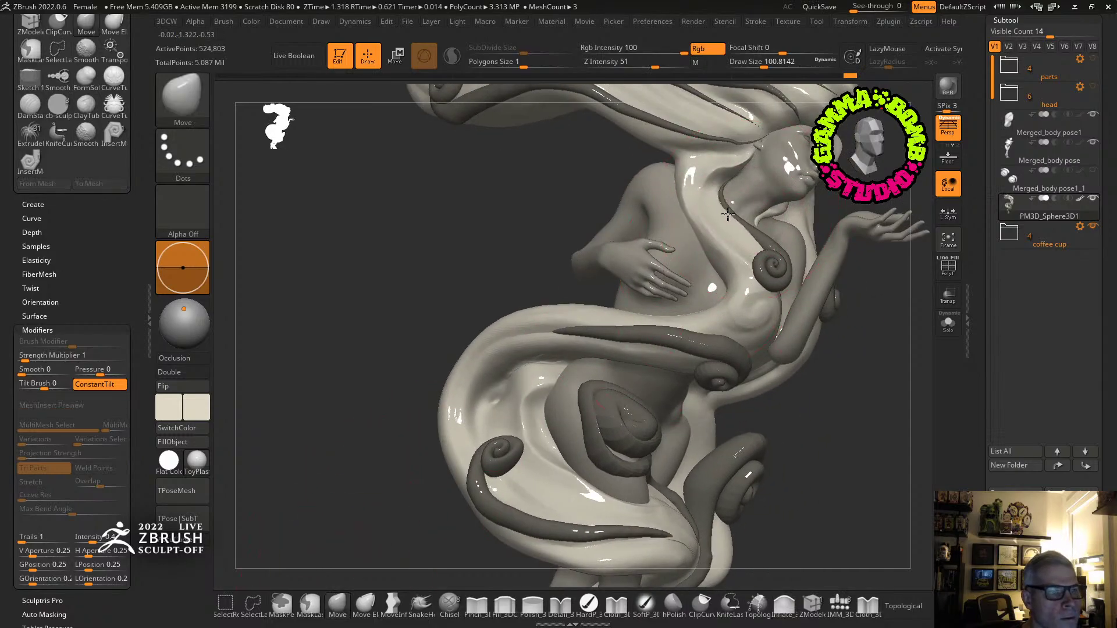
{"action": "mouse_move", "coordinate": [725, 218]}
{"action": "right_mouse_down"}
{"action": "mouse_move", "coordinate": [713, 208]}
{"action": "mouse_move", "coordinate": [659, 342]}
{"action": "right_mouse_up"}
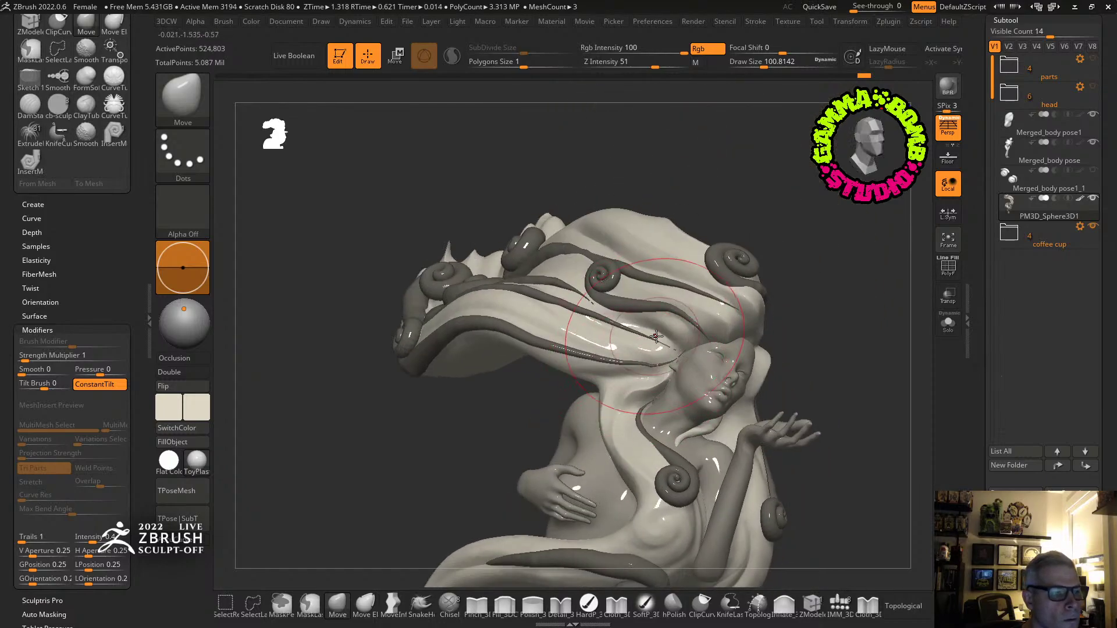
{"action": "left_click_drag", "start_coordinate": [702, 324], "coordinate": [724, 305]}
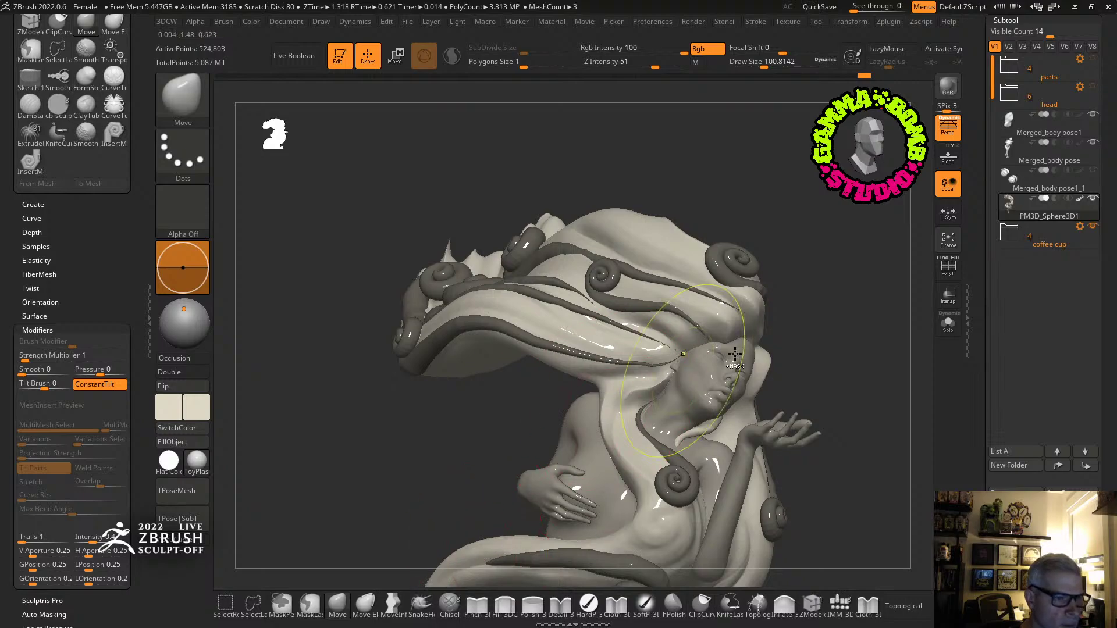
{"action": "left_click_drag", "start_coordinate": [832, 244], "coordinate": [836, 236], "text": "ctrl"}
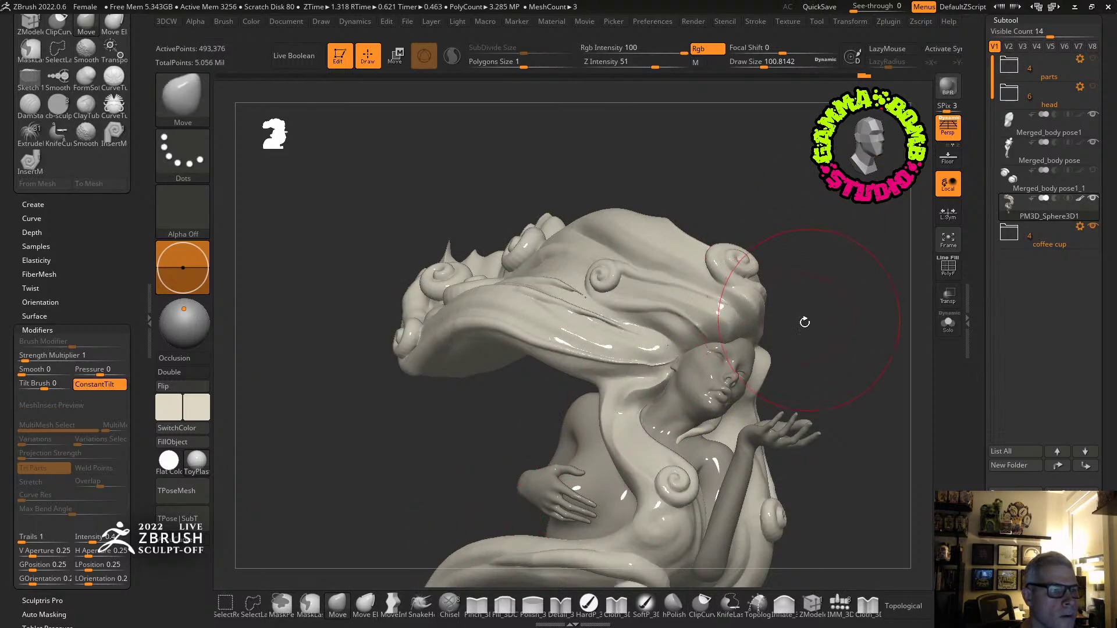
Remesh the fused hair and drape subtool with DynaMesh at resolution 1200.
{"action": "mouse_move", "coordinate": [818, 344]}
{"action": "left_mouse_down"}
{"action": "mouse_move", "coordinate": [843, 372]}
{"action": "mouse_move", "coordinate": [837, 365]}
{"action": "mouse_move", "coordinate": [908, 372]}
{"action": "left_mouse_up"}
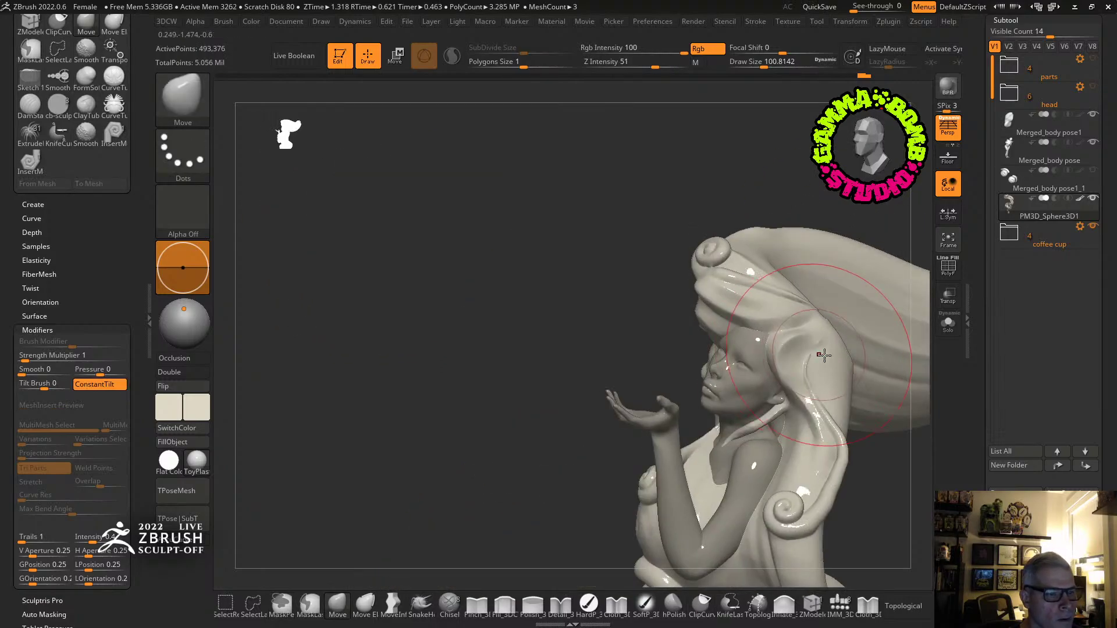
{"action": "scroll", "coordinate": [1094, 409], "scroll_direction": "down", "scroll_amount": 5}
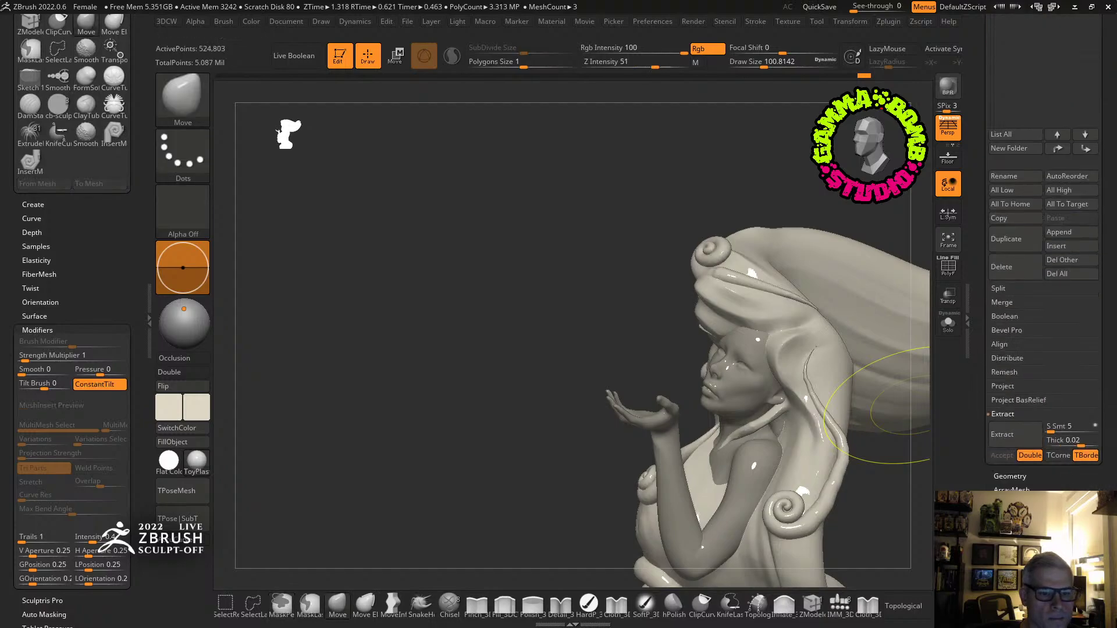
{"action": "left_click", "coordinate": [1008, 477]}
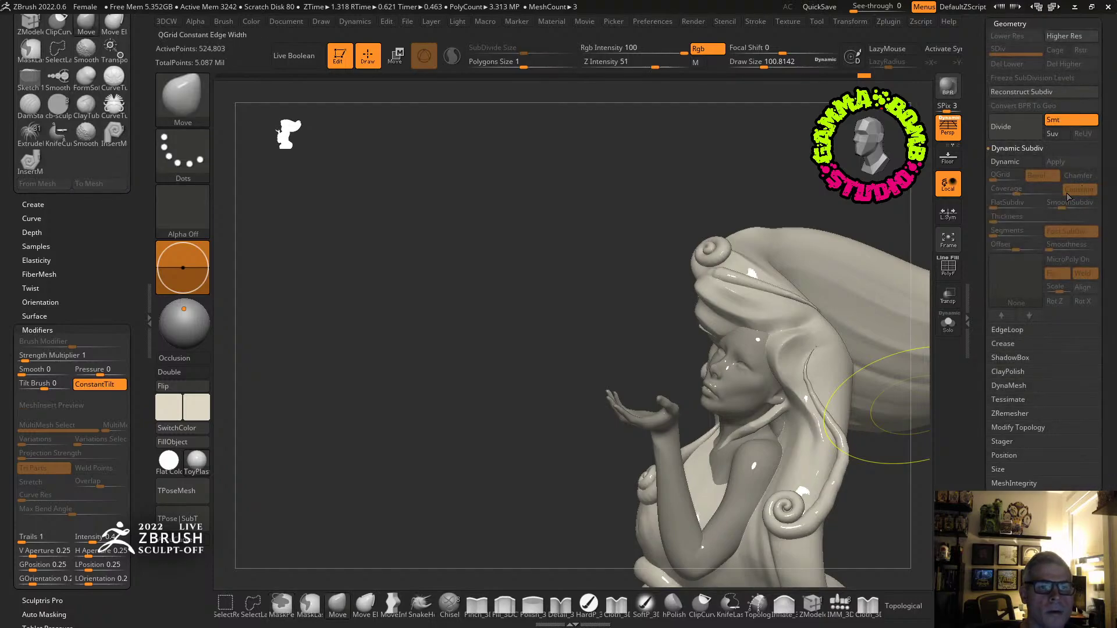
{"action": "left_click", "coordinate": [1010, 387]}
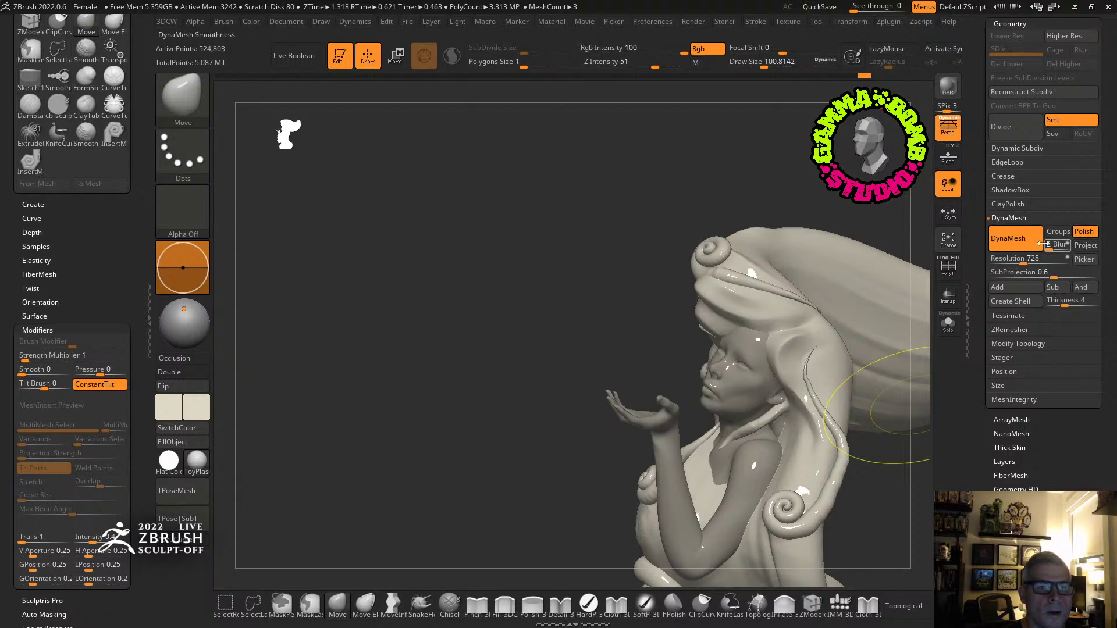
{"action": "type", "text": "1200"}
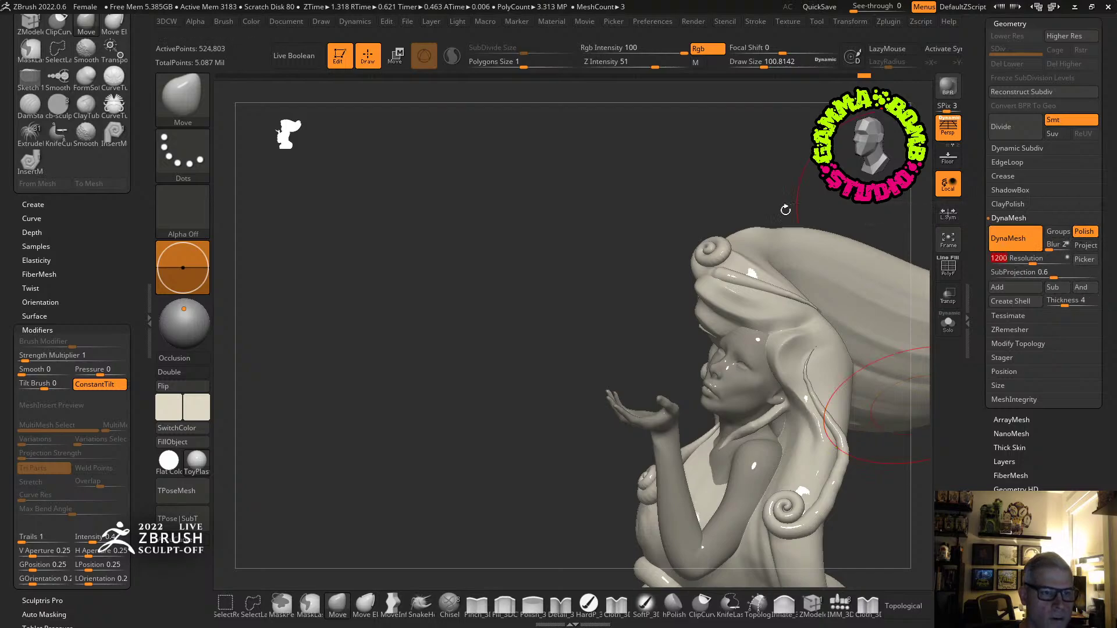
{"action": "left_click_drag", "start_coordinate": [786, 209], "coordinate": [562, 277], "text": "ctrl"}
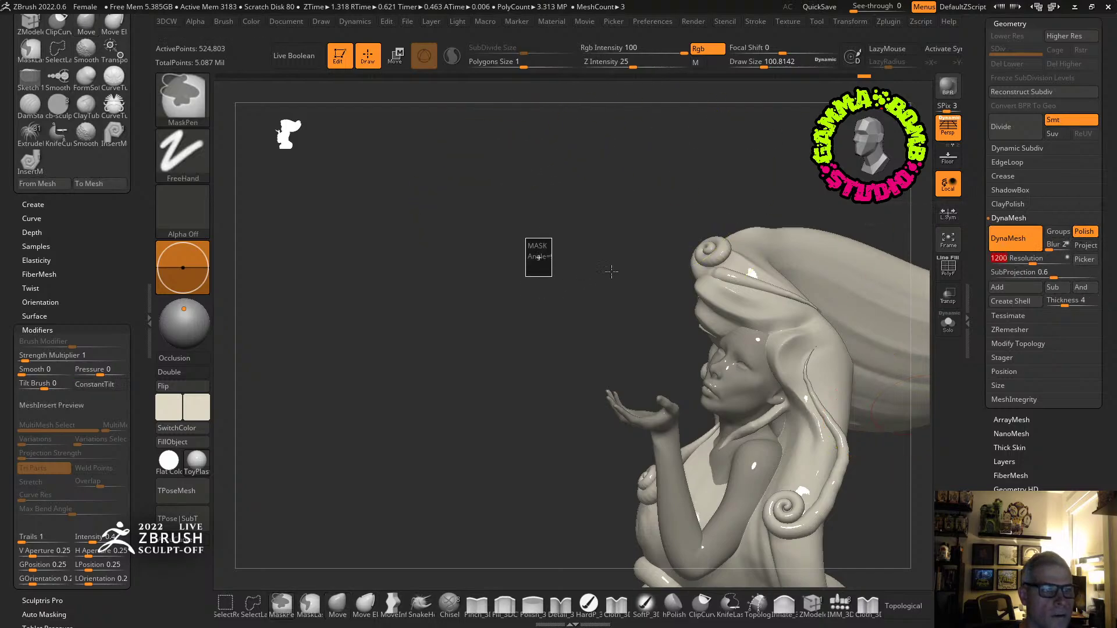
{"action": "left_click_drag", "start_coordinate": [693, 182], "coordinate": [722, 263]}
Smooth the drape around the spiral beside the shoulder, touch up its outer edge with the Inflate brush, and remesh with DynaMesh.
{"action": "left_click_drag", "start_coordinate": [752, 297], "coordinate": [722, 265], "text": "shift"}
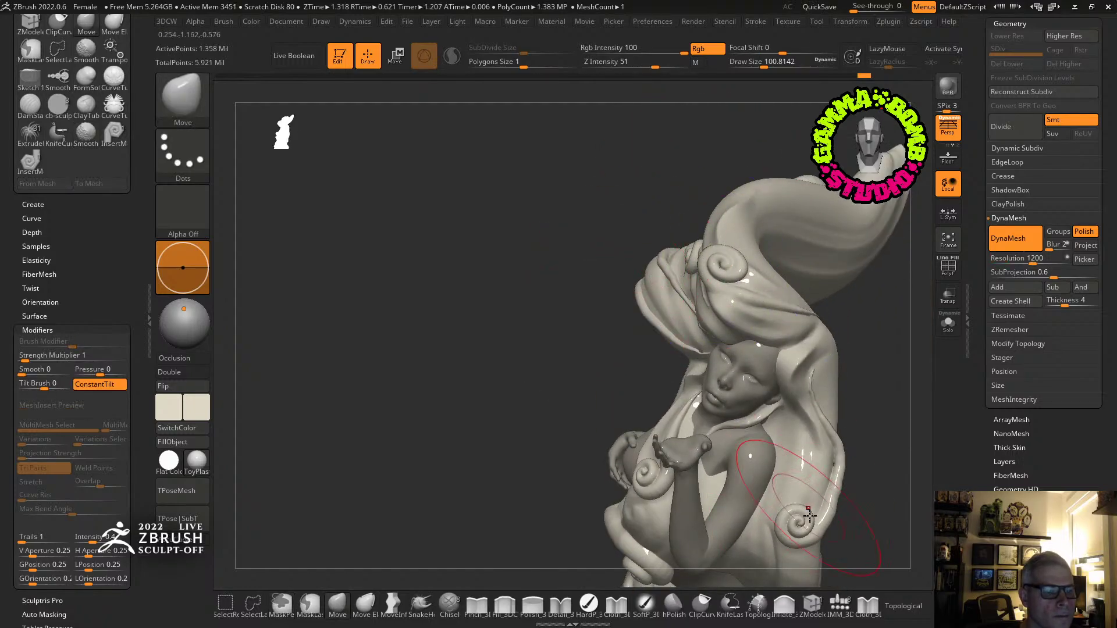
{"action": "left_click_drag", "start_coordinate": [775, 489], "coordinate": [832, 486], "text": "shift"}
{"action": "left_click_drag", "start_coordinate": [839, 443], "coordinate": [797, 524], "text": "shift"}
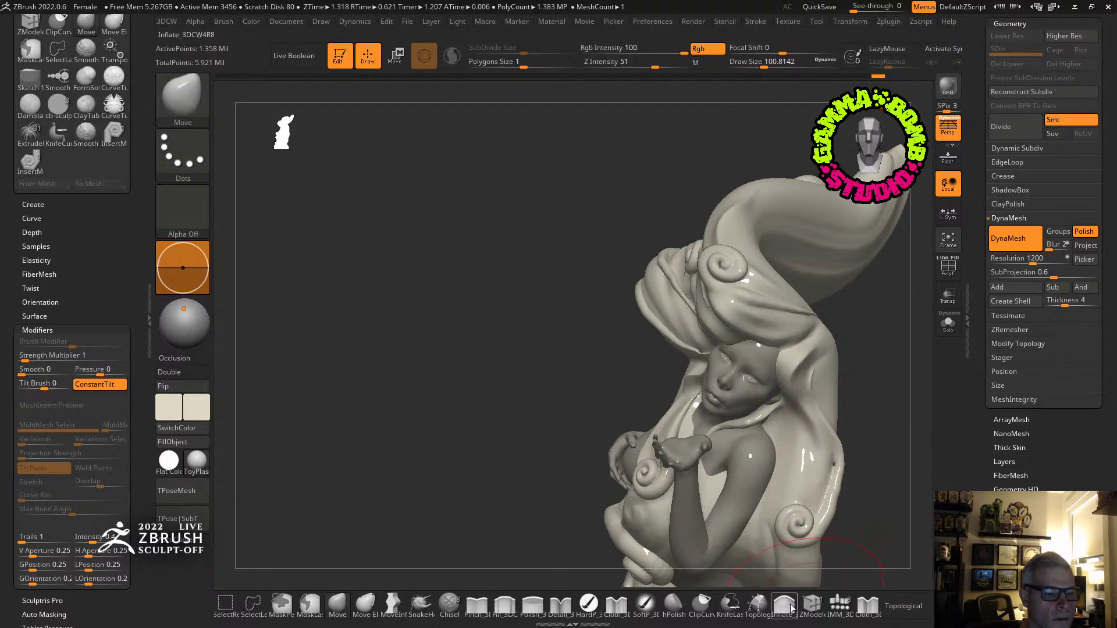
{"action": "left_click", "coordinate": [797, 598]}
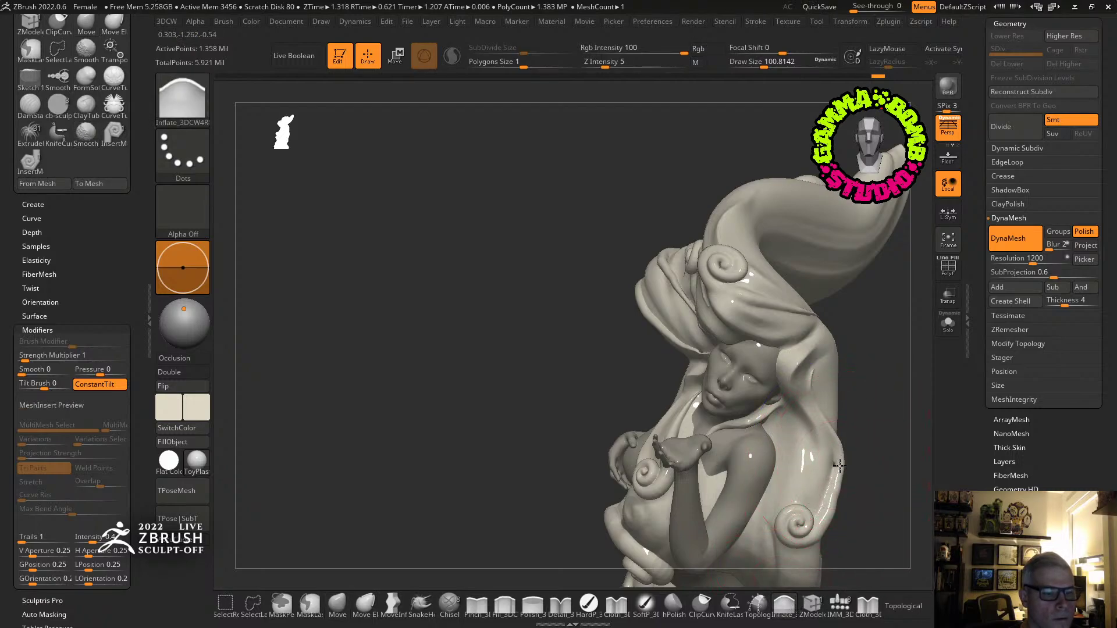
{"action": "key", "text": "ctrl"}
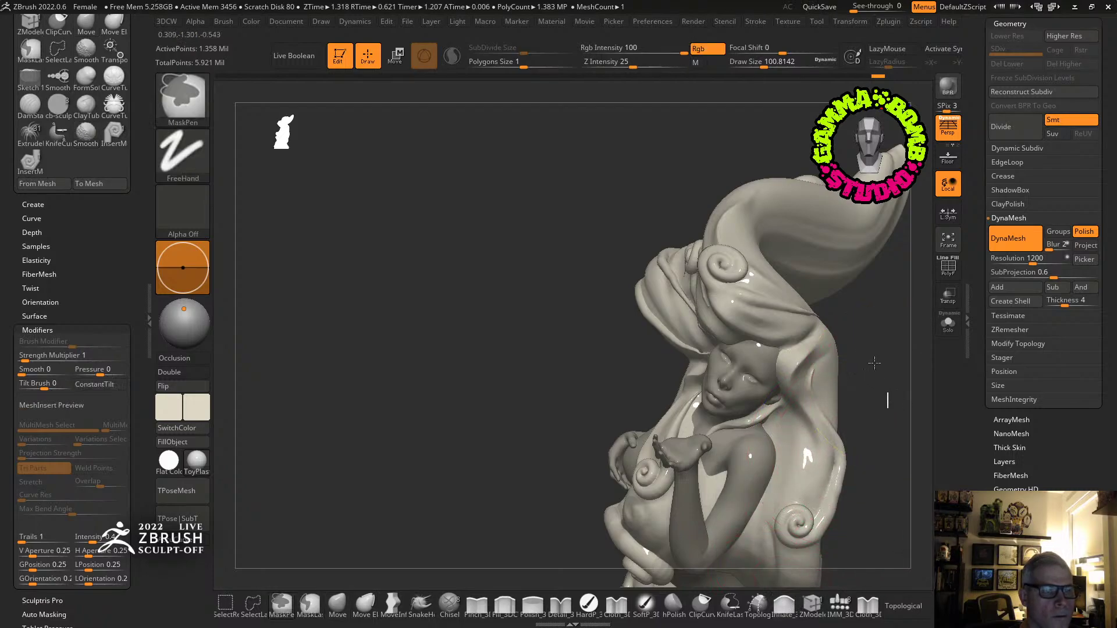
{"action": "left_click_drag", "start_coordinate": [874, 363], "coordinate": [888, 409], "text": "ctrl"}
Show the Merged_body pose1_1 eye subtool and render a BPR preview of the full figure on the coffee cup.
{"action": "mouse_move", "coordinate": [551, 397]}
{"action": "left_mouse_down"}
{"action": "mouse_move", "coordinate": [519, 381]}
{"action": "mouse_move", "coordinate": [515, 290]}
{"action": "mouse_move", "coordinate": [521, 369]}
{"action": "mouse_move", "coordinate": [466, 386]}
{"action": "left_mouse_up"}
{"action": "mouse_move", "coordinate": [468, 335]}
{"action": "left_mouse_down"}
{"action": "mouse_move", "coordinate": [474, 314]}
{"action": "mouse_move", "coordinate": [456, 344]}
{"action": "mouse_move", "coordinate": [452, 302]}
{"action": "left_mouse_up"}
{"action": "mouse_move", "coordinate": [458, 346]}
{"action": "left_mouse_down"}
{"action": "mouse_move", "coordinate": [309, 371]}
{"action": "mouse_move", "coordinate": [678, 387]}
{"action": "mouse_move", "coordinate": [681, 448]}
{"action": "mouse_move", "coordinate": [673, 436]}
{"action": "mouse_move", "coordinate": [688, 436]}
{"action": "mouse_move", "coordinate": [686, 381]}
{"action": "mouse_move", "coordinate": [703, 444]}
{"action": "mouse_move", "coordinate": [715, 447]}
{"action": "left_mouse_up"}
{"action": "left_click_drag", "start_coordinate": [1111, 43], "coordinate": [1110, 117]}
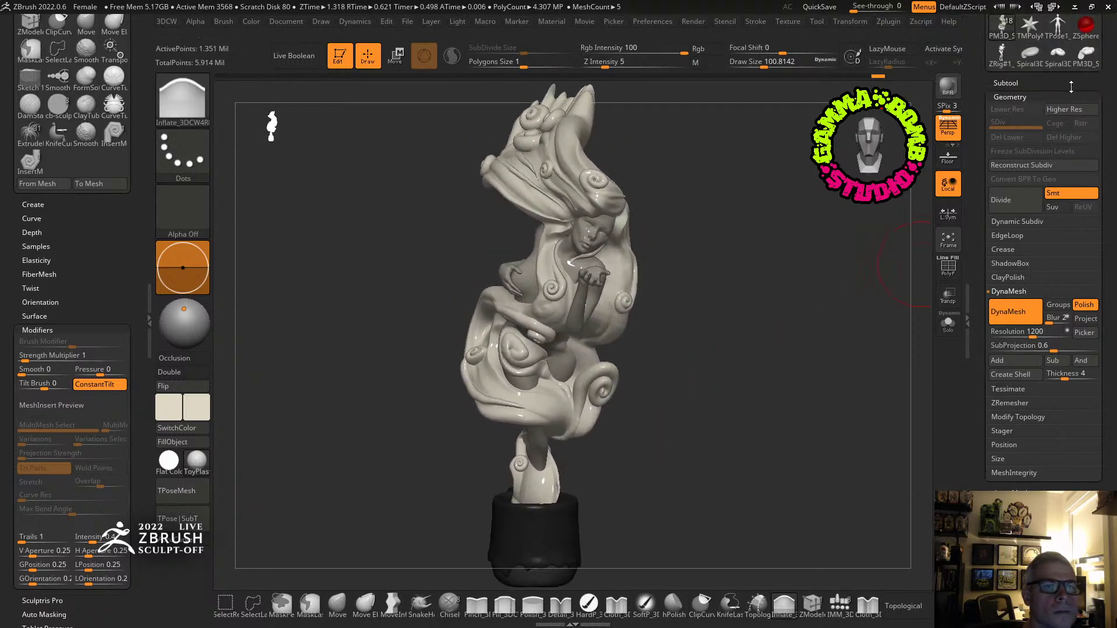
{"action": "left_click", "coordinate": [1018, 85]}
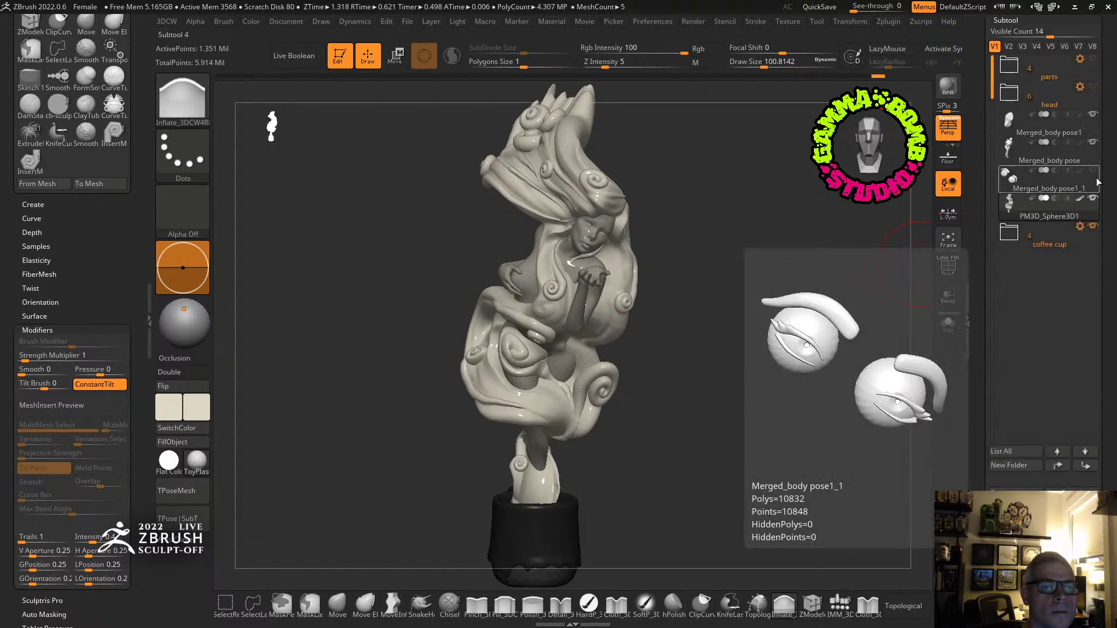
{"action": "left_click_drag", "start_coordinate": [679, 338], "coordinate": [727, 326]}
{"action": "key", "text": "shift+r"}
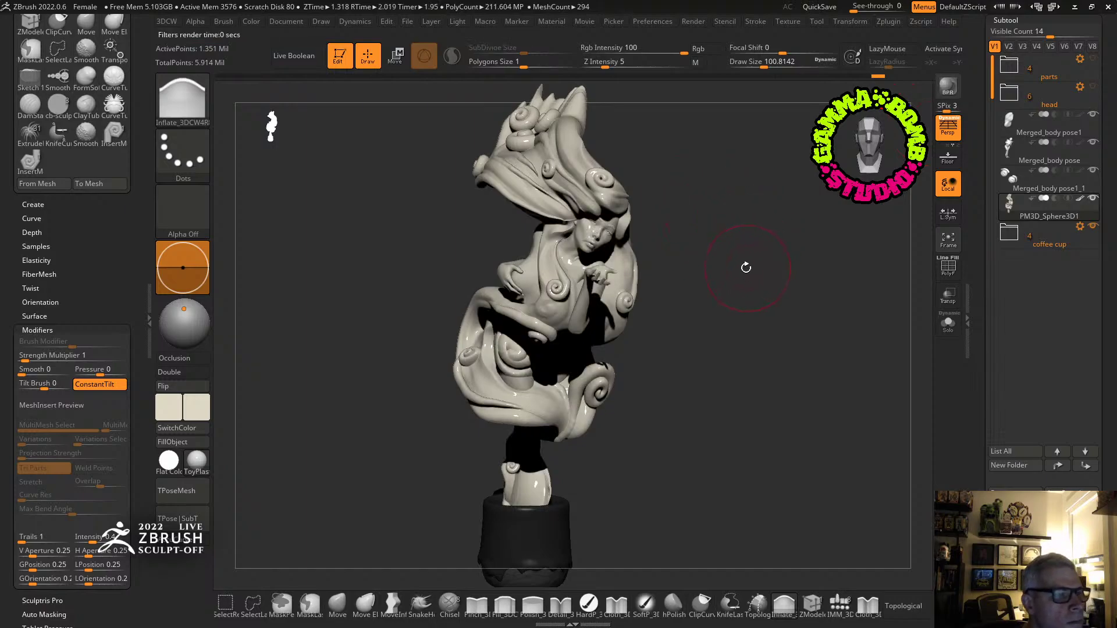
{"action": "mouse_move", "coordinate": [736, 290]}
{"action": "left_mouse_down"}
{"action": "mouse_move", "coordinate": [718, 282]}
{"action": "mouse_move", "coordinate": [750, 304]}
{"action": "left_mouse_up"}
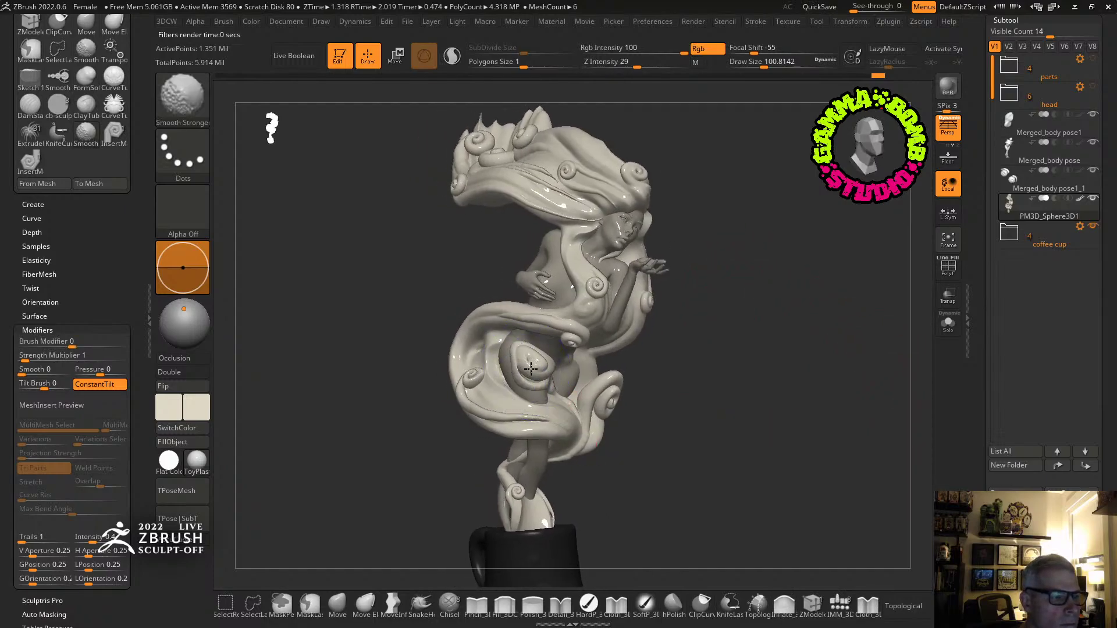
Carve fold lines along the lower drape below the knee with the DamStandard brush at draw size about 31.
{"action": "left_click_drag", "start_coordinate": [660, 428], "coordinate": [652, 369], "text": "alt"}
{"action": "key", "text": "shift"}
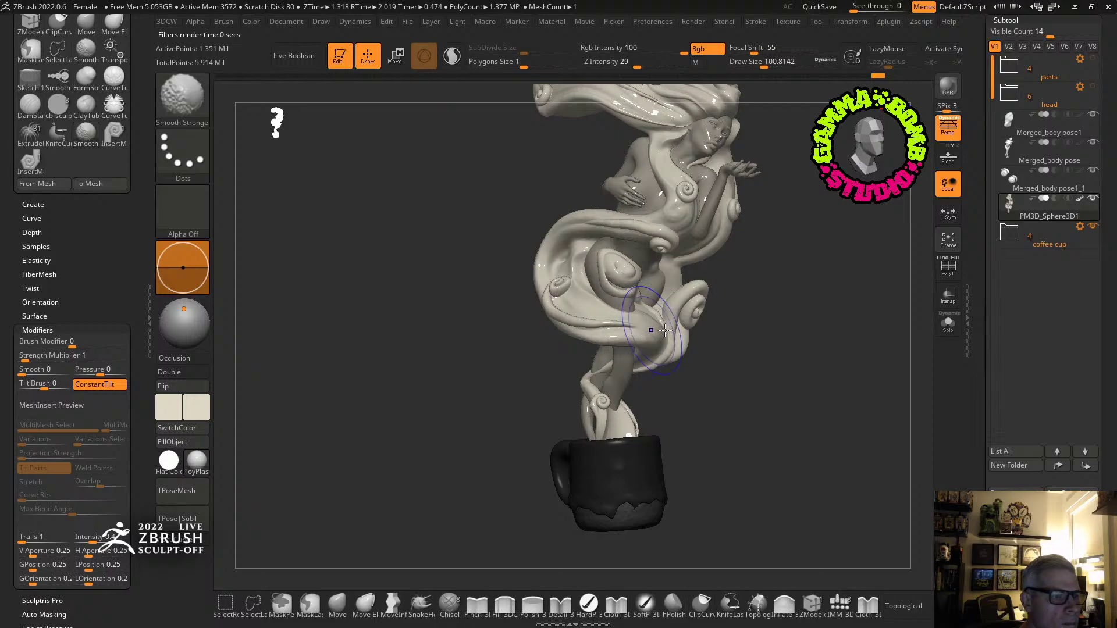
{"action": "mouse_move", "coordinate": [751, 349]}
{"action": "left_mouse_down"}
{"action": "mouse_move", "coordinate": [741, 382]}
{"action": "mouse_move", "coordinate": [757, 308]}
{"action": "left_mouse_up"}
{"action": "key", "text": "b"}
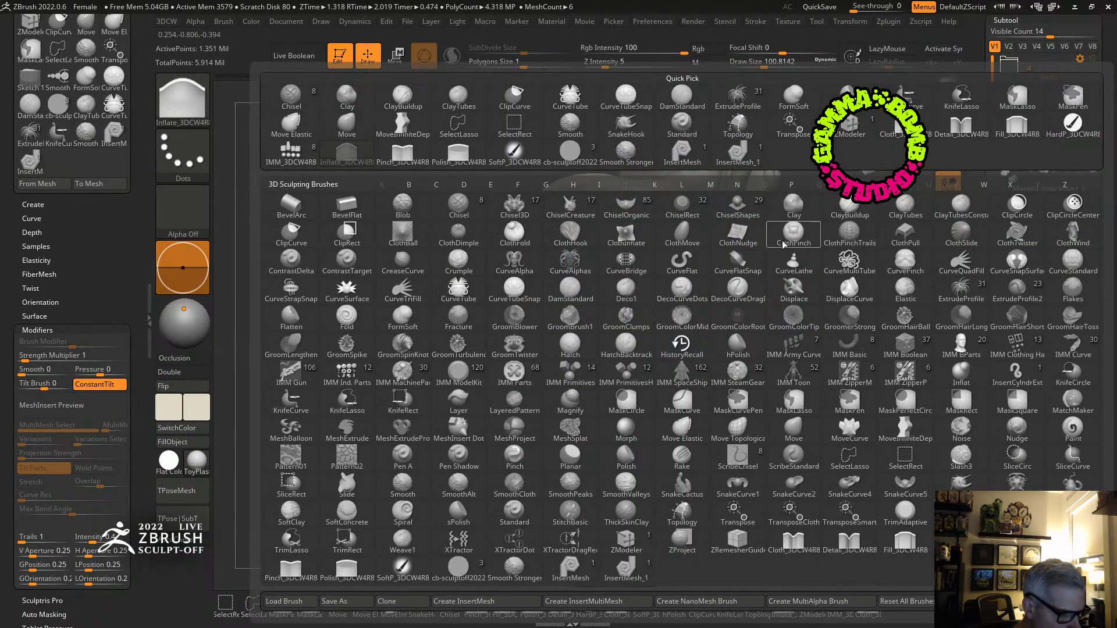
{"action": "key", "text": "d"}
{"action": "key", "text": "s"}
{"action": "left_click_drag", "start_coordinate": [669, 326], "coordinate": [614, 283], "text": "alt"}
{"action": "left_click_drag", "start_coordinate": [763, 61], "coordinate": [749, 61]}
{"action": "mouse_move", "coordinate": [595, 309]}
{"action": "left_mouse_down"}
{"action": "mouse_move", "coordinate": [669, 357]}
{"action": "mouse_move", "coordinate": [806, 390]}
{"action": "left_mouse_up"}
{"action": "mouse_move", "coordinate": [644, 330]}
{"action": "left_mouse_down"}
{"action": "mouse_move", "coordinate": [791, 384]}
{"action": "mouse_move", "coordinate": [780, 413]}
{"action": "left_mouse_up"}
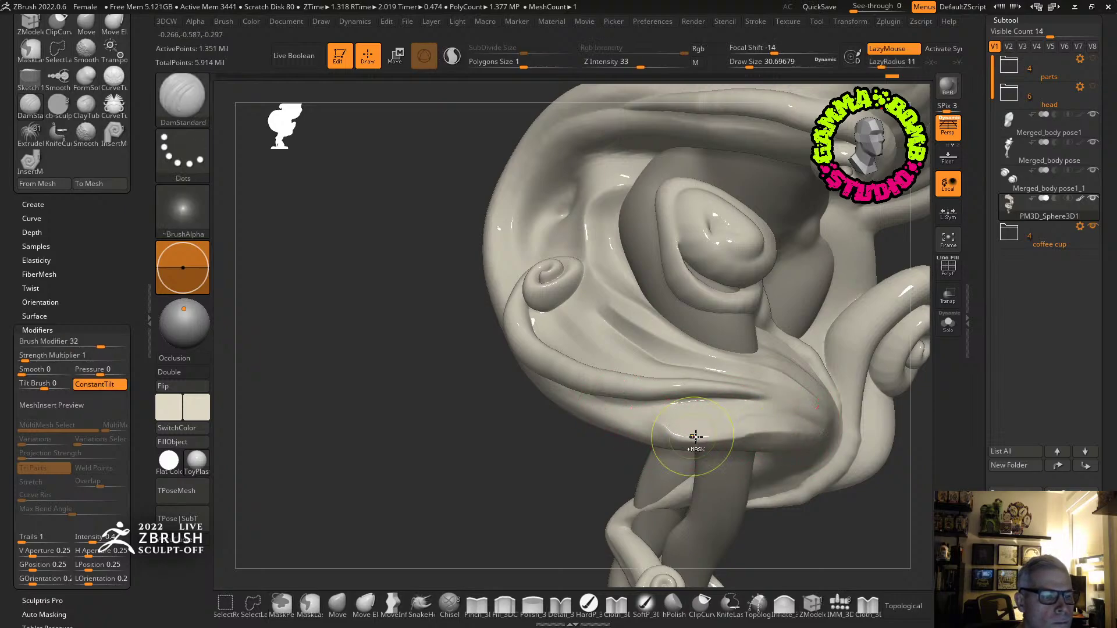
Undo the last groove and carve finer folds along the lower drape's edge with DamStandard at draw size about 22.
{"action": "key", "text": "ctrl+z"}
{"action": "left_click", "coordinate": [747, 63]}
{"action": "mouse_move", "coordinate": [728, 320]}
{"action": "right_mouse_down", "text": "alt"}
{"action": "mouse_move", "coordinate": [722, 247]}
{"action": "mouse_move", "coordinate": [723, 280]}
{"action": "right_mouse_up", "text": "alt"}
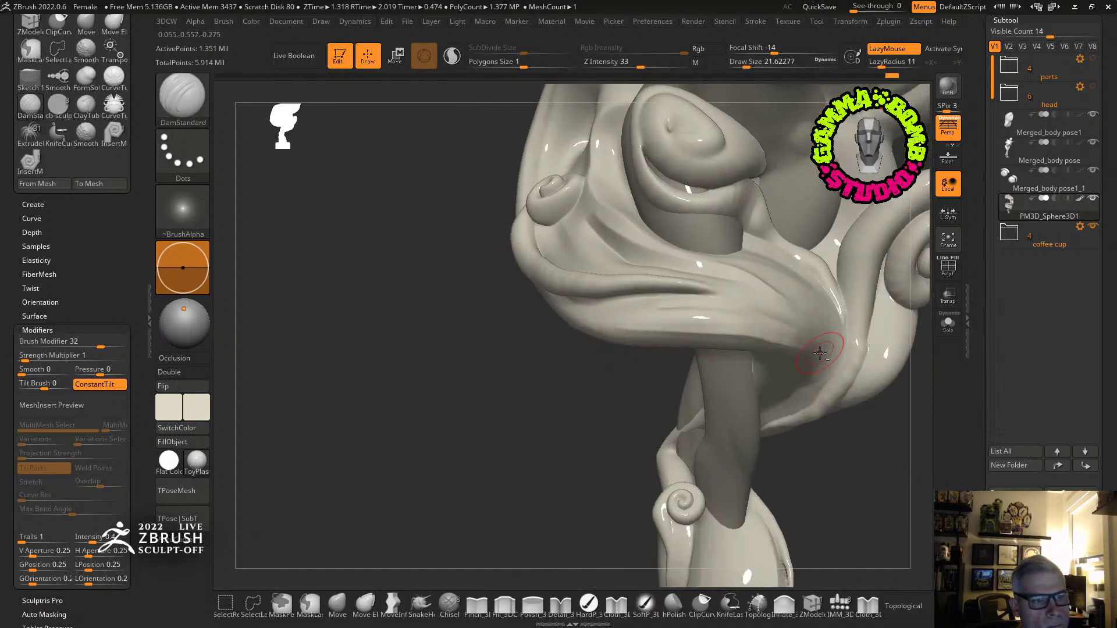
{"action": "right_click_drag", "start_coordinate": [820, 353], "coordinate": [805, 329]}
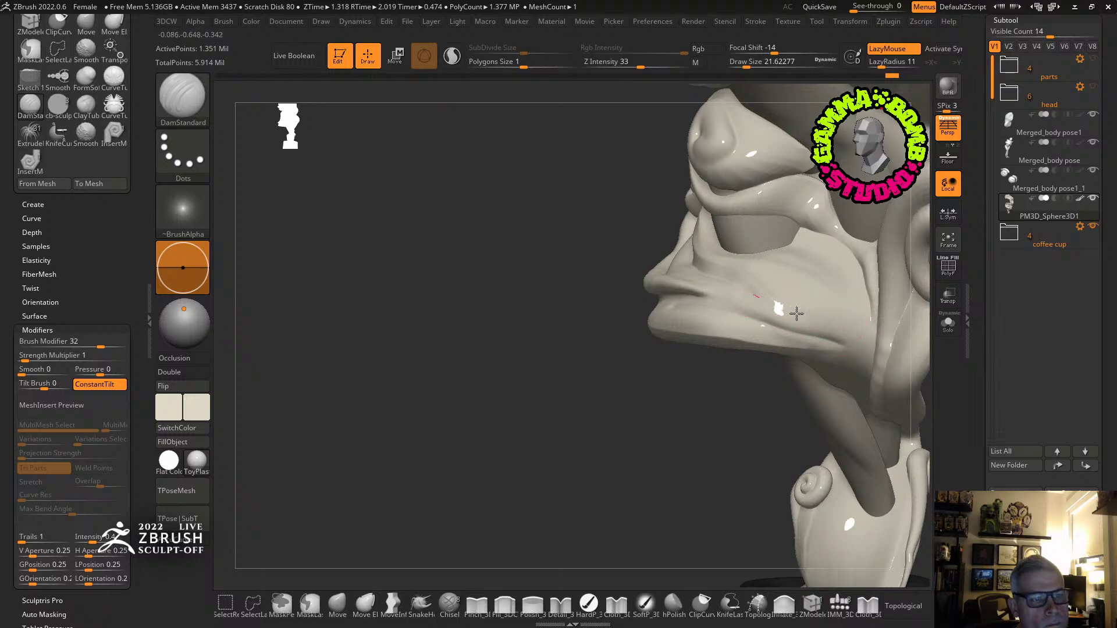
{"action": "right_click_drag", "start_coordinate": [695, 374], "coordinate": [849, 400]}
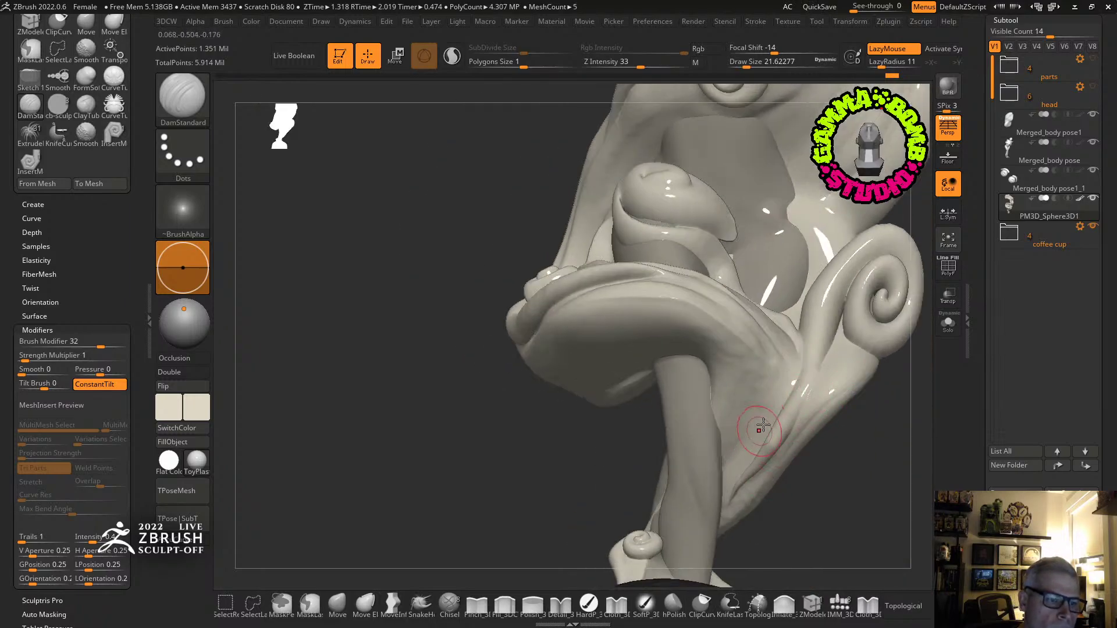
Carve creases down the drape behind the lower leg and along the arched underside of the fold.
{"action": "left_click_drag", "start_coordinate": [745, 348], "coordinate": [737, 484]}
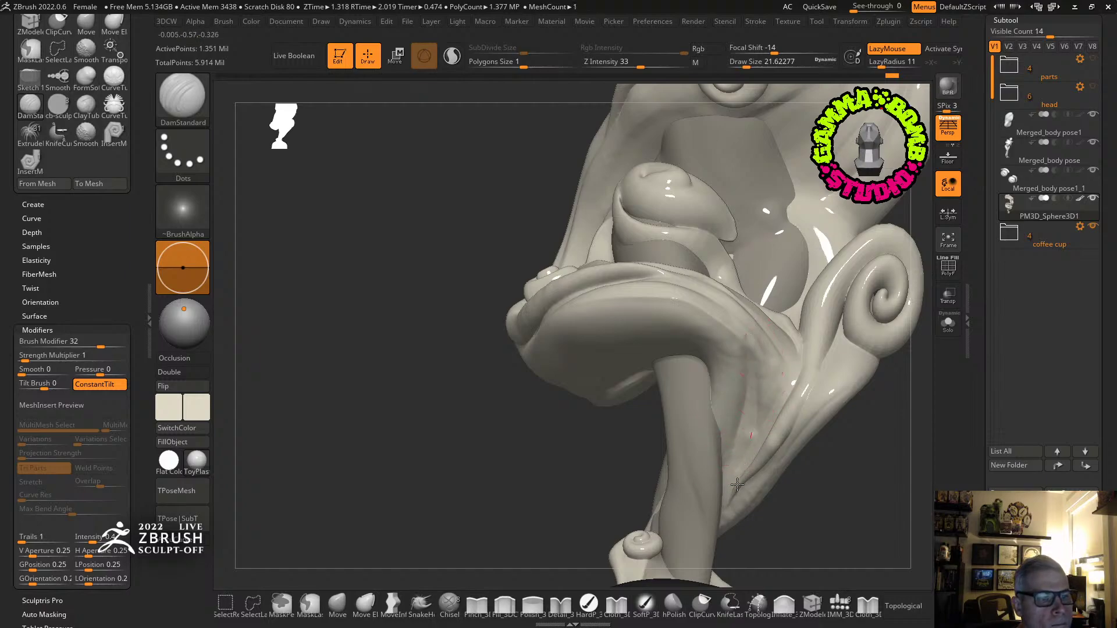
{"action": "left_click_drag", "start_coordinate": [718, 317], "coordinate": [742, 356]}
{"action": "right_click_drag", "start_coordinate": [656, 354], "coordinate": [724, 351]}
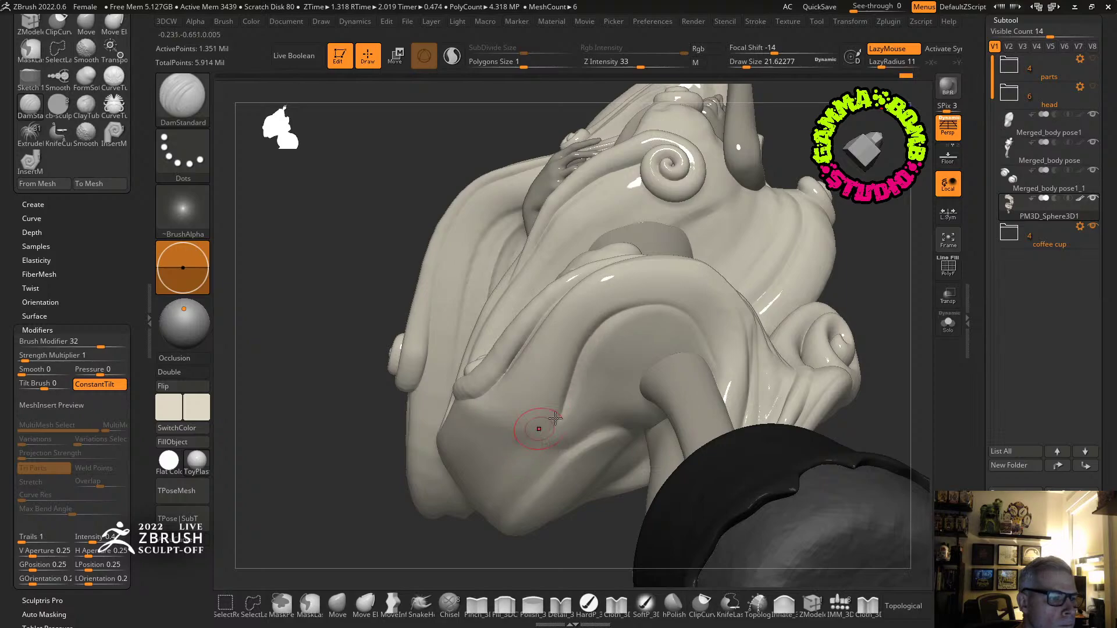
{"action": "mouse_move", "coordinate": [739, 306]}
{"action": "left_mouse_down"}
{"action": "mouse_move", "coordinate": [610, 300]}
{"action": "mouse_move", "coordinate": [539, 433]}
{"action": "left_mouse_up"}
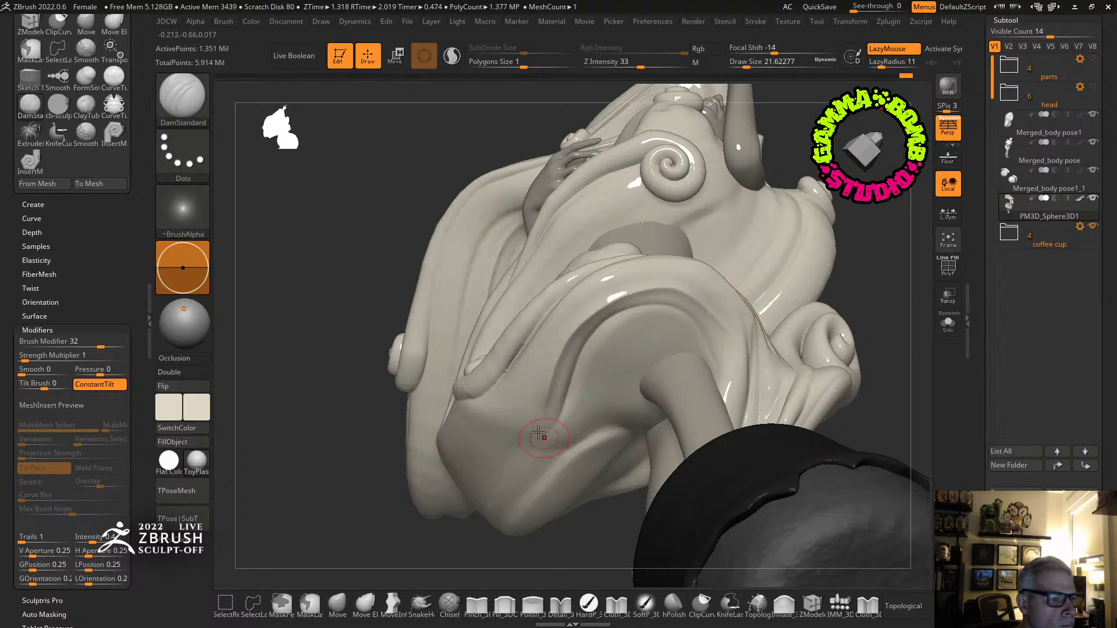
Build up folds on the outer underside of the lower drape with the ClayTubes brush.
{"action": "key", "text": "b"}
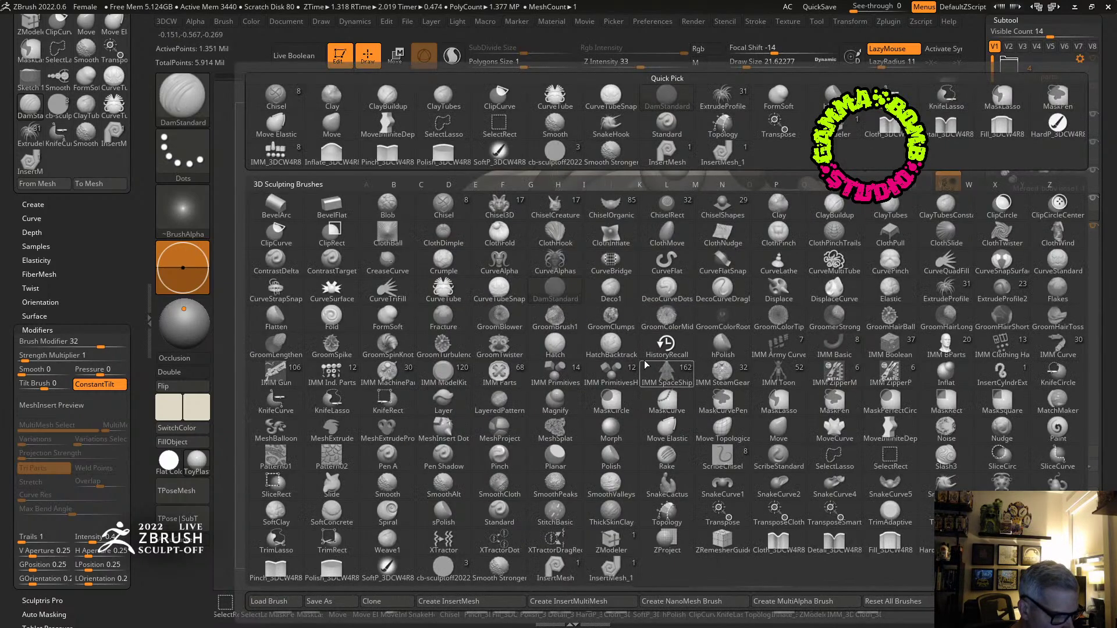
{"action": "key", "text": "c"}
{"action": "key", "text": "t"}
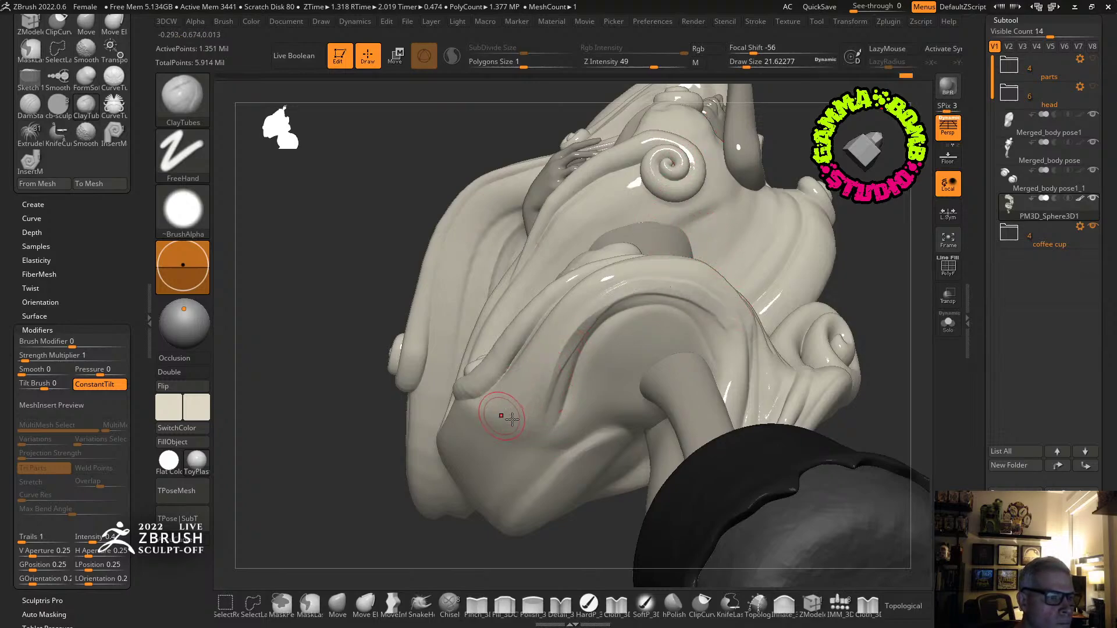
{"action": "right_click_drag", "start_coordinate": [511, 419], "coordinate": [639, 410]}
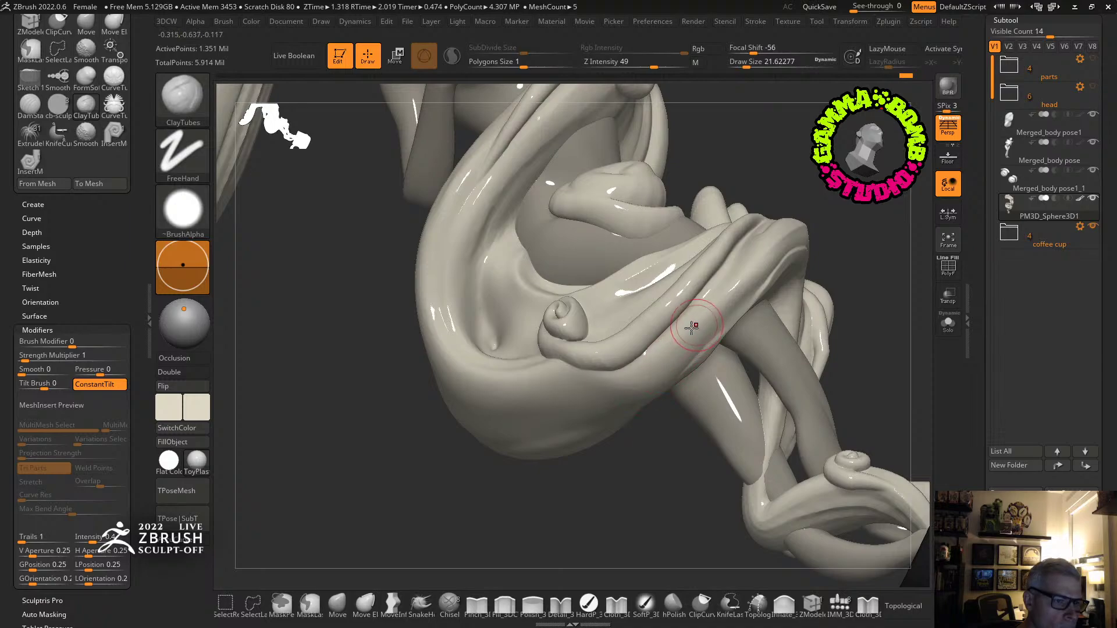
{"action": "right_click_drag", "start_coordinate": [493, 370], "coordinate": [462, 374]}
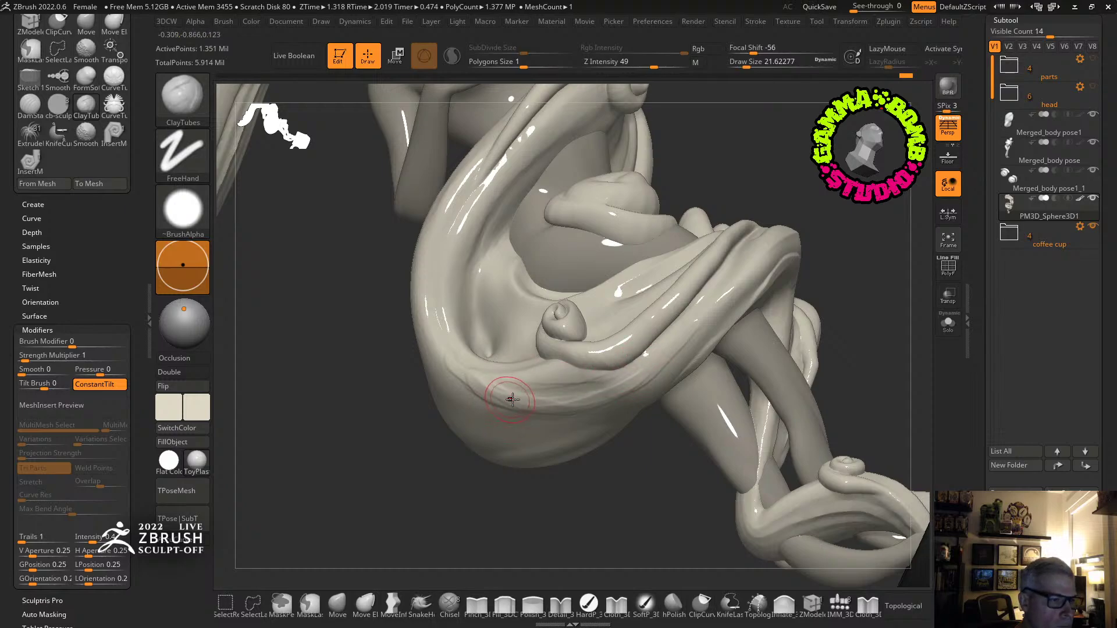
Add ClayTubes folds in the drape's hollow beside the small spiral, remesh with DynaMesh, and smooth the transition.
{"action": "right_click_drag", "start_coordinate": [511, 386], "coordinate": [486, 285]}
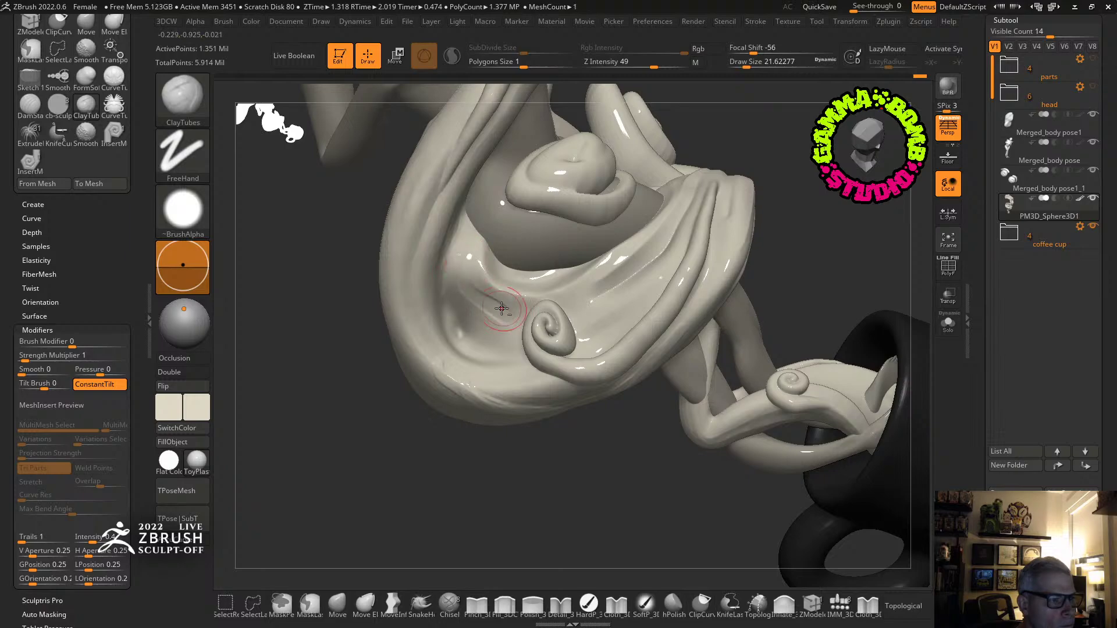
{"action": "right_click_drag", "start_coordinate": [528, 312], "coordinate": [646, 295]}
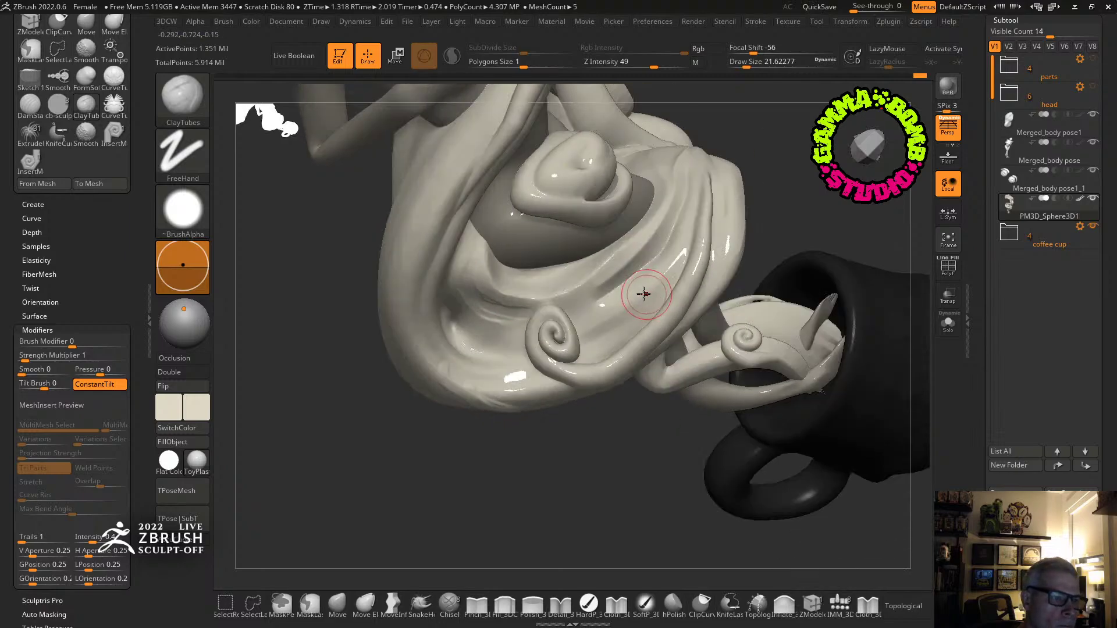
{"action": "left_click_drag", "start_coordinate": [415, 439], "coordinate": [459, 456], "text": "ctrl"}
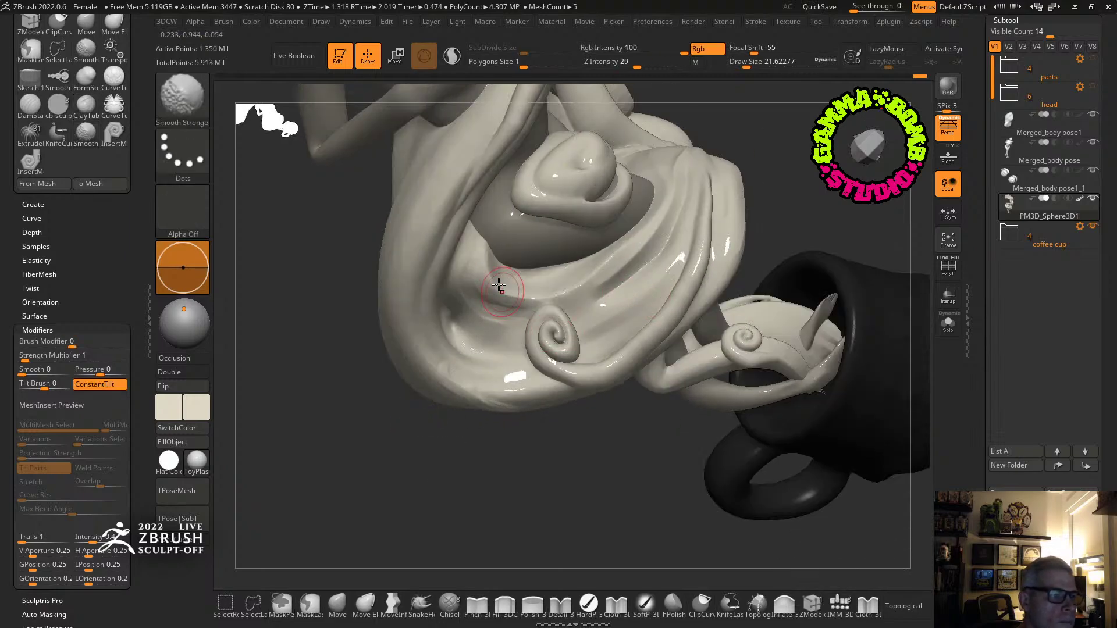
{"action": "left_click_drag", "start_coordinate": [500, 294], "coordinate": [506, 306], "text": "shift"}
Smooth the hair where it meets the side of the face and remesh the subtool with DynaMesh.
{"action": "mouse_move", "coordinate": [555, 269]}
{"action": "right_mouse_down", "text": "alt"}
{"action": "mouse_move", "coordinate": [531, 263]}
{"action": "mouse_move", "coordinate": [467, 363]}
{"action": "mouse_move", "coordinate": [464, 439]}
{"action": "mouse_move", "coordinate": [504, 446]}
{"action": "mouse_move", "coordinate": [496, 550]}
{"action": "mouse_move", "coordinate": [588, 442]}
{"action": "mouse_move", "coordinate": [725, 242]}
{"action": "mouse_move", "coordinate": [812, 259]}
{"action": "mouse_move", "coordinate": [837, 208]}
{"action": "mouse_move", "coordinate": [826, 359]}
{"action": "mouse_move", "coordinate": [856, 334]}
{"action": "mouse_move", "coordinate": [844, 358]}
{"action": "mouse_move", "coordinate": [793, 406]}
{"action": "mouse_move", "coordinate": [705, 395]}
{"action": "mouse_move", "coordinate": [794, 340]}
{"action": "mouse_move", "coordinate": [768, 356]}
{"action": "mouse_move", "coordinate": [800, 317]}
{"action": "right_mouse_up", "text": "alt"}
{"action": "mouse_move", "coordinate": [810, 272]}
{"action": "right_mouse_down"}
{"action": "mouse_move", "coordinate": [823, 291]}
{"action": "mouse_move", "coordinate": [822, 267]}
{"action": "mouse_move", "coordinate": [694, 402]}
{"action": "mouse_move", "coordinate": [661, 357]}
{"action": "mouse_move", "coordinate": [710, 334]}
{"action": "mouse_move", "coordinate": [756, 331]}
{"action": "right_mouse_up"}
{"action": "key", "text": "shift"}
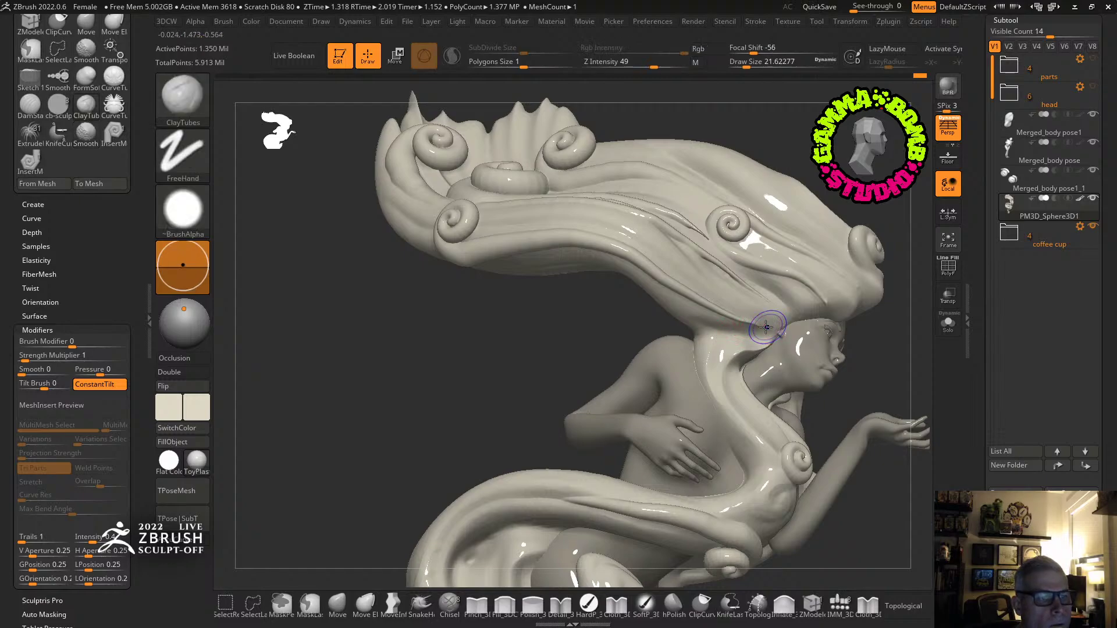
{"action": "key", "text": "shift"}
{"action": "key", "text": "ctrl"}
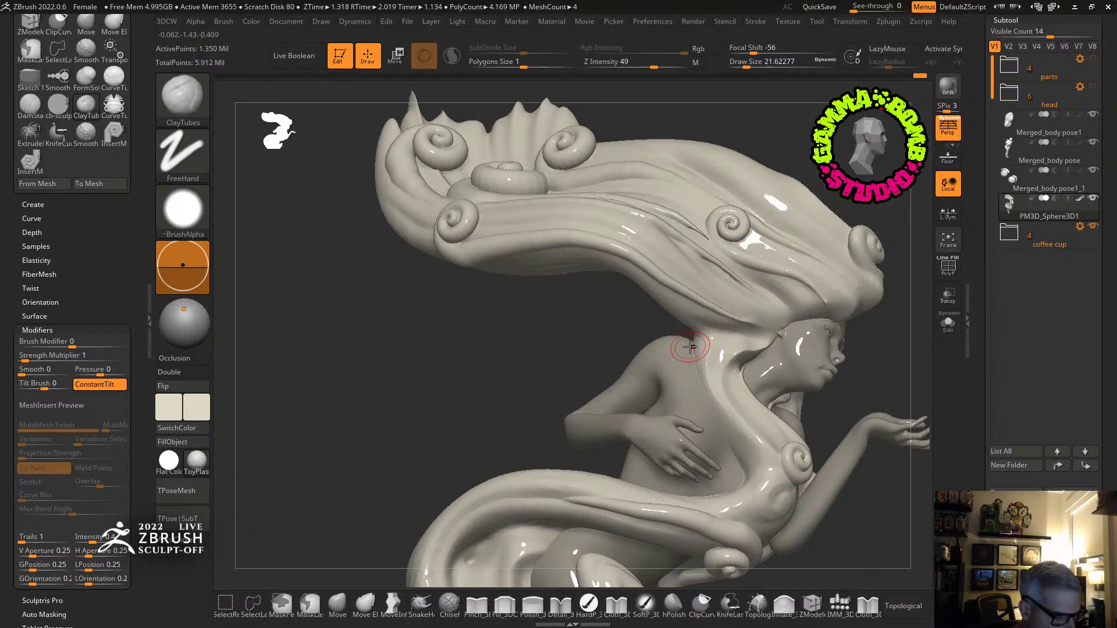
Carve flowing strand creases with DamStandard through the hair sweeping back above the side of the face.
{"action": "key", "text": "b"}
{"action": "key", "text": "d"}
{"action": "key", "text": "s"}
{"action": "right_click_drag", "start_coordinate": [753, 305], "coordinate": [740, 317]}
{"action": "key", "text": "ctrl"}
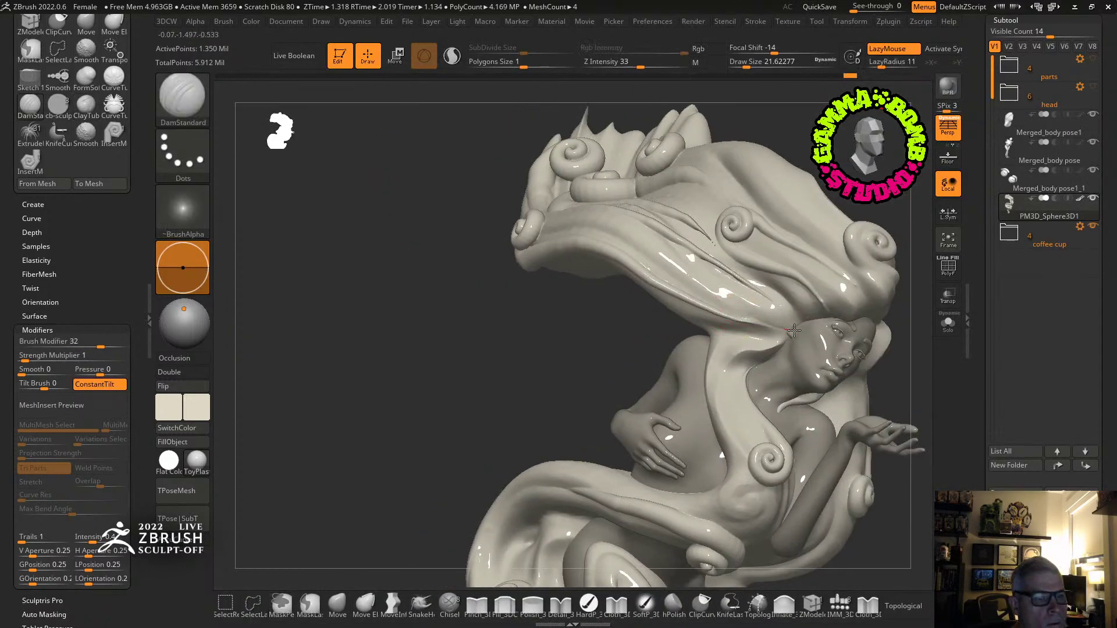
{"action": "left_click_drag", "start_coordinate": [708, 284], "coordinate": [810, 328]}
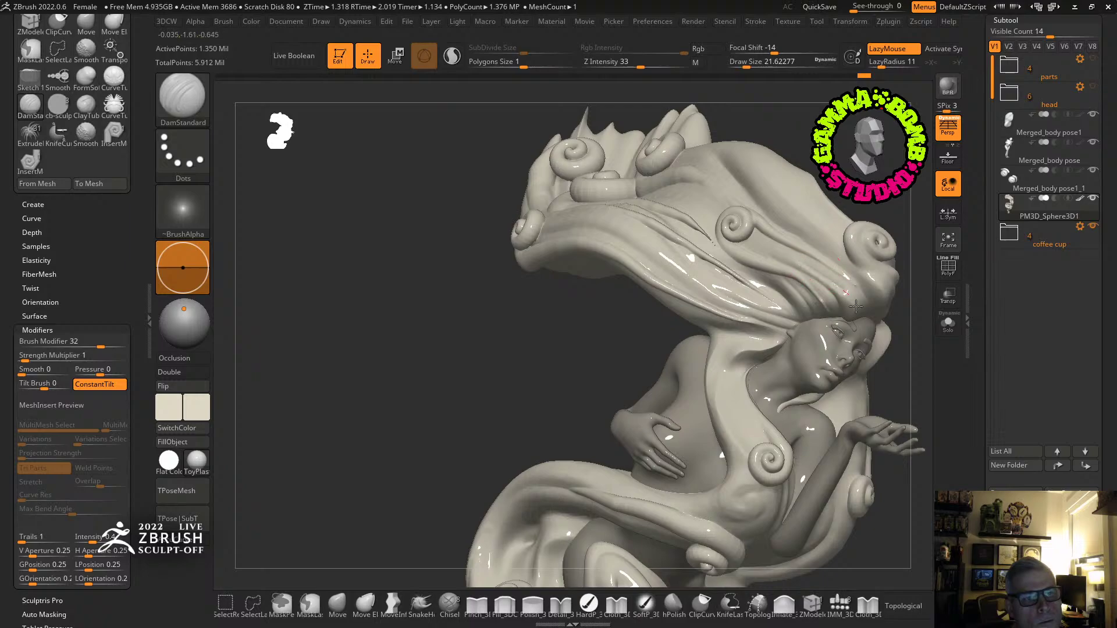
Carve creases down the hair lock on the opposite side of the face, past the neck.
{"action": "mouse_move", "coordinate": [875, 305]}
{"action": "right_mouse_down"}
{"action": "mouse_move", "coordinate": [793, 333]}
{"action": "mouse_move", "coordinate": [810, 342]}
{"action": "right_mouse_up"}
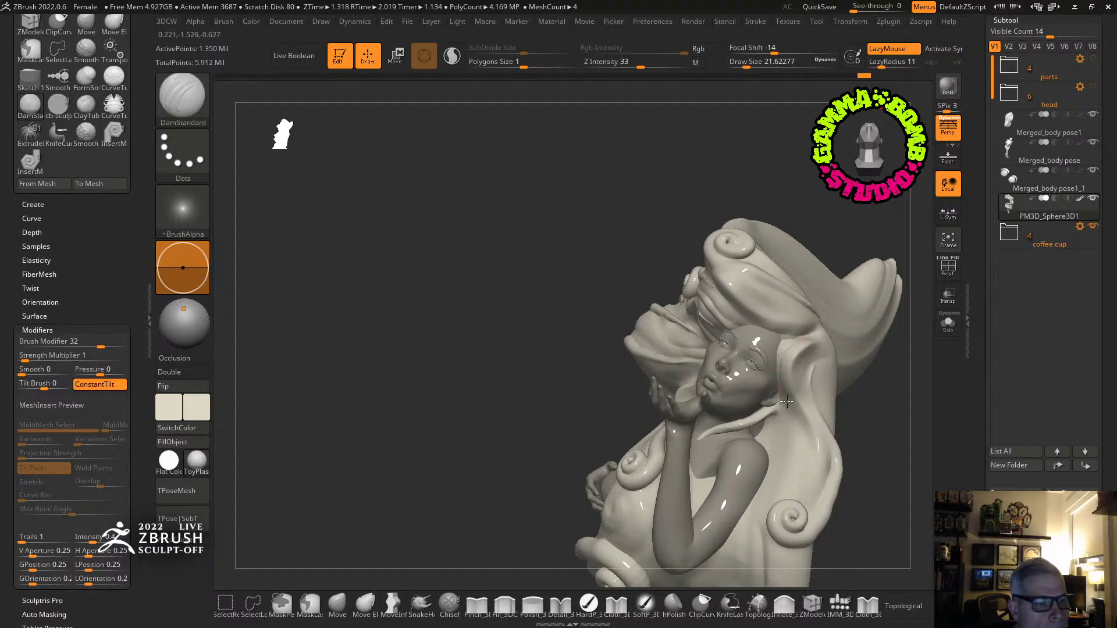
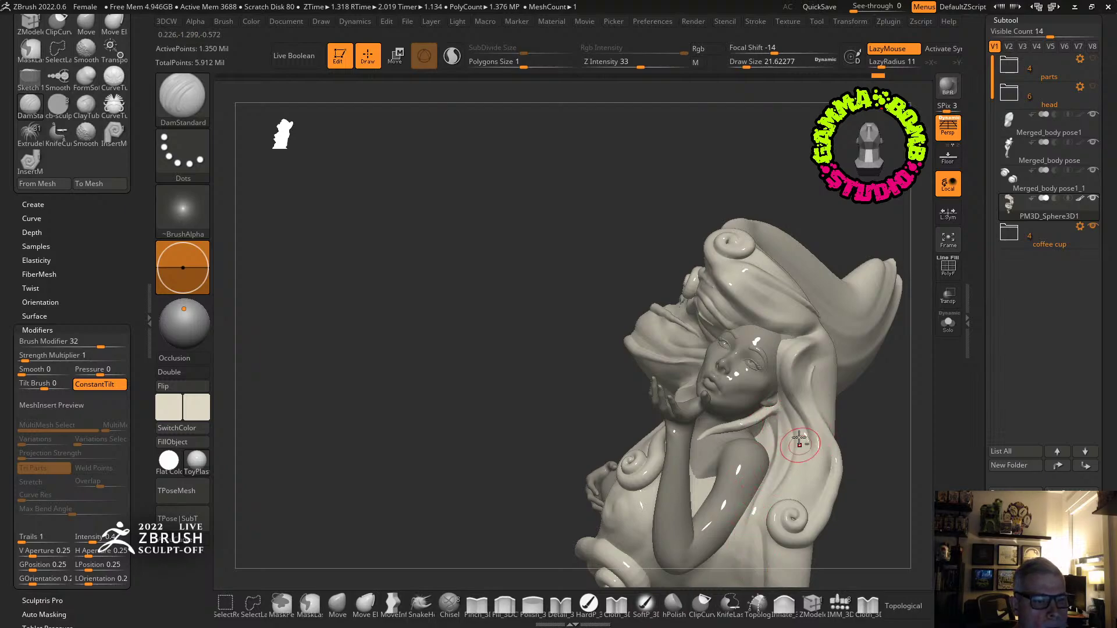
{"action": "right_click_drag", "start_coordinate": [841, 436], "coordinate": [823, 354]}
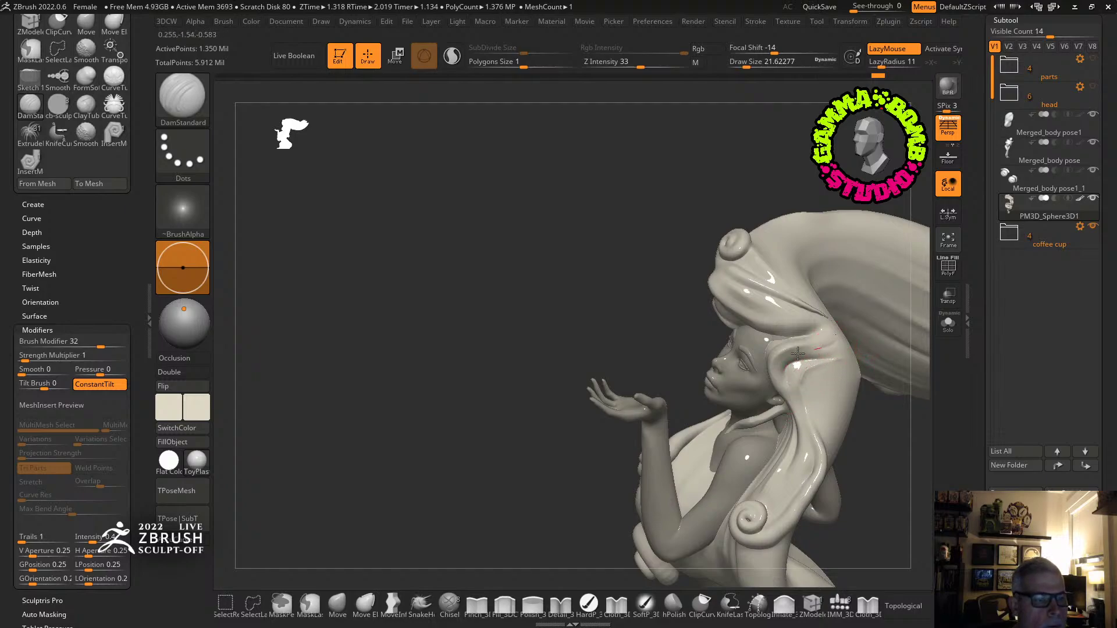
{"action": "mouse_move", "coordinate": [798, 354]}
{"action": "right_mouse_down"}
{"action": "mouse_move", "coordinate": [815, 340]}
{"action": "mouse_move", "coordinate": [825, 308]}
{"action": "mouse_move", "coordinate": [813, 304]}
{"action": "mouse_move", "coordinate": [828, 284]}
{"action": "mouse_move", "coordinate": [890, 262]}
{"action": "mouse_move", "coordinate": [835, 334]}
{"action": "mouse_move", "coordinate": [875, 369]}
{"action": "mouse_move", "coordinate": [867, 344]}
{"action": "right_mouse_up"}
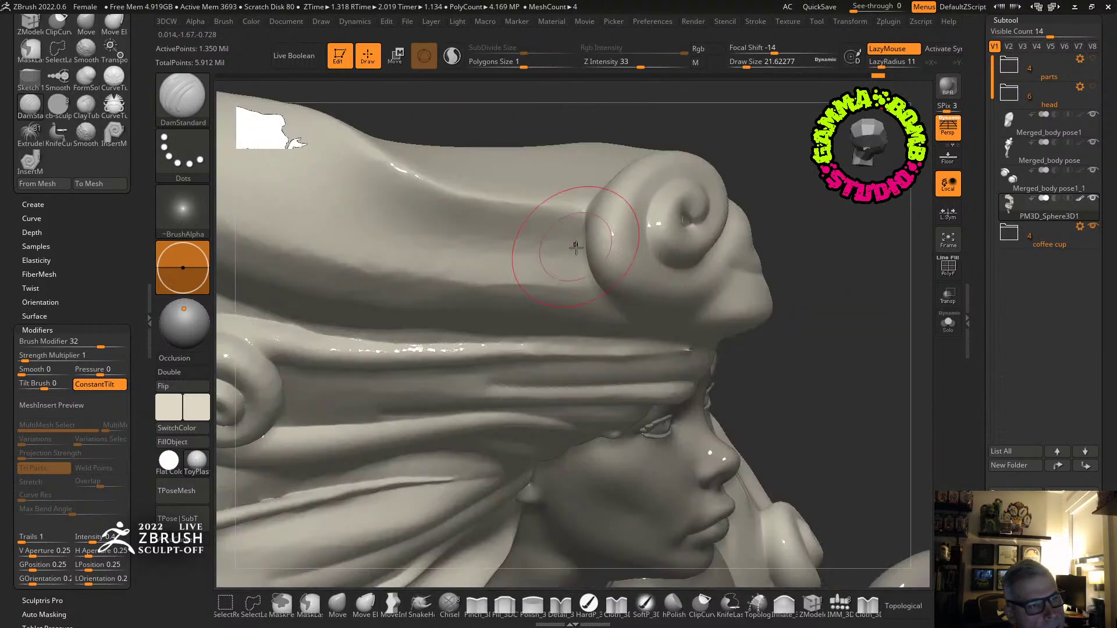
Carve a long crease through the upper hair behind the front spiral and remesh with DynaMesh.
{"action": "left_click_drag", "start_coordinate": [553, 249], "coordinate": [242, 192]}
{"action": "mouse_move", "coordinate": [528, 294]}
{"action": "right_mouse_down"}
{"action": "mouse_move", "coordinate": [524, 262]}
{"action": "mouse_move", "coordinate": [411, 219]}
{"action": "mouse_move", "coordinate": [484, 202]}
{"action": "right_mouse_up"}
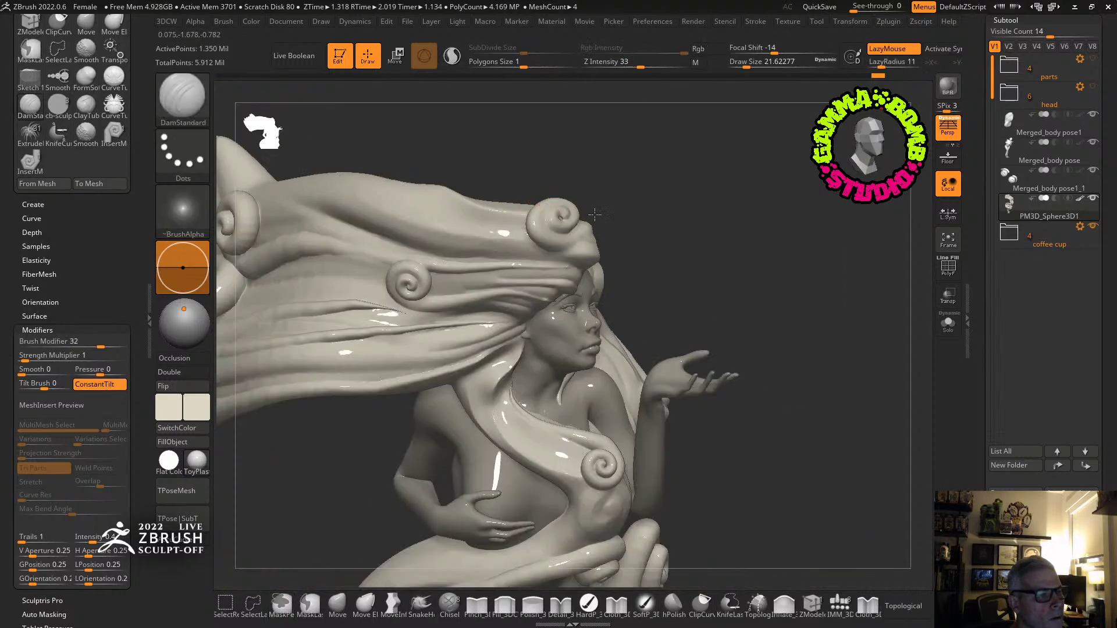
{"action": "mouse_move", "coordinate": [734, 261]}
{"action": "right_mouse_down", "text": "ctrl"}
{"action": "mouse_move", "coordinate": [741, 324]}
{"action": "mouse_move", "coordinate": [728, 336]}
{"action": "mouse_move", "coordinate": [640, 283]}
{"action": "mouse_move", "coordinate": [584, 288]}
{"action": "right_mouse_up", "text": "ctrl"}
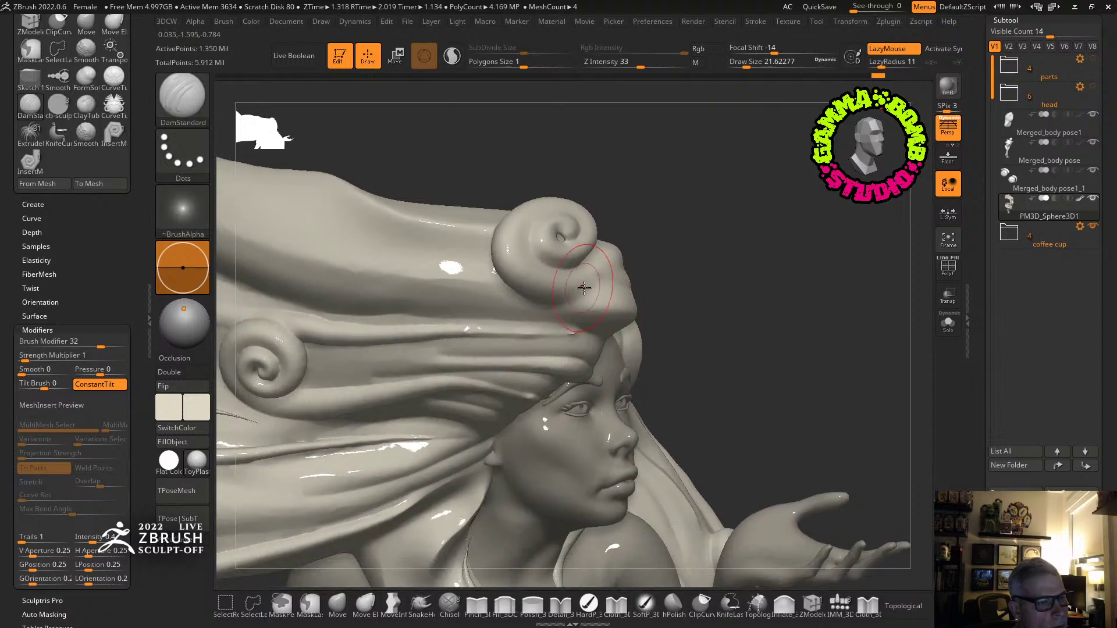
{"action": "right_click_drag", "start_coordinate": [499, 279], "coordinate": [609, 276]}
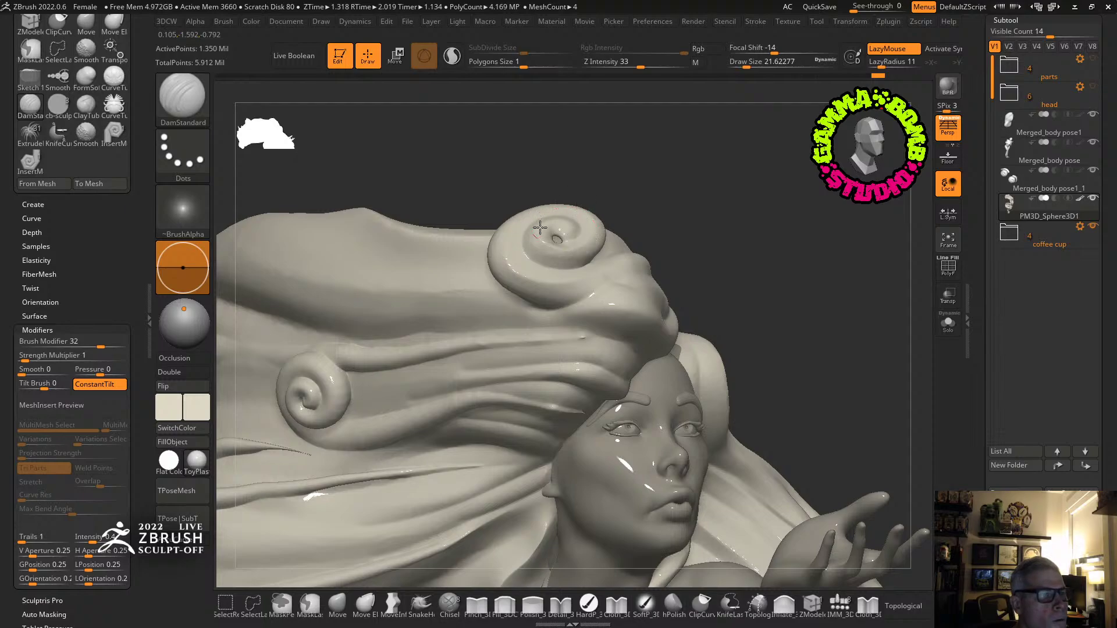
{"action": "key", "text": "ctrl"}
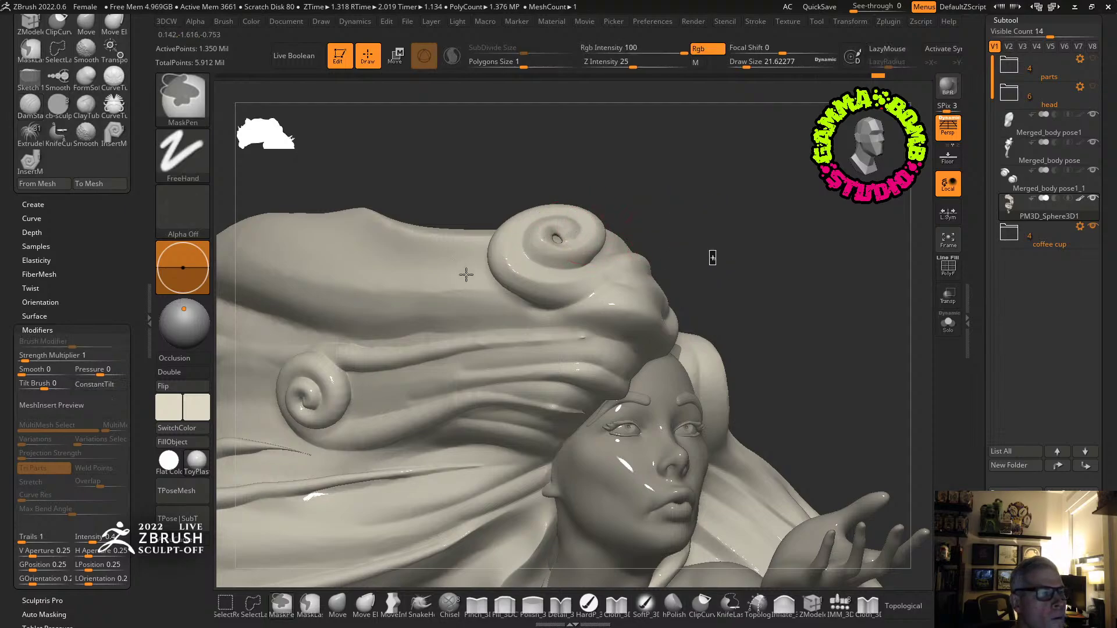
Inflate and smooth the centre of the spiral on the side of the hair, then remesh it with DynaMesh.
{"action": "key", "text": "f"}
{"action": "mouse_move", "coordinate": [603, 268]}
{"action": "right_mouse_down"}
{"action": "mouse_move", "coordinate": [749, 260]}
{"action": "mouse_move", "coordinate": [698, 273]}
{"action": "mouse_move", "coordinate": [528, 373]}
{"action": "right_mouse_up"}
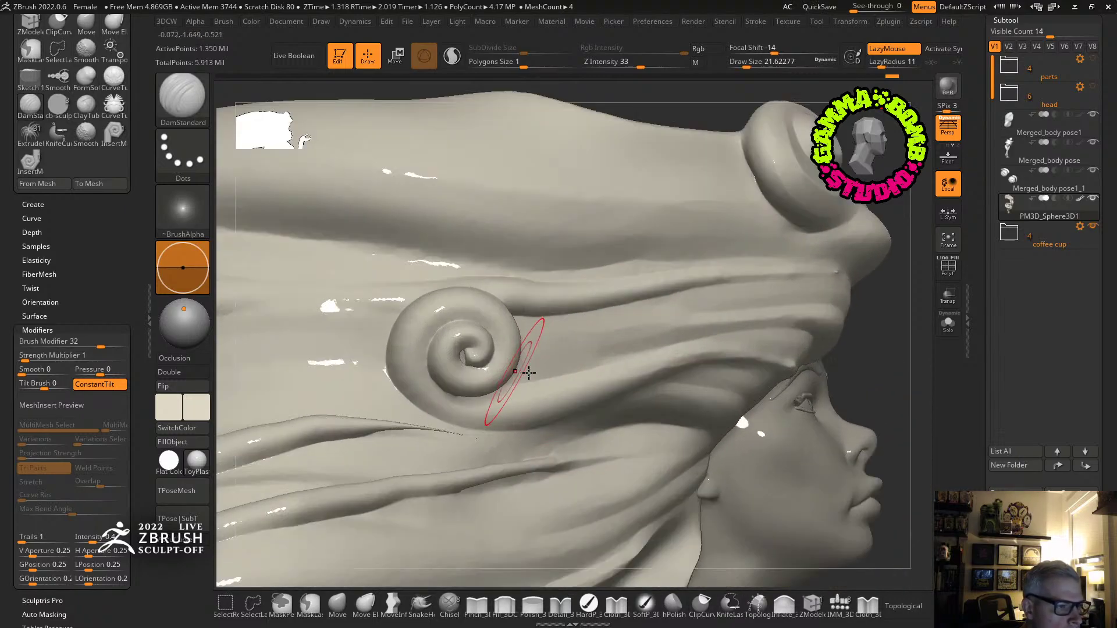
{"action": "left_click", "coordinate": [783, 605]}
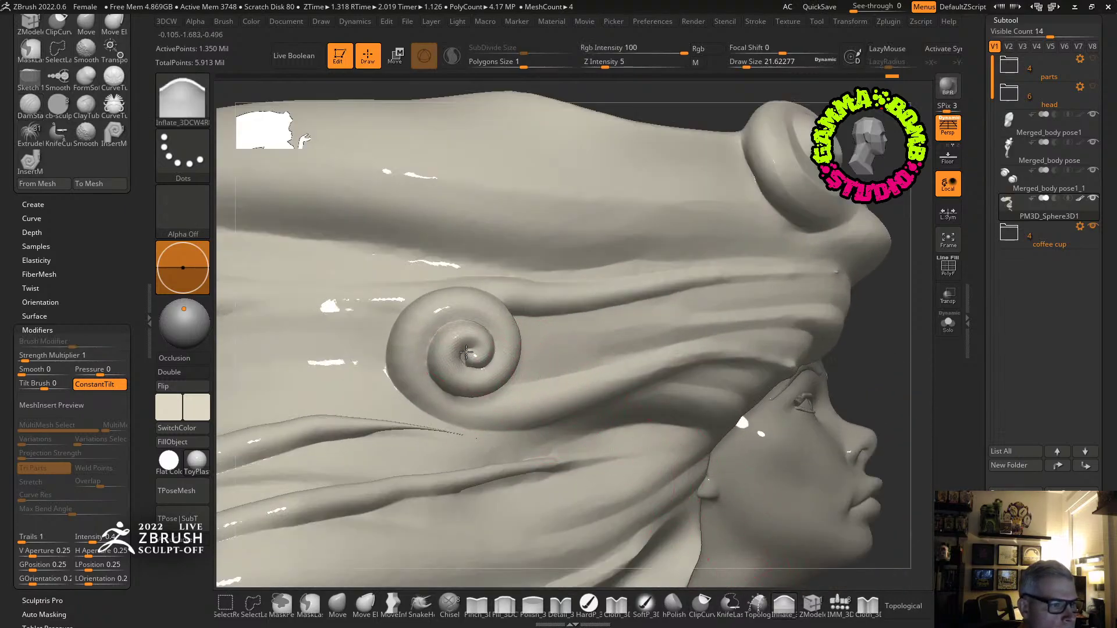
{"action": "mouse_move", "coordinate": [466, 352]}
{"action": "left_mouse_down", "text": "shift"}
{"action": "mouse_move", "coordinate": [486, 361]}
{"action": "mouse_move", "coordinate": [464, 355]}
{"action": "left_mouse_up", "text": "shift"}
{"action": "key", "text": "ctrl"}
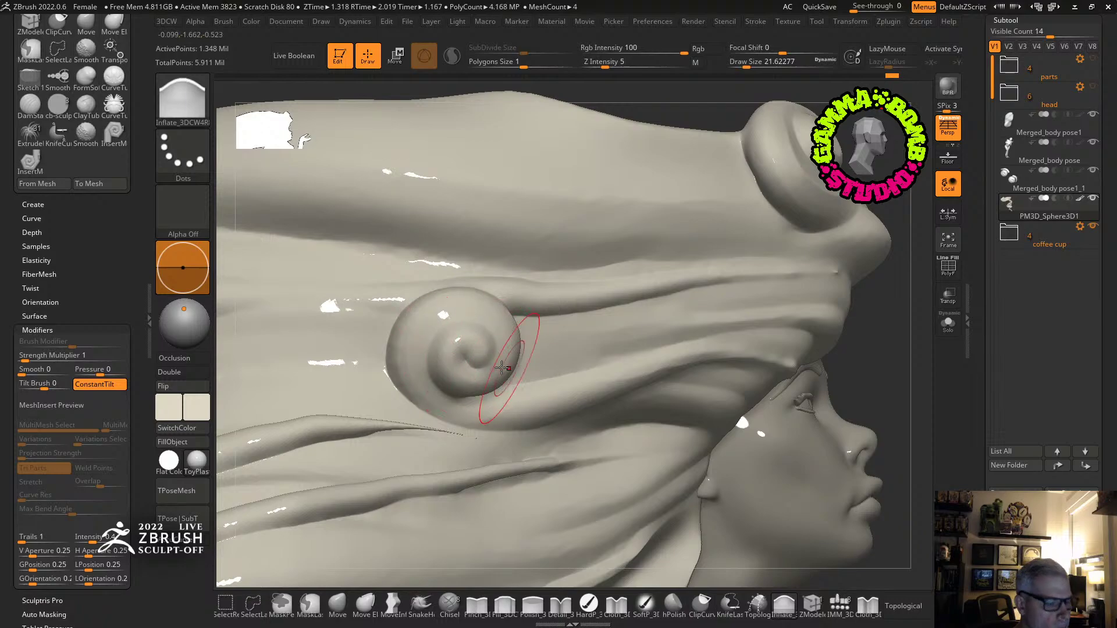
Reduce the DamStandard draw size to 9.44708 and recut the inner groove of the side hair spiral.
{"action": "key", "text": "b"}
{"action": "key", "text": "d"}
{"action": "key", "text": "s"}
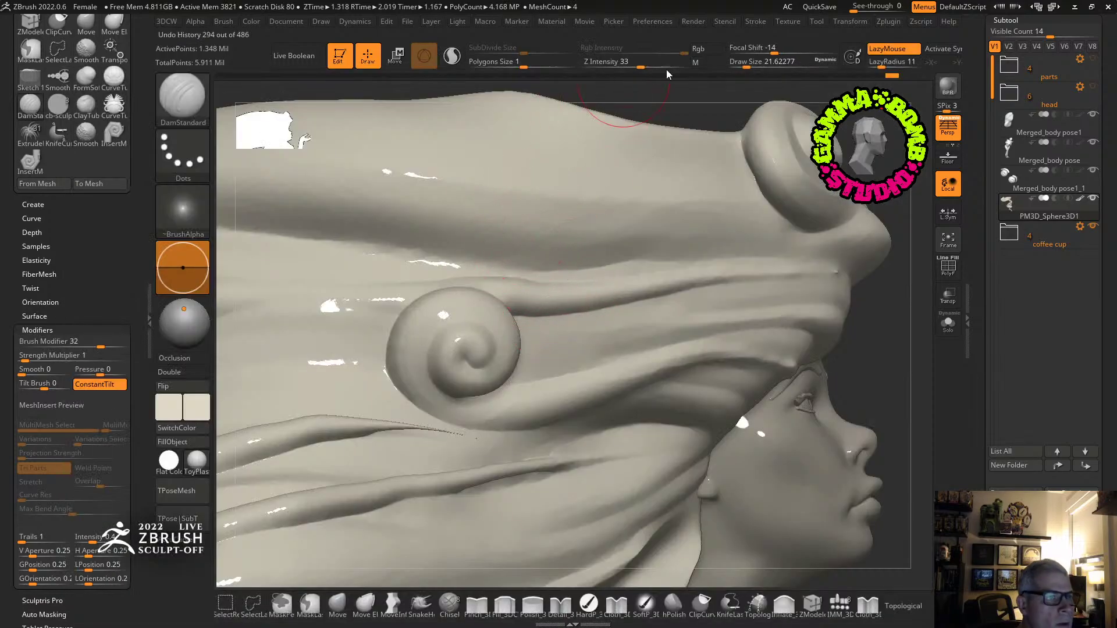
{"action": "left_click_drag", "start_coordinate": [750, 62], "coordinate": [740, 62]}
{"action": "left_click", "coordinate": [741, 62]}
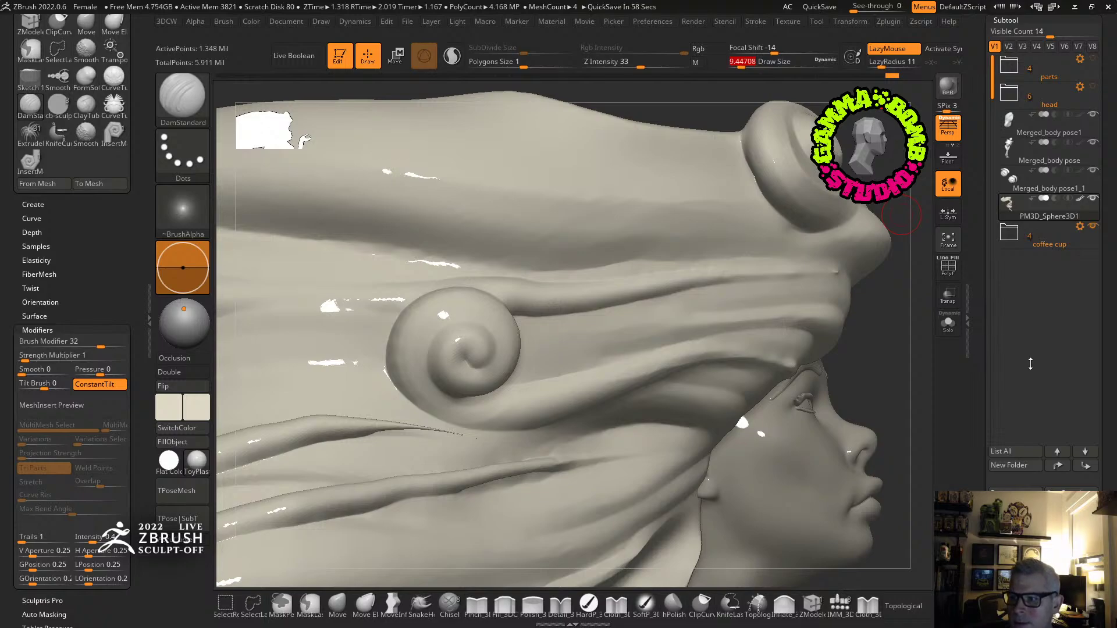
{"action": "left_click_drag", "start_coordinate": [480, 357], "coordinate": [466, 354]}
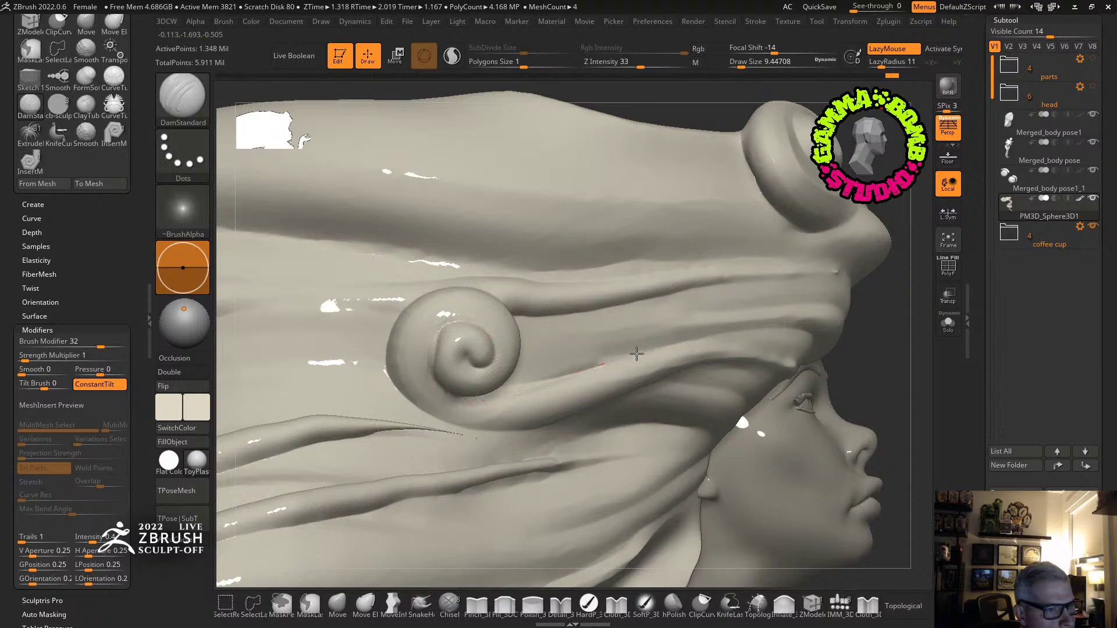
Carve finer strands between the forehead and the side spiral, and cut a groove around the spiral's outer coil.
{"action": "mouse_move", "coordinate": [791, 306]}
{"action": "left_mouse_down"}
{"action": "mouse_move", "coordinate": [618, 332]}
{"action": "mouse_move", "coordinate": [548, 374]}
{"action": "left_mouse_up"}
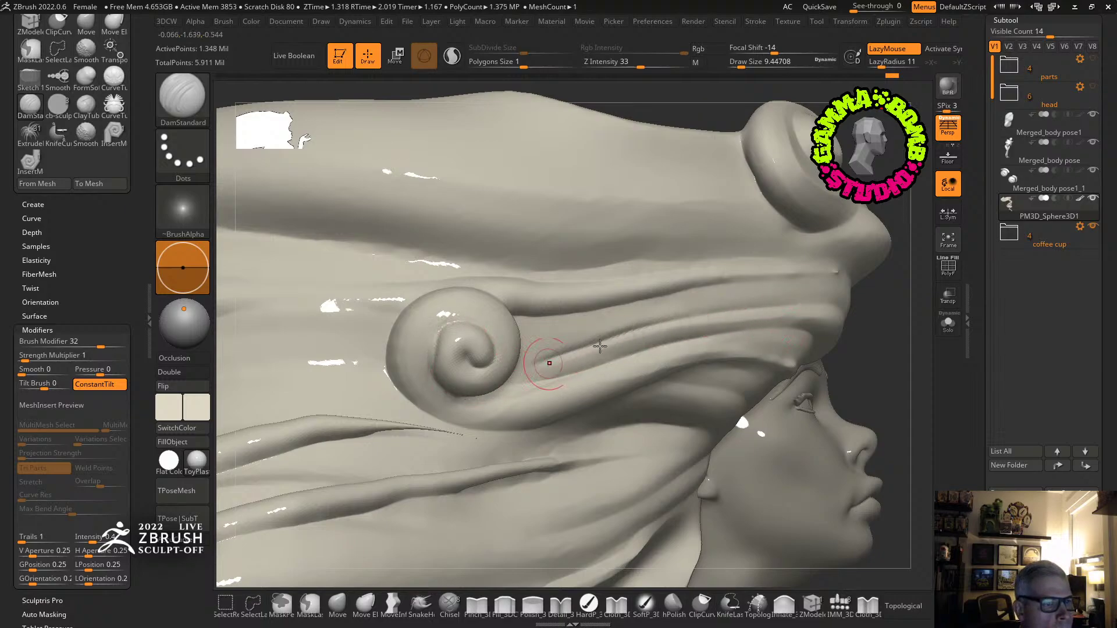
{"action": "key", "text": "shift"}
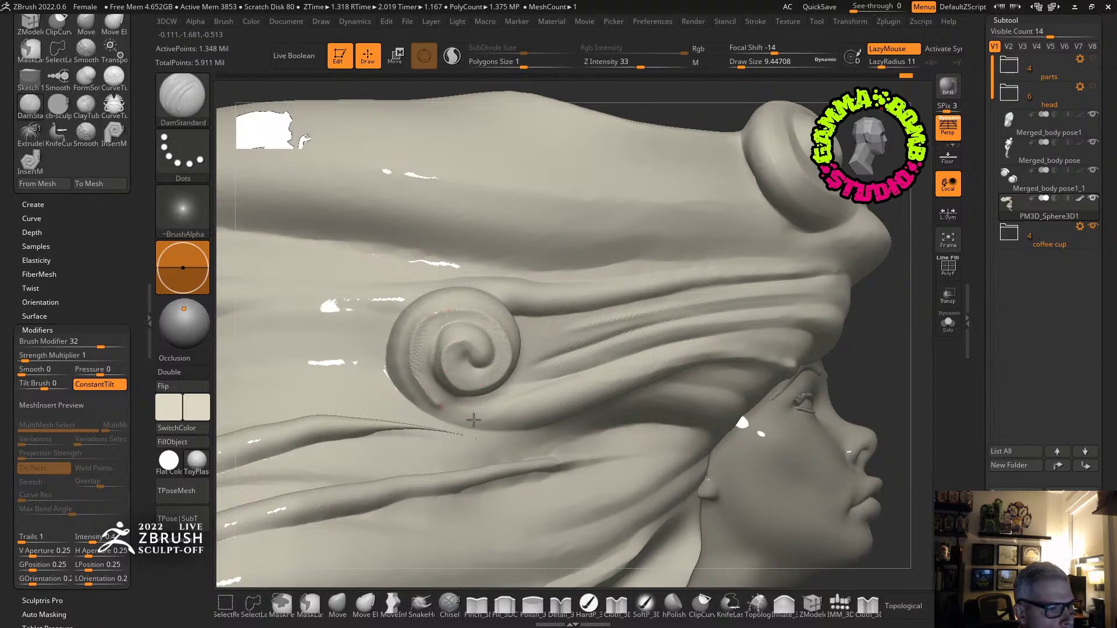
{"action": "key", "text": "shift"}
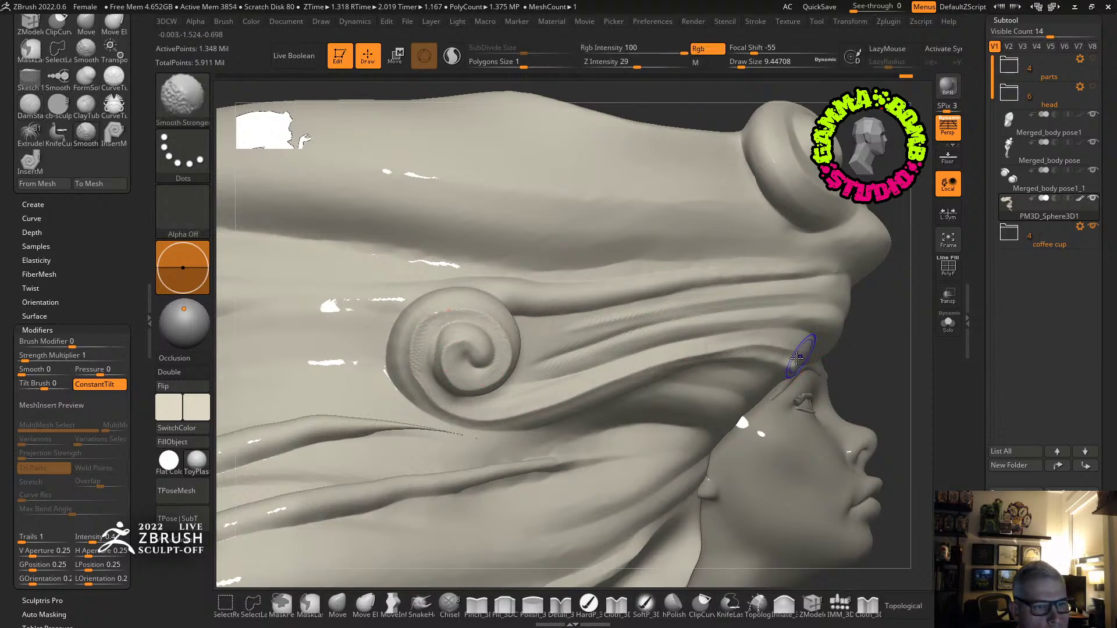
Carve long strand creases from the temple and ear back through the hair below the side spiral.
{"action": "right_click_drag", "start_coordinate": [763, 371], "coordinate": [806, 398]}
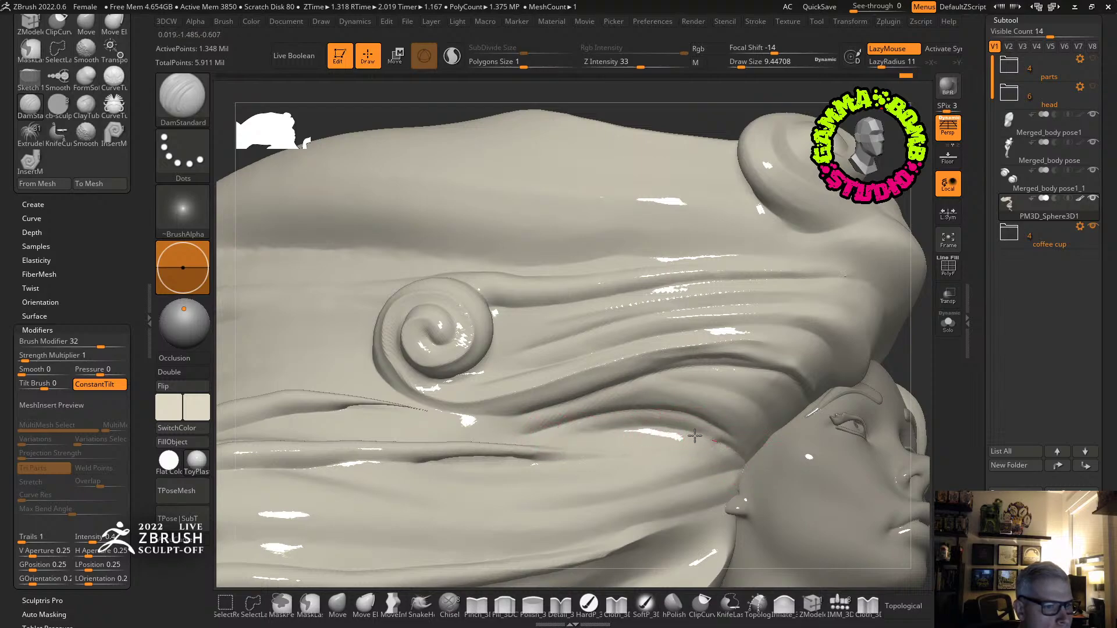
{"action": "mouse_move", "coordinate": [695, 436]}
{"action": "left_mouse_down"}
{"action": "mouse_move", "coordinate": [535, 438]}
{"action": "mouse_move", "coordinate": [349, 401]}
{"action": "left_mouse_up"}
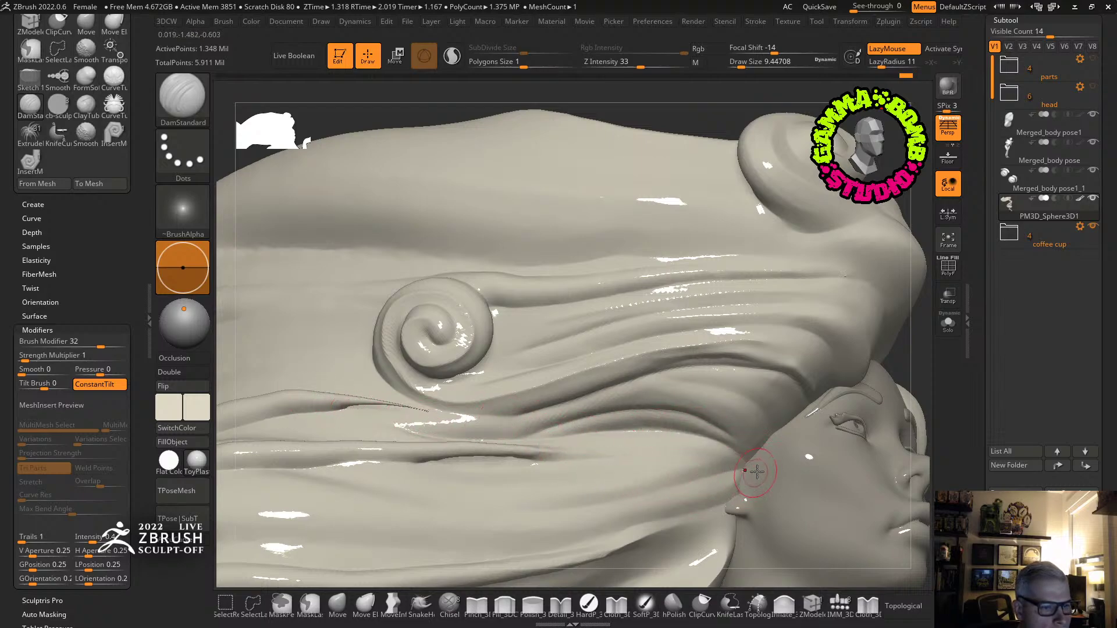
{"action": "left_click_drag", "start_coordinate": [661, 487], "coordinate": [312, 481]}
{"action": "mouse_move", "coordinate": [626, 492]}
{"action": "right_mouse_down", "text": "alt"}
{"action": "mouse_move", "coordinate": [685, 306]}
{"action": "mouse_move", "coordinate": [768, 298]}
{"action": "right_mouse_up", "text": "alt"}
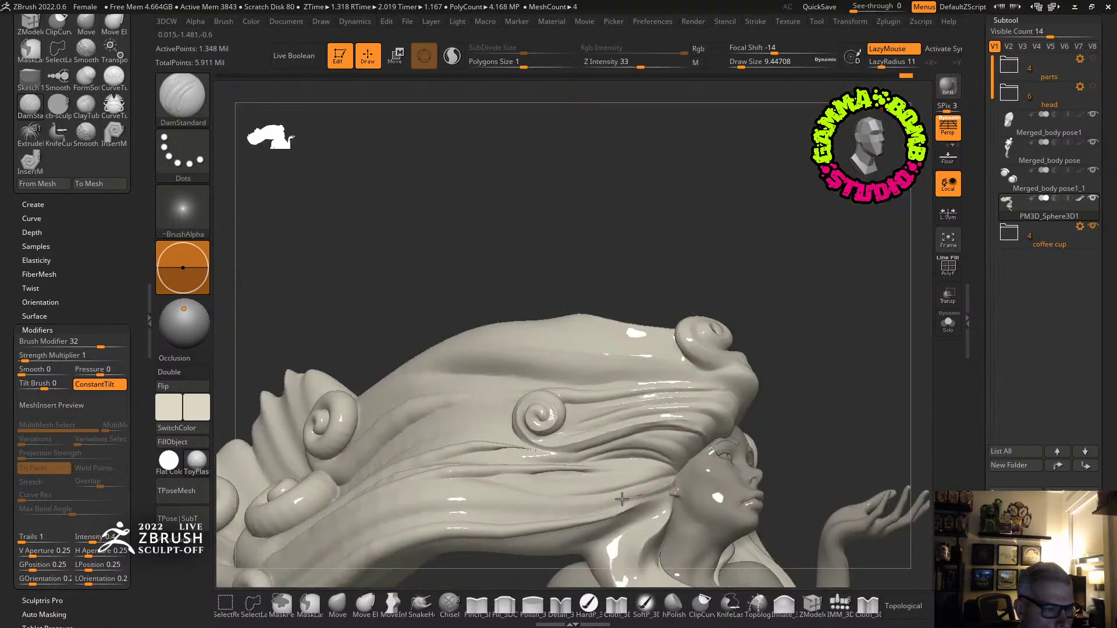
Carve sweeping strand creases along the lower edge of the hair, from beside the ear towards the back.
{"action": "mouse_move", "coordinate": [365, 533]}
{"action": "right_mouse_down"}
{"action": "mouse_move", "coordinate": [516, 518]}
{"action": "mouse_move", "coordinate": [465, 495]}
{"action": "mouse_move", "coordinate": [766, 412]}
{"action": "right_mouse_up"}
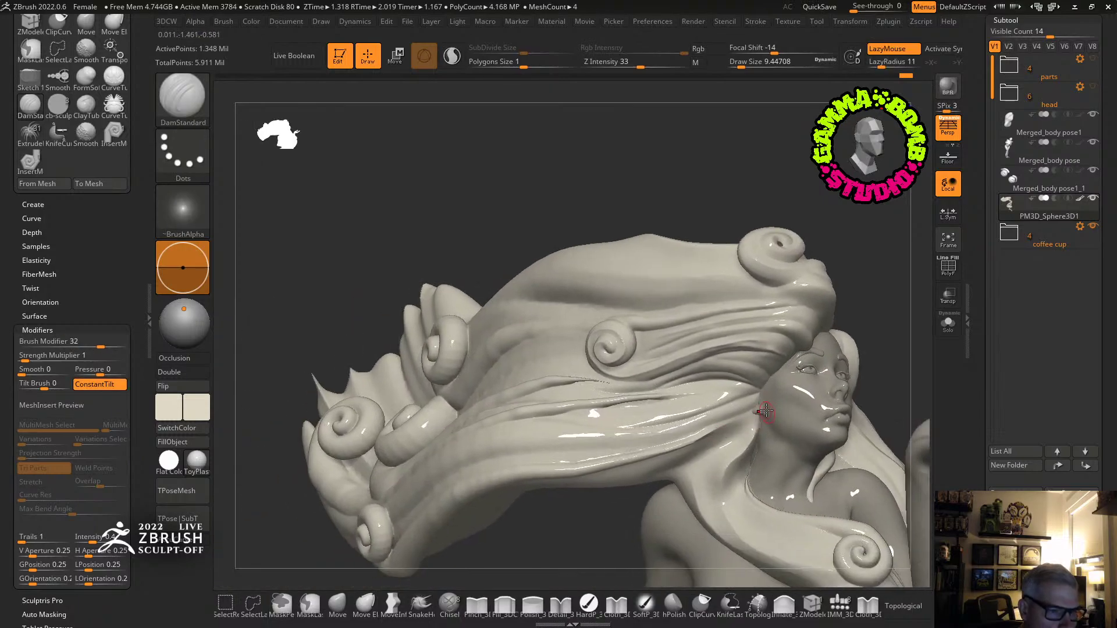
{"action": "left_click_drag", "start_coordinate": [647, 435], "coordinate": [448, 458]}
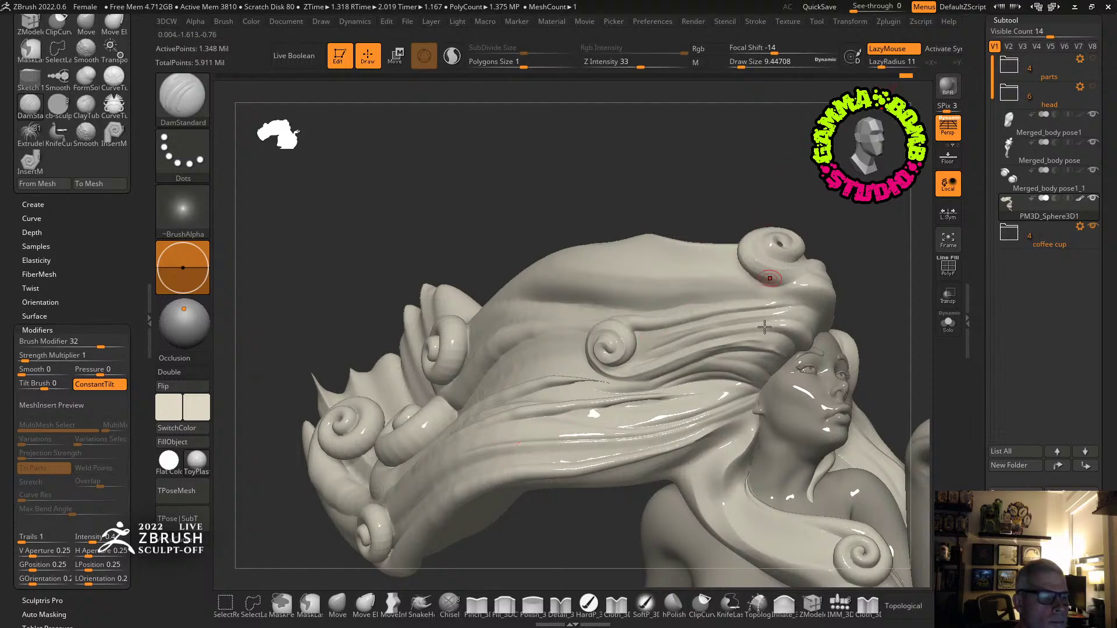
{"action": "mouse_move", "coordinate": [765, 328]}
{"action": "right_mouse_down"}
{"action": "mouse_move", "coordinate": [787, 387]}
{"action": "mouse_move", "coordinate": [688, 429]}
{"action": "right_mouse_up"}
{"action": "key", "text": "shift"}
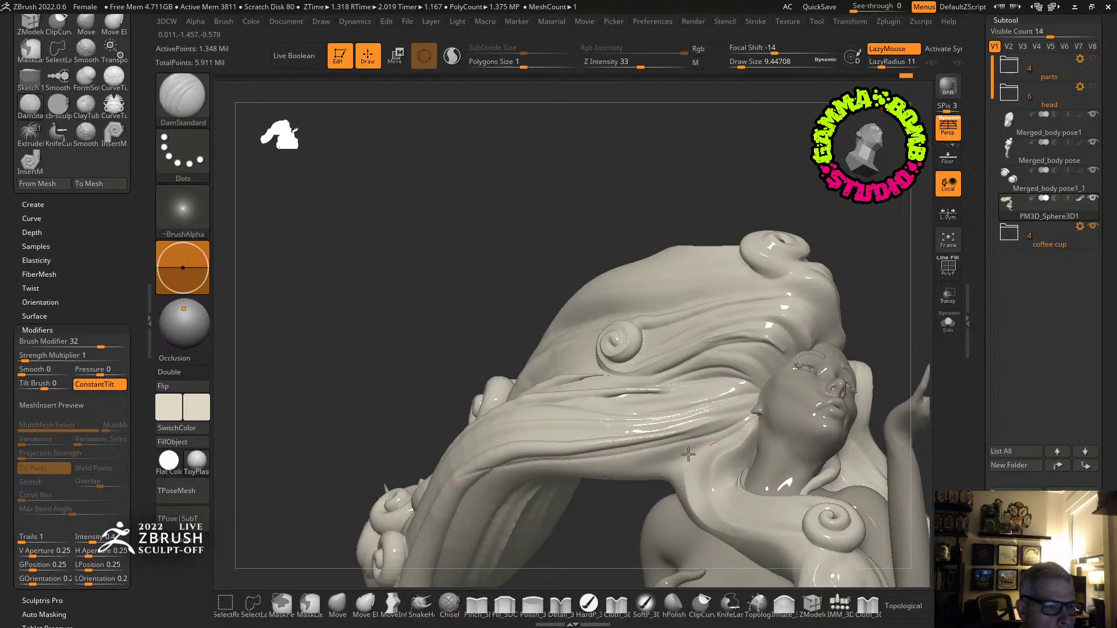
{"action": "left_click_drag", "start_coordinate": [689, 455], "coordinate": [516, 478]}
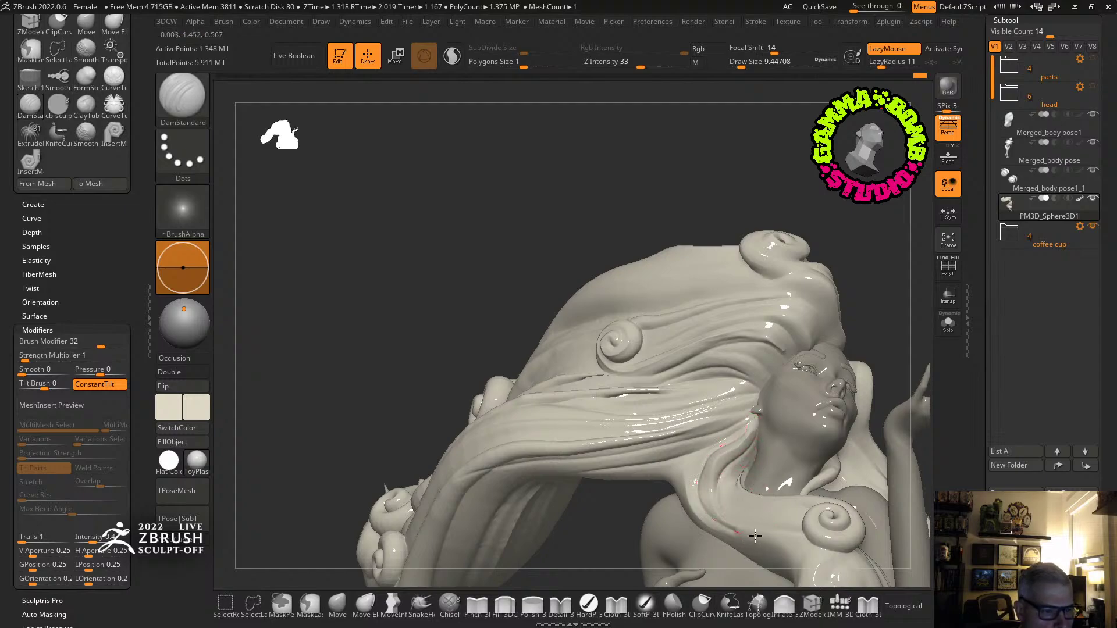
Carve creases down the drape from the neck across the chest and remesh with DynaMesh.
{"action": "right_click_drag", "start_coordinate": [791, 492], "coordinate": [762, 549]}
{"action": "mouse_move", "coordinate": [814, 524]}
{"action": "right_mouse_down", "text": "alt"}
{"action": "mouse_move", "coordinate": [774, 453]}
{"action": "mouse_move", "coordinate": [787, 482]}
{"action": "mouse_move", "coordinate": [673, 337]}
{"action": "right_mouse_up", "text": "alt"}
{"action": "key", "text": "shift"}
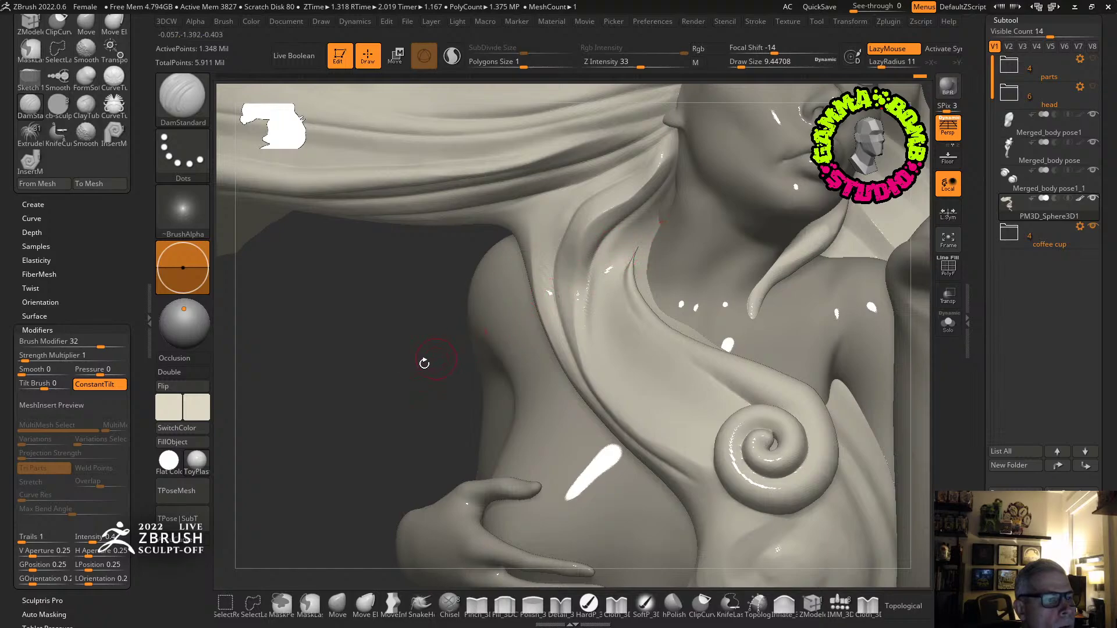
{"action": "left_click_drag", "start_coordinate": [425, 363], "coordinate": [352, 372]}
{"action": "key", "text": "ctrl"}
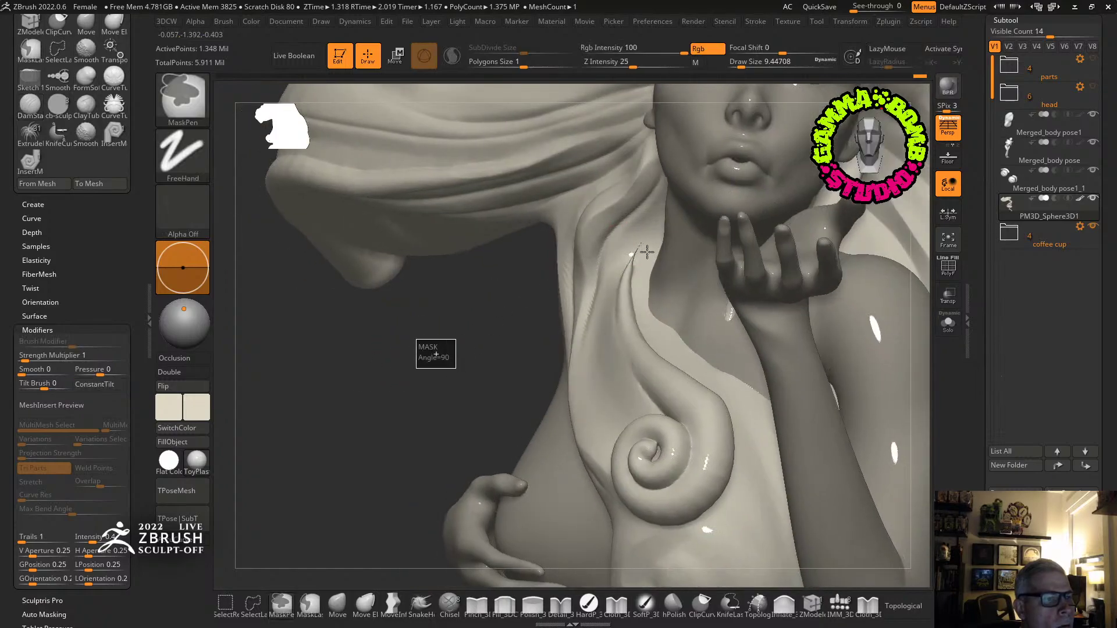
Smooth and inflate the upper tip of the chest tendril below the neck, then remesh with DynaMesh.
{"action": "key", "text": "shift"}
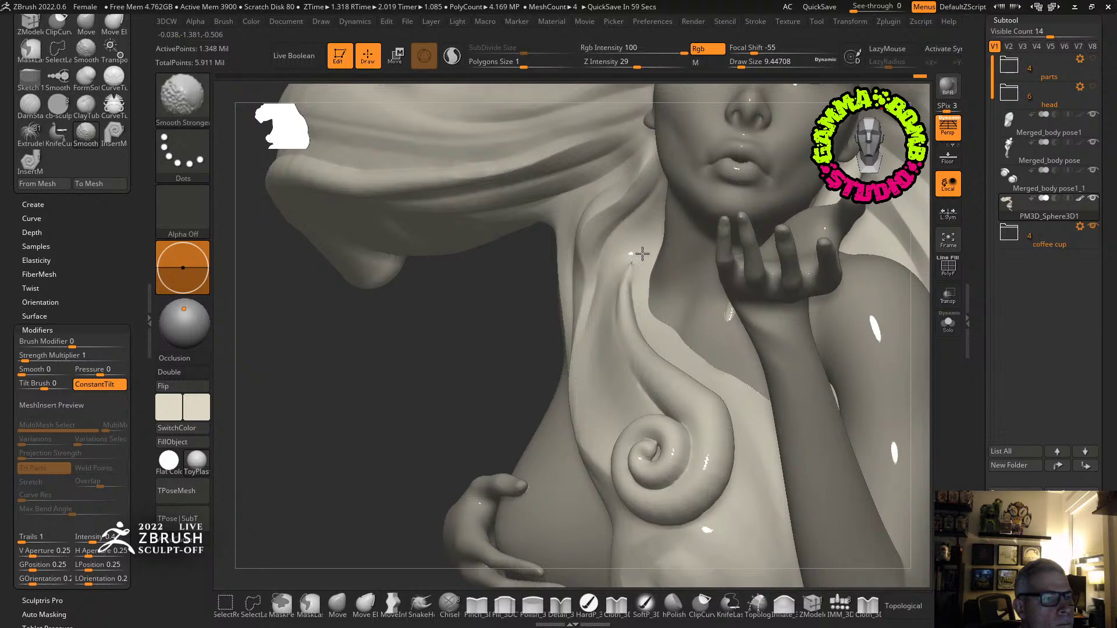
{"action": "left_click_drag", "start_coordinate": [407, 355], "coordinate": [457, 372]}
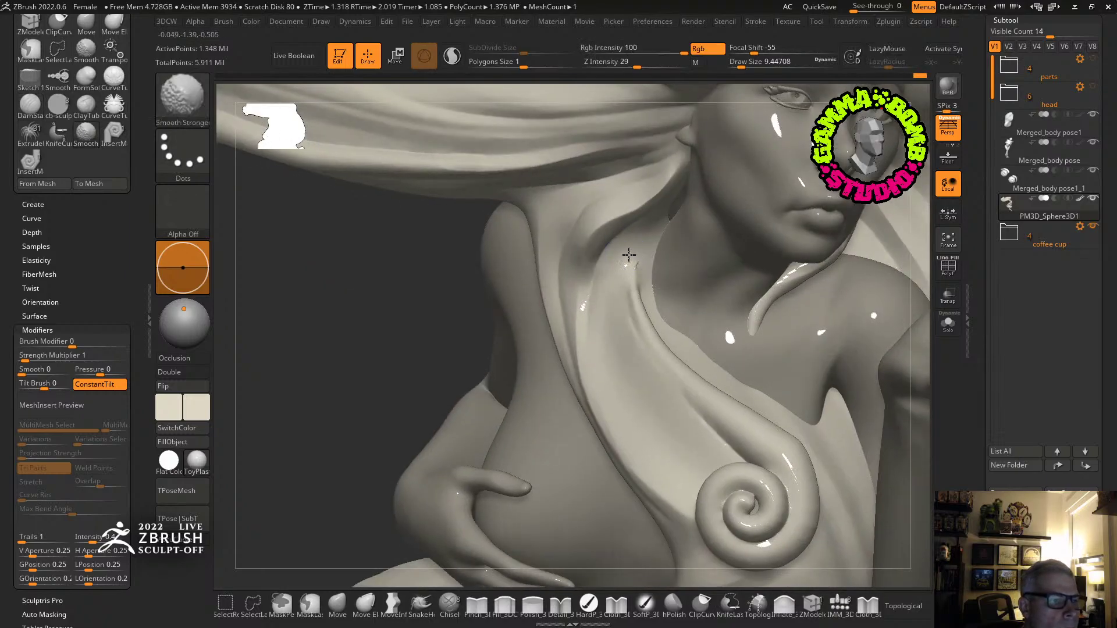
{"action": "left_click_drag", "start_coordinate": [629, 254], "coordinate": [637, 263], "text": "shift"}
{"action": "left_click", "coordinate": [783, 605]}
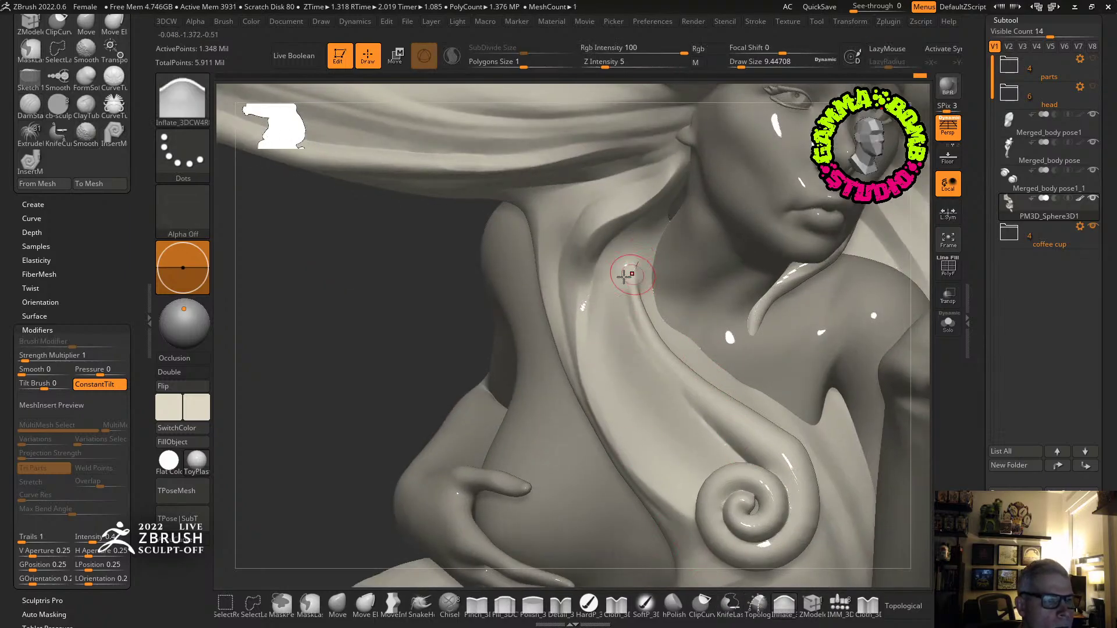
{"action": "key", "text": "ctrl"}
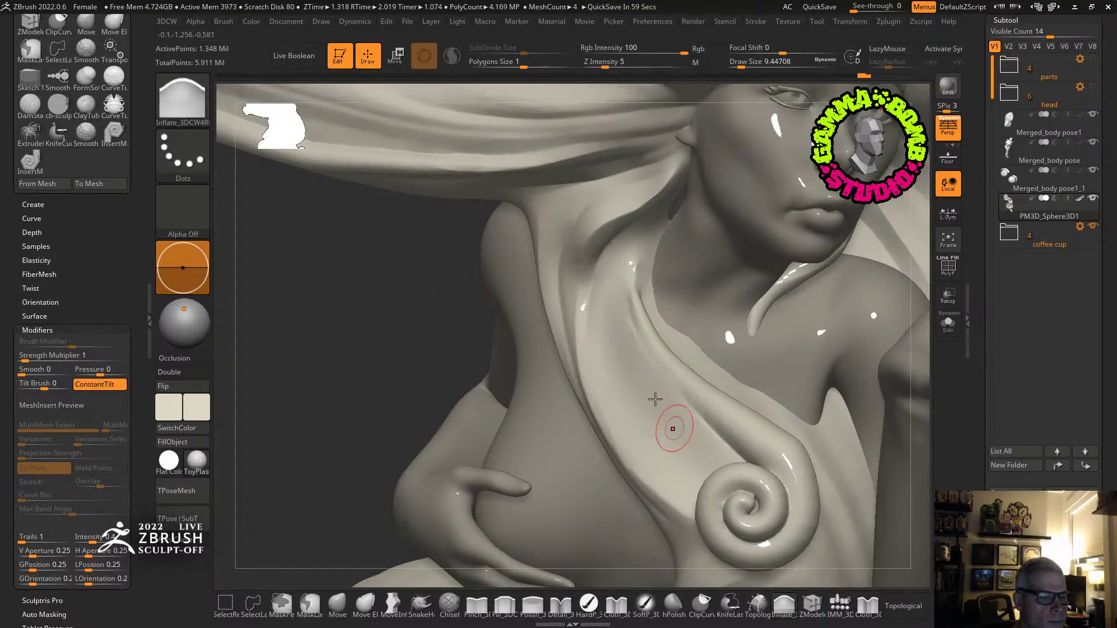
Carve long DamStandard creases along the chest drape from the neck down to the spiral.
{"action": "key", "text": "b"}
{"action": "key", "text": "d"}
{"action": "key", "text": "s"}
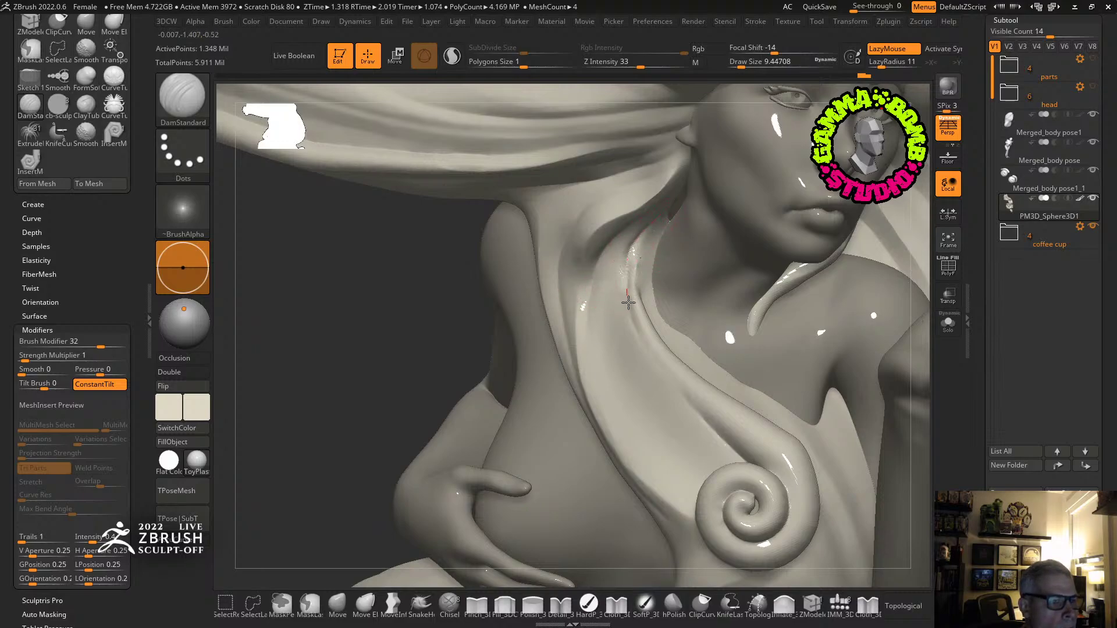
{"action": "left_click_drag", "start_coordinate": [734, 447], "coordinate": [668, 331]}
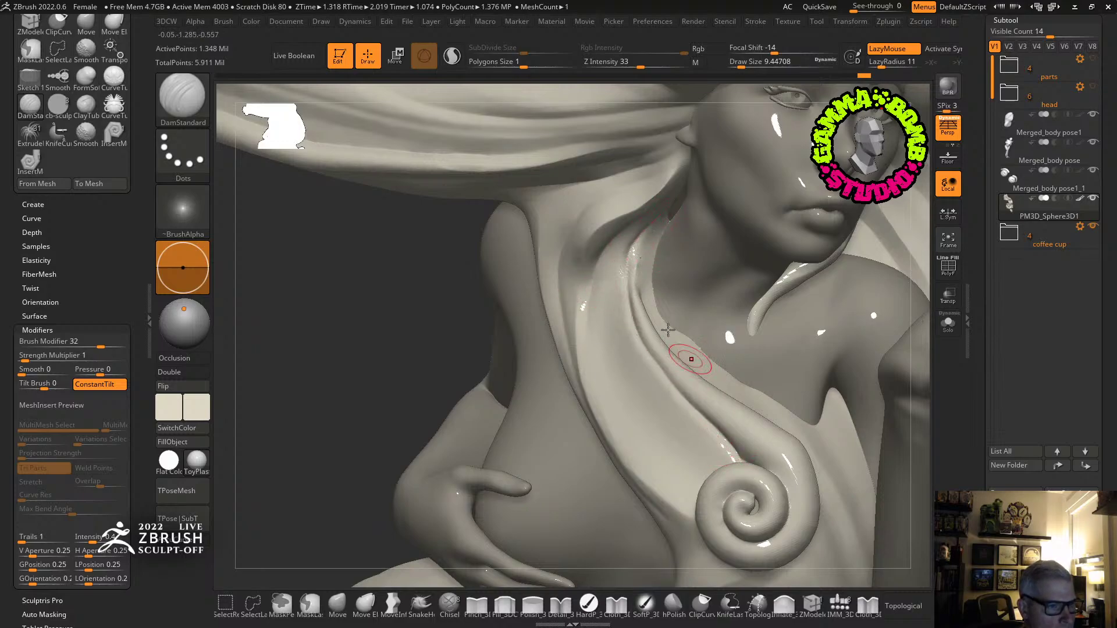
{"action": "mouse_move", "coordinate": [609, 263]}
{"action": "left_mouse_down"}
{"action": "mouse_move", "coordinate": [618, 349]}
{"action": "mouse_move", "coordinate": [709, 488]}
{"action": "left_mouse_up"}
{"action": "mouse_move", "coordinate": [663, 359]}
{"action": "right_mouse_down"}
{"action": "mouse_move", "coordinate": [668, 378]}
{"action": "mouse_move", "coordinate": [649, 365]}
{"action": "right_mouse_up"}
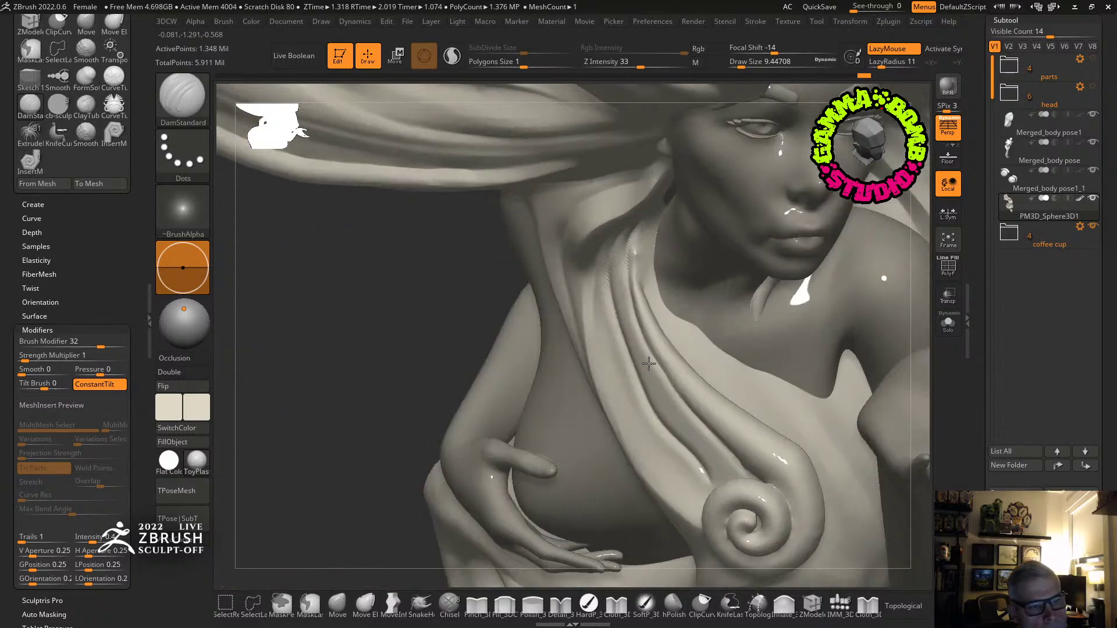
Carve a DamStandard crease along the inner edge of the drape, from the side of the neck onto the chest.
{"action": "left_click_drag", "start_coordinate": [667, 243], "coordinate": [658, 314]}
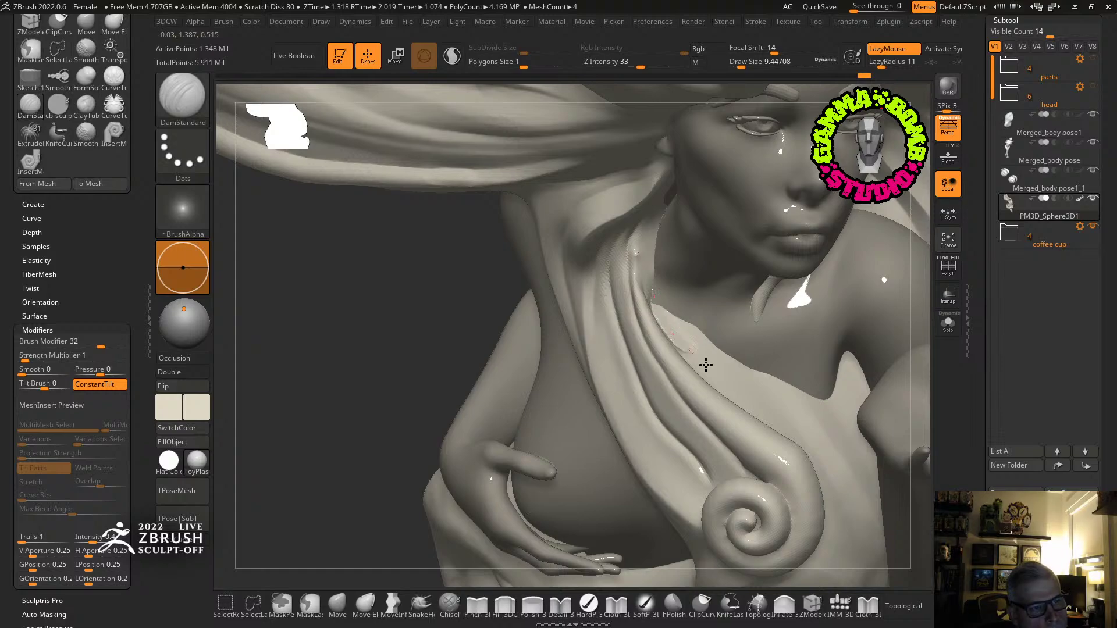
{"action": "right_click_drag", "start_coordinate": [706, 365], "coordinate": [681, 330]}
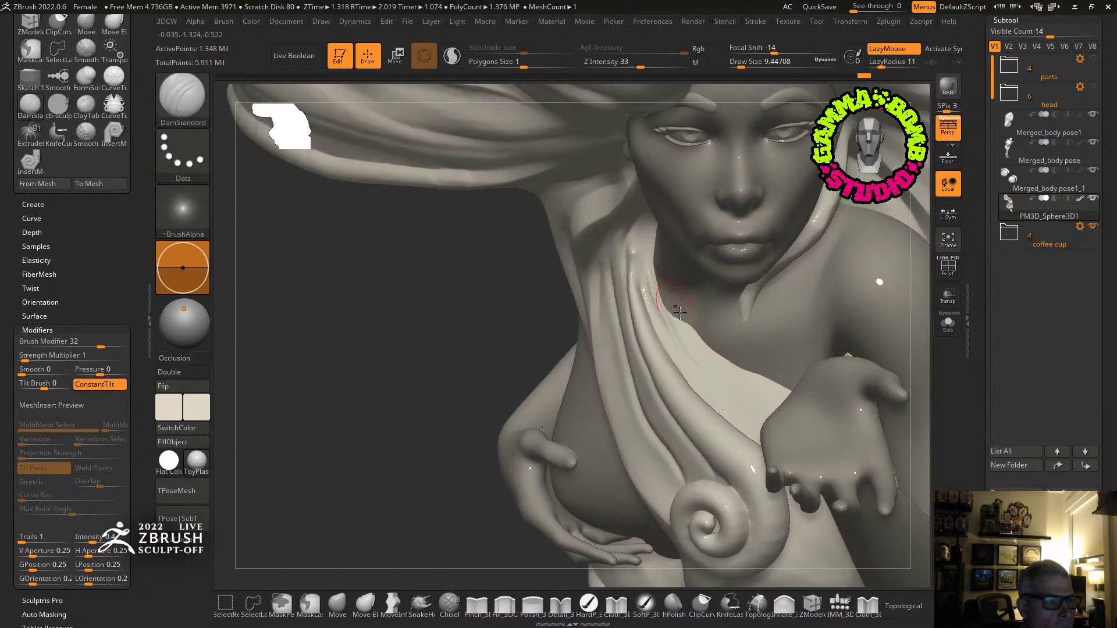
{"action": "mouse_move", "coordinate": [745, 429]}
{"action": "right_mouse_down"}
{"action": "mouse_move", "coordinate": [743, 463]}
{"action": "mouse_move", "coordinate": [735, 441]}
{"action": "mouse_move", "coordinate": [841, 347]}
{"action": "mouse_move", "coordinate": [803, 354]}
{"action": "mouse_move", "coordinate": [803, 332]}
{"action": "mouse_move", "coordinate": [757, 372]}
{"action": "right_mouse_up"}
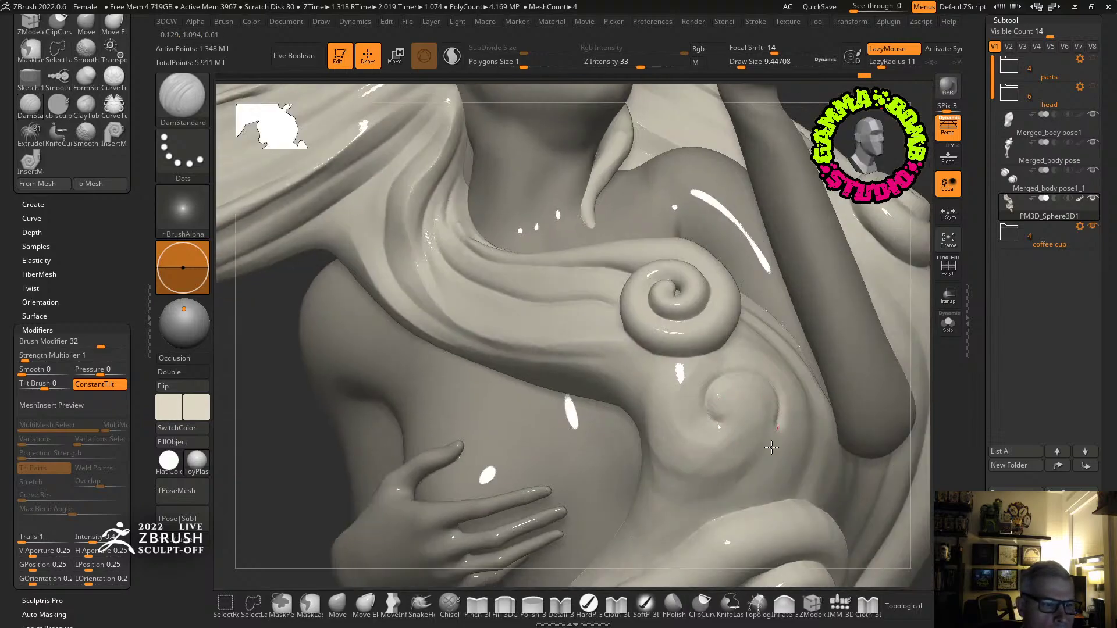
Carve creases around the shallow spiral beneath the chest spiral, defining its outer rim and inner coil.
{"action": "mouse_move", "coordinate": [772, 447]}
{"action": "left_mouse_down"}
{"action": "mouse_move", "coordinate": [716, 491]}
{"action": "mouse_move", "coordinate": [656, 483]}
{"action": "left_mouse_up"}
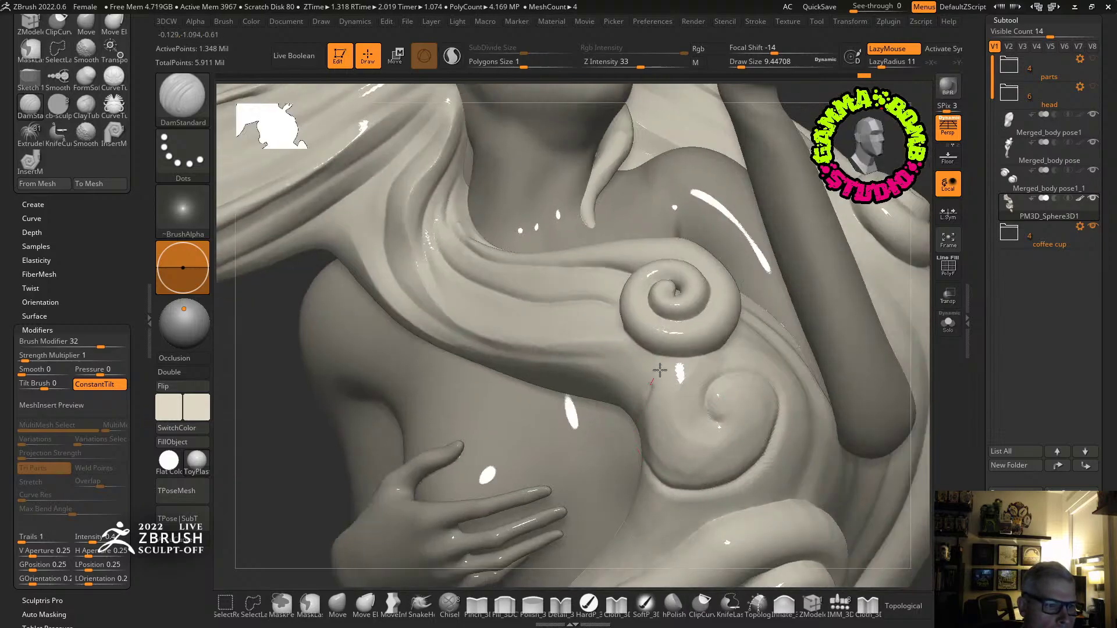
{"action": "right_click_drag", "start_coordinate": [718, 357], "coordinate": [757, 372]}
{"action": "mouse_move", "coordinate": [726, 398]}
{"action": "left_mouse_down"}
{"action": "mouse_move", "coordinate": [741, 404]}
{"action": "mouse_move", "coordinate": [680, 450]}
{"action": "mouse_move", "coordinate": [704, 361]}
{"action": "mouse_move", "coordinate": [789, 383]}
{"action": "mouse_move", "coordinate": [750, 482]}
{"action": "mouse_move", "coordinate": [639, 543]}
{"action": "left_mouse_up"}
{"action": "right_click_drag", "start_coordinate": [606, 559], "coordinate": [683, 514]}
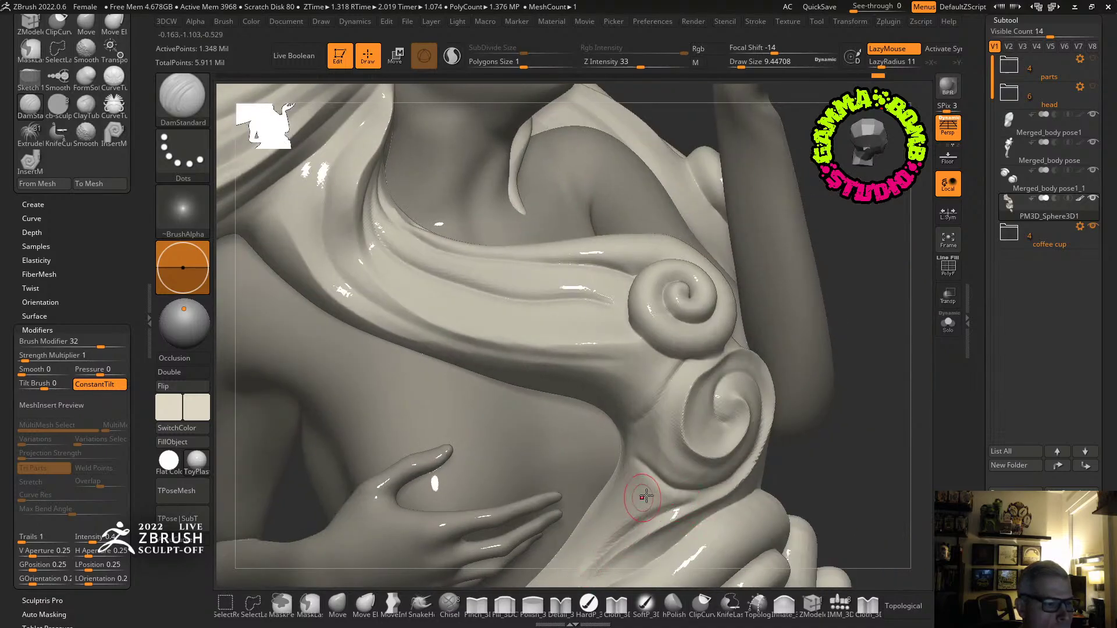
Carve long fold creases down the drape from below the shallow spiral to the waist under the hand, then remesh with DynaMesh.
{"action": "right_click_drag", "start_coordinate": [550, 586], "coordinate": [691, 412]}
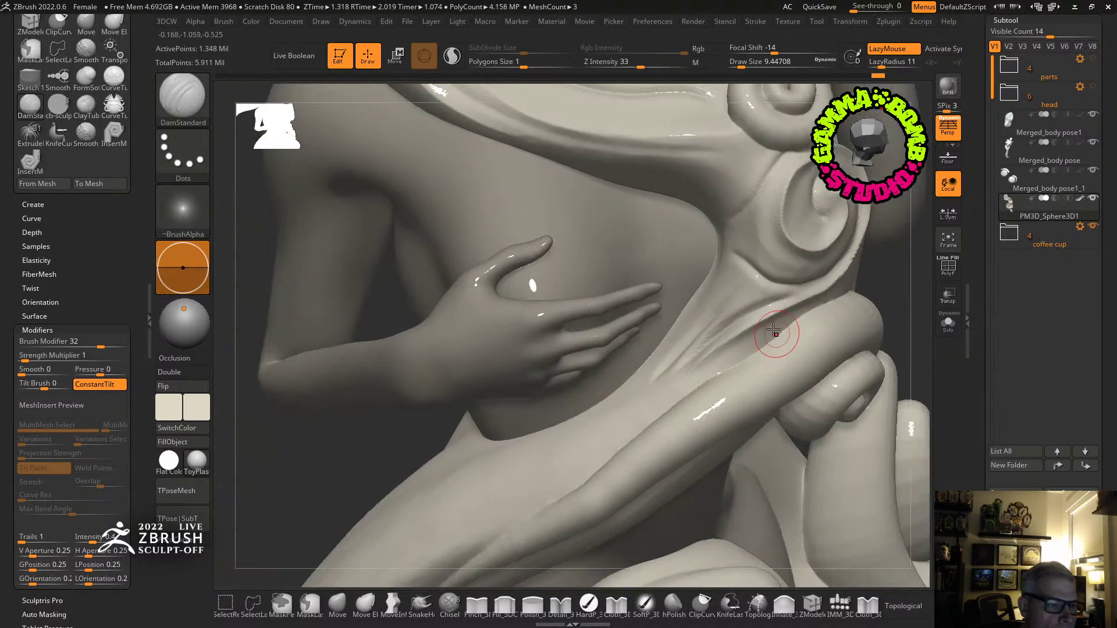
{"action": "mouse_move", "coordinate": [524, 489]}
{"action": "right_mouse_down"}
{"action": "mouse_move", "coordinate": [529, 526]}
{"action": "mouse_move", "coordinate": [560, 449]}
{"action": "mouse_move", "coordinate": [499, 403]}
{"action": "right_mouse_up"}
{"action": "key", "text": "ctrl"}
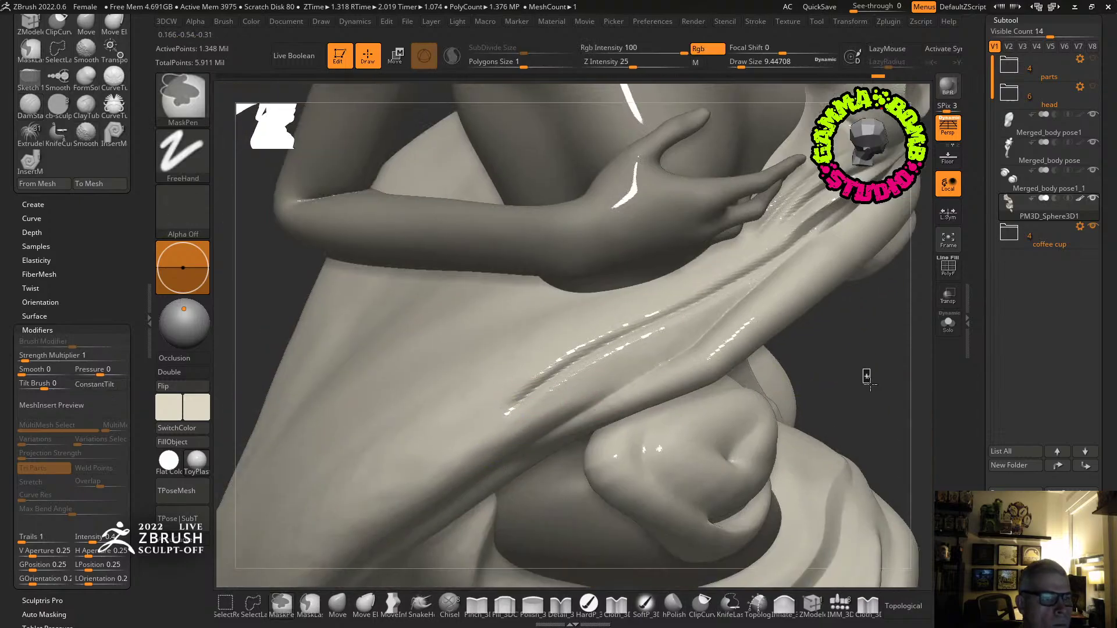
{"action": "left_click_drag", "start_coordinate": [870, 351], "coordinate": [860, 353], "text": "ctrl"}
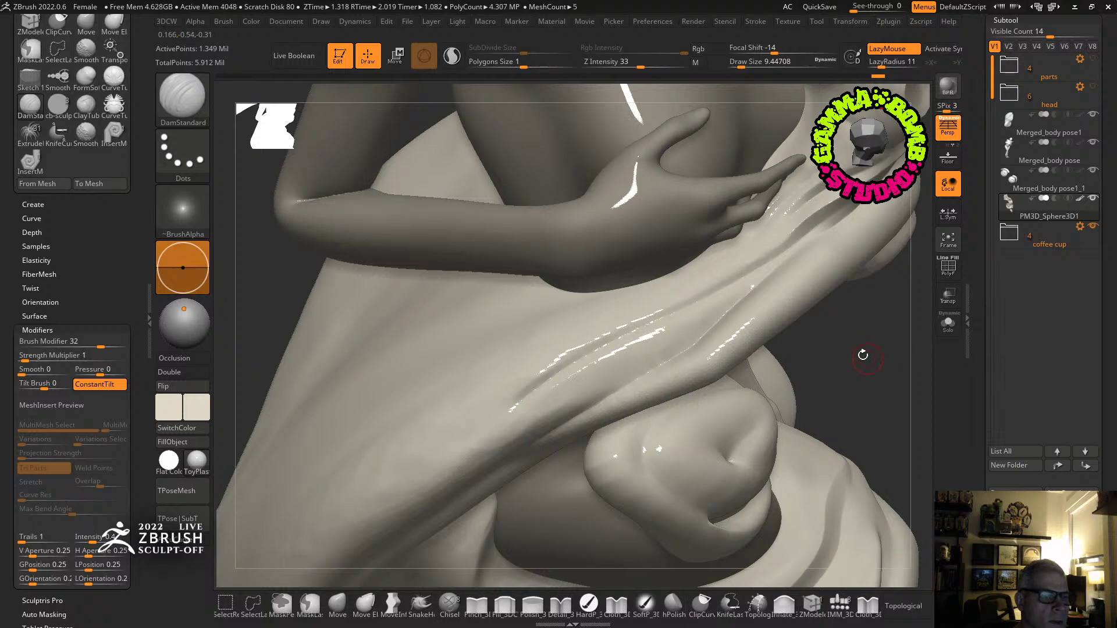
Inflate the coil of the waist tendril's spiral with a draw size of about 25, then remesh with DynaMesh and smooth it.
{"action": "mouse_move", "coordinate": [863, 355]}
{"action": "right_mouse_down"}
{"action": "mouse_move", "coordinate": [504, 364]}
{"action": "mouse_move", "coordinate": [646, 372]}
{"action": "mouse_move", "coordinate": [686, 396]}
{"action": "right_mouse_up"}
{"action": "left_click", "coordinate": [782, 603]}
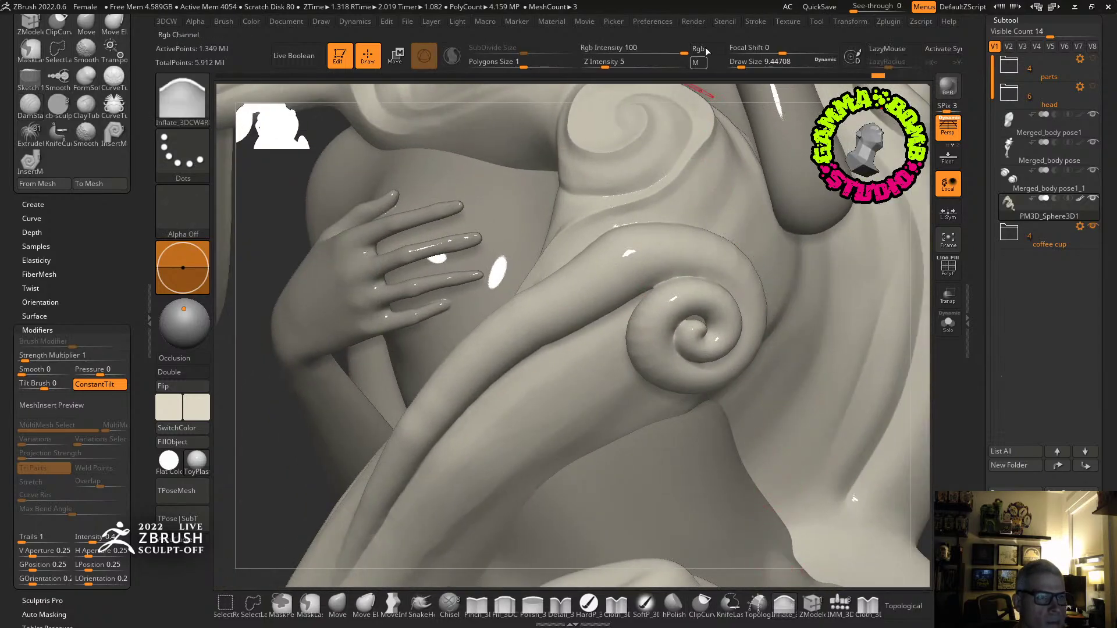
{"action": "left_click", "coordinate": [748, 63]}
{"action": "mouse_move", "coordinate": [706, 341]}
{"action": "left_mouse_down"}
{"action": "mouse_move", "coordinate": [689, 333]}
{"action": "mouse_move", "coordinate": [712, 325]}
{"action": "left_mouse_up"}
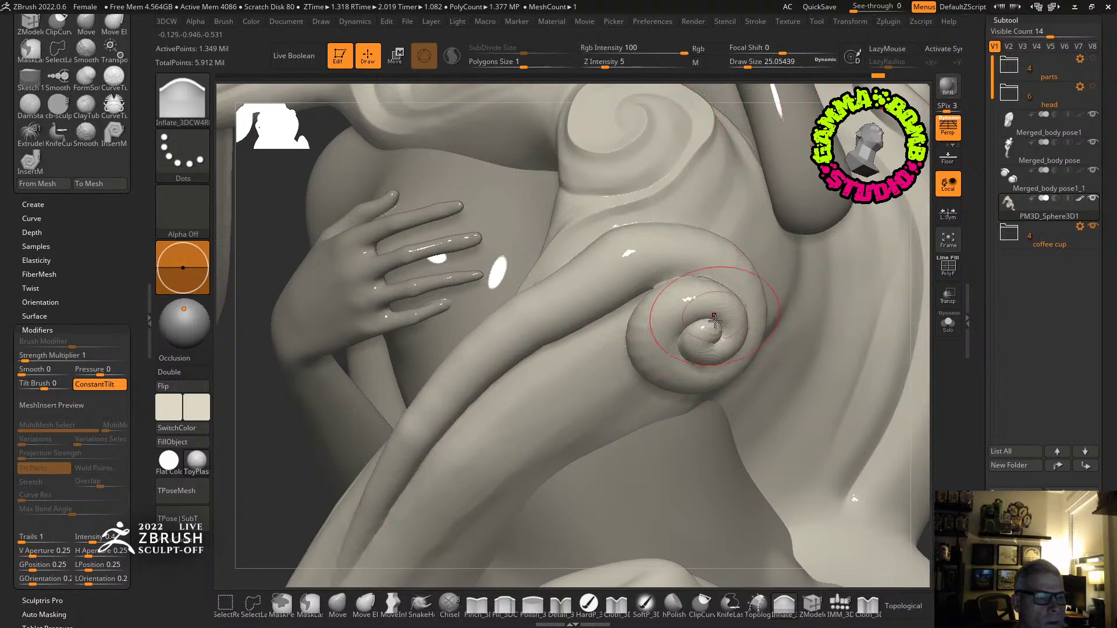
{"action": "right_click_drag", "start_coordinate": [715, 321], "coordinate": [594, 324]}
{"action": "left_click_drag", "start_coordinate": [455, 367], "coordinate": [507, 408], "text": "ctrl"}
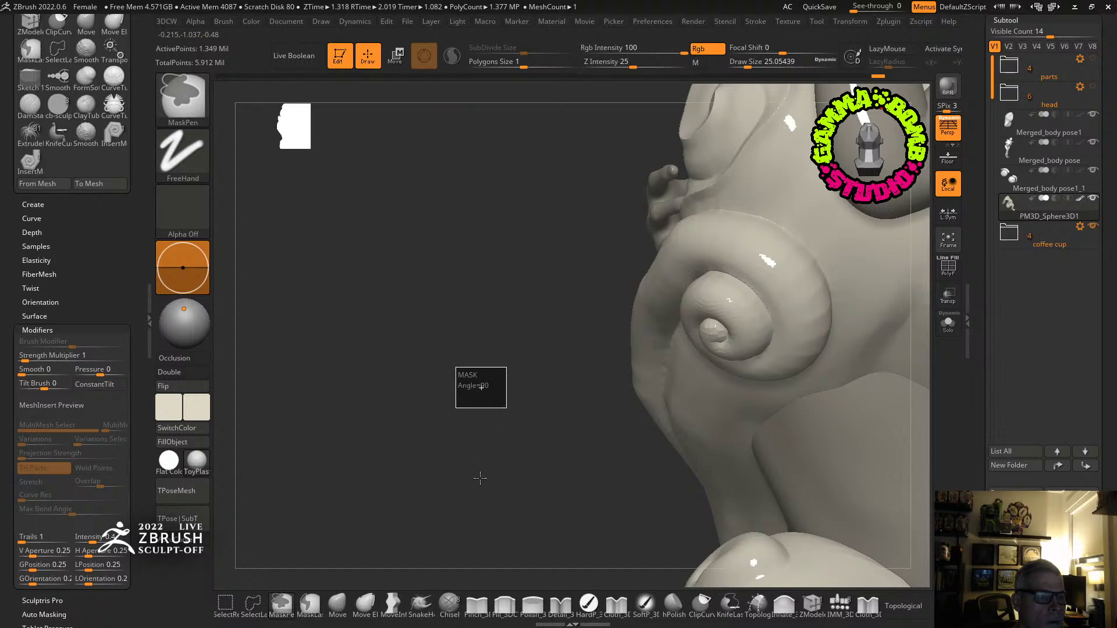
{"action": "mouse_move", "coordinate": [501, 480]}
{"action": "right_mouse_down"}
{"action": "mouse_move", "coordinate": [554, 442]}
{"action": "mouse_move", "coordinate": [545, 401]}
{"action": "right_mouse_up"}
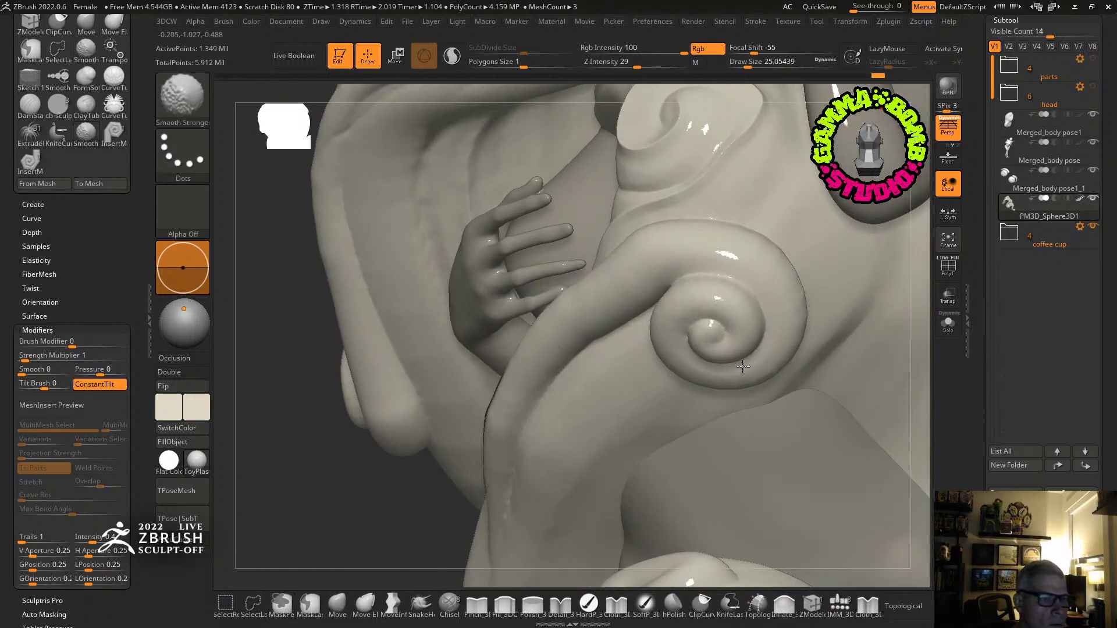
Carve the spiral groove of the waist tendril's coil with DamStandard, from its centre outward.
{"action": "key", "text": "b"}
{"action": "key", "text": "d"}
{"action": "key", "text": "s"}
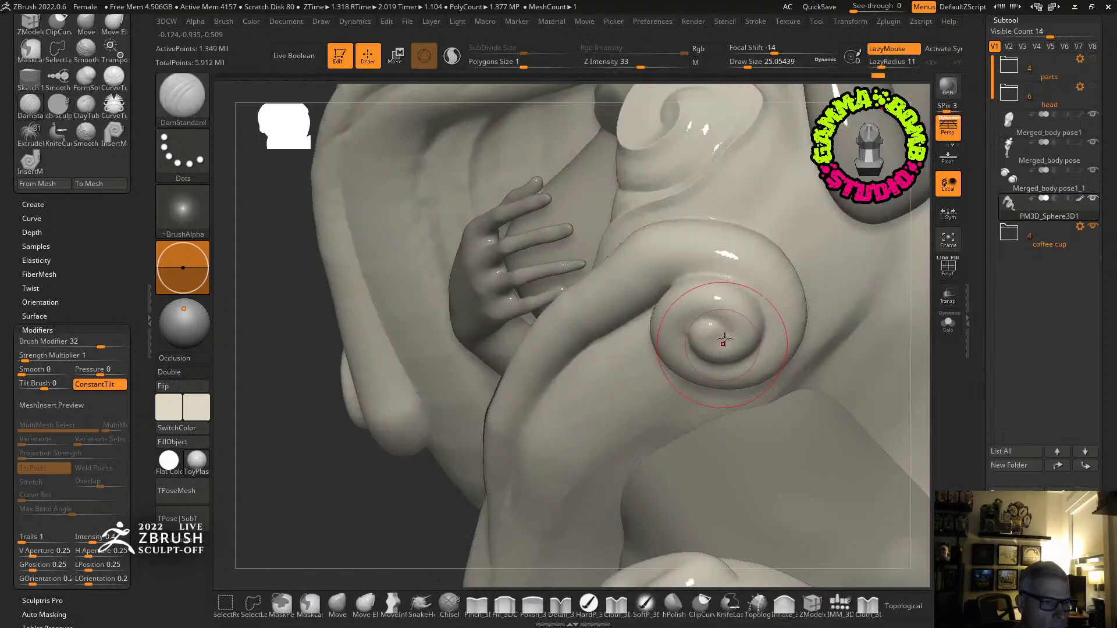
{"action": "mouse_move", "coordinate": [724, 339]}
{"action": "right_mouse_down"}
{"action": "mouse_move", "coordinate": [735, 327]}
{"action": "mouse_move", "coordinate": [728, 336]}
{"action": "right_mouse_up"}
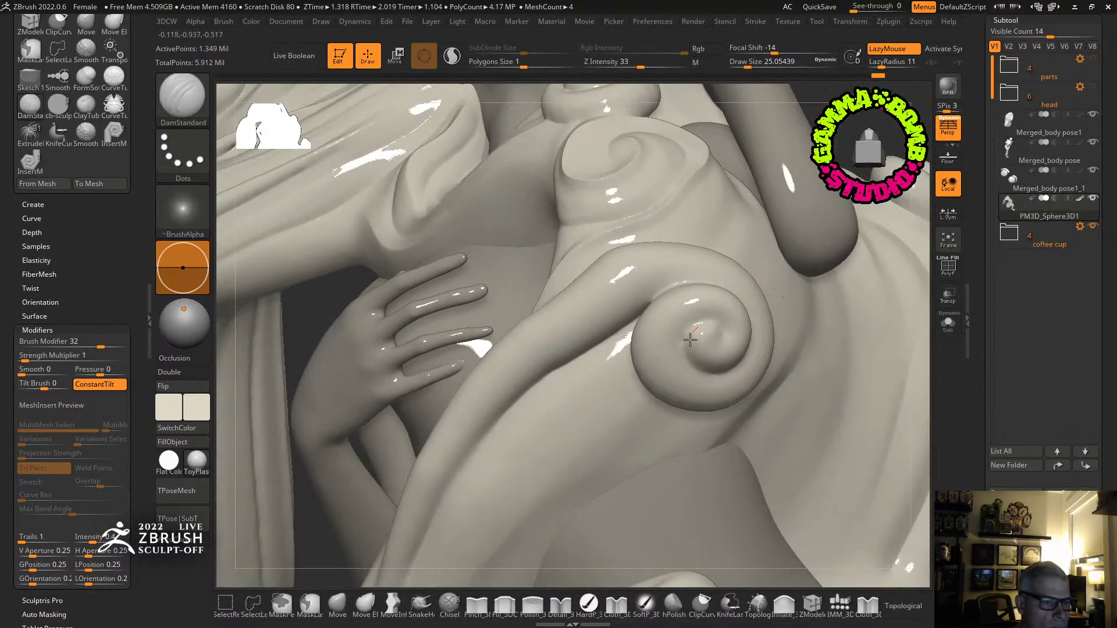
{"action": "mouse_move", "coordinate": [690, 340]}
{"action": "left_mouse_down"}
{"action": "mouse_move", "coordinate": [694, 373]}
{"action": "mouse_move", "coordinate": [714, 384]}
{"action": "mouse_move", "coordinate": [706, 330]}
{"action": "mouse_move", "coordinate": [733, 364]}
{"action": "mouse_move", "coordinate": [729, 308]}
{"action": "mouse_move", "coordinate": [649, 353]}
{"action": "mouse_move", "coordinate": [742, 388]}
{"action": "mouse_move", "coordinate": [748, 298]}
{"action": "left_mouse_up"}
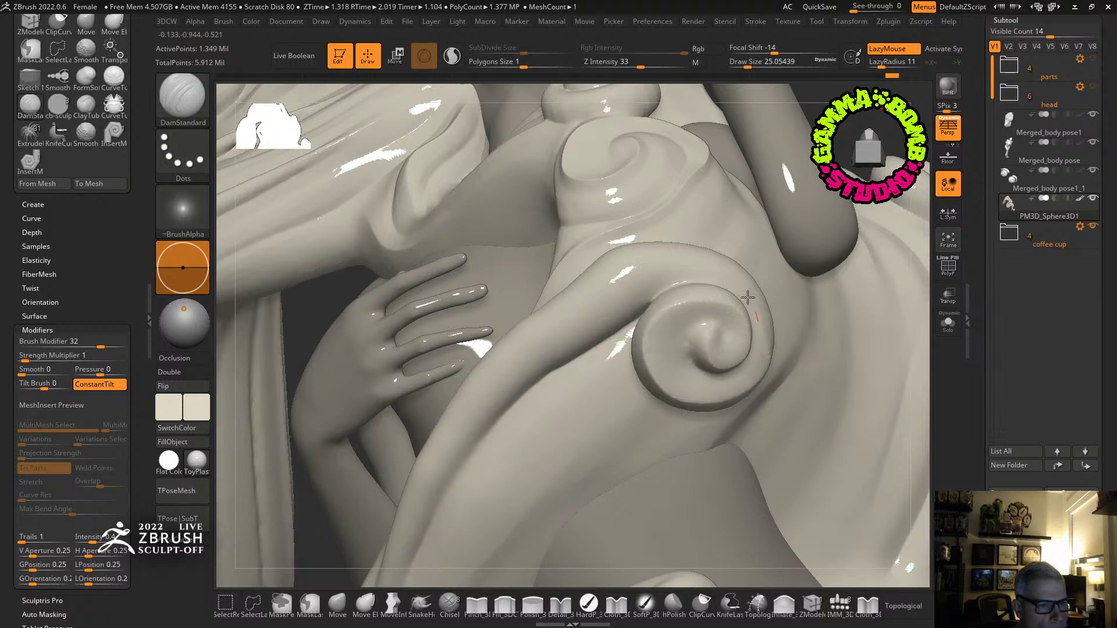
Reduce the DamStandard draw size to about 9.4 and carve a groove along the hair lock around its spiral curl.
{"action": "mouse_move", "coordinate": [411, 531]}
{"action": "right_mouse_down"}
{"action": "mouse_move", "coordinate": [501, 511]}
{"action": "mouse_move", "coordinate": [487, 498]}
{"action": "right_mouse_up"}
{"action": "key", "text": "bracketleft"}
{"action": "key", "text": "bracketleft"}
{"action": "key", "text": "bracketleft"}
{"action": "key", "text": "bracketleft"}
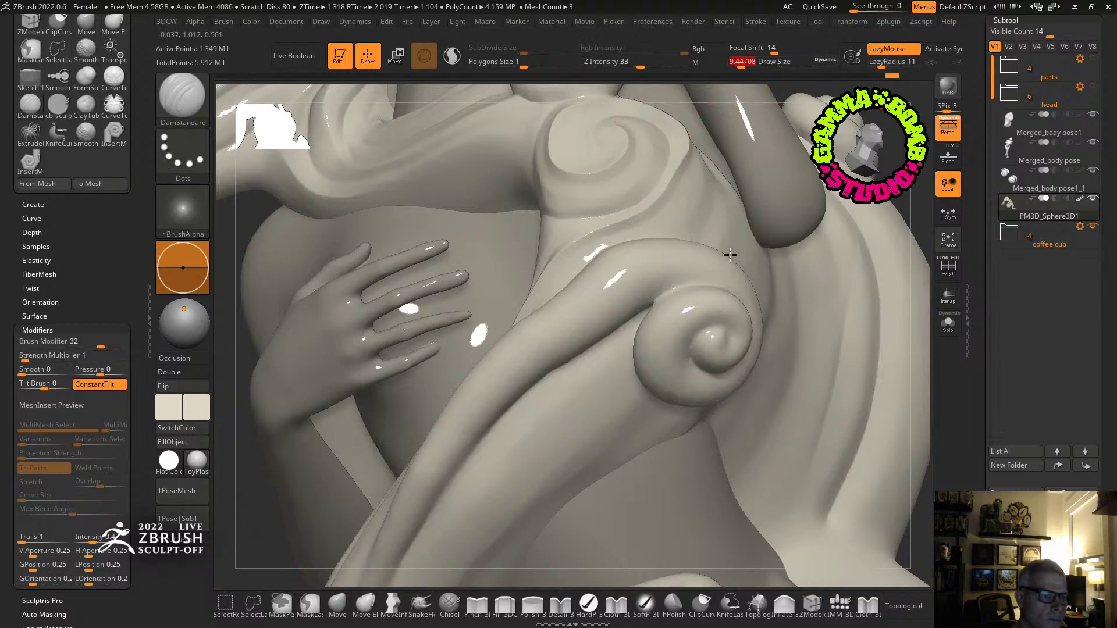
{"action": "right_click_drag", "start_coordinate": [730, 255], "coordinate": [731, 309]}
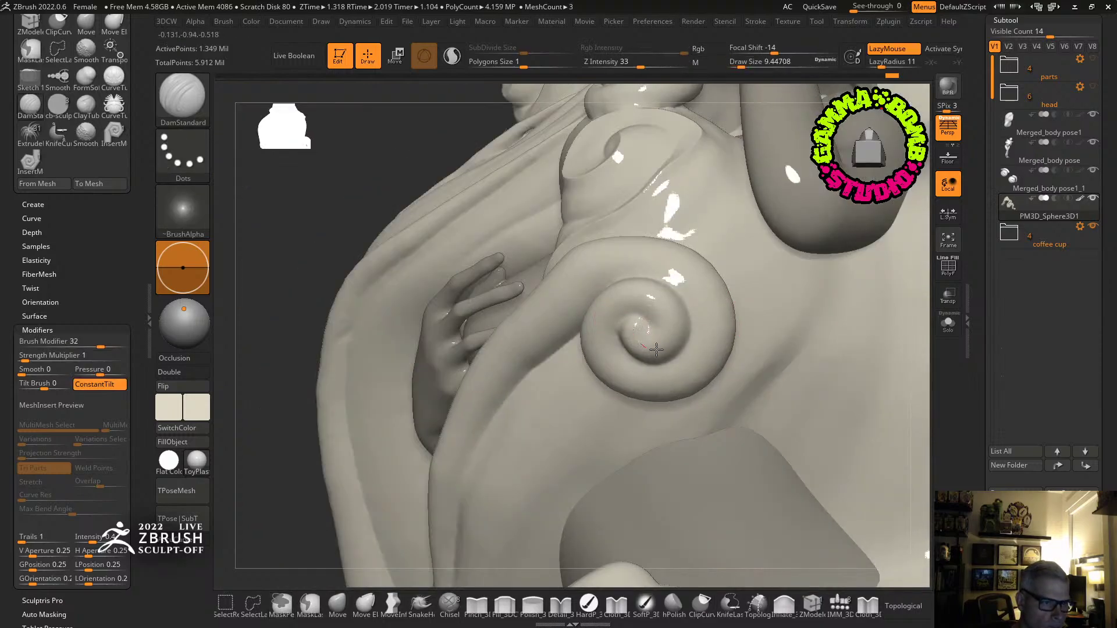
{"action": "left_click_drag", "start_coordinate": [644, 384], "coordinate": [725, 316]}
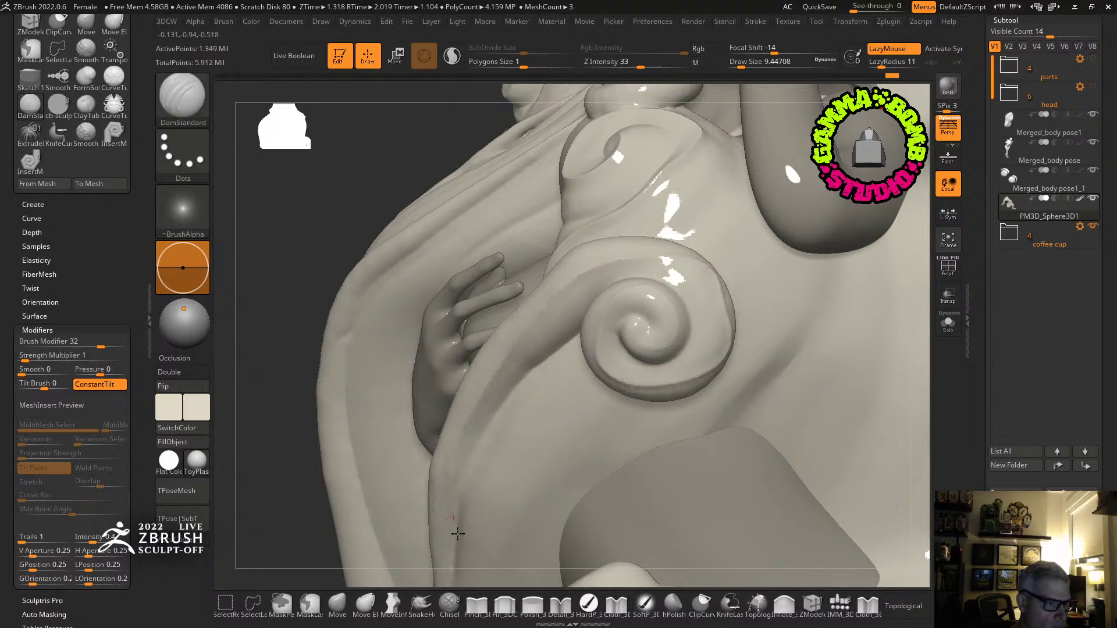
{"action": "right_click_drag", "start_coordinate": [546, 390], "coordinate": [594, 350]}
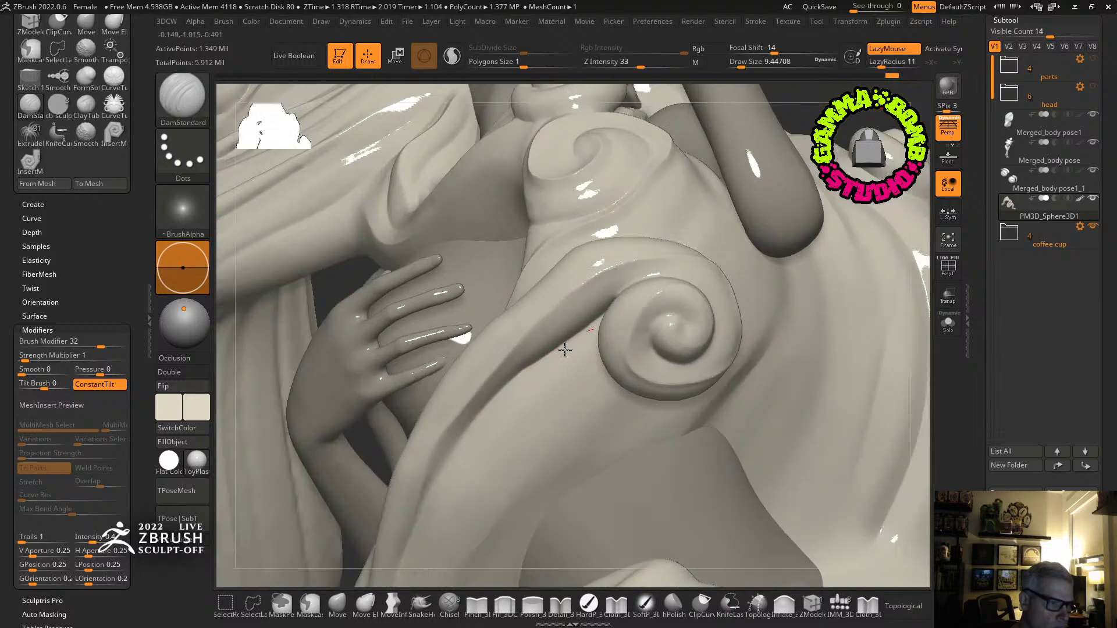
Carve two long strand grooves down the hair lock below the spiral curl.
{"action": "right_click_drag", "start_coordinate": [527, 449], "coordinate": [578, 284], "text": "alt"}
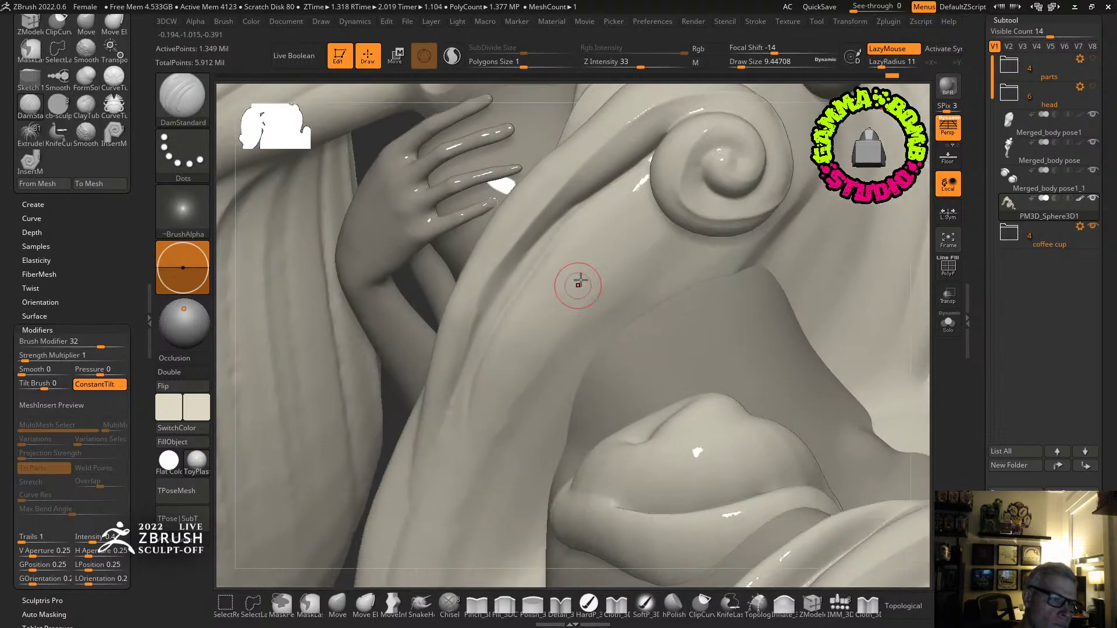
{"action": "mouse_move", "coordinate": [640, 209]}
{"action": "left_mouse_down"}
{"action": "mouse_move", "coordinate": [503, 379]}
{"action": "mouse_move", "coordinate": [456, 584]}
{"action": "left_mouse_up"}
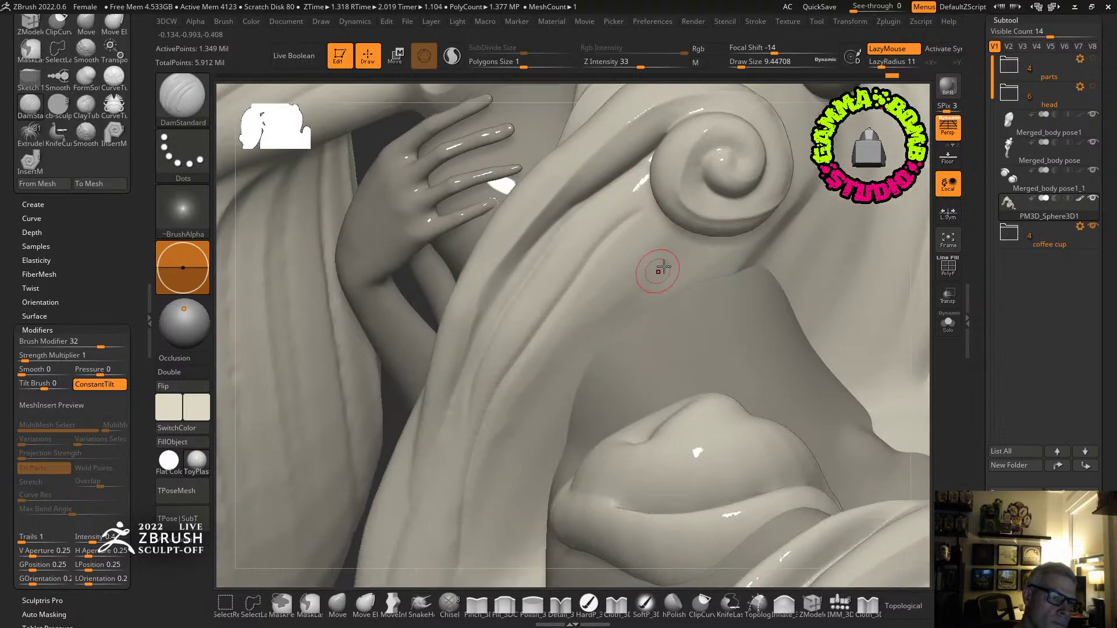
{"action": "mouse_move", "coordinate": [682, 253]}
{"action": "left_mouse_down"}
{"action": "mouse_move", "coordinate": [517, 413]}
{"action": "mouse_move", "coordinate": [481, 573]}
{"action": "left_mouse_up"}
Carve a crease along the inner side of the large hair loop below the hand.
{"action": "mouse_move", "coordinate": [548, 452]}
{"action": "right_mouse_down", "text": "ctrl"}
{"action": "mouse_move", "coordinate": [526, 336]}
{"action": "mouse_move", "coordinate": [493, 280]}
{"action": "mouse_move", "coordinate": [508, 407]}
{"action": "mouse_move", "coordinate": [561, 252]}
{"action": "mouse_move", "coordinate": [582, 303]}
{"action": "mouse_move", "coordinate": [614, 324]}
{"action": "mouse_move", "coordinate": [585, 241]}
{"action": "right_mouse_up", "text": "ctrl"}
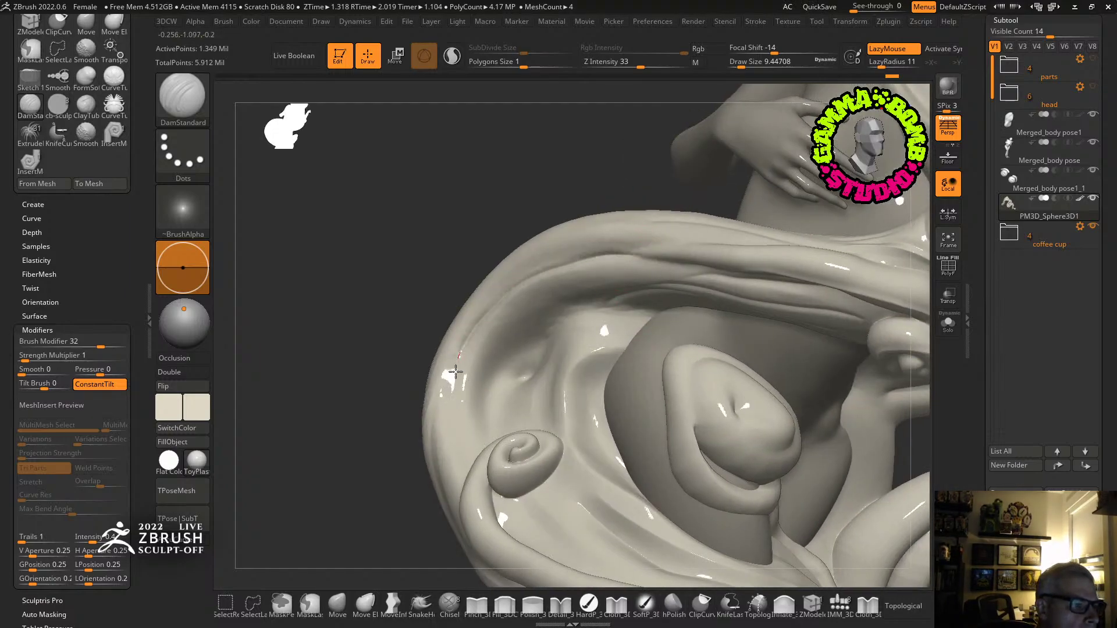
{"action": "mouse_move", "coordinate": [460, 467]}
{"action": "right_mouse_down"}
{"action": "mouse_move", "coordinate": [495, 407]}
{"action": "mouse_move", "coordinate": [628, 291]}
{"action": "right_mouse_up"}
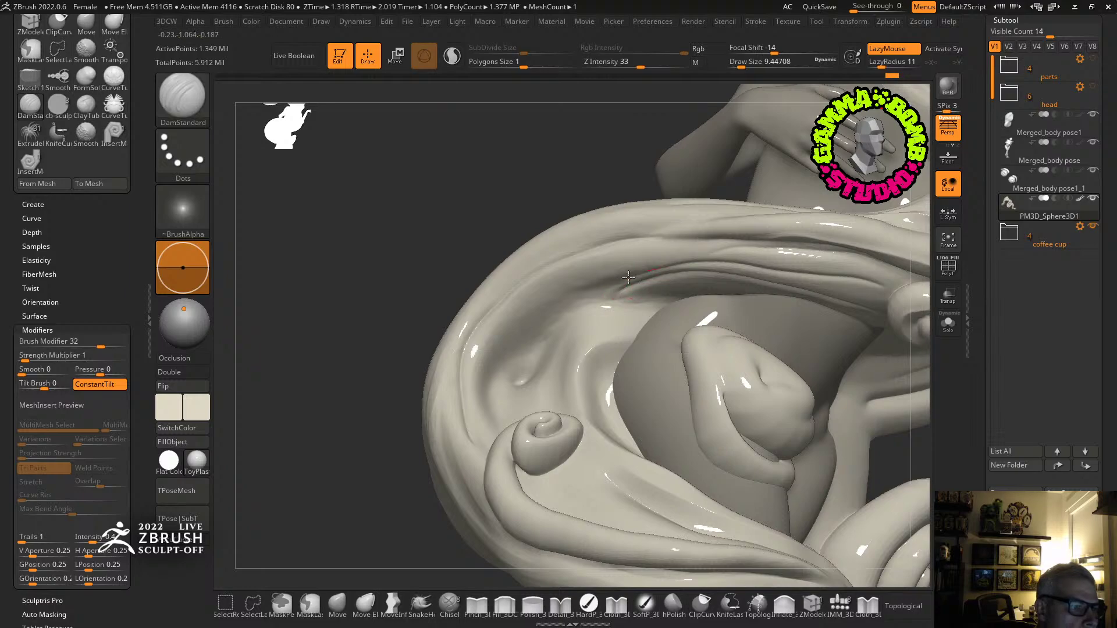
{"action": "left_click_drag", "start_coordinate": [628, 277], "coordinate": [527, 332]}
{"action": "right_click_drag", "start_coordinate": [486, 403], "coordinate": [531, 374]}
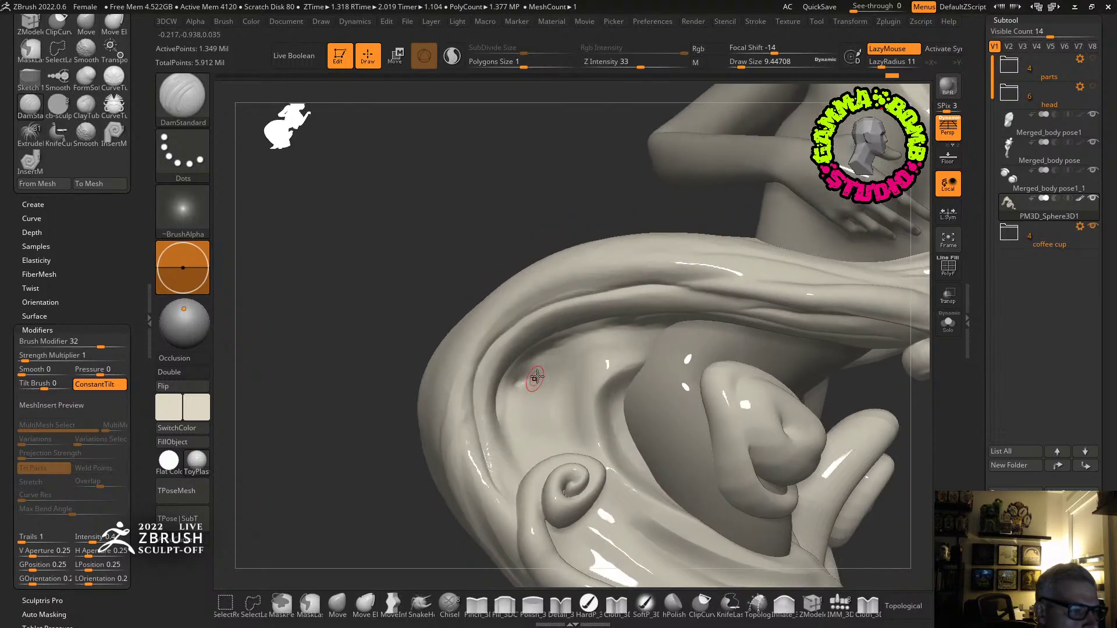
Switch to the ClayBuildup brush and build up the form in the hollow inside the hair loop.
{"action": "key", "text": "b"}
{"action": "key", "text": "c"}
{"action": "key", "text": "b"}
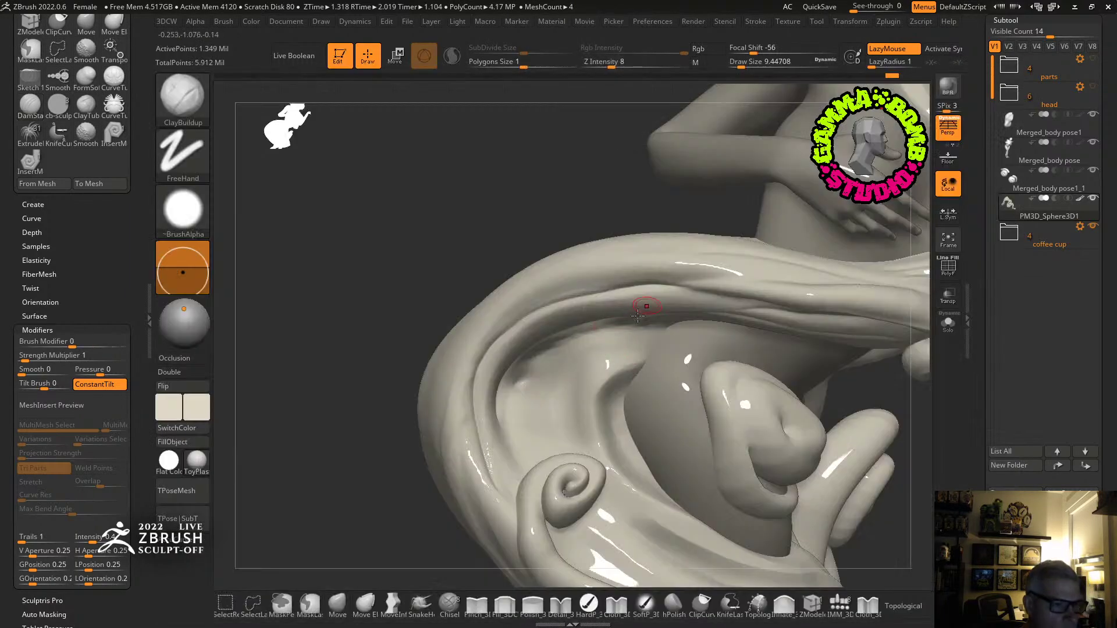
{"action": "mouse_move", "coordinate": [630, 397]}
{"action": "right_mouse_down"}
{"action": "mouse_move", "coordinate": [591, 331]}
{"action": "mouse_move", "coordinate": [573, 386]}
{"action": "mouse_move", "coordinate": [563, 364]}
{"action": "right_mouse_up"}
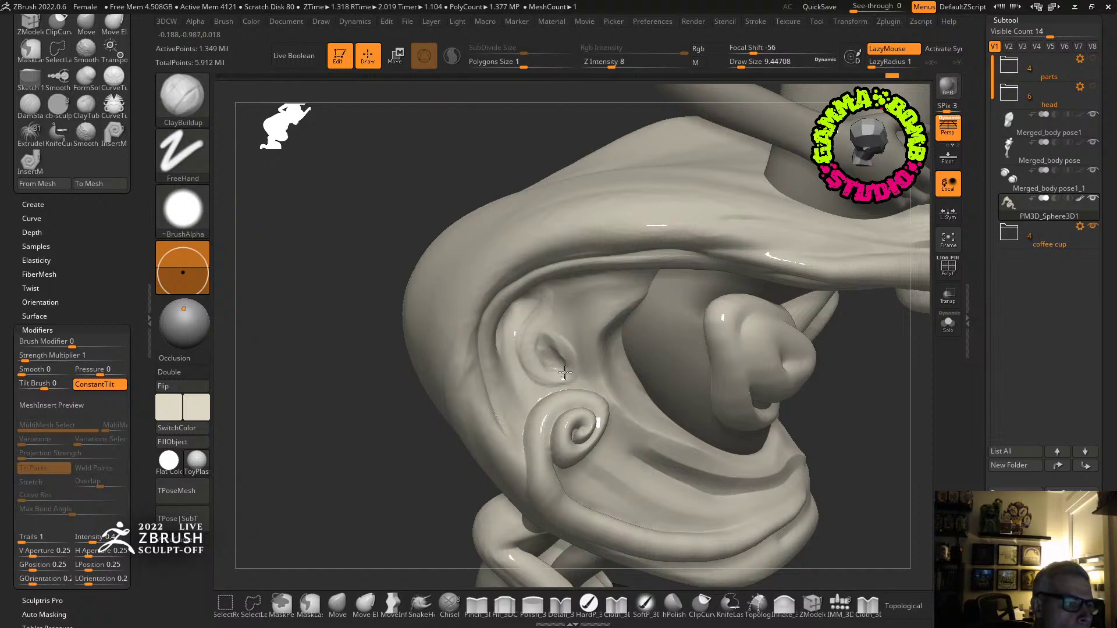
{"action": "mouse_move", "coordinate": [562, 356]}
{"action": "right_mouse_down"}
{"action": "mouse_move", "coordinate": [576, 219]}
{"action": "mouse_move", "coordinate": [664, 308]}
{"action": "mouse_move", "coordinate": [738, 329]}
{"action": "right_mouse_up"}
Build up a raised strand along the lower edge of the hair loop and smooth it.
{"action": "right_click_drag", "start_coordinate": [821, 419], "coordinate": [784, 426]}
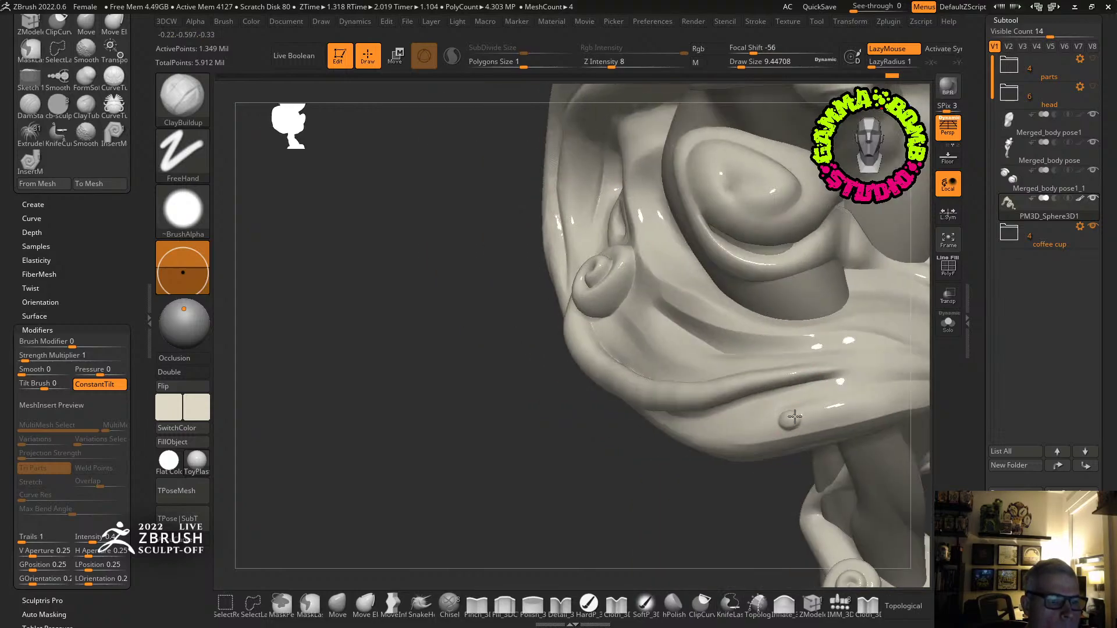
{"action": "left_click_drag", "start_coordinate": [795, 416], "coordinate": [863, 397]}
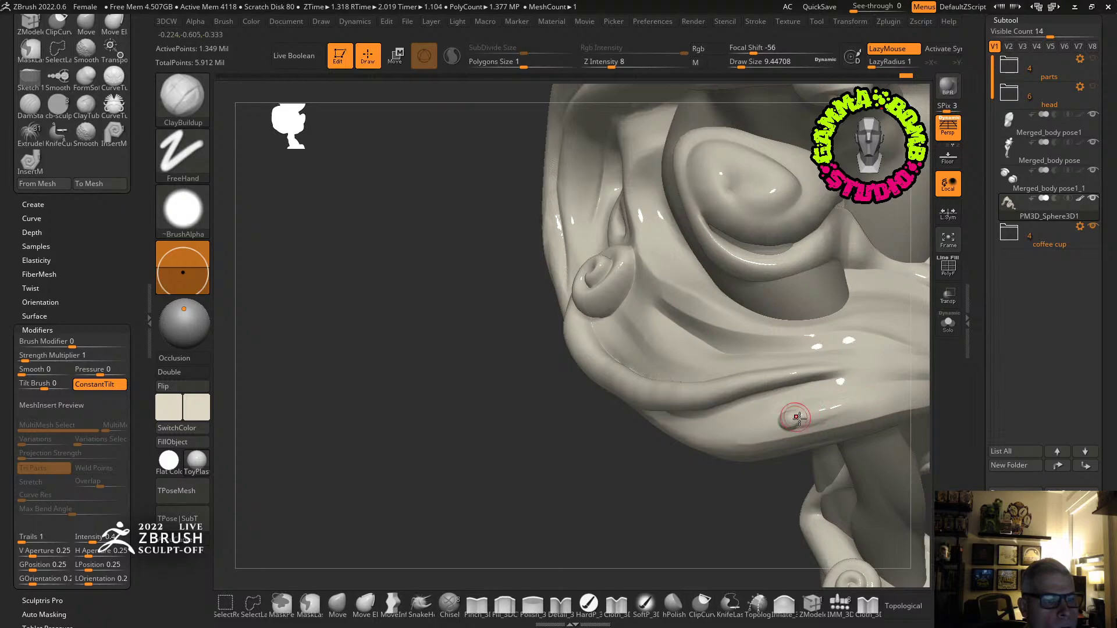
{"action": "key", "text": "shift"}
{"action": "mouse_move", "coordinate": [846, 404]}
{"action": "right_mouse_down"}
{"action": "mouse_move", "coordinate": [663, 377]}
{"action": "mouse_move", "coordinate": [607, 354]}
{"action": "mouse_move", "coordinate": [400, 368]}
{"action": "mouse_move", "coordinate": [512, 401]}
{"action": "mouse_move", "coordinate": [805, 299]}
{"action": "right_mouse_up"}
Try to reshape the end of the side hair lock at the hip with an enlarged Move brush.
{"action": "left_click", "coordinate": [337, 605]}
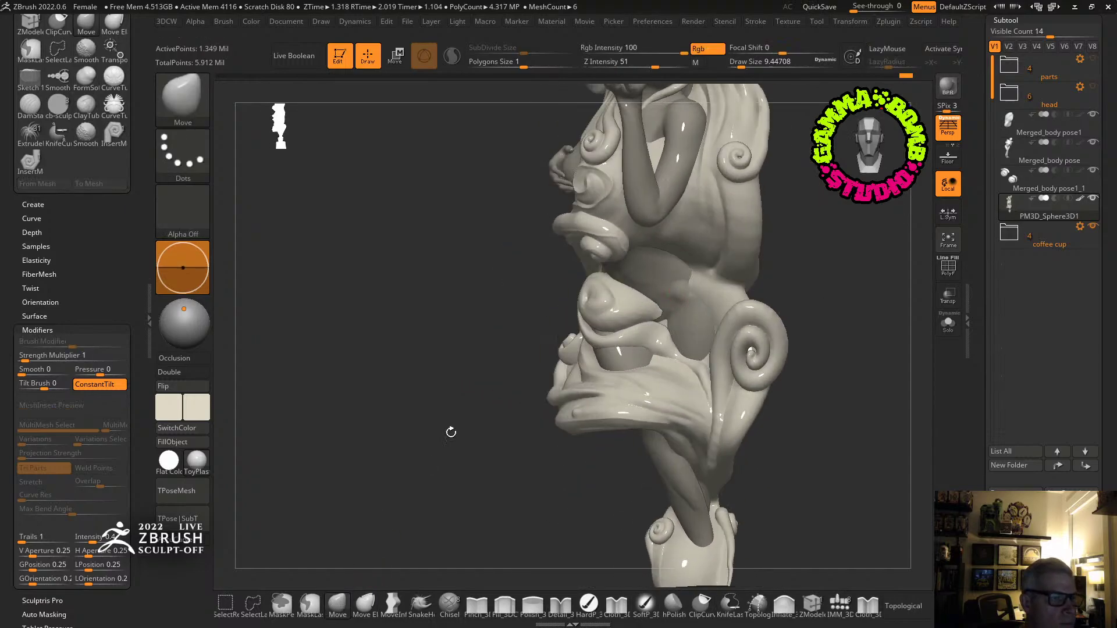
{"action": "left_click_drag", "start_coordinate": [741, 64], "coordinate": [768, 63]}
{"action": "left_click_drag", "start_coordinate": [838, 235], "coordinate": [913, 253]}
{"action": "left_click_drag", "start_coordinate": [724, 301], "coordinate": [695, 301]}
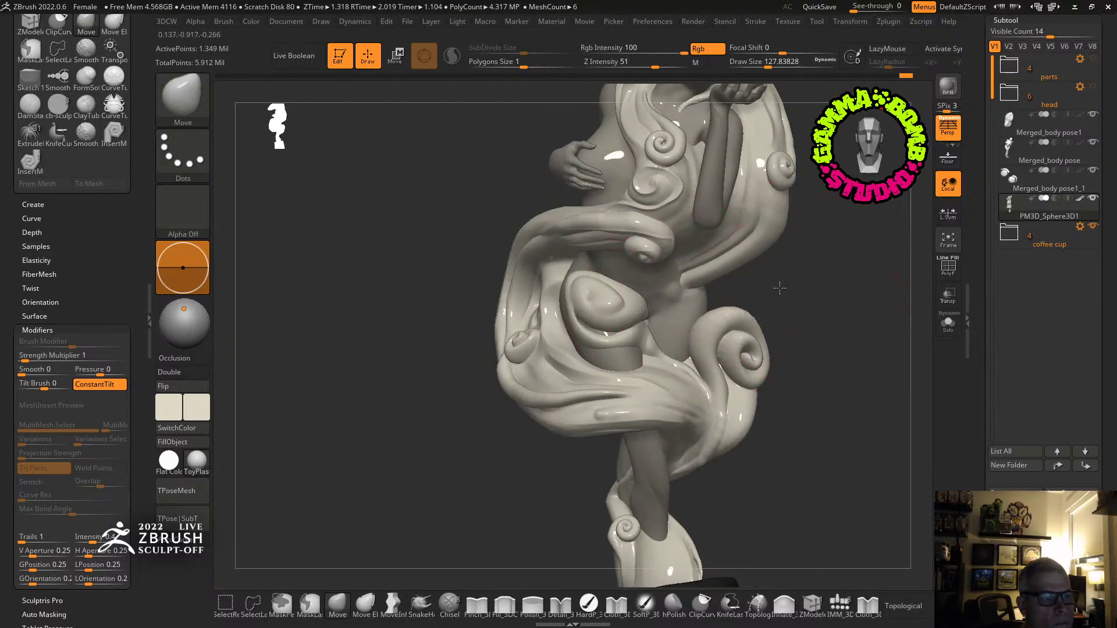
{"action": "mouse_move", "coordinate": [780, 287]}
{"action": "left_mouse_down"}
{"action": "mouse_move", "coordinate": [739, 319]}
{"action": "mouse_move", "coordinate": [768, 303]}
{"action": "mouse_move", "coordinate": [739, 281]}
{"action": "mouse_move", "coordinate": [636, 299]}
{"action": "mouse_move", "coordinate": [650, 298]}
{"action": "left_mouse_up"}
{"action": "key", "text": "ctrl+z"}
{"action": "left_click", "coordinate": [757, 65]}
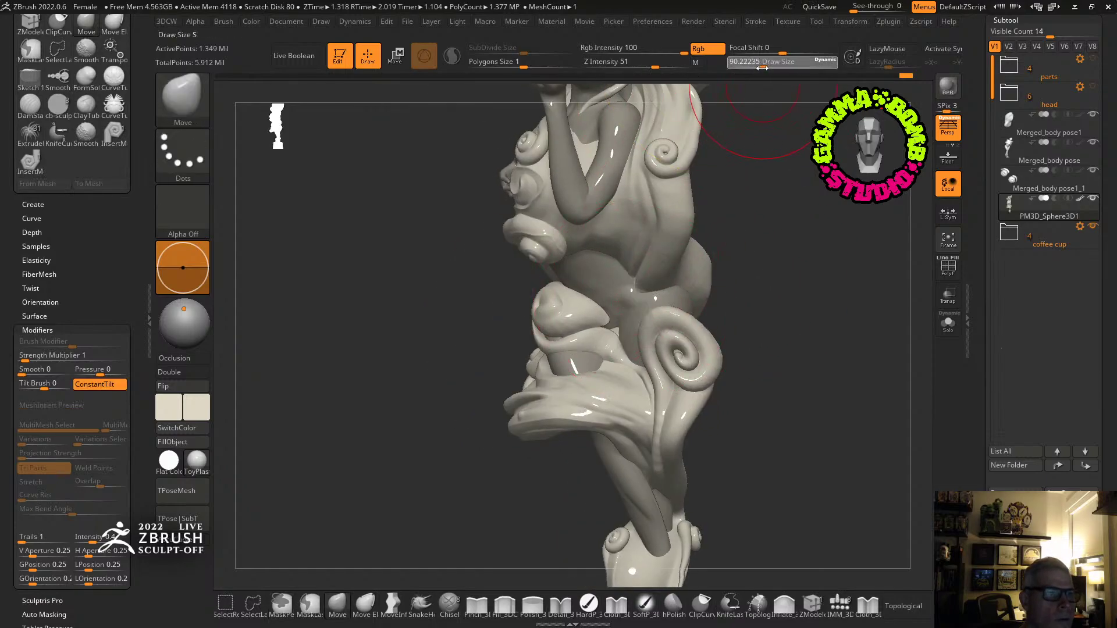
{"action": "left_click_drag", "start_coordinate": [644, 295], "coordinate": [674, 315]}
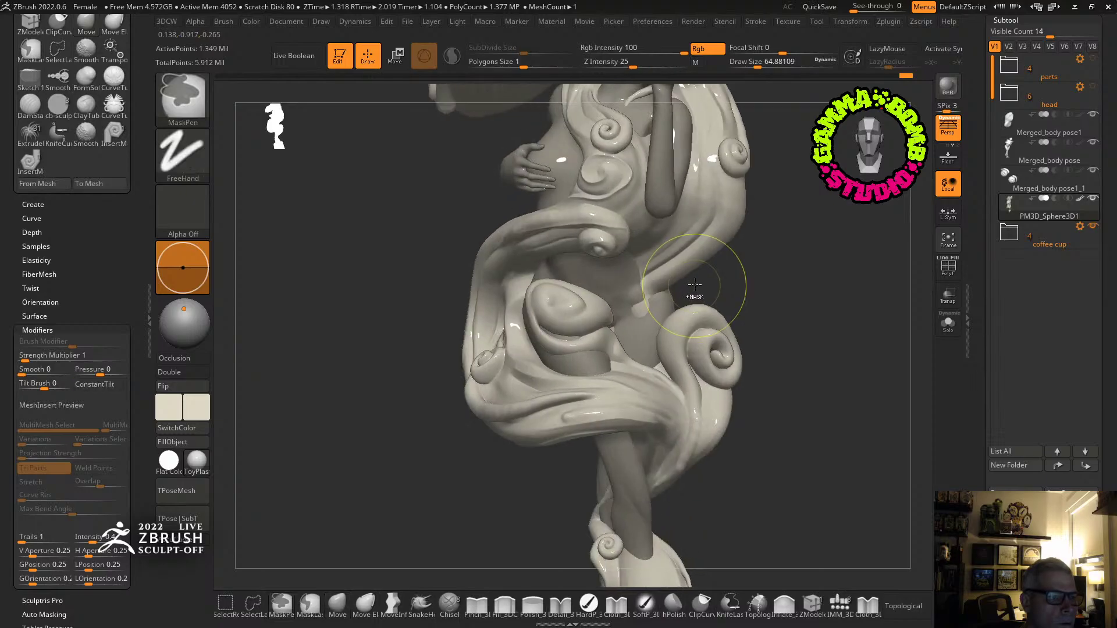
Switch to the InsertMesh_1 spiral brush, try one insert across the hip and undo it.
{"action": "key", "text": "b"}
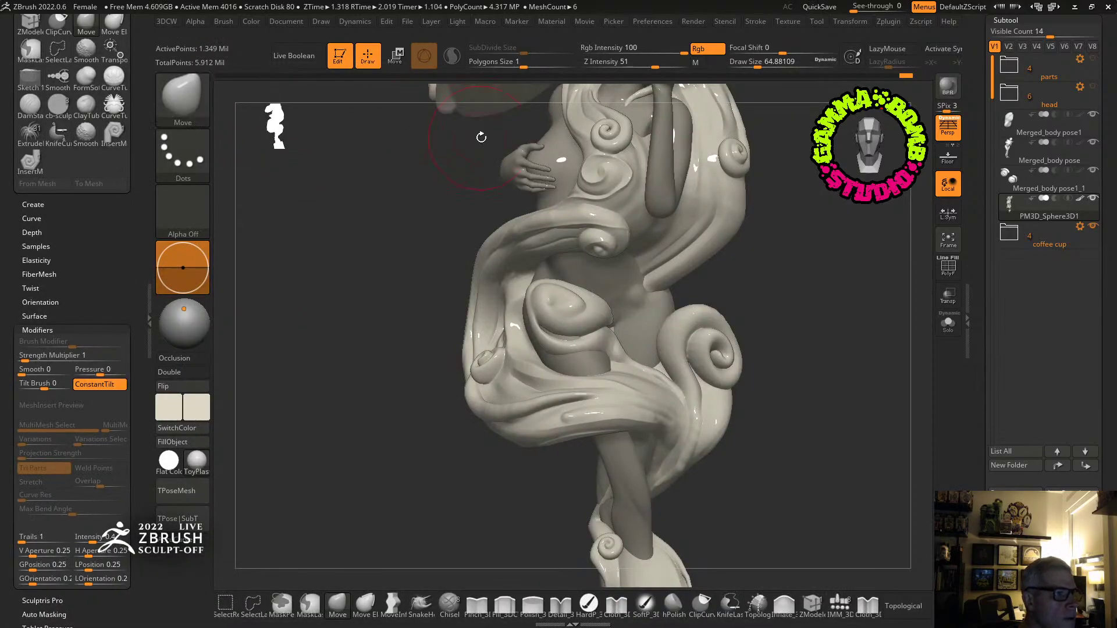
{"action": "key", "text": "b"}
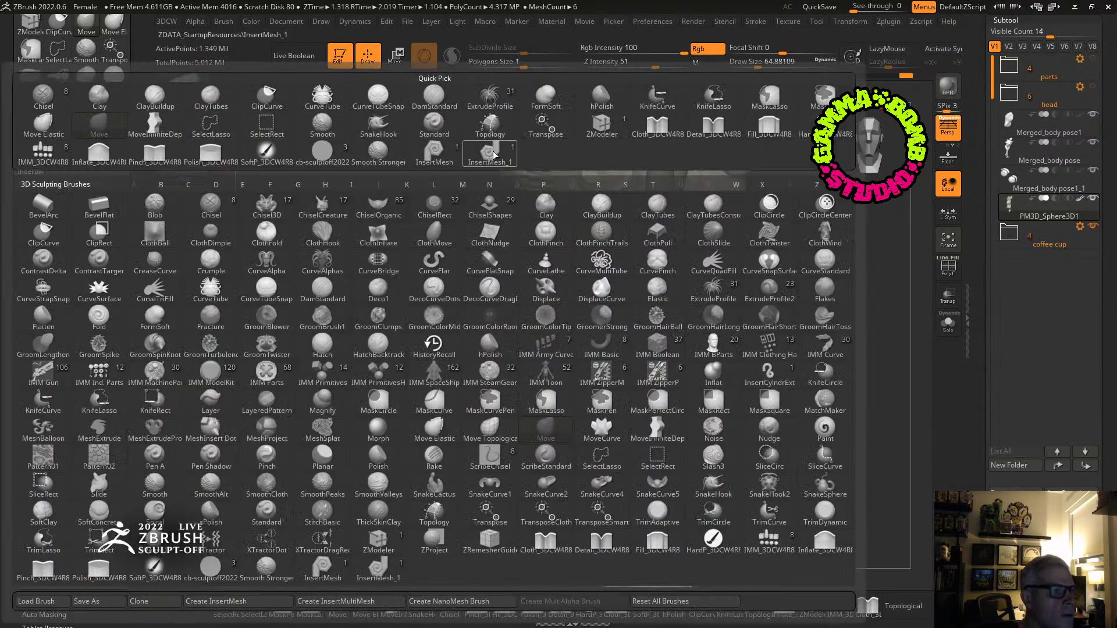
{"action": "left_click", "coordinate": [611, 285]}
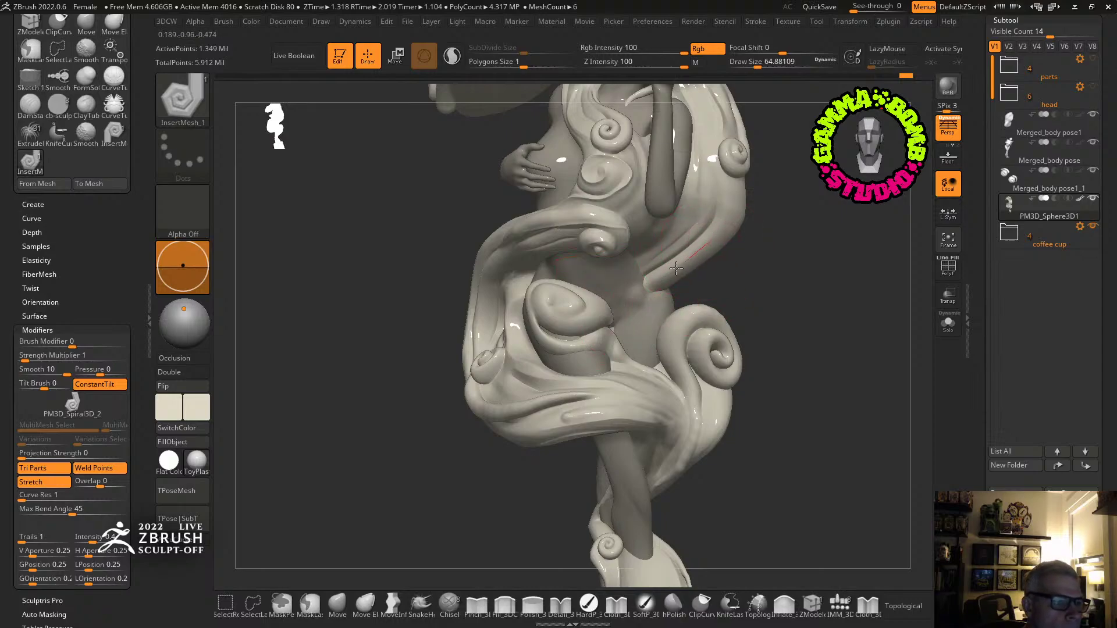
{"action": "left_click_drag", "start_coordinate": [626, 333], "coordinate": [729, 241]}
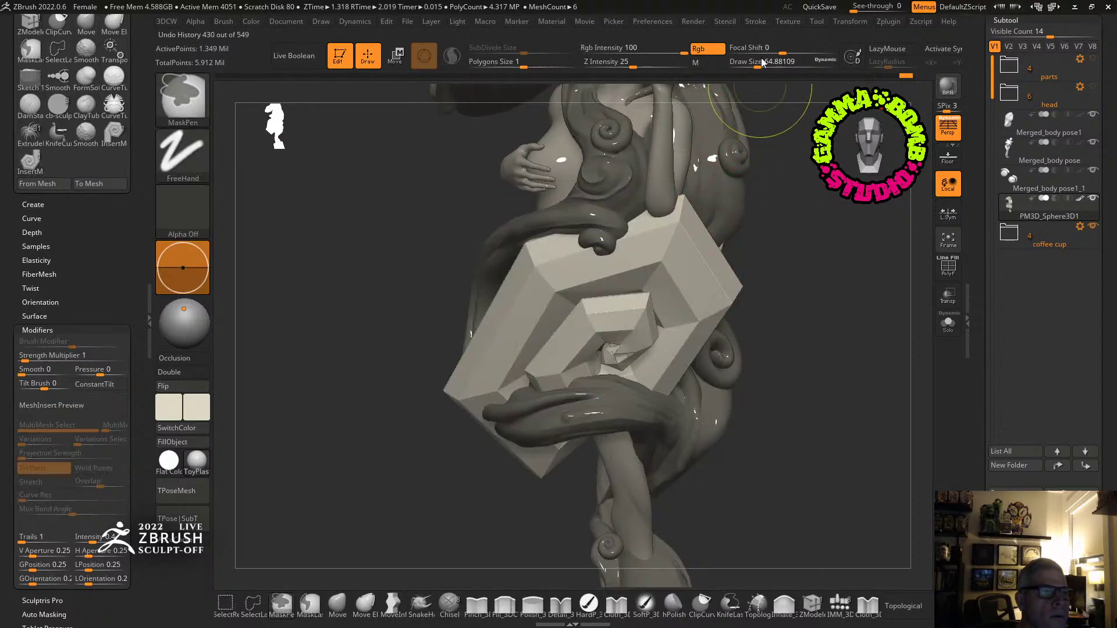
{"action": "key", "text": "ctrl+z"}
Reduce the draw size to about 15.6 and insert a spiral strand running down the side hair lock and curling at the hip.
{"action": "left_click_drag", "start_coordinate": [758, 64], "coordinate": [754, 64]}
{"action": "left_click_drag", "start_coordinate": [739, 214], "coordinate": [711, 237]}
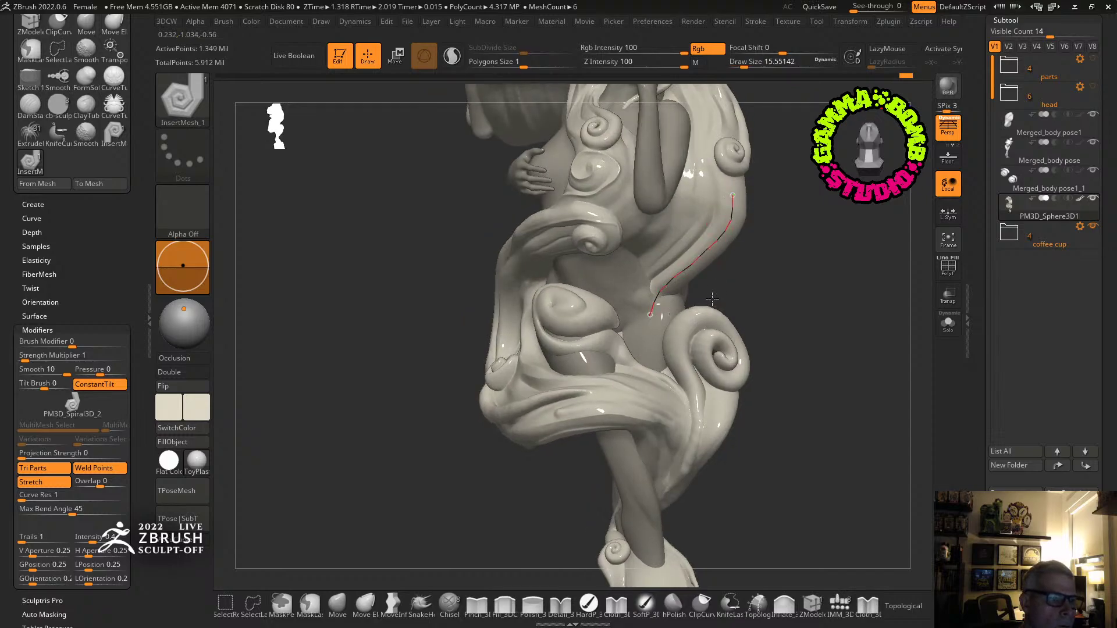
{"action": "left_click_drag", "start_coordinate": [774, 284], "coordinate": [772, 260]}
{"action": "key", "text": "ctrl+z"}
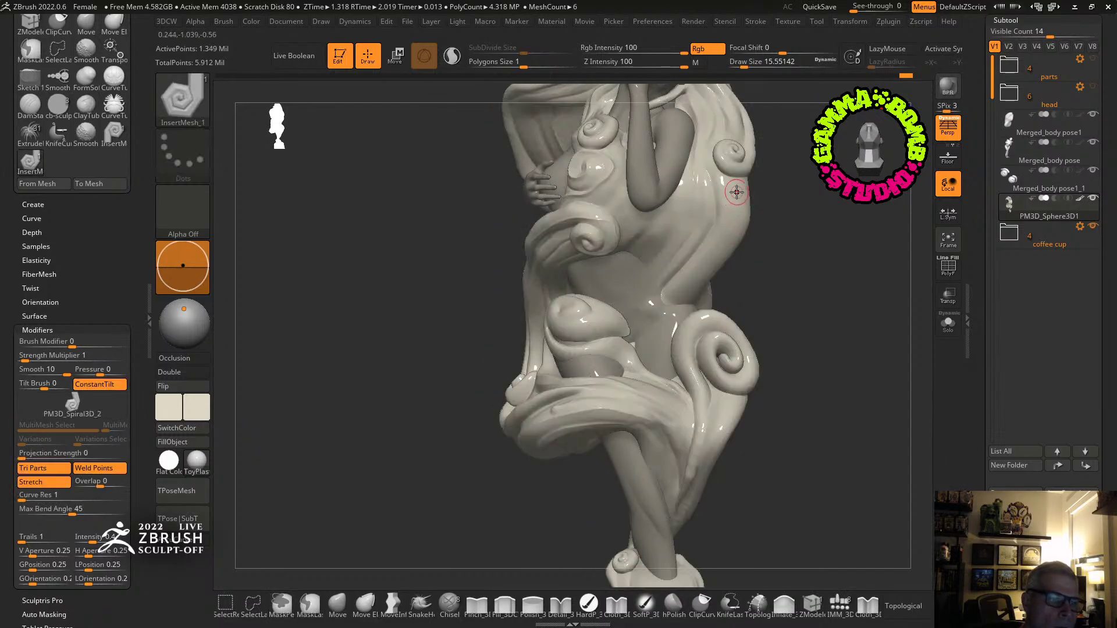
{"action": "left_click", "coordinate": [672, 316]}
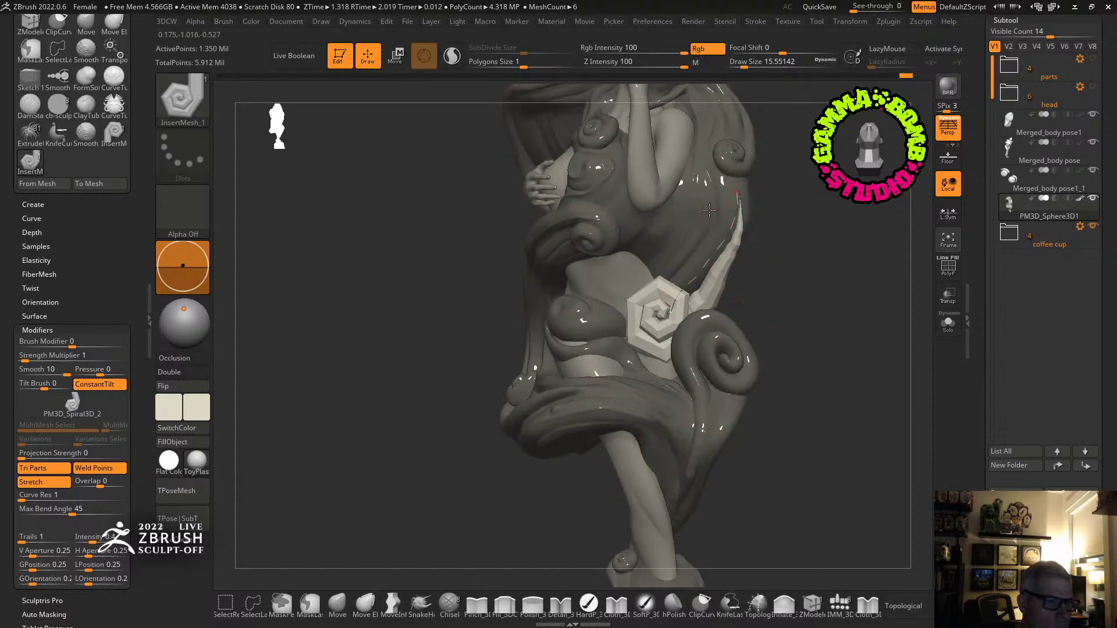
{"action": "key", "text": "d"}
{"action": "left_click", "coordinate": [516, 208]}
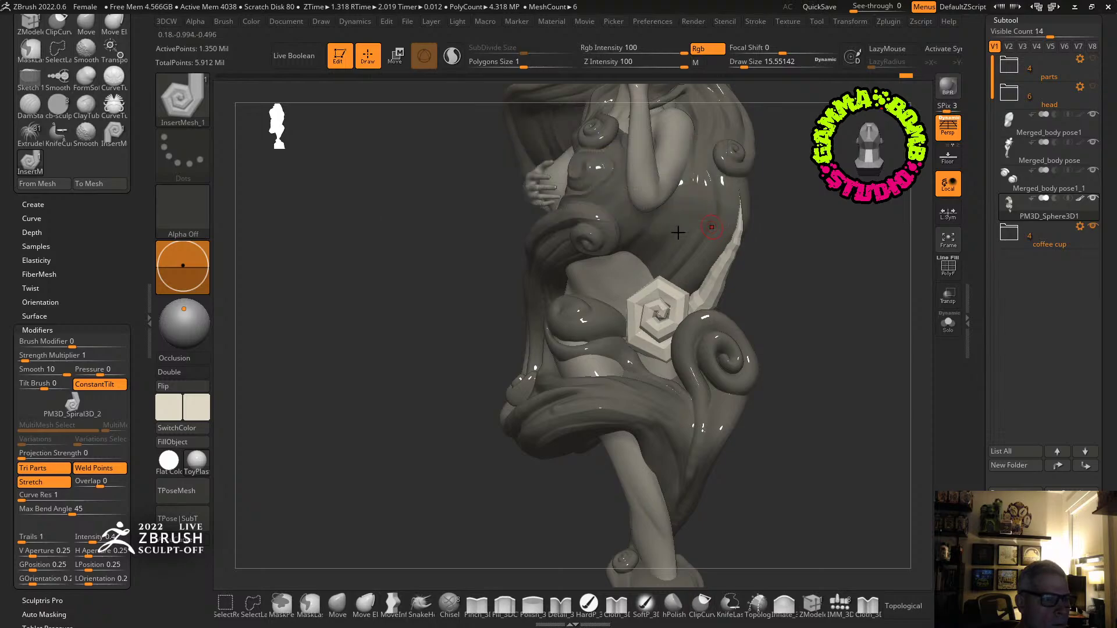
Split the unmasked spiral insert off into its own subtool.
{"action": "mouse_move", "coordinate": [787, 257]}
{"action": "left_mouse_down", "text": "ctrl"}
{"action": "mouse_move", "coordinate": [778, 247]}
{"action": "mouse_move", "coordinate": [786, 268]}
{"action": "mouse_move", "coordinate": [774, 273]}
{"action": "mouse_move", "coordinate": [795, 297]}
{"action": "mouse_move", "coordinate": [766, 346]}
{"action": "mouse_move", "coordinate": [769, 328]}
{"action": "left_mouse_up", "text": "ctrl"}
{"action": "key", "text": "ctrl+z"}
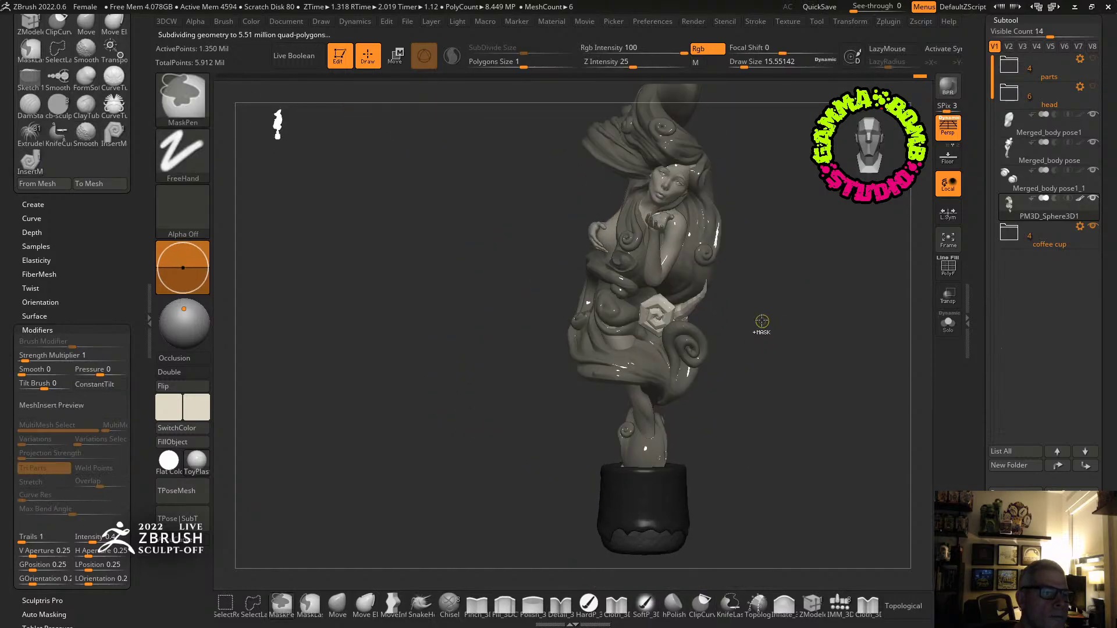
{"action": "key", "text": "3"}
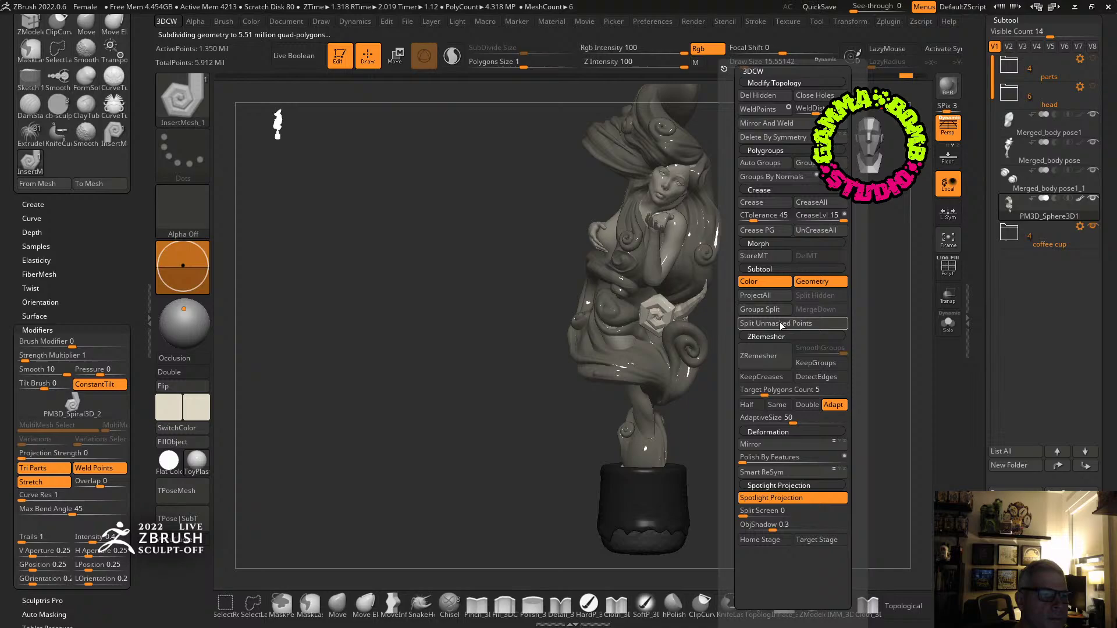
{"action": "left_click", "coordinate": [782, 324]}
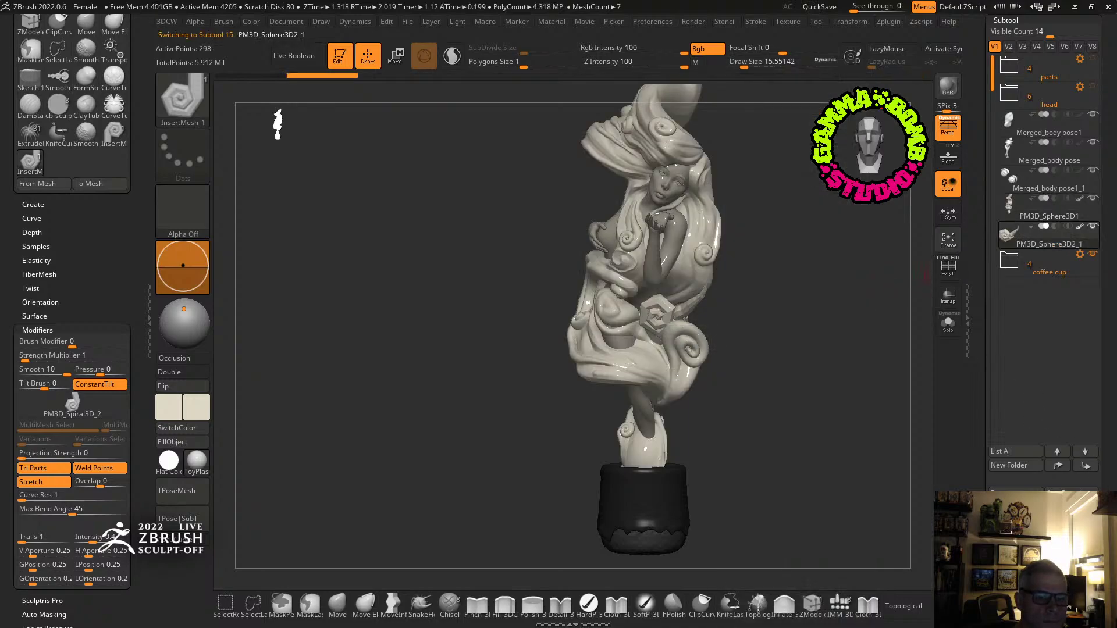
Turn on Dynamic Subdiv for the split spiral, apply it as real subdivision levels and enable Freeze SubDivision Levels.
{"action": "scroll", "coordinate": [1077, 486], "scroll_direction": "down", "scroll_amount": 3}
{"action": "scroll", "coordinate": [1060, 313], "scroll_direction": "down", "scroll_amount": 5}
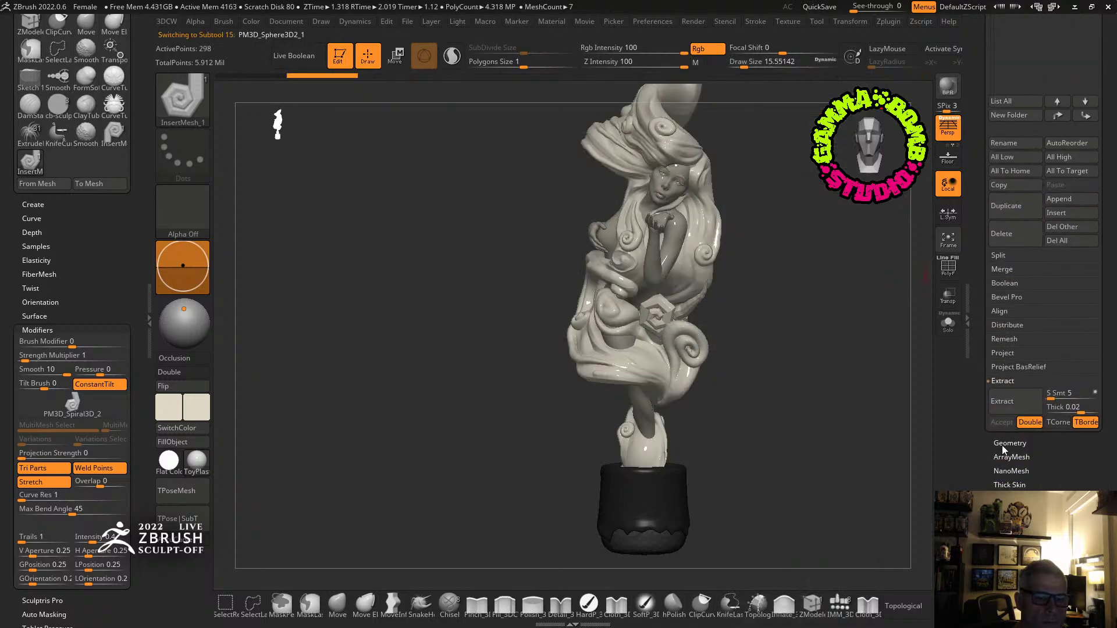
{"action": "left_click", "coordinate": [1010, 155]}
{"action": "left_click", "coordinate": [1017, 168]}
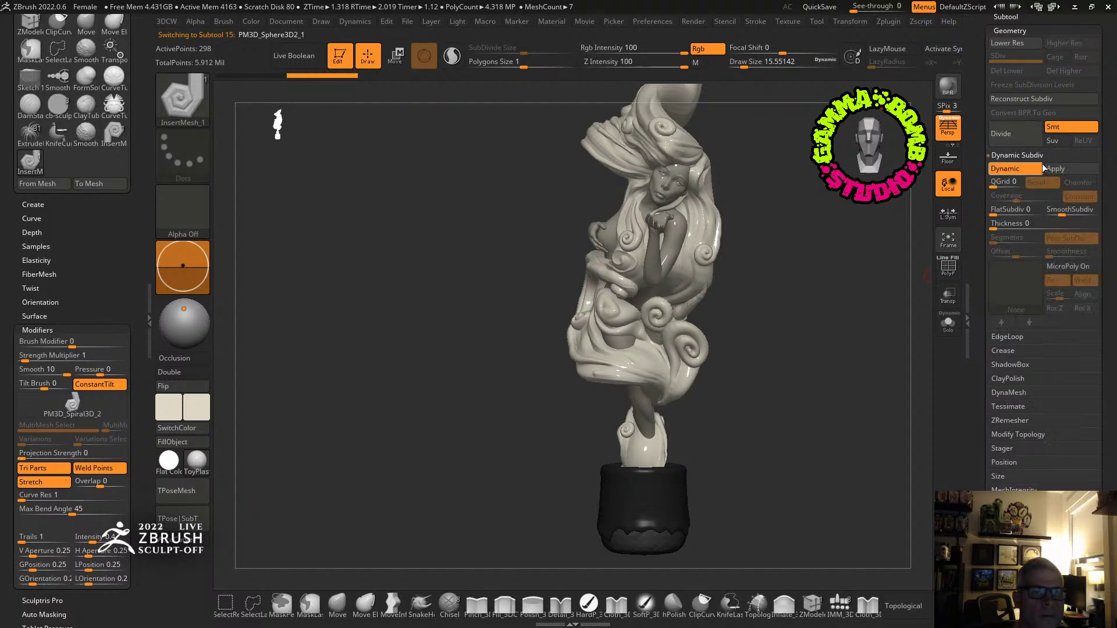
{"action": "left_click", "coordinate": [1057, 169]}
{"action": "left_click", "coordinate": [1003, 85]}
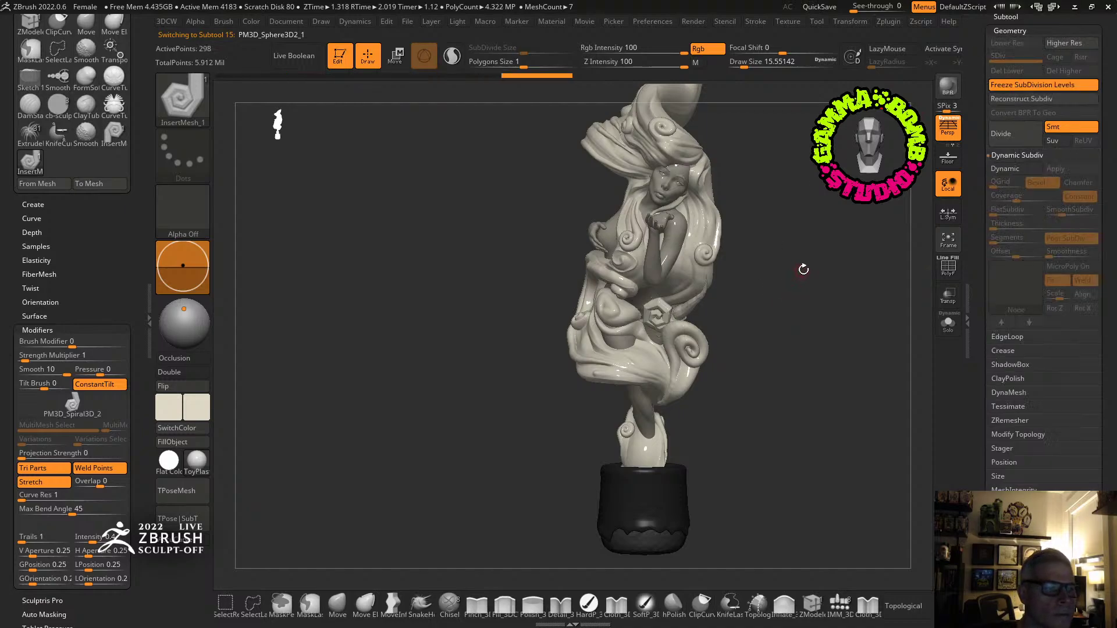
{"action": "left_click", "coordinate": [1009, 169]}
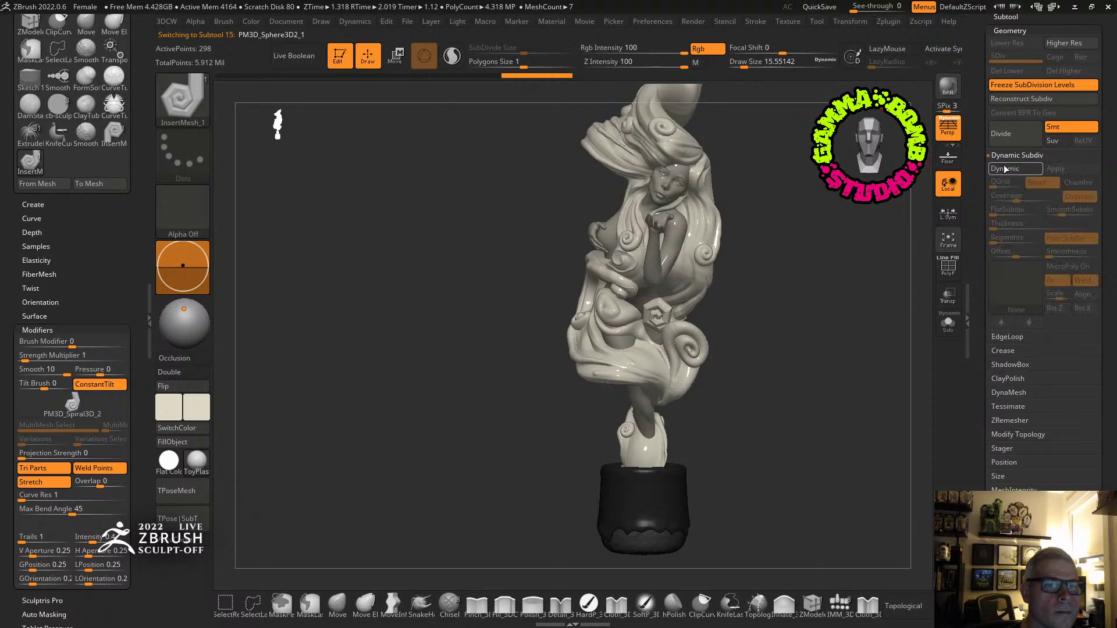
{"action": "left_click", "coordinate": [1056, 169]}
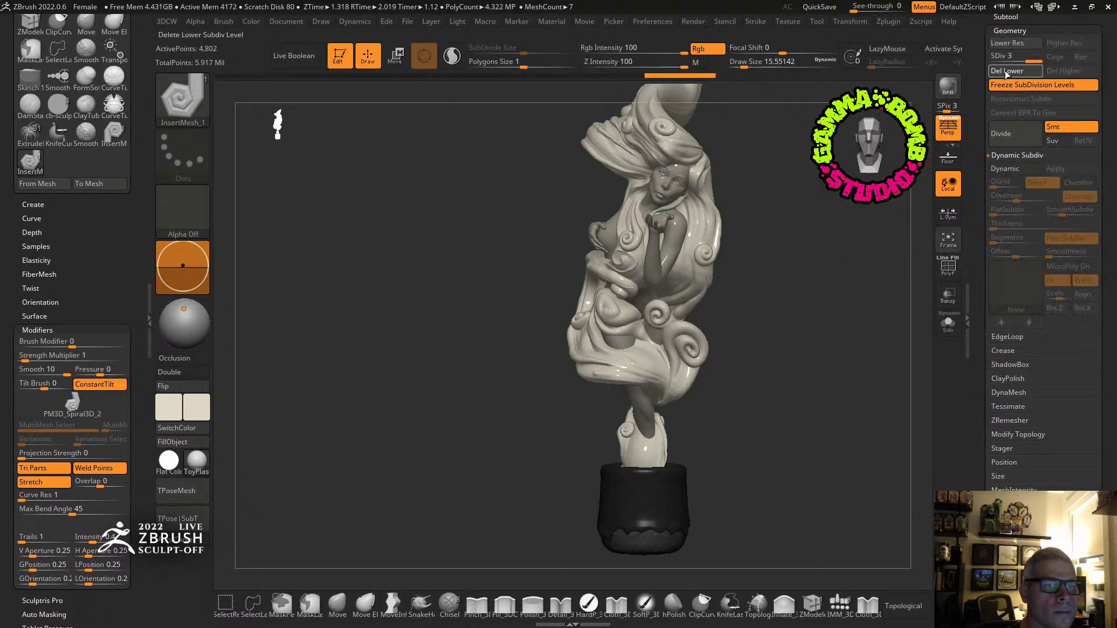
Drop the hip spiral to its lowest subdivision level and reshape it with the Move brush, enlarging the draw size to about 104.
{"action": "mouse_move", "coordinate": [778, 245]}
{"action": "left_mouse_down", "text": "alt"}
{"action": "mouse_move", "coordinate": [821, 262]}
{"action": "mouse_move", "coordinate": [978, 48]}
{"action": "left_mouse_up", "text": "alt"}
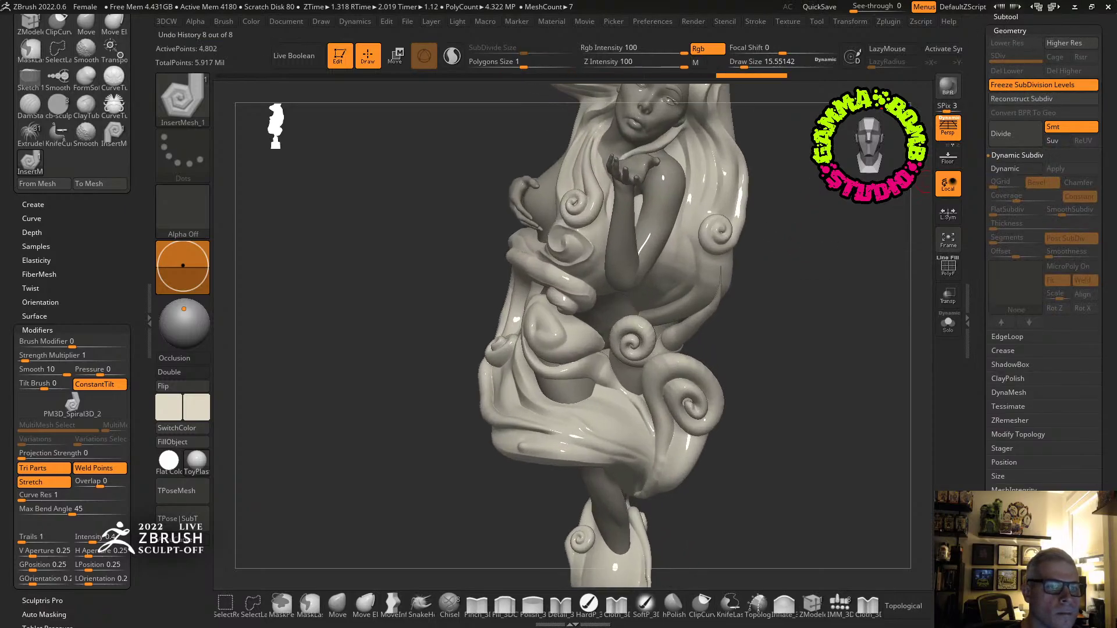
{"action": "left_click", "coordinate": [338, 605]}
{"action": "left_click_drag", "start_coordinate": [744, 65], "coordinate": [750, 65]}
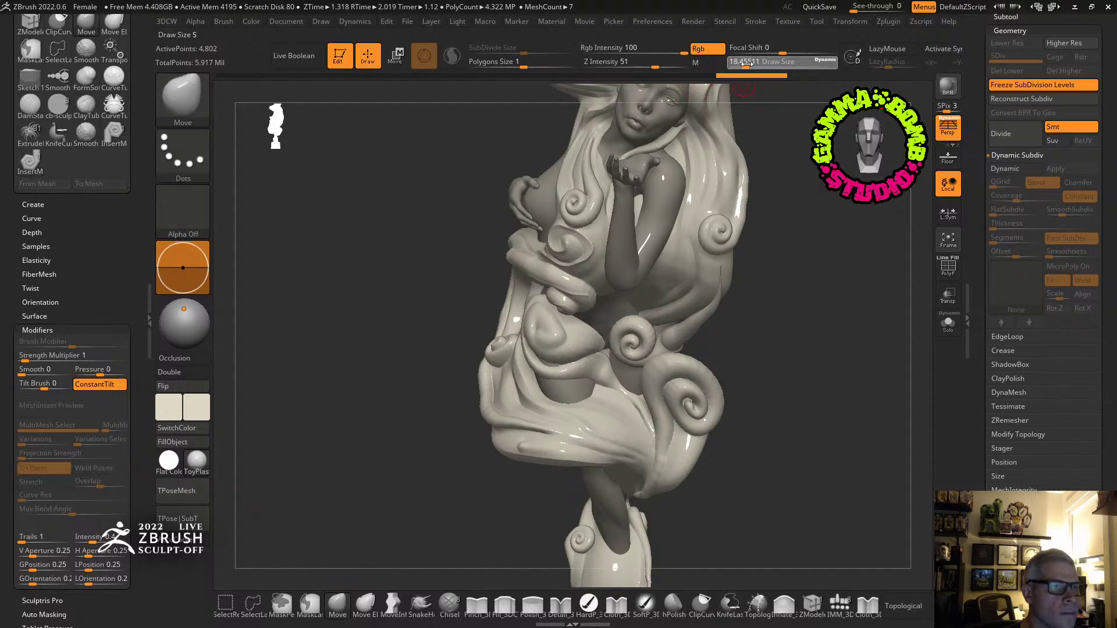
{"action": "mouse_move", "coordinate": [835, 267]}
{"action": "left_mouse_down"}
{"action": "mouse_move", "coordinate": [800, 264]}
{"action": "mouse_move", "coordinate": [782, 308]}
{"action": "left_mouse_up"}
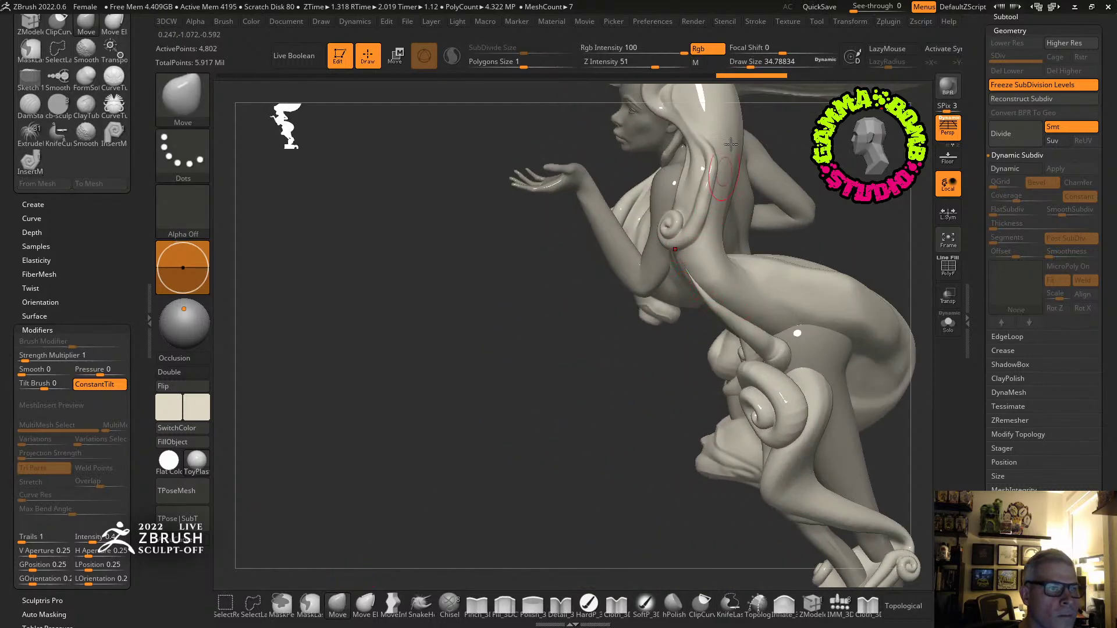
{"action": "left_click_drag", "start_coordinate": [758, 63], "coordinate": [764, 63]}
{"action": "mouse_move", "coordinate": [703, 265]}
{"action": "left_mouse_down"}
{"action": "mouse_move", "coordinate": [712, 259]}
{"action": "mouse_move", "coordinate": [784, 331]}
{"action": "mouse_move", "coordinate": [872, 303]}
{"action": "mouse_move", "coordinate": [795, 358]}
{"action": "mouse_move", "coordinate": [766, 350]}
{"action": "mouse_move", "coordinate": [771, 339]}
{"action": "left_mouse_up"}
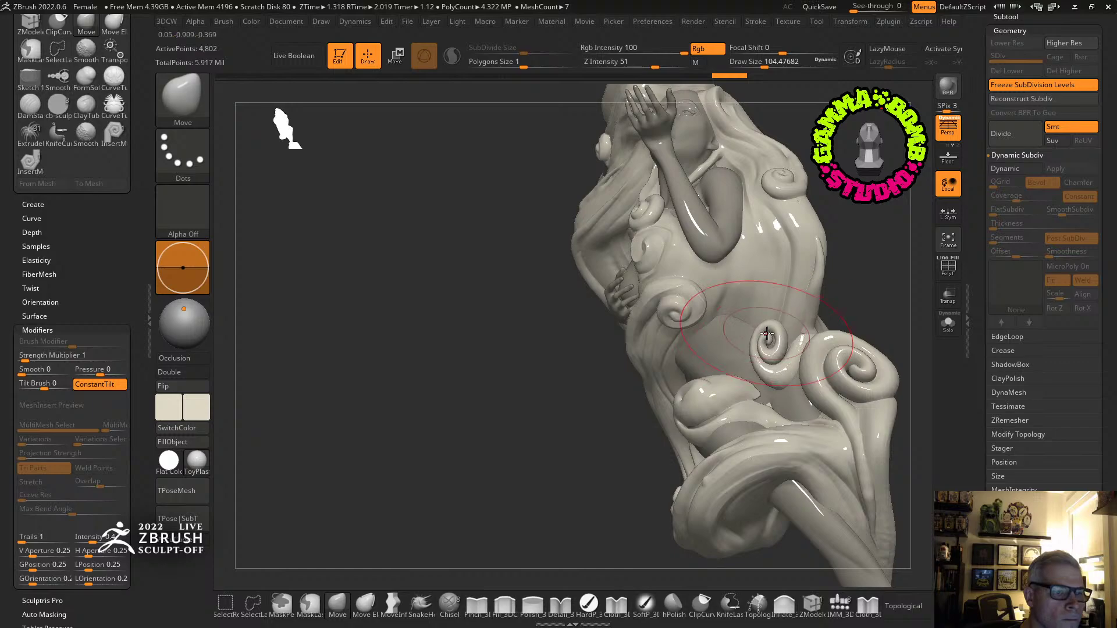
{"action": "mouse_move", "coordinate": [767, 333]}
{"action": "right_mouse_down"}
{"action": "mouse_move", "coordinate": [836, 303]}
{"action": "mouse_move", "coordinate": [864, 306]}
{"action": "right_mouse_up"}
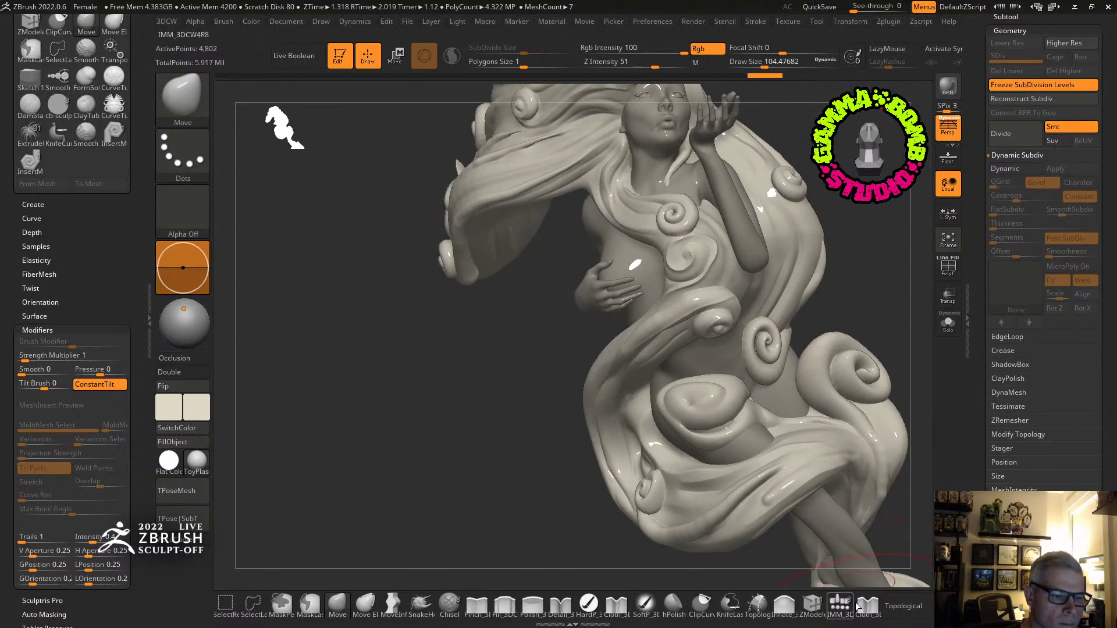
Thicken the hip spiral's curl with the Inflate brush.
{"action": "left_click", "coordinate": [784, 605]}
{"action": "left_click_drag", "start_coordinate": [766, 340], "coordinate": [768, 345]}
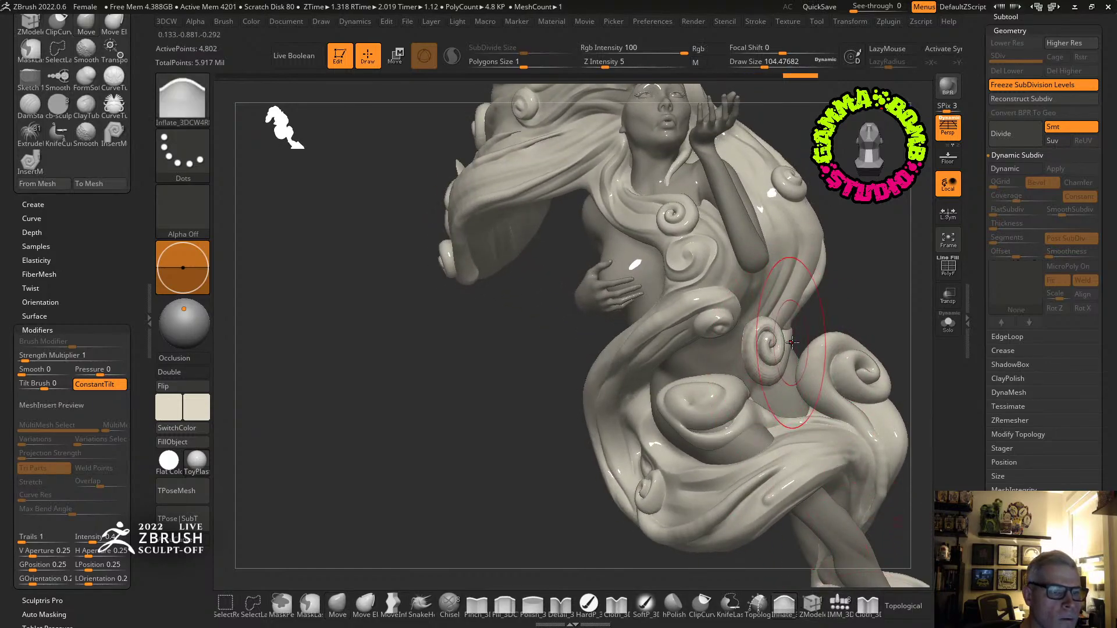
{"action": "right_click_drag", "start_coordinate": [774, 338], "coordinate": [756, 317]}
{"action": "left_click_drag", "start_coordinate": [779, 326], "coordinate": [785, 334]}
{"action": "right_click_drag", "start_coordinate": [791, 326], "coordinate": [914, 227]}
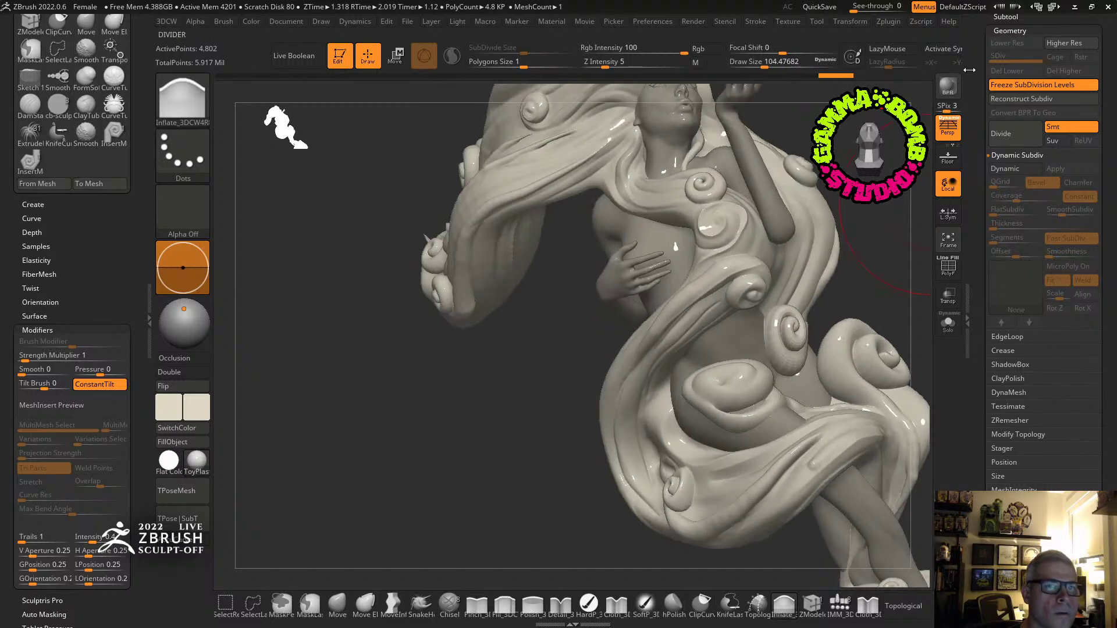
Select the PM3D_Sphere3D1 hair subtool, merge the spiral below it down into it and remesh the result with DynaMesh.
{"action": "left_click", "coordinate": [1009, 20]}
{"action": "left_click", "coordinate": [1047, 210]}
{"action": "key", "text": "space"}
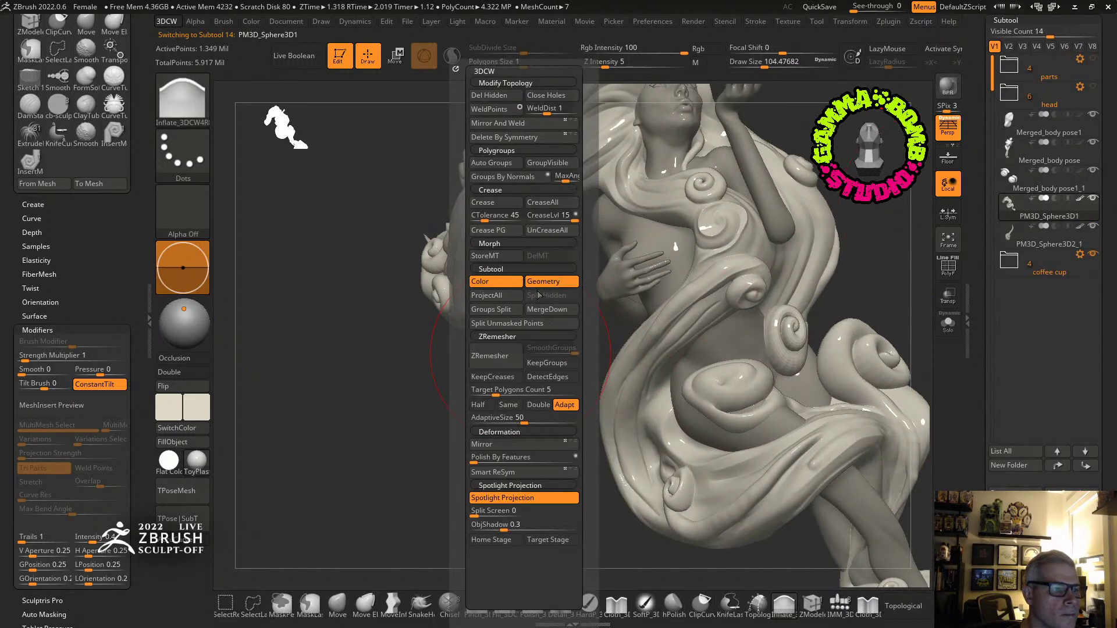
{"action": "left_click", "coordinate": [546, 309]}
{"action": "left_click", "coordinate": [502, 335]}
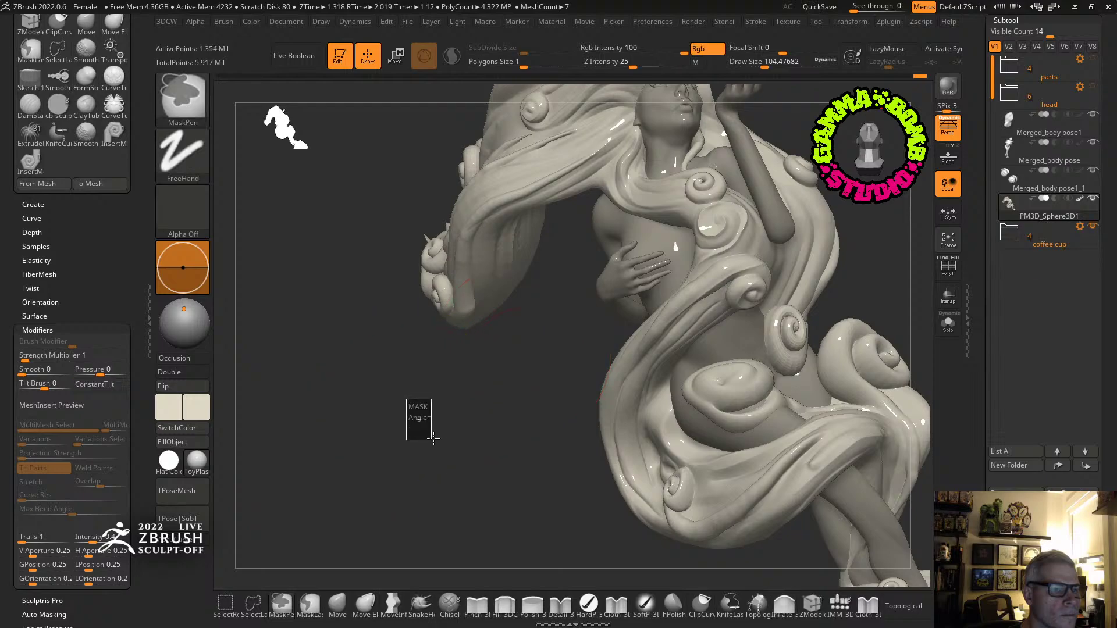
Build up raised strands on the hair base above the mug with ClayTubes at draw size about 20, and remesh it.
{"action": "mouse_move", "coordinate": [845, 284]}
{"action": "right_mouse_down"}
{"action": "mouse_move", "coordinate": [848, 320]}
{"action": "mouse_move", "coordinate": [836, 326]}
{"action": "mouse_move", "coordinate": [669, 329]}
{"action": "mouse_move", "coordinate": [687, 344]}
{"action": "mouse_move", "coordinate": [623, 356]}
{"action": "mouse_move", "coordinate": [656, 431]}
{"action": "mouse_move", "coordinate": [646, 344]}
{"action": "mouse_move", "coordinate": [675, 408]}
{"action": "right_mouse_up"}
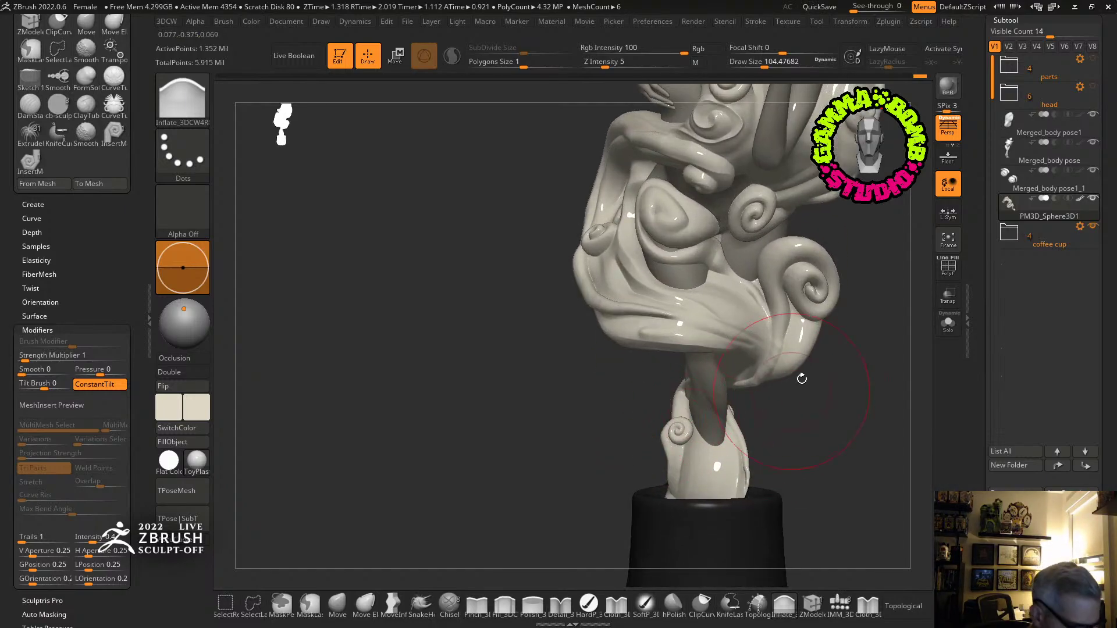
{"action": "key", "text": "b"}
{"action": "key", "text": "c"}
{"action": "key", "text": "t"}
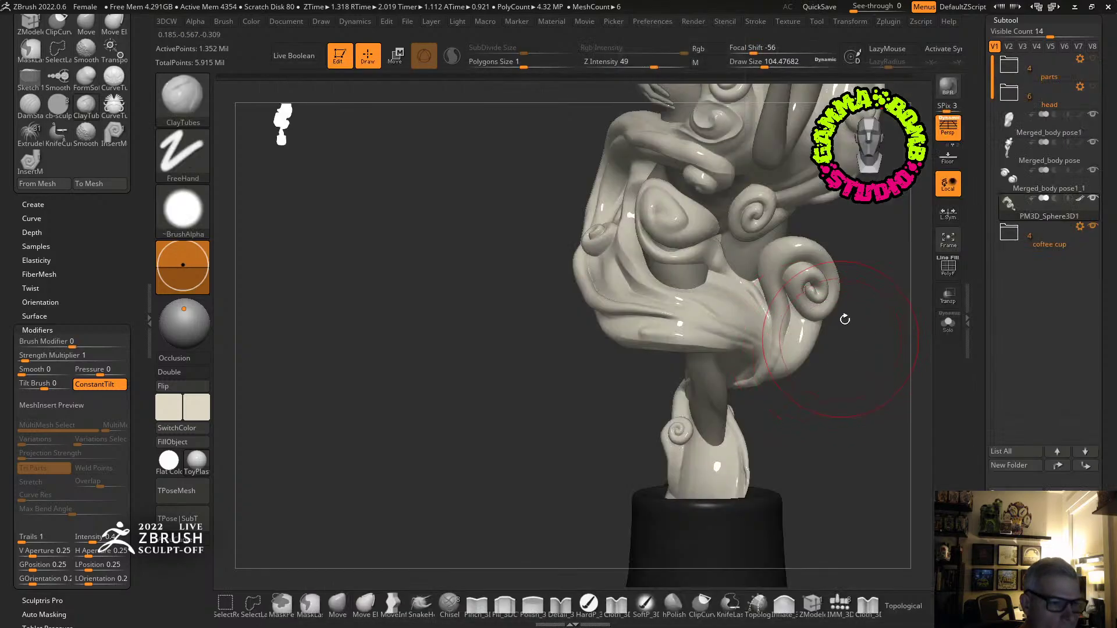
{"action": "left_click_drag", "start_coordinate": [763, 61], "coordinate": [752, 62]}
{"action": "mouse_move", "coordinate": [692, 415]}
{"action": "right_mouse_down", "text": "alt"}
{"action": "mouse_move", "coordinate": [695, 279]}
{"action": "mouse_move", "coordinate": [715, 326]}
{"action": "mouse_move", "coordinate": [766, 304]}
{"action": "mouse_move", "coordinate": [719, 262]}
{"action": "right_mouse_up", "text": "alt"}
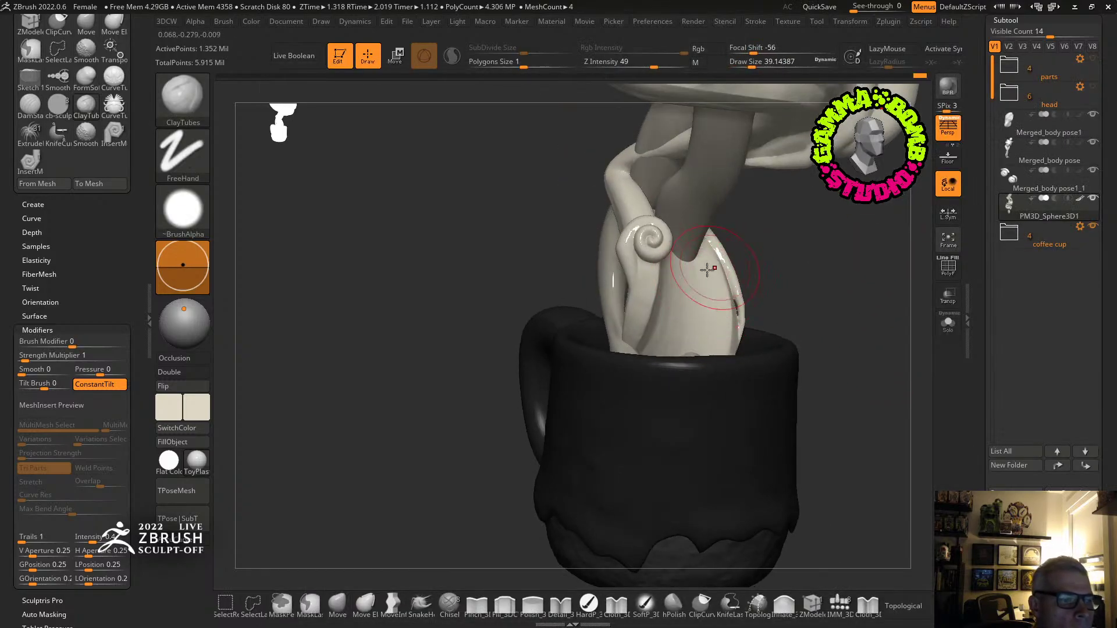
{"action": "left_click_drag", "start_coordinate": [752, 62], "coordinate": [746, 62]}
{"action": "mouse_move", "coordinate": [756, 292]}
{"action": "right_mouse_down", "text": "ctrl"}
{"action": "mouse_move", "coordinate": [661, 374]}
{"action": "mouse_move", "coordinate": [725, 260]}
{"action": "mouse_move", "coordinate": [664, 259]}
{"action": "right_mouse_up", "text": "ctrl"}
{"action": "mouse_move", "coordinate": [680, 206]}
{"action": "left_mouse_down"}
{"action": "mouse_move", "coordinate": [631, 296]}
{"action": "mouse_move", "coordinate": [655, 303]}
{"action": "left_mouse_up"}
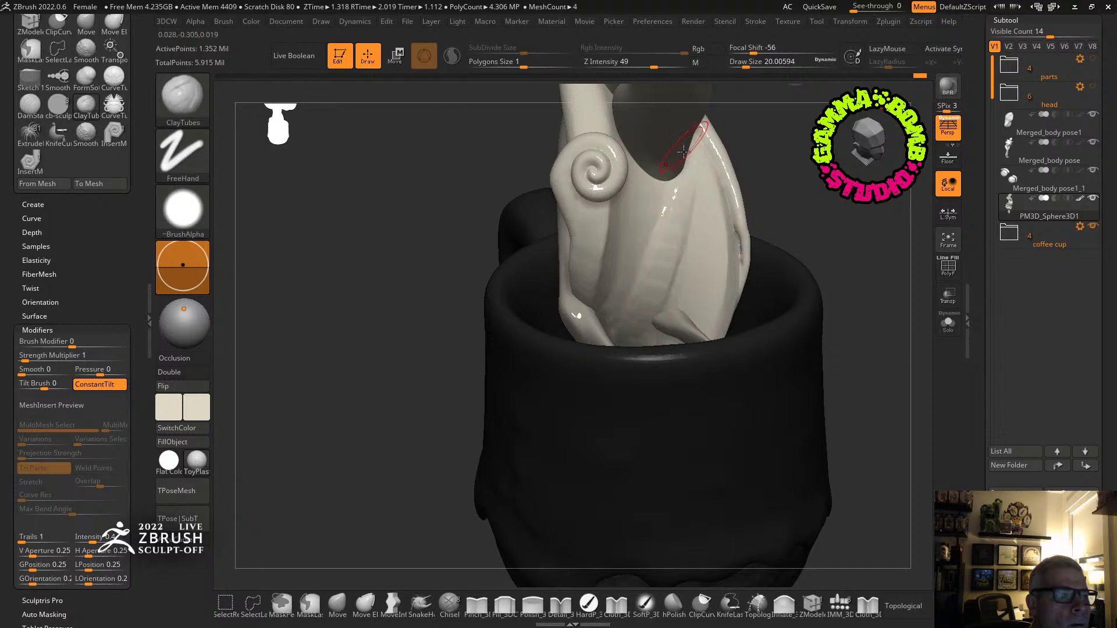
{"action": "left_click_drag", "start_coordinate": [692, 174], "coordinate": [655, 314]}
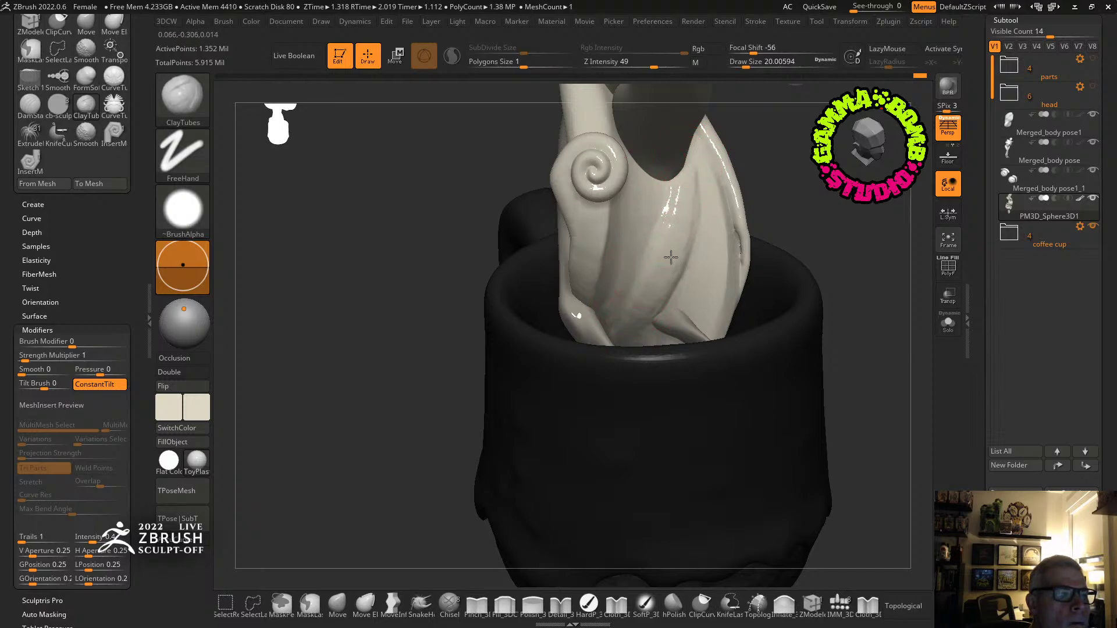
{"action": "key", "text": "ctrl"}
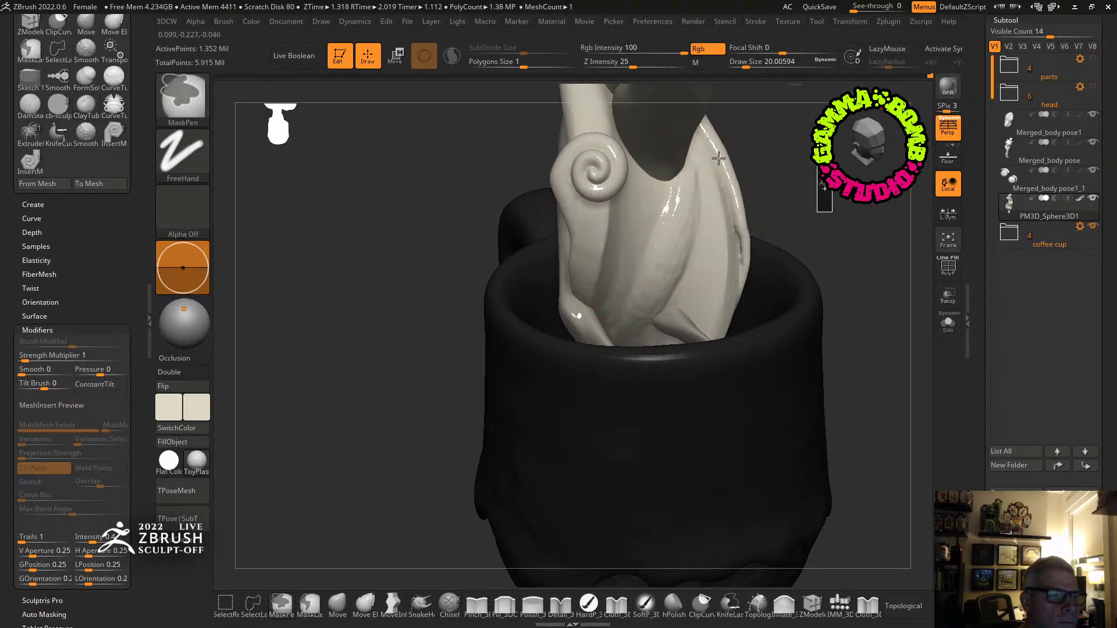
Carve flowing strand grooves with DamStandard down the front and side of the hair base inside the mug.
{"action": "key", "text": "b"}
{"action": "key", "text": "d"}
{"action": "key", "text": "s"}
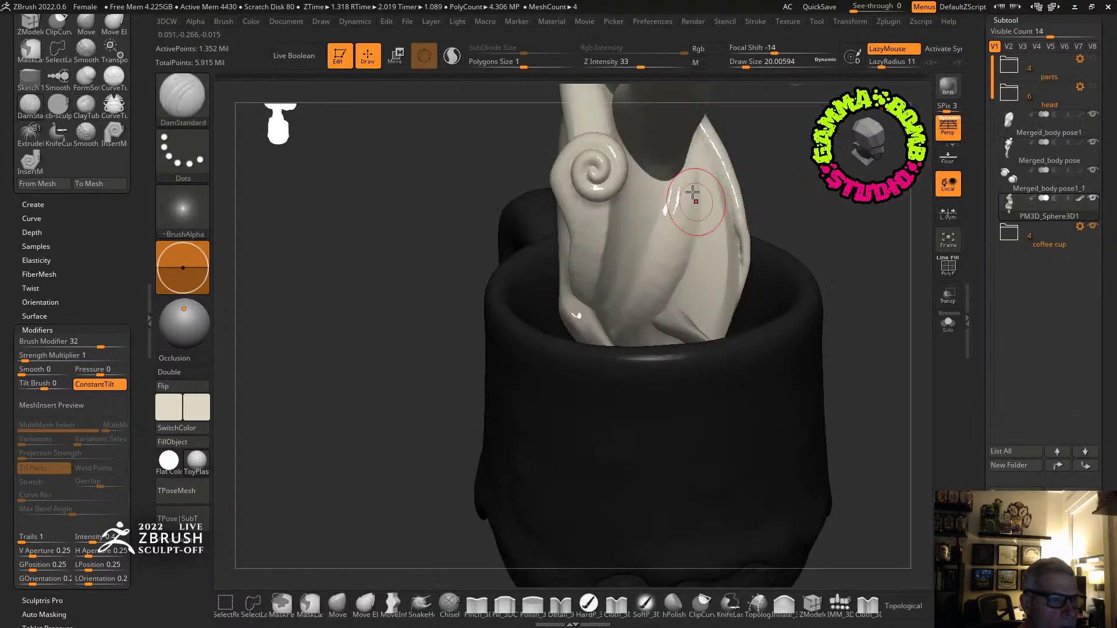
{"action": "mouse_move", "coordinate": [695, 169]}
{"action": "left_mouse_down"}
{"action": "mouse_move", "coordinate": [663, 253]}
{"action": "mouse_move", "coordinate": [630, 289]}
{"action": "mouse_move", "coordinate": [672, 278]}
{"action": "mouse_move", "coordinate": [657, 300]}
{"action": "left_mouse_up"}
{"action": "left_click_drag", "start_coordinate": [660, 181], "coordinate": [621, 300]}
{"action": "mouse_move", "coordinate": [465, 314]}
{"action": "left_mouse_down"}
{"action": "mouse_move", "coordinate": [439, 323]}
{"action": "mouse_move", "coordinate": [422, 311]}
{"action": "left_mouse_up"}
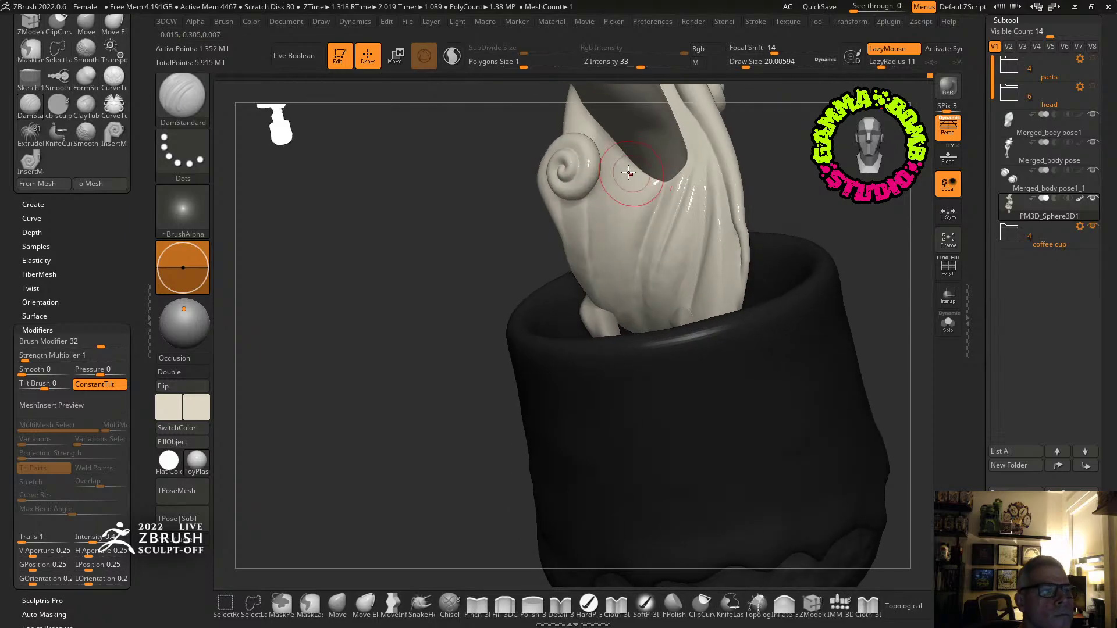
{"action": "left_click_drag", "start_coordinate": [618, 152], "coordinate": [602, 233]}
{"action": "left_click_drag", "start_coordinate": [626, 182], "coordinate": [614, 226]}
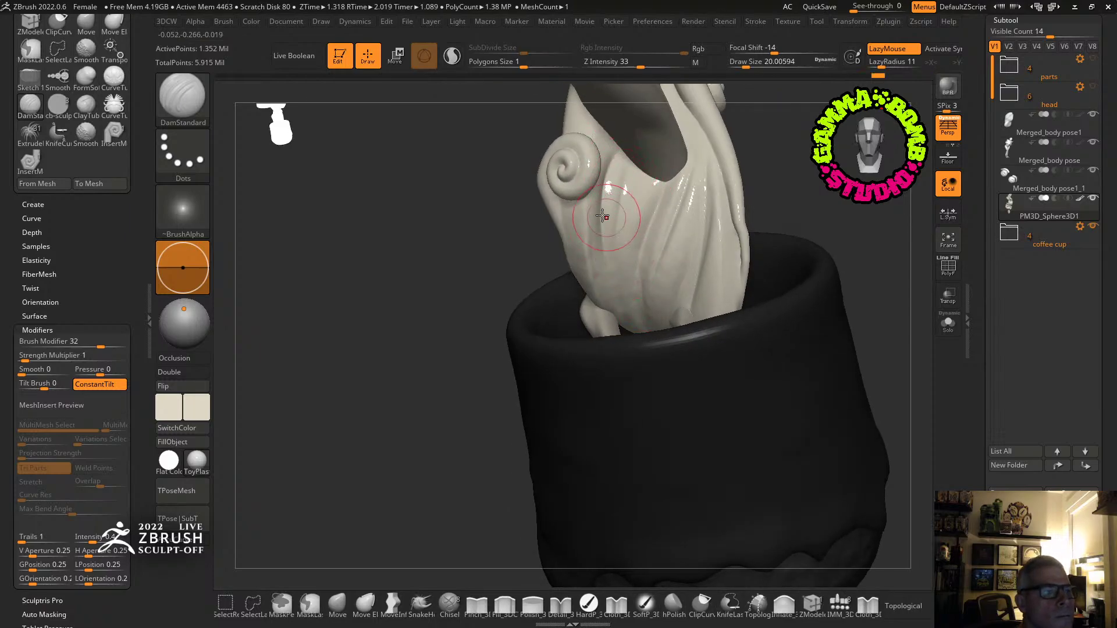
{"action": "left_click_drag", "start_coordinate": [640, 181], "coordinate": [626, 320]}
Carve long strand grooves over the bend and down the back of the lower hair, remesh it and smooth the upper bend.
{"action": "right_click_drag", "start_coordinate": [668, 278], "coordinate": [737, 266]}
{"action": "right_click_drag", "start_coordinate": [593, 131], "coordinate": [596, 300], "text": "alt"}
{"action": "left_click_drag", "start_coordinate": [581, 174], "coordinate": [656, 437]}
{"action": "right_click_drag", "start_coordinate": [626, 281], "coordinate": [687, 317]}
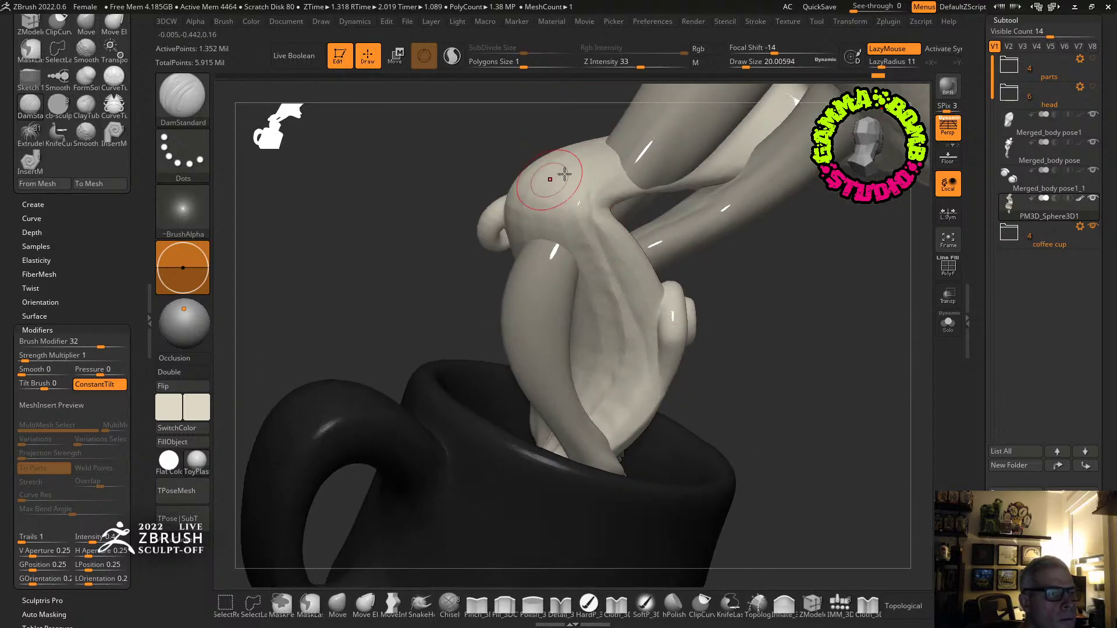
{"action": "mouse_move", "coordinate": [573, 169]}
{"action": "left_mouse_down"}
{"action": "mouse_move", "coordinate": [566, 209]}
{"action": "mouse_move", "coordinate": [582, 148]}
{"action": "mouse_move", "coordinate": [557, 242]}
{"action": "mouse_move", "coordinate": [590, 421]}
{"action": "left_mouse_up"}
{"action": "right_click_drag", "start_coordinate": [524, 355], "coordinate": [465, 326]}
{"action": "left_click_drag", "start_coordinate": [377, 301], "coordinate": [435, 338], "text": "ctrl"}
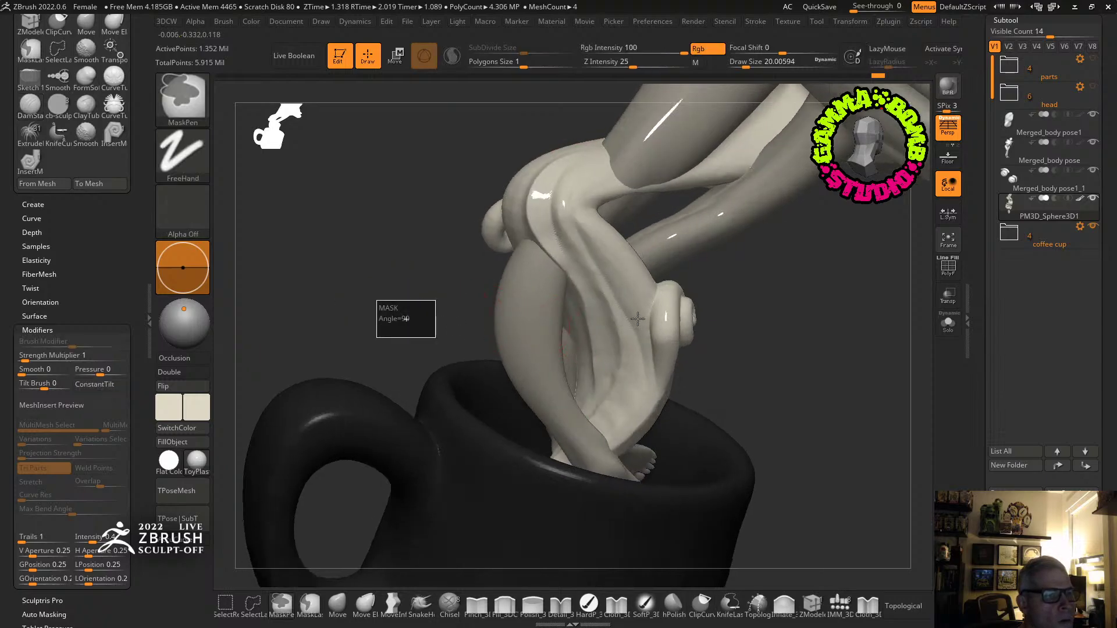
{"action": "left_click_drag", "start_coordinate": [561, 224], "coordinate": [559, 201], "text": "shift"}
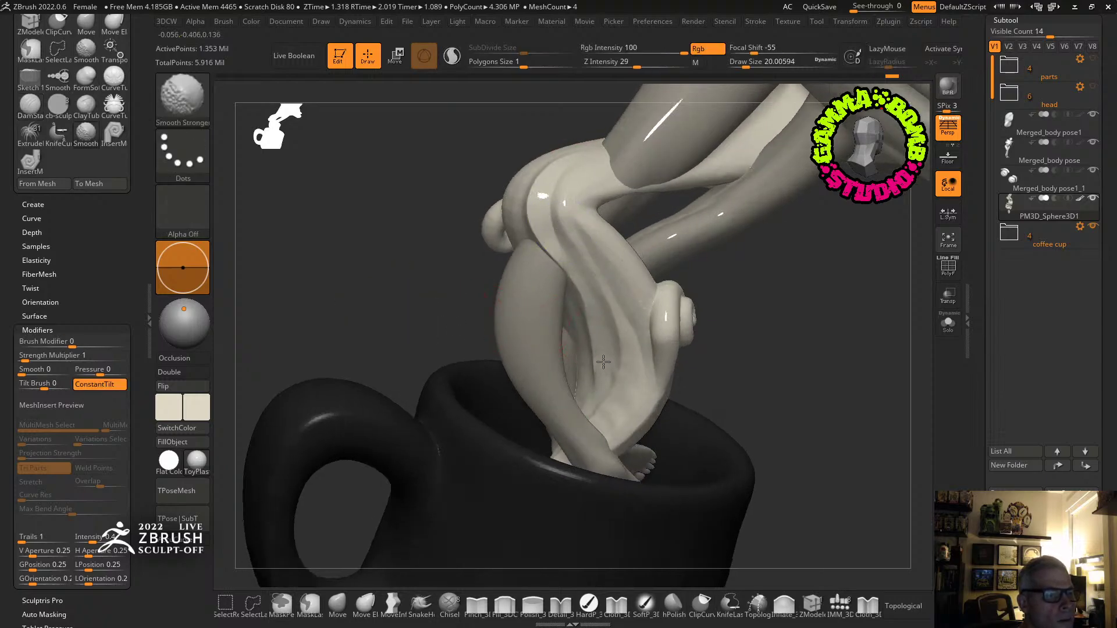
Open the coffee cup folder and show its liquid subtool.
{"action": "left_click_drag", "start_coordinate": [822, 373], "coordinate": [692, 372]}
{"action": "left_click_drag", "start_coordinate": [861, 290], "coordinate": [705, 281]}
{"action": "left_click", "coordinate": [1010, 236]}
{"action": "left_click", "coordinate": [1094, 255]}
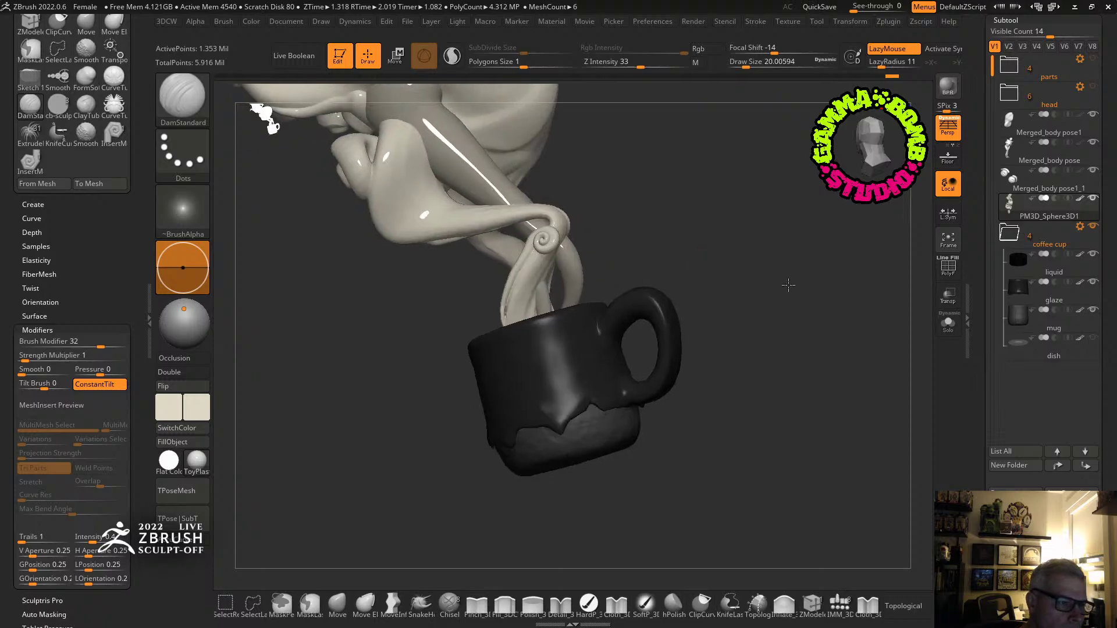
Inflate the edge of the hair strand below the small spiral, just above the mug rim, and remesh the hair.
{"action": "left_click_drag", "start_coordinate": [789, 283], "coordinate": [815, 326], "text": "alt"}
{"action": "mouse_move", "coordinate": [633, 327]}
{"action": "left_mouse_down", "text": "alt"}
{"action": "mouse_move", "coordinate": [714, 237]}
{"action": "mouse_move", "coordinate": [736, 244]}
{"action": "left_mouse_up", "text": "alt"}
{"action": "left_click", "coordinate": [784, 605]}
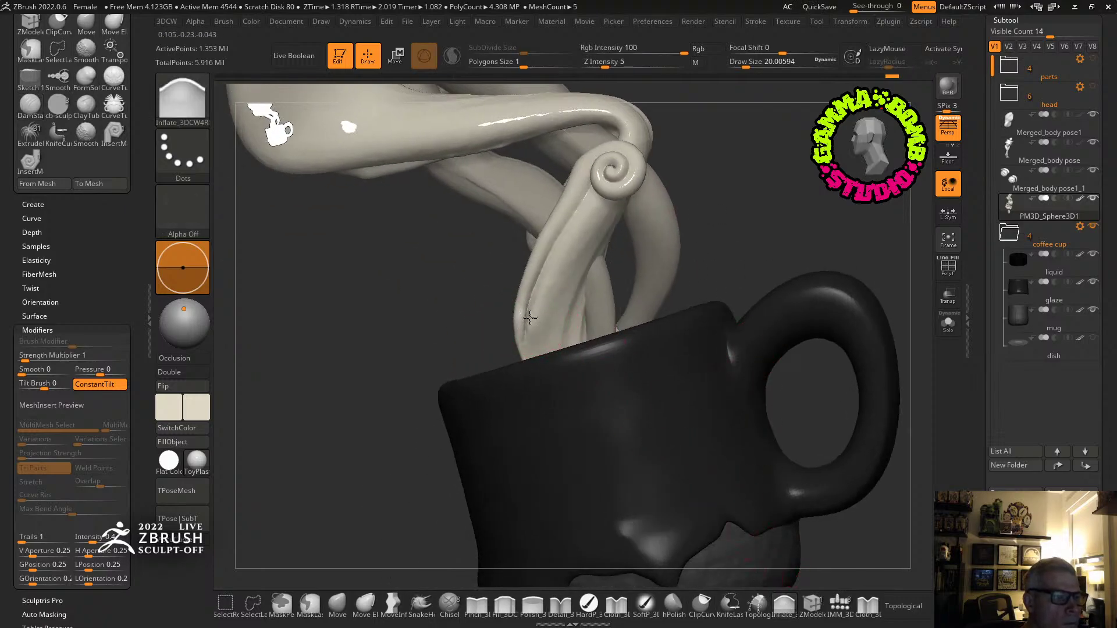
{"action": "left_click_drag", "start_coordinate": [530, 318], "coordinate": [542, 293]}
{"action": "left_click_drag", "start_coordinate": [388, 324], "coordinate": [443, 349], "text": "ctrl"}
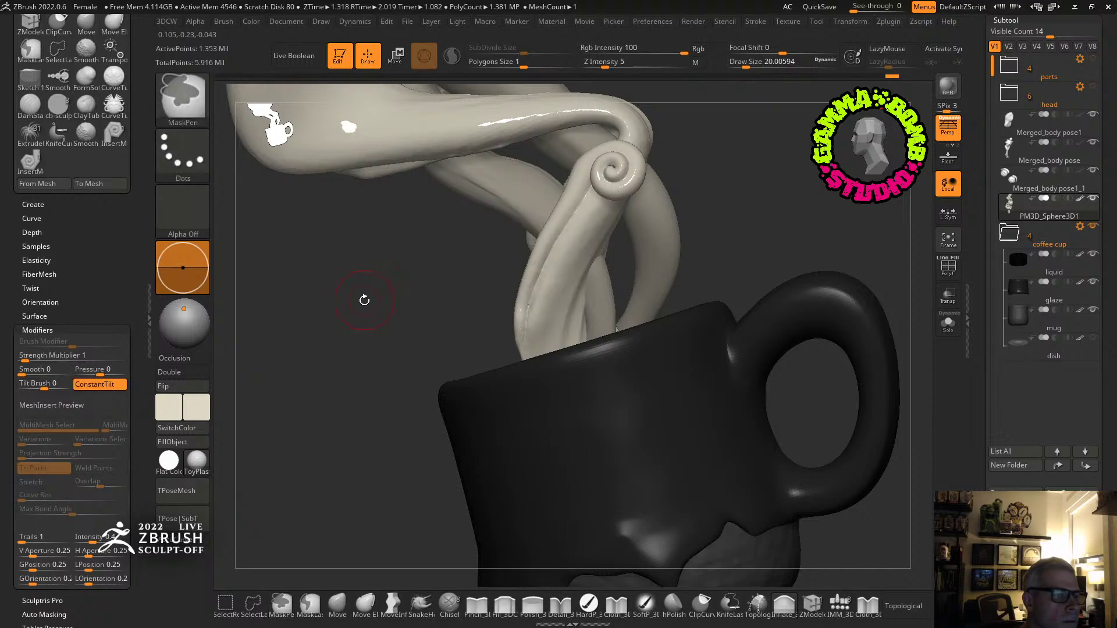
{"action": "mouse_move", "coordinate": [364, 299]}
{"action": "left_mouse_down"}
{"action": "mouse_move", "coordinate": [710, 267]}
{"action": "mouse_move", "coordinate": [641, 206]}
{"action": "mouse_move", "coordinate": [753, 341]}
{"action": "mouse_move", "coordinate": [781, 347]}
{"action": "mouse_move", "coordinate": [781, 306]}
{"action": "mouse_move", "coordinate": [764, 347]}
{"action": "mouse_move", "coordinate": [802, 345]}
{"action": "left_mouse_up"}
ZRemesh the hair subtool with a target polygon count of 5 and inspect its new topology as a wireframe.
{"action": "left_click_drag", "start_coordinate": [1089, 588], "coordinate": [1088, 475]}
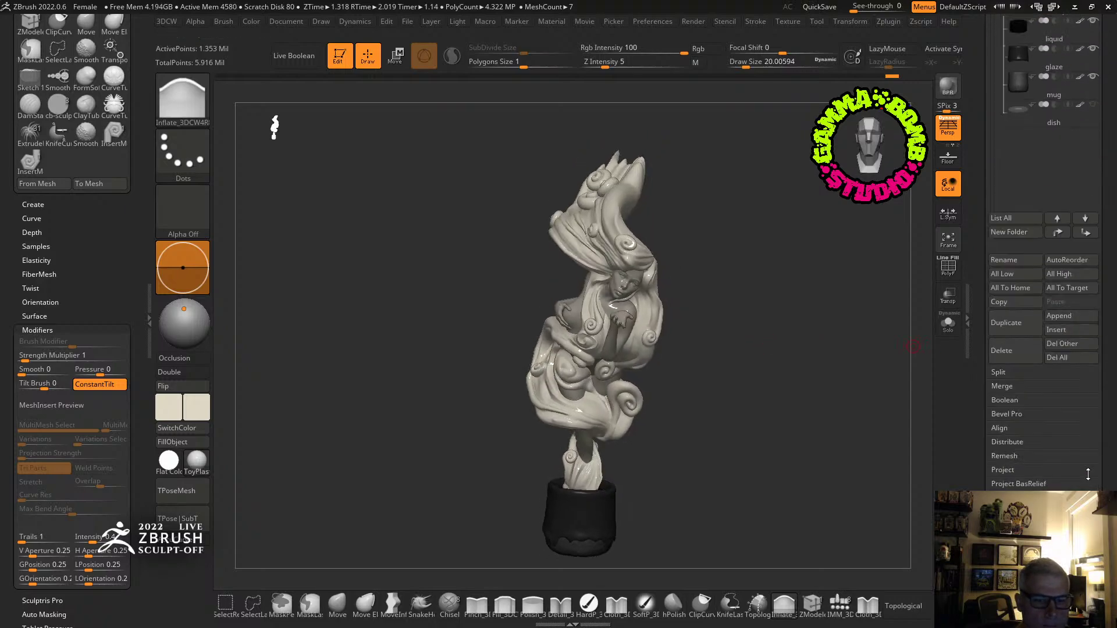
{"action": "left_click", "coordinate": [1041, 515]}
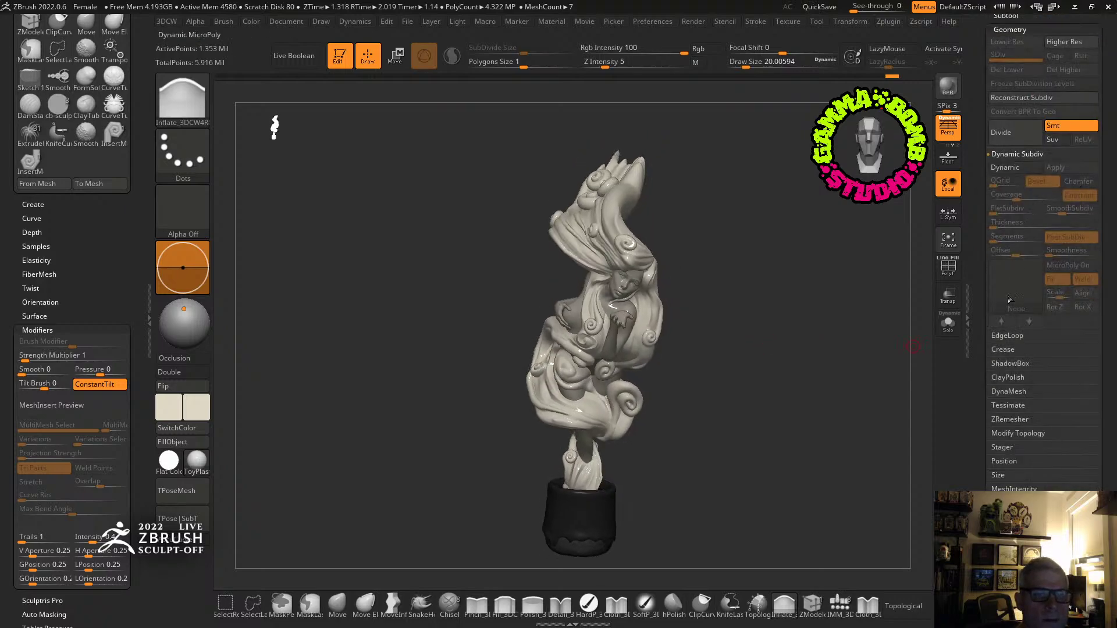
{"action": "left_click", "coordinate": [1004, 392]}
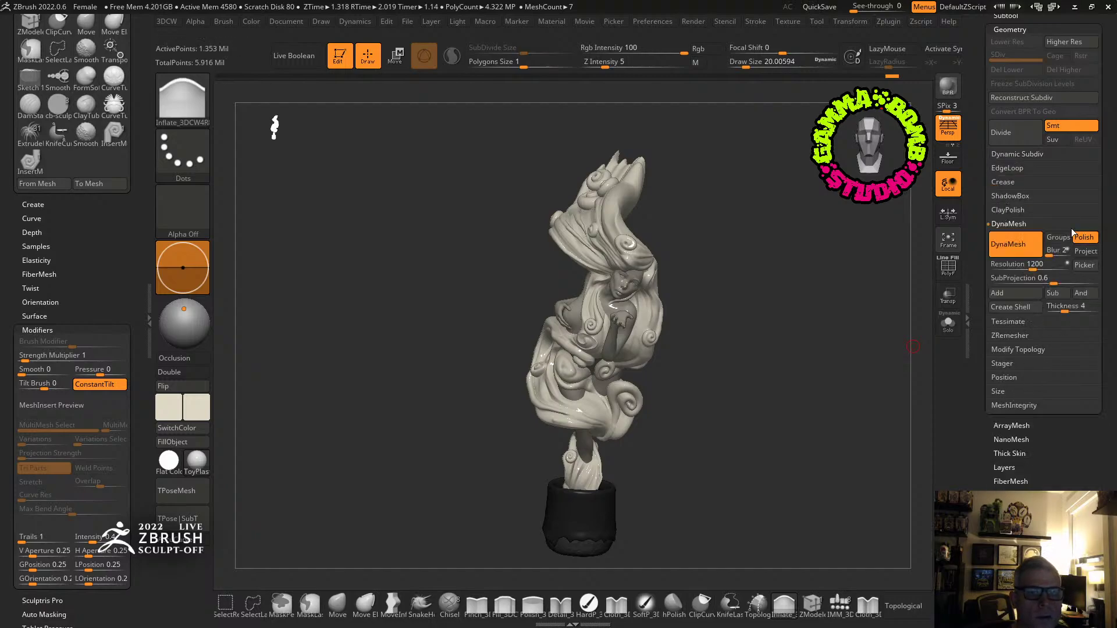
{"action": "left_click", "coordinate": [1012, 336]}
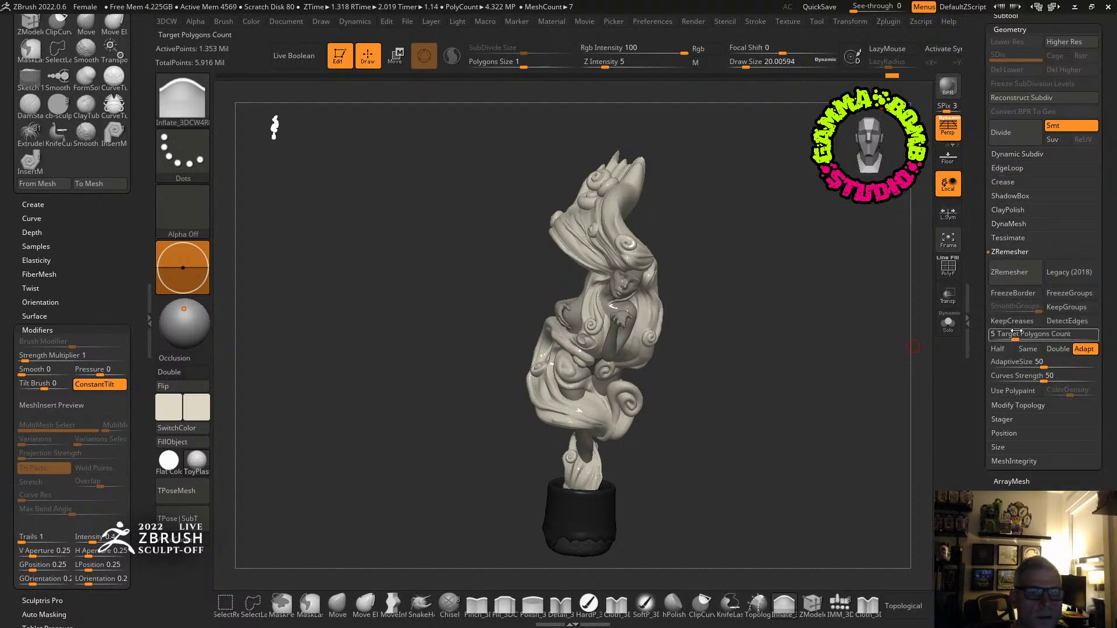
{"action": "left_click", "coordinate": [1012, 271]}
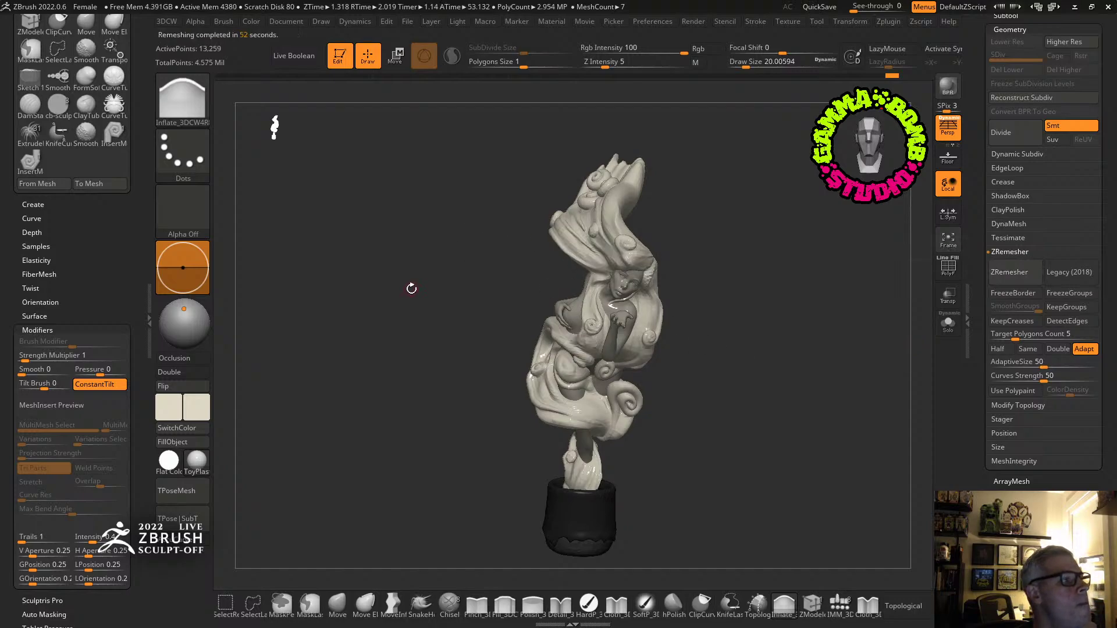
{"action": "left_click", "coordinate": [945, 273]}
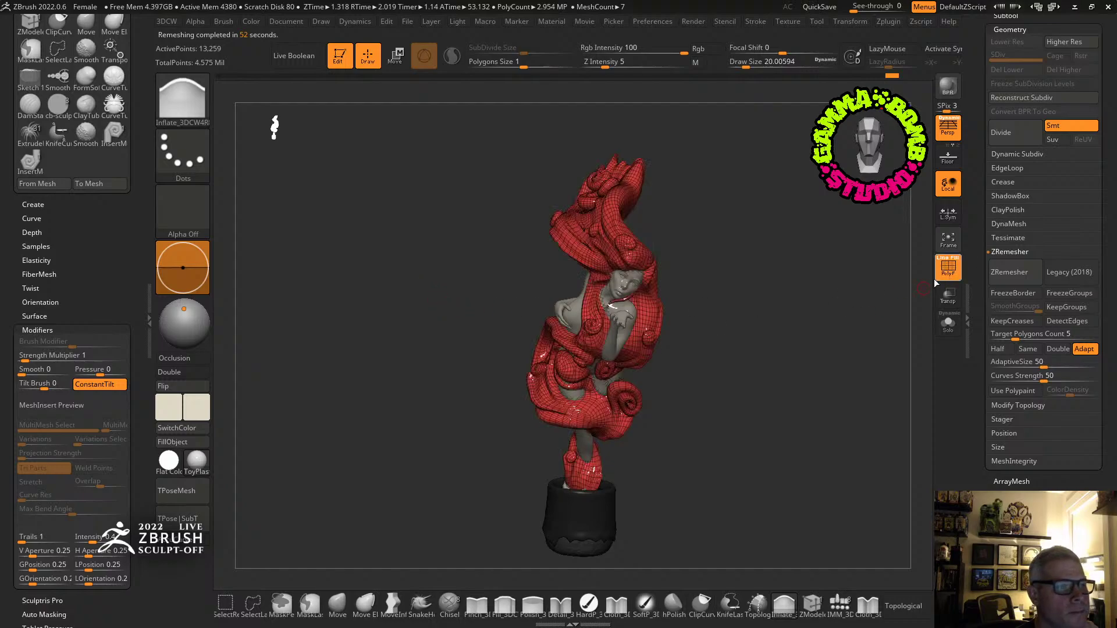
{"action": "mouse_move", "coordinate": [812, 303]}
{"action": "left_mouse_down"}
{"action": "mouse_move", "coordinate": [878, 294]}
{"action": "mouse_move", "coordinate": [839, 298]}
{"action": "mouse_move", "coordinate": [848, 316]}
{"action": "left_mouse_up"}
{"action": "left_click", "coordinate": [947, 273]}
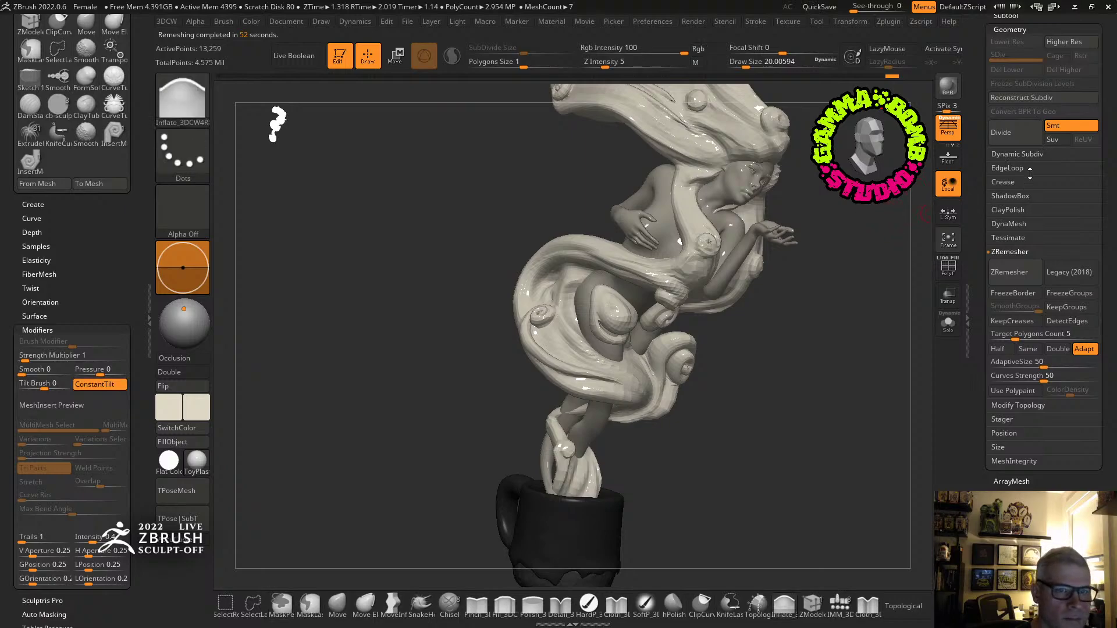
Divide the remeshed hair three times to reach subdivision level 4.
{"action": "left_click", "coordinate": [1010, 134]}
{"action": "left_click", "coordinate": [1011, 134]}
{"action": "left_click", "coordinate": [1010, 134]}
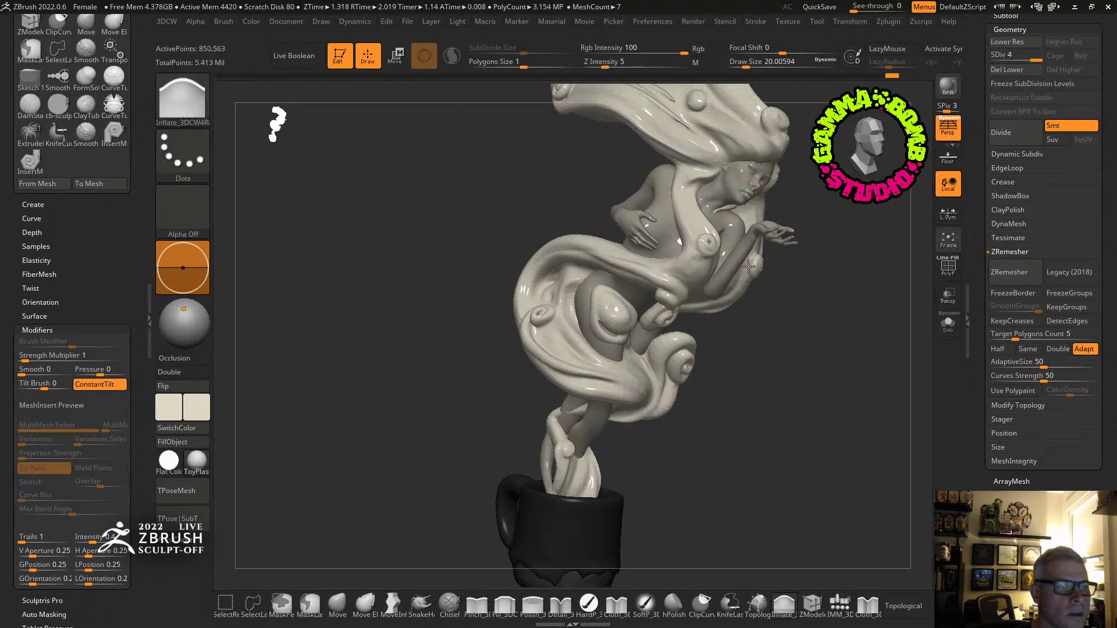
Carve the spiral of the chest curl and a groove up its hair strand using DamStandard at a draw size of about 7.47.
{"action": "mouse_move", "coordinate": [584, 312]}
{"action": "right_mouse_down", "text": "ctrl"}
{"action": "mouse_move", "coordinate": [716, 272]}
{"action": "mouse_move", "coordinate": [612, 395]}
{"action": "right_mouse_up", "text": "ctrl"}
{"action": "key", "text": "b"}
{"action": "key", "text": "d"}
{"action": "key", "text": "s"}
{"action": "mouse_move", "coordinate": [658, 305]}
{"action": "right_mouse_down"}
{"action": "mouse_move", "coordinate": [645, 288]}
{"action": "mouse_move", "coordinate": [691, 315]}
{"action": "mouse_move", "coordinate": [675, 352]}
{"action": "right_mouse_up"}
{"action": "key", "text": "bracketleft"}
{"action": "key", "text": "bracketleft"}
{"action": "key", "text": "bracketleft"}
{"action": "key", "text": "bracketleft"}
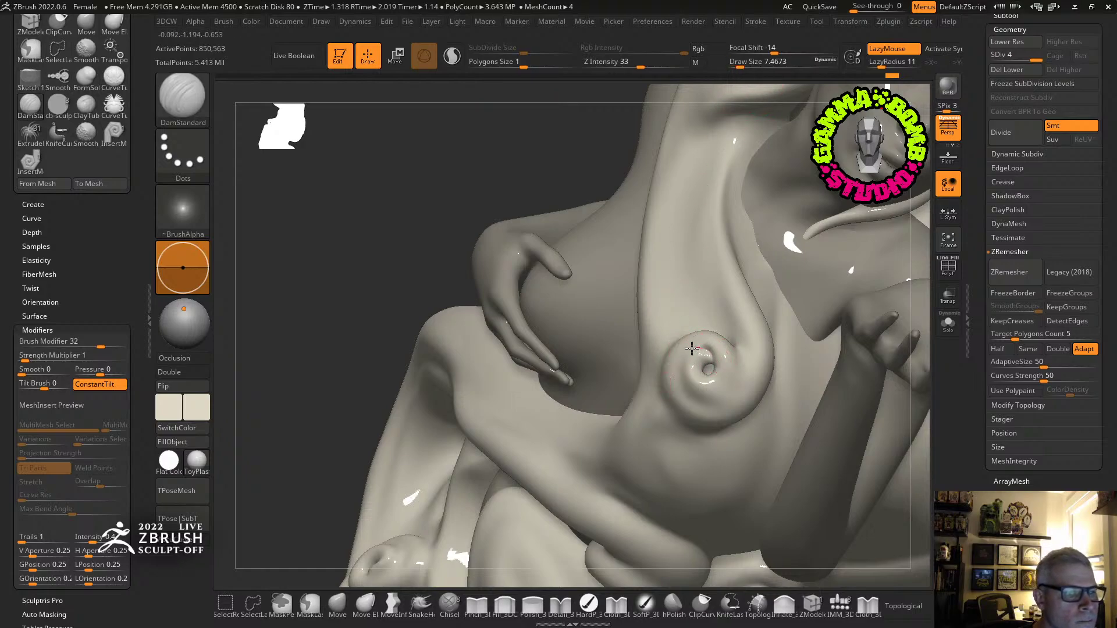
{"action": "left_click_drag", "start_coordinate": [704, 404], "coordinate": [747, 372]}
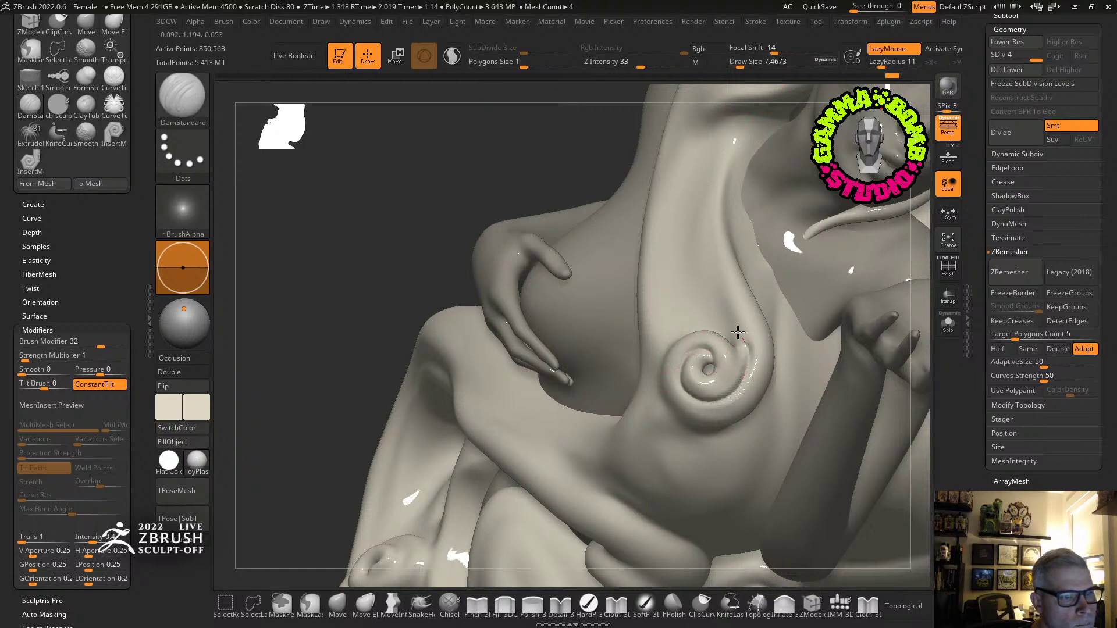
{"action": "mouse_move", "coordinate": [738, 333]}
{"action": "left_mouse_down"}
{"action": "mouse_move", "coordinate": [708, 228]}
{"action": "mouse_move", "coordinate": [711, 189]}
{"action": "left_mouse_up"}
Carve a second spiral into the hair just below the chest curl and smooth its grooves.
{"action": "right_click_drag", "start_coordinate": [718, 193], "coordinate": [728, 312]}
{"action": "mouse_move", "coordinate": [719, 395]}
{"action": "right_mouse_down"}
{"action": "mouse_move", "coordinate": [686, 274]}
{"action": "mouse_move", "coordinate": [688, 285]}
{"action": "mouse_move", "coordinate": [703, 215]}
{"action": "right_mouse_up"}
{"action": "right_click_drag", "start_coordinate": [750, 273], "coordinate": [749, 313], "text": "ctrl"}
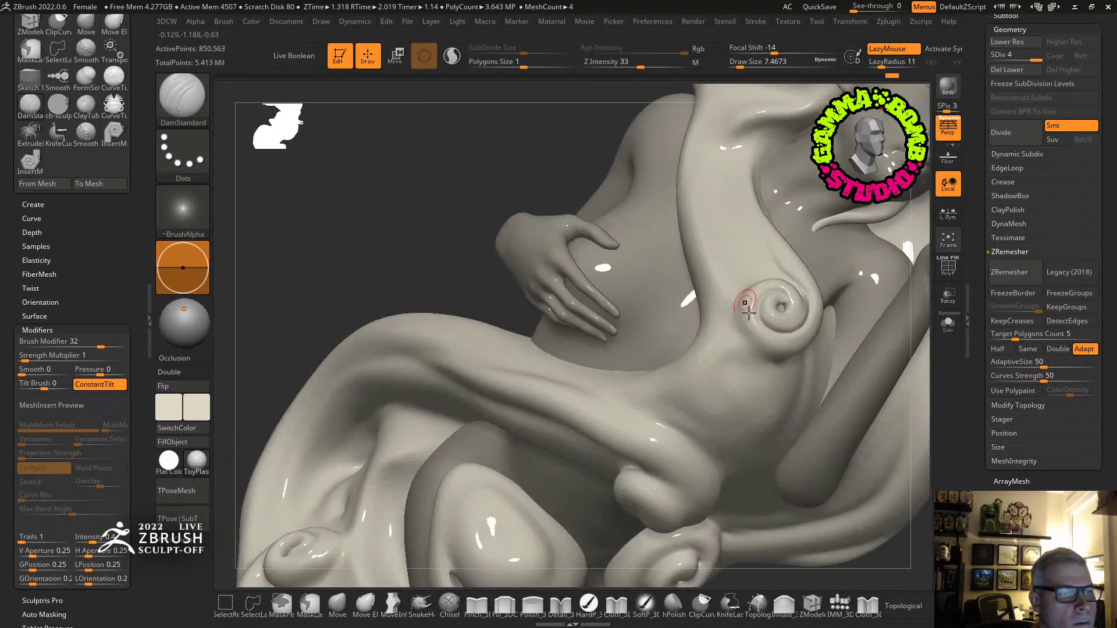
{"action": "right_click_drag", "start_coordinate": [740, 395], "coordinate": [734, 365]}
{"action": "mouse_move", "coordinate": [698, 371]}
{"action": "left_mouse_down"}
{"action": "mouse_move", "coordinate": [749, 352]}
{"action": "mouse_move", "coordinate": [748, 361]}
{"action": "left_mouse_up"}
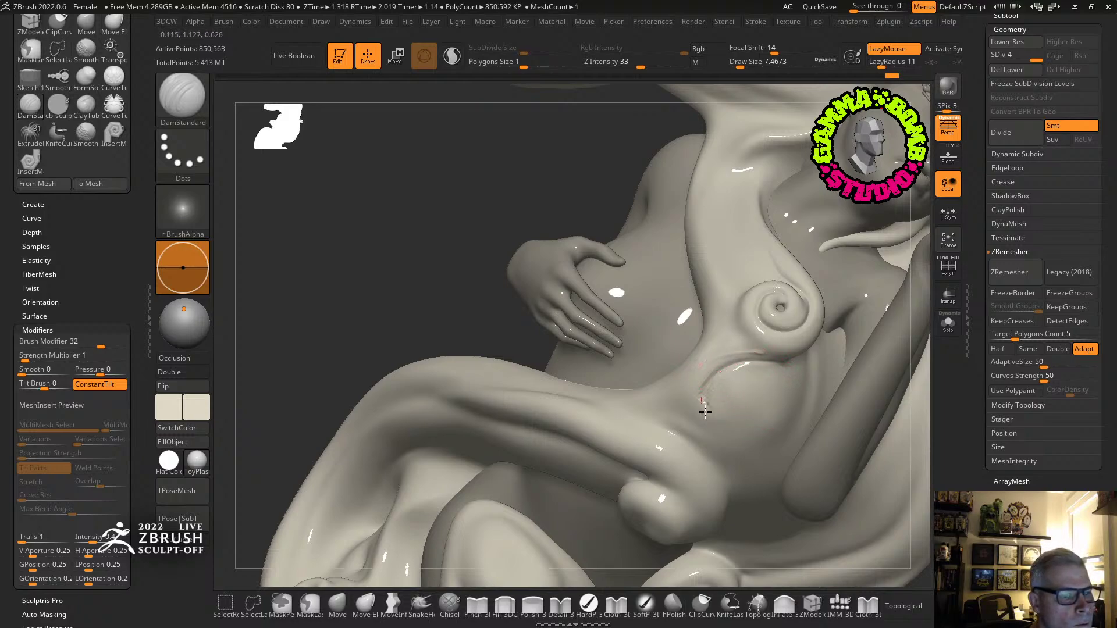
{"action": "left_click_drag", "start_coordinate": [706, 412], "coordinate": [770, 411]}
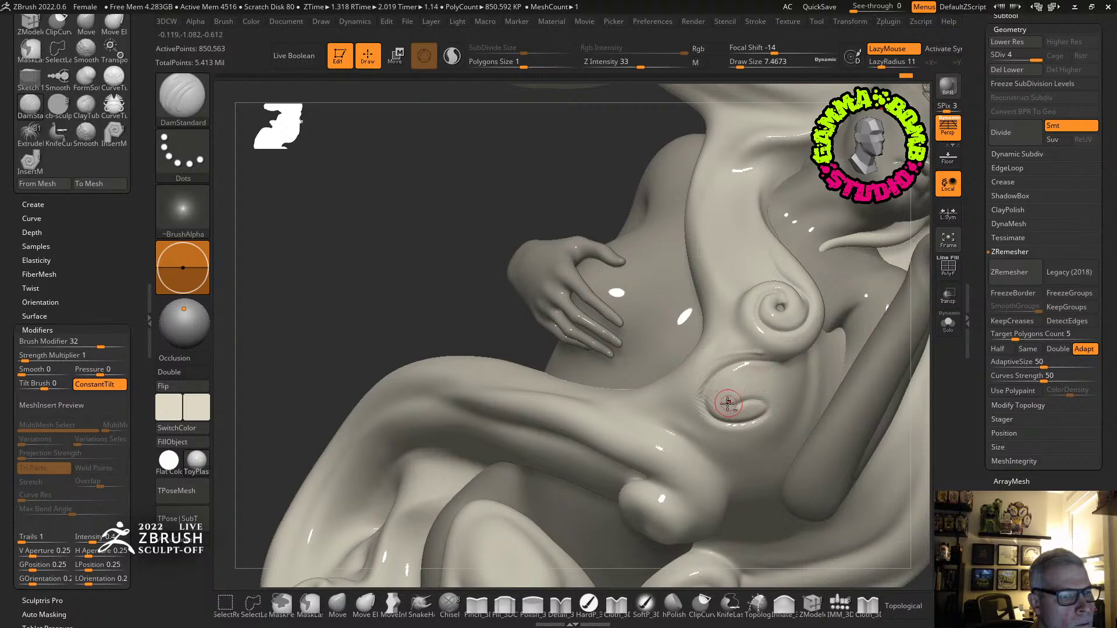
{"action": "left_click_drag", "start_coordinate": [777, 411], "coordinate": [722, 442]}
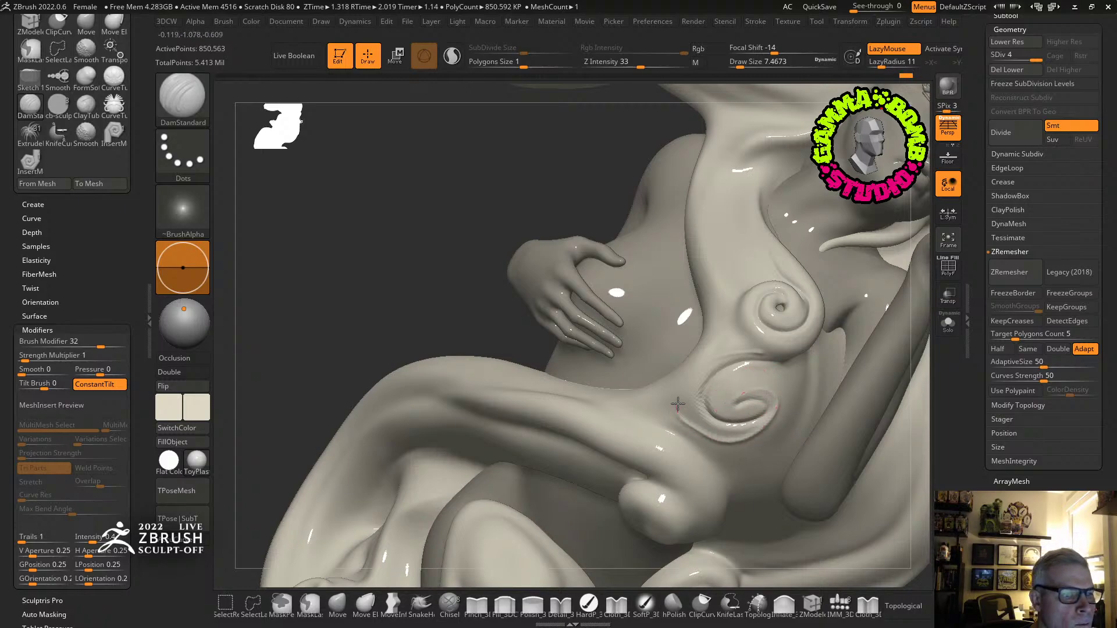
{"action": "key", "text": "shift"}
{"action": "left_click_drag", "start_coordinate": [776, 410], "coordinate": [671, 400], "text": "shift"}
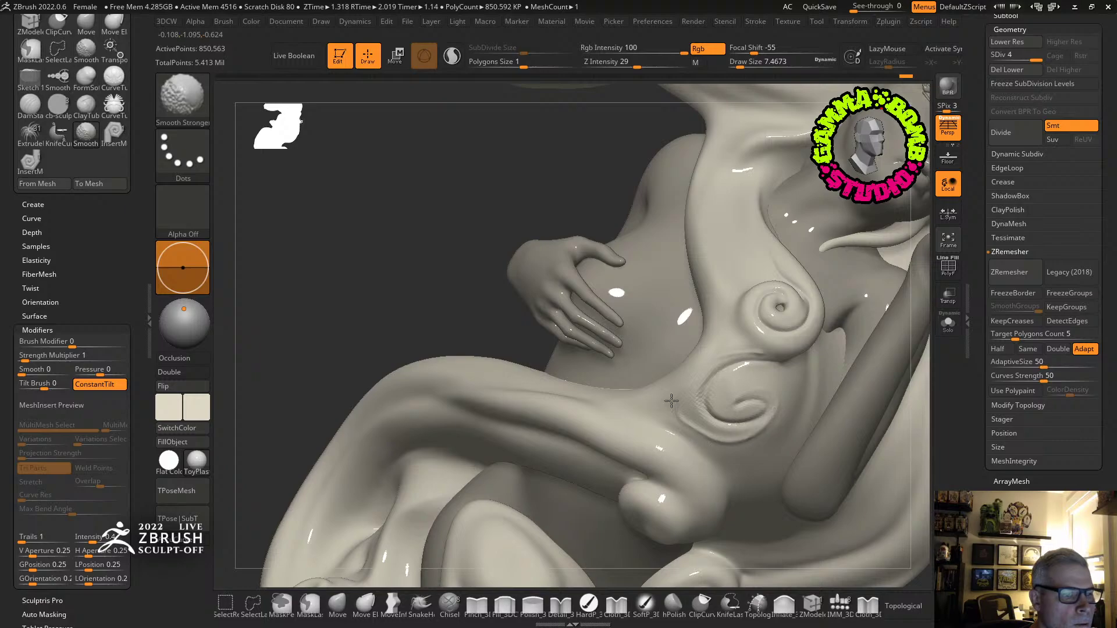
{"action": "right_click_drag", "start_coordinate": [829, 323], "coordinate": [799, 301]}
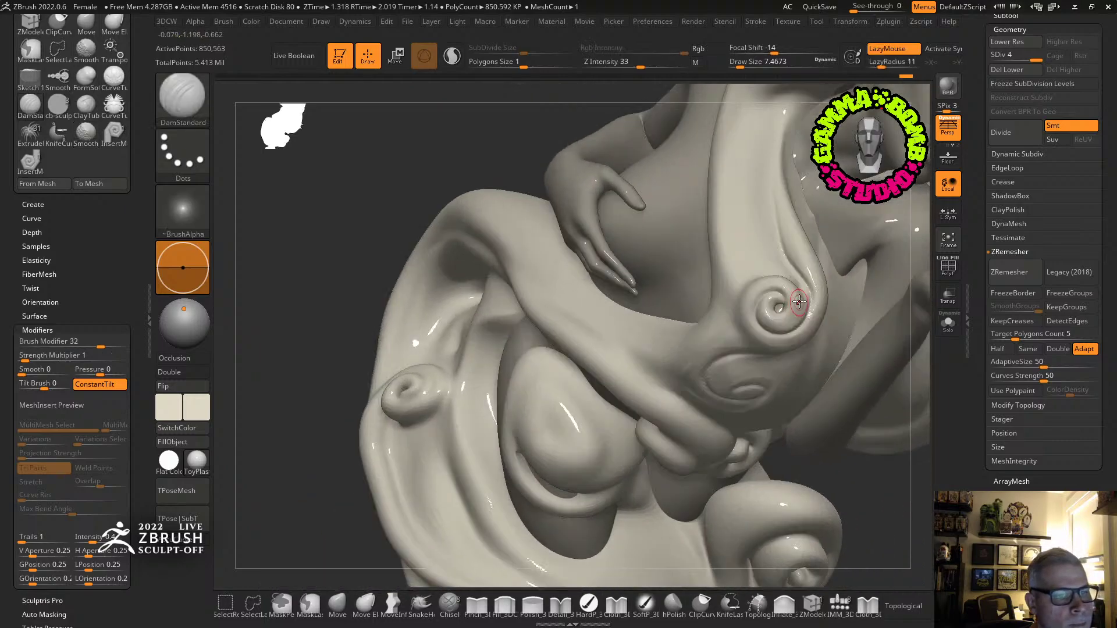
Inflate the chest curl around its centre with the Inflate brush at a draw size of about 36.93.
{"action": "left_click", "coordinate": [784, 605]}
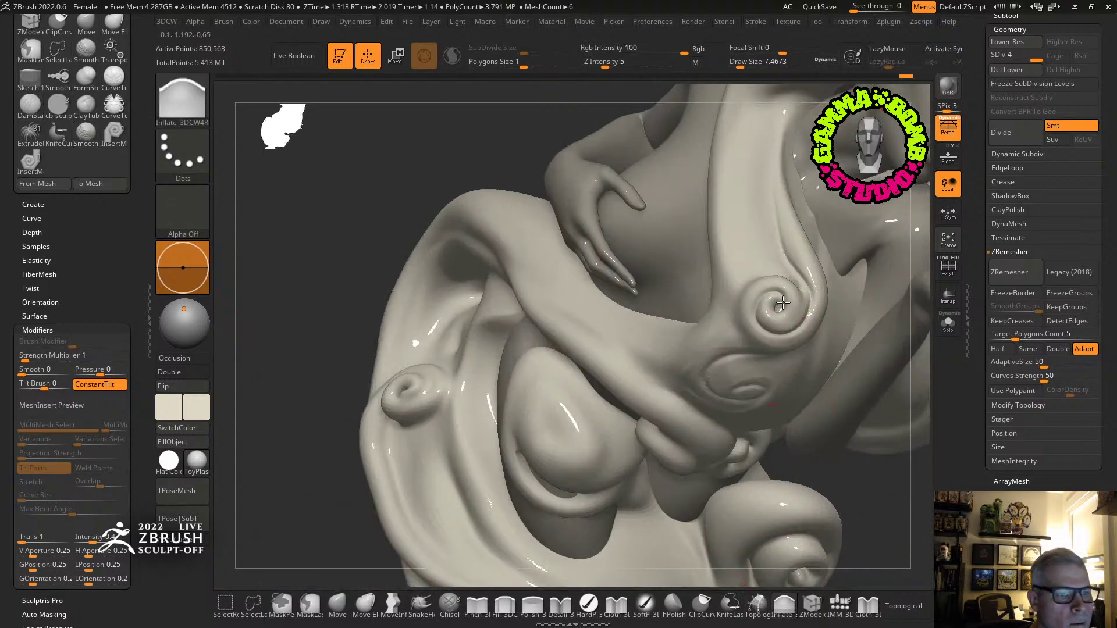
{"action": "left_click", "coordinate": [745, 64]}
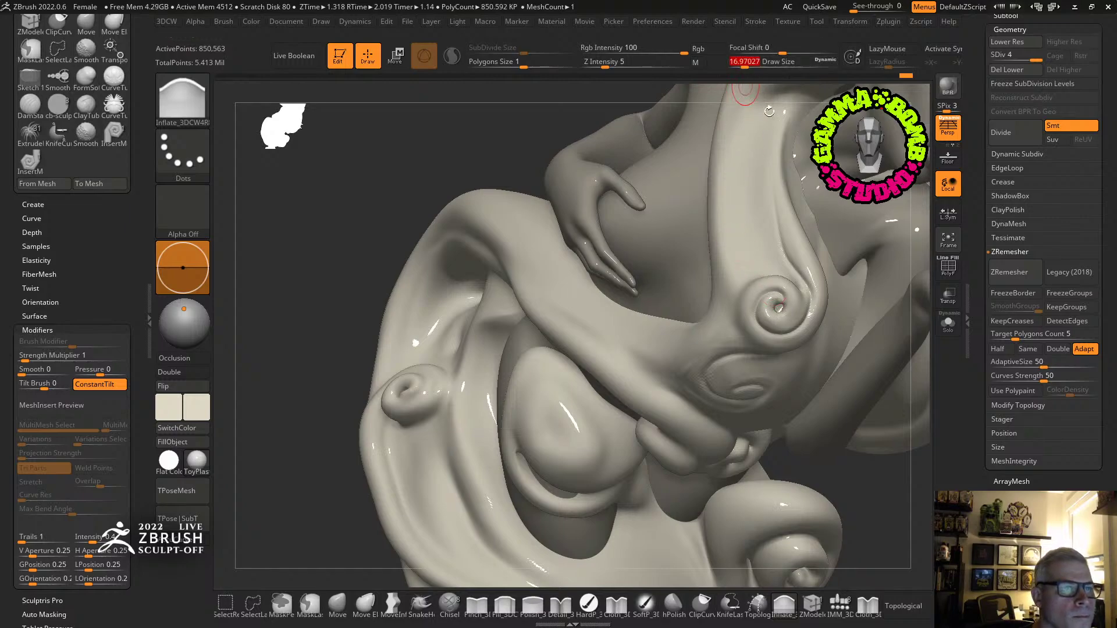
{"action": "left_click", "coordinate": [751, 65]}
{"action": "left_click_drag", "start_coordinate": [781, 309], "coordinate": [776, 308]}
{"action": "mouse_move", "coordinate": [803, 301]}
{"action": "right_mouse_down"}
{"action": "mouse_move", "coordinate": [790, 280]}
{"action": "mouse_move", "coordinate": [781, 300]}
{"action": "right_mouse_up"}
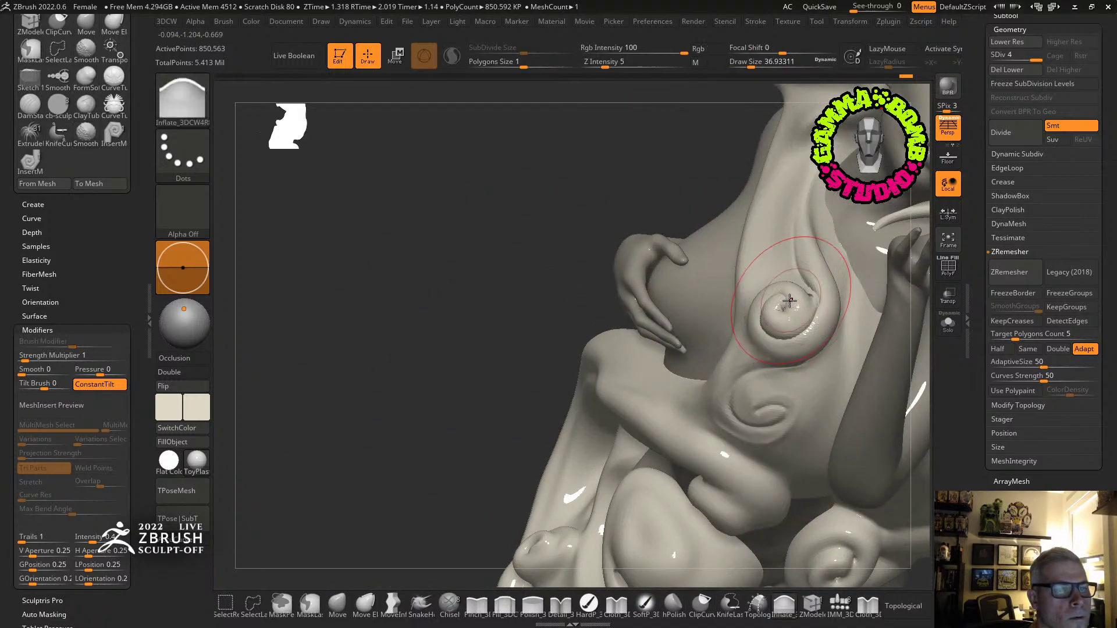
{"action": "mouse_move", "coordinate": [781, 300]}
{"action": "left_mouse_down"}
{"action": "mouse_move", "coordinate": [789, 314]}
{"action": "mouse_move", "coordinate": [803, 295]}
{"action": "left_mouse_up"}
Carve a groove along the broad hair sweep below the hips with DamStandard at draw size about 14.2, softening the groove's end.
{"action": "mouse_move", "coordinate": [803, 295]}
{"action": "right_mouse_down"}
{"action": "mouse_move", "coordinate": [760, 267]}
{"action": "mouse_move", "coordinate": [568, 264]}
{"action": "mouse_move", "coordinate": [582, 307]}
{"action": "right_mouse_up"}
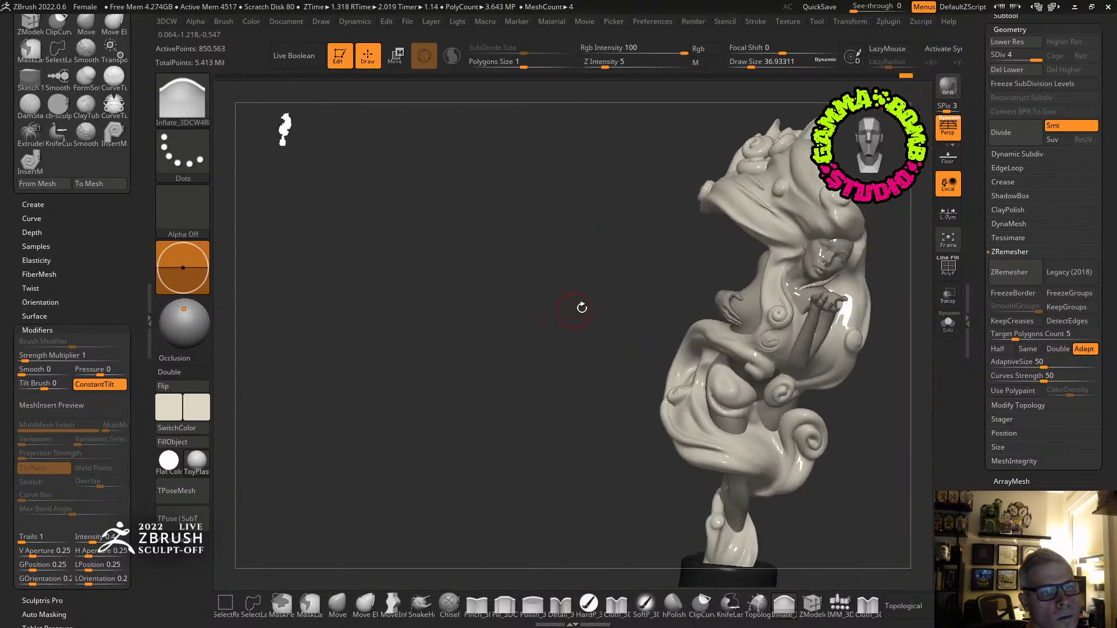
{"action": "key", "text": "b"}
{"action": "key", "text": "d"}
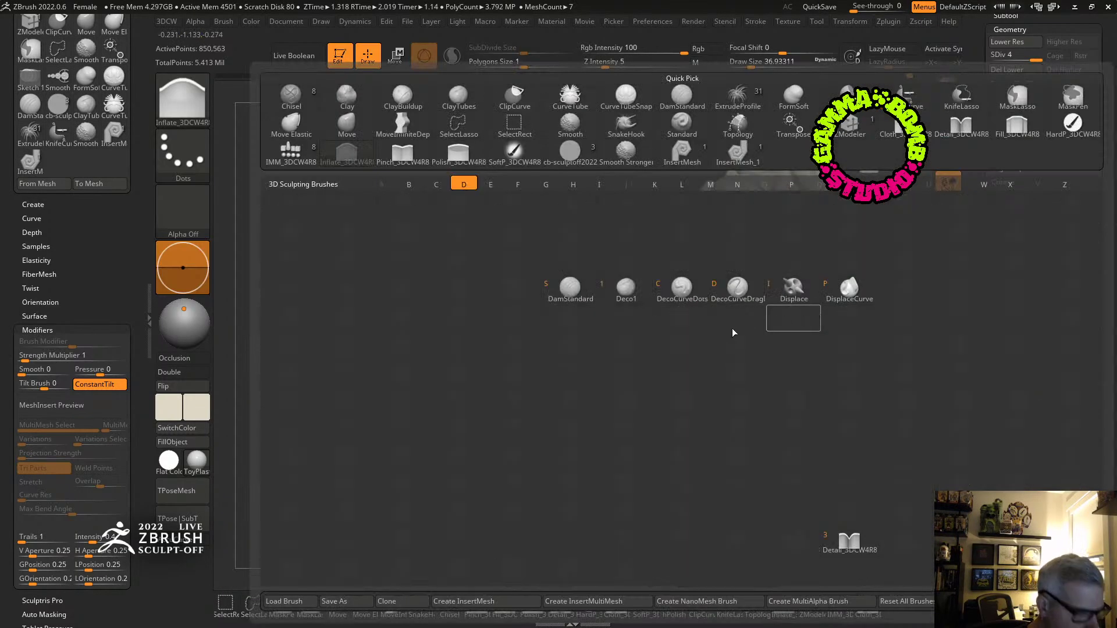
{"action": "key", "text": "s"}
{"action": "mouse_move", "coordinate": [732, 328]}
{"action": "right_mouse_down"}
{"action": "mouse_move", "coordinate": [836, 257]}
{"action": "mouse_move", "coordinate": [761, 349]}
{"action": "right_mouse_up"}
{"action": "left_click_drag", "start_coordinate": [483, 361], "coordinate": [640, 434]}
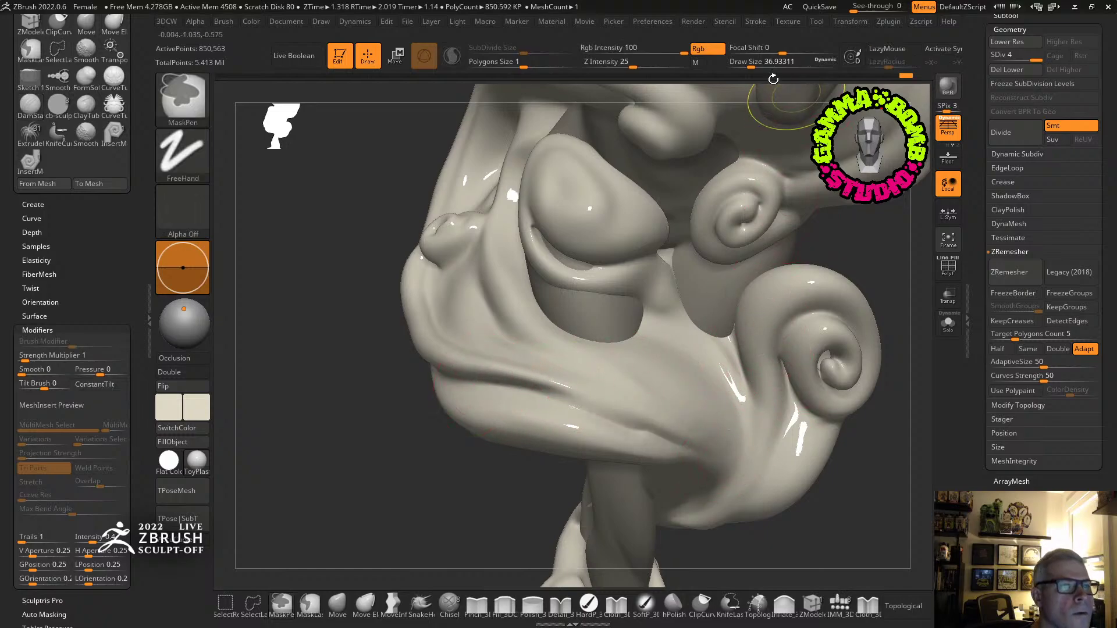
{"action": "left_click_drag", "start_coordinate": [751, 61], "coordinate": [744, 62]}
{"action": "mouse_move", "coordinate": [512, 379]}
{"action": "left_mouse_down"}
{"action": "mouse_move", "coordinate": [702, 455]}
{"action": "mouse_move", "coordinate": [708, 422]}
{"action": "left_mouse_up"}
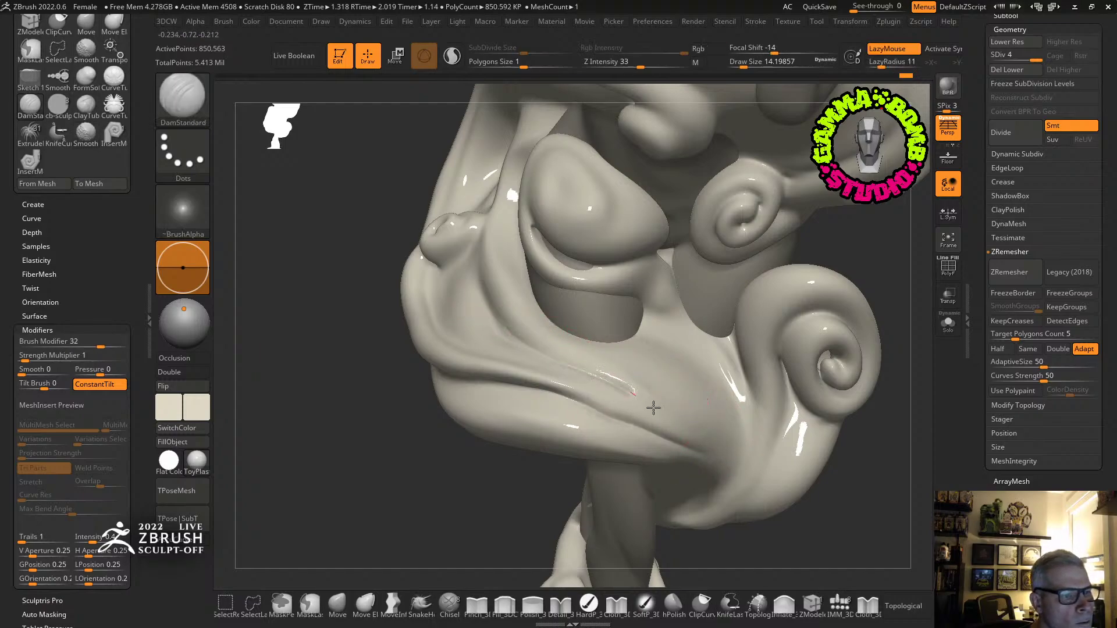
{"action": "left_click_drag", "start_coordinate": [644, 392], "coordinate": [663, 416], "text": "shift"}
Set LazyRadius to 33 and carve long grooves along the lower hair sweep beneath the large spiral.
{"action": "mouse_move", "coordinate": [654, 408]}
{"action": "right_mouse_down"}
{"action": "mouse_move", "coordinate": [686, 392]}
{"action": "mouse_move", "coordinate": [419, 257]}
{"action": "mouse_move", "coordinate": [518, 302]}
{"action": "mouse_move", "coordinate": [527, 249]}
{"action": "right_mouse_up"}
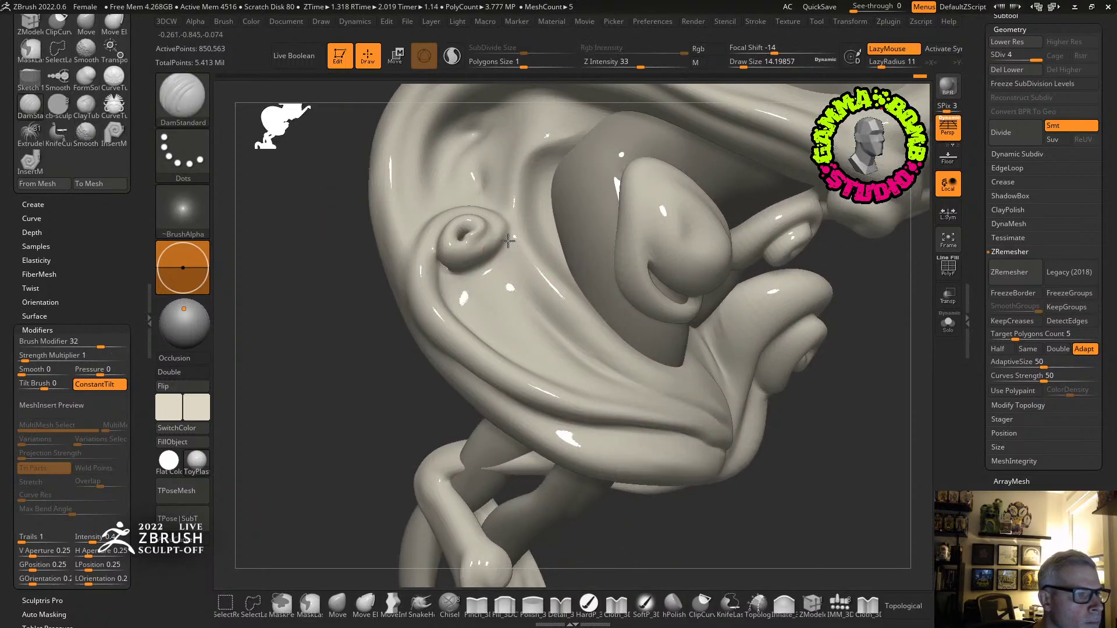
{"action": "right_click_drag", "start_coordinate": [461, 276], "coordinate": [413, 266]}
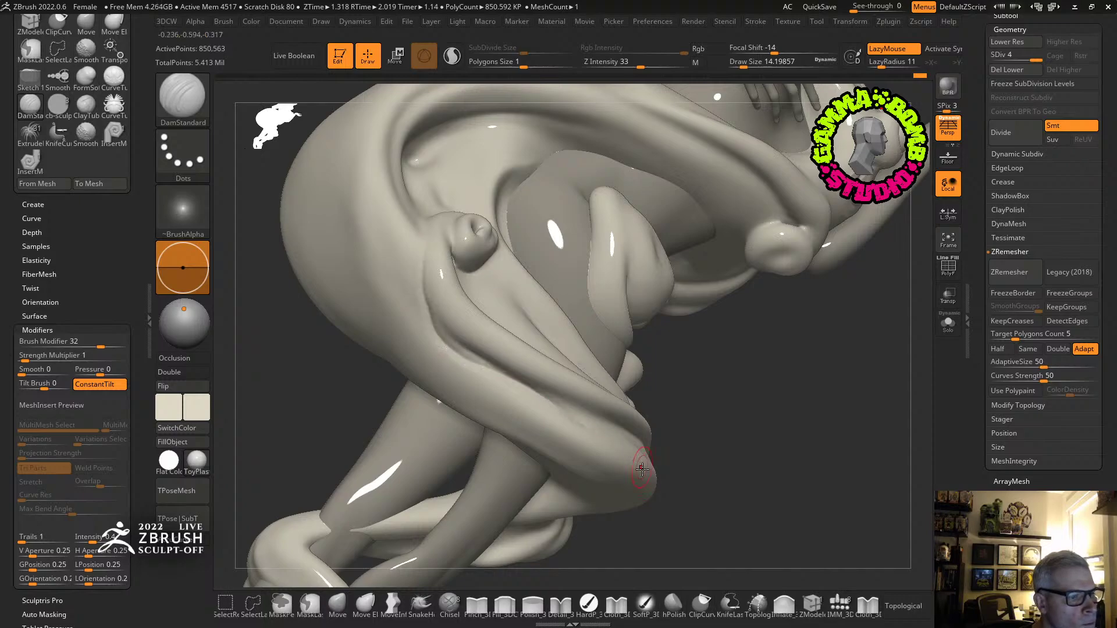
{"action": "right_click_drag", "start_coordinate": [638, 469], "coordinate": [599, 430]}
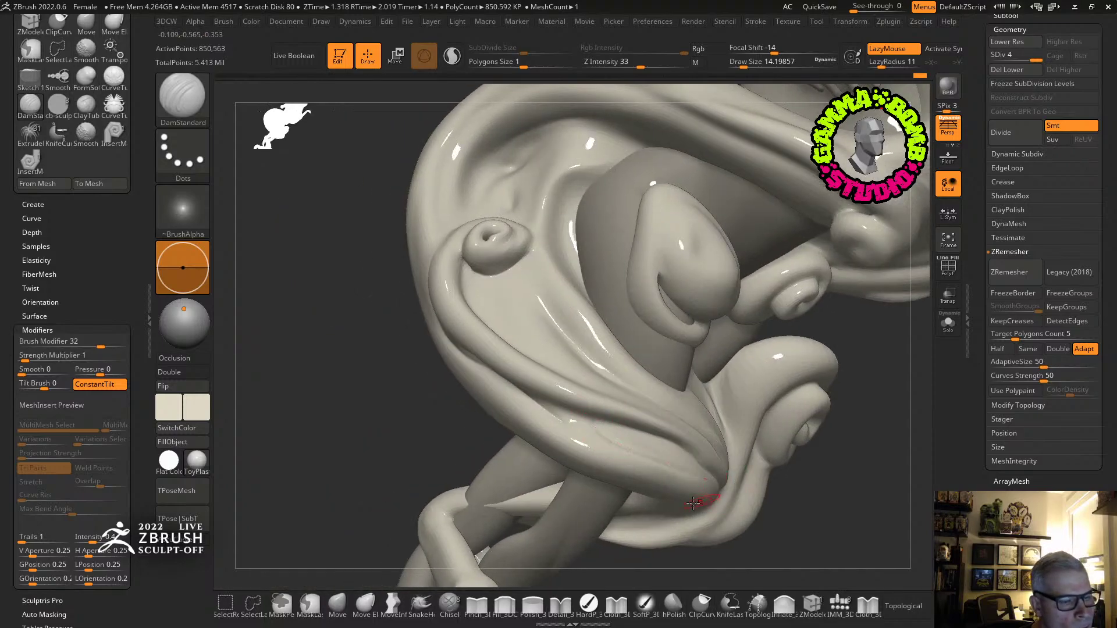
{"action": "mouse_move", "coordinate": [694, 502]}
{"action": "right_mouse_down"}
{"action": "mouse_move", "coordinate": [753, 481]}
{"action": "mouse_move", "coordinate": [774, 392]}
{"action": "mouse_move", "coordinate": [732, 373]}
{"action": "right_mouse_up"}
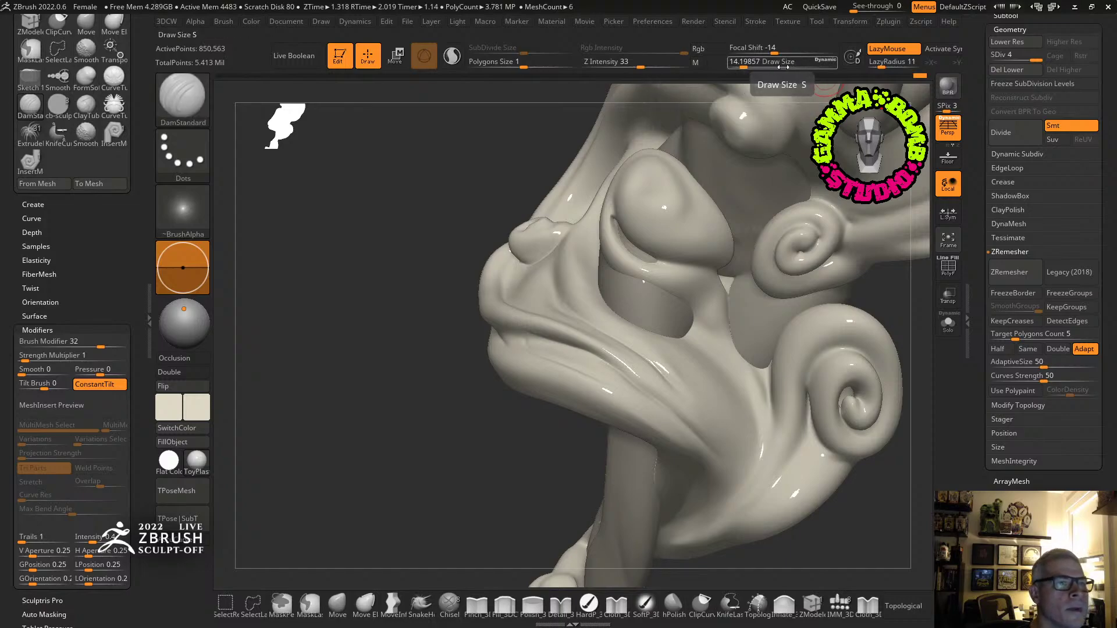
{"action": "left_click", "coordinate": [880, 66]}
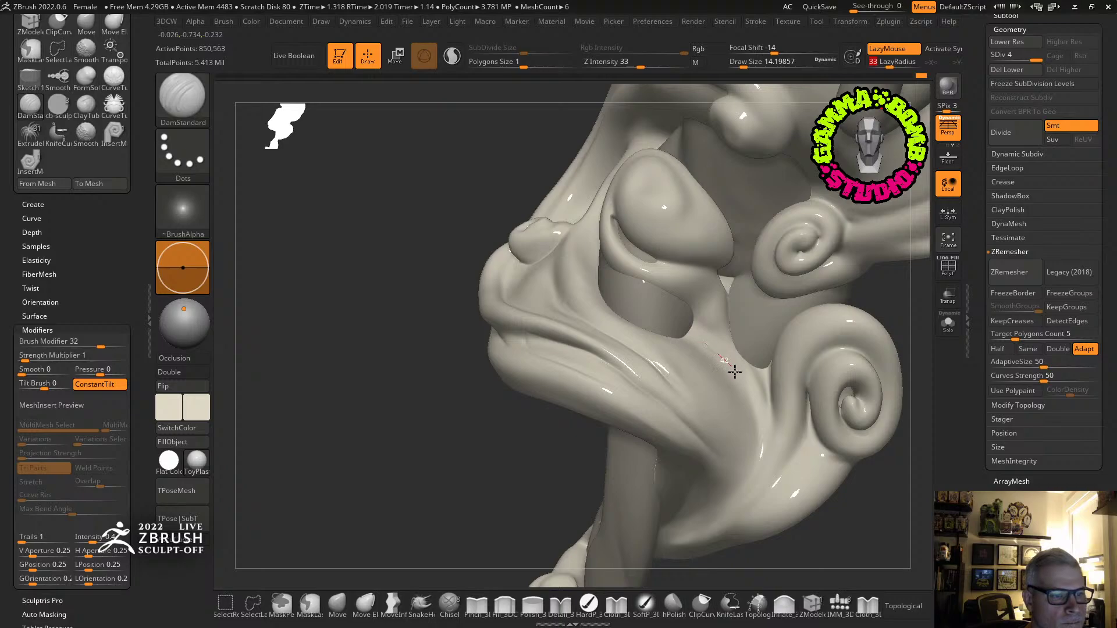
{"action": "mouse_move", "coordinate": [757, 454]}
{"action": "left_mouse_down"}
{"action": "mouse_move", "coordinate": [735, 502]}
{"action": "mouse_move", "coordinate": [677, 539]}
{"action": "left_mouse_up"}
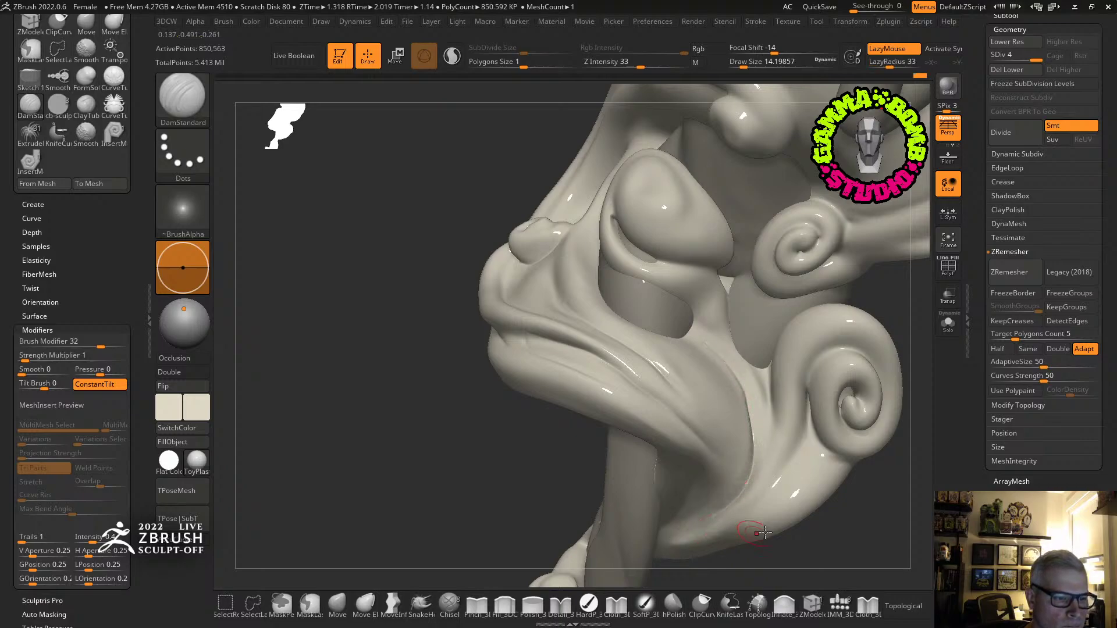
{"action": "right_click_drag", "start_coordinate": [767, 483], "coordinate": [779, 337], "text": "alt"}
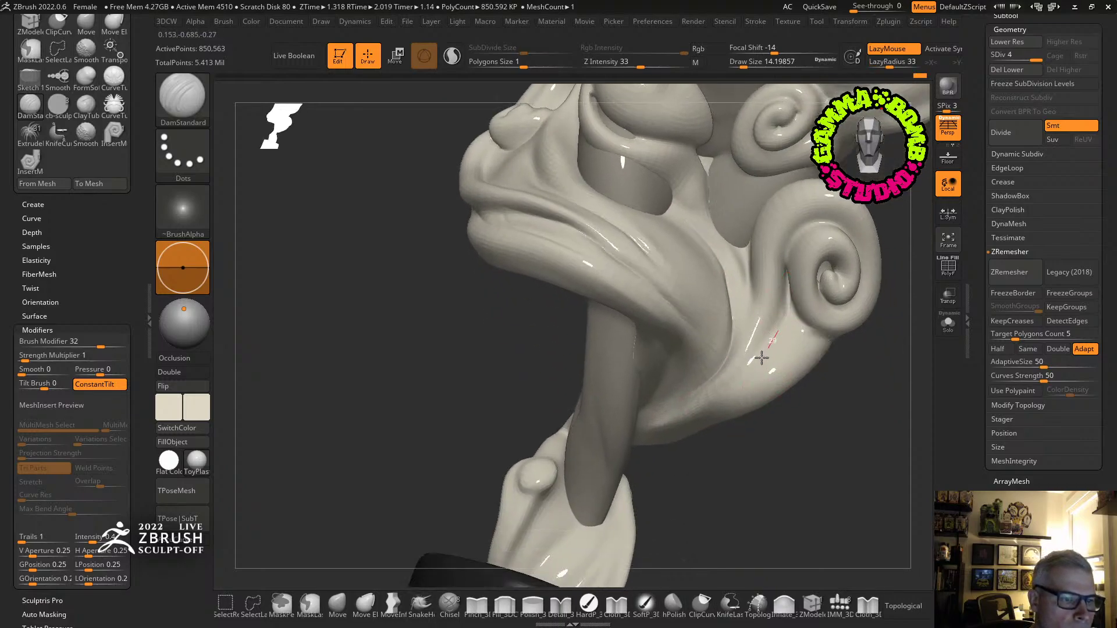
{"action": "mouse_move", "coordinate": [756, 406]}
{"action": "right_mouse_down"}
{"action": "mouse_move", "coordinate": [748, 386]}
{"action": "mouse_move", "coordinate": [803, 342]}
{"action": "right_mouse_up"}
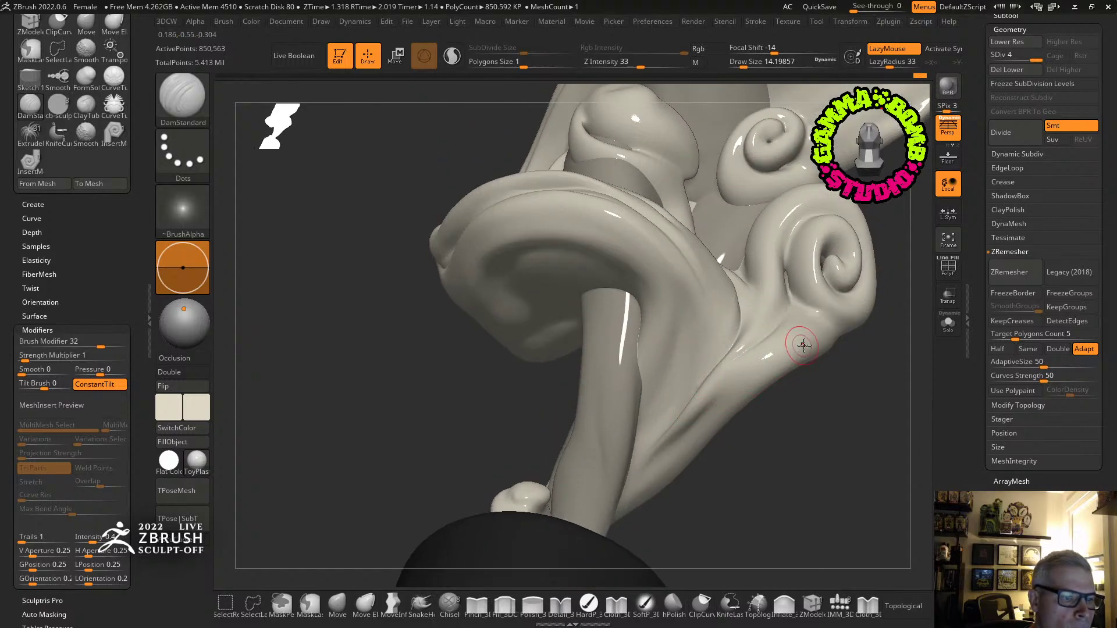
Reduce the draw size to about 4.3 and carve a spiral into the small round curl above the mug.
{"action": "mouse_move", "coordinate": [670, 474]}
{"action": "right_mouse_down"}
{"action": "mouse_move", "coordinate": [668, 519]}
{"action": "mouse_move", "coordinate": [740, 361]}
{"action": "mouse_move", "coordinate": [735, 404]}
{"action": "mouse_move", "coordinate": [665, 92]}
{"action": "right_mouse_up"}
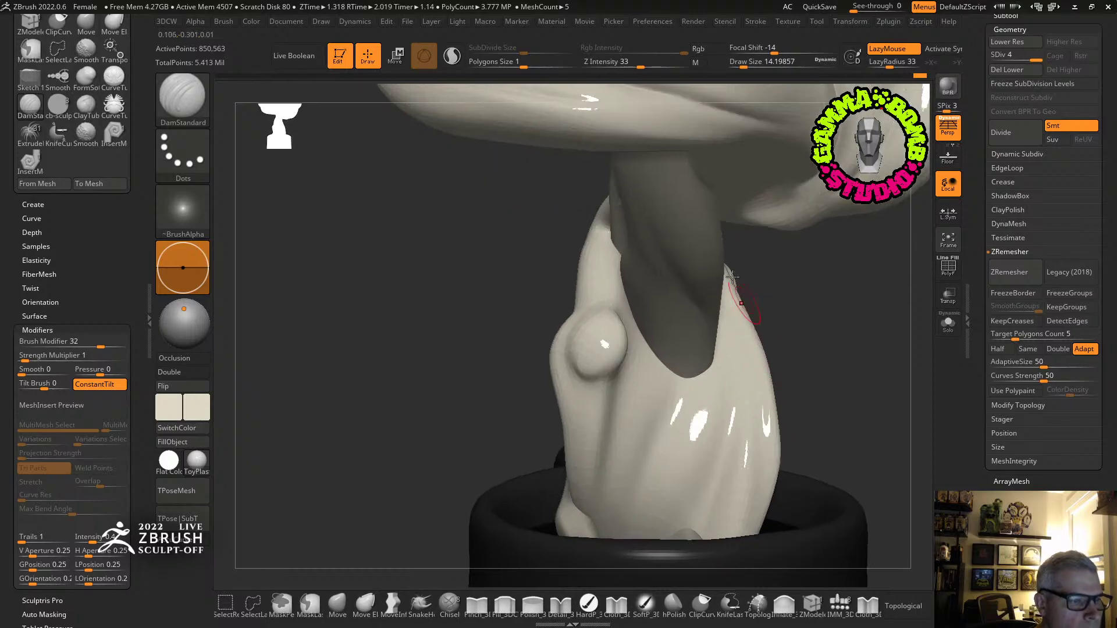
{"action": "left_click_drag", "start_coordinate": [743, 64], "coordinate": [738, 64]}
{"action": "mouse_move", "coordinate": [599, 237]}
{"action": "right_mouse_down"}
{"action": "mouse_move", "coordinate": [578, 312]}
{"action": "mouse_move", "coordinate": [609, 335]}
{"action": "right_mouse_up"}
{"action": "mouse_move", "coordinate": [606, 349]}
{"action": "left_mouse_down"}
{"action": "mouse_move", "coordinate": [631, 340]}
{"action": "mouse_move", "coordinate": [602, 333]}
{"action": "left_mouse_up"}
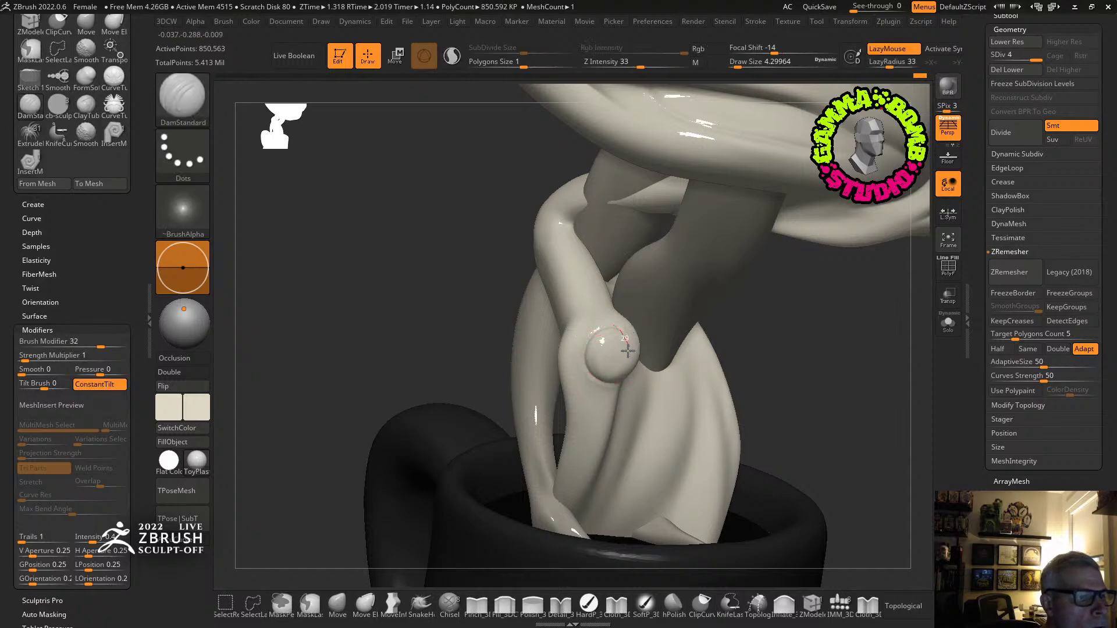
{"action": "left_click_drag", "start_coordinate": [590, 331], "coordinate": [602, 326]}
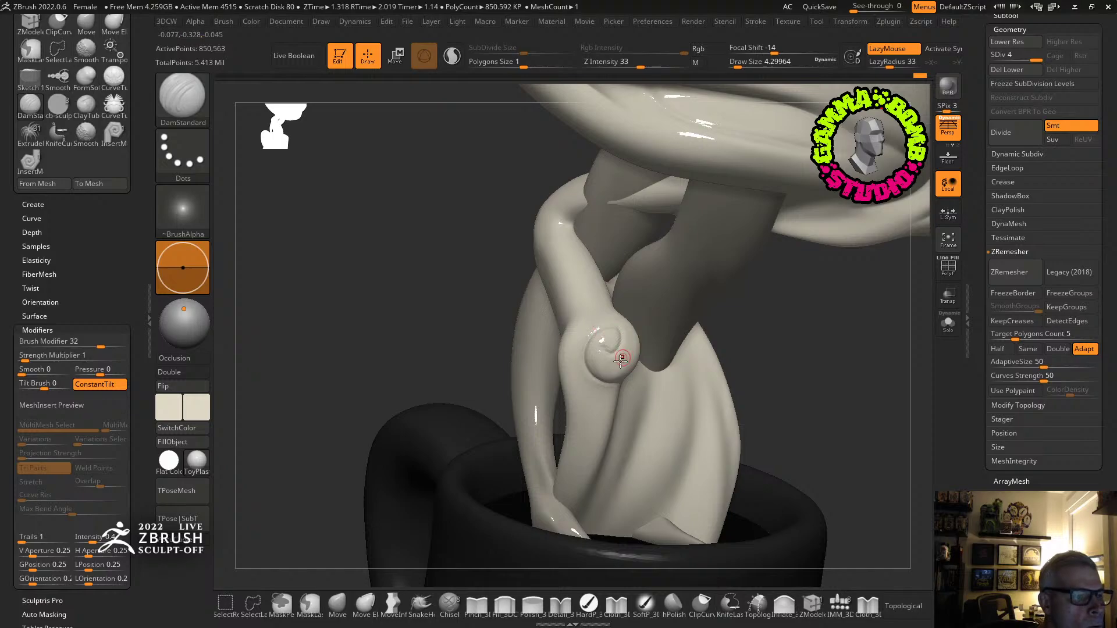
{"action": "mouse_move", "coordinate": [587, 400]}
{"action": "right_mouse_down"}
{"action": "mouse_move", "coordinate": [589, 378]}
{"action": "mouse_move", "coordinate": [593, 391]}
{"action": "right_mouse_up"}
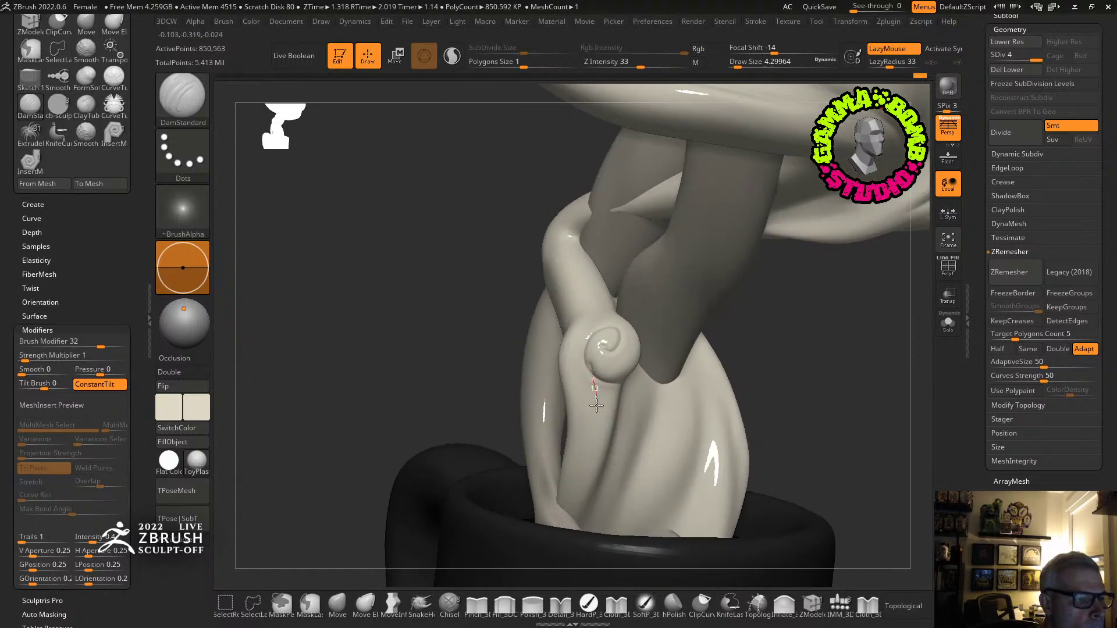
{"action": "right_click_drag", "start_coordinate": [571, 474], "coordinate": [609, 367]}
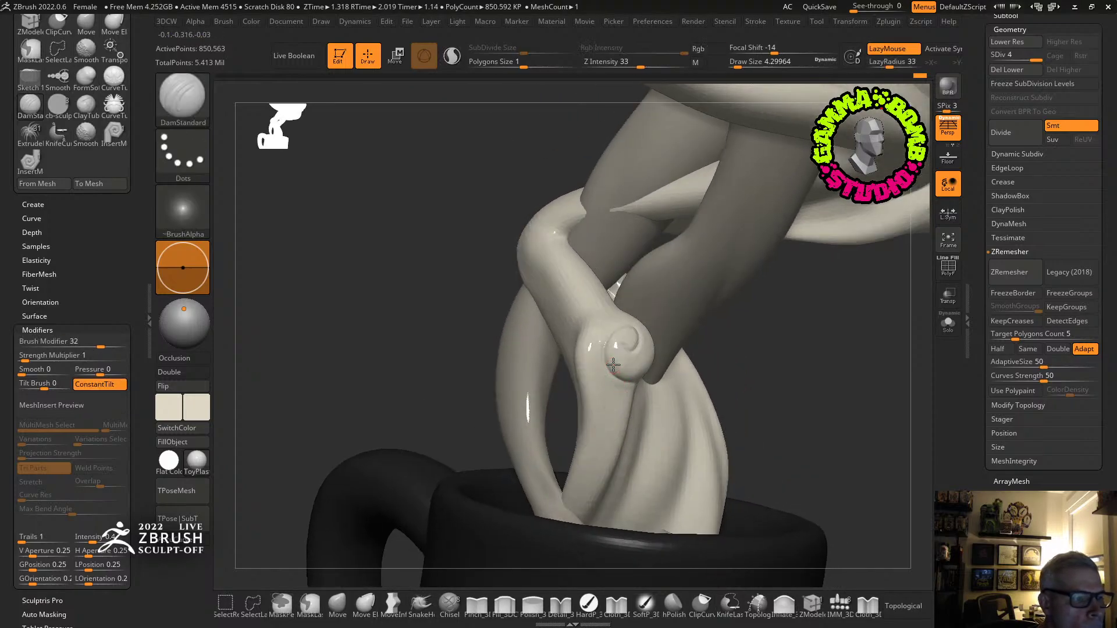
Undo the last stroke on the small curl above the mug and recarve the groove around its edge.
{"action": "key", "text": "ctrl+z"}
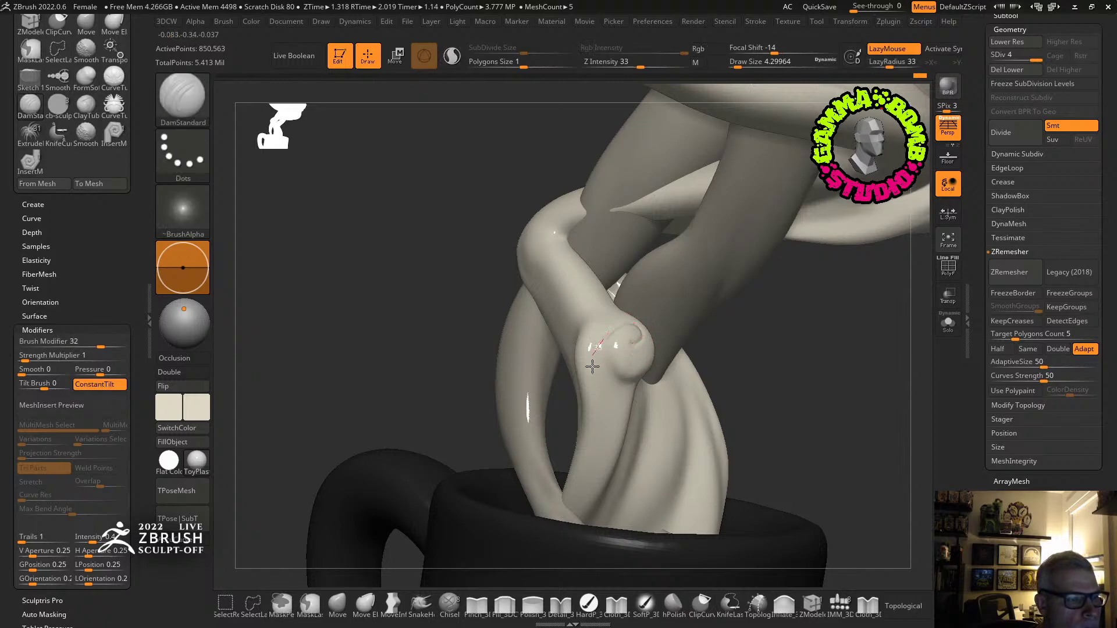
{"action": "left_click_drag", "start_coordinate": [627, 399], "coordinate": [643, 401]}
{"action": "mouse_move", "coordinate": [668, 401]}
{"action": "right_mouse_down"}
{"action": "mouse_move", "coordinate": [618, 422]}
{"action": "mouse_move", "coordinate": [602, 386]}
{"action": "right_mouse_up"}
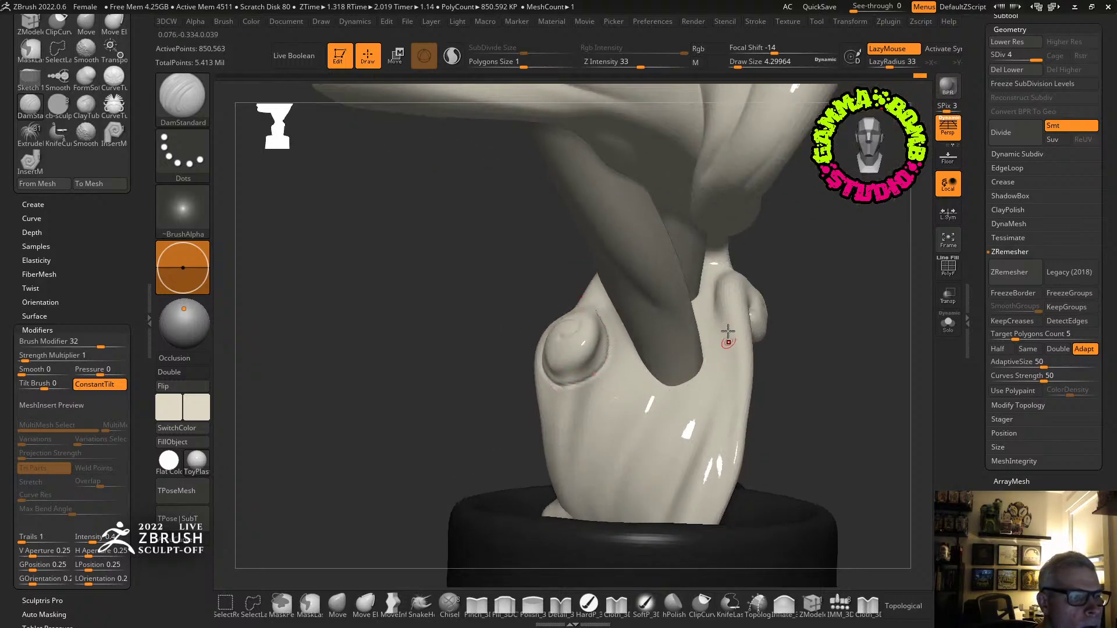
{"action": "mouse_move", "coordinate": [709, 443]}
{"action": "right_mouse_down"}
{"action": "mouse_move", "coordinate": [732, 424]}
{"action": "mouse_move", "coordinate": [693, 437]}
{"action": "mouse_move", "coordinate": [681, 464]}
{"action": "mouse_move", "coordinate": [656, 382]}
{"action": "right_mouse_up"}
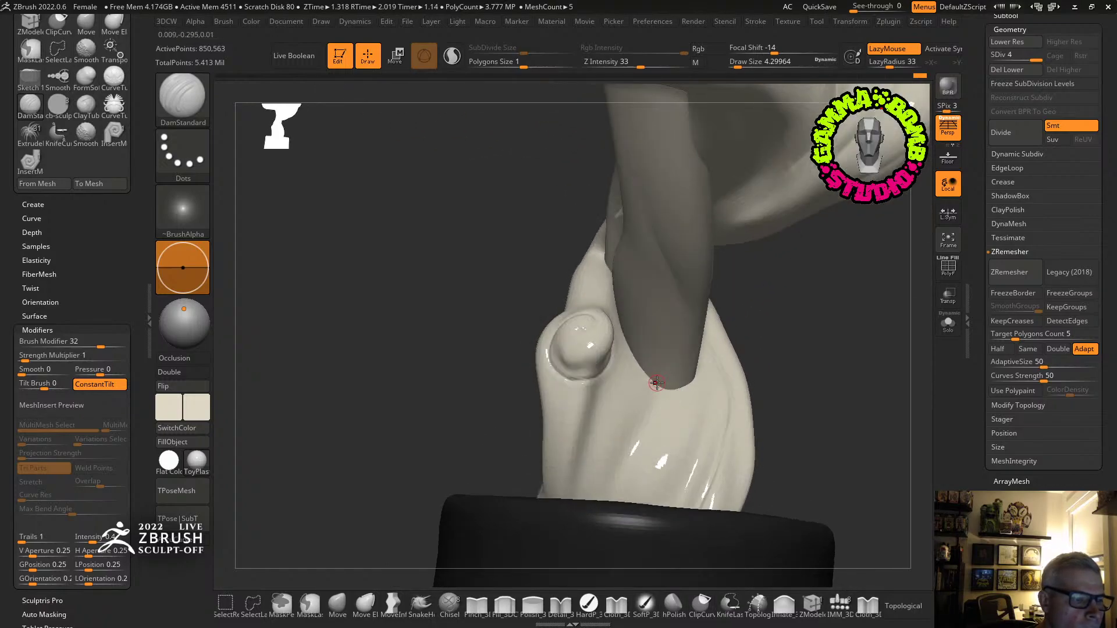
Render a BPR preview of the whole sculpture, then view it from the side with the hair's wireframe displayed.
{"action": "mouse_move", "coordinate": [582, 527]}
{"action": "right_mouse_down"}
{"action": "mouse_move", "coordinate": [724, 428]}
{"action": "mouse_move", "coordinate": [404, 337]}
{"action": "mouse_move", "coordinate": [427, 318]}
{"action": "mouse_move", "coordinate": [567, 314]}
{"action": "right_mouse_up"}
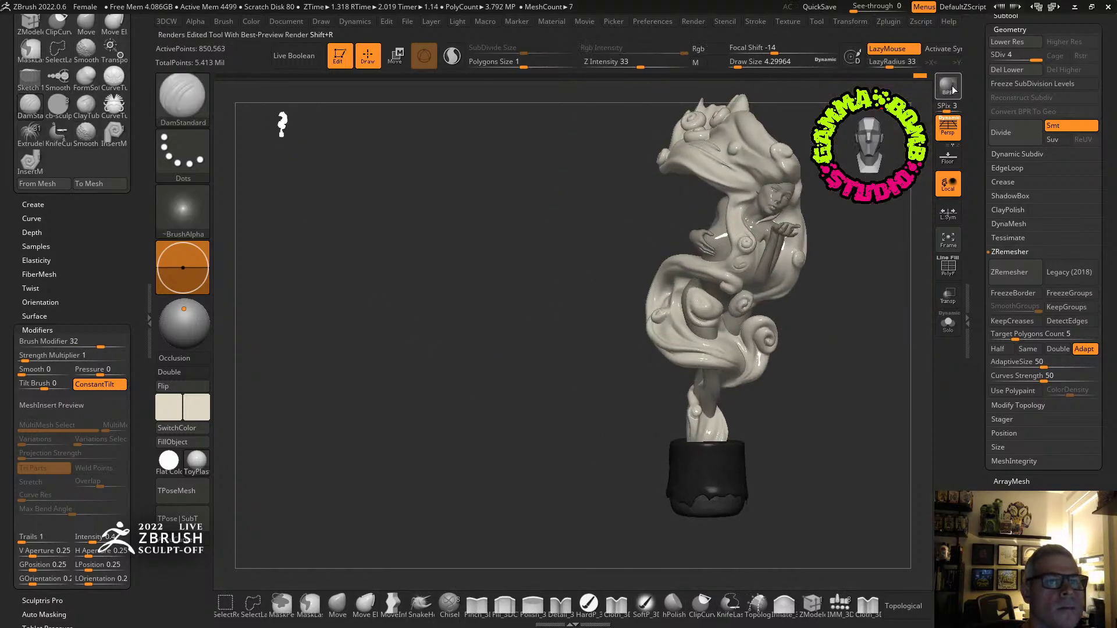
{"action": "left_click", "coordinate": [948, 87]}
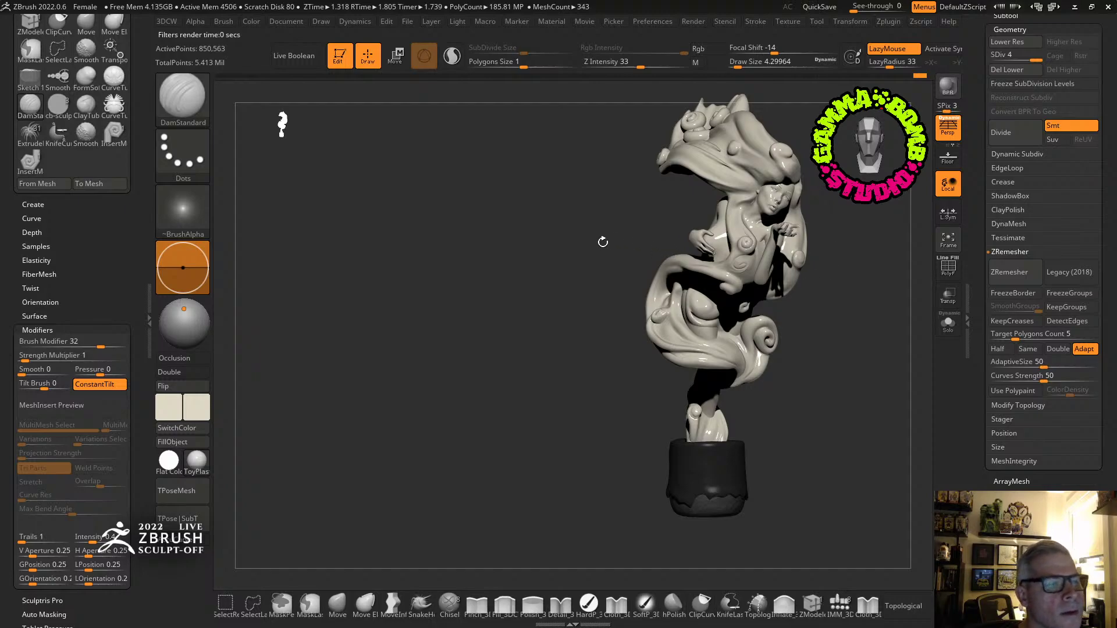
{"action": "mouse_move", "coordinate": [538, 251]}
{"action": "left_mouse_down"}
{"action": "mouse_move", "coordinate": [604, 266]}
{"action": "mouse_move", "coordinate": [468, 295]}
{"action": "left_mouse_up"}
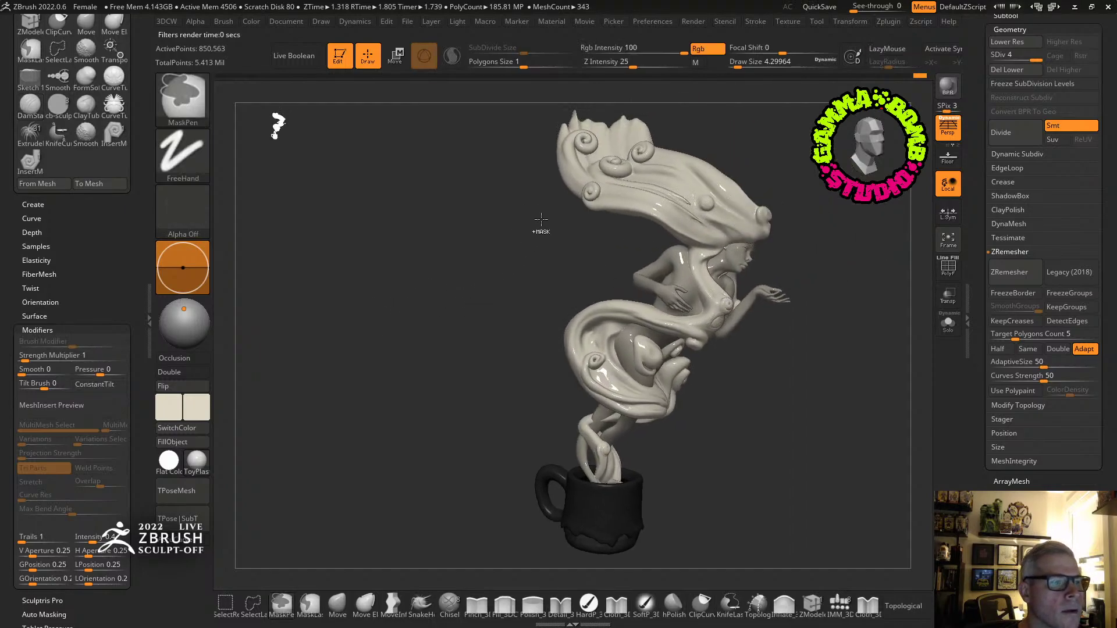
{"action": "left_click", "coordinate": [941, 267]}
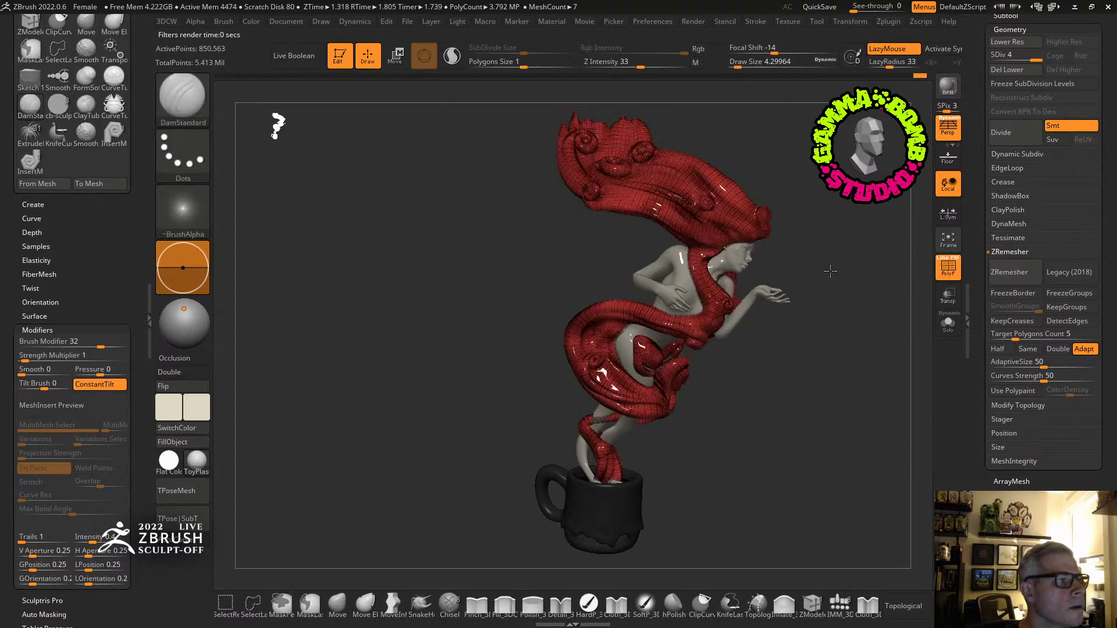
Undo the hair's subdivisions and ZRemesher retopology, going back to the dense unsubdivided mesh.
{"action": "left_click_drag", "start_coordinate": [831, 271], "coordinate": [812, 244]}
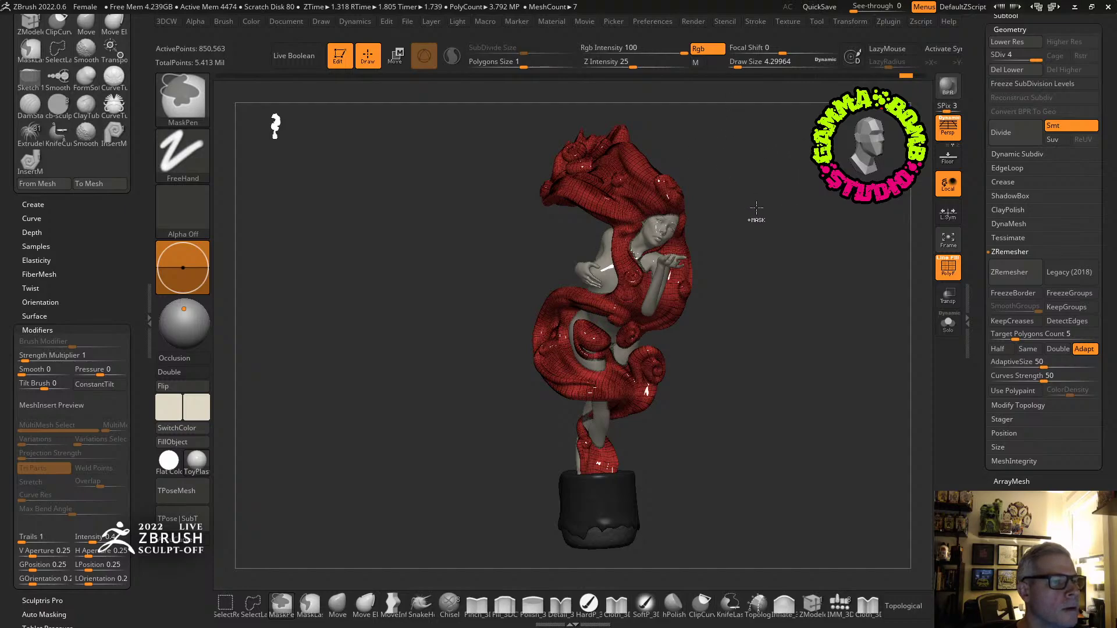
{"action": "key", "text": "ctrl+z"}
{"action": "key", "text": "ctrl+z"}
{"action": "key", "text": "ctrl+z"}
{"action": "key", "text": "ctrl+z"}
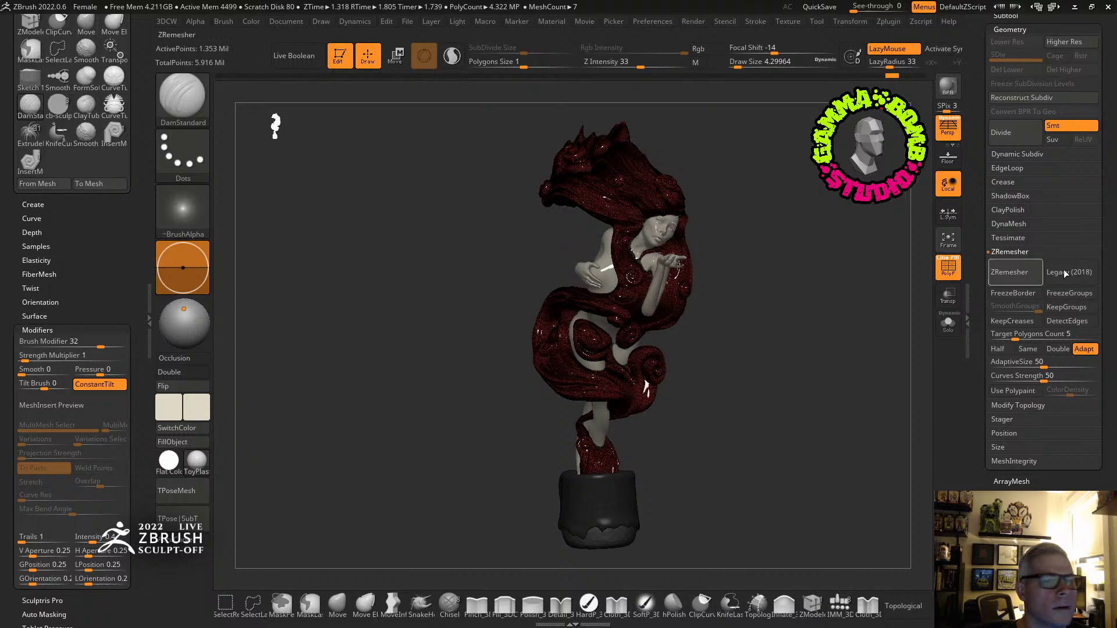
Turn on DynaMesh for the hair at resolution 1200 with Polish enabled, and hide the wireframe.
{"action": "left_click", "coordinate": [1008, 152]}
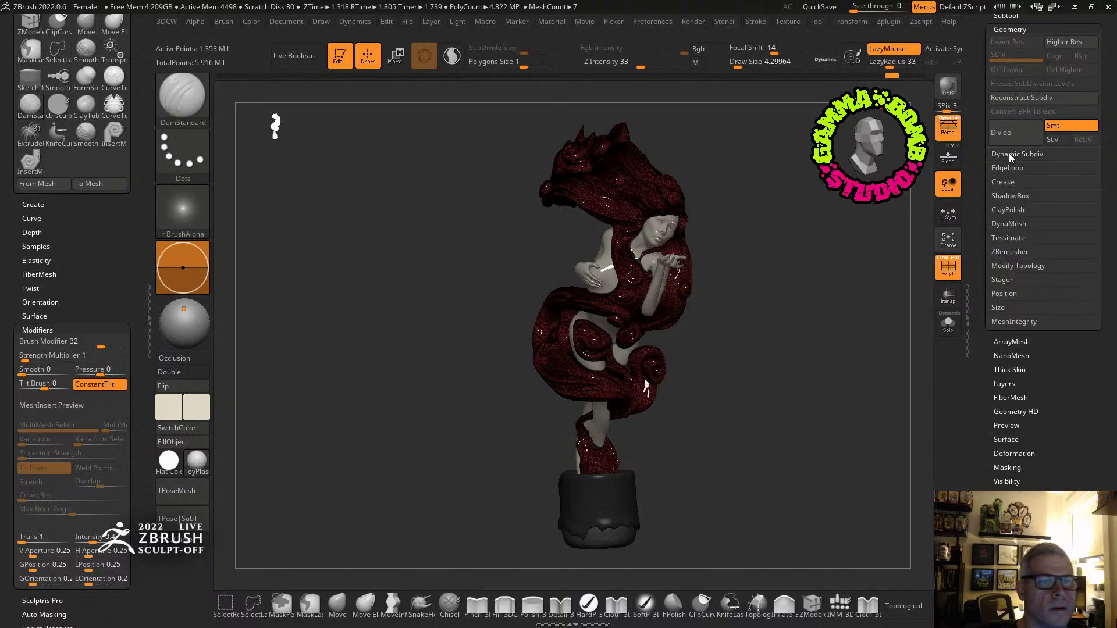
{"action": "left_click", "coordinate": [1009, 225]}
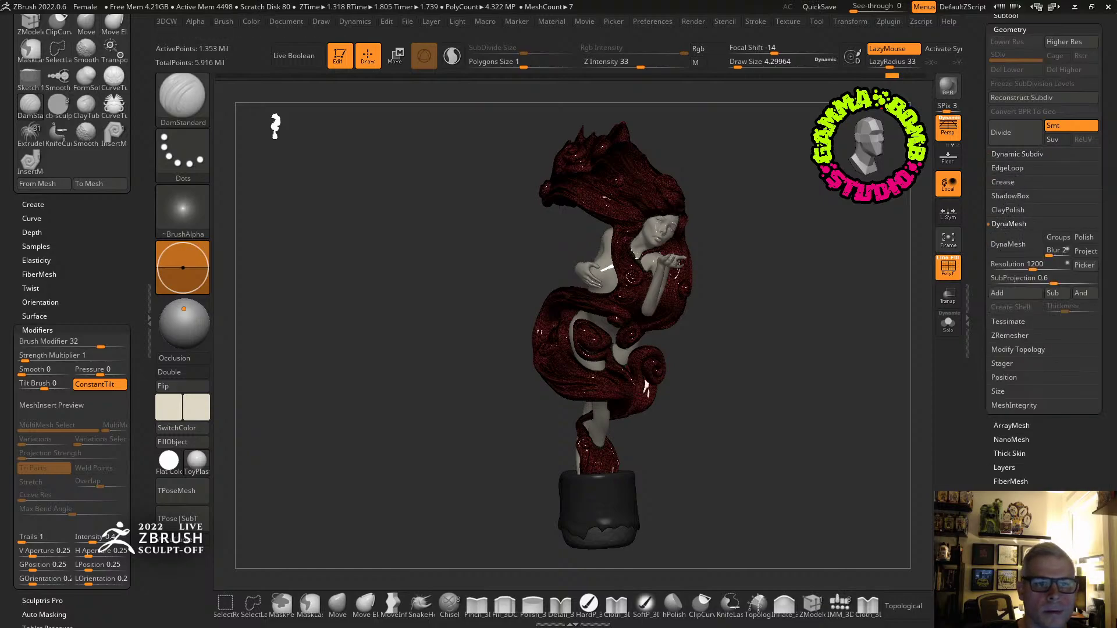
{"action": "left_click", "coordinate": [1015, 245], "text": "ctrl"}
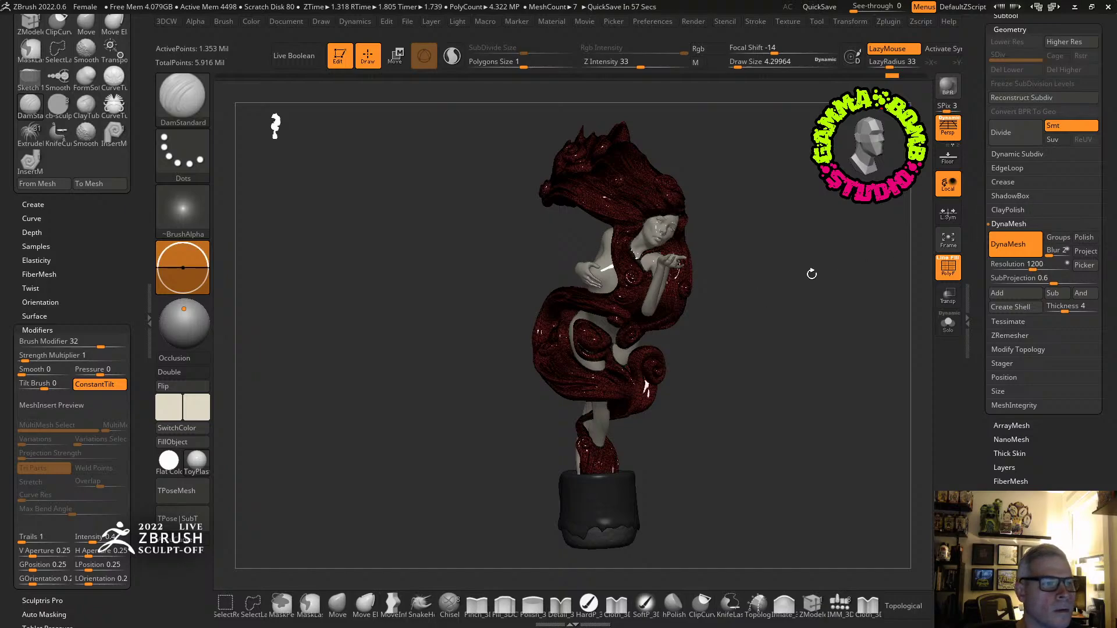
{"action": "mouse_move", "coordinate": [780, 282]}
{"action": "left_mouse_down"}
{"action": "mouse_move", "coordinate": [761, 290]}
{"action": "mouse_move", "coordinate": [862, 270]}
{"action": "mouse_move", "coordinate": [750, 291]}
{"action": "left_mouse_up"}
{"action": "left_click", "coordinate": [1084, 238]}
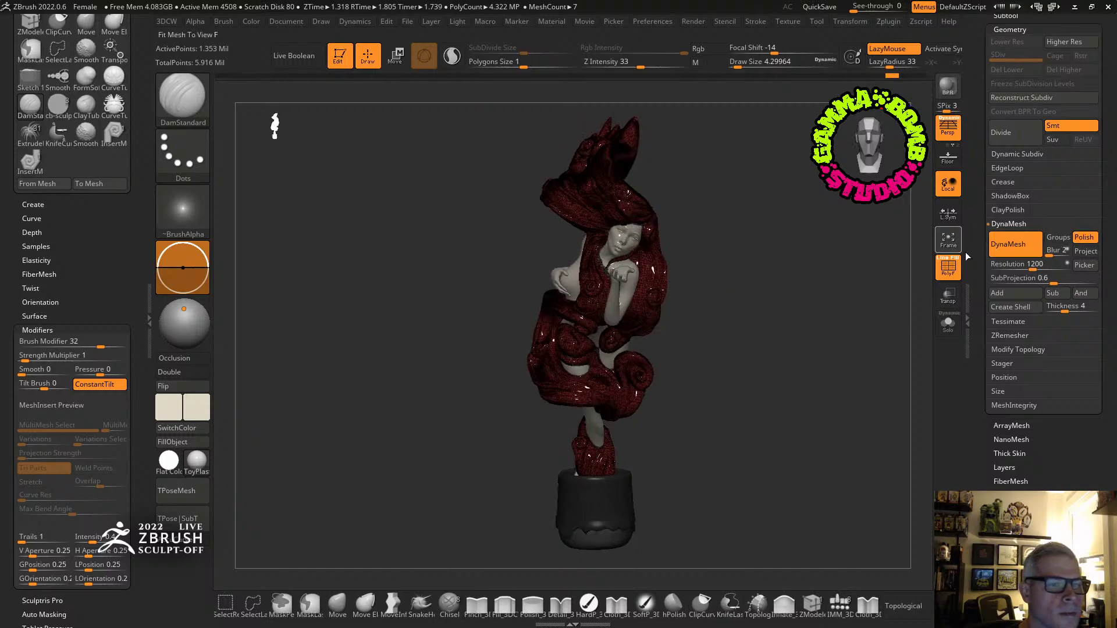
{"action": "left_click", "coordinate": [950, 265]}
Carve grooves along the lower edge and underside of the hair sweep above the mug with DamStandard.
{"action": "mouse_move", "coordinate": [854, 289]}
{"action": "left_mouse_down", "text": "alt"}
{"action": "mouse_move", "coordinate": [793, 311]}
{"action": "mouse_move", "coordinate": [838, 386]}
{"action": "mouse_move", "coordinate": [575, 269]}
{"action": "left_mouse_up", "text": "alt"}
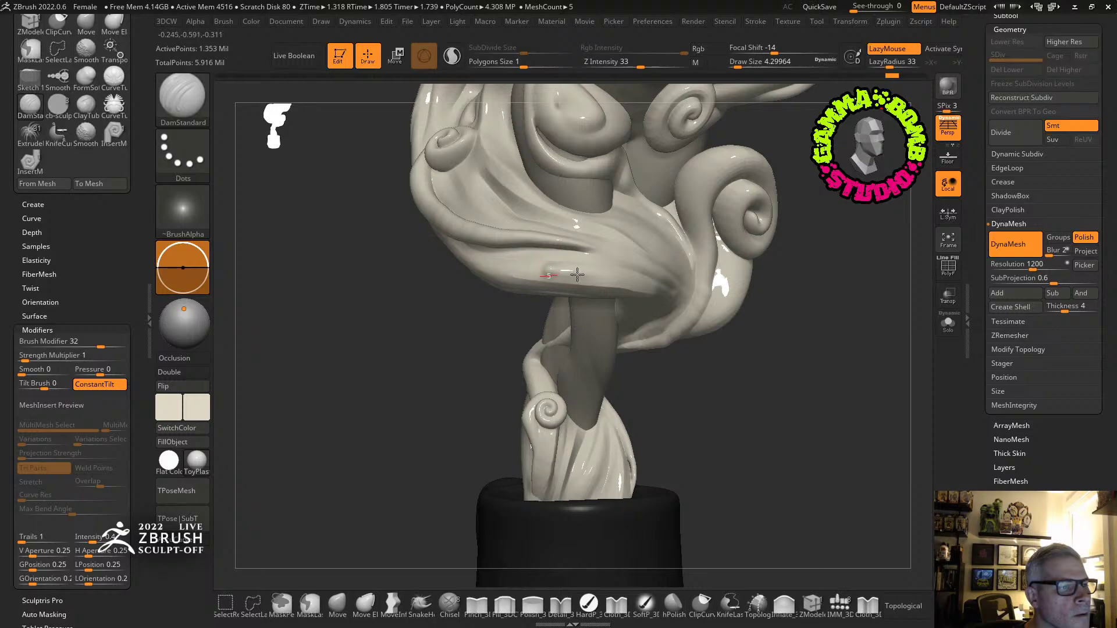
{"action": "left_click", "coordinate": [637, 282]}
{"action": "left_click", "coordinate": [666, 335]}
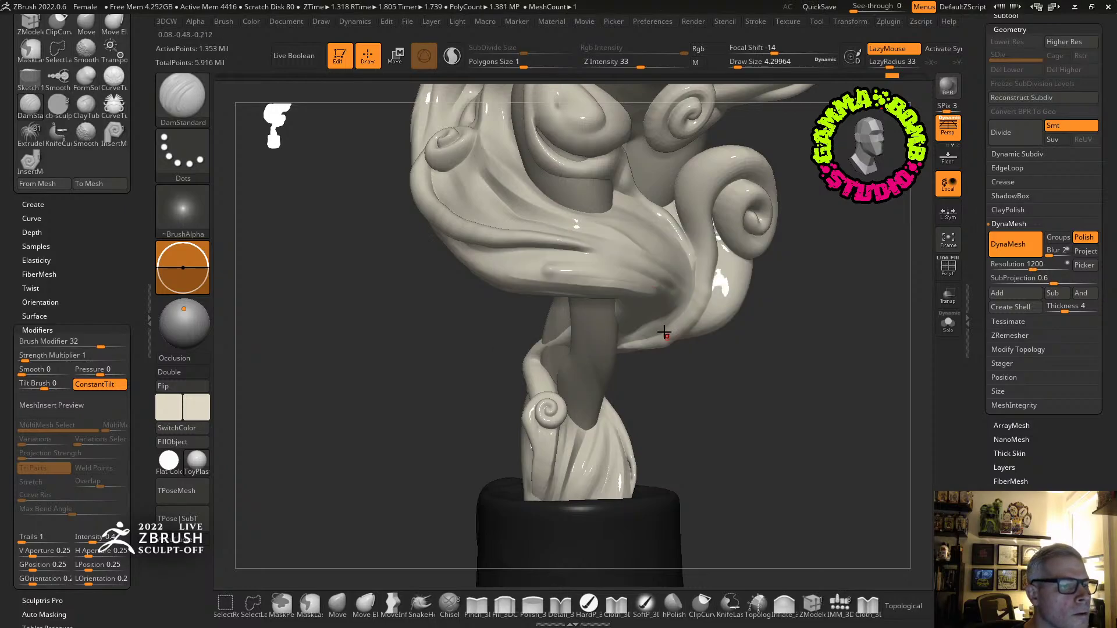
{"action": "right_click_drag", "start_coordinate": [666, 332], "coordinate": [500, 275]}
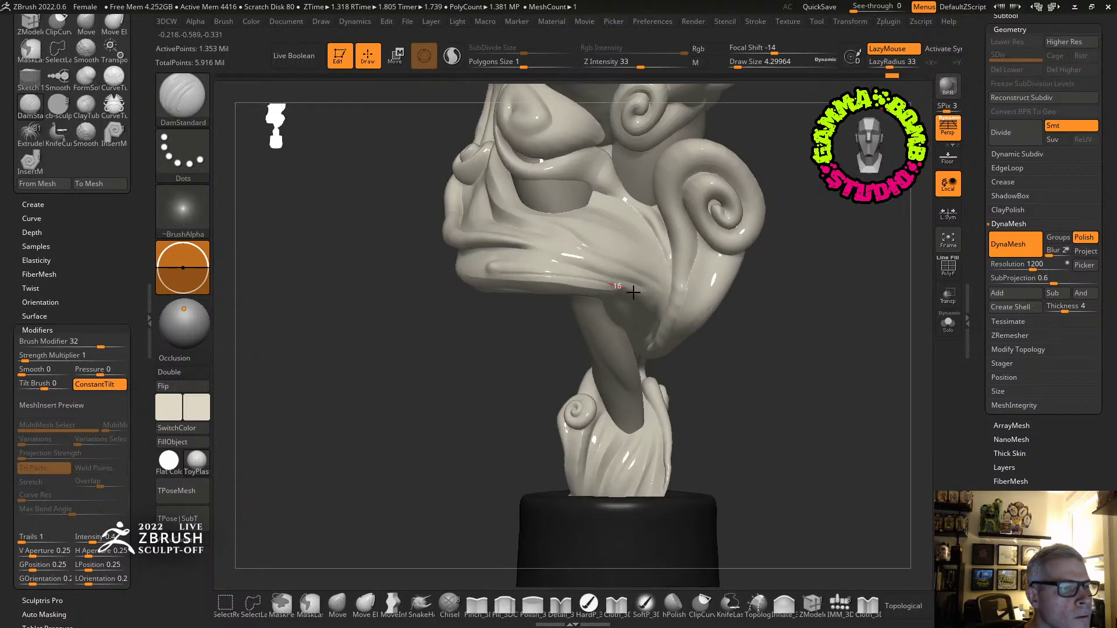
{"action": "mouse_move", "coordinate": [669, 320]}
{"action": "right_mouse_down"}
{"action": "mouse_move", "coordinate": [668, 281]}
{"action": "mouse_move", "coordinate": [615, 273]}
{"action": "right_mouse_up"}
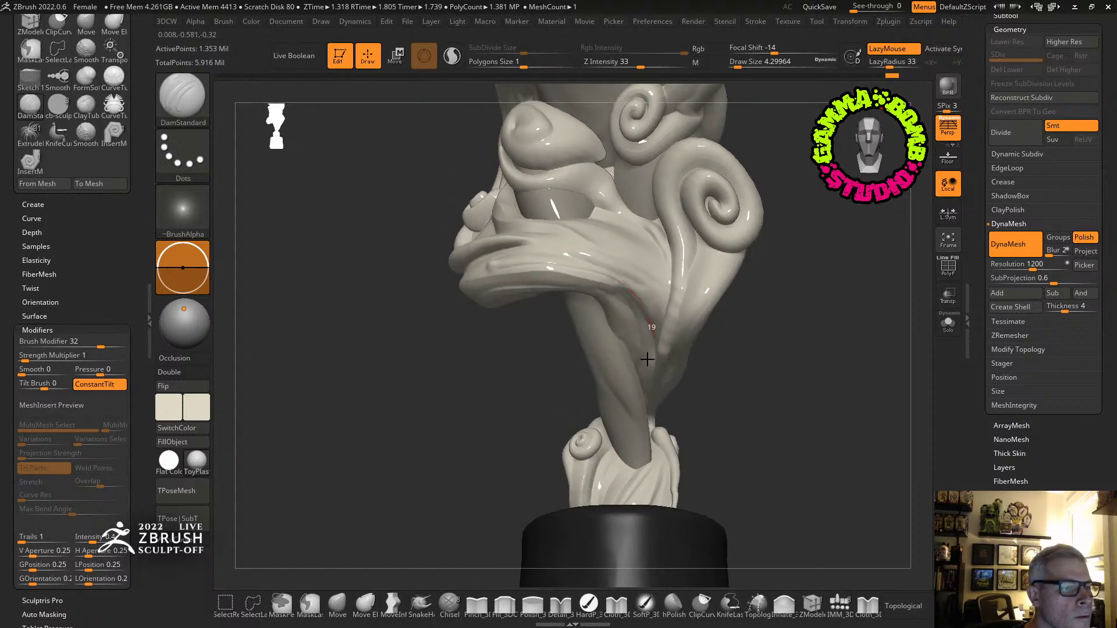
{"action": "right_click_drag", "start_coordinate": [668, 337], "coordinate": [661, 299]}
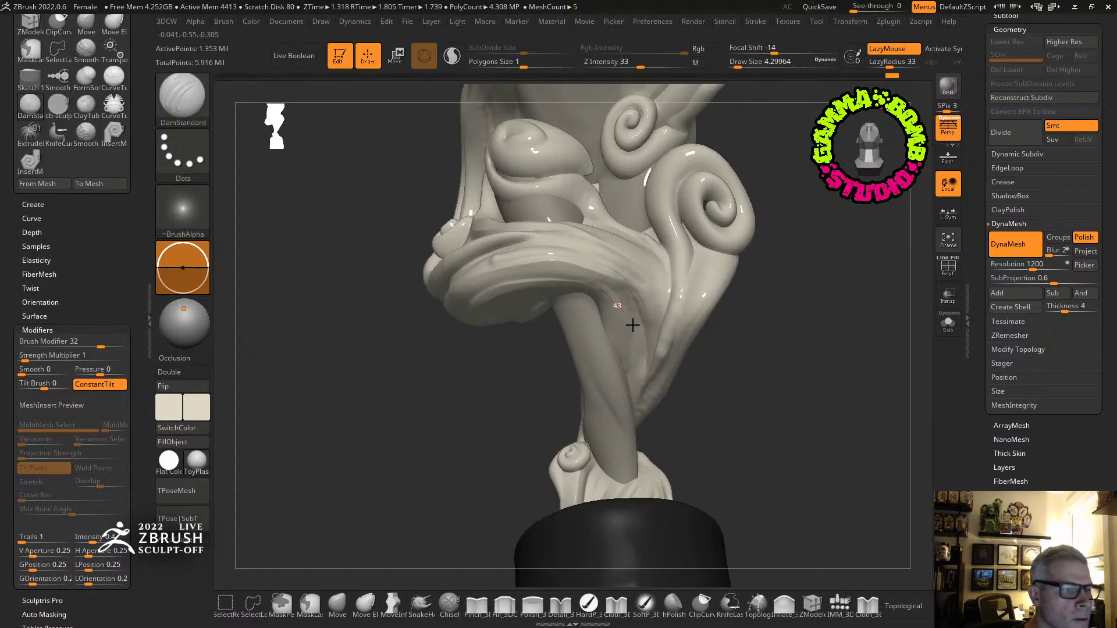
Set LazyRadius to 11 and carve a spiral groove into the large rounded curl inside the hair loop.
{"action": "mouse_move", "coordinate": [379, 420]}
{"action": "right_mouse_down"}
{"action": "mouse_move", "coordinate": [431, 386]}
{"action": "mouse_move", "coordinate": [429, 436]}
{"action": "mouse_move", "coordinate": [444, 198]}
{"action": "mouse_move", "coordinate": [448, 268]}
{"action": "mouse_move", "coordinate": [482, 259]}
{"action": "right_mouse_up"}
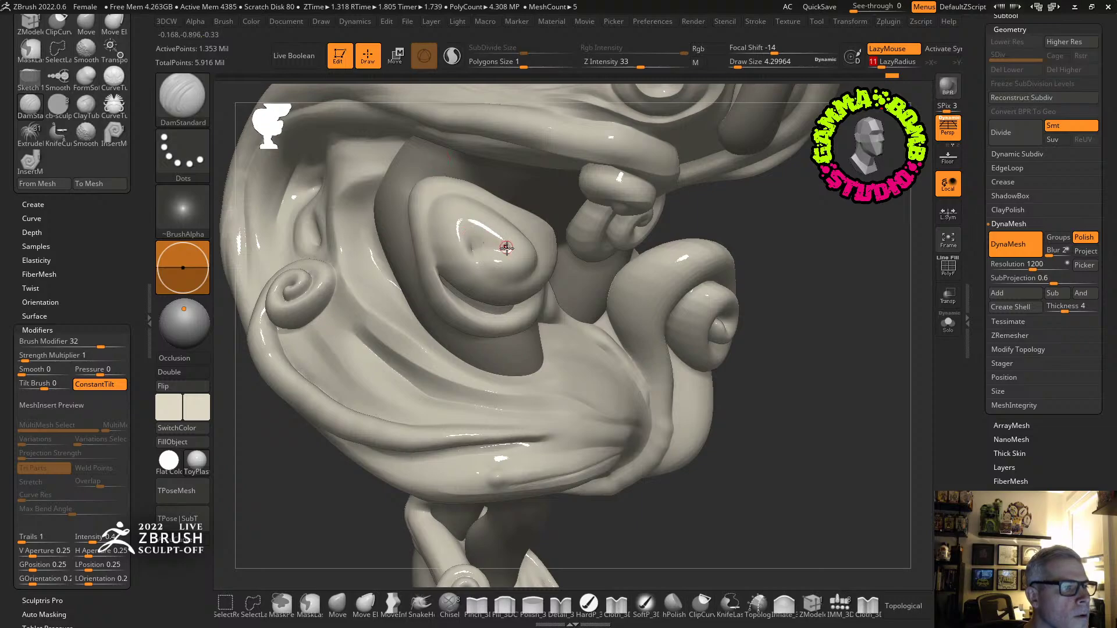
{"action": "key", "text": "Return"}
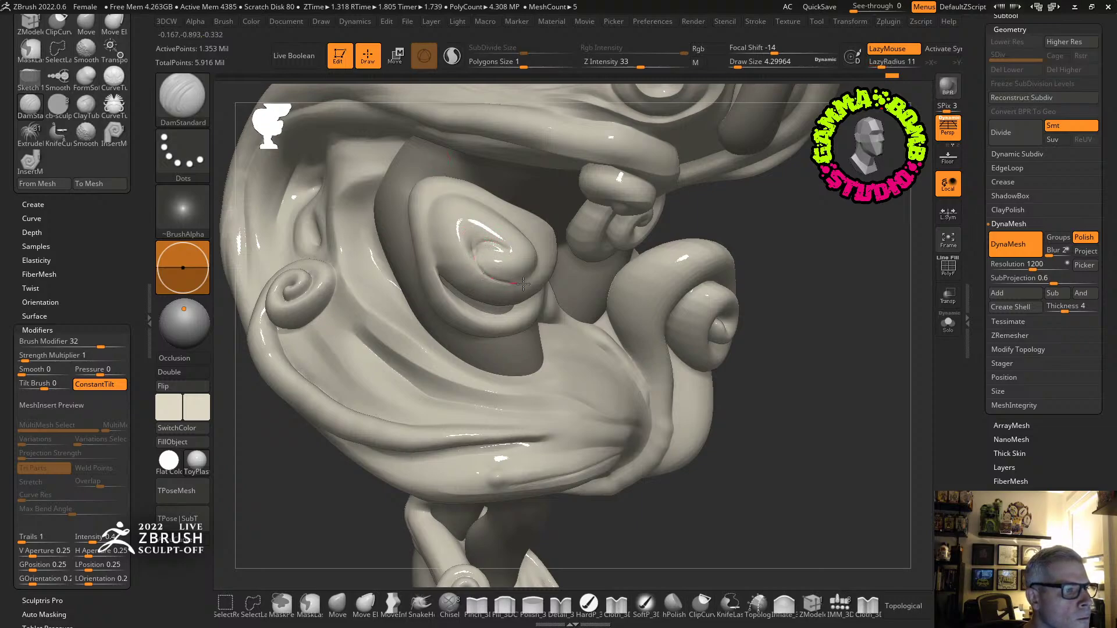
{"action": "right_click_drag", "start_coordinate": [454, 257], "coordinate": [514, 242], "text": "ctrl"}
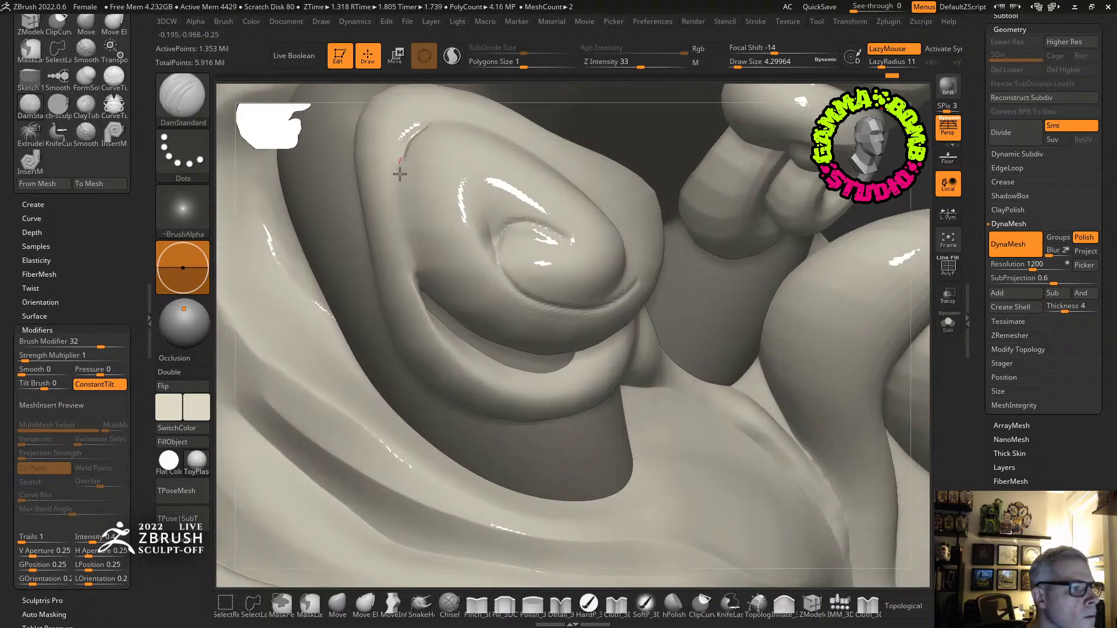
{"action": "mouse_move", "coordinate": [504, 292]}
{"action": "right_mouse_down"}
{"action": "mouse_move", "coordinate": [493, 212]}
{"action": "mouse_move", "coordinate": [518, 156]}
{"action": "mouse_move", "coordinate": [507, 235]}
{"action": "mouse_move", "coordinate": [469, 274]}
{"action": "mouse_move", "coordinate": [399, 255]}
{"action": "mouse_move", "coordinate": [435, 353]}
{"action": "mouse_move", "coordinate": [531, 369]}
{"action": "mouse_move", "coordinate": [543, 392]}
{"action": "mouse_move", "coordinate": [525, 362]}
{"action": "right_mouse_up"}
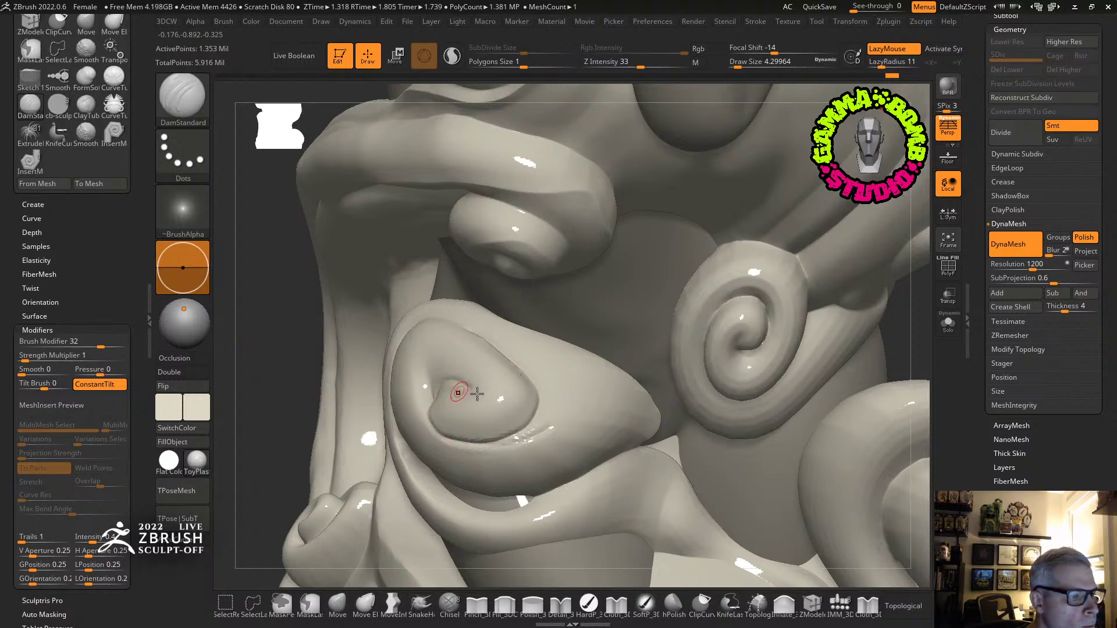
{"action": "right_click_drag", "start_coordinate": [461, 392], "coordinate": [451, 402]}
{"action": "mouse_move", "coordinate": [442, 401]}
{"action": "left_mouse_down"}
{"action": "mouse_move", "coordinate": [491, 419]}
{"action": "mouse_move", "coordinate": [504, 372]}
{"action": "left_mouse_up"}
{"action": "mouse_move", "coordinate": [395, 408]}
{"action": "left_mouse_down"}
{"action": "mouse_move", "coordinate": [483, 471]}
{"action": "mouse_move", "coordinate": [572, 450]}
{"action": "left_mouse_up"}
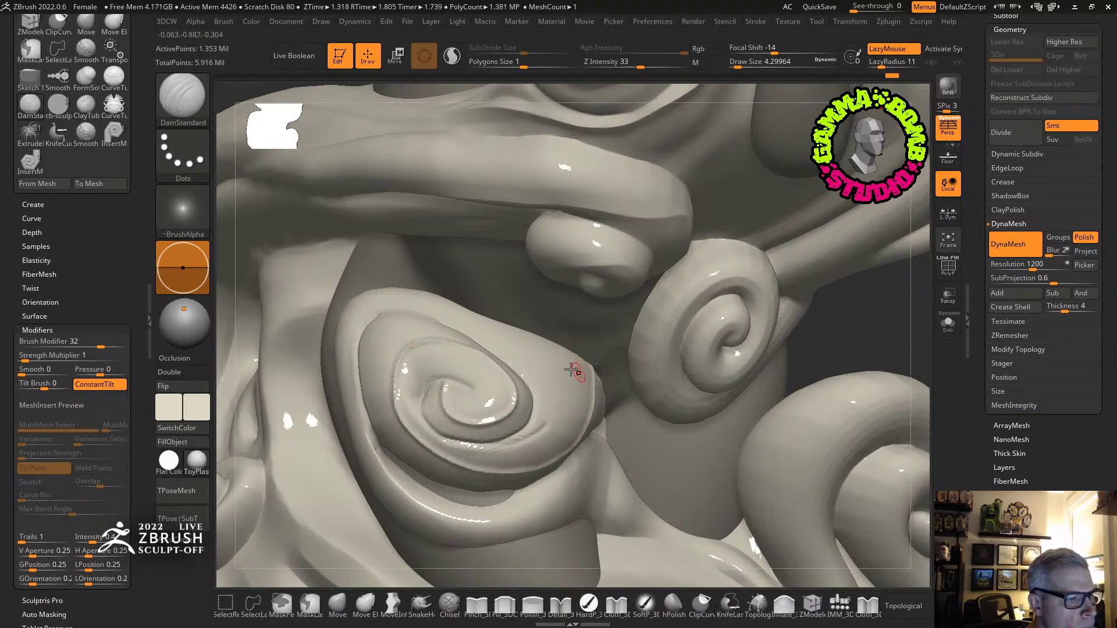
Update the hair's DynaMesh to even out the newly carved spiral curl.
{"action": "key", "text": "ctrl"}
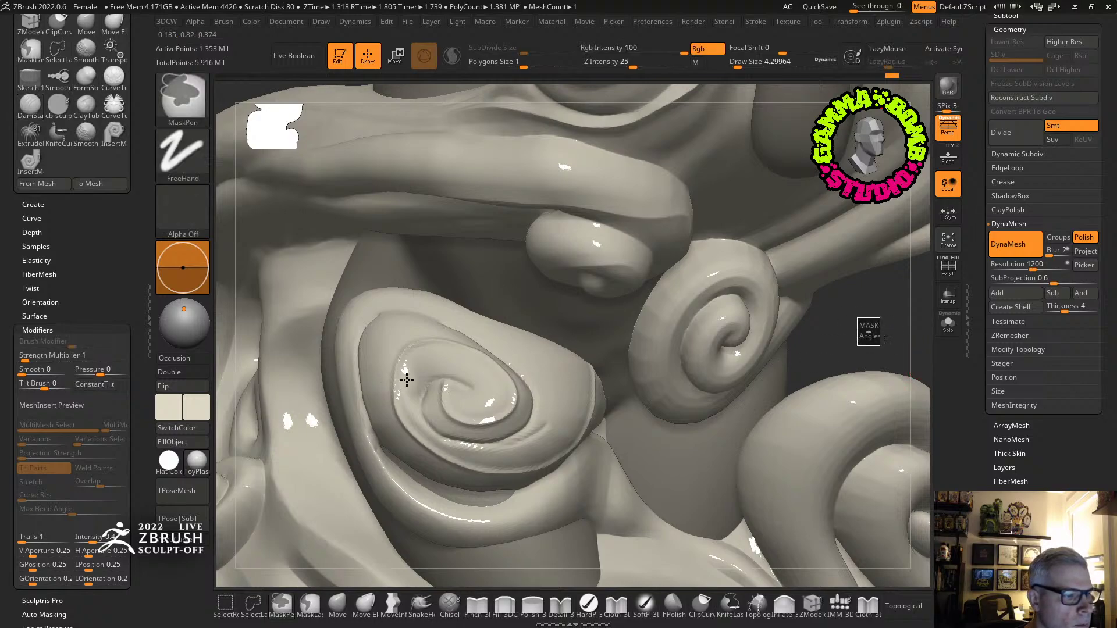
{"action": "key", "text": "ctrl+z"}
{"action": "mouse_move", "coordinate": [539, 399]}
{"action": "right_mouse_down", "text": "ctrl"}
{"action": "mouse_move", "coordinate": [477, 372]}
{"action": "mouse_move", "coordinate": [544, 354]}
{"action": "mouse_move", "coordinate": [603, 378]}
{"action": "mouse_move", "coordinate": [611, 436]}
{"action": "right_mouse_up", "text": "ctrl"}
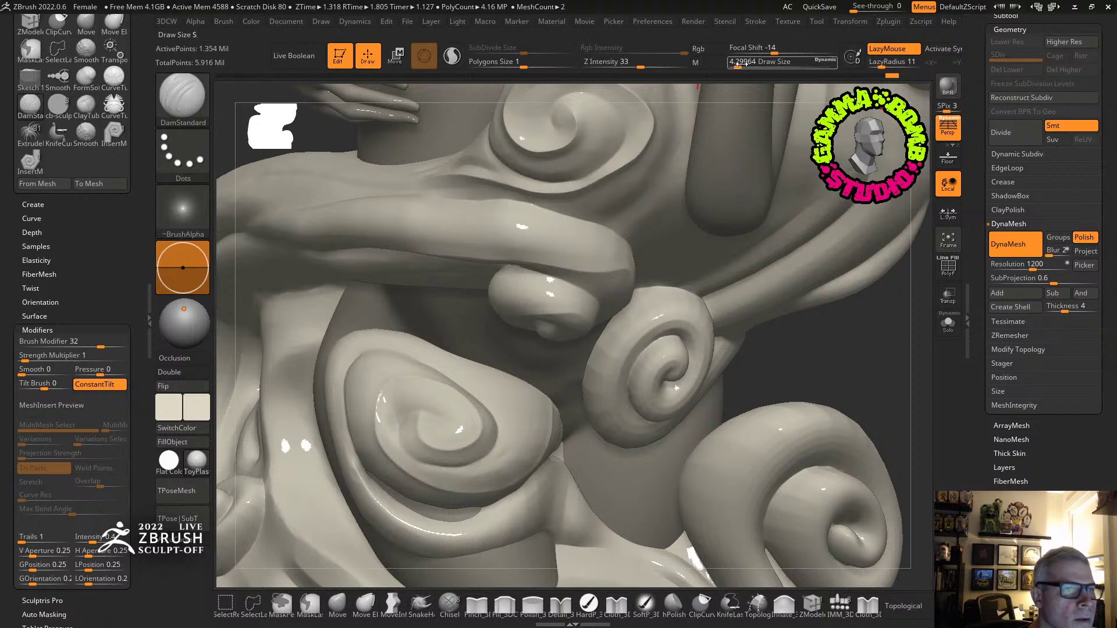
Raise the draw size to about 26.9, smooth the curls around the hair loop, and remesh the hair again.
{"action": "key", "text": "shift"}
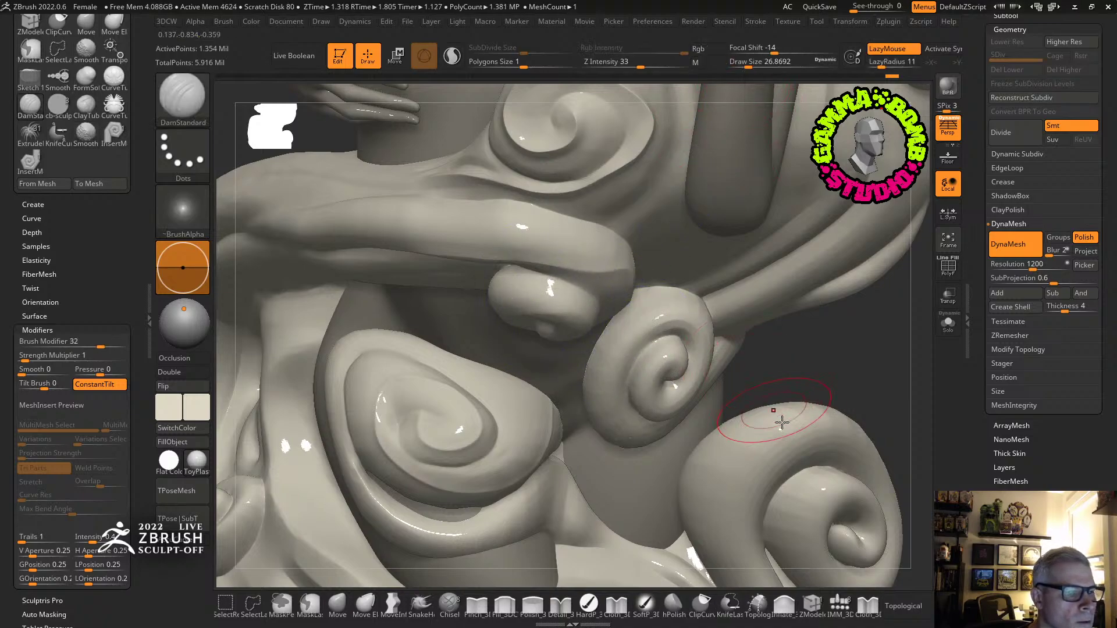
{"action": "mouse_move", "coordinate": [780, 421]}
{"action": "right_mouse_down"}
{"action": "mouse_move", "coordinate": [794, 461]}
{"action": "mouse_move", "coordinate": [782, 356]}
{"action": "right_mouse_up"}
{"action": "left_click_drag", "start_coordinate": [782, 356], "coordinate": [746, 345], "text": "shift"}
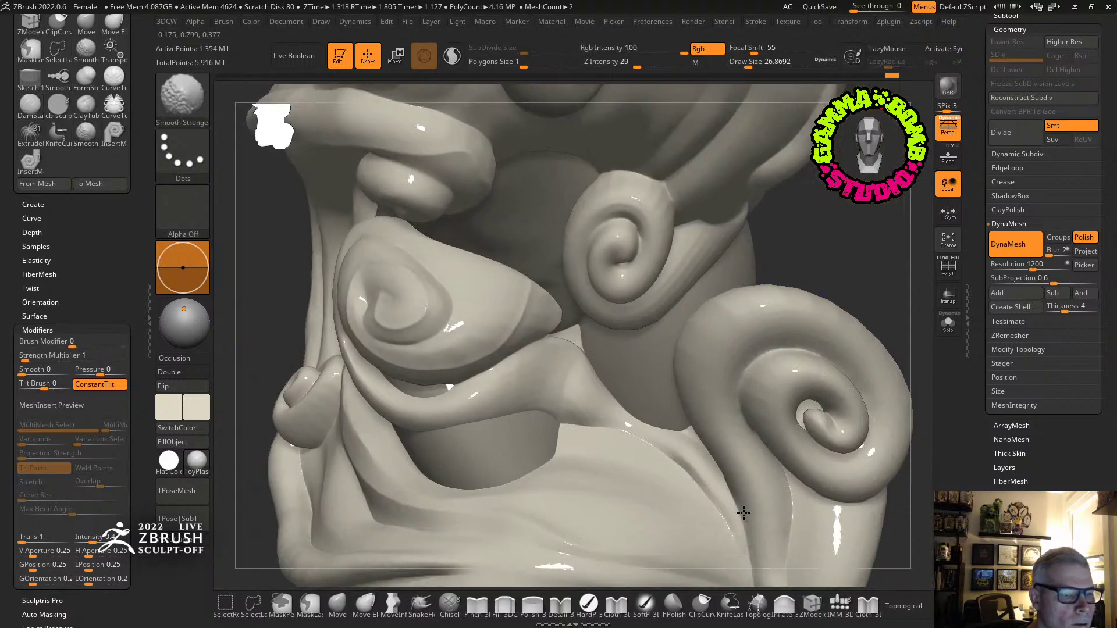
{"action": "right_click_drag", "start_coordinate": [743, 513], "coordinate": [595, 379], "text": "ctrl"}
{"action": "mouse_move", "coordinate": [814, 407]}
{"action": "left_mouse_down"}
{"action": "mouse_move", "coordinate": [768, 334]}
{"action": "mouse_move", "coordinate": [814, 407]}
{"action": "left_mouse_up"}
{"action": "left_click_drag", "start_coordinate": [403, 437], "coordinate": [434, 410], "text": "shift"}
{"action": "key", "text": "ctrl"}
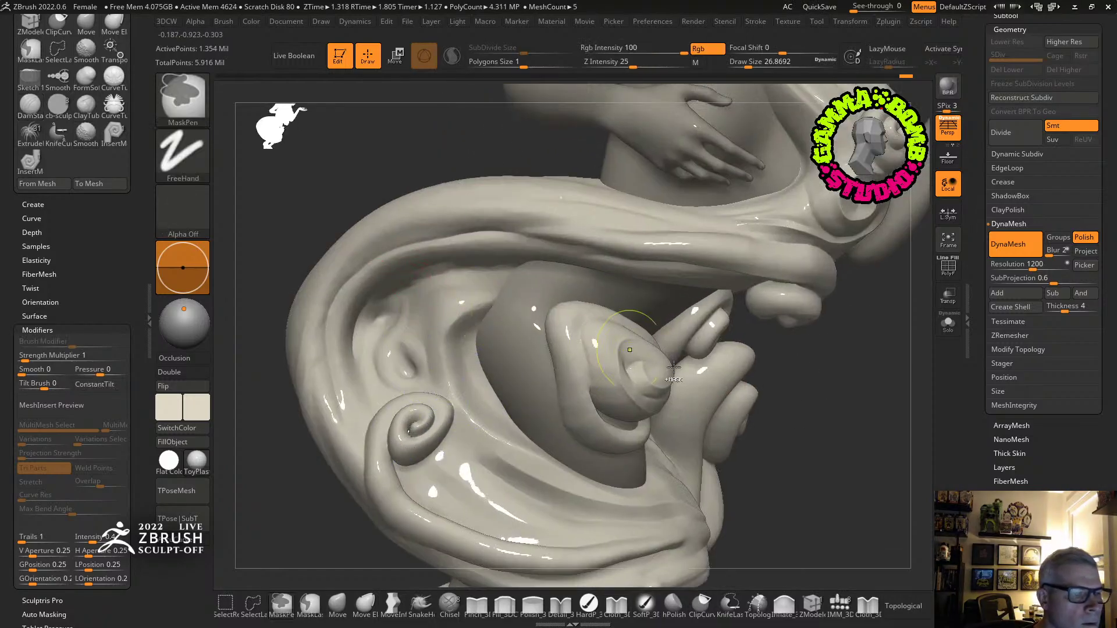
{"action": "key", "text": "shift"}
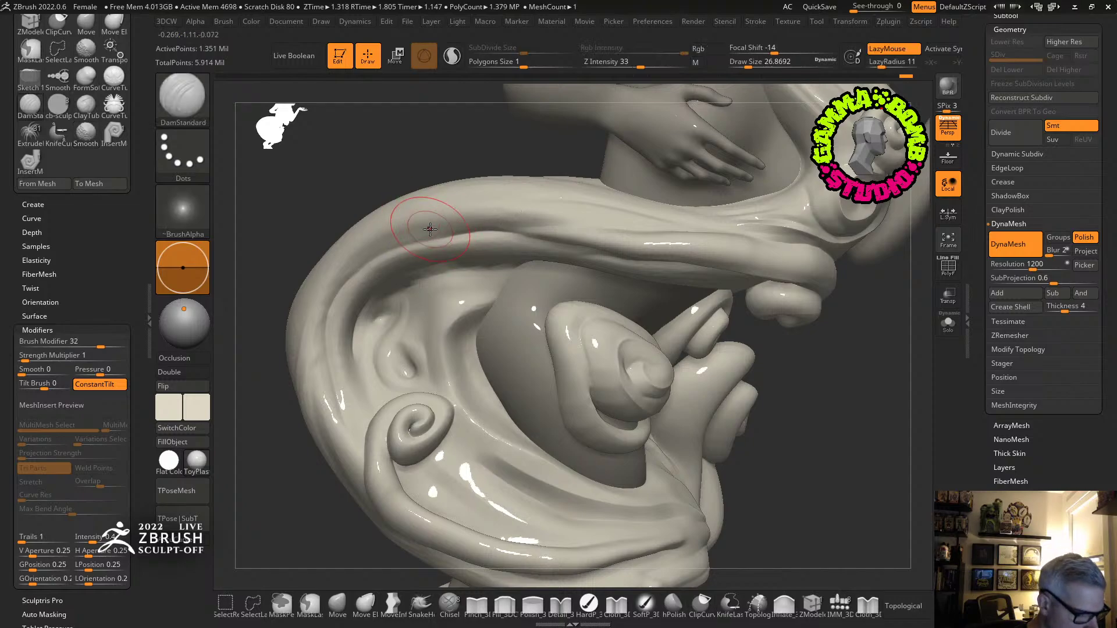
Try to lay a CurveTube strand along the upper hair sweep with a draw size of about 11.7.
{"action": "key", "text": "b"}
{"action": "key", "text": "c"}
{"action": "left_click", "coordinate": [212, 287]}
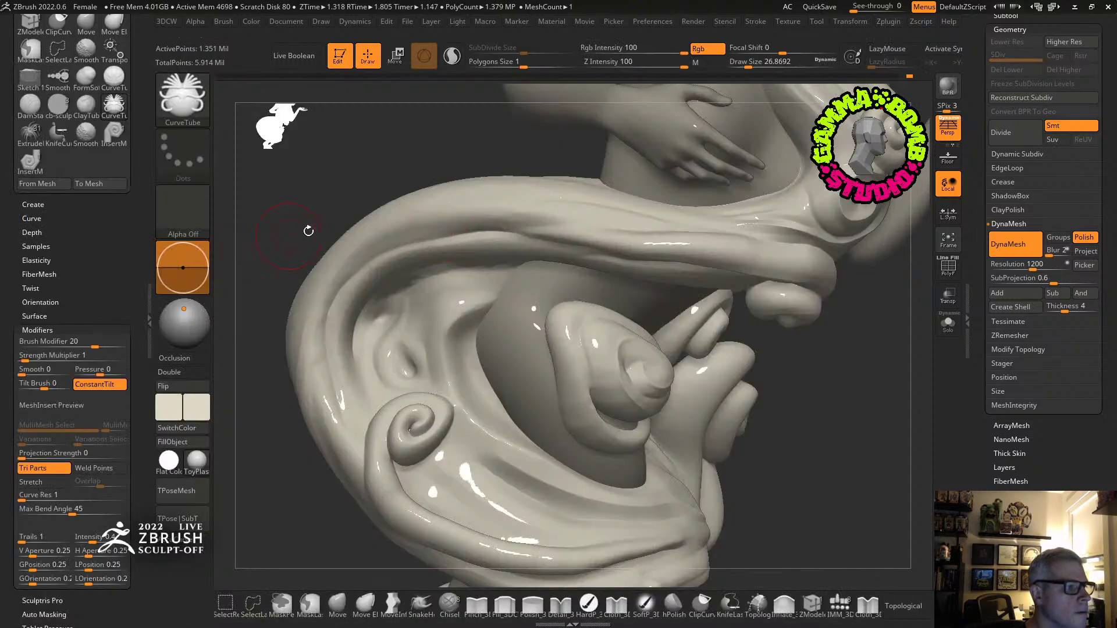
{"action": "left_click_drag", "start_coordinate": [749, 65], "coordinate": [742, 65]}
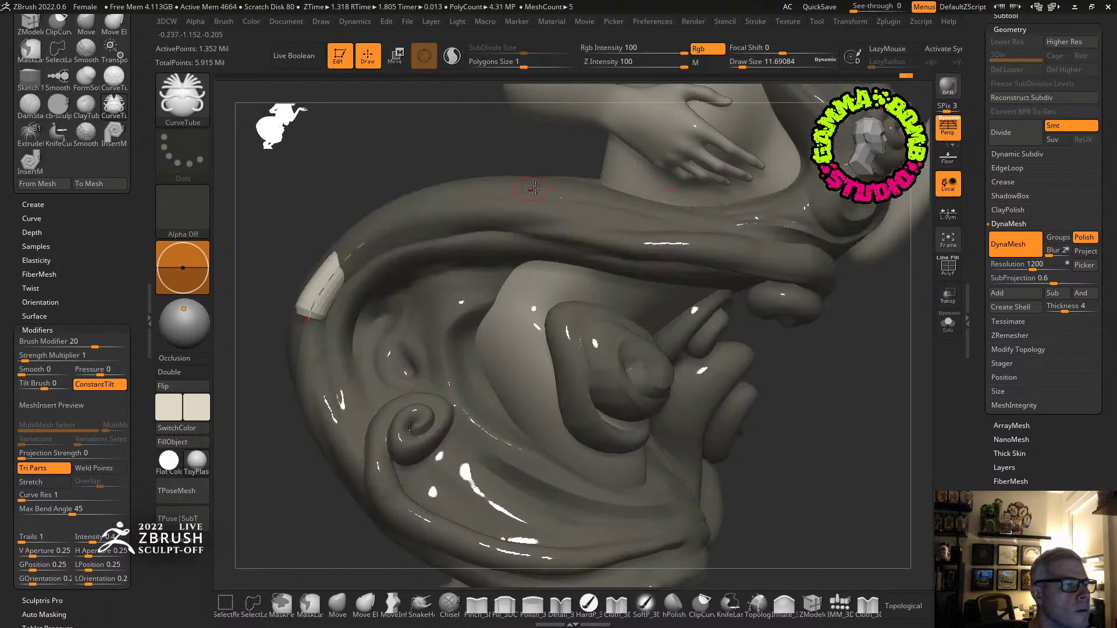
{"action": "left_click", "coordinate": [265, 208]}
Switch to the CurveTubeSnap brush, test a strand along the upper hair sweep, and undo it.
{"action": "key", "text": "b"}
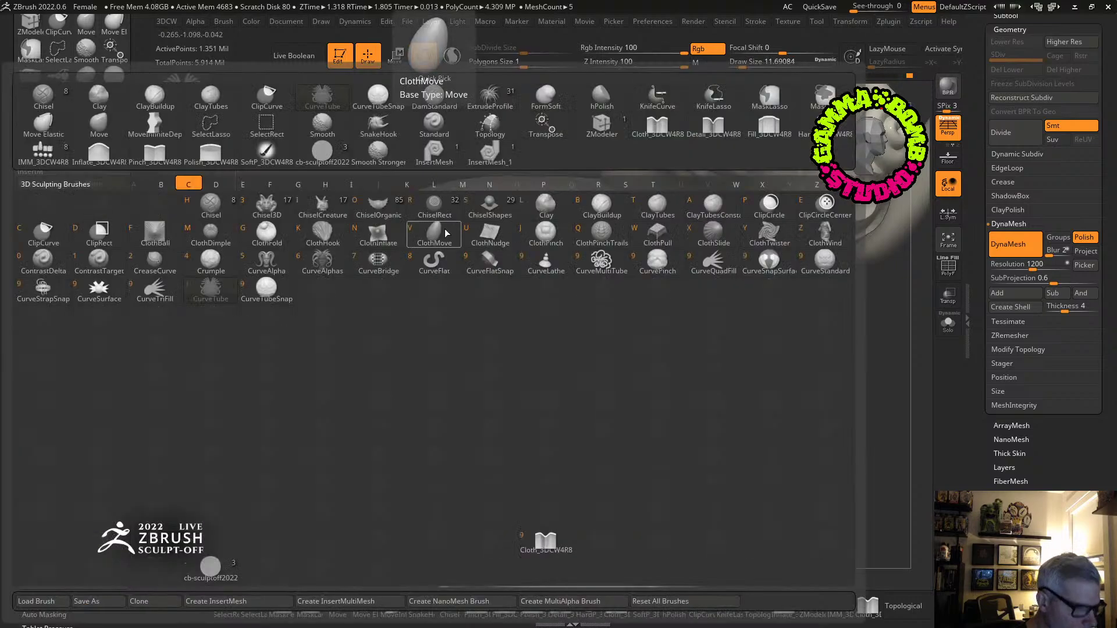
{"action": "left_click", "coordinate": [375, 47]}
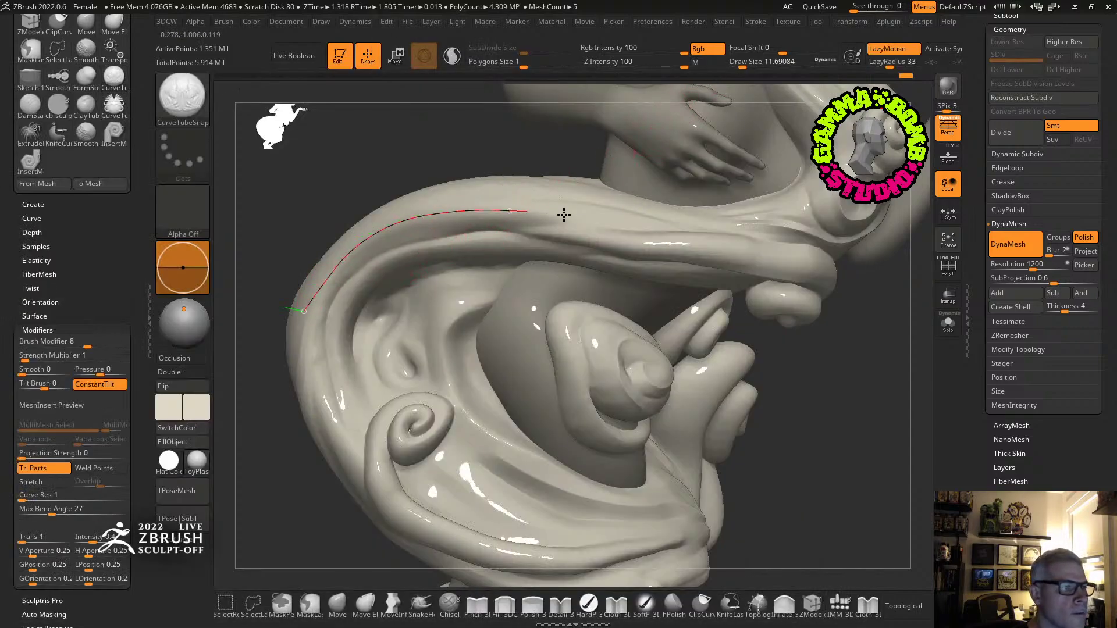
{"action": "left_click_drag", "start_coordinate": [563, 215], "coordinate": [582, 214]}
{"action": "key", "text": "ctrl+z"}
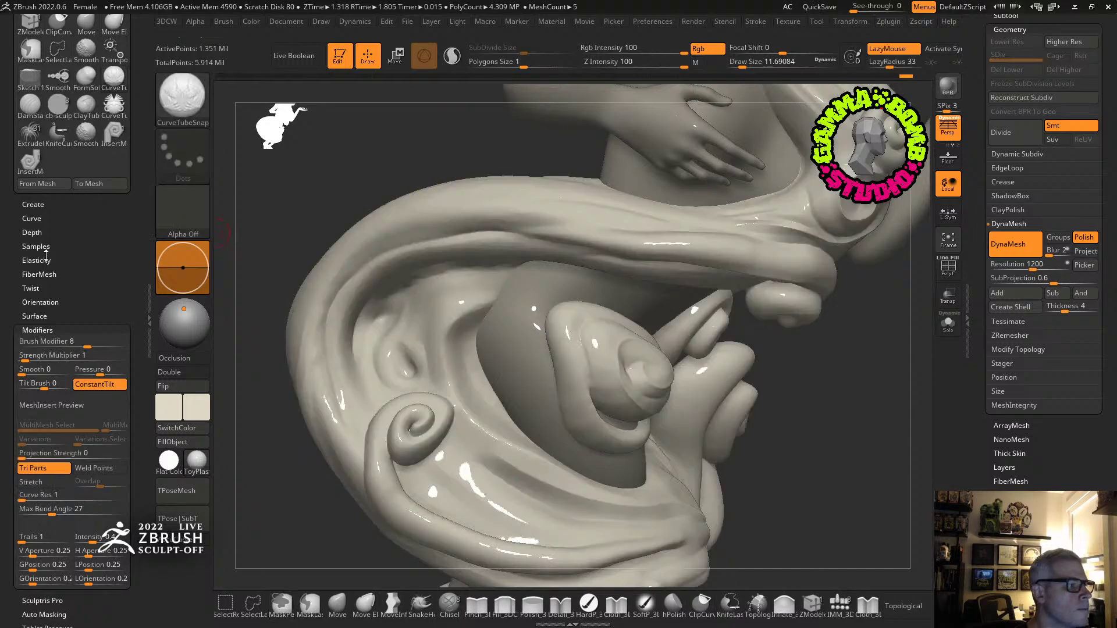
Reshape the stroke's curve falloff into a bell profile so that tubes taper at both ends.
{"action": "mouse_move", "coordinate": [106, 268]}
{"action": "left_mouse_down"}
{"action": "mouse_move", "coordinate": [119, 186]}
{"action": "mouse_move", "coordinate": [104, 408]}
{"action": "left_mouse_up"}
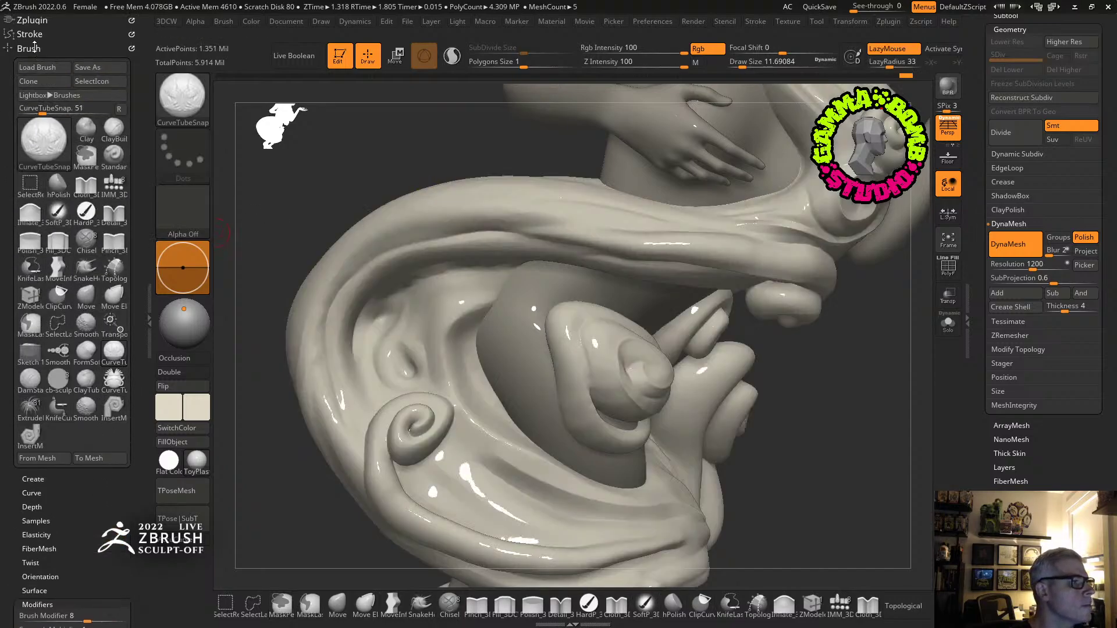
{"action": "left_click", "coordinate": [35, 36]}
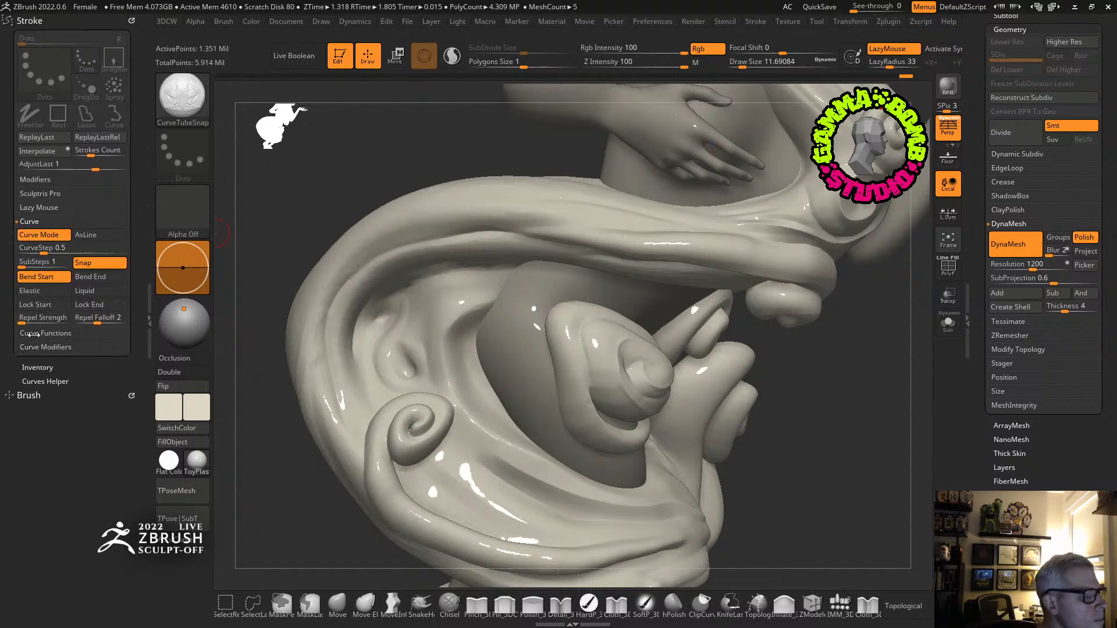
{"action": "left_click", "coordinate": [41, 346]}
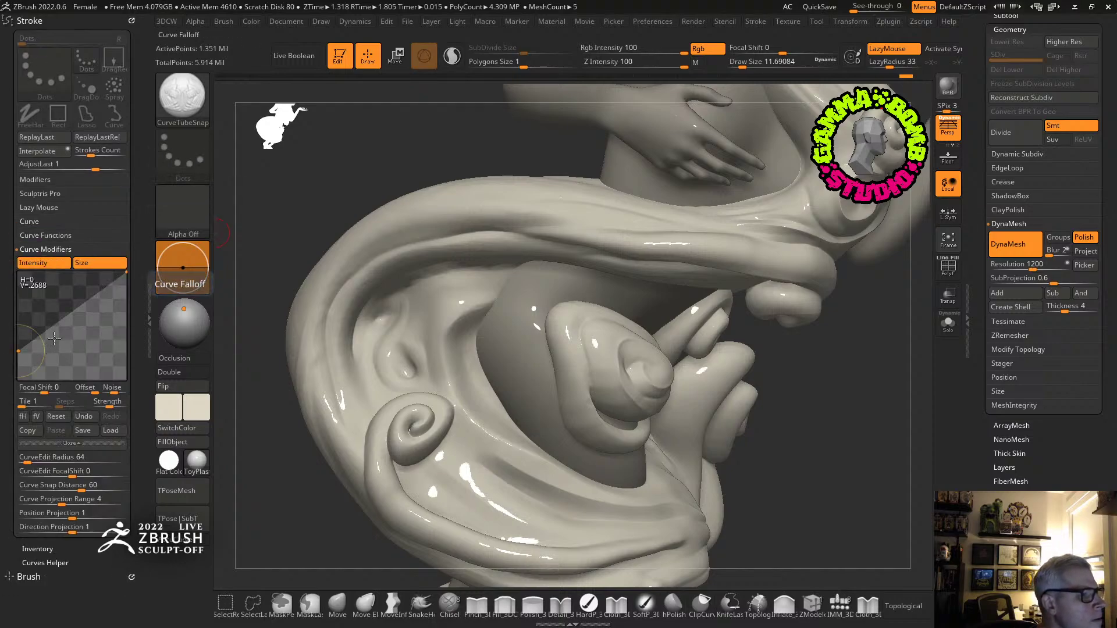
{"action": "left_click_drag", "start_coordinate": [118, 276], "coordinate": [76, 273]}
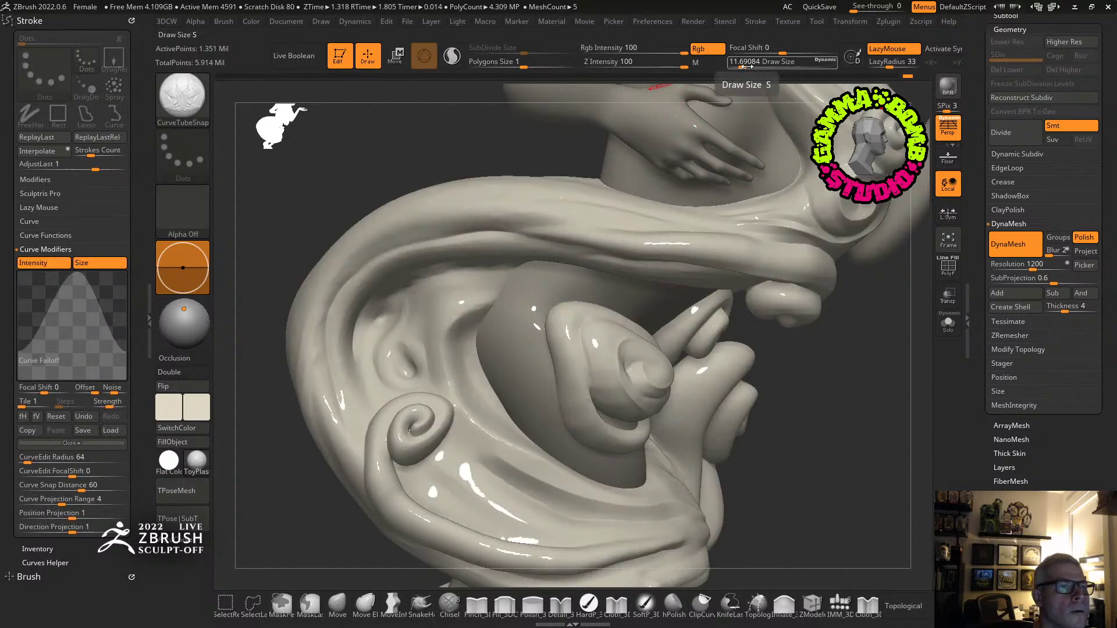
Reduce the draw size to about 5.75, lay a tapered tube strand along the upper hair sweep, and adjust its curve.
{"action": "left_click_drag", "start_coordinate": [743, 63], "coordinate": [737, 63]}
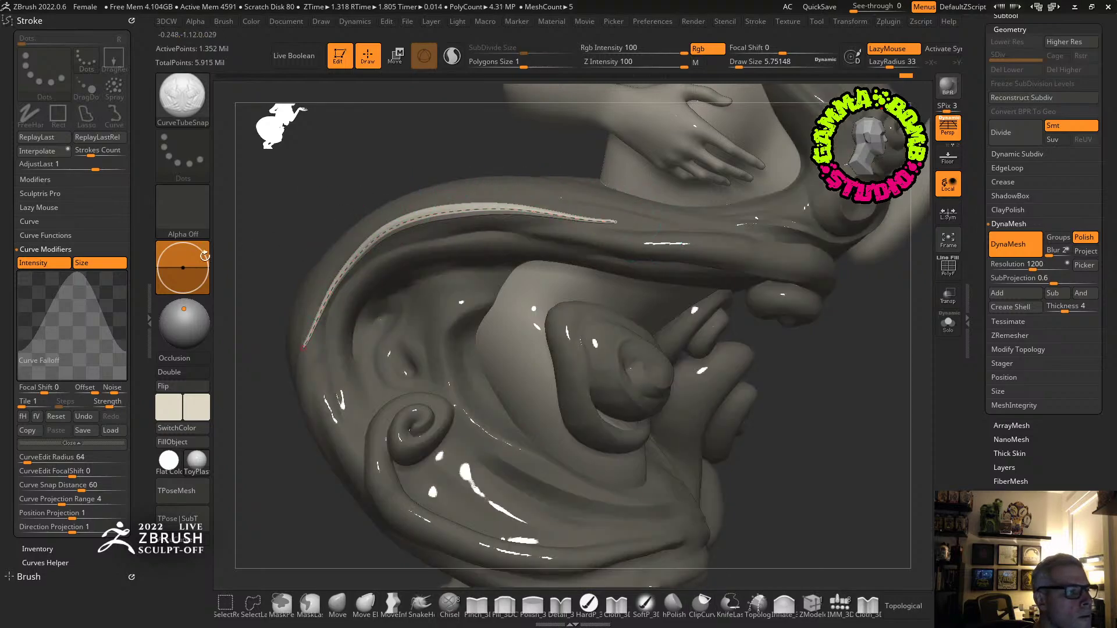
{"action": "left_click", "coordinate": [177, 288]}
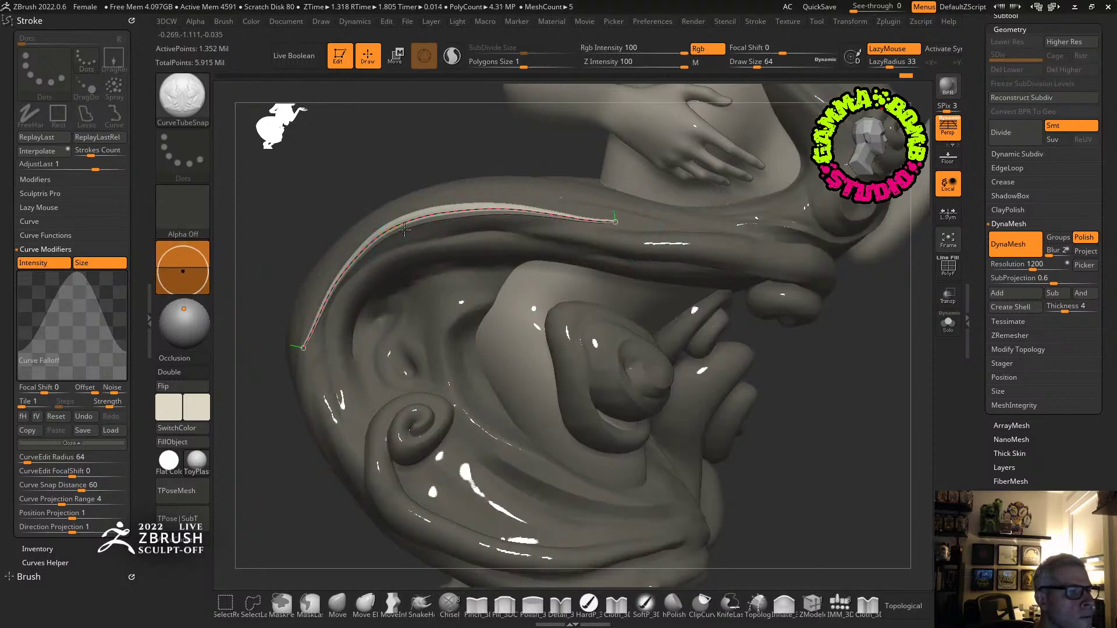
{"action": "left_click_drag", "start_coordinate": [414, 218], "coordinate": [405, 231]}
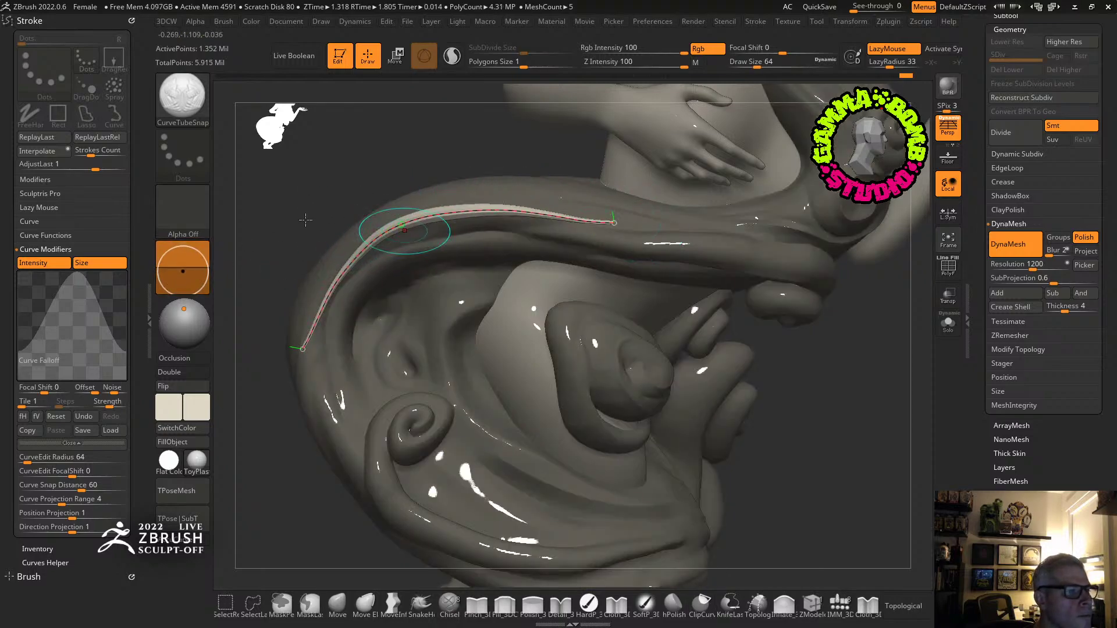
{"action": "mouse_move", "coordinate": [317, 204]}
{"action": "left_mouse_down"}
{"action": "mouse_move", "coordinate": [309, 217]}
{"action": "mouse_move", "coordinate": [317, 192]}
{"action": "mouse_move", "coordinate": [334, 199]}
{"action": "left_mouse_up"}
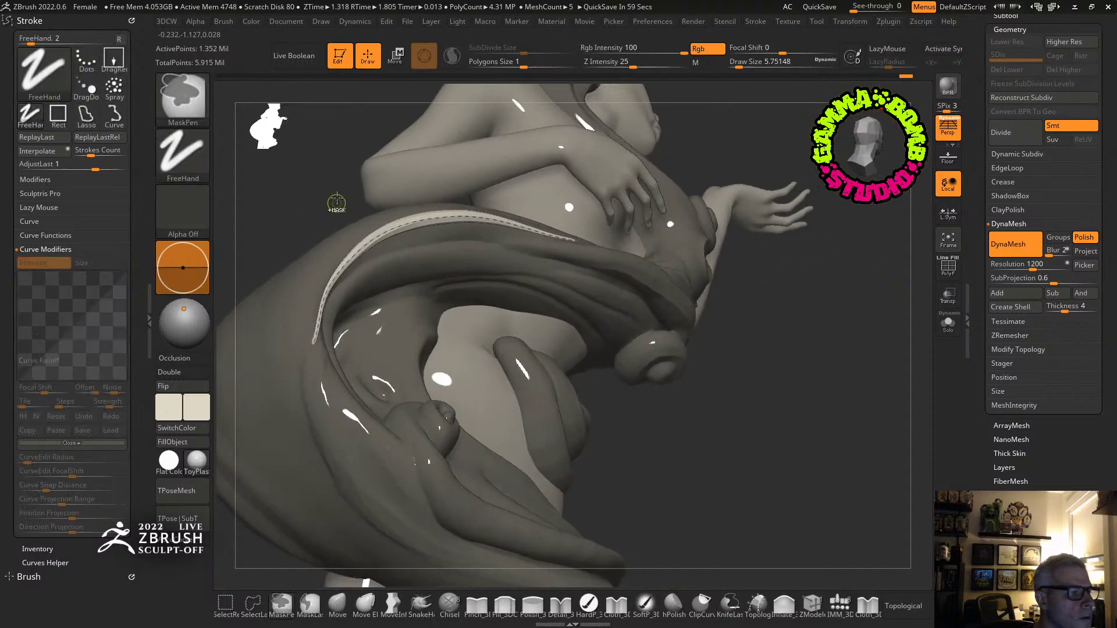
Lay tapered CurveTubeSnap strands along the outer and lower hair sweeps at a draw size of about 5.75.
{"action": "left_click", "coordinate": [187, 285]}
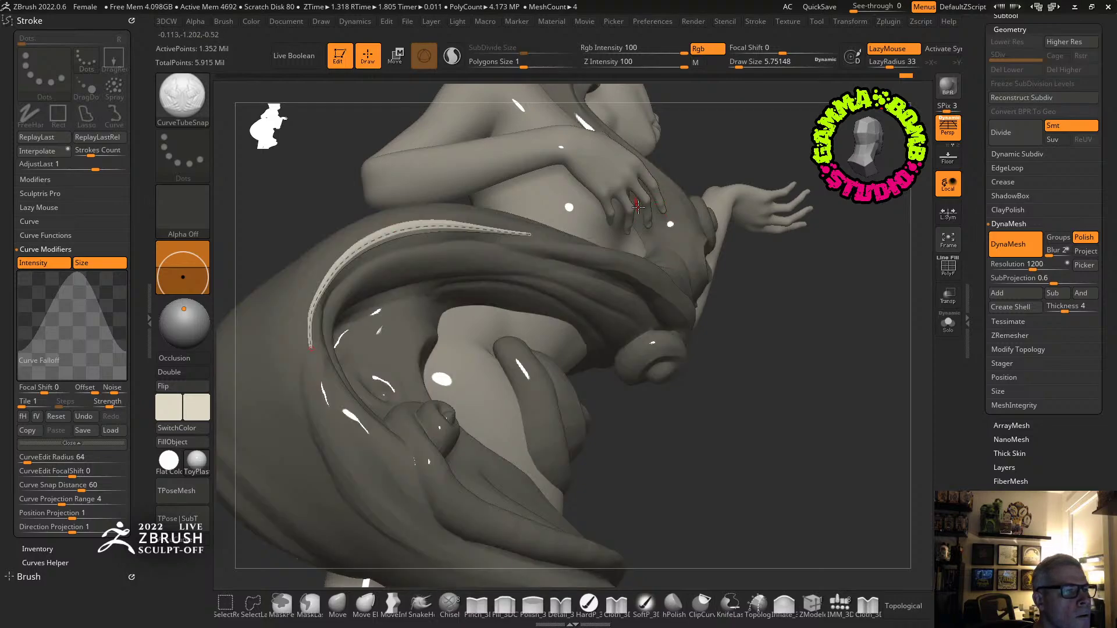
{"action": "left_click_drag", "start_coordinate": [750, 291], "coordinate": [669, 349]}
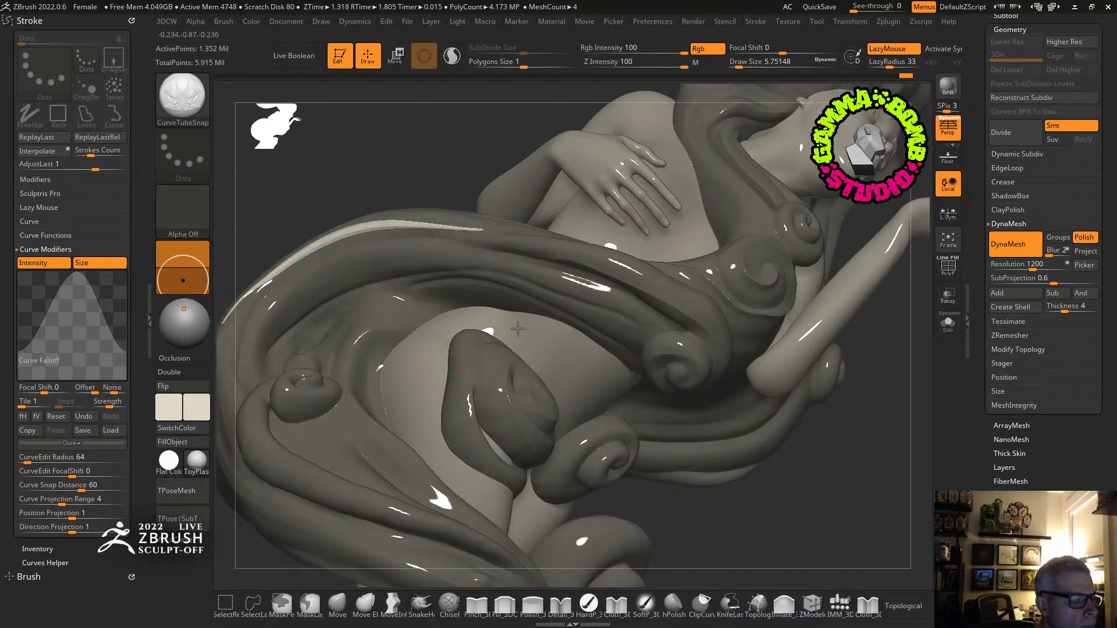
{"action": "right_click_drag", "start_coordinate": [517, 328], "coordinate": [611, 342]}
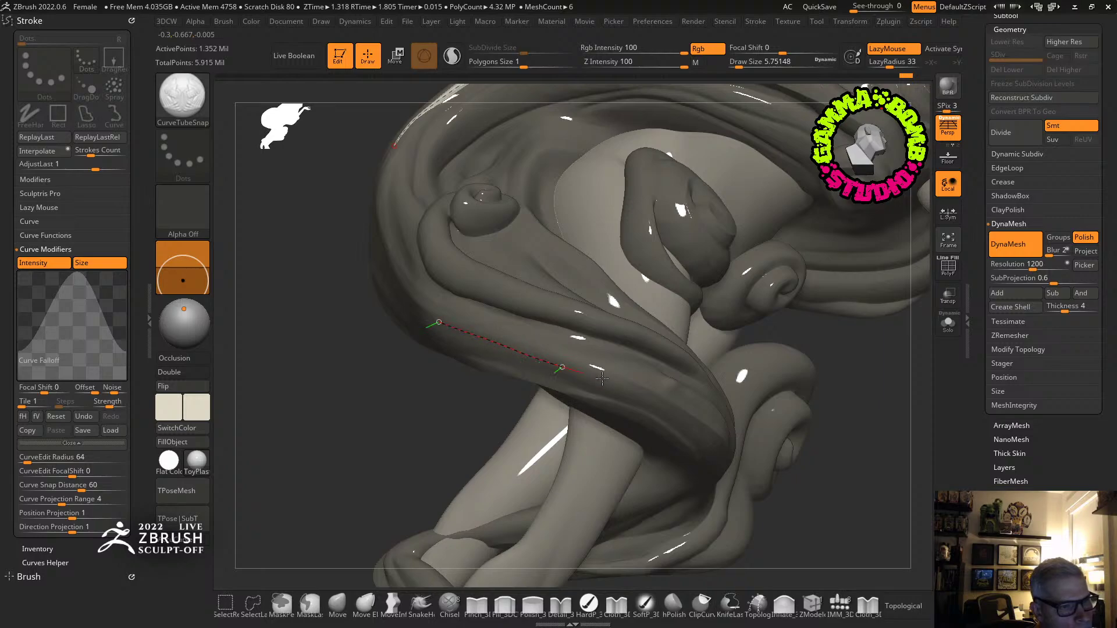
{"action": "mouse_move", "coordinate": [740, 447]}
{"action": "right_mouse_down"}
{"action": "mouse_move", "coordinate": [650, 375]}
{"action": "mouse_move", "coordinate": [783, 315]}
{"action": "right_mouse_up"}
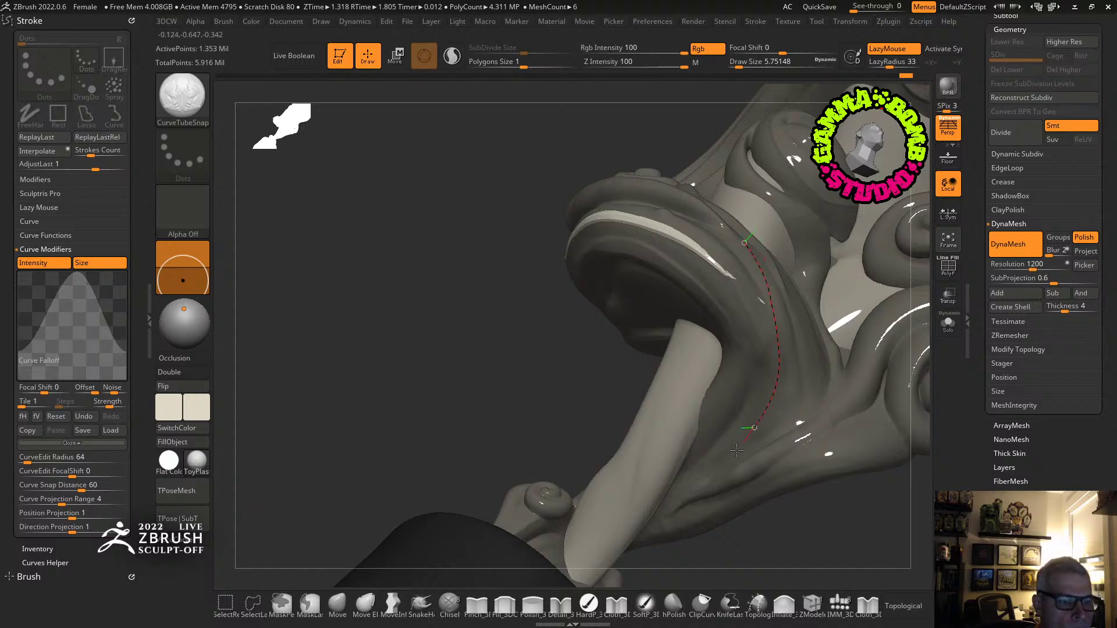
Lay thin tapered tube strands along the hair wrapping the figure's lower legs and rising from the cup.
{"action": "left_click", "coordinate": [673, 498]}
{"action": "mouse_move", "coordinate": [808, 463]}
{"action": "right_mouse_down"}
{"action": "mouse_move", "coordinate": [787, 302]}
{"action": "mouse_move", "coordinate": [560, 335]}
{"action": "right_mouse_up"}
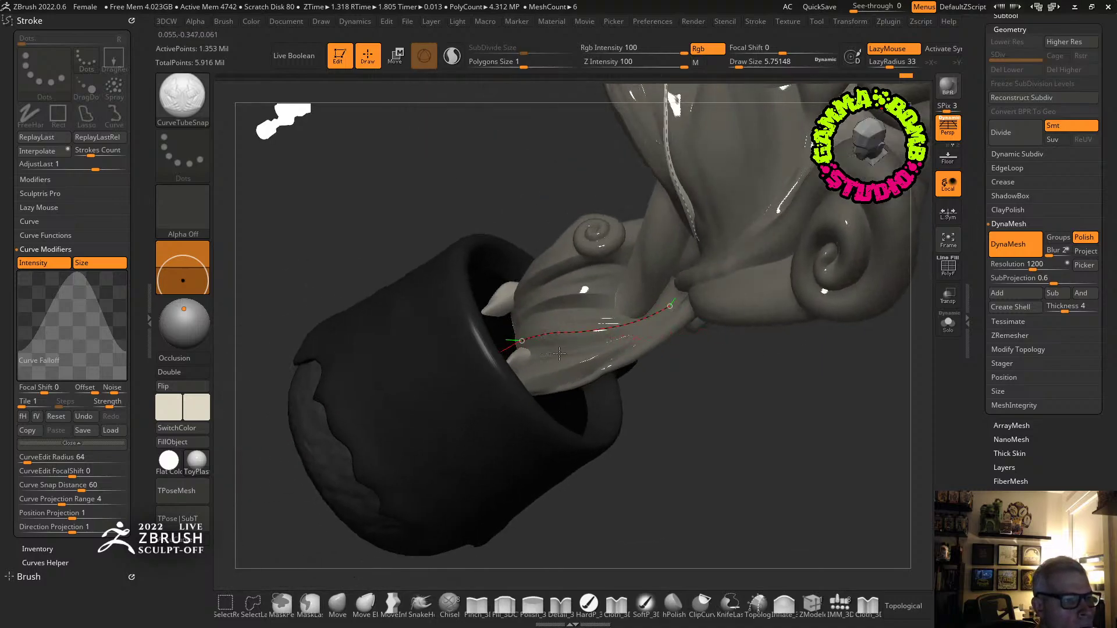
{"action": "mouse_move", "coordinate": [671, 349]}
{"action": "left_mouse_down"}
{"action": "mouse_move", "coordinate": [688, 394]}
{"action": "mouse_move", "coordinate": [691, 495]}
{"action": "left_mouse_up"}
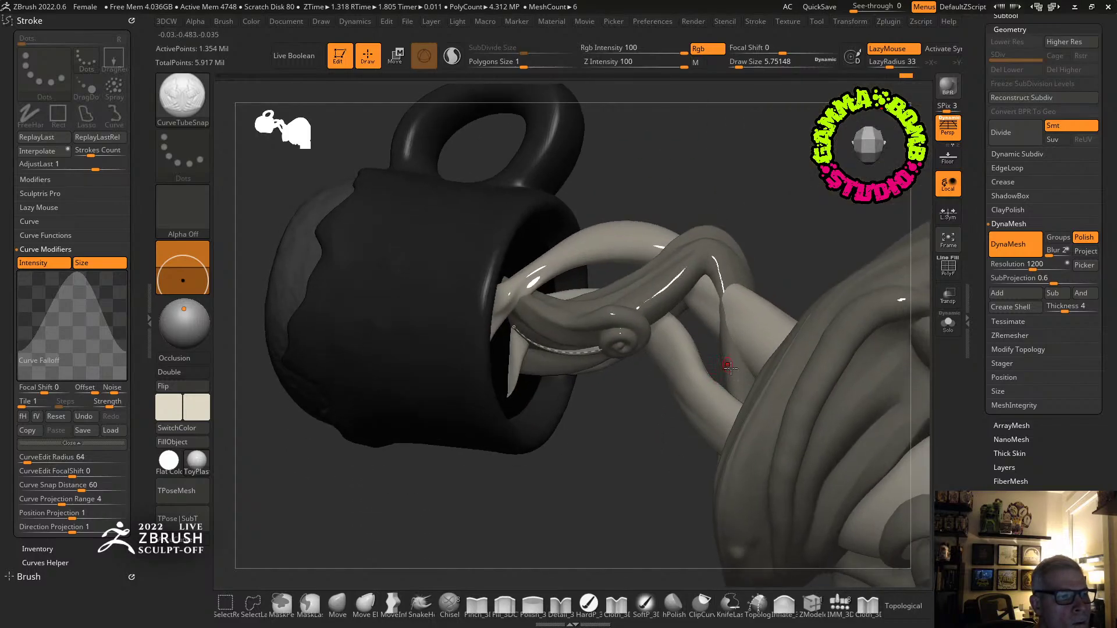
{"action": "mouse_move", "coordinate": [728, 366]}
{"action": "right_mouse_down"}
{"action": "mouse_move", "coordinate": [759, 330]}
{"action": "mouse_move", "coordinate": [722, 296]}
{"action": "mouse_move", "coordinate": [553, 255]}
{"action": "mouse_move", "coordinate": [471, 297]}
{"action": "mouse_move", "coordinate": [421, 274]}
{"action": "mouse_move", "coordinate": [444, 202]}
{"action": "mouse_move", "coordinate": [429, 397]}
{"action": "mouse_move", "coordinate": [463, 394]}
{"action": "mouse_move", "coordinate": [442, 315]}
{"action": "mouse_move", "coordinate": [358, 266]}
{"action": "mouse_move", "coordinate": [380, 307]}
{"action": "mouse_move", "coordinate": [445, 252]}
{"action": "mouse_move", "coordinate": [427, 376]}
{"action": "mouse_move", "coordinate": [447, 449]}
{"action": "mouse_move", "coordinate": [641, 269]}
{"action": "mouse_move", "coordinate": [676, 213]}
{"action": "right_mouse_up"}
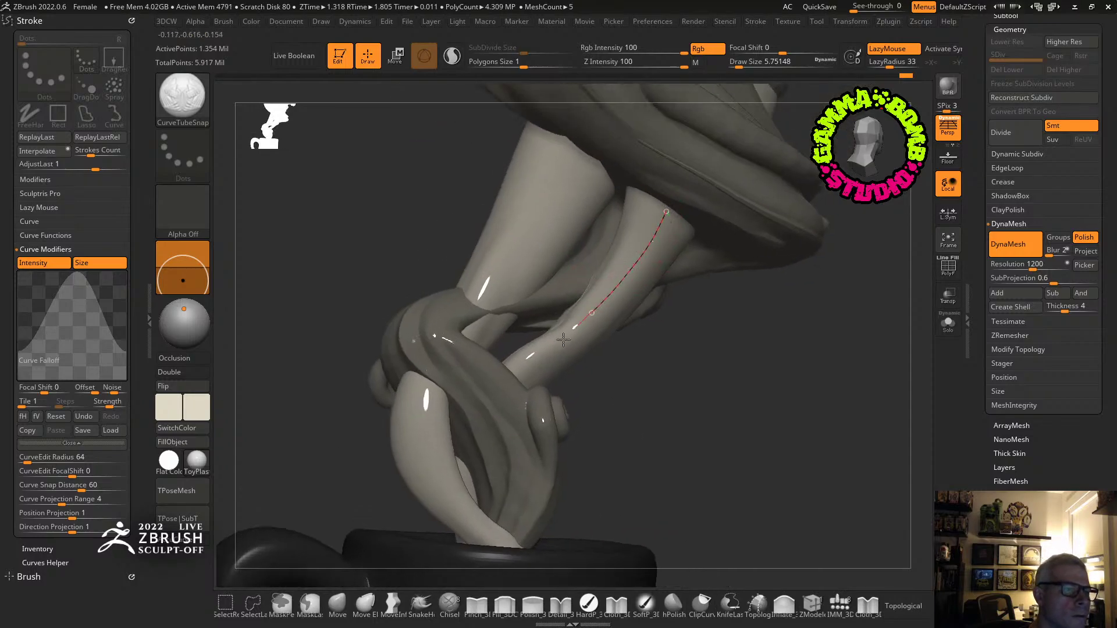
{"action": "right_click_drag", "start_coordinate": [588, 371], "coordinate": [633, 253]}
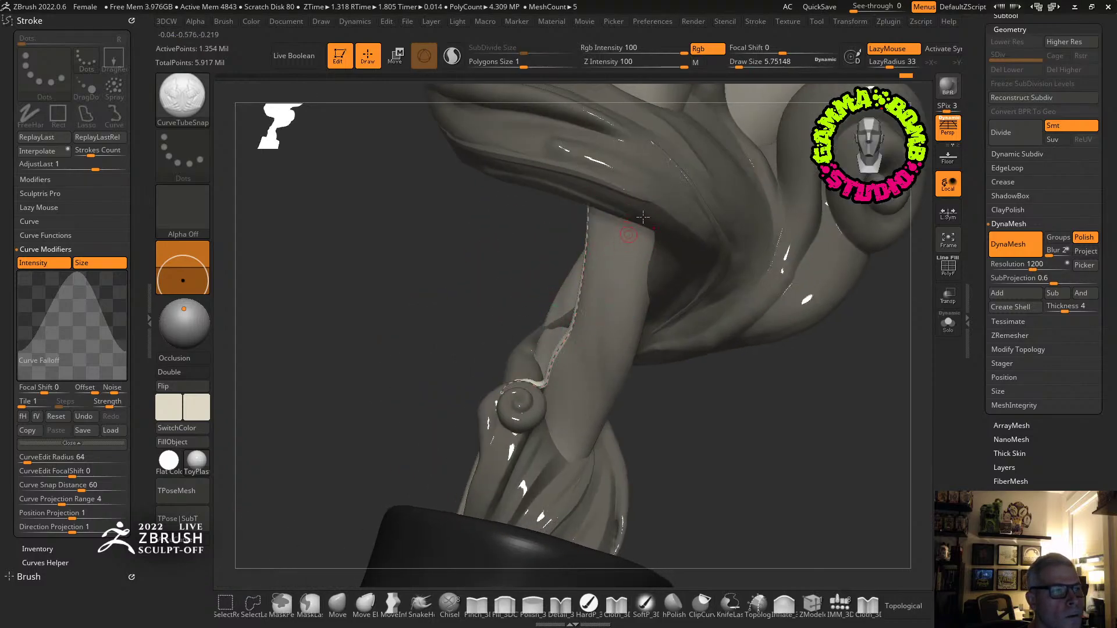
Increase the draw size to about 16.97 and lay thicker tapered tube strands on the hair around the lower legs.
{"action": "left_click_drag", "start_coordinate": [742, 64], "coordinate": [744, 63]}
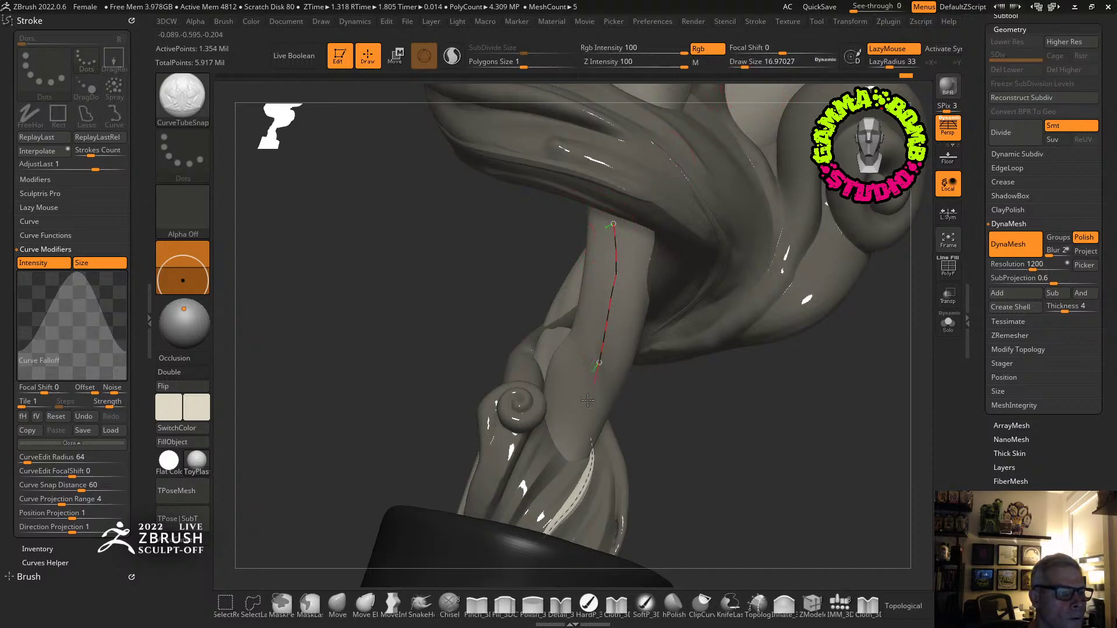
{"action": "left_click", "coordinate": [526, 491]}
{"action": "left_click_drag", "start_coordinate": [677, 433], "coordinate": [640, 407]}
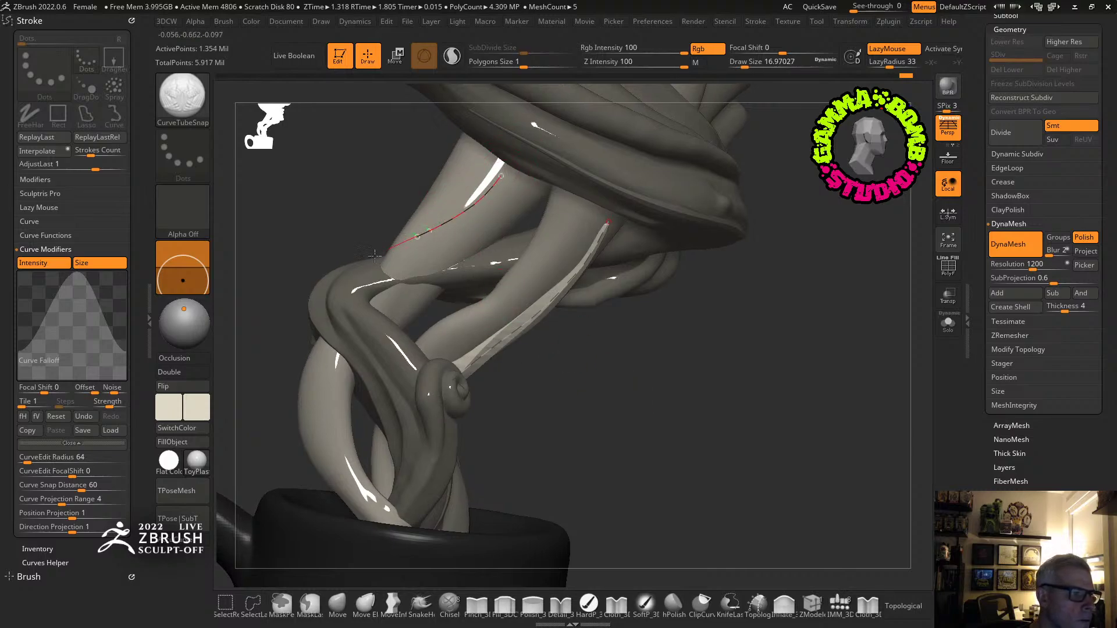
{"action": "left_click_drag", "start_coordinate": [427, 420], "coordinate": [429, 423]}
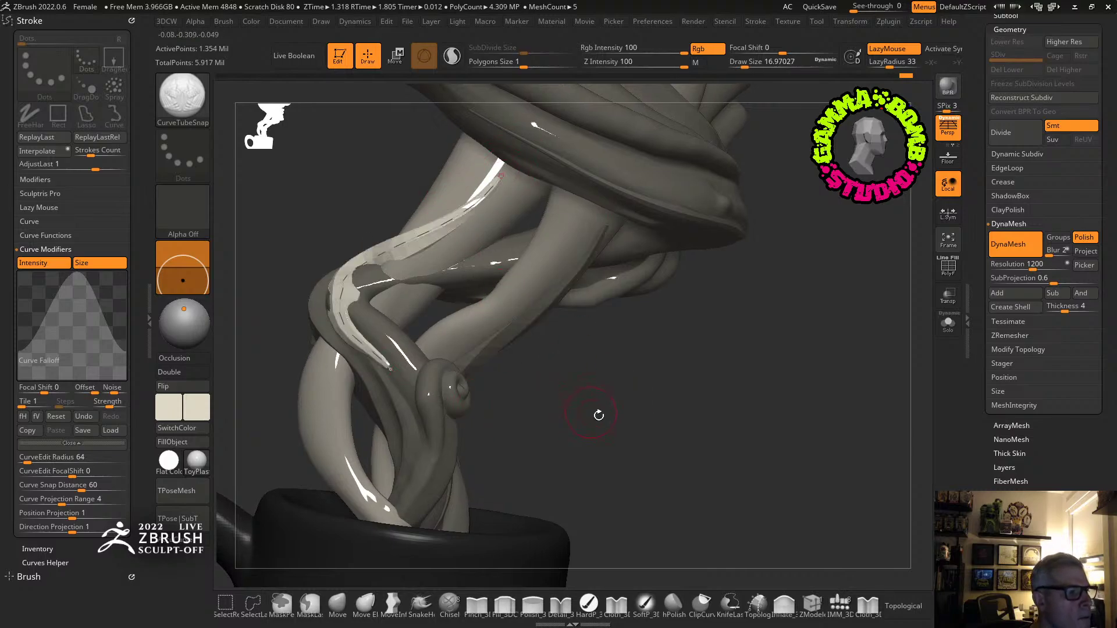
Clear the hair's mask and lay another tapered tube strand along the lower hair sweep above the legs.
{"action": "mouse_move", "coordinate": [586, 416]}
{"action": "left_mouse_down", "text": "alt"}
{"action": "mouse_move", "coordinate": [633, 392]}
{"action": "mouse_move", "coordinate": [692, 332]}
{"action": "mouse_move", "coordinate": [705, 300]}
{"action": "mouse_move", "coordinate": [700, 248]}
{"action": "mouse_move", "coordinate": [722, 266]}
{"action": "mouse_move", "coordinate": [743, 441]}
{"action": "left_mouse_up", "text": "alt"}
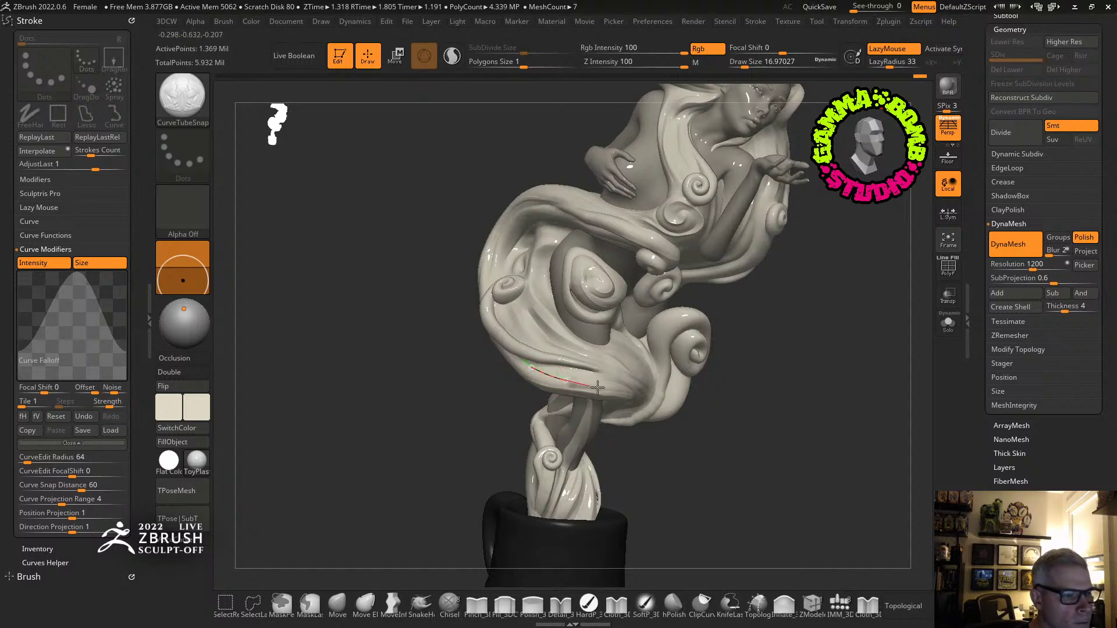
{"action": "left_click_drag", "start_coordinate": [724, 393], "coordinate": [774, 361]}
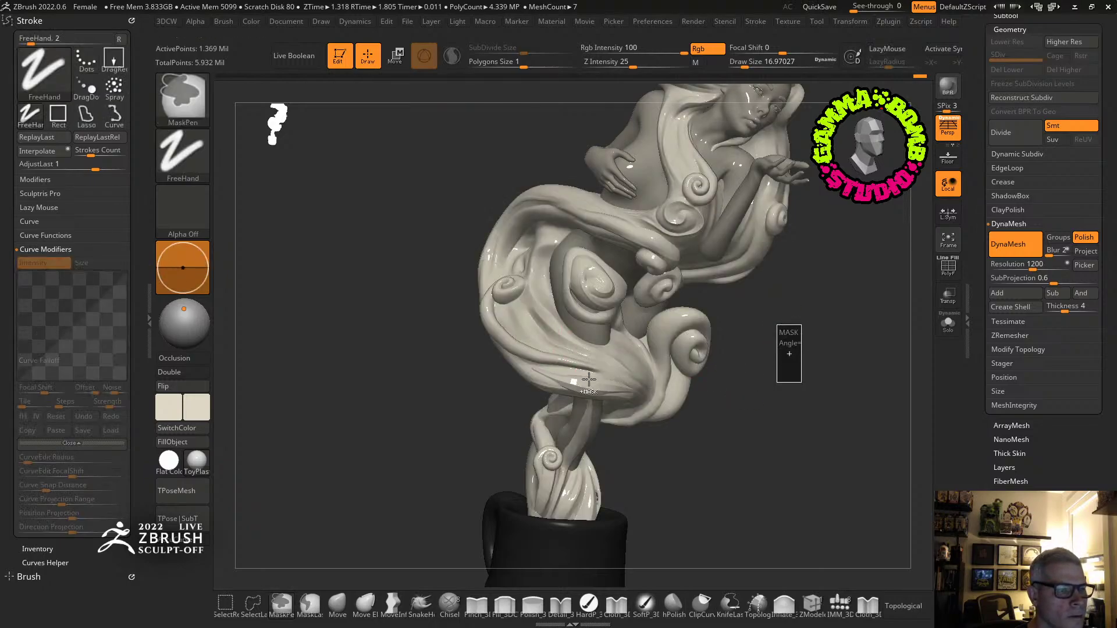
{"action": "key", "text": "shift"}
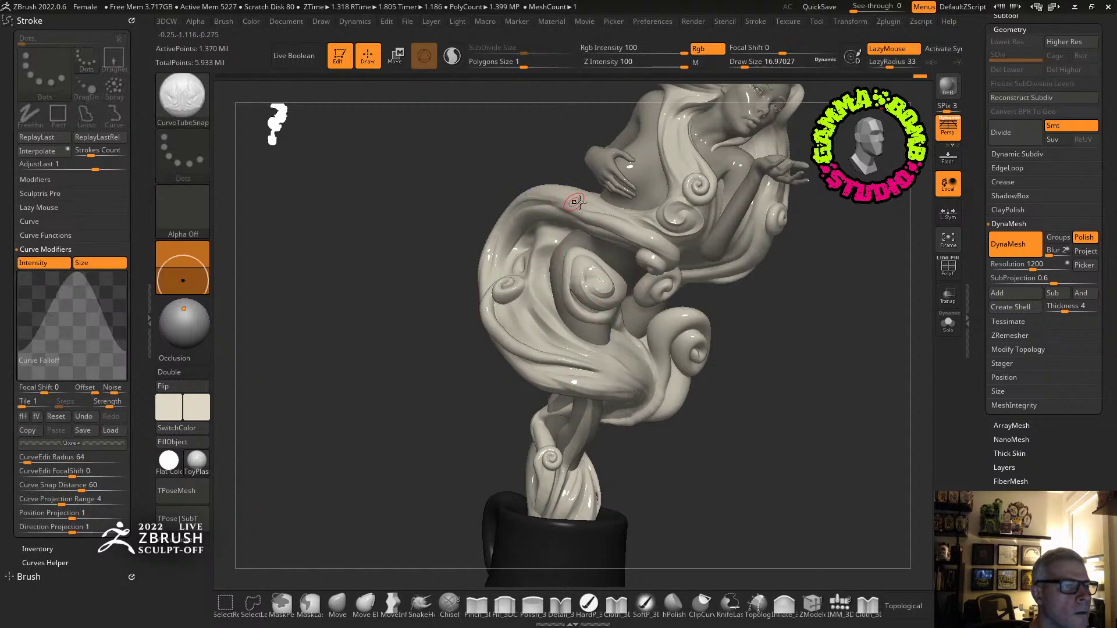
Switch to the CurveTube brush, test a strand across the hair above the forehead, and undo it.
{"action": "mouse_move", "coordinate": [683, 251]}
{"action": "right_mouse_down"}
{"action": "mouse_move", "coordinate": [696, 408]}
{"action": "mouse_move", "coordinate": [758, 347]}
{"action": "mouse_move", "coordinate": [738, 277]}
{"action": "mouse_move", "coordinate": [718, 307]}
{"action": "mouse_move", "coordinate": [689, 281]}
{"action": "mouse_move", "coordinate": [594, 297]}
{"action": "mouse_move", "coordinate": [720, 319]}
{"action": "mouse_move", "coordinate": [673, 277]}
{"action": "mouse_move", "coordinate": [574, 293]}
{"action": "right_mouse_up"}
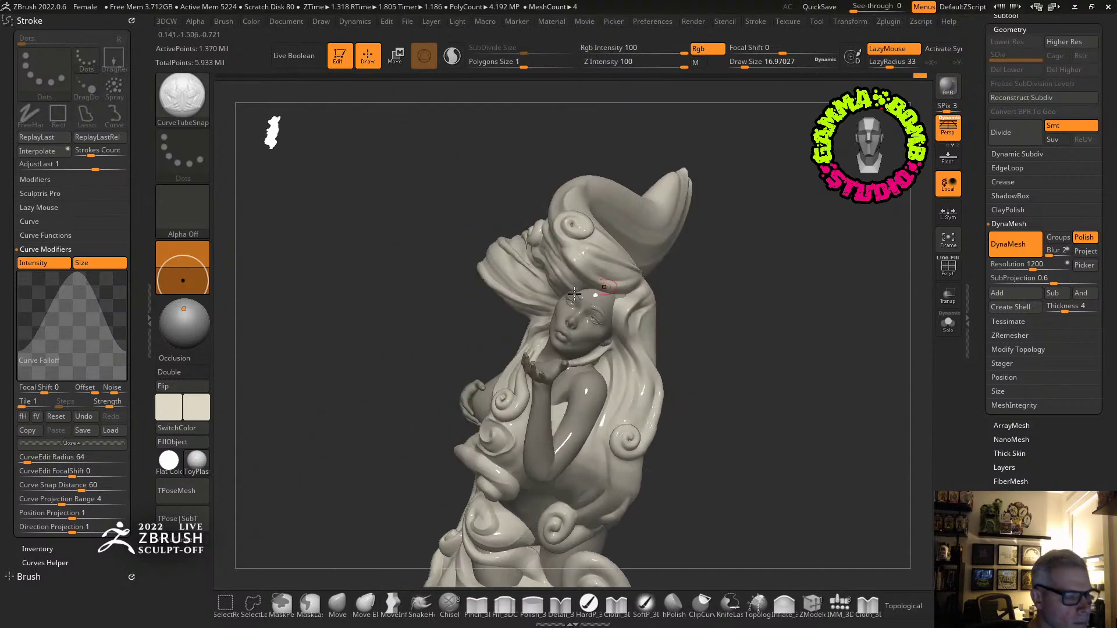
{"action": "key", "text": "b"}
{"action": "key", "text": "c"}
{"action": "key", "text": "t"}
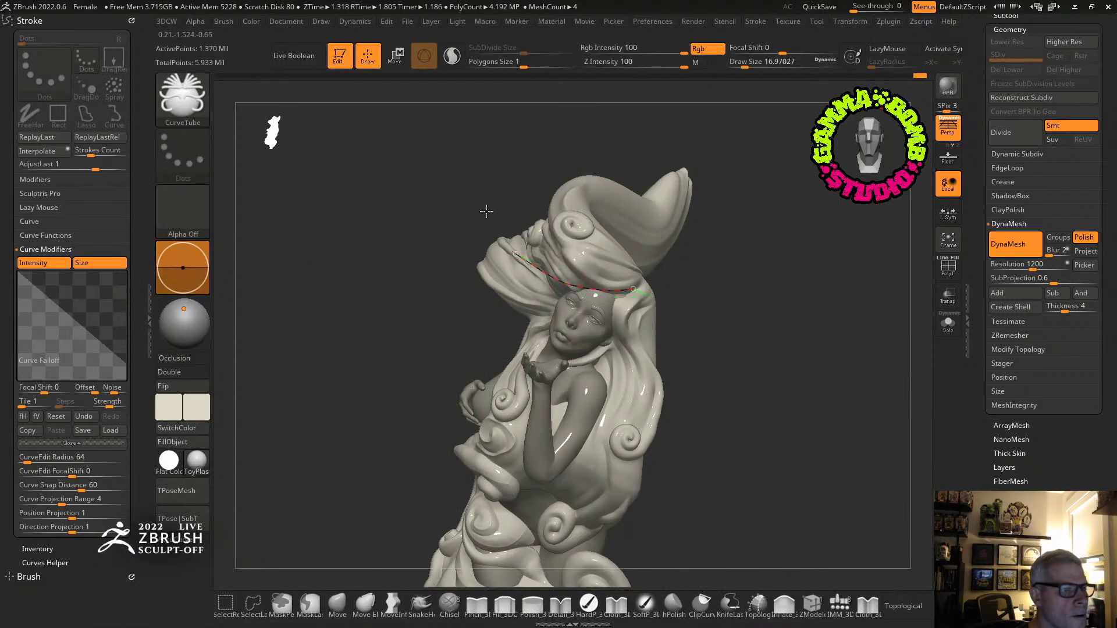
{"action": "mouse_move", "coordinate": [486, 210]}
{"action": "right_mouse_down"}
{"action": "mouse_move", "coordinate": [481, 194]}
{"action": "mouse_move", "coordinate": [541, 268]}
{"action": "mouse_move", "coordinate": [588, 281]}
{"action": "right_mouse_up"}
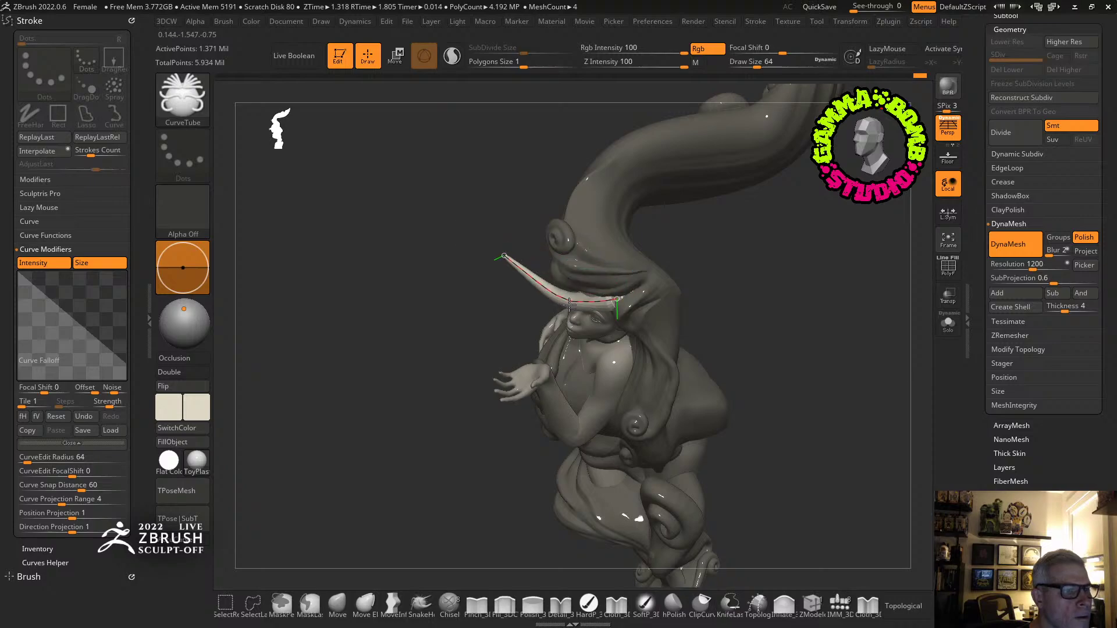
{"action": "key", "text": "ctrl+z"}
{"action": "right_click_drag", "start_coordinate": [710, 254], "coordinate": [630, 285]}
{"action": "mouse_move", "coordinate": [473, 315]}
{"action": "right_mouse_down"}
{"action": "mouse_move", "coordinate": [390, 316]}
{"action": "mouse_move", "coordinate": [782, 312]}
{"action": "mouse_move", "coordinate": [774, 361]}
{"action": "right_mouse_up"}
{"action": "mouse_move", "coordinate": [821, 420]}
{"action": "right_mouse_down"}
{"action": "mouse_move", "coordinate": [752, 407]}
{"action": "mouse_move", "coordinate": [536, 411]}
{"action": "mouse_move", "coordinate": [416, 320]}
{"action": "mouse_move", "coordinate": [391, 396]}
{"action": "mouse_move", "coordinate": [512, 349]}
{"action": "mouse_move", "coordinate": [666, 264]}
{"action": "mouse_move", "coordinate": [622, 332]}
{"action": "mouse_move", "coordinate": [728, 320]}
{"action": "mouse_move", "coordinate": [652, 301]}
{"action": "mouse_move", "coordinate": [656, 319]}
{"action": "mouse_move", "coordinate": [645, 286]}
{"action": "mouse_move", "coordinate": [669, 321]}
{"action": "mouse_move", "coordinate": [740, 280]}
{"action": "right_mouse_up"}
{"action": "left_click", "coordinate": [1010, 17]}
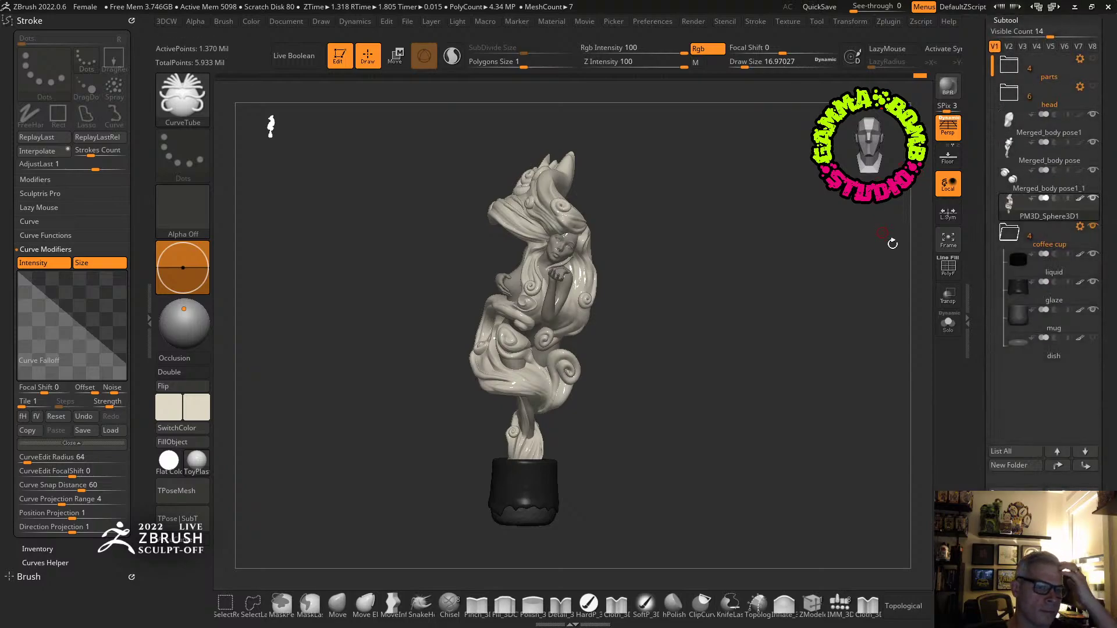
{"action": "mouse_move", "coordinate": [1107, 450]}
{"action": "left_mouse_down"}
{"action": "mouse_move", "coordinate": [1111, 384]}
{"action": "mouse_move", "coordinate": [1113, 433]}
{"action": "left_mouse_up"}
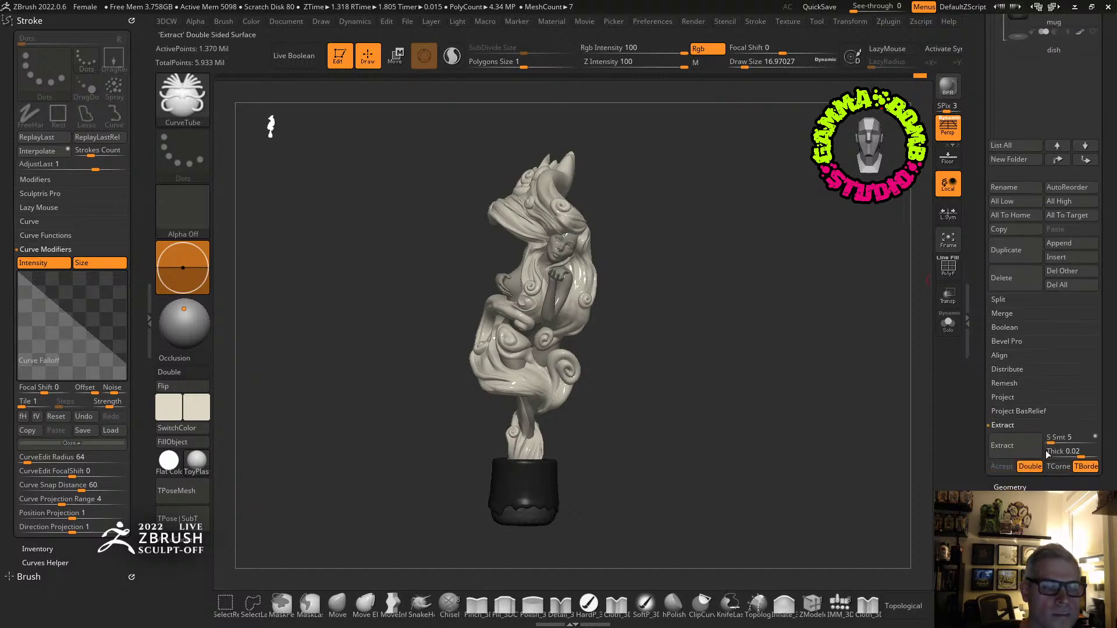
{"action": "left_click", "coordinate": [1020, 486]}
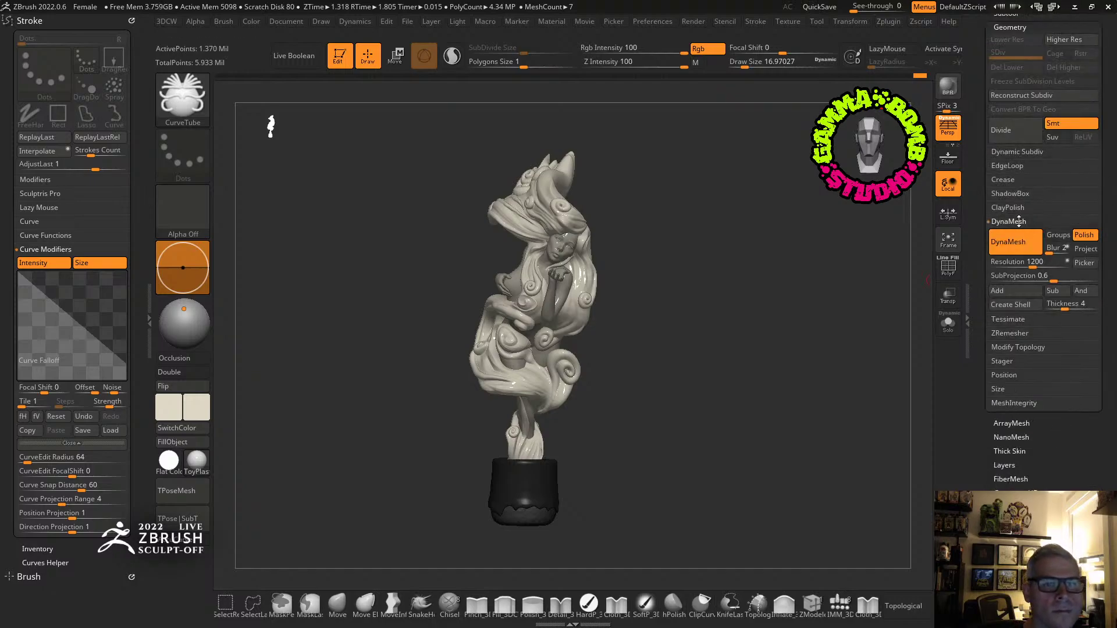
{"action": "left_click", "coordinate": [1017, 234]}
{"action": "left_click_drag", "start_coordinate": [1109, 176], "coordinate": [1100, 273]}
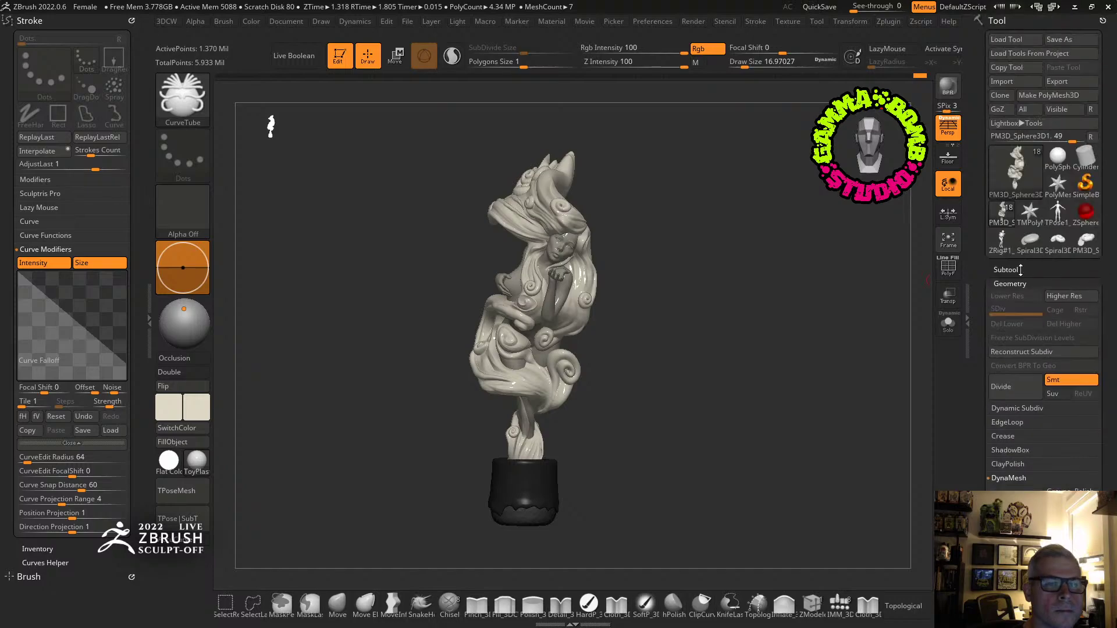
Isolate the Merged_body pose1 subtool with its polyframe shown, and delete that subtool.
{"action": "left_click", "coordinate": [1003, 273]}
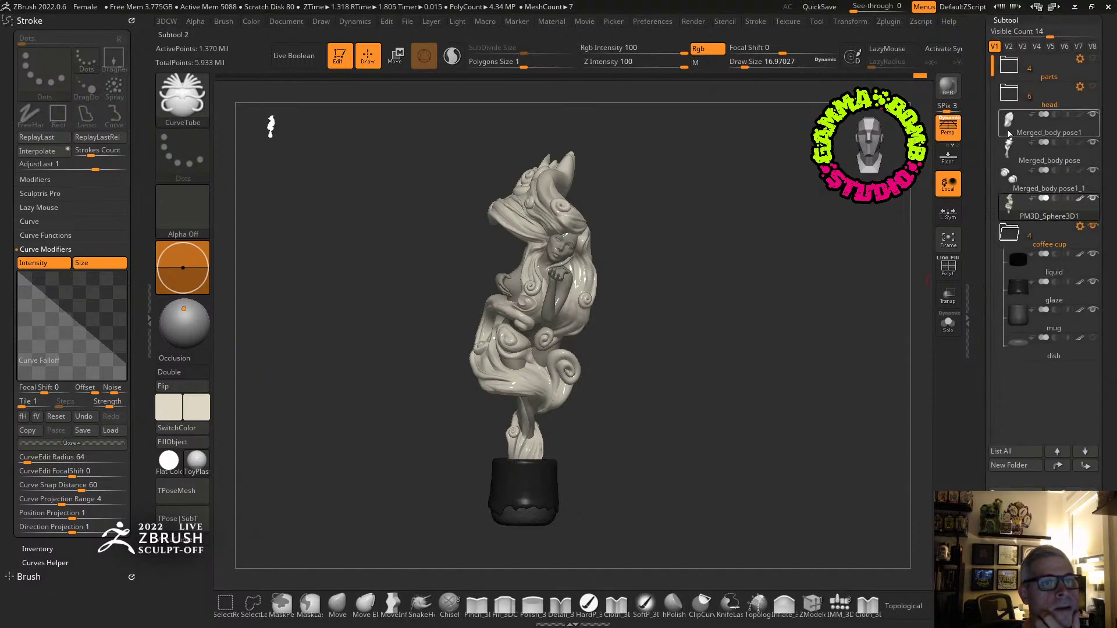
{"action": "left_click", "coordinate": [1007, 126]}
{"action": "left_click", "coordinate": [948, 266]}
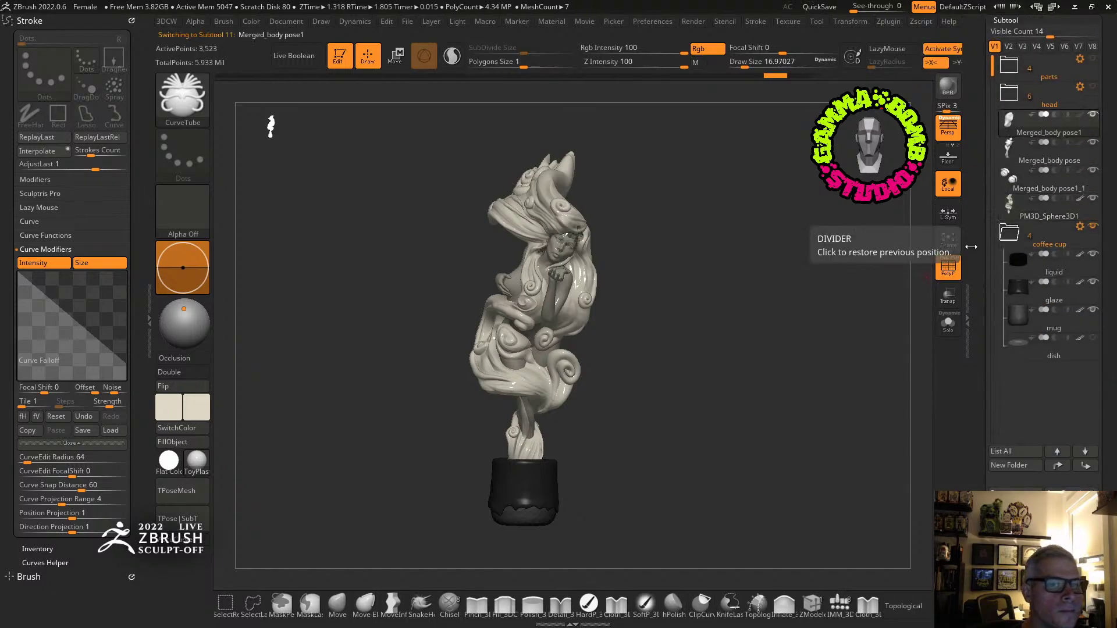
{"action": "left_click", "coordinate": [948, 323]}
{"action": "mouse_move", "coordinate": [747, 315]}
{"action": "left_mouse_down"}
{"action": "mouse_move", "coordinate": [763, 320]}
{"action": "mouse_move", "coordinate": [749, 321]}
{"action": "left_mouse_up"}
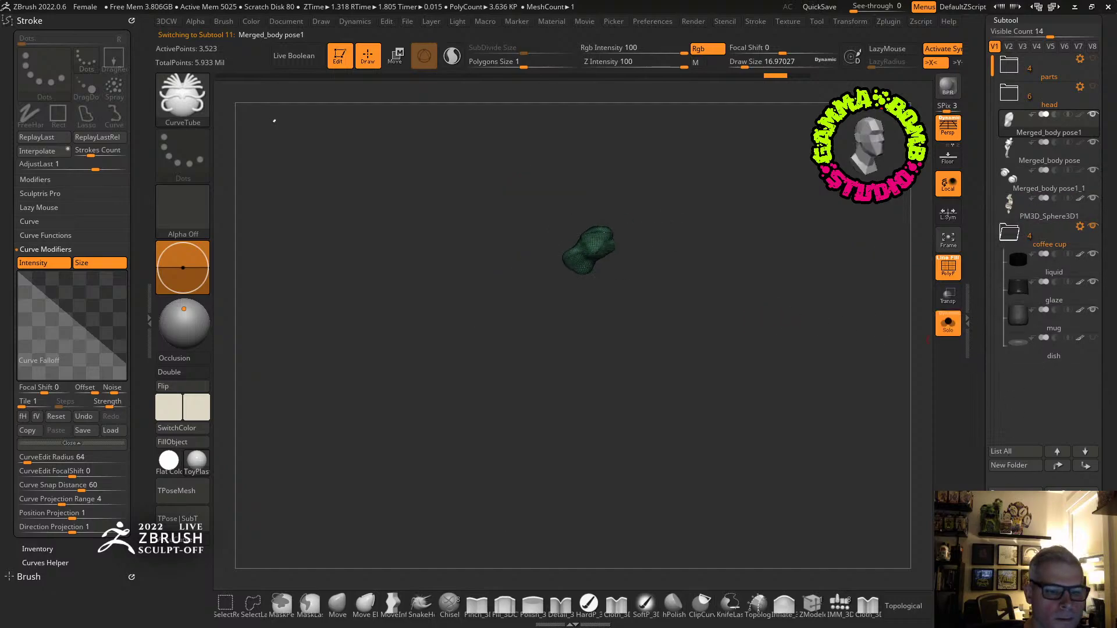
{"action": "left_click", "coordinate": [1013, 593]}
{"action": "key", "text": "Return"}
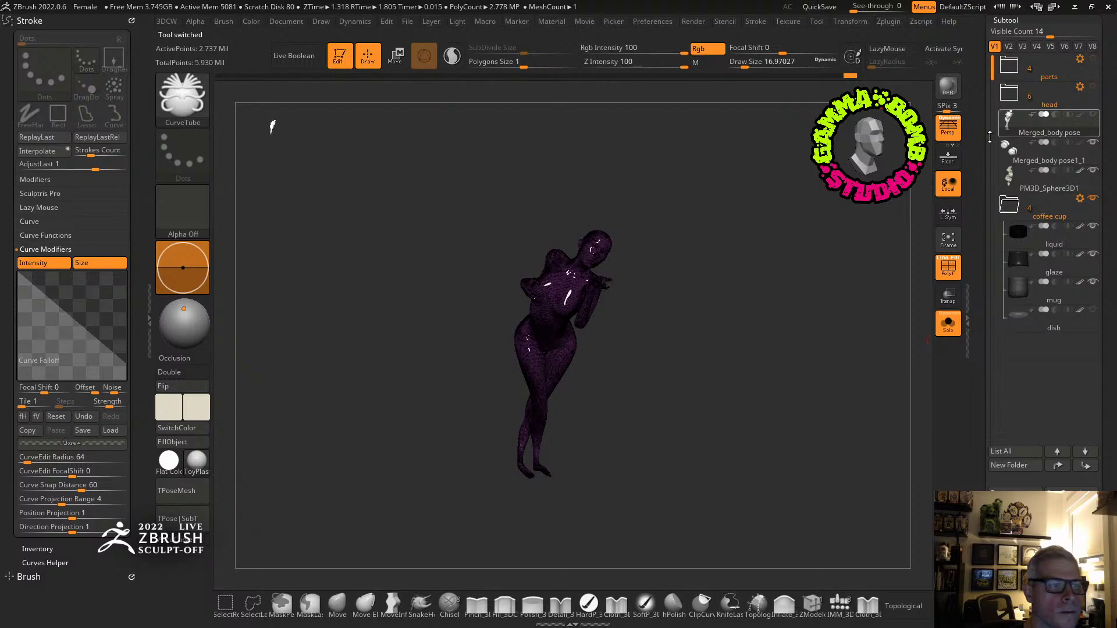
Turn off solo mode and the polyframe display to view the whole sculpture.
{"action": "left_click", "coordinate": [948, 323]}
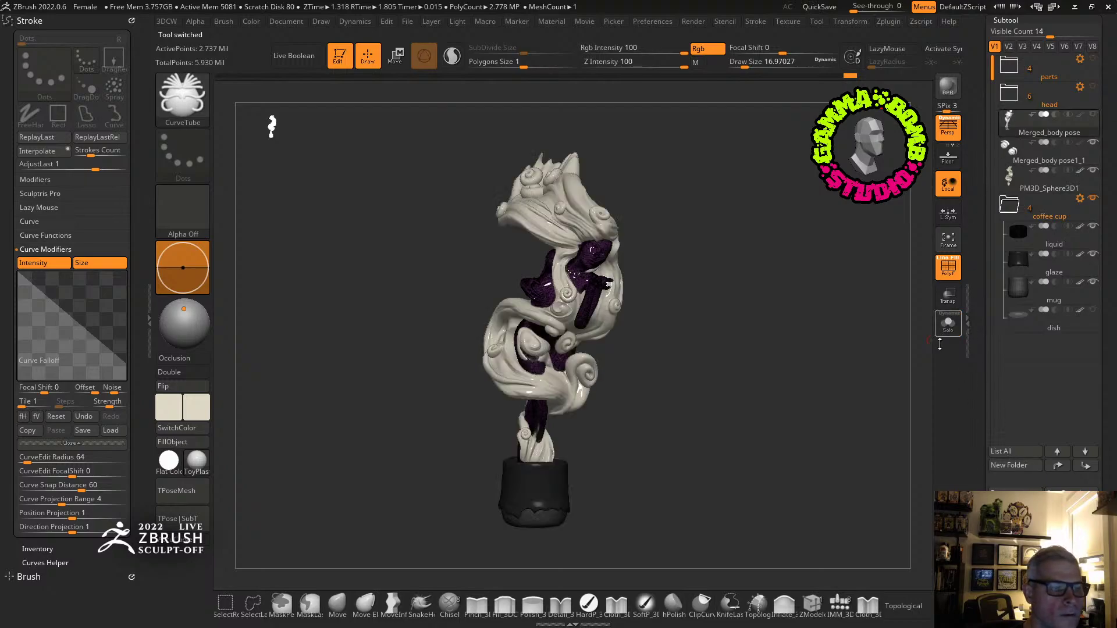
{"action": "left_click", "coordinate": [948, 267]}
{"action": "mouse_move", "coordinate": [730, 389]}
{"action": "left_mouse_down"}
{"action": "mouse_move", "coordinate": [648, 391]}
{"action": "mouse_move", "coordinate": [698, 390]}
{"action": "mouse_move", "coordinate": [749, 457]}
{"action": "left_mouse_up"}
{"action": "mouse_move", "coordinate": [766, 298]}
{"action": "left_mouse_down"}
{"action": "mouse_move", "coordinate": [770, 315]}
{"action": "mouse_move", "coordinate": [783, 304]}
{"action": "mouse_move", "coordinate": [810, 332]}
{"action": "mouse_move", "coordinate": [698, 313]}
{"action": "mouse_move", "coordinate": [883, 256]}
{"action": "left_mouse_up"}
Merge the Merged_body pose subtool down with the Merged_body pose1_1 subtool below it.
{"action": "left_click", "coordinate": [1005, 124]}
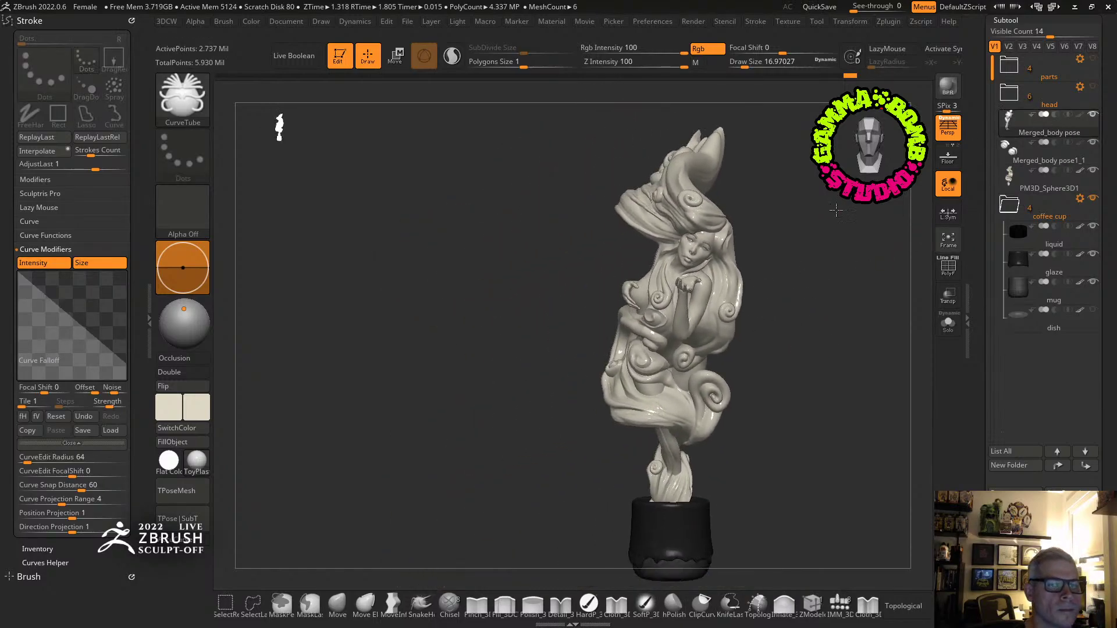
{"action": "mouse_move", "coordinate": [836, 211]}
{"action": "left_mouse_down"}
{"action": "mouse_move", "coordinate": [842, 219]}
{"action": "mouse_move", "coordinate": [840, 205]}
{"action": "left_mouse_up"}
{"action": "key", "text": "3"}
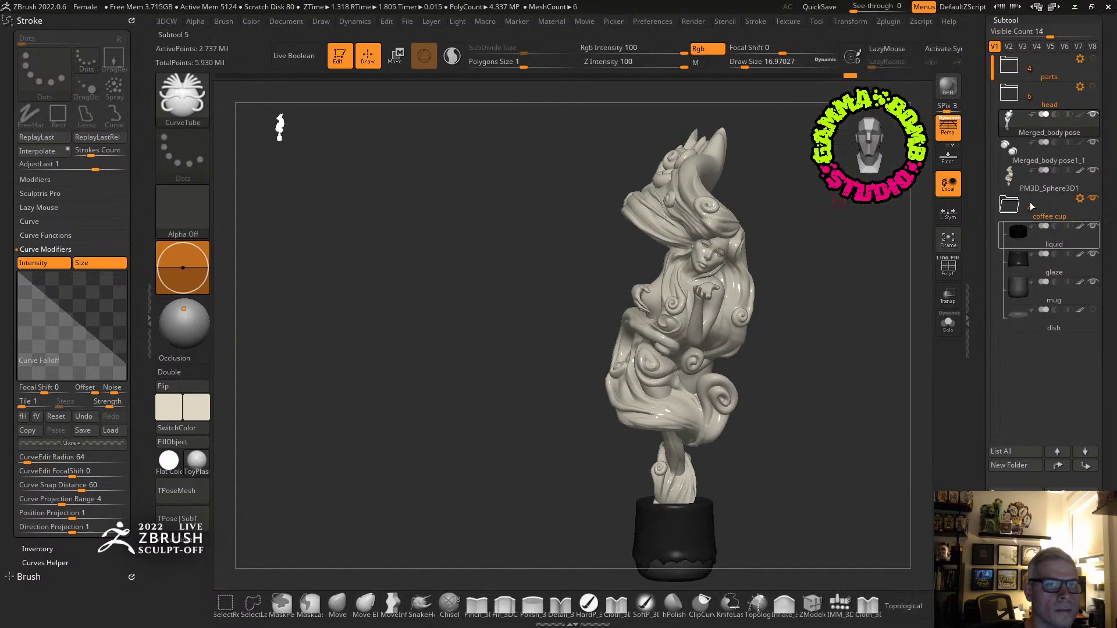
{"action": "key", "text": "3"}
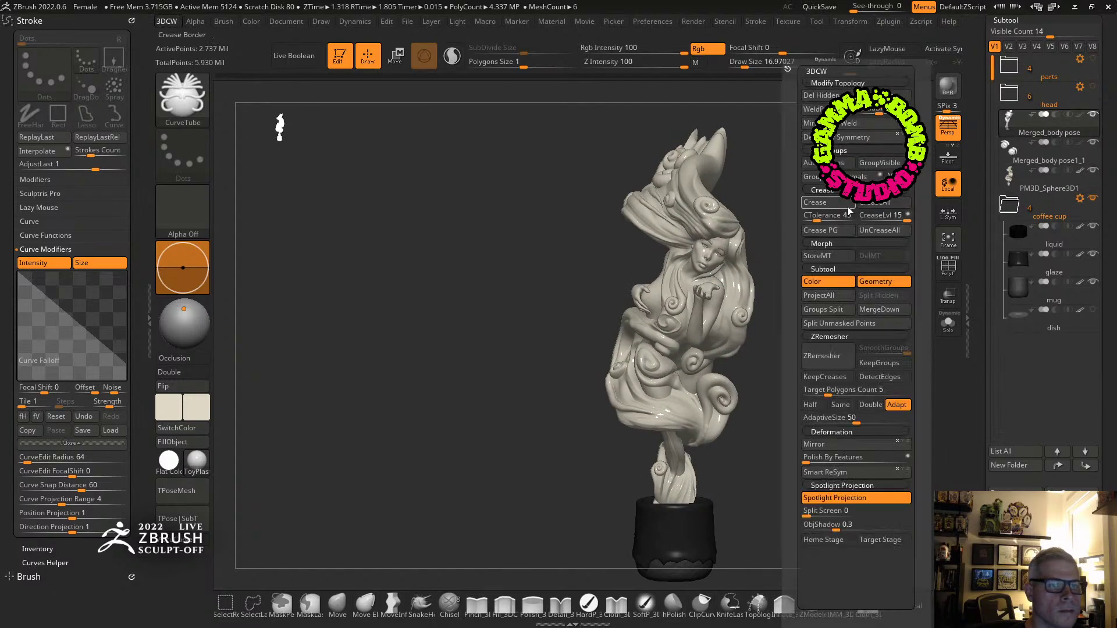
{"action": "left_click", "coordinate": [879, 309]}
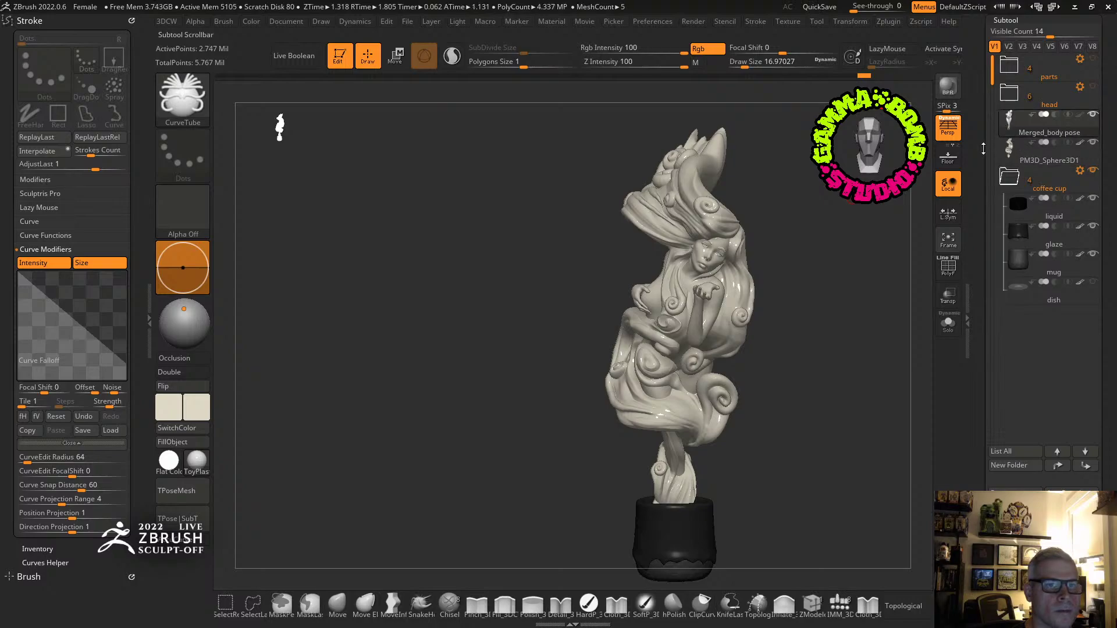
Collapse the coffee cup folder, create a subtool folder named lady, and move the PM3D_Sphere3D1 hair into it.
{"action": "left_click", "coordinate": [1009, 178]}
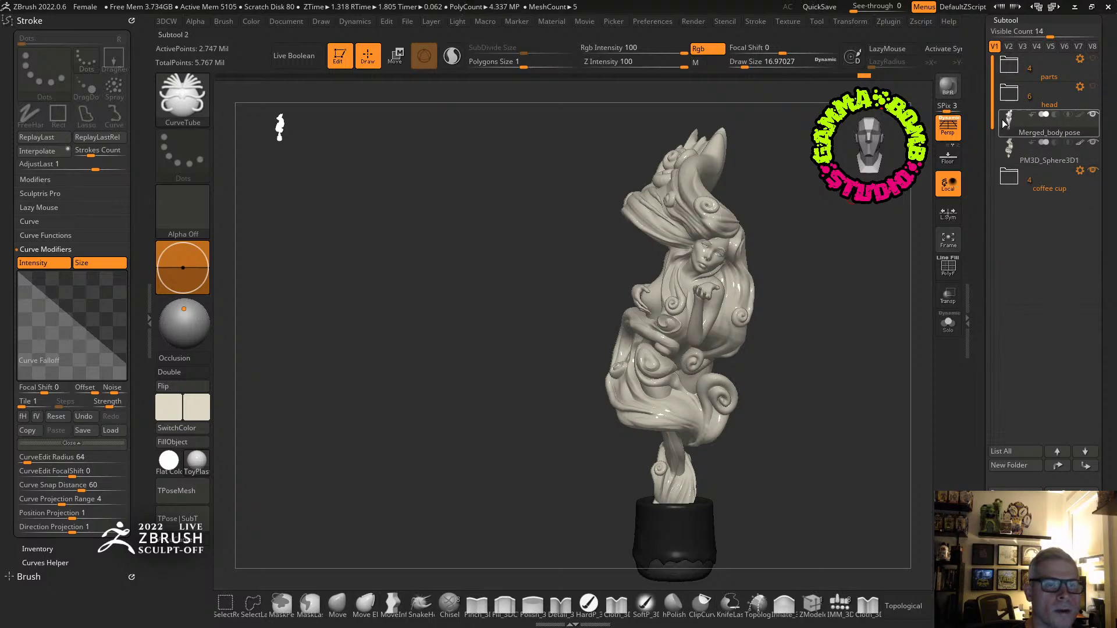
{"action": "left_click", "coordinate": [1001, 466]}
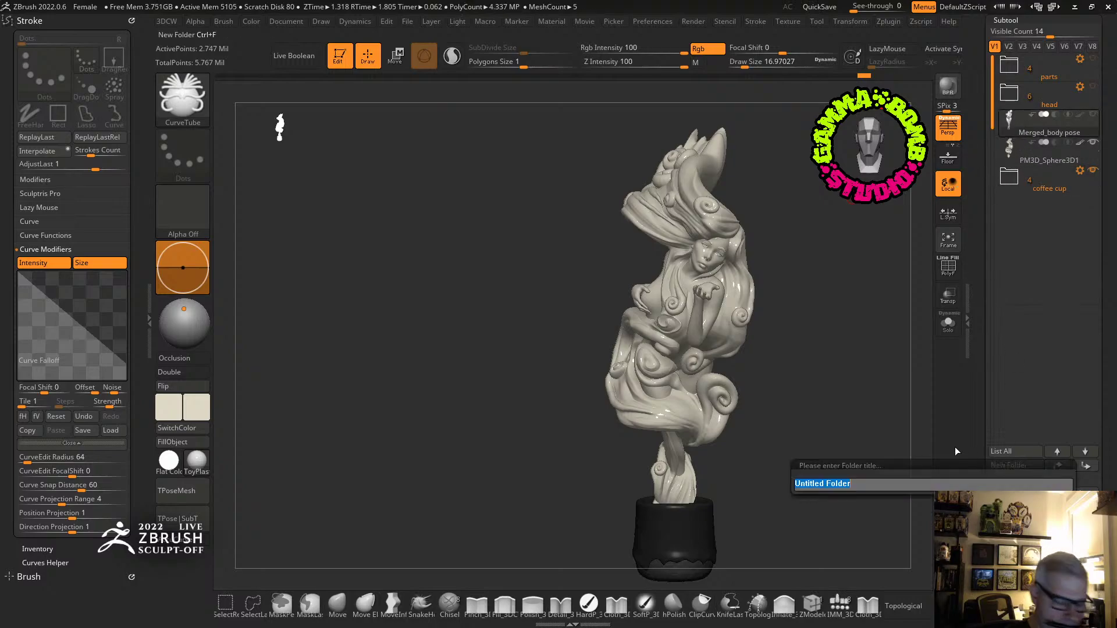
{"action": "key", "text": "BackSpace"}
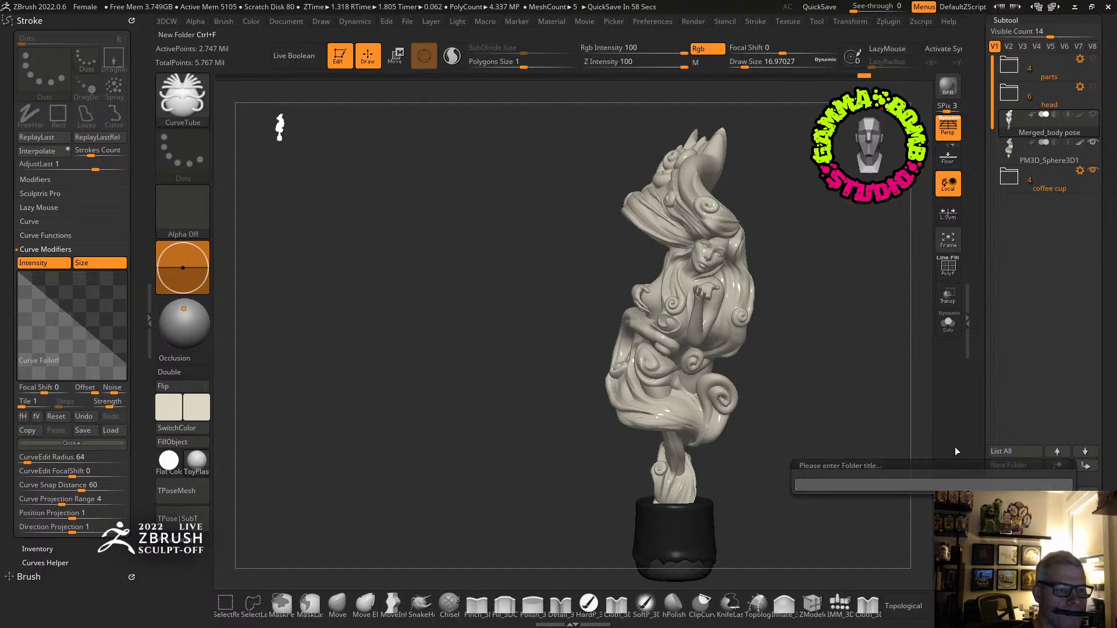
{"action": "type", "text": "lady"}
{"action": "key", "text": "Return"}
{"action": "left_click_drag", "start_coordinate": [1047, 181], "coordinate": [1042, 150]}
Rename the Merged_body pose subtool as lady.
{"action": "left_click", "coordinate": [1012, 494]}
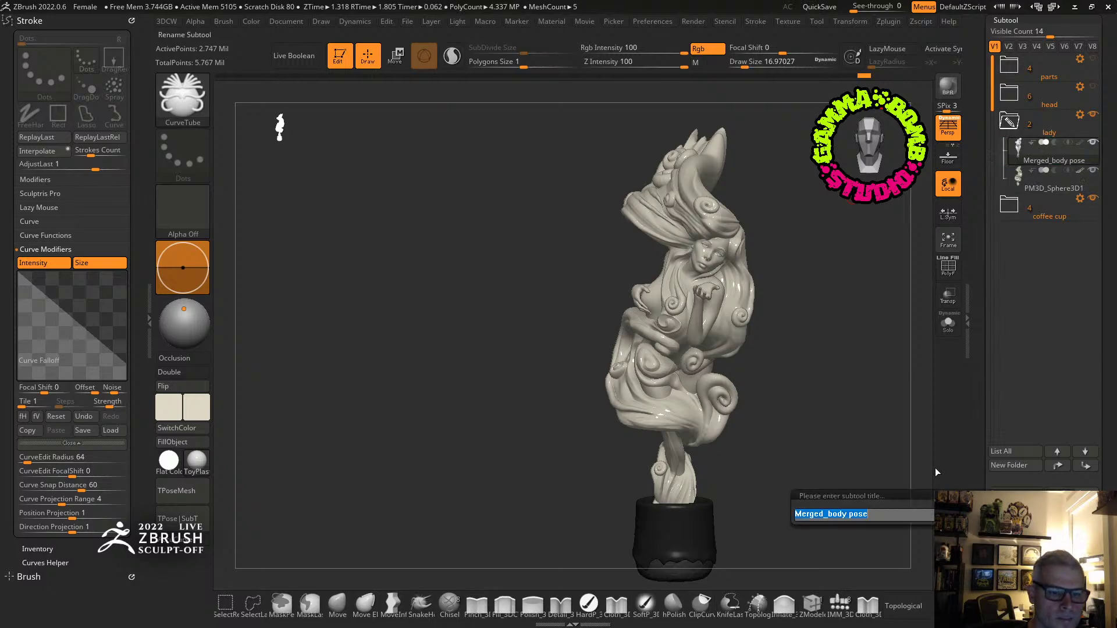
{"action": "type", "text": "lady"}
{"action": "key", "text": "Return"}
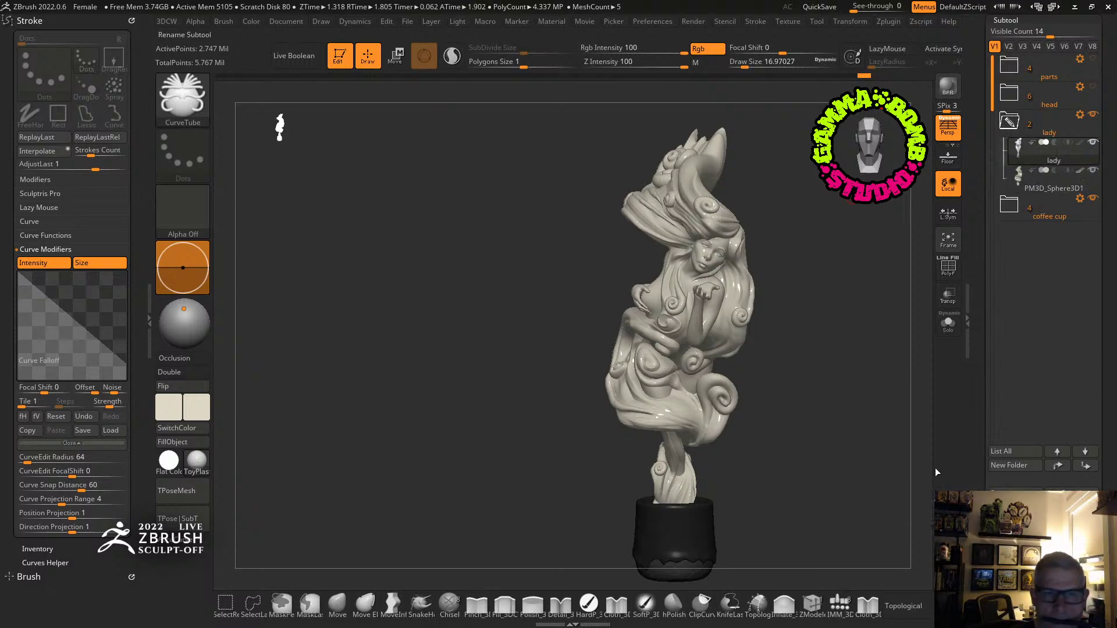
Rename the PM3D_Sphere3D1 subtool in the lady folder as smoke.
{"action": "left_click", "coordinate": [1047, 177]}
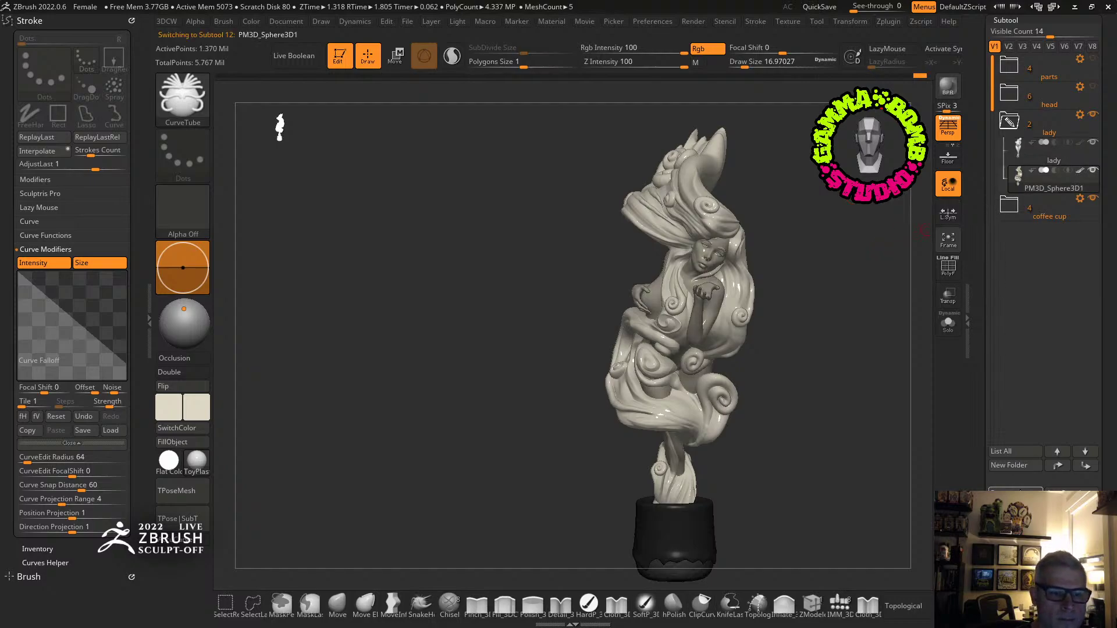
{"action": "left_click", "coordinate": [1015, 492]}
{"action": "type", "text": "smoke"}
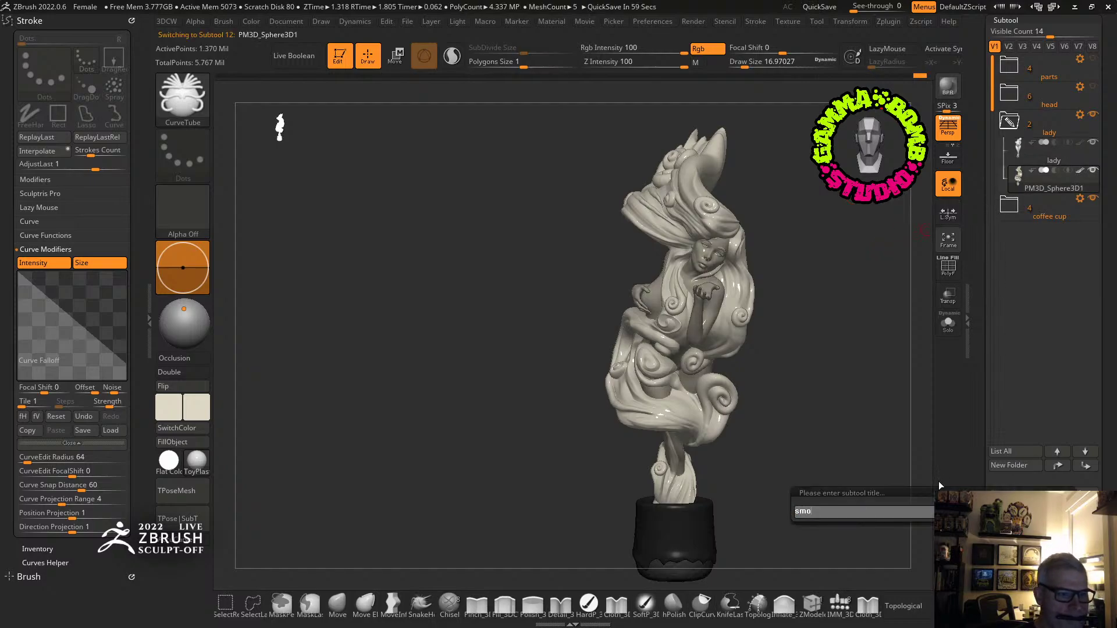
{"action": "key", "text": "Return"}
Make the dish subtool in the coffee cup folder visible, and leave the coffee cup and lady folders collapsed.
{"action": "mouse_move", "coordinate": [938, 480]}
{"action": "left_mouse_down"}
{"action": "mouse_move", "coordinate": [931, 407]}
{"action": "mouse_move", "coordinate": [954, 320]}
{"action": "mouse_move", "coordinate": [1028, 213]}
{"action": "left_mouse_up"}
{"action": "left_click", "coordinate": [1027, 213]}
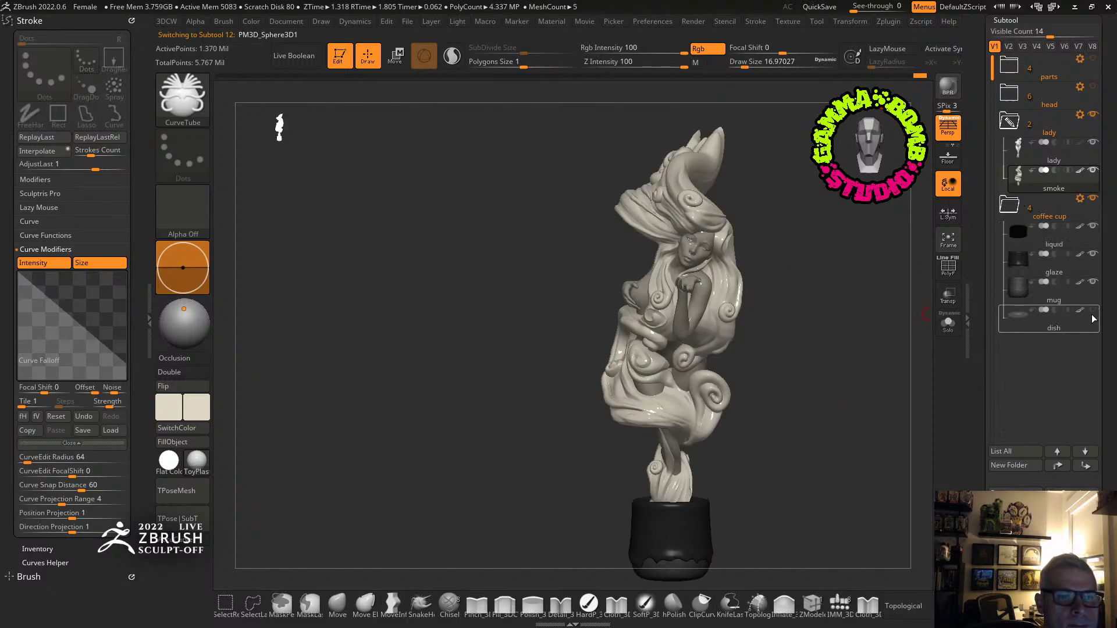
{"action": "left_click", "coordinate": [1016, 206]}
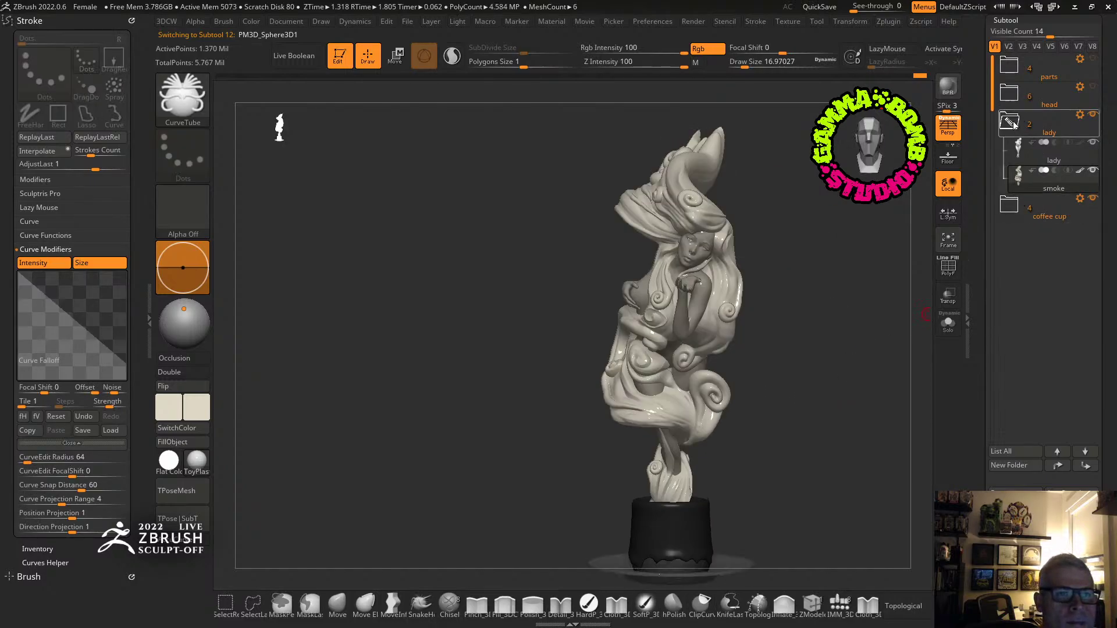
{"action": "left_click", "coordinate": [1010, 121]}
{"action": "left_click", "coordinate": [1080, 115]}
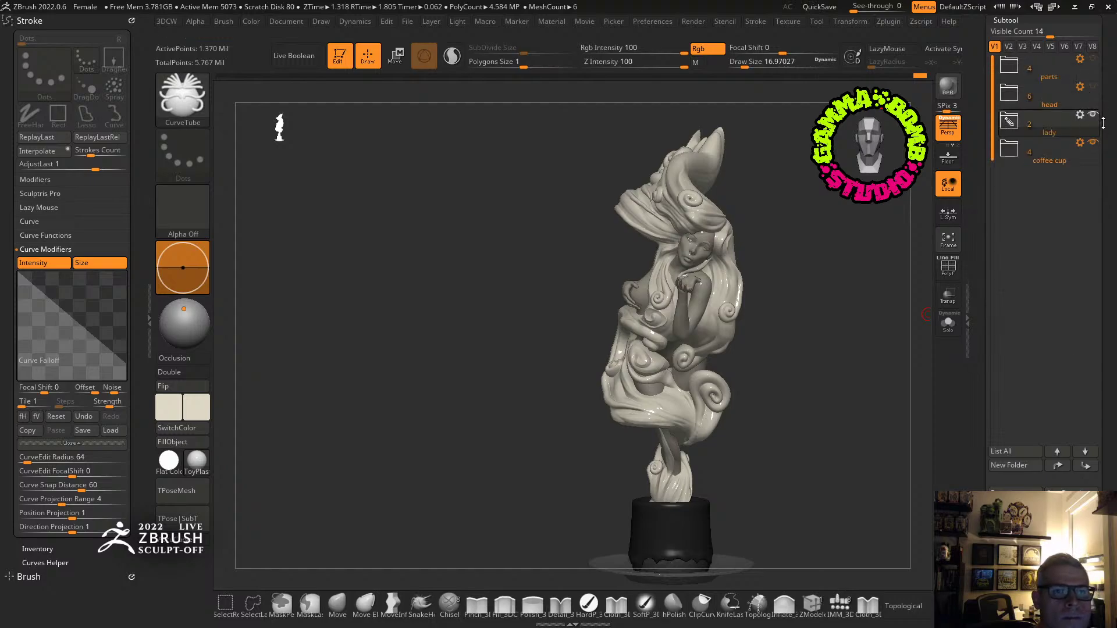
Save the tool in the Final folder as a new version with a file name ending in zbrush-sculptoff2022-11.
{"action": "left_click_drag", "start_coordinate": [1103, 122], "coordinate": [1103, 228]}
{"action": "left_click_drag", "start_coordinate": [1109, 38], "coordinate": [1078, 151]}
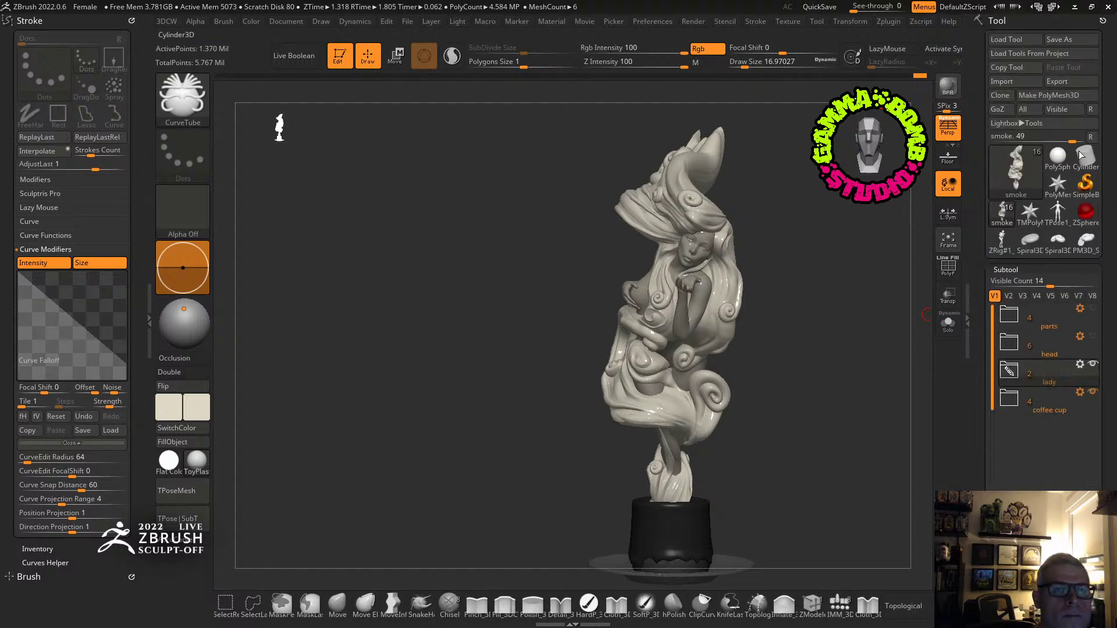
{"action": "left_click", "coordinate": [1071, 39]}
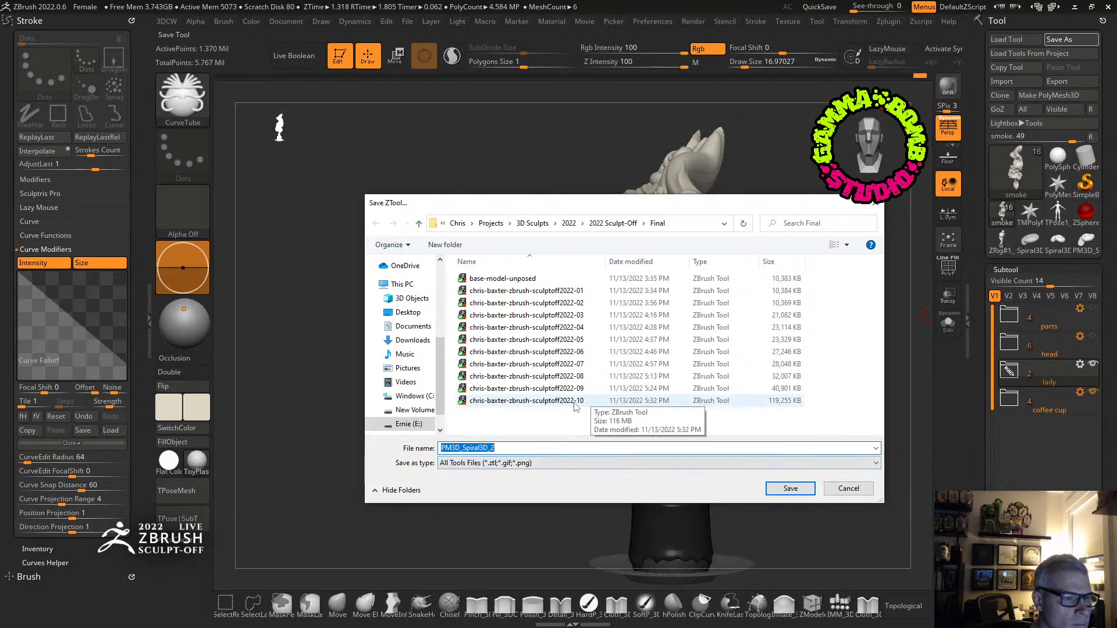
{"action": "left_click", "coordinate": [596, 400]}
{"action": "double_click", "coordinate": [556, 447]}
{"action": "left_click", "coordinate": [553, 448]}
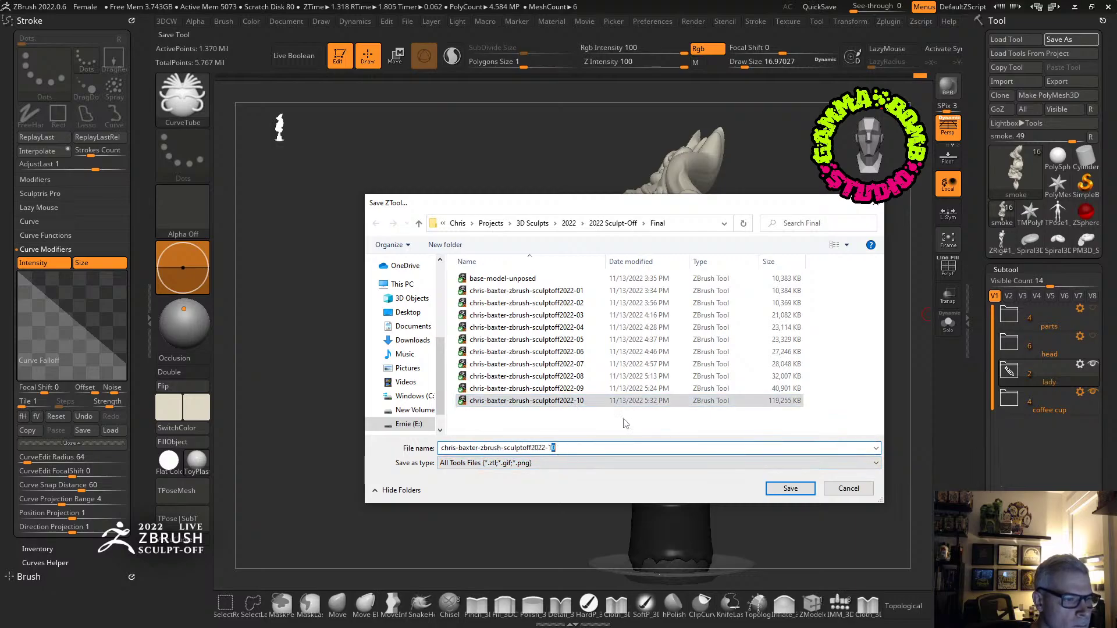
{"action": "type", "text": "1"}
{"action": "key", "text": "Return"}
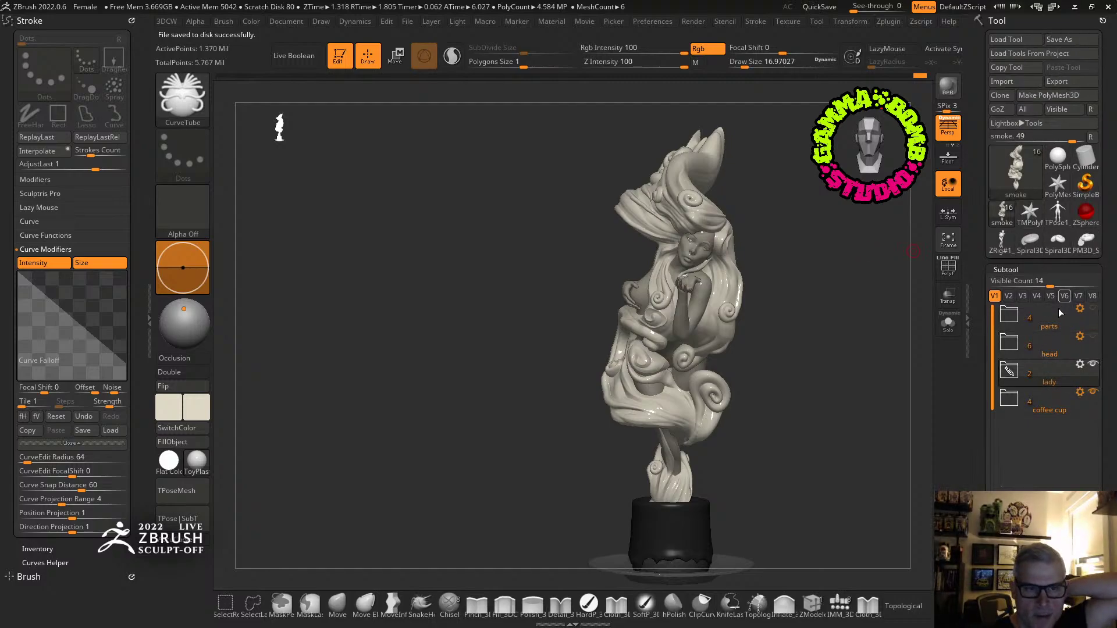
Delete the parts and head folders from the subtool list, including their contents.
{"action": "left_click", "coordinate": [1080, 308]}
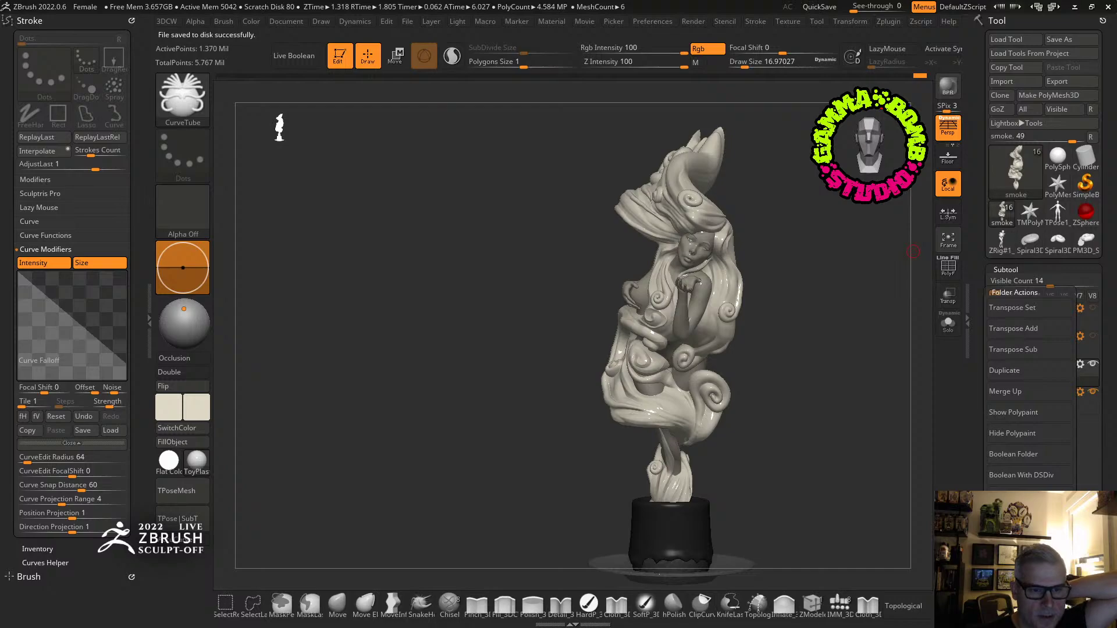
{"action": "left_click", "coordinate": [1018, 558]}
{"action": "left_click", "coordinate": [908, 605]}
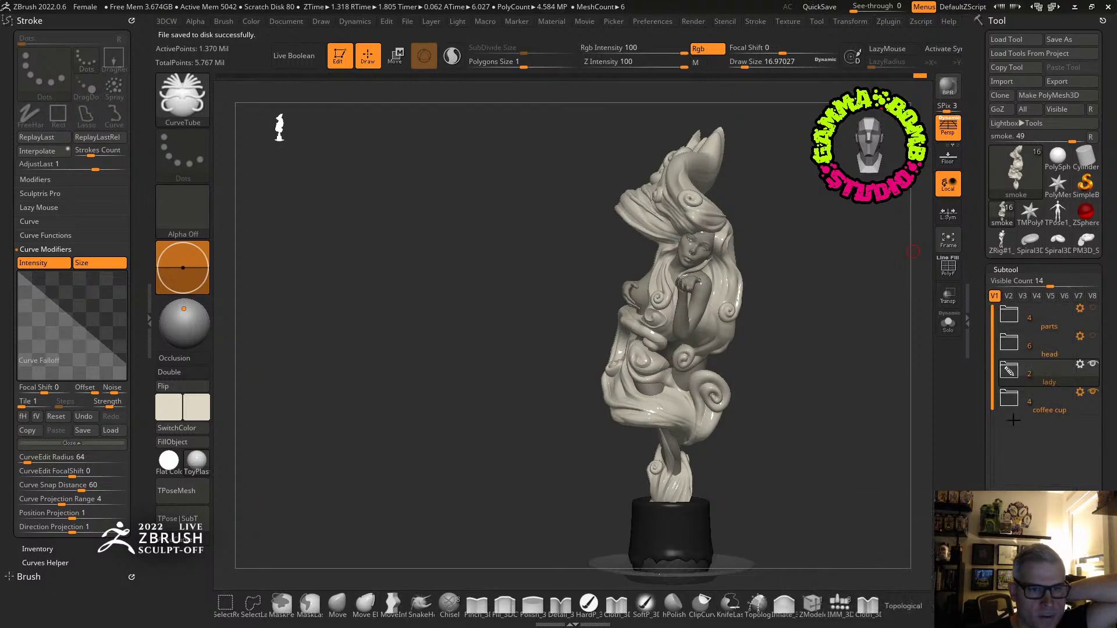
{"action": "left_click", "coordinate": [1029, 320]}
{"action": "left_click", "coordinate": [1080, 311]}
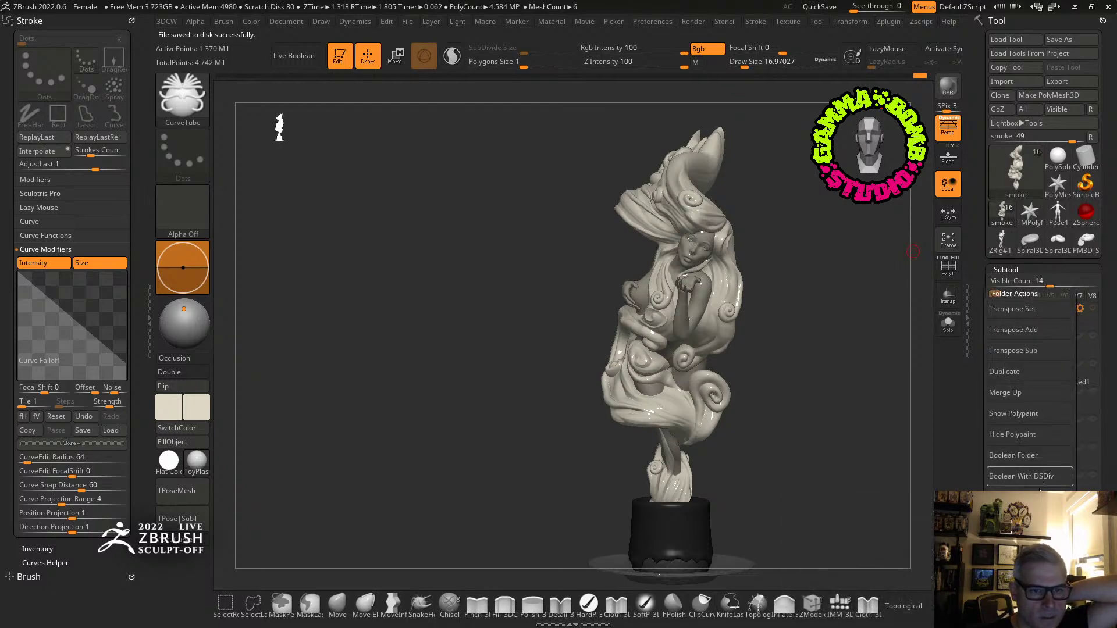
{"action": "left_click", "coordinate": [1030, 477]}
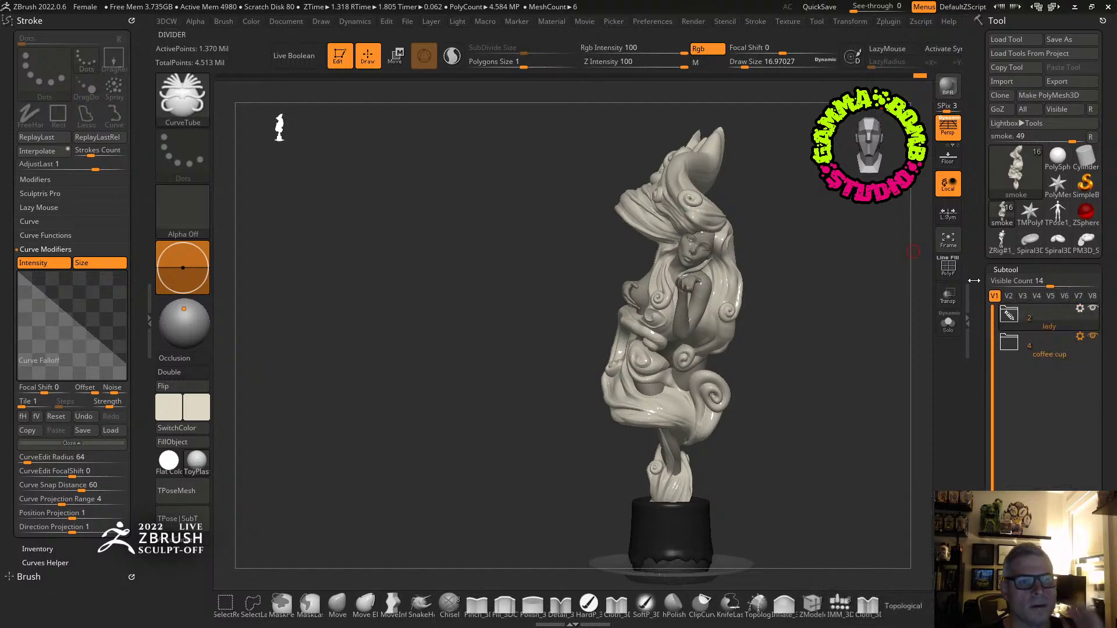
Create a folder named Final to Place inside Final and save the tool in it as cb-final-zen.
{"action": "left_click", "coordinate": [1009, 343]}
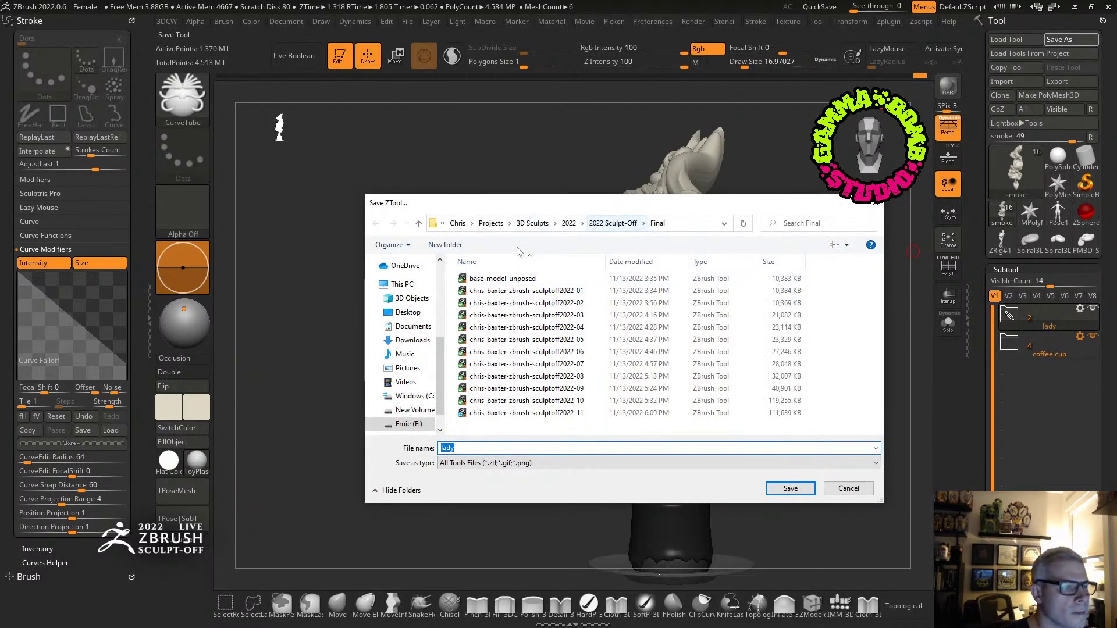
{"action": "left_click", "coordinate": [459, 246]}
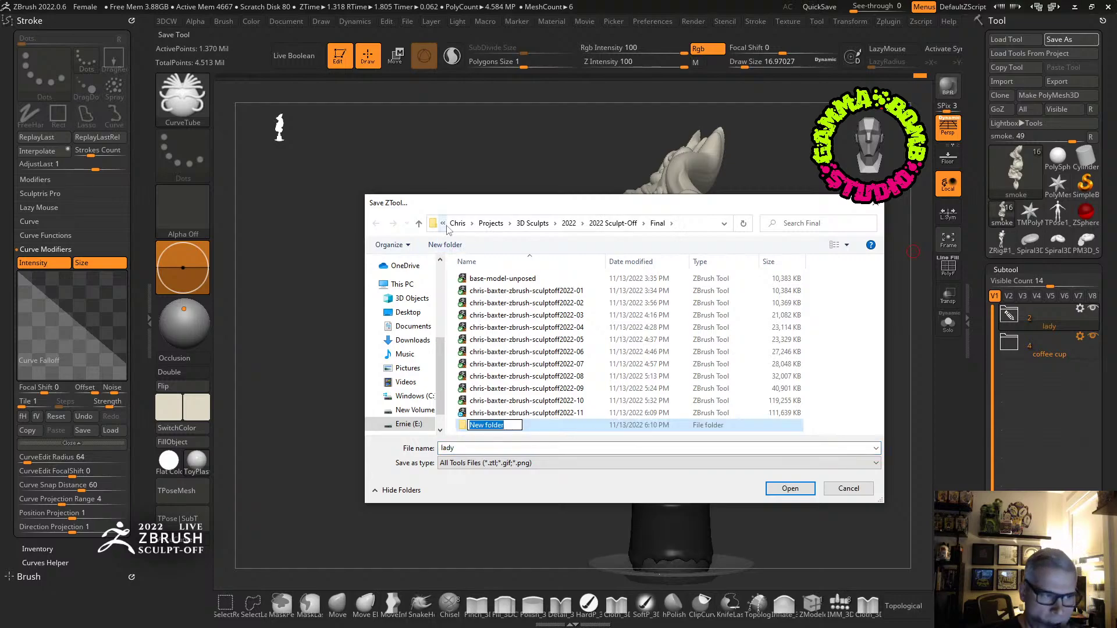
{"action": "type", "text": "Final to Place"}
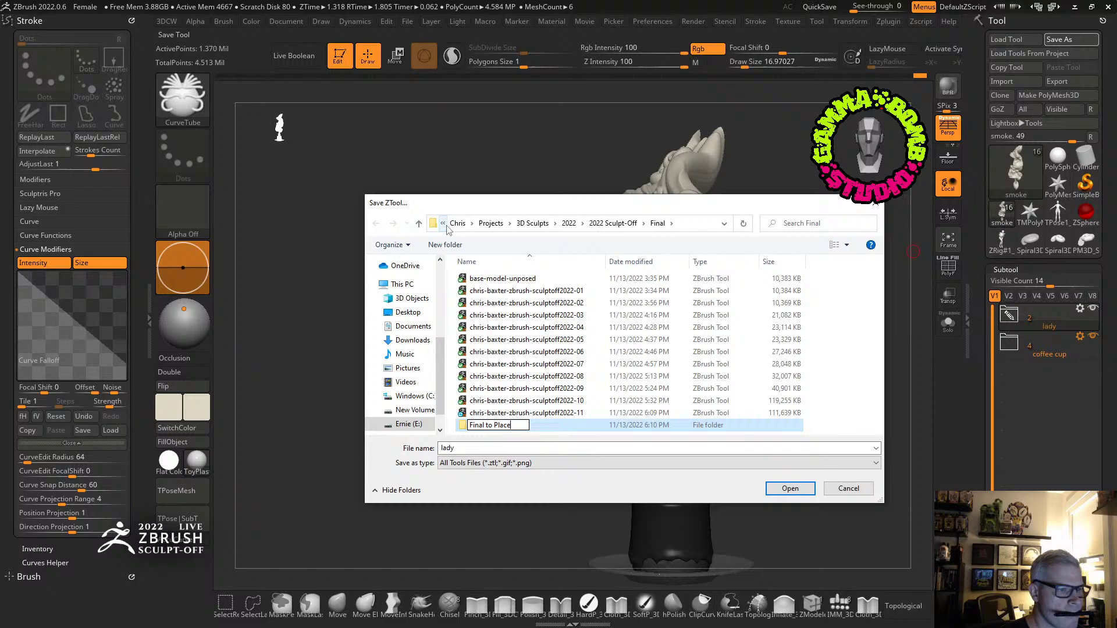
{"action": "key", "text": "Return"}
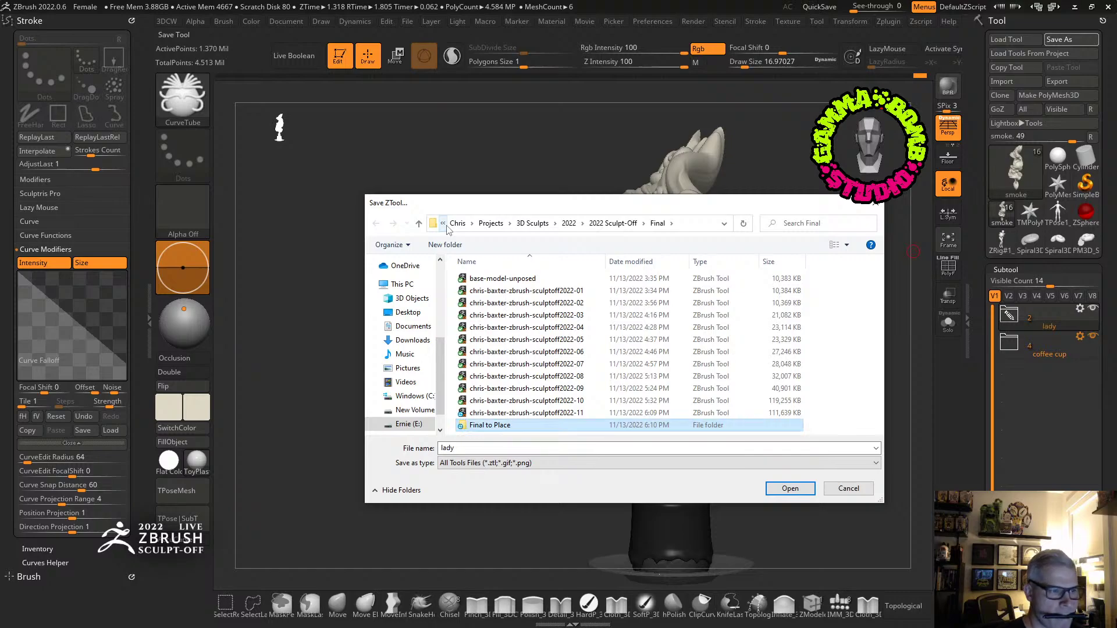
{"action": "double_click", "coordinate": [483, 425]}
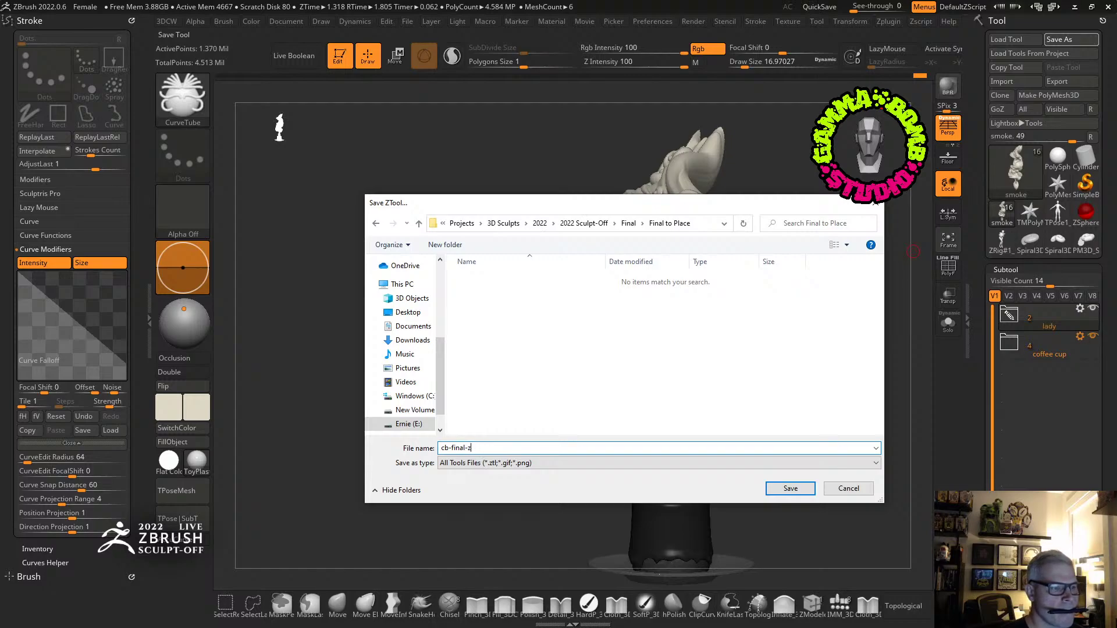
{"action": "key", "text": "Return"}
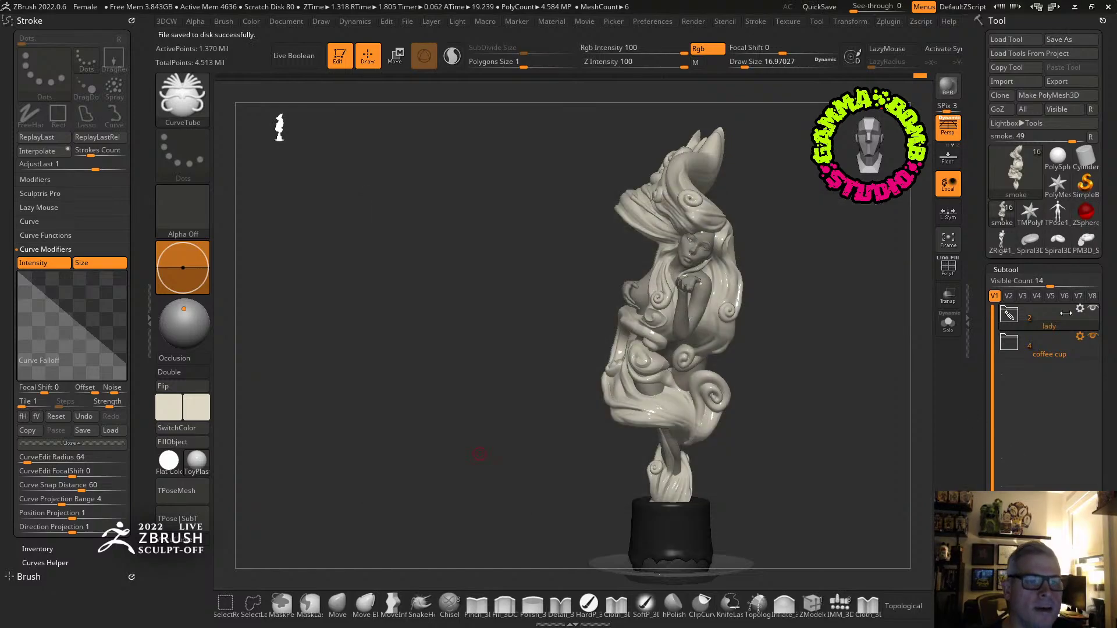
Open the Florence1 project from the florence folder in Scene Selections without saving changes to the current project.
{"action": "mouse_move", "coordinate": [843, 412]}
{"action": "left_mouse_down"}
{"action": "mouse_move", "coordinate": [861, 414]}
{"action": "mouse_move", "coordinate": [884, 357]}
{"action": "mouse_move", "coordinate": [836, 384]}
{"action": "mouse_move", "coordinate": [844, 357]}
{"action": "mouse_move", "coordinate": [826, 359]}
{"action": "left_mouse_up"}
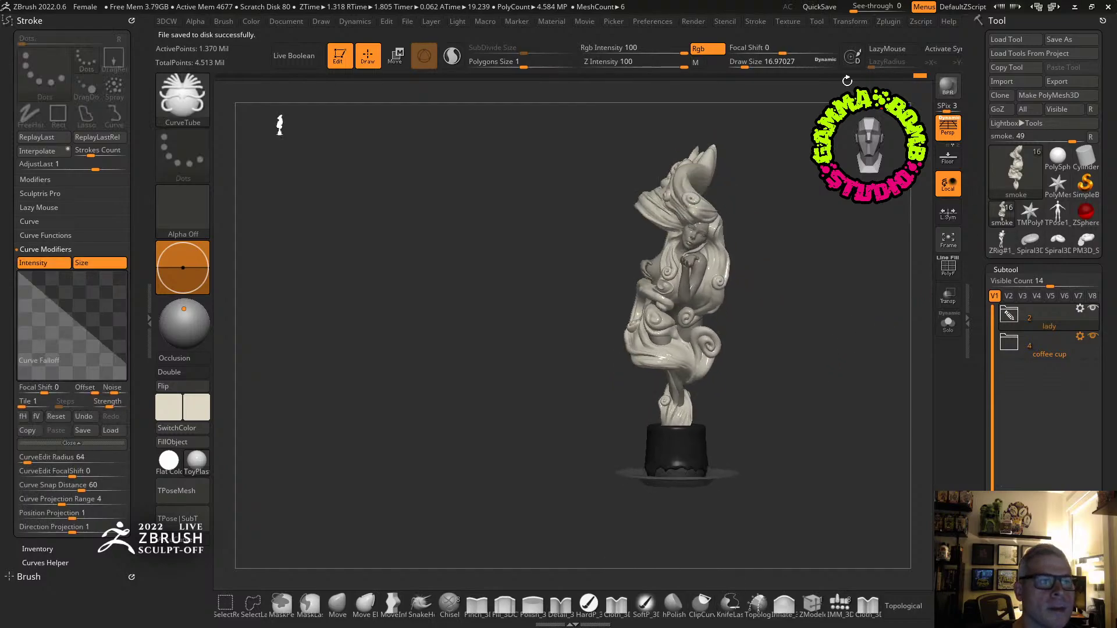
{"action": "left_click", "coordinate": [408, 21]}
{"action": "left_click", "coordinate": [433, 45]}
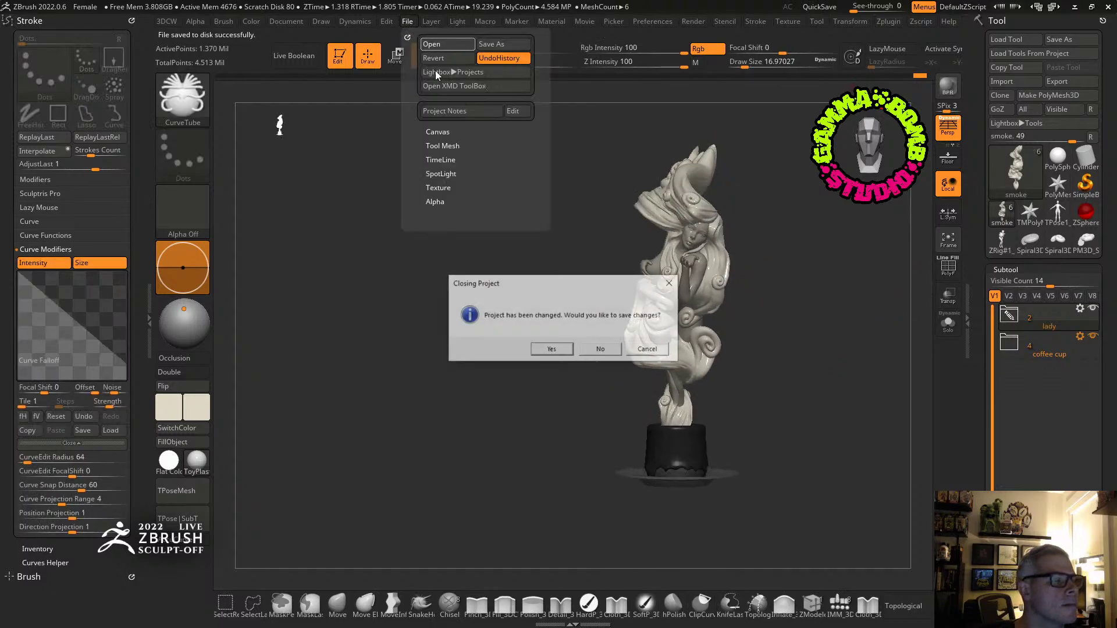
{"action": "left_click", "coordinate": [601, 349]}
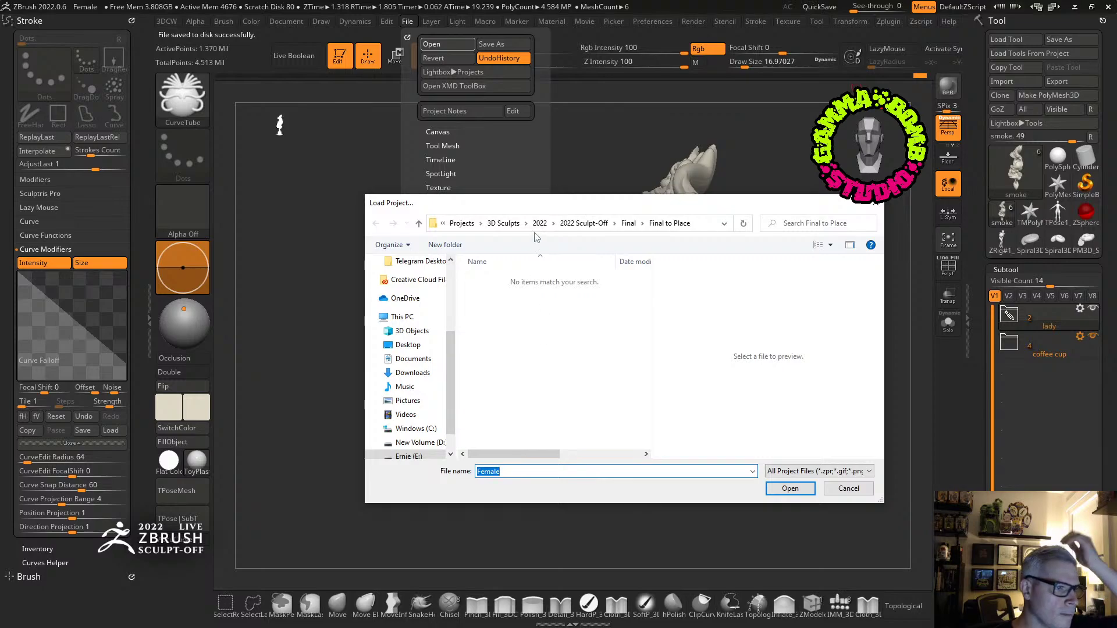
{"action": "left_click", "coordinate": [594, 224]}
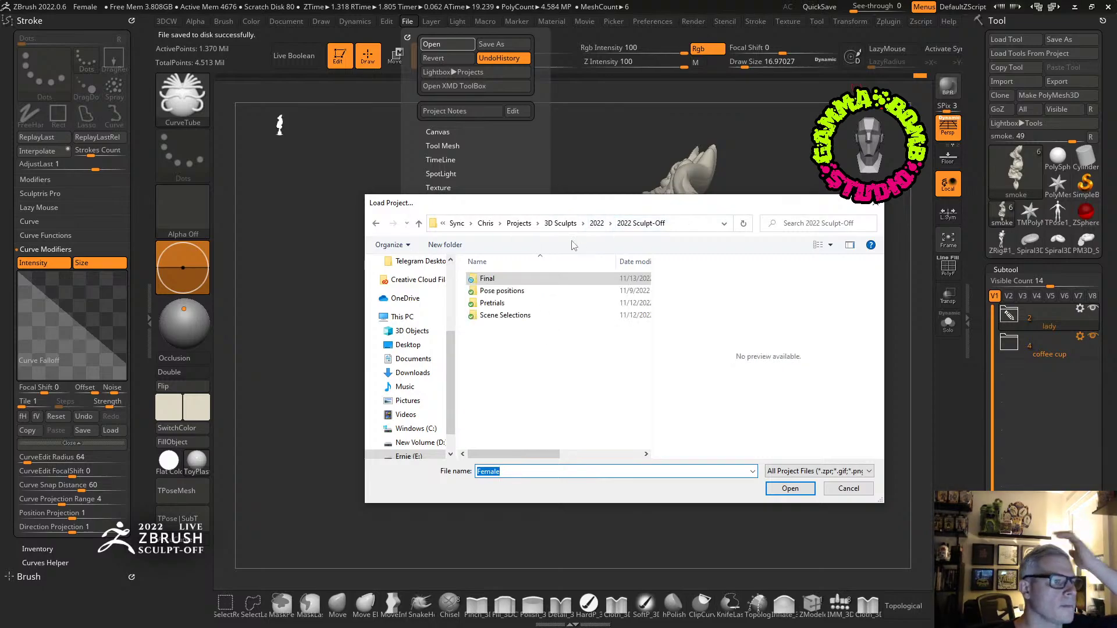
{"action": "double_click", "coordinate": [497, 315]}
{"action": "double_click", "coordinate": [494, 279]}
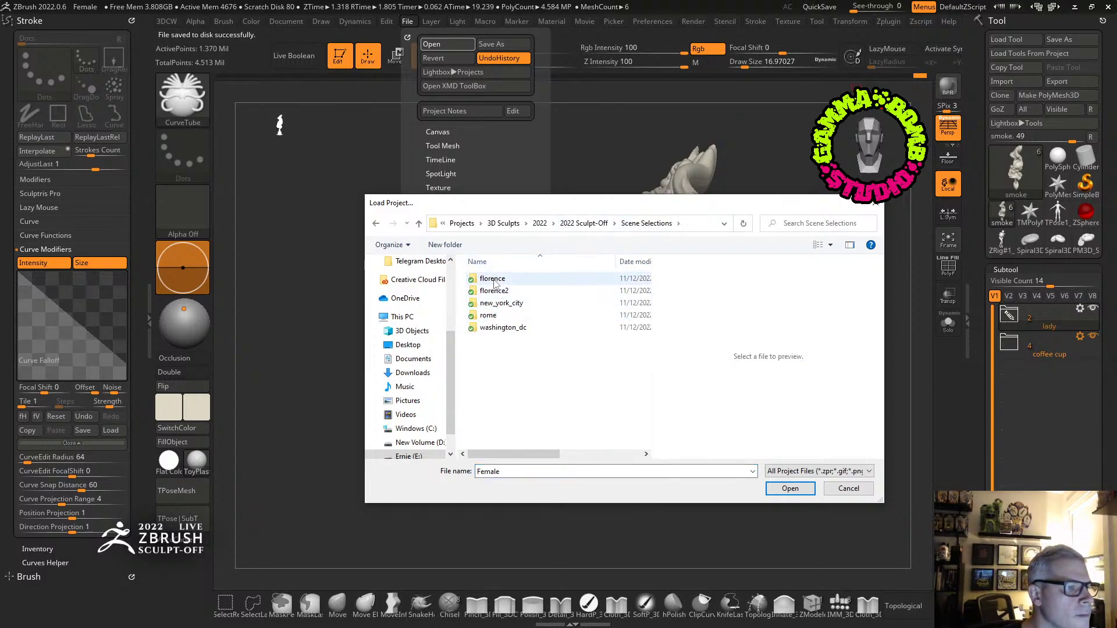
{"action": "double_click", "coordinate": [489, 292]}
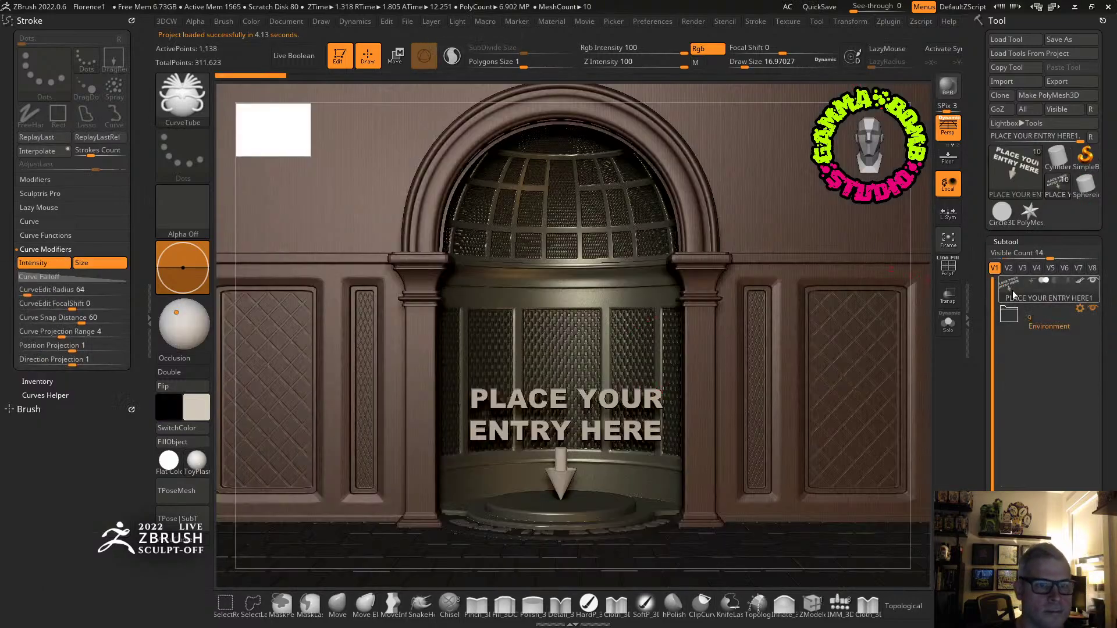
Append the cb-final-zen tool from the Final to Place folder to the scene with SubTool Master's MultiAppend.
{"action": "left_click", "coordinate": [889, 21]}
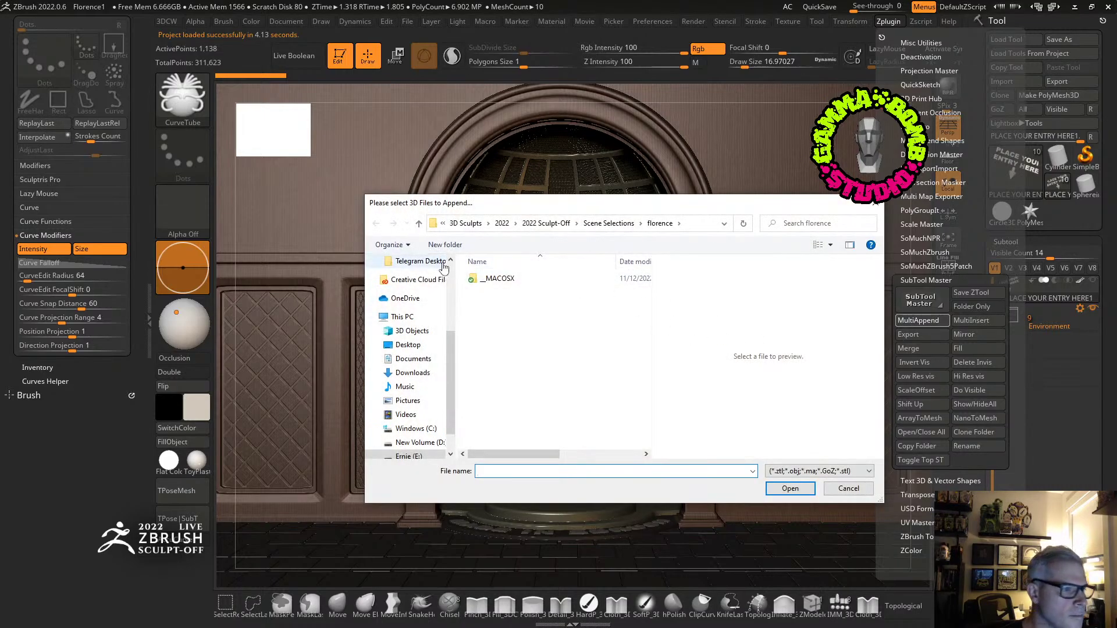
{"action": "left_click", "coordinate": [609, 224]}
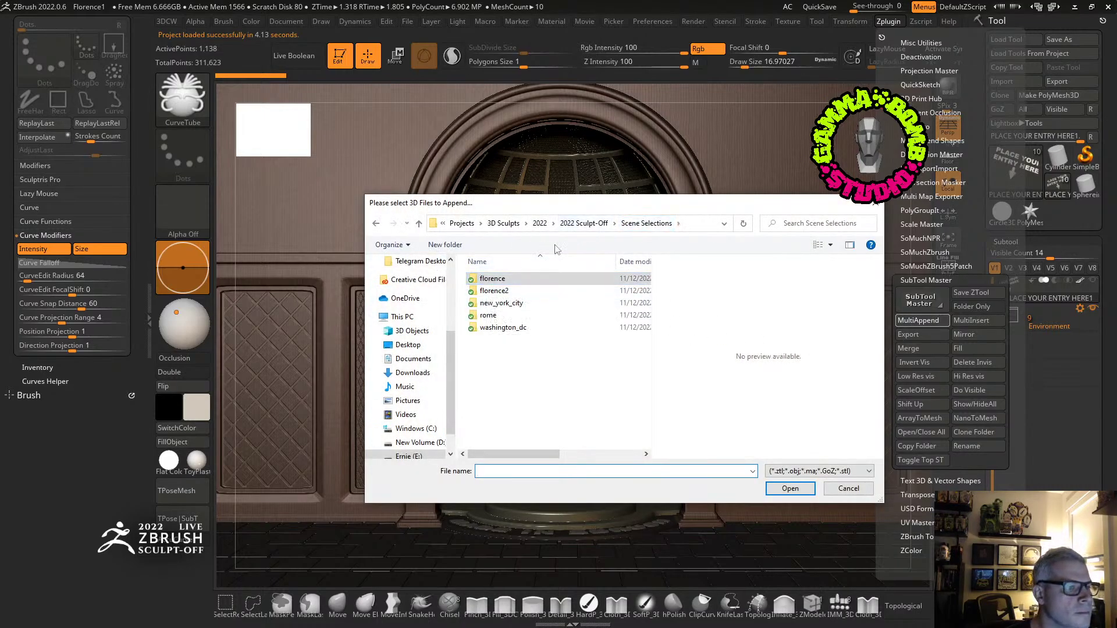
{"action": "left_click", "coordinate": [540, 225]}
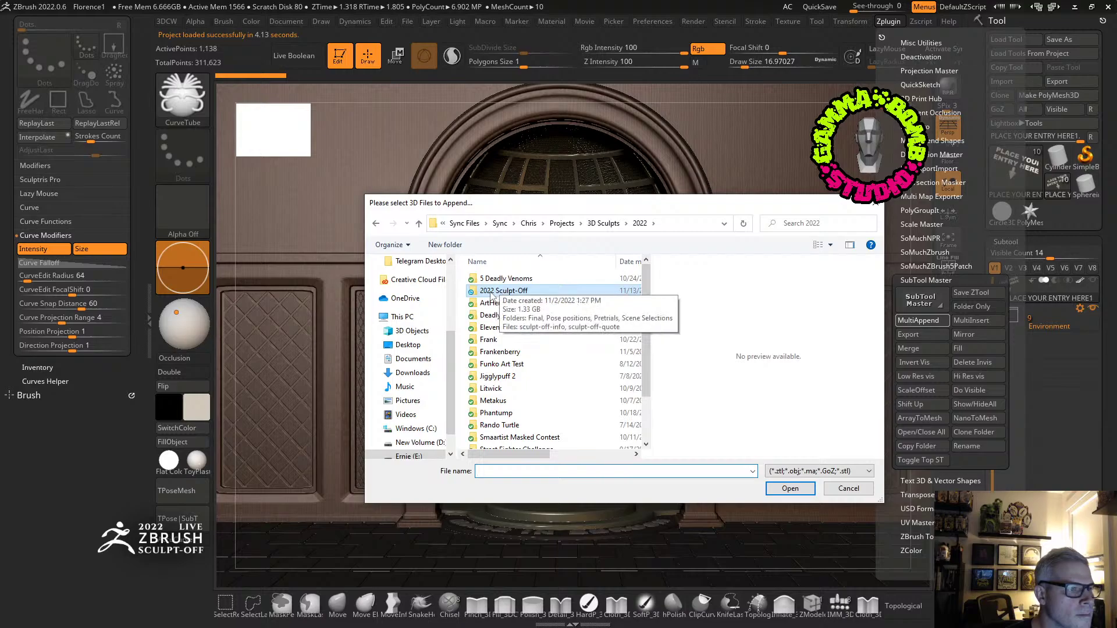
{"action": "double_click", "coordinate": [490, 290]}
{"action": "double_click", "coordinate": [487, 279]}
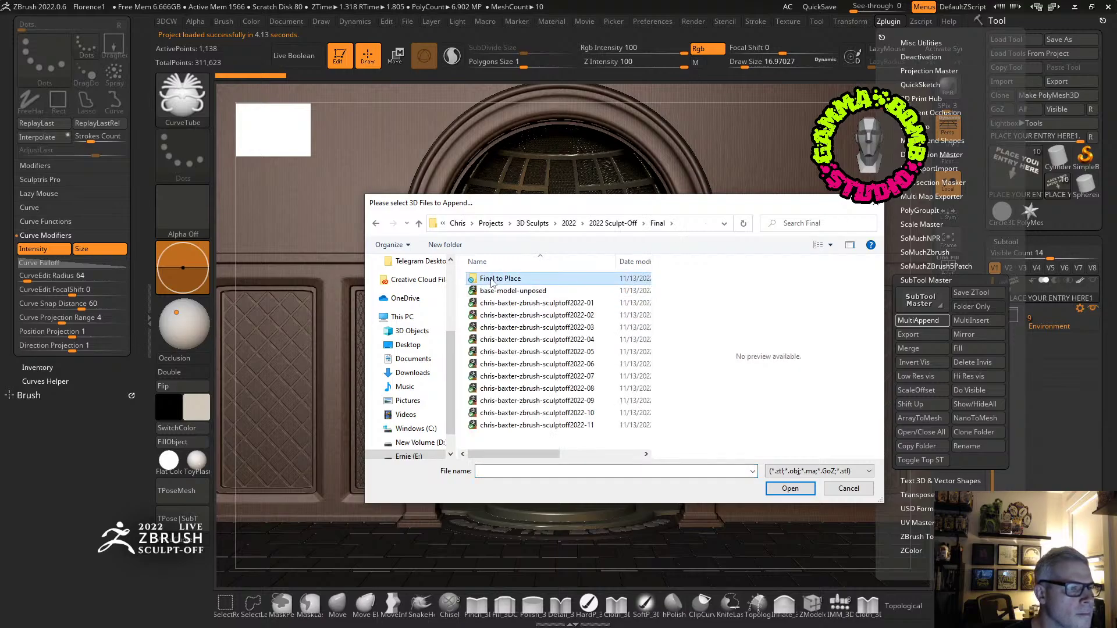
{"action": "double_click", "coordinate": [492, 279]}
{"action": "left_click", "coordinate": [496, 279]}
{"action": "left_click", "coordinate": [790, 488]}
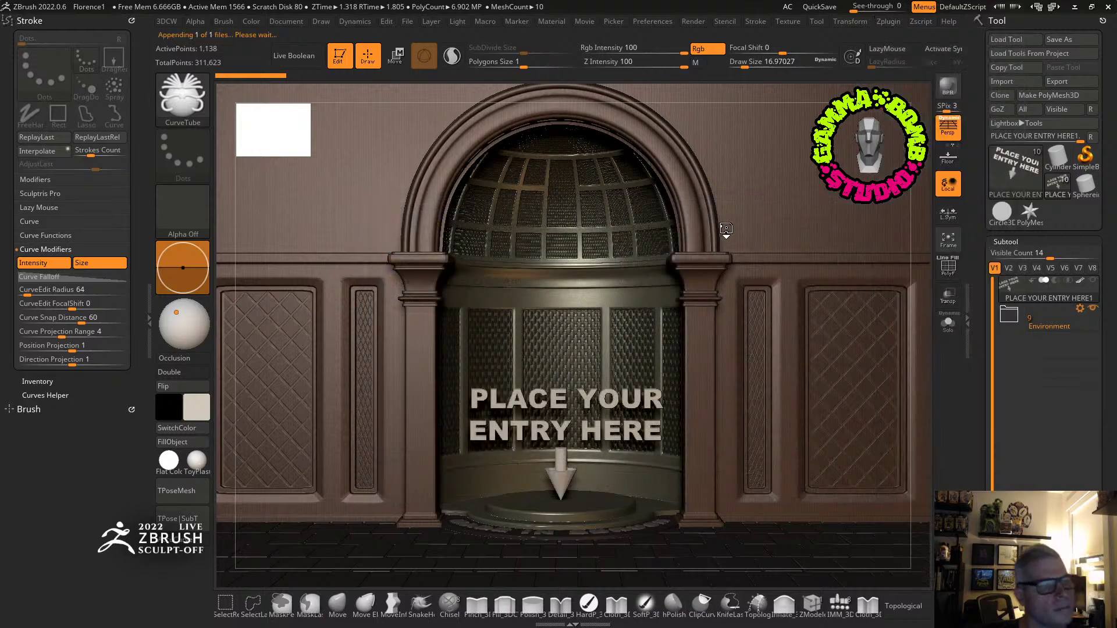
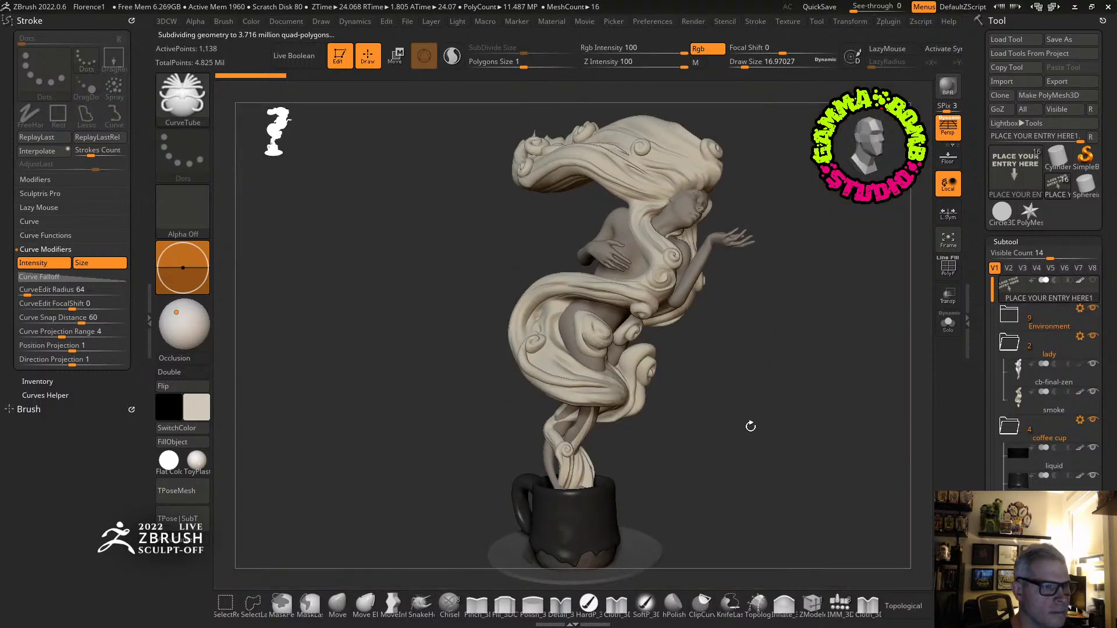
Merge the subtools of the lady folder into a single mesh with Merge Up.
{"action": "mouse_move", "coordinate": [751, 426]}
{"action": "left_mouse_down"}
{"action": "mouse_move", "coordinate": [723, 424]}
{"action": "mouse_move", "coordinate": [743, 382]}
{"action": "mouse_move", "coordinate": [765, 383]}
{"action": "left_mouse_up"}
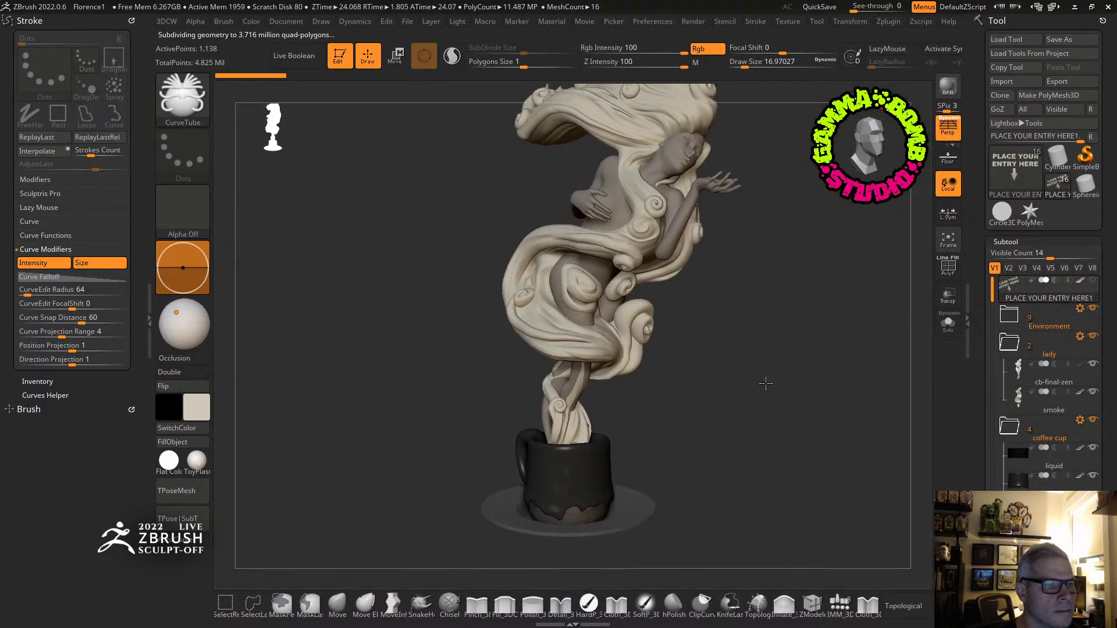
{"action": "left_click", "coordinate": [1014, 431]}
{"action": "key", "text": "w"}
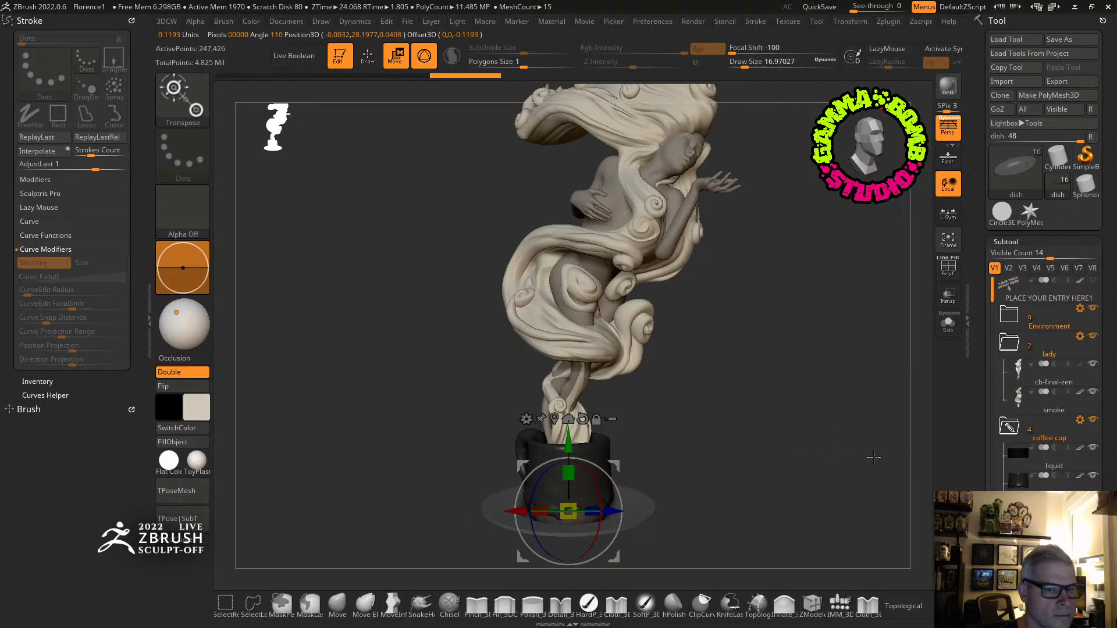
{"action": "left_click", "coordinate": [1009, 428]}
{"action": "left_click", "coordinate": [1010, 344]}
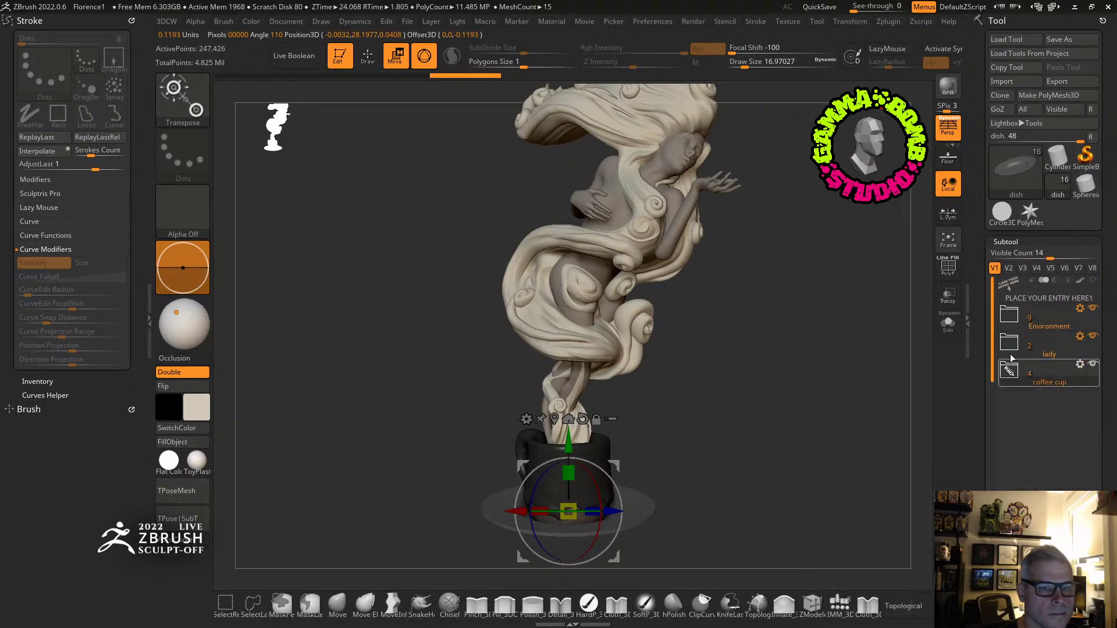
{"action": "left_click", "coordinate": [1009, 346]}
{"action": "left_click_drag", "start_coordinate": [831, 430], "coordinate": [817, 428]}
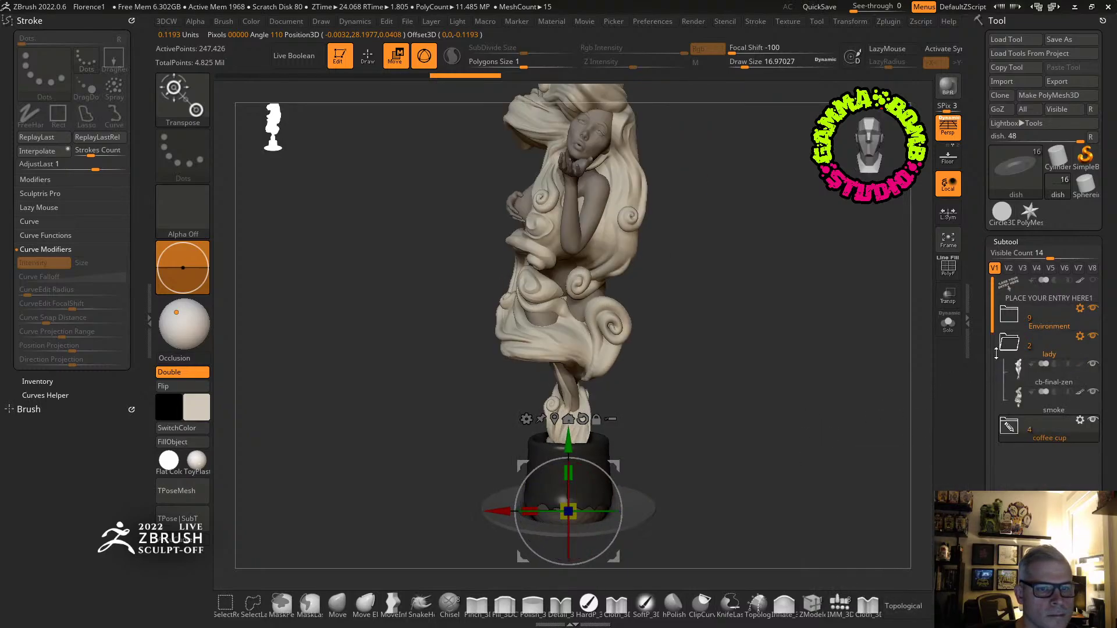
{"action": "left_click", "coordinate": [1010, 344]}
{"action": "left_click", "coordinate": [1080, 337]}
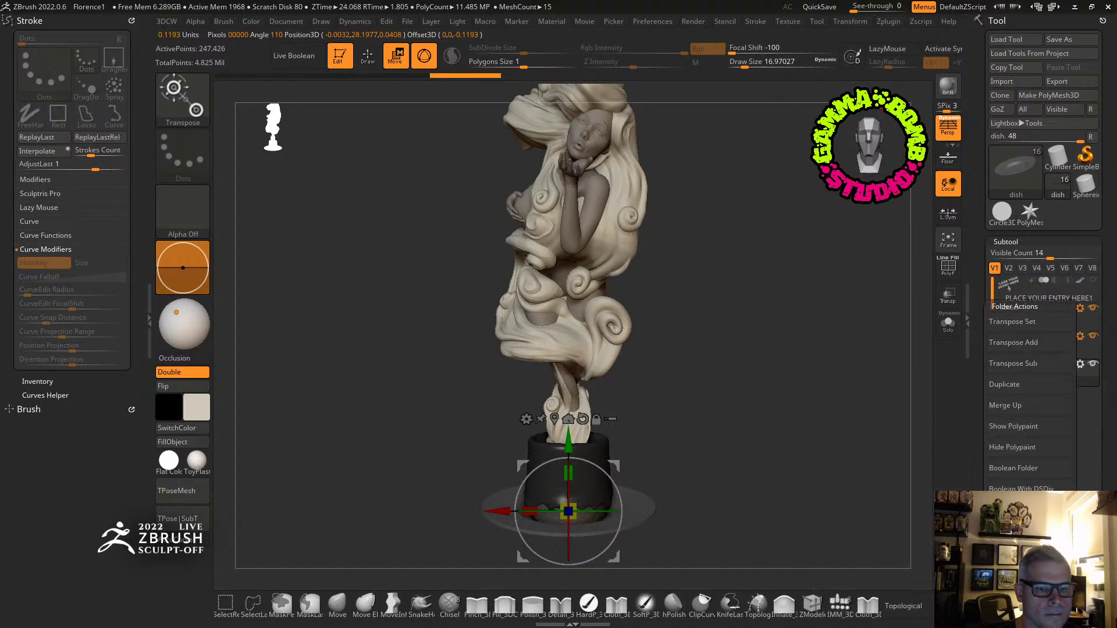
{"action": "left_click", "coordinate": [1005, 406]}
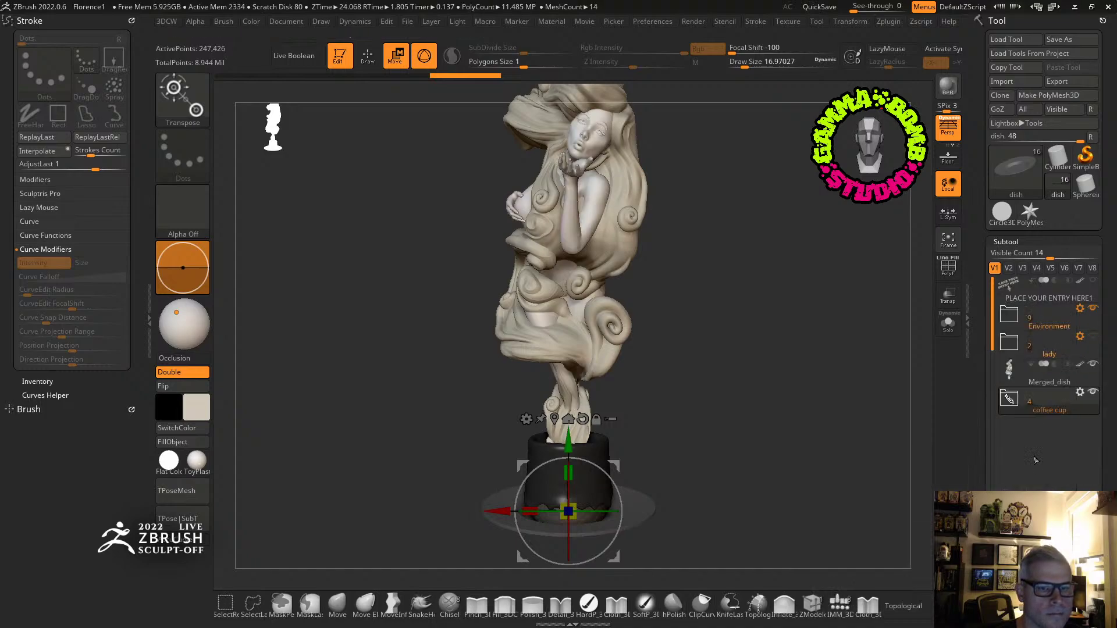
Select the merged lady-and-smoke mesh, turn on its polyframe display and assign the whole mesh to one polygroup.
{"action": "left_click", "coordinate": [1010, 376]}
{"action": "left_click", "coordinate": [948, 266]}
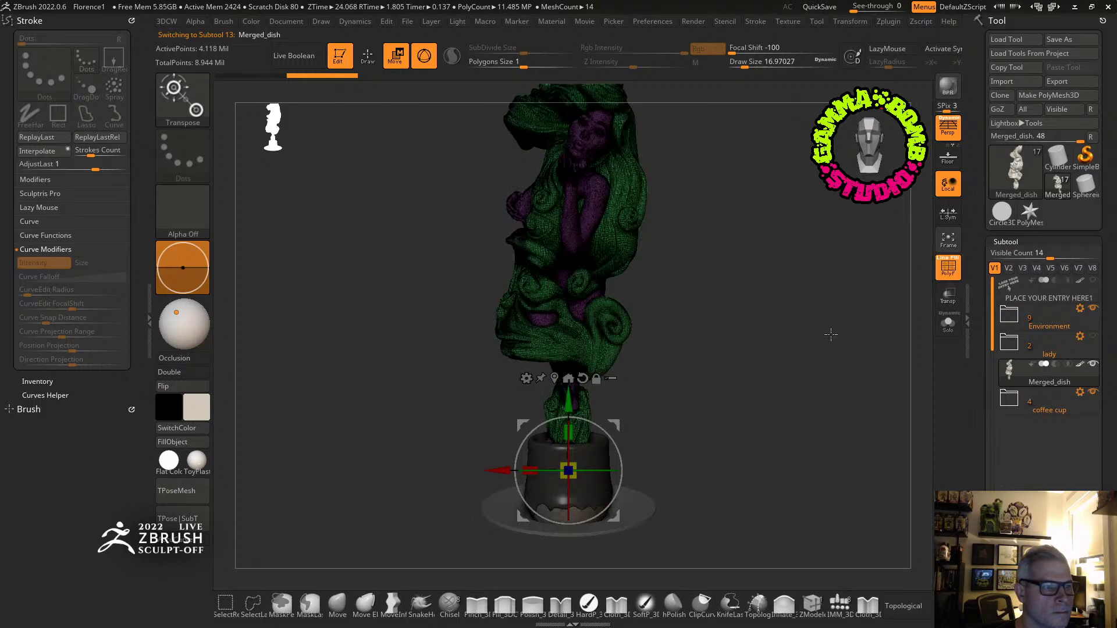
{"action": "key", "text": "w"}
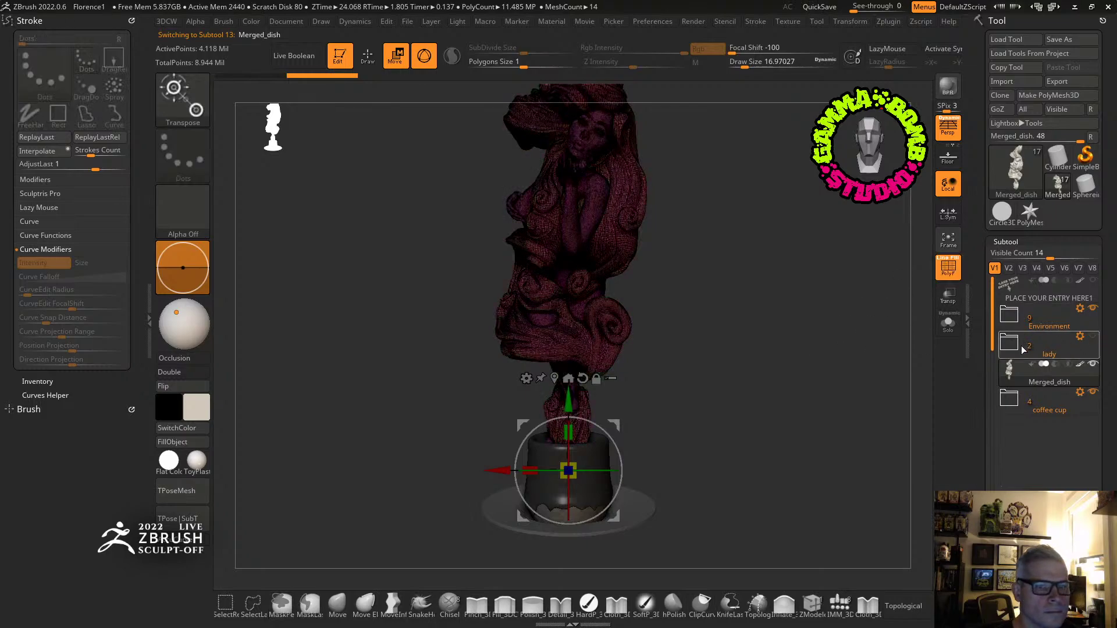
Merge the subtools of the coffee cup folder into a single mesh with Merge Up.
{"action": "left_click", "coordinate": [1012, 408]}
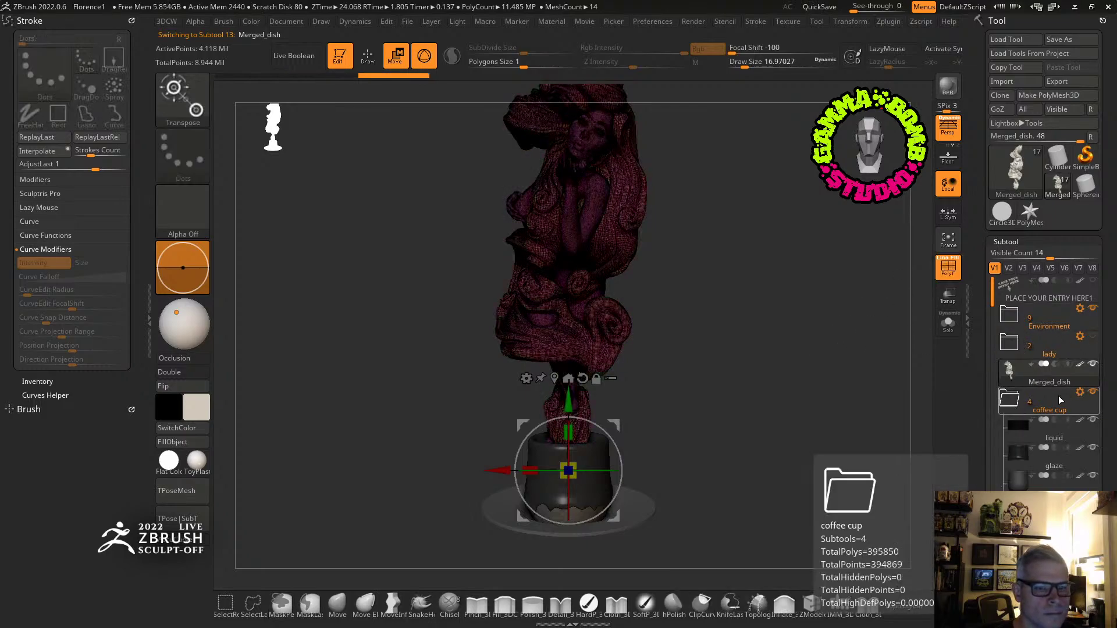
{"action": "left_click", "coordinate": [1079, 391]}
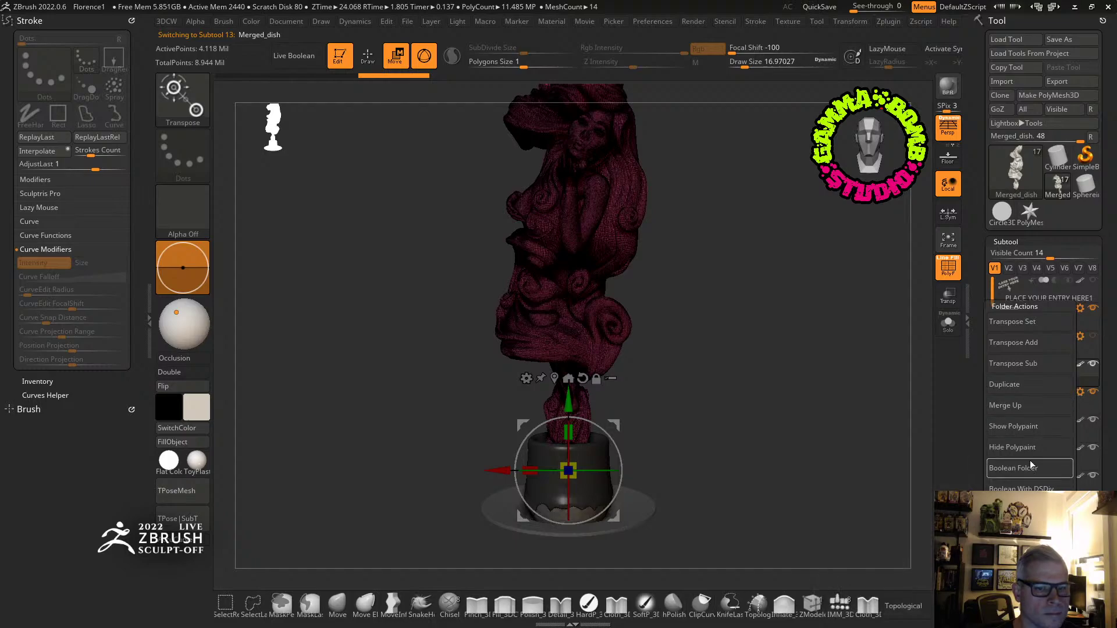
{"action": "left_click", "coordinate": [1080, 392]}
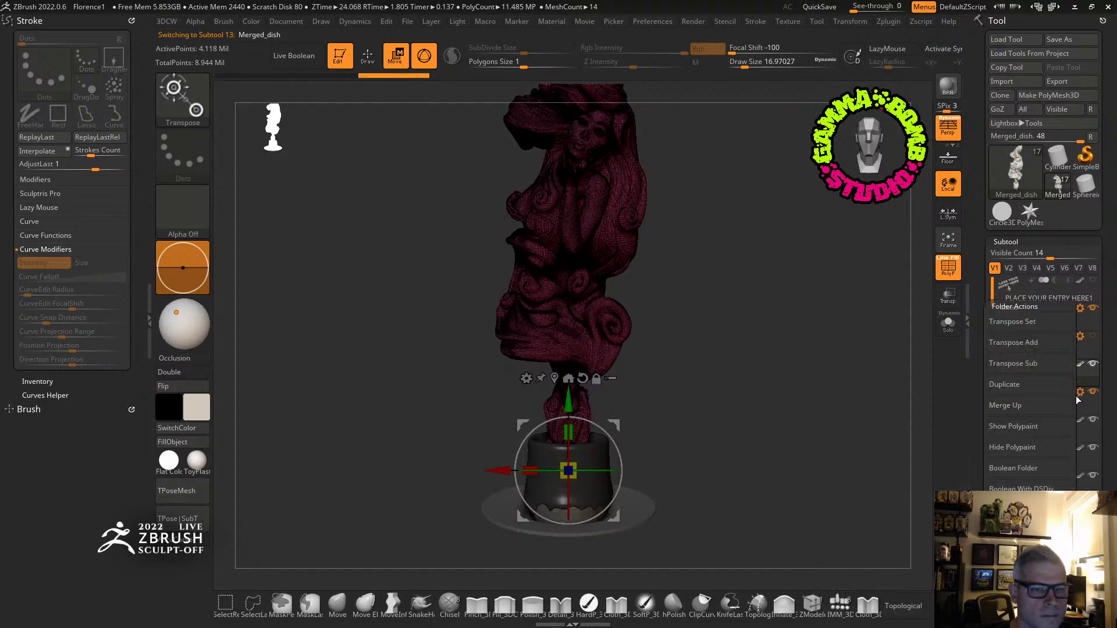
{"action": "left_click", "coordinate": [1013, 406]}
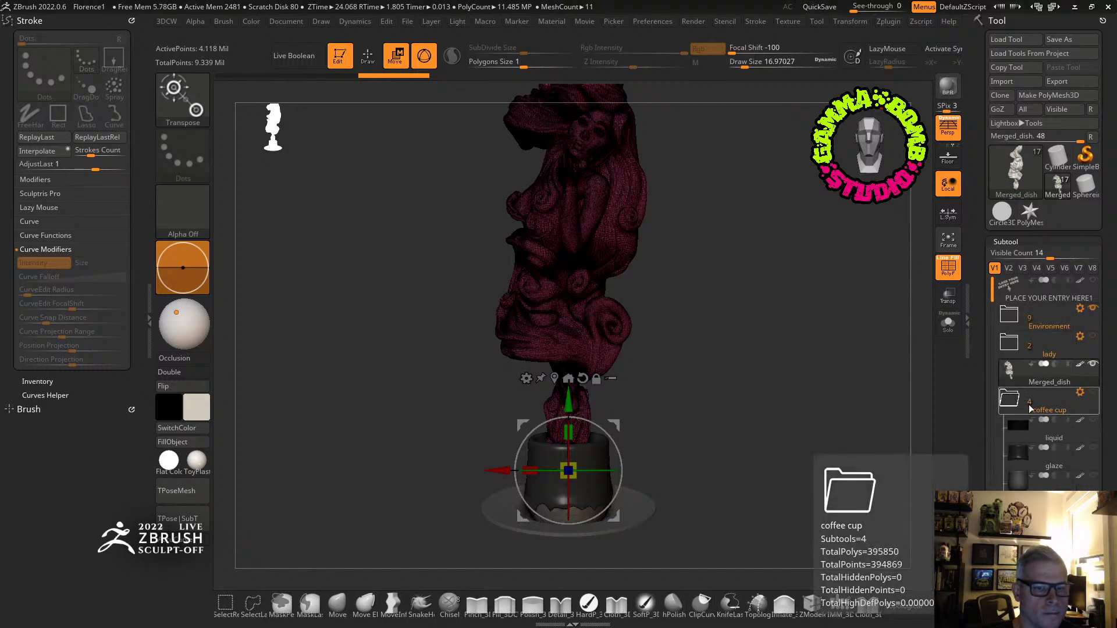
Delete the original coffee cup and lady folders with their contents, keeping the two merged meshes.
{"action": "left_click", "coordinate": [1080, 392]}
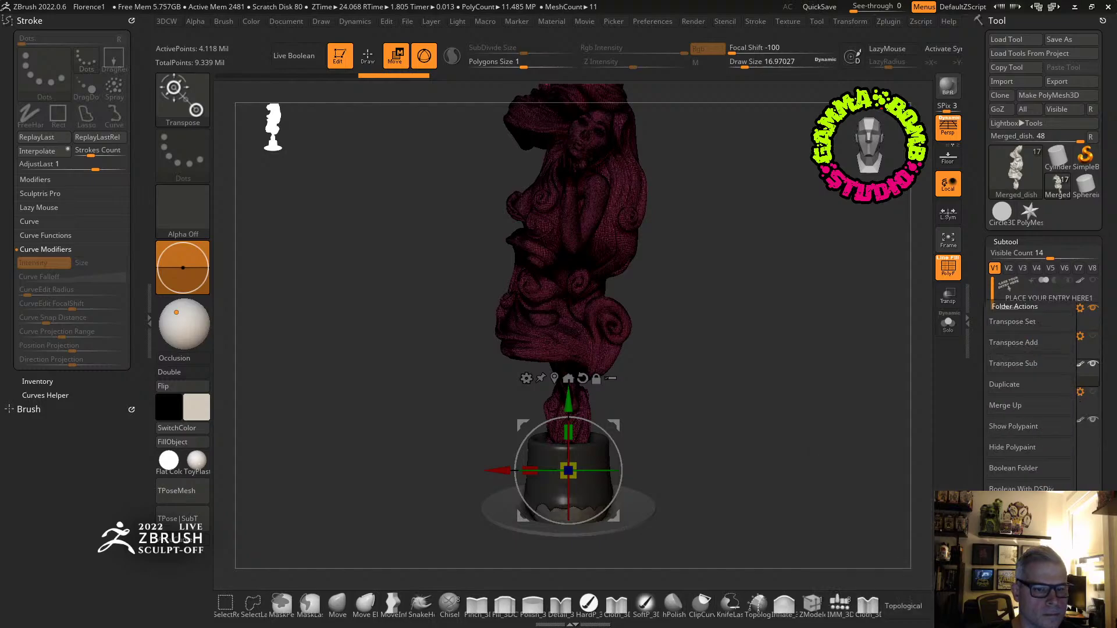
{"action": "left_click", "coordinate": [1015, 487]}
{"action": "left_click", "coordinate": [908, 614]}
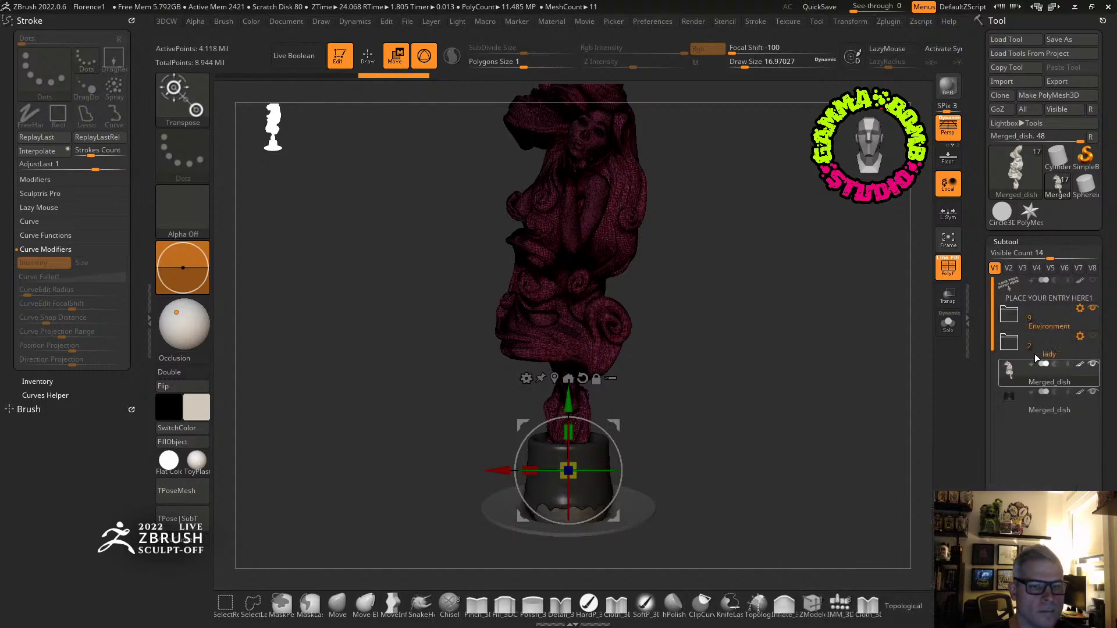
{"action": "left_click", "coordinate": [1080, 337]}
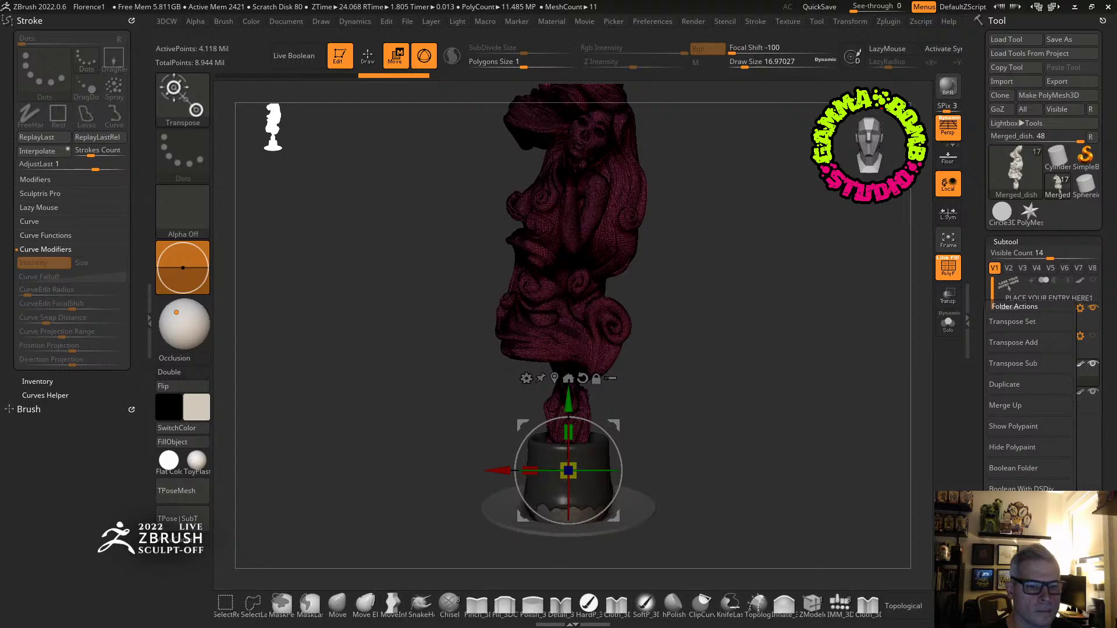
{"action": "left_click", "coordinate": [1015, 488]}
{"action": "left_click", "coordinate": [906, 614]}
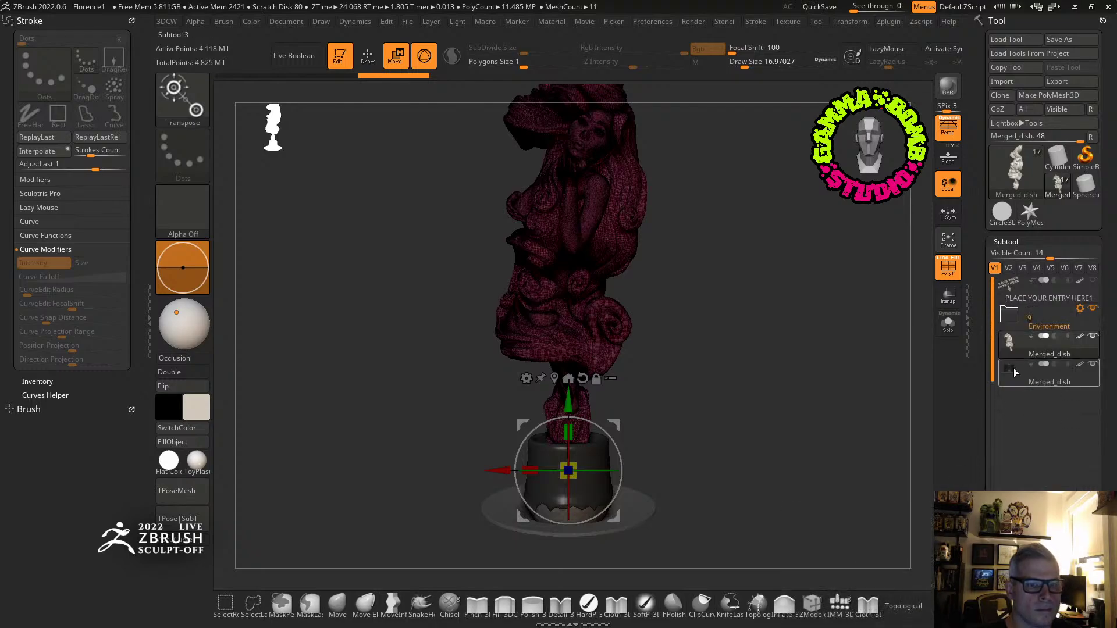
Isolate the merged cup mesh in a side view without perspective and place its gizmo pivot at the base of the dish.
{"action": "mouse_move", "coordinate": [792, 428]}
{"action": "left_mouse_down"}
{"action": "mouse_move", "coordinate": [816, 414]}
{"action": "mouse_move", "coordinate": [713, 406]}
{"action": "mouse_move", "coordinate": [805, 369]}
{"action": "left_mouse_up"}
{"action": "left_click", "coordinate": [947, 323]}
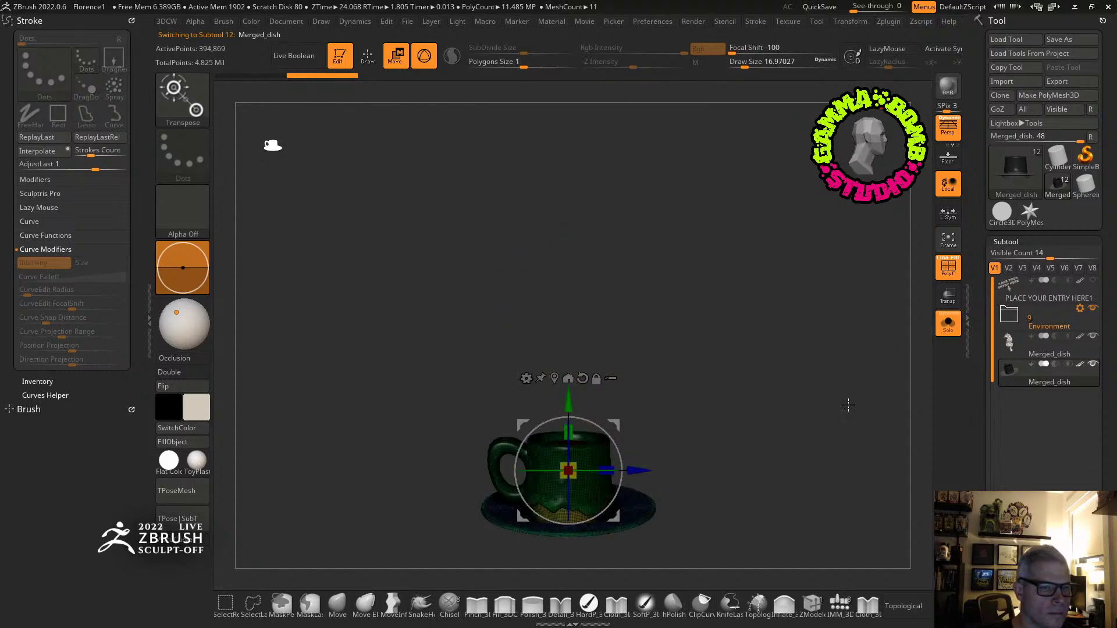
{"action": "left_click", "coordinate": [945, 139]}
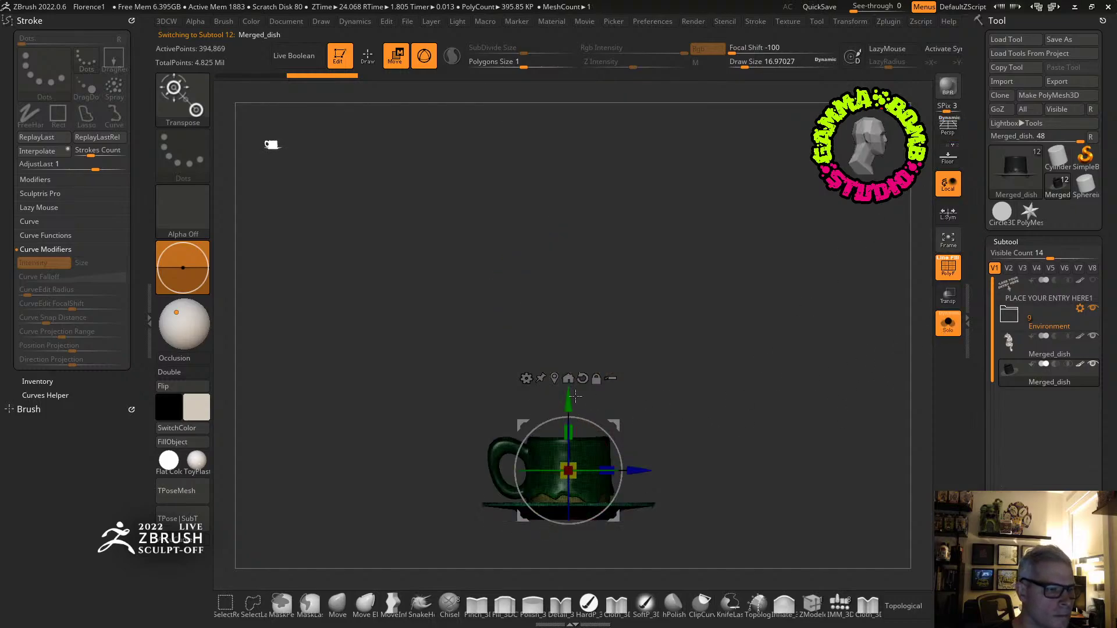
{"action": "left_click_drag", "start_coordinate": [575, 395], "coordinate": [578, 445], "text": "alt"}
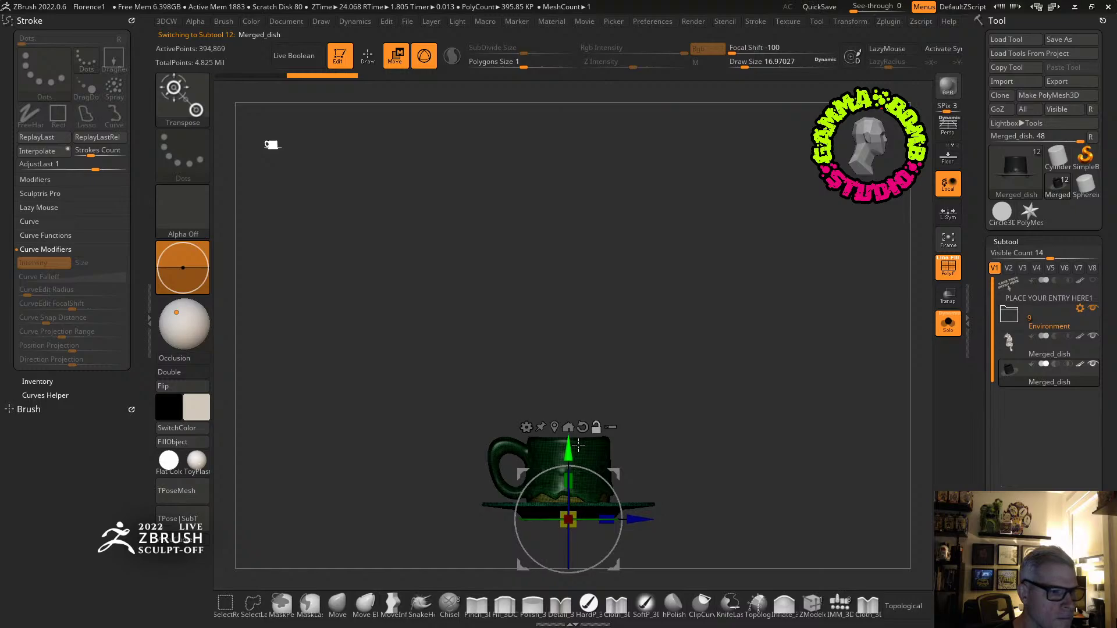
{"action": "key", "text": "q"}
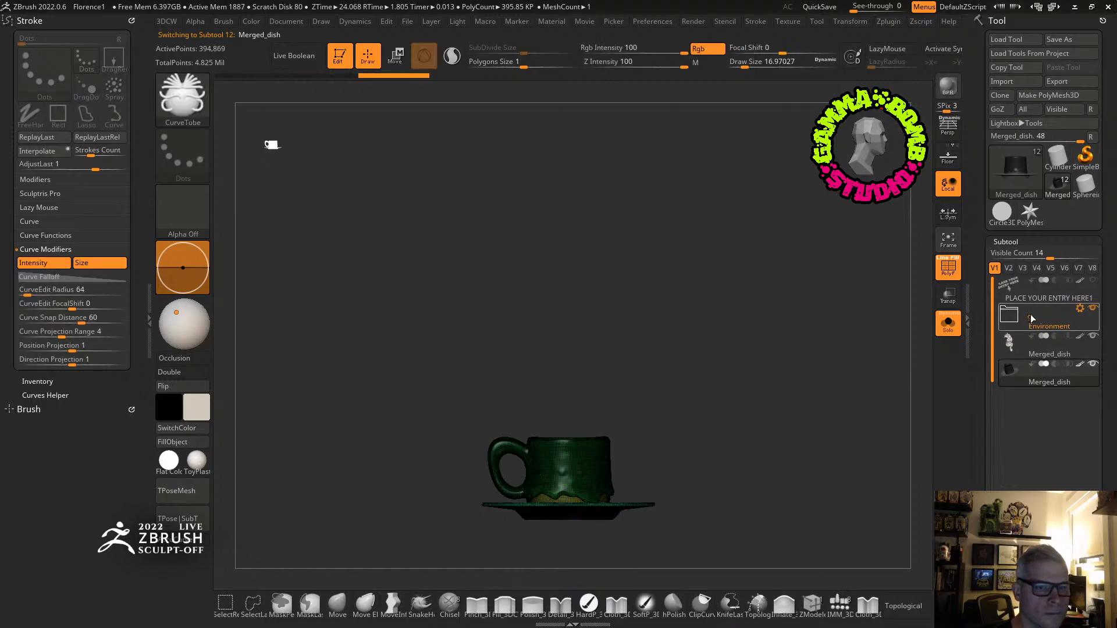
Leave solo display and show the Environment folder together with the merged lady and cup meshes, with multi-subtool transposing off.
{"action": "mouse_move", "coordinate": [1004, 354]}
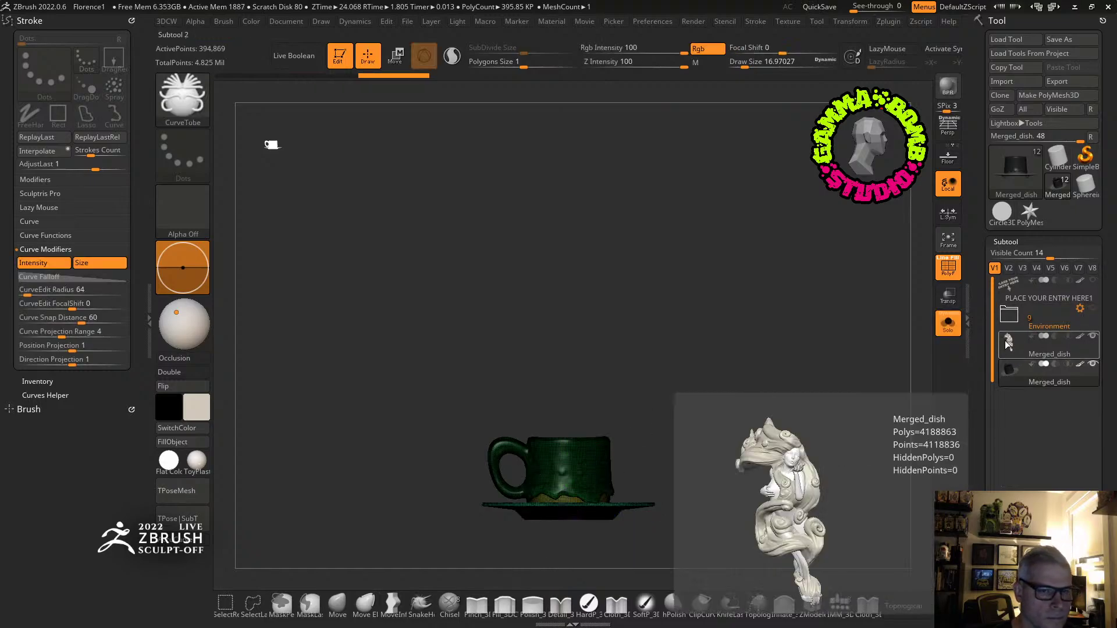
{"action": "left_click", "coordinate": [948, 321]}
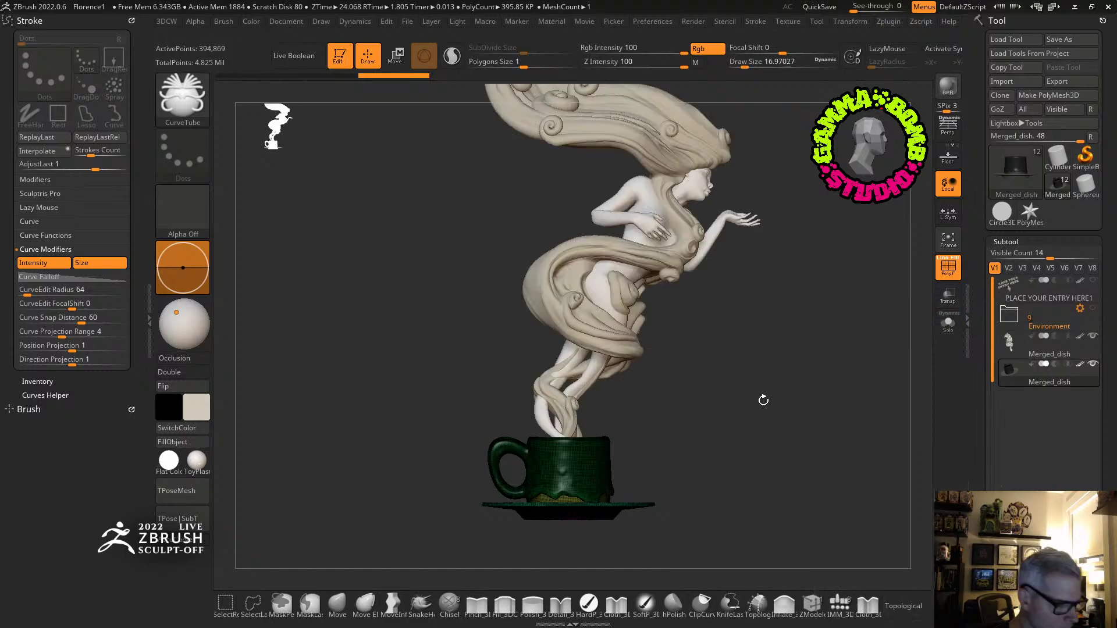
{"action": "key", "text": "w"}
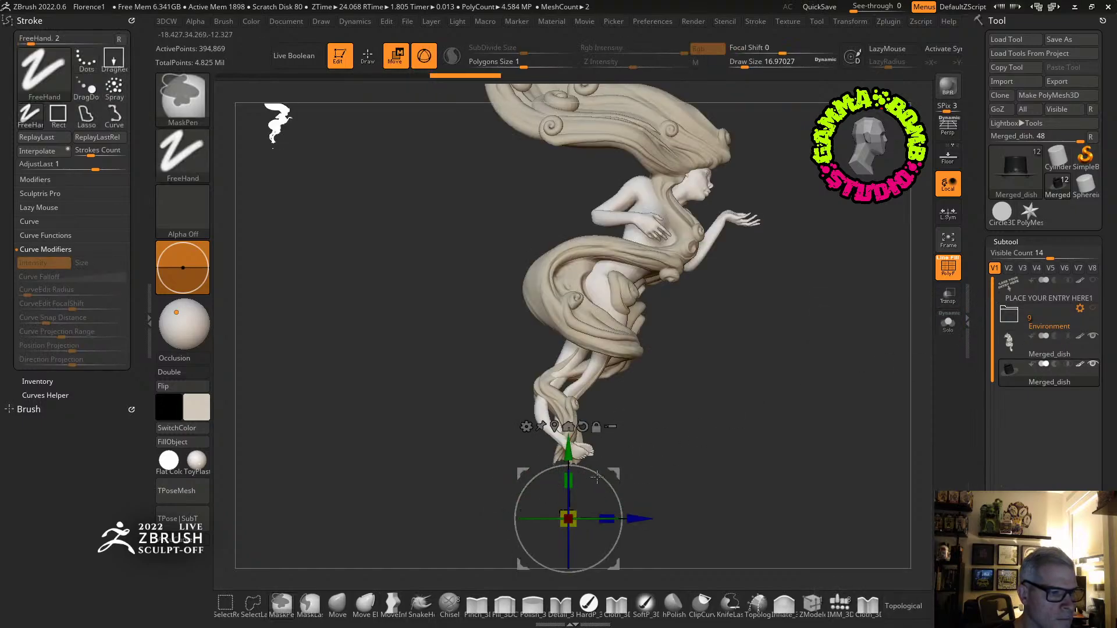
{"action": "key", "text": "ctrl+z"}
{"action": "left_click_drag", "start_coordinate": [574, 523], "coordinate": [569, 153]}
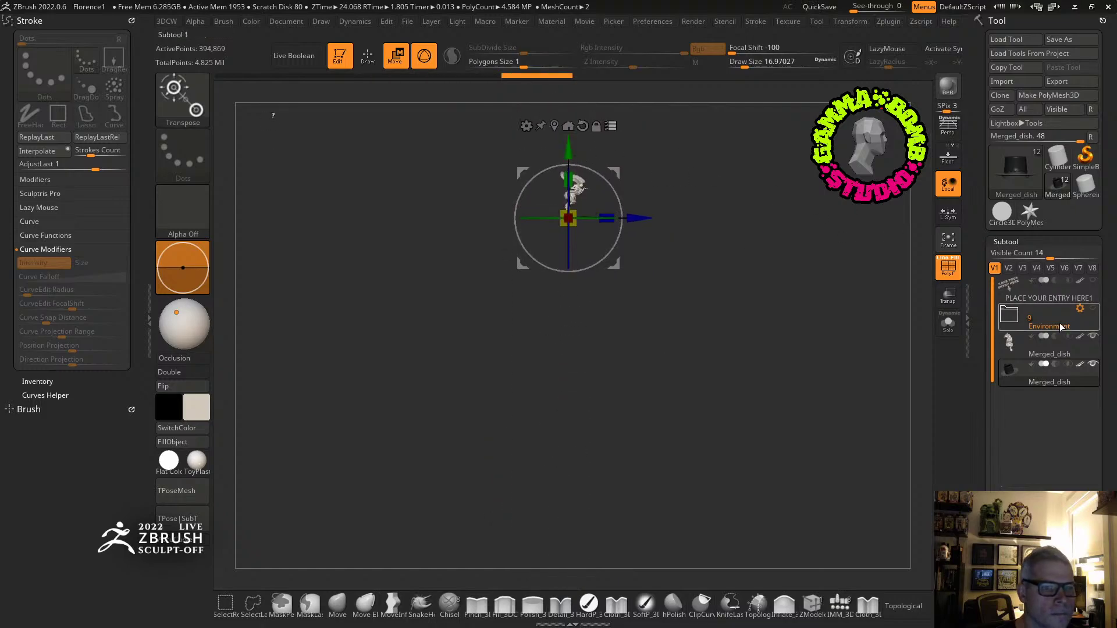
{"action": "left_click", "coordinate": [1094, 309]}
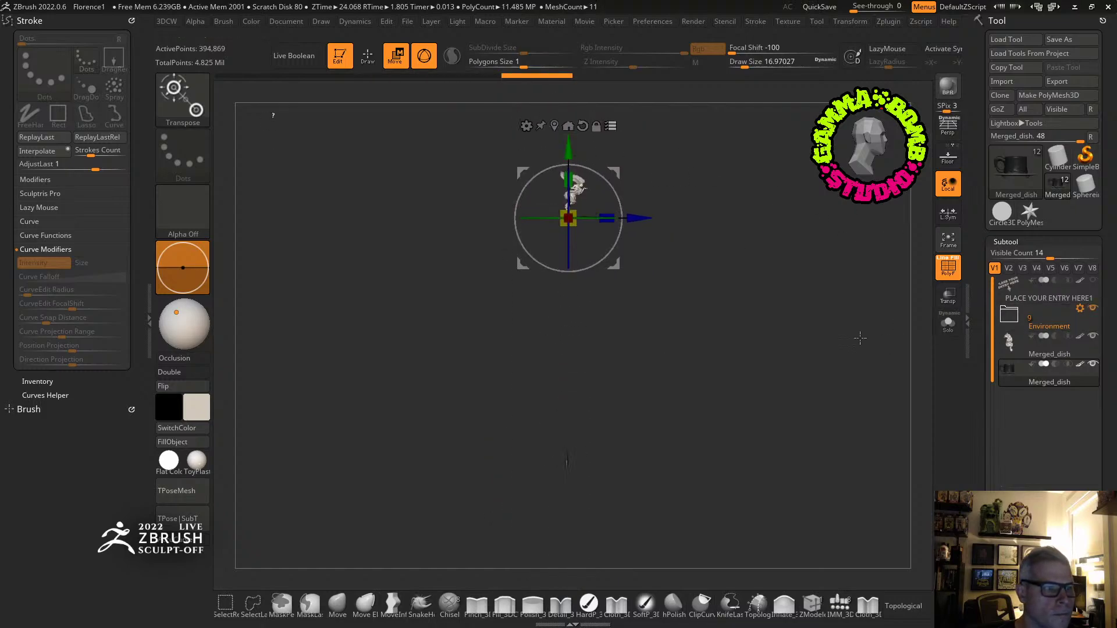
{"action": "left_click", "coordinate": [611, 126]}
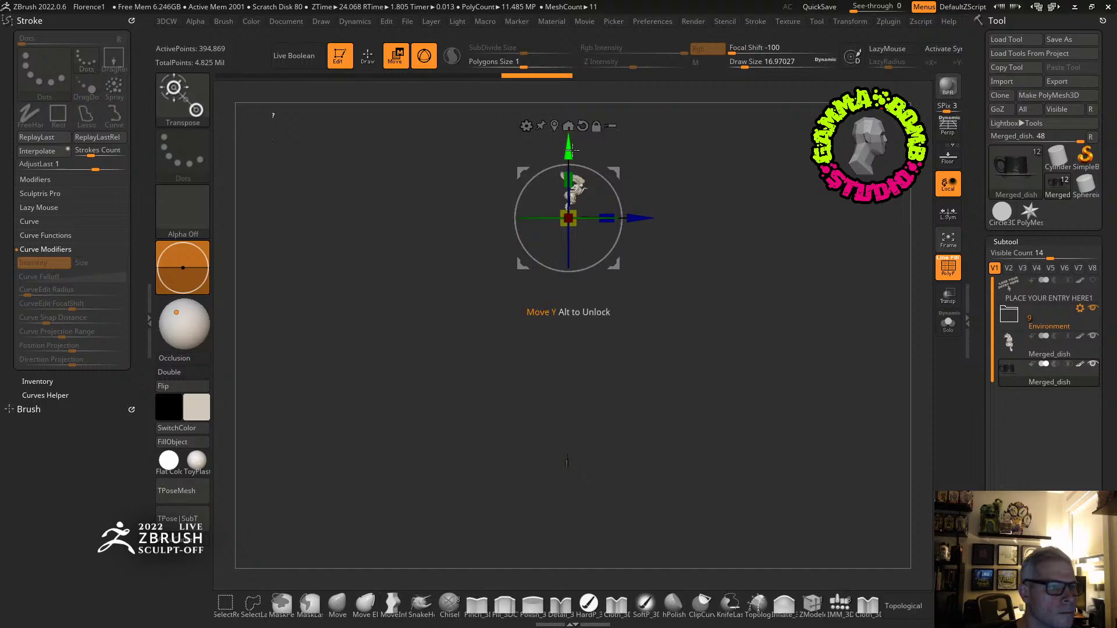
Merge the lady-and-smoke mesh down with the coffee cup mesh into one subtool, accepting that it is not undoable.
{"action": "left_click", "coordinate": [1011, 347]}
{"action": "key", "text": "space"}
{"action": "left_click", "coordinate": [736, 315]}
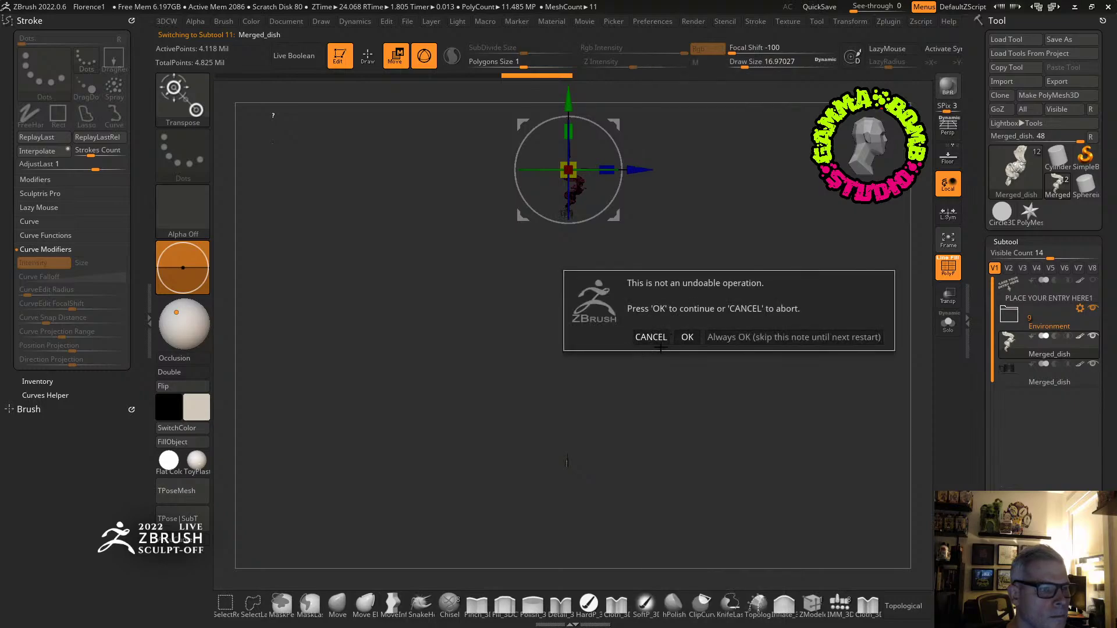
{"action": "left_click", "coordinate": [688, 336]}
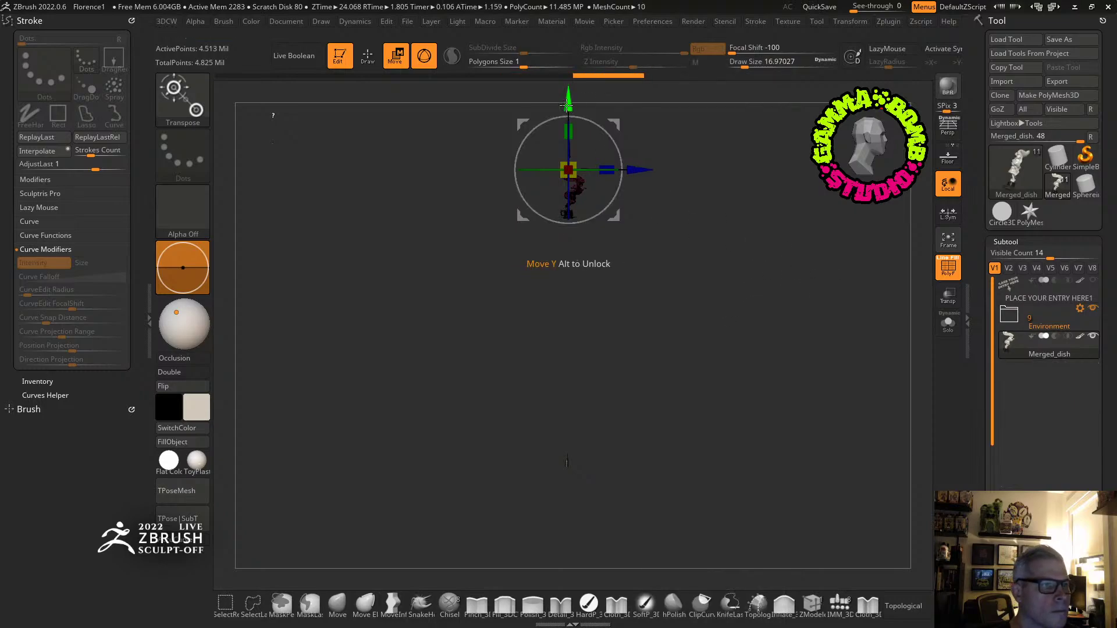
Lower the merged sculpture along Y to the display environment and reposition its gizmo pivot at the coffee cup's base.
{"action": "left_click_drag", "start_coordinate": [569, 104], "coordinate": [635, 366]}
{"action": "key", "text": "f"}
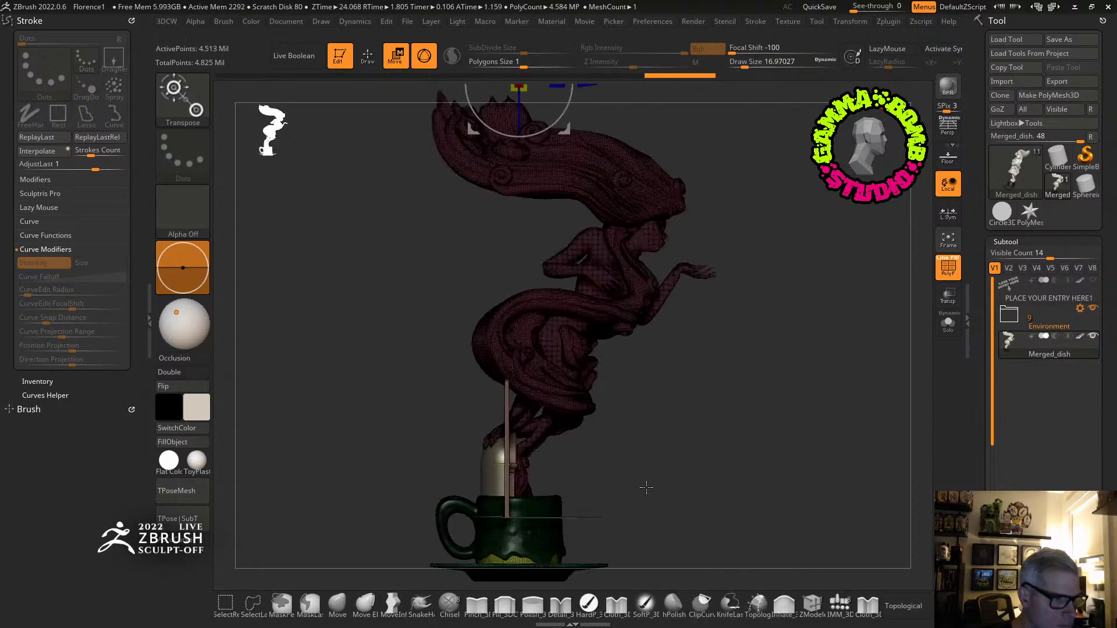
{"action": "left_click_drag", "start_coordinate": [654, 488], "coordinate": [612, 499]}
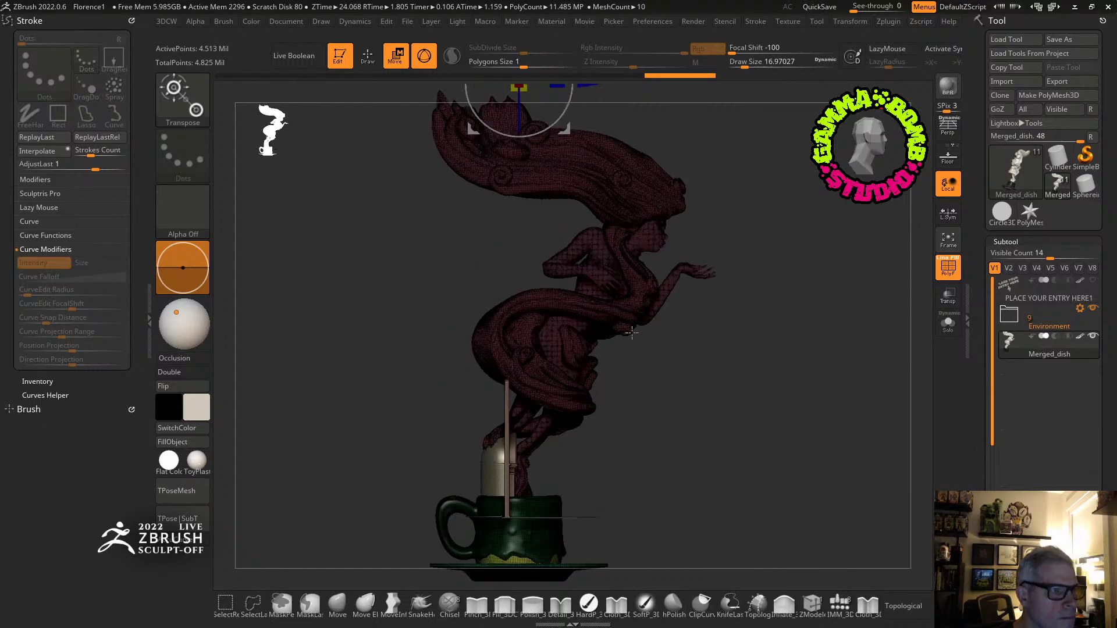
{"action": "left_click_drag", "start_coordinate": [706, 361], "coordinate": [657, 322], "text": "alt"}
{"action": "left_click_drag", "start_coordinate": [518, 222], "coordinate": [588, 445]}
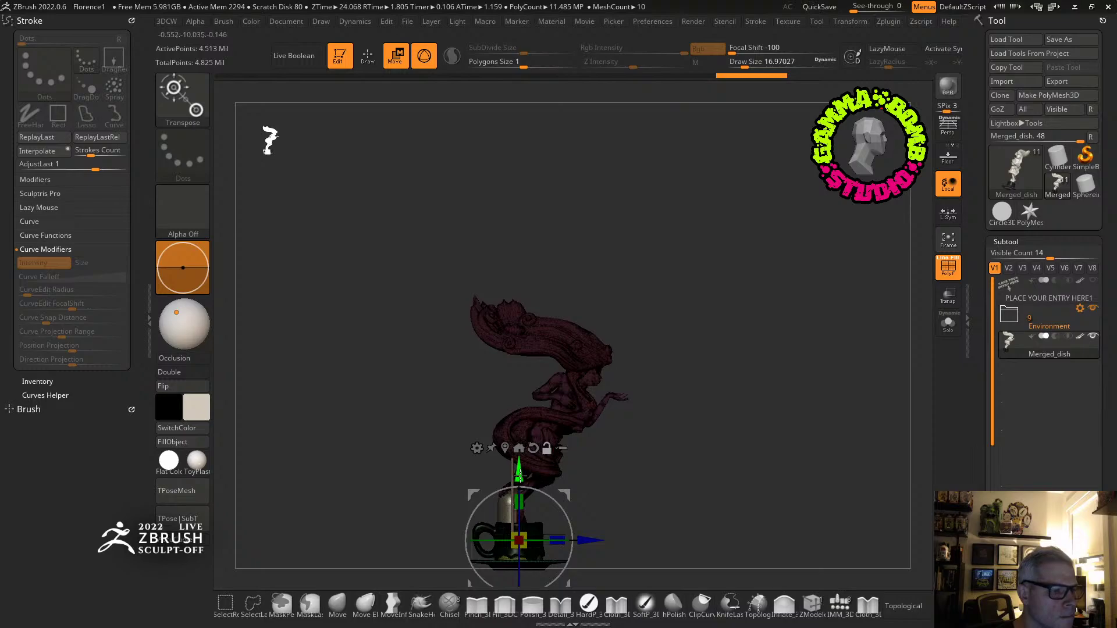
Scale the sculpture down to fit the environment and move it into the center of the domed niche.
{"action": "left_click_drag", "start_coordinate": [538, 541], "coordinate": [476, 543]}
{"action": "left_click_drag", "start_coordinate": [523, 492], "coordinate": [879, 562]}
{"action": "left_click_drag", "start_coordinate": [634, 318], "coordinate": [607, 275]}
{"action": "left_click_drag", "start_coordinate": [636, 324], "coordinate": [578, 341]}
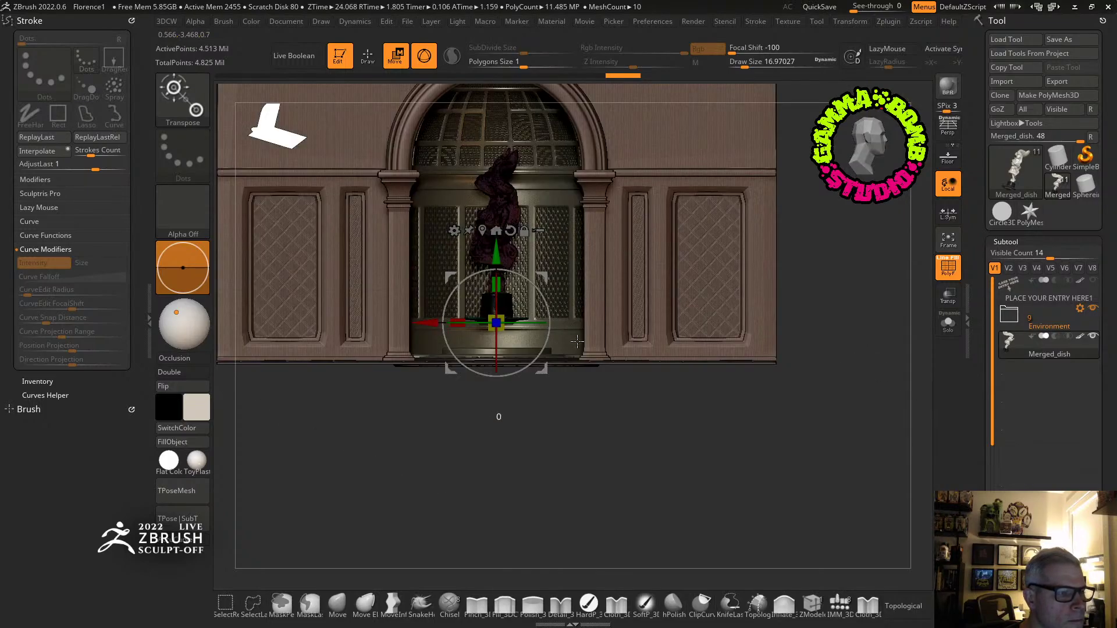
With transparency on in the front view, adjust the sculpture's height so the dish sits on the niche's base.
{"action": "left_click", "coordinate": [948, 295]}
{"action": "left_click_drag", "start_coordinate": [919, 294], "coordinate": [743, 267]}
{"action": "left_click_drag", "start_coordinate": [516, 269], "coordinate": [515, 286]}
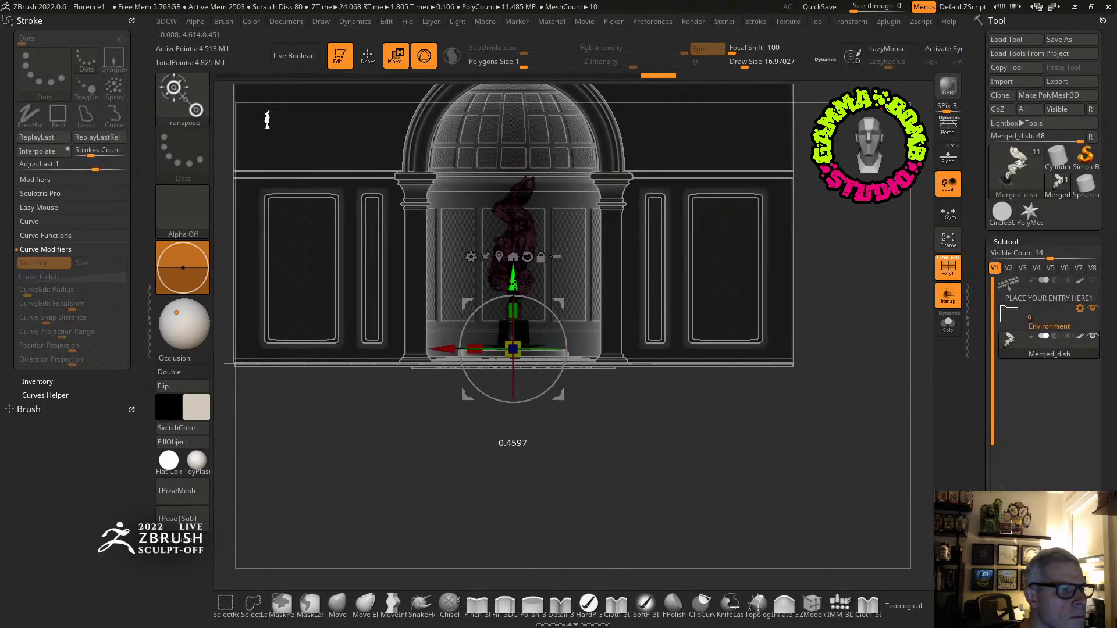
{"action": "right_click_drag", "start_coordinate": [560, 317], "coordinate": [590, 343], "text": "alt"}
{"action": "key", "text": "f"}
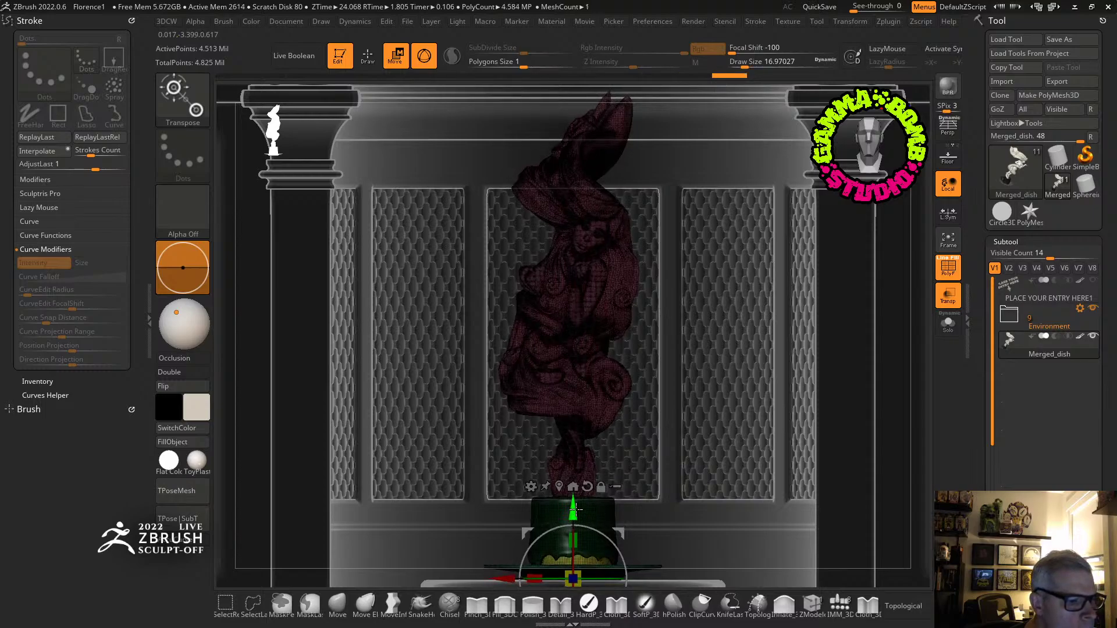
{"action": "key", "text": "q"}
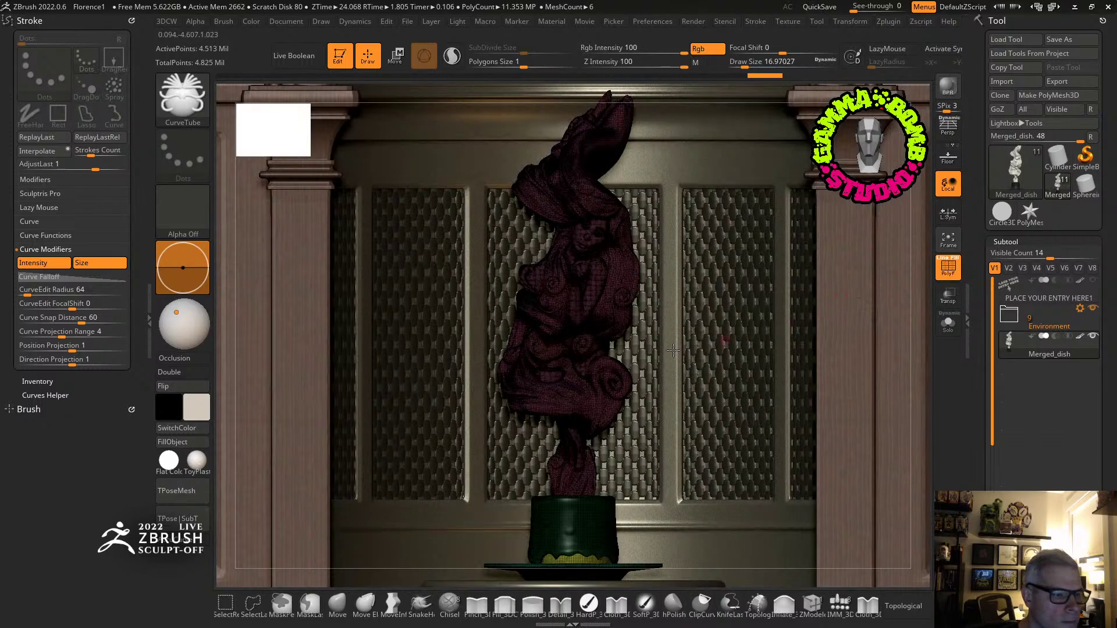
Check the sculpture's placement against the whole niche, return to Draw mode and turn off the PolyFrame display.
{"action": "key", "text": "w"}
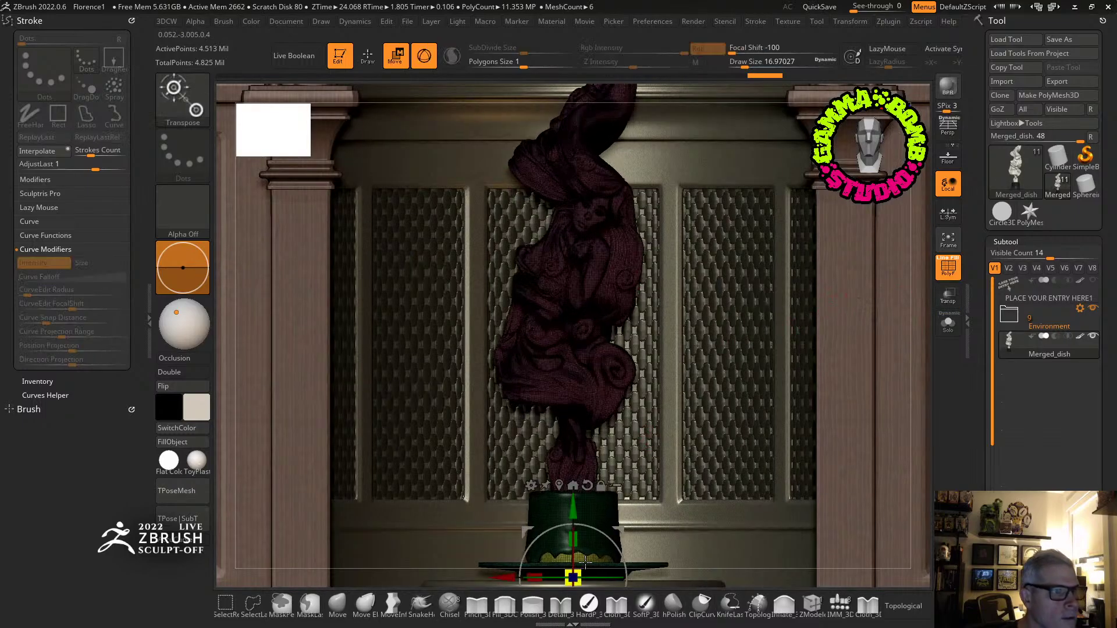
{"action": "right_click_drag", "start_coordinate": [555, 393], "coordinate": [524, 371]}
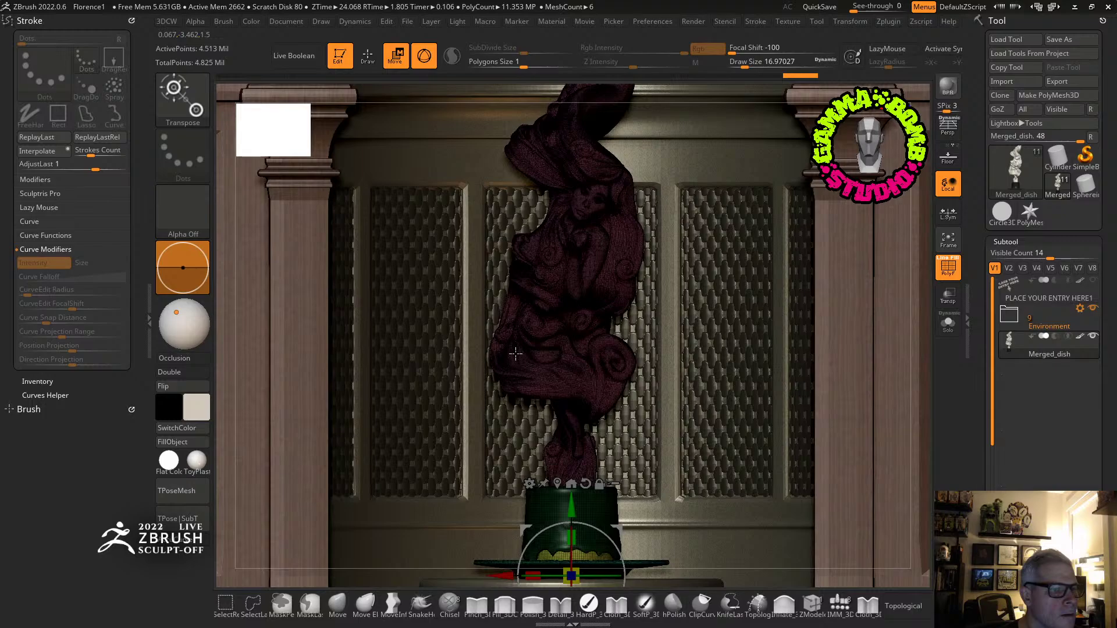
{"action": "key", "text": "f"}
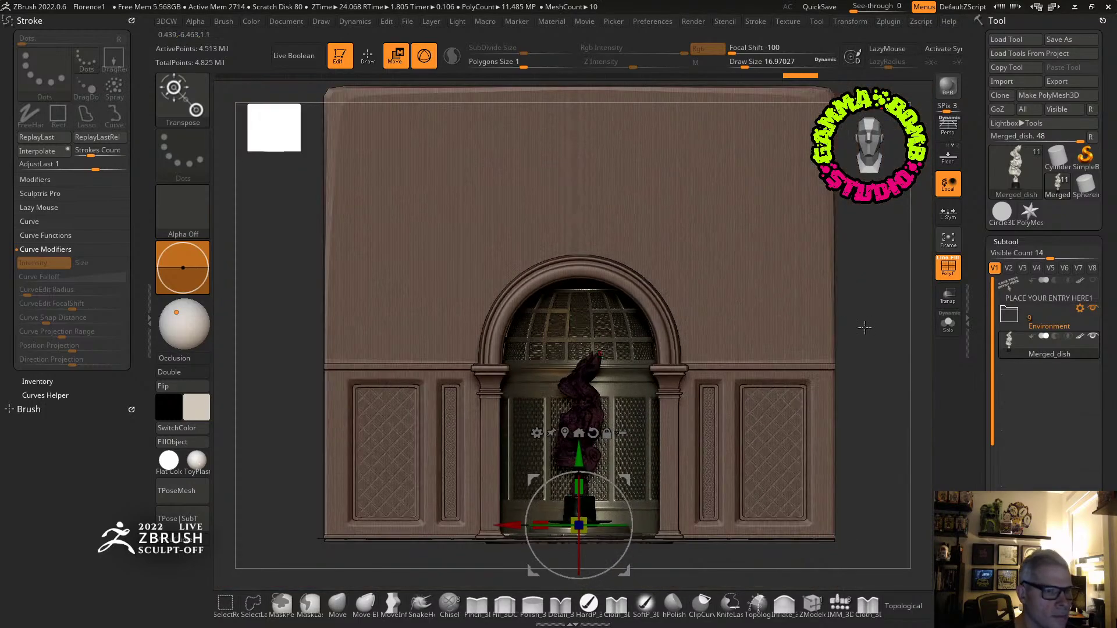
{"action": "right_click_drag", "start_coordinate": [865, 328], "coordinate": [854, 349]}
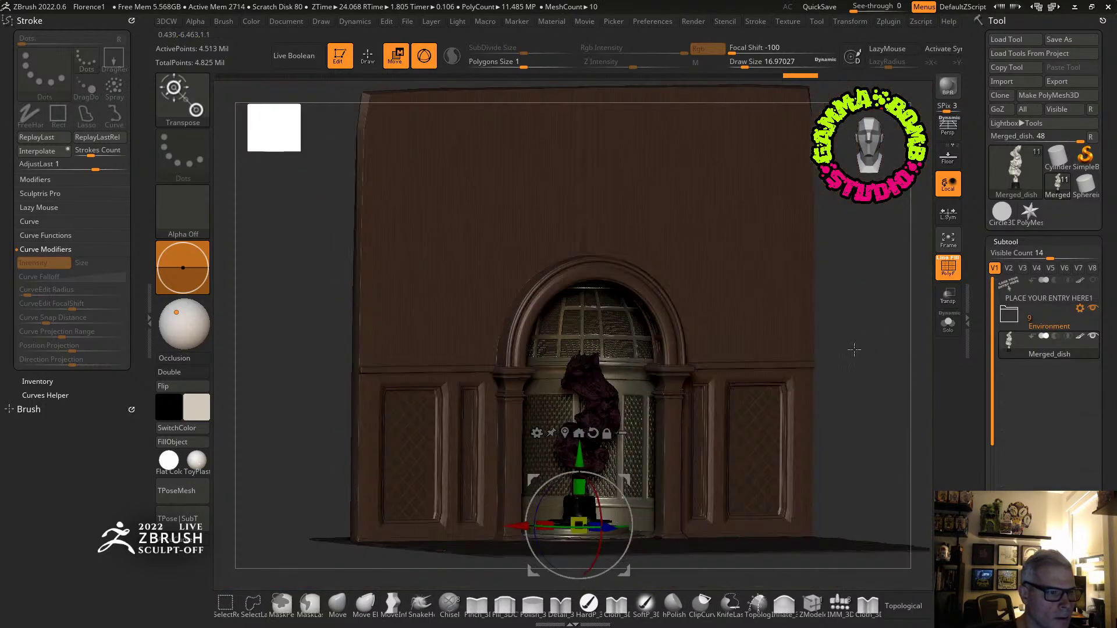
{"action": "left_click", "coordinate": [587, 513]}
{"action": "right_click_drag", "start_coordinate": [888, 395], "coordinate": [853, 392]}
{"action": "key", "text": "q"}
{"action": "left_click", "coordinate": [946, 275]}
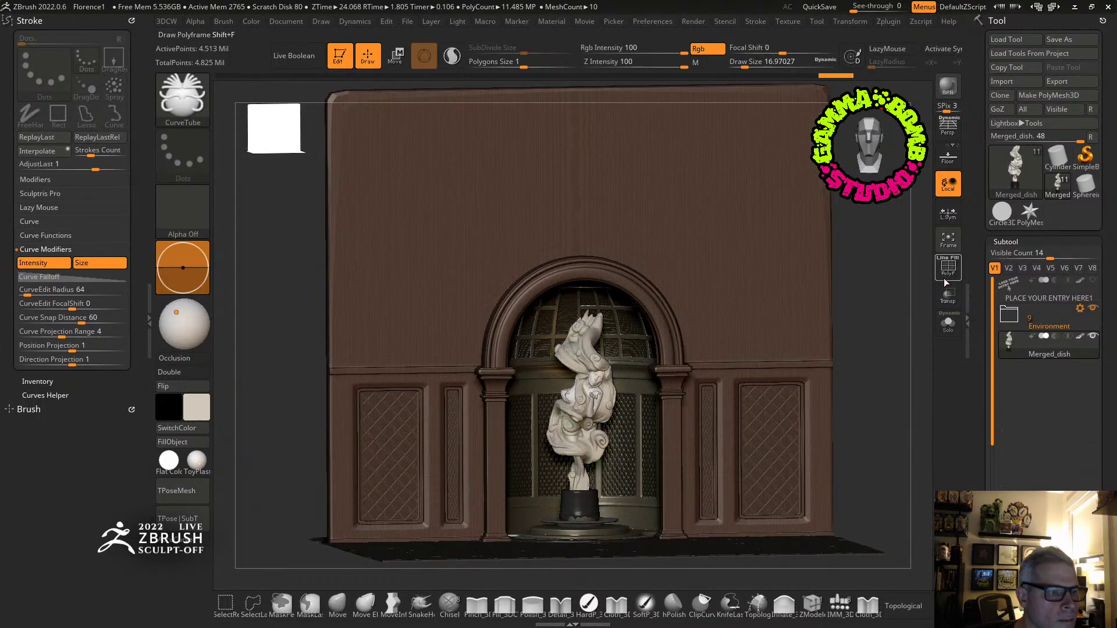
Turn on perspective for the niche scene and collapse the Stroke palette tray to widen the canvas area.
{"action": "left_click", "coordinate": [948, 125]}
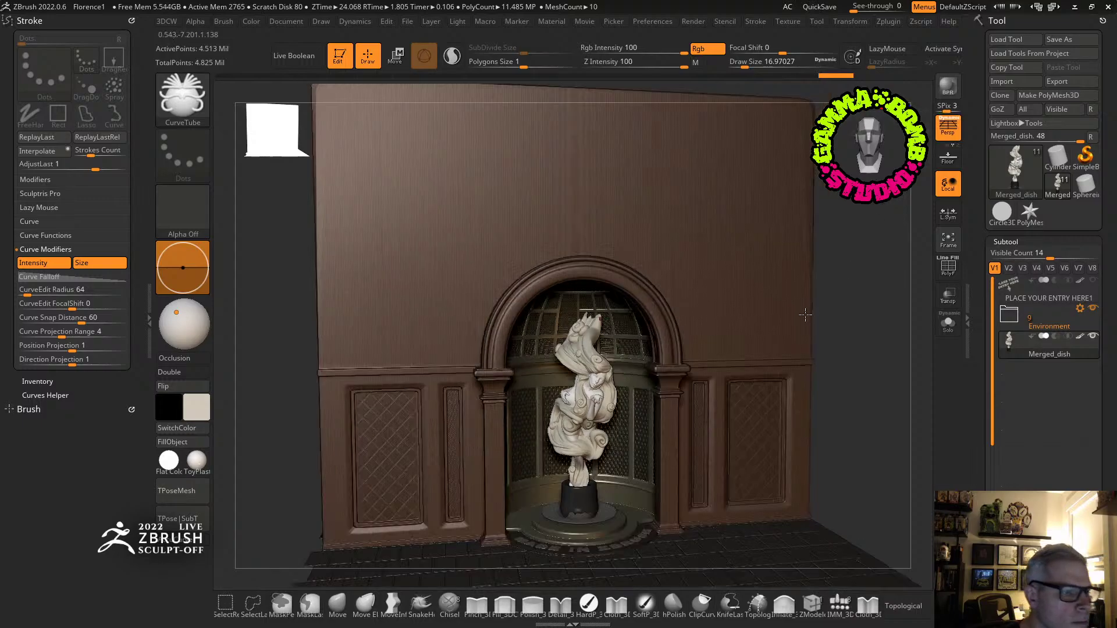
{"action": "right_click_drag", "start_coordinate": [756, 327], "coordinate": [727, 328]}
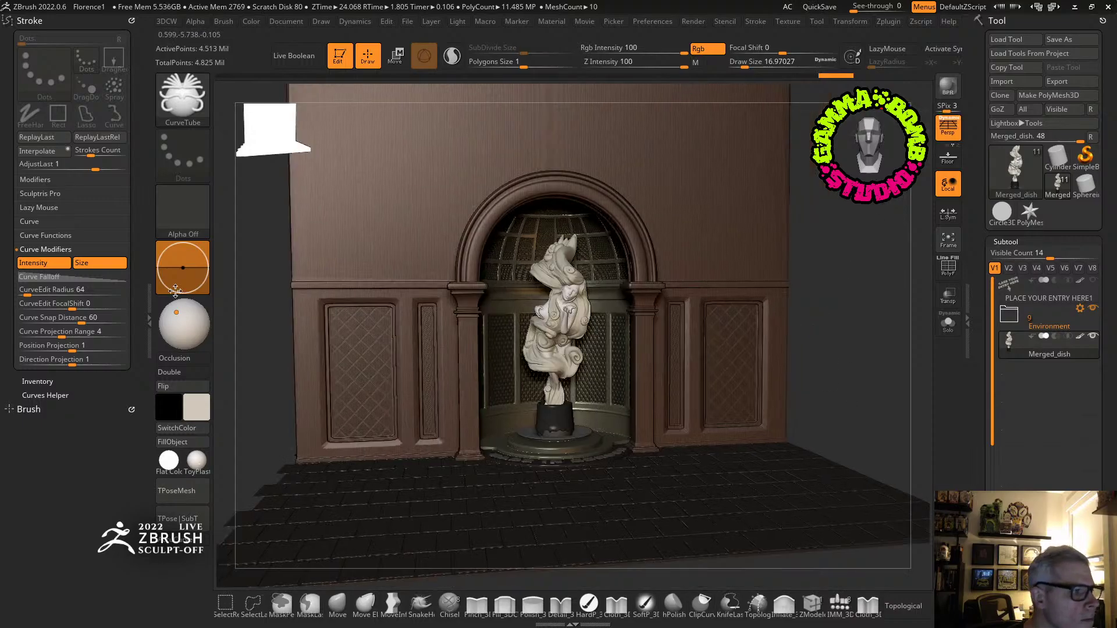
{"action": "left_click", "coordinate": [148, 307]}
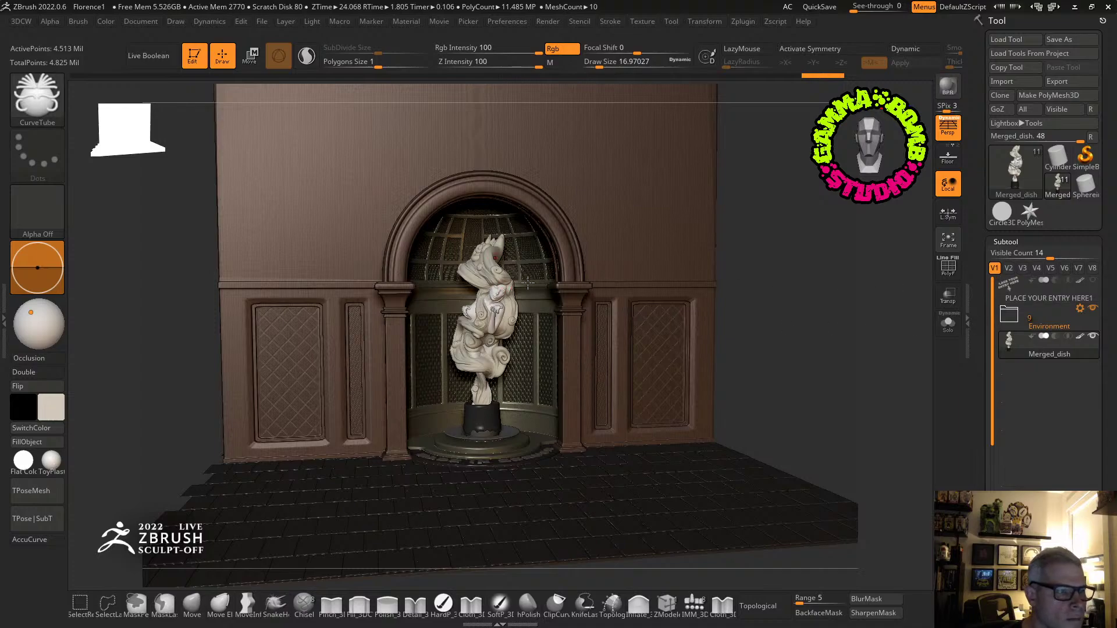
Compose a perspective view of the statue in its niche and shrink the displayed document canvas.
{"action": "left_click_drag", "start_coordinate": [511, 286], "coordinate": [528, 284]}
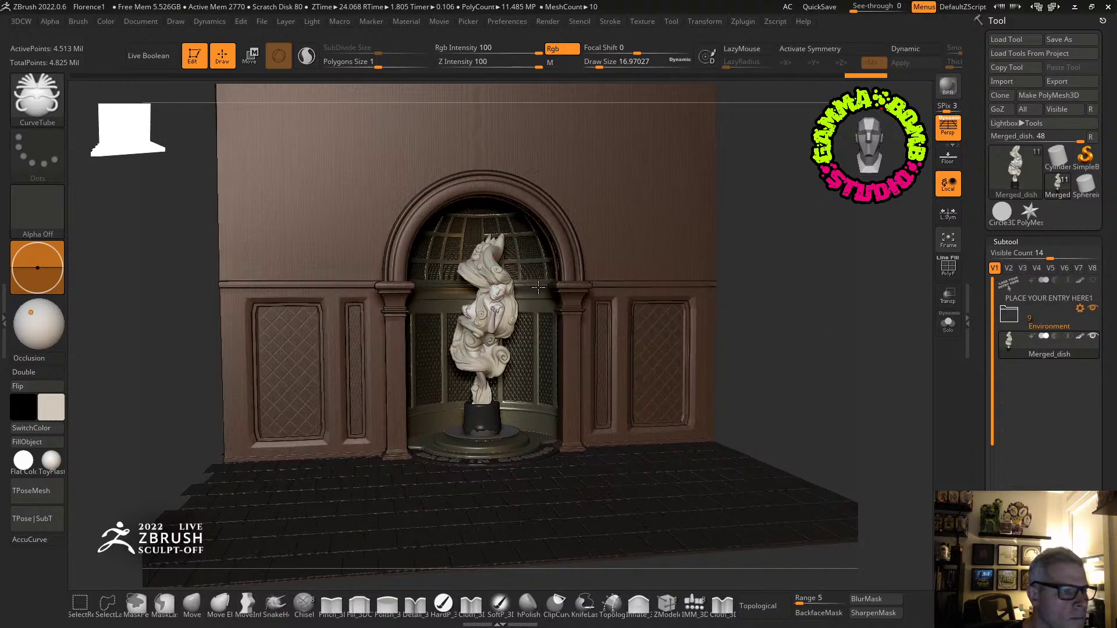
{"action": "right_click_drag", "start_coordinate": [538, 288], "coordinate": [503, 303], "text": "ctrl"}
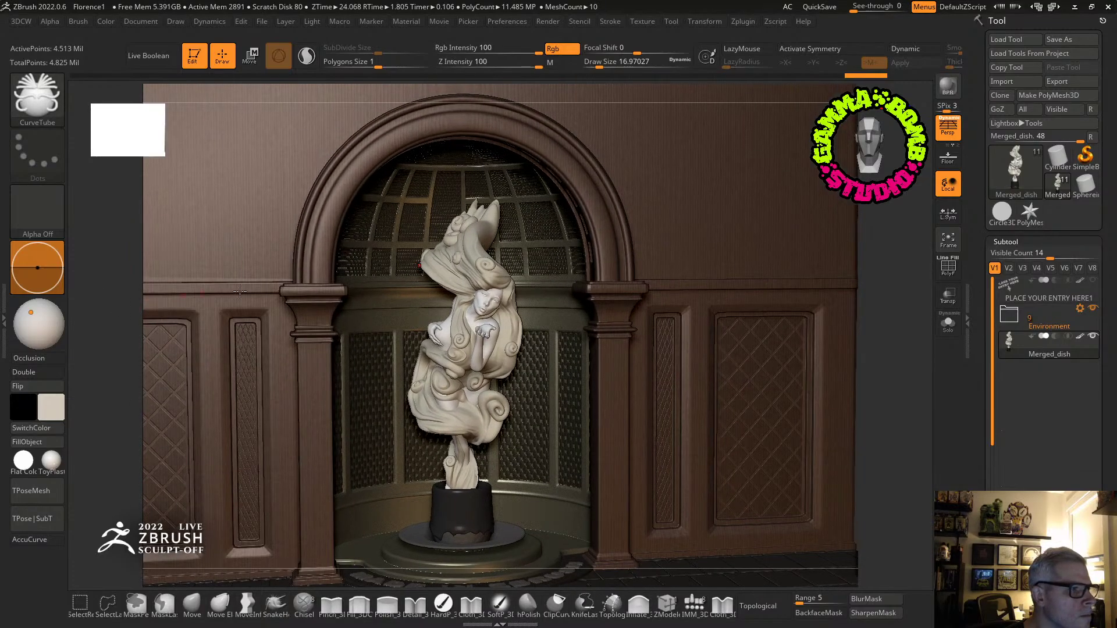
{"action": "left_click_drag", "start_coordinate": [909, 292], "coordinate": [925, 293], "text": "alt"}
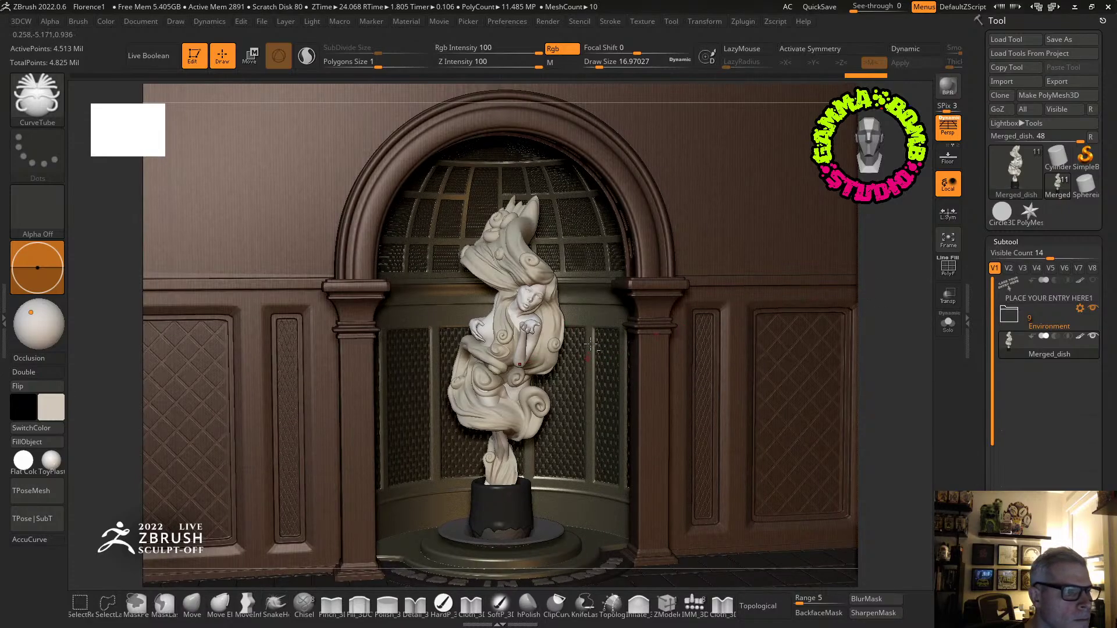
{"action": "right_click_drag", "start_coordinate": [591, 345], "coordinate": [668, 324], "text": "alt"}
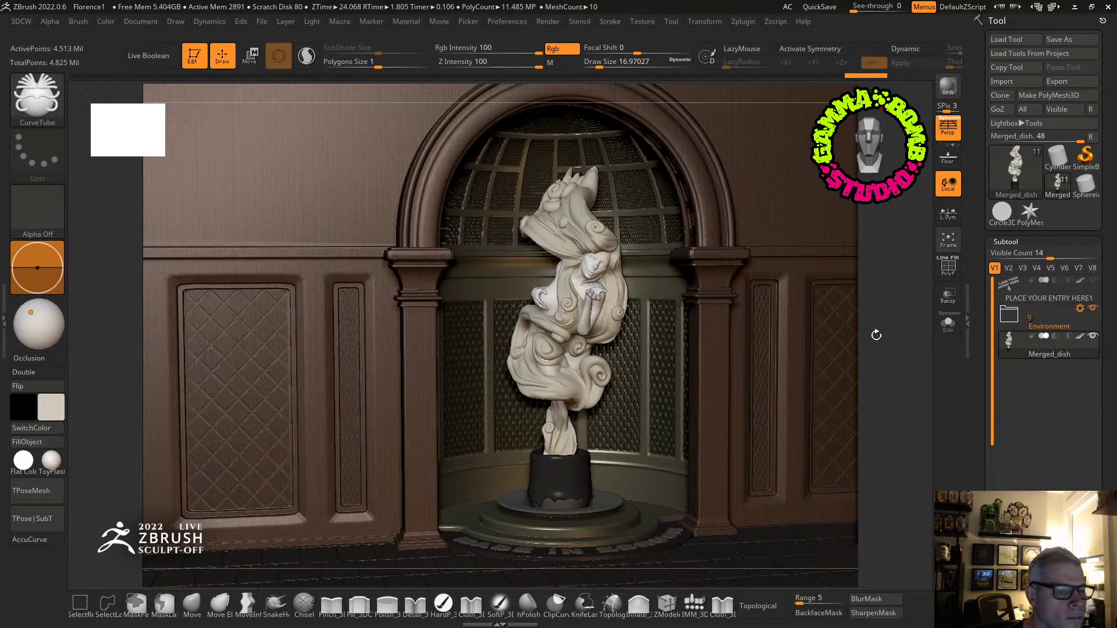
{"action": "left_click", "coordinate": [141, 22]}
{"action": "mouse_move", "coordinate": [184, 198]}
{"action": "left_mouse_down"}
{"action": "mouse_move", "coordinate": [181, 175]}
{"action": "mouse_move", "coordinate": [182, 188]}
{"action": "left_mouse_up"}
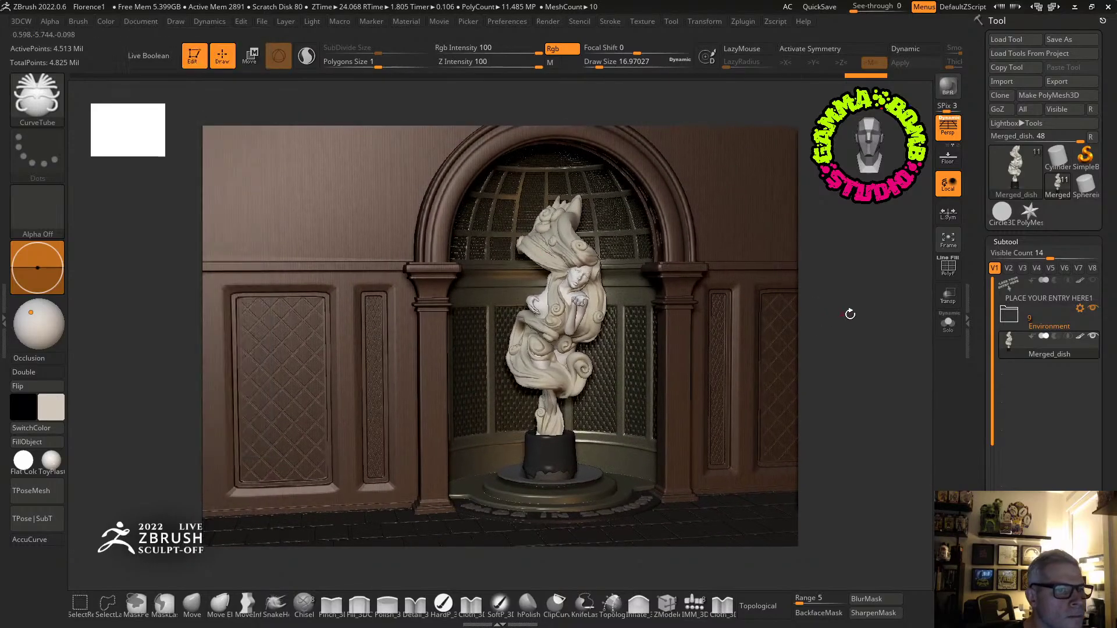
{"action": "mouse_move", "coordinate": [850, 314]}
{"action": "left_mouse_down"}
{"action": "mouse_move", "coordinate": [833, 318]}
{"action": "mouse_move", "coordinate": [879, 304]}
{"action": "left_mouse_up"}
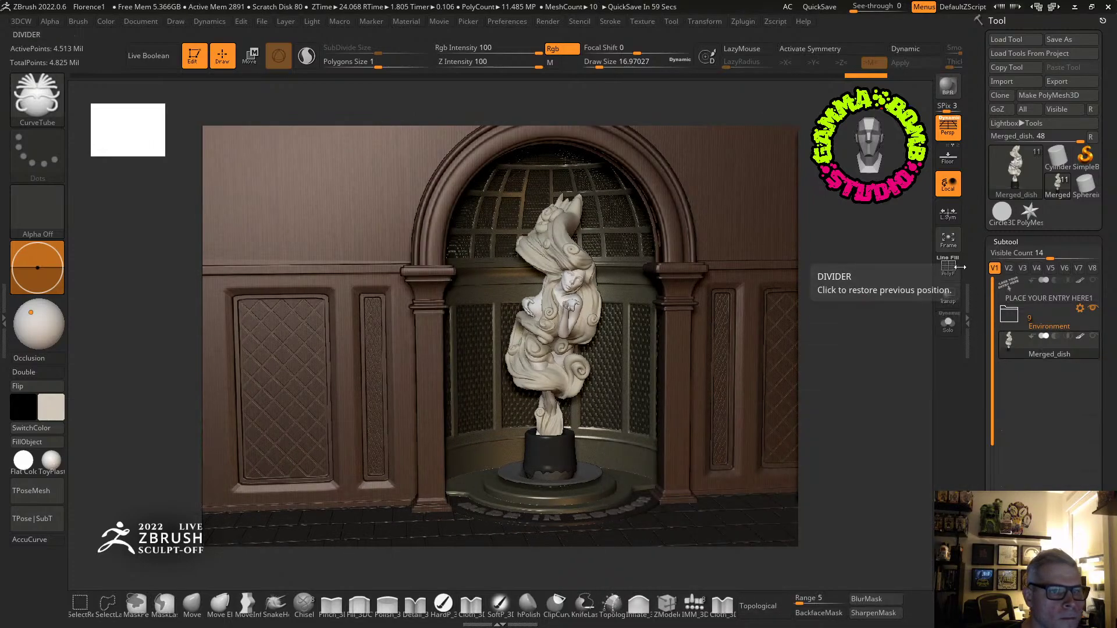
Isolate the lady-and-smoke polygroup with the Environment folder hidden, mask it completely and unhide the coffee cup and dish.
{"action": "key", "text": "shift+f"}
{"action": "key", "text": "ctrl+shift"}
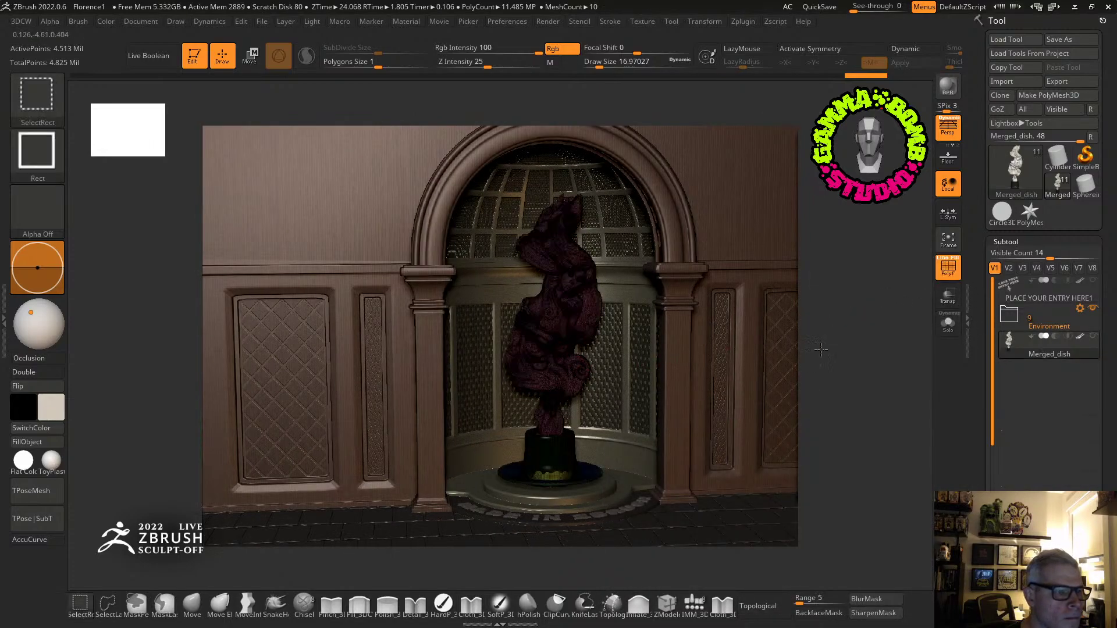
{"action": "left_click", "coordinate": [865, 349], "text": "ctrl"}
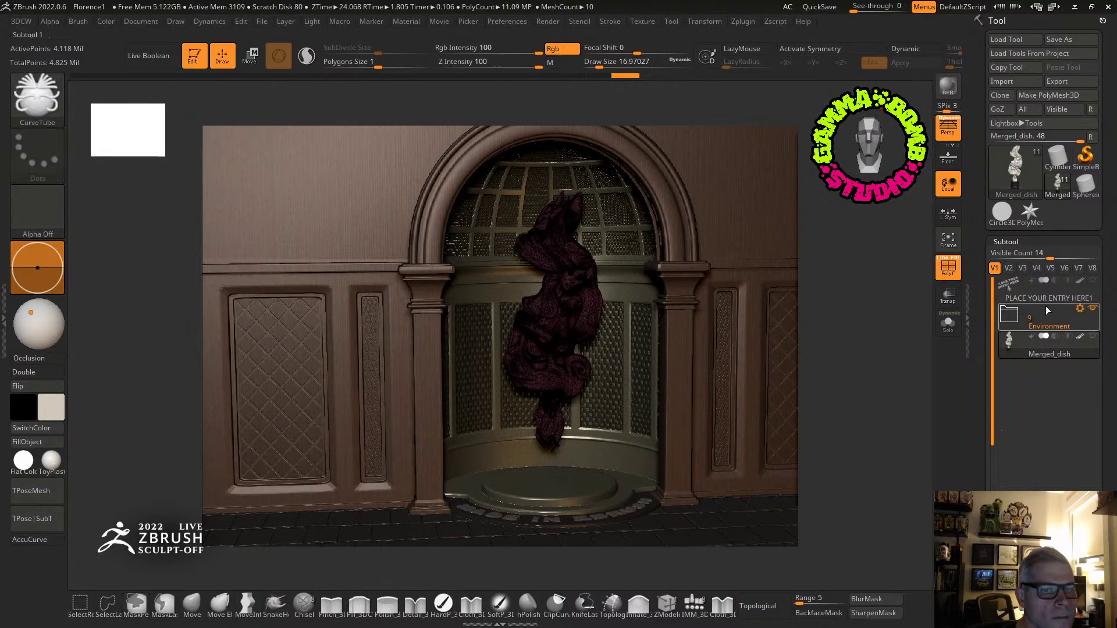
{"action": "key", "text": "ctrl"}
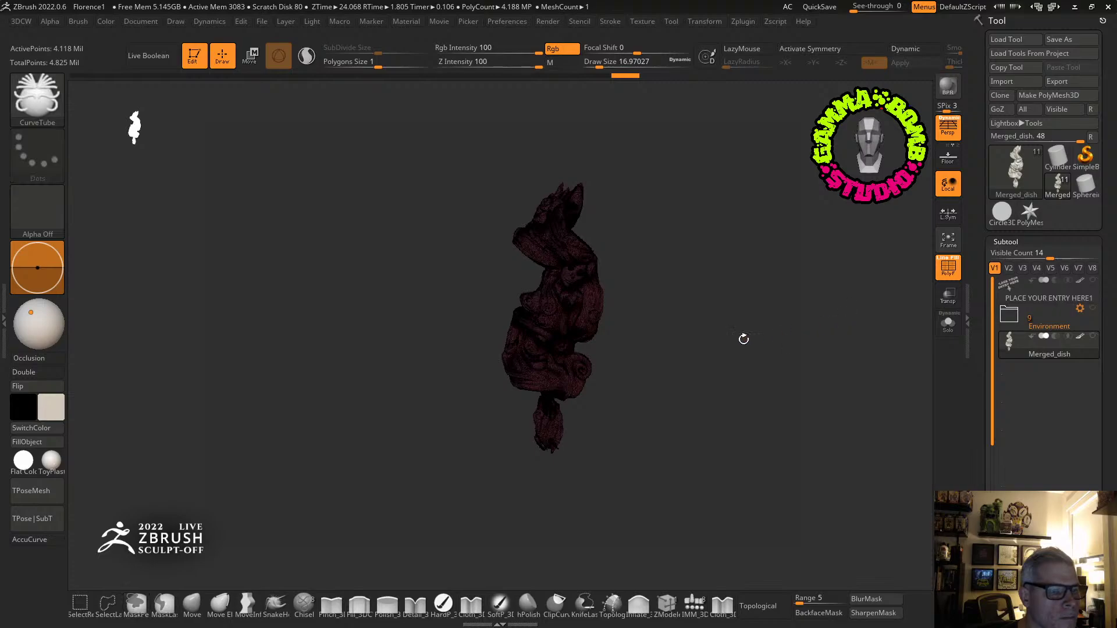
{"action": "key", "text": "ctrl"}
{"action": "mouse_move", "coordinate": [527, 352]}
{"action": "right_mouse_down"}
{"action": "mouse_move", "coordinate": [609, 235]}
{"action": "mouse_move", "coordinate": [388, 246]}
{"action": "right_mouse_up"}
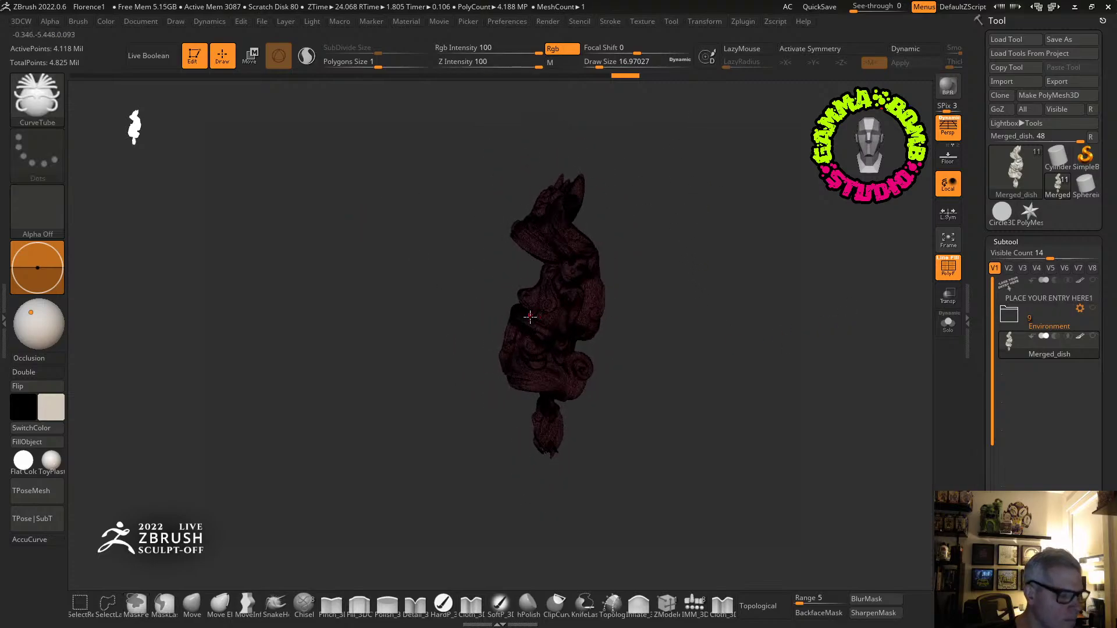
{"action": "left_click_drag", "start_coordinate": [410, 142], "coordinate": [717, 531], "text": "ctrl"}
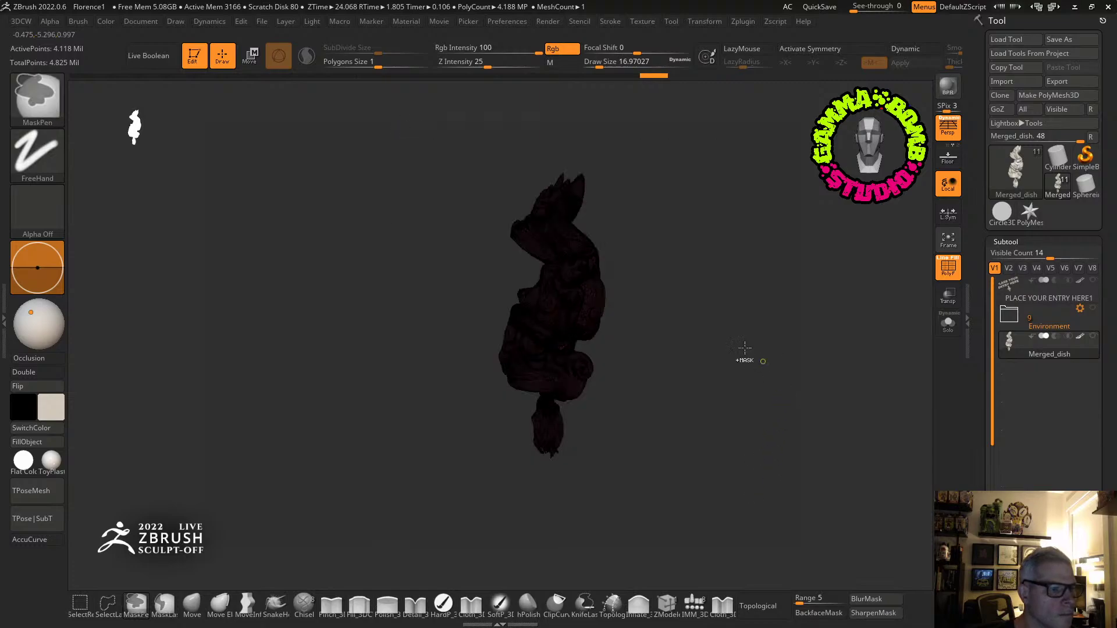
{"action": "left_click", "coordinate": [748, 364], "text": "ctrl+shift"}
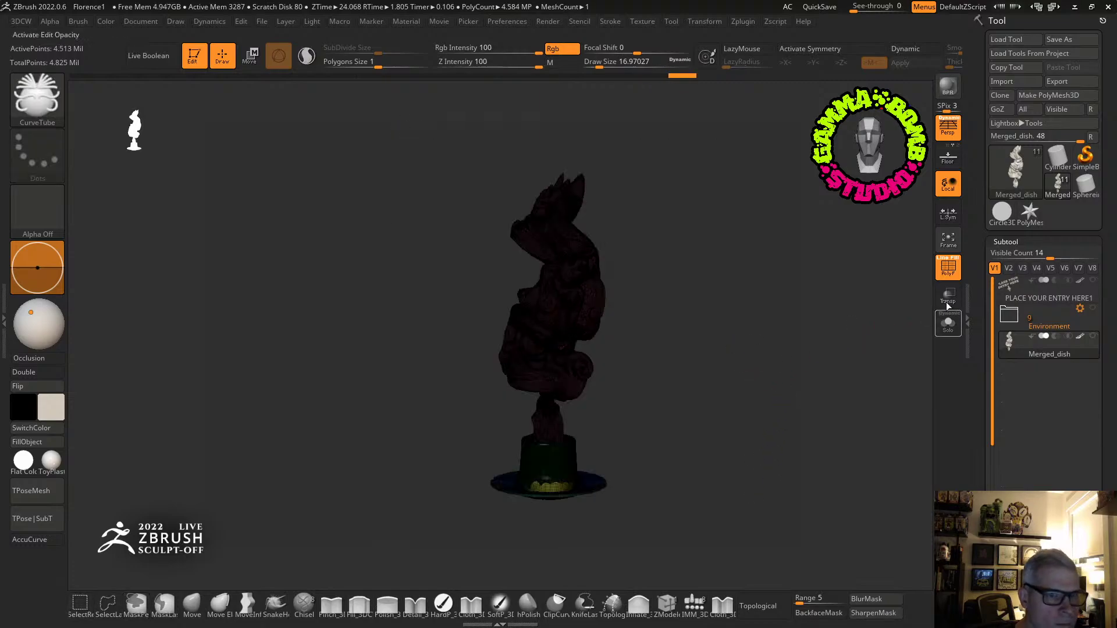
With the environment shown and PolyFrame off, rotate the unmasked cup about its vertical axis so the handle shows at the side.
{"action": "key", "text": "shift+f"}
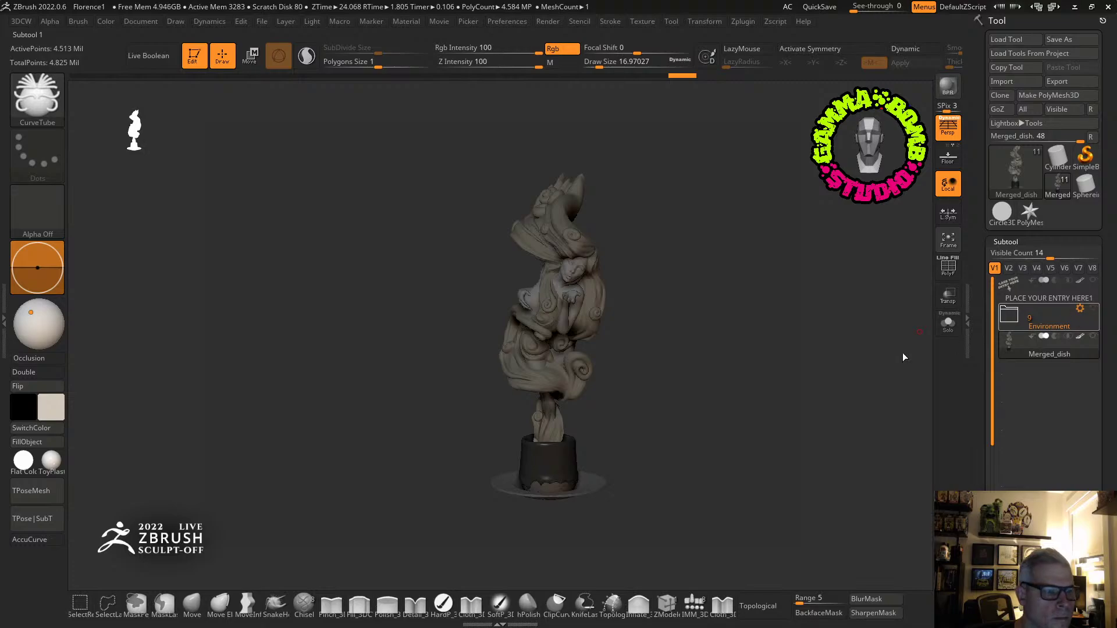
{"action": "key", "text": "w"}
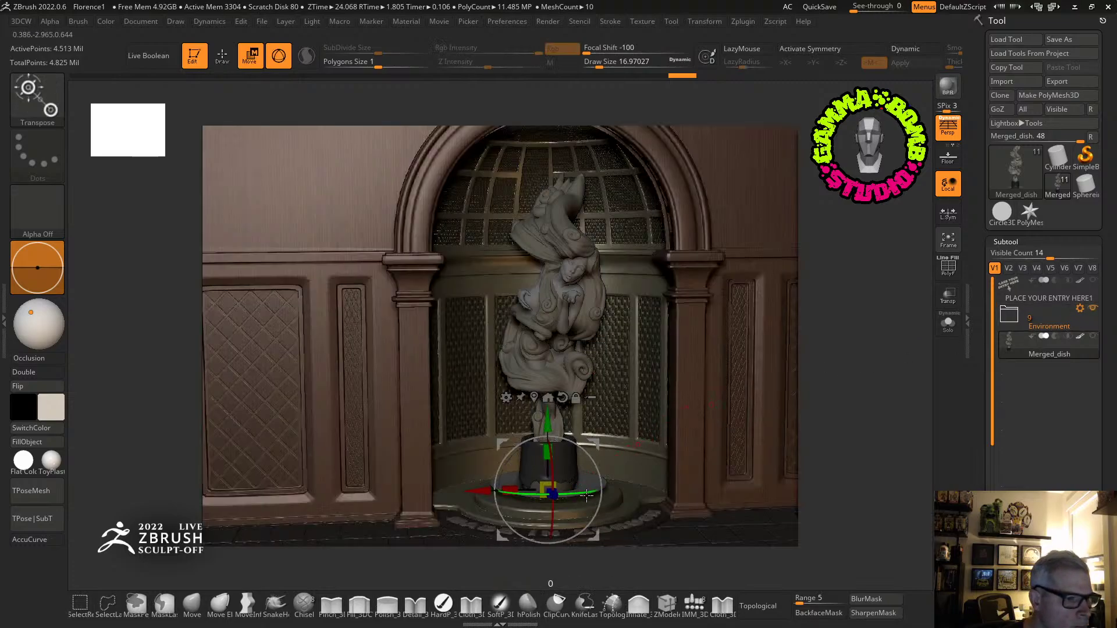
{"action": "left_click_drag", "start_coordinate": [623, 491], "coordinate": [615, 495]}
{"action": "key", "text": "q"}
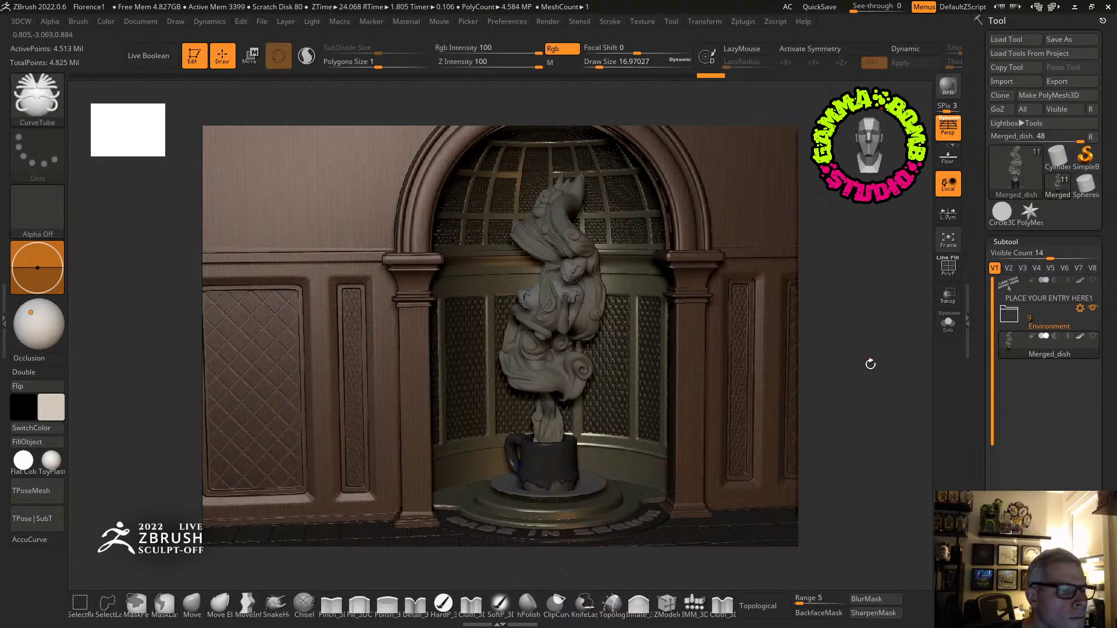
Inspect the rotated cup, then hide the Environment folder, clear the sculpture's mask and show the folder again.
{"action": "left_click_drag", "start_coordinate": [863, 336], "coordinate": [870, 313]}
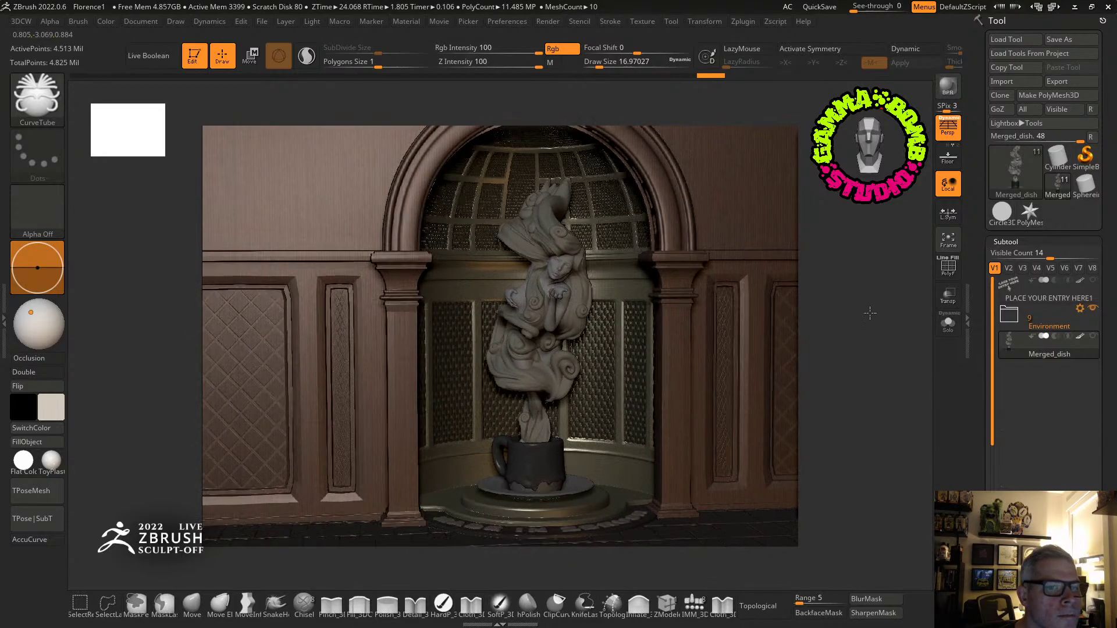
{"action": "right_click_drag", "start_coordinate": [864, 260], "coordinate": [871, 276], "text": "ctrl"}
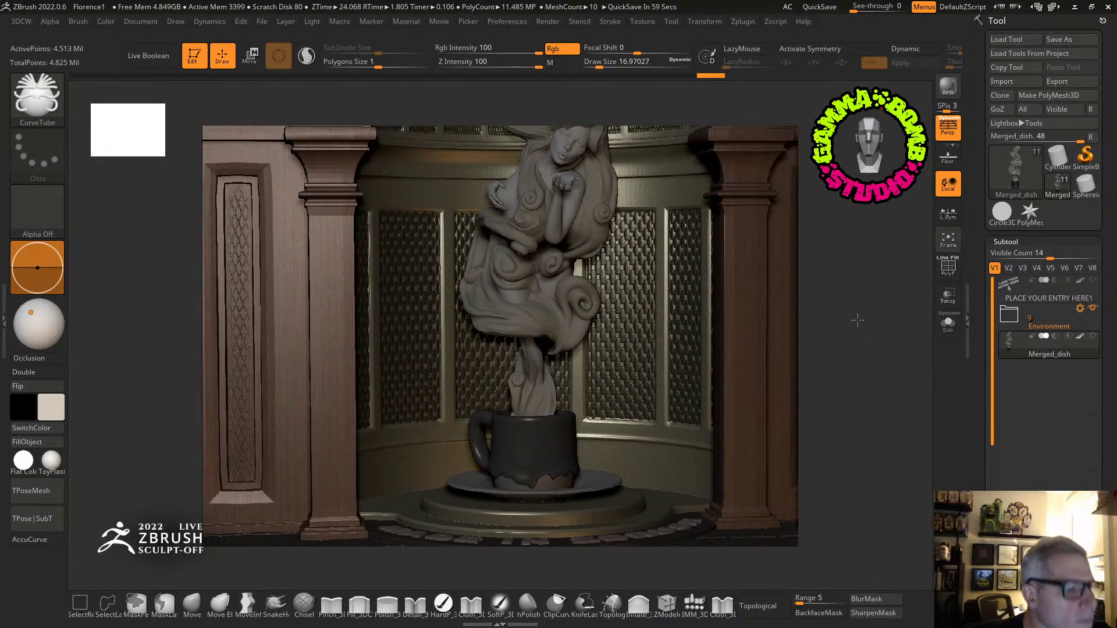
{"action": "mouse_move", "coordinate": [867, 327]}
{"action": "left_mouse_down"}
{"action": "mouse_move", "coordinate": [856, 319]}
{"action": "mouse_move", "coordinate": [861, 359]}
{"action": "mouse_move", "coordinate": [873, 358]}
{"action": "mouse_move", "coordinate": [731, 360]}
{"action": "mouse_move", "coordinate": [855, 332]}
{"action": "mouse_move", "coordinate": [799, 342]}
{"action": "left_mouse_up"}
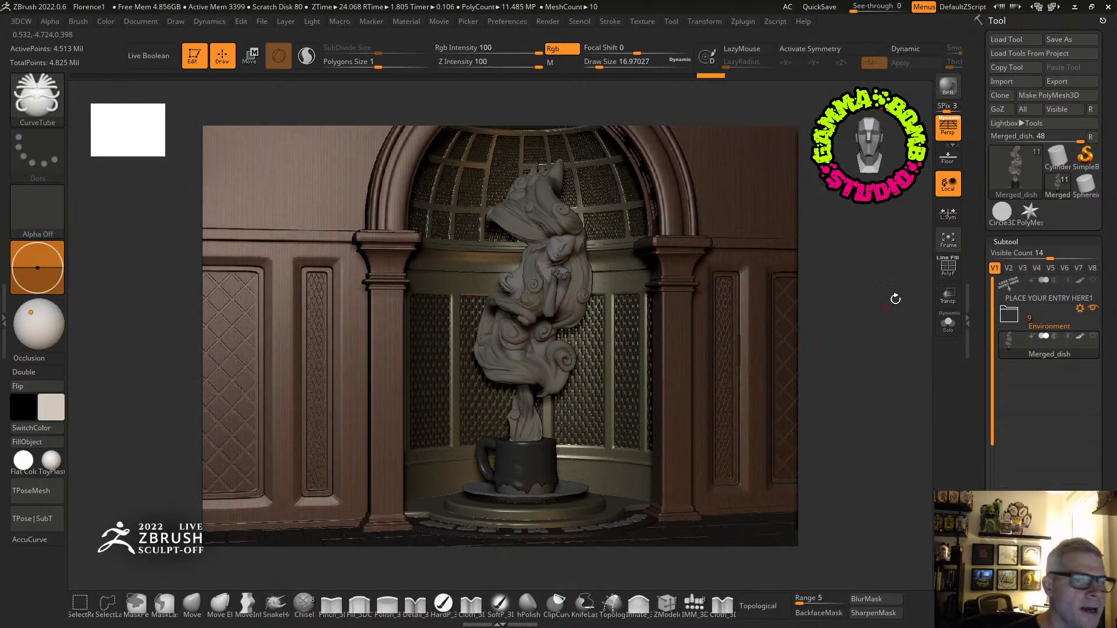
{"action": "right_click_drag", "start_coordinate": [867, 324], "coordinate": [887, 313], "text": "ctrl"}
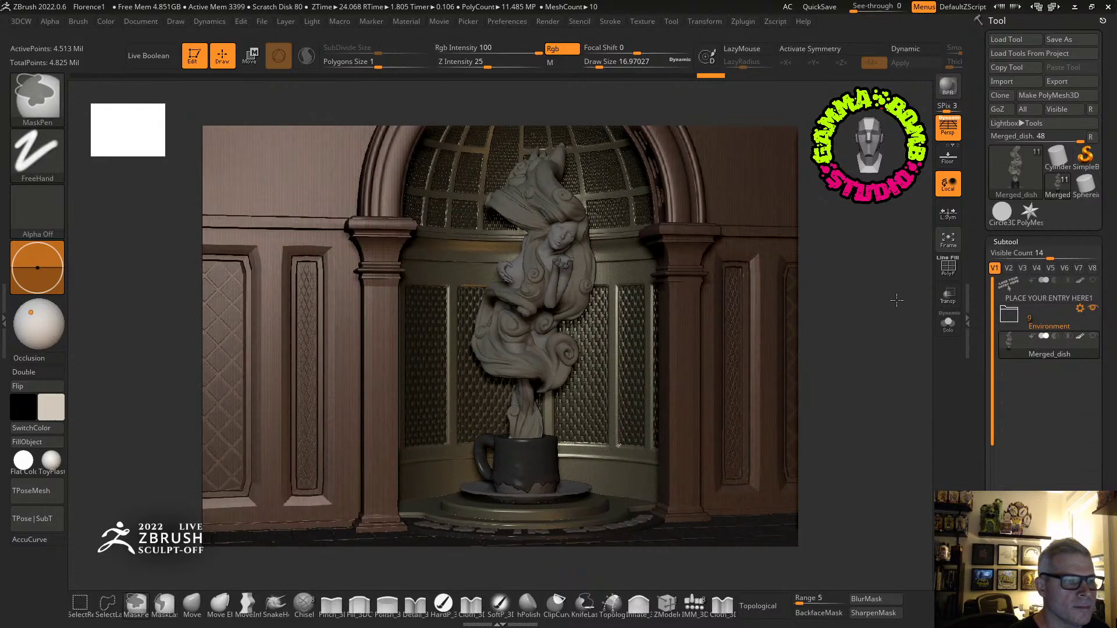
{"action": "left_click", "coordinate": [1093, 308]}
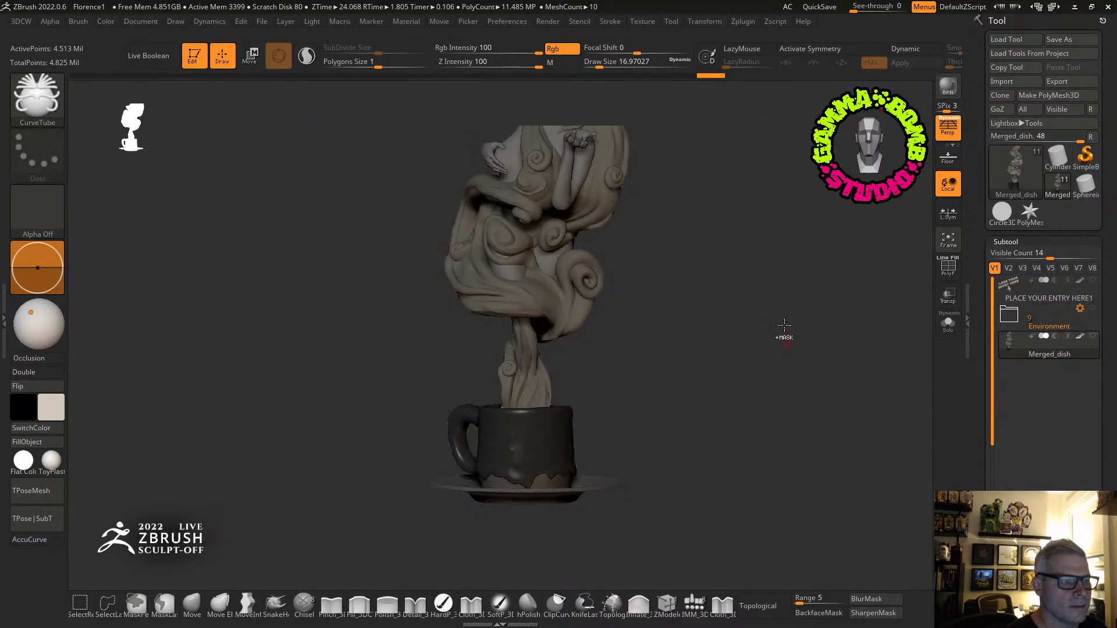
{"action": "left_click", "coordinate": [1035, 321]}
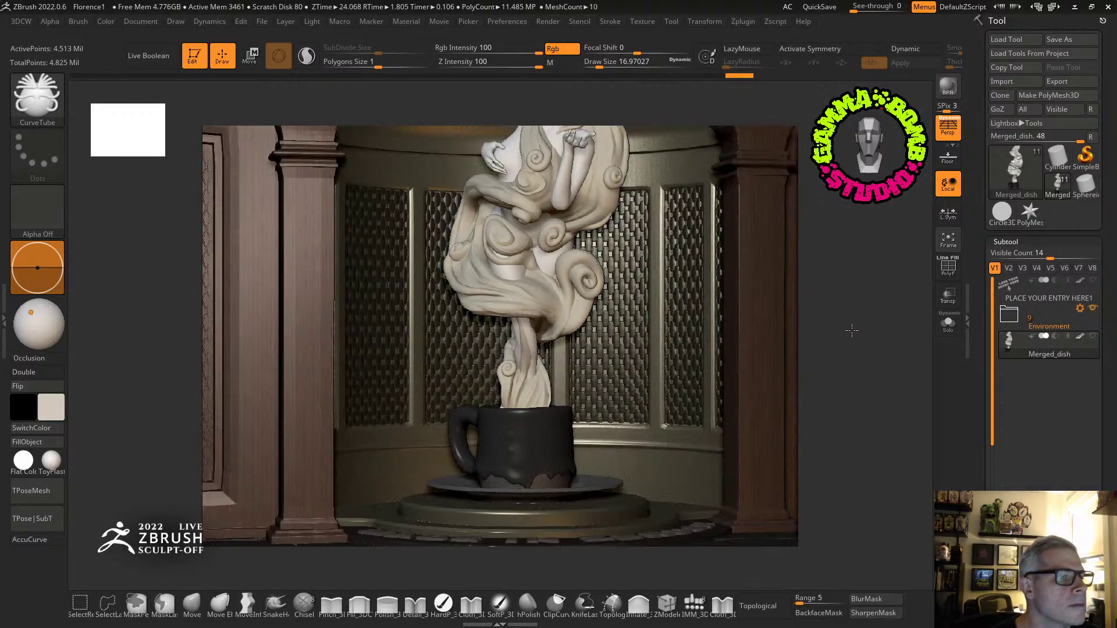
Frame the statue in the niche from a slightly raised angle and run a BPR render.
{"action": "left_click_drag", "start_coordinate": [852, 330], "coordinate": [844, 317], "text": "alt"}
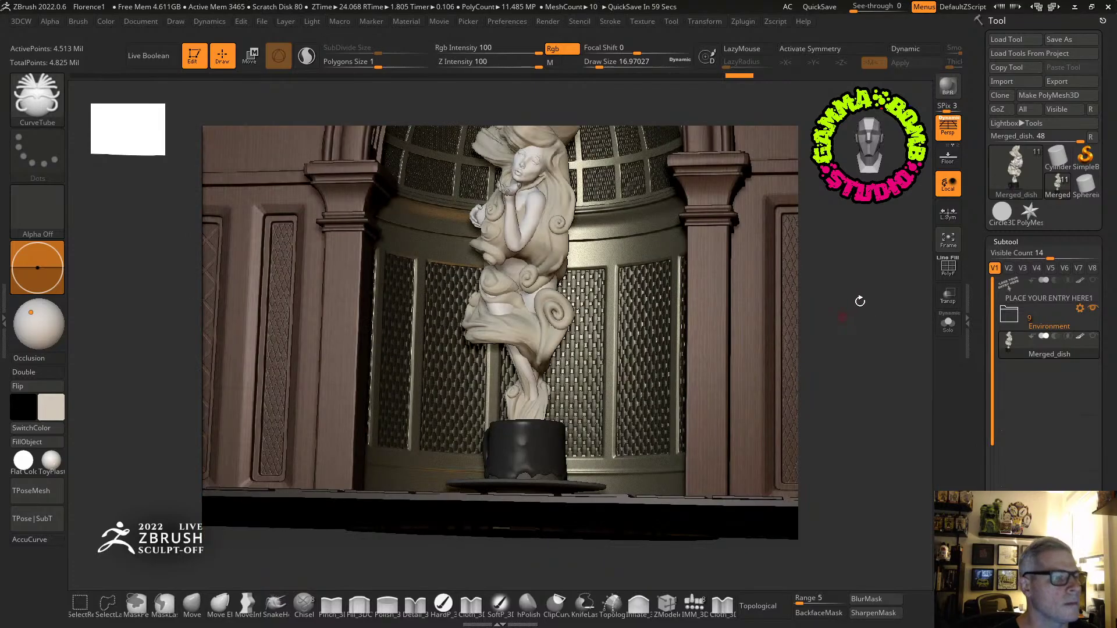
{"action": "key", "text": "f"}
{"action": "mouse_move", "coordinate": [773, 366]}
{"action": "left_mouse_down"}
{"action": "mouse_move", "coordinate": [796, 363]}
{"action": "mouse_move", "coordinate": [766, 366]}
{"action": "mouse_move", "coordinate": [813, 389]}
{"action": "mouse_move", "coordinate": [878, 347]}
{"action": "mouse_move", "coordinate": [865, 350]}
{"action": "mouse_move", "coordinate": [863, 370]}
{"action": "left_mouse_up"}
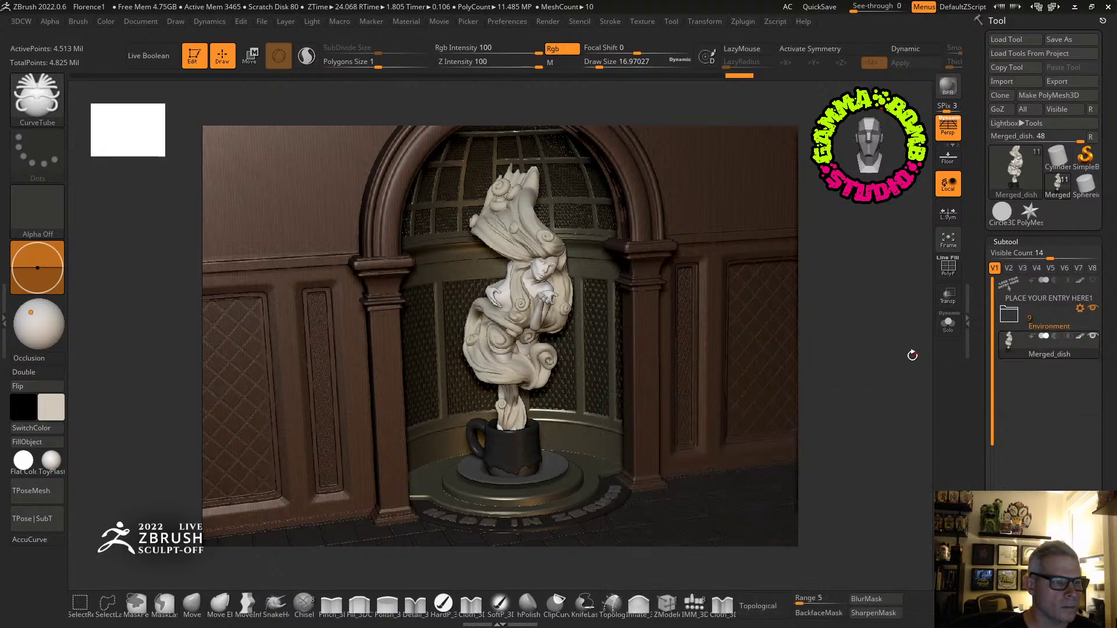
{"action": "left_click", "coordinate": [957, 85]}
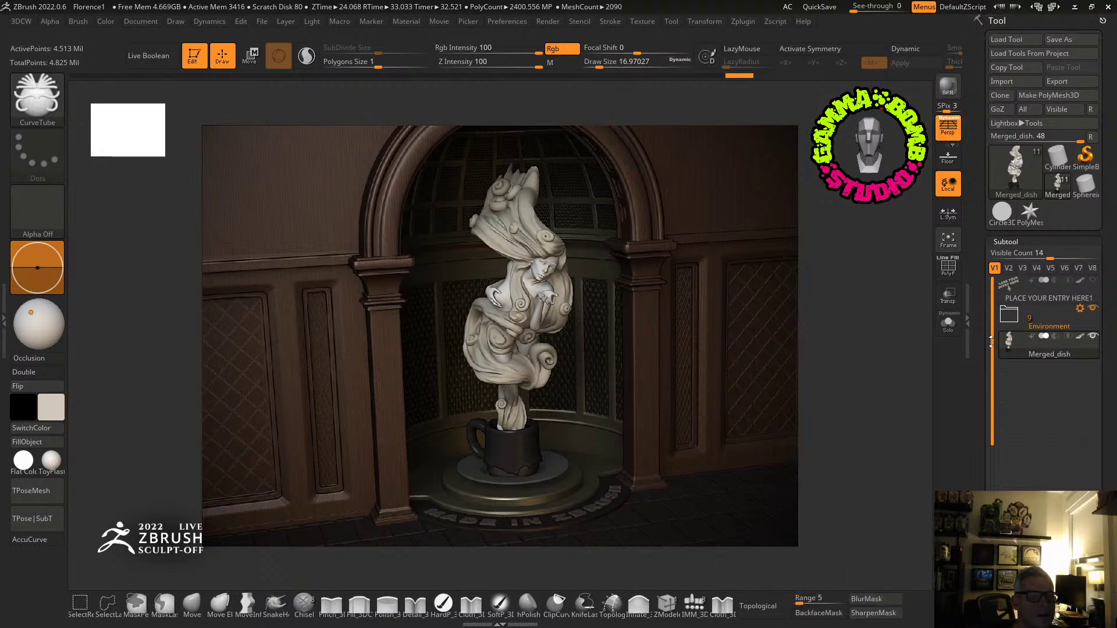
With PolyFrame off and only the lady-and-smoke polygroup visible, choose a slightly lighter warm off-white and fill the polygroup using the ToyPlastic material.
{"action": "key", "text": "shift+f"}
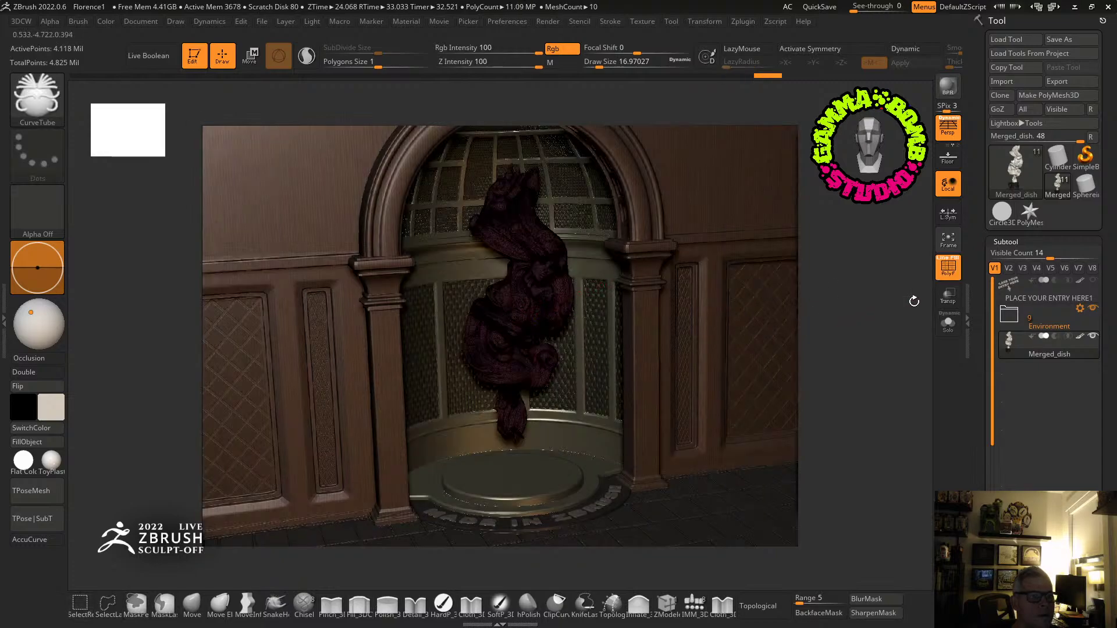
{"action": "left_click", "coordinate": [948, 267]}
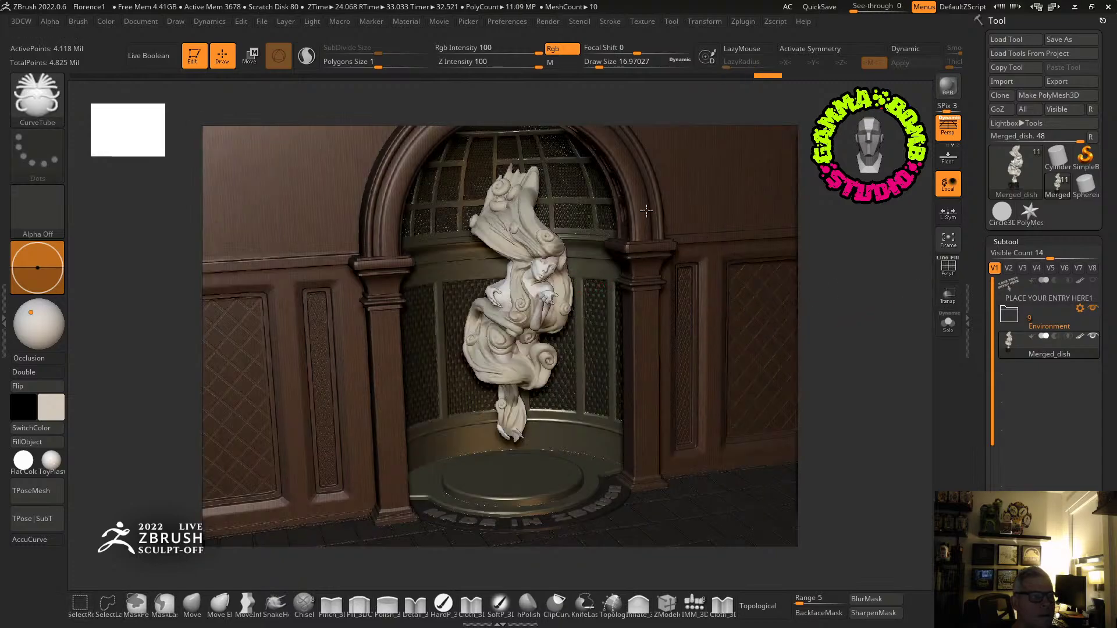
{"action": "left_click", "coordinate": [176, 21]}
{"action": "left_click", "coordinate": [192, 117]}
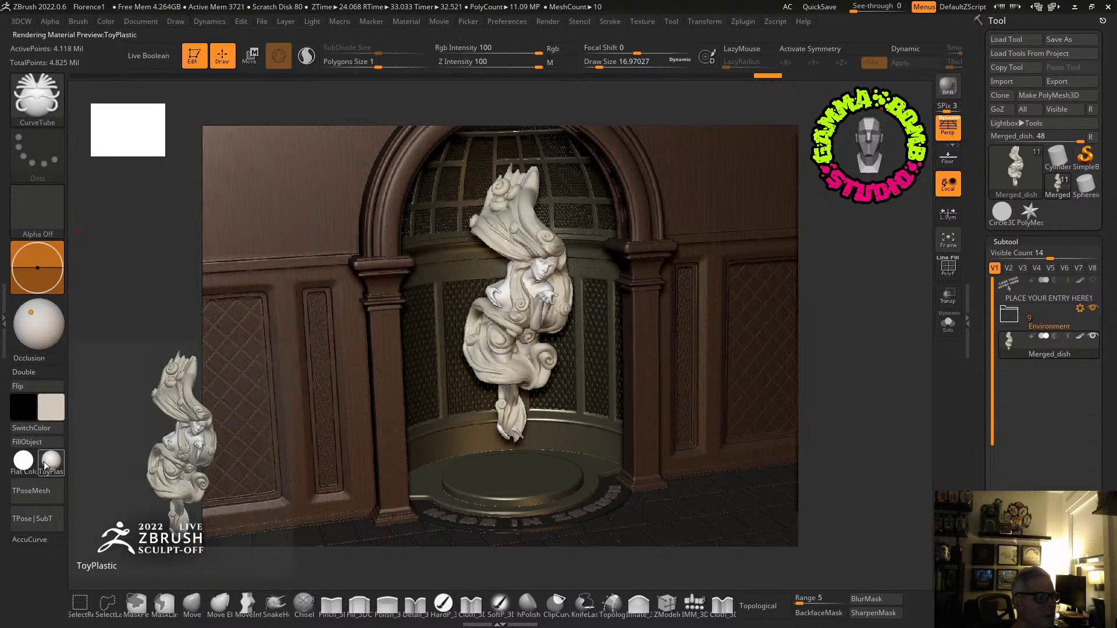
{"action": "left_click", "coordinate": [45, 411]}
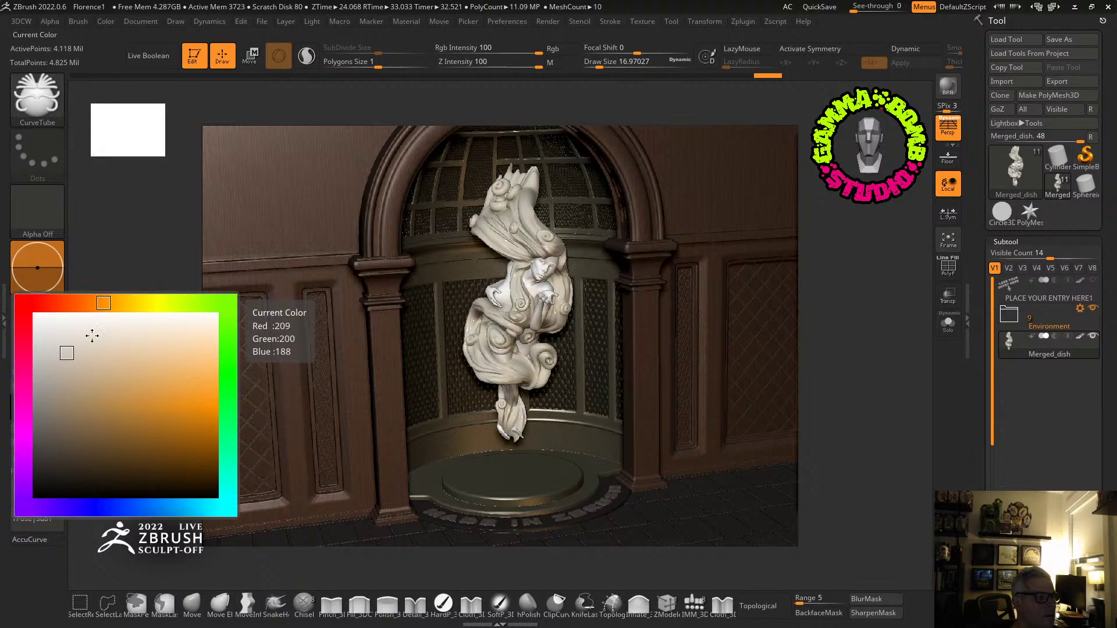
{"action": "left_click_drag", "start_coordinate": [68, 367], "coordinate": [87, 355]}
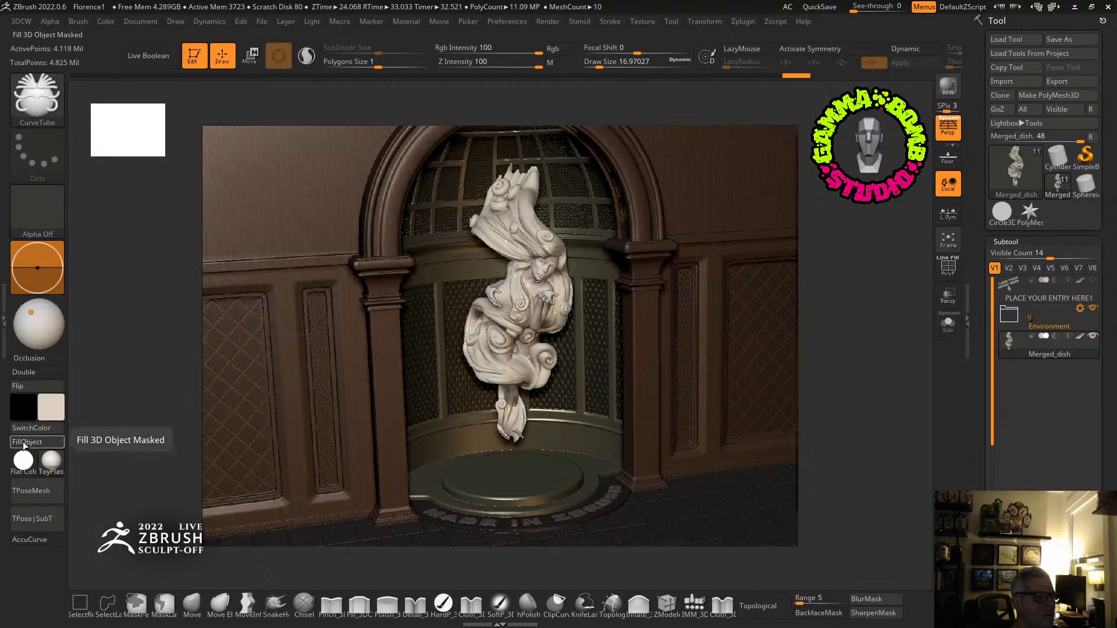
{"action": "left_click", "coordinate": [24, 443]}
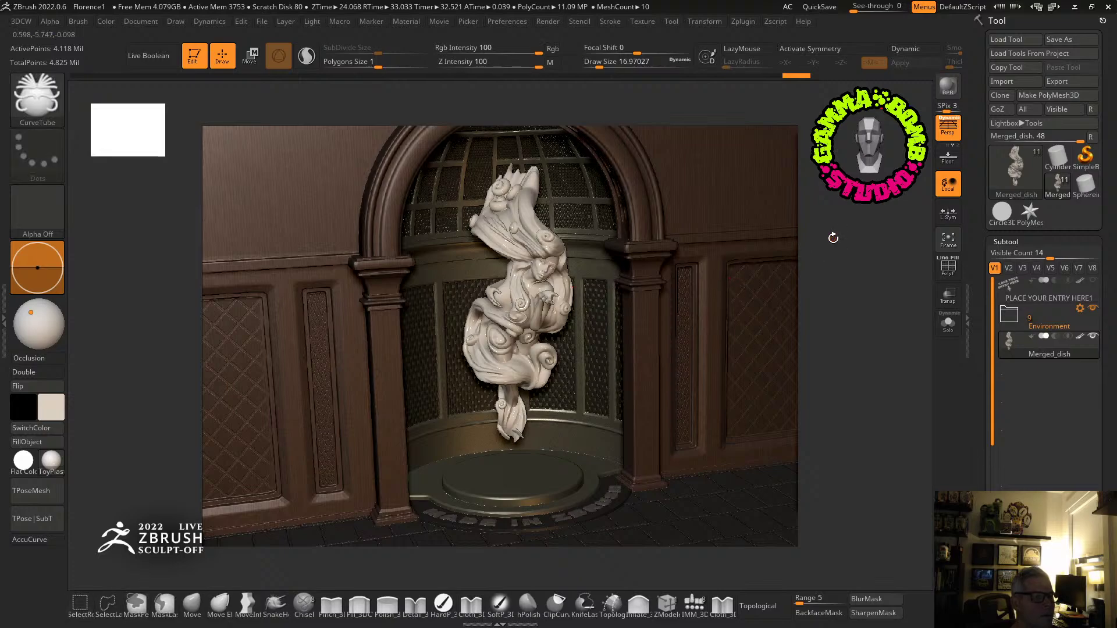
Hide the Environment folder, bring the coffee cup and dish back into view with the sculpture, and show the folder again.
{"action": "mouse_move", "coordinate": [1056, 324]}
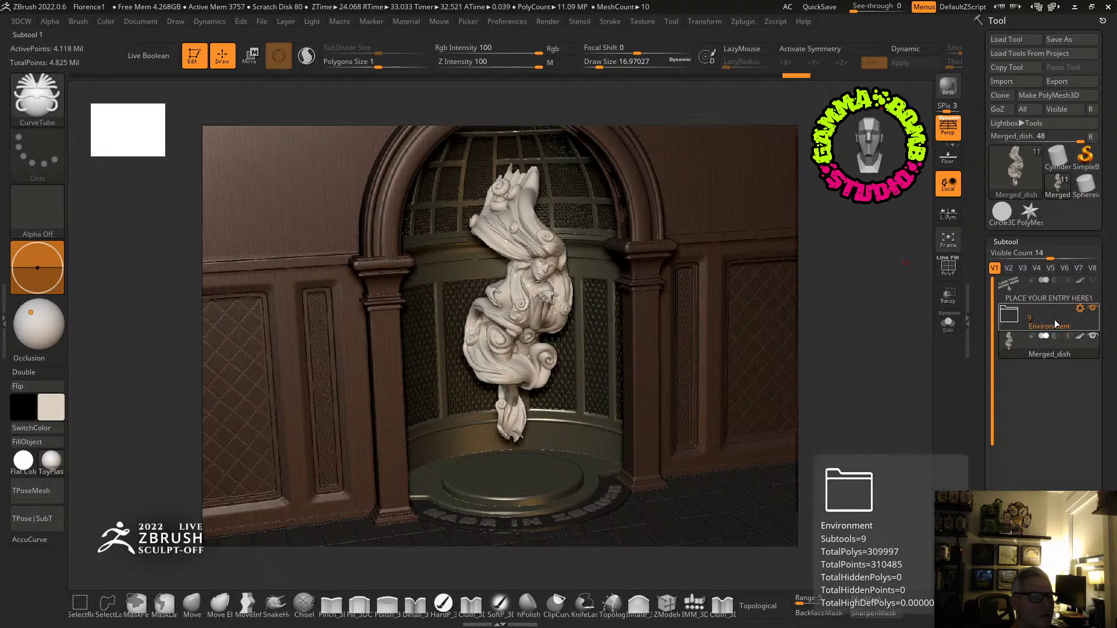
{"action": "left_click", "coordinate": [1093, 309]}
{"action": "left_click_drag", "start_coordinate": [762, 266], "coordinate": [808, 319], "text": "ctrl+shift"}
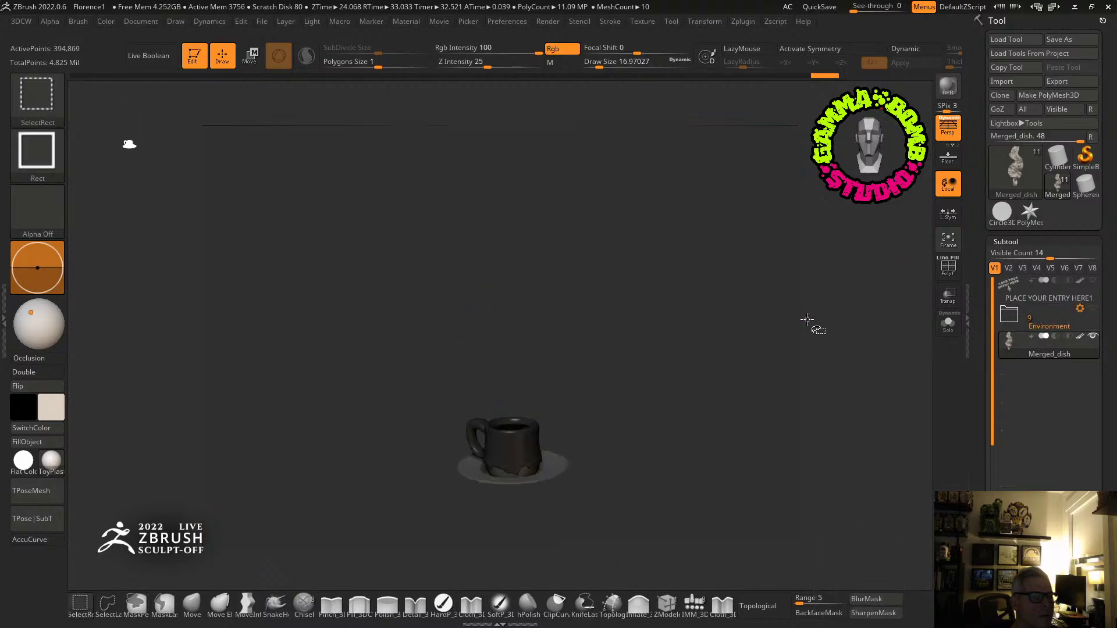
{"action": "left_click", "coordinate": [789, 315], "text": "ctrl+shift"}
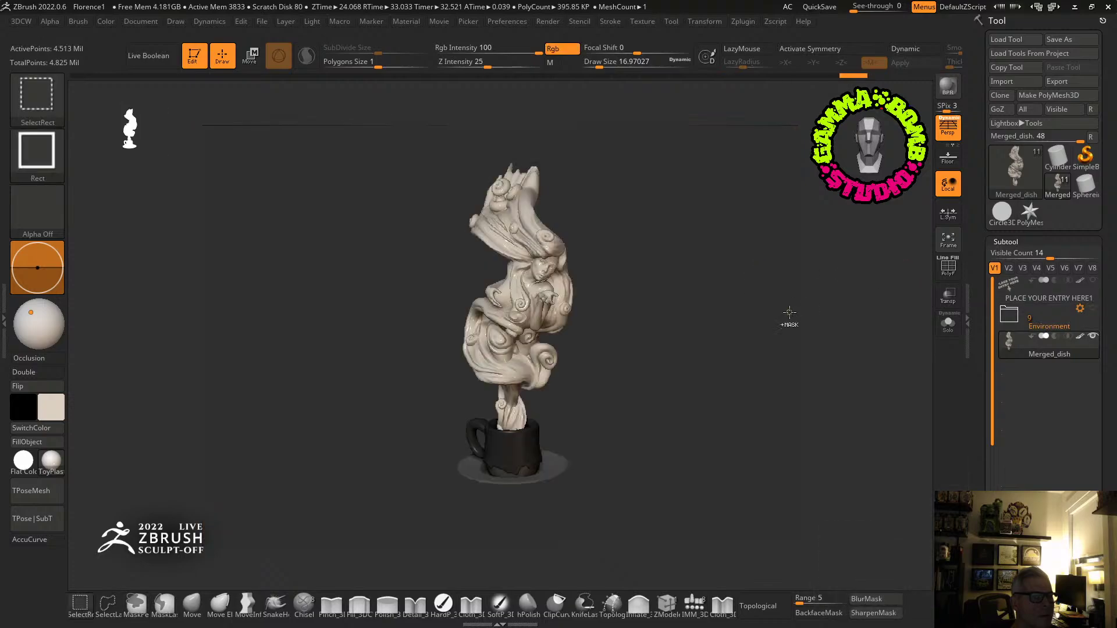
{"action": "left_click", "coordinate": [1093, 311]}
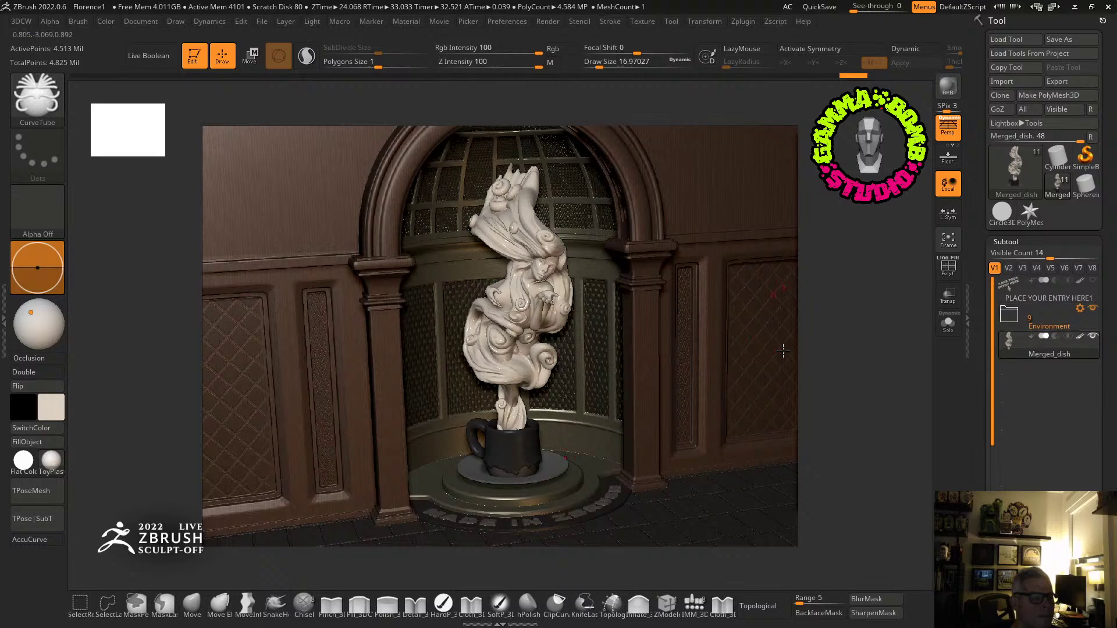
Orbit to a closer diagonal view of the sculpture with the Environment folder hidden, then frame it with the folder shown.
{"action": "left_click", "coordinate": [1065, 322]}
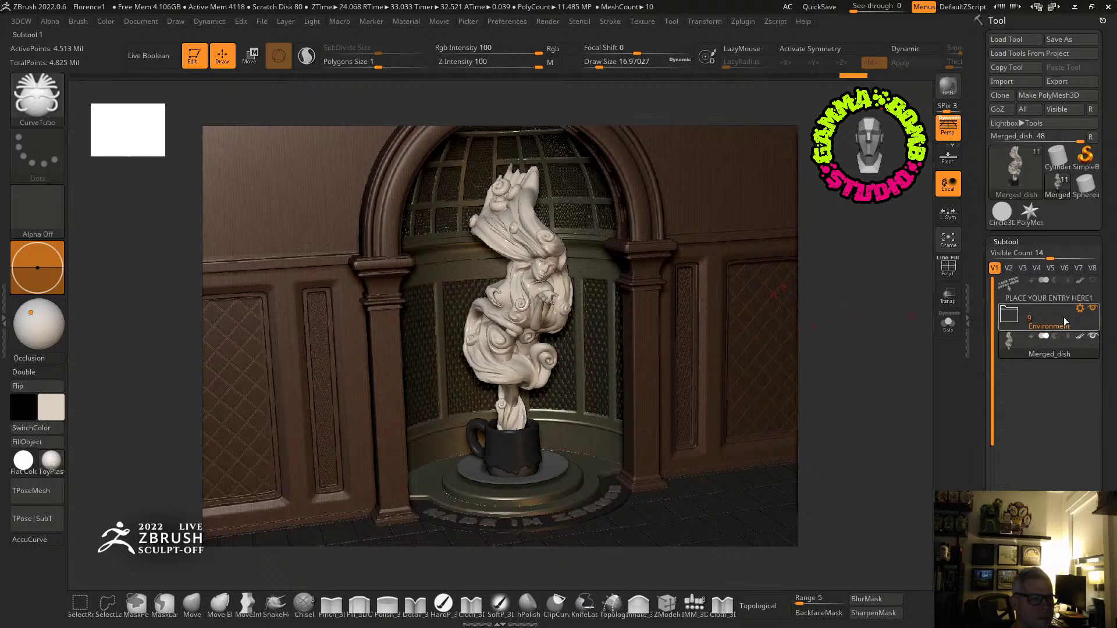
{"action": "left_click", "coordinate": [1092, 309]}
{"action": "key", "text": "shift"}
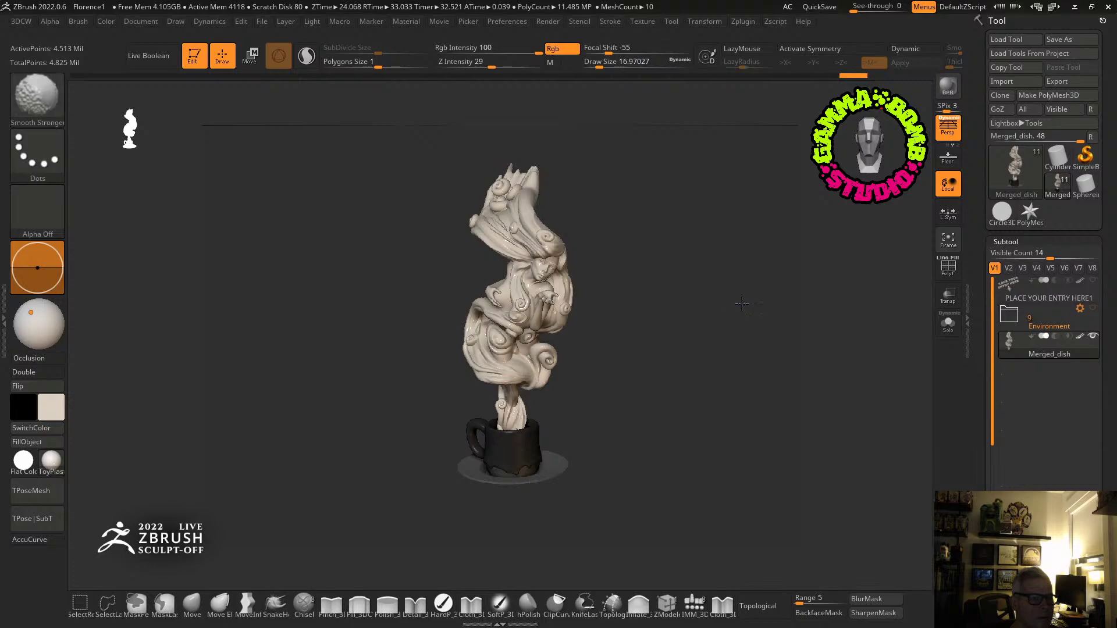
{"action": "mouse_move", "coordinate": [742, 303]}
{"action": "left_mouse_down"}
{"action": "mouse_move", "coordinate": [763, 302]}
{"action": "mouse_move", "coordinate": [581, 312]}
{"action": "mouse_move", "coordinate": [669, 329]}
{"action": "mouse_move", "coordinate": [653, 331]}
{"action": "mouse_move", "coordinate": [669, 350]}
{"action": "left_mouse_up"}
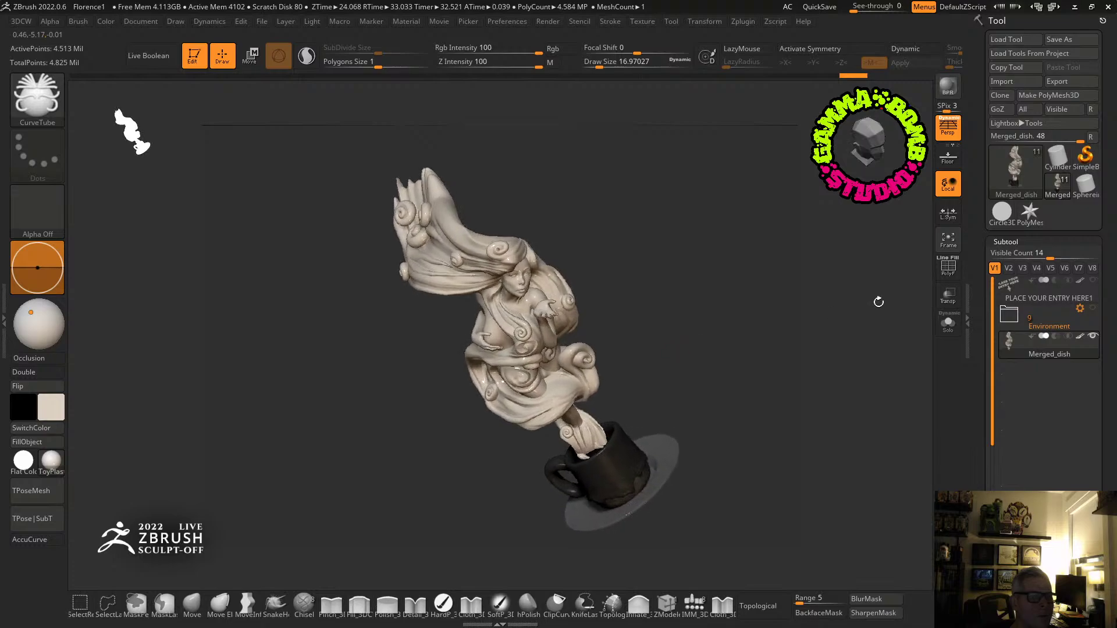
{"action": "left_click", "coordinate": [1093, 309]}
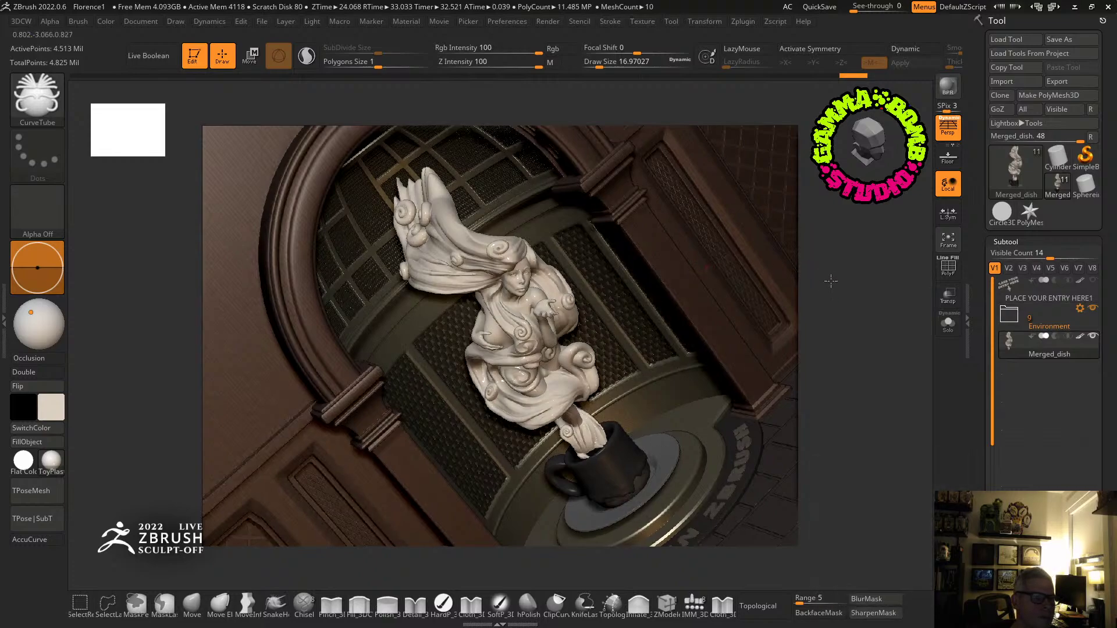
{"action": "left_click_drag", "start_coordinate": [831, 281], "coordinate": [834, 286]}
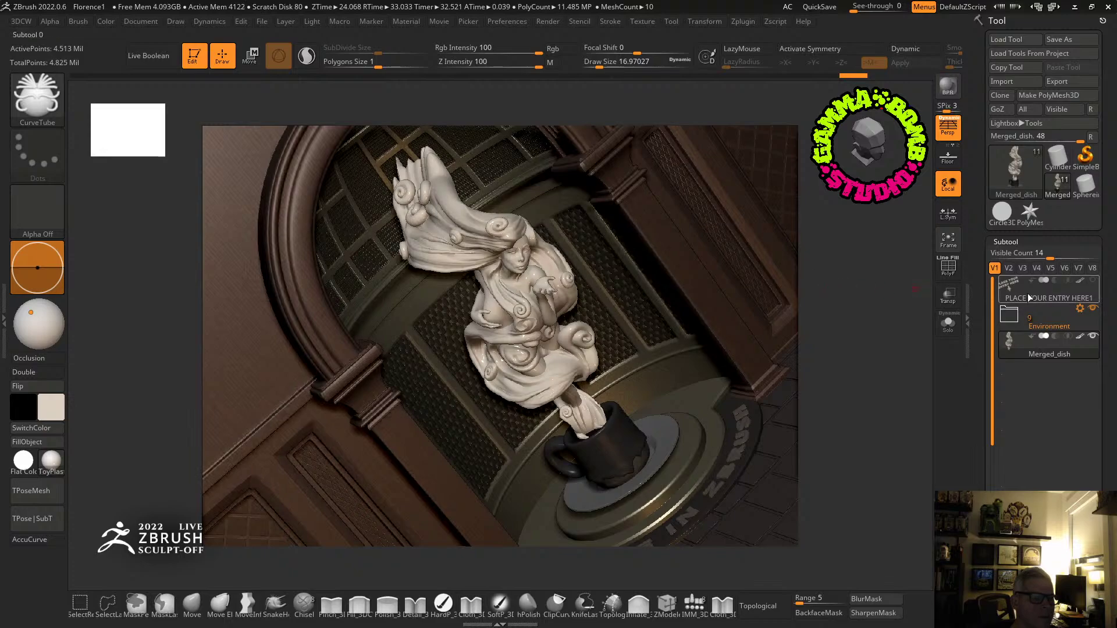
Tilt the diagonal view further with the Environment folder hidden, show the folder, fine-tune the framing and run a BPR render.
{"action": "left_click", "coordinate": [1093, 308]}
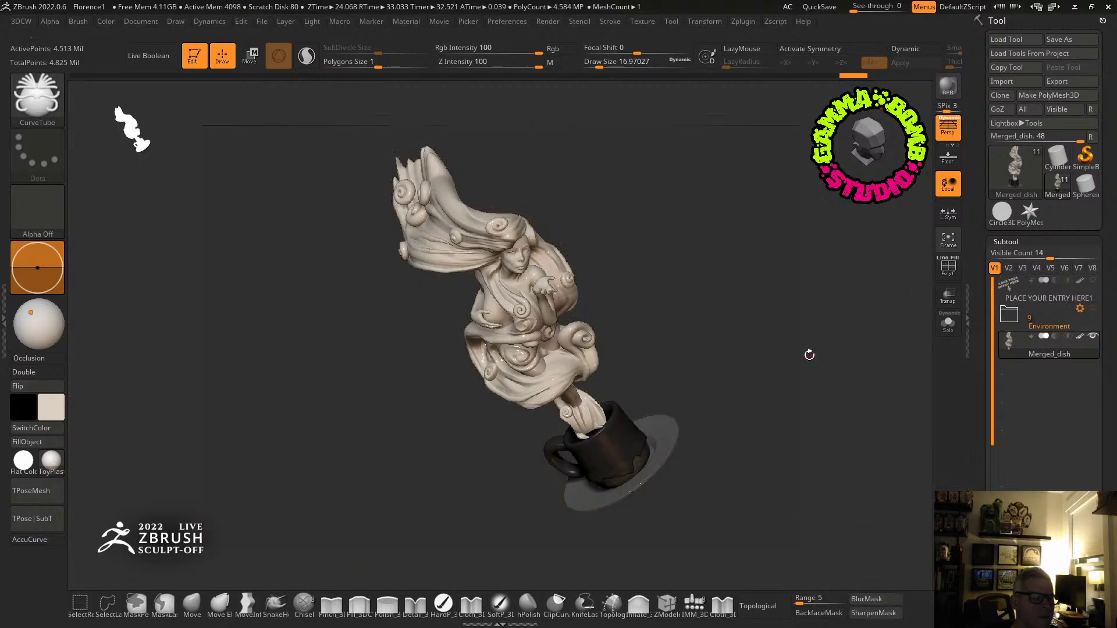
{"action": "mouse_move", "coordinate": [810, 354]}
{"action": "left_mouse_down"}
{"action": "mouse_move", "coordinate": [800, 339]}
{"action": "mouse_move", "coordinate": [781, 344]}
{"action": "mouse_move", "coordinate": [797, 359]}
{"action": "mouse_move", "coordinate": [486, 329]}
{"action": "mouse_move", "coordinate": [400, 337]}
{"action": "mouse_move", "coordinate": [252, 386]}
{"action": "left_mouse_up"}
{"action": "mouse_move", "coordinate": [758, 287]}
{"action": "left_mouse_down"}
{"action": "mouse_move", "coordinate": [769, 289]}
{"action": "mouse_move", "coordinate": [761, 269]}
{"action": "mouse_move", "coordinate": [737, 276]}
{"action": "left_mouse_up"}
{"action": "left_click", "coordinate": [1094, 309]}
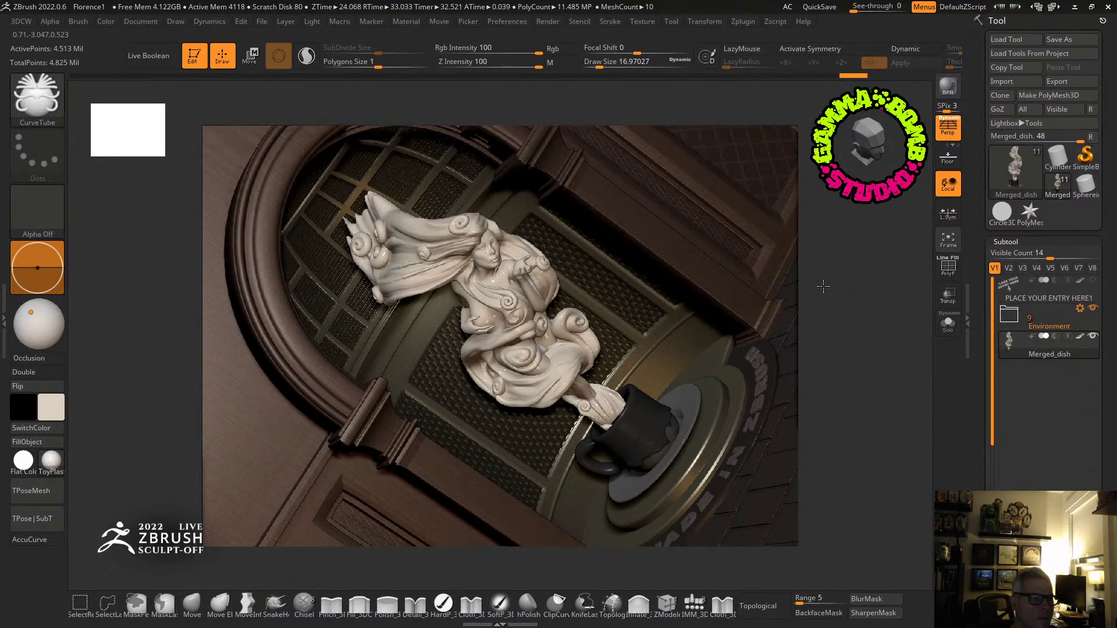
{"action": "left_click_drag", "start_coordinate": [824, 287], "coordinate": [819, 278]}
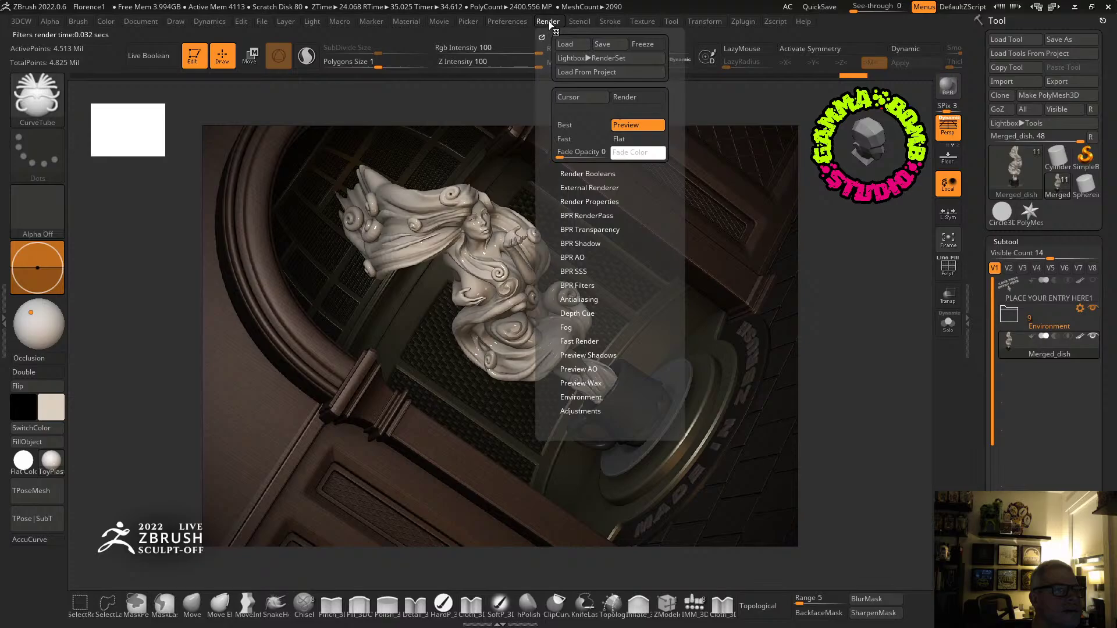
Start exporting the composite BPR render pass and choose the Final folder inside 2022 Sculpt-Off as its destination.
{"action": "left_click", "coordinate": [568, 229]}
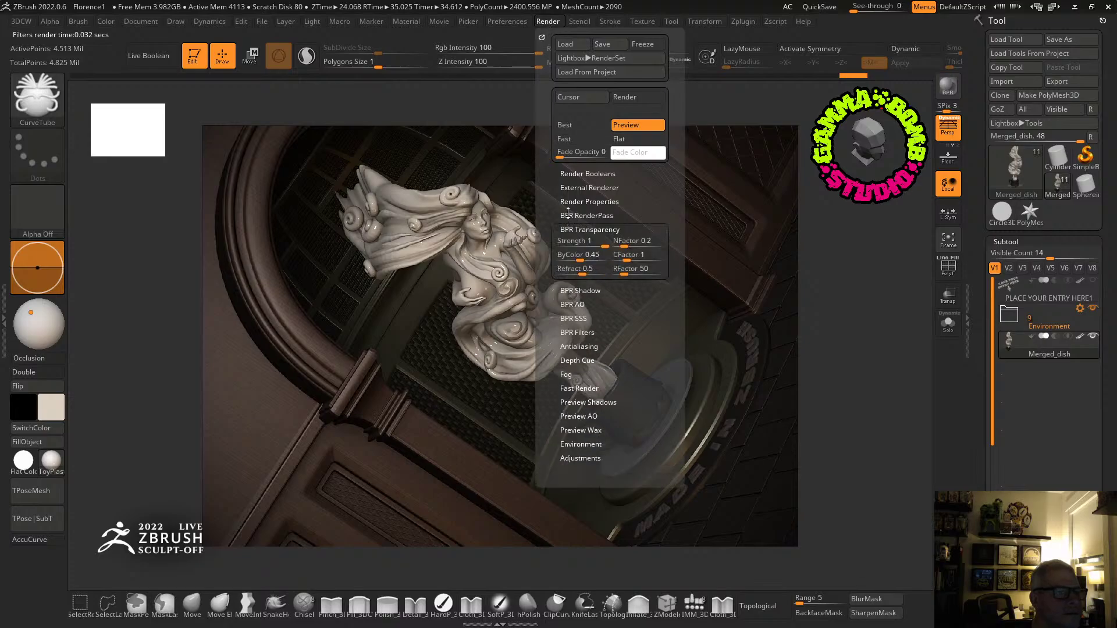
{"action": "left_click", "coordinate": [567, 216]}
{"action": "left_click", "coordinate": [573, 261]}
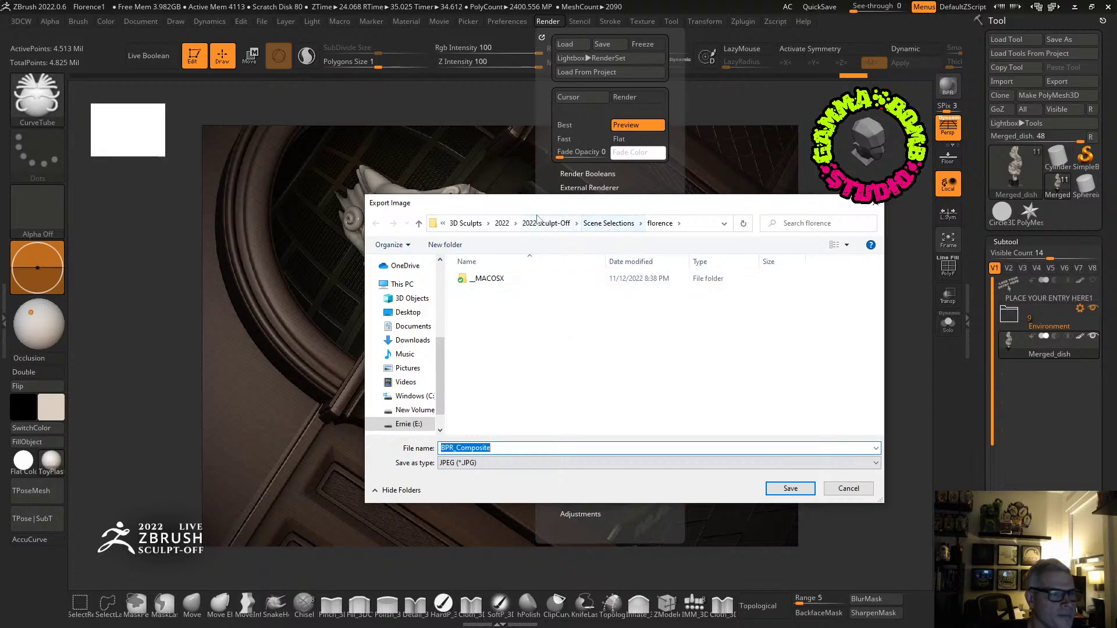
{"action": "left_click", "coordinate": [538, 223]}
{"action": "double_click", "coordinate": [493, 279]}
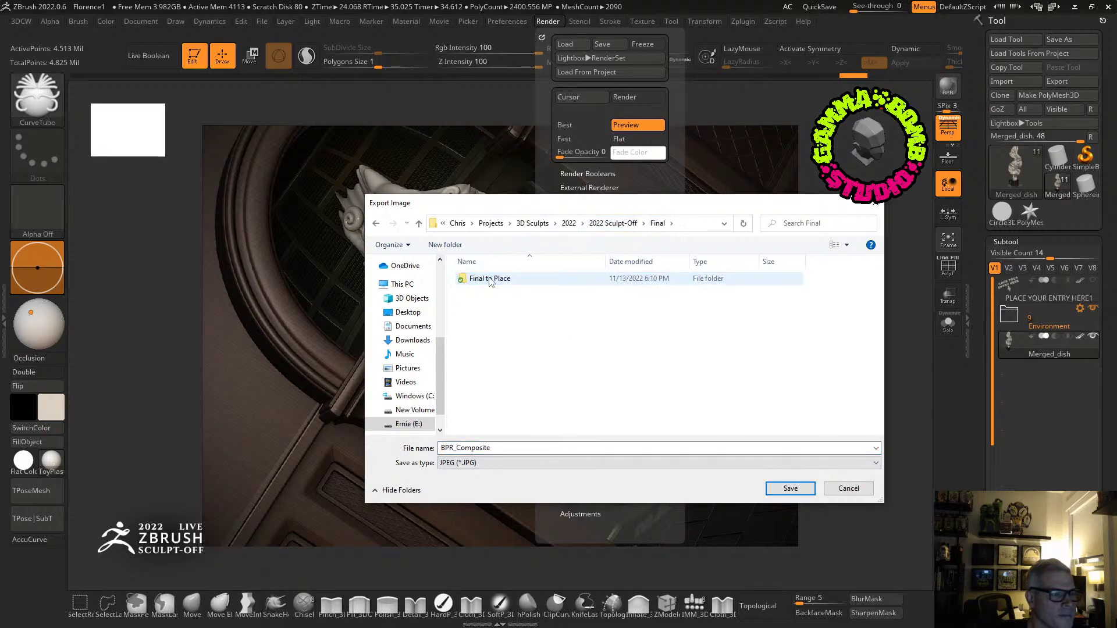
Name the JPEG with the artist's full name followed by "-zbrush-sculptoff2022-zen" and save it.
{"action": "double_click", "coordinate": [501, 448]}
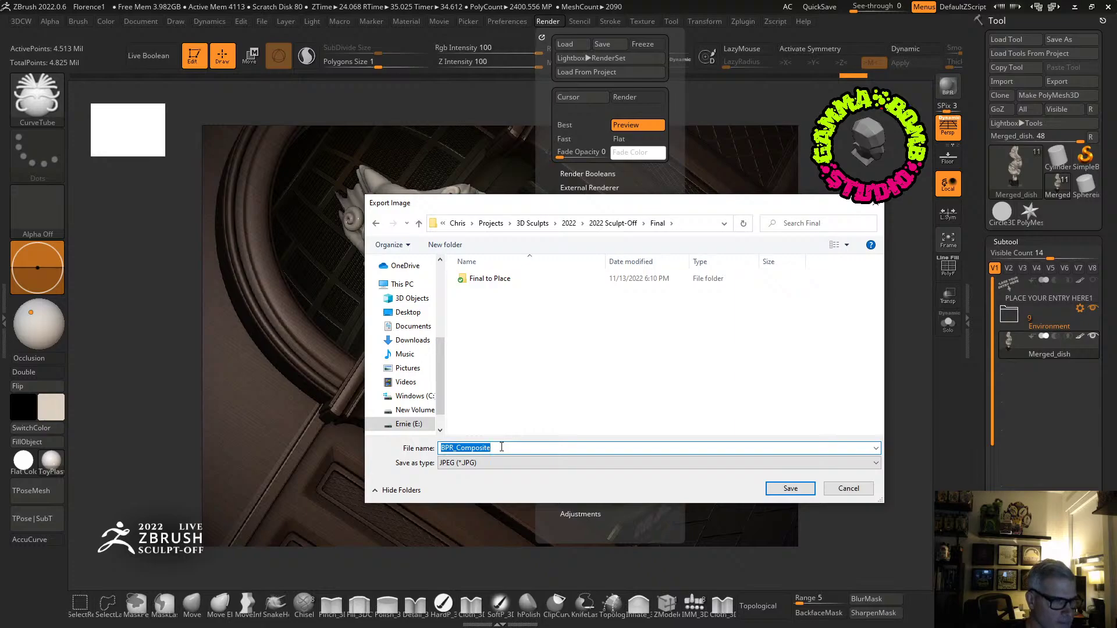
{"action": "type", "text": "chris-b"}
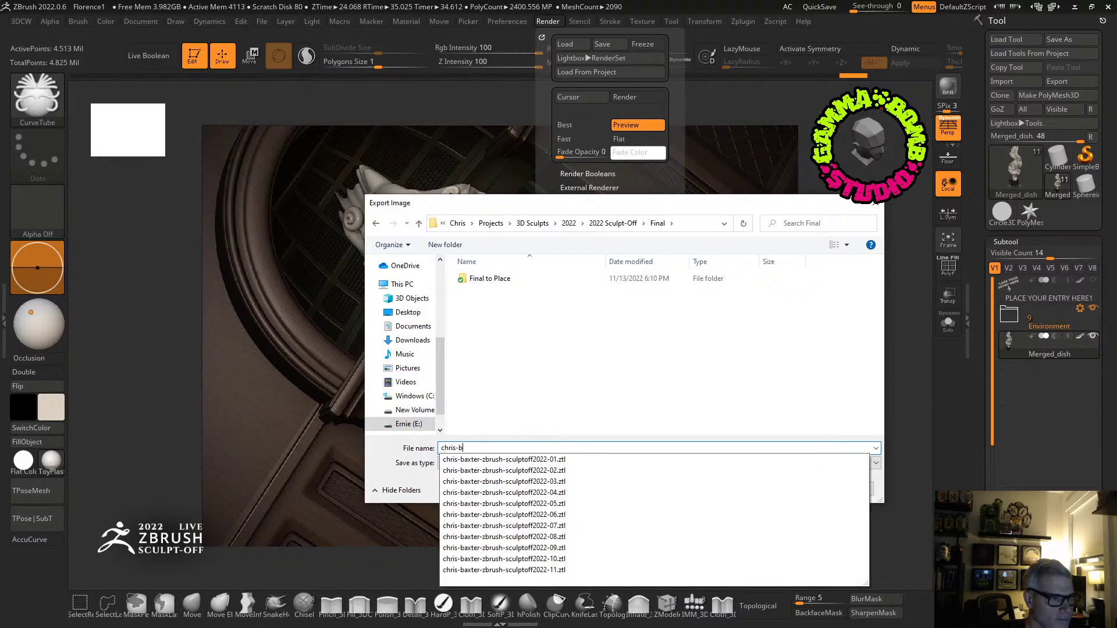
{"action": "type", "text": "axter-zbrush-sculptoff202"}
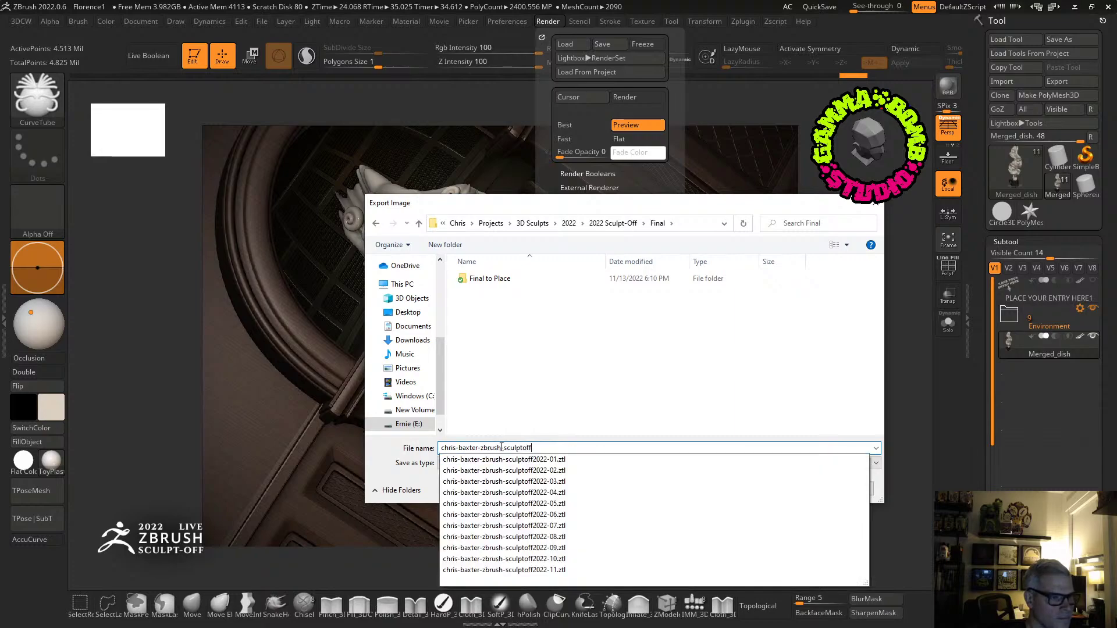
{"action": "type", "text": "2-zen"}
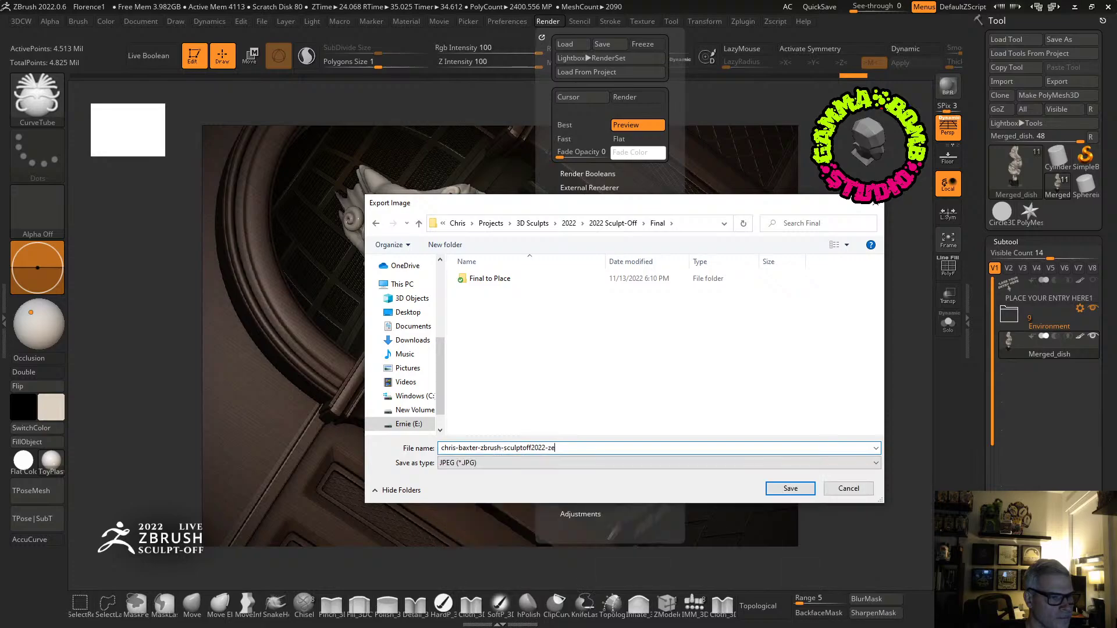
{"action": "left_click", "coordinate": [785, 488]}
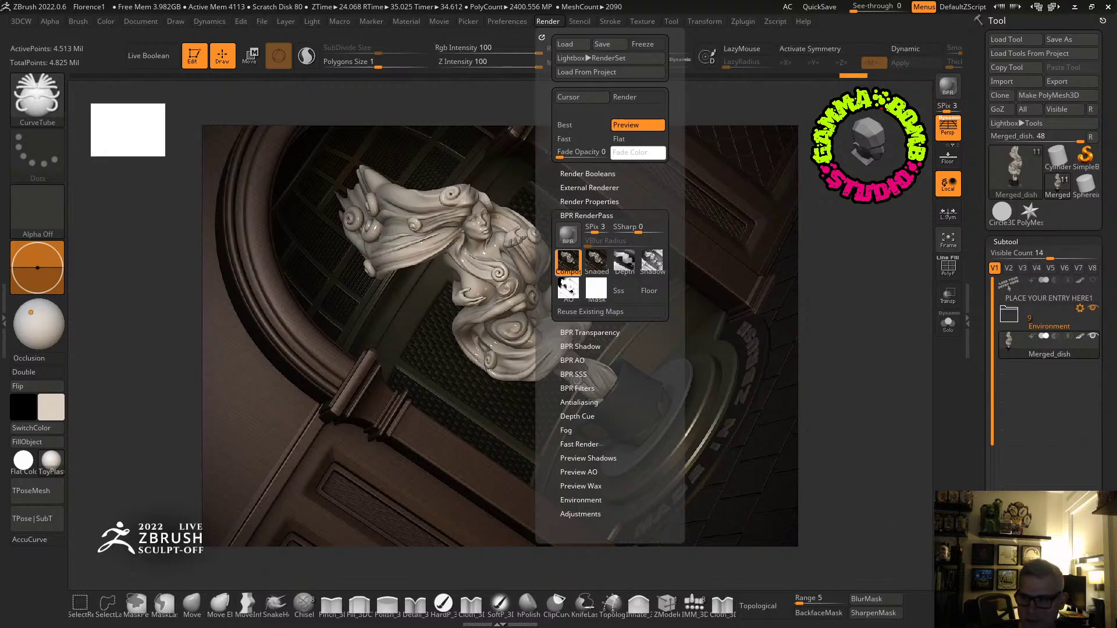
Export the composite render pass again under the same JPEG file name, accepting the full image without cropping.
{"action": "left_click", "coordinate": [568, 261]}
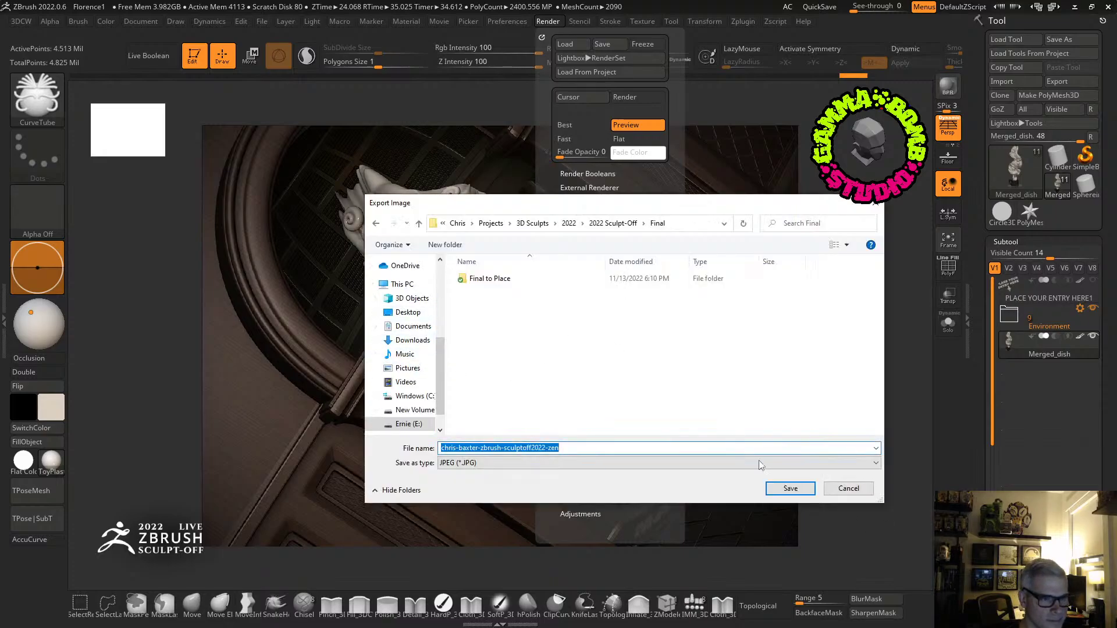
{"action": "left_click", "coordinate": [789, 489]}
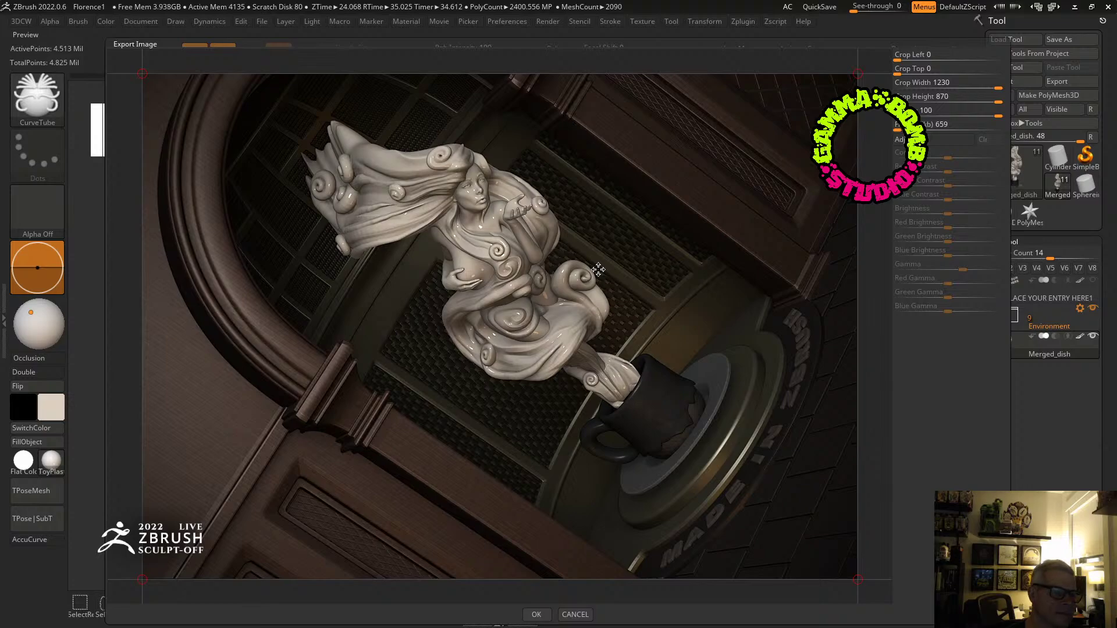
{"action": "left_click", "coordinate": [536, 615]}
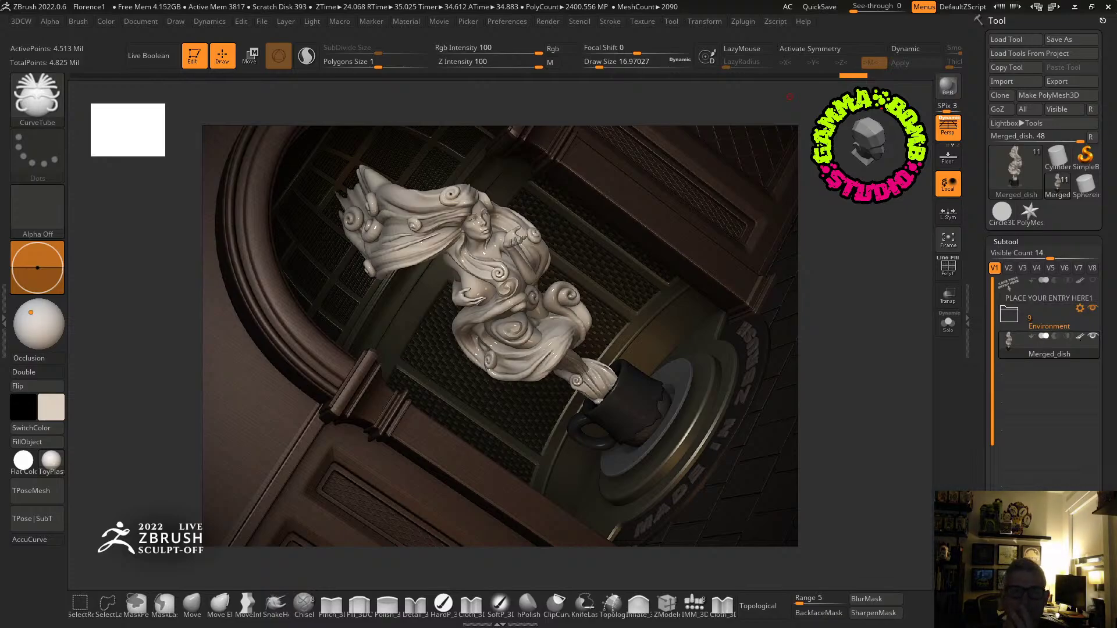
Switch to the browser with the 2022 LIVE ZBrush Sculpt-Off page, maximize its window and close the image slideshow.
{"action": "key", "text": "alt+Tab"}
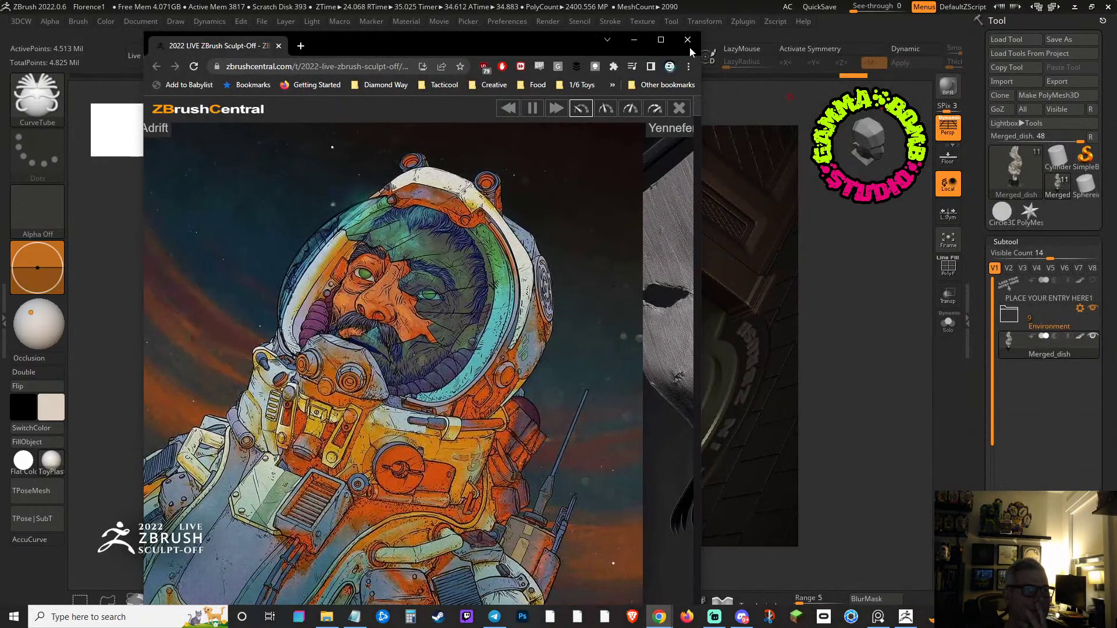
{"action": "double_click", "coordinate": [691, 51]}
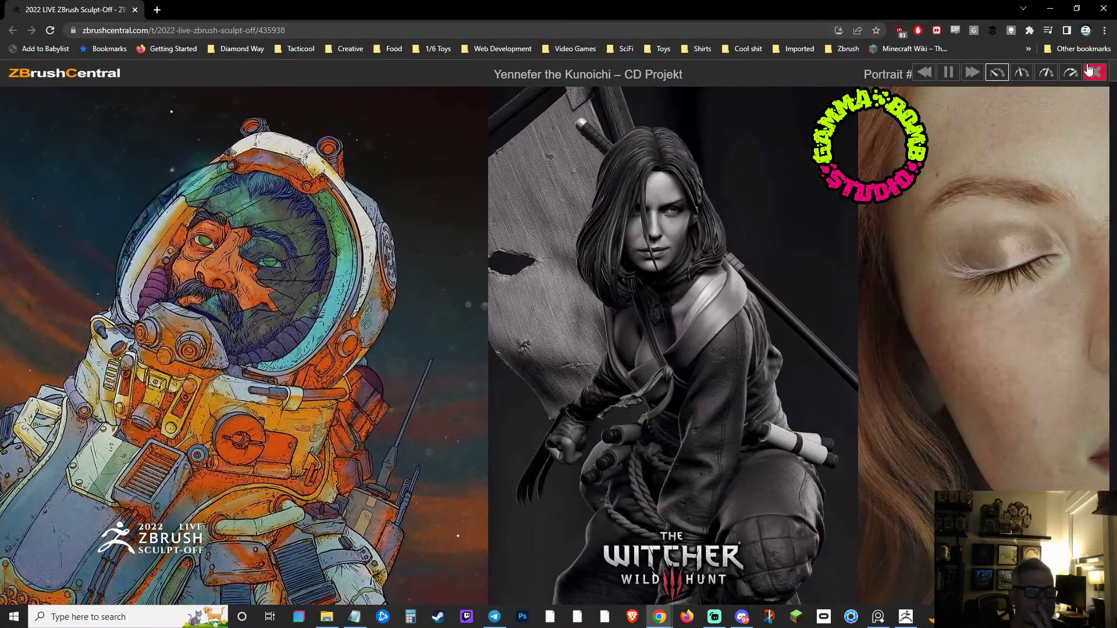
{"action": "left_click", "coordinate": [1090, 70]}
Go to the latest post of the 2022 LIVE ZBrush Sculpt-Off topic and open a new reply.
{"action": "scroll", "coordinate": [352, 459], "scroll_direction": "down", "scroll_amount": 8}
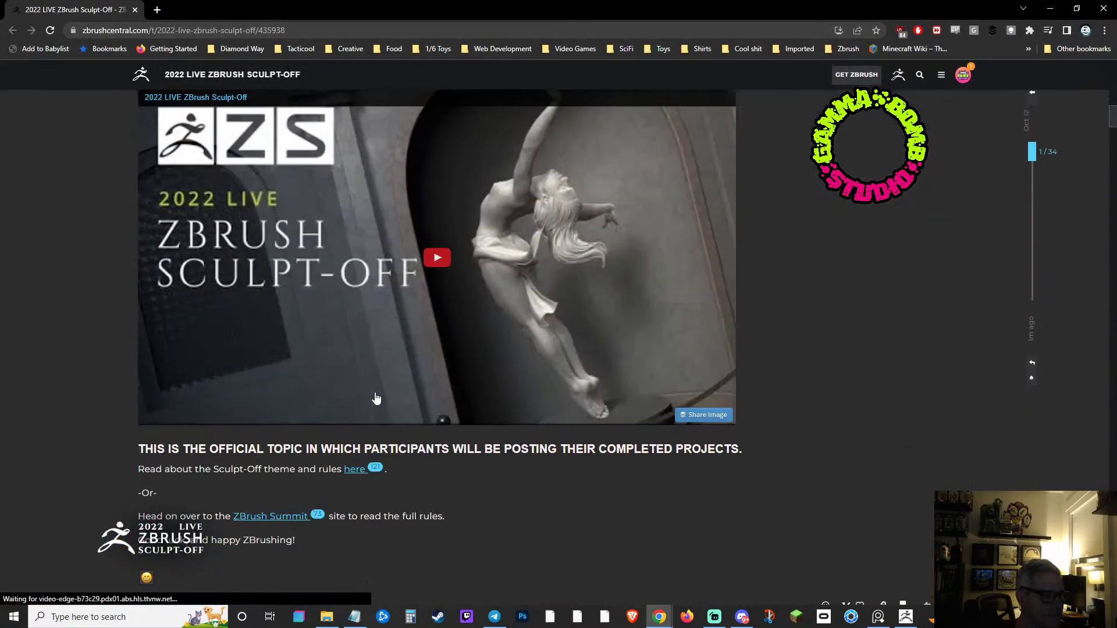
{"action": "scroll", "coordinate": [375, 397], "scroll_direction": "down", "scroll_amount": 7}
{"action": "scroll", "coordinate": [203, 302], "scroll_direction": "up", "scroll_amount": 4}
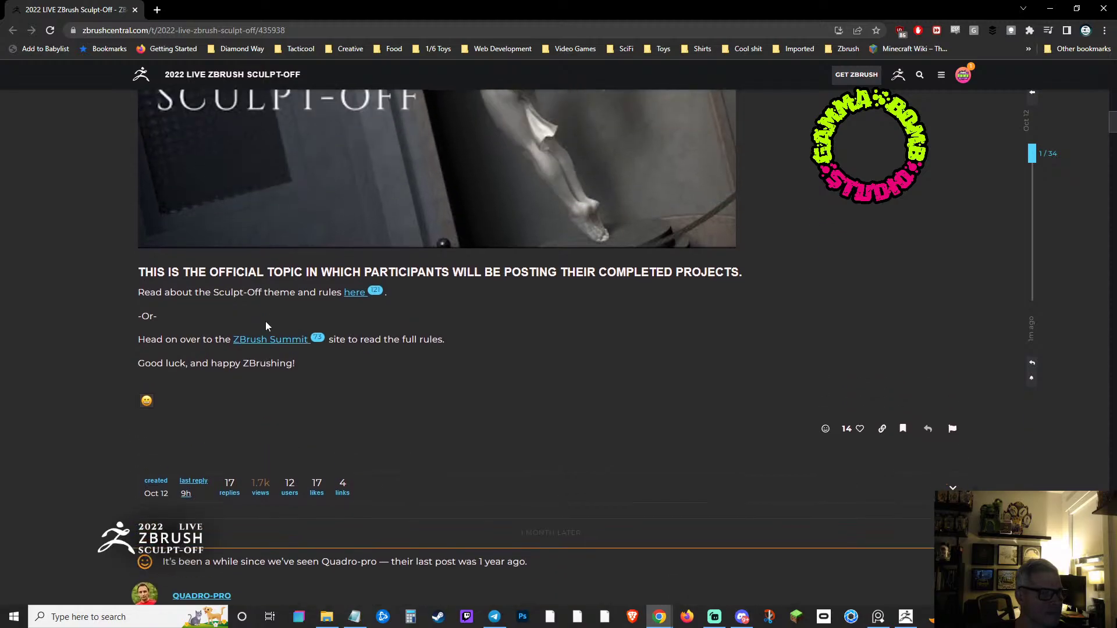
{"action": "left_click_drag", "start_coordinate": [1032, 153], "coordinate": [1036, 393]}
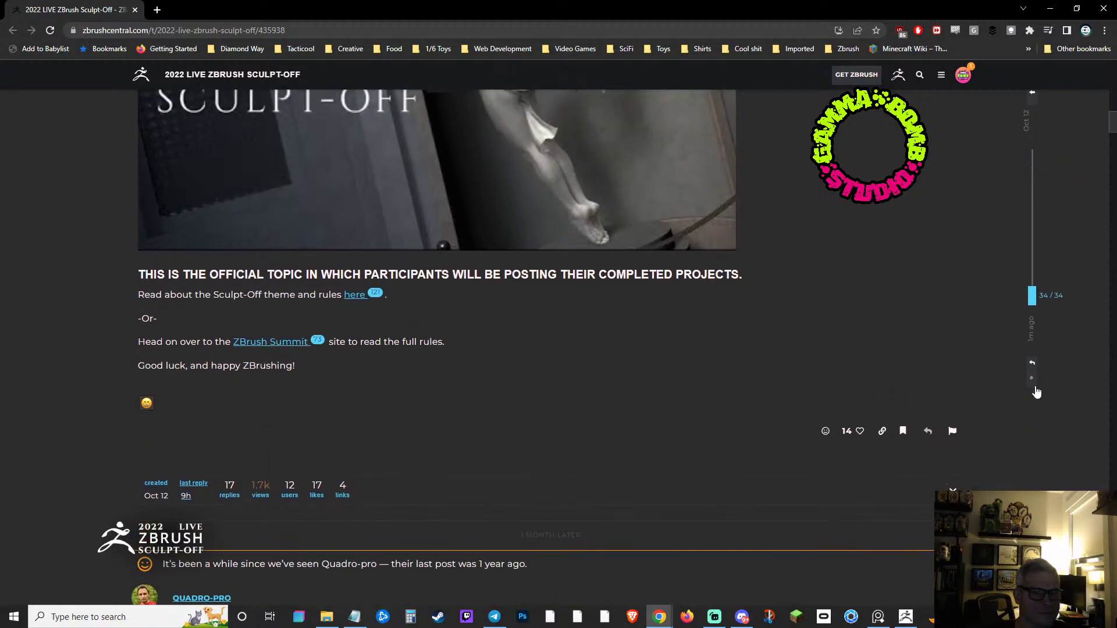
{"action": "scroll", "coordinate": [997, 369], "scroll_direction": "down", "scroll_amount": 10}
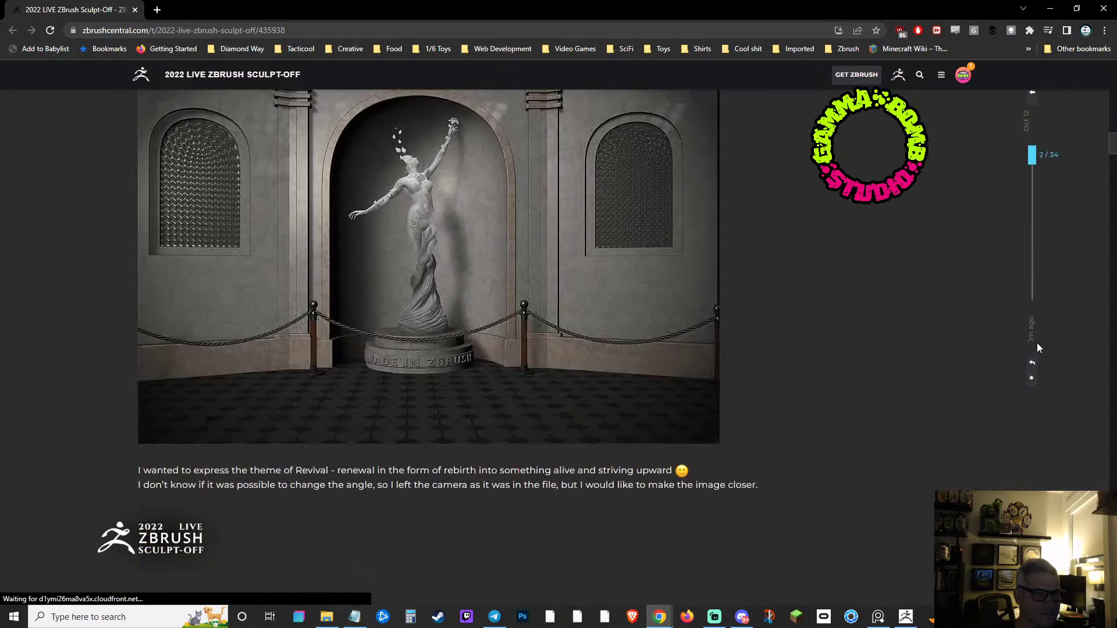
{"action": "left_click", "coordinate": [1038, 344]}
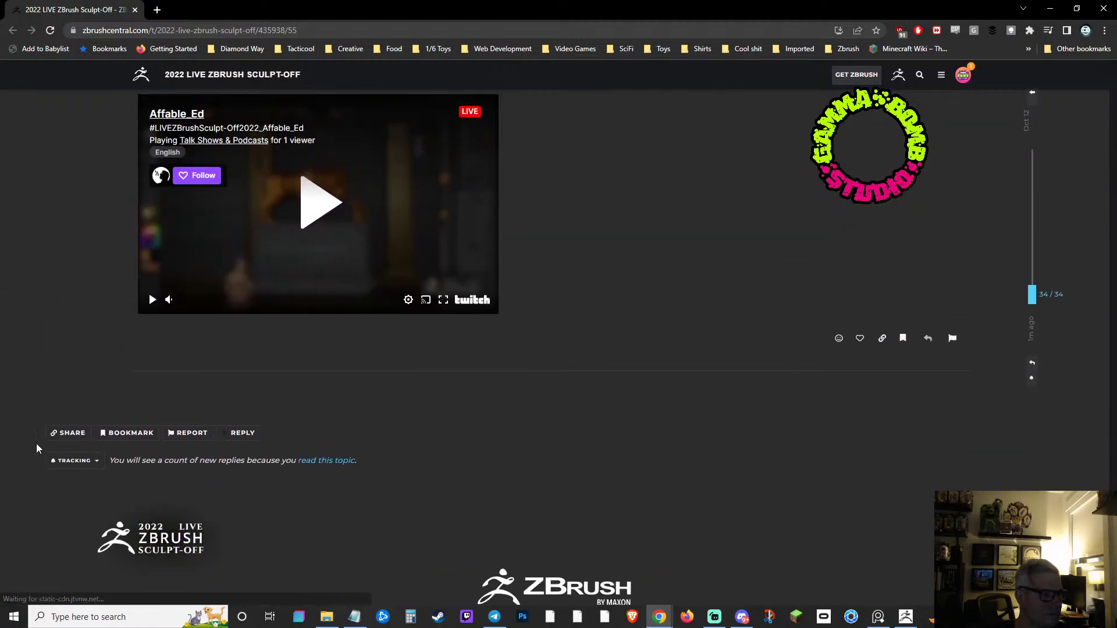
{"action": "left_click", "coordinate": [241, 434]}
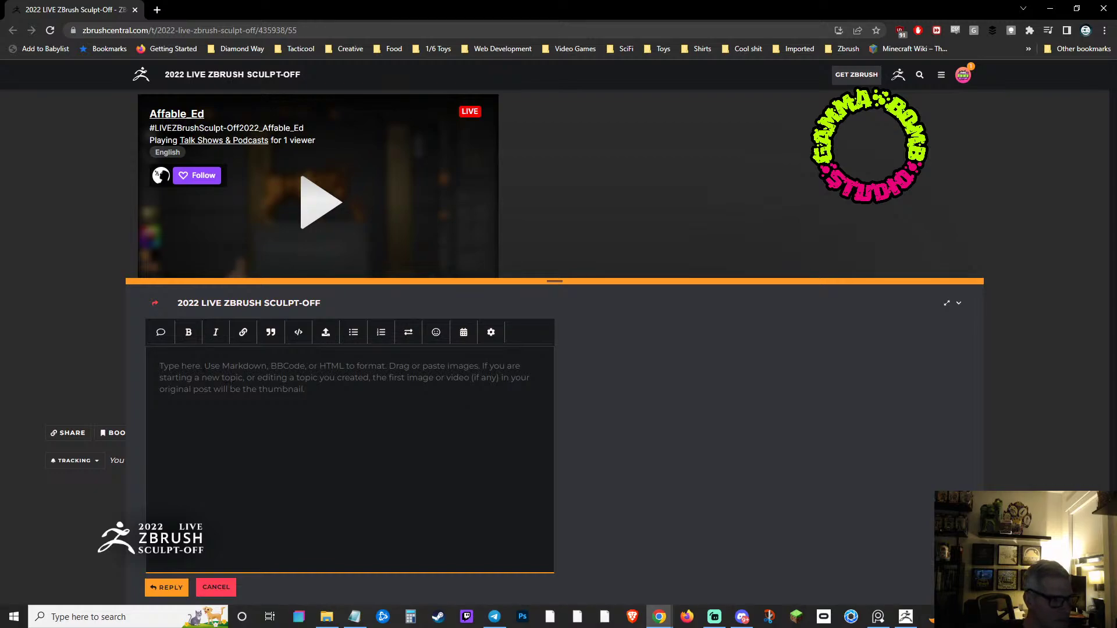
{"action": "type", "text": "My prompt:"}
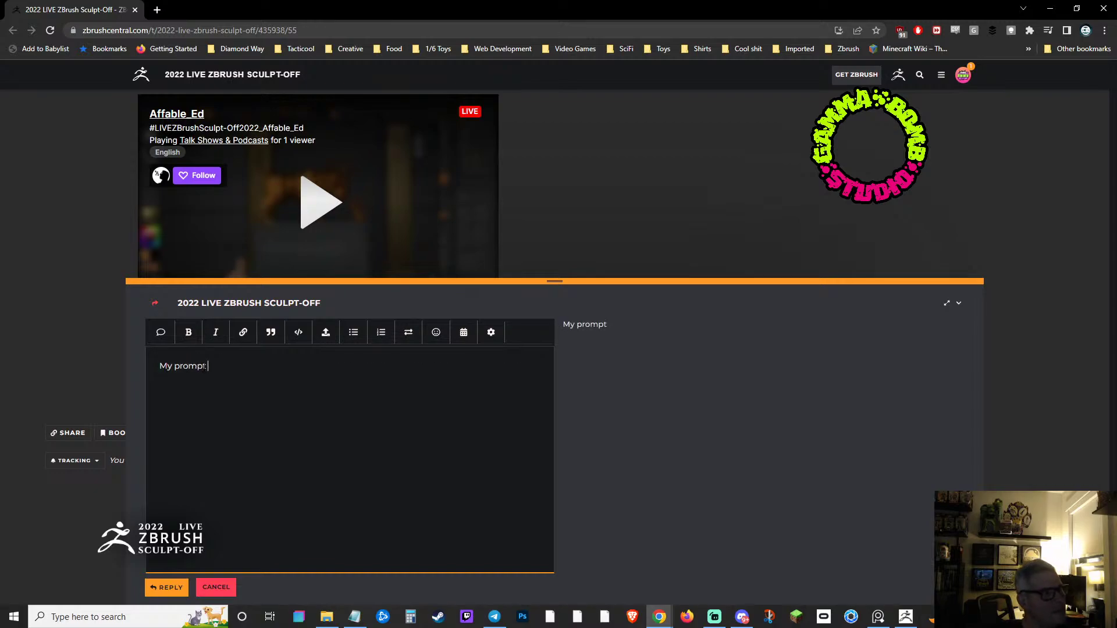
{"action": "type", "text": " was Zend,"}
{"action": "key", "text": "BackSpace"}
{"action": "key", "text": "BackSpace"}
{"action": "key", "text": "BackSpace"}
{"action": "key", "text": "BackSpace"}
{"action": "key", "text": "BackSpace"}
{"action": "key", "text": "BackSpace"}
{"action": "key", "text": "BackSpace"}
{"action": "key", "text": "BackSpace"}
{"action": "key", "text": "BackSpace"}
{"action": "key", "text": "BackSpace"}
{"action": "key", "text": "BackSpace"}
{"action": "key", "text": "BackSpace"}
{"action": "key", "text": "BackSpace"}
{"action": "key", "text": "BackSpace"}
{"action": "key", "text": "BackSpace"}
{"action": "key", "text": "BackSpace"}
{"action": "key", "text": "BackSpace"}
{"action": "key", "text": "BackSpace"}
{"action": "key", "text": "BackSpace"}
{"action": "key", "text": "BackSpace"}
Write "The sweet kiss of consciousness" in quotation marks in the reply, followed by "Zen Prompt." as a separate paragraph.
{"action": "type", "text": "\""}
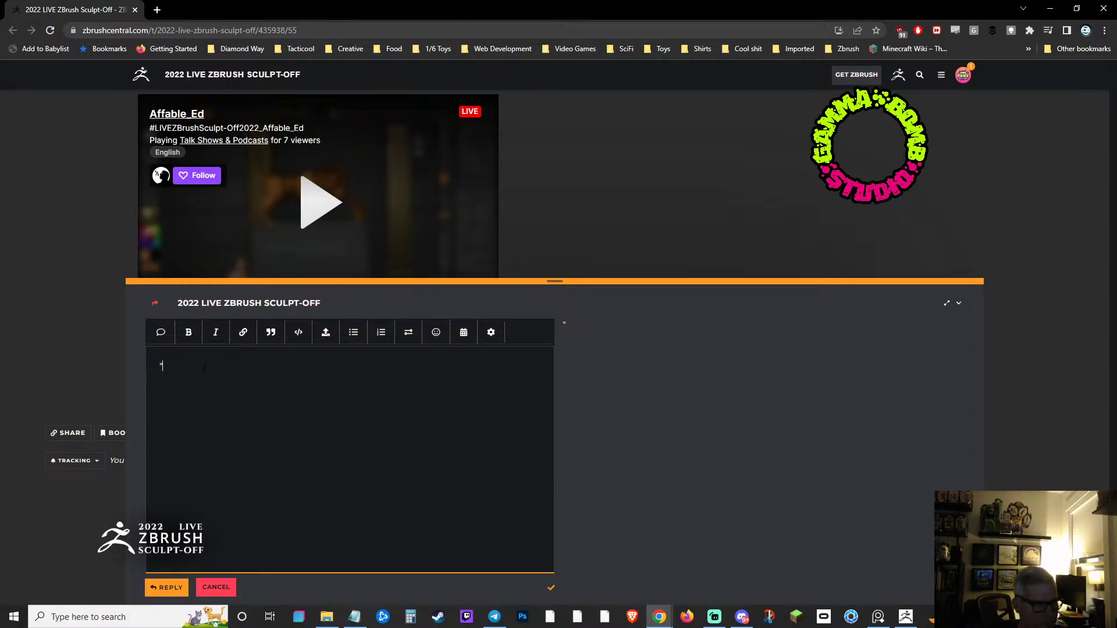
{"action": "type", "text": "The"}
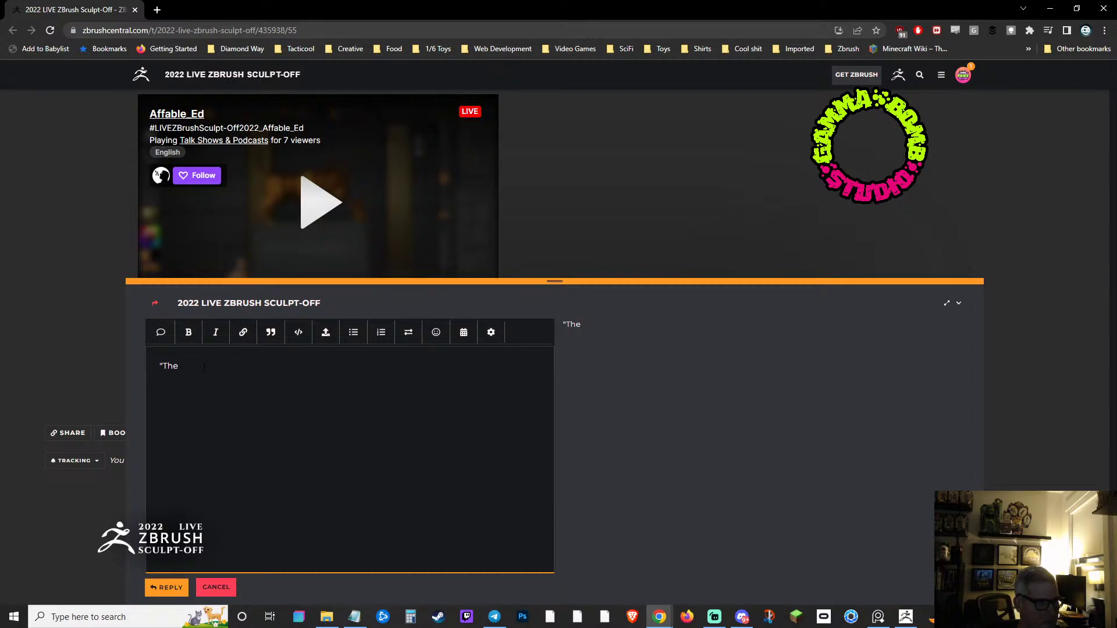
{"action": "type", "text": " sweet kiss of cons"}
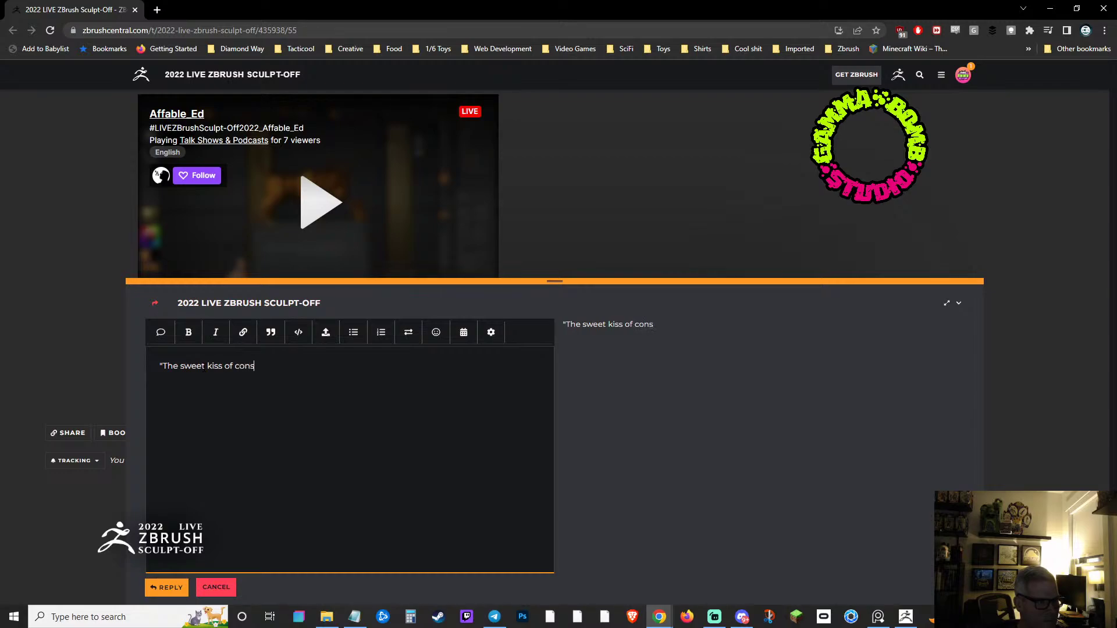
{"action": "type", "text": "ciousness\"  "}
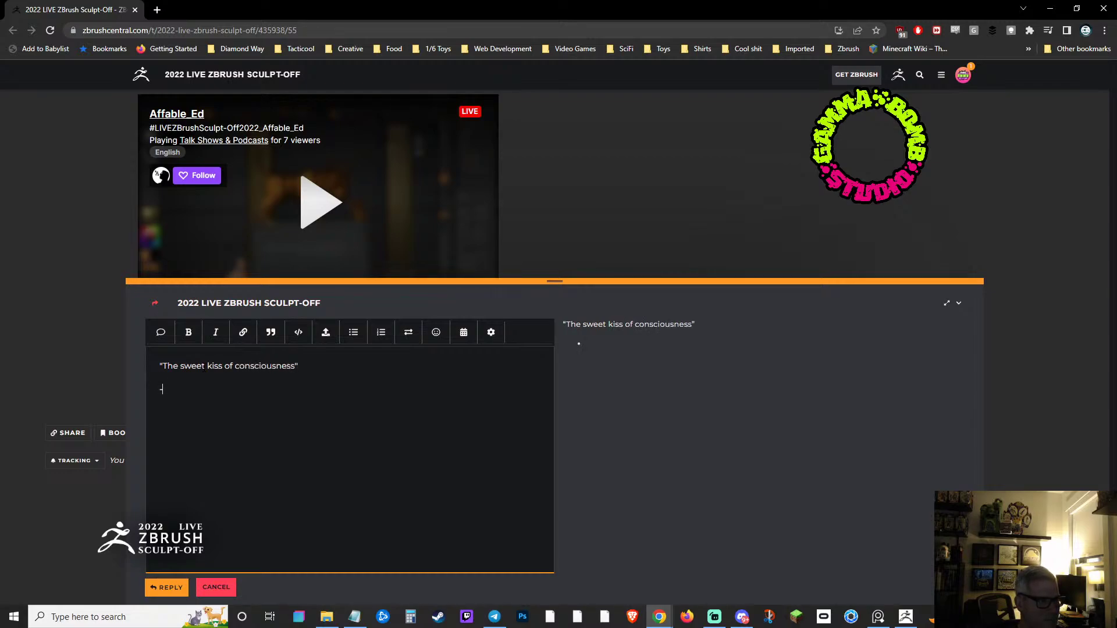
{"action": "type", "text": "Zen Prompt."}
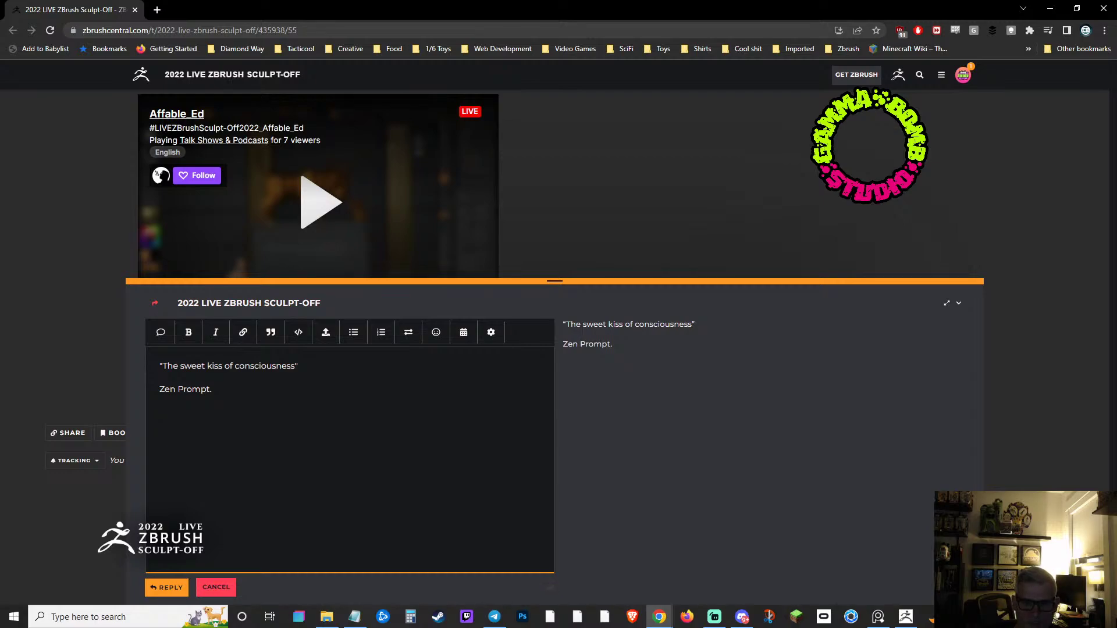
Fetch the YouTube channel address from the other window and insert it below the text as a hyperlink titled "My Channel with the replay".
{"action": "key", "text": "alt+Tab"}
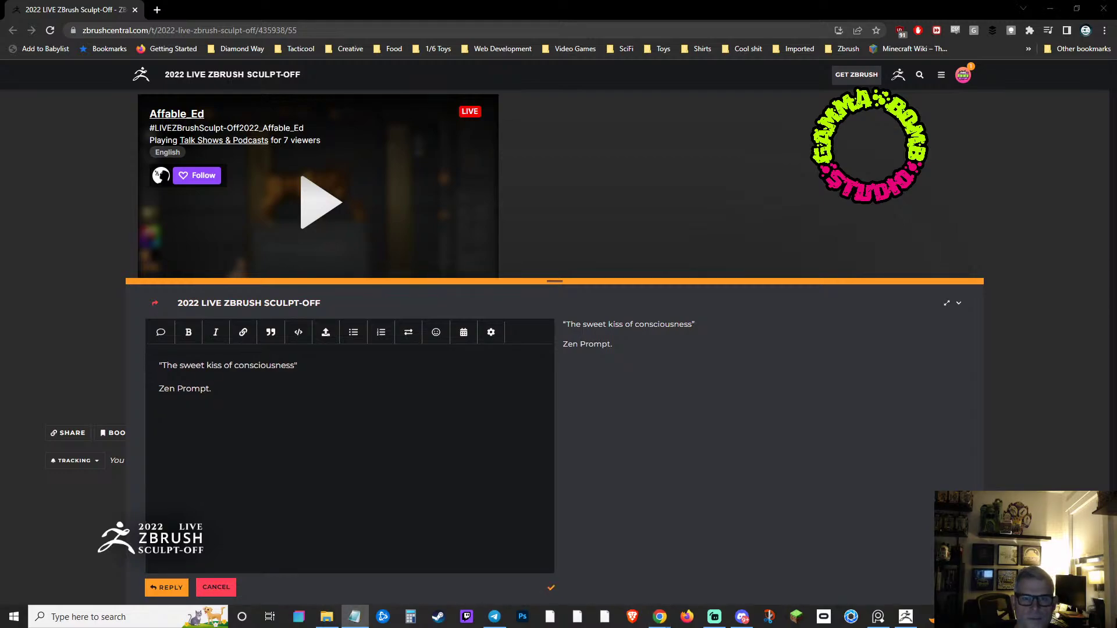
{"action": "key", "text": "alt+Tab"}
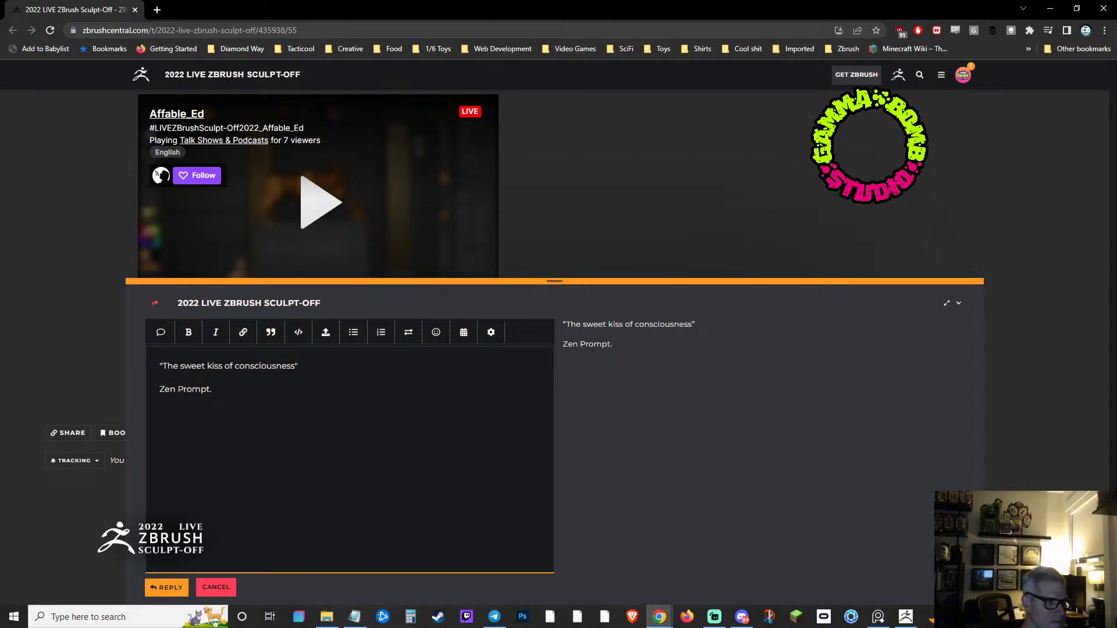
{"action": "left_click", "coordinate": [244, 334]}
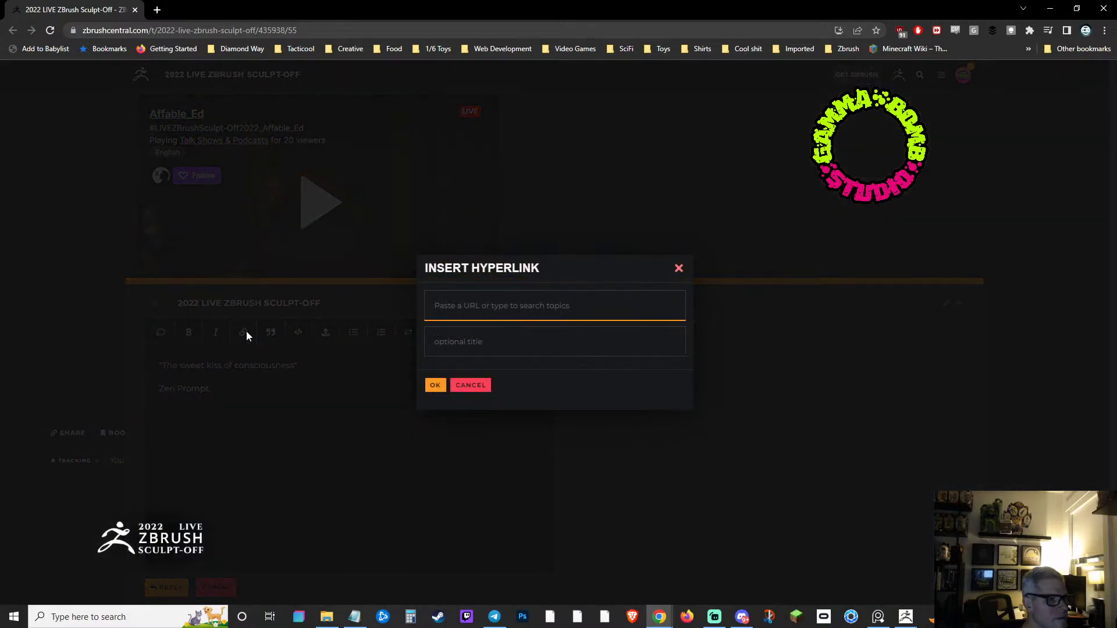
{"action": "key", "text": "ctrl+v"}
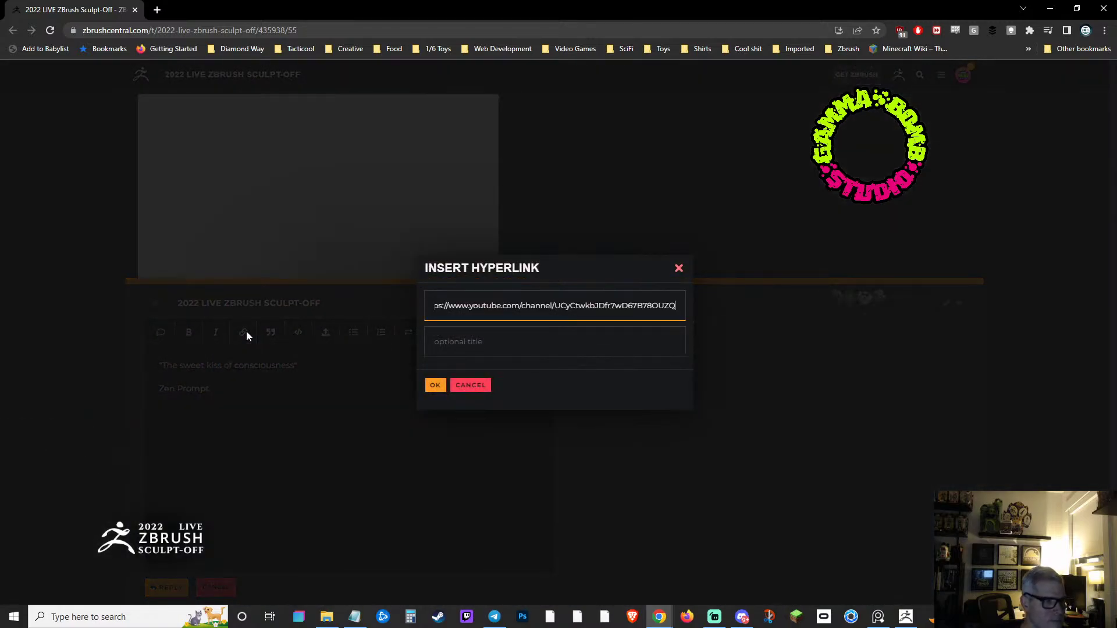
{"action": "left_click", "coordinate": [458, 349]}
{"action": "type", "text": "M"}
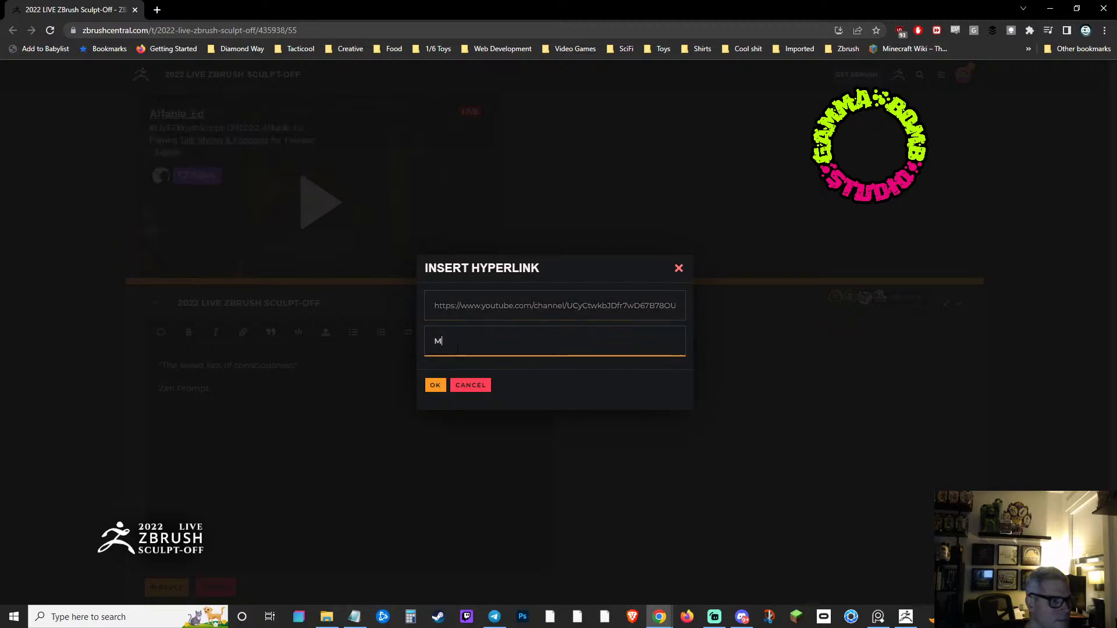
{"action": "type", "text": "y stream"}
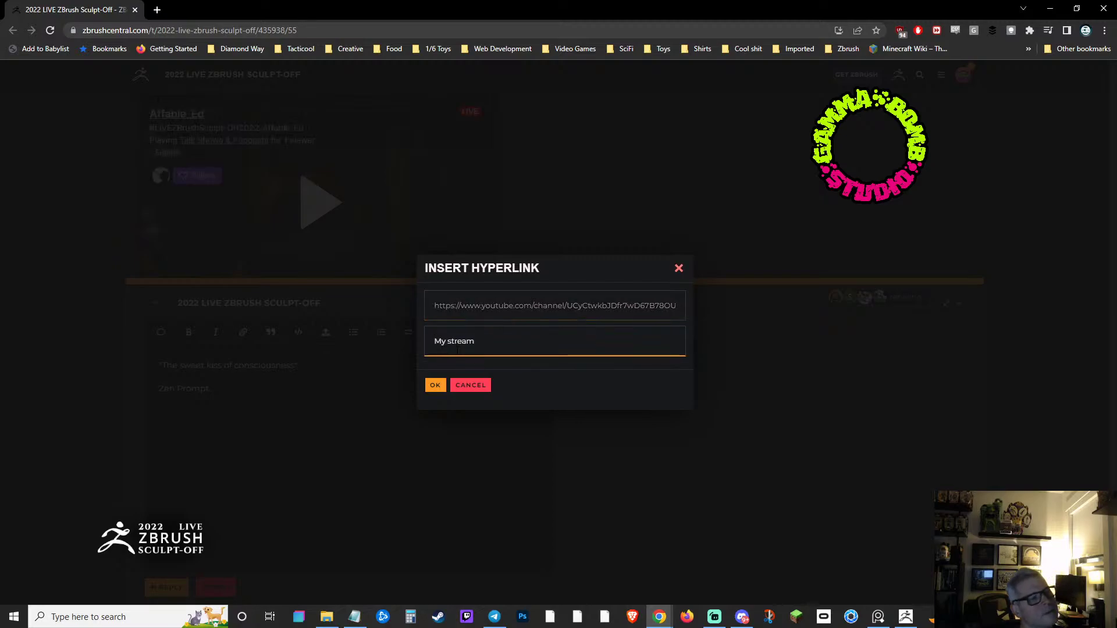
{"action": "key", "text": "BackSpace"}
{"action": "key", "text": "BackSpace"}
{"action": "key", "text": "BackSpace"}
{"action": "key", "text": "BackSpace"}
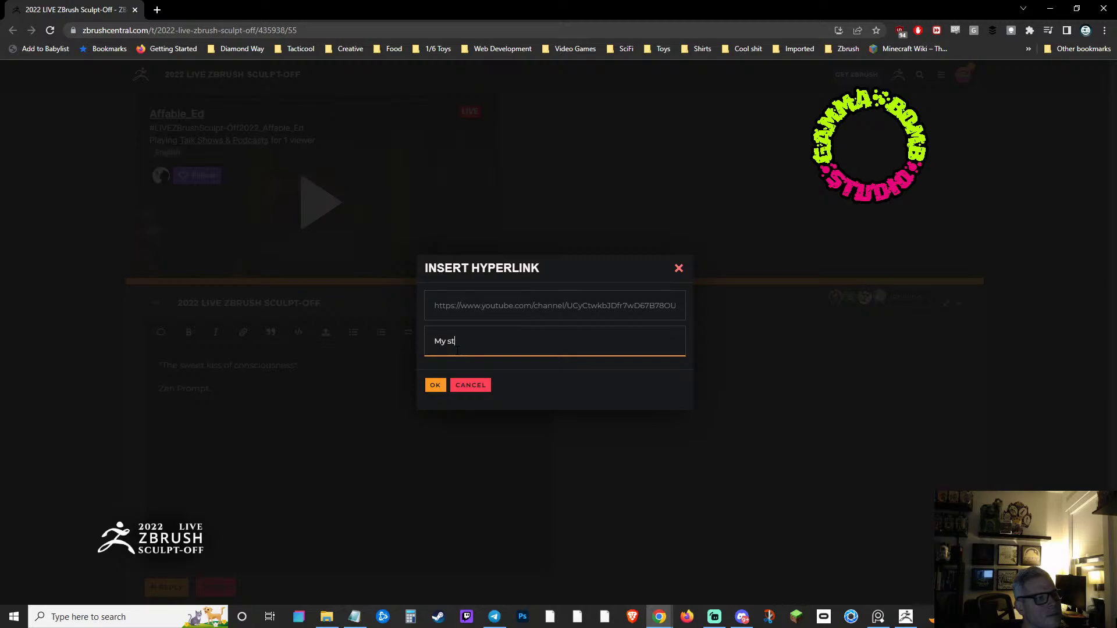
{"action": "type", "text": "Channel with the replay"}
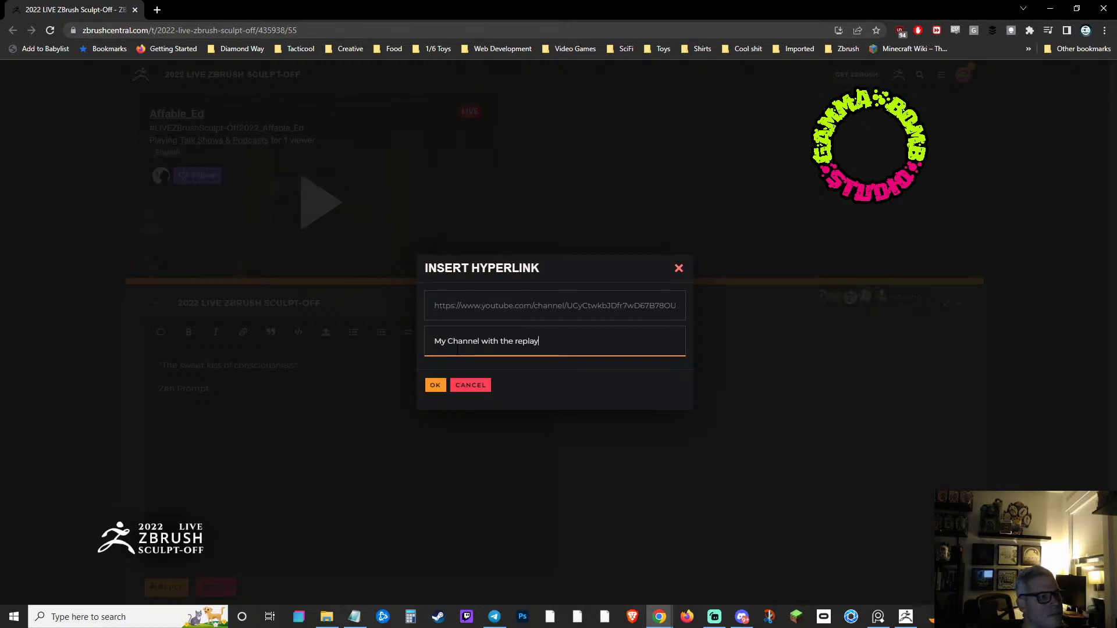
{"action": "left_click", "coordinate": [436, 386]}
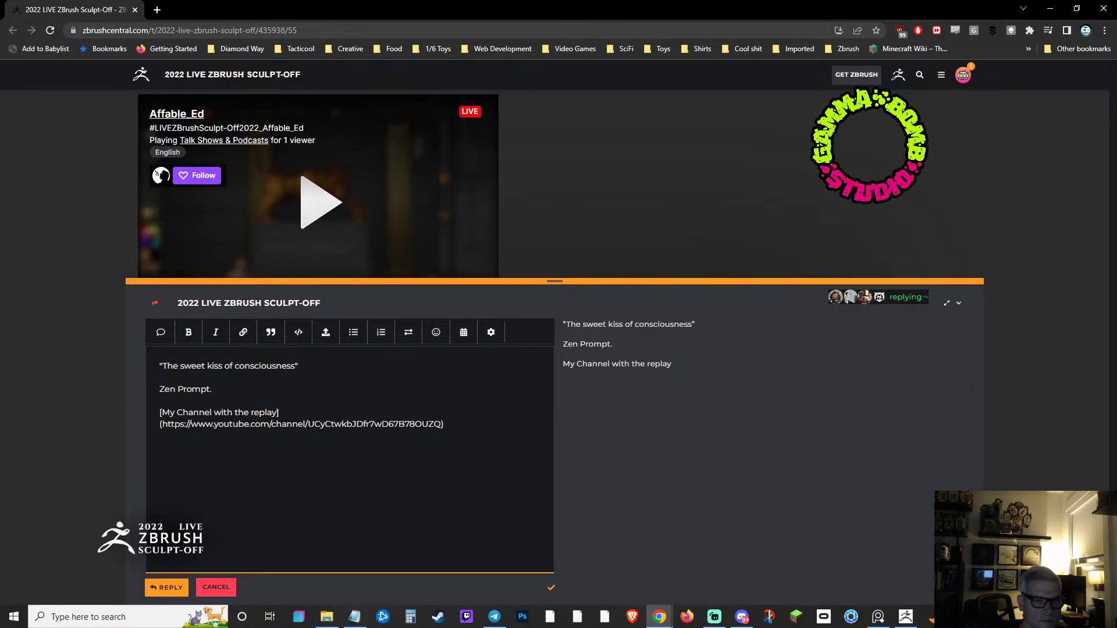
Add the exported Zen JPEG render from the file explorer to the reply and check it in the preview.
{"action": "key", "text": "super+e"}
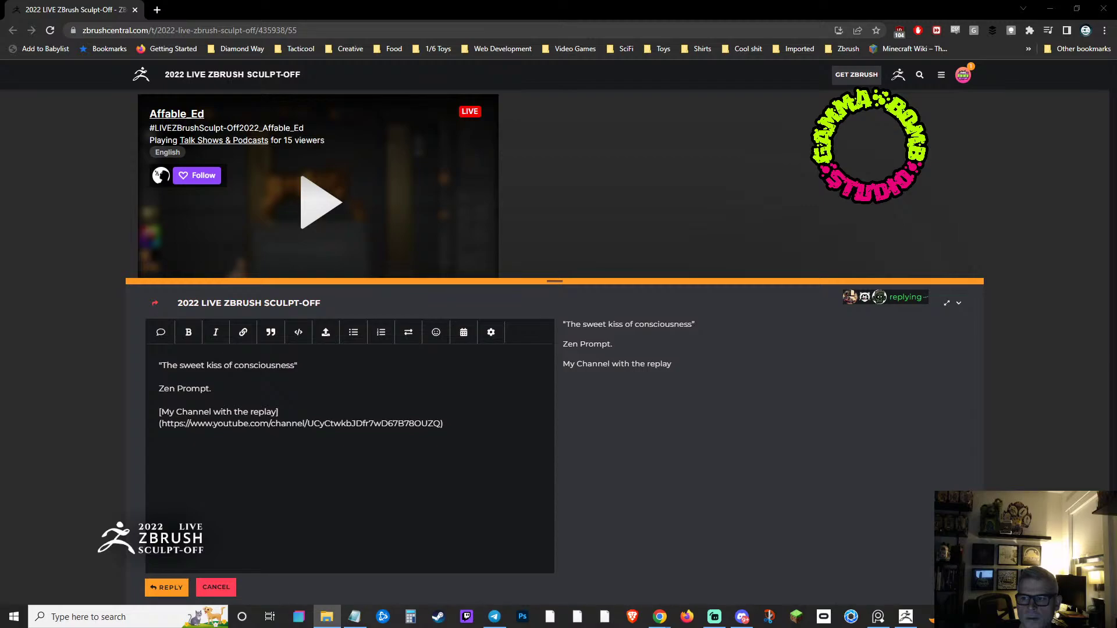
{"action": "left_click_drag", "start_coordinate": [1024, 600], "coordinate": [276, 495]}
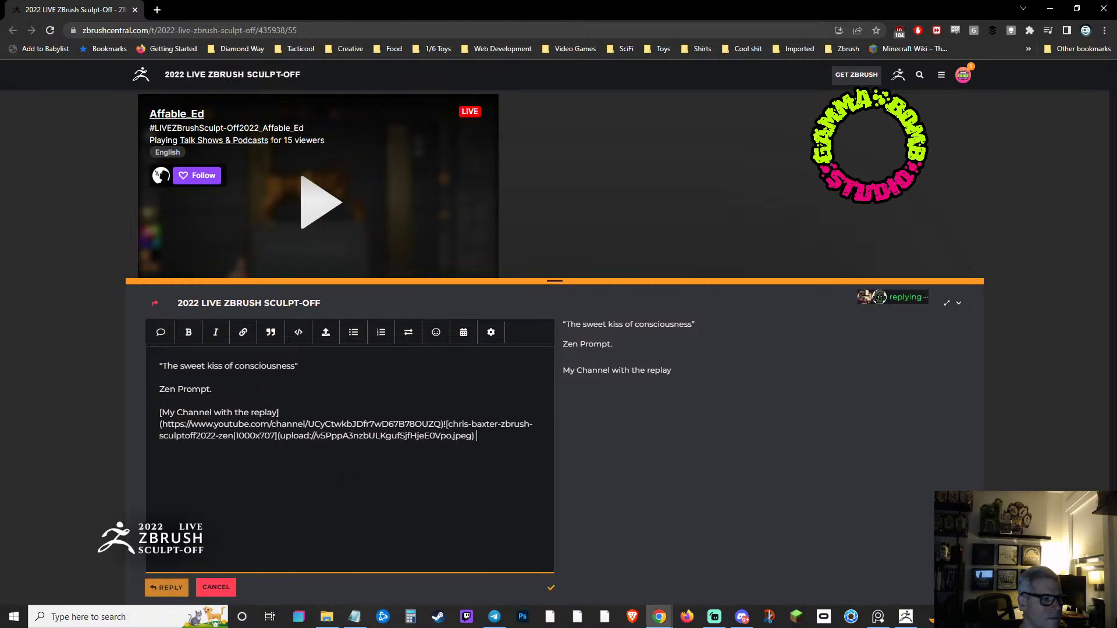
{"action": "scroll", "coordinate": [713, 410], "scroll_direction": "down", "scroll_amount": 2}
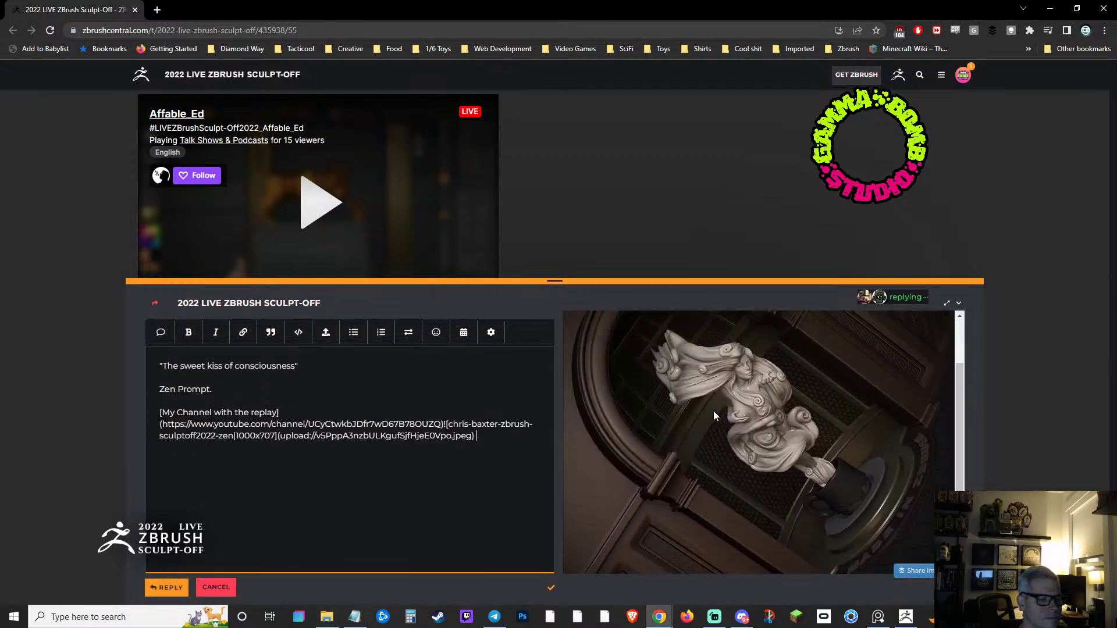
{"action": "scroll", "coordinate": [714, 411], "scroll_direction": "up", "scroll_amount": 2}
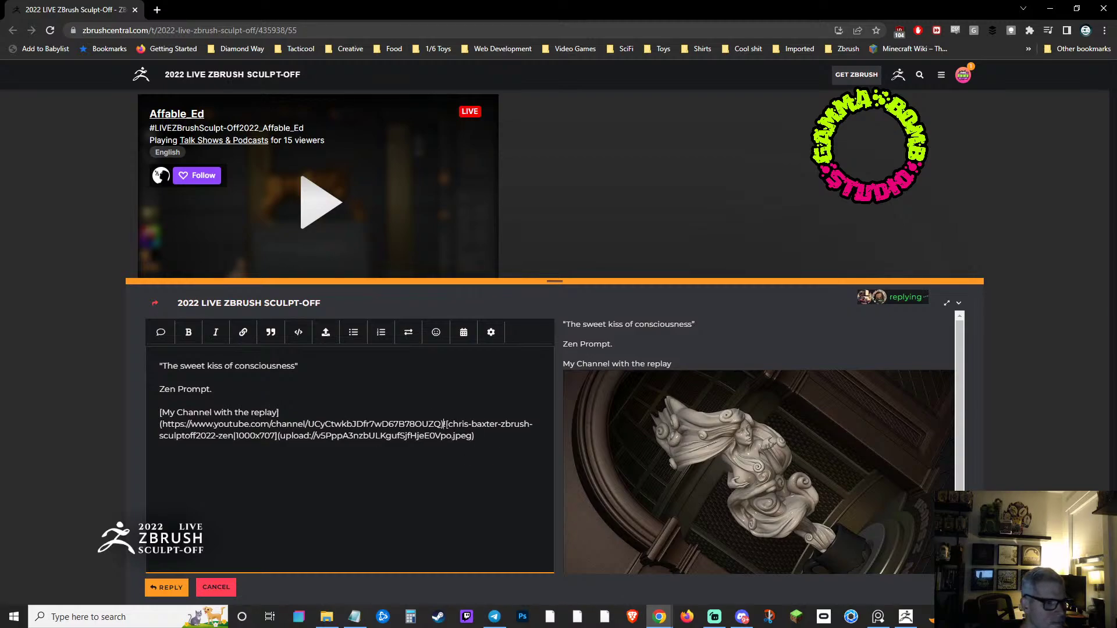
Try to separate the image from the channel link, and delete both the link and the image from the reply.
{"action": "type", "text": "!"}
{"action": "key", "text": "Return"}
{"action": "key", "text": "BackSpace"}
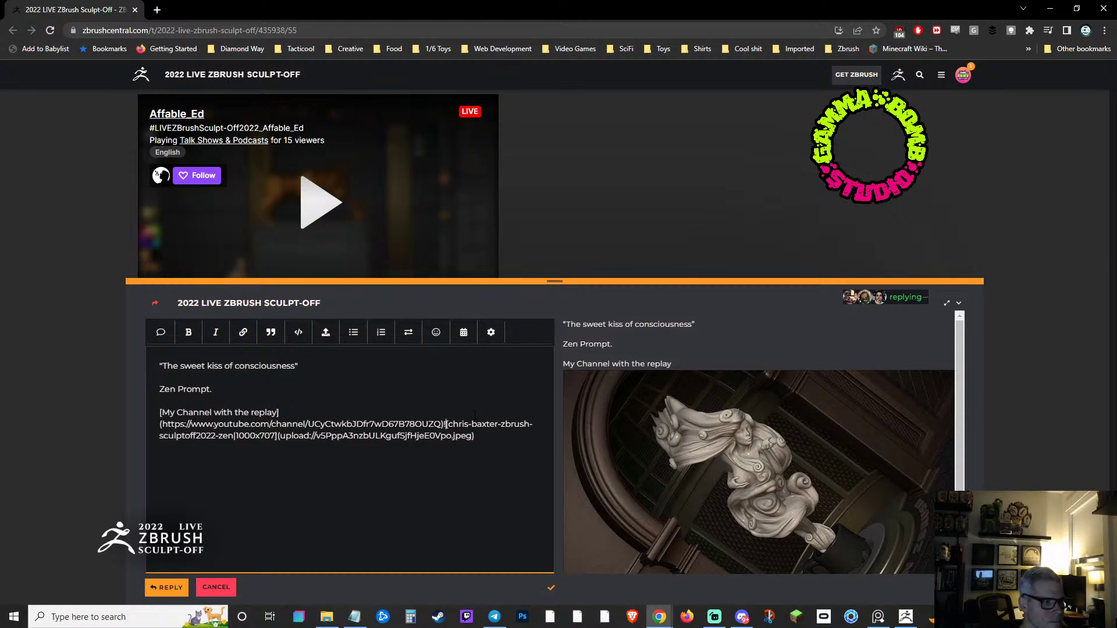
{"action": "left_click_drag", "start_coordinate": [474, 436], "coordinate": [91, 417]}
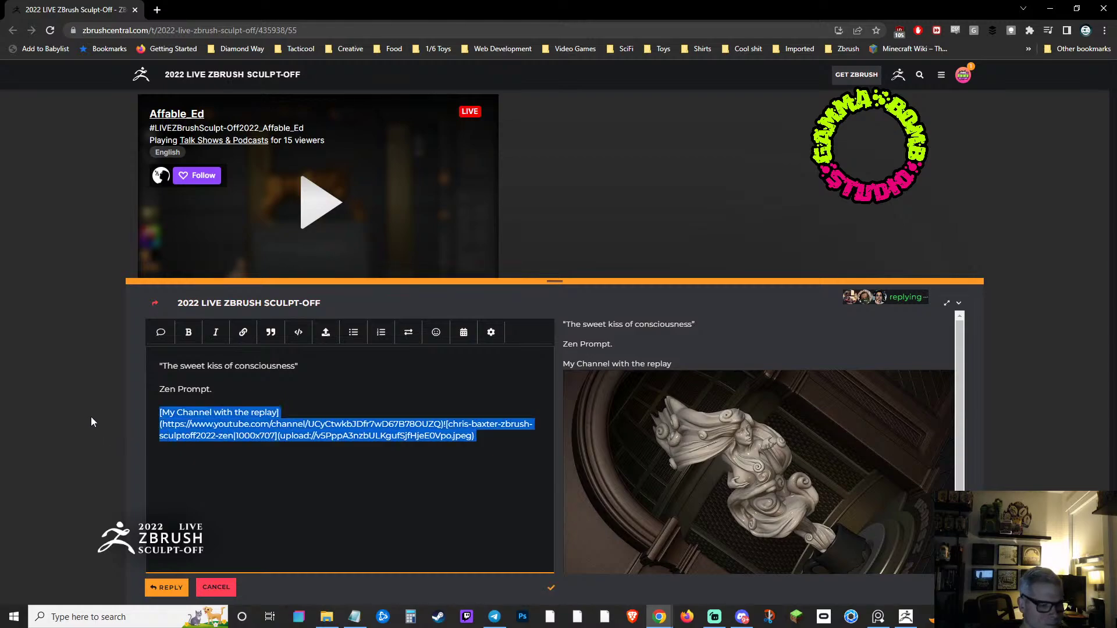
{"action": "key", "text": "BackSpace"}
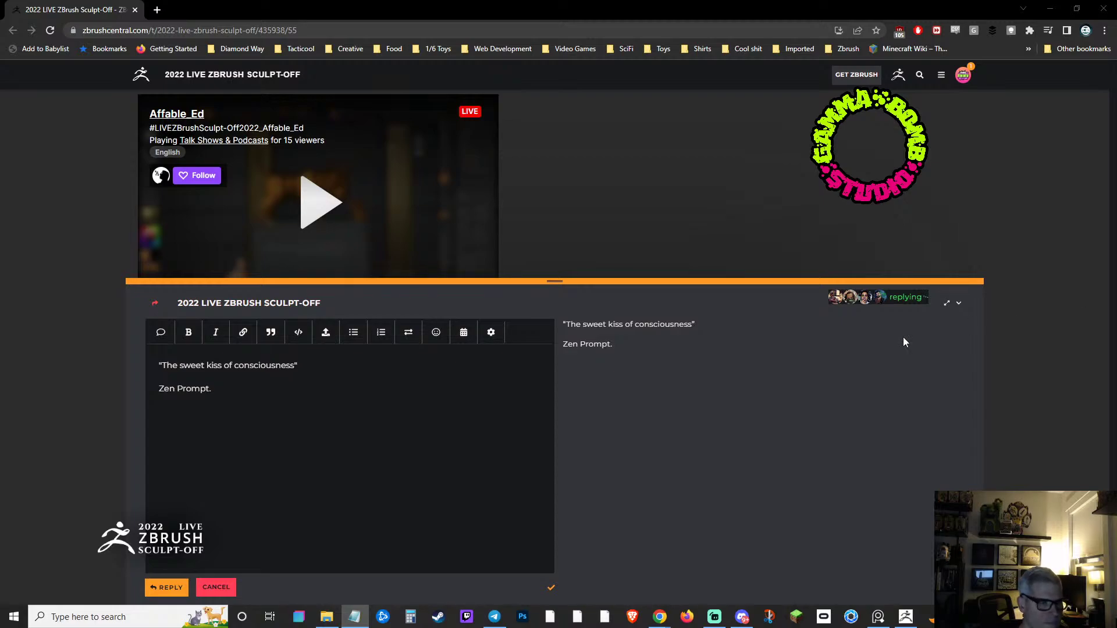
Insert the YouTube channel address again as a hyperlink titled "My channel with the replay", and start a new paragraph below it.
{"action": "left_click", "coordinate": [244, 332]}
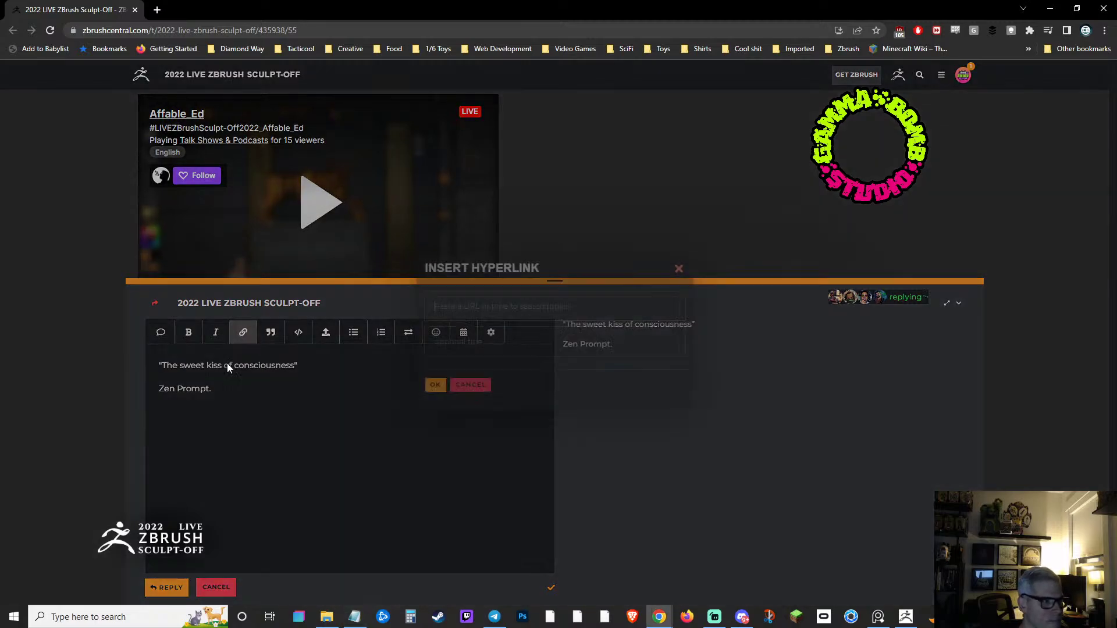
{"action": "key", "text": "ctrl+v"}
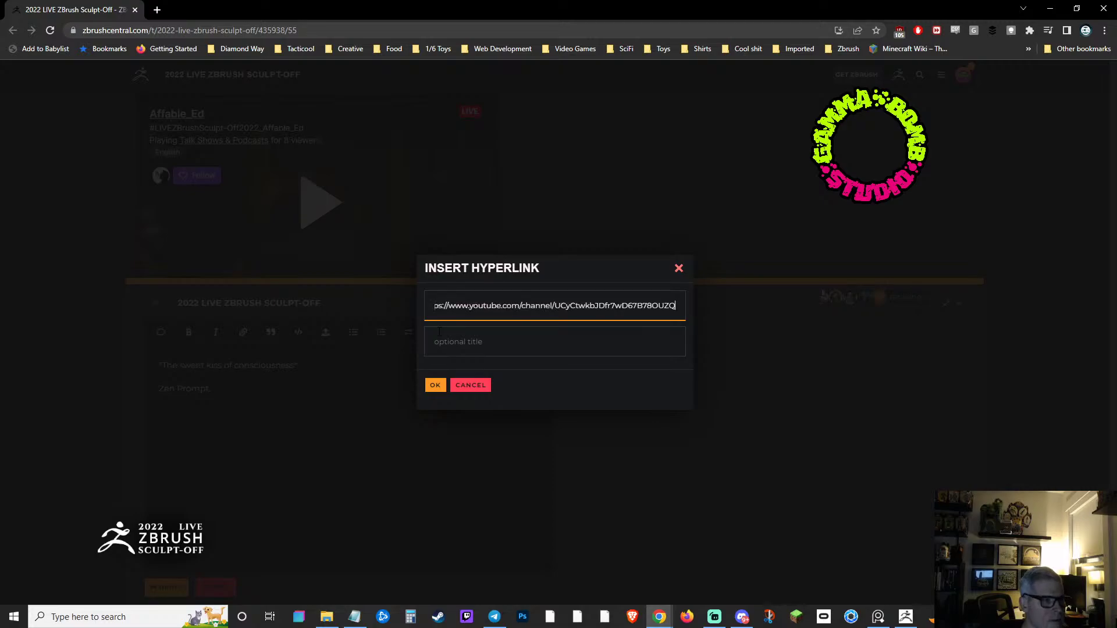
{"action": "key", "text": "Tab"}
{"action": "type", "text": "My "}
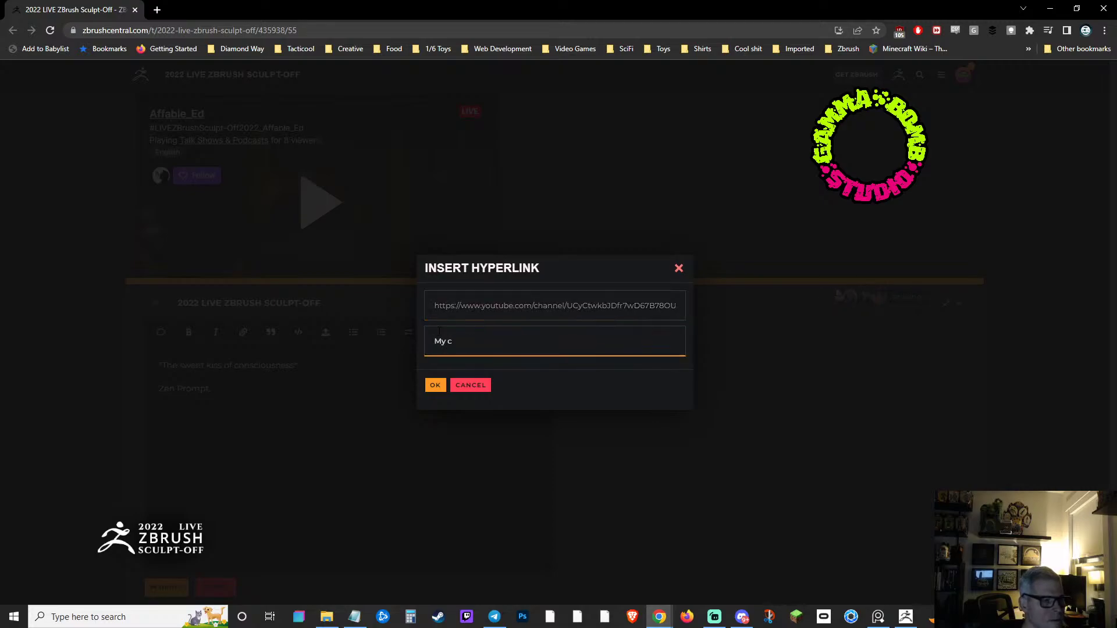
{"action": "type", "text": "channel with the replay"}
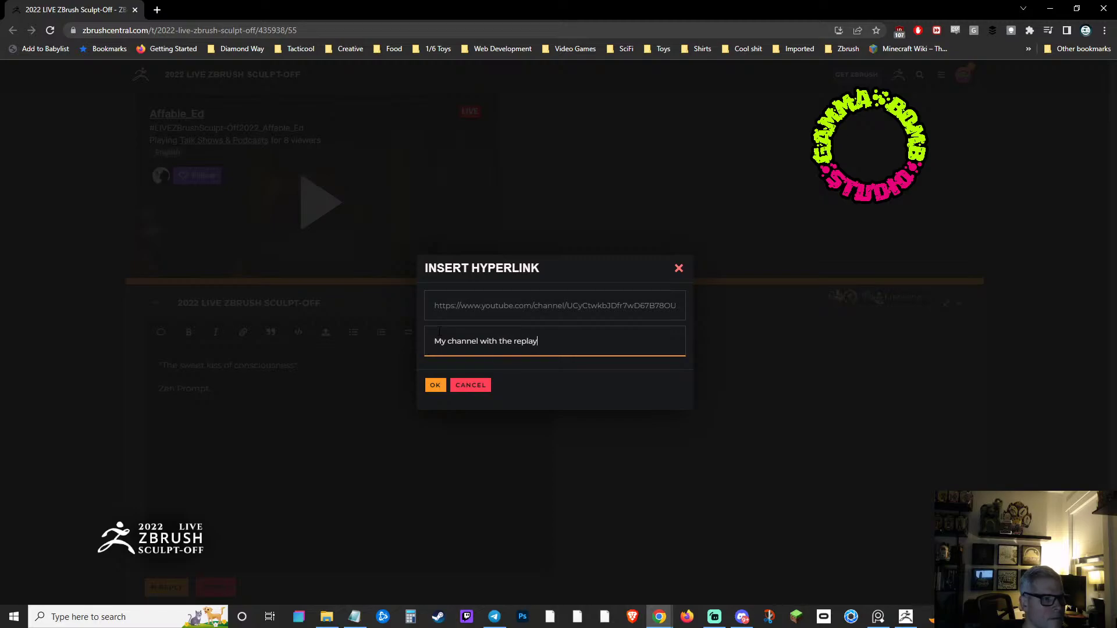
{"action": "left_click", "coordinate": [436, 386]}
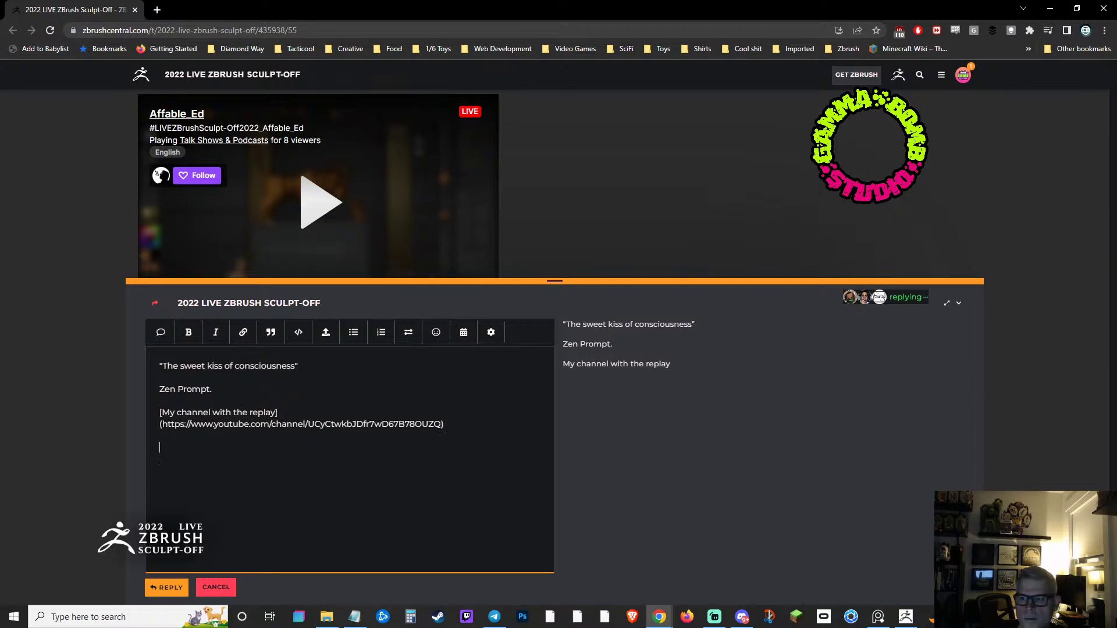
Add the exported Zen JPEG render to the reply below the channel link, check the preview, and post the reply.
{"action": "mouse_move", "coordinate": [19, 473]}
{"action": "left_mouse_down"}
{"action": "mouse_move", "coordinate": [200, 451]}
{"action": "mouse_move", "coordinate": [206, 460]}
{"action": "left_mouse_up"}
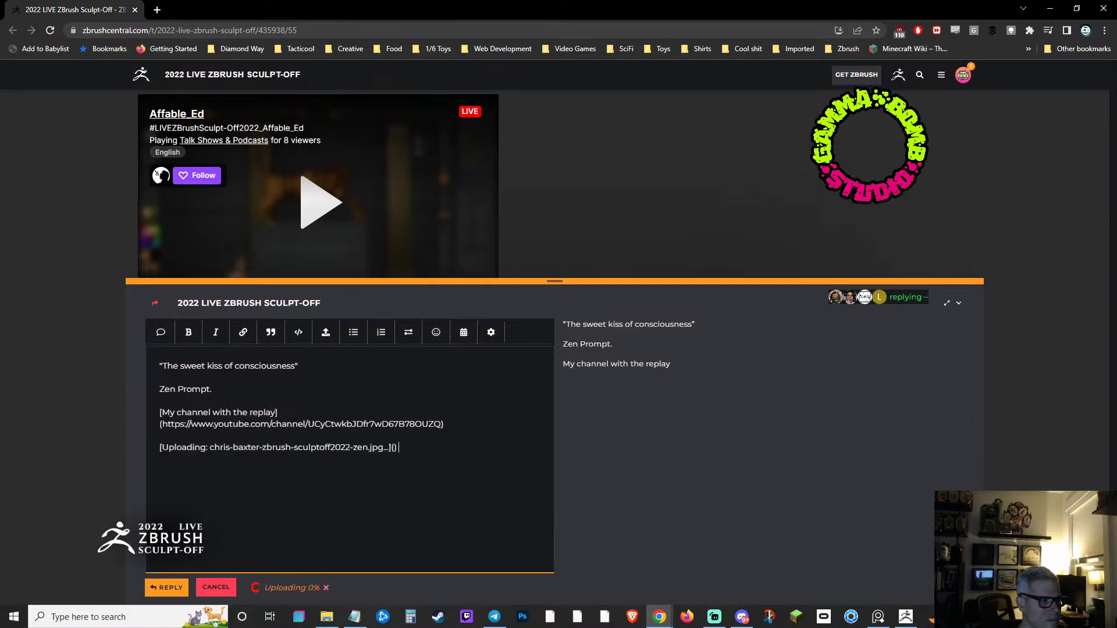
{"action": "scroll", "coordinate": [693, 459], "scroll_direction": "down", "scroll_amount": 6}
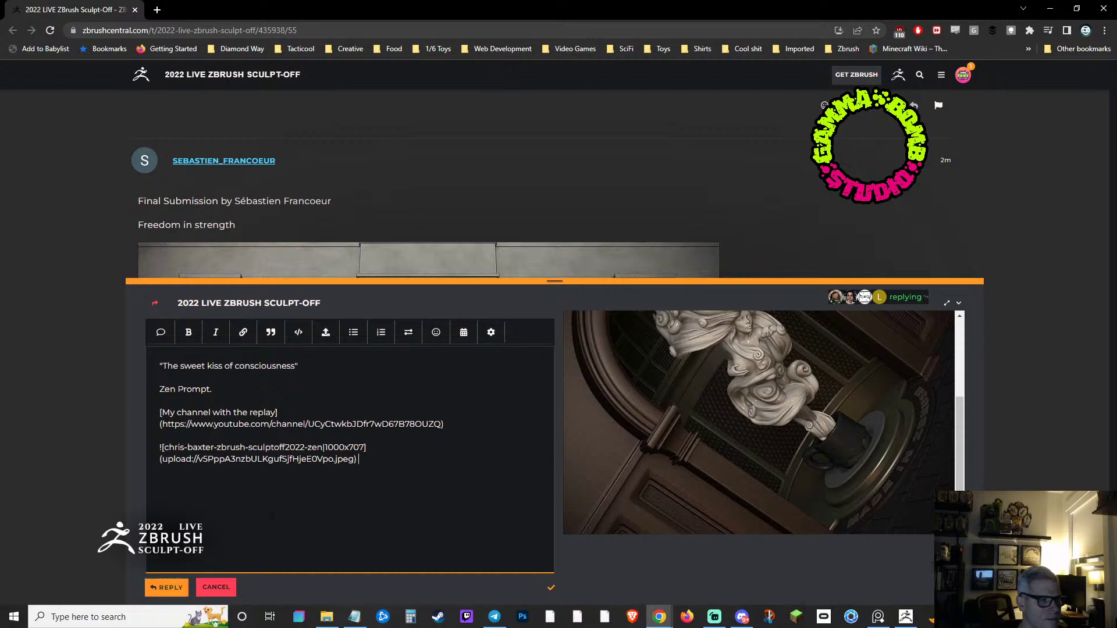
{"action": "scroll", "coordinate": [248, 424], "scroll_direction": "up", "scroll_amount": 3}
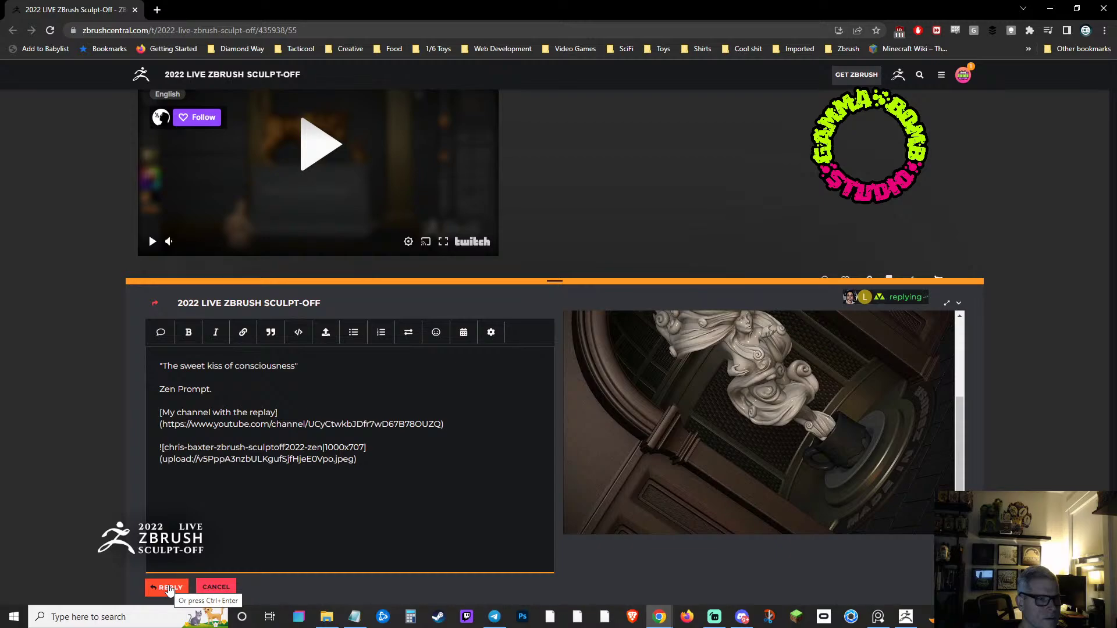
{"action": "left_click", "coordinate": [170, 588]}
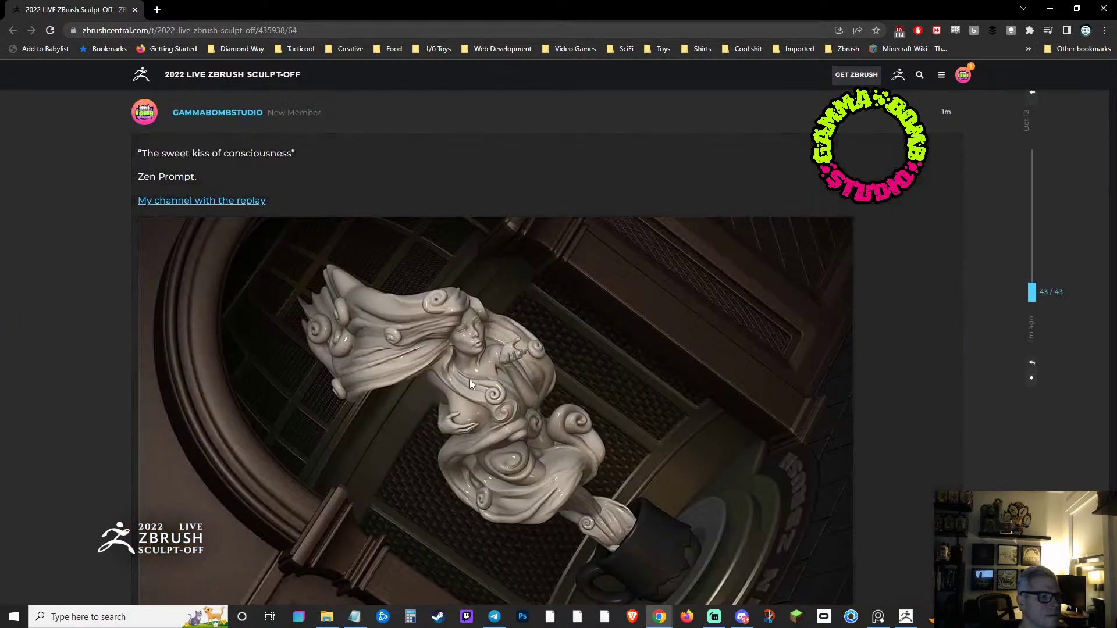
Review the posted submission and look through the other artists' entries in the Sculpt-Off topic.
{"action": "scroll", "coordinate": [697, 341], "scroll_direction": "down", "scroll_amount": 4}
{"action": "scroll", "coordinate": [695, 347], "scroll_direction": "up", "scroll_amount": 6}
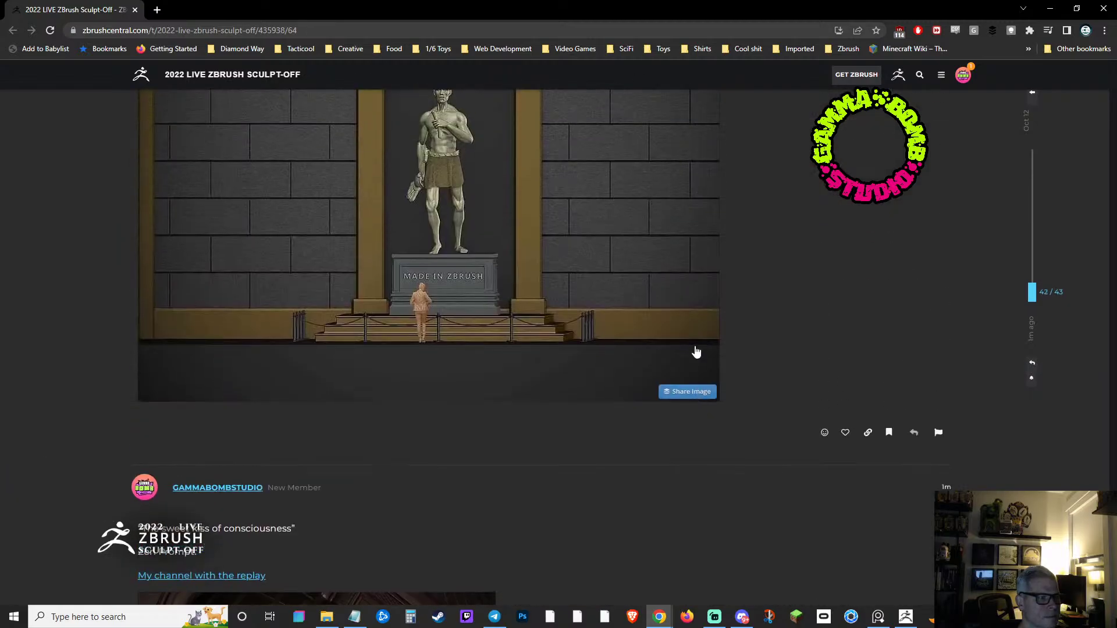
{"action": "scroll", "coordinate": [697, 352], "scroll_direction": "up", "scroll_amount": 10}
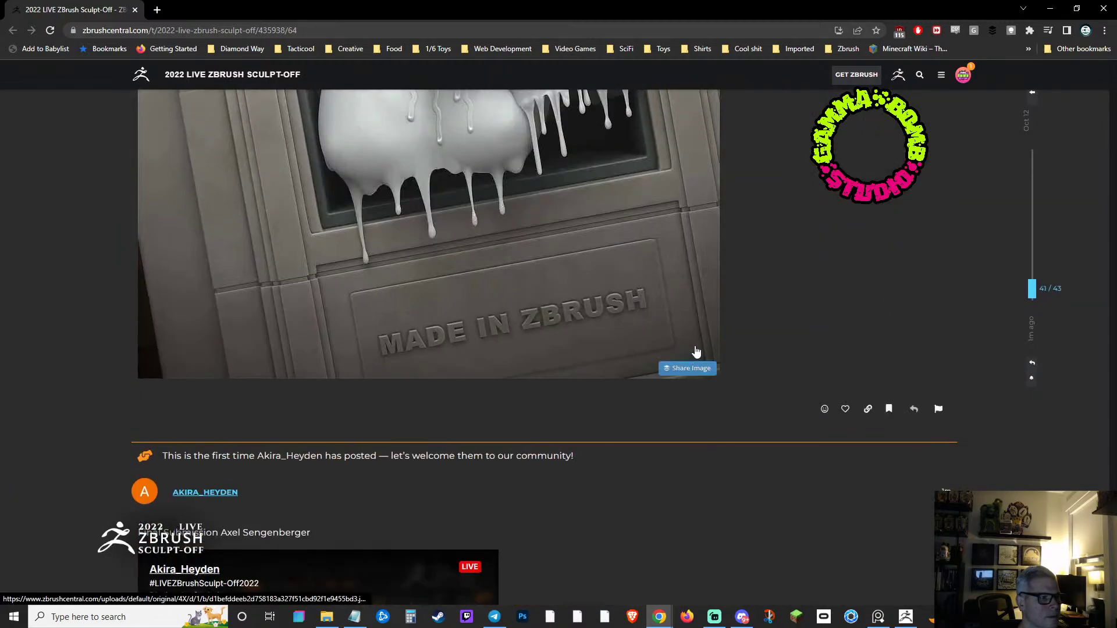
{"action": "scroll", "coordinate": [696, 352], "scroll_direction": "up", "scroll_amount": 10}
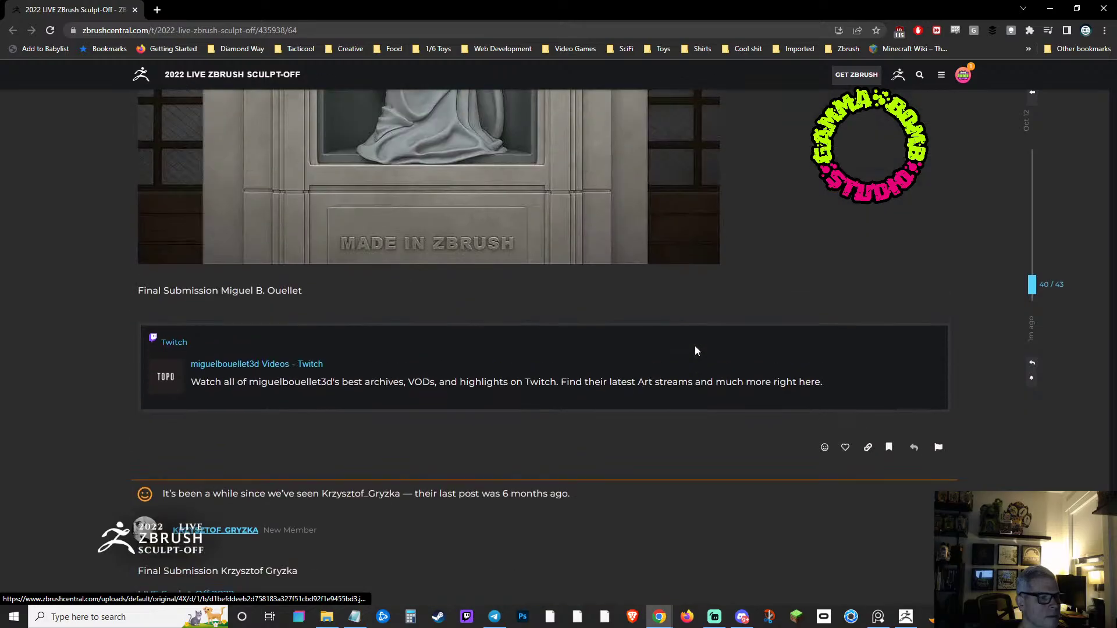
{"action": "scroll", "coordinate": [697, 352], "scroll_direction": "up", "scroll_amount": 10}
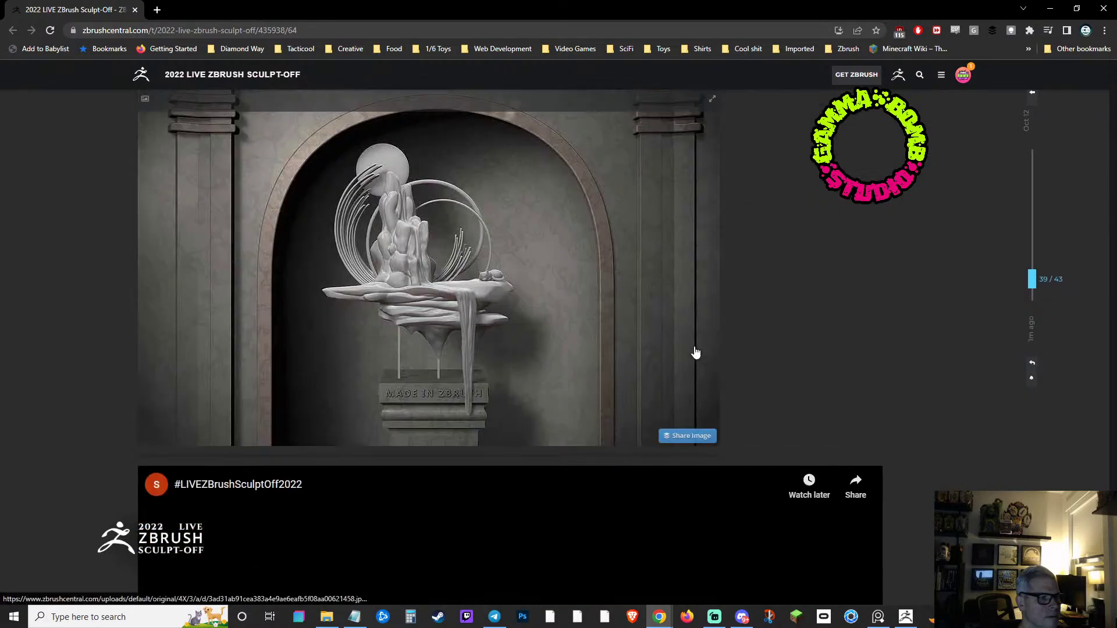
{"action": "scroll", "coordinate": [697, 352], "scroll_direction": "up", "scroll_amount": 10}
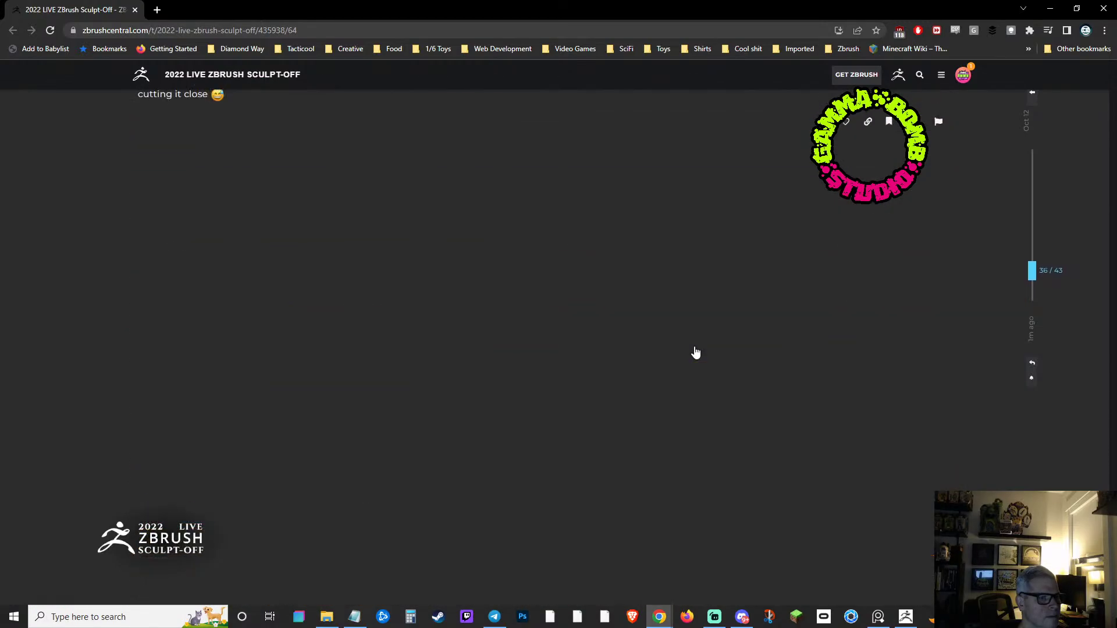
{"action": "scroll", "coordinate": [696, 353], "scroll_direction": "up", "scroll_amount": 10}
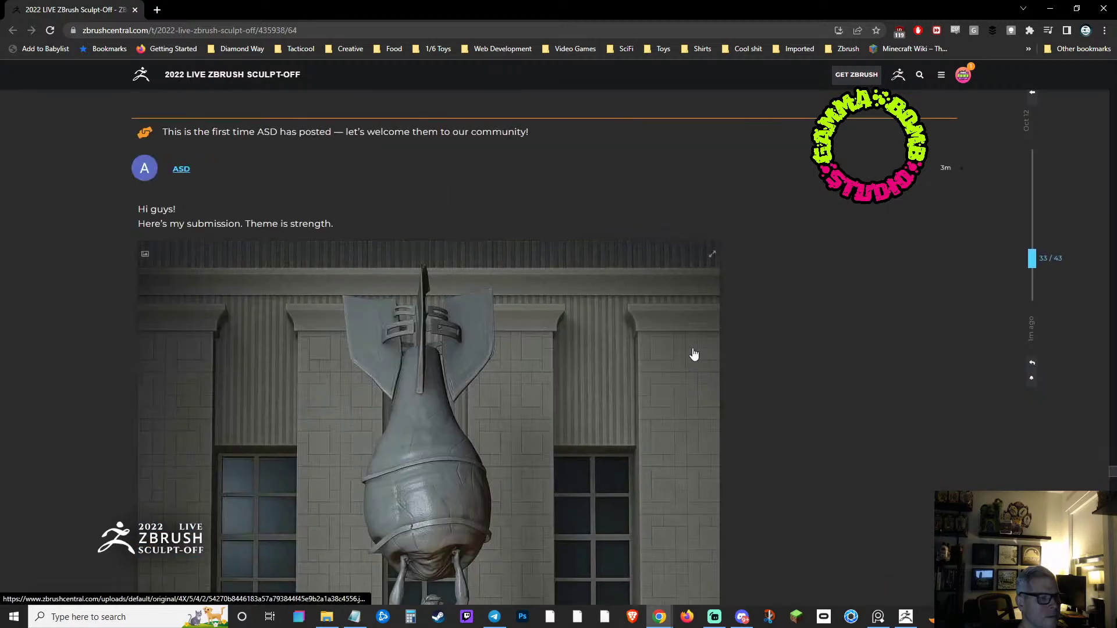
{"action": "scroll", "coordinate": [693, 356], "scroll_direction": "down", "scroll_amount": 4}
{"action": "scroll", "coordinate": [692, 357], "scroll_direction": "up", "scroll_amount": 5}
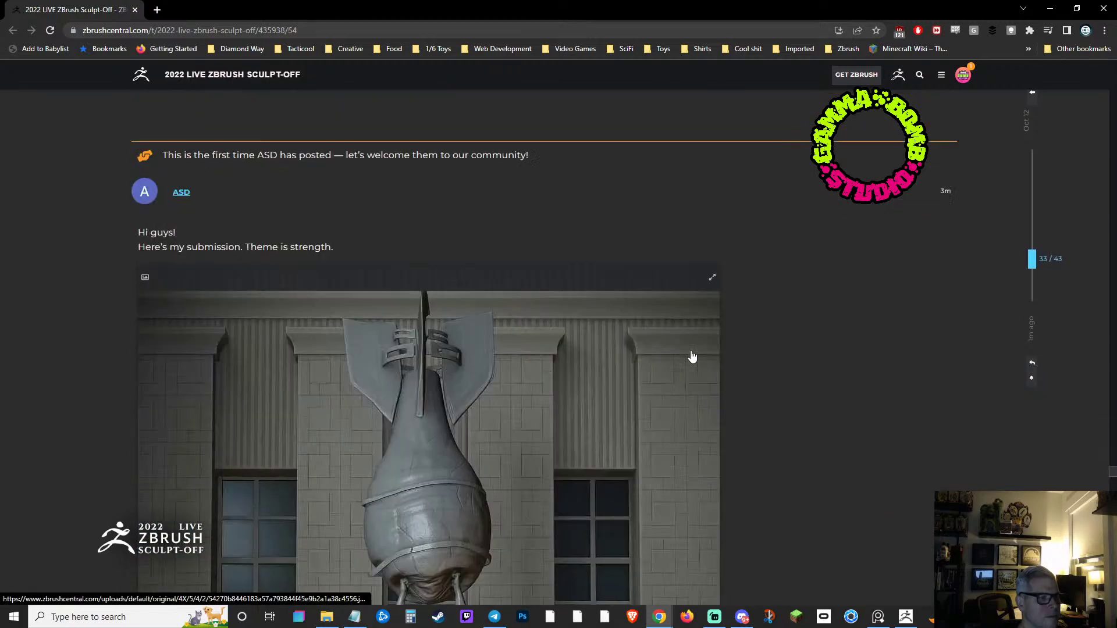
{"action": "scroll", "coordinate": [692, 356], "scroll_direction": "up", "scroll_amount": 10}
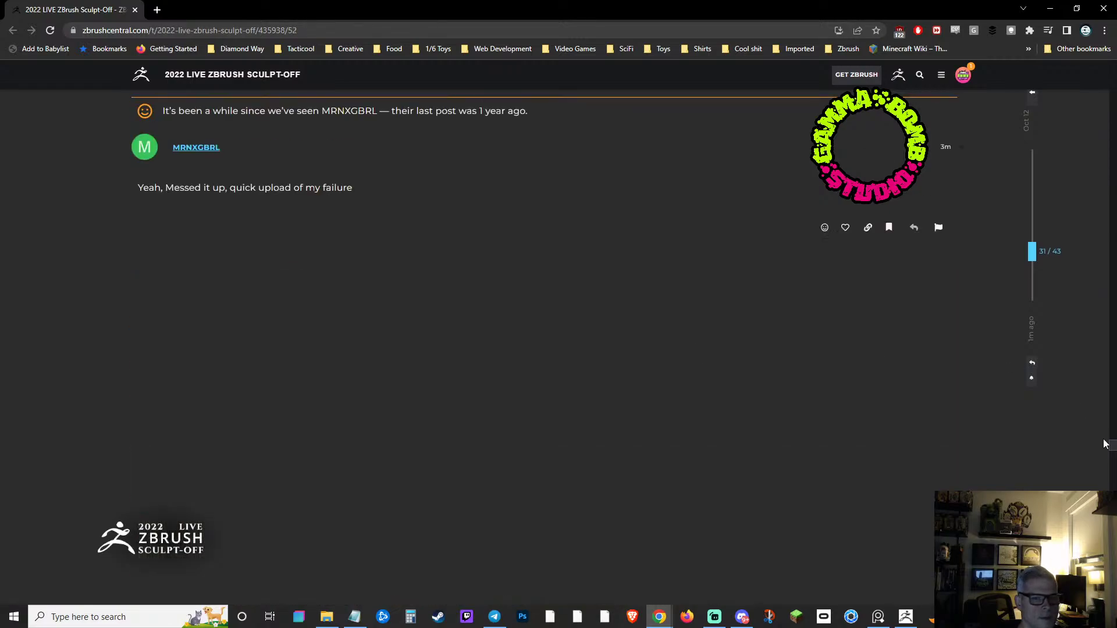
{"action": "scroll", "coordinate": [713, 350], "scroll_direction": "down", "scroll_amount": 5}
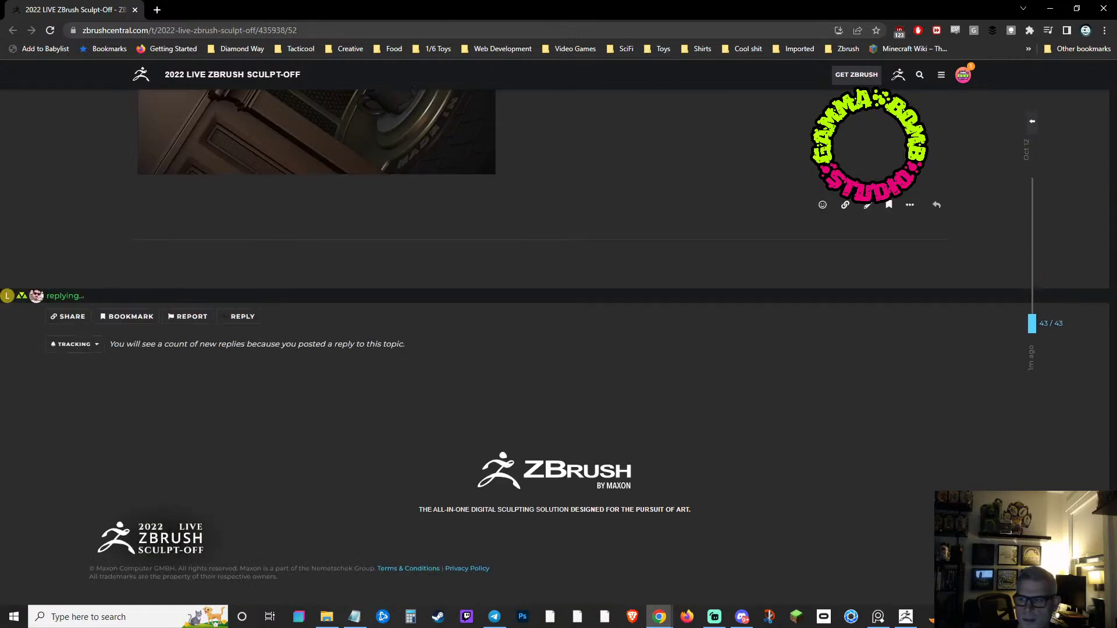
{"action": "scroll", "coordinate": [456, 235], "scroll_direction": "up", "scroll_amount": 5}
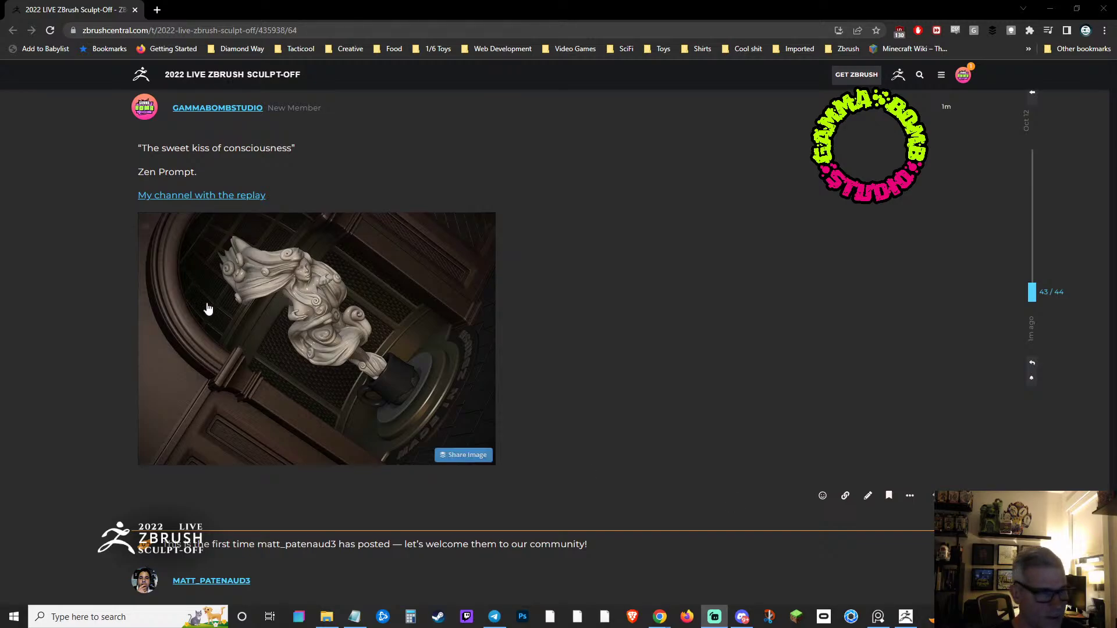
Switch to ZBrush and start saving the project under a new name in the Final folder of 2022 Sculpt-Off.
{"action": "left_click", "coordinate": [906, 616]}
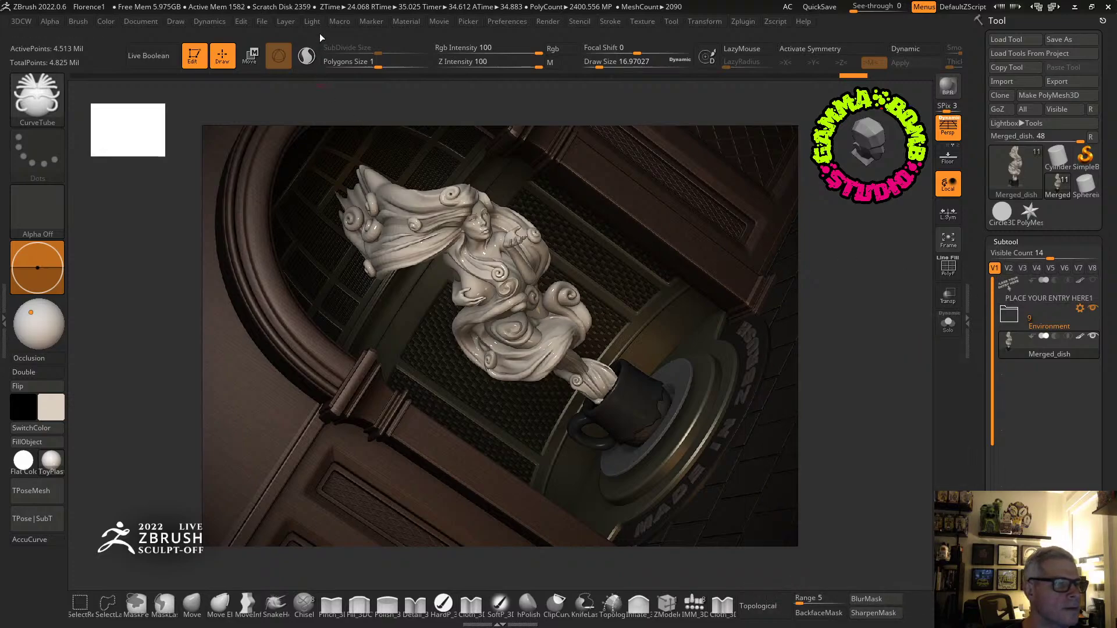
{"action": "left_click", "coordinate": [261, 22]}
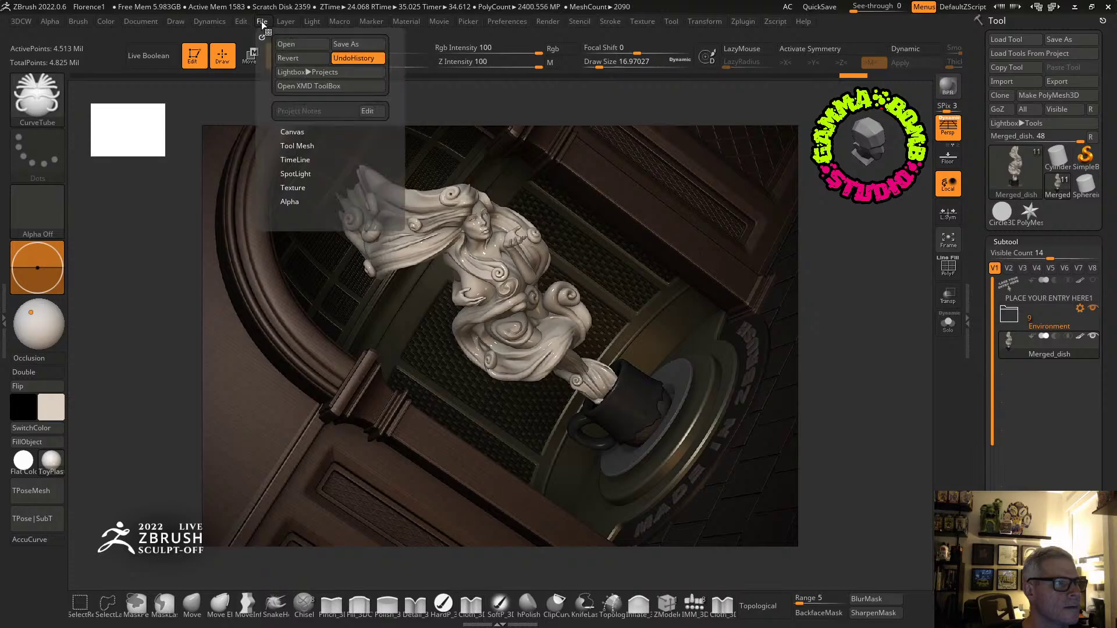
{"action": "left_click", "coordinate": [344, 43]}
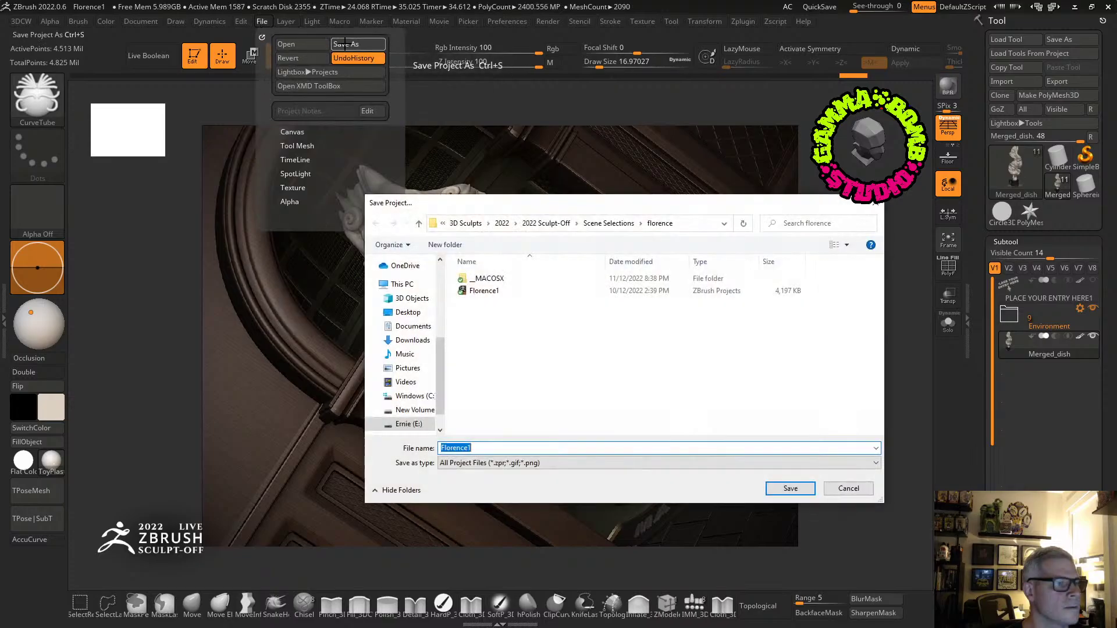
{"action": "left_click", "coordinate": [559, 225]}
{"action": "double_click", "coordinate": [486, 279]}
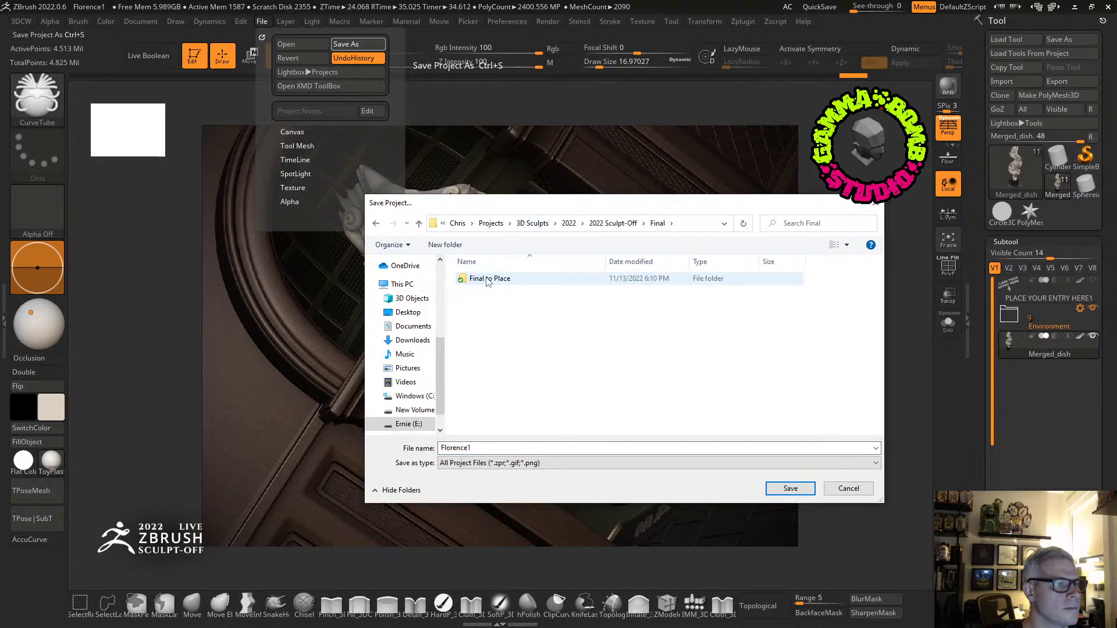
{"action": "double_click", "coordinate": [488, 281]}
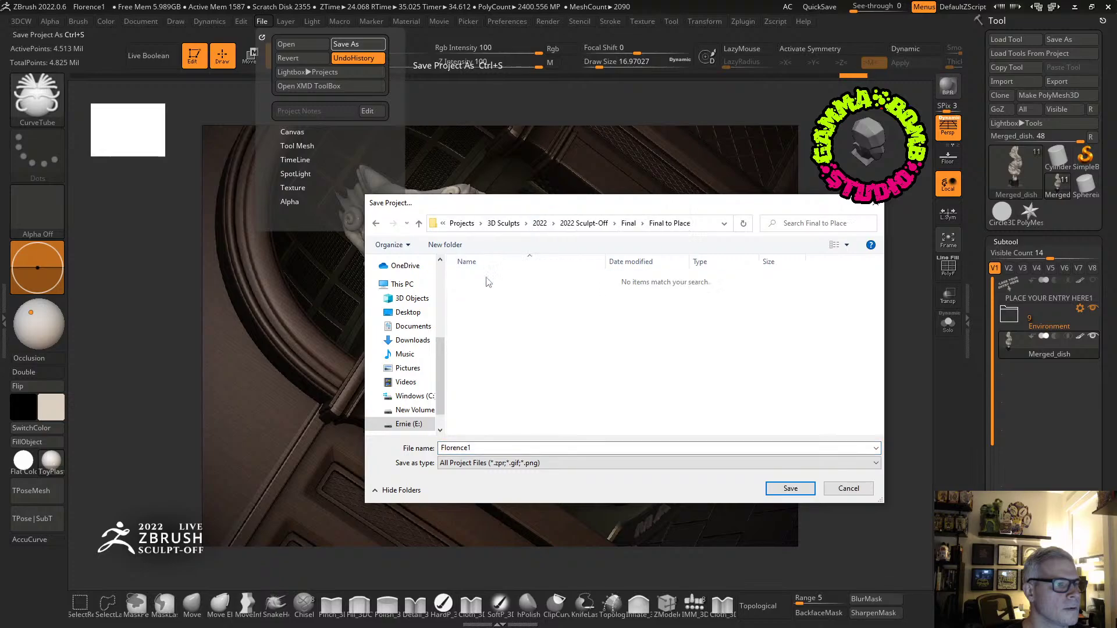
{"action": "left_click", "coordinate": [375, 224]}
Name the project file with the artist's full name followed by "-zbrush-sculptoff-2022-zen-final" and save it.
{"action": "left_click", "coordinate": [522, 448]}
{"action": "double_click", "coordinate": [522, 448]}
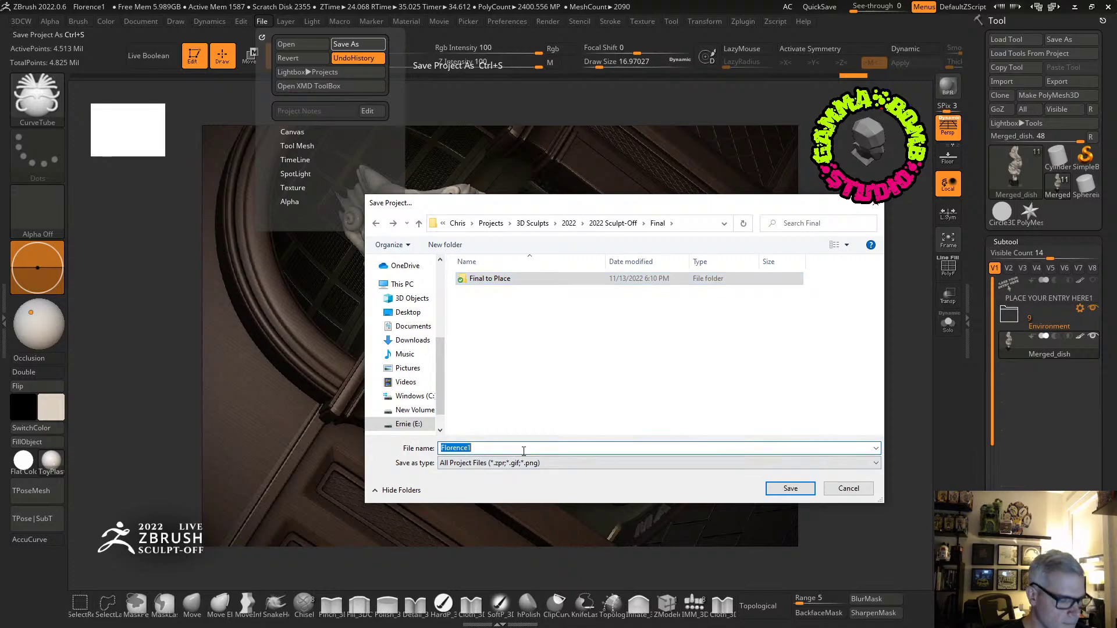
{"action": "type", "text": "chris-baxt"}
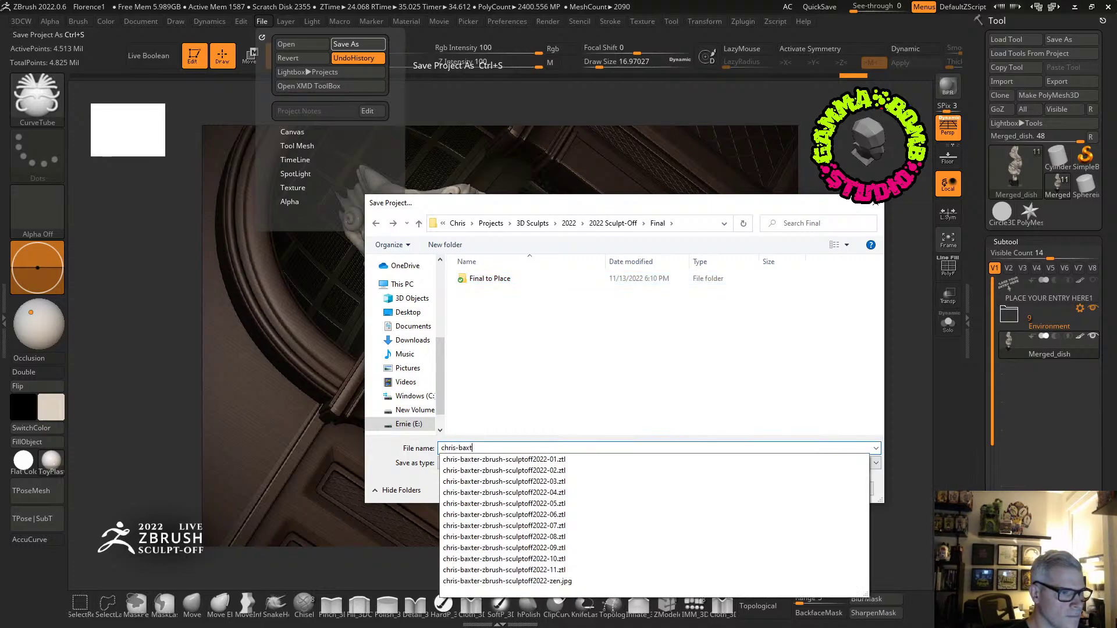
{"action": "type", "text": "er-zbrush"}
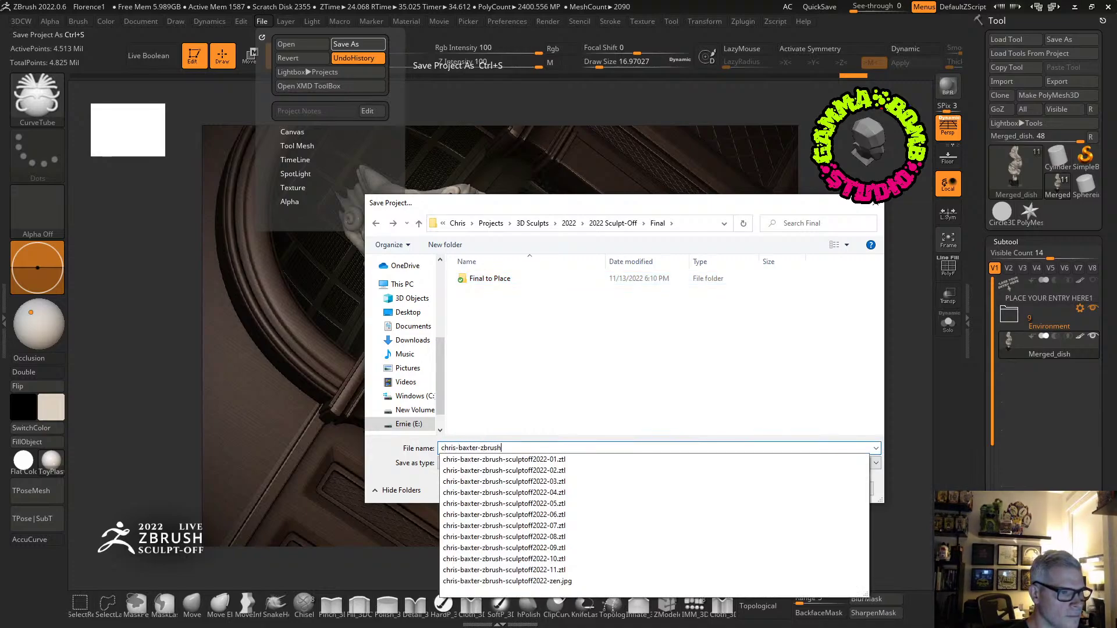
{"action": "type", "text": "-sculptoff-2022"}
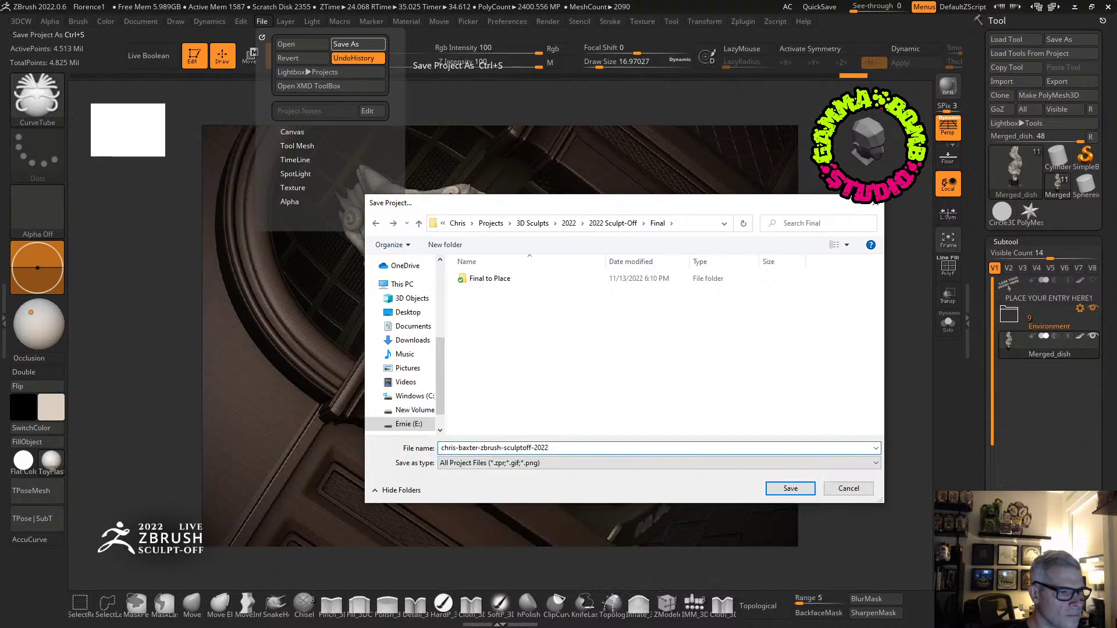
{"action": "type", "text": "-zen-final"}
{"action": "key", "text": "Return"}
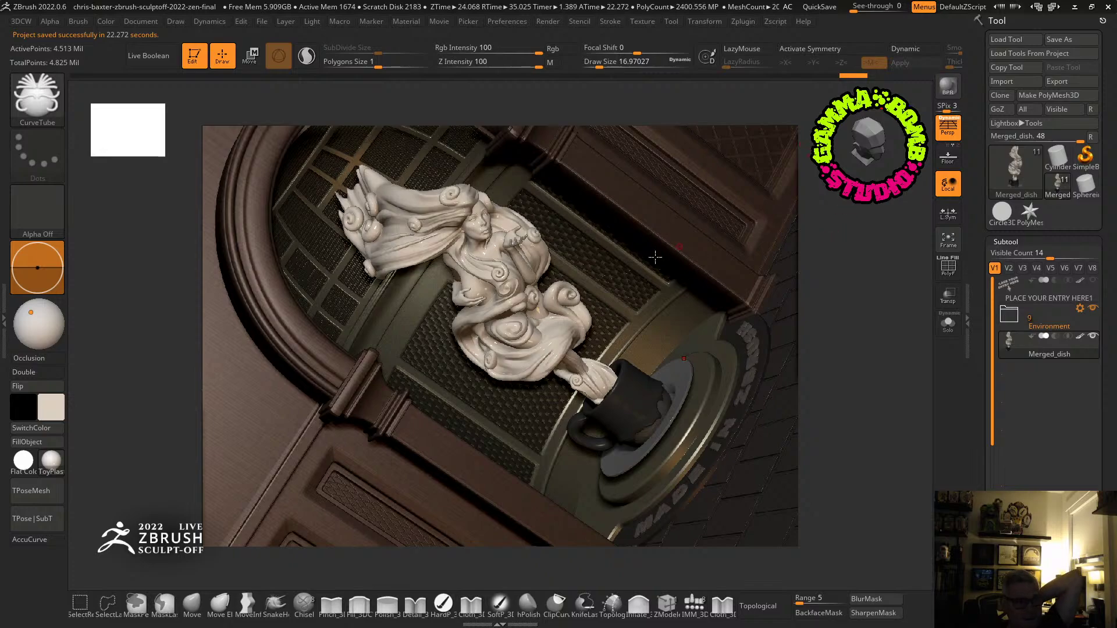
Render the scene with BPR, smooth the far end of the figure's hair at a draw size of about 158, and render again.
{"action": "left_click", "coordinate": [948, 86]}
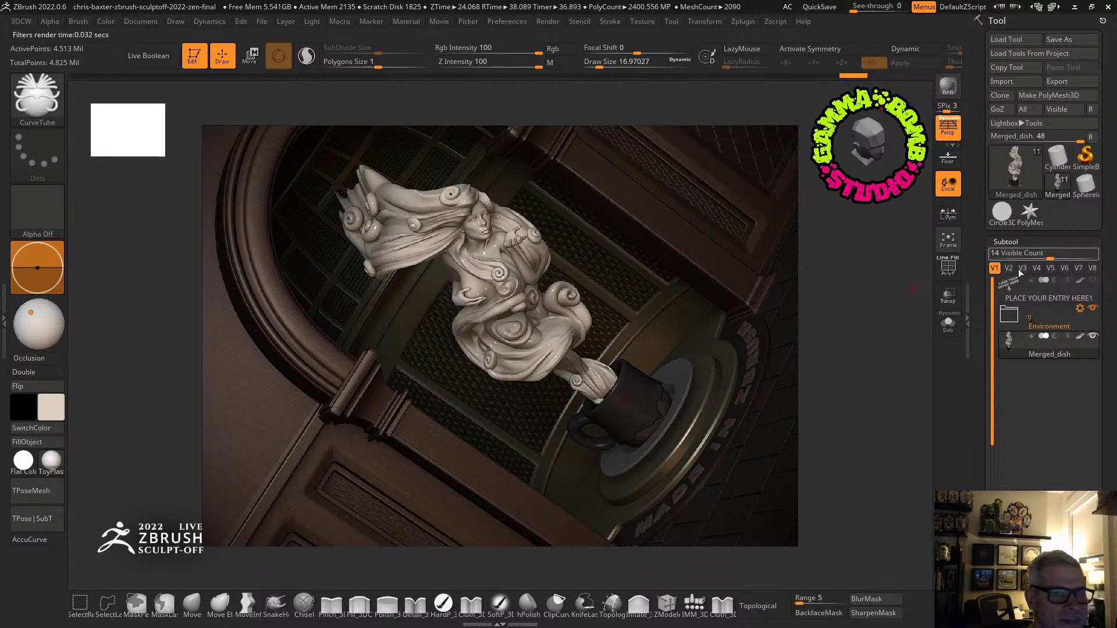
{"action": "left_click_drag", "start_coordinate": [604, 64], "coordinate": [627, 63]}
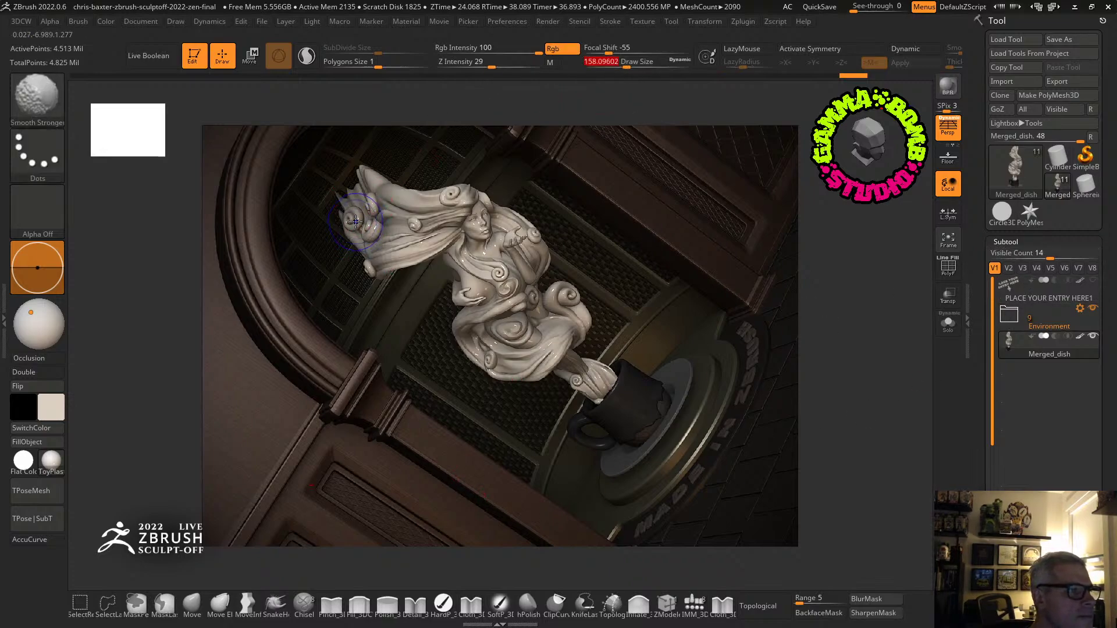
{"action": "mouse_move", "coordinate": [364, 234]}
{"action": "left_mouse_down", "text": "shift"}
{"action": "mouse_move", "coordinate": [377, 232]}
{"action": "mouse_move", "coordinate": [355, 229]}
{"action": "mouse_move", "coordinate": [378, 256]}
{"action": "mouse_move", "coordinate": [373, 205]}
{"action": "mouse_move", "coordinate": [408, 203]}
{"action": "left_mouse_up", "text": "shift"}
{"action": "left_click", "coordinate": [948, 87]}
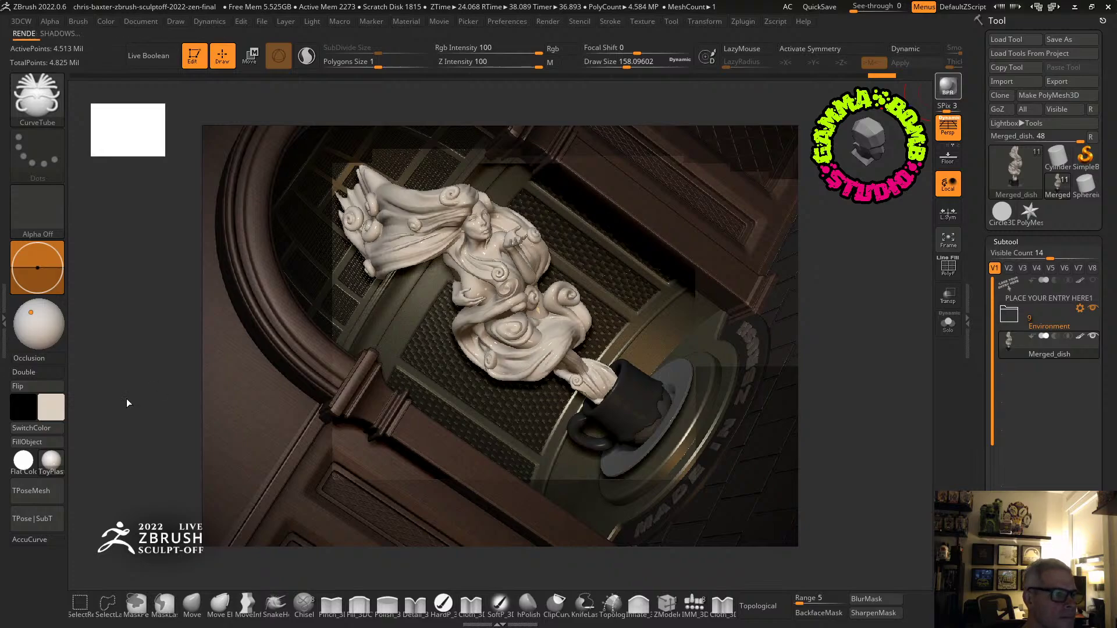